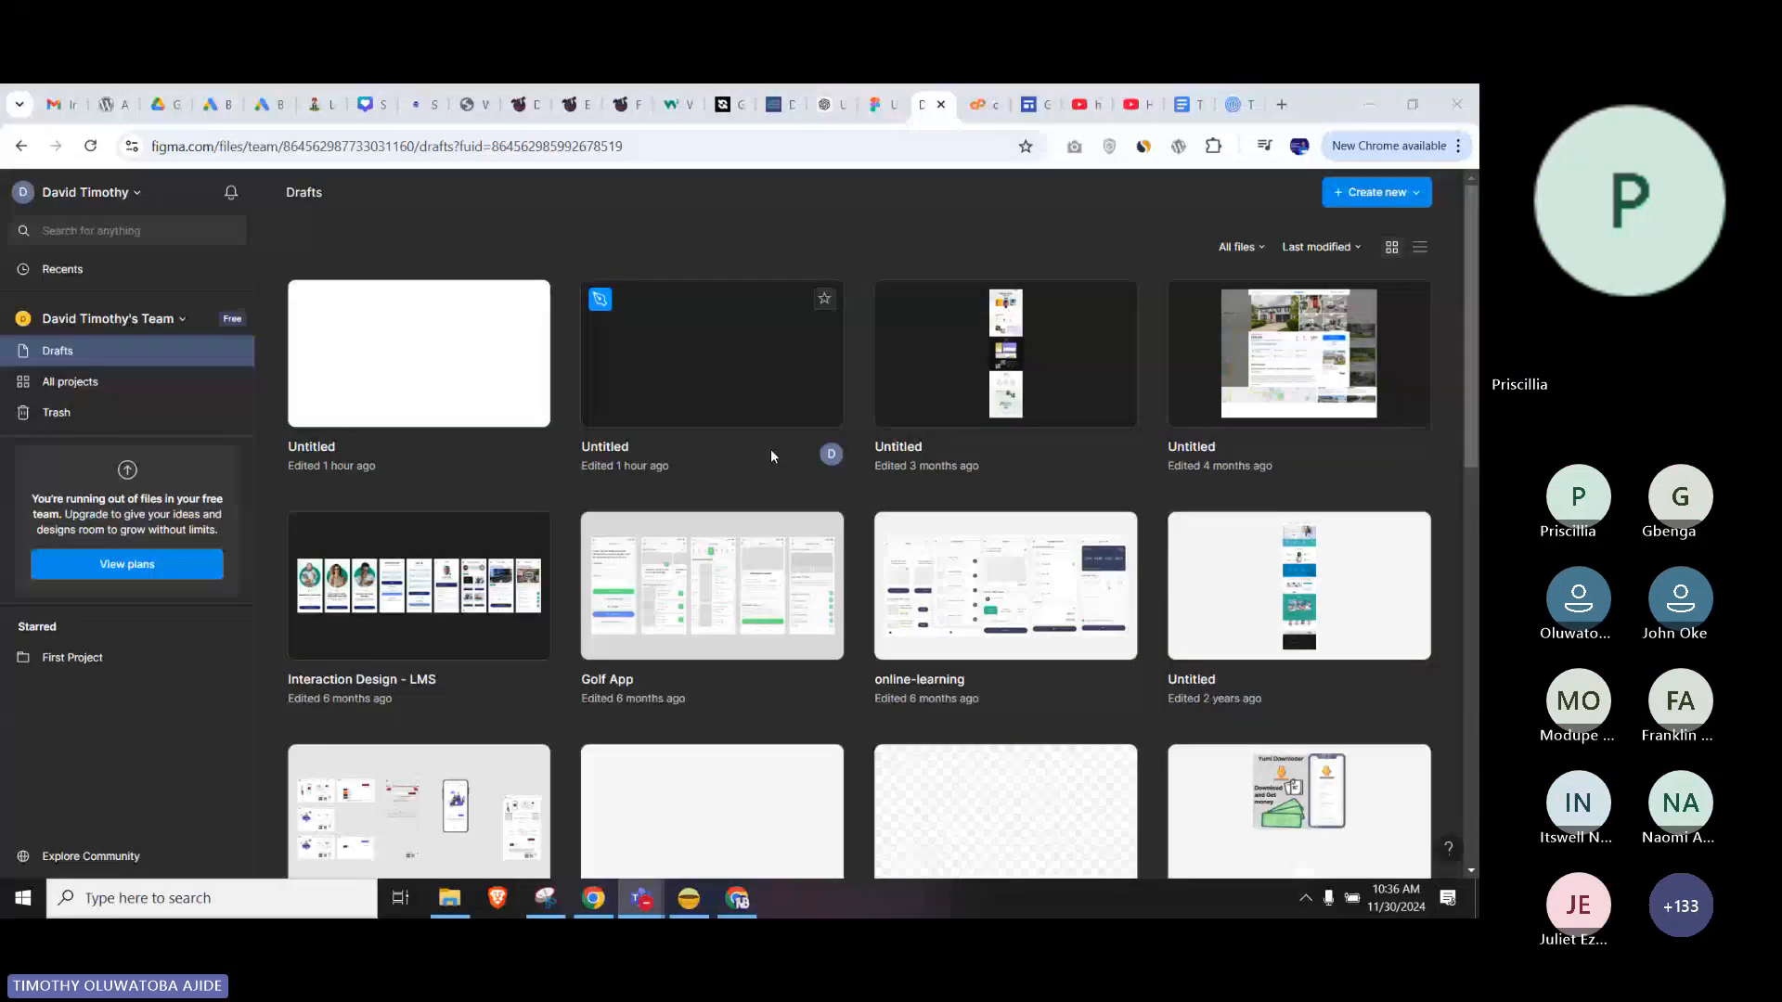
click(882, 104)
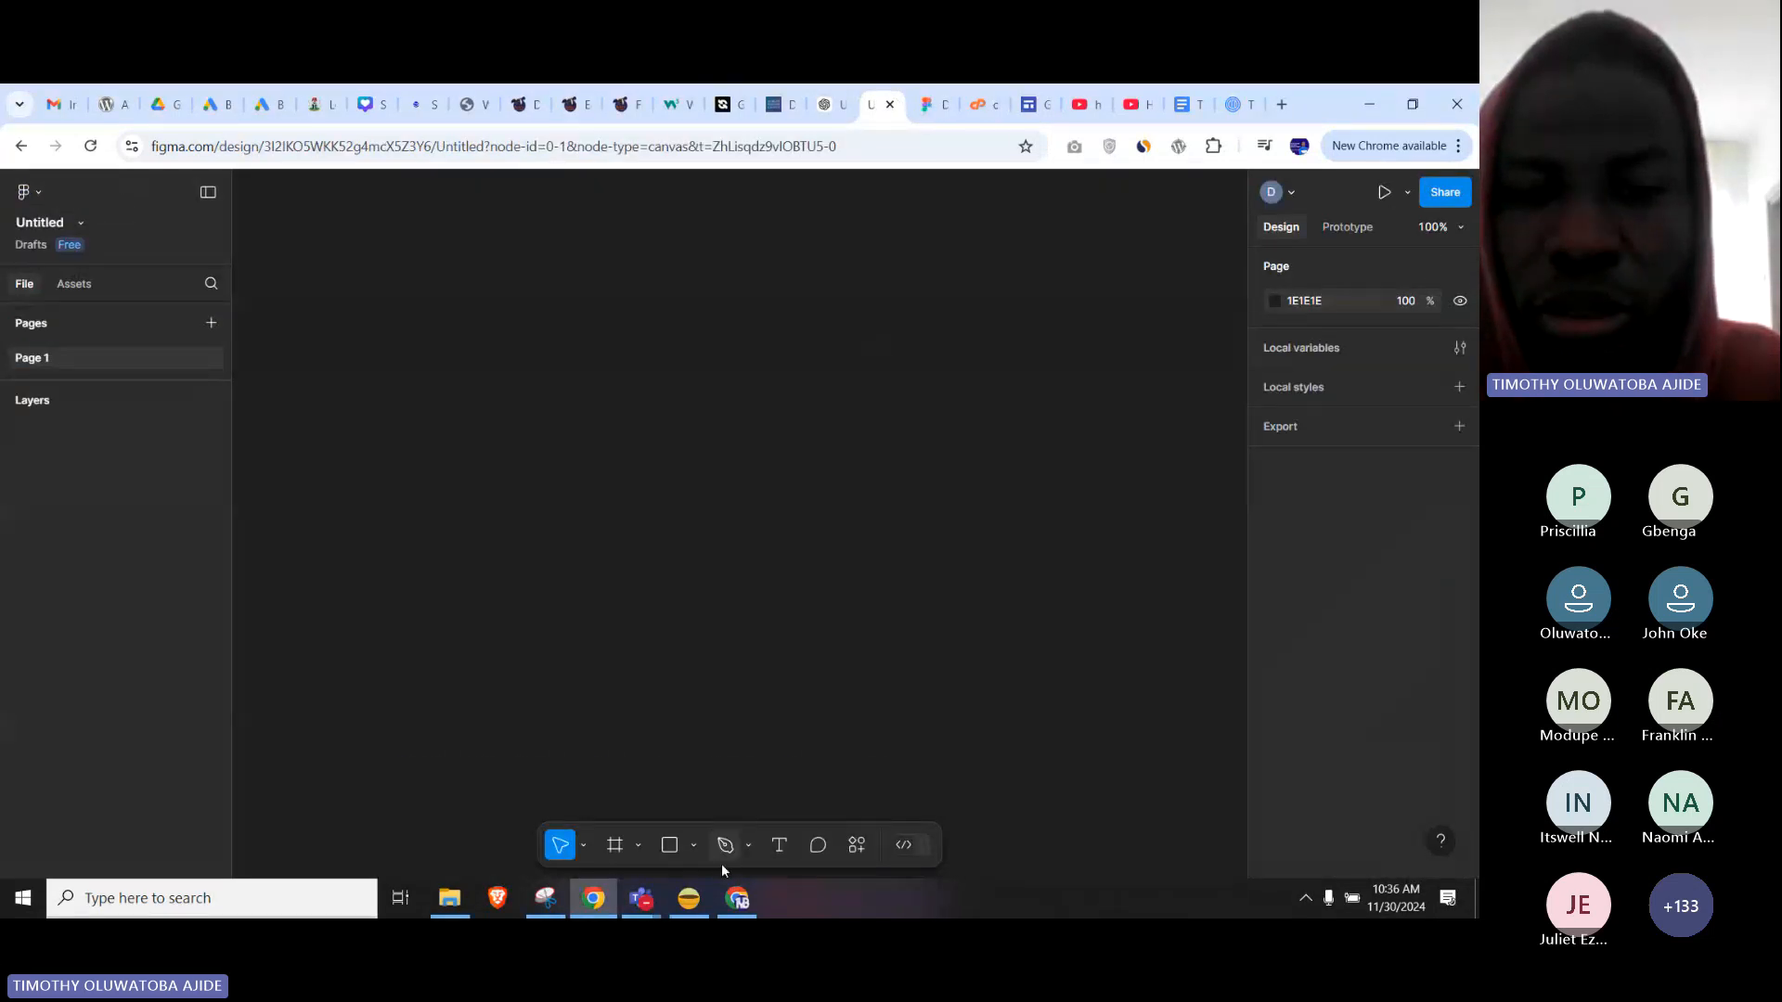
mouse_move(641, 899)
mouse_move(705, 843)
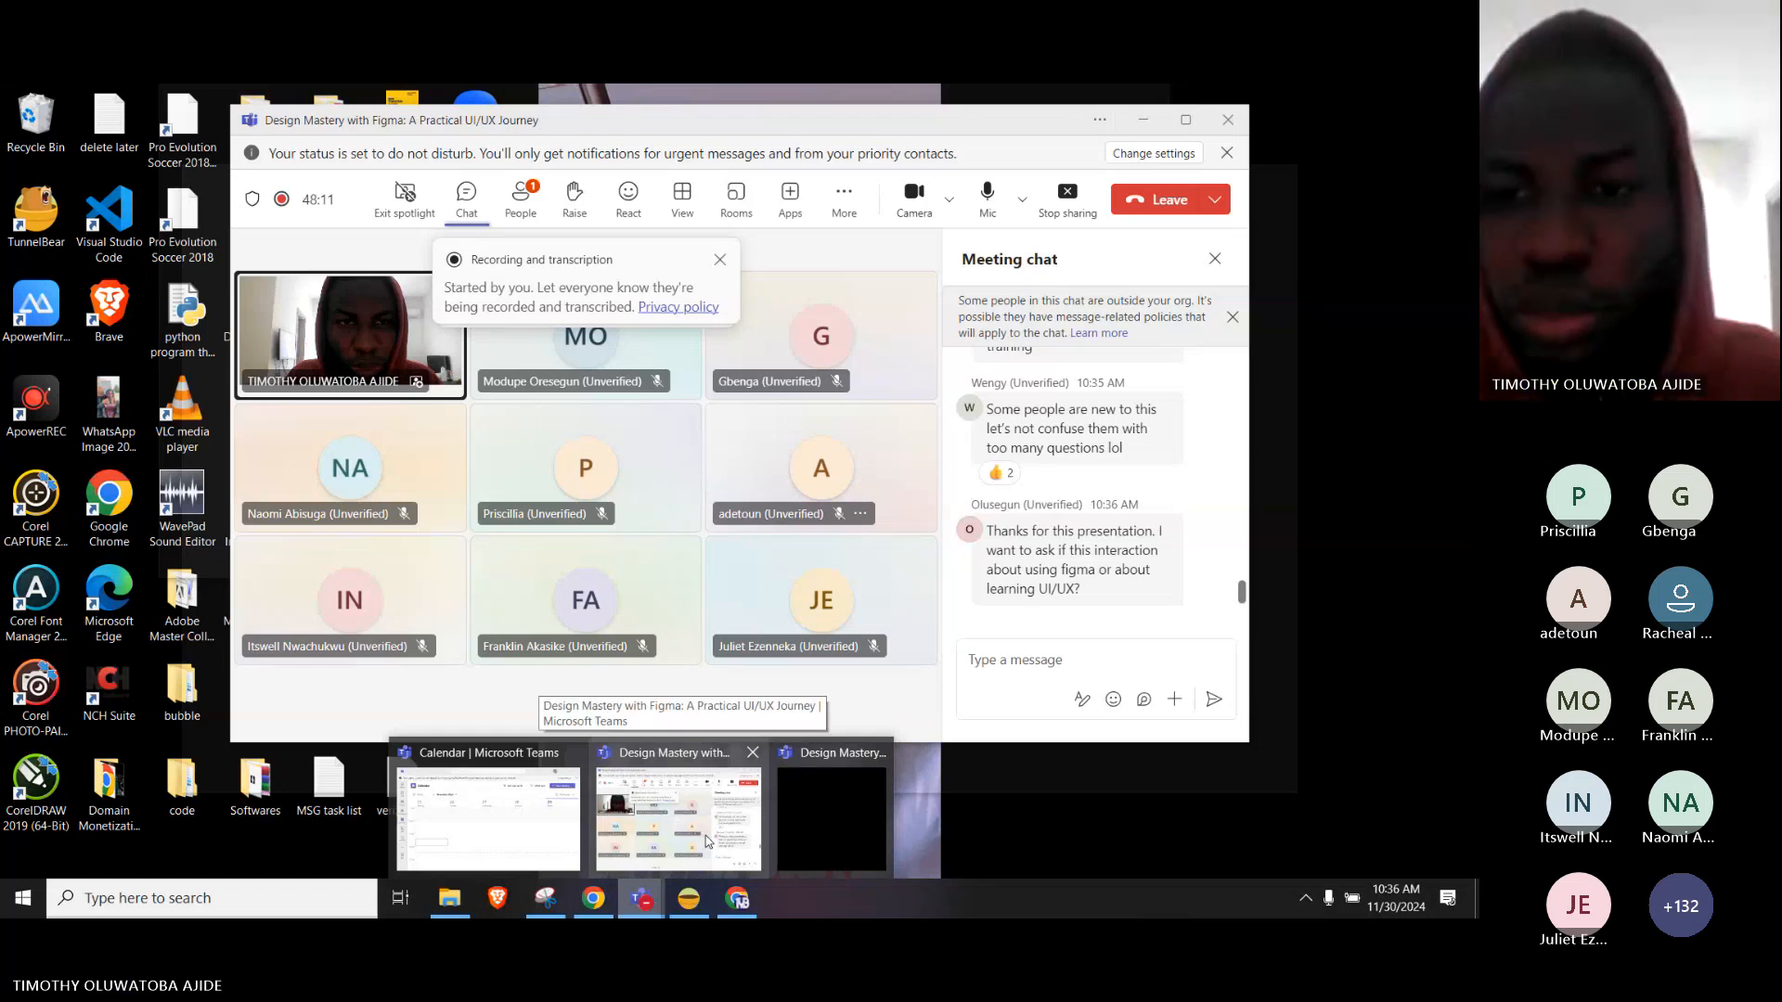
click(705, 843)
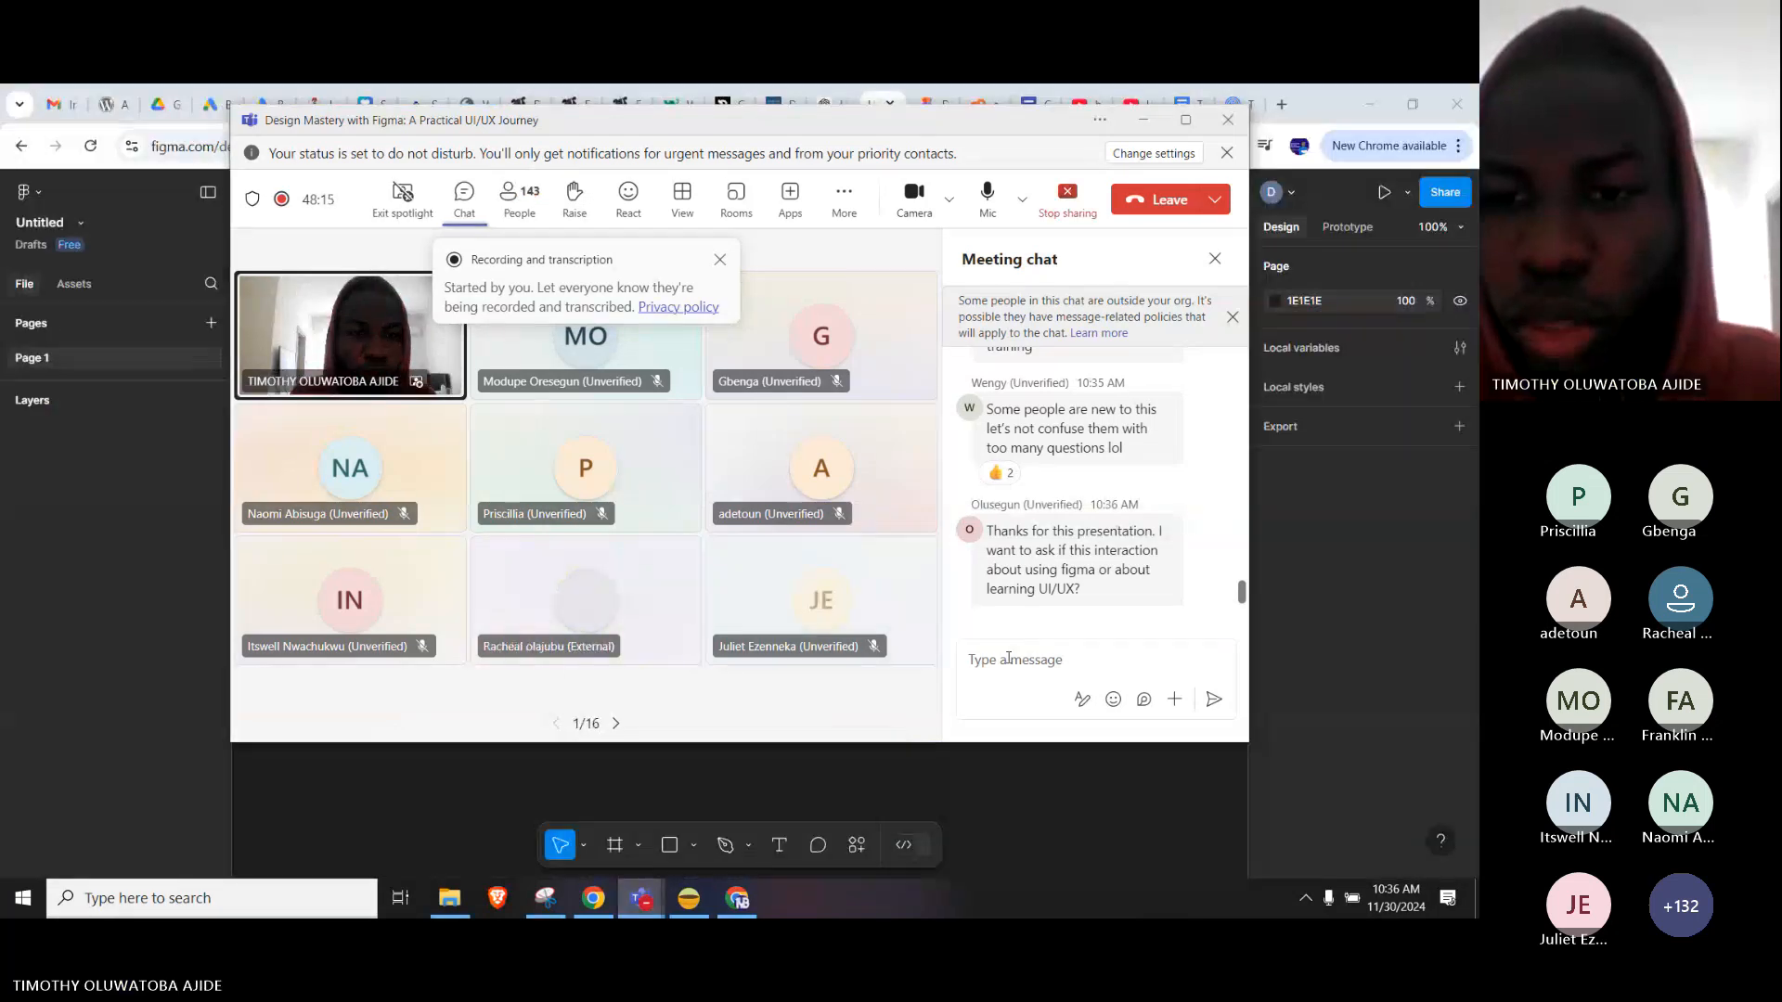
click(1053, 744)
click(1307, 146)
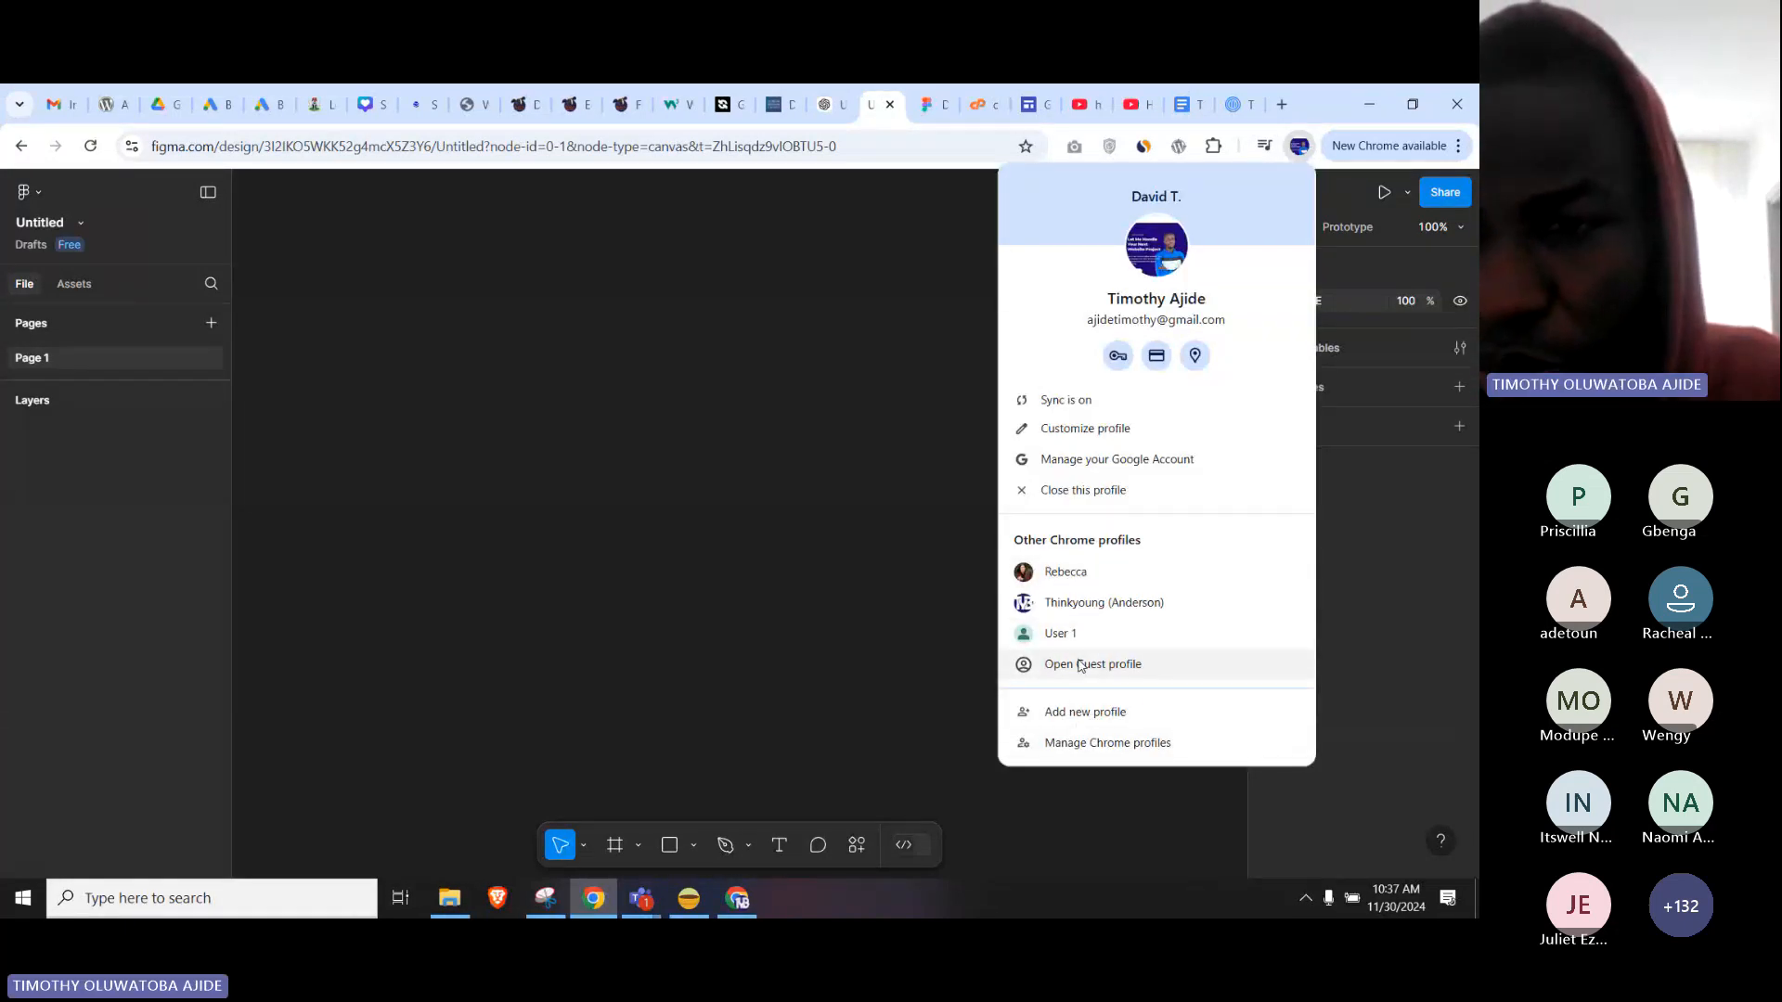
Open a Chrome Guest window and load figma.com in it.
click(1092, 664)
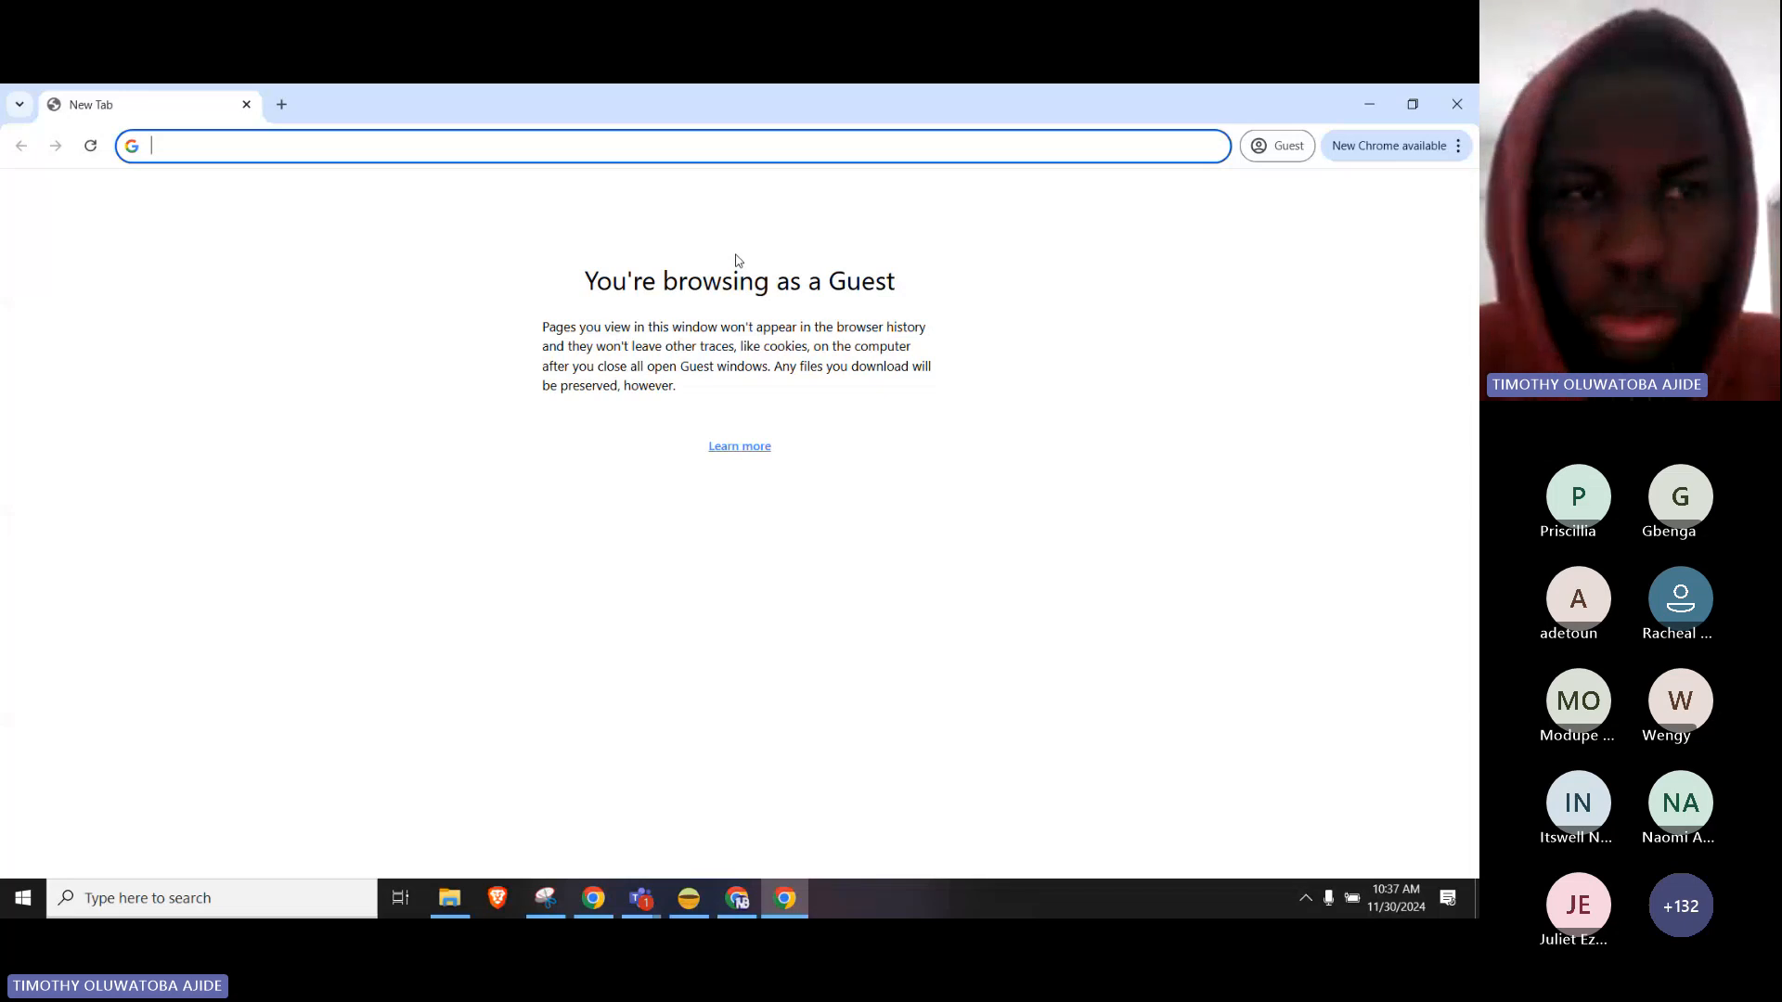
text(figma.co)
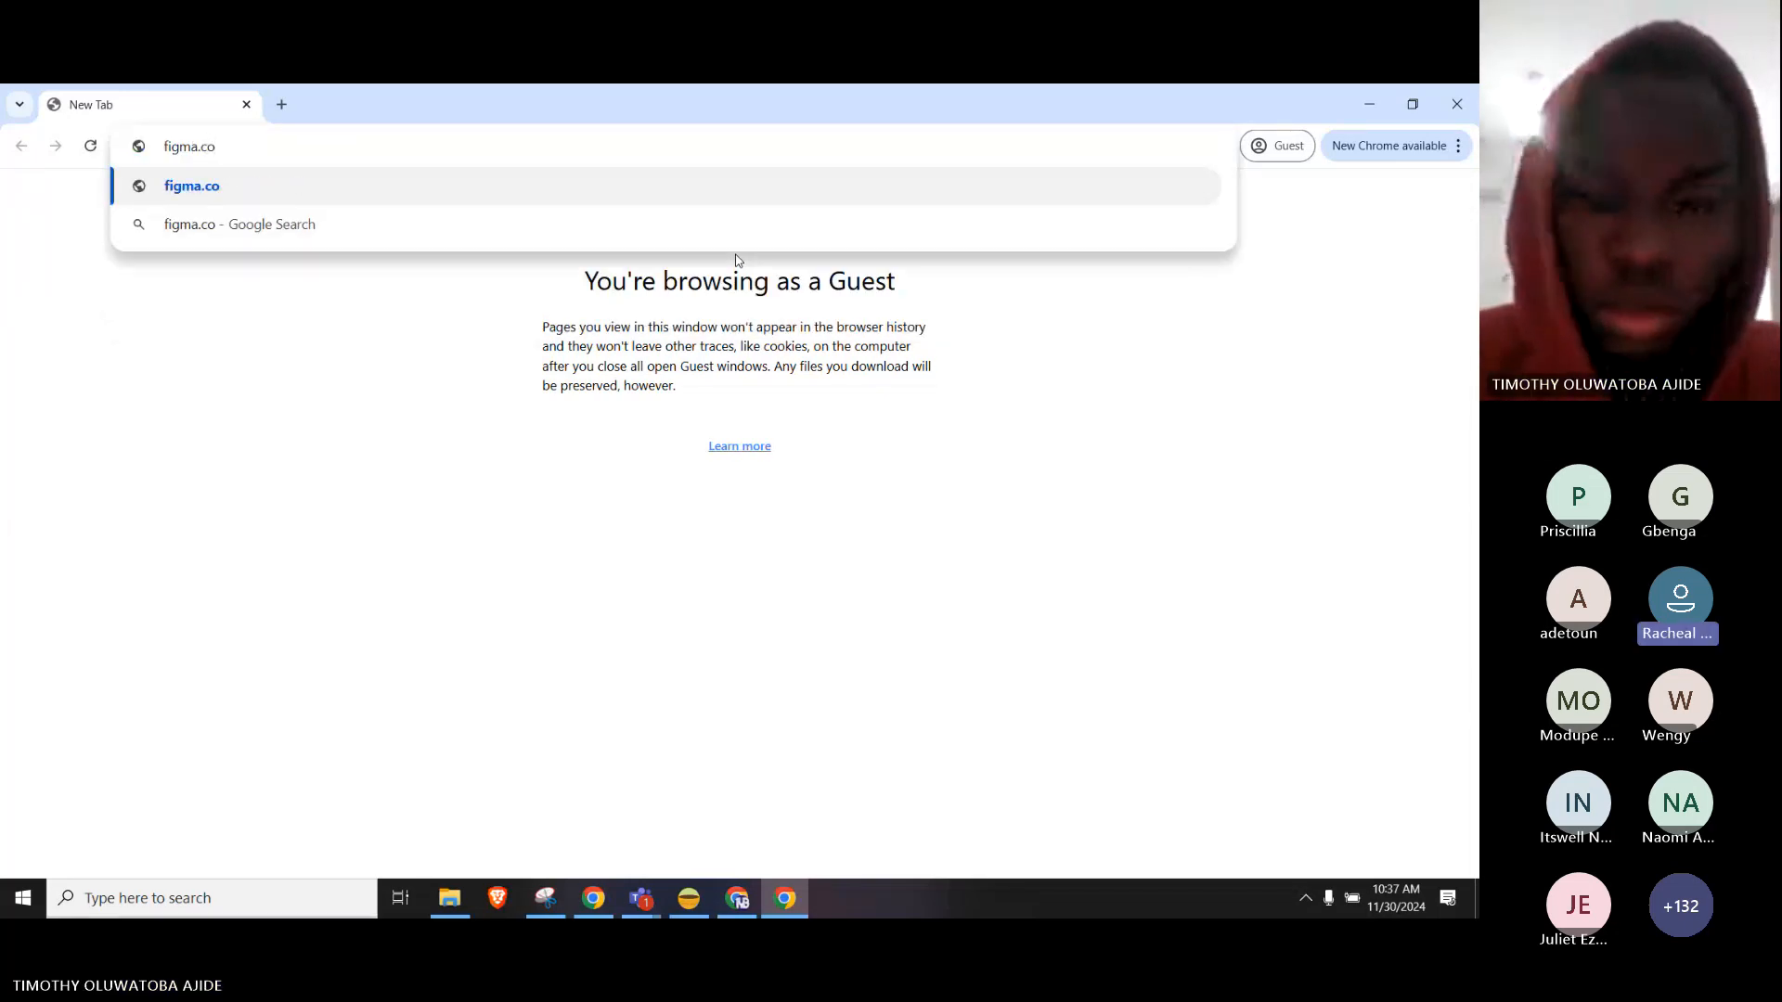
text(m)
key(Return)
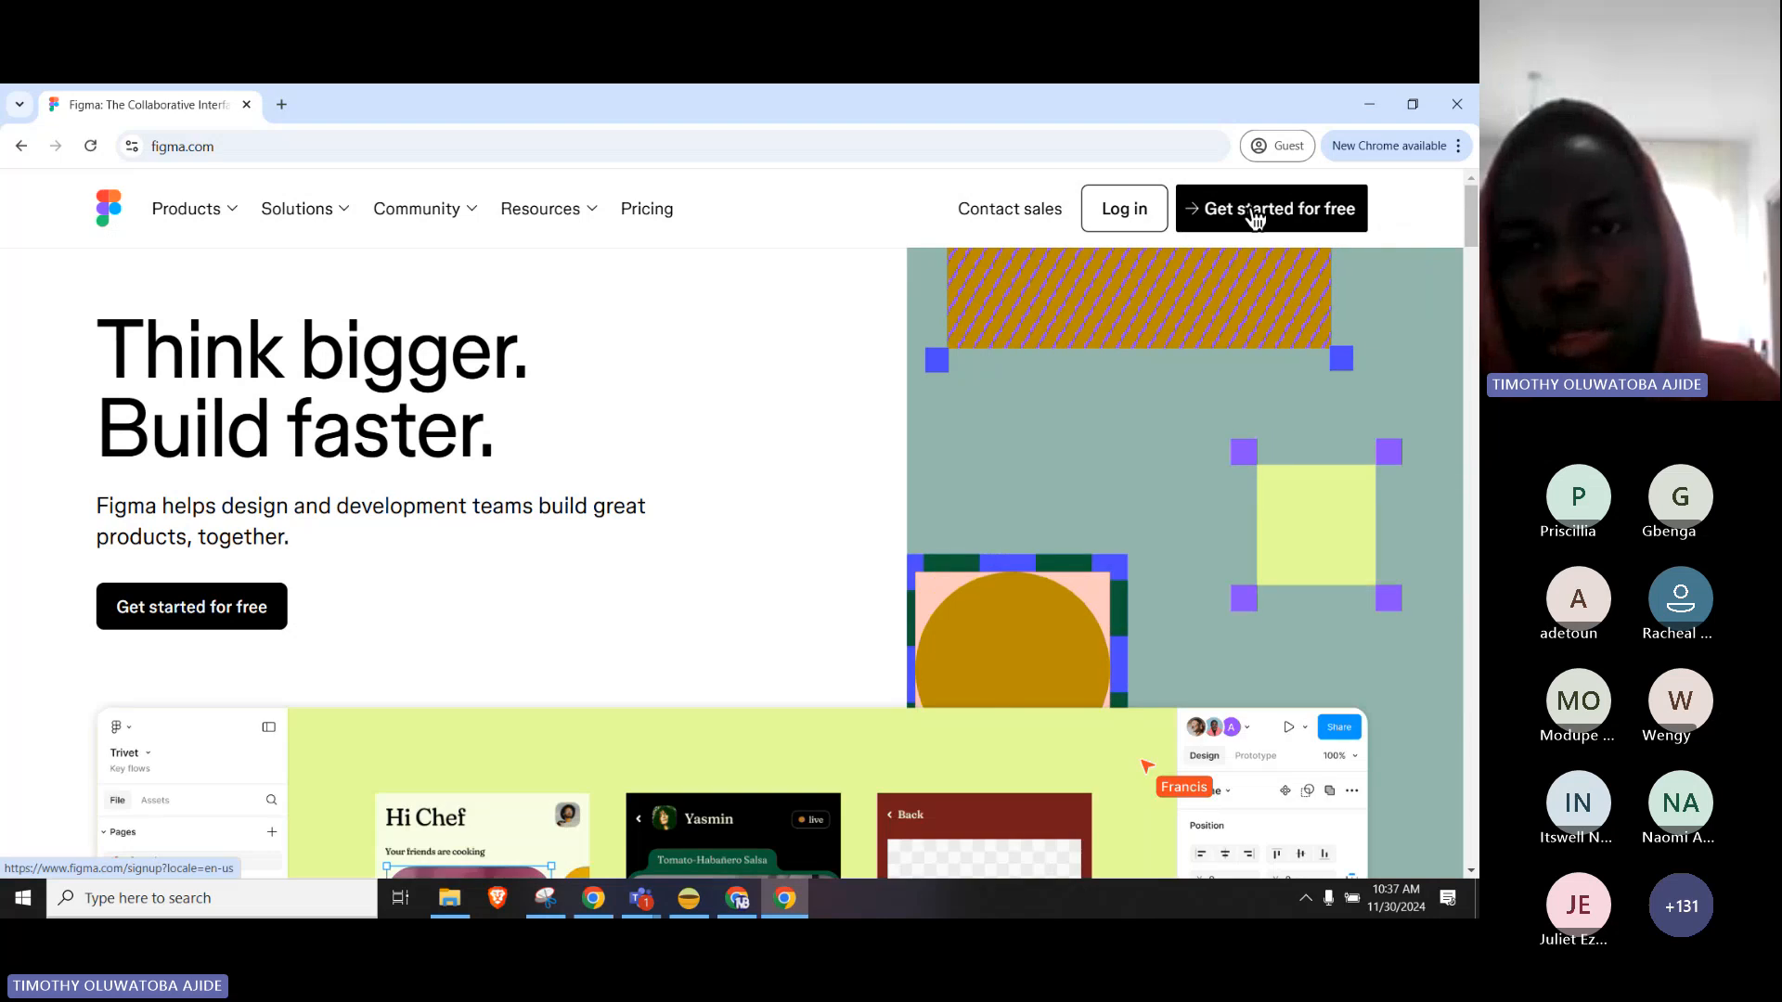
Start a free Figma sign-up and continue with the account's e-mail address.
click(1253, 220)
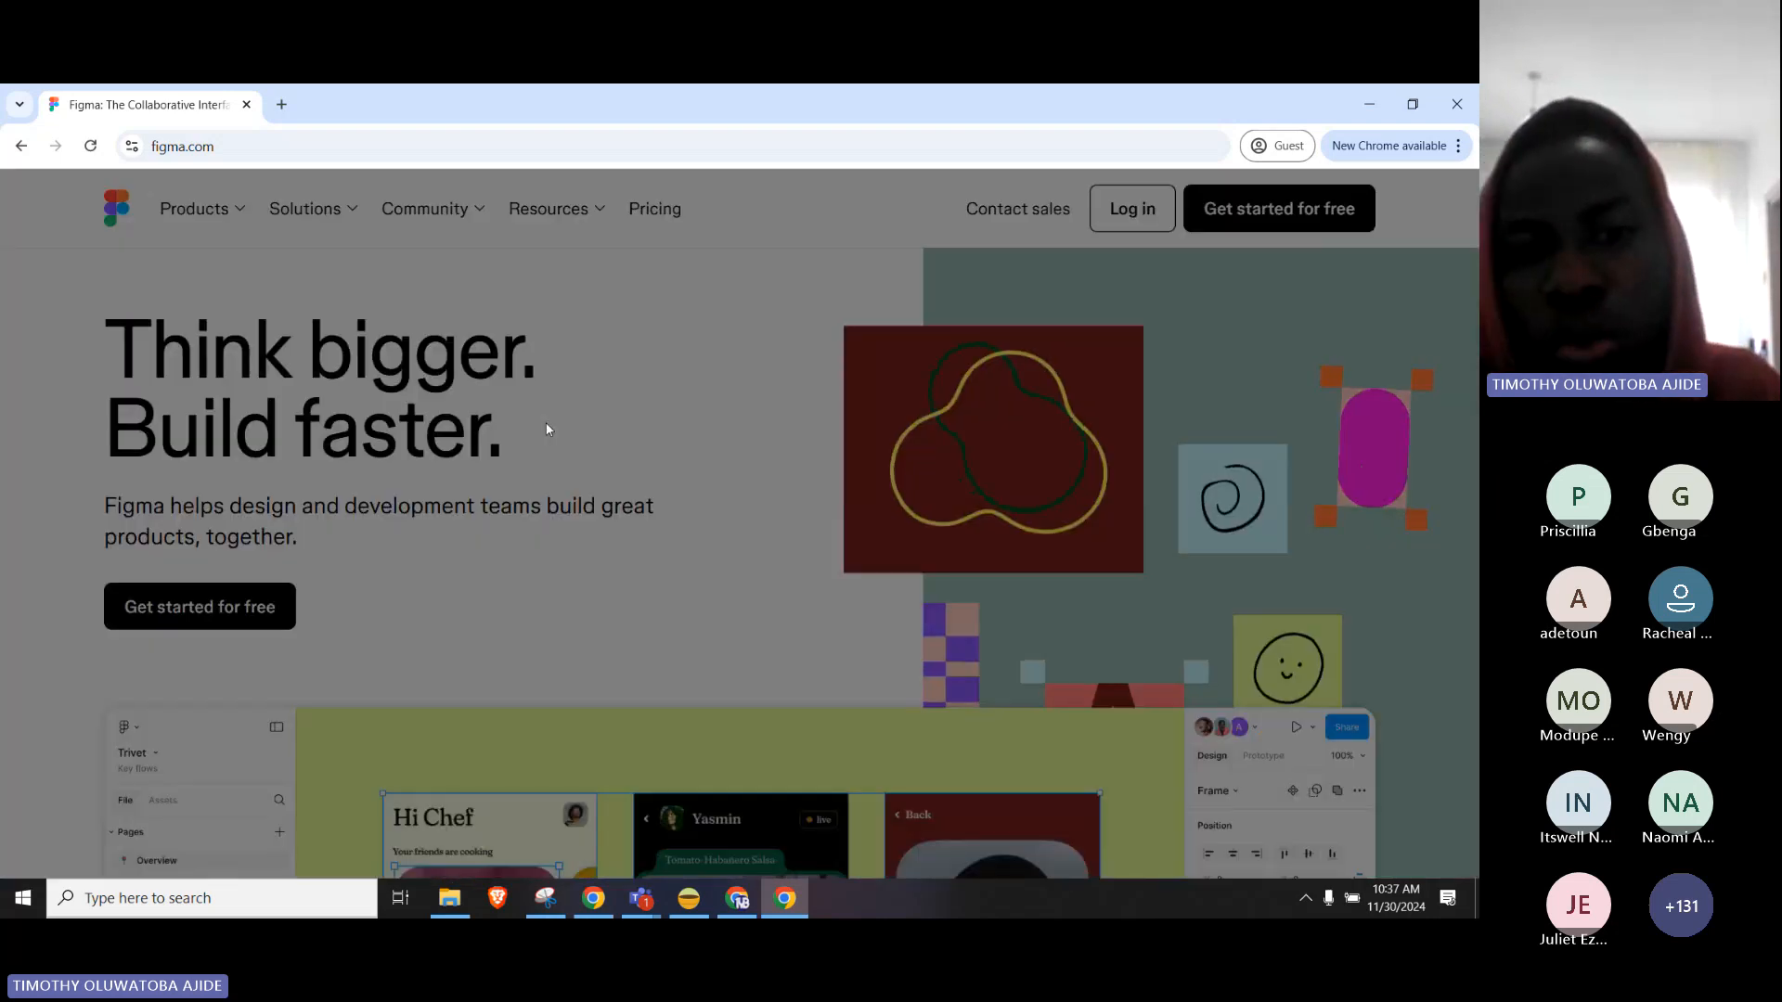
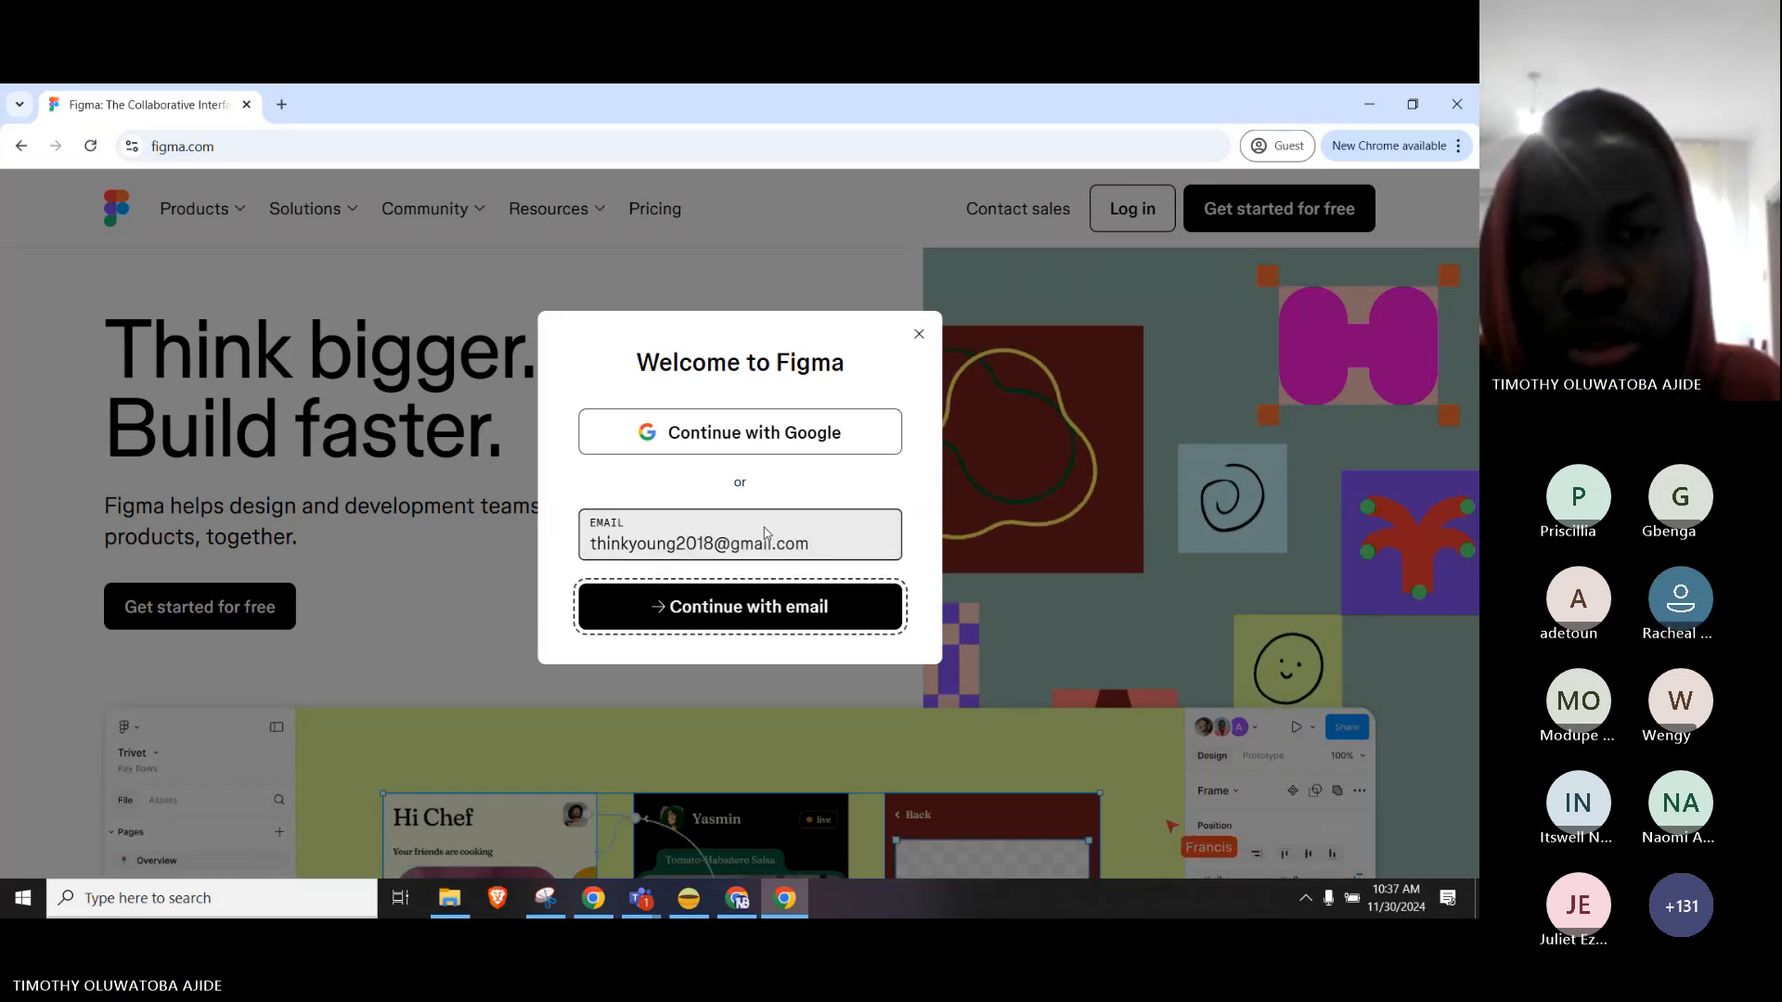
click(741, 605)
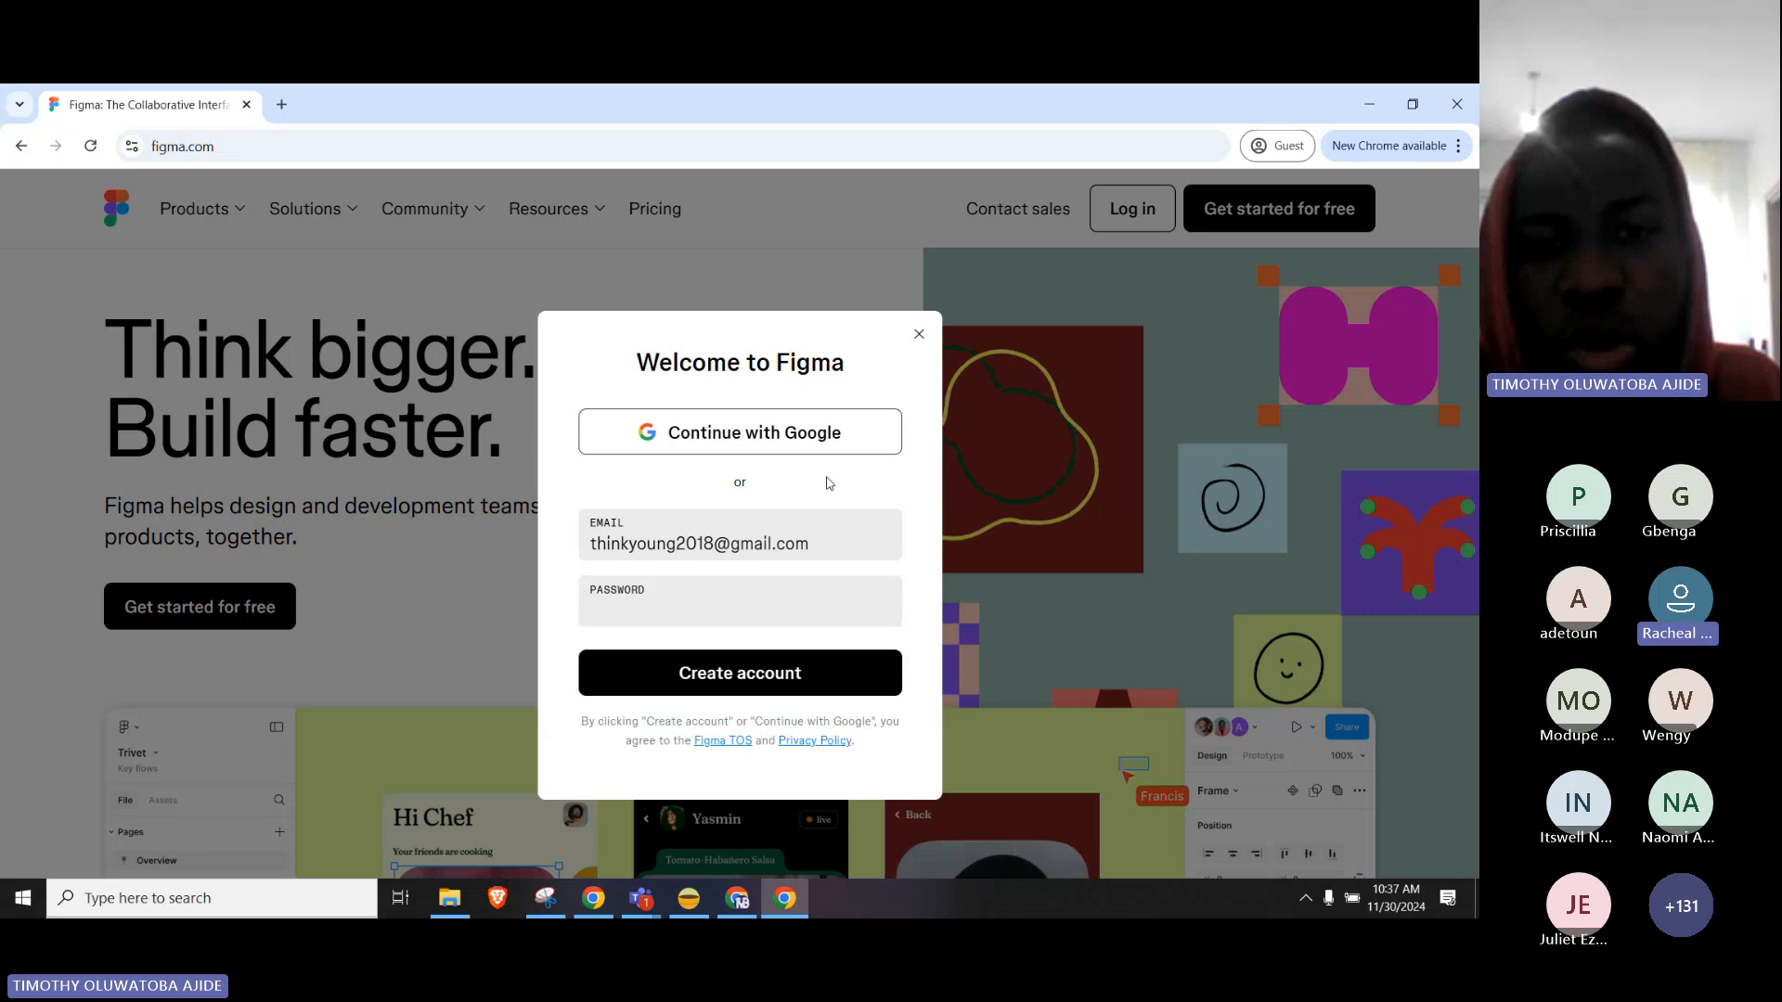
Enter the account password, create the account, and switch to the other browser window.
click(716, 619)
text(•••••)
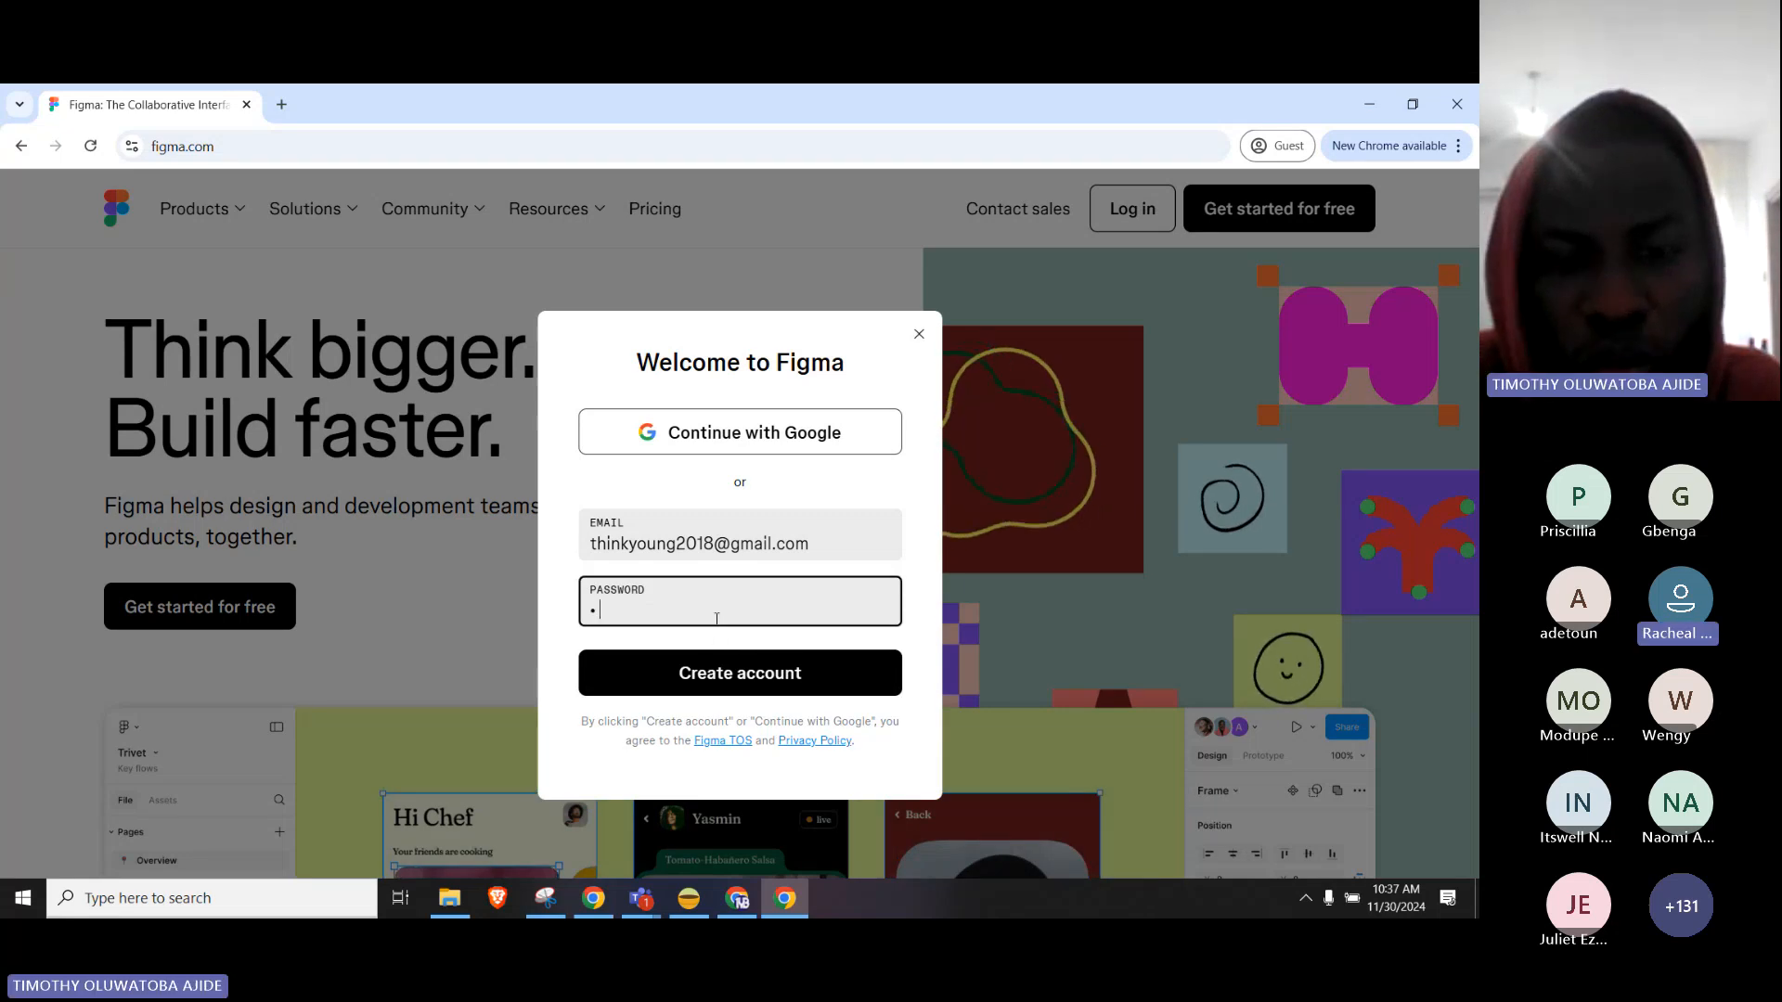
text(••••)
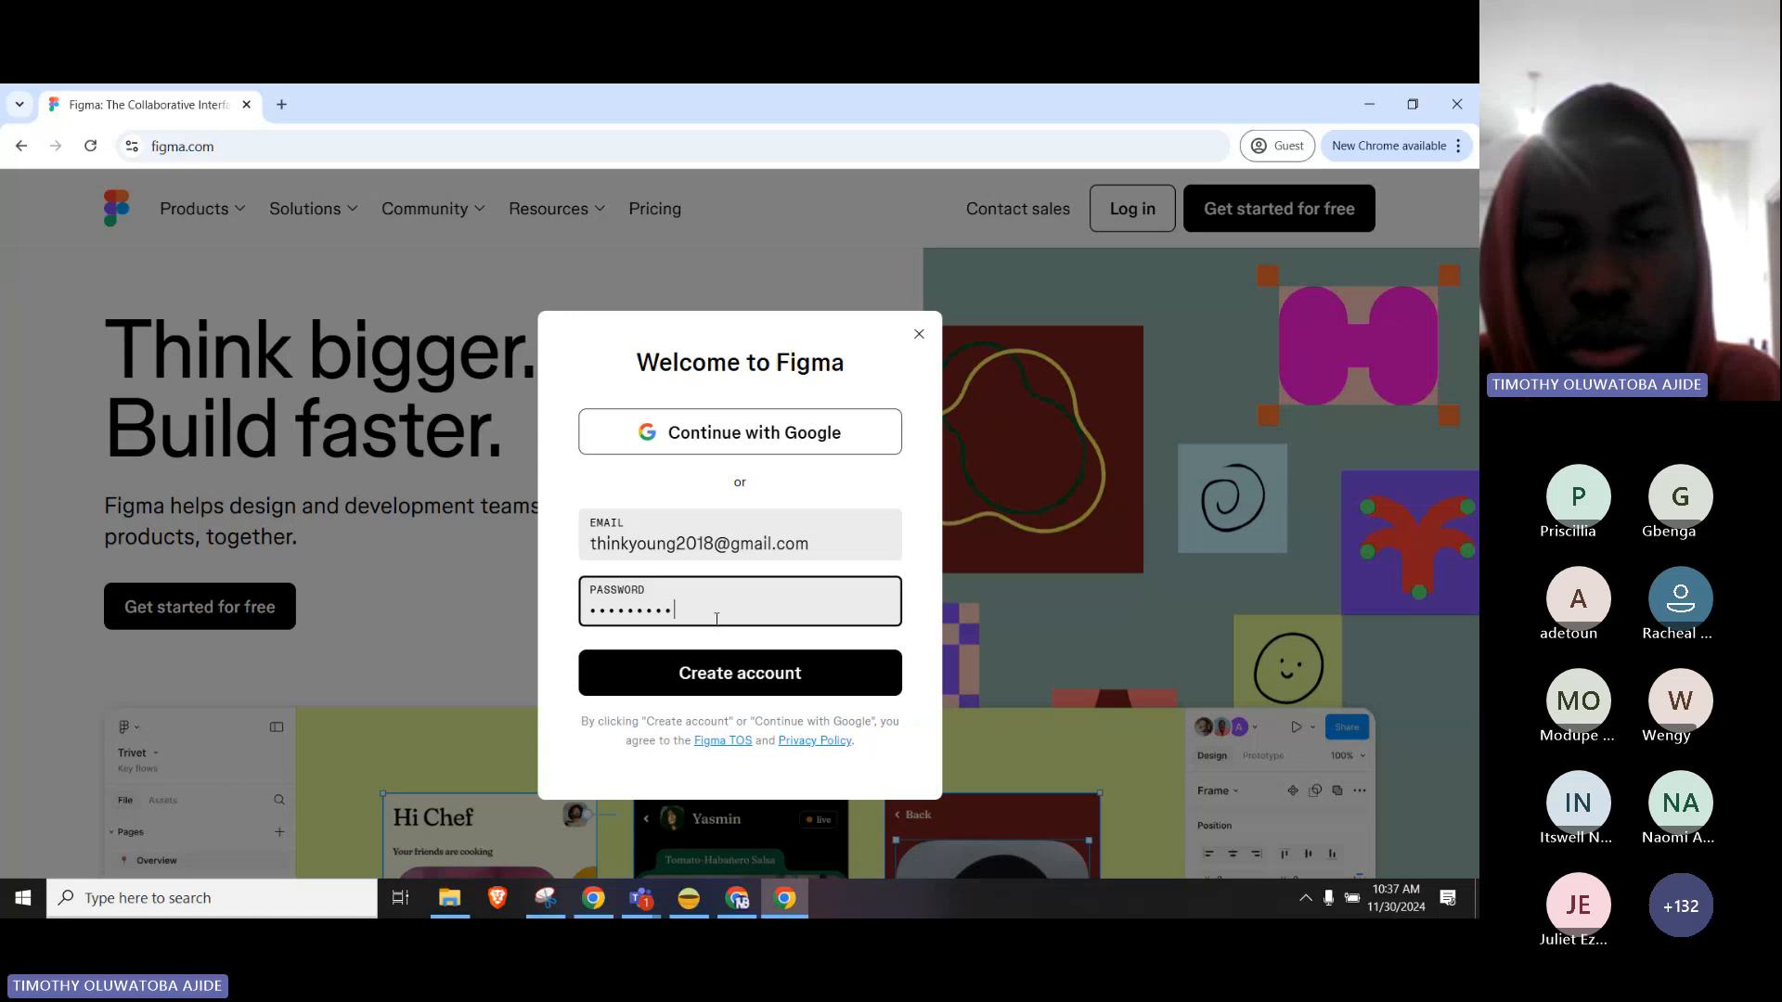
text(•)
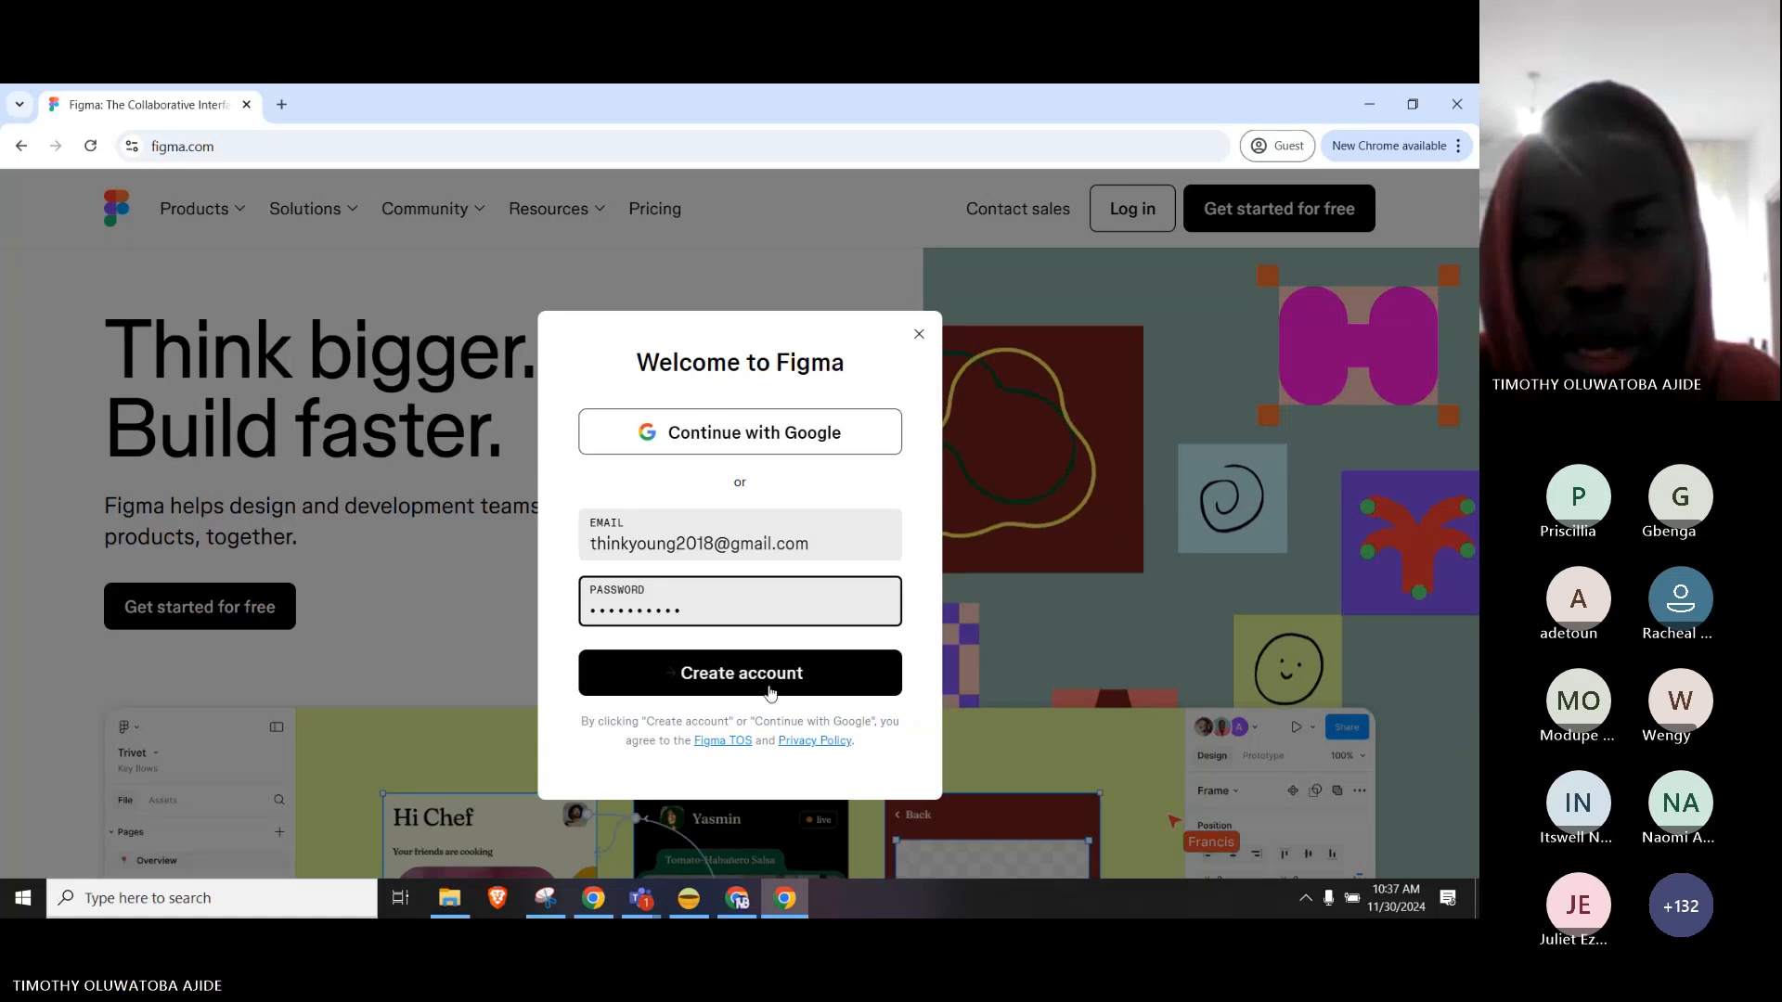
click(770, 691)
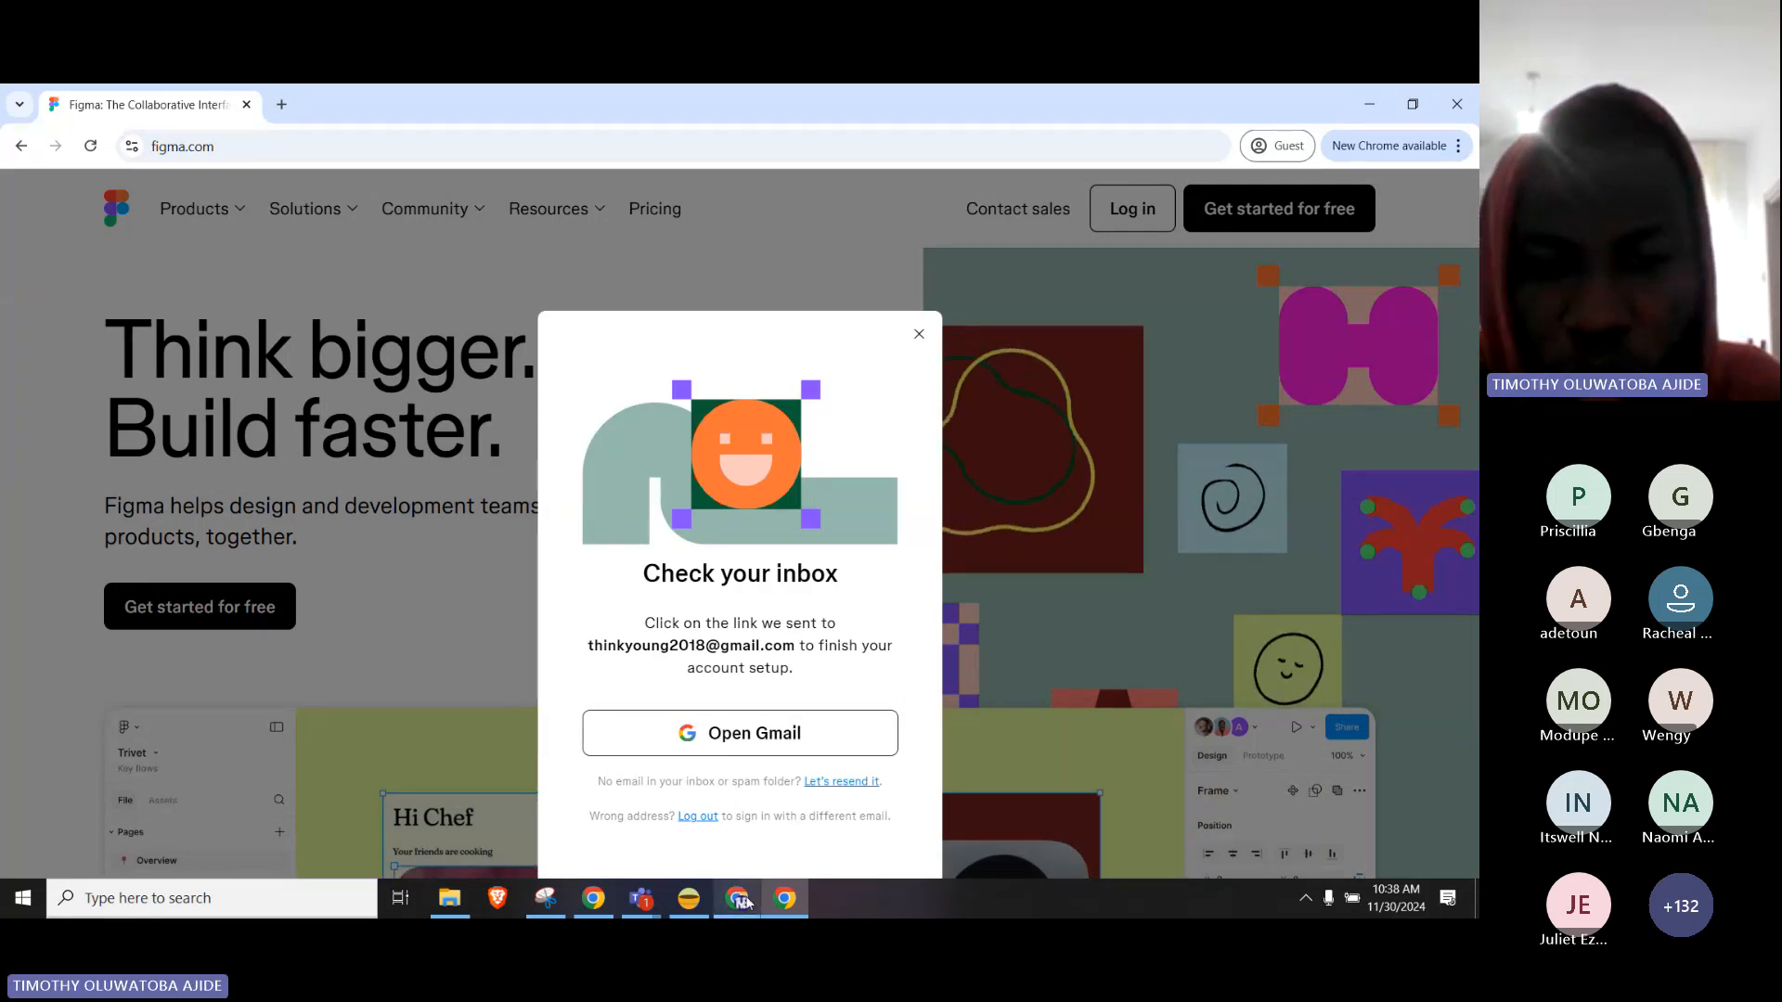
mouse_move(745, 901)
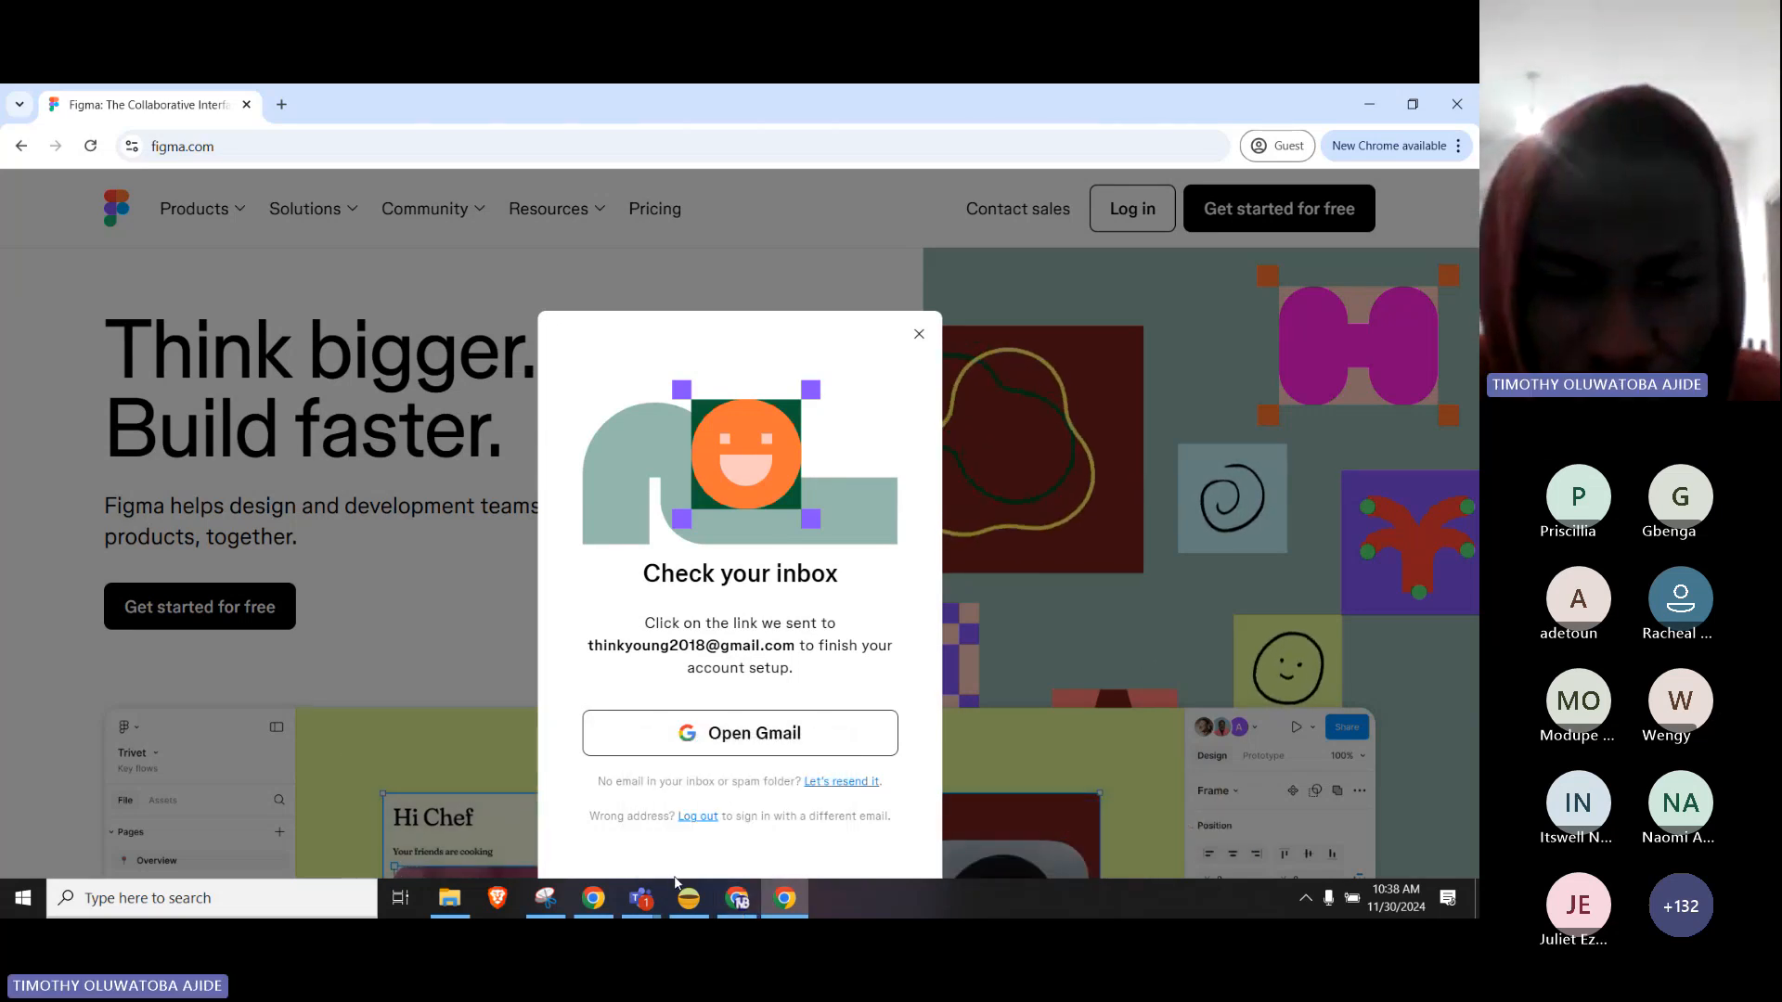
mouse_move(602, 907)
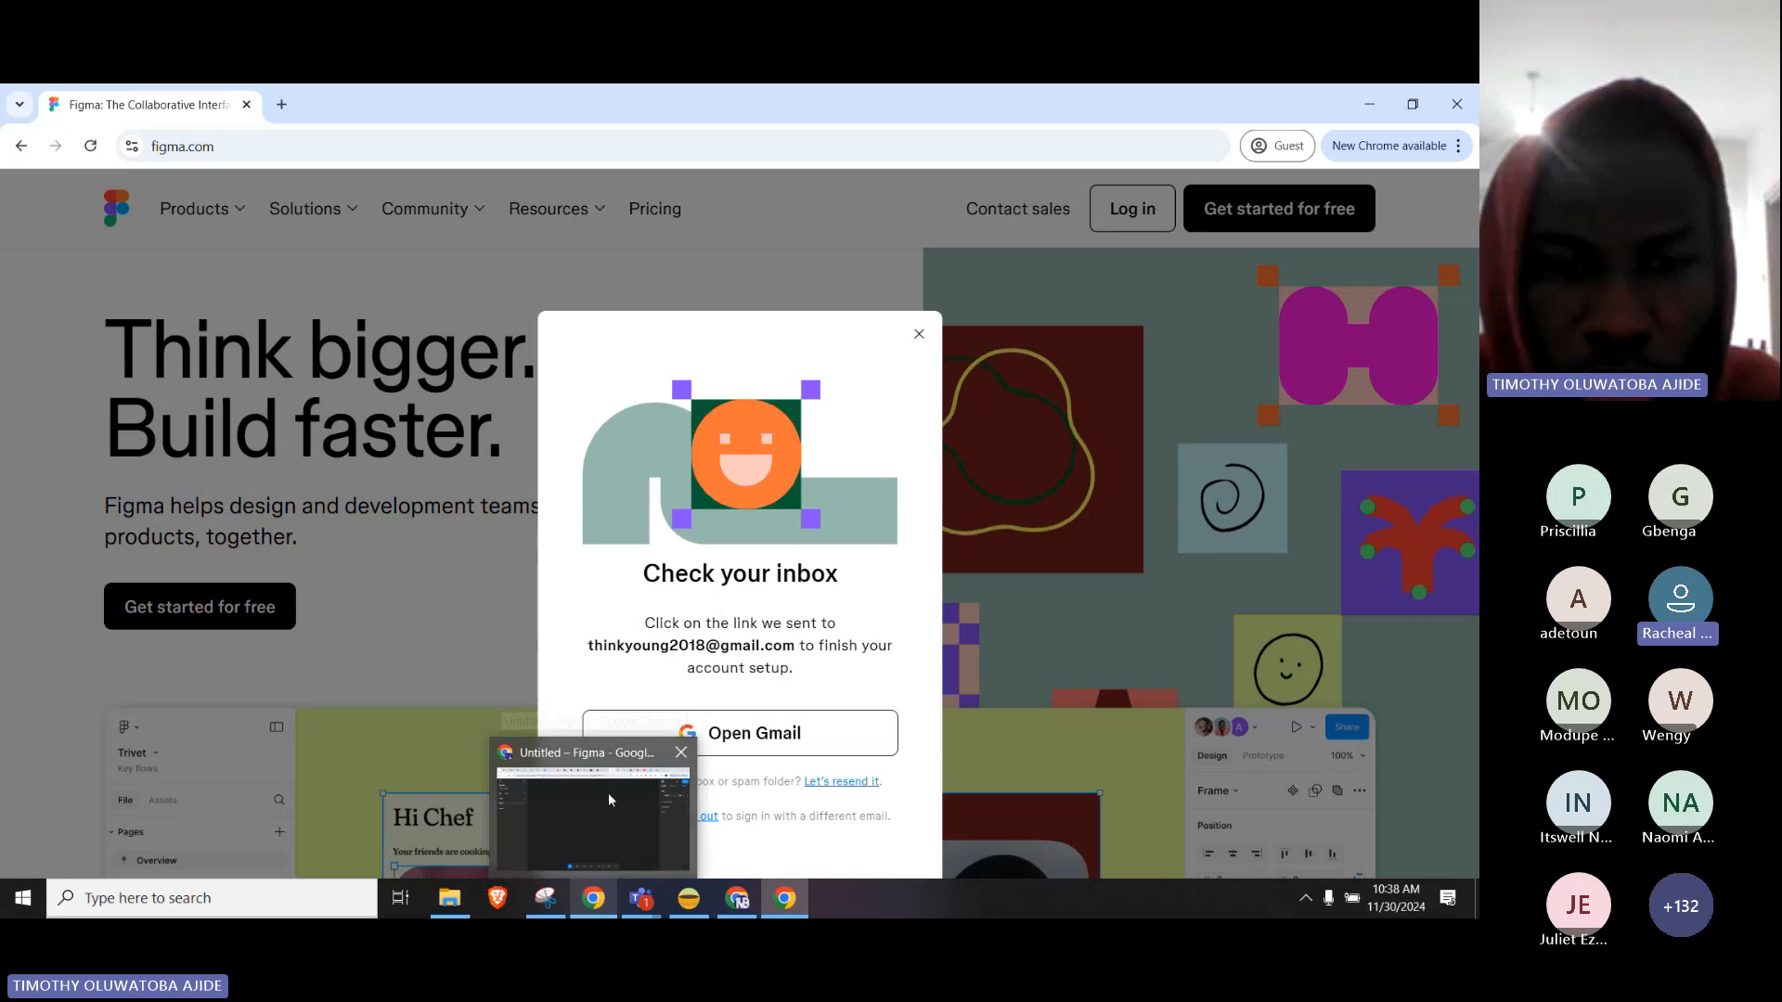
click(612, 804)
In Gmail, switch to the receiving account and open Figma's 'Verify your email address' message.
click(54, 102)
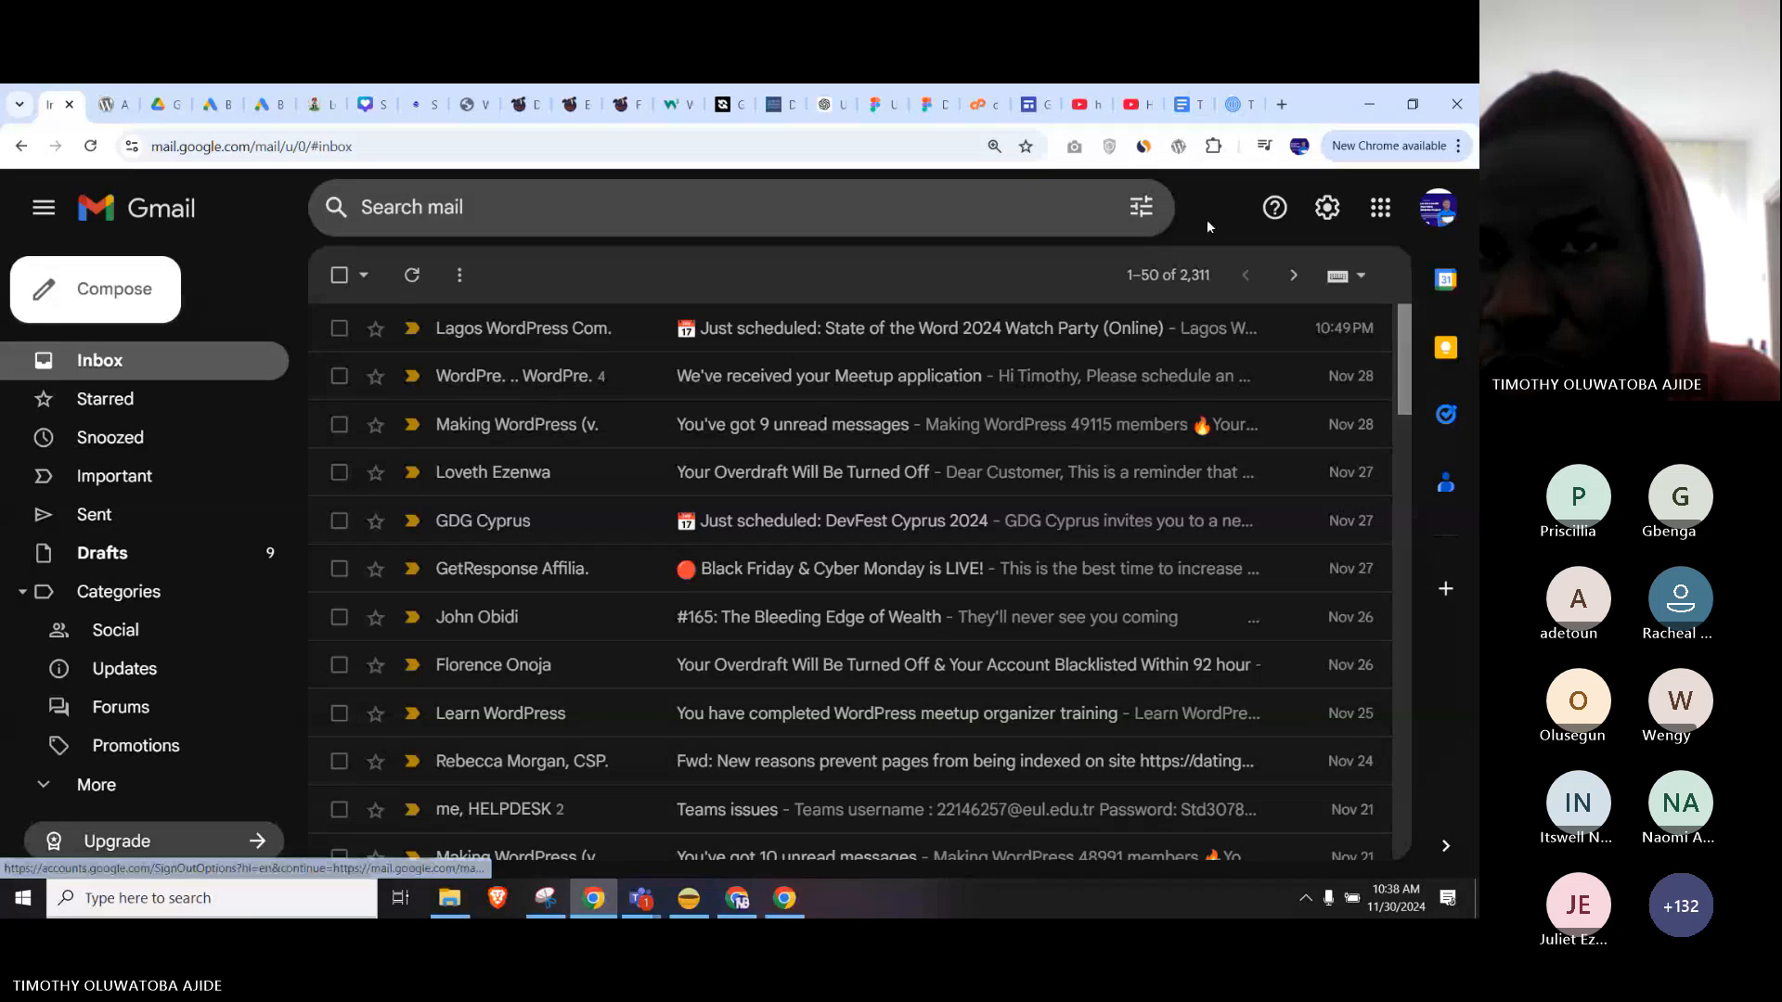
click(1438, 208)
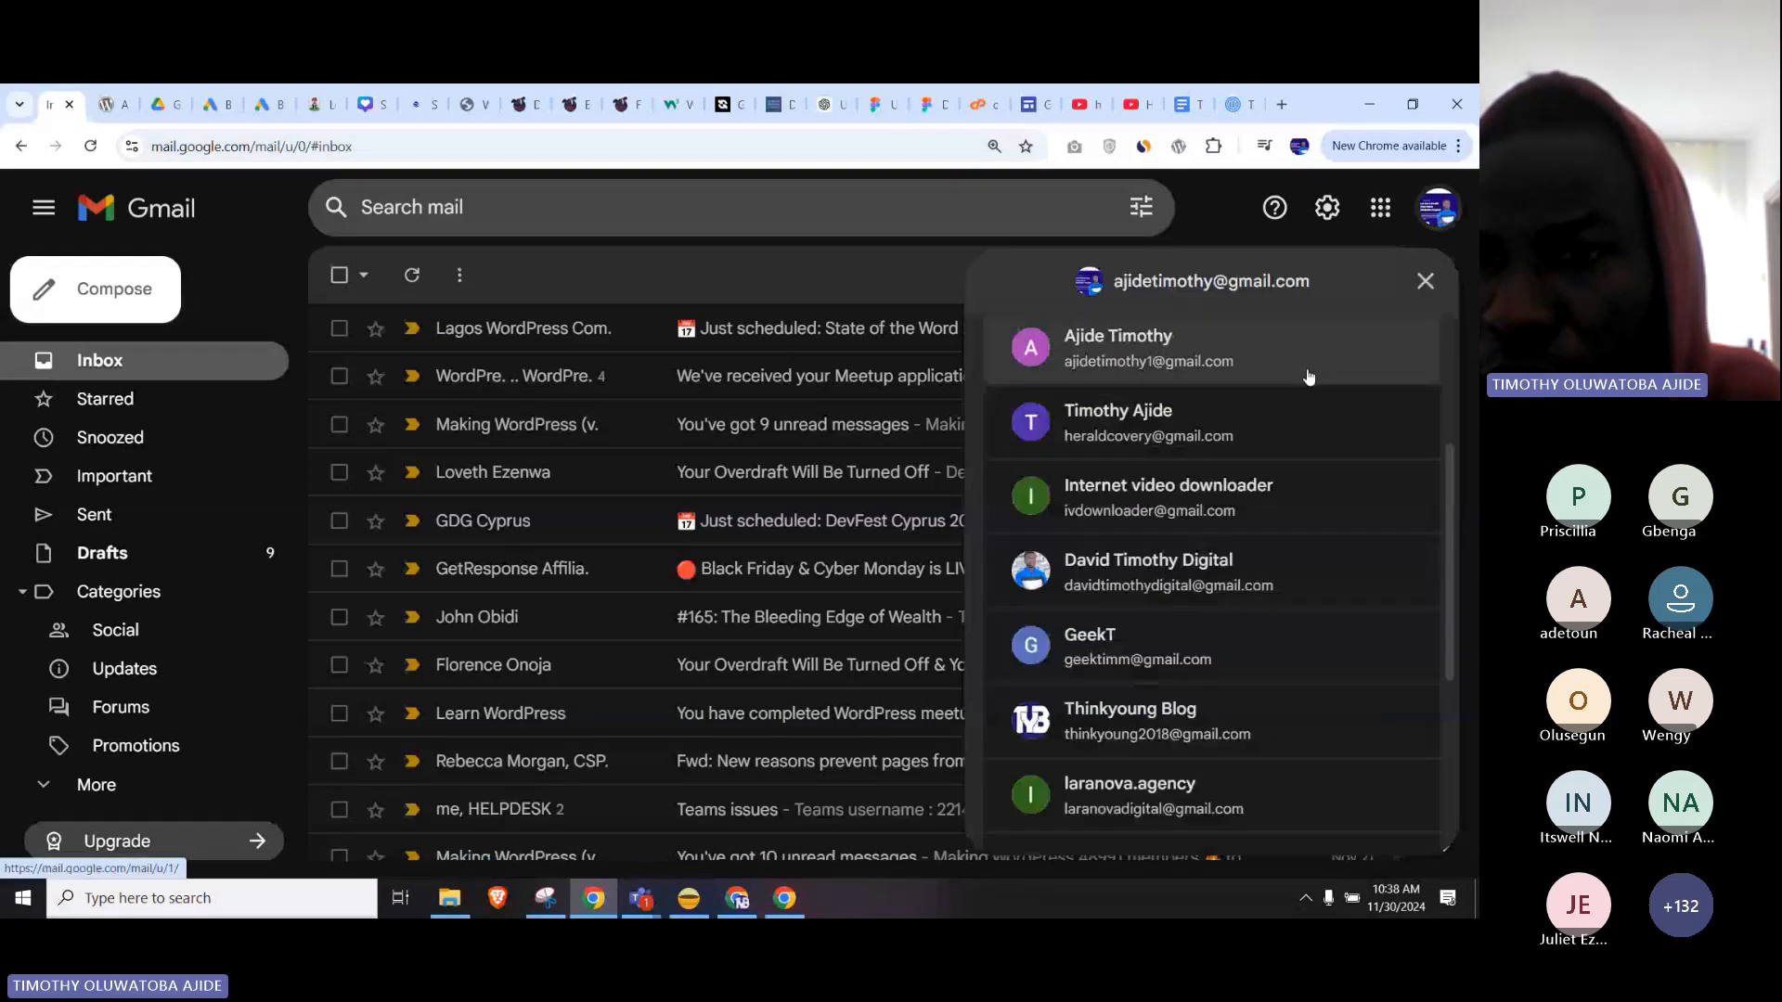
click(1197, 721)
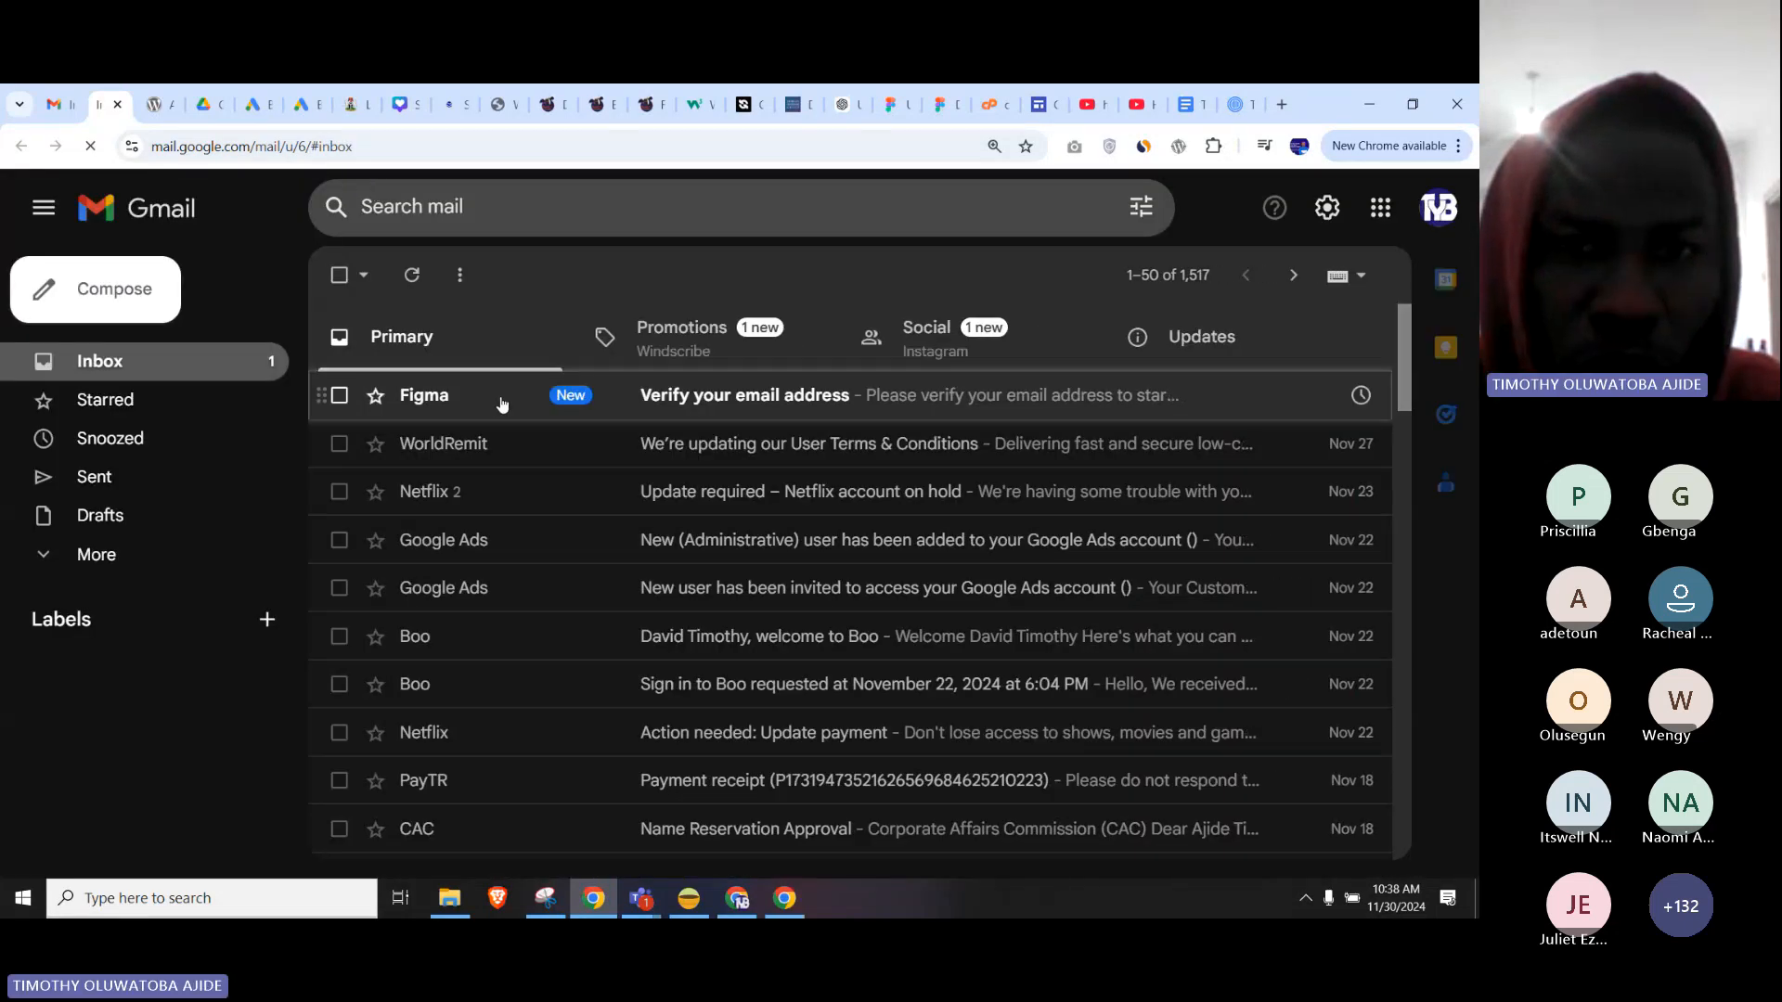
click(744, 411)
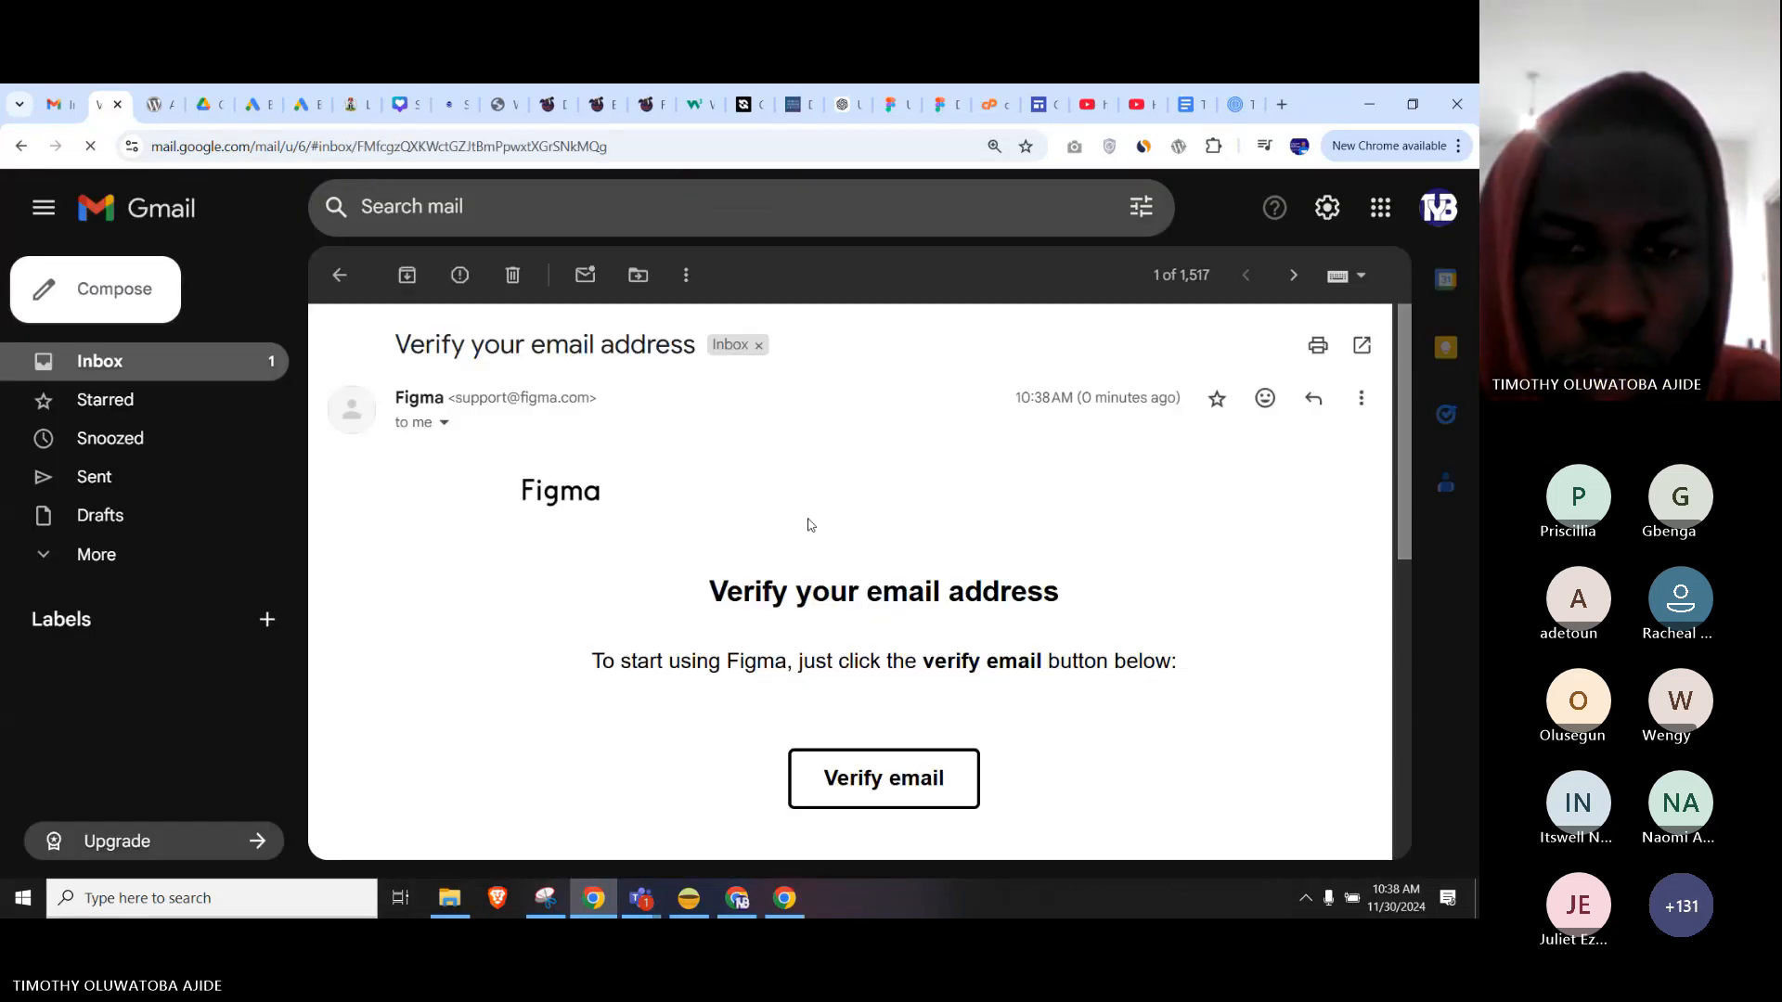
scroll(814, 524, down, 3)
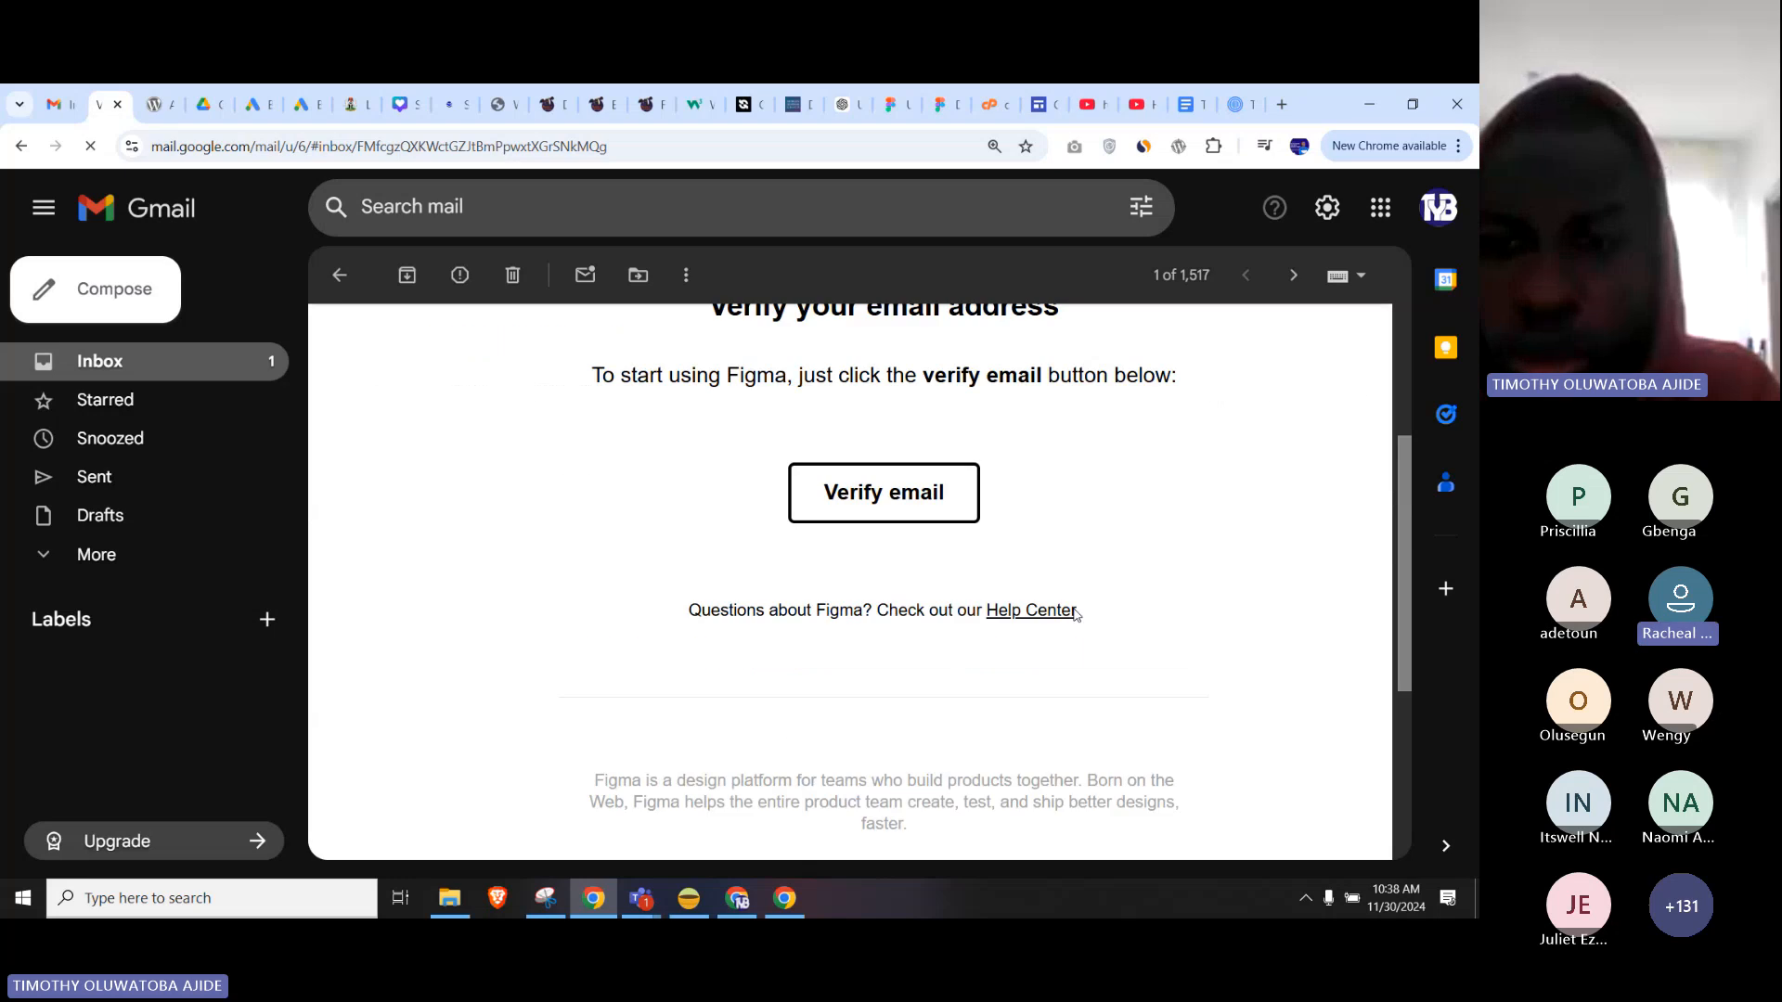
scroll(1062, 522, up, 2)
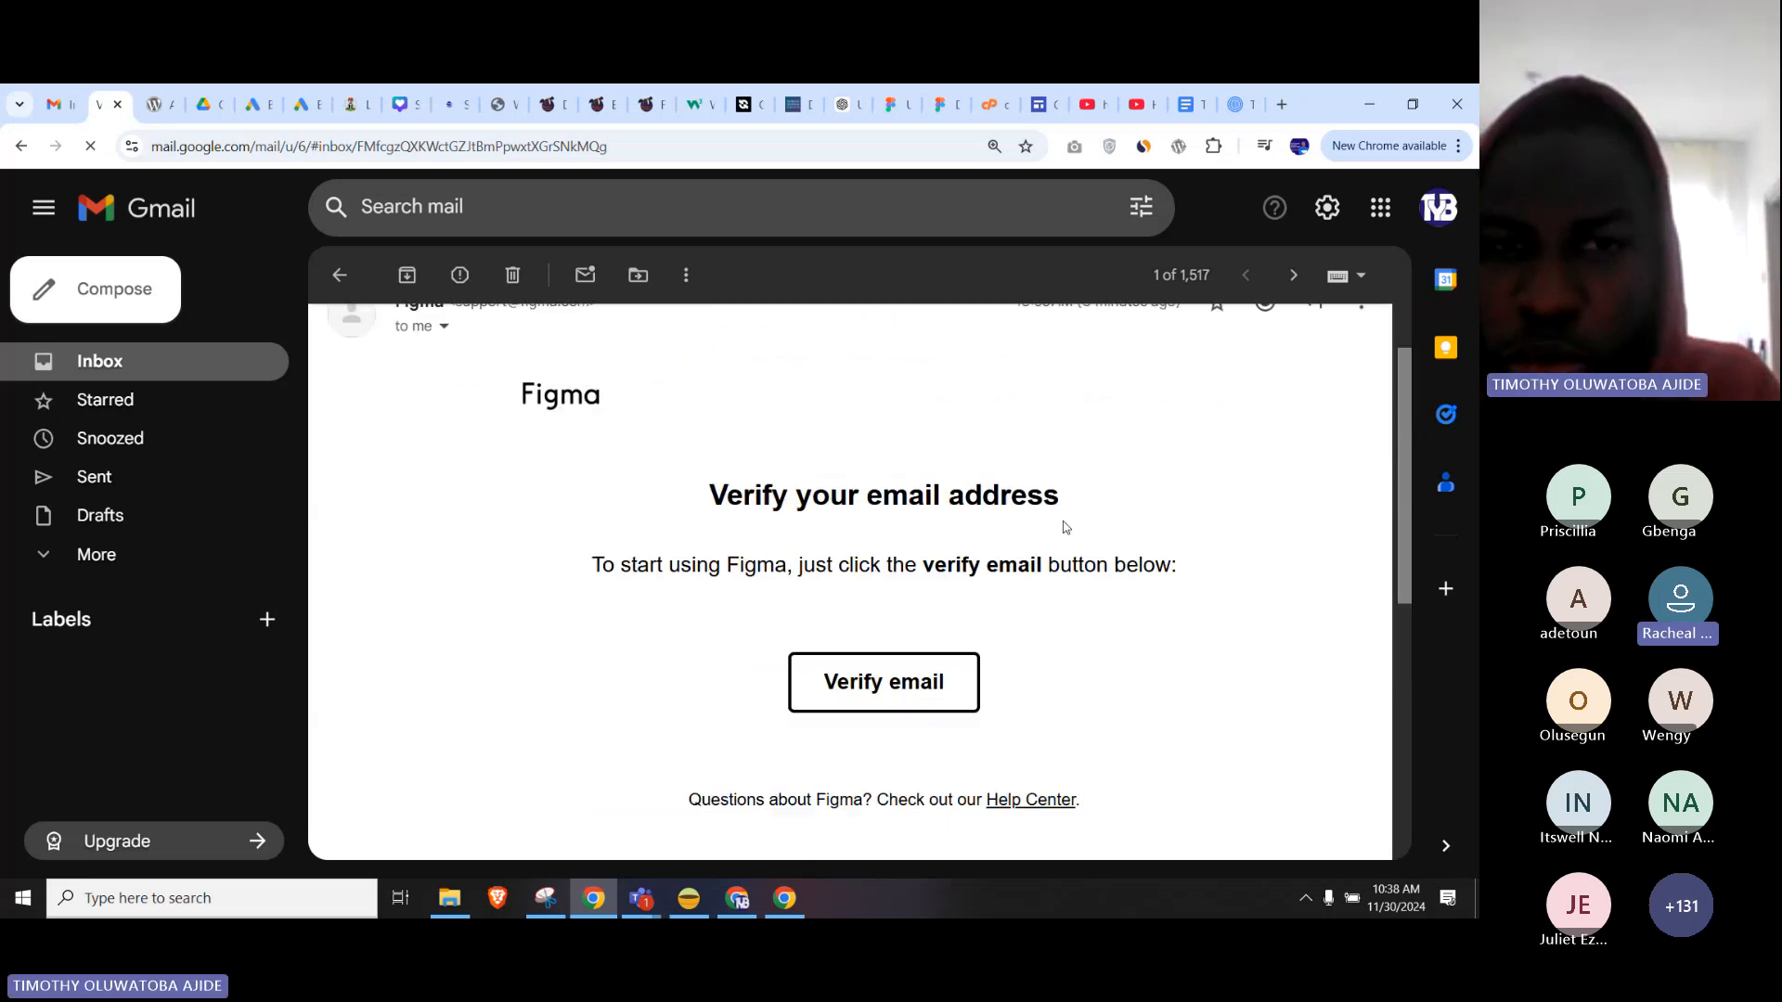
Copy the Verify email link address and open a new tab in the Guest window.
right_click(864, 696)
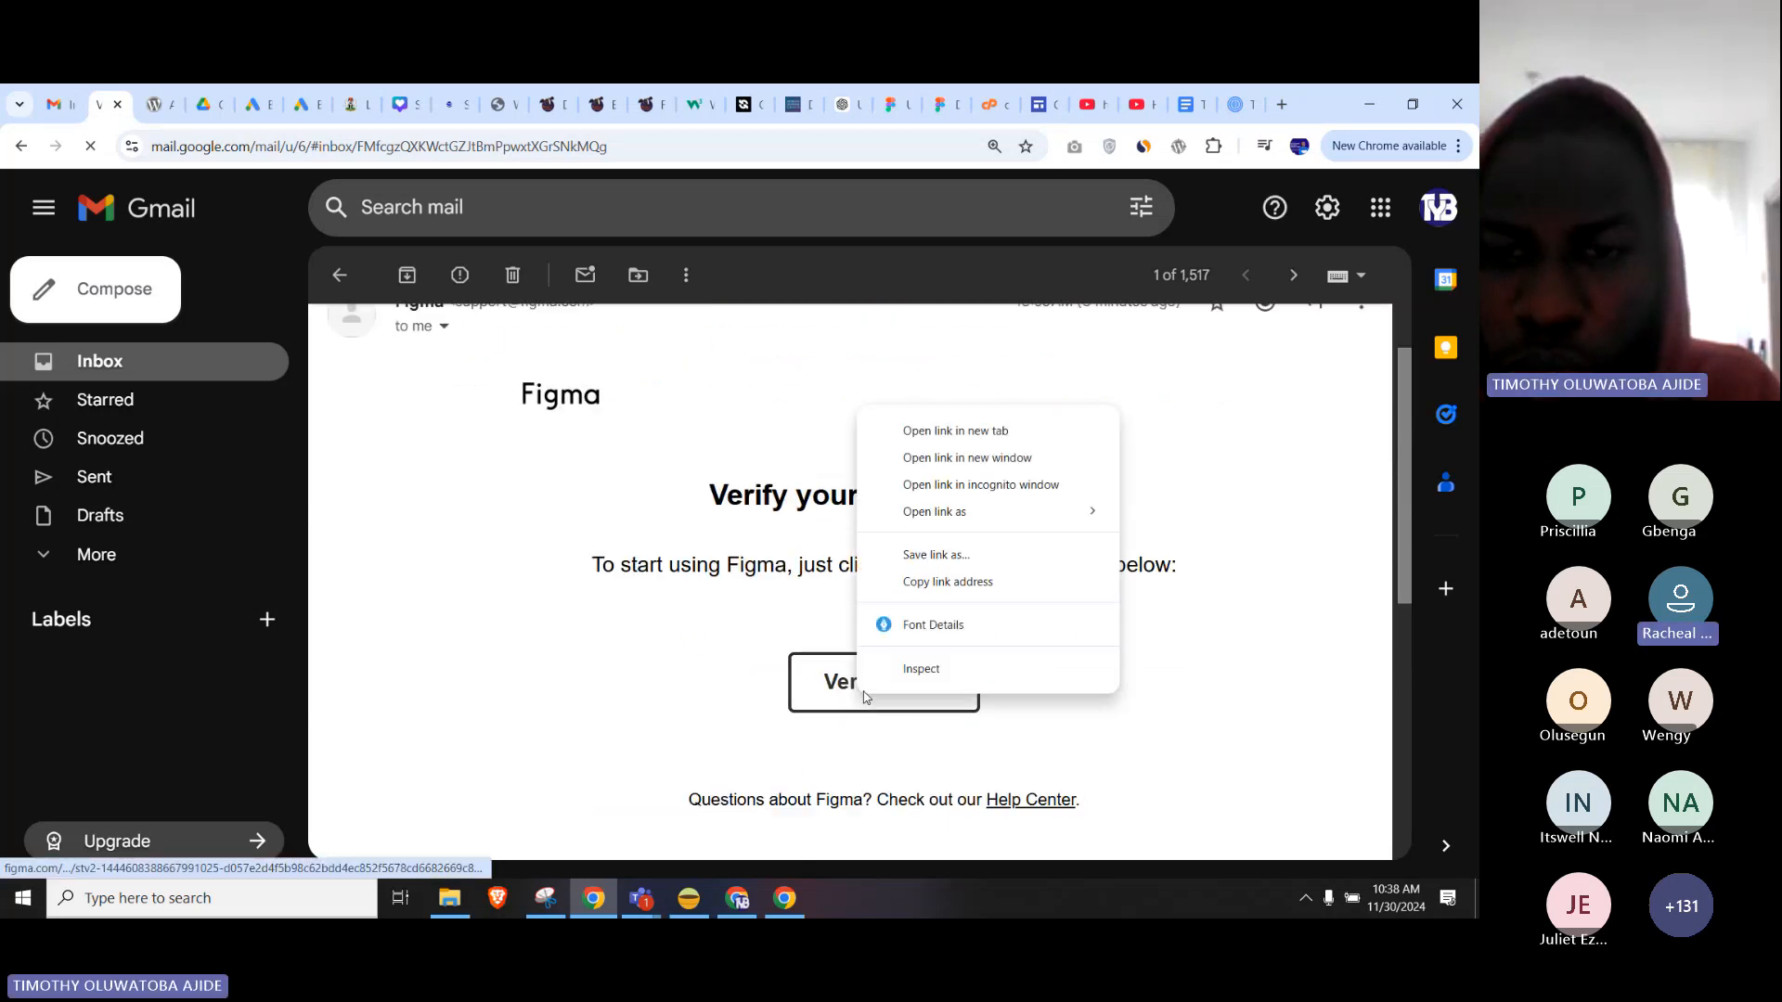
click(971, 581)
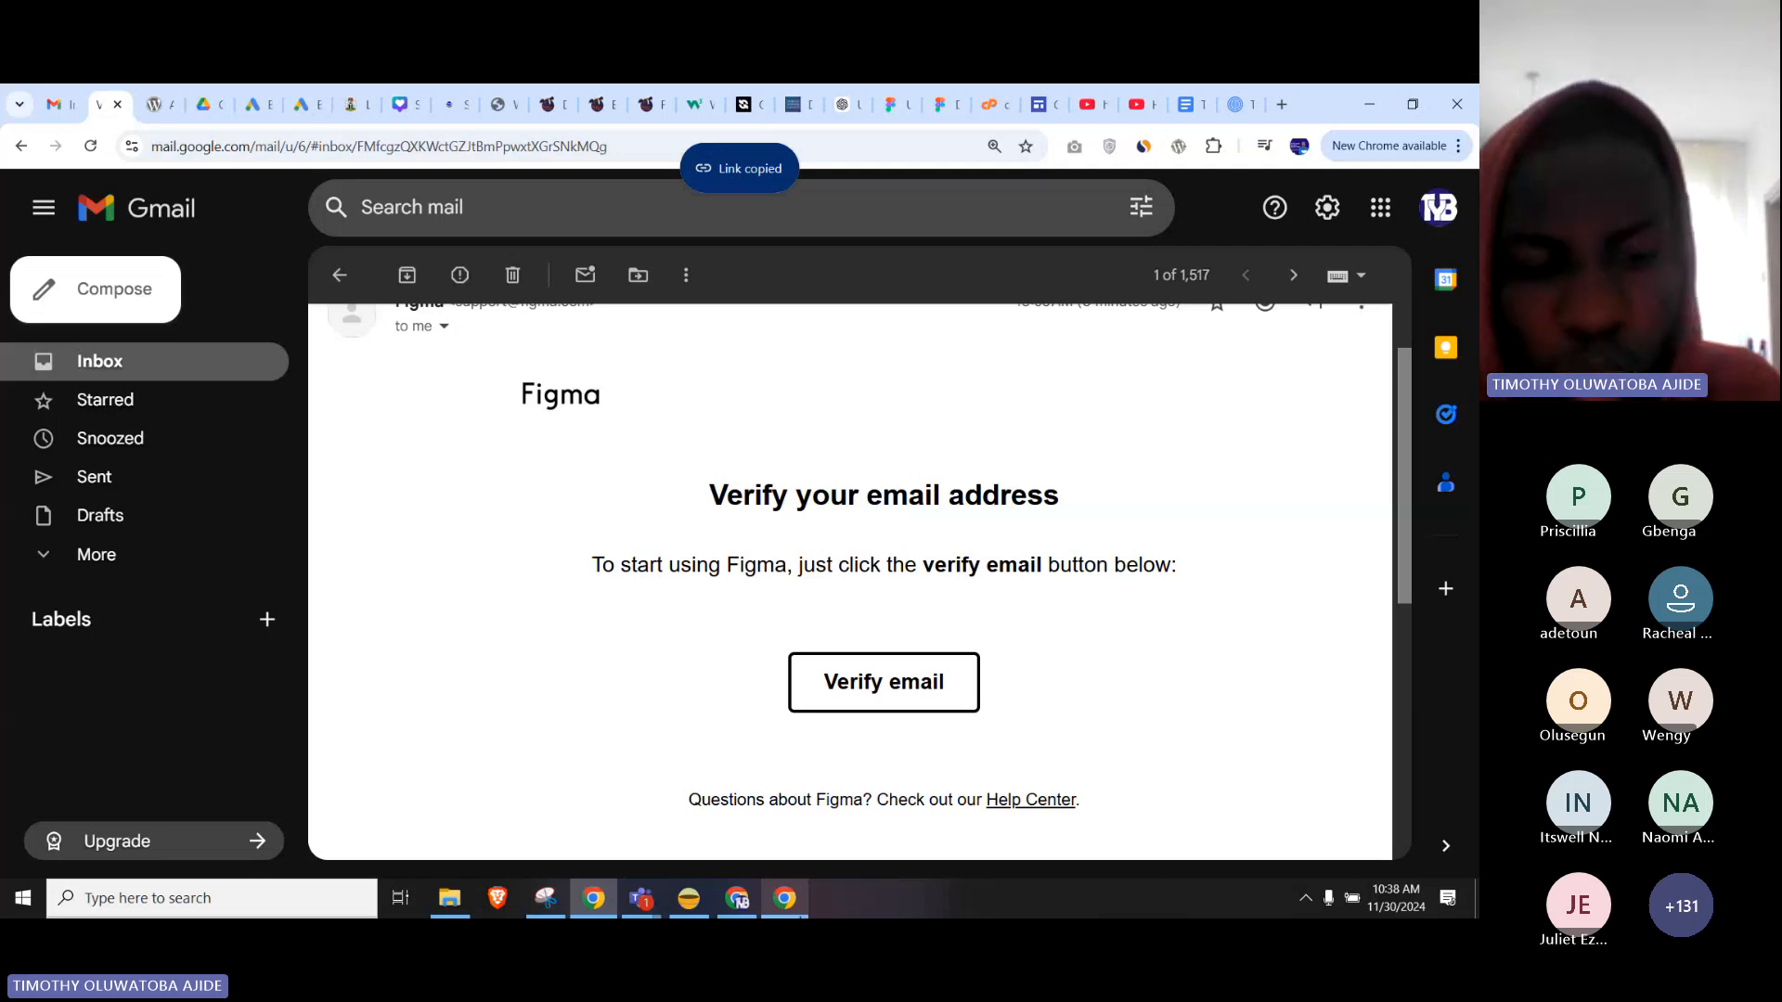
click(799, 915)
click(296, 109)
Paste the verification link into the new tab and load it to verify the email.
key(ctrl+v)
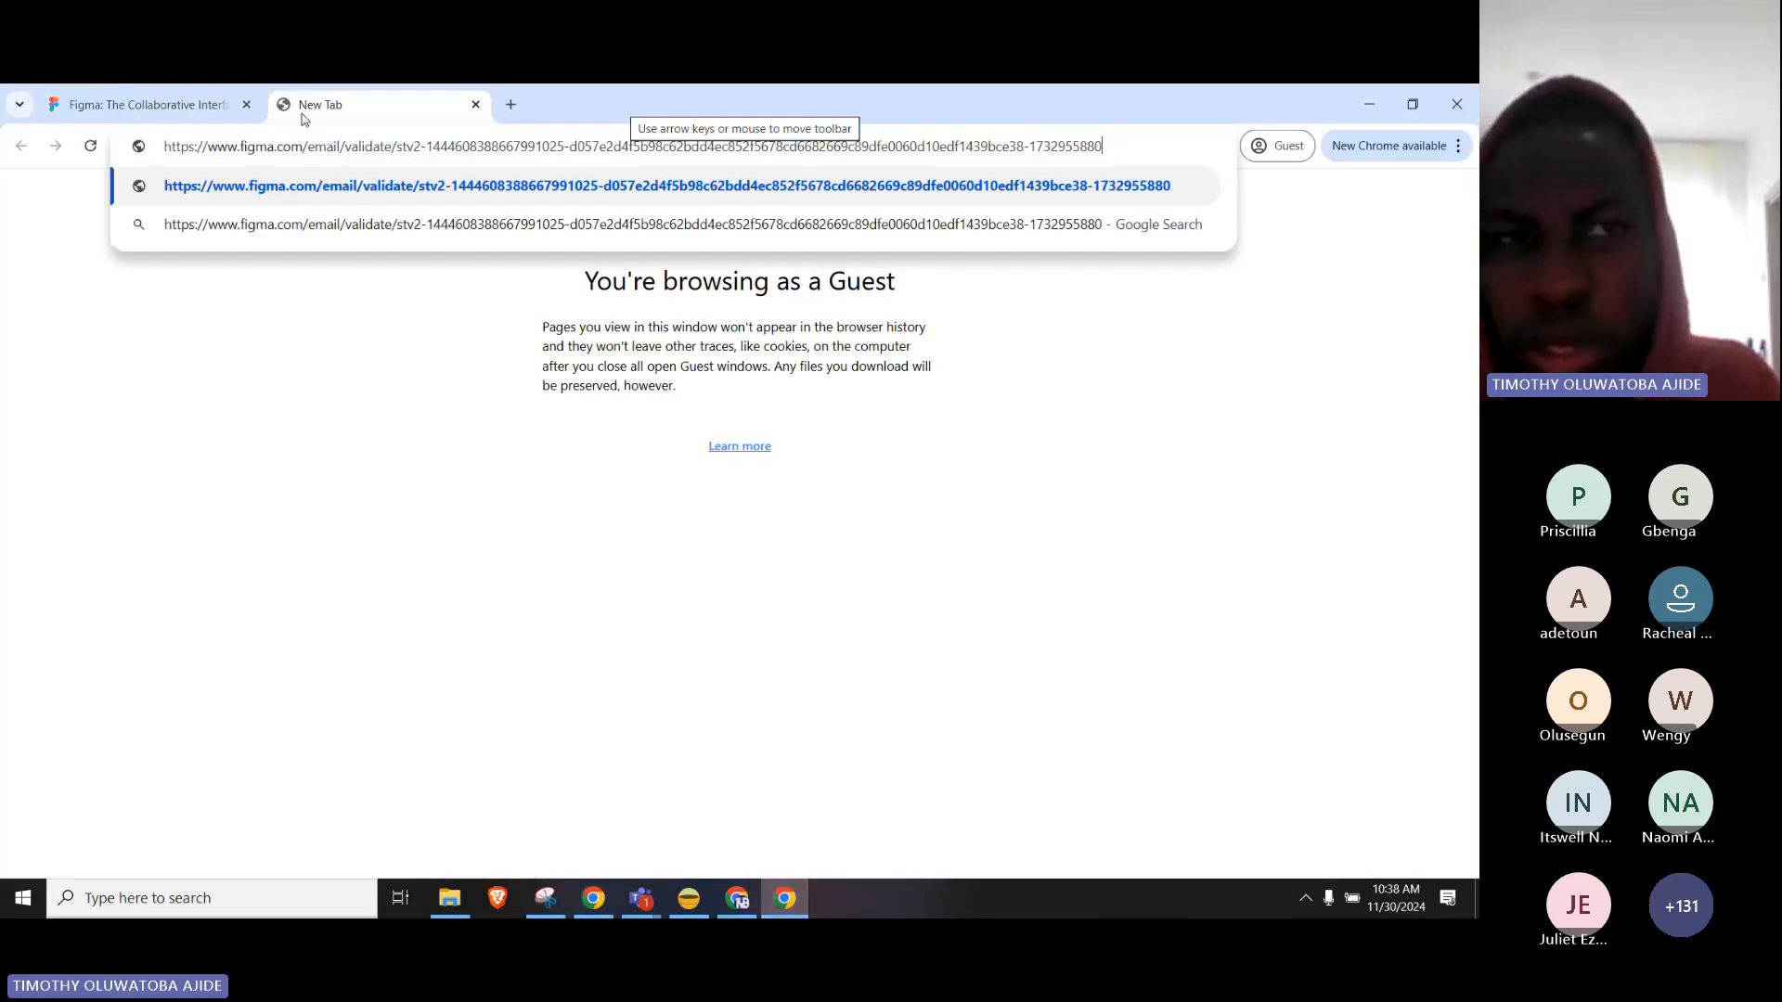
key(Return)
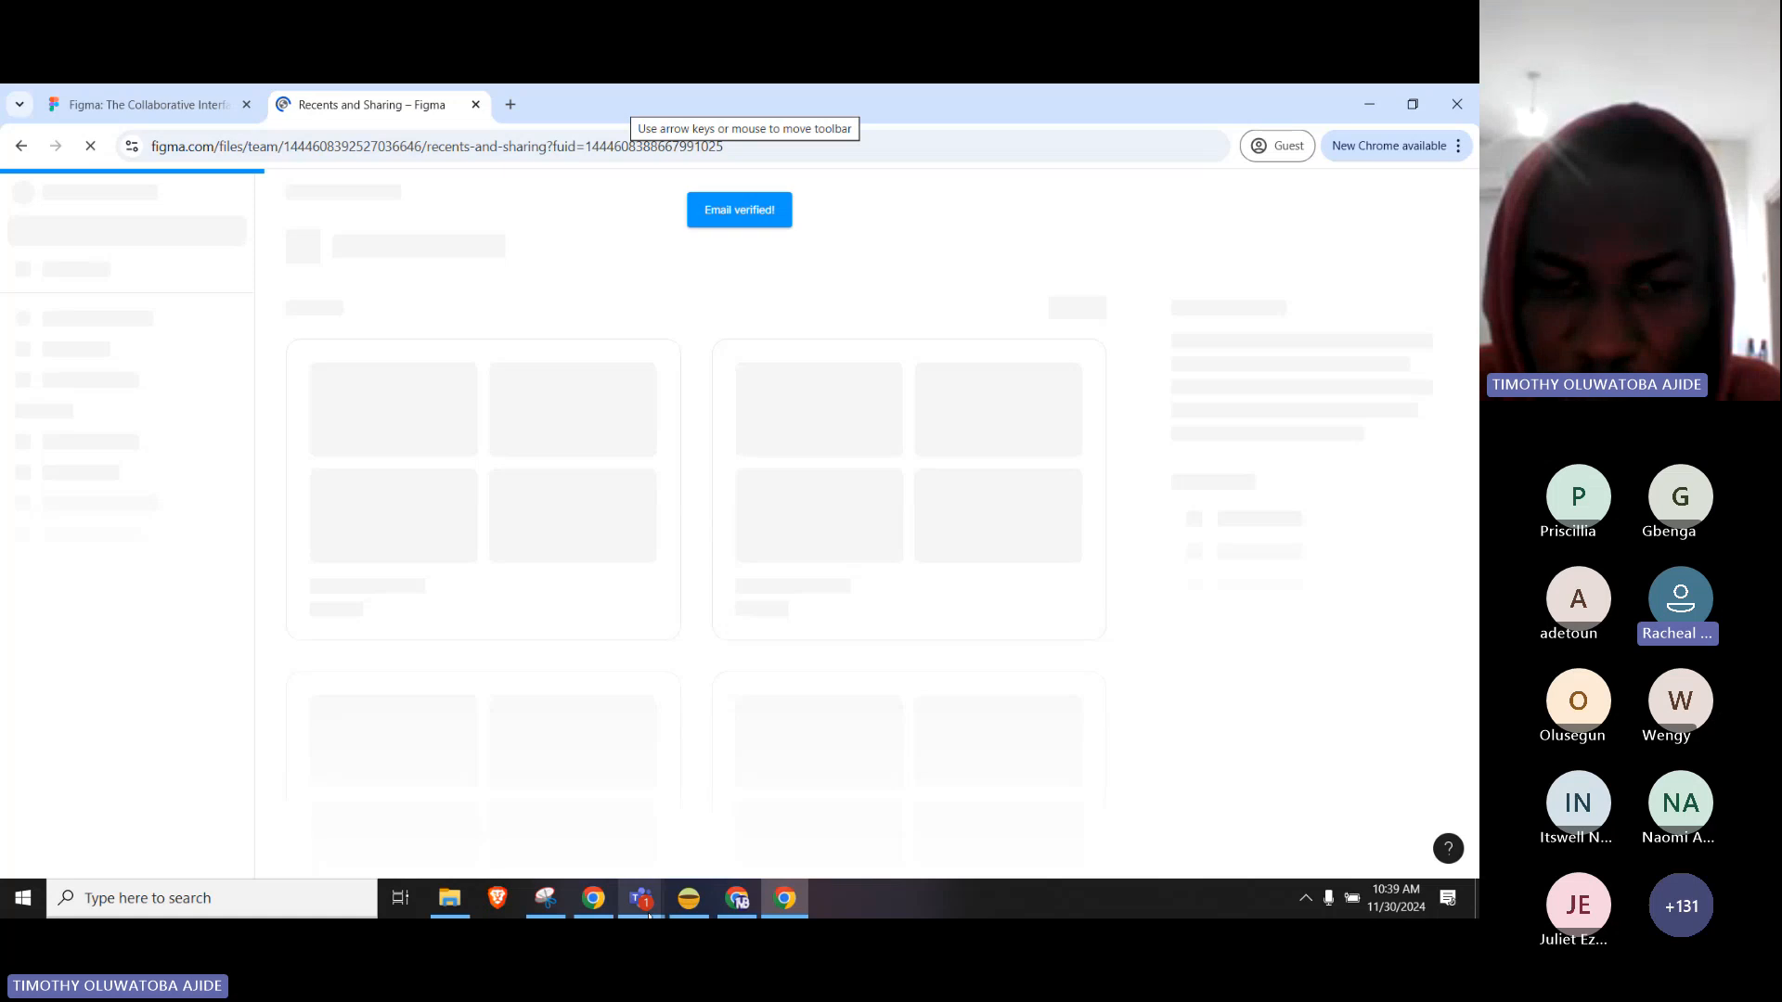
mouse_move(640, 899)
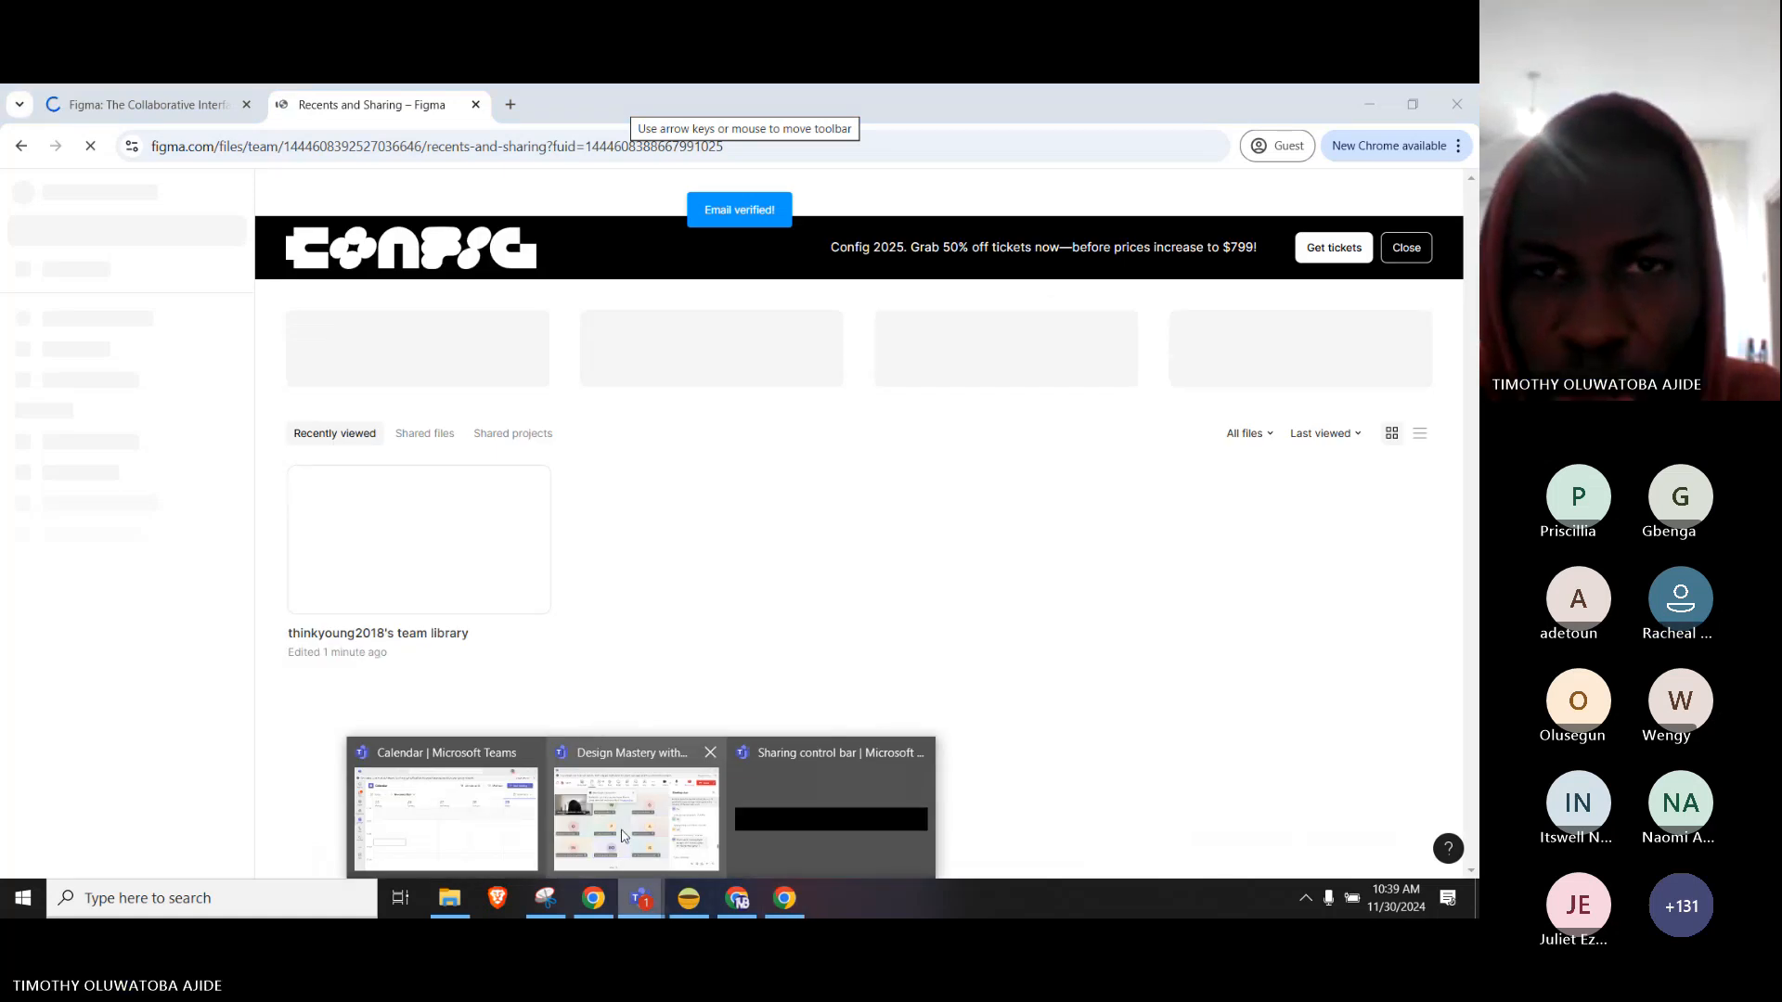
Mute all participants in the Teams meeting, then return to the Figma page in Chrome.
click(622, 836)
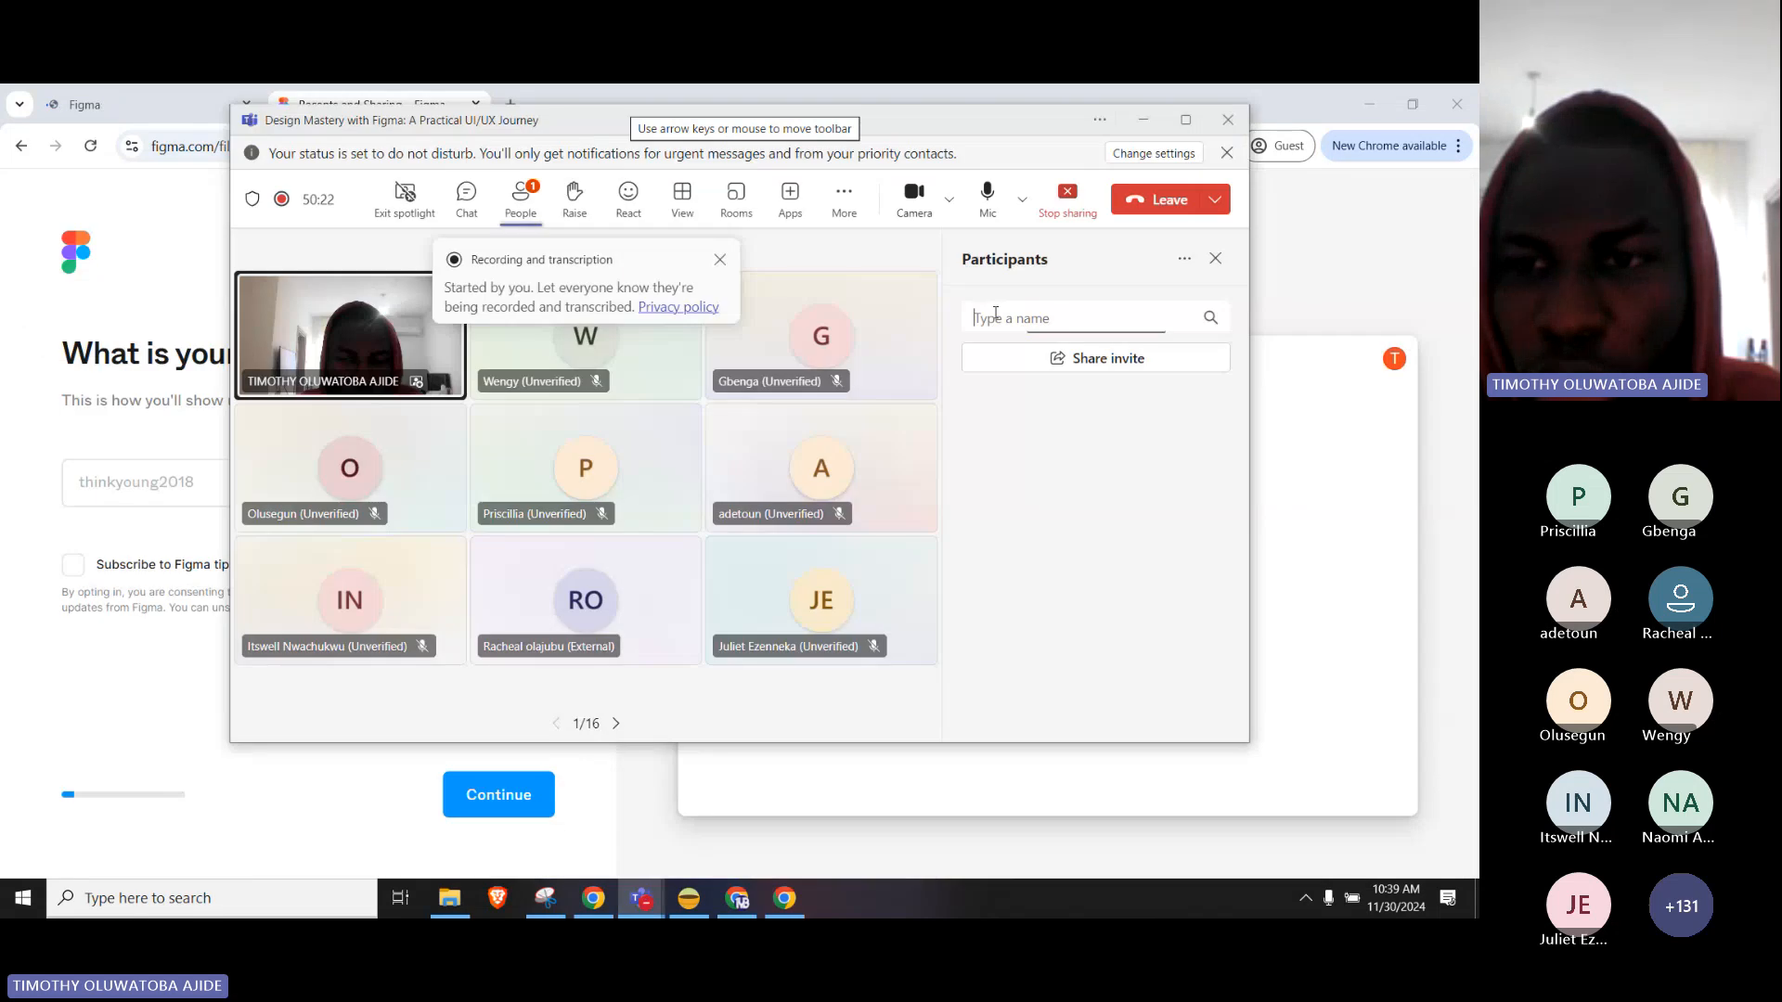
click(1176, 480)
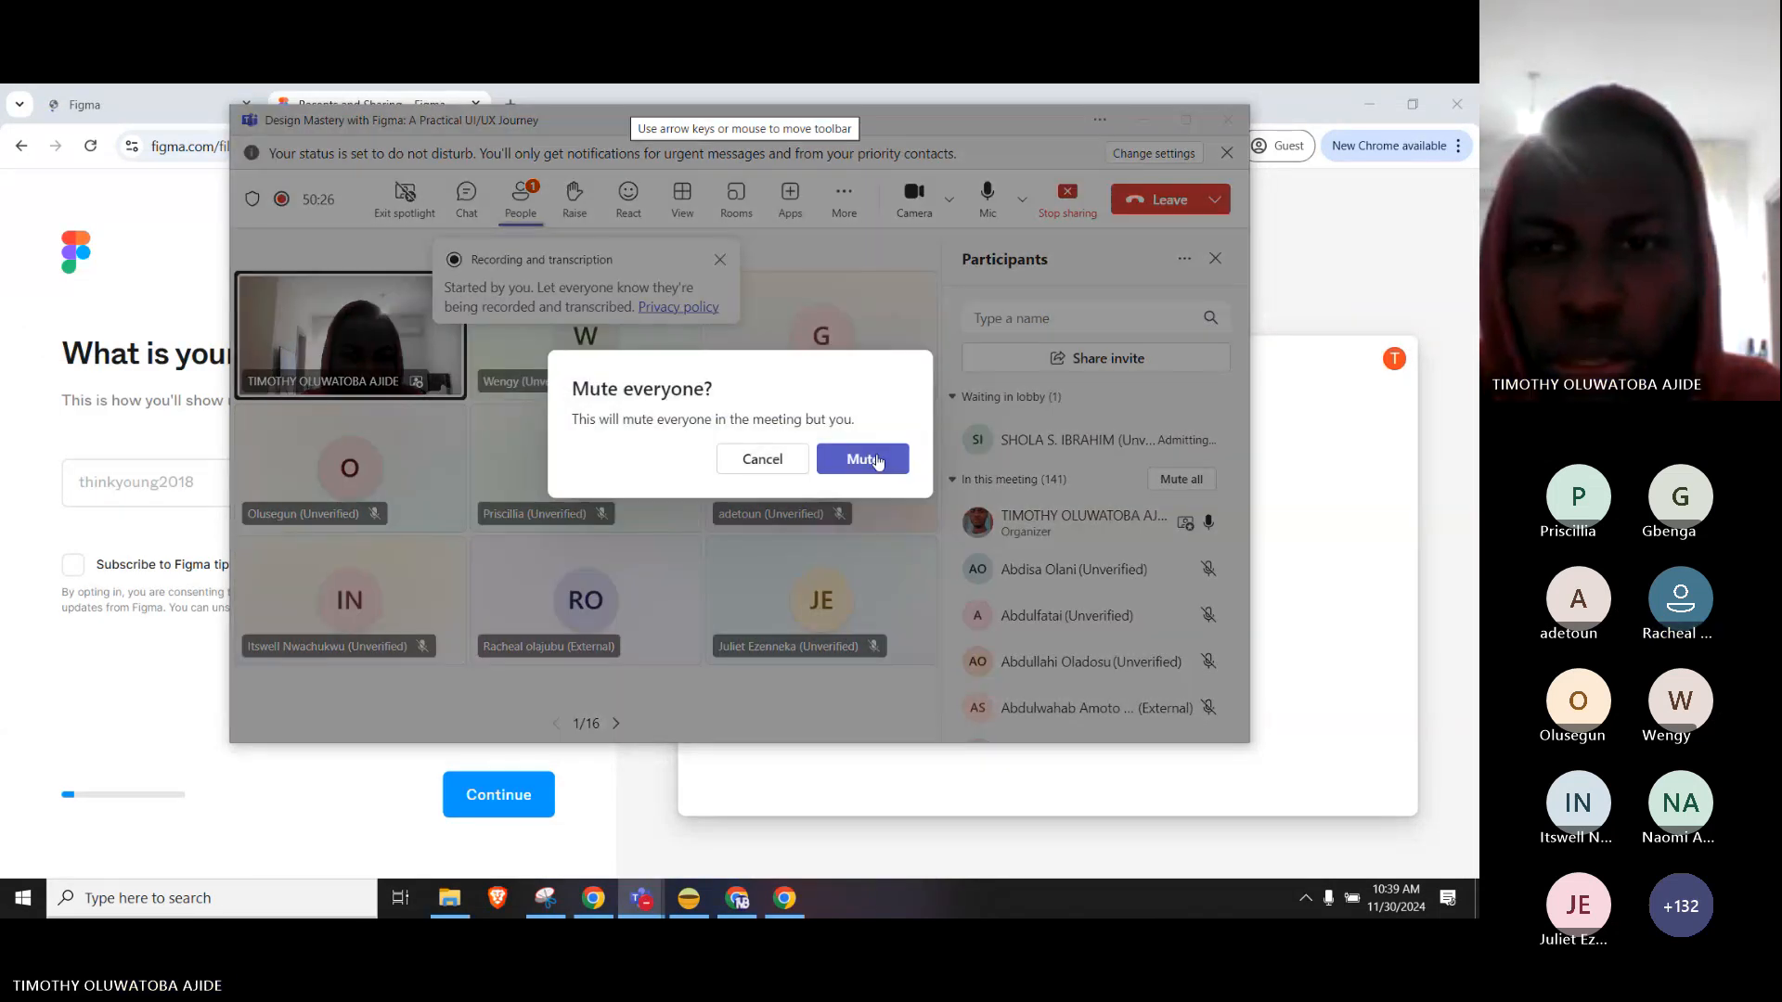
click(876, 459)
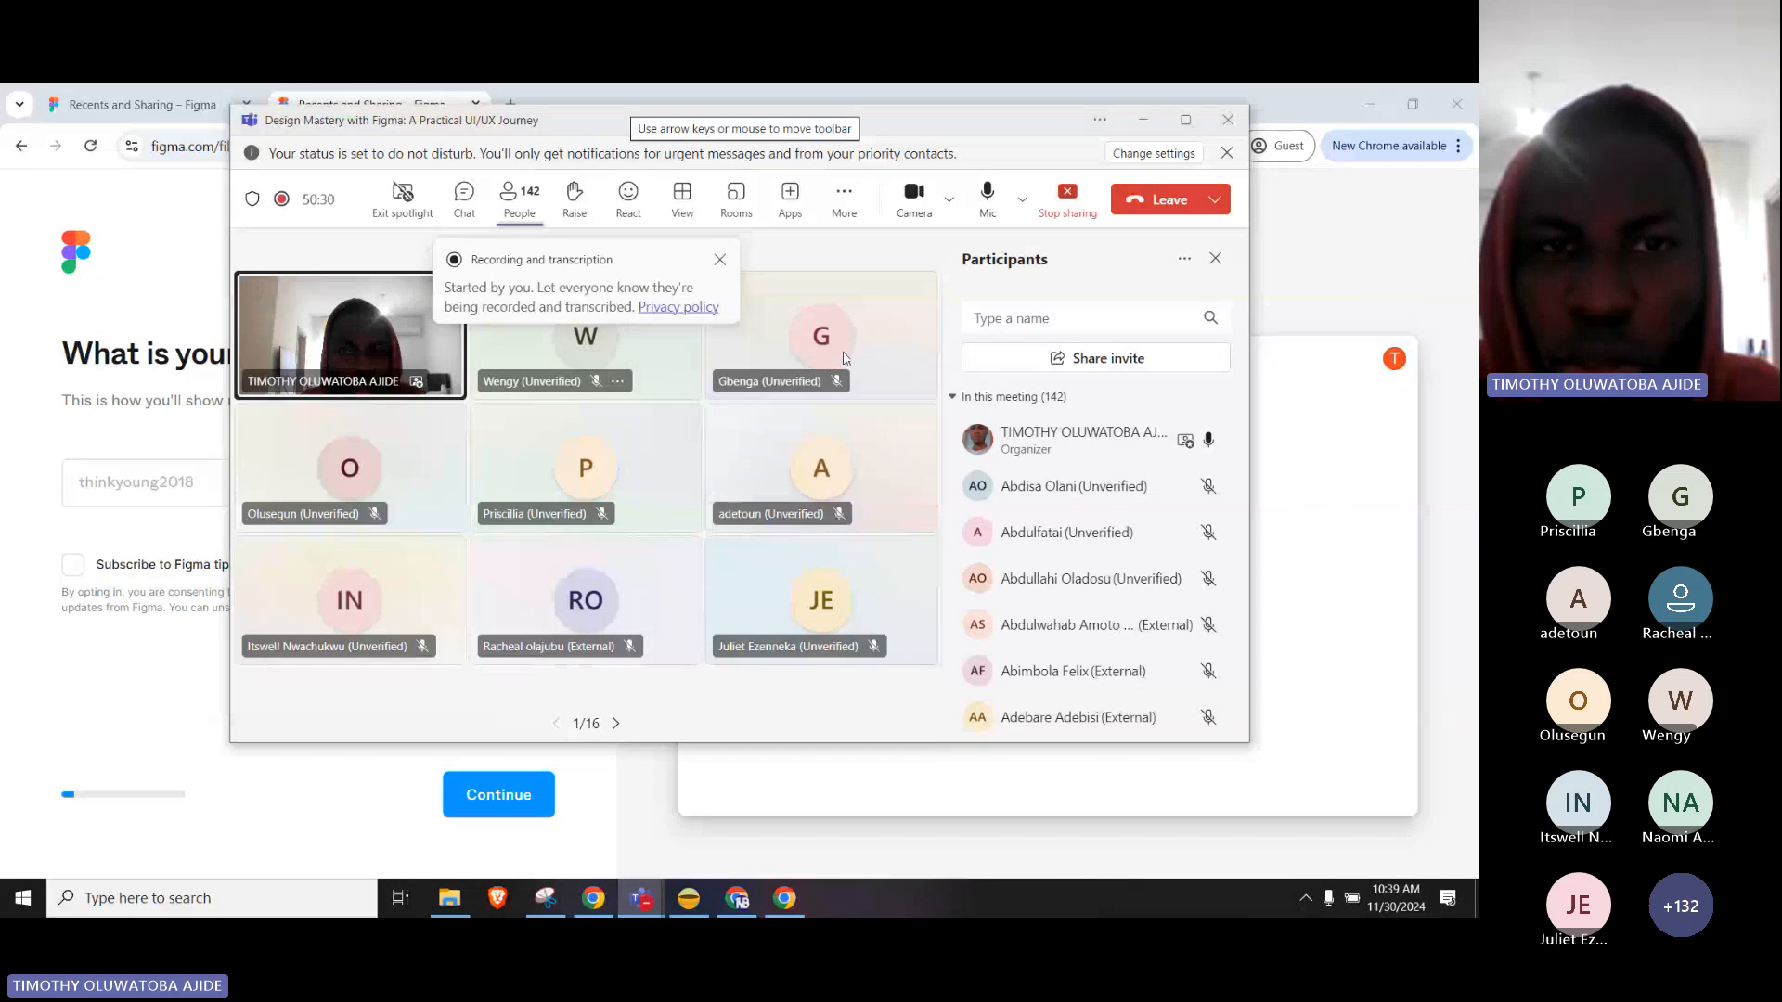
click(57, 371)
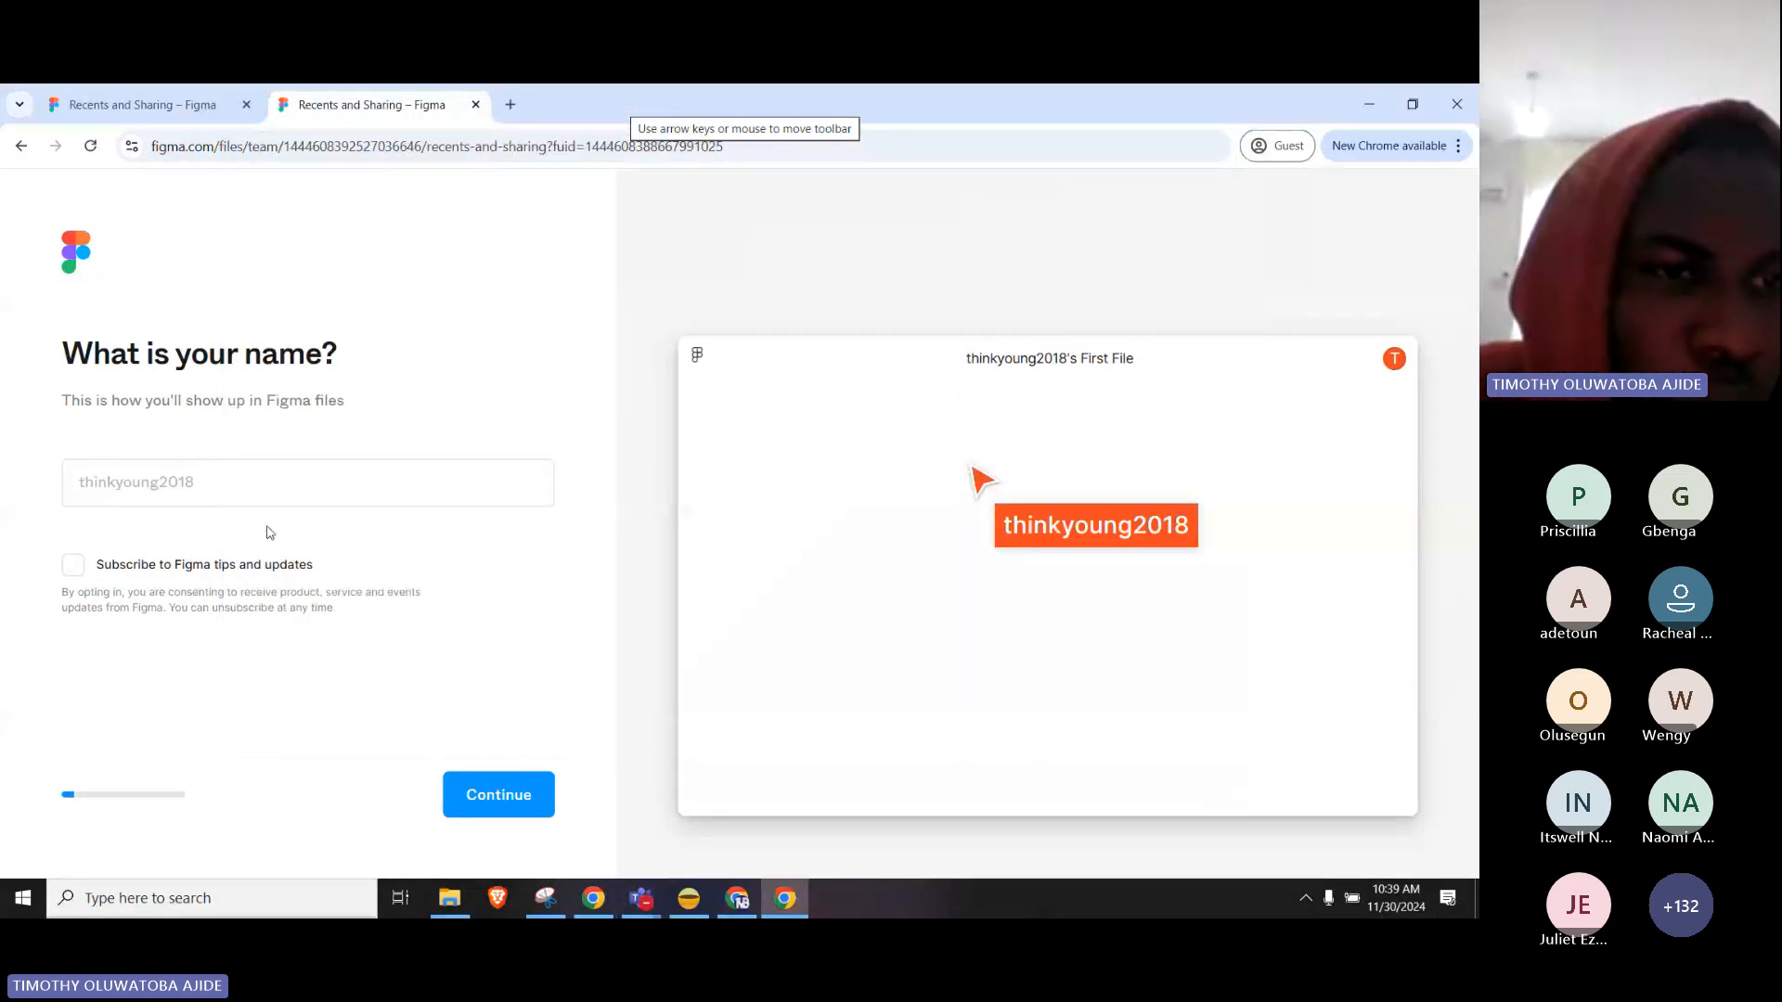
Enter the account username as the display name and continue.
click(277, 484)
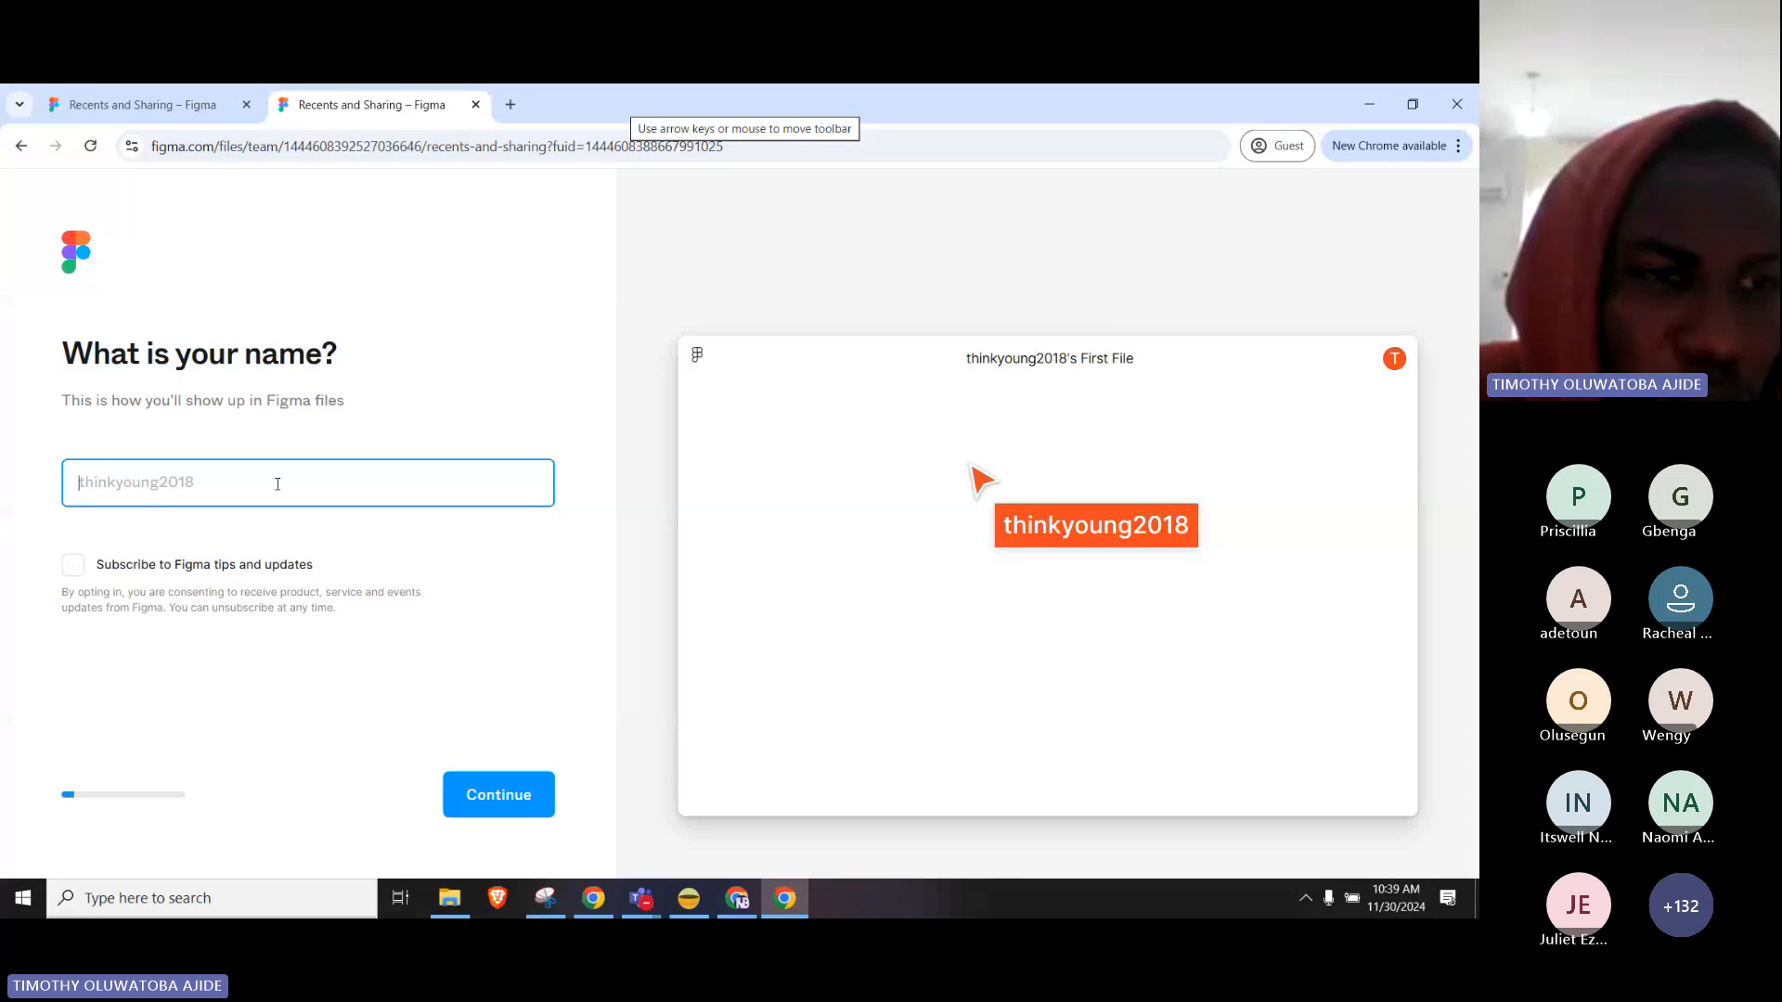
text(g)
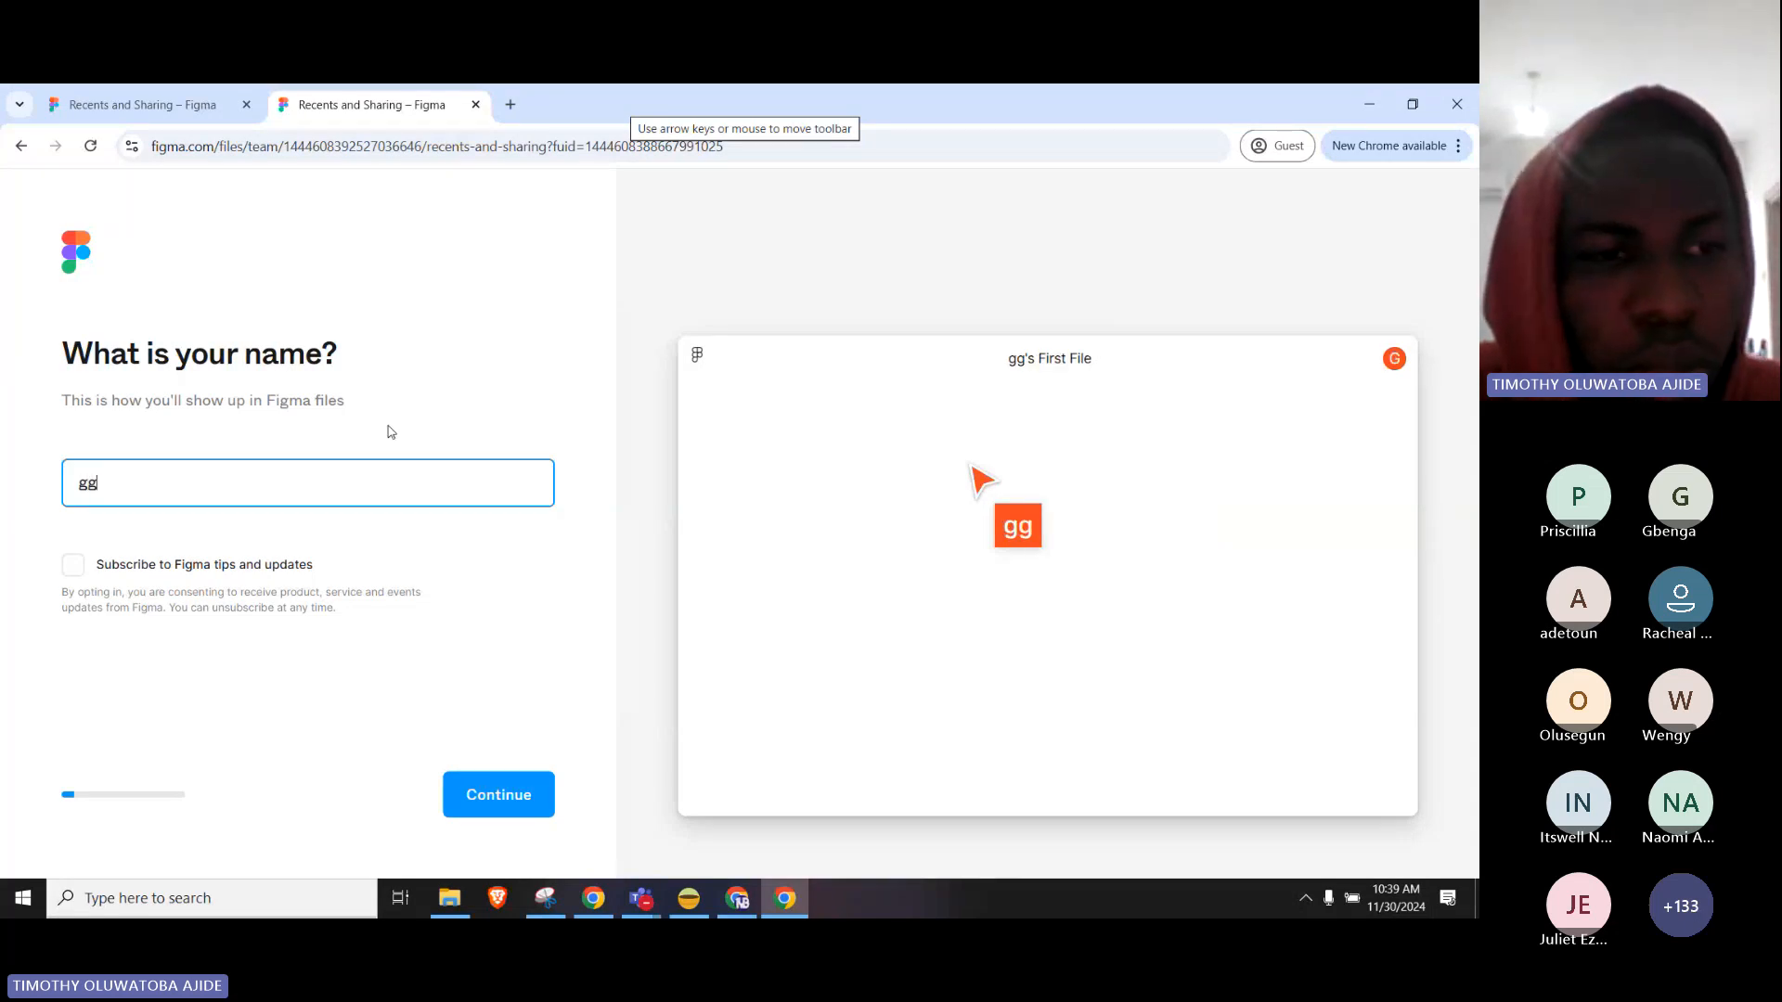
text(eektimothy)
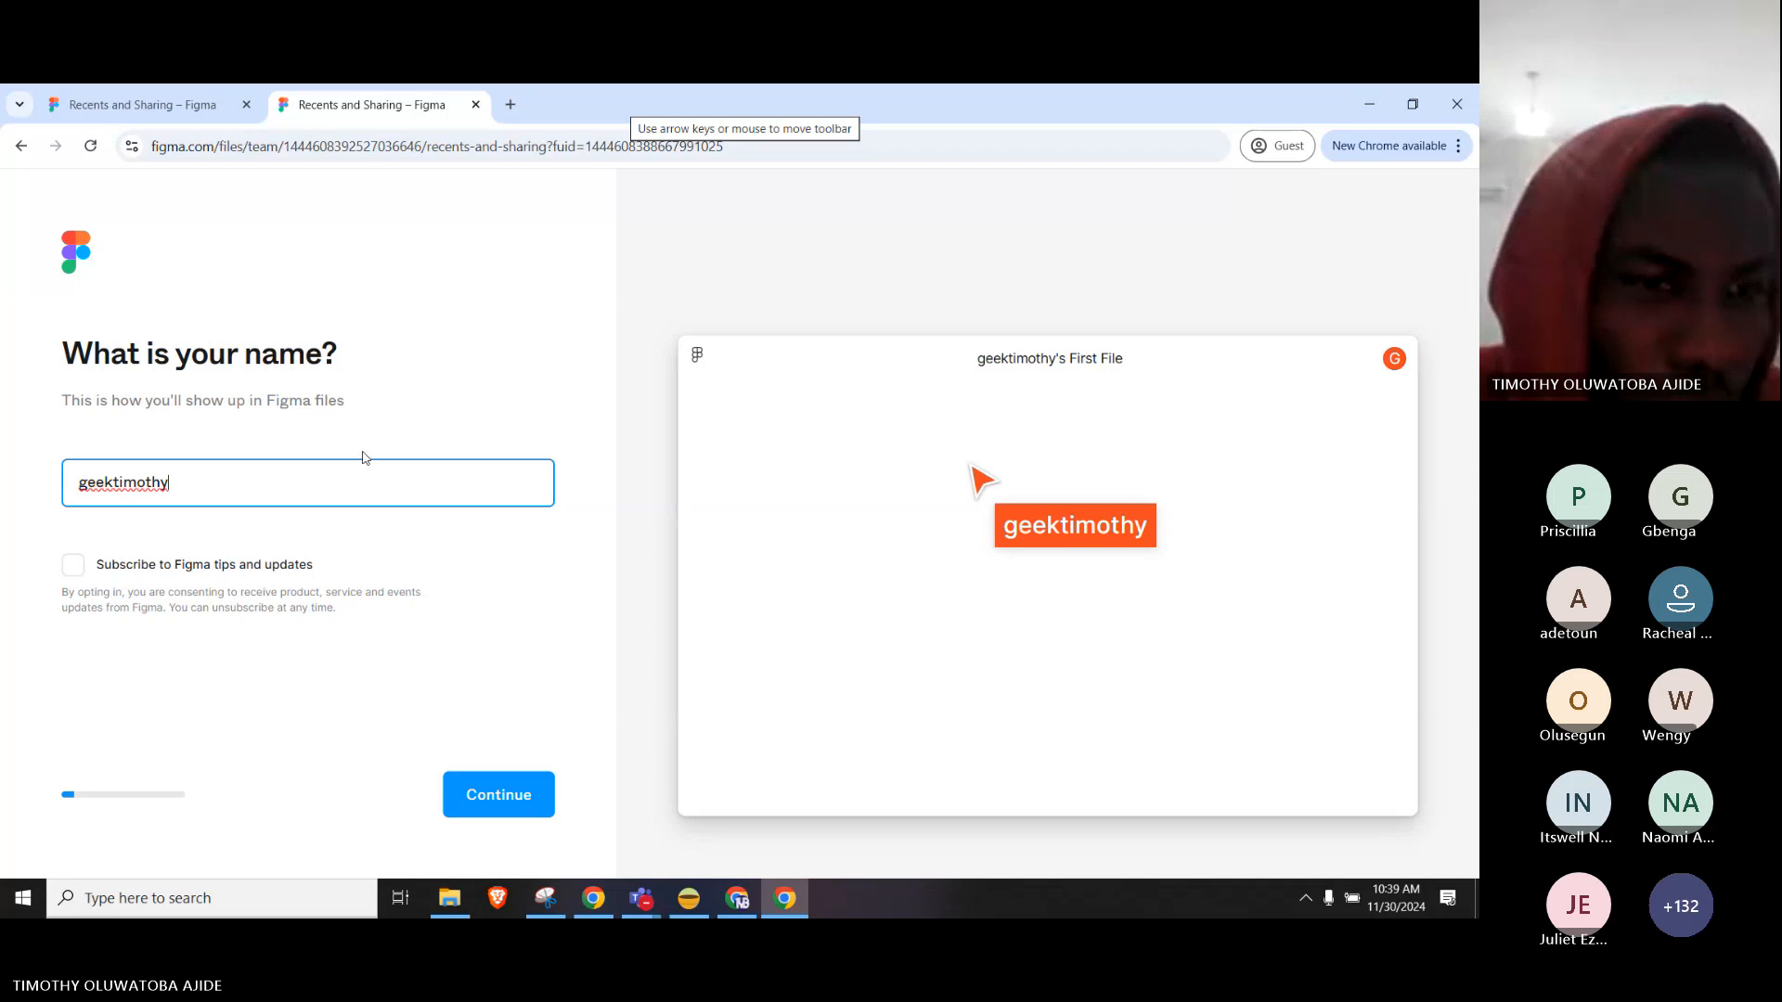
click(501, 800)
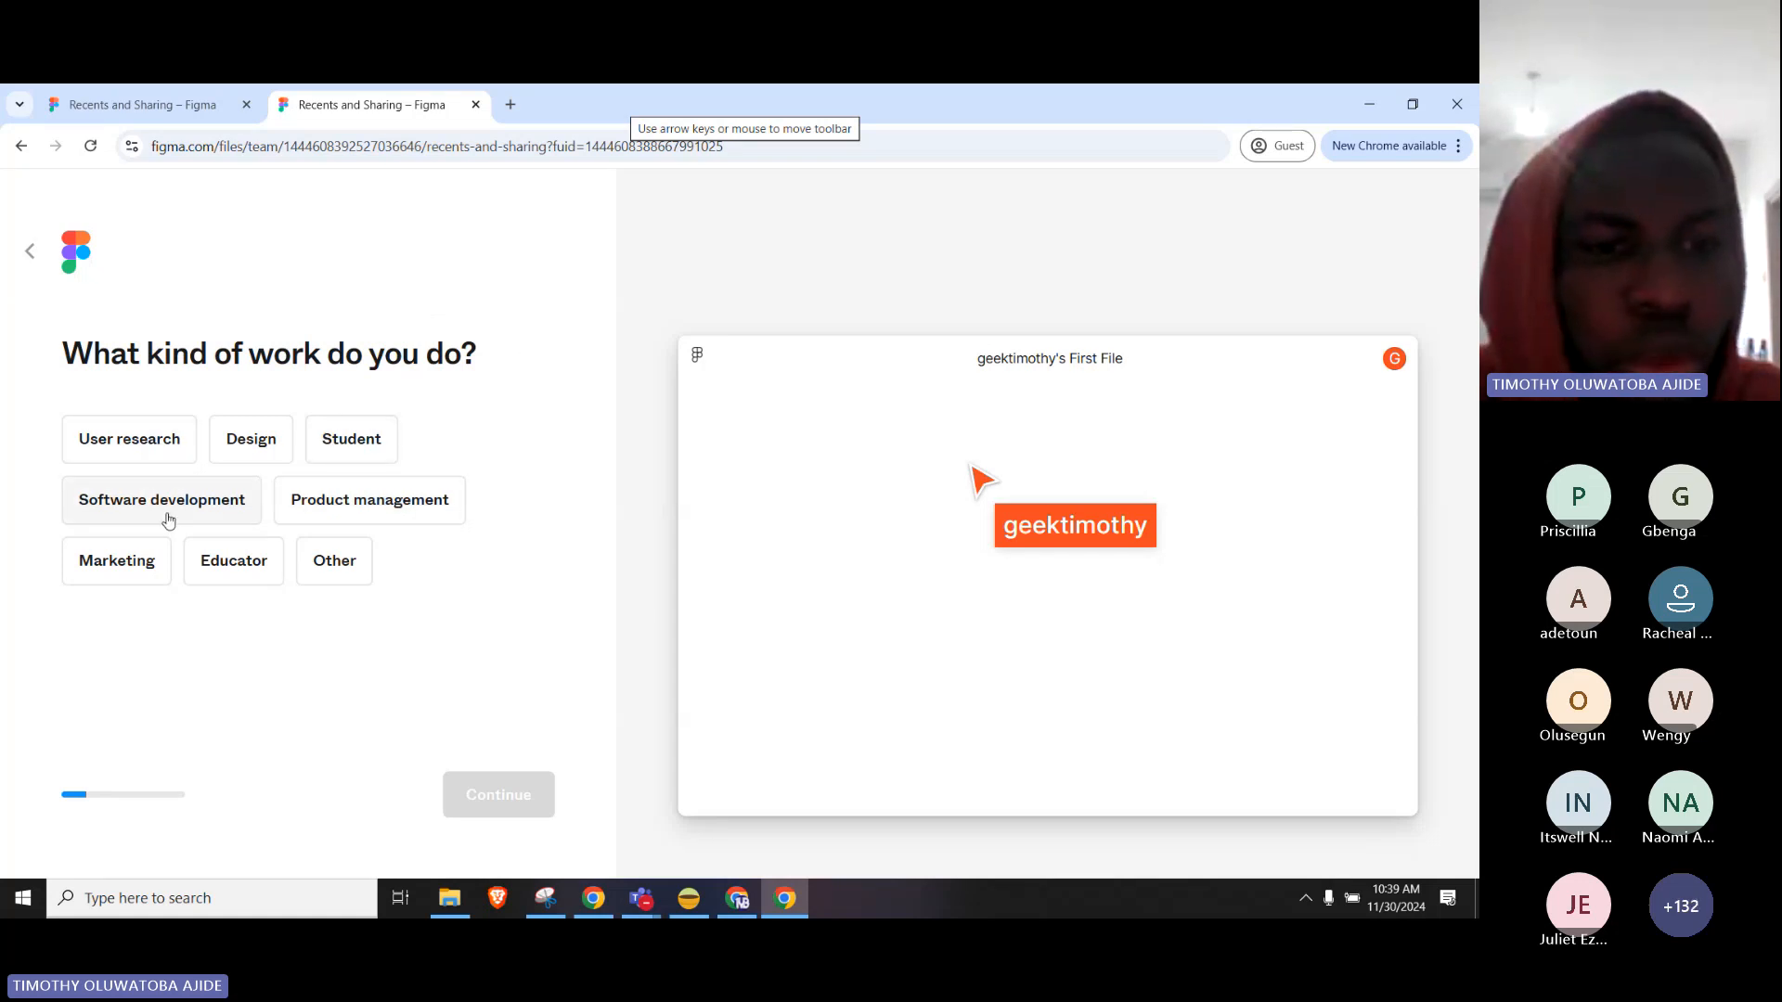
Choose Design as the kind of work and continue.
click(336, 501)
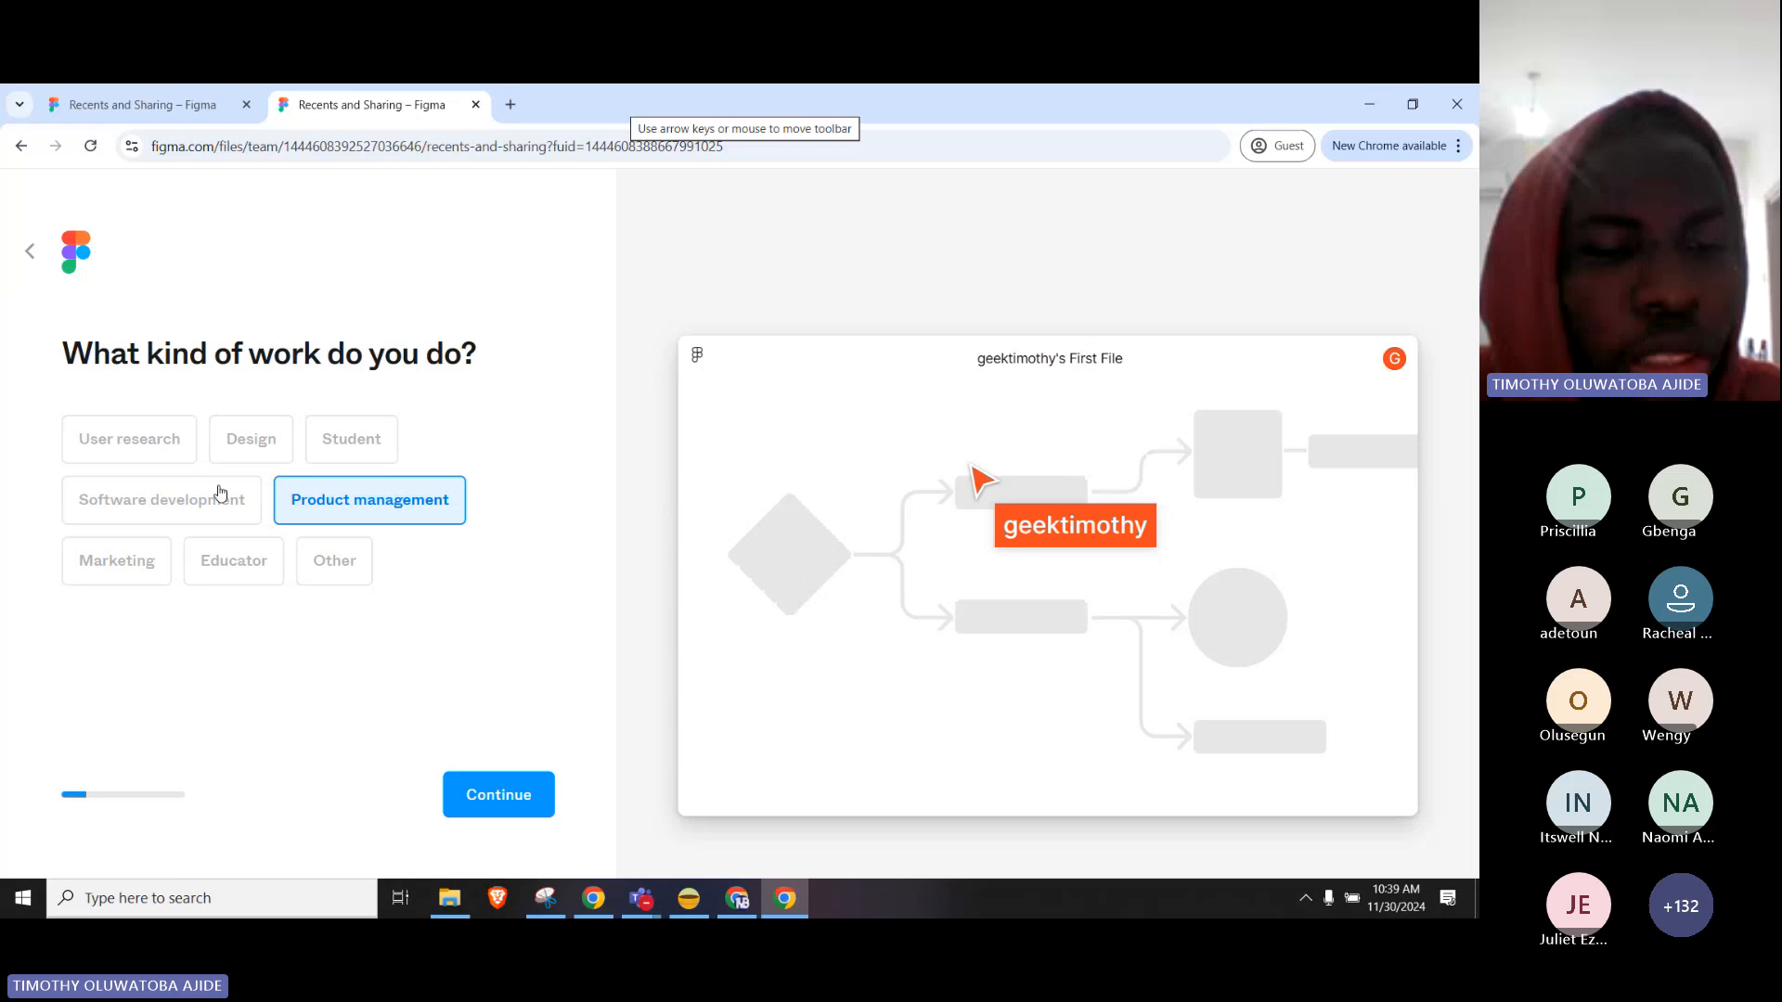
click(185, 440)
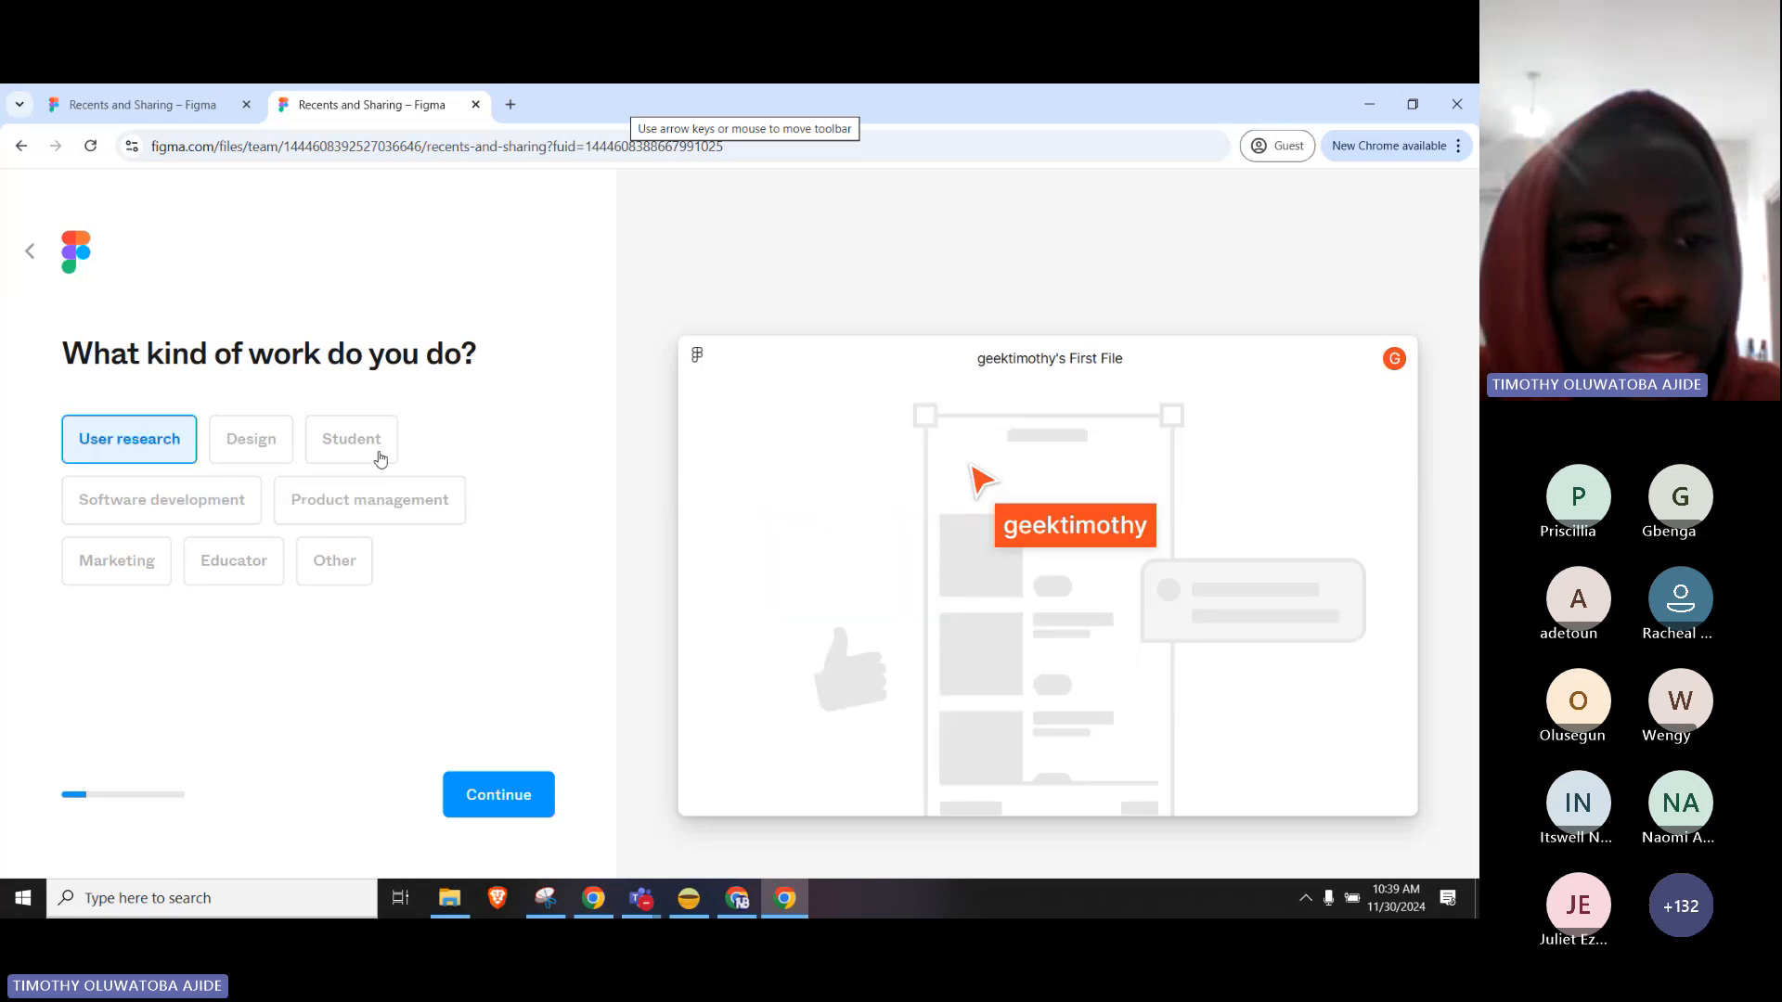
click(259, 449)
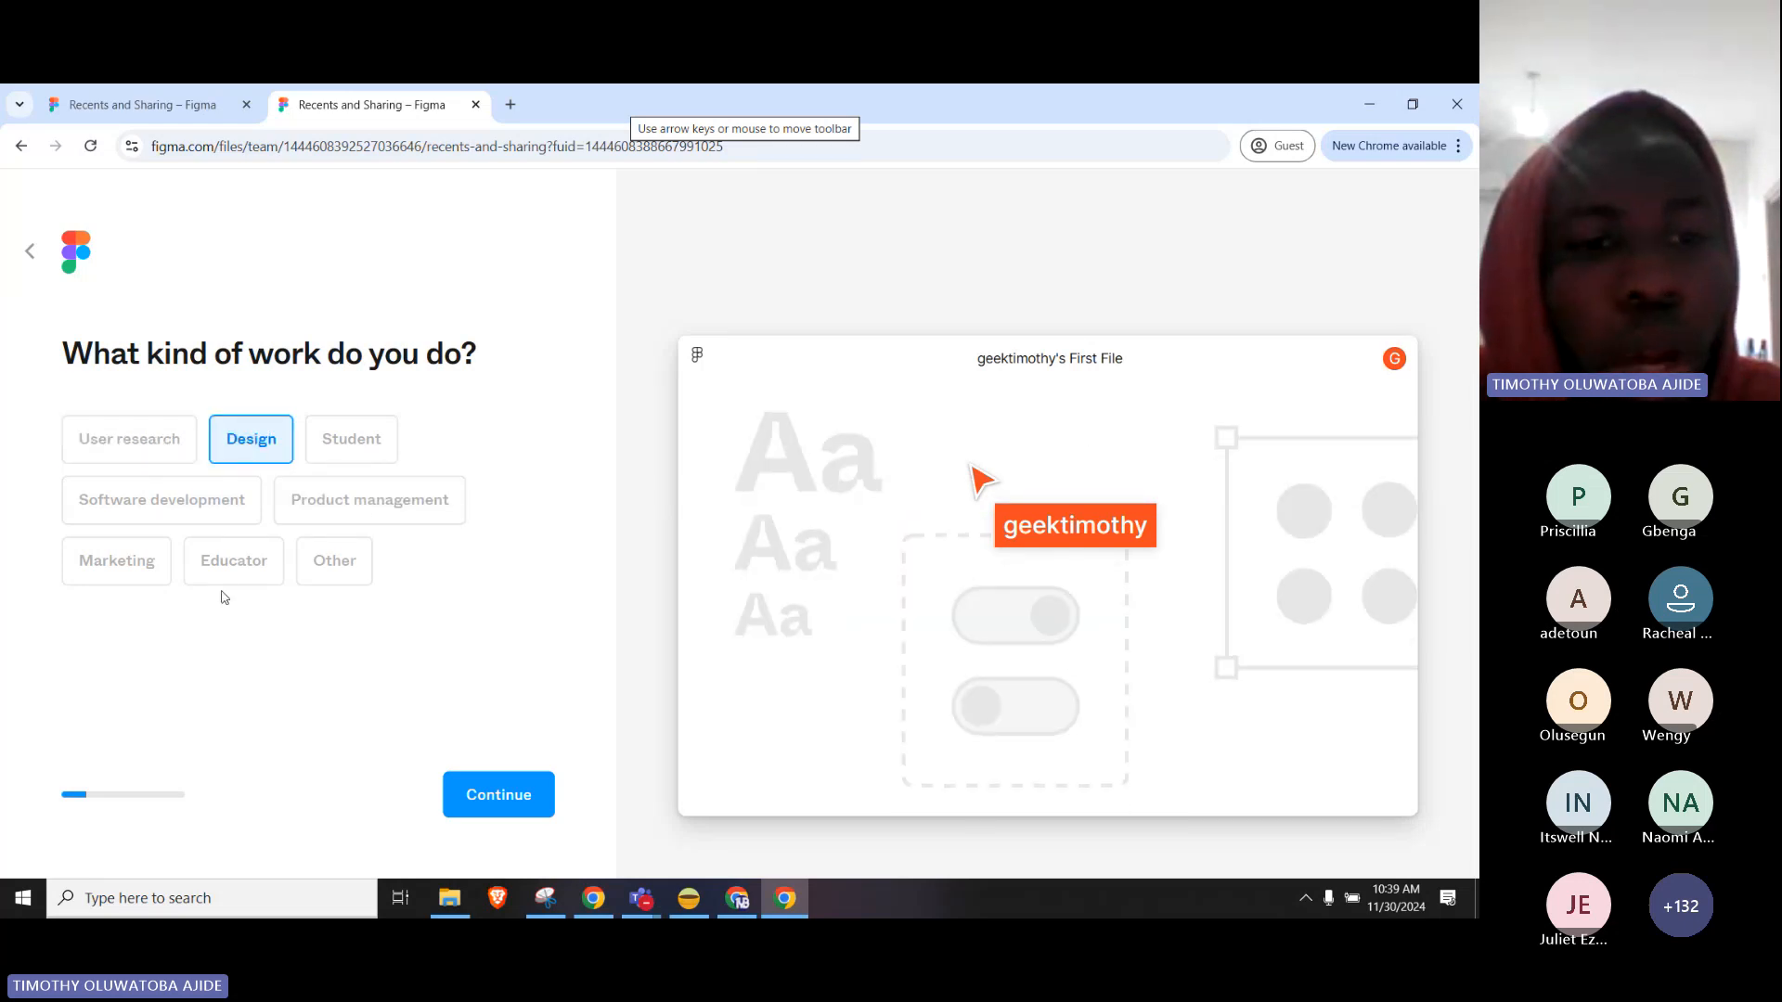
click(325, 574)
click(253, 444)
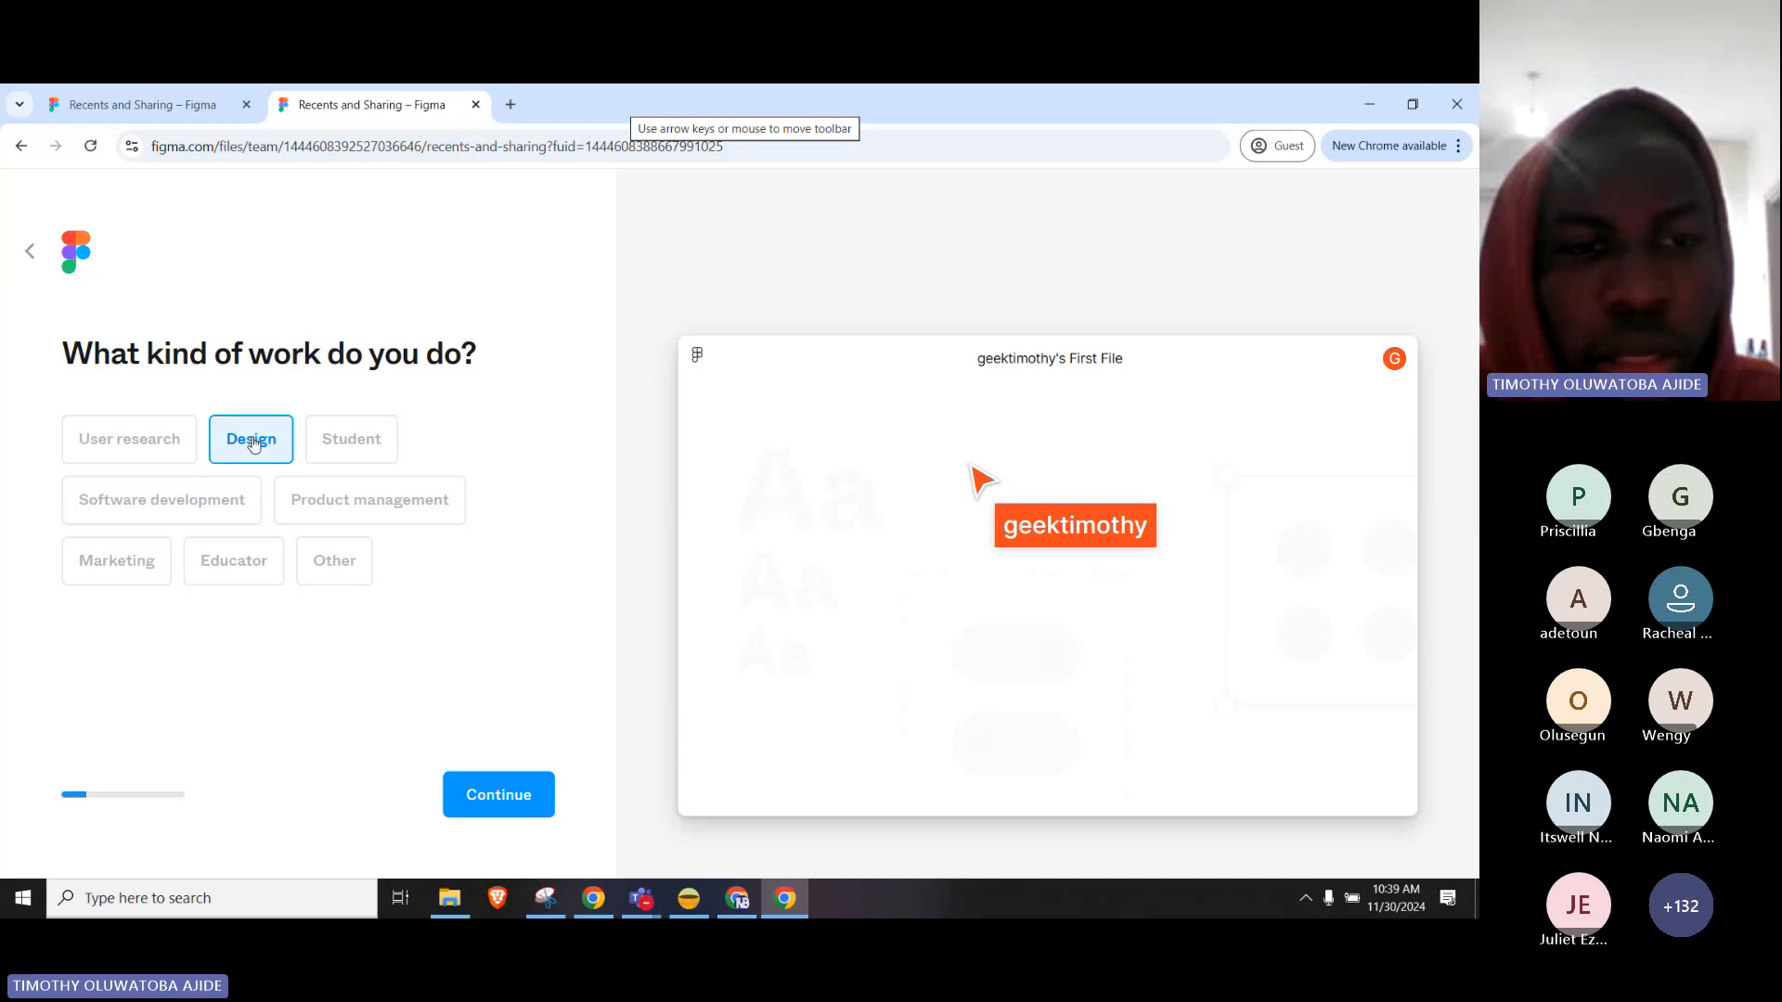
click(497, 797)
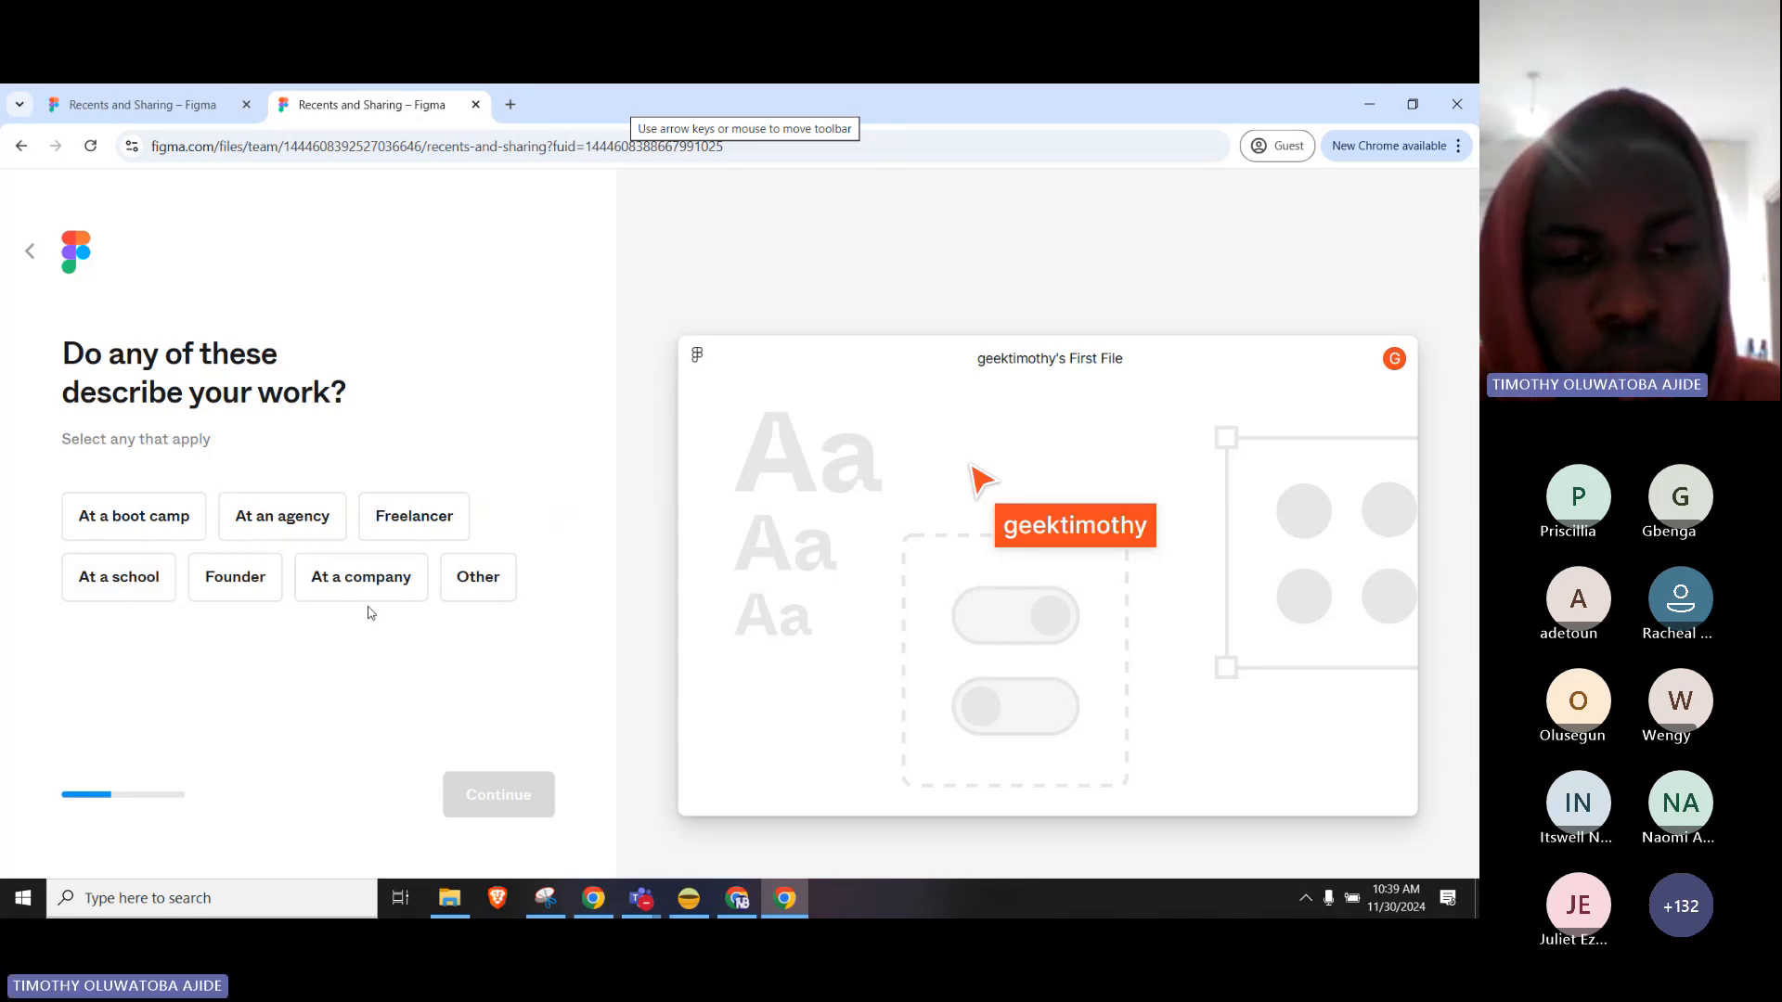
Pick Freelancer as your situation and answer 'Nobody (just me)' for collaborators.
click(450, 514)
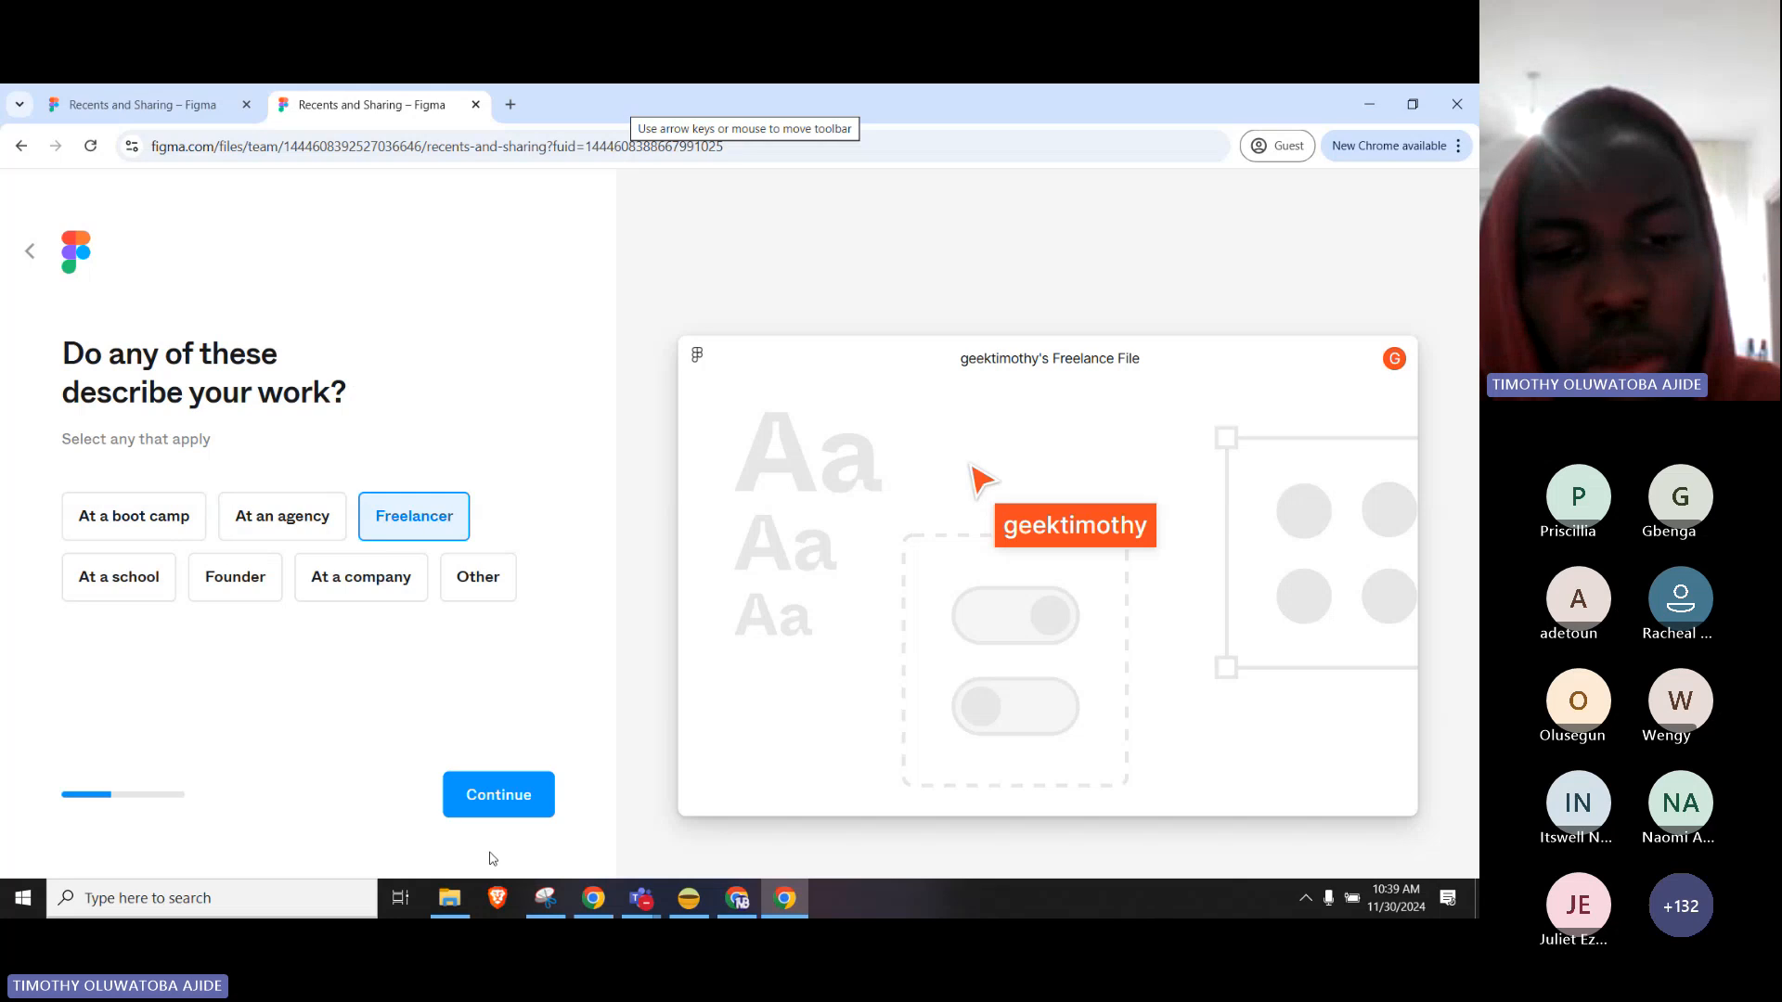
click(500, 791)
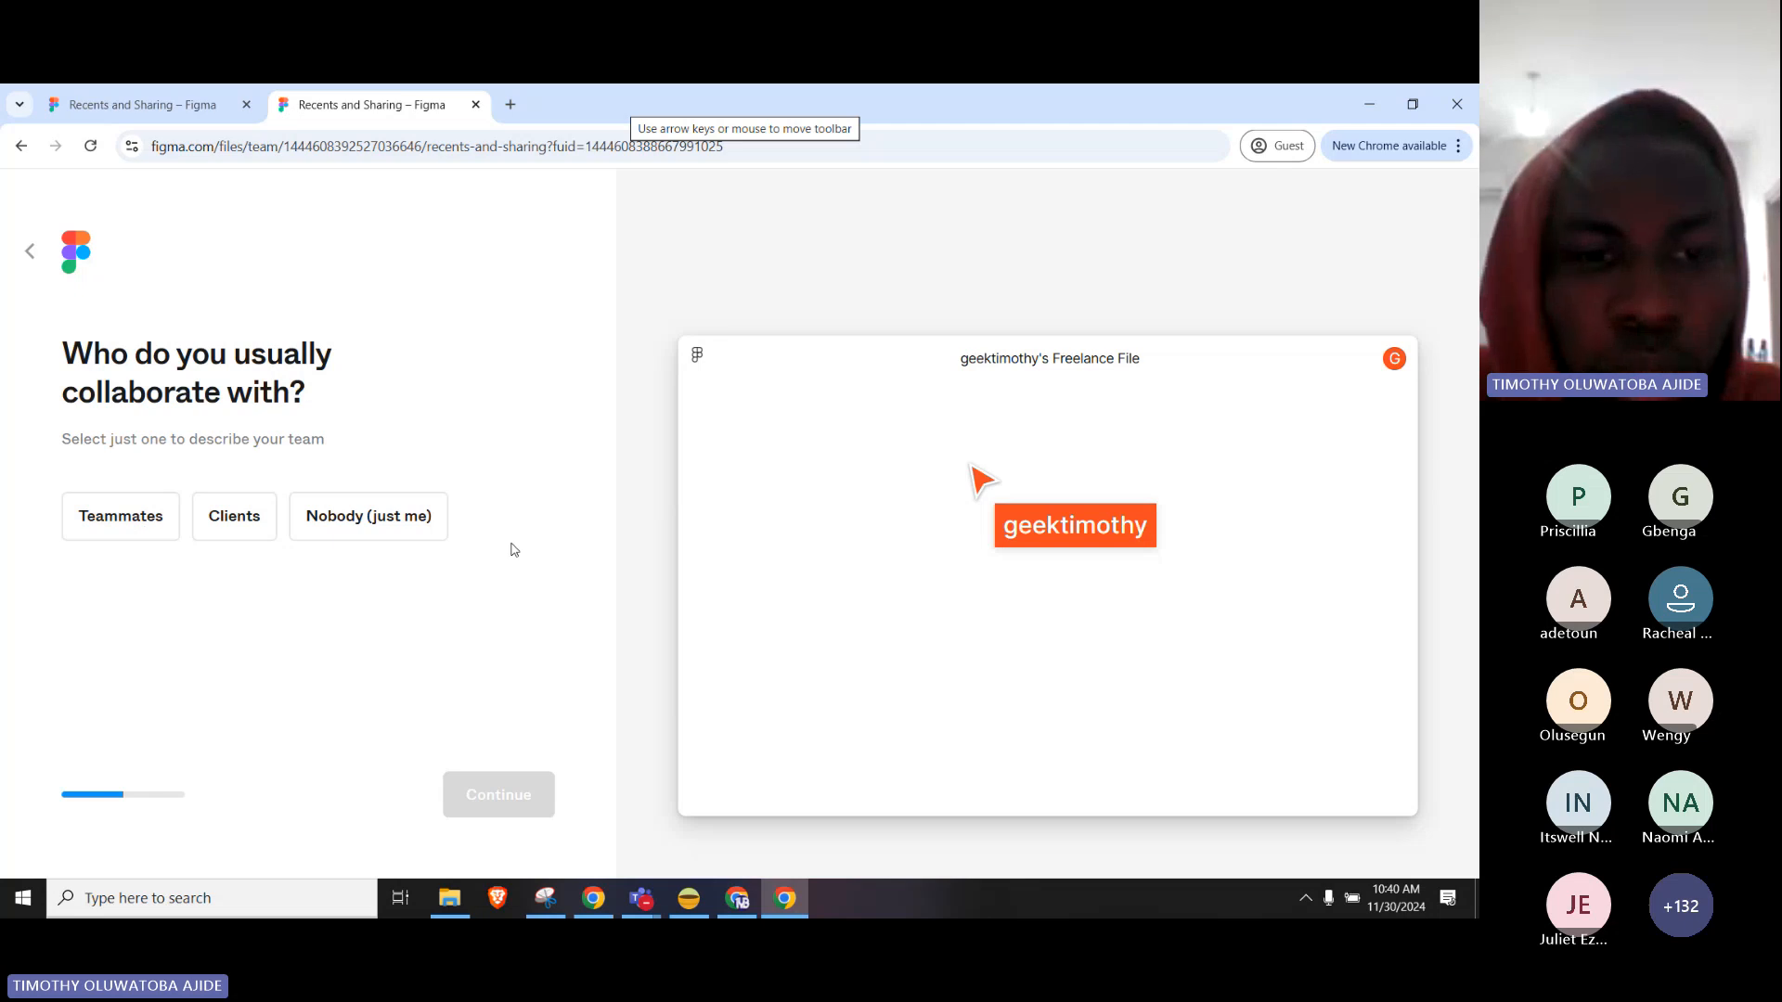
click(368, 518)
Confirm working solo, then skip the invite-collaborators step.
click(507, 810)
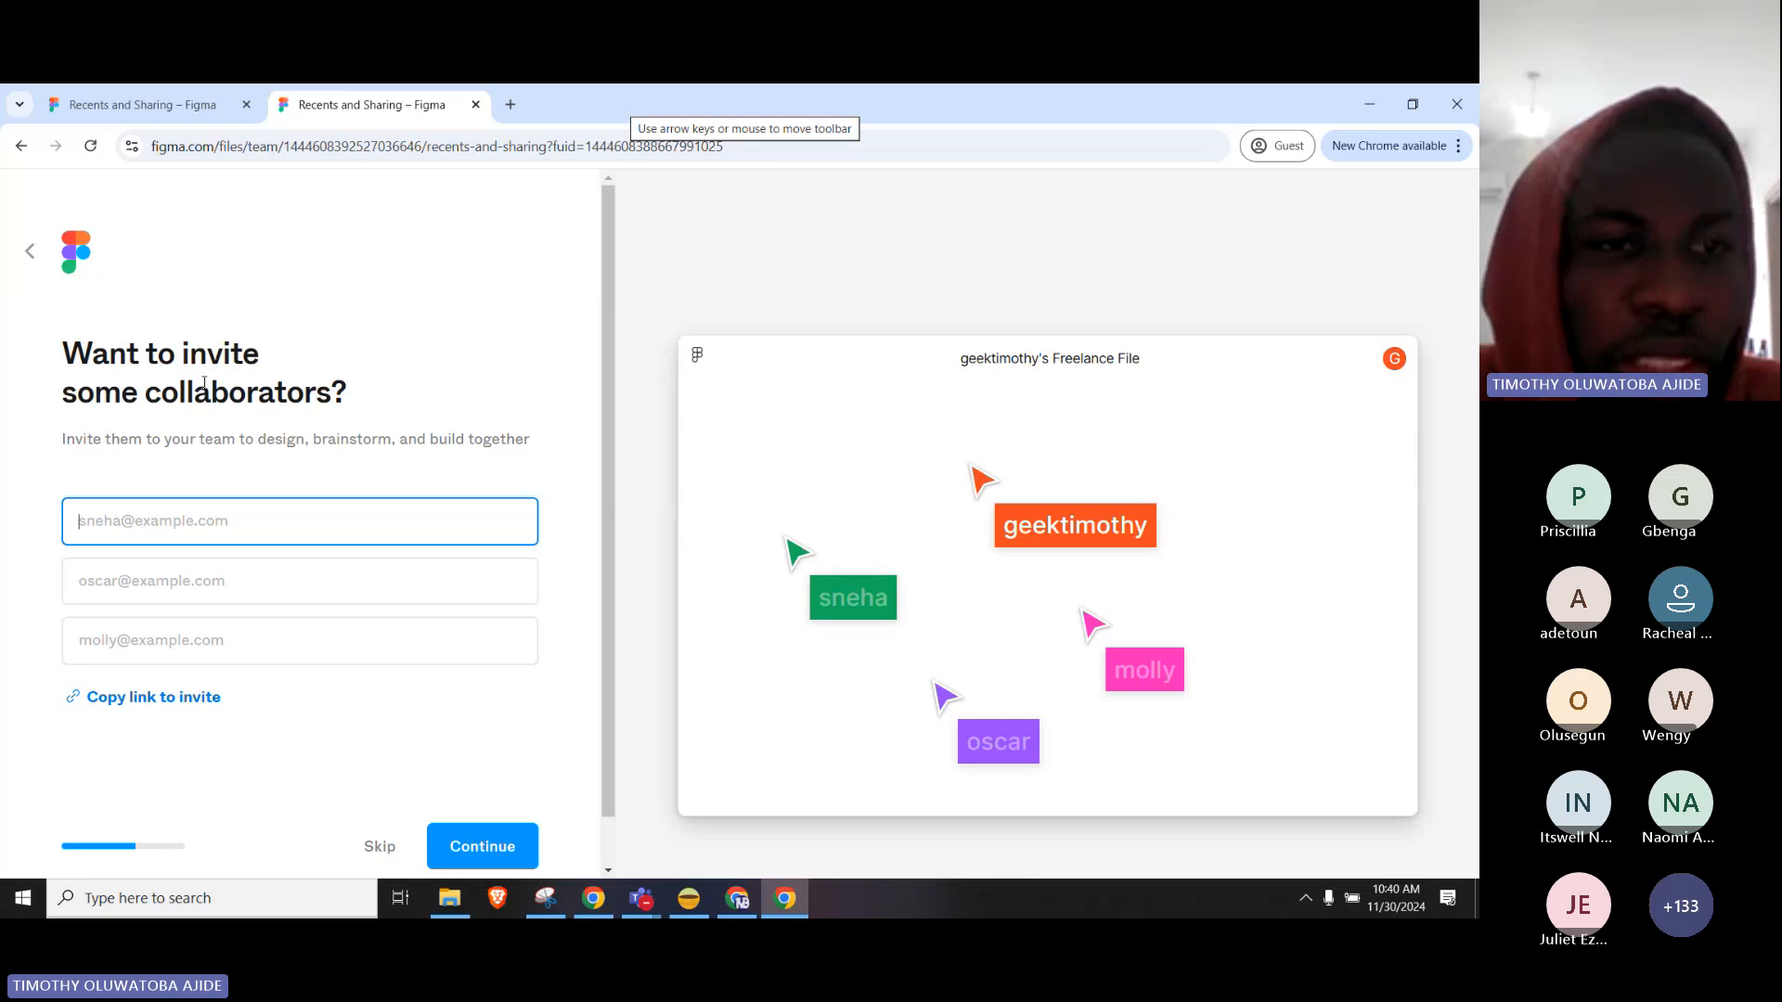
scroll(477, 434, down, 1)
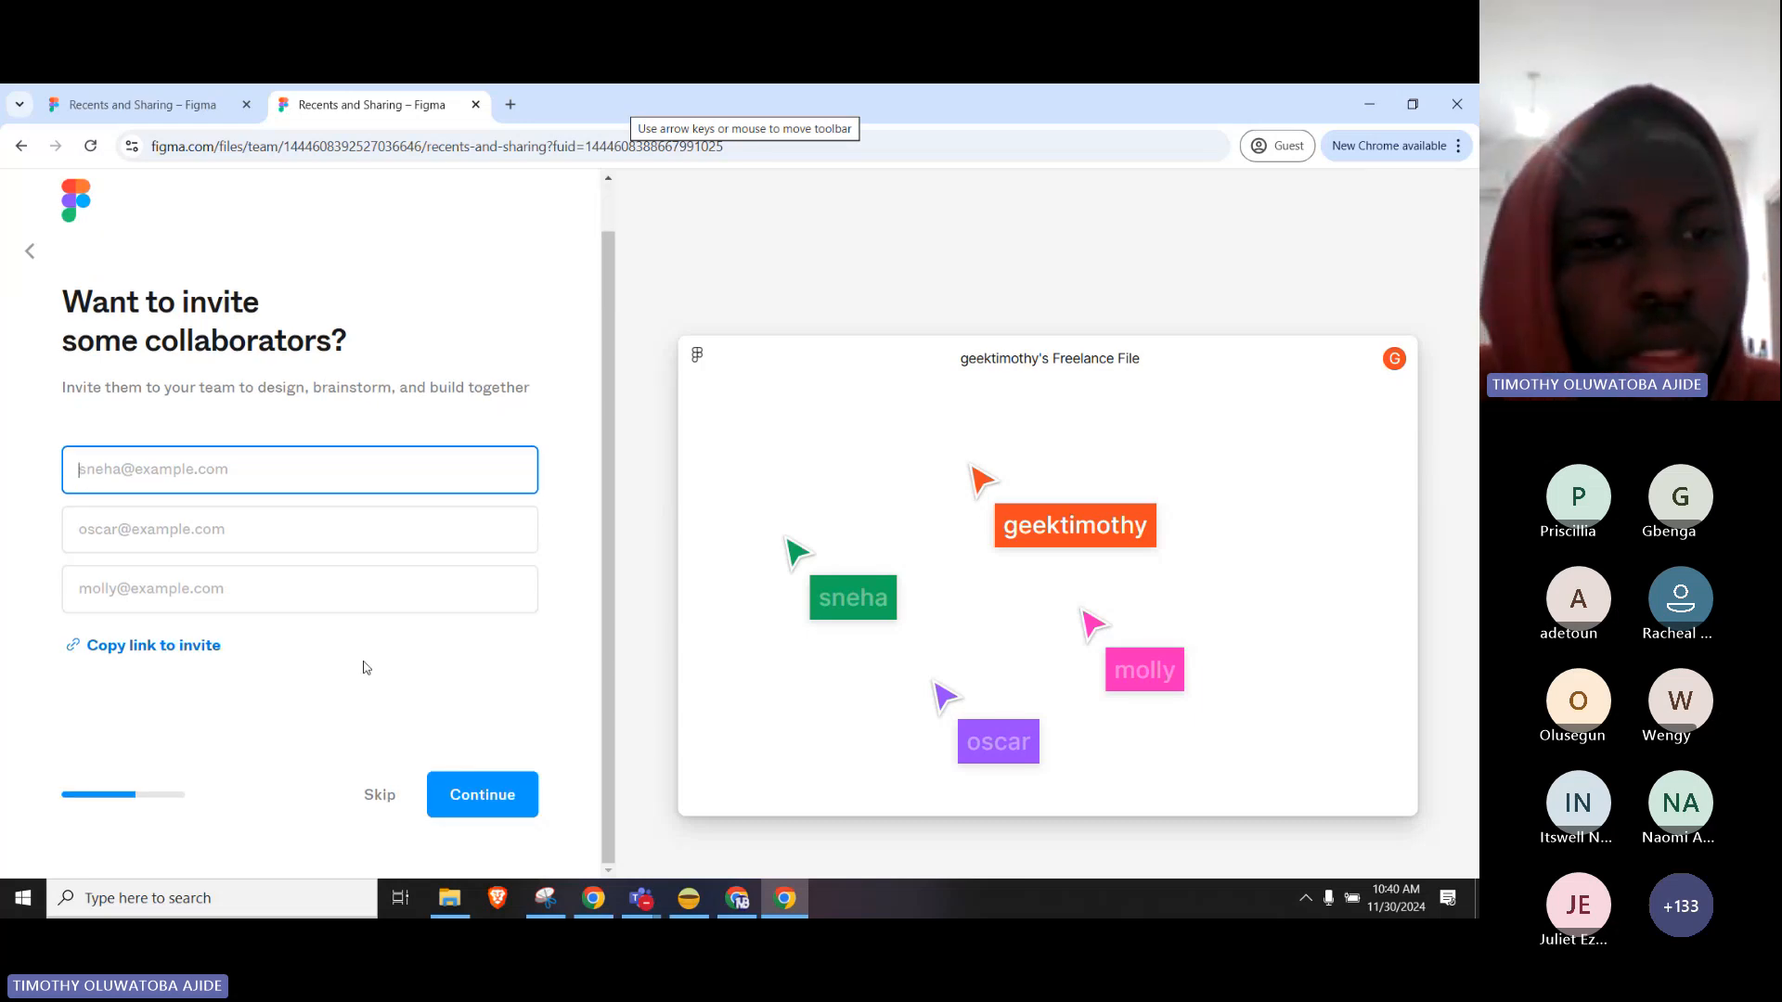
scroll(278, 542, up, 1)
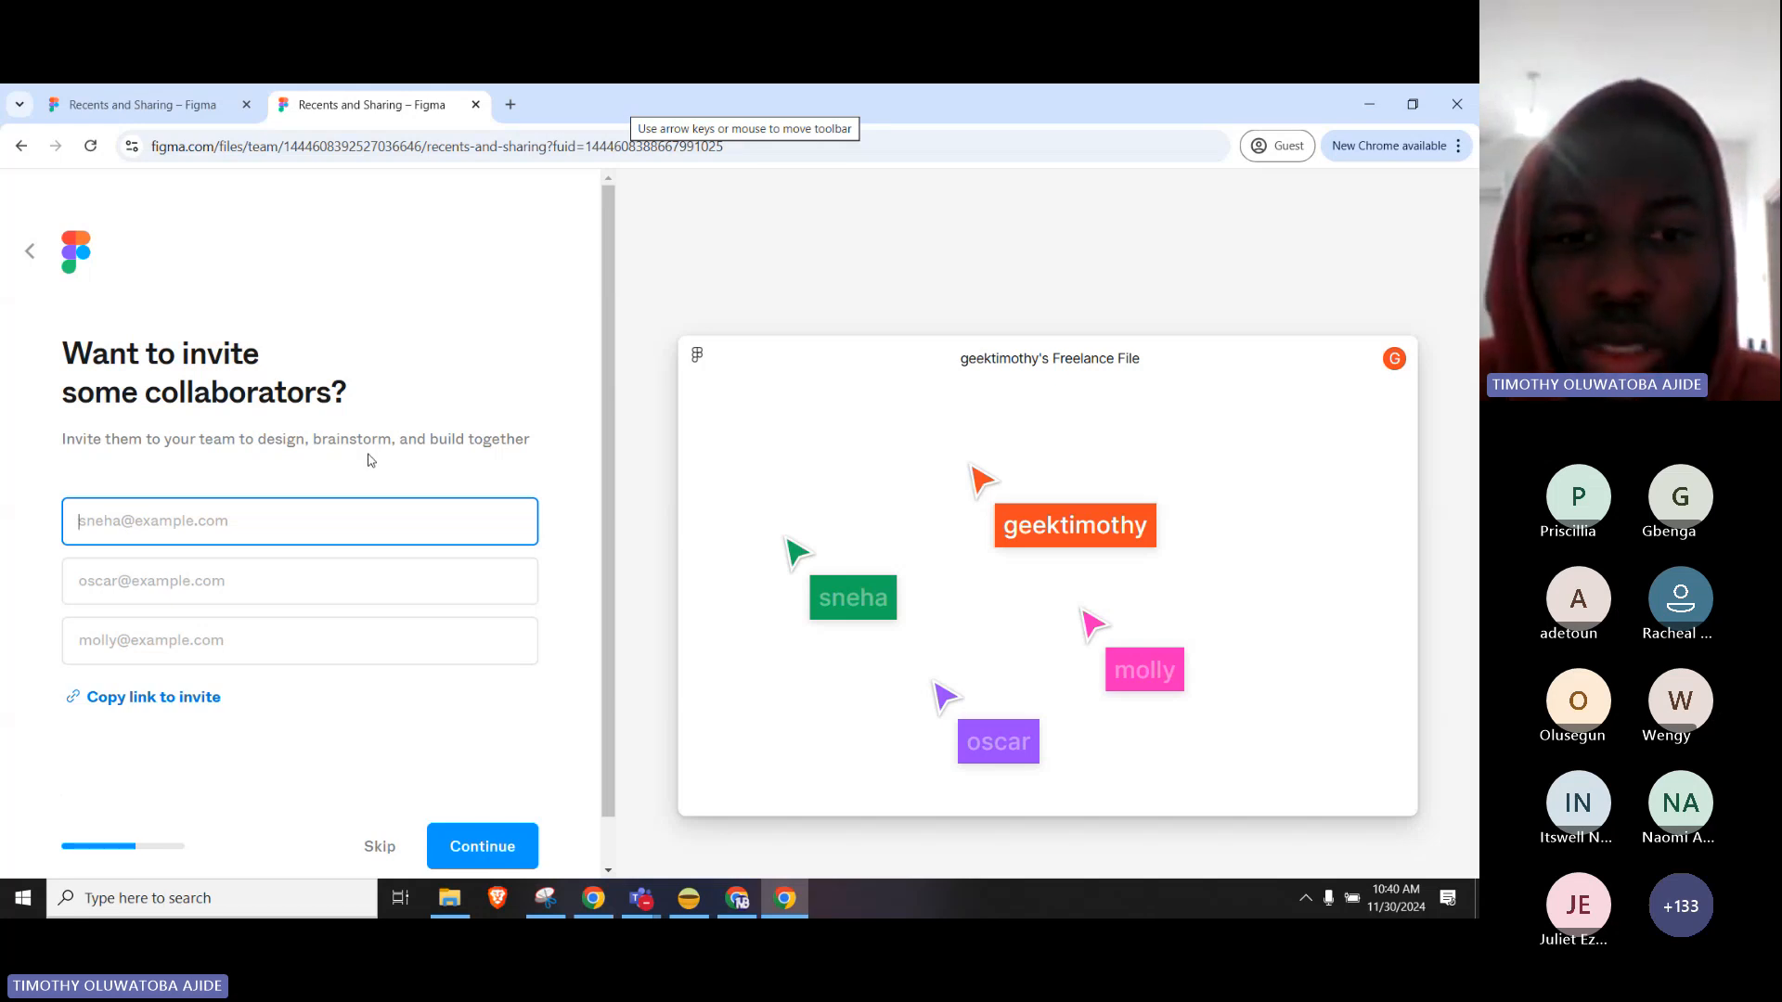
scroll(369, 455, down, 1)
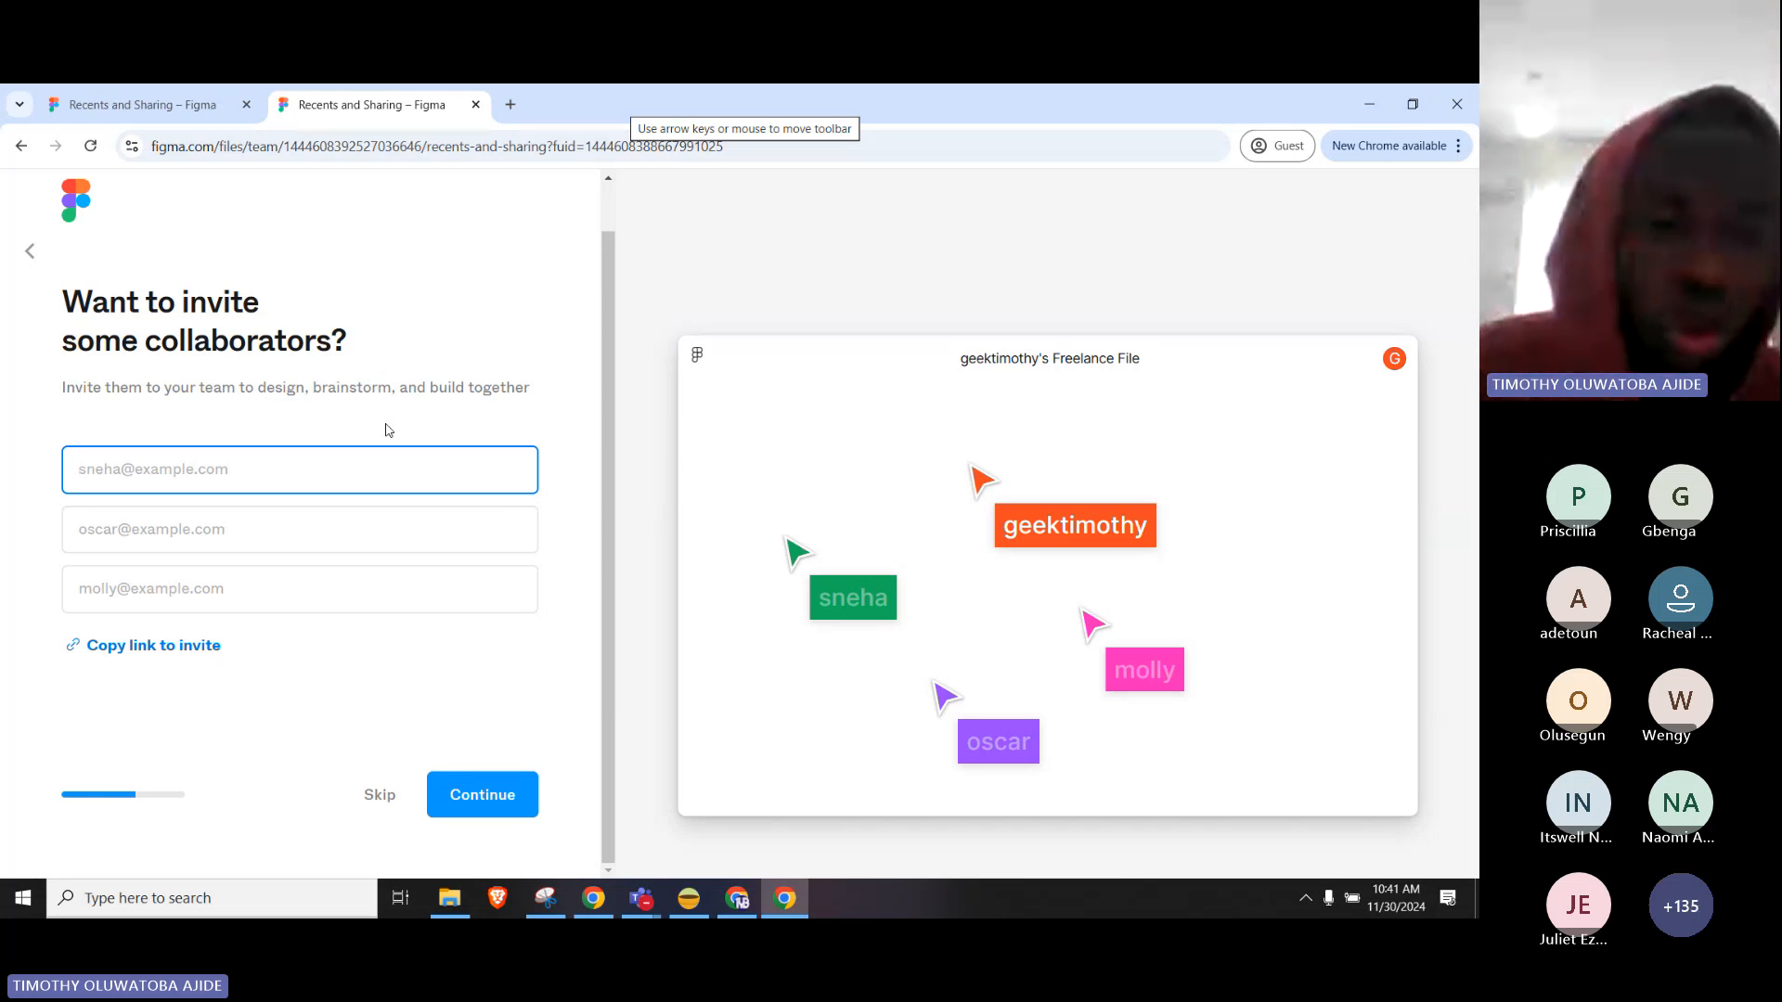
click(373, 790)
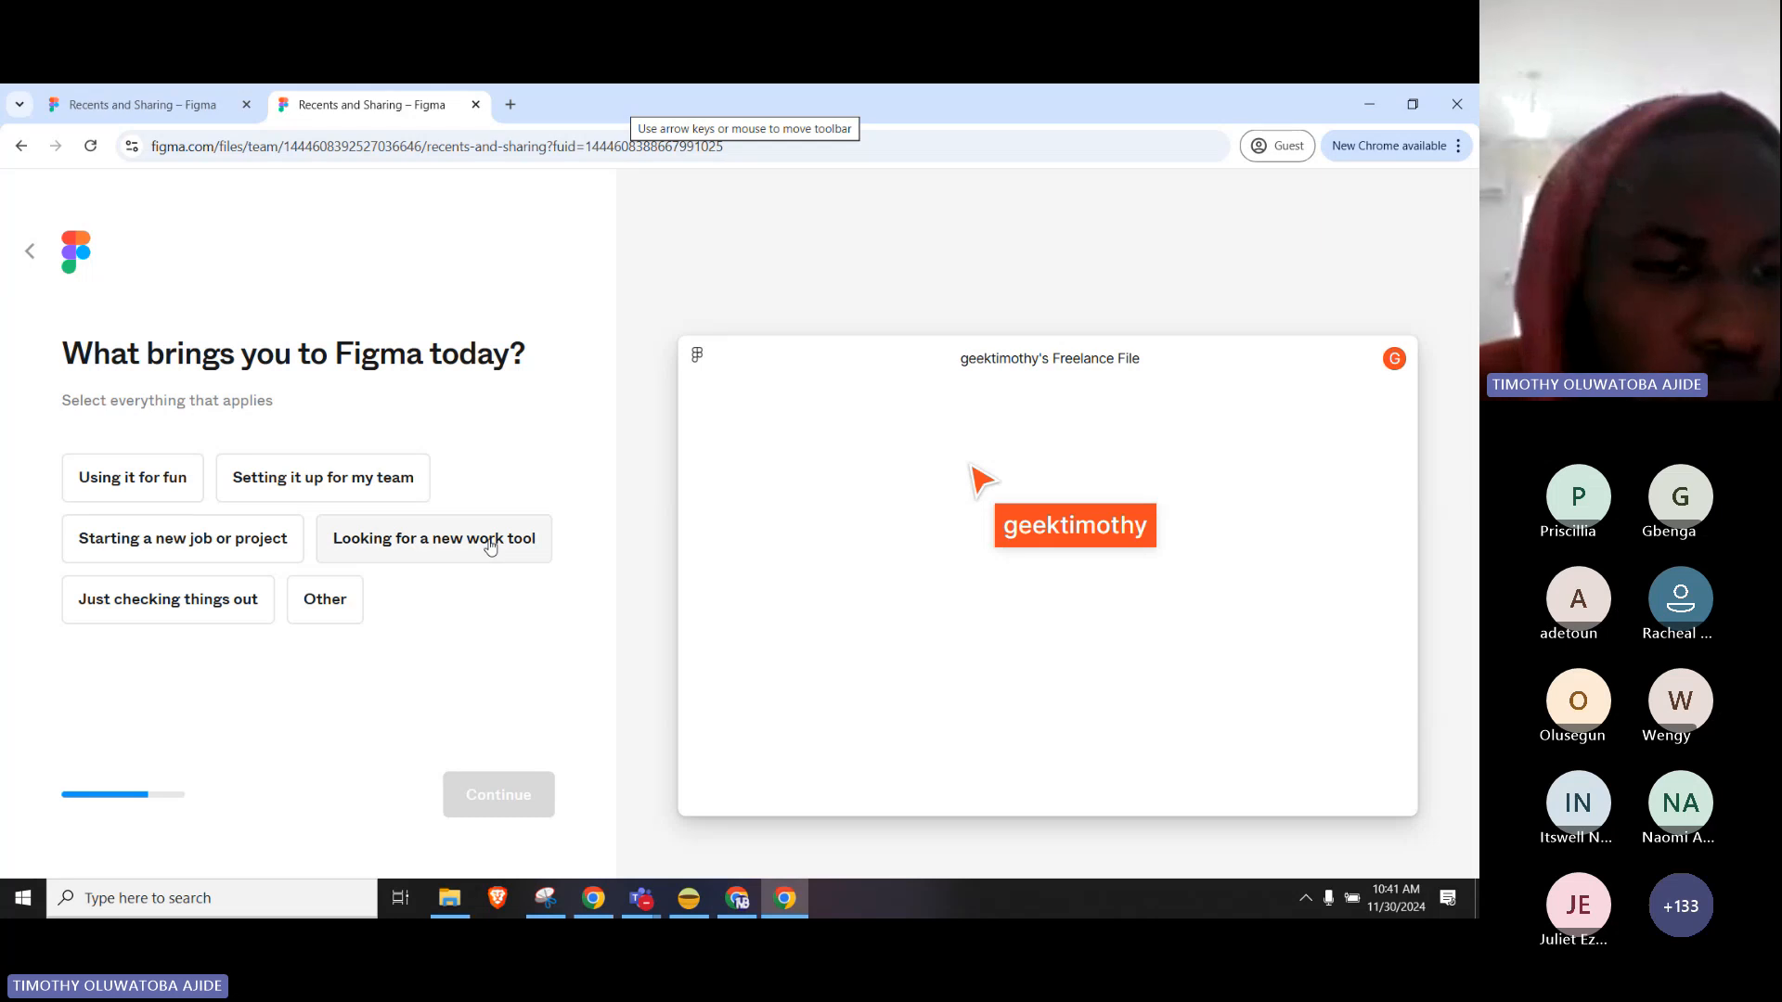
Answer 'Looking for a new work tool' and 'No, it's my first time', continuing each question.
click(517, 548)
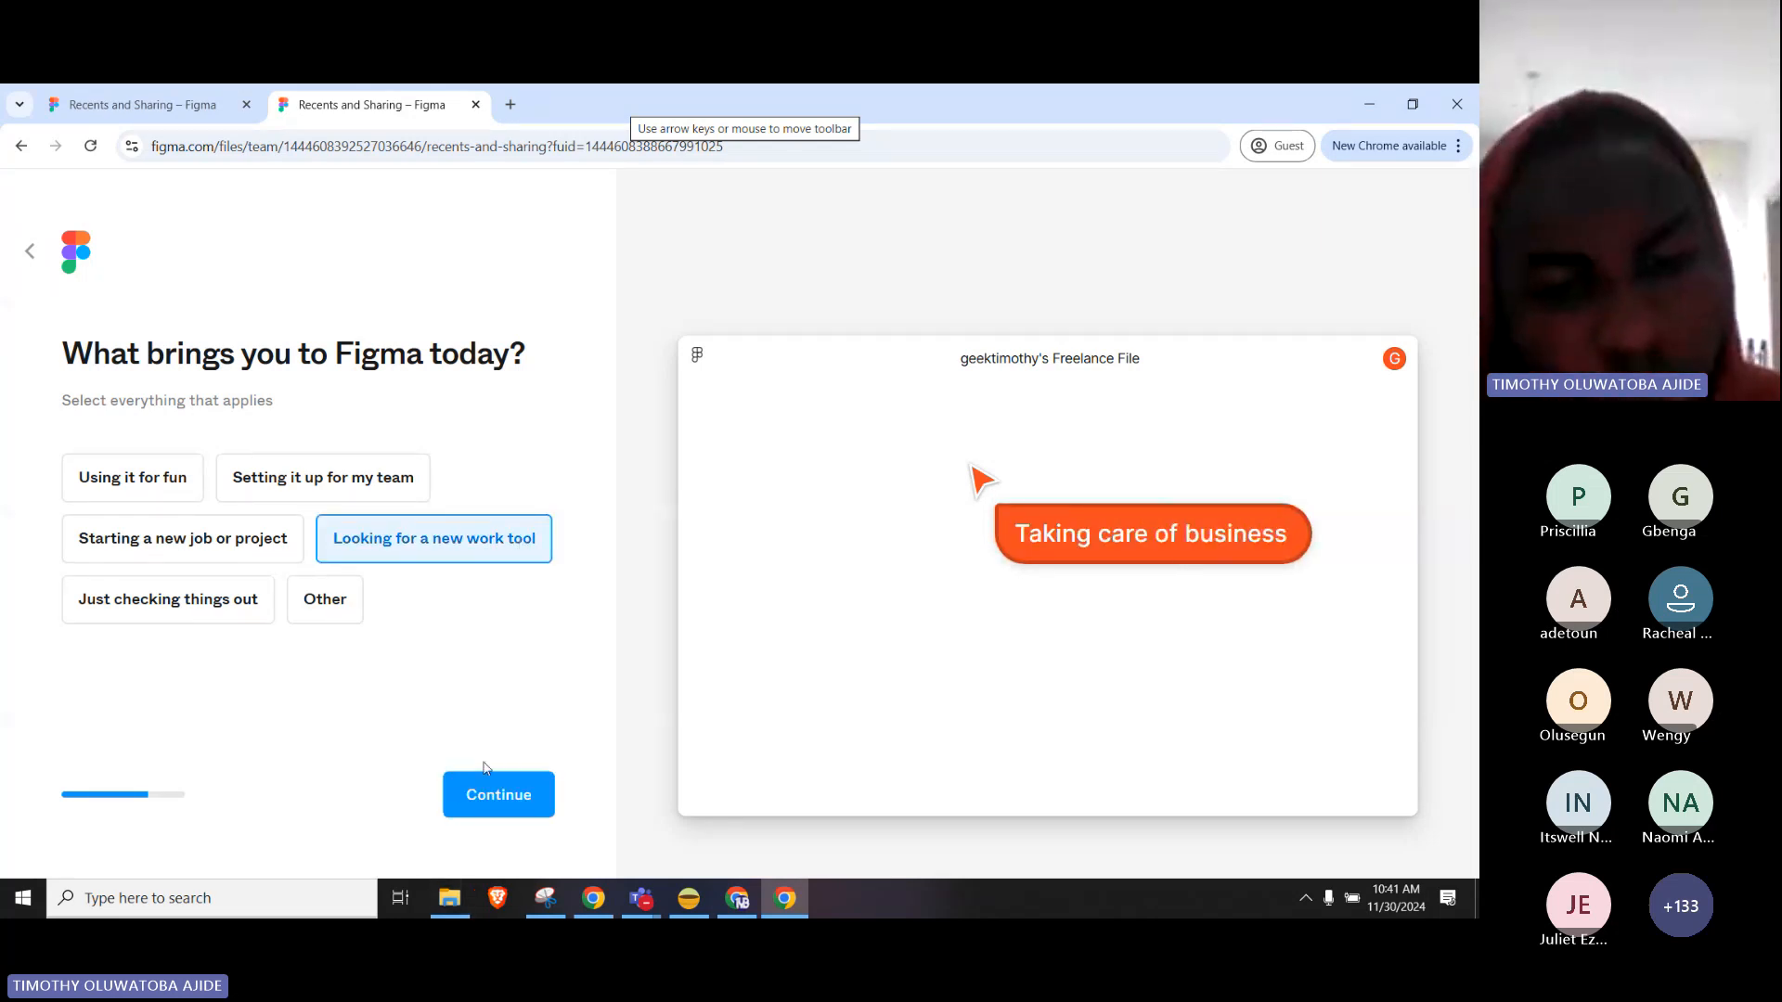
click(495, 804)
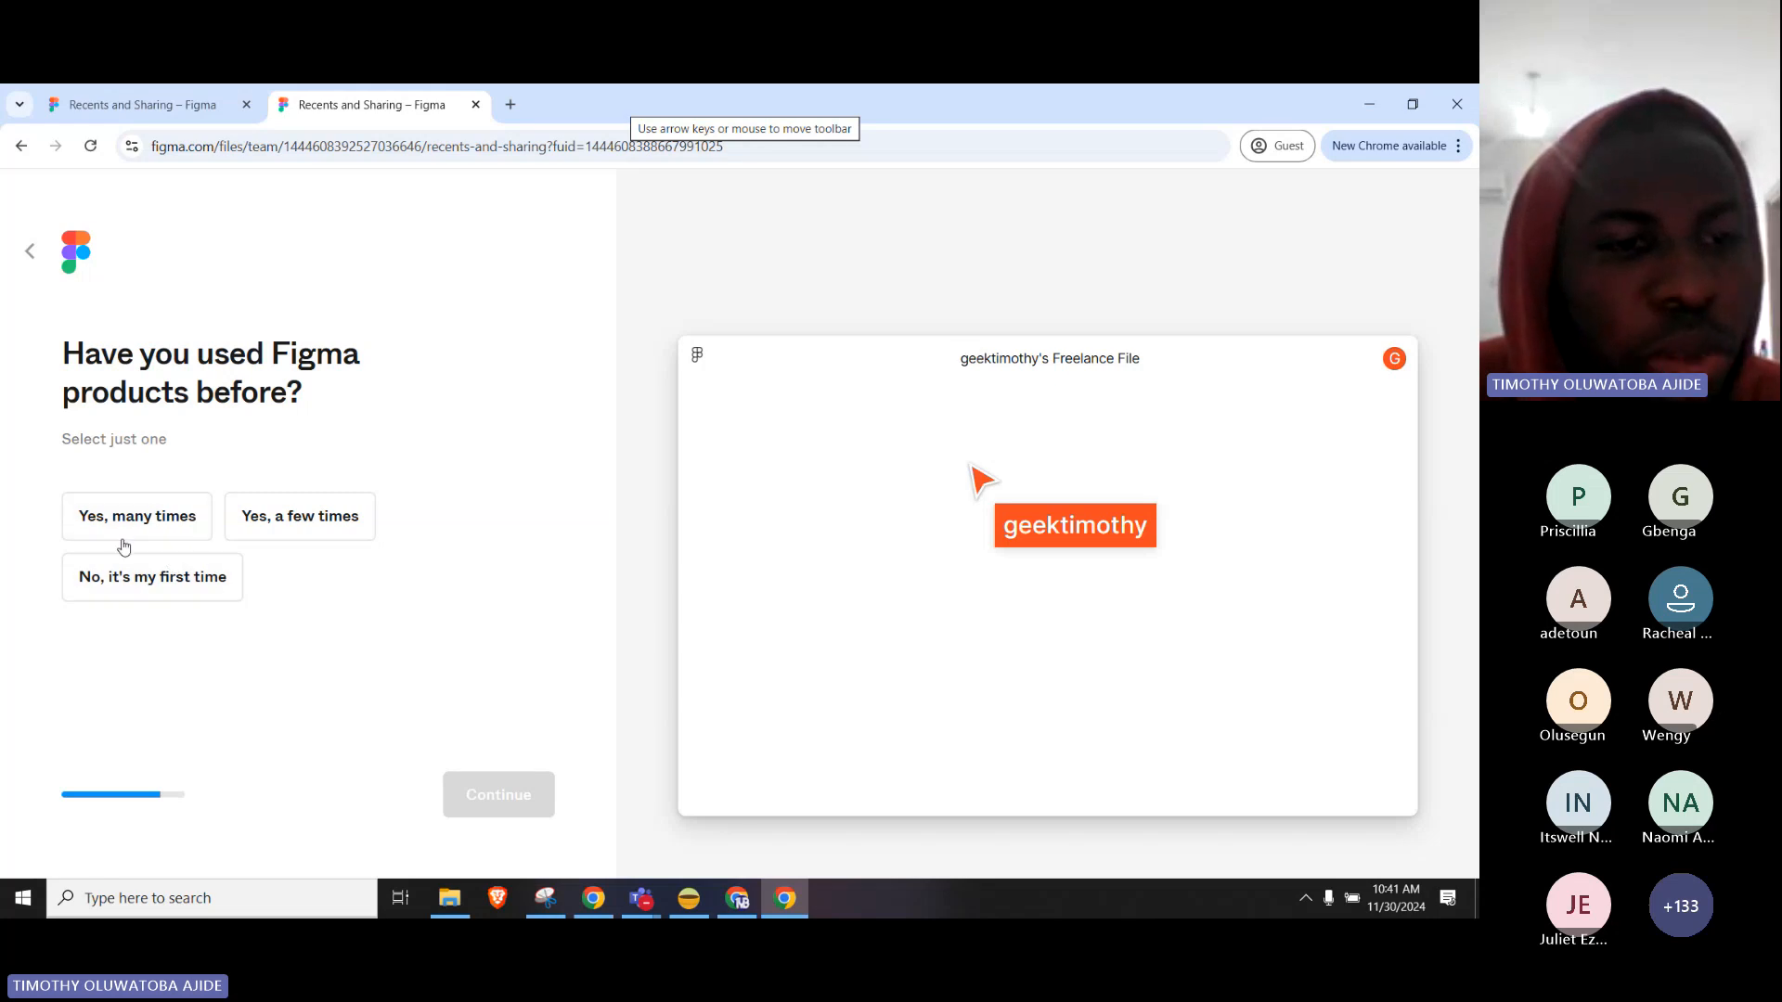
click(147, 517)
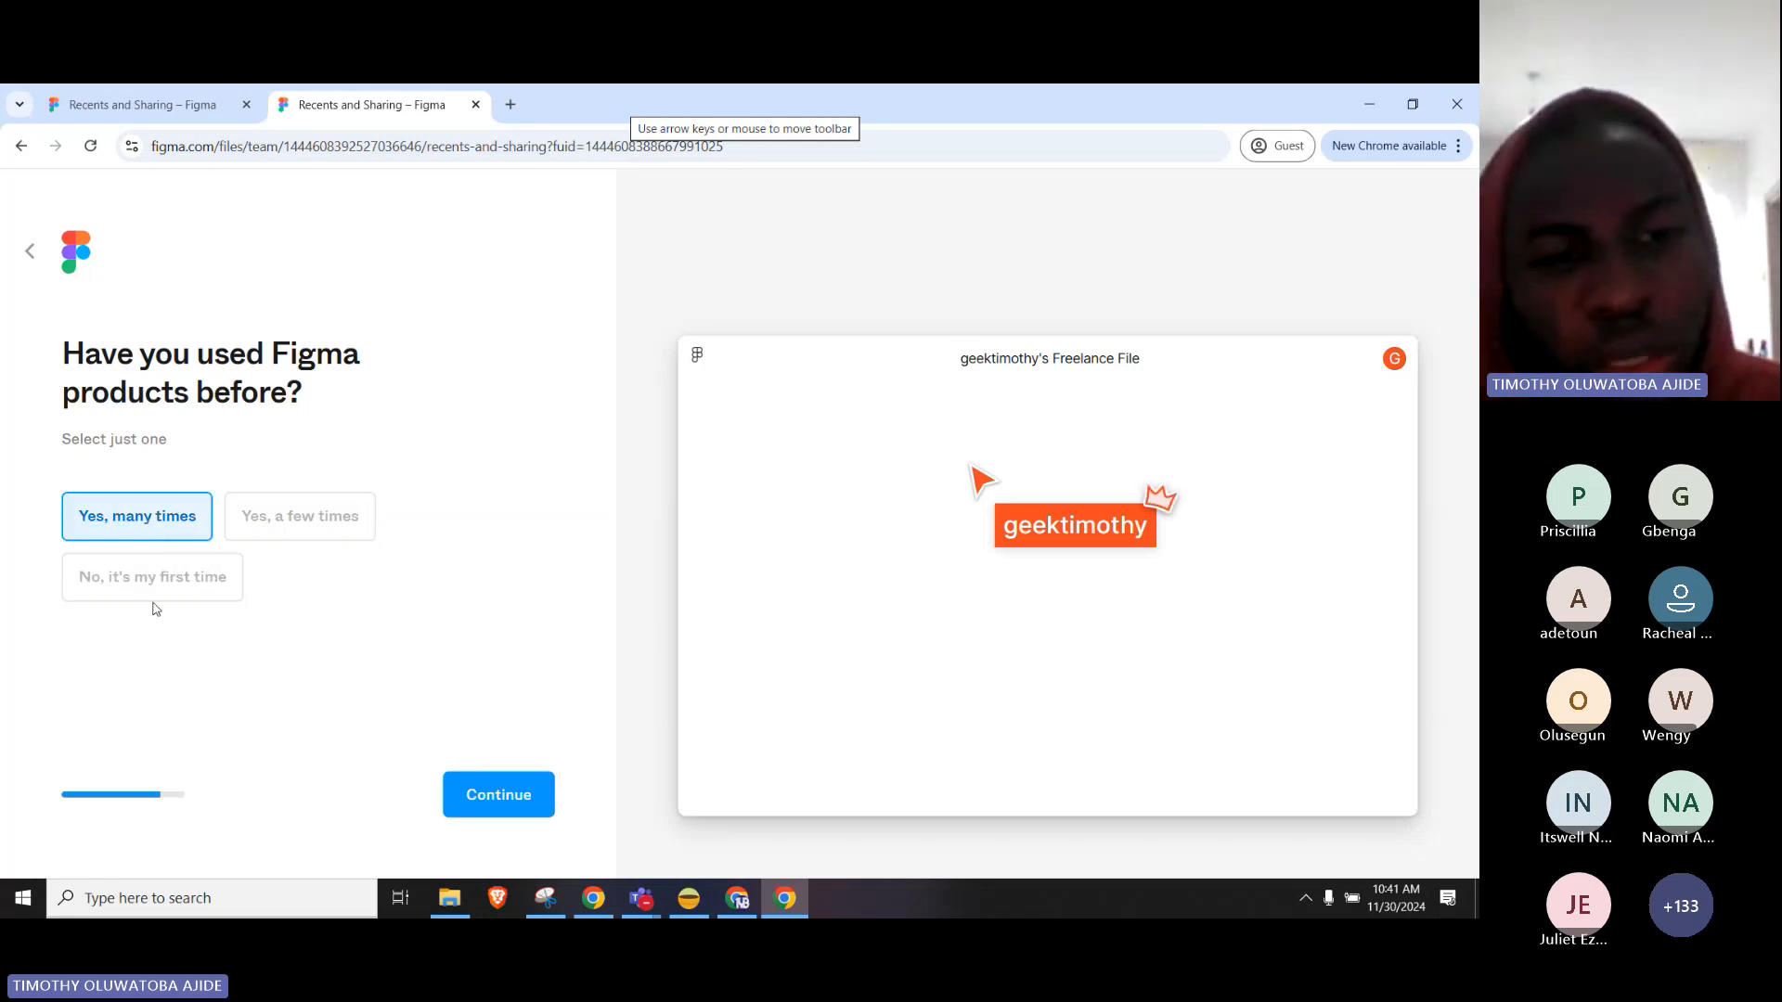
click(299, 516)
click(187, 577)
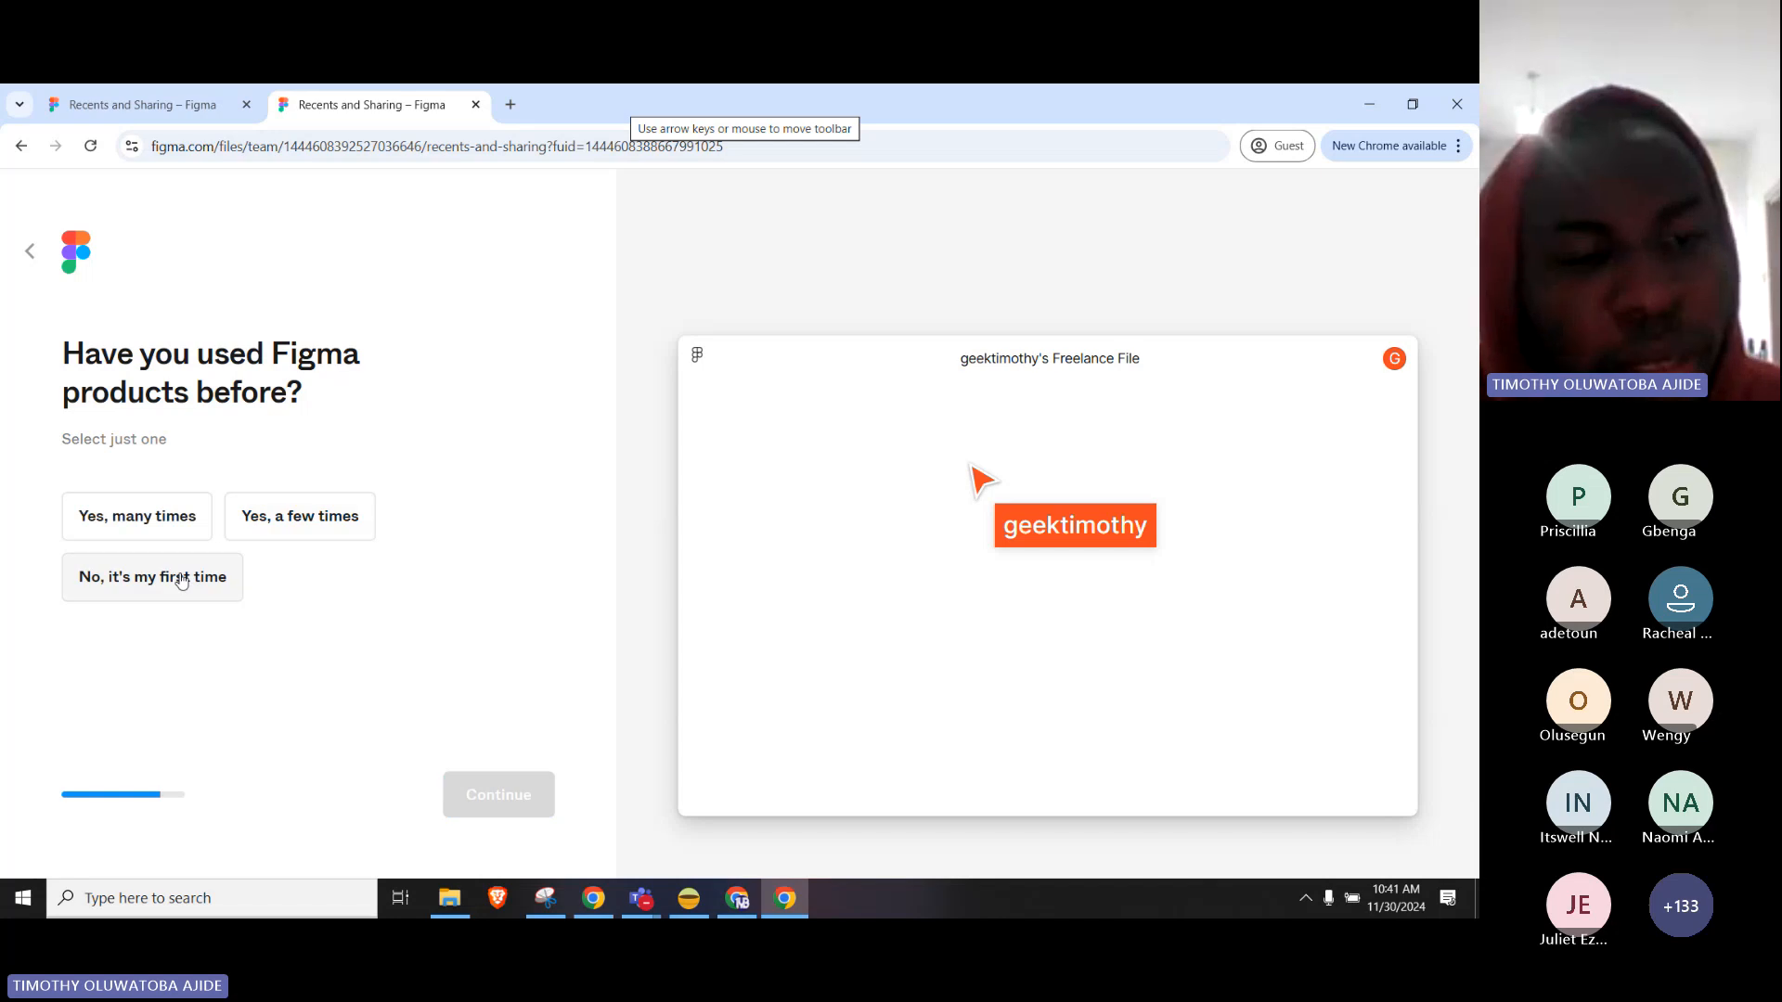
click(240, 602)
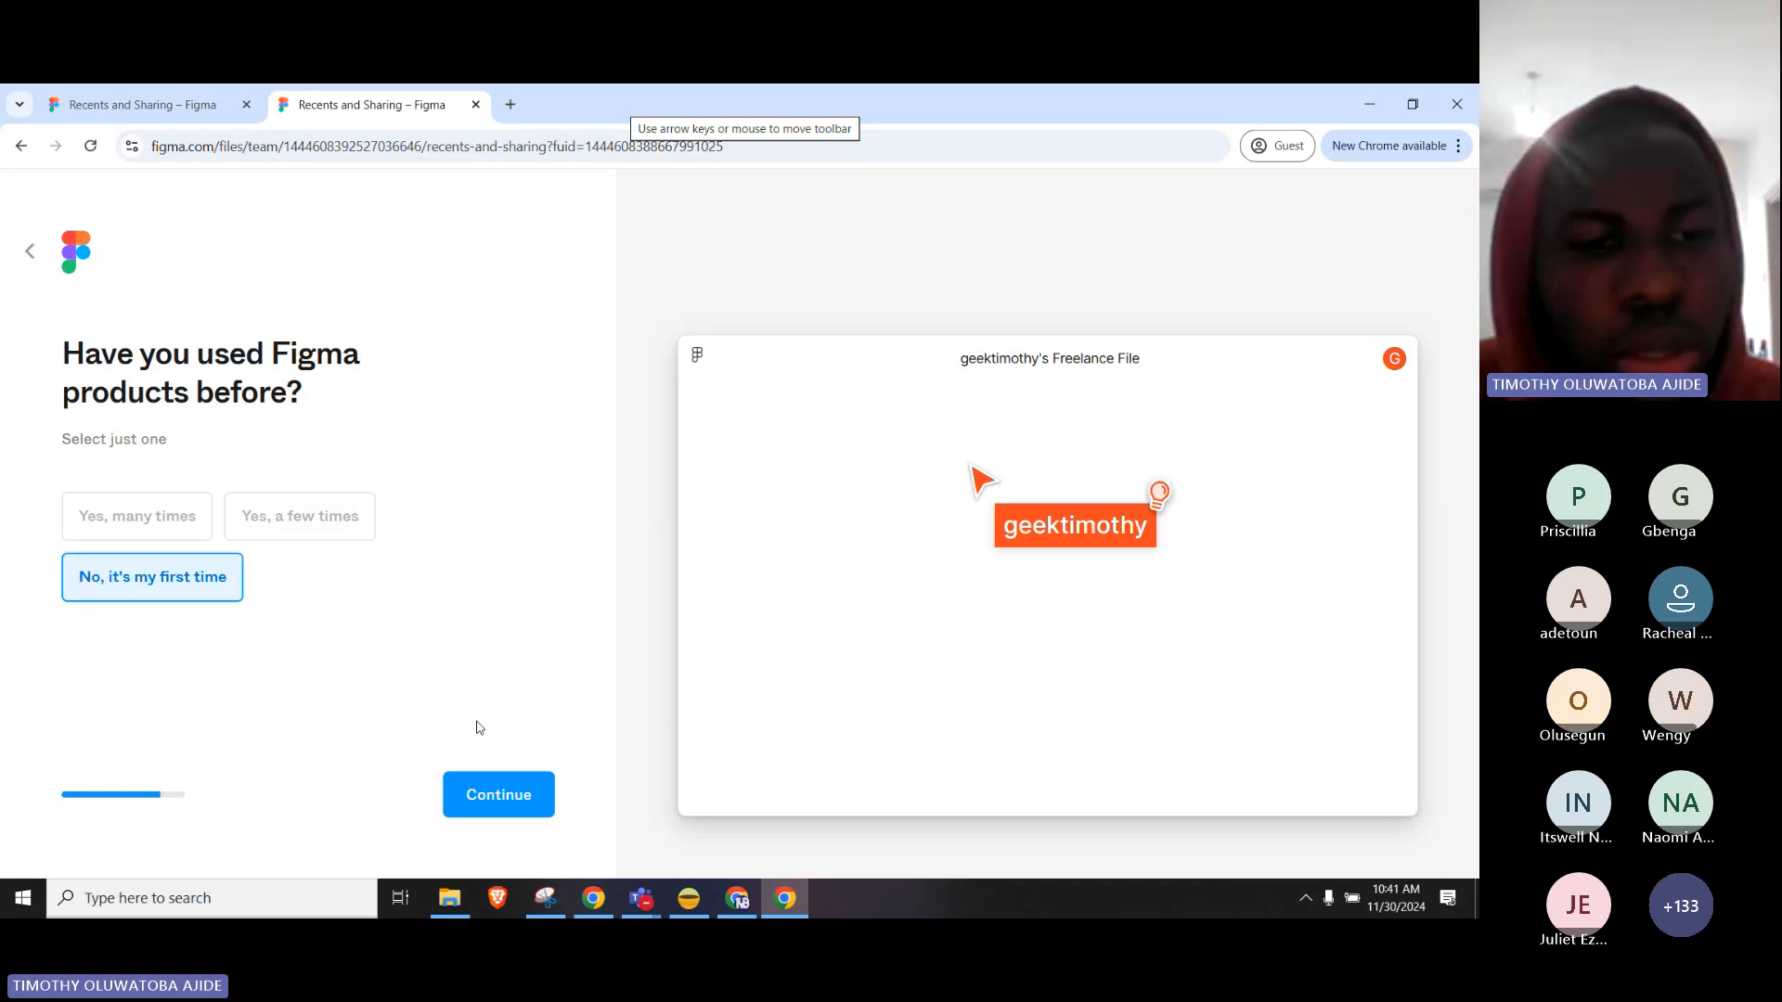
click(506, 795)
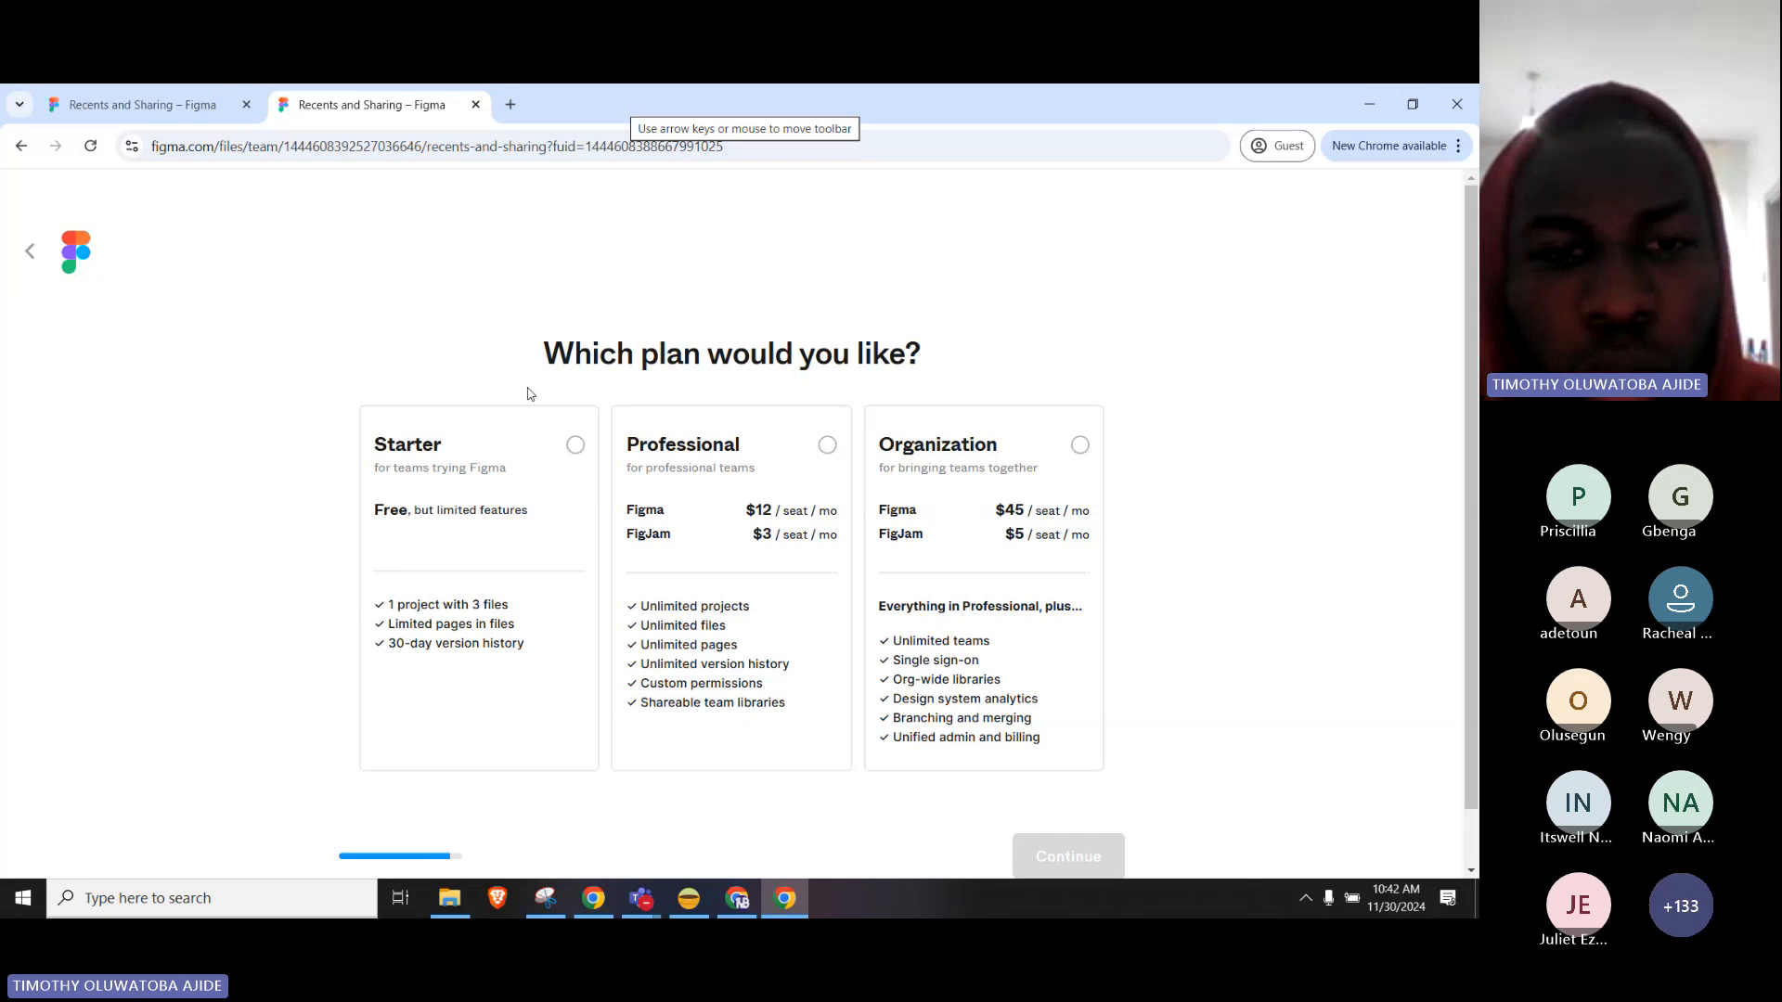
Choose the free Starter plan, then pick Design with Figma as the first activity.
click(575, 443)
scroll(1366, 525, down, 1)
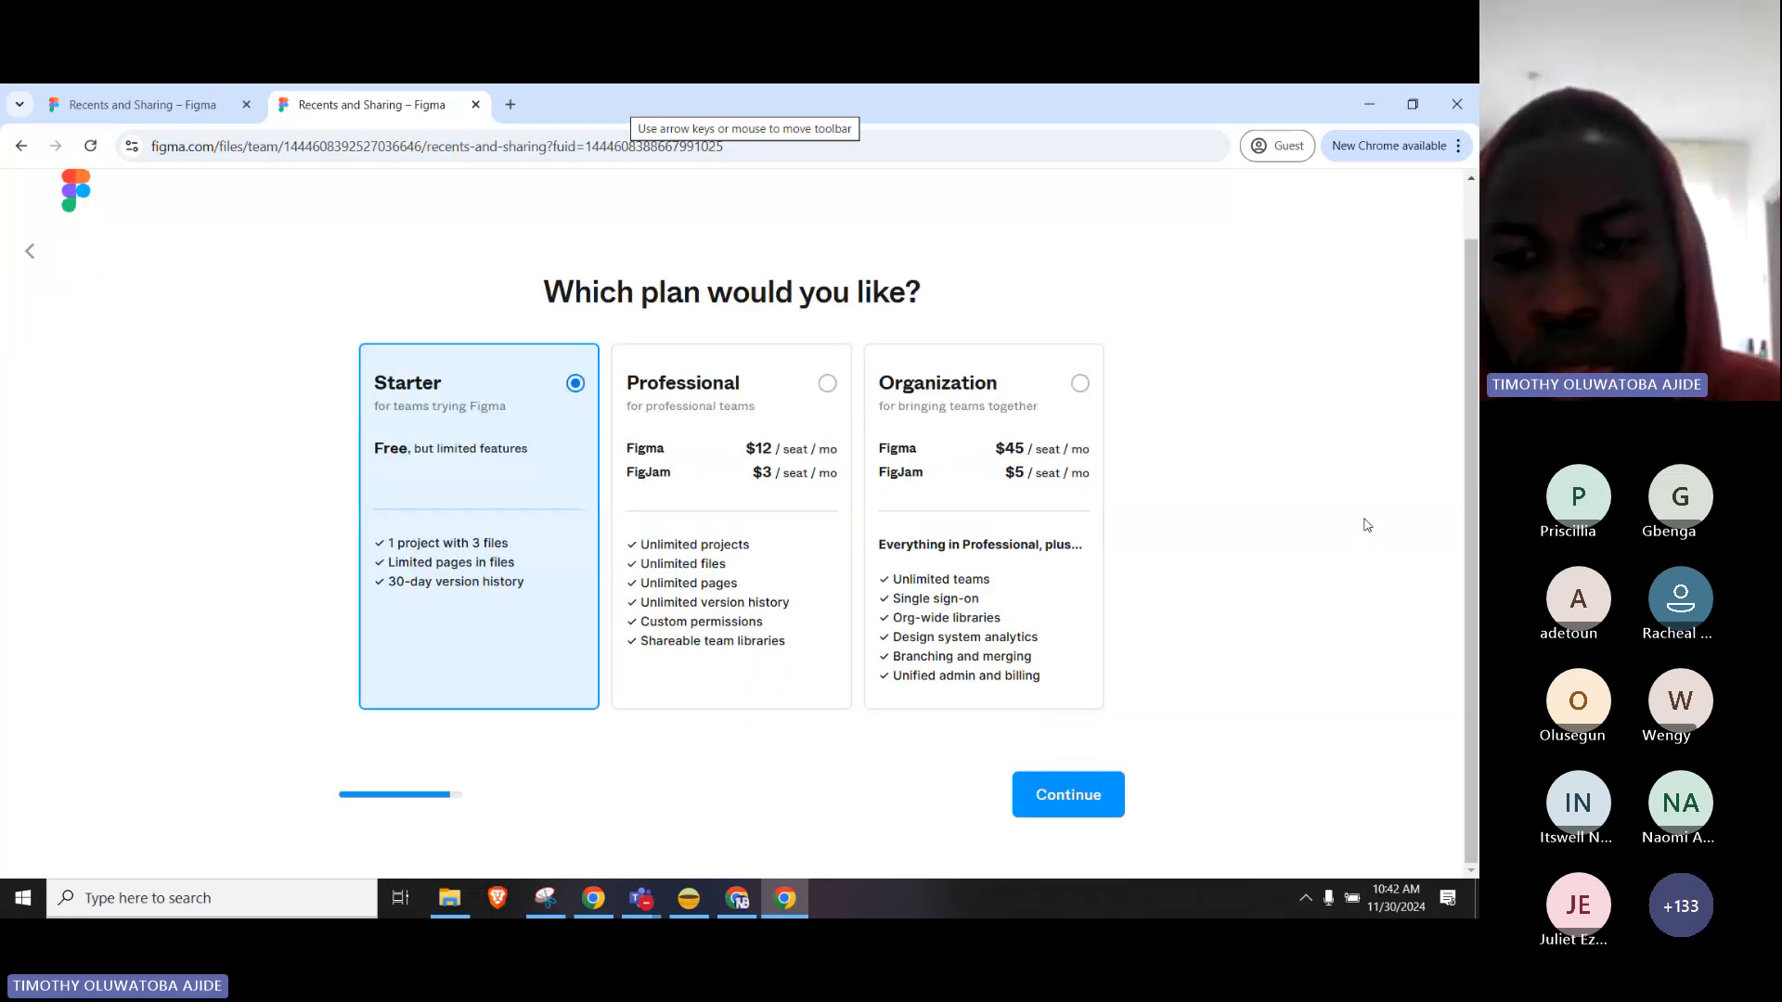
click(1045, 798)
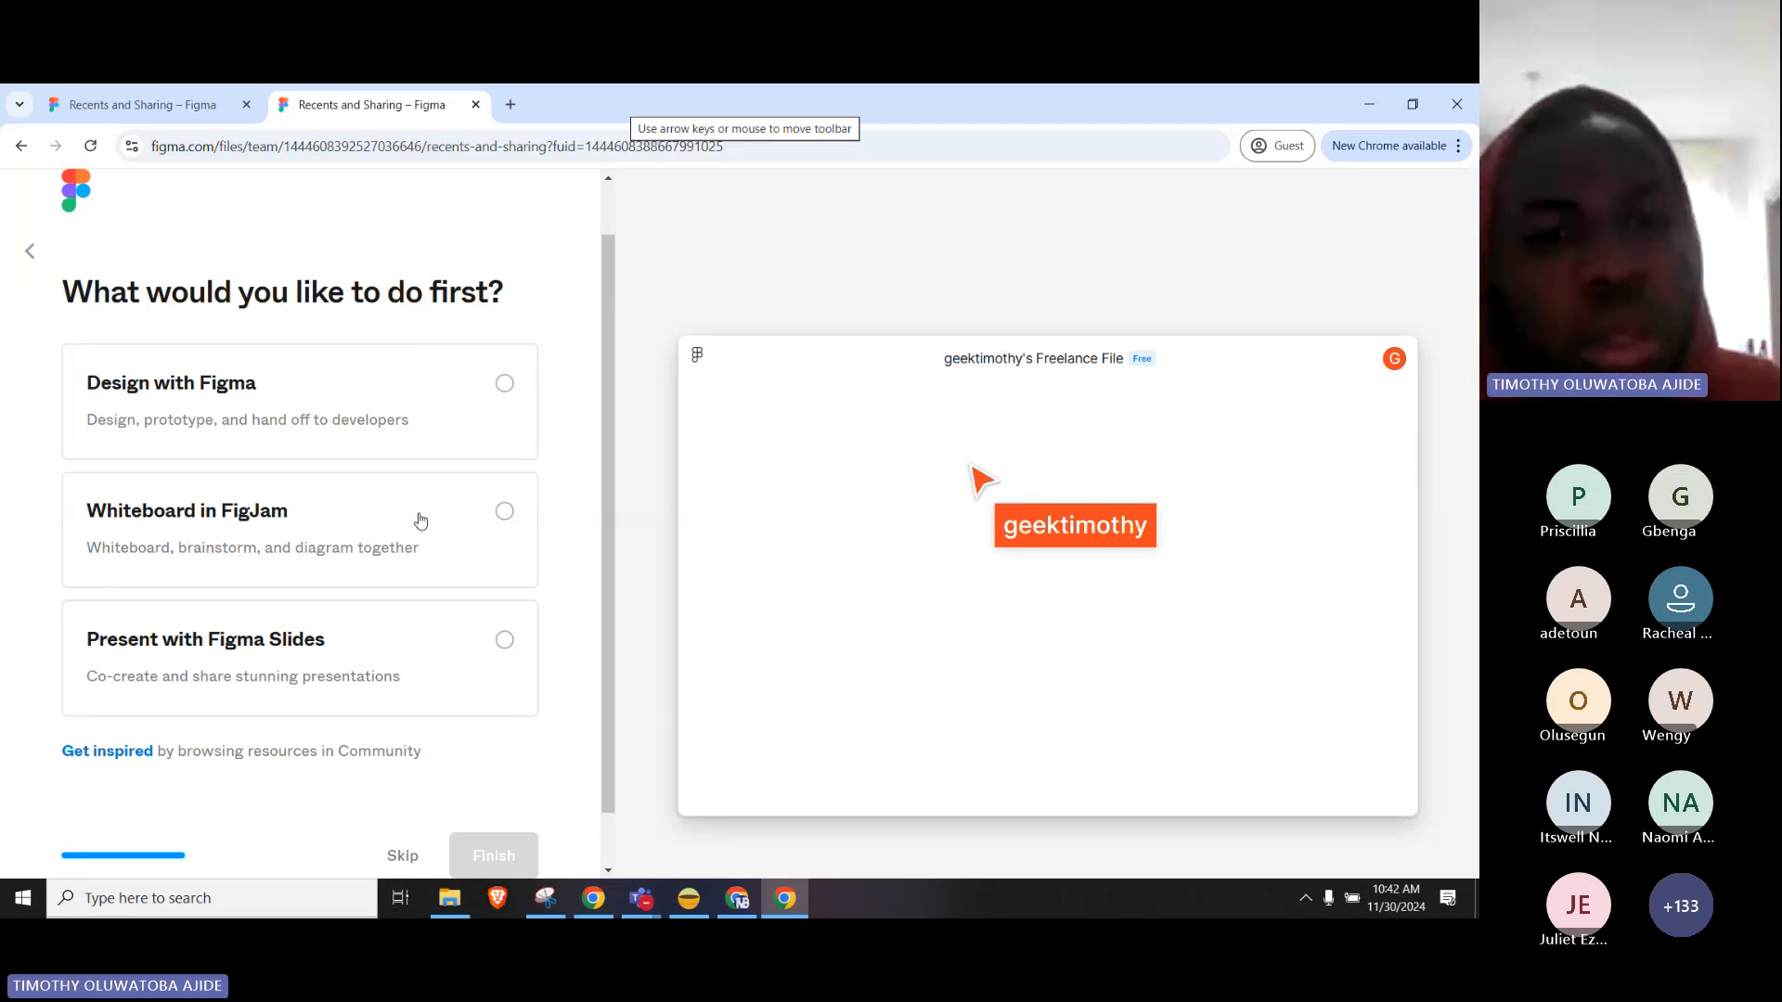
click(486, 383)
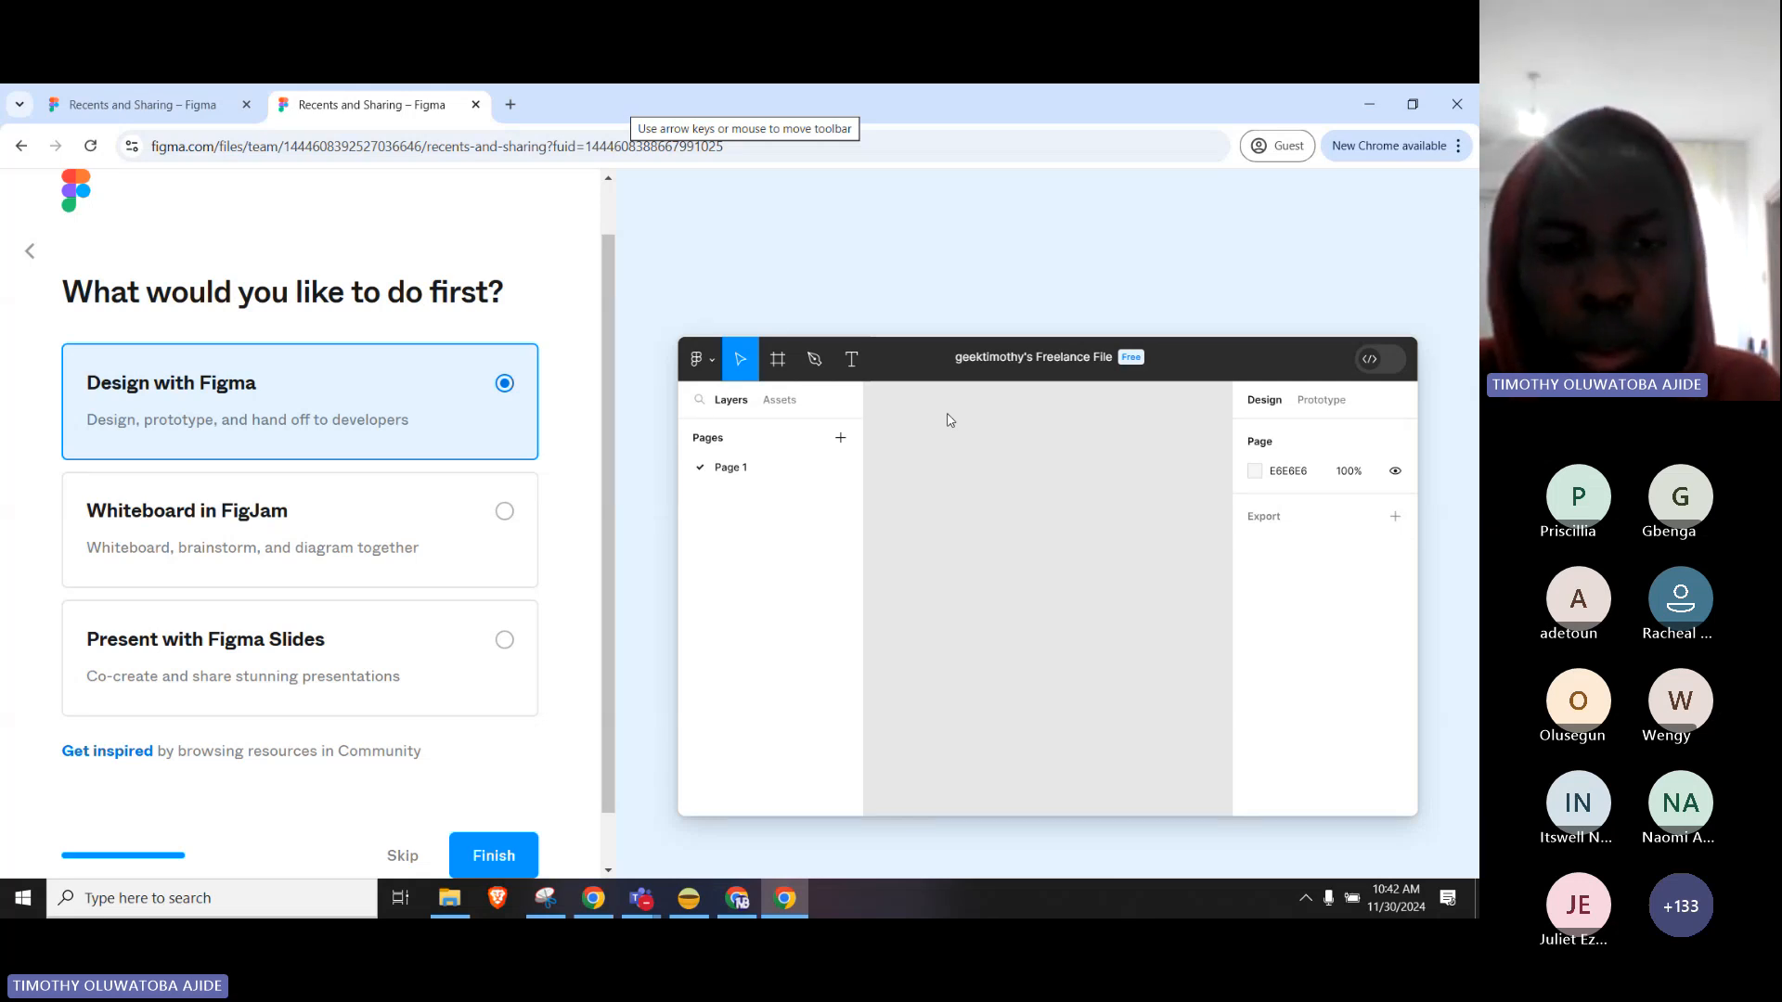
Finish onboarding and open the Figma basics file from Recents.
click(484, 855)
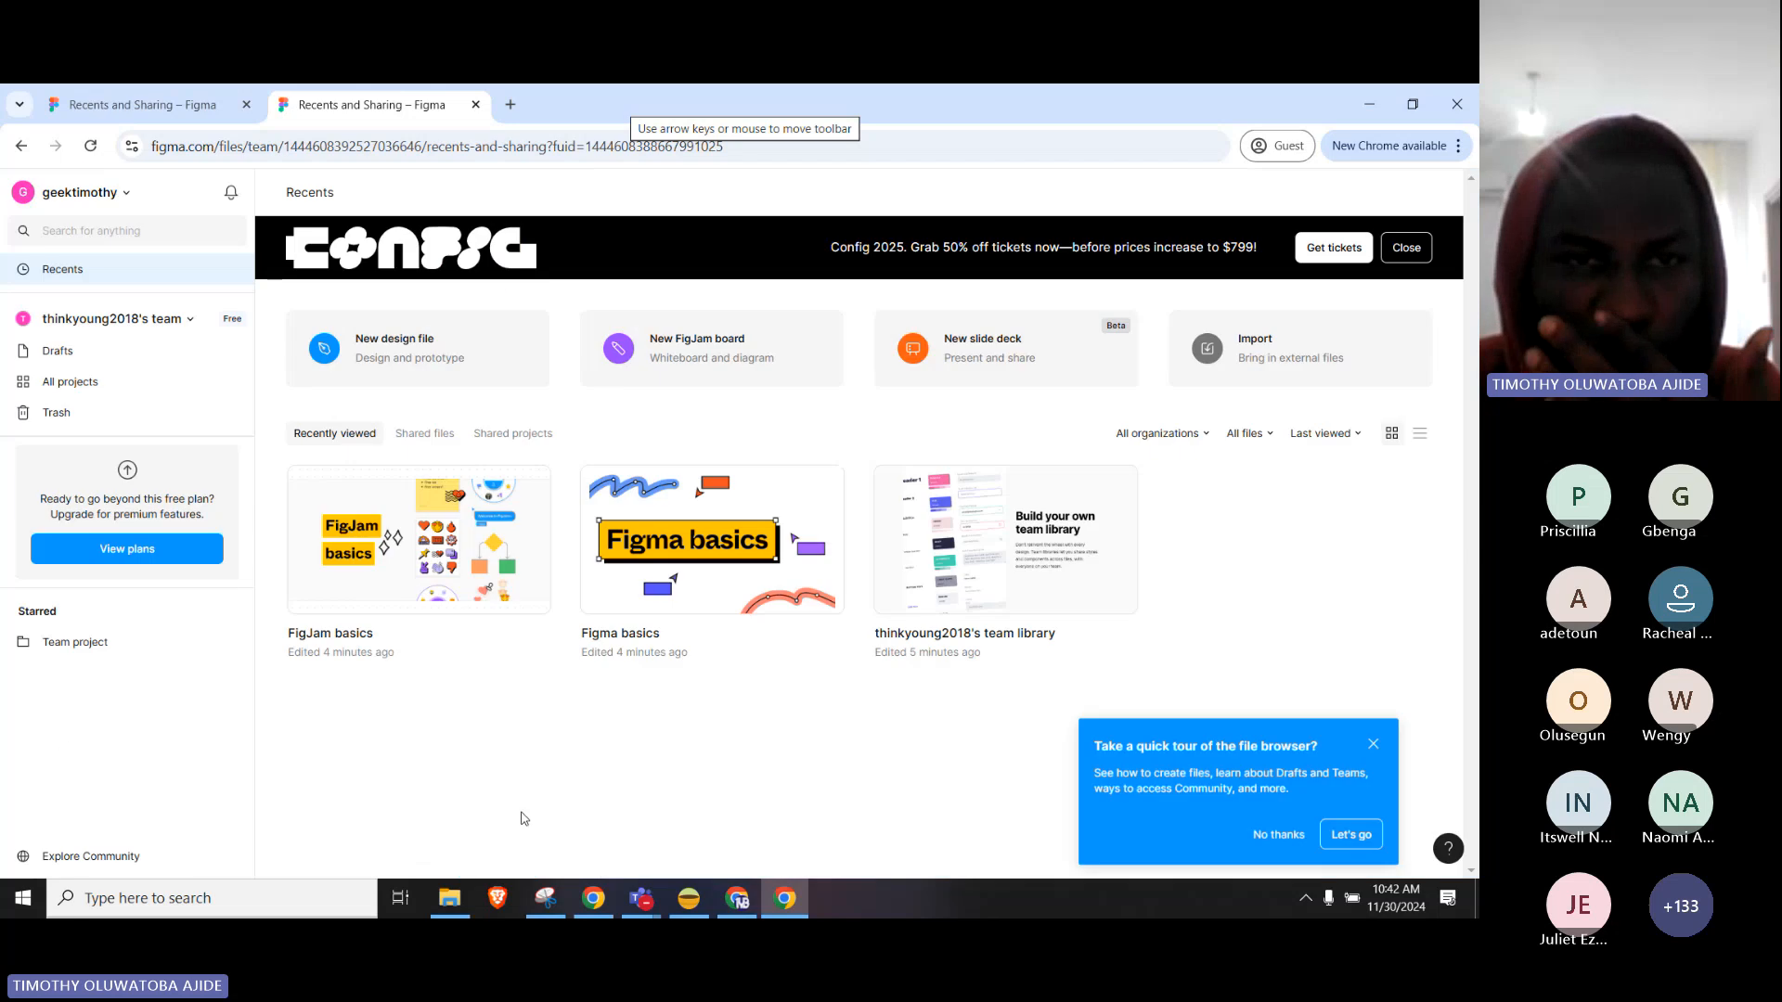
click(798, 501)
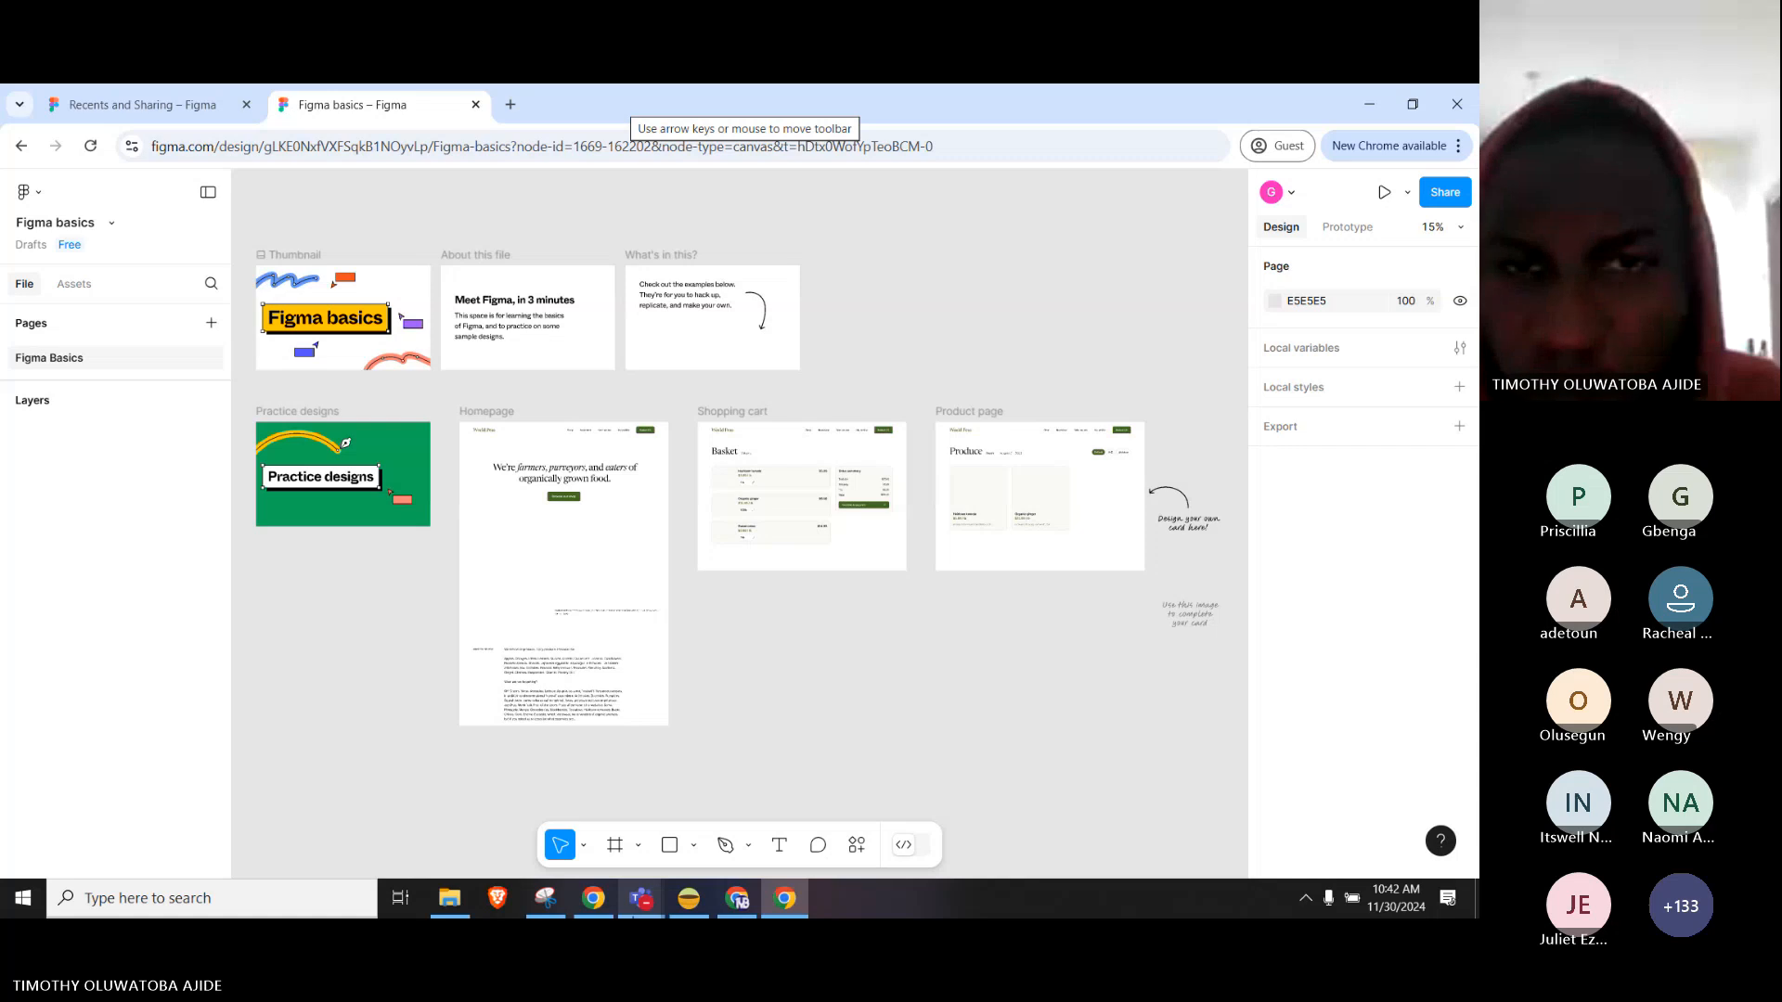
Admit the lobby attendee from the Teams People list, then go back to the Figma basics canvas.
mouse_move(640, 900)
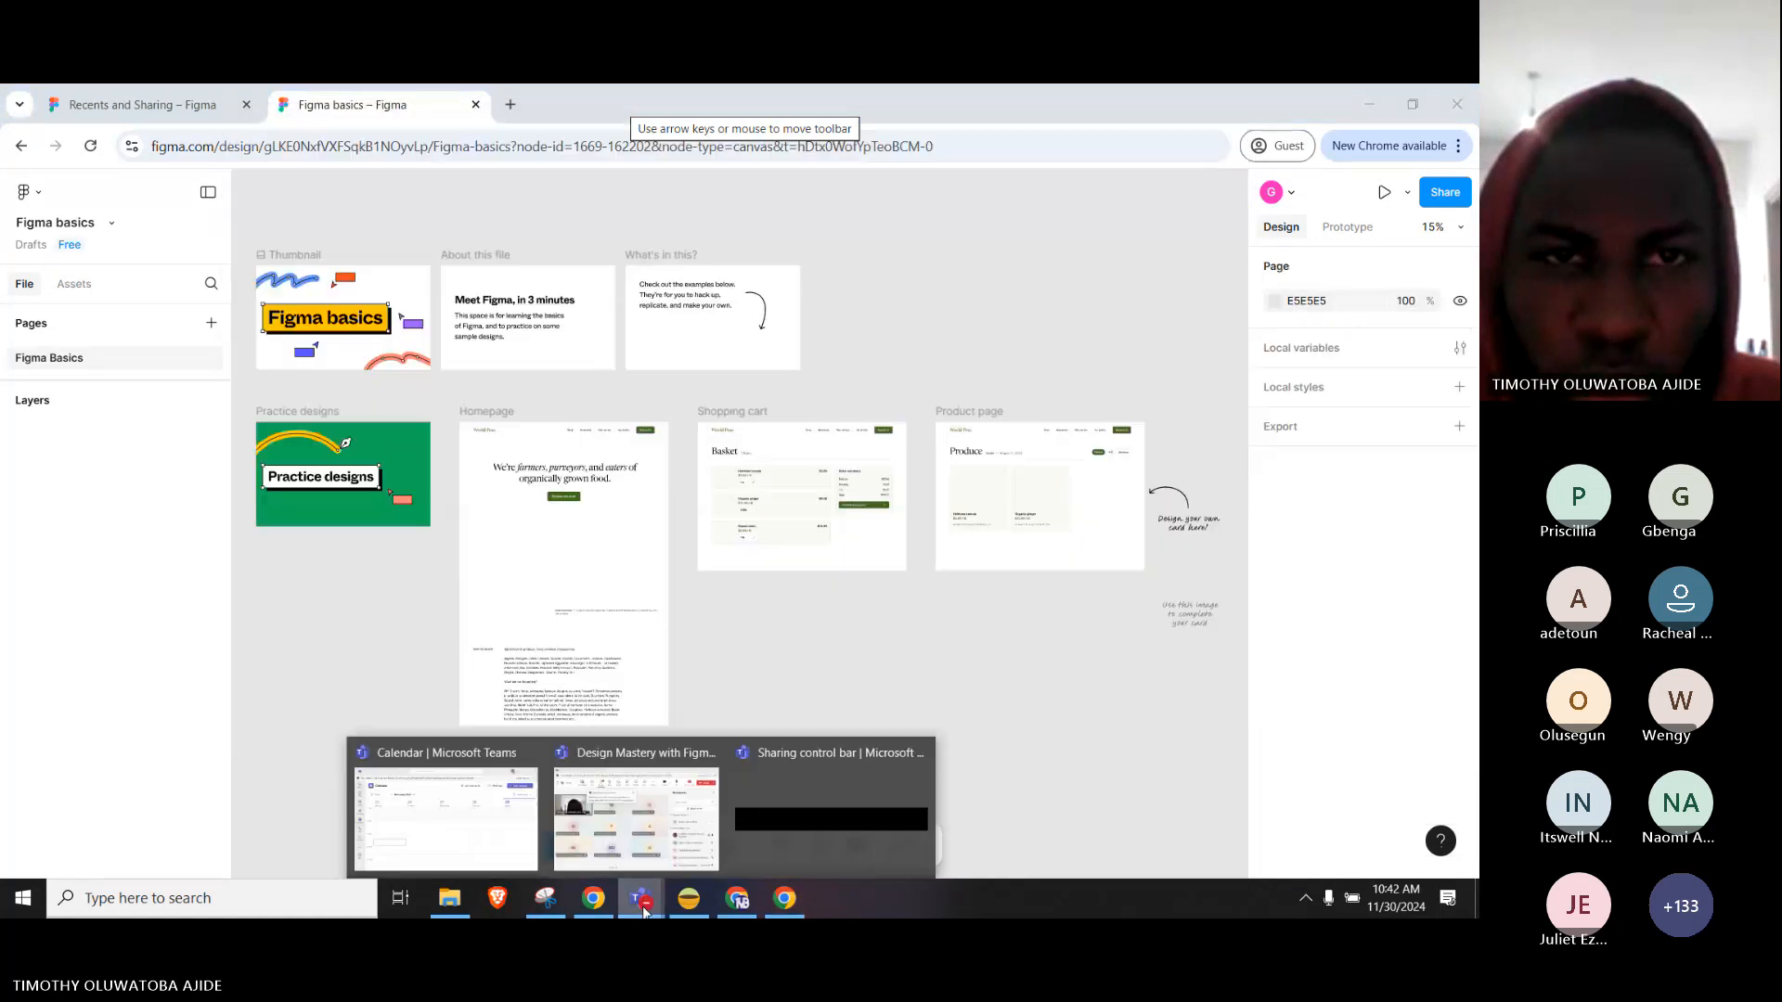
click(637, 821)
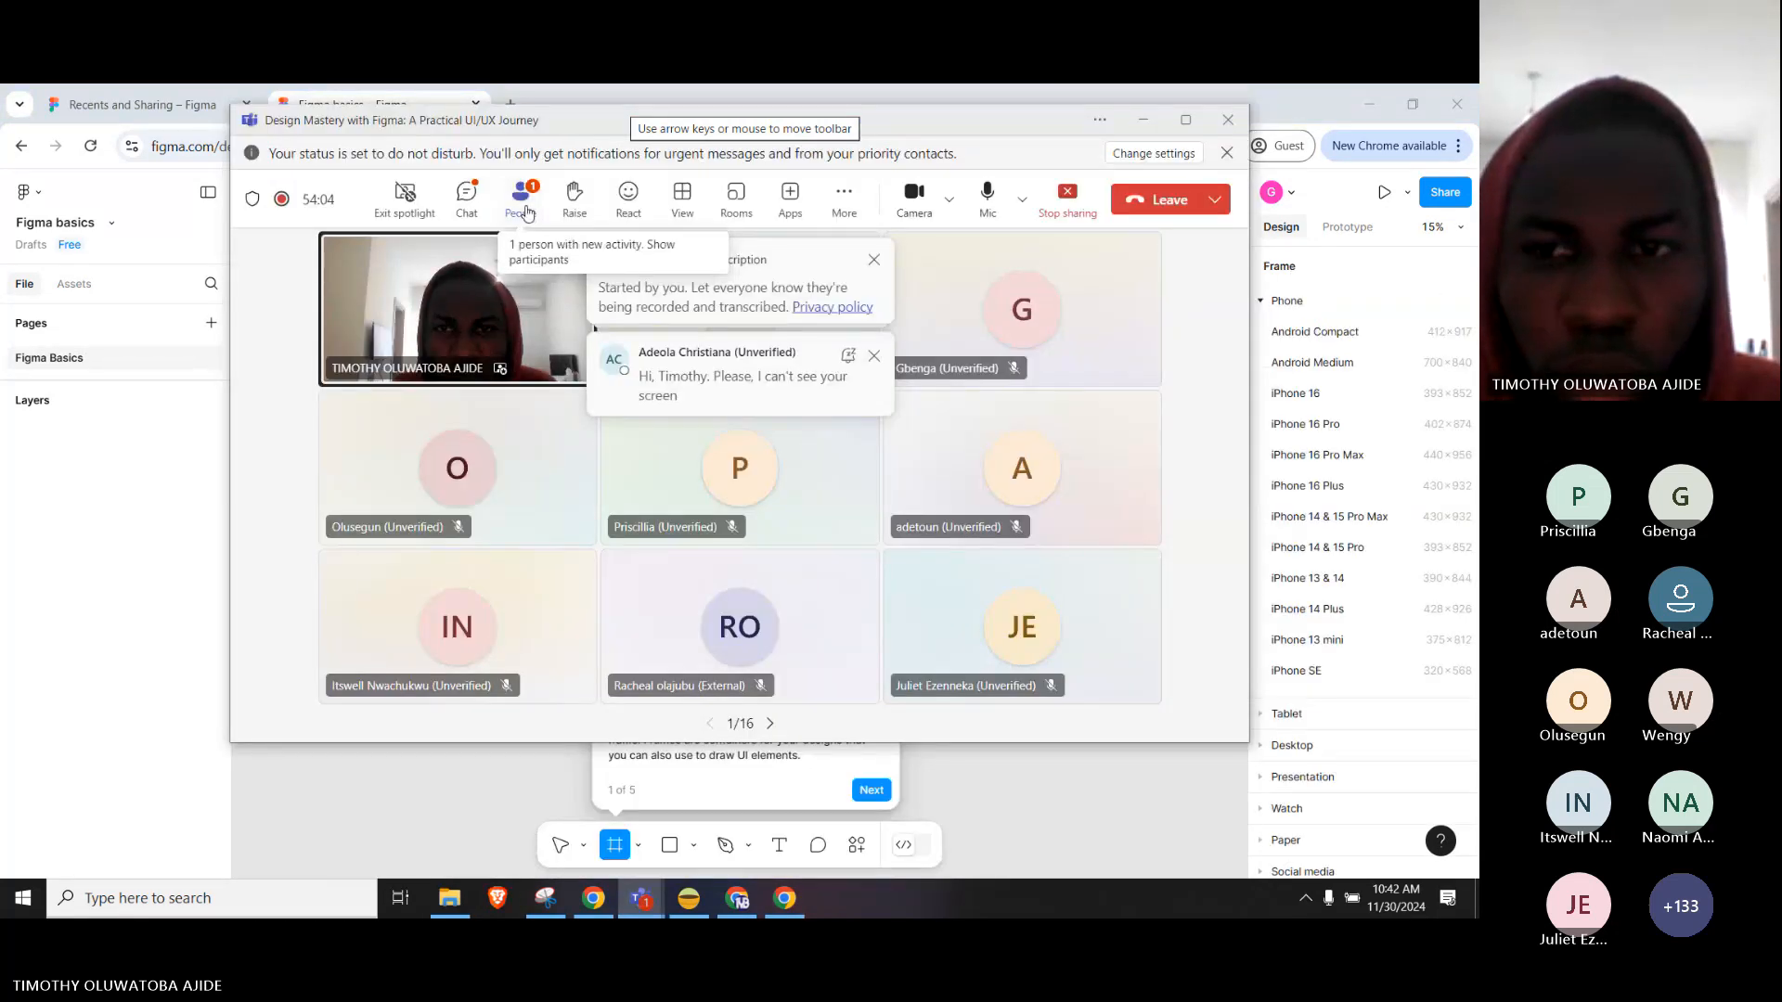
click(525, 212)
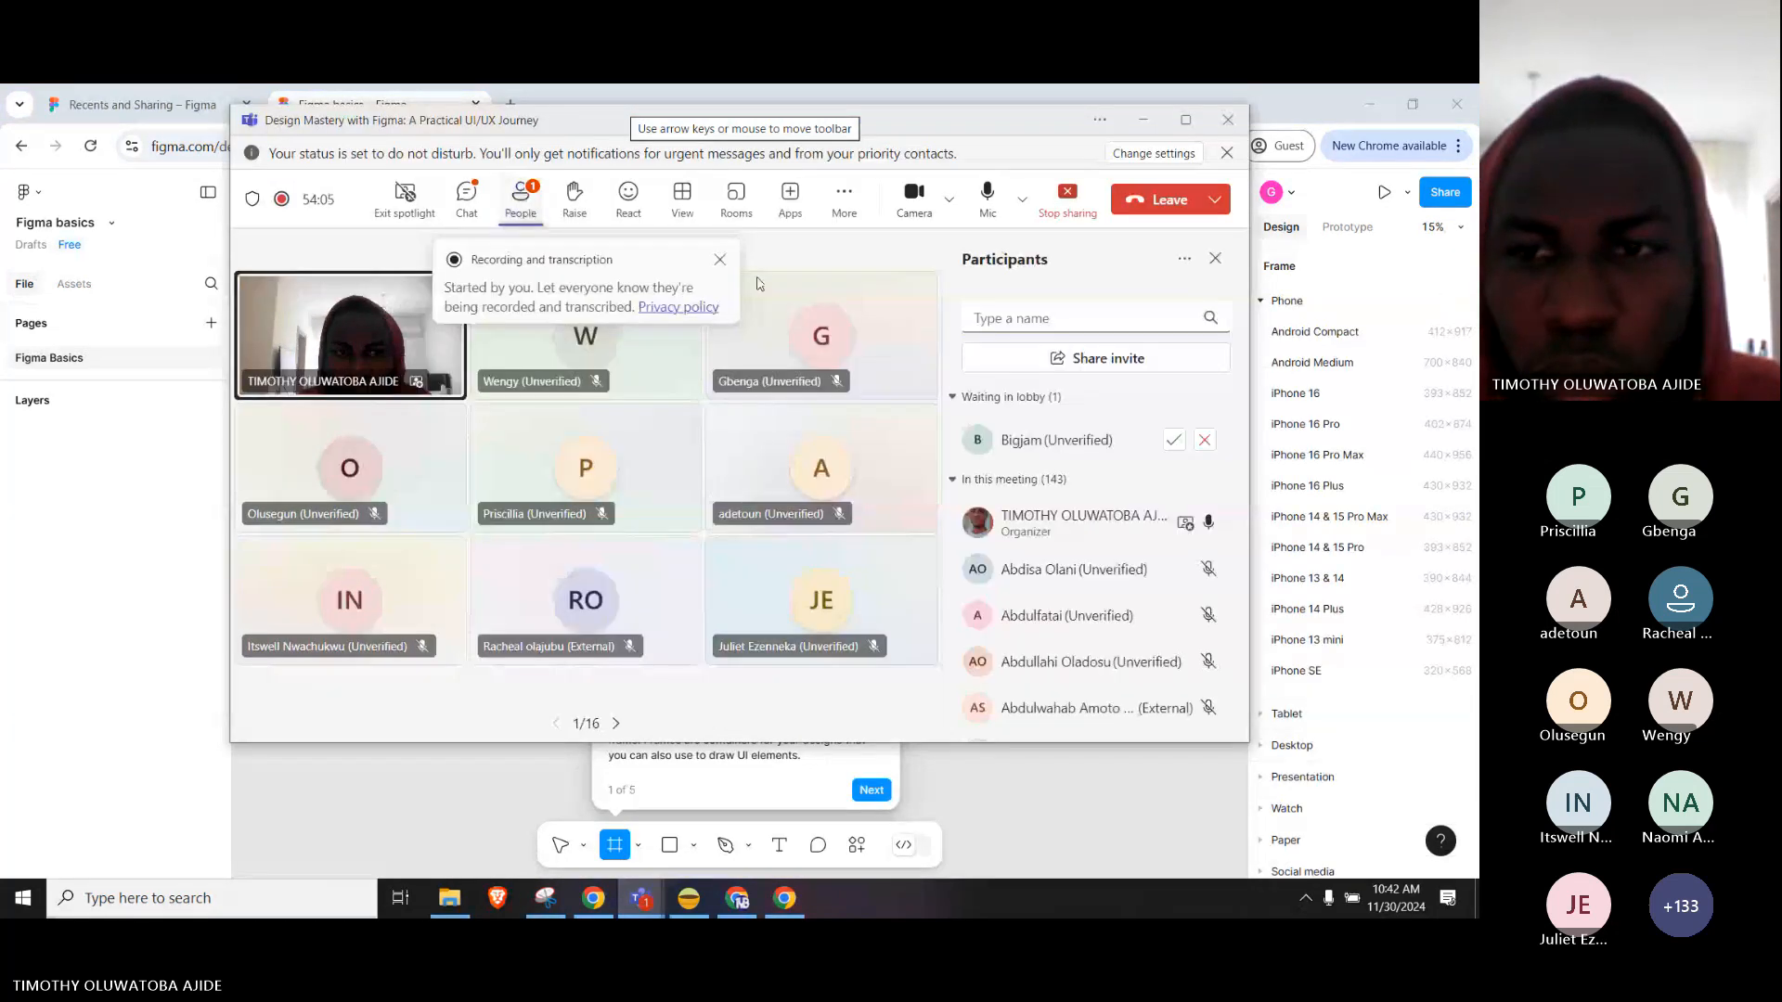
click(1170, 443)
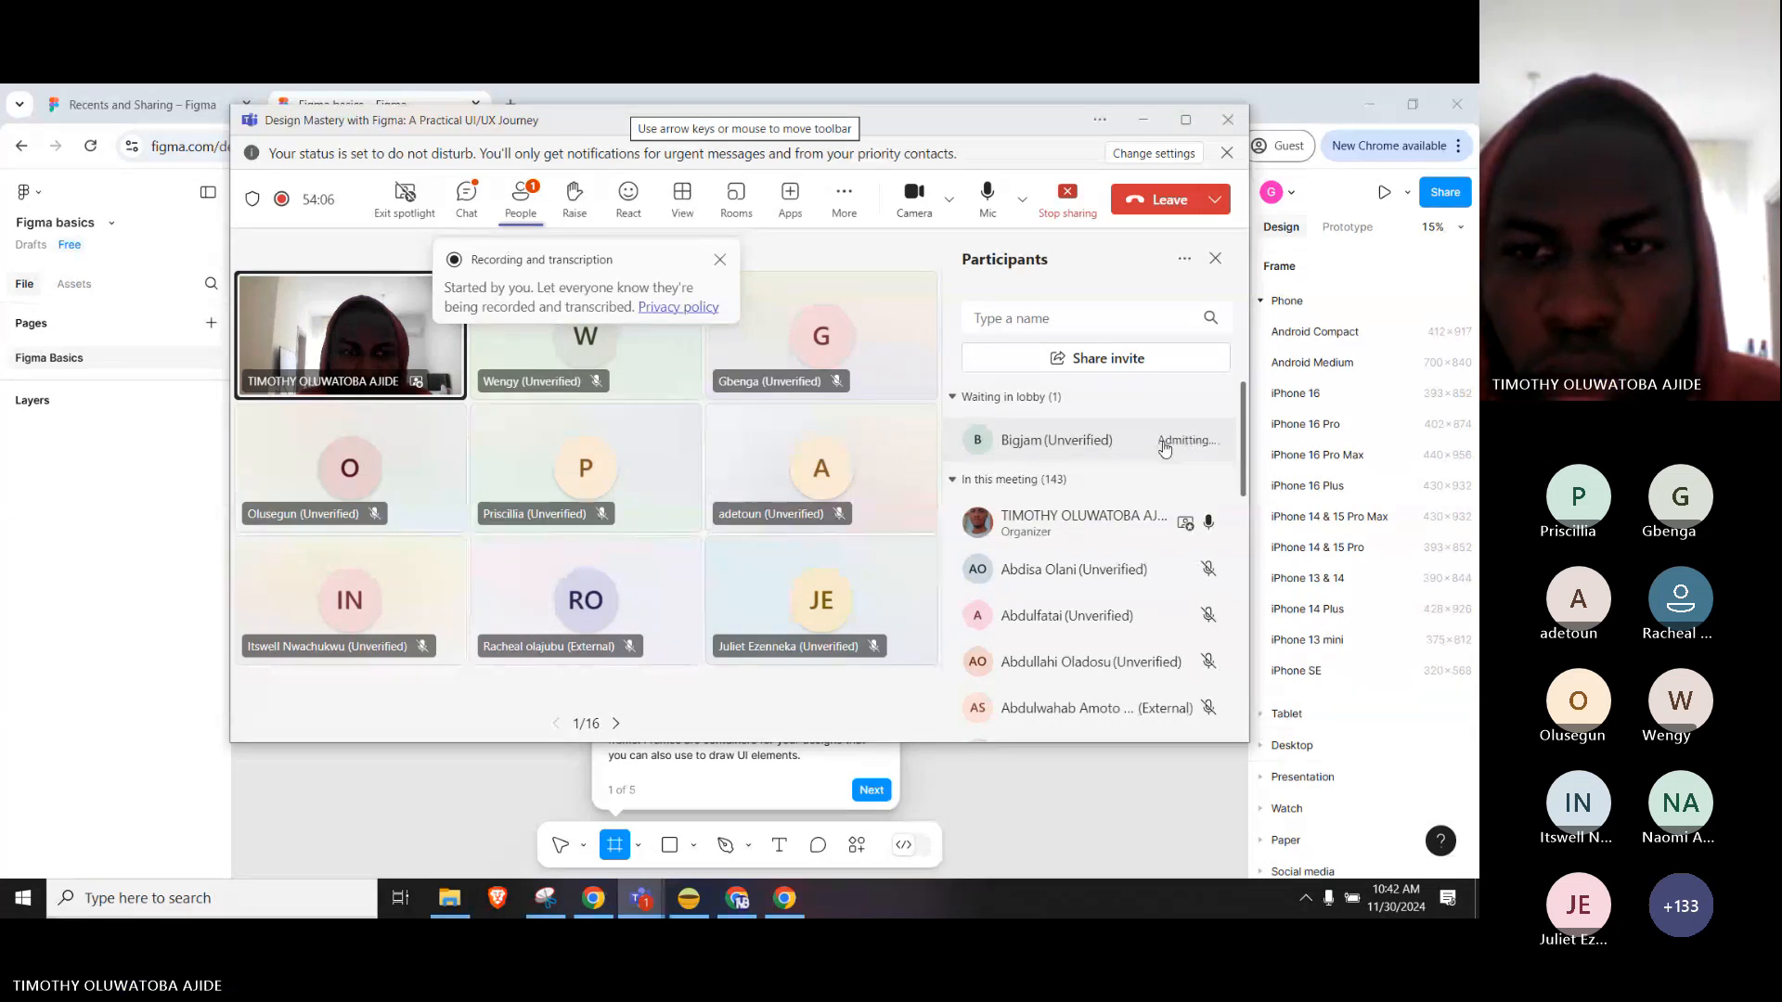
click(466, 199)
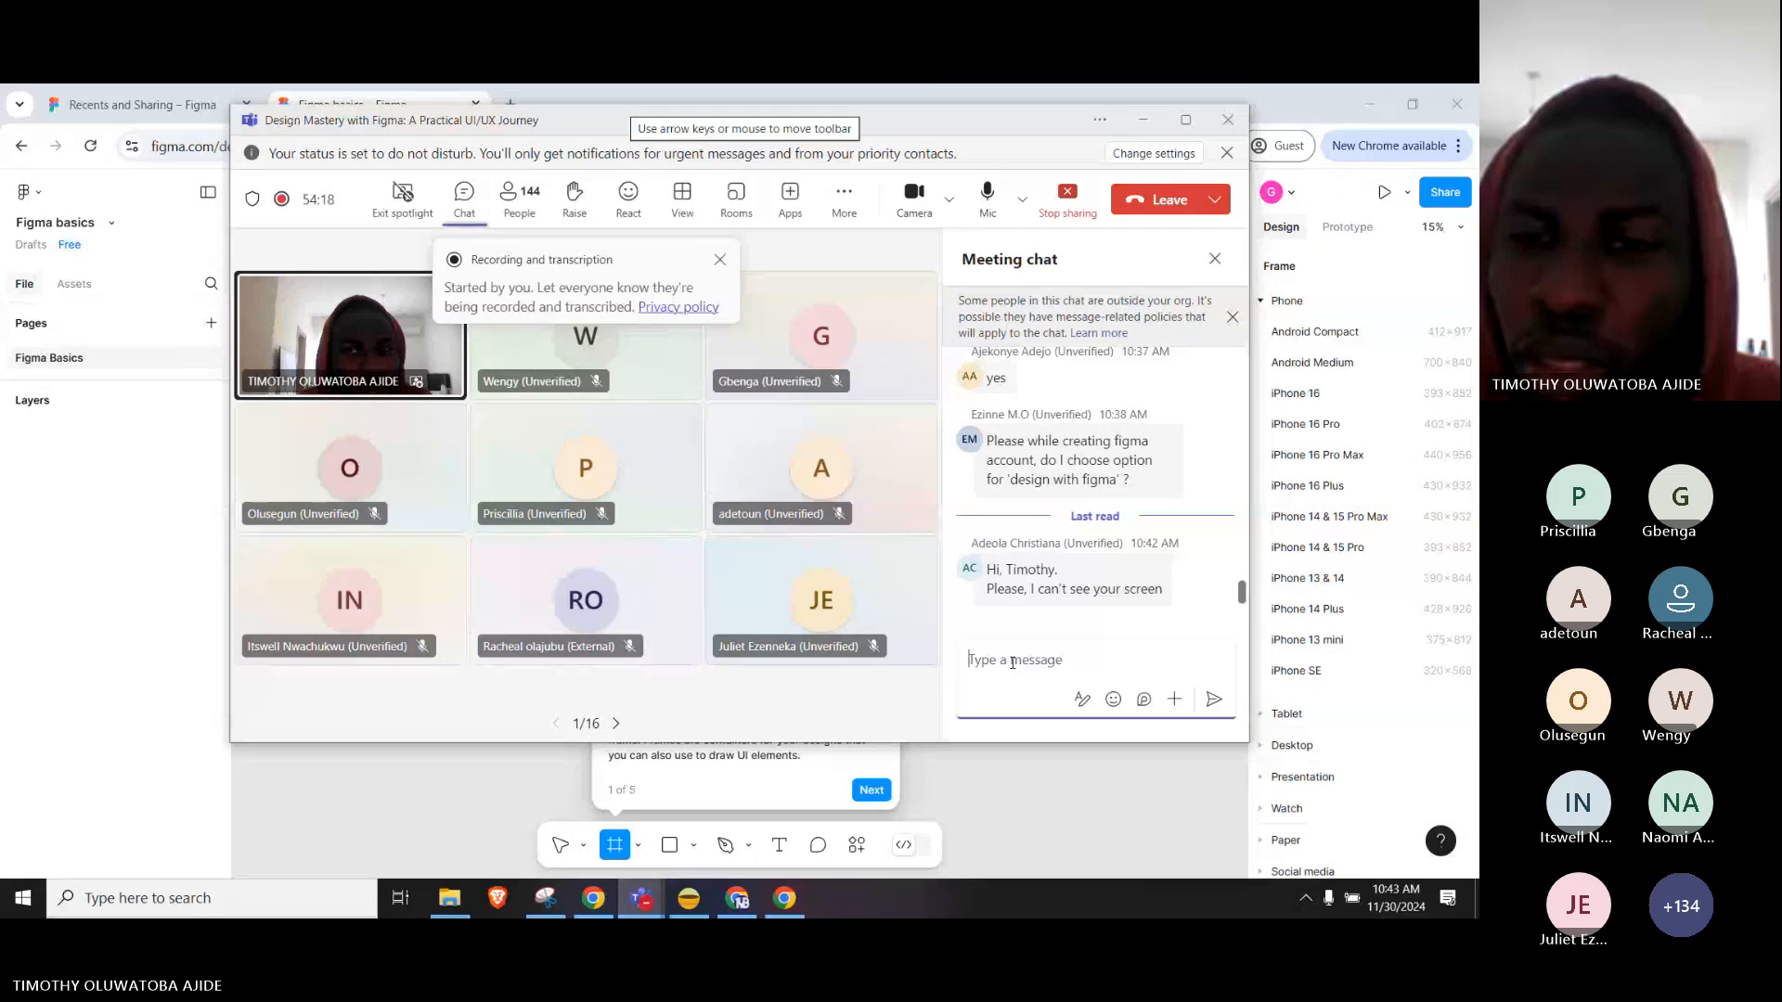
click(144, 598)
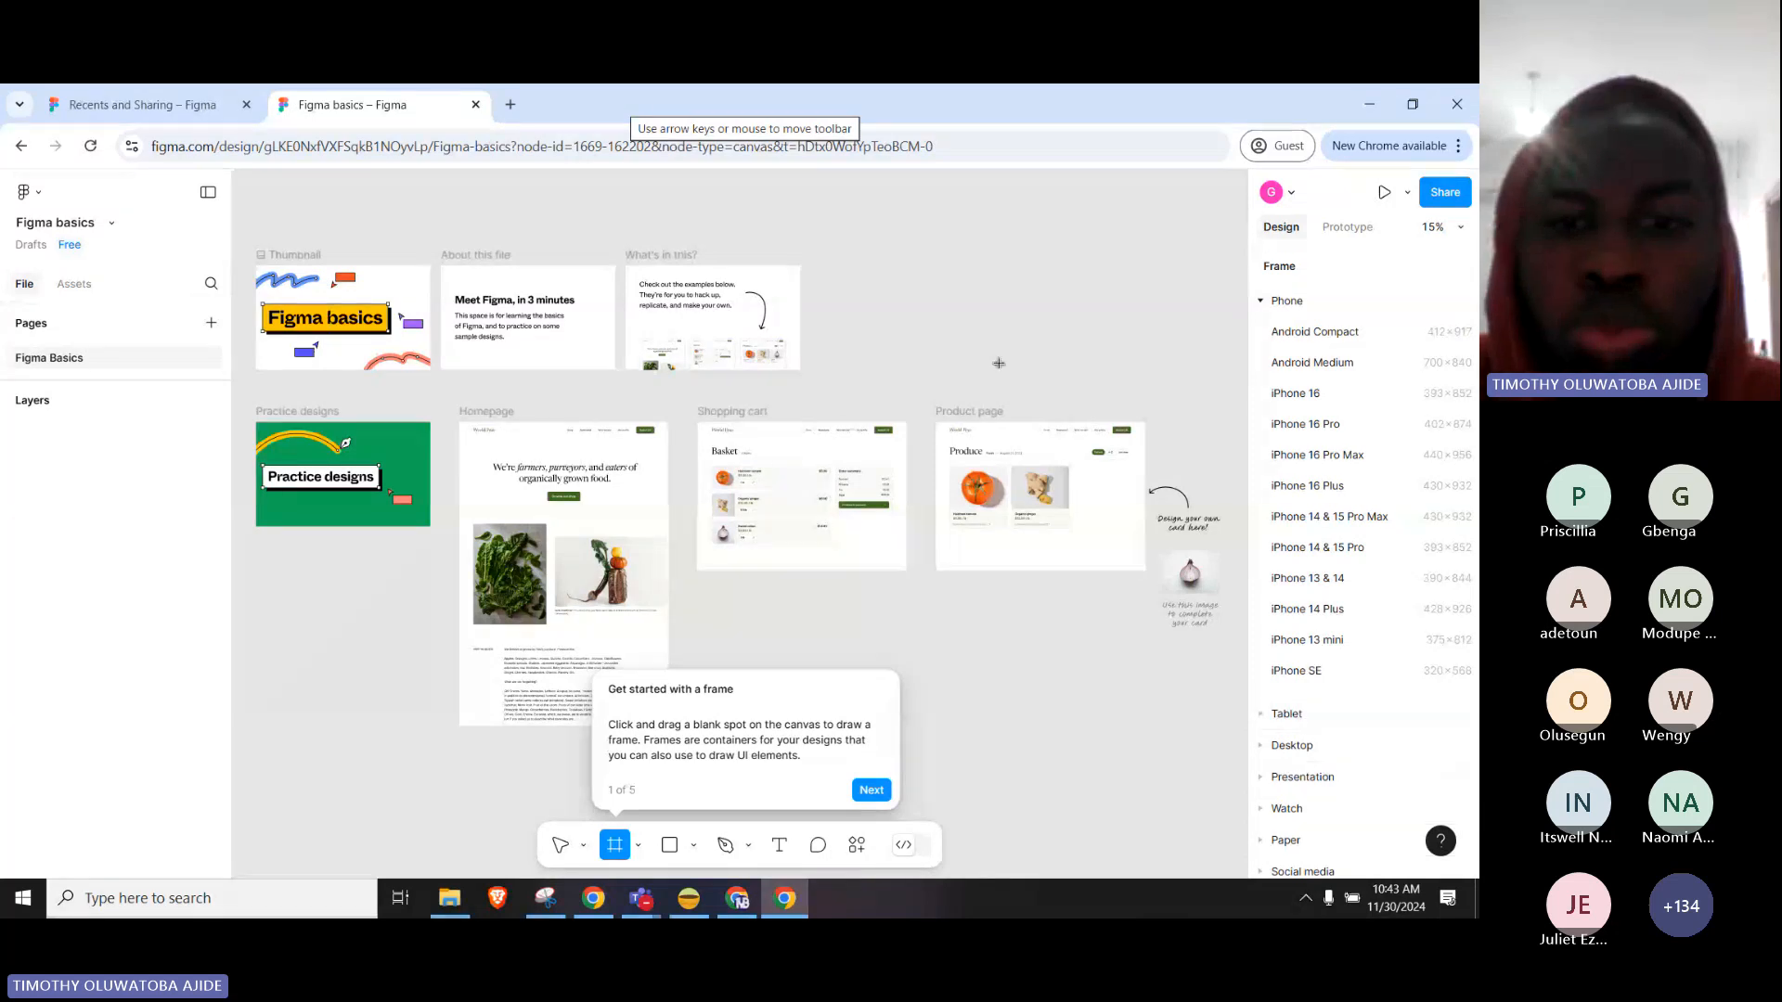
Close Figma basics using 'Back to files' in the Figma logo menu.
scroll(1023, 637, up, 3)
scroll(1022, 636, up, 5)
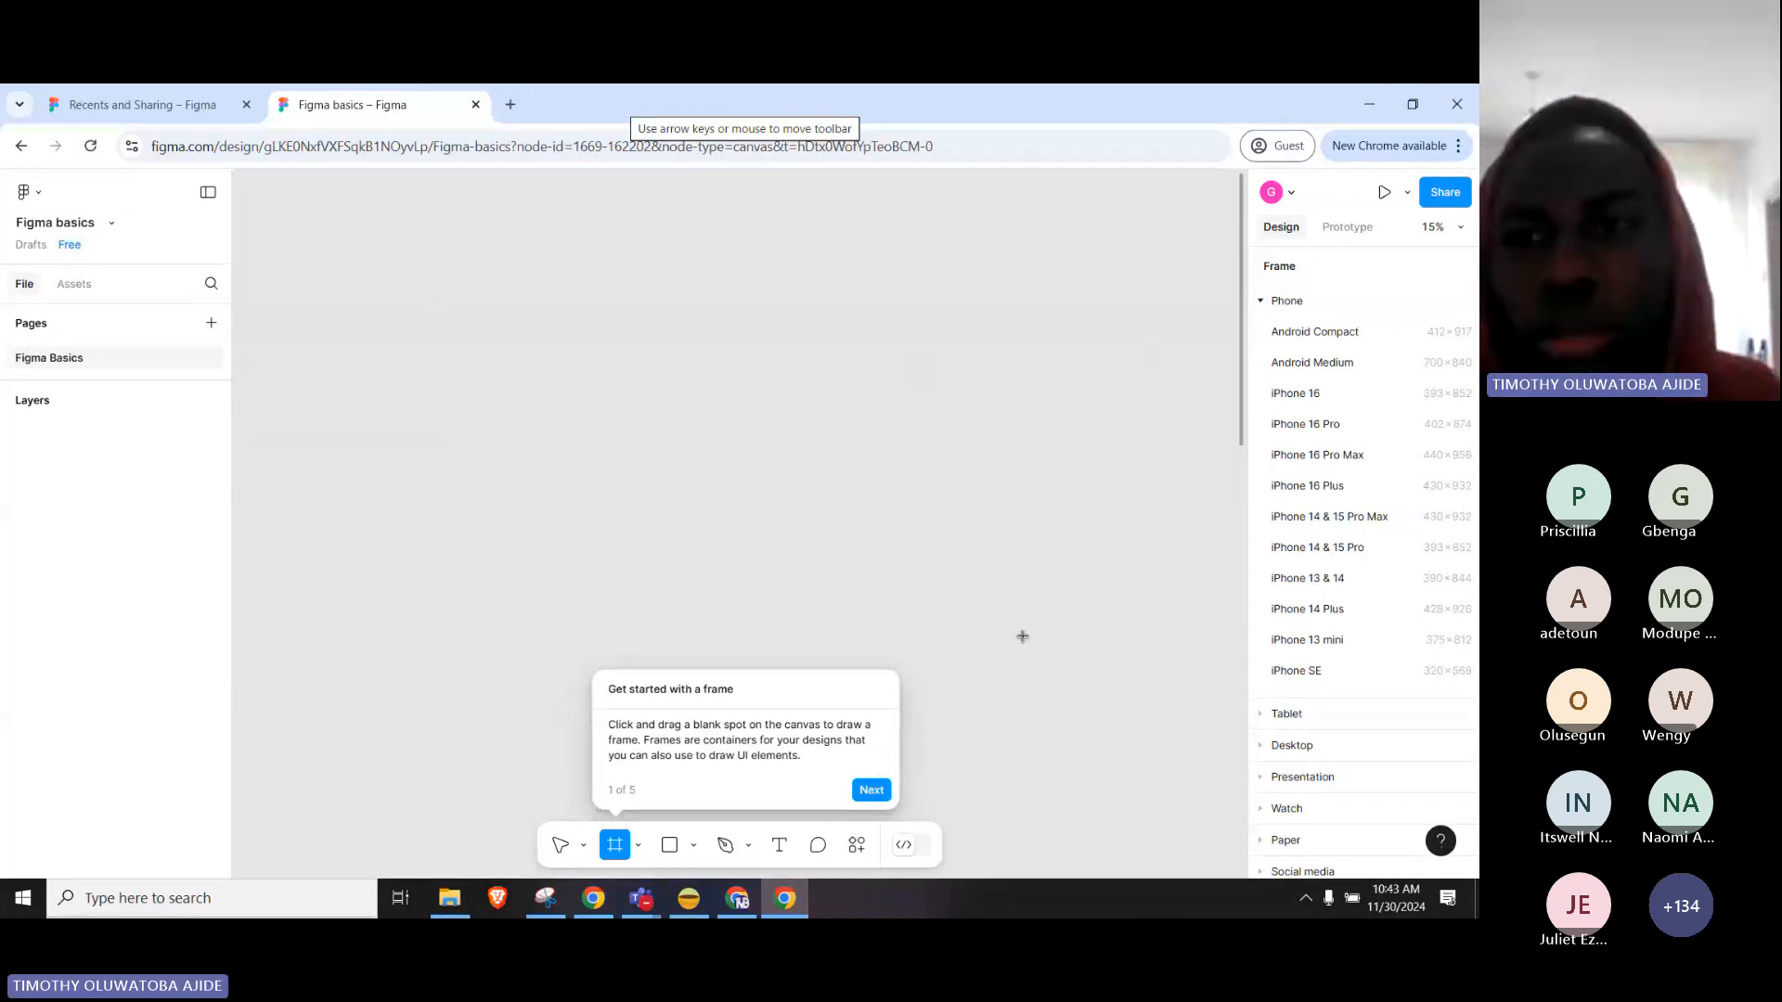
scroll(1027, 627, down, 5)
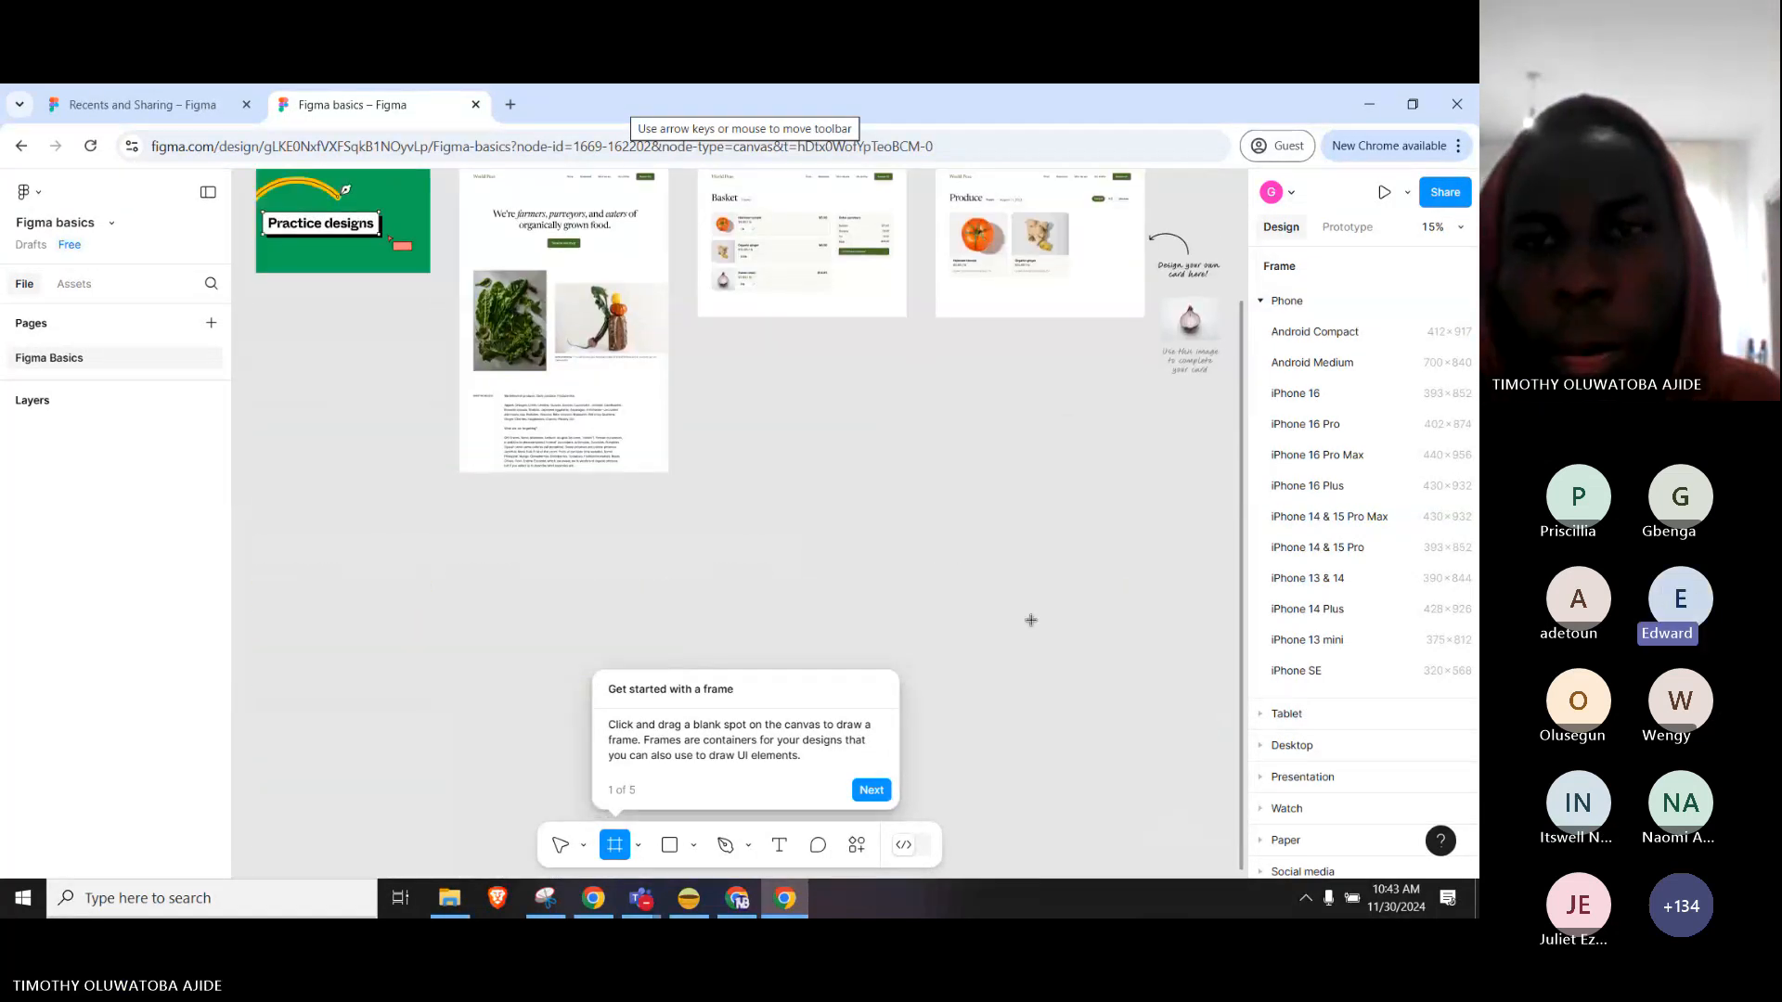
scroll(1031, 620, up, 3)
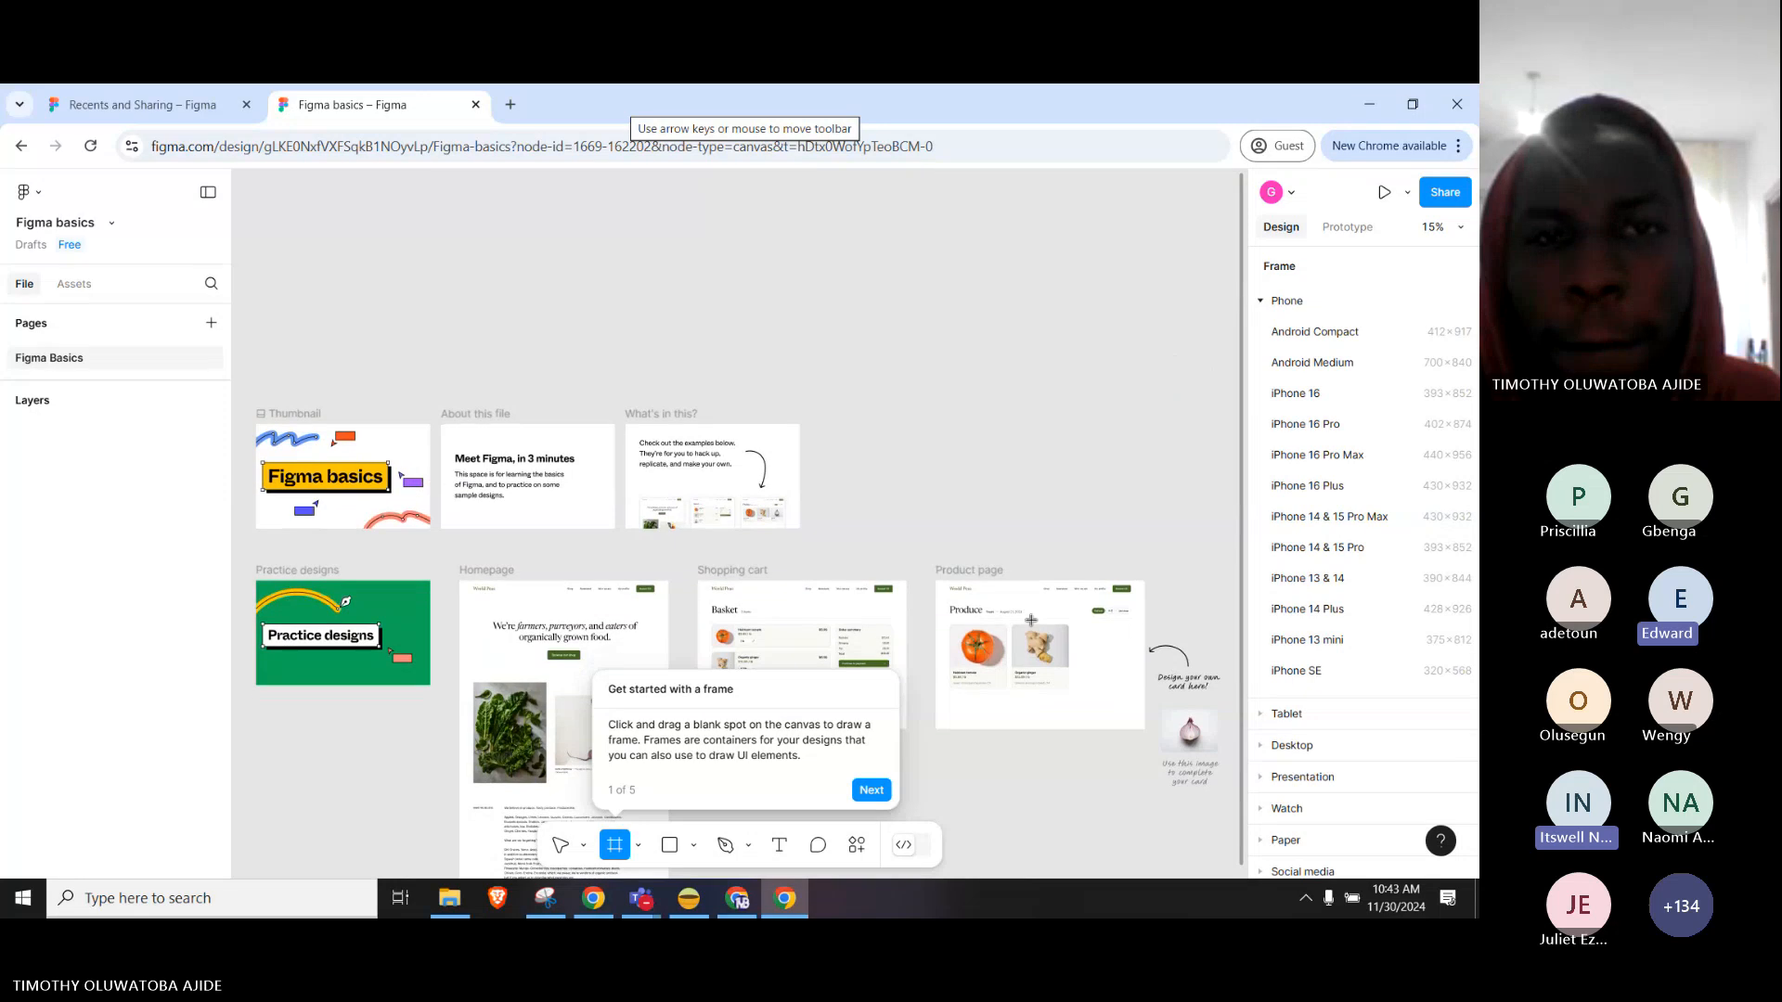
scroll(1031, 620, down, 2)
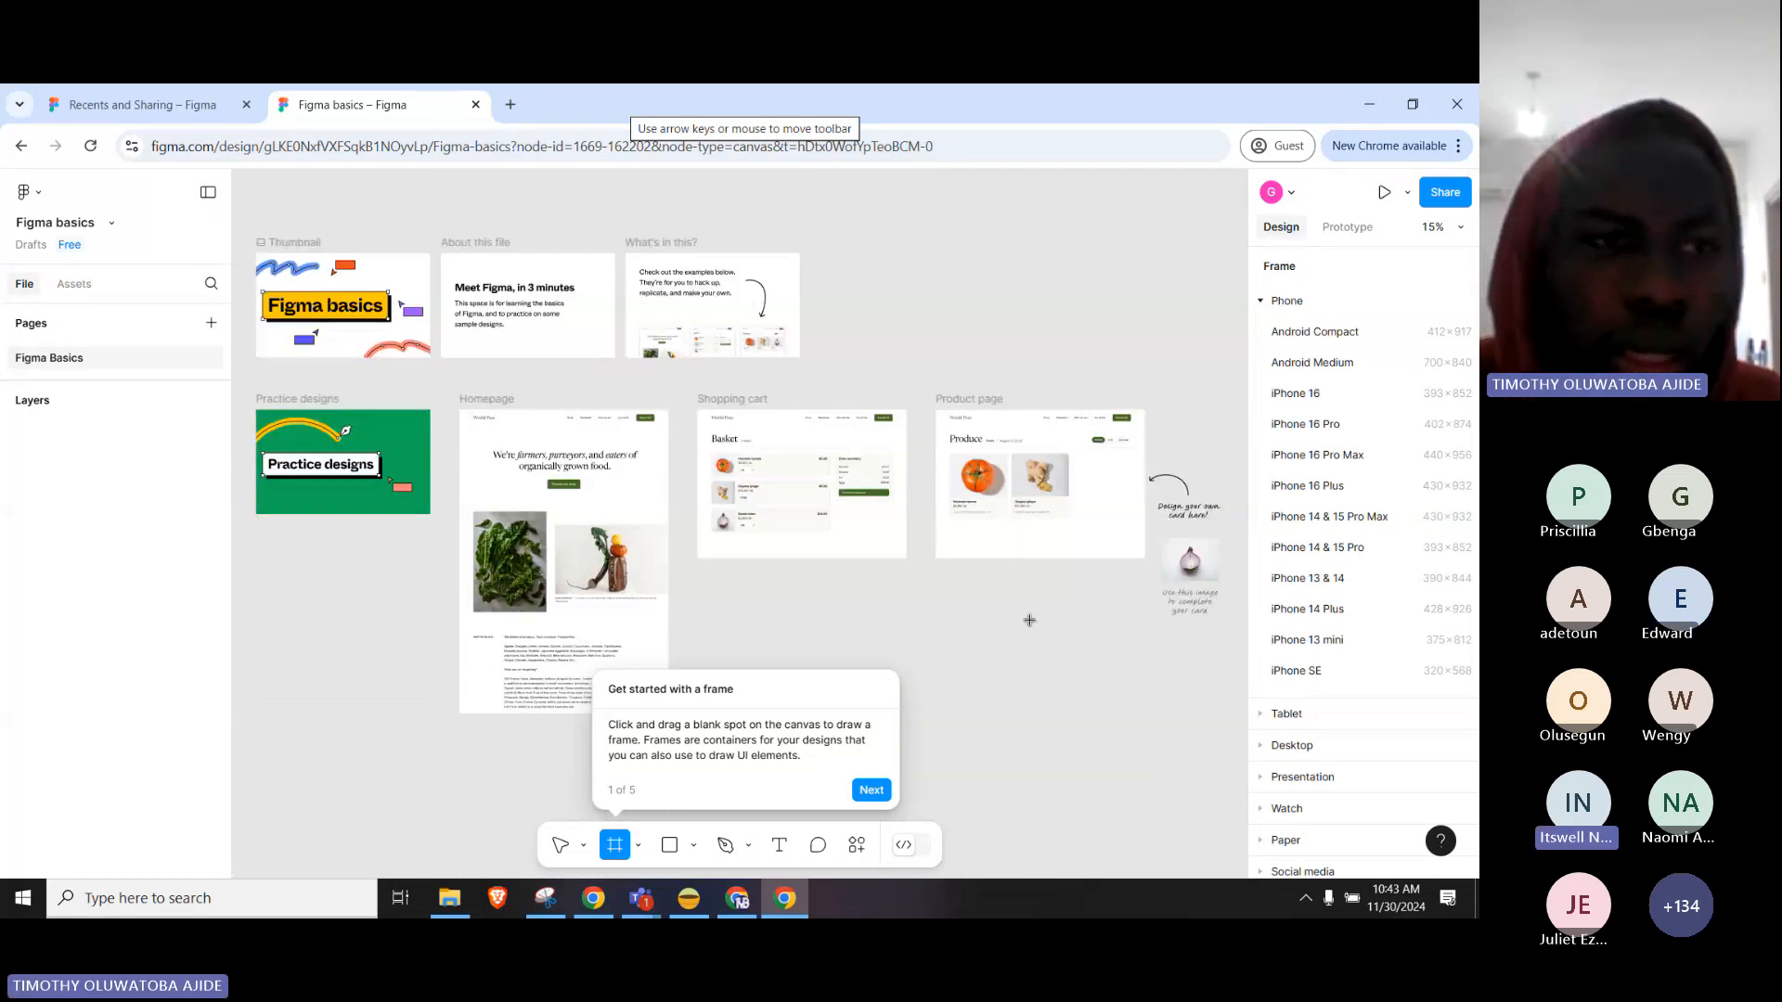
click(26, 192)
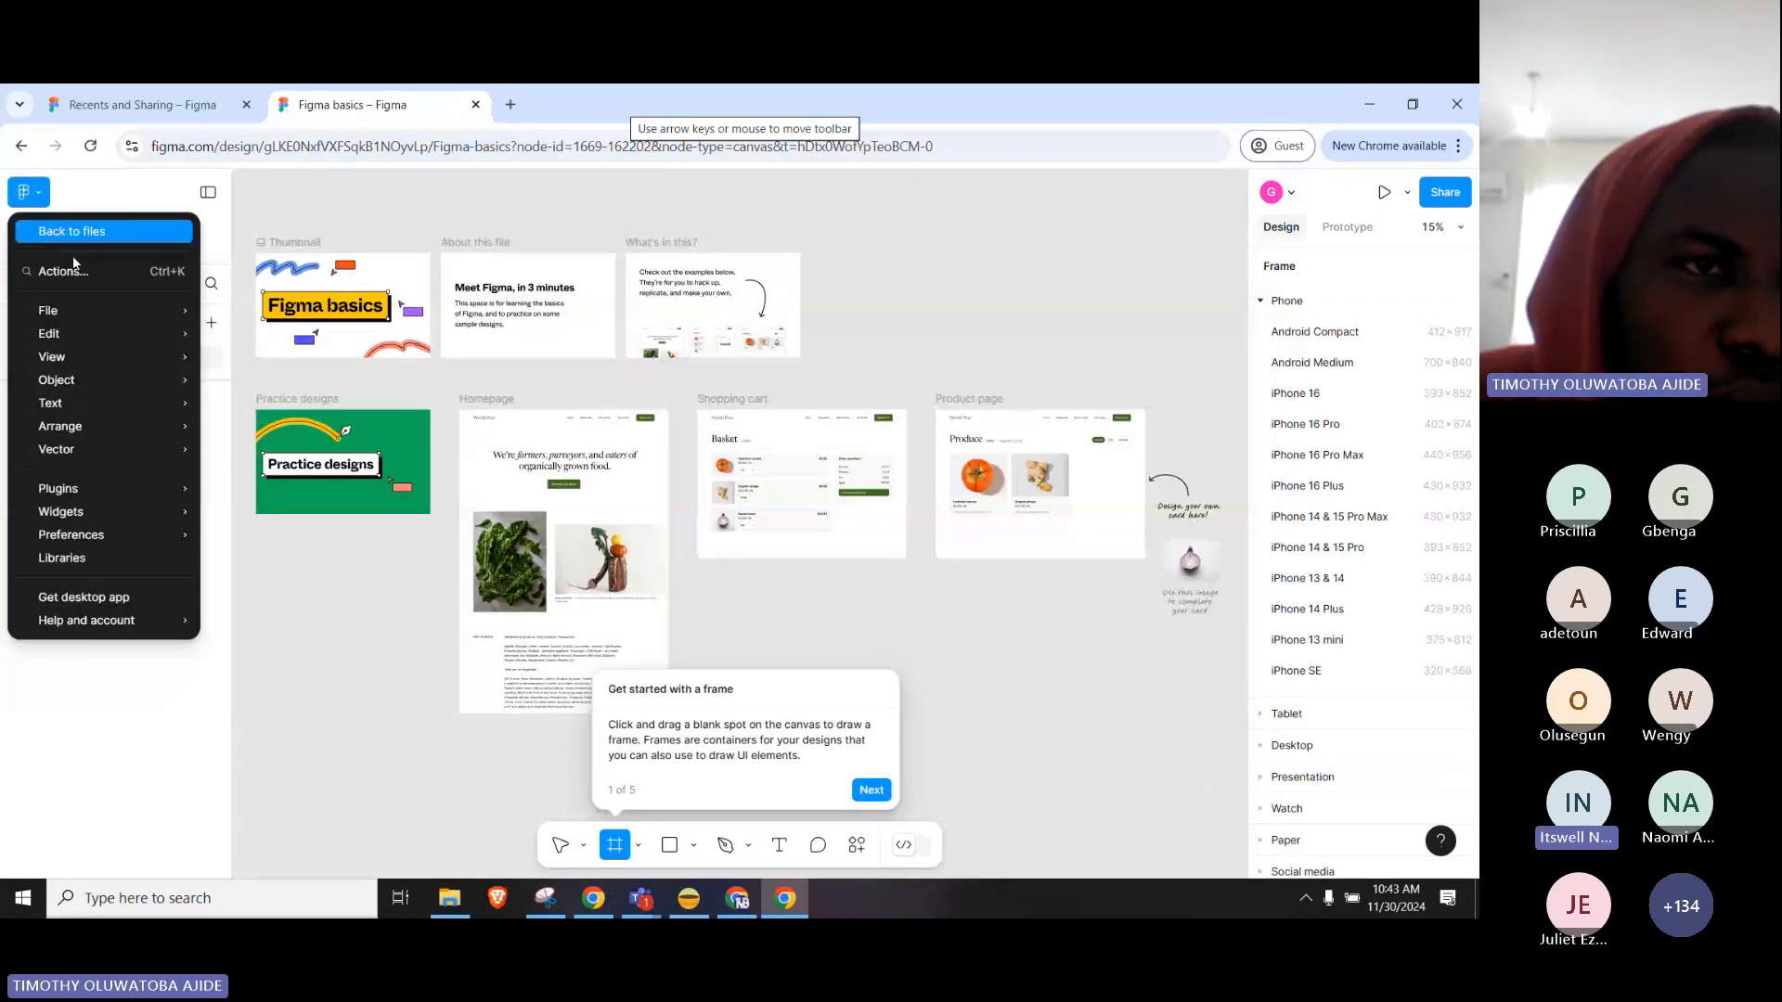
click(93, 236)
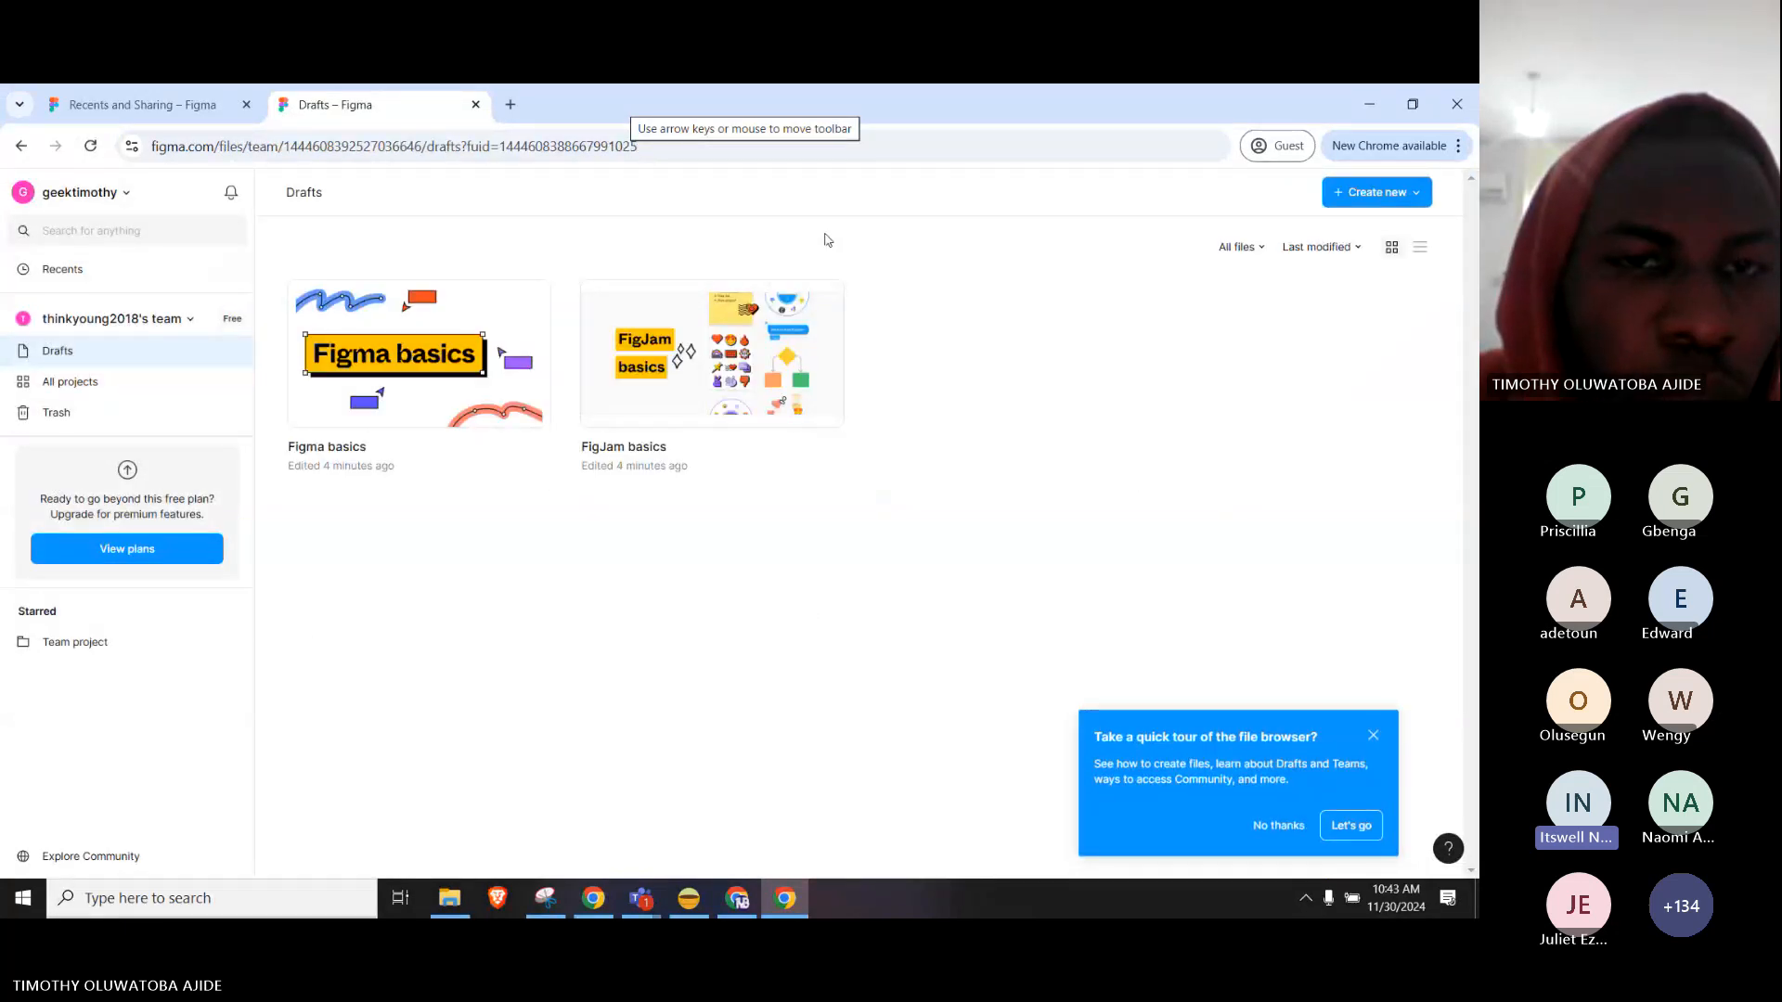
Send 'figma.com' in the Teams meeting chat and return to Figma Drafts.
mouse_move(645, 898)
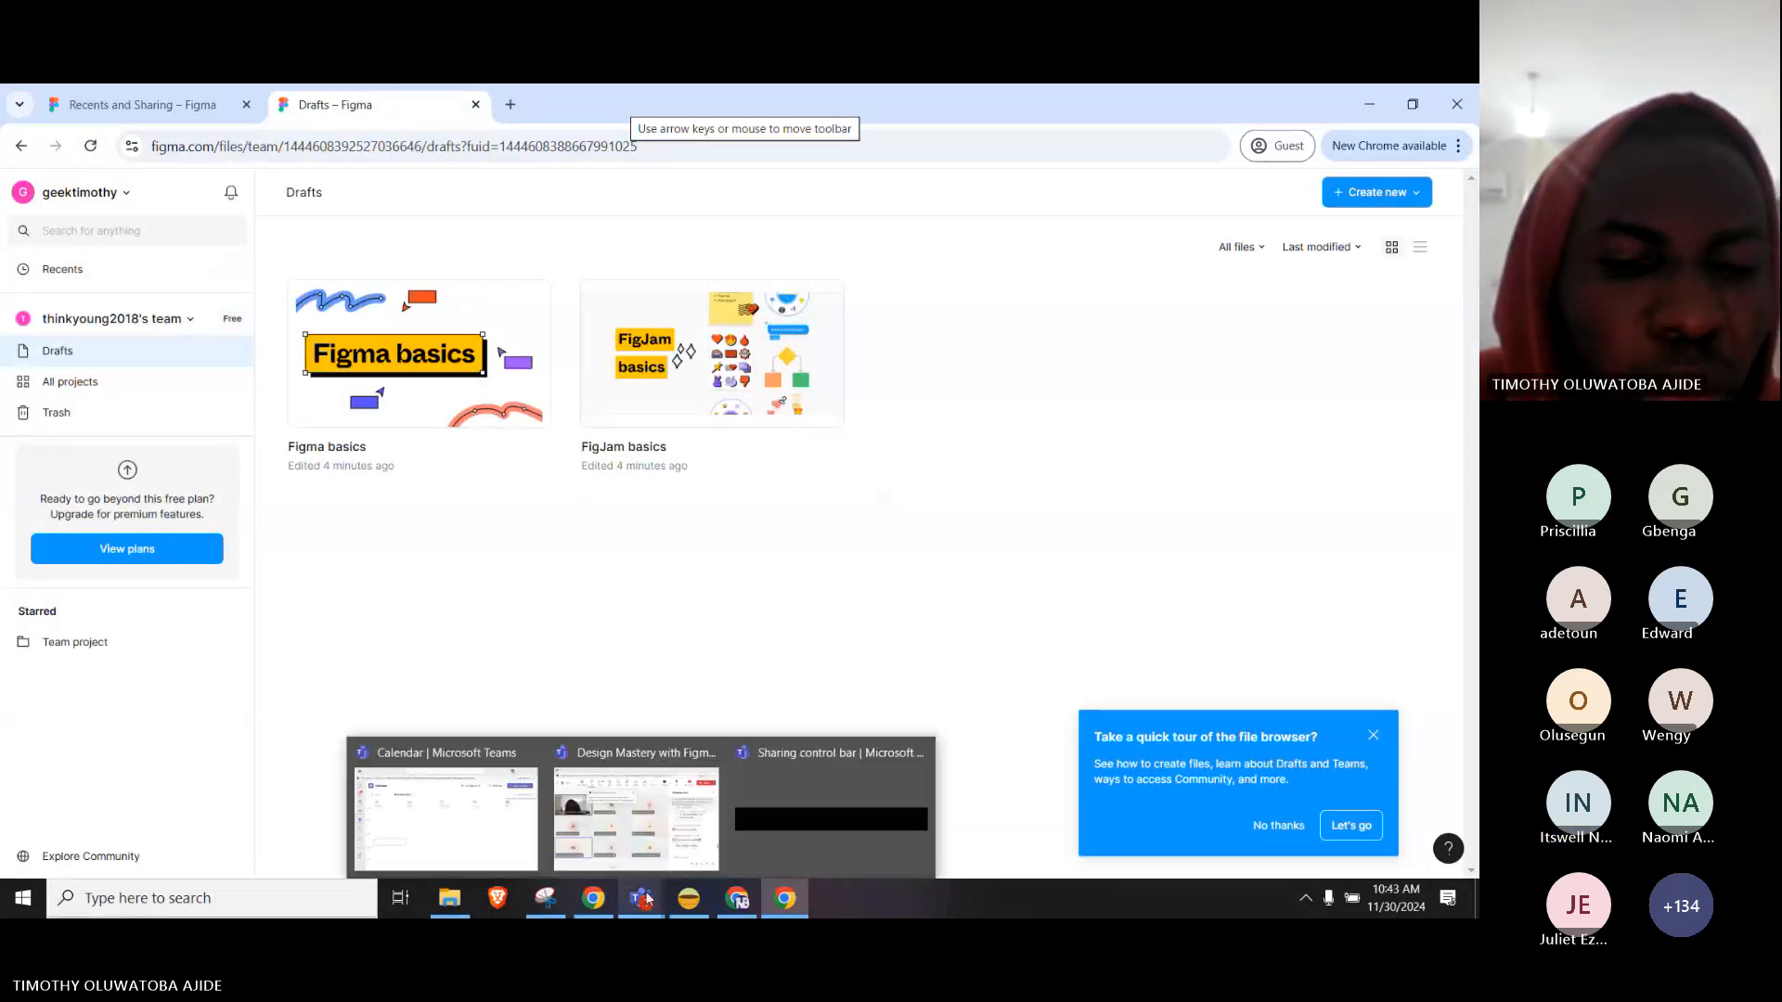
click(637, 816)
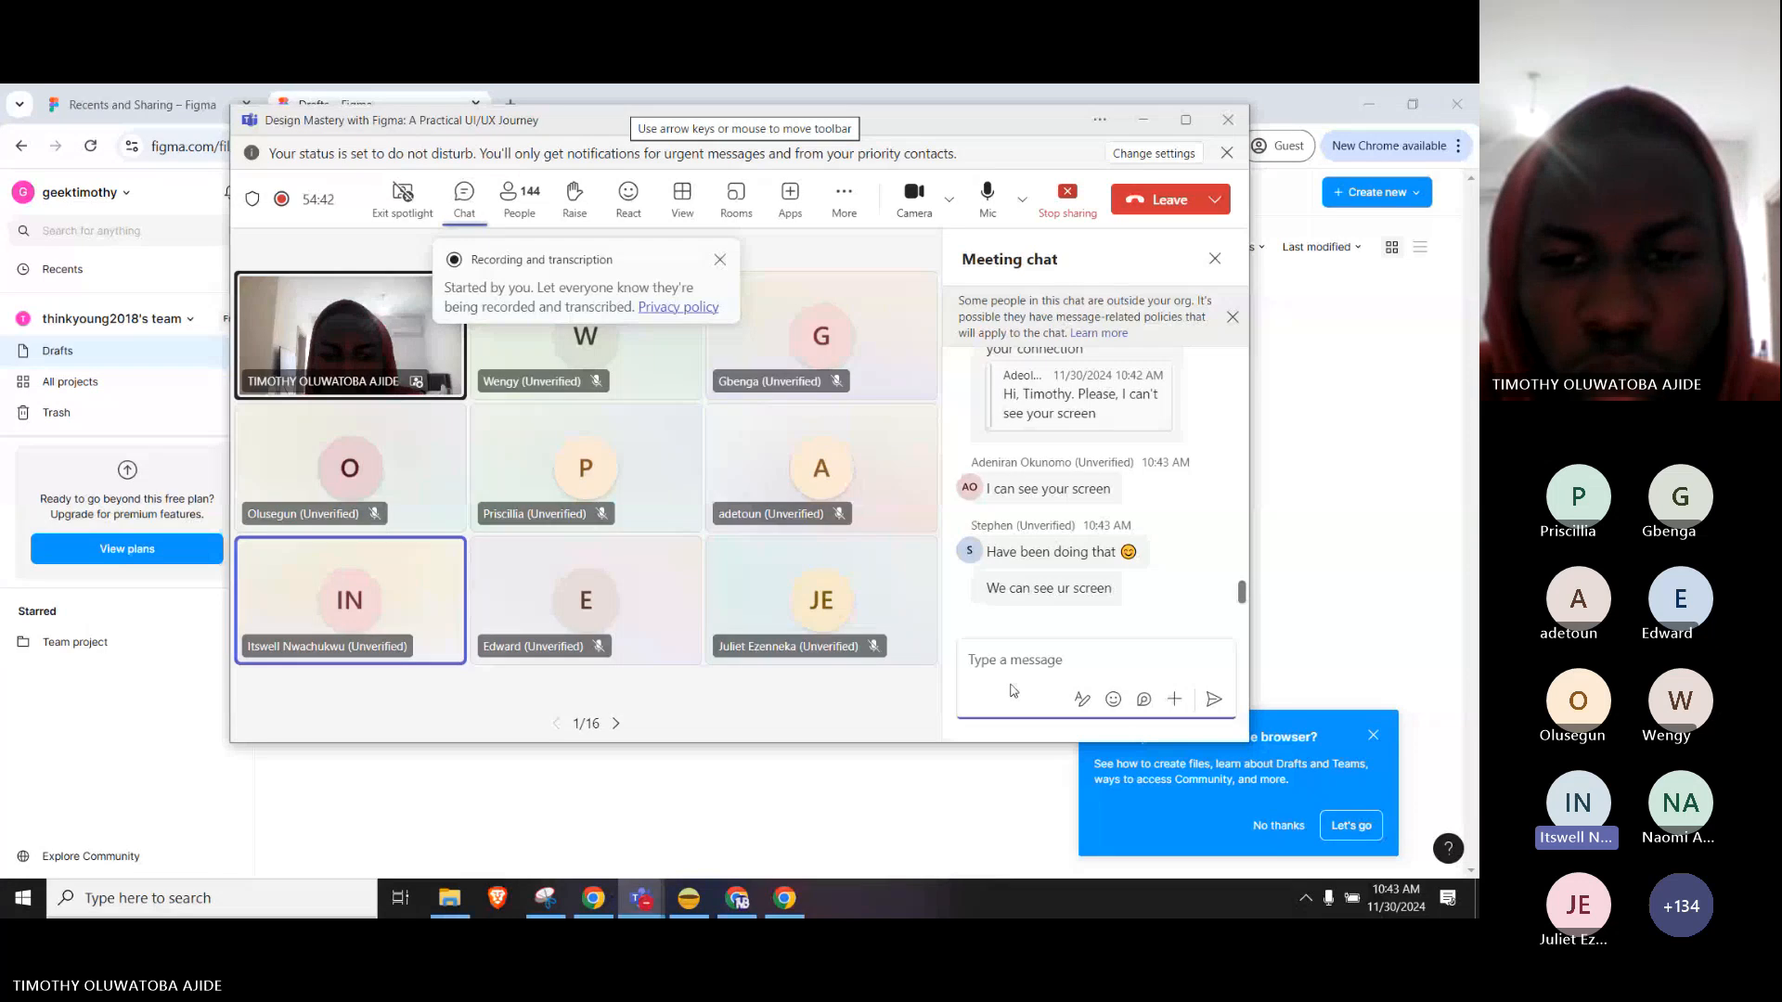
text(figma)
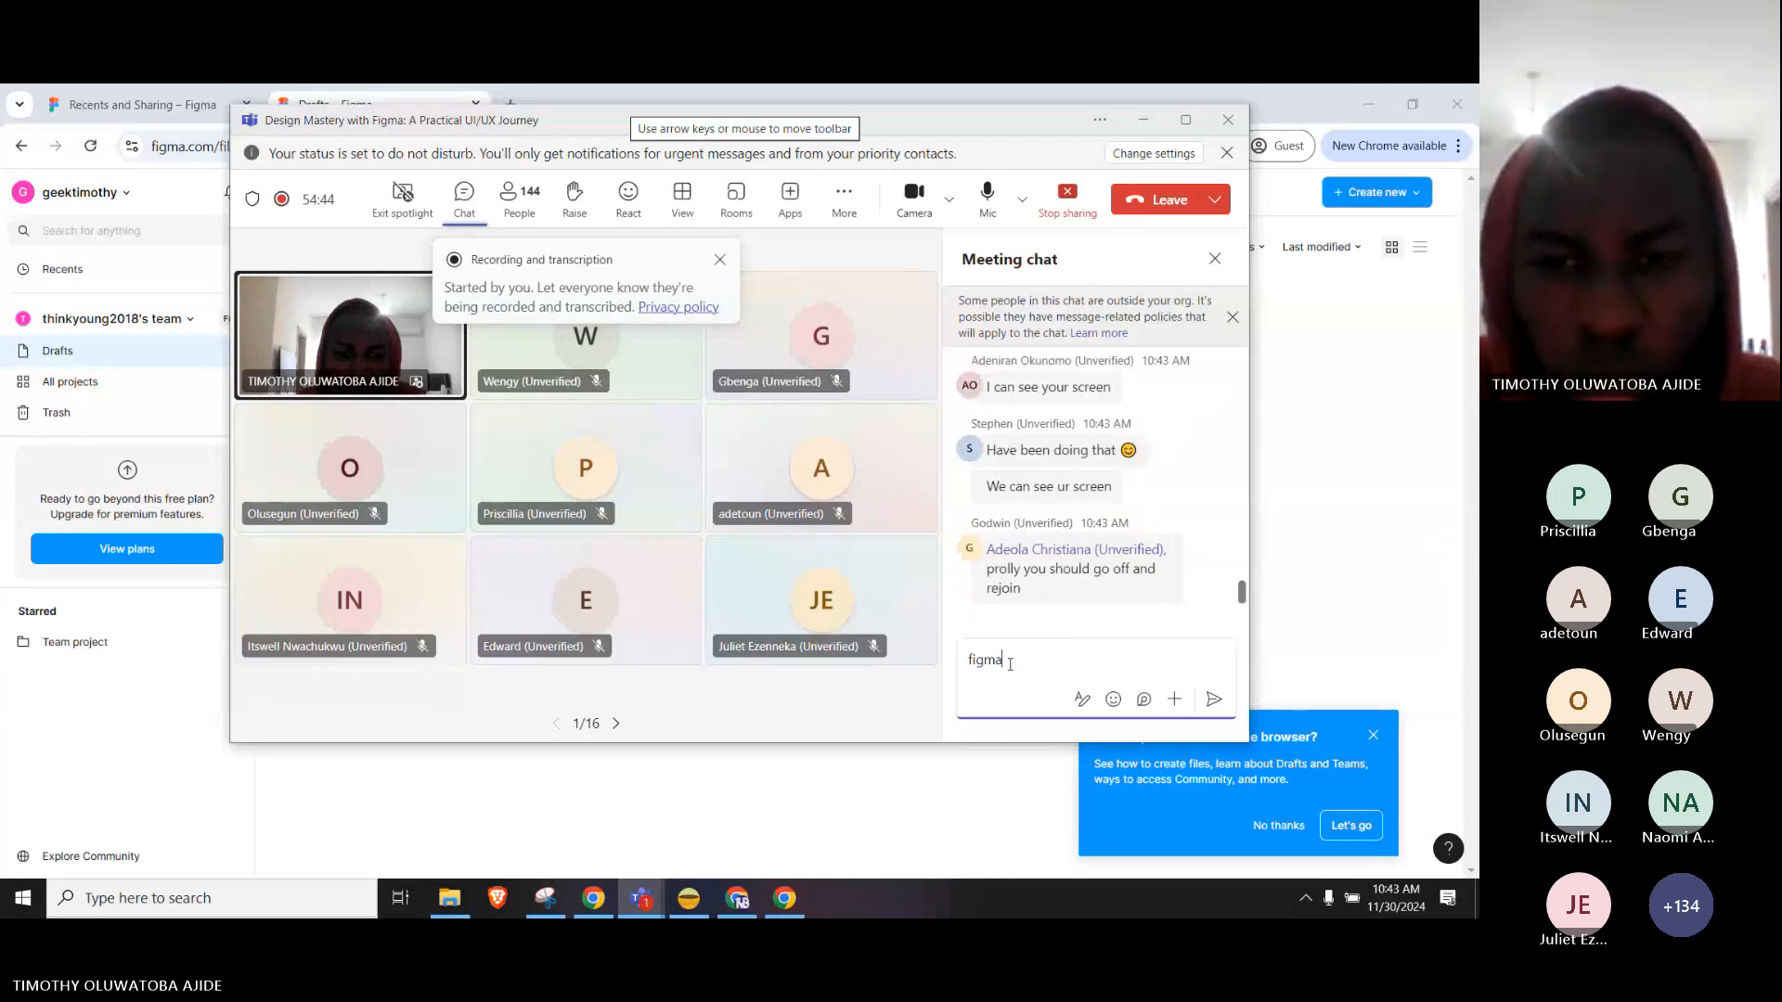
text(.com)
key(Return)
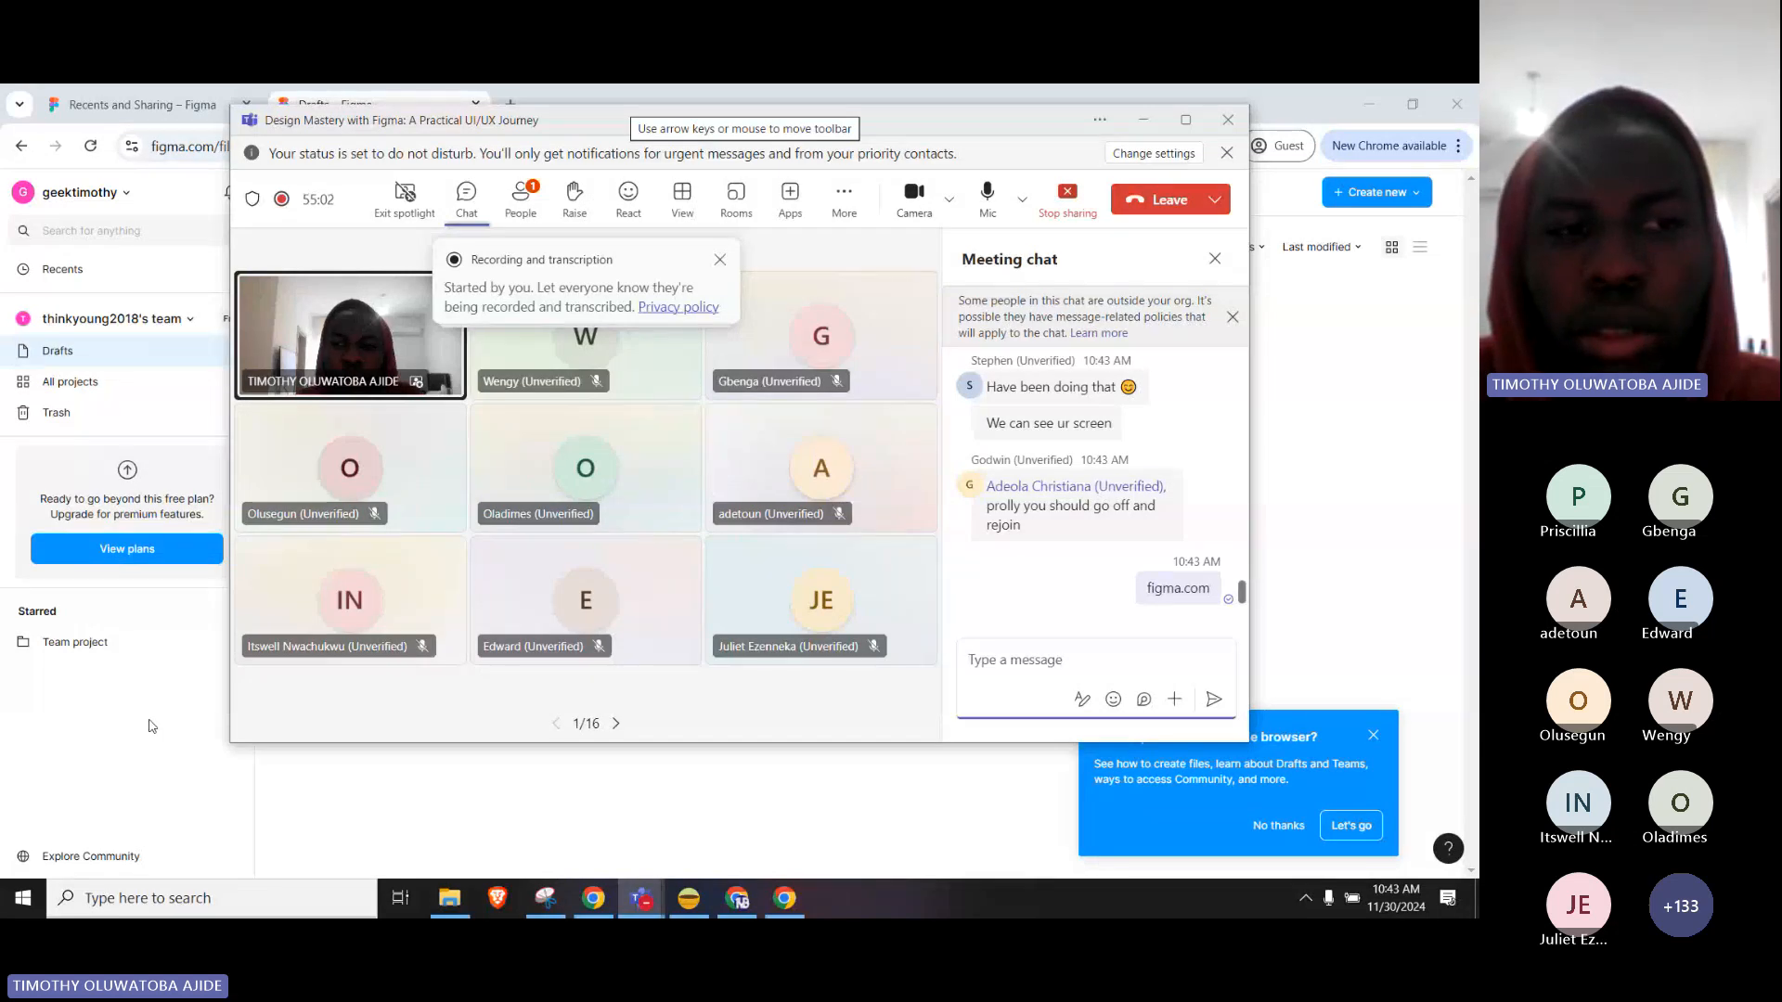
click(152, 726)
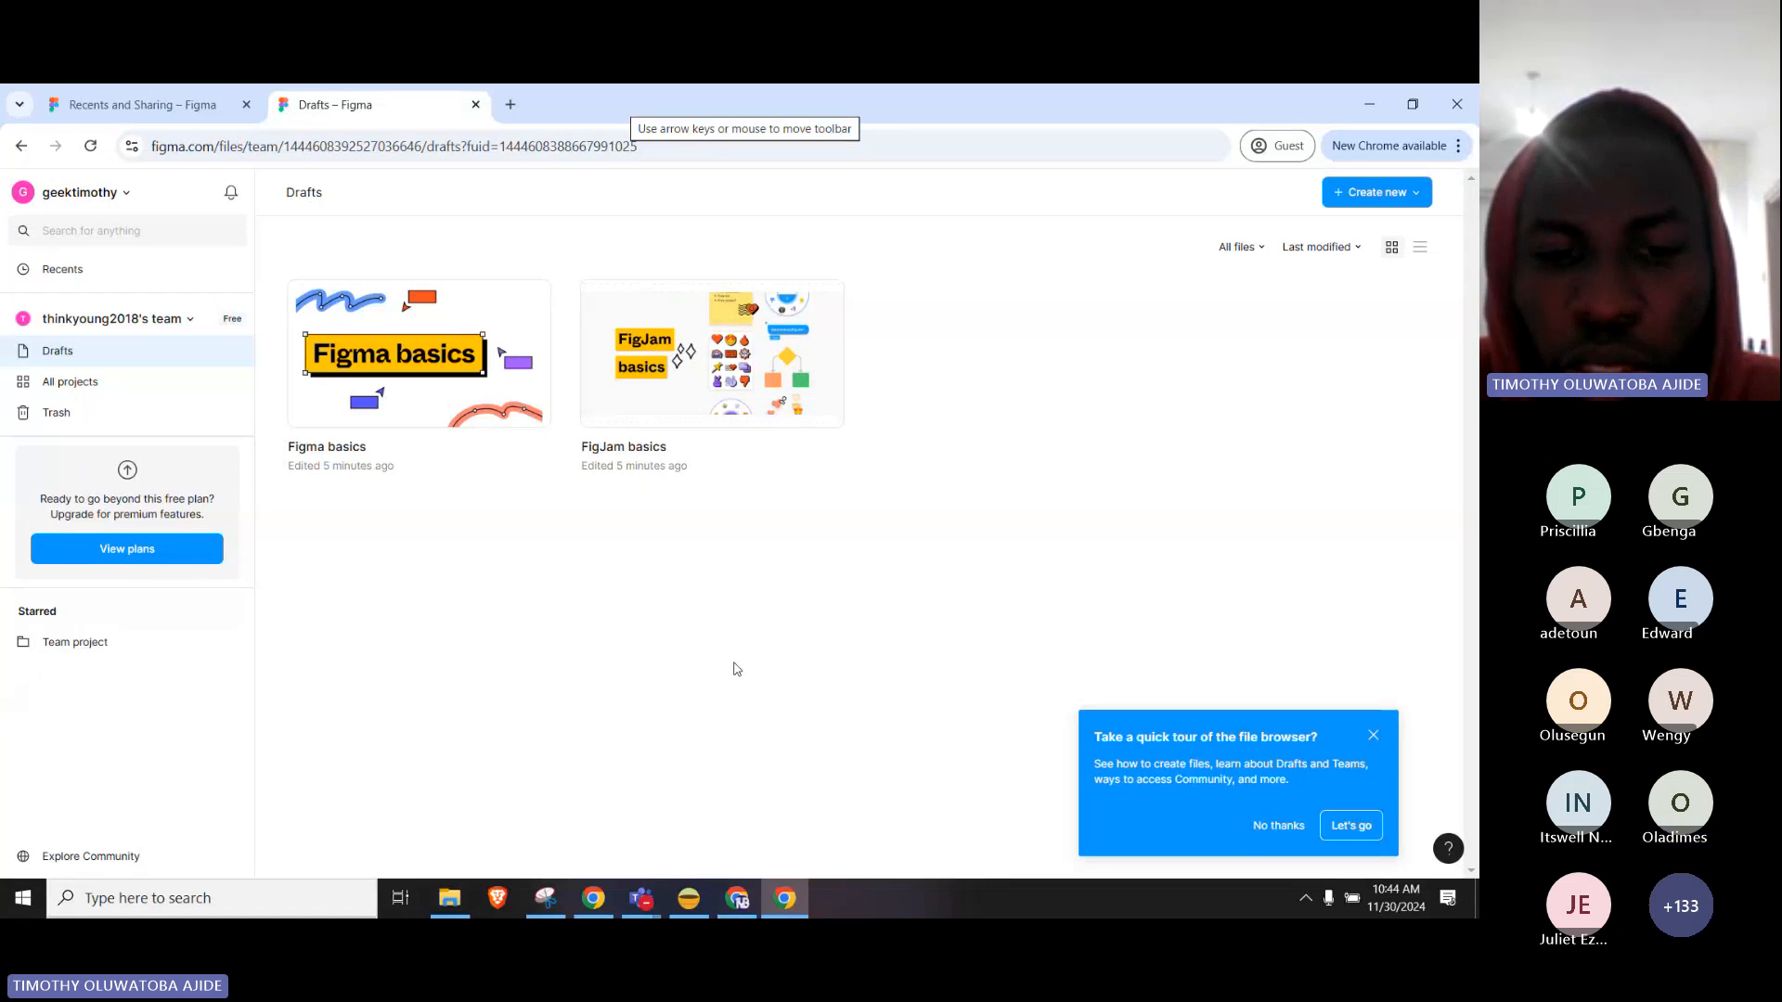
Check the Teams meeting participant list, then go back to the Figma Drafts page.
mouse_move(641, 899)
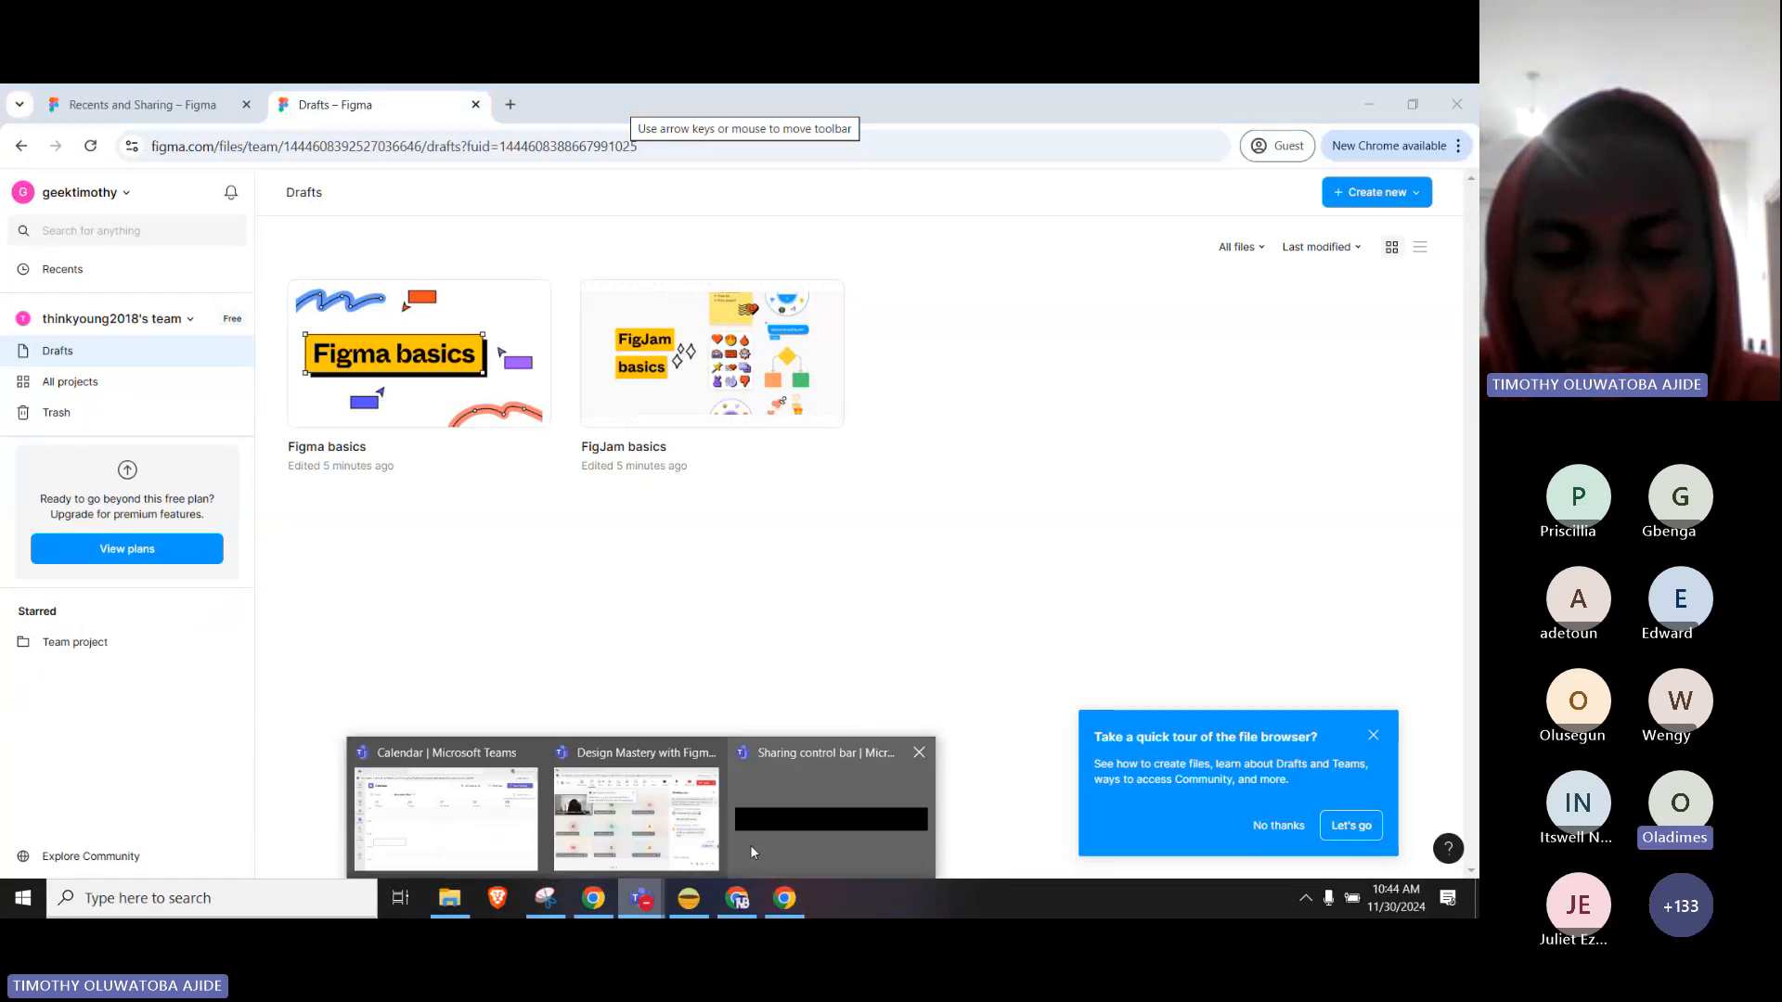
click(672, 850)
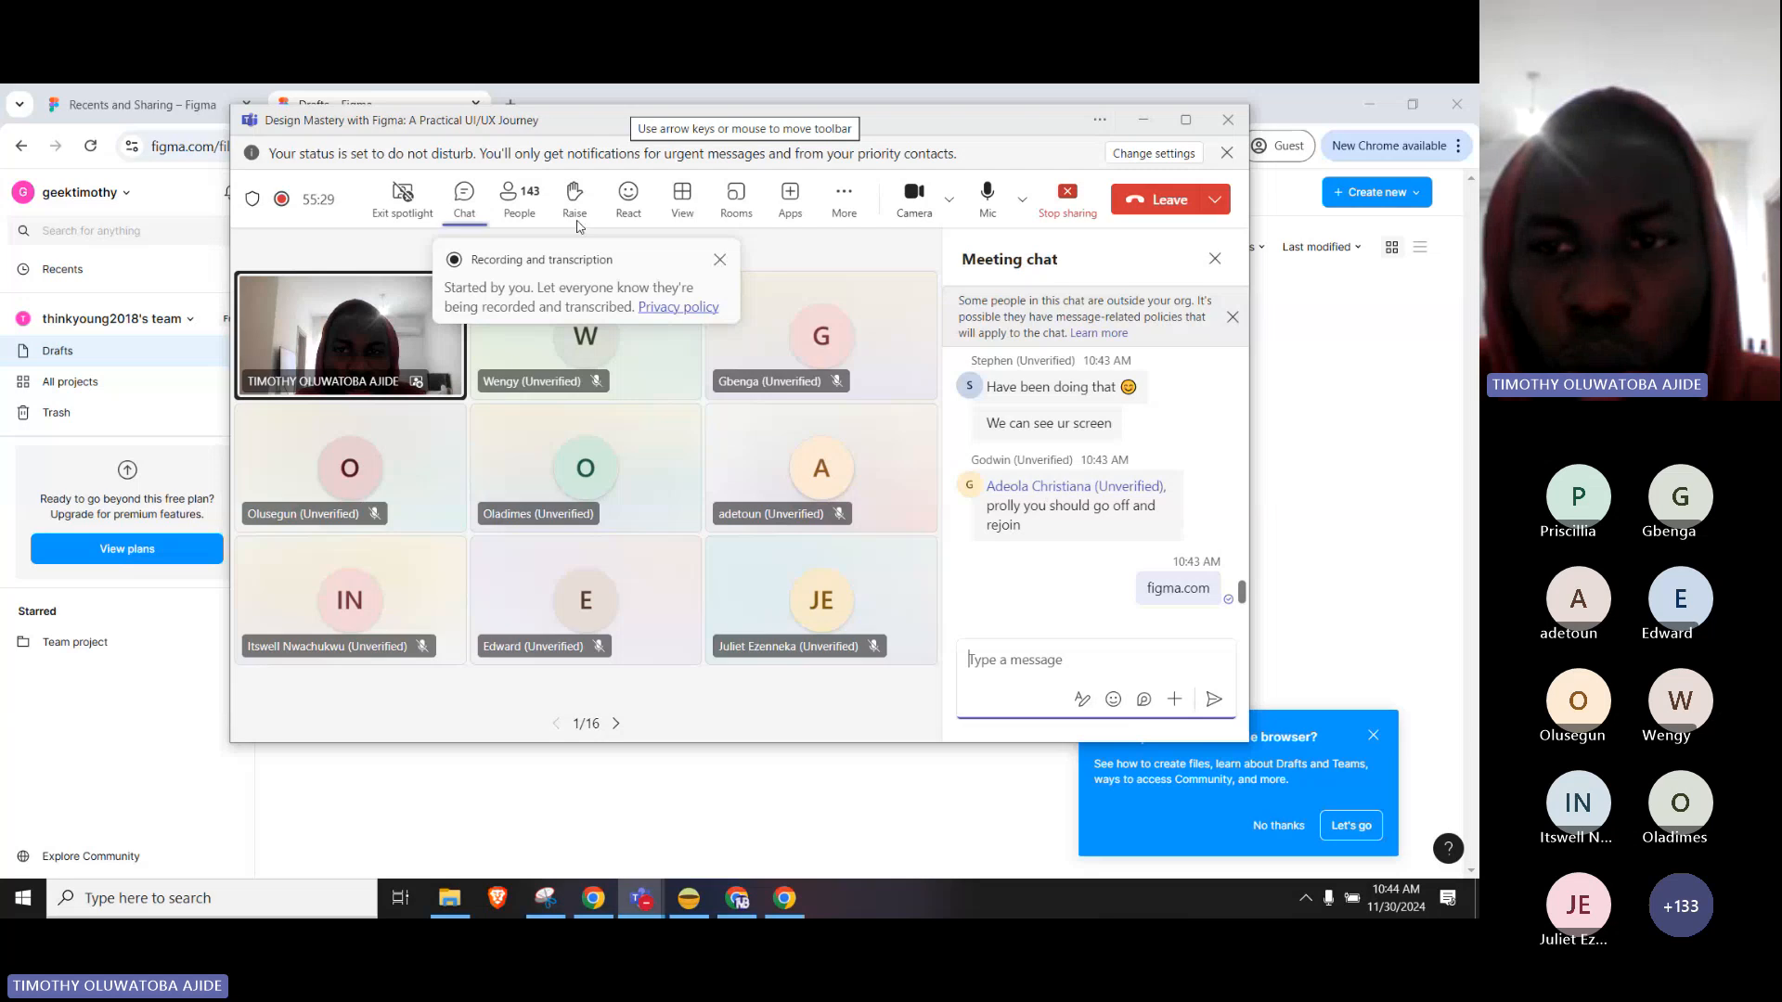
click(516, 197)
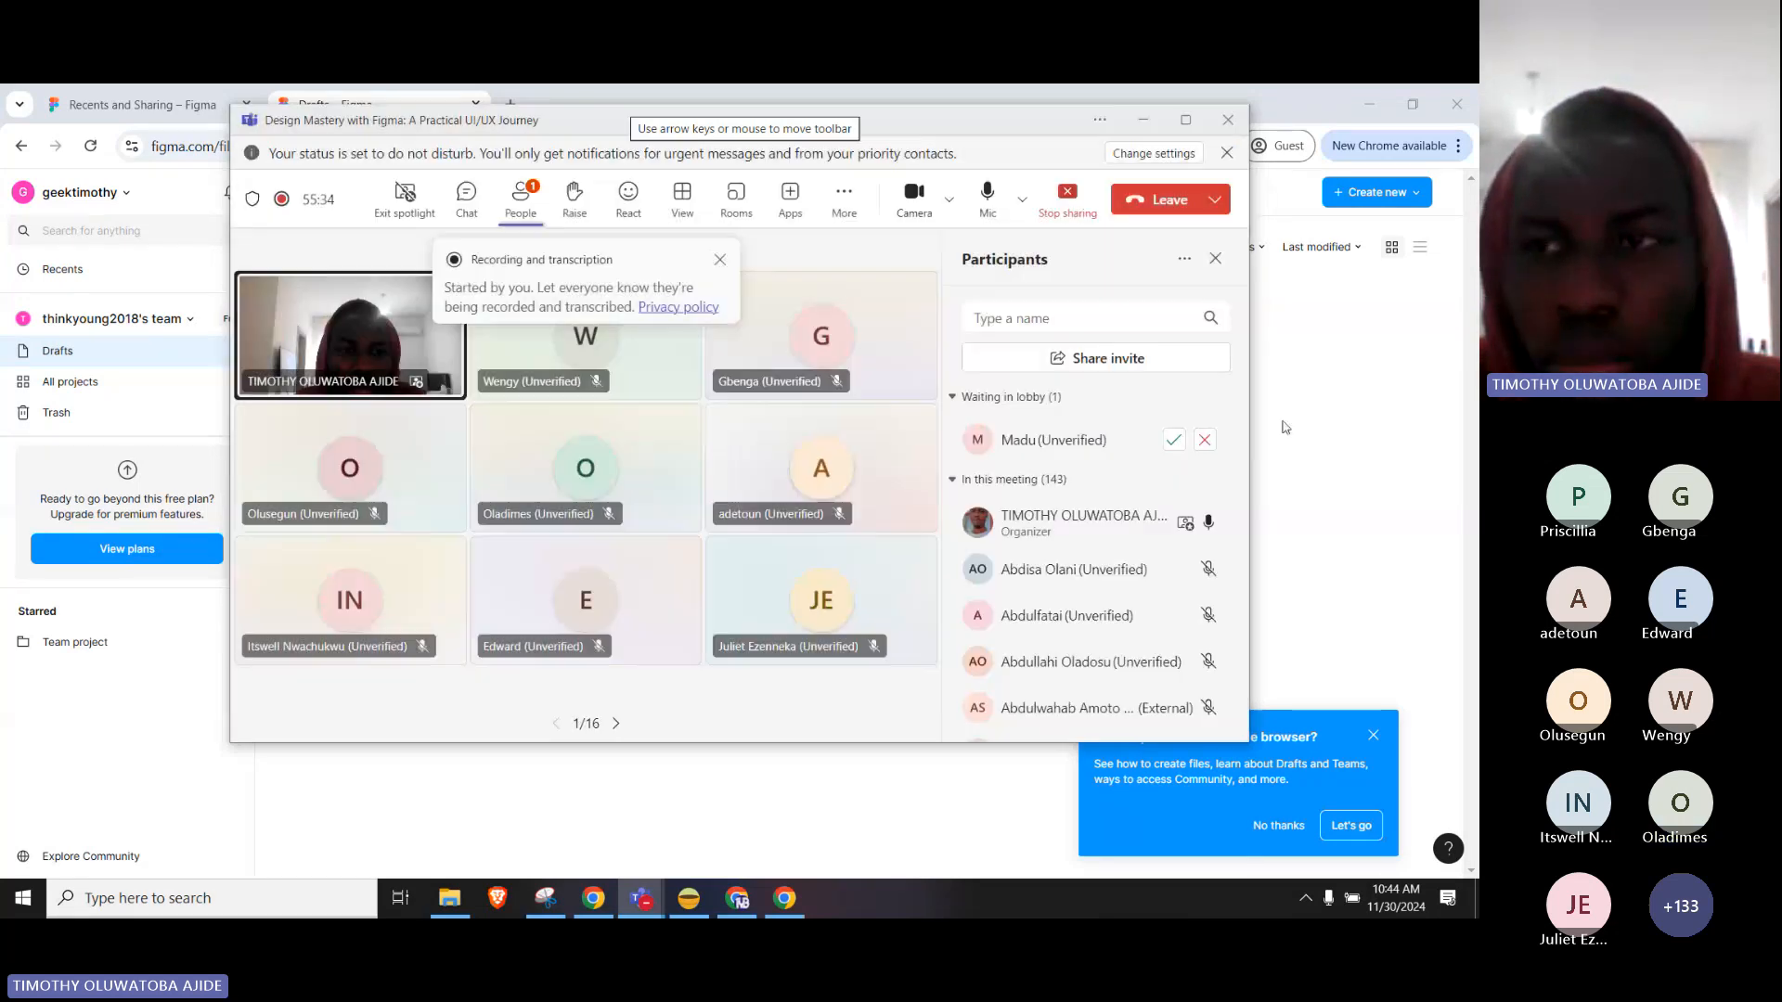
click(1285, 427)
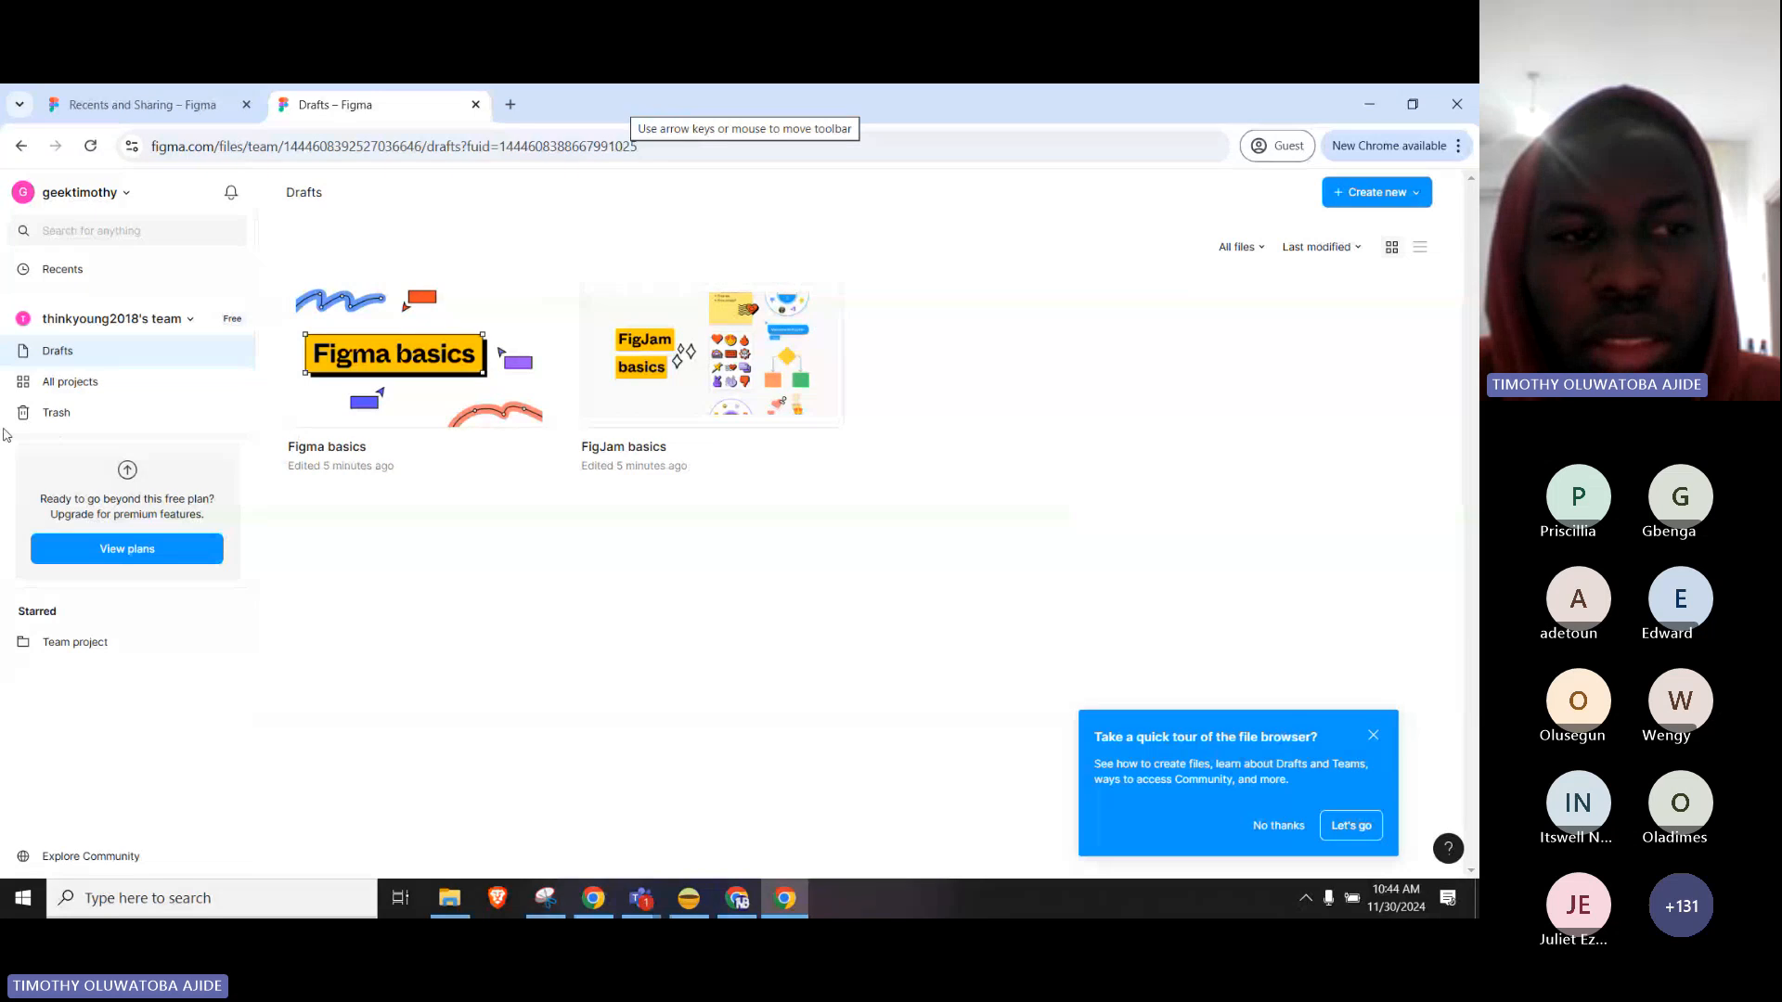
Browse All projects, return to Drafts, and create a new blank Design file.
click(78, 382)
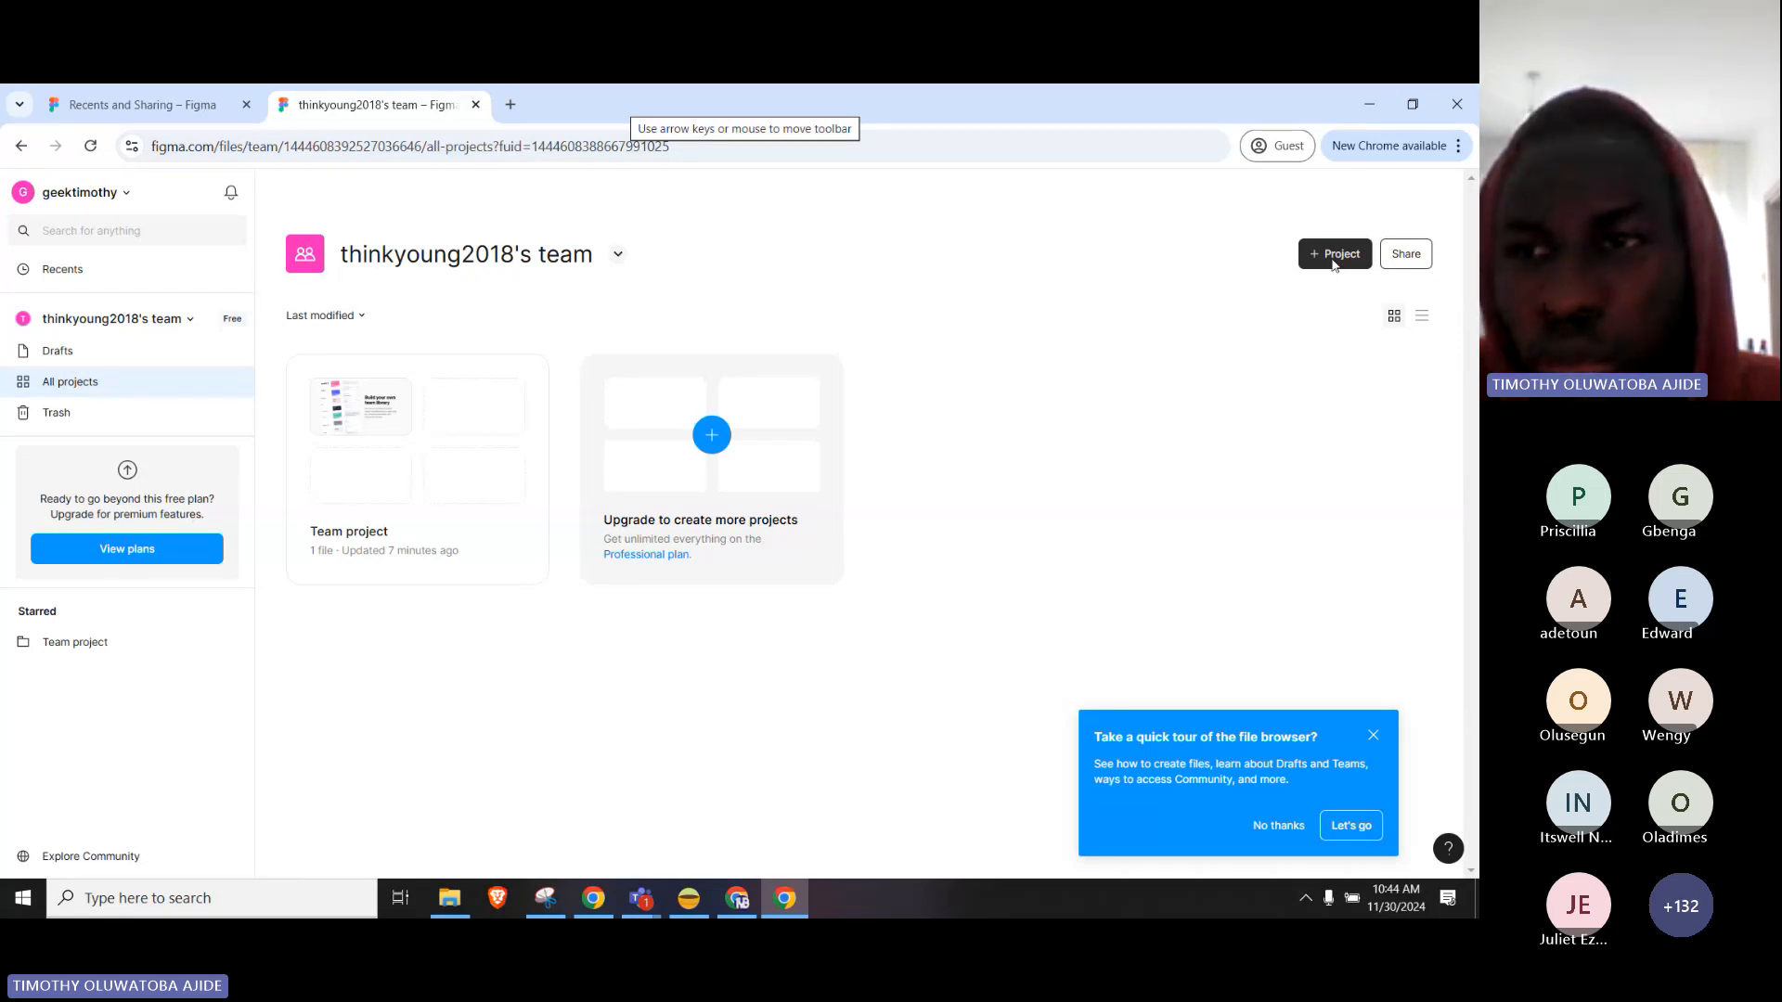
click(221, 350)
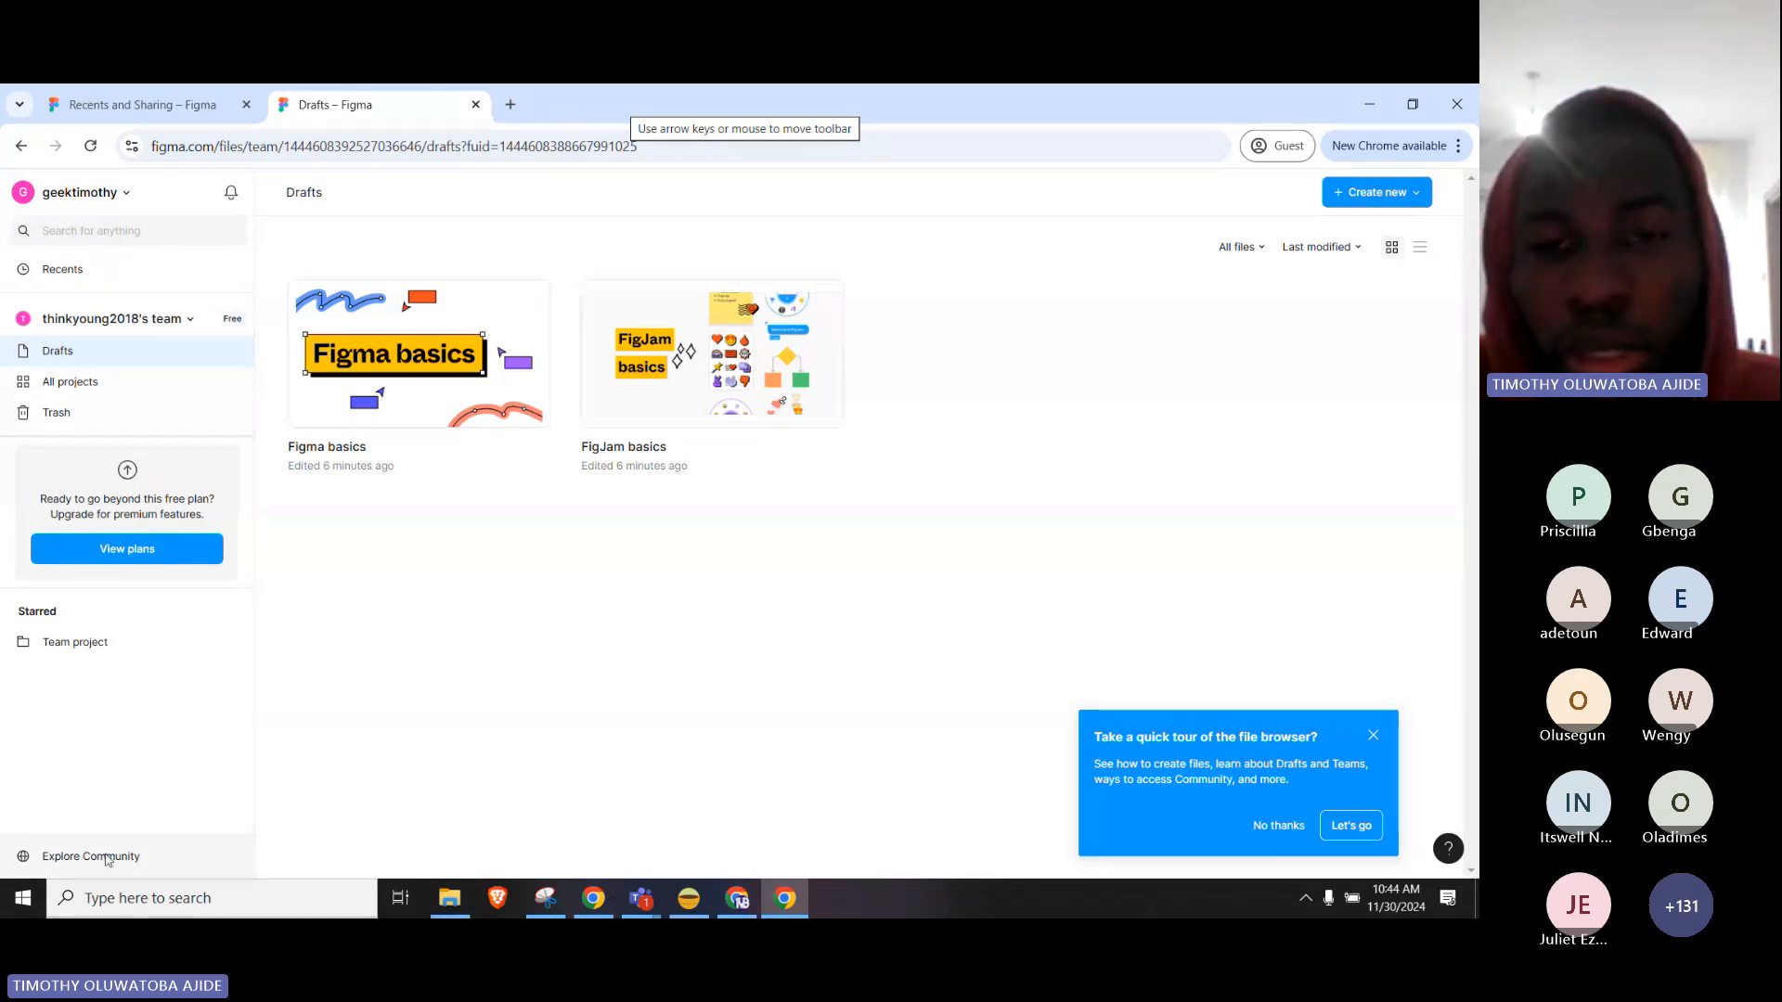
click(1367, 192)
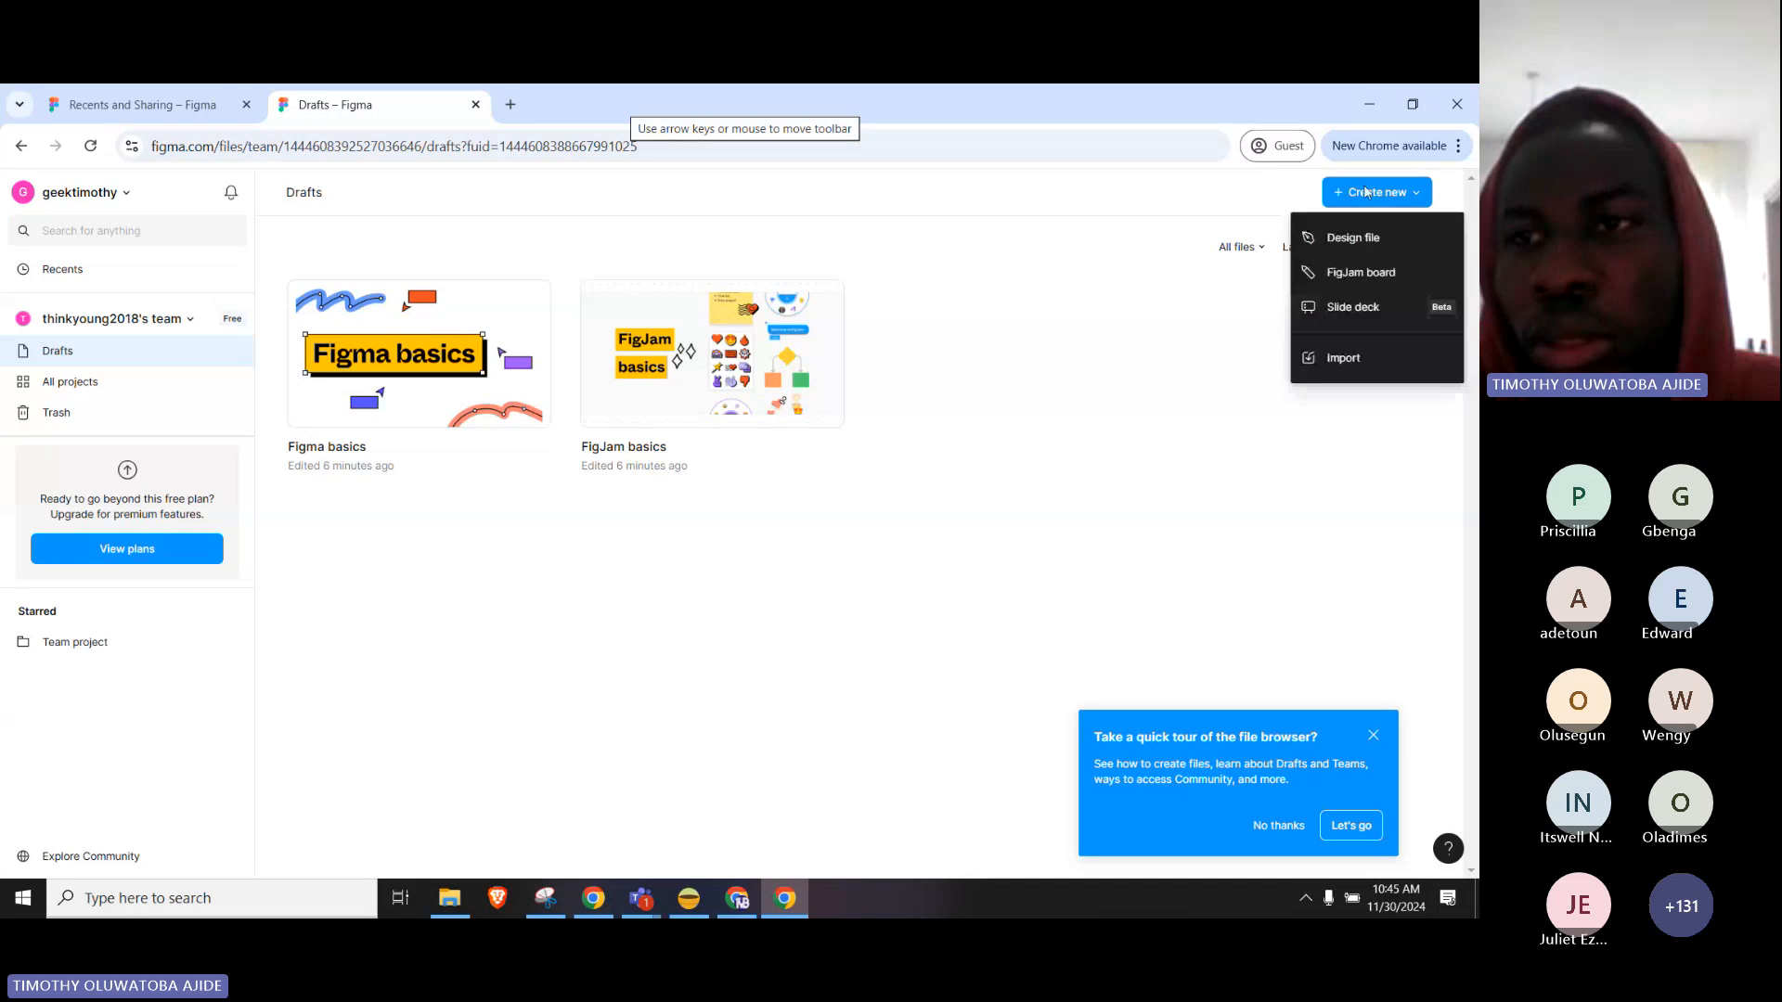
click(1388, 239)
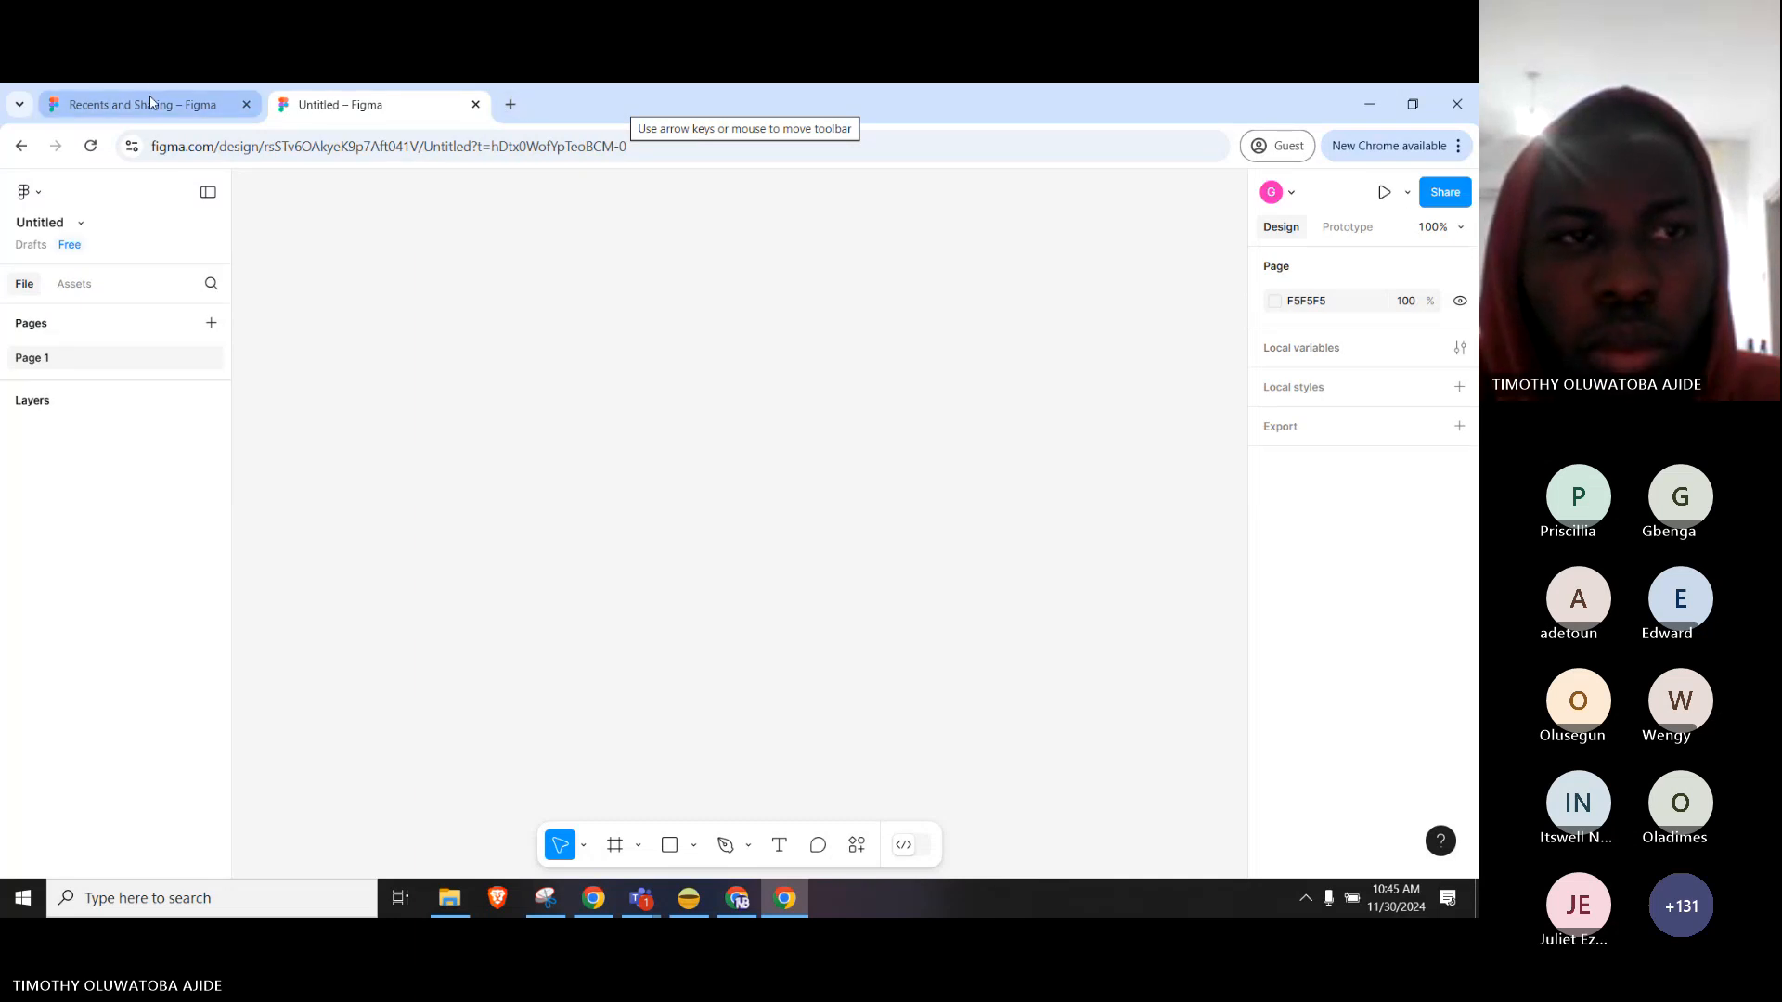
Load figma.com in a new Chrome tab to show the Recents page.
click(150, 104)
click(338, 104)
click(510, 104)
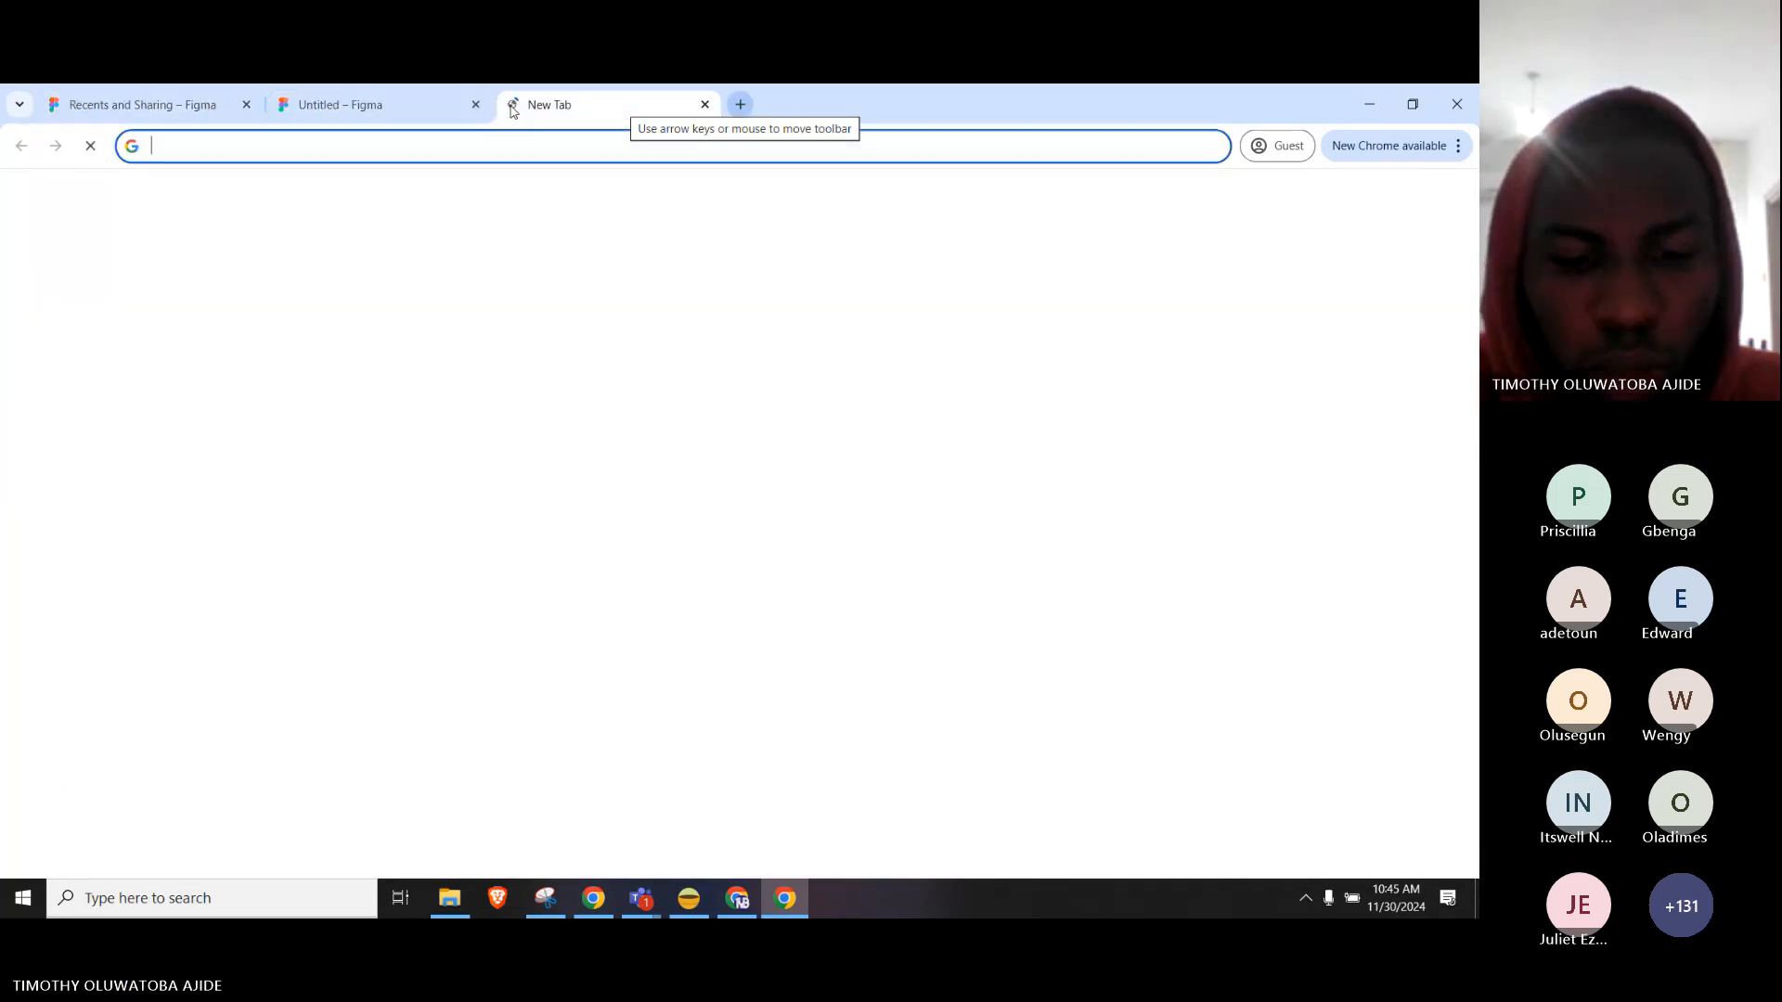
text(figma)
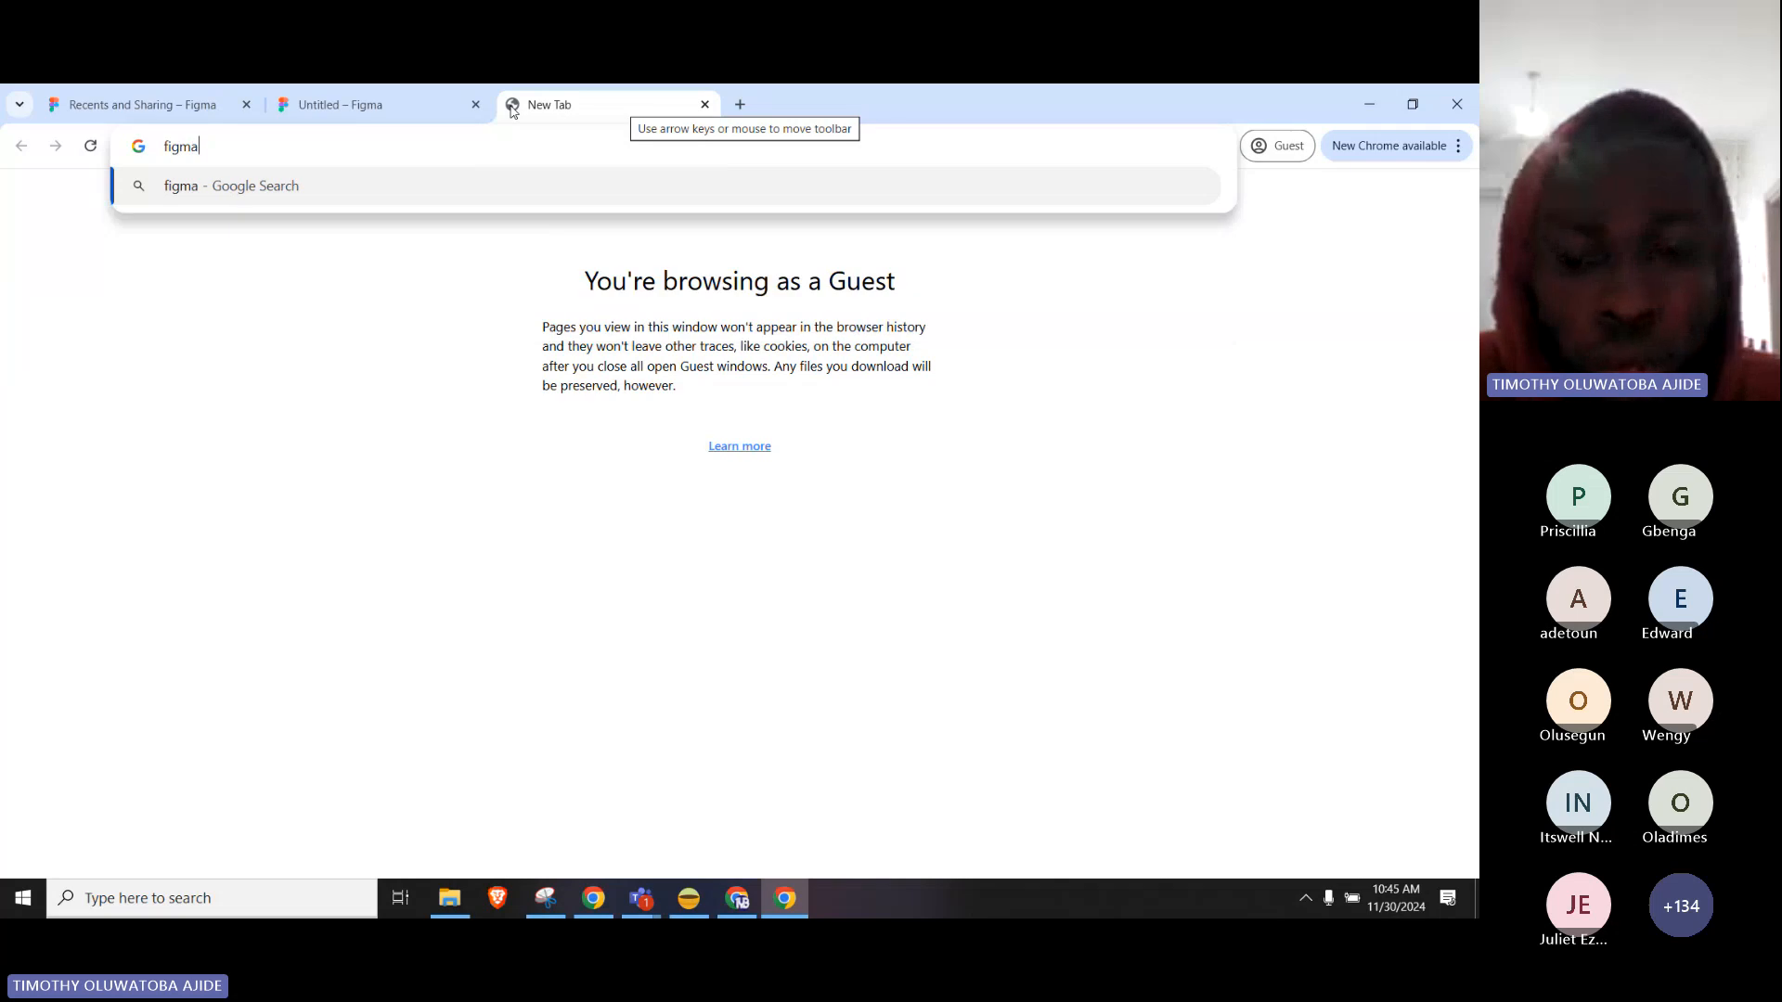
text(.com)
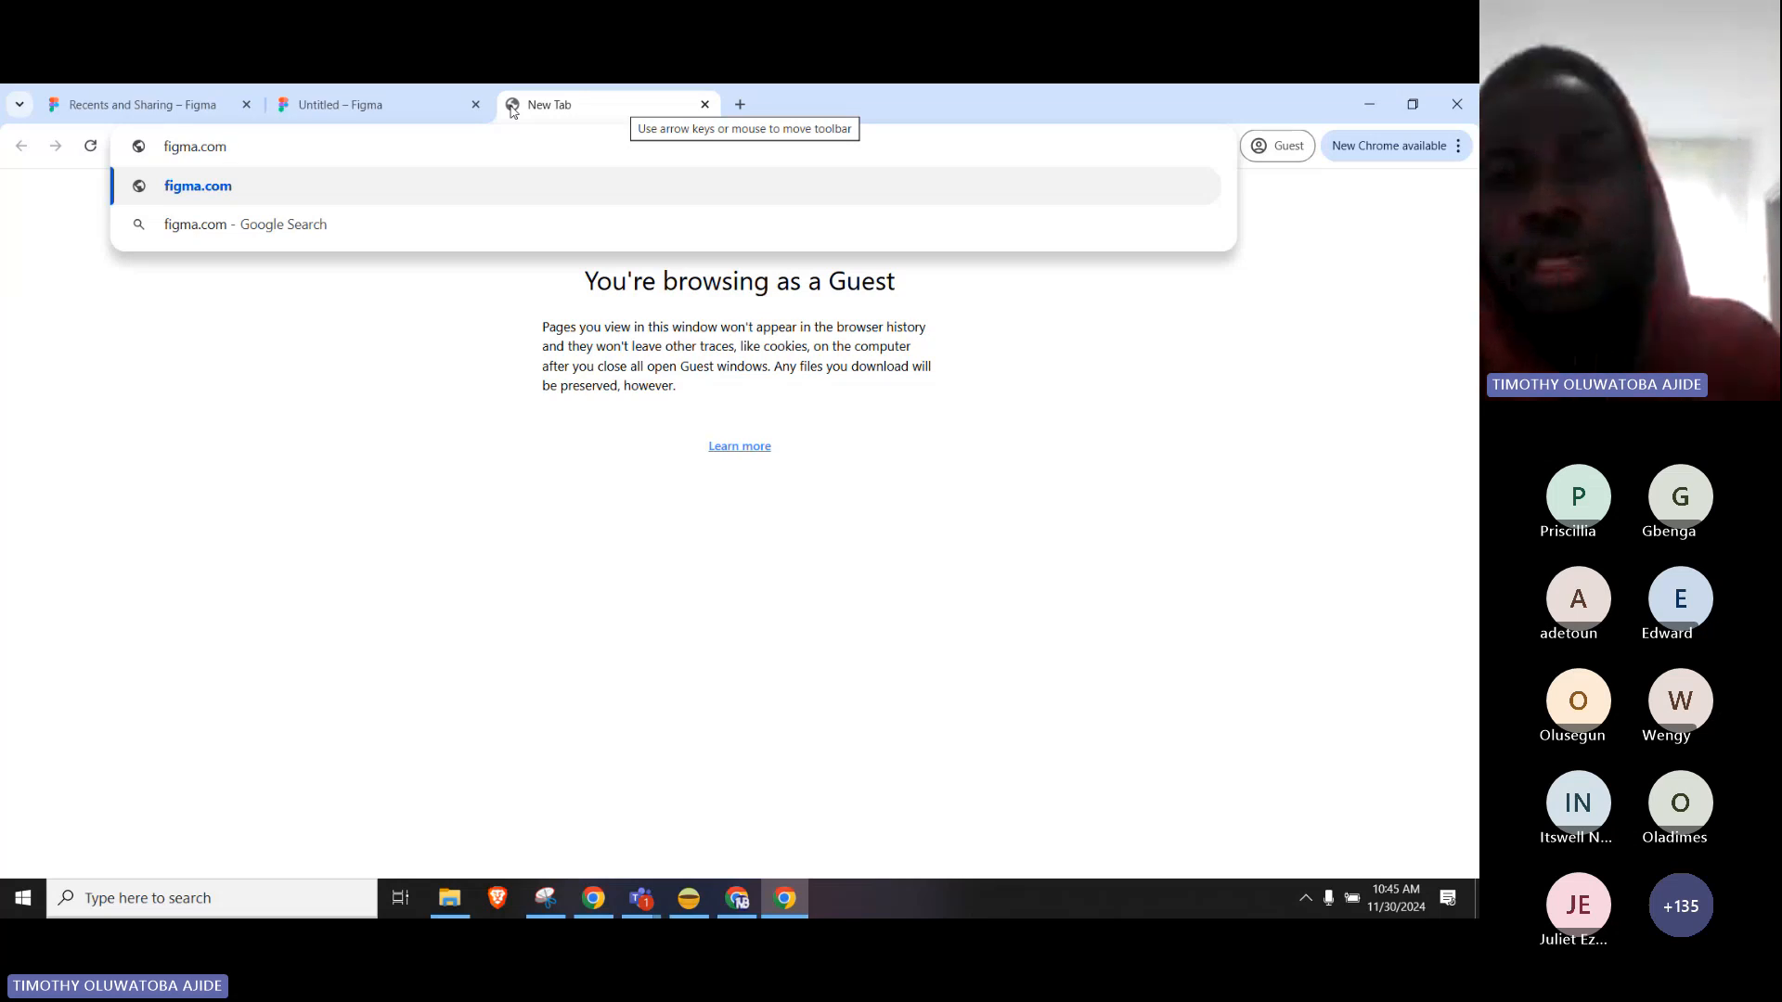
key(Return)
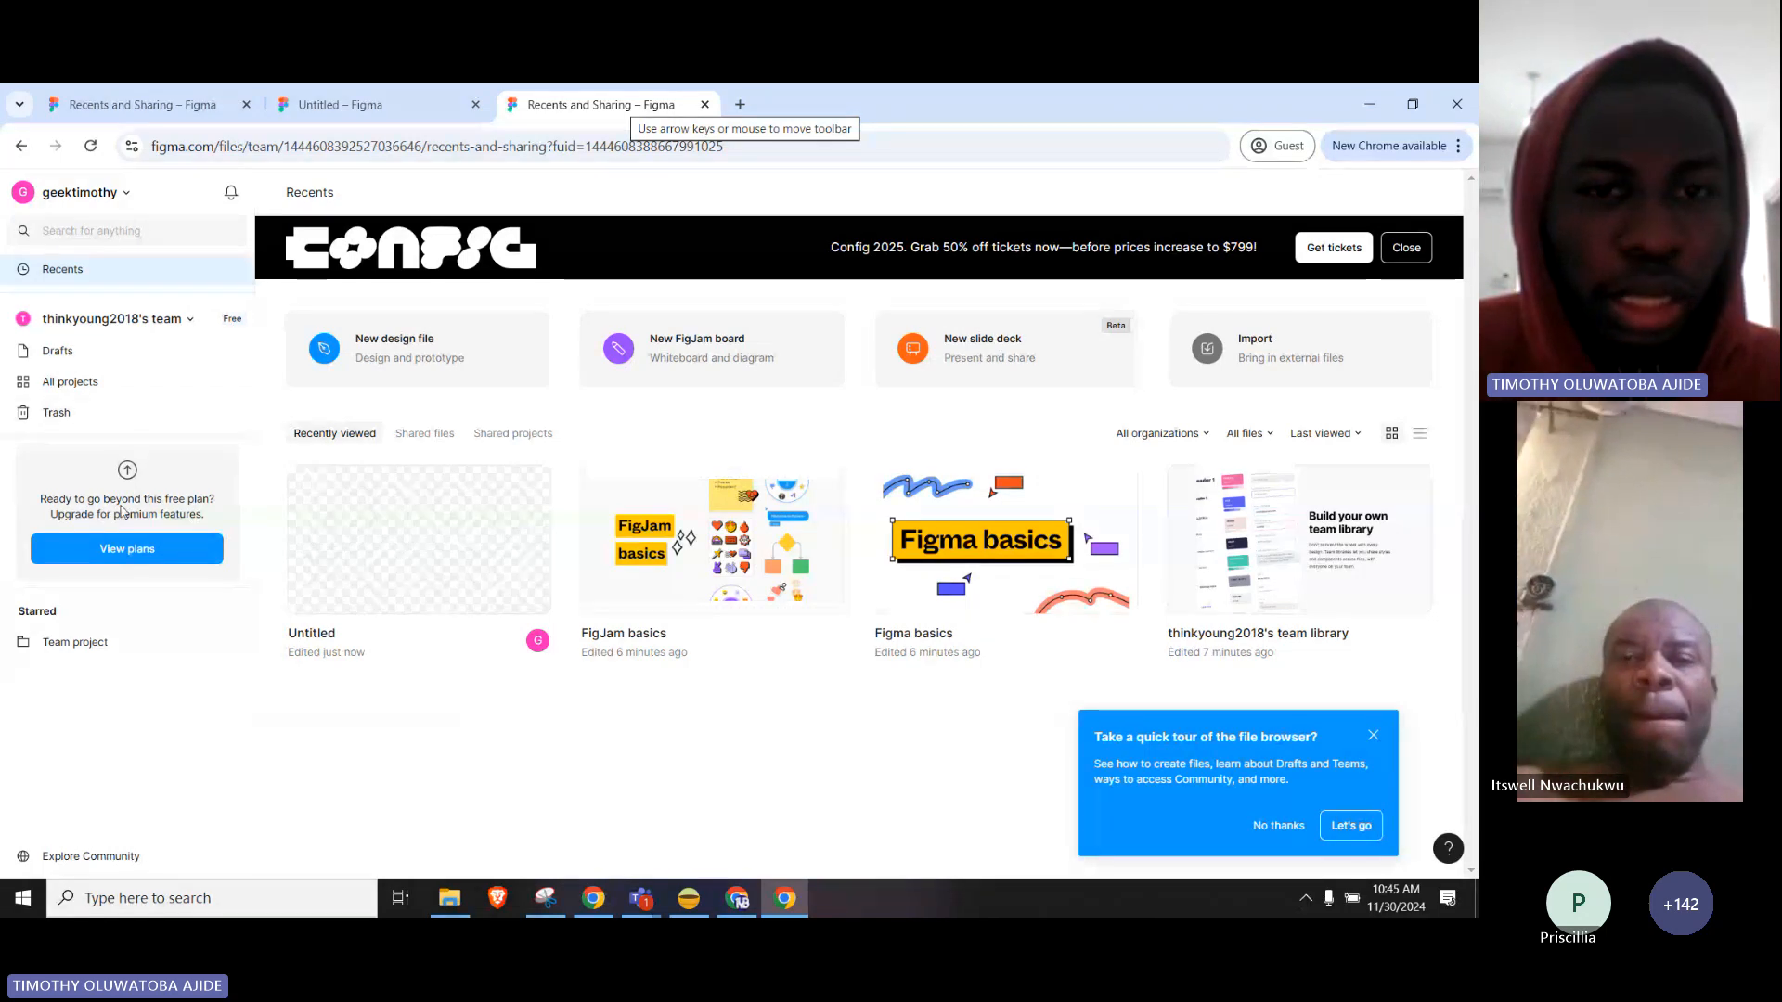
Use the 'New design file' card, then switch to the 'Untitled – Figma' tab.
click(377, 316)
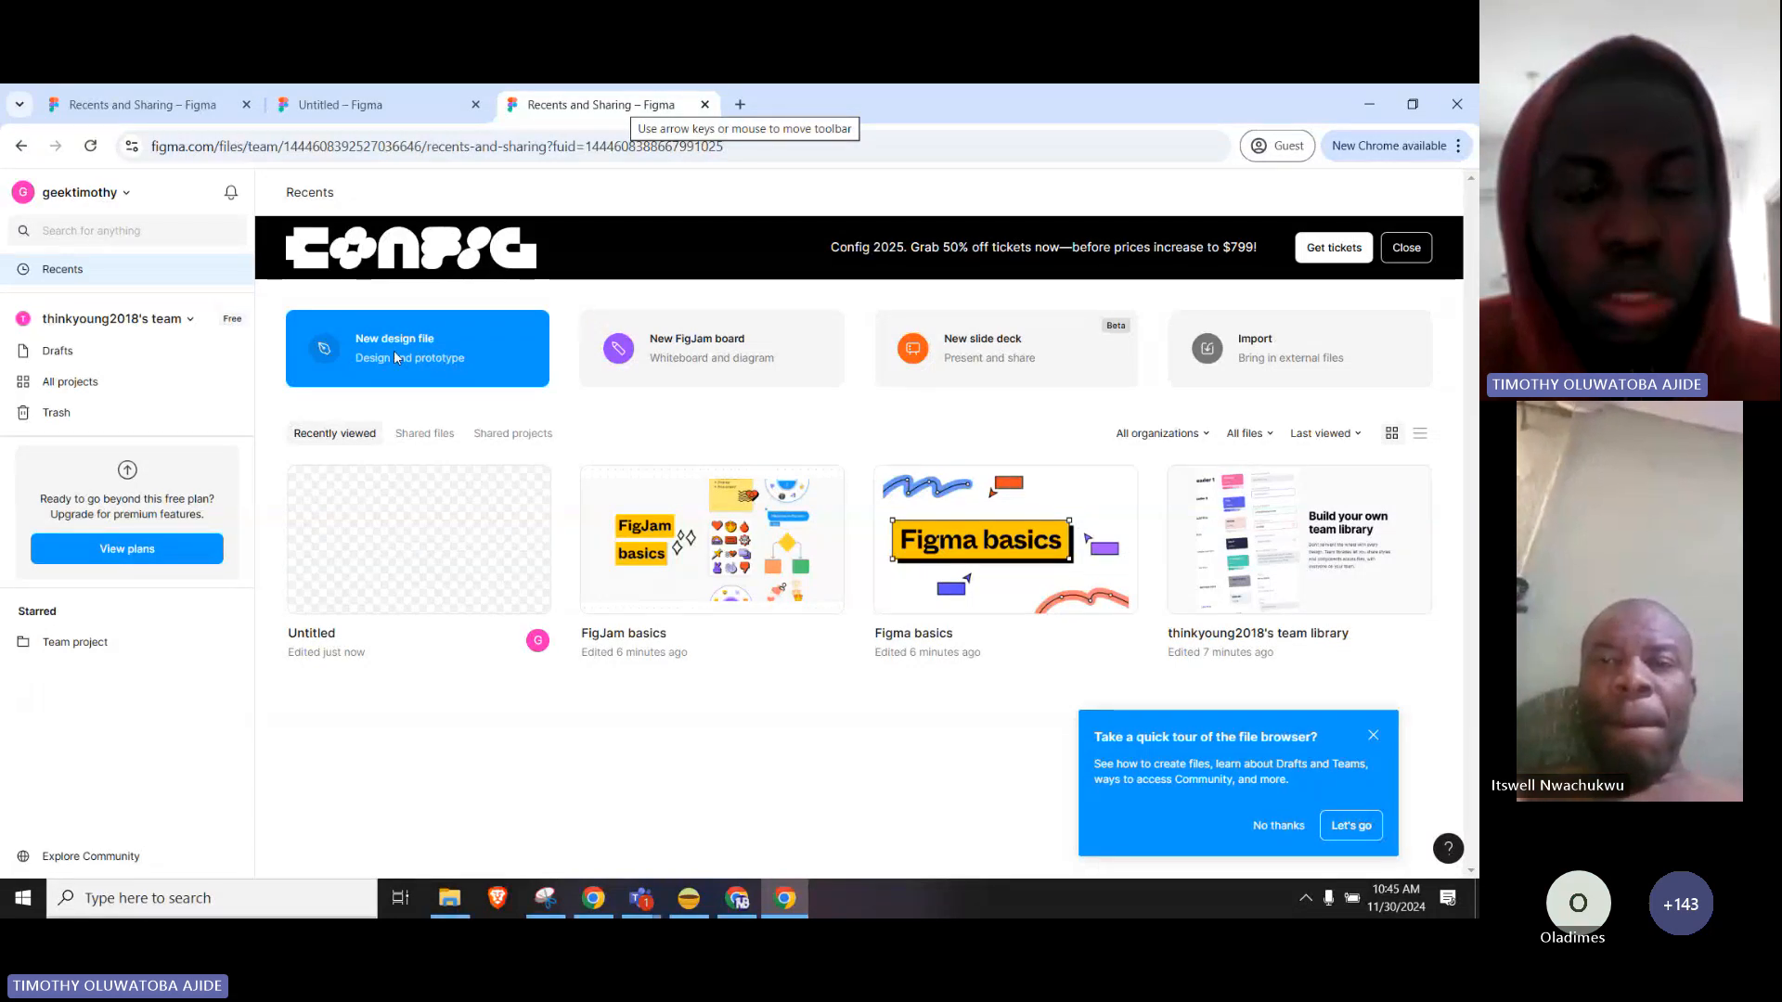
click(399, 111)
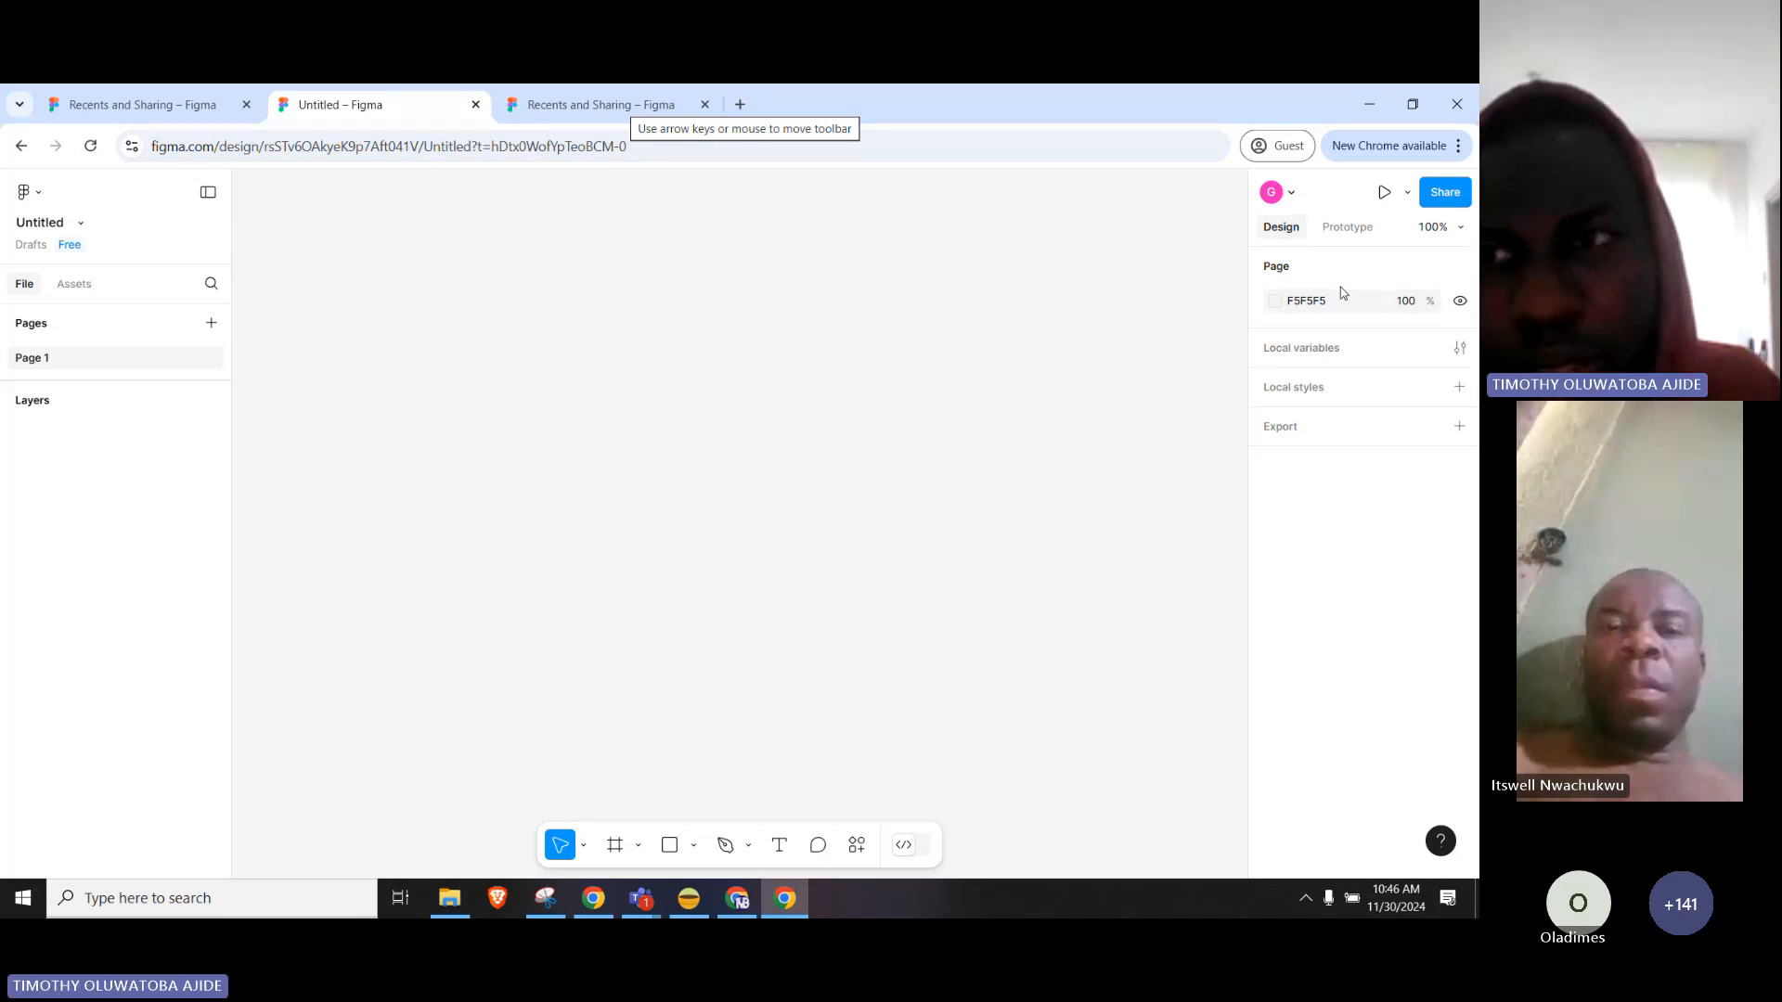
click(1364, 220)
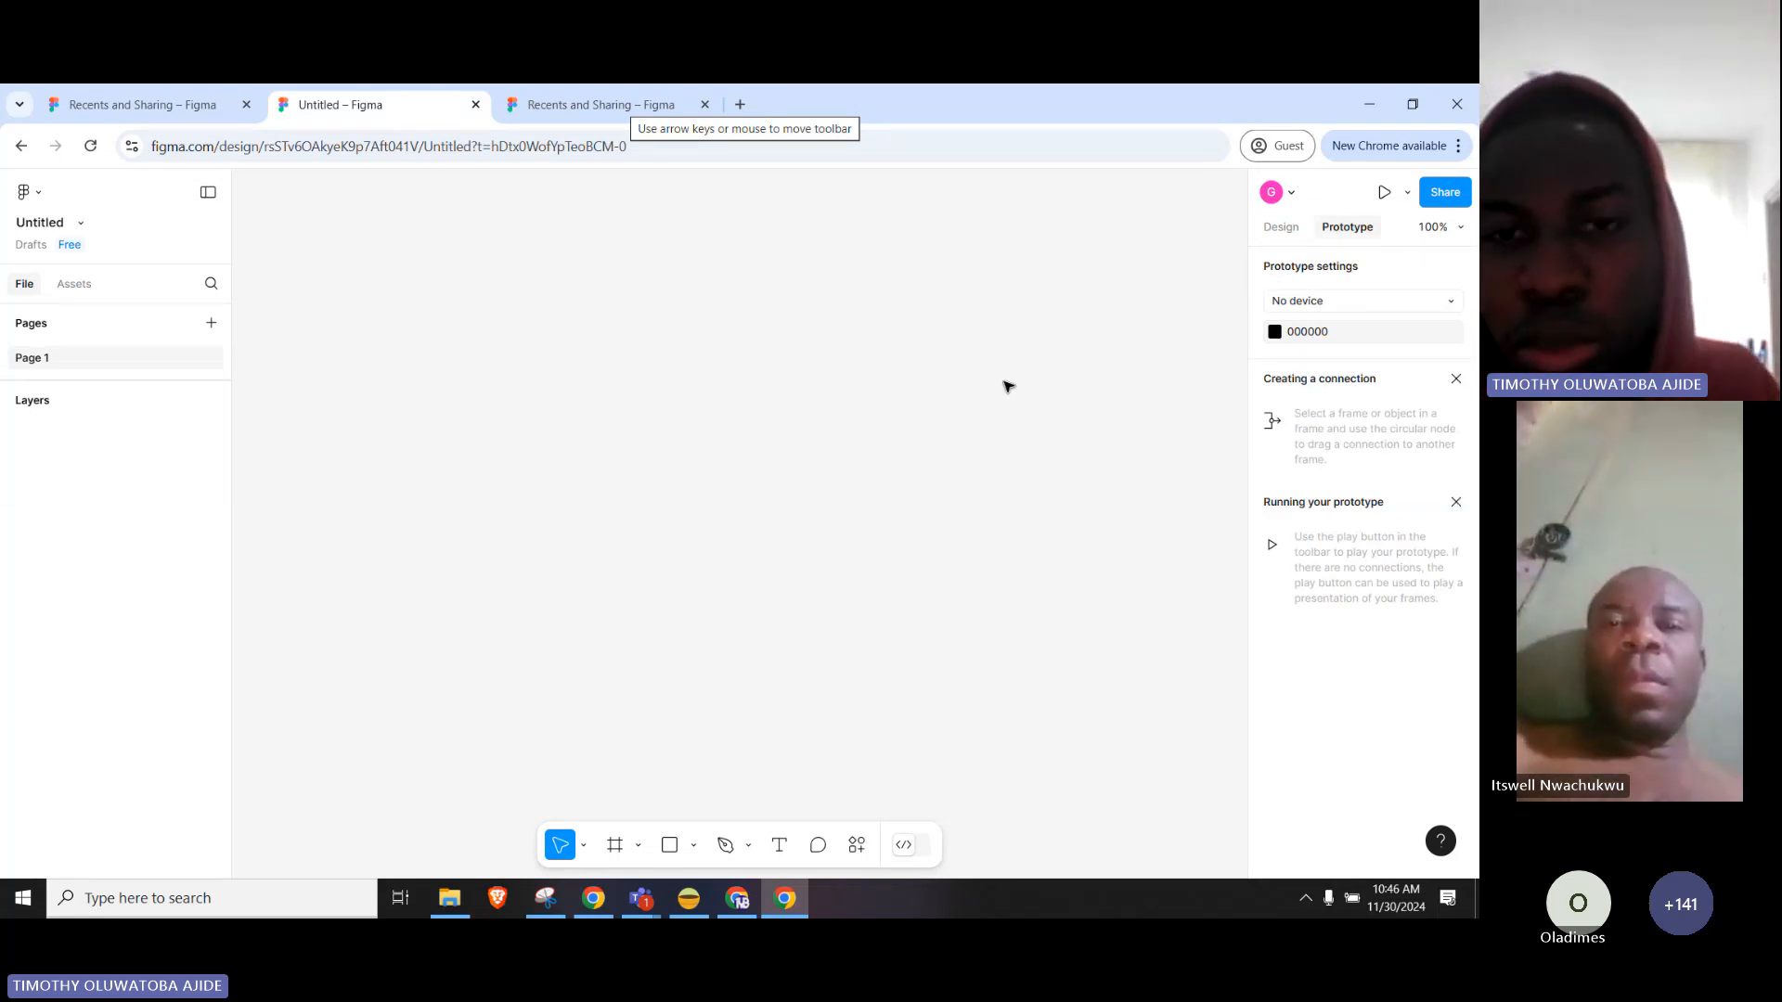
click(1279, 227)
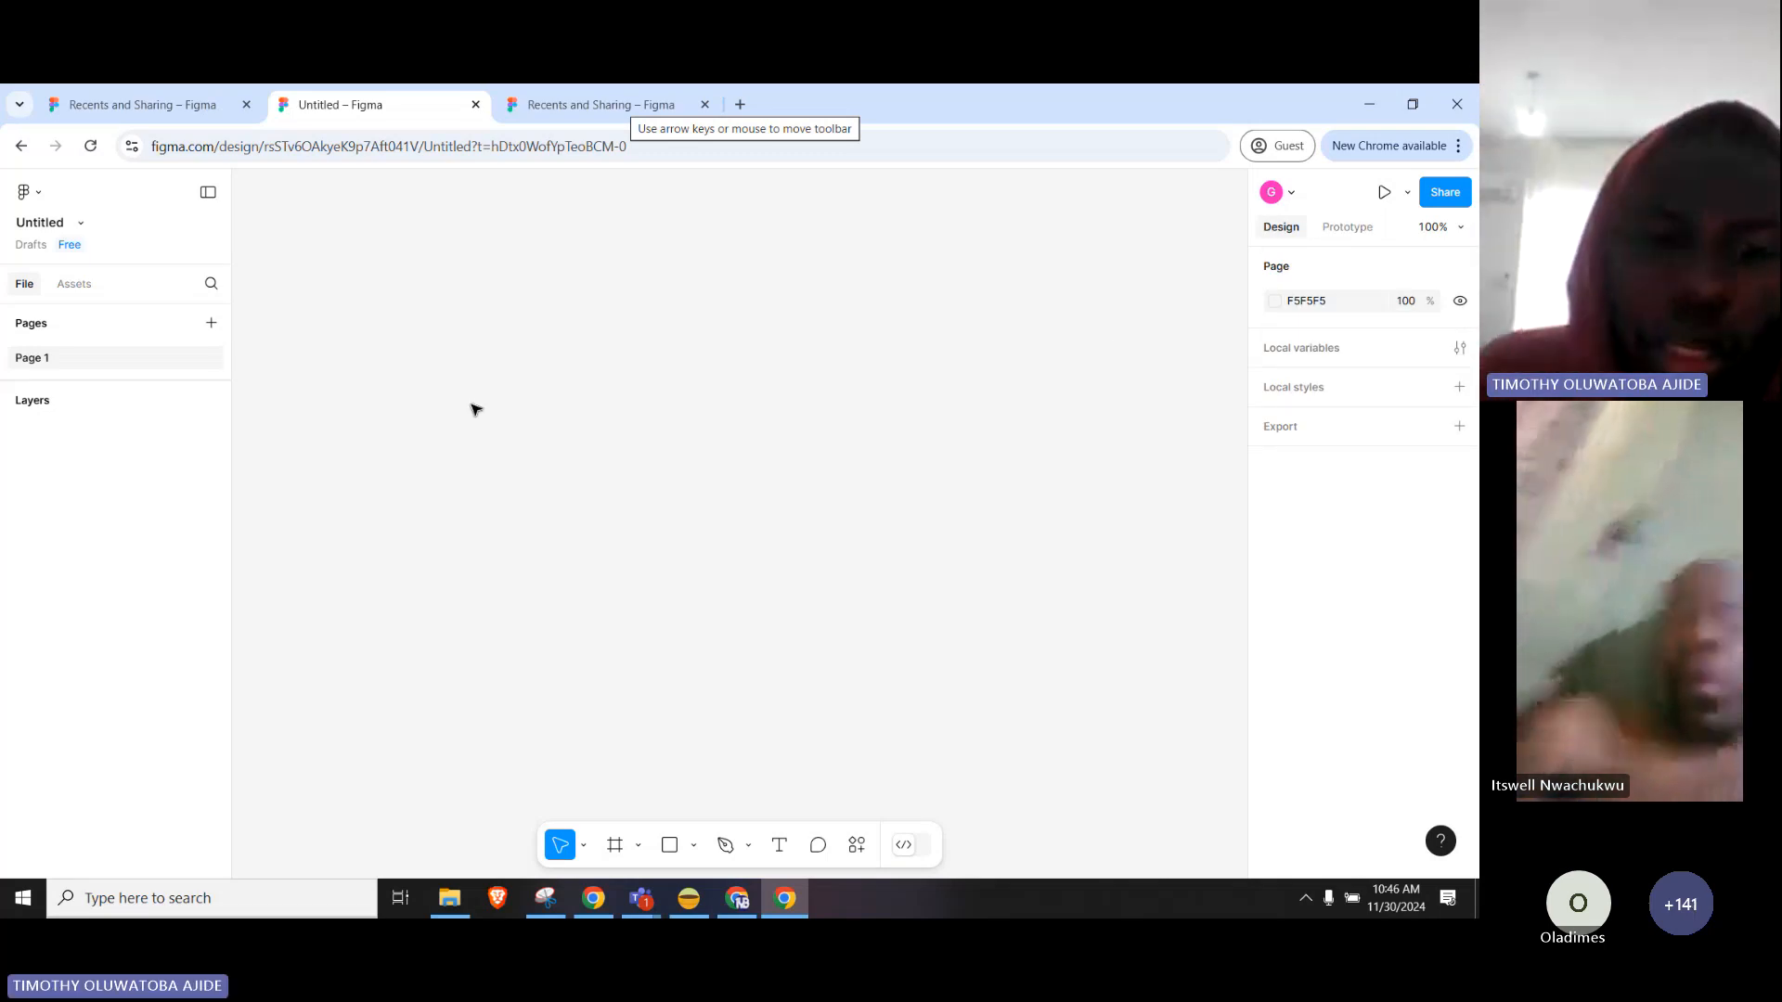
click(693, 845)
click(710, 704)
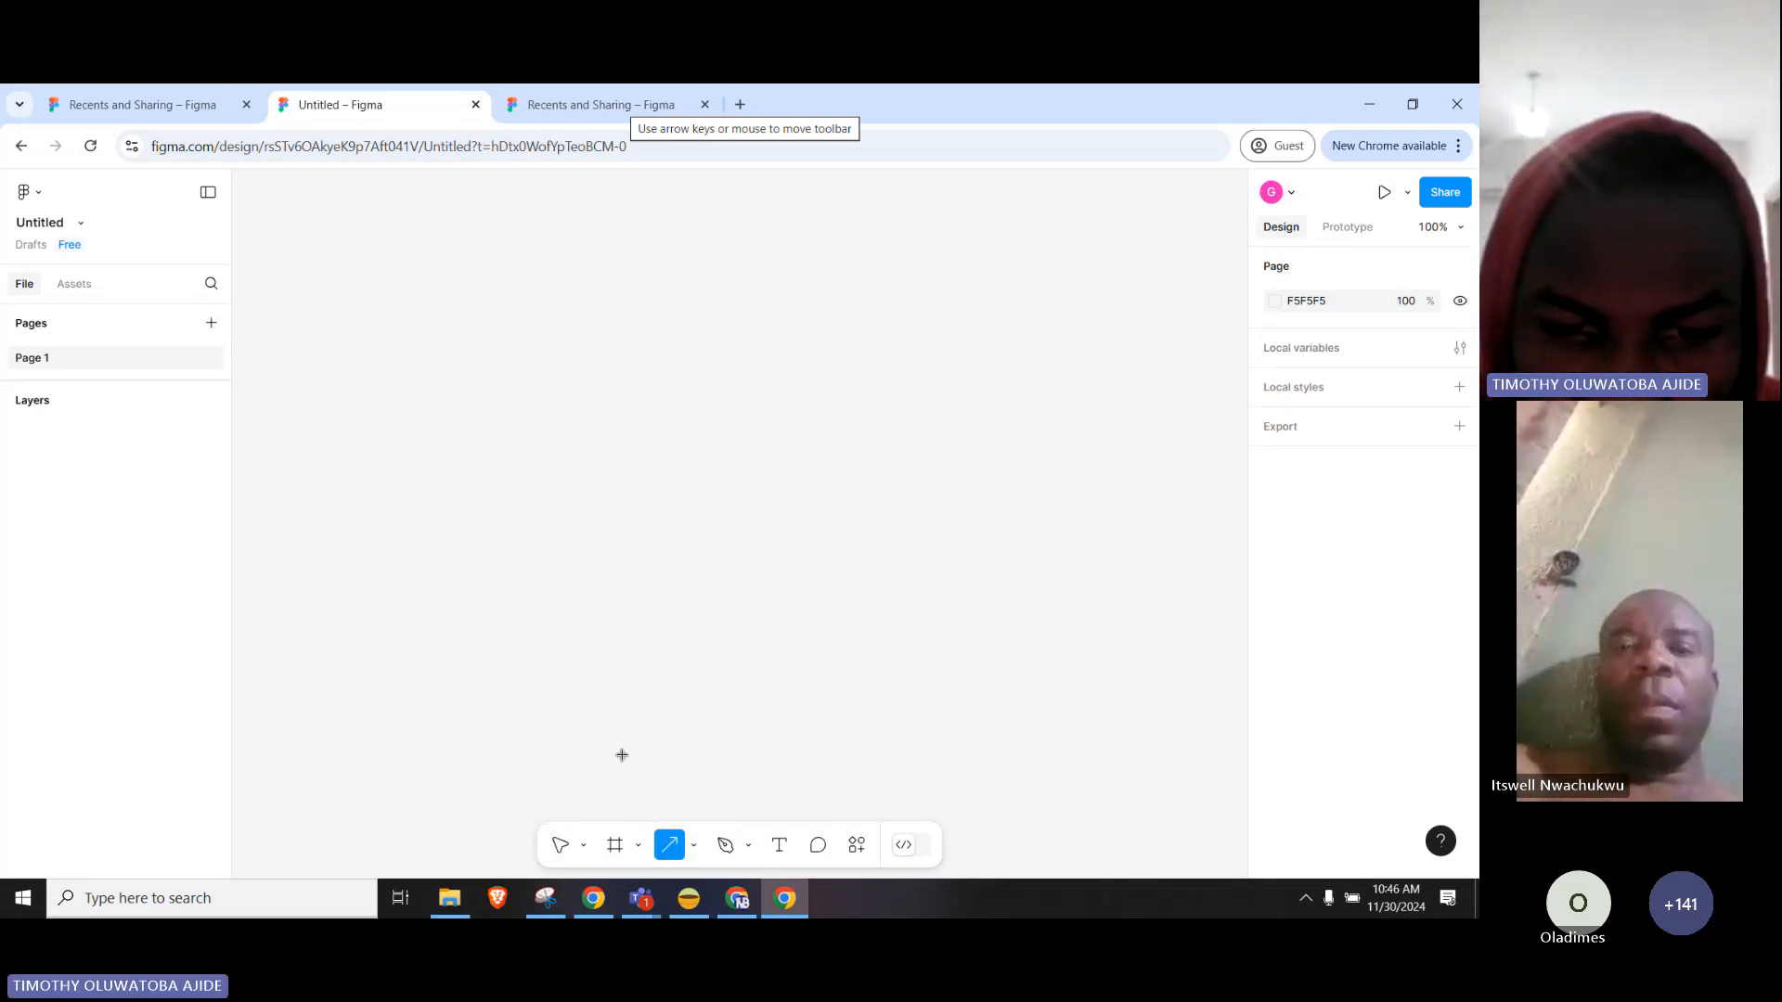
click(583, 845)
click(566, 849)
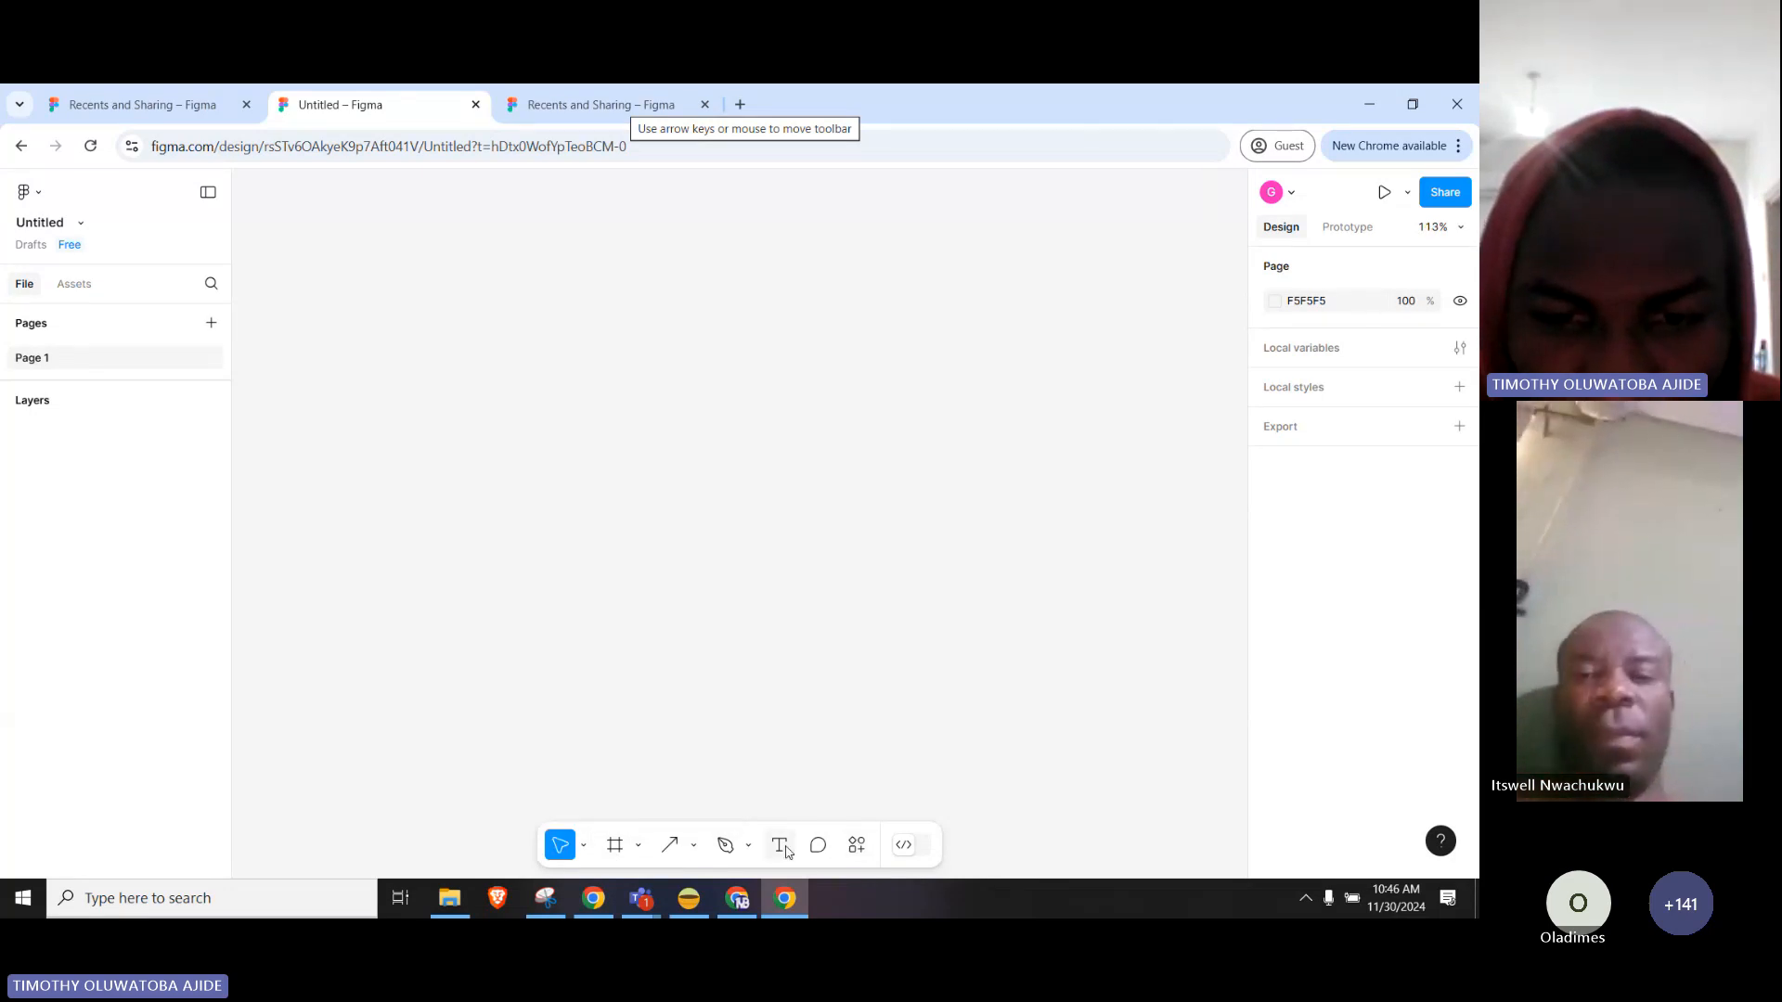
scroll(813, 737, up, 2)
scroll(780, 583, down, 1)
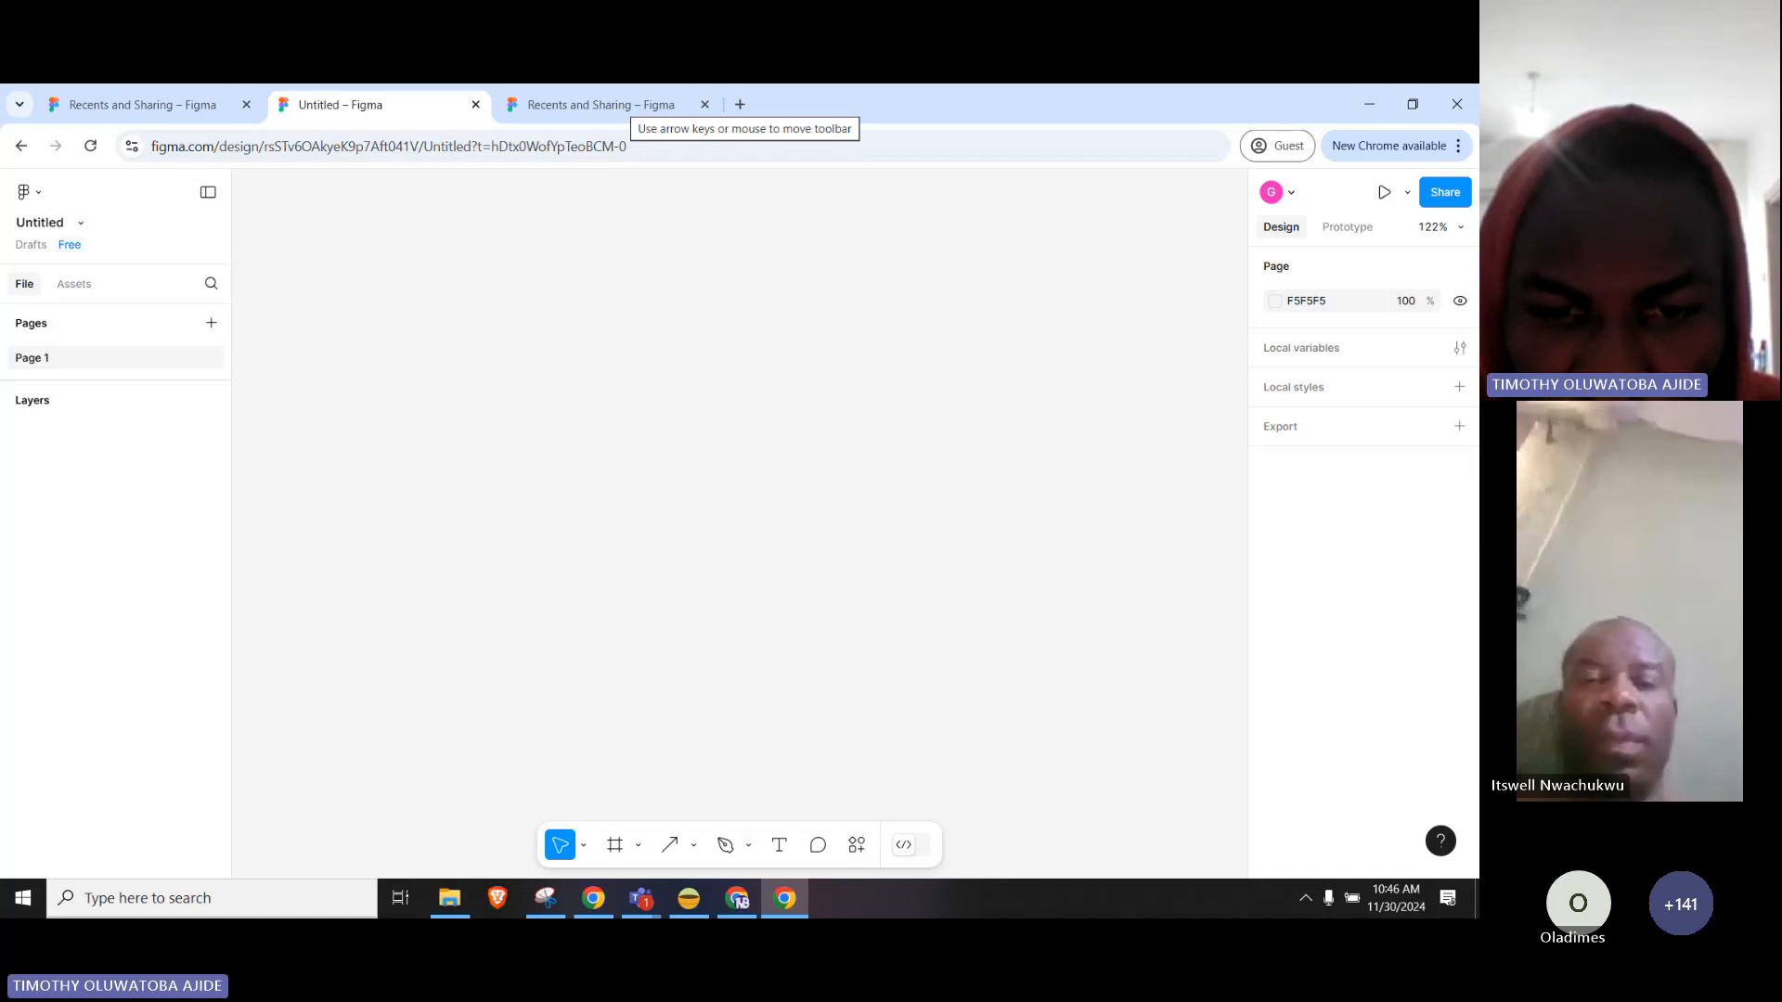
click(584, 844)
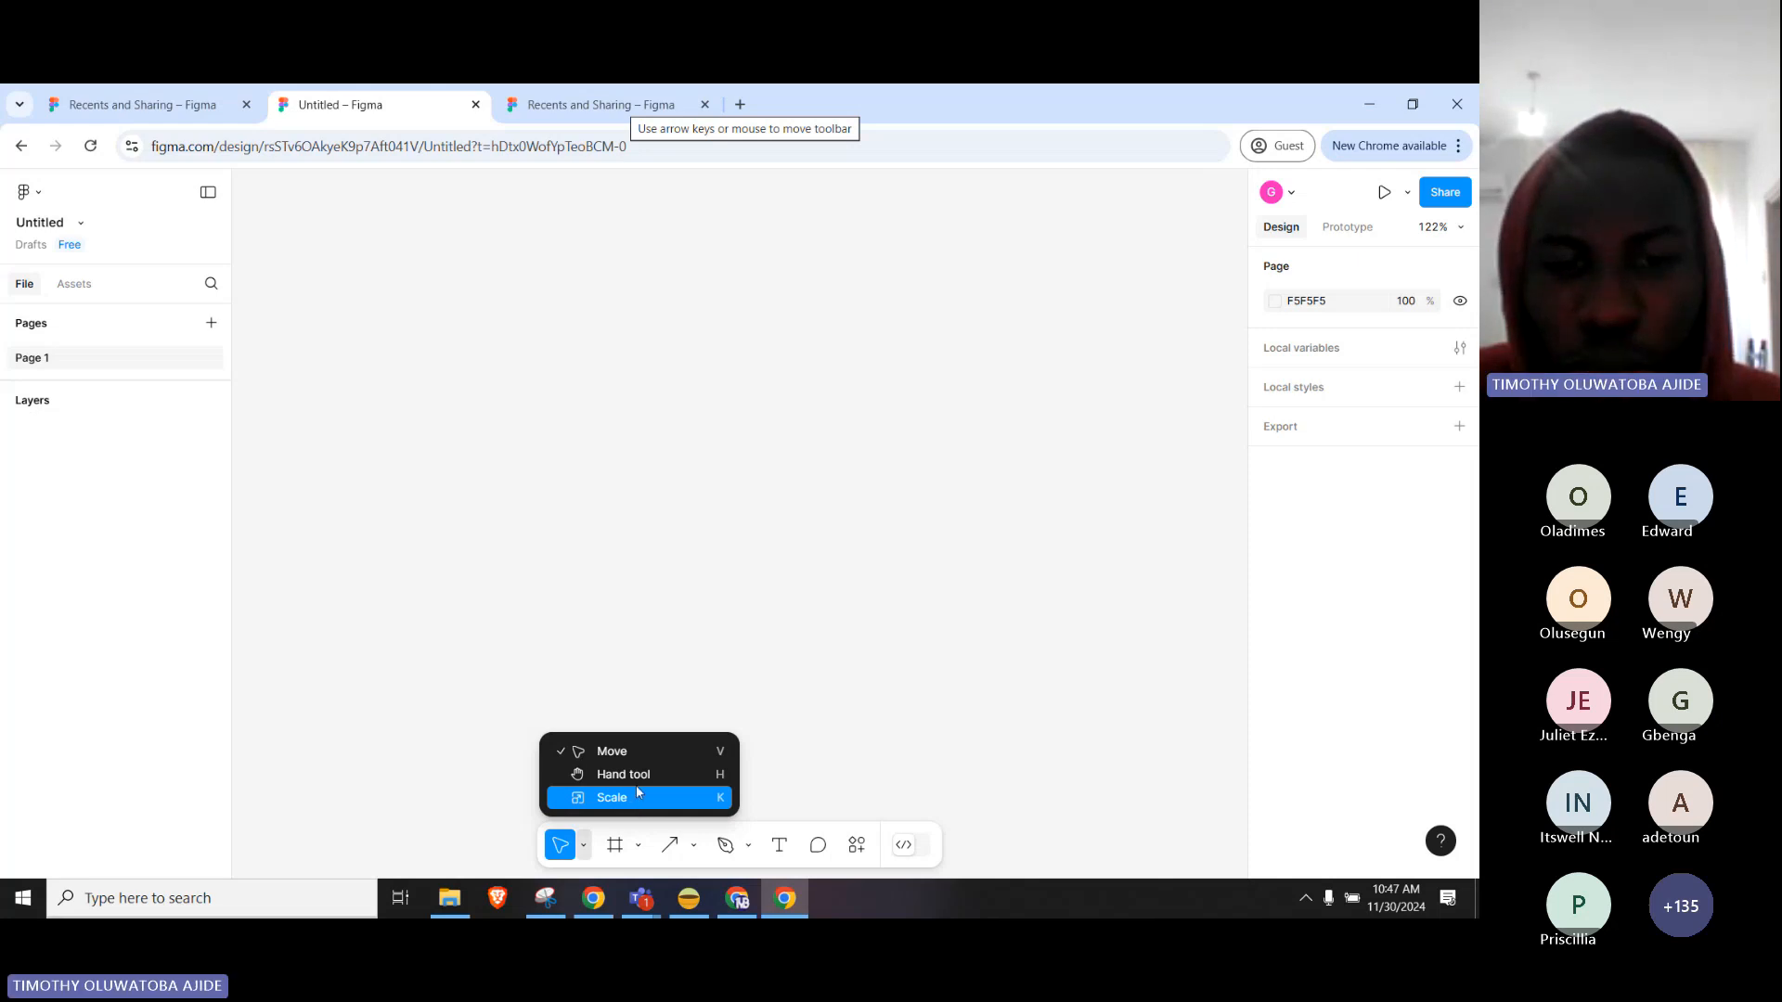
Try the Hand tool, then switch back to Move and drag a selection over the empty canvas.
click(568, 776)
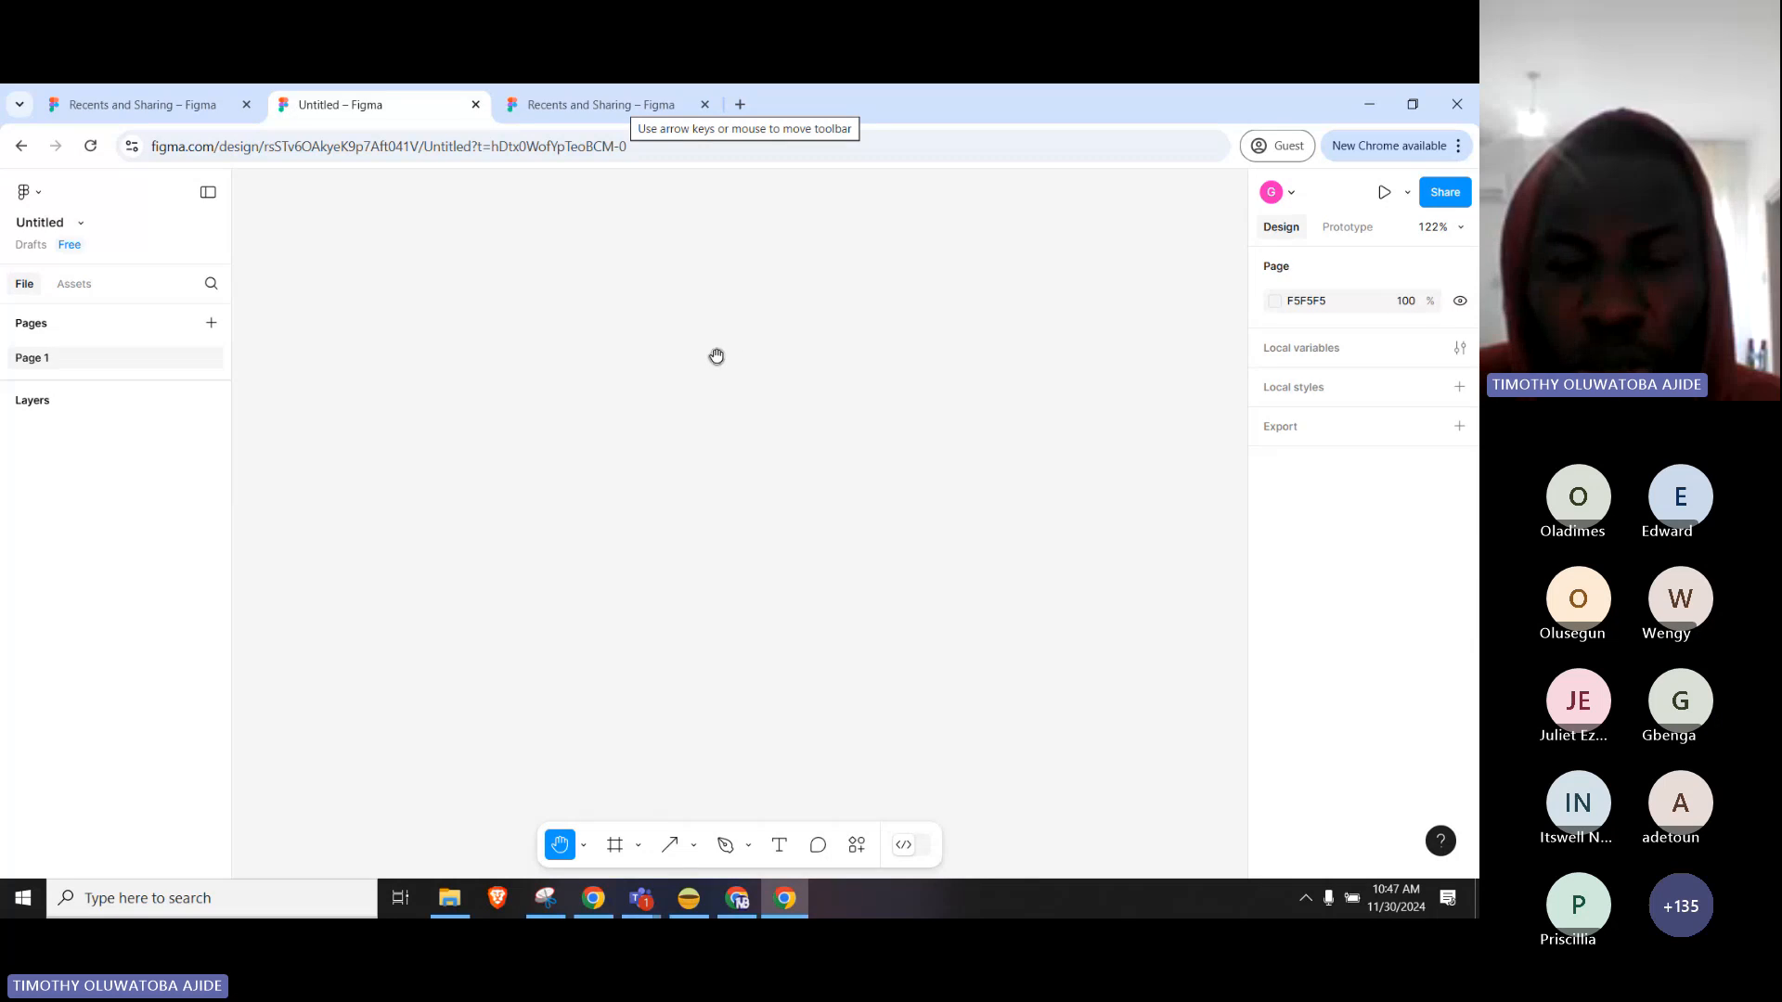
click(584, 846)
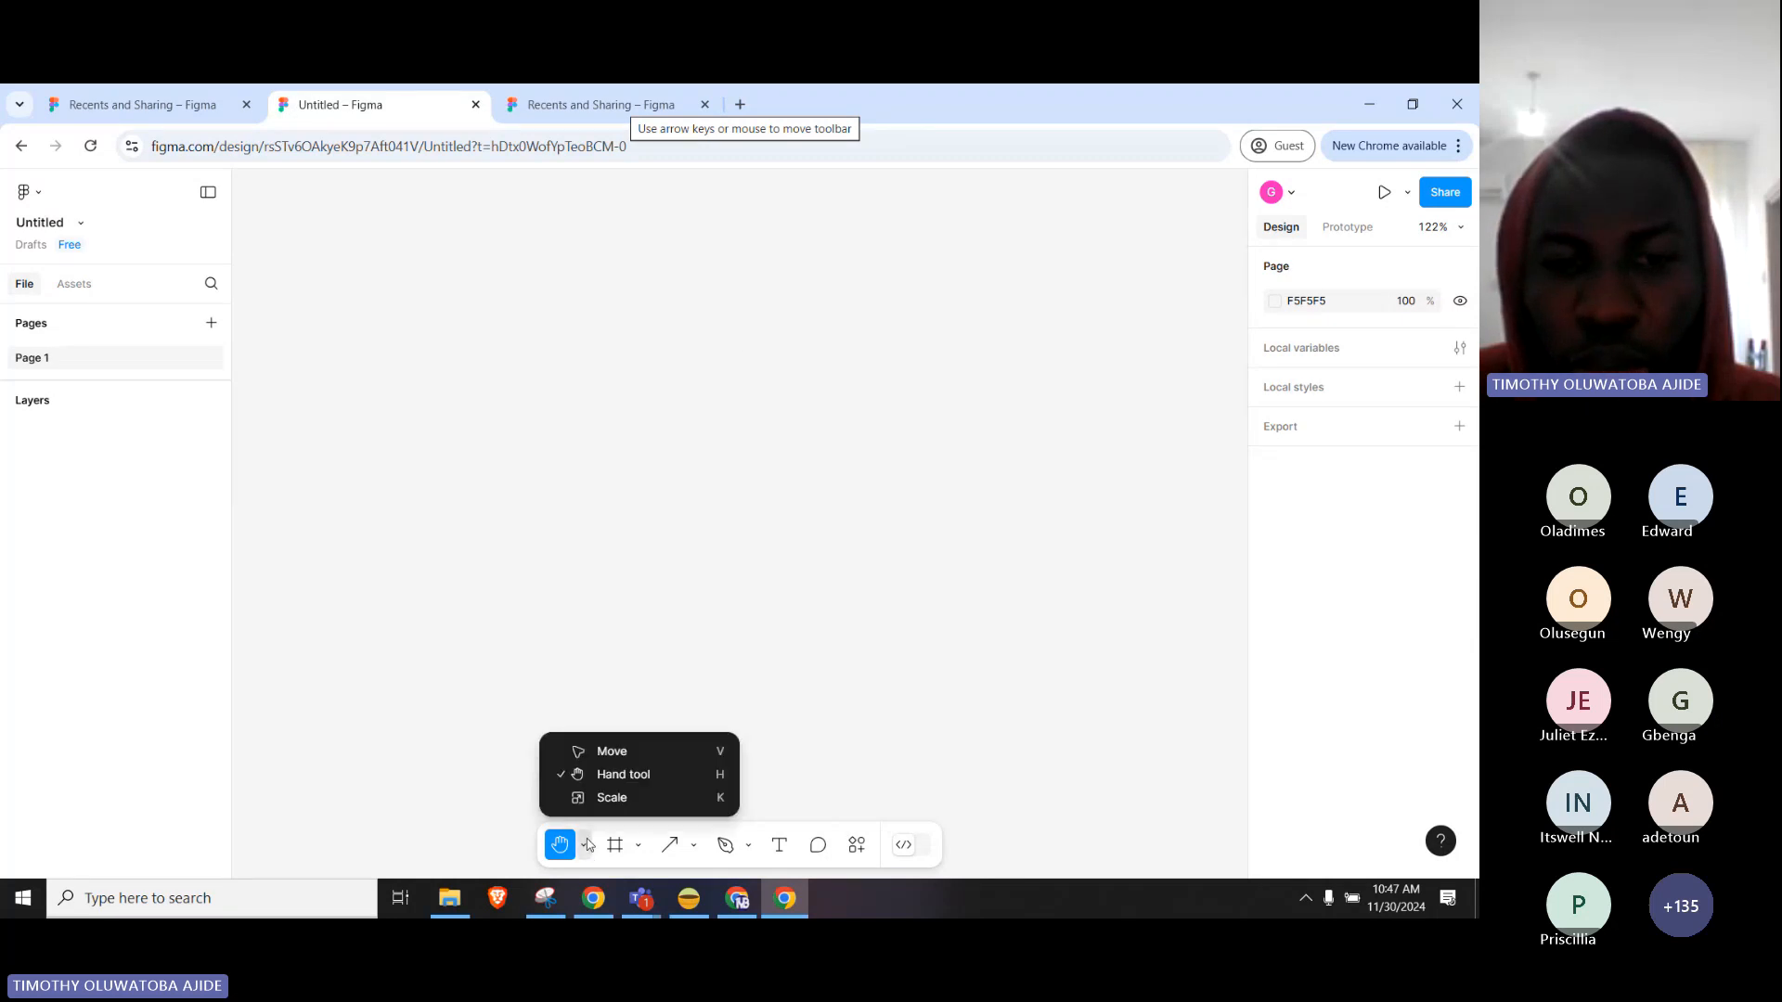
click(643, 752)
drag(695, 388, 1032, 508)
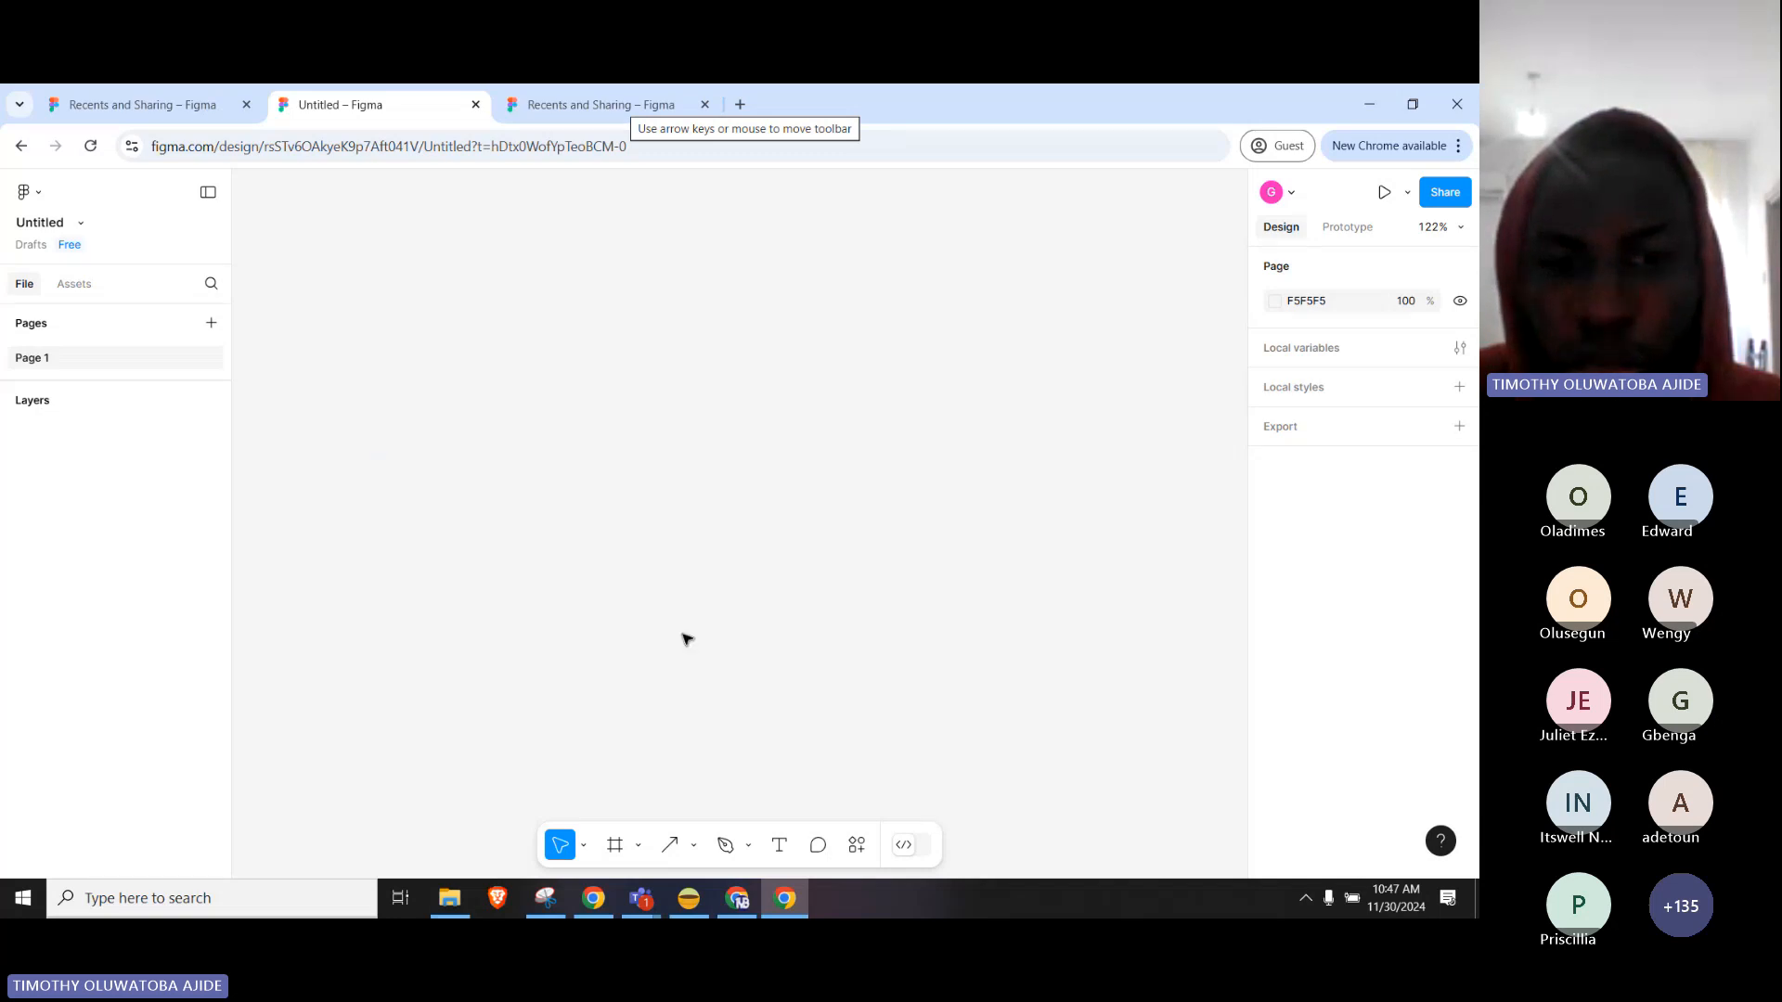
Switch to the Scale tool from the Move tool dropdown.
click(583, 846)
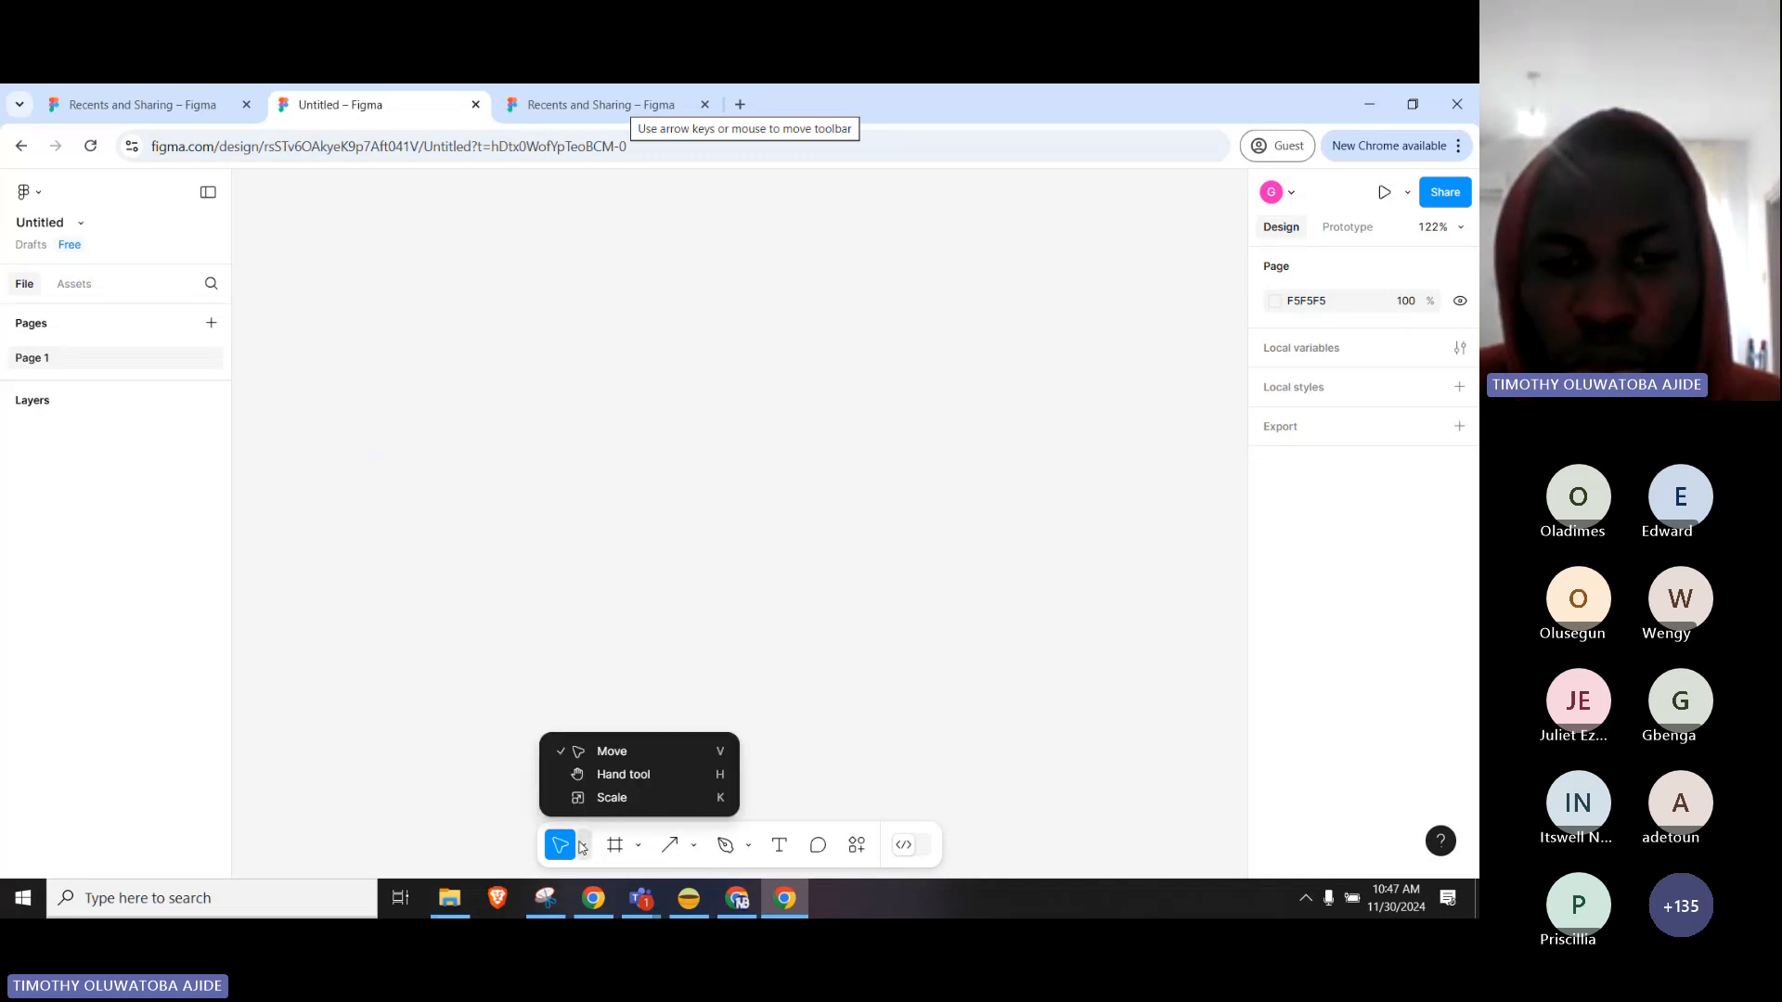
click(612, 799)
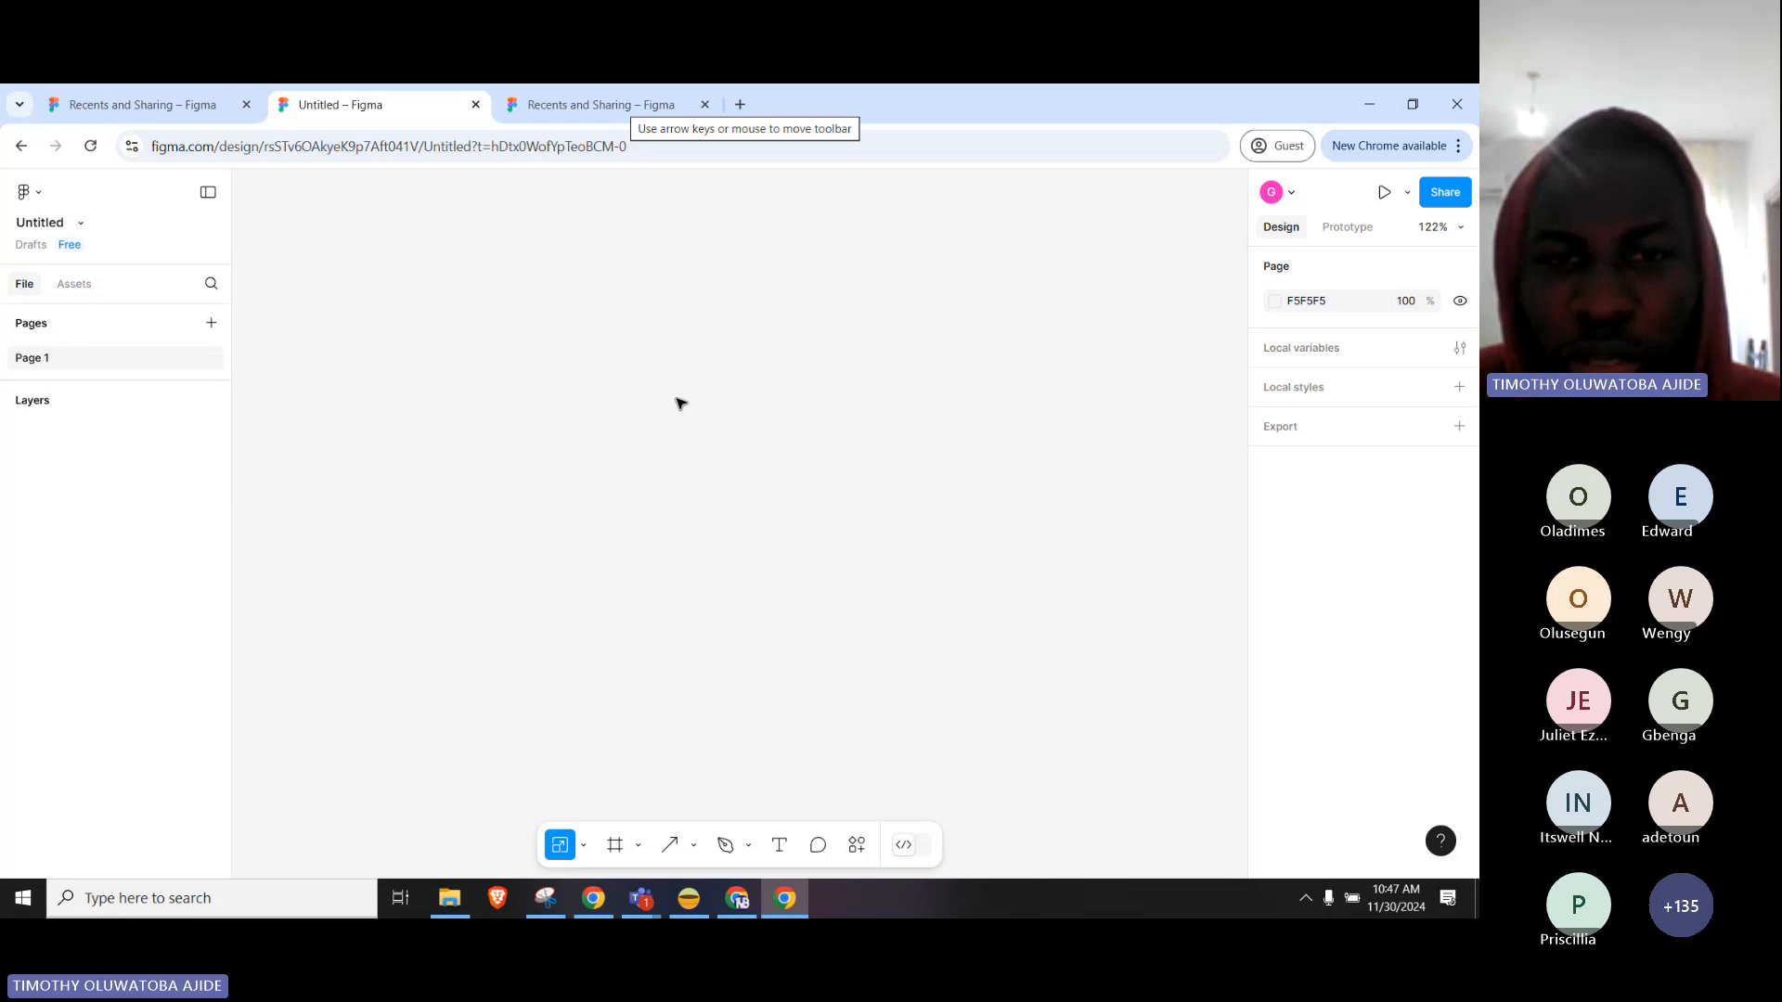
click(583, 845)
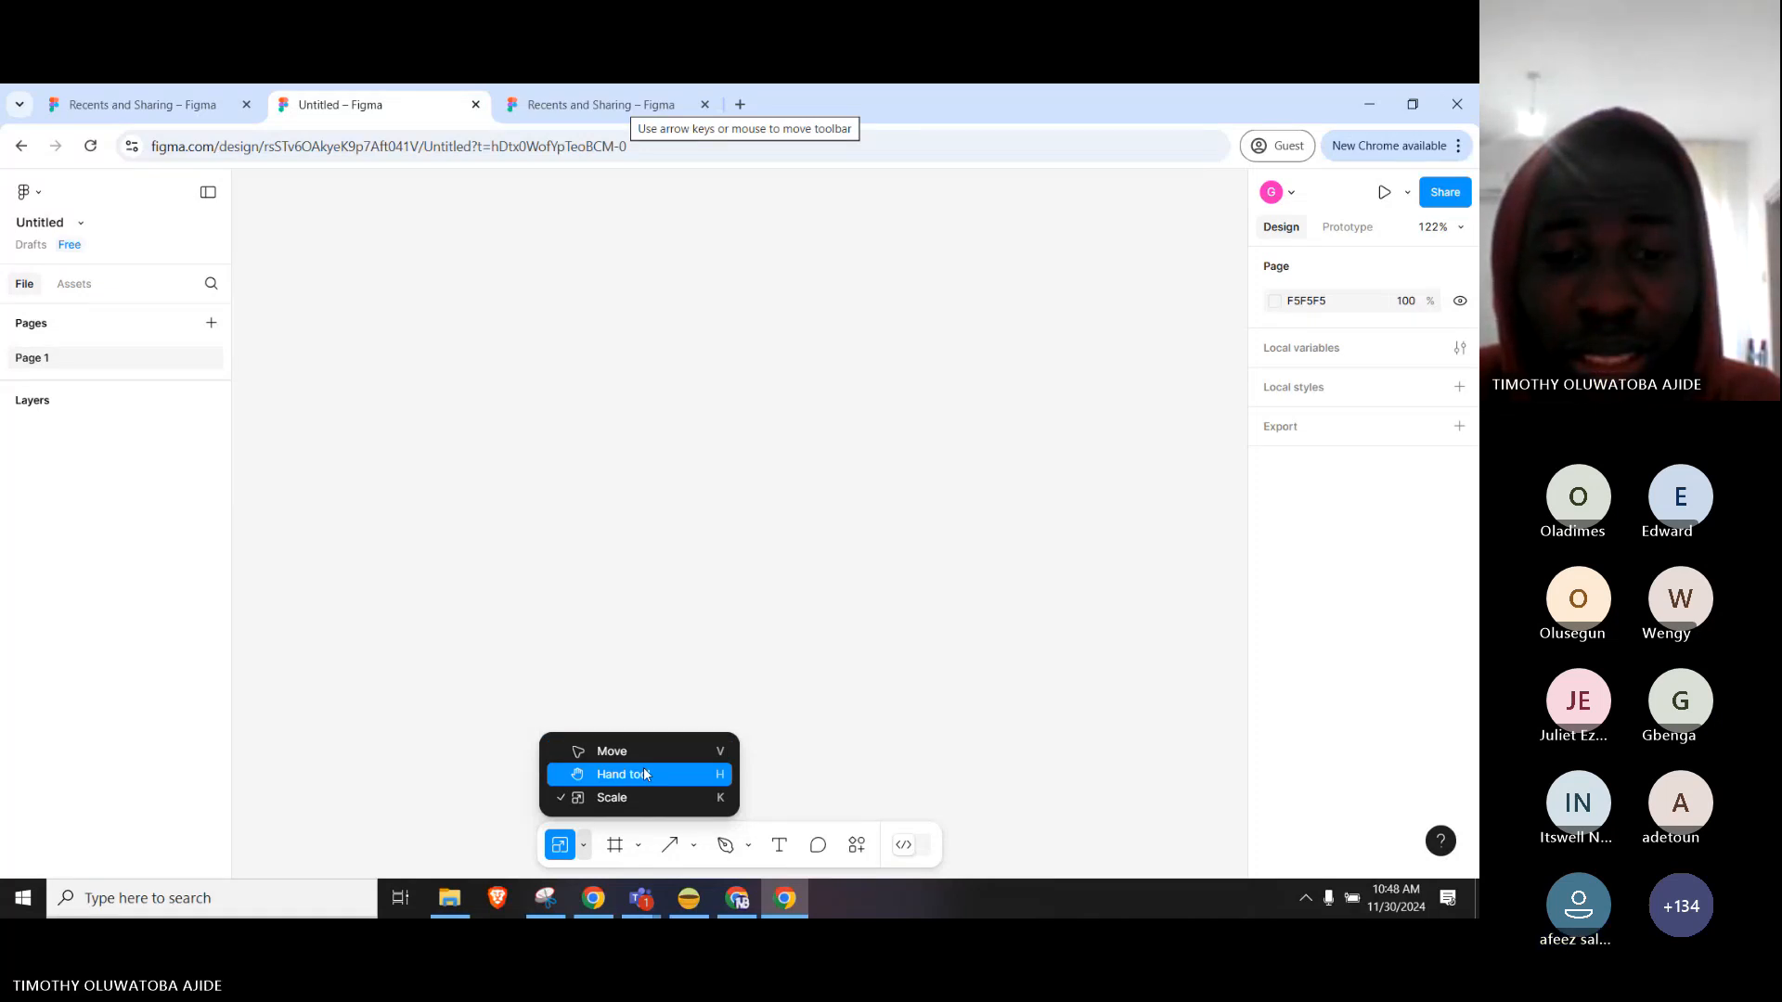
click(676, 688)
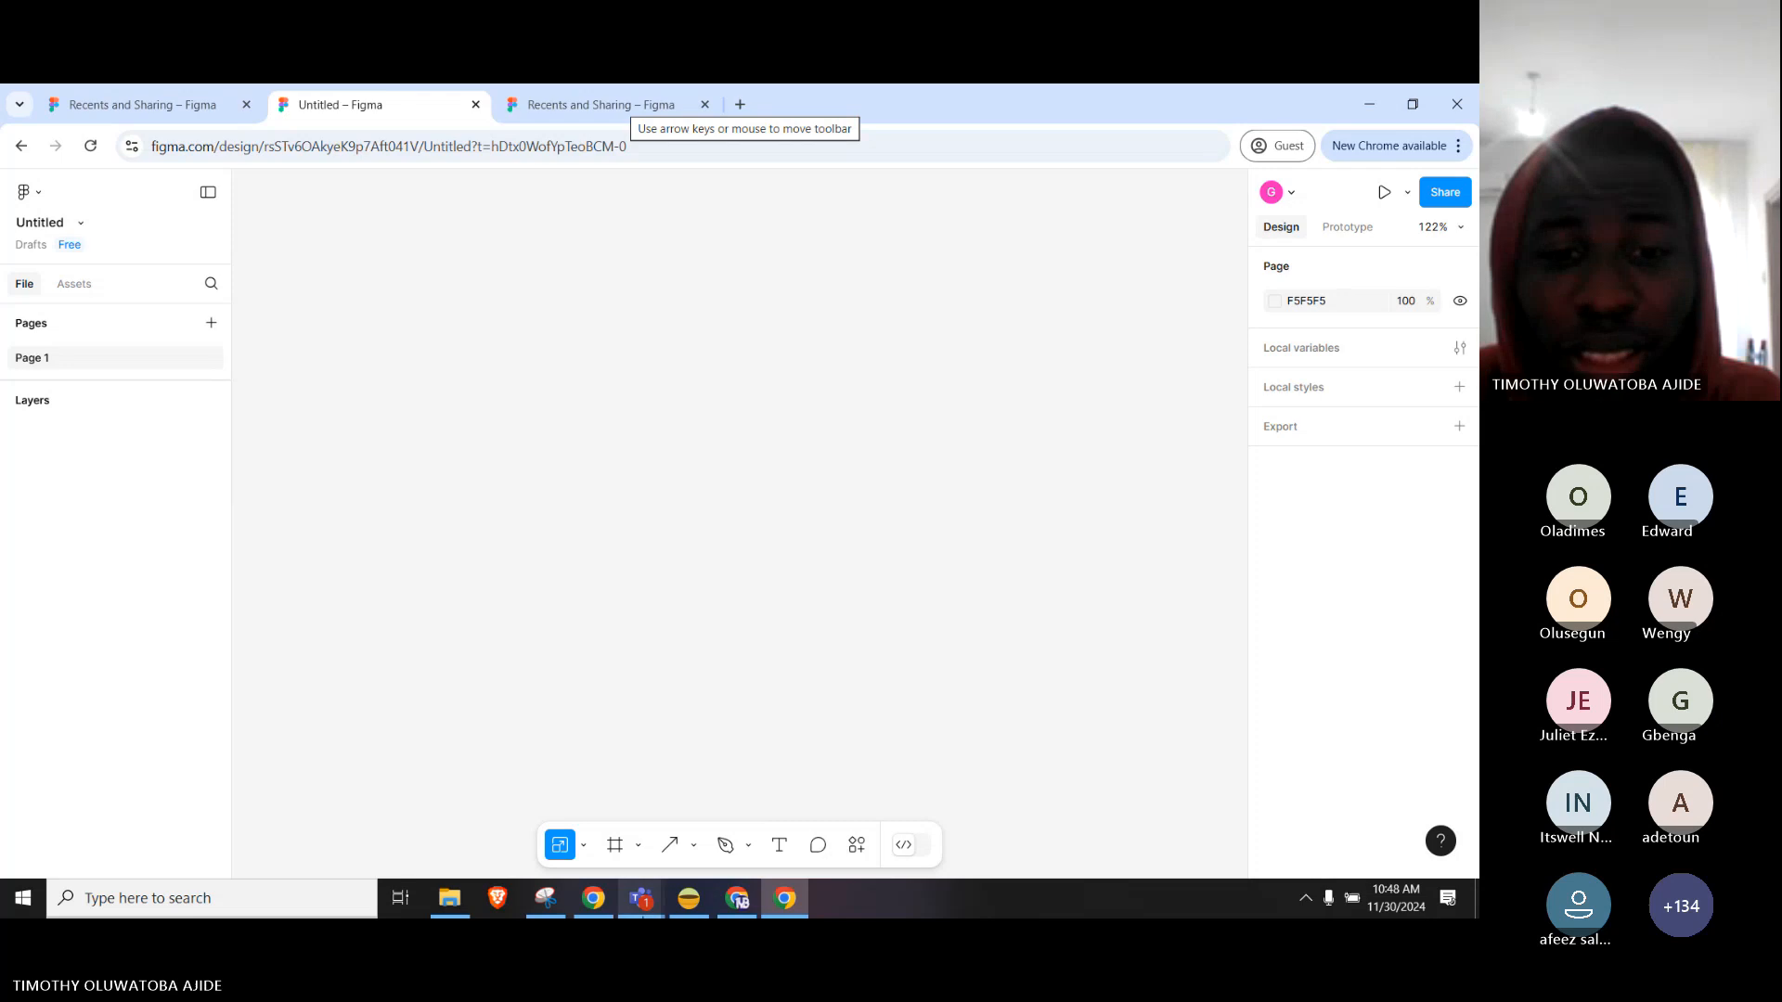
mouse_move(642, 899)
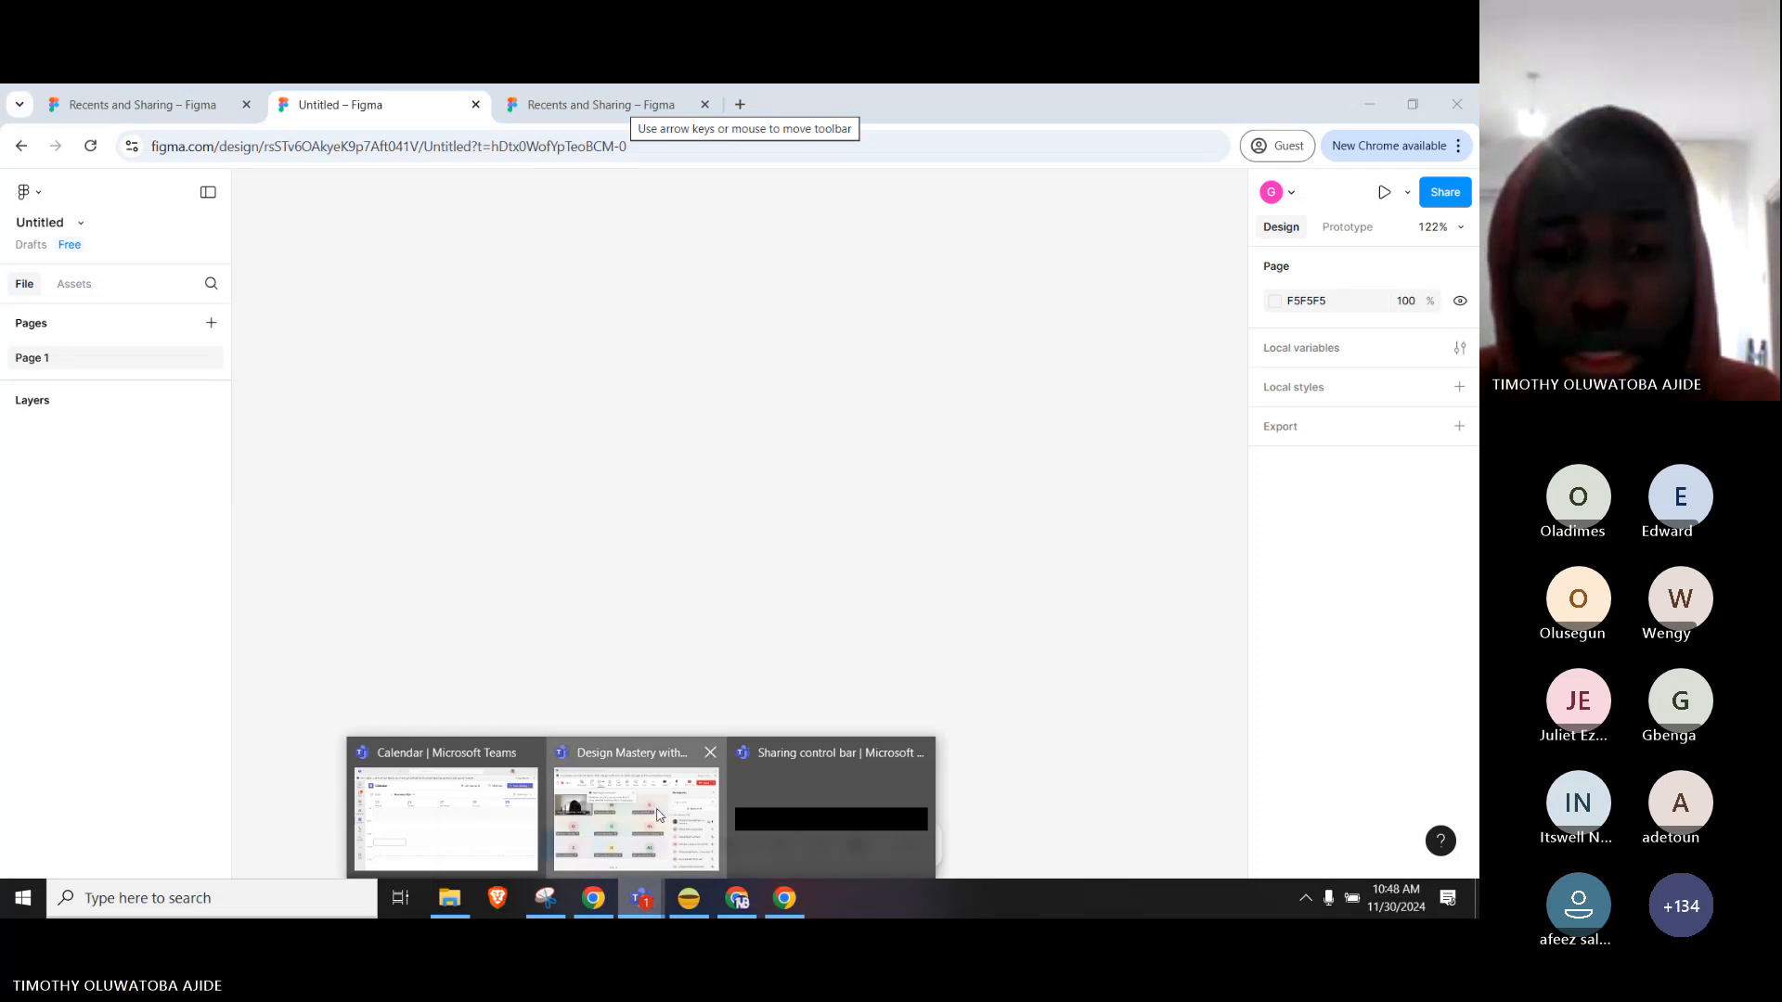
Bring up the Teams meeting, read the chat, and view a participant's profile.
click(657, 815)
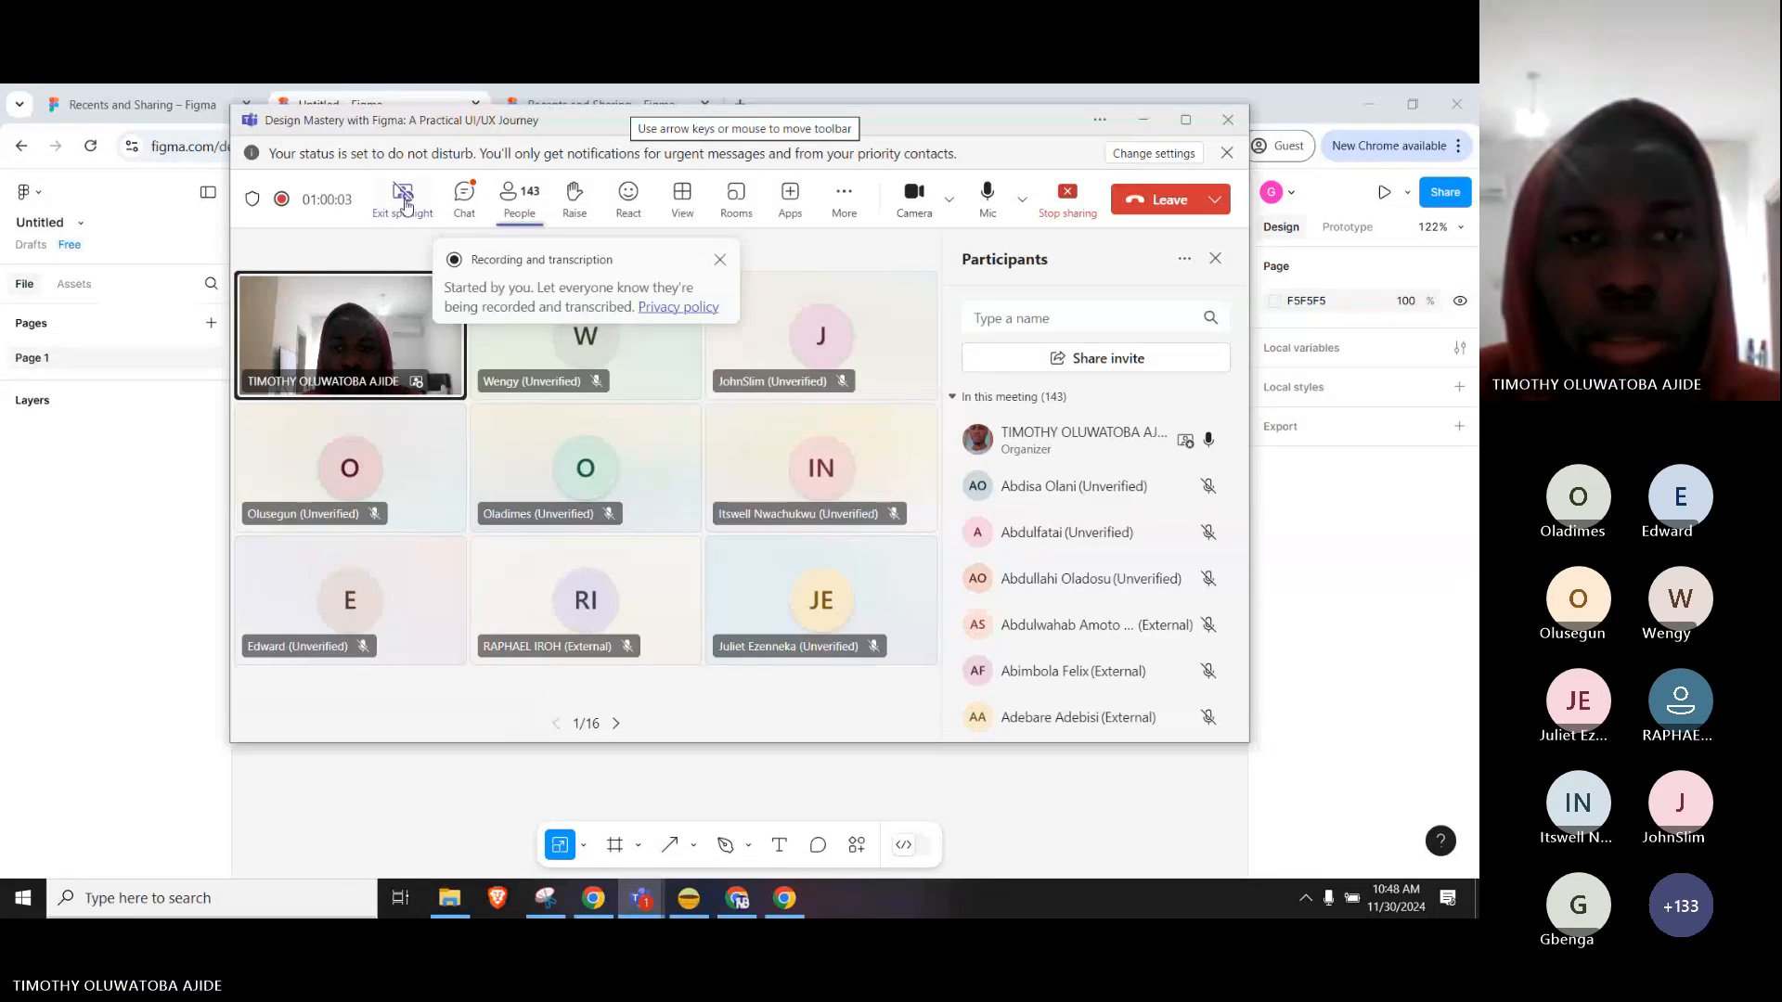
click(465, 200)
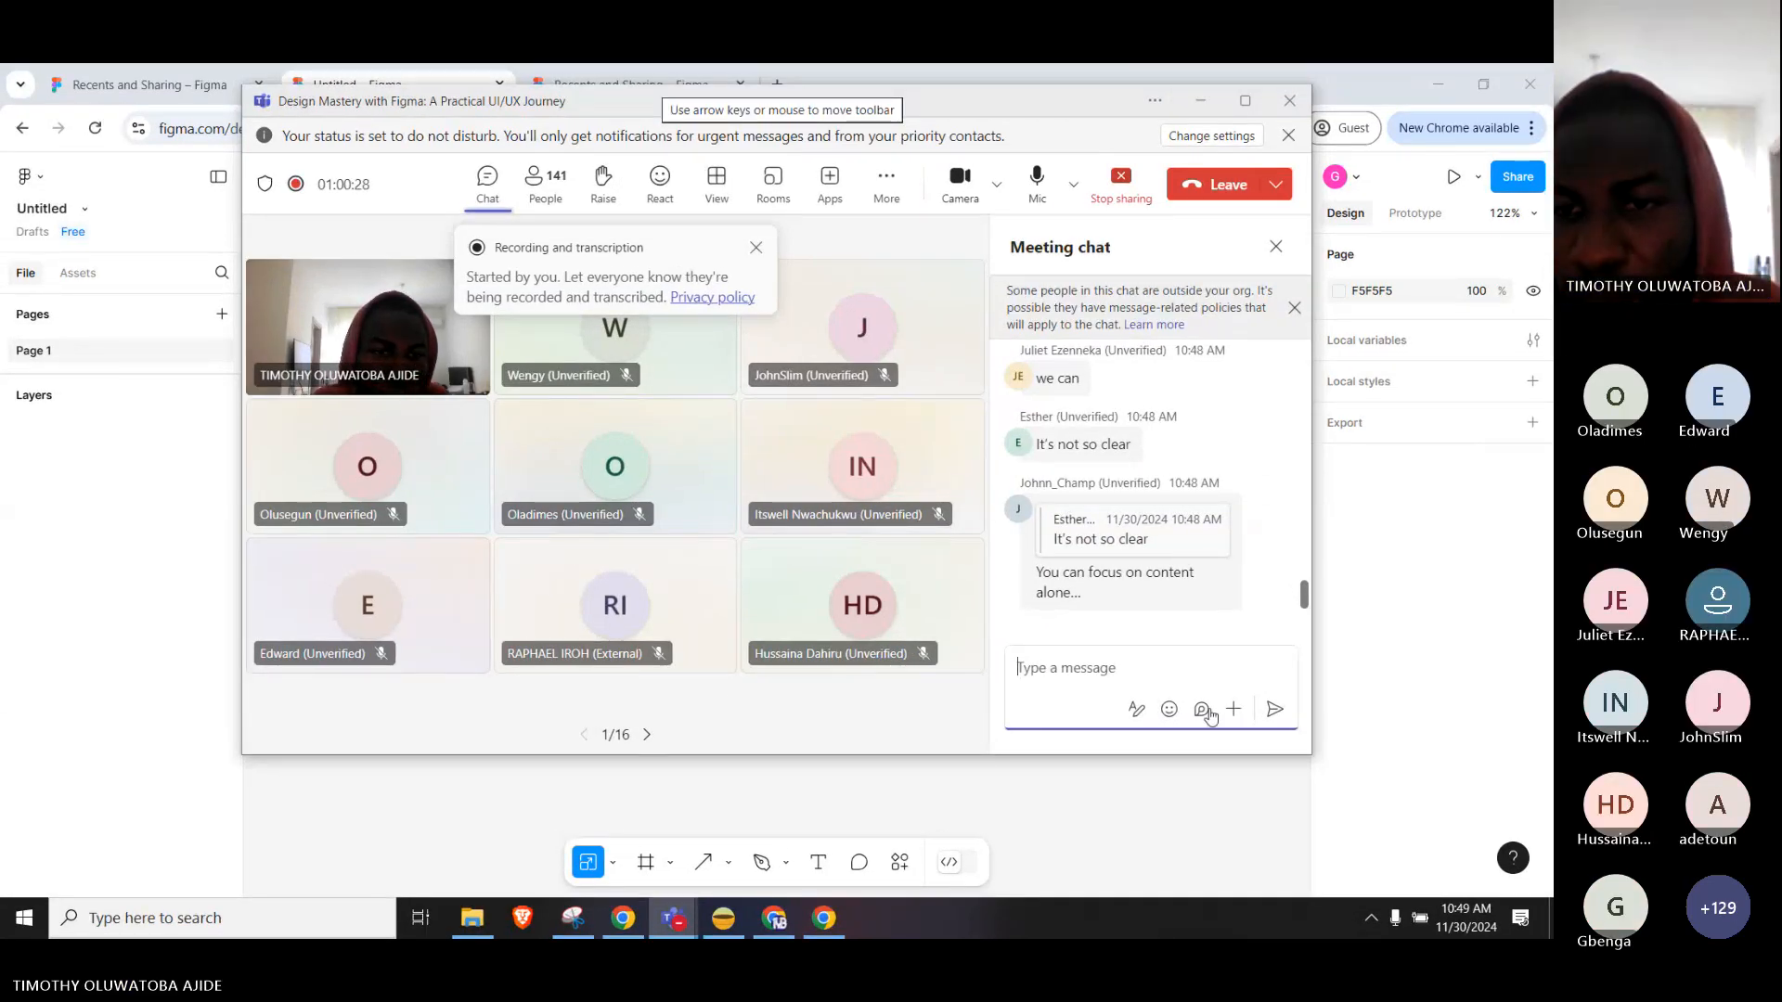
scroll(1225, 569, up, 2)
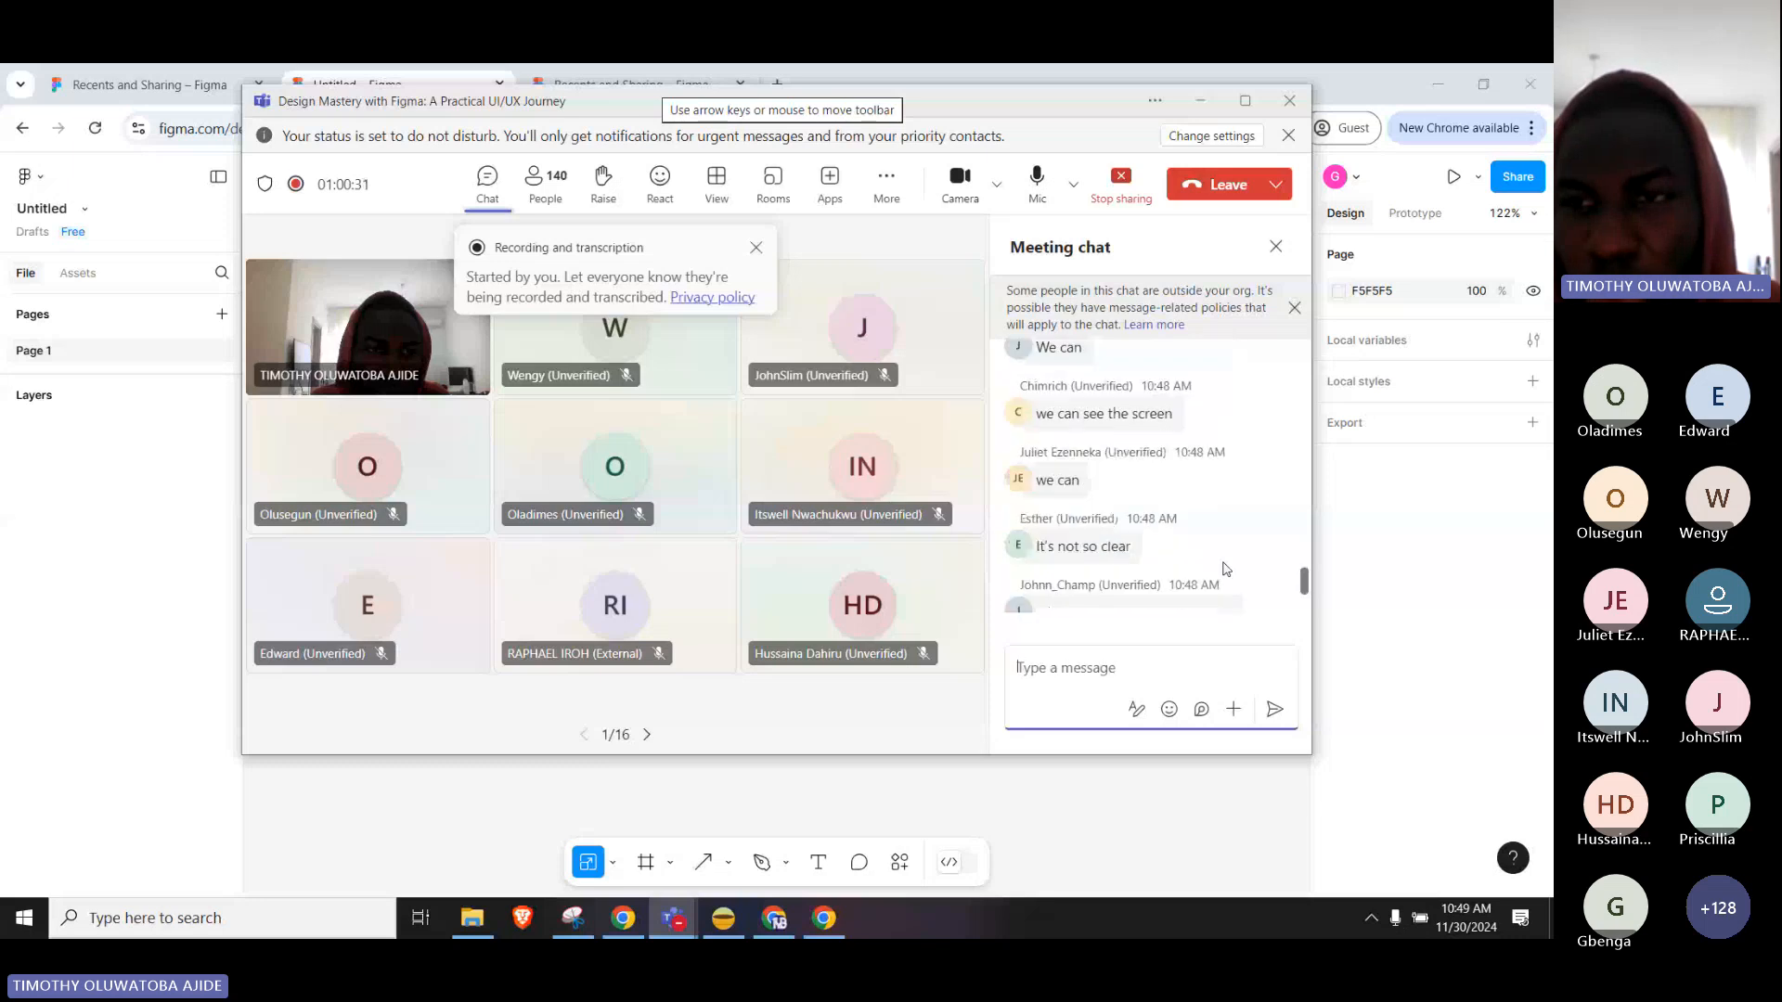
scroll(1188, 594, down, 2)
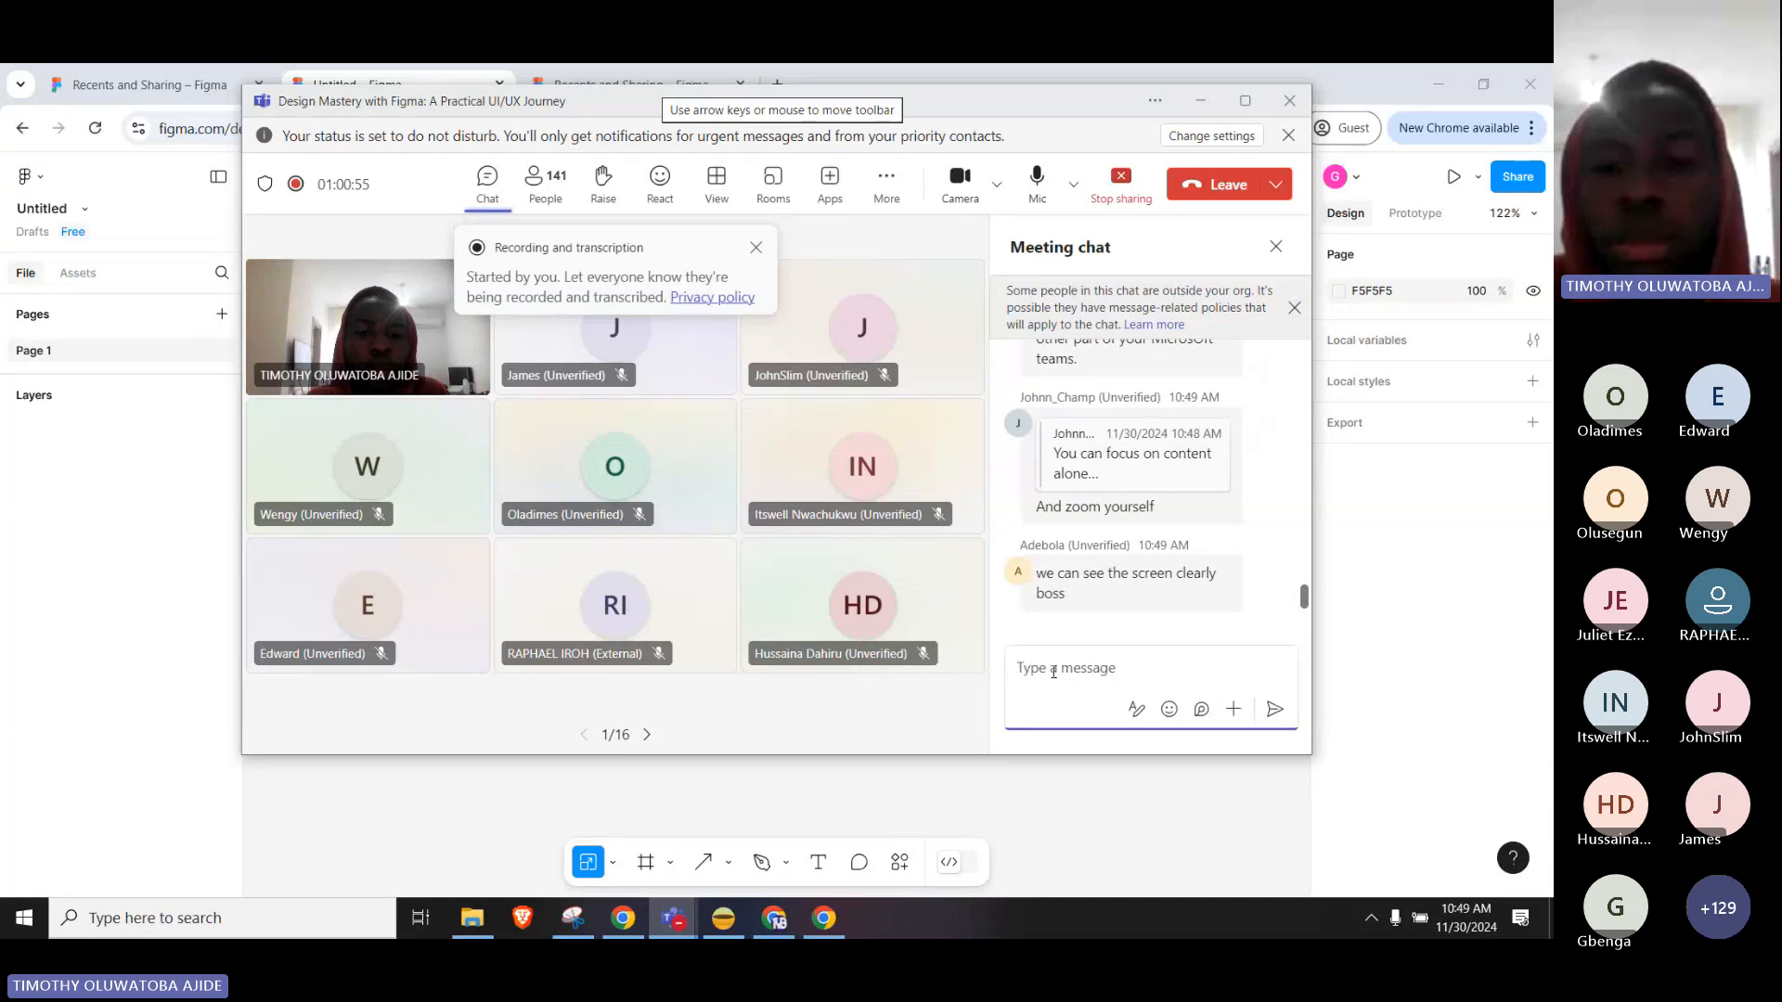
click(844, 455)
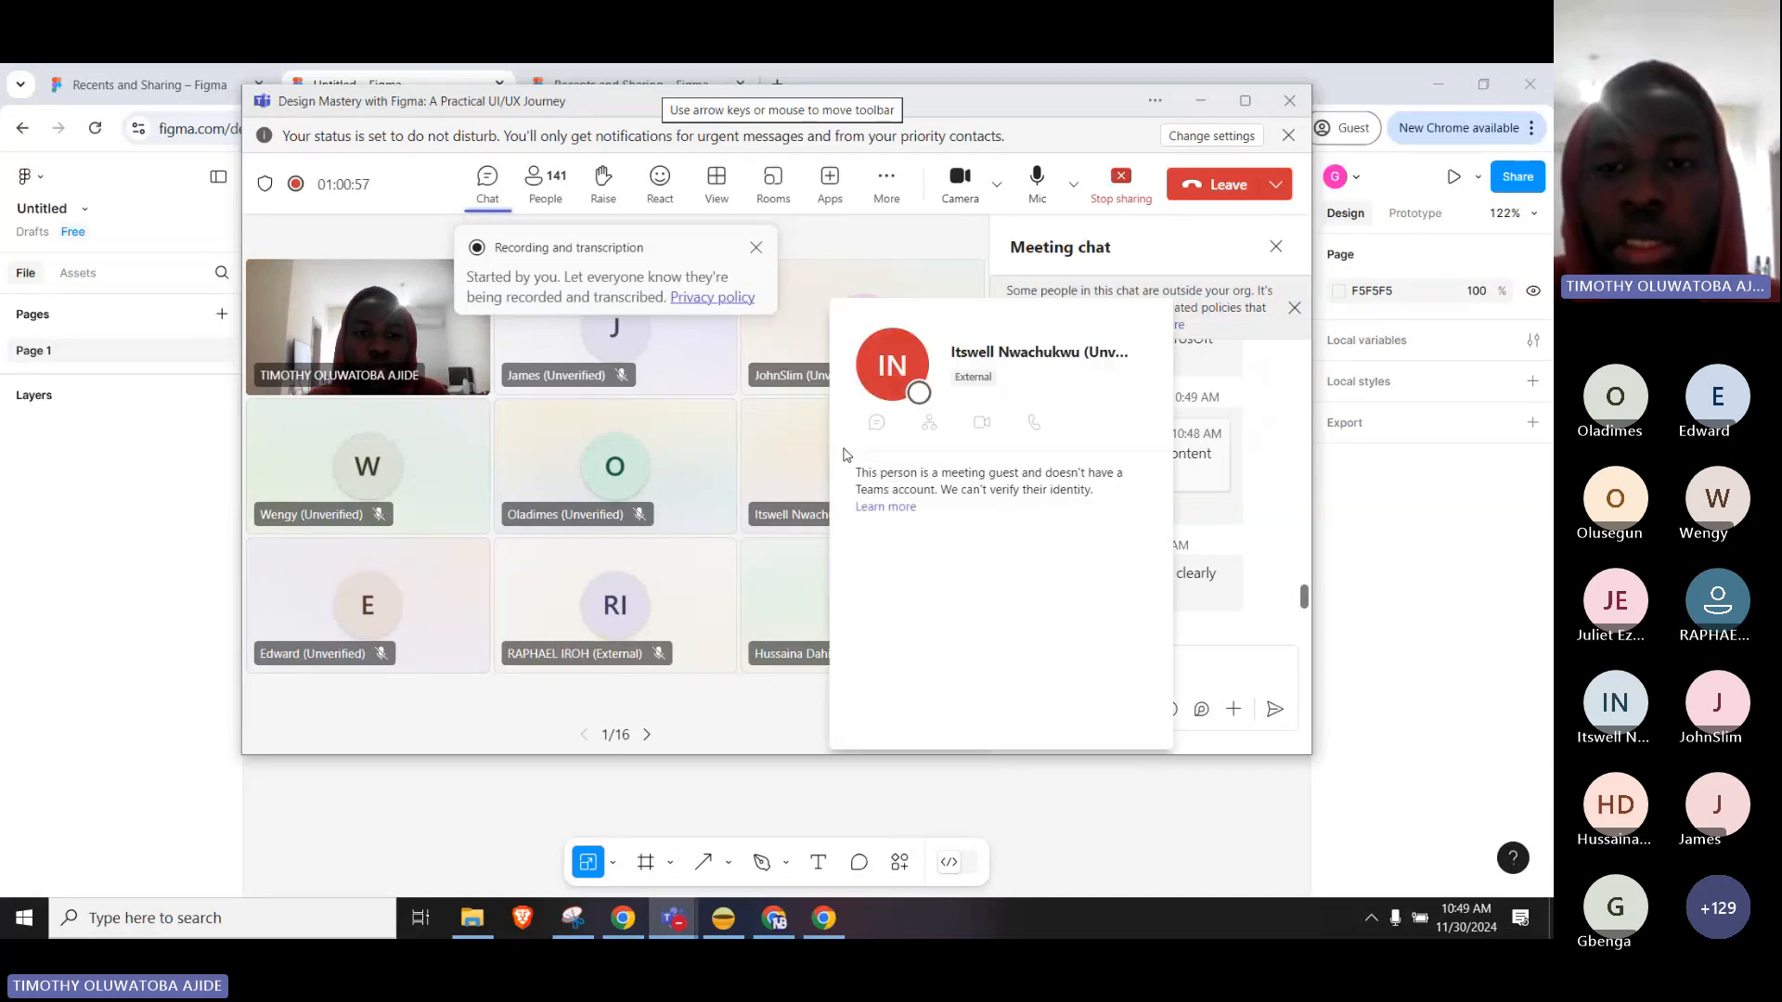
Mute all meeting participants and return to the Figma design file.
click(545, 181)
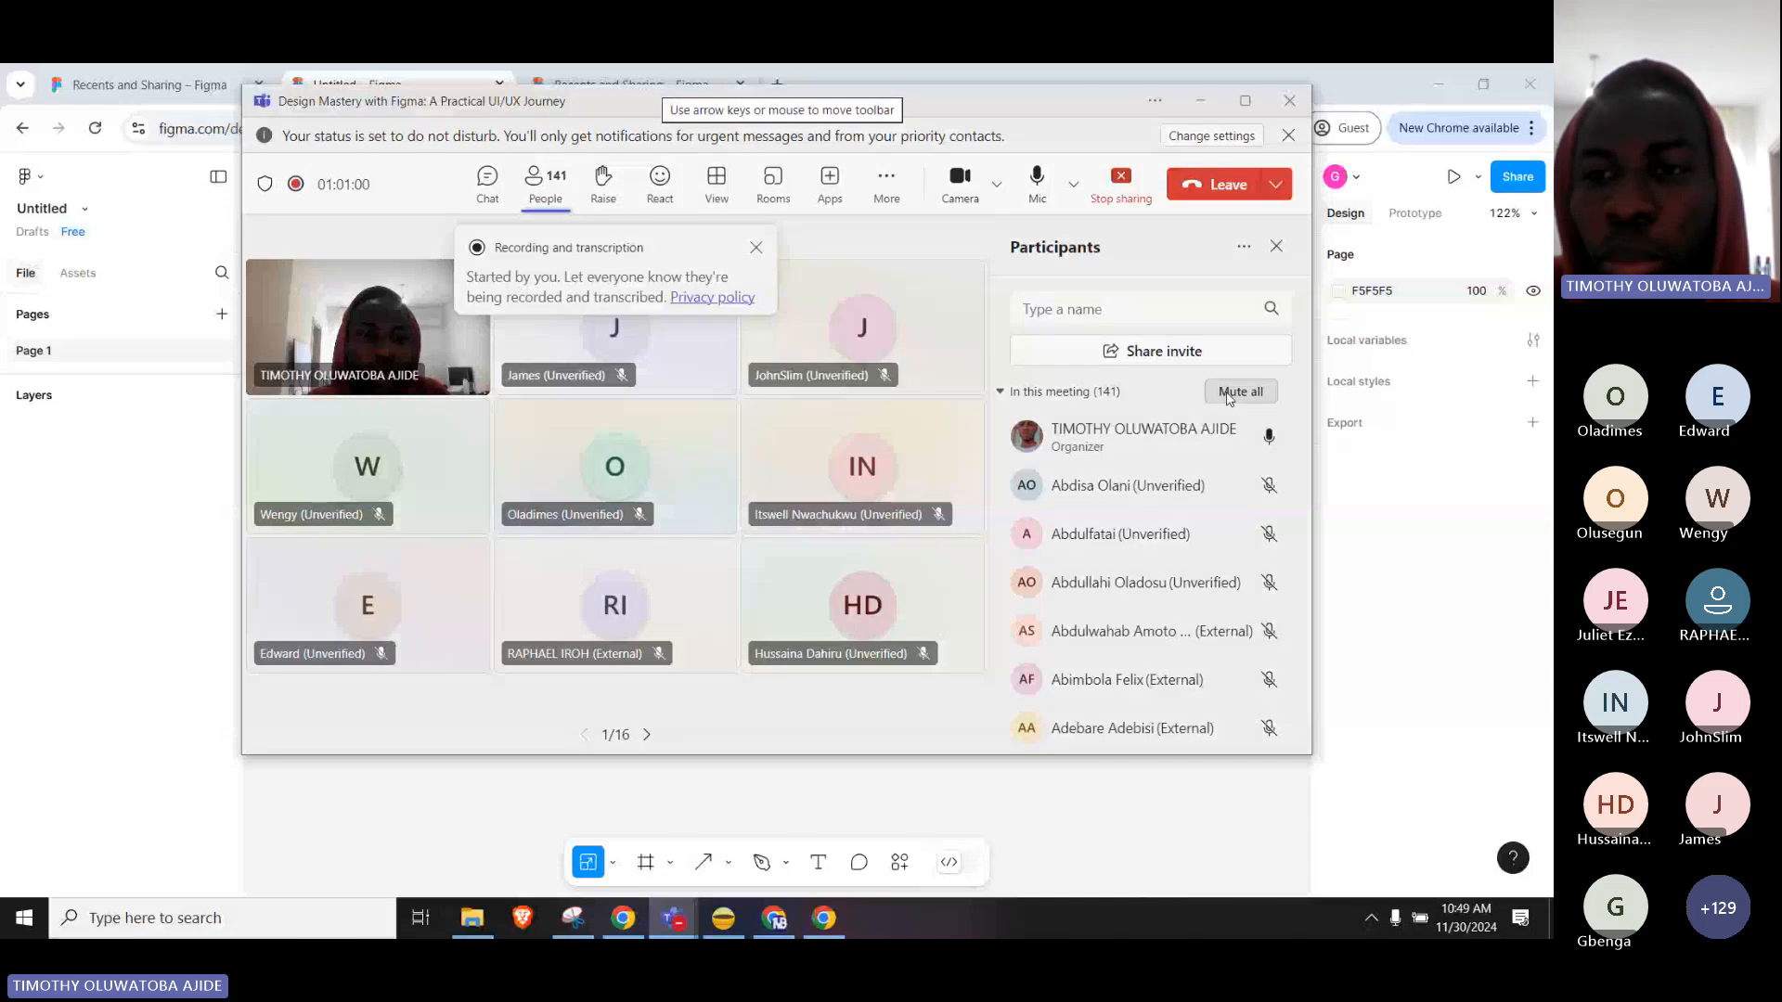
click(1235, 391)
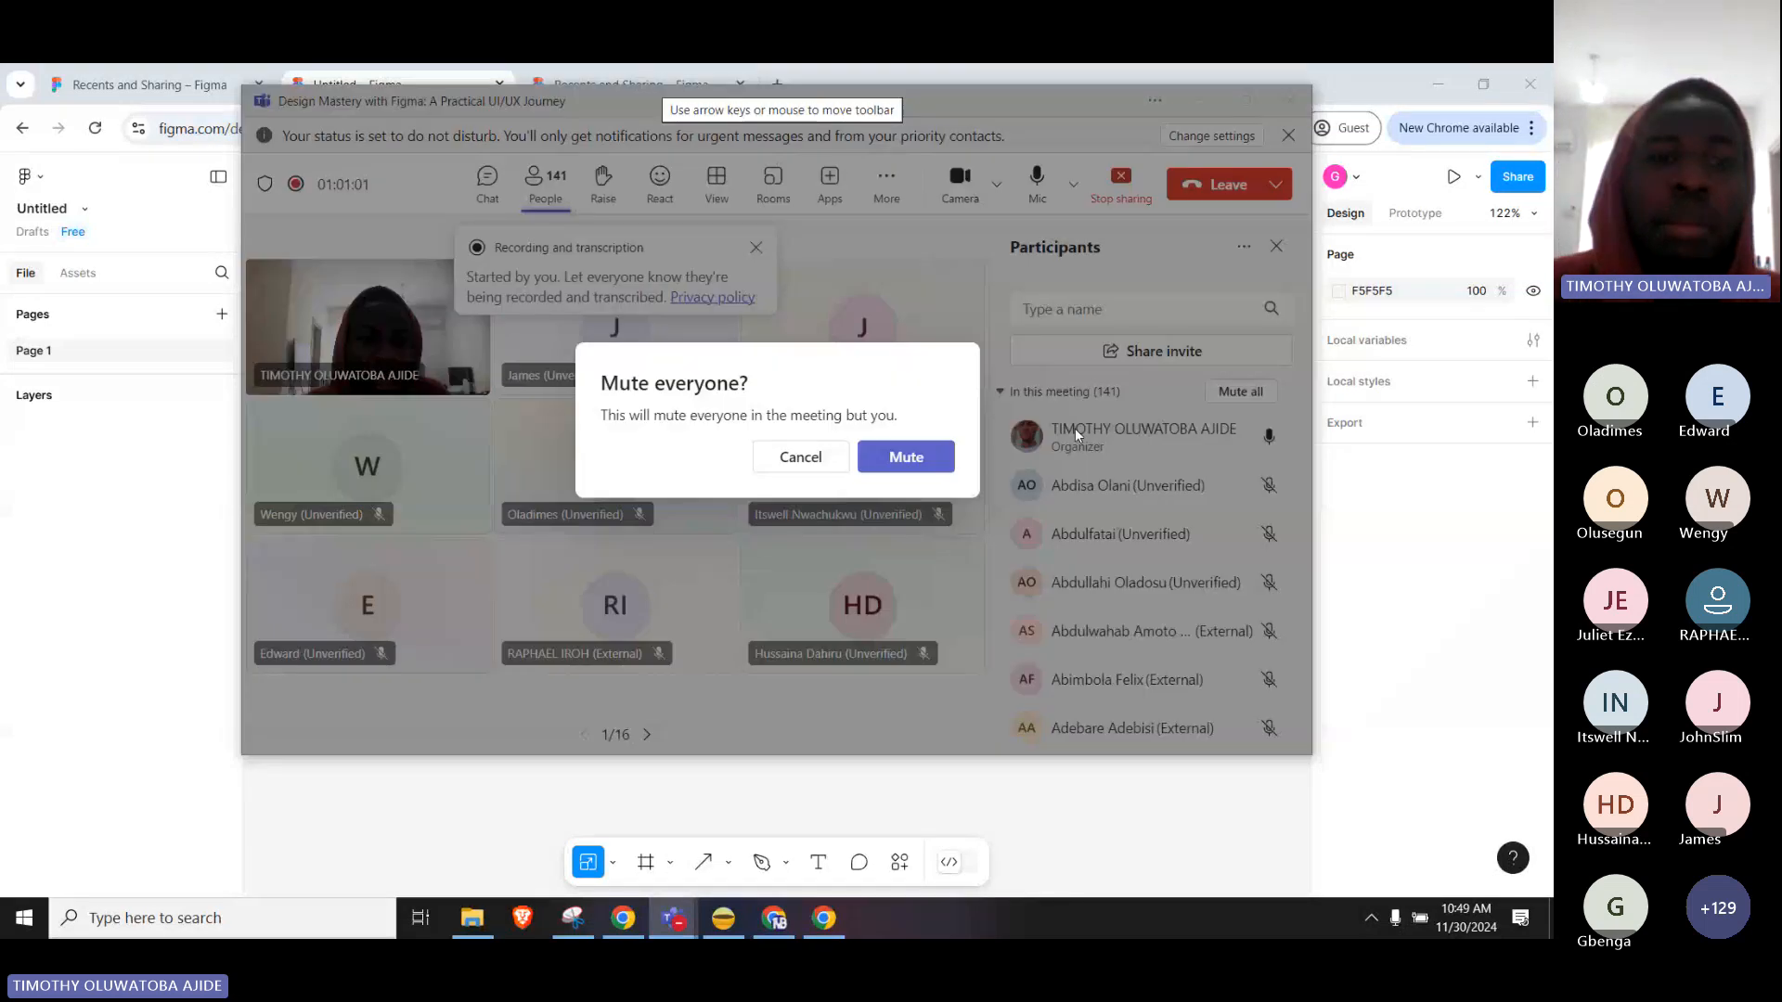
click(902, 456)
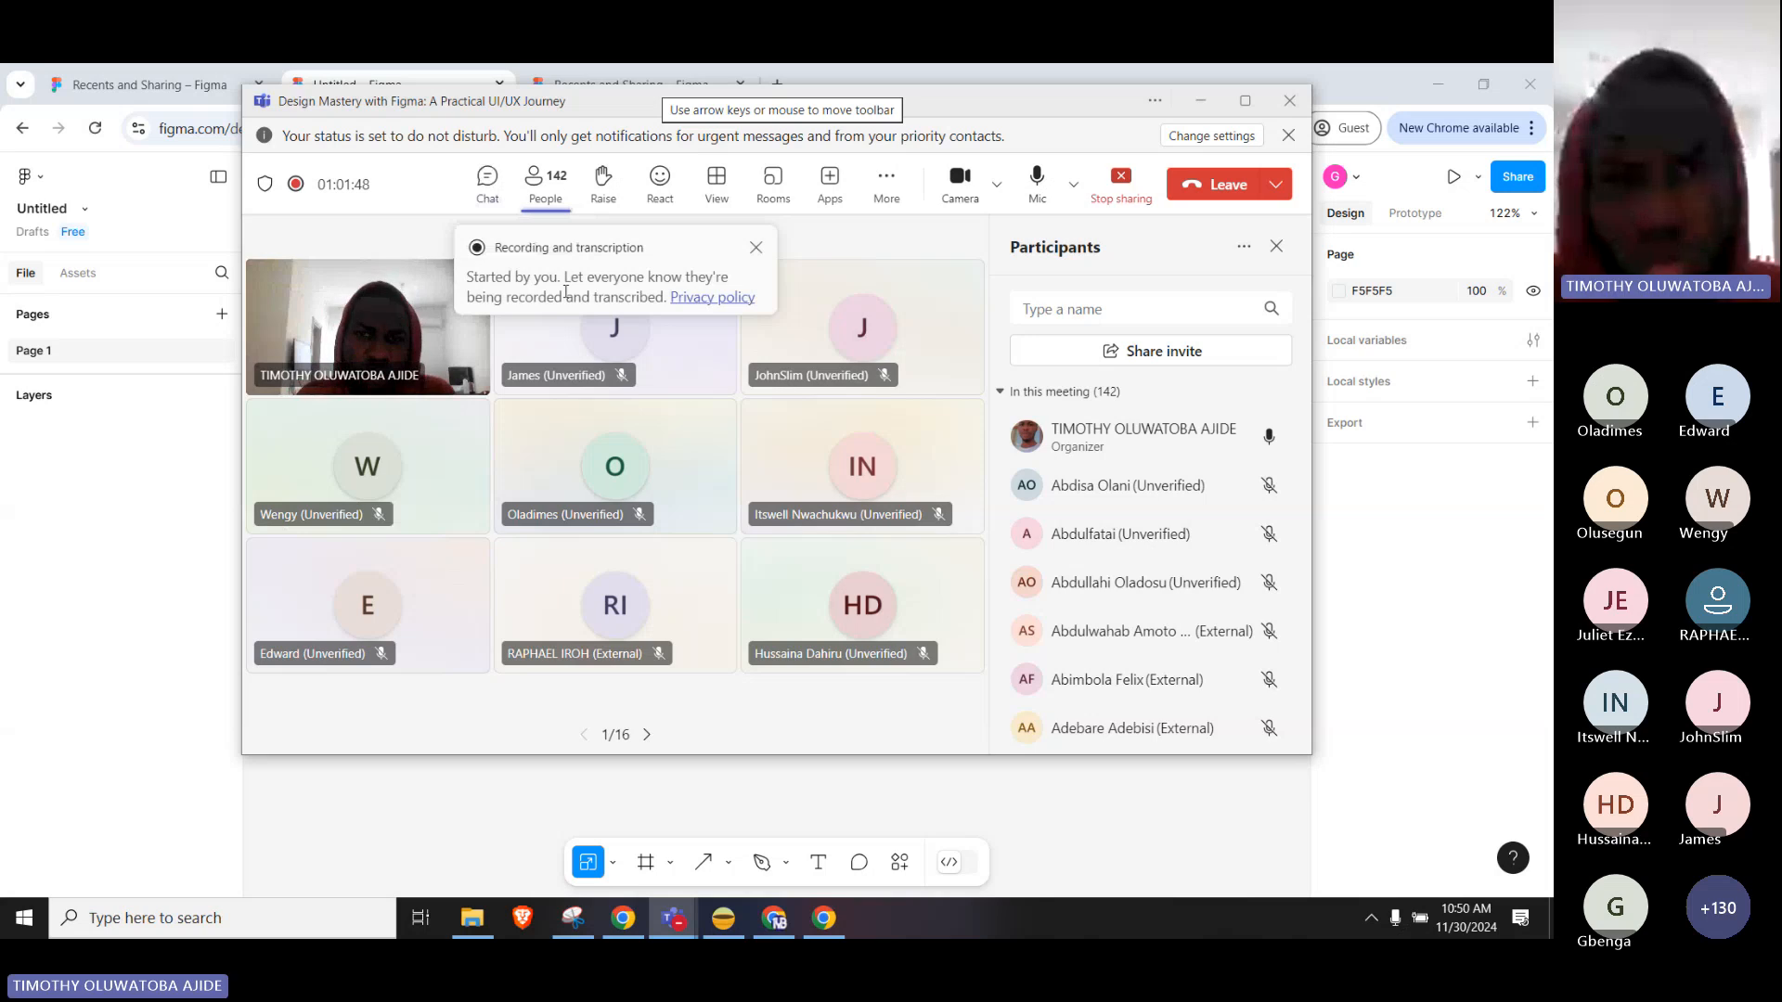
click(487, 181)
click(185, 576)
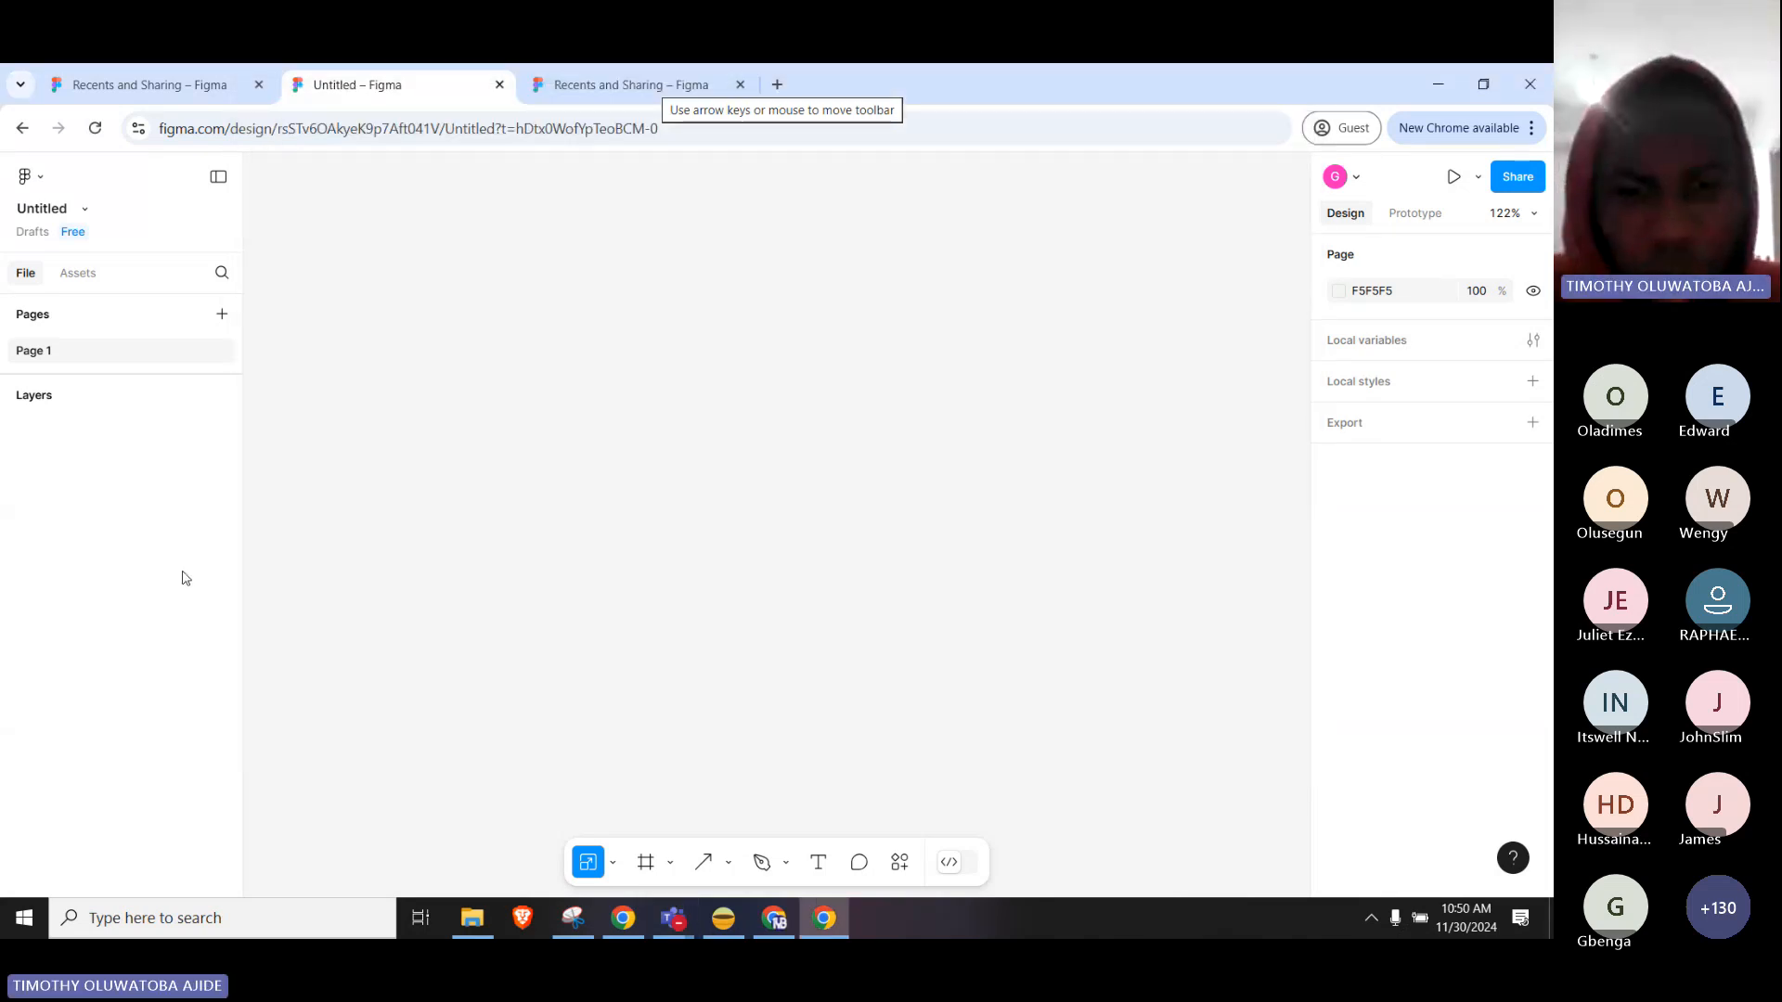
Open the Move and Frame tool dropdowns to display the Frame, Section and Slice options.
click(615, 866)
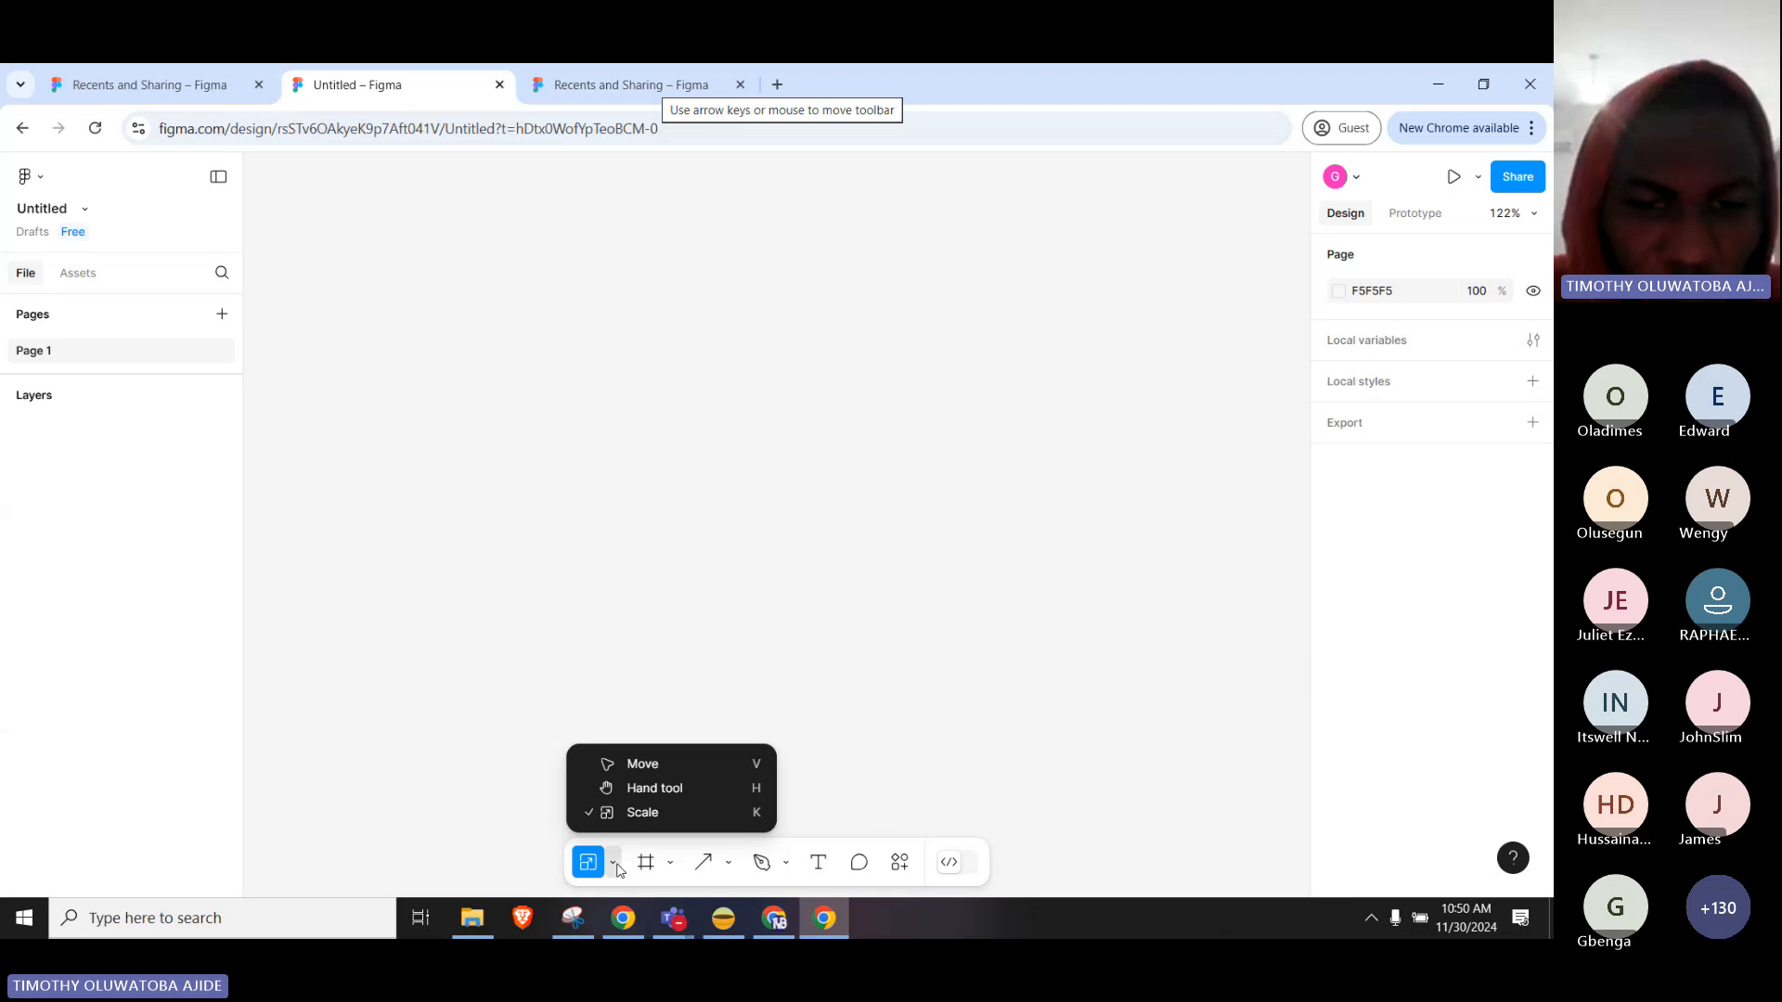
click(673, 864)
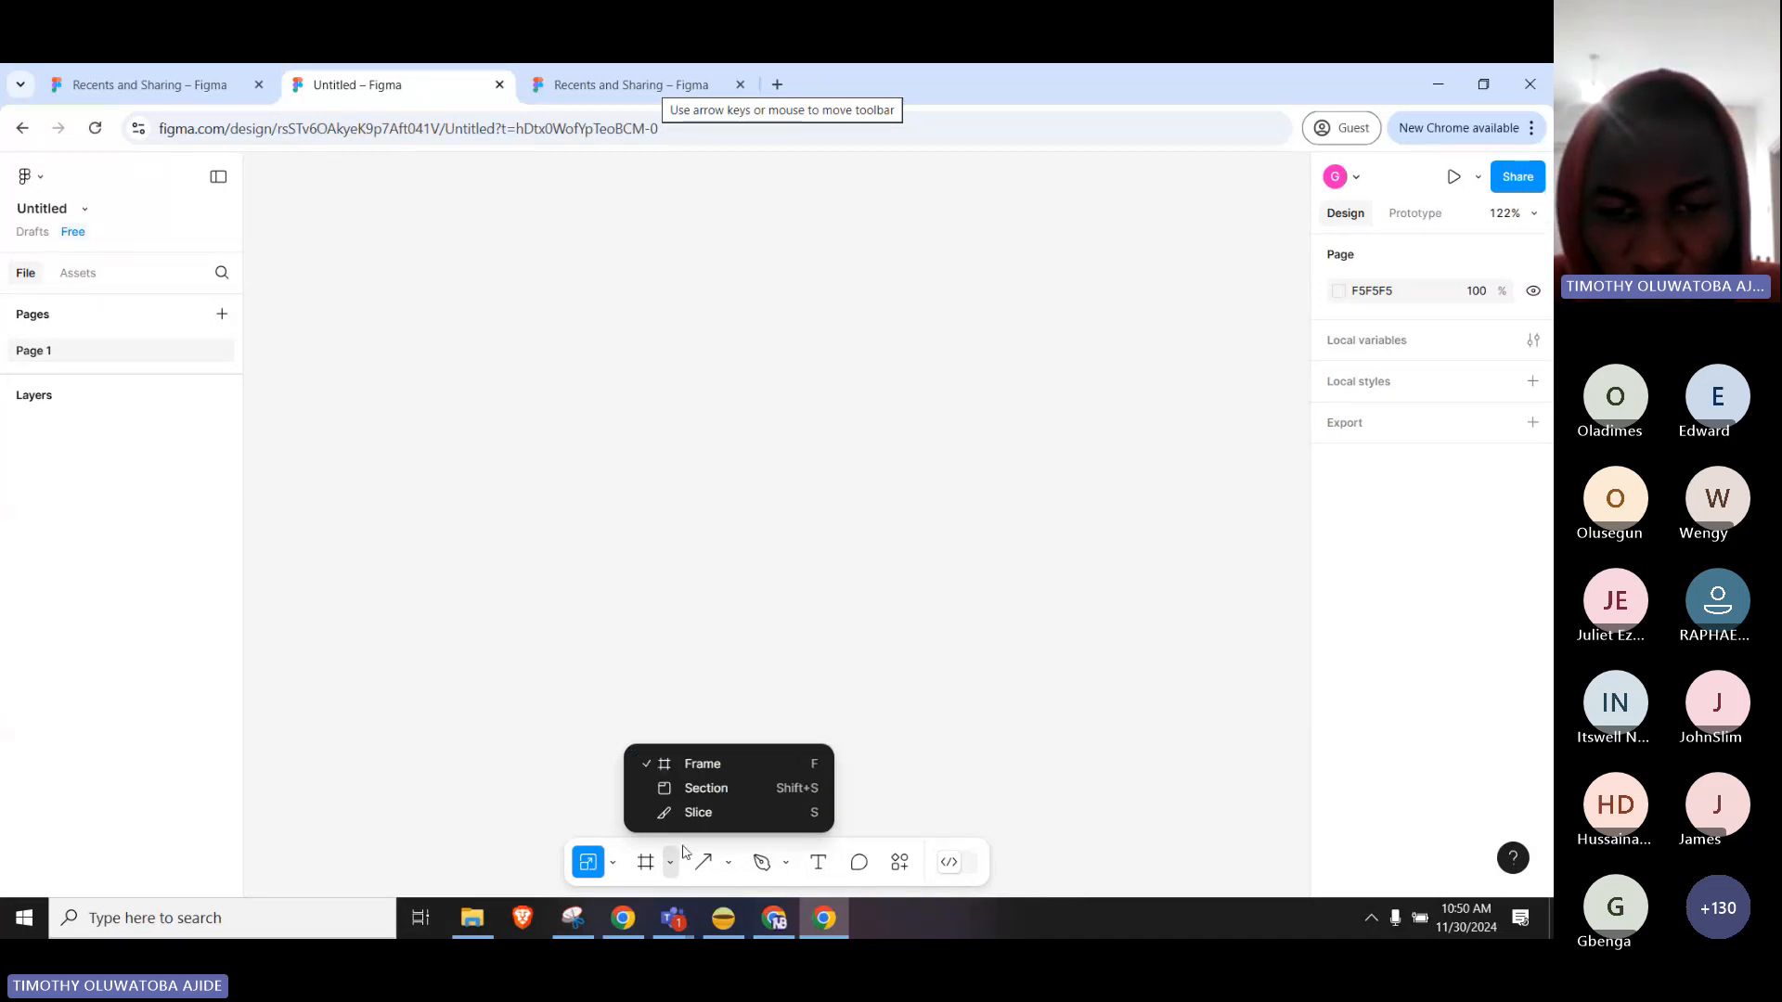
click(613, 863)
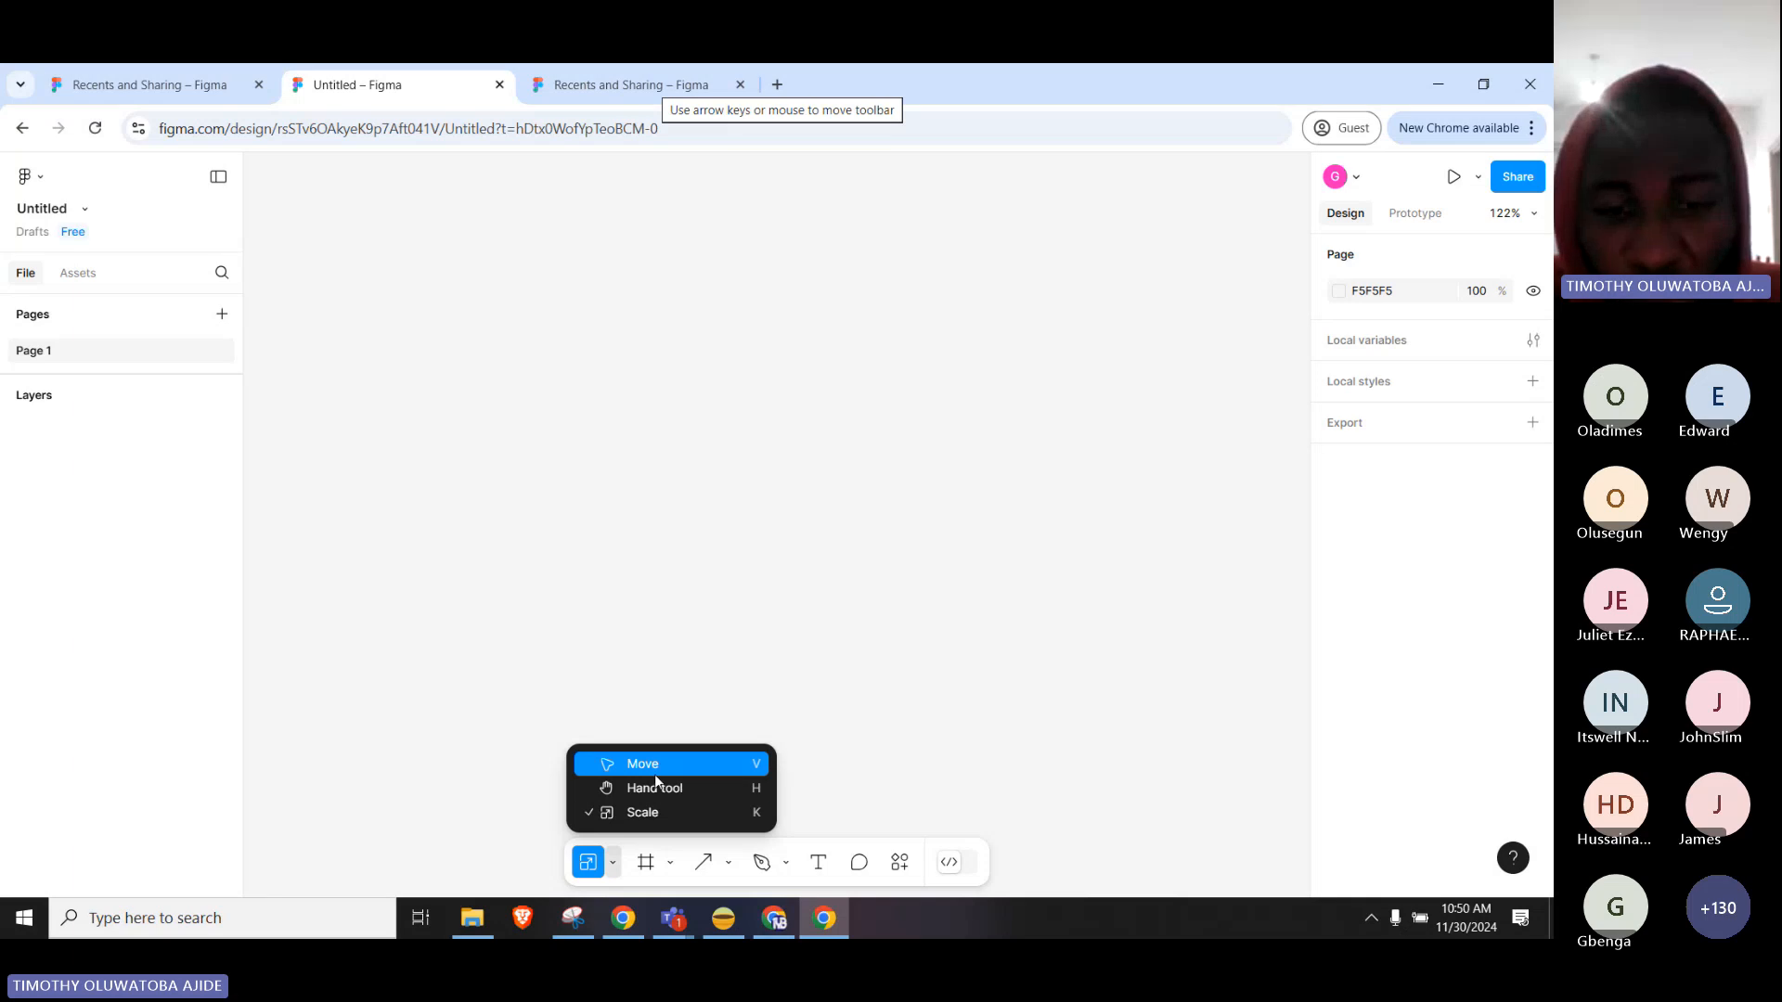
click(613, 863)
click(671, 863)
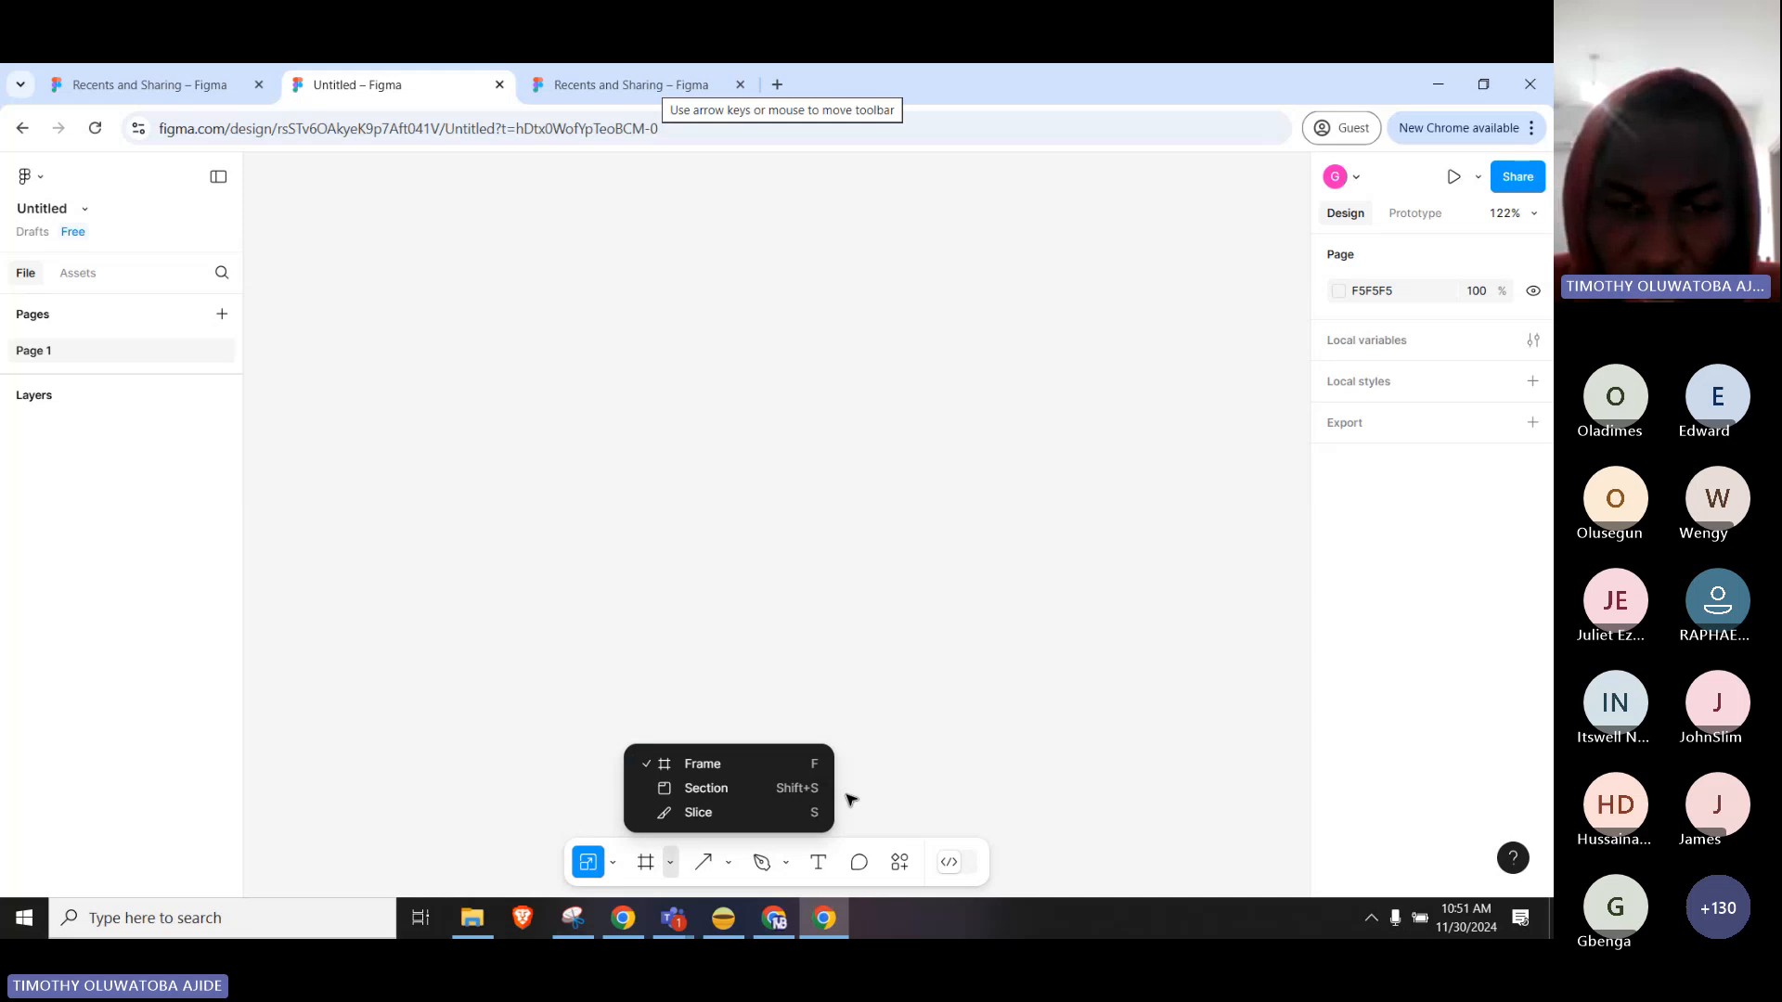
click(731, 863)
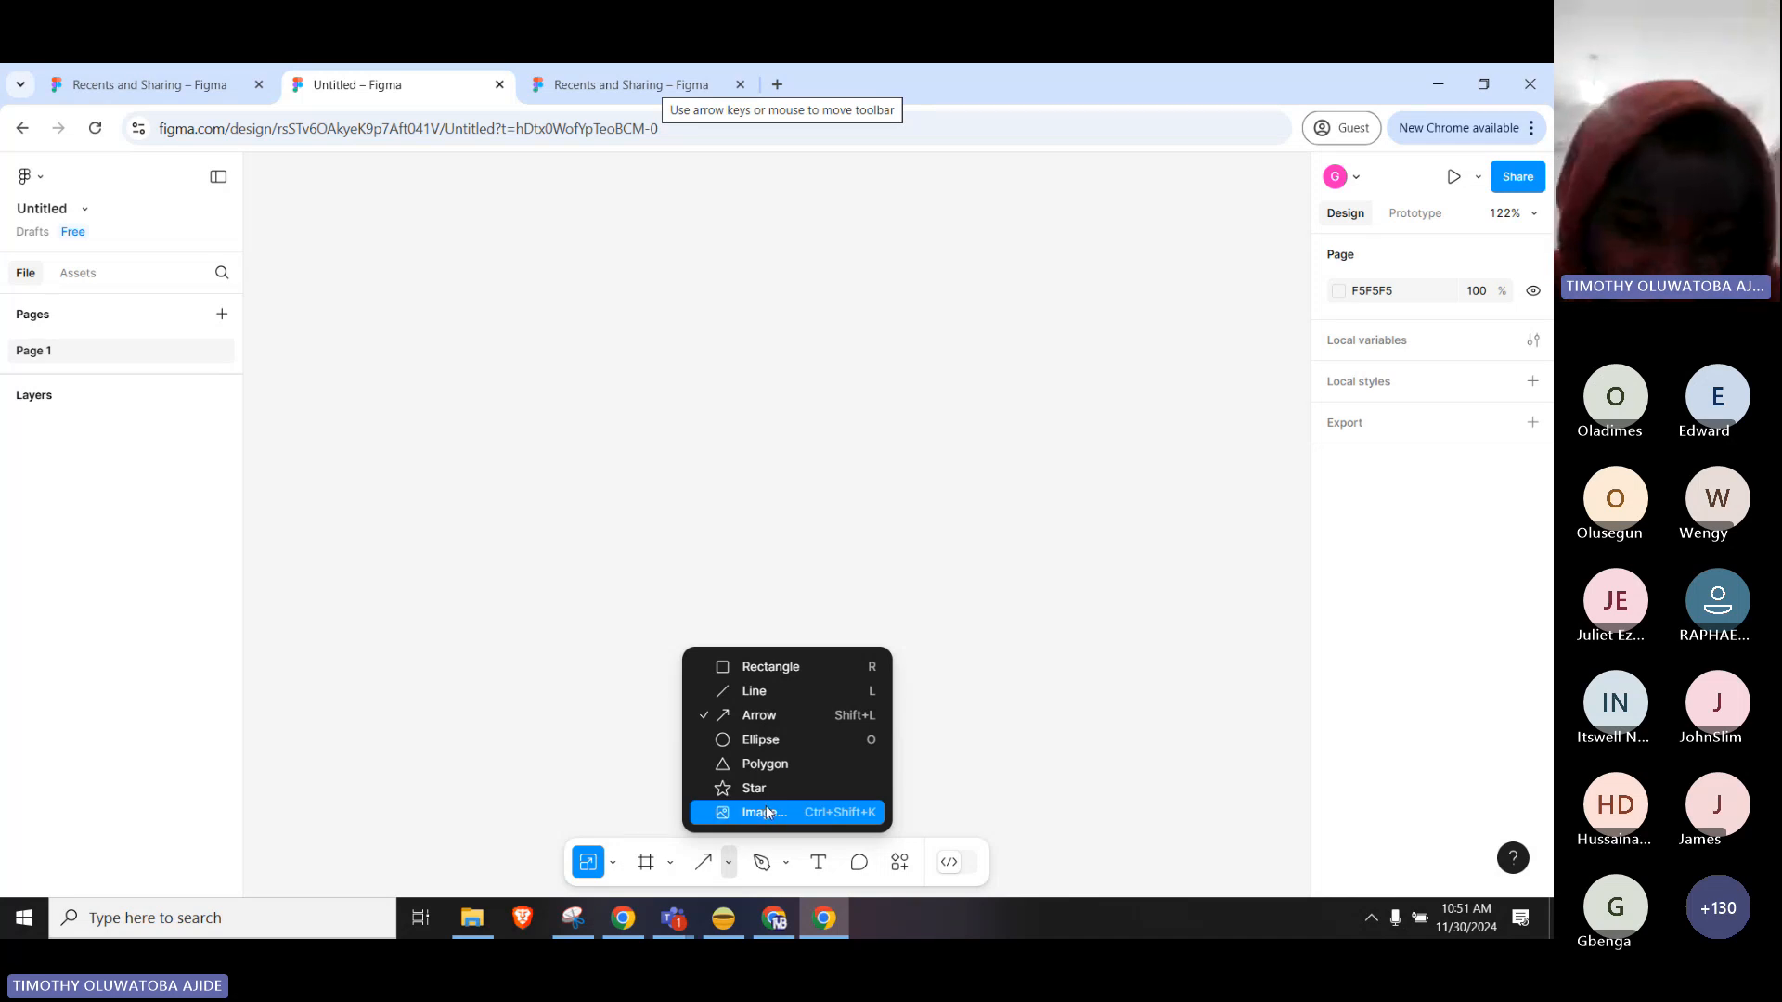
click(728, 862)
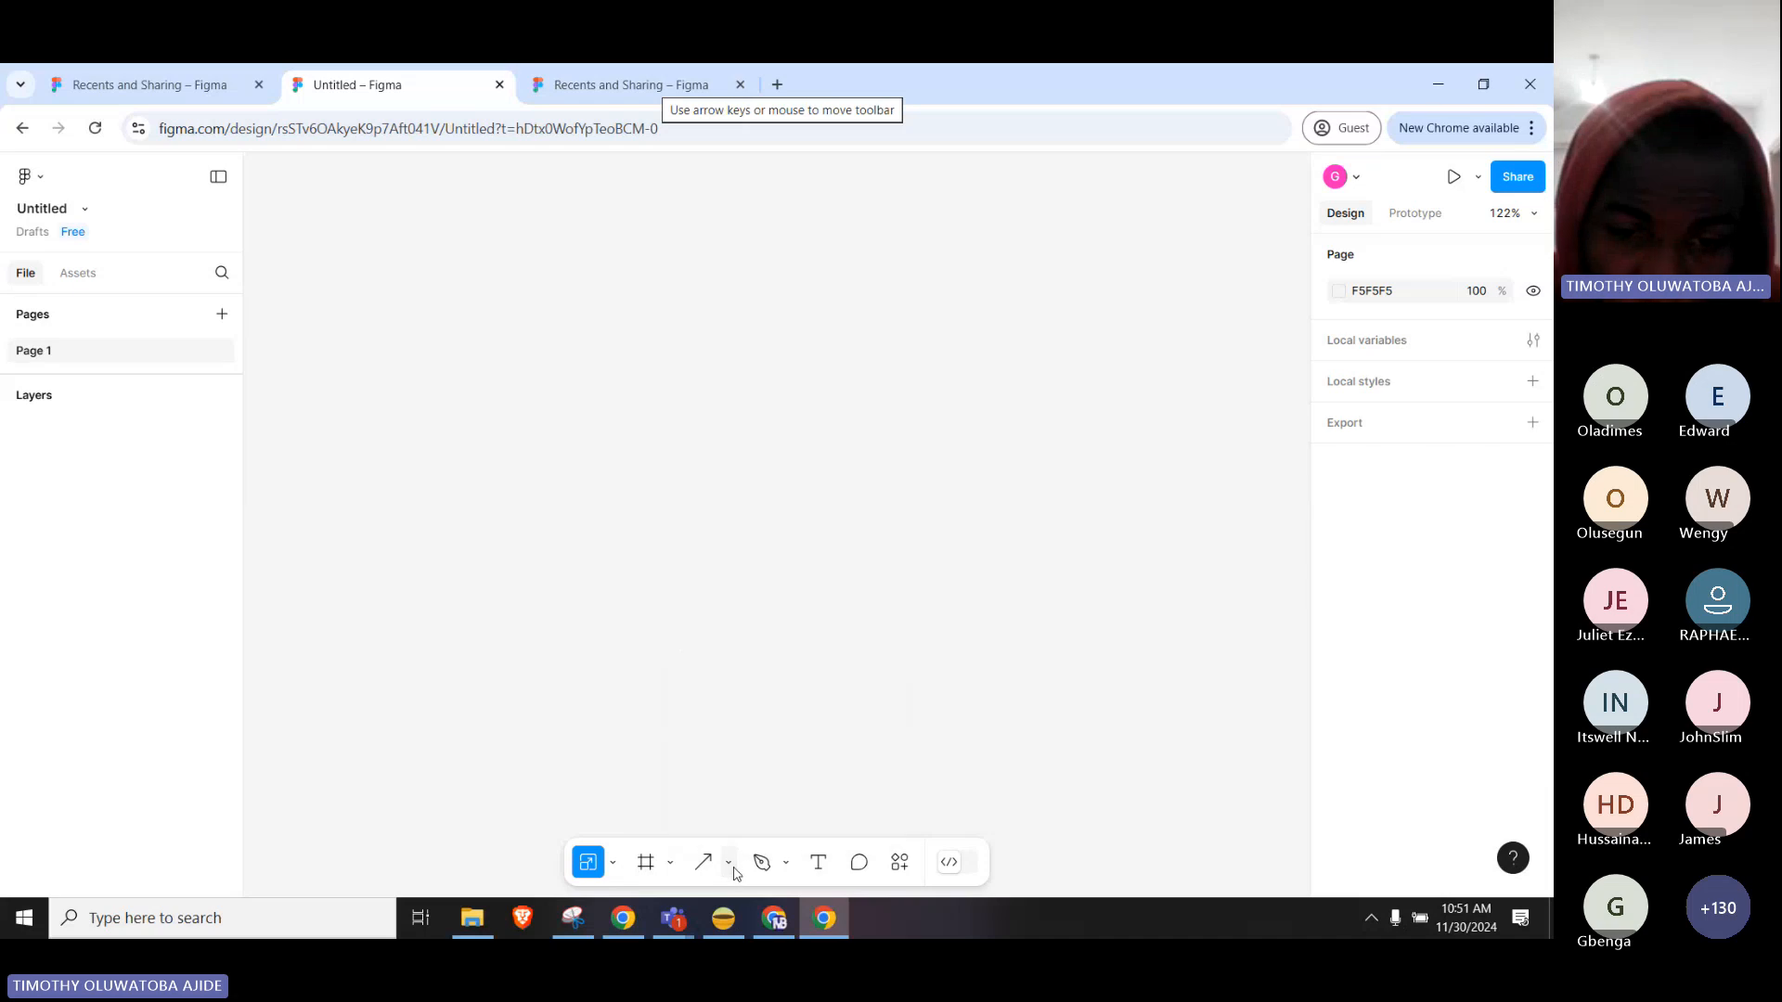
click(788, 864)
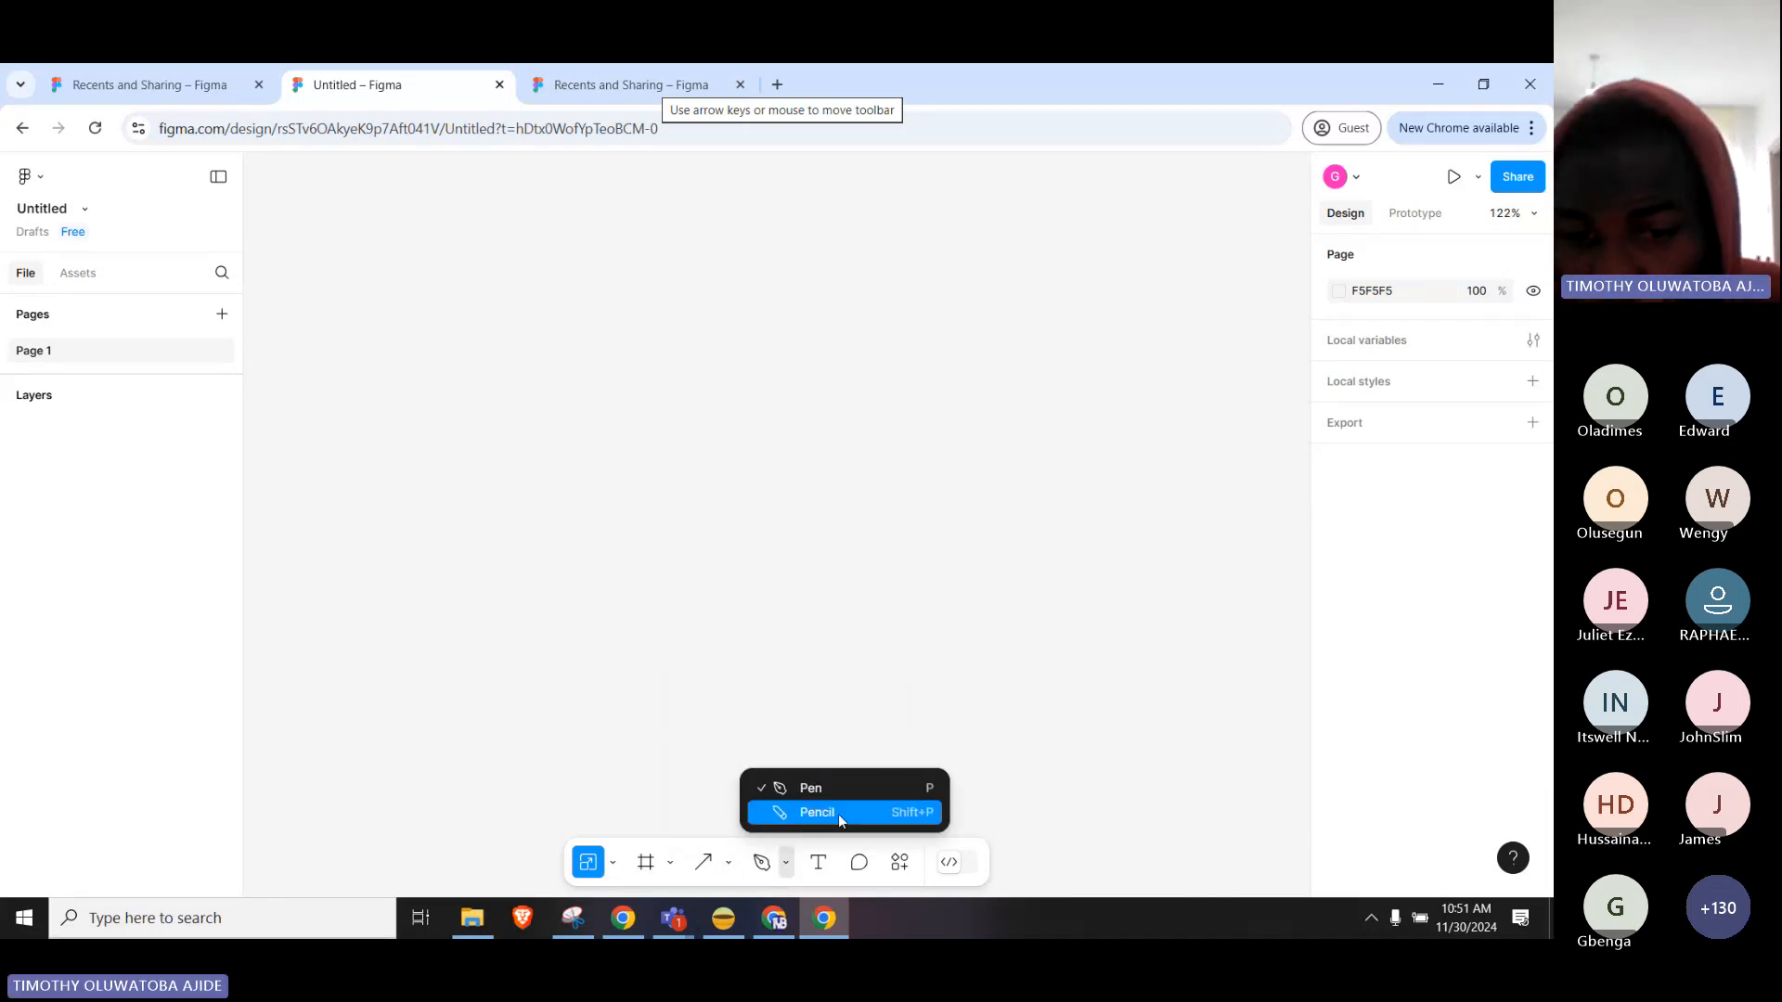
click(817, 862)
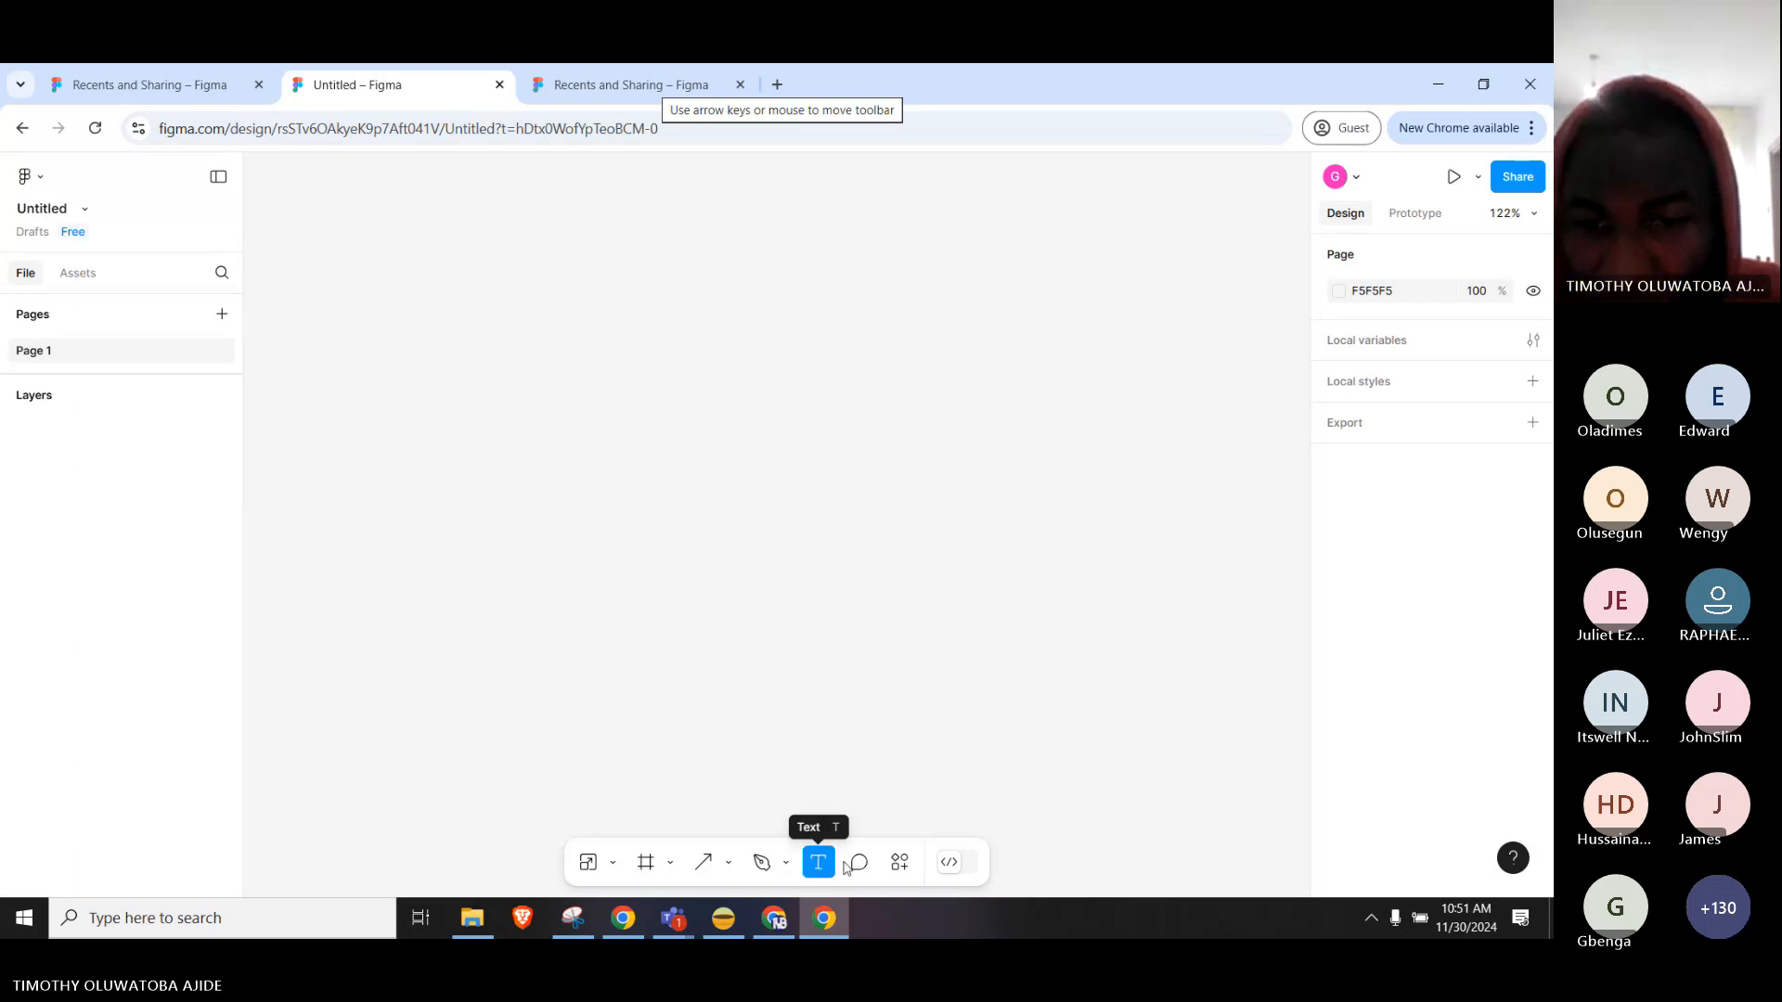
click(907, 871)
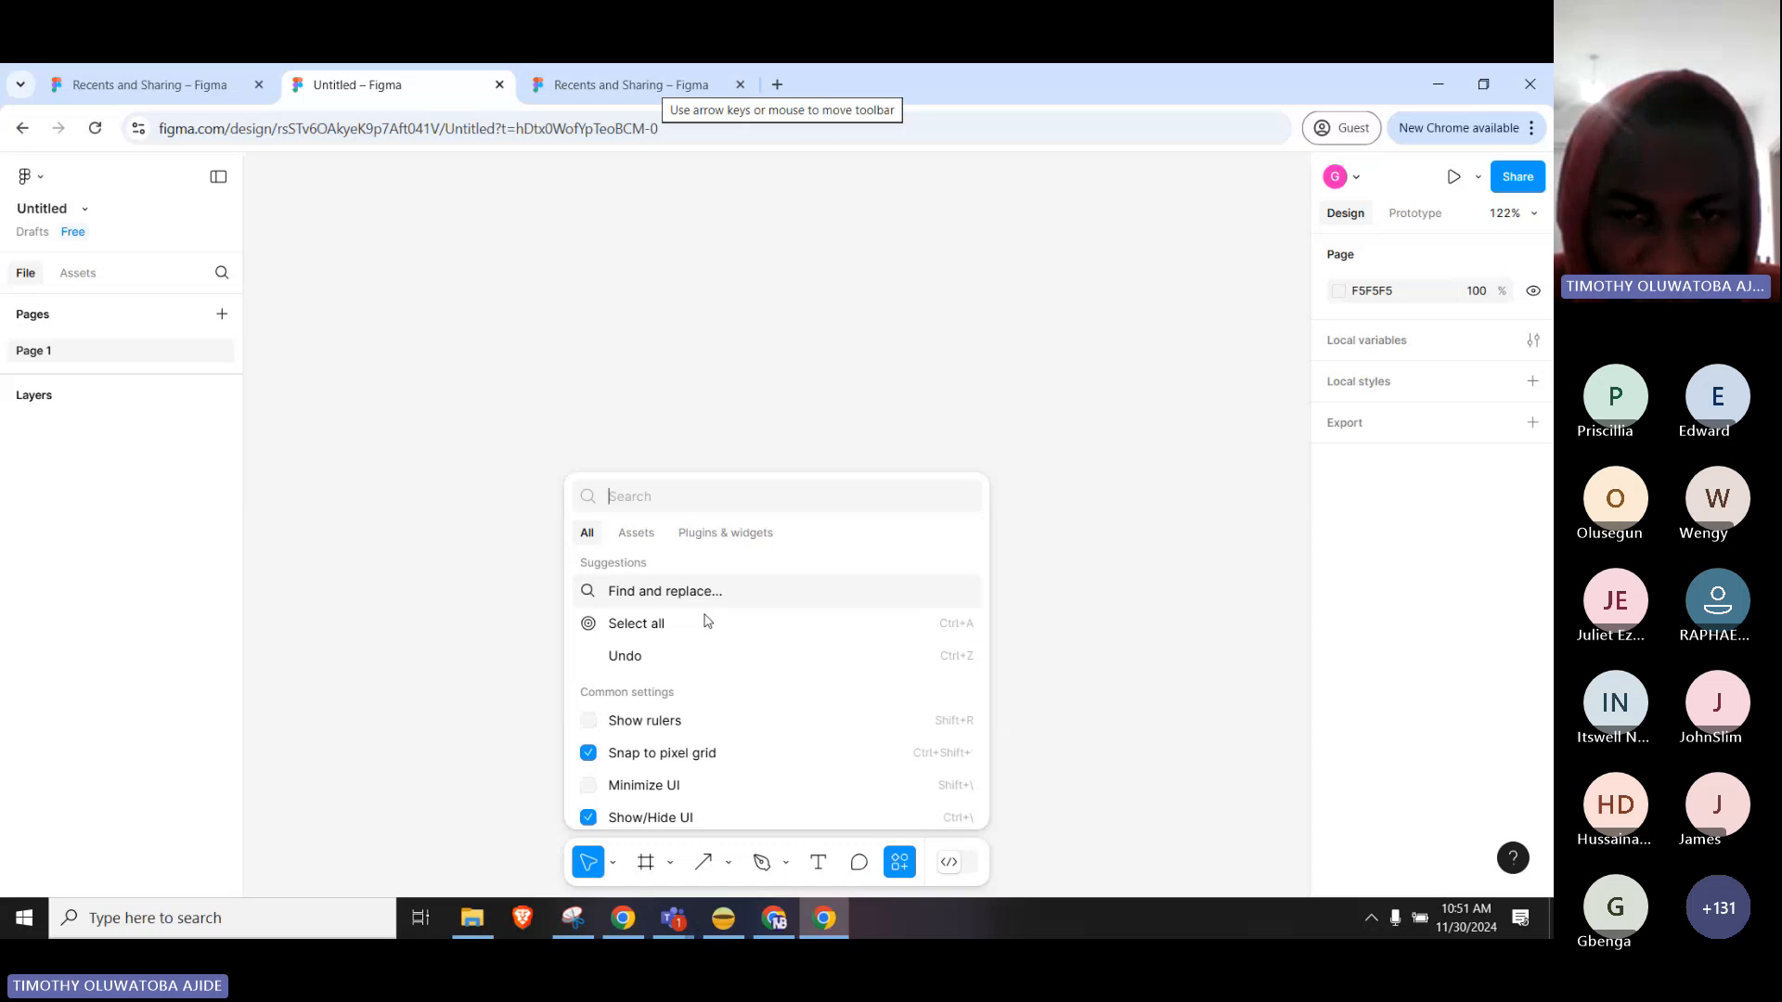
scroll(707, 621, down, 2)
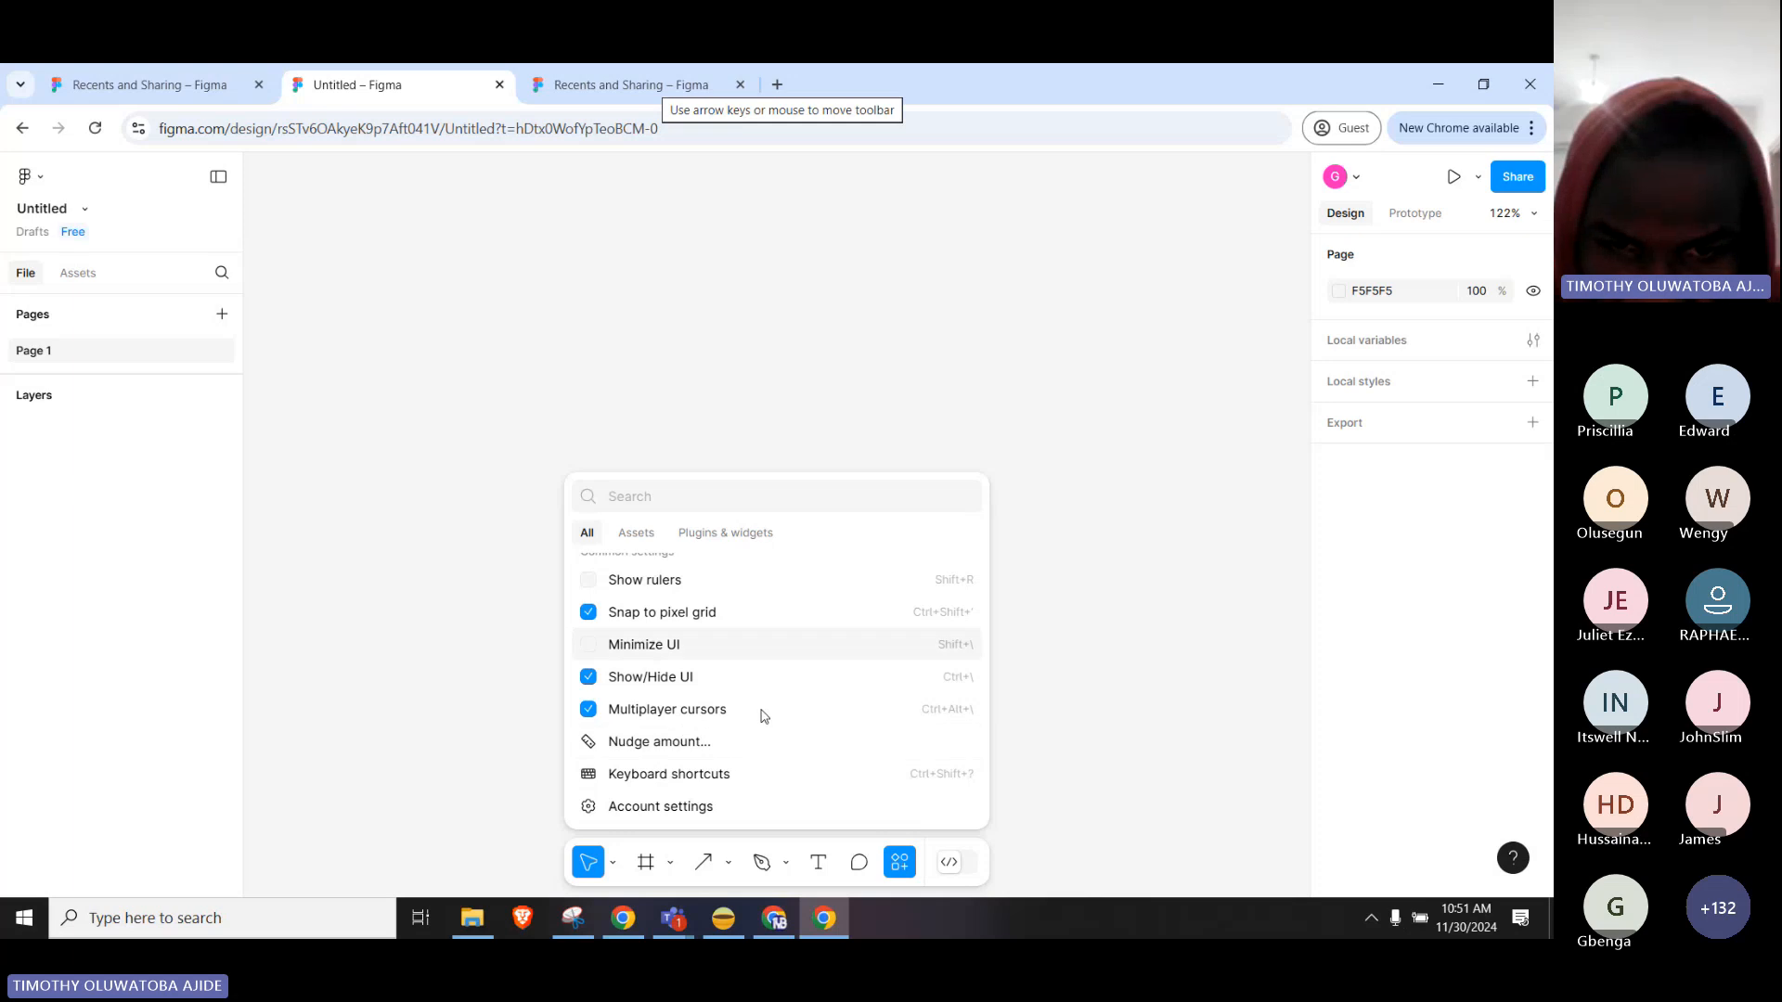
scroll(769, 741, up, 2)
scroll(771, 729, up, 1)
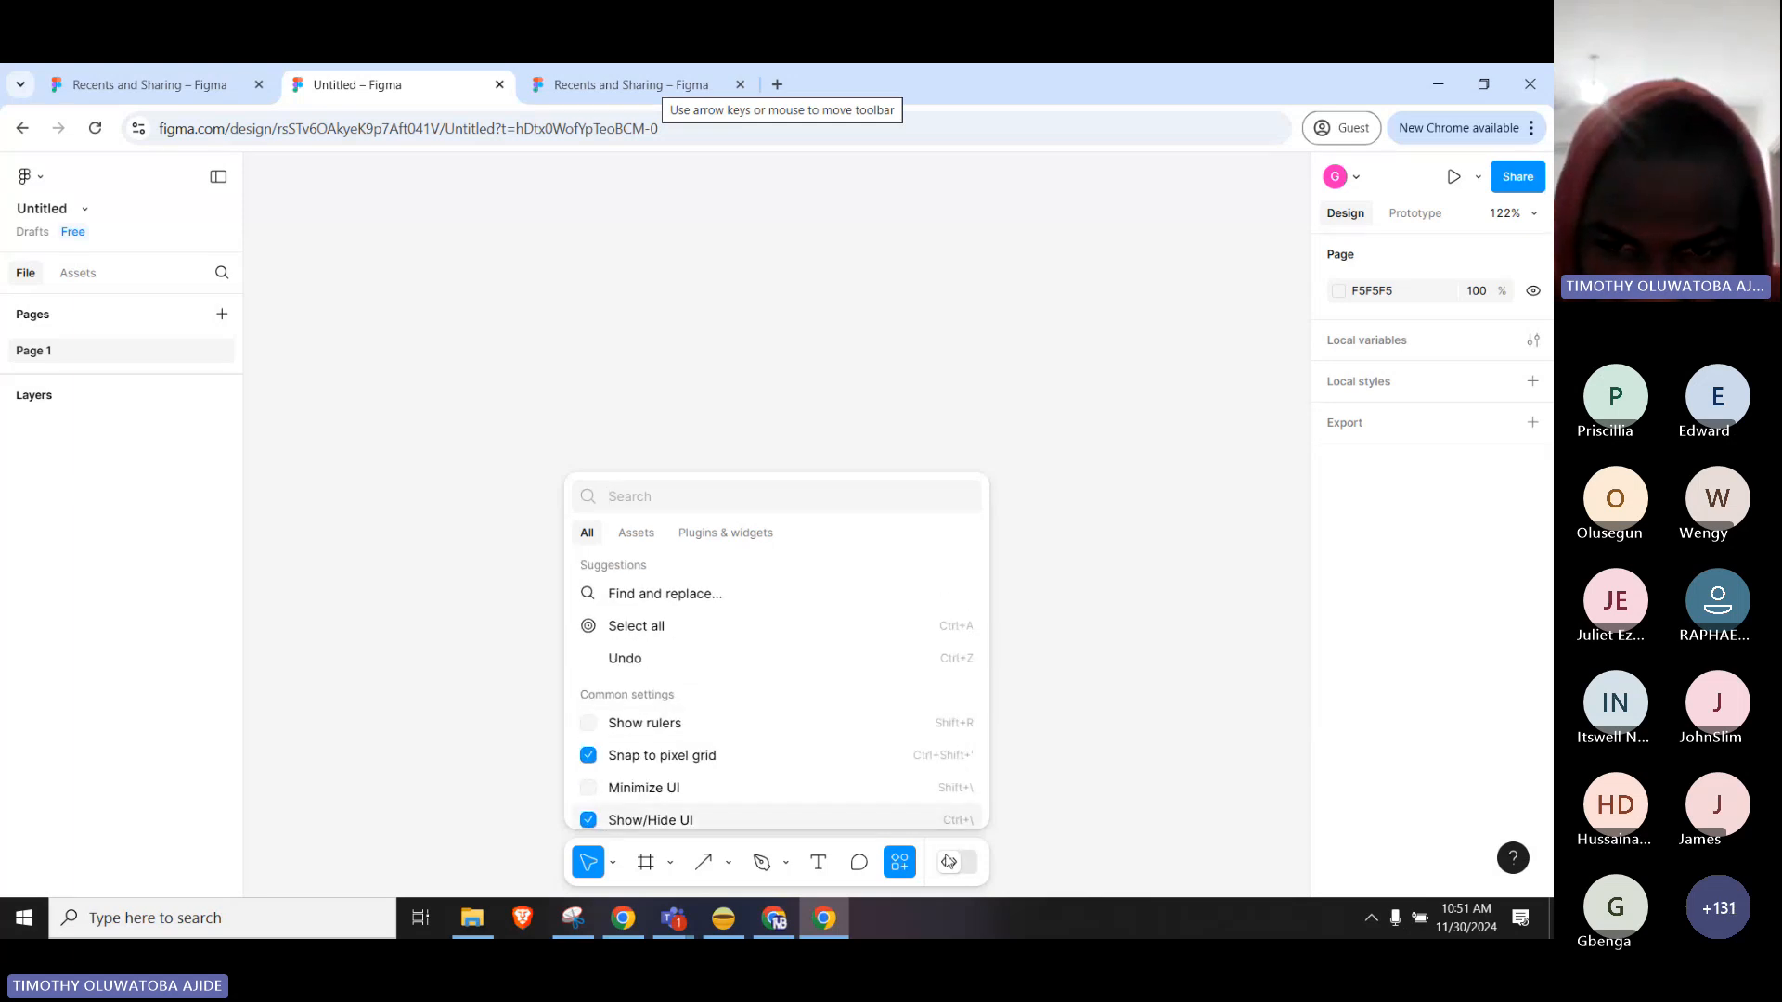
click(595, 869)
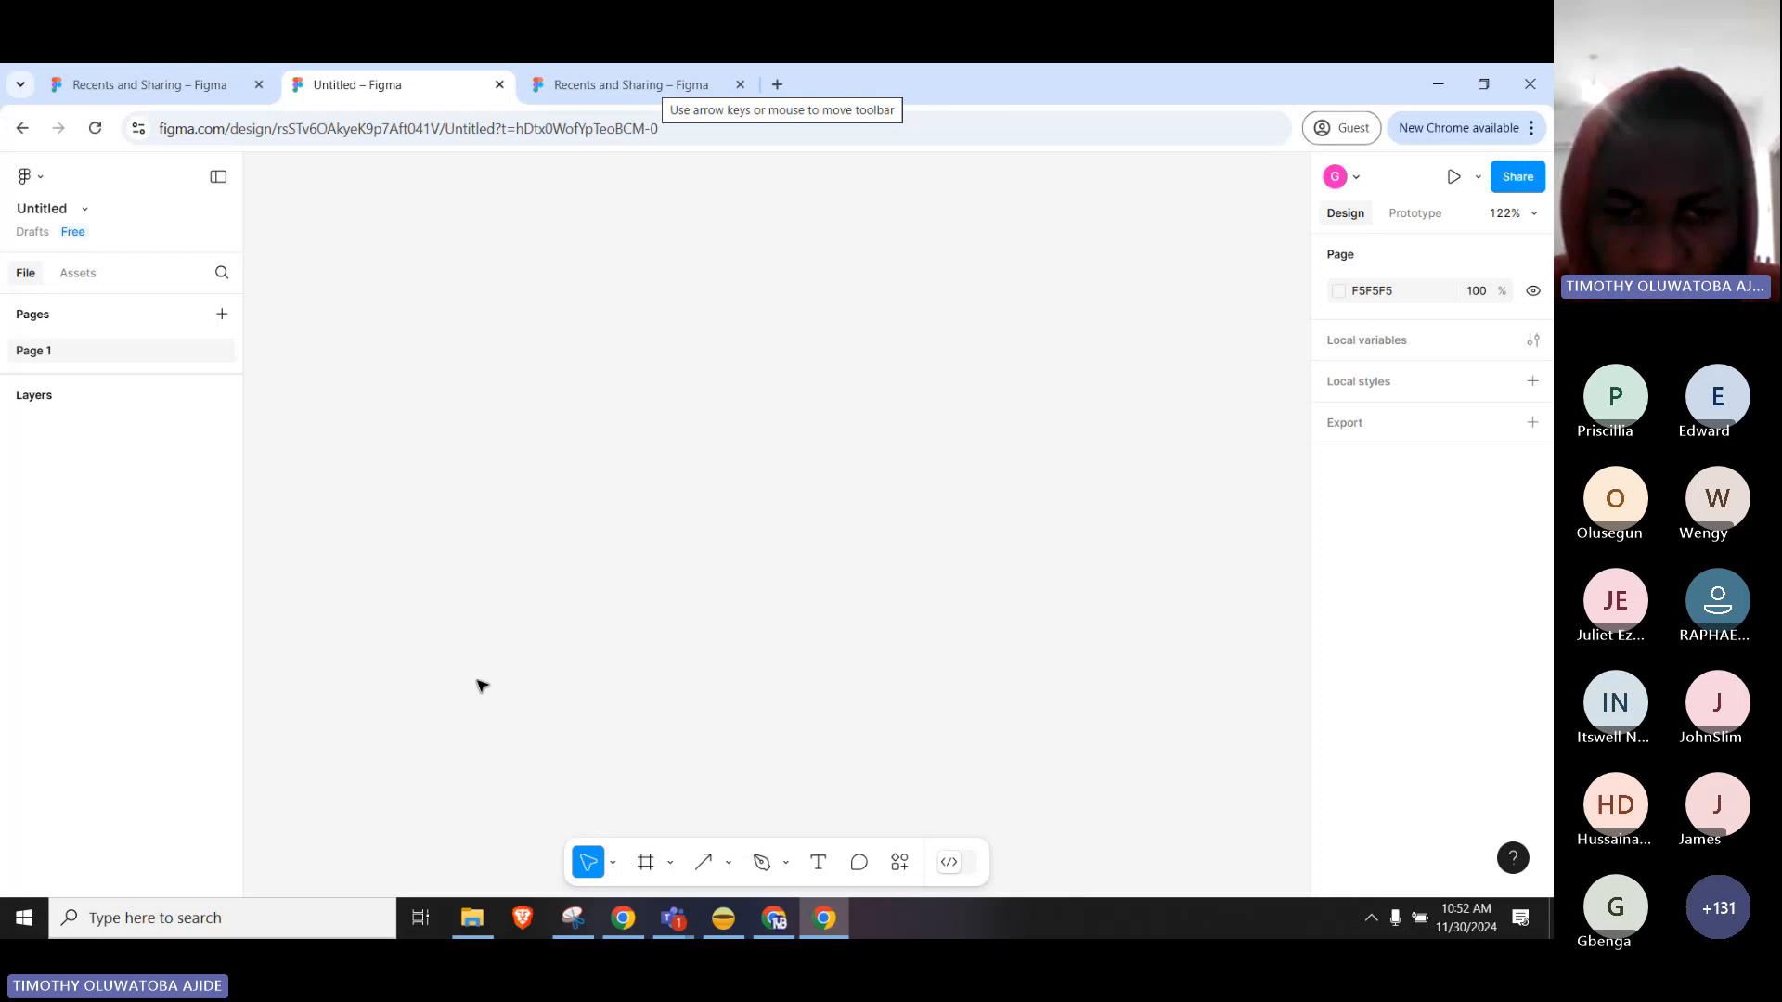
click(612, 863)
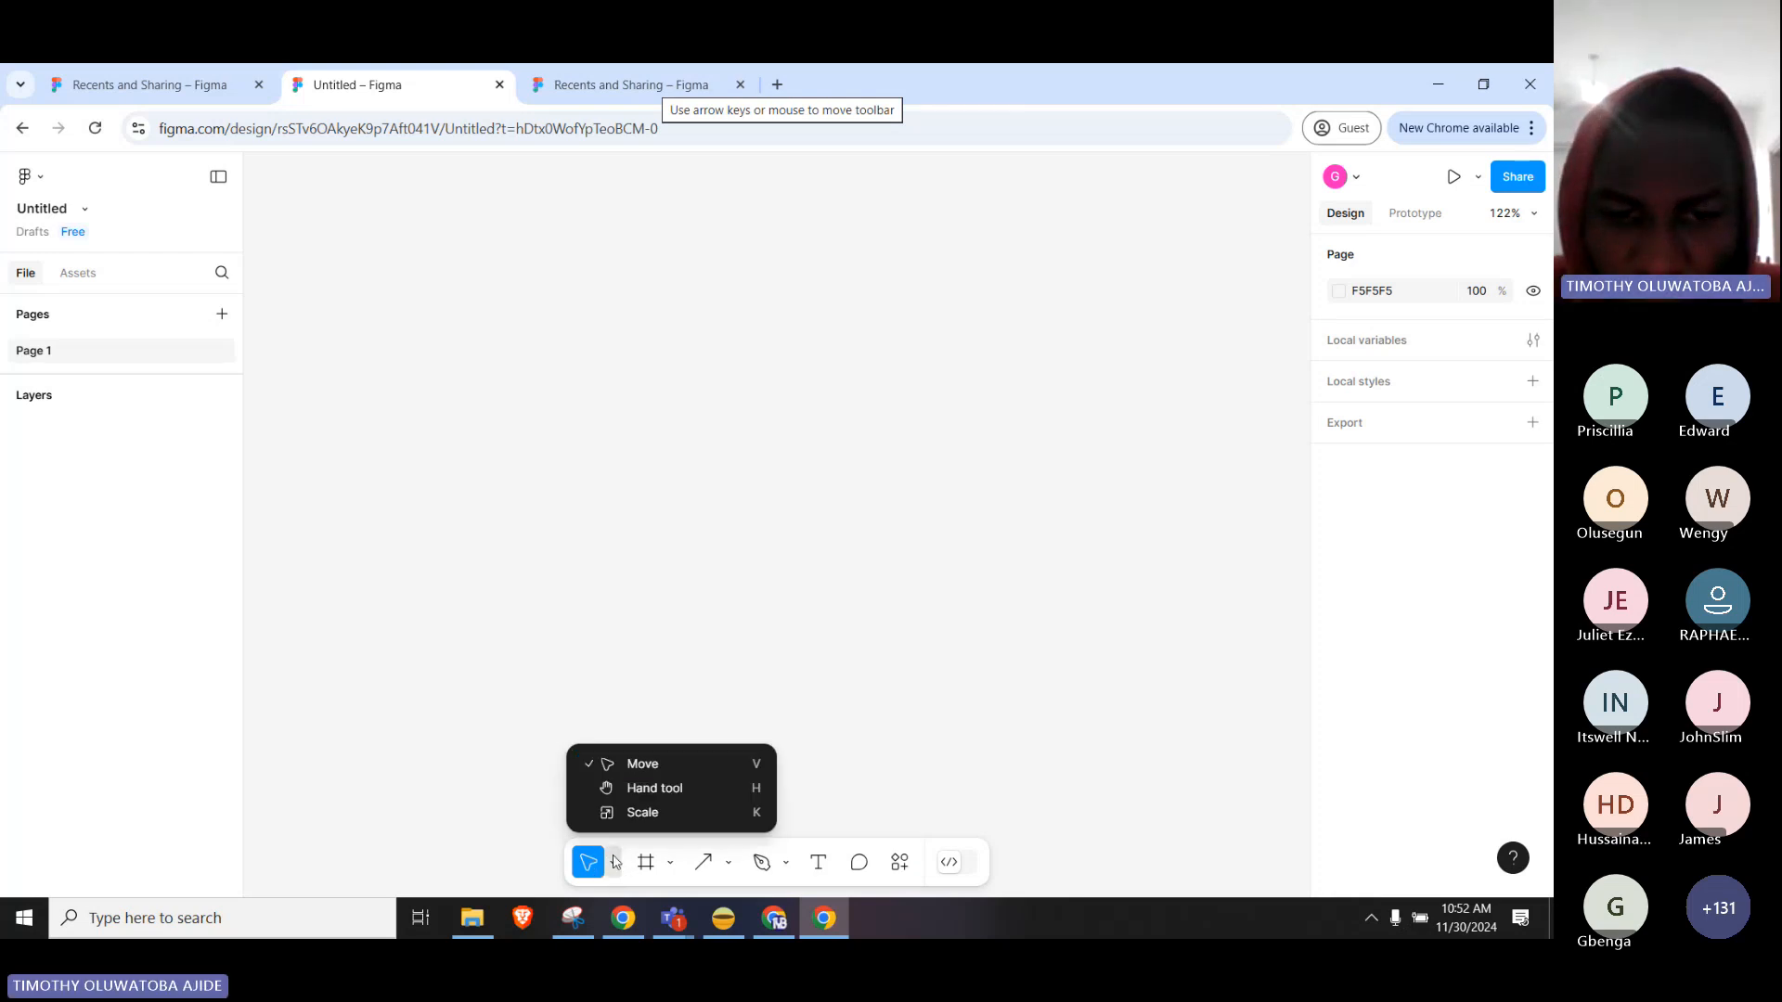
click(614, 861)
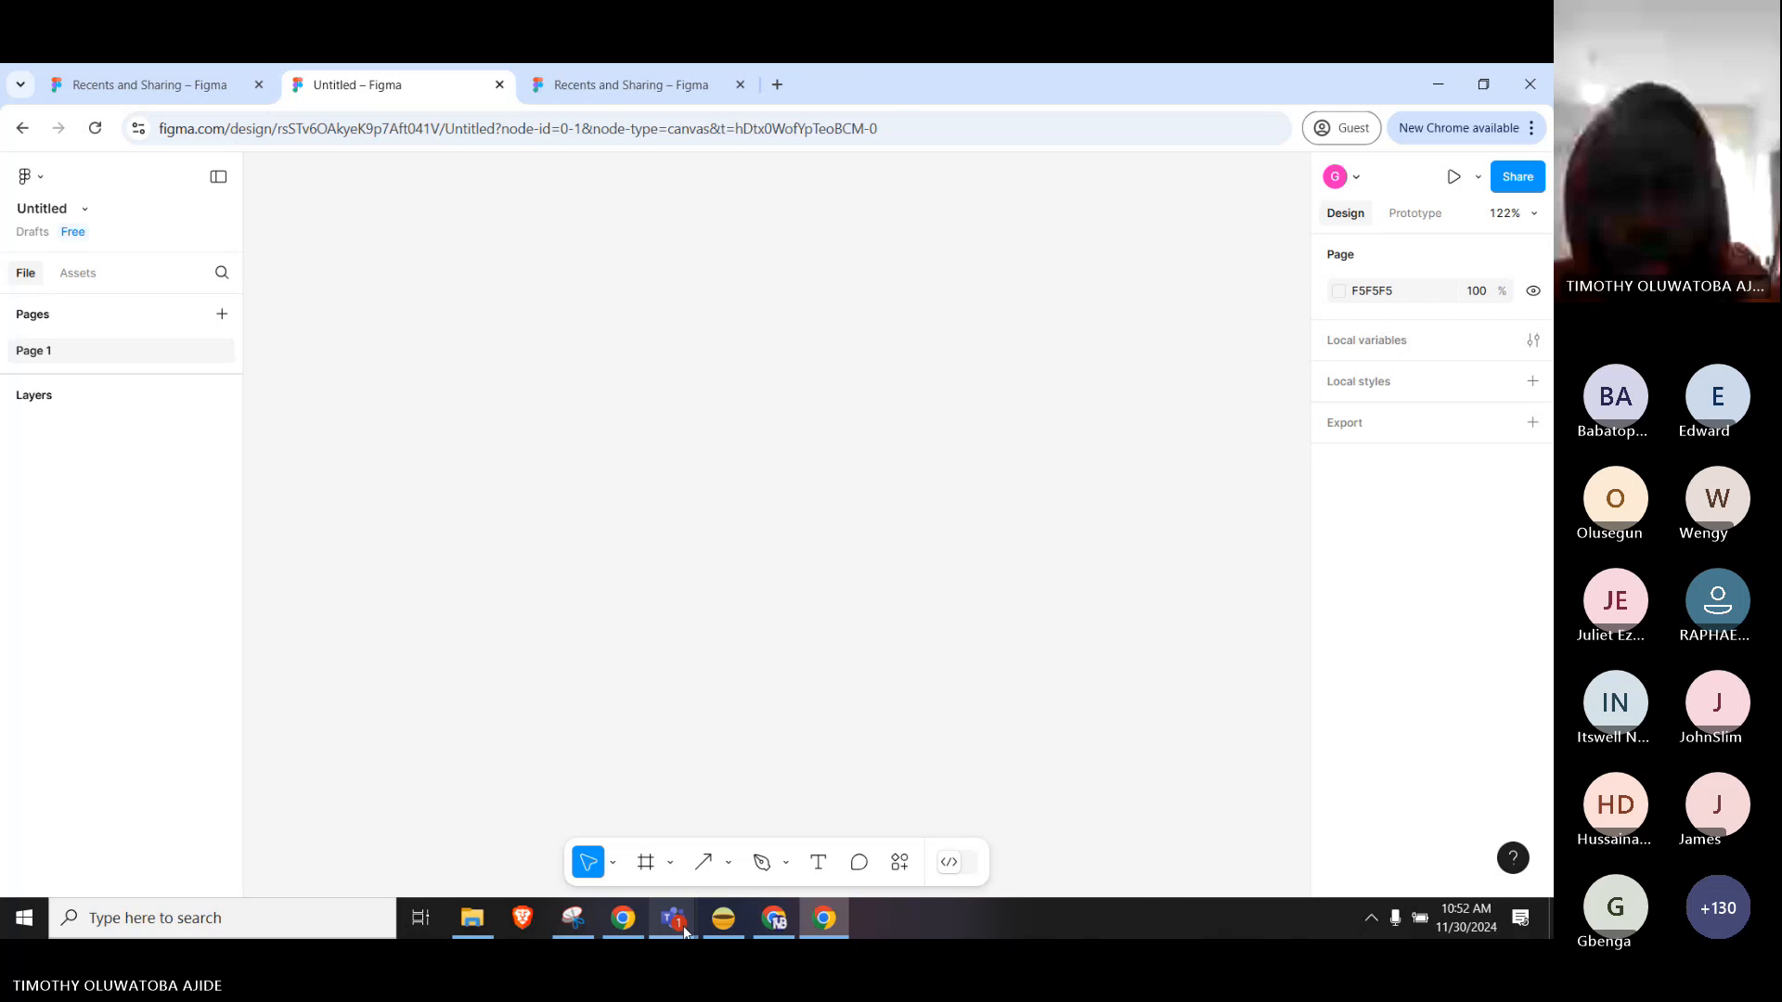
Unmute the microphone in the Teams 'Design Mastery with Figma' meeting, then go back to Figma.
mouse_move(673, 919)
click(703, 840)
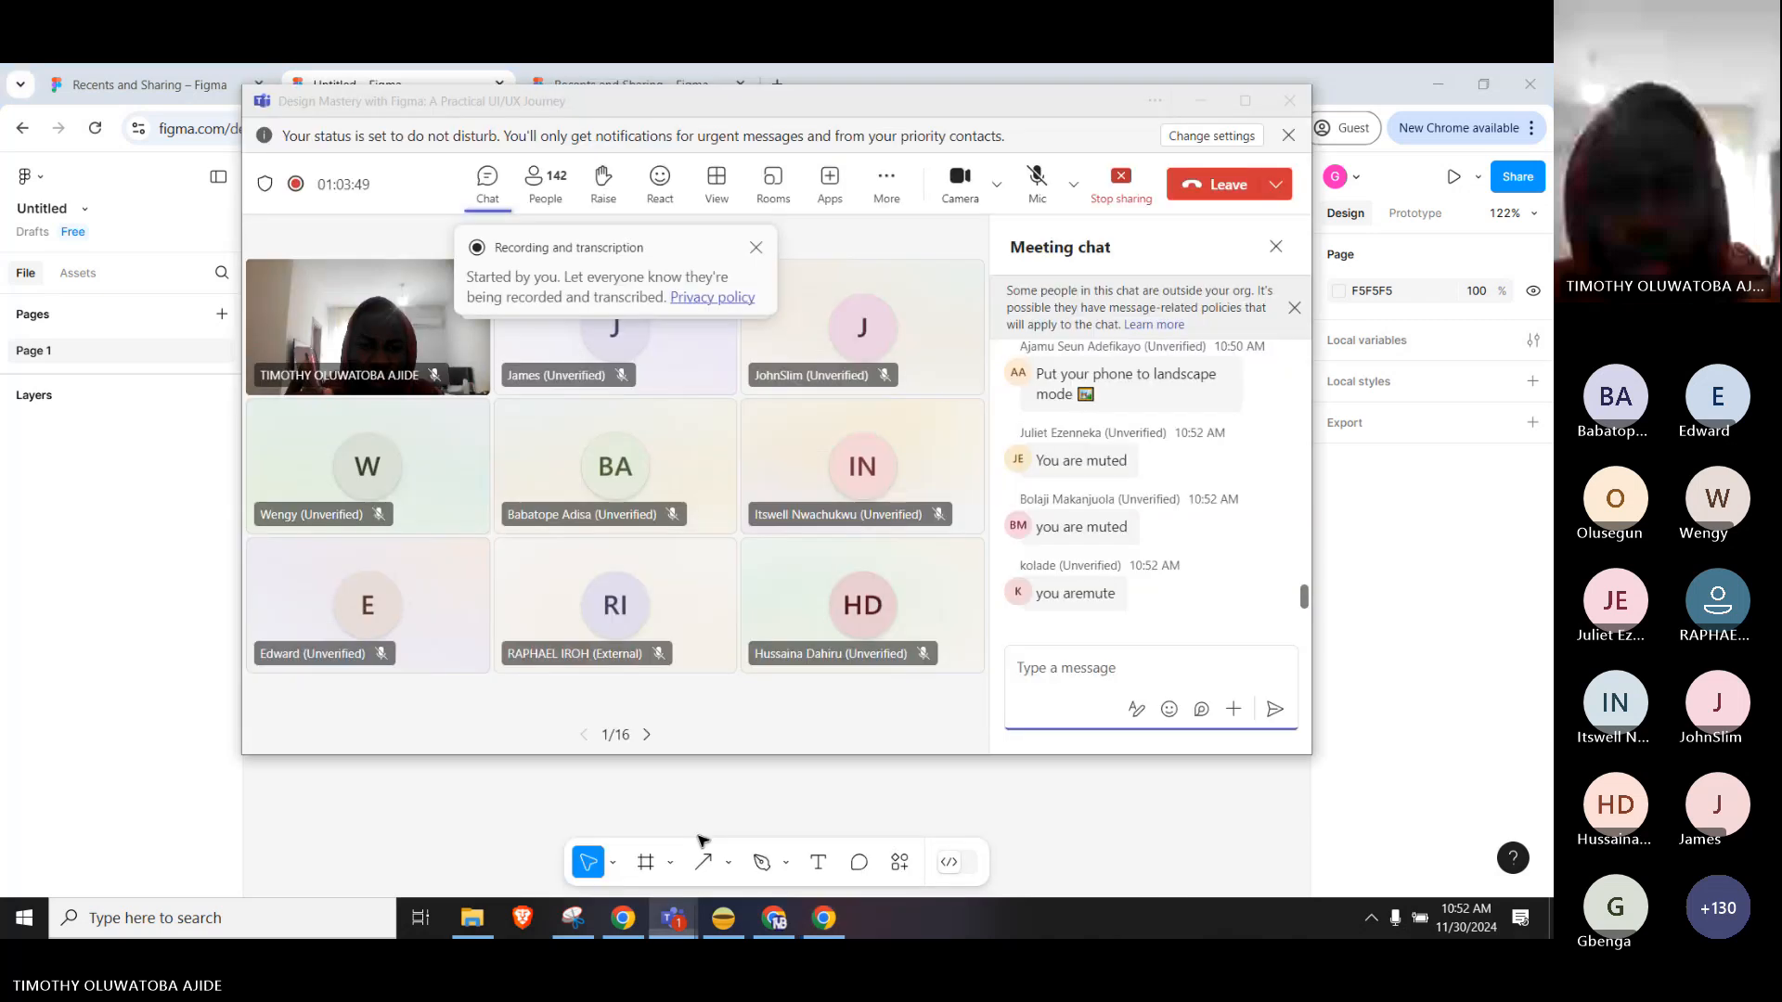
click(1037, 185)
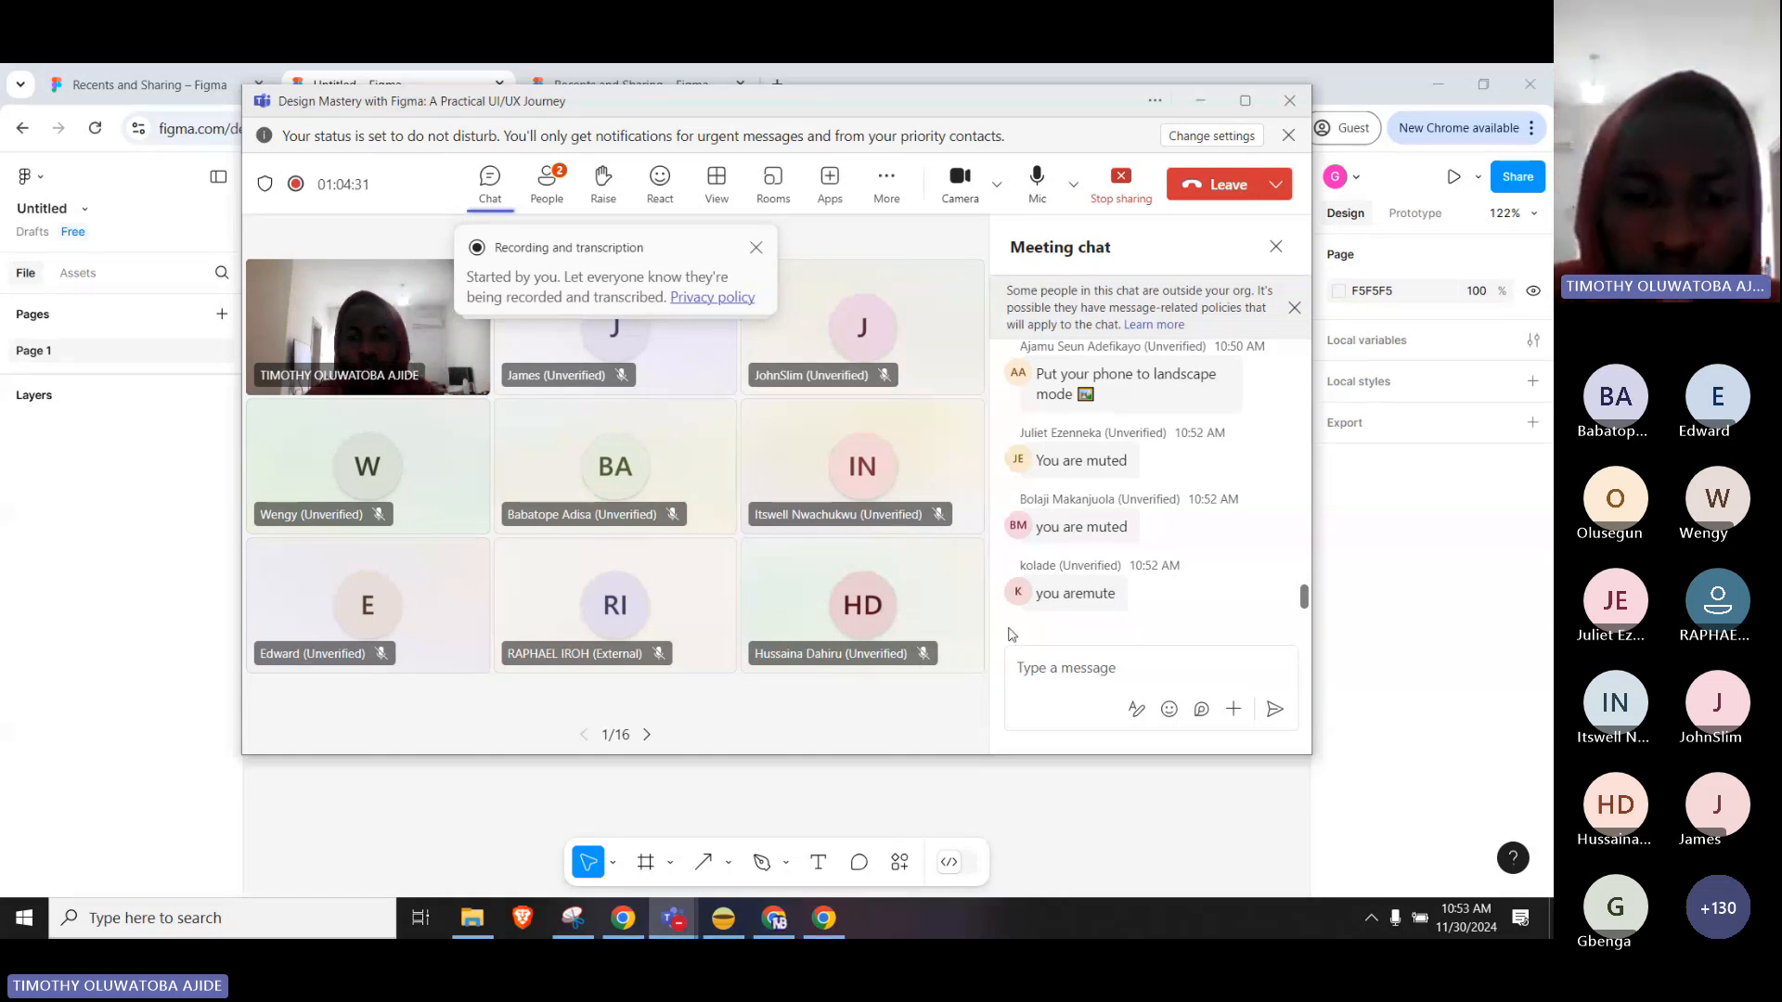
click(670, 863)
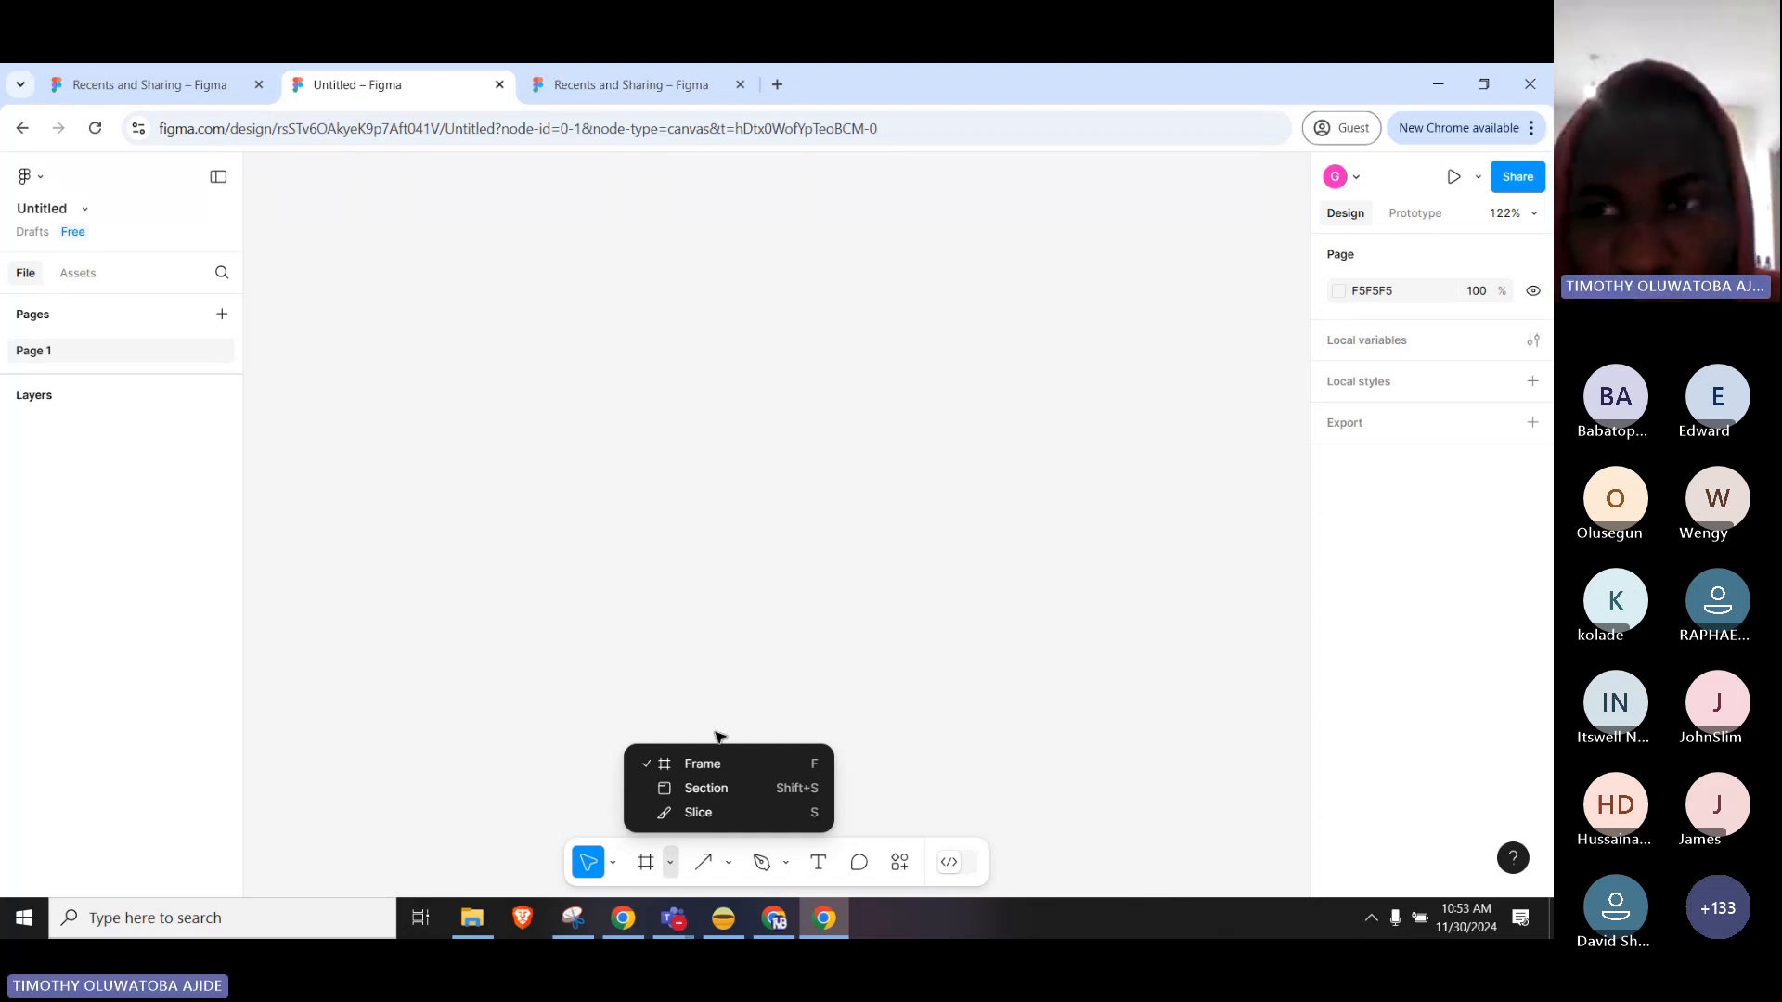
Activate the Frame tool and browse the Phone, Tablet and Desktop frame presets.
click(702, 762)
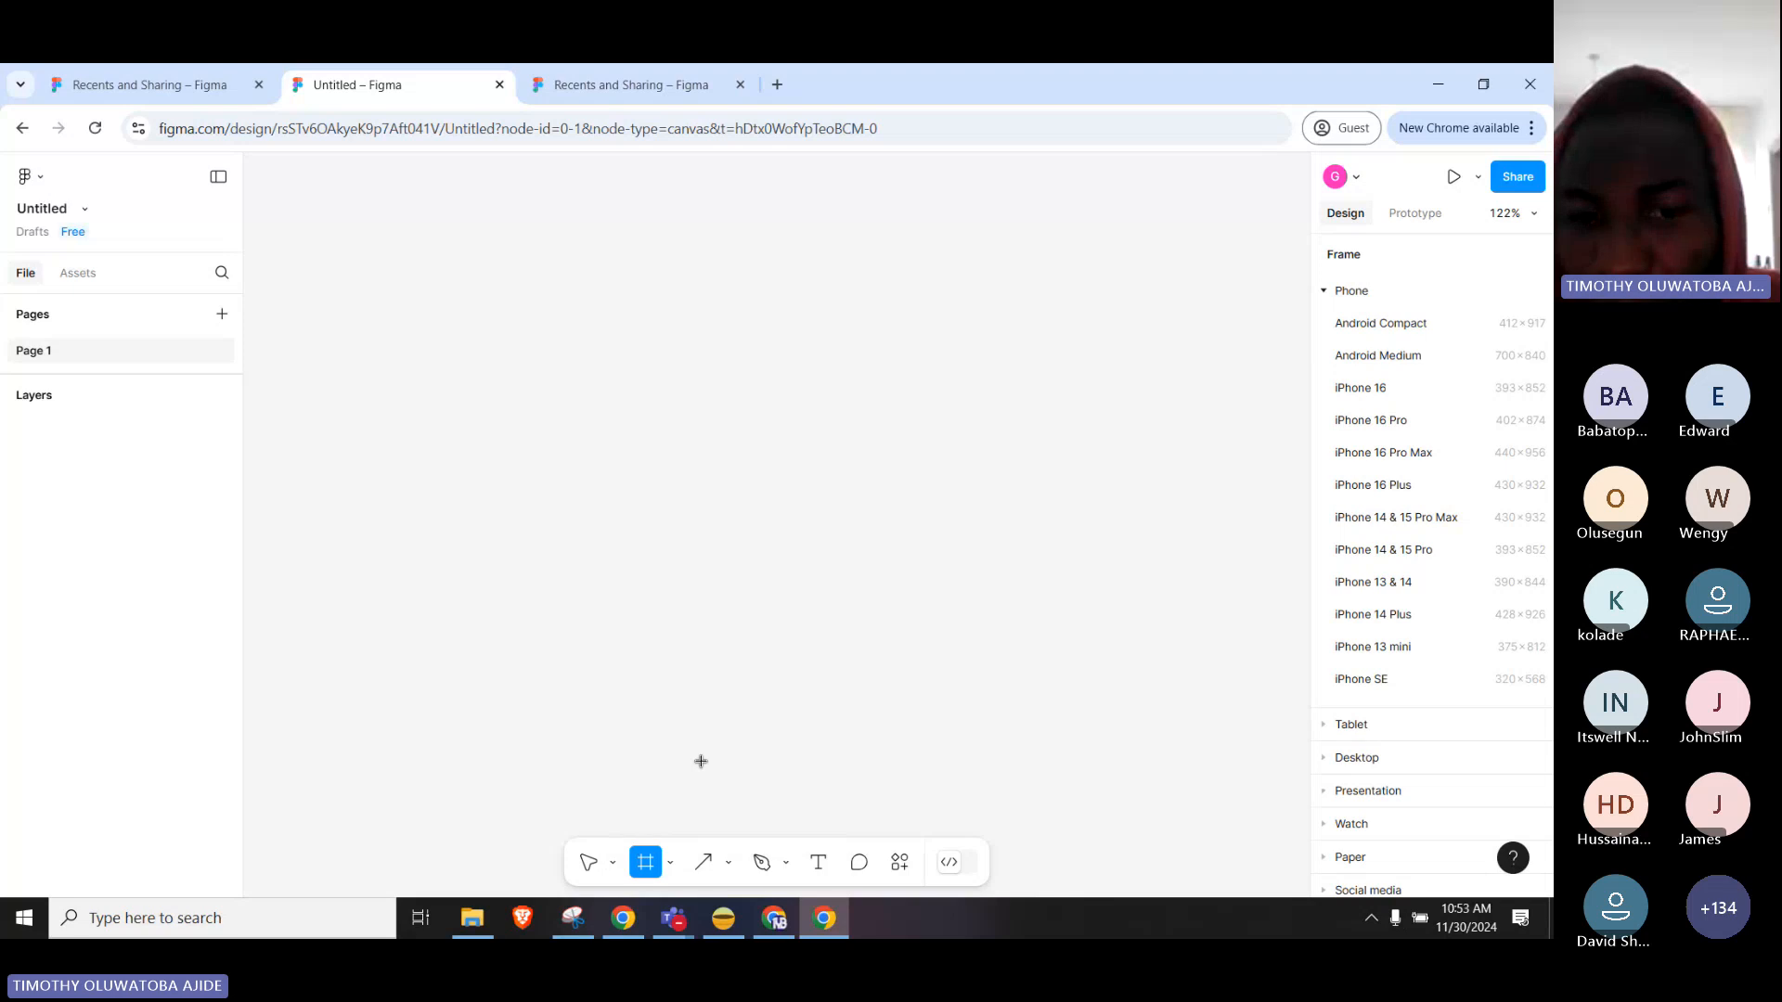
click(670, 862)
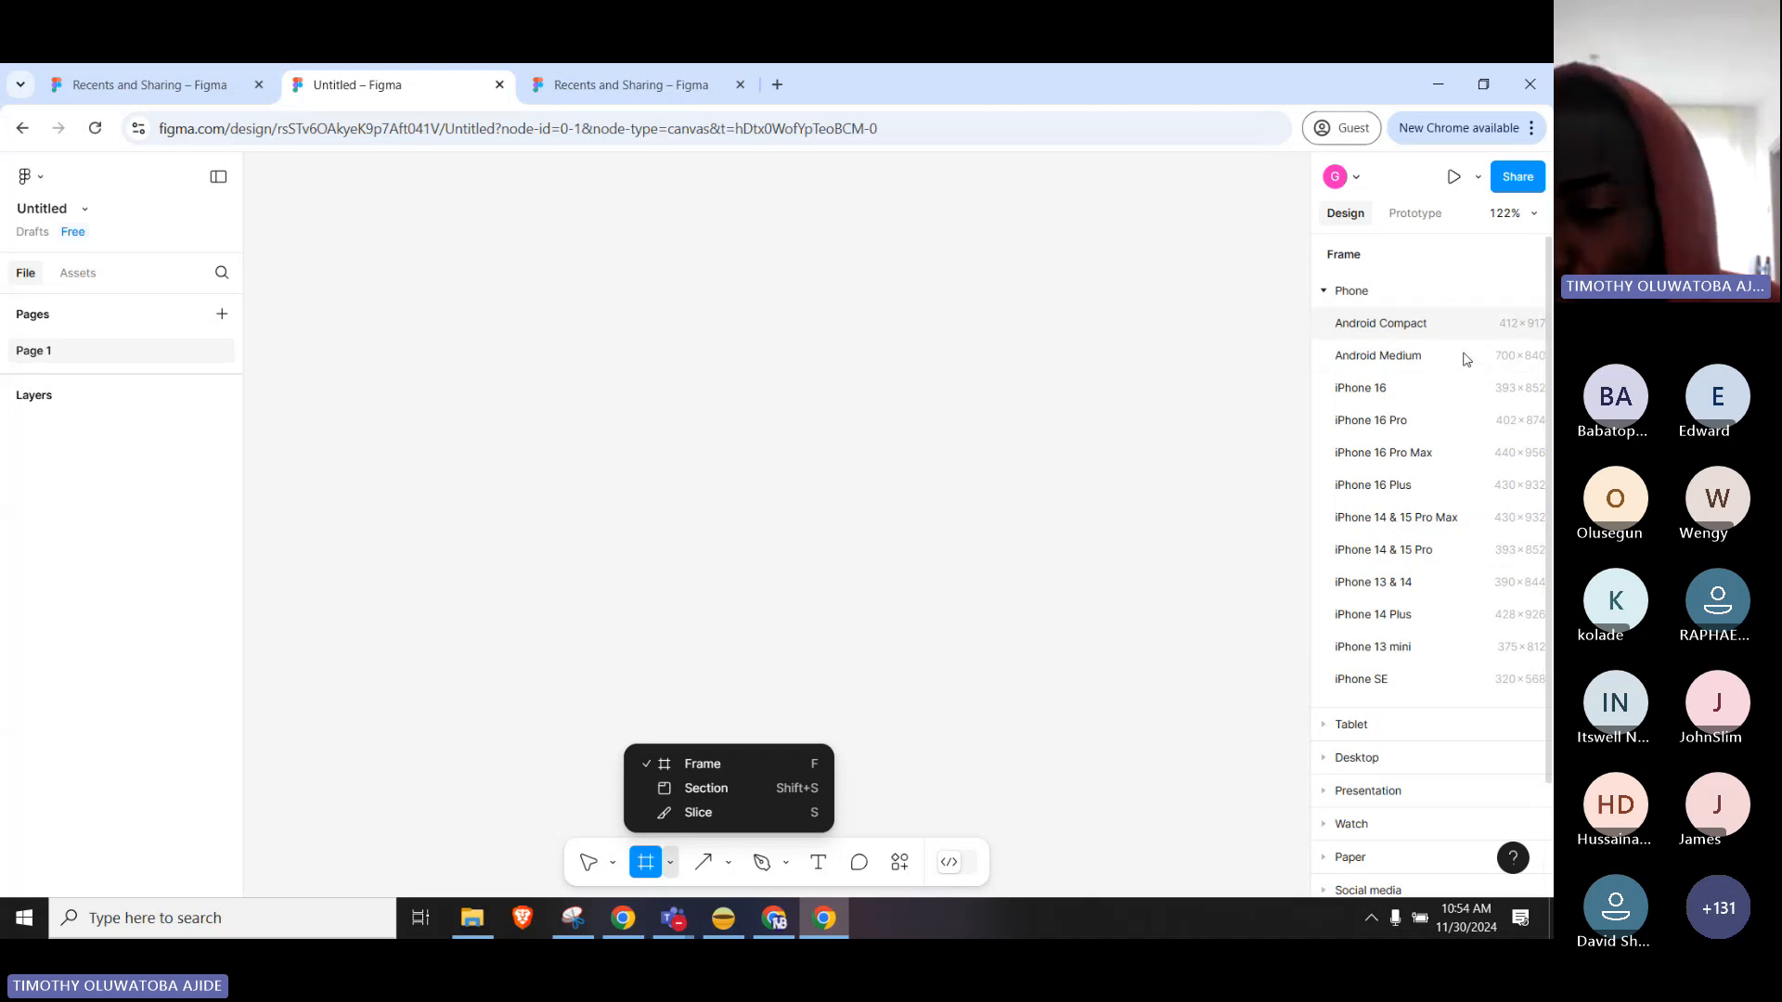
click(1357, 292)
click(1333, 327)
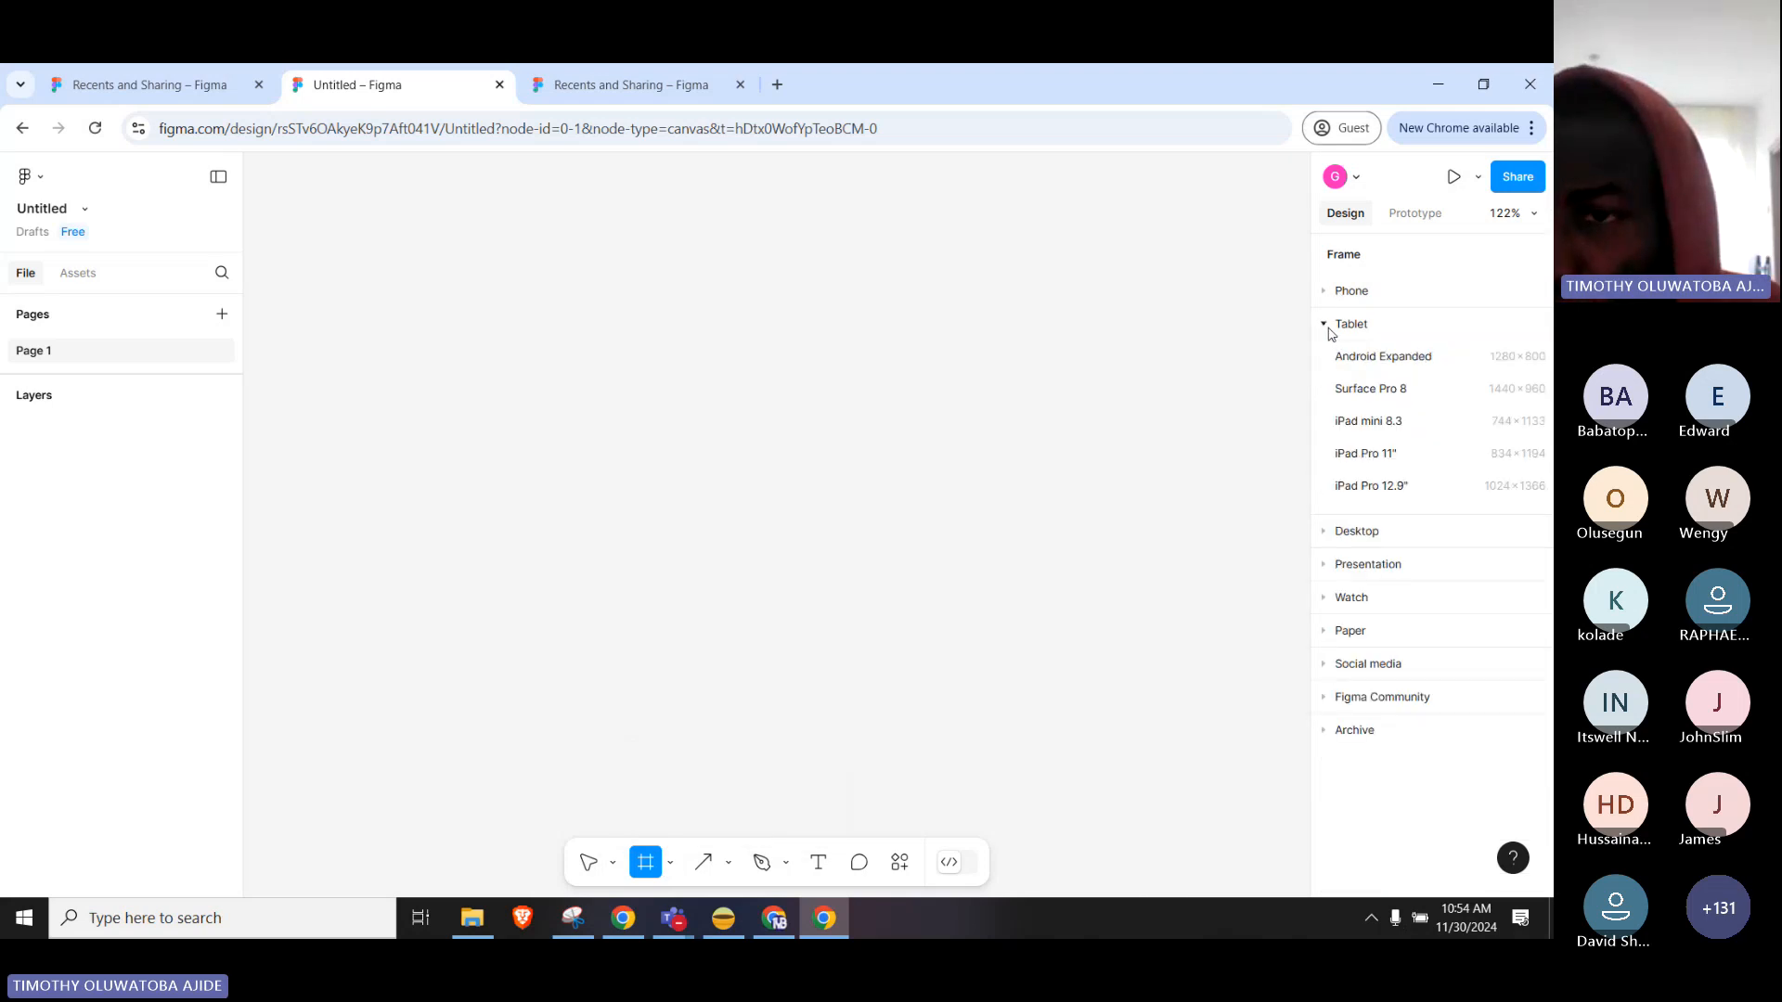
click(1332, 327)
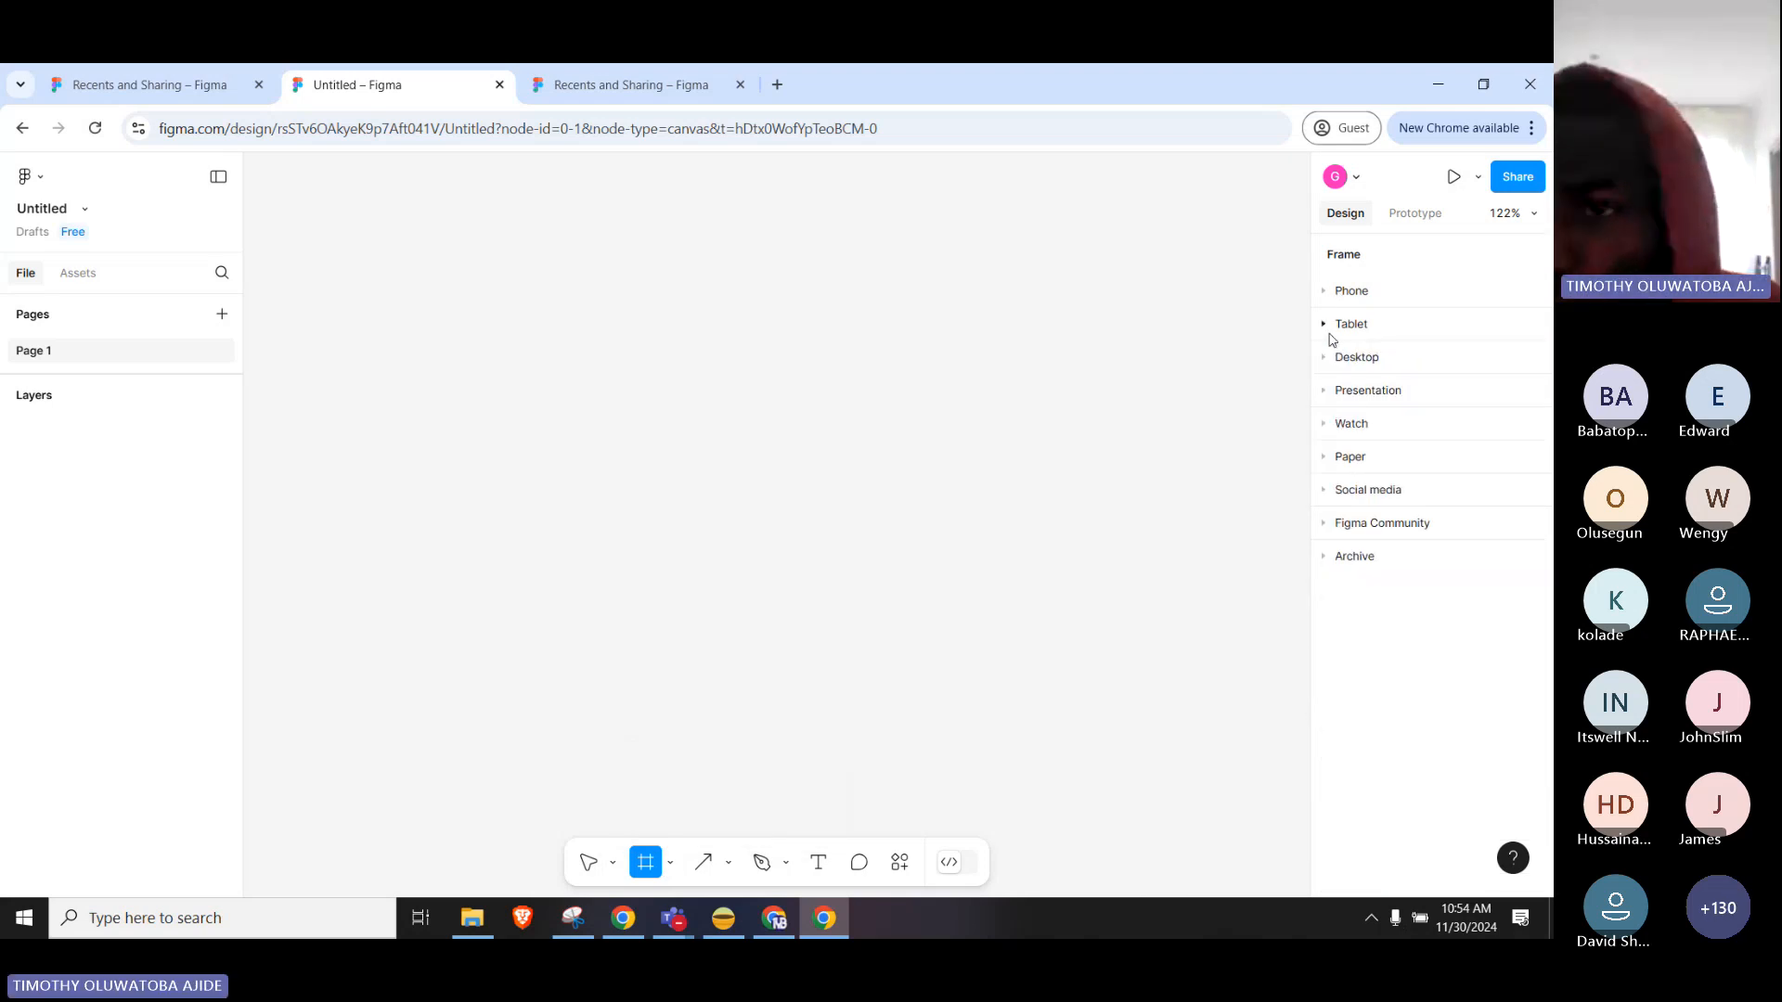
click(1326, 366)
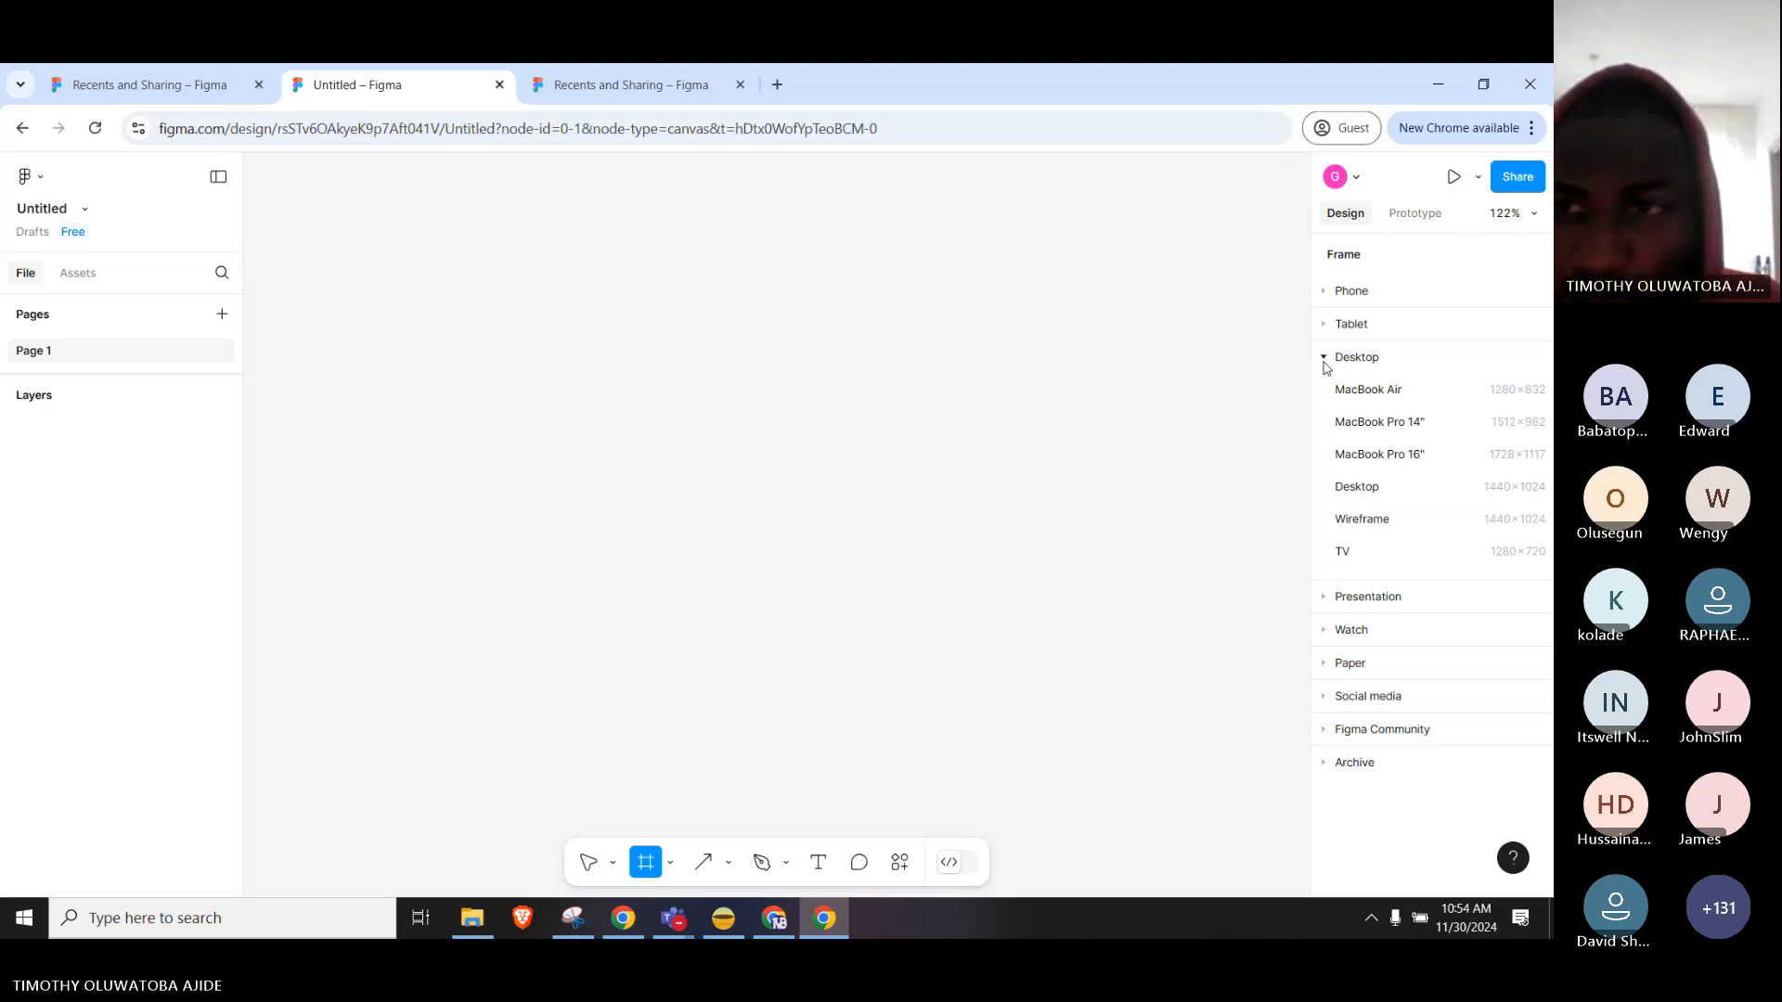
click(1326, 364)
Browse the Presentation, Watch, Paper, Social media and Figma Community presets, leaving Phone expanded.
click(1331, 394)
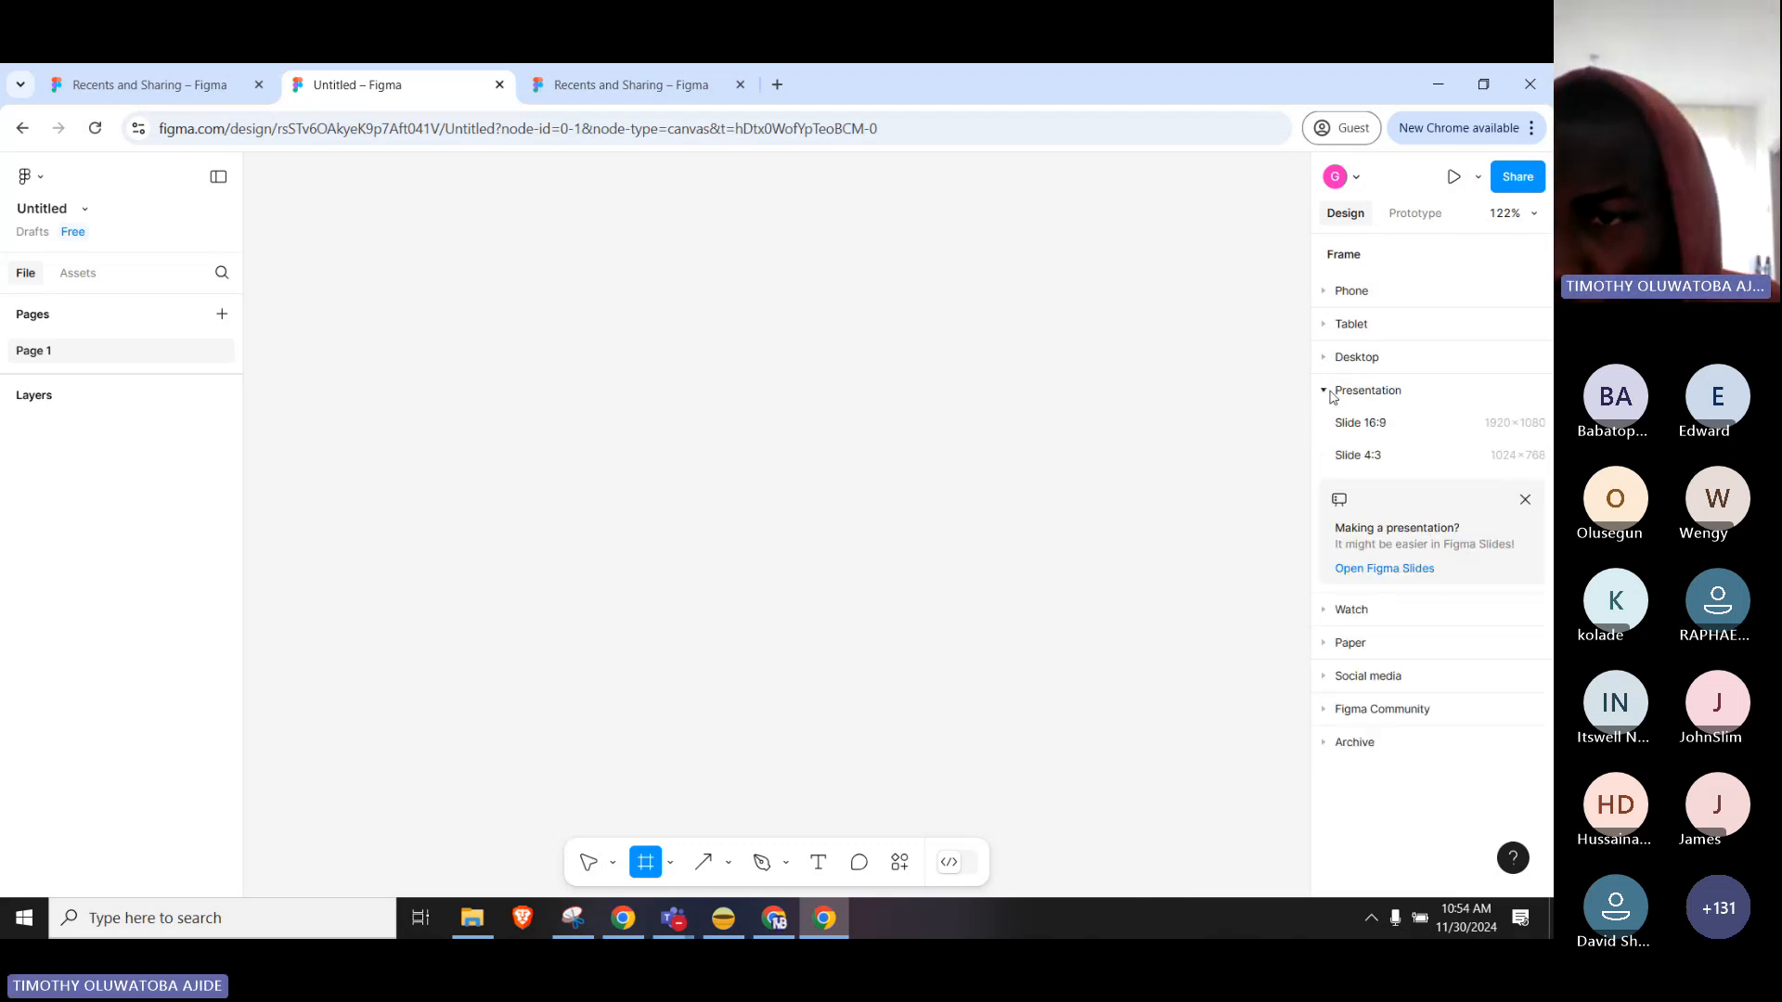
click(1332, 394)
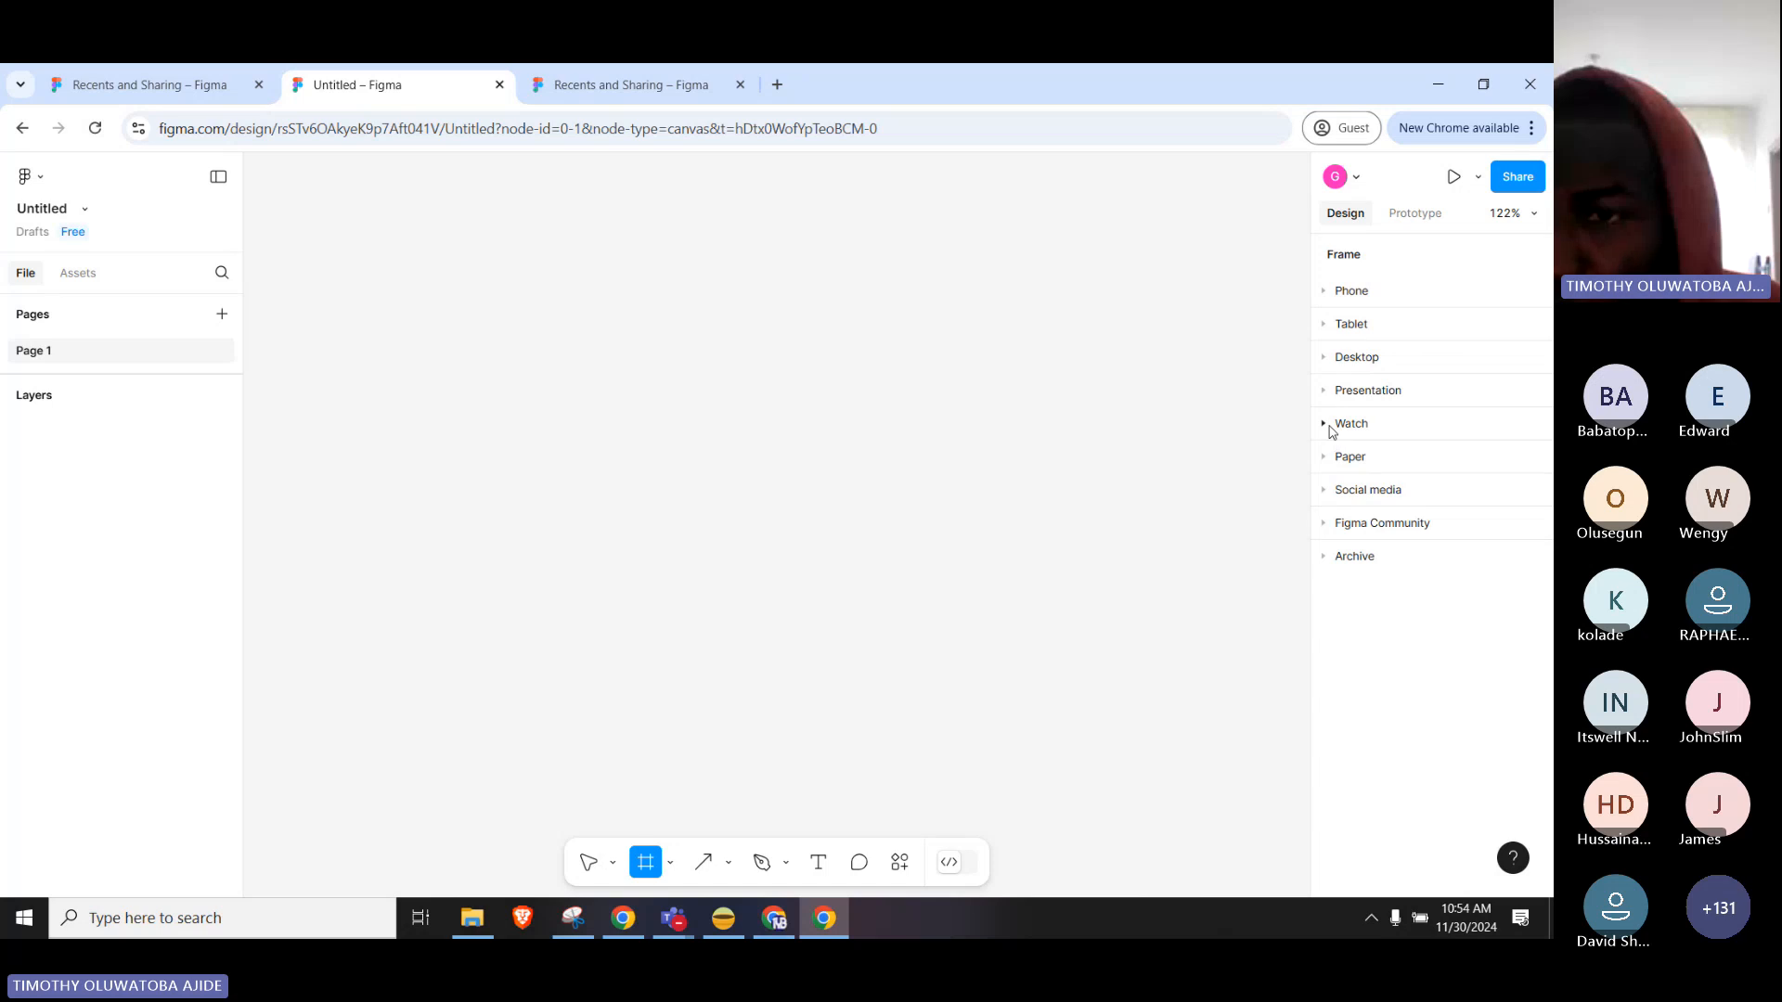
click(1328, 425)
click(1330, 427)
click(1328, 458)
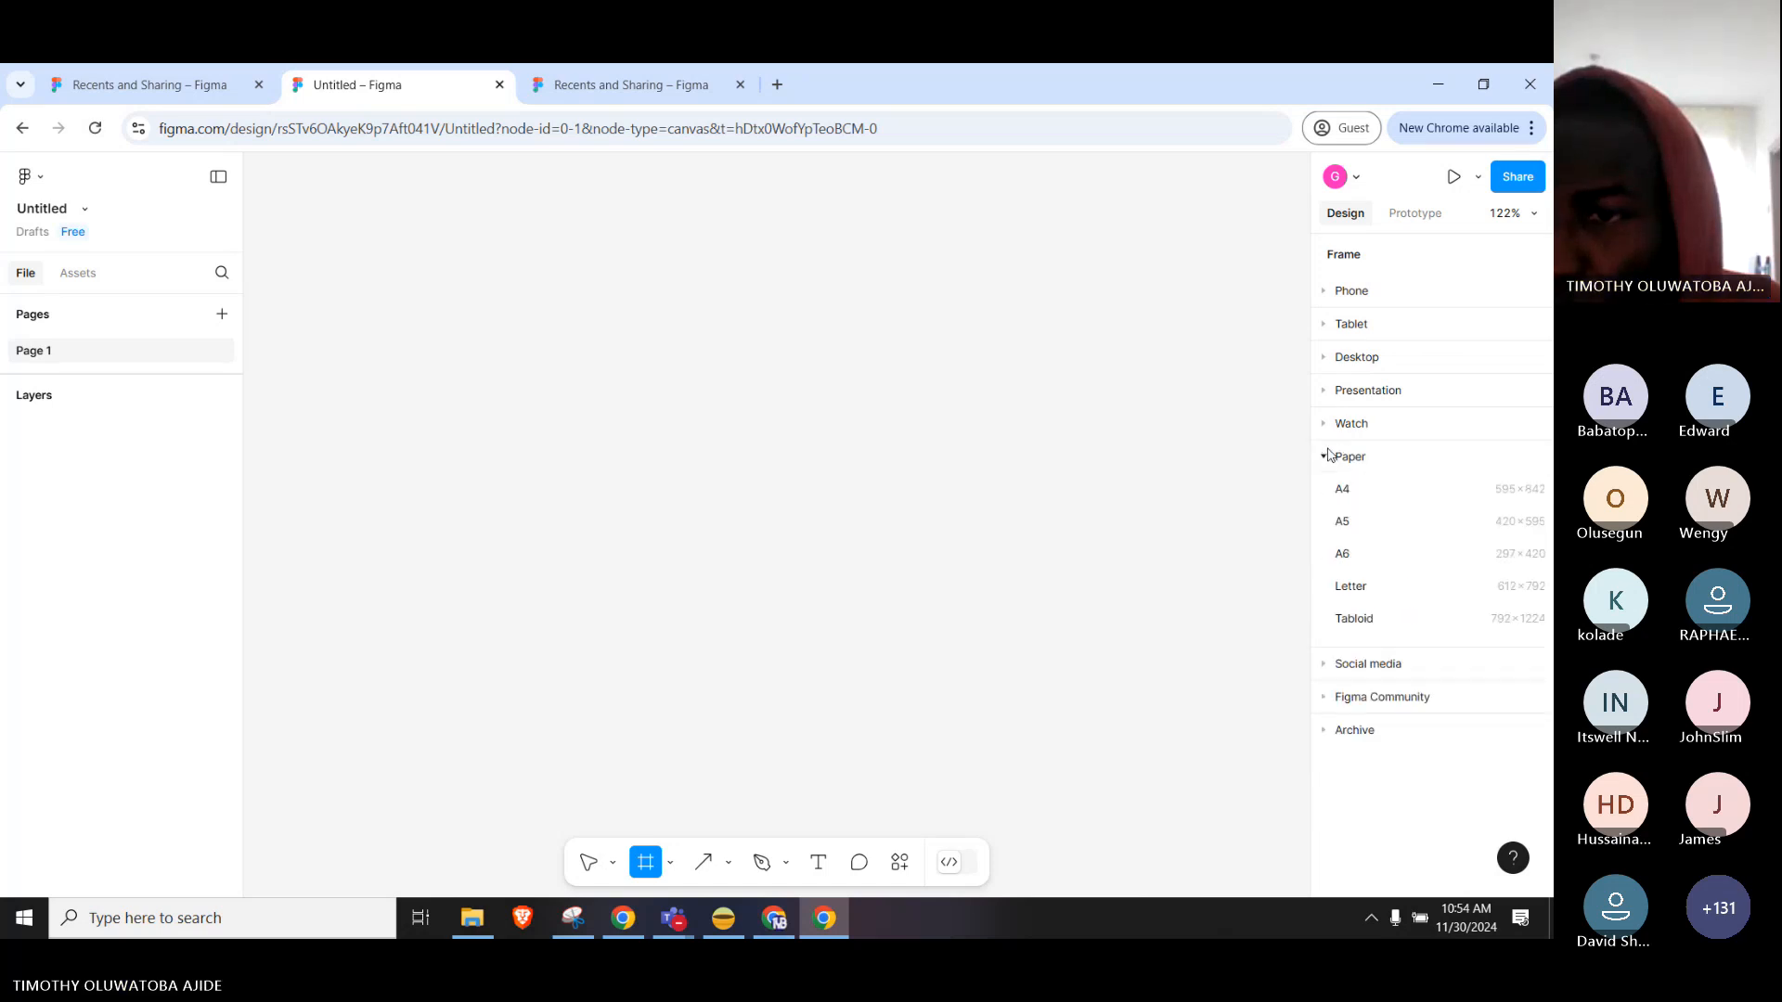
click(1328, 458)
click(1334, 492)
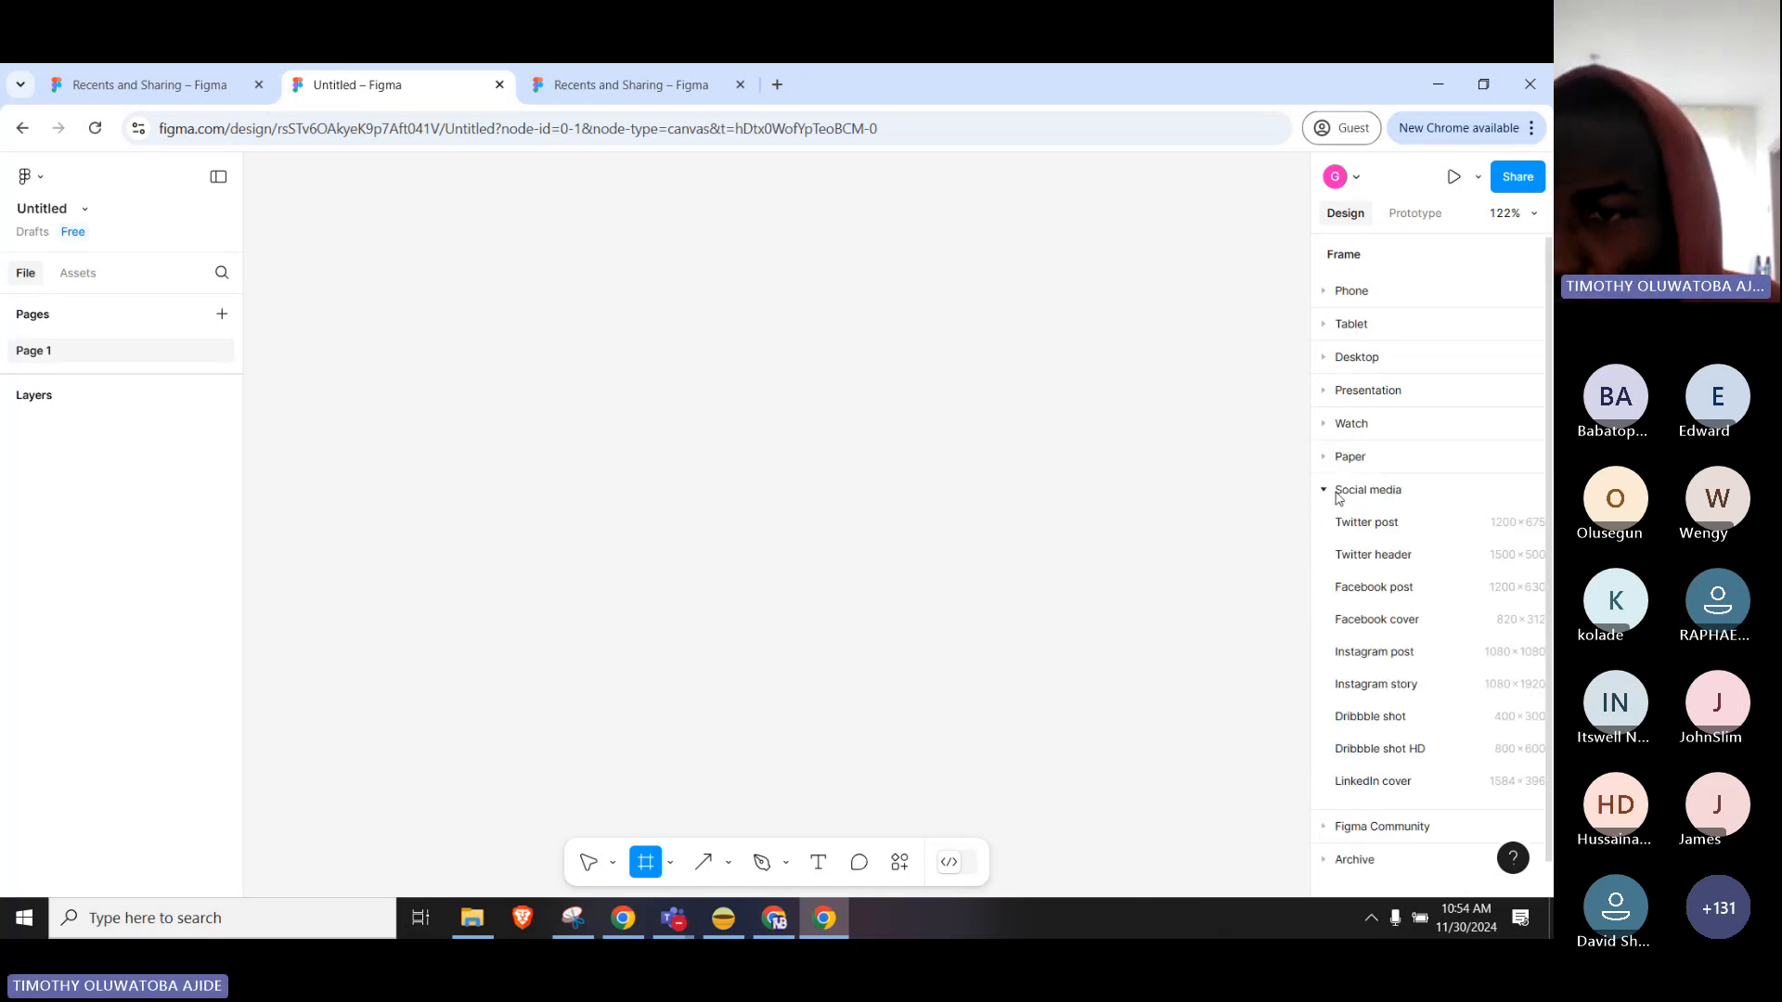
click(1338, 494)
click(1329, 525)
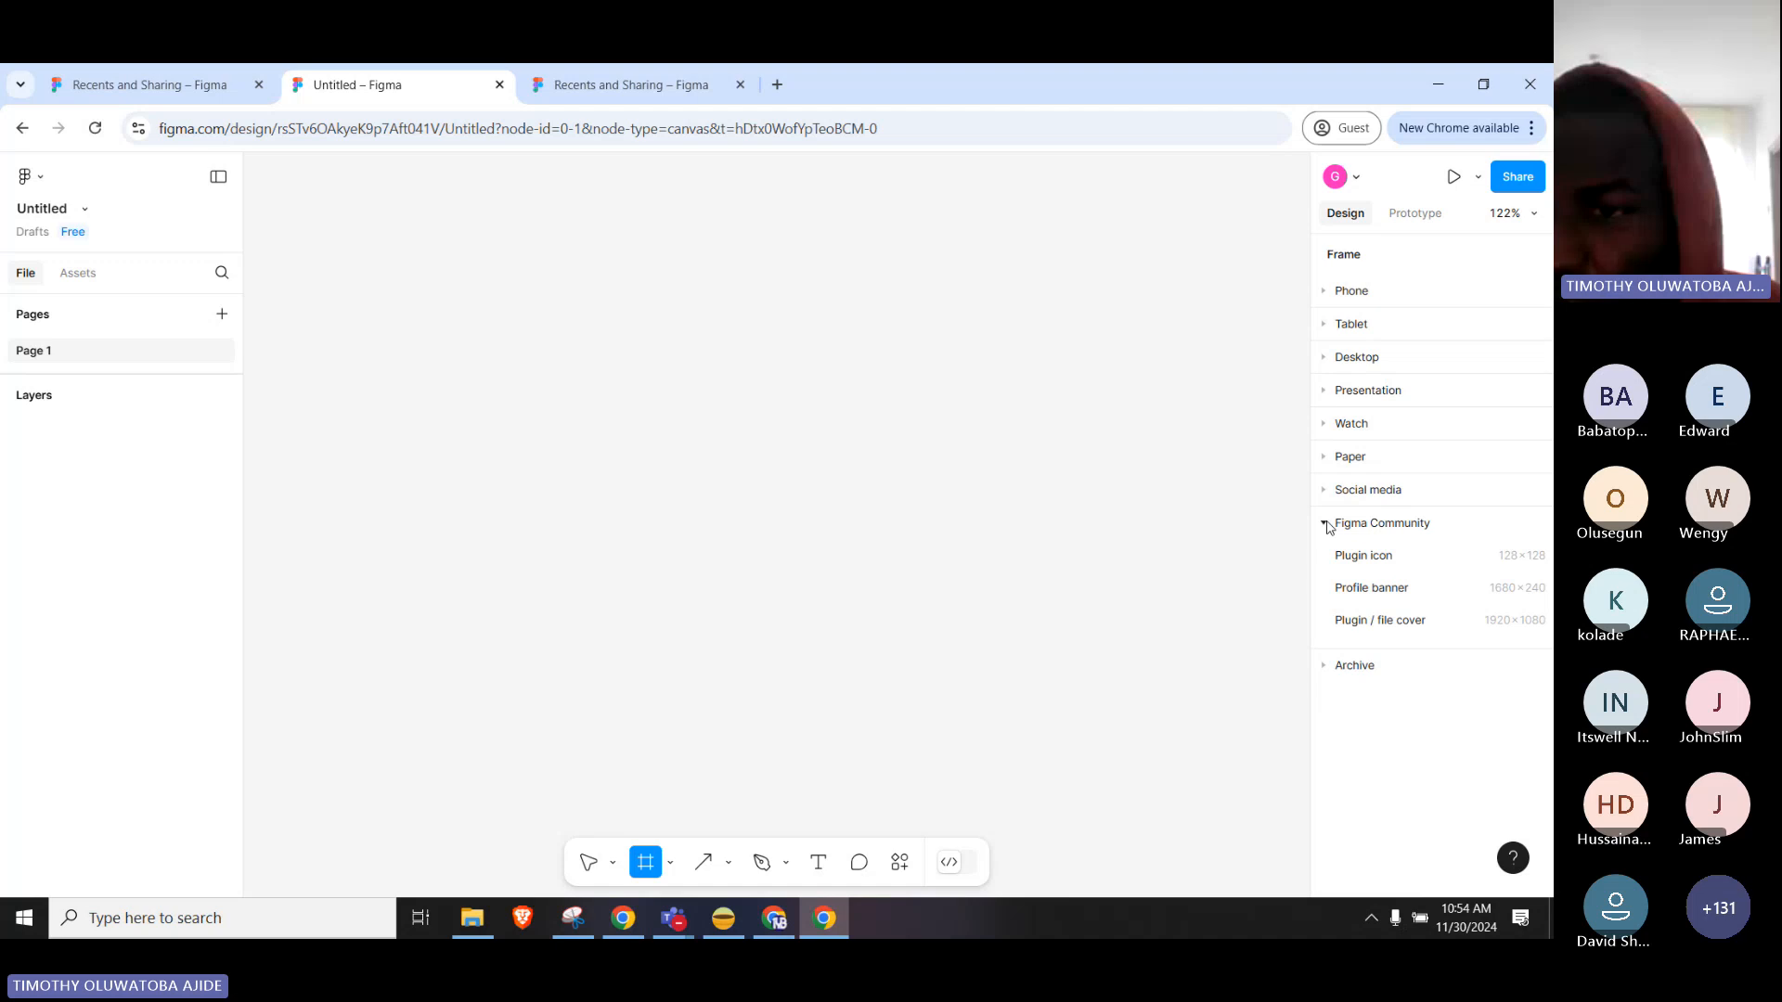
click(1328, 525)
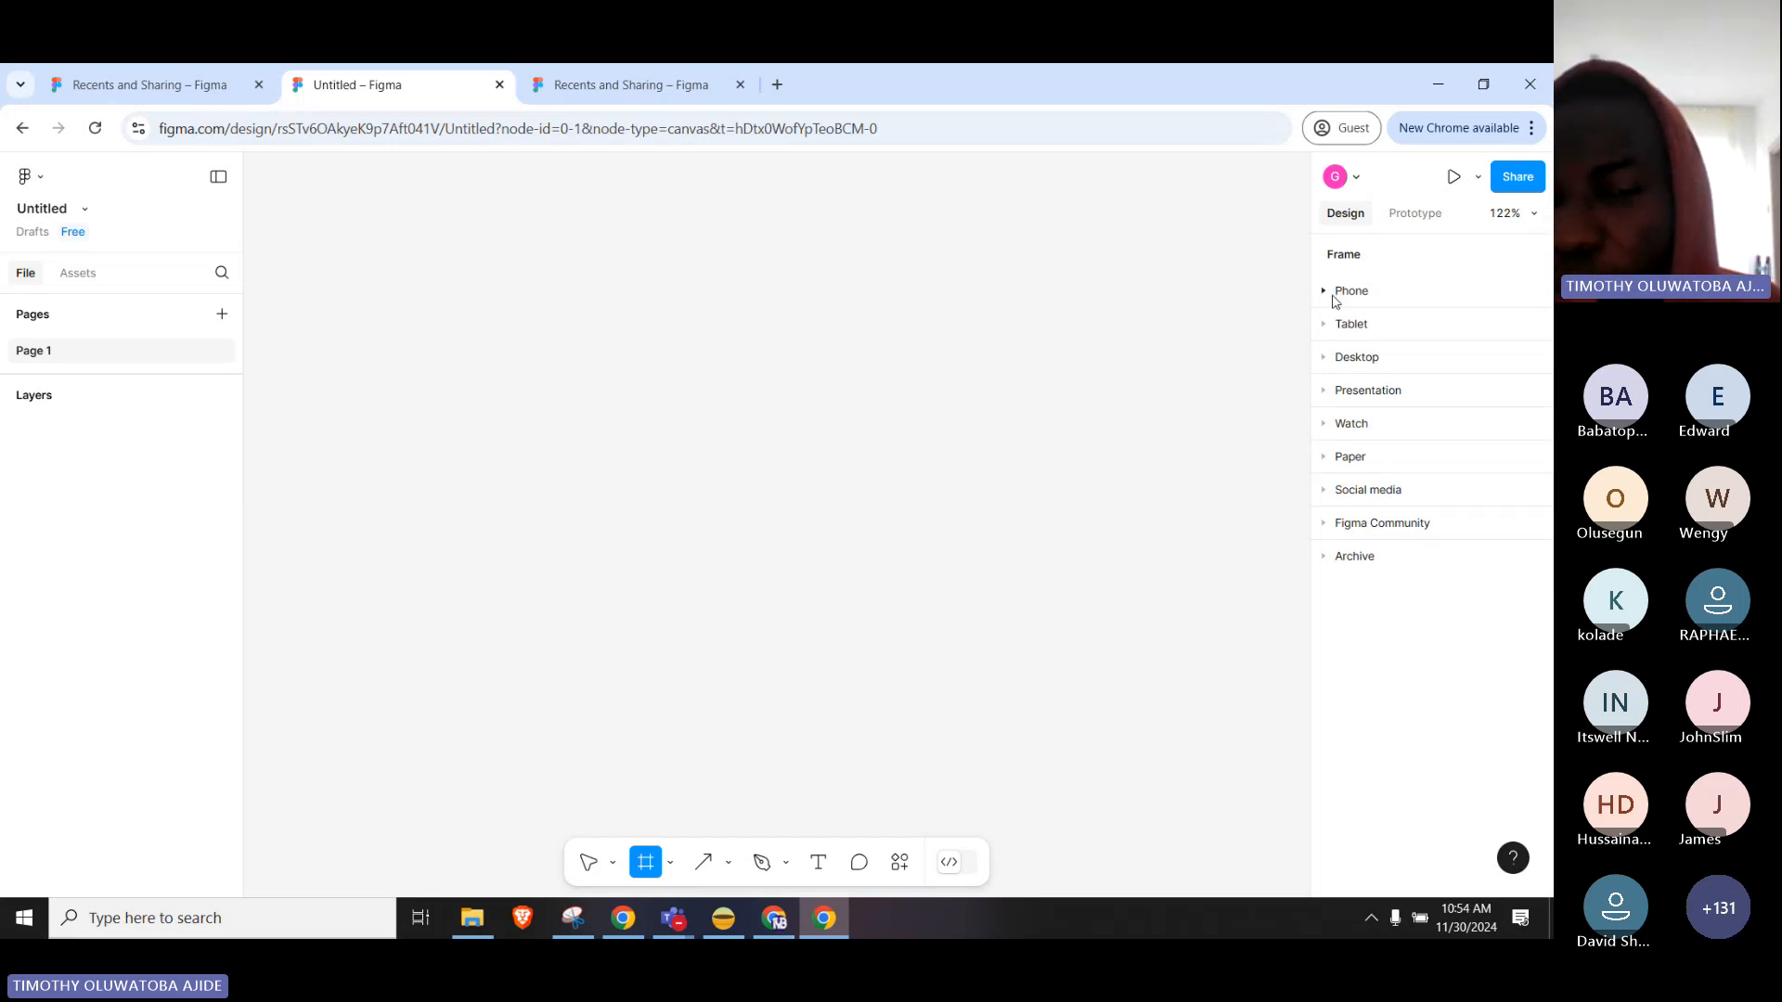
click(1333, 293)
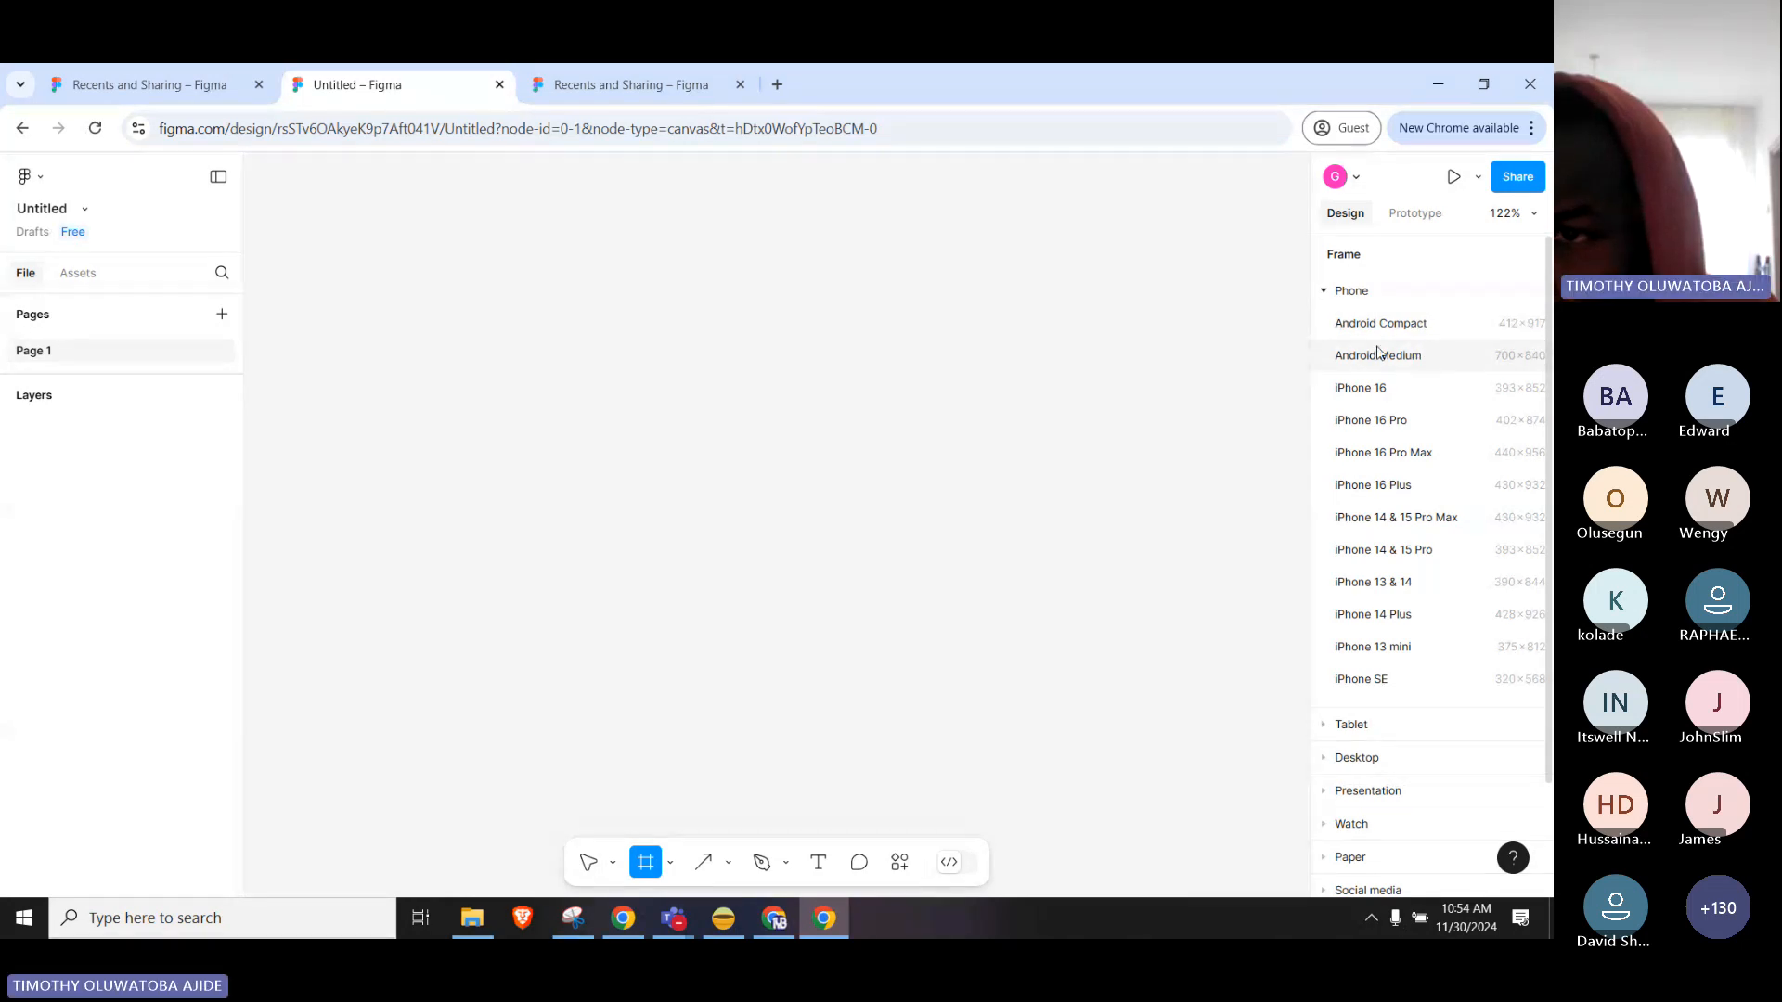
Add a 412×917 Android Compact frame with a white fill to Page 1.
click(1424, 325)
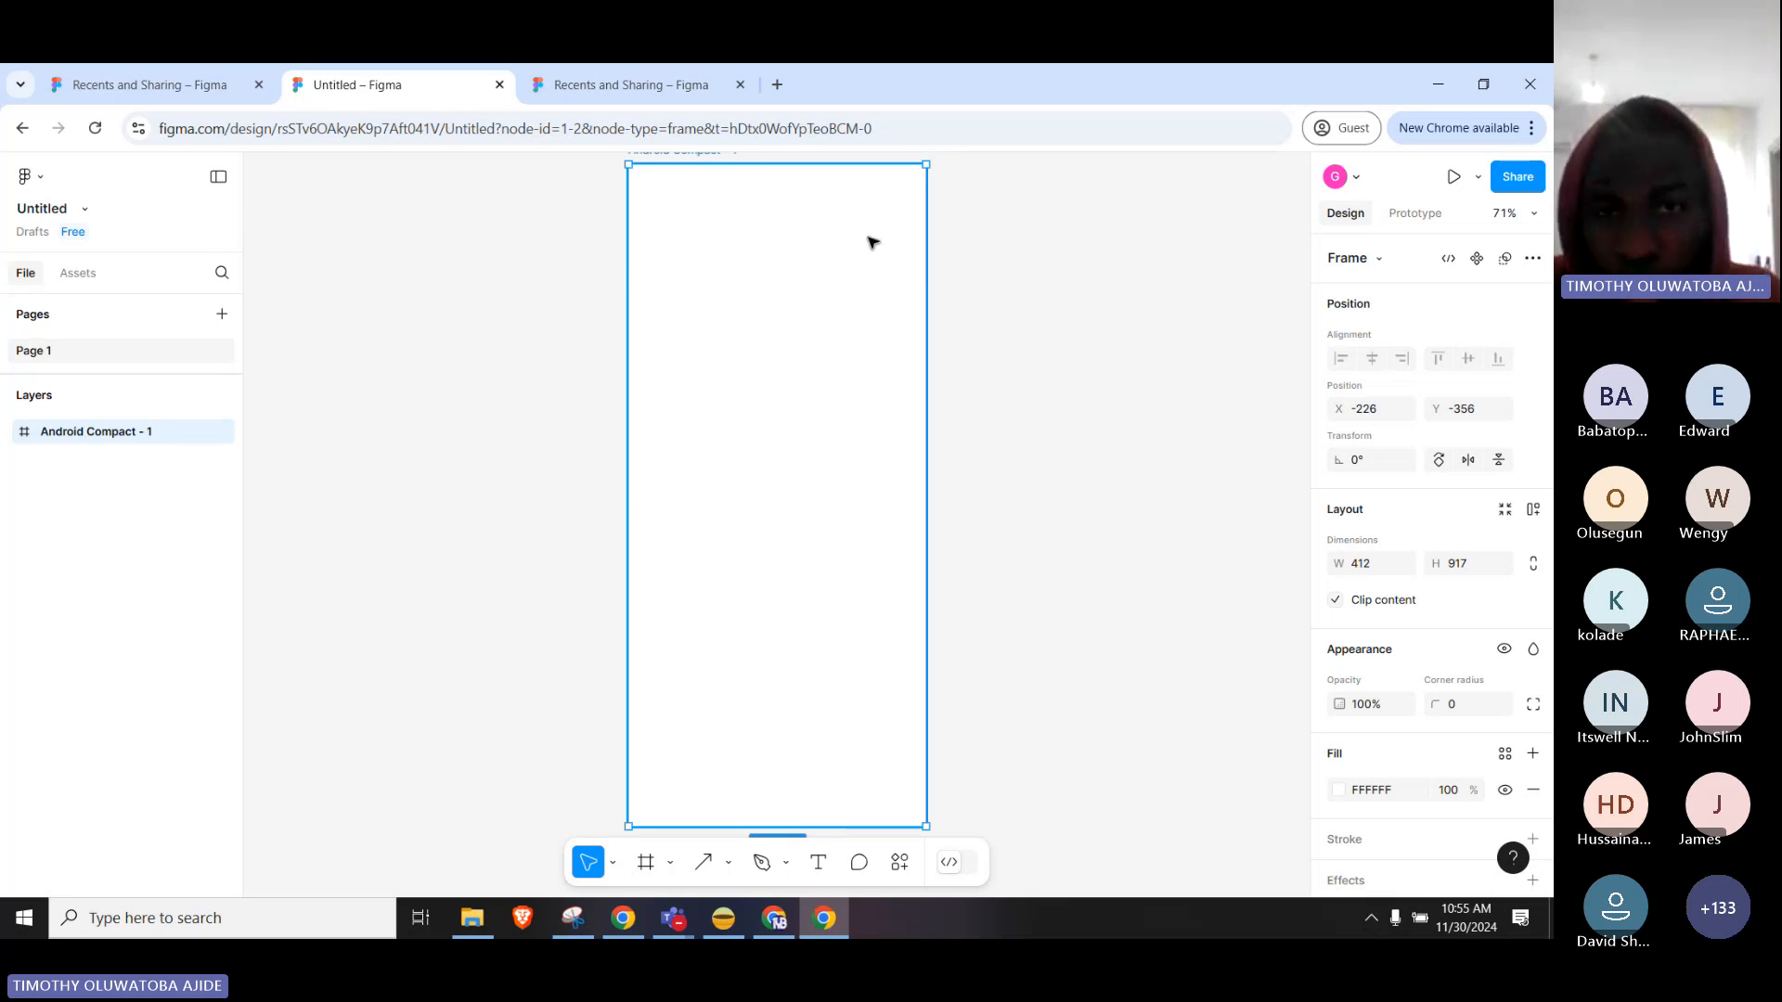
scroll(825, 213, up, 1)
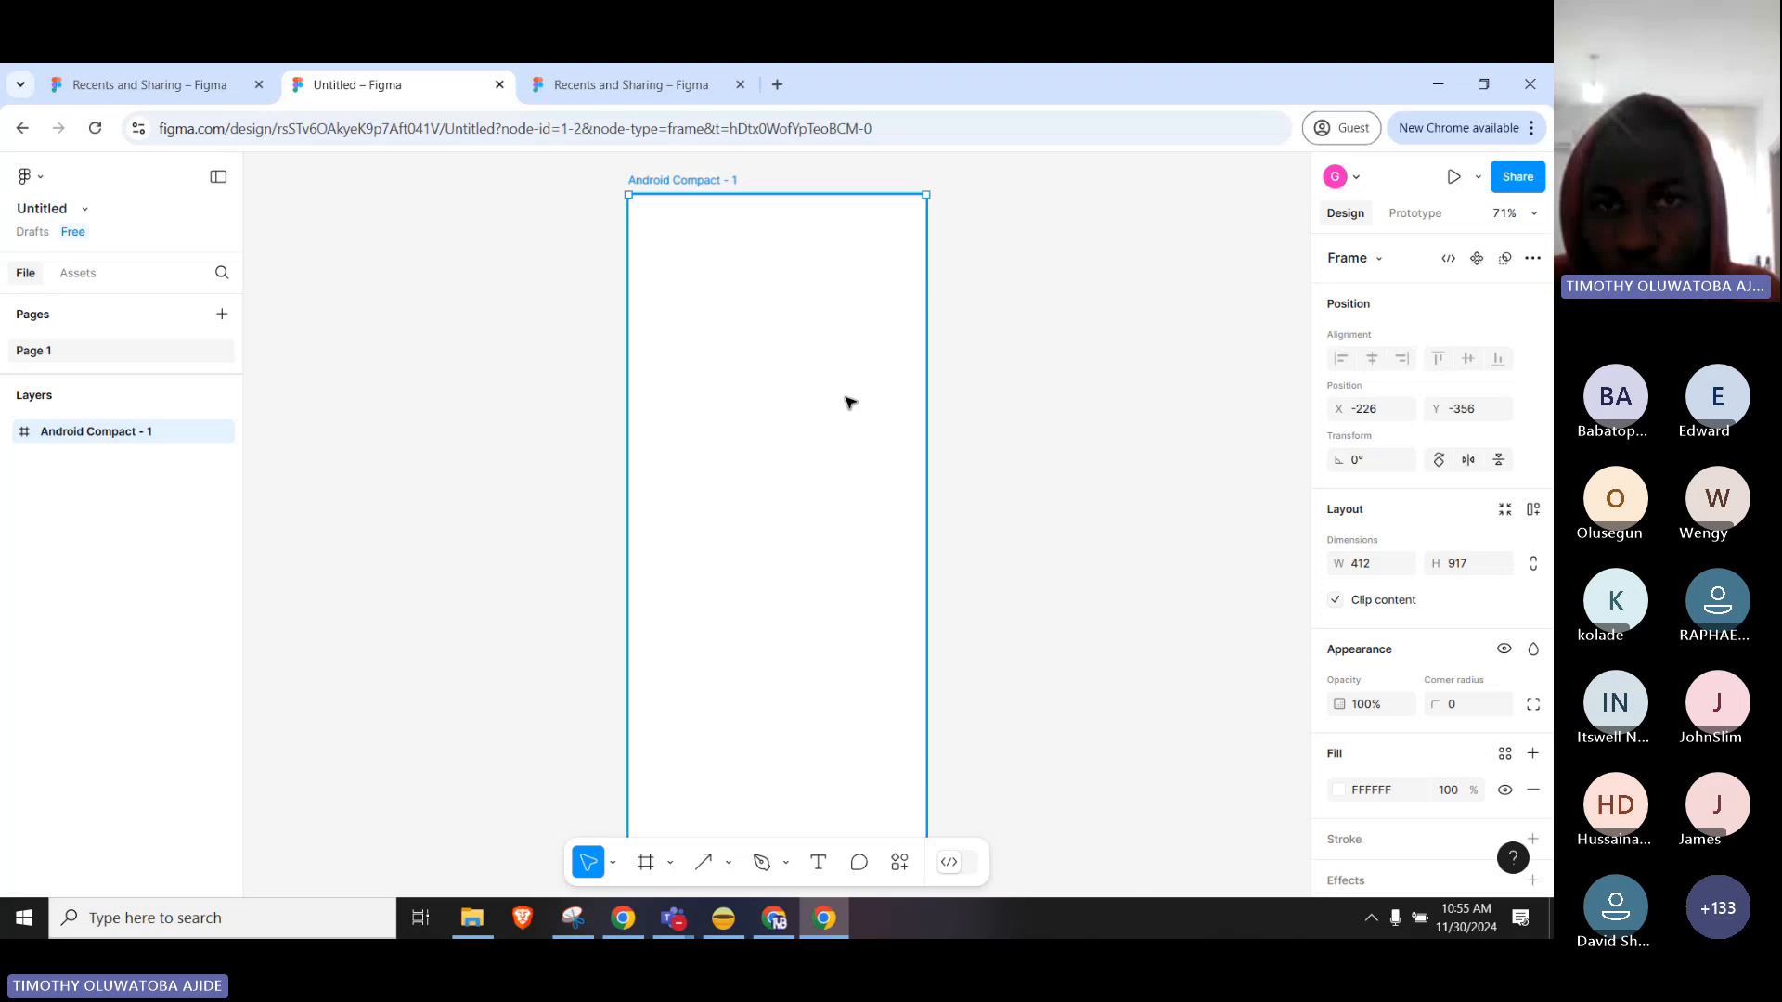
scroll(847, 398, down, 2)
scroll(712, 510, up, 4)
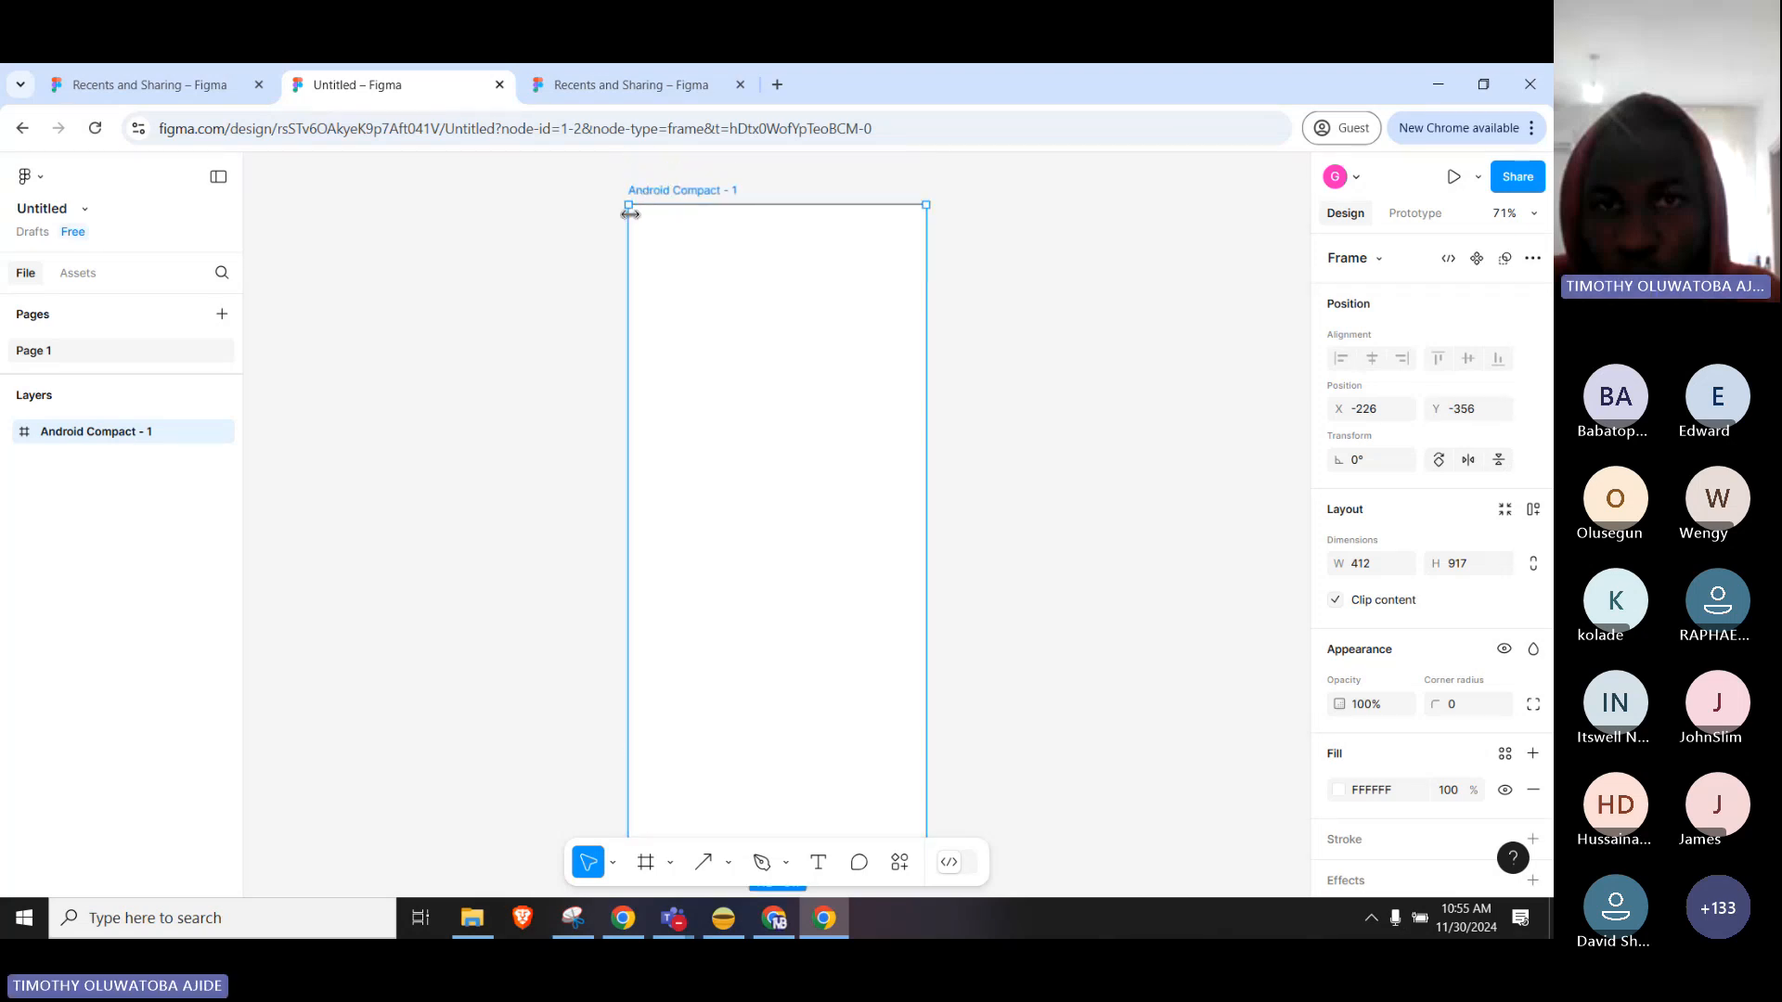
scroll(917, 456, down, 1)
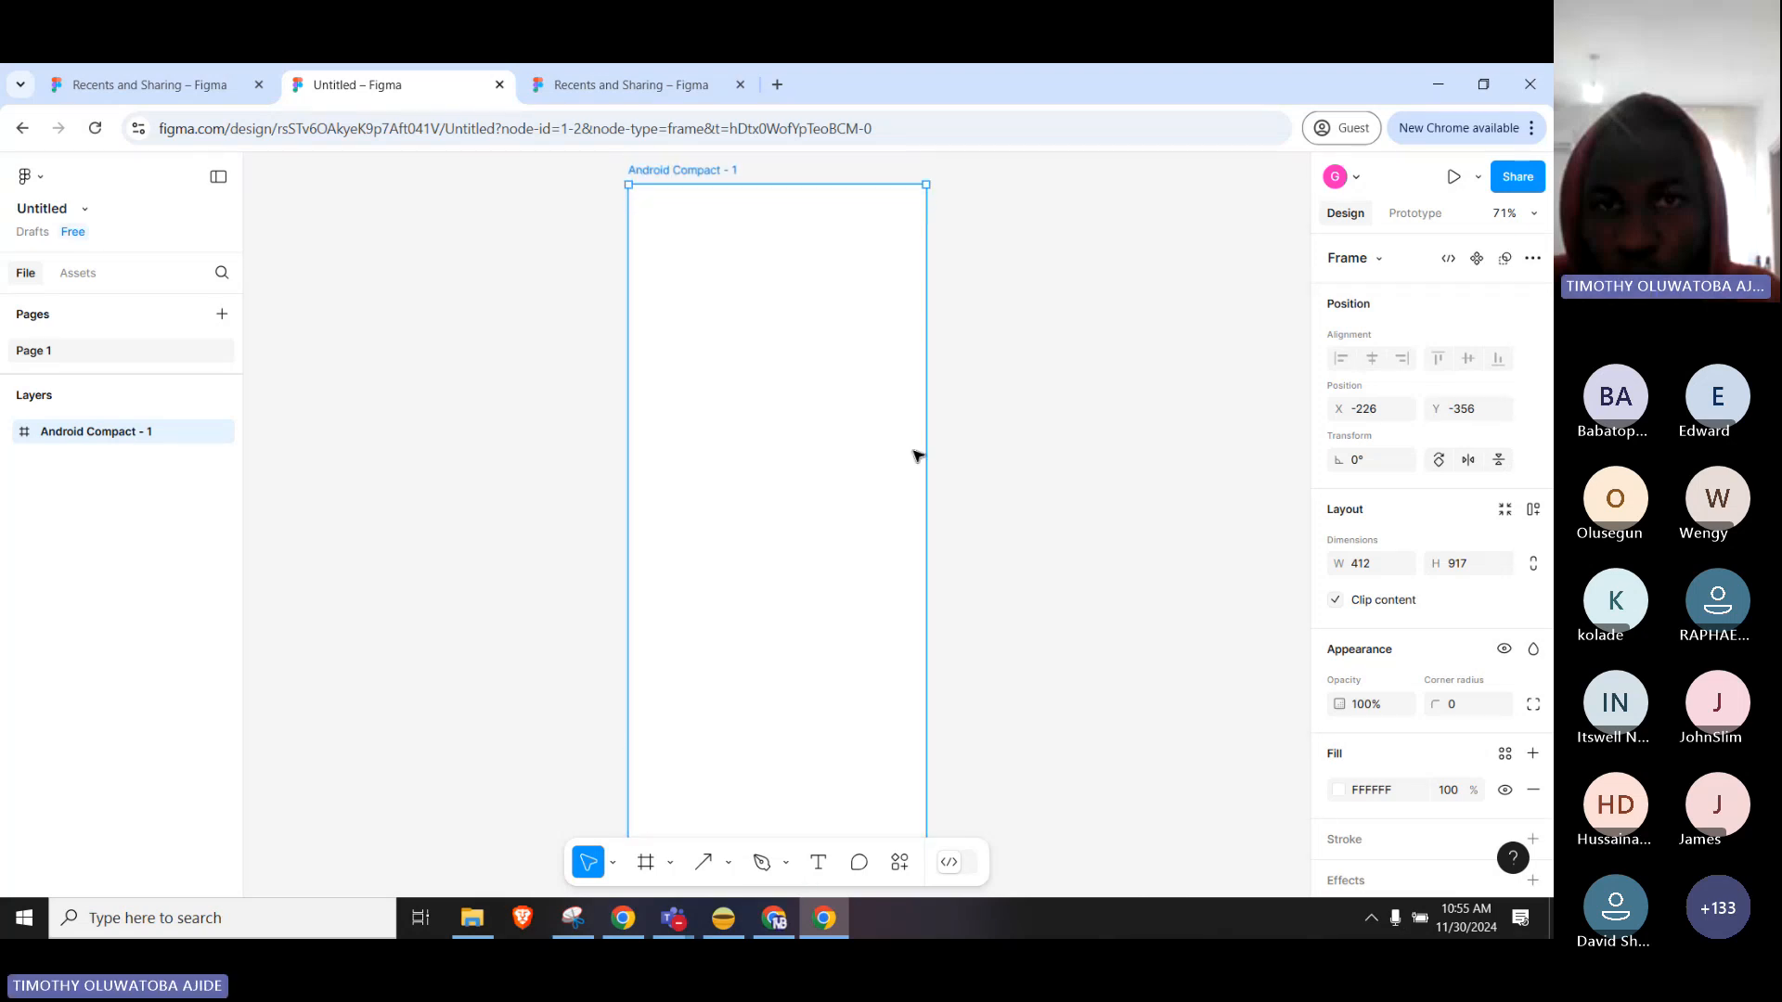
scroll(917, 455, down, 1)
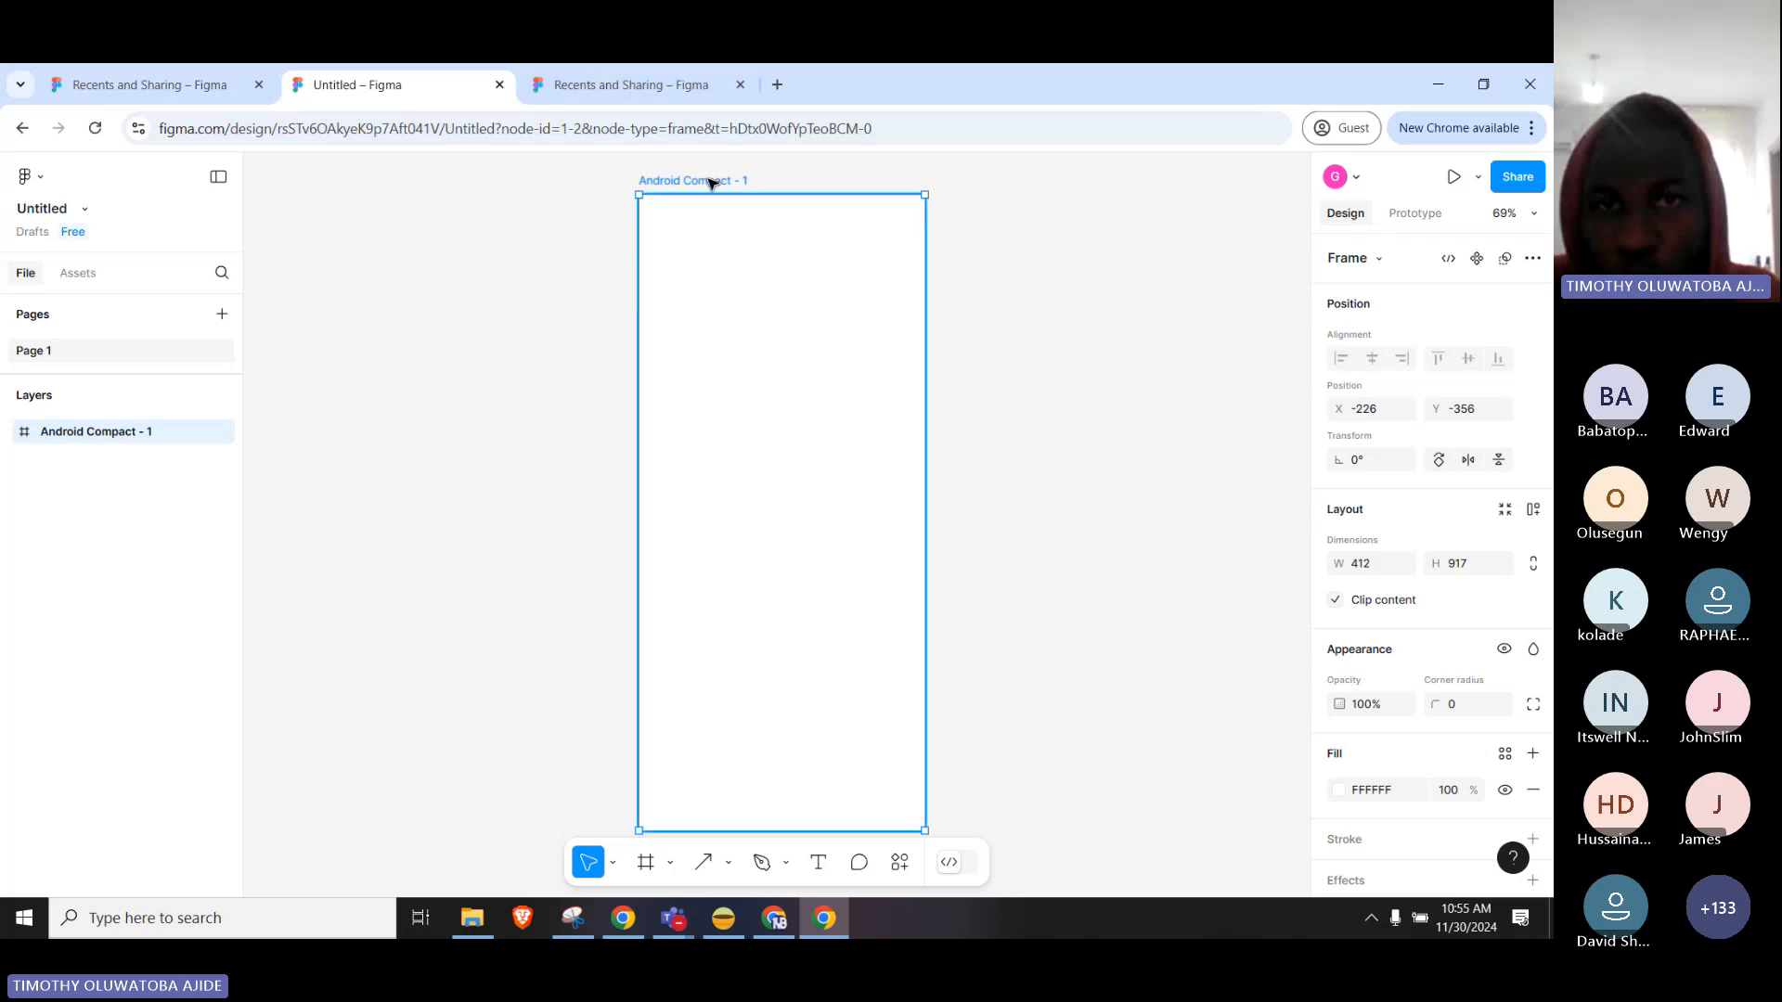
Rename the frame 'Login', after briefly naming it 'Splash'.
double_click(678, 182)
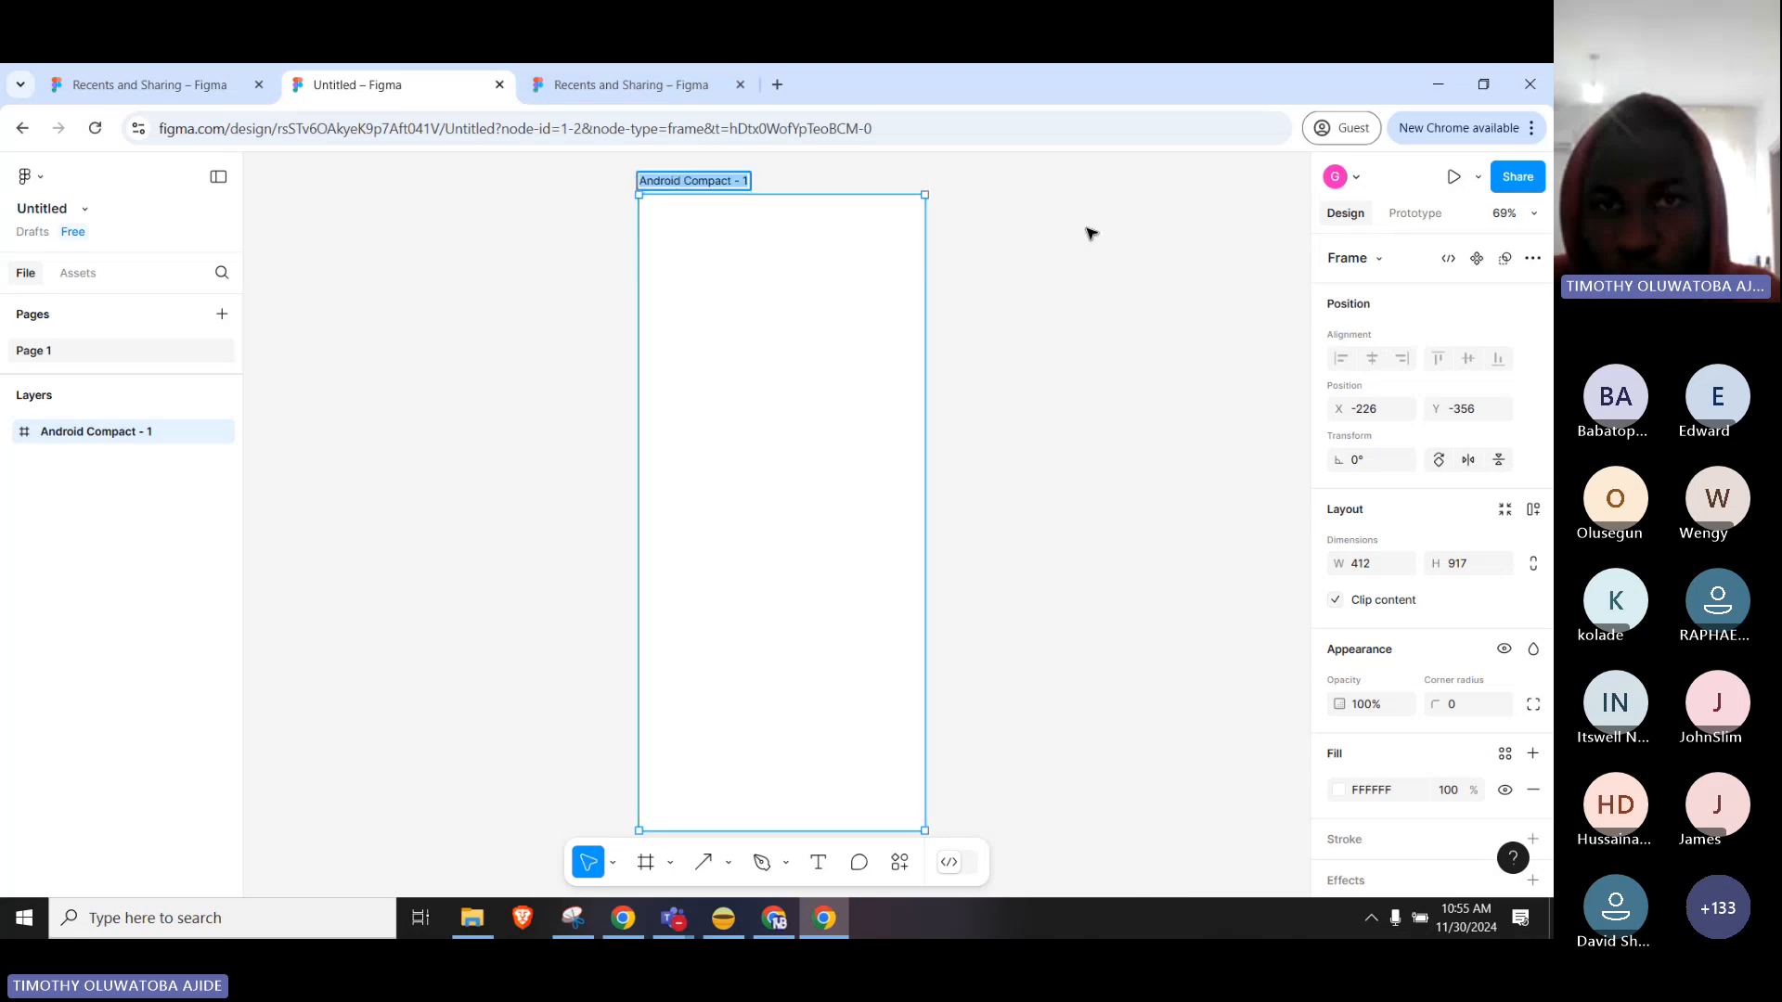
text(Lo)
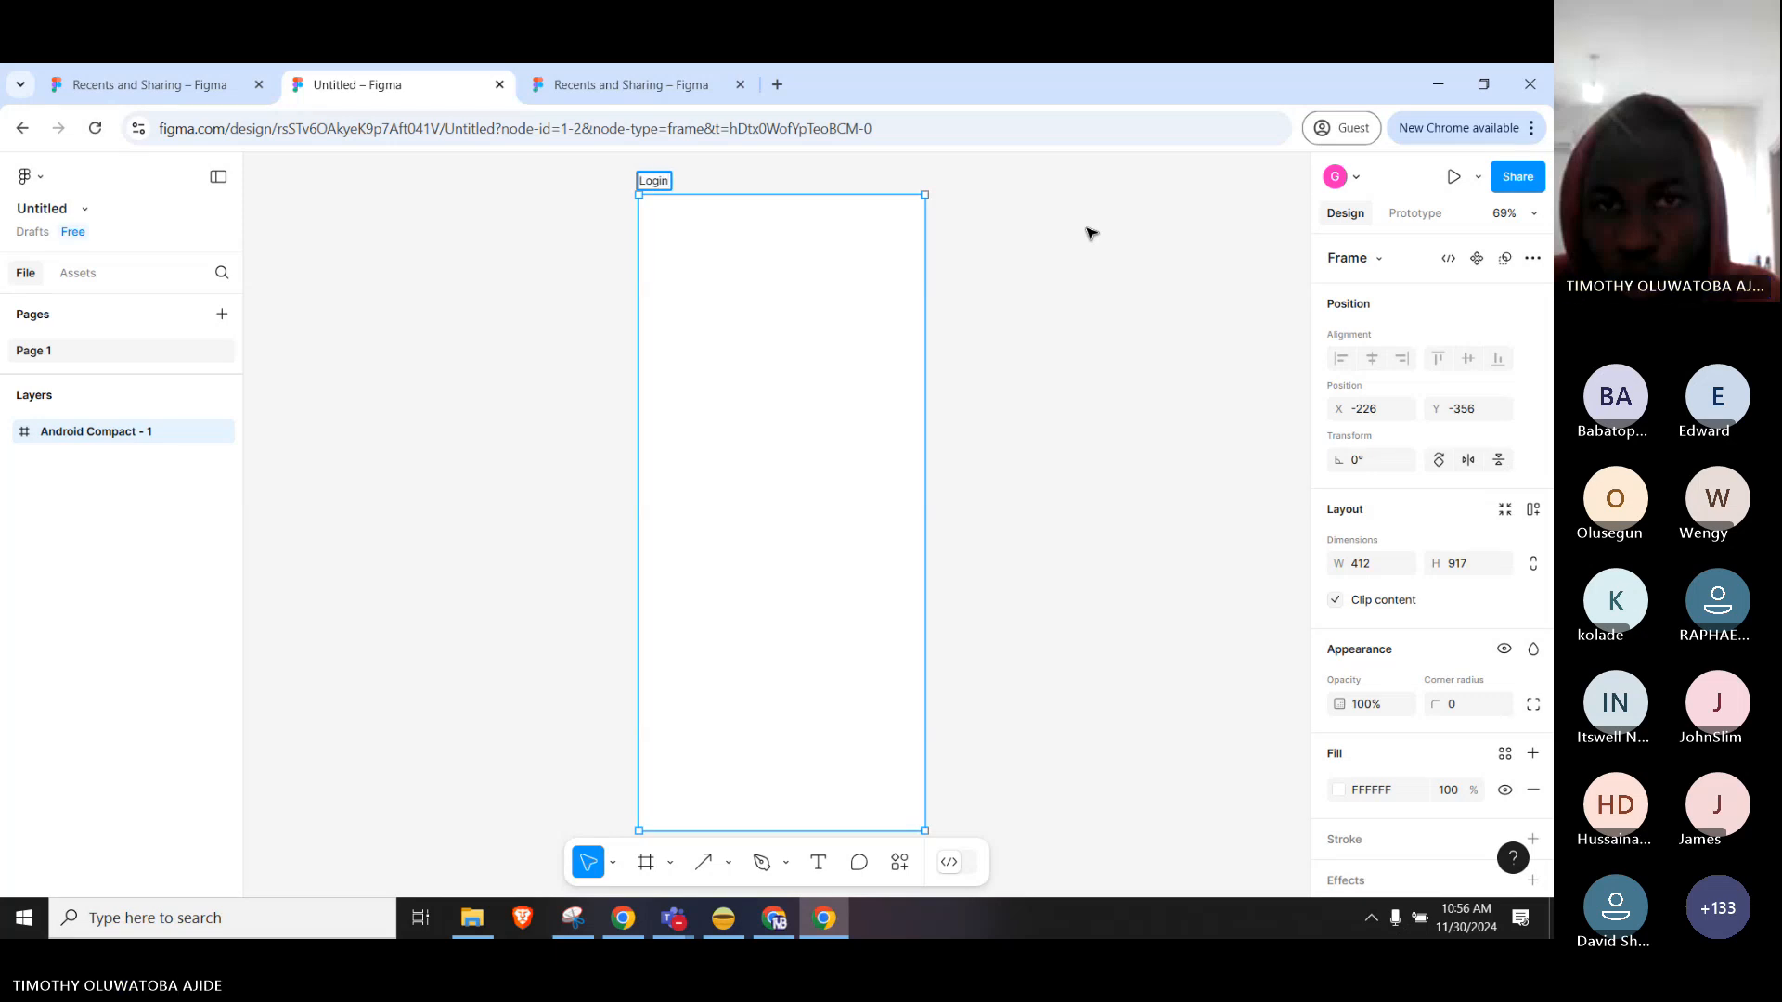
text(gin)
key(ctrl+a)
text(Splash)
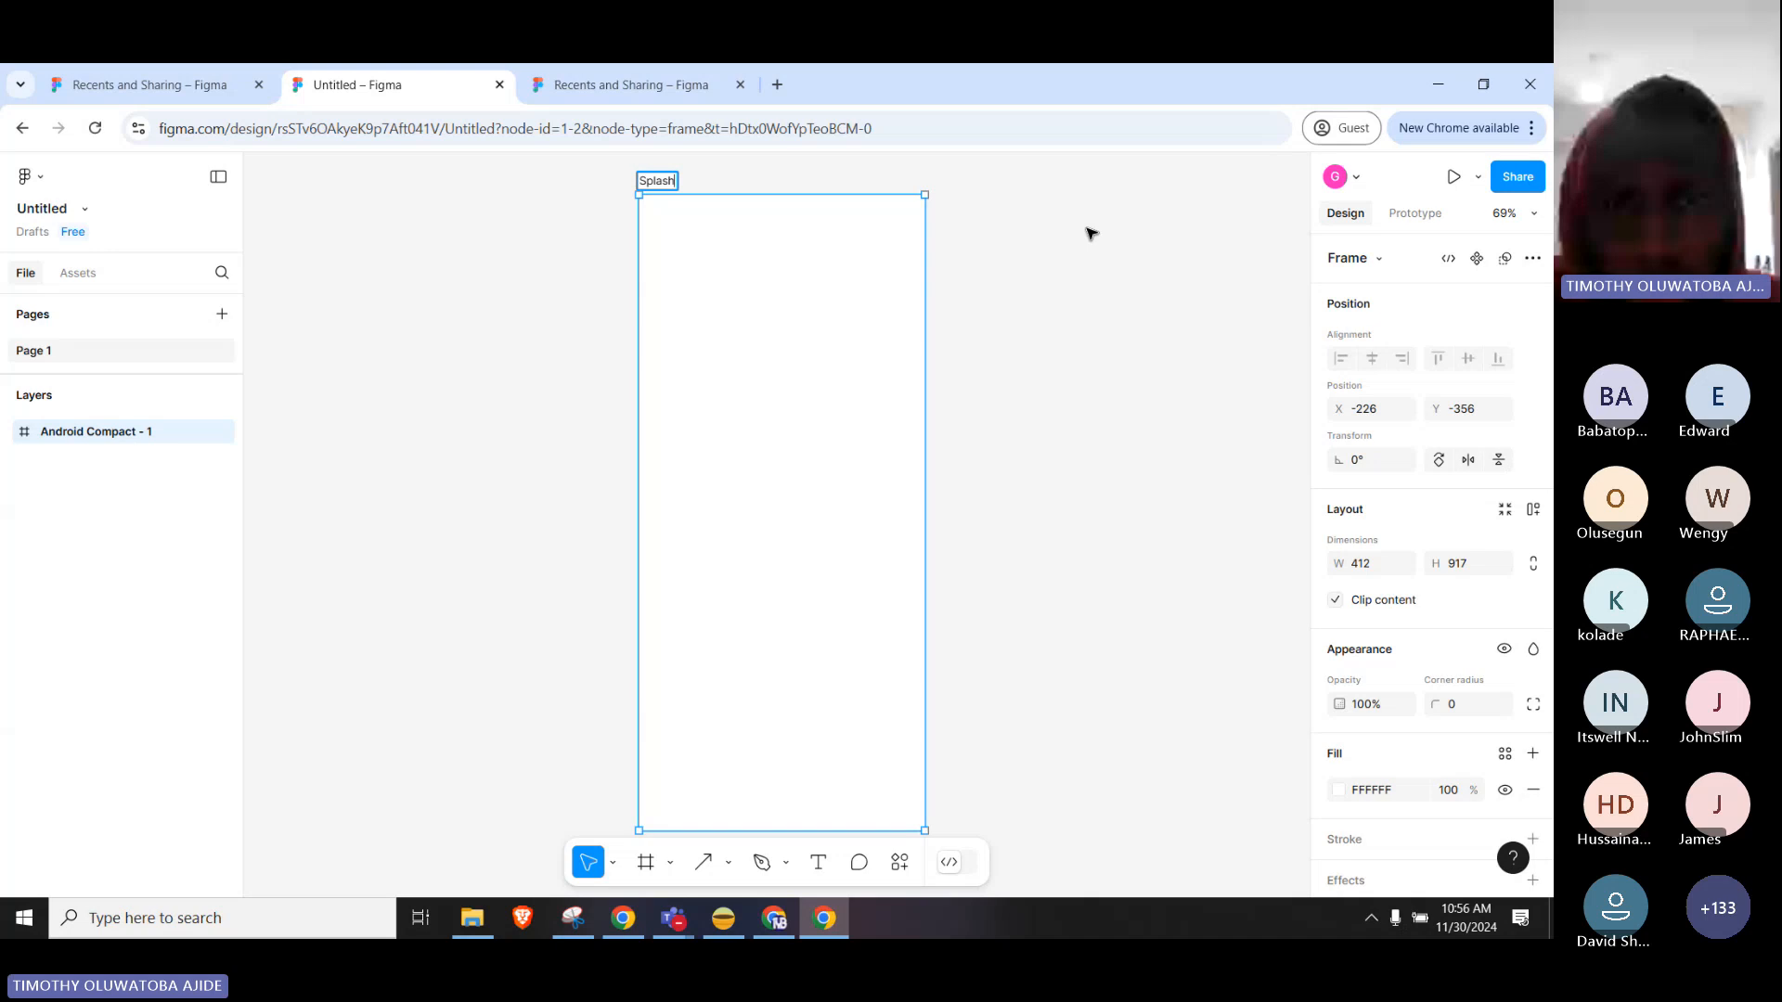
key(Return)
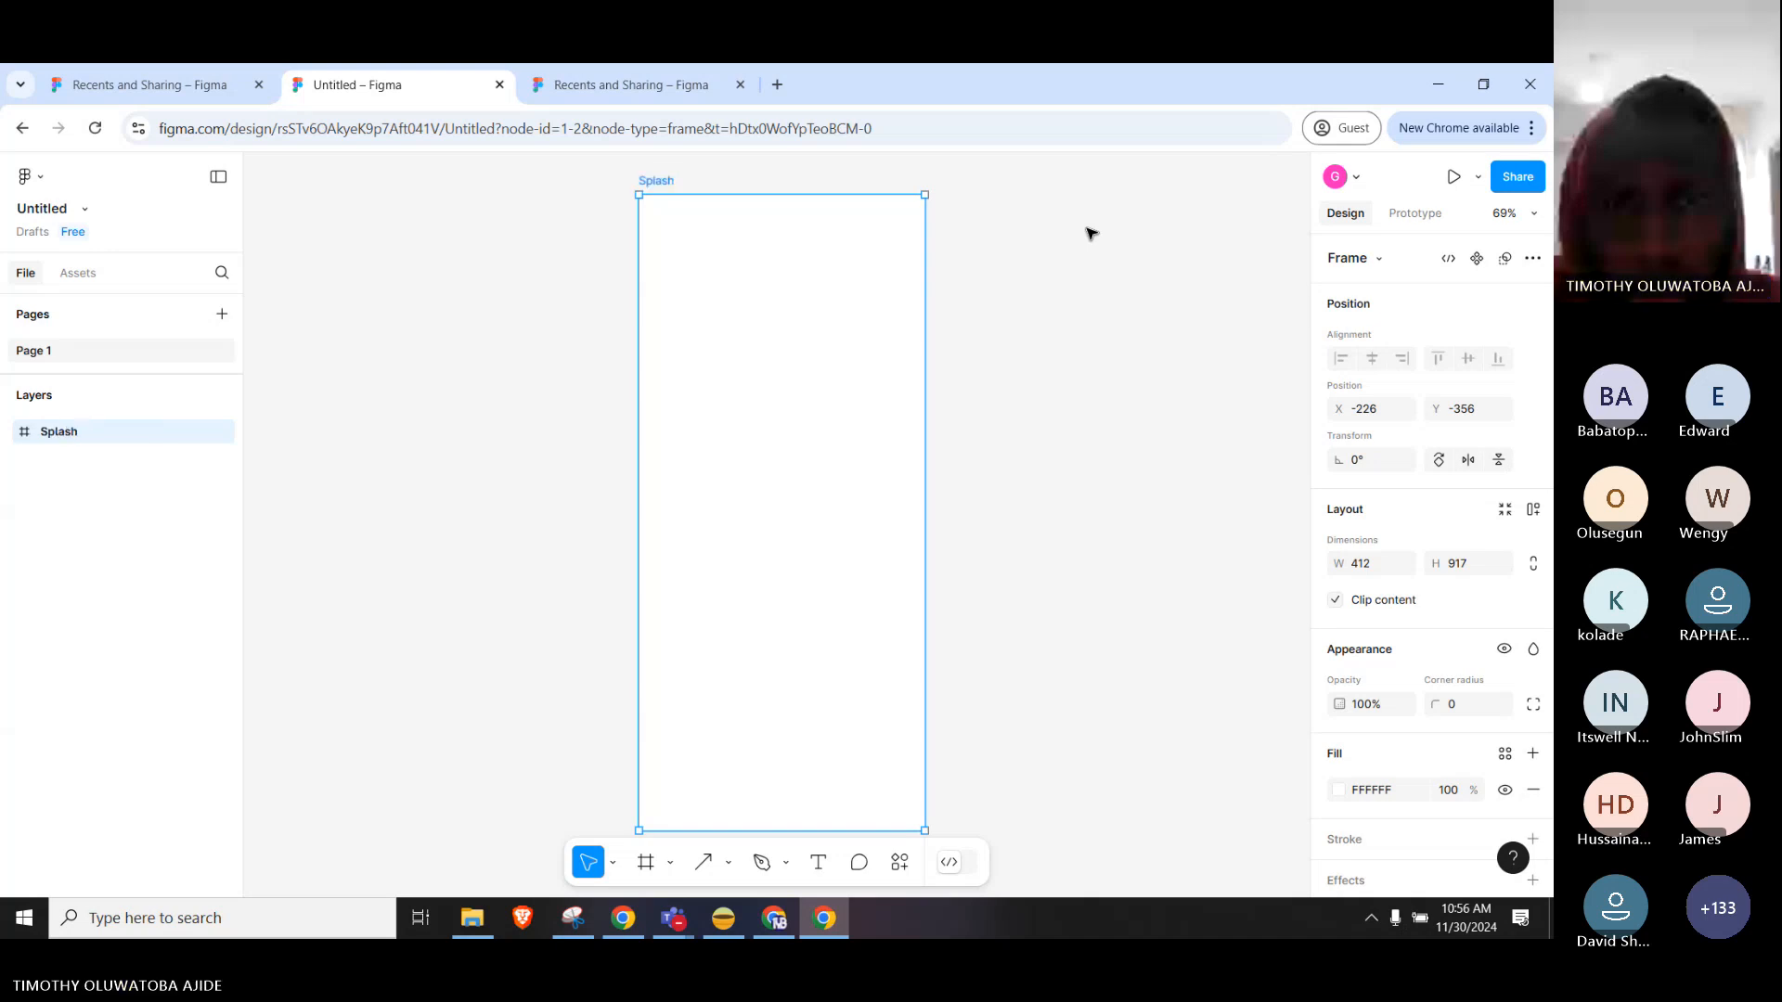
click(687, 186)
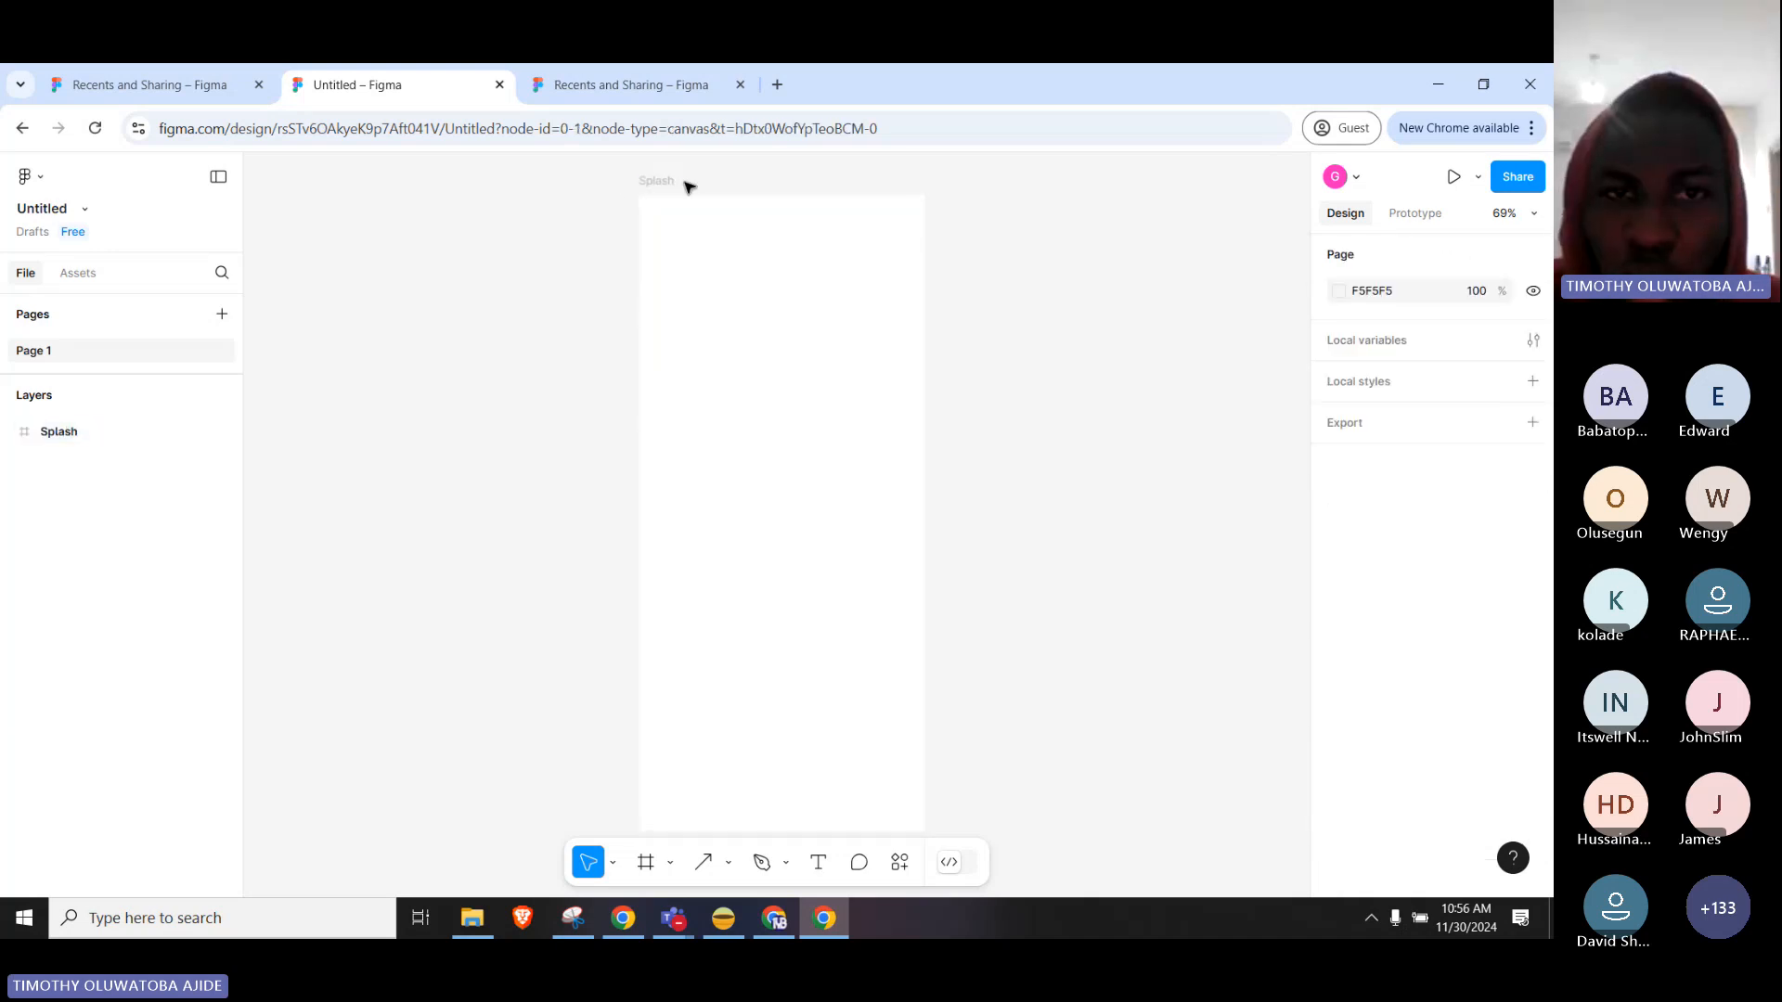
double_click(655, 181)
text(Logi)
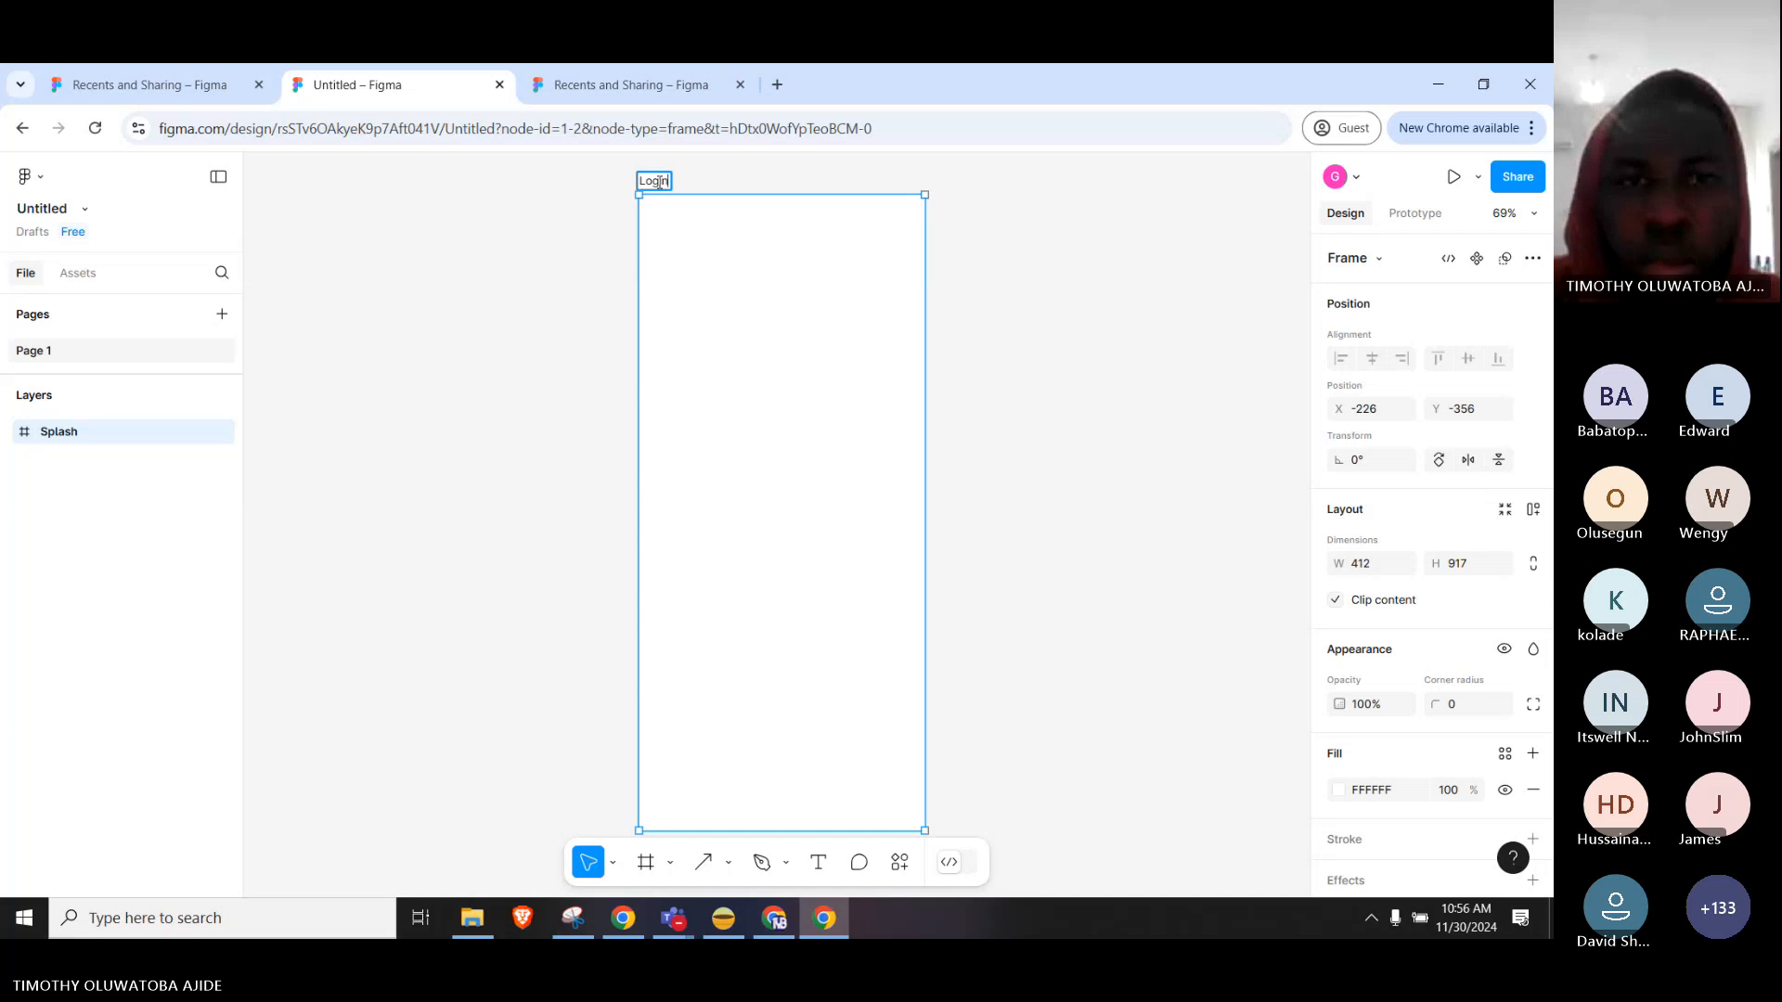
text(n)
key(Return)
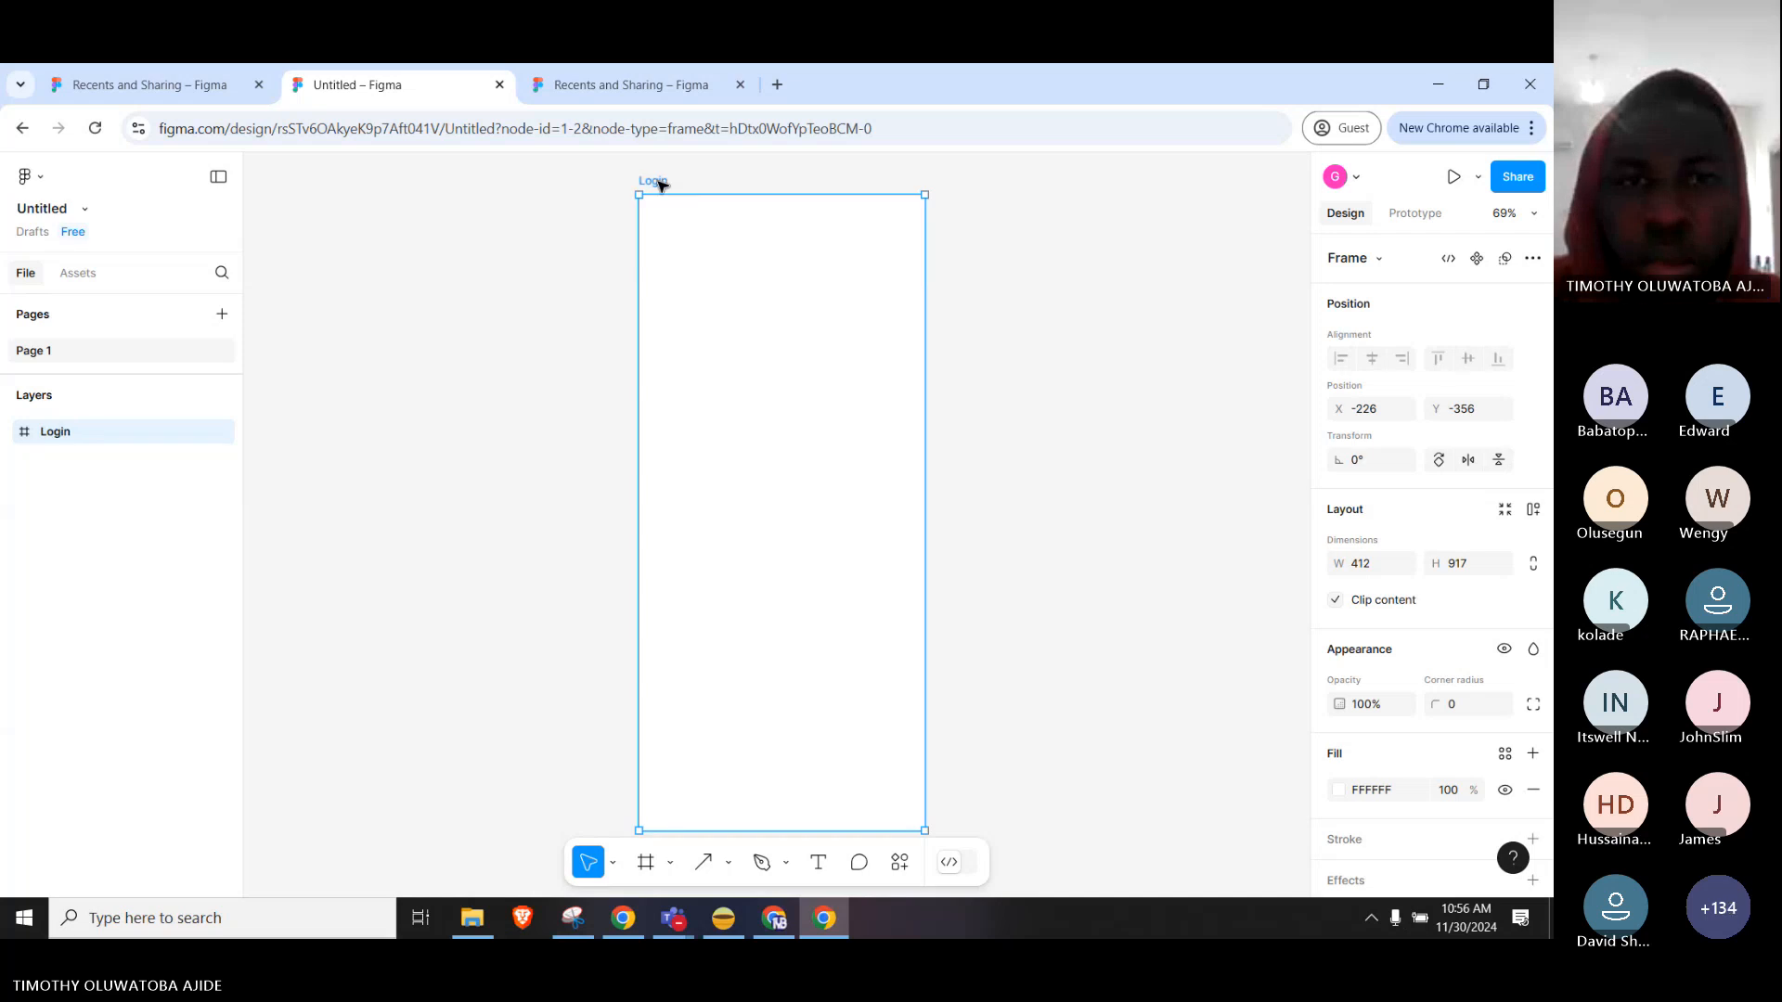
Deselect and reselect the Login frame to confirm its new name.
click(961, 318)
click(816, 279)
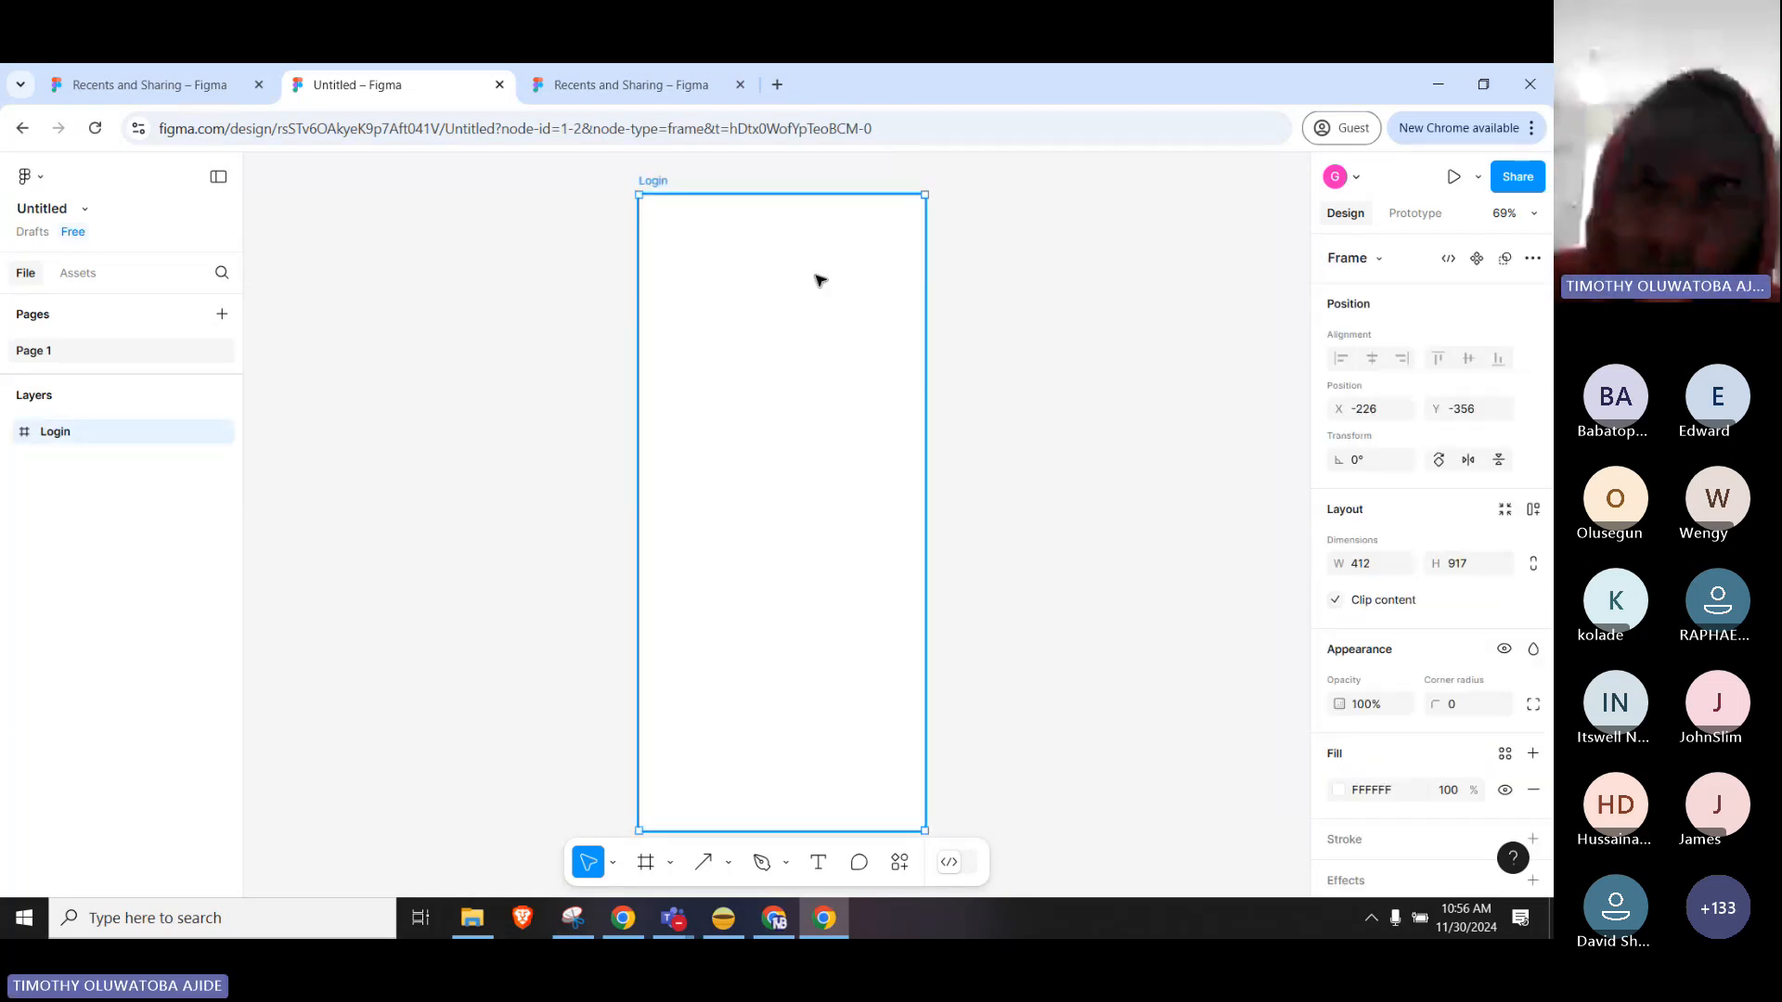
click(1036, 367)
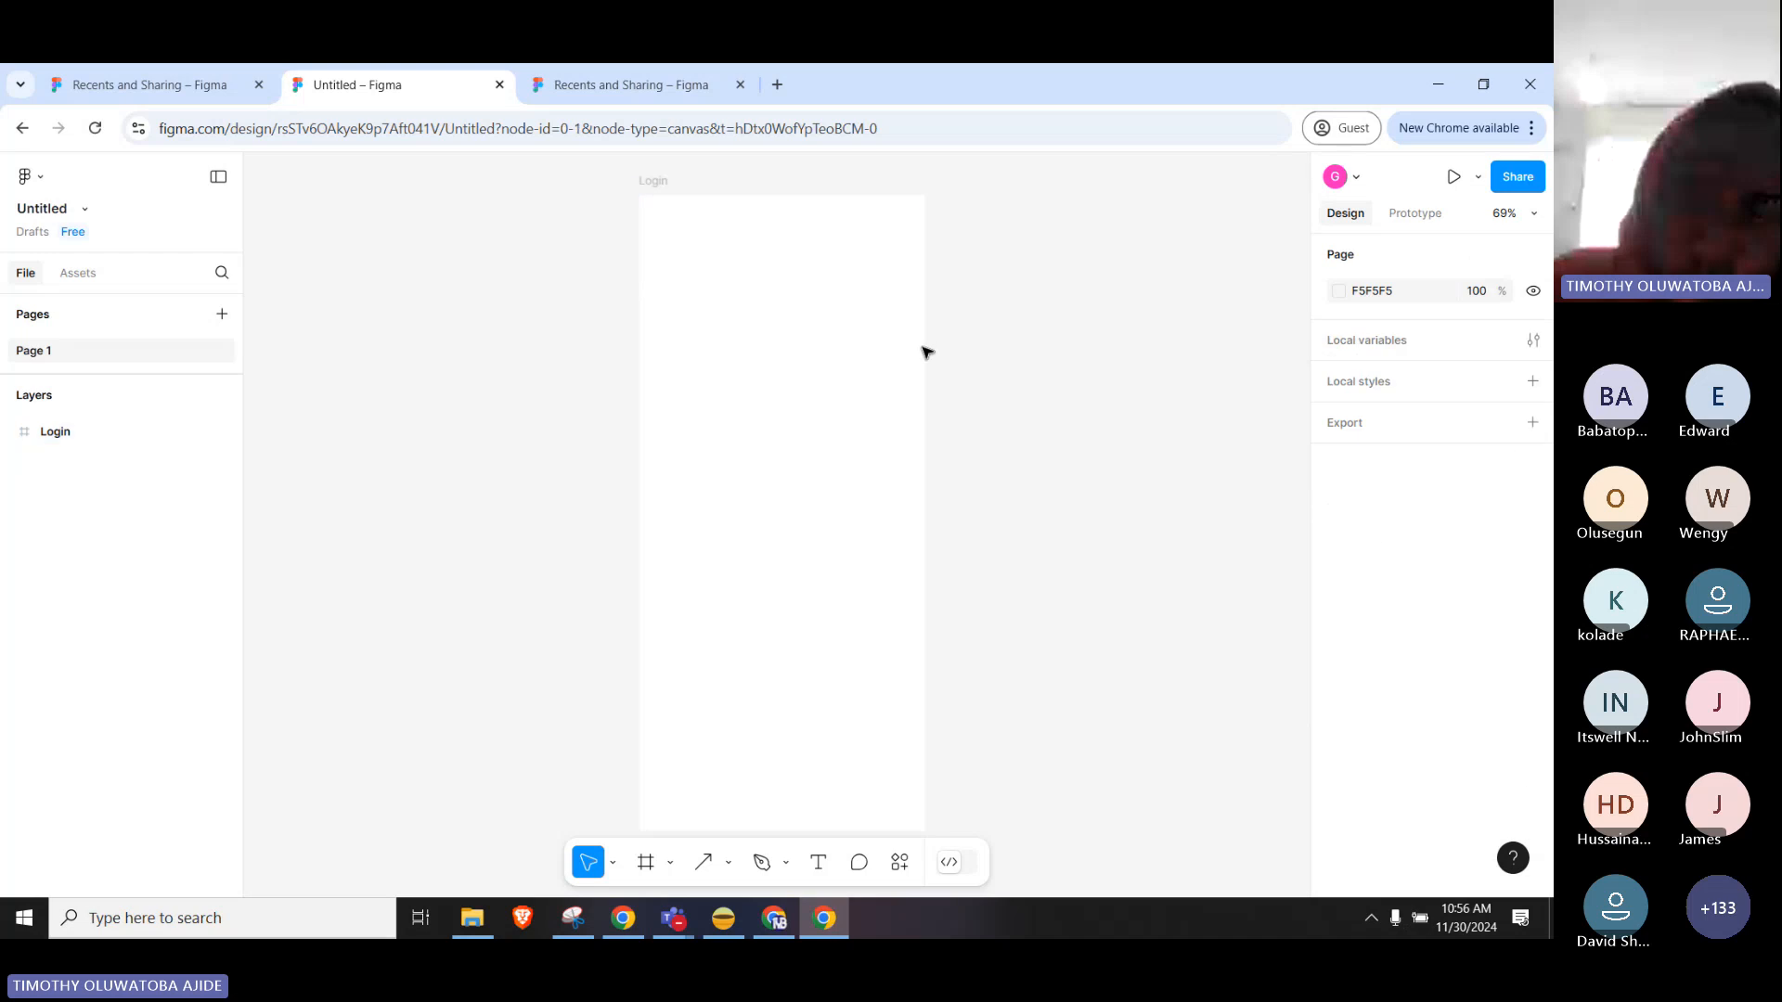
click(779, 282)
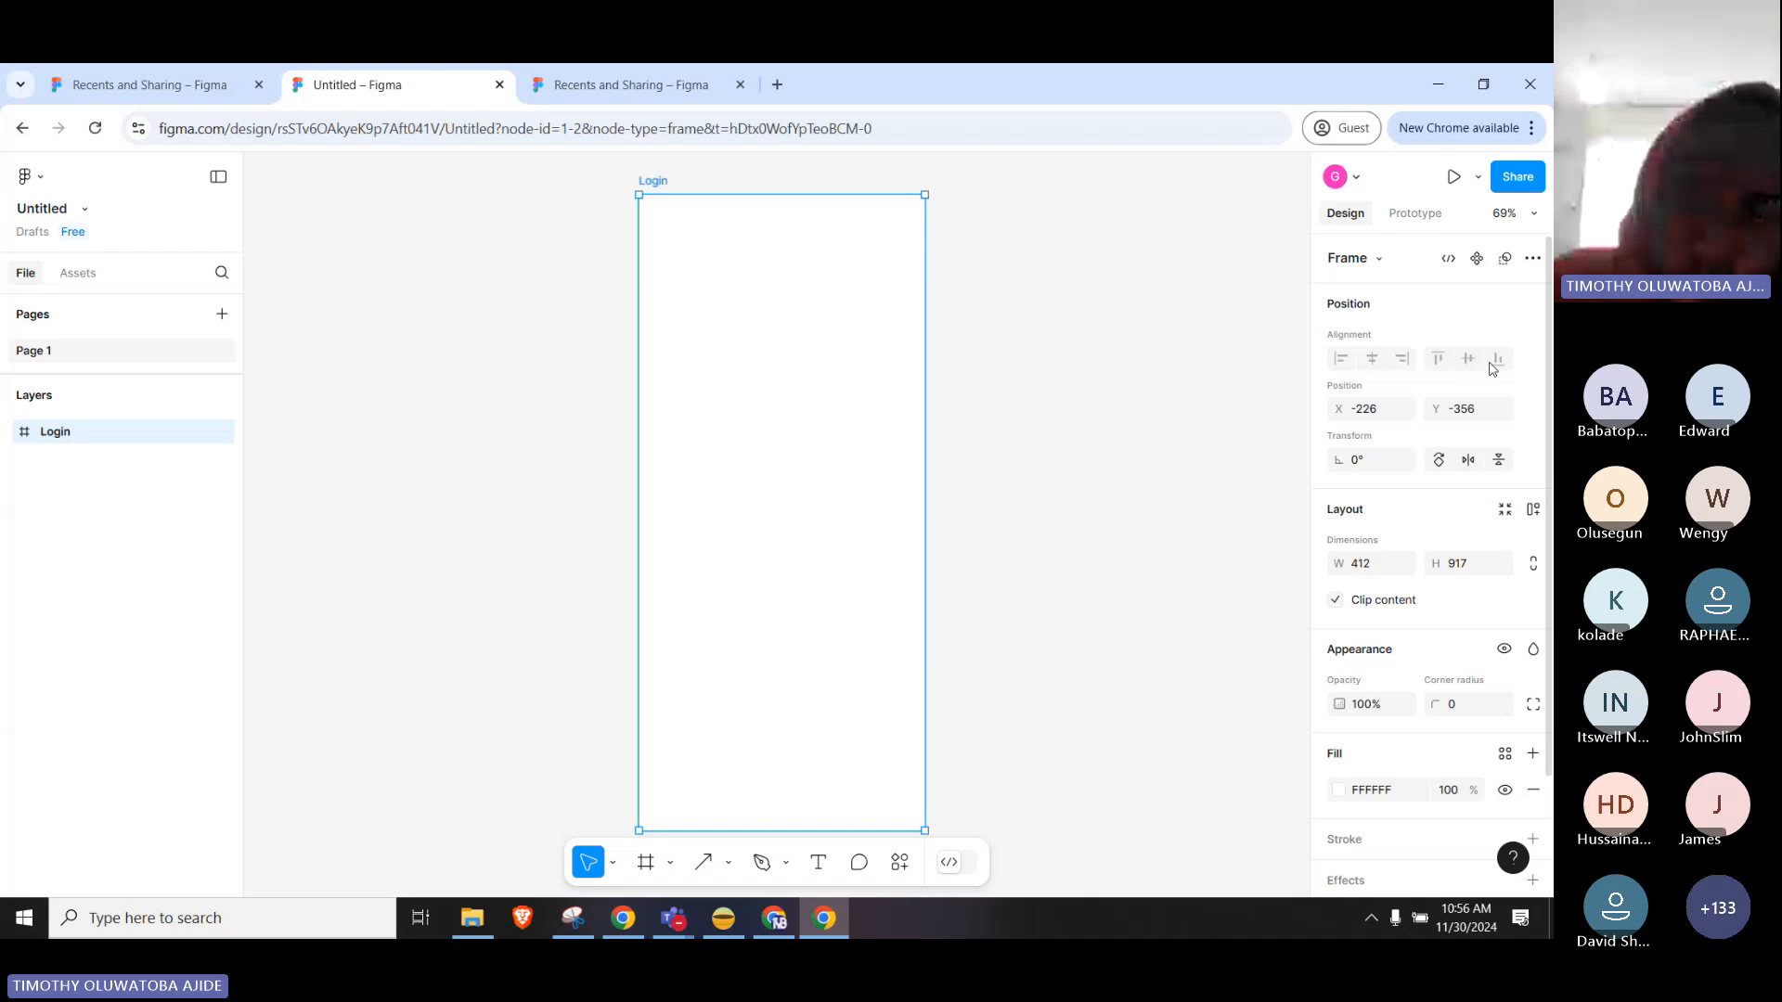
scroll(1383, 371, down, 2)
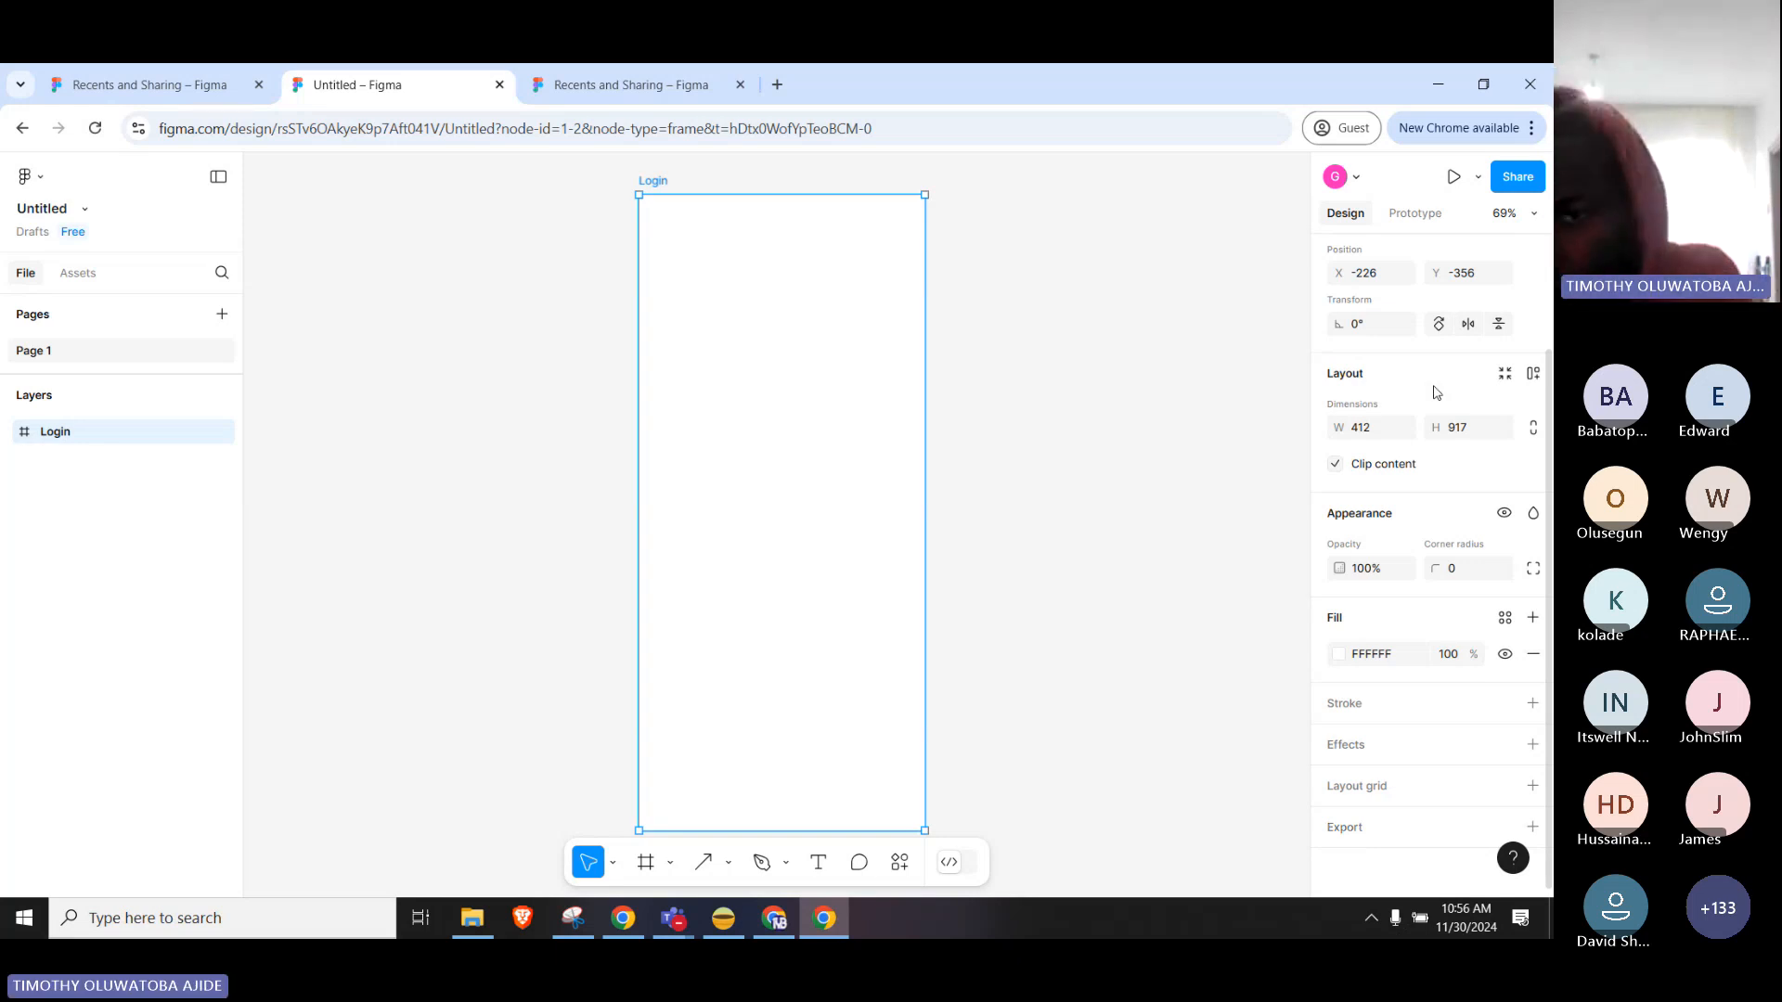
scroll(1434, 392, up, 2)
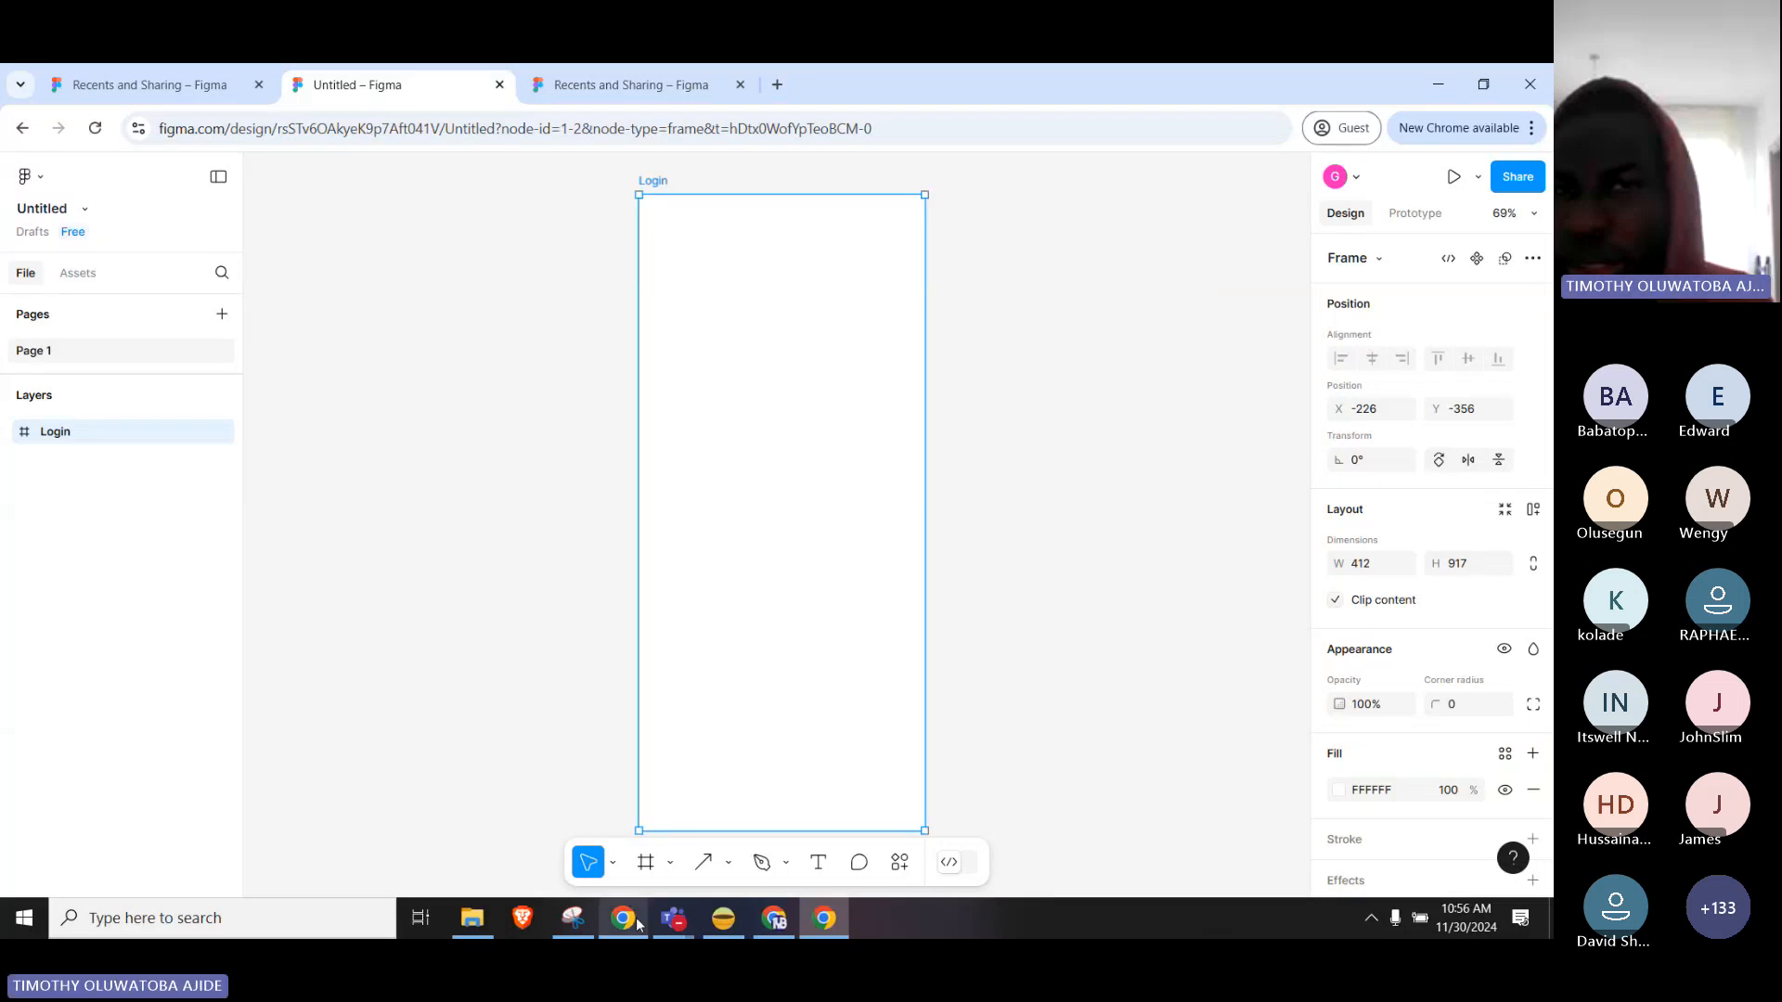
Search Google for 'UI UX Login page' in a new Chrome tab.
mouse_move(637, 922)
click(640, 855)
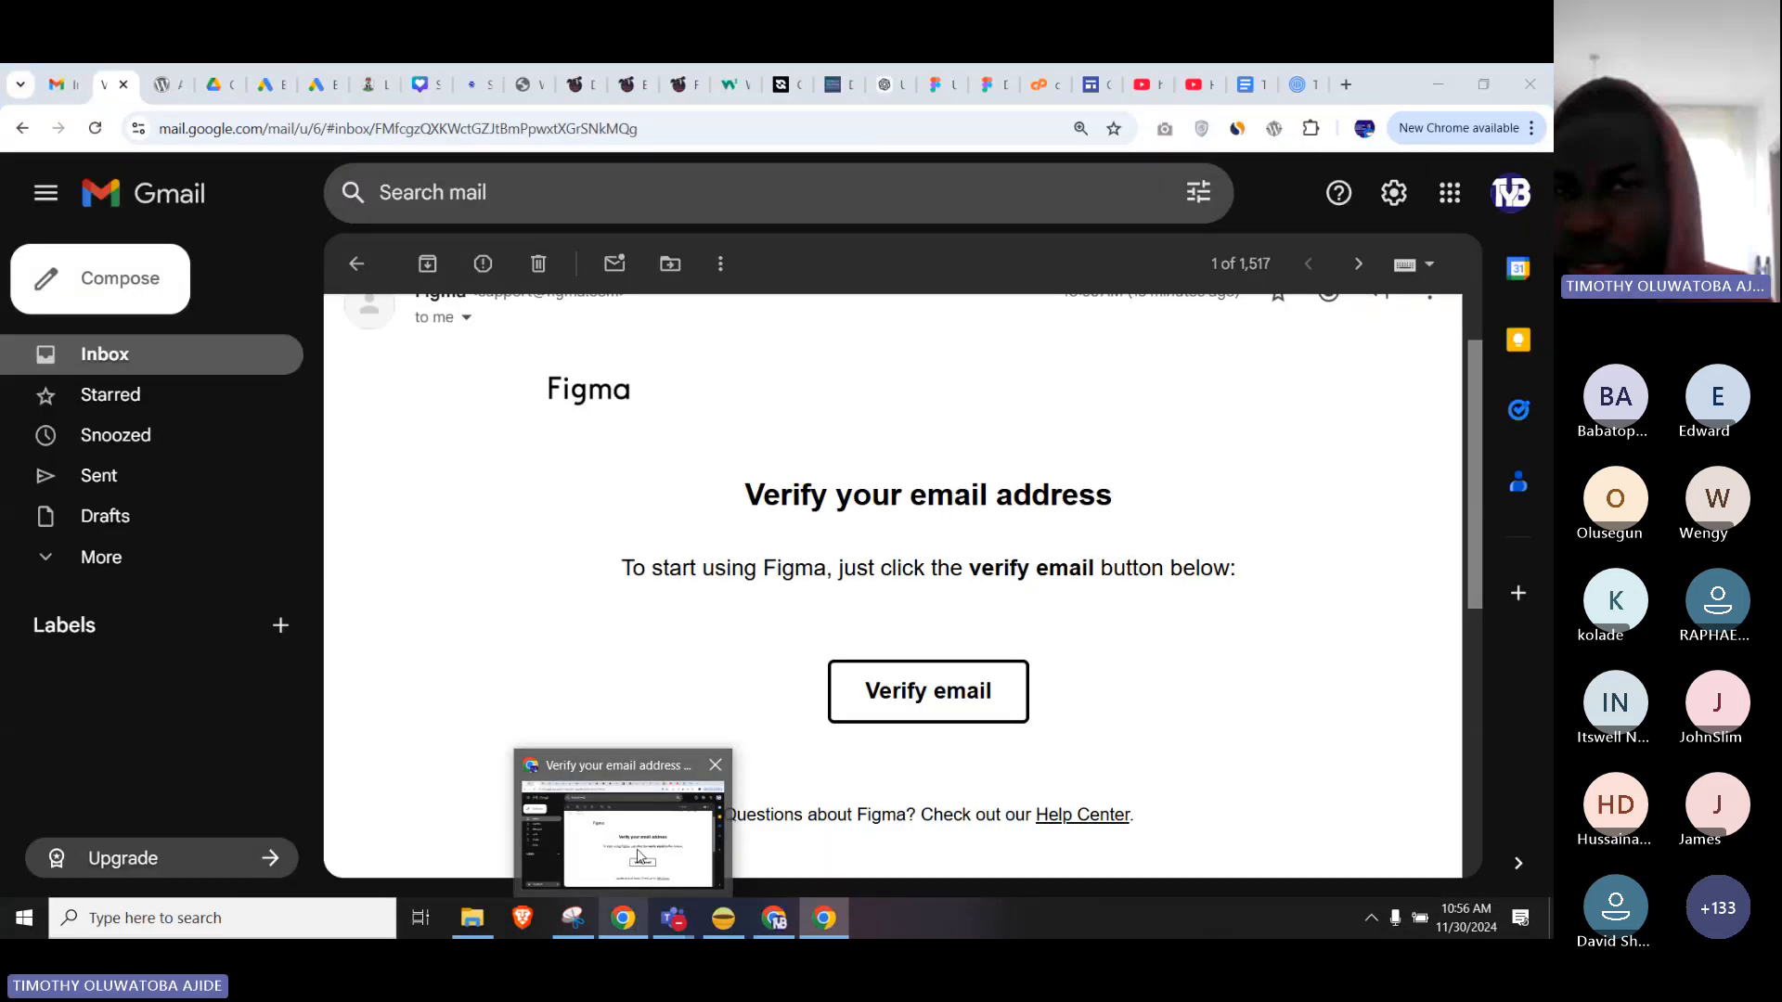
click(1345, 85)
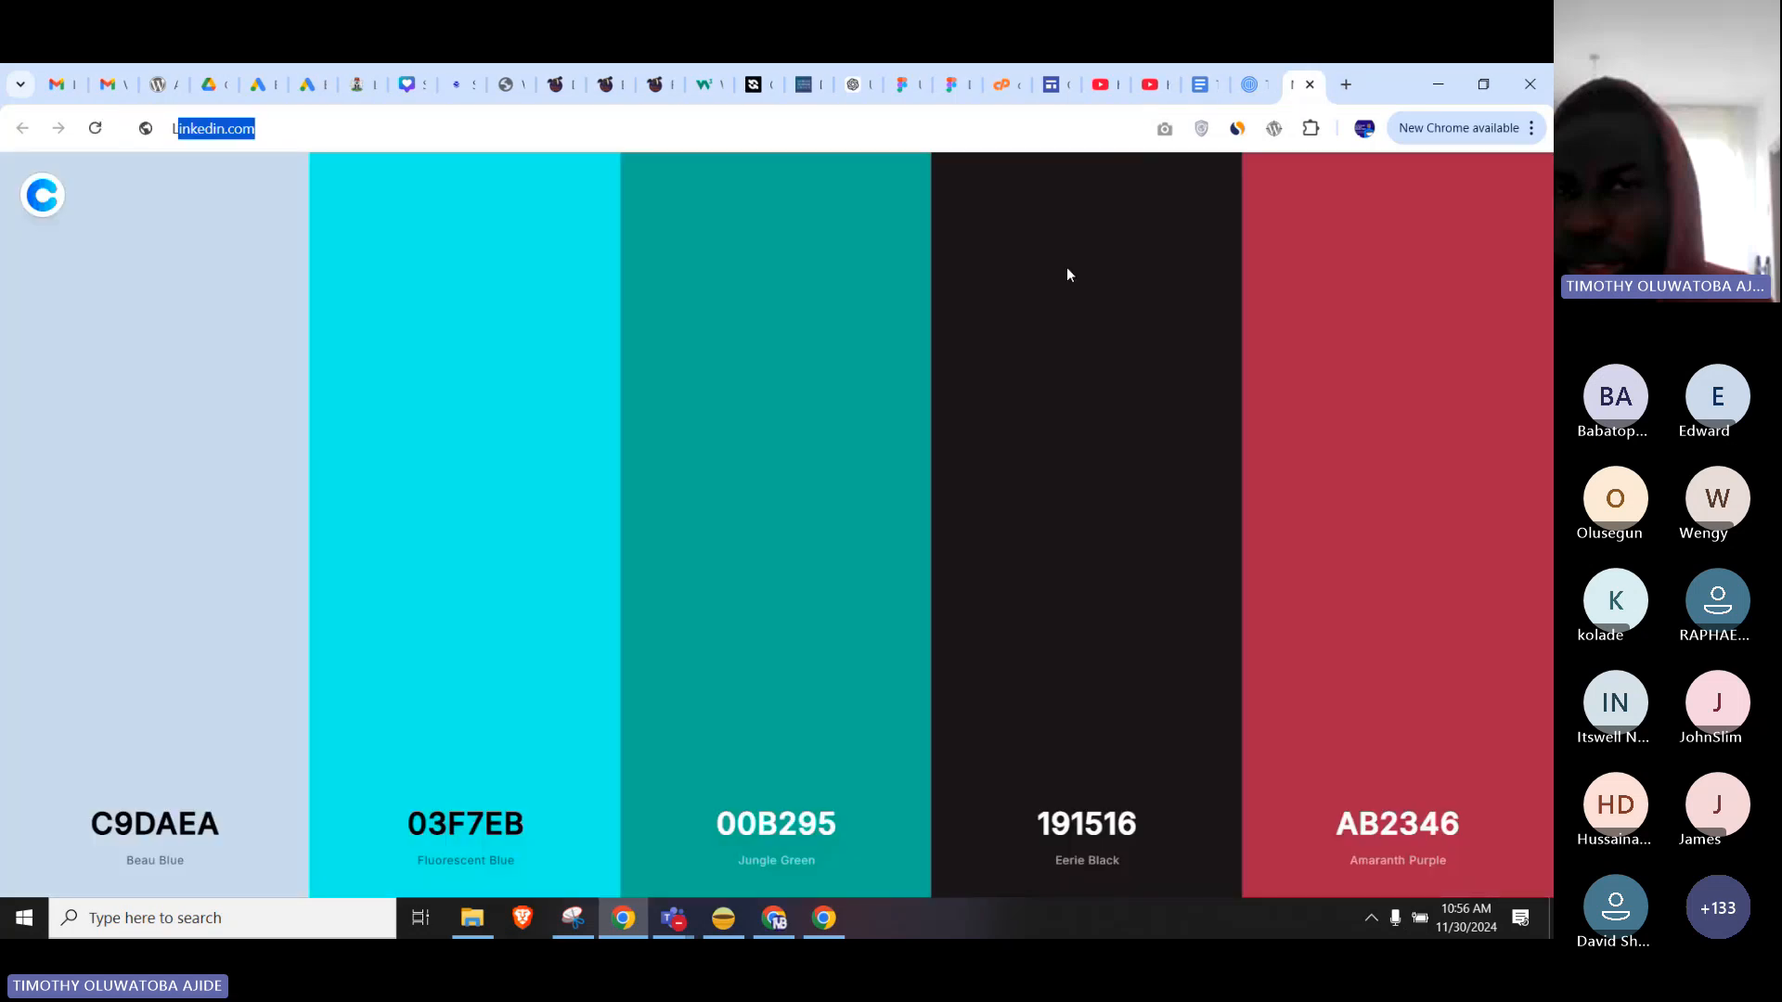
text(Login page)
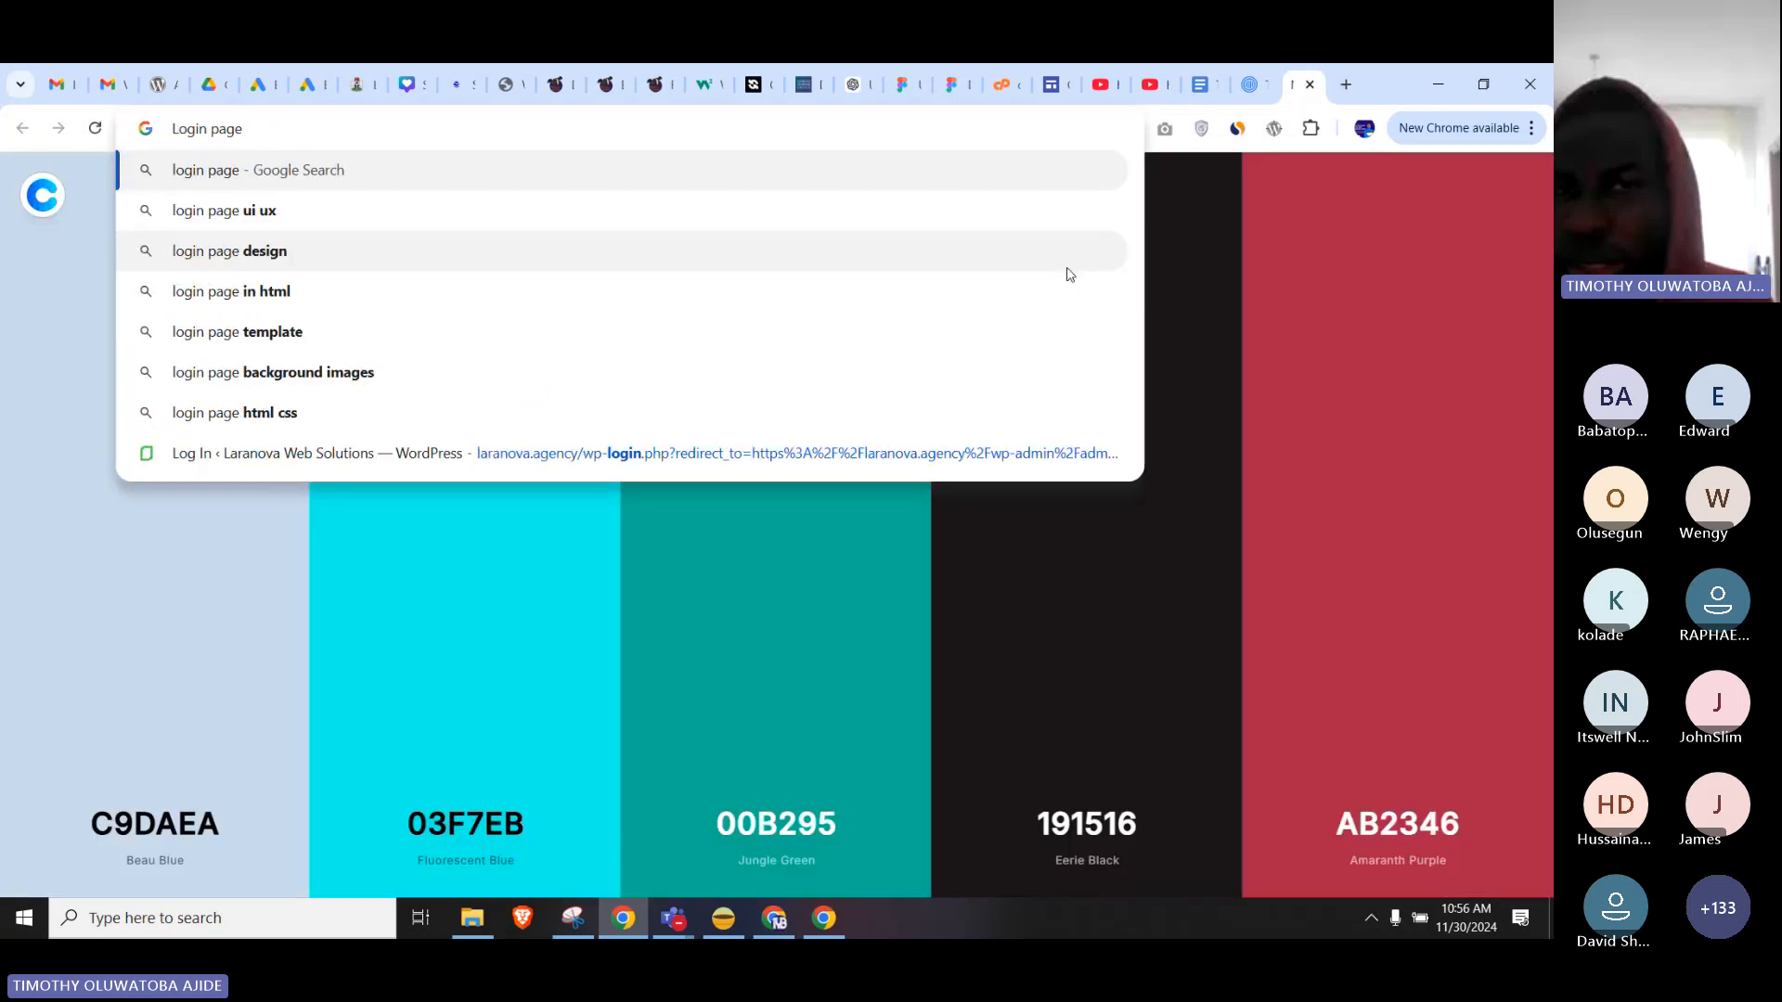
key(Home)
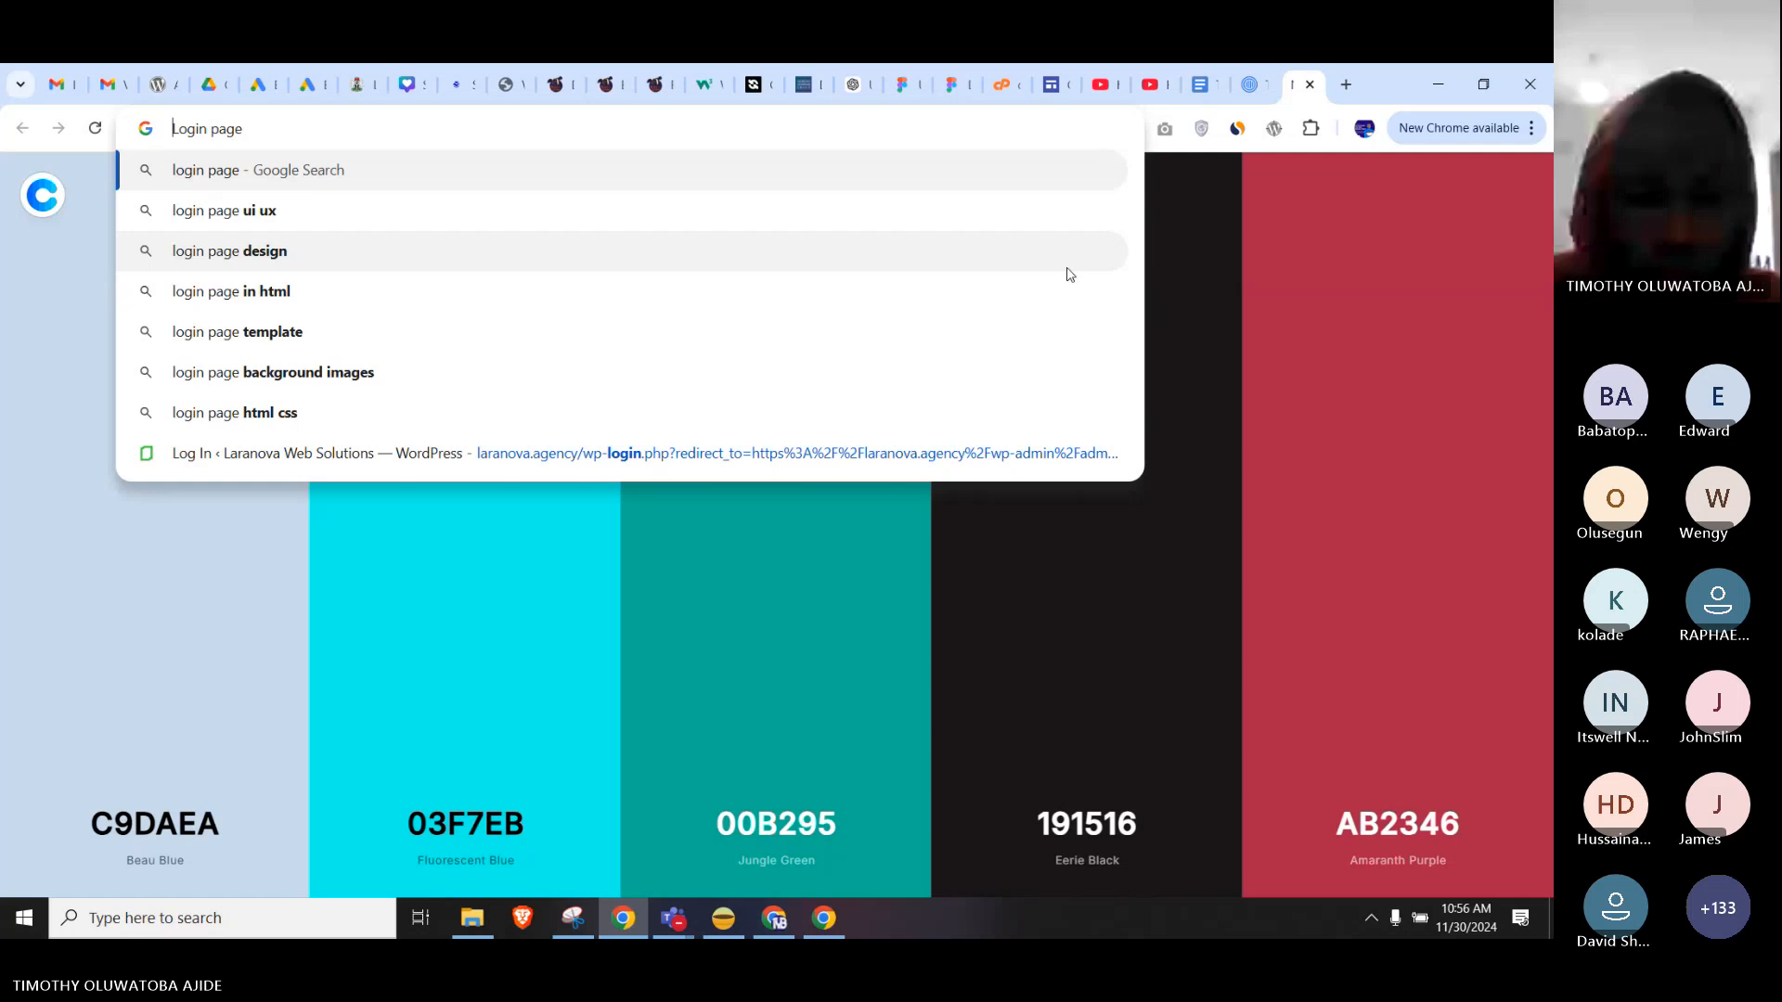
text(UI UX)
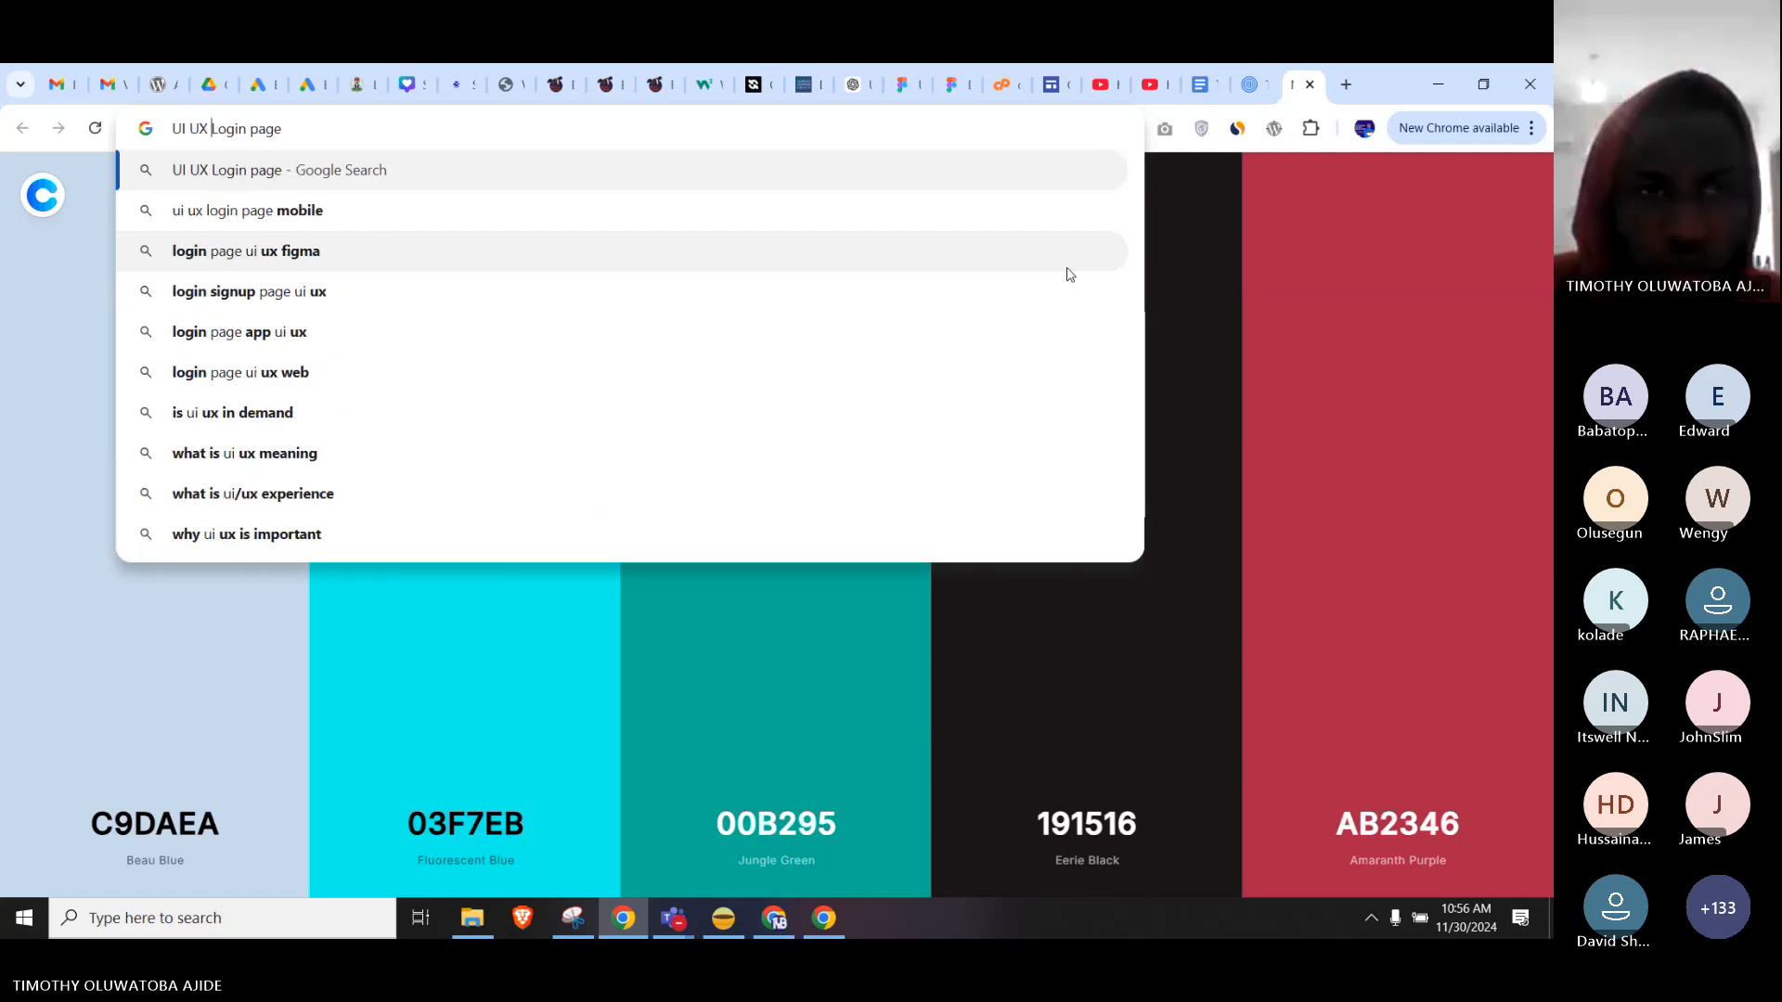
key(Return)
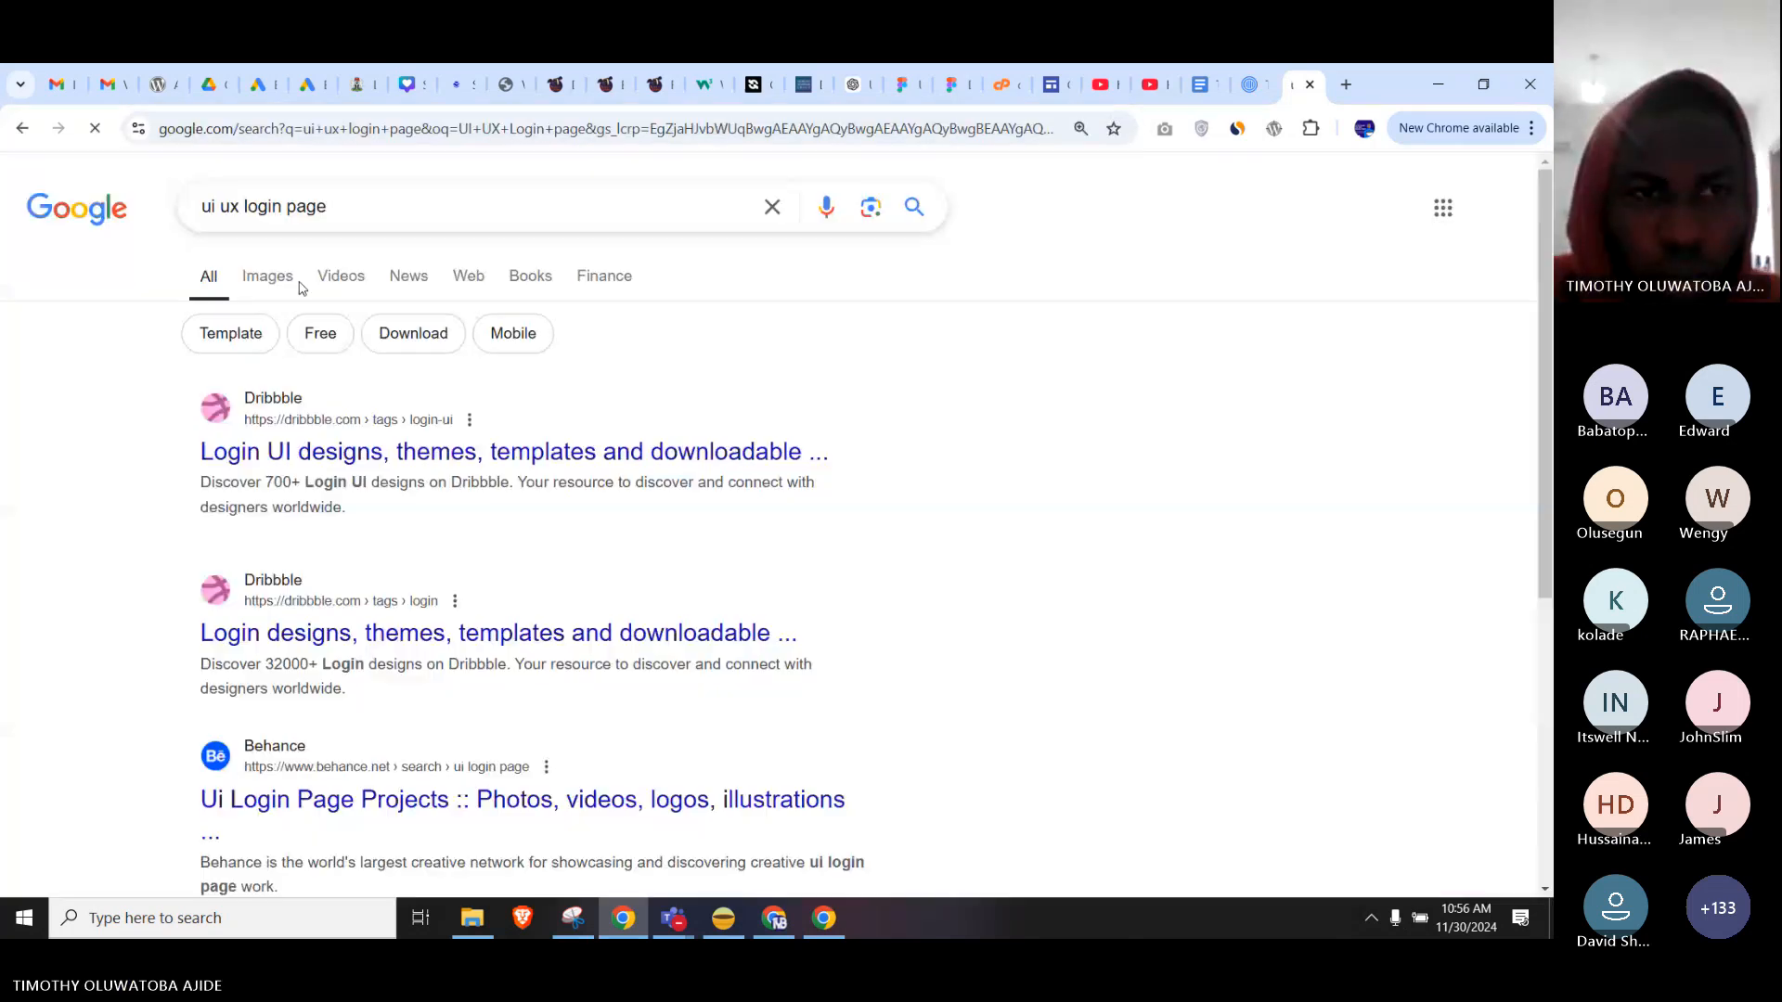
Switch to image results and preview the Login Page Design and Login Page UI Design Figma images.
click(269, 277)
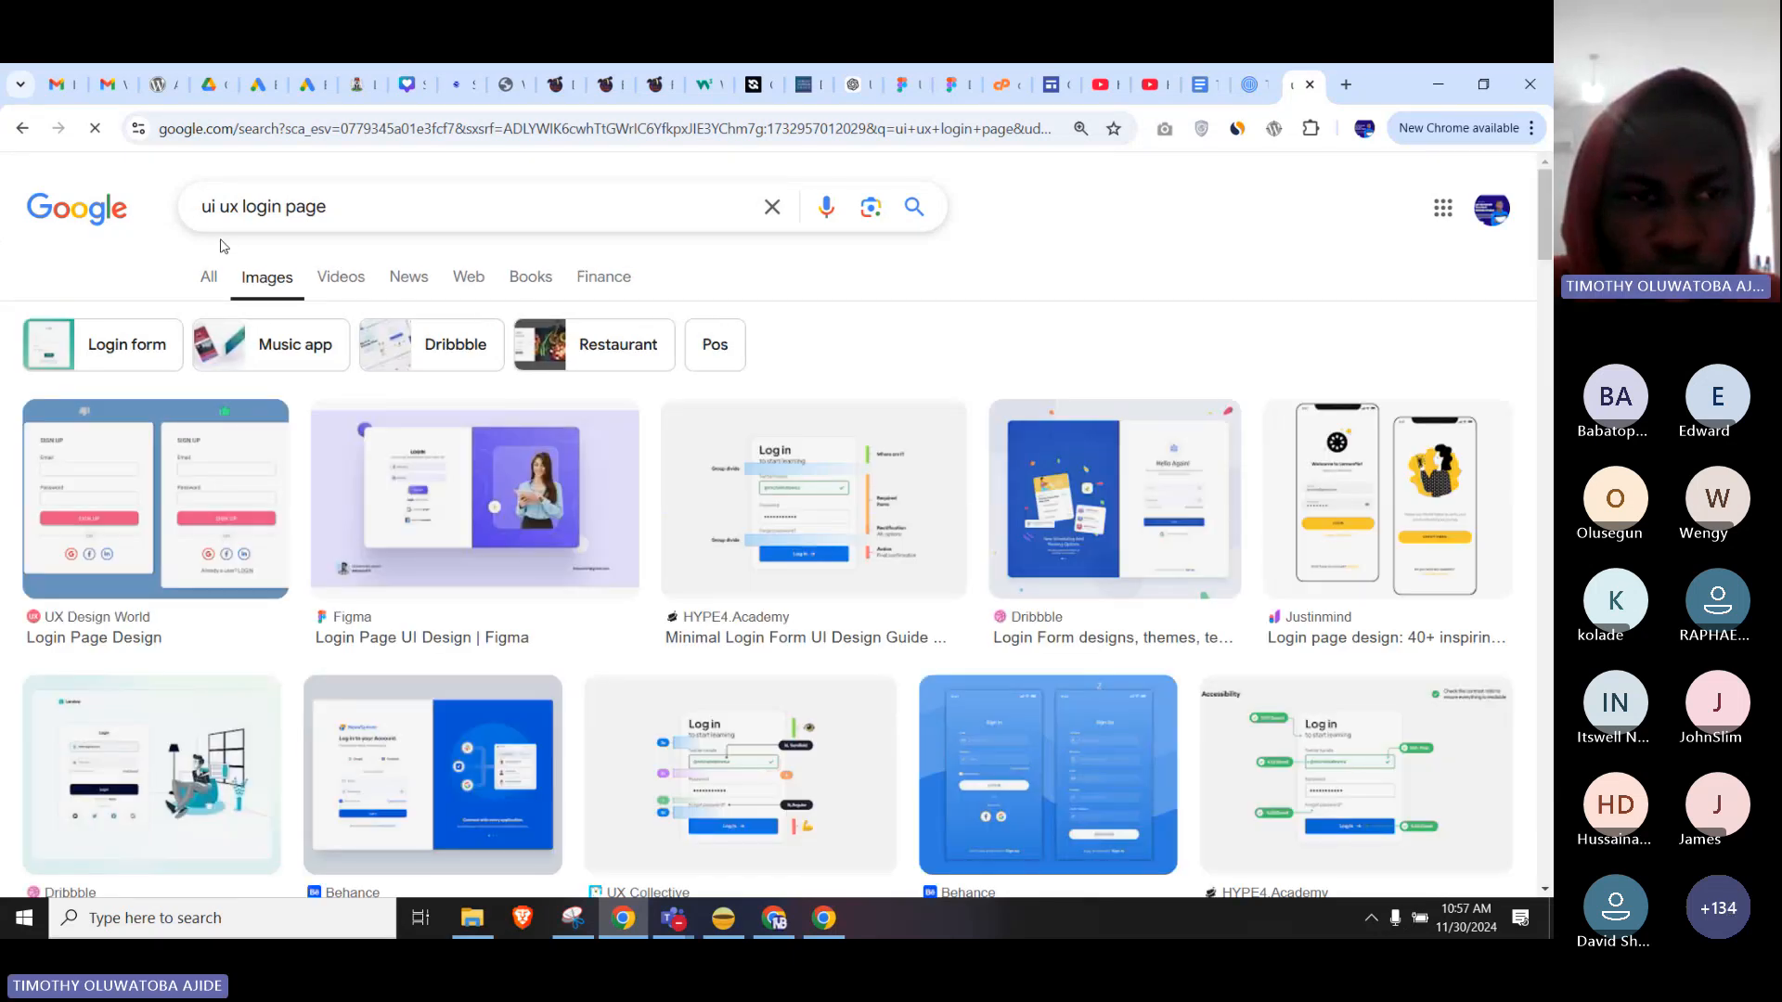
click(219, 490)
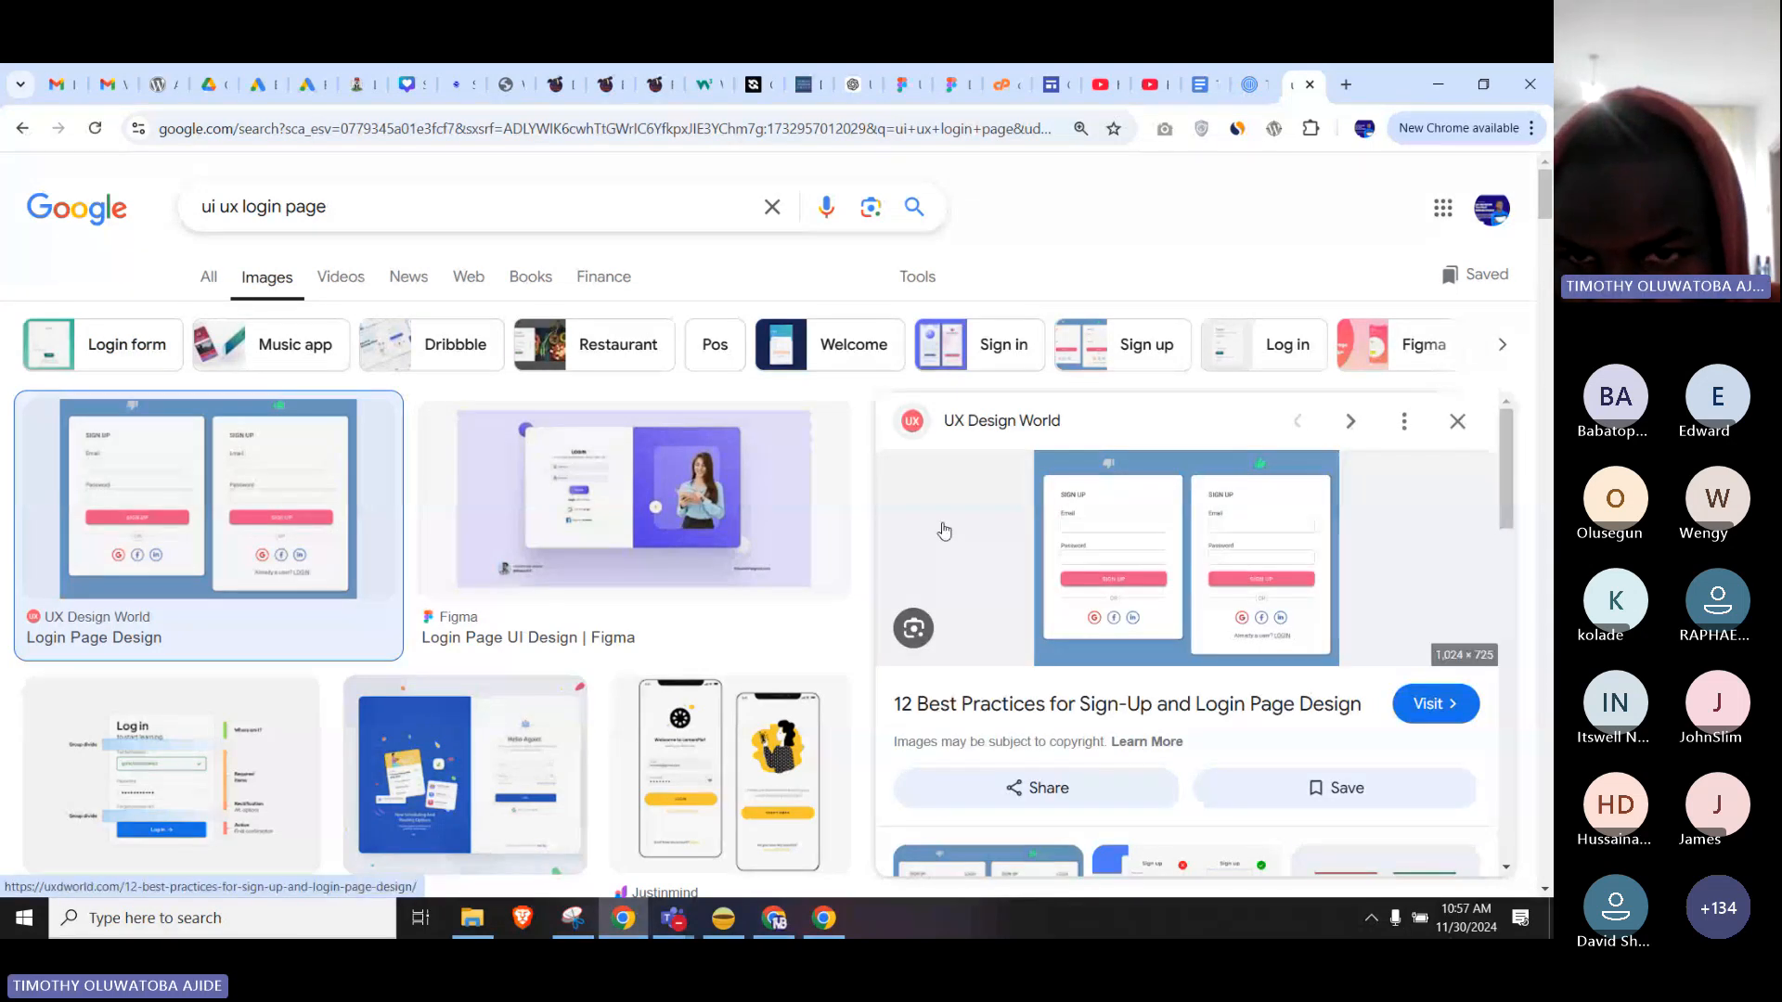
scroll(1096, 617, down, 3)
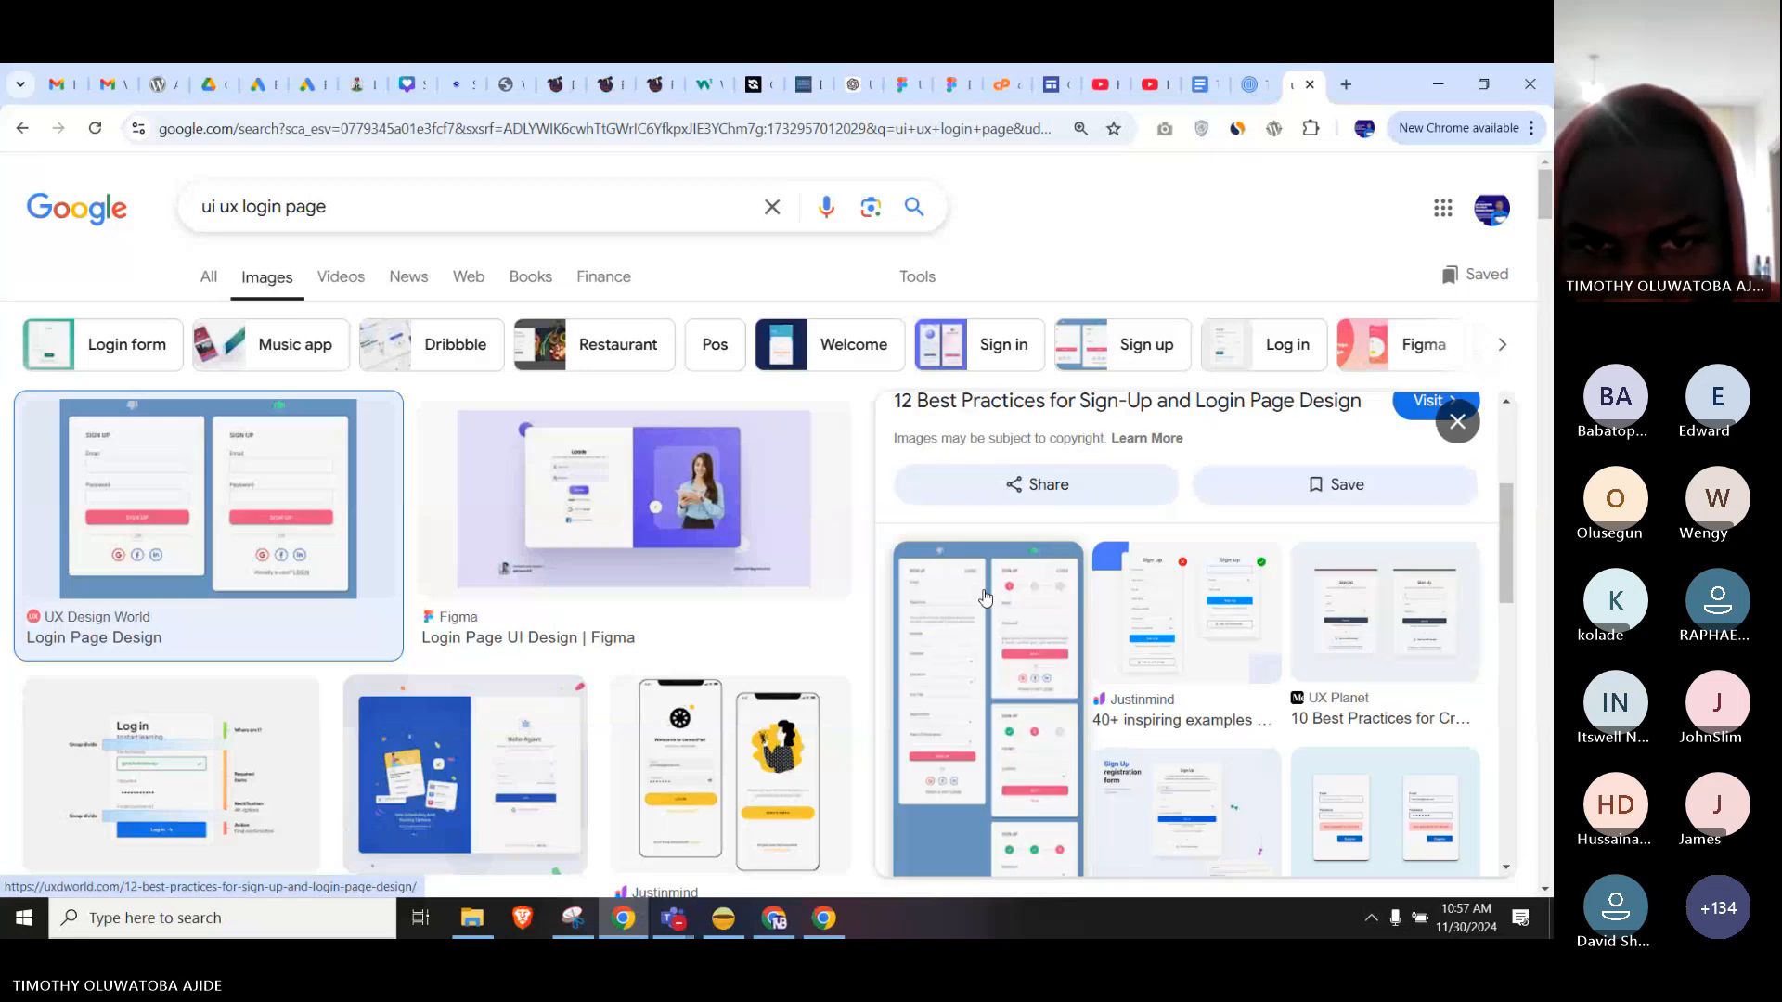
scroll(1067, 603, up, 2)
click(557, 571)
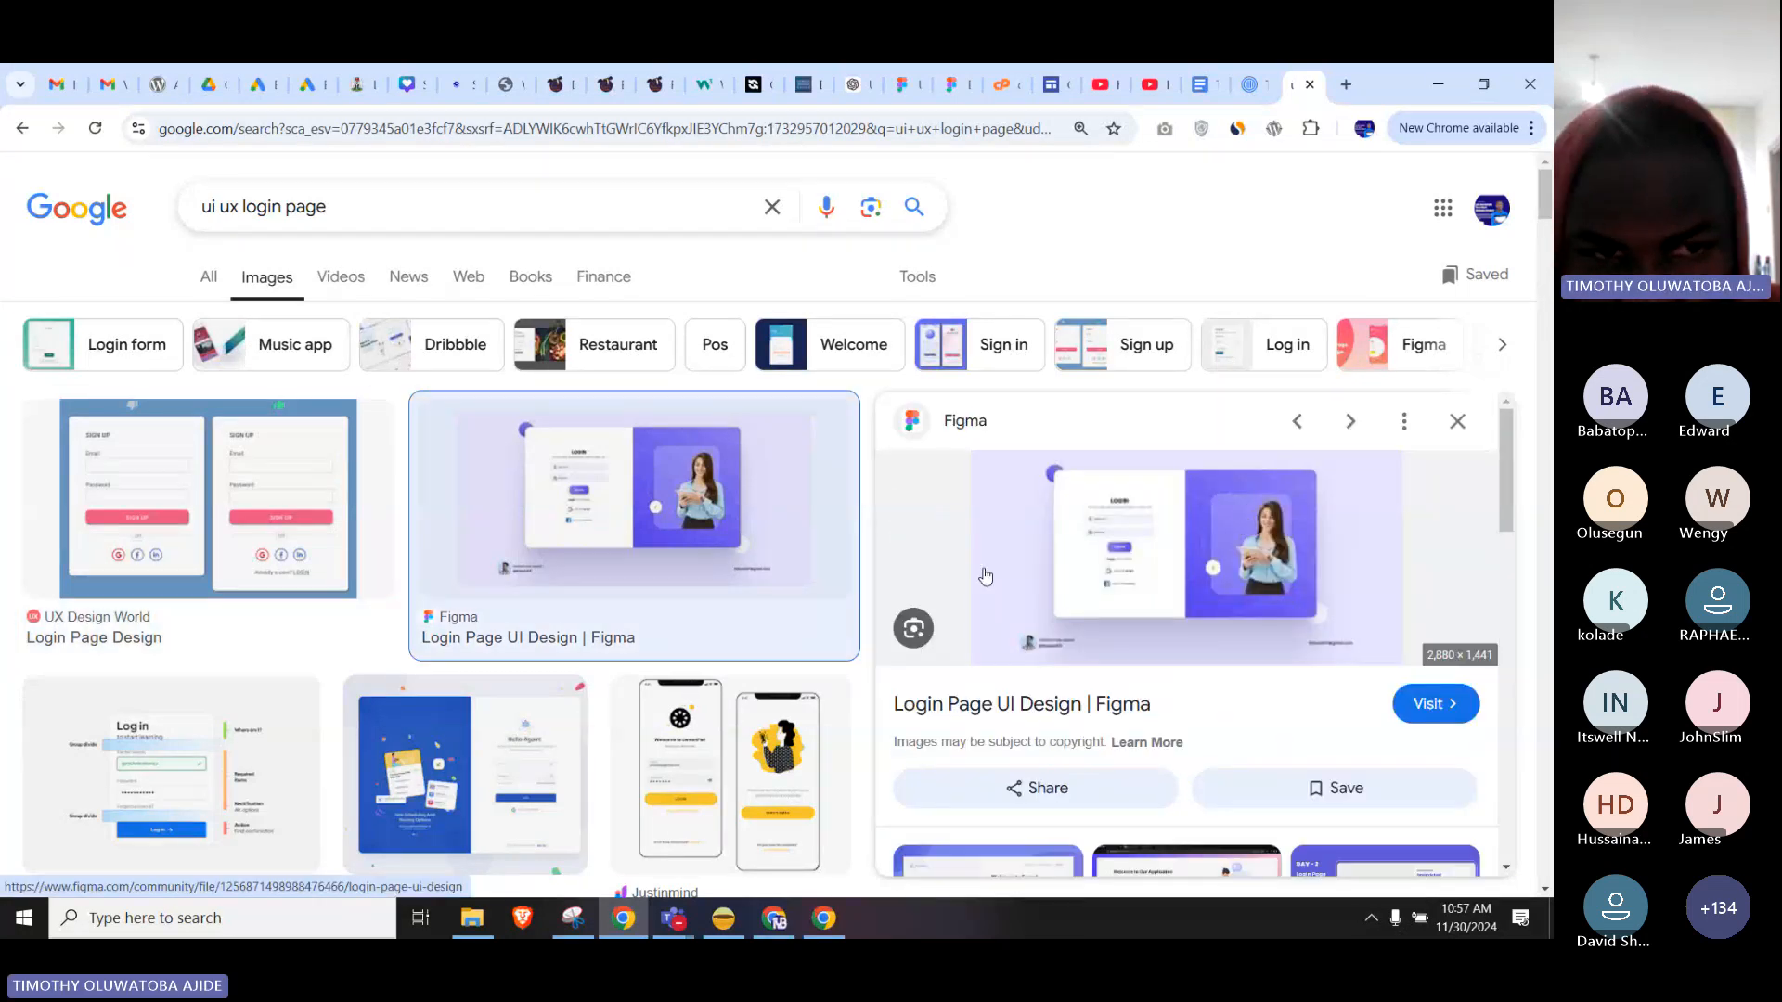
click(231, 520)
scroll(186, 594, down, 2)
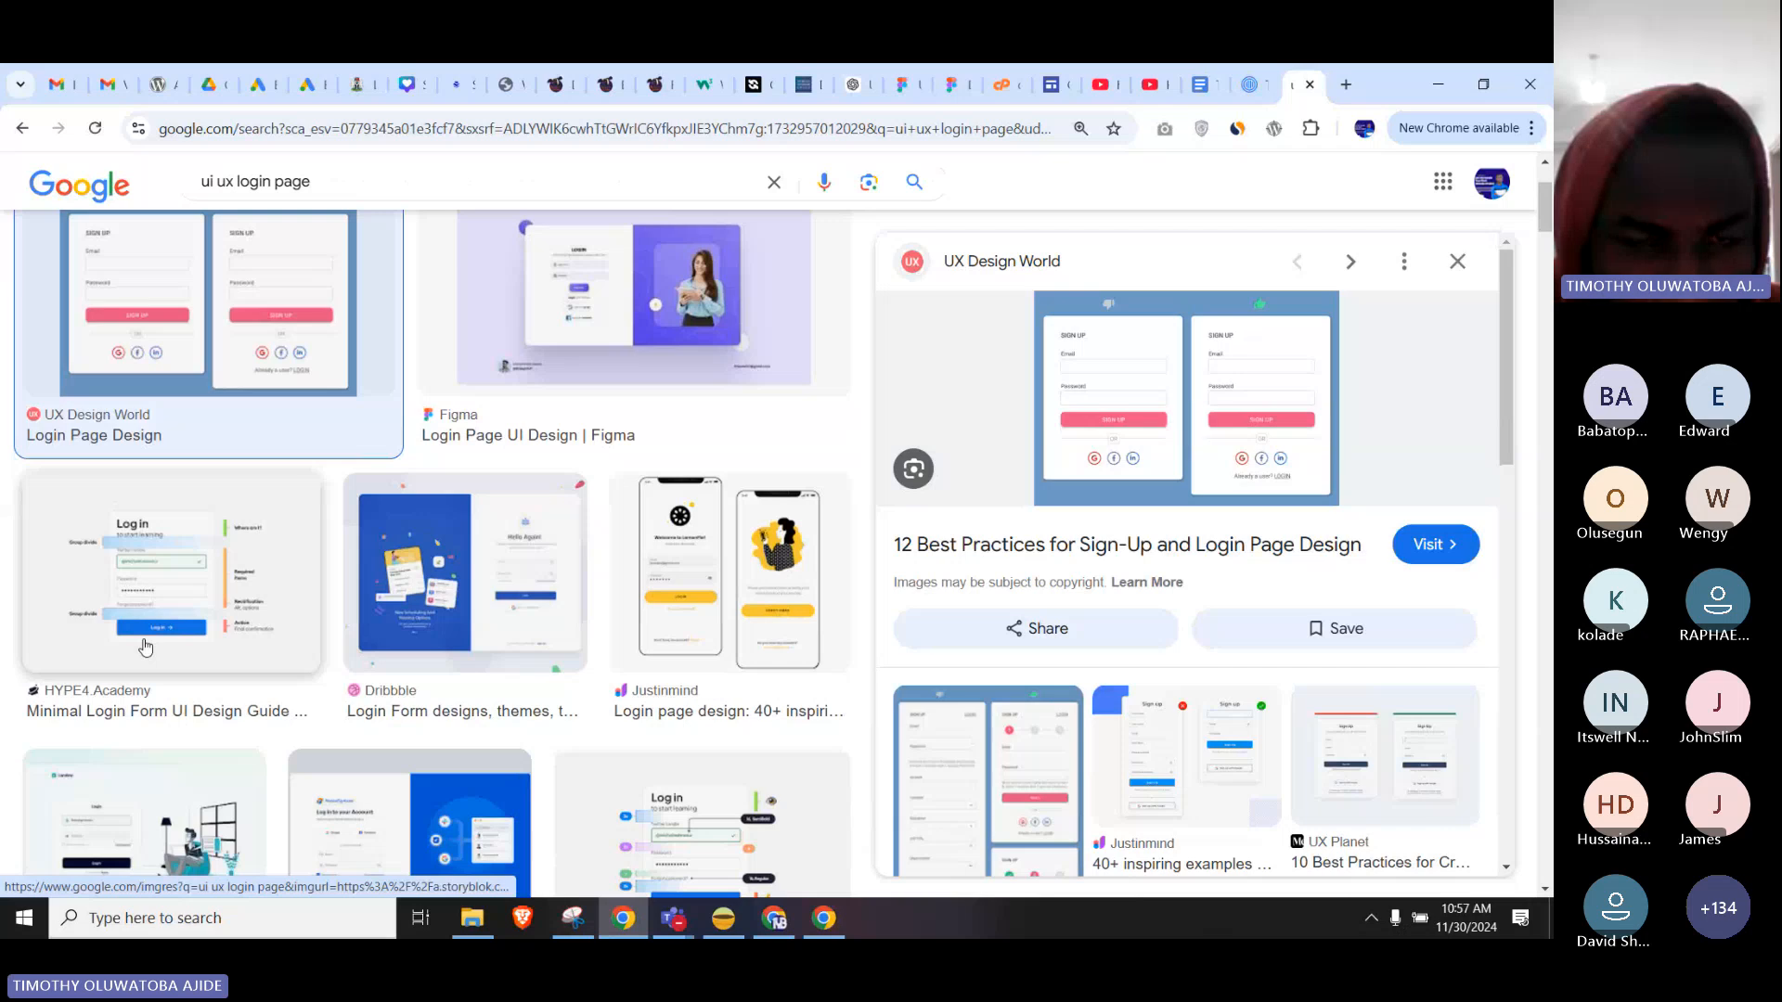
scroll(390, 557, down, 2)
scroll(538, 498, down, 1)
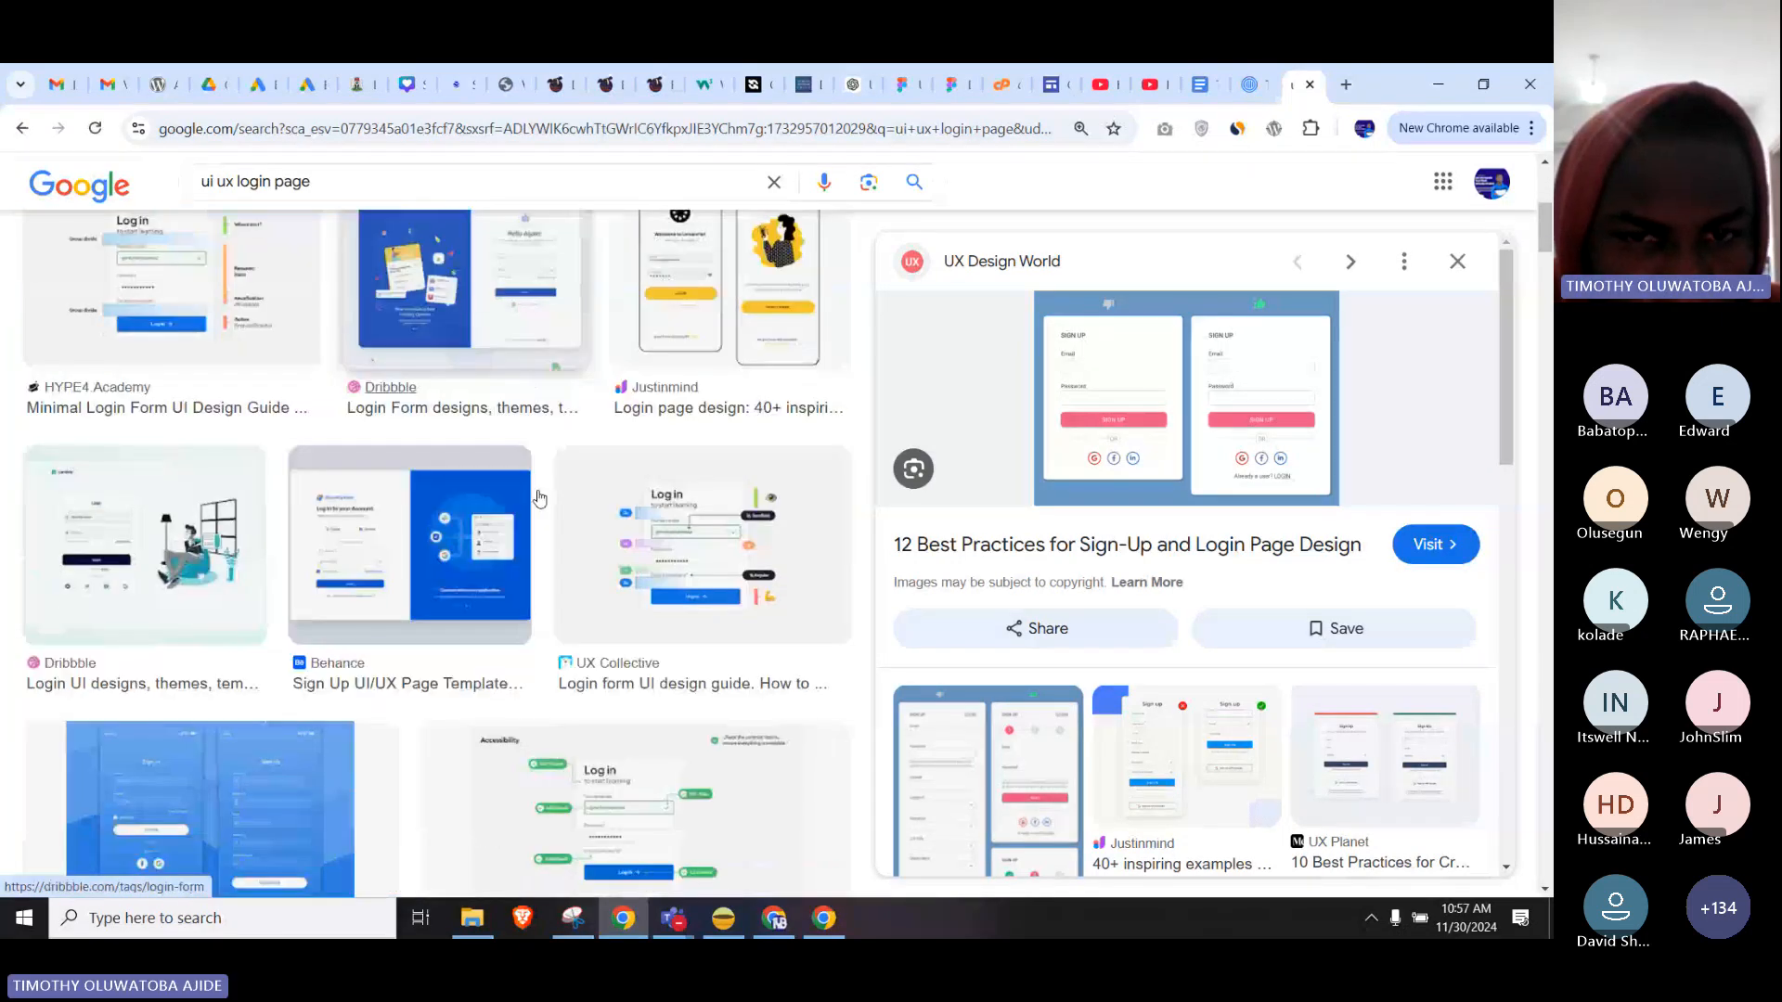
scroll(538, 499, down, 2)
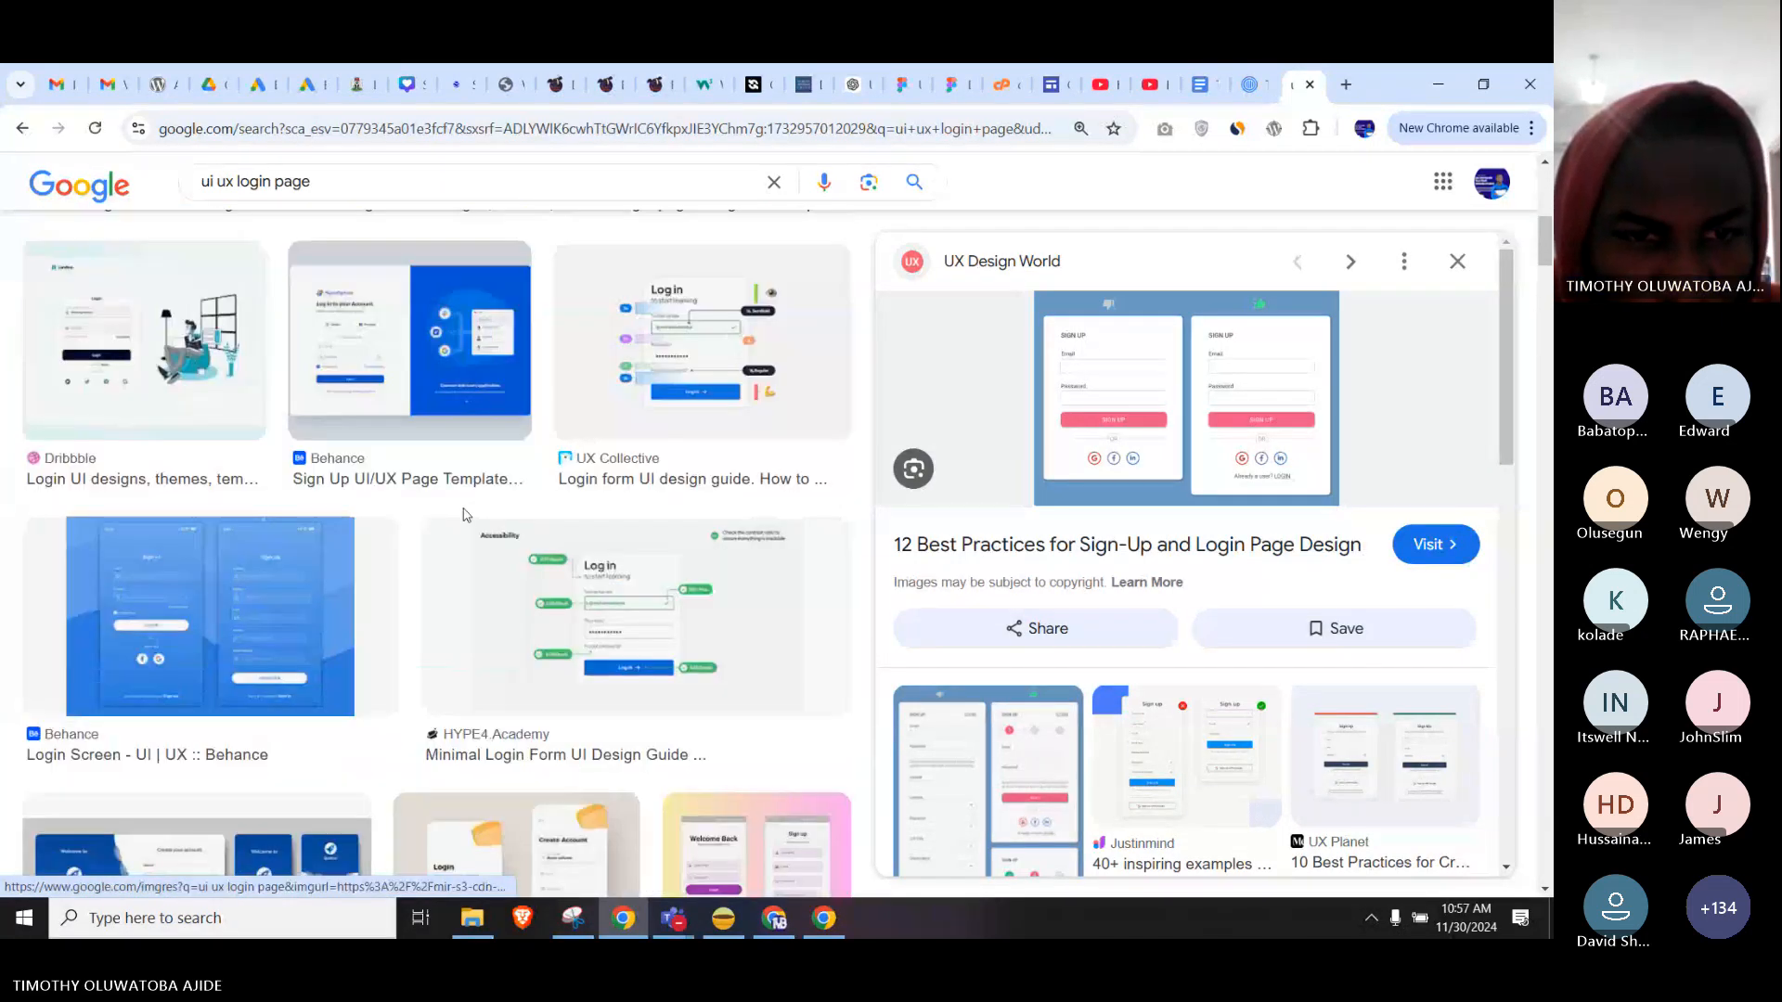
scroll(287, 512, down, 1)
scroll(286, 512, down, 3)
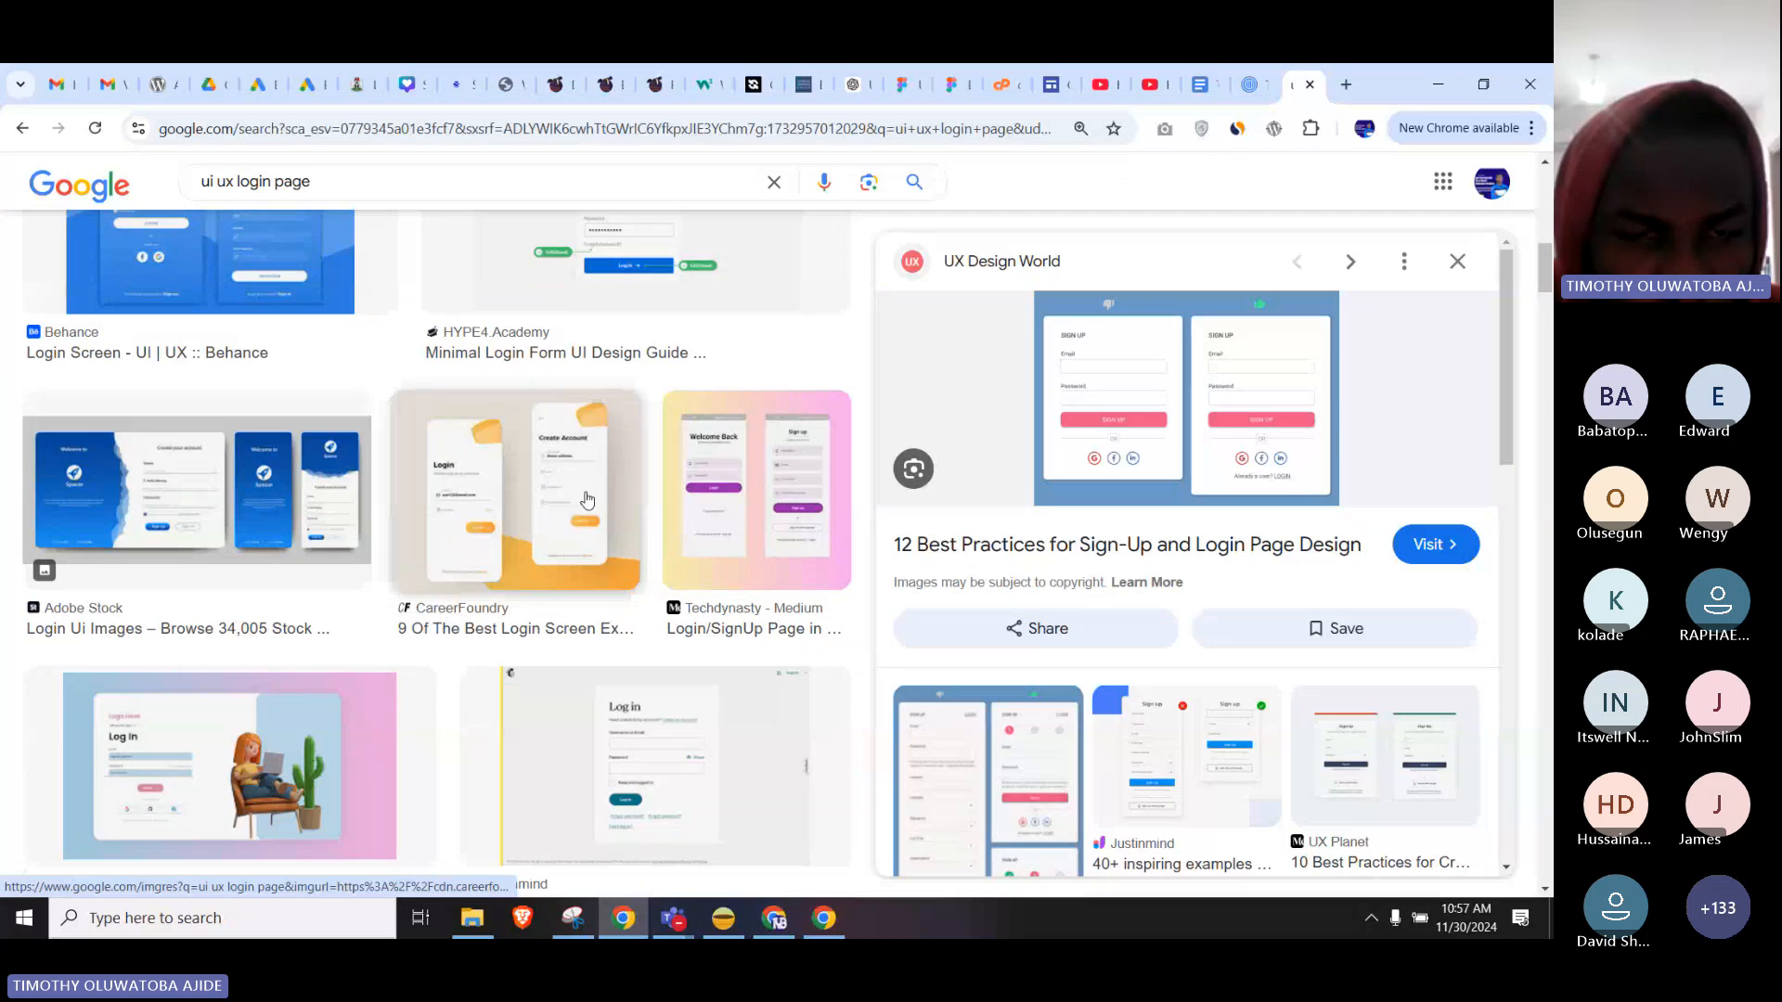
Preview the CareerFoundry and Justinmind examples, then copy the UX Design World sign-up image.
click(492, 519)
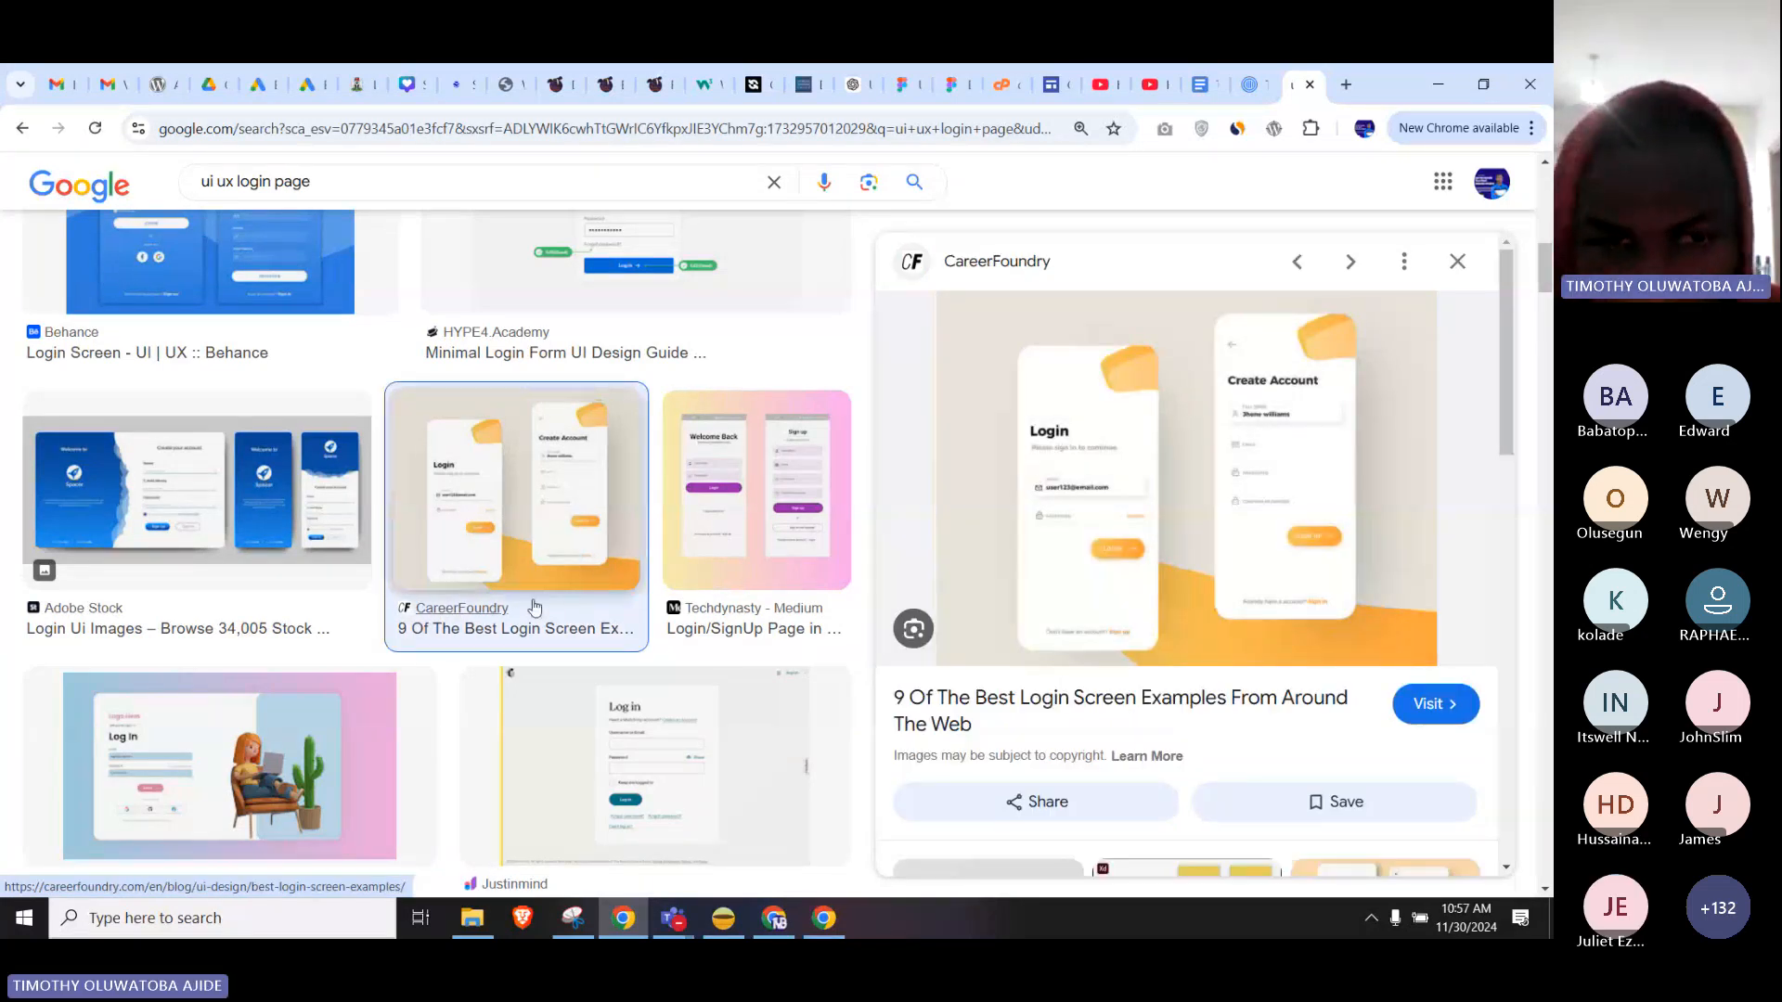
scroll(529, 603, down, 3)
click(576, 477)
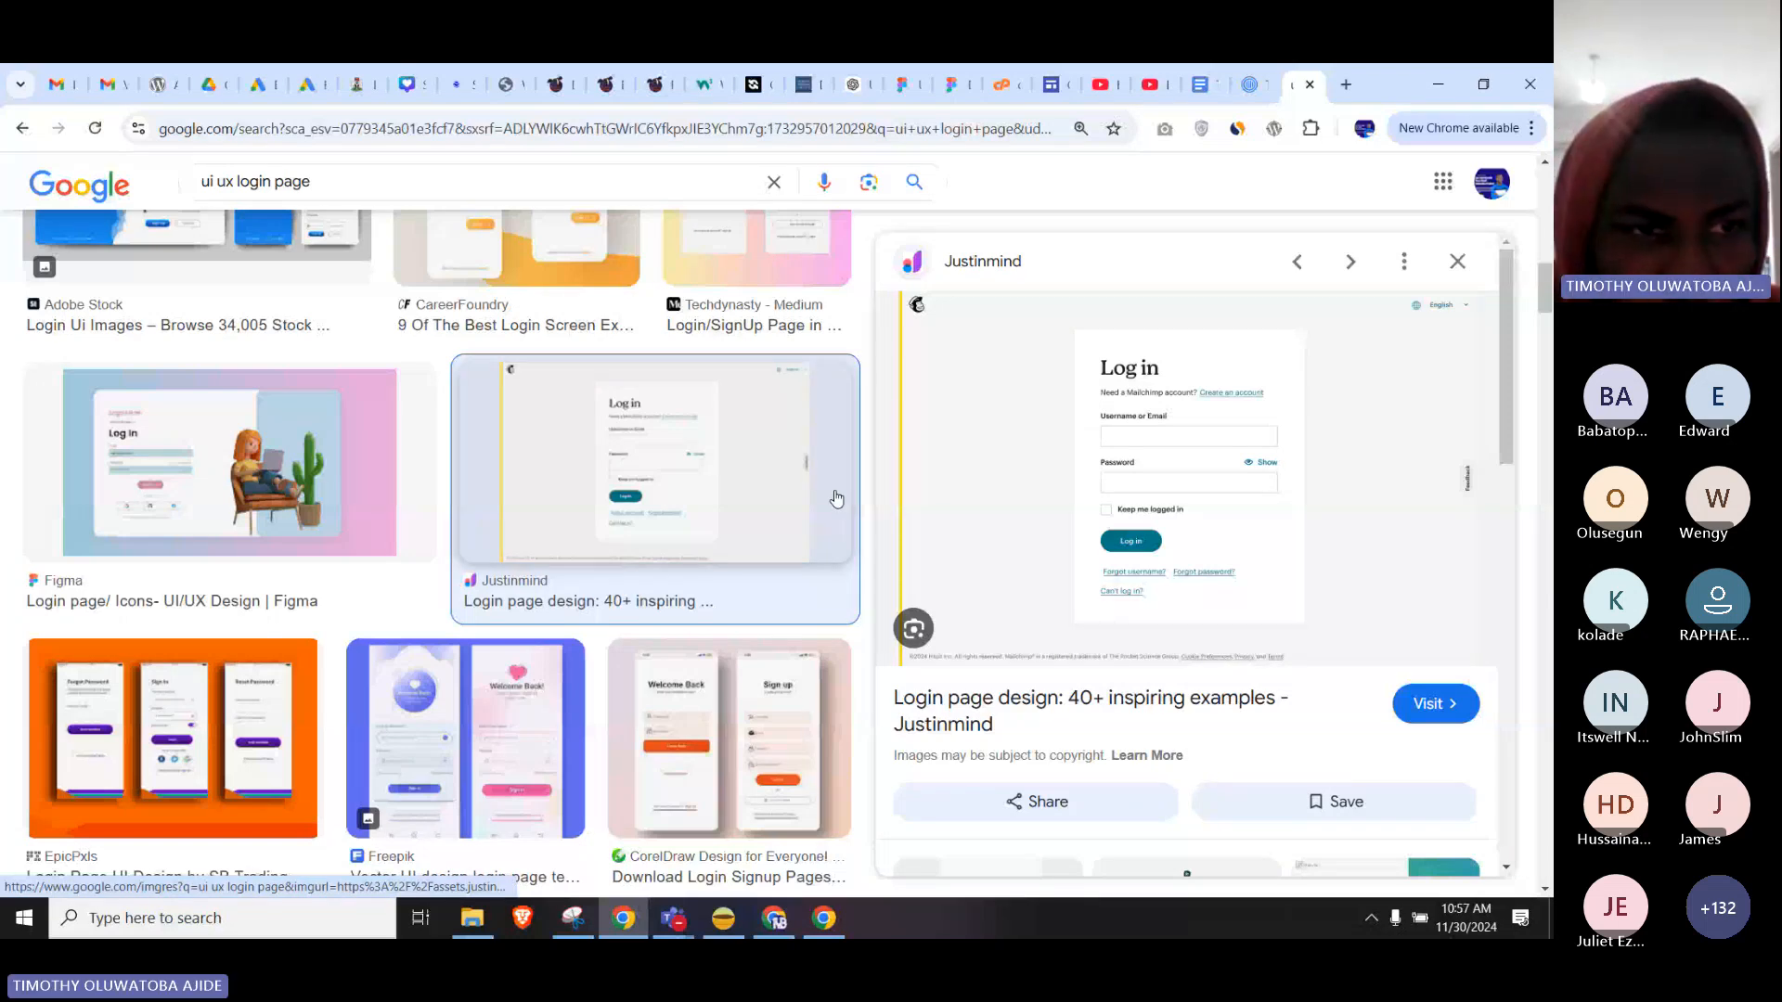
scroll(520, 529, up, 5)
click(189, 559)
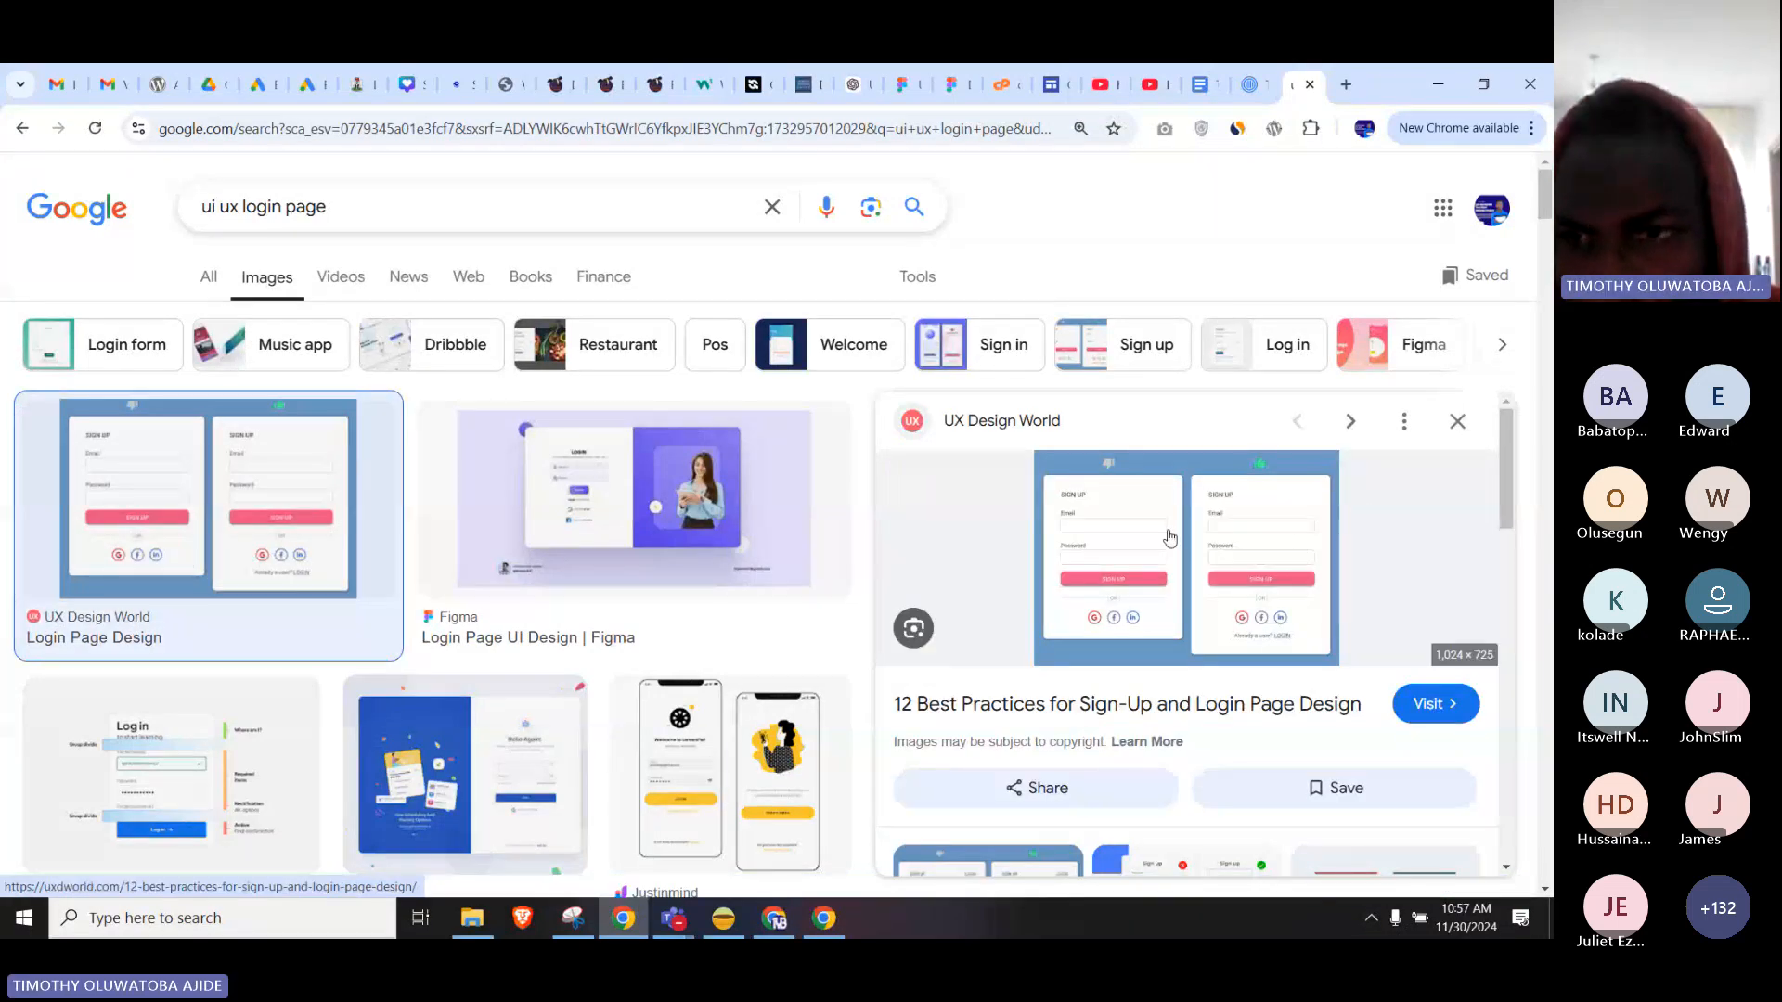
right_click(1169, 539)
click(1225, 617)
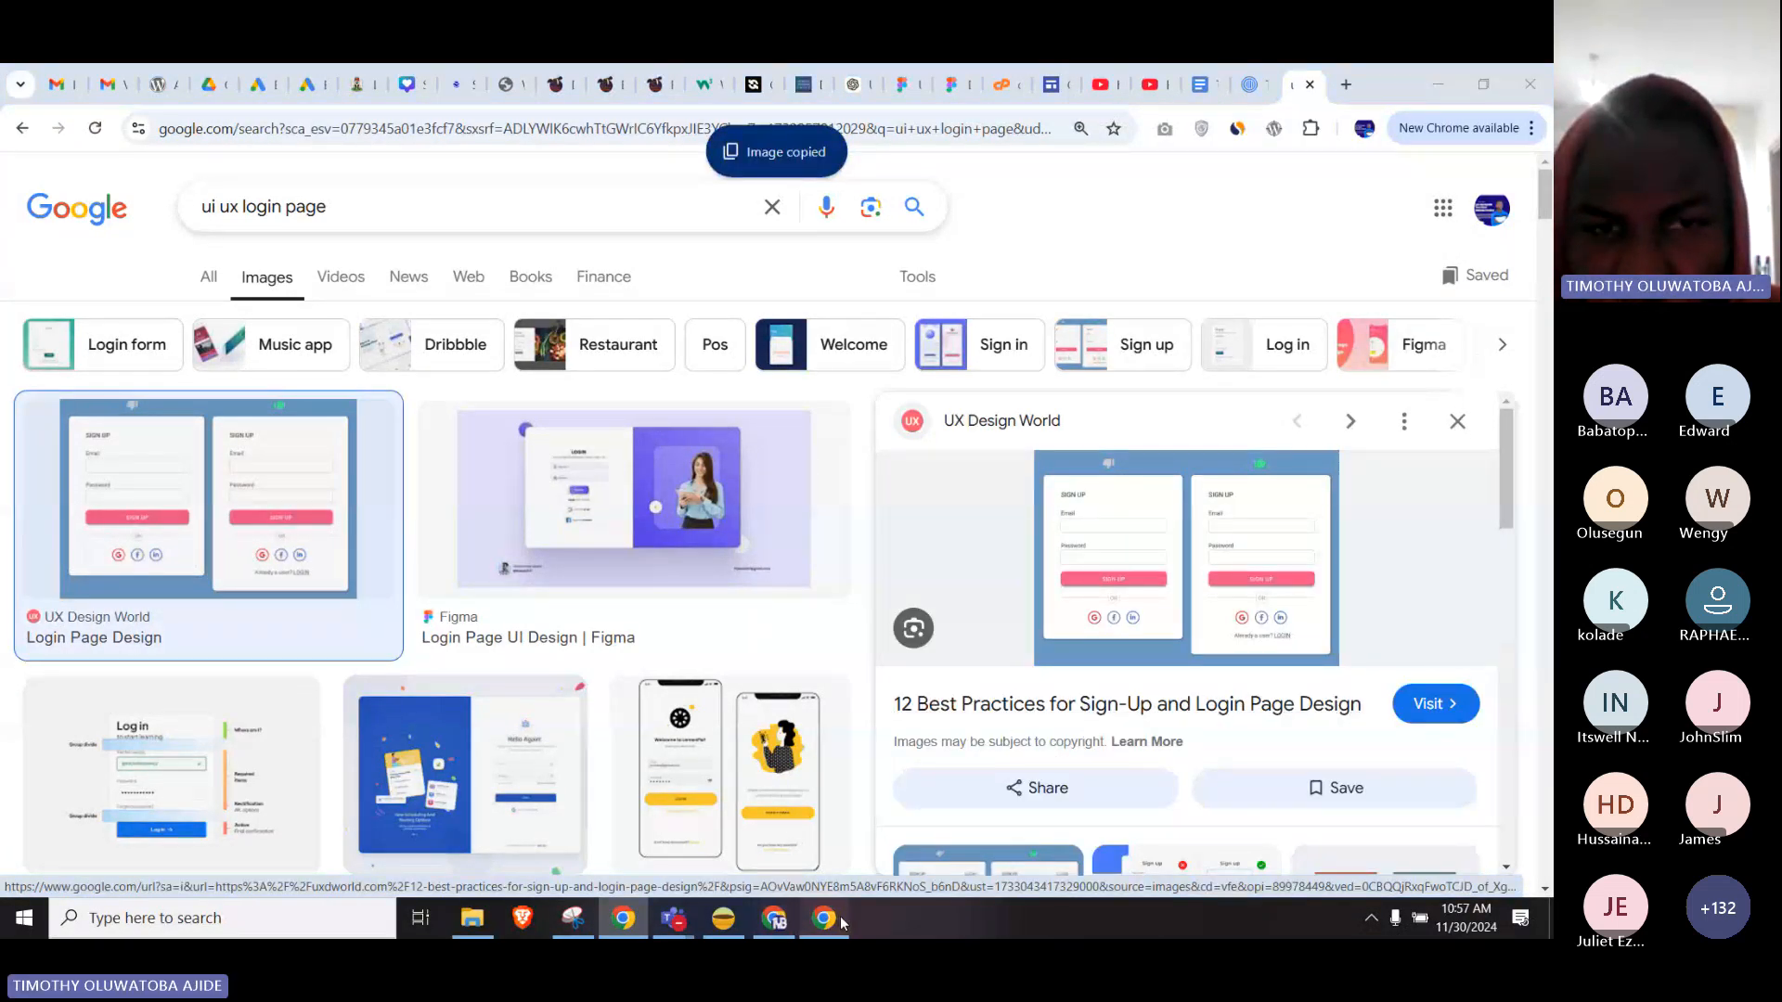
Paste the copied sign-up image into the Figma file, allowing clipboard access.
click(824, 918)
key(ctrl+v)
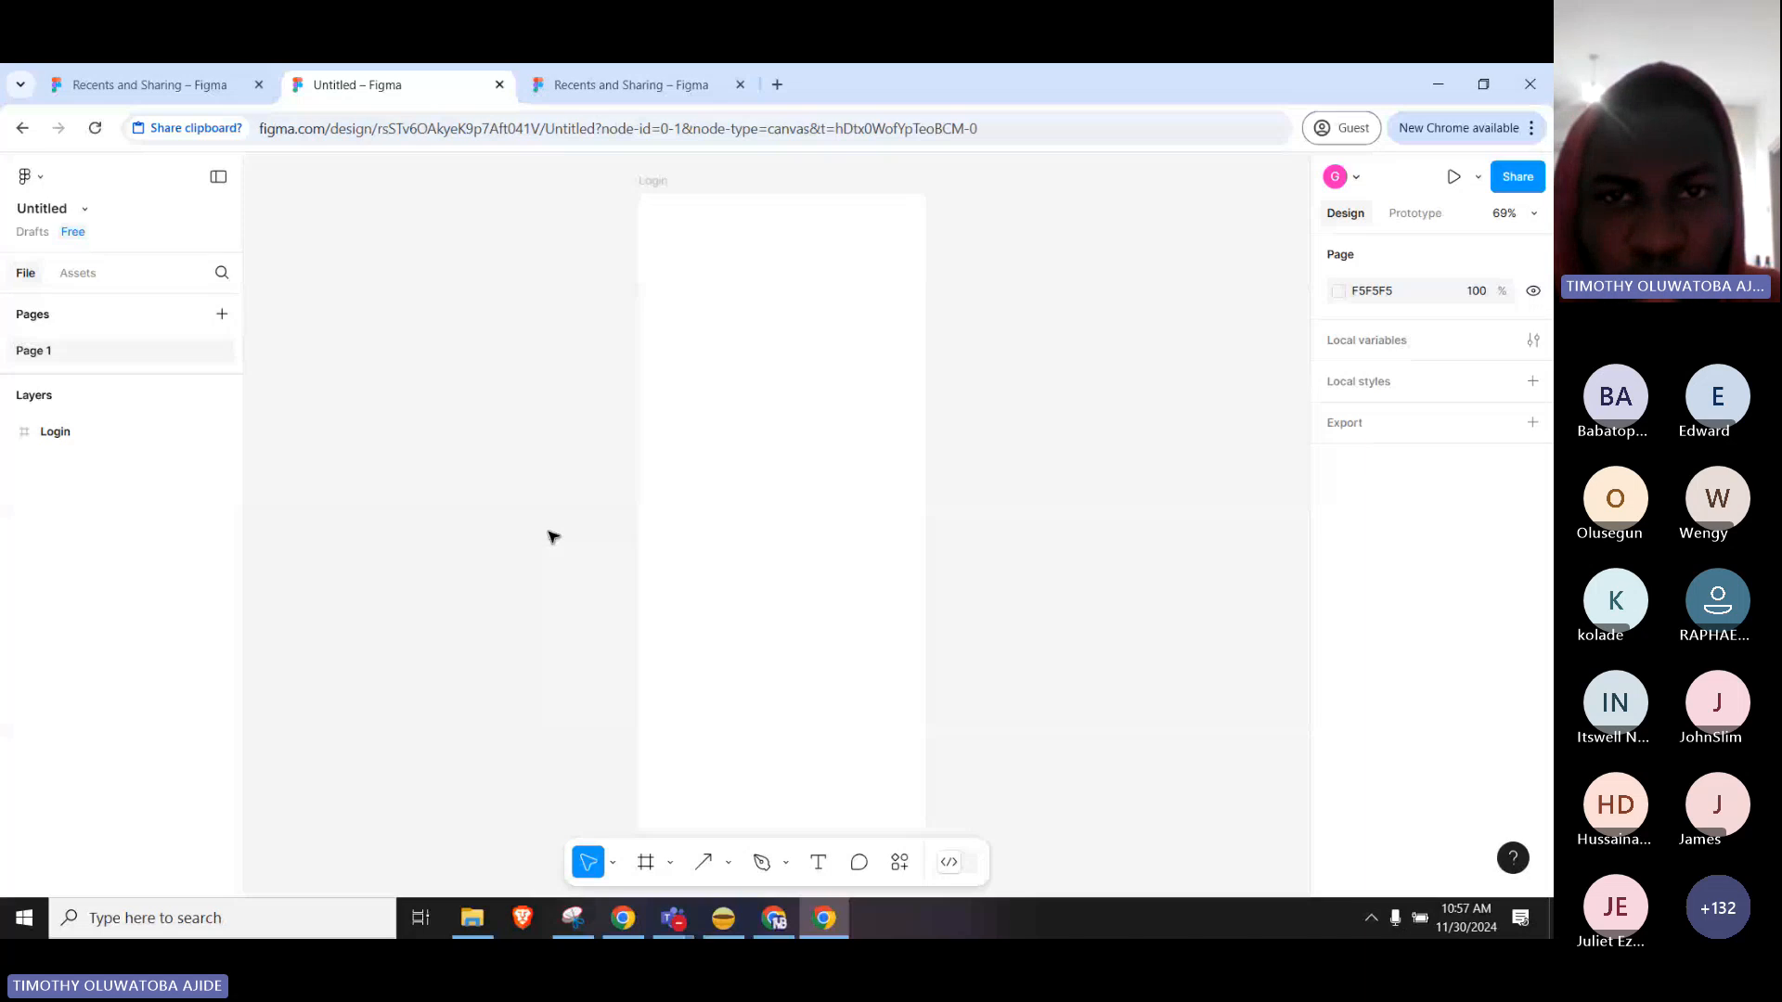
click(316, 286)
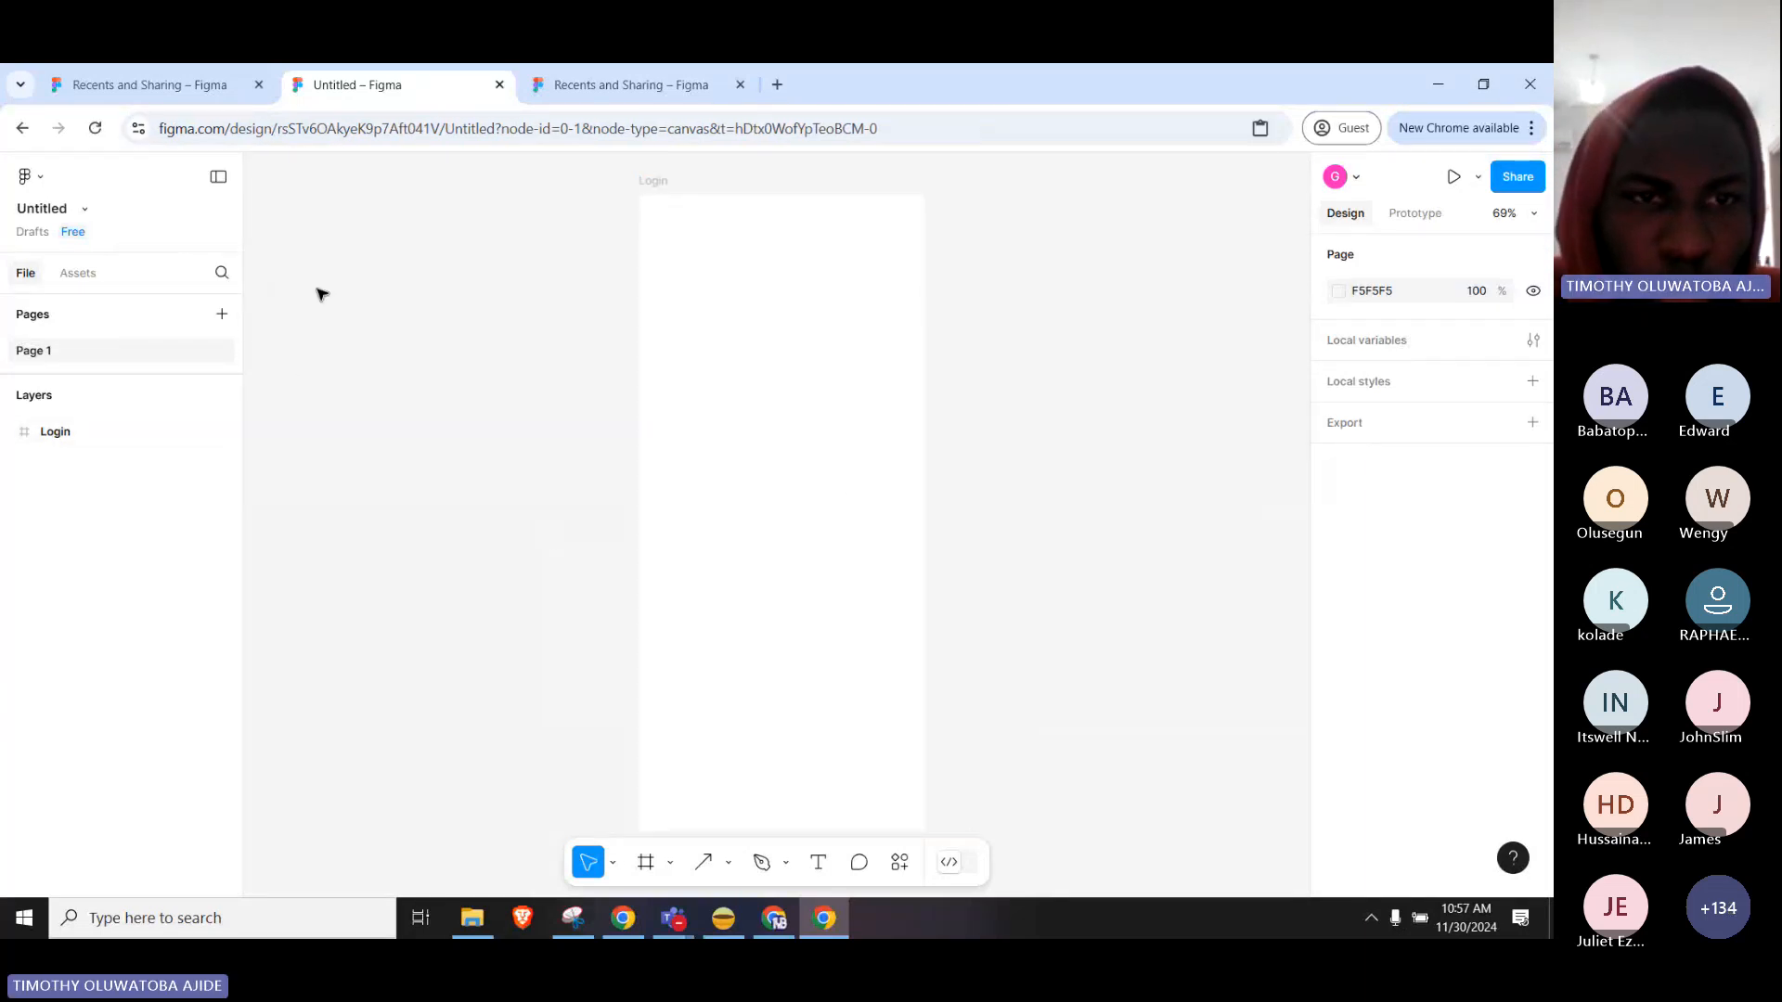
Resize the reference image to 1089×692 and place it right of the Login frame.
drag(896, 439, 789, 416)
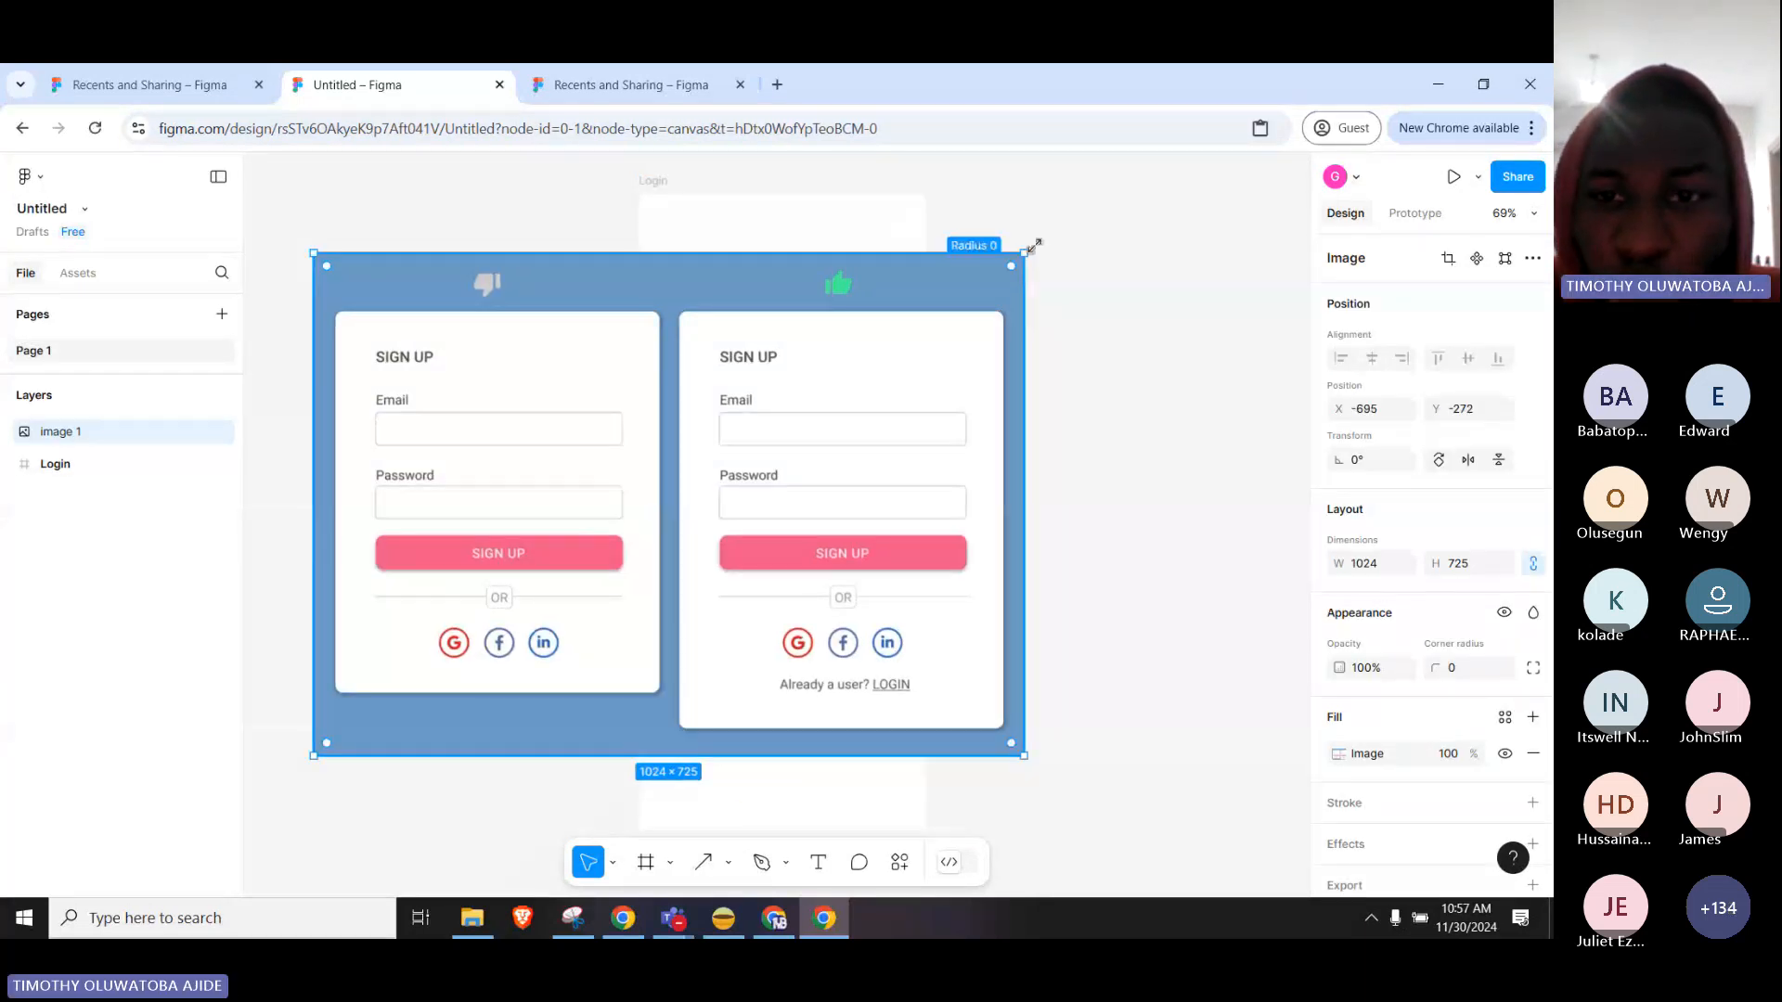
drag(1024, 249, 1198, 276)
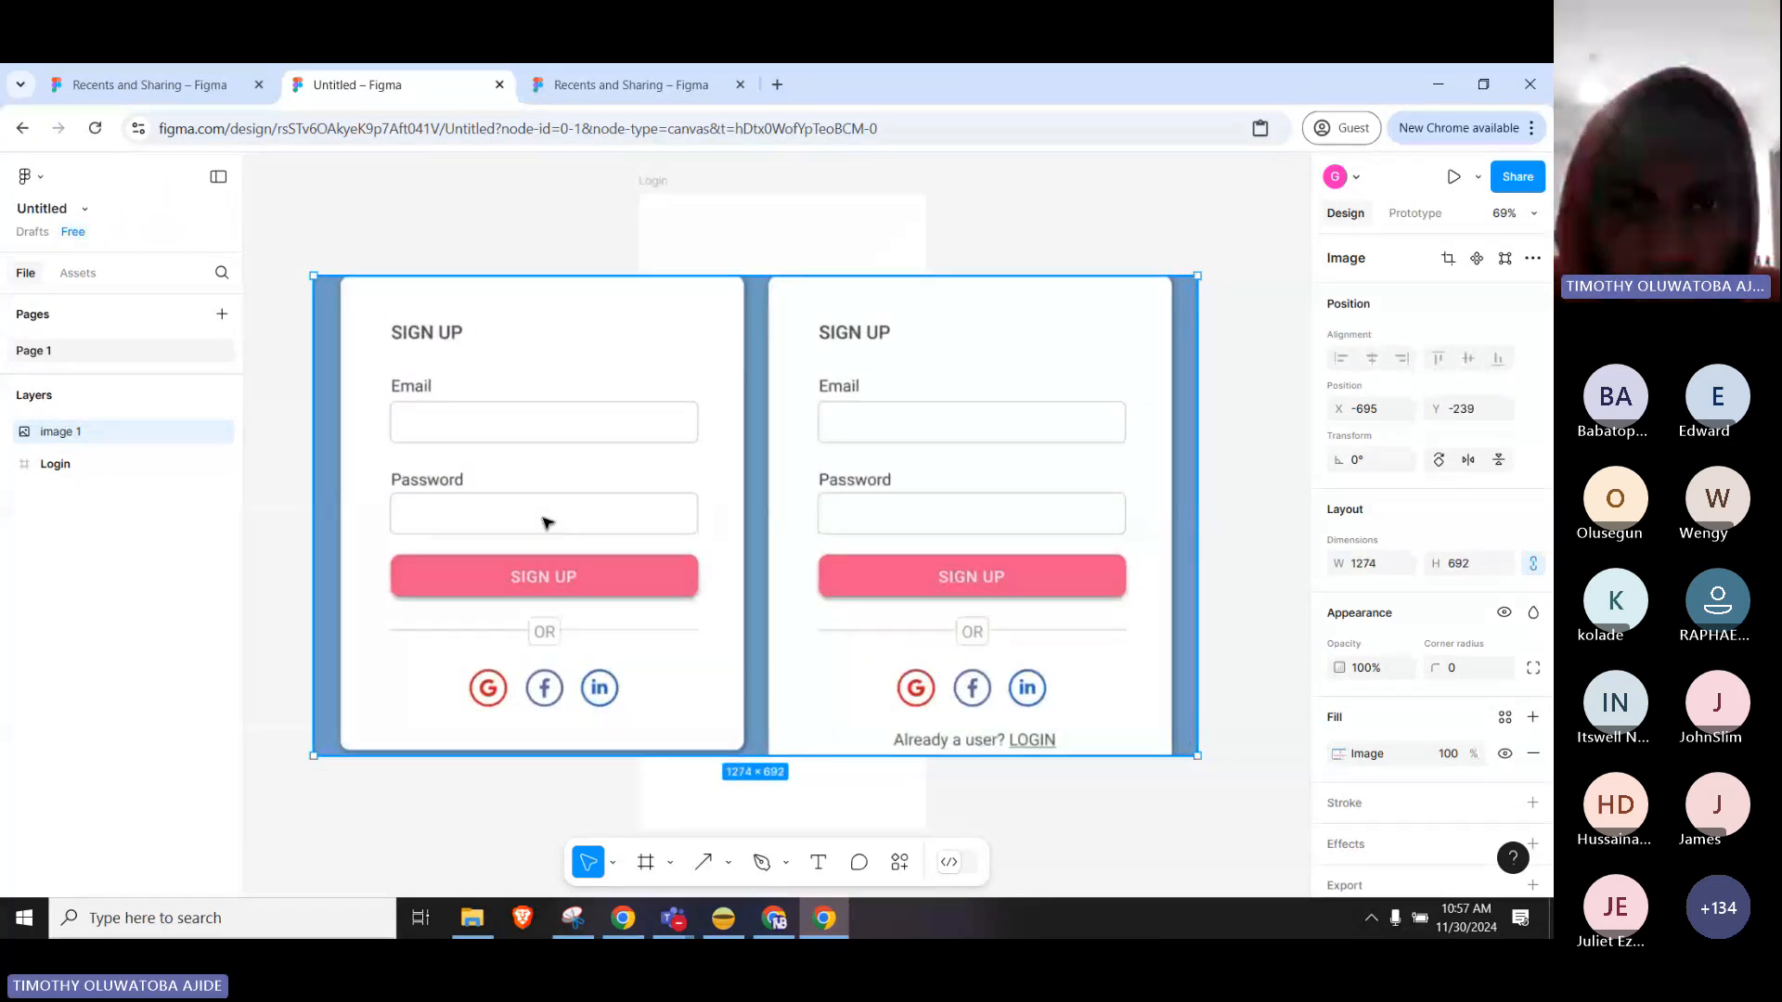
drag(543, 522, 736, 501)
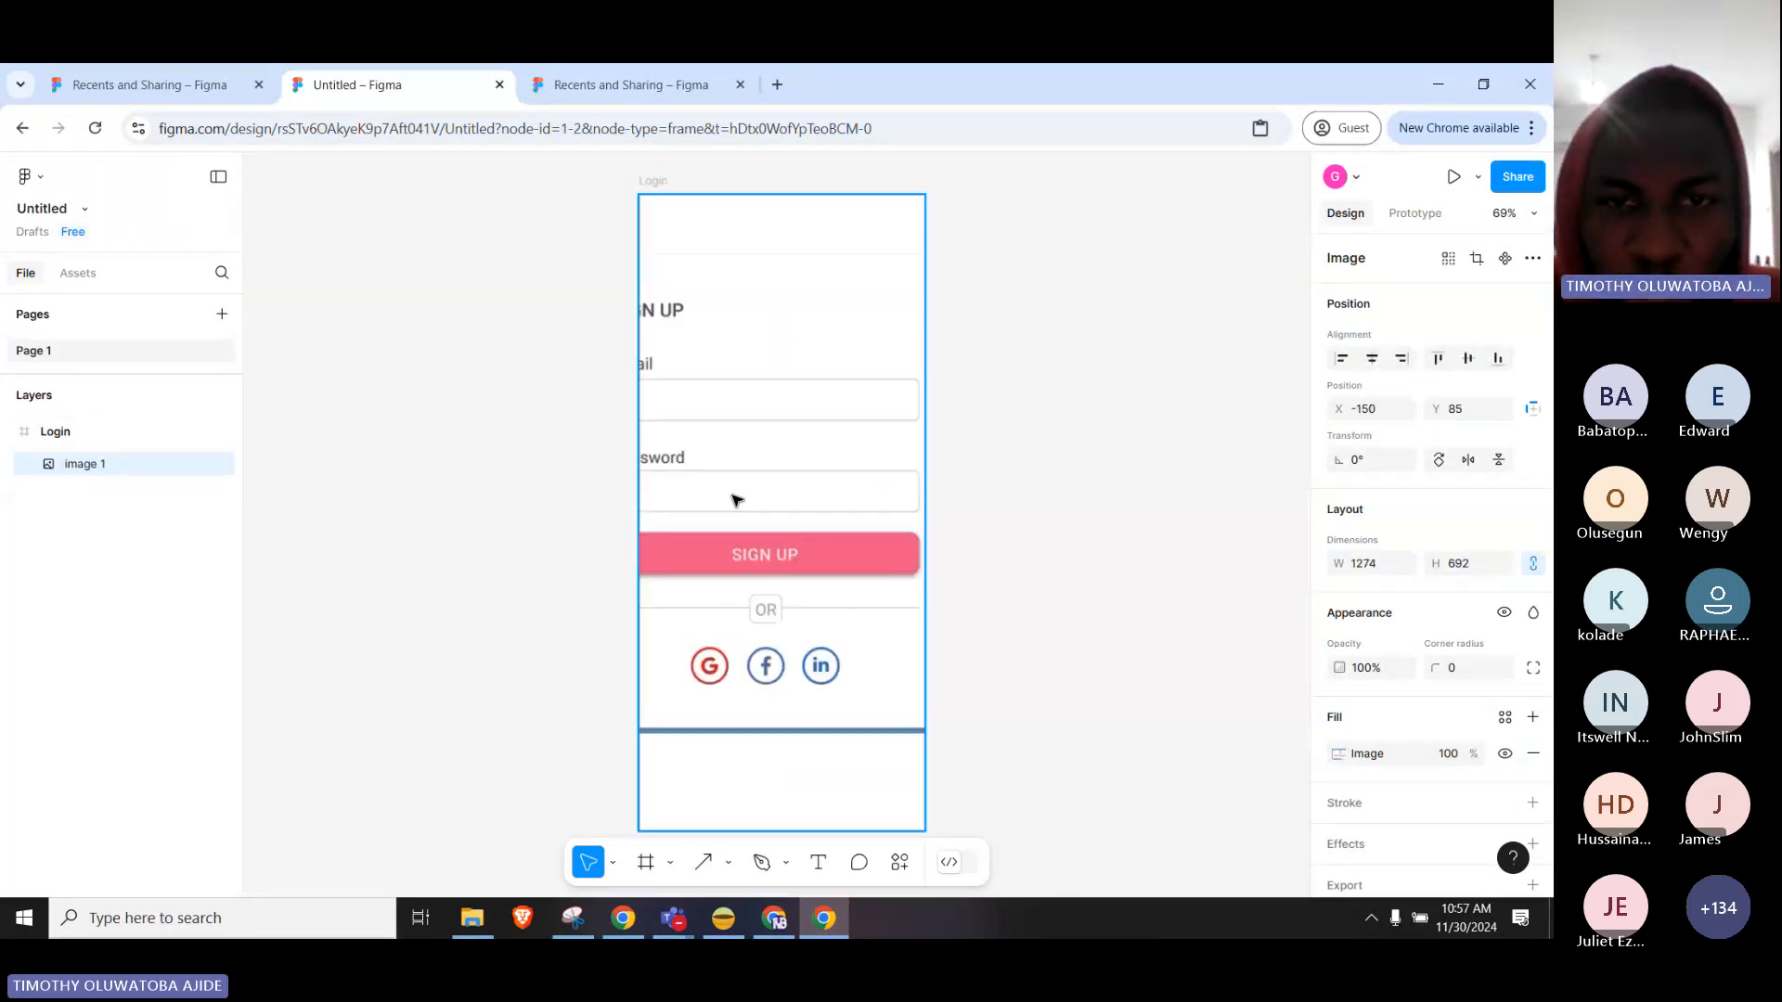
key(ctrl+z)
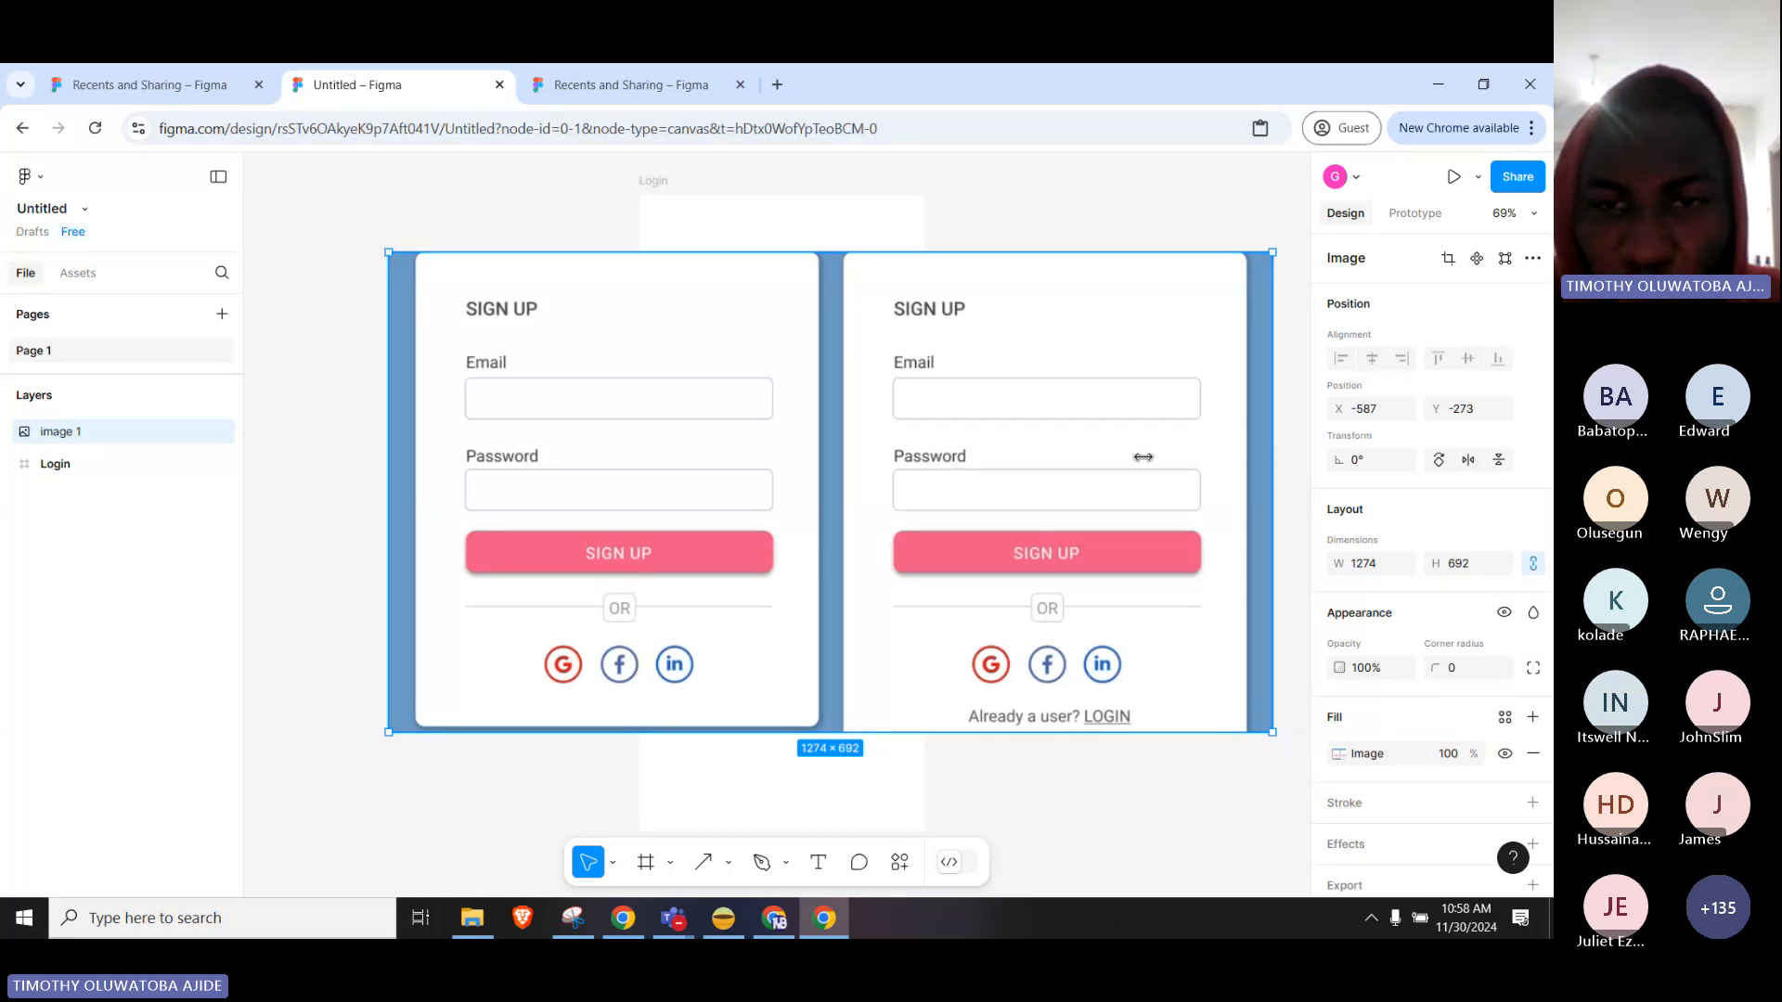
mouse_move(1144, 456)
mouse_down()
mouse_move(843, 455)
mouse_move(1161, 464)
mouse_move(1143, 473)
mouse_up()
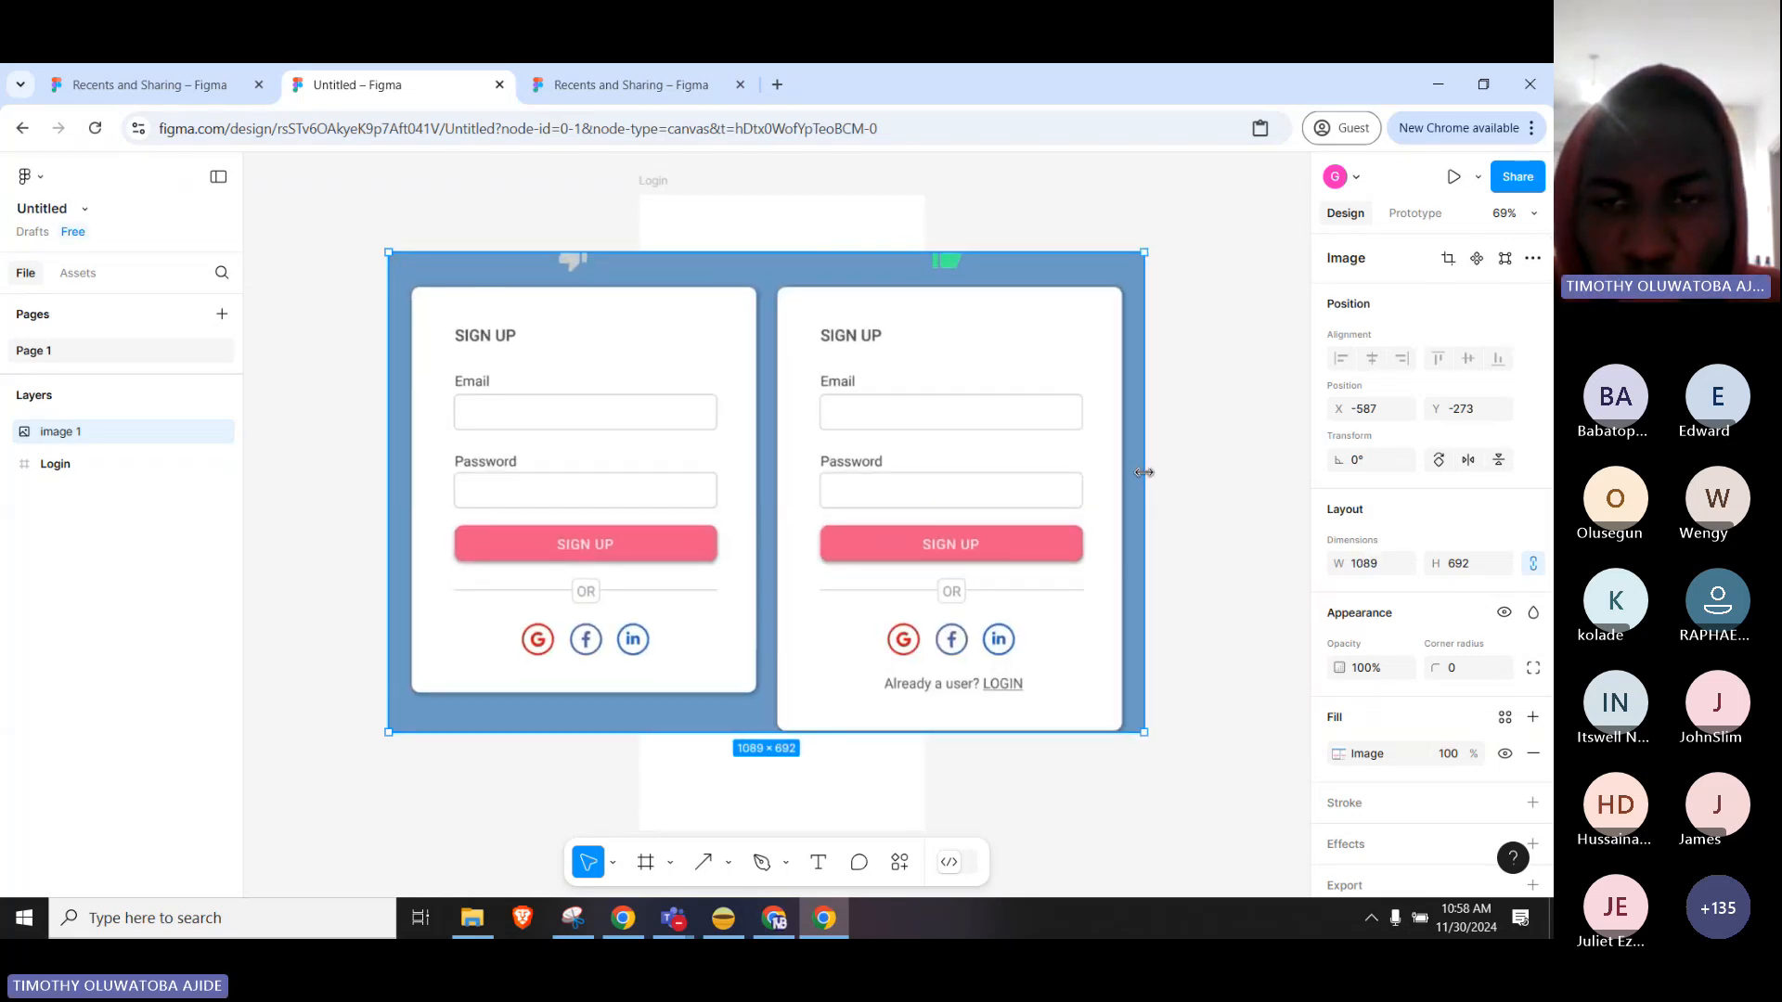
drag(811, 482, 1093, 420)
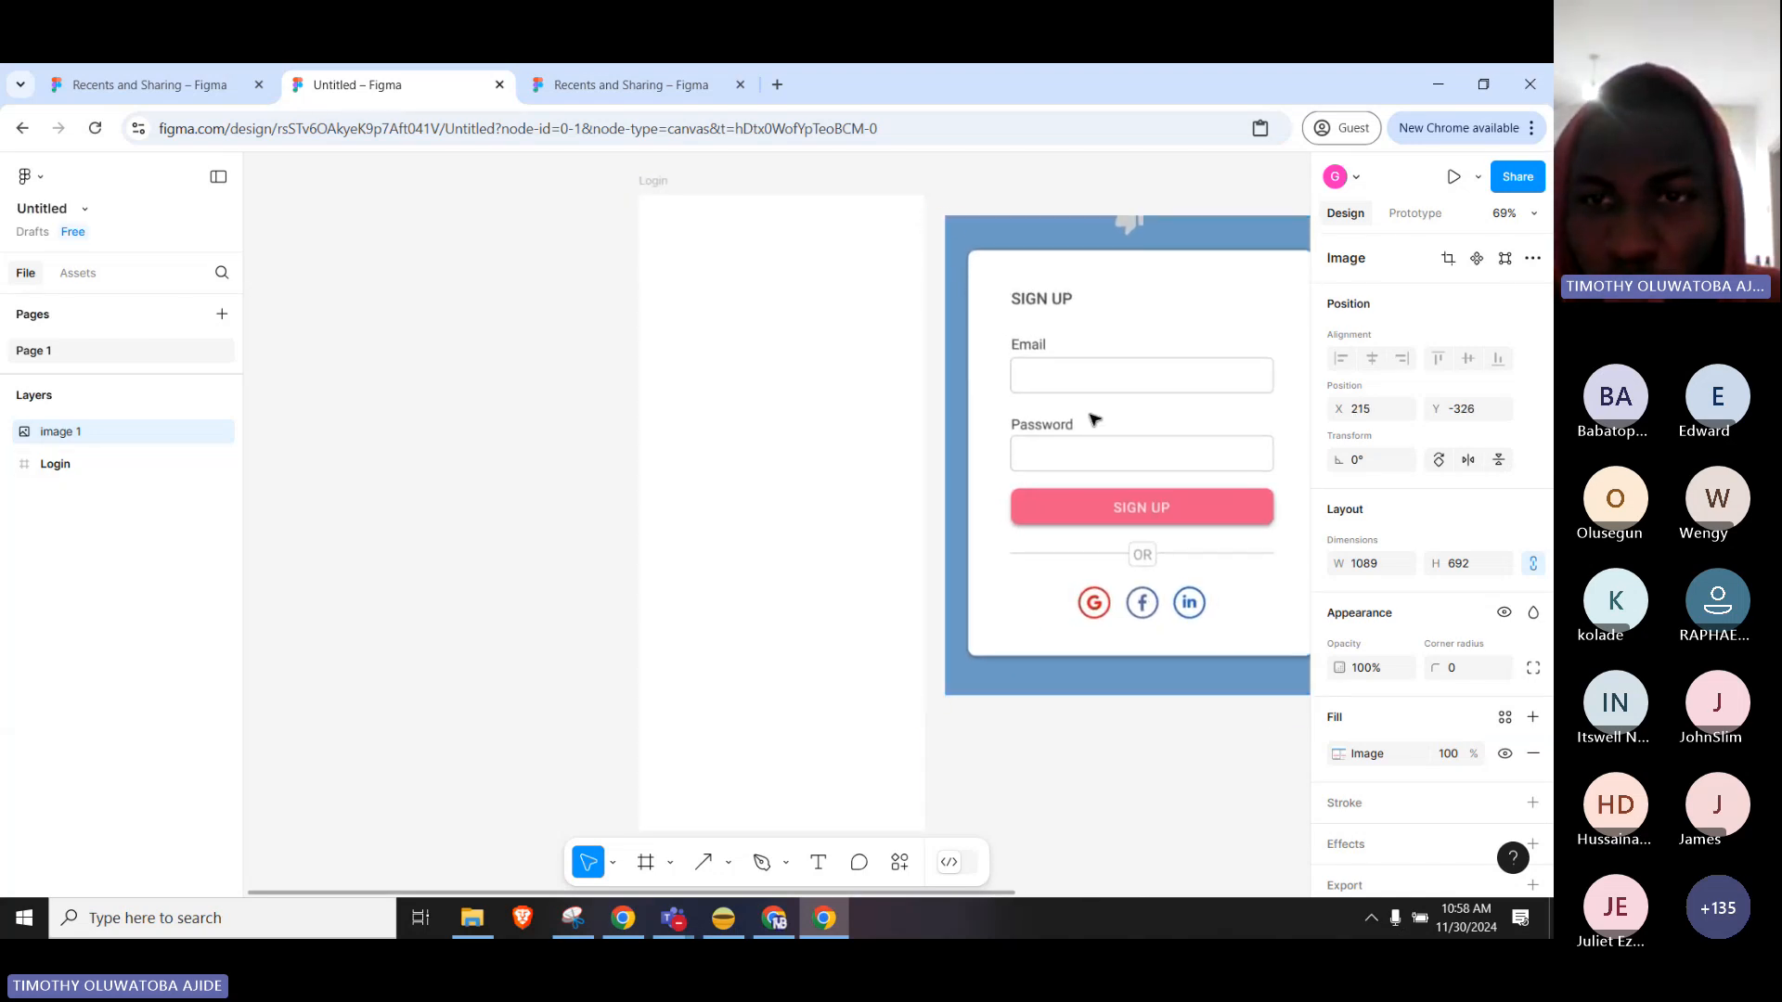
click(1065, 786)
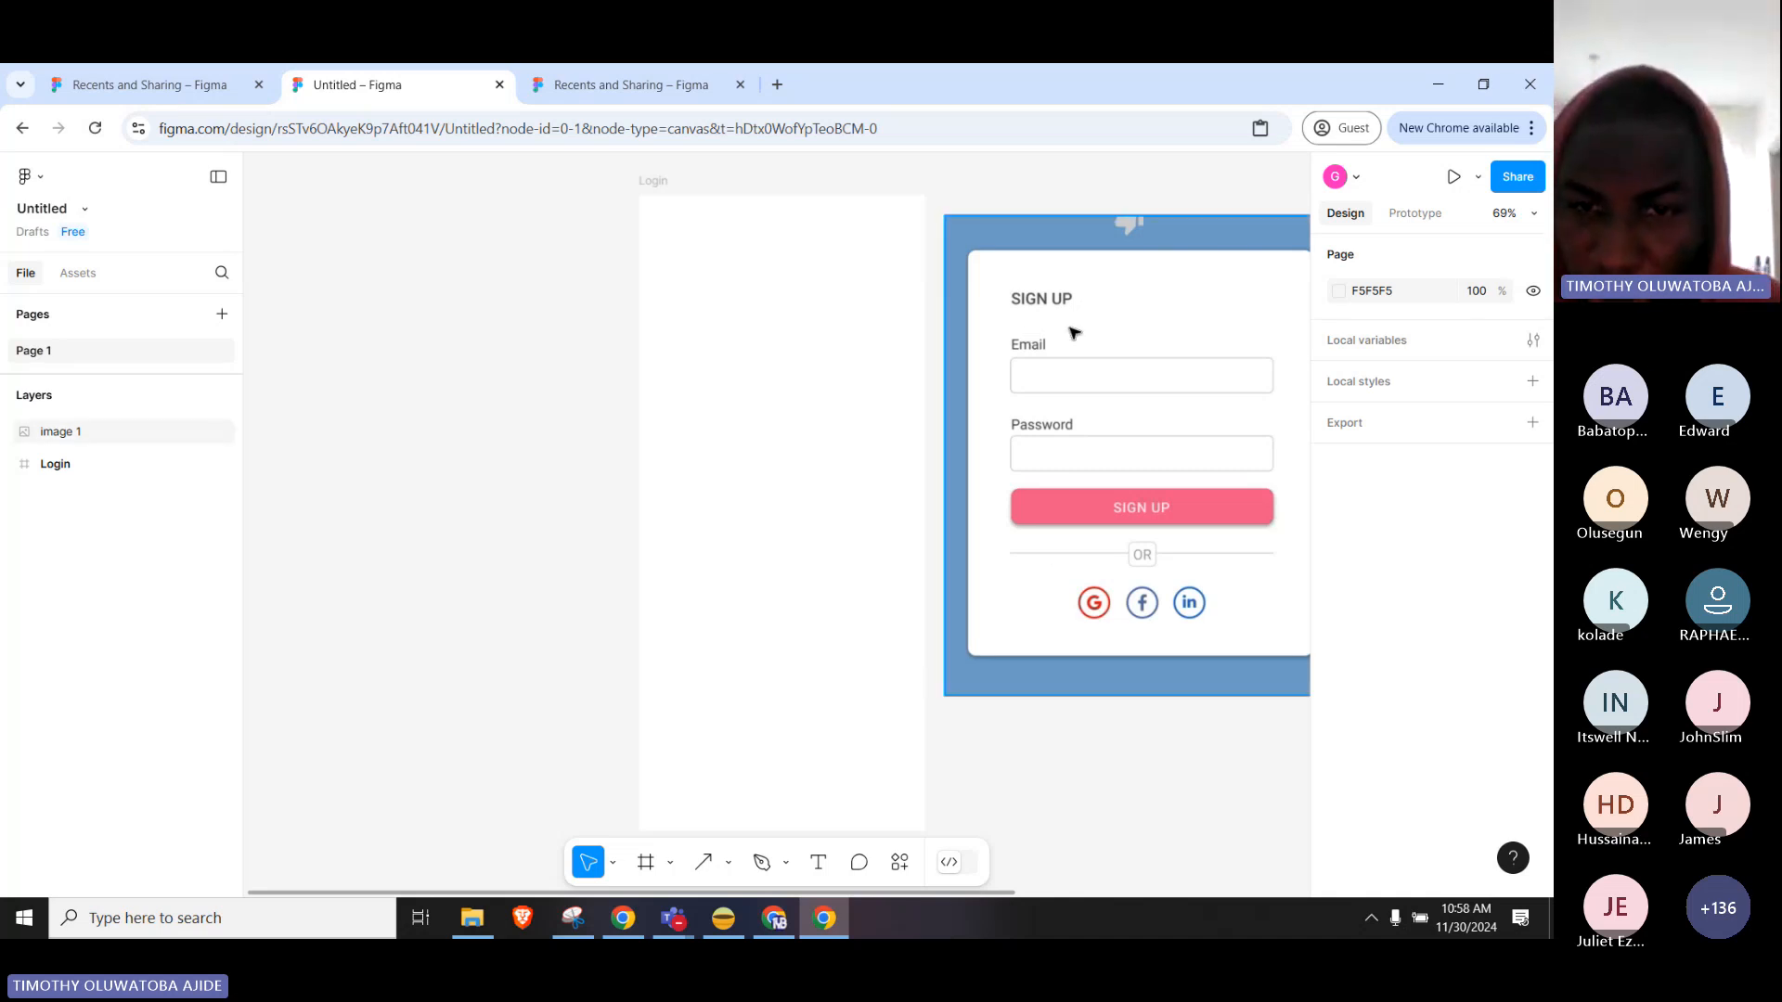
Create a 'SIGN UP' text layer near the top-left of the Login frame.
click(819, 863)
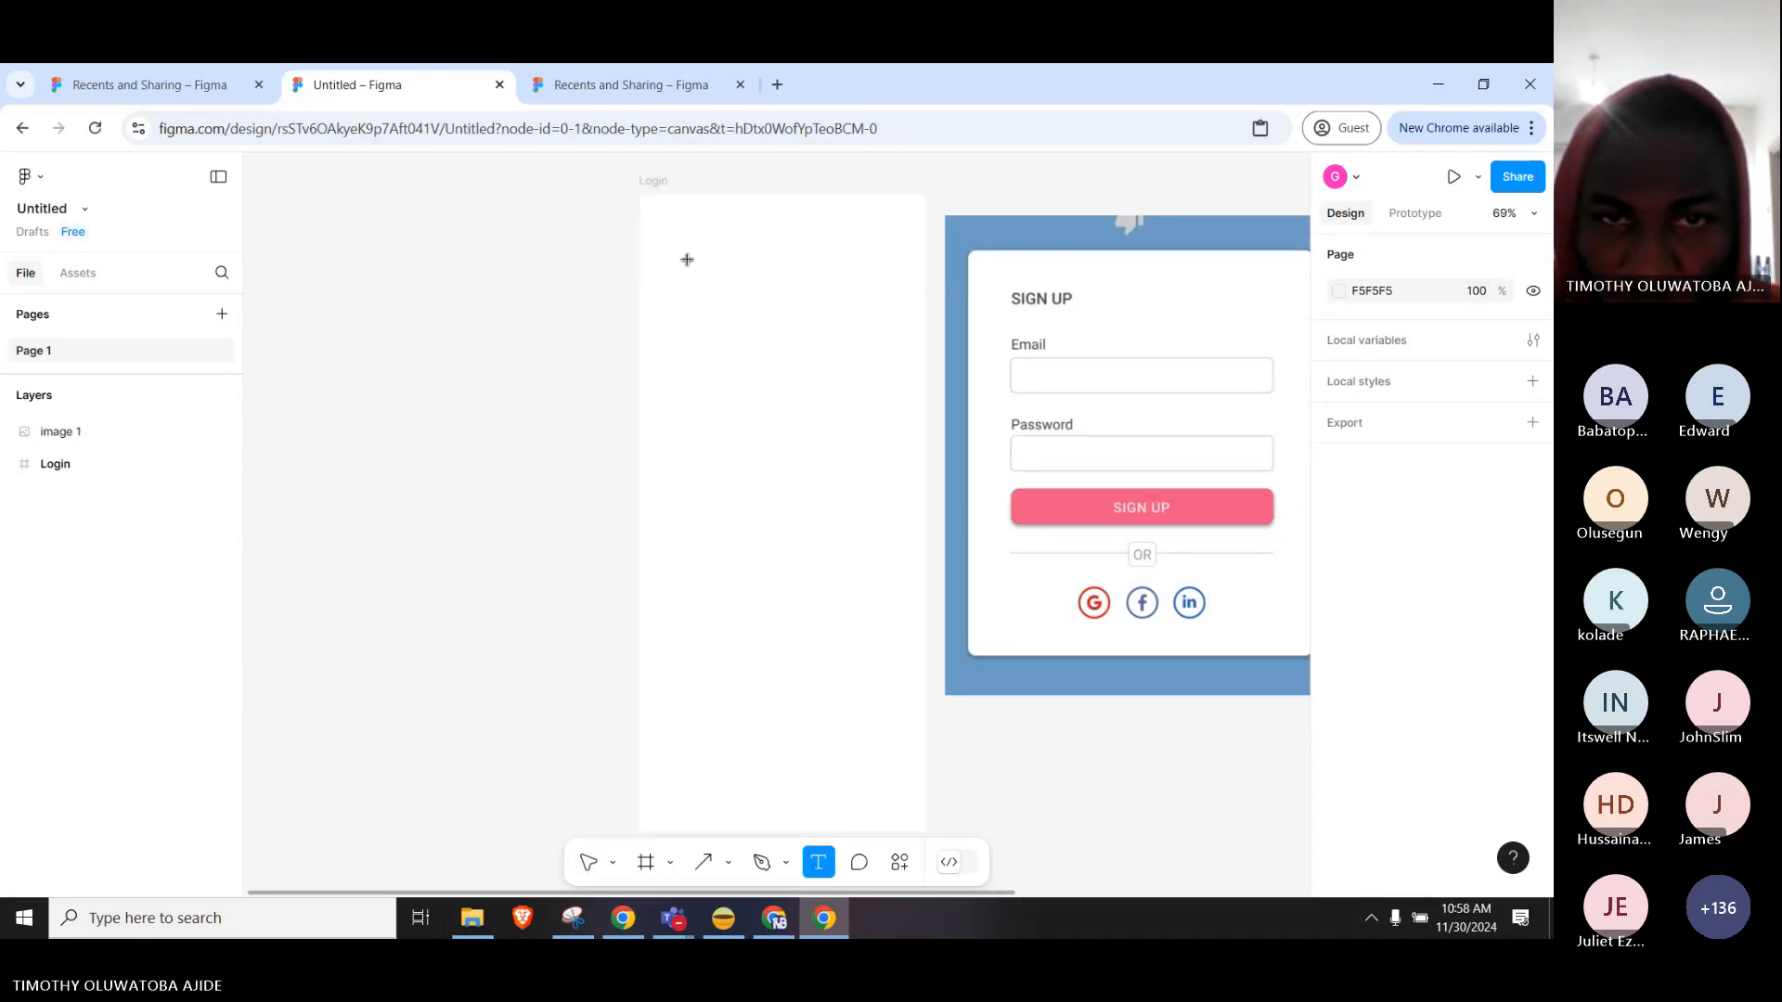
click(667, 236)
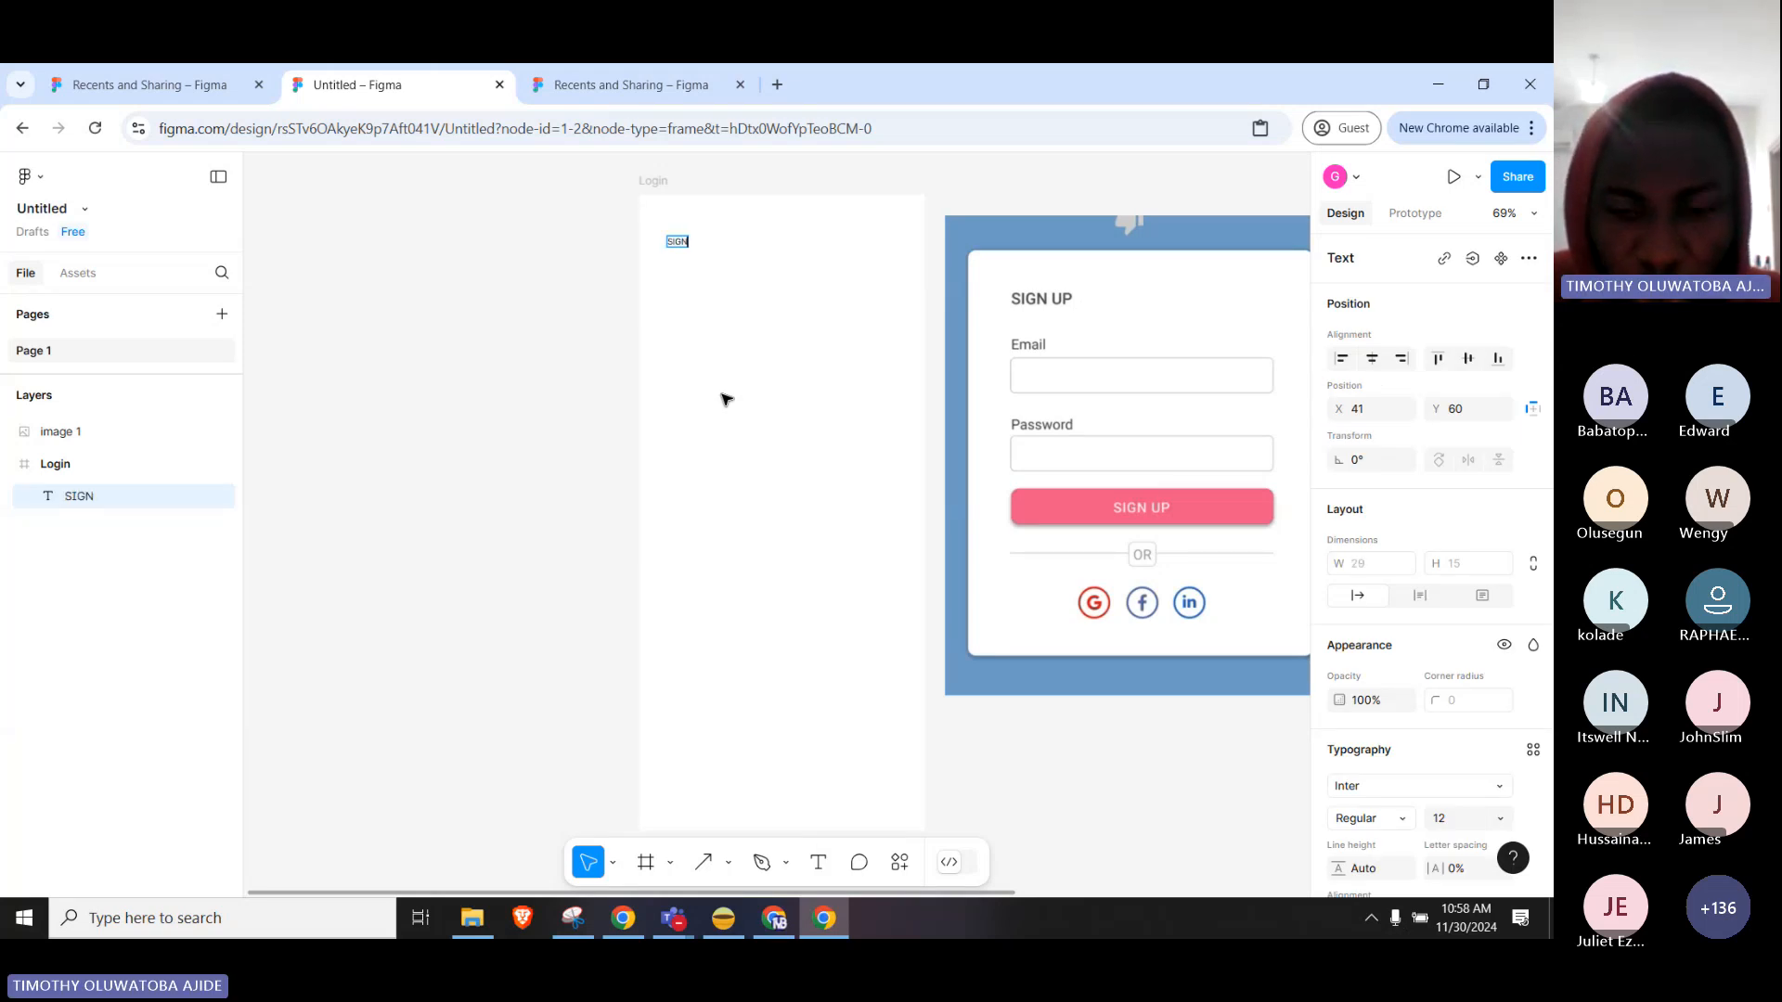
text(SIGN UP)
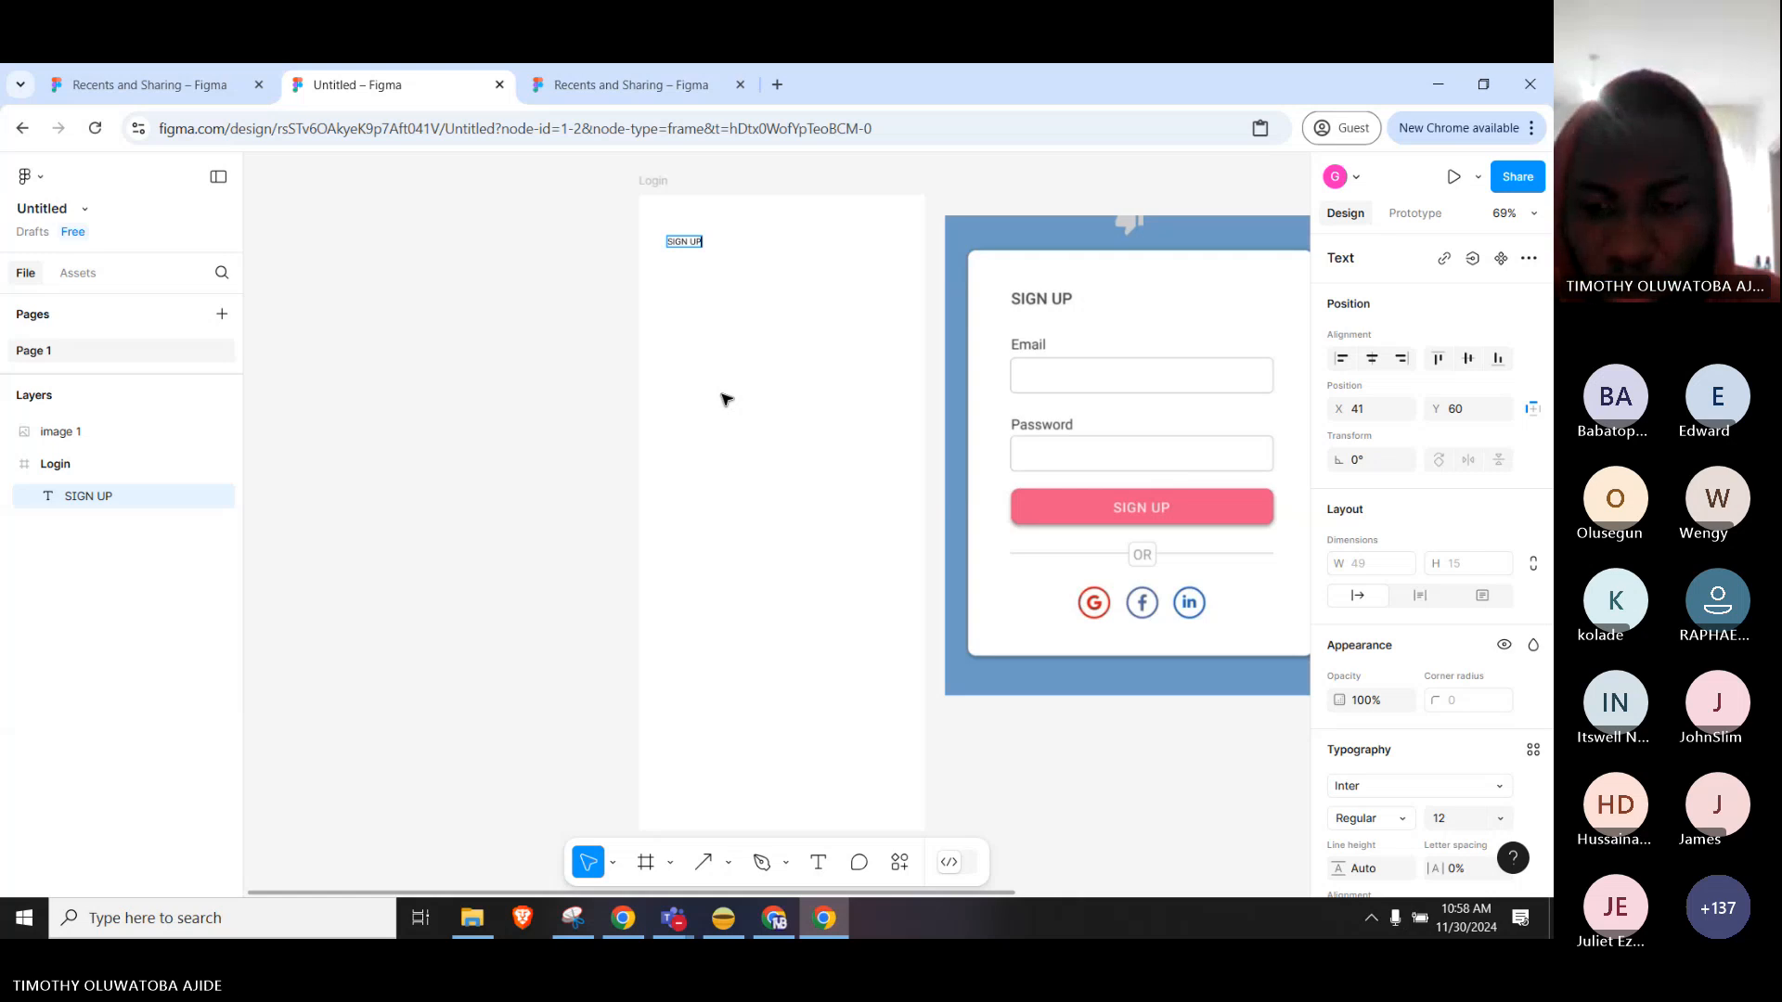
click(726, 399)
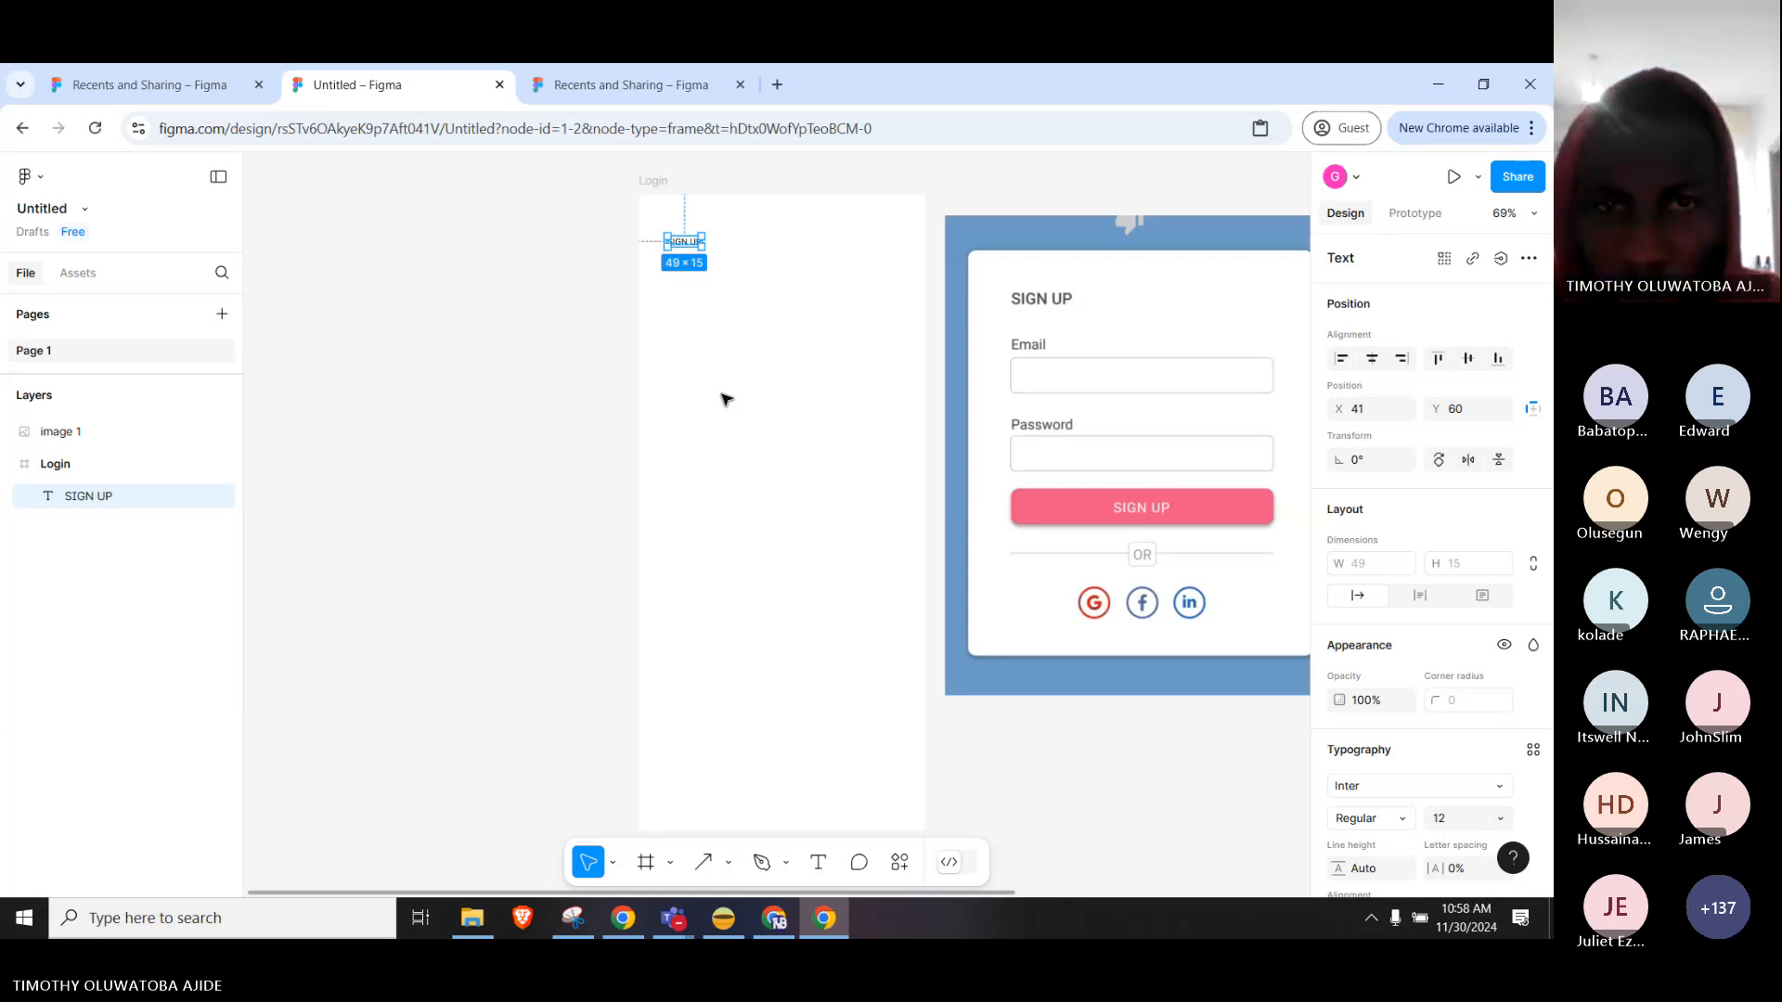
click(783, 315)
click(687, 244)
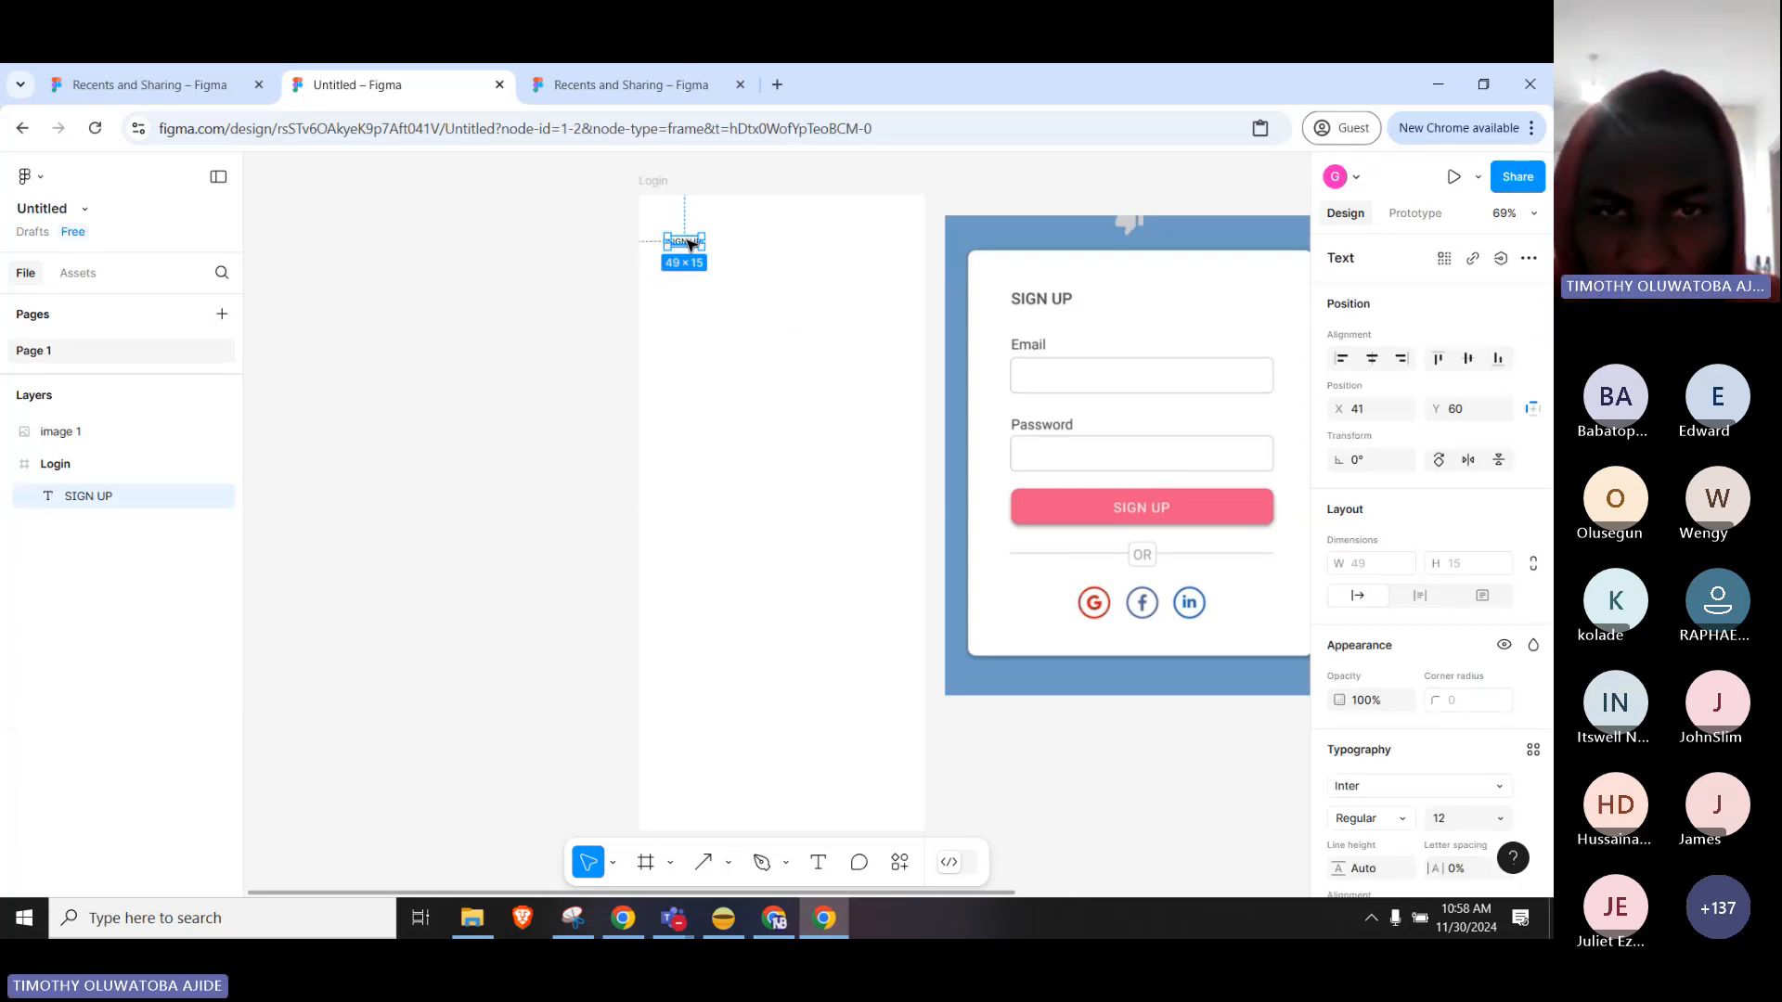
Zoom in and pan the view around the SIGN UP heading.
scroll(687, 243, up, 5)
scroll(705, 232, up, 3)
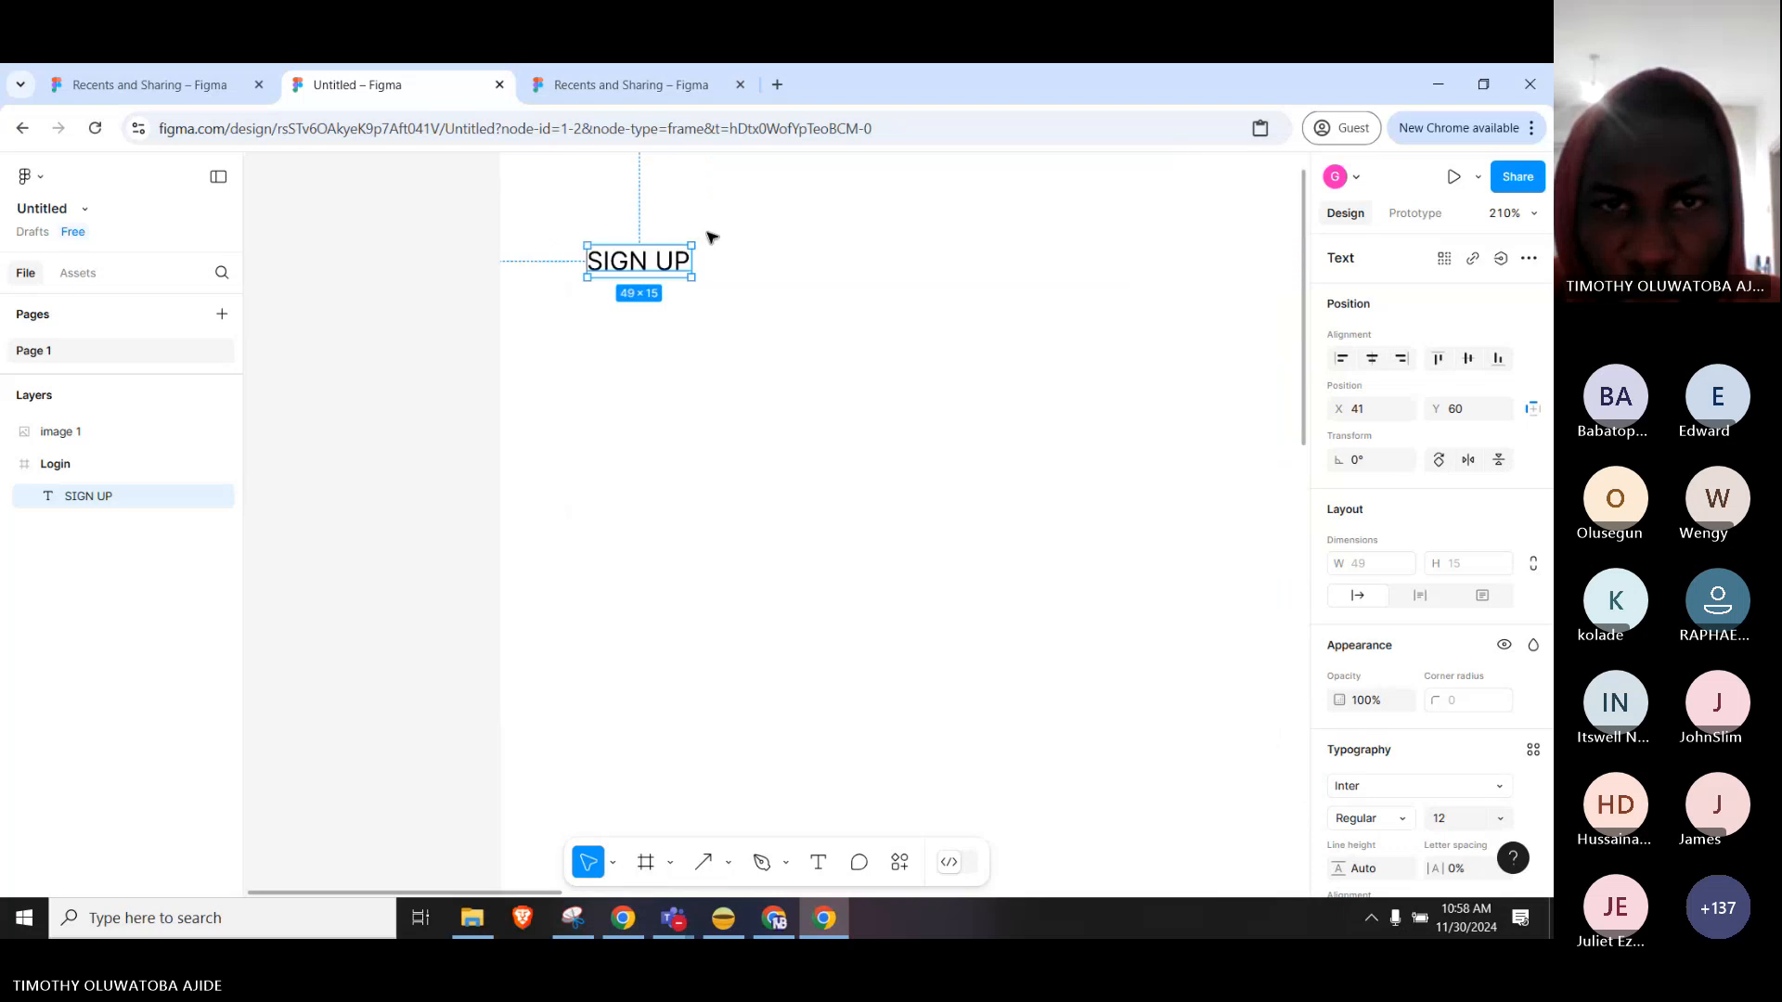
scroll(732, 247, up, 3)
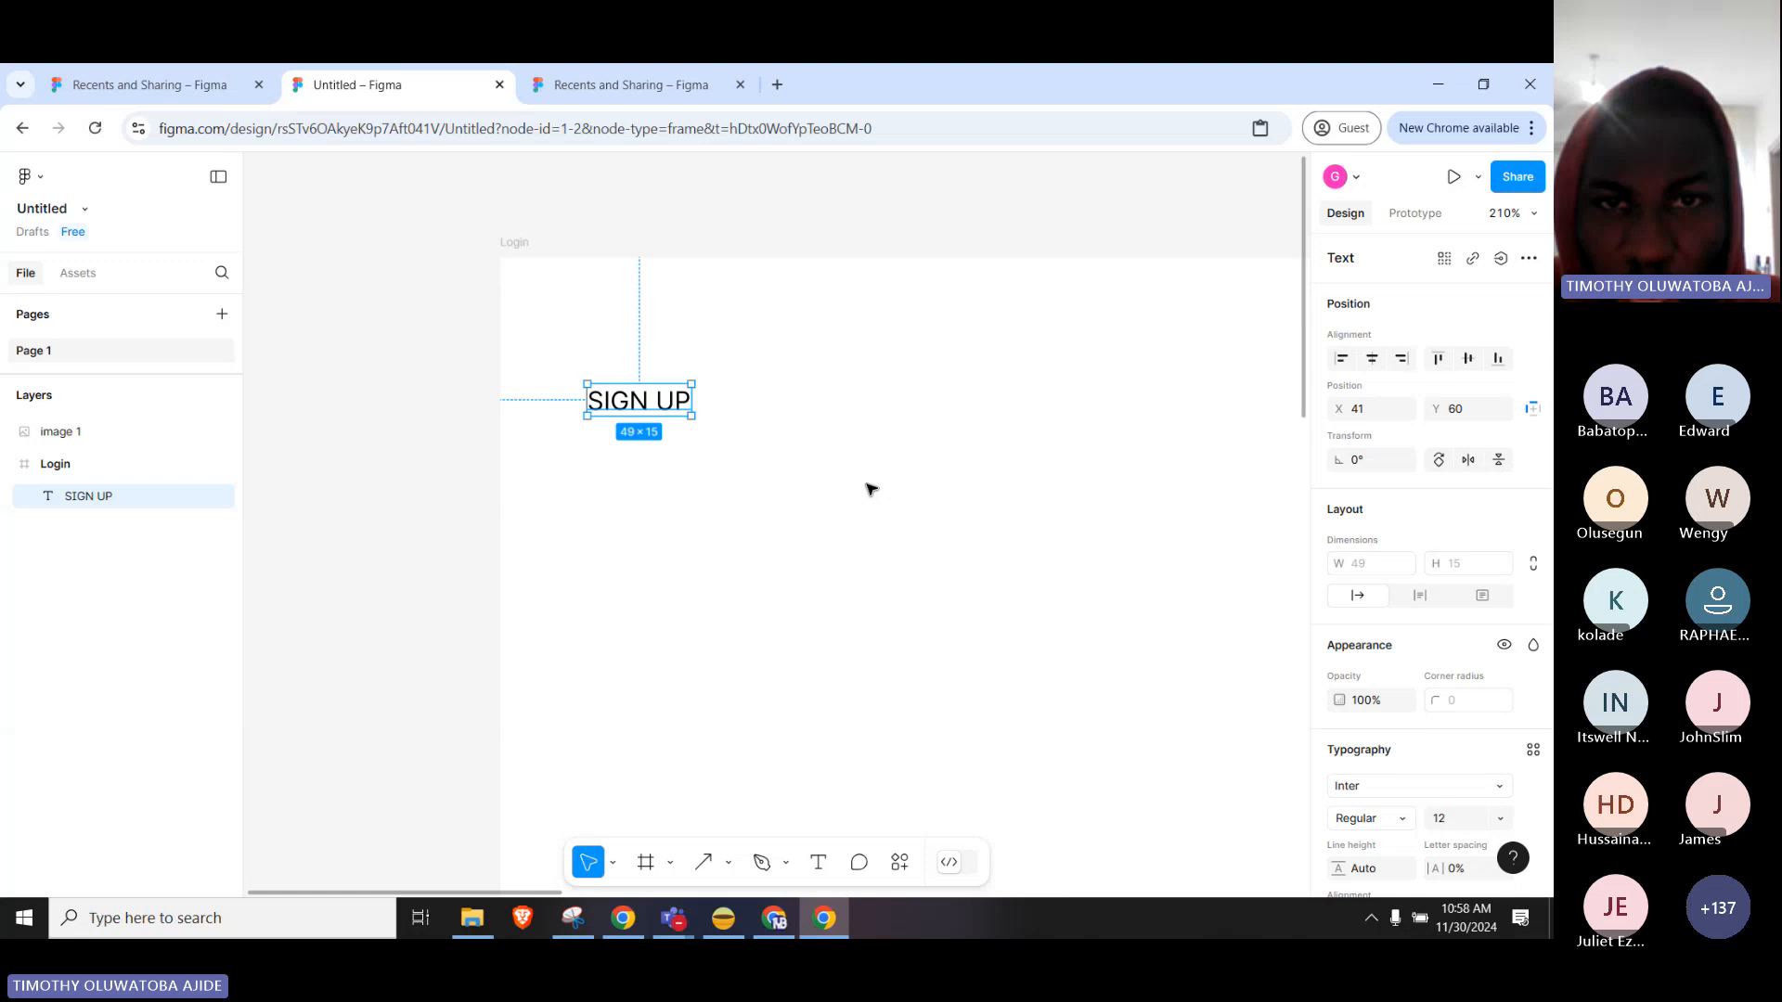
scroll(740, 452, up, 2)
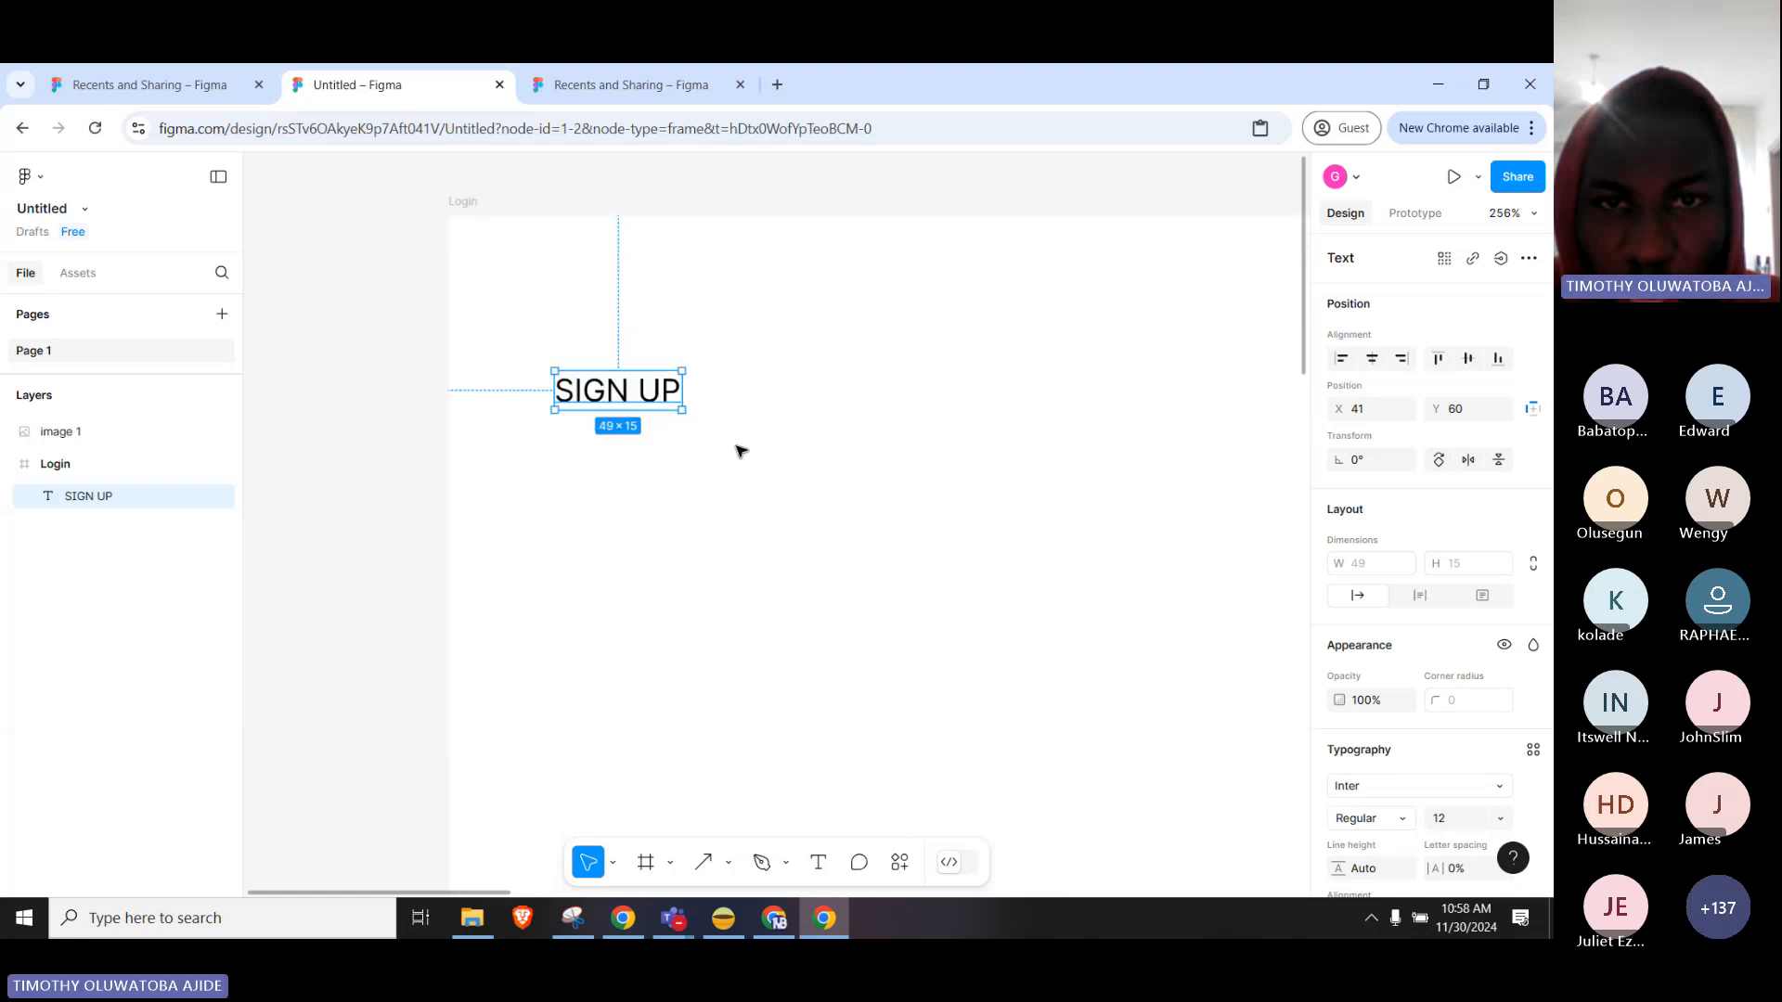
scroll(739, 452, up, 3)
scroll(740, 452, down, 2)
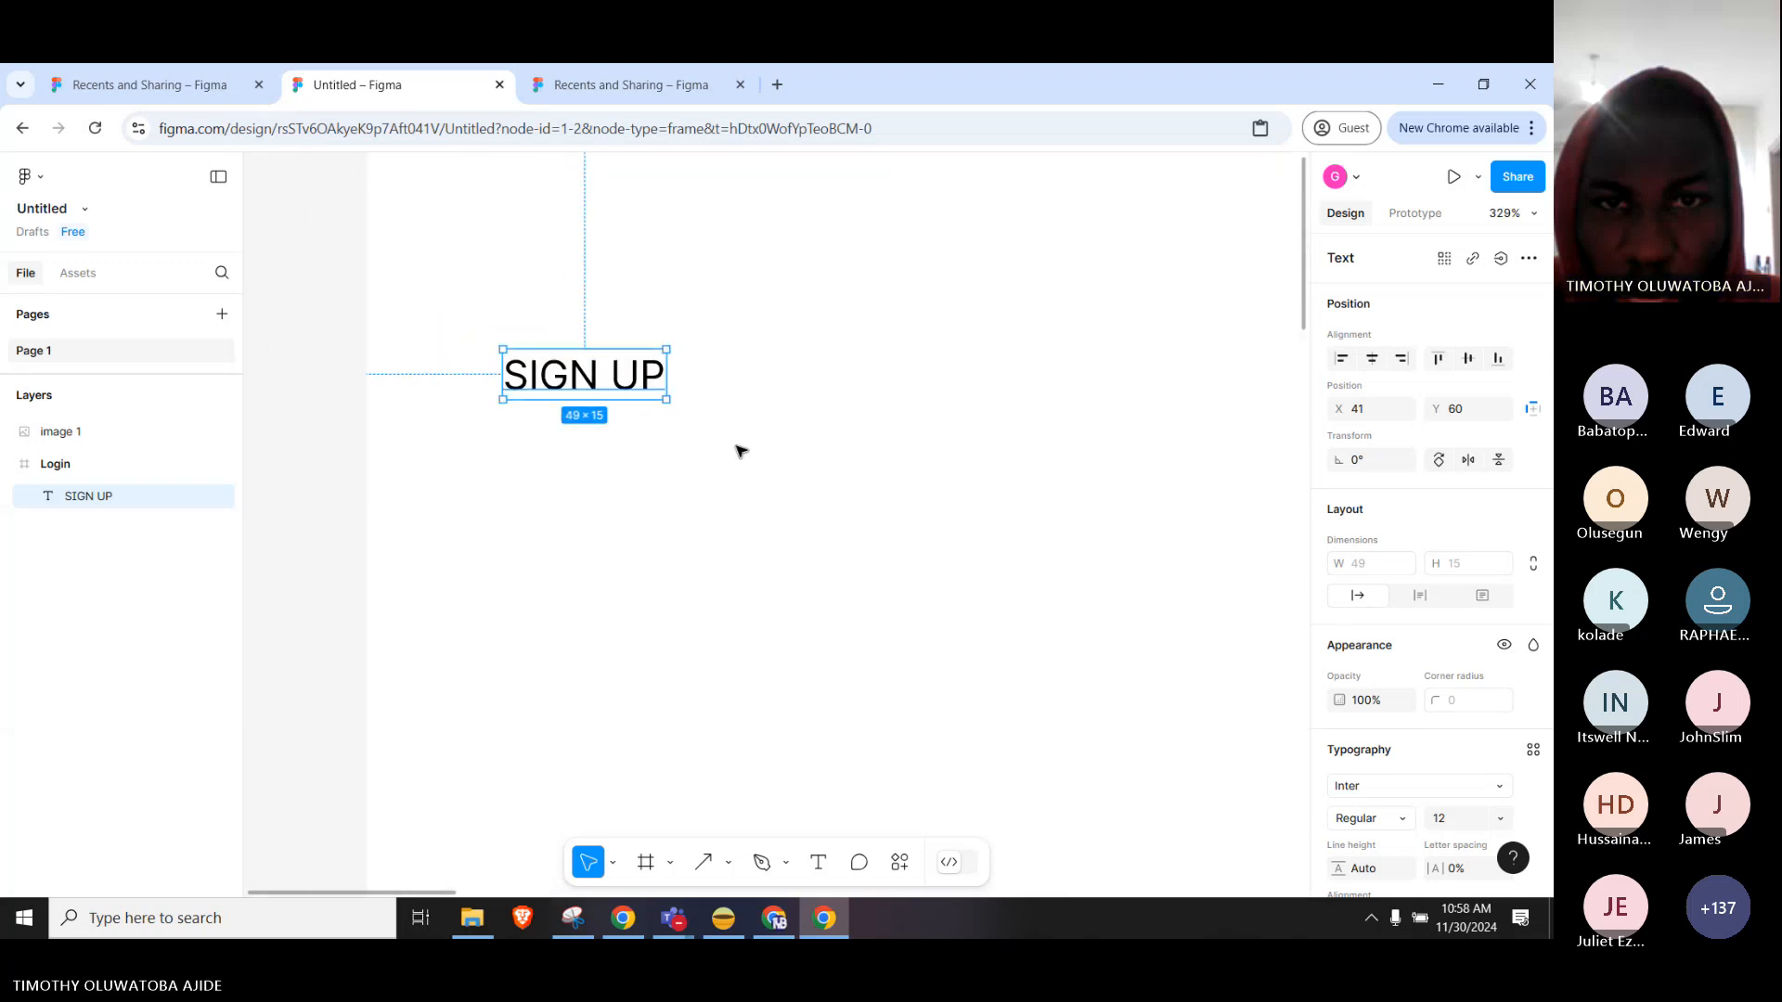
drag(840, 273, 809, 333)
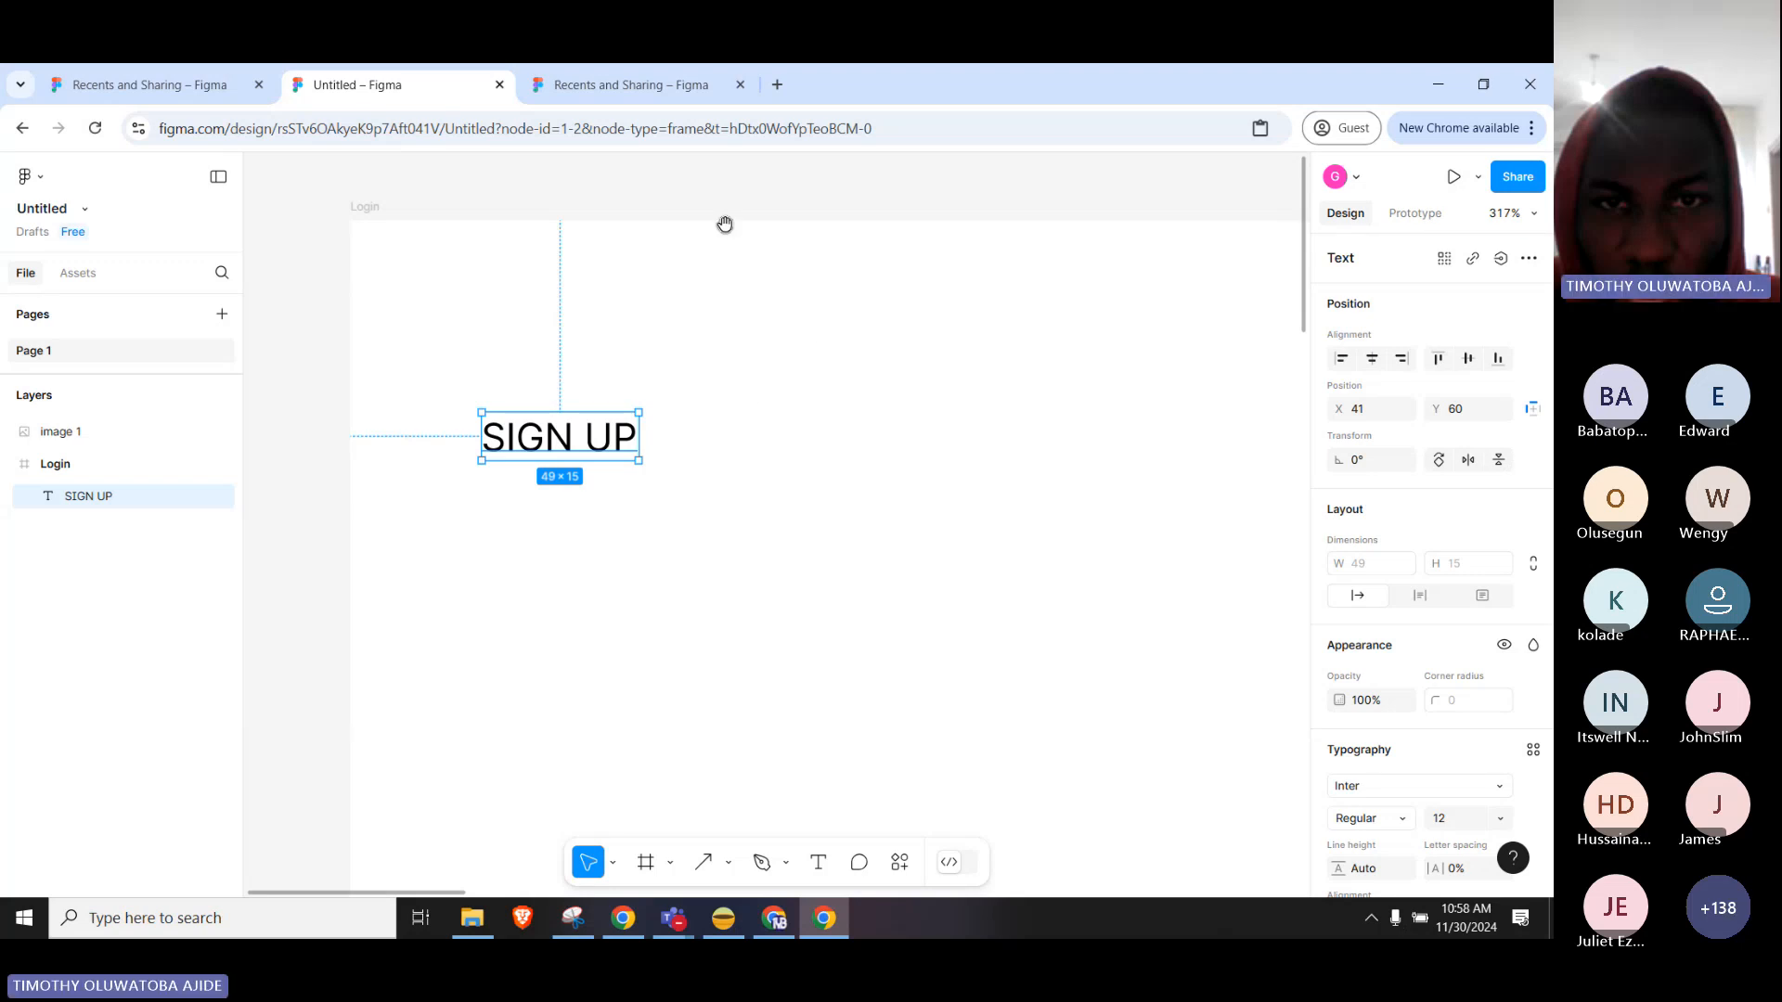
Try the Hand tool, then return to the Move tool and deselect the heading.
click(614, 863)
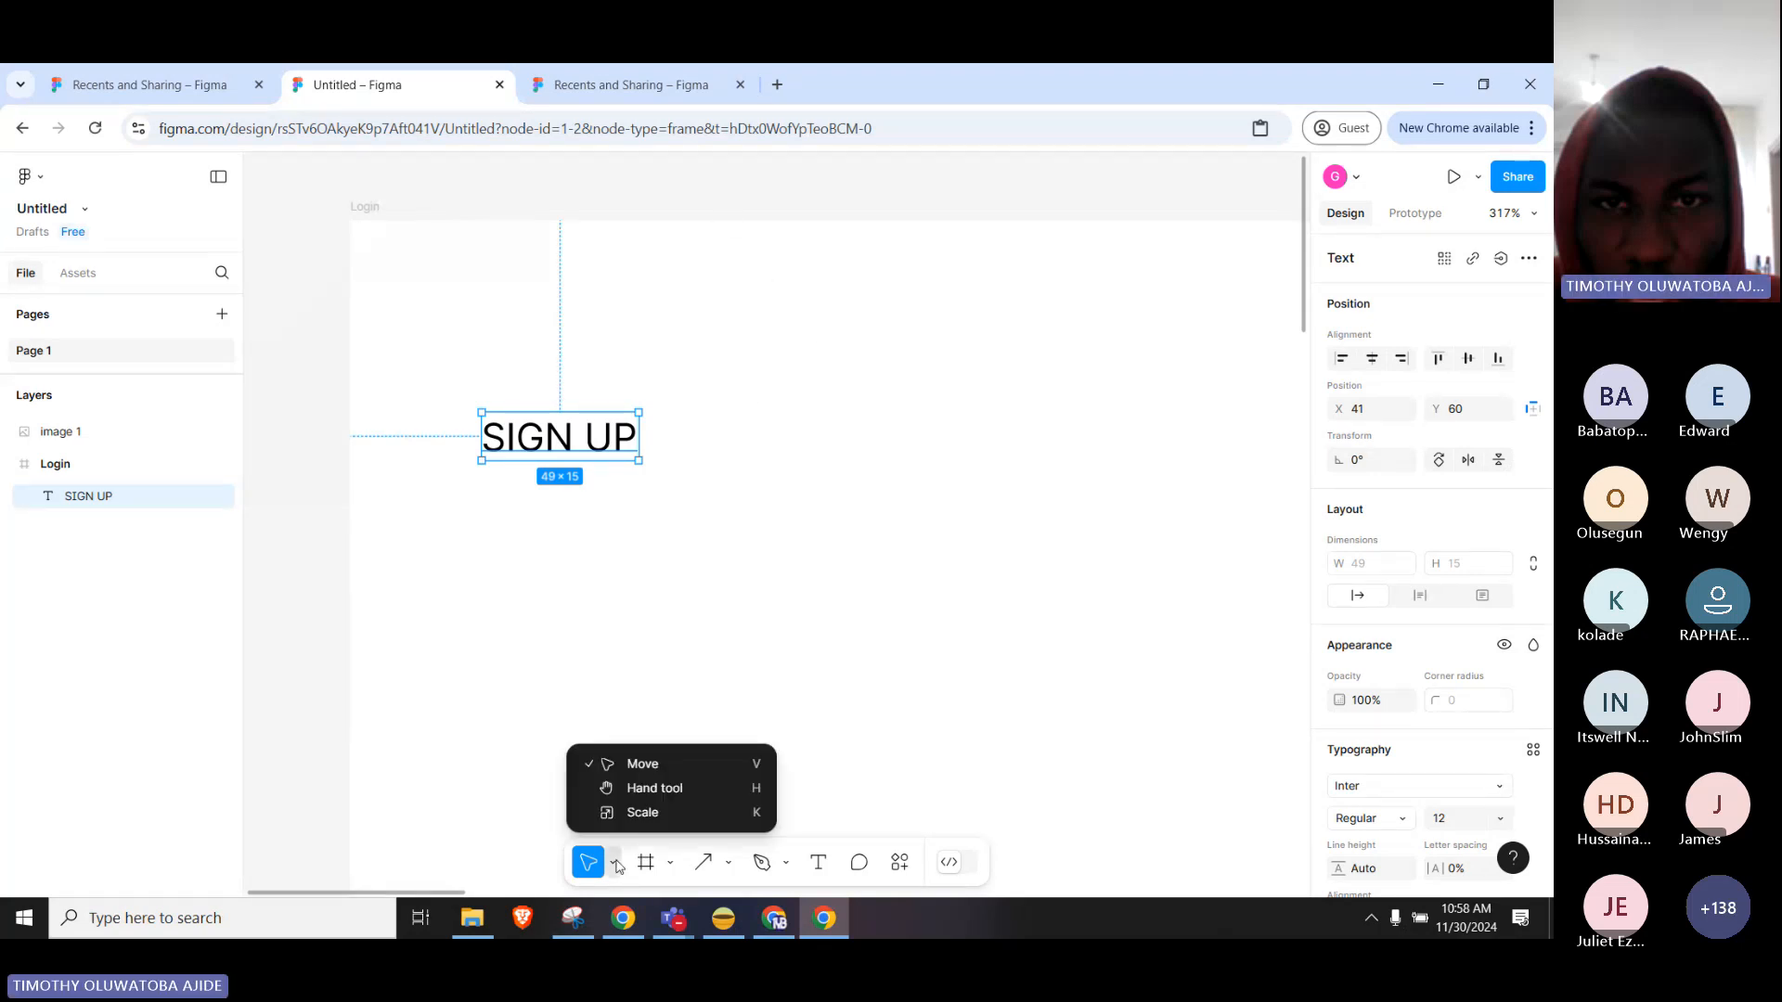
click(643, 790)
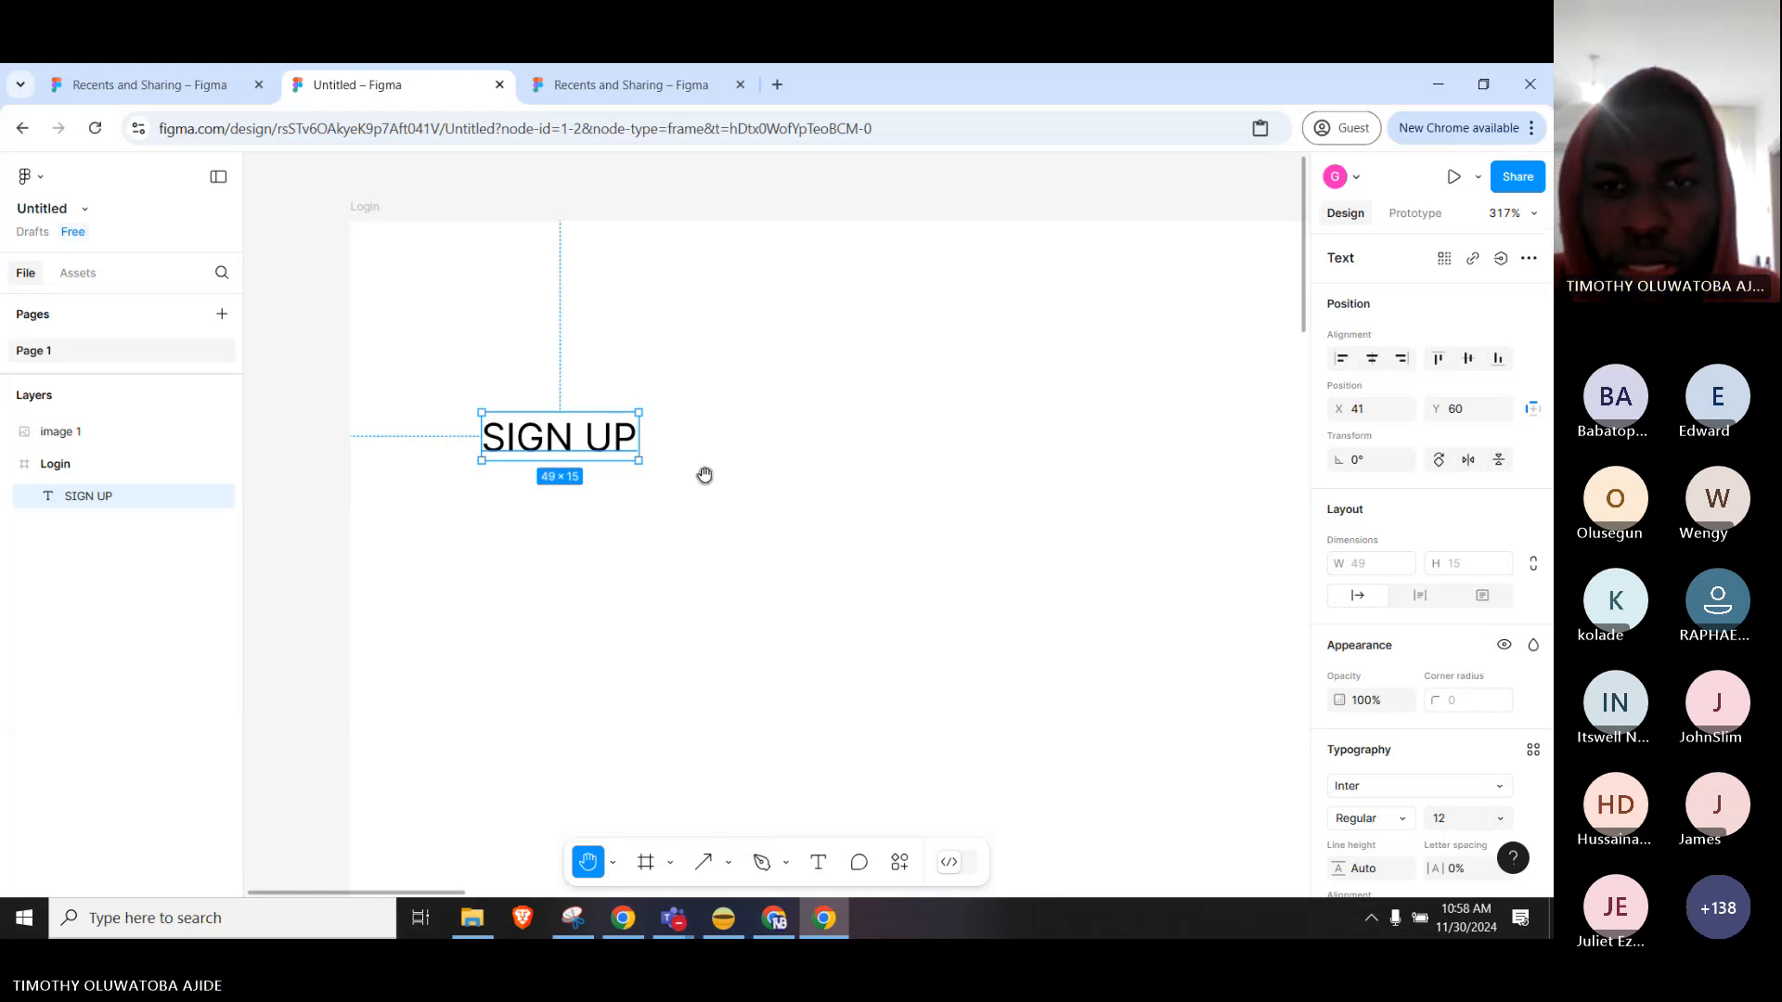
click(612, 863)
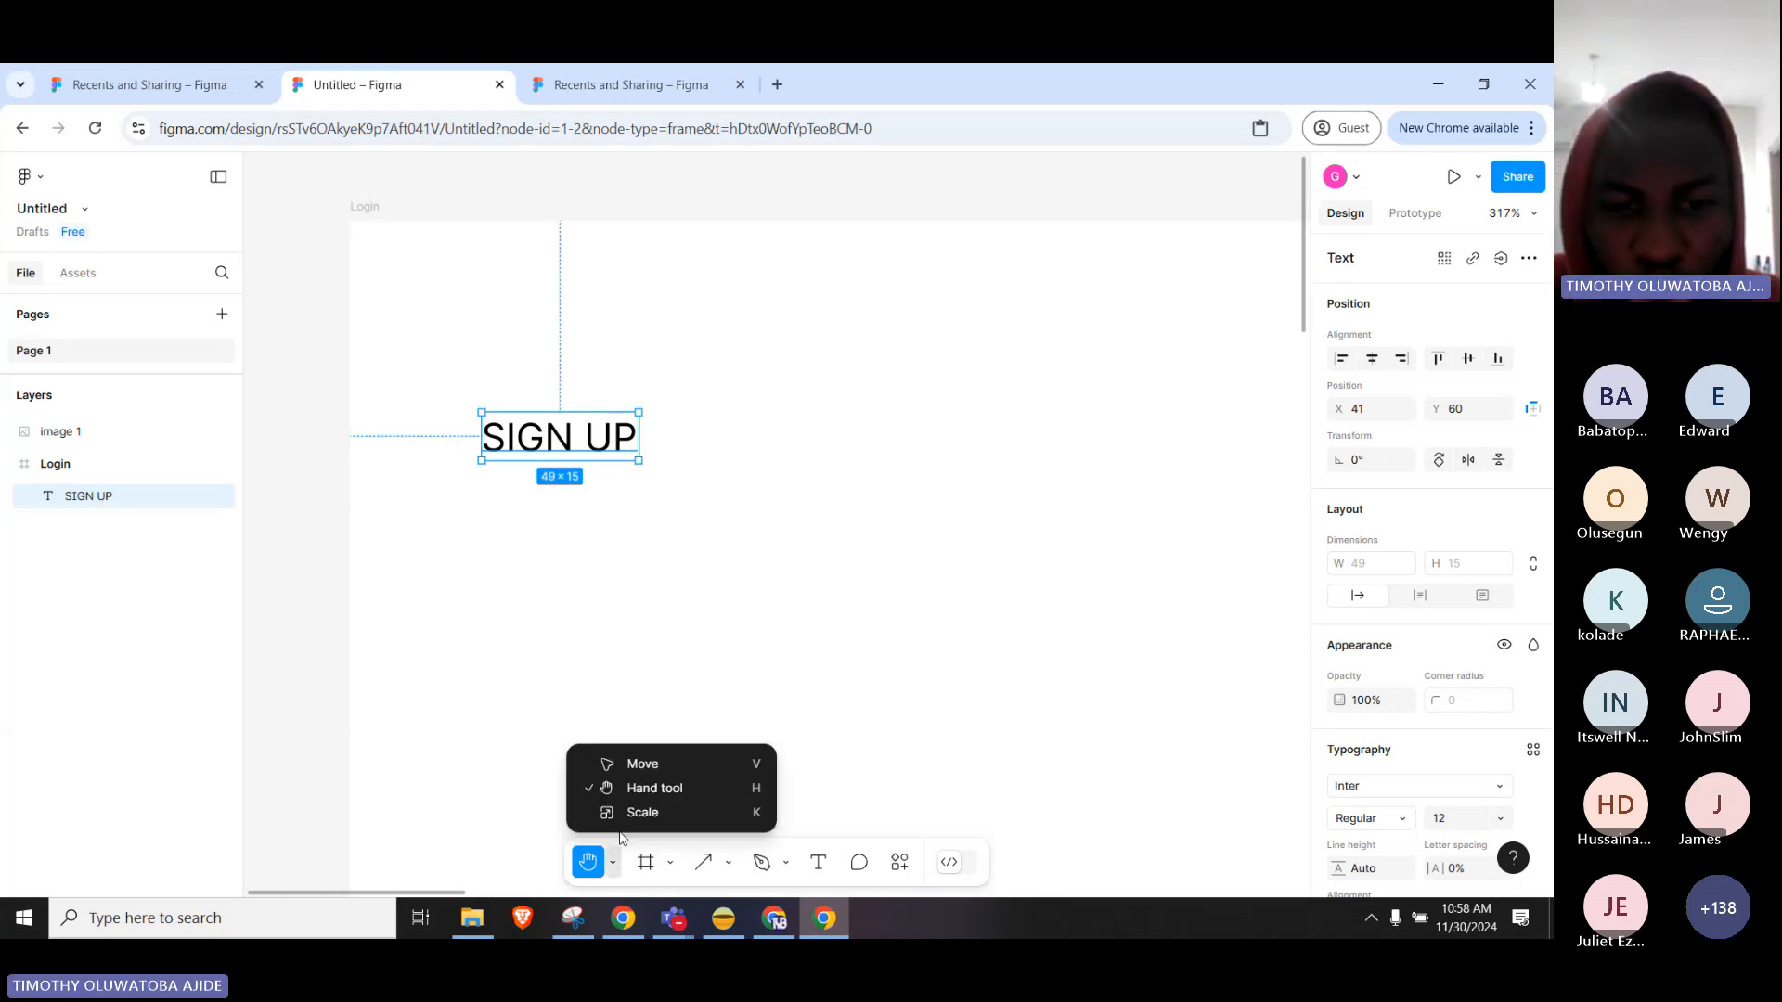
click(667, 765)
drag(1053, 189, 387, 306)
scroll(1148, 335, left, 1)
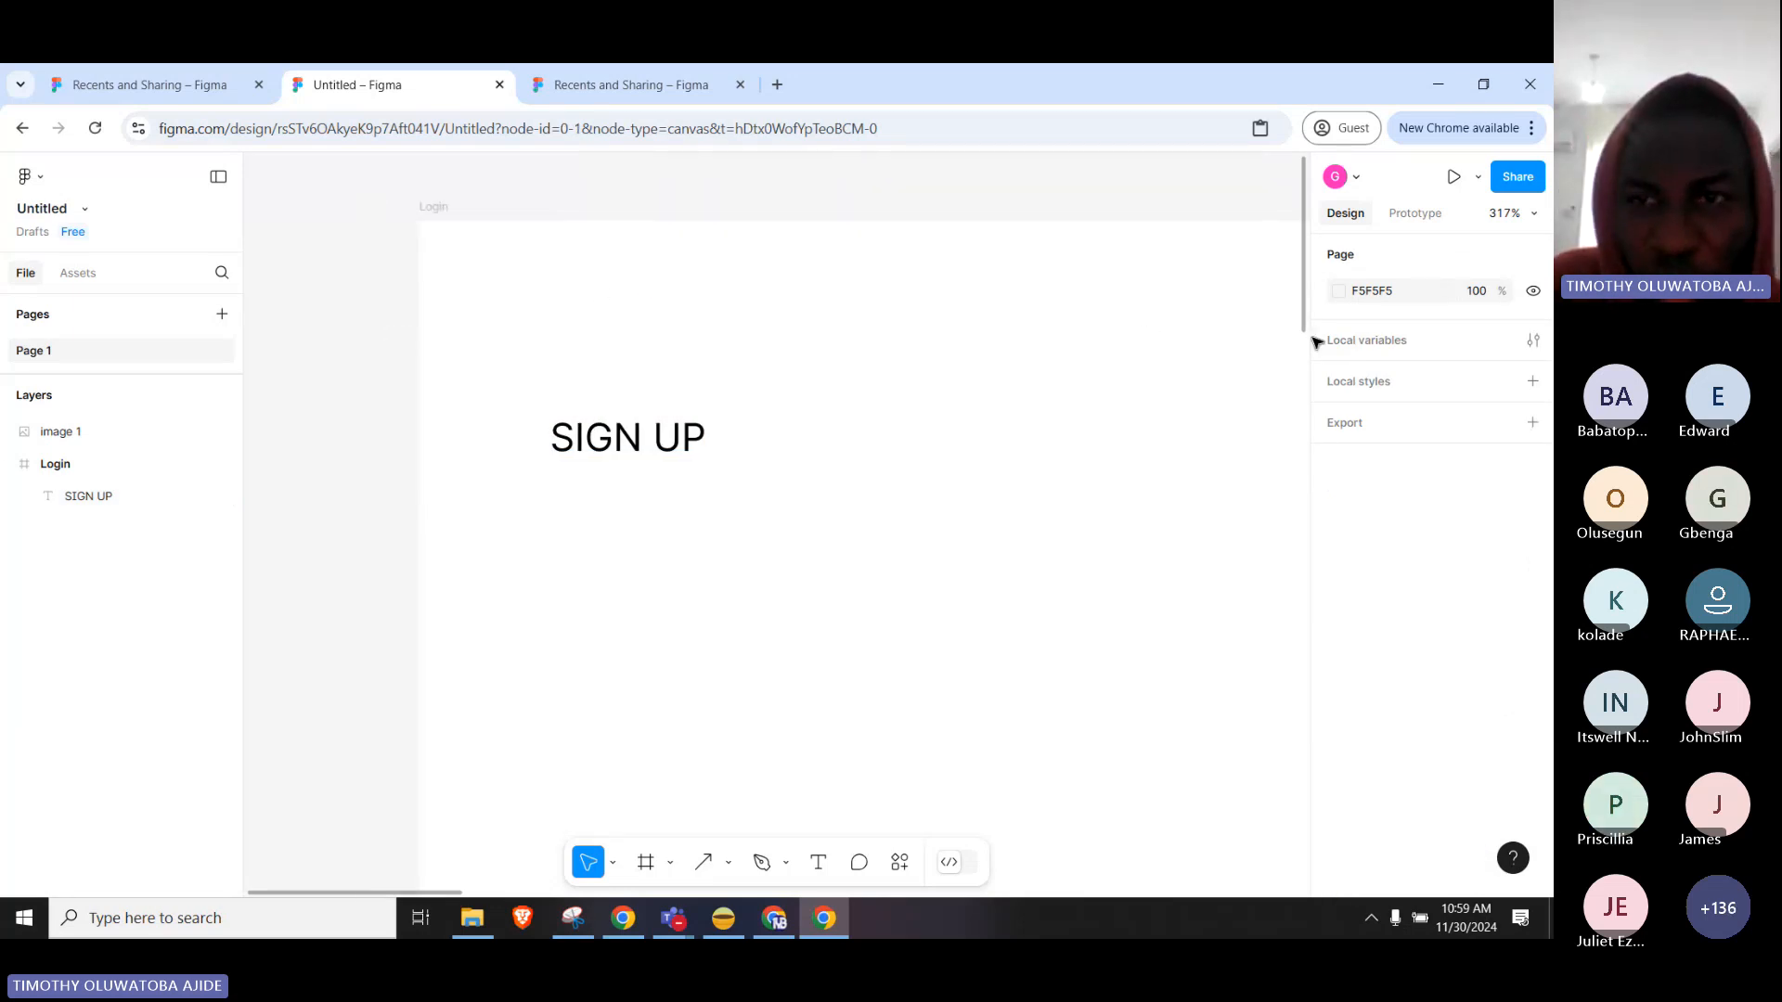
drag(1197, 353, 1015, 387)
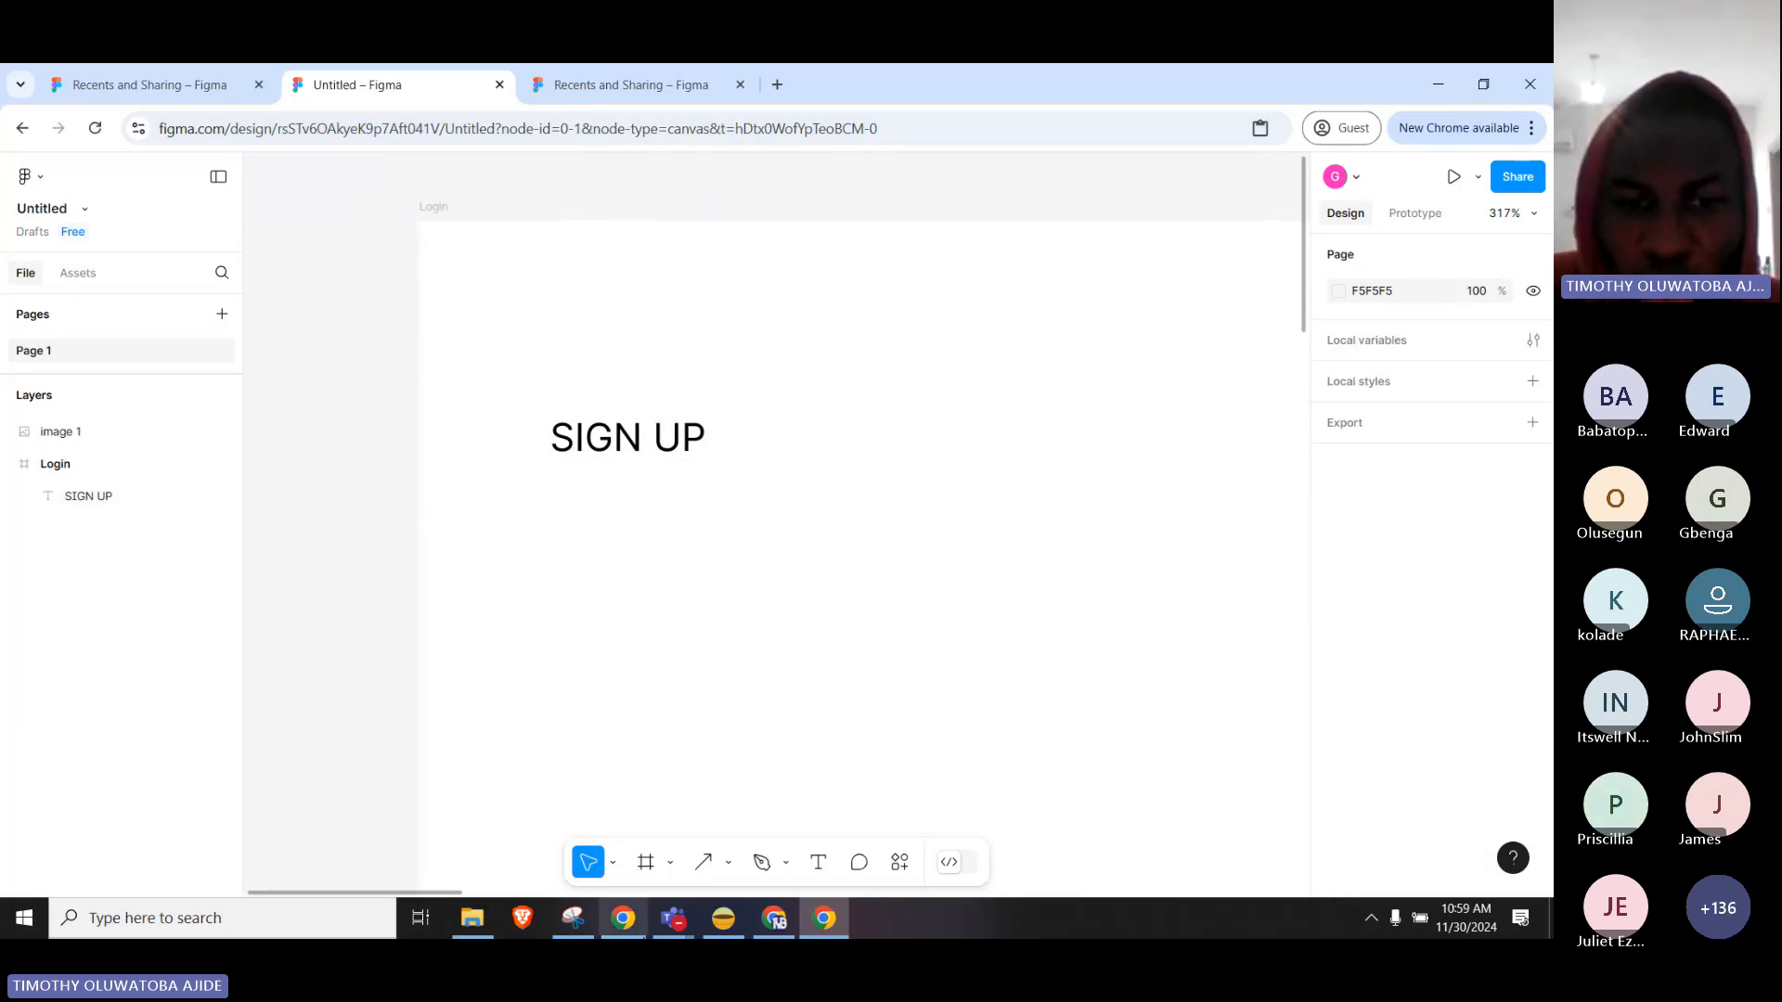
Pan the canvas with the Hand tool until the full SIGN UP heading is in view.
click(613, 863)
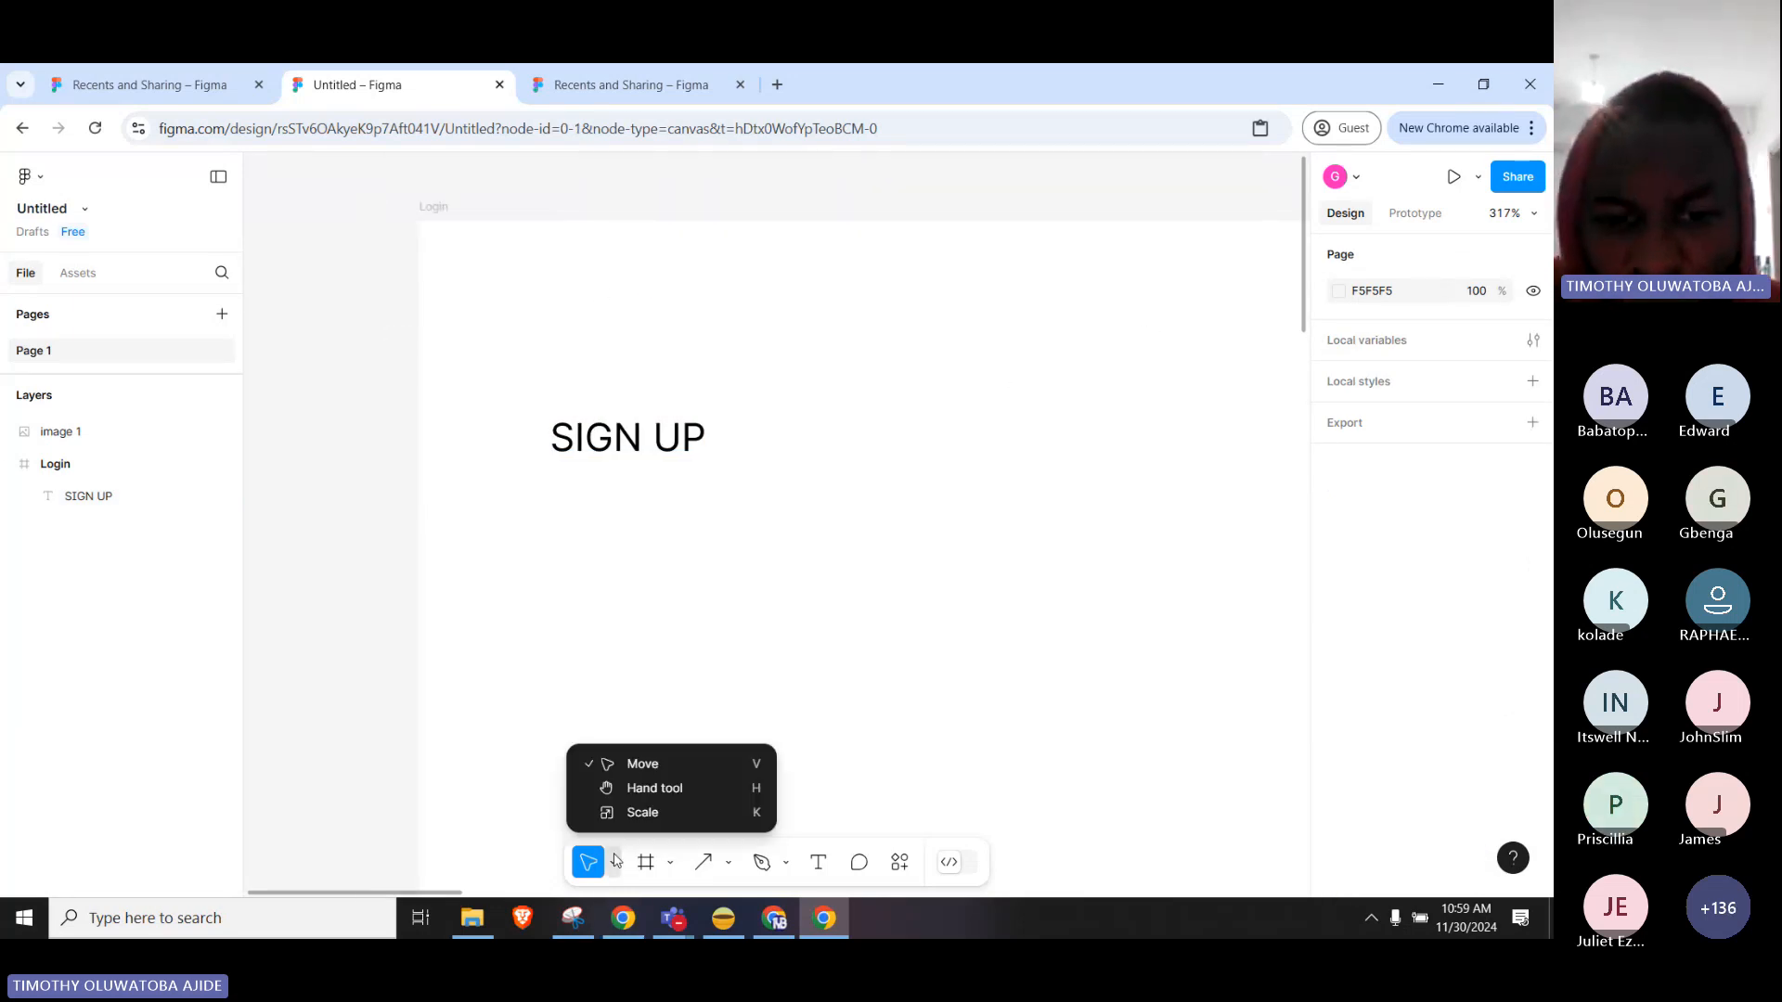
click(654, 787)
drag(1019, 379, 443, 403)
drag(1184, 501, 575, 251)
drag(560, 497, 1039, 541)
drag(454, 411, 1047, 504)
drag(652, 325, 857, 527)
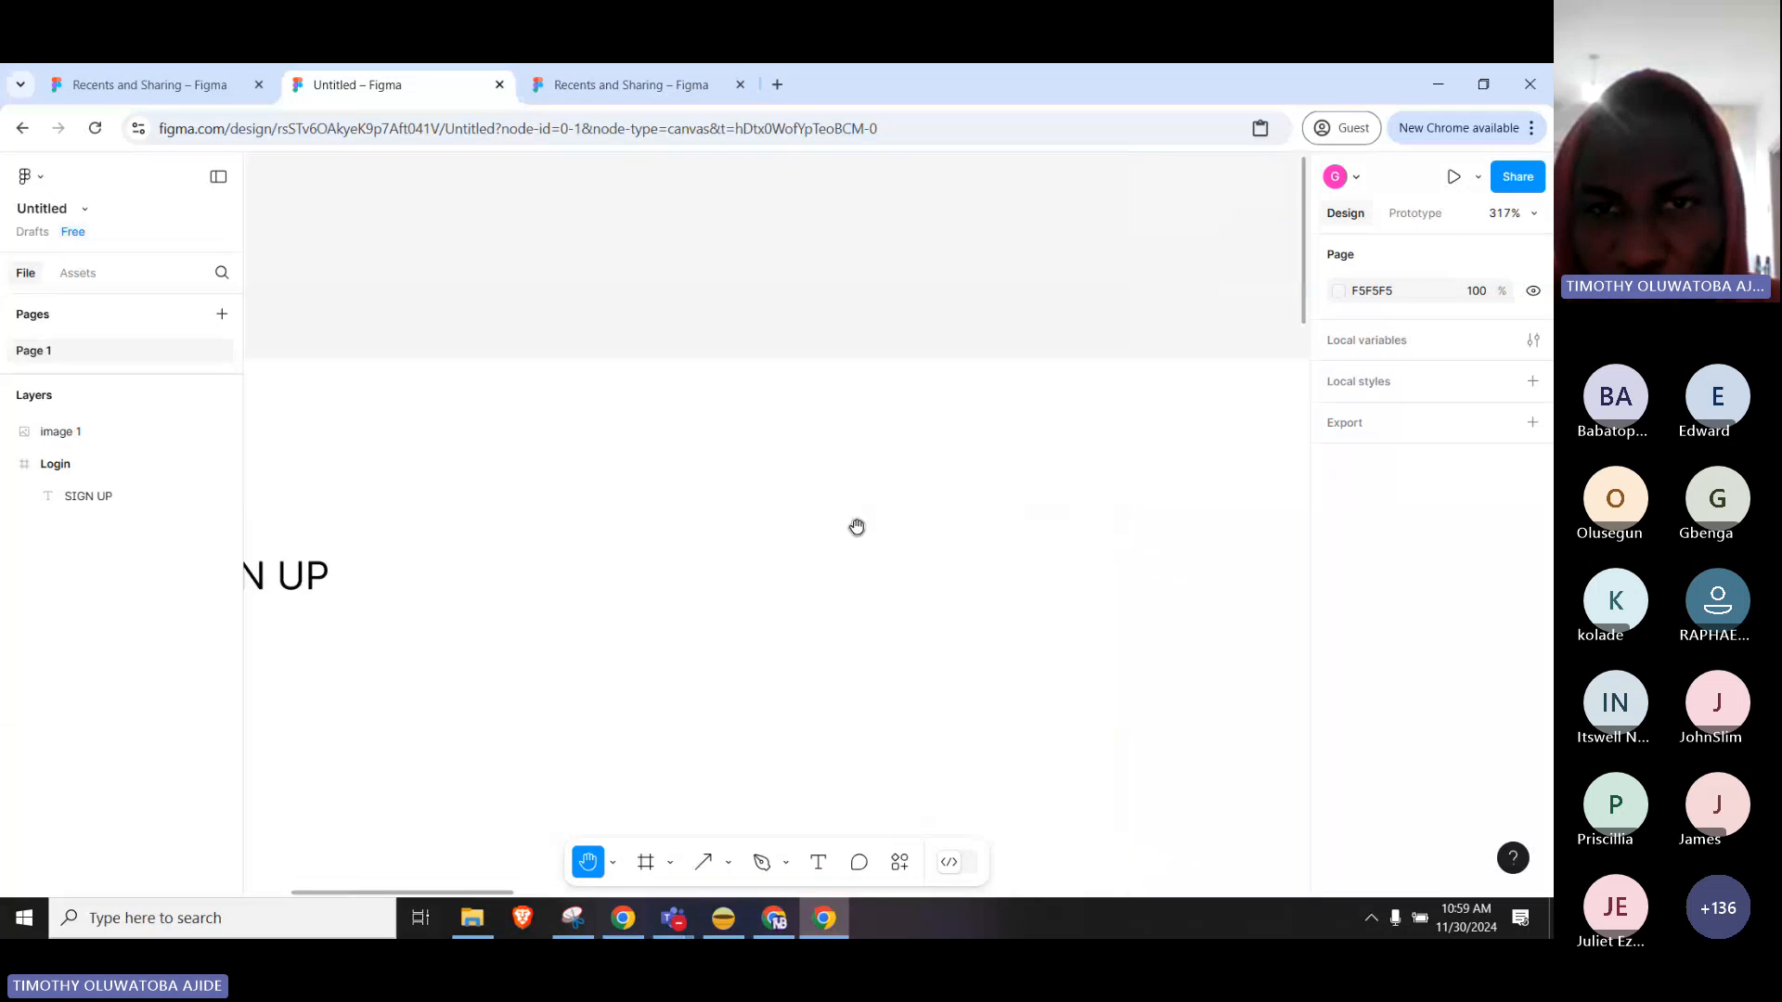
drag(315, 576, 693, 424)
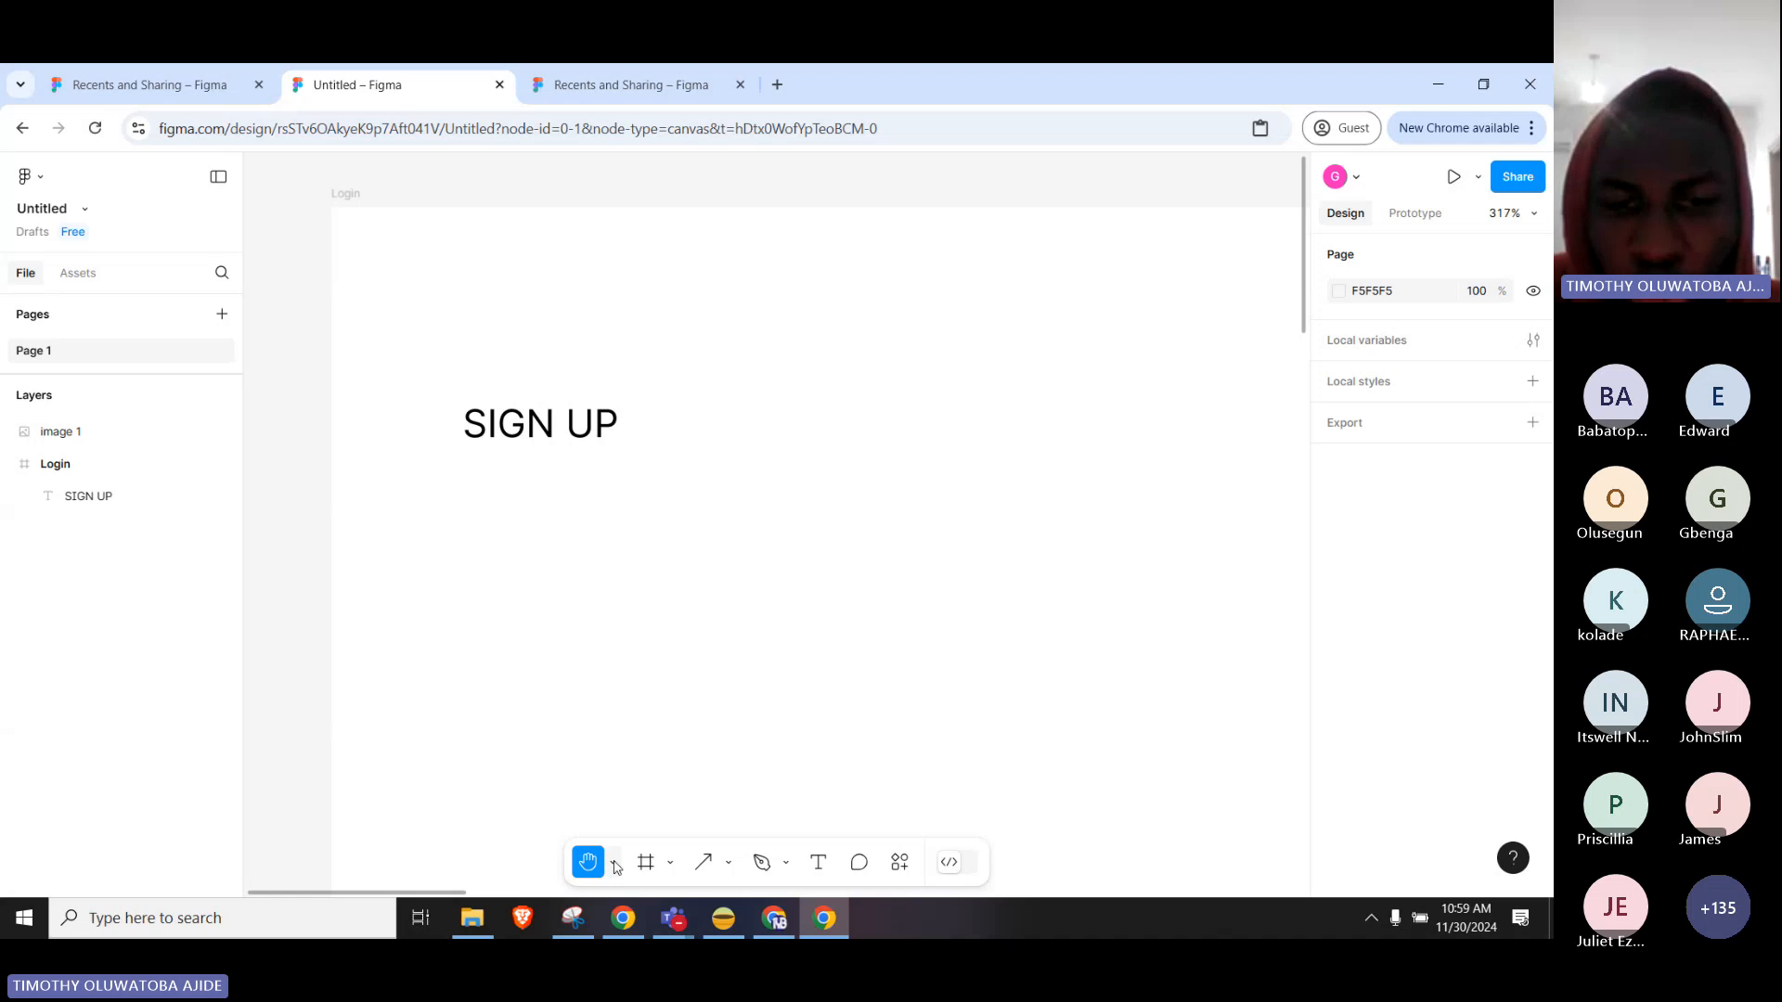
scroll(835, 465, down, 1)
scroll(836, 465, down, 2)
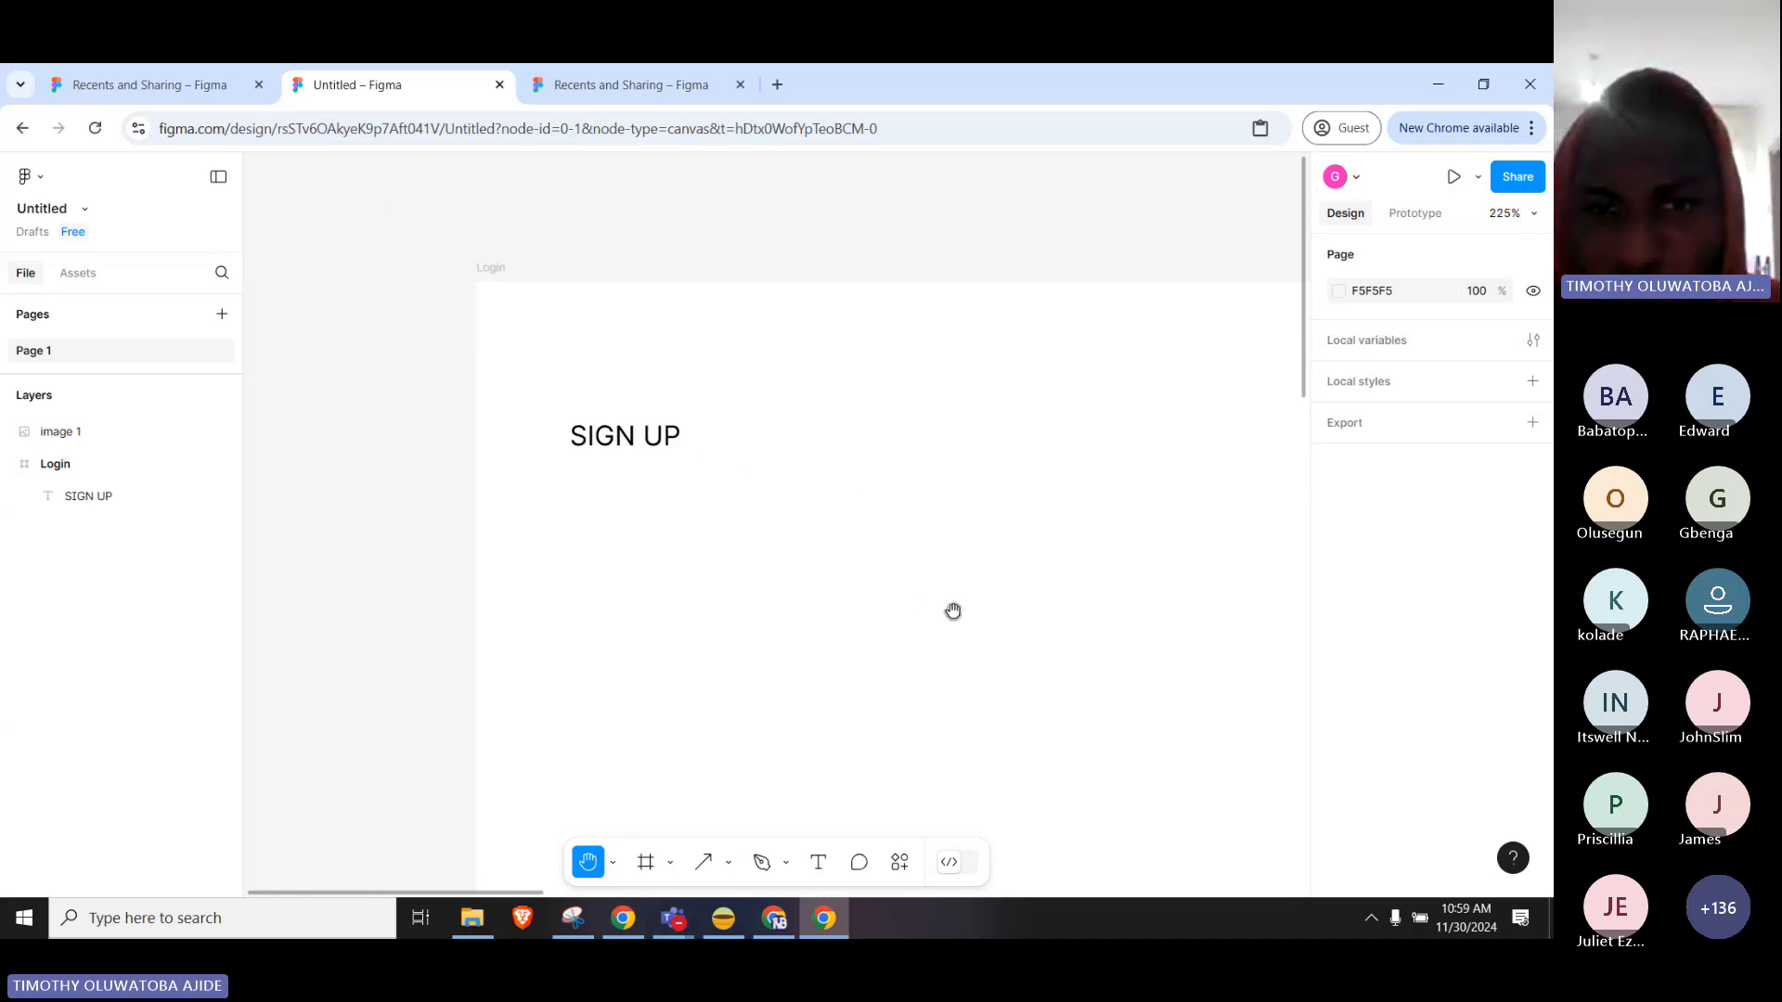
drag(950, 609, 823, 565)
mouse_move(696, 553)
mouse_down()
mouse_move(730, 542)
mouse_move(680, 537)
mouse_up()
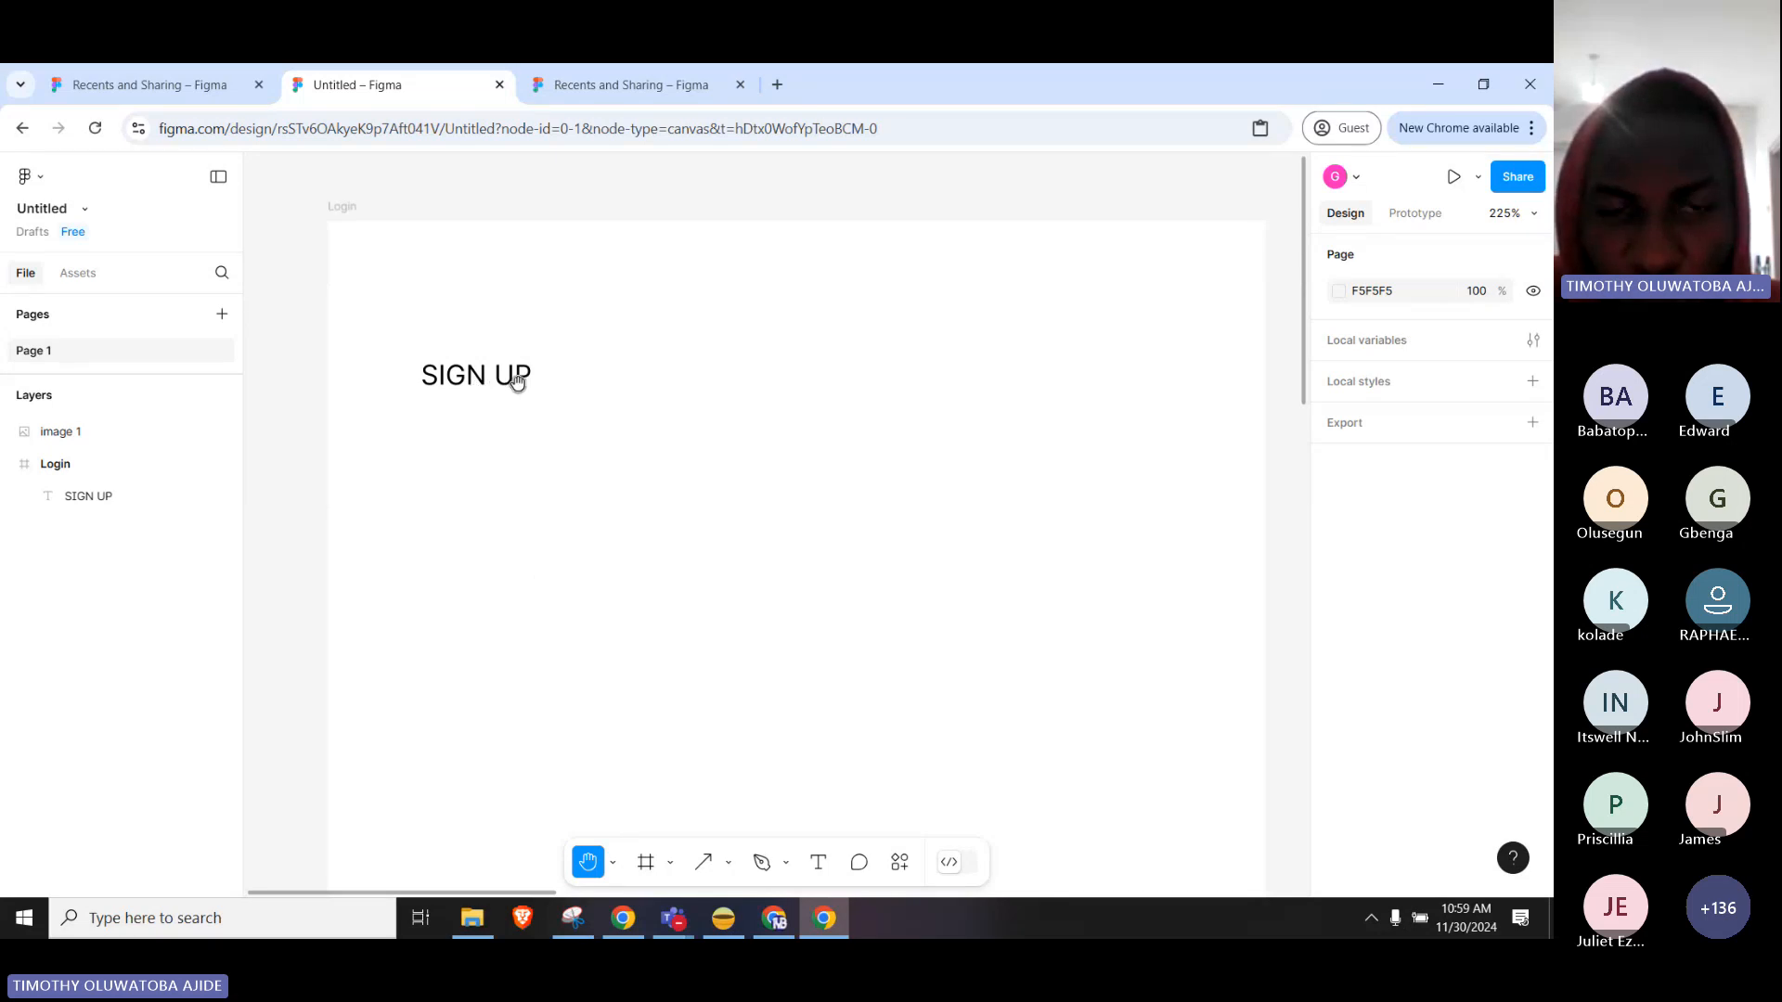
Switch back to the Move tool and select the SIGN UP heading.
click(613, 862)
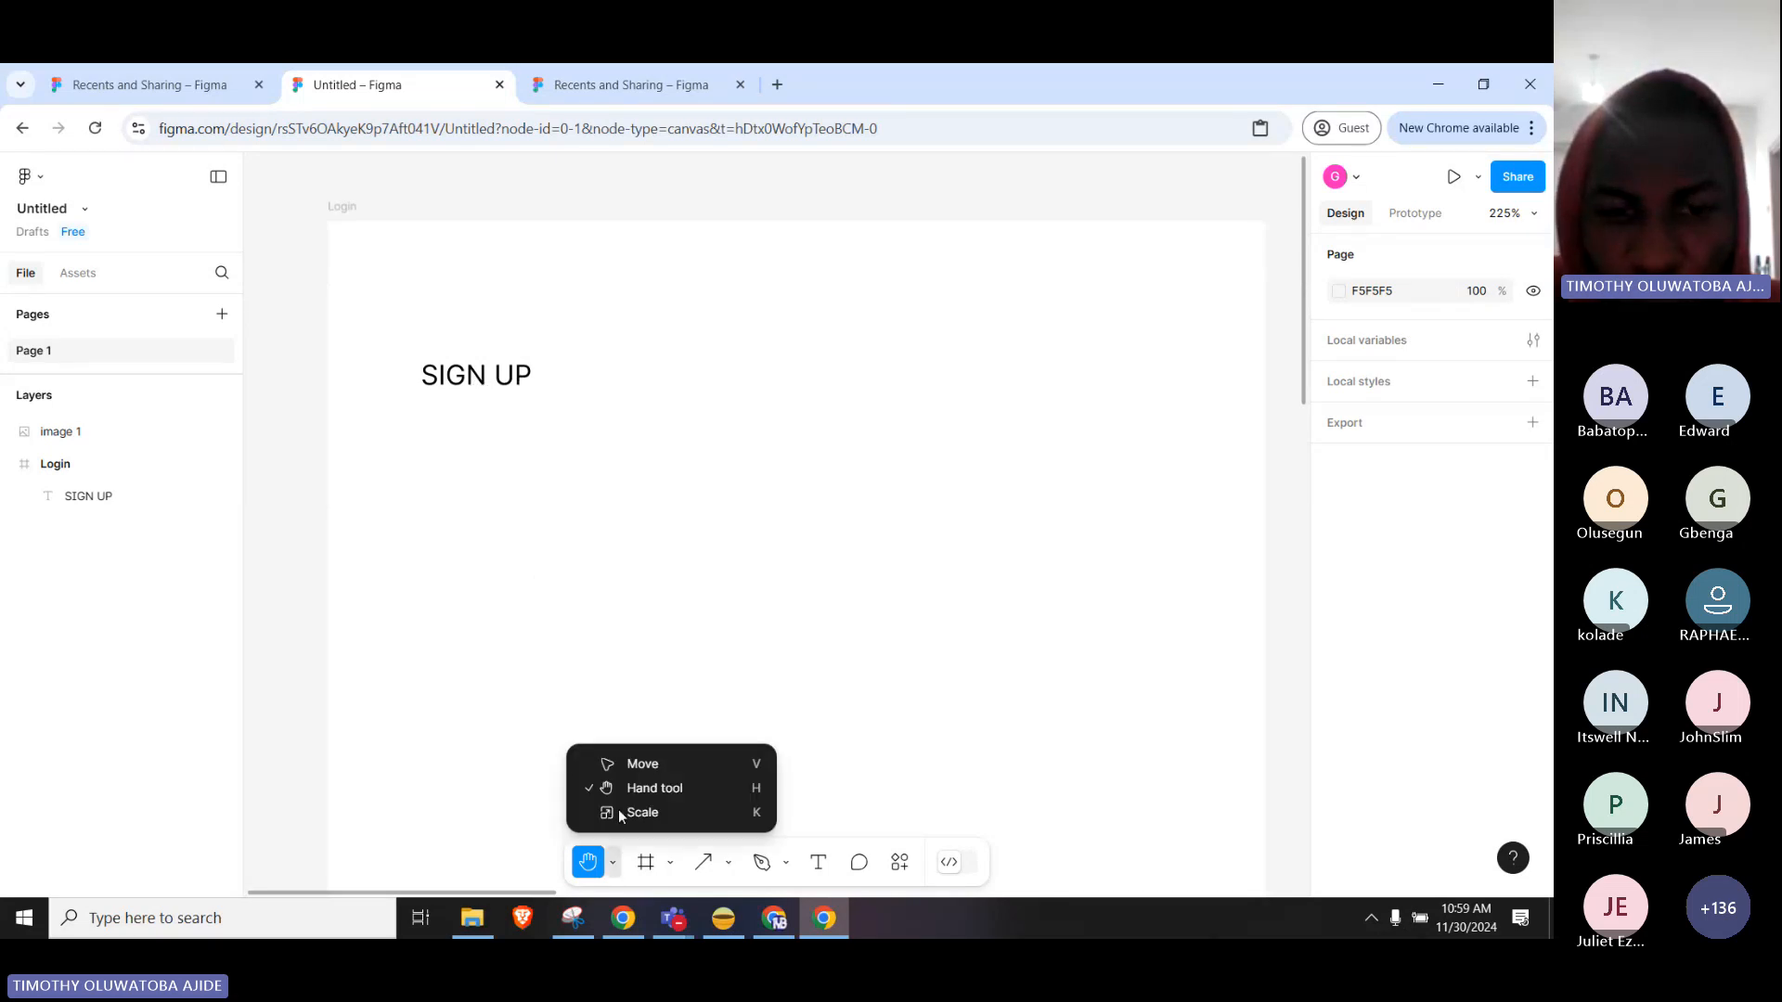
click(640, 764)
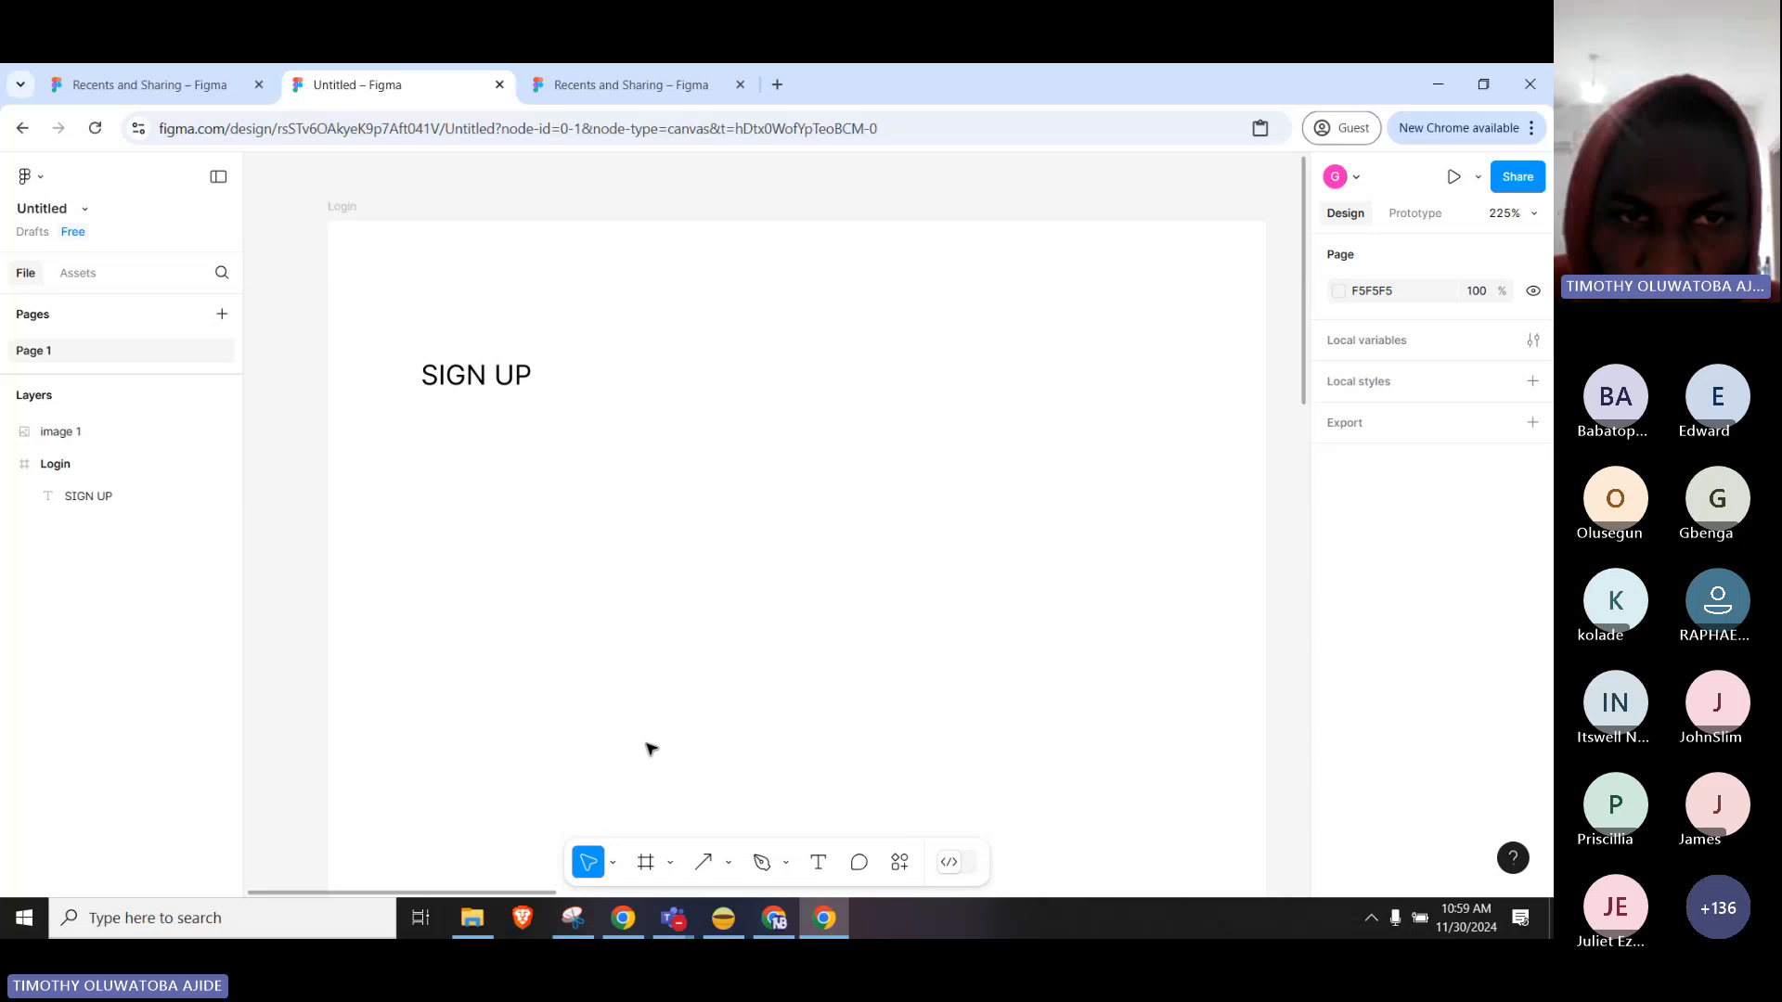
click(525, 378)
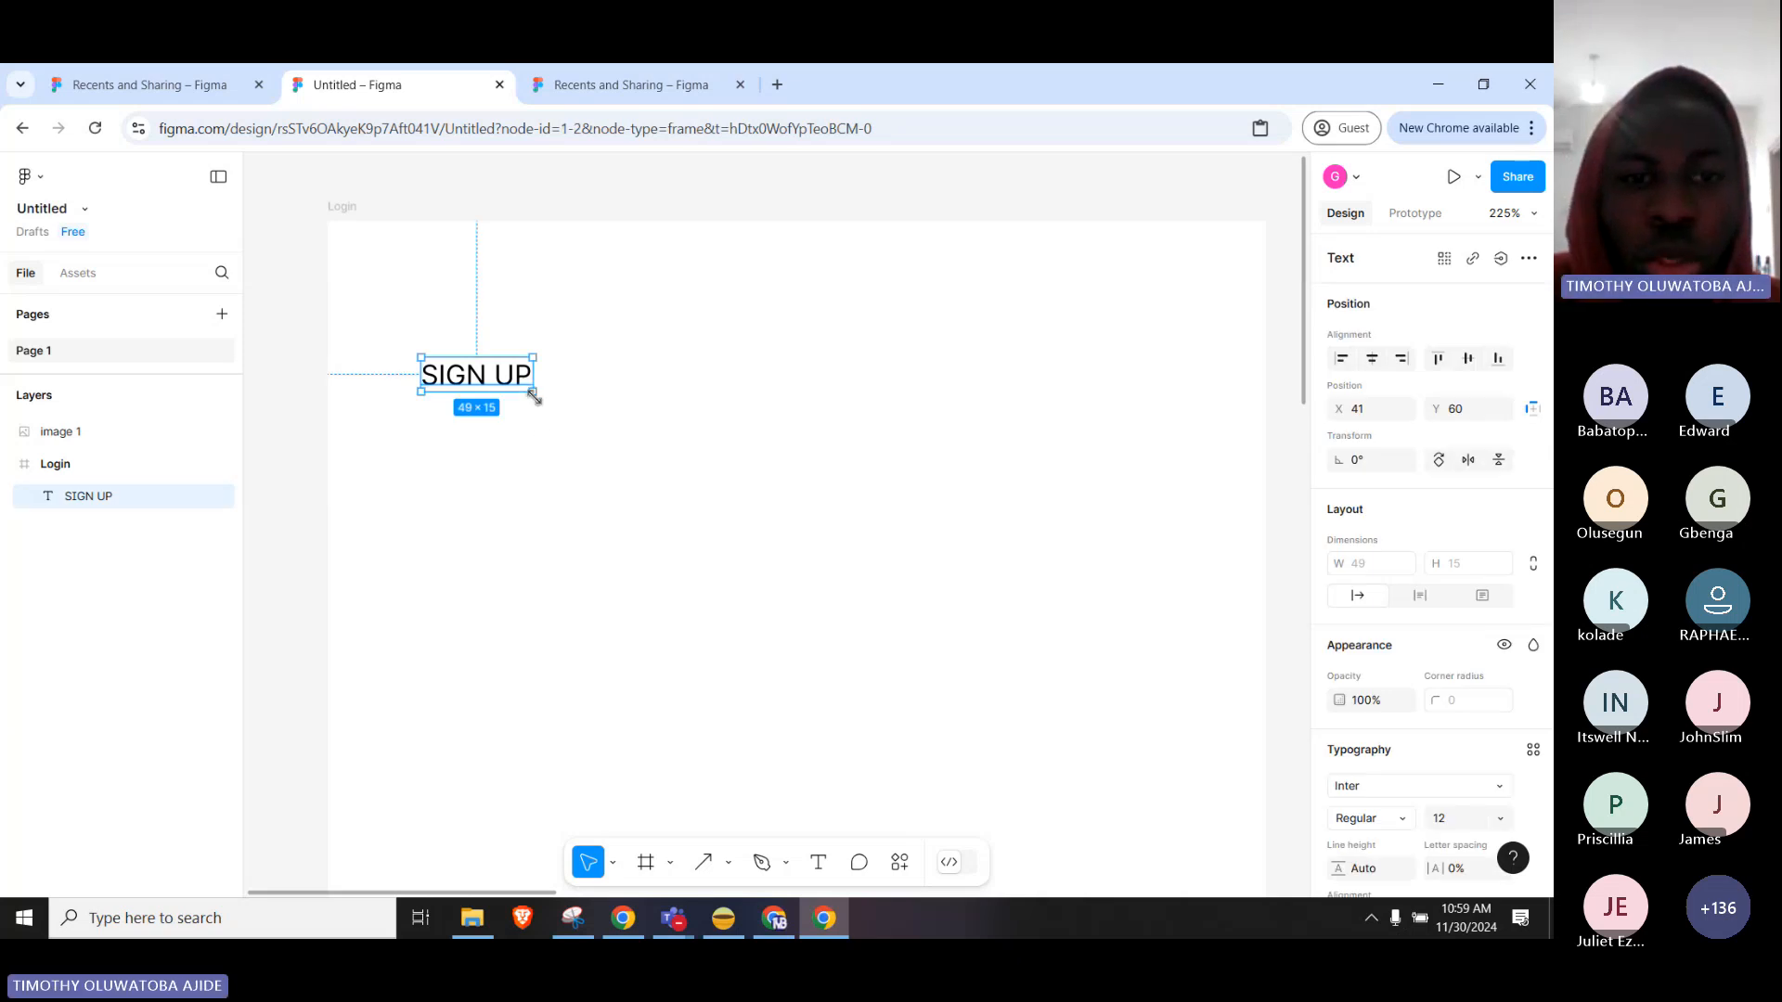
click(613, 865)
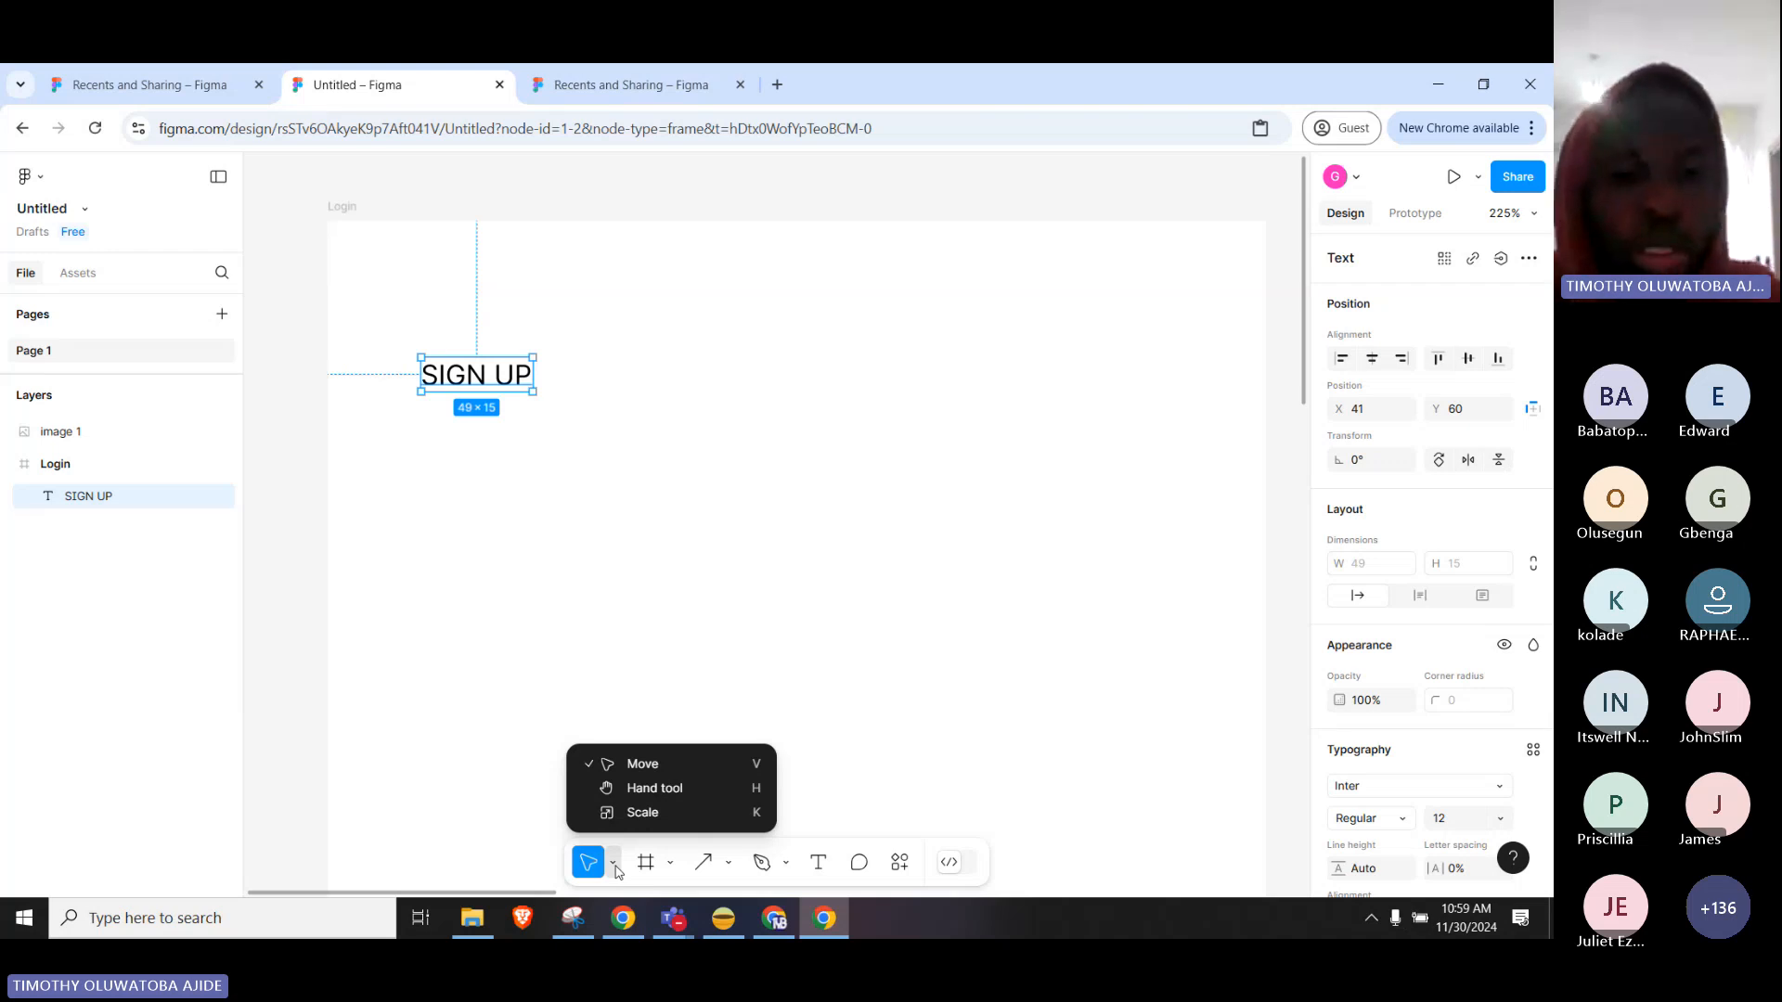
click(614, 865)
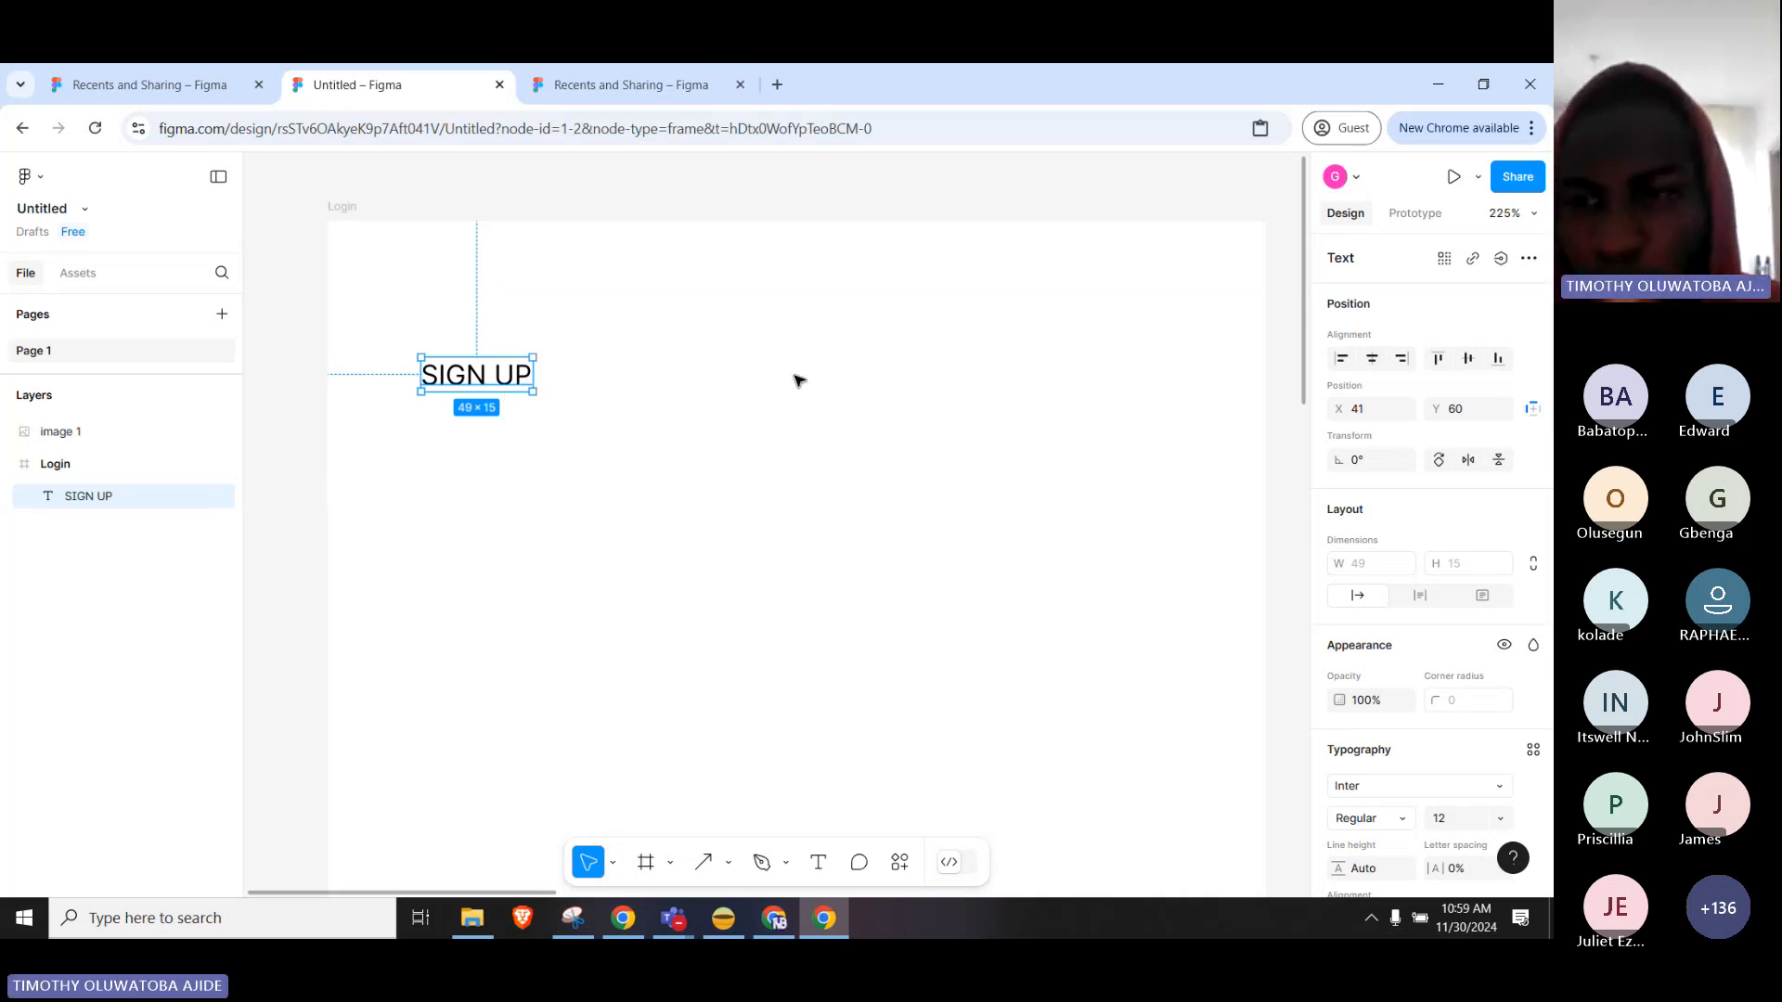
Change the SIGN UP heading's font to Montserrat.
scroll(1430, 558, down, 1)
scroll(1430, 558, down, 3)
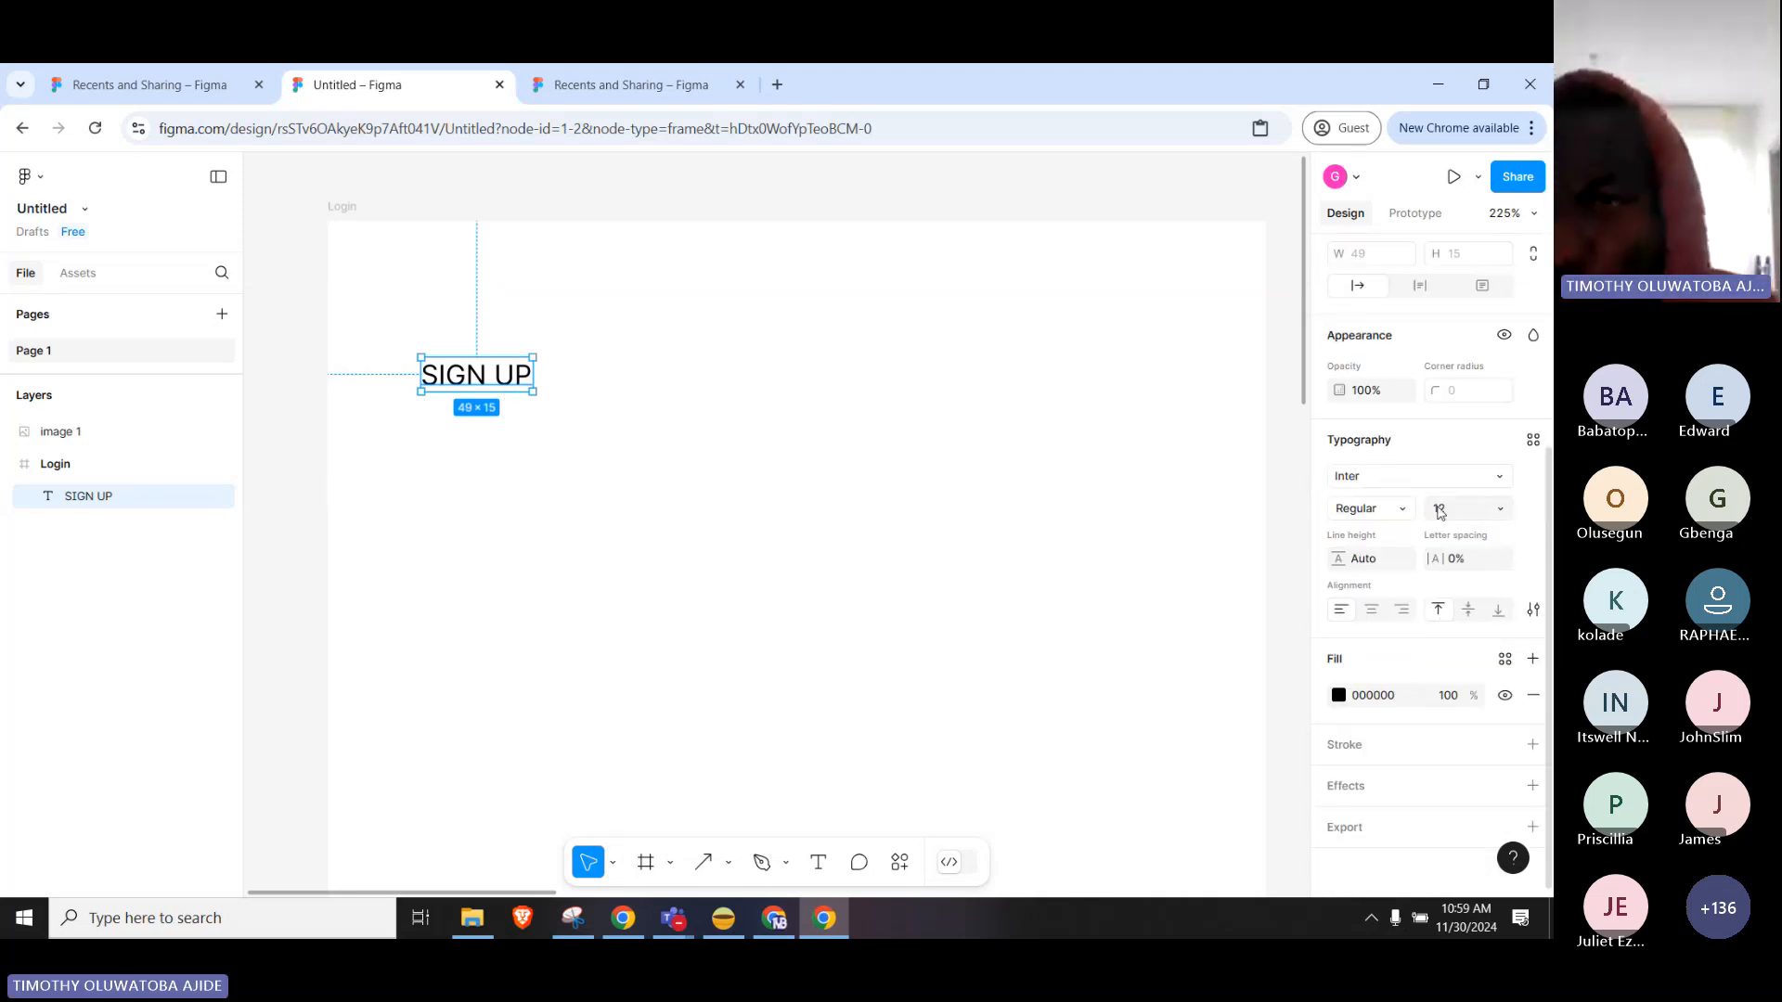
scroll(1439, 513, up, 4)
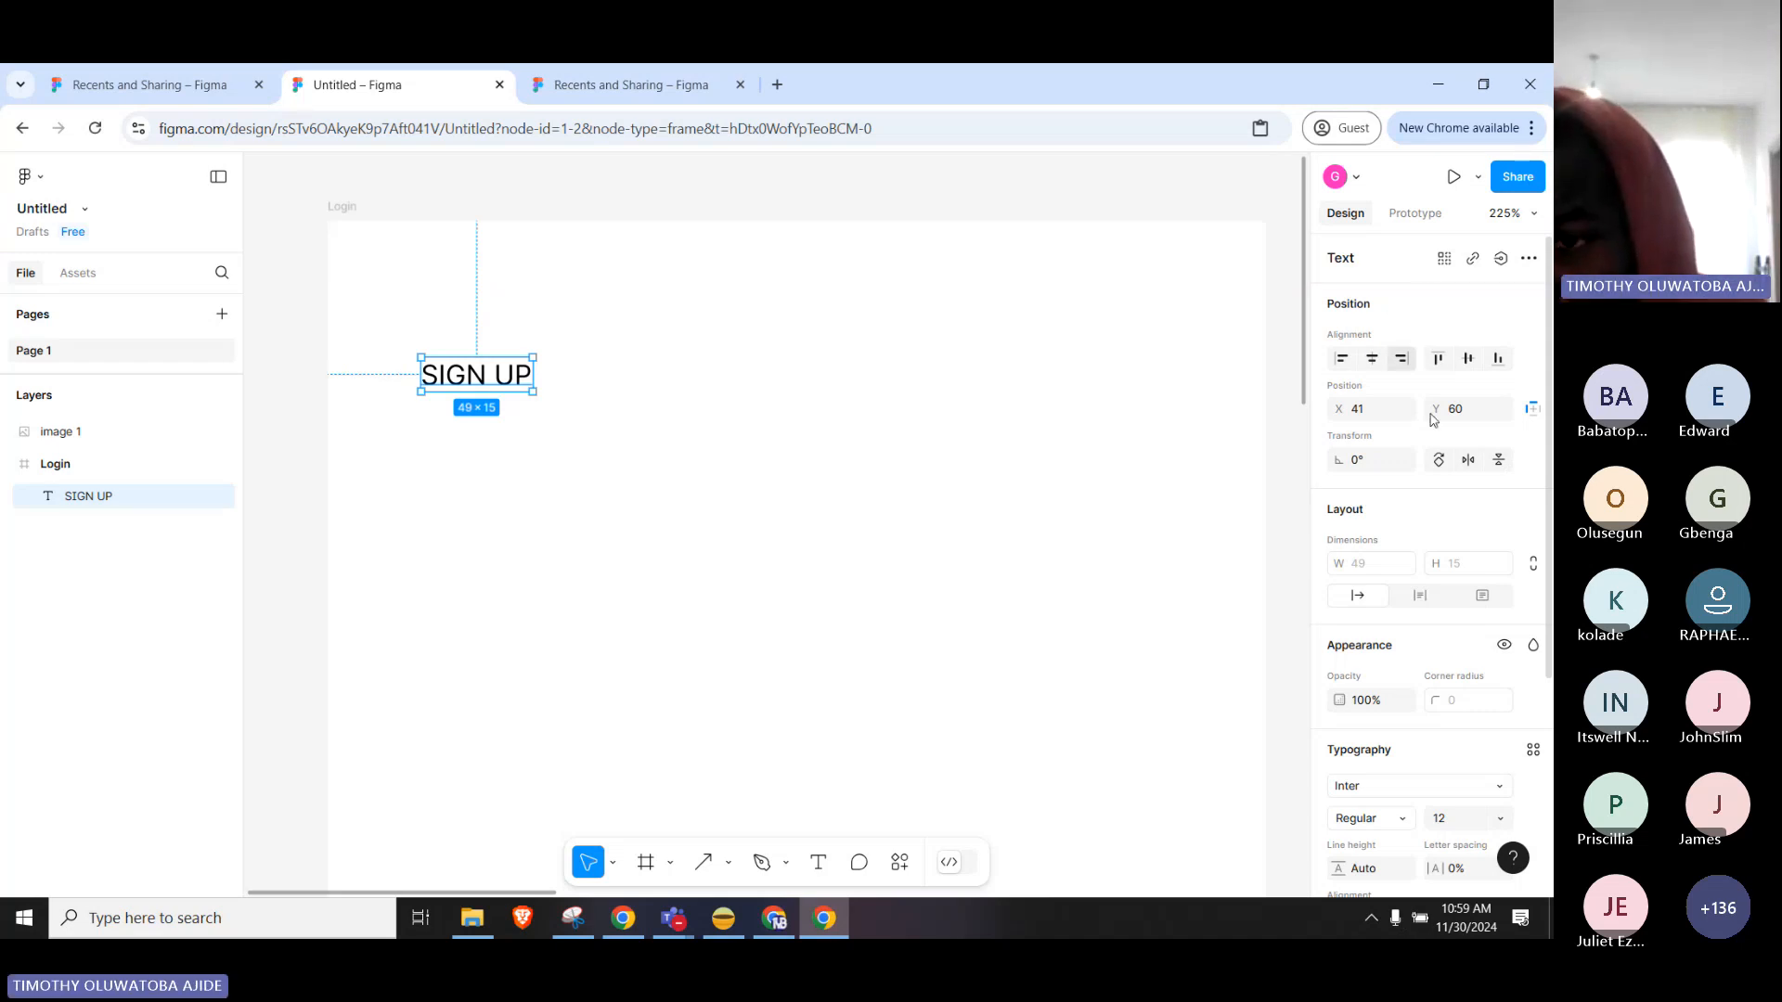
scroll(1452, 485, down, 3)
scroll(1451, 487, down, 2)
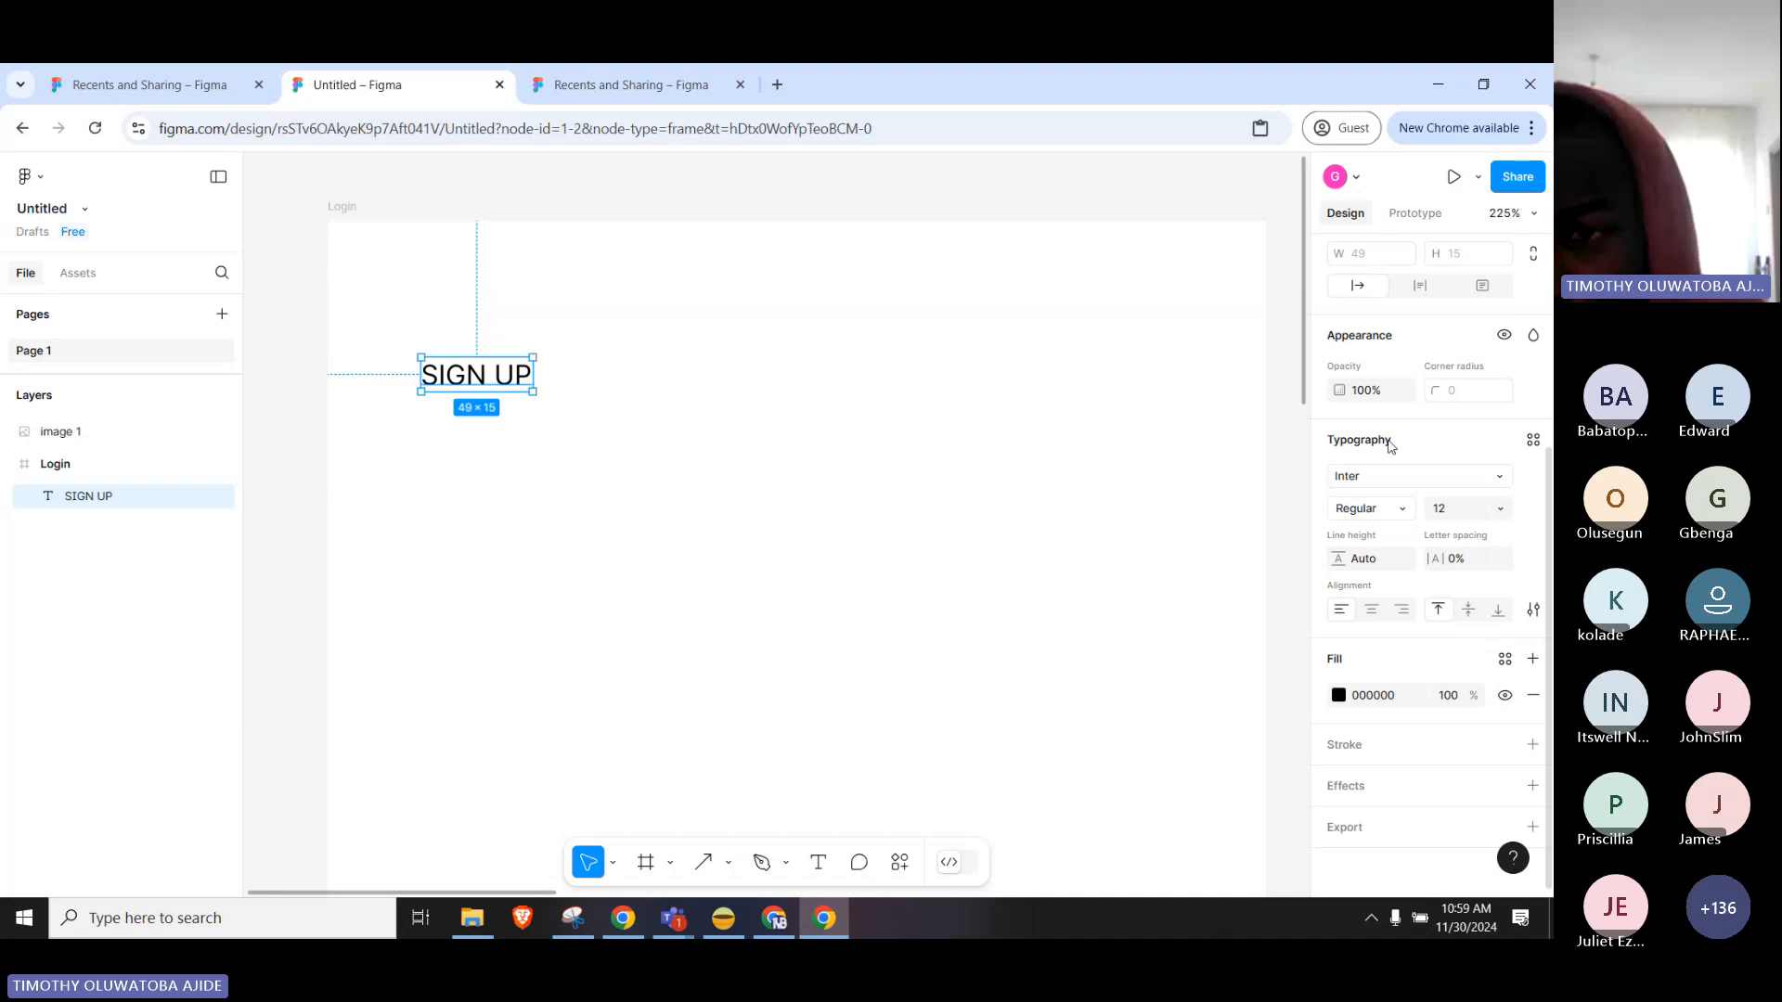
click(1476, 516)
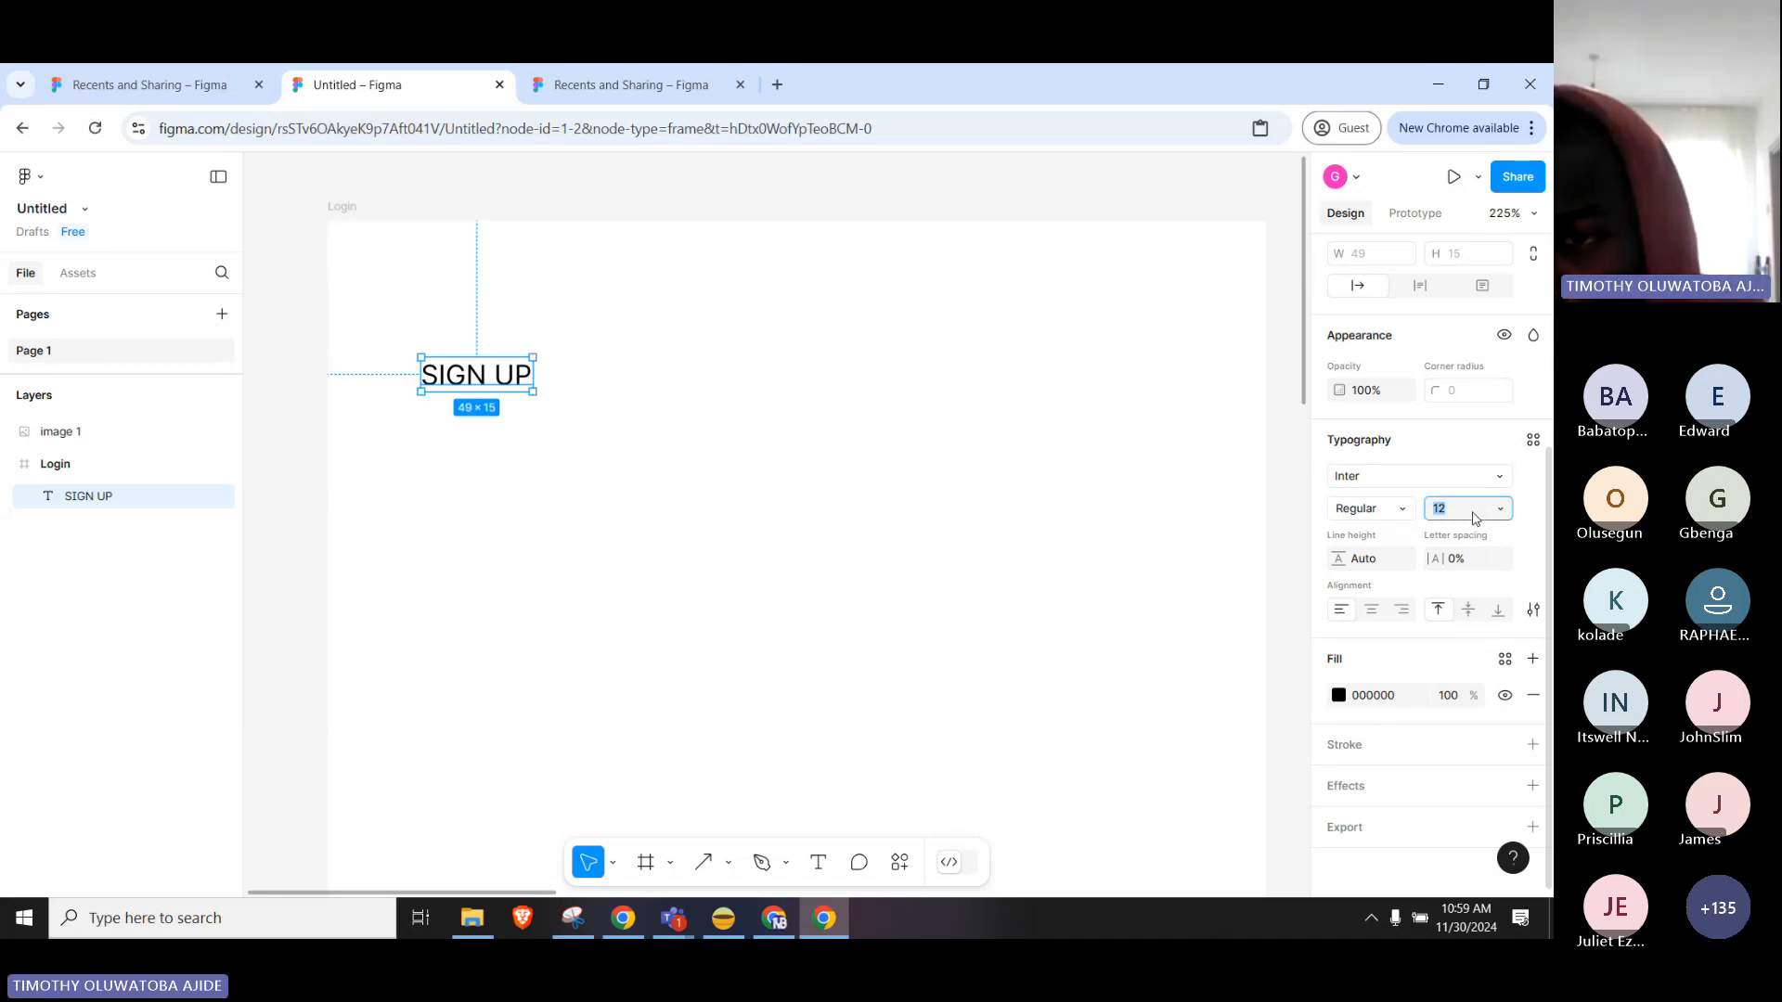
click(1415, 480)
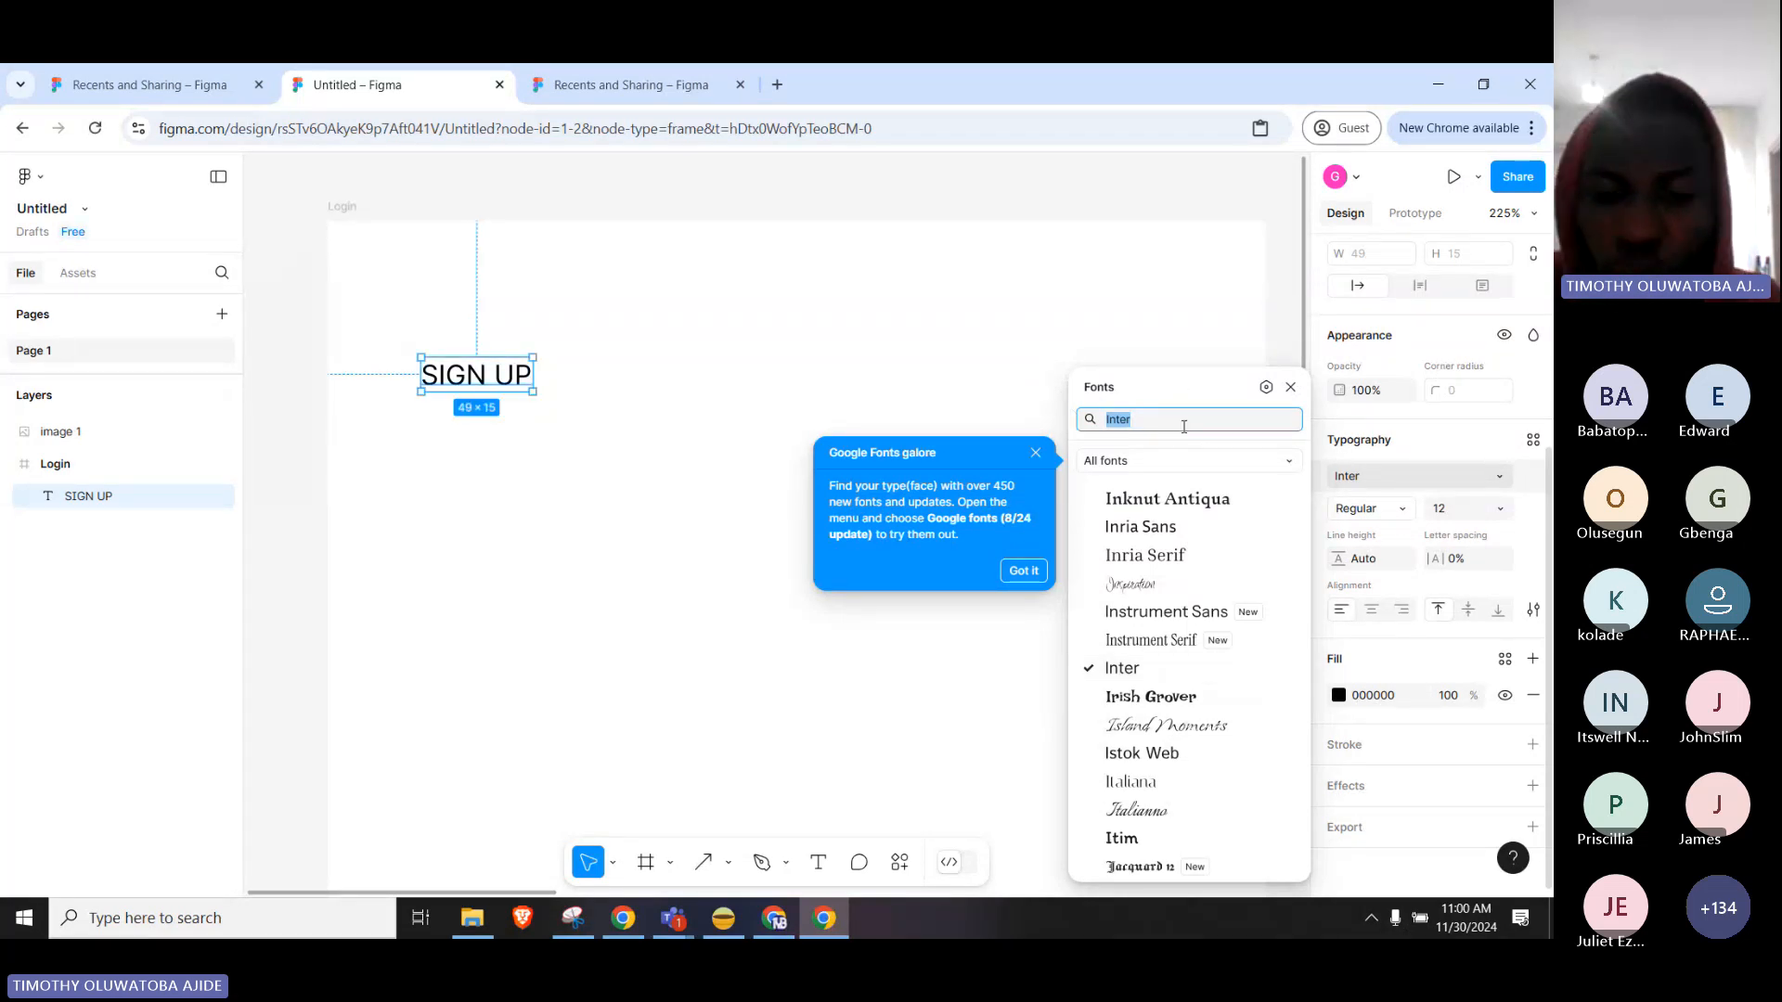
text(M)
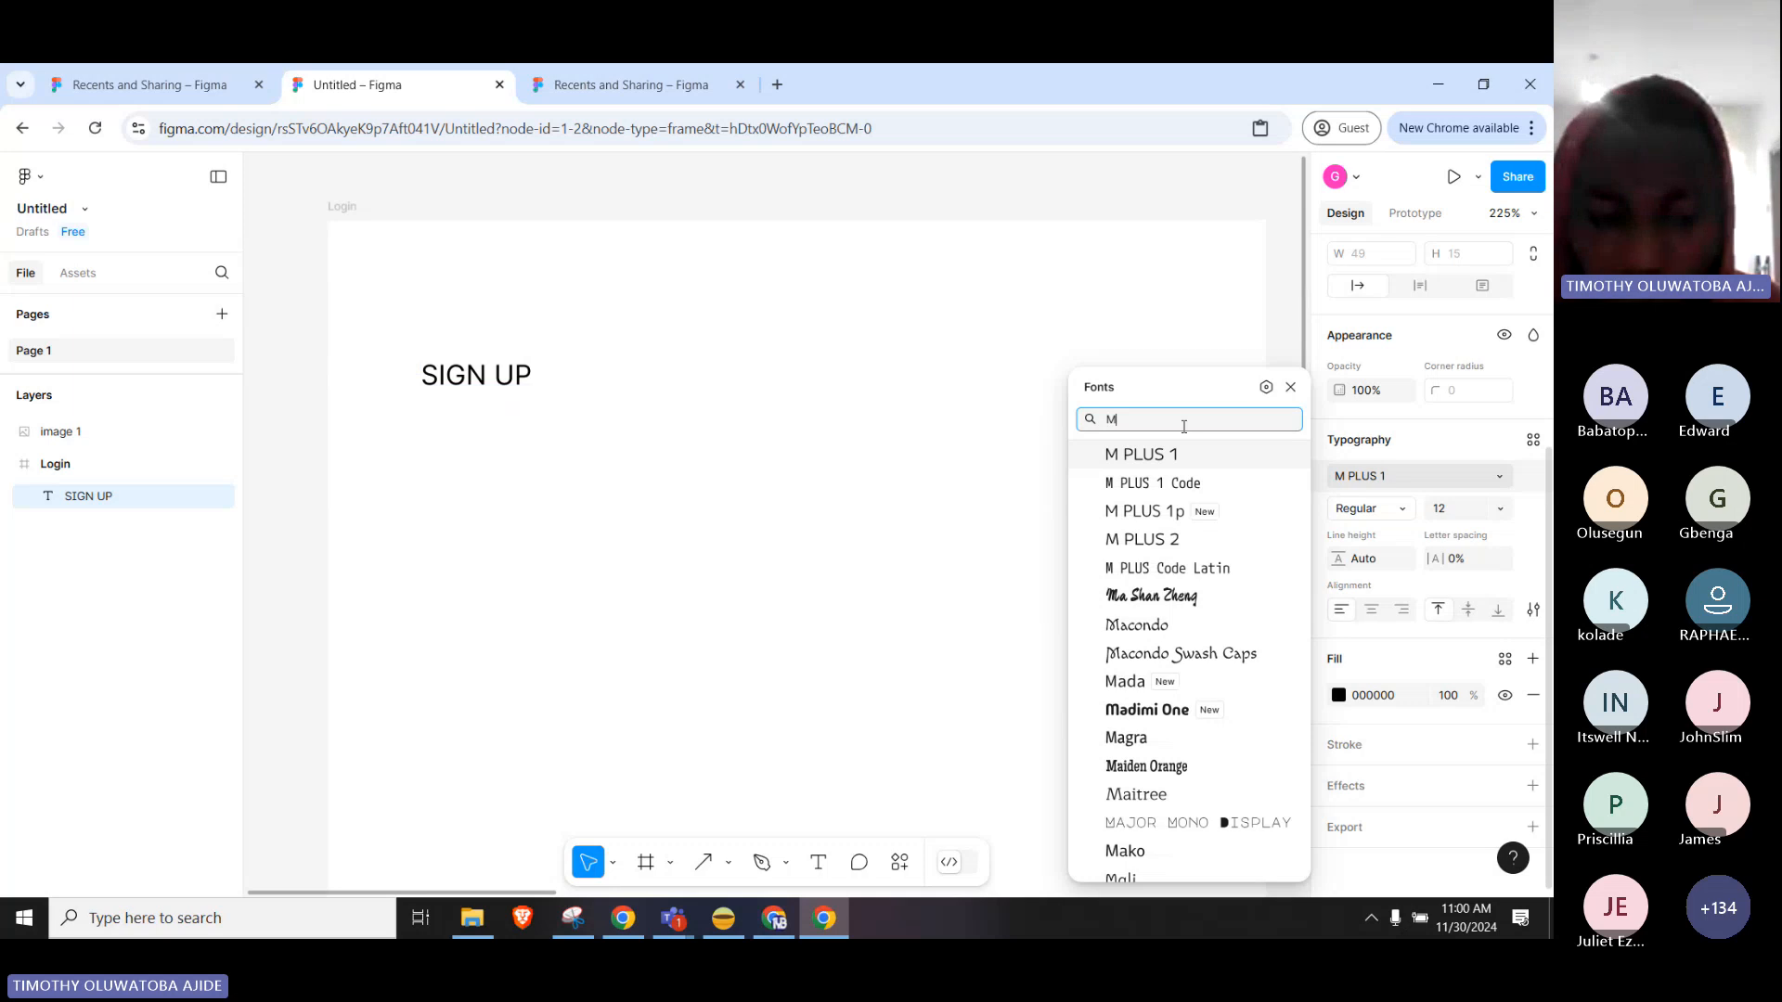
text(on)
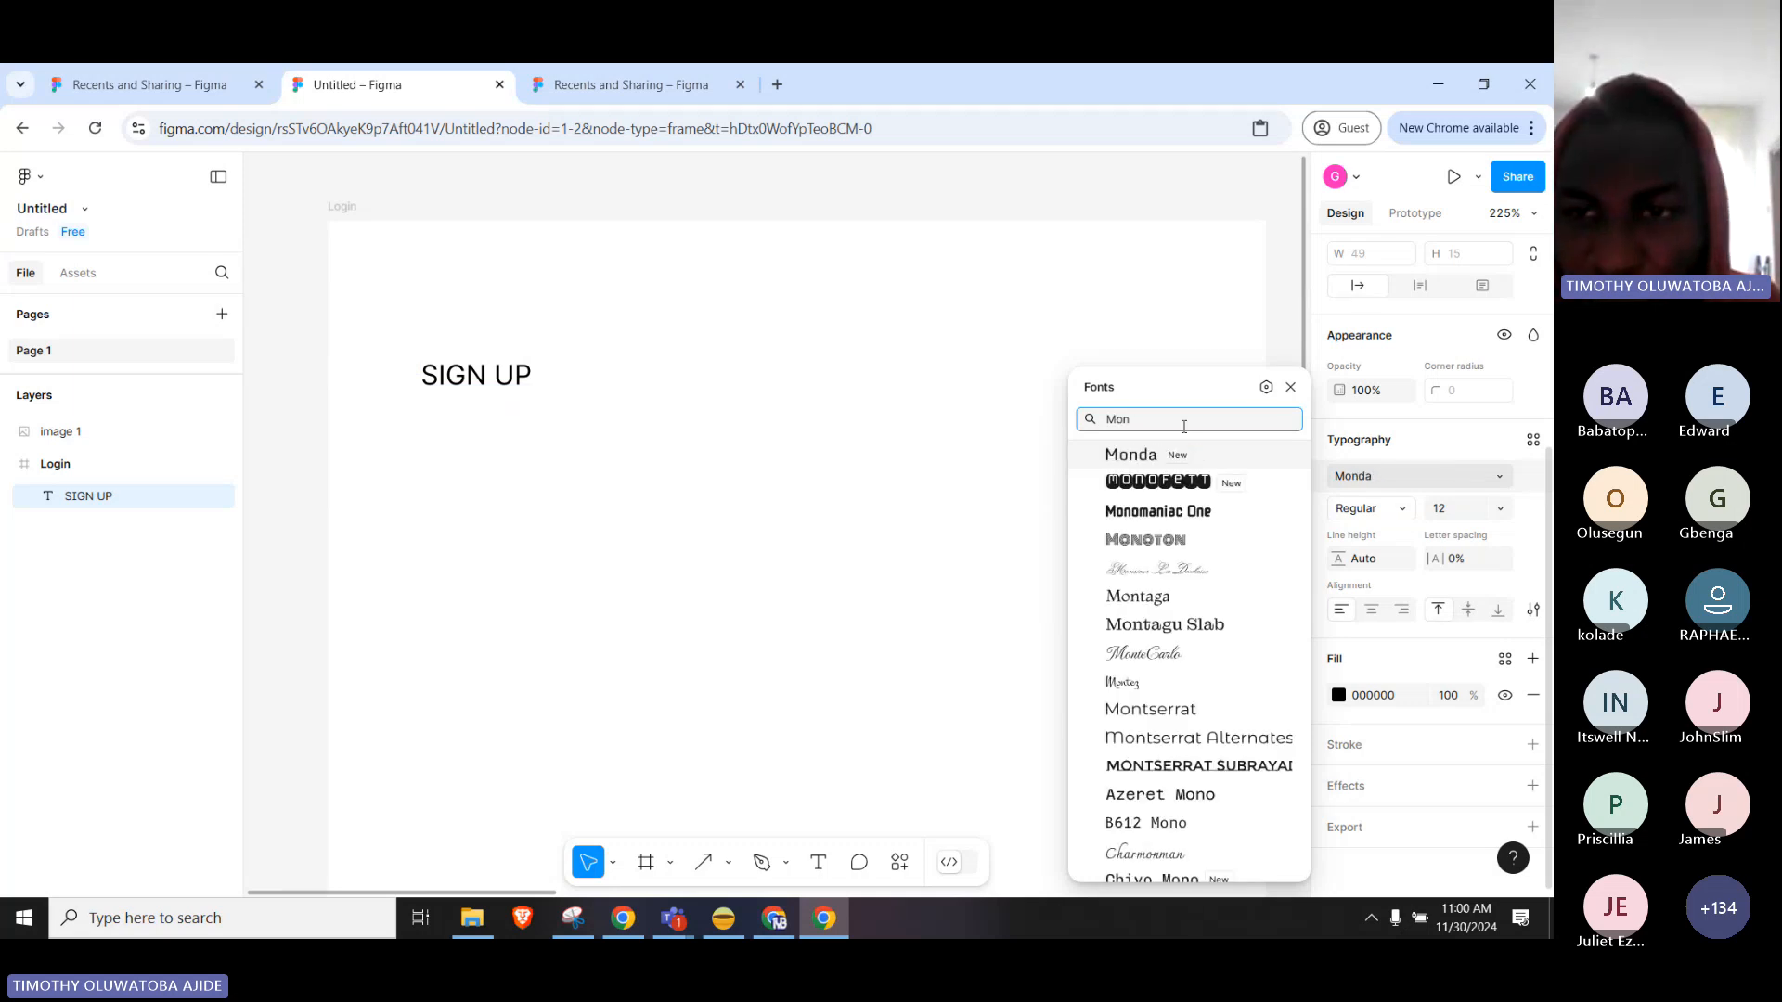
text(t)
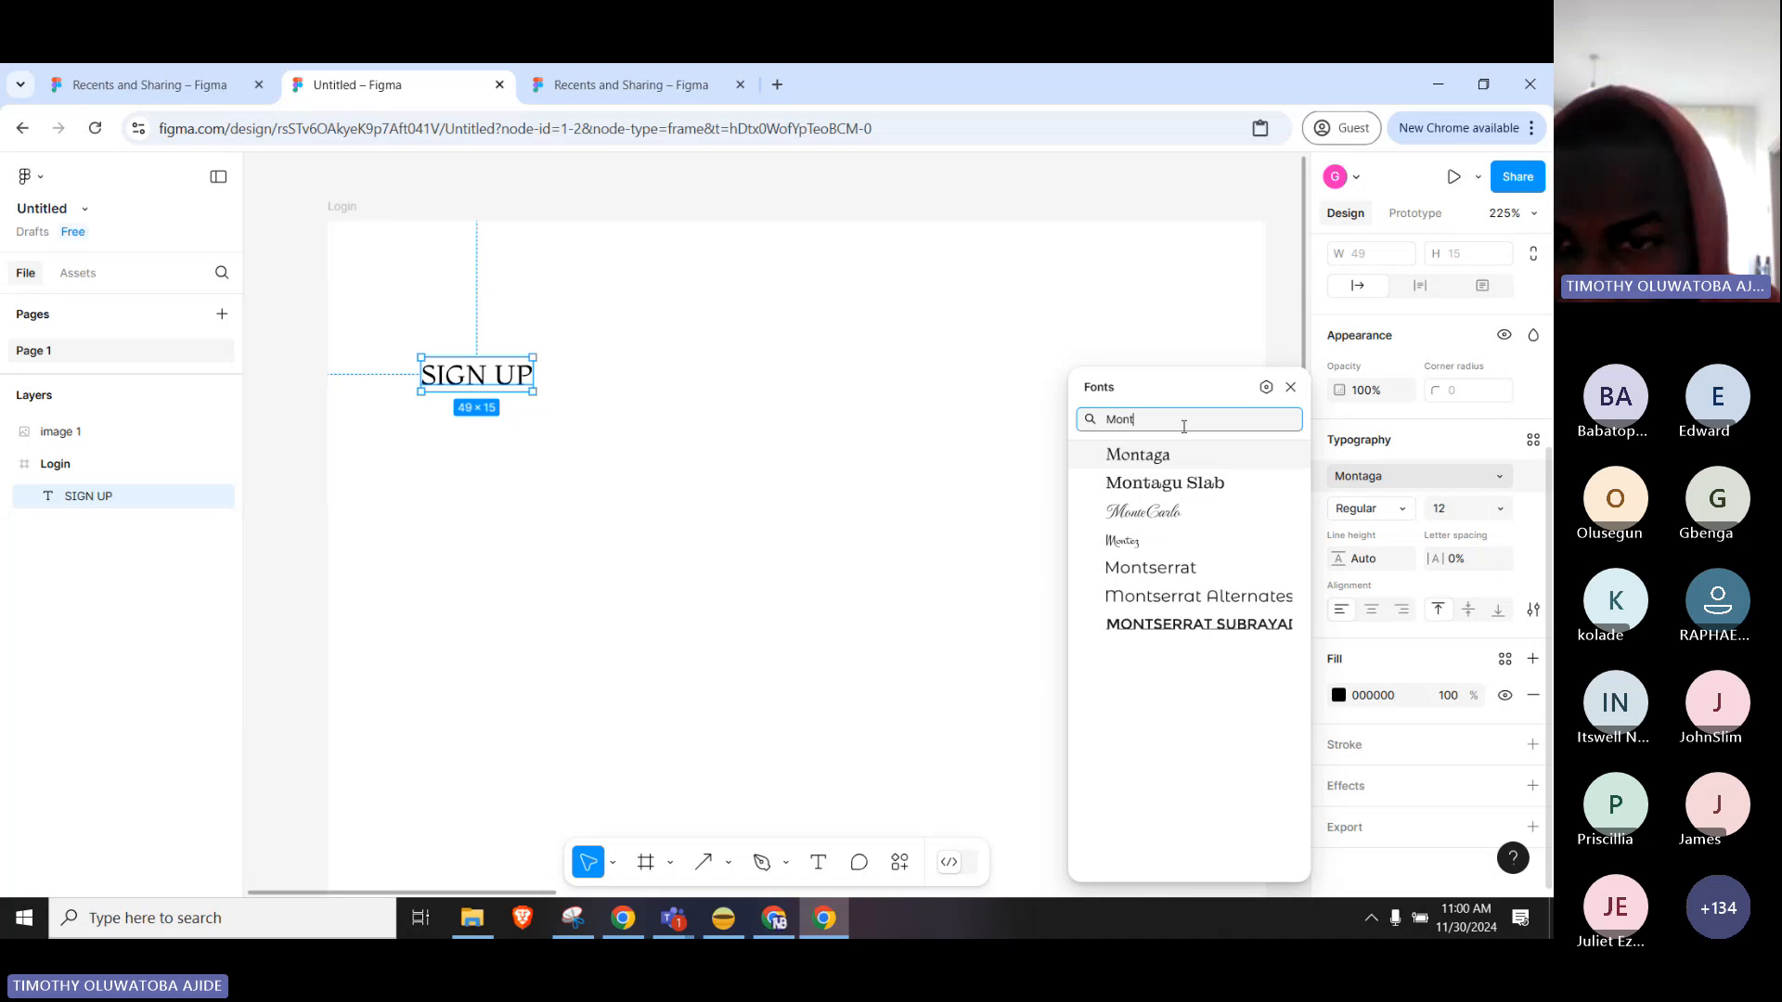
click(1195, 572)
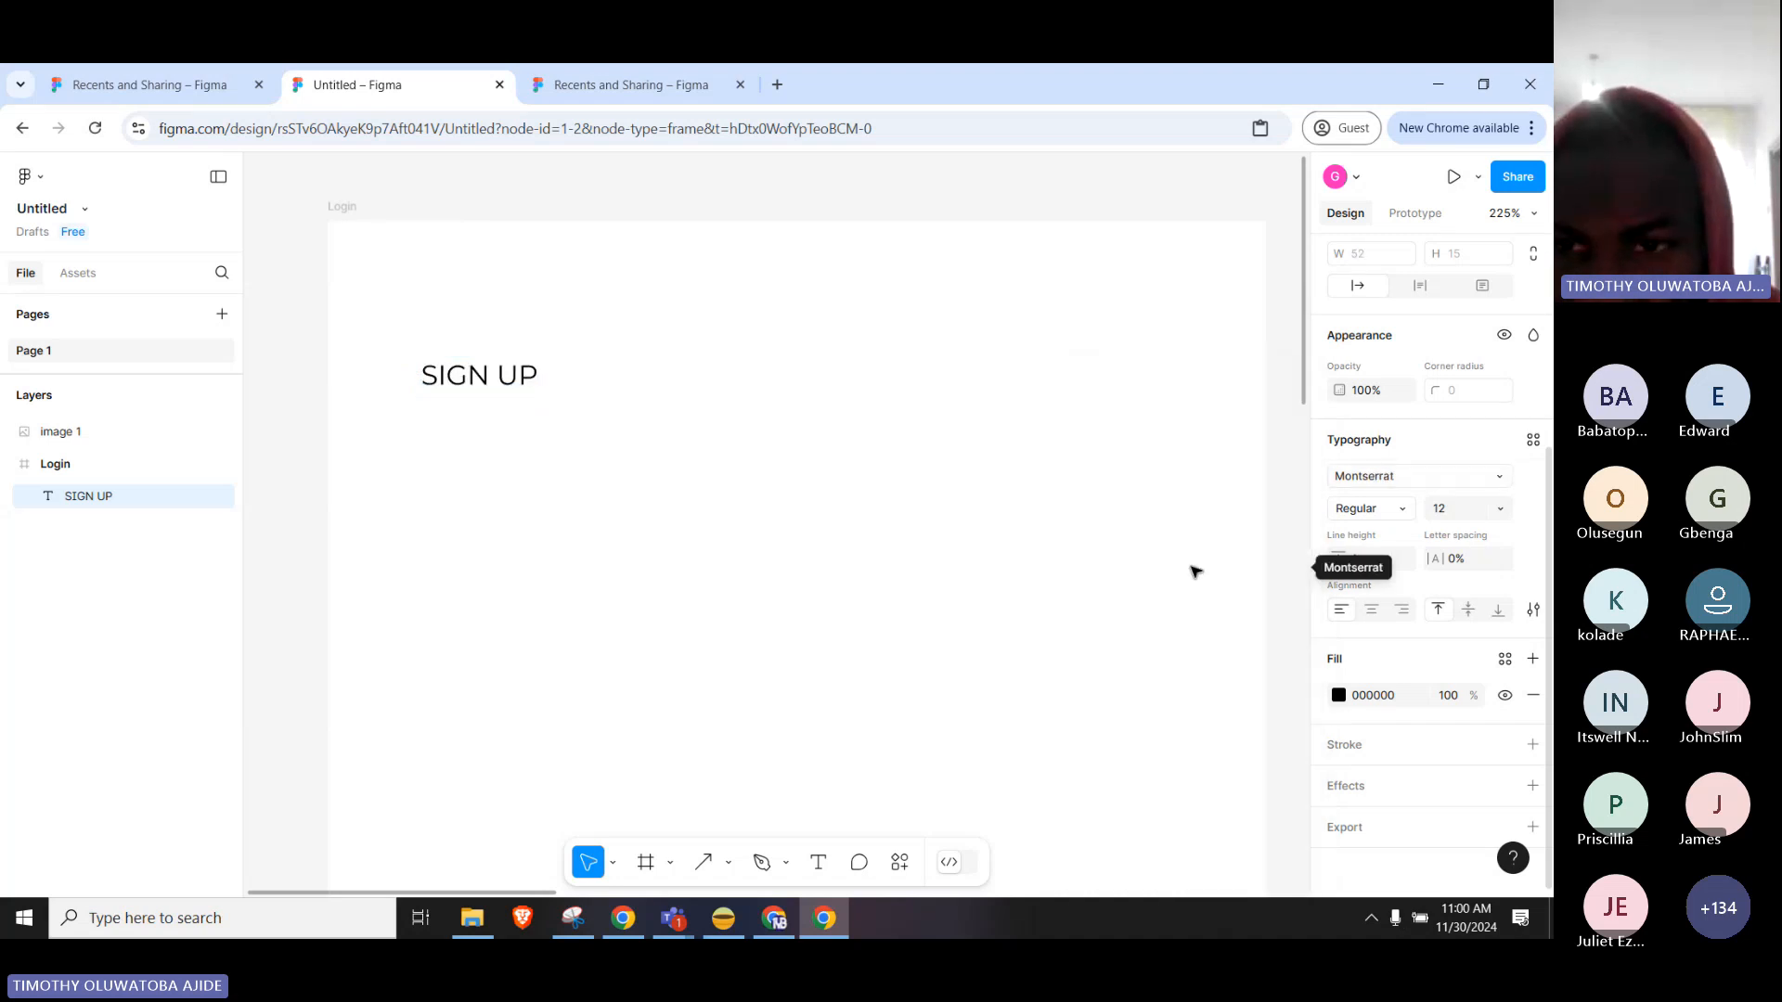
Set the heading to Bold weight at font size 14.
click(1373, 509)
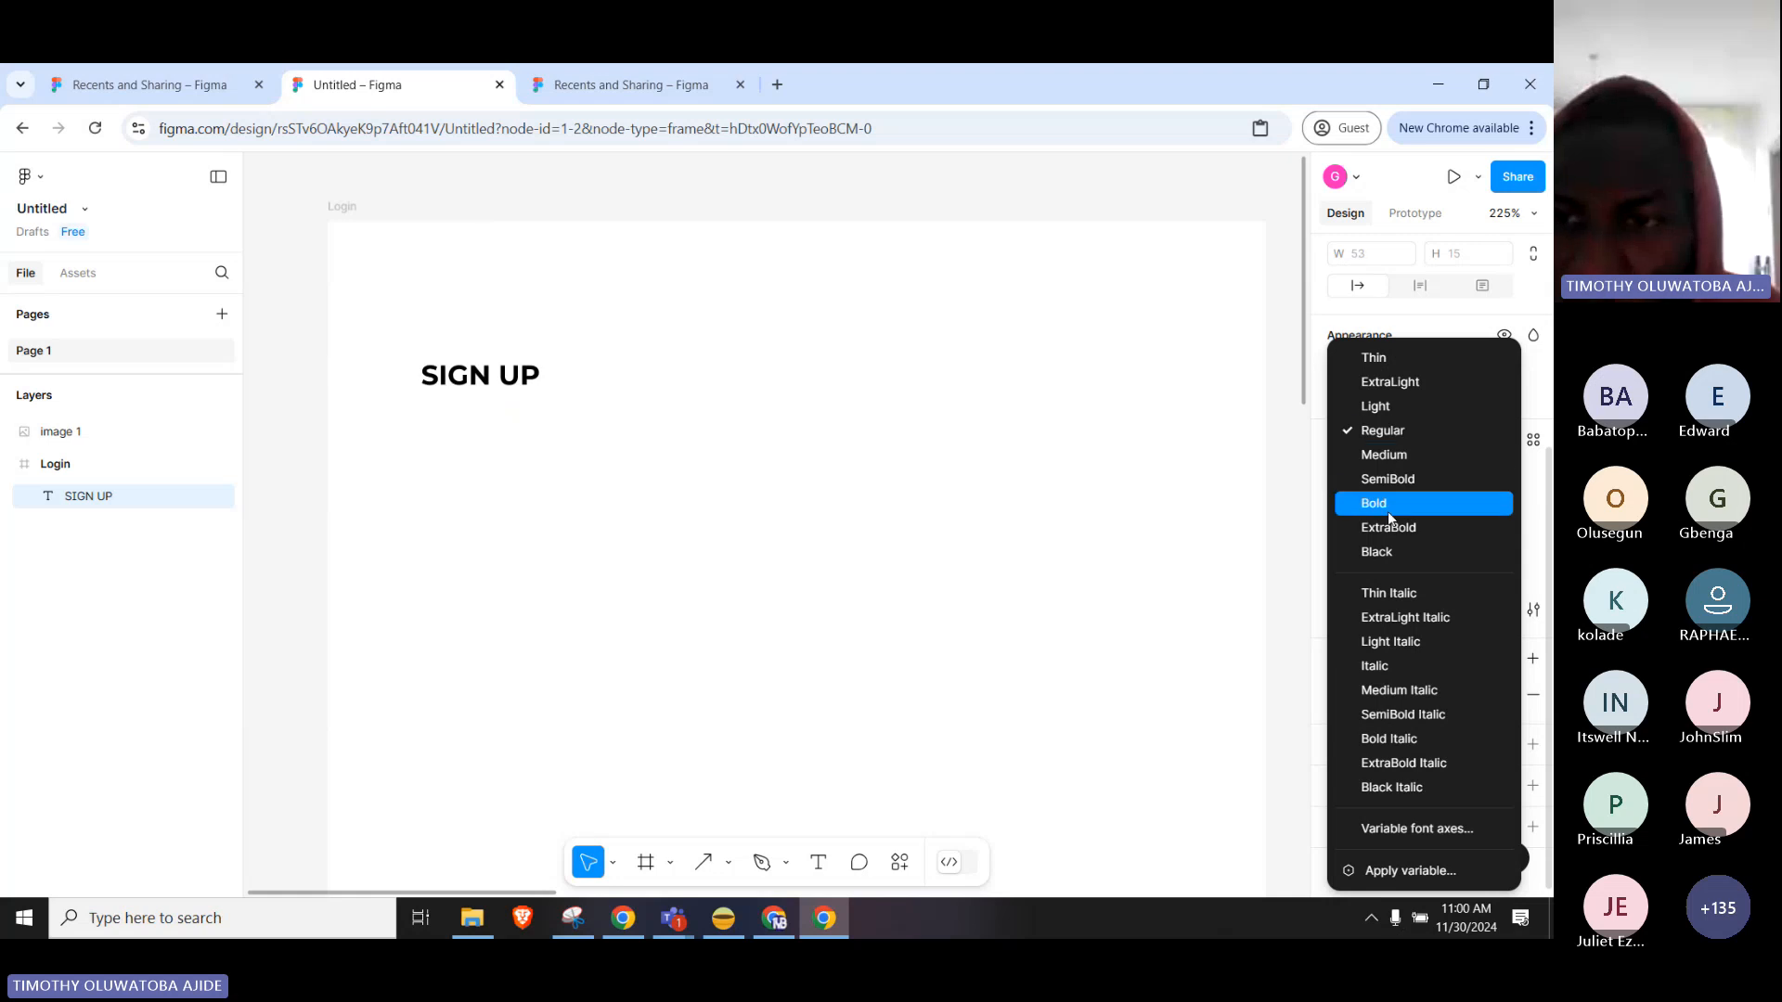
click(1340, 508)
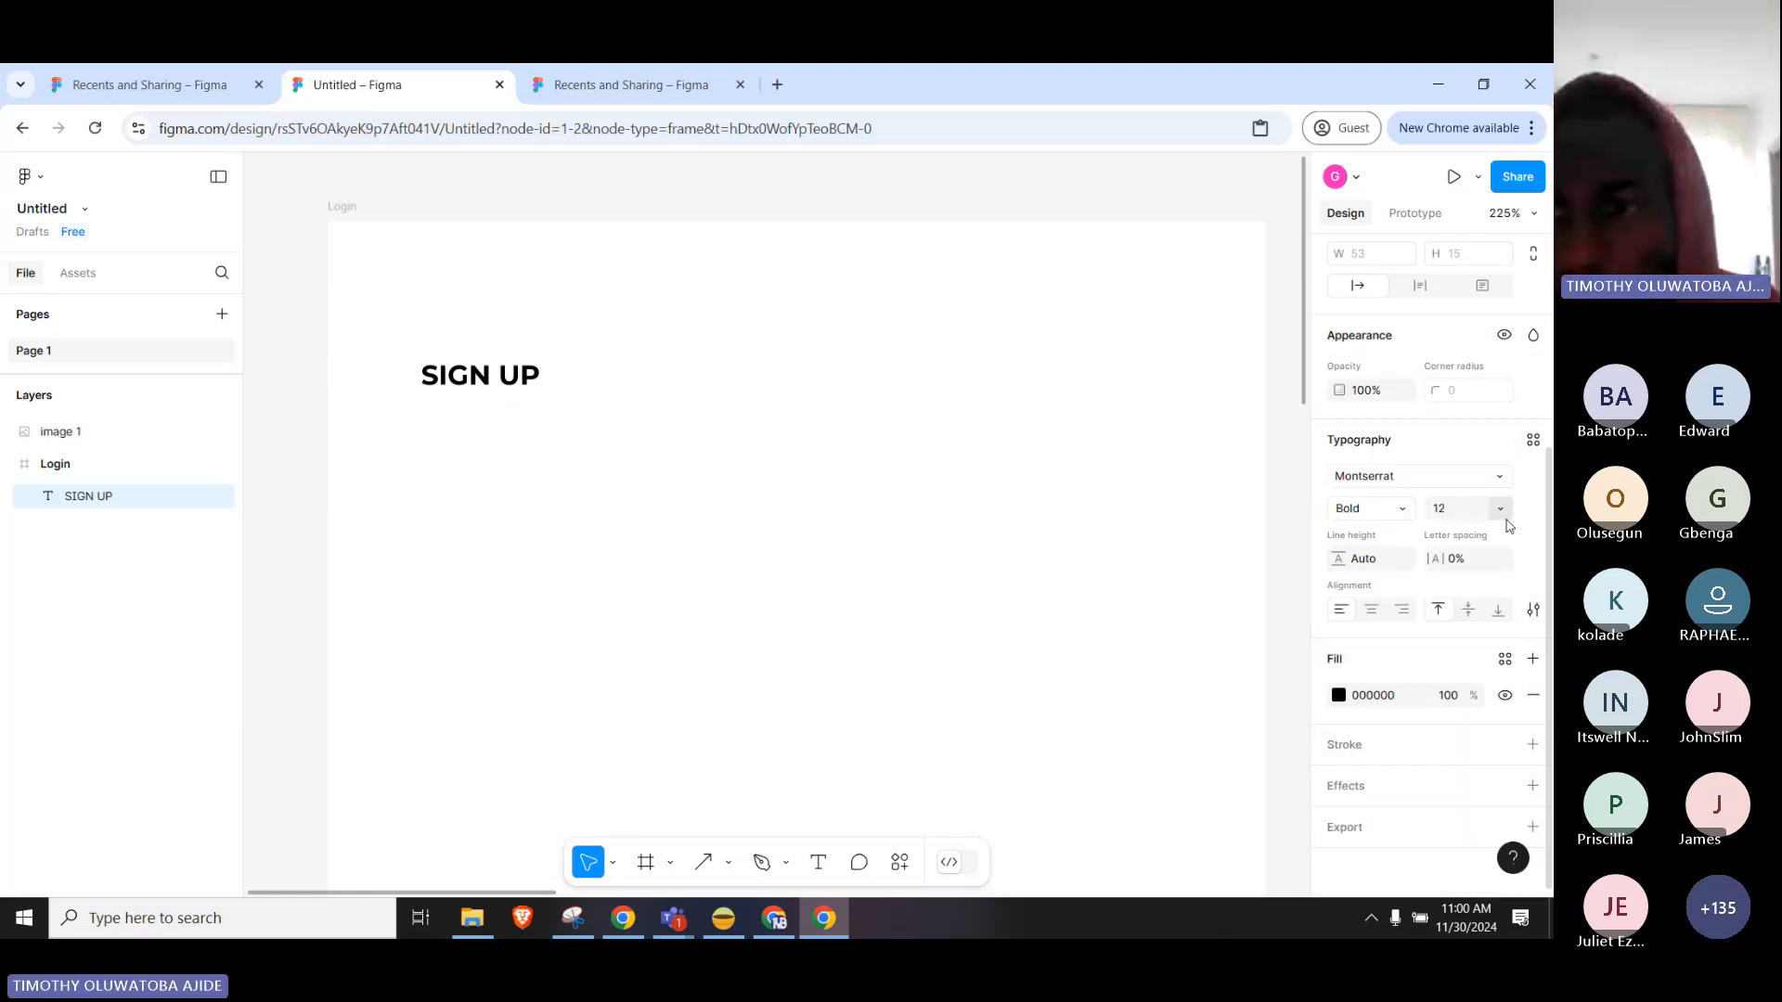
click(1465, 516)
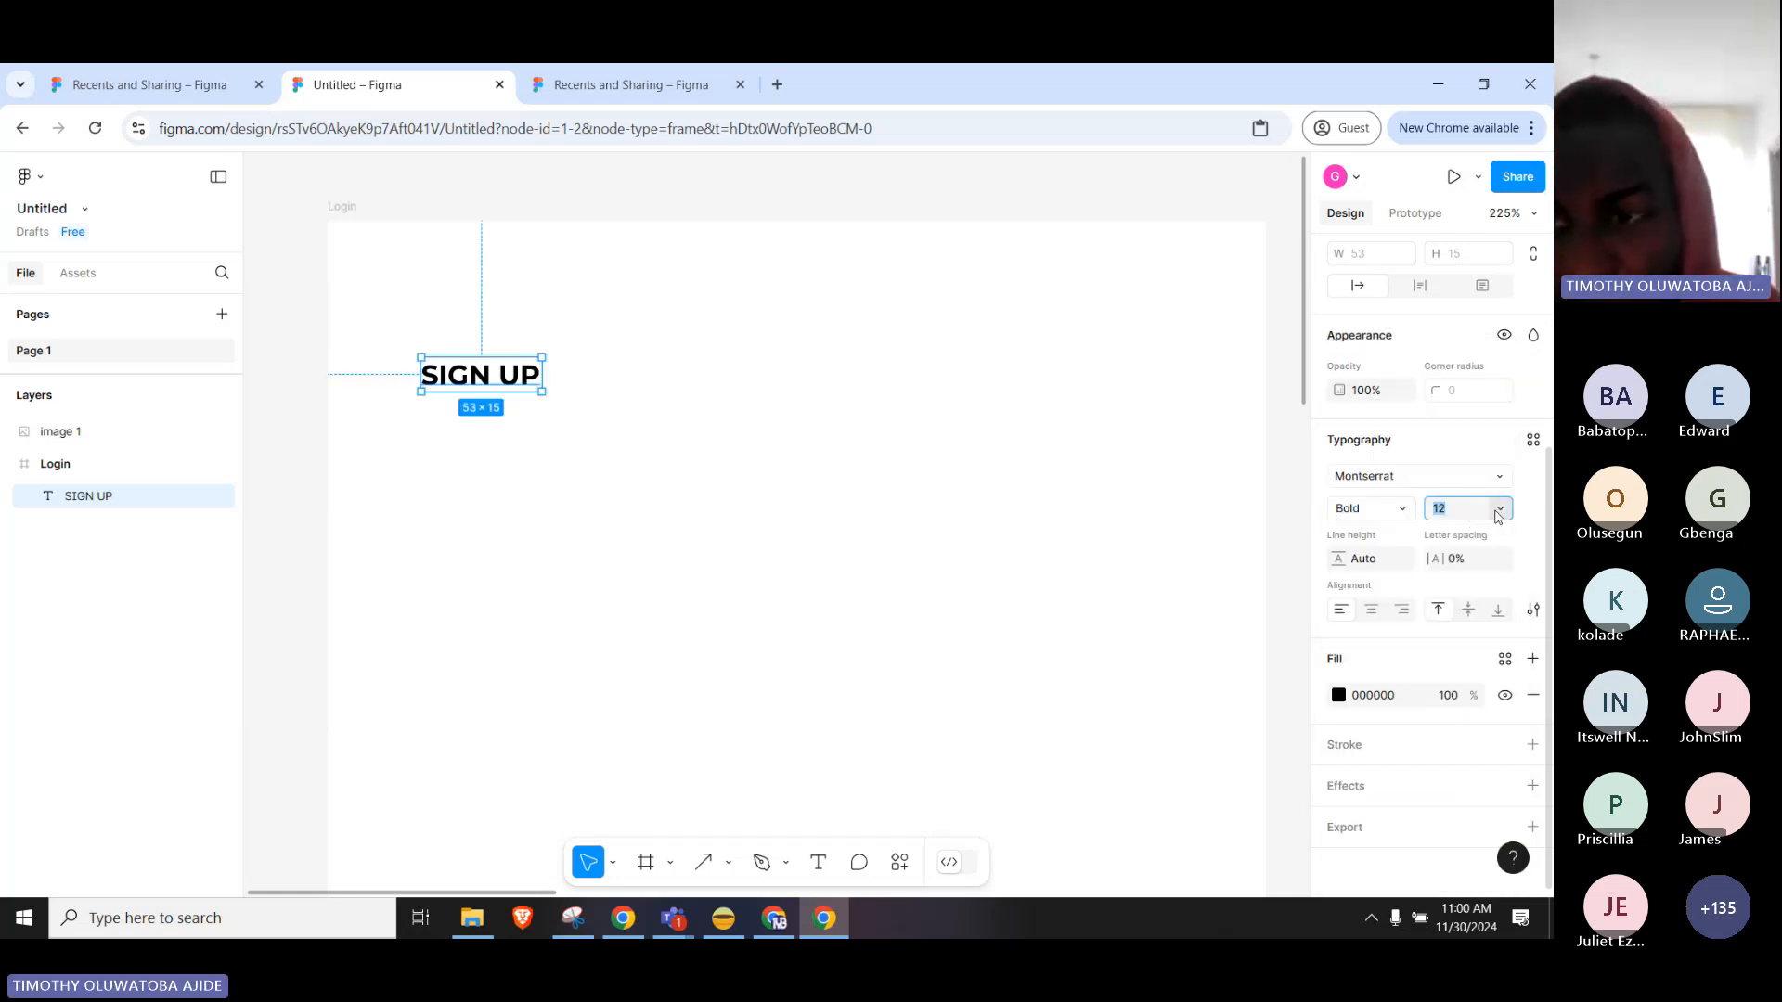
click(1498, 508)
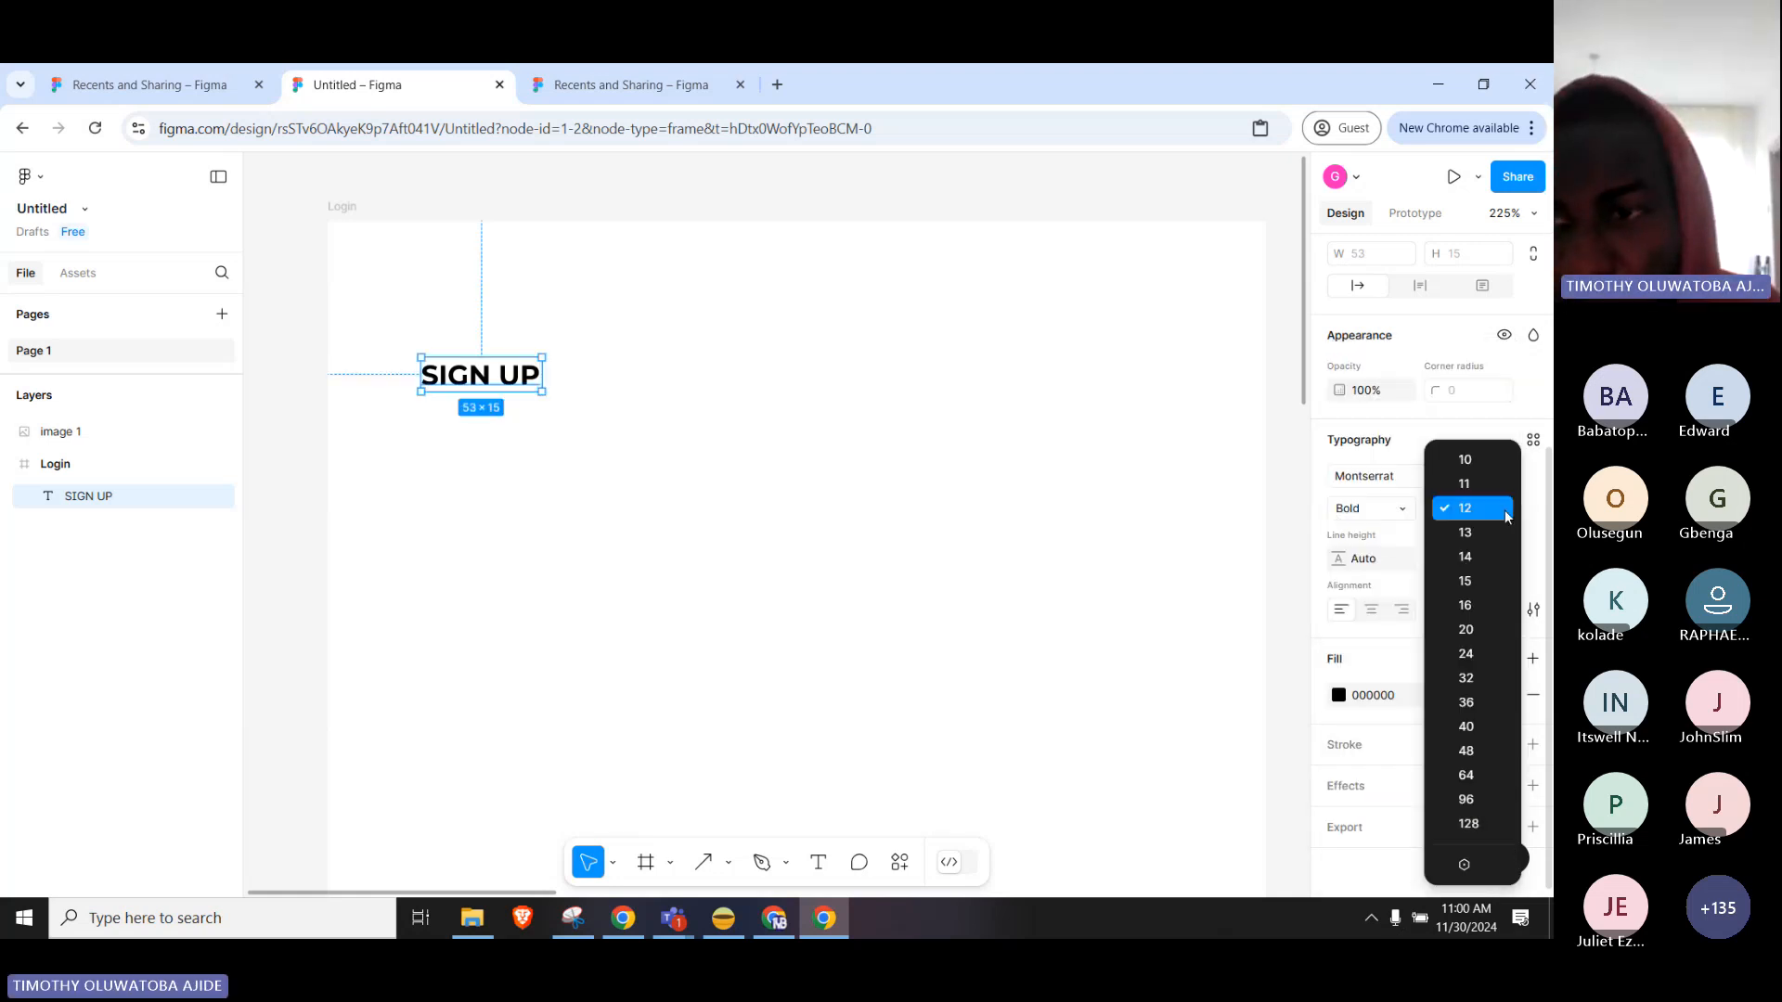
click(1487, 558)
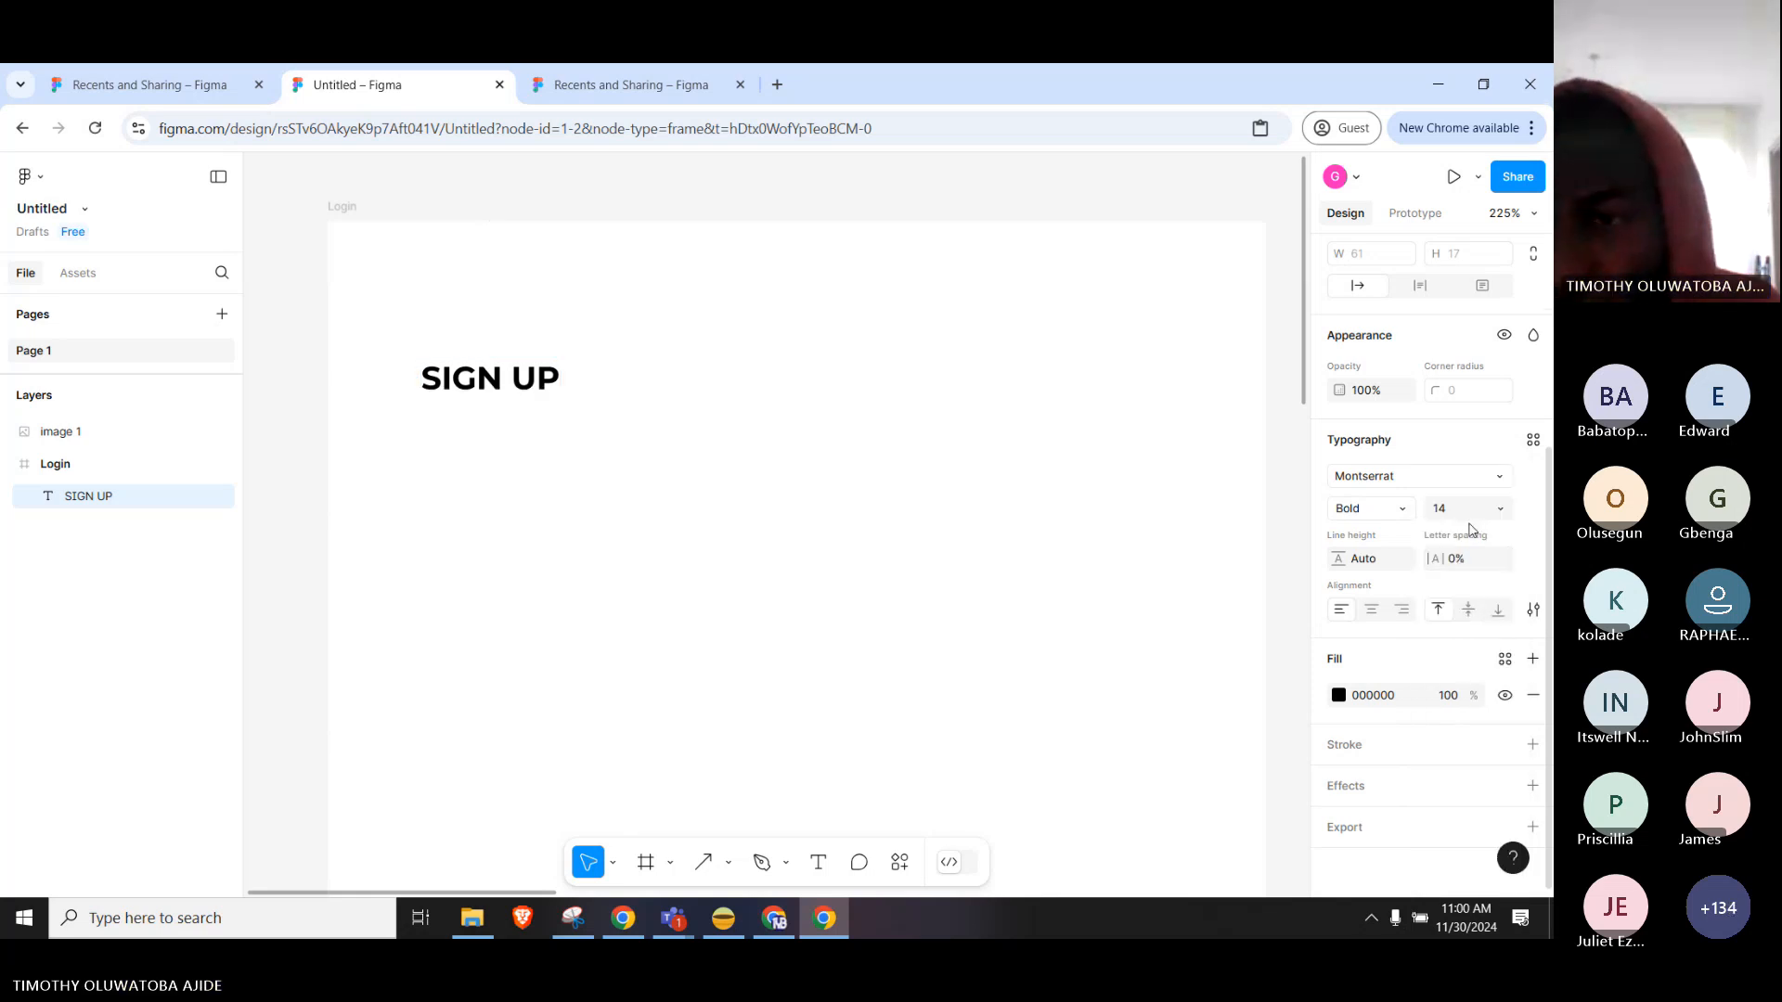
Change the SIGN UP heading's fill colour to blue 000ED6.
click(1339, 696)
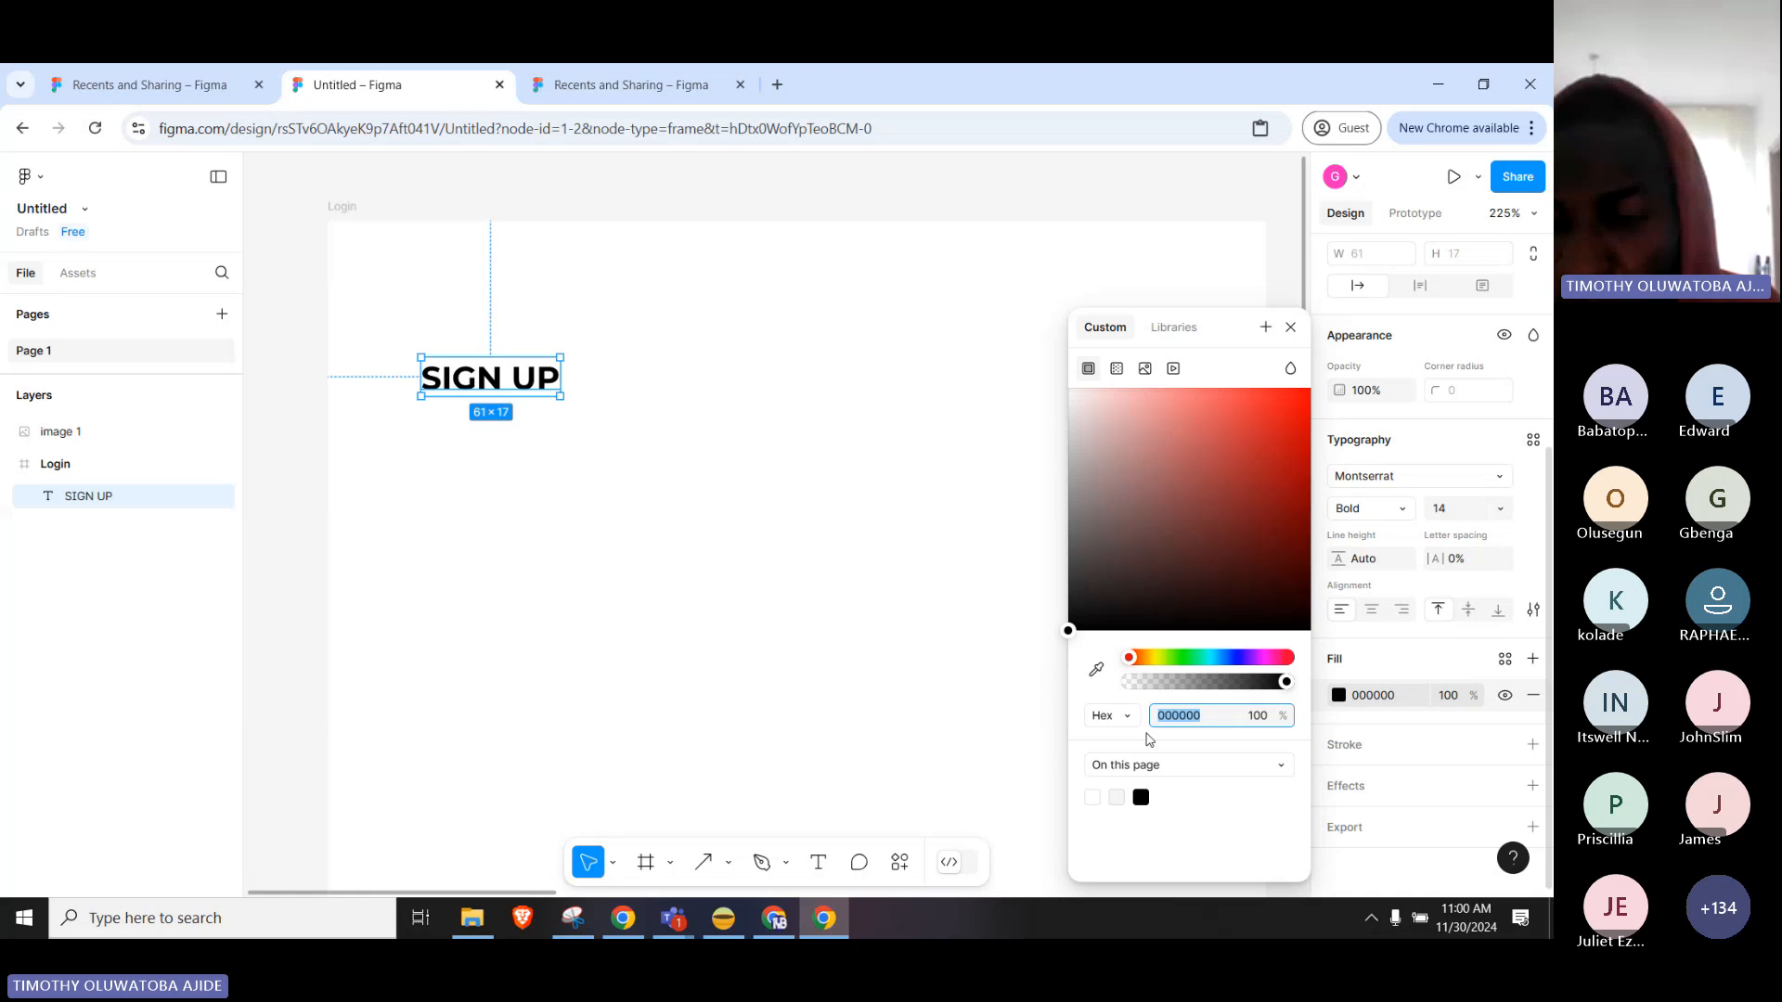
click(1233, 661)
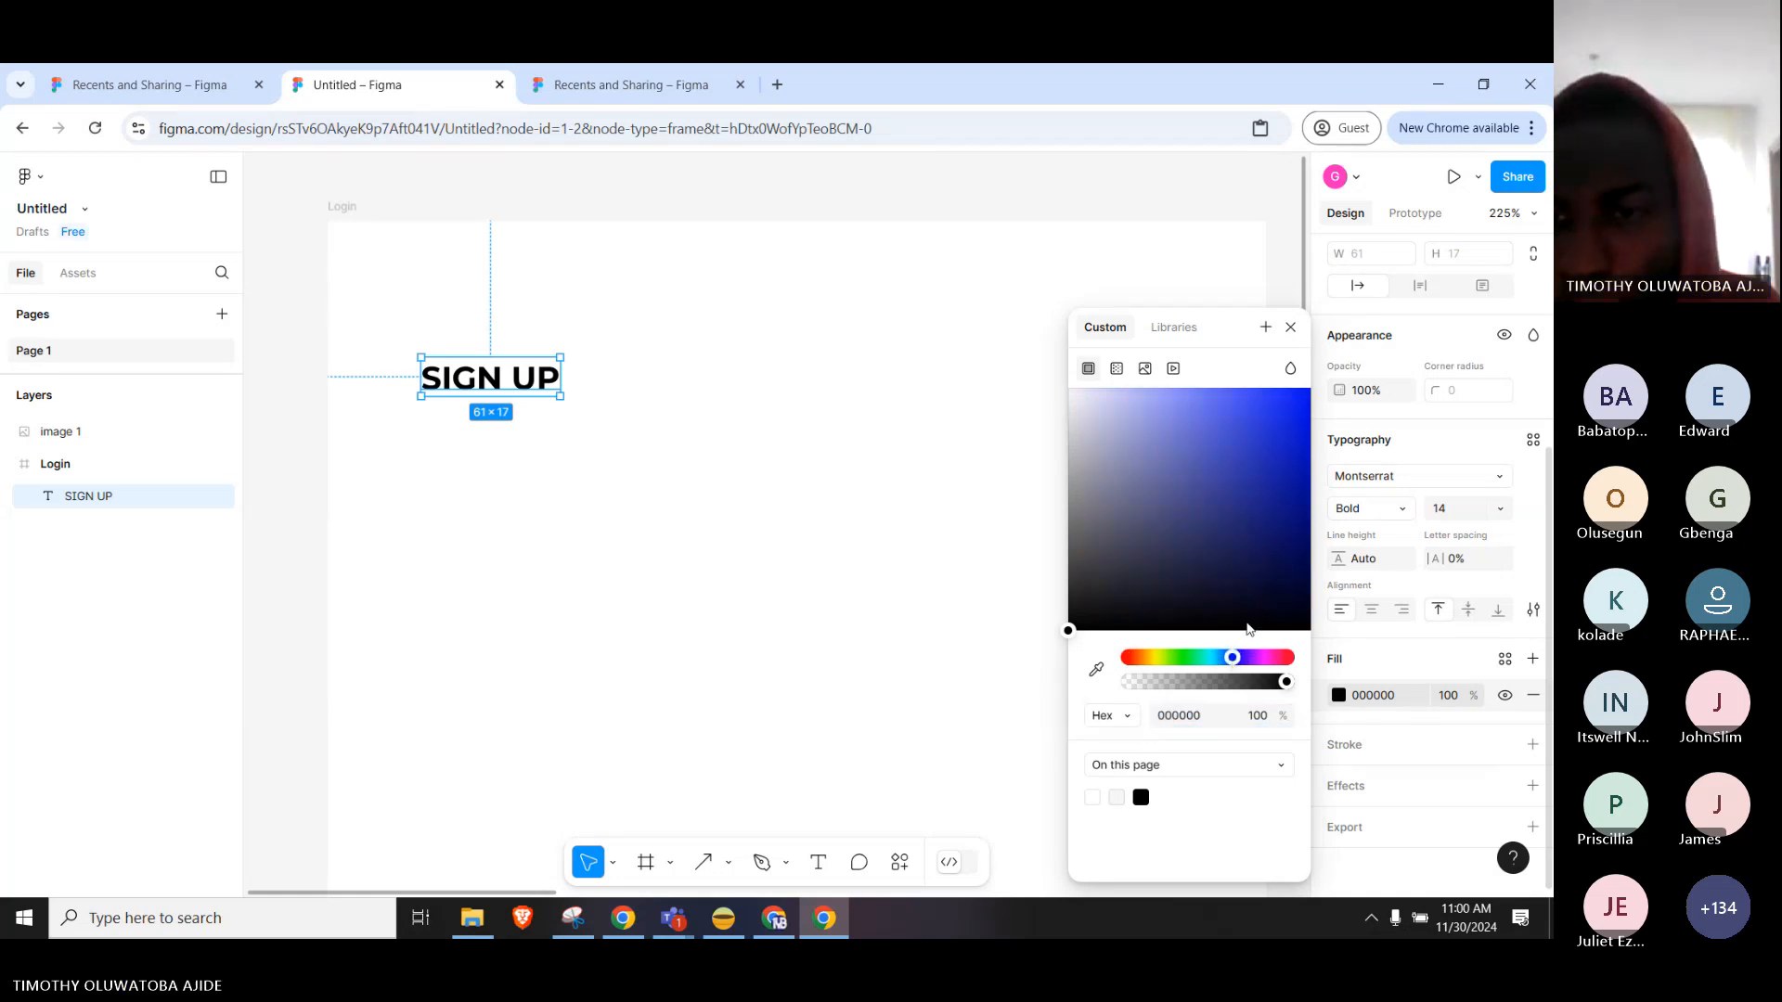
drag(1278, 518, 1316, 444)
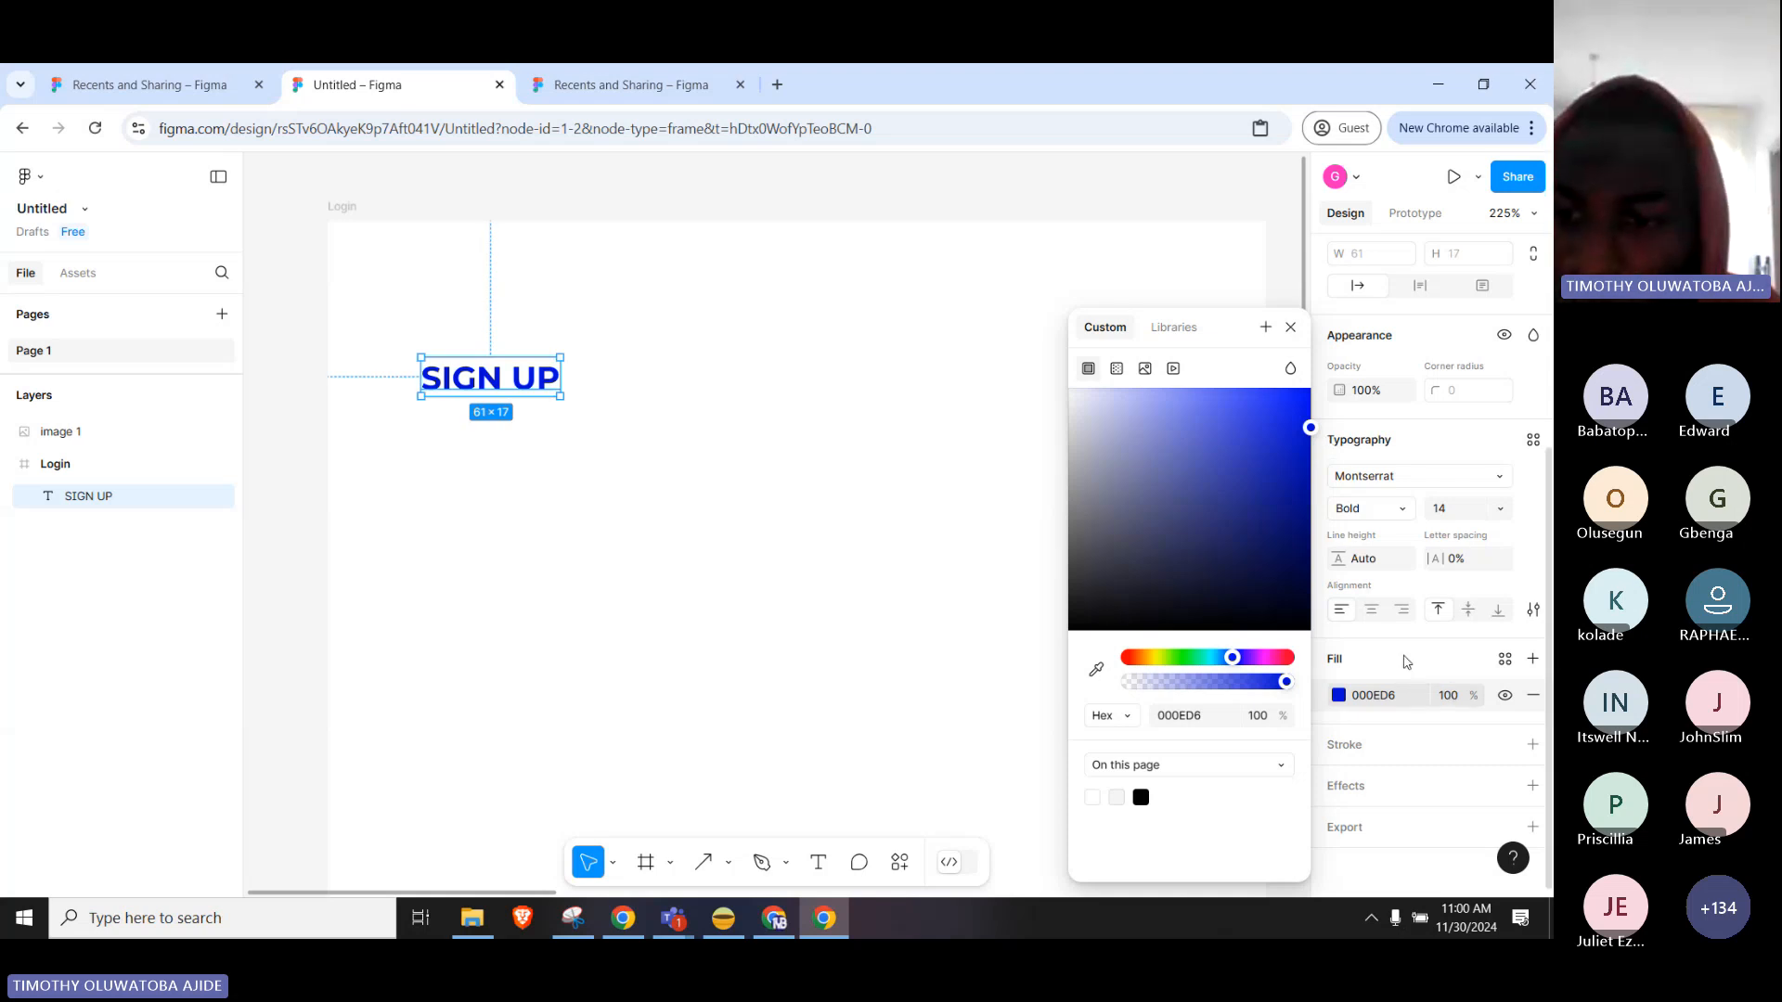
click(1406, 662)
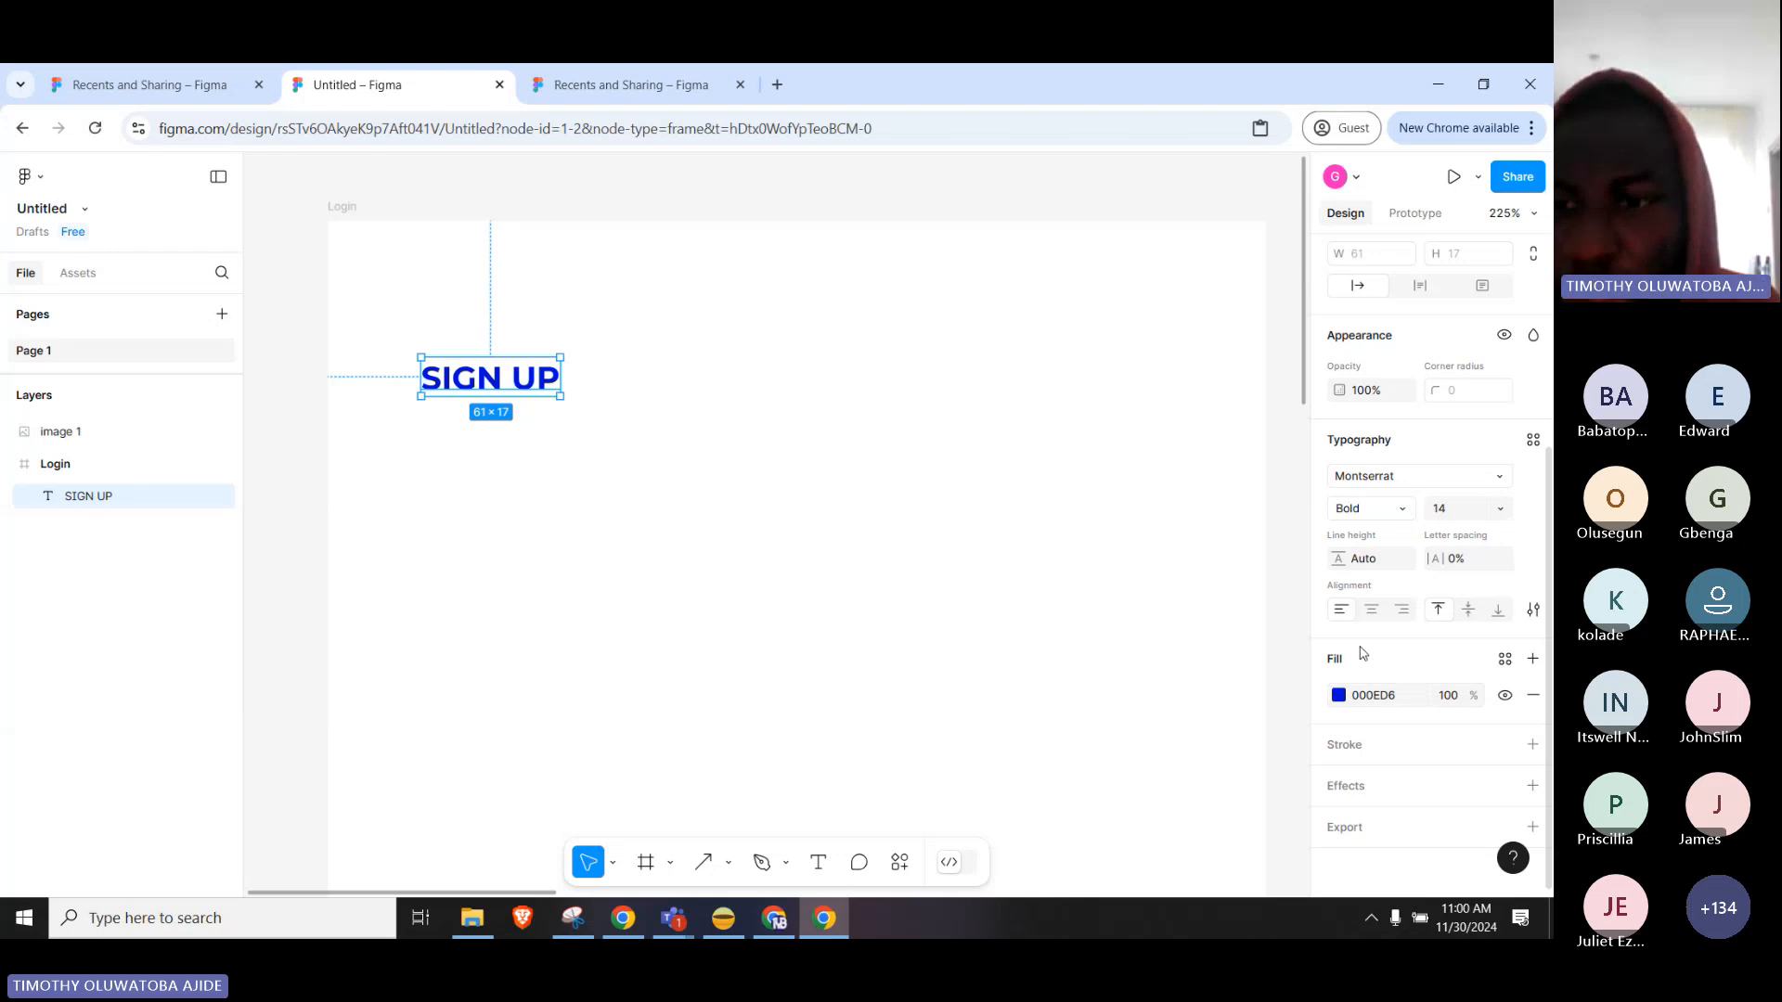
Add a black stroke to the heading, hide it, then remove it so there is no outline.
click(1377, 754)
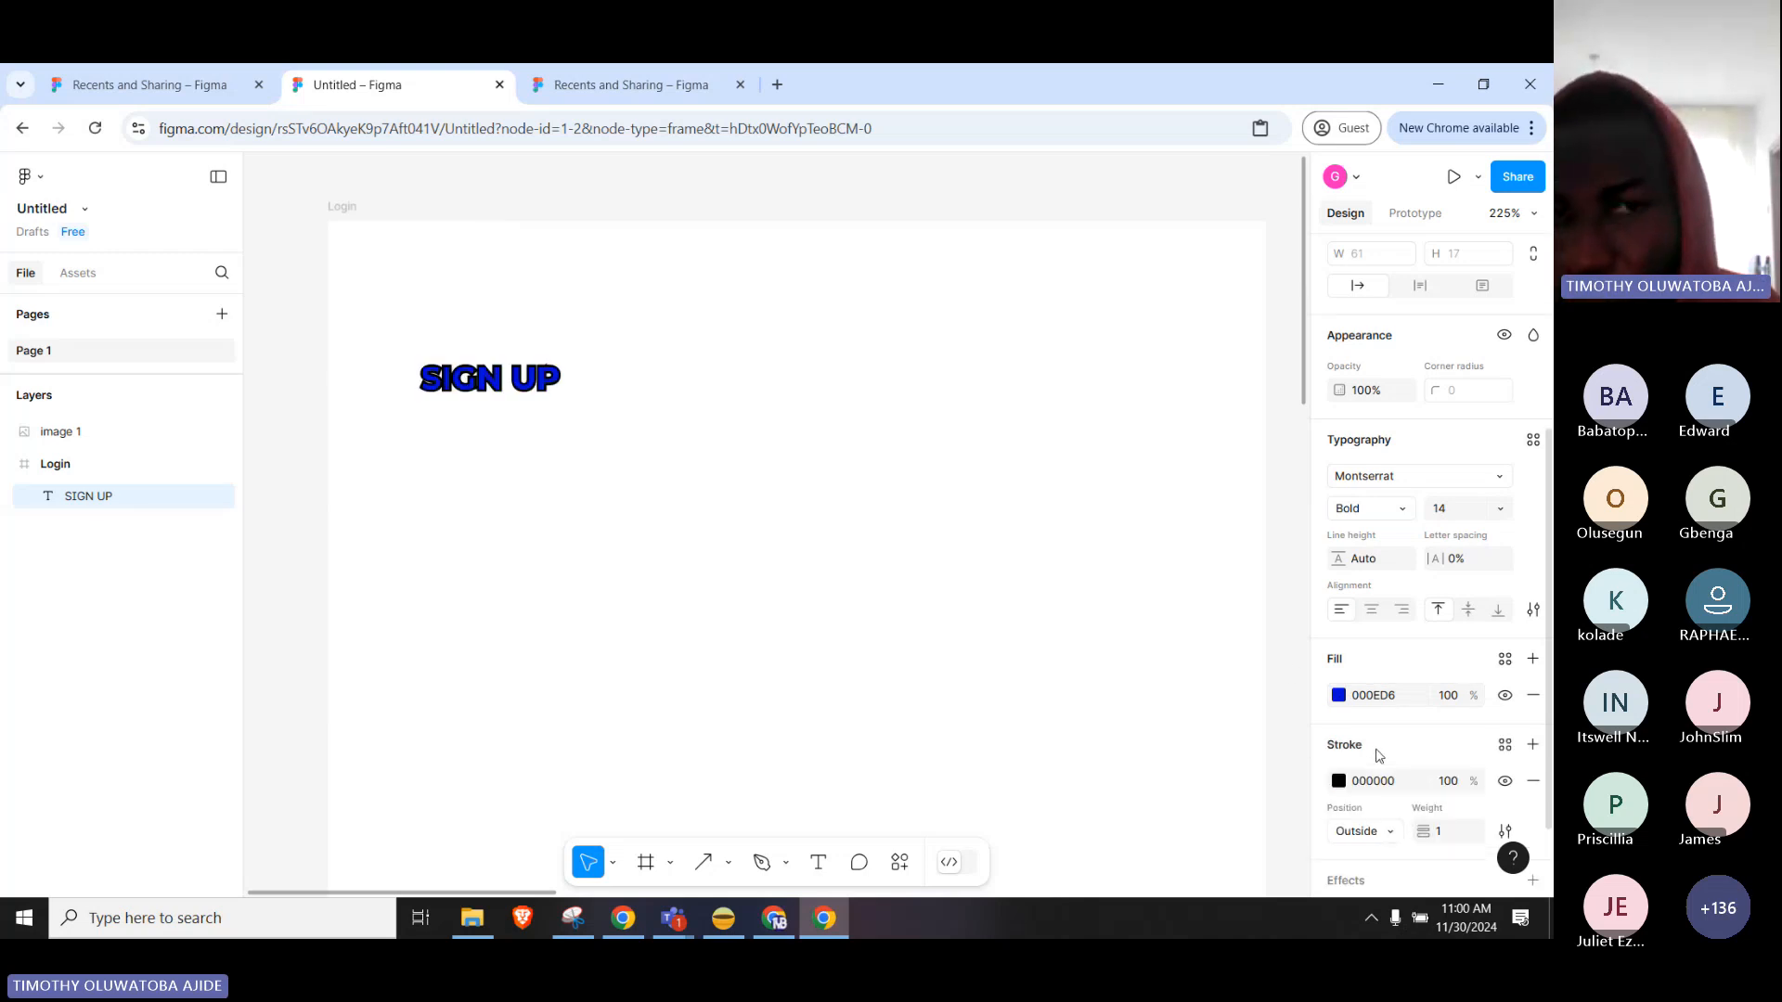
scroll(1388, 705, down, 2)
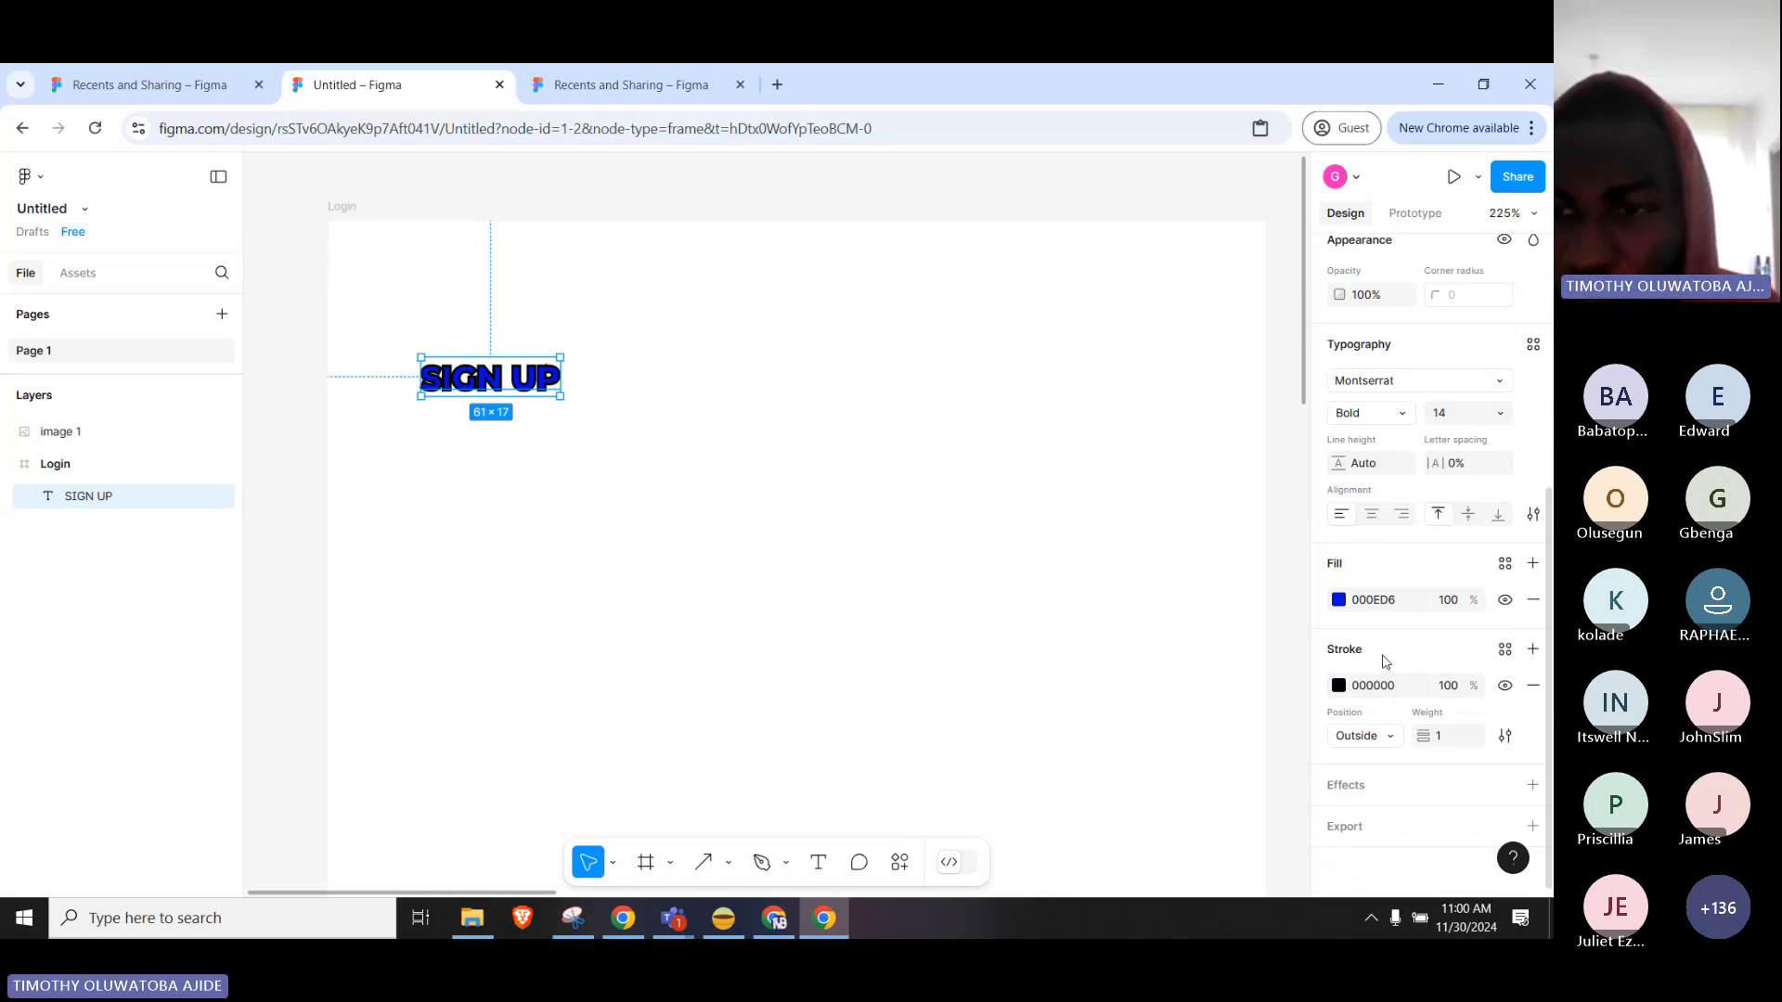
click(1506, 687)
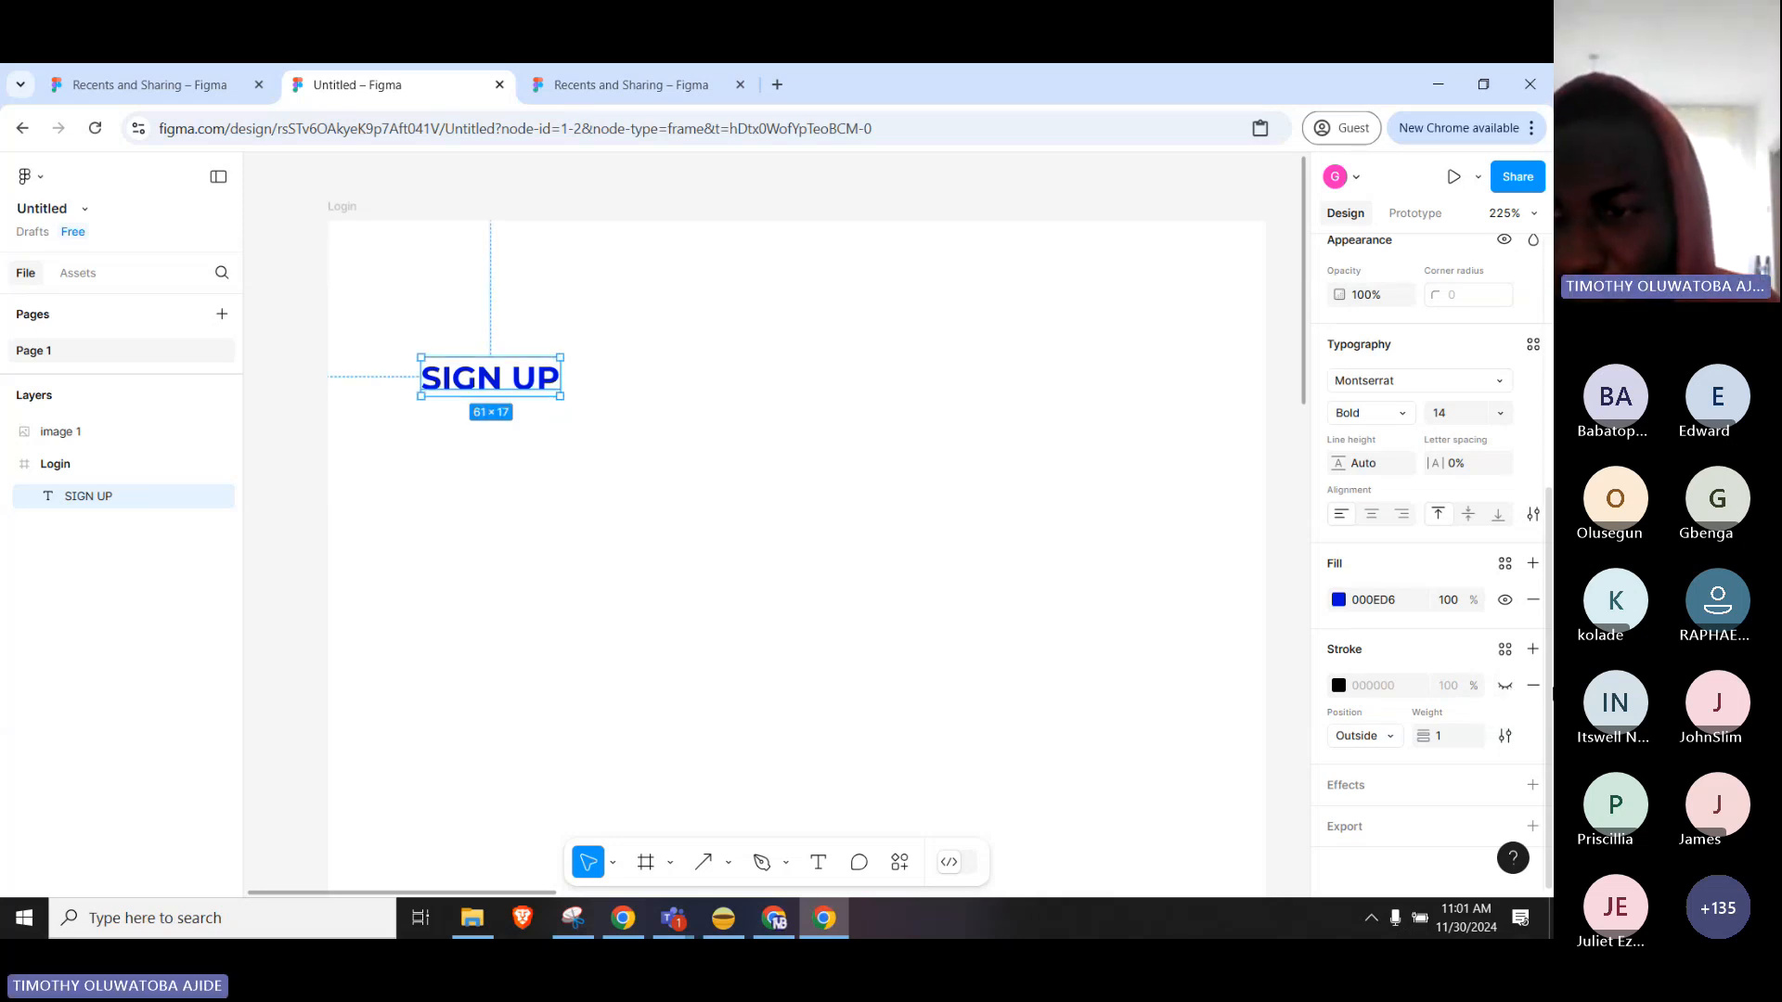
click(1534, 687)
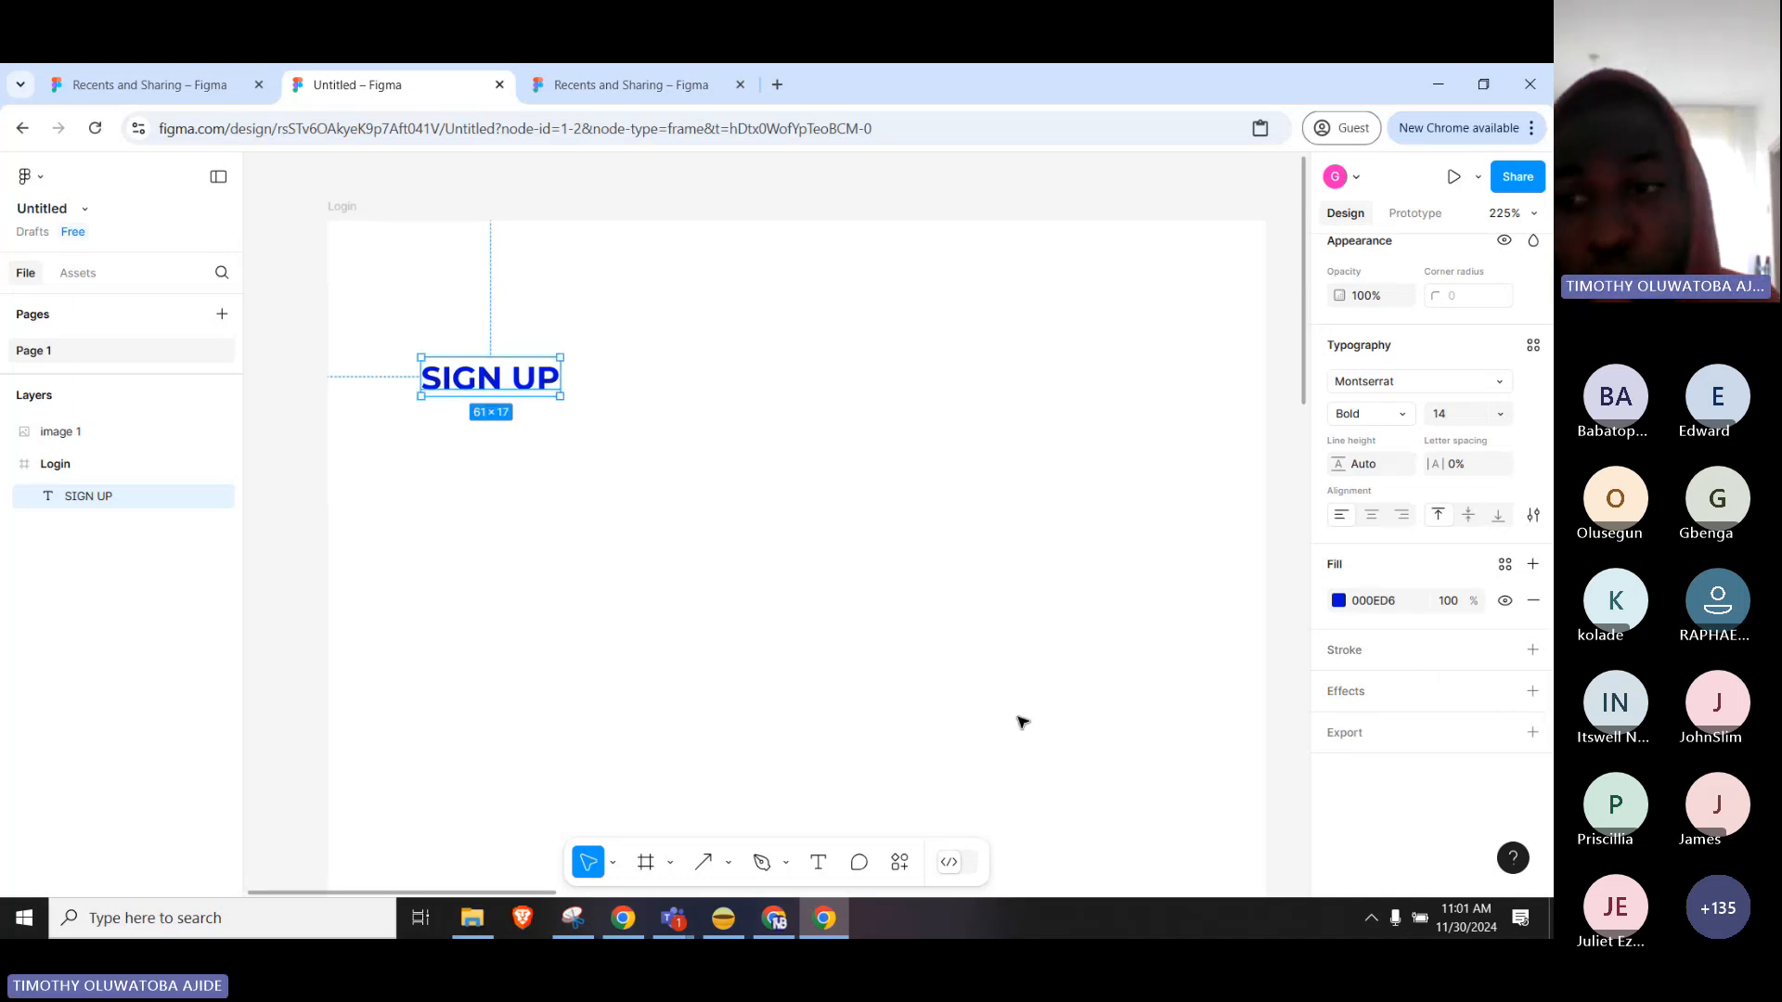
Pan to the sign-up reference image and widen the SIGN UP text box slightly.
scroll(963, 617, down, 2)
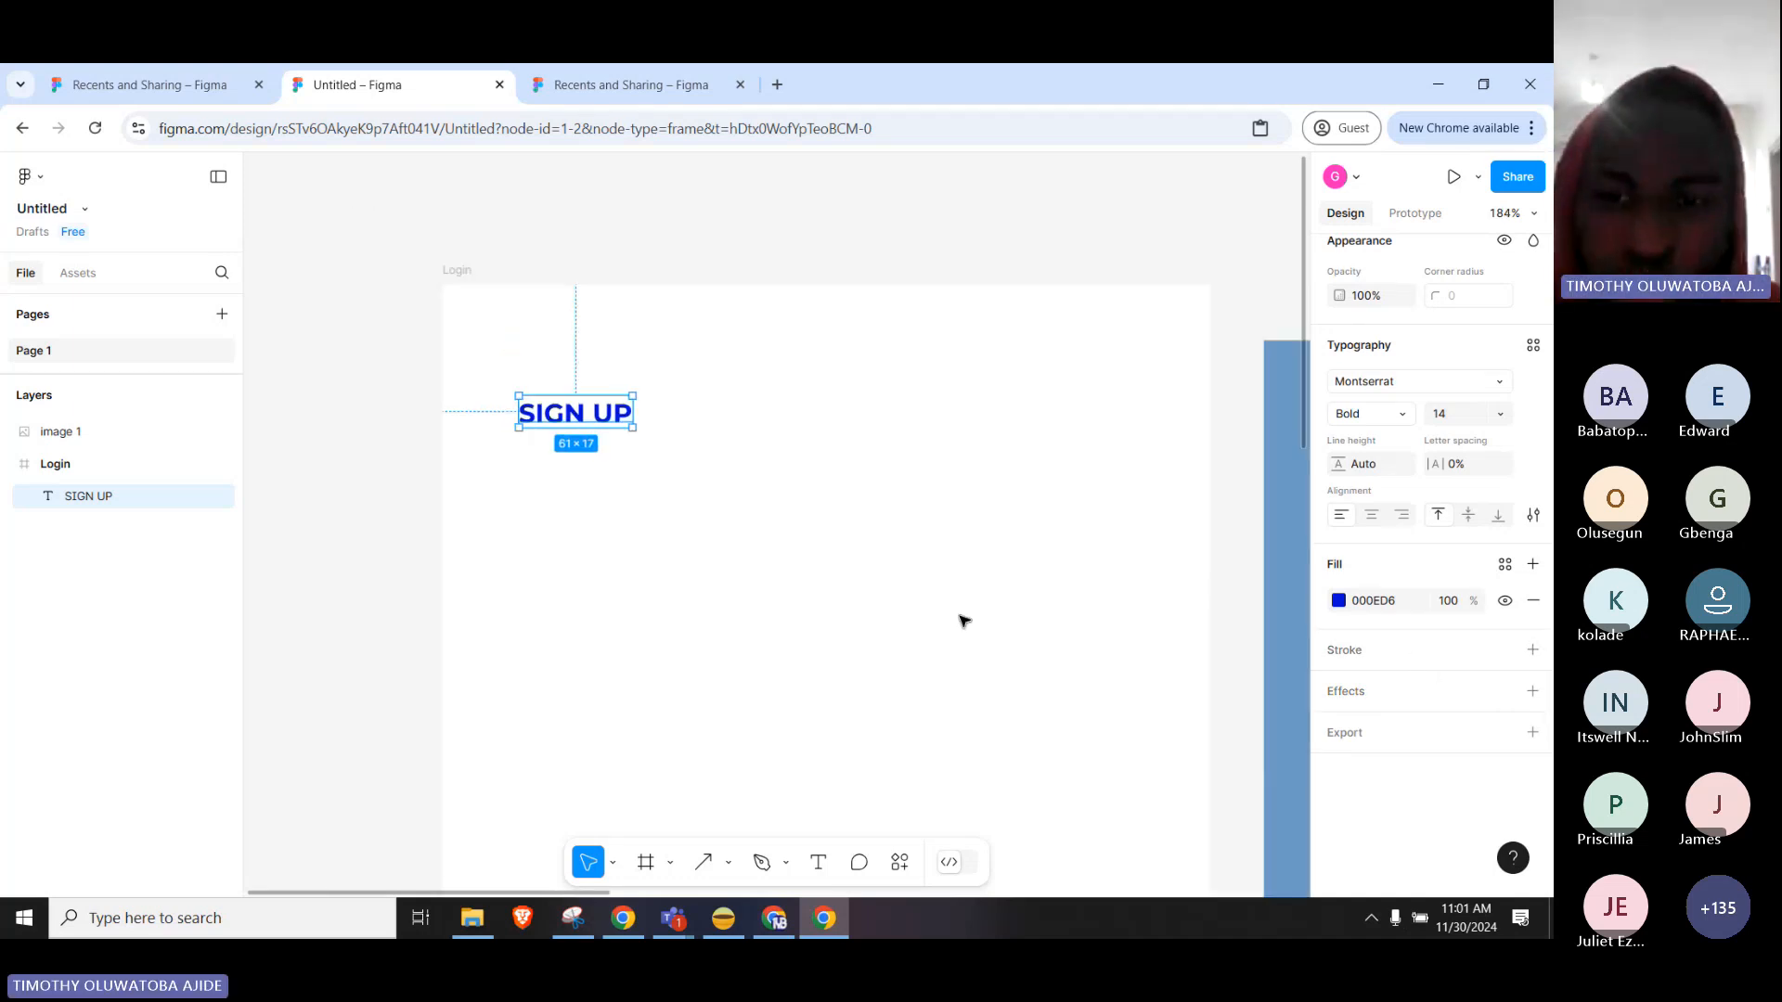
scroll(1089, 517, down, 2)
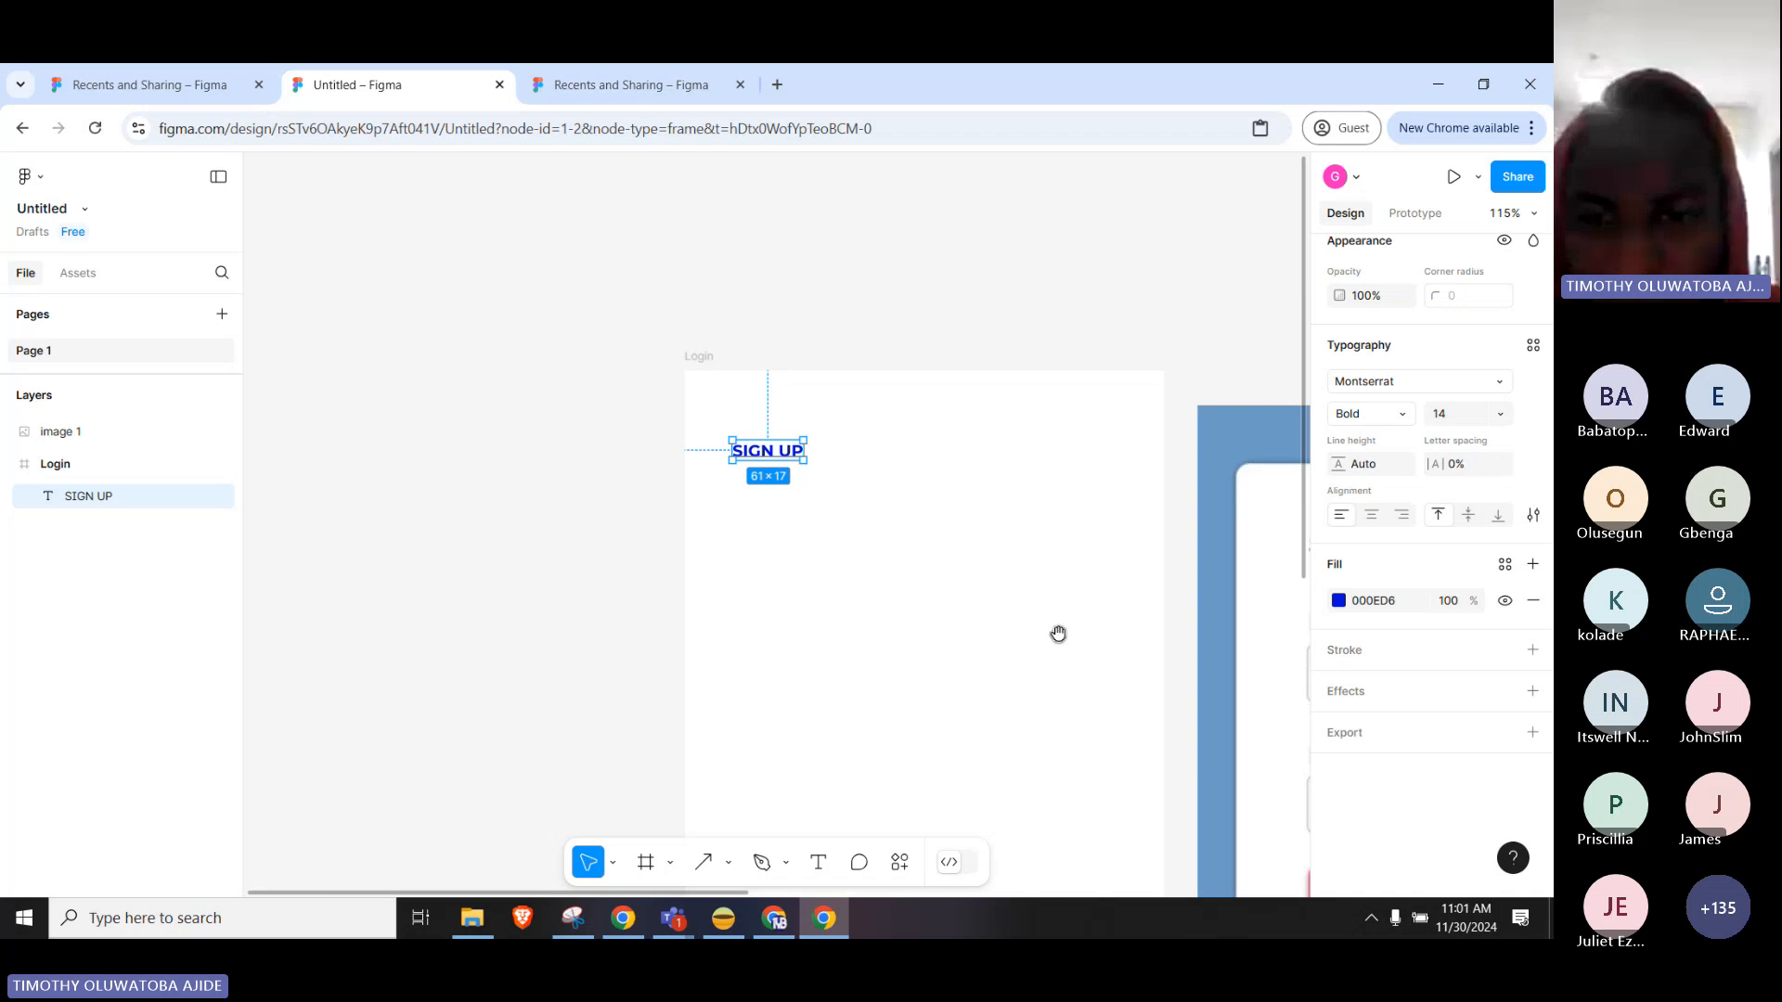
drag(1058, 628, 815, 505)
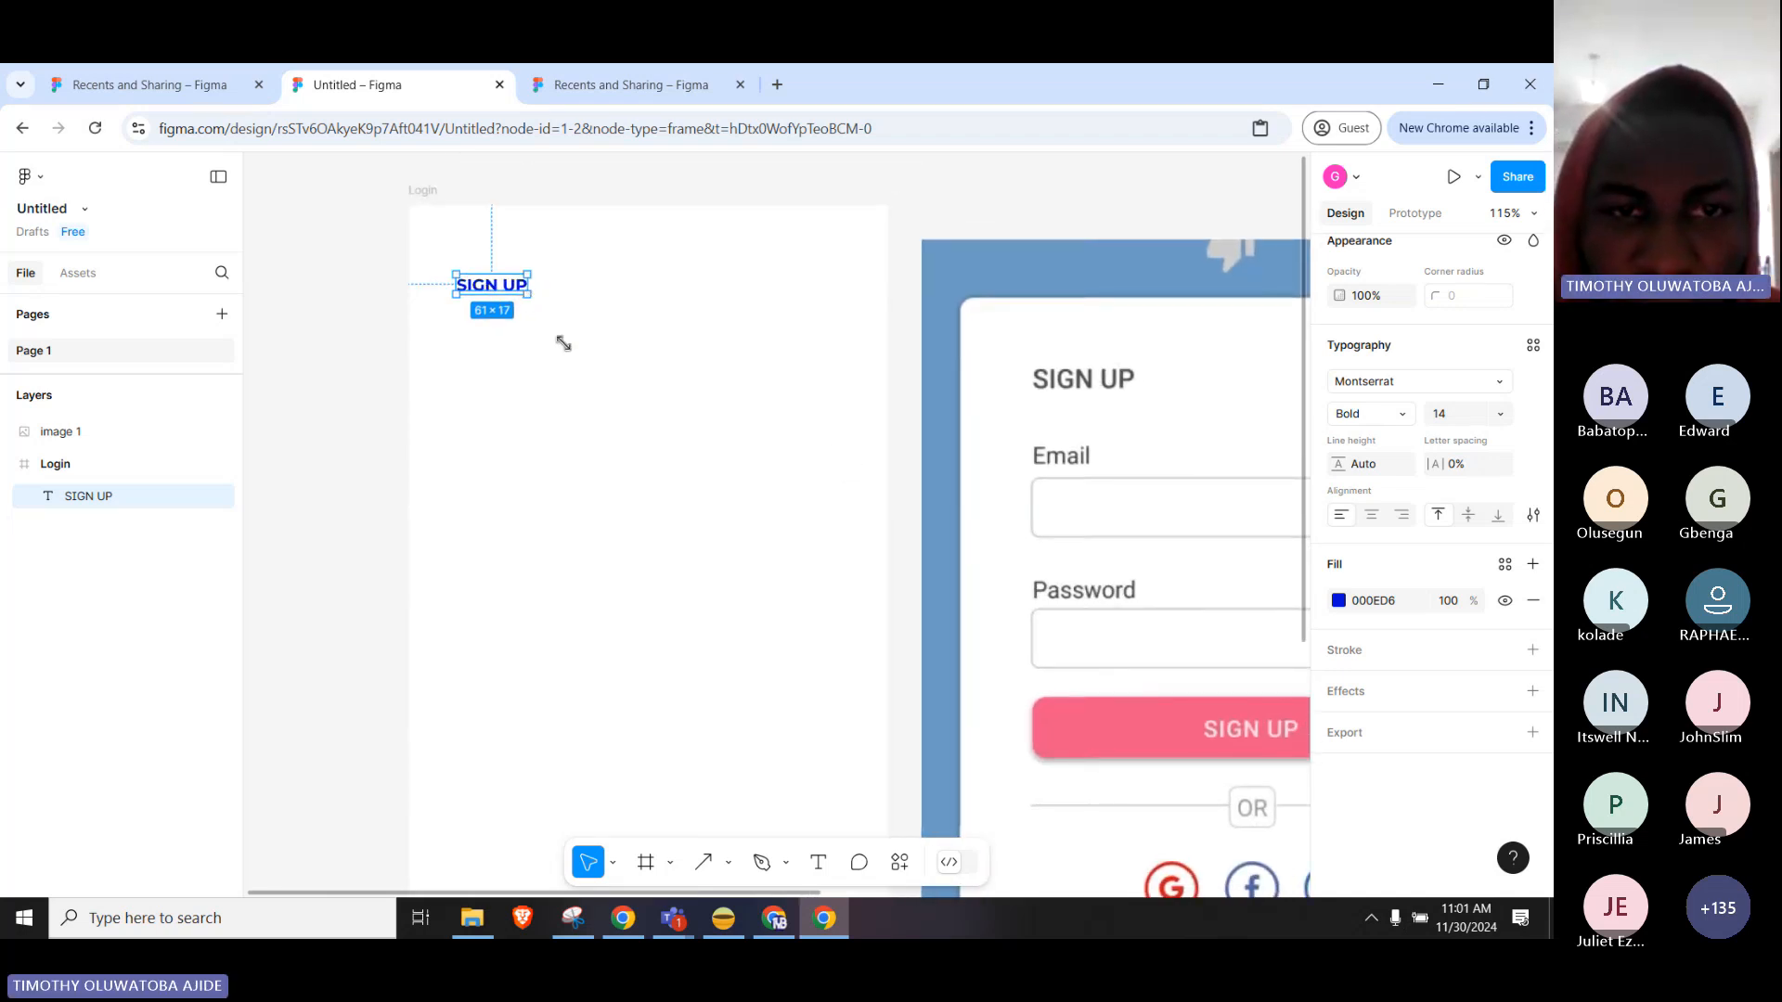
drag(564, 343, 551, 295)
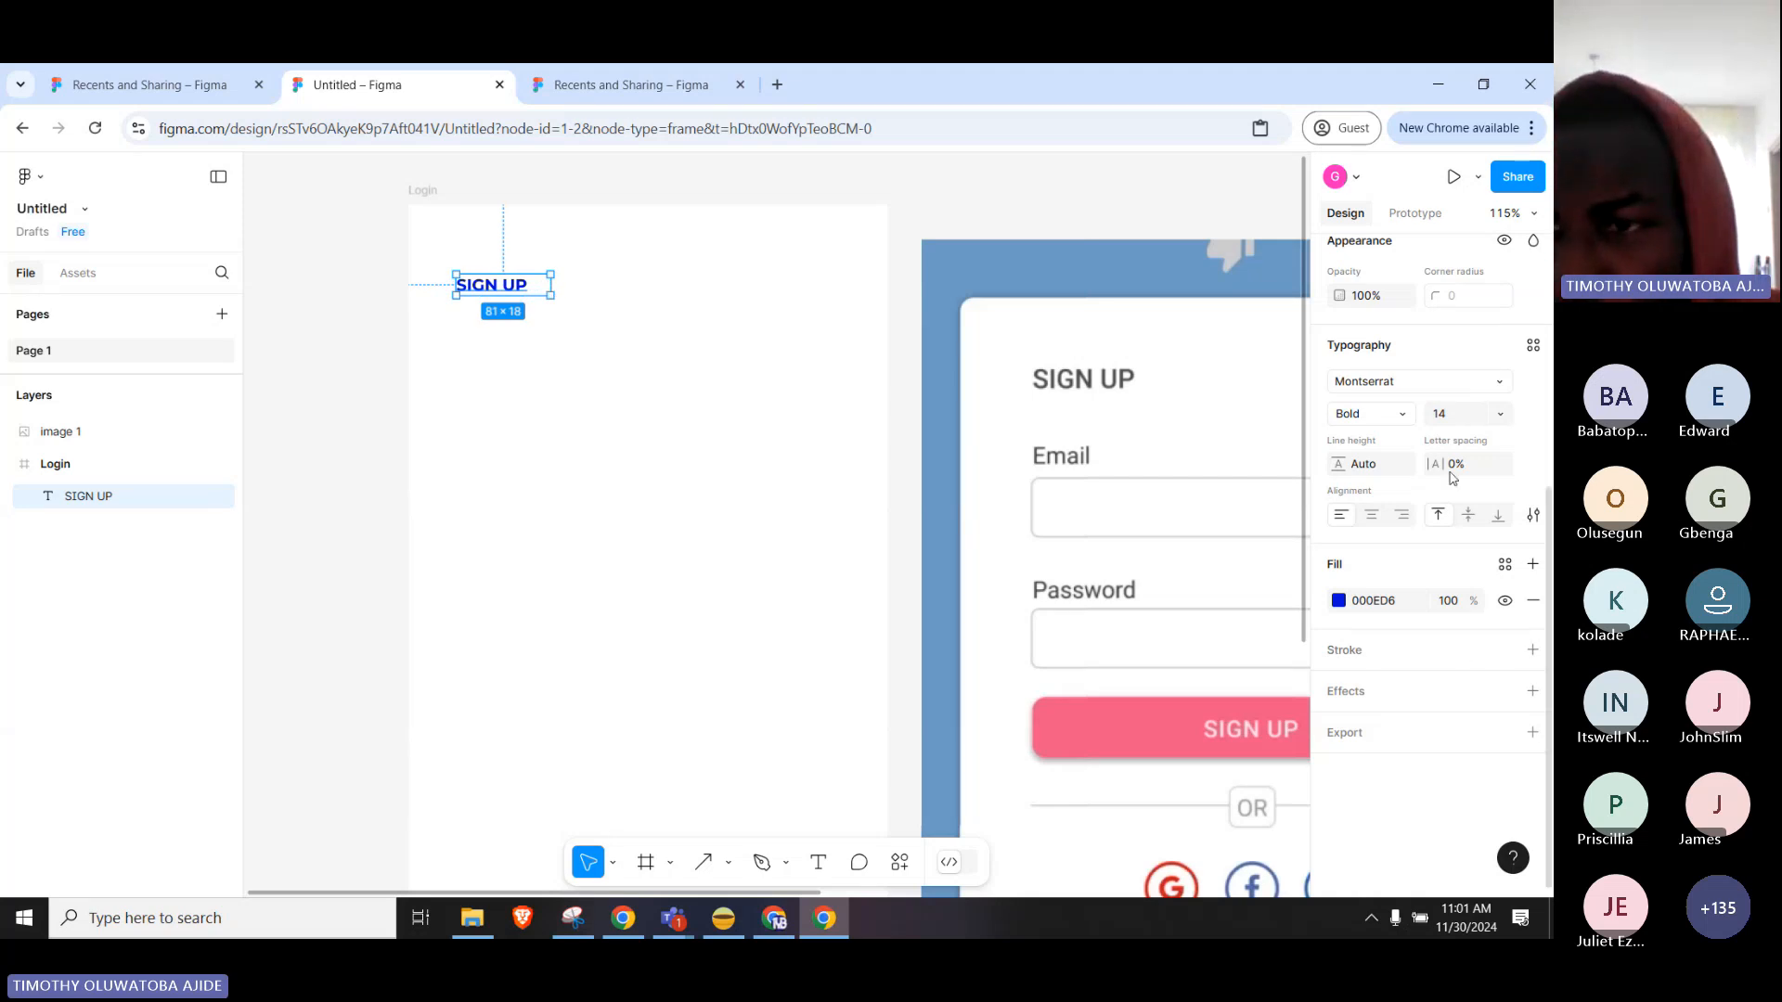
Set the heading font size to 32 and resize its box to 216×45 on one line.
click(1469, 419)
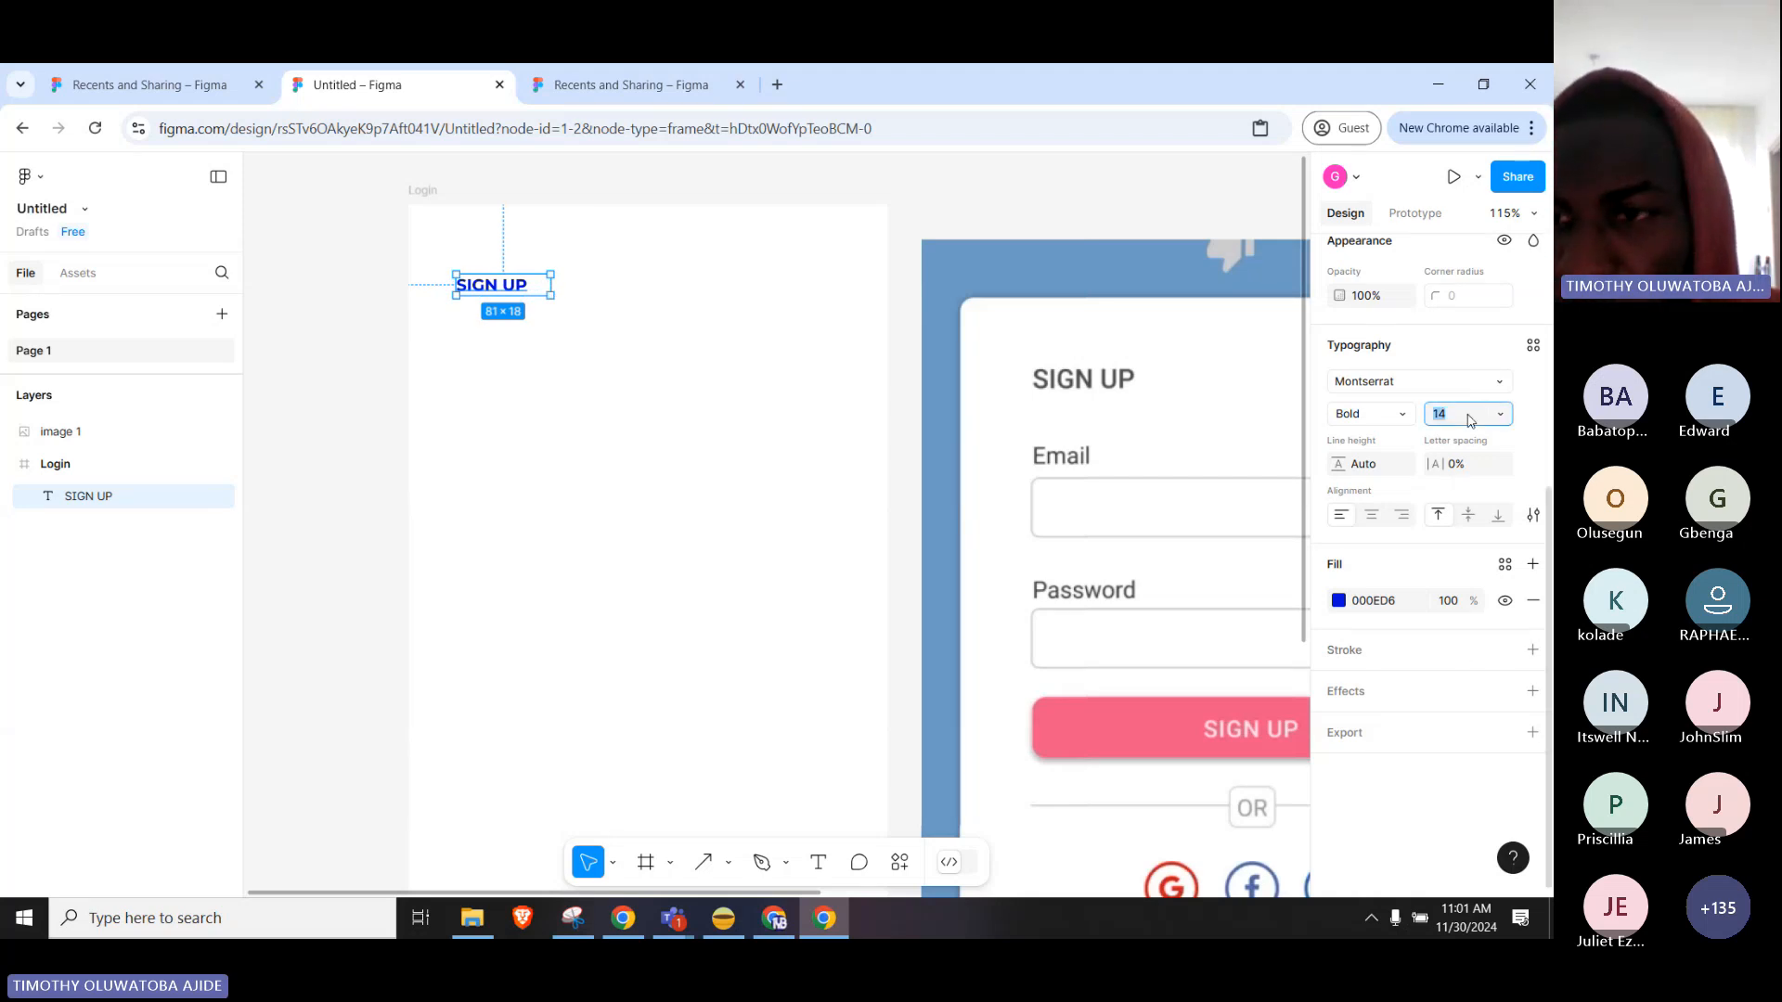
click(1502, 417)
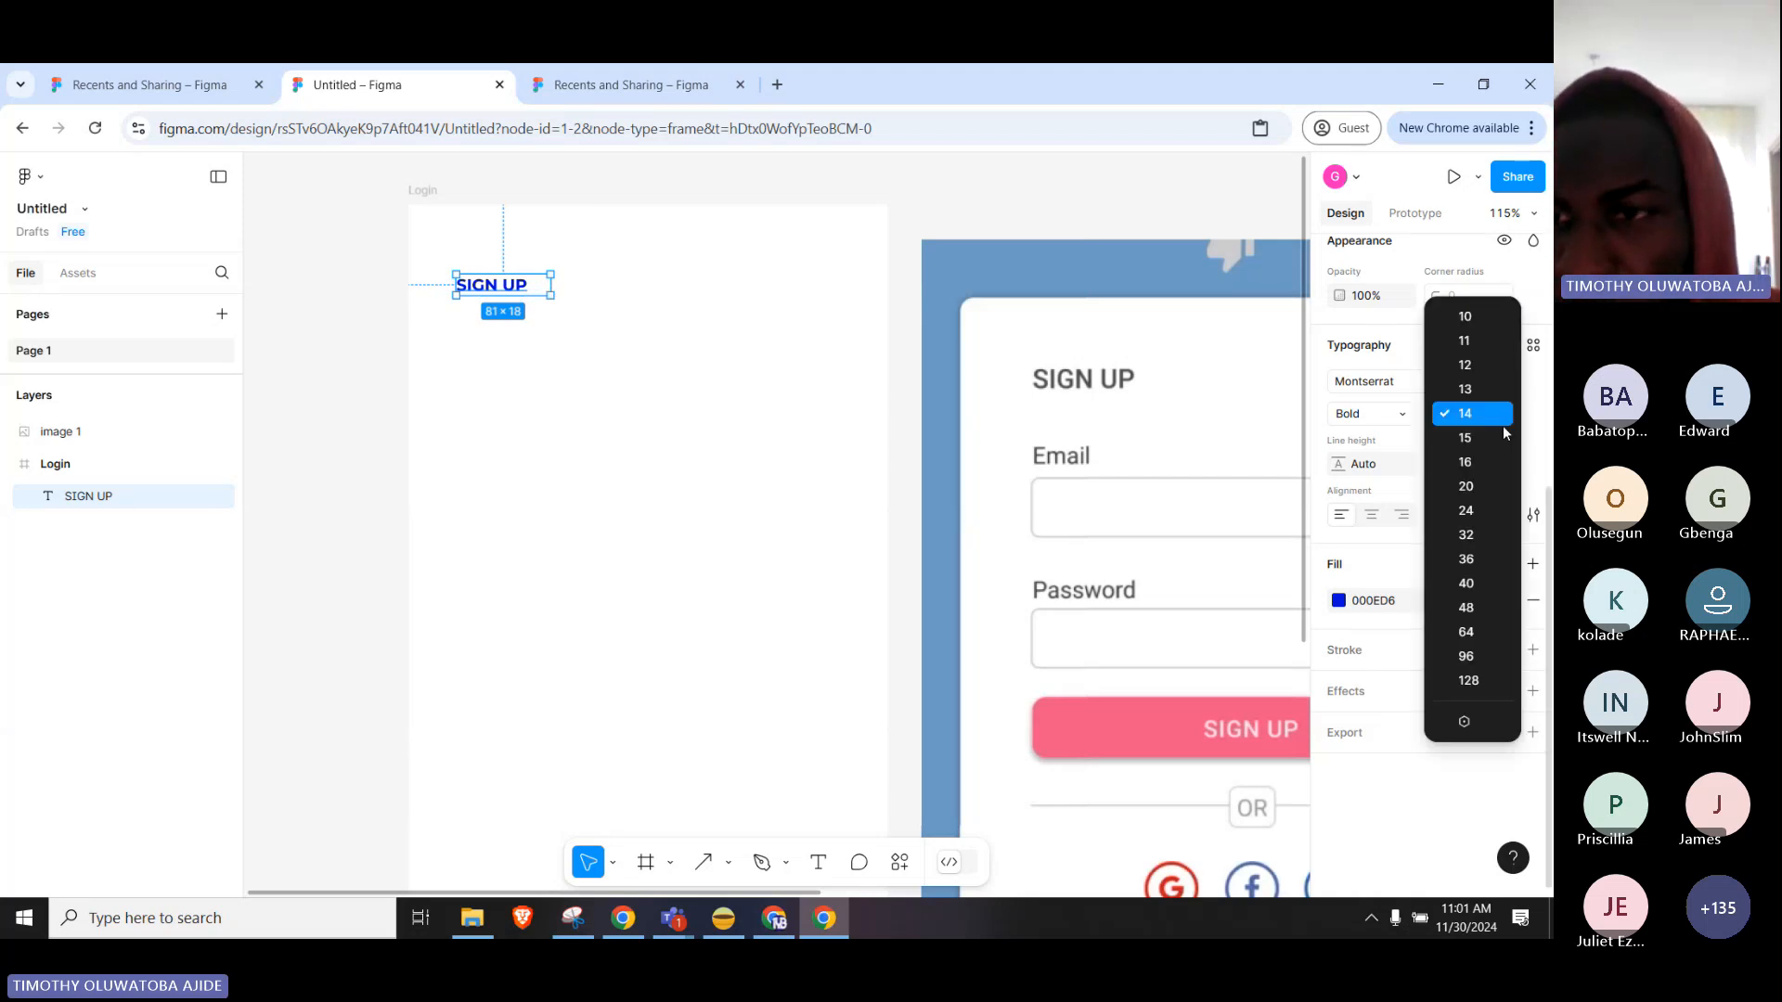
click(1476, 534)
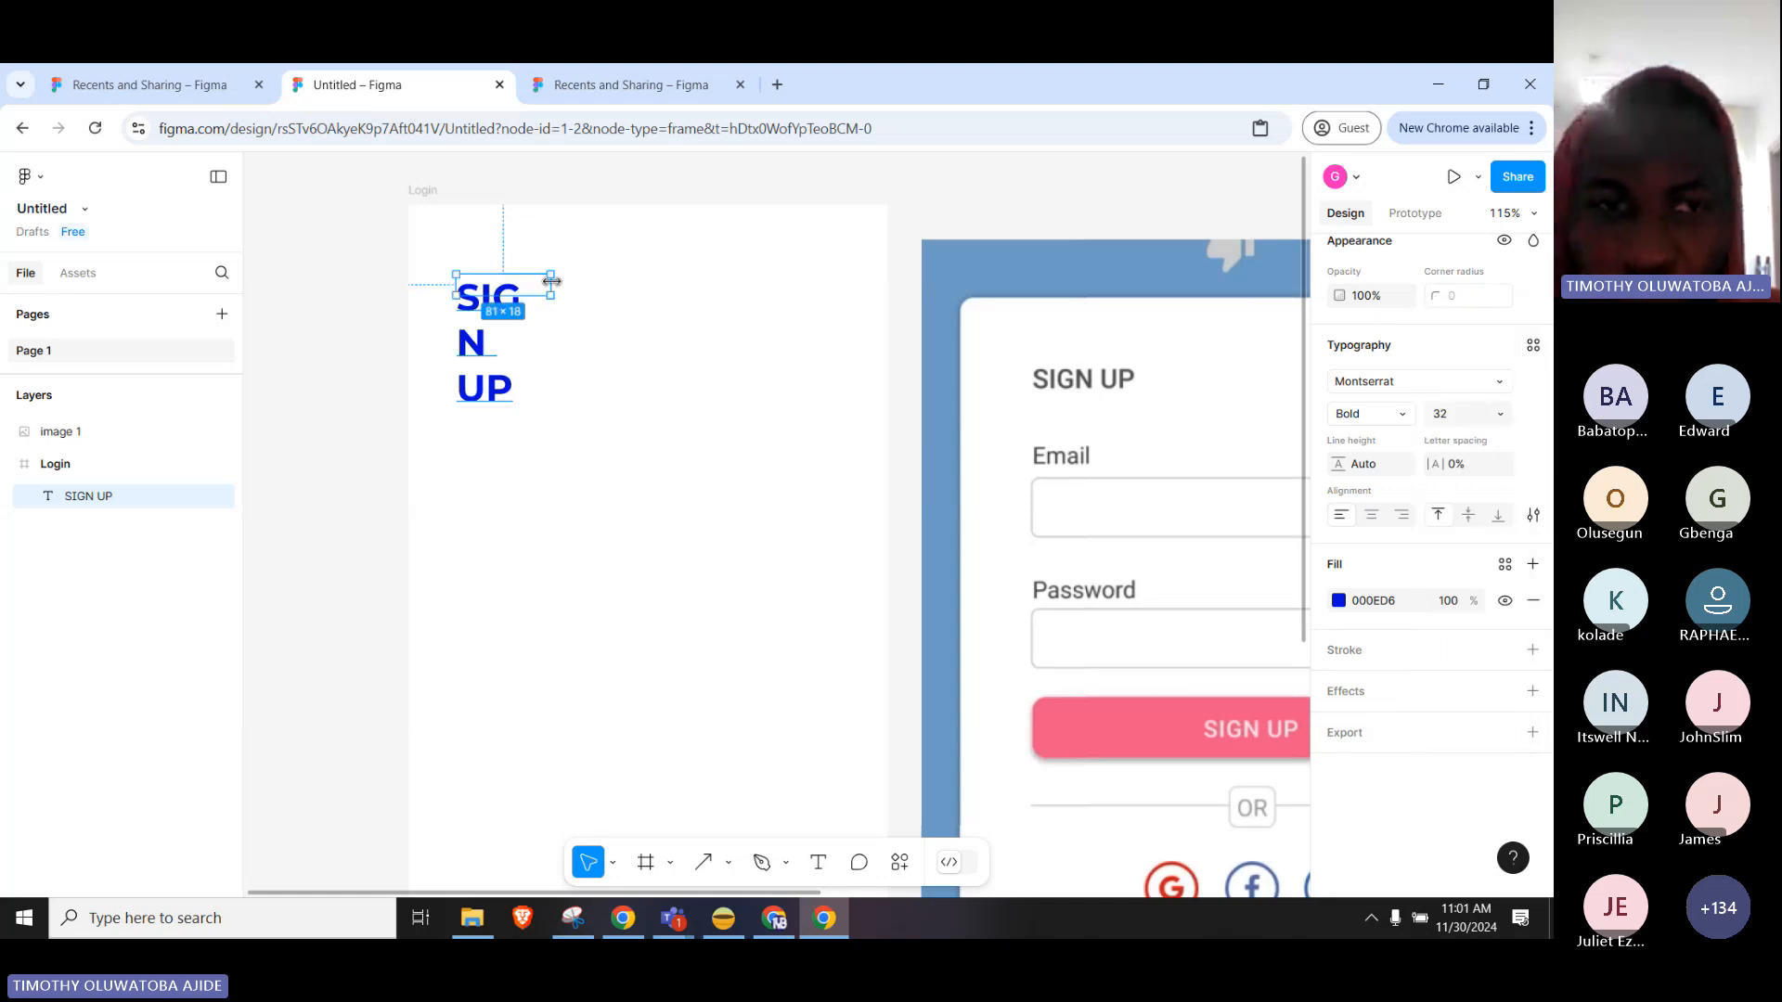
drag(551, 281, 650, 330)
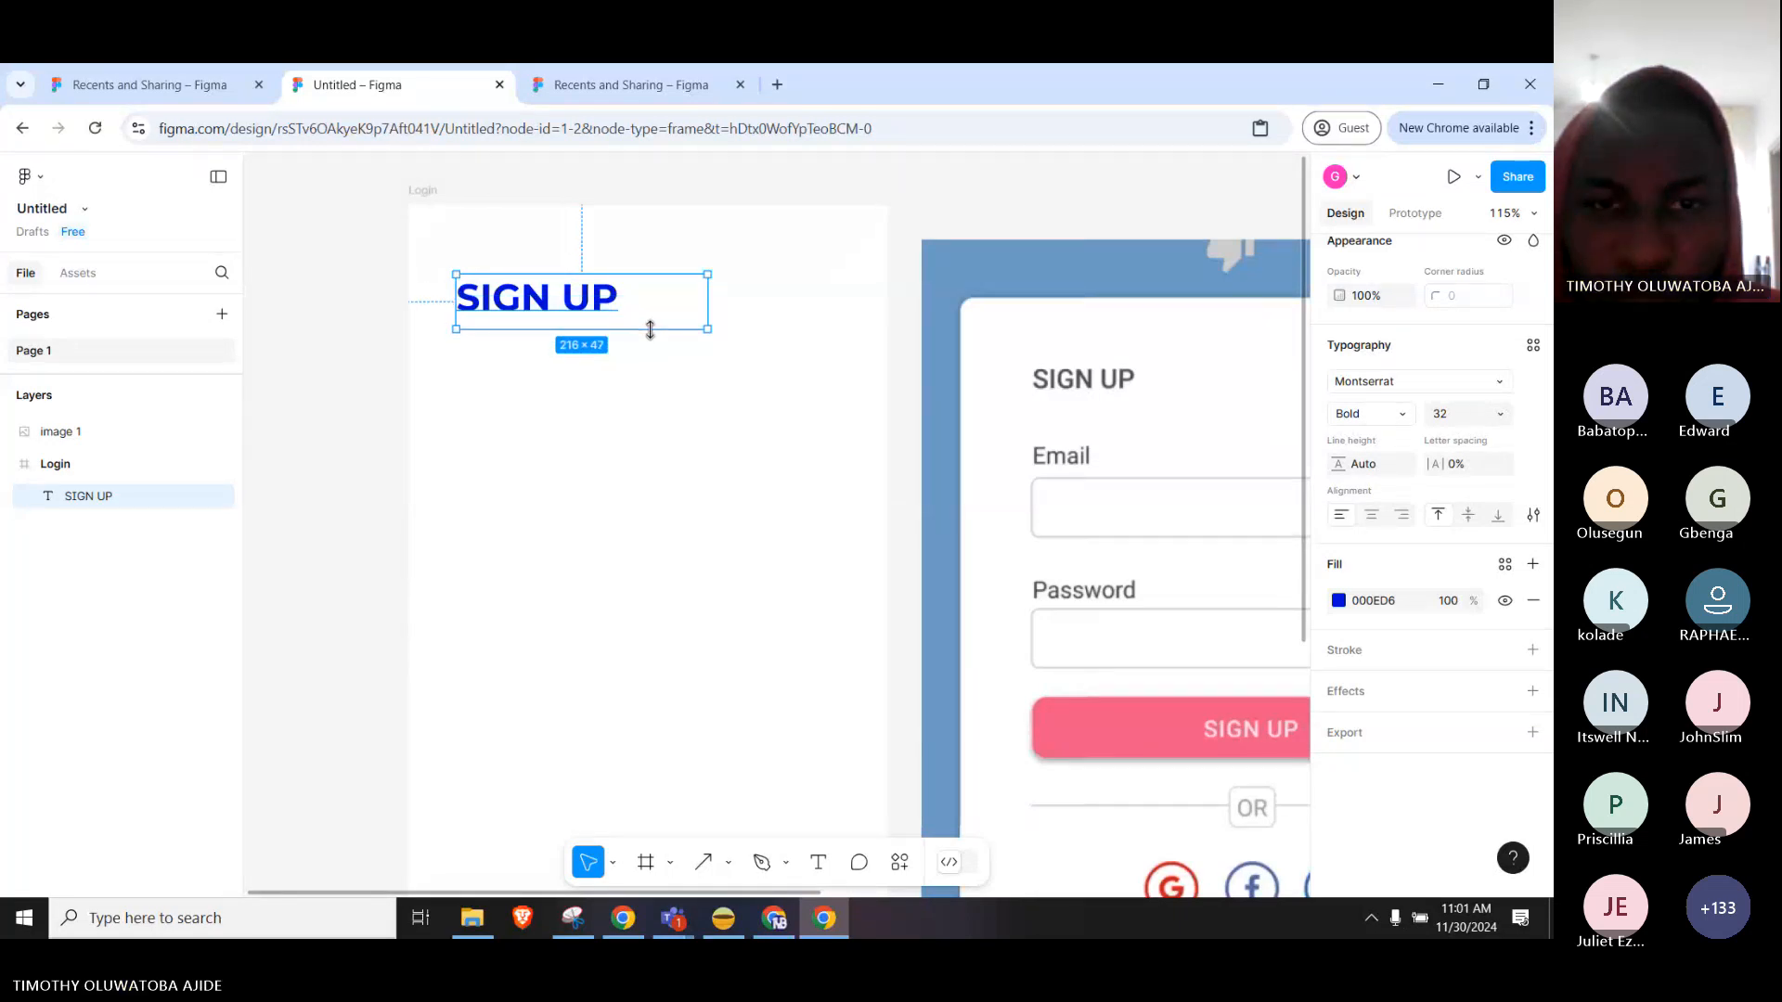
drag(649, 331, 650, 327)
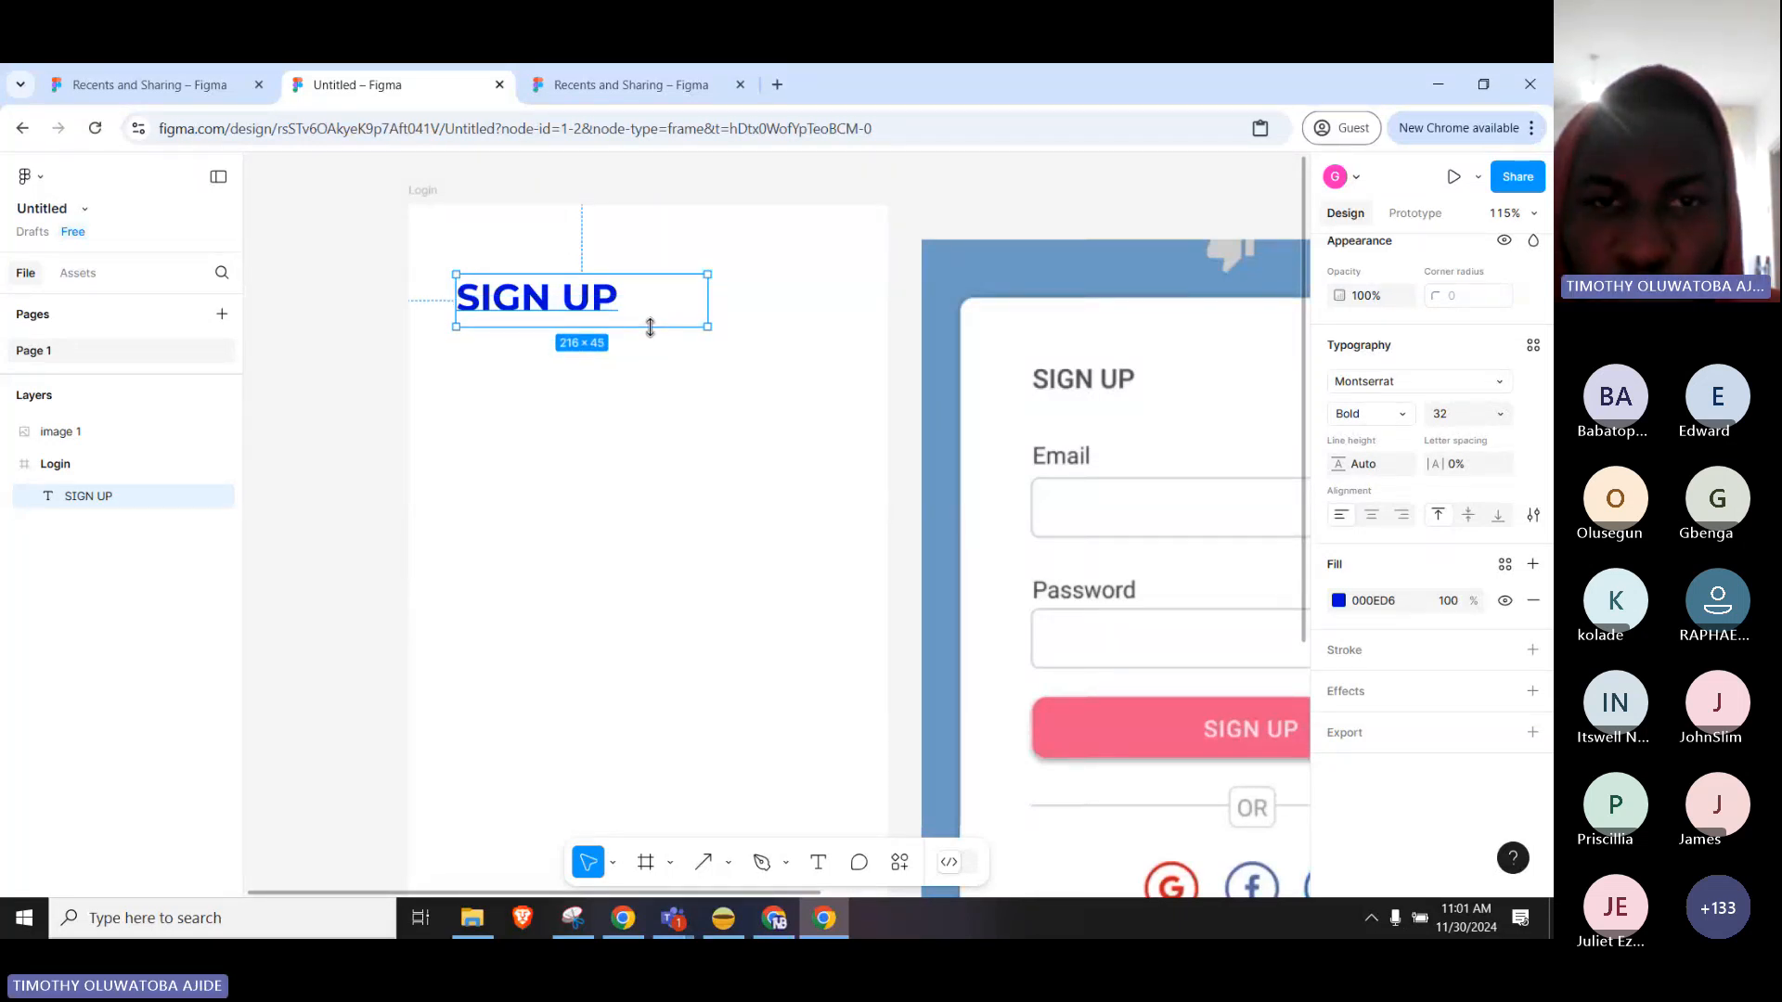
click(700, 402)
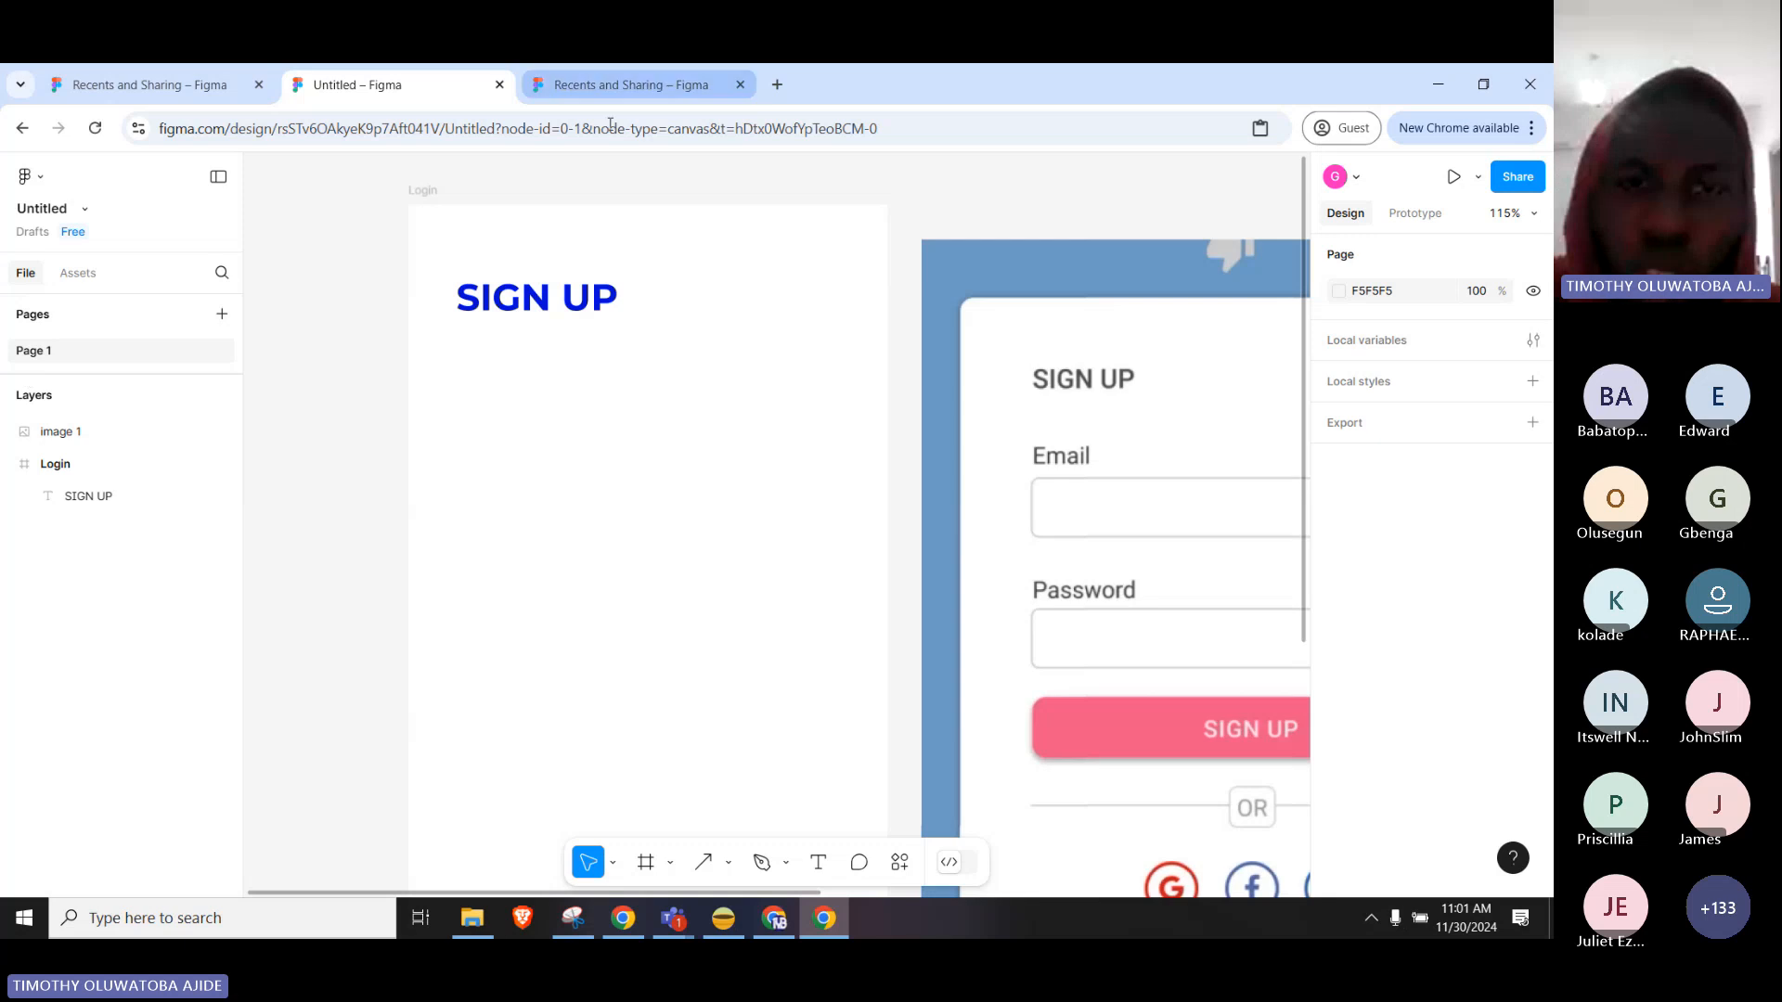
Trim the SIGN UP box to width 141 and centre it on the frame's centre line.
click(599, 322)
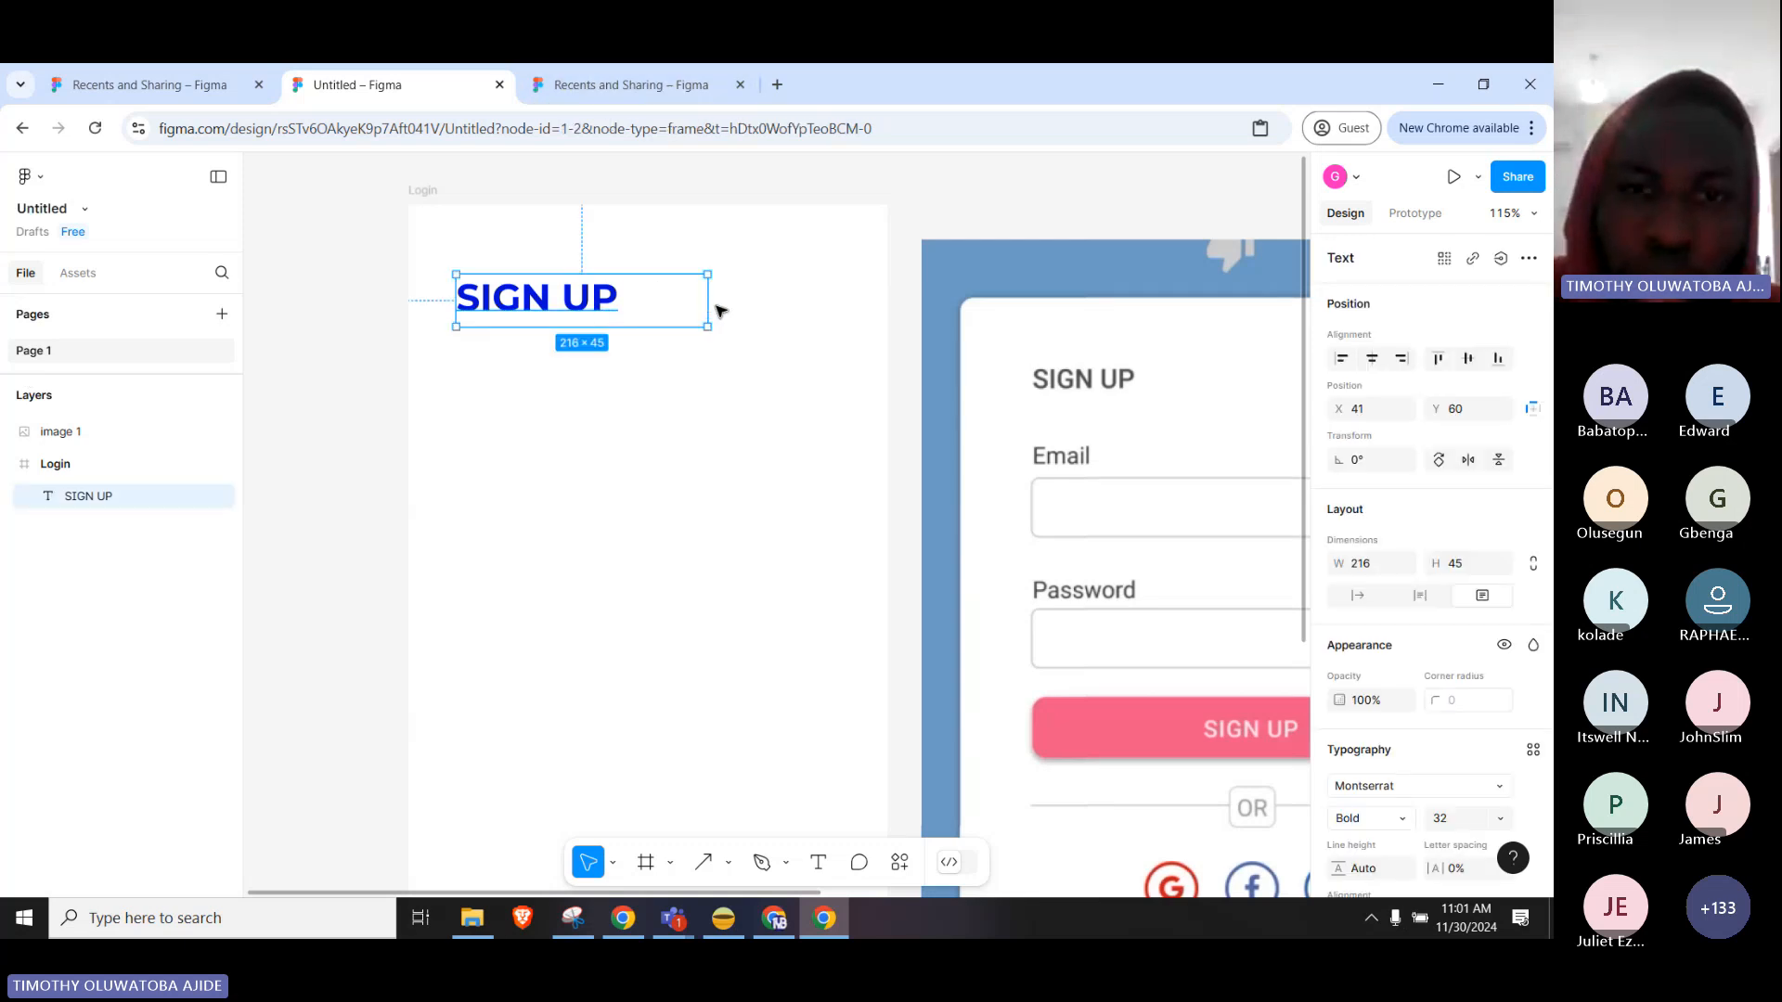
drag(714, 305, 634, 283)
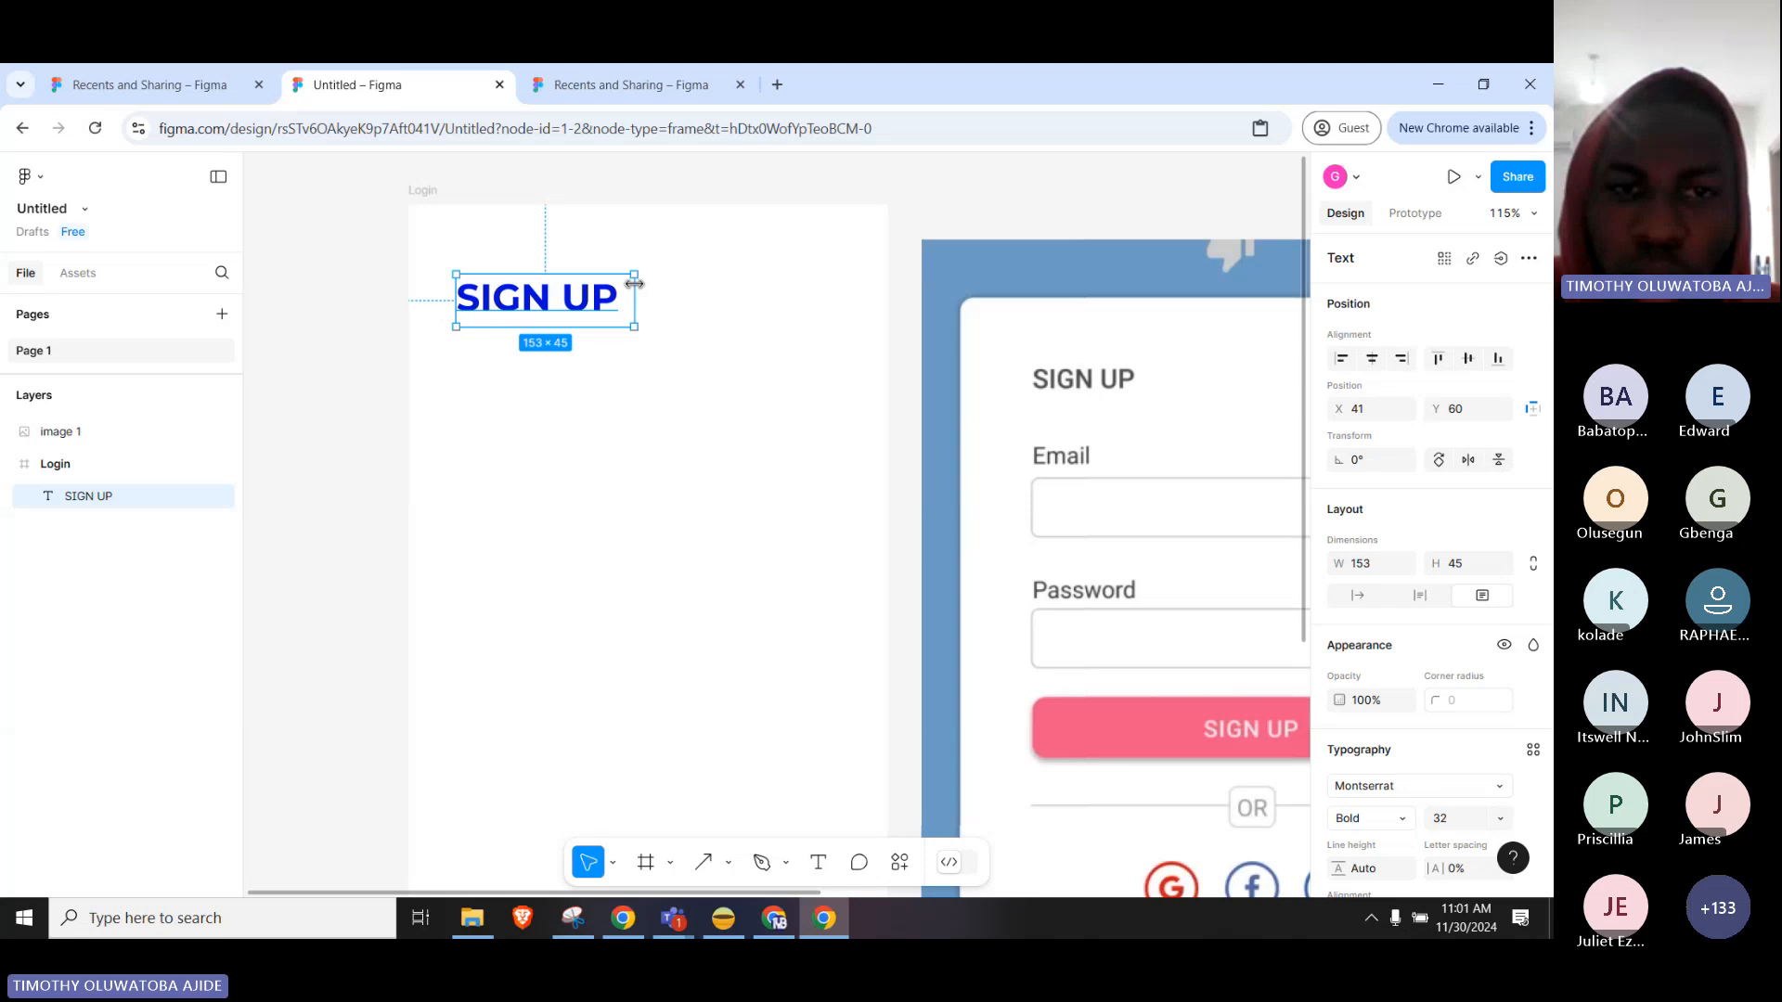
click(646, 288)
click(538, 310)
drag(506, 306, 603, 290)
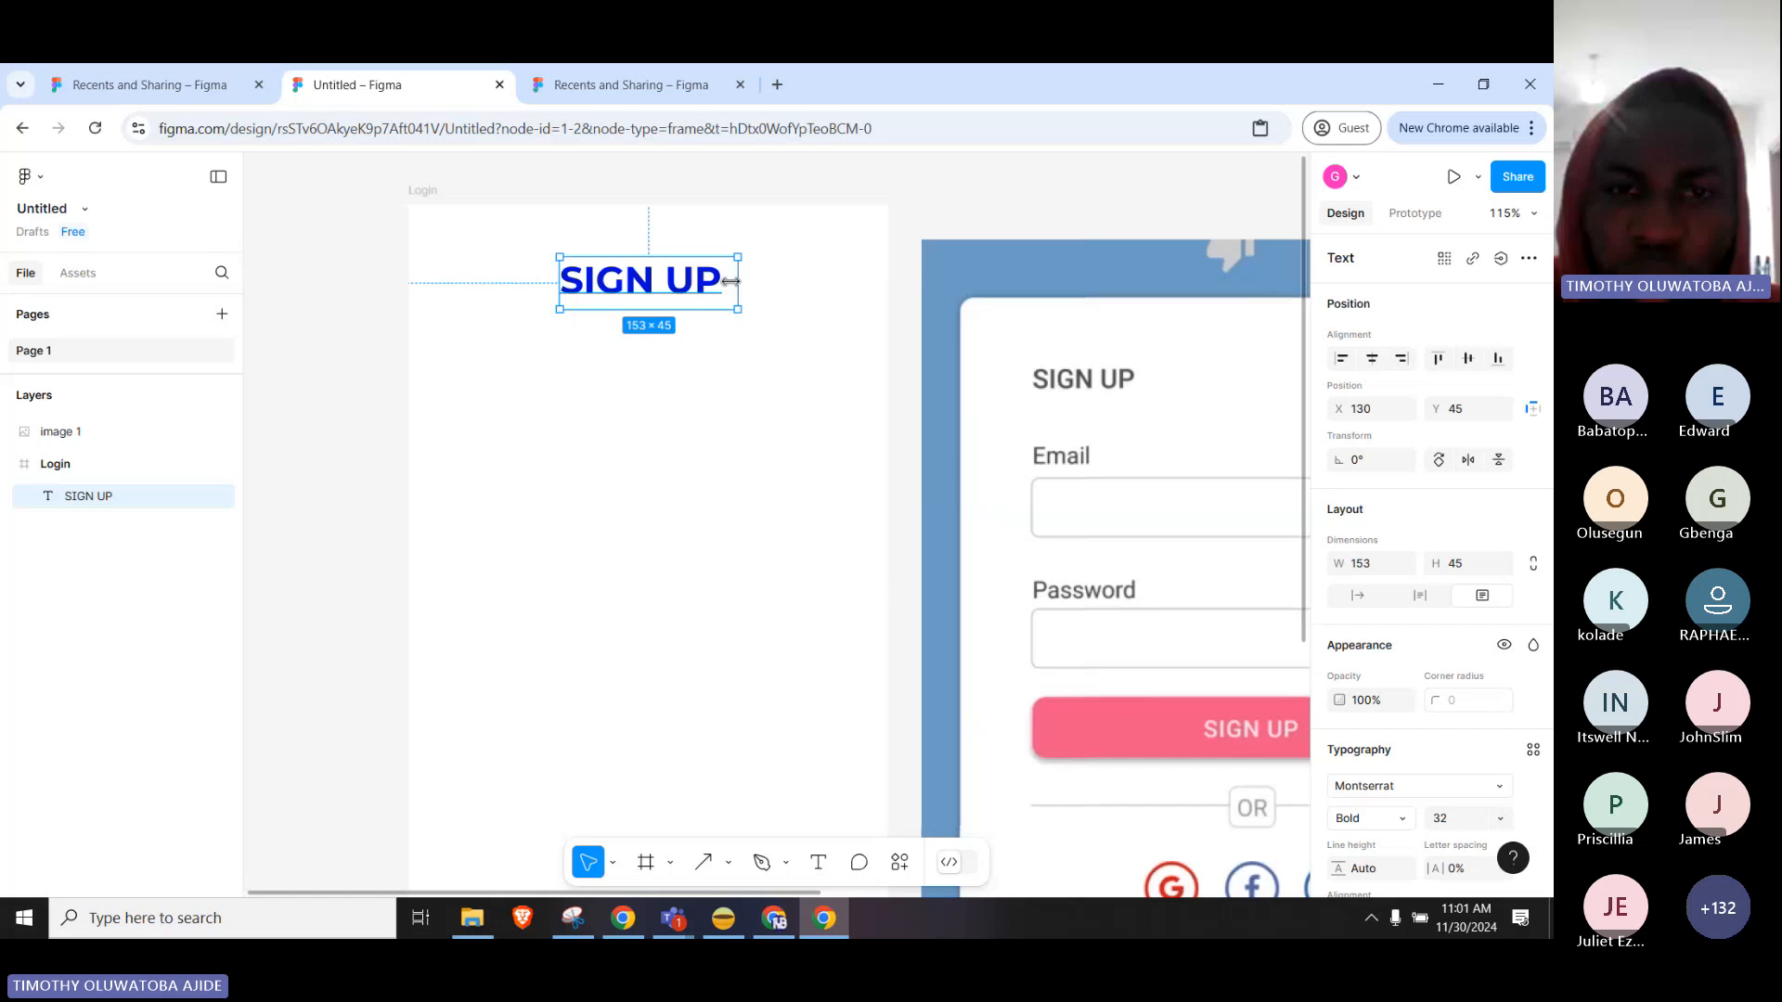
drag(738, 281, 657, 291)
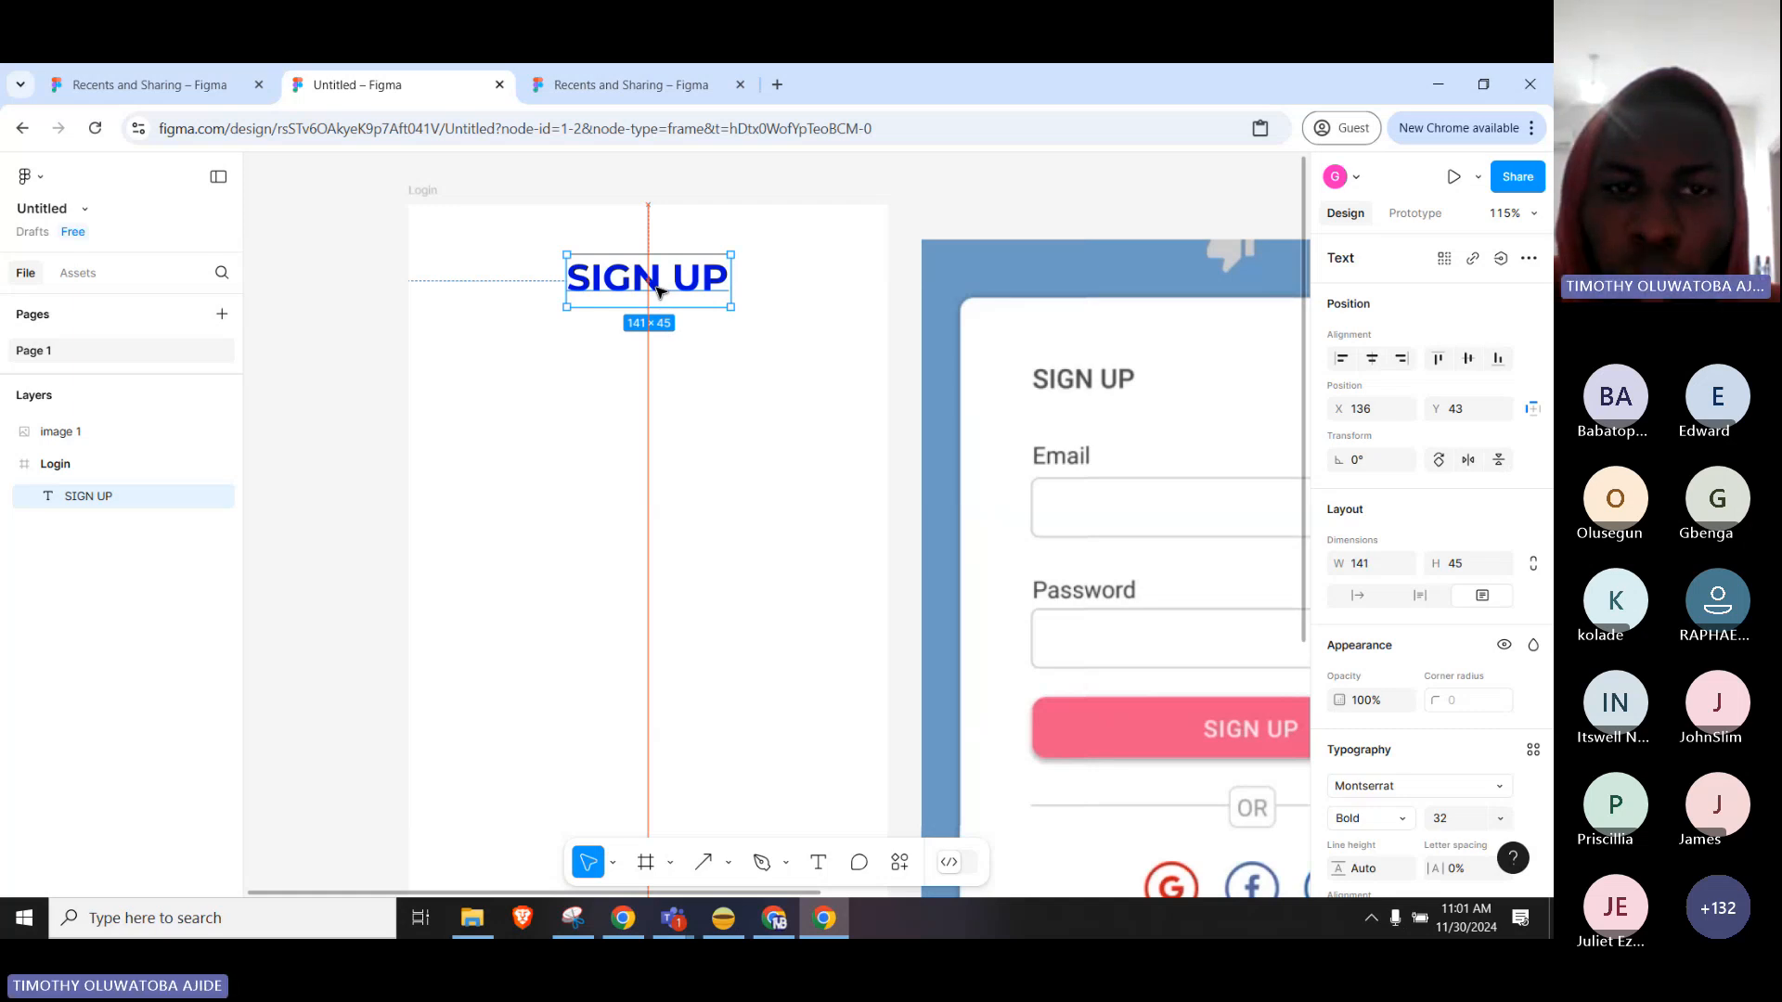
drag(657, 290, 657, 290)
click(707, 356)
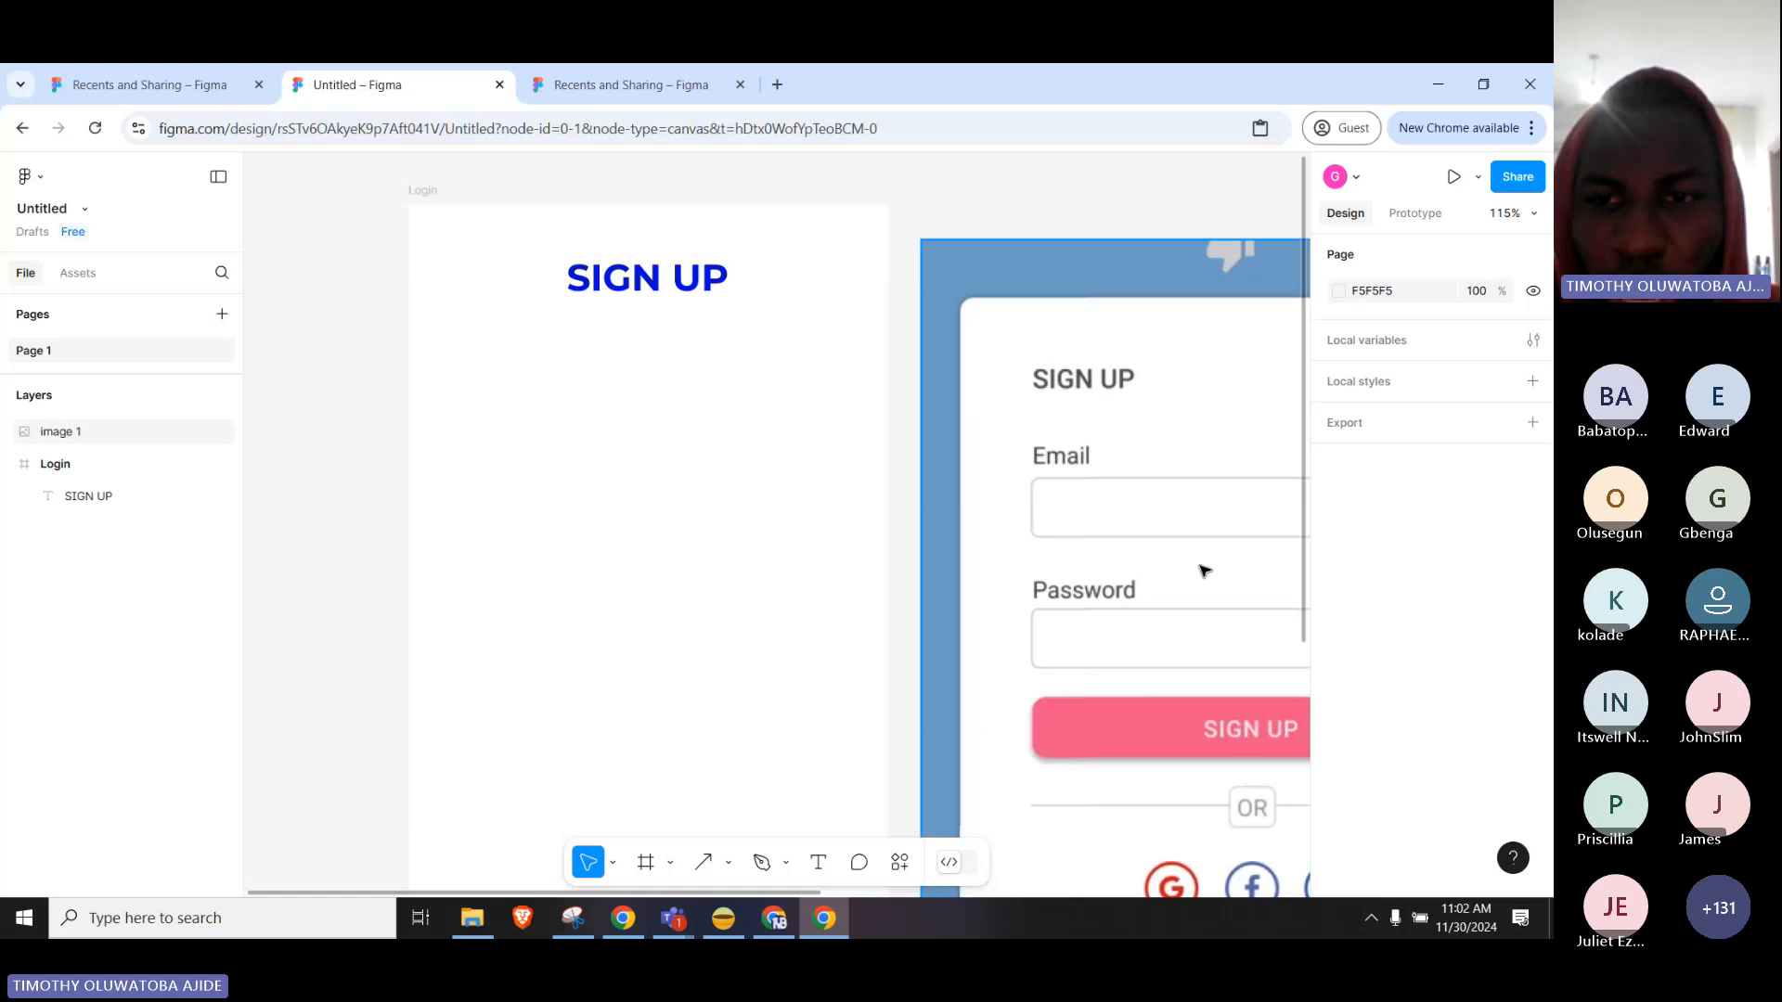
Pan the canvas to bring the heading and the top of the Login frame into view.
scroll(1050, 506, down, 1)
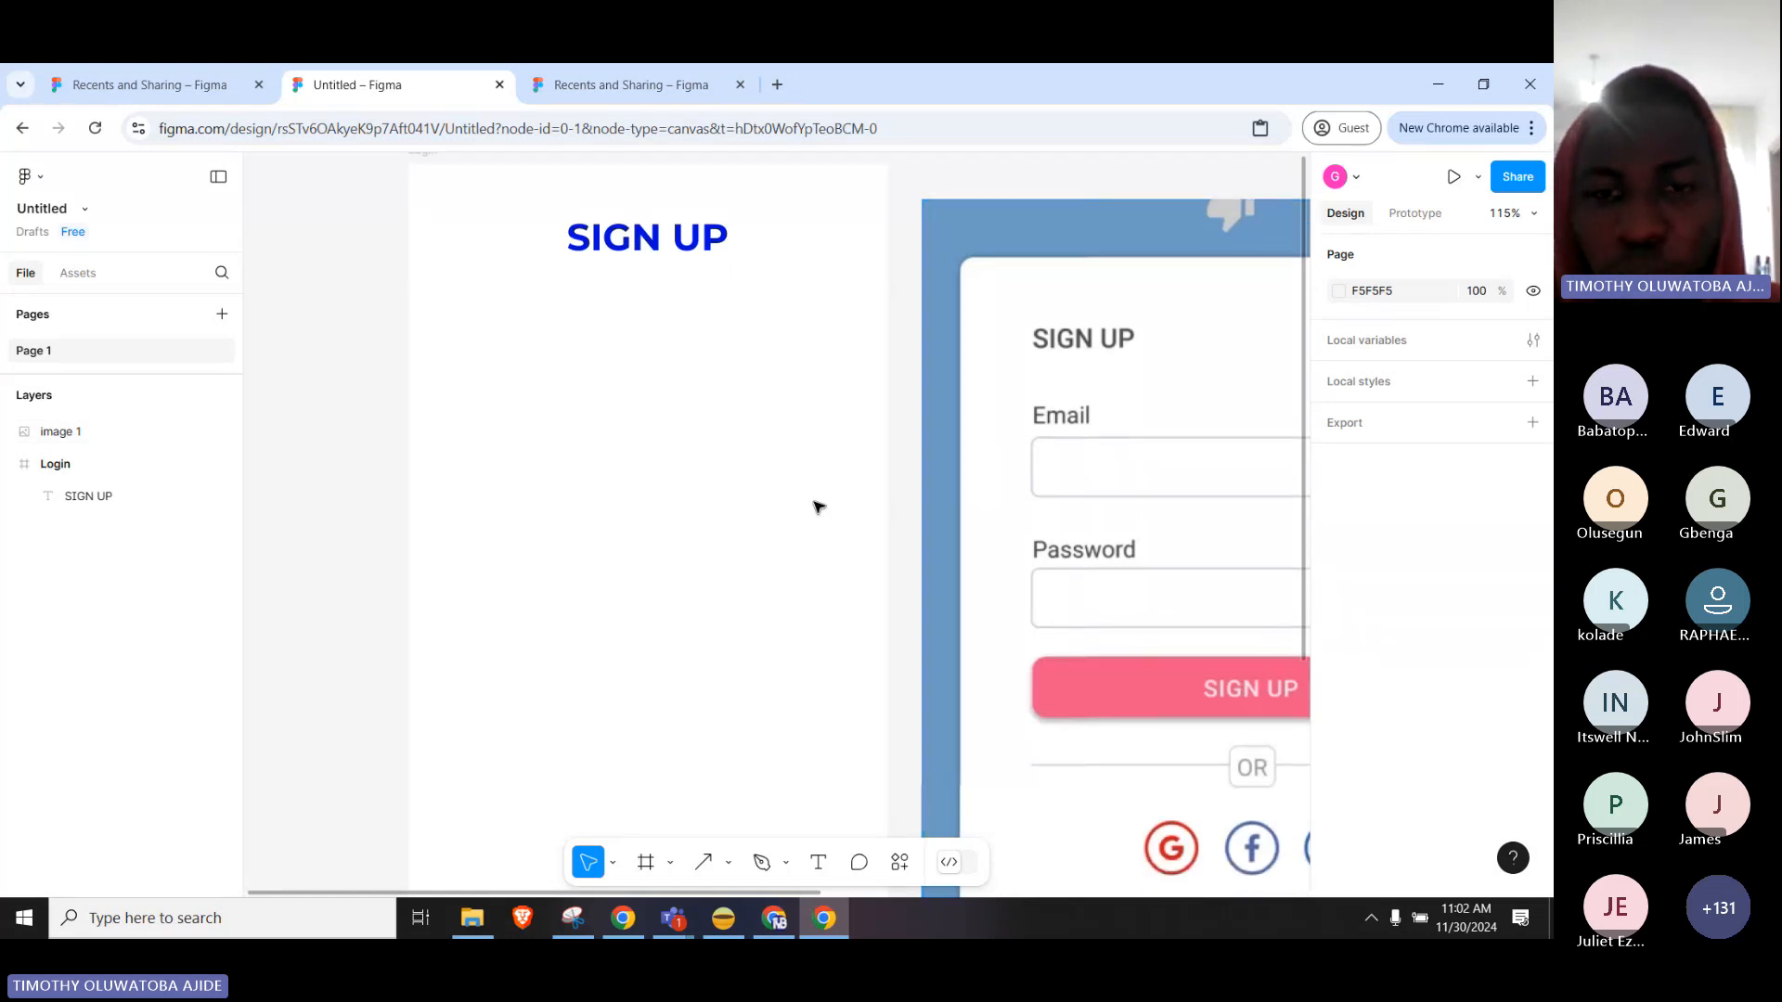
scroll(817, 505, down, 3)
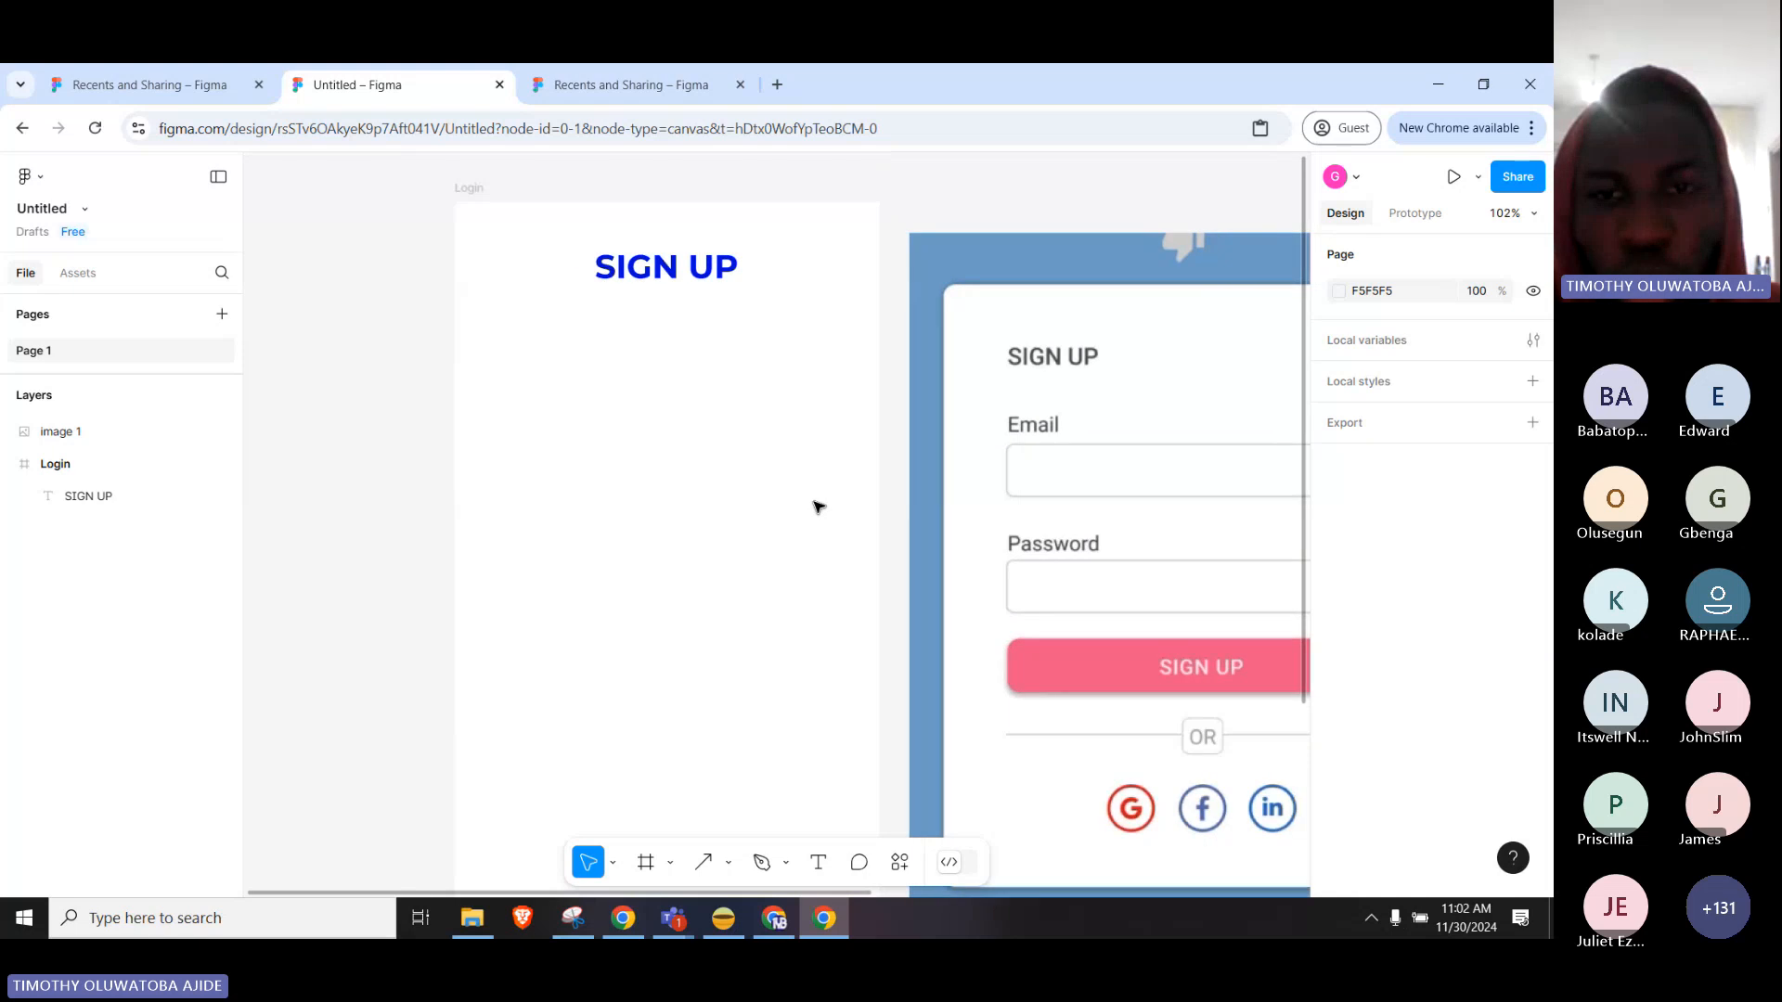
scroll(818, 509, down, 1)
key(space)
drag(764, 600, 747, 370)
drag(746, 458, 741, 640)
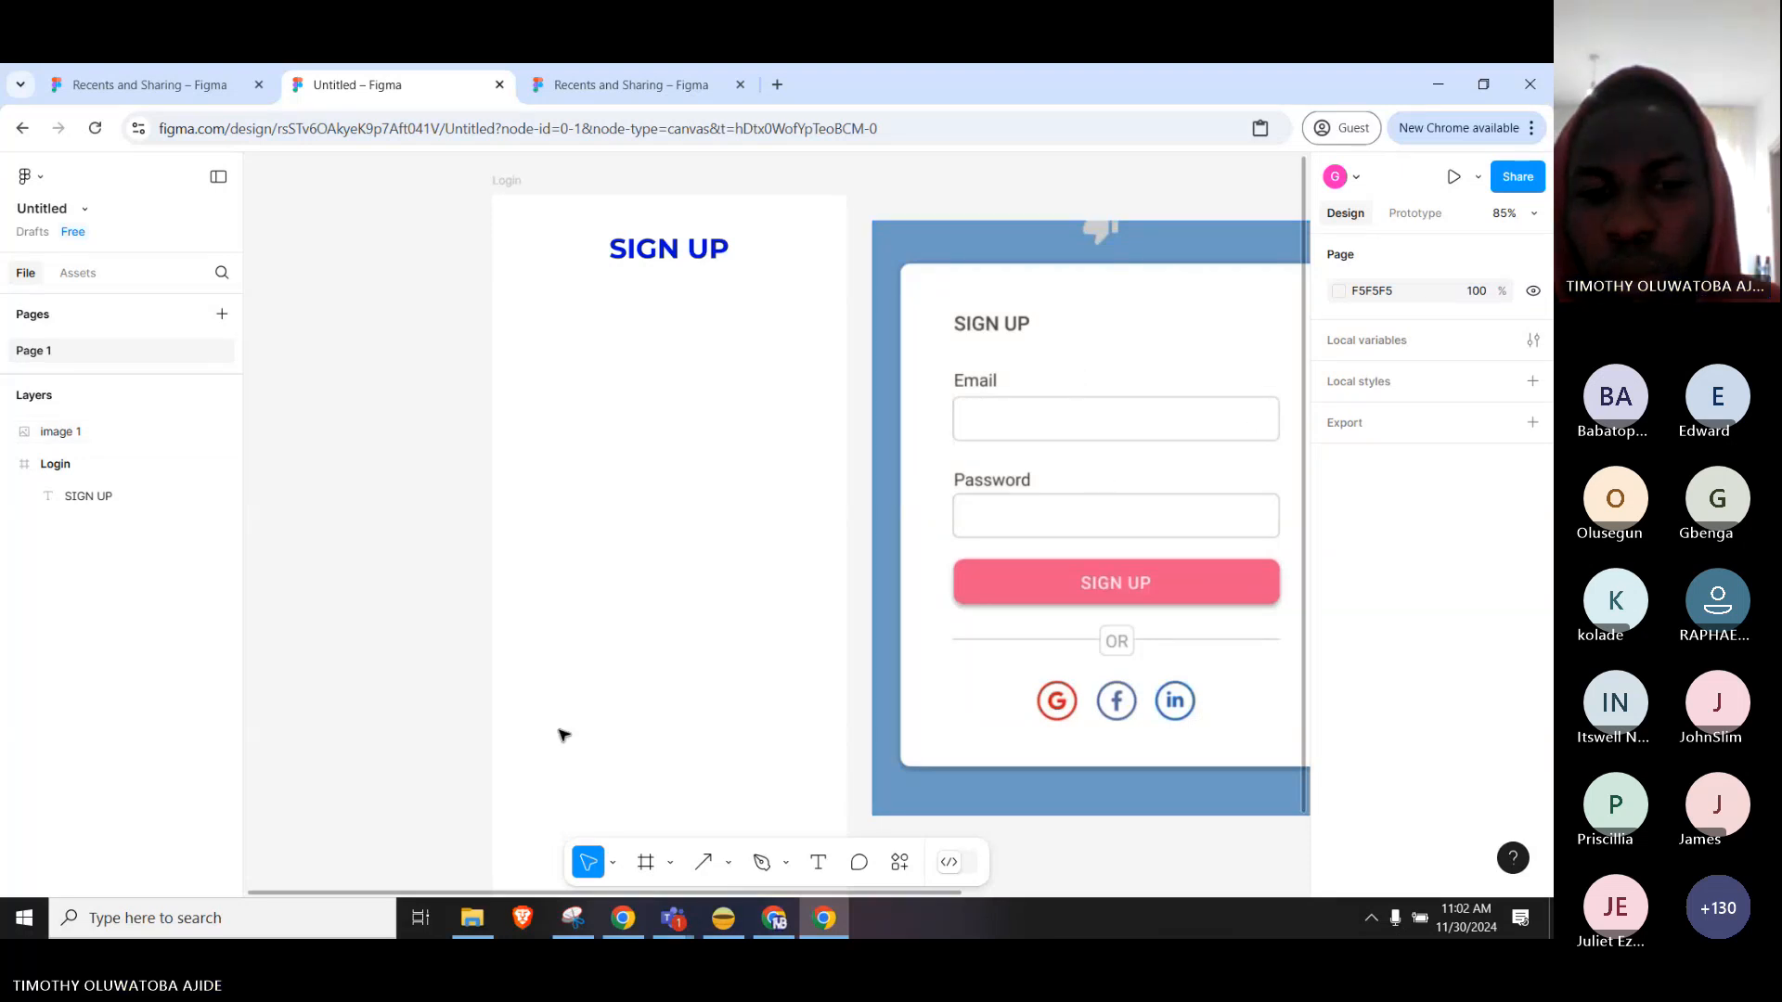
Draw a grey D9D9D9 353×67 rectangle centred below the SIGN UP heading.
click(727, 864)
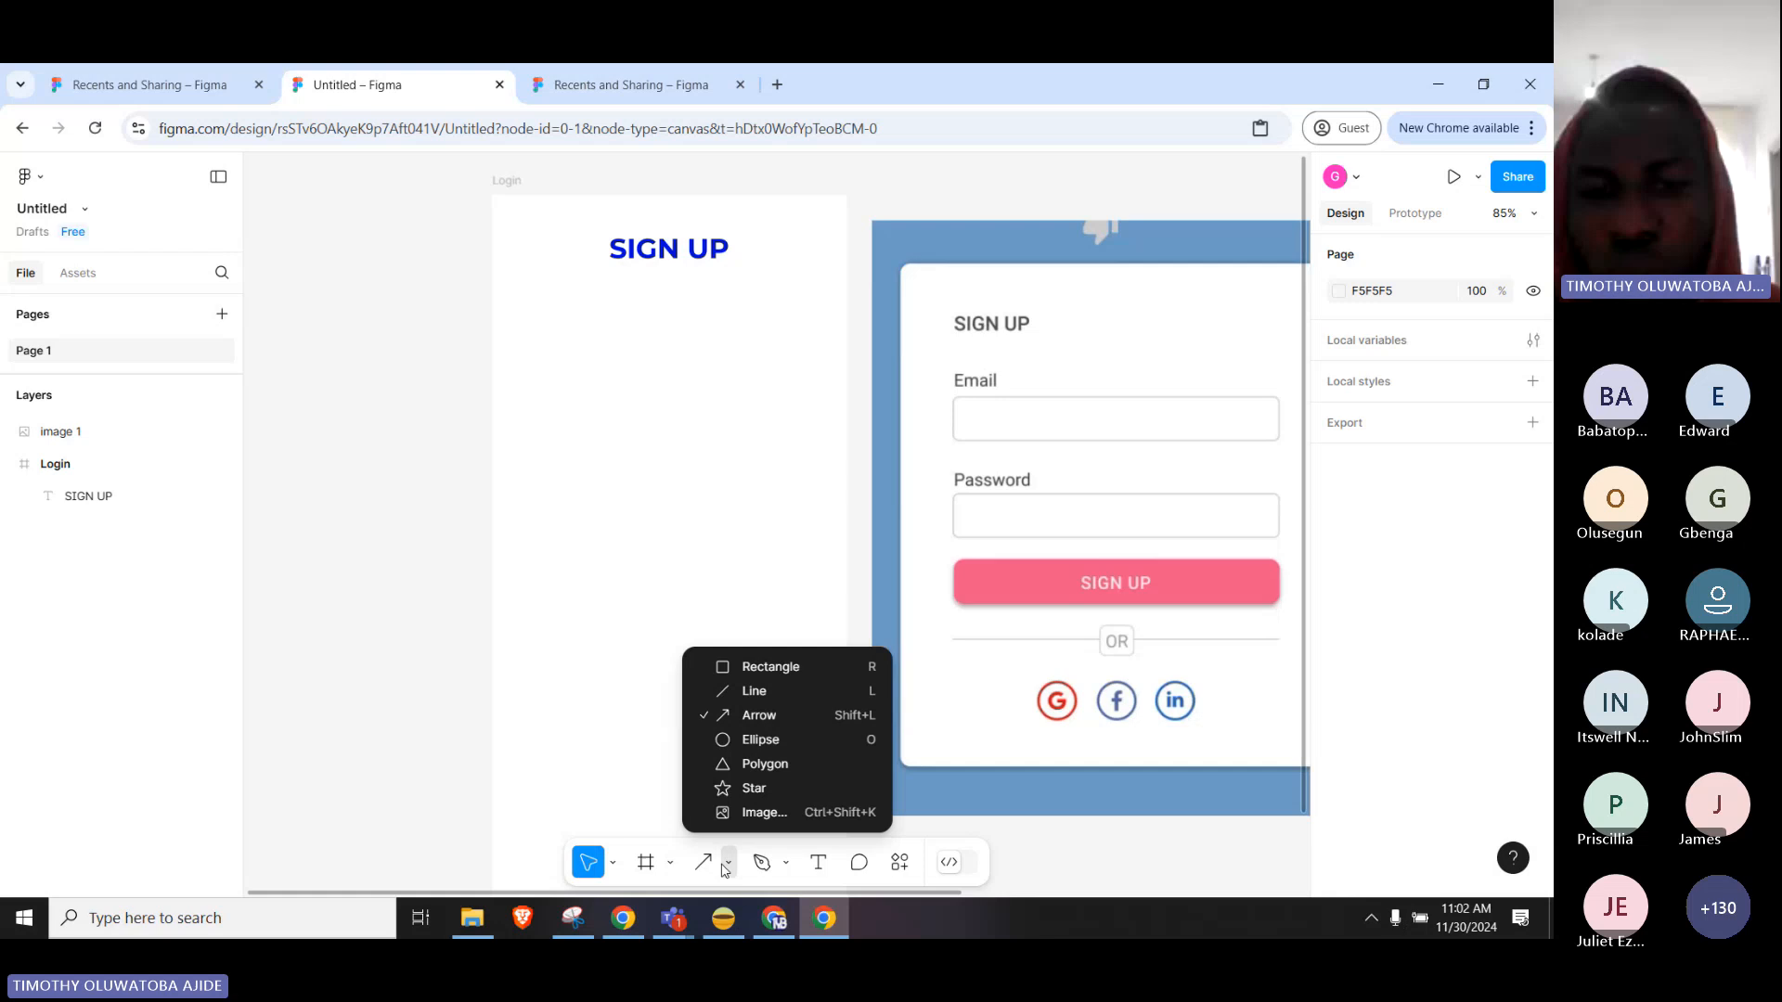
click(757, 668)
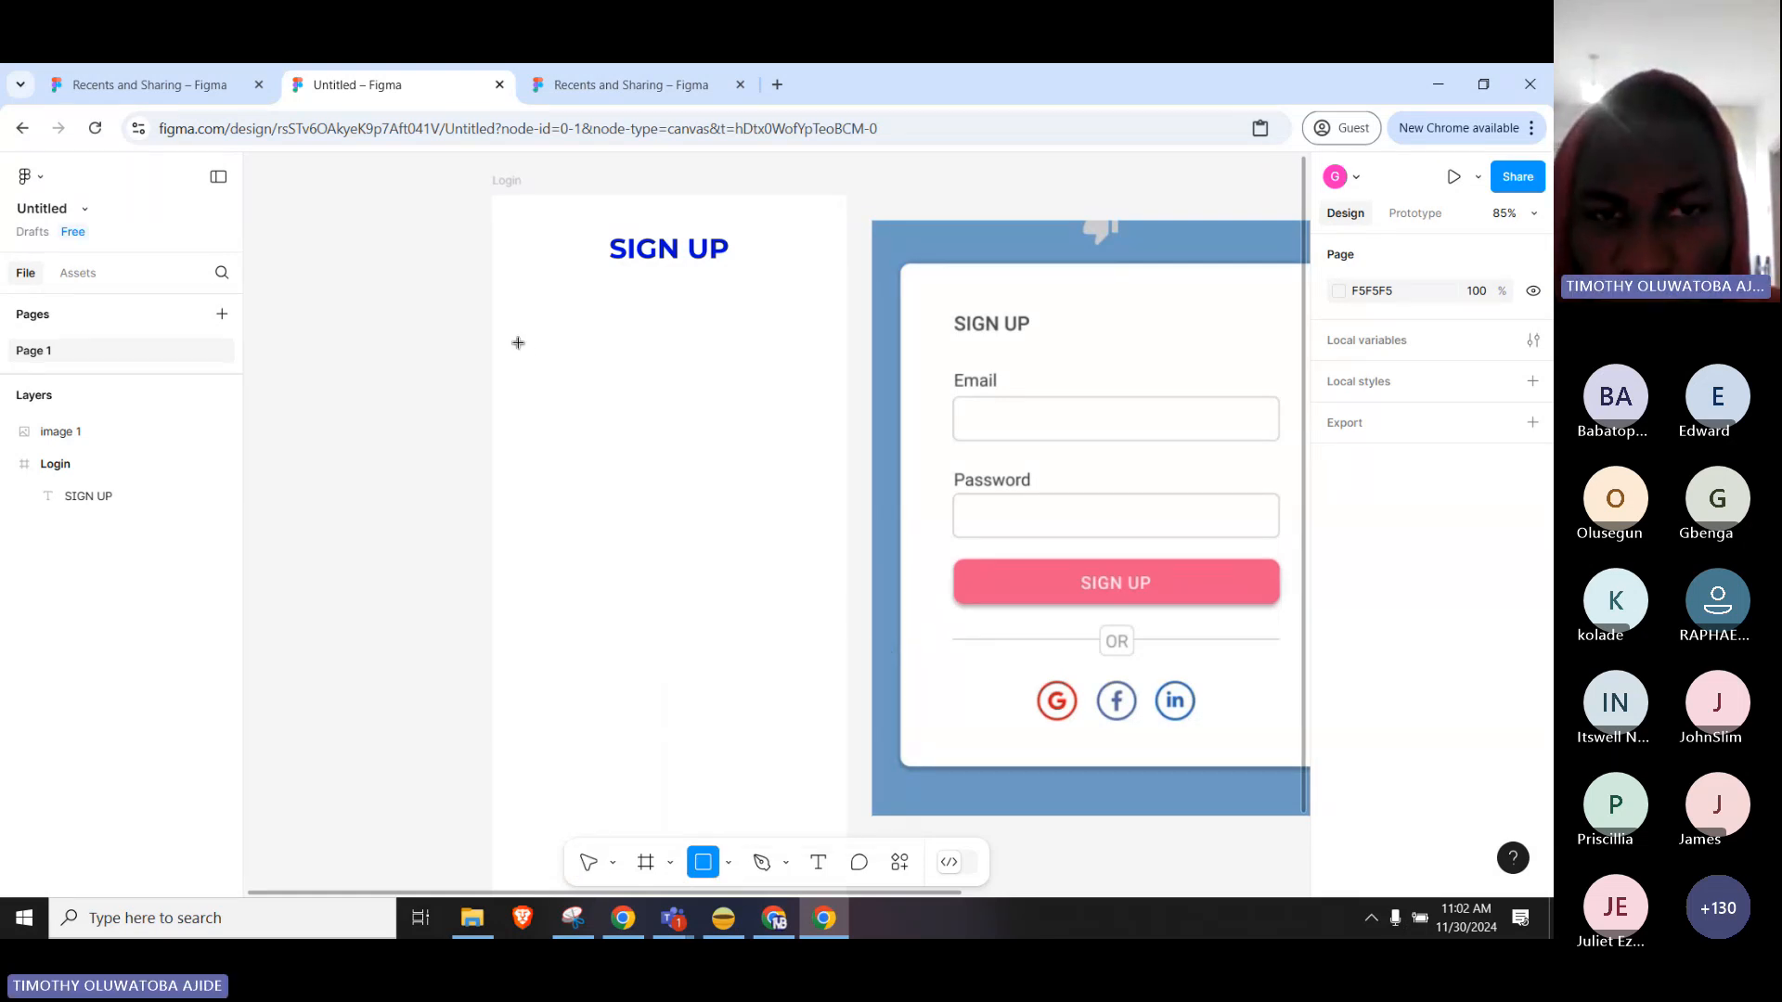
mouse_move(518, 342)
mouse_down()
mouse_move(548, 386)
mouse_move(616, 410)
mouse_move(823, 397)
mouse_up()
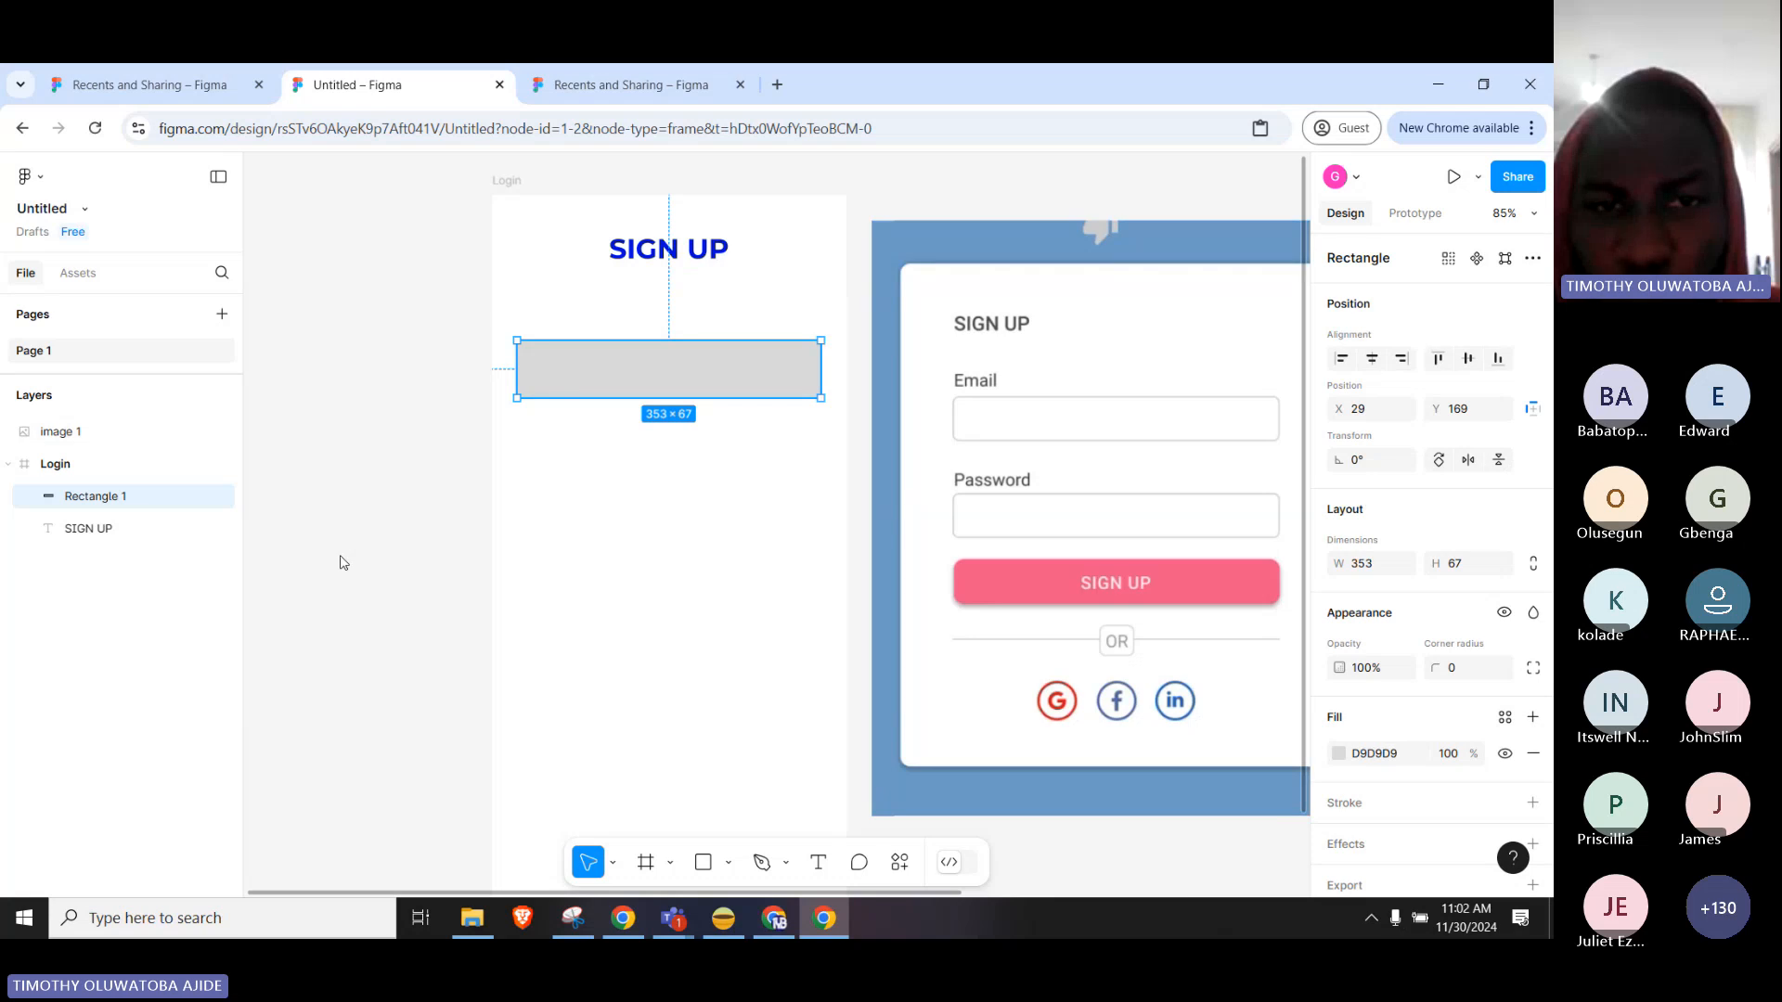
drag(533, 365, 536, 343)
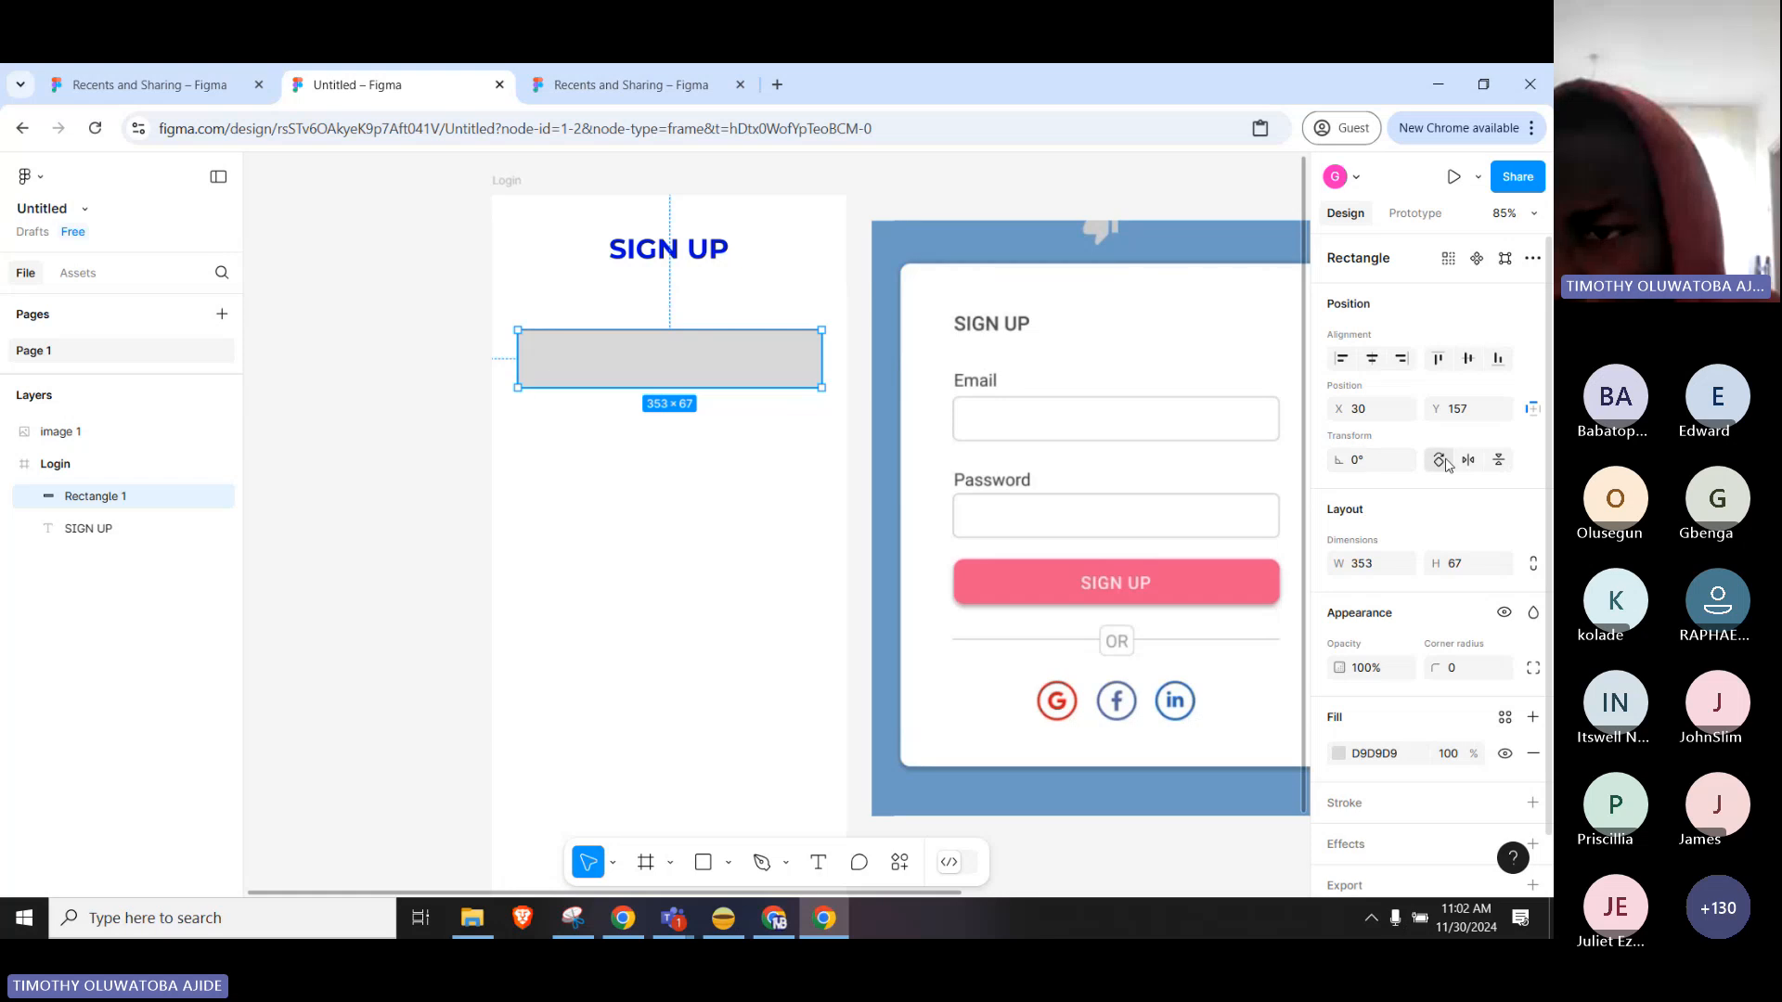
scroll(1448, 474, down, 1)
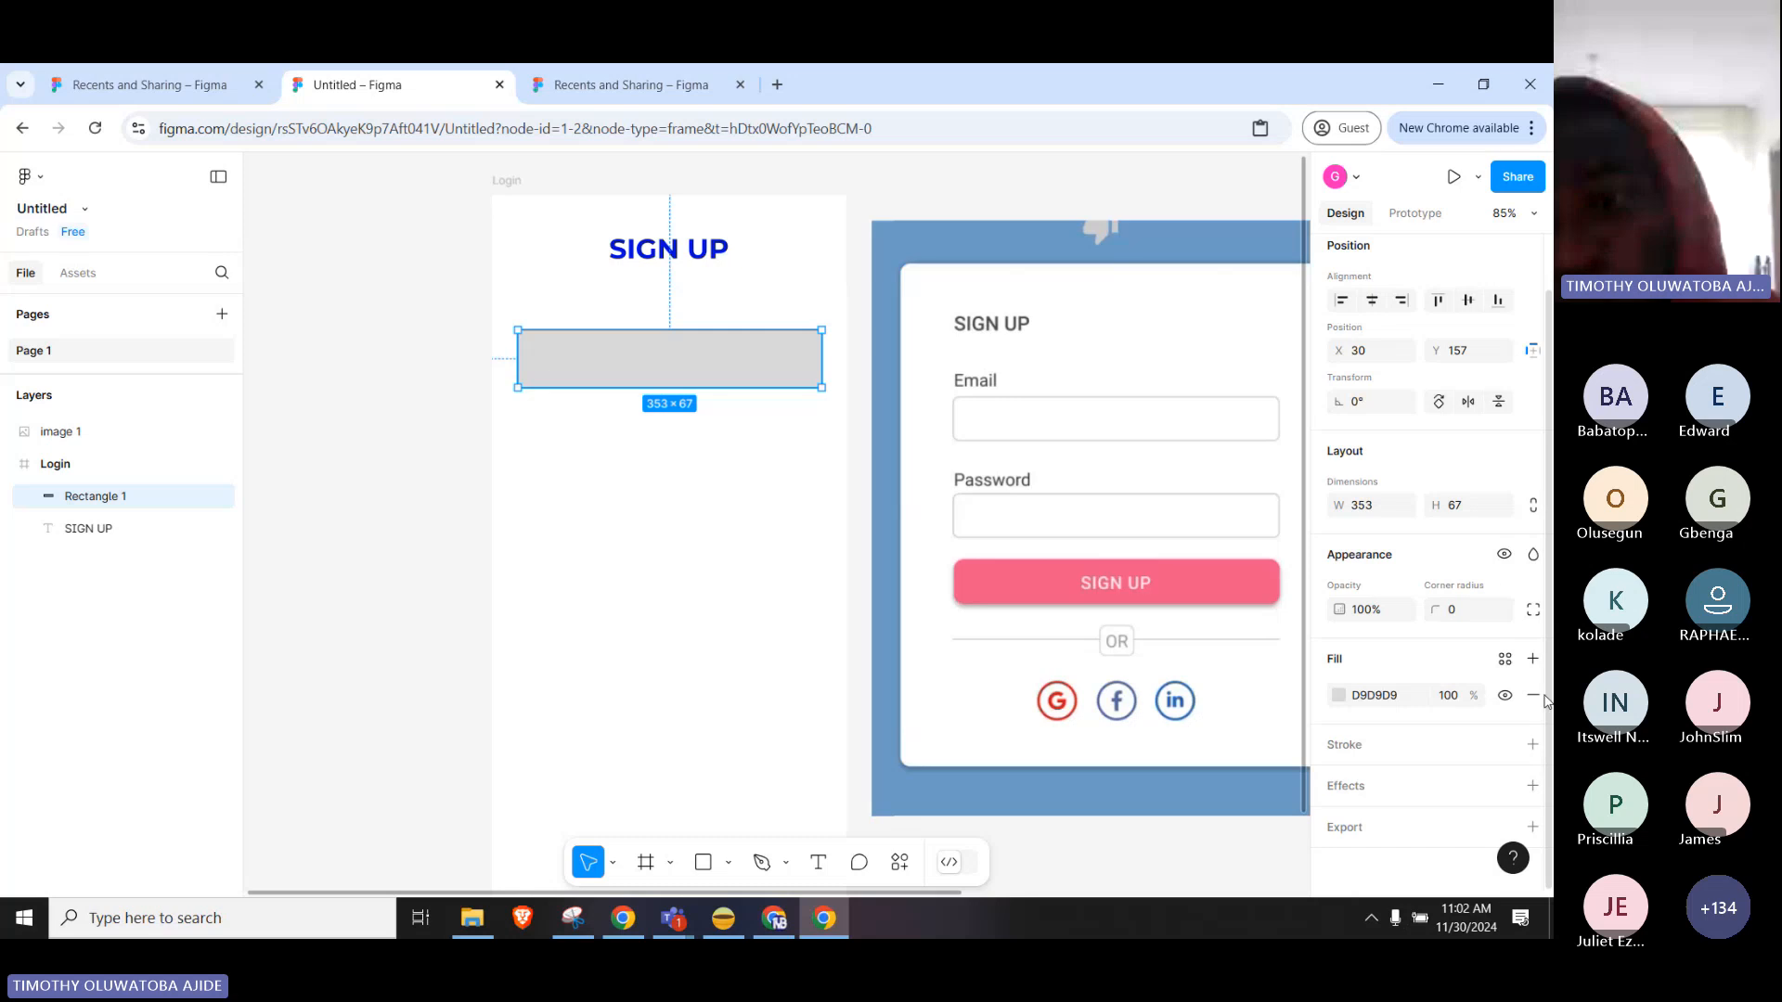
Round the rectangle's corners, trying radius 5 before settling on 10.
click(1475, 617)
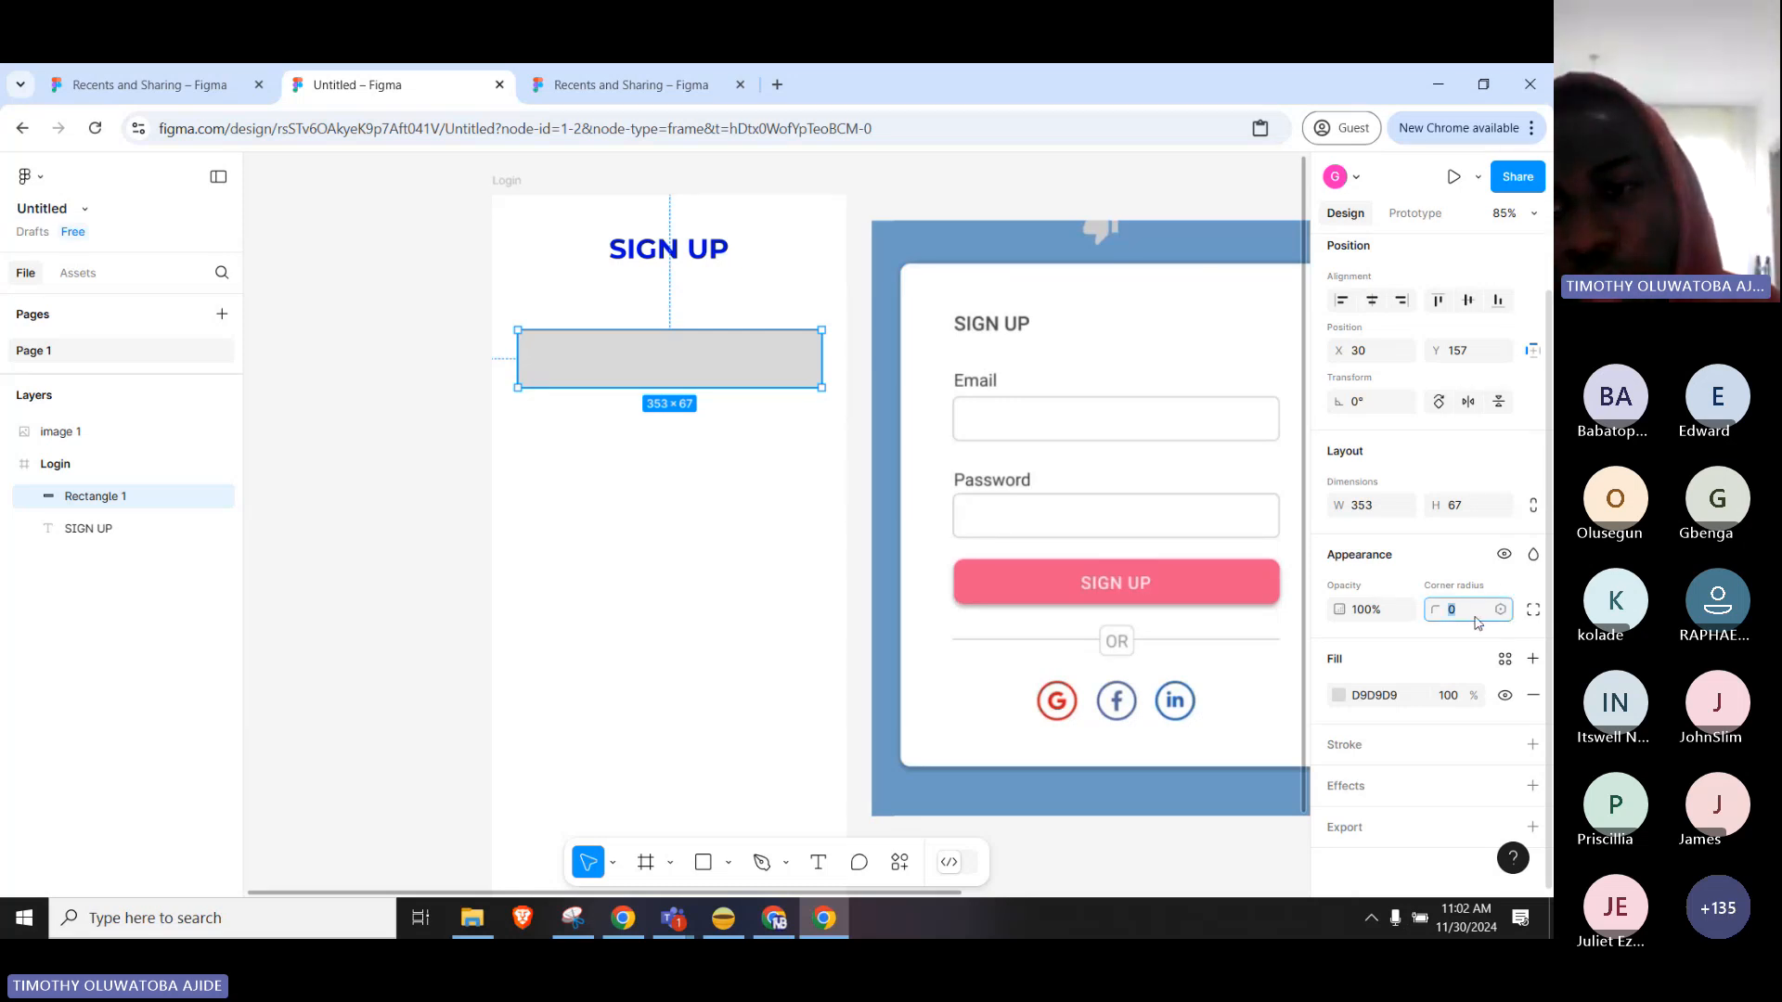
text(5)
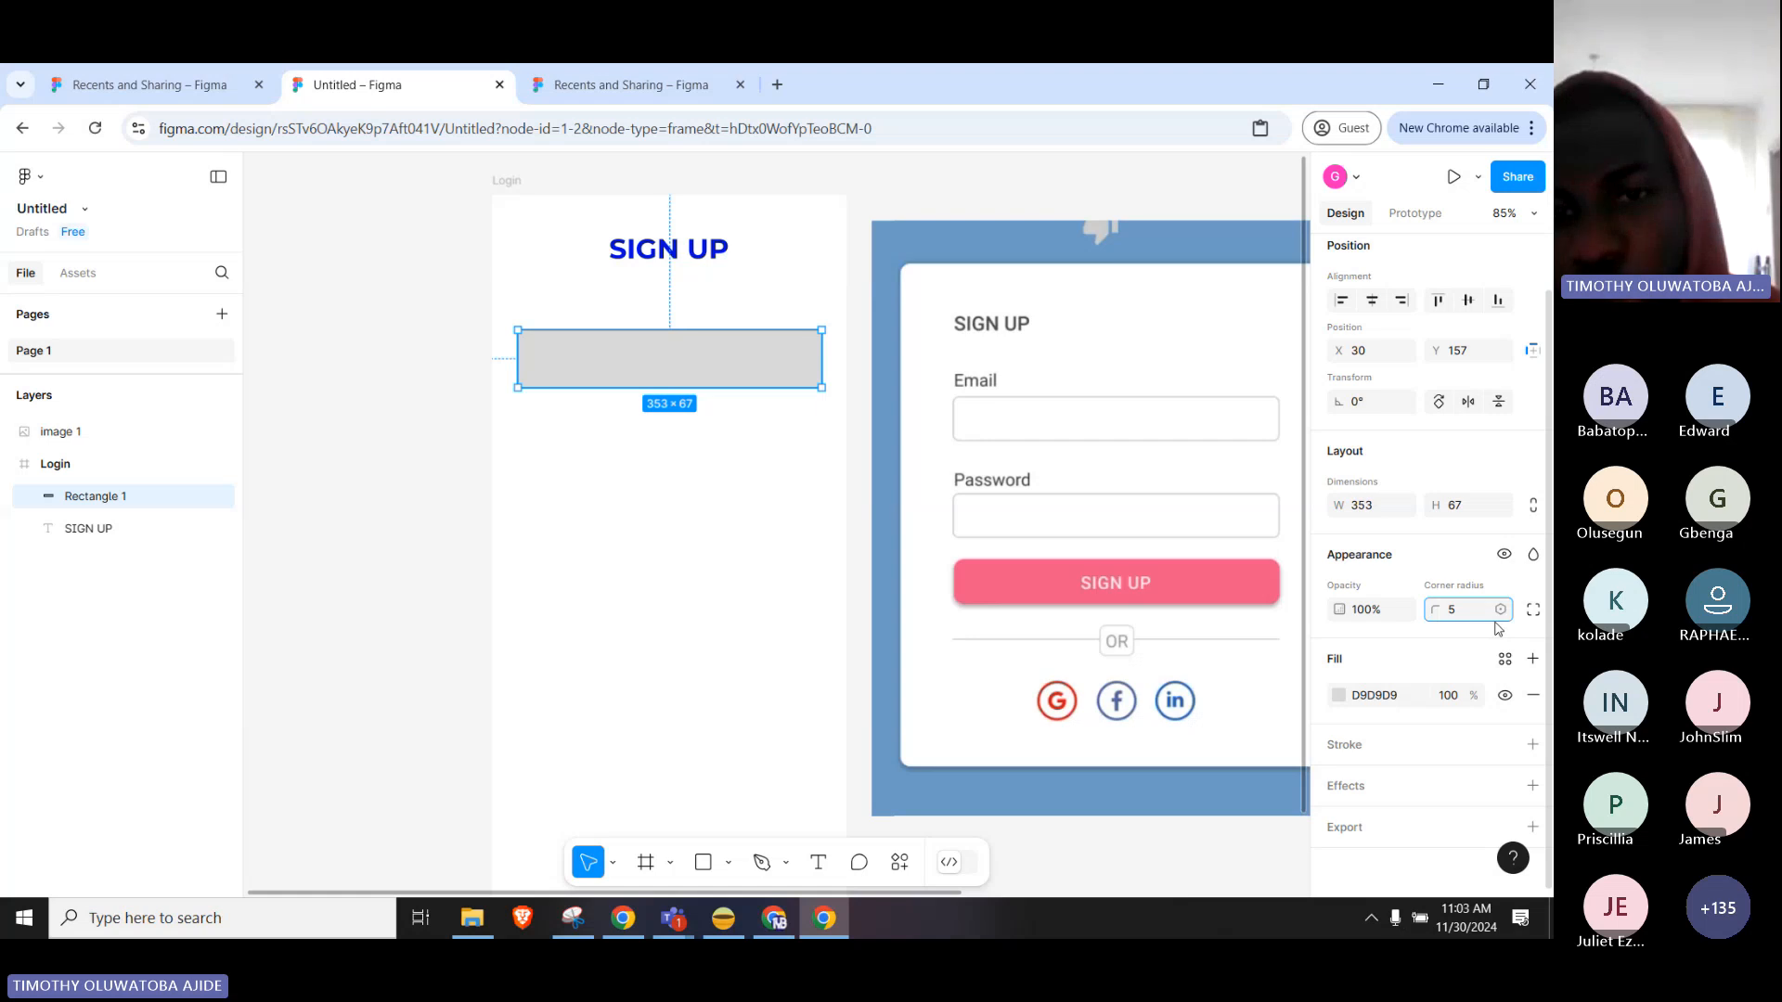
key(Return)
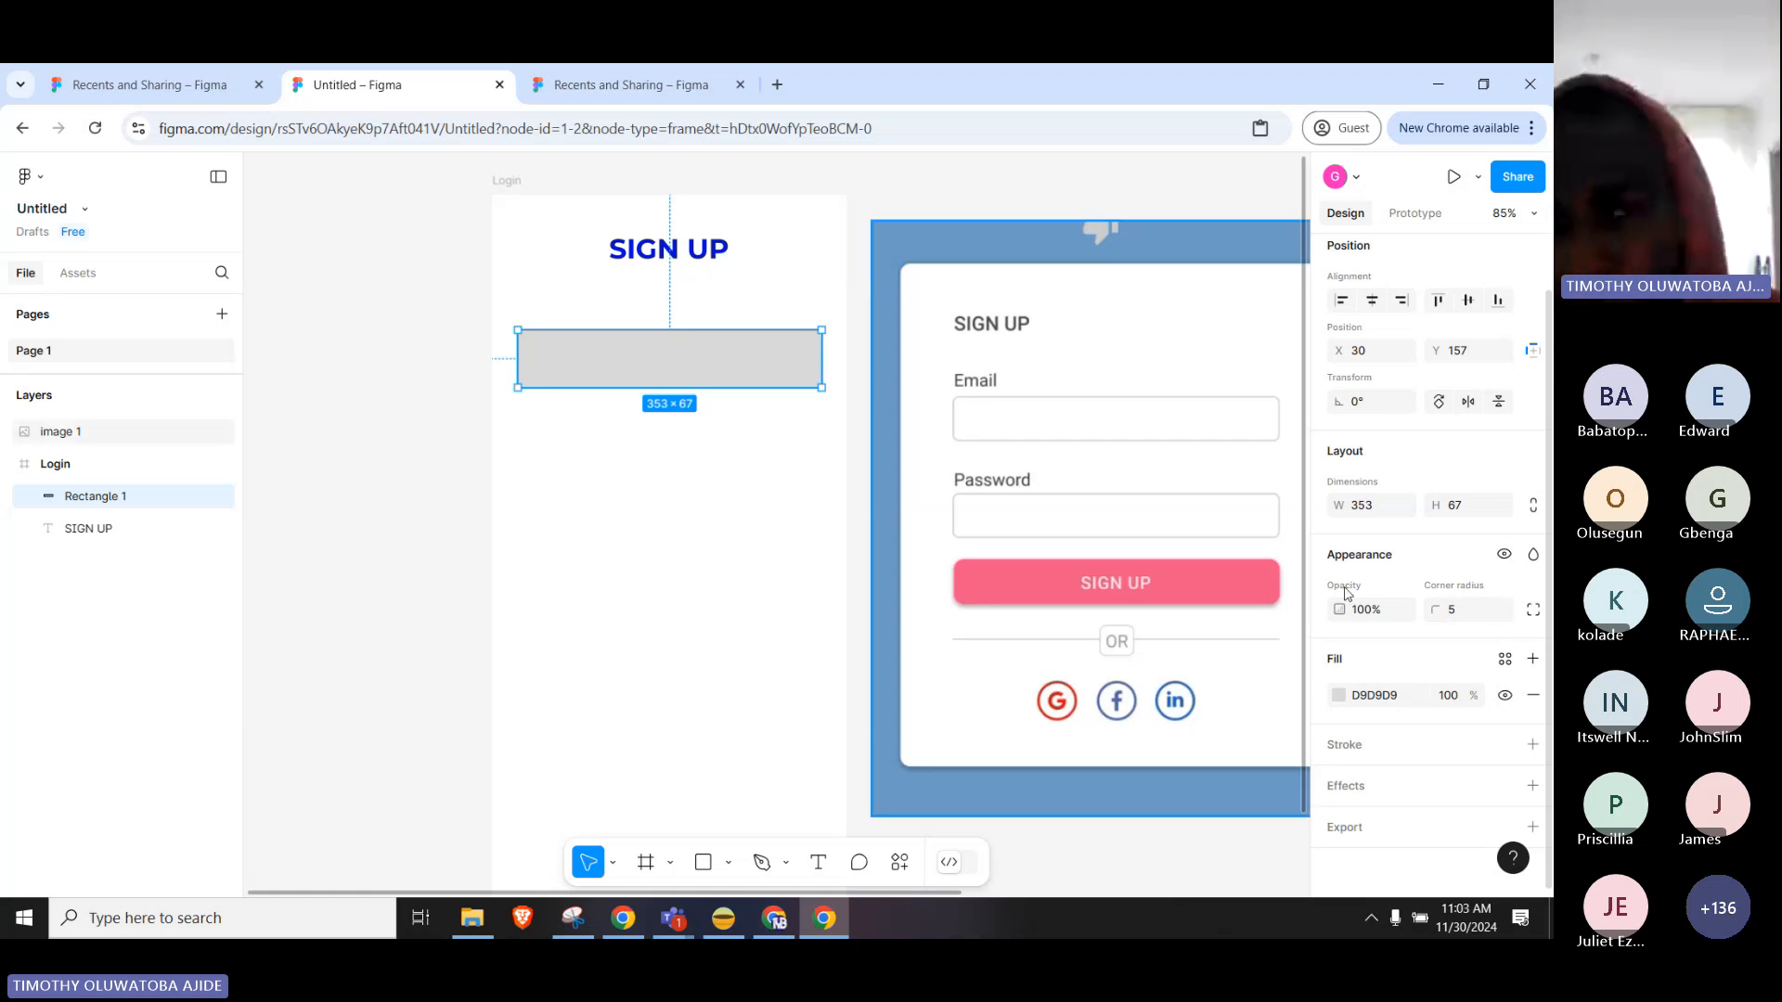
click(639, 502)
click(665, 373)
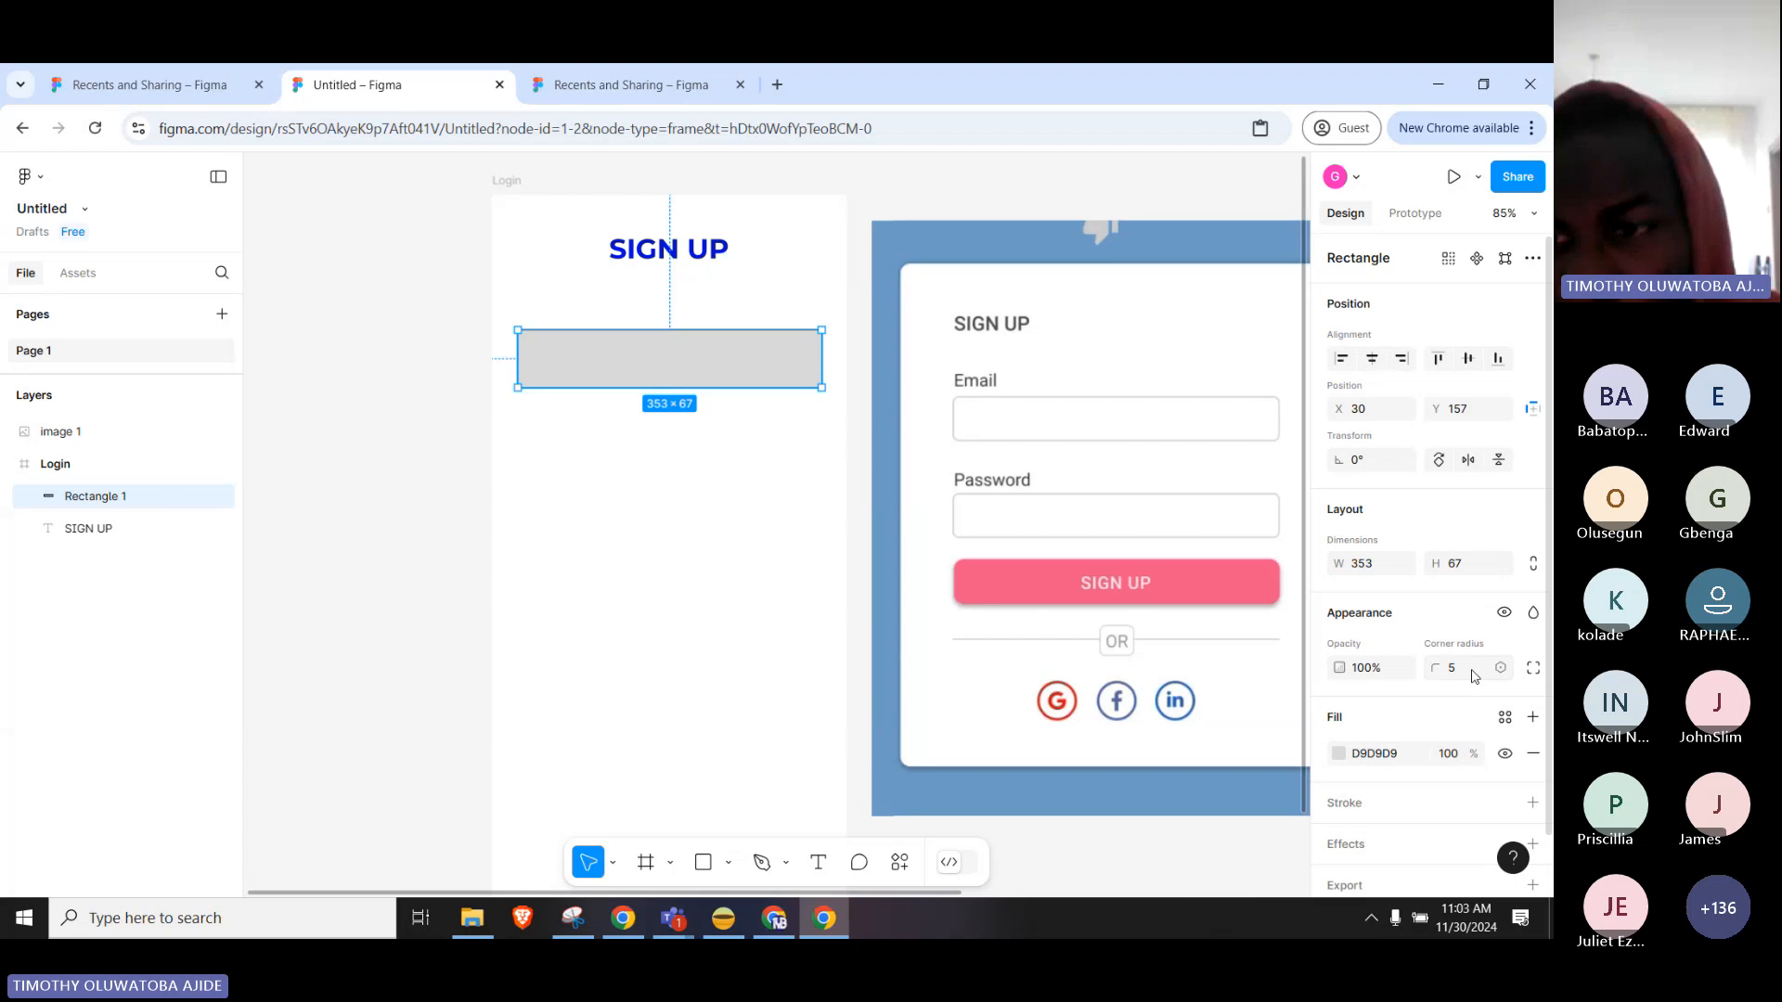
click(1459, 670)
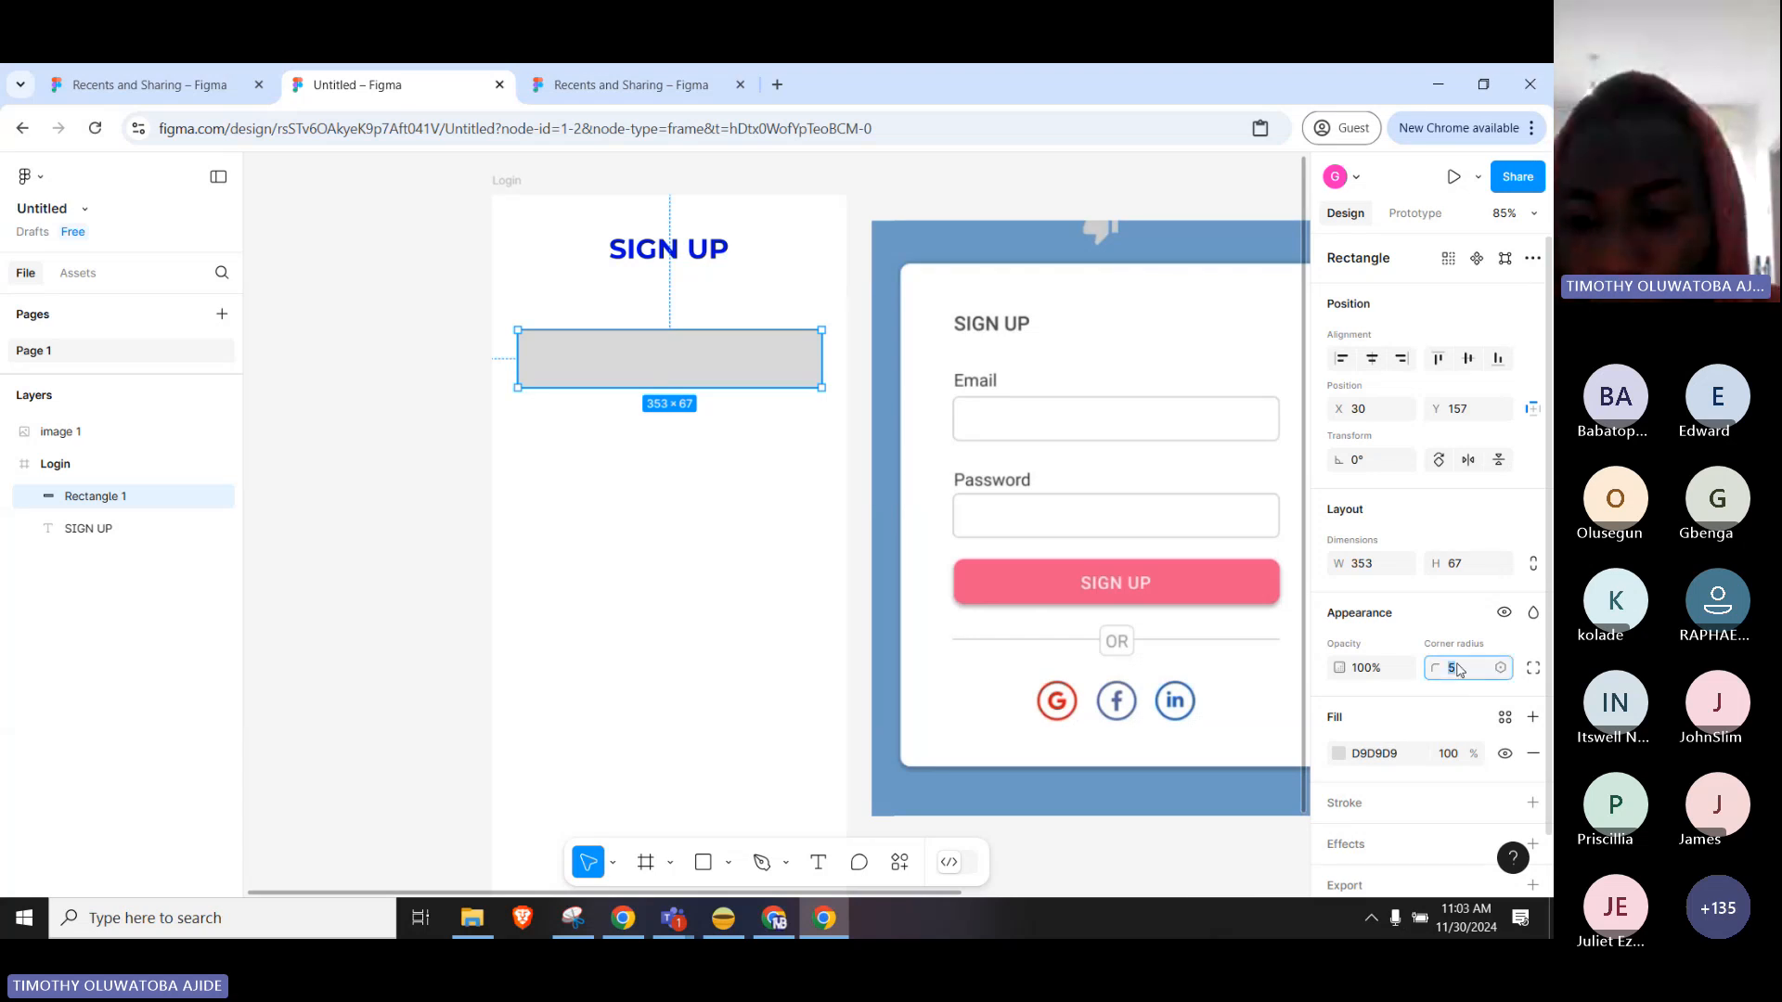
text(10)
key(Return)
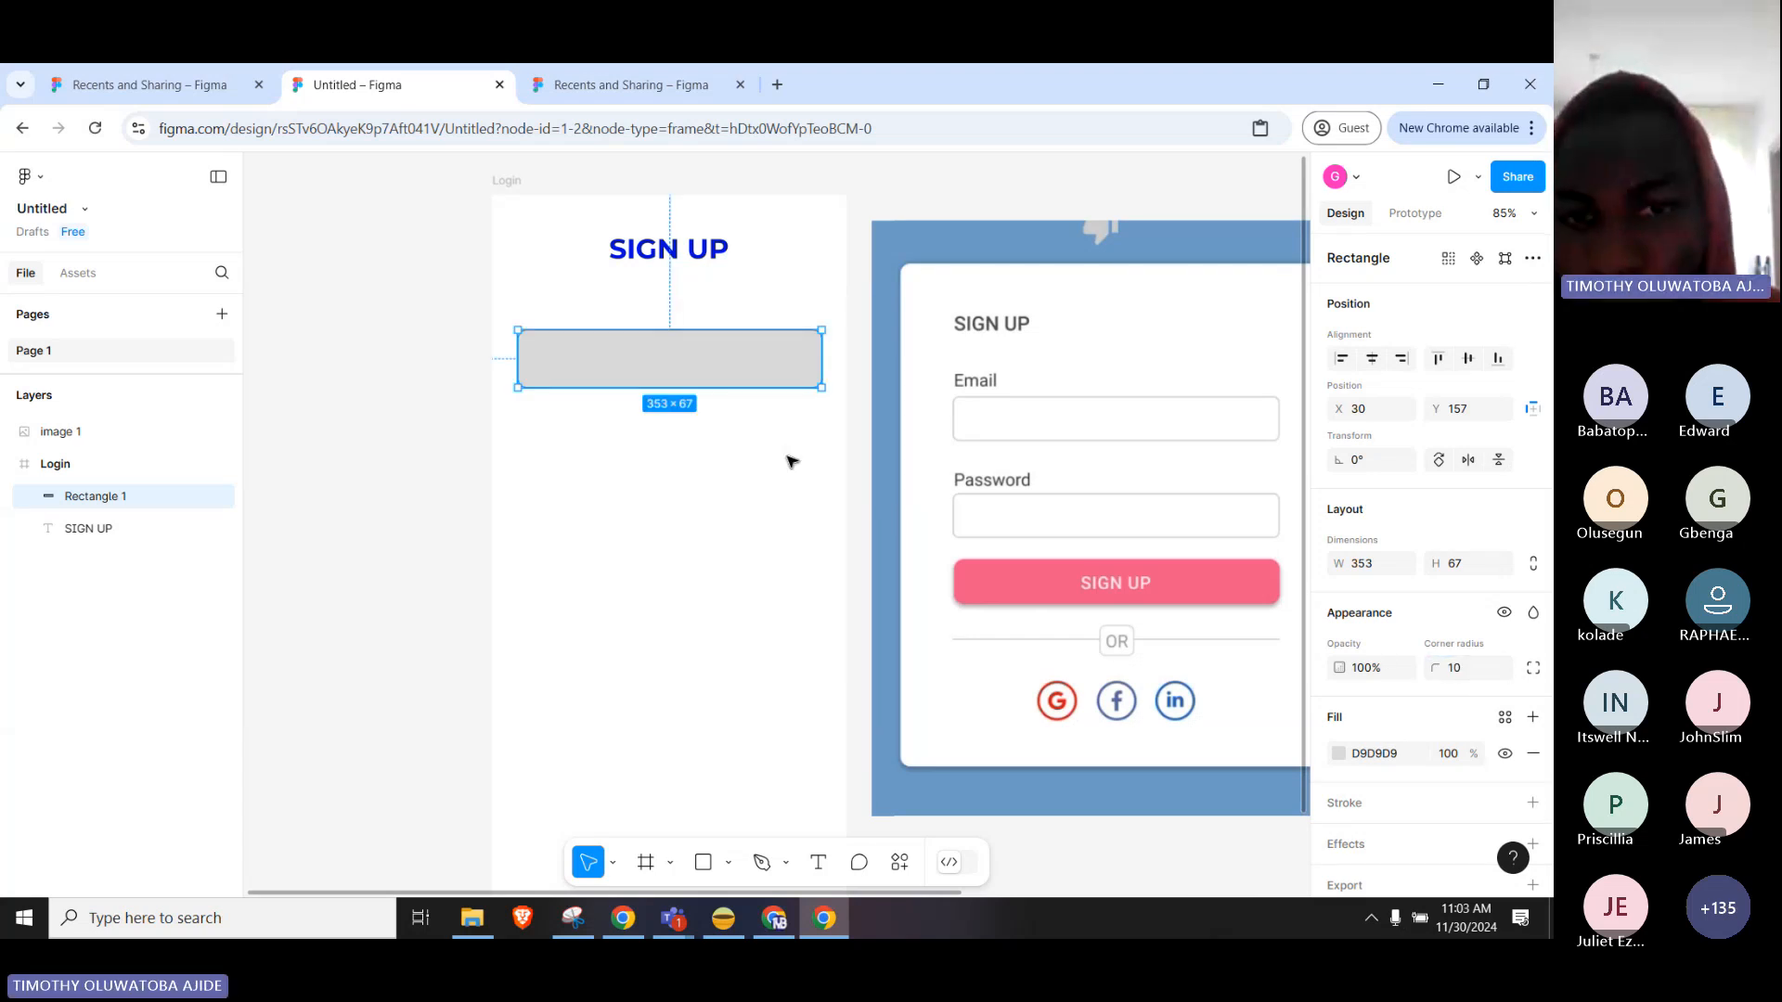
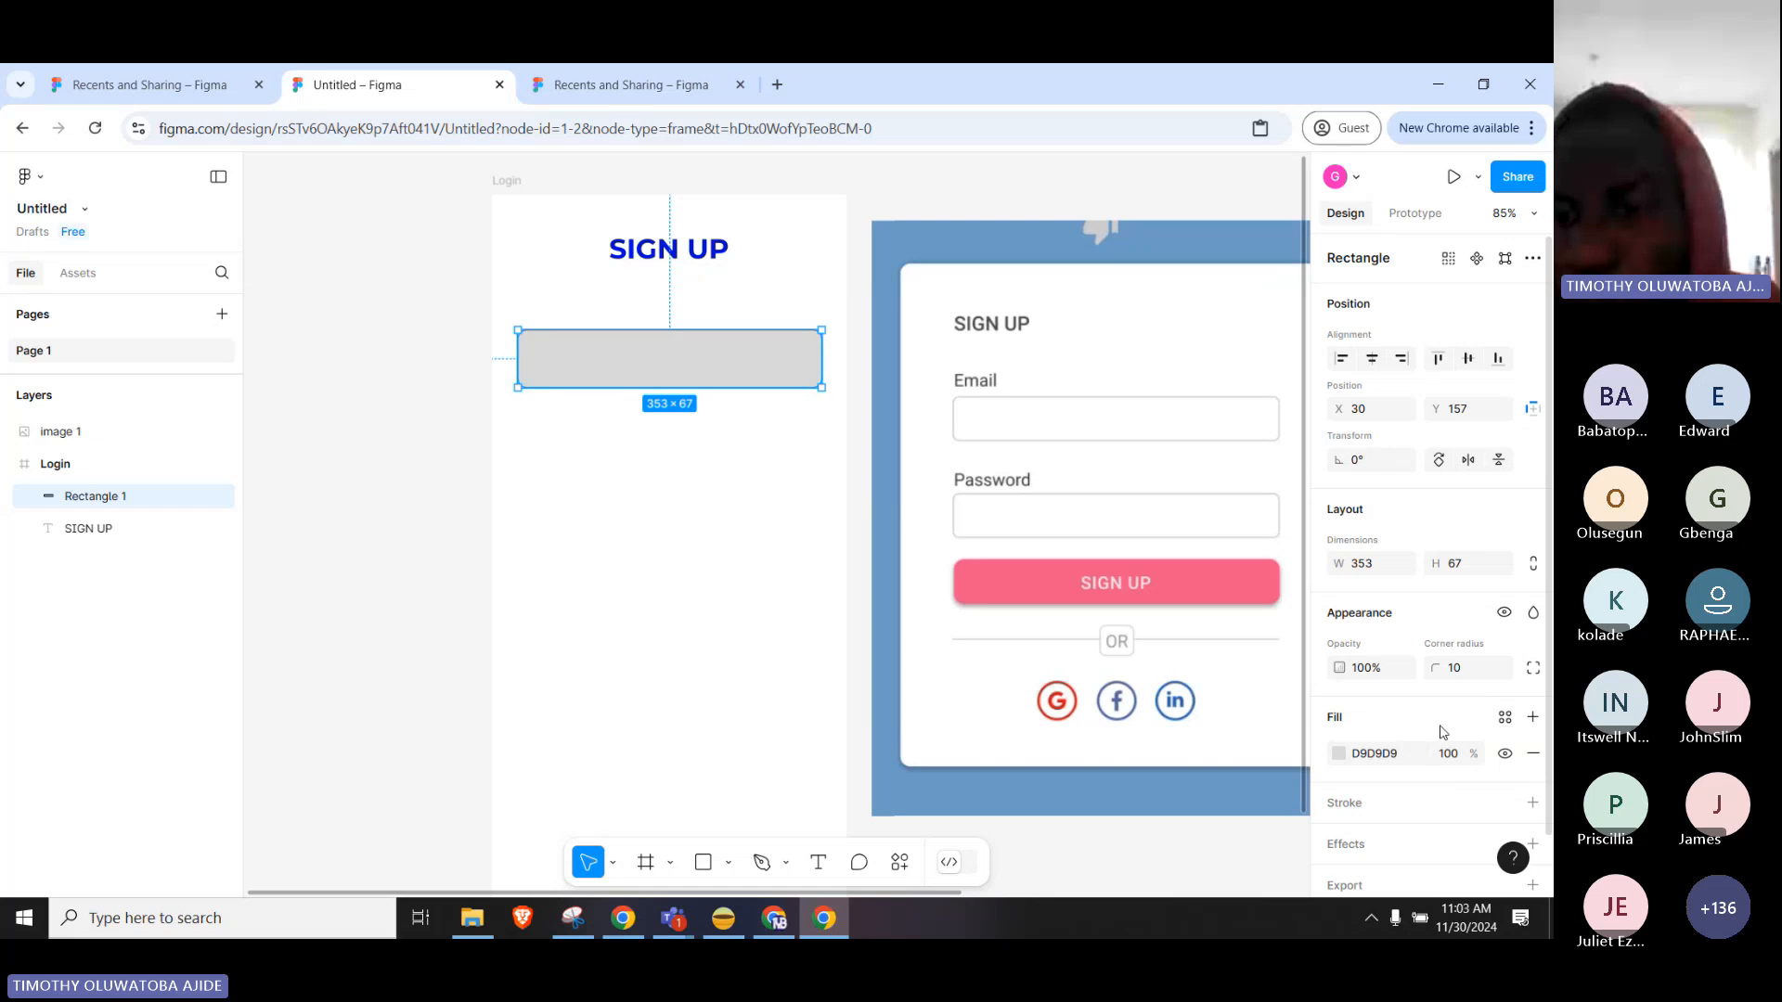
Make Rectangle 1's fill fully transparent by dropping its opacity to 0%.
scroll(1442, 732, down, 1)
click(1337, 696)
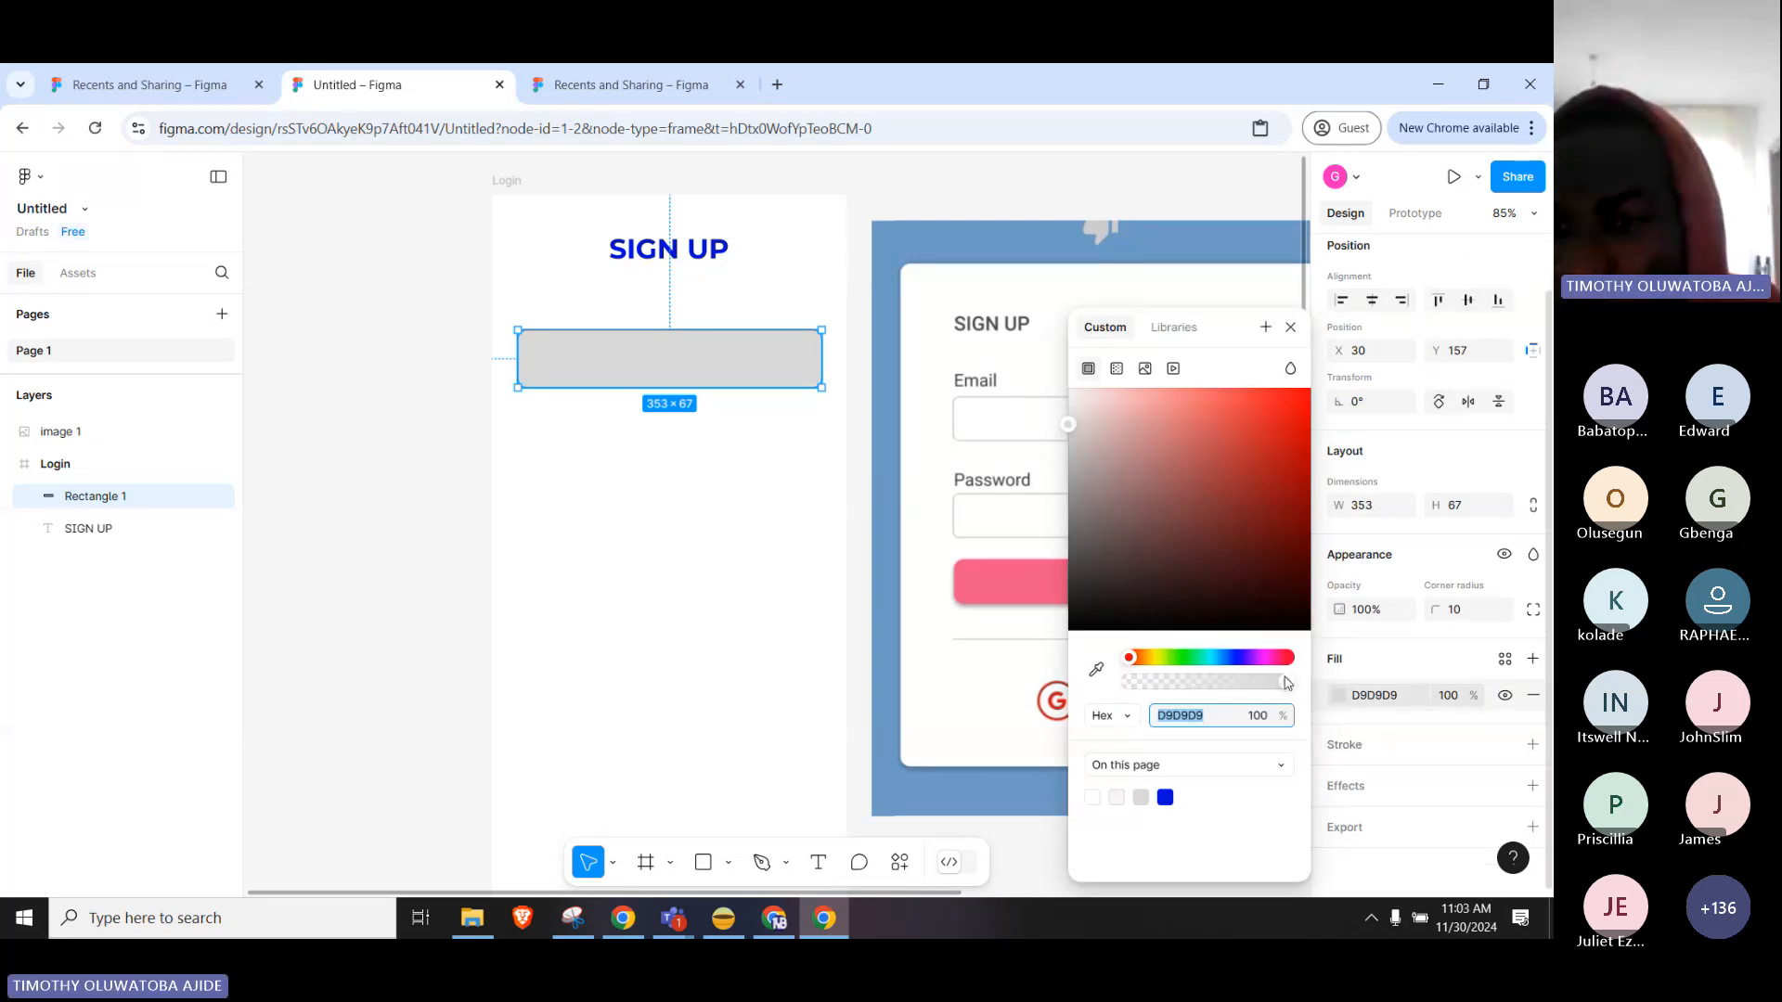
drag(1284, 683, 1114, 687)
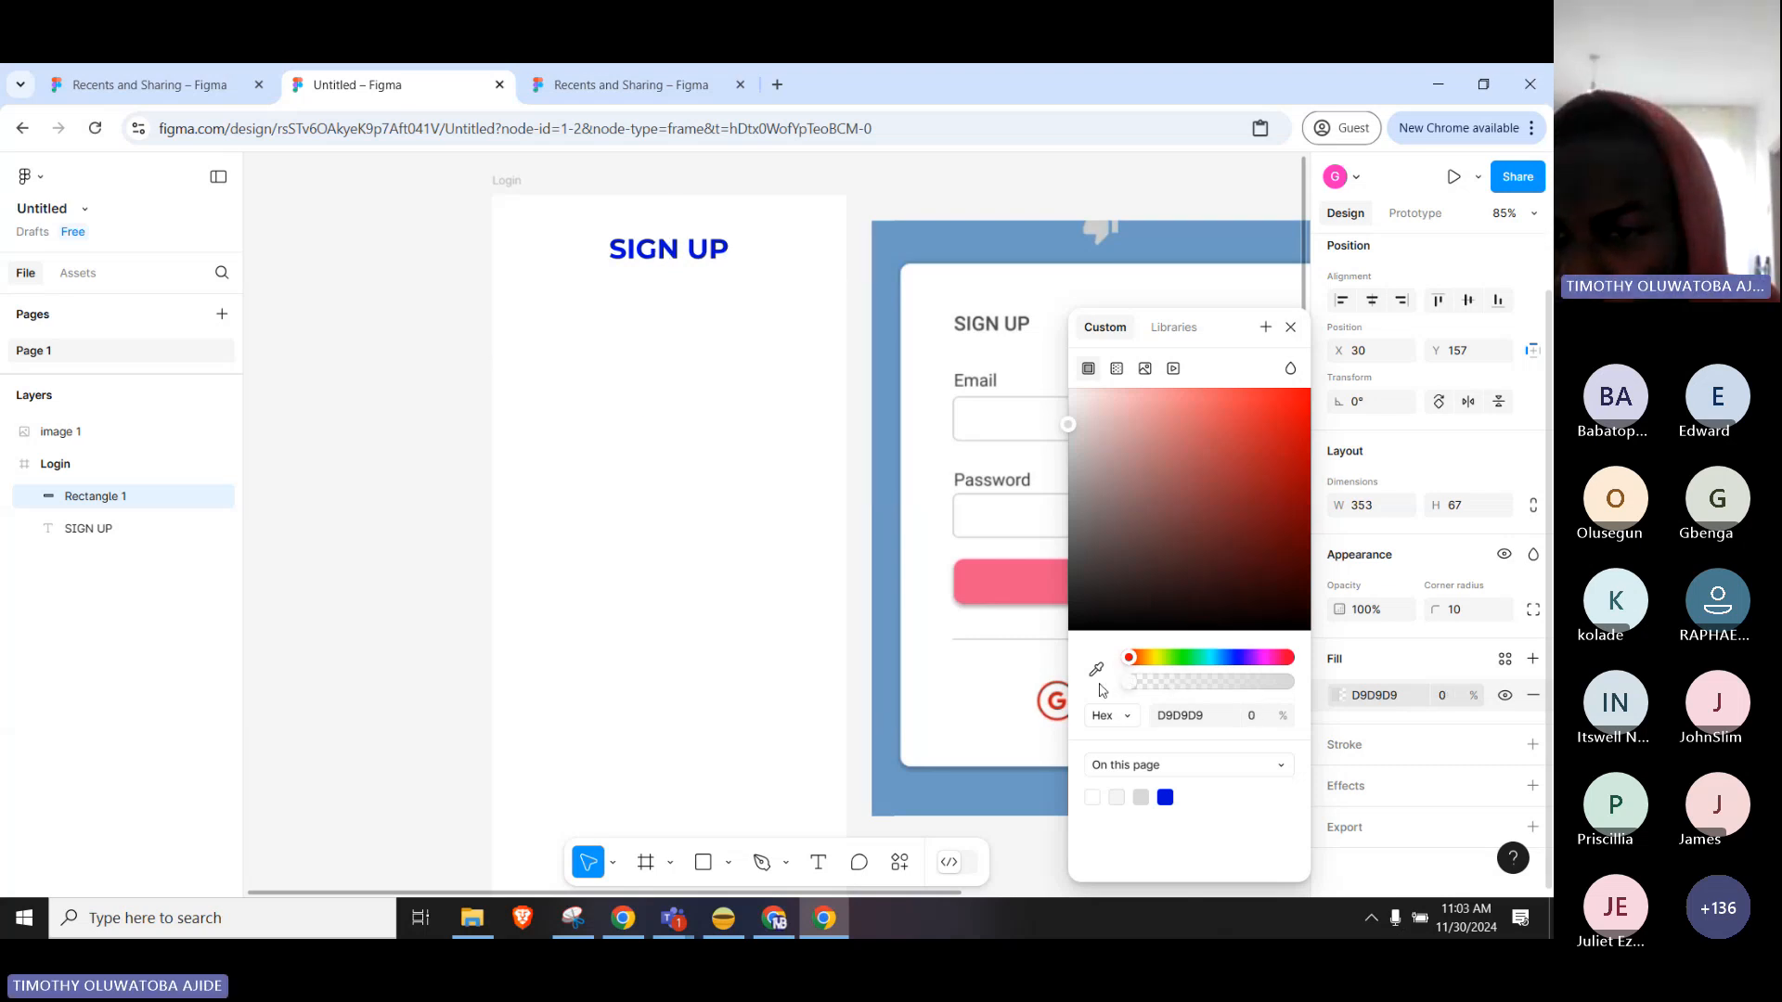
click(1400, 680)
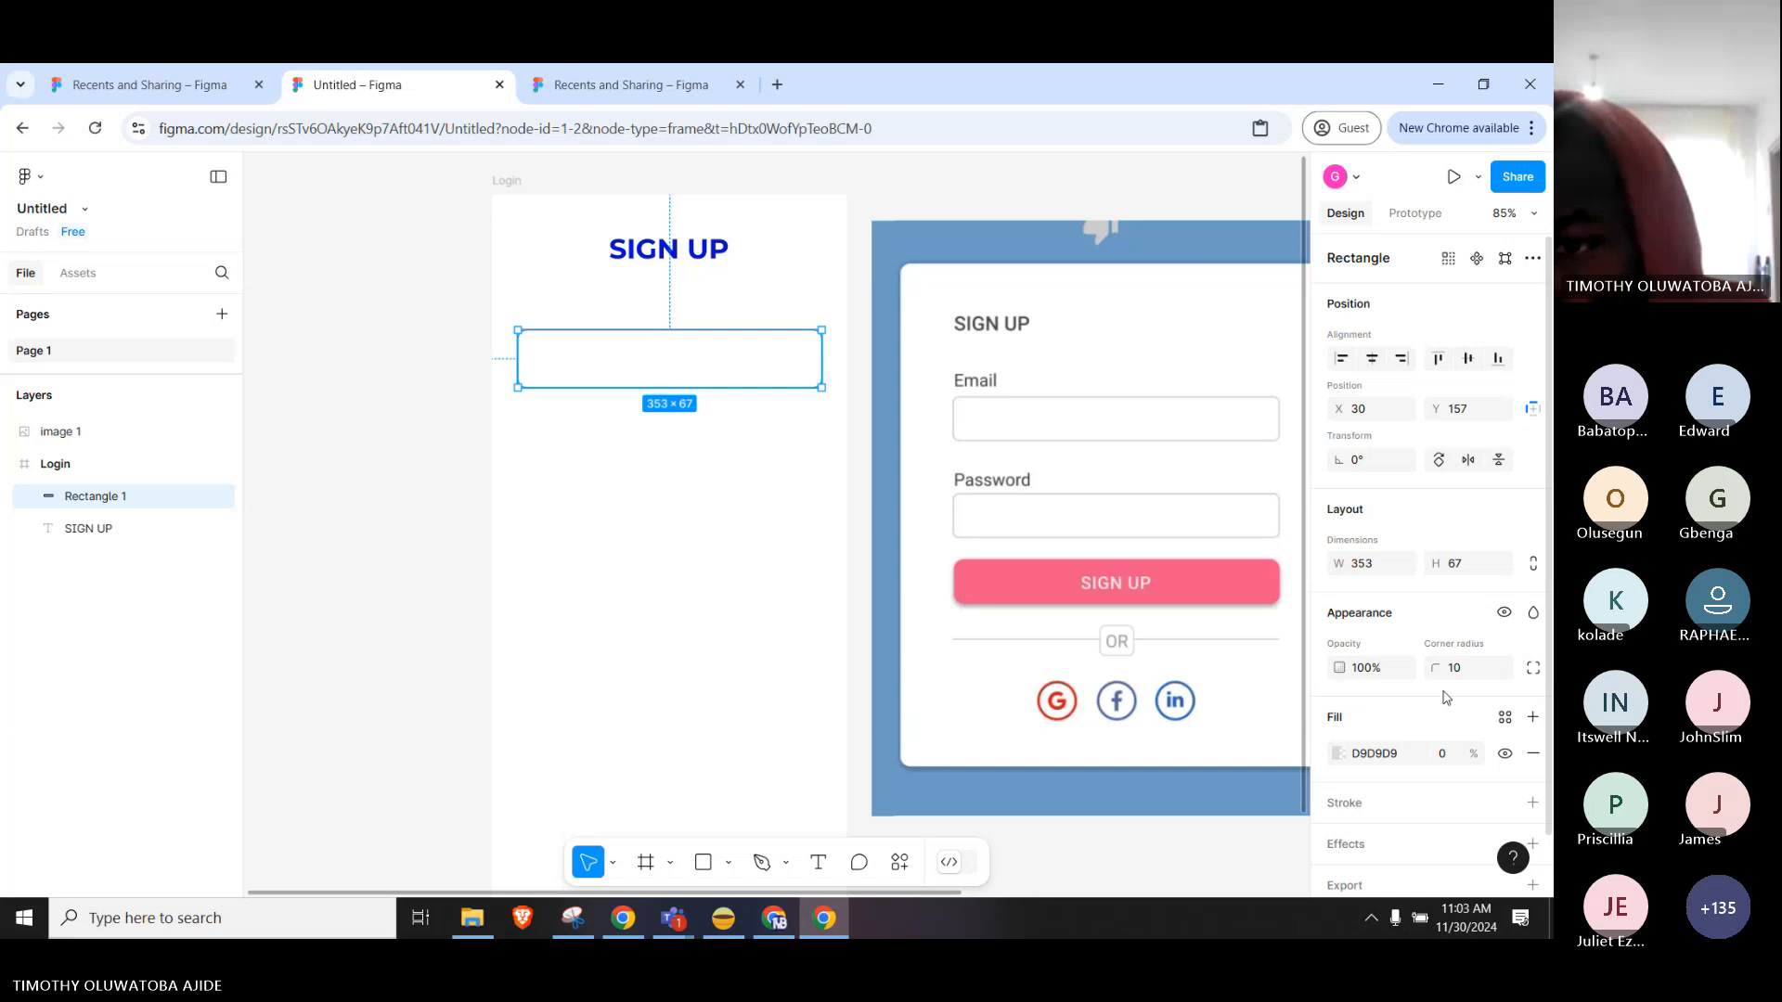
Add a black 1px outline to the rectangle and check its look deselected.
scroll(1445, 698, down, 1)
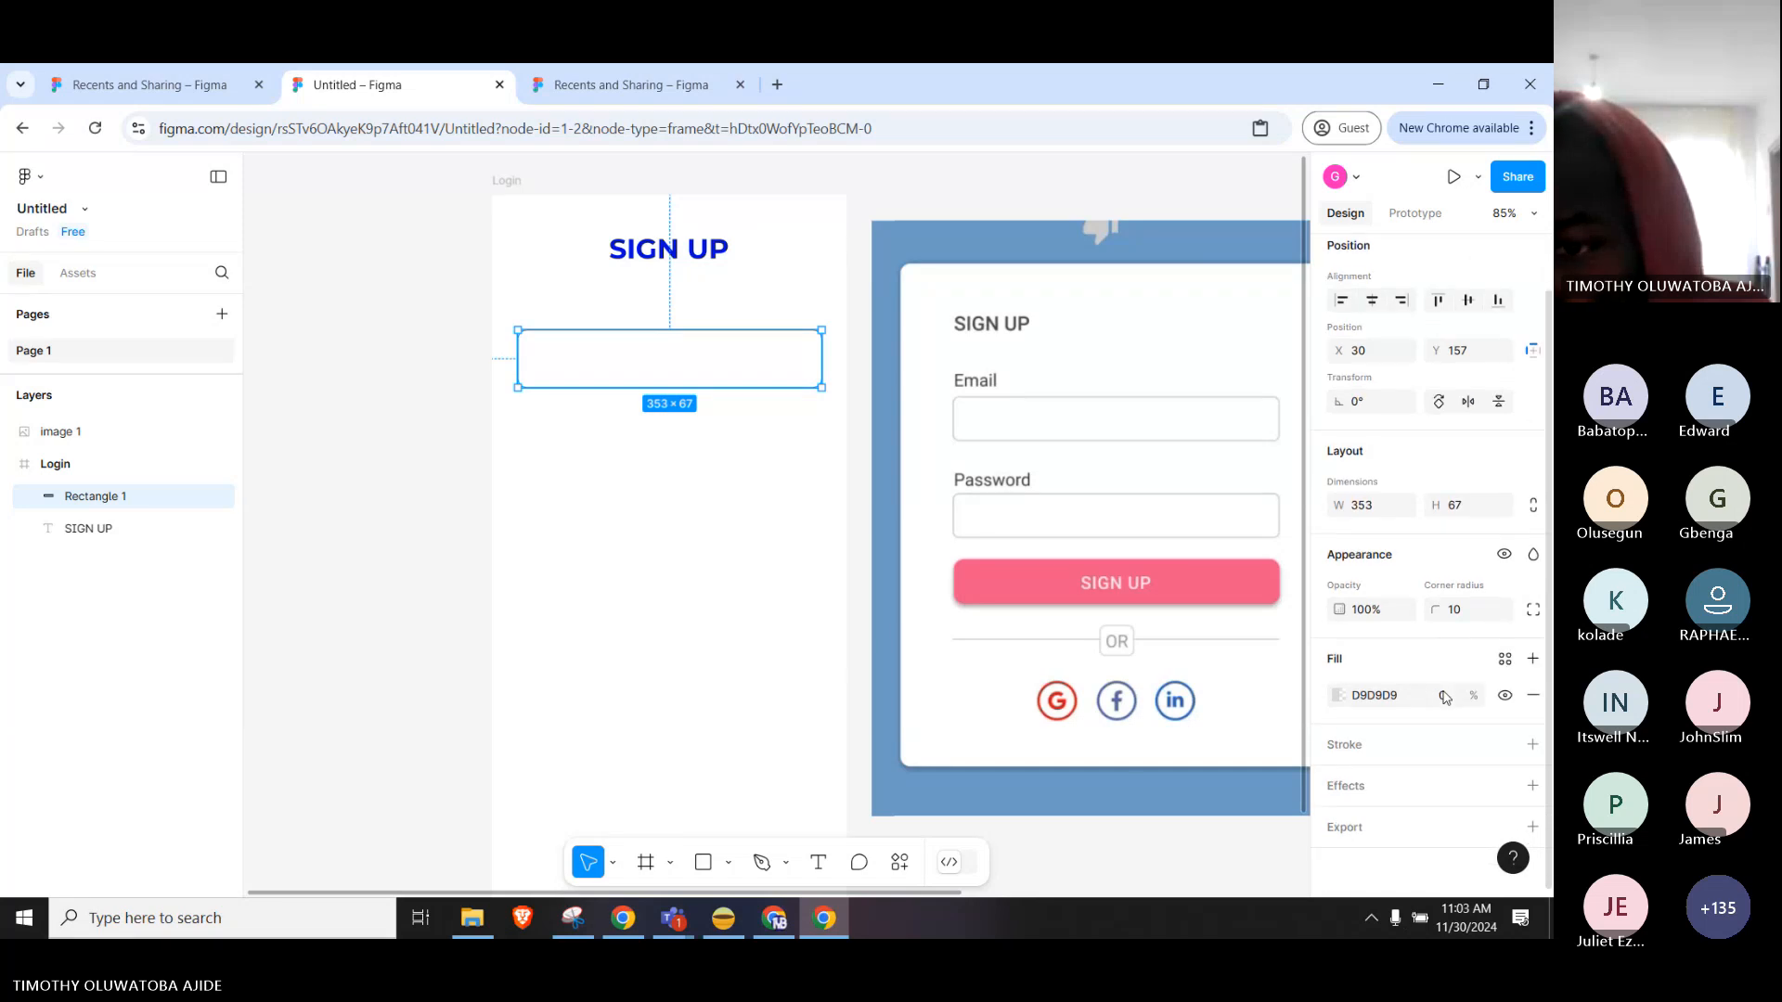
click(1363, 748)
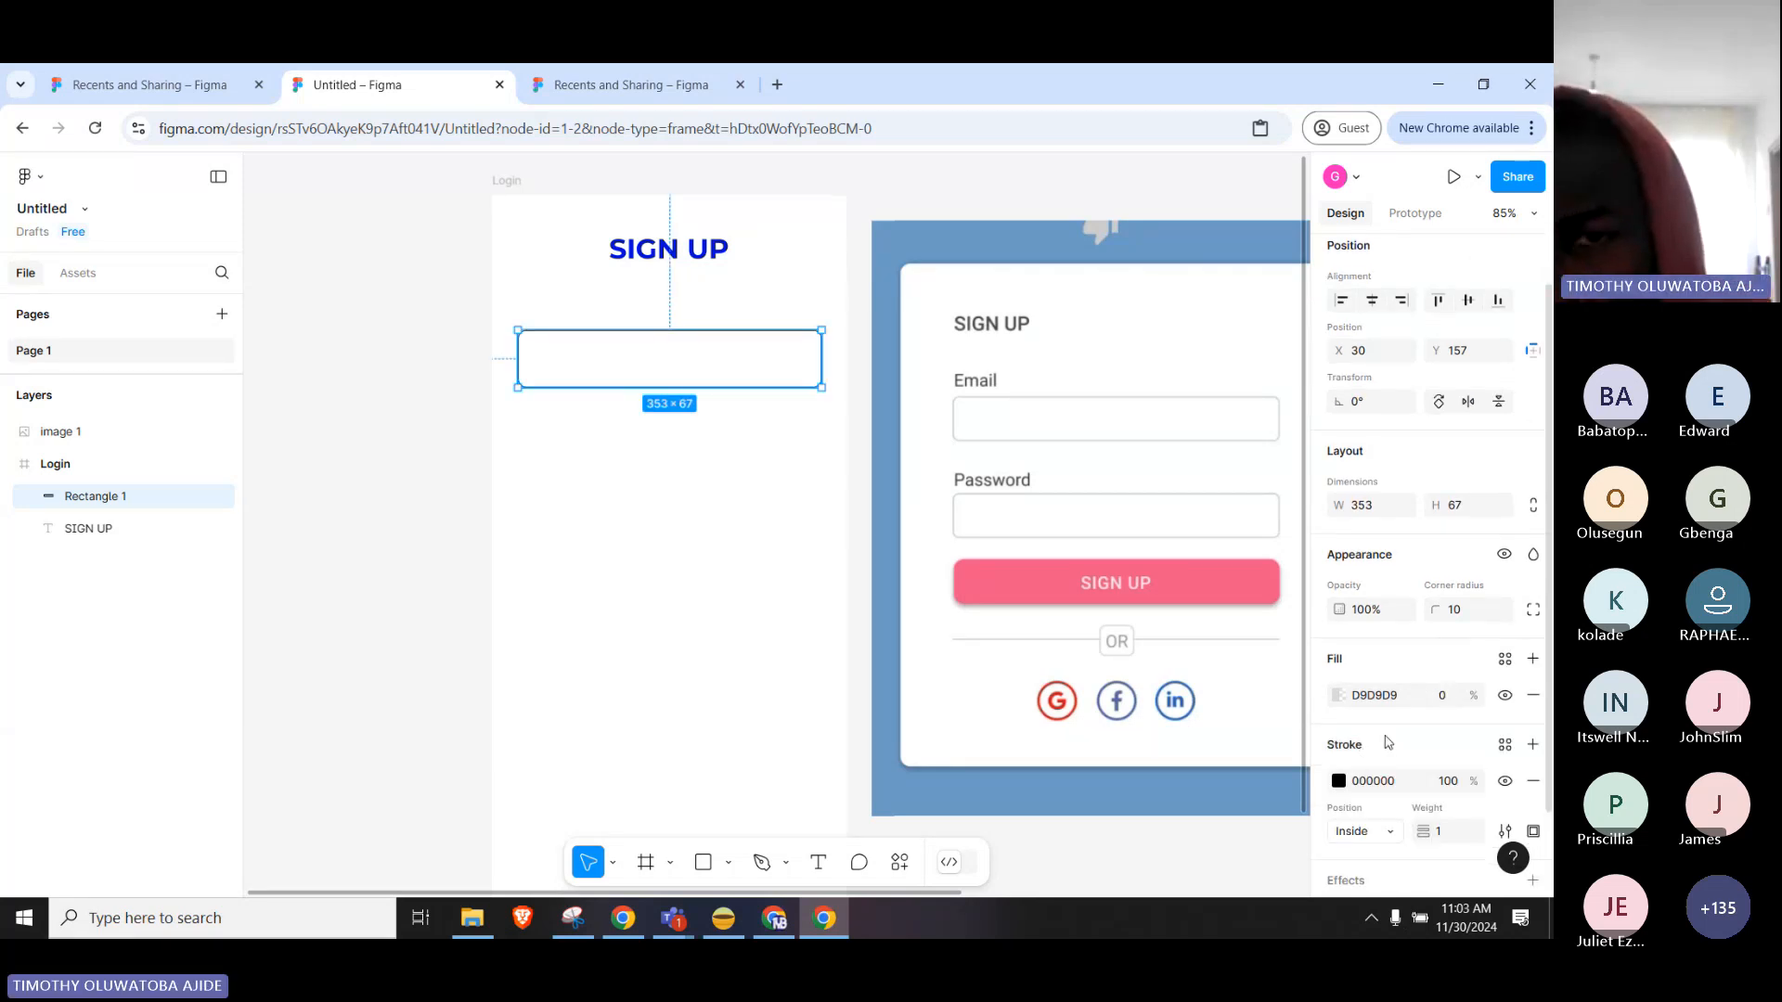
scroll(1387, 743, down, 2)
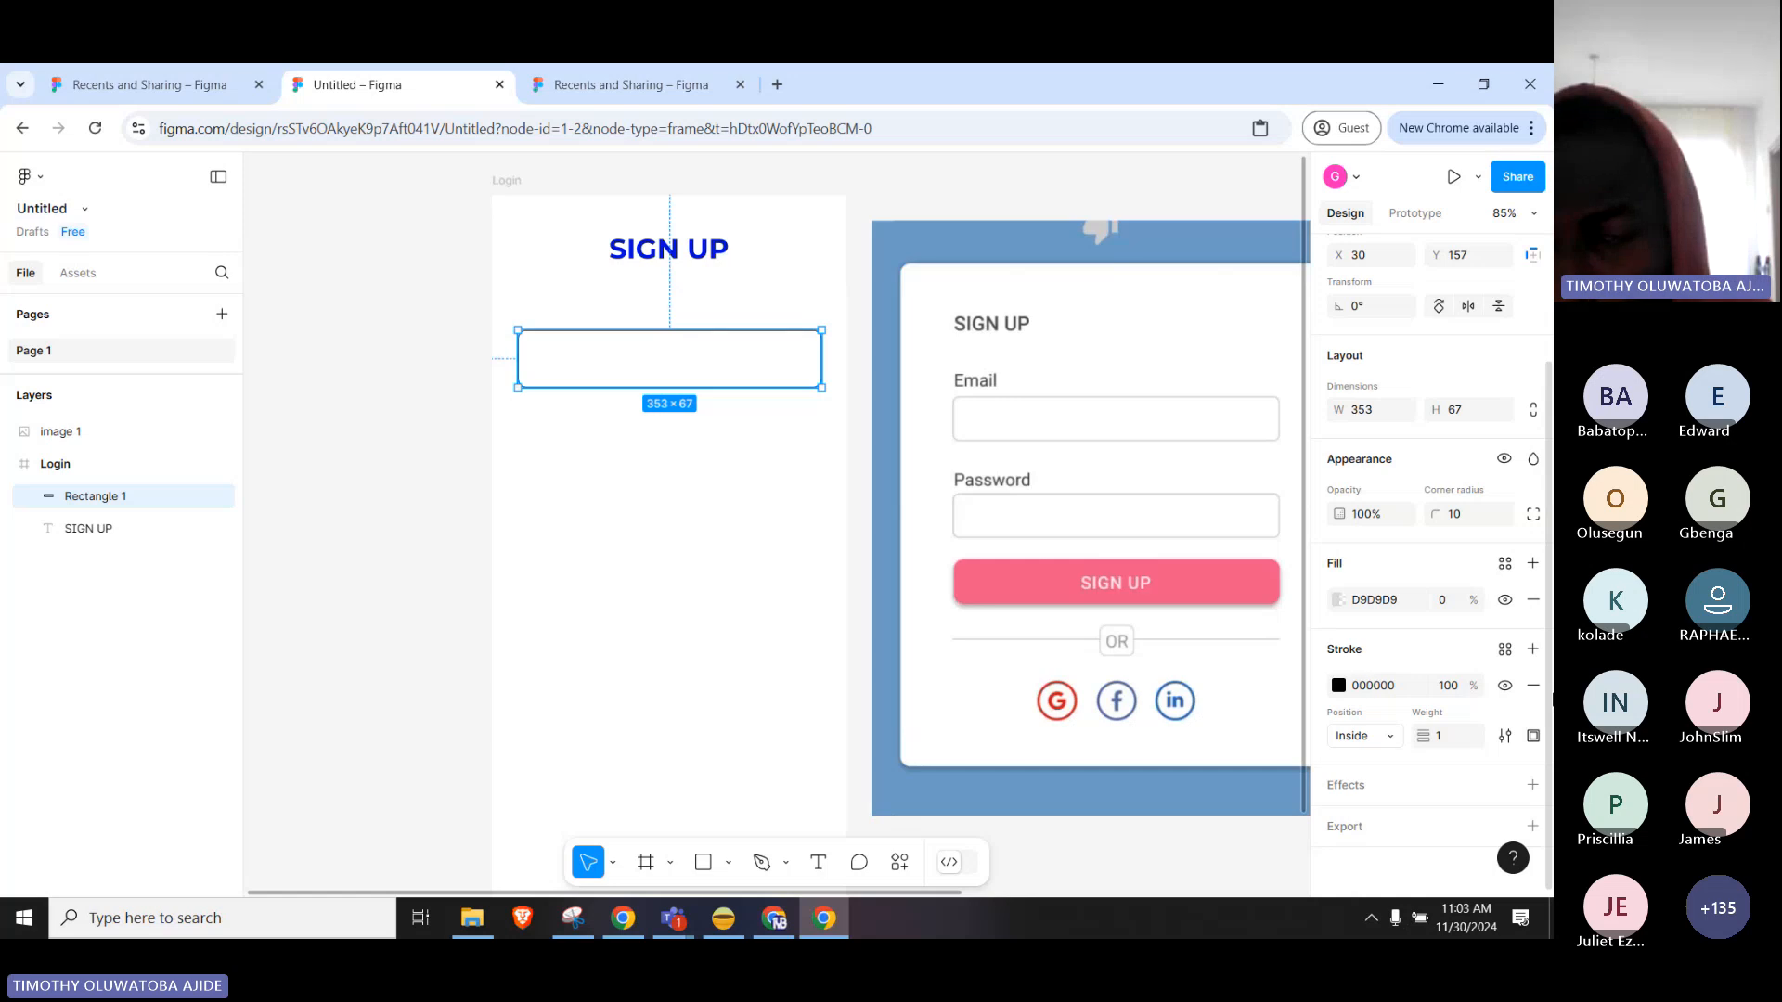
click(404, 360)
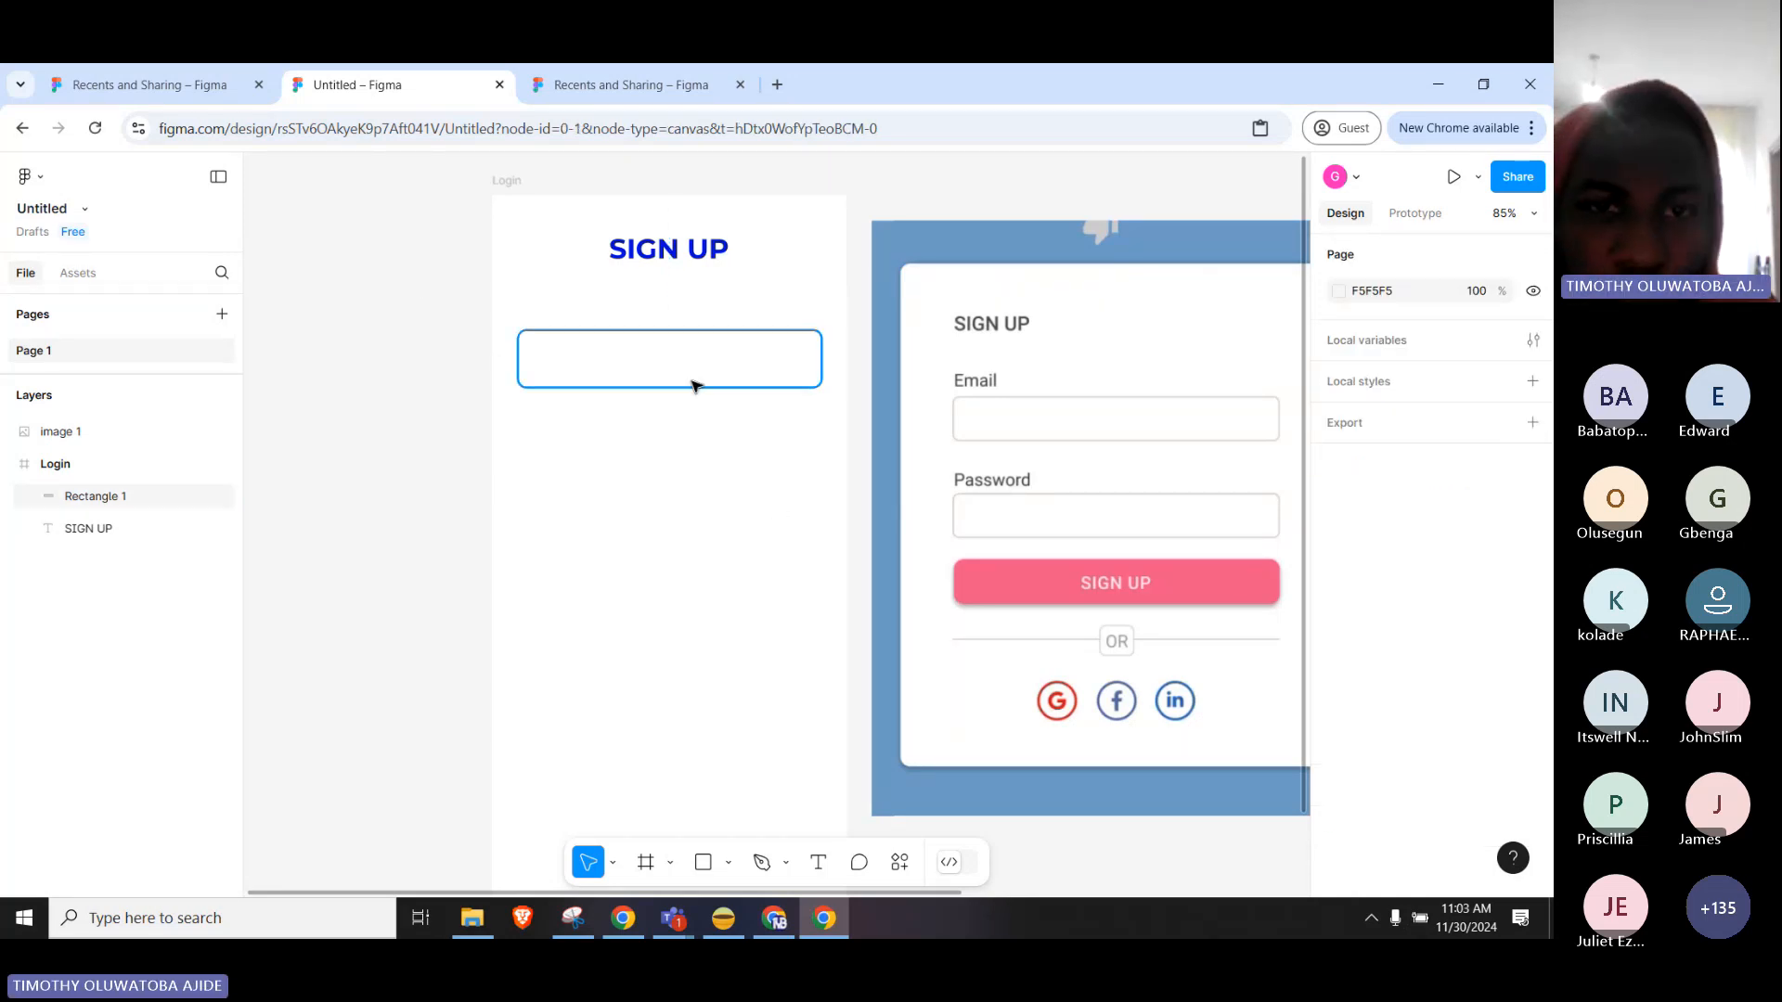
click(754, 336)
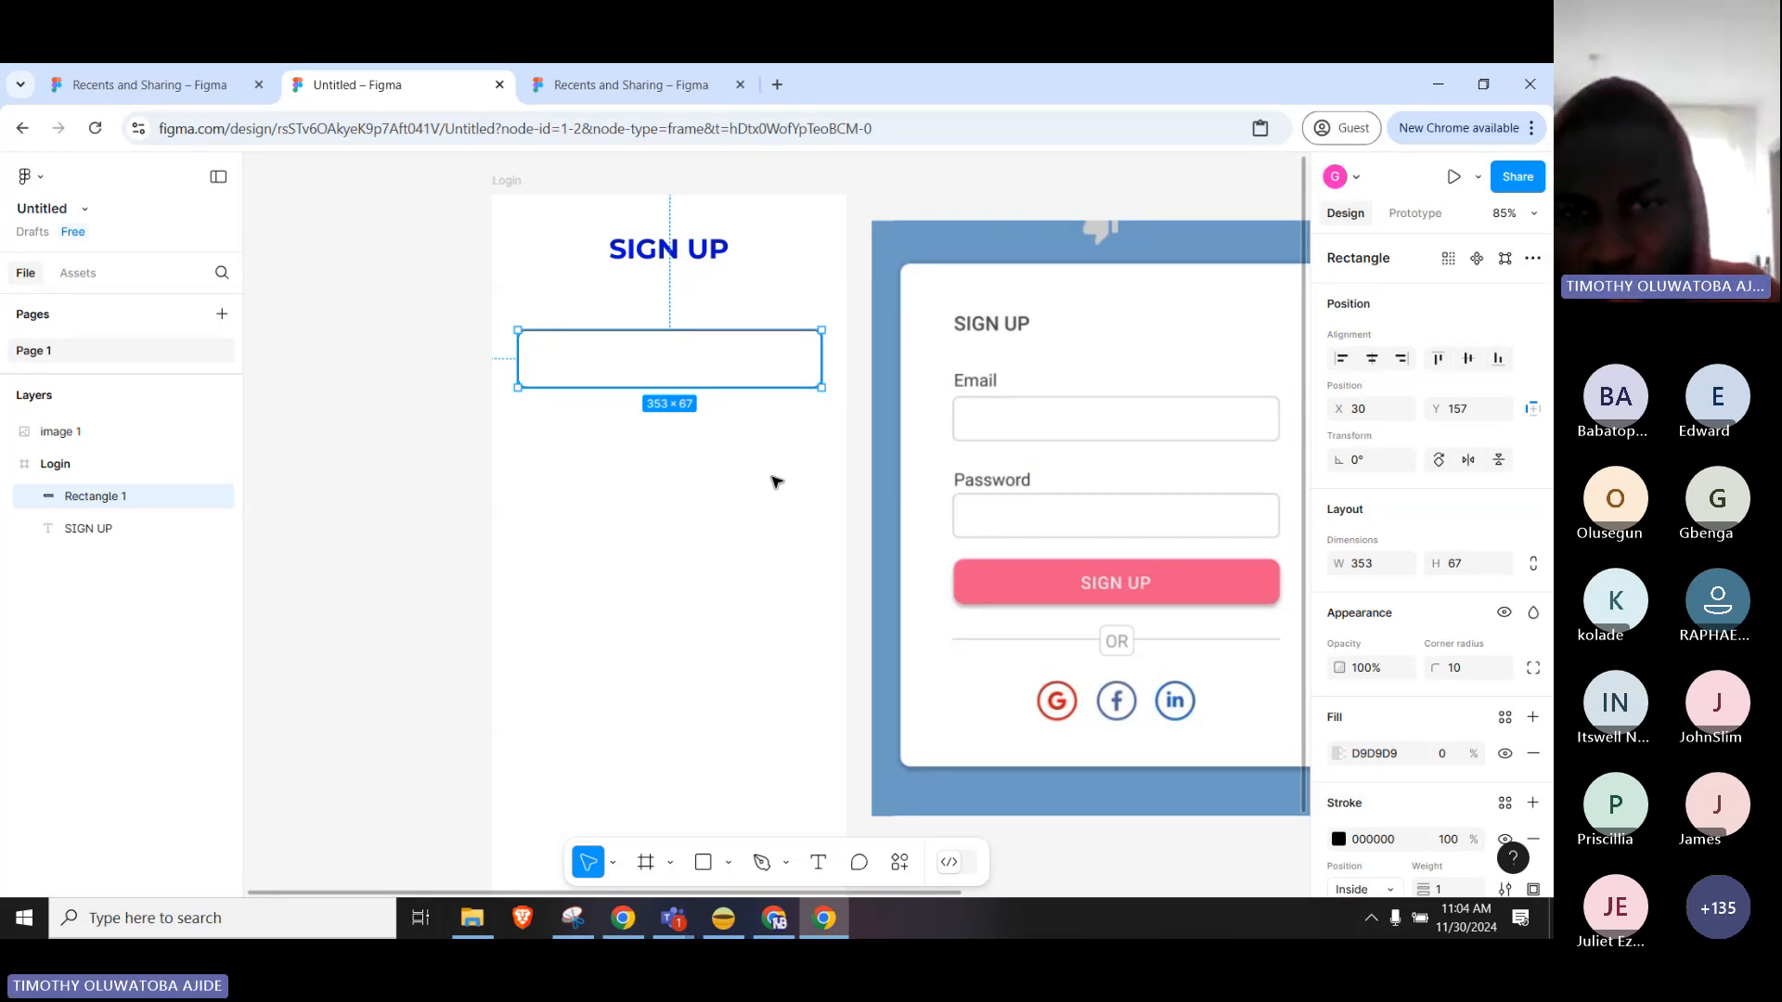
click(760, 442)
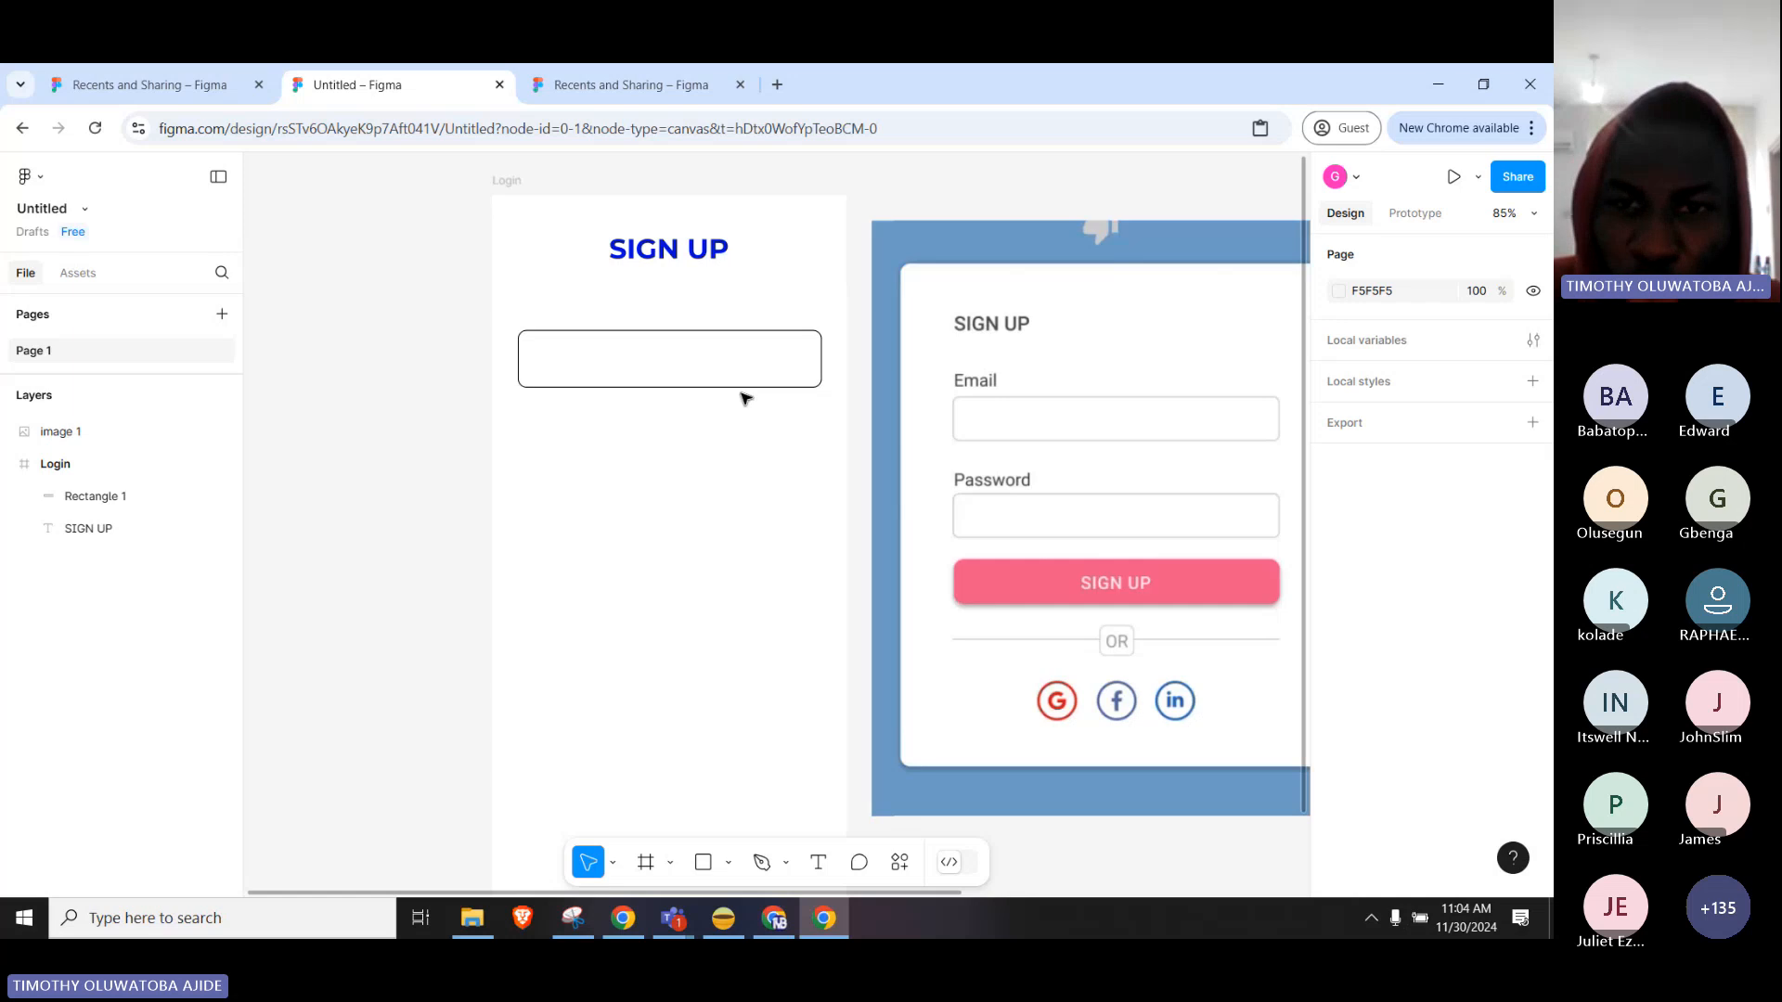
Move the outlined box down to Y 225 and place a duplicate SIGN UP text below the heading.
click(760, 340)
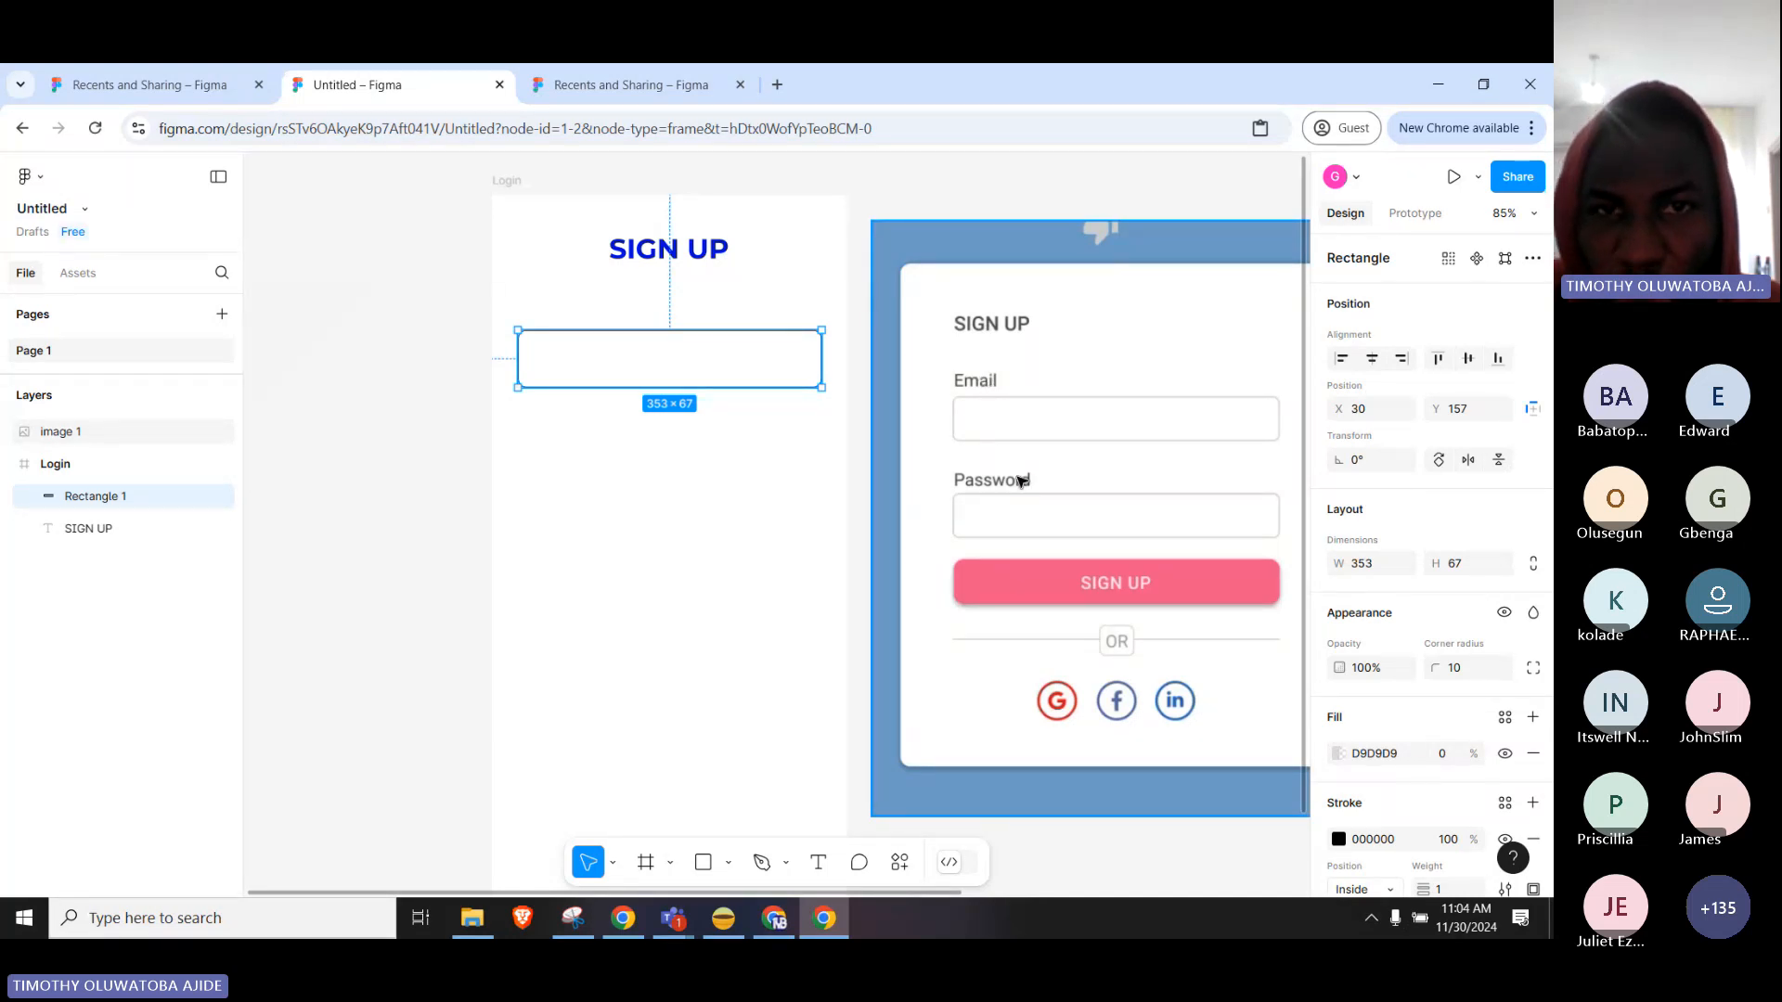
drag(679, 362, 676, 420)
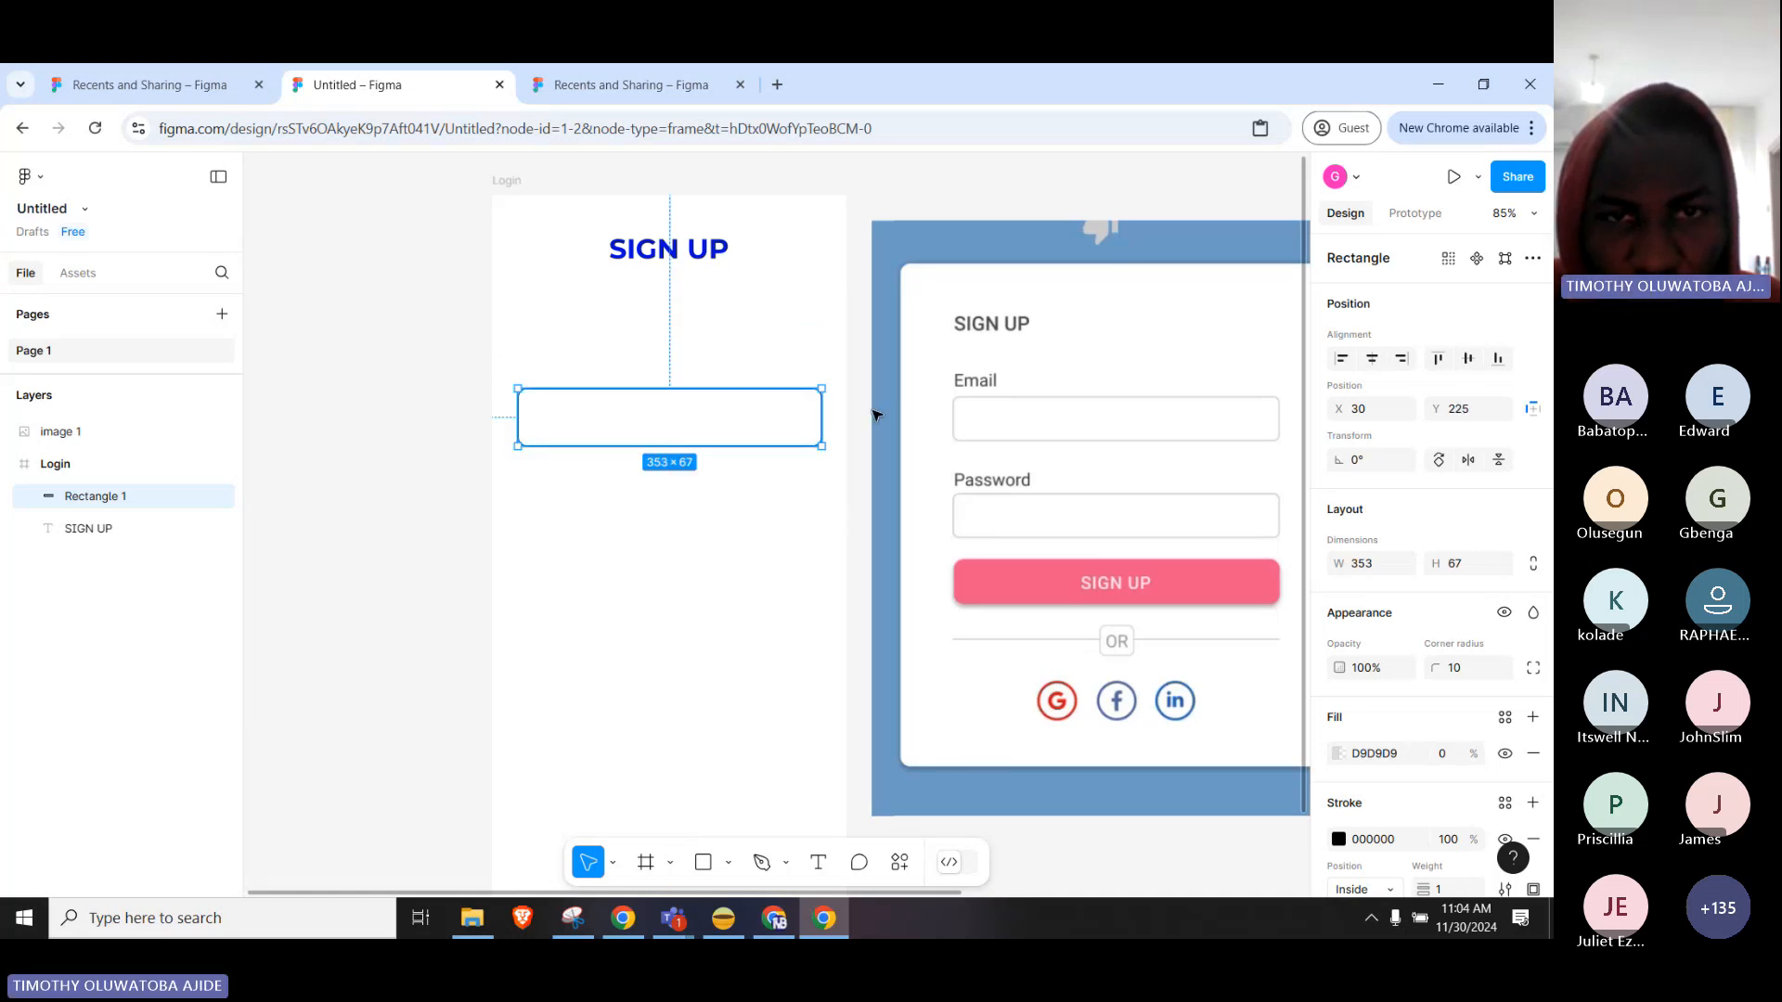
click(712, 260)
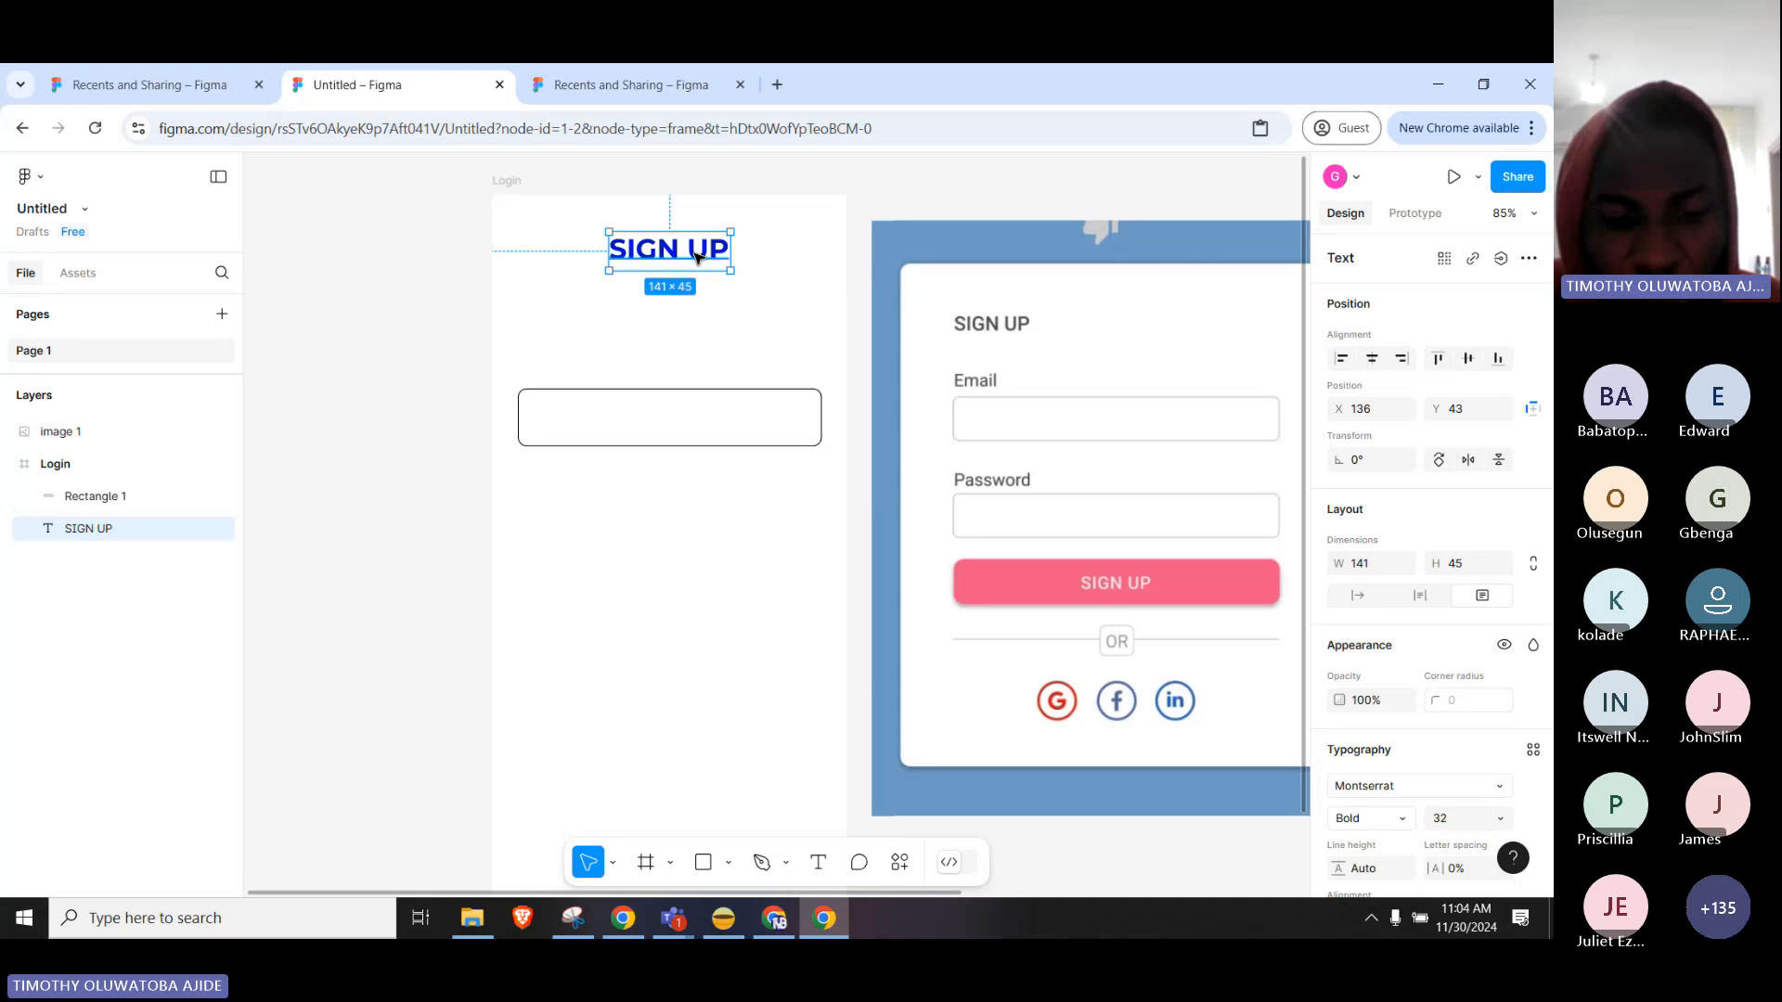
key(ctrl+d)
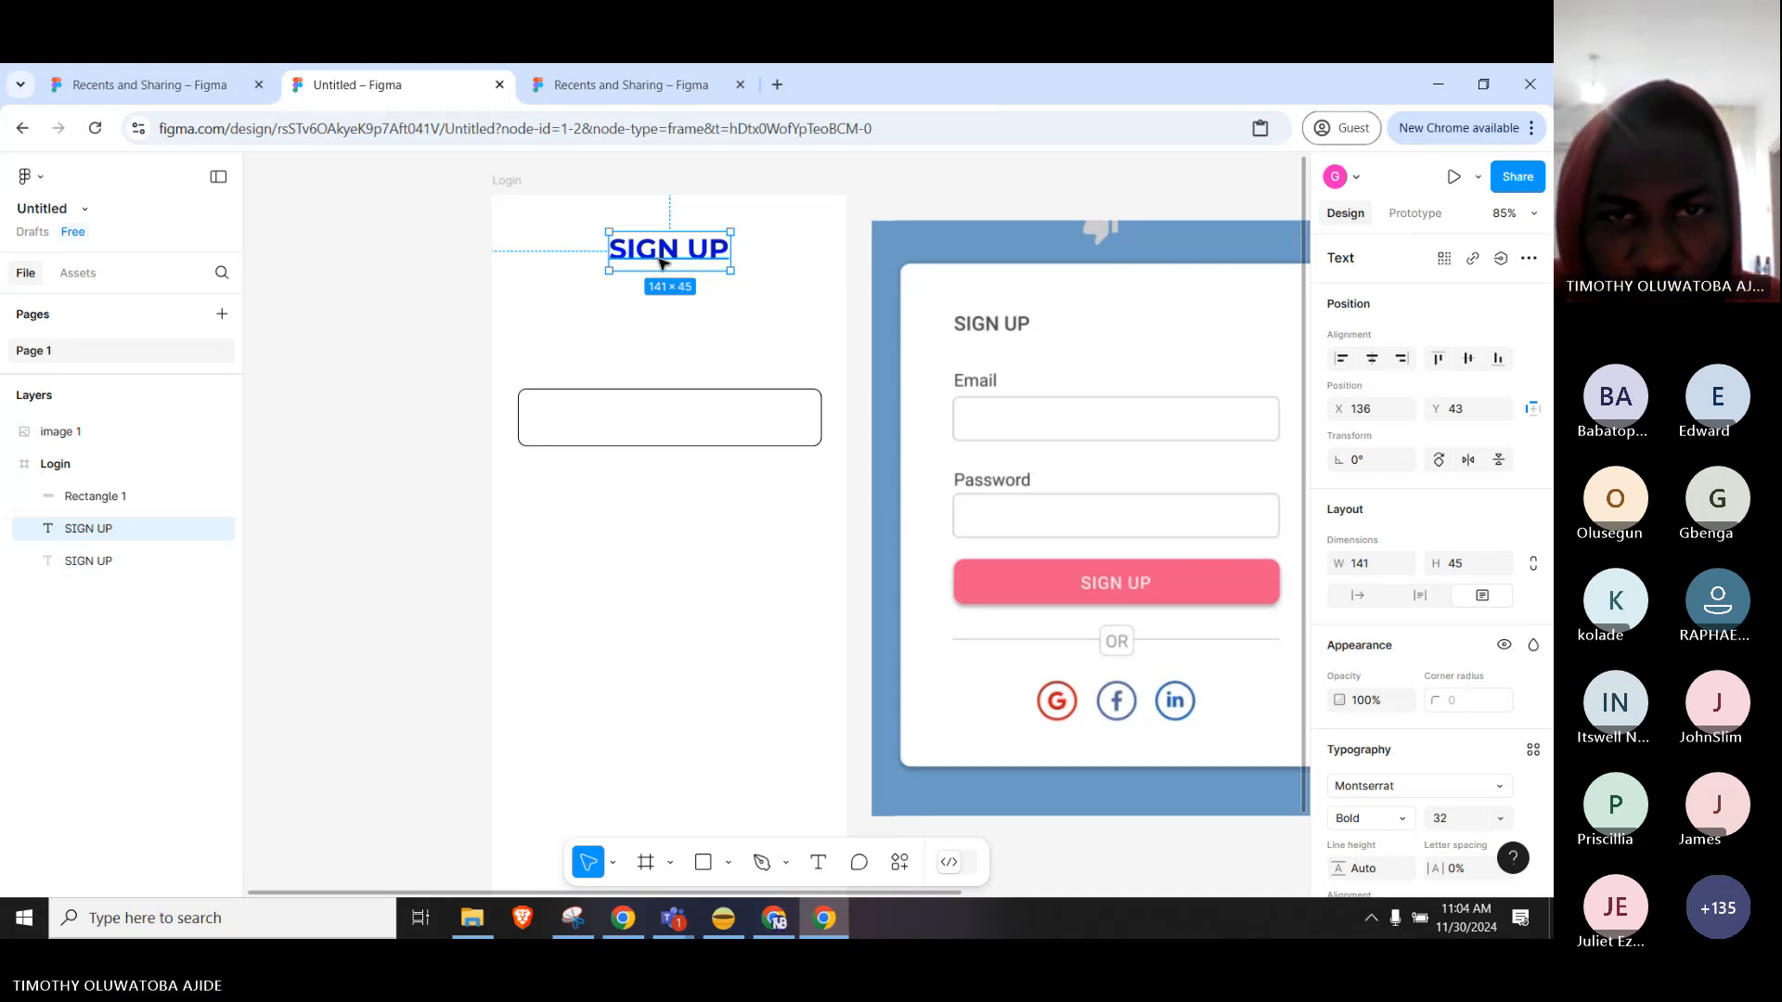
drag(663, 265, 662, 319)
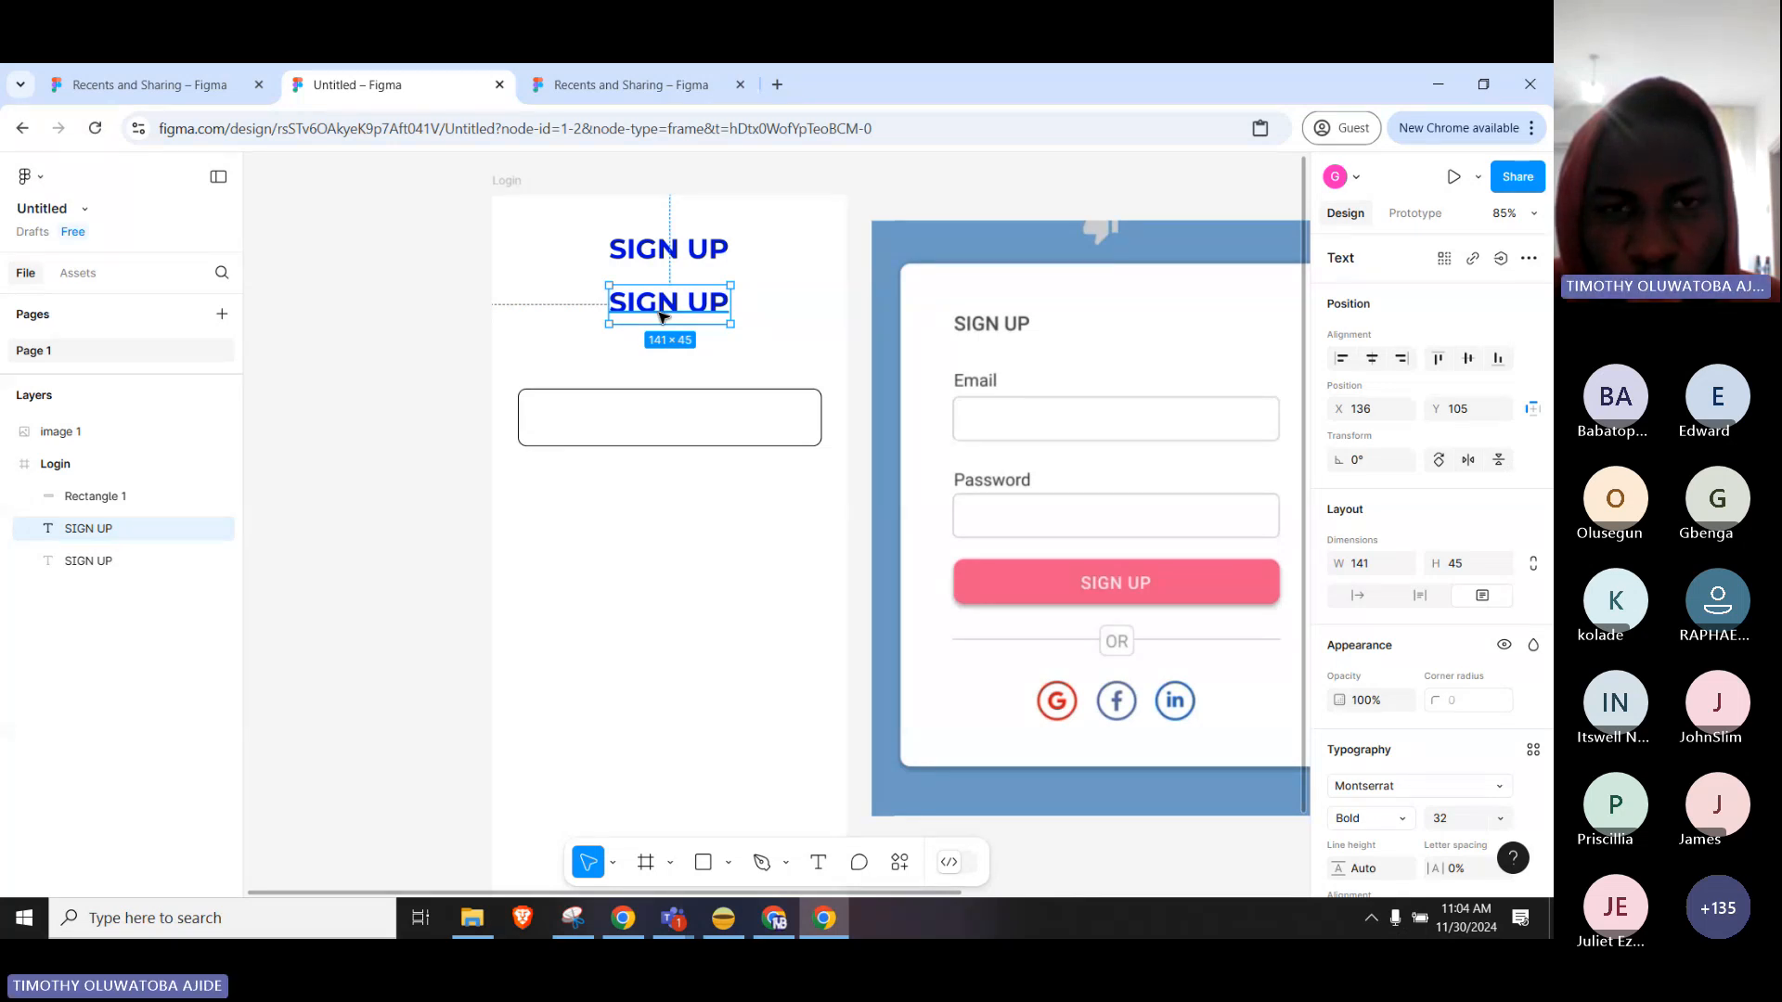
Remove the stray extra SIGN UP copies, keeping only the second SIGN UP text.
drag(662, 315, 647, 538)
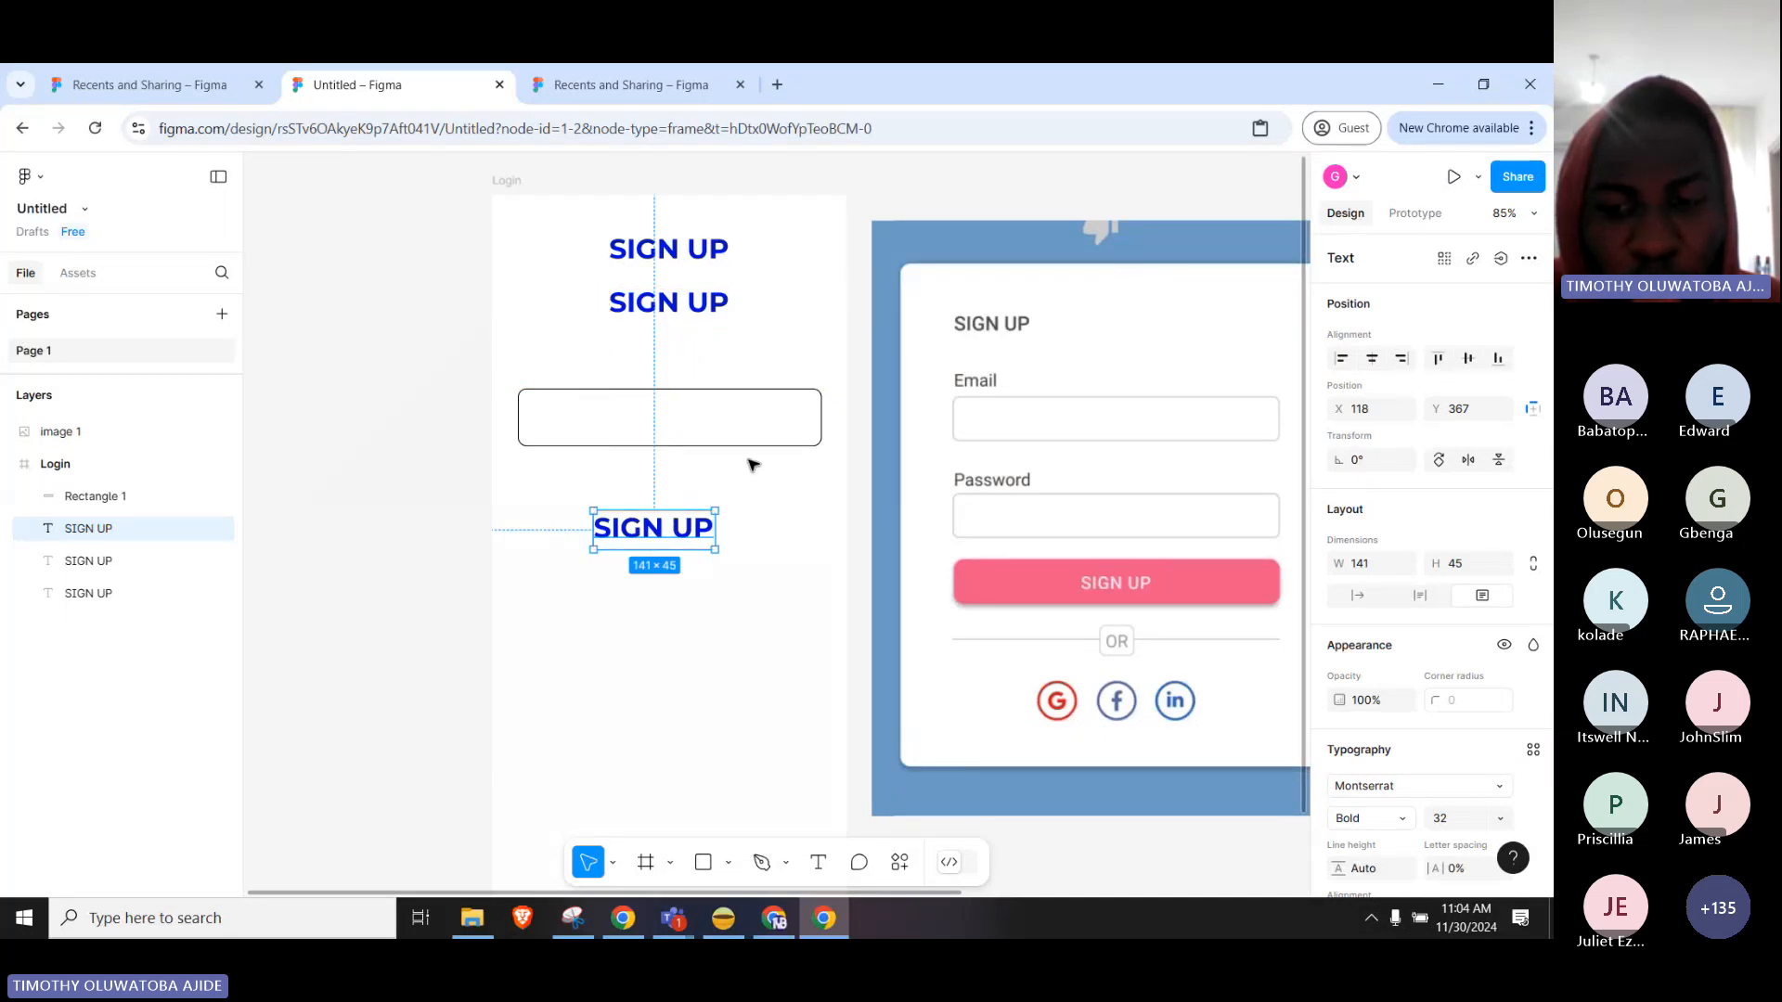
key(Delete)
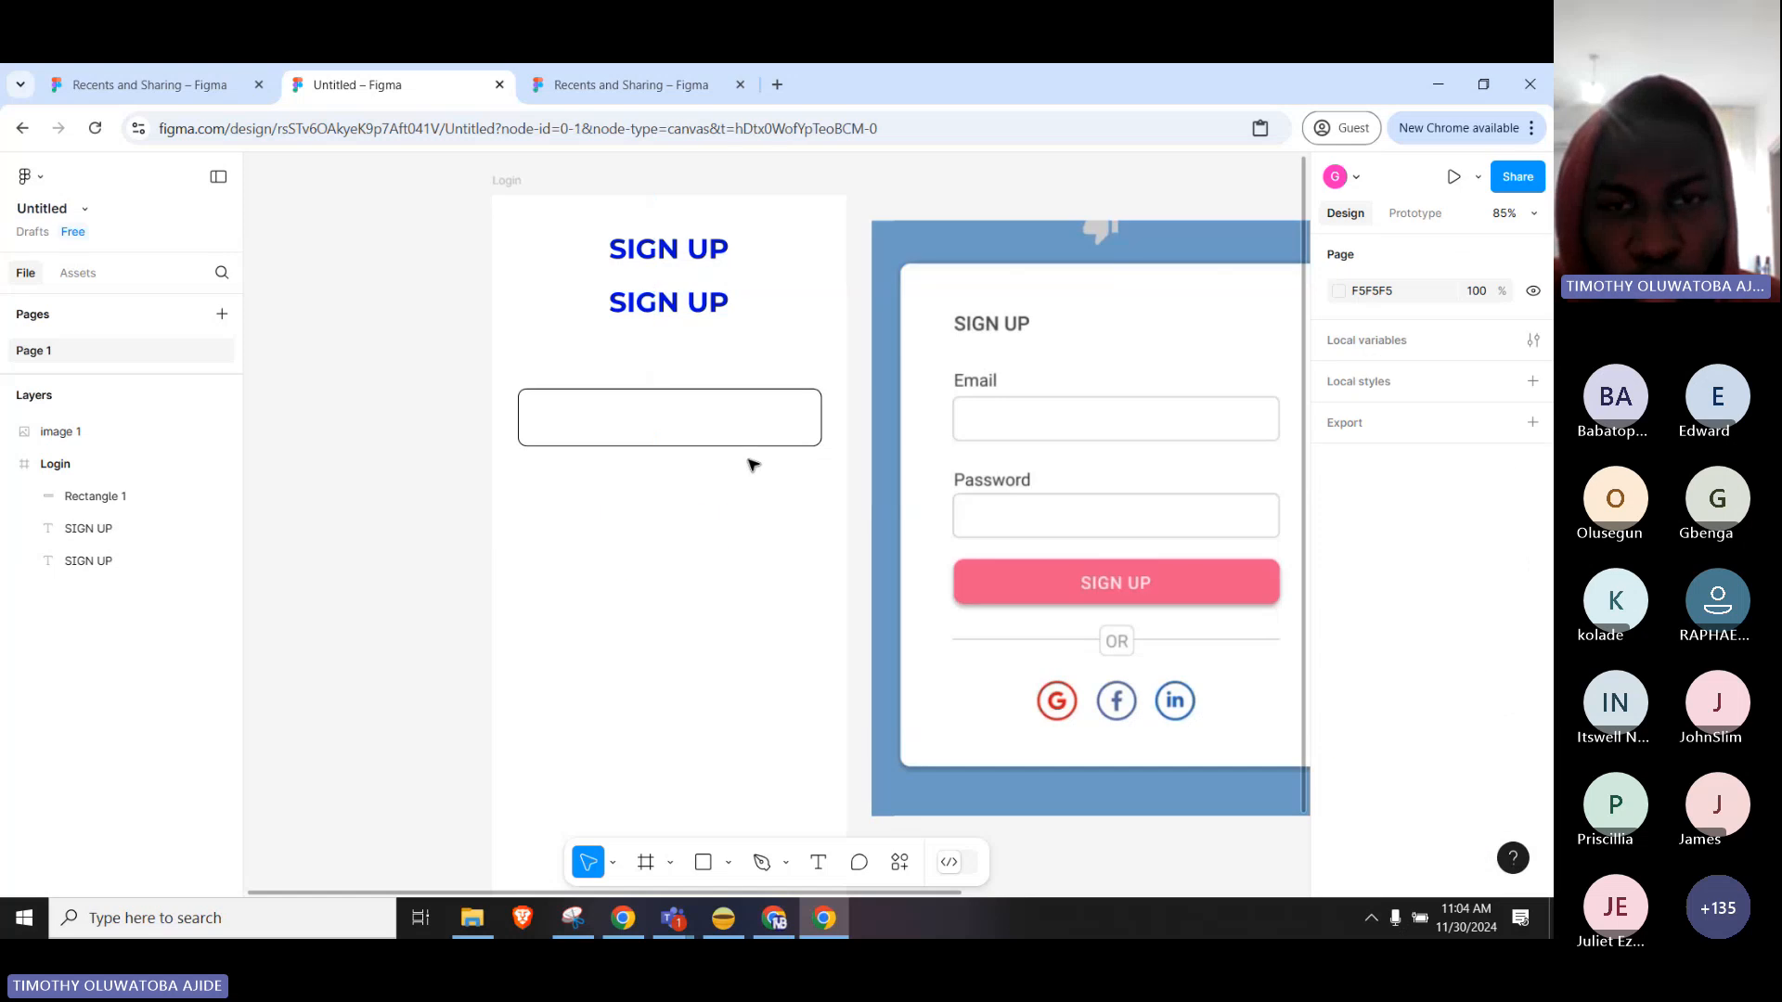
click(661, 311)
right_click(655, 309)
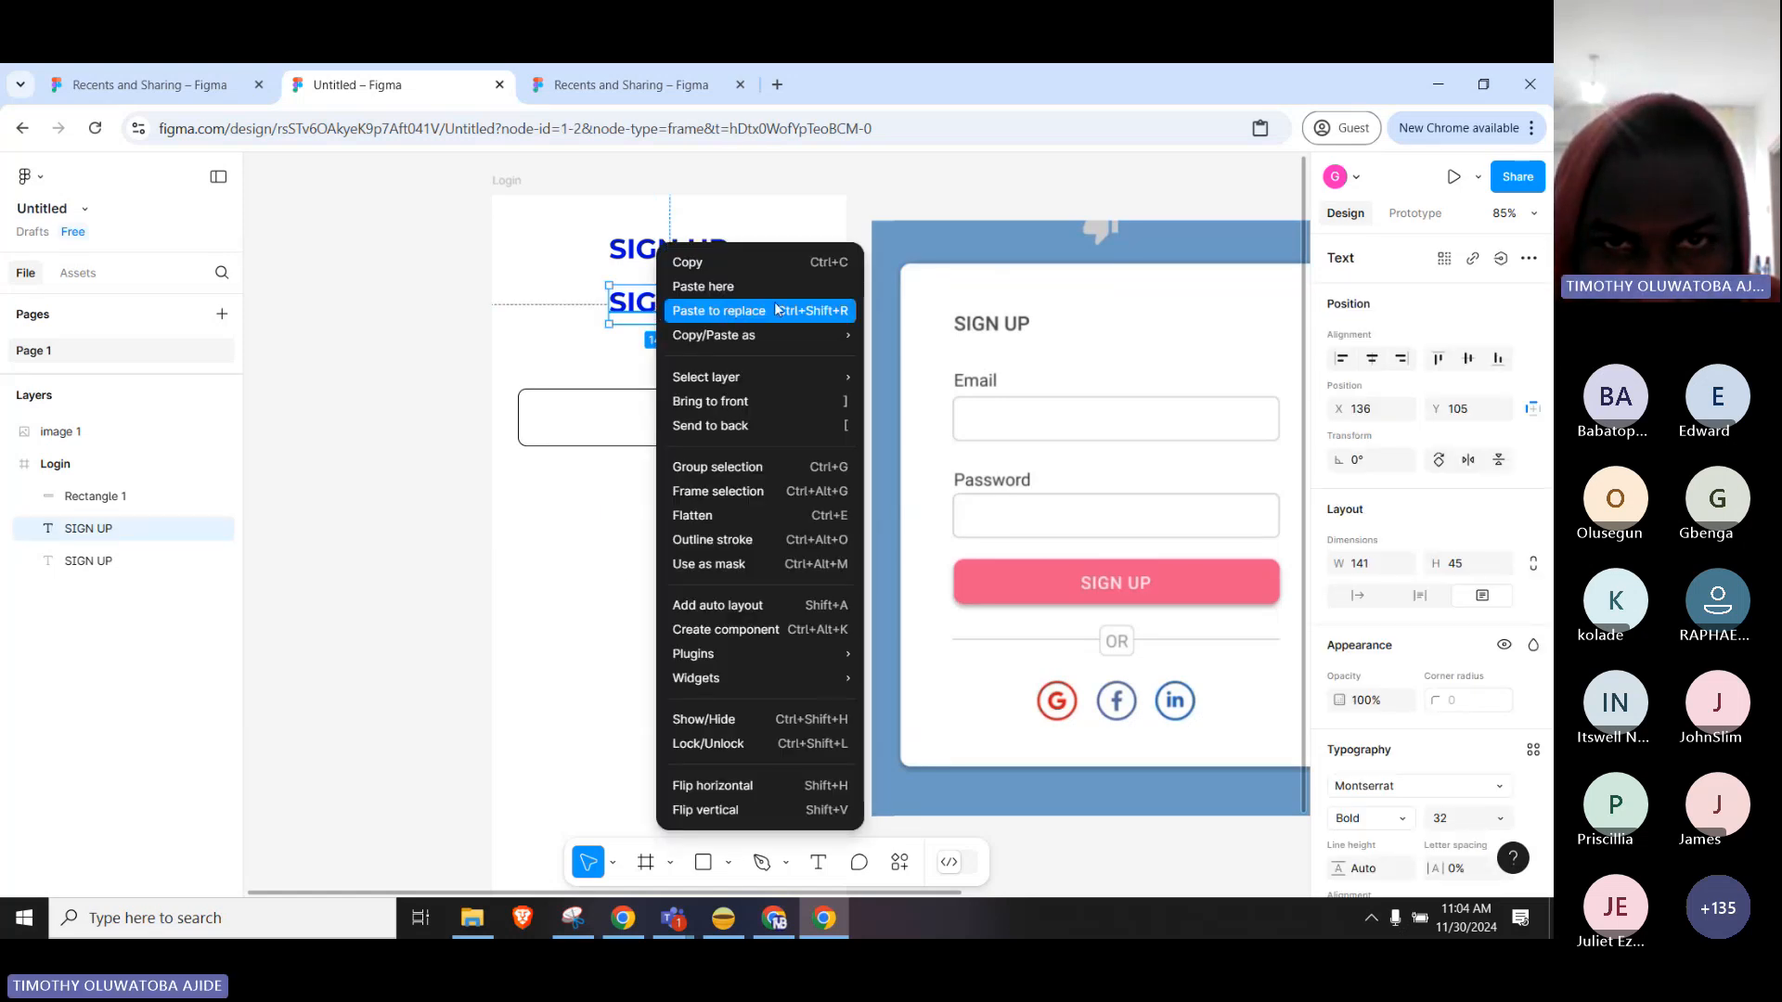
click(731, 261)
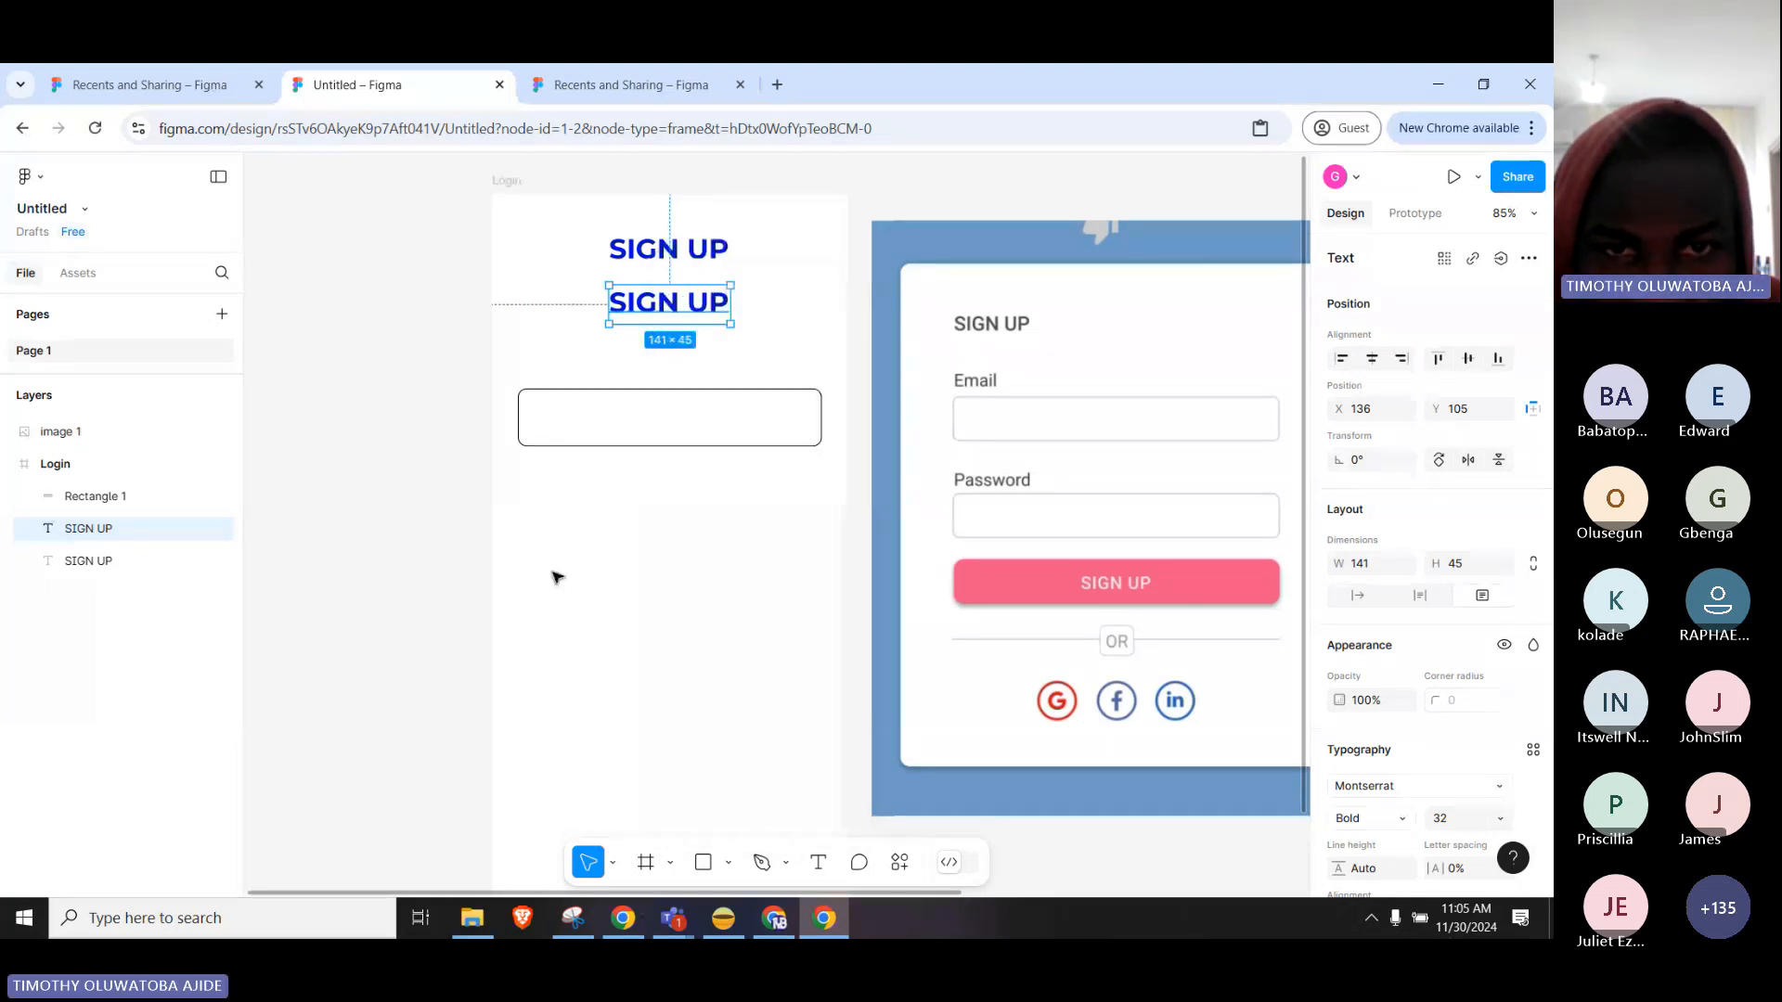
click(609, 489)
right_click(605, 491)
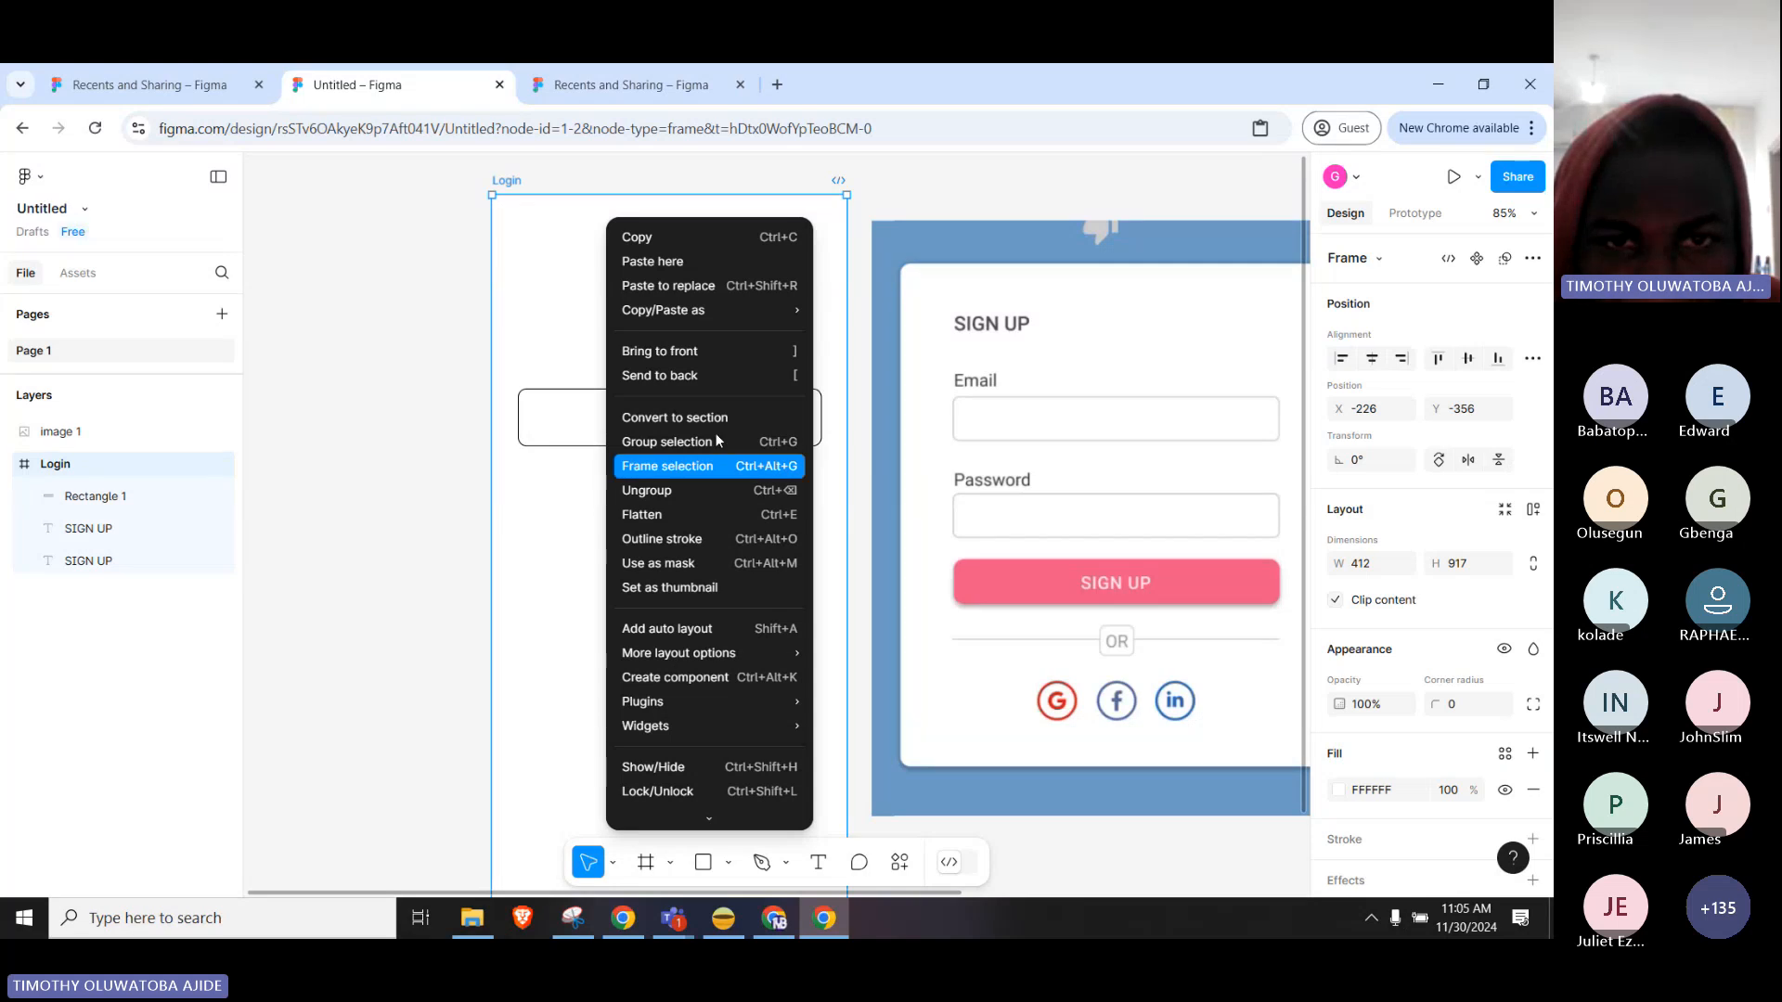
click(668, 262)
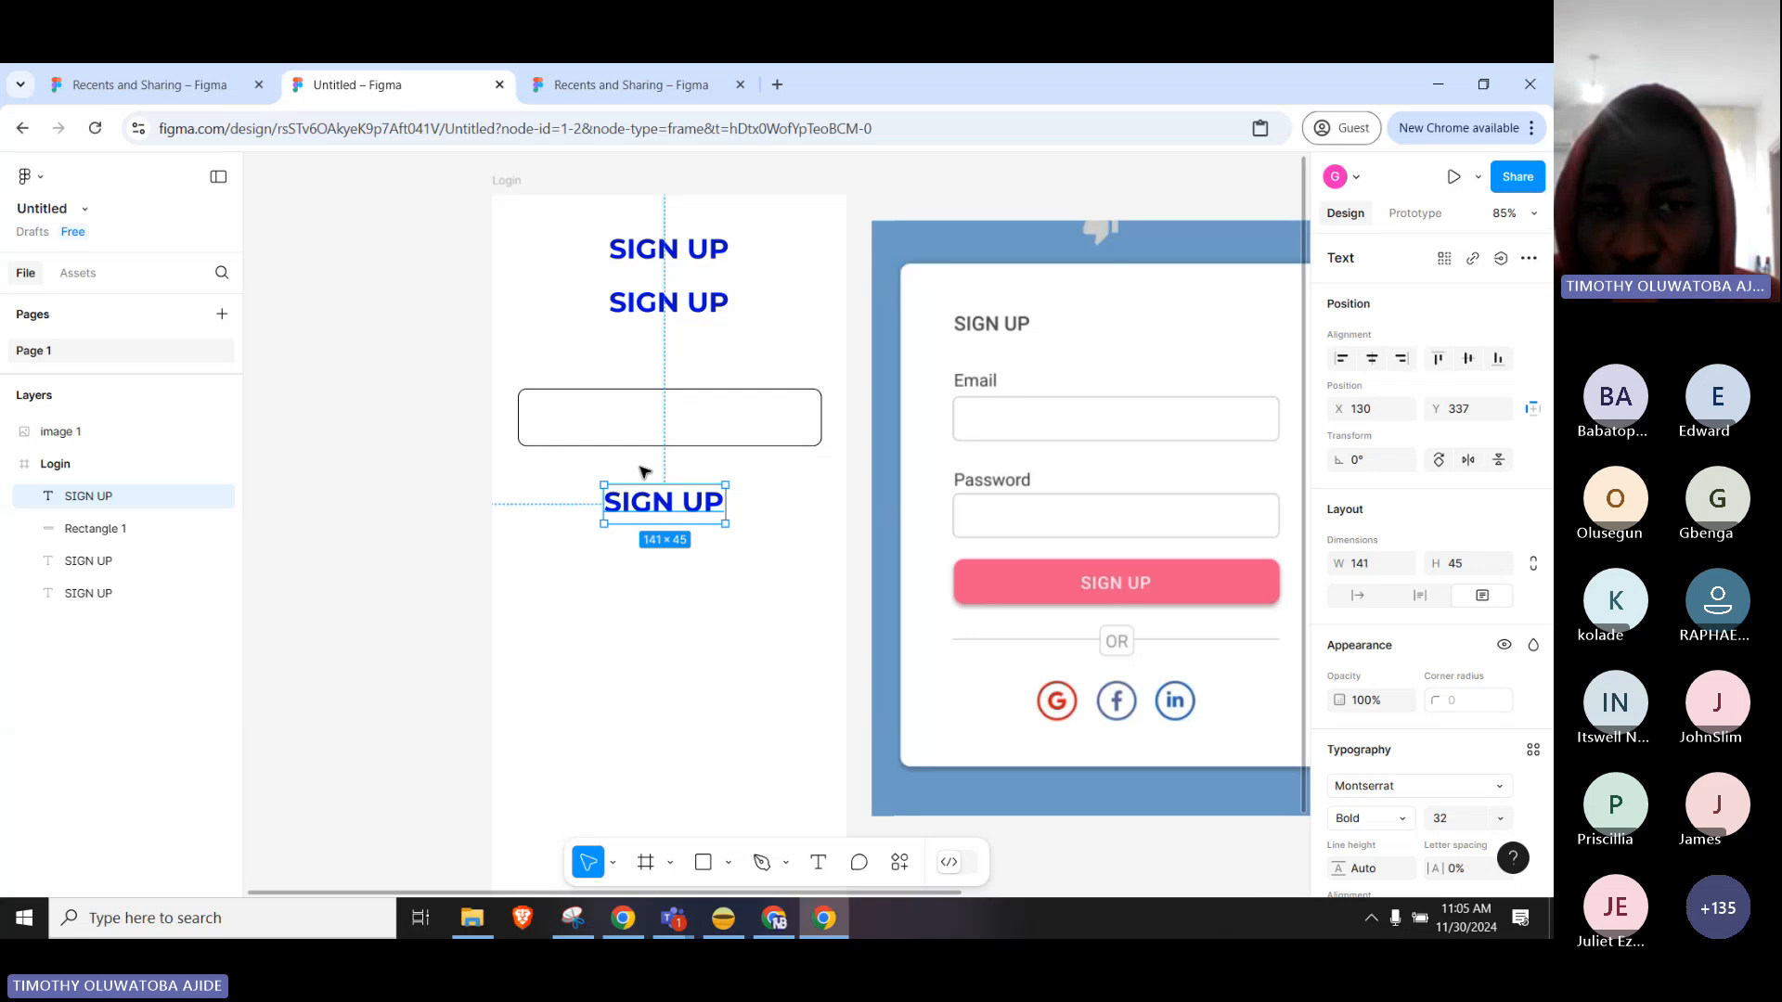
key(Delete)
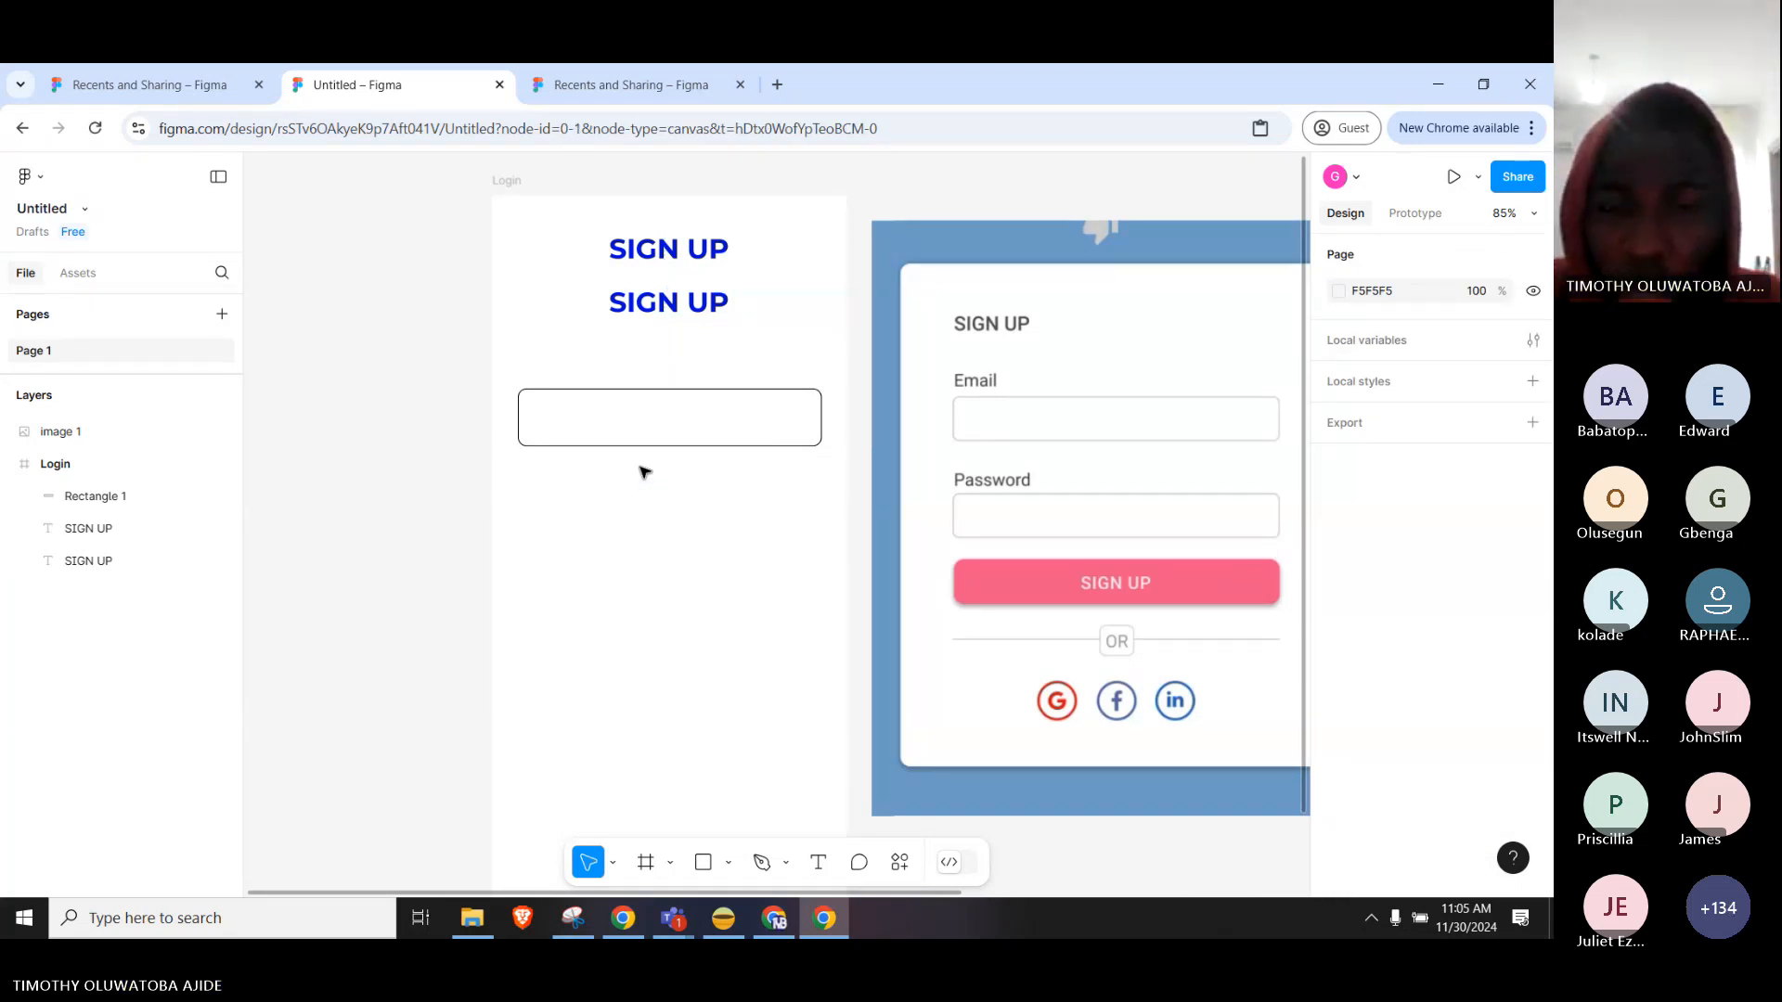
click(675, 309)
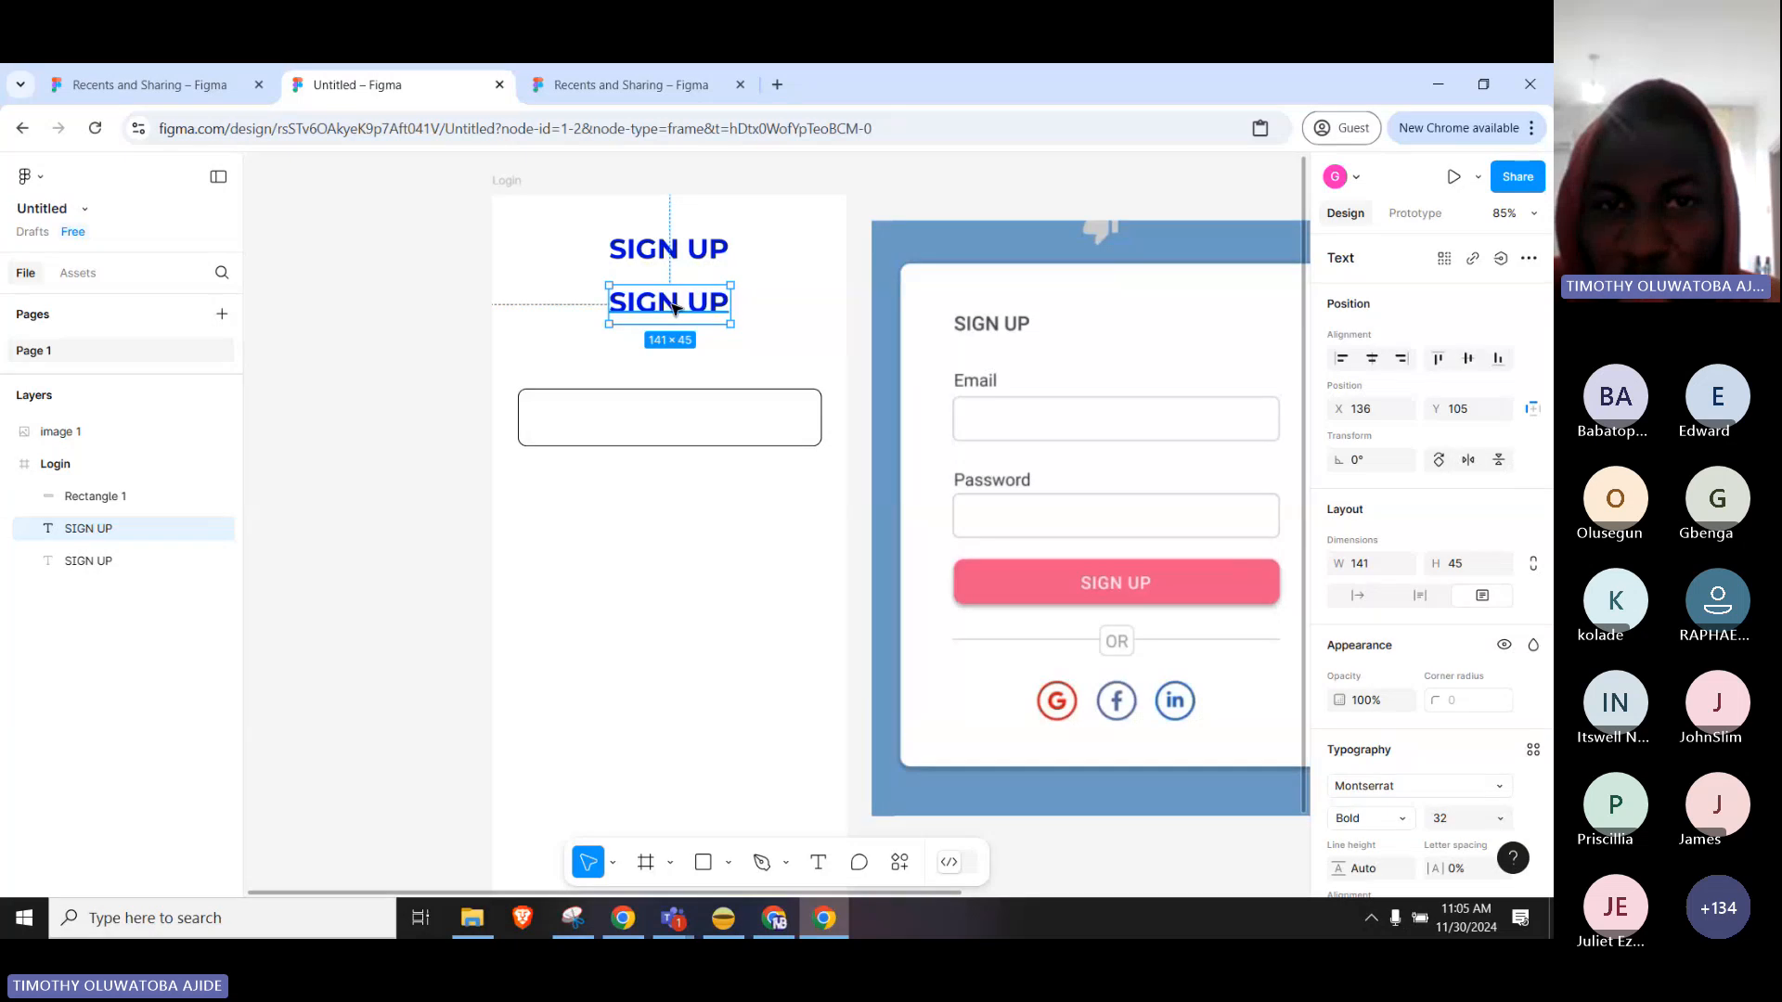
Place the second SIGN UP text at the box's top, recoloured black in Medium weight.
drag(675, 309, 592, 365)
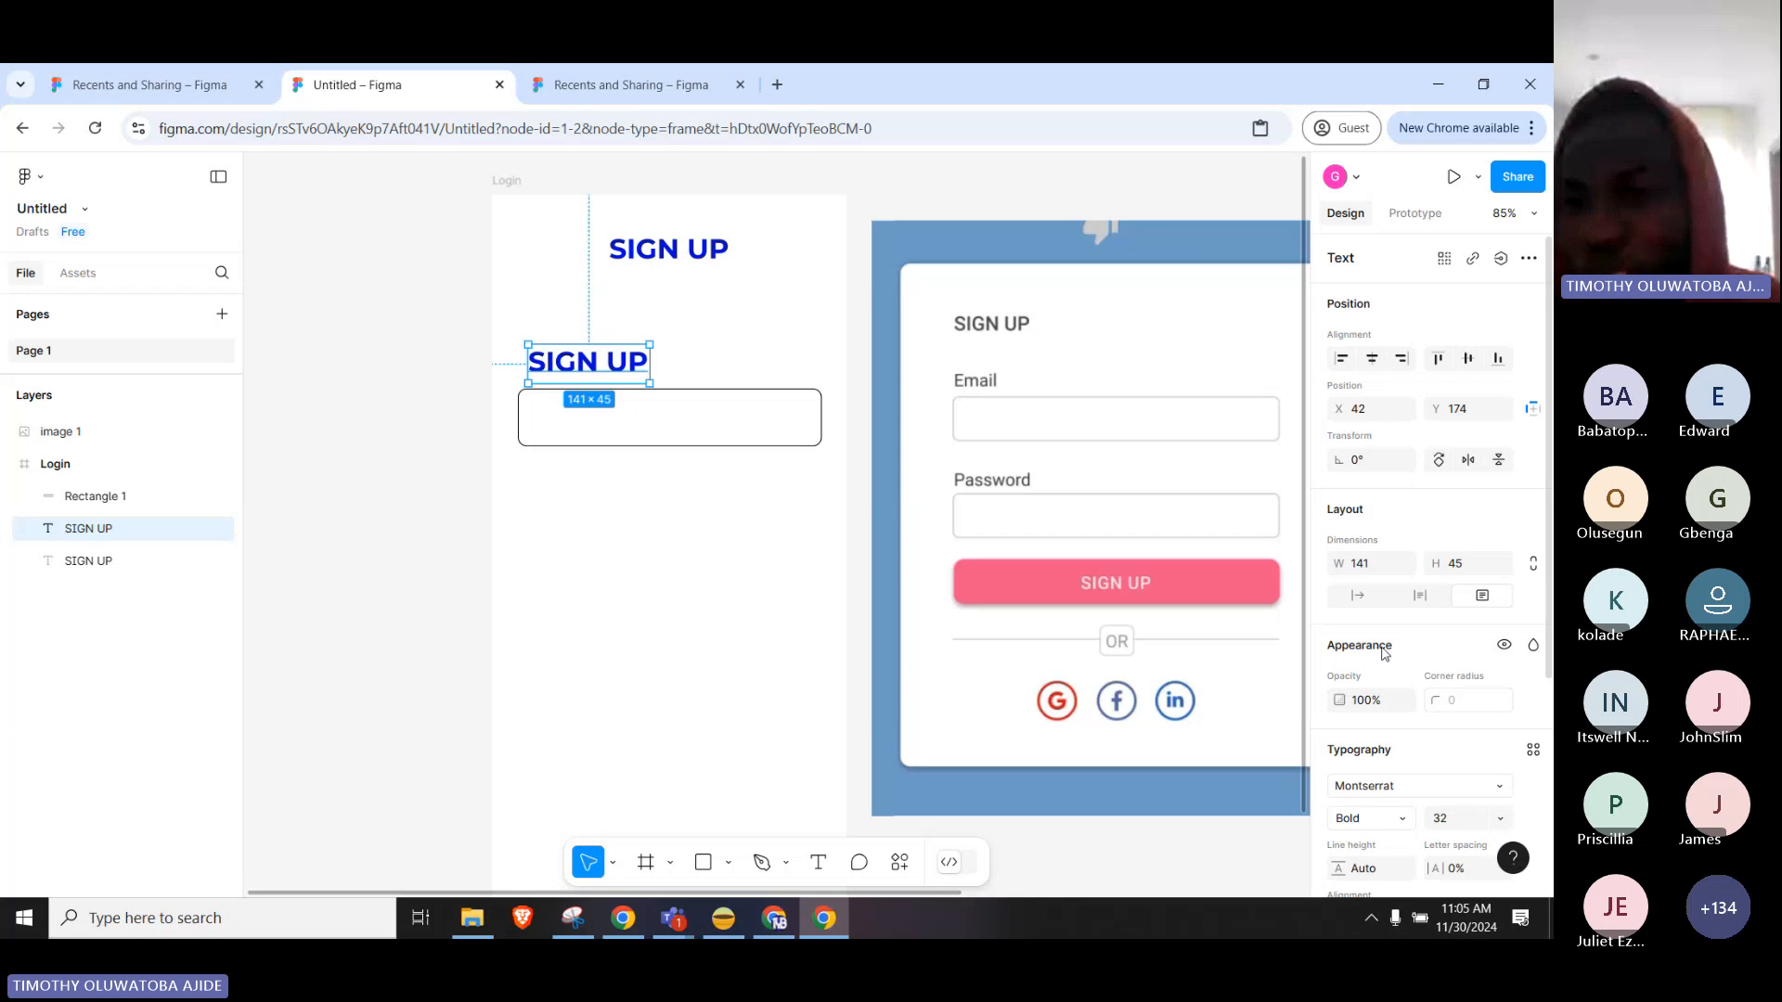
scroll(1387, 655, down, 3)
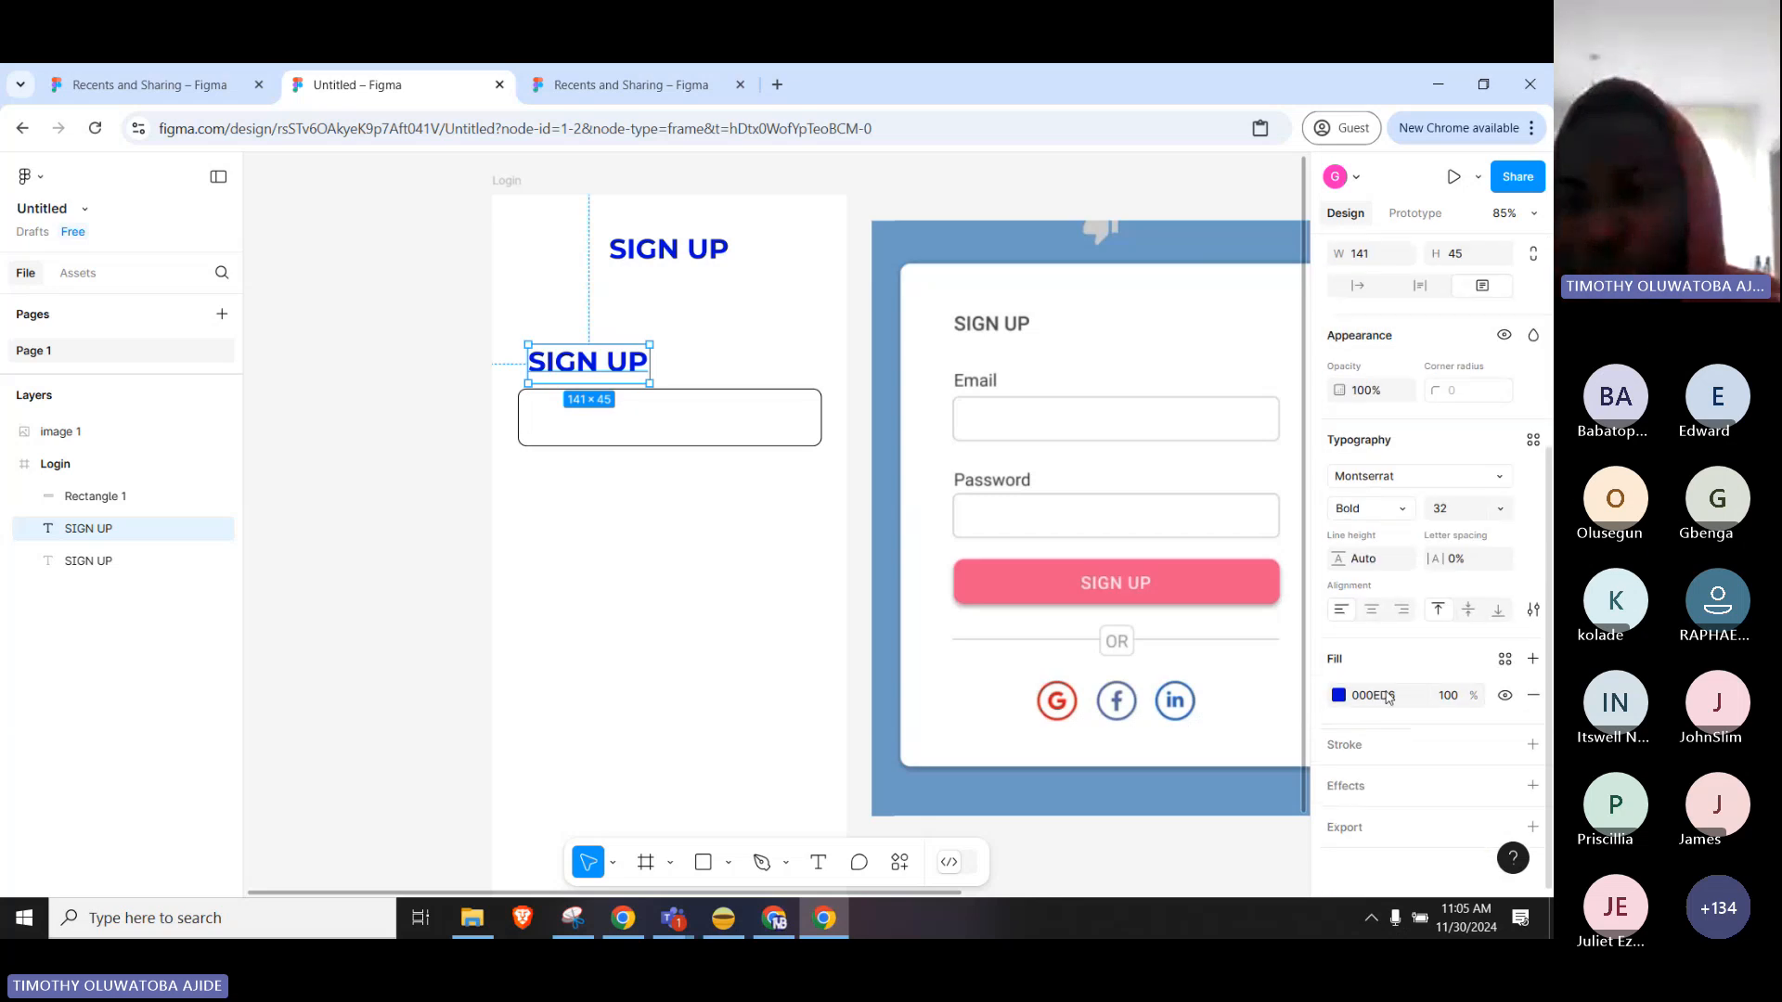
click(1334, 695)
drag(1176, 559, 1058, 678)
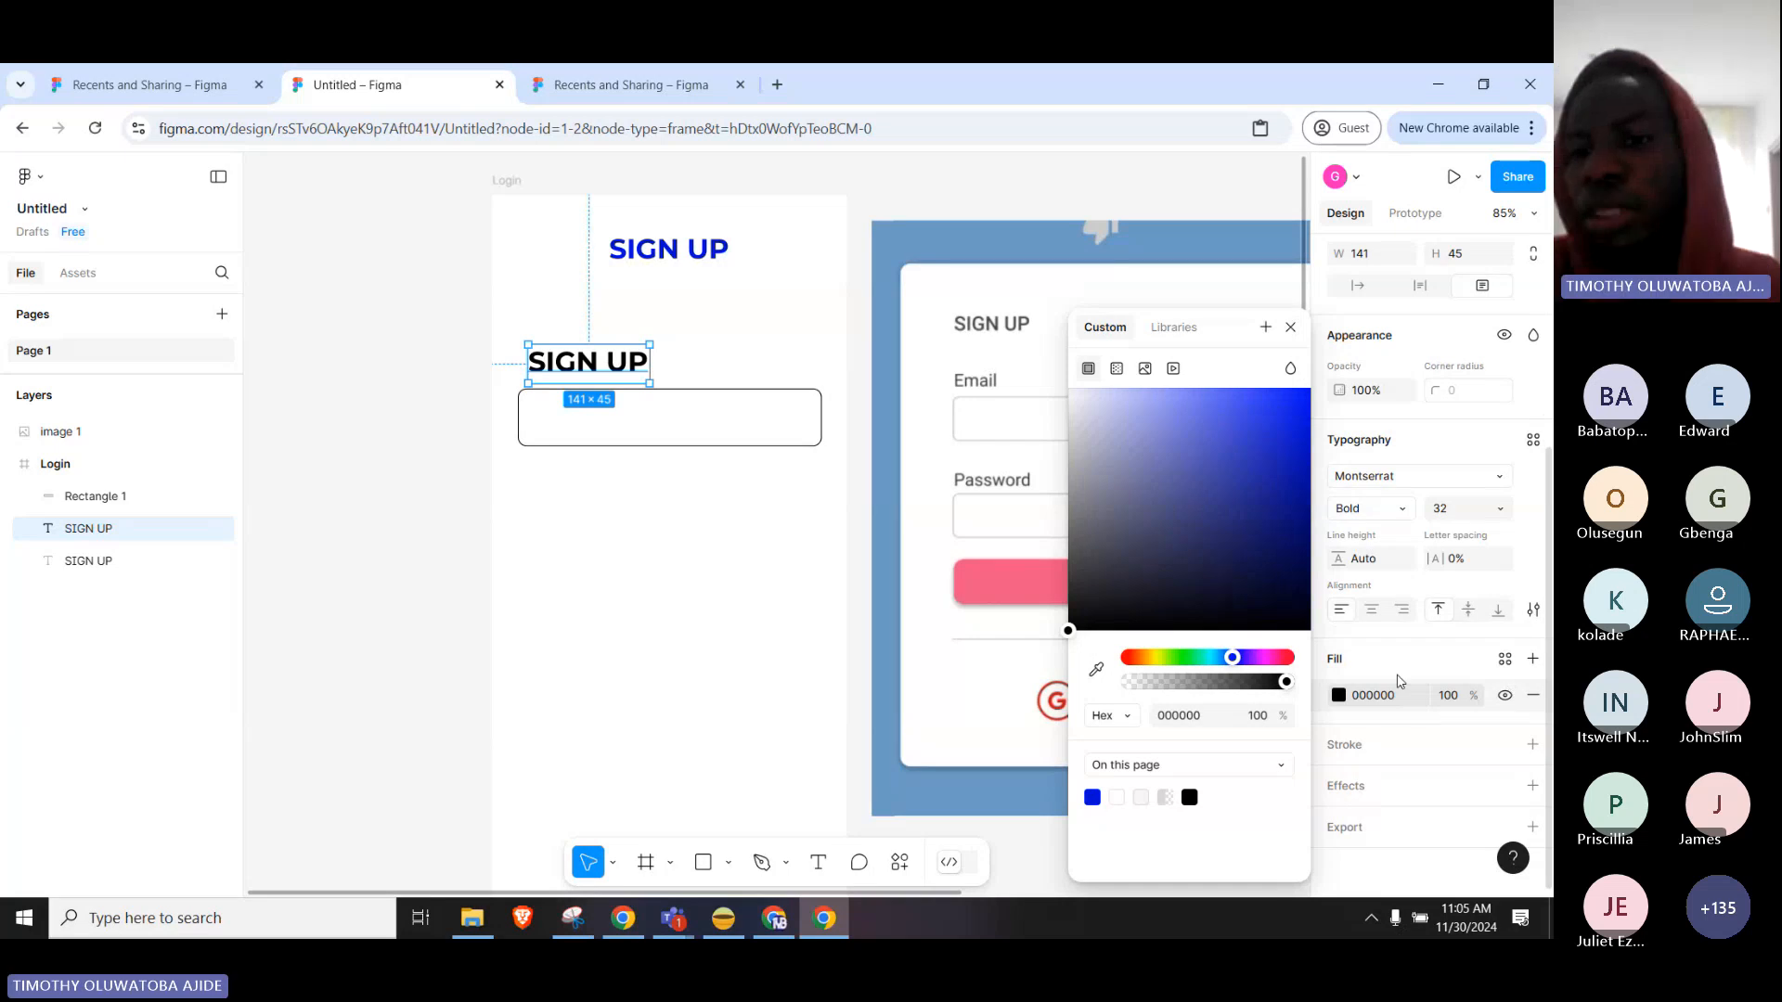
click(1403, 660)
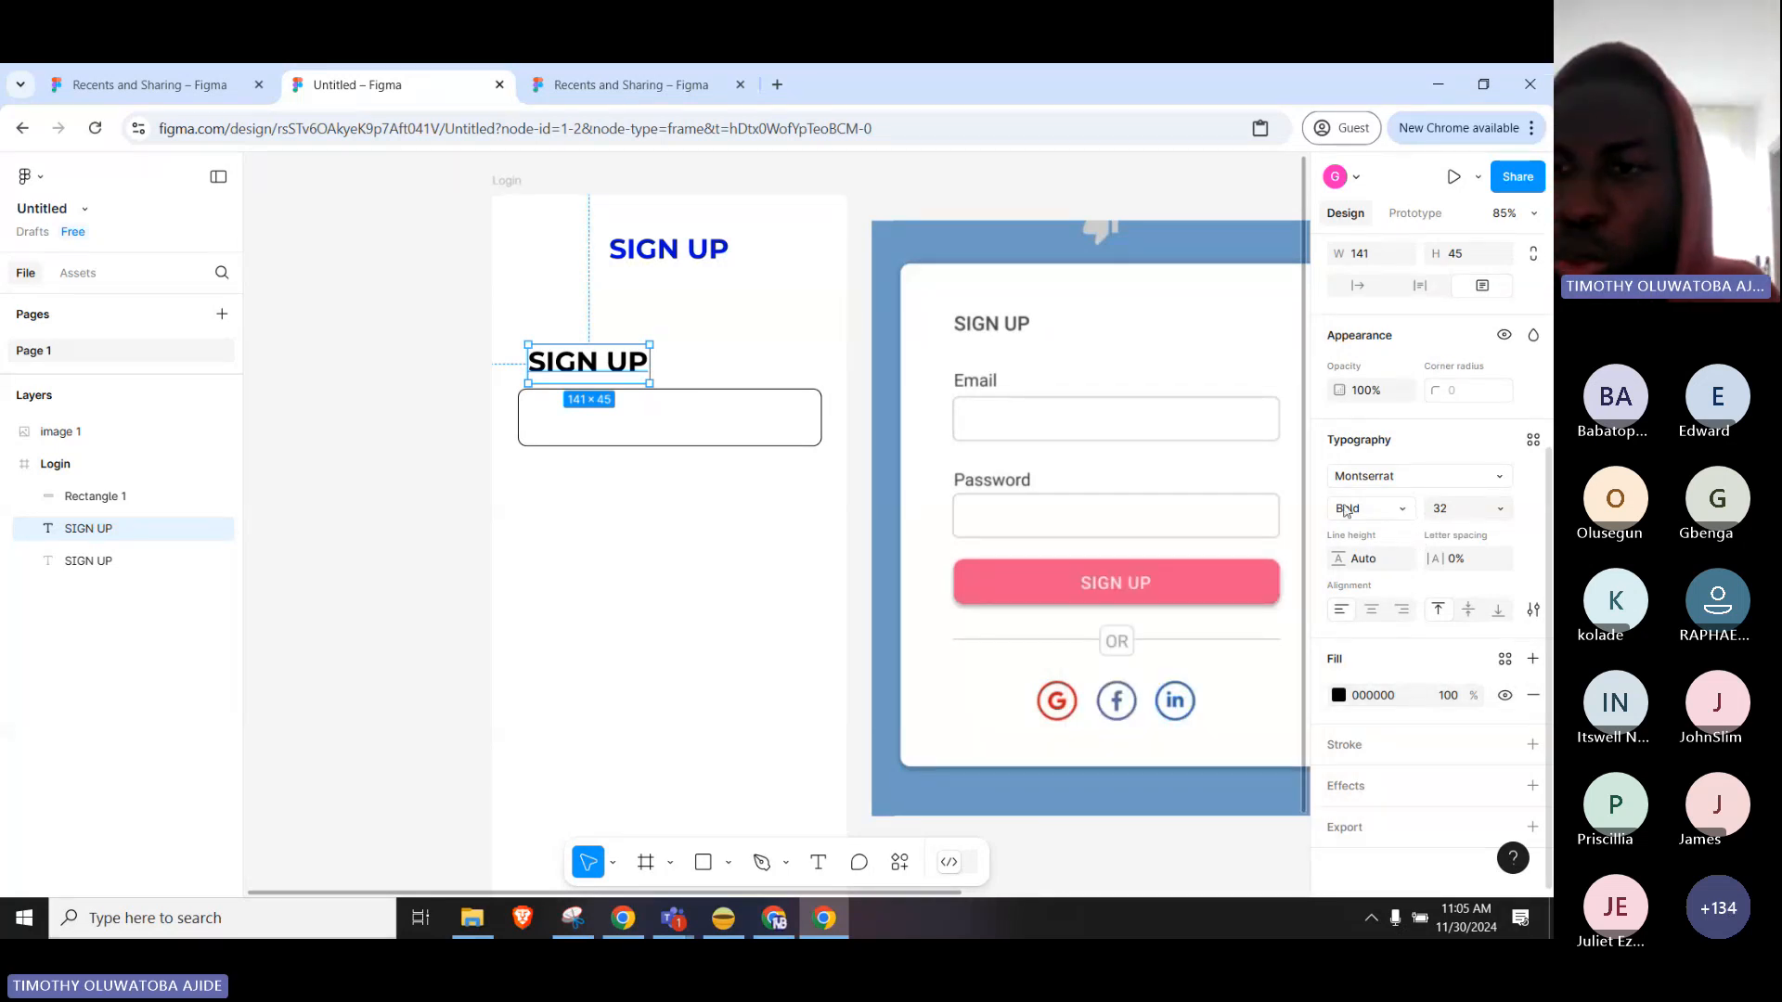
click(1385, 510)
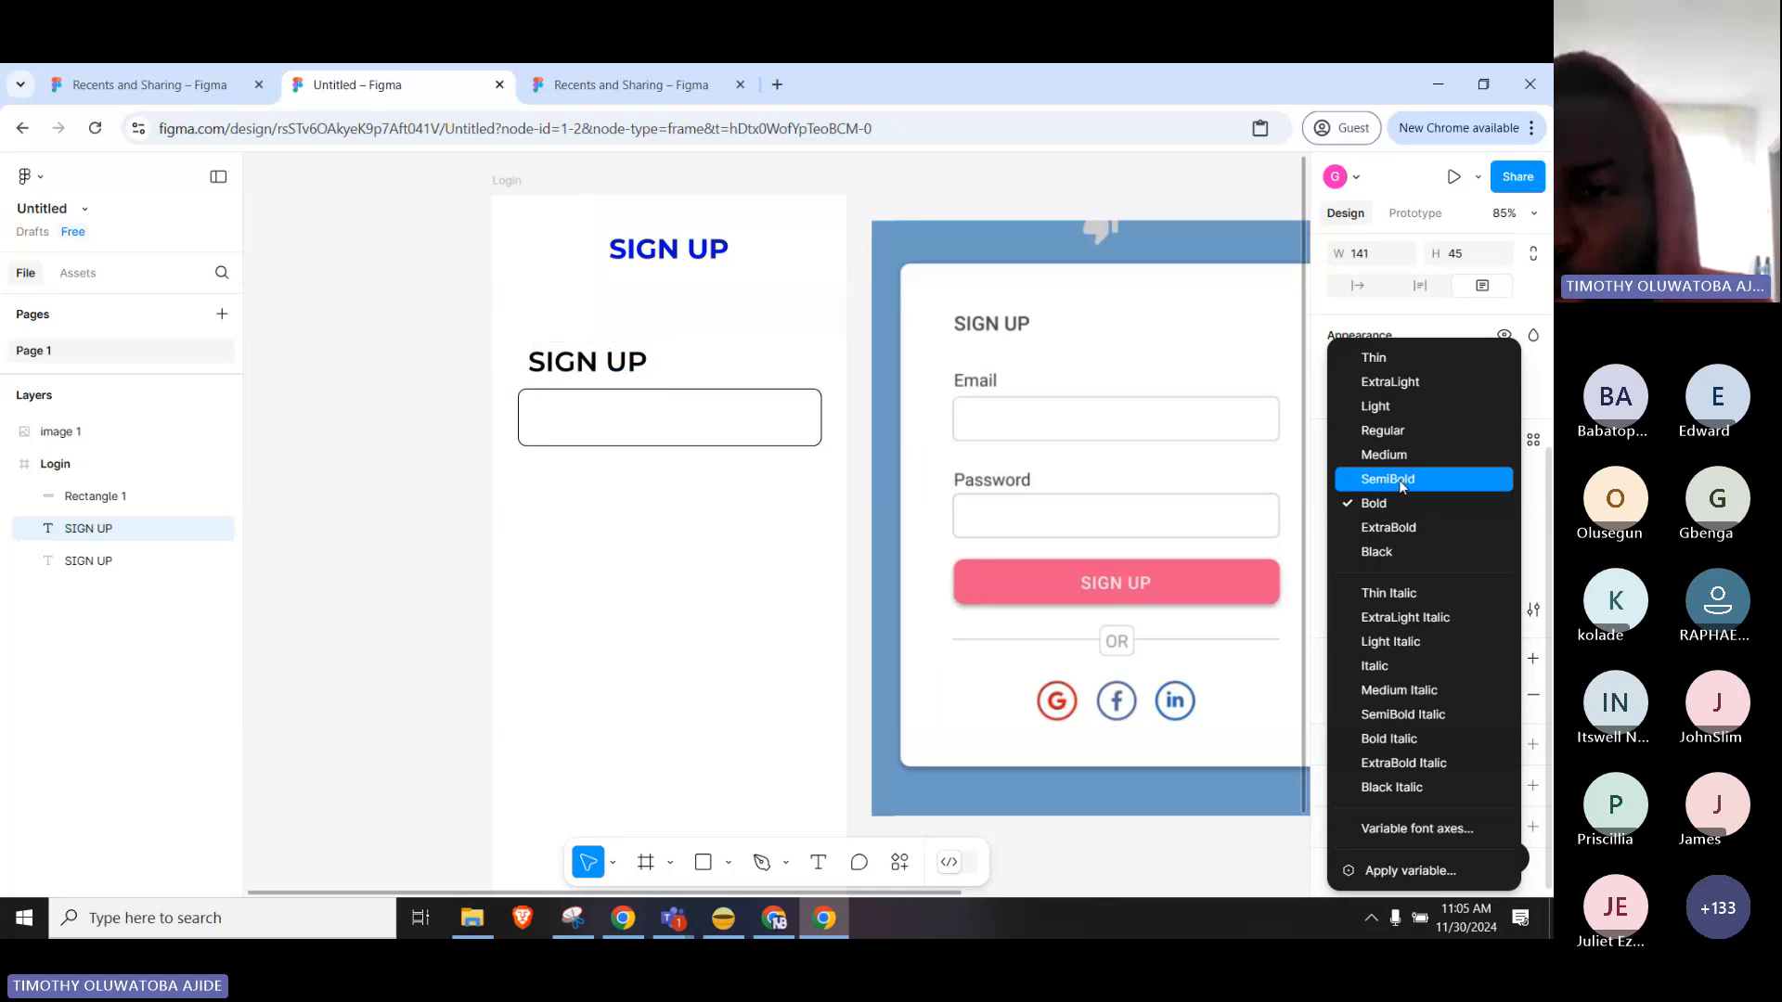
click(1411, 455)
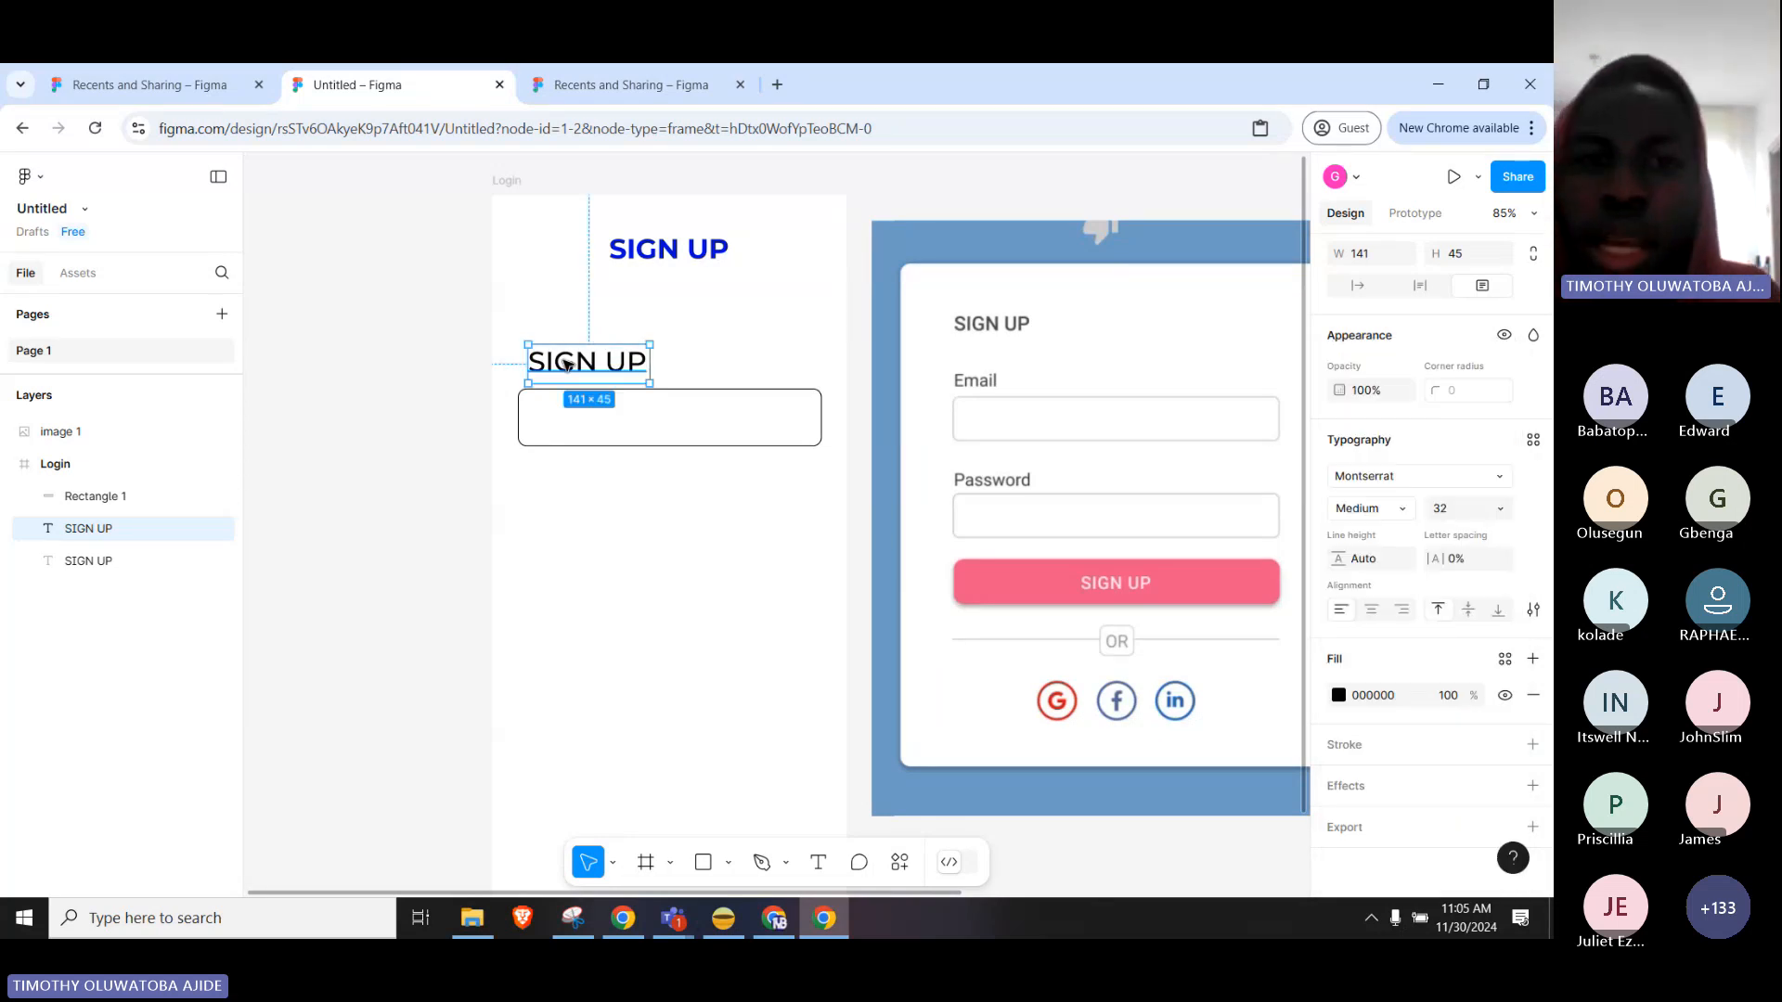
Change the copied text to 'Email' and set its font size to 16.
double_click(568, 363)
text(E)
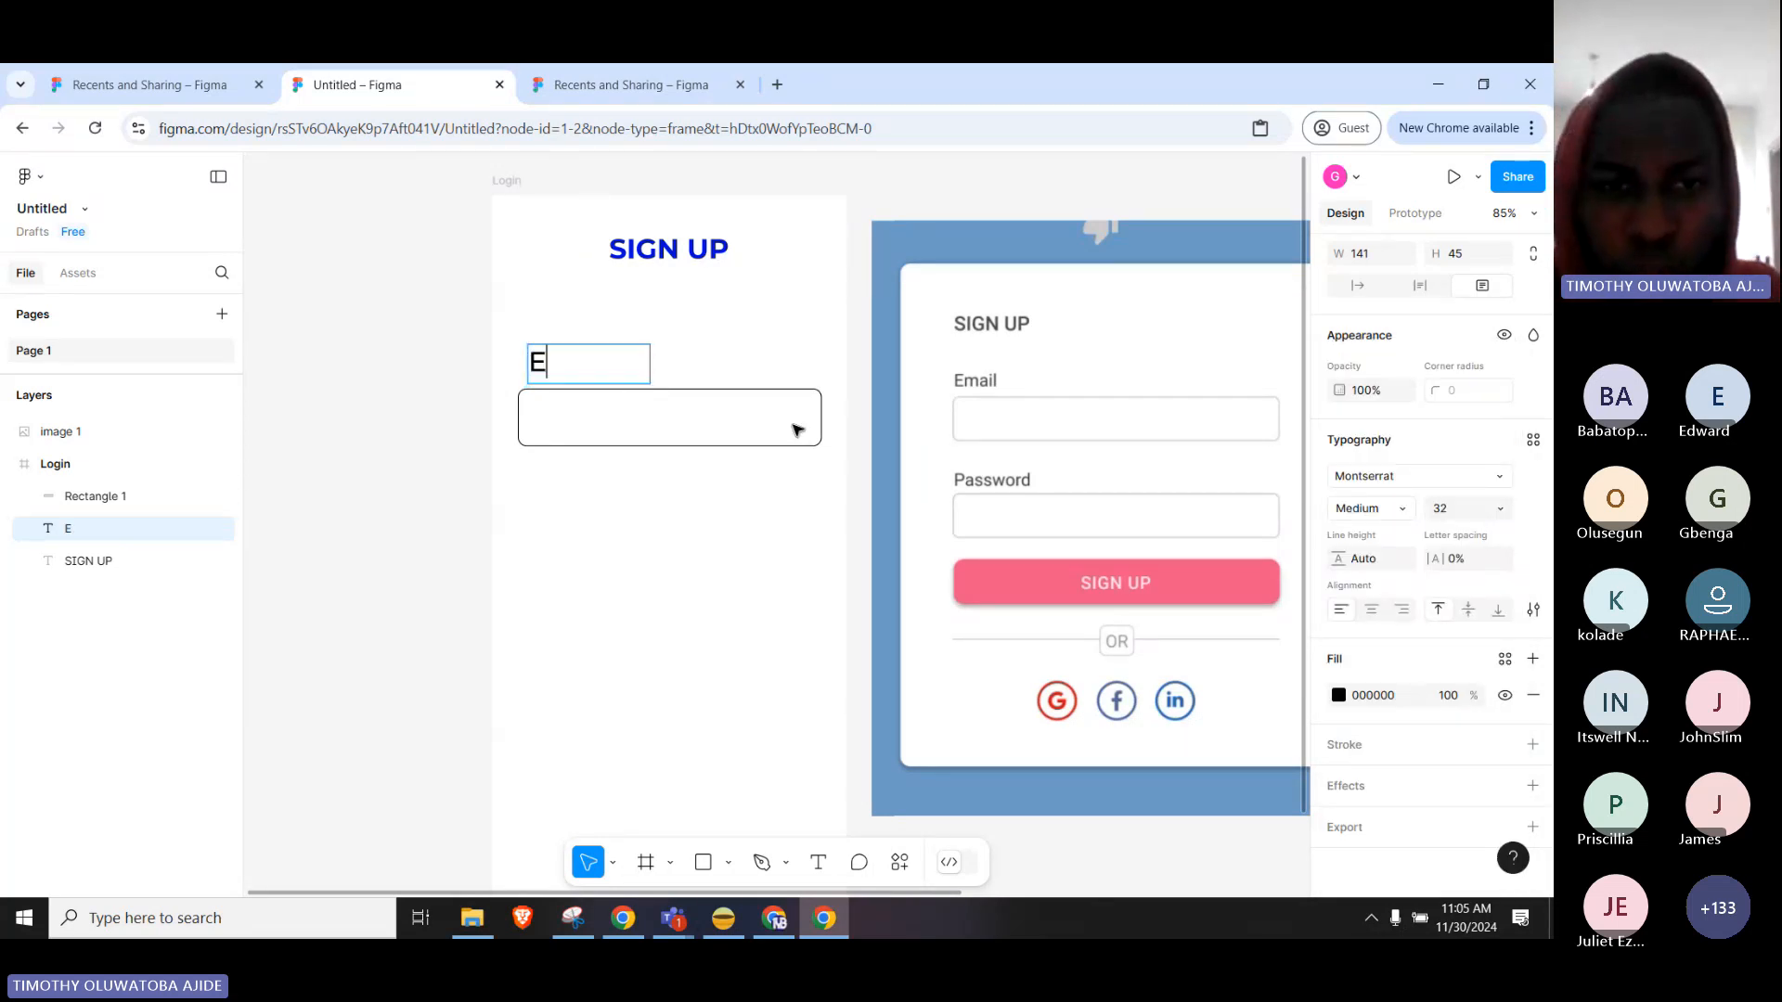
text(mail)
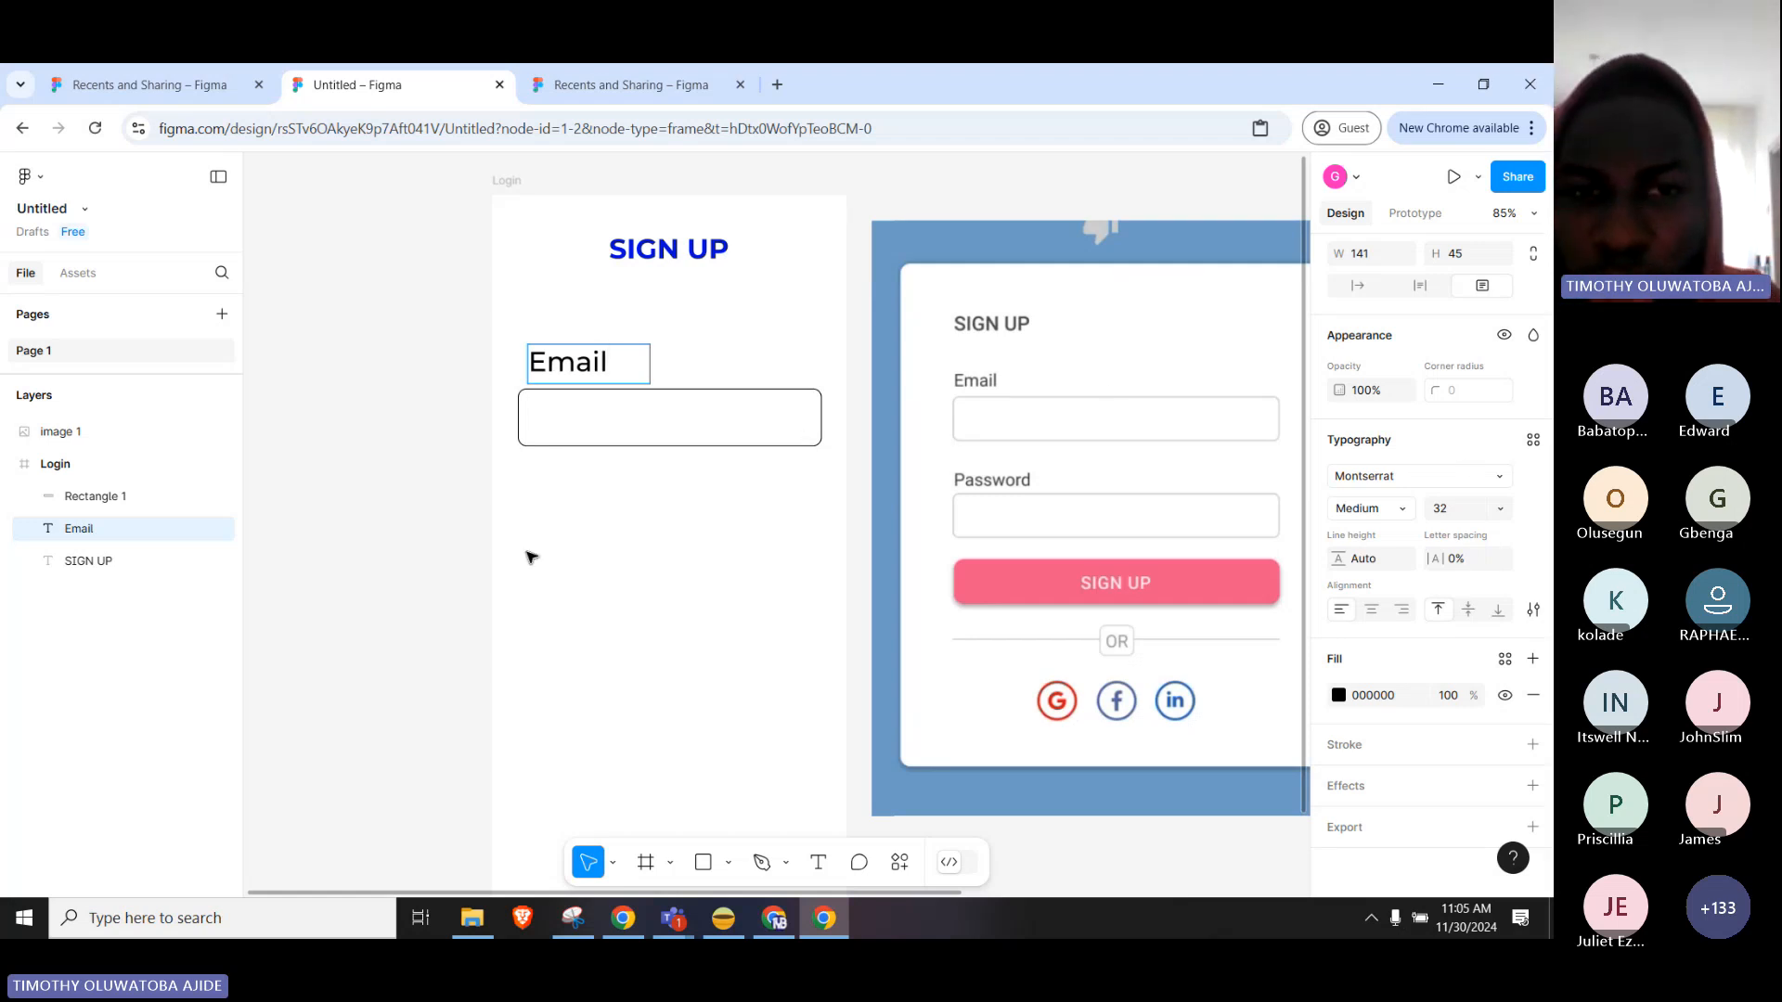
key(Escape)
drag(589, 364, 590, 363)
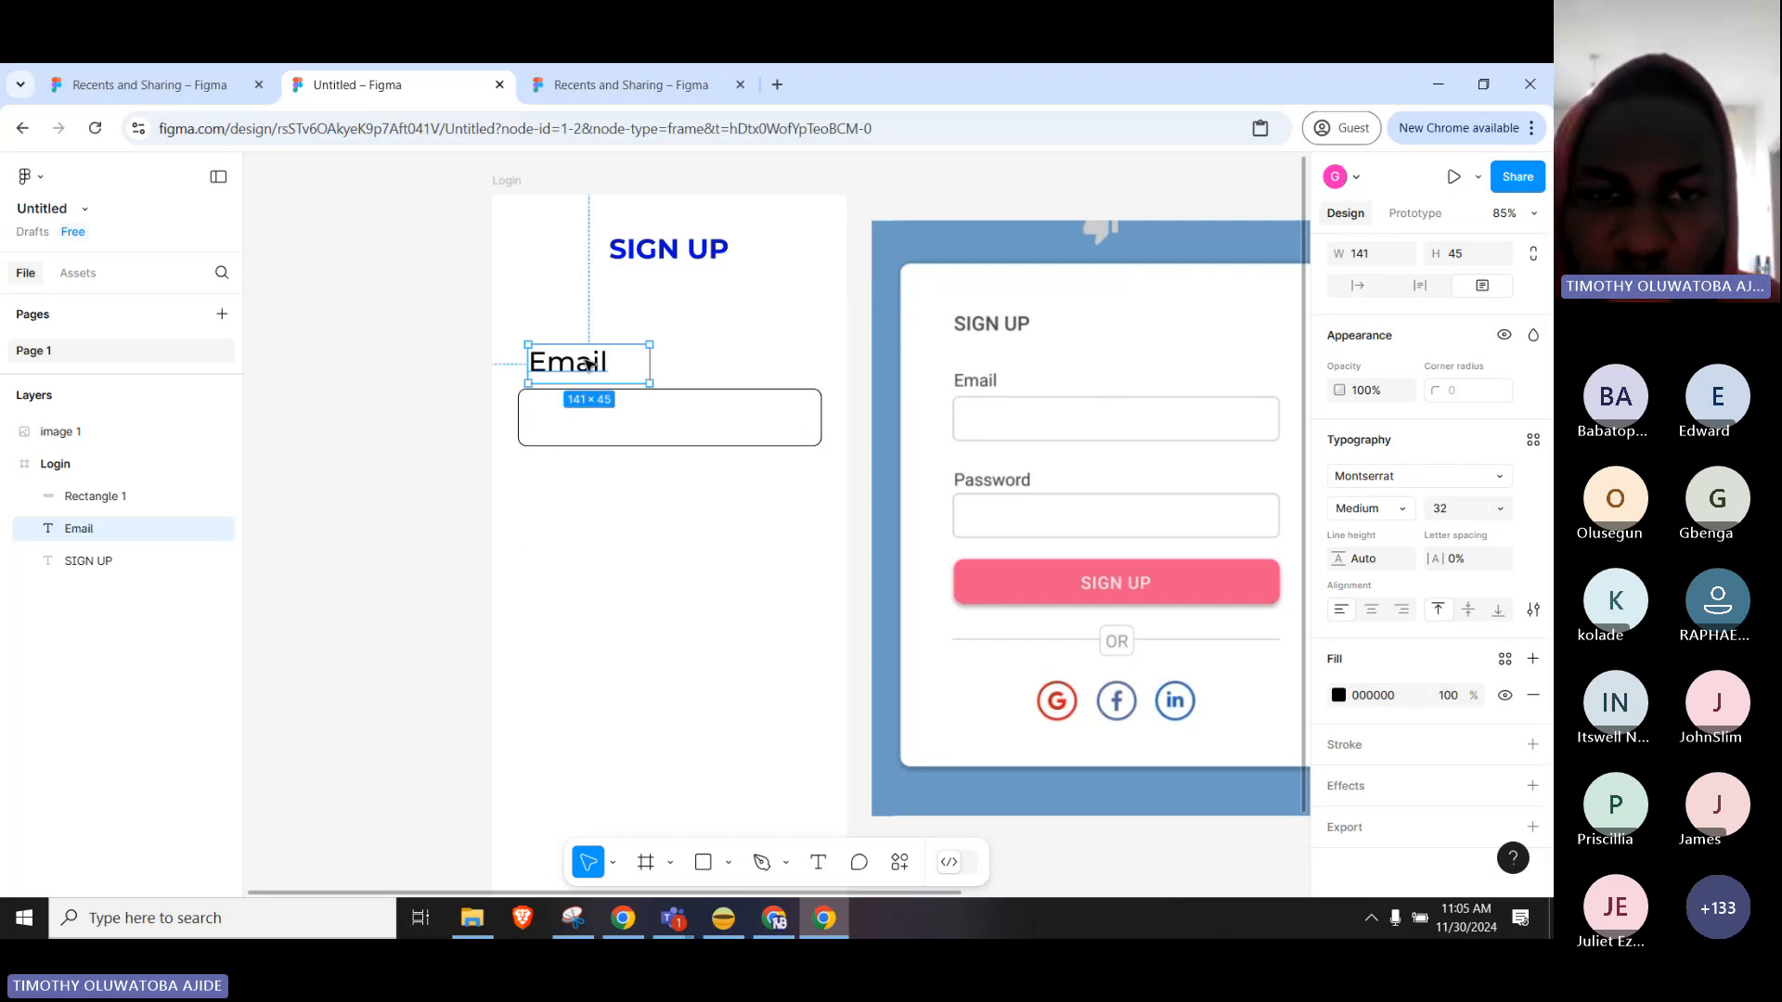
click(1500, 508)
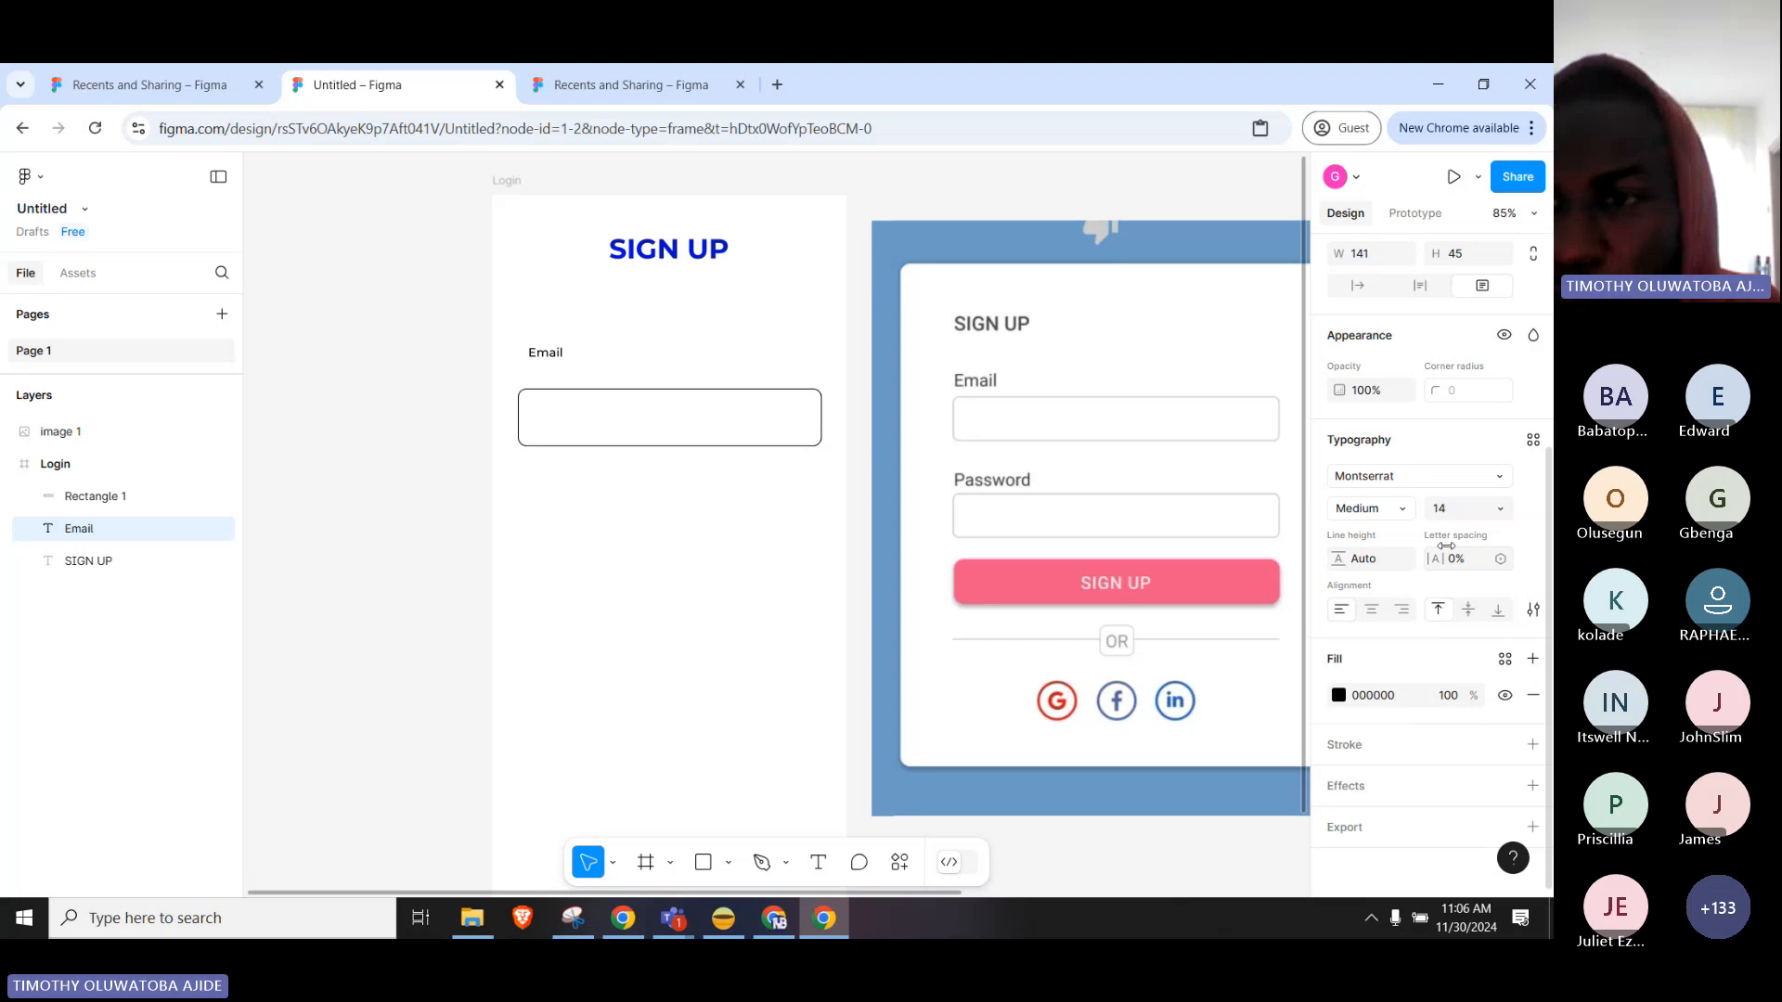
click(1501, 510)
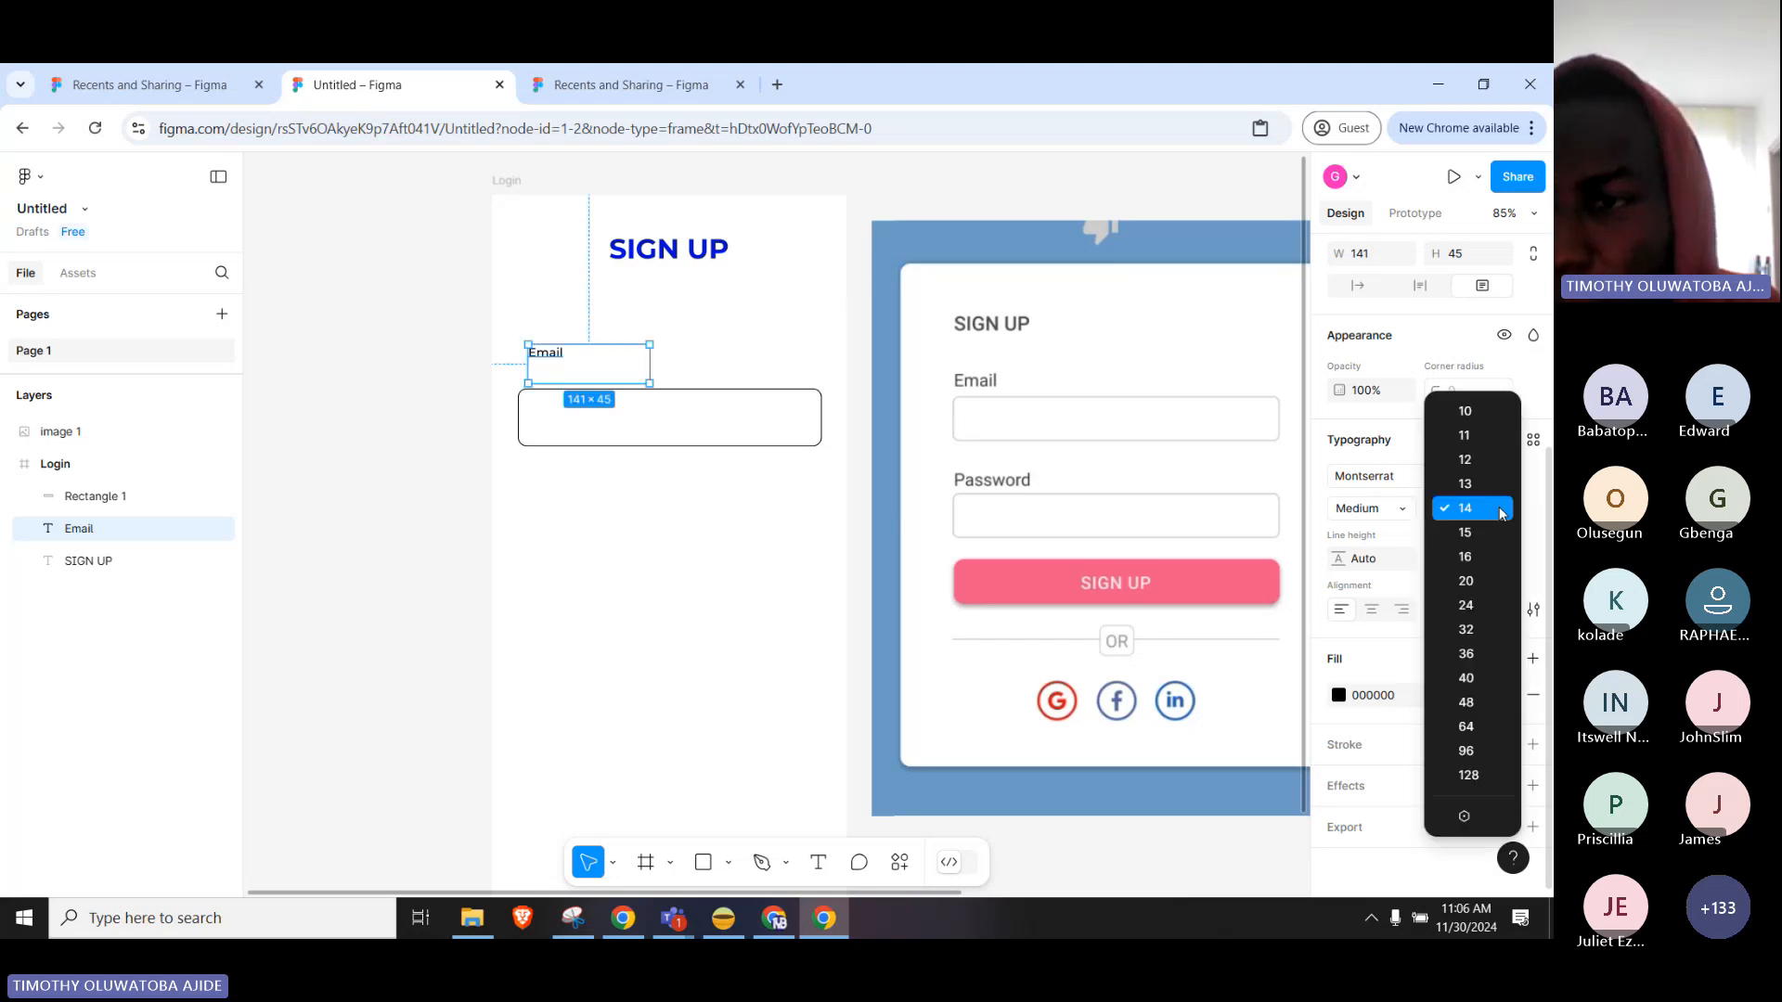
click(1465, 556)
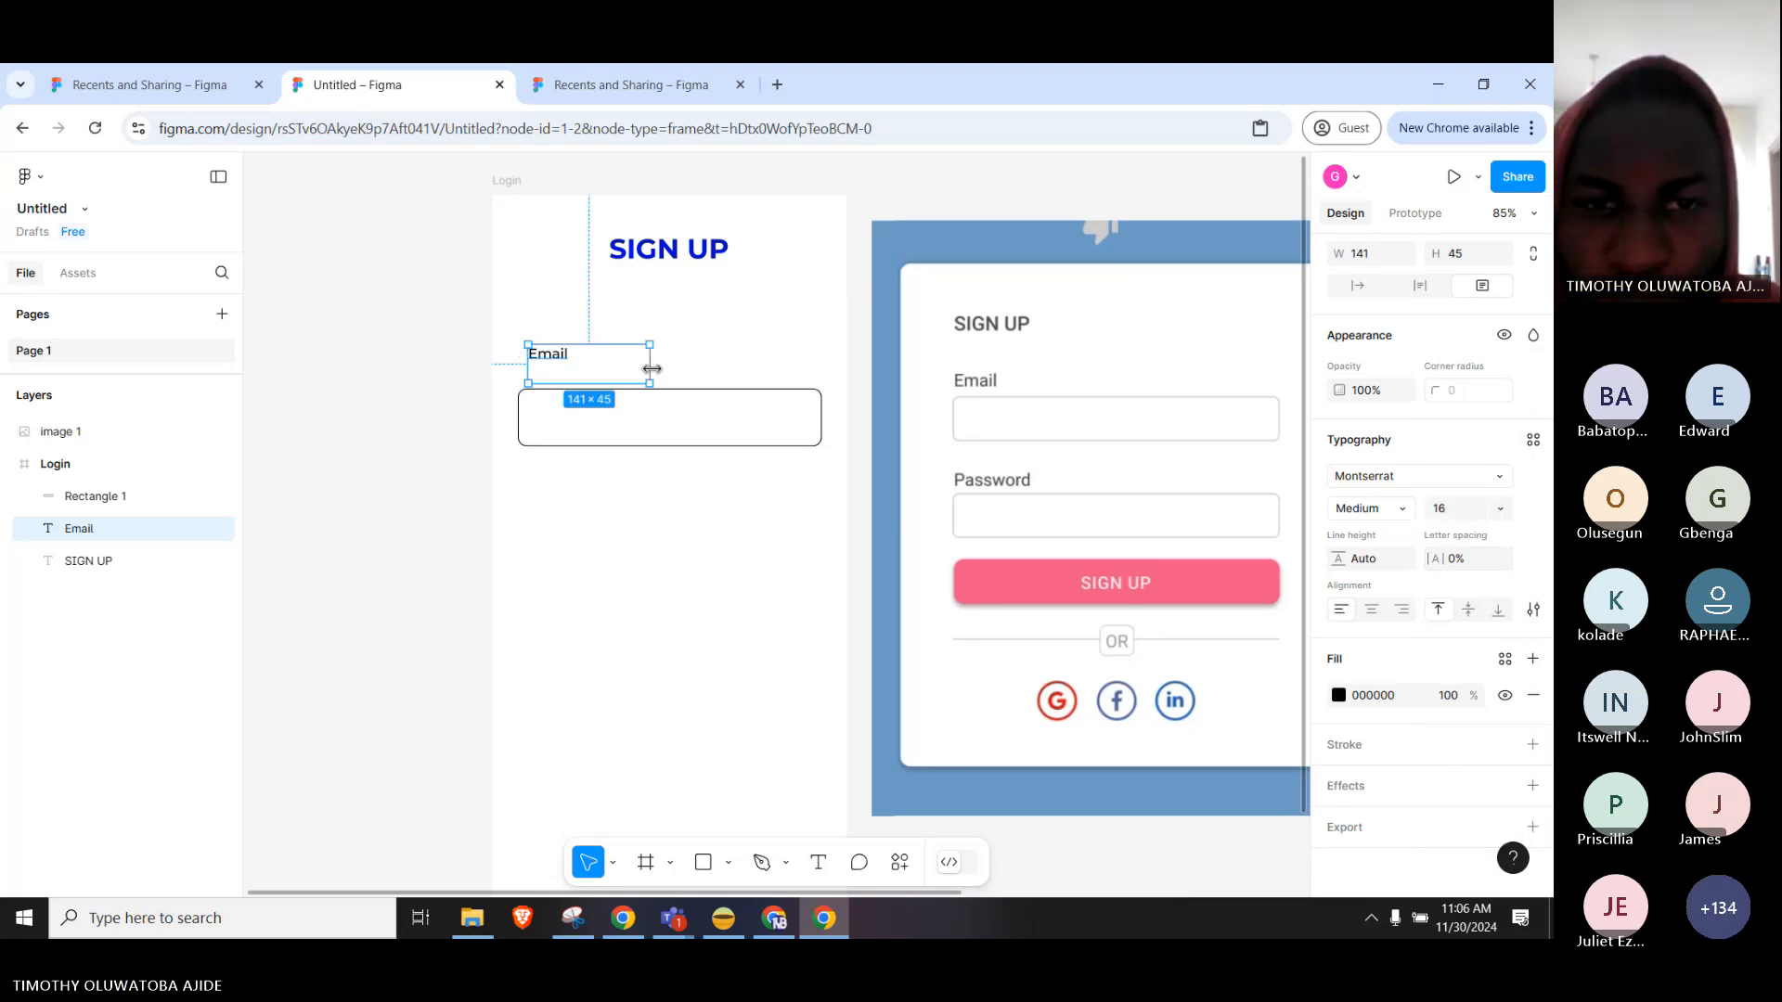
Trim the Email text box to the word, set size 20, and sit it above the input box.
drag(649, 366, 556, 367)
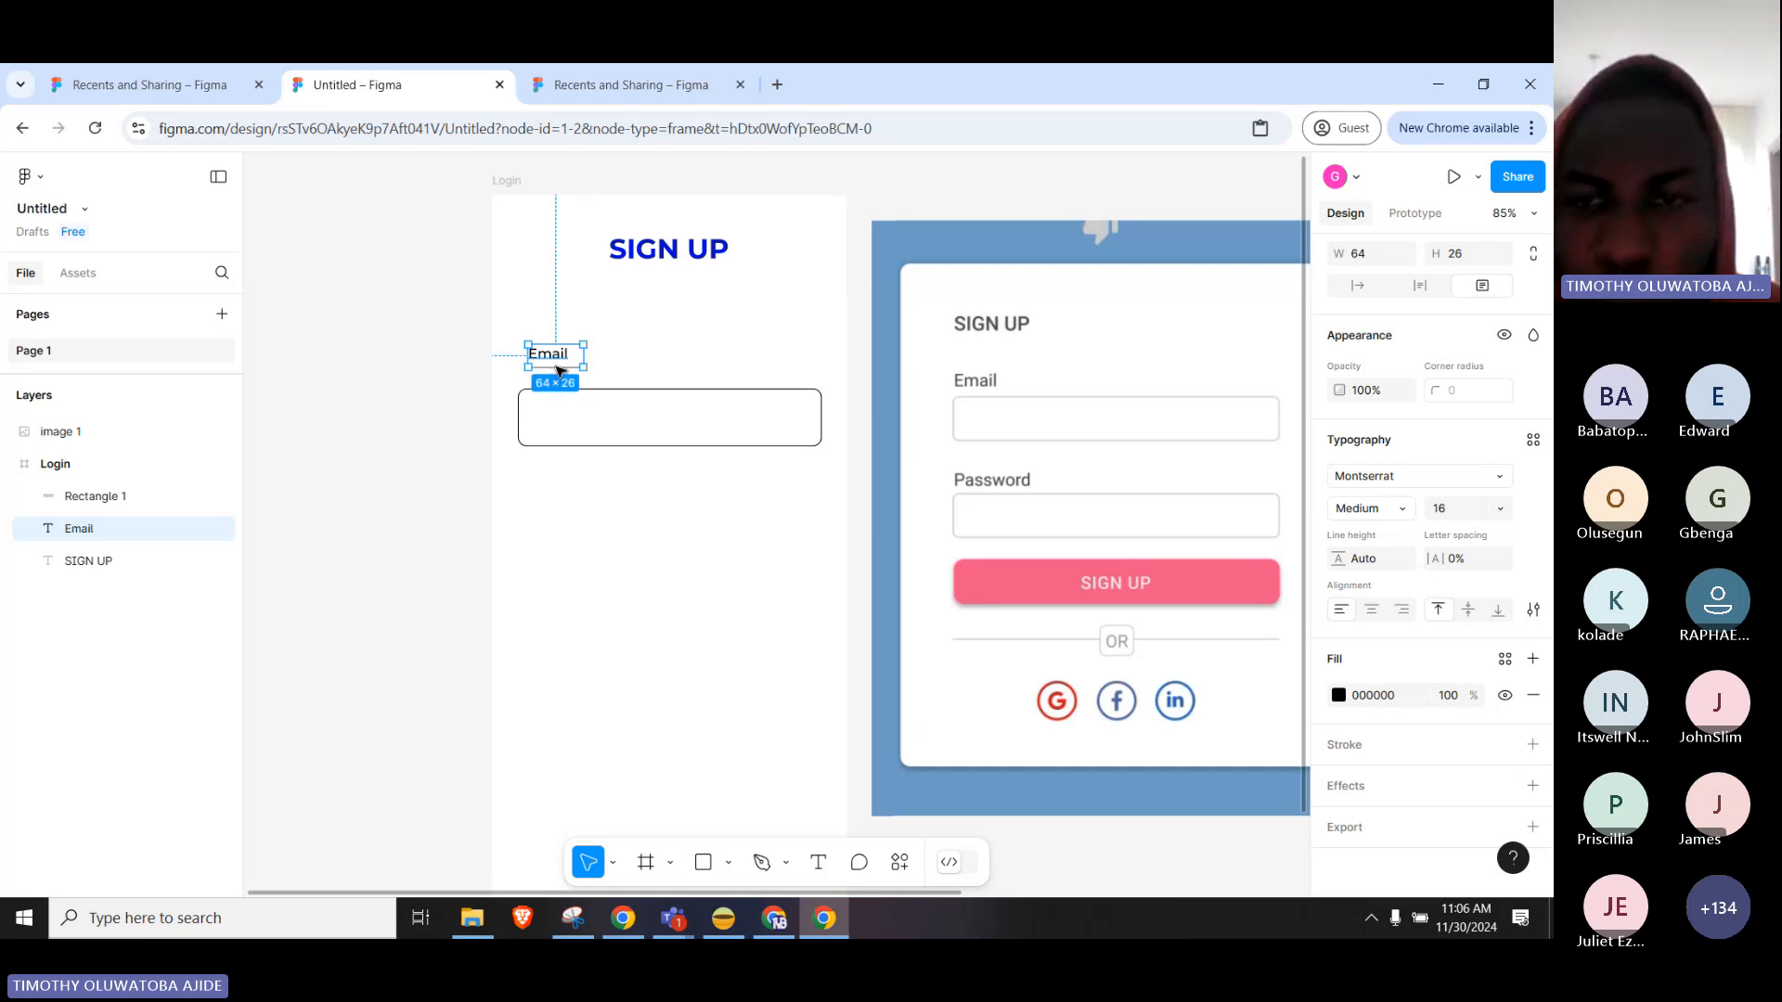
click(1493, 509)
click(1480, 543)
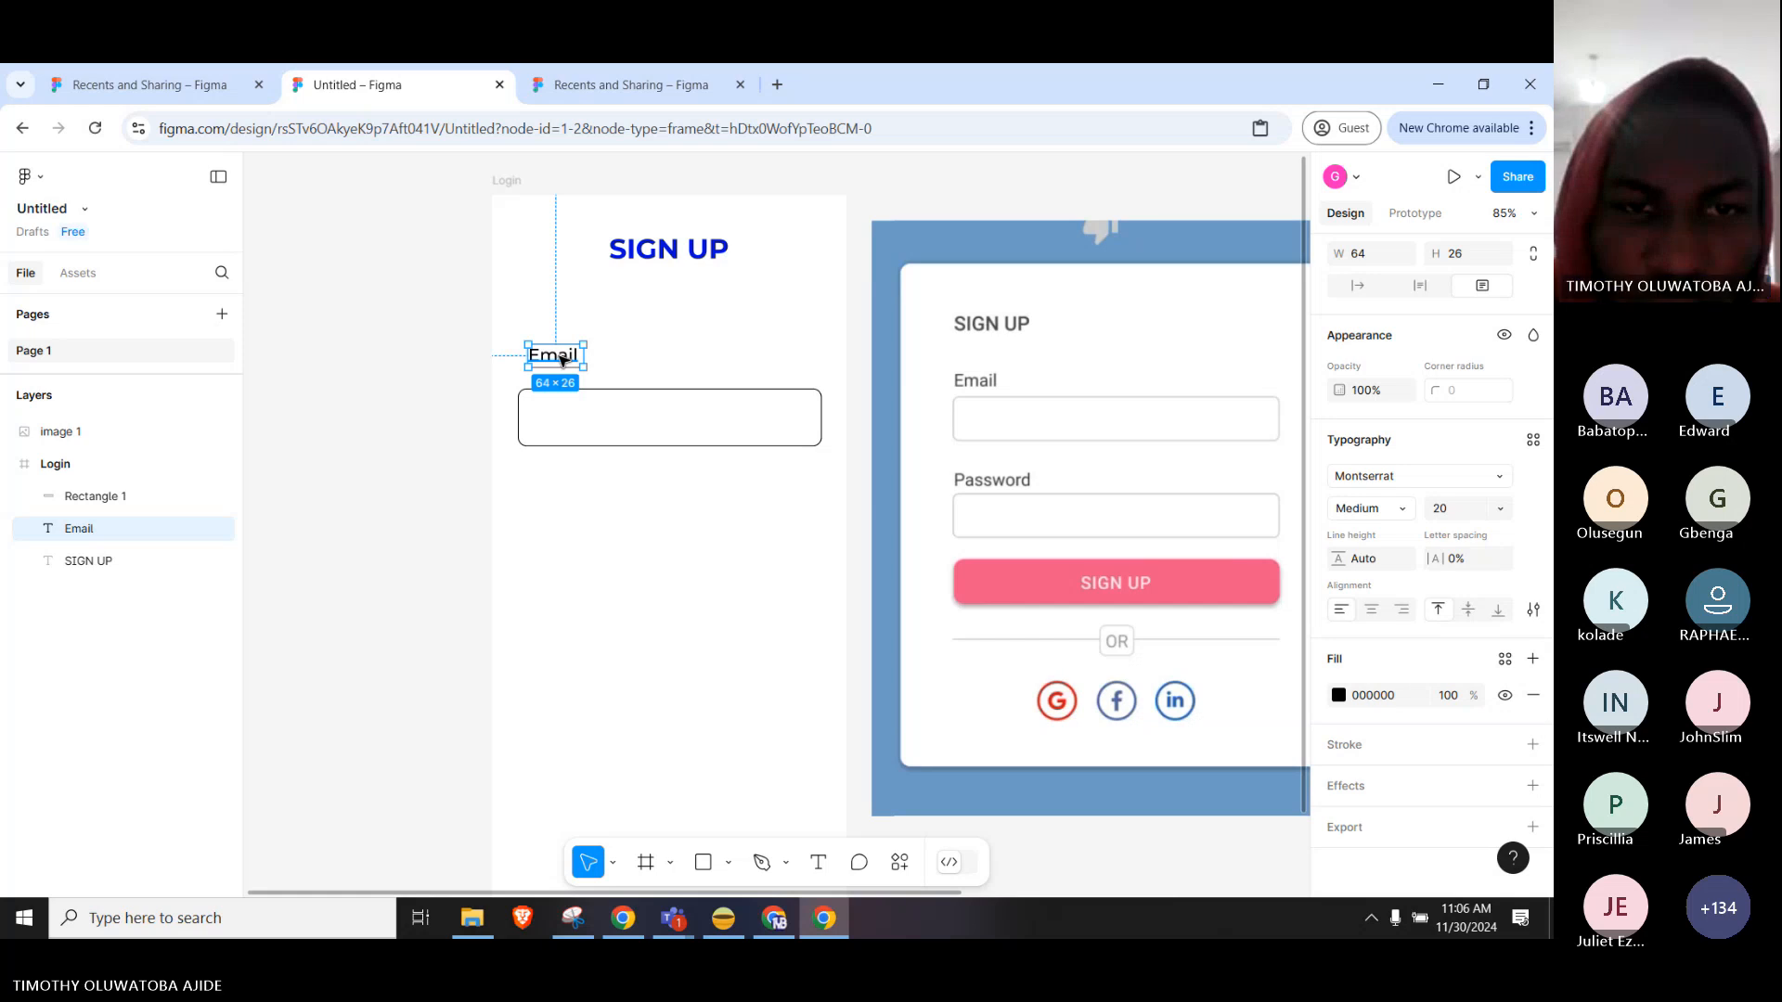
drag(561, 359, 548, 367)
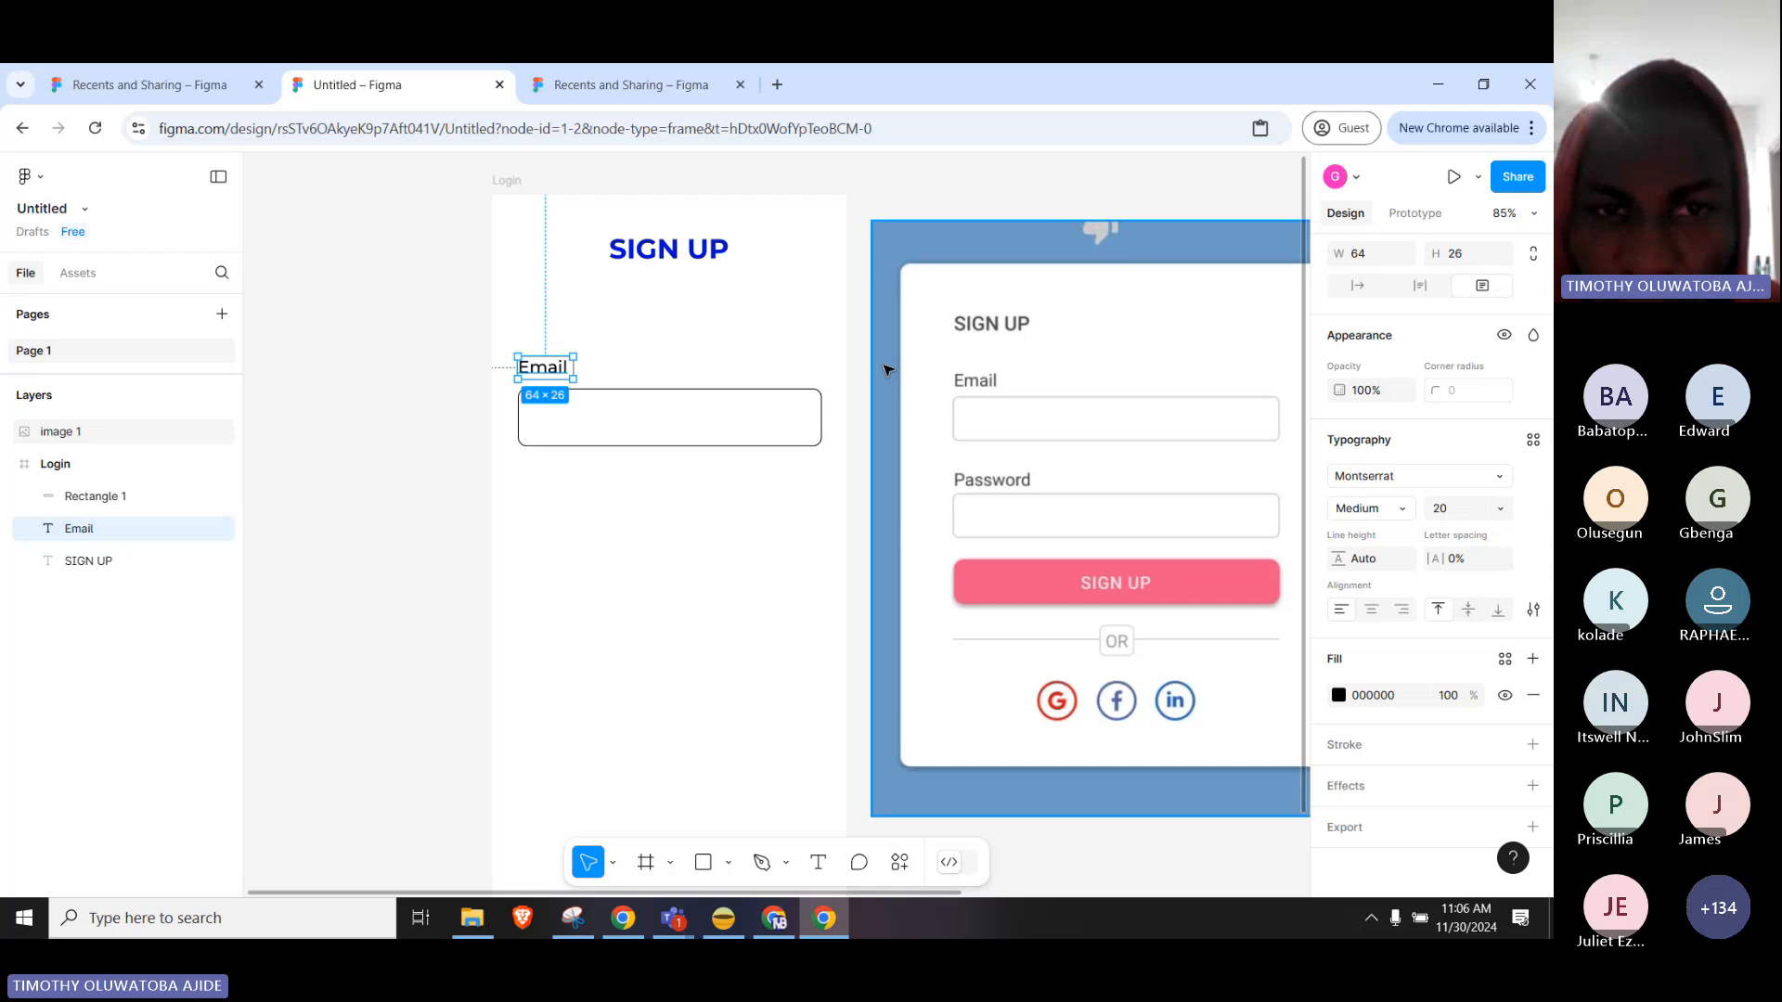
key(Down)
key(Down)
key(Down)
key(Down)
key(Down)
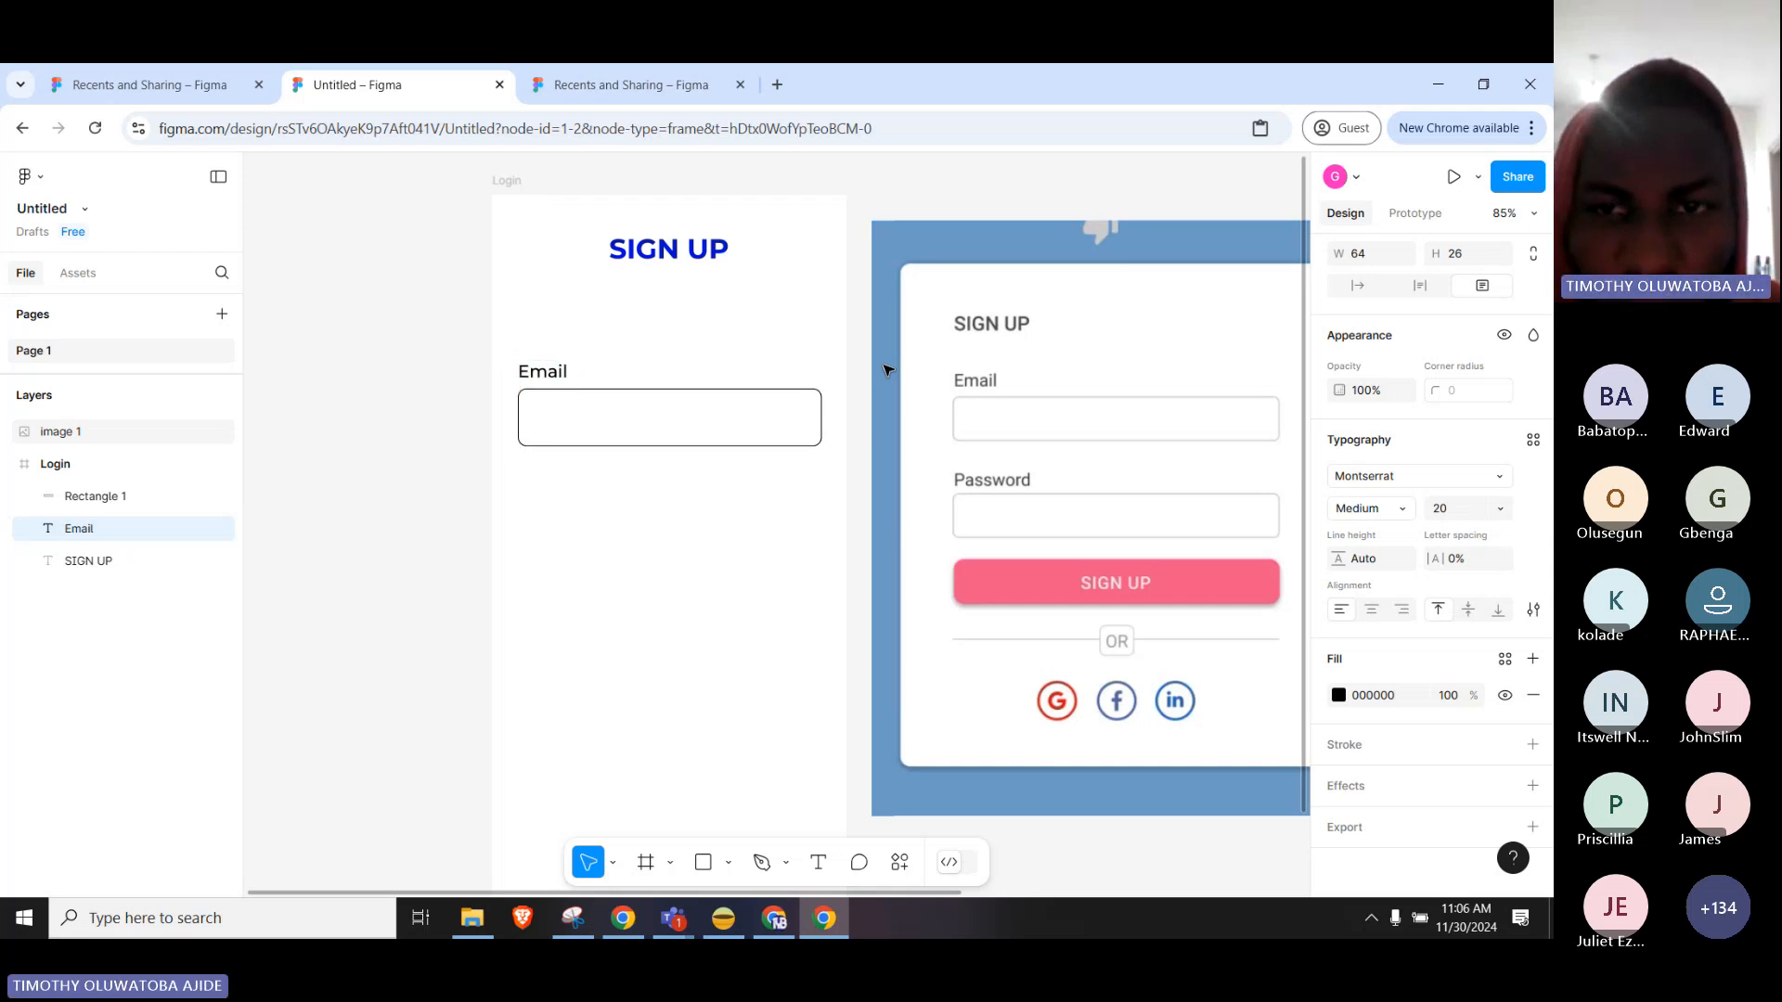
key(Up)
key(Up)
key(Up)
key(Up)
key(Up)
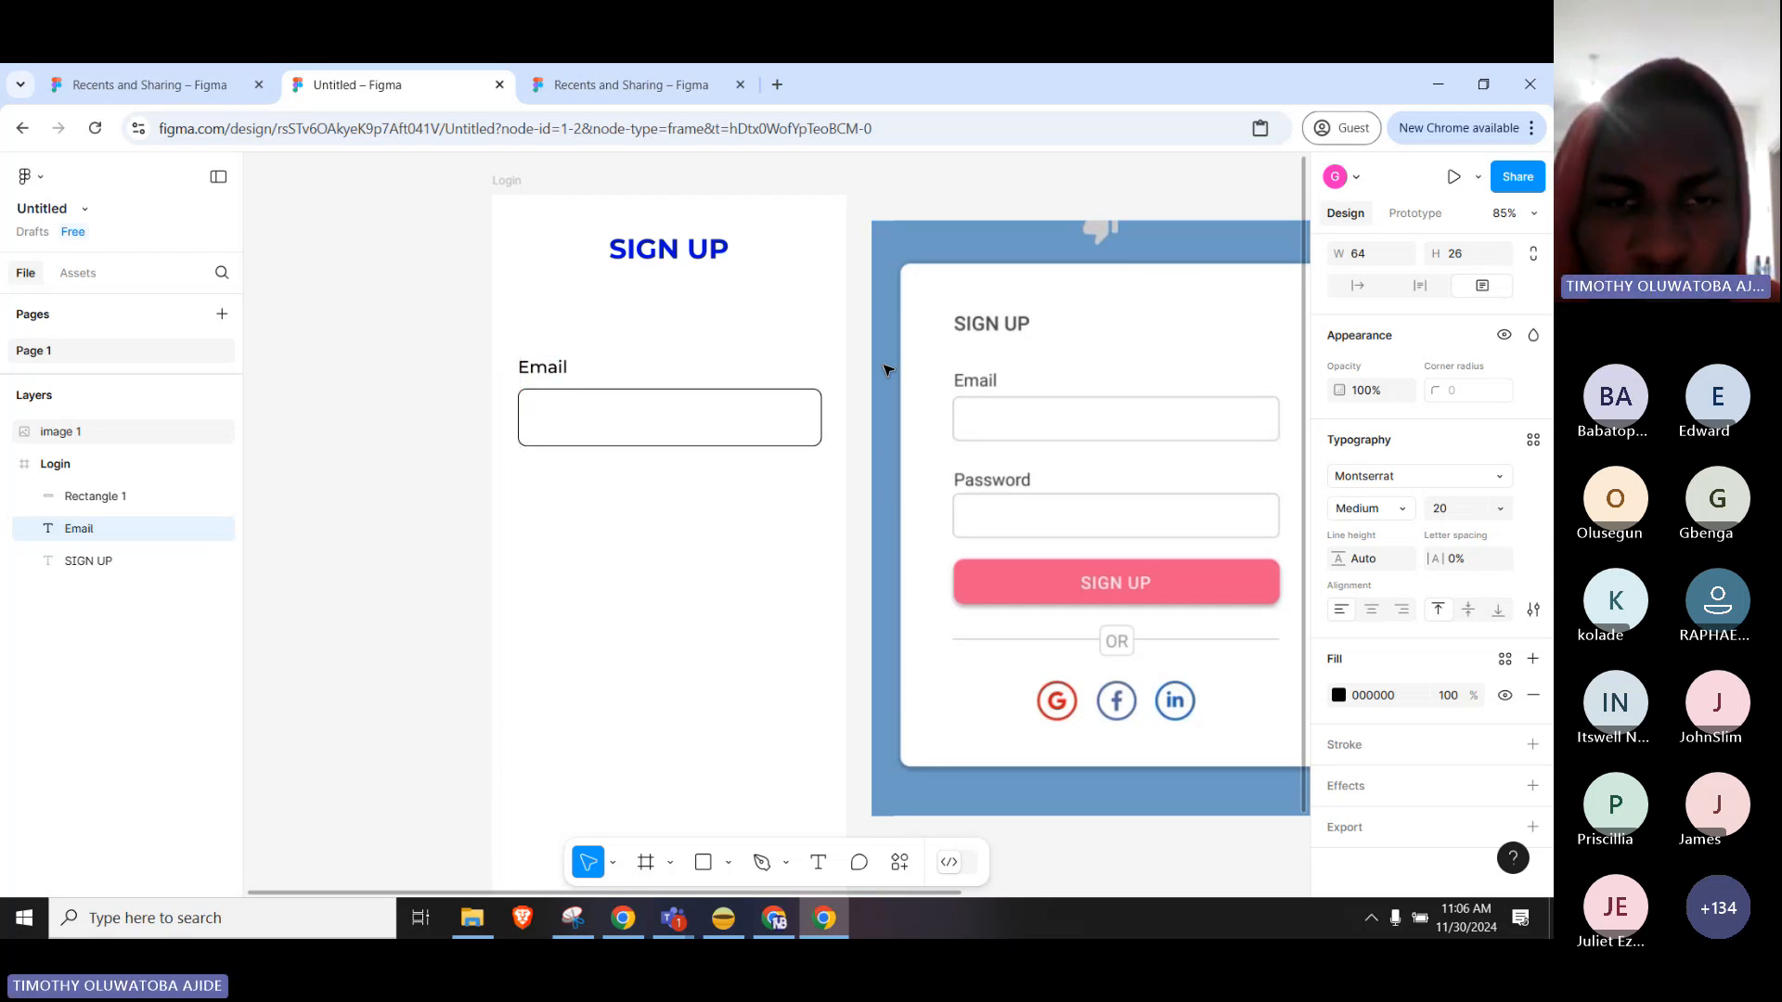
click(756, 537)
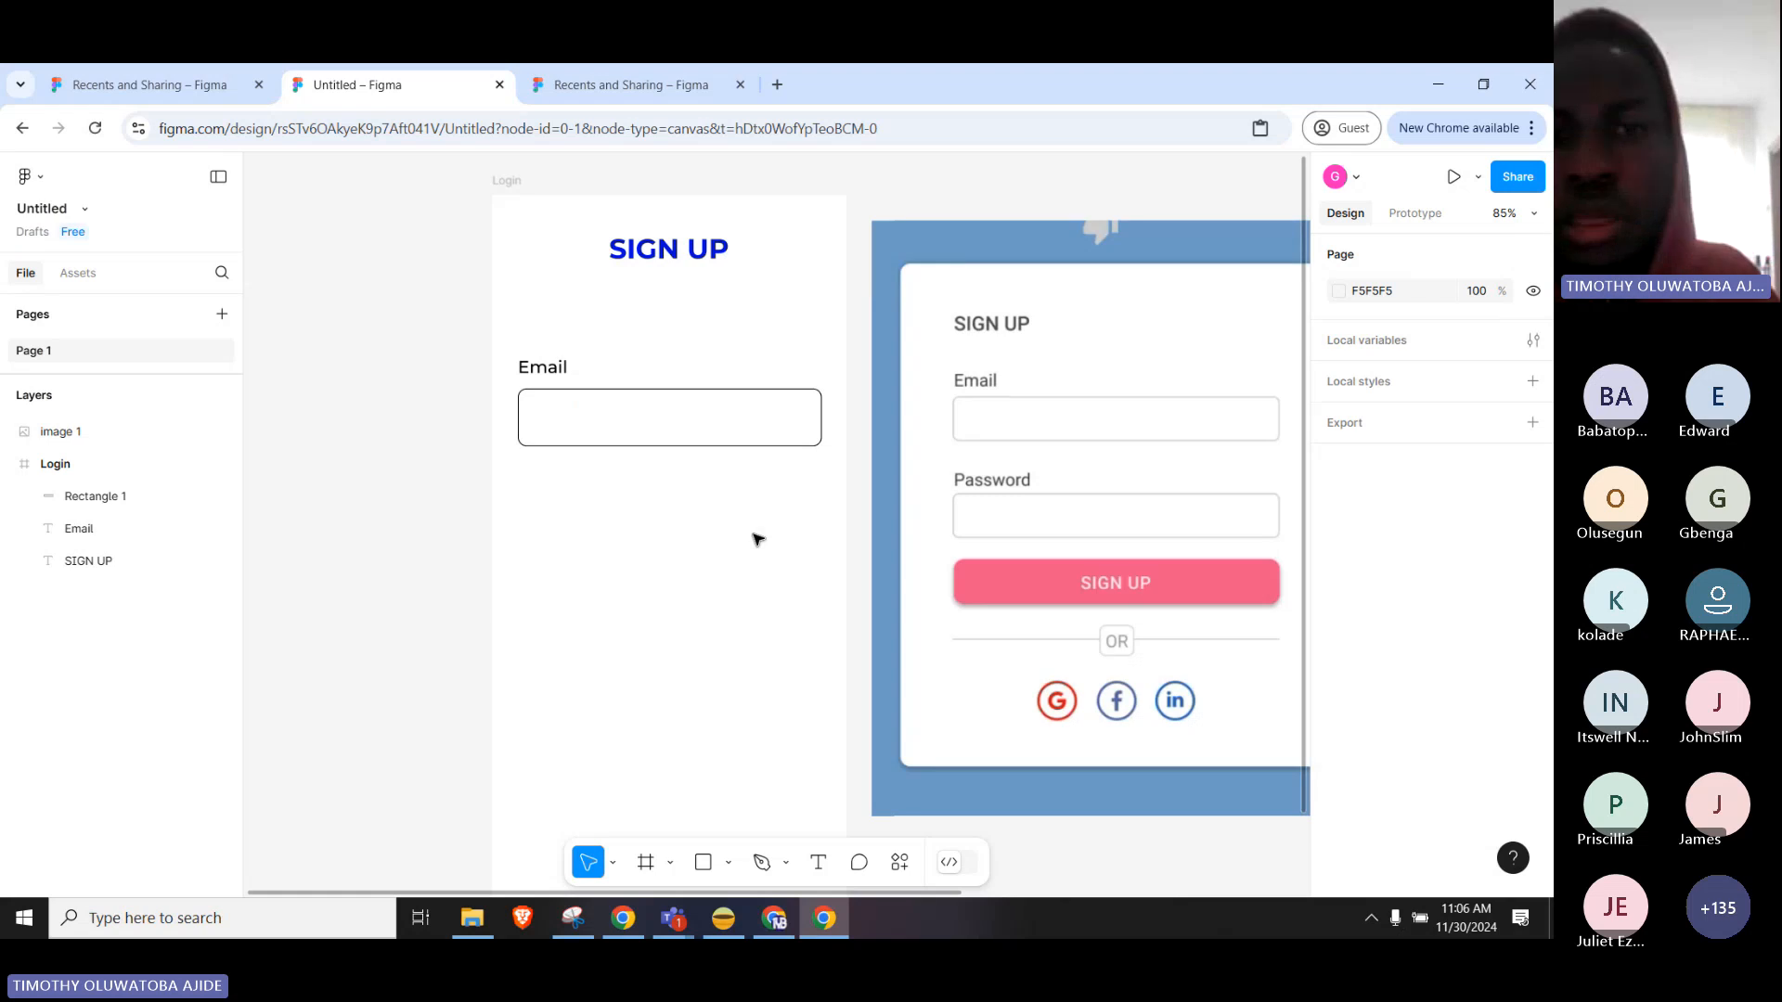
Set the Email label's font size to 24.
click(566, 372)
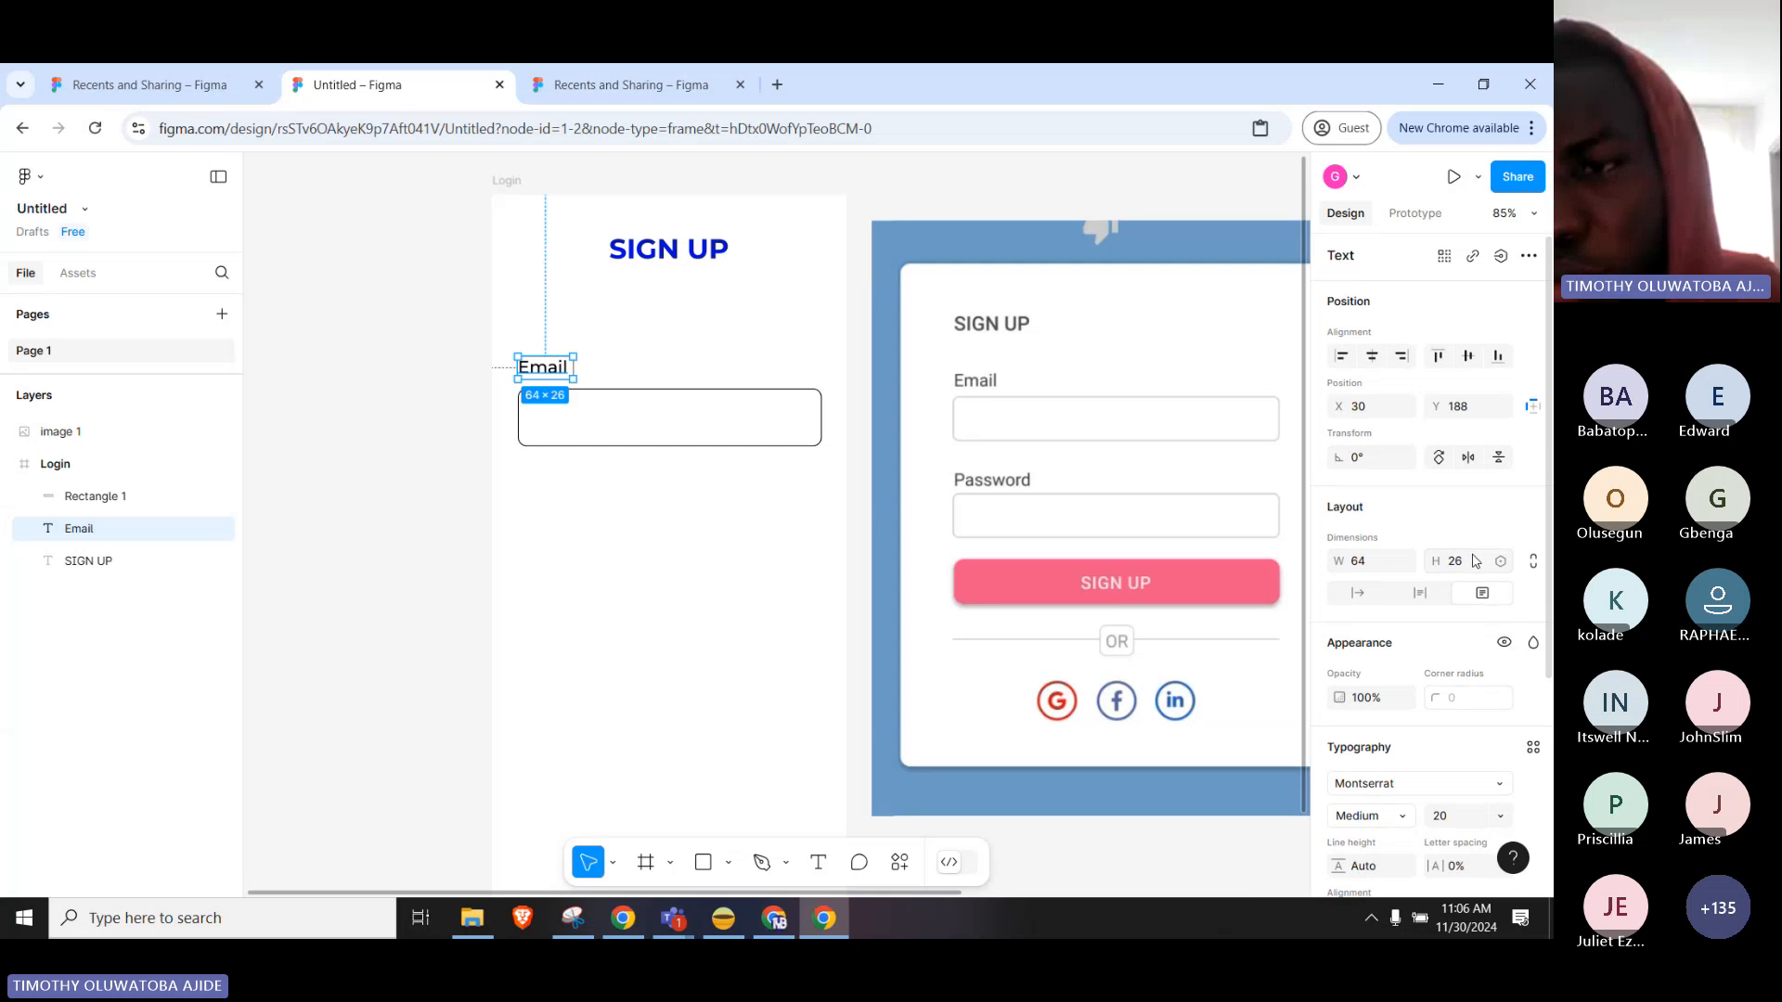
scroll(1418, 557, down, 1)
scroll(1418, 557, down, 1)
click(1464, 617)
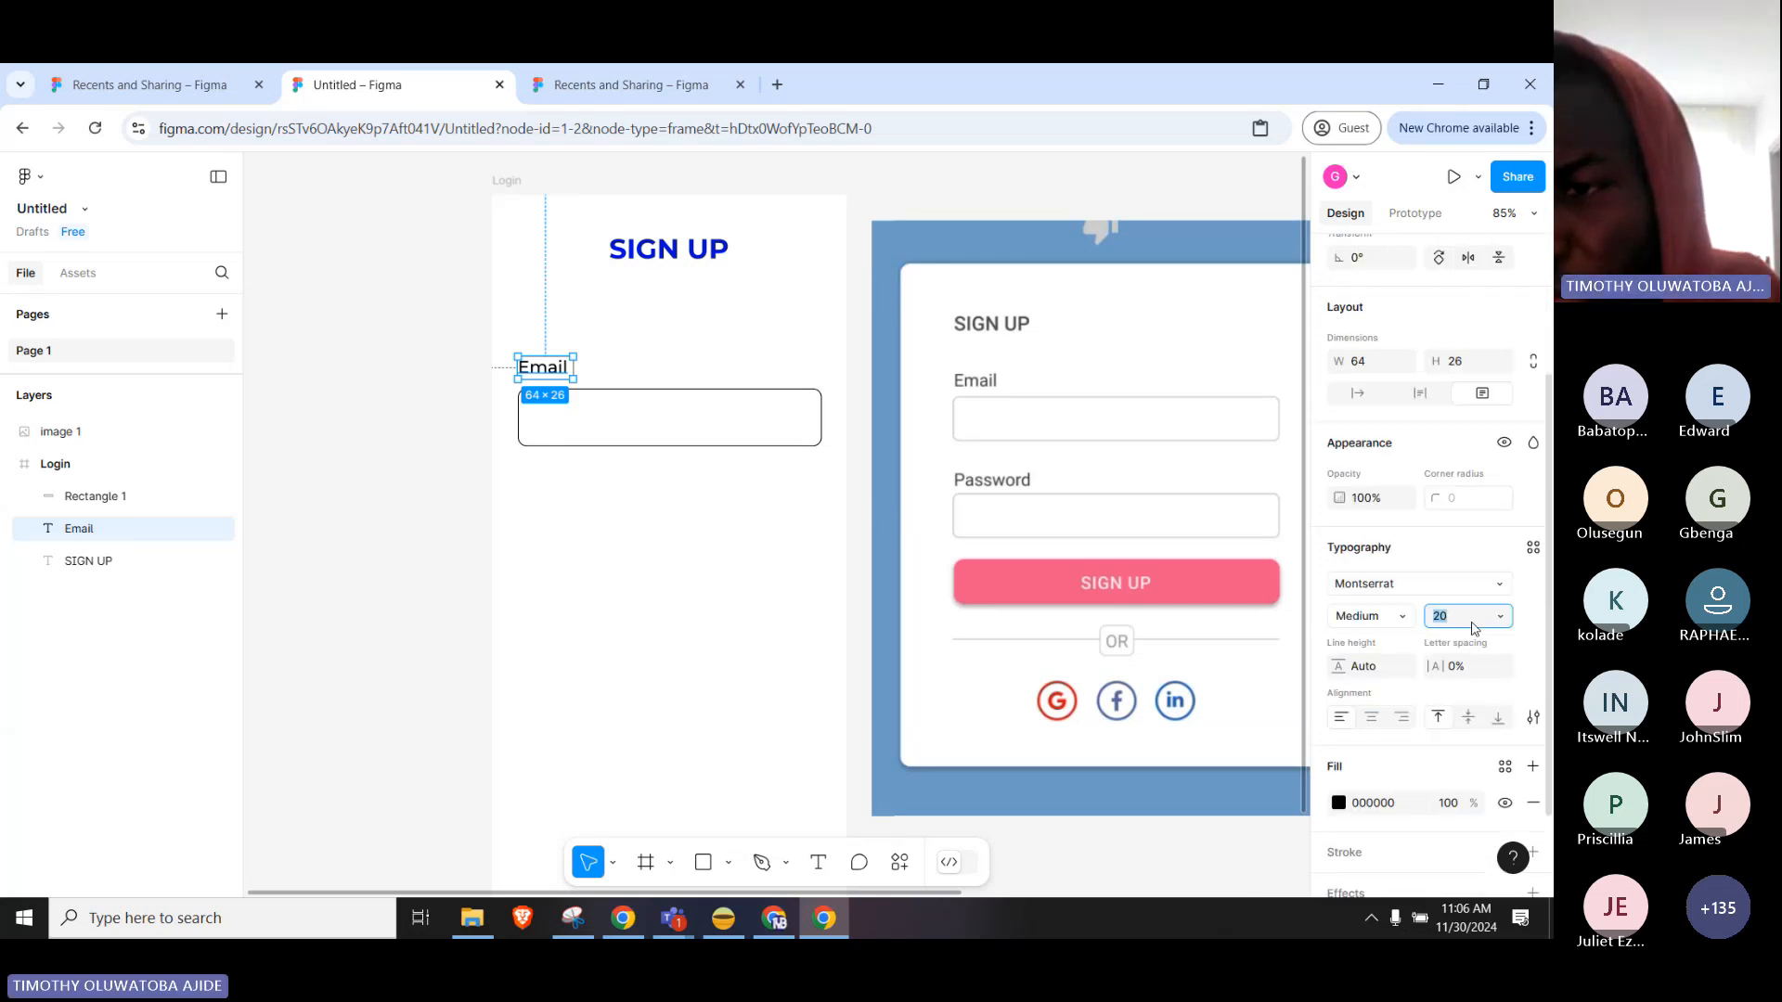
click(1496, 619)
click(1485, 640)
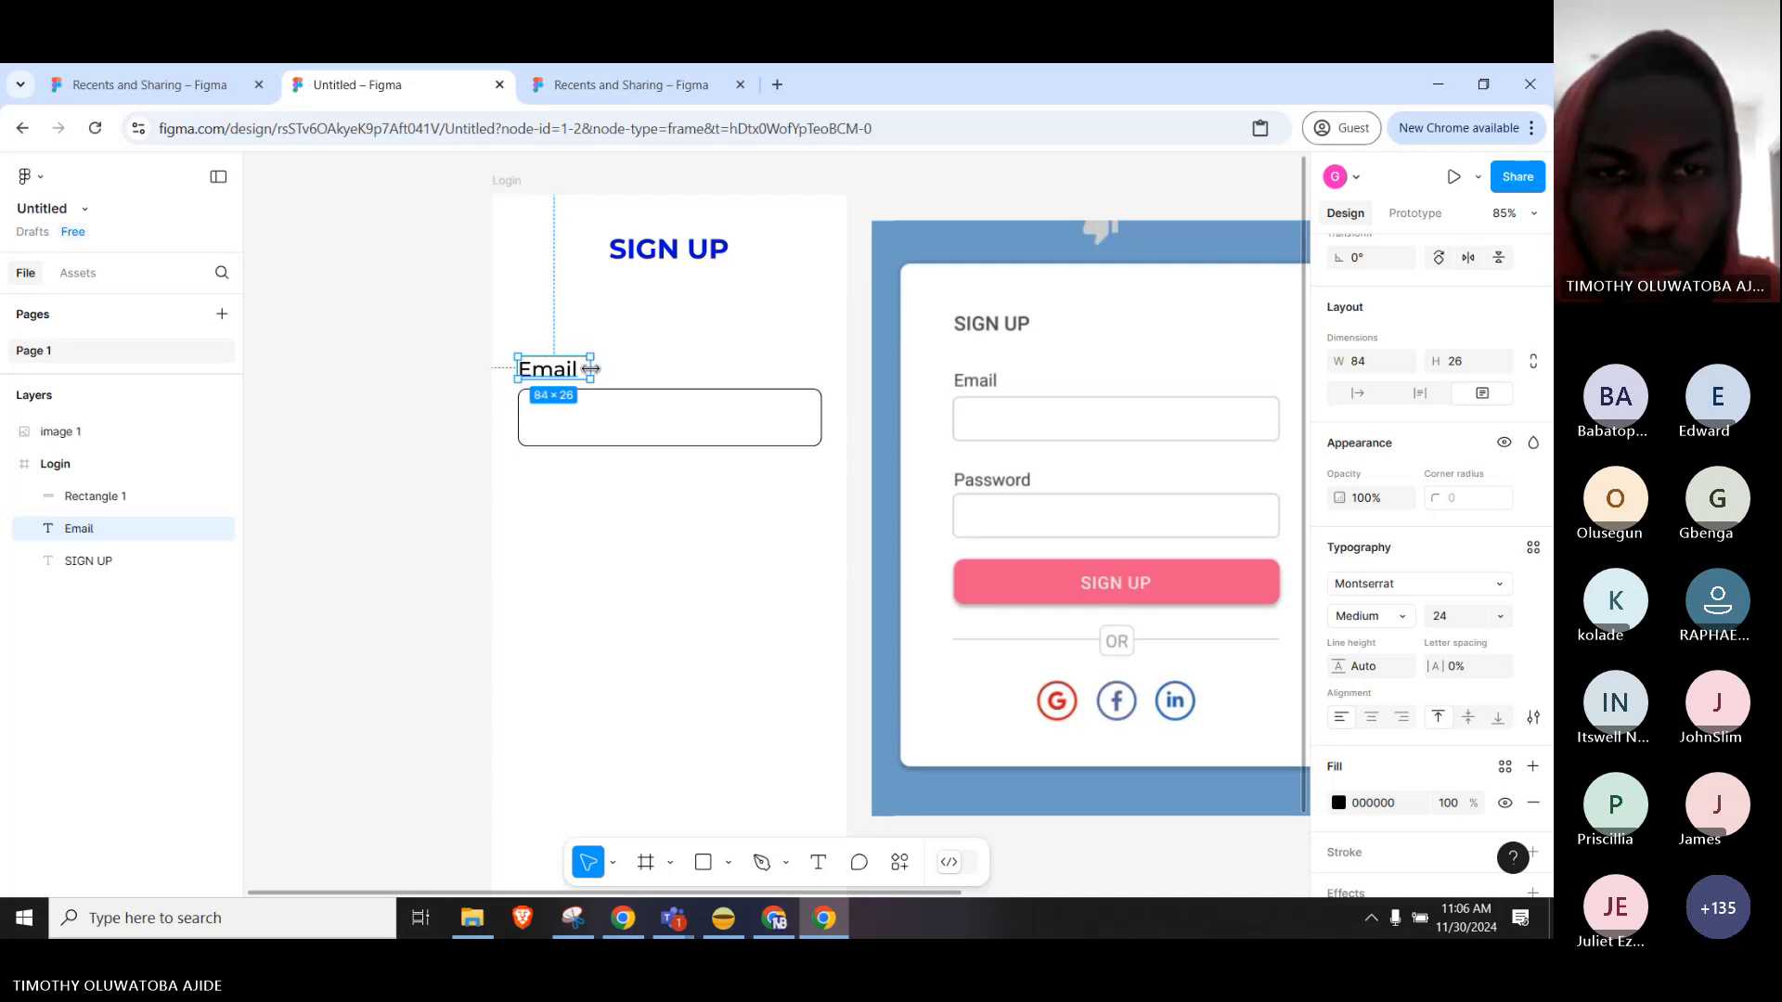
click(597, 493)
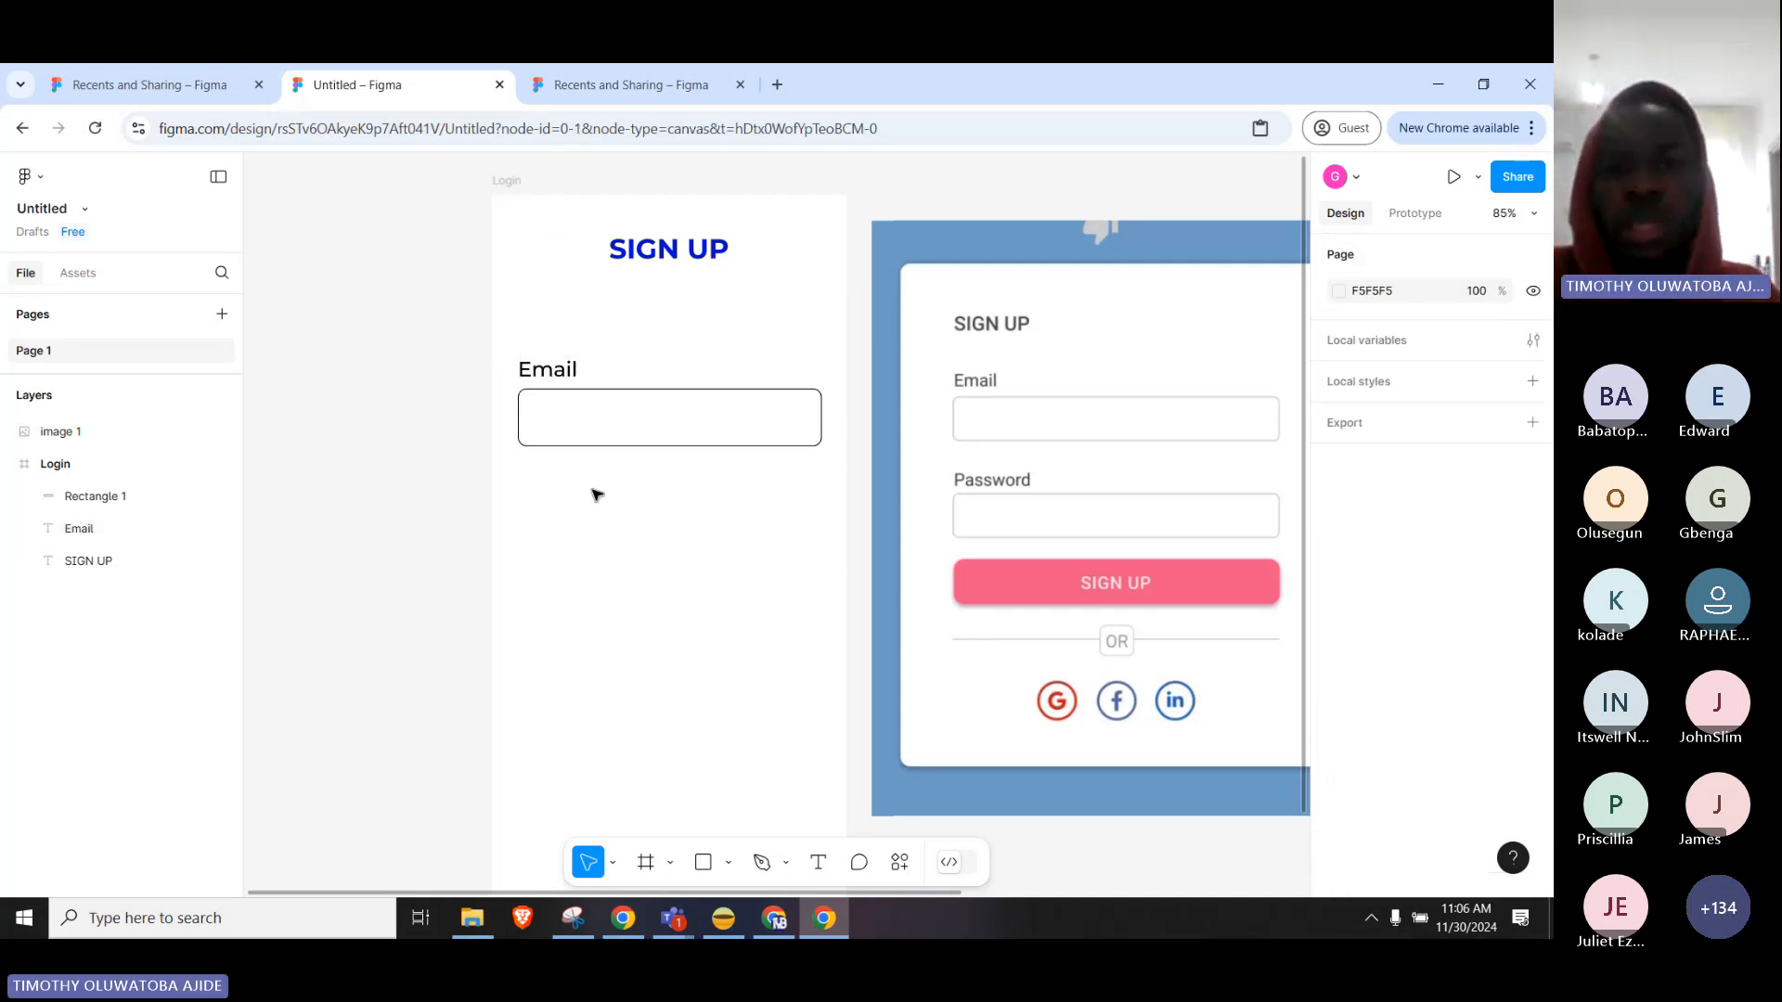
Shorten the Email input box to 353×56, then select it together with the Email label.
click(640, 445)
drag(641, 446, 641, 436)
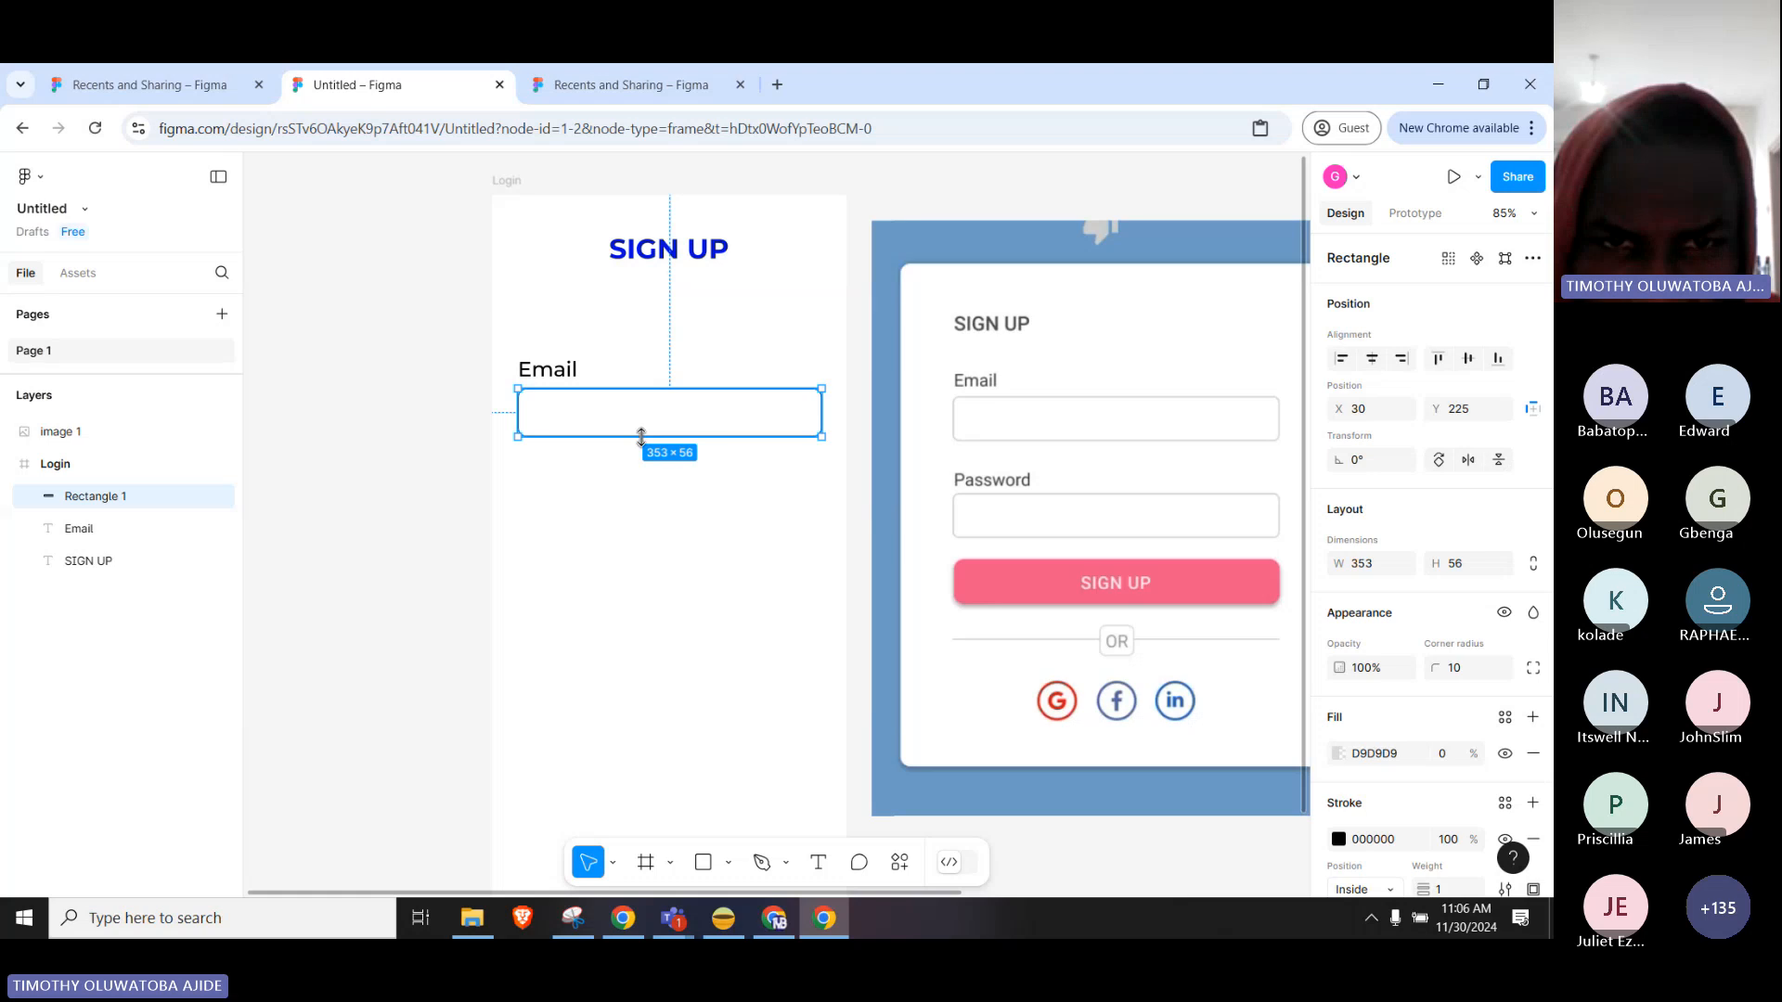
click(594, 517)
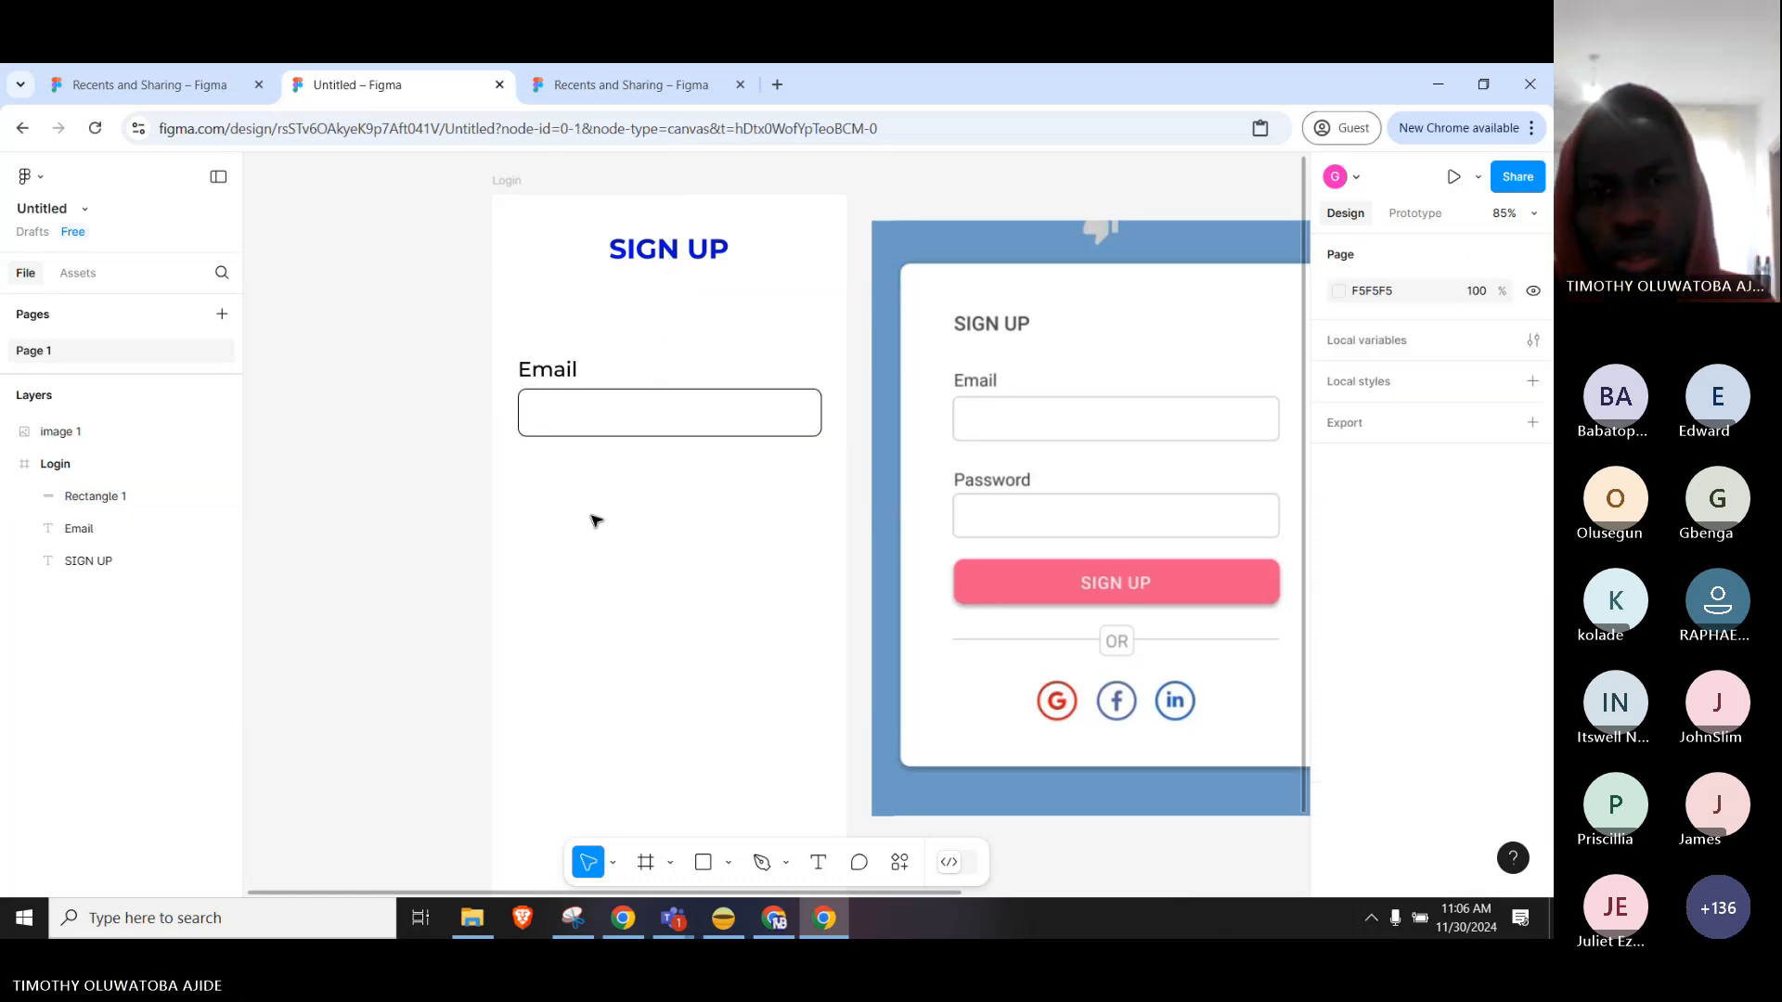
click(575, 435)
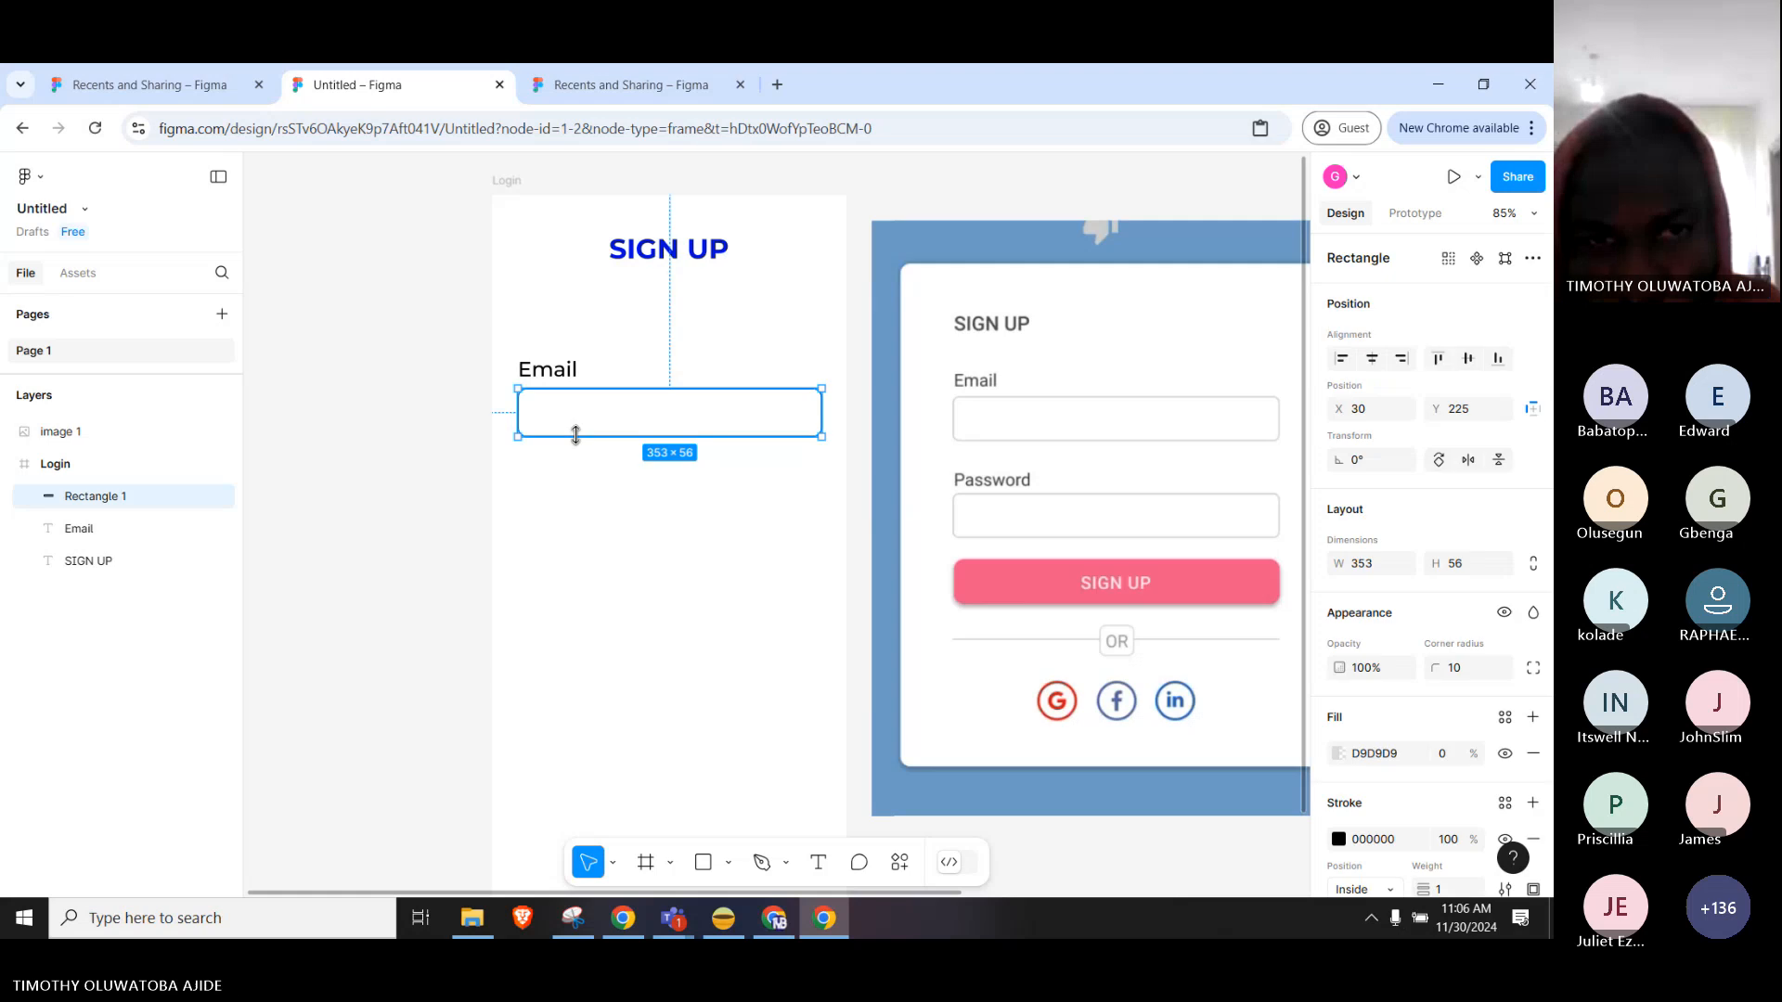
shift+click(571, 375)
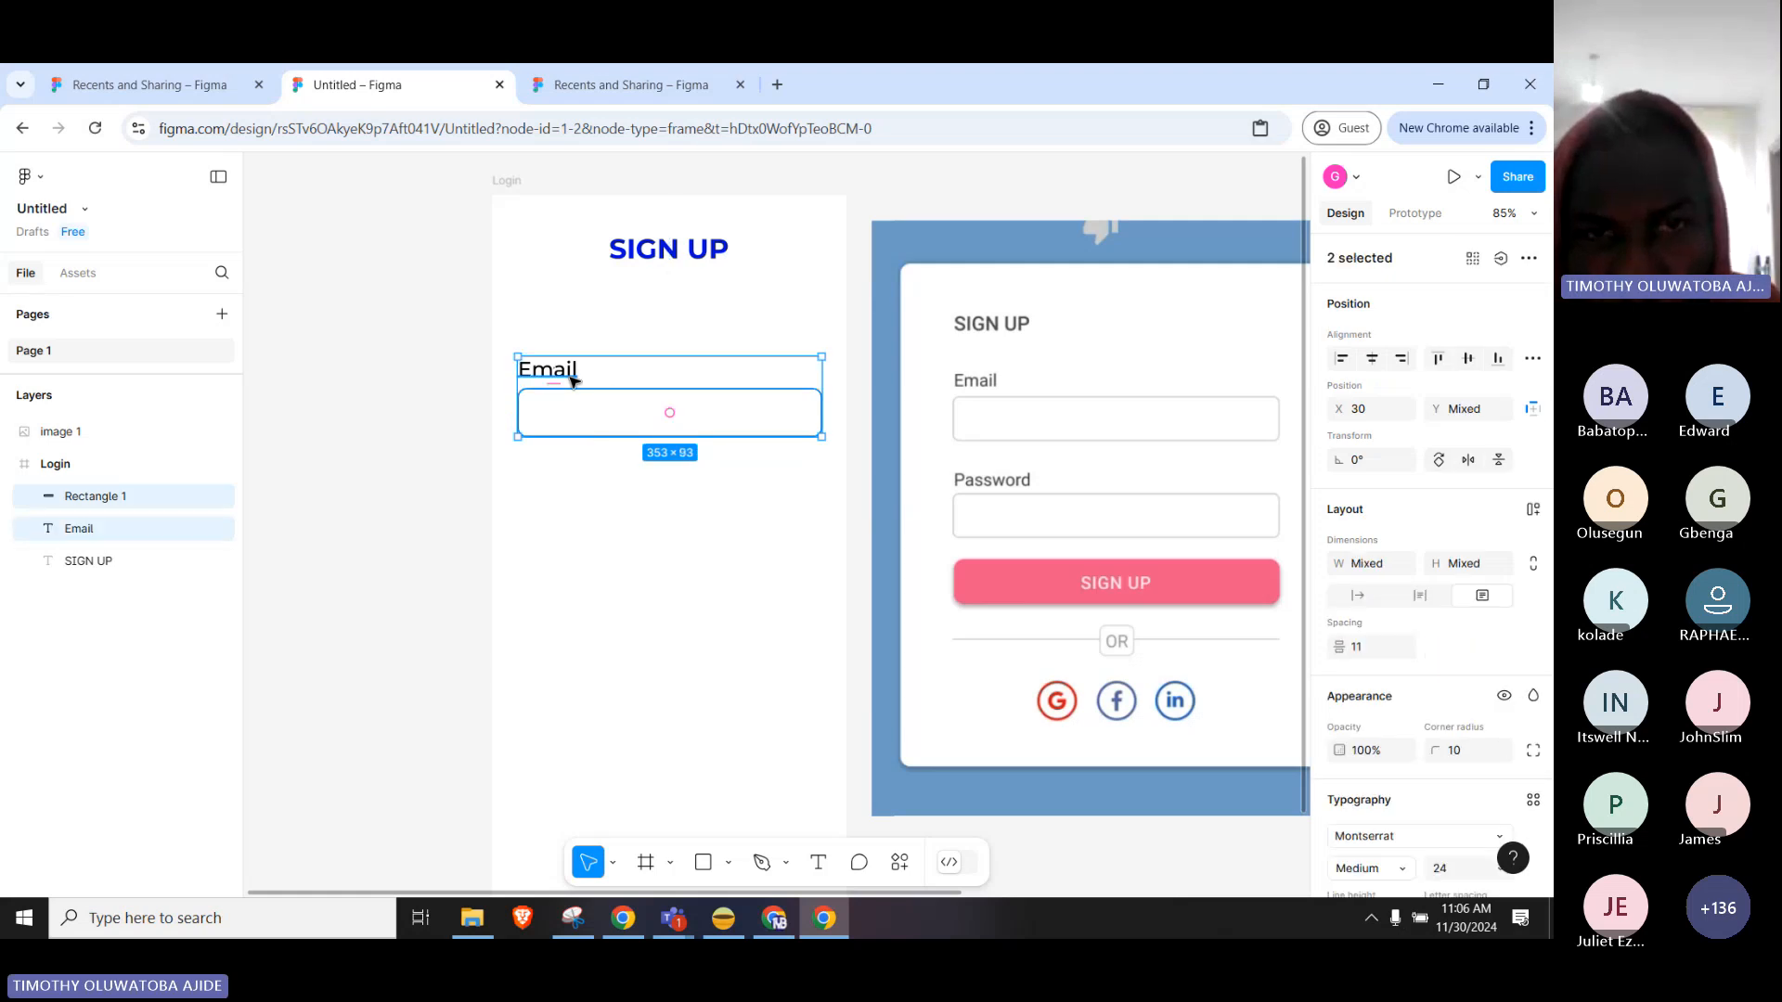
Duplicate the Email label and input box and place the copy below the Email field.
right_click(639, 380)
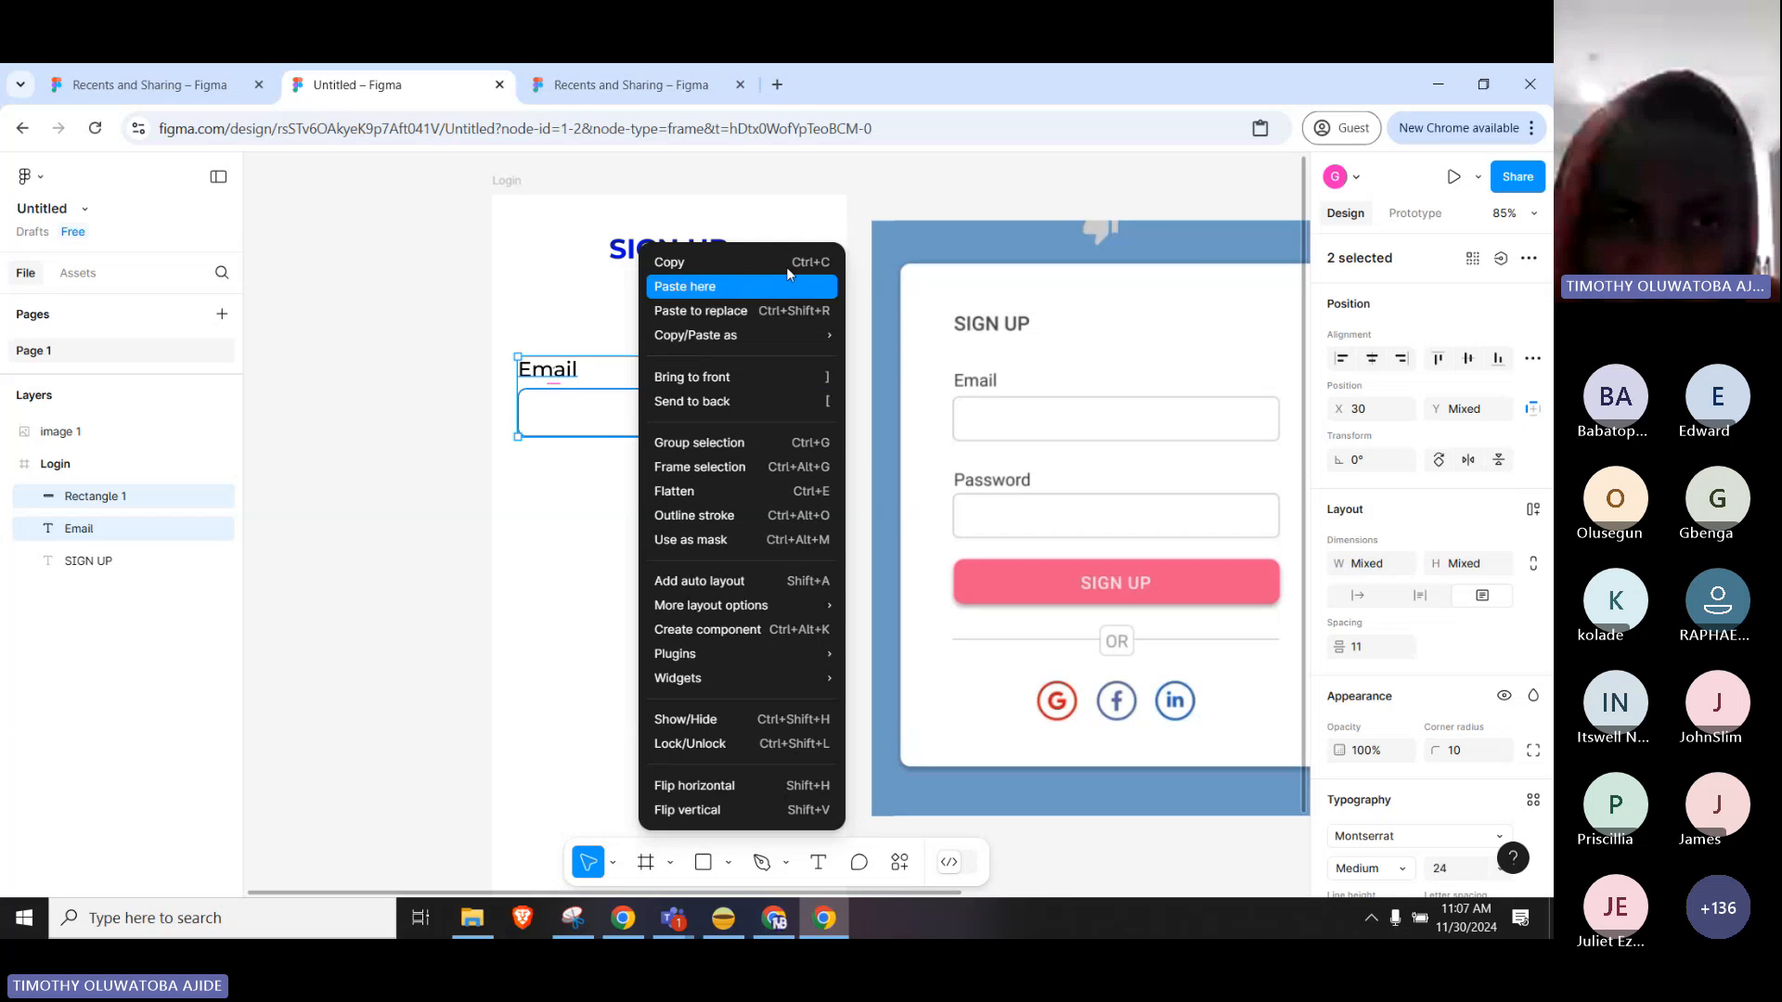
click(553, 497)
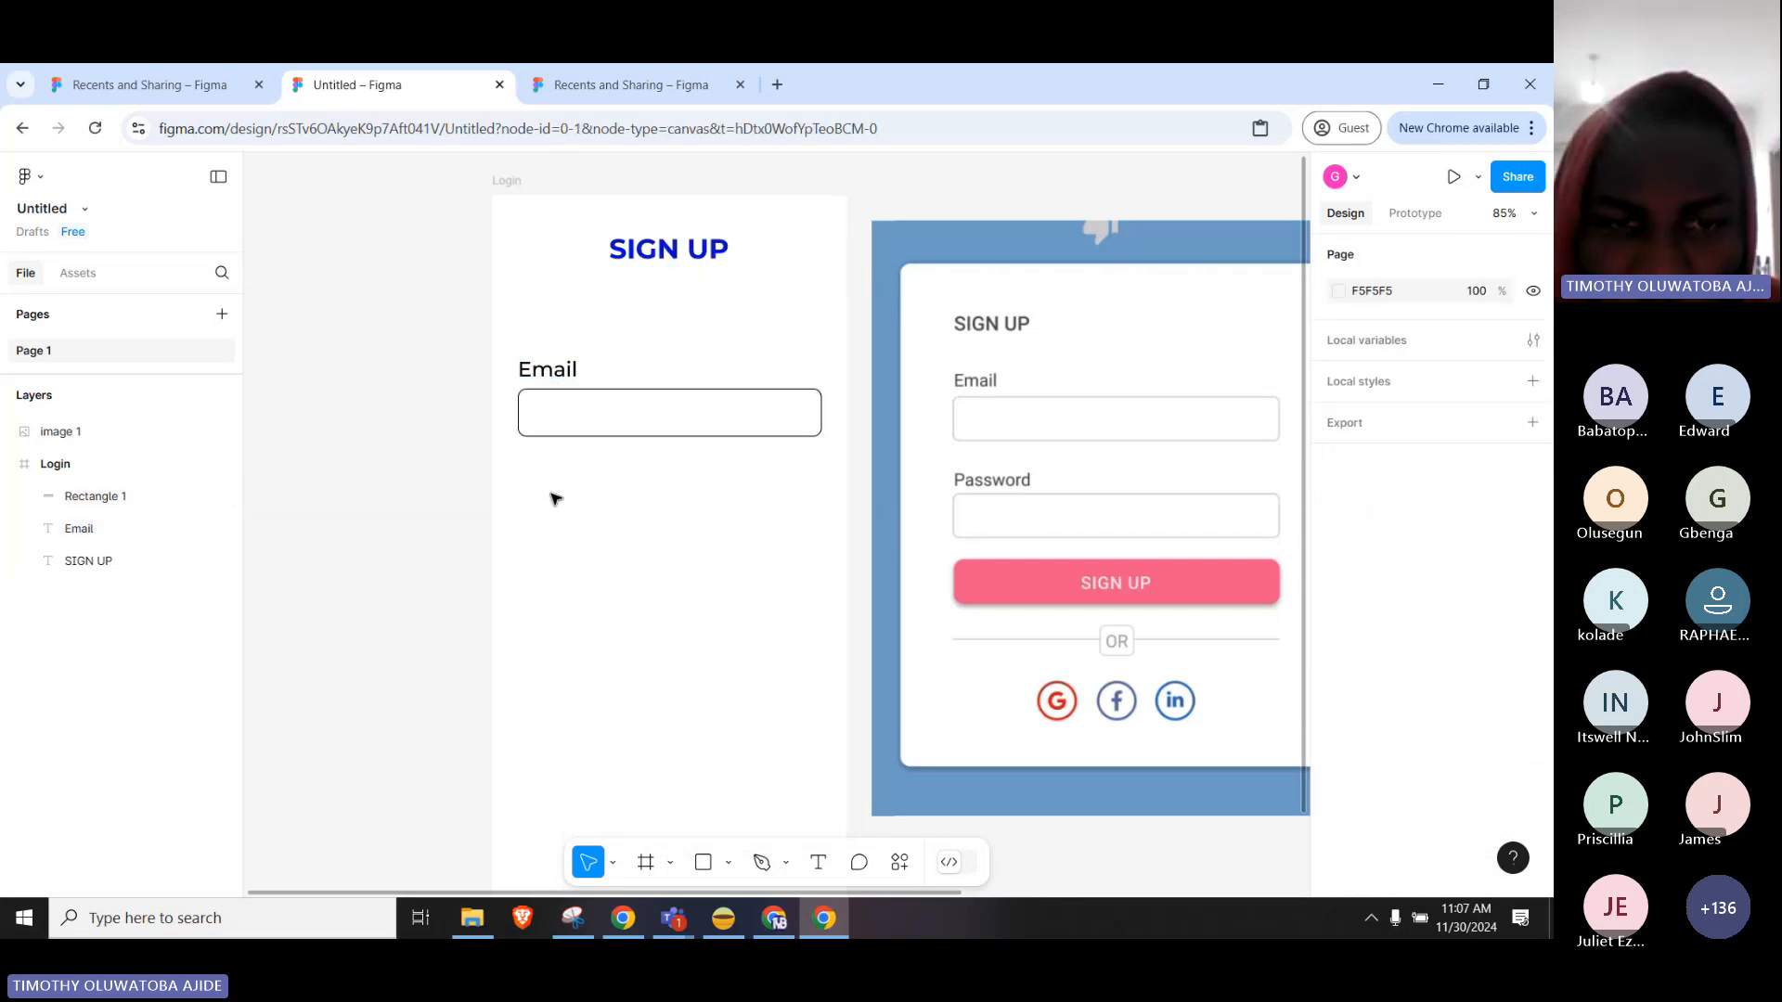
right_click(533, 502)
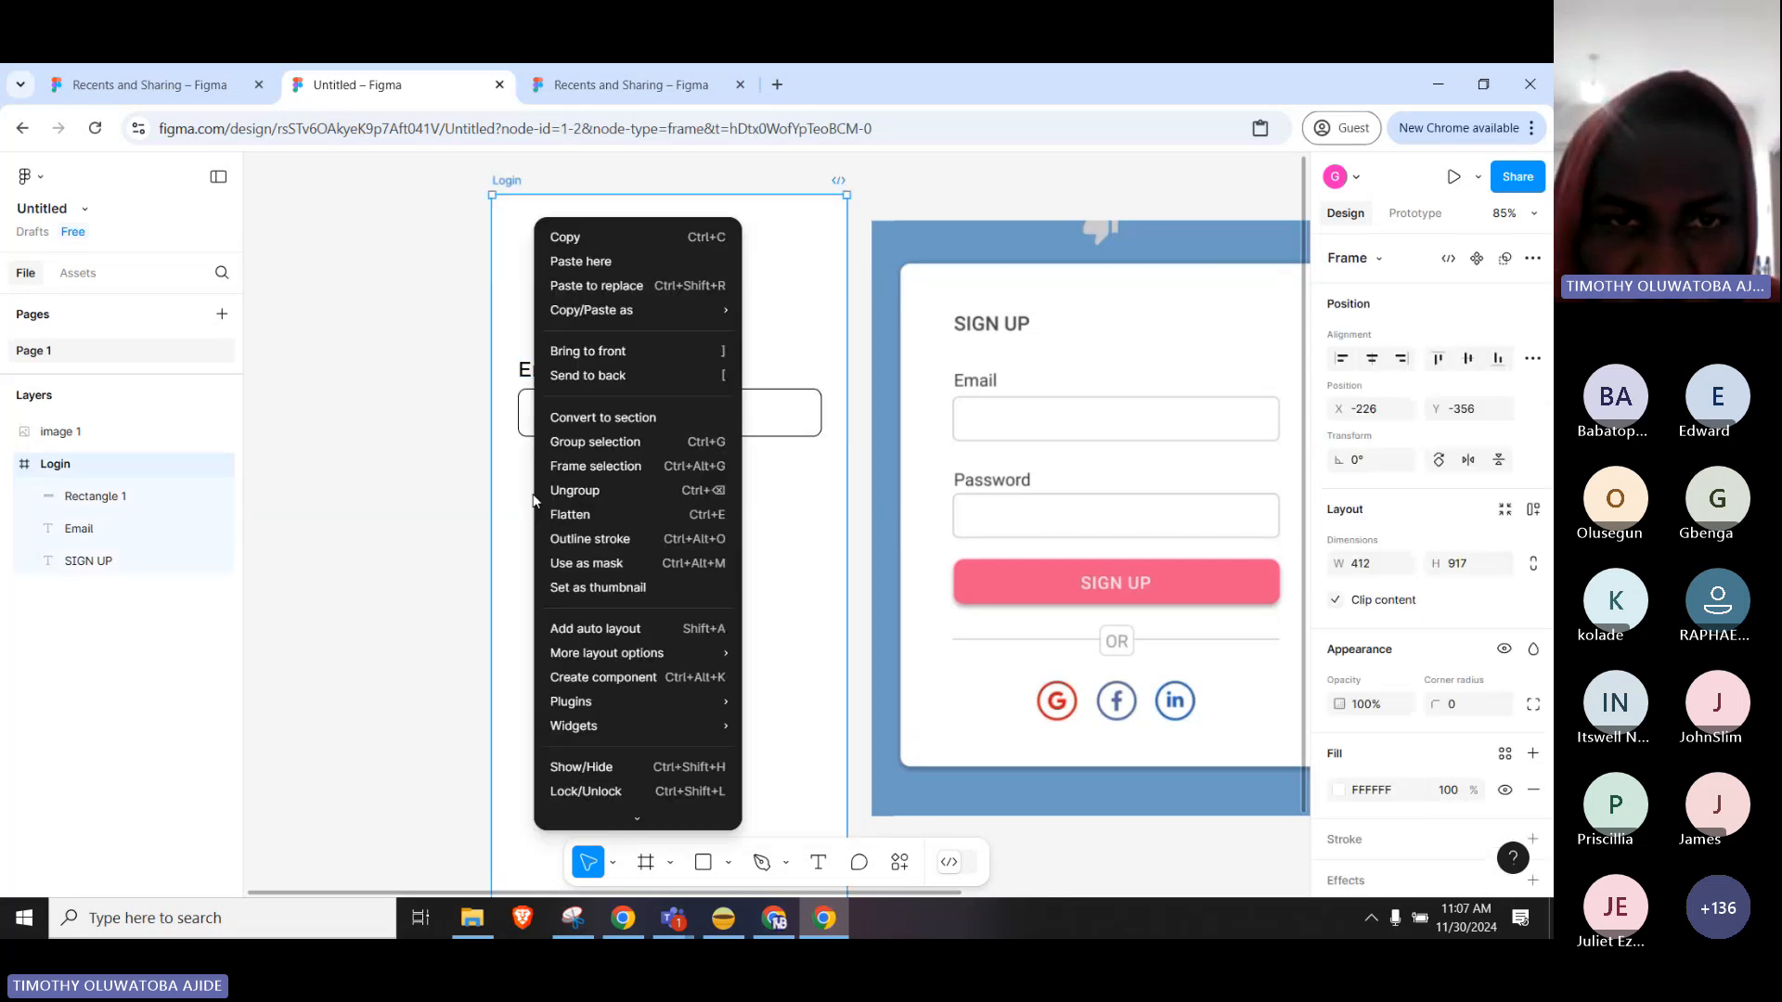
click(594, 262)
key(ctrl+v)
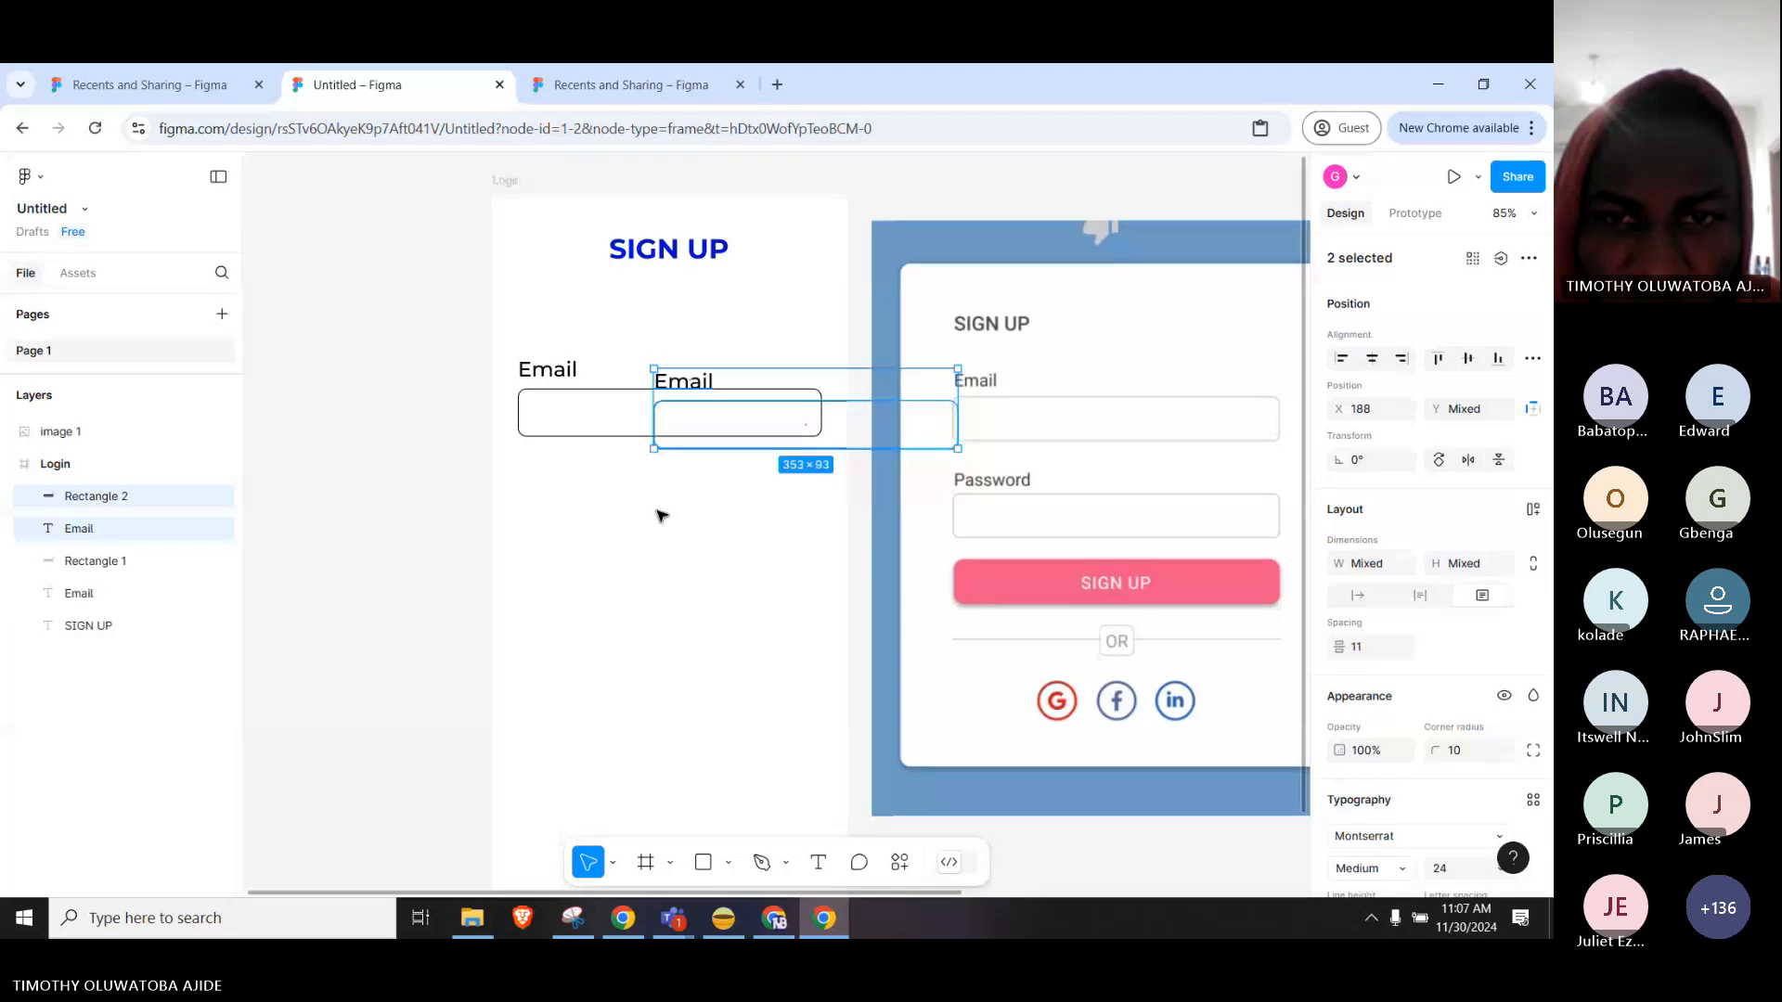
drag(844, 429, 712, 537)
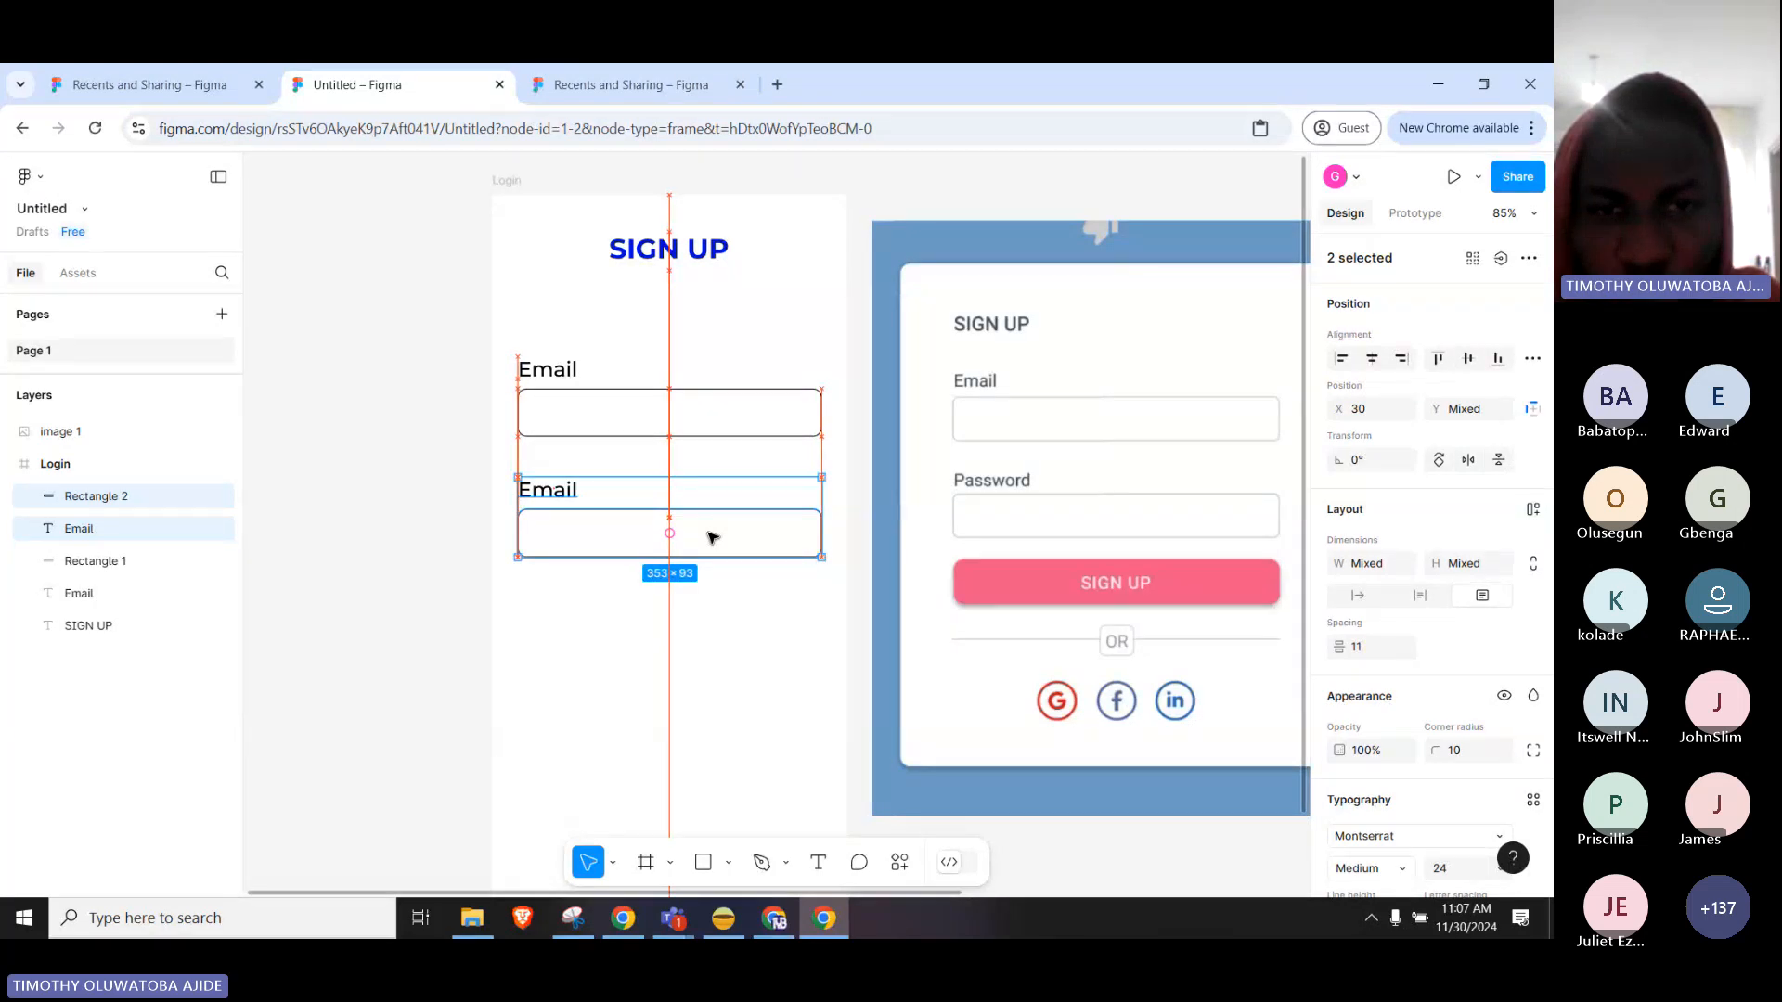
click(568, 608)
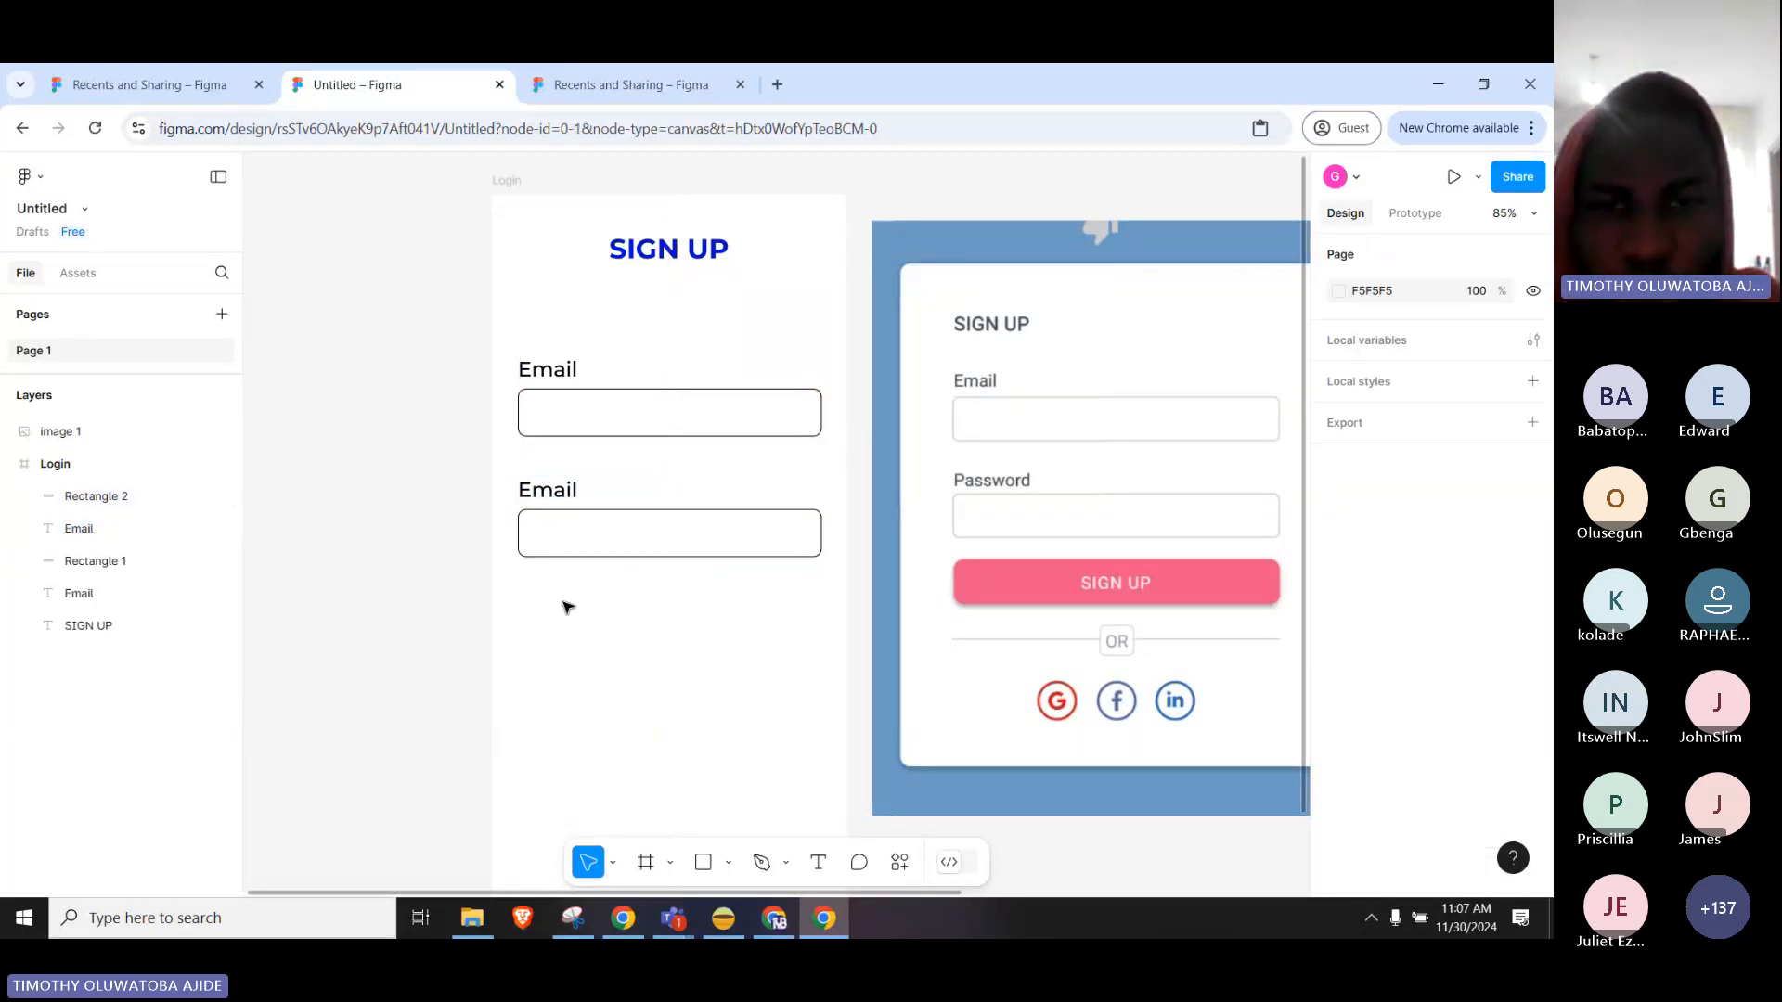
Rename the copied label to 'Password' and widen its text box to fit on one line.
click(569, 496)
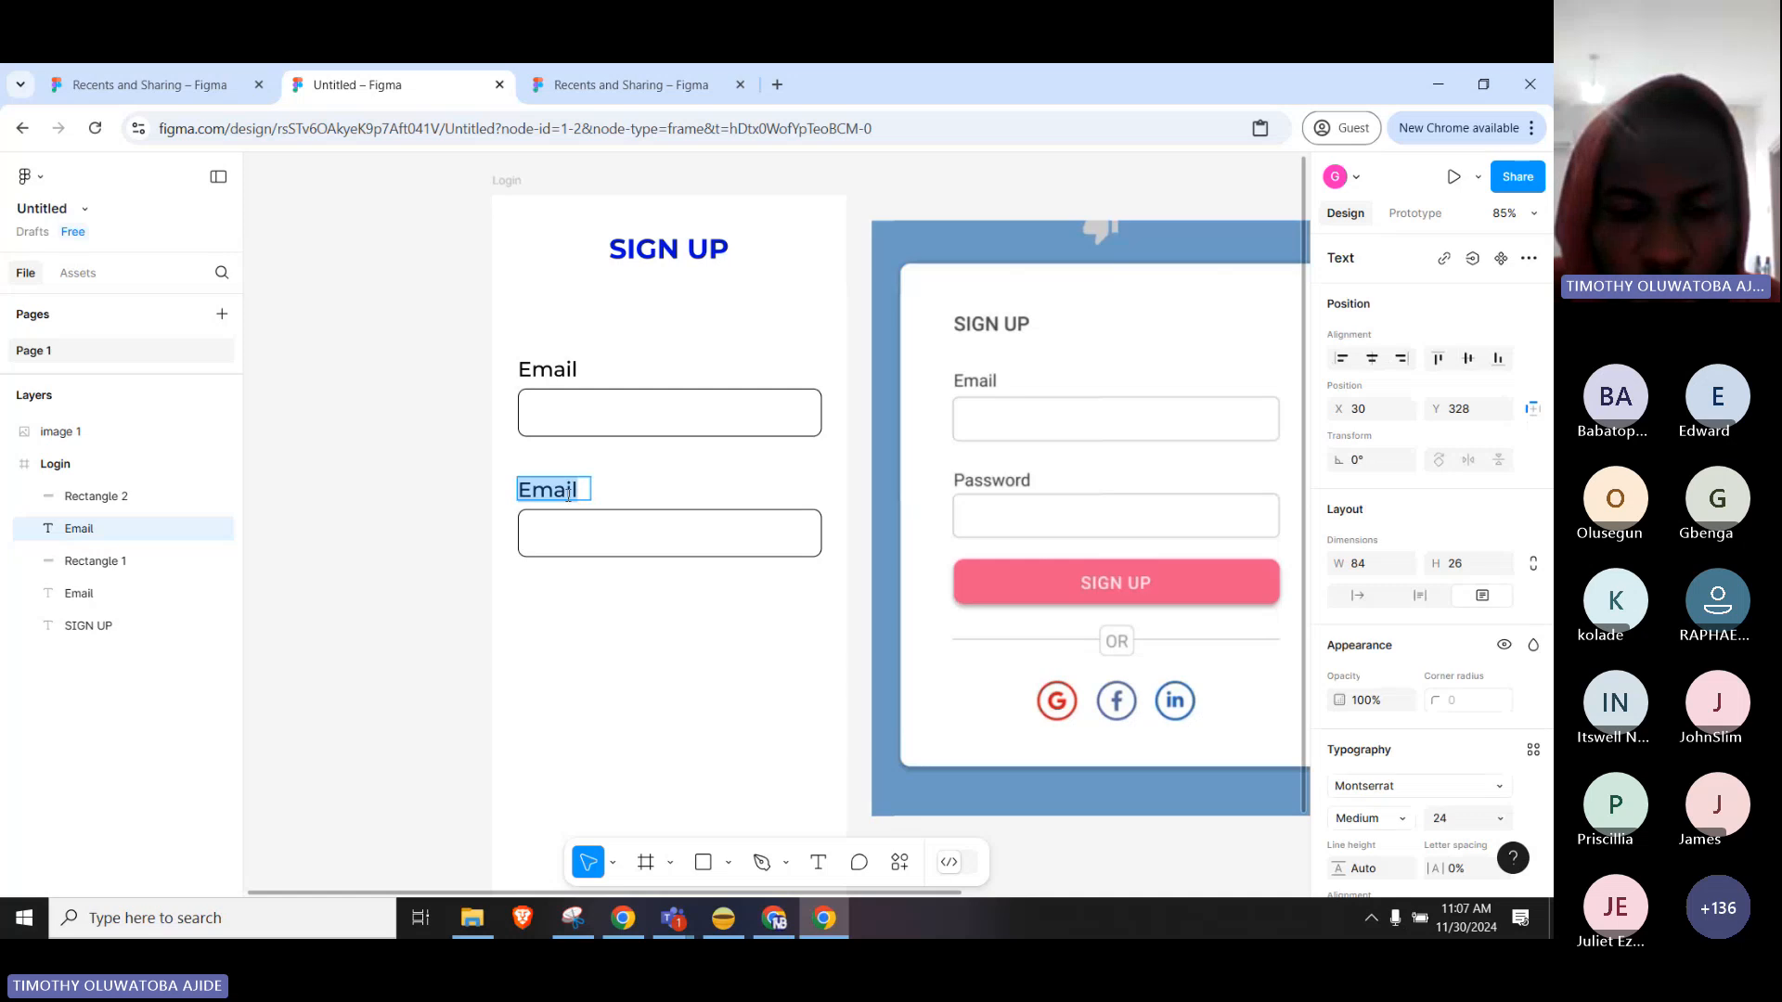
text(Password)
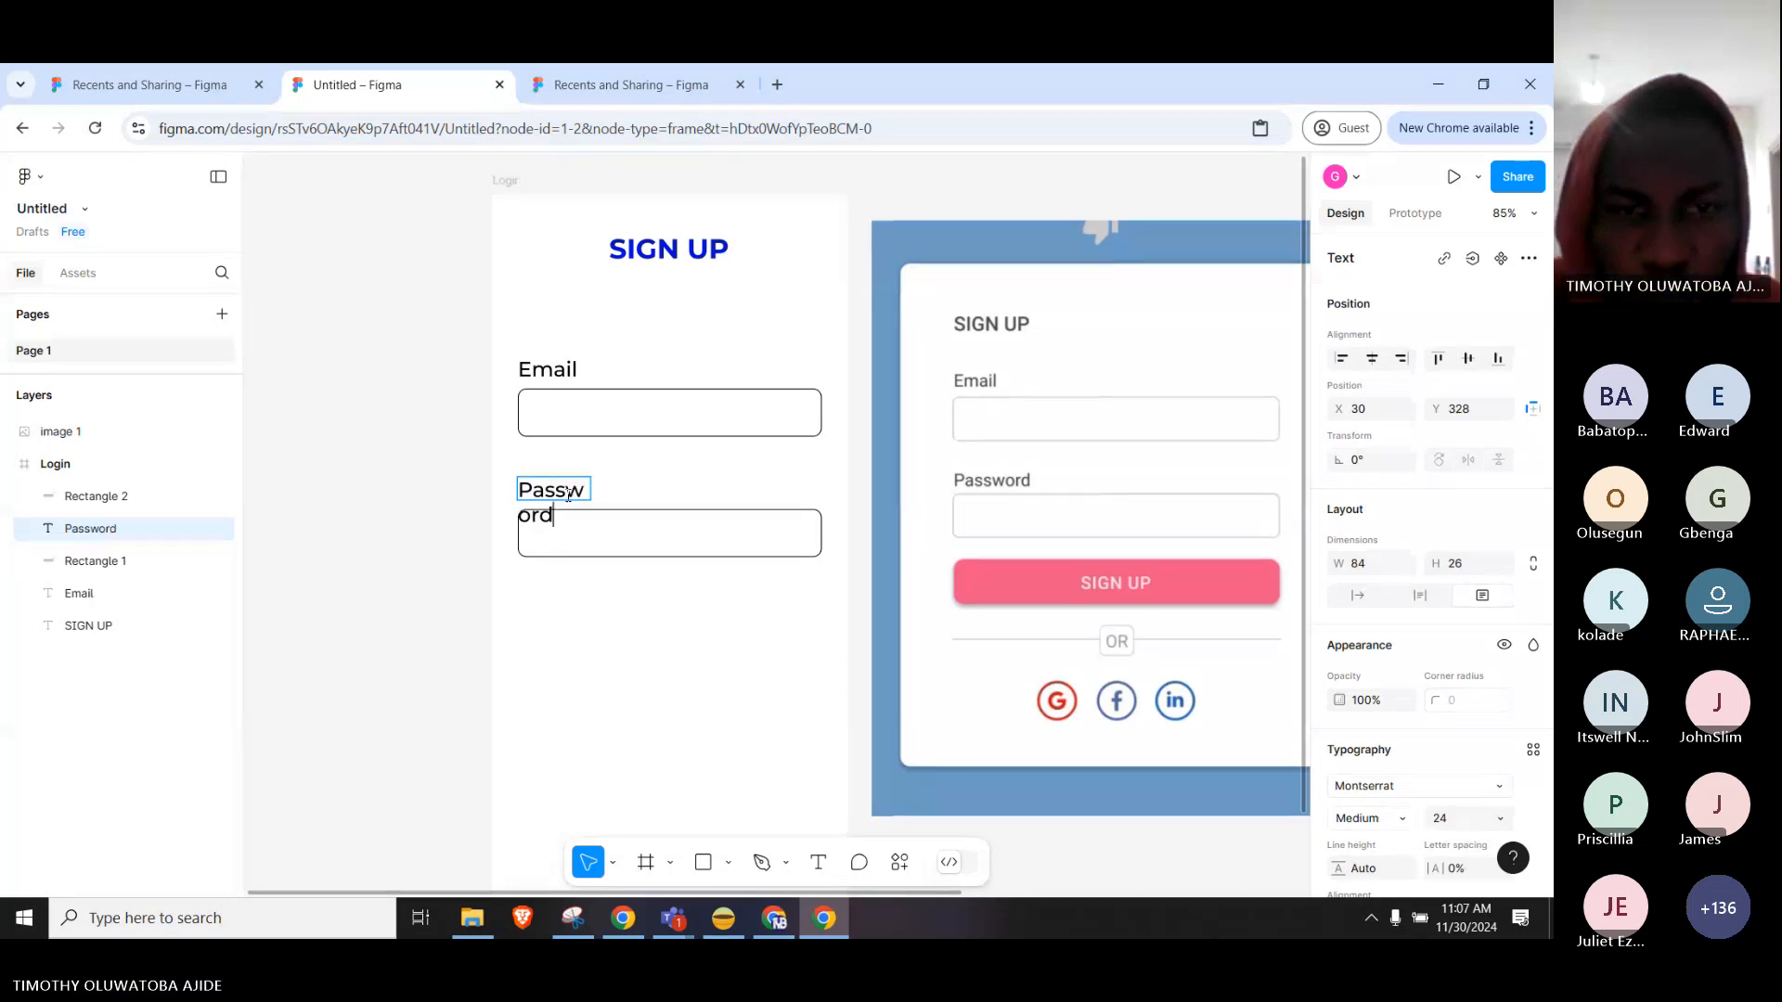
key(Escape)
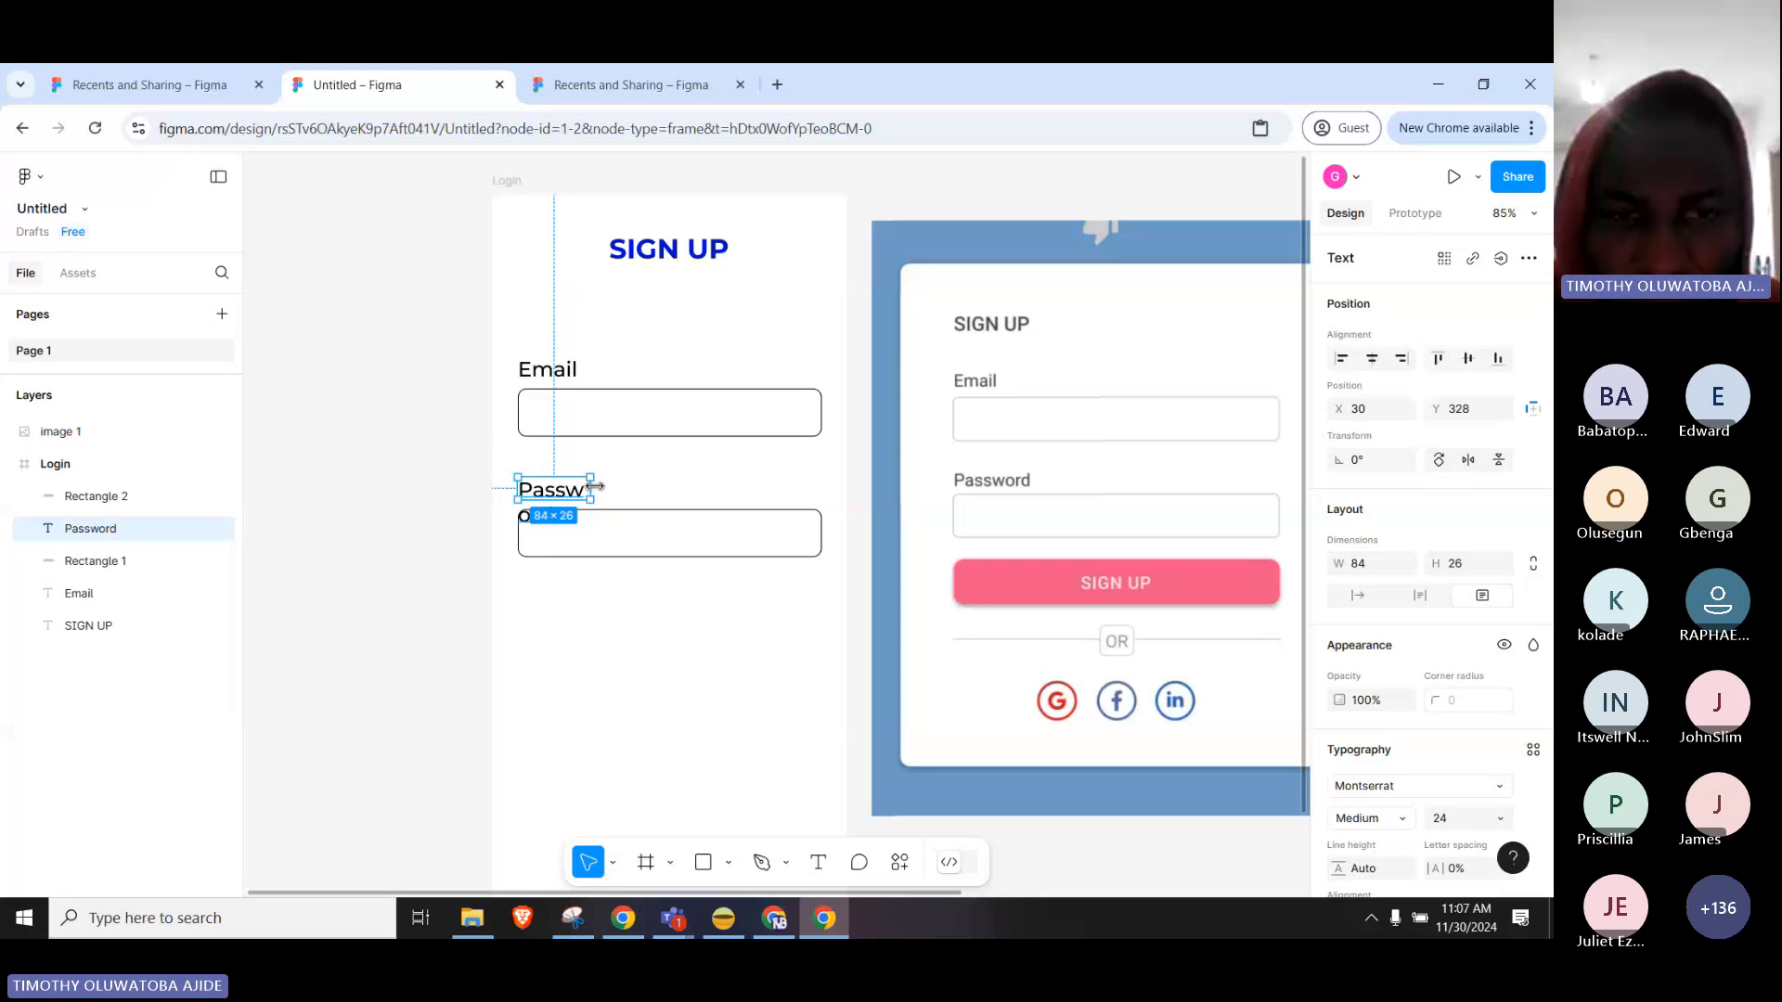
drag(594, 485, 645, 495)
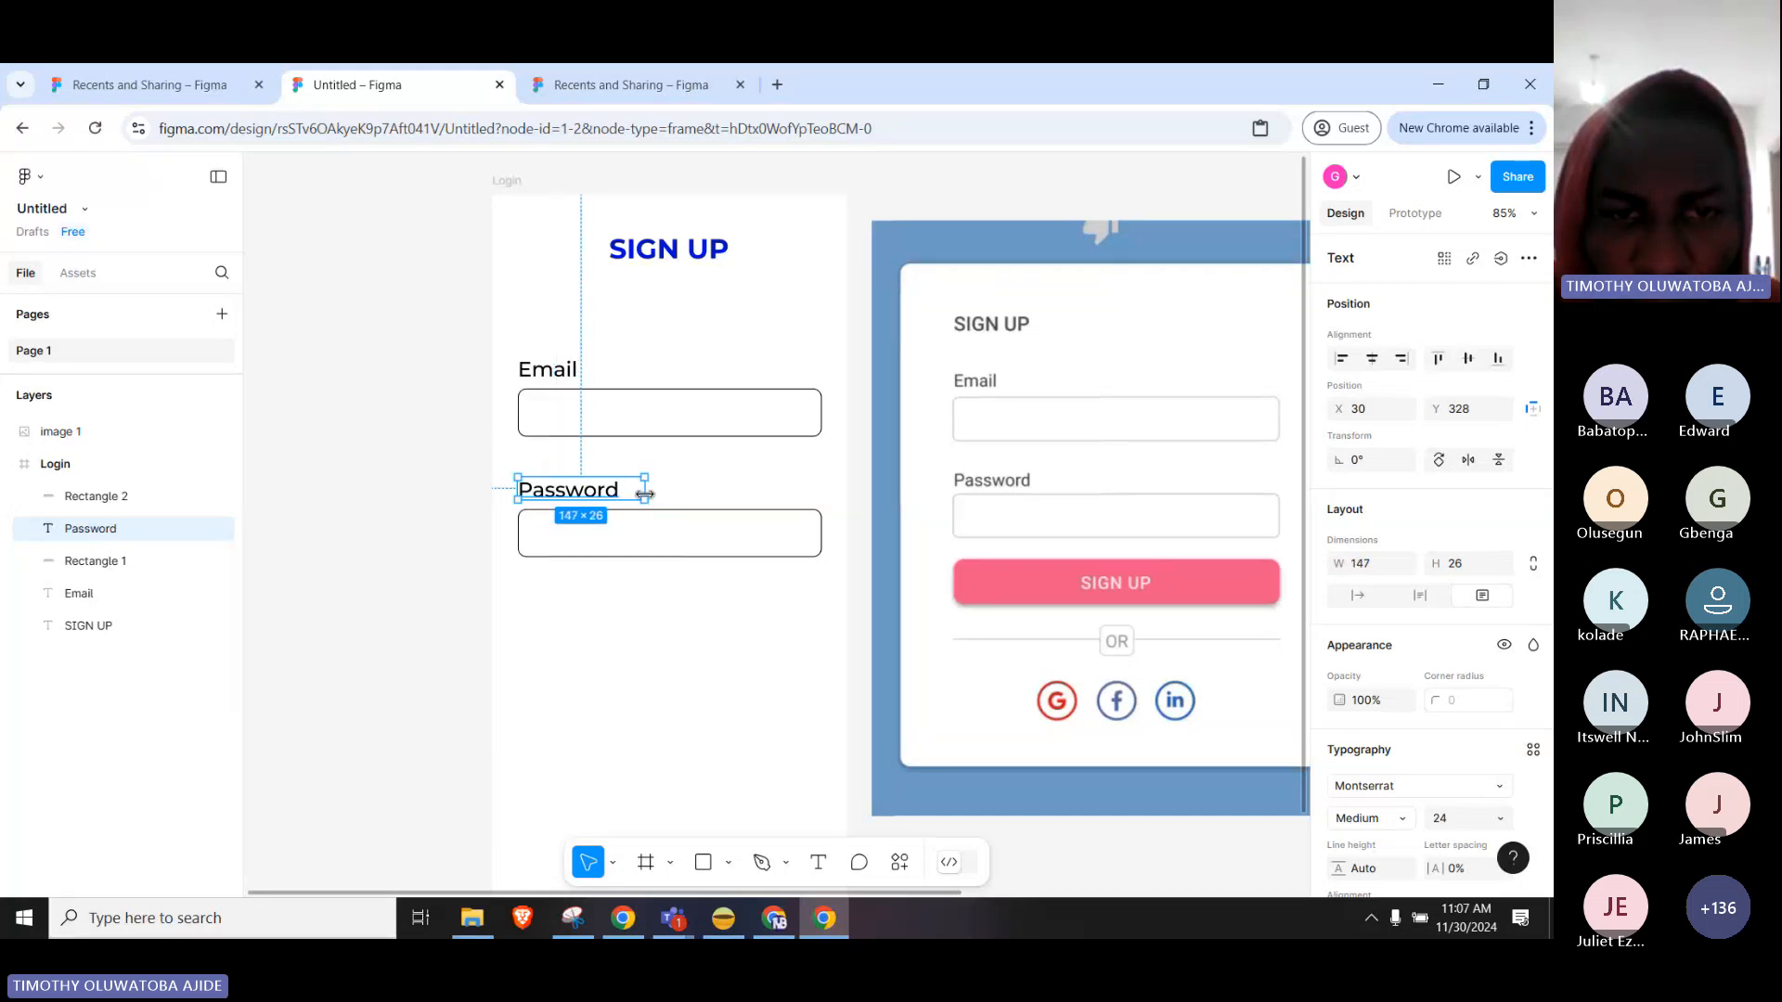
click(648, 626)
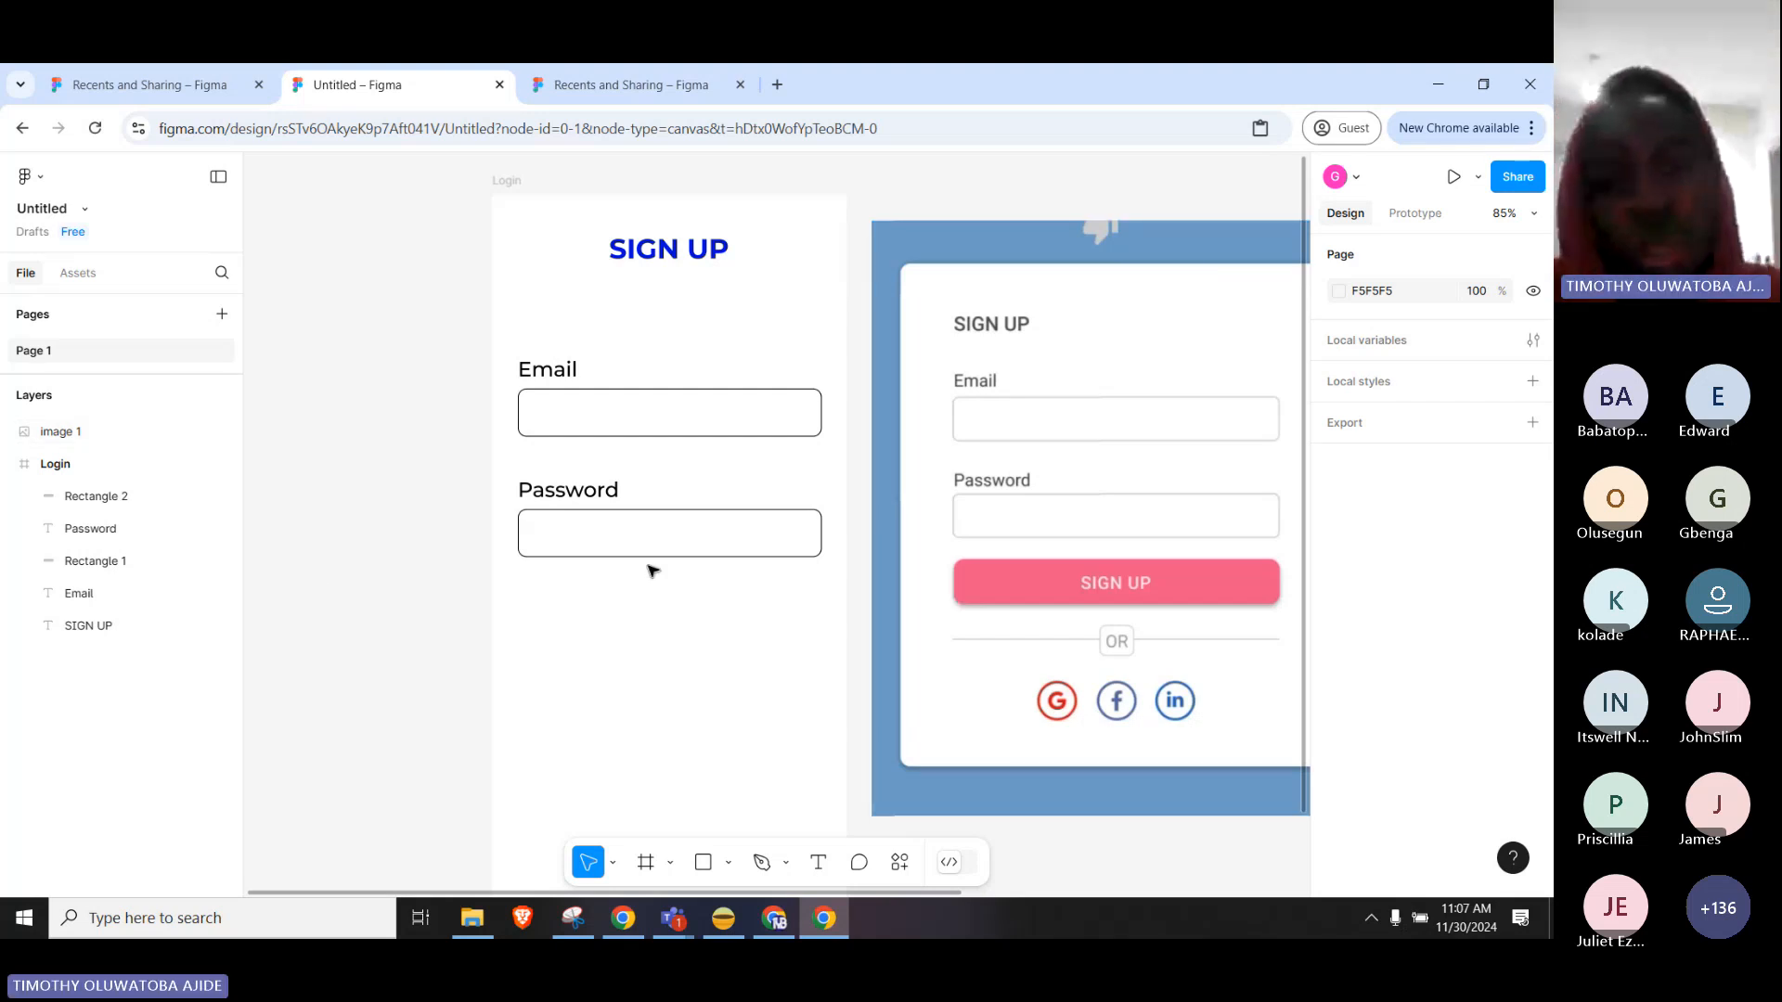
Alt-drag a copy of the Password input box to sit just below it.
click(675, 551)
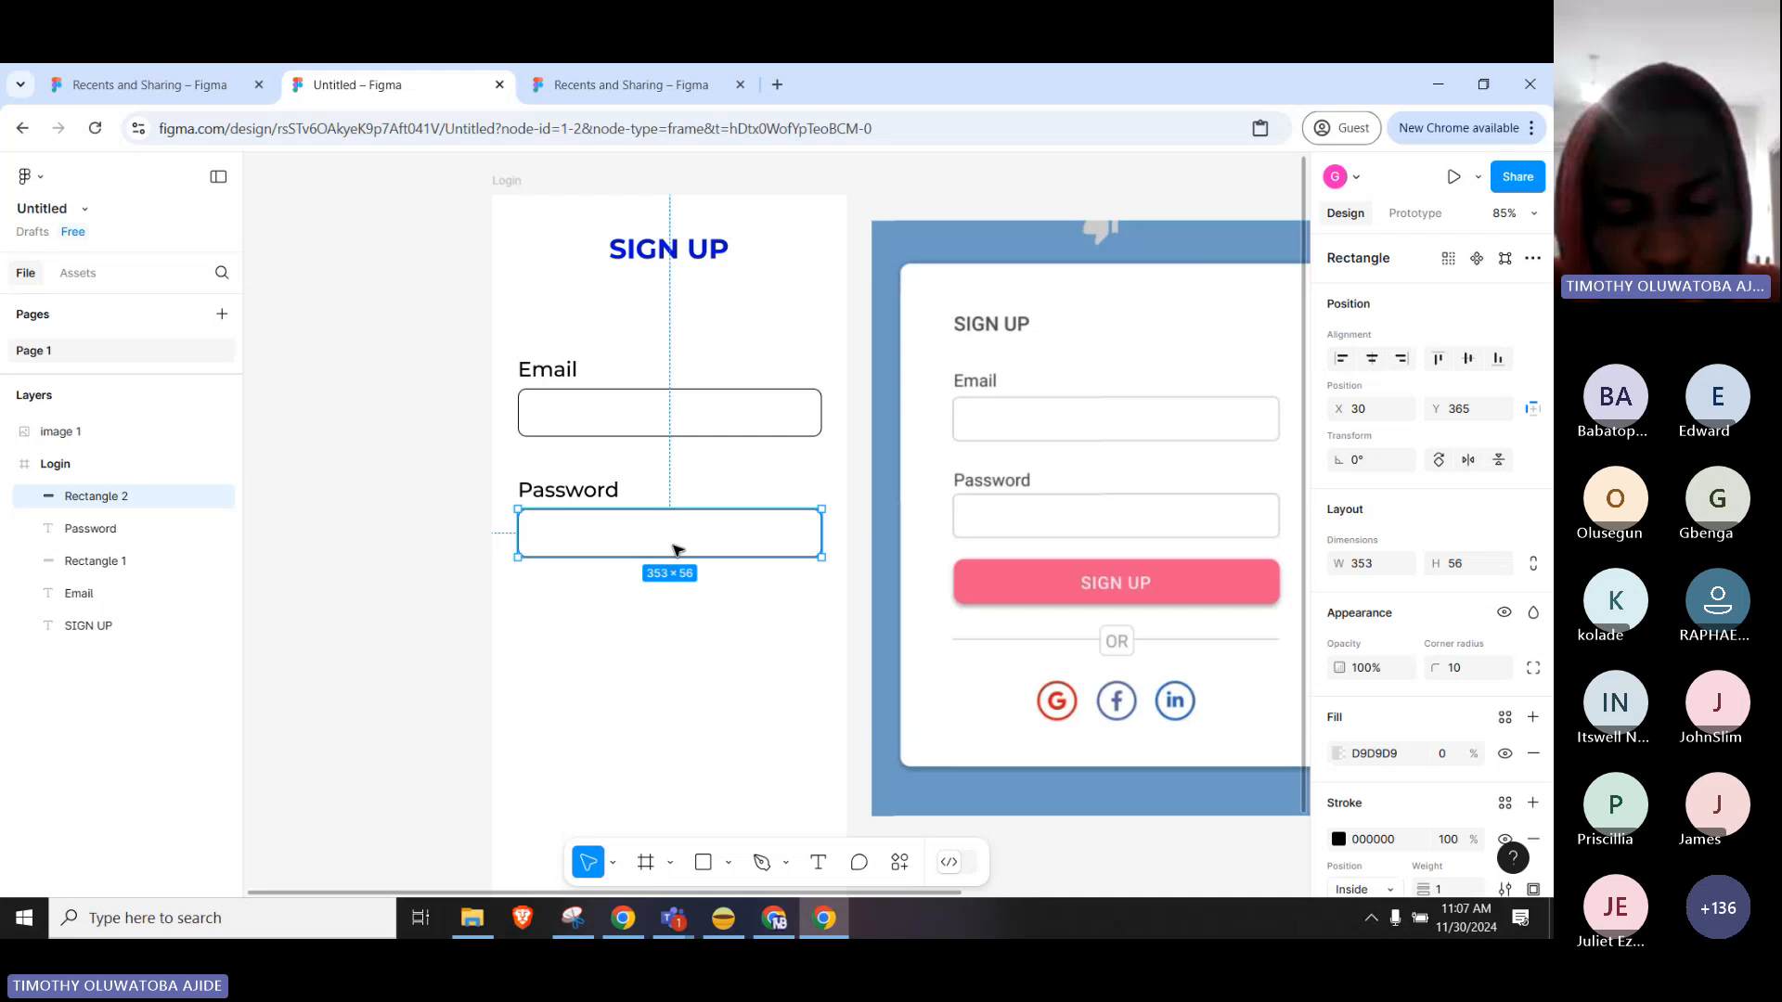
key(alt)
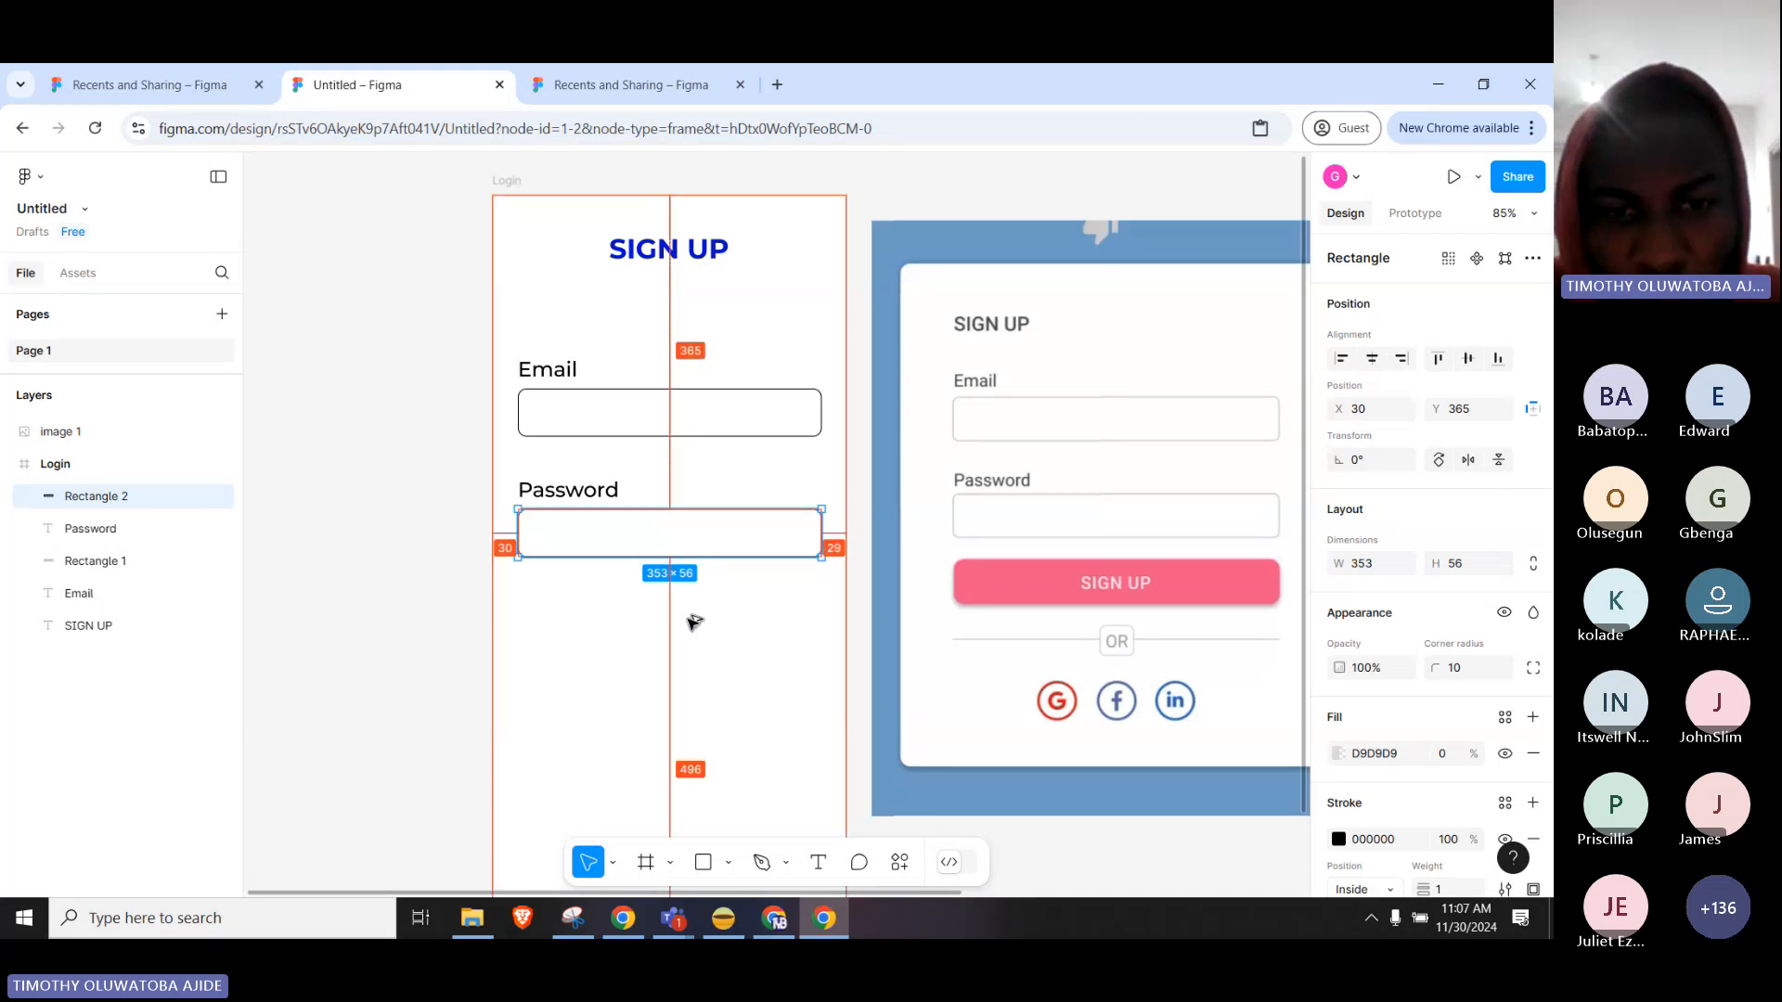
drag(694, 621, 700, 670)
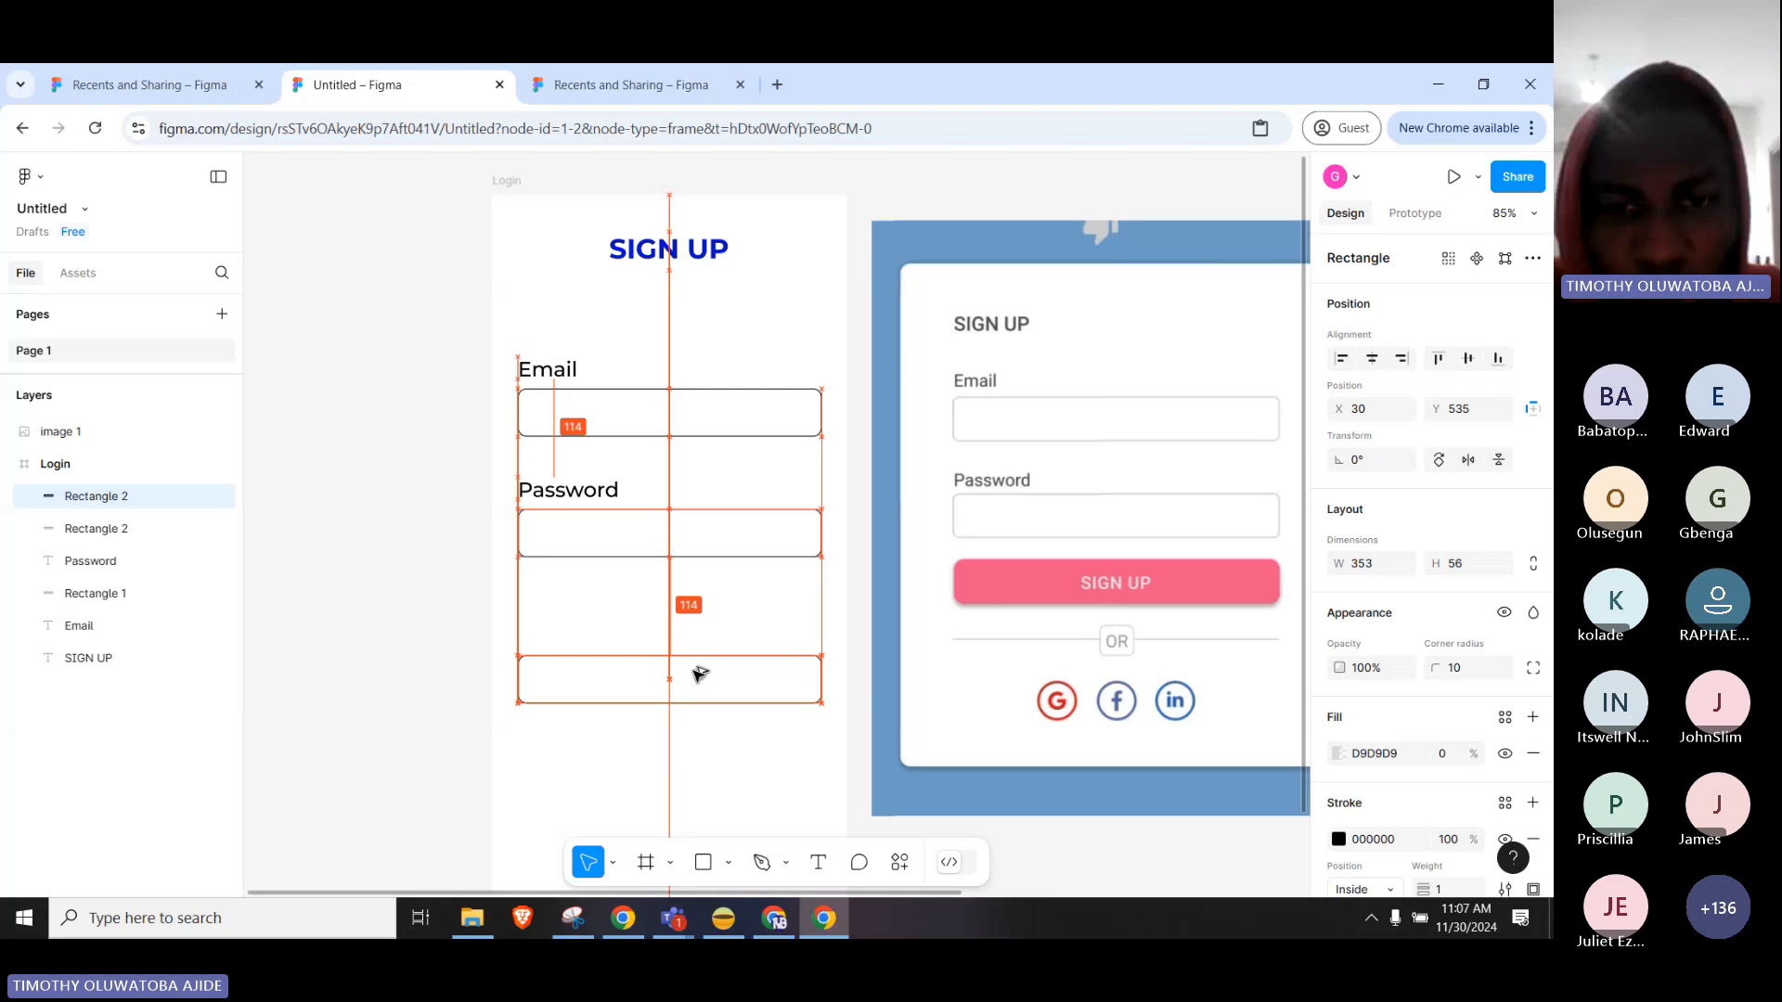
drag(699, 674, 694, 620)
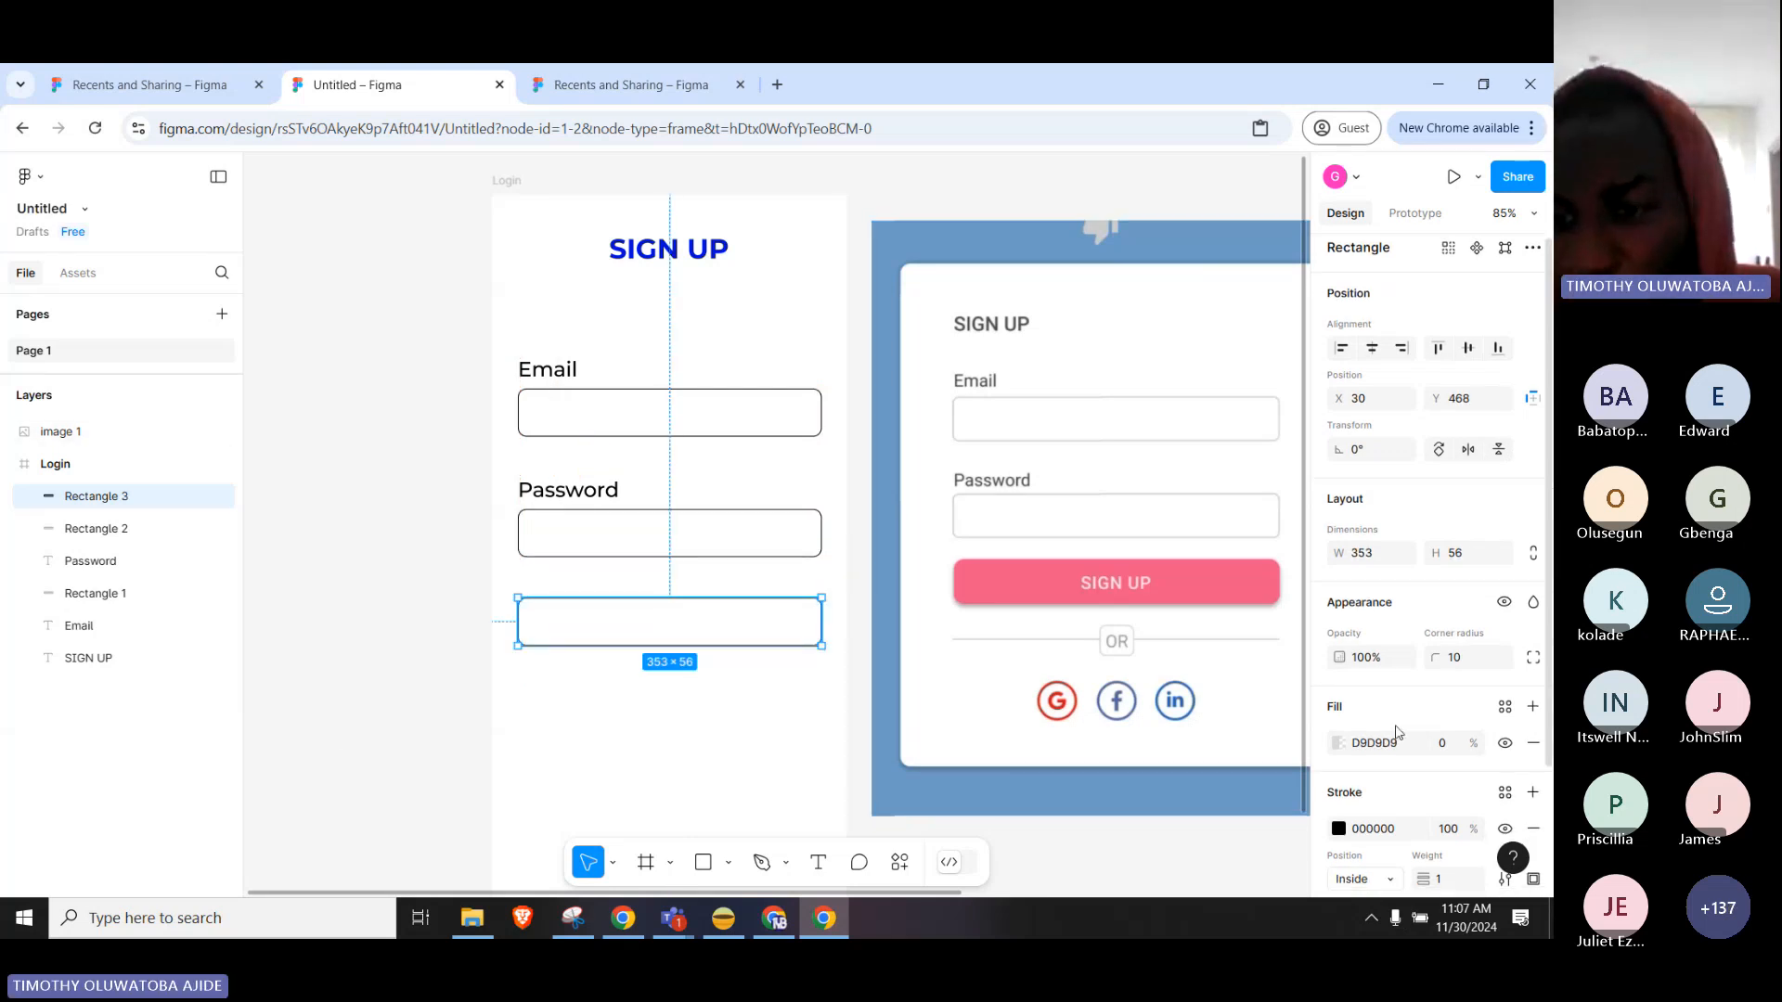
Fill the new box with dark blue 0320A3 at 100% opacity.
scroll(1369, 687, down, 2)
click(1339, 600)
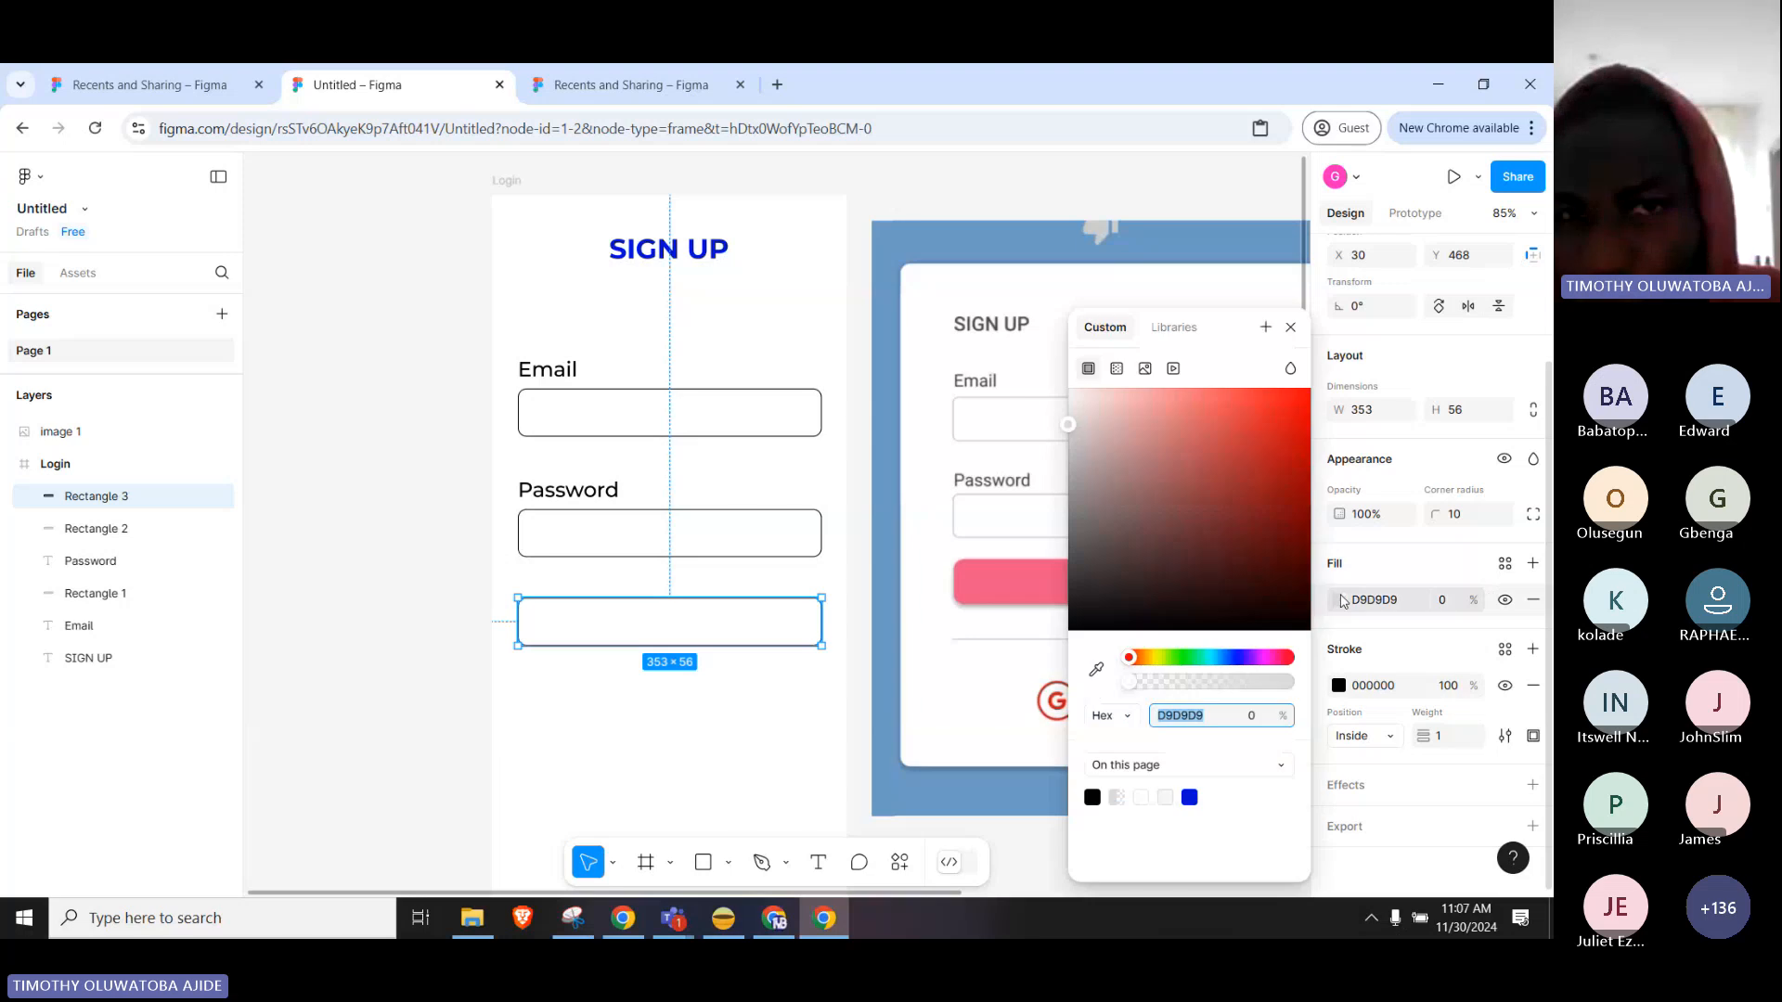
click(1239, 658)
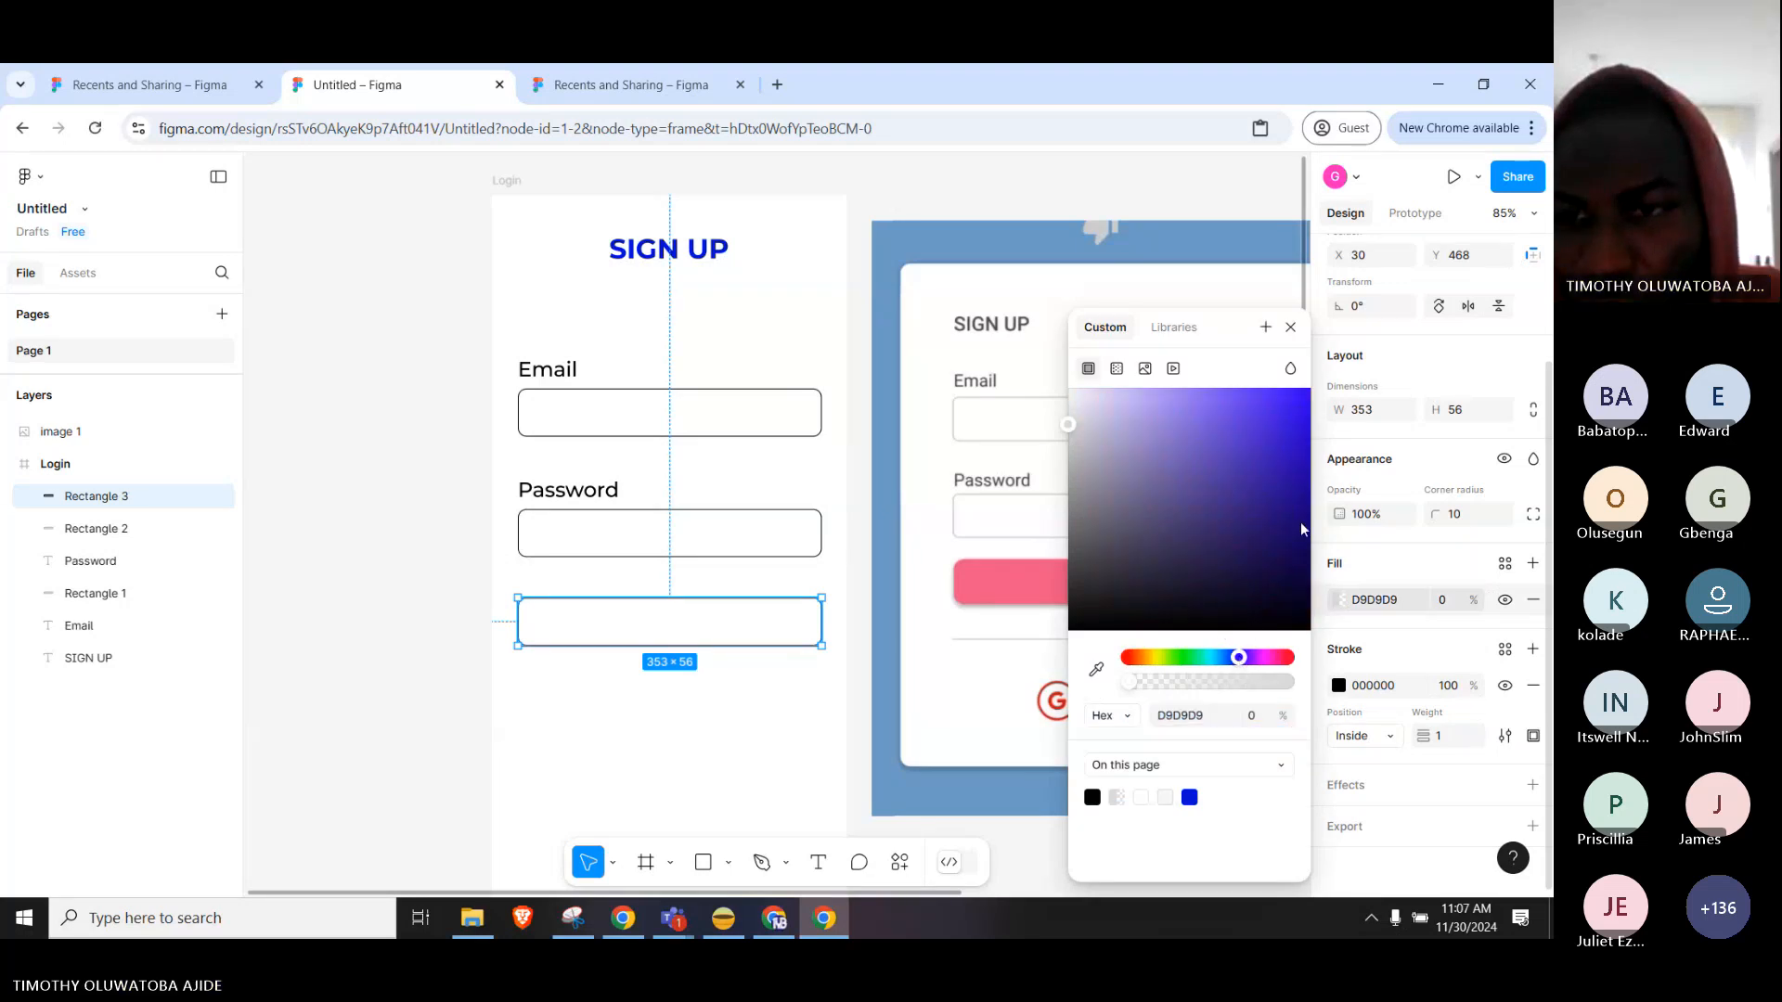
click(1247, 658)
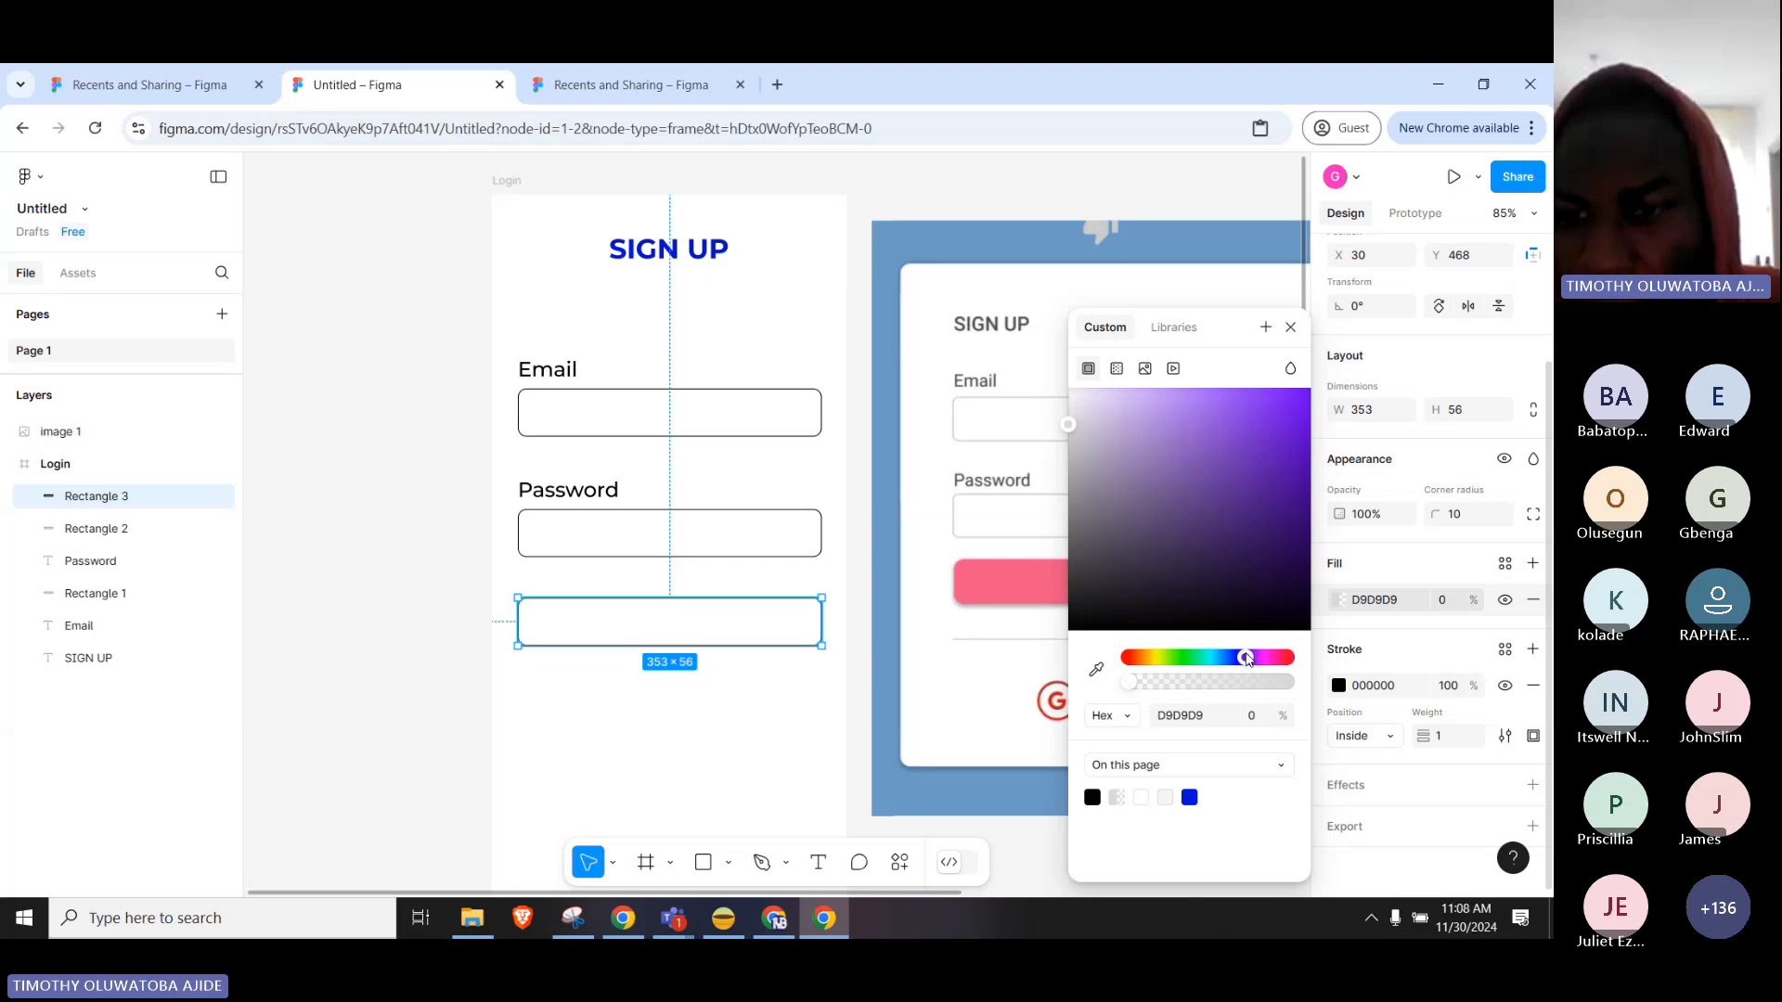
drag(1248, 658, 1231, 659)
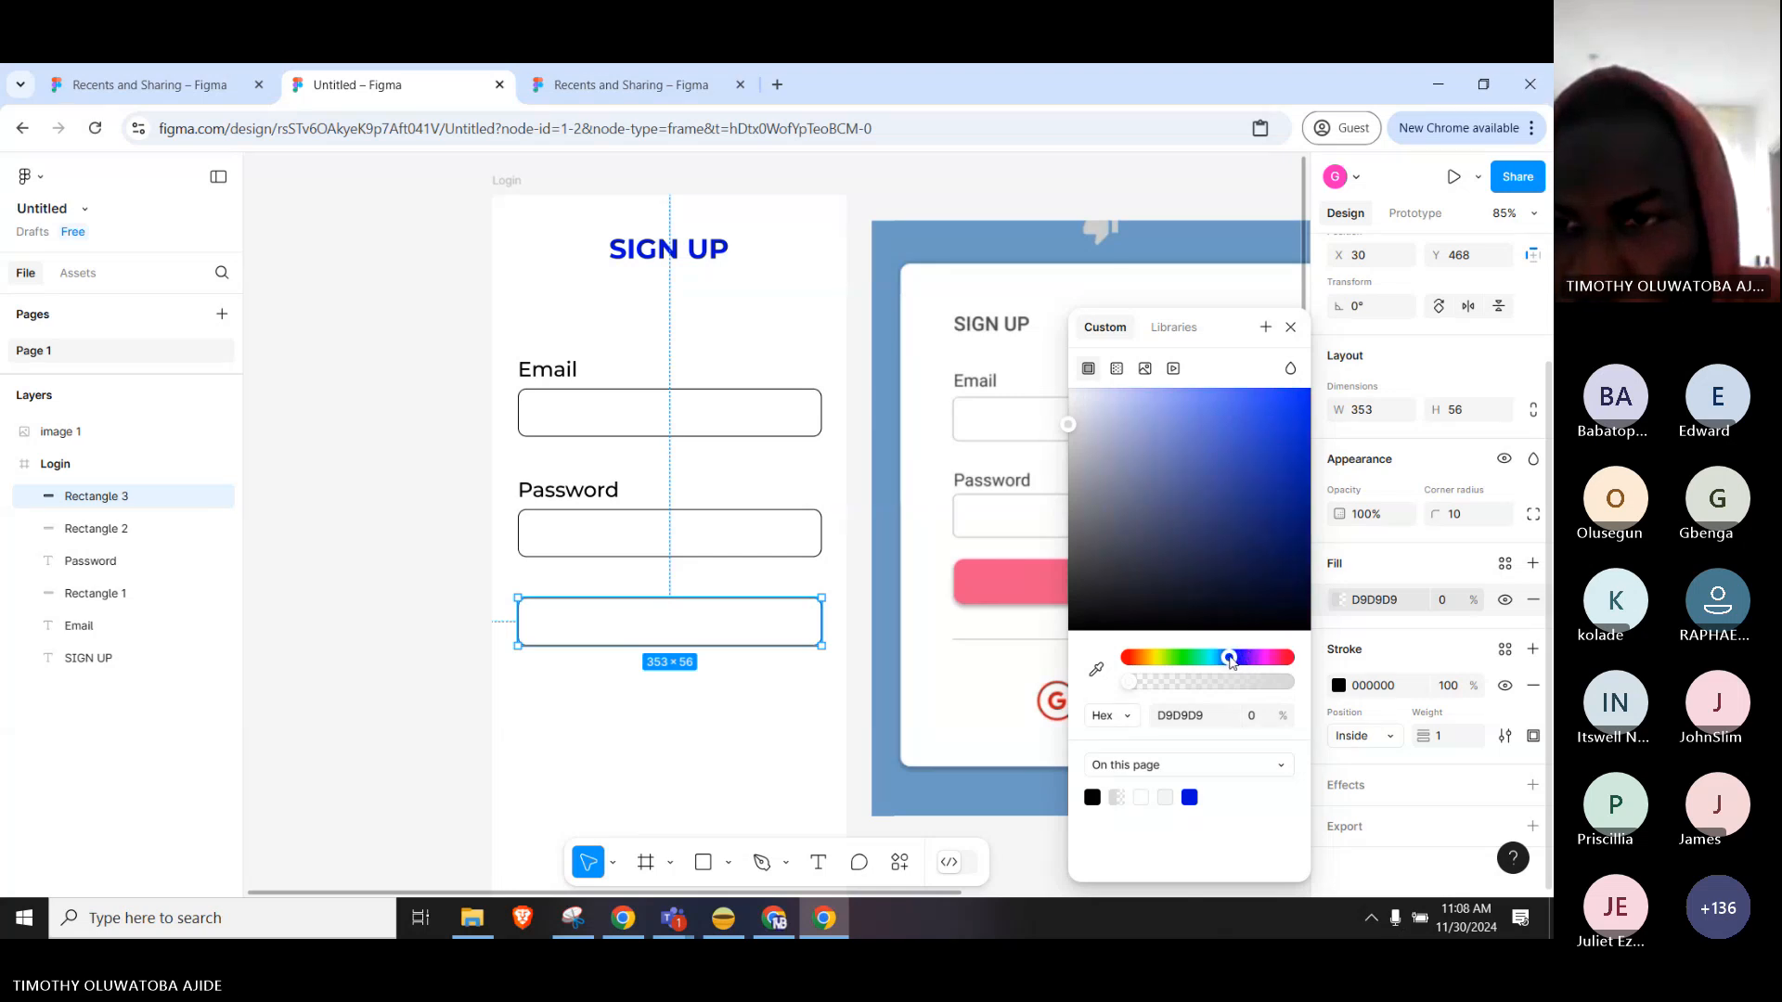
drag(1269, 539, 1310, 490)
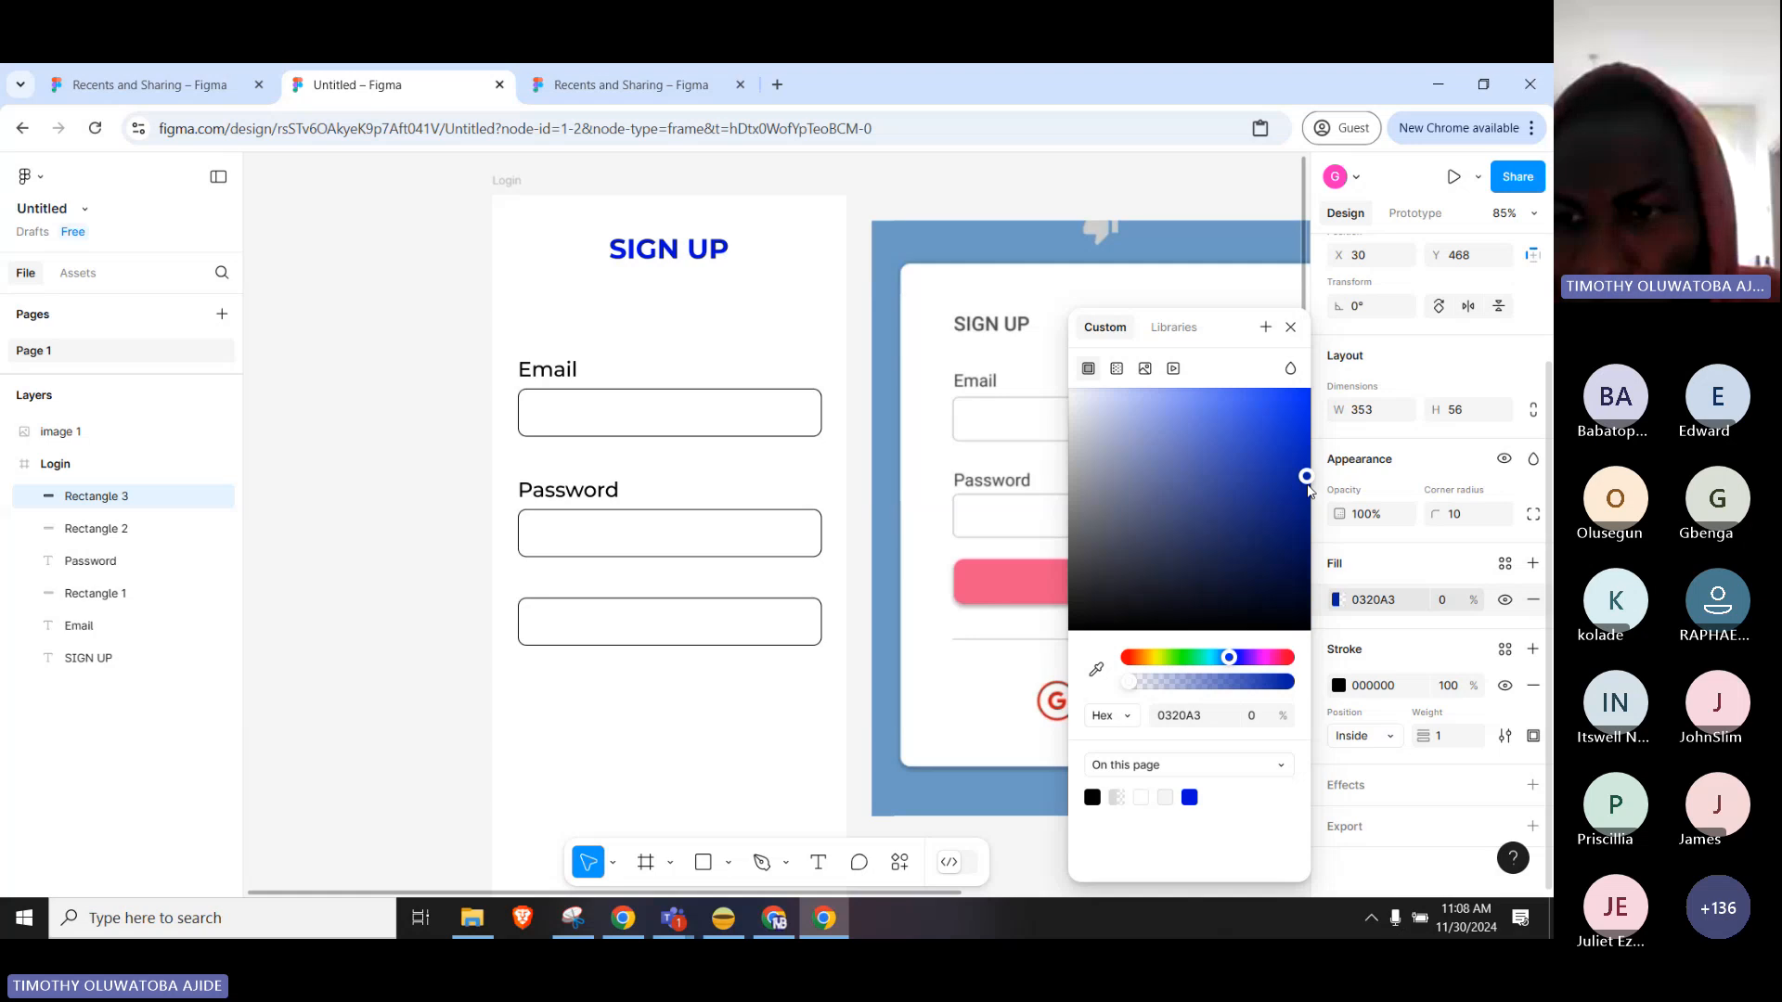
click(1336, 601)
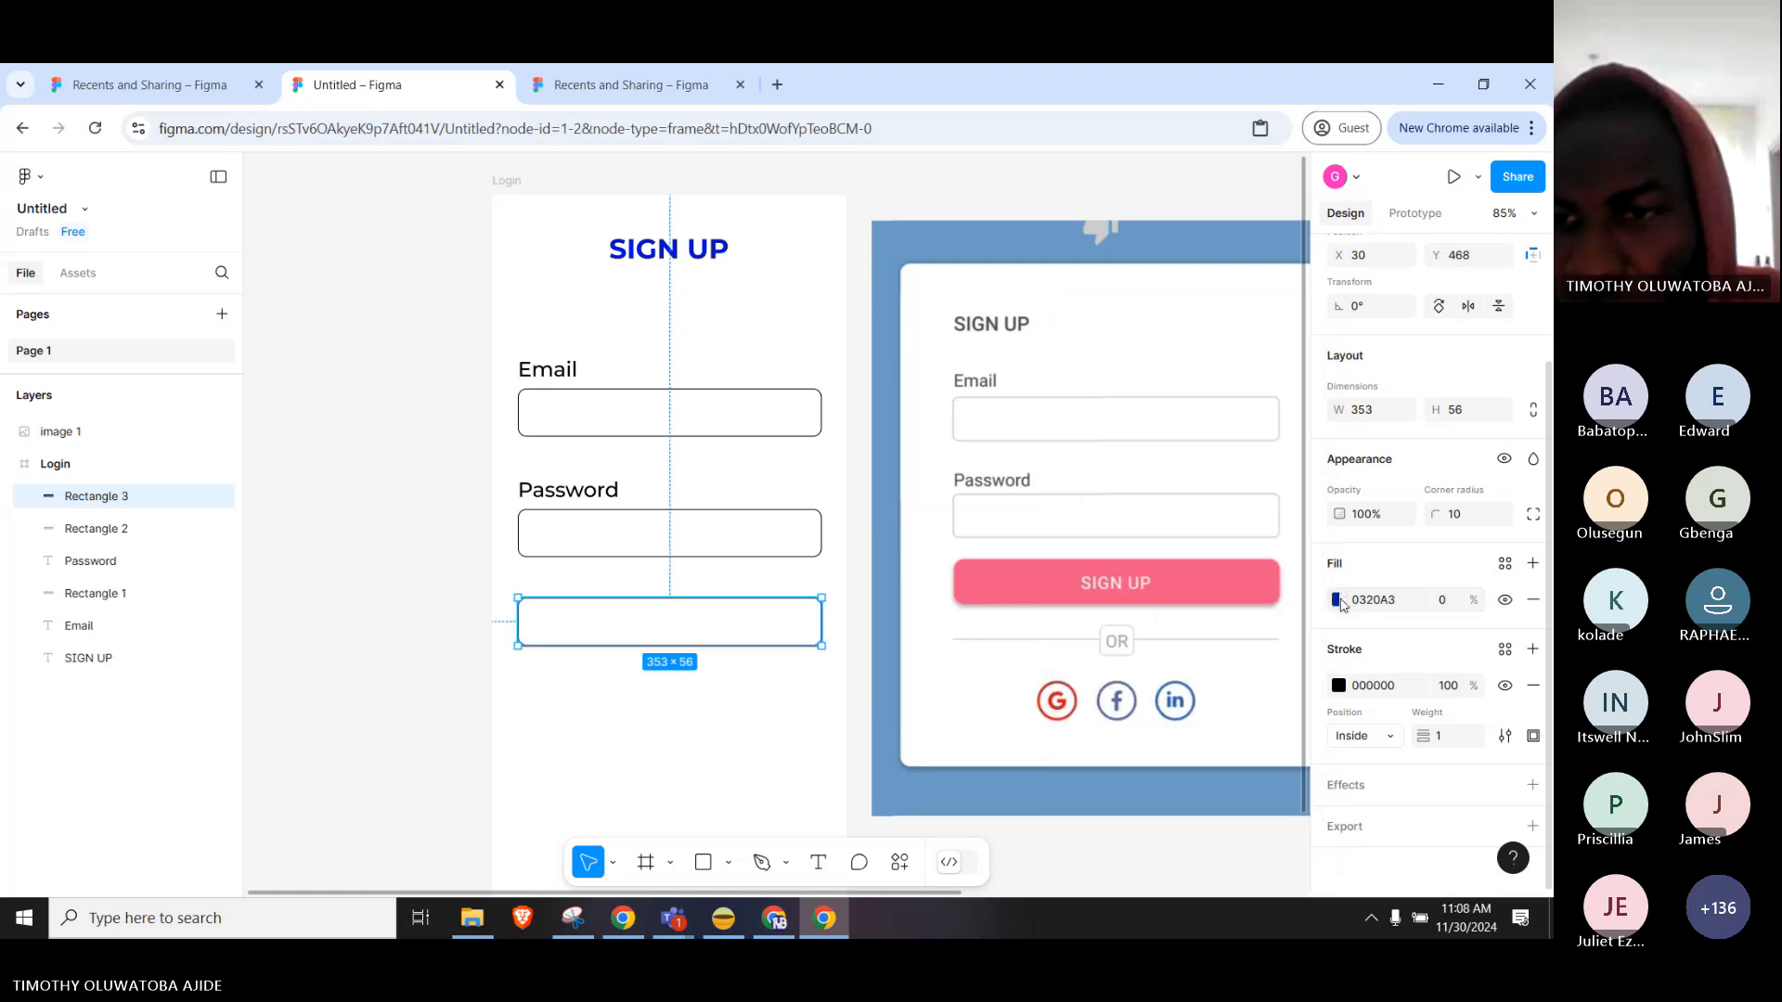
click(1338, 602)
click(1388, 601)
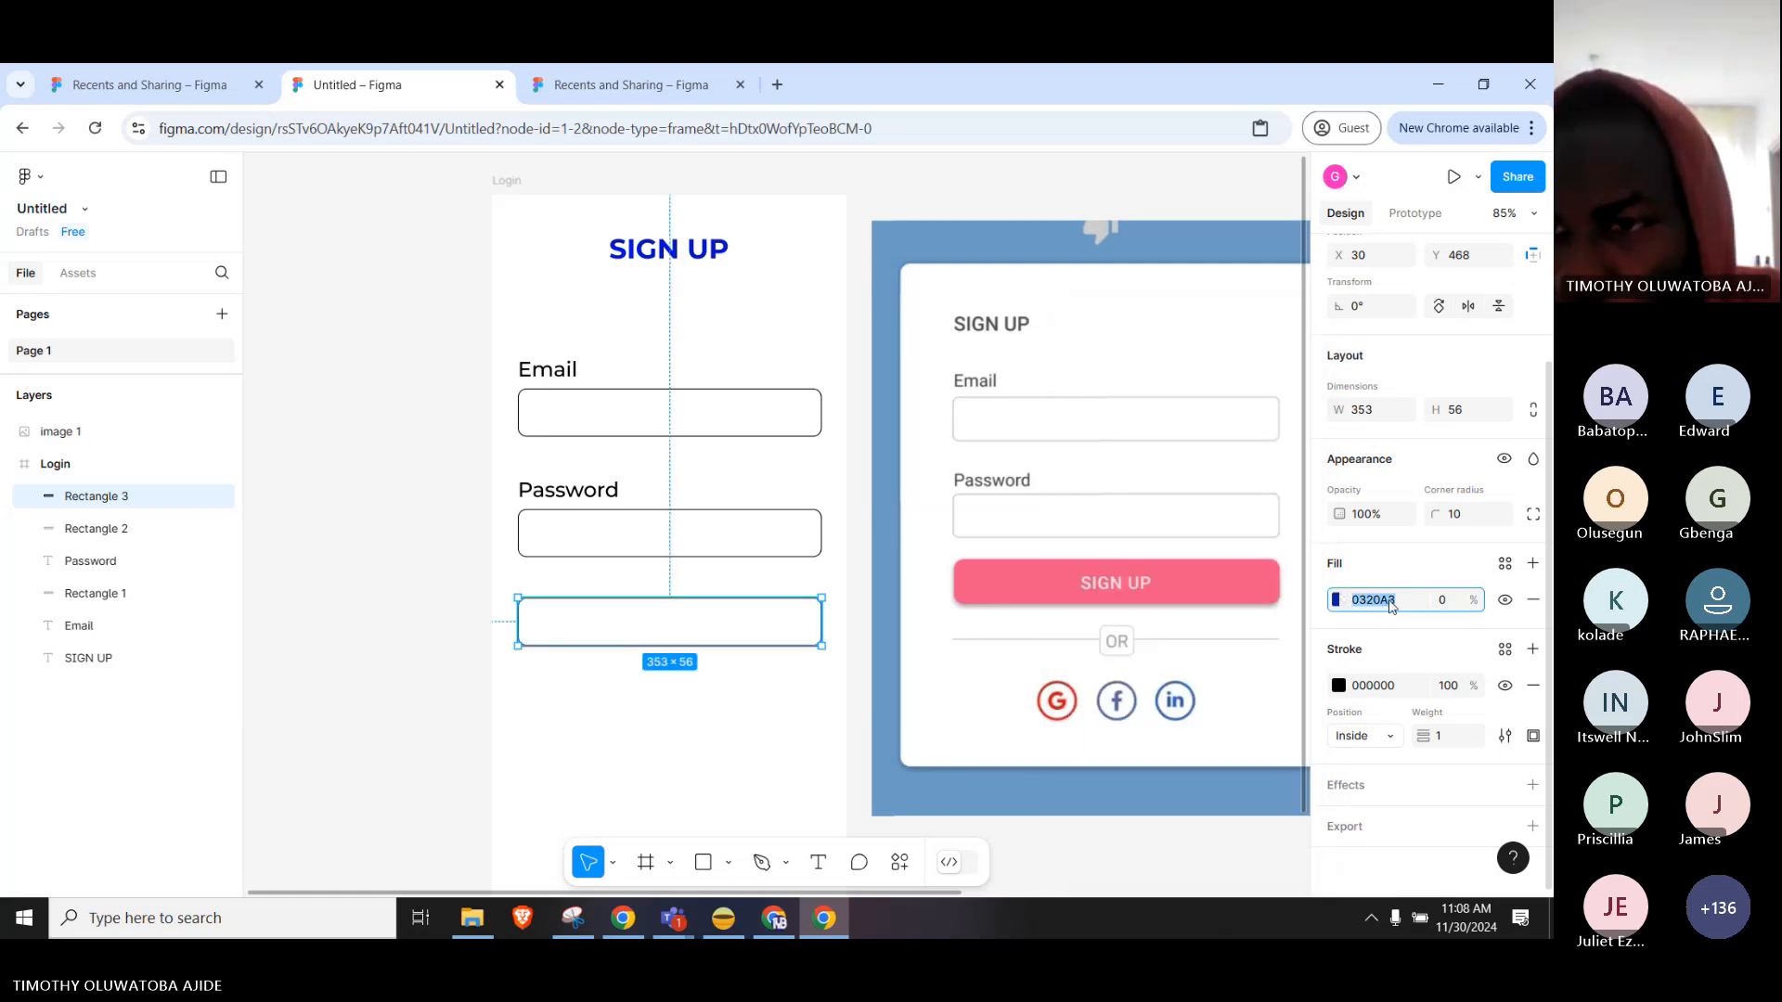
click(1450, 603)
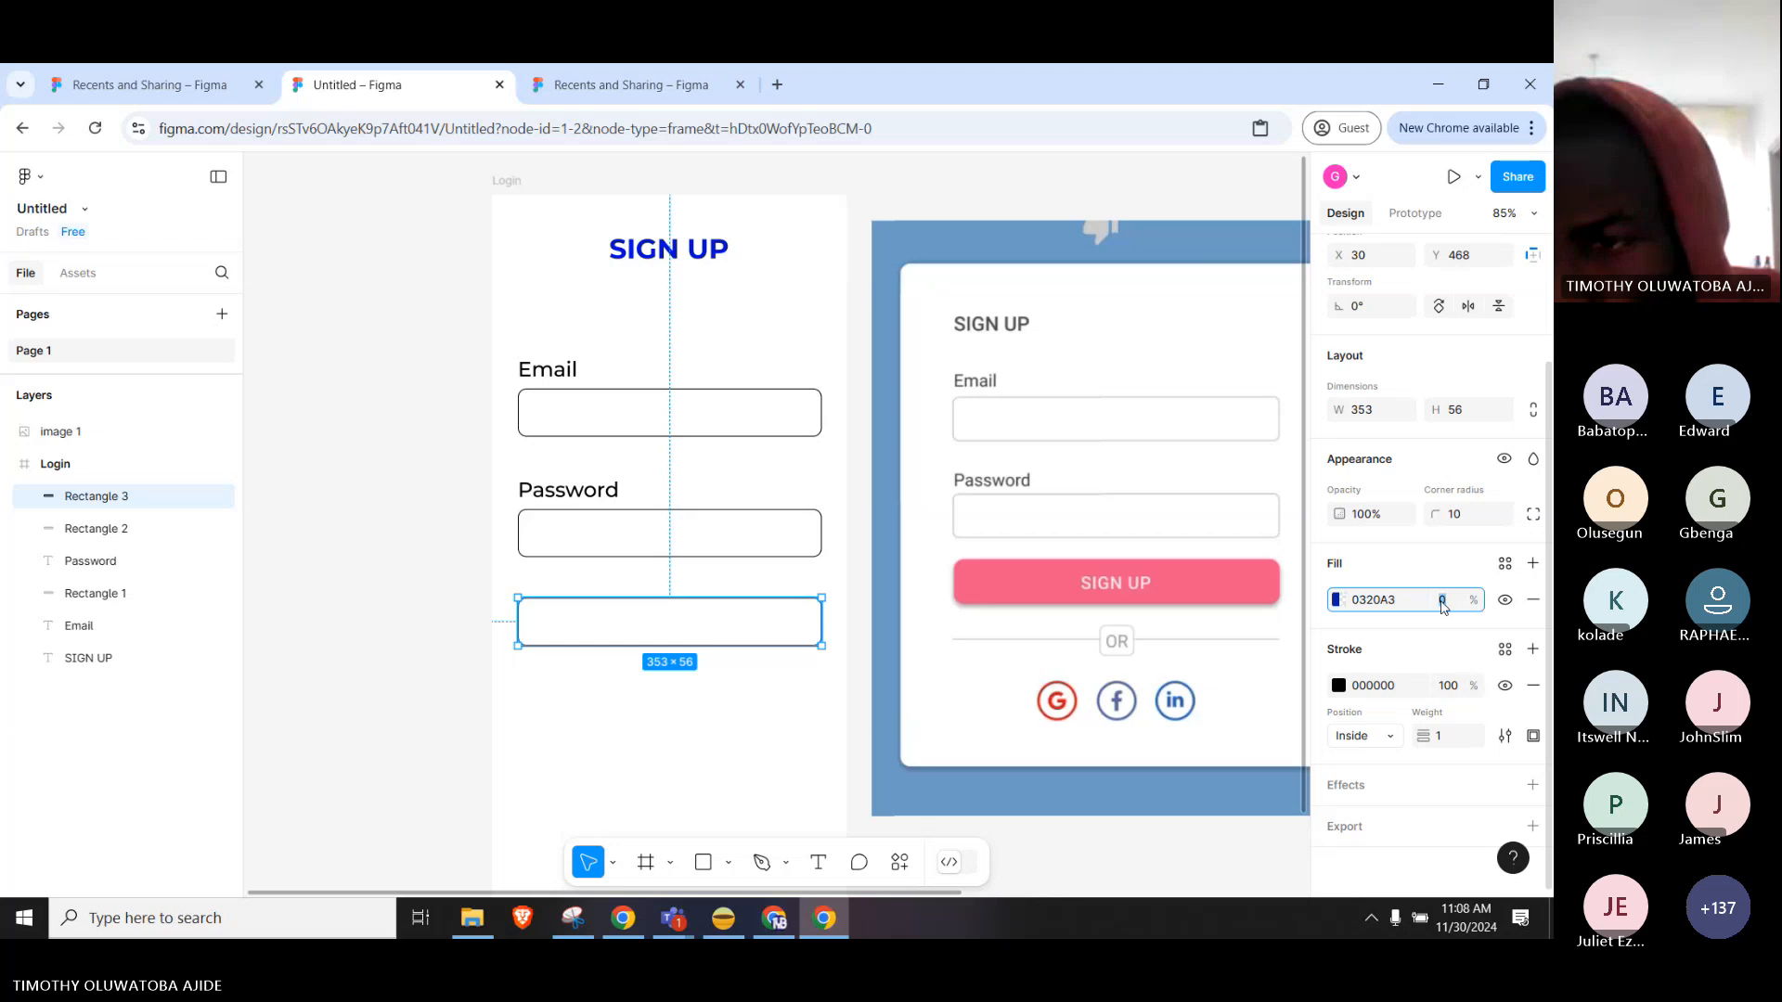
click(1345, 601)
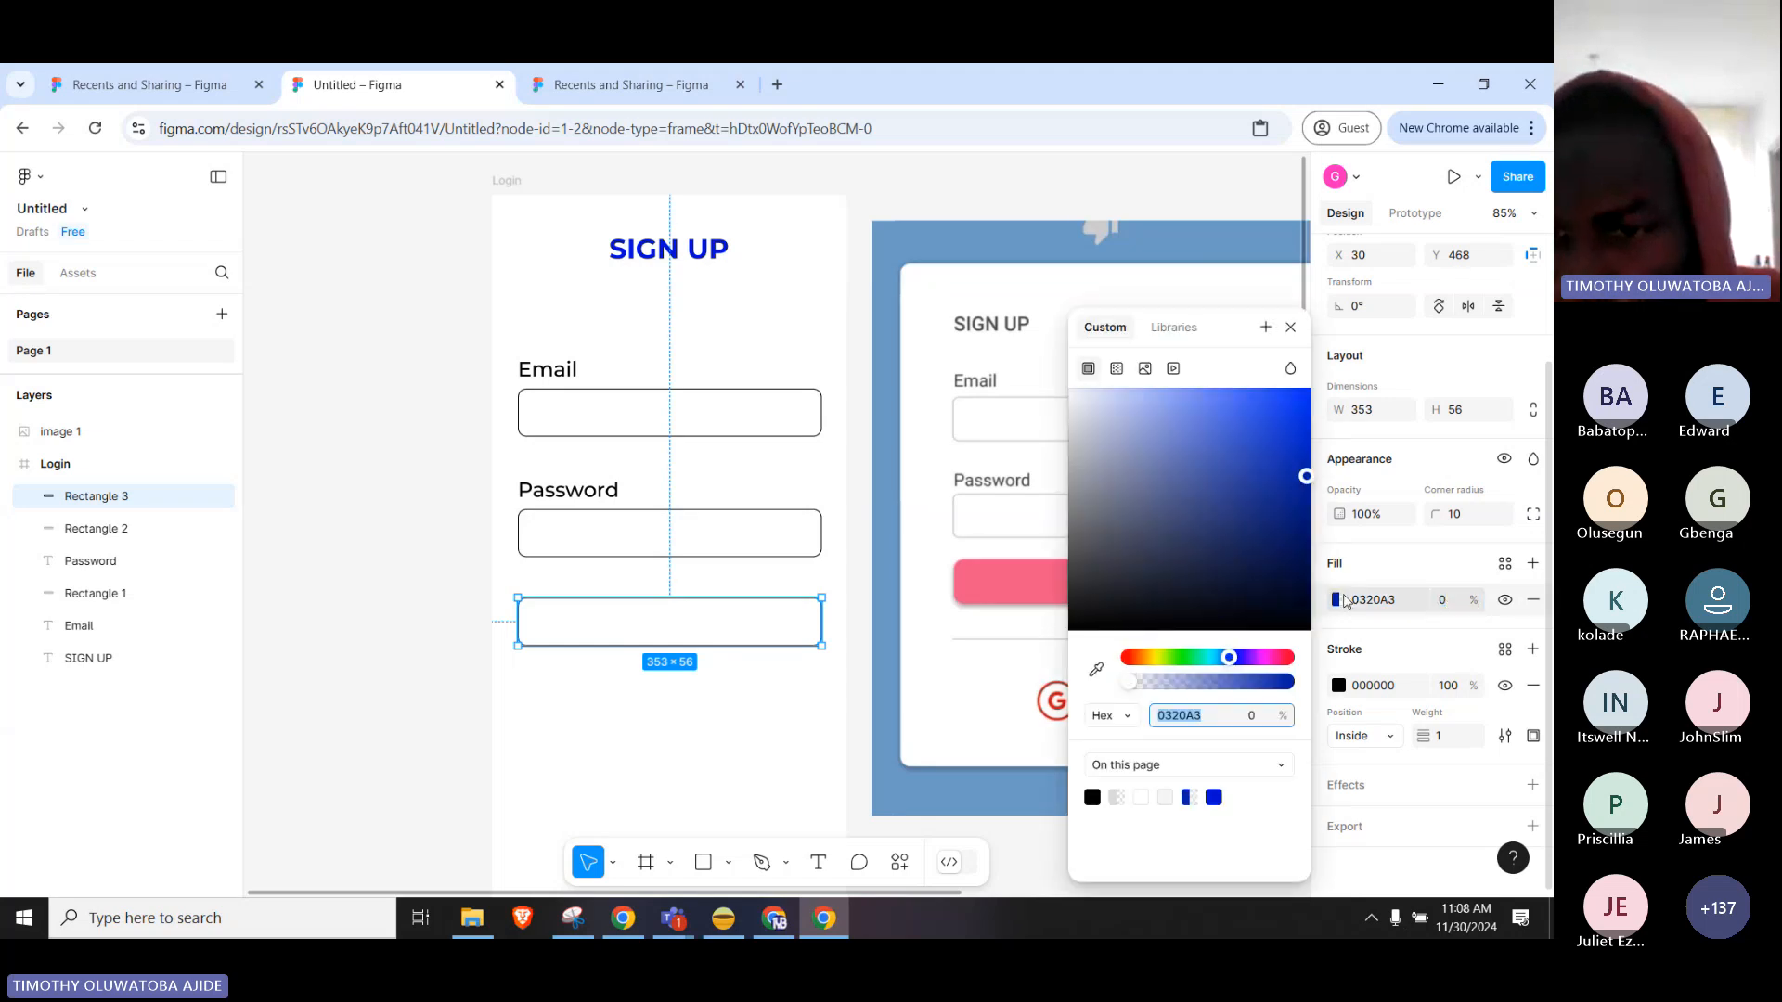
drag(1129, 682, 1298, 687)
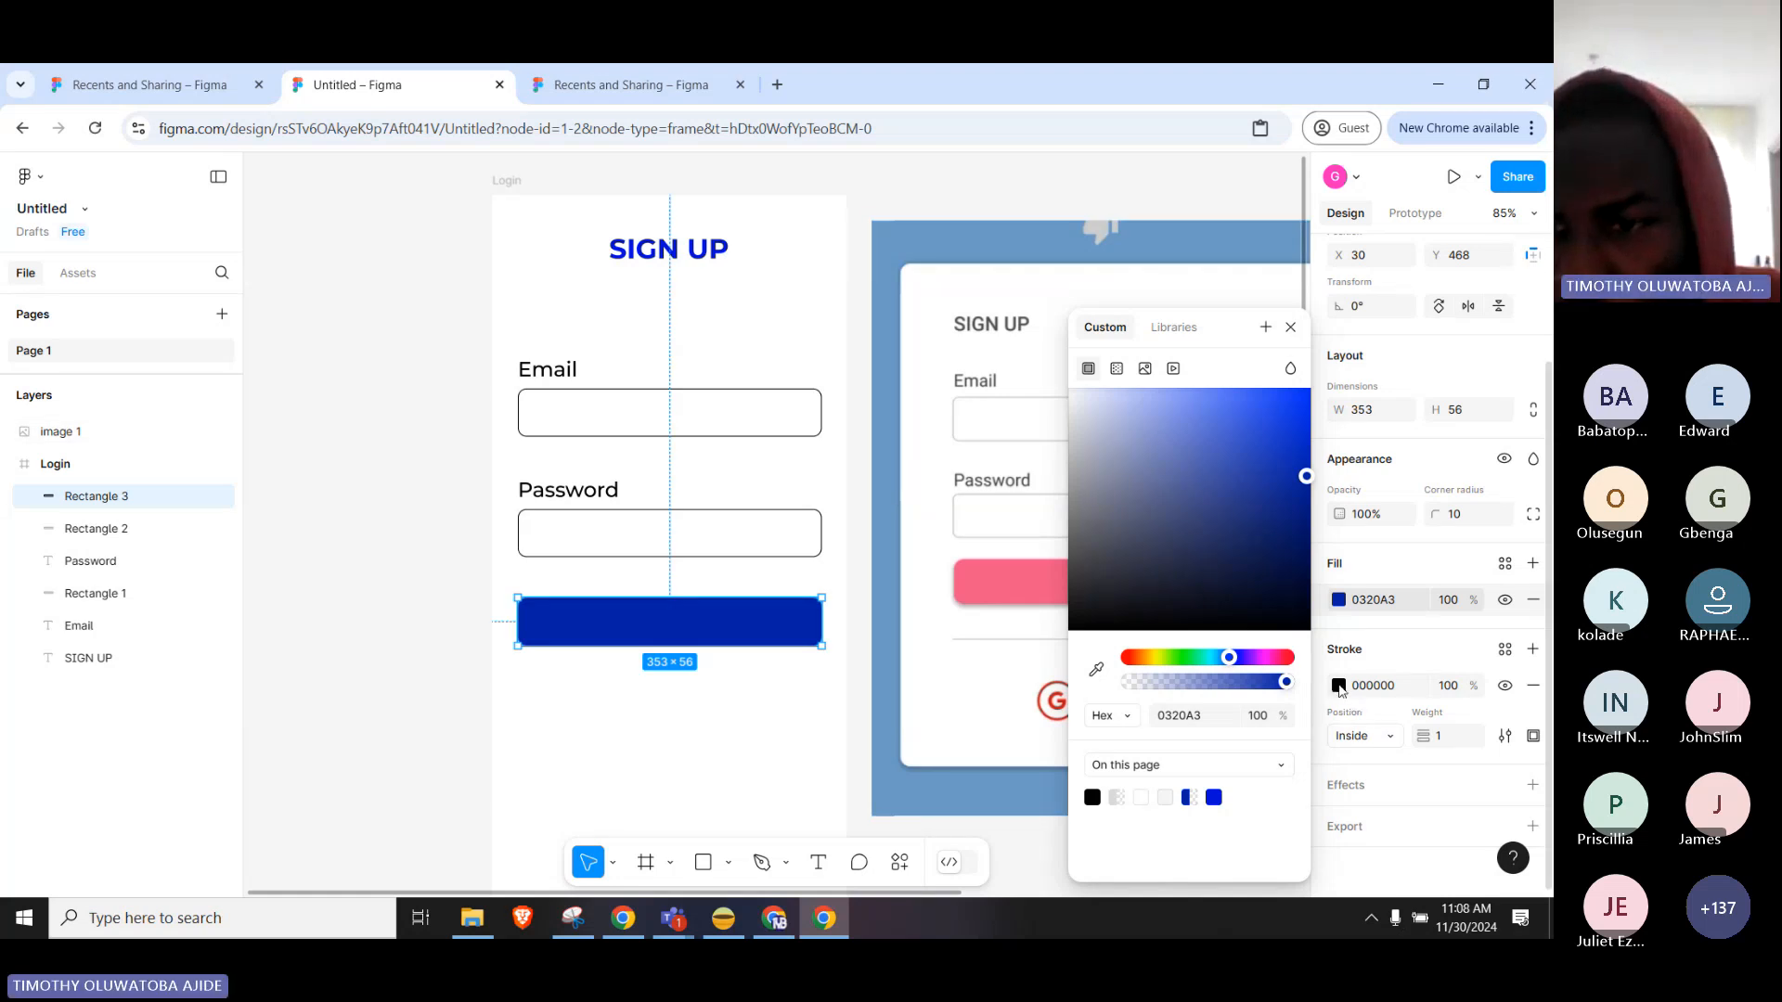
Delete the button's black stroke and give it a Drop shadow (offset 0/4, blur 4, black 25%).
click(1340, 686)
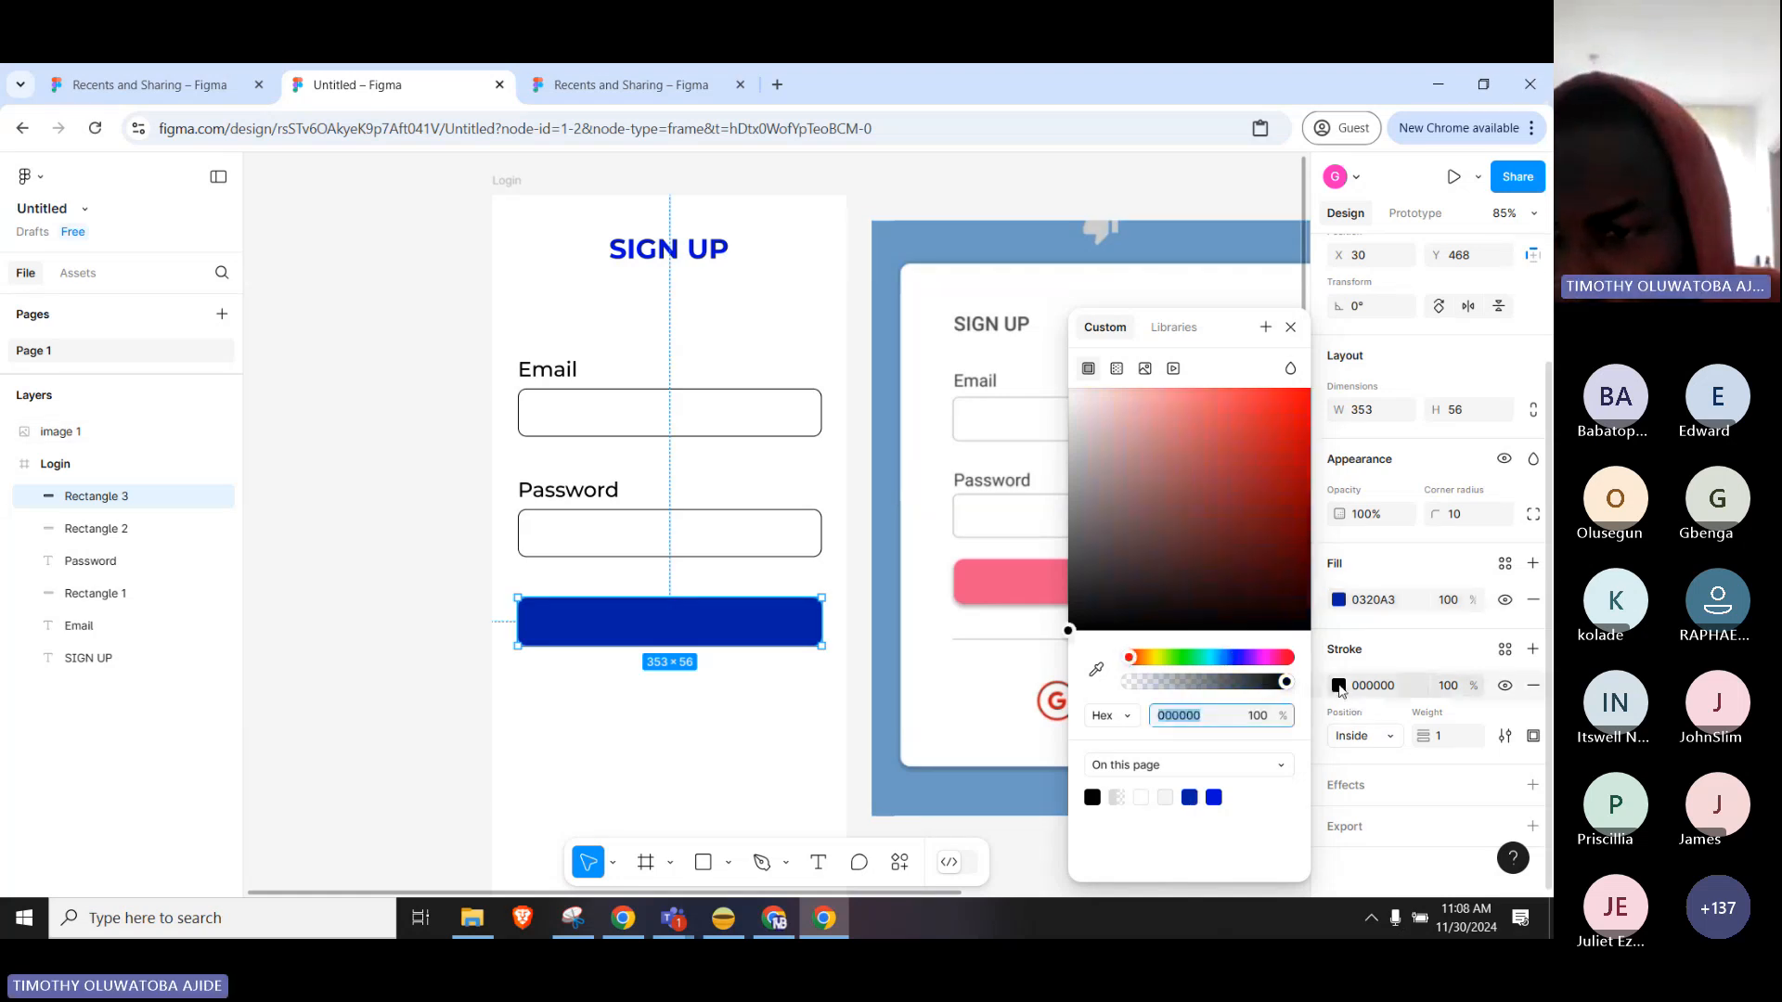
click(1533, 685)
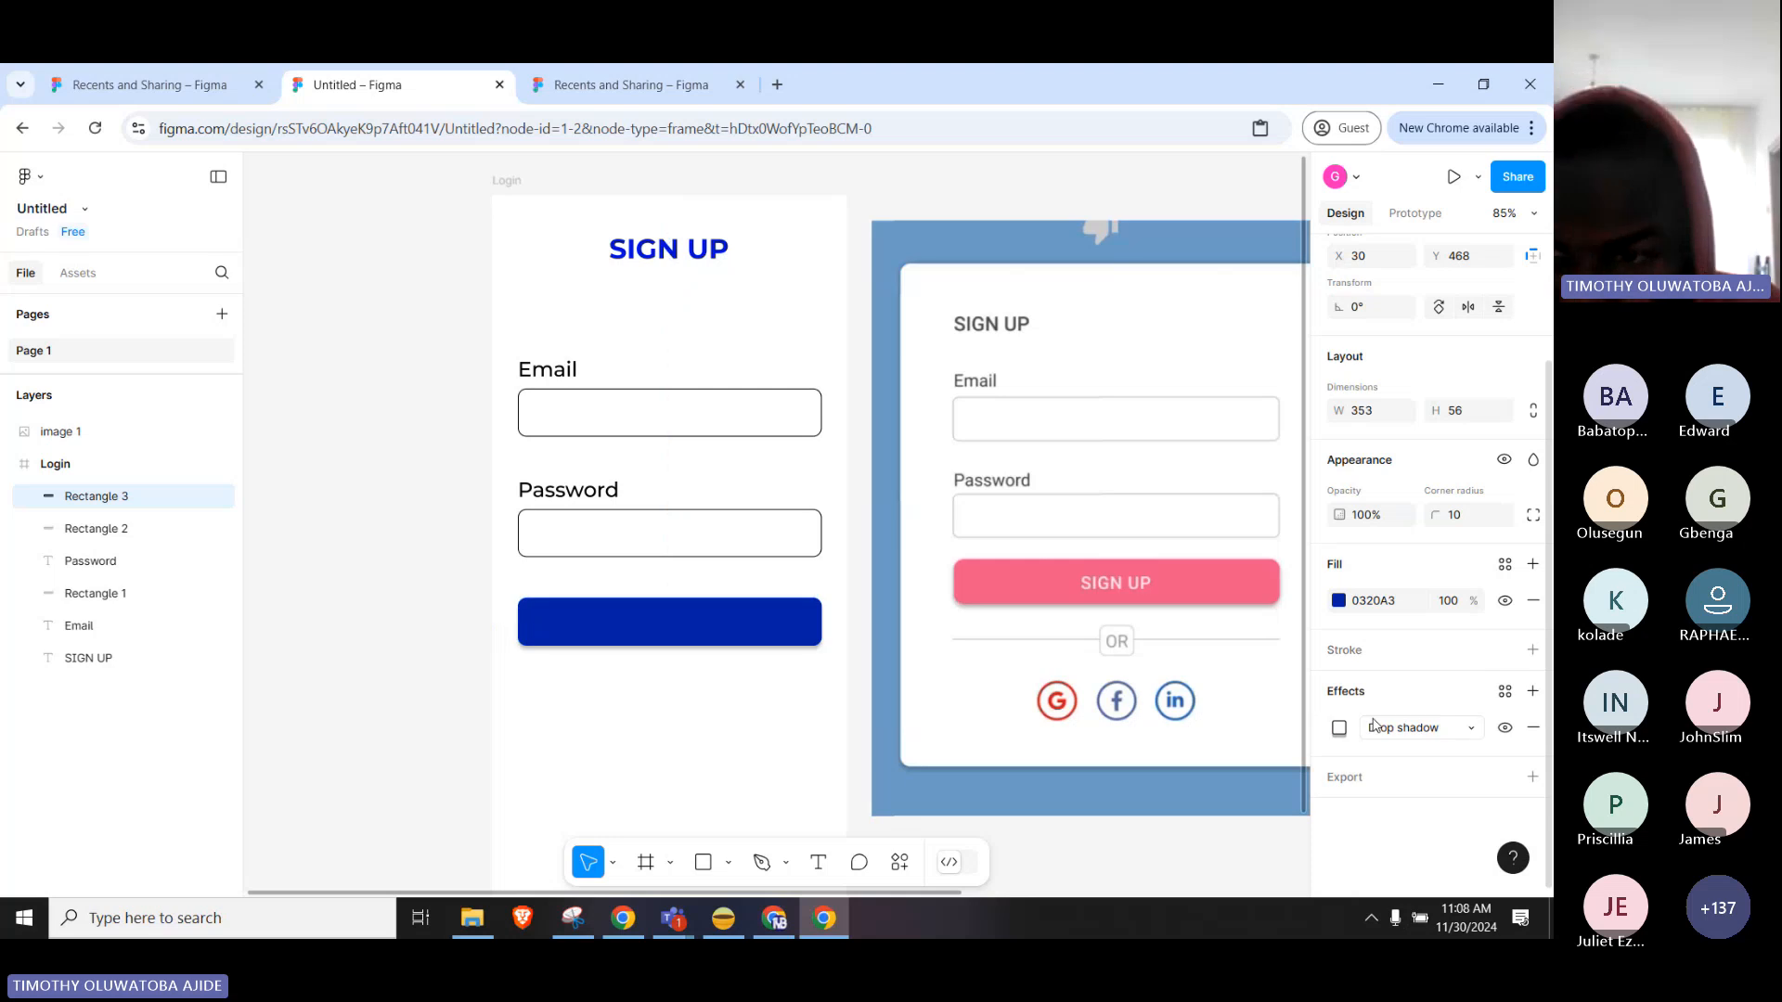
click(1424, 694)
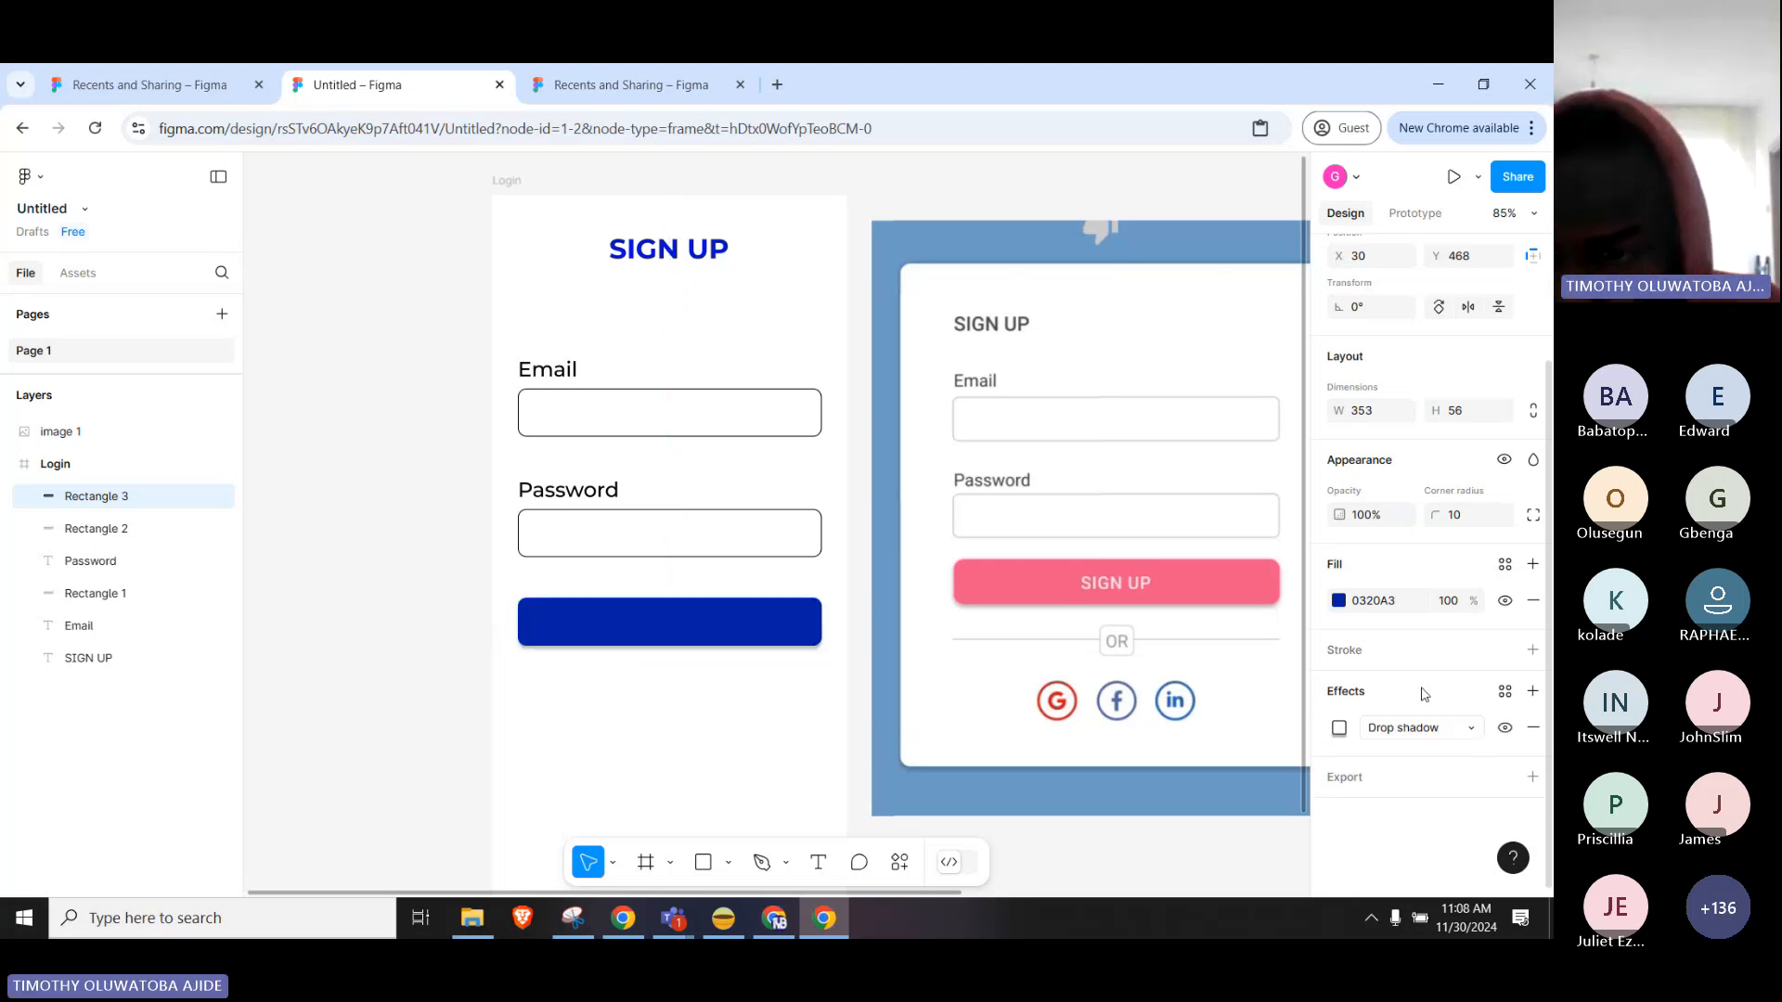
click(1433, 728)
click(1433, 728)
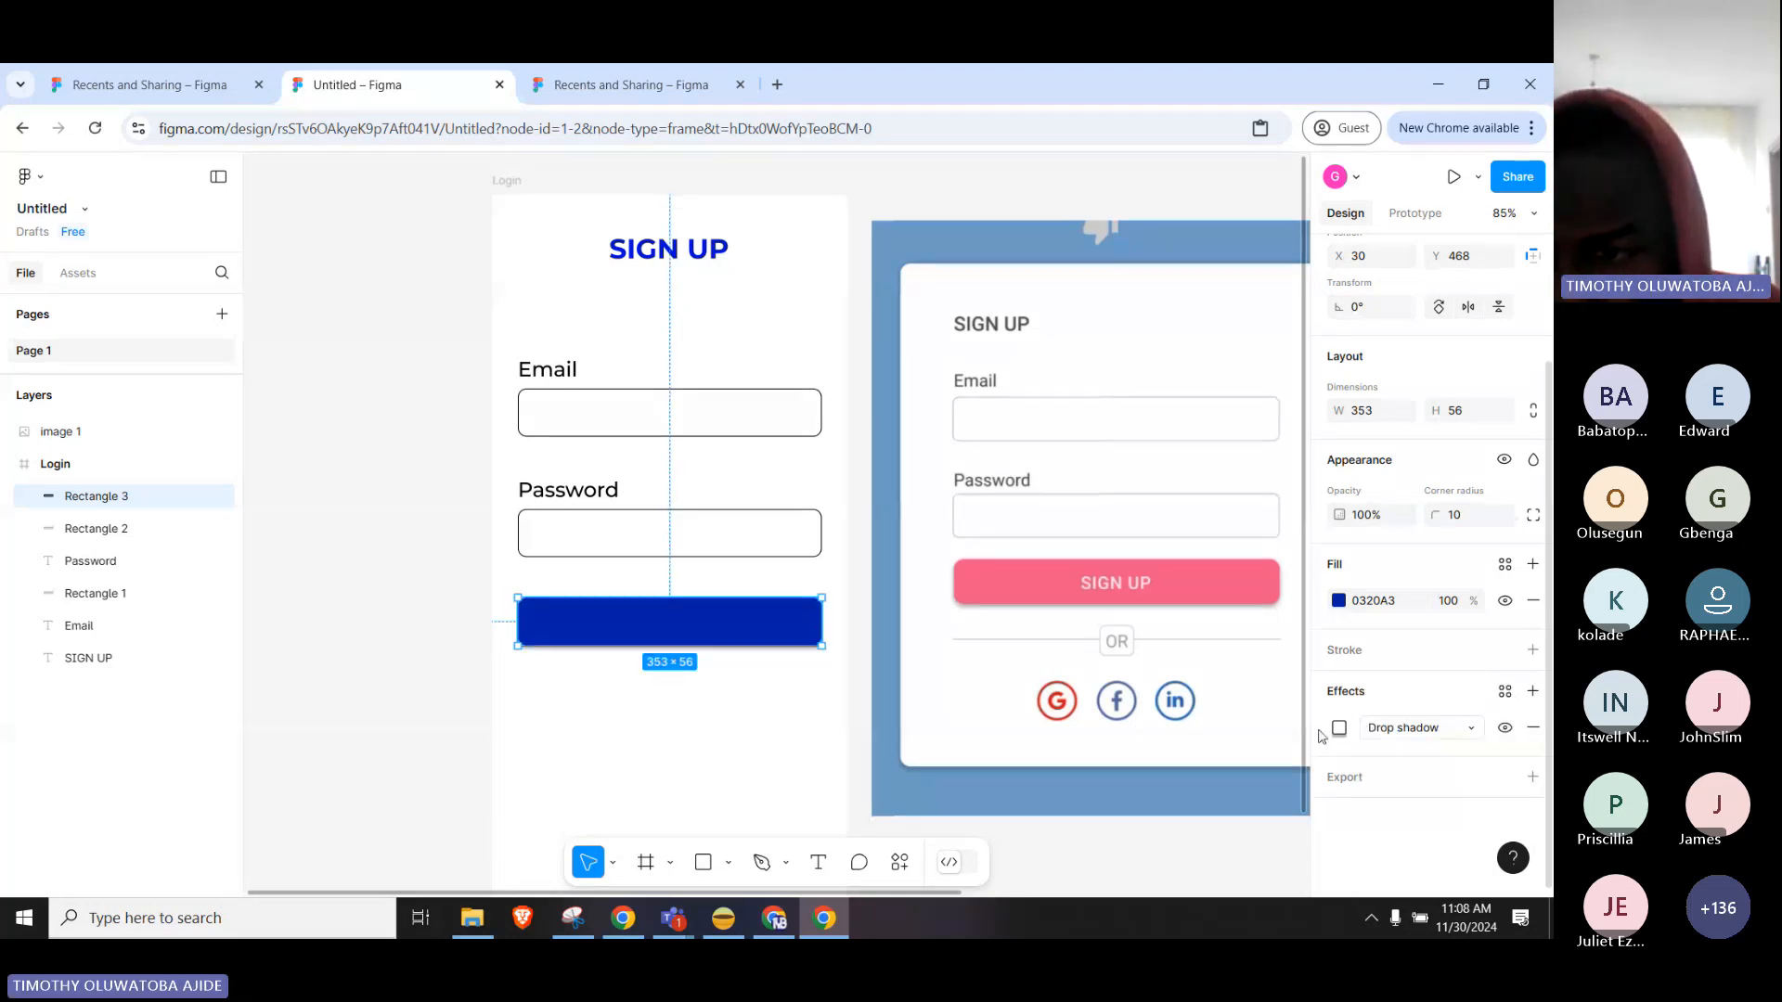
click(1533, 729)
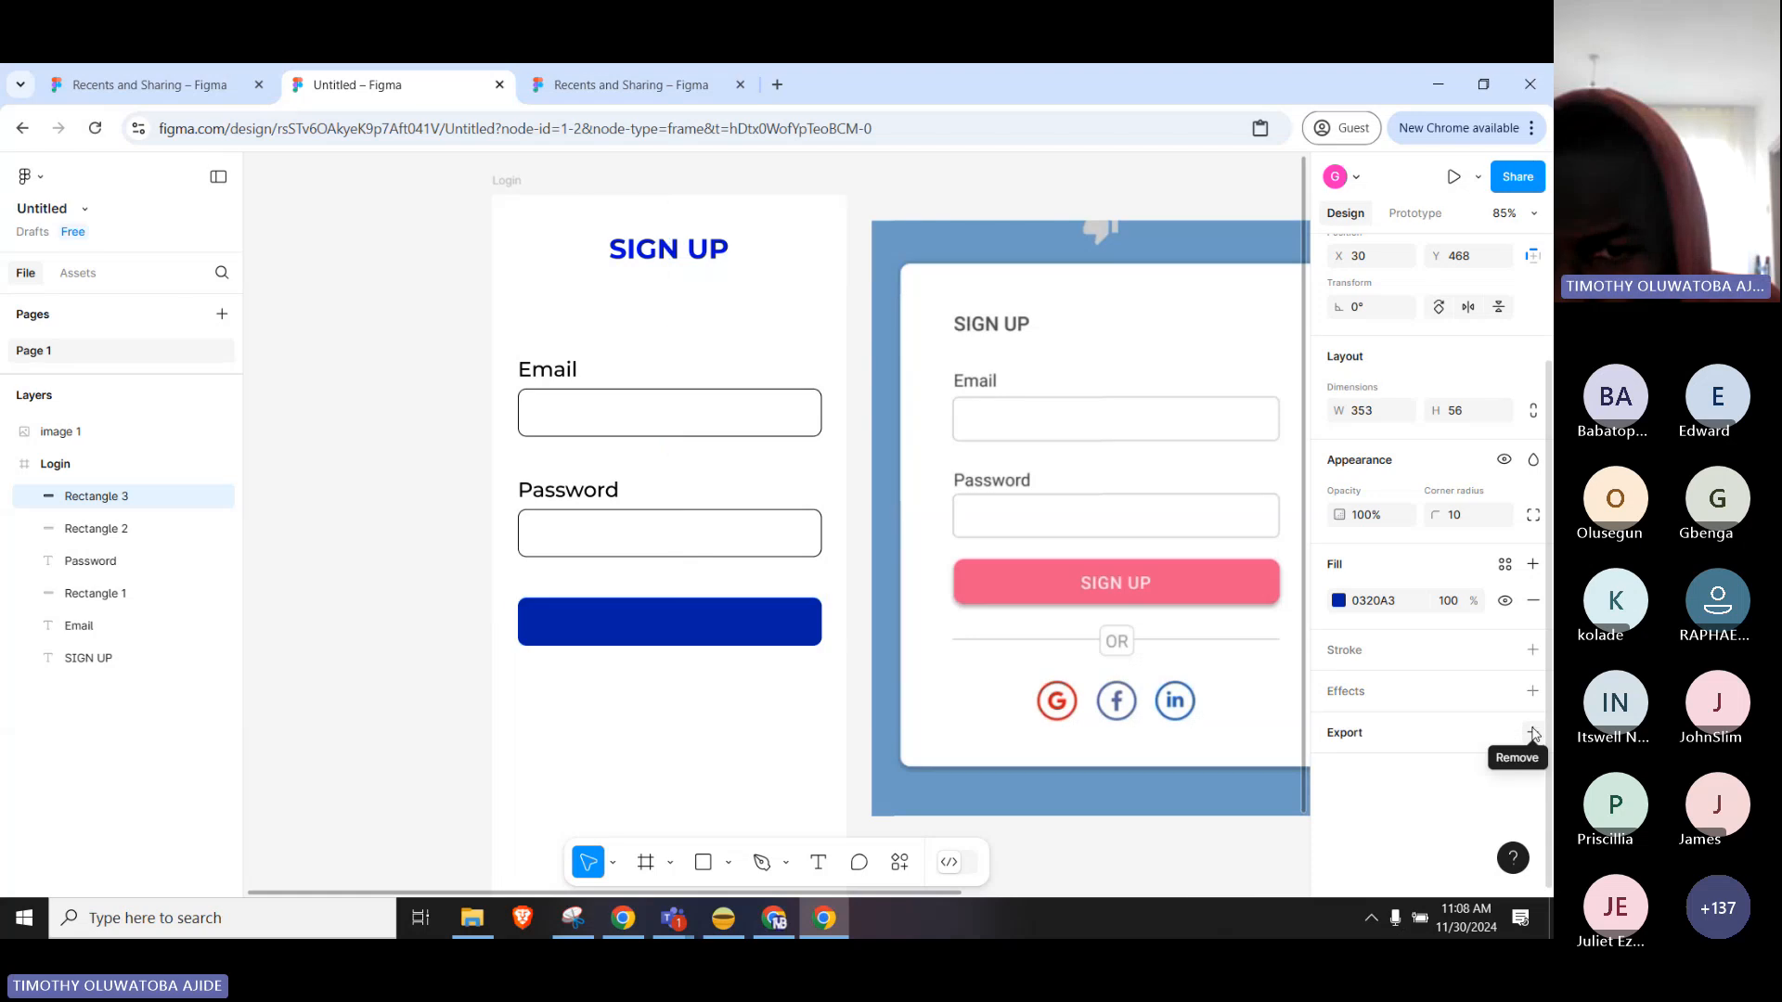
click(1437, 699)
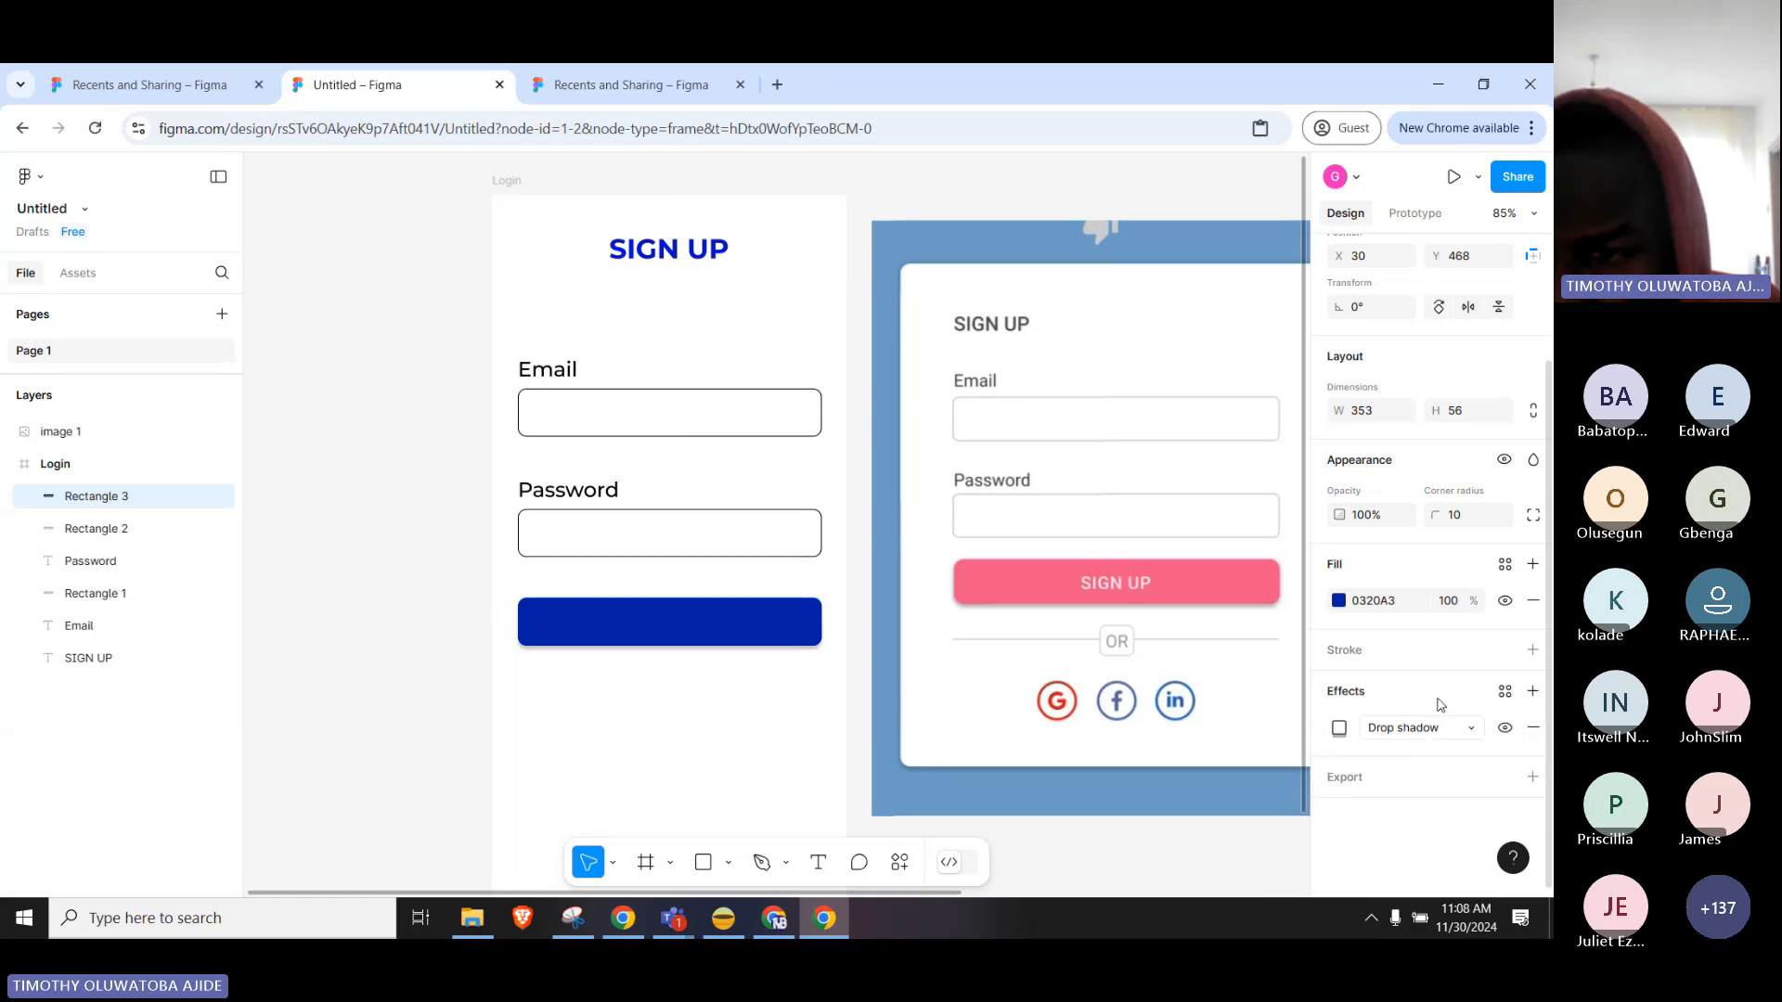
click(1339, 729)
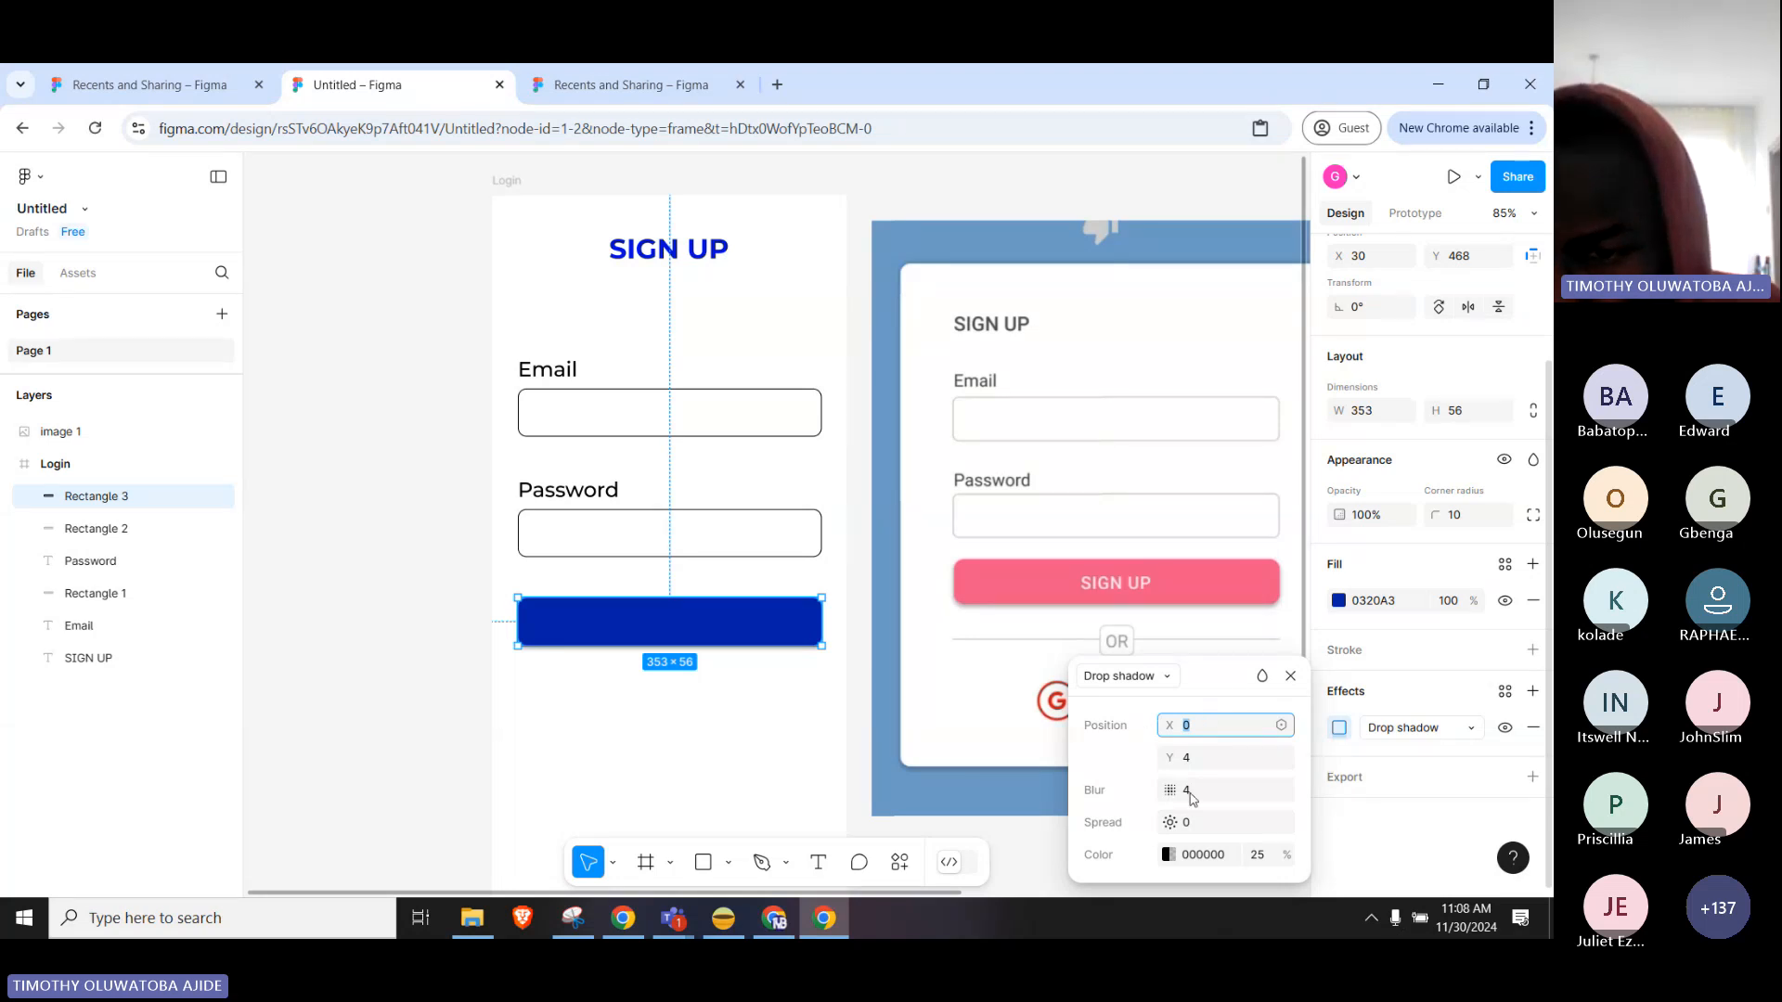
click(743, 688)
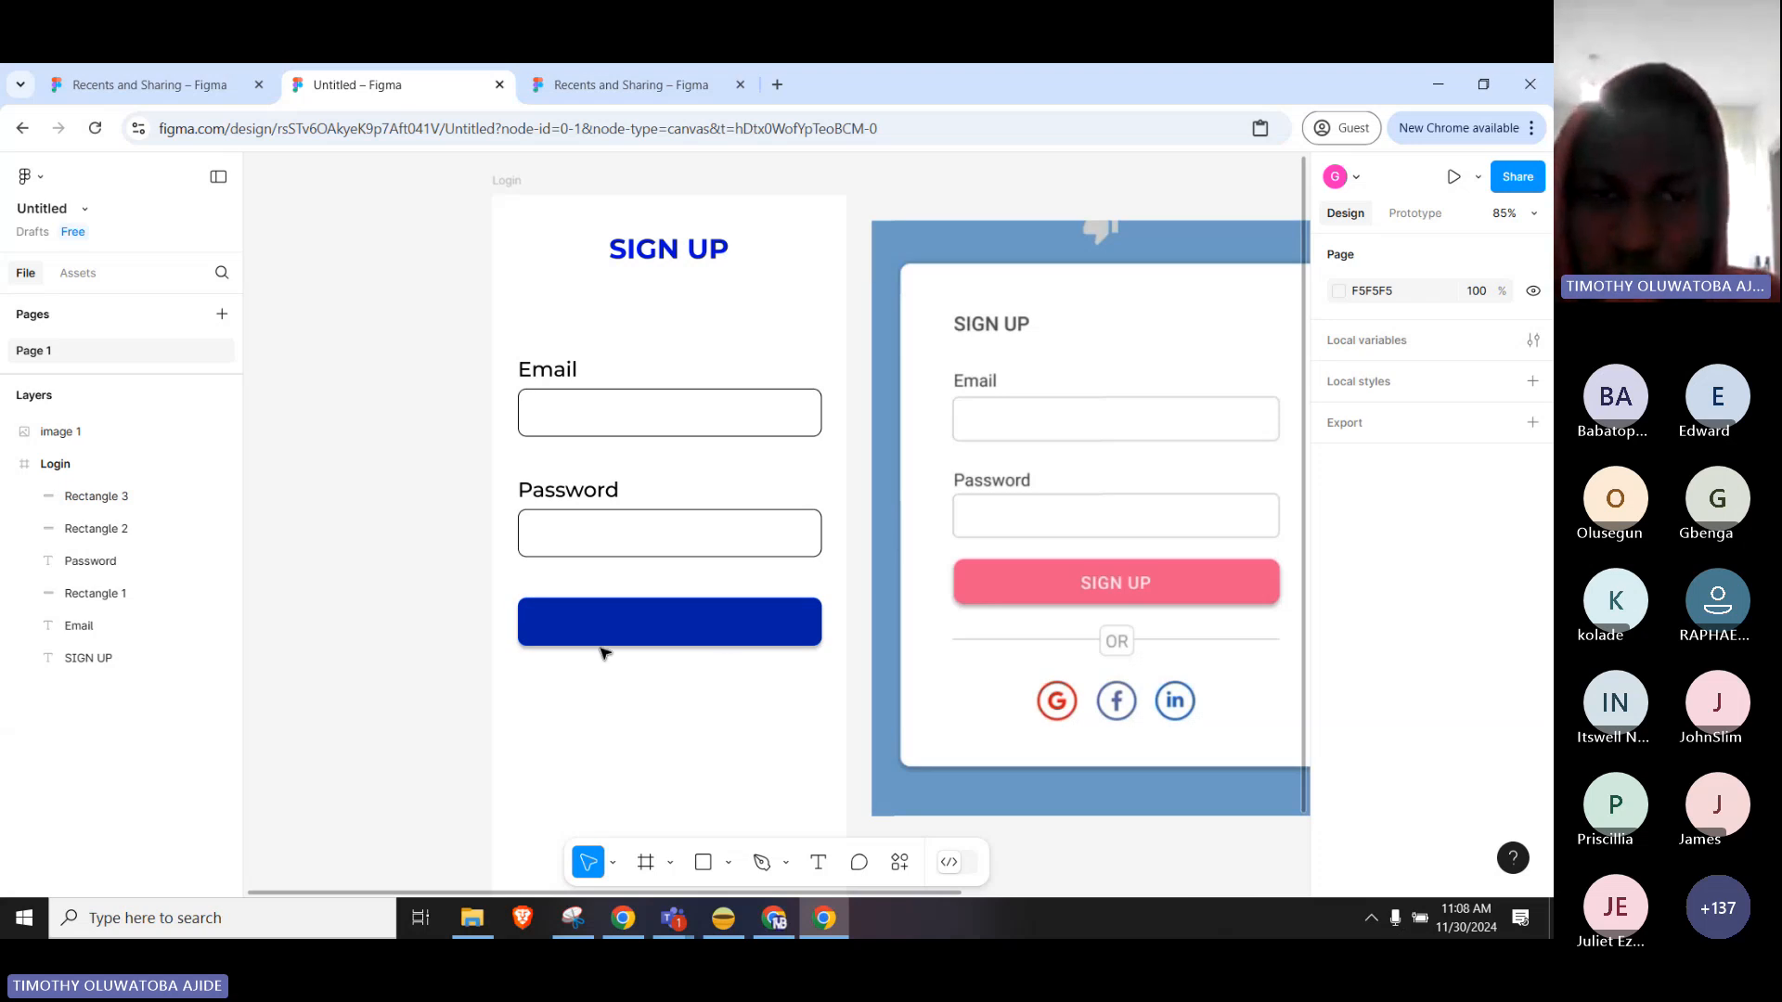
Copy the Password label, retype it as 'SIGN UP', narrow it to 110×26 and place it above the button.
click(579, 493)
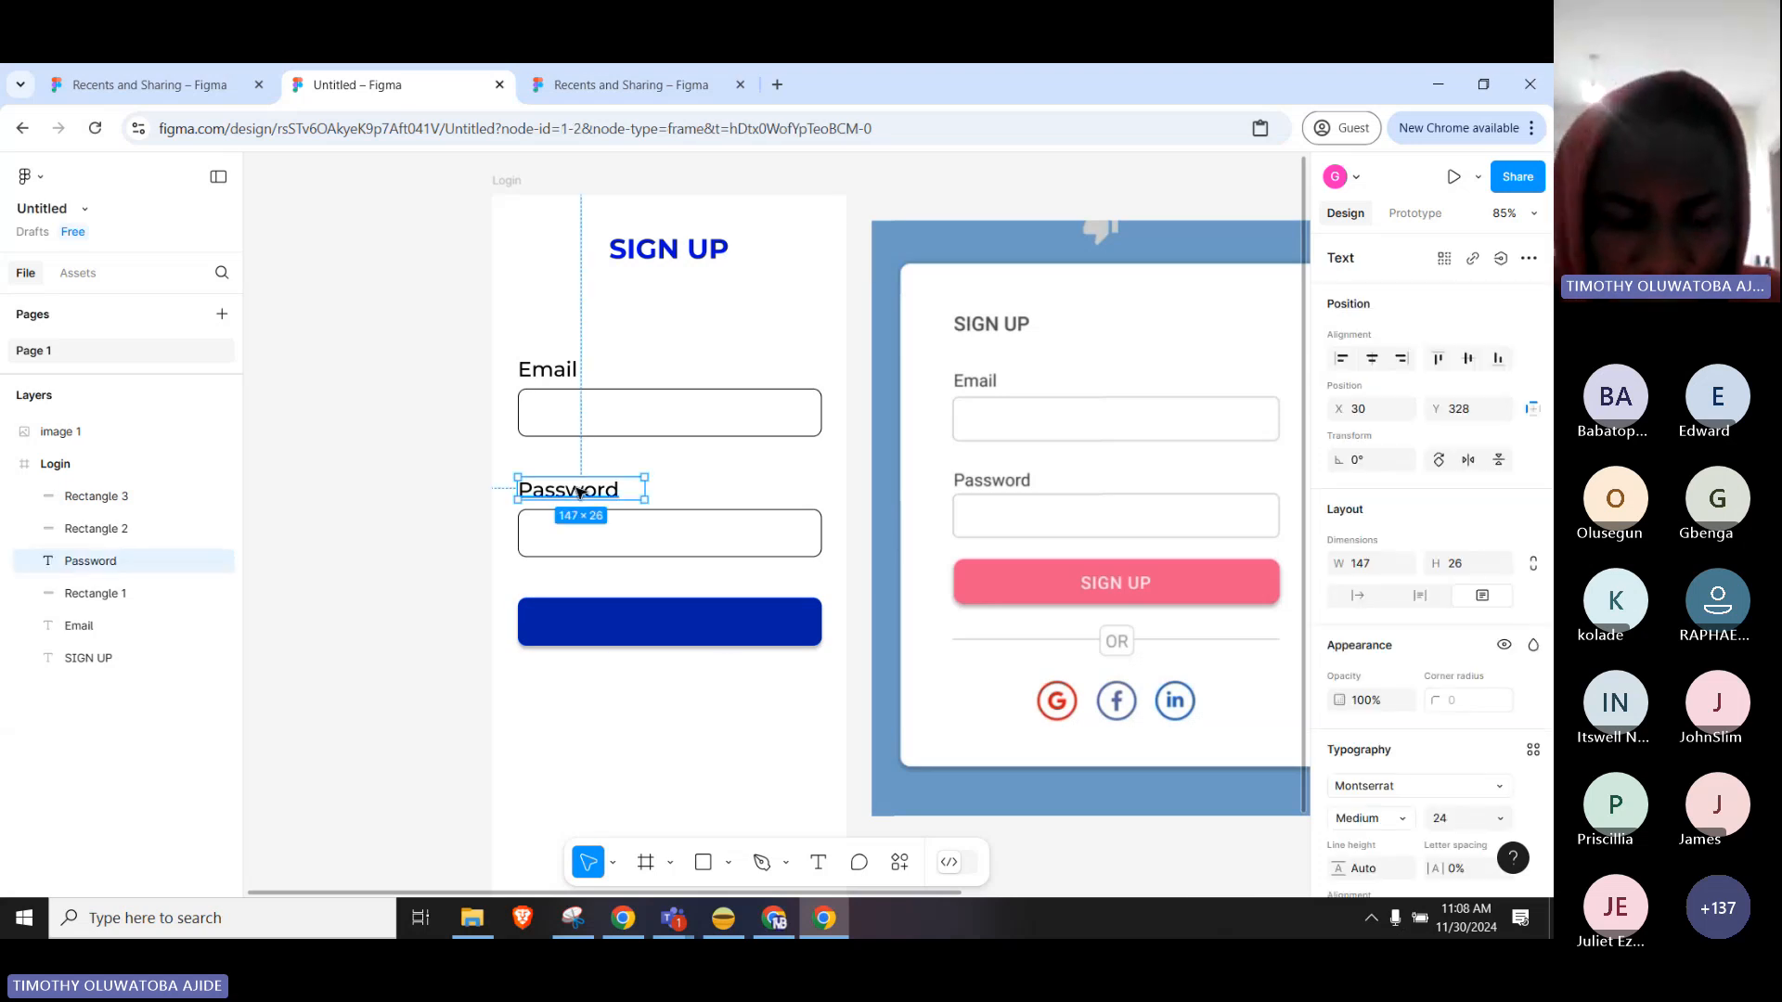
drag(579, 493, 652, 690)
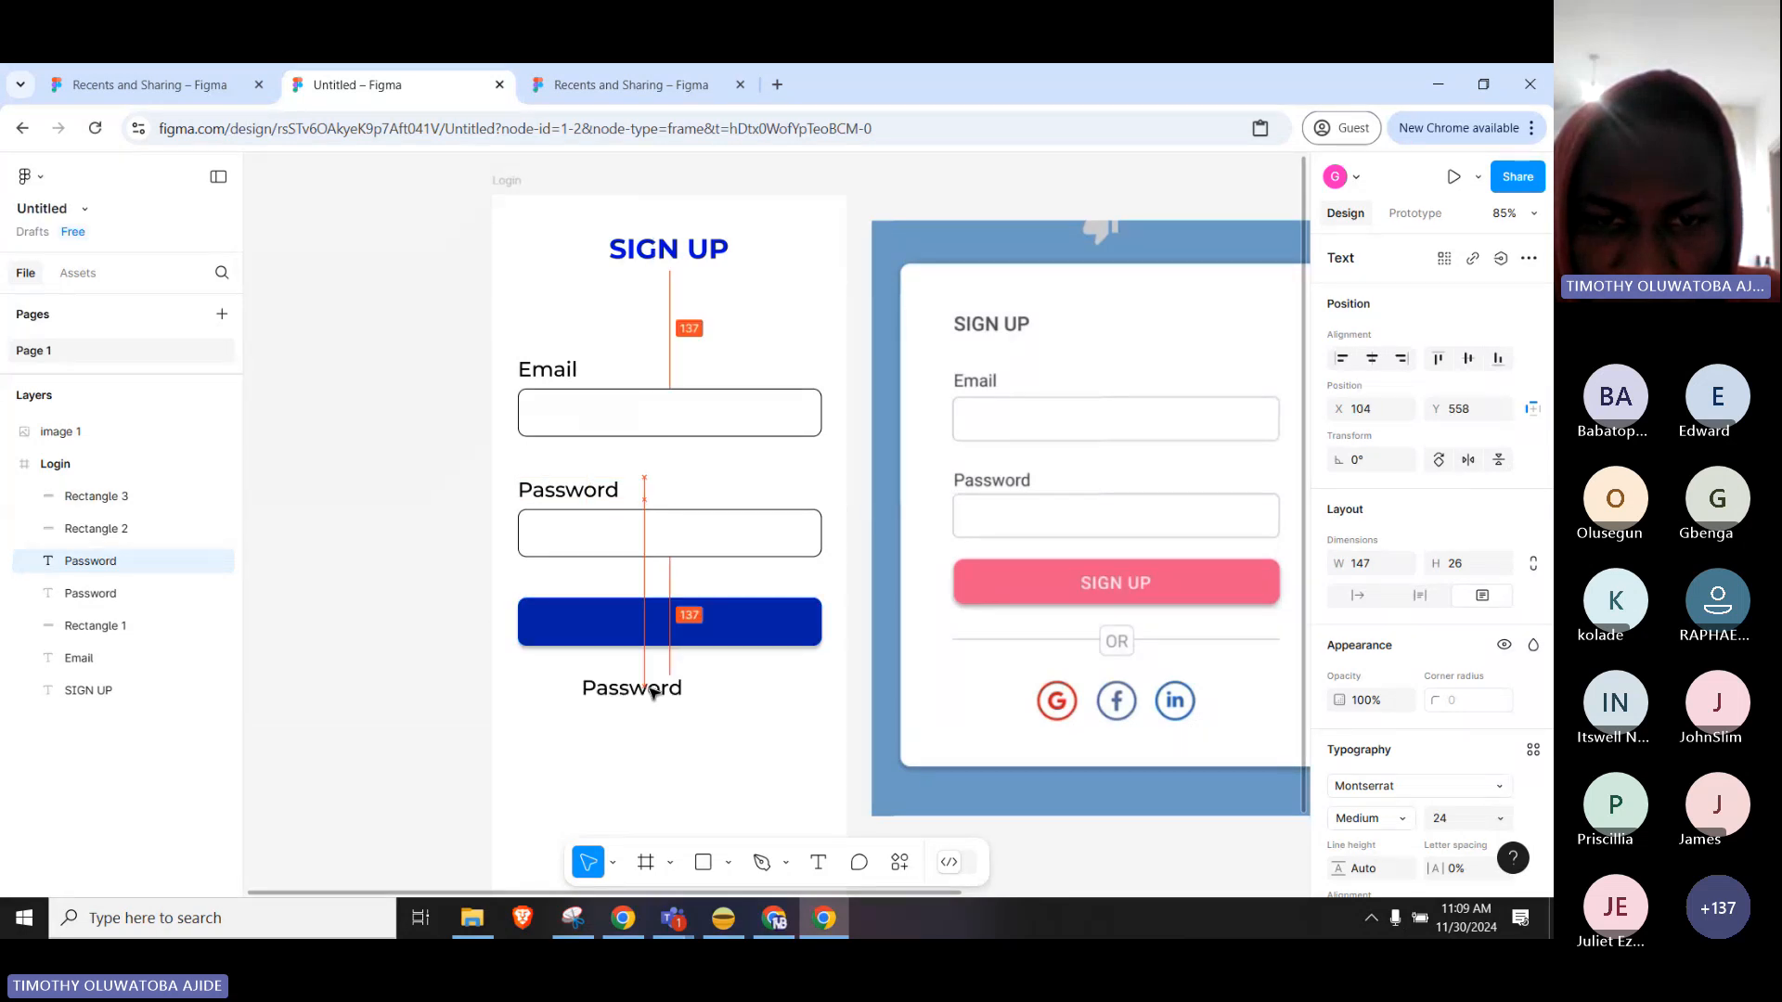
double_click(652, 690)
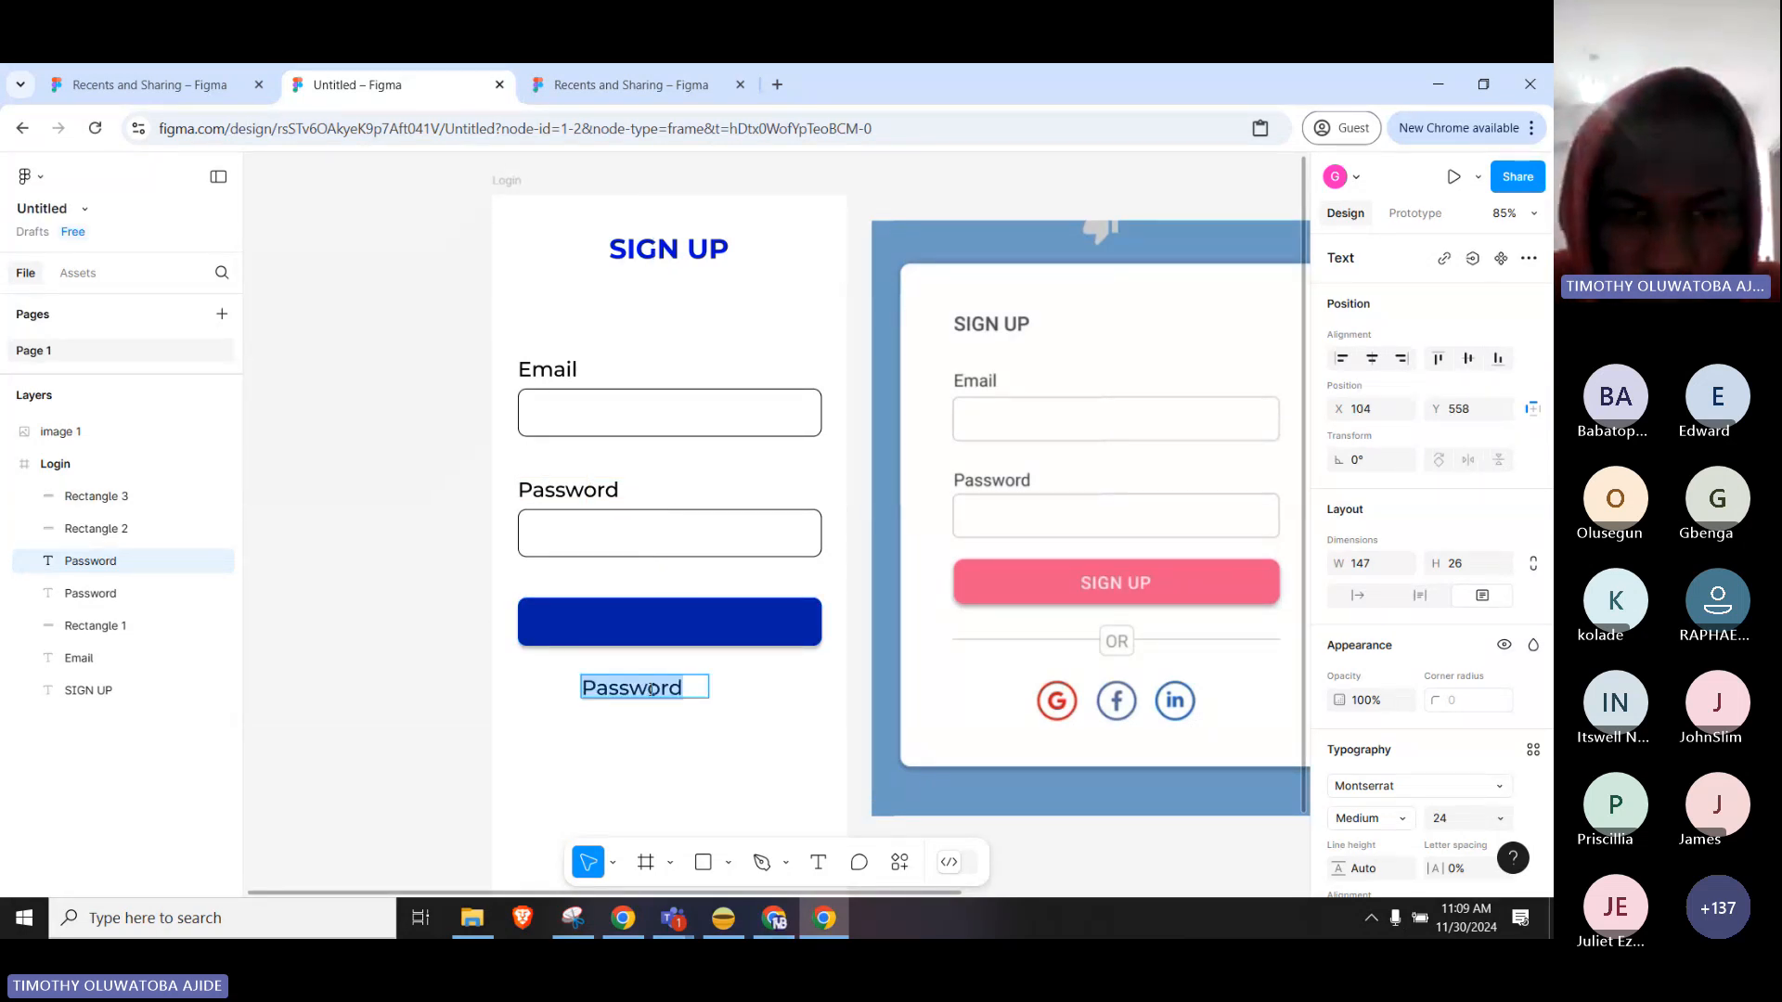
text(si)
key(BackSpace)
key(BackSpace)
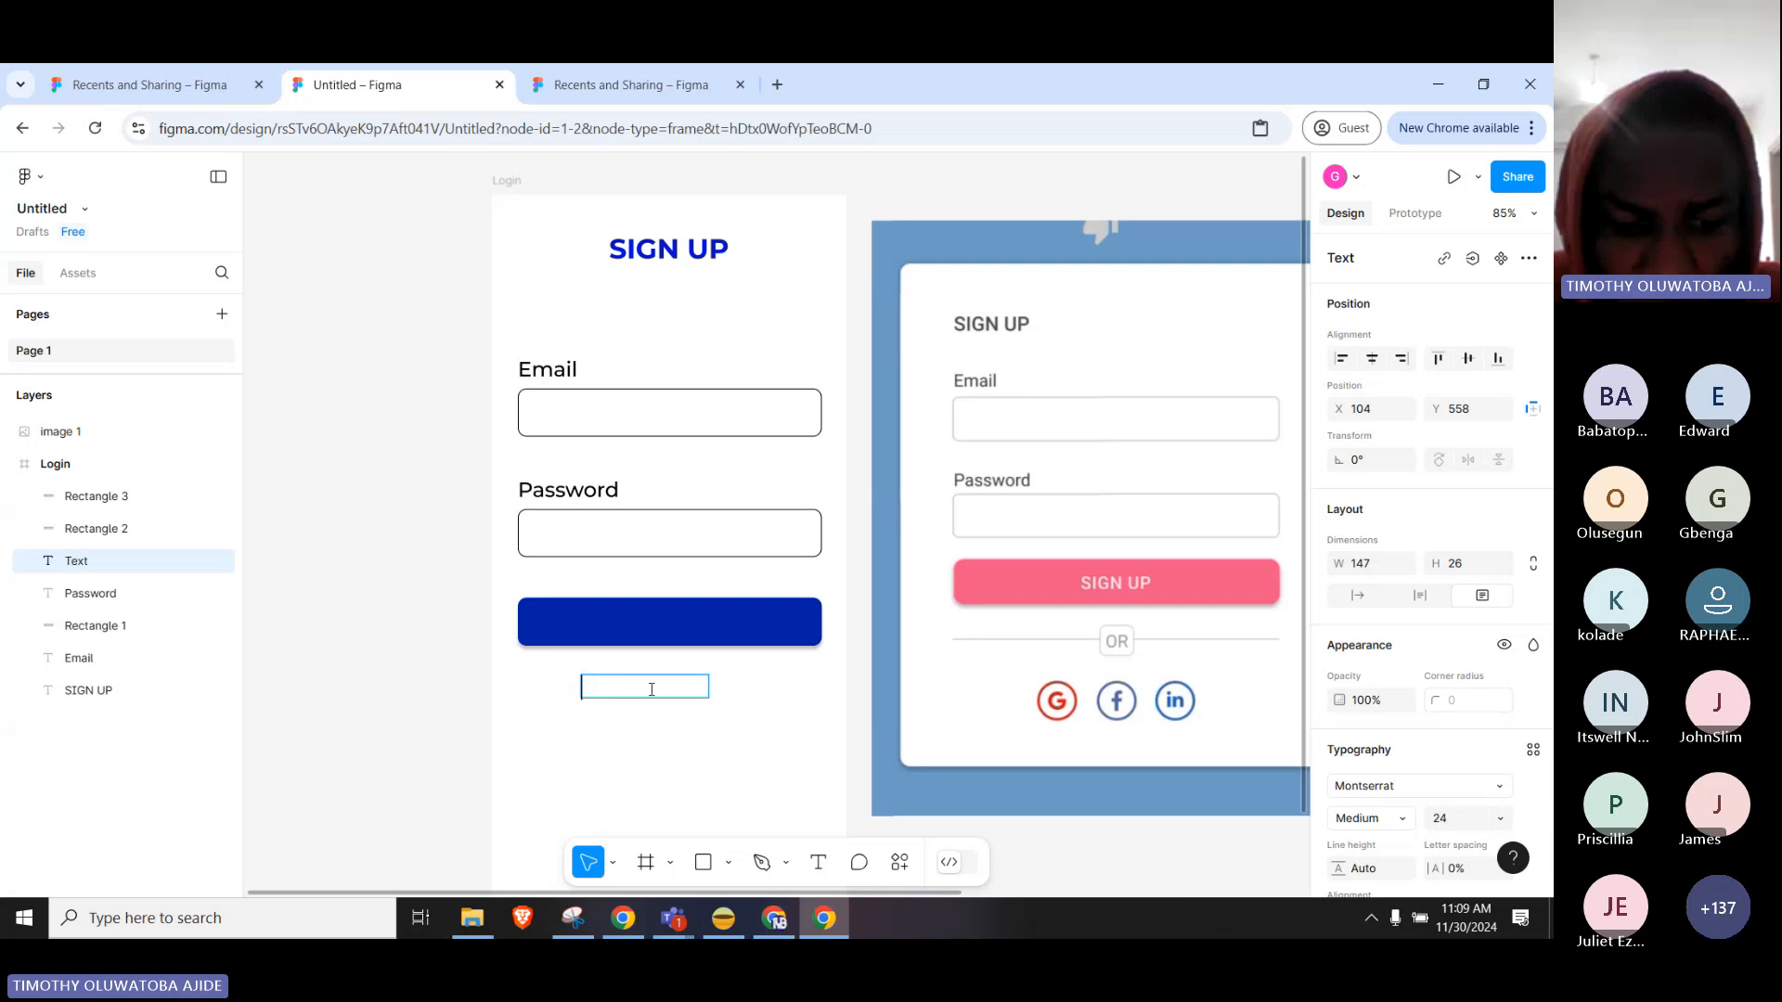
text(SIGN UP)
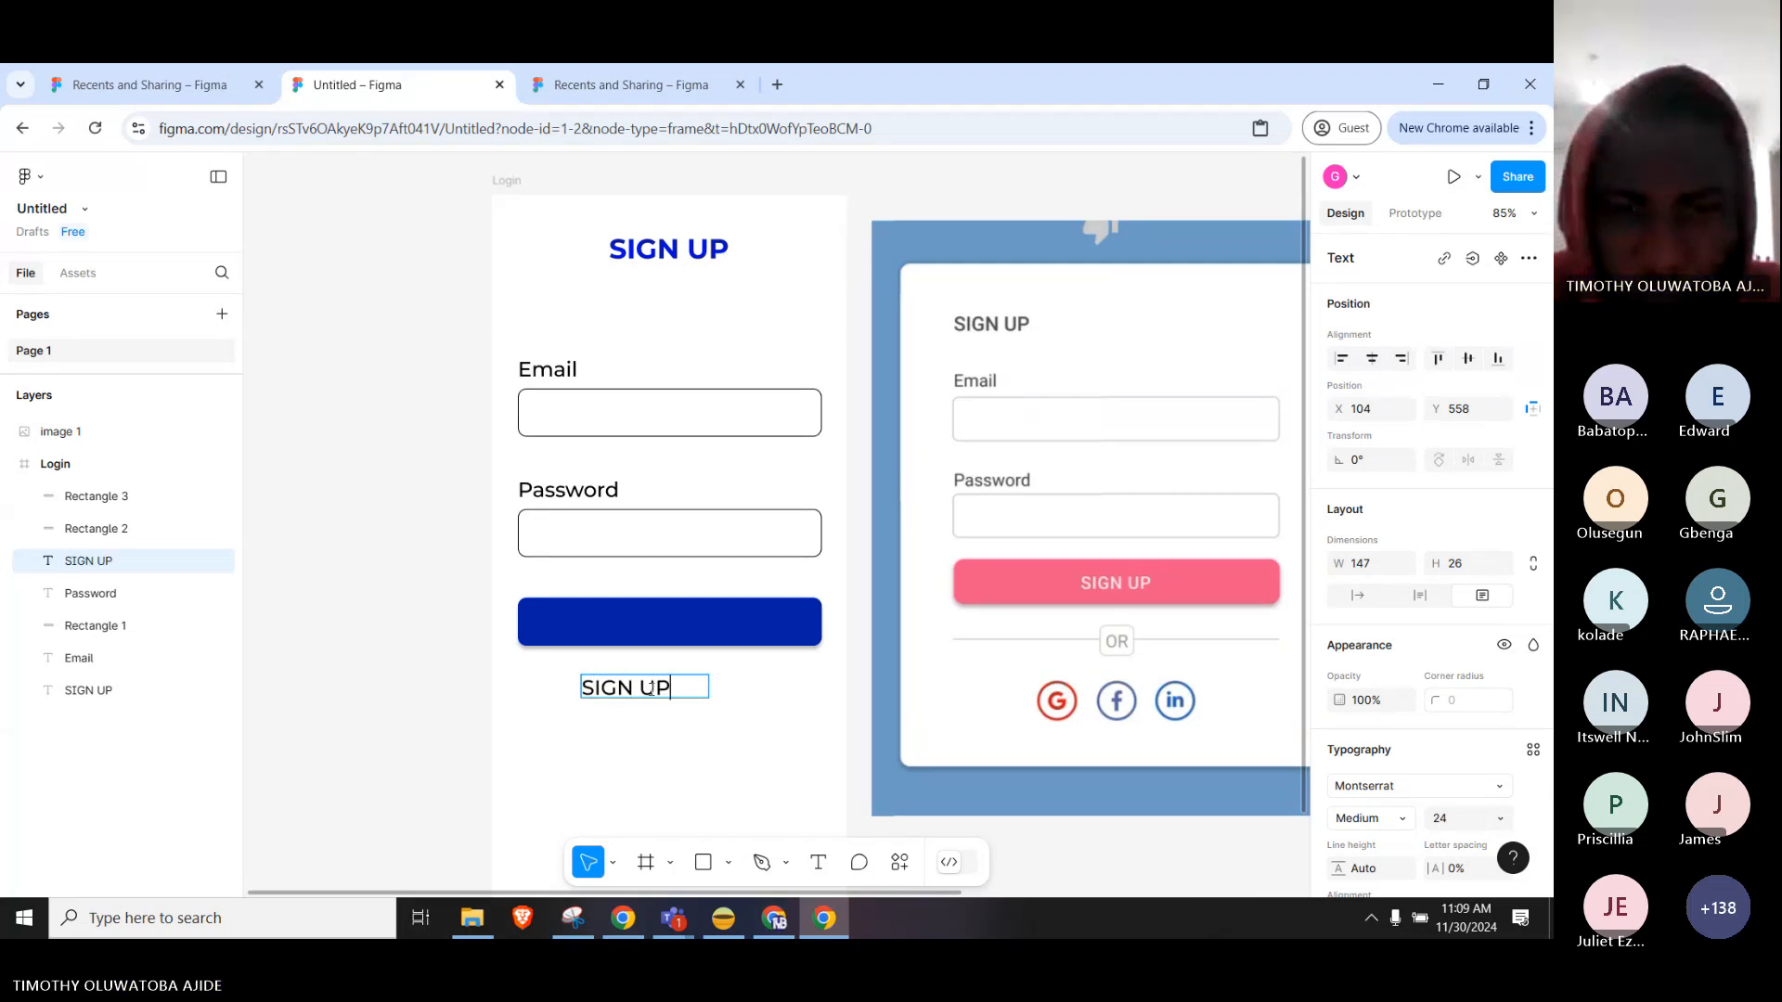
key(Escape)
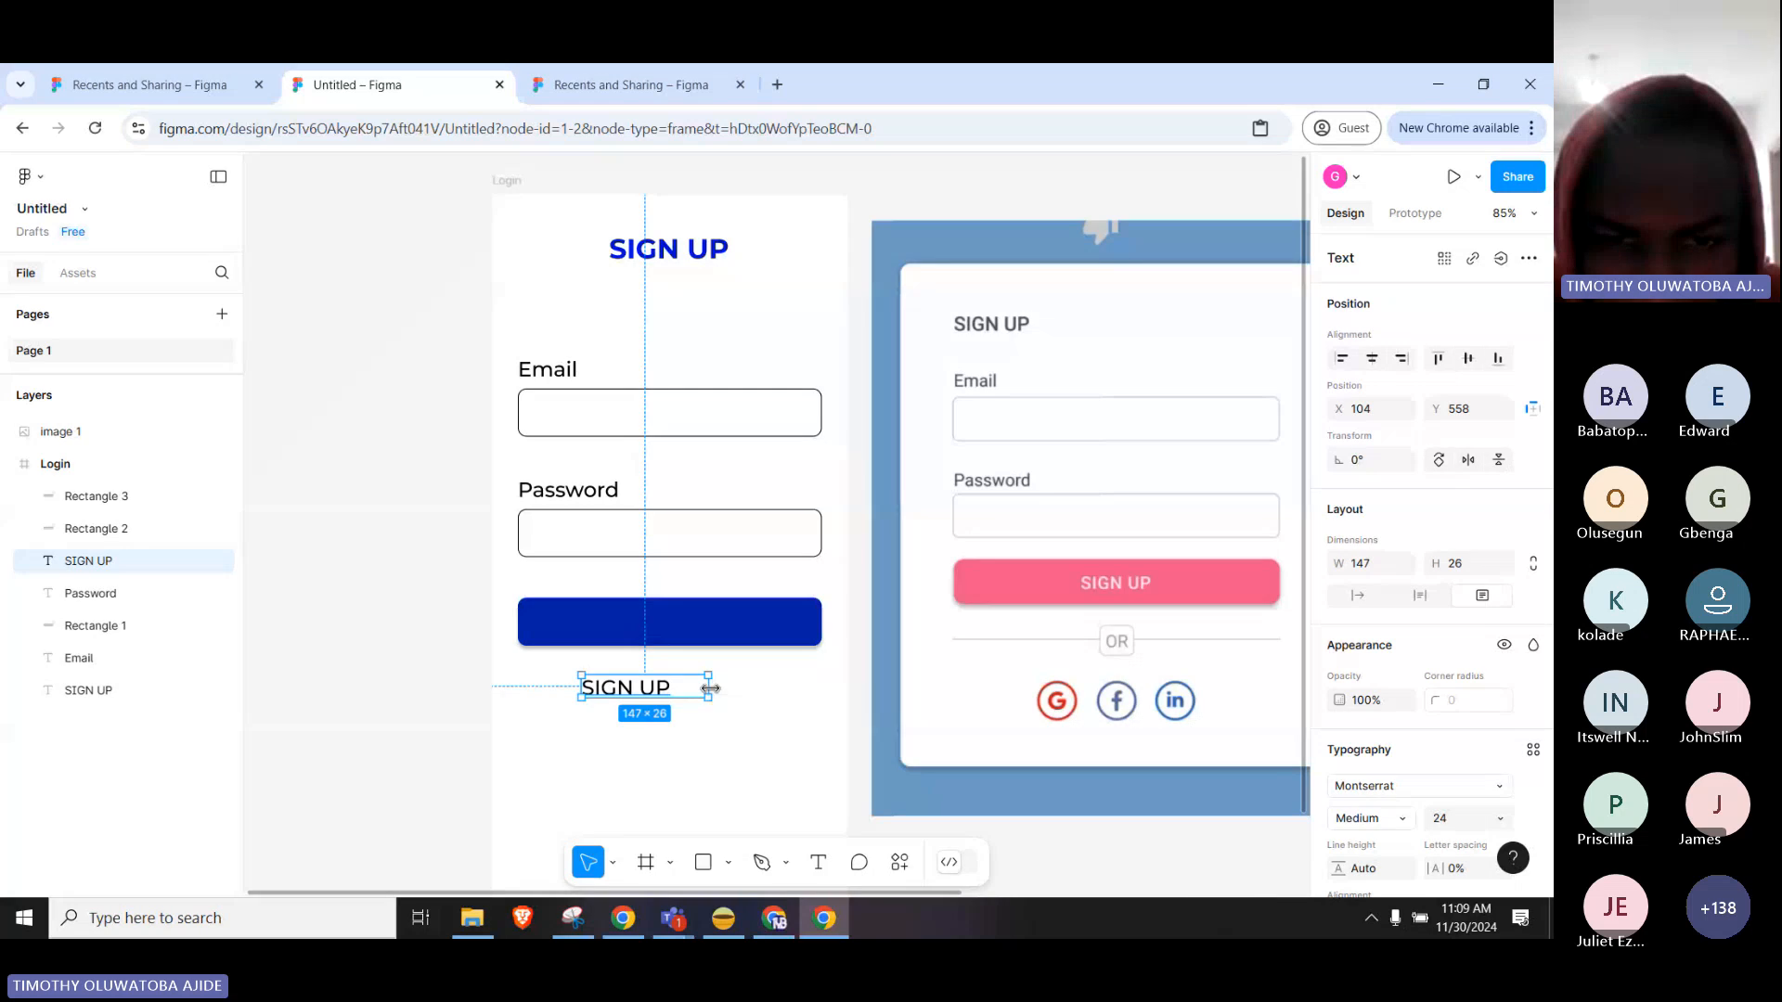
drag(710, 688, 705, 594)
mouse_move(706, 594)
mouse_down()
mouse_move(708, 610)
mouse_move(704, 592)
mouse_up()
Bring the SIGN UP text in front of the button and move it onto the blue button.
right_click(702, 591)
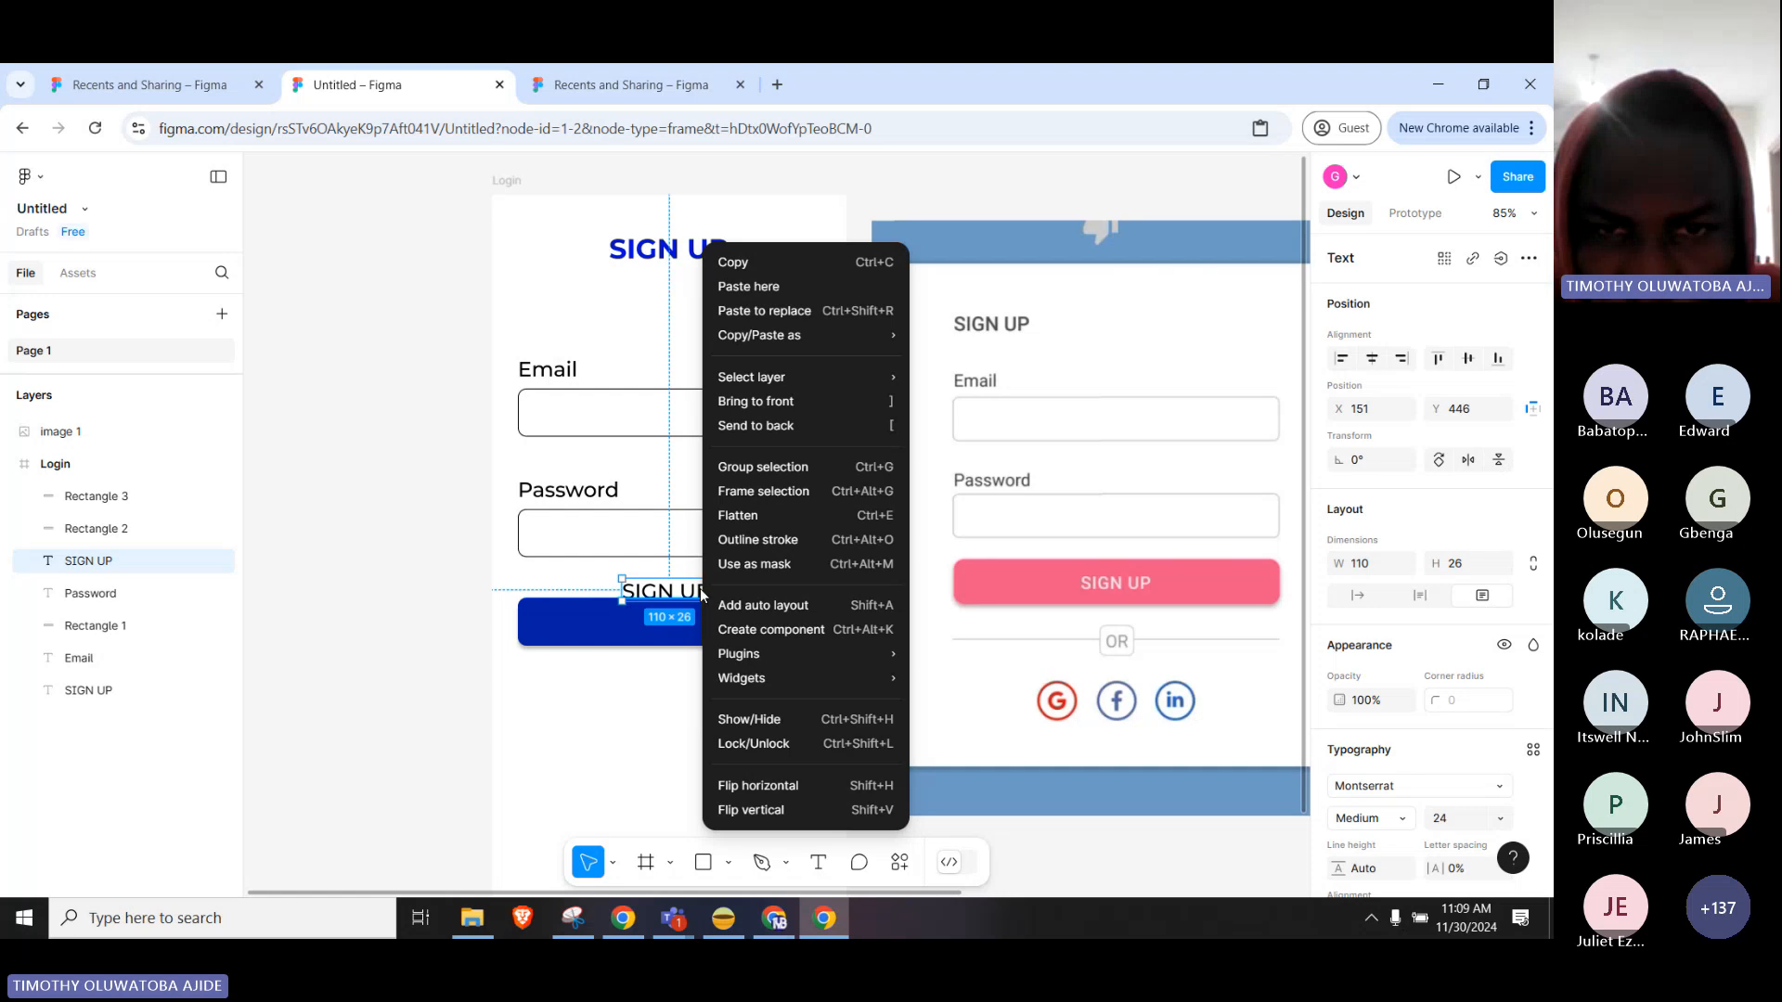
click(805, 407)
drag(668, 592, 668, 626)
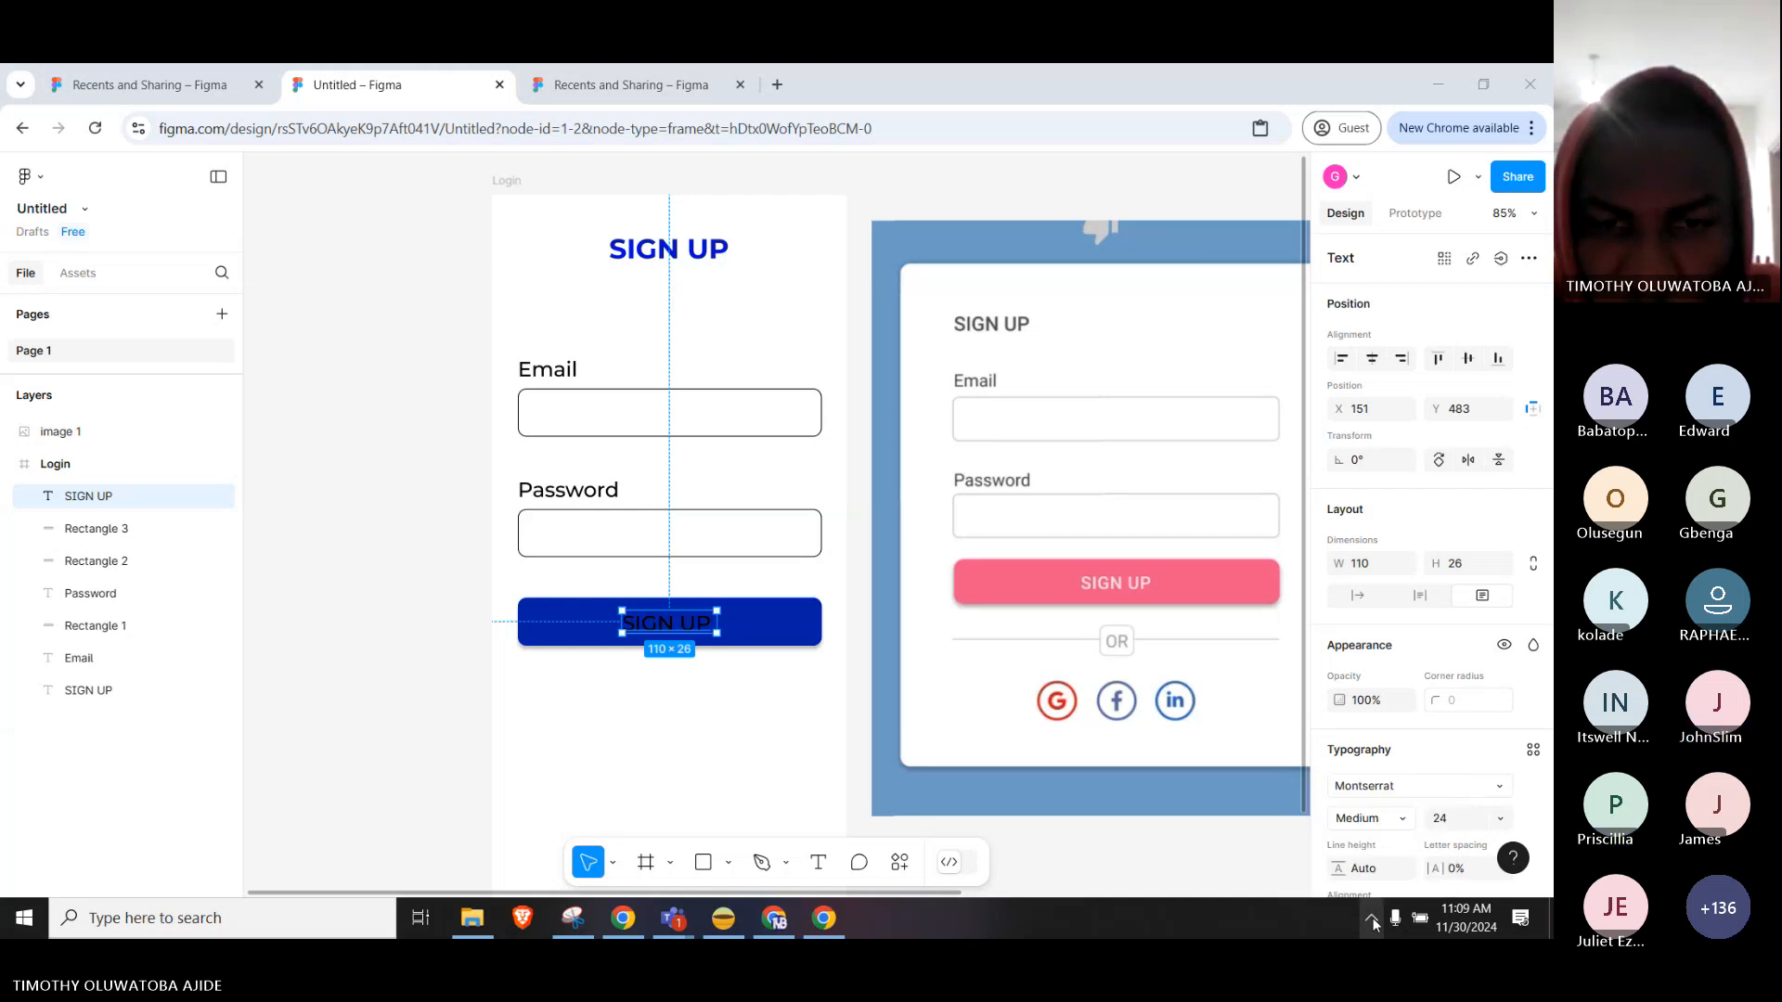
Recolour the SIGN UP label white (FFFFFF).
double_click(692, 628)
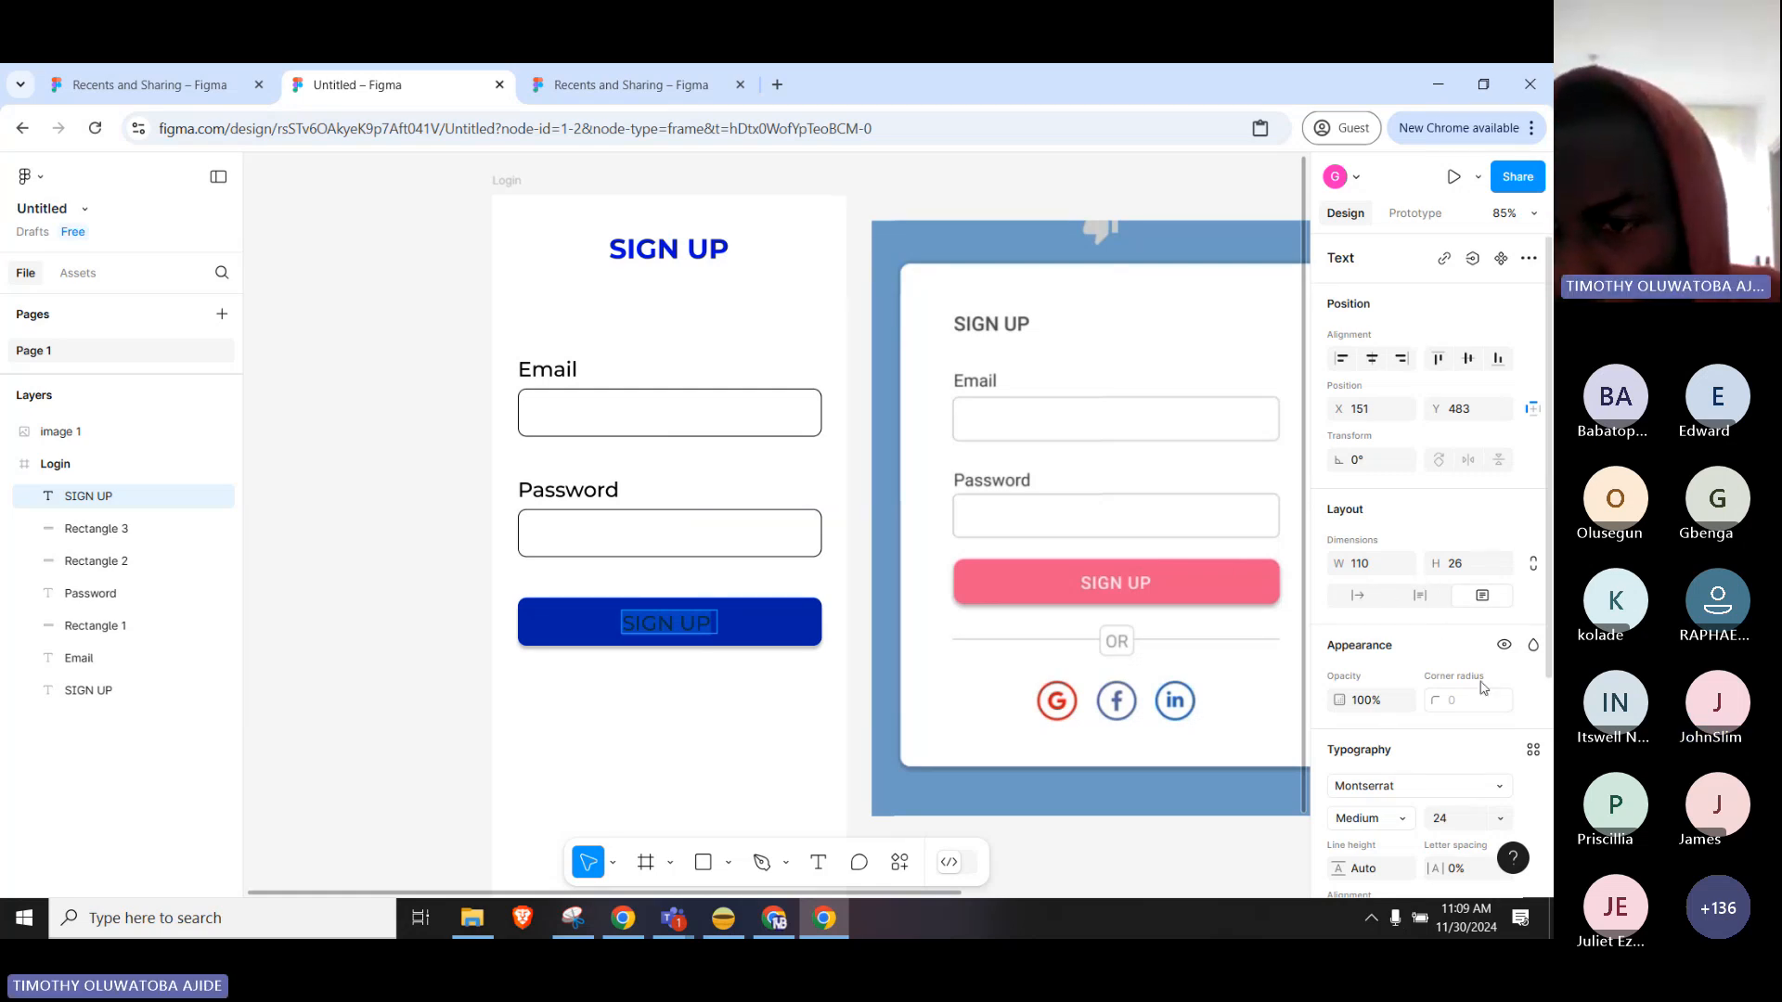
scroll(1482, 688, down, 3)
click(1338, 696)
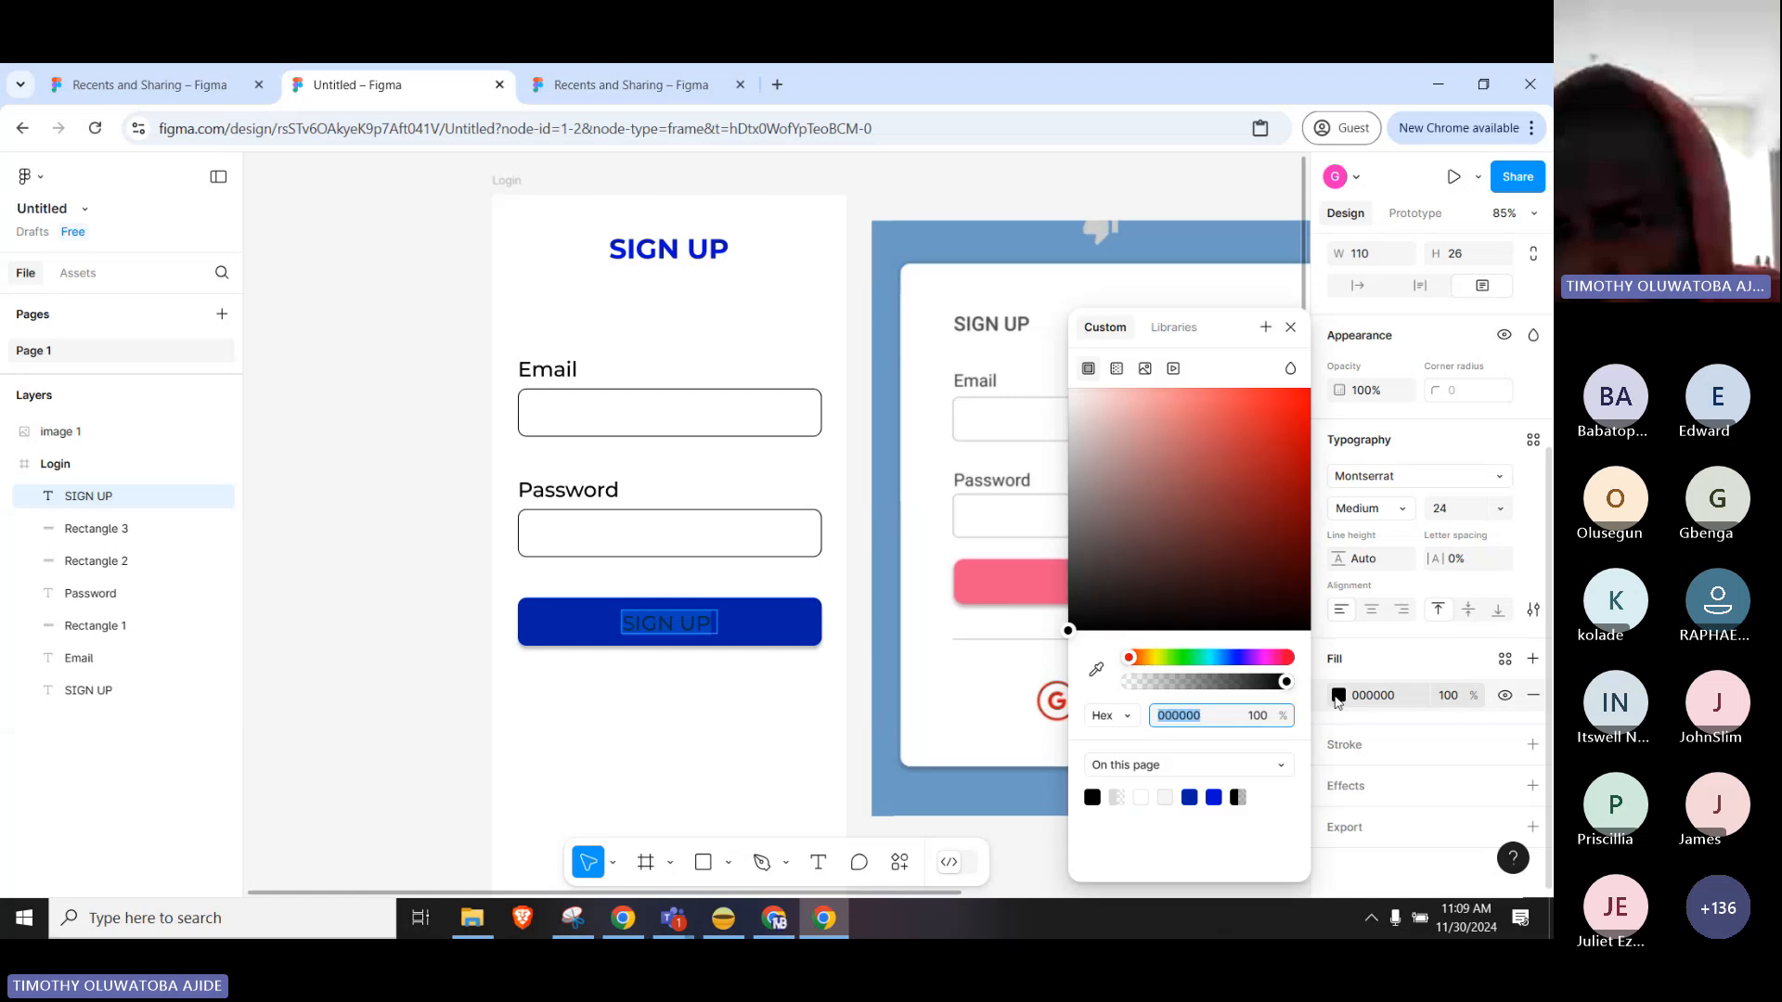
drag(1142, 437, 1050, 384)
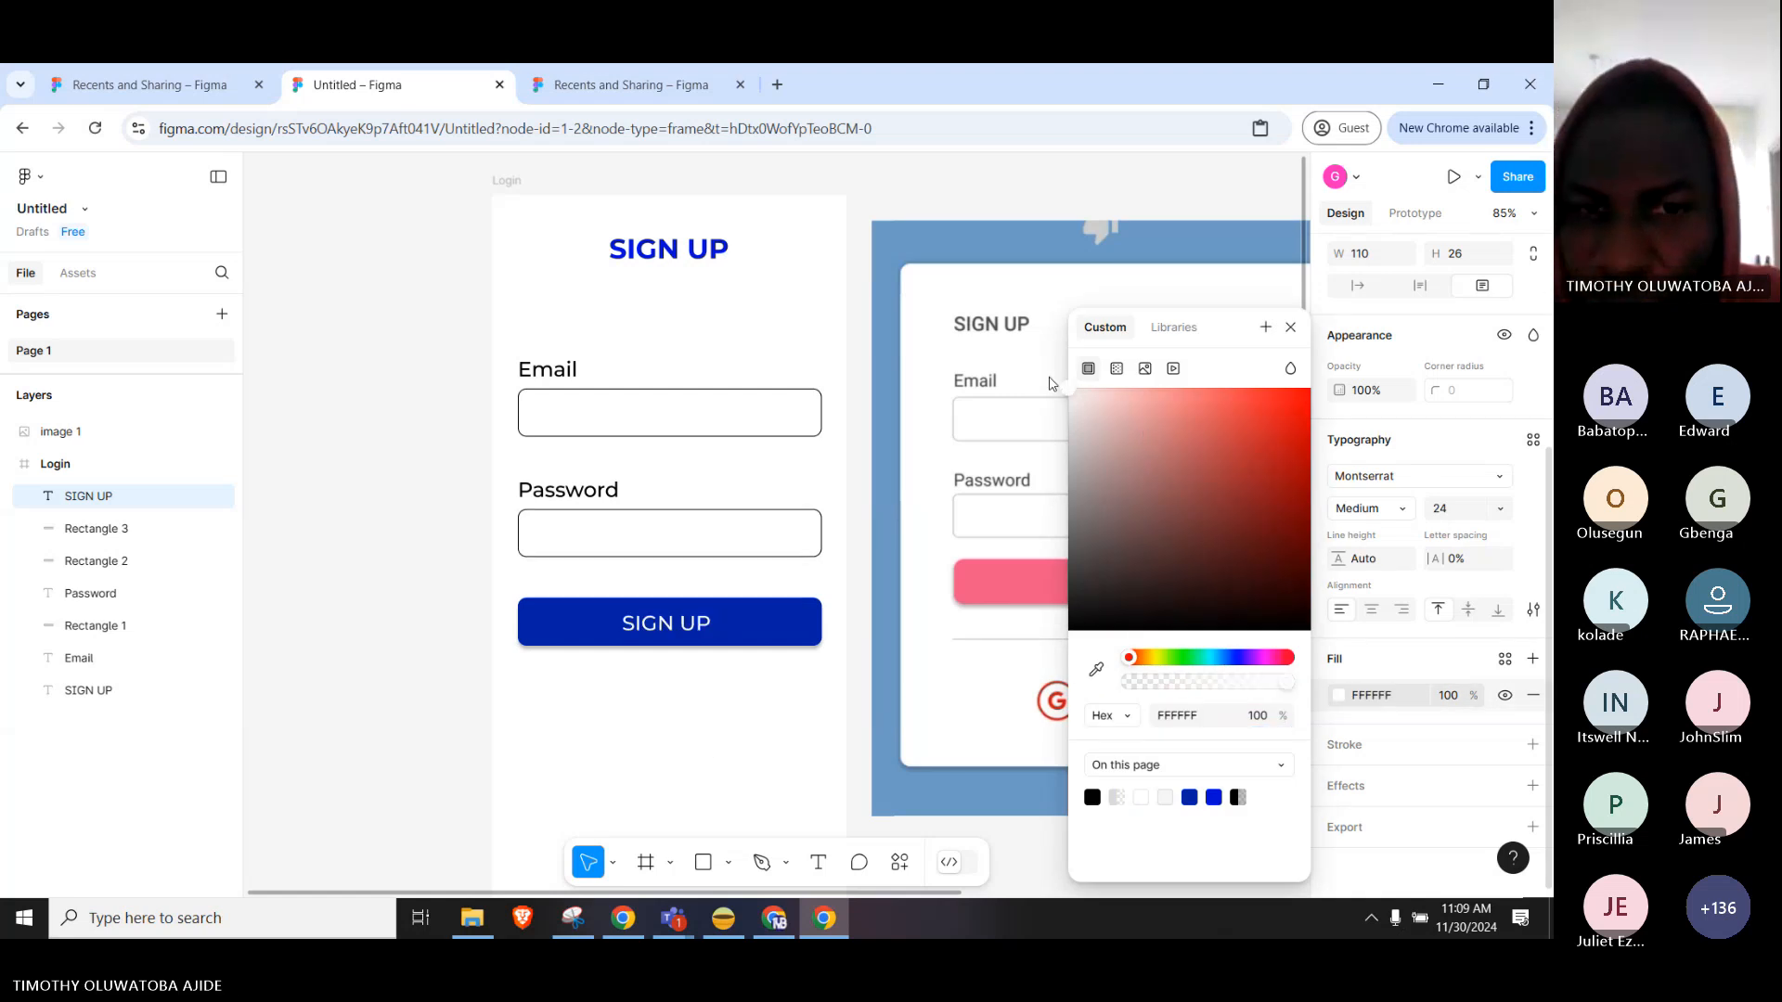
click(751, 732)
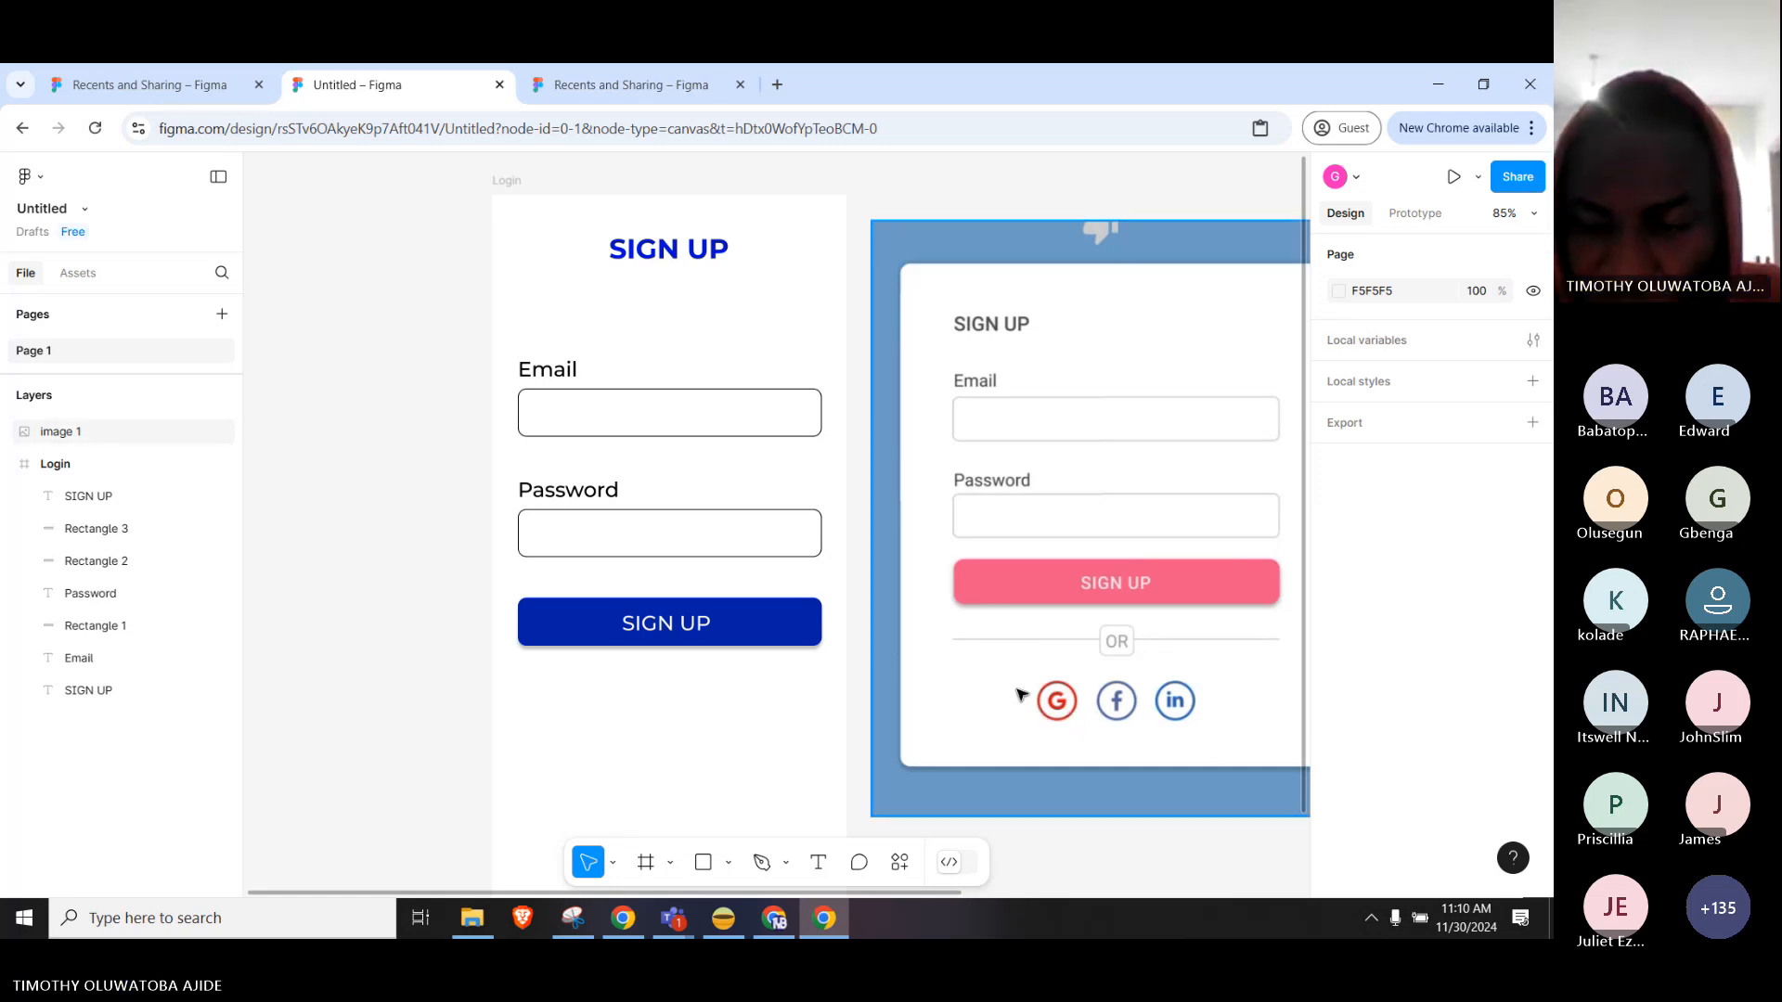
Zoom out to 55% to see the Login frame beside the reference cards, then switch to the 'ui ux login page' Google Images window.
scroll(771, 716, down, 1)
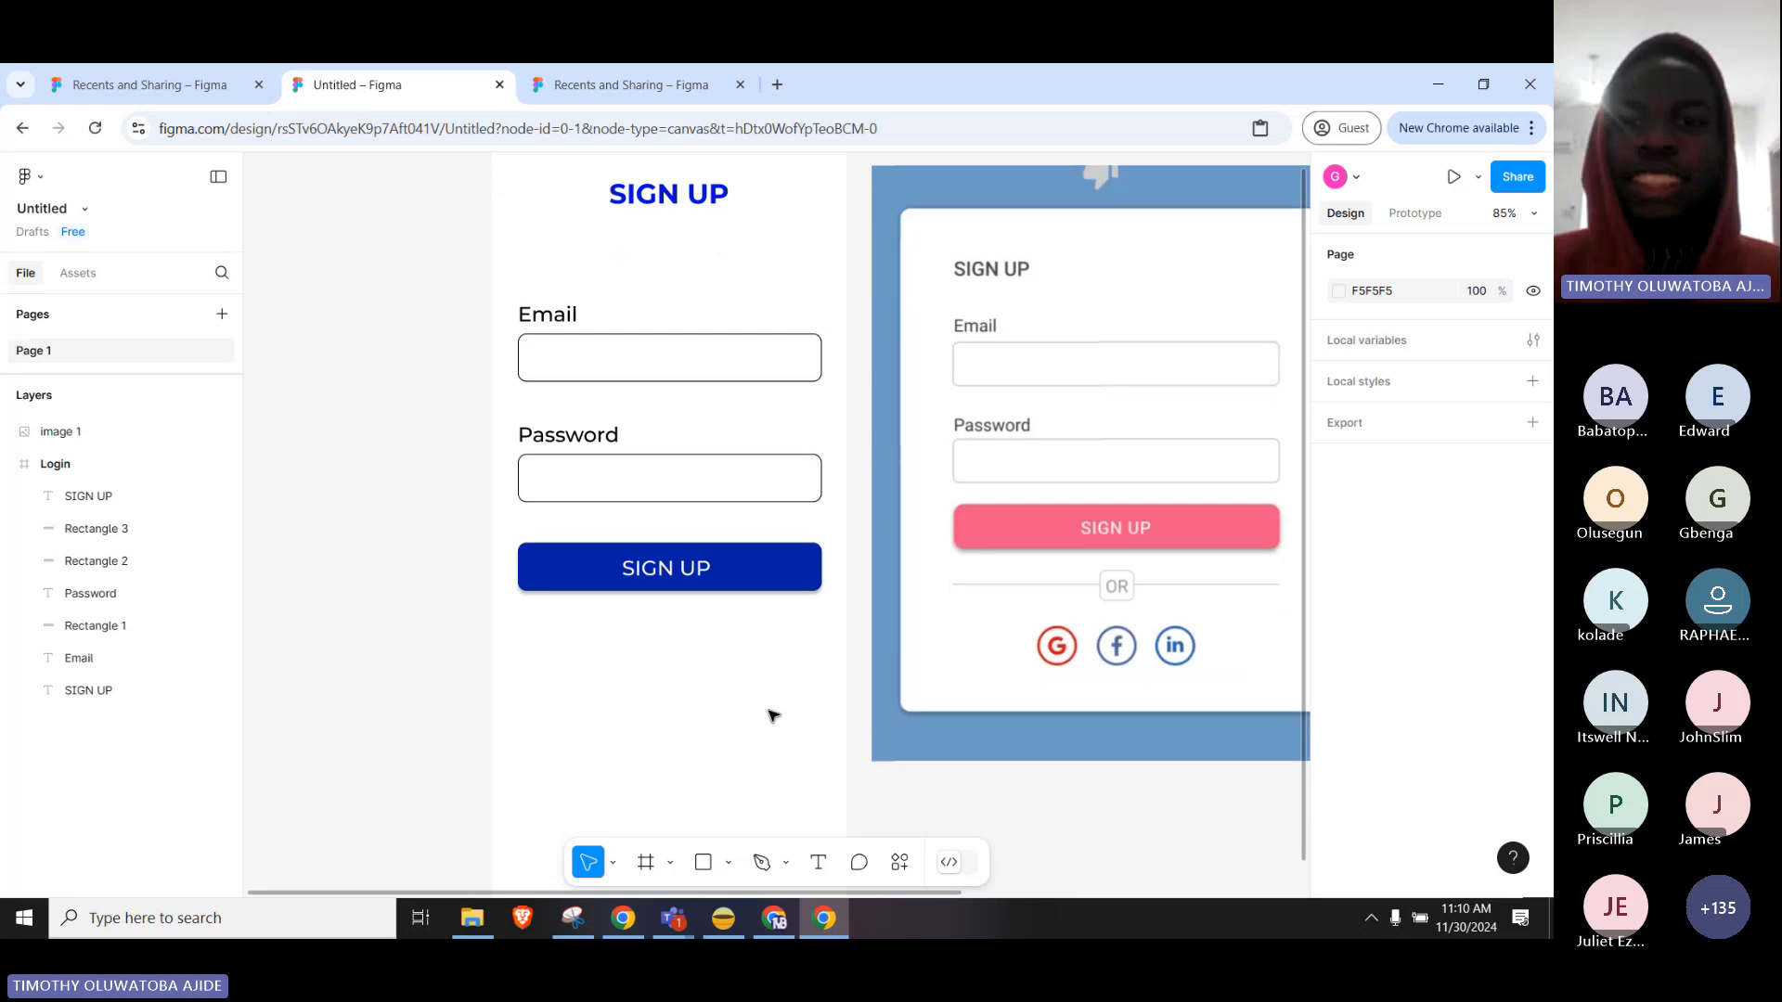
scroll(776, 670, down, 5)
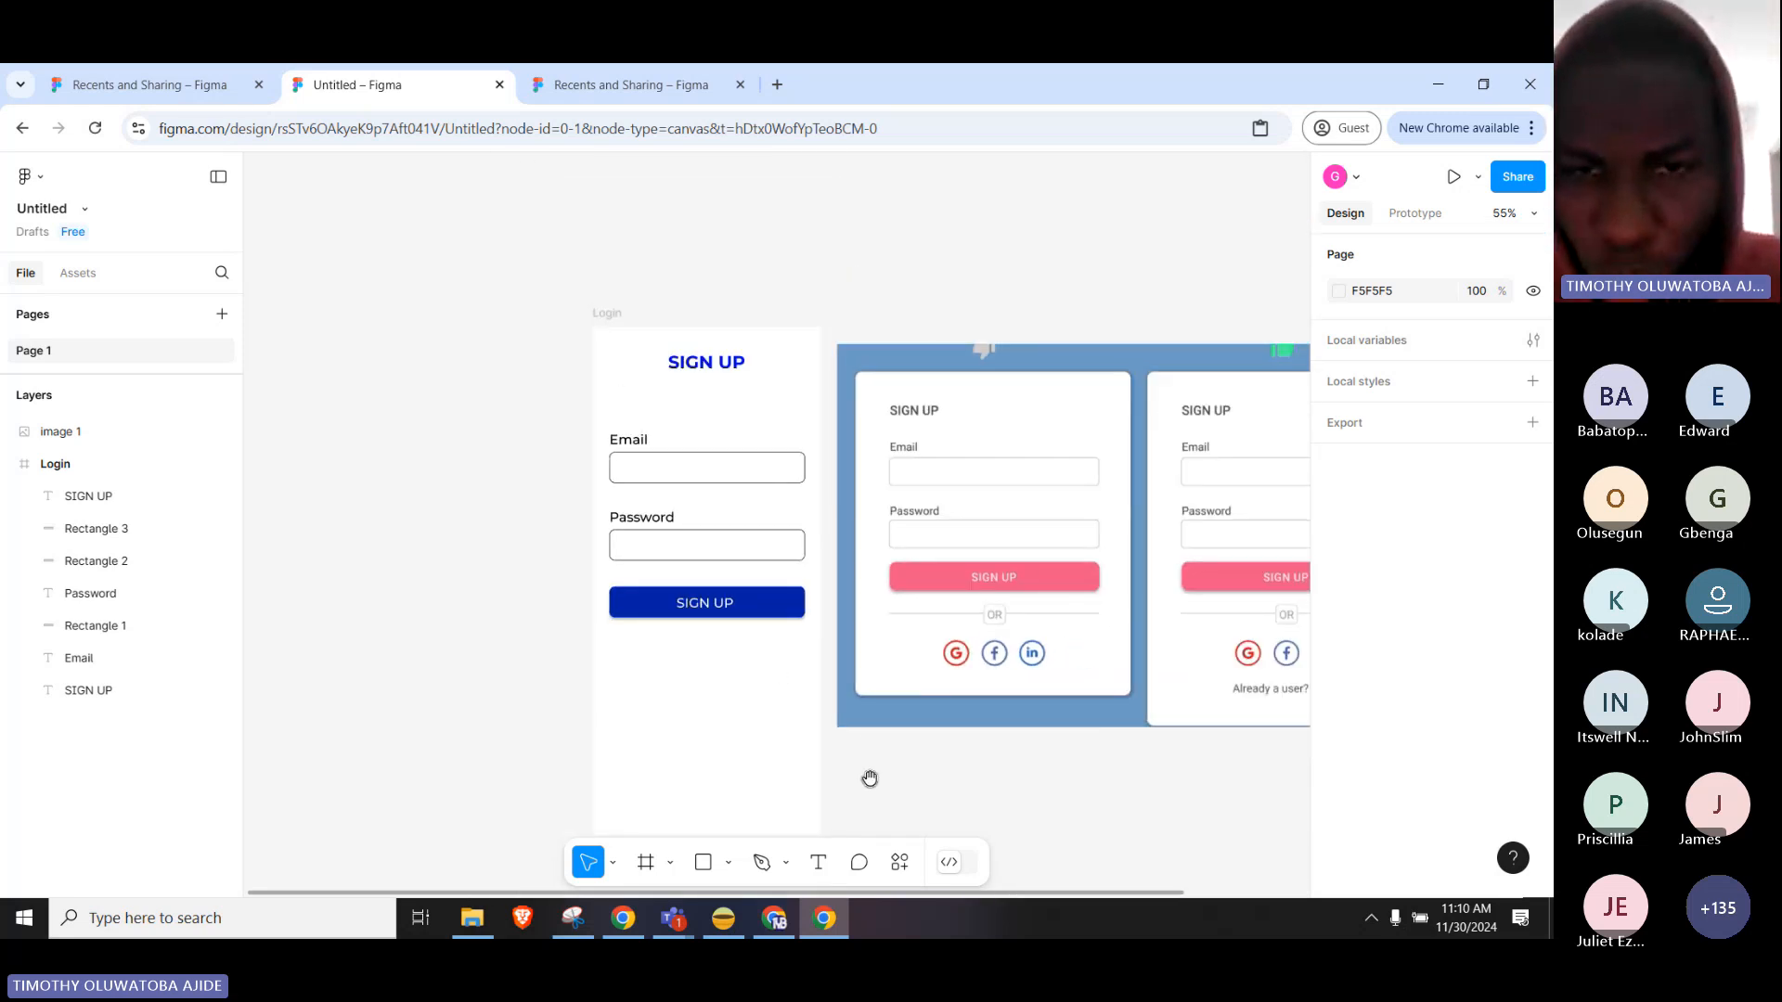
drag(867, 772, 867, 702)
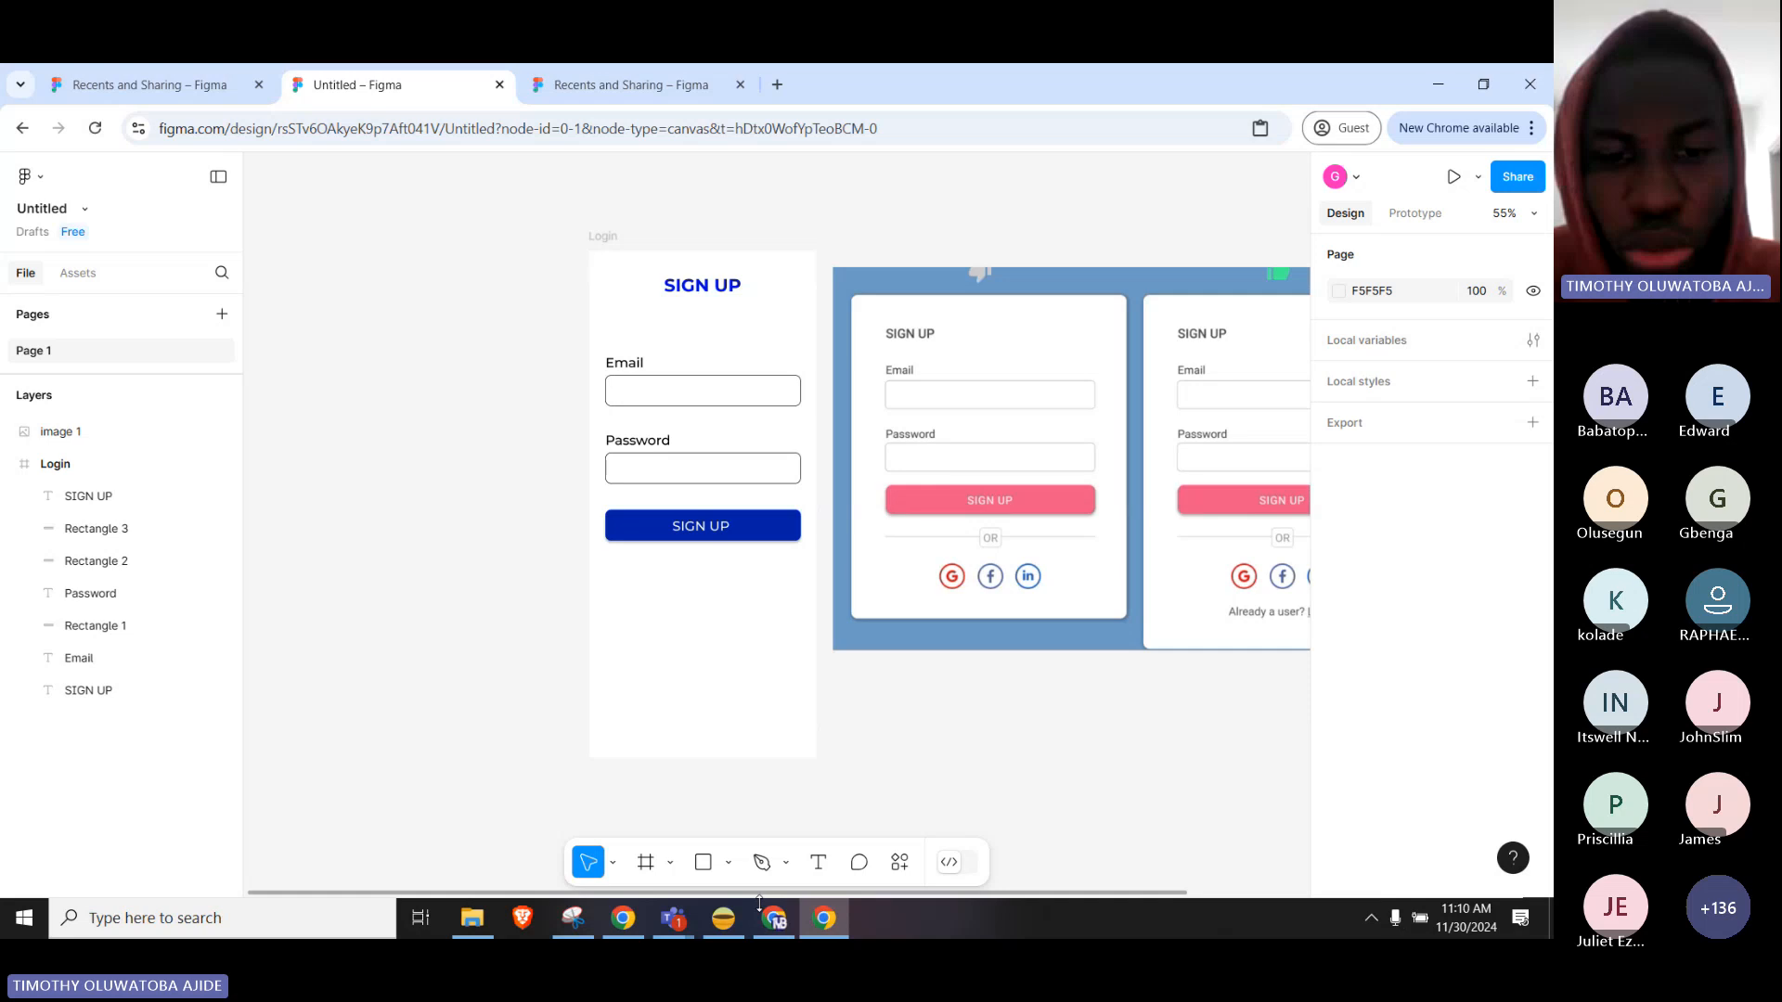
click(639, 925)
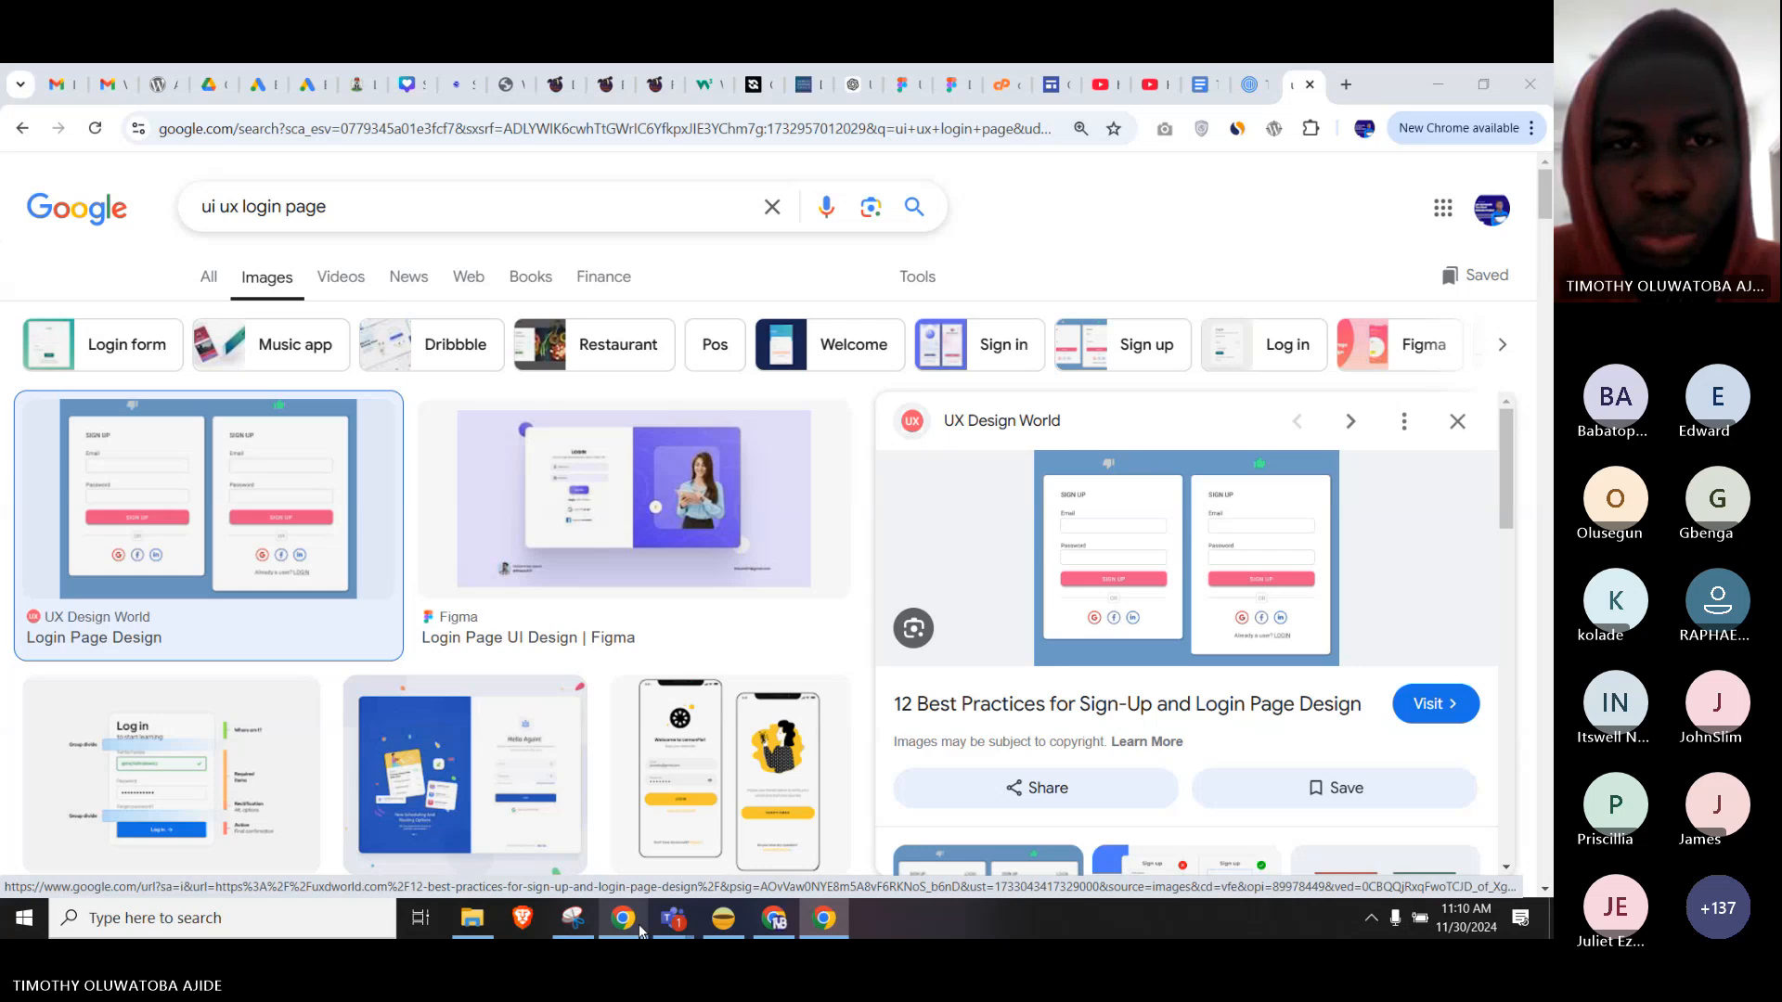
Replace the Google Images query with 'google logo svg' and run the search.
click(636, 218)
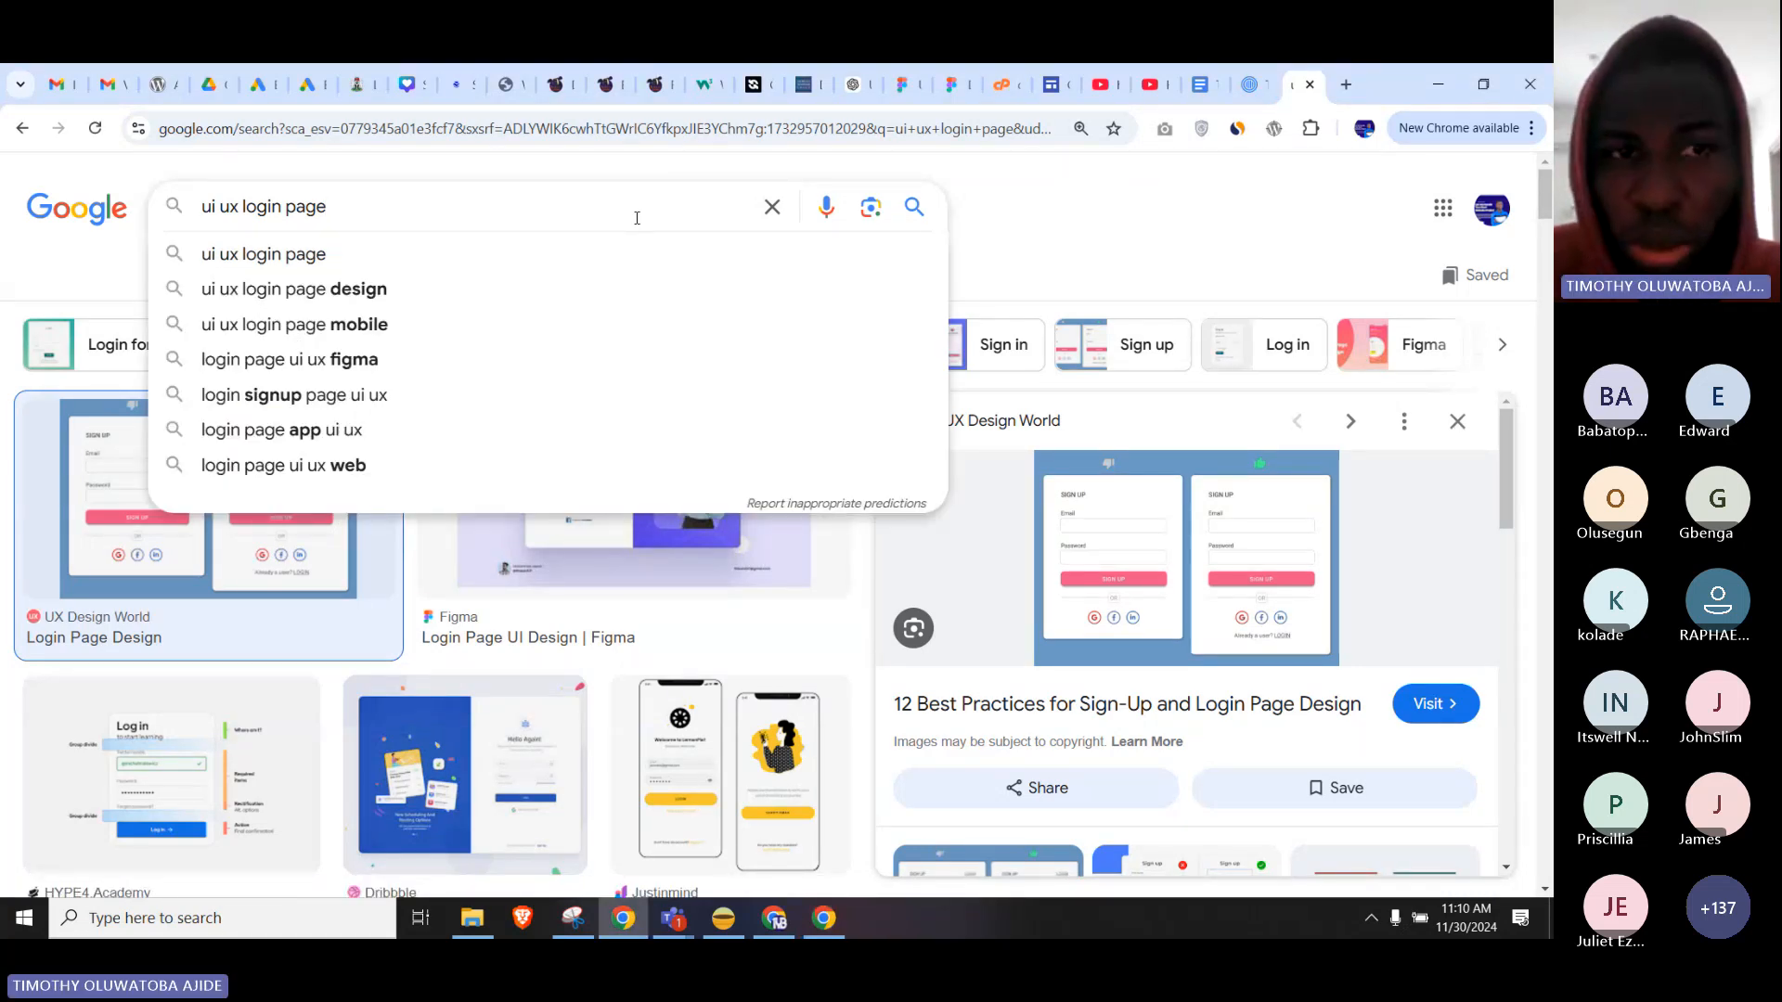
key(ctrl+a)
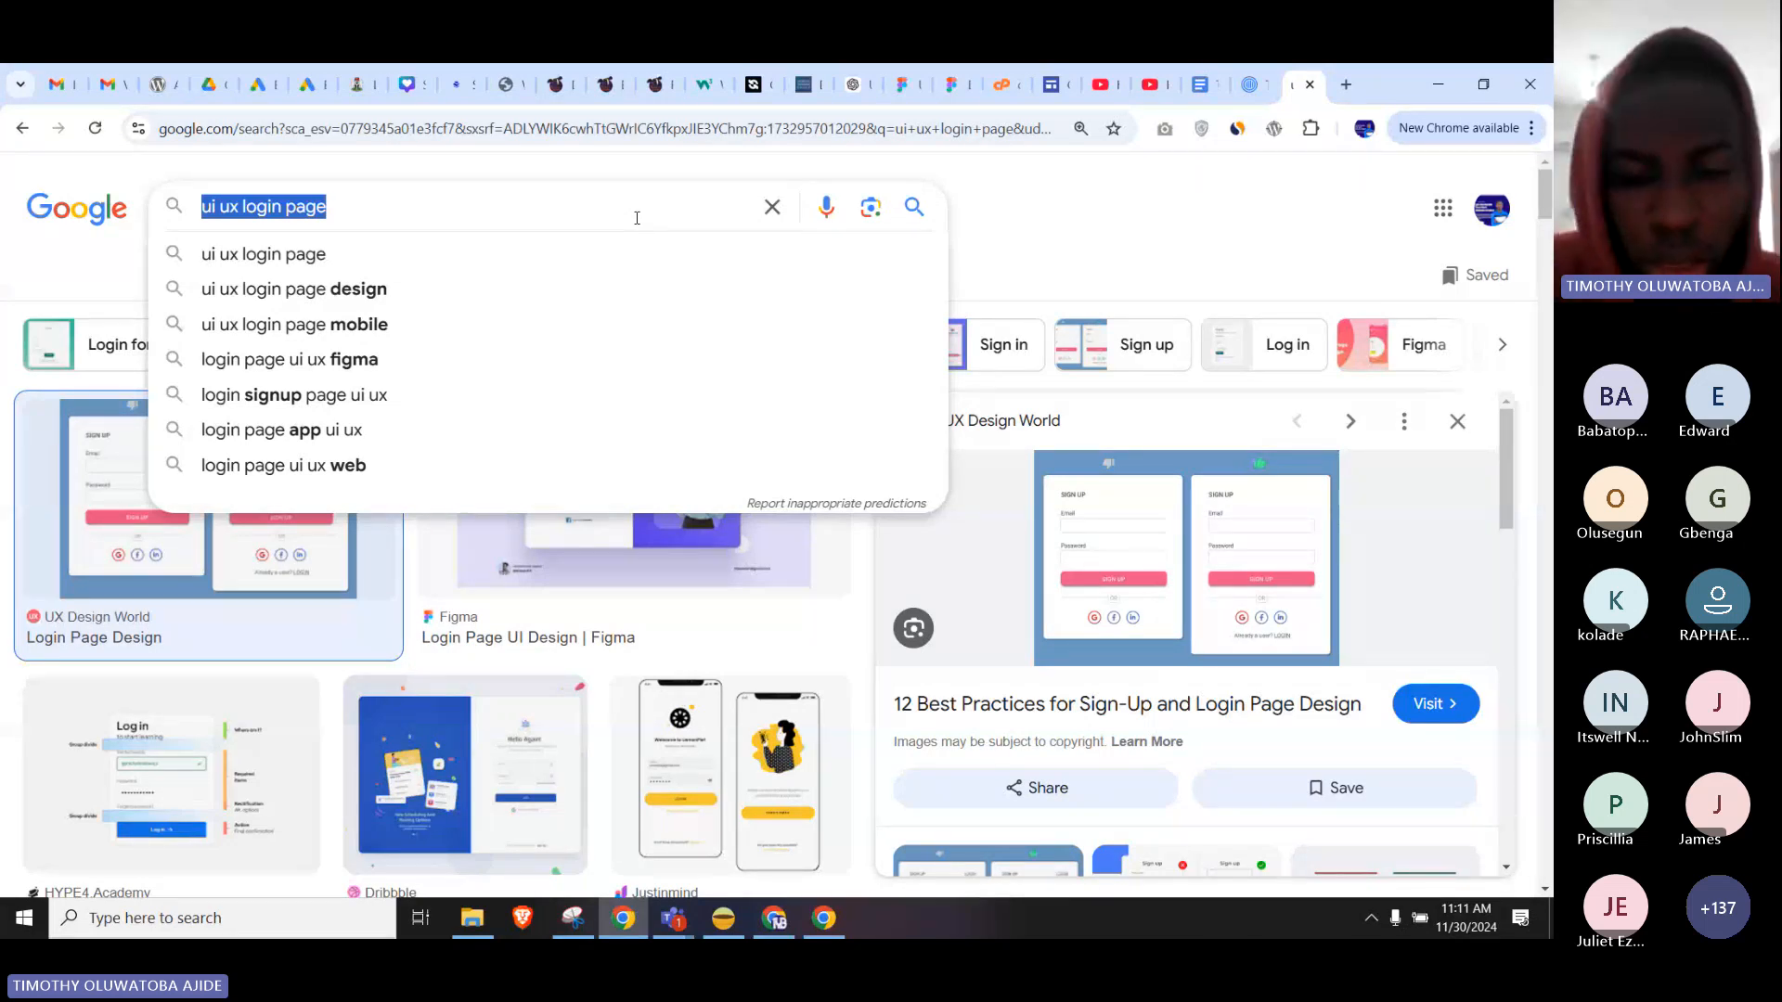
text(GOO)
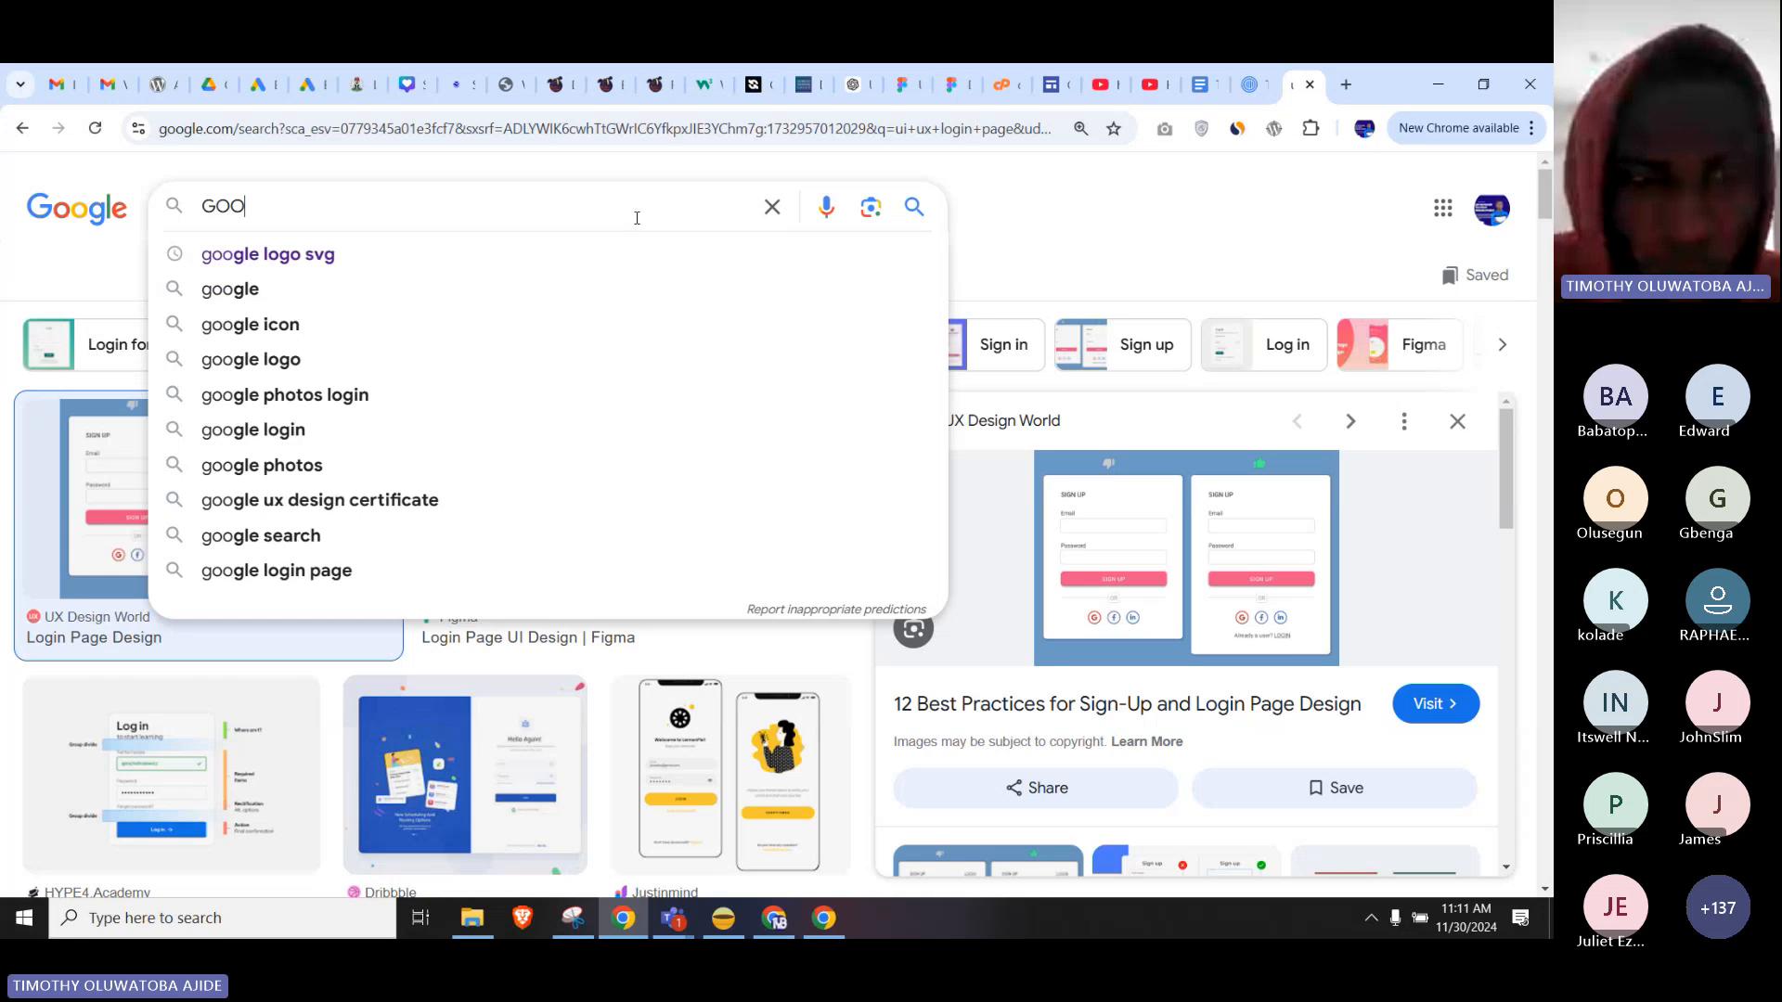
key(BackSpace)
key(BackSpace)
key(BackSpace)
text(co)
key(BackSpace)
key(BackSpace)
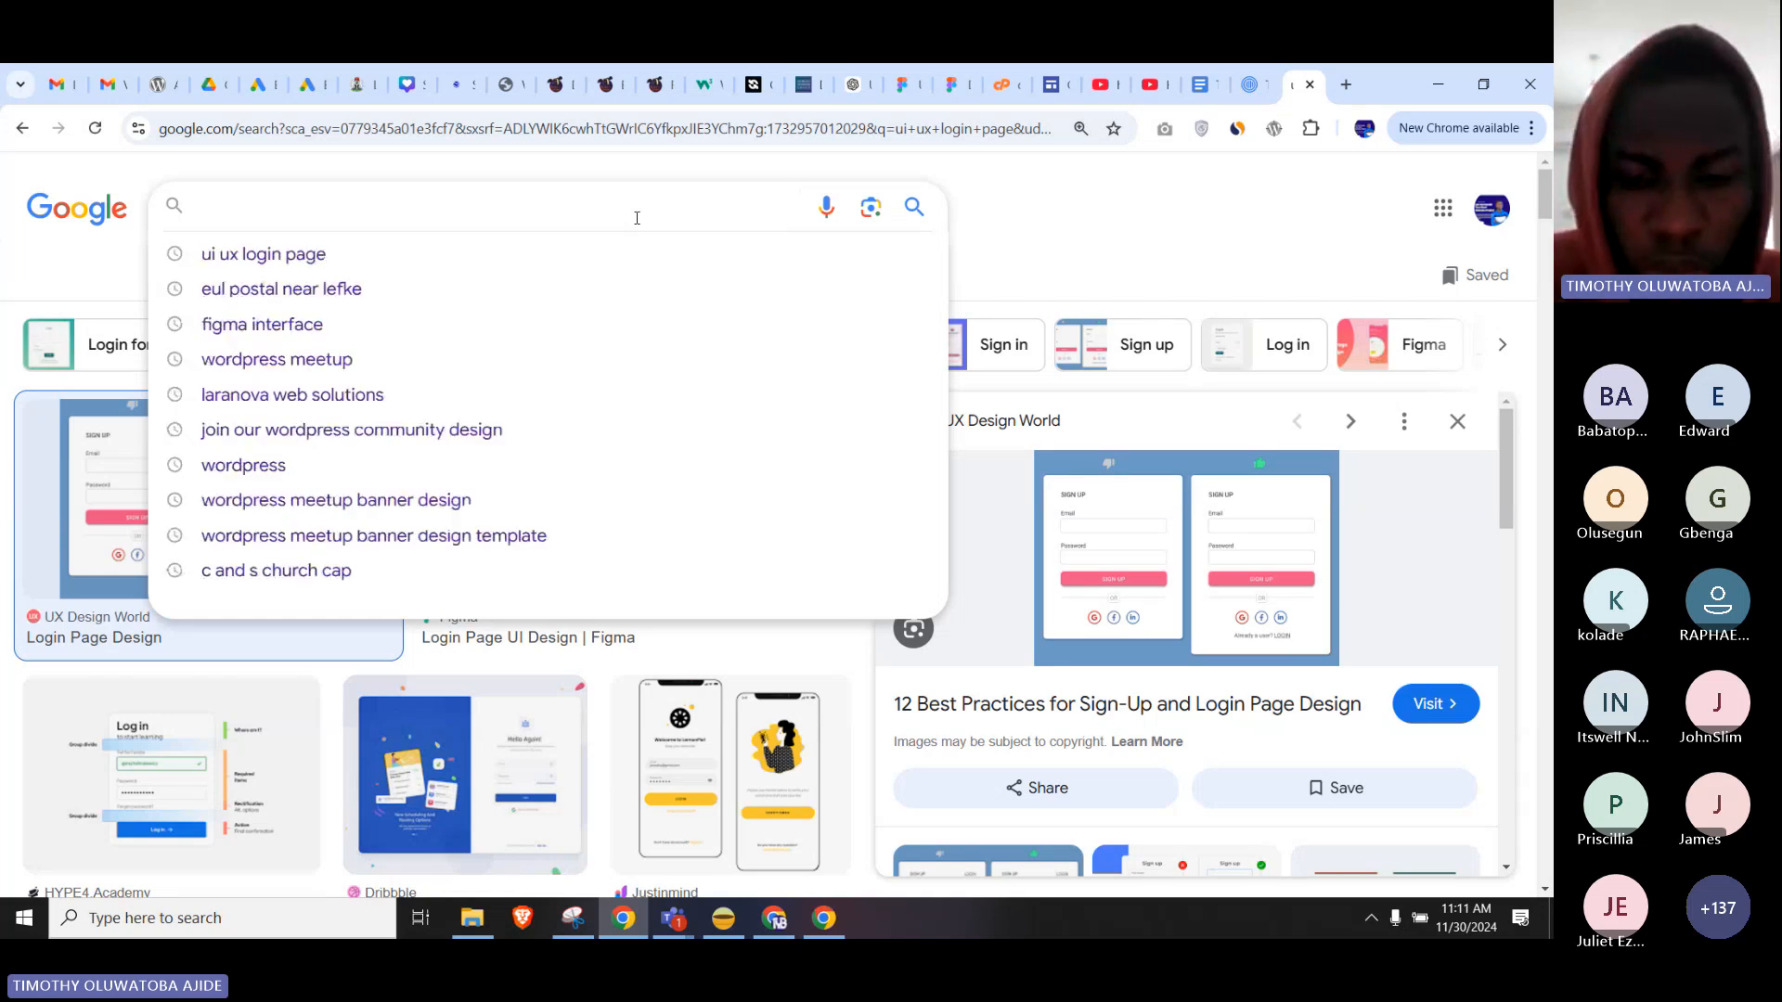
text(google)
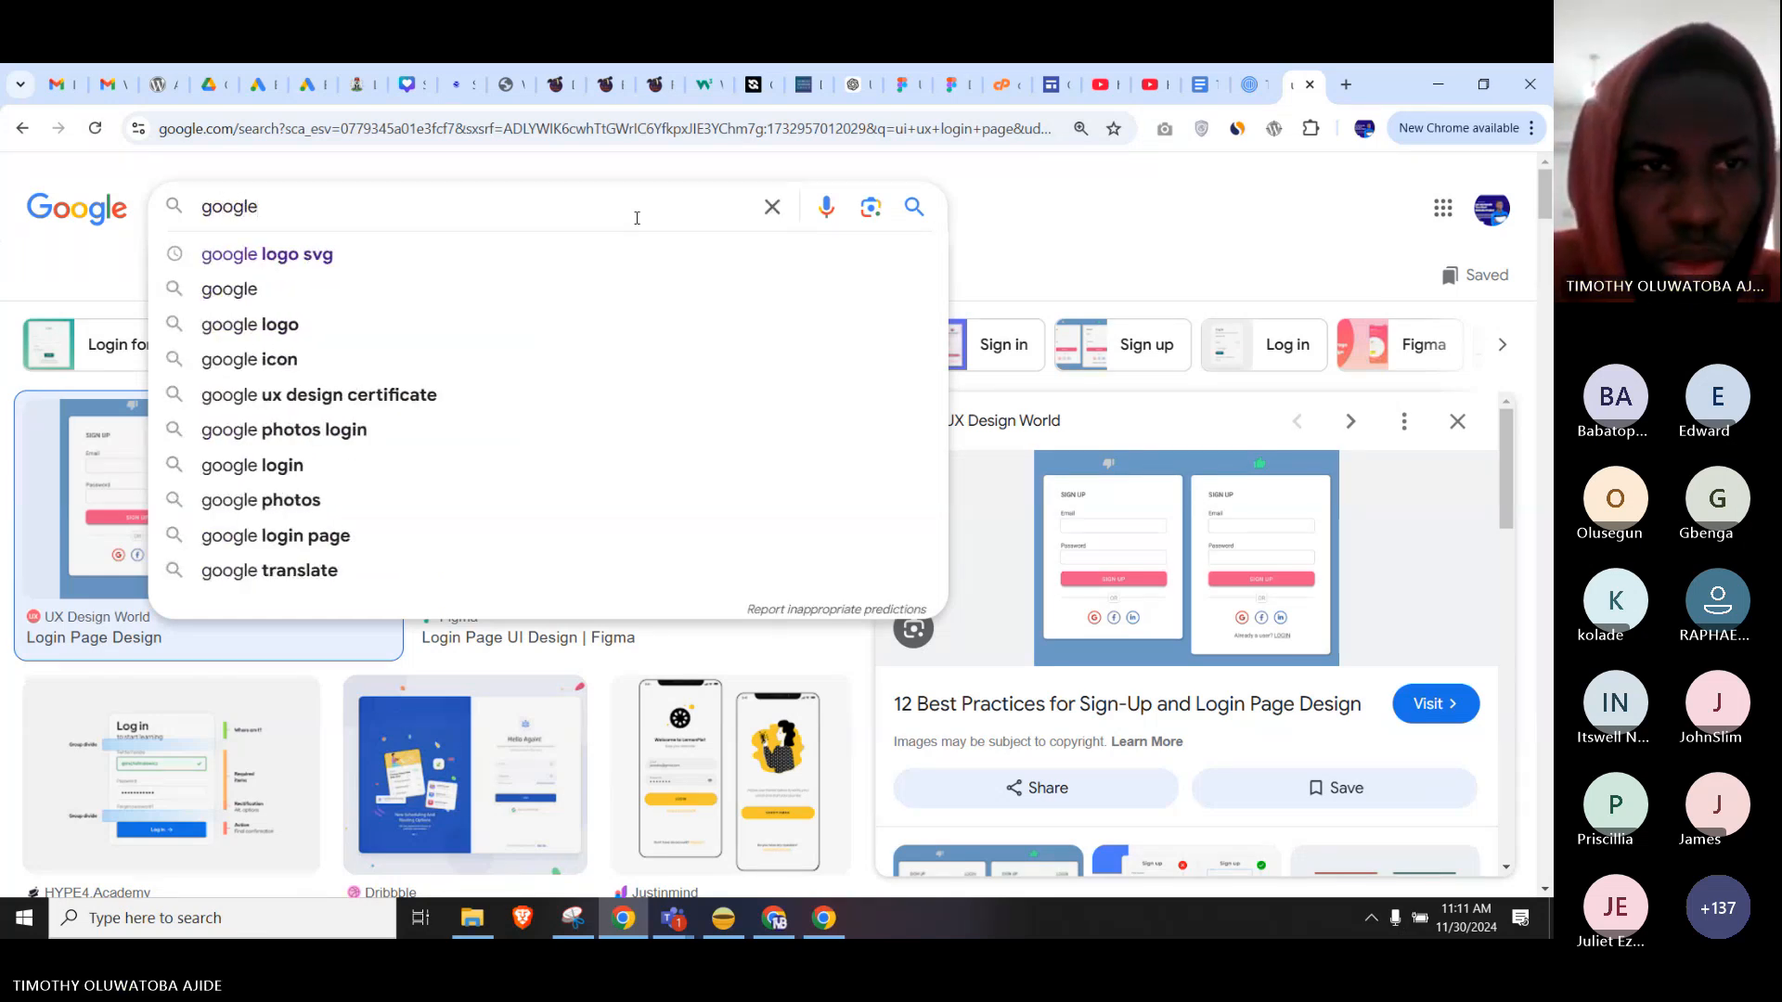
key(Down)
key(Return)
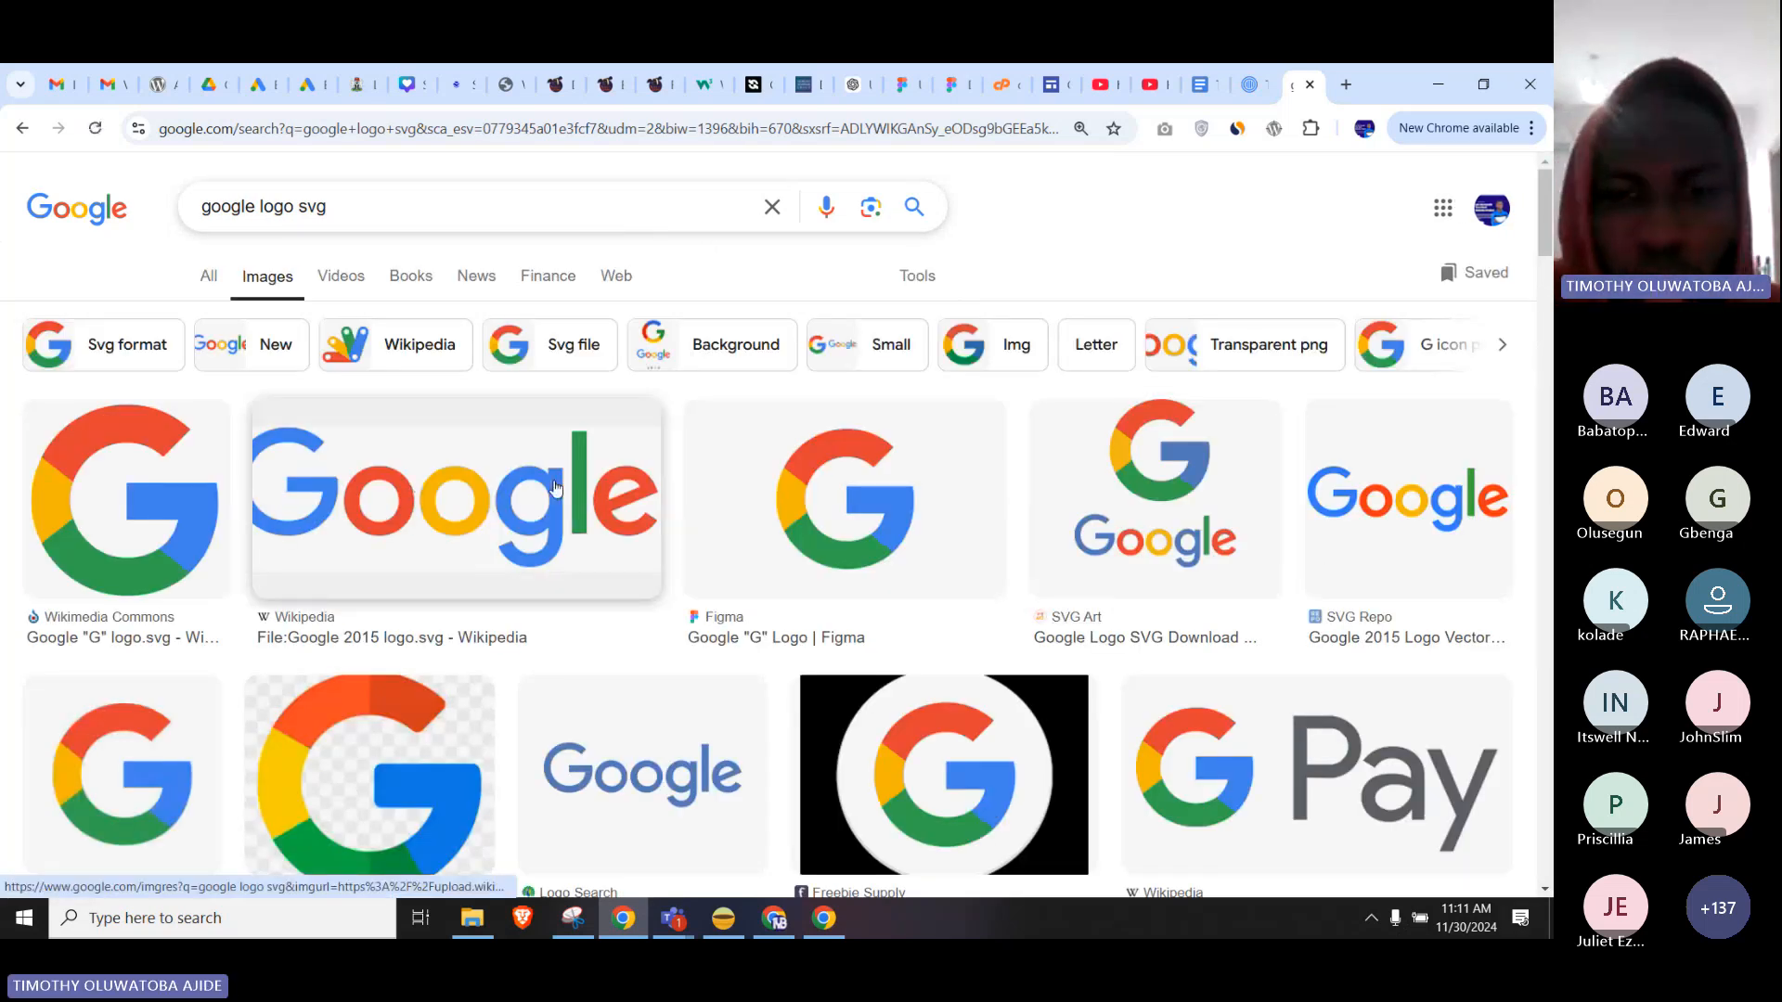
scroll(555, 489, down, 3)
scroll(559, 489, up, 3)
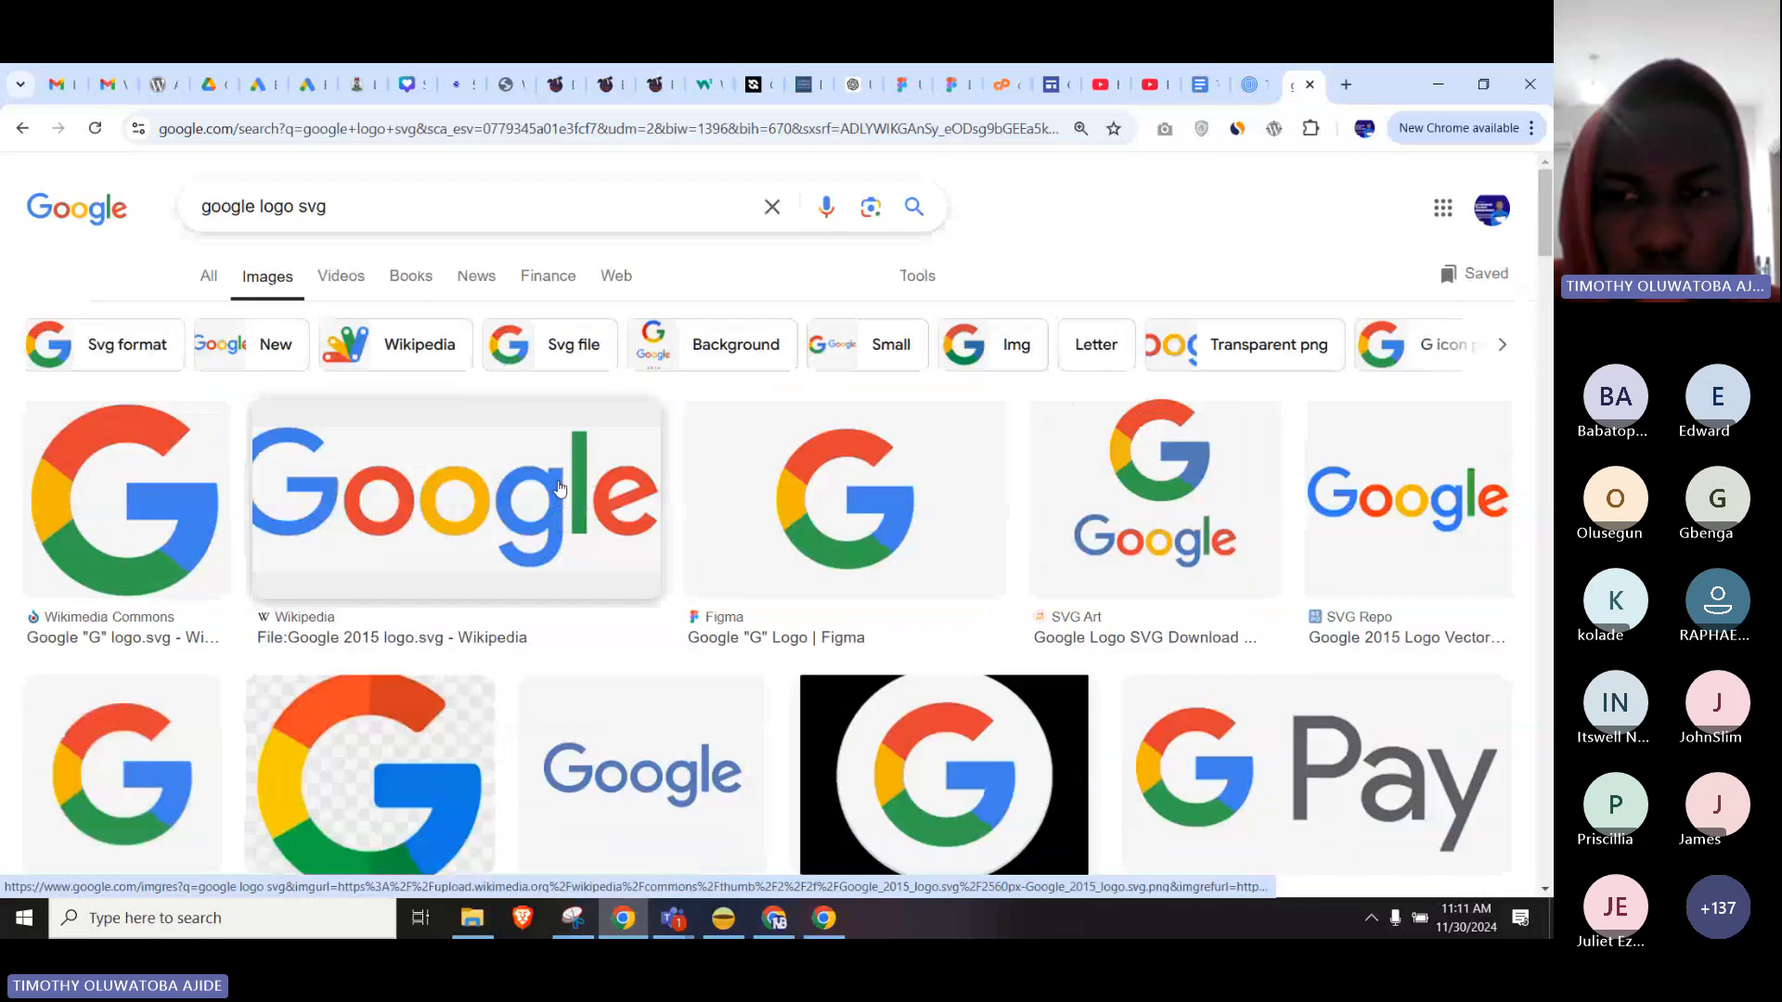
Copy the Wikipedia Google wordmark image and go back to the Figma design.
click(559, 490)
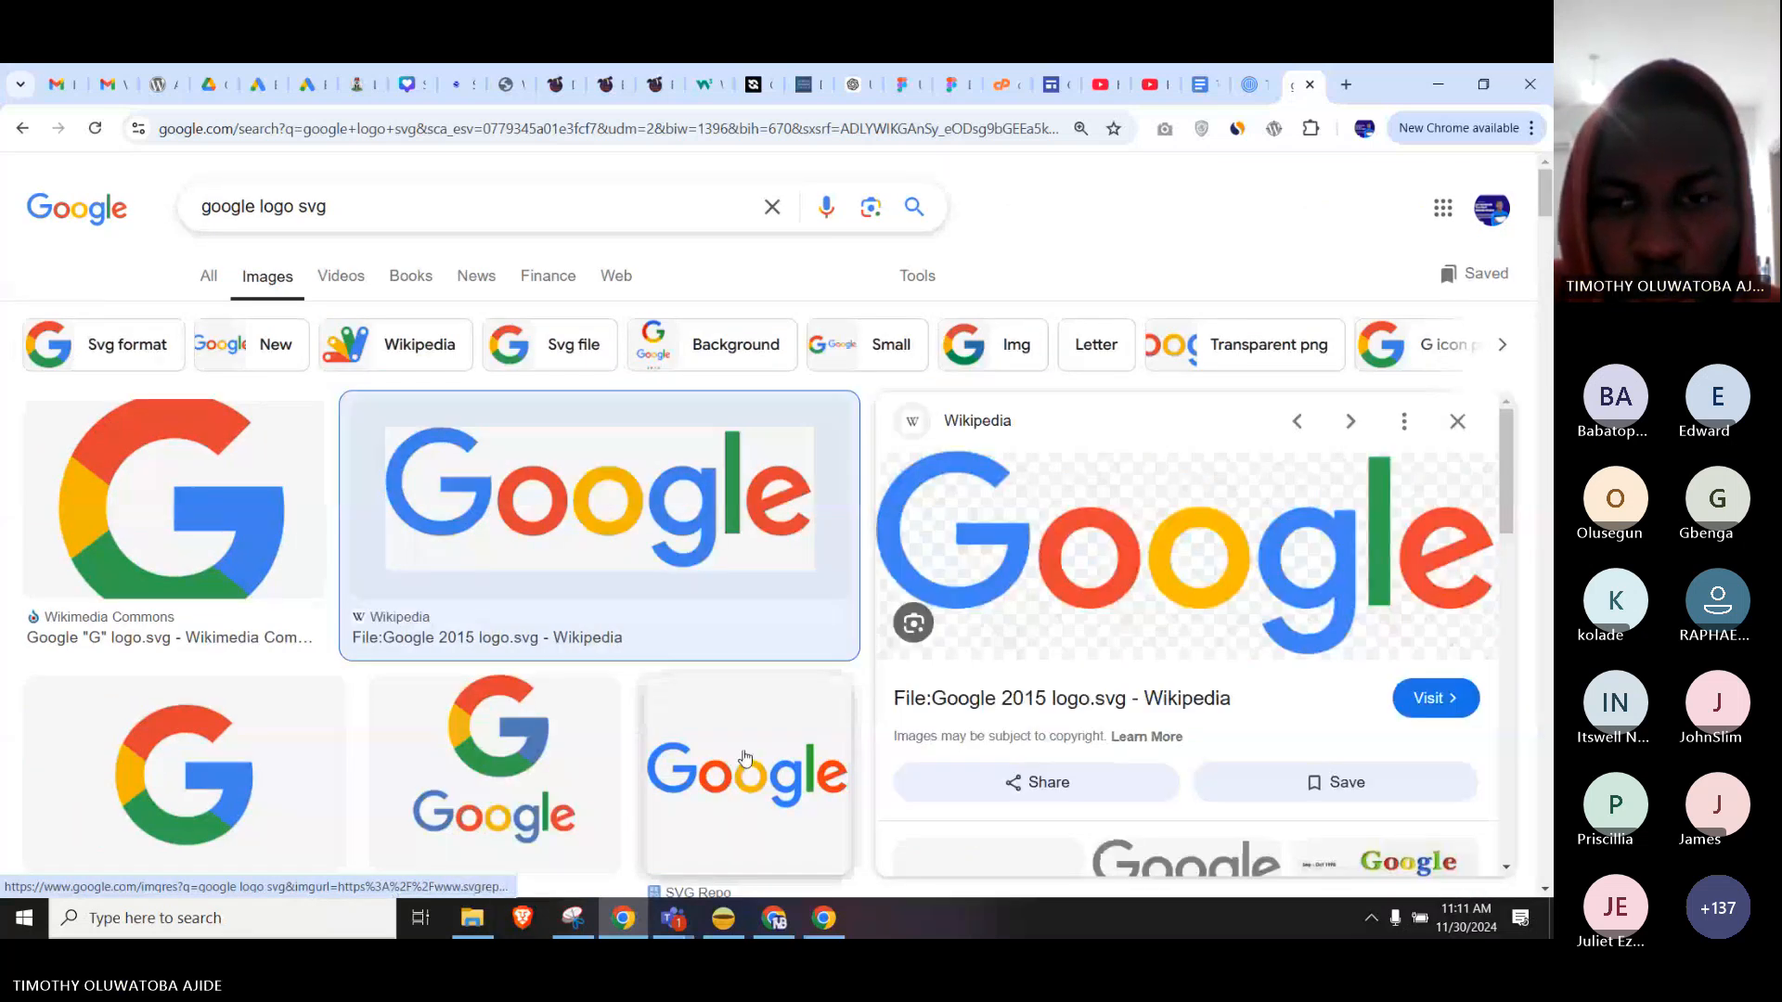
right_click(1078, 557)
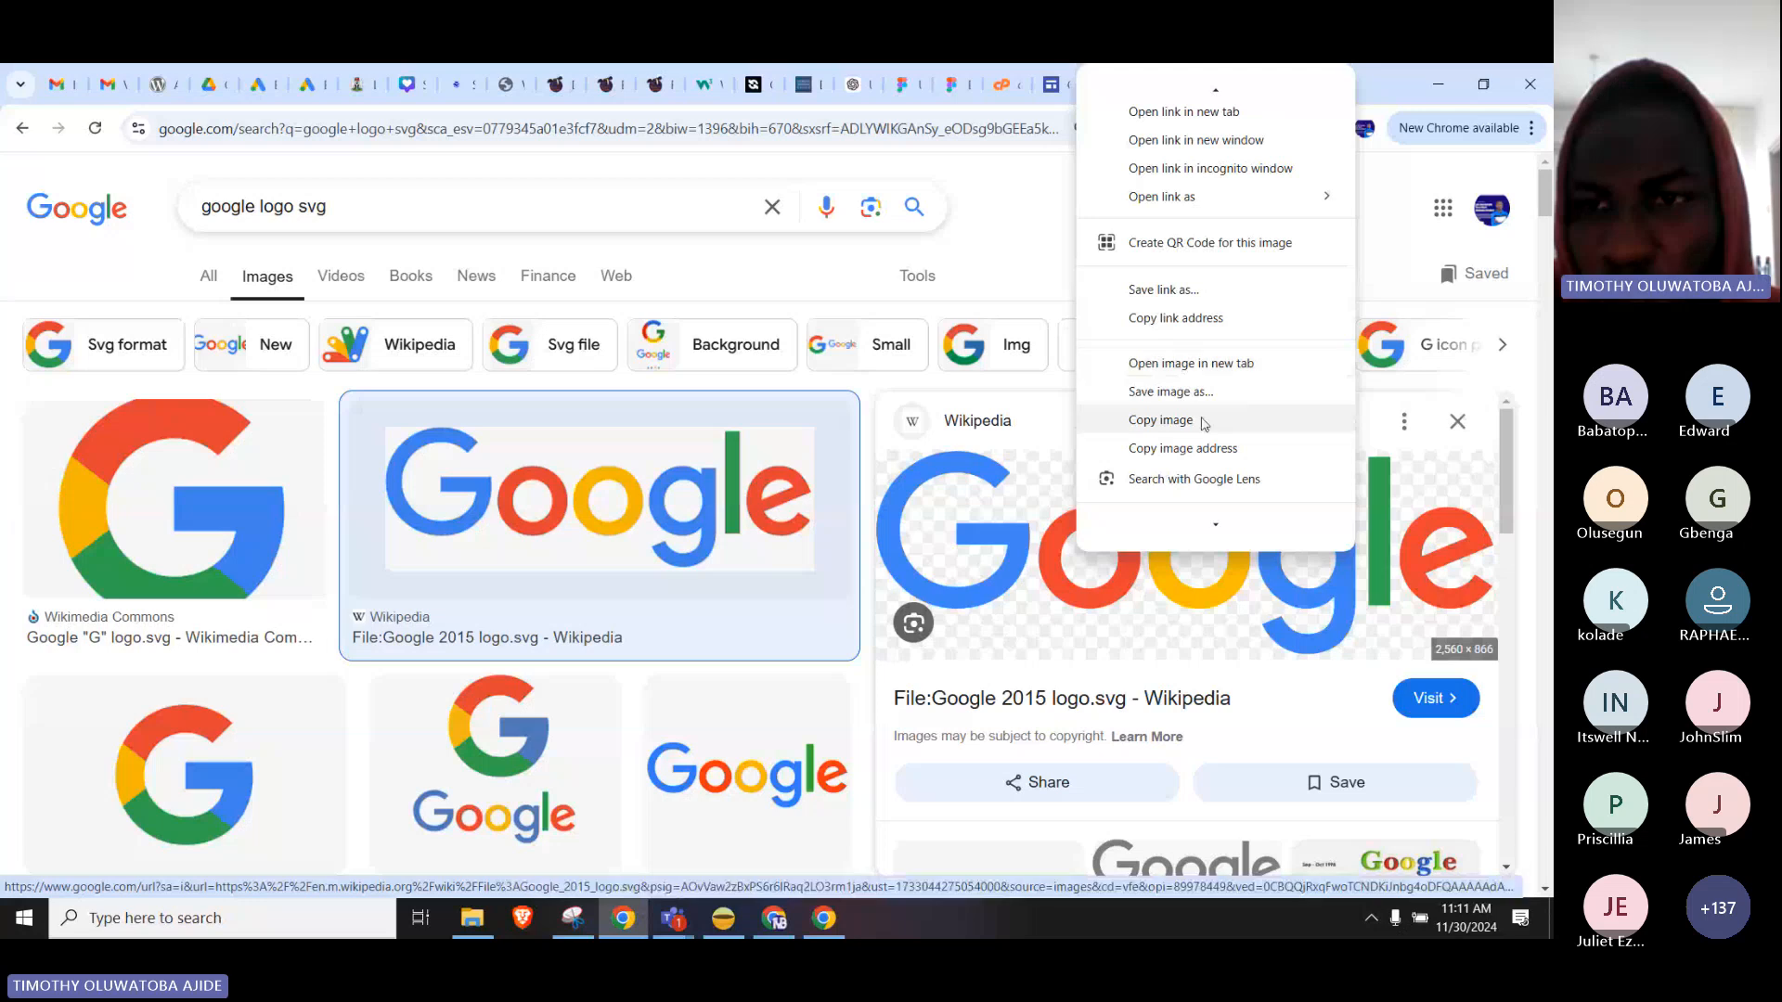
click(1162, 418)
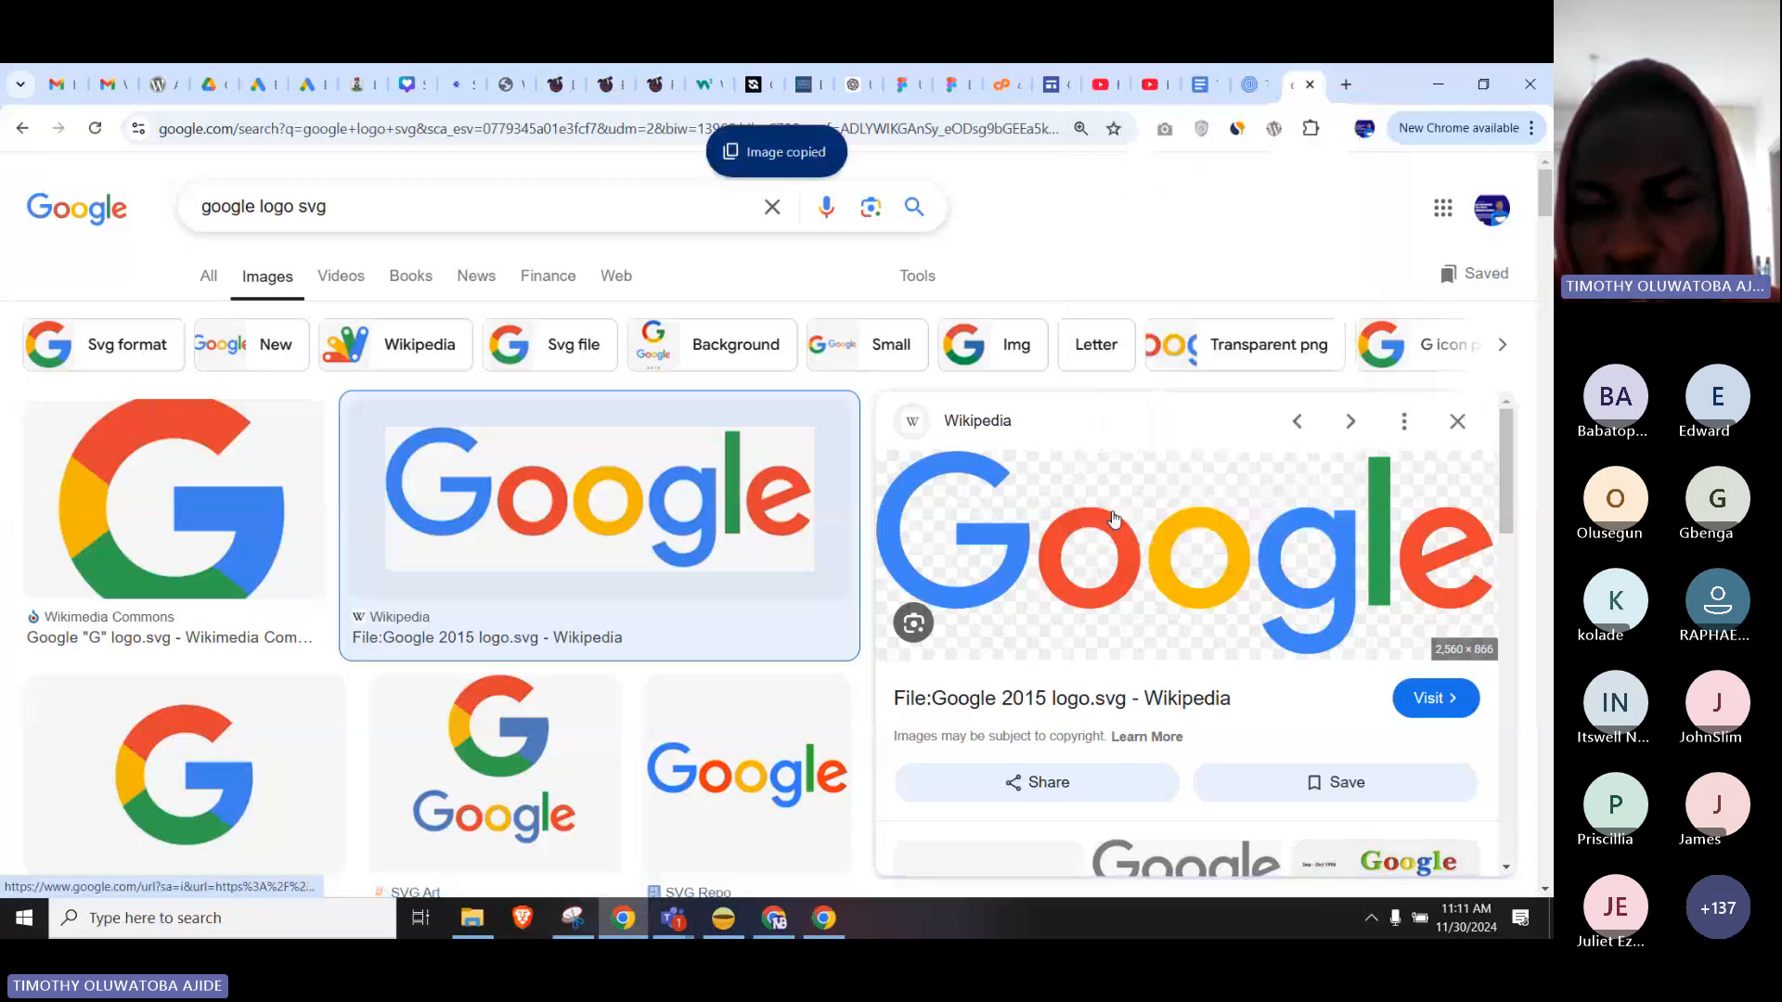
click(824, 918)
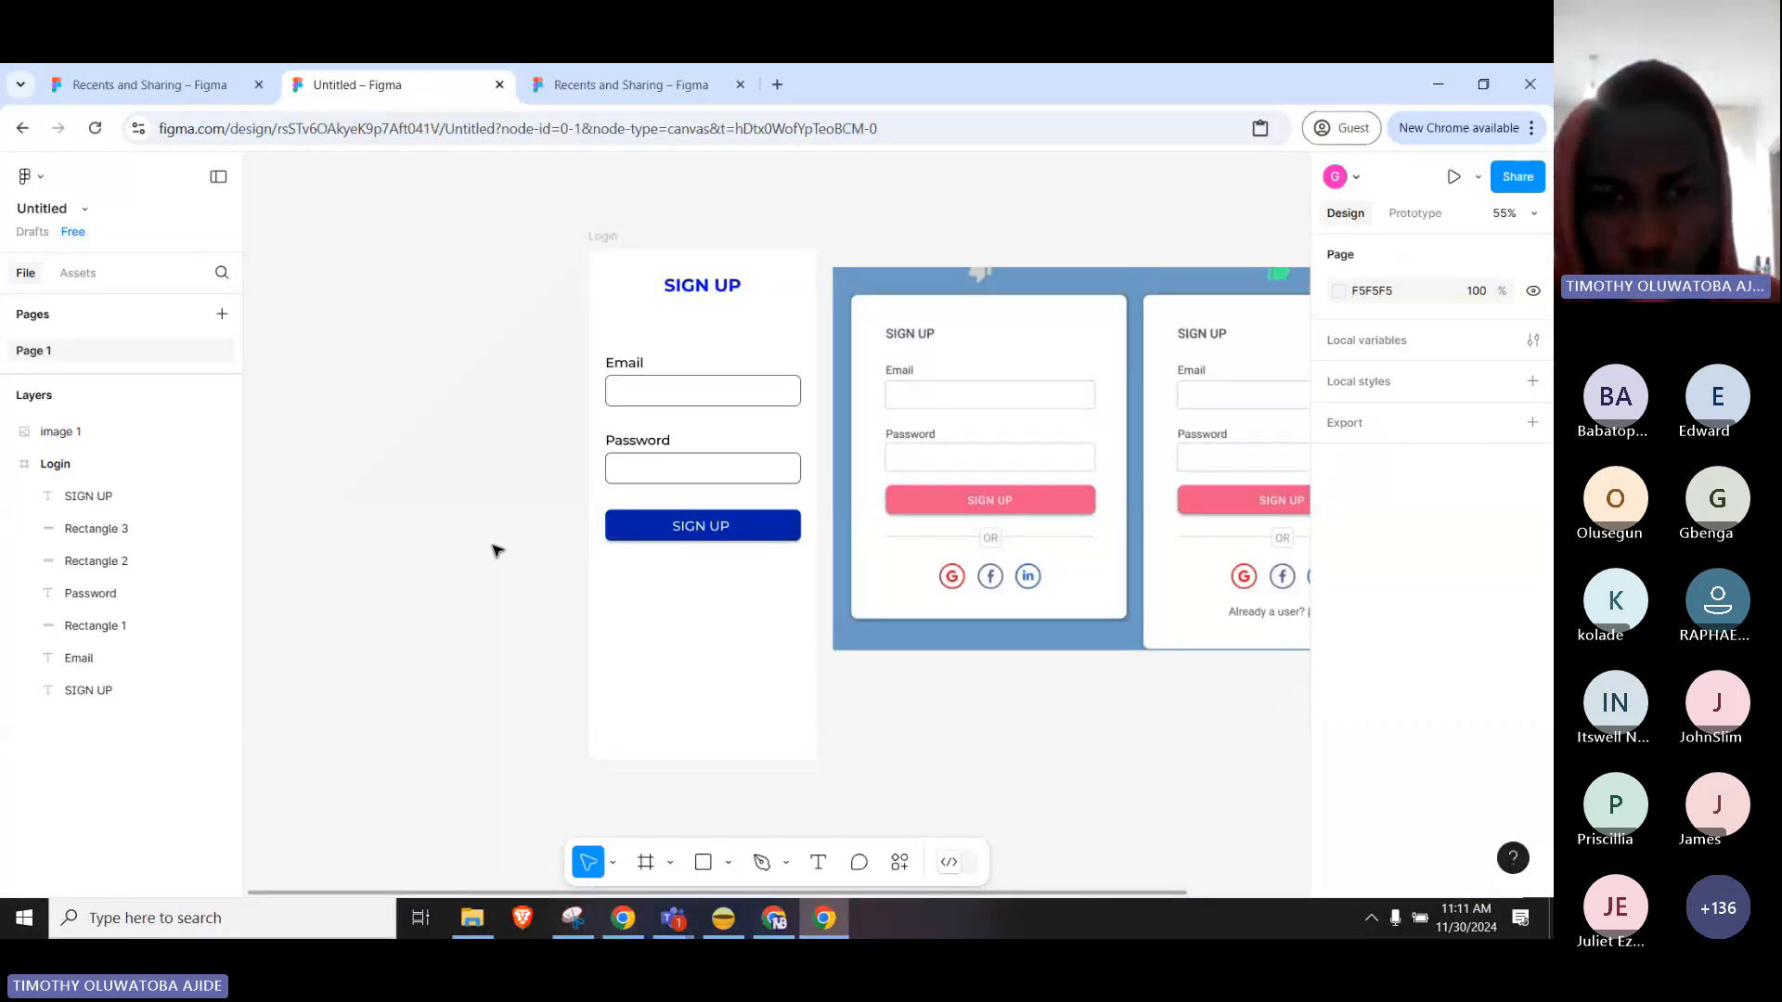
Paste the Google wordmark, shrink it to 64×21, and centre it below the SIGN UP button.
key(ctrl+v)
drag(822, 537, 532, 516)
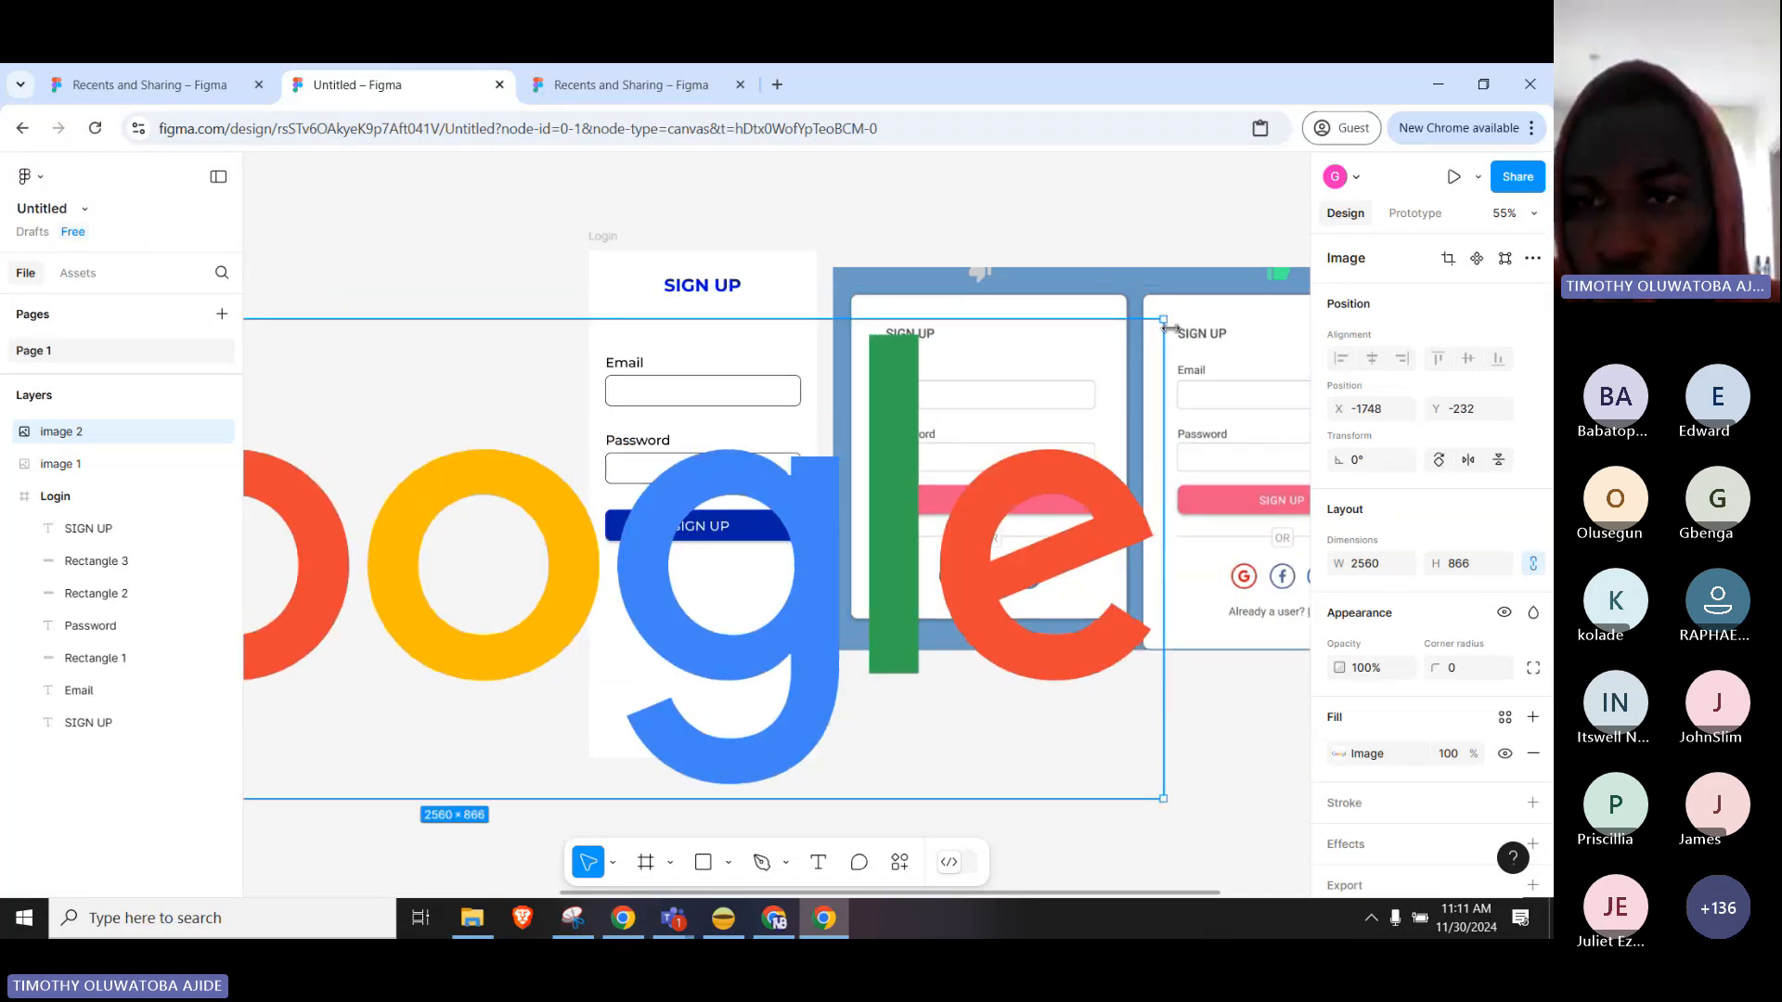
drag(1167, 320, 444, 650)
drag(372, 696, 940, 604)
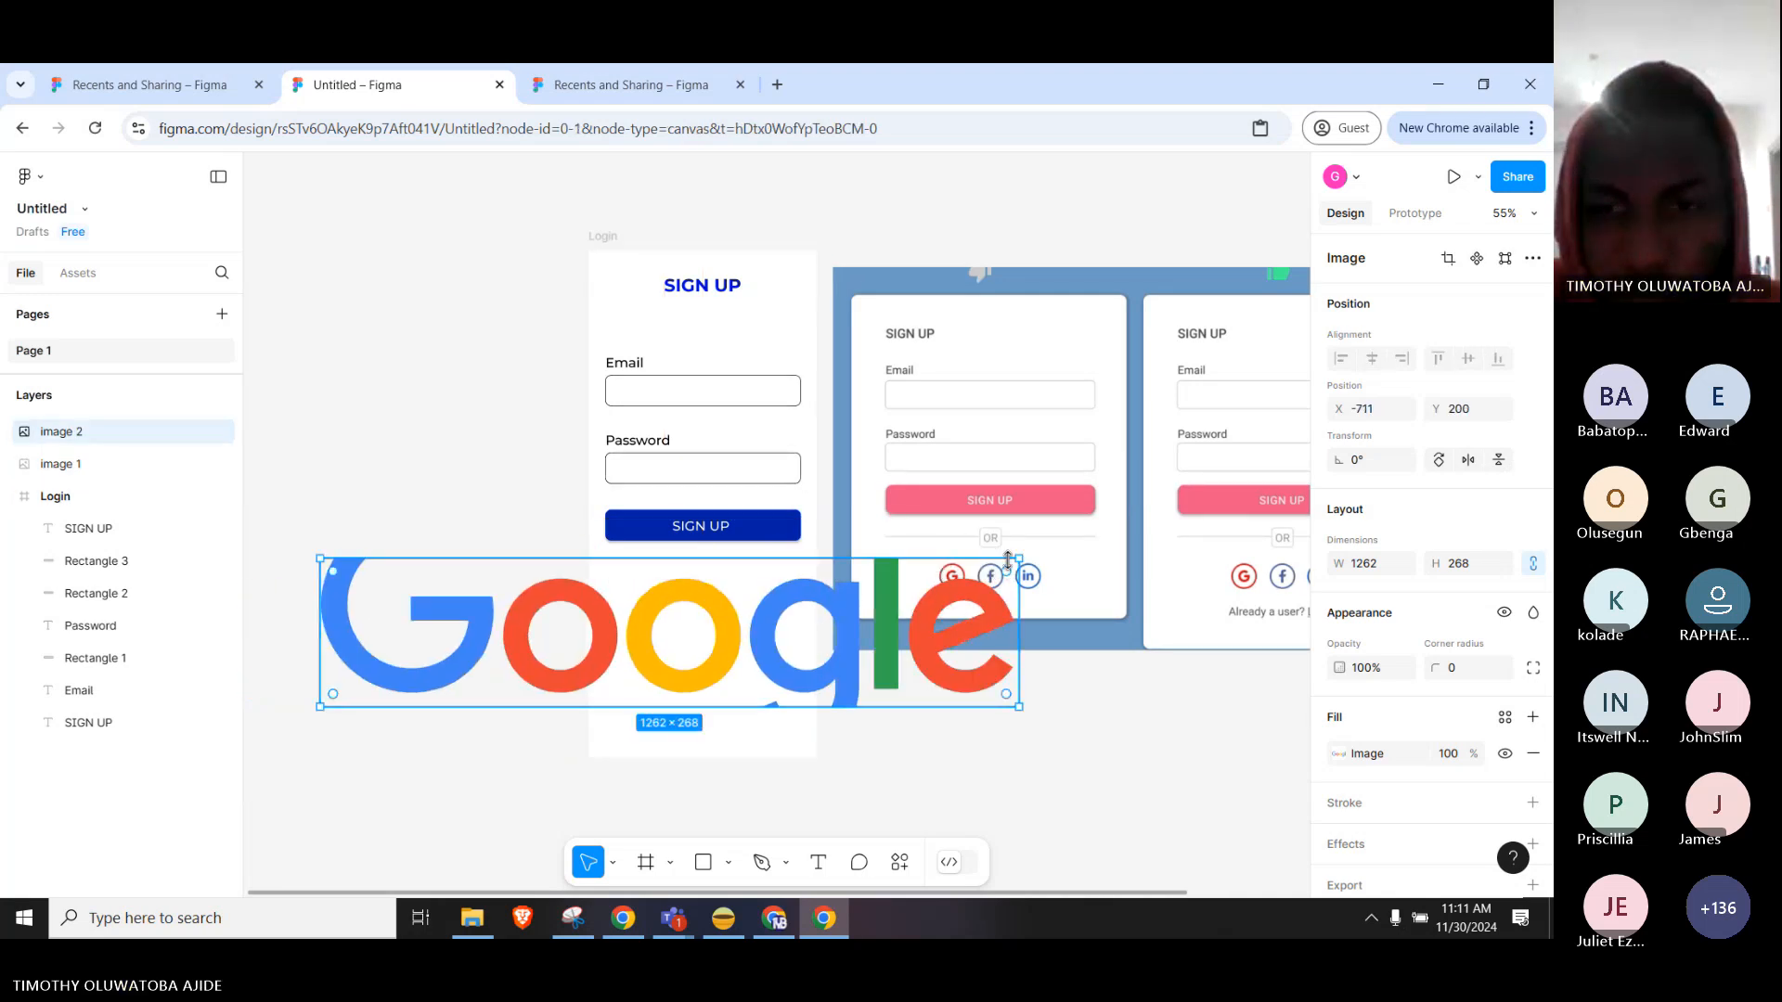
drag(1016, 558, 683, 622)
scroll(770, 594, up, 5)
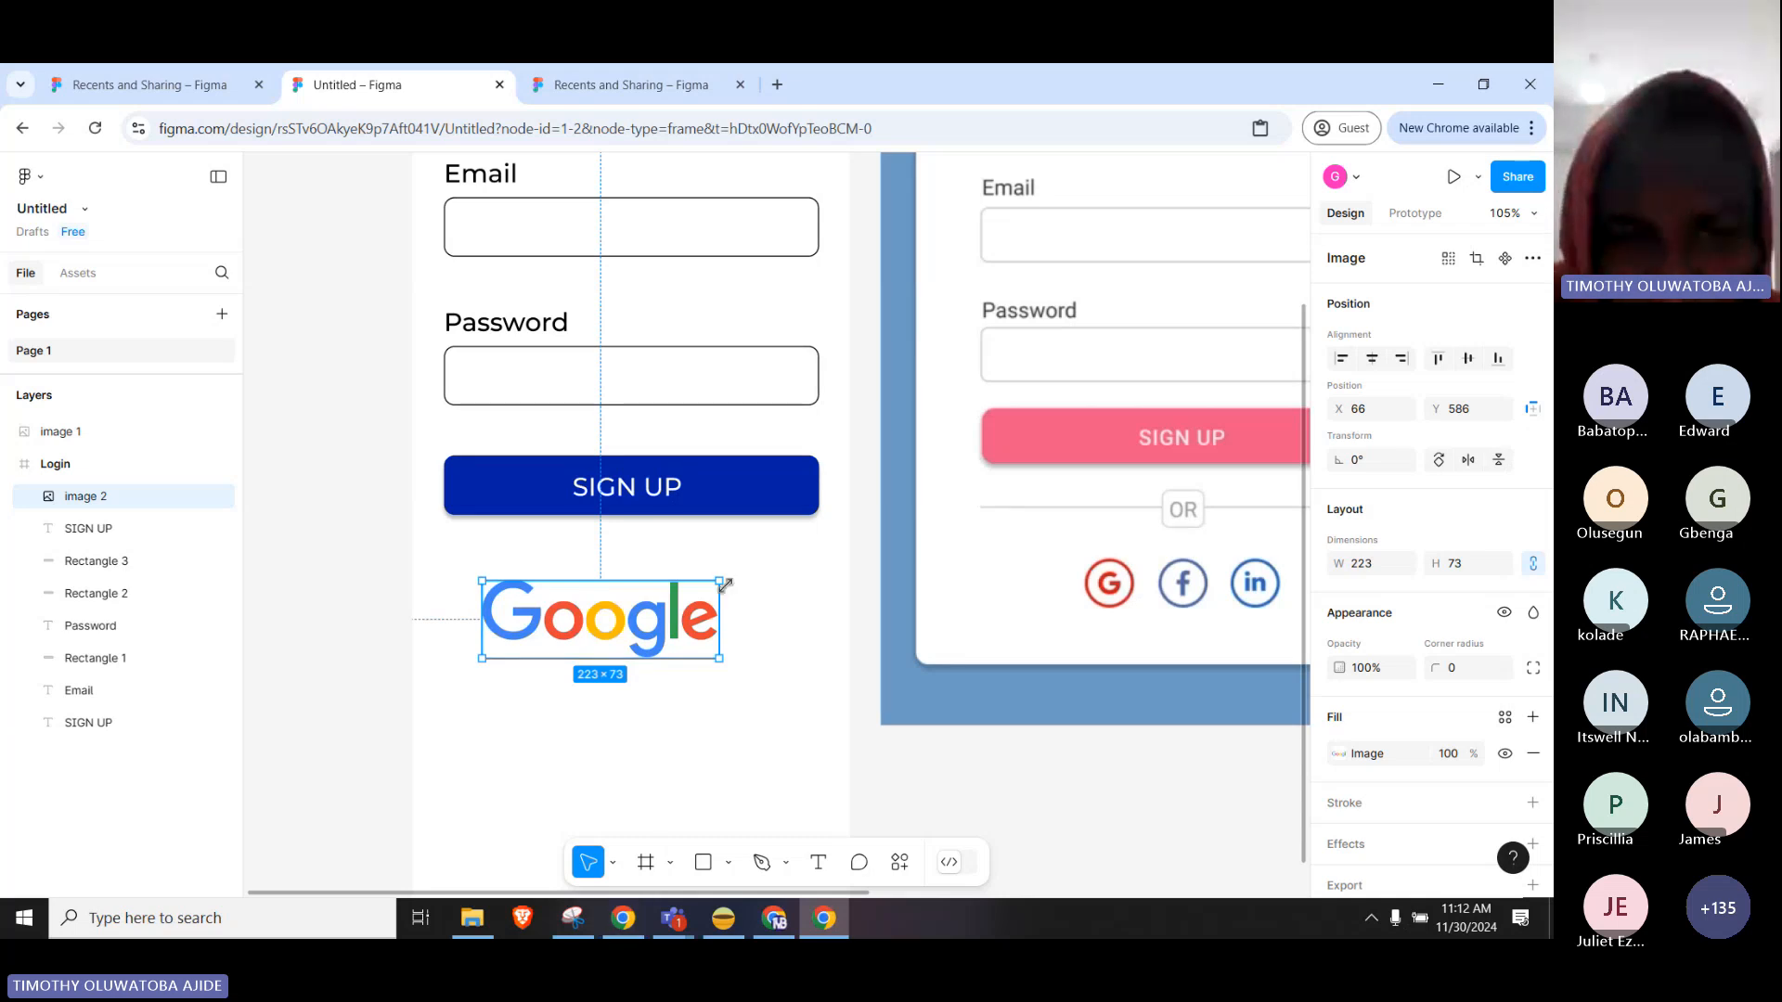
drag(712, 580, 517, 635)
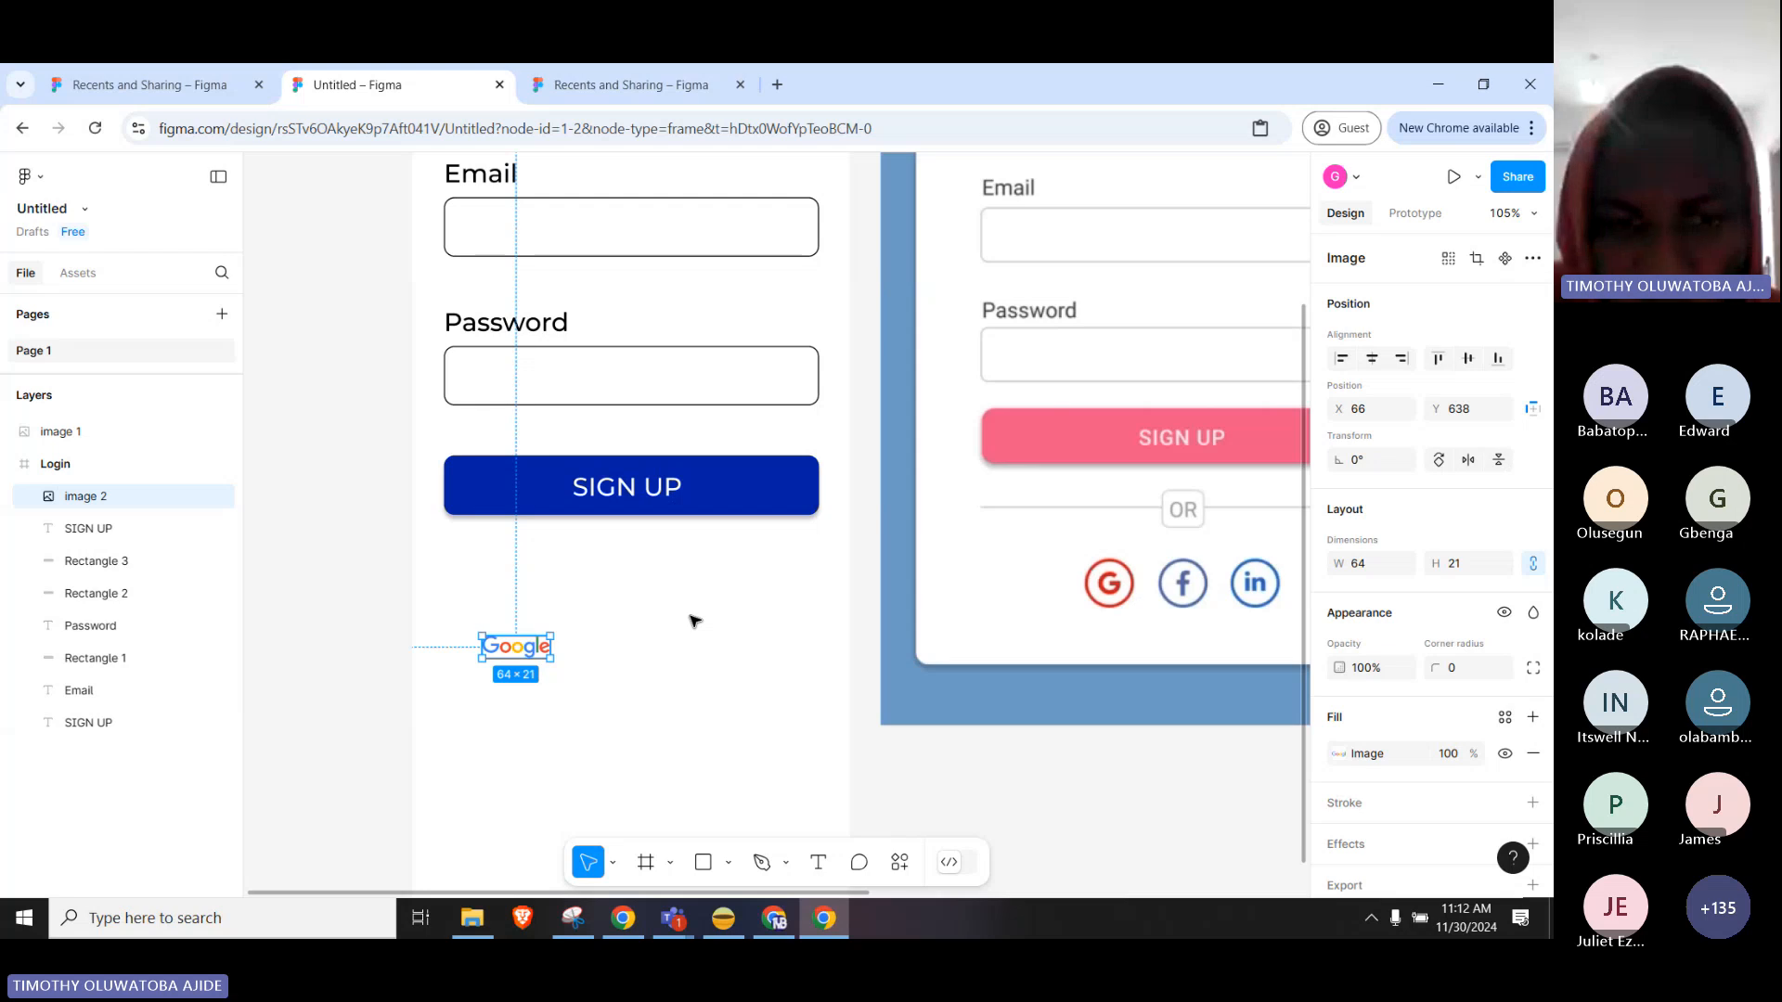
drag(524, 654, 636, 631)
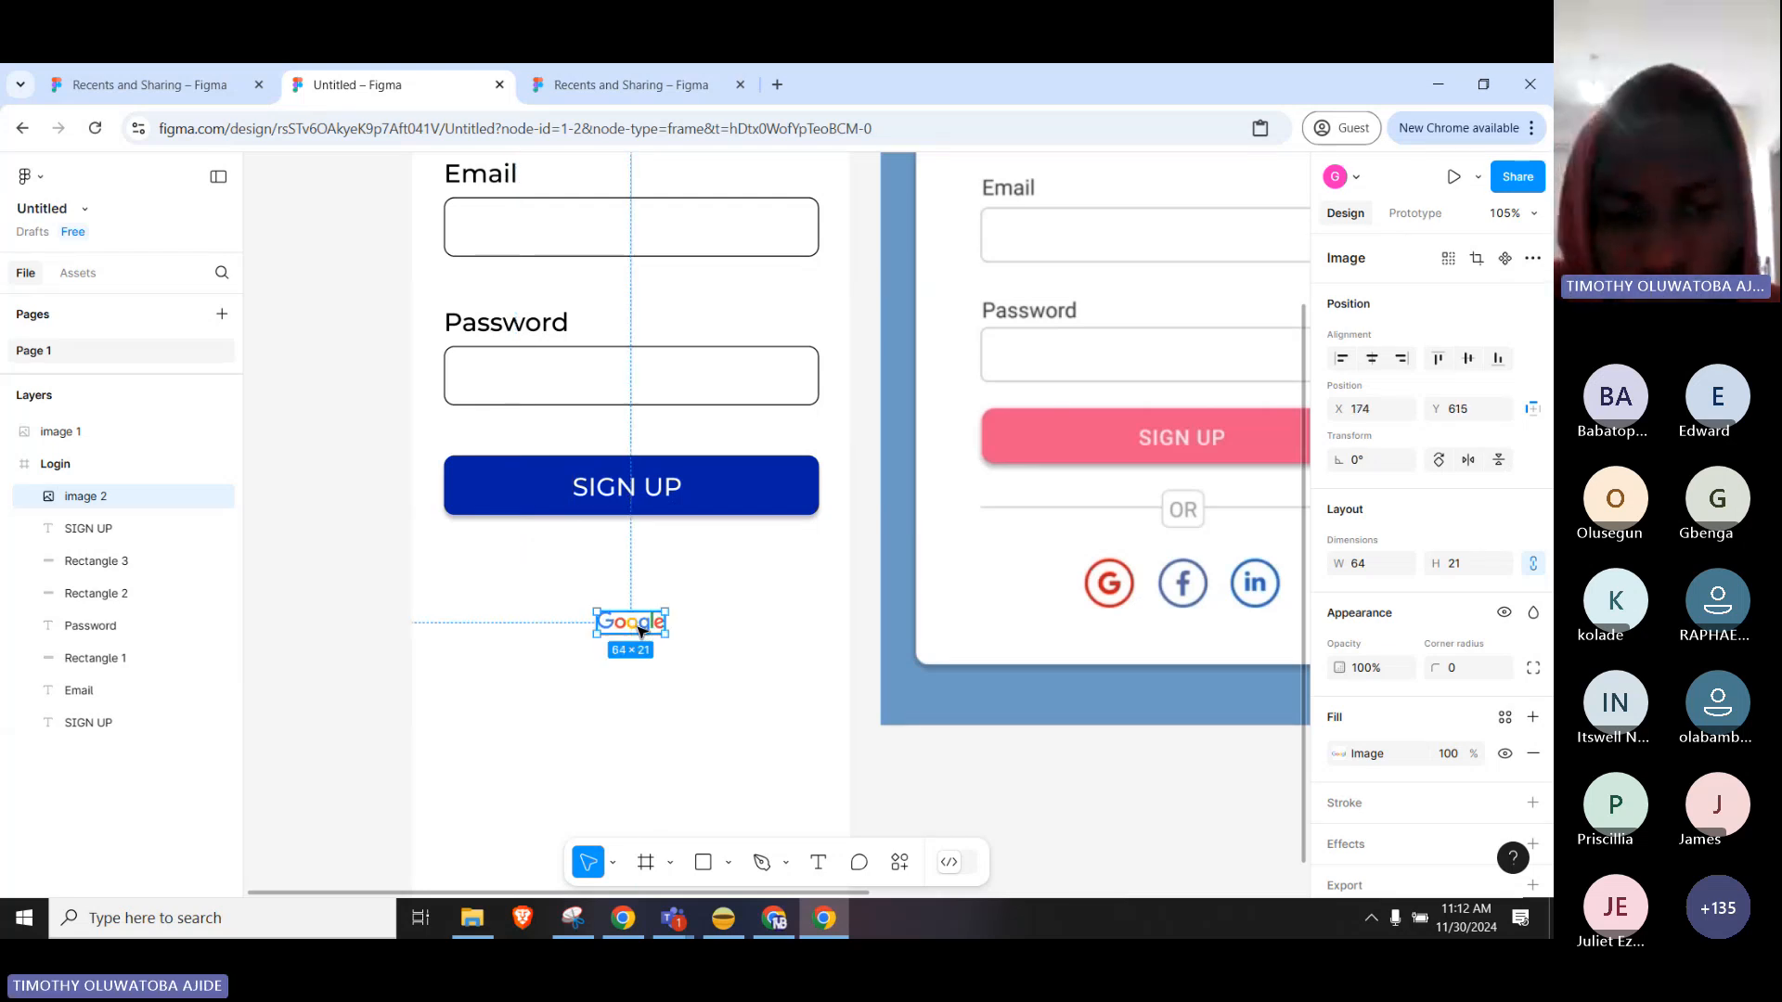
Return to the Google logo image results and open the Google G logo result.
click(638, 933)
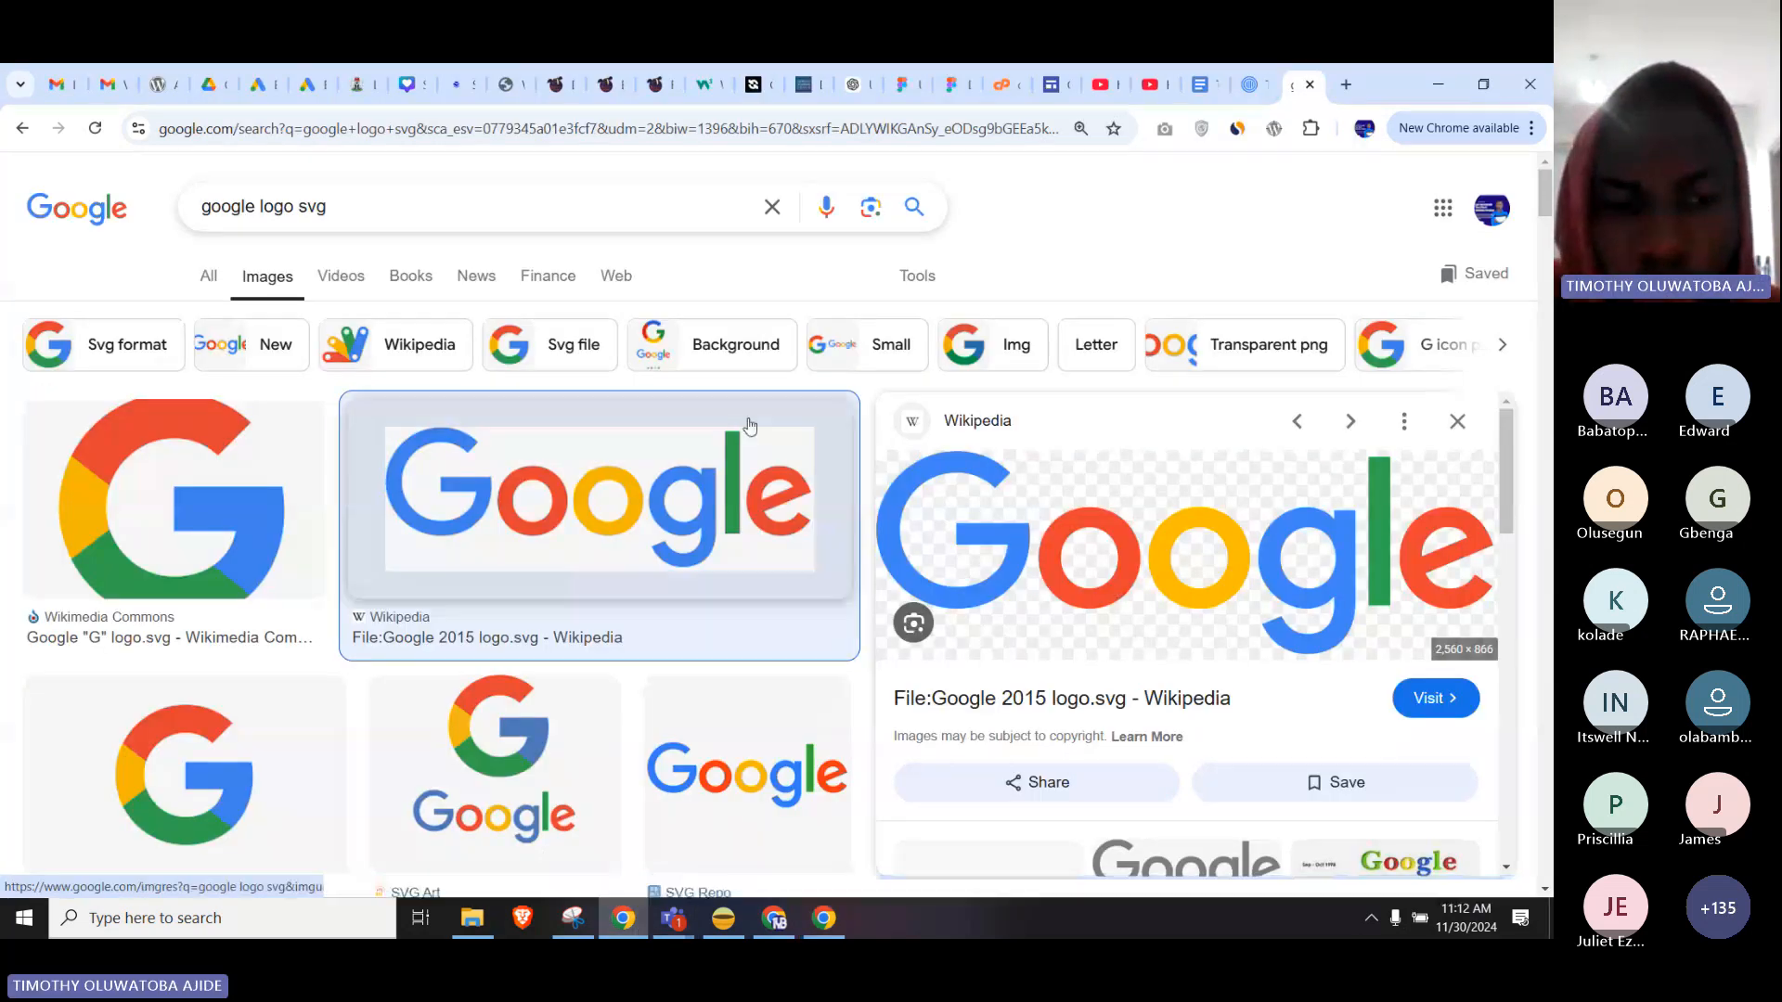
click(282, 768)
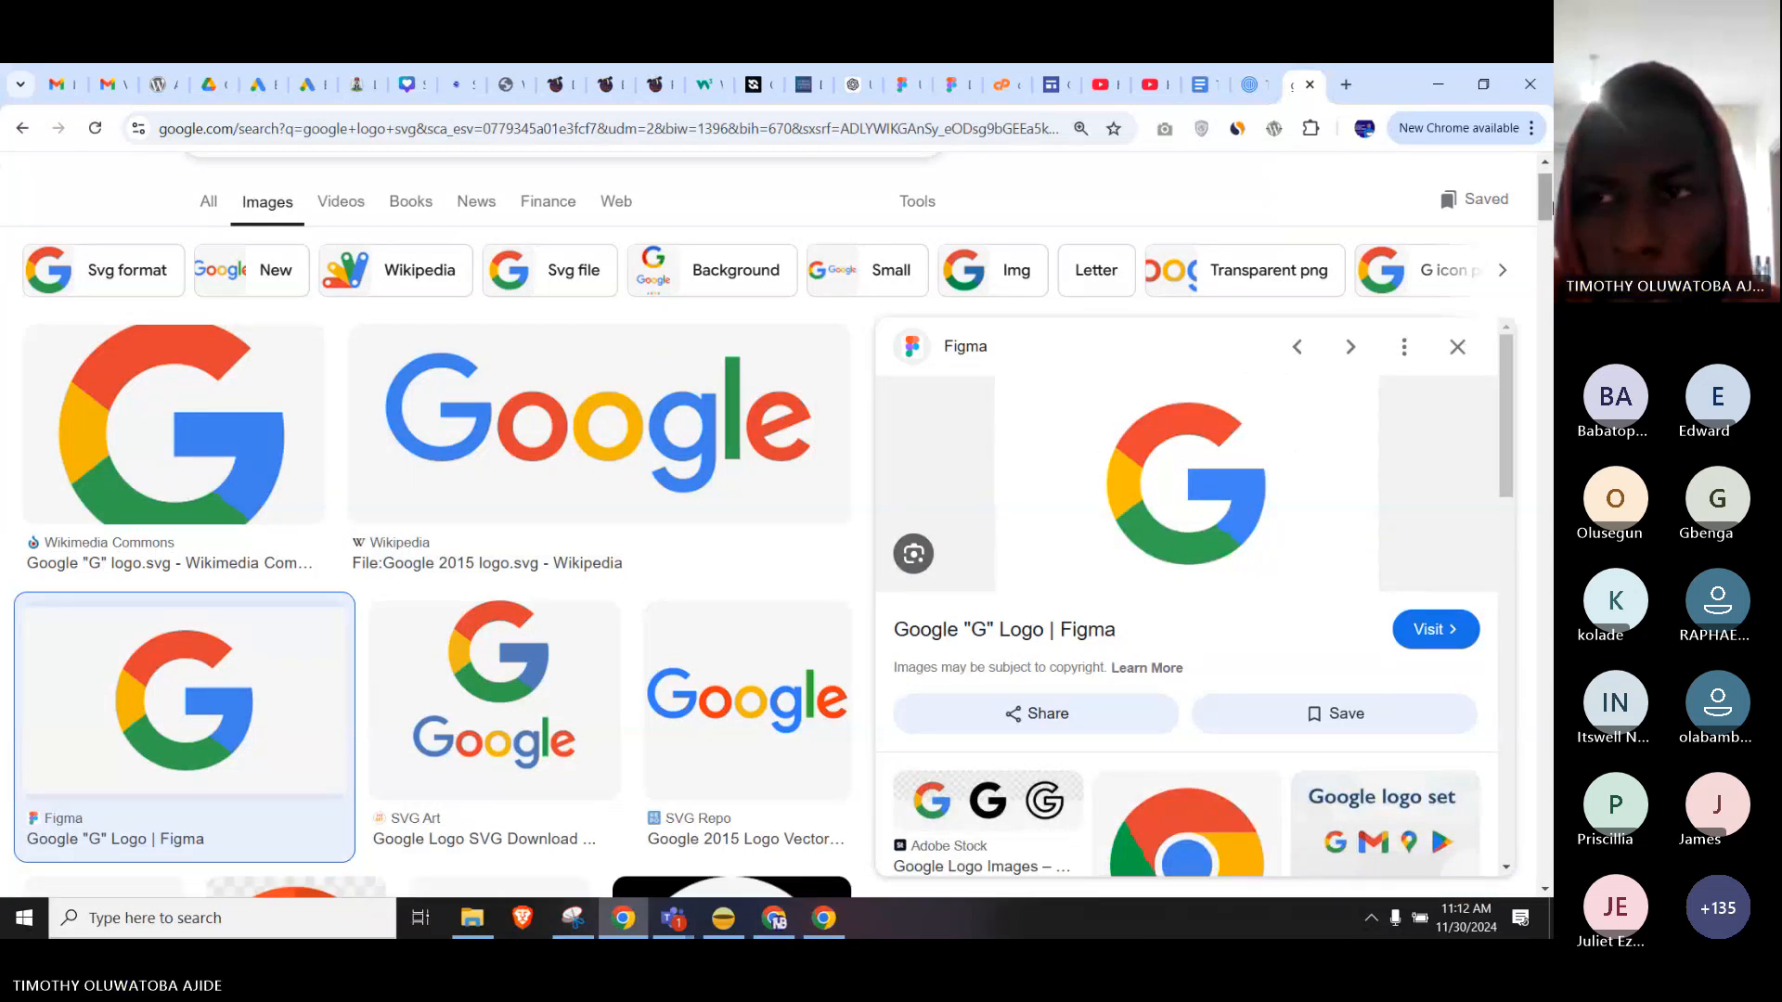
scroll(1543, 202, up, 1)
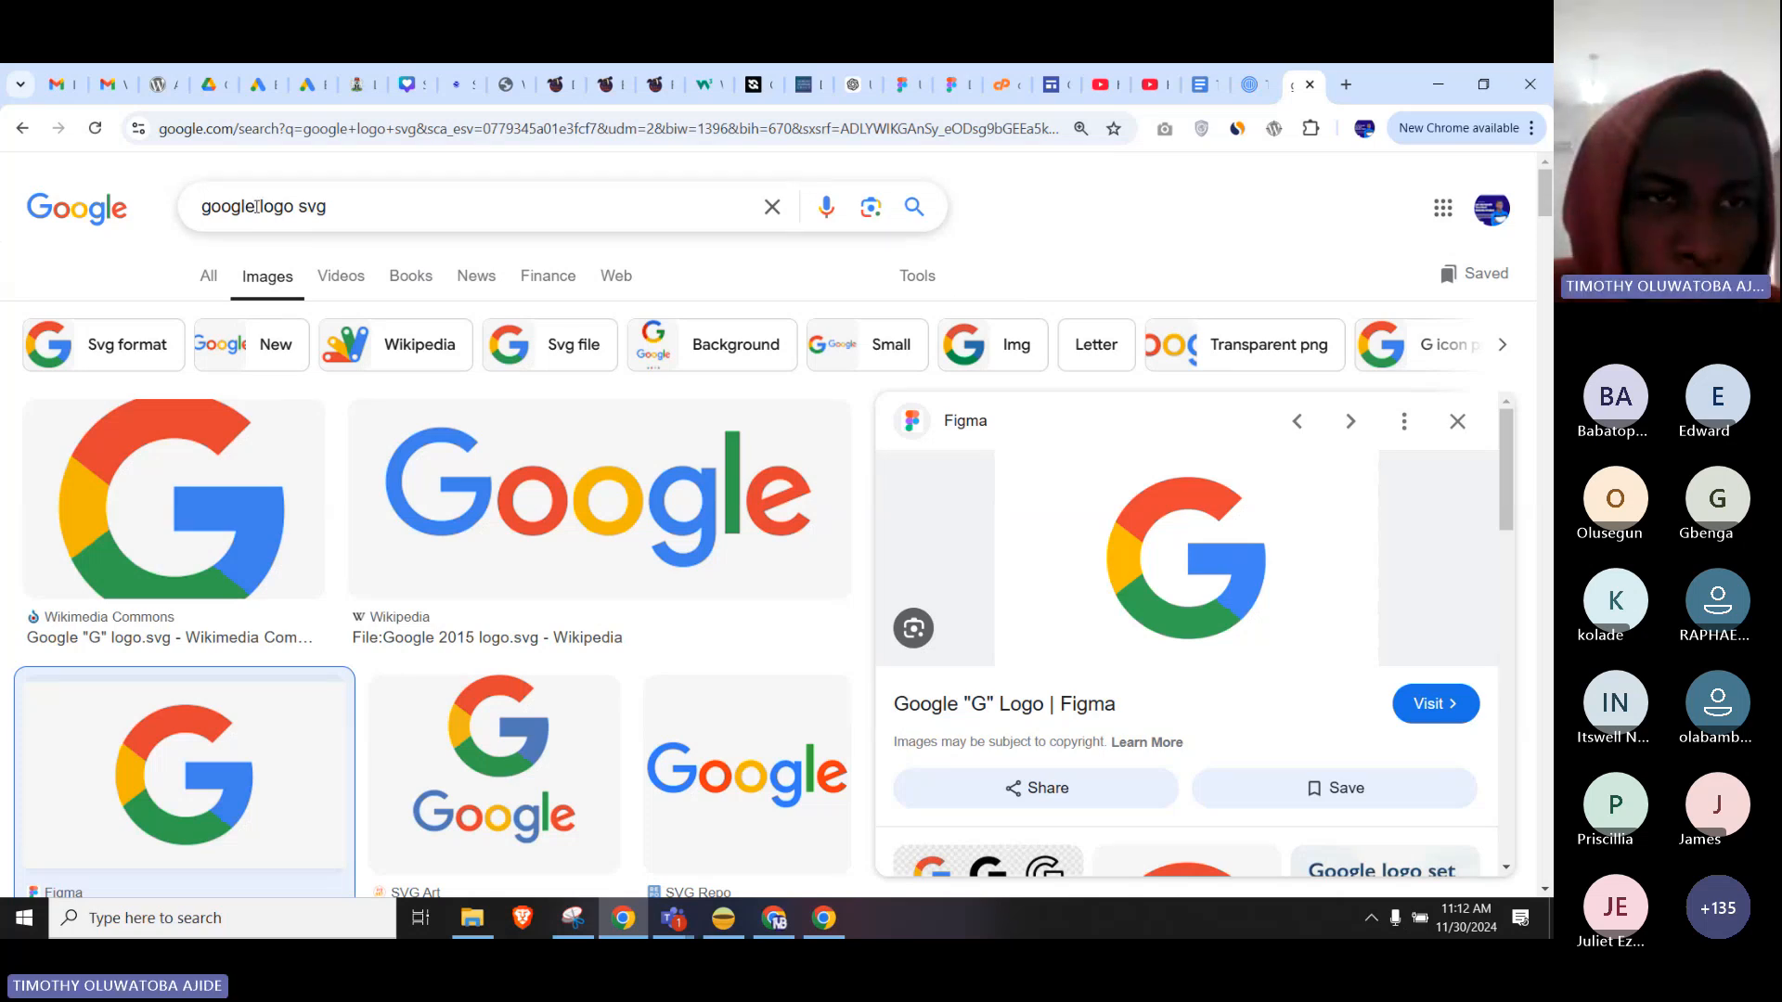
Search 'facebook logo svg' and drag the 2021 Facebook icon into Figma's Login frame.
drag(257, 207, 148, 208)
text(facebook)
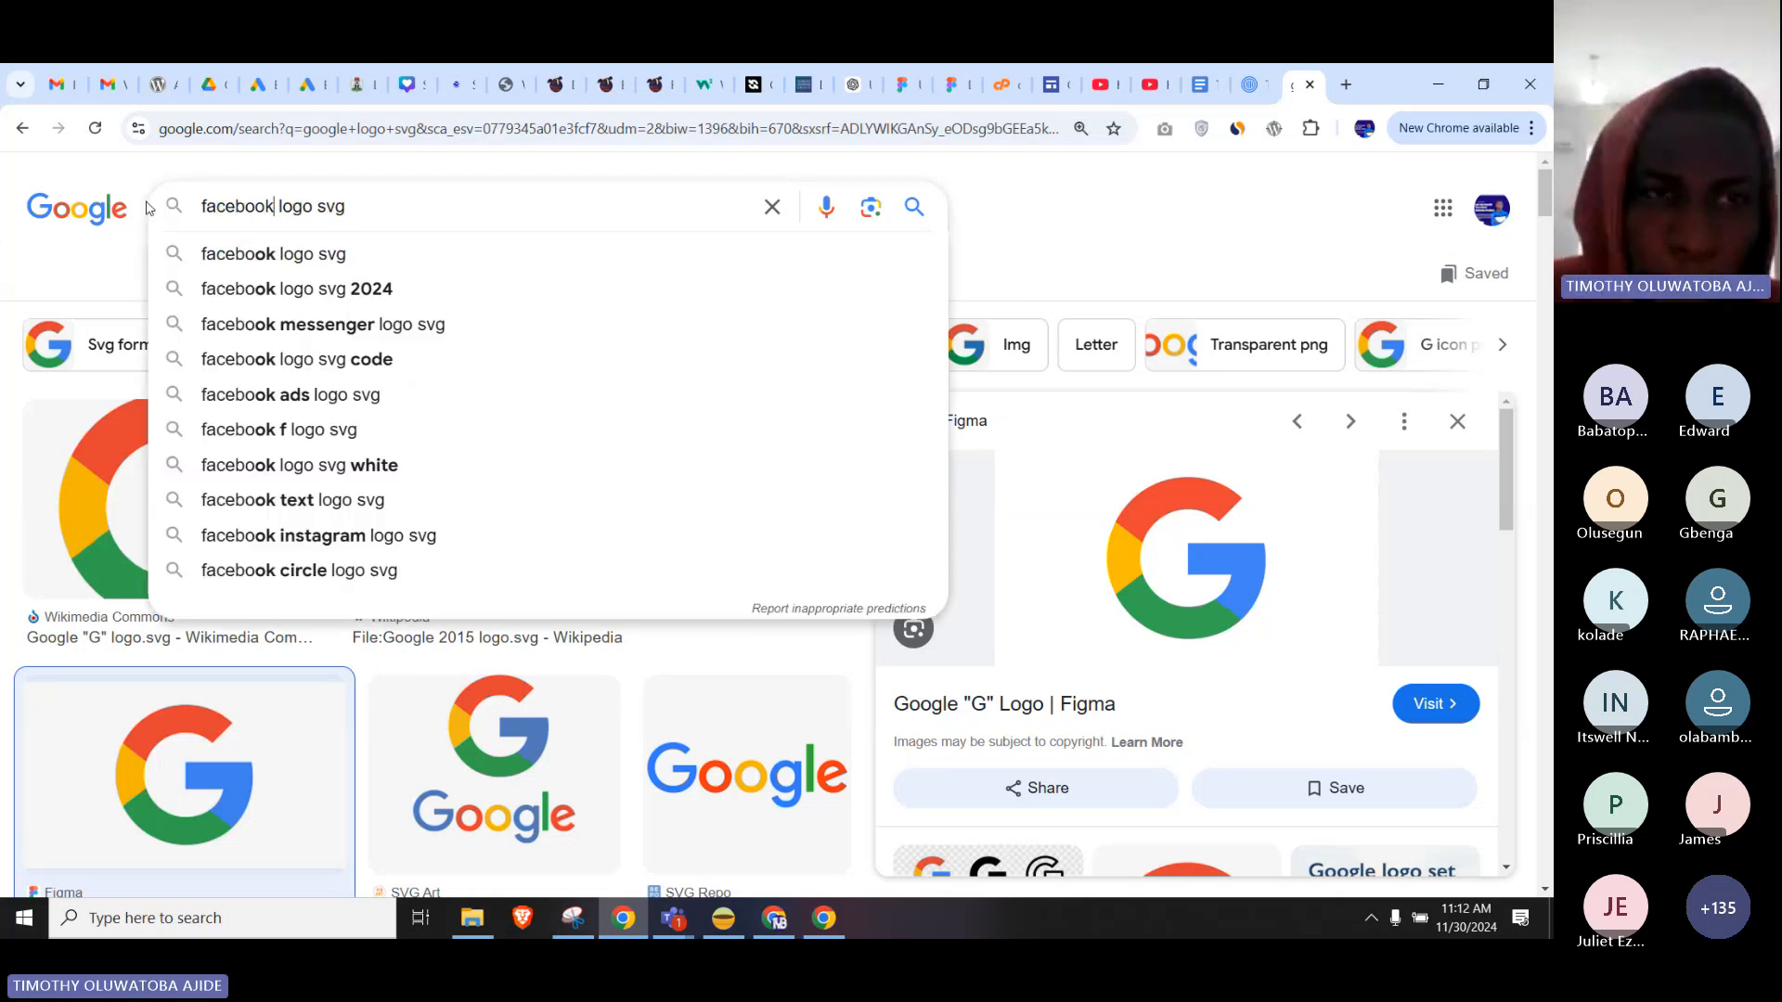
key(Return)
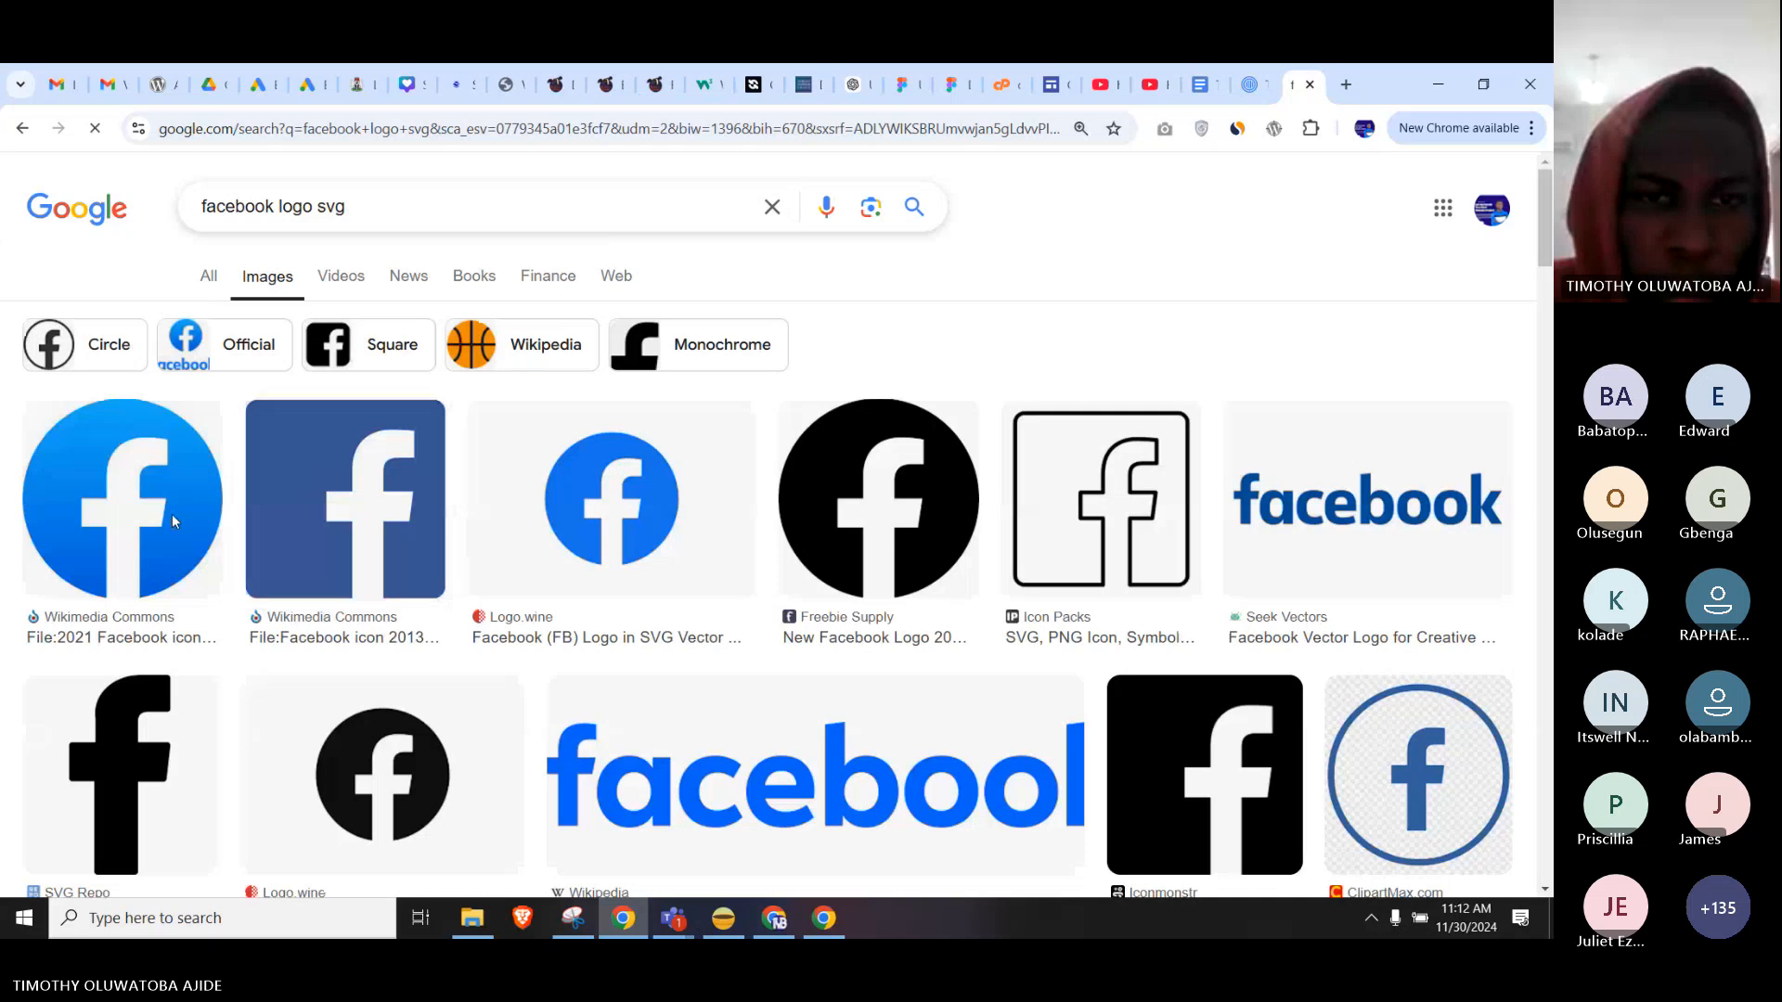
click(141, 521)
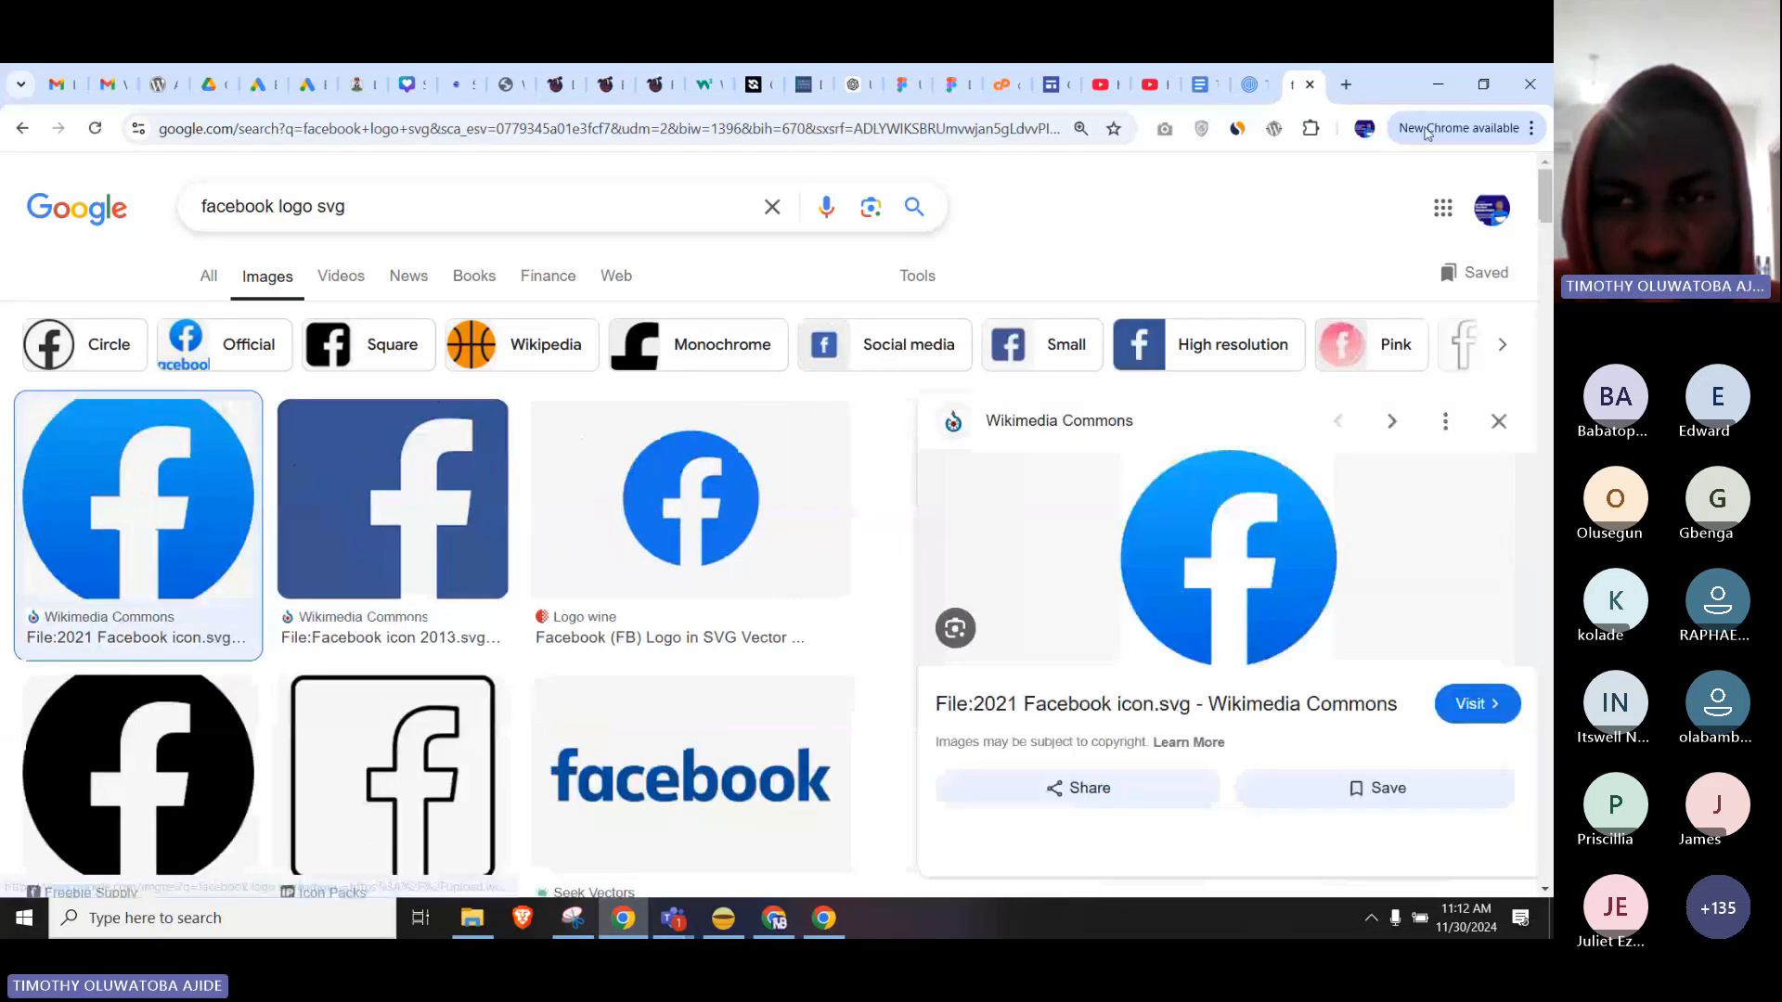
drag(831, 690, 707, 676)
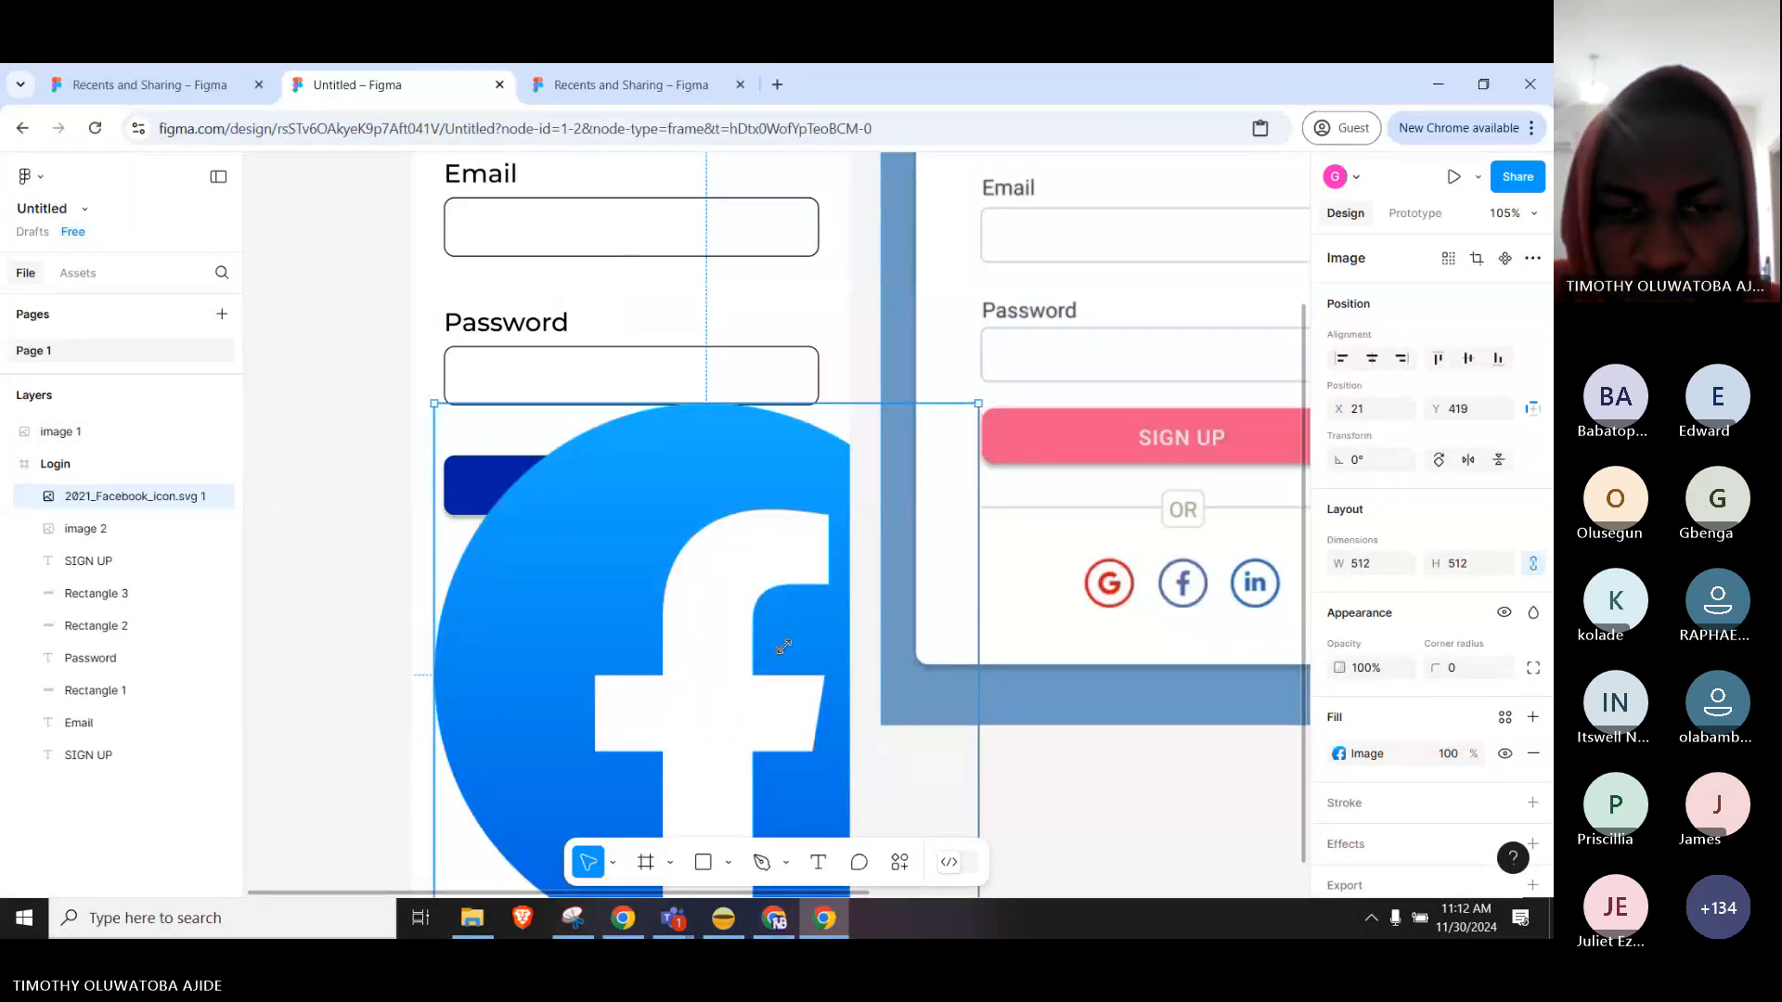
Resize the Facebook image down to a 31×31 icon beside the Google wordmark.
drag(784, 647, 550, 805)
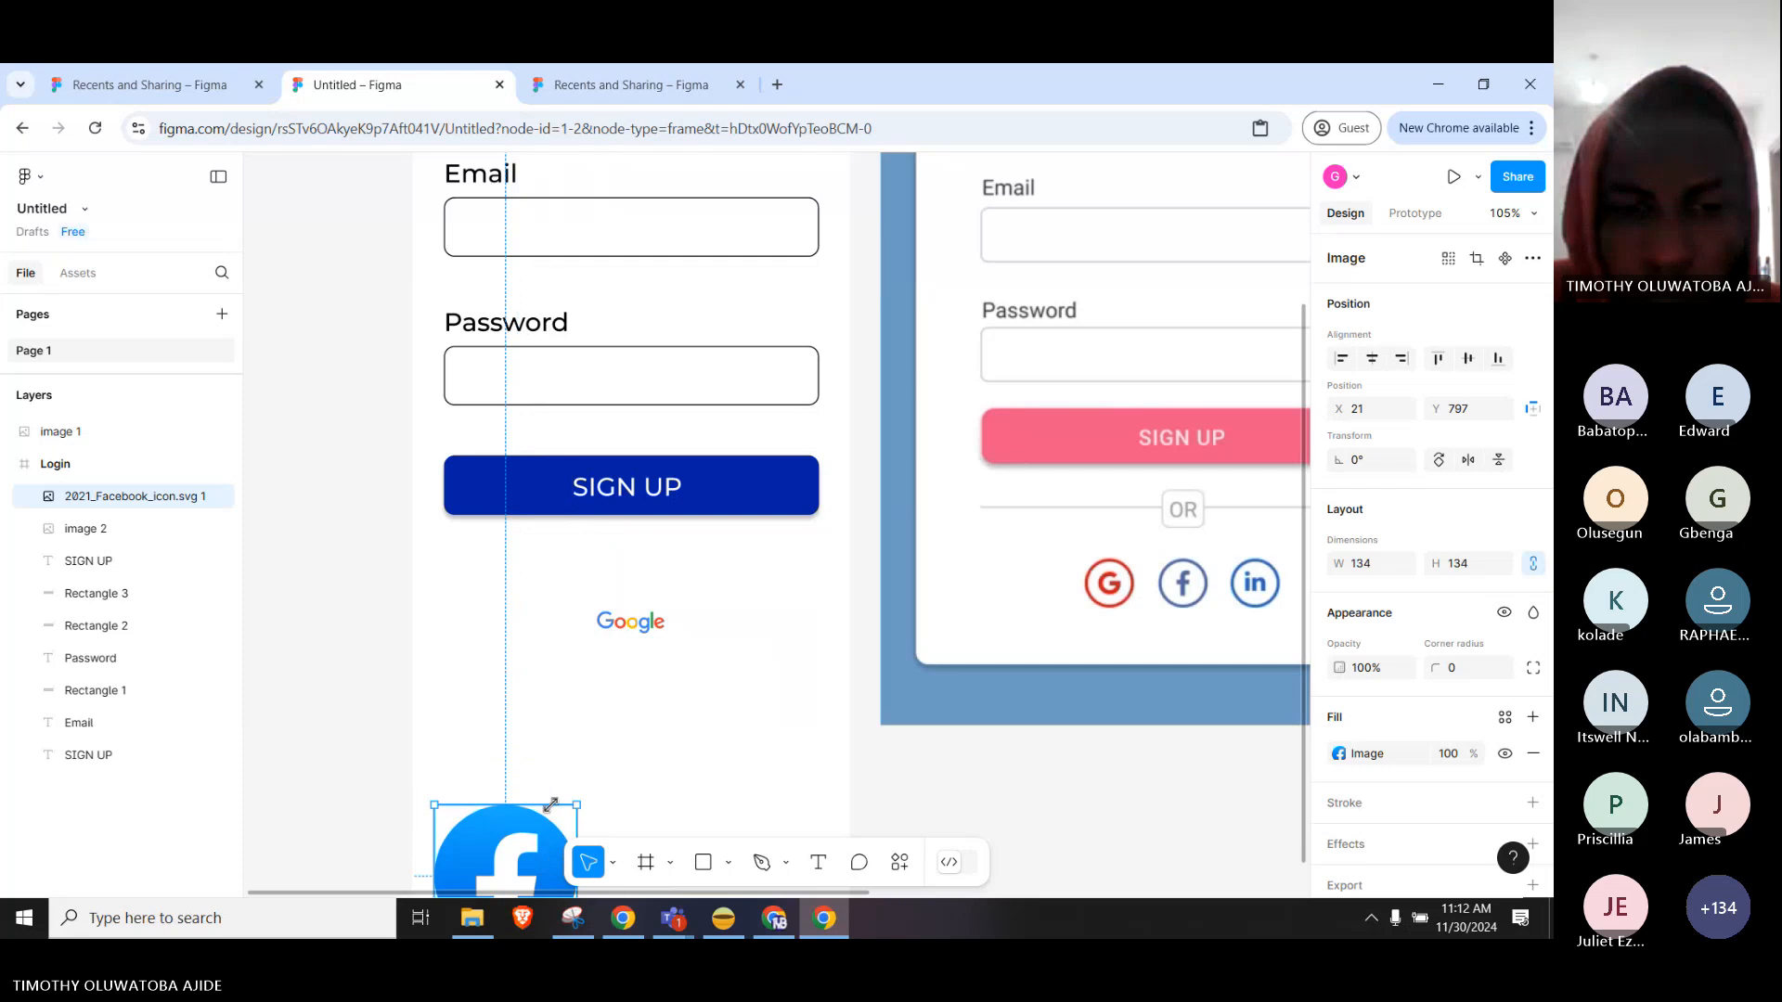
key(ctrl+z)
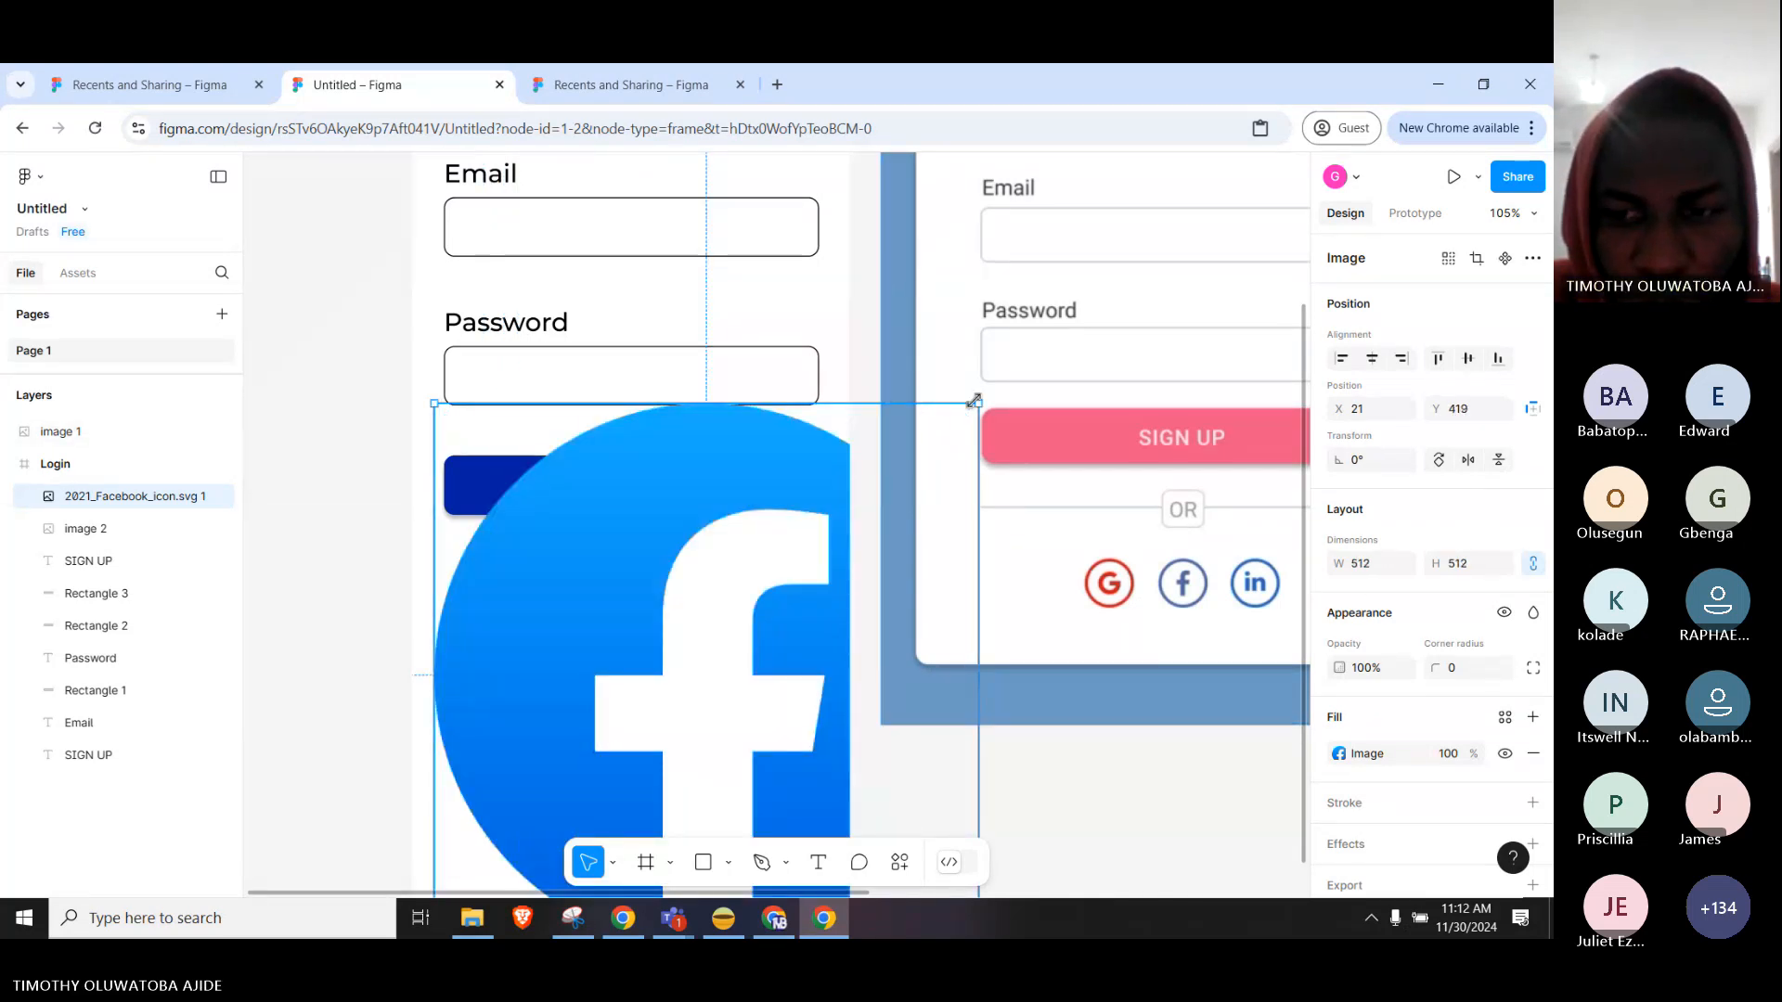
drag(974, 401, 542, 625)
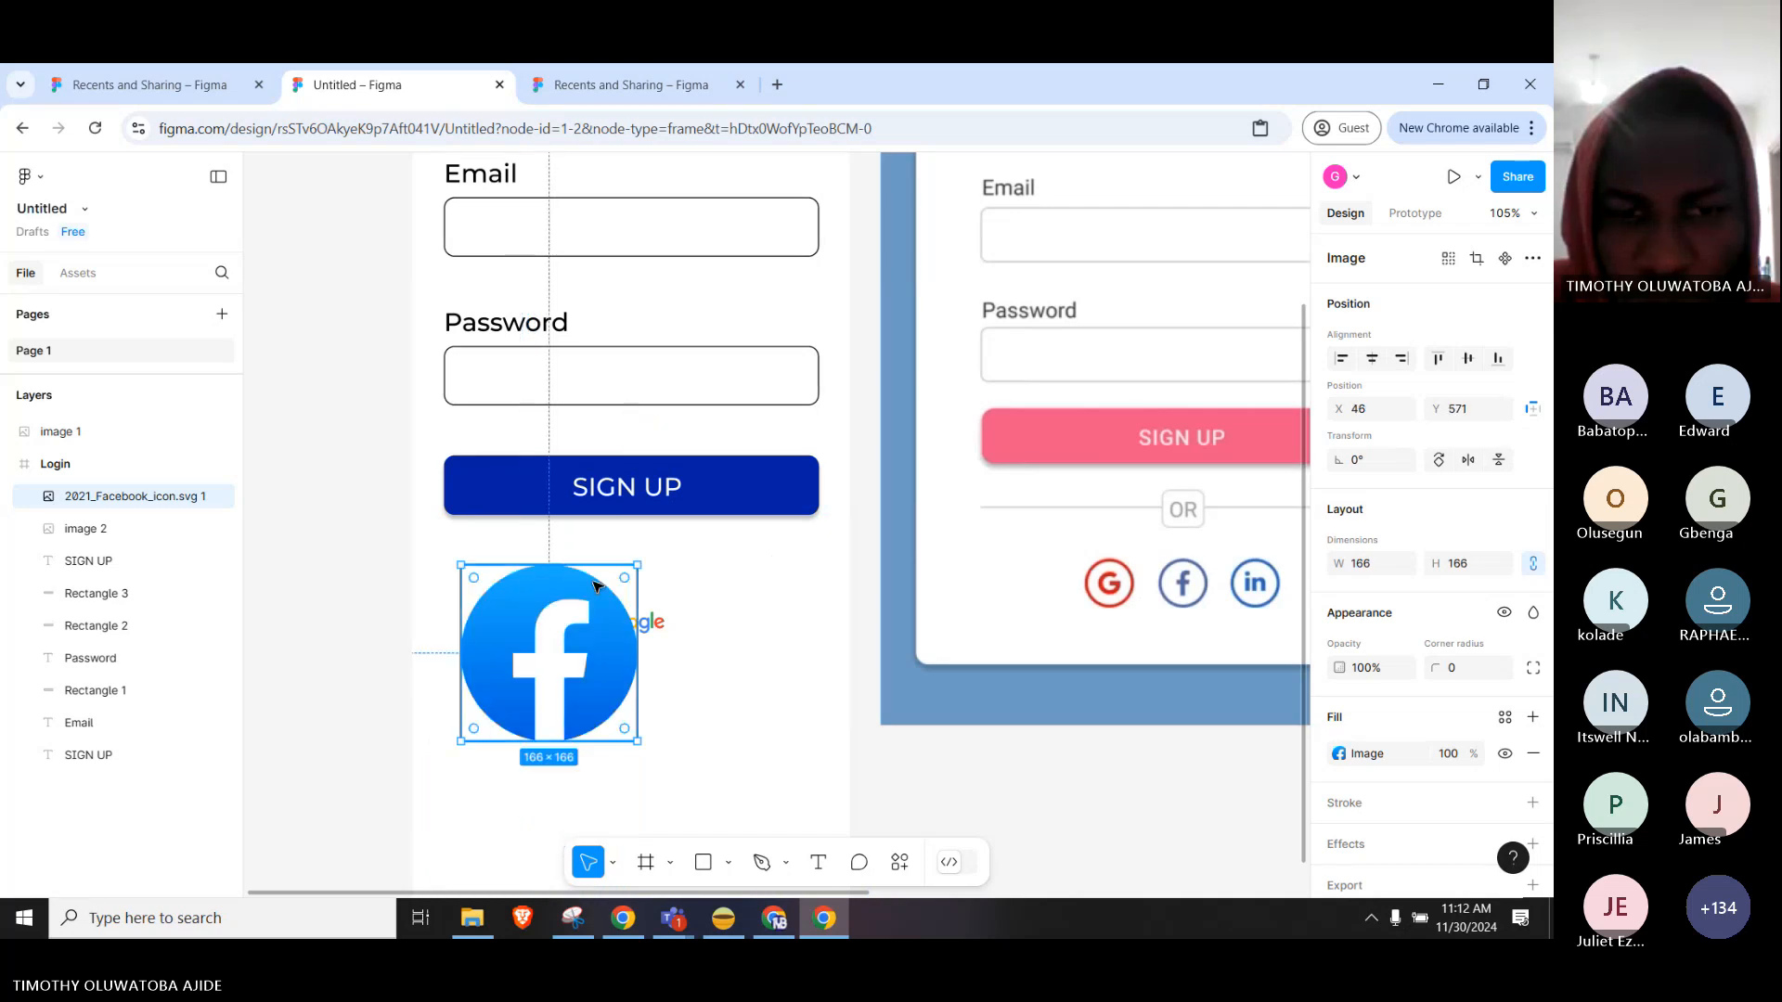
drag(638, 564, 546, 633)
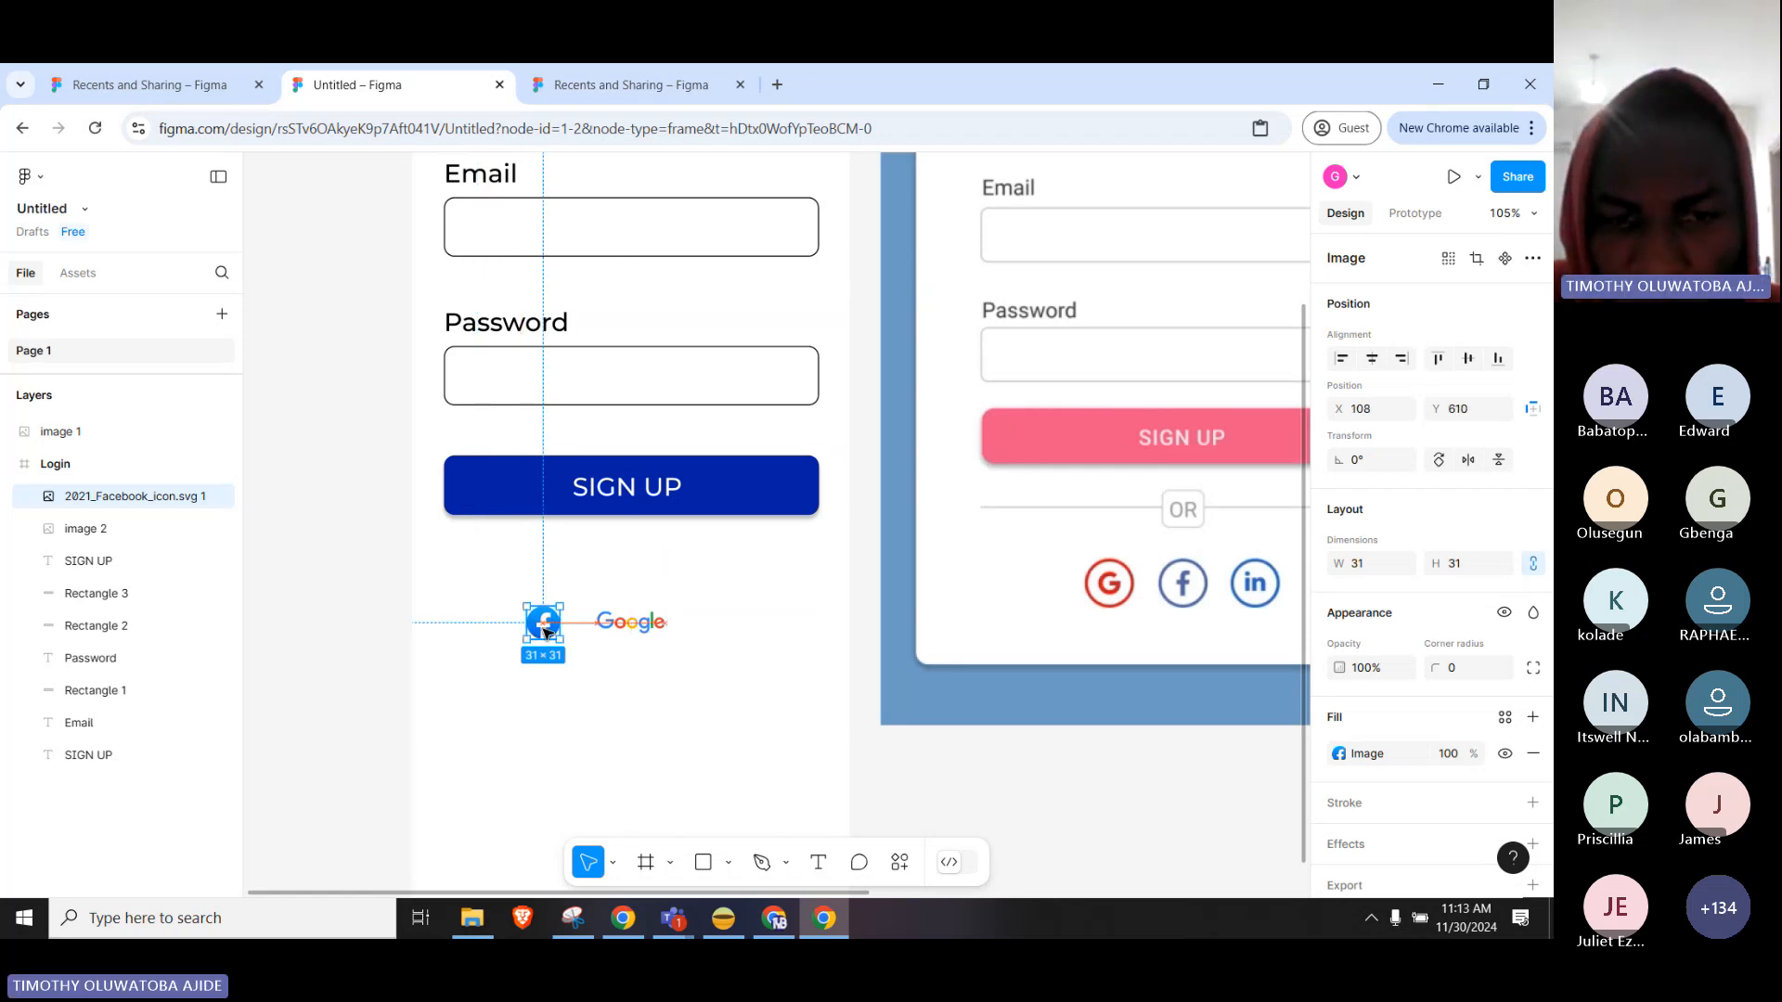
Dismiss Google Lens, search 'linkedin logo svg', and preview the Wikimedia LinkedIn icon.
click(604, 936)
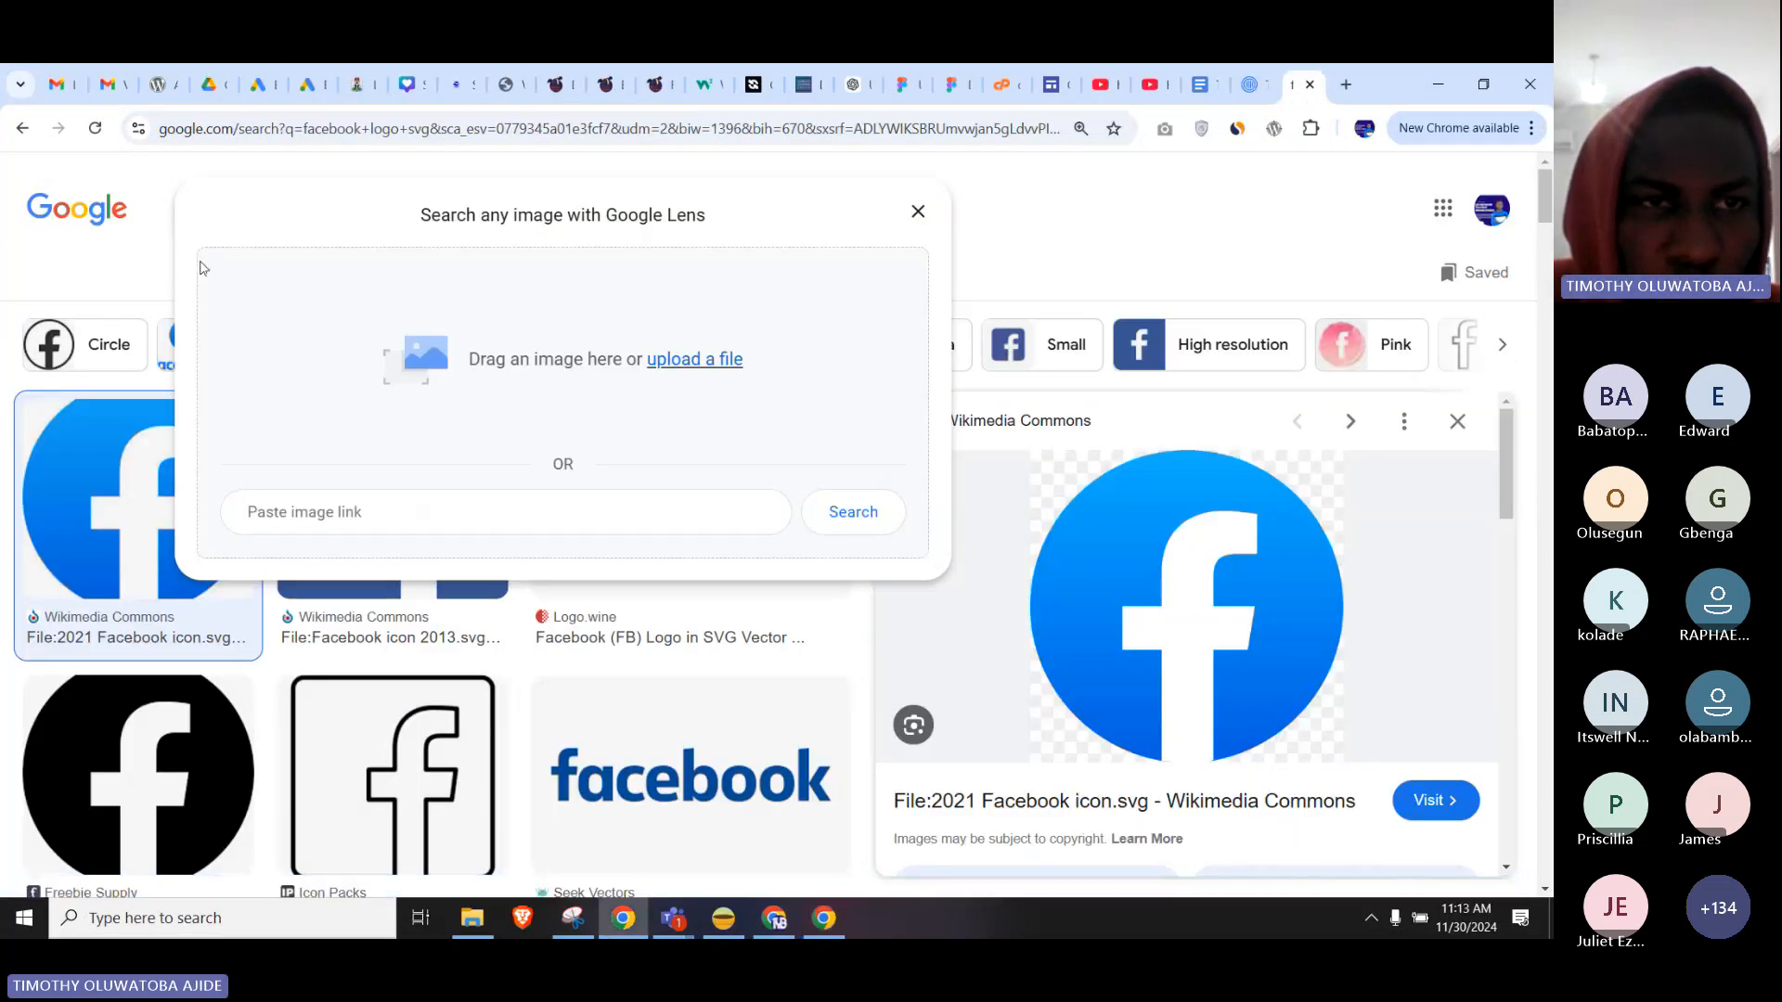
click(56, 223)
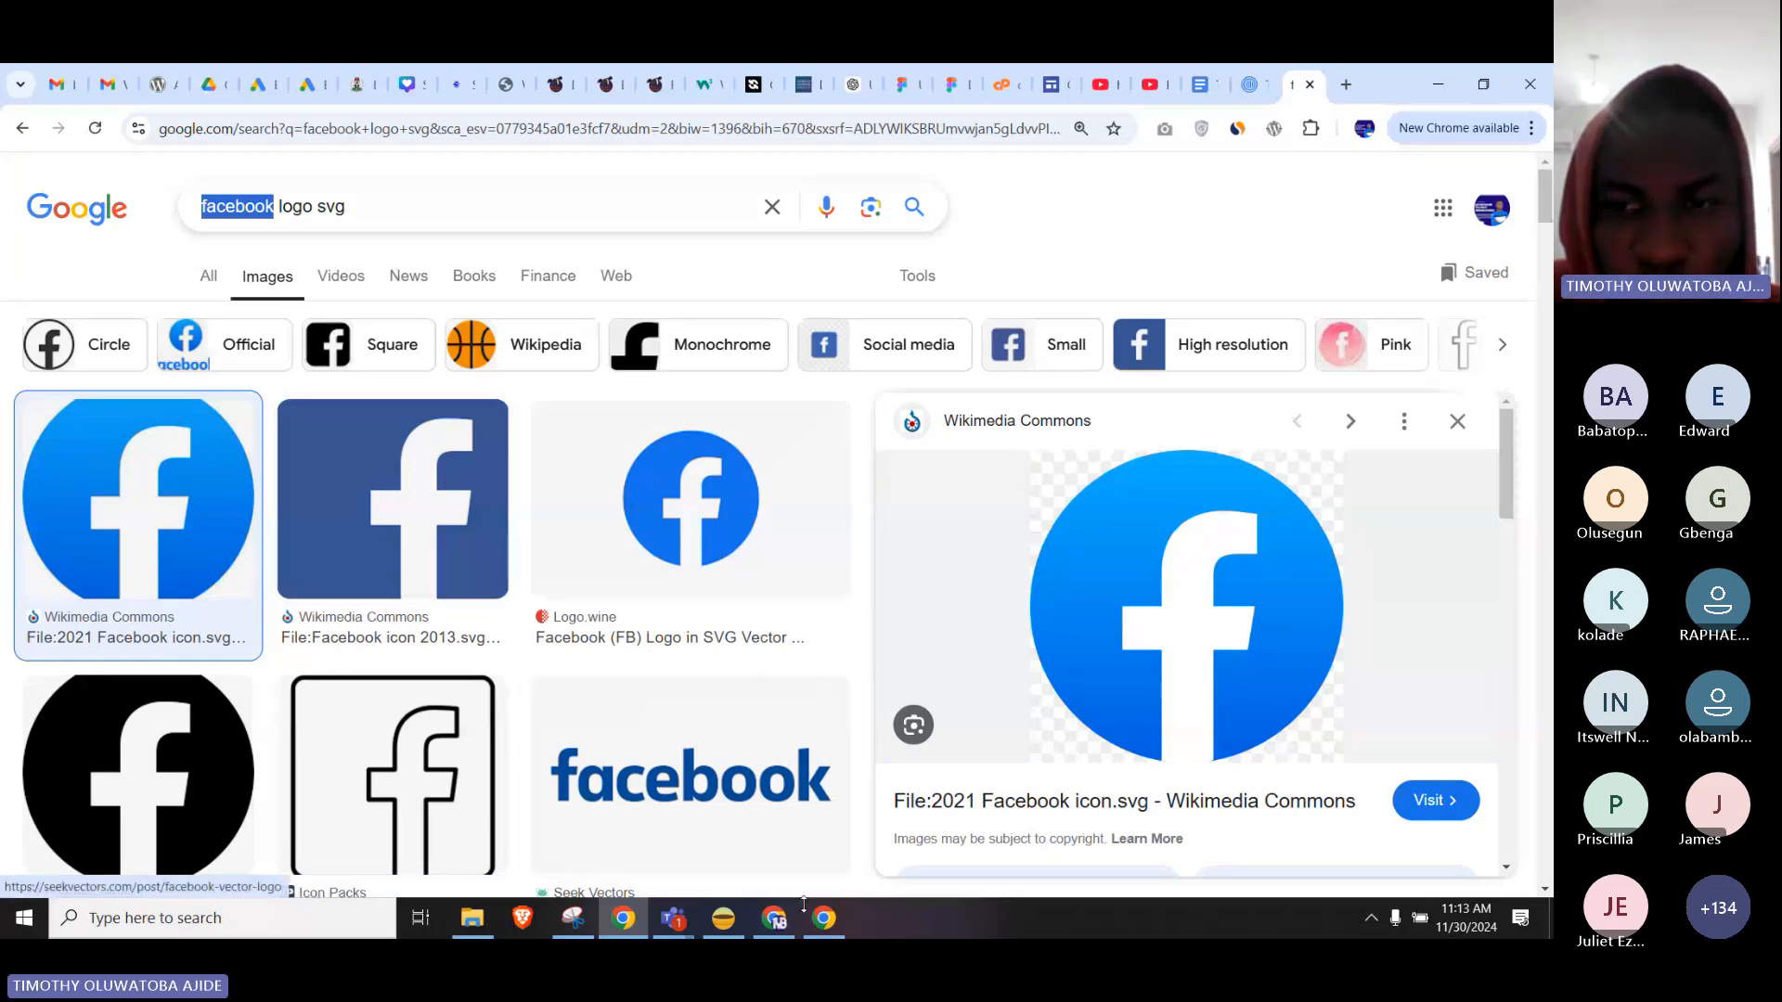
text(linkedin)
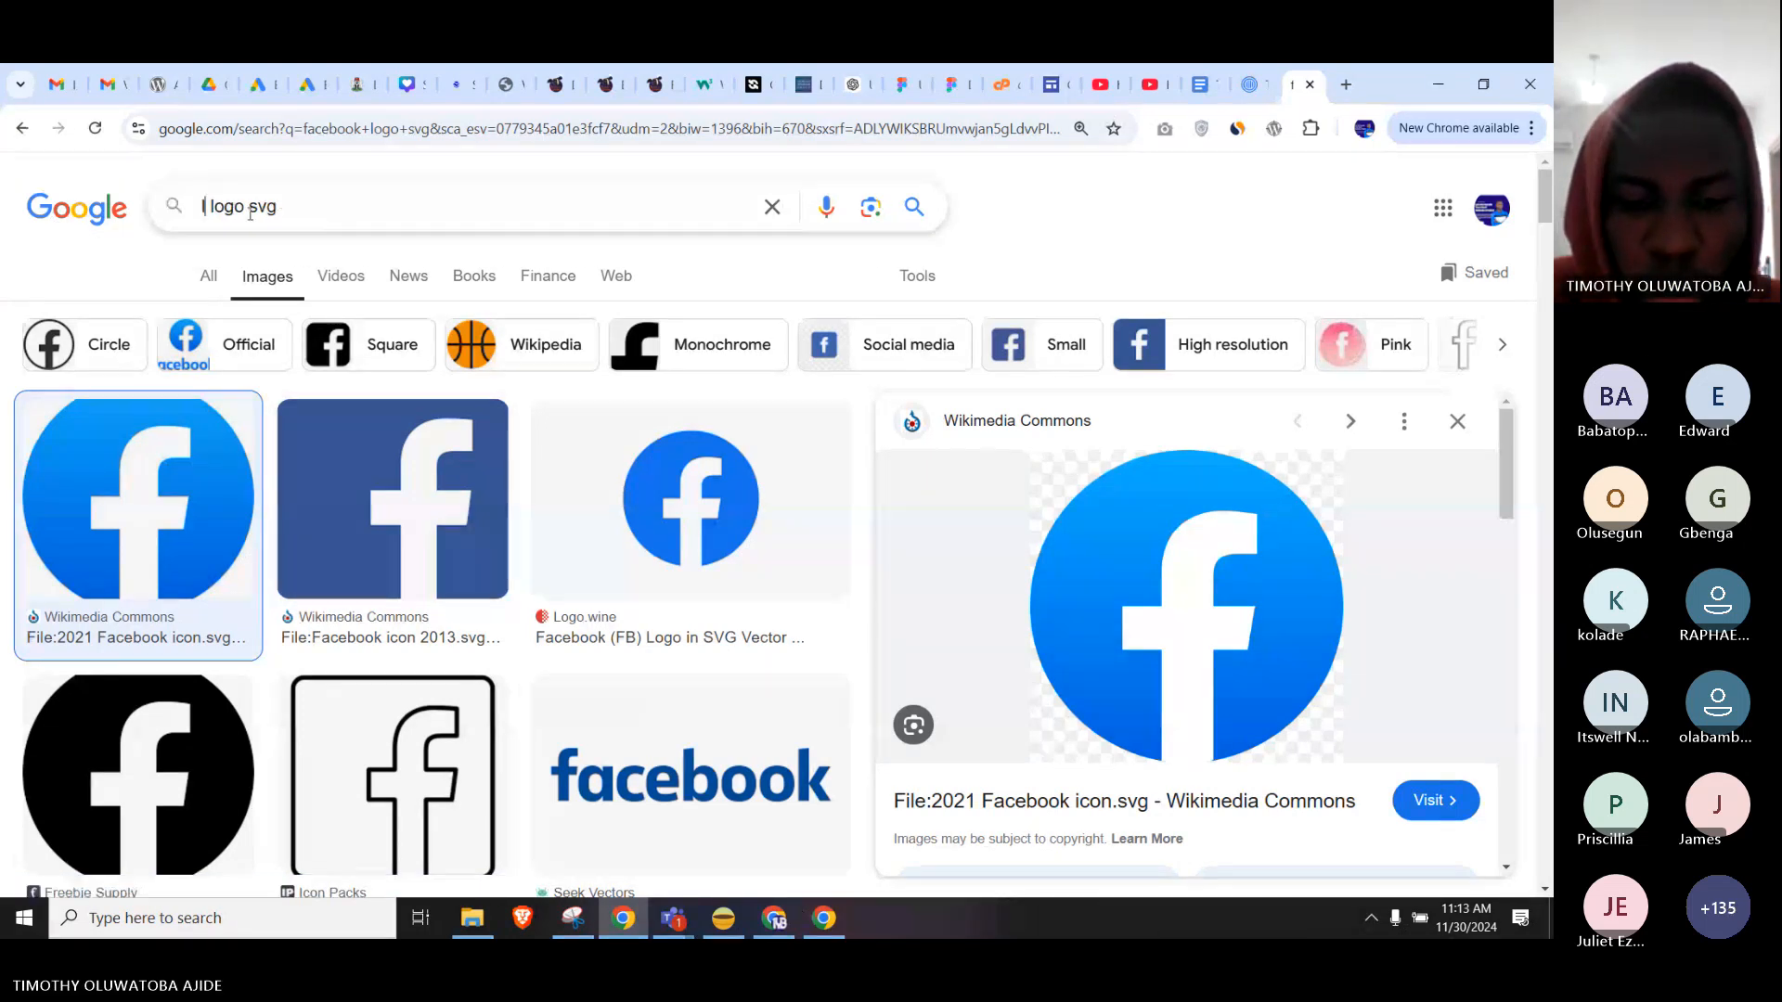
key(Return)
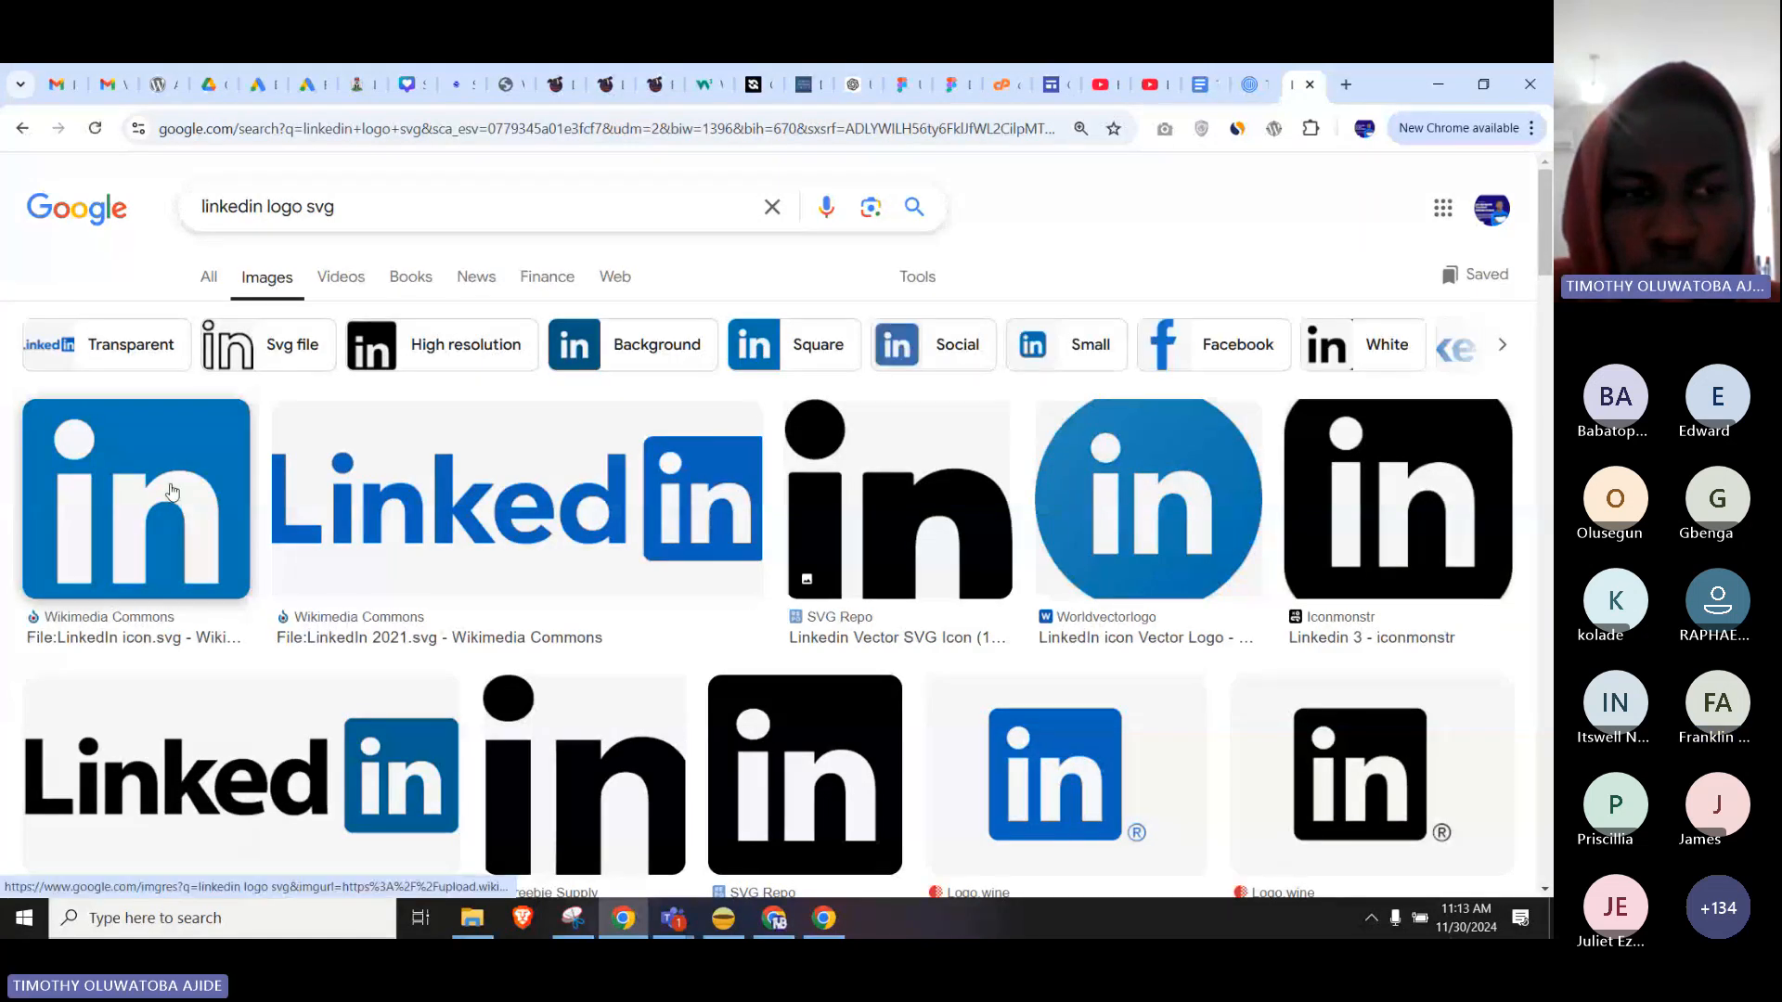
click(142, 538)
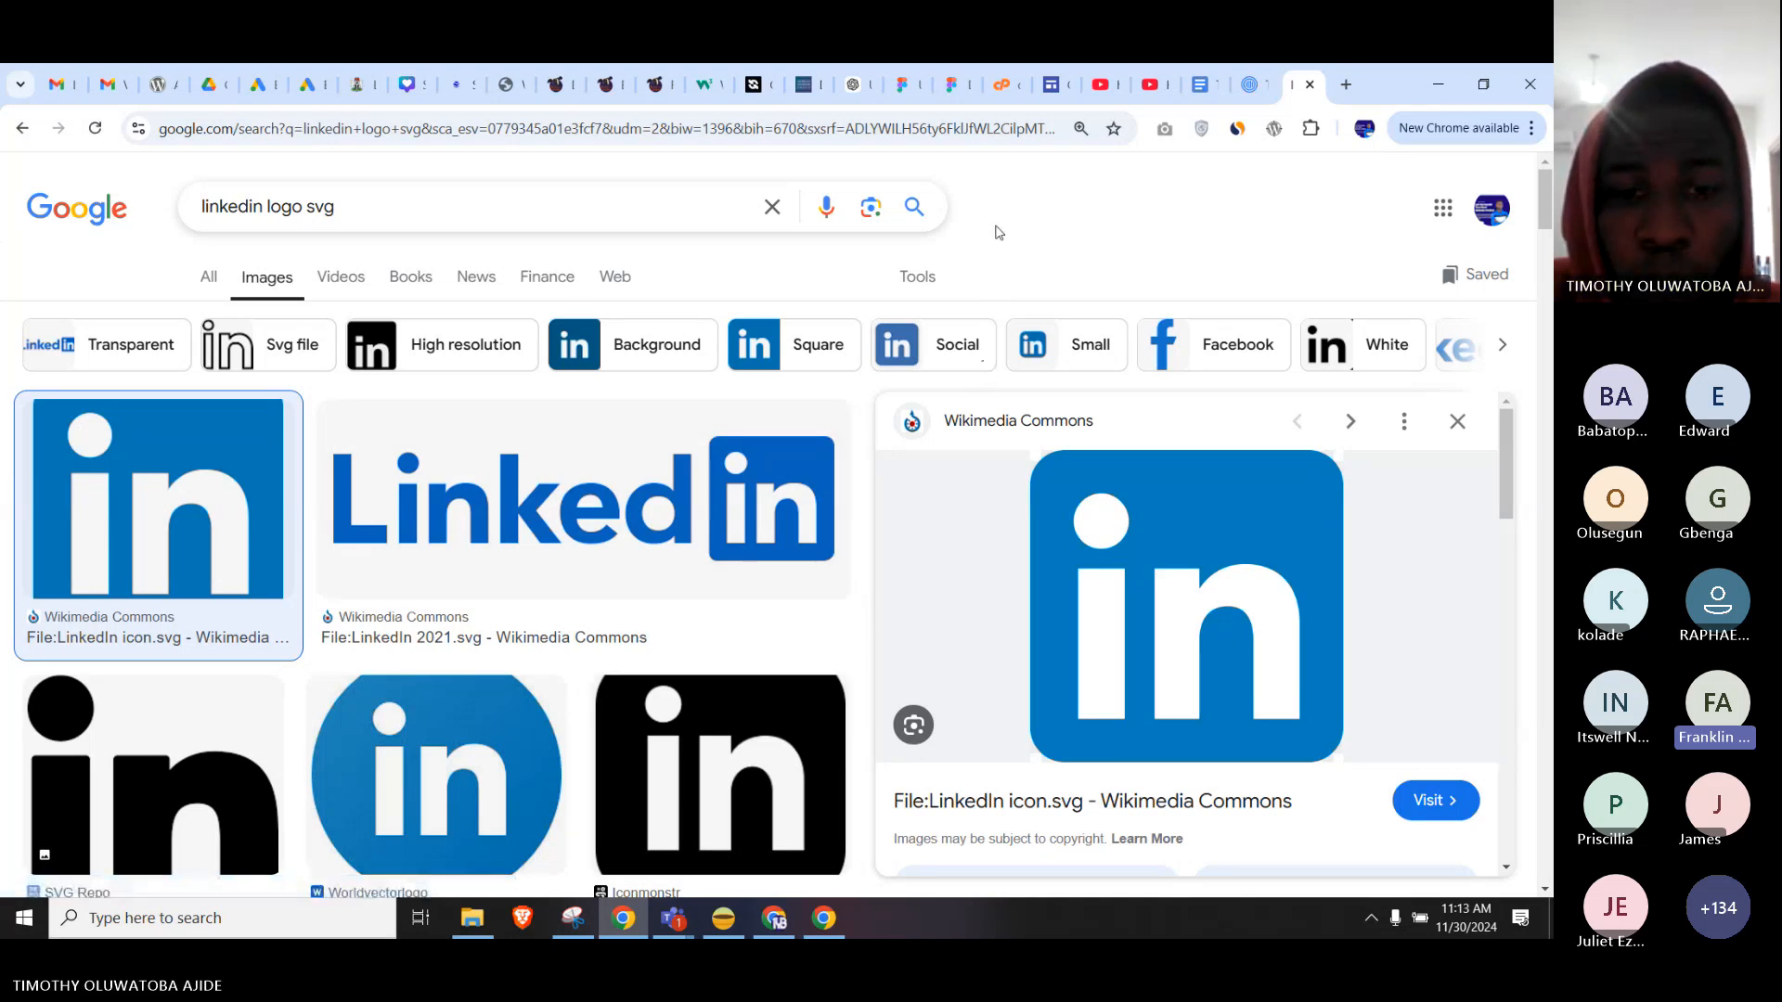
click(840, 919)
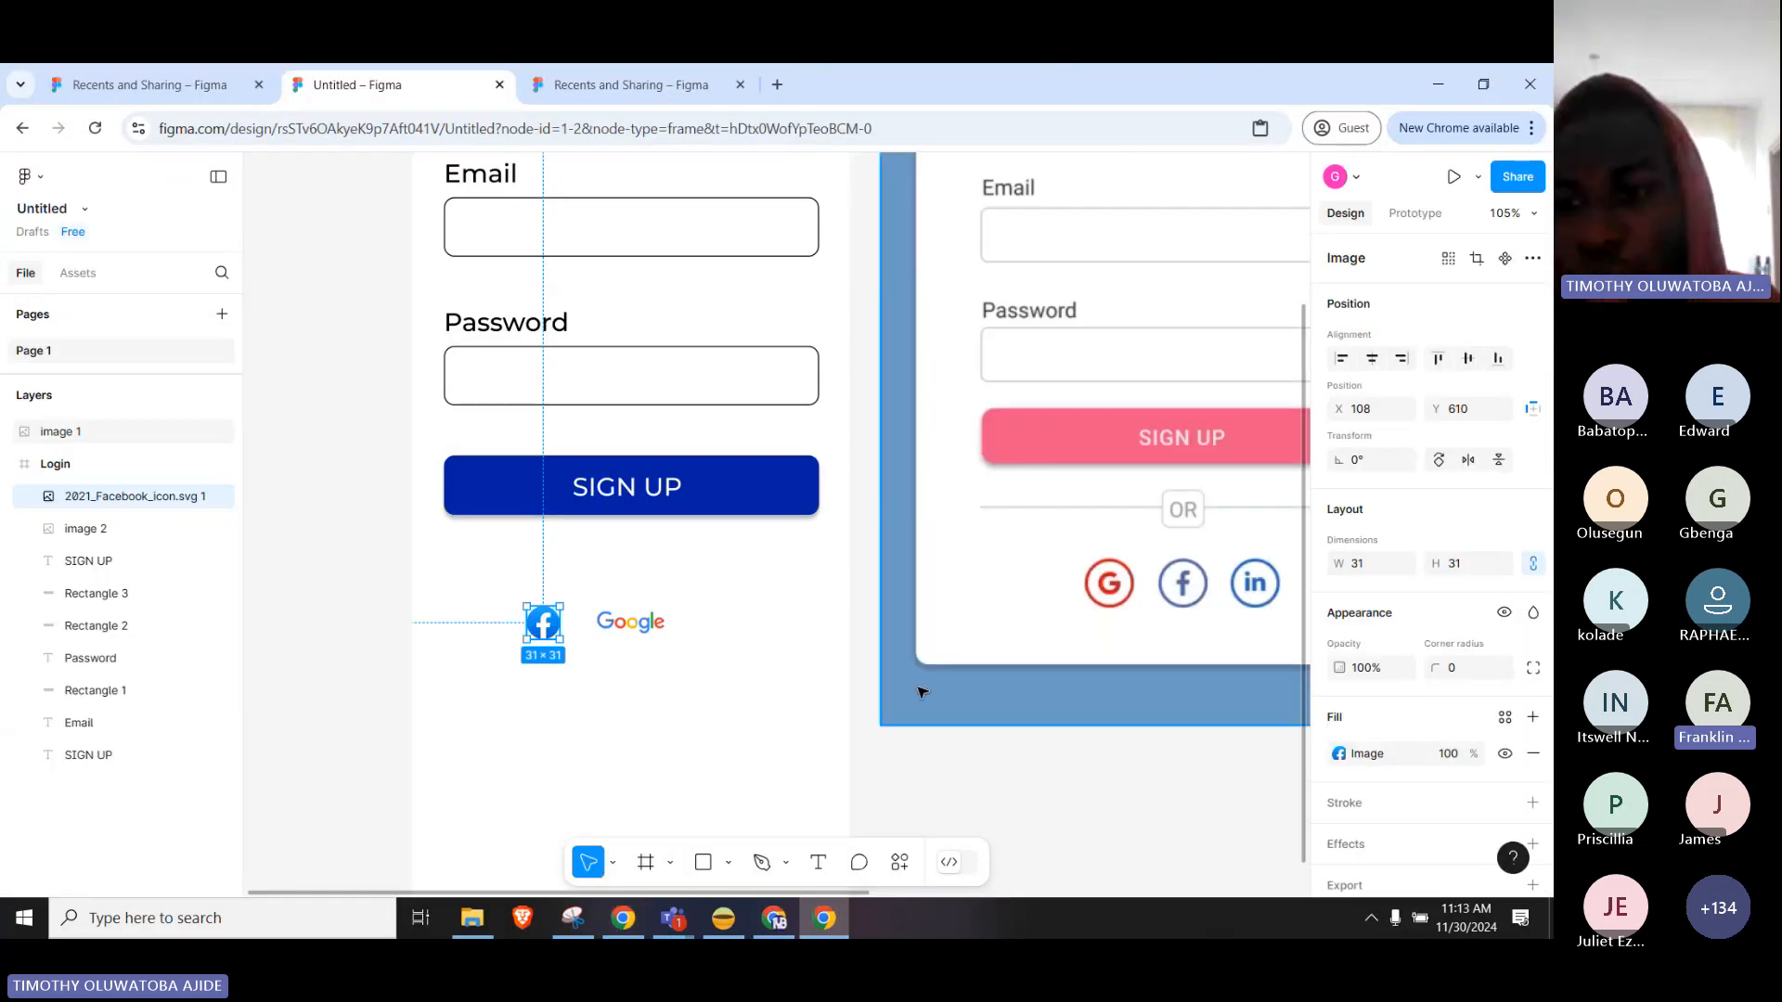
Select the Google logo and open its Image fill settings.
scroll(1379, 684, down, 2)
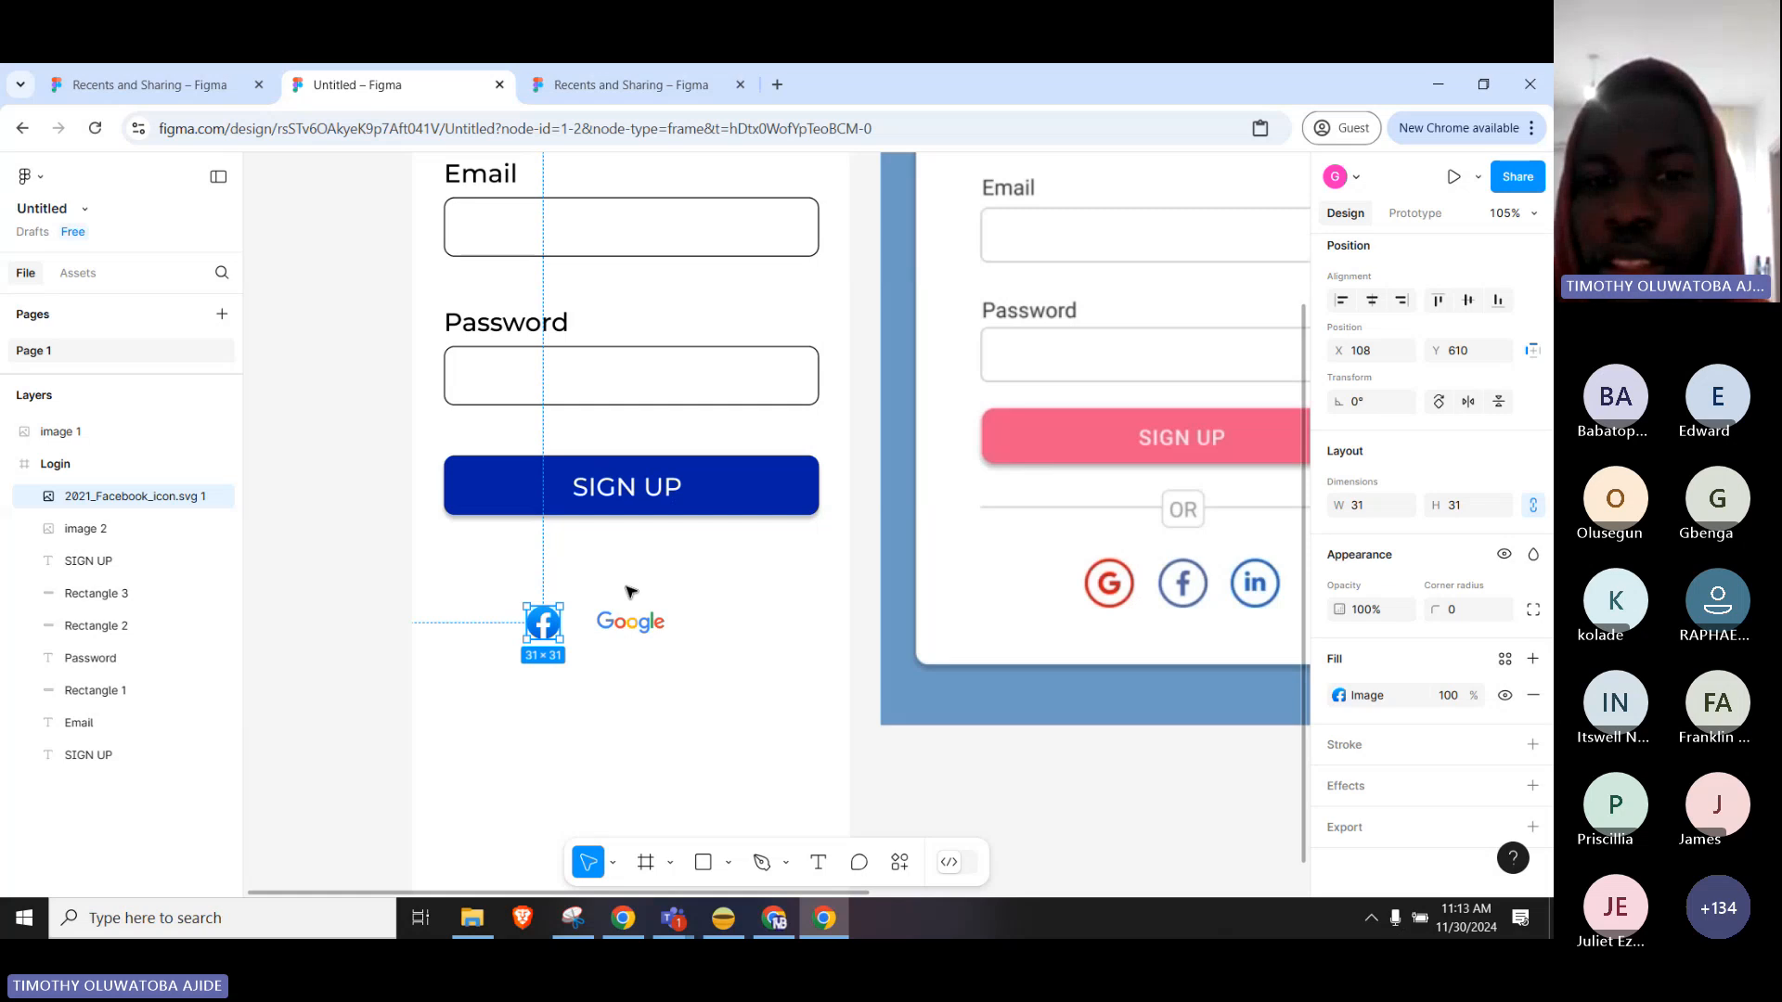
click(620, 625)
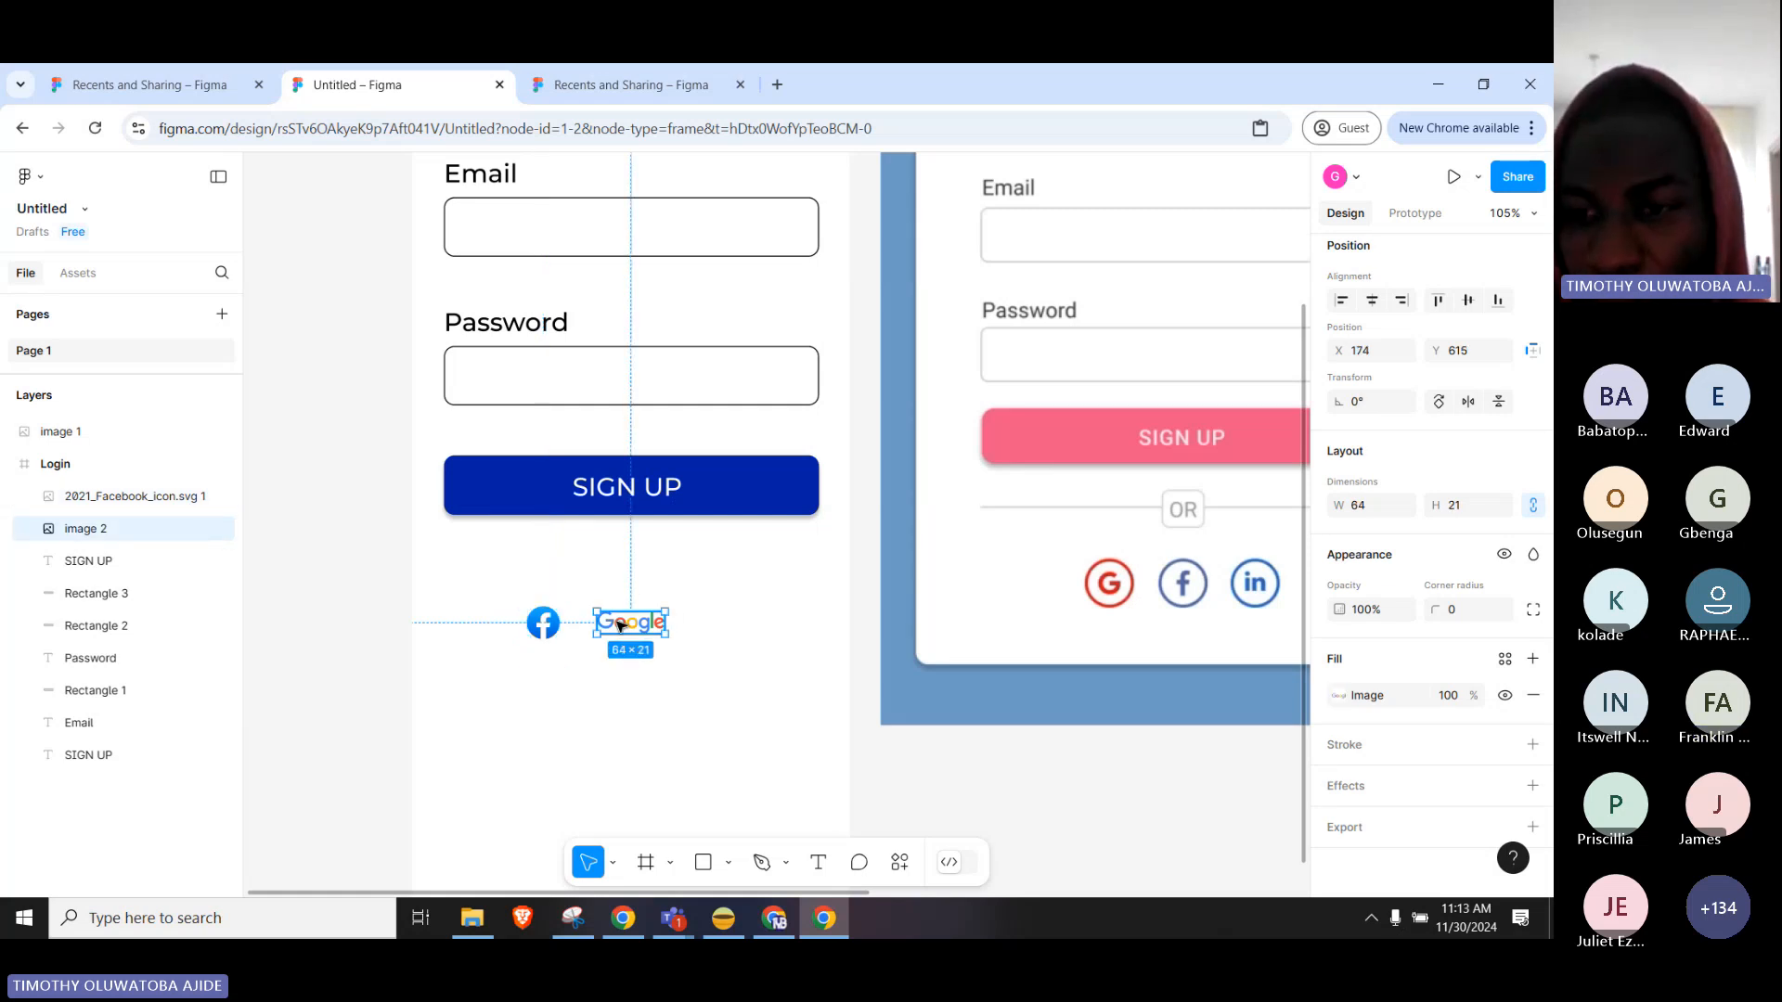
click(1383, 704)
Bring the Chrome LinkedIn search window forward and open a new blank tab.
mouse_move(1162, 570)
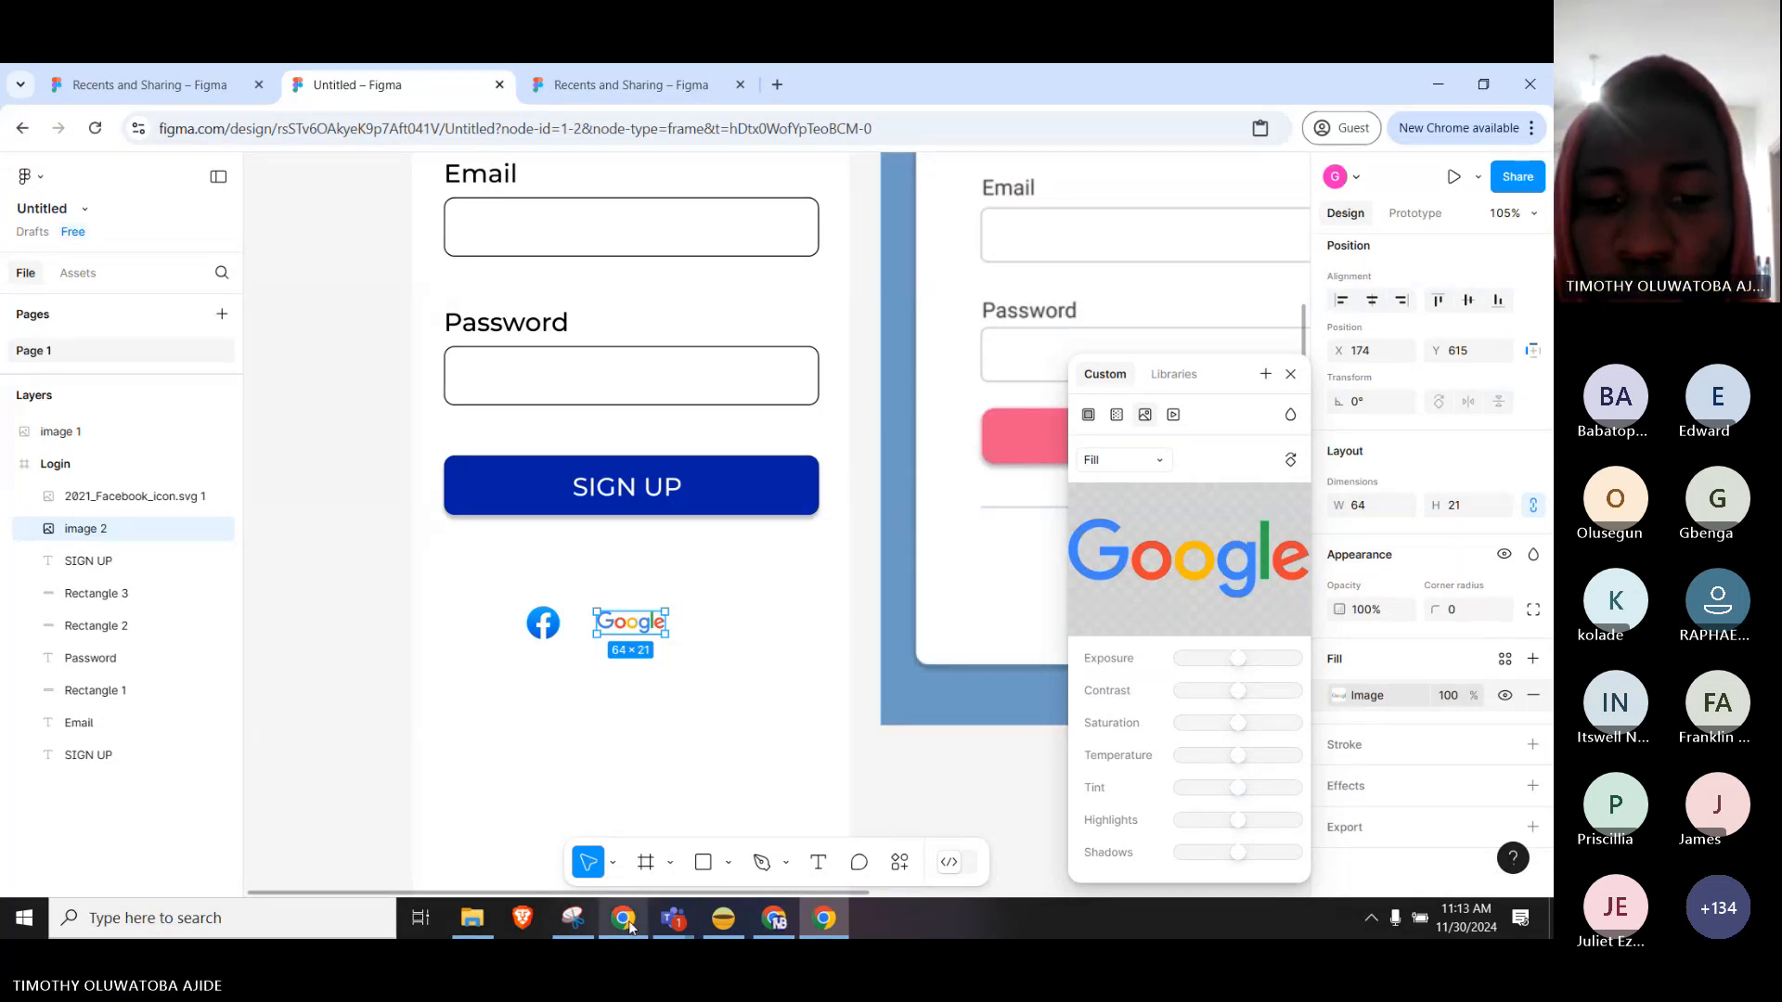
mouse_move(628, 921)
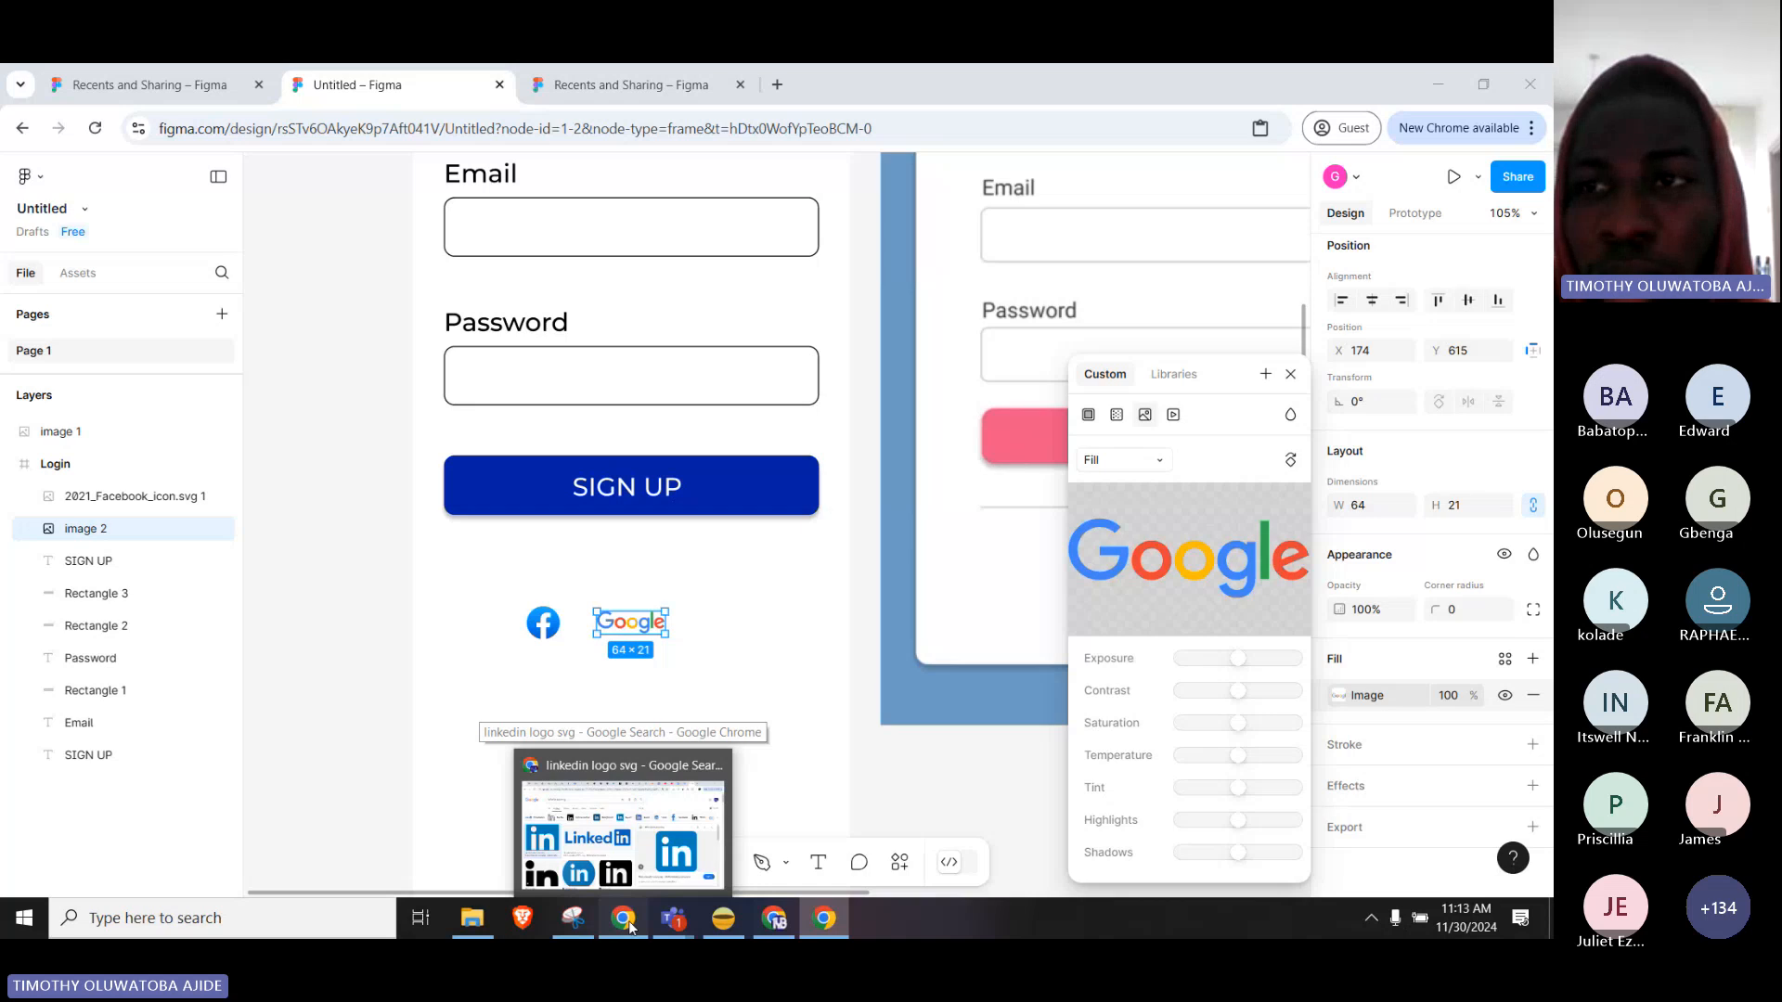
click(627, 921)
click(1348, 85)
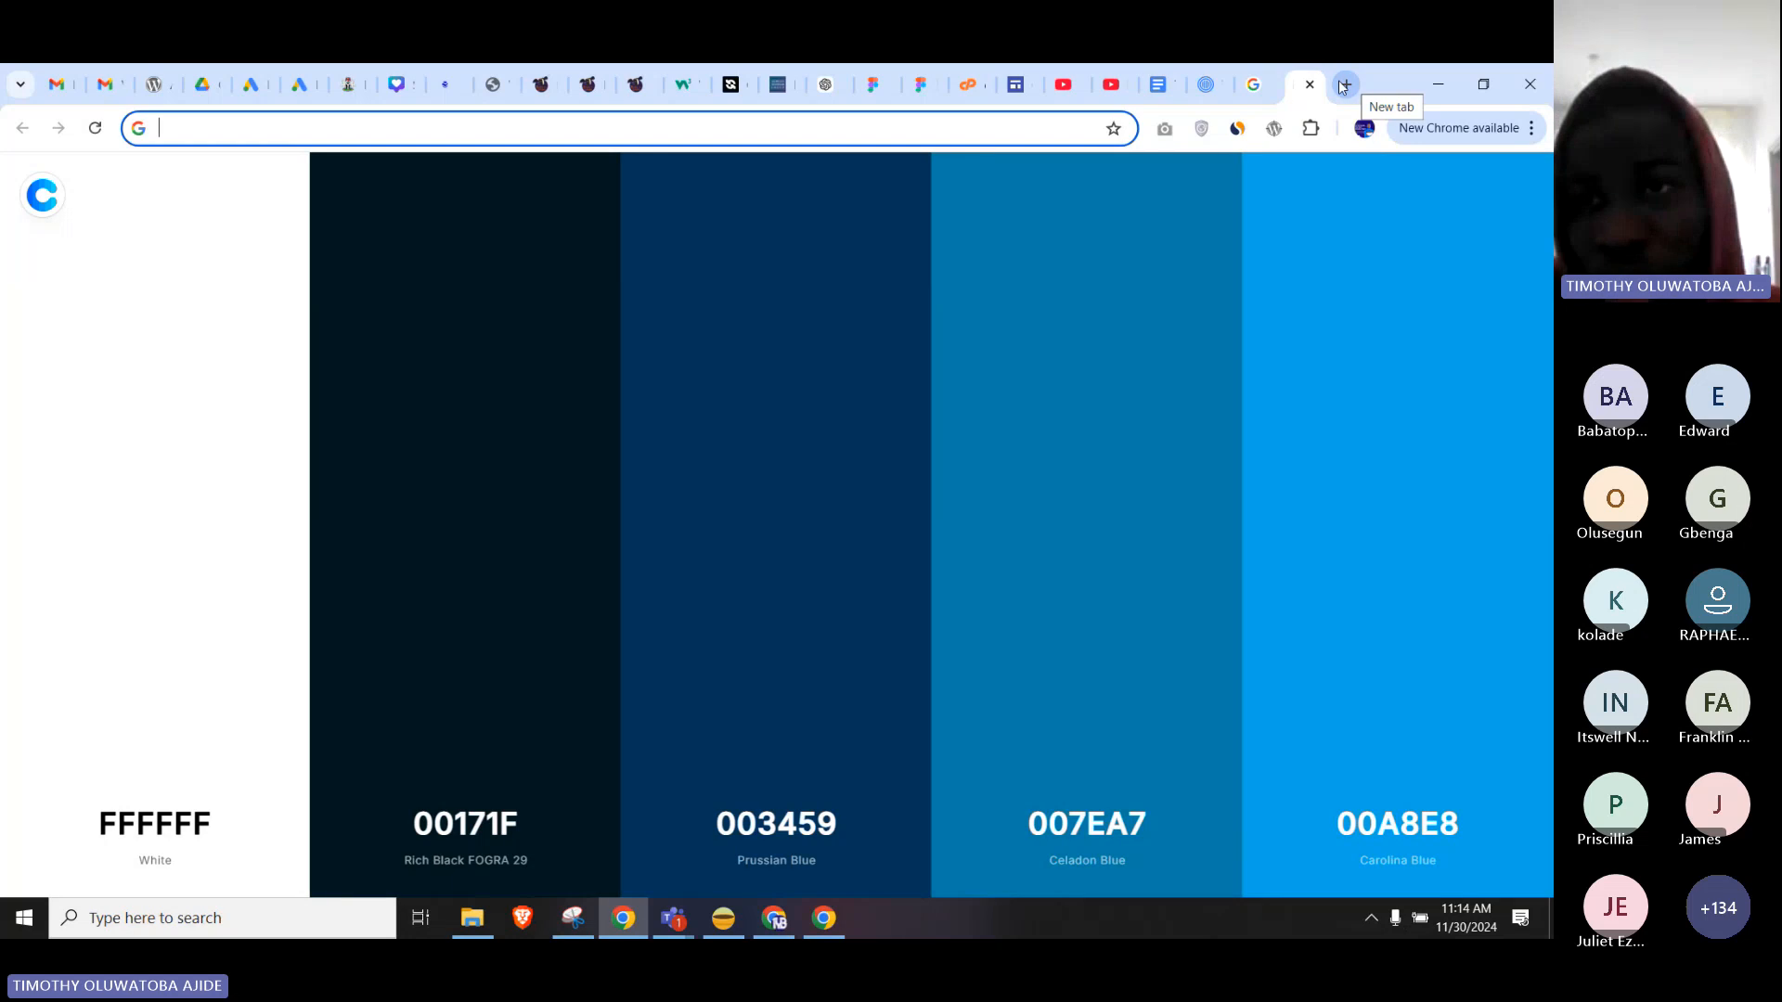
Go back to the LinkedIn logo results tab, then to the Figma window.
click(1264, 81)
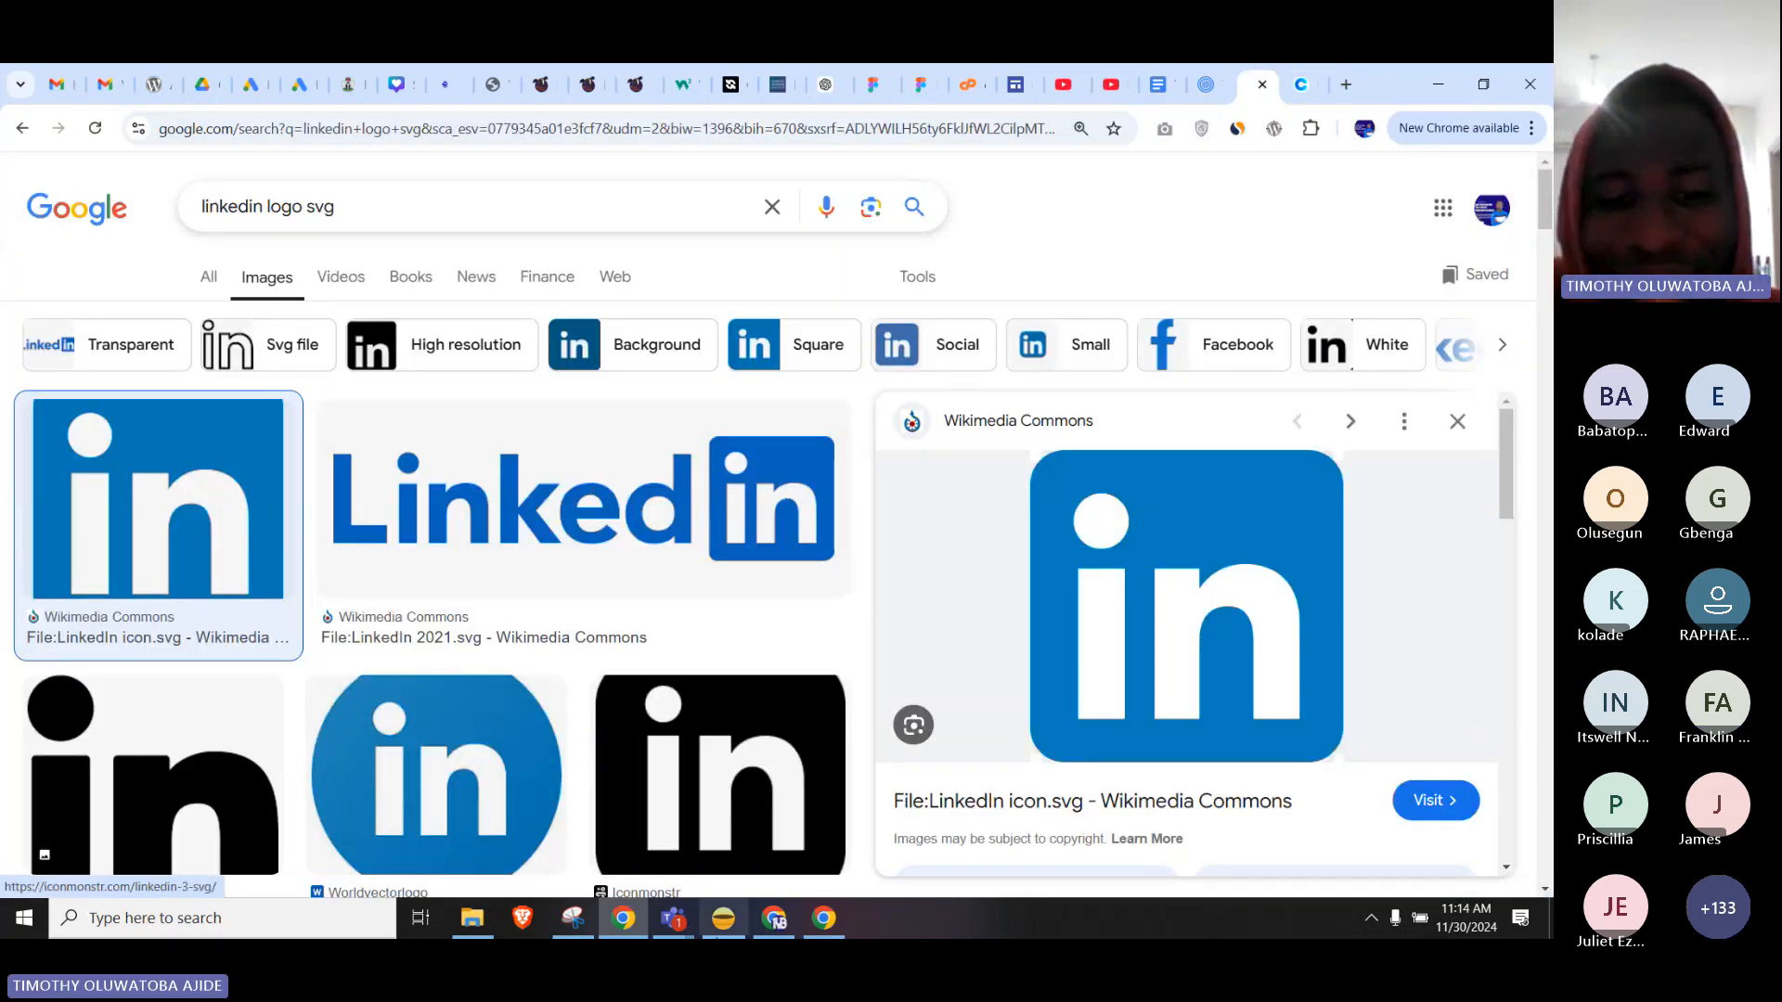
mouse_move(834, 935)
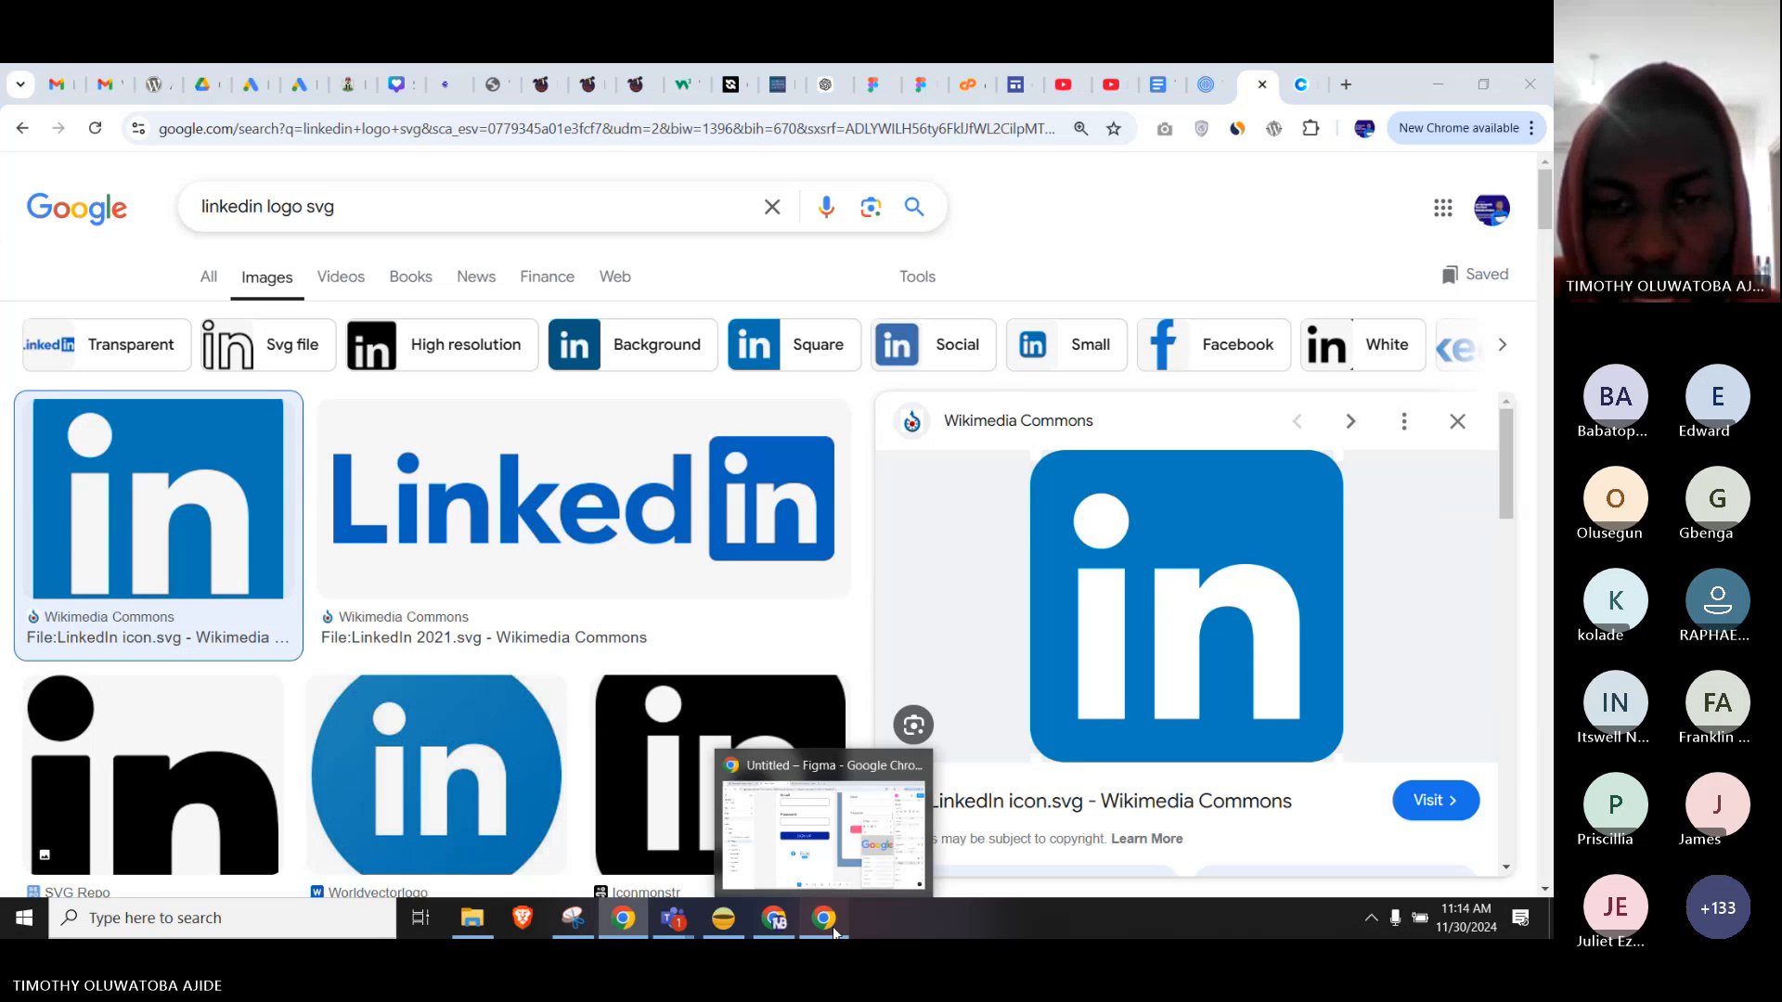
click(817, 817)
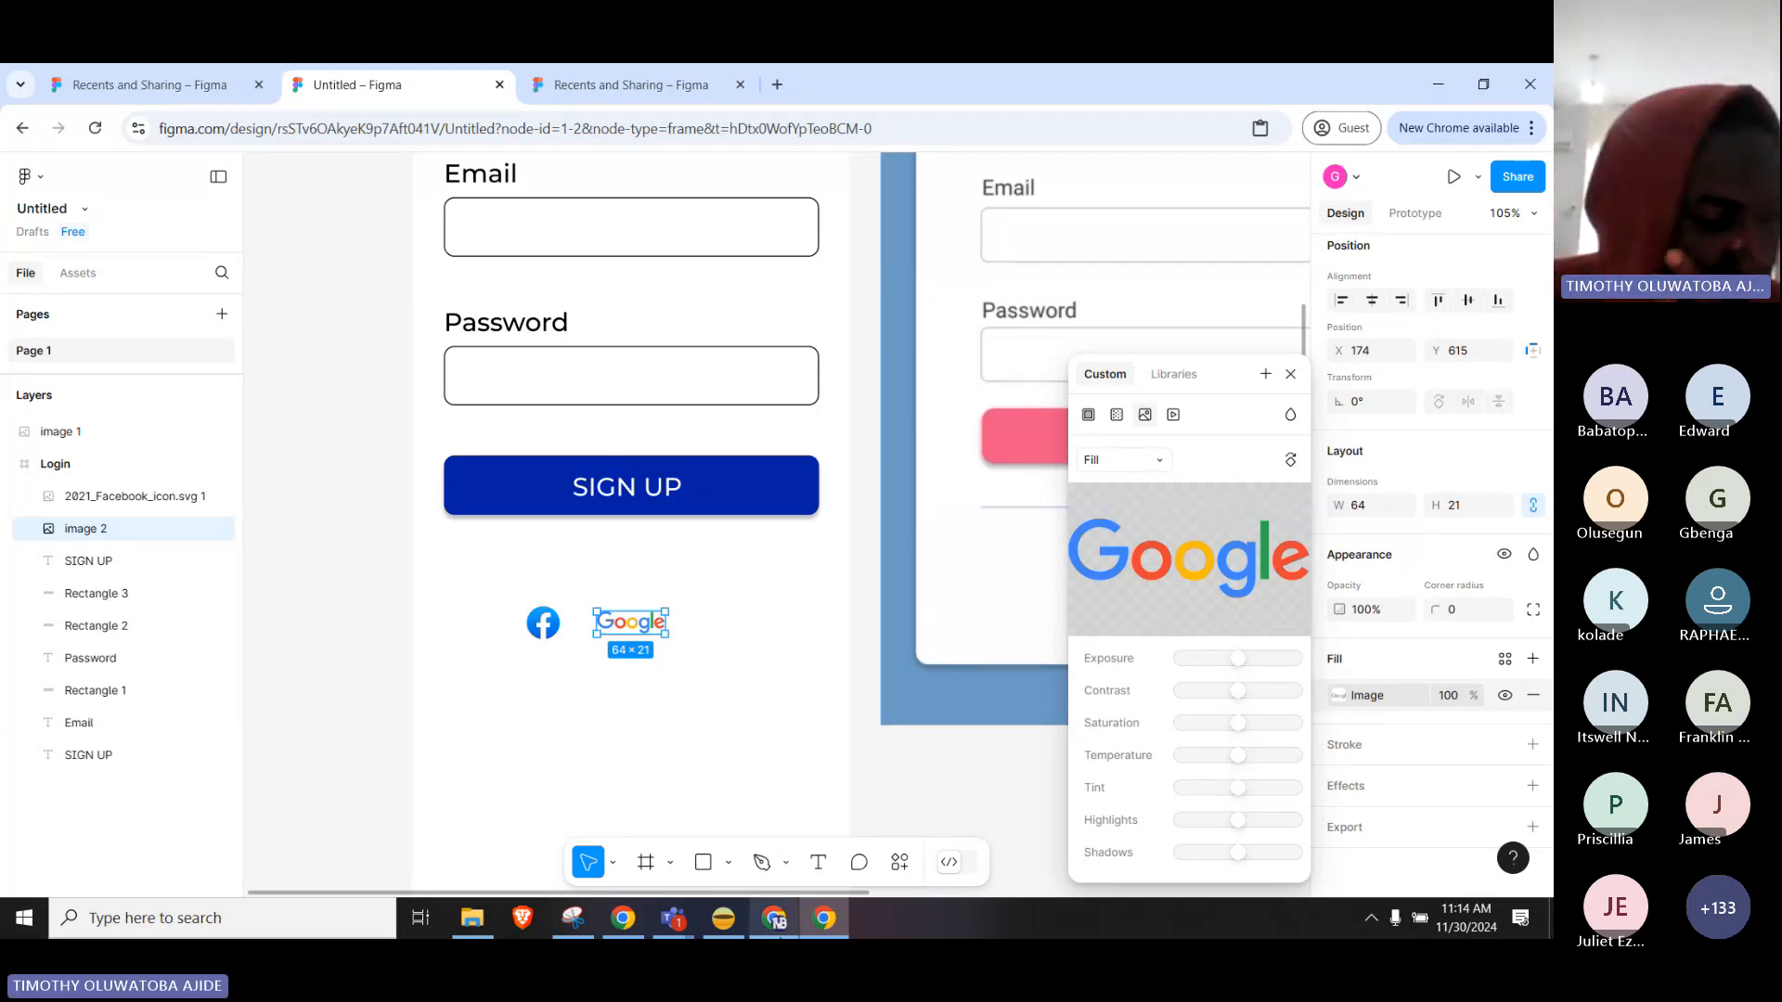
Get the Teams meeting window out of the way and close the image fill settings.
mouse_move(775, 922)
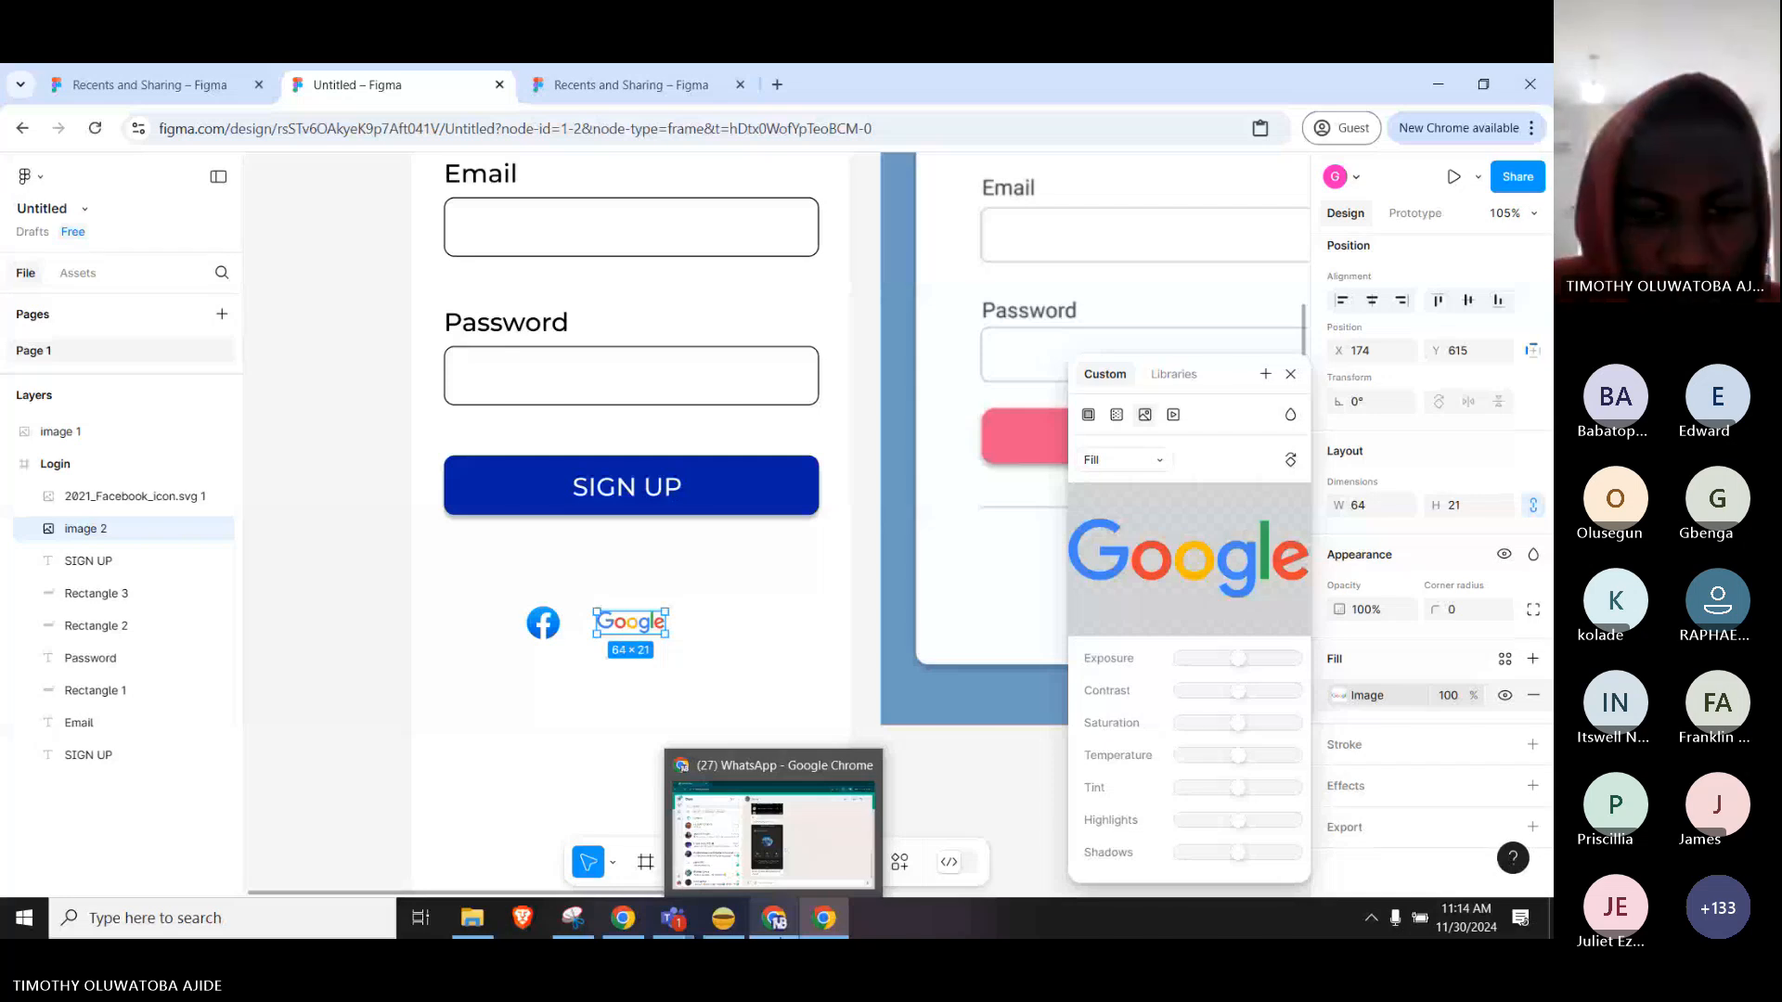
mouse_move(674, 919)
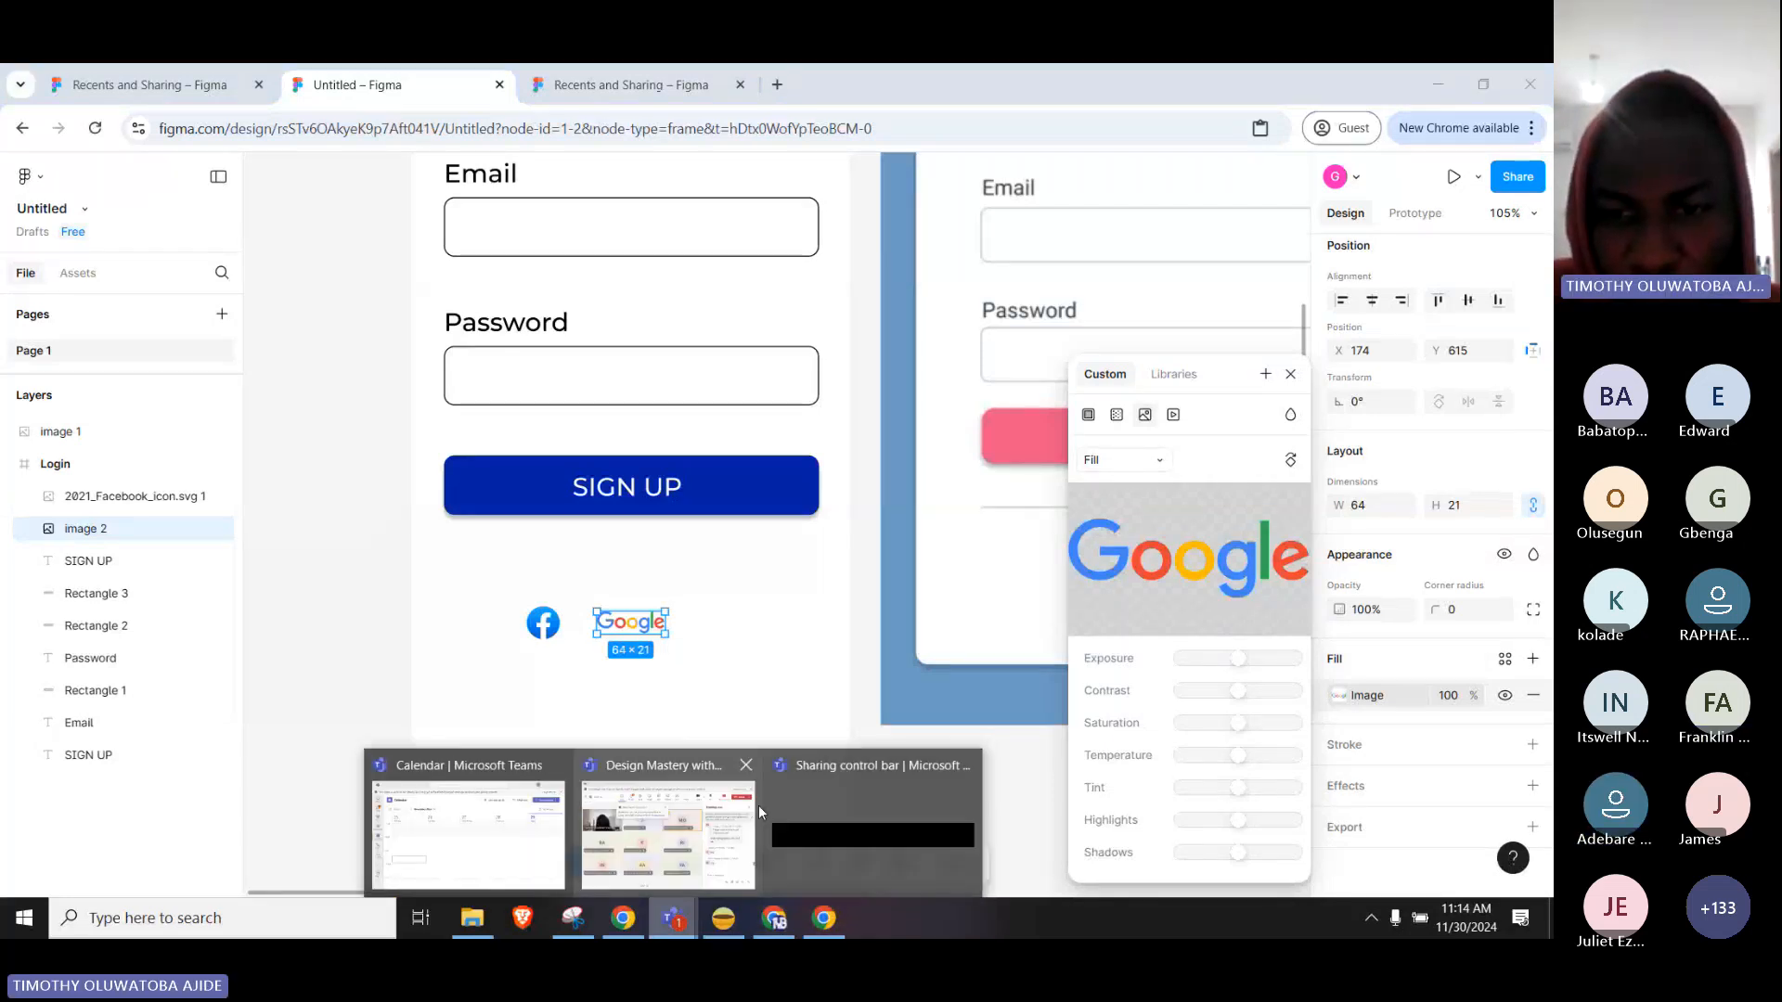
click(759, 804)
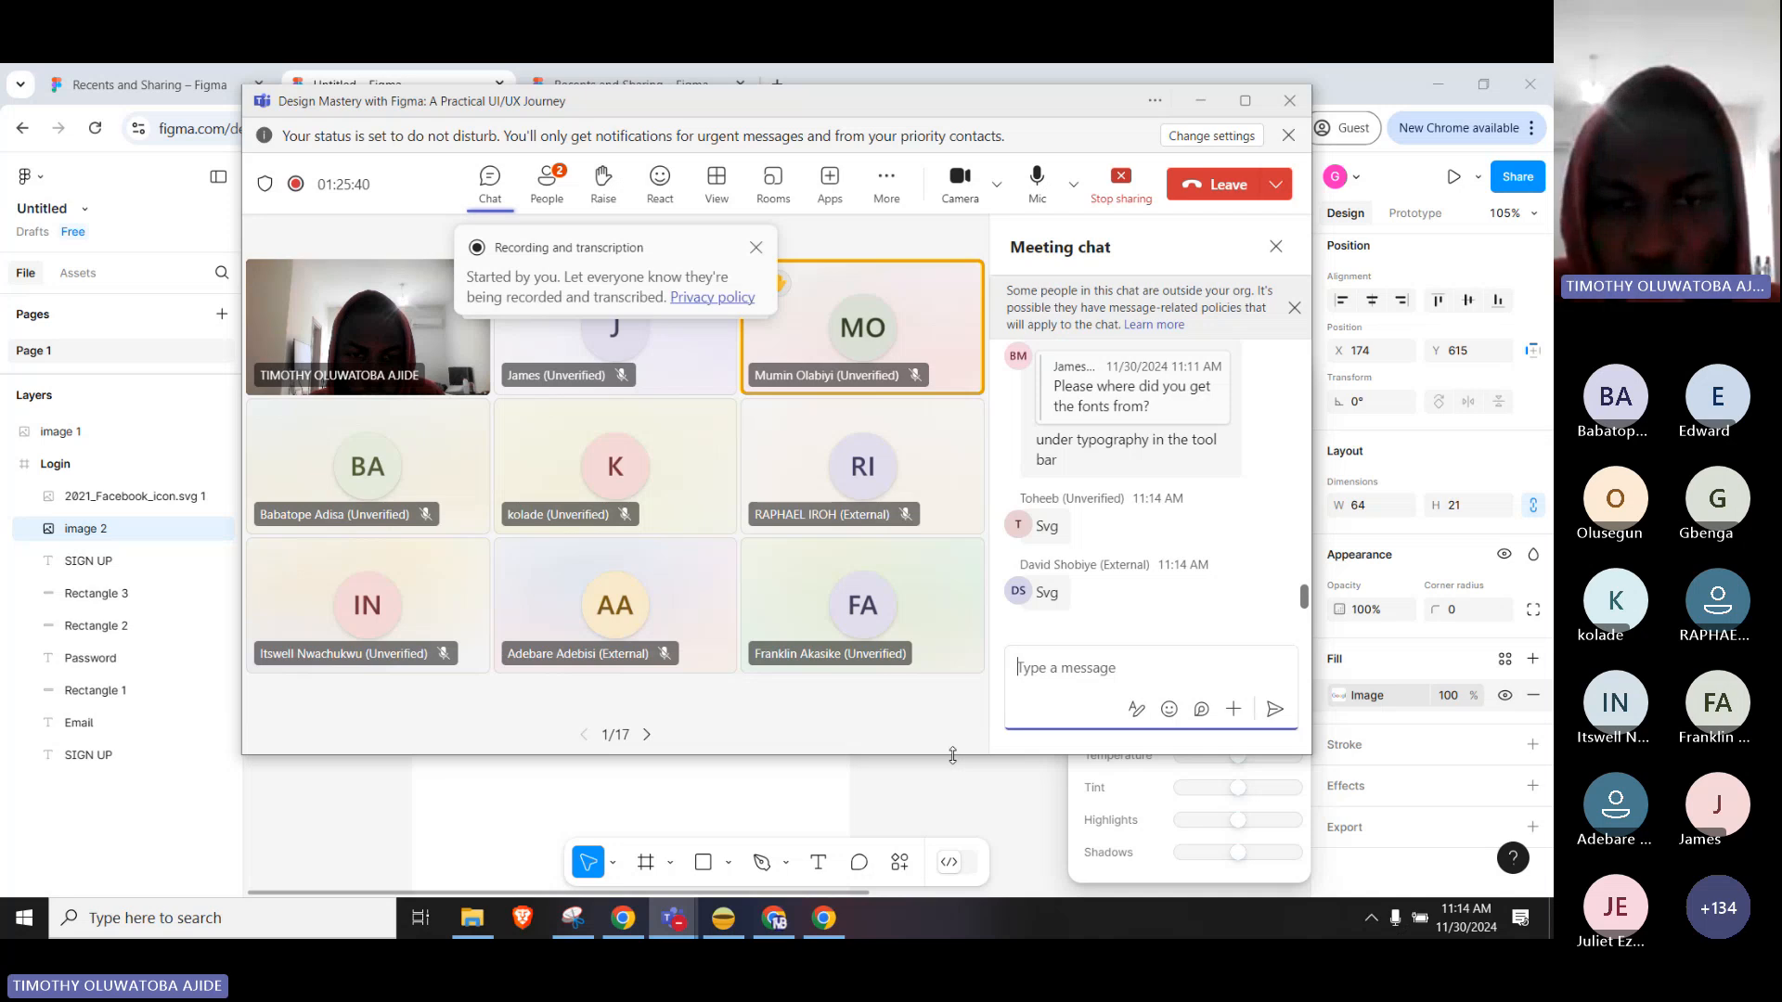
key(alt+Tab)
click(555, 666)
Select the Facebook and Google logos together and move them centred under SIGN UP.
click(543, 623)
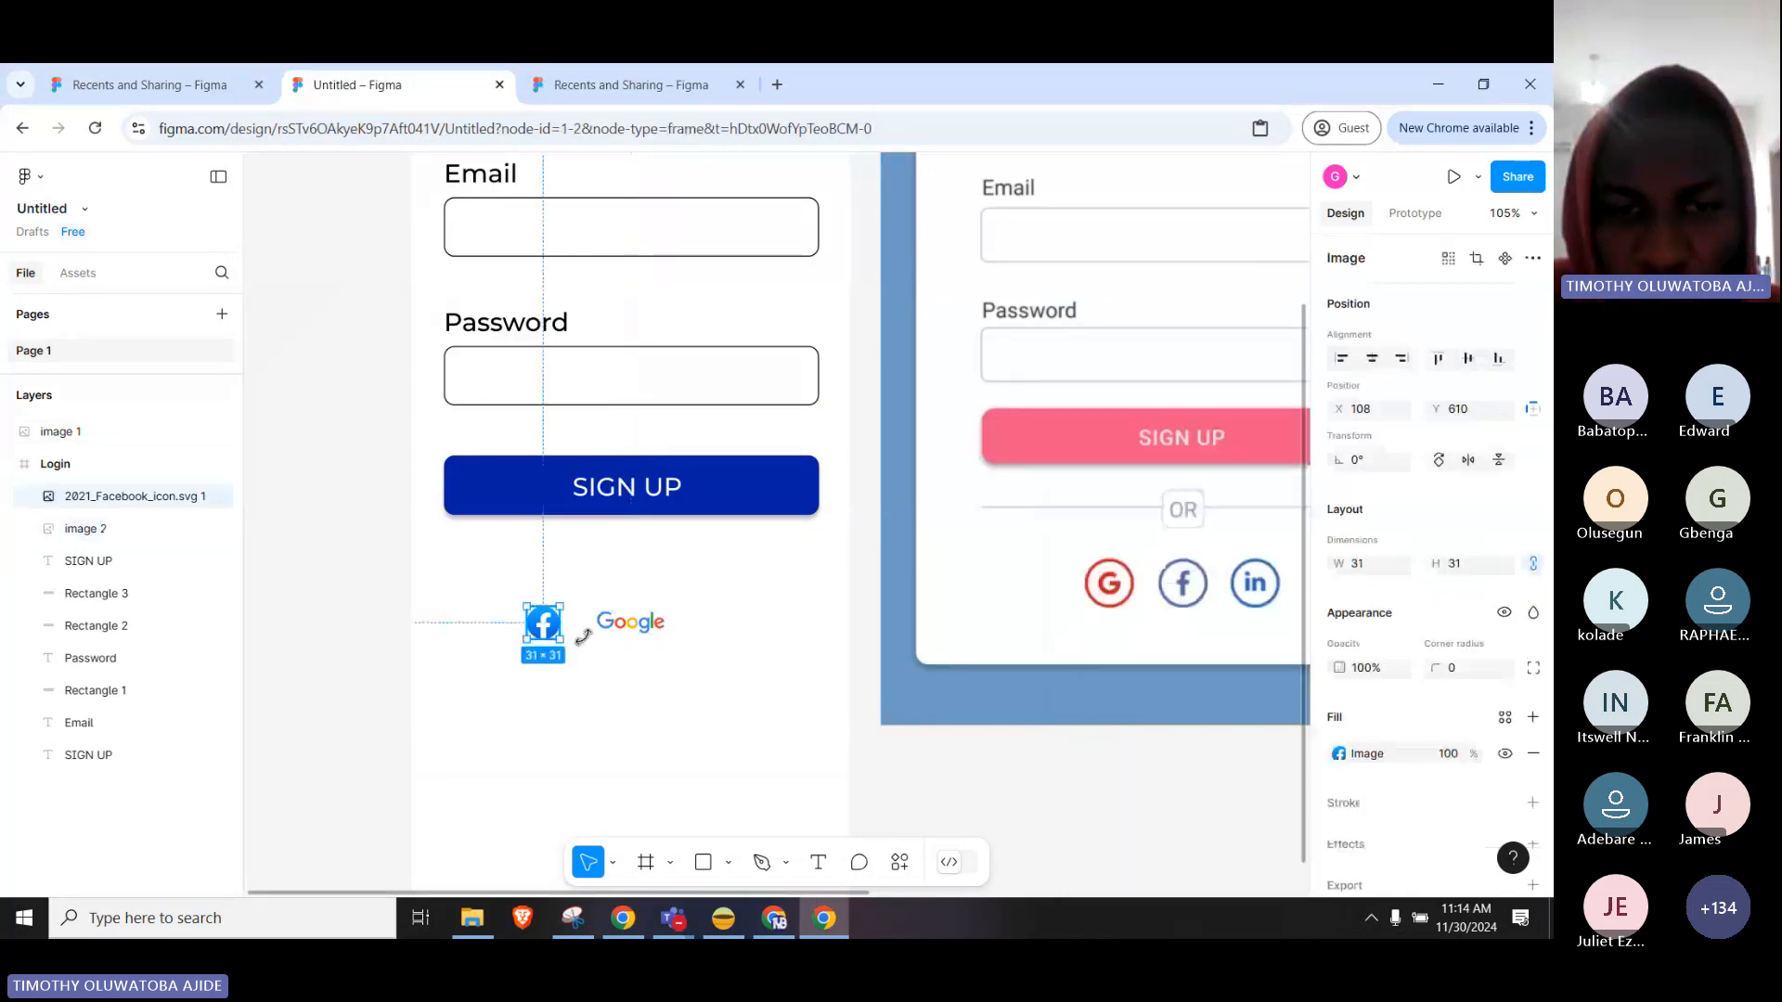
shift+click(605, 633)
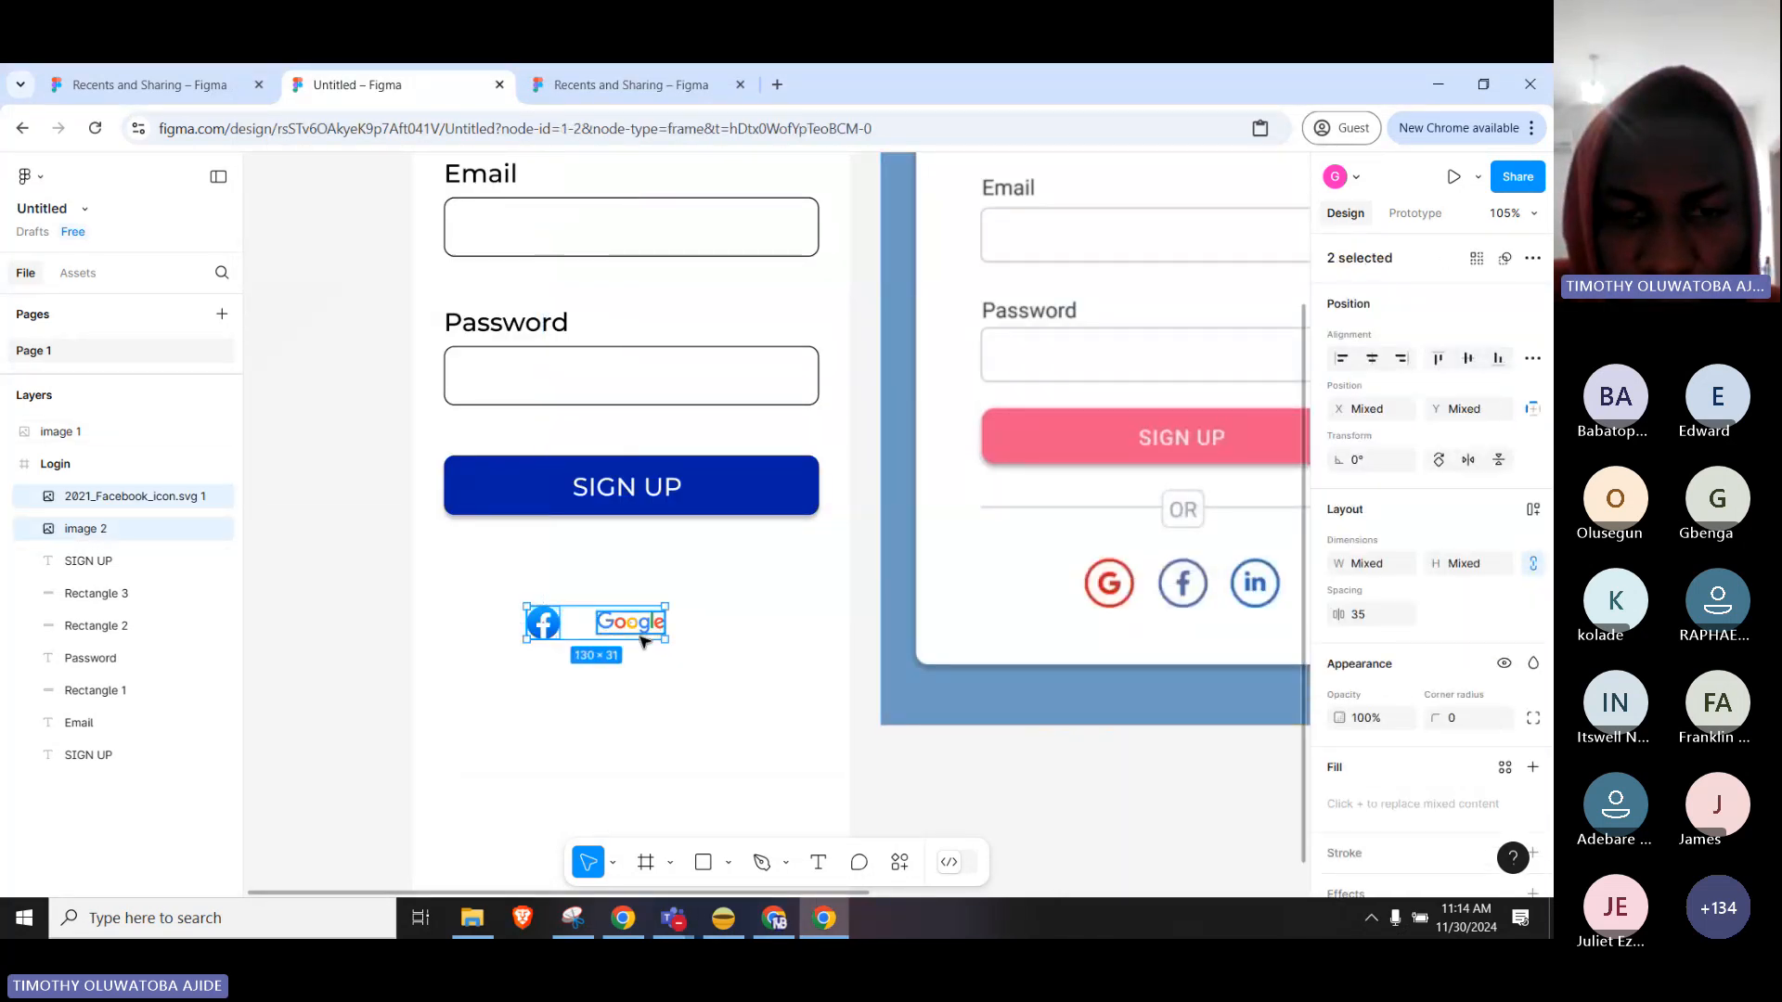
drag(604, 633, 695, 604)
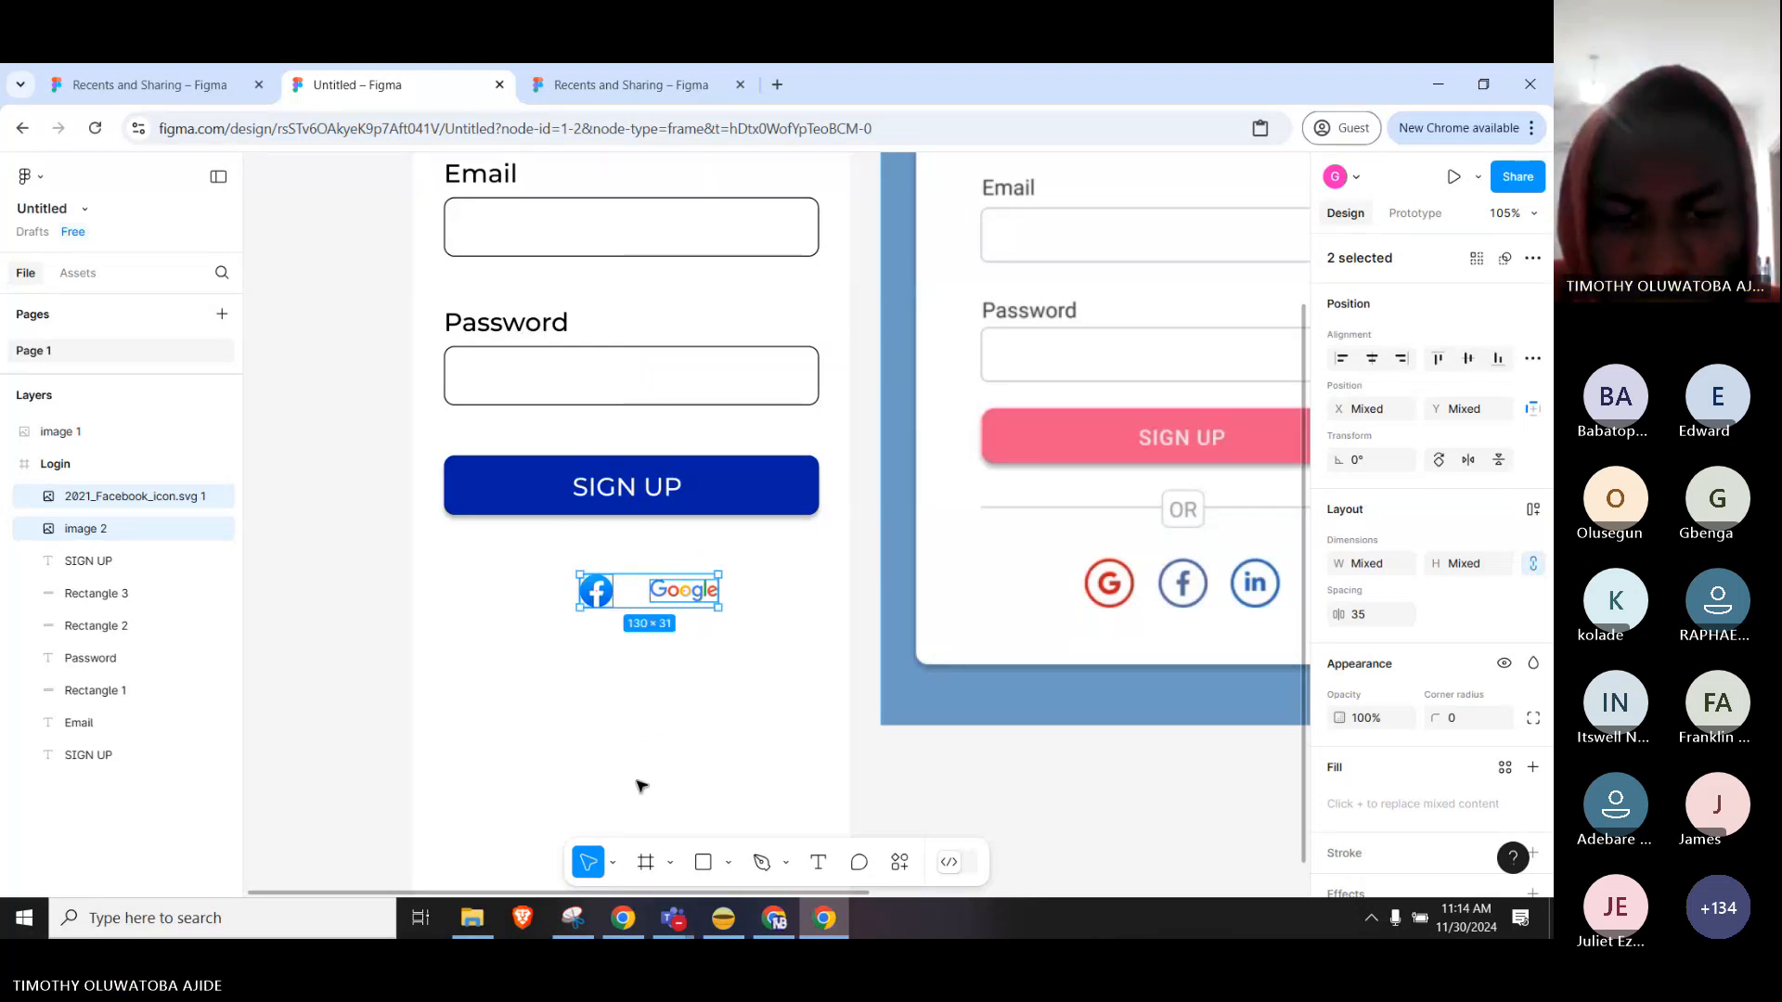
click(620, 919)
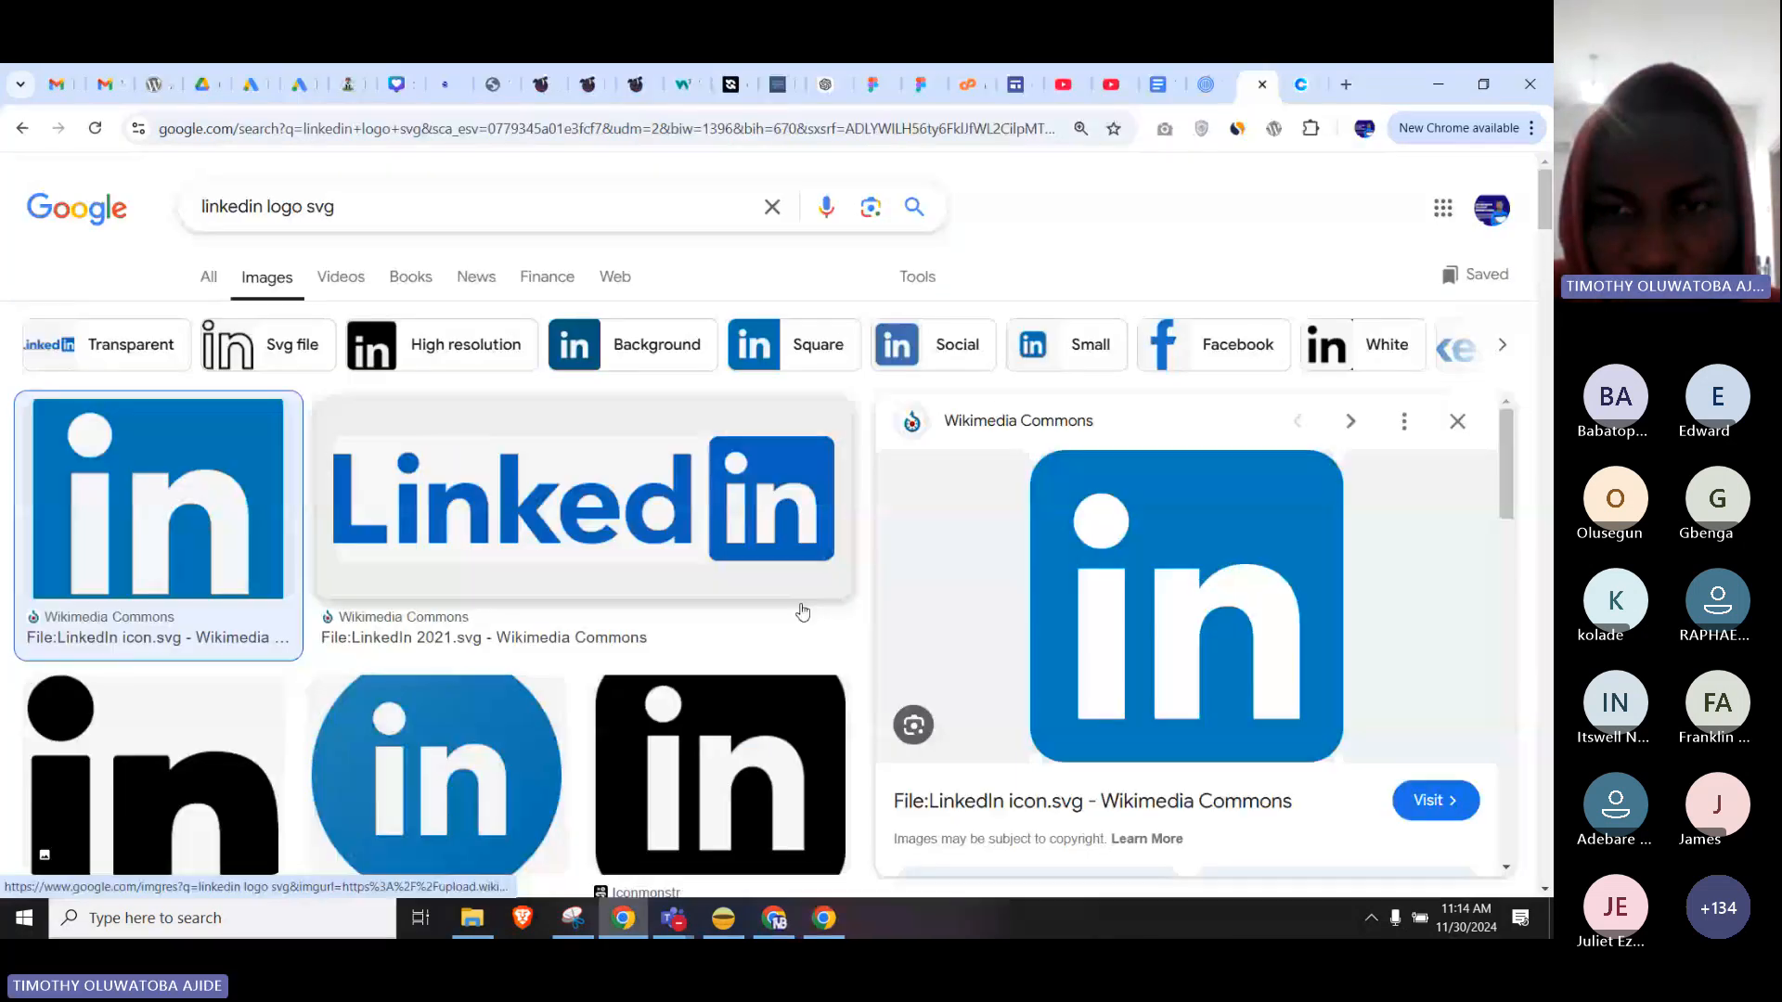
Drag the round blue LinkedIn logo from the results onto the Figma canvas.
click(446, 794)
drag(445, 795, 710, 805)
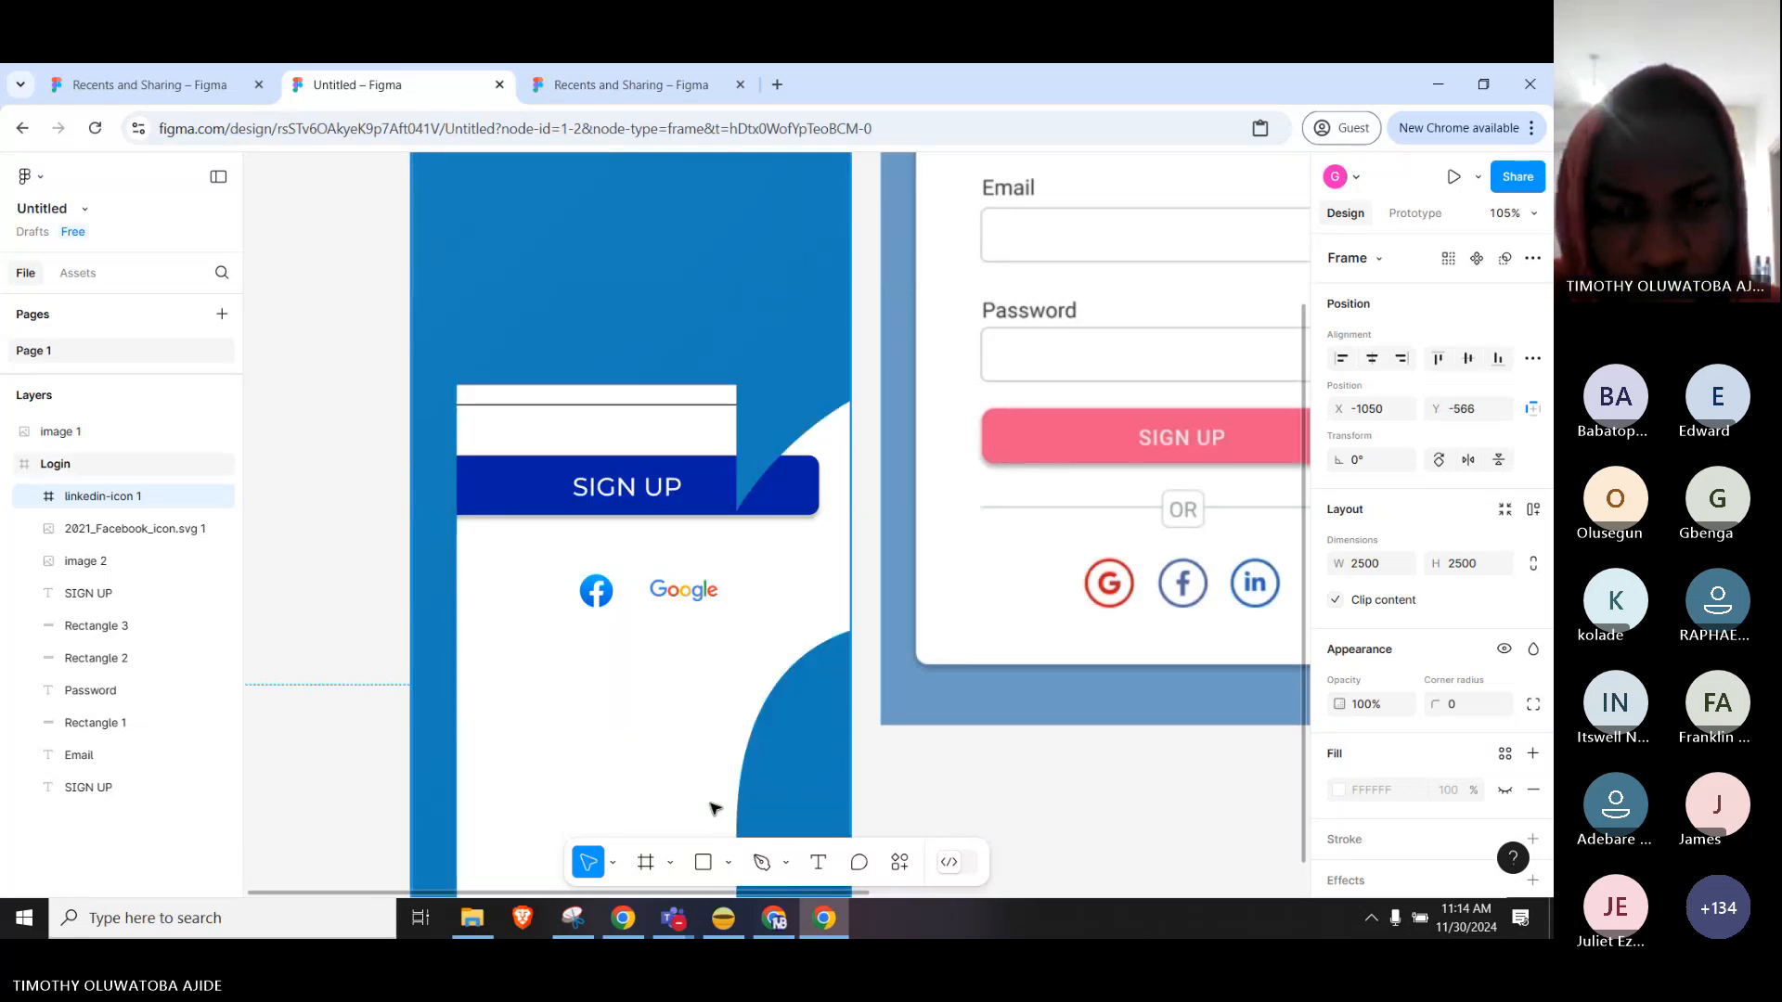
Undo the oversized drop, bring the LinkedIn logo in again, and shrink it to 600×600.
key(ctrl+z)
scroll(843, 724, down, 5)
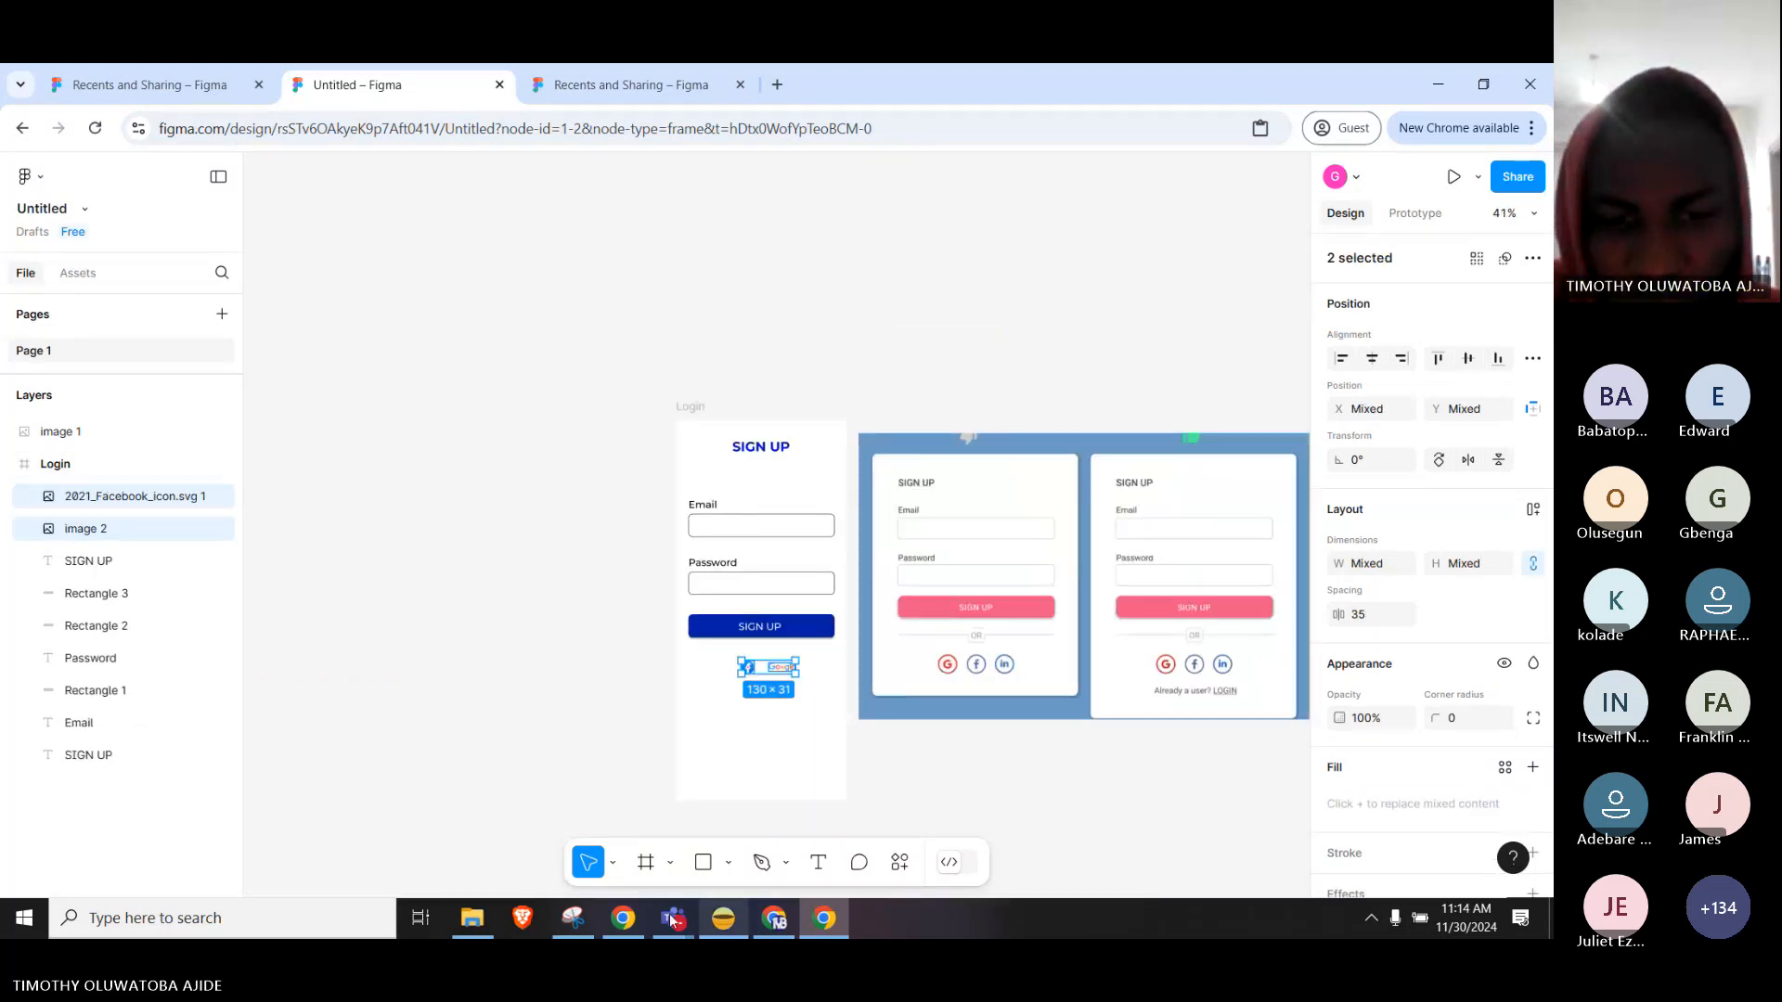
click(625, 918)
drag(1108, 586, 474, 442)
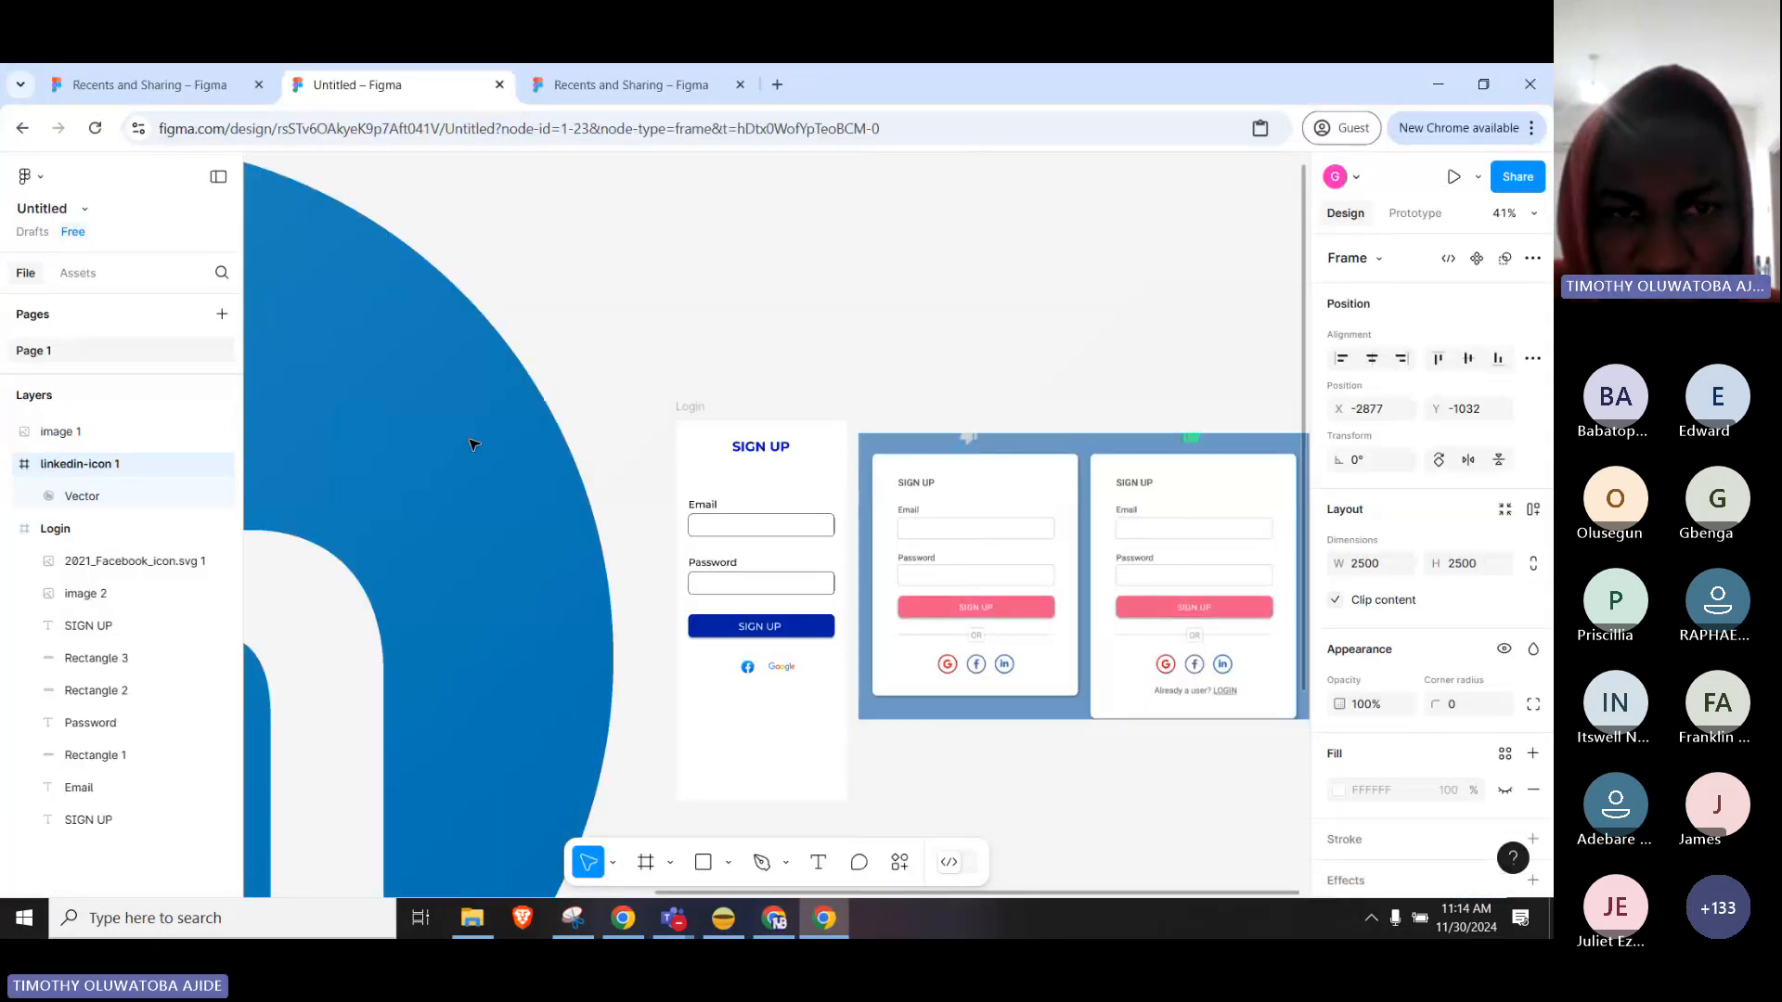
scroll(525, 371, down, 5)
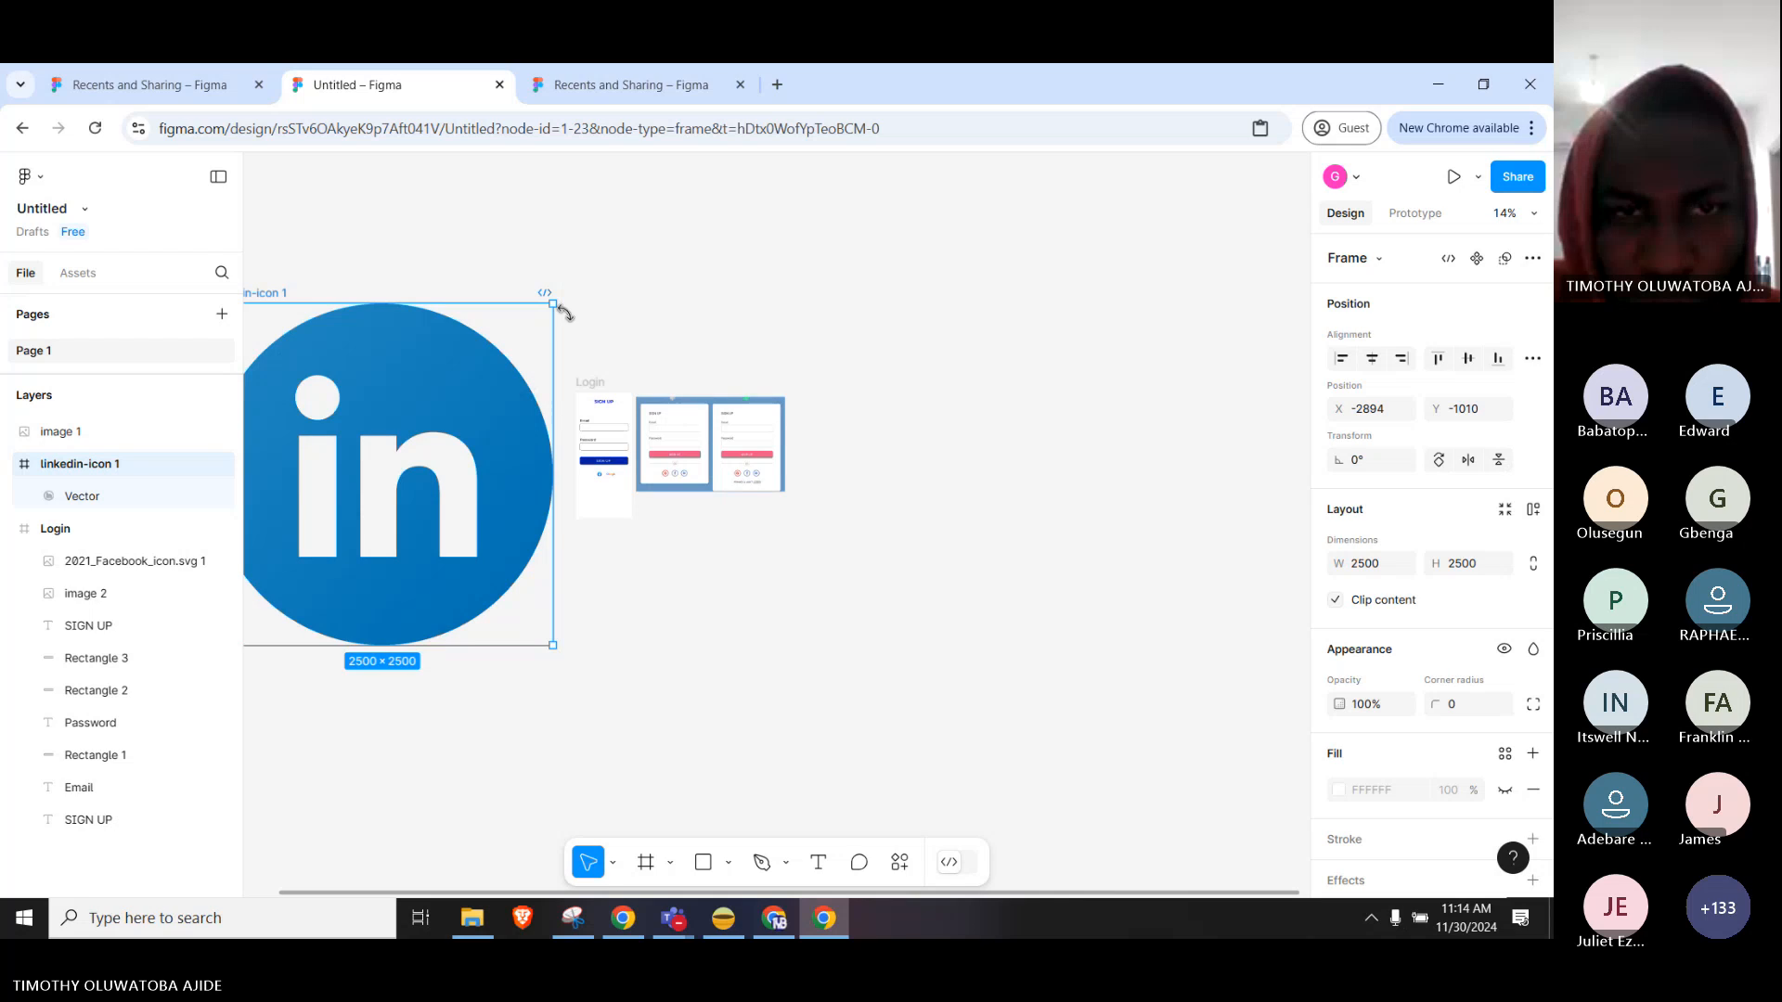
drag(556, 304, 613, 485)
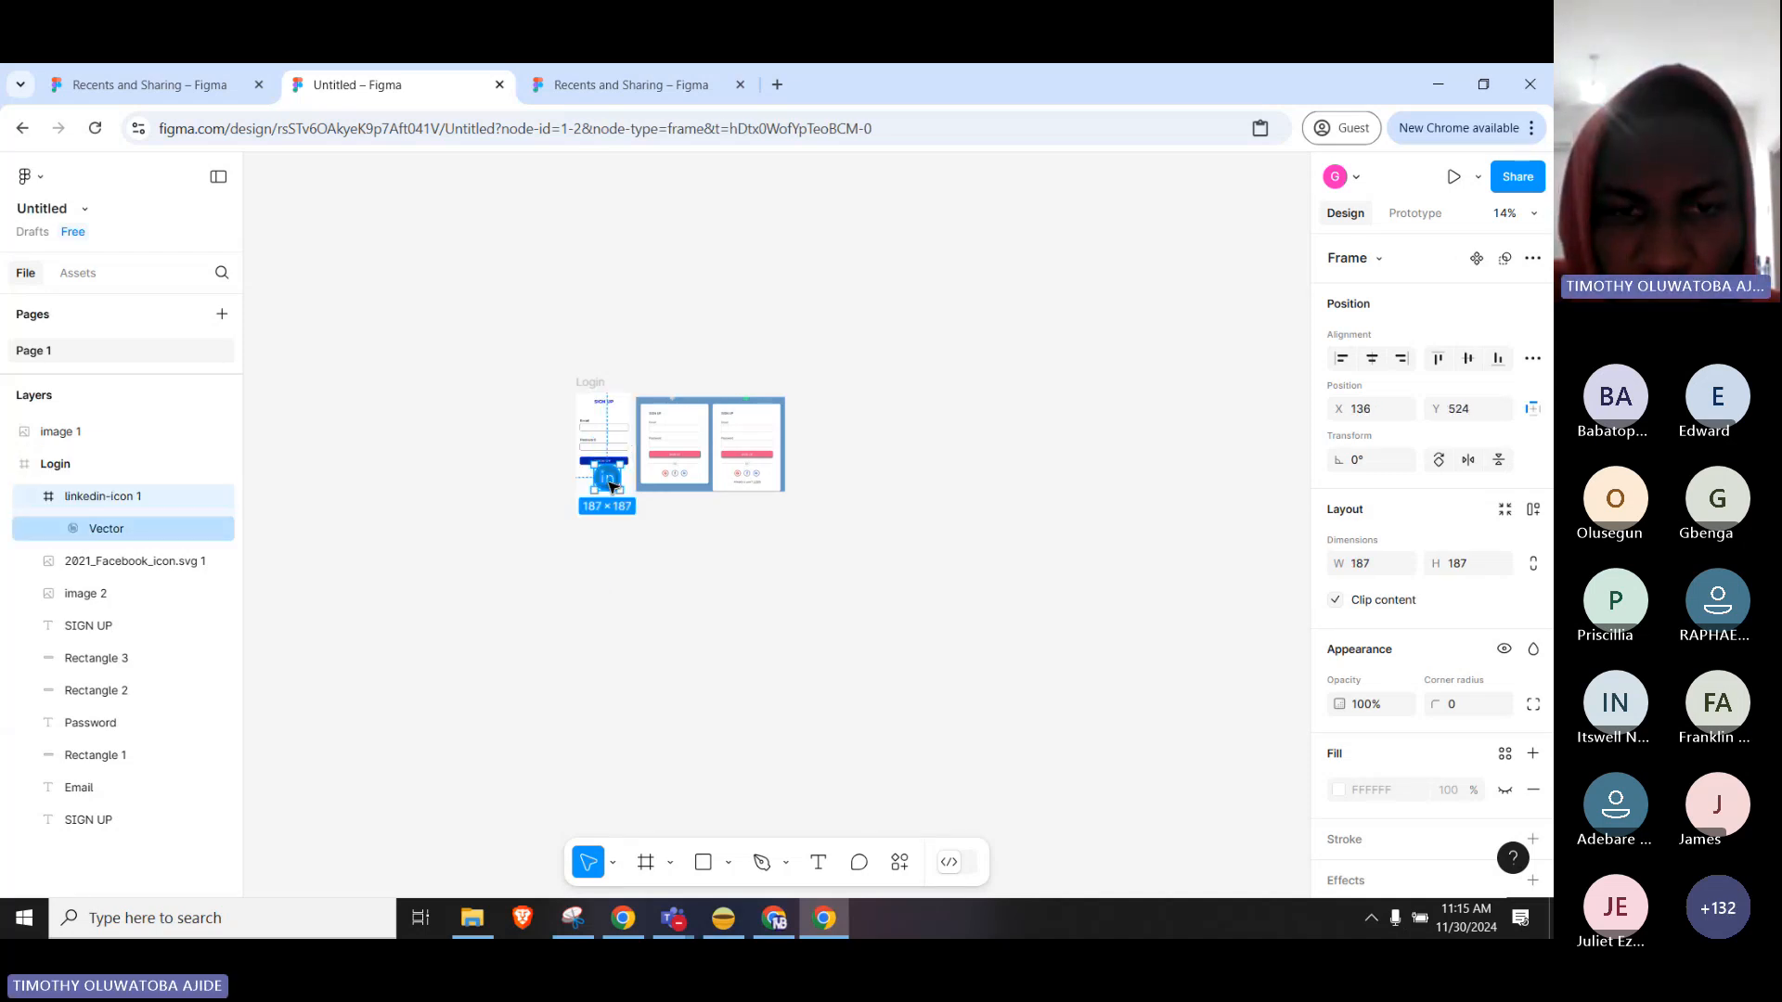
Shrink the LinkedIn icon to 28×28 between the Facebook and Google logos below SIGN UP.
scroll(611, 486, up, 10)
drag(629, 404, 647, 594)
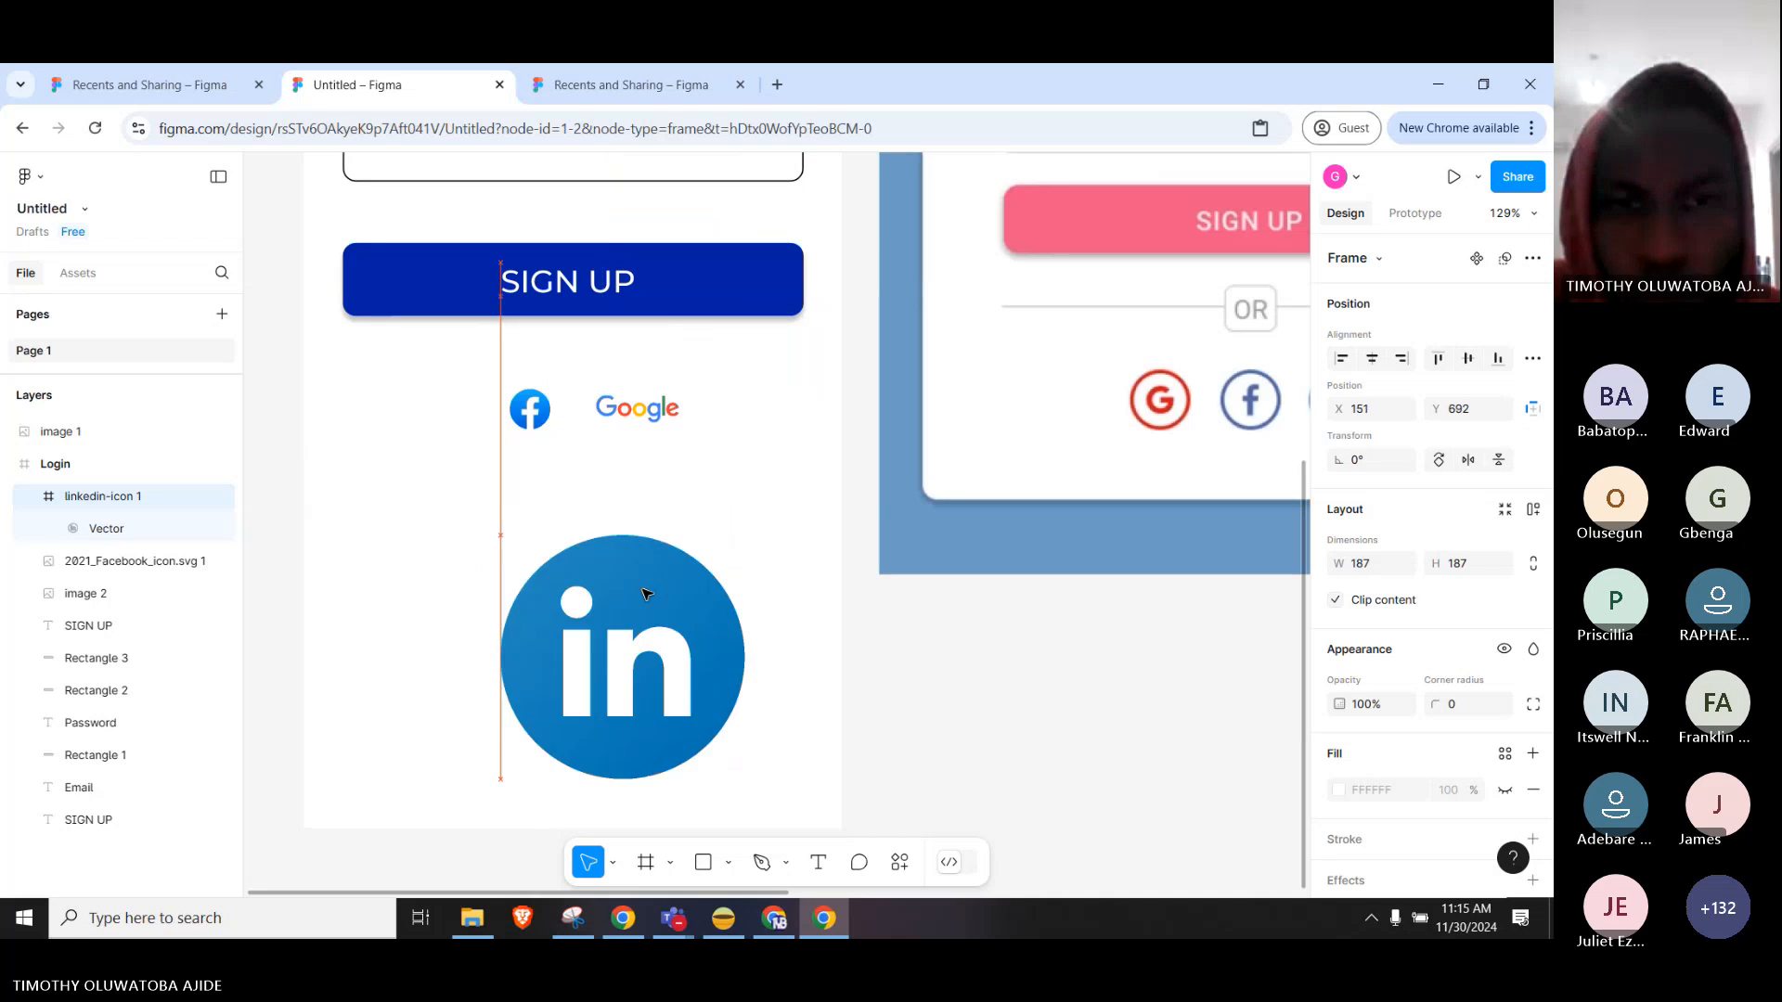
drag(745, 536, 577, 429)
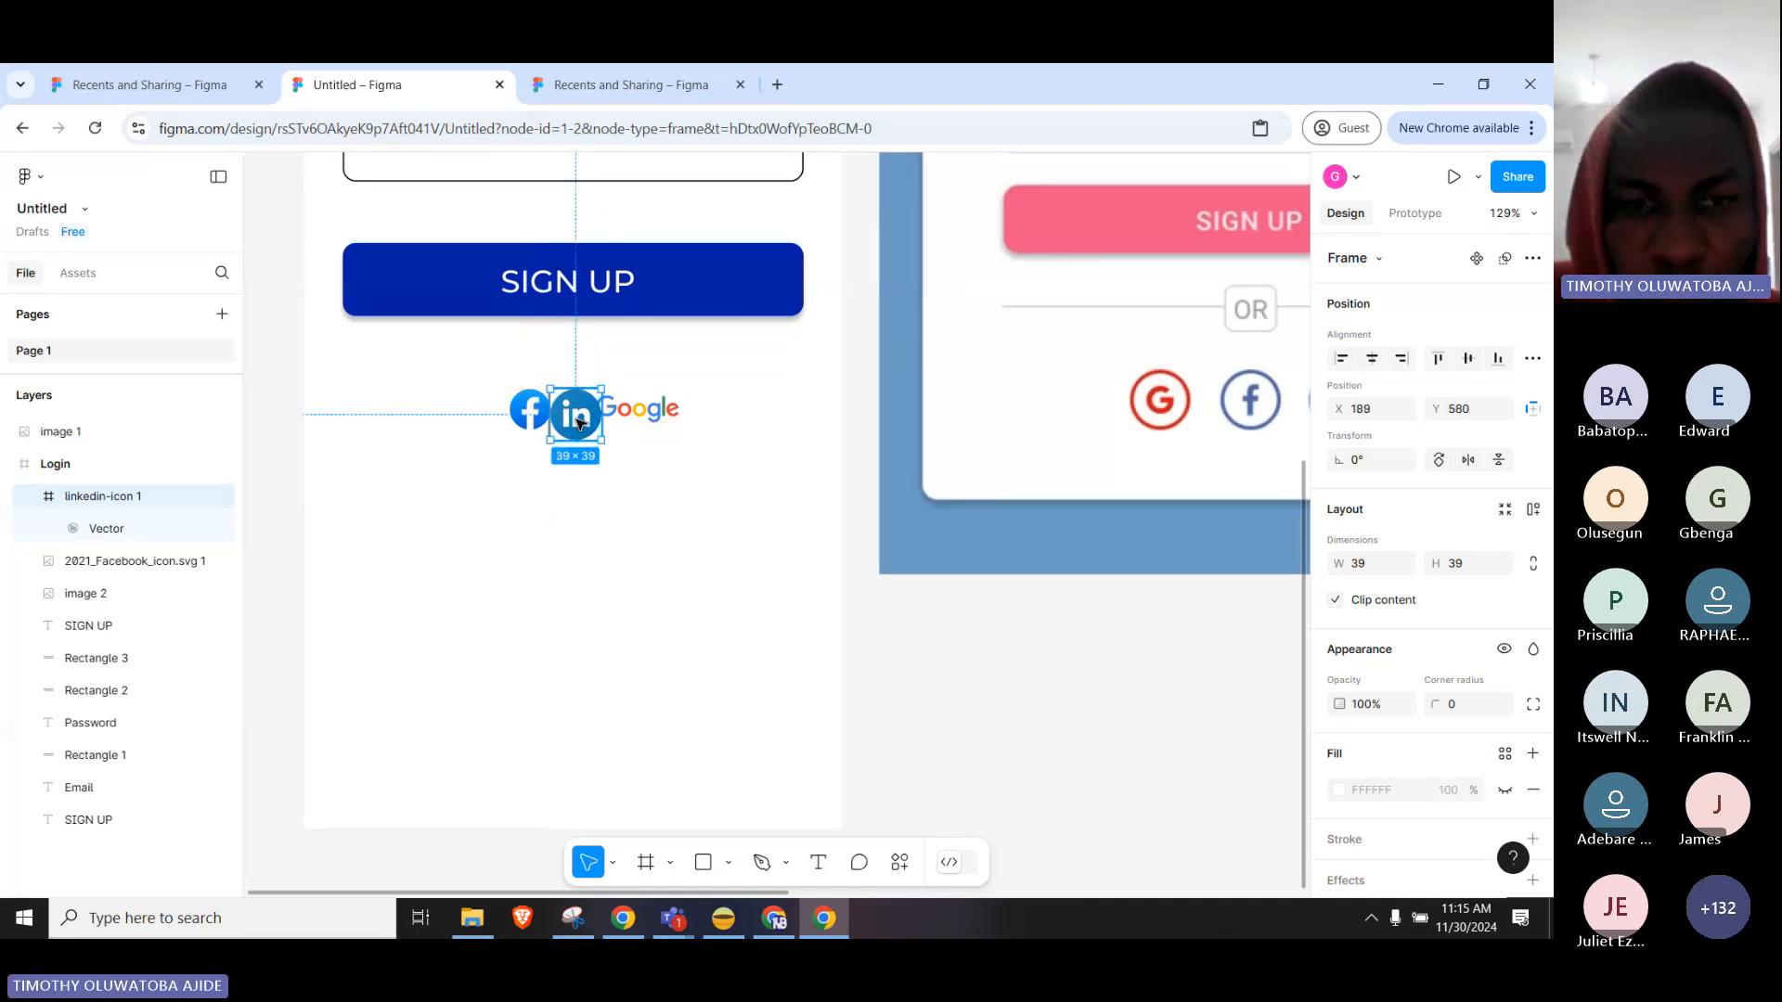
scroll(488, 419, up, 3)
scroll(487, 420, up, 2)
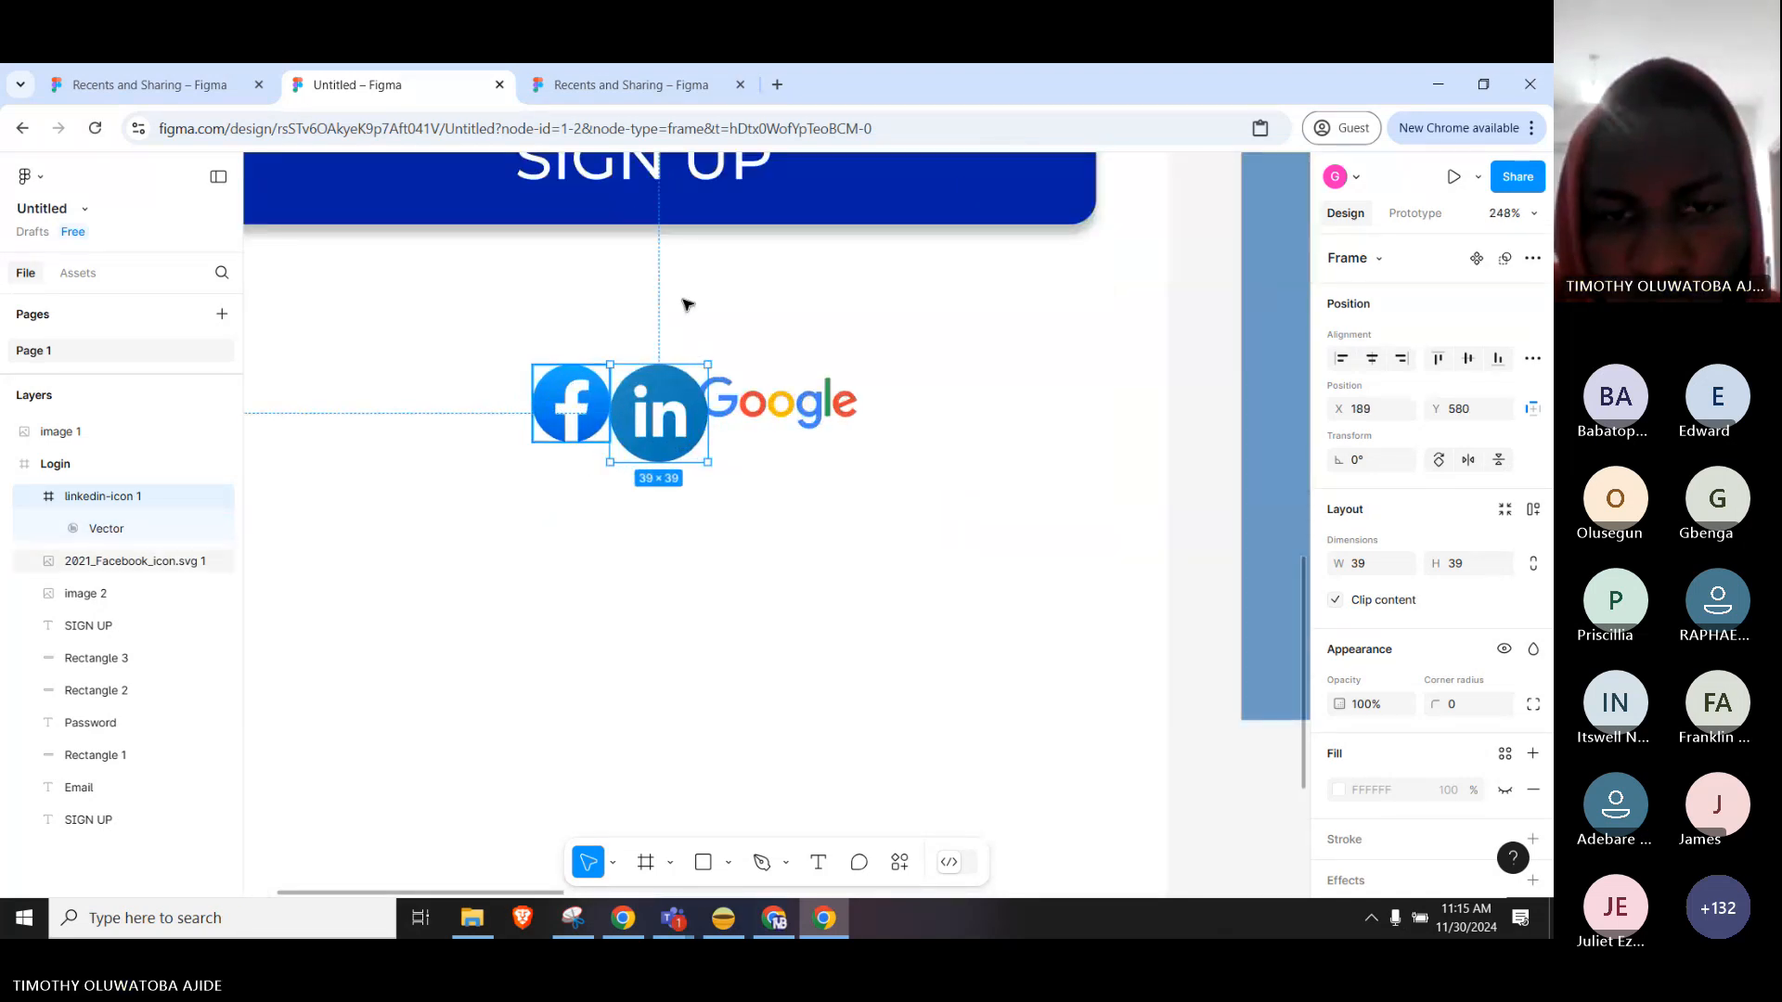
drag(698, 371, 664, 399)
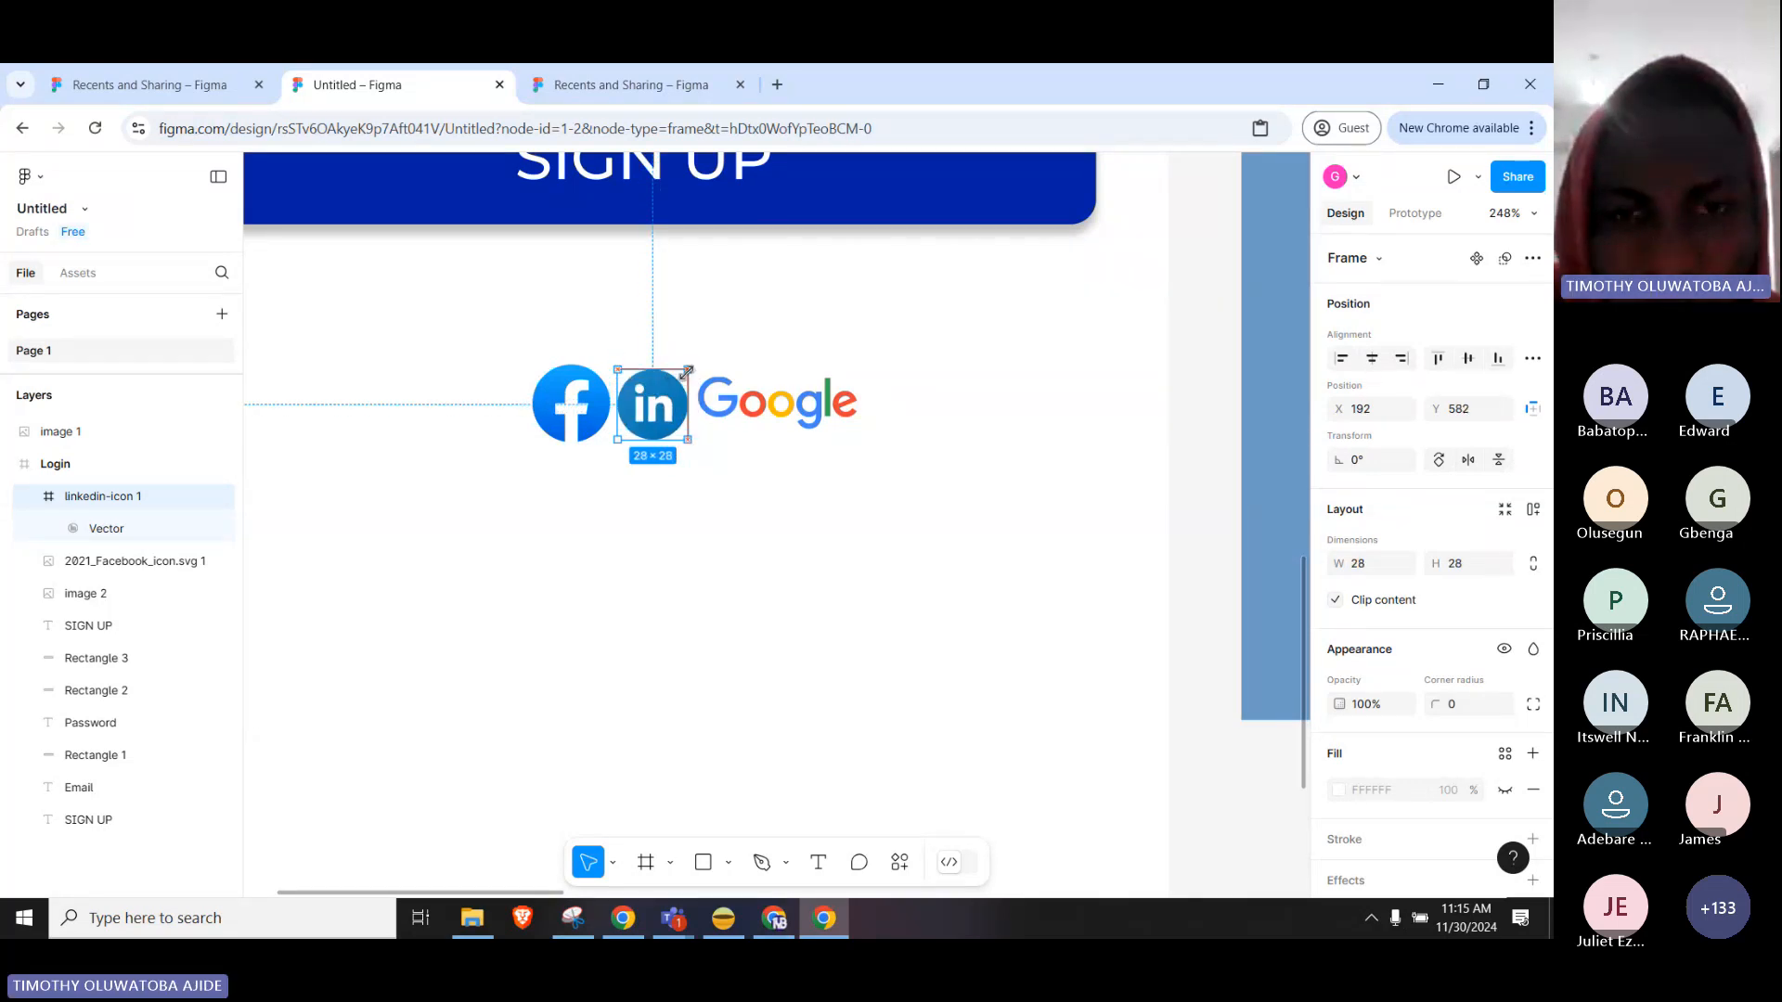
drag(687, 373, 685, 376)
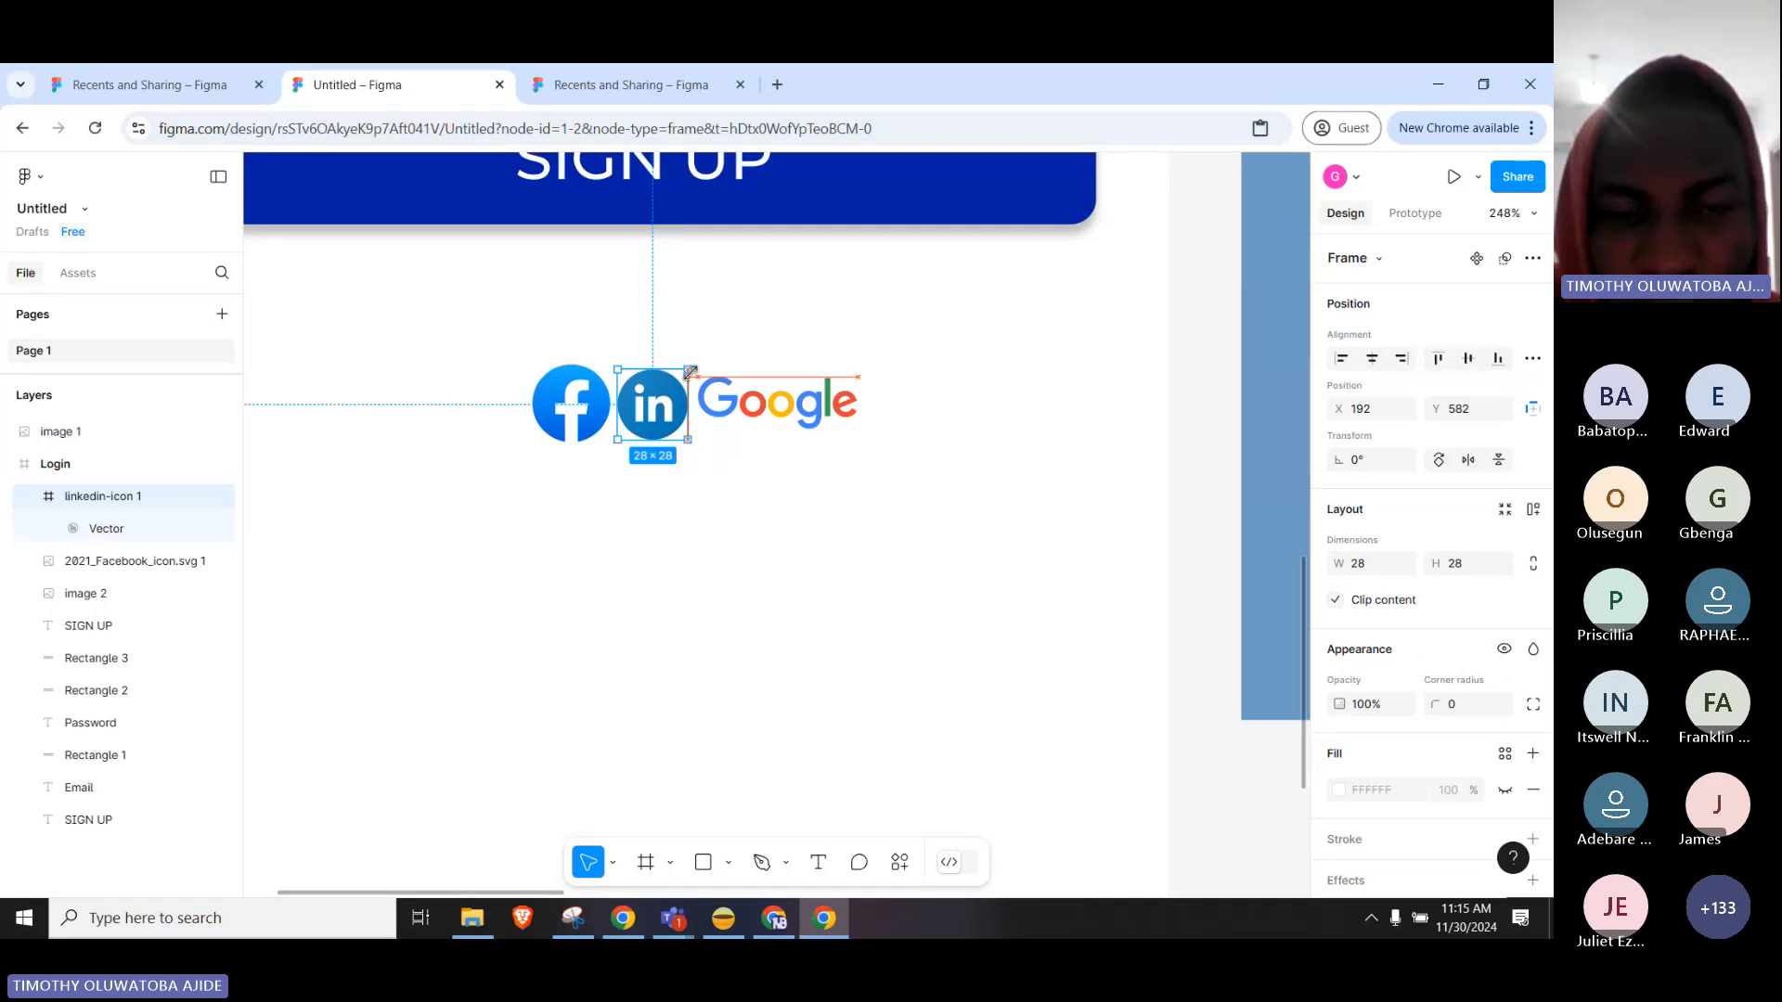
Move the Google logo down below the icons and resize the LinkedIn icon to match Facebook.
double_click(795, 412)
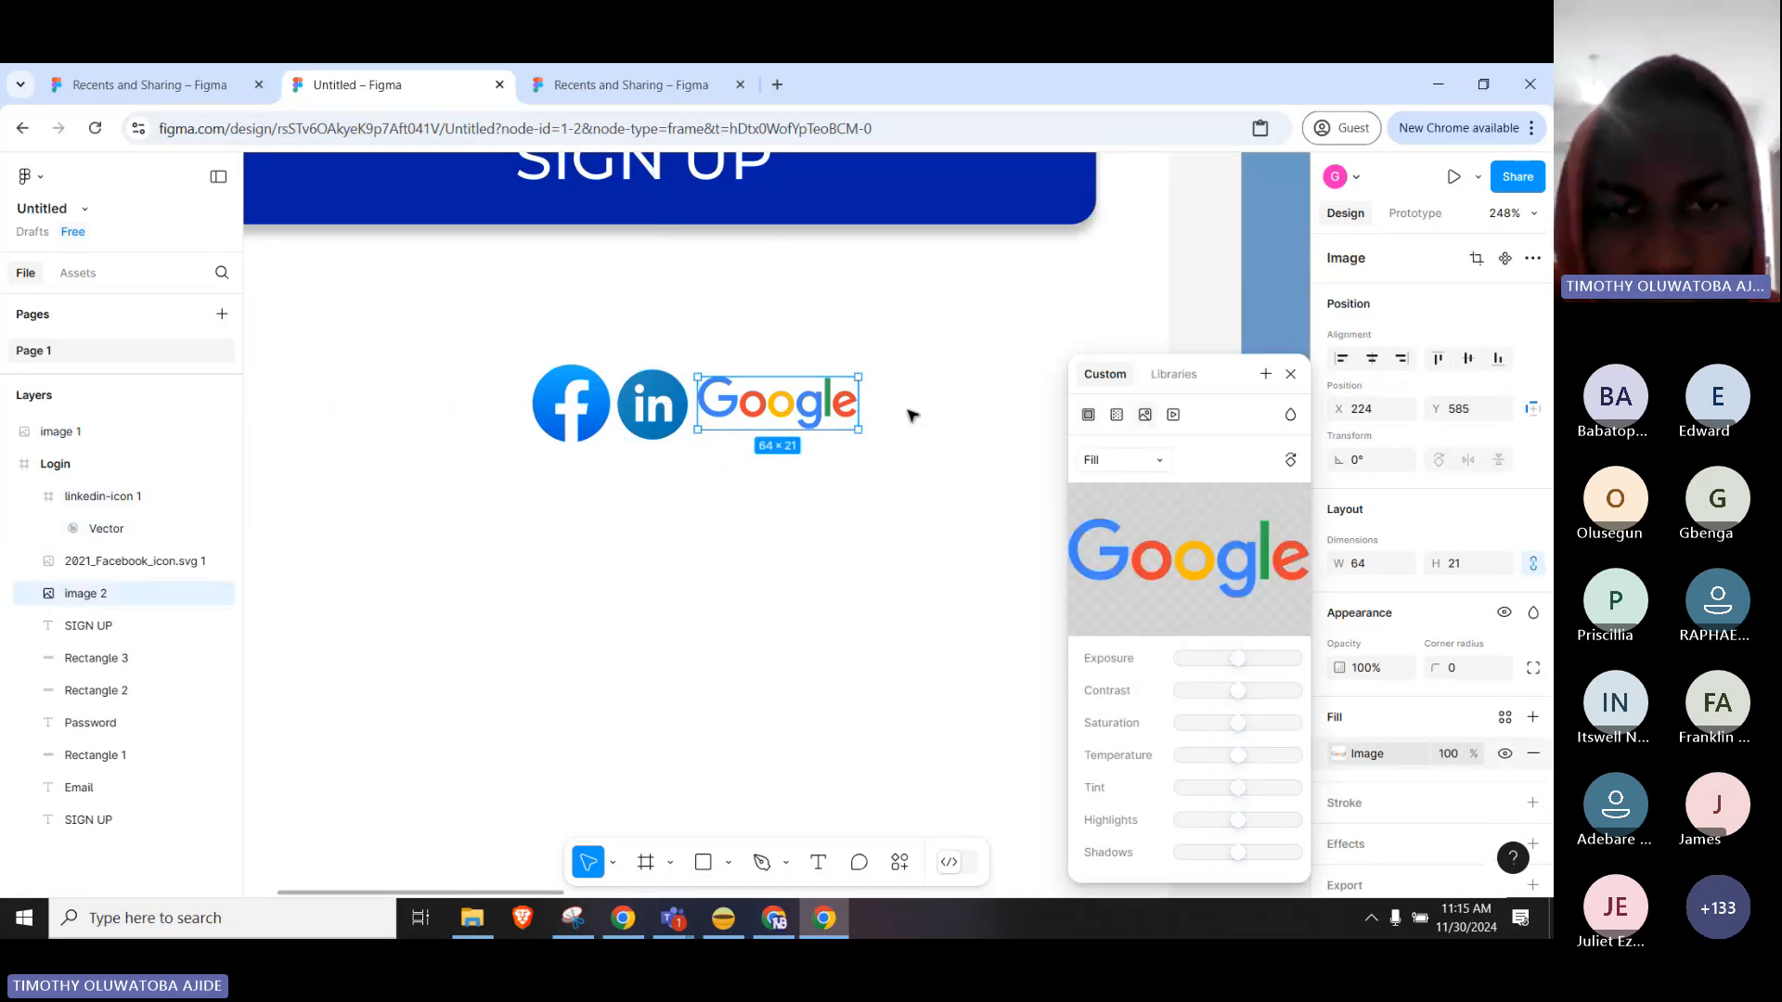
drag(804, 415, 655, 620)
click(665, 416)
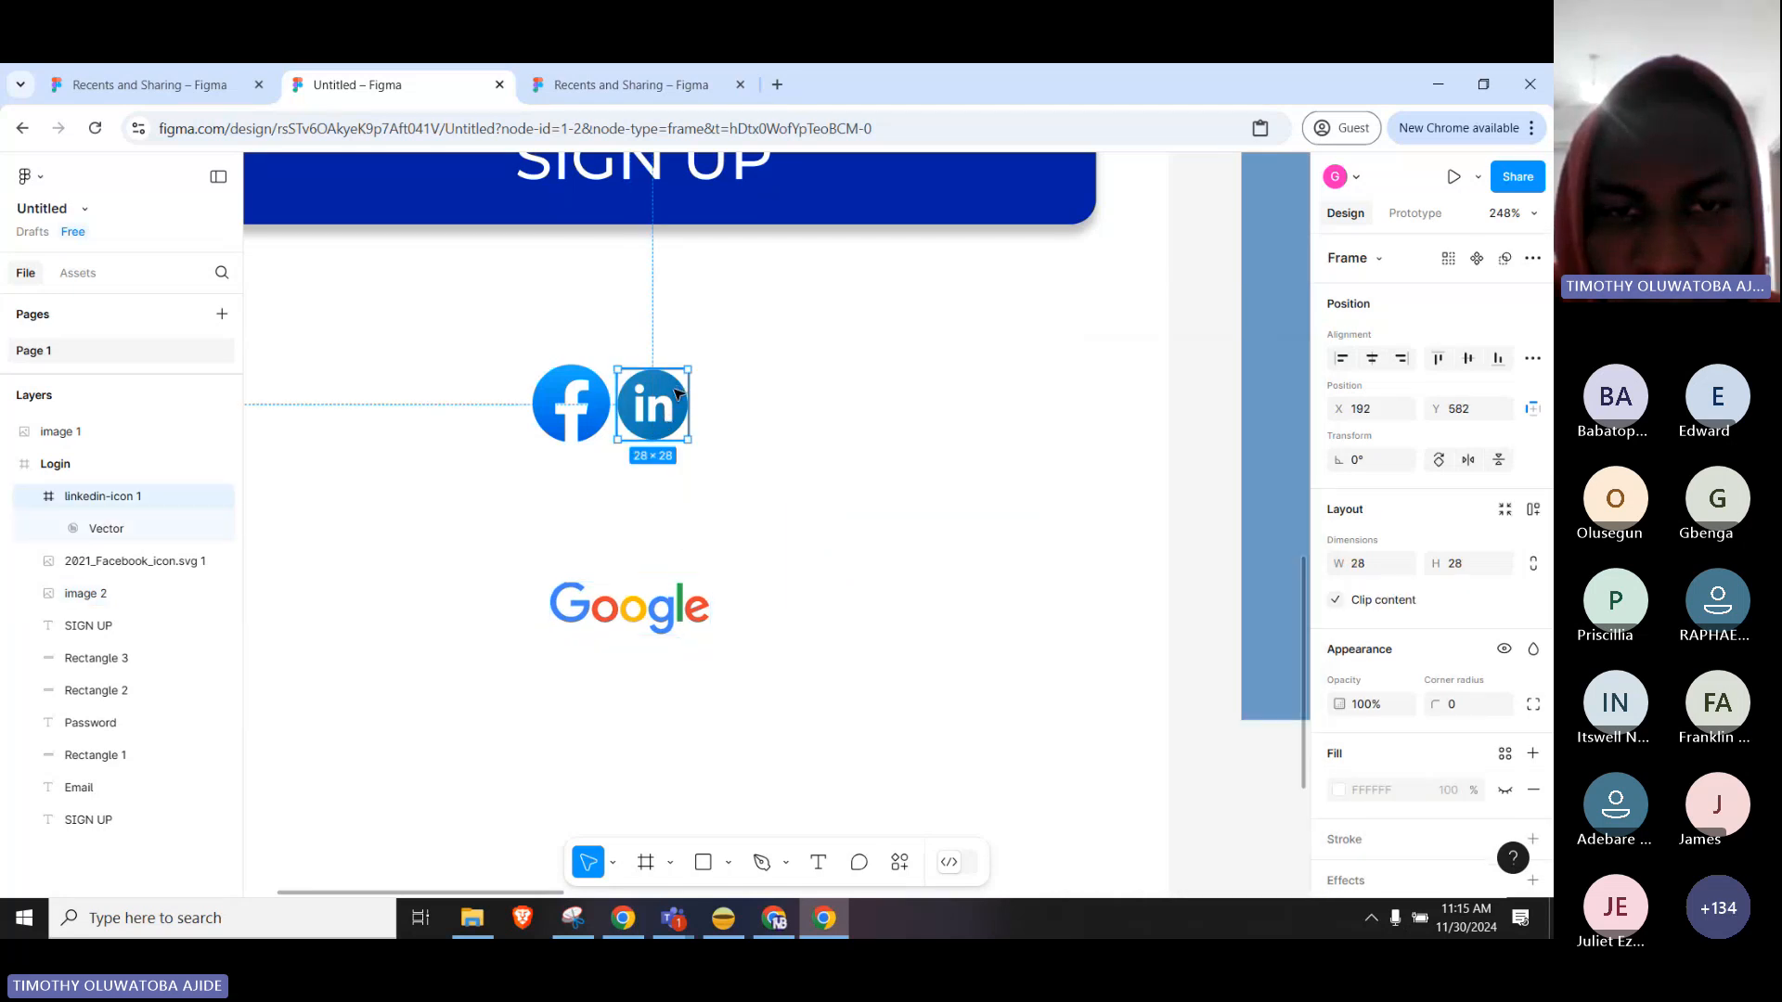
drag(687, 372, 697, 361)
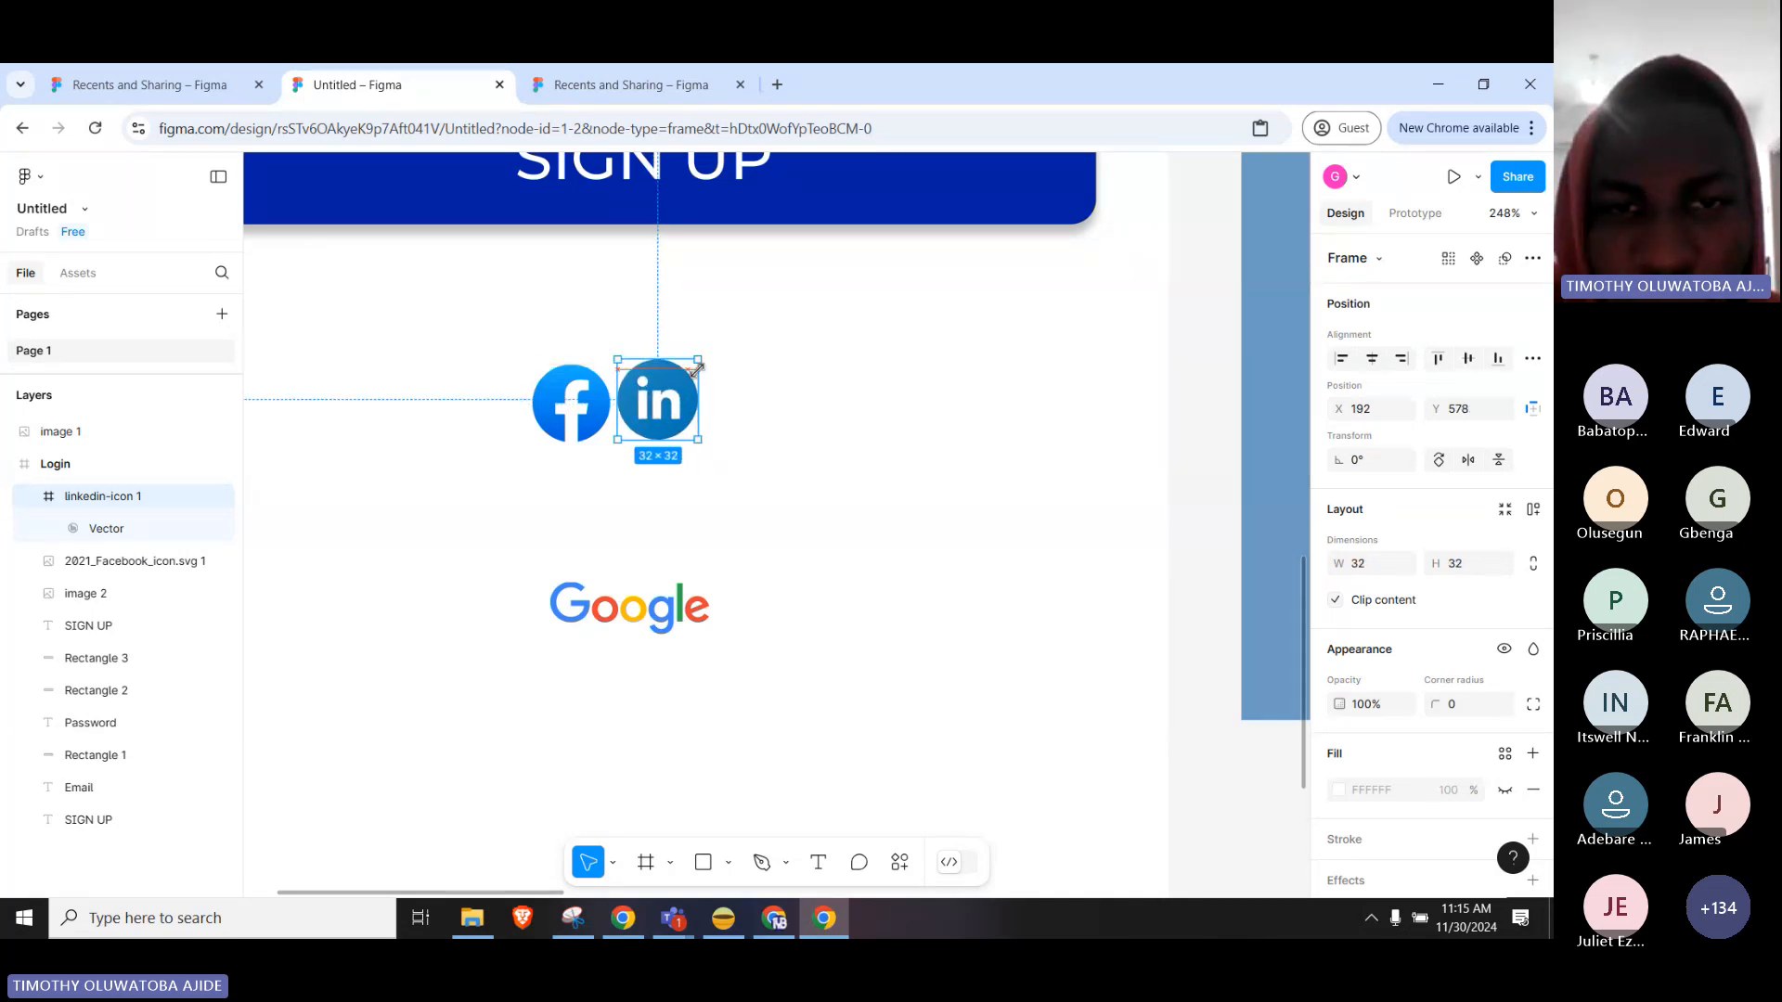
drag(697, 369, 691, 369)
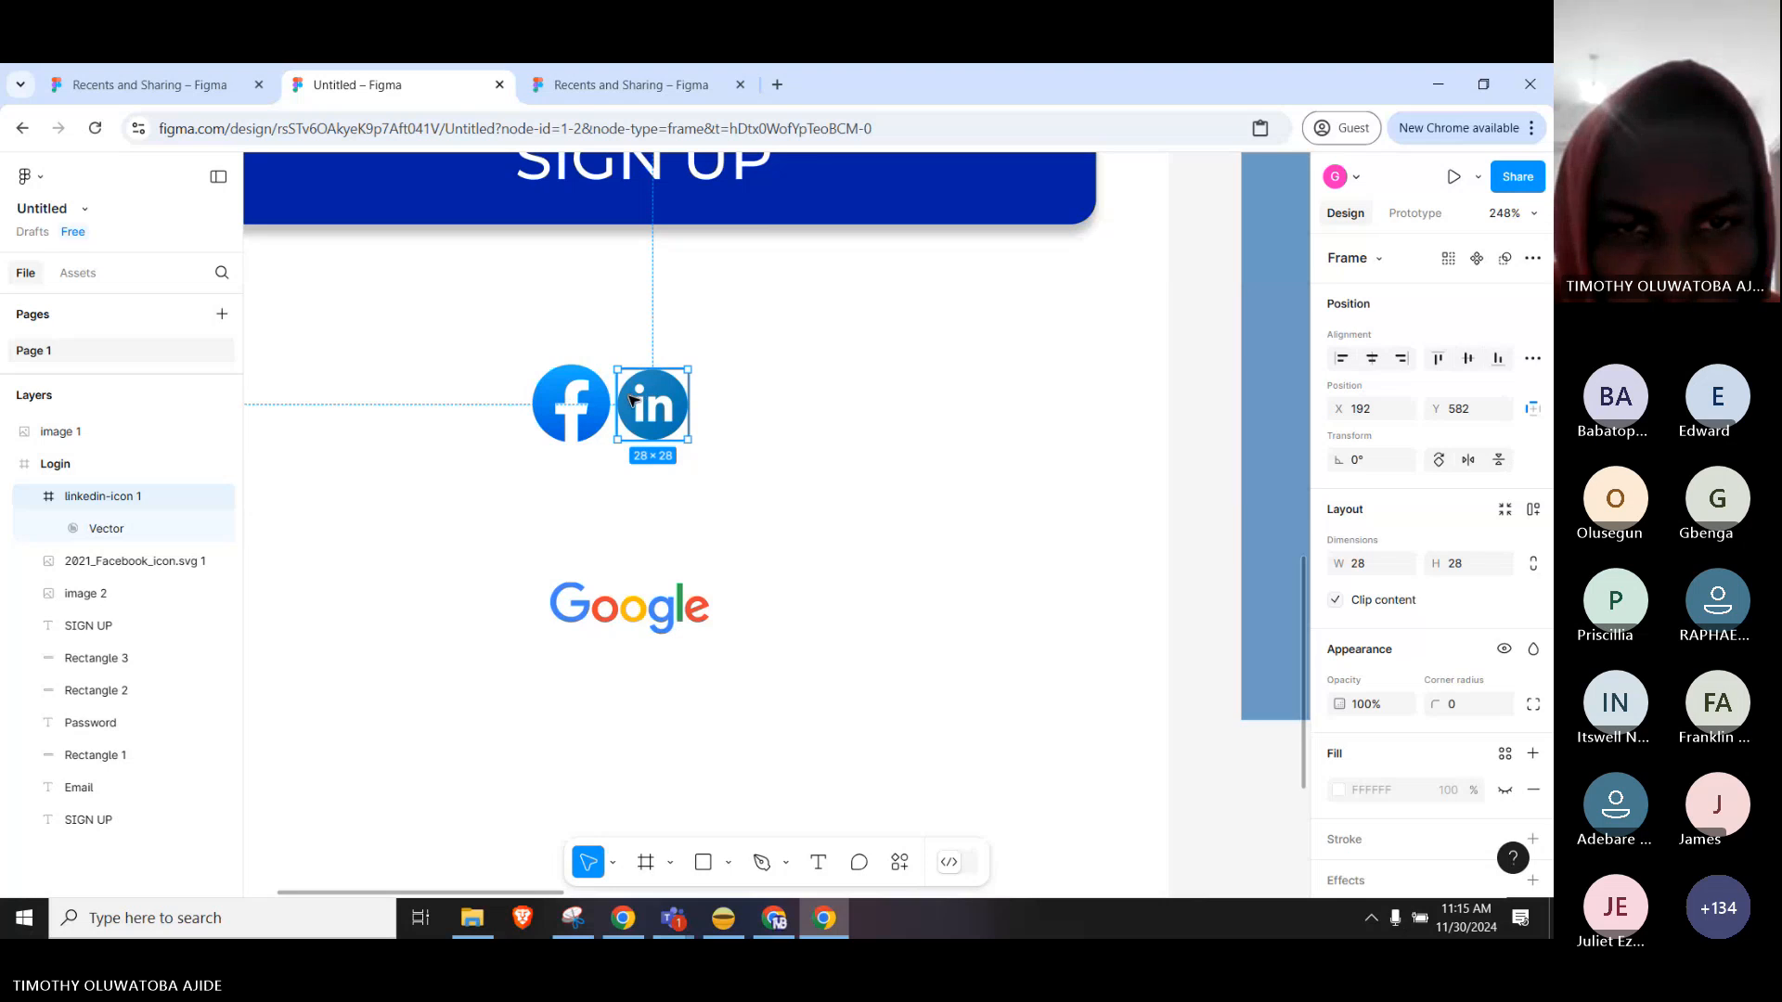
drag(690, 370, 686, 371)
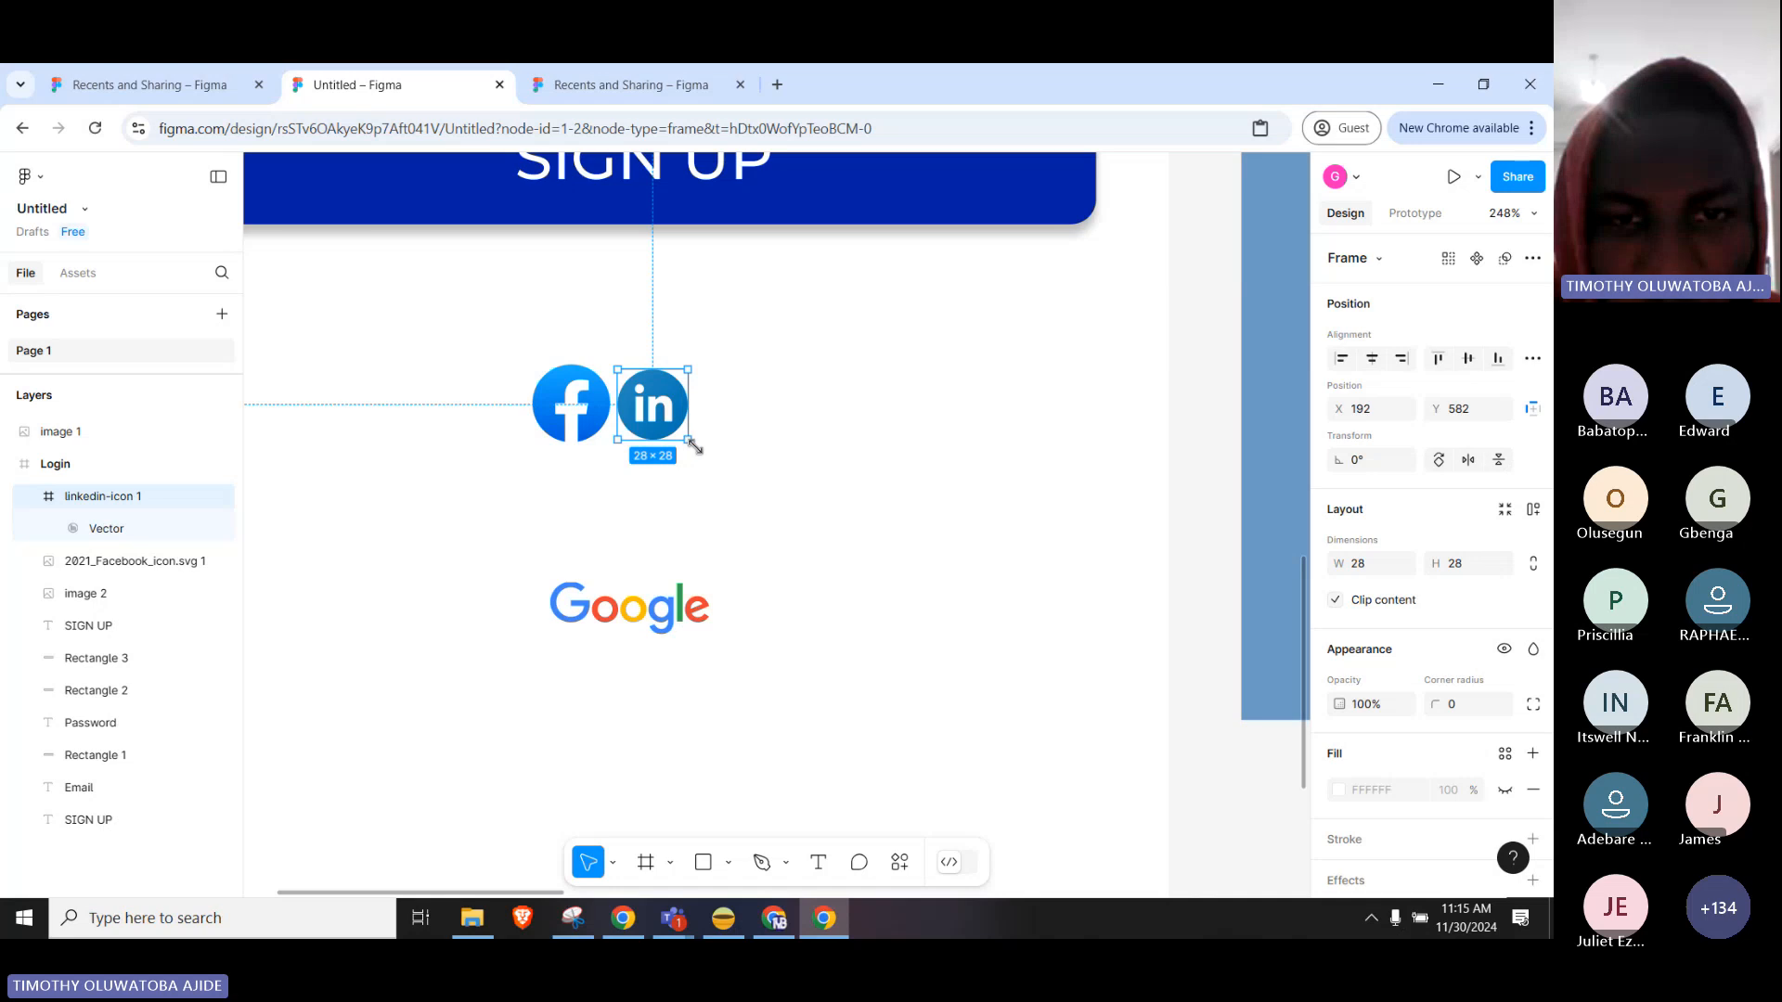
drag(693, 446, 700, 453)
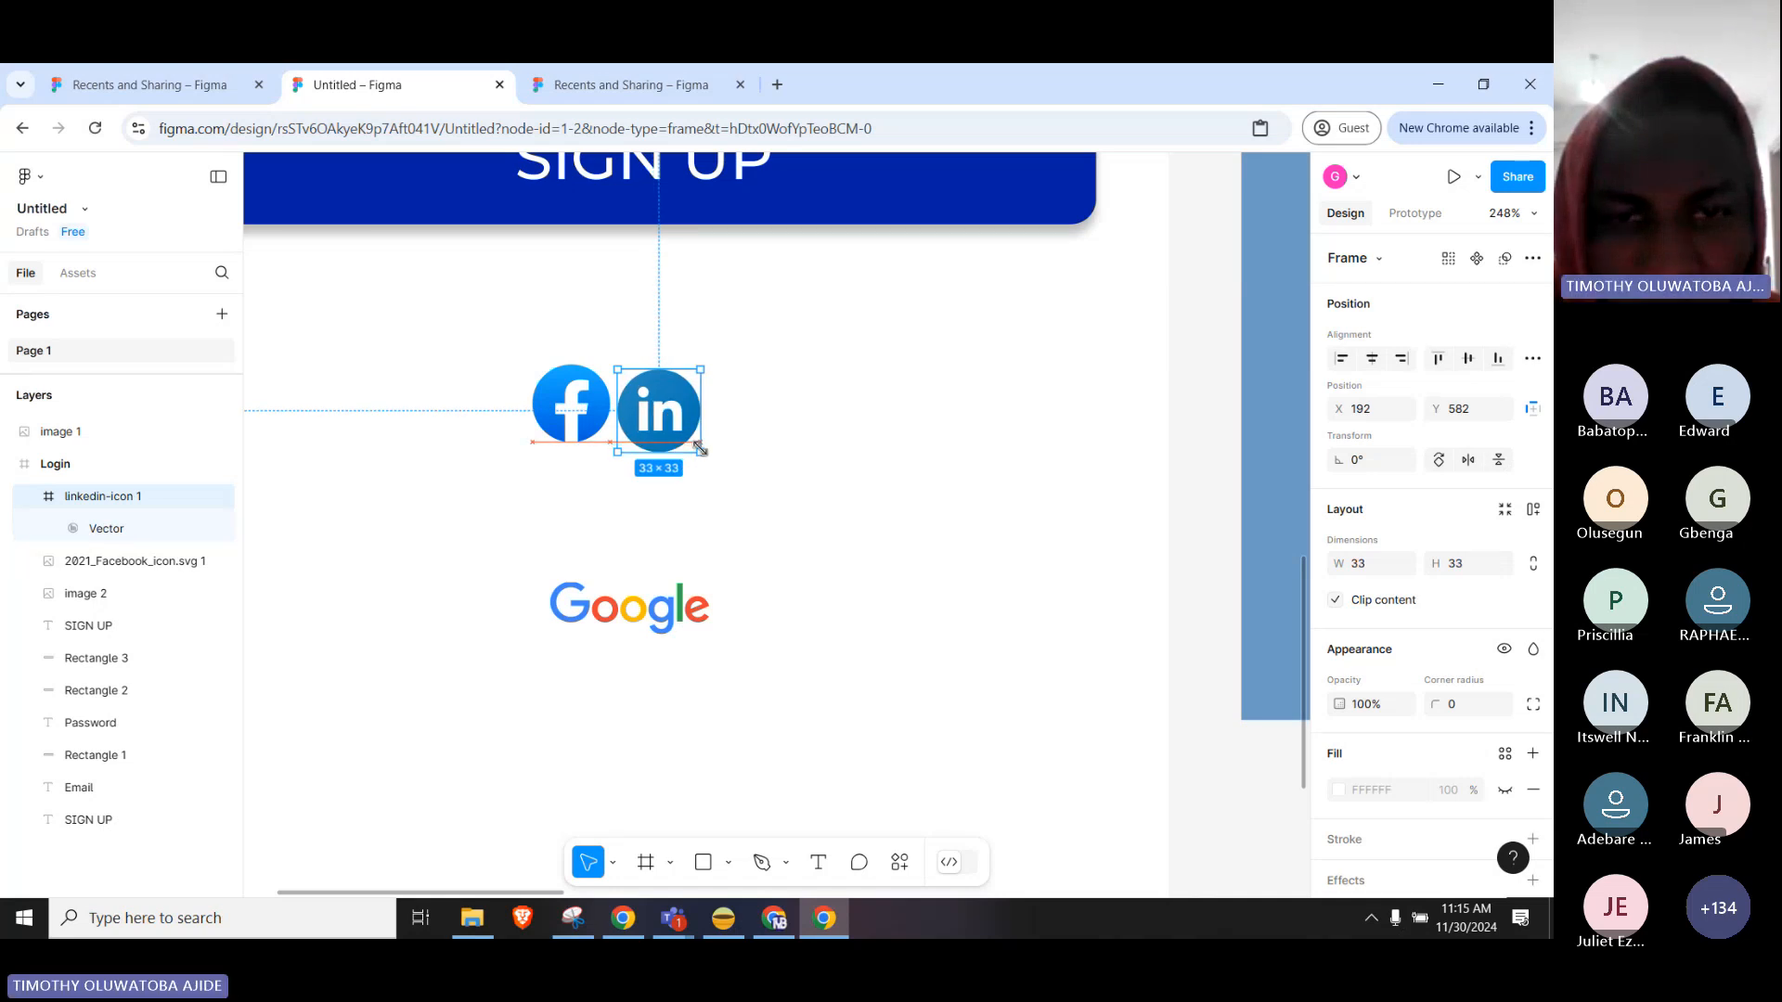
Align the LinkedIn icon with Facebook, then shift it right to leave a gap.
click(768, 414)
click(661, 408)
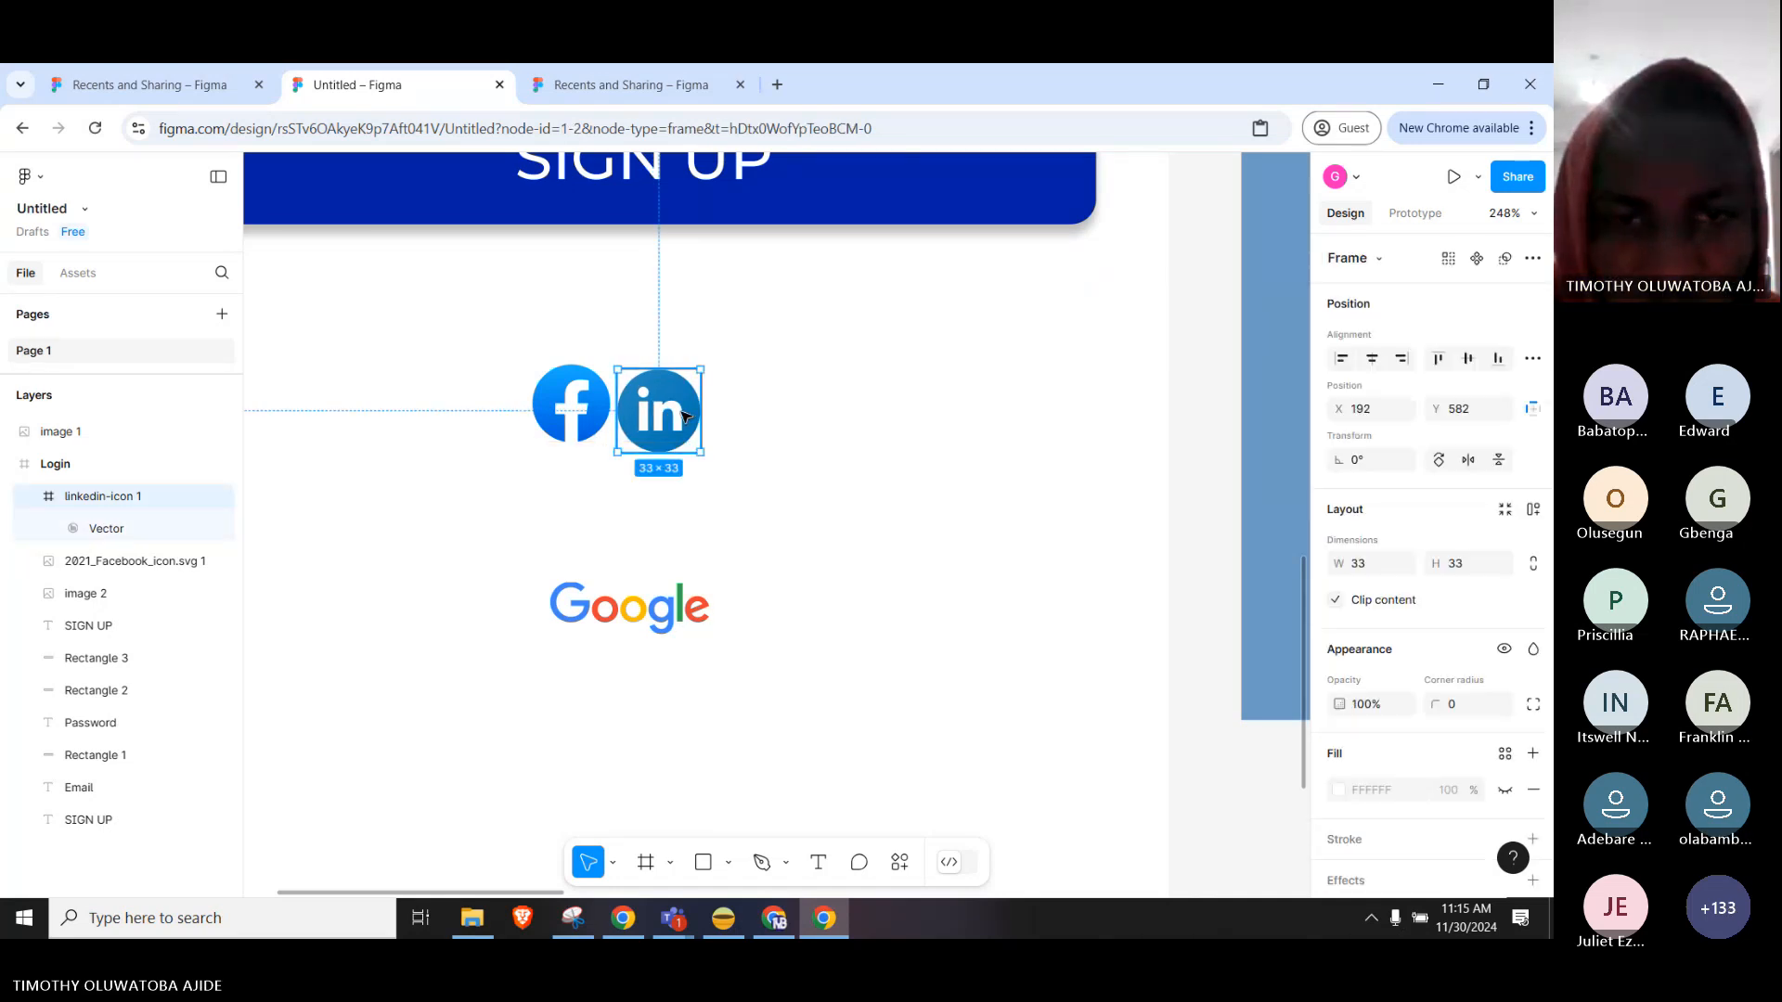
drag(675, 411, 676, 411)
drag(674, 411, 675, 412)
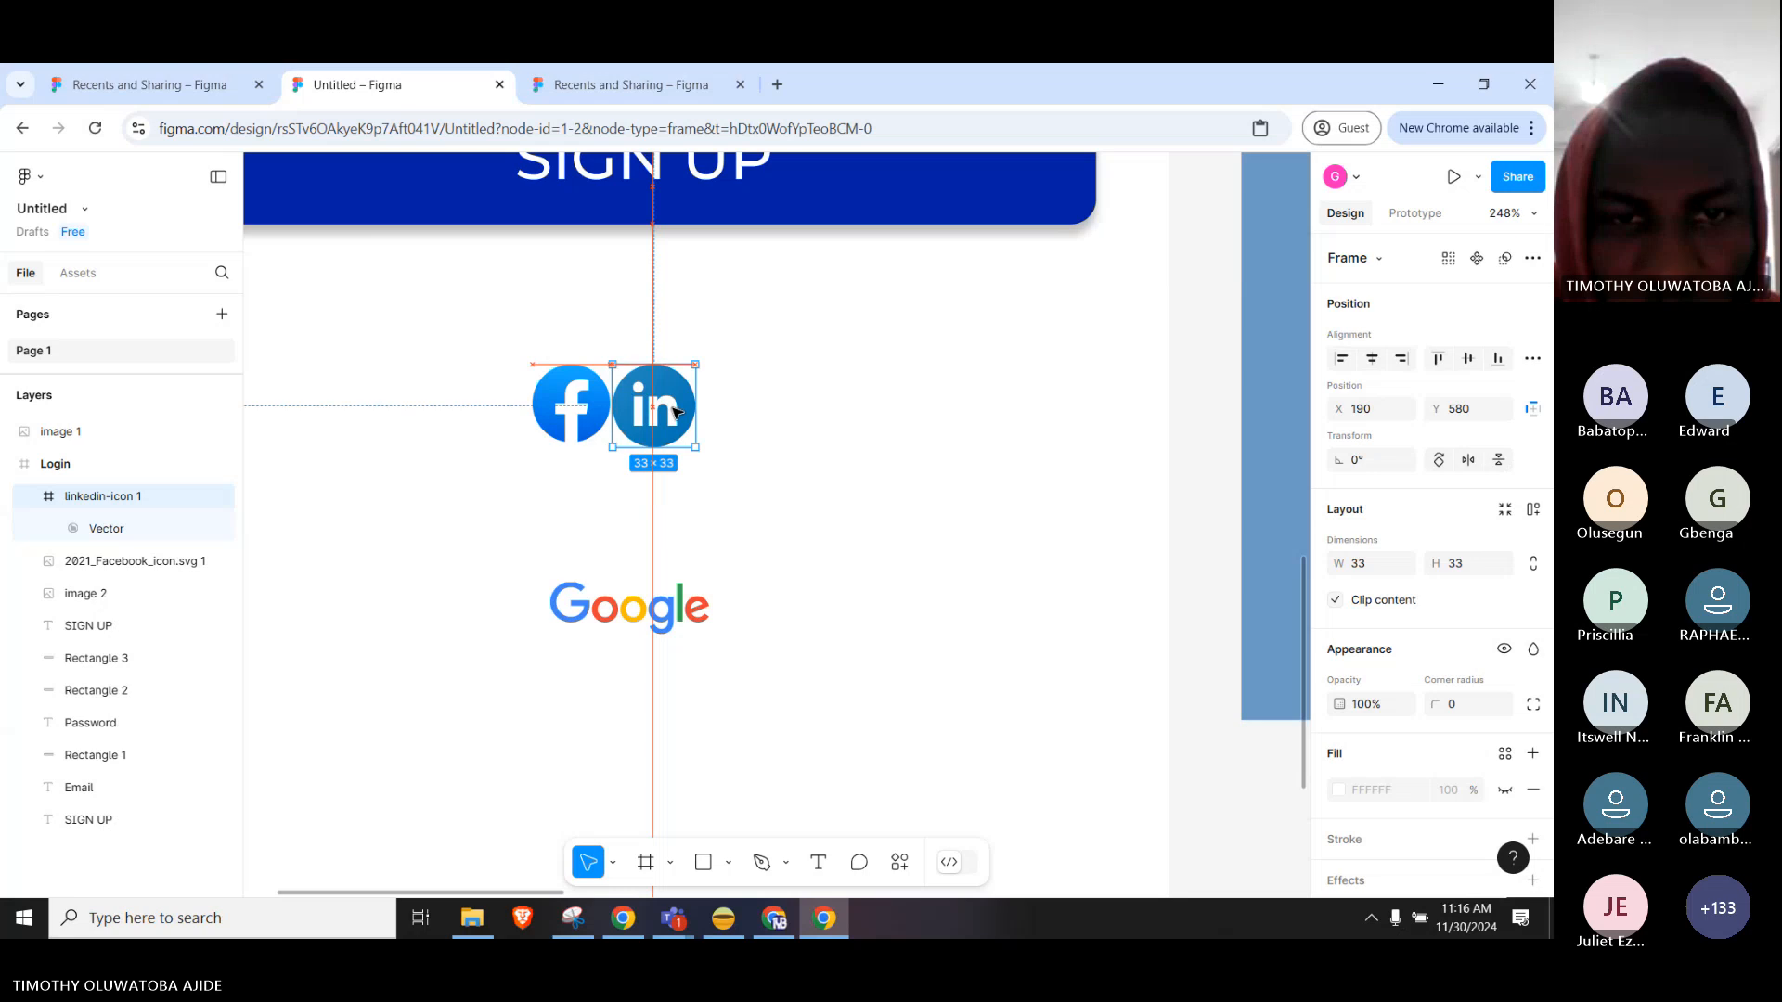
click(710, 462)
drag(656, 420, 692, 367)
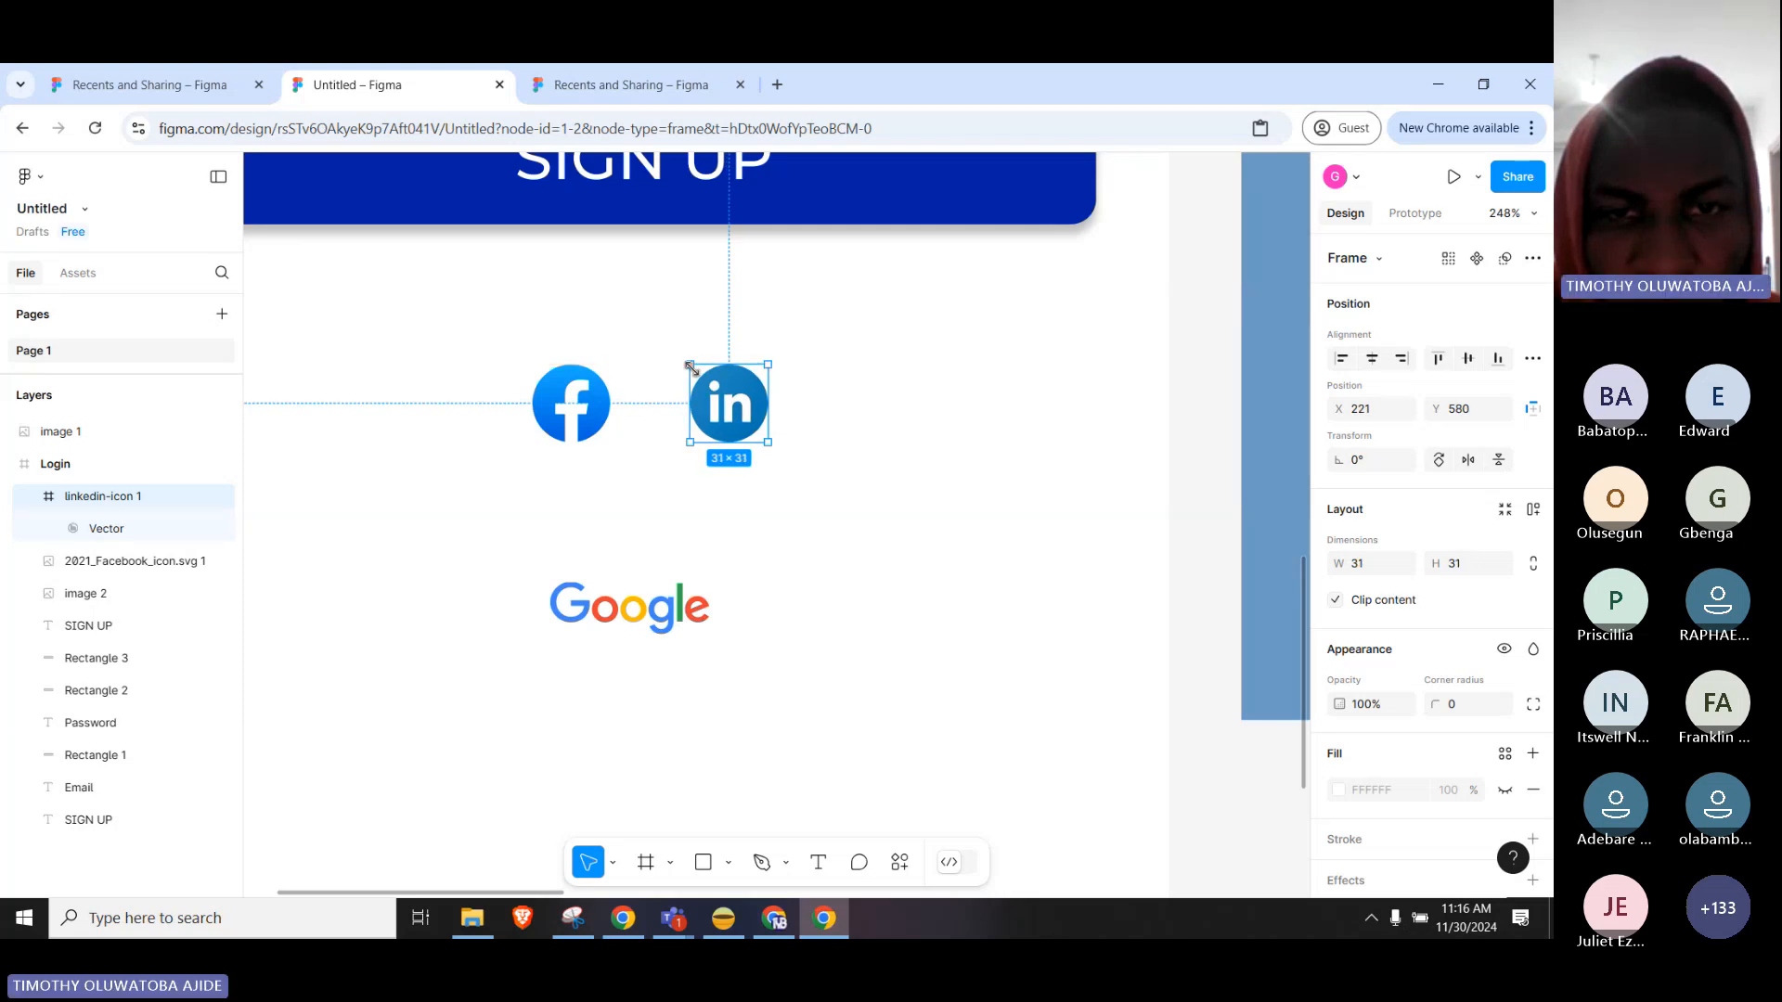
click(634, 534)
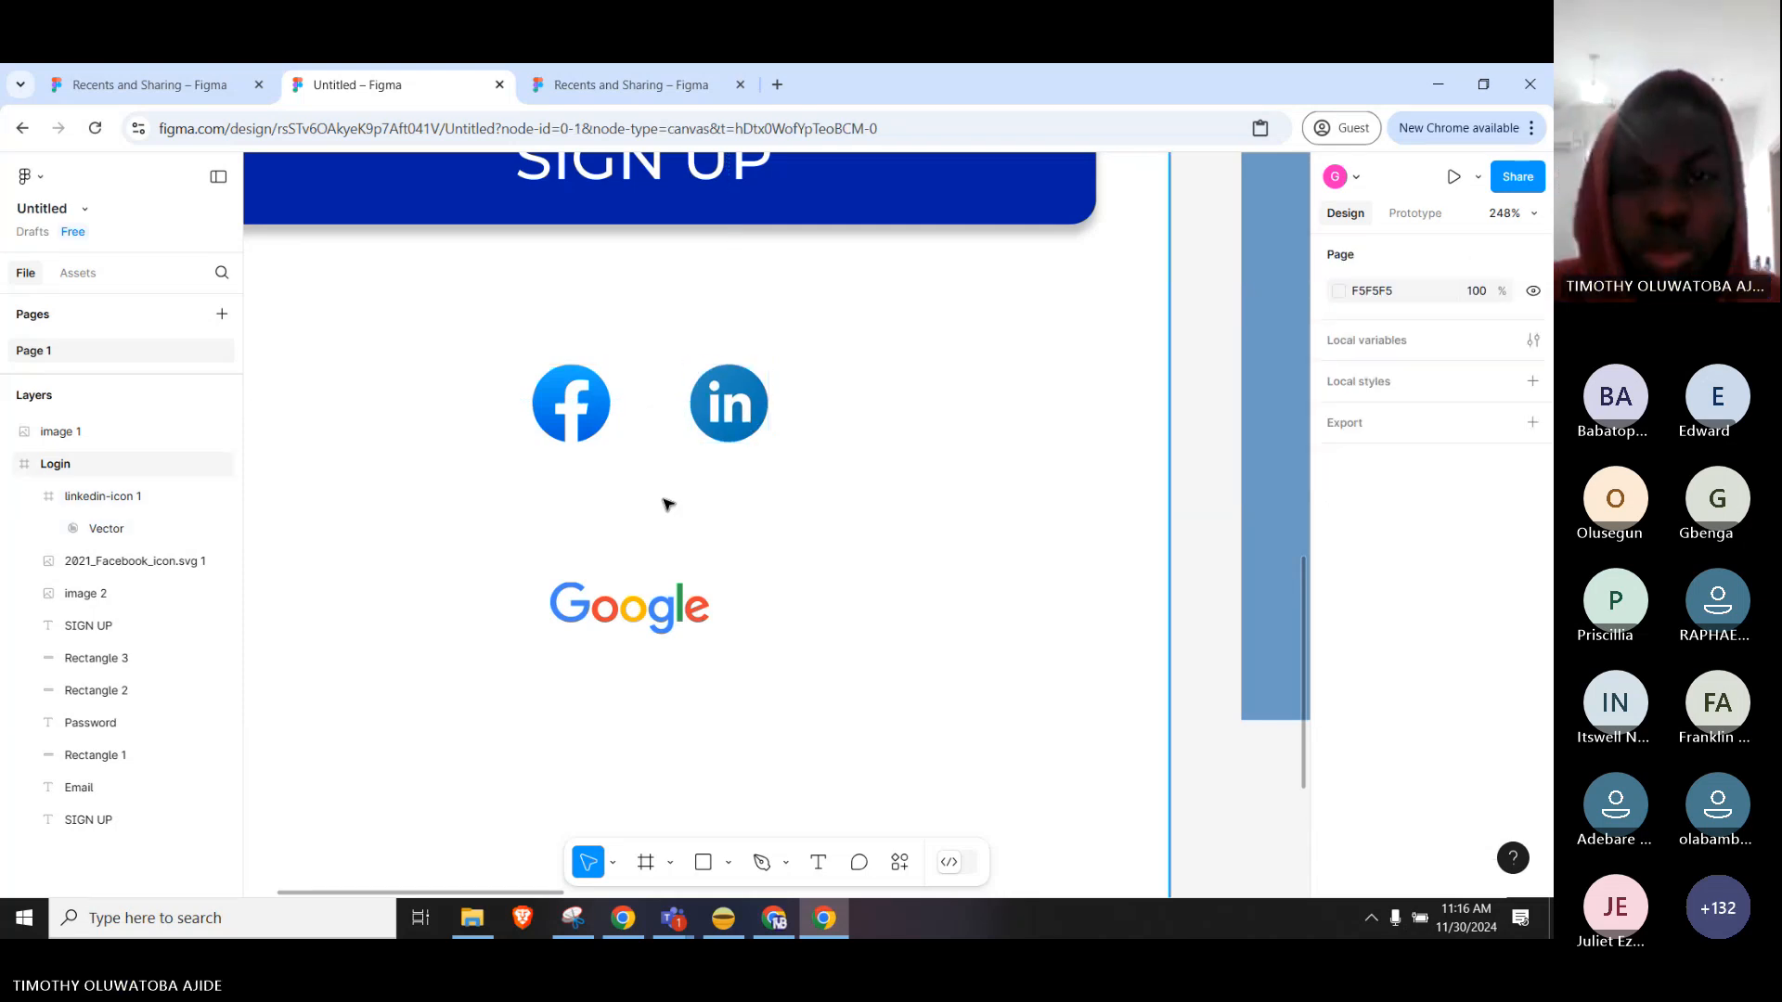
Move the Facebook and LinkedIn icons together up closer to the SIGN UP button.
scroll(668, 501, down, 3)
scroll(668, 503, down, 3)
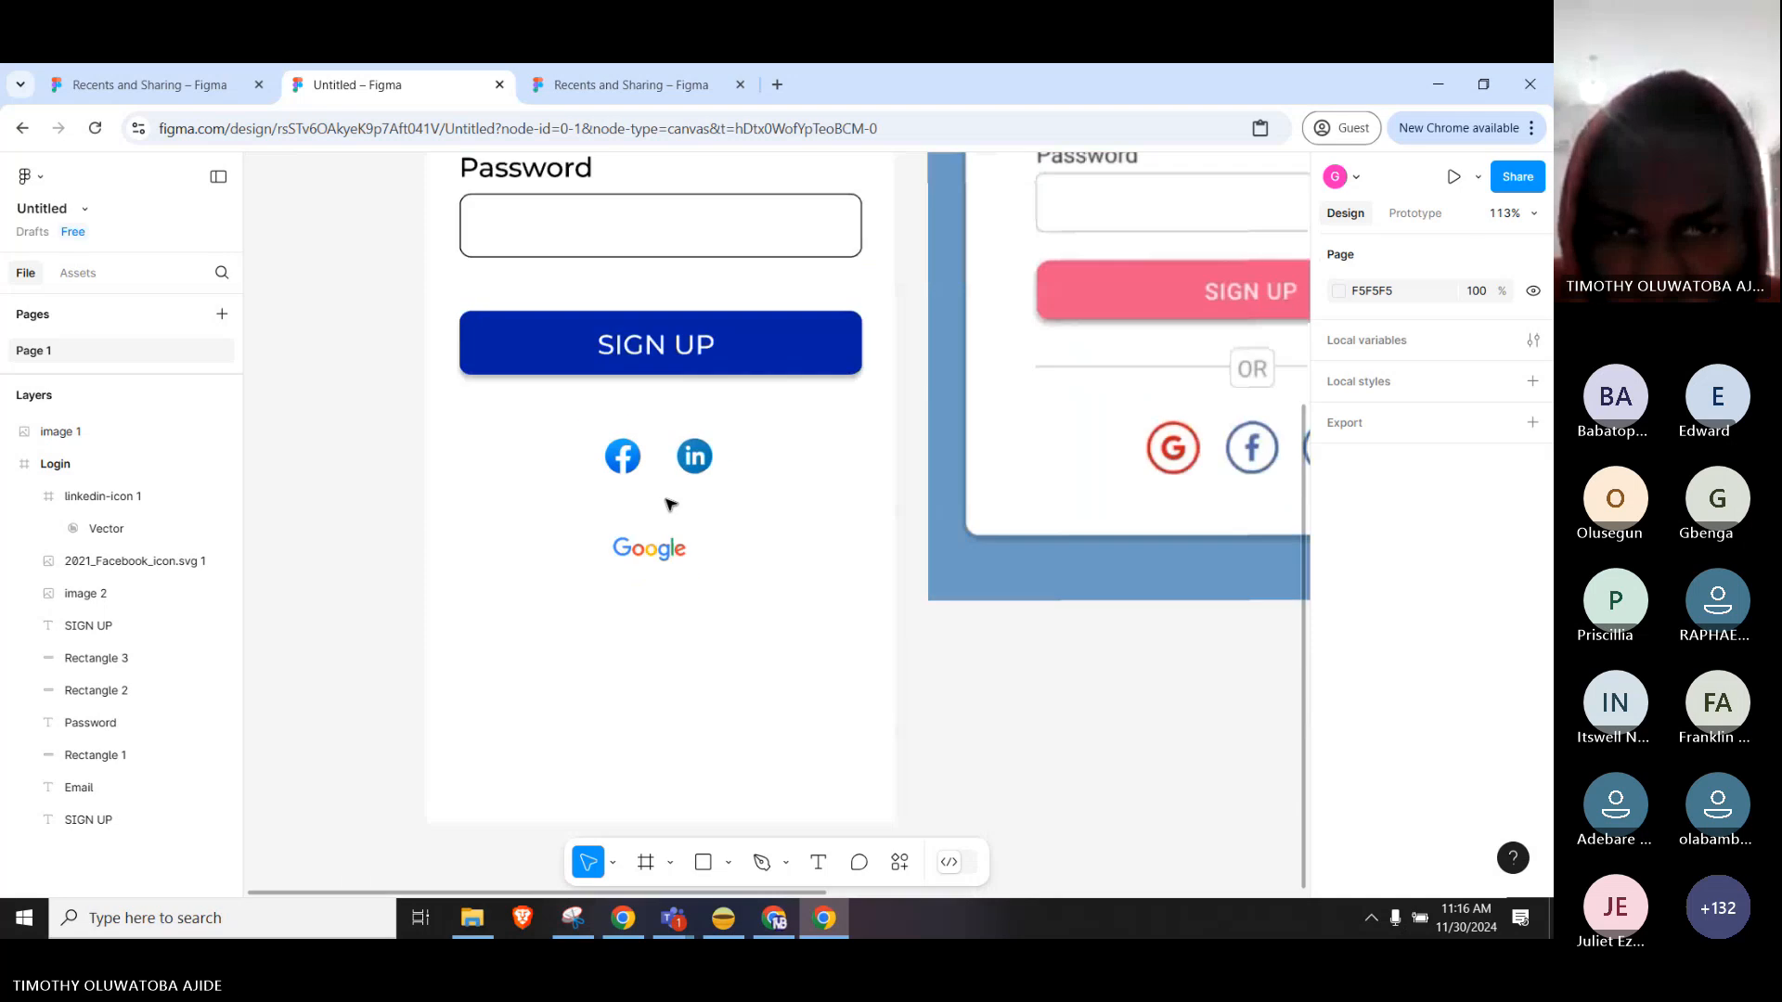
click(705, 457)
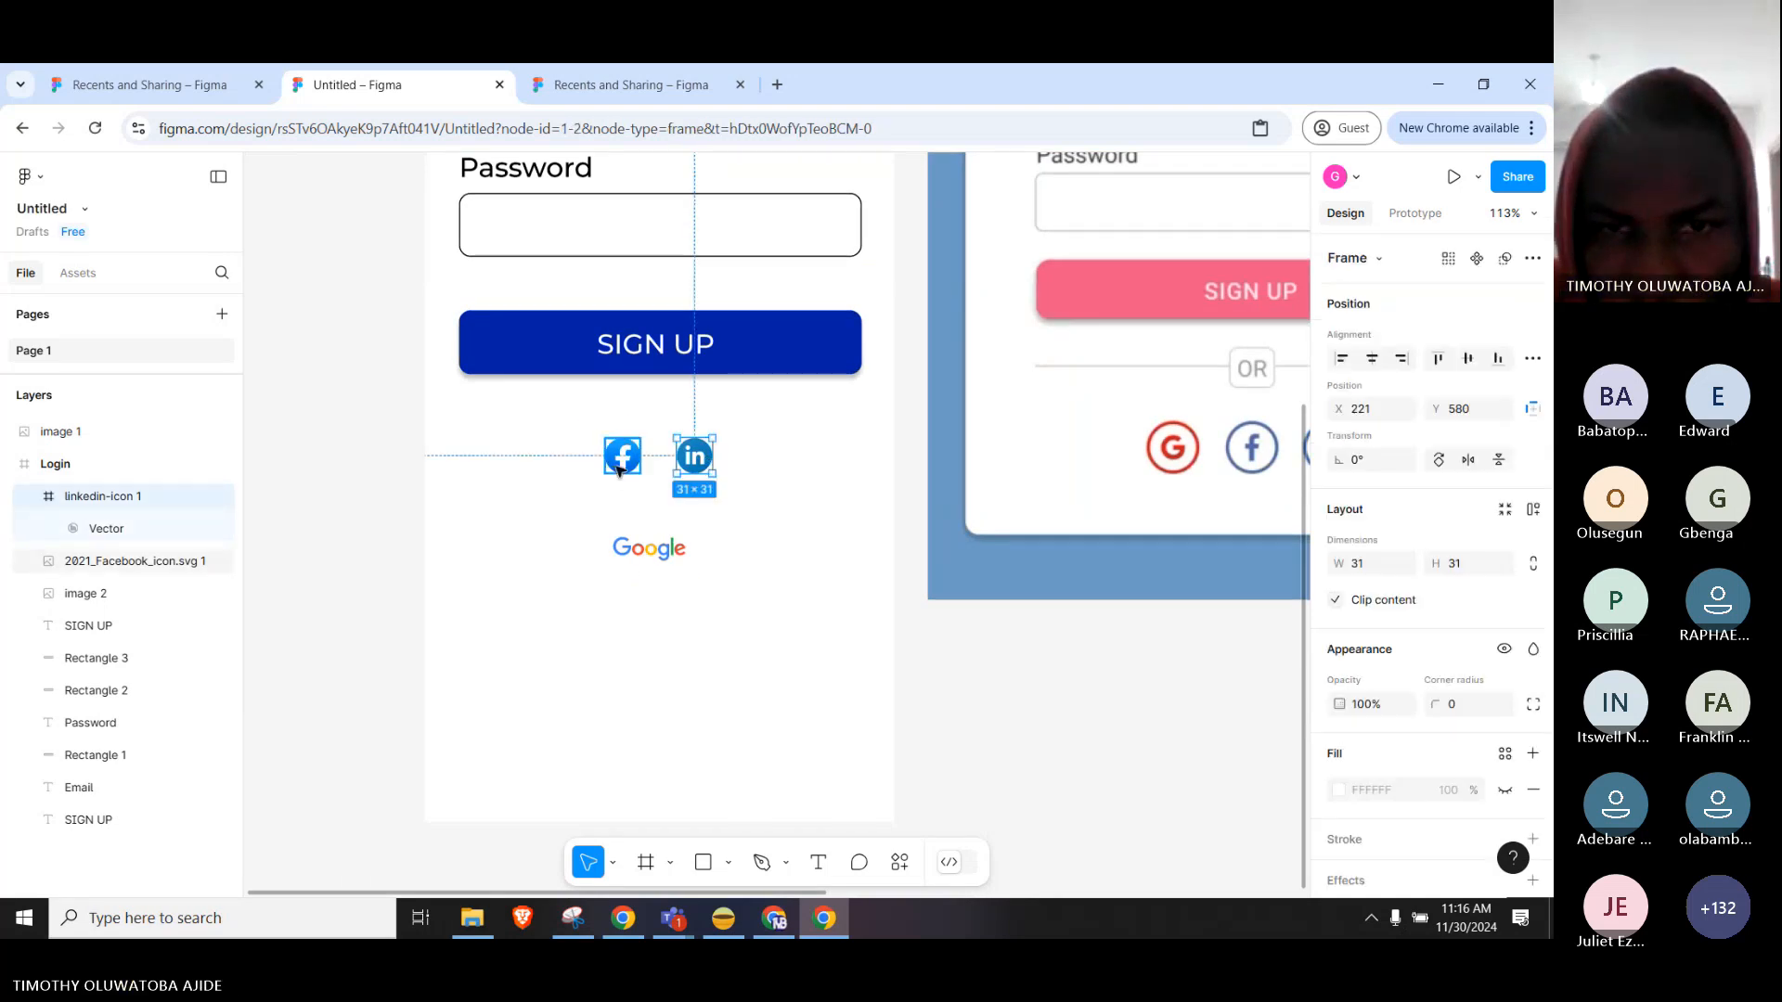
shift+click(618, 471)
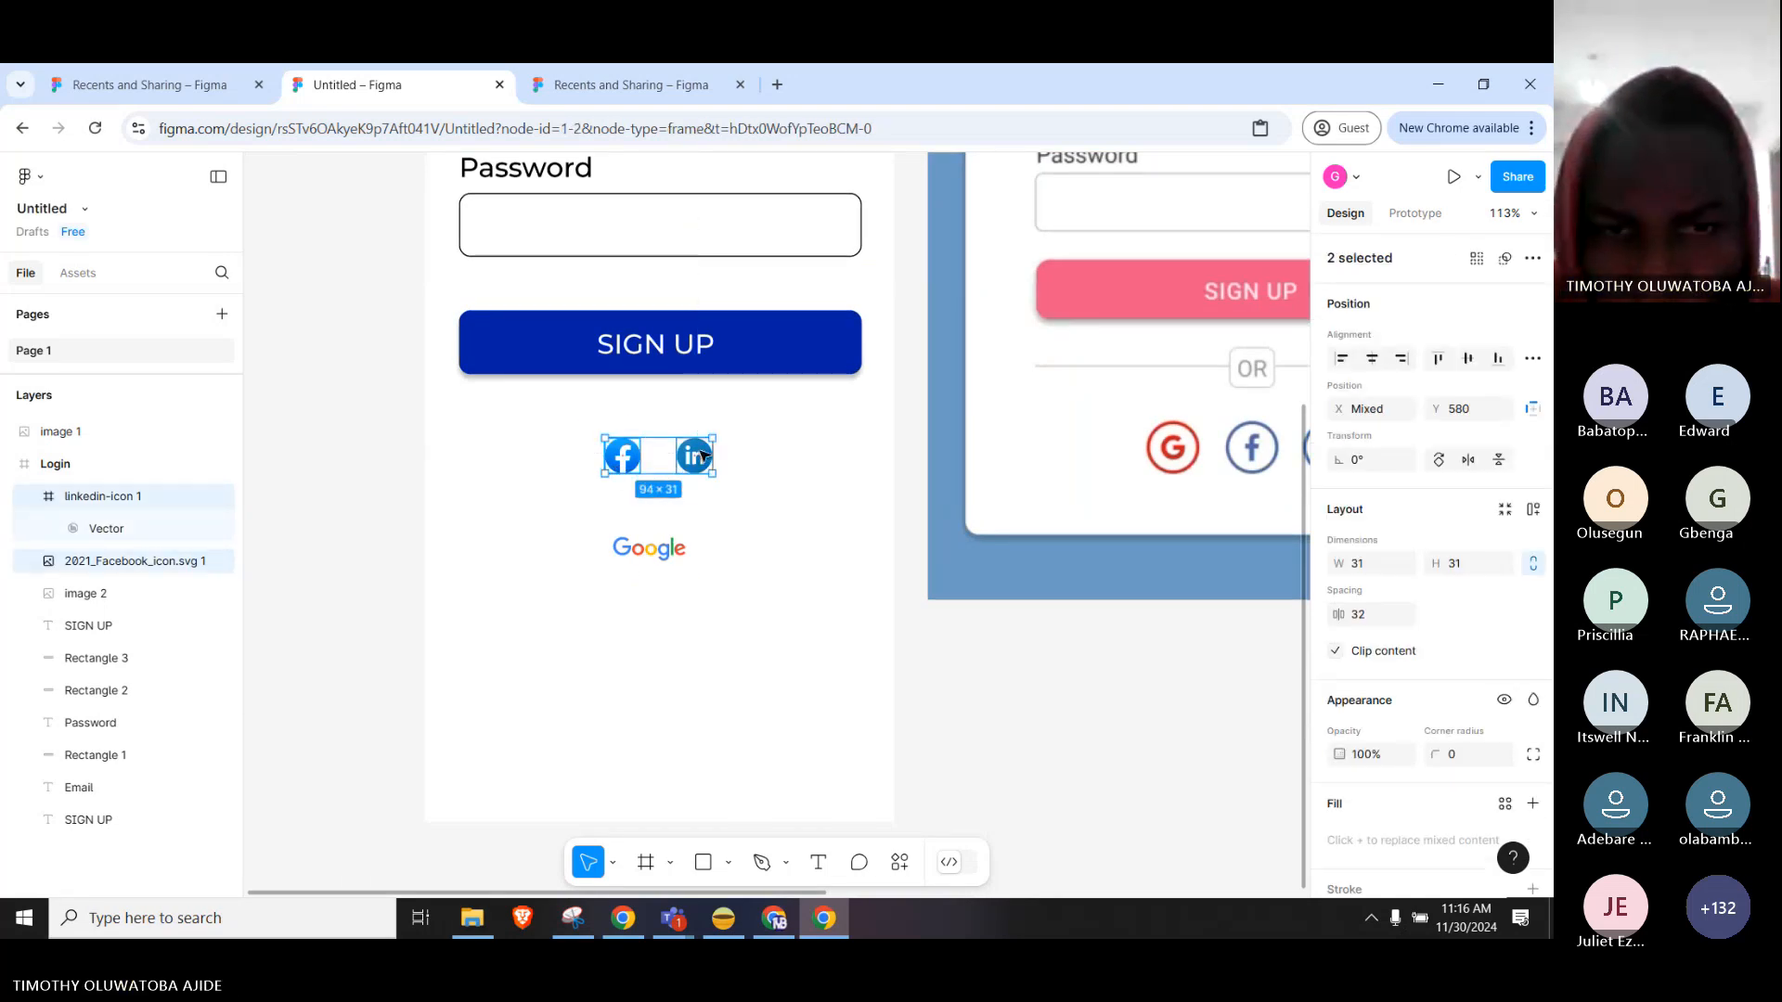
drag(702, 455, 711, 449)
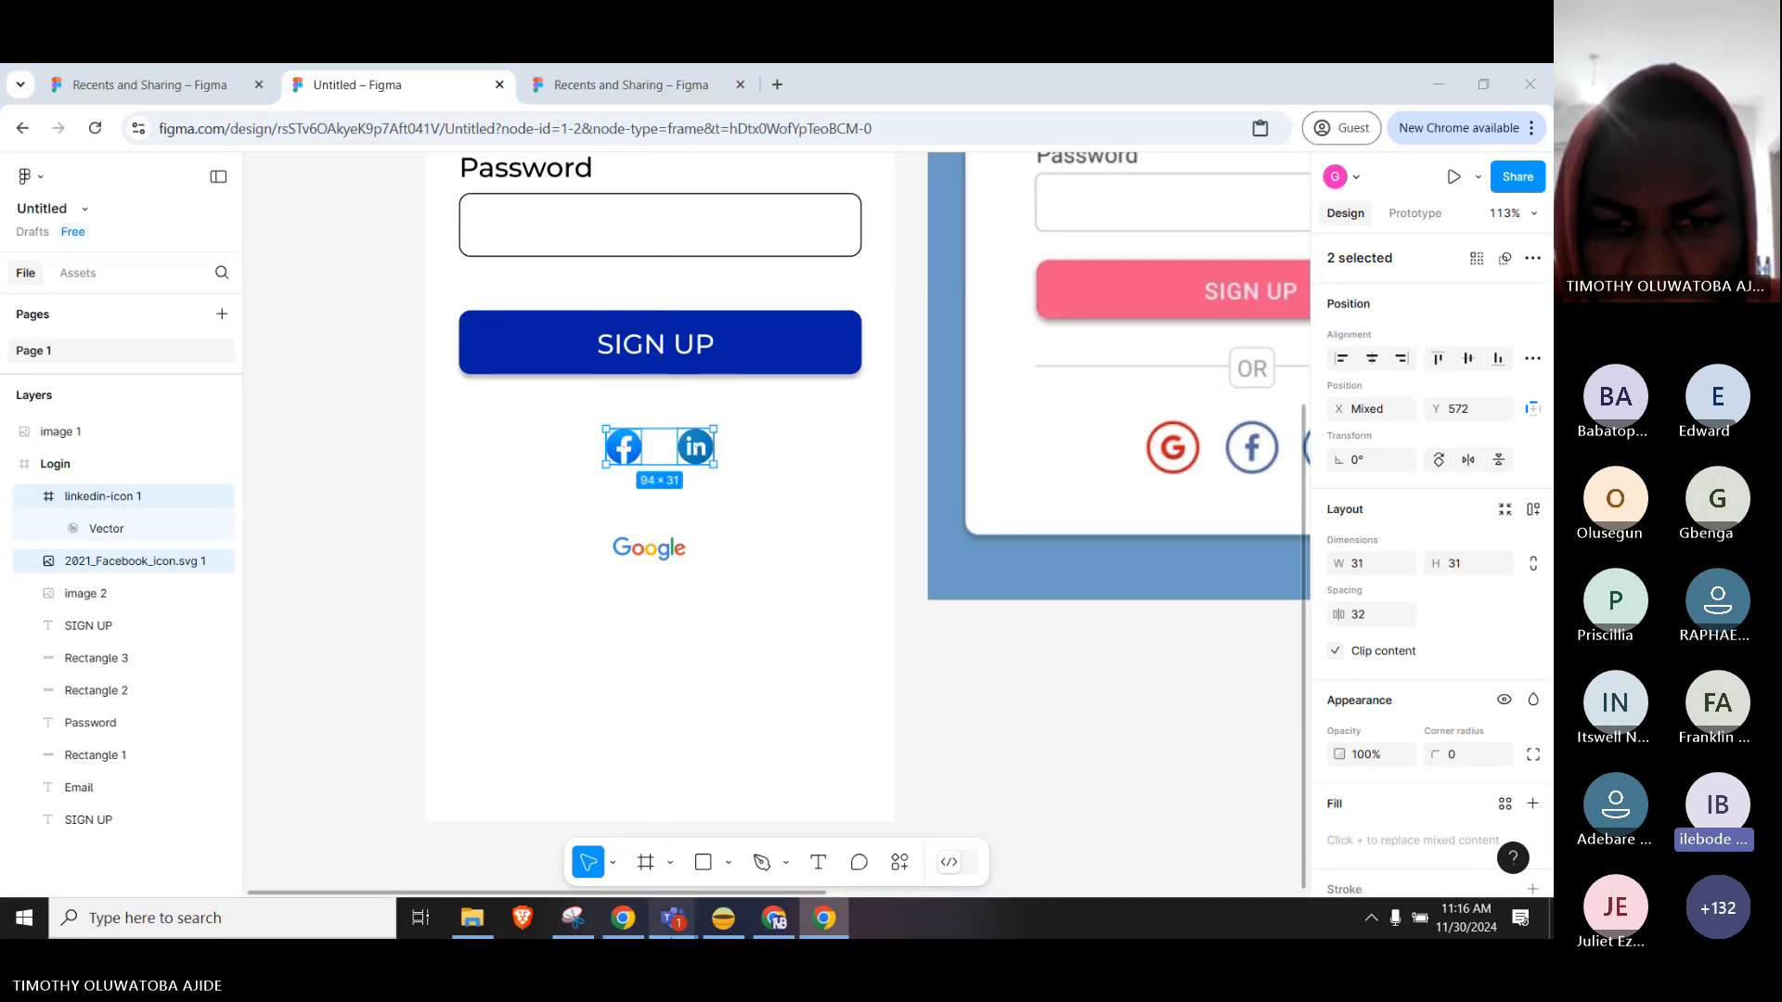
Mute all participants from the Teams meeting's People panel, then go back to the Figma canvas.
mouse_move(673, 918)
click(720, 850)
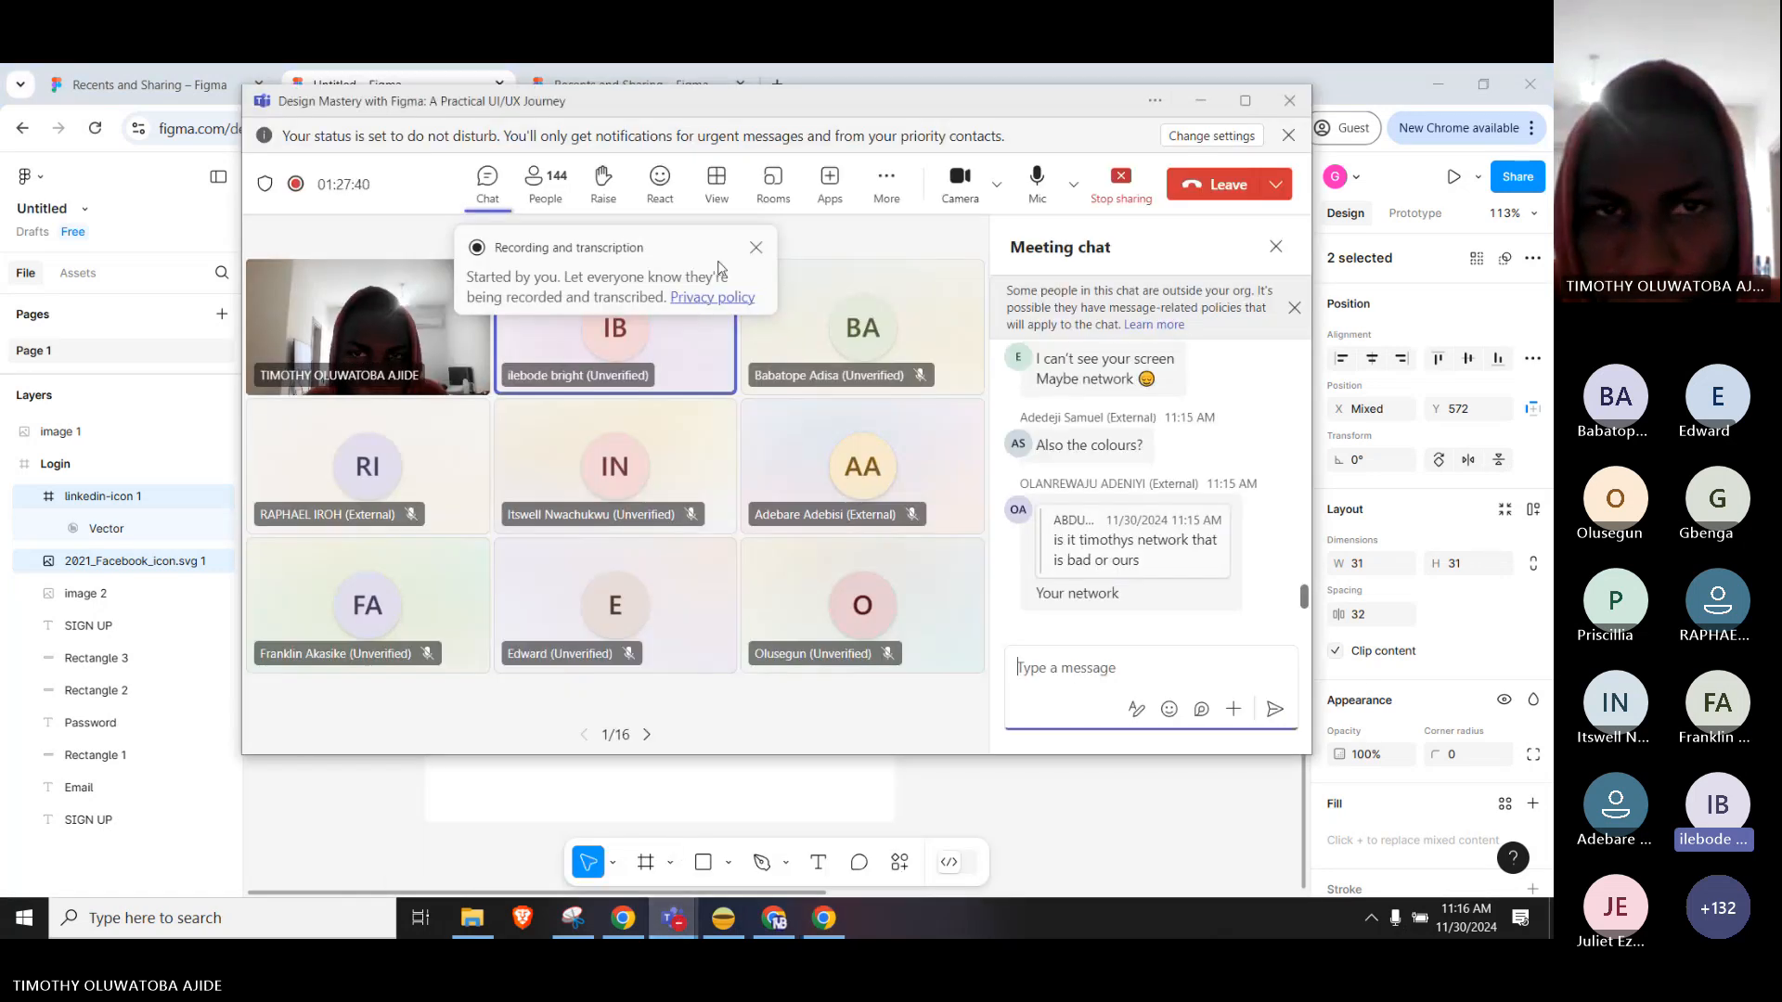
click(546, 185)
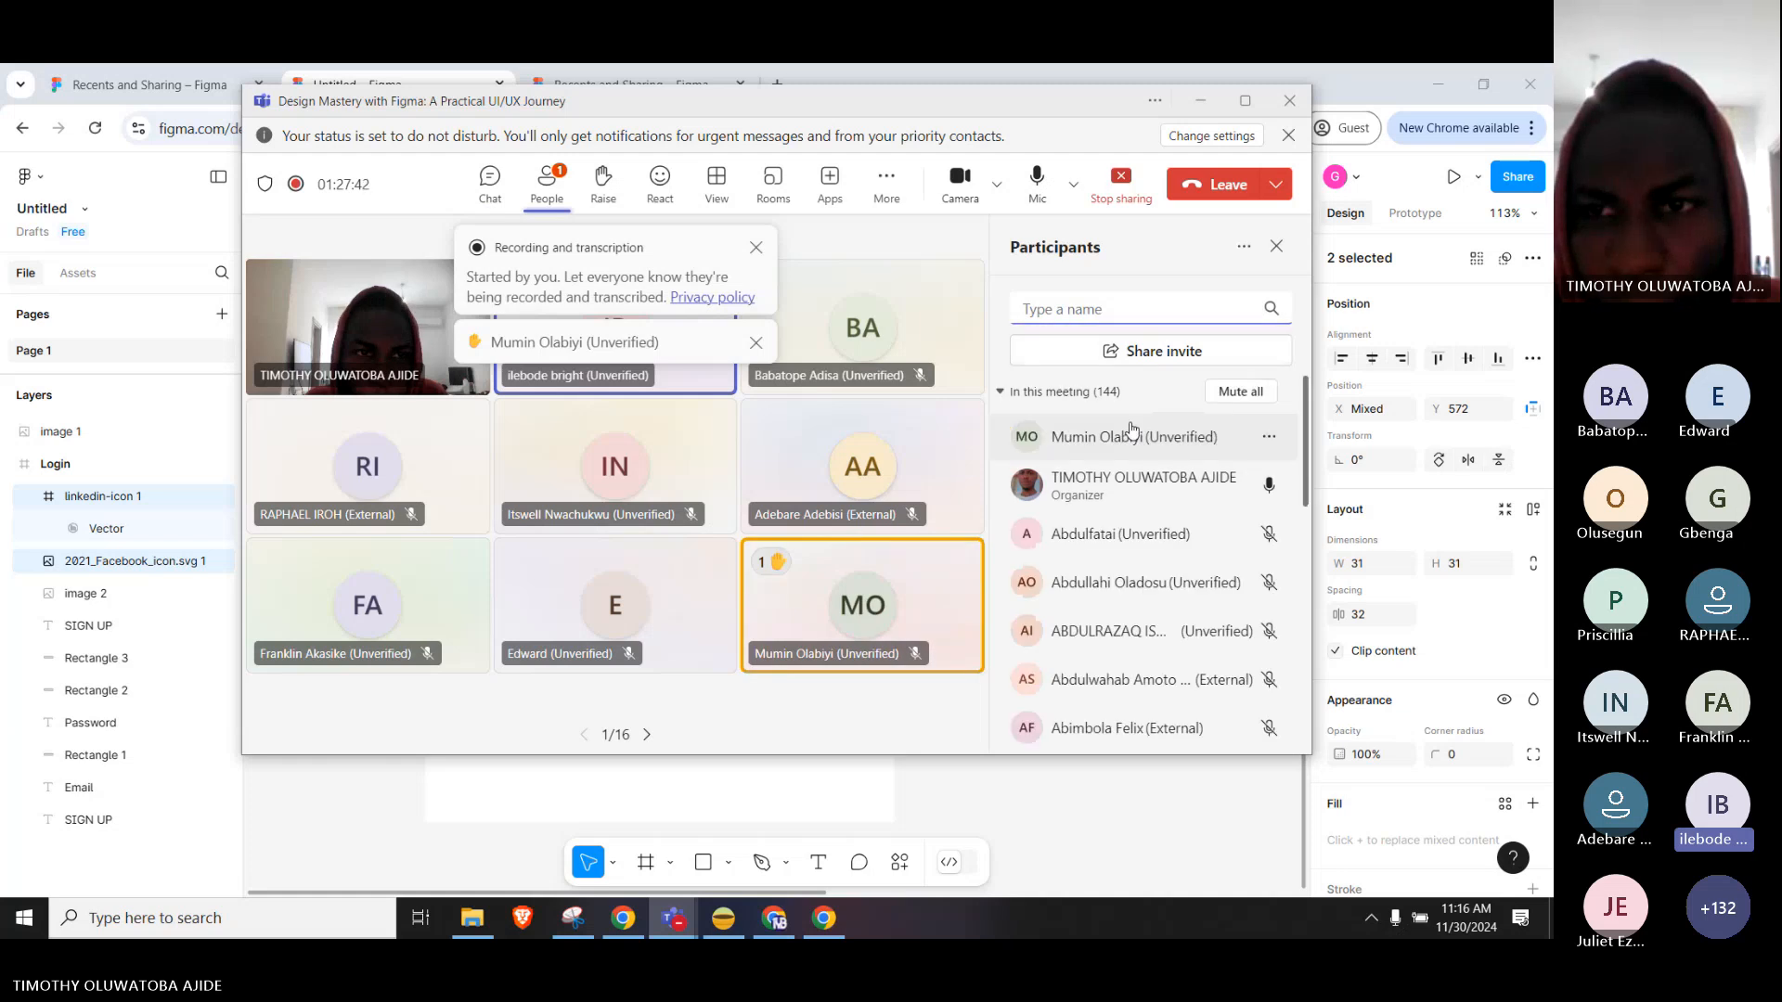
click(1240, 391)
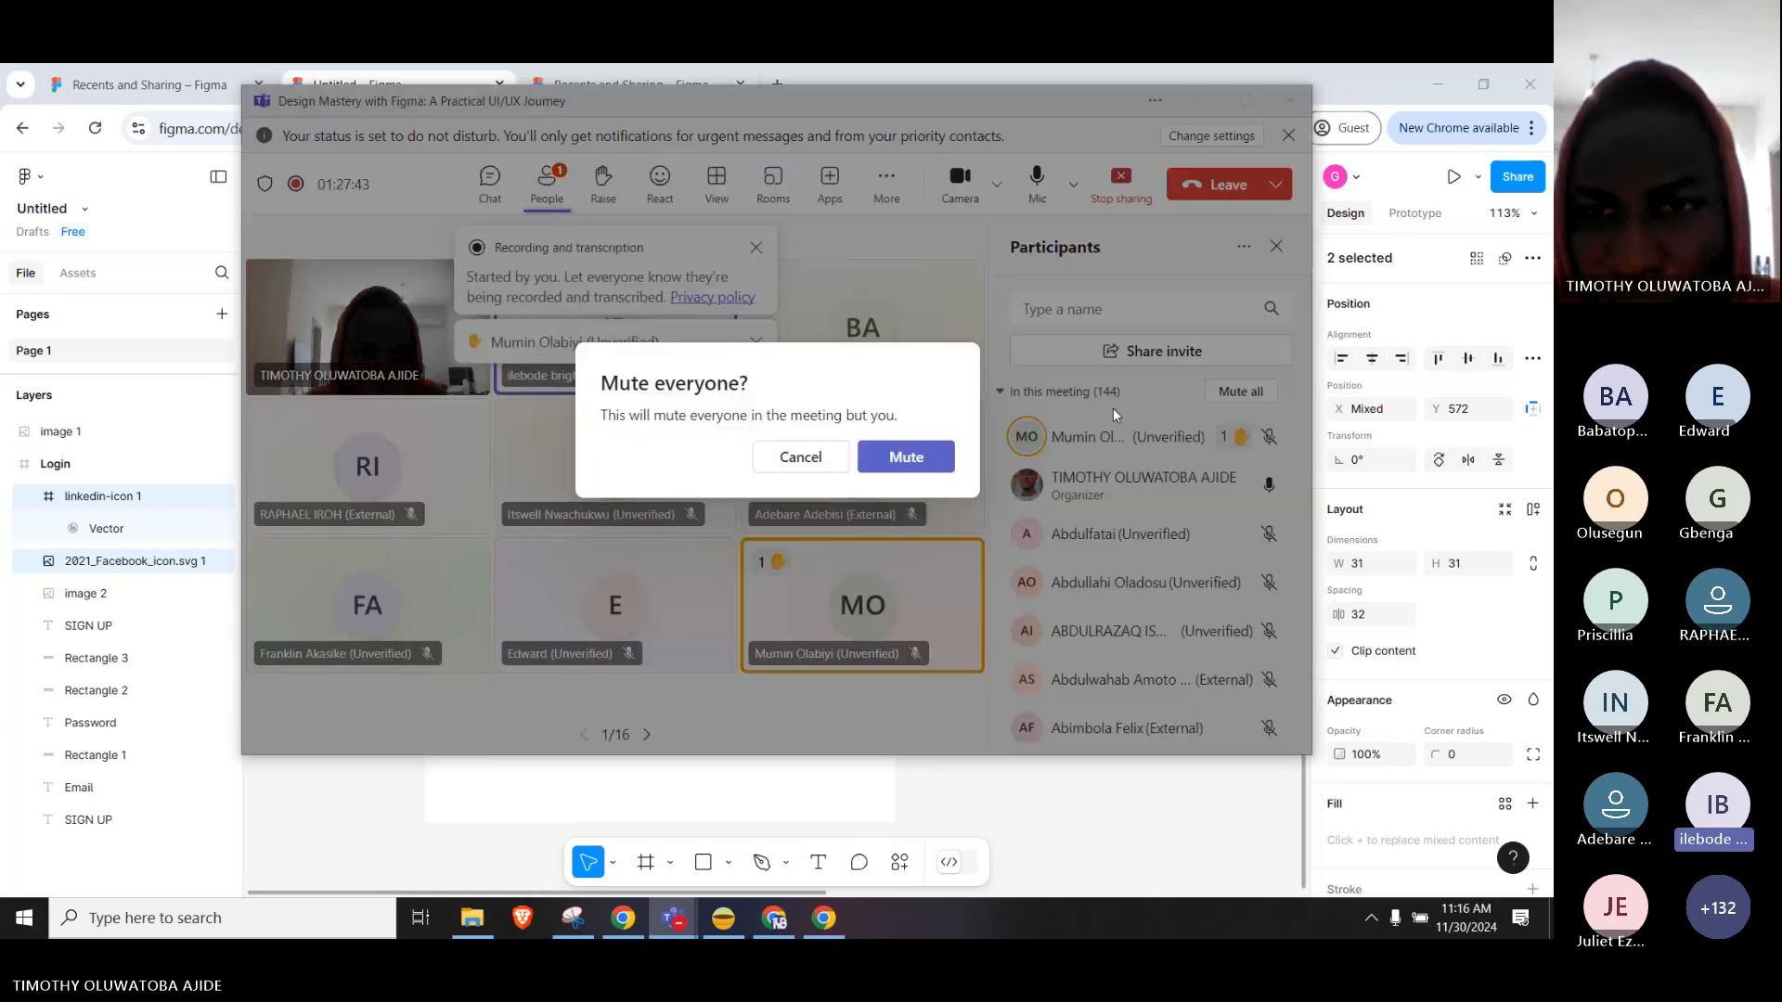
click(907, 458)
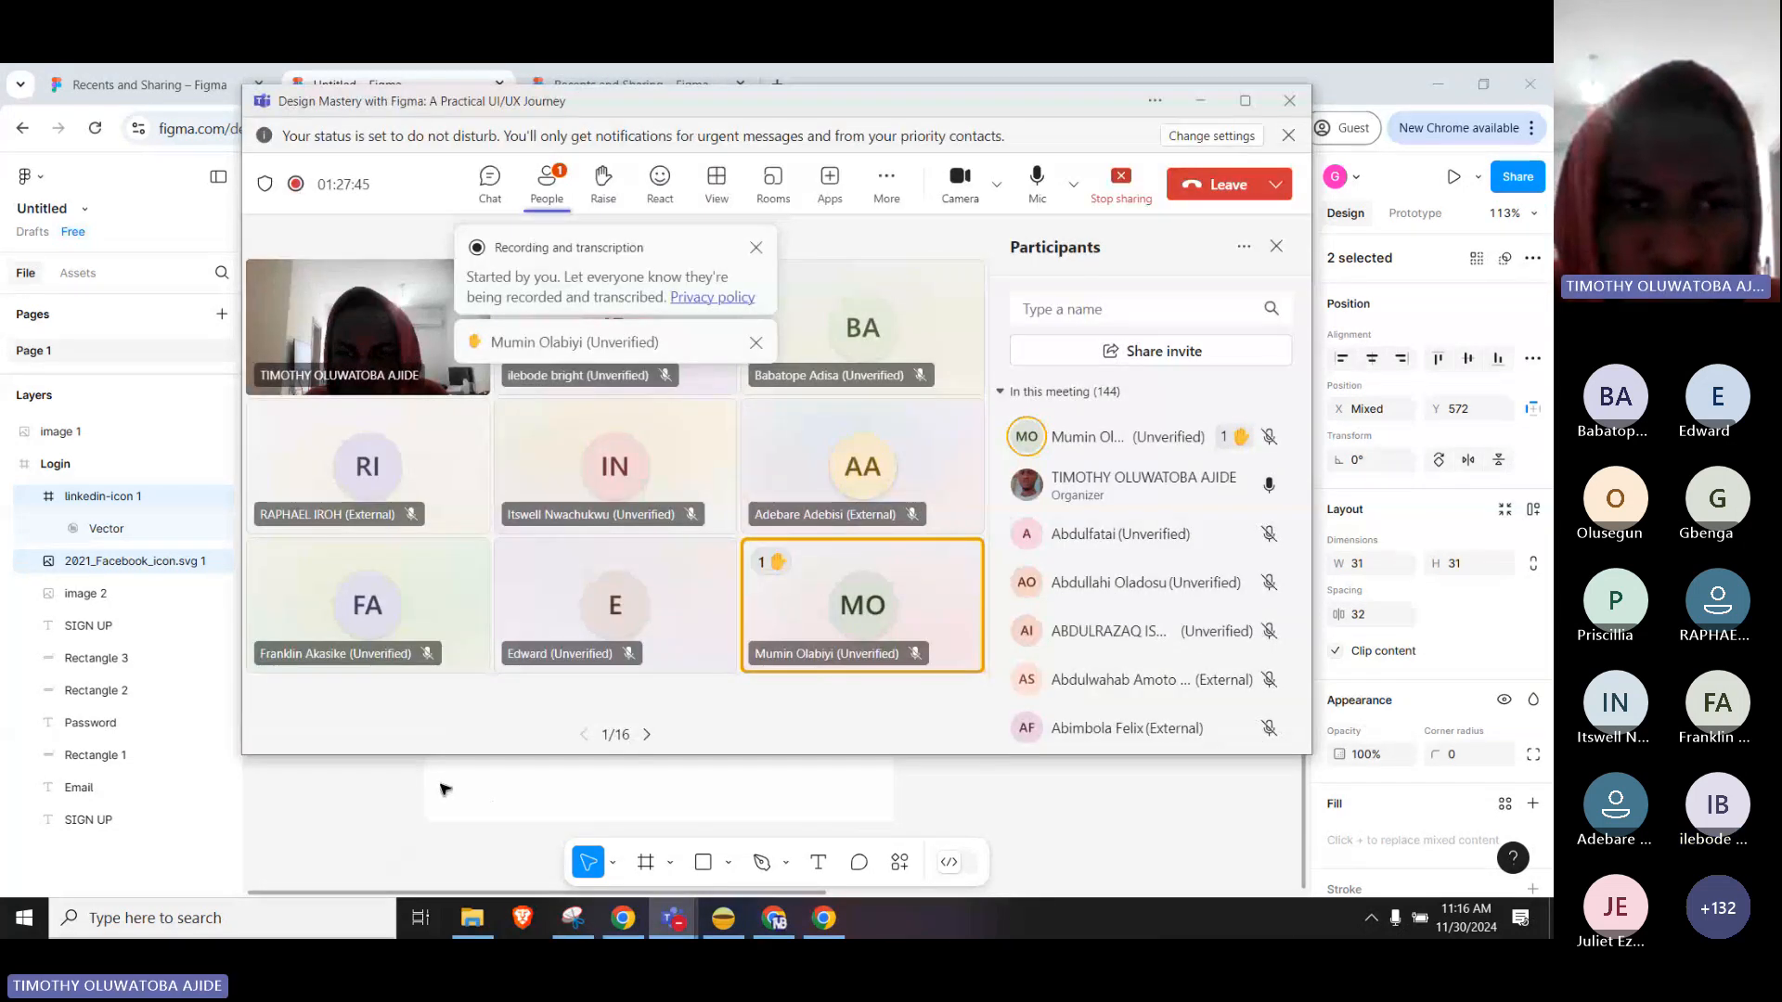
click(363, 791)
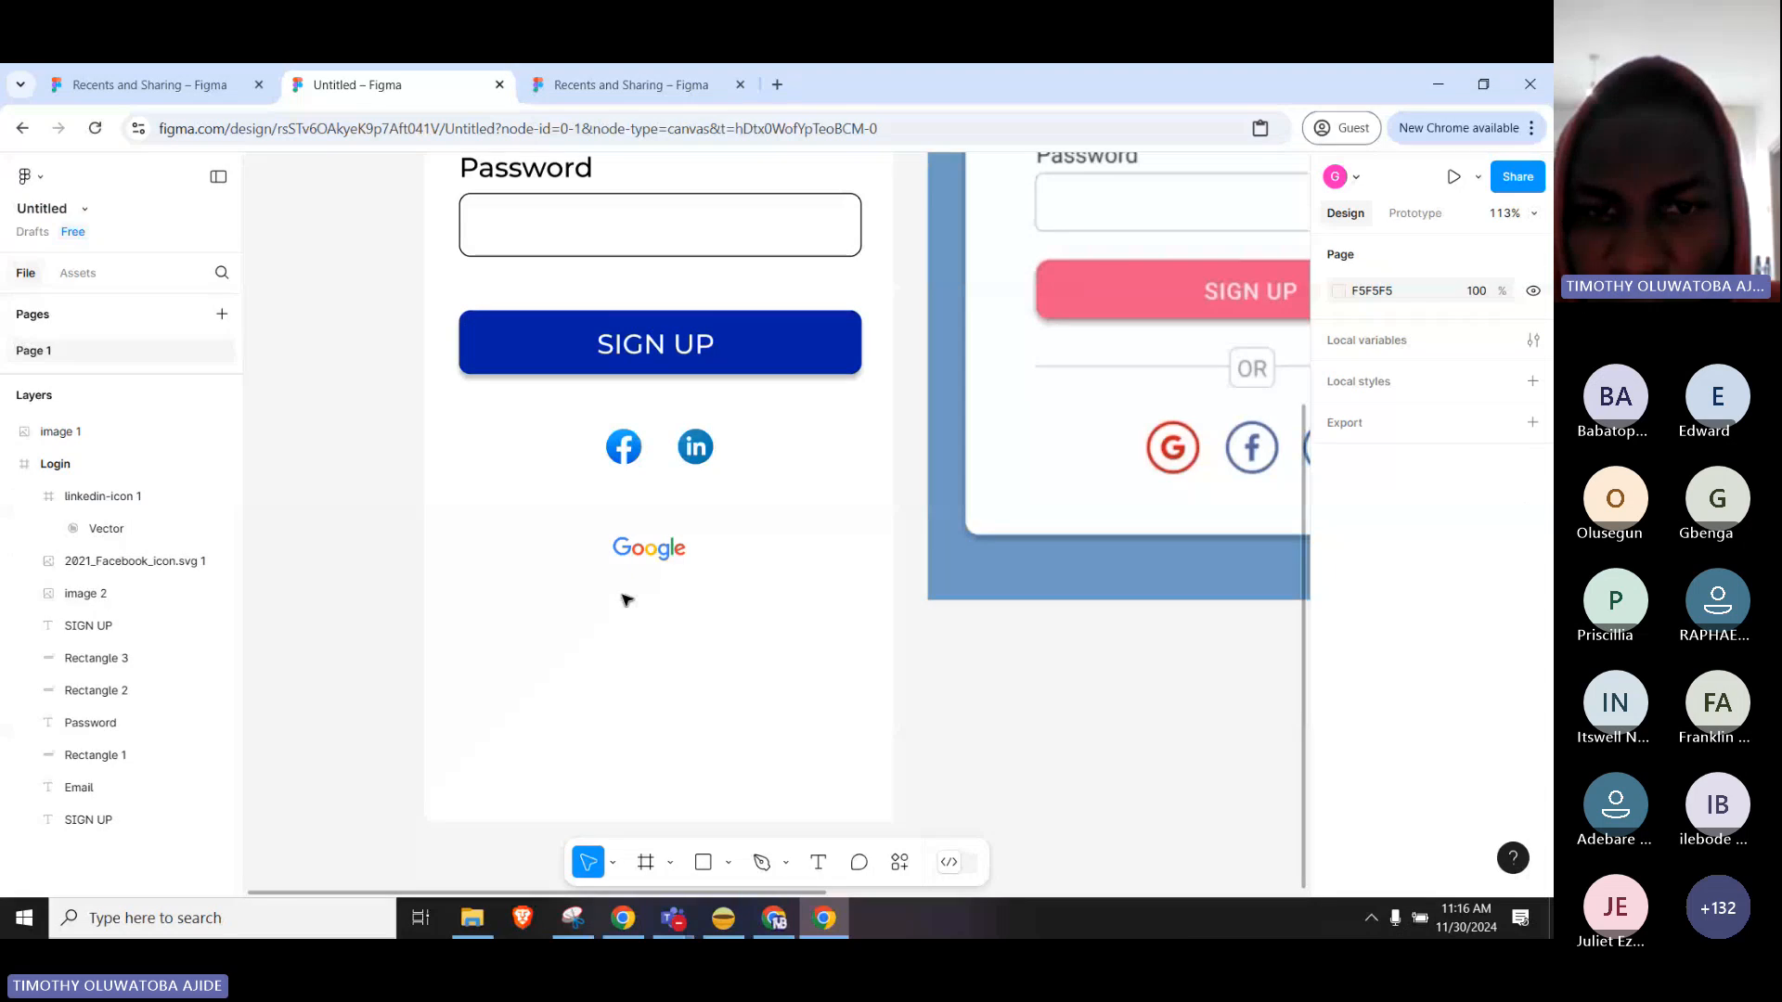
Duplicate the Password label below SIGN UP, retype it as 'Or', and delete the Google logo.
click(535, 175)
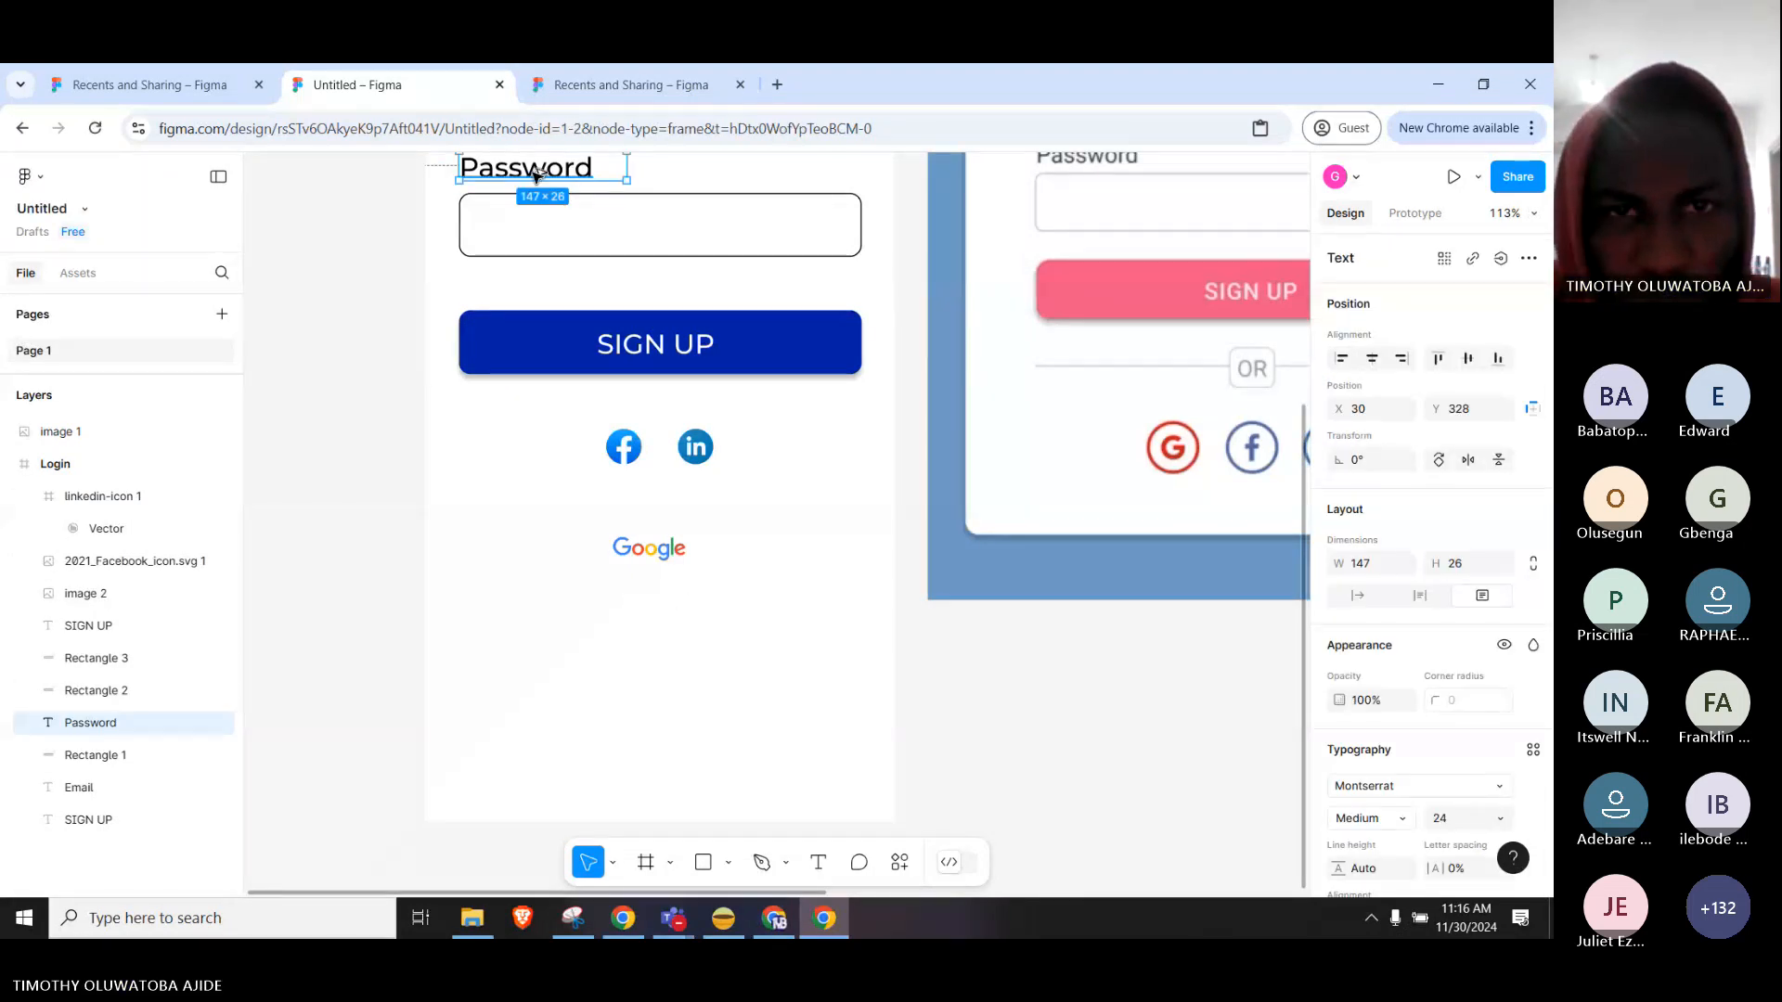
drag(535, 175, 665, 409)
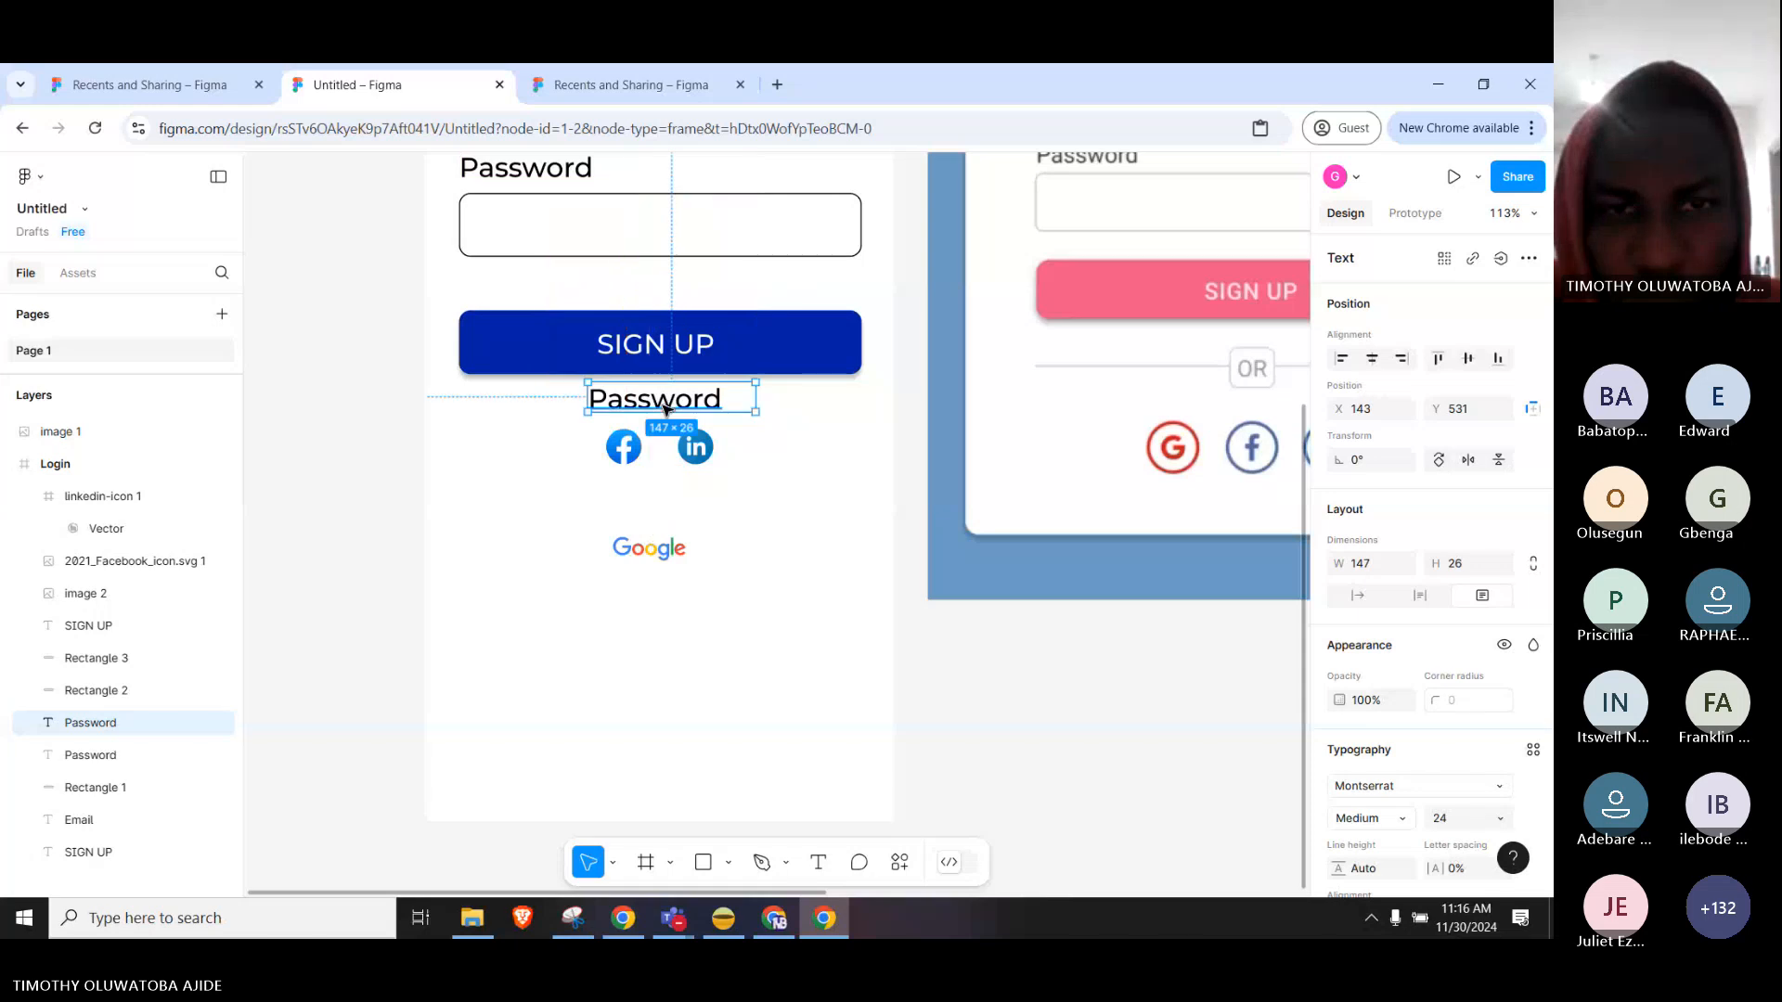
double_click(665, 405)
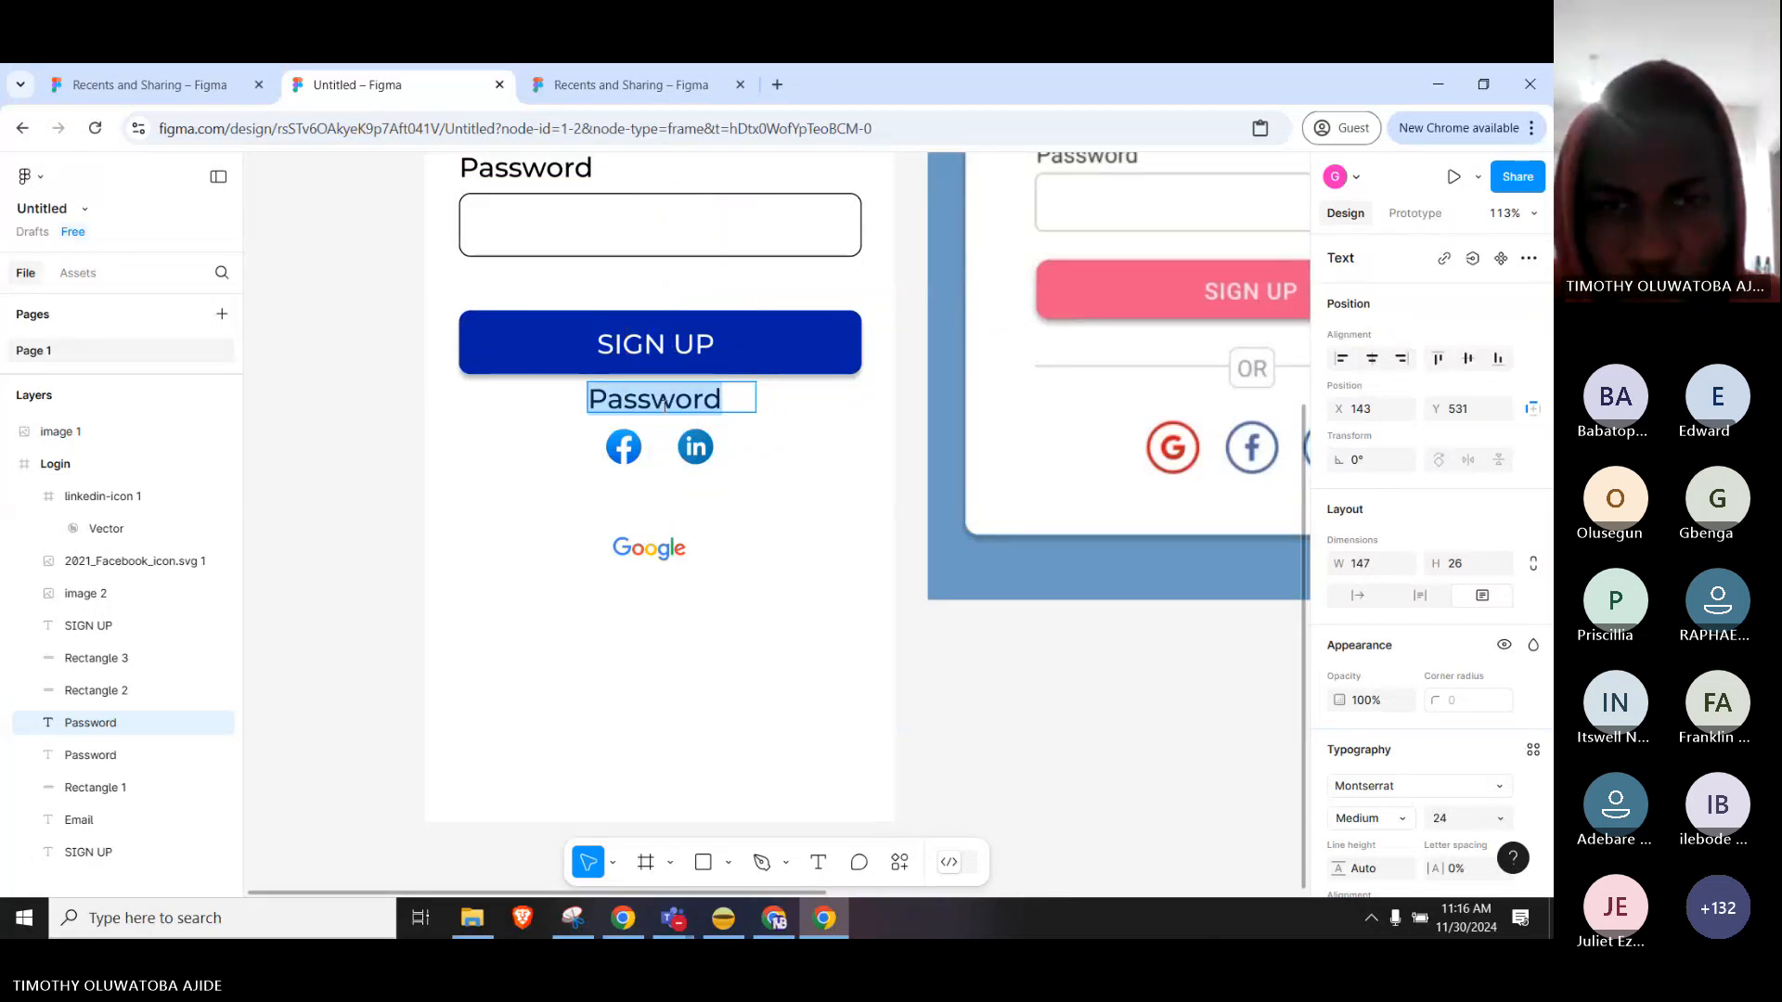
text(Or)
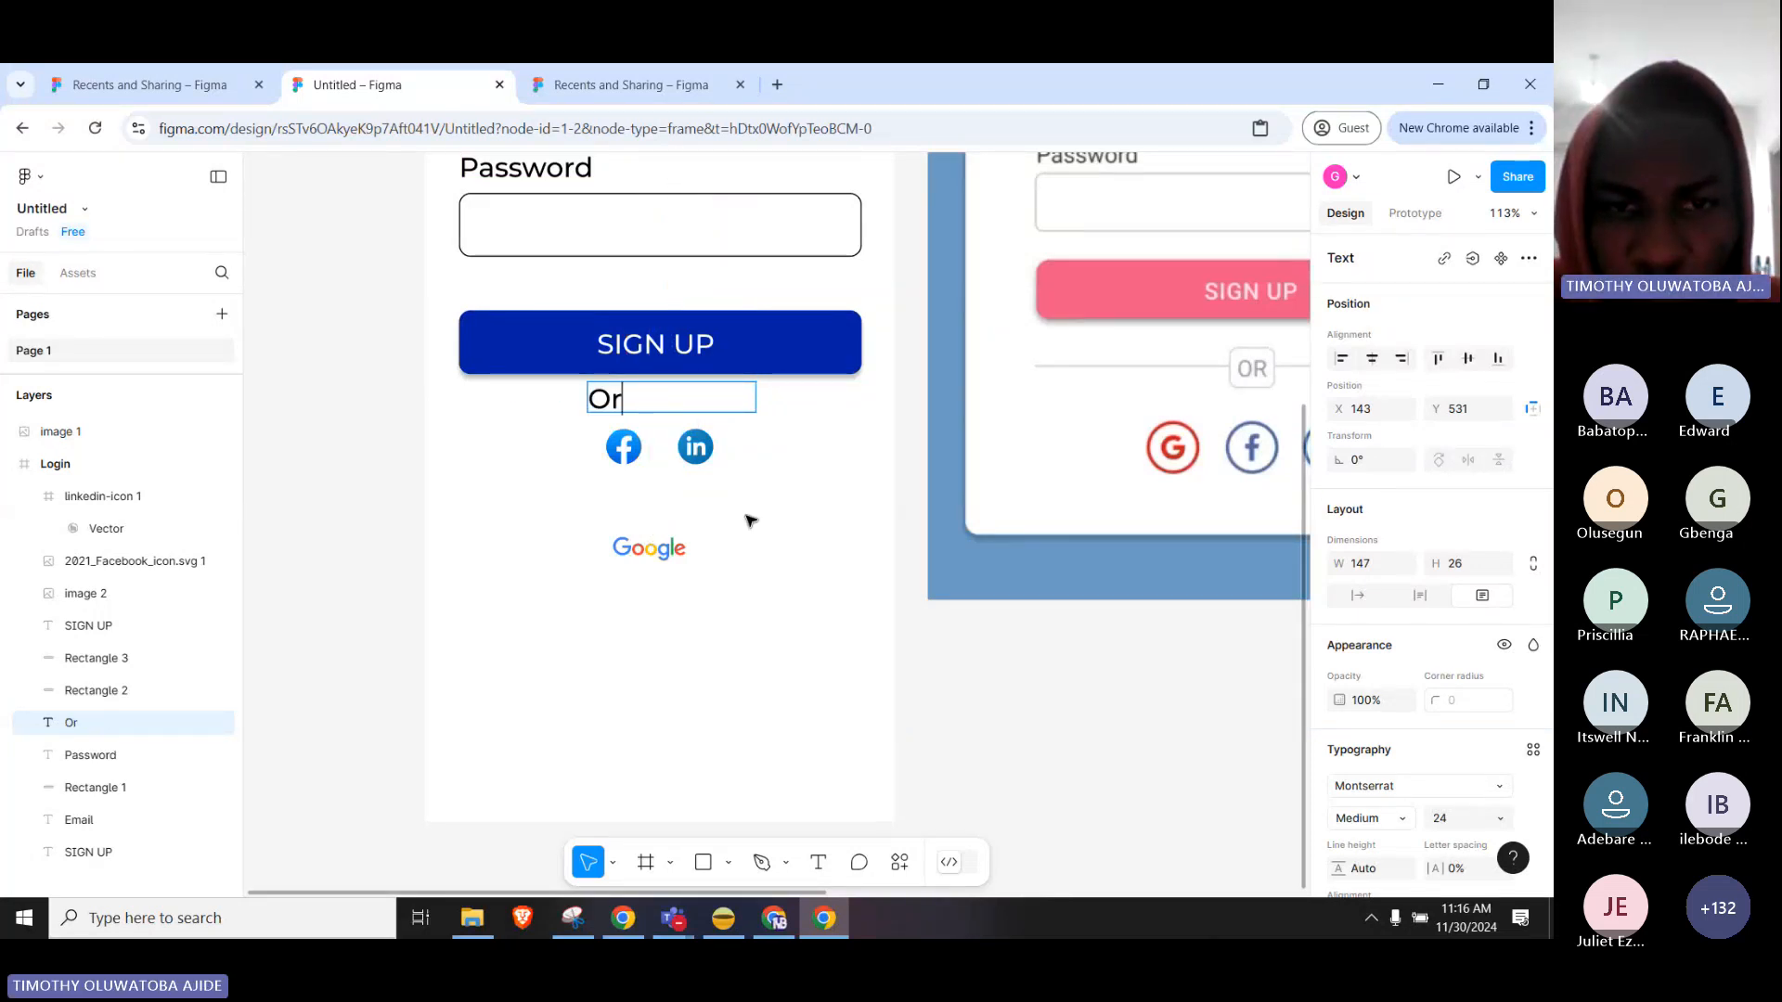
click(640, 549)
key(Delete)
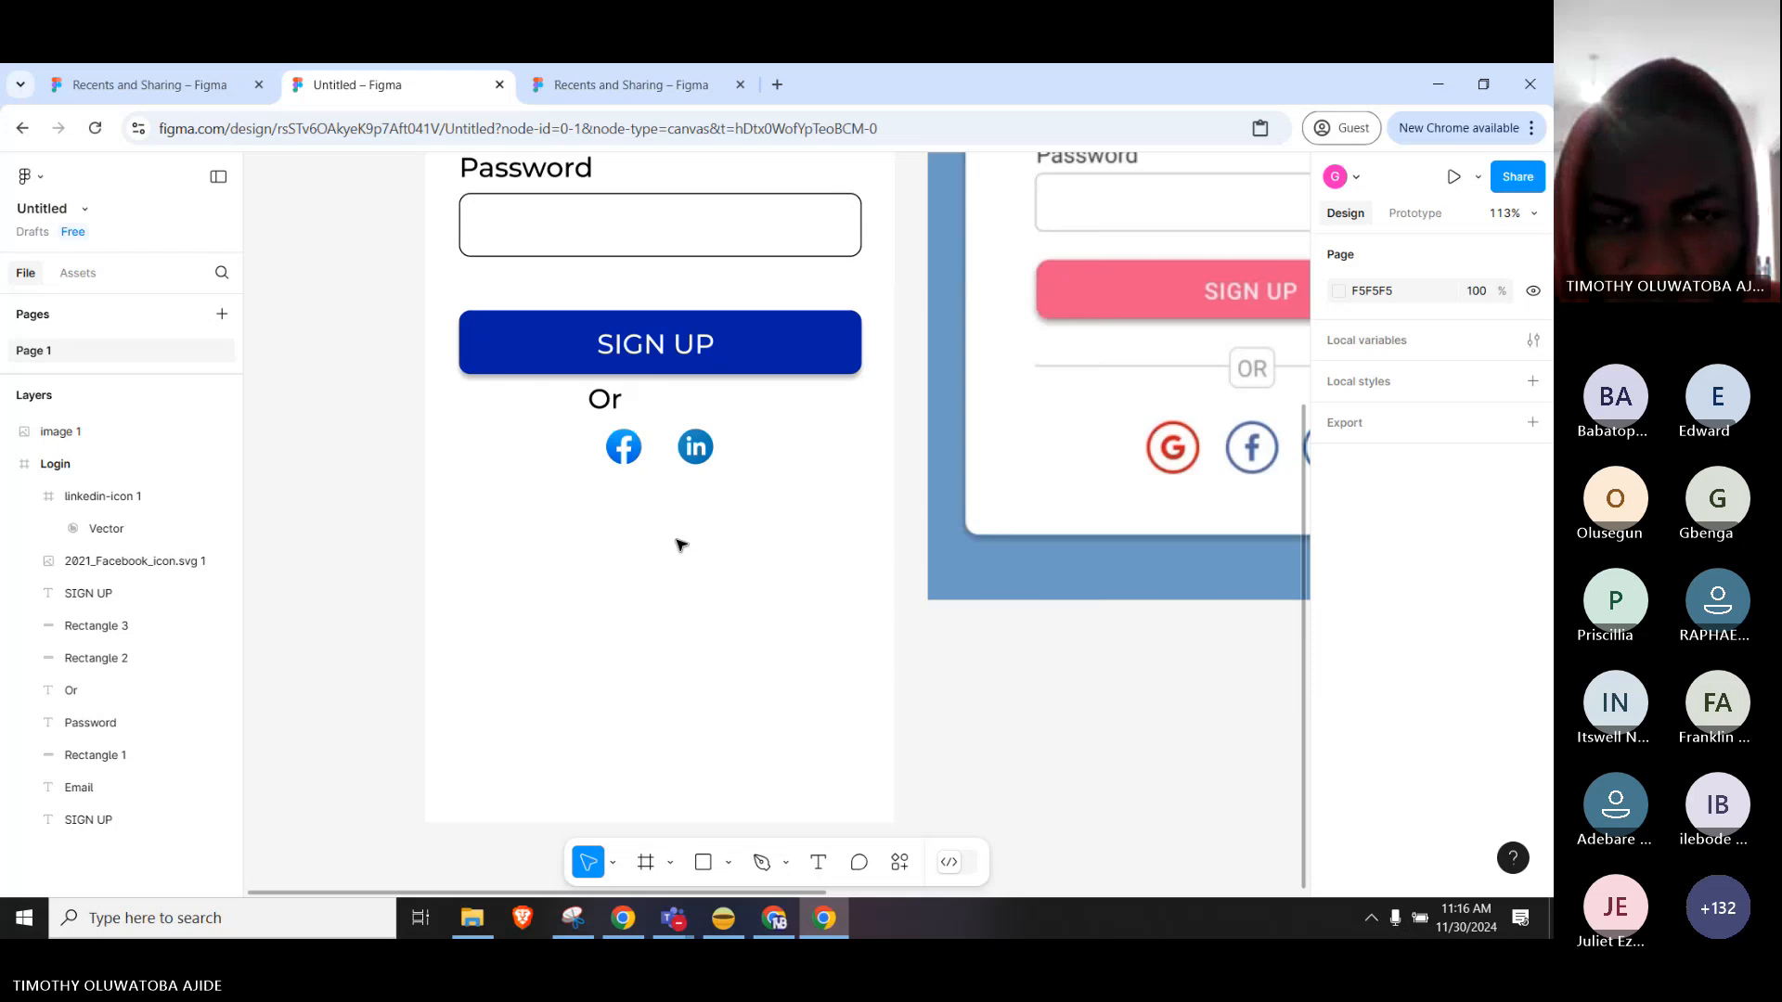
Lower the Facebook and LinkedIn icons beneath Or and shrink the Or text box to fit.
click(624, 447)
shift+click(698, 450)
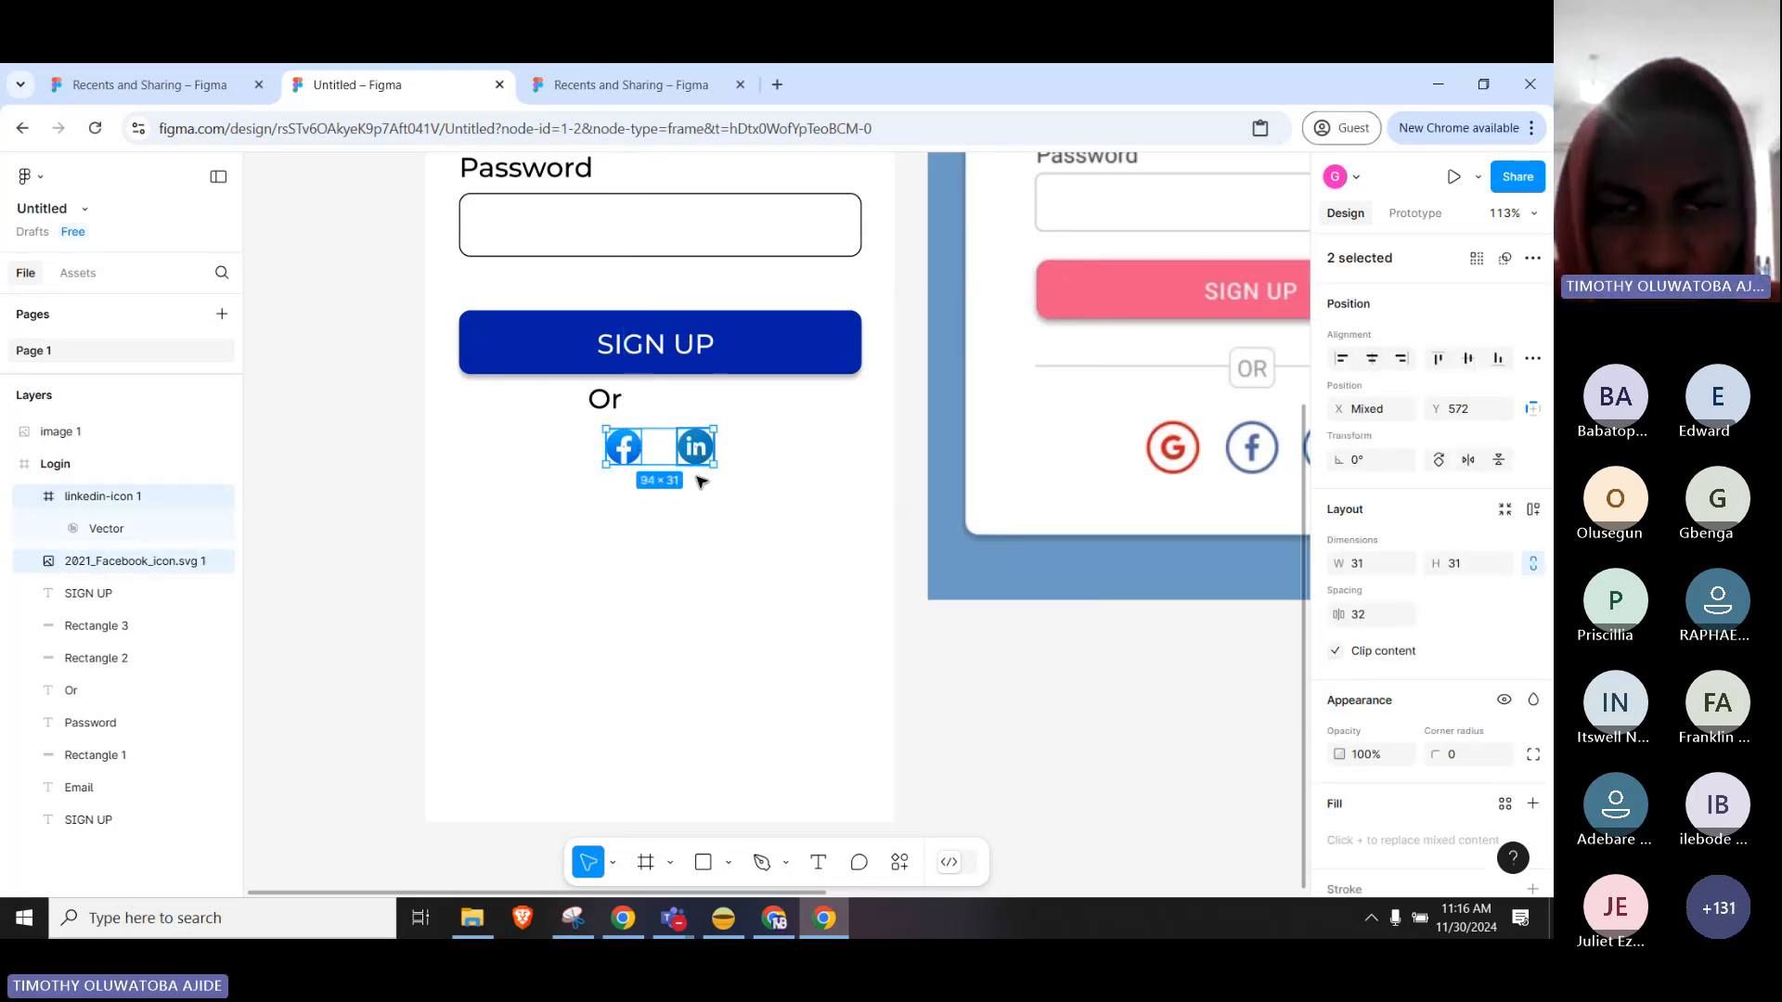
click(696, 448)
shift+click(635, 450)
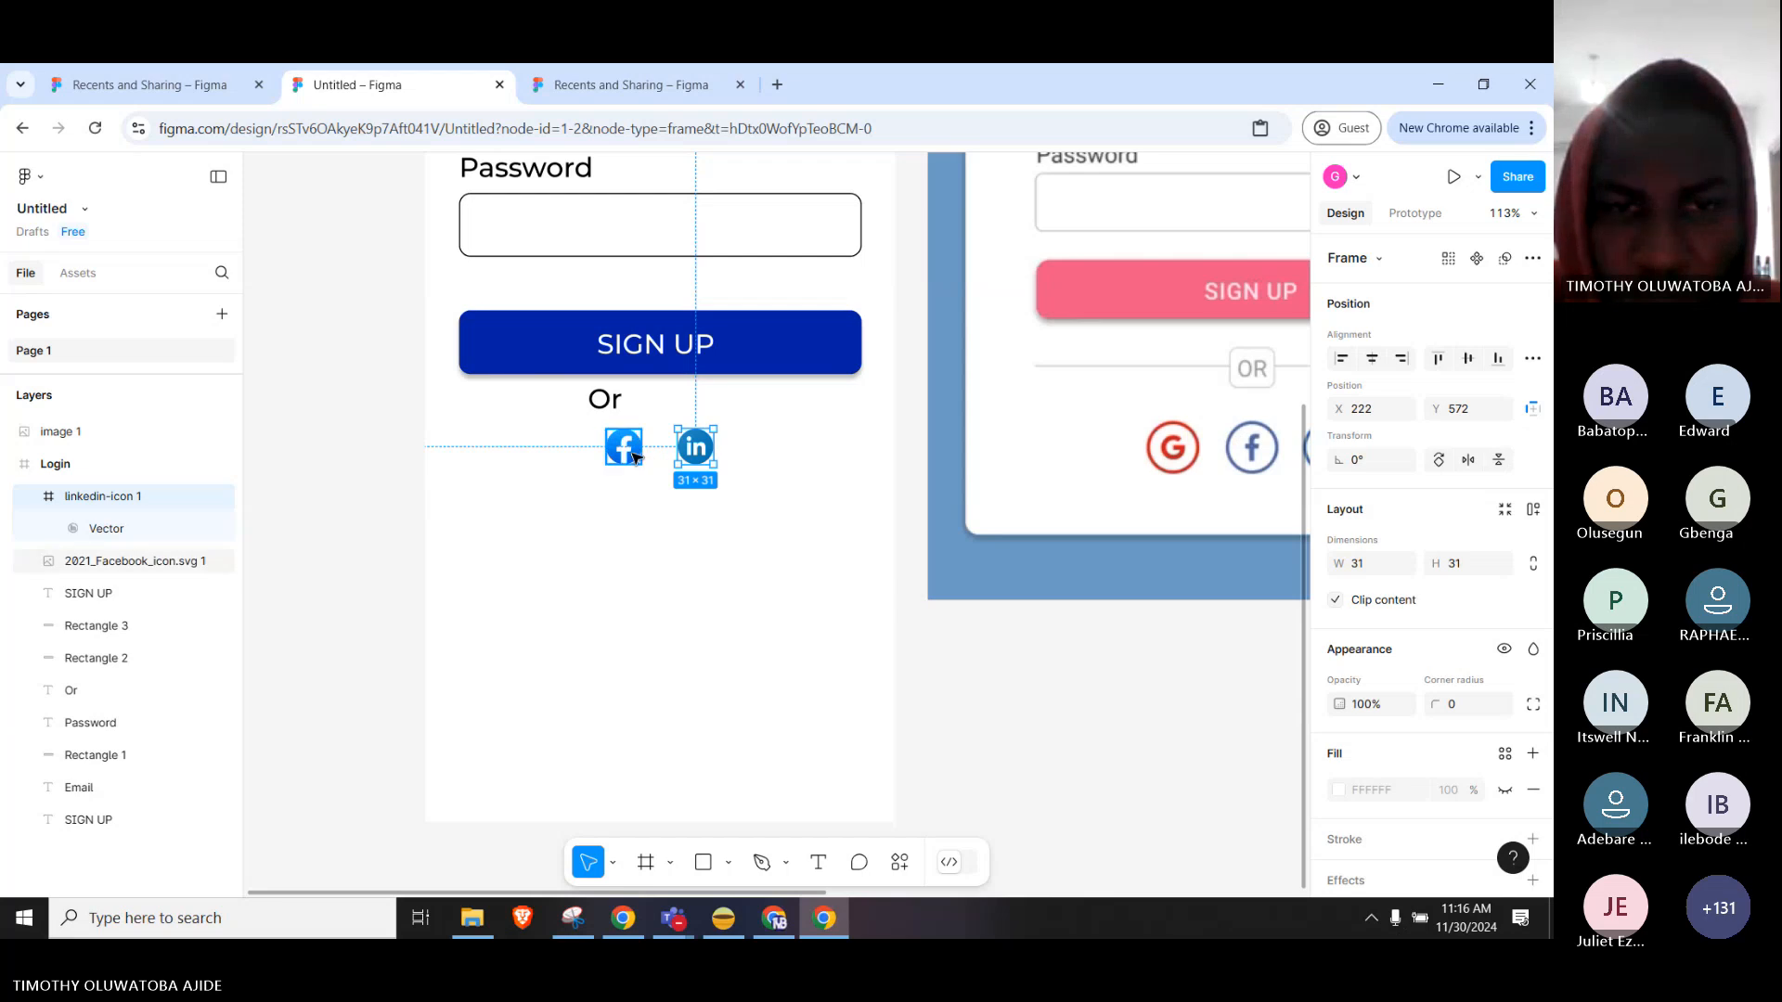
drag(697, 449, 698, 479)
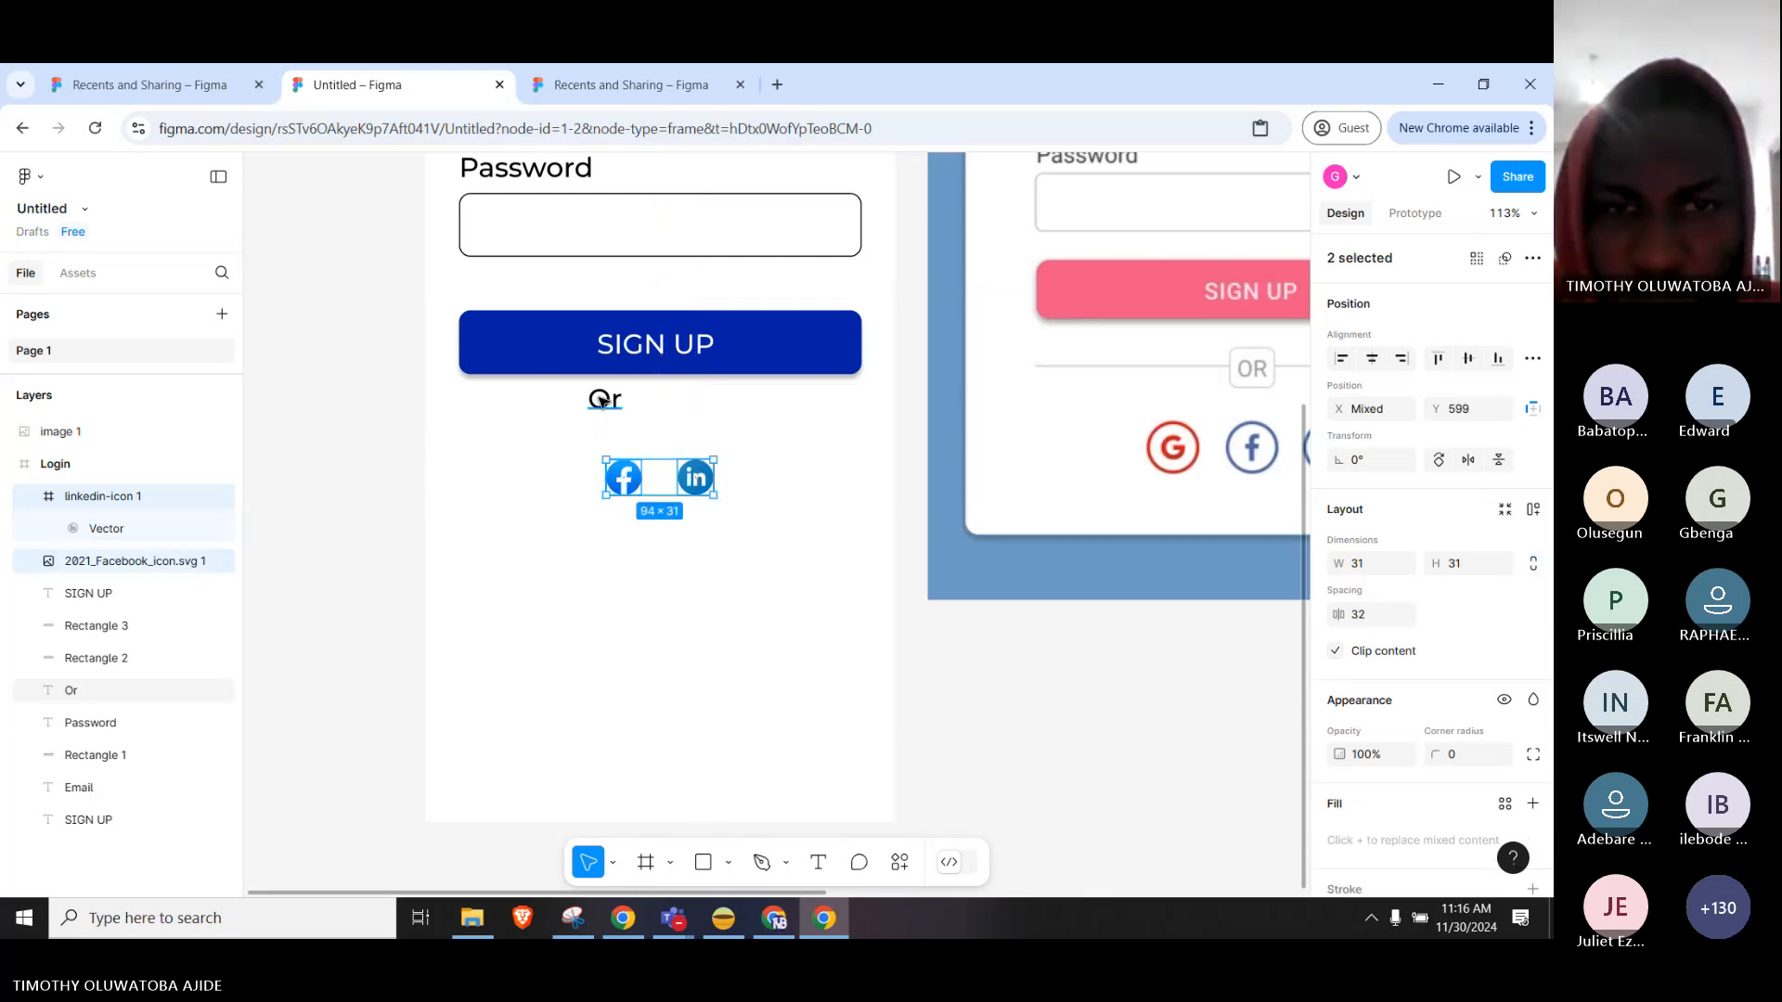
click(602, 400)
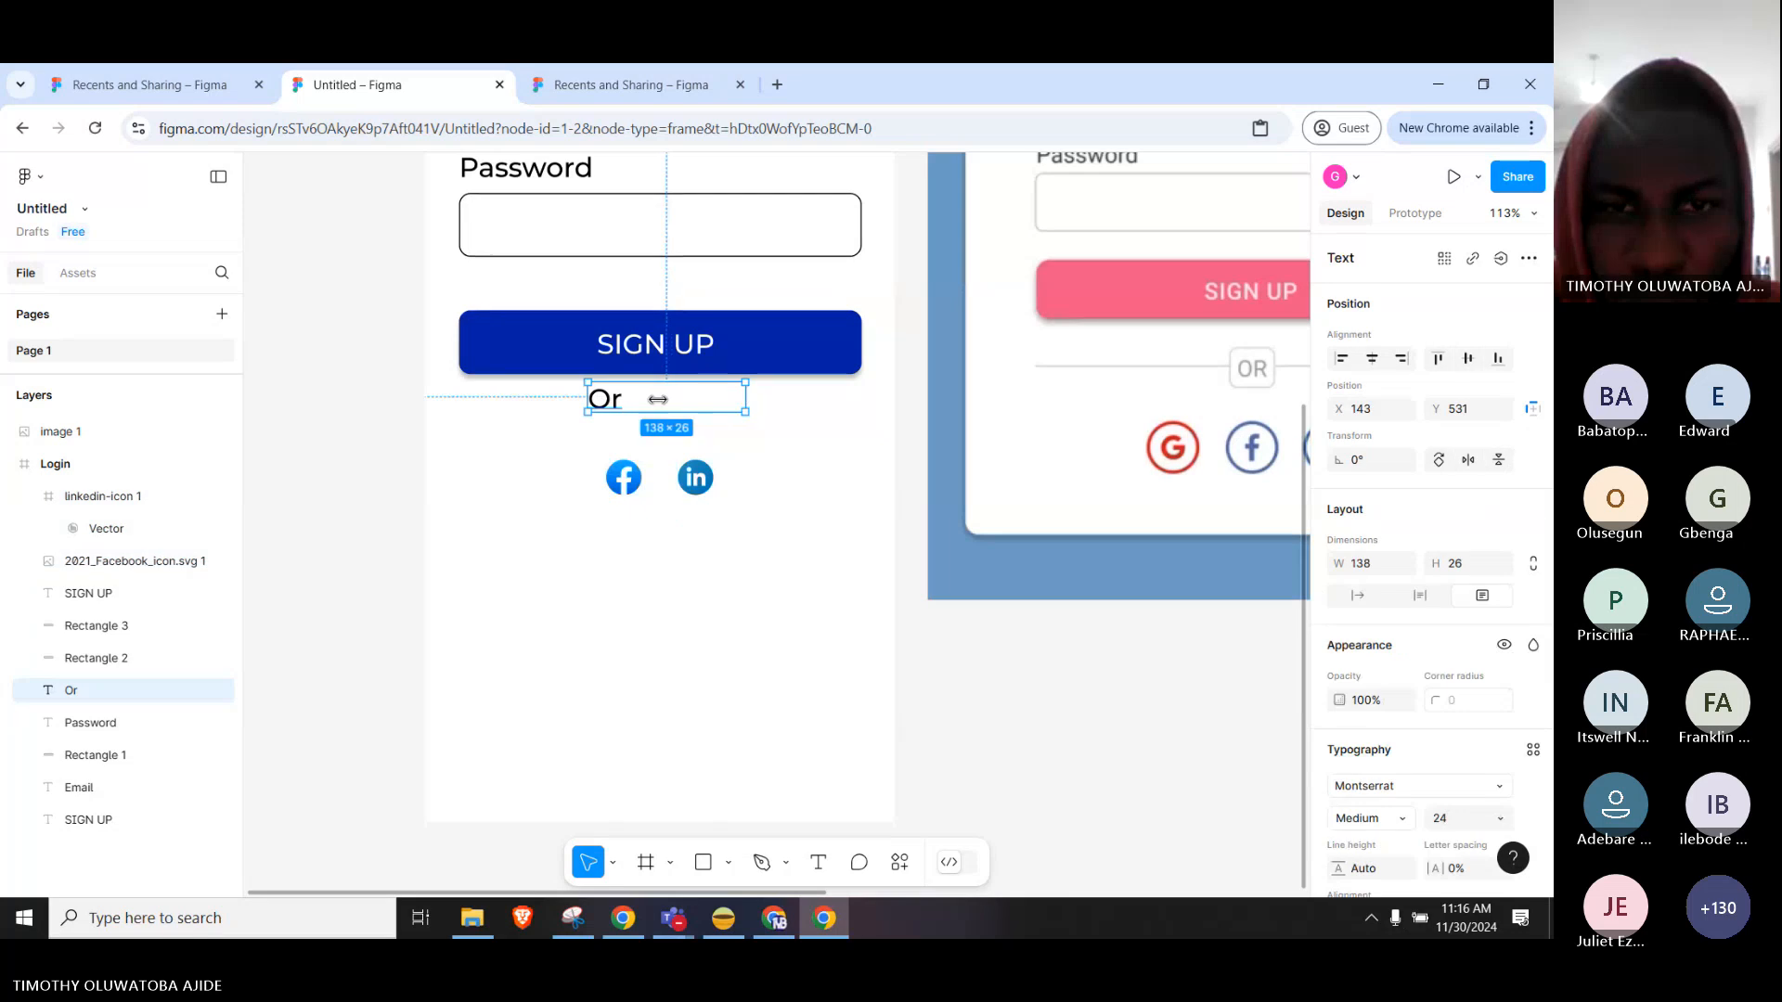
mouse_move(658, 399)
mouse_down()
mouse_move(631, 401)
mouse_move(669, 425)
mouse_up()
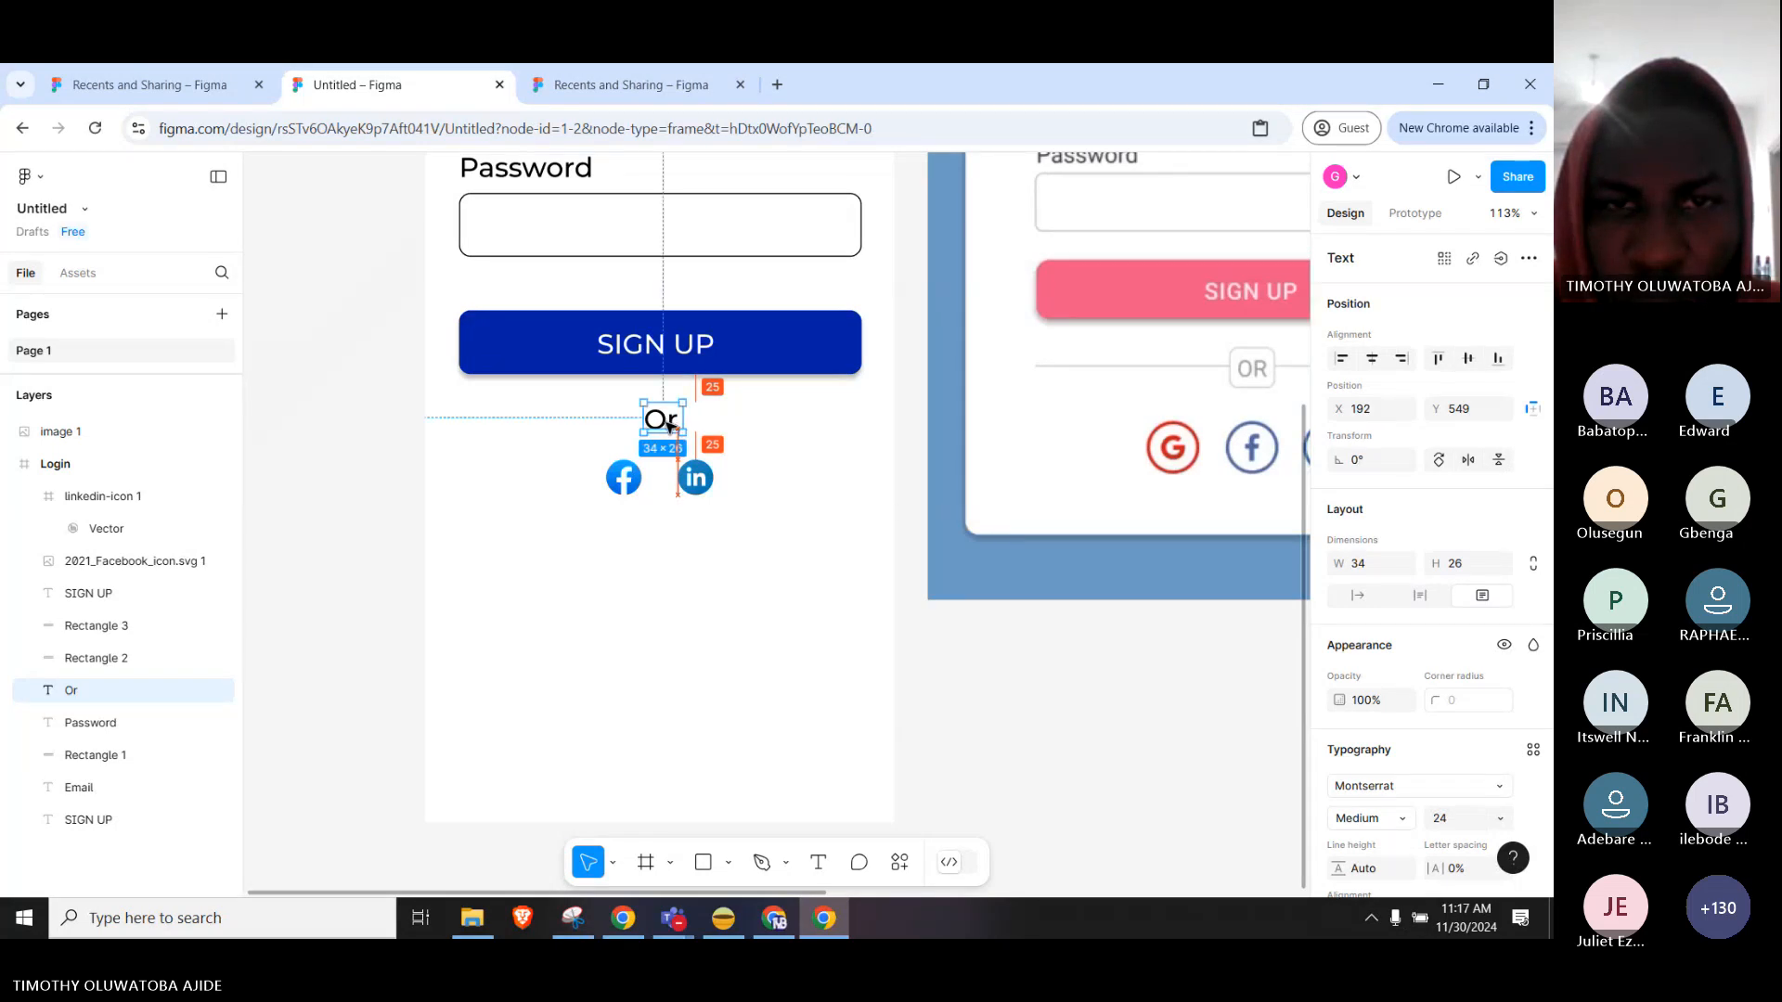
click(669, 644)
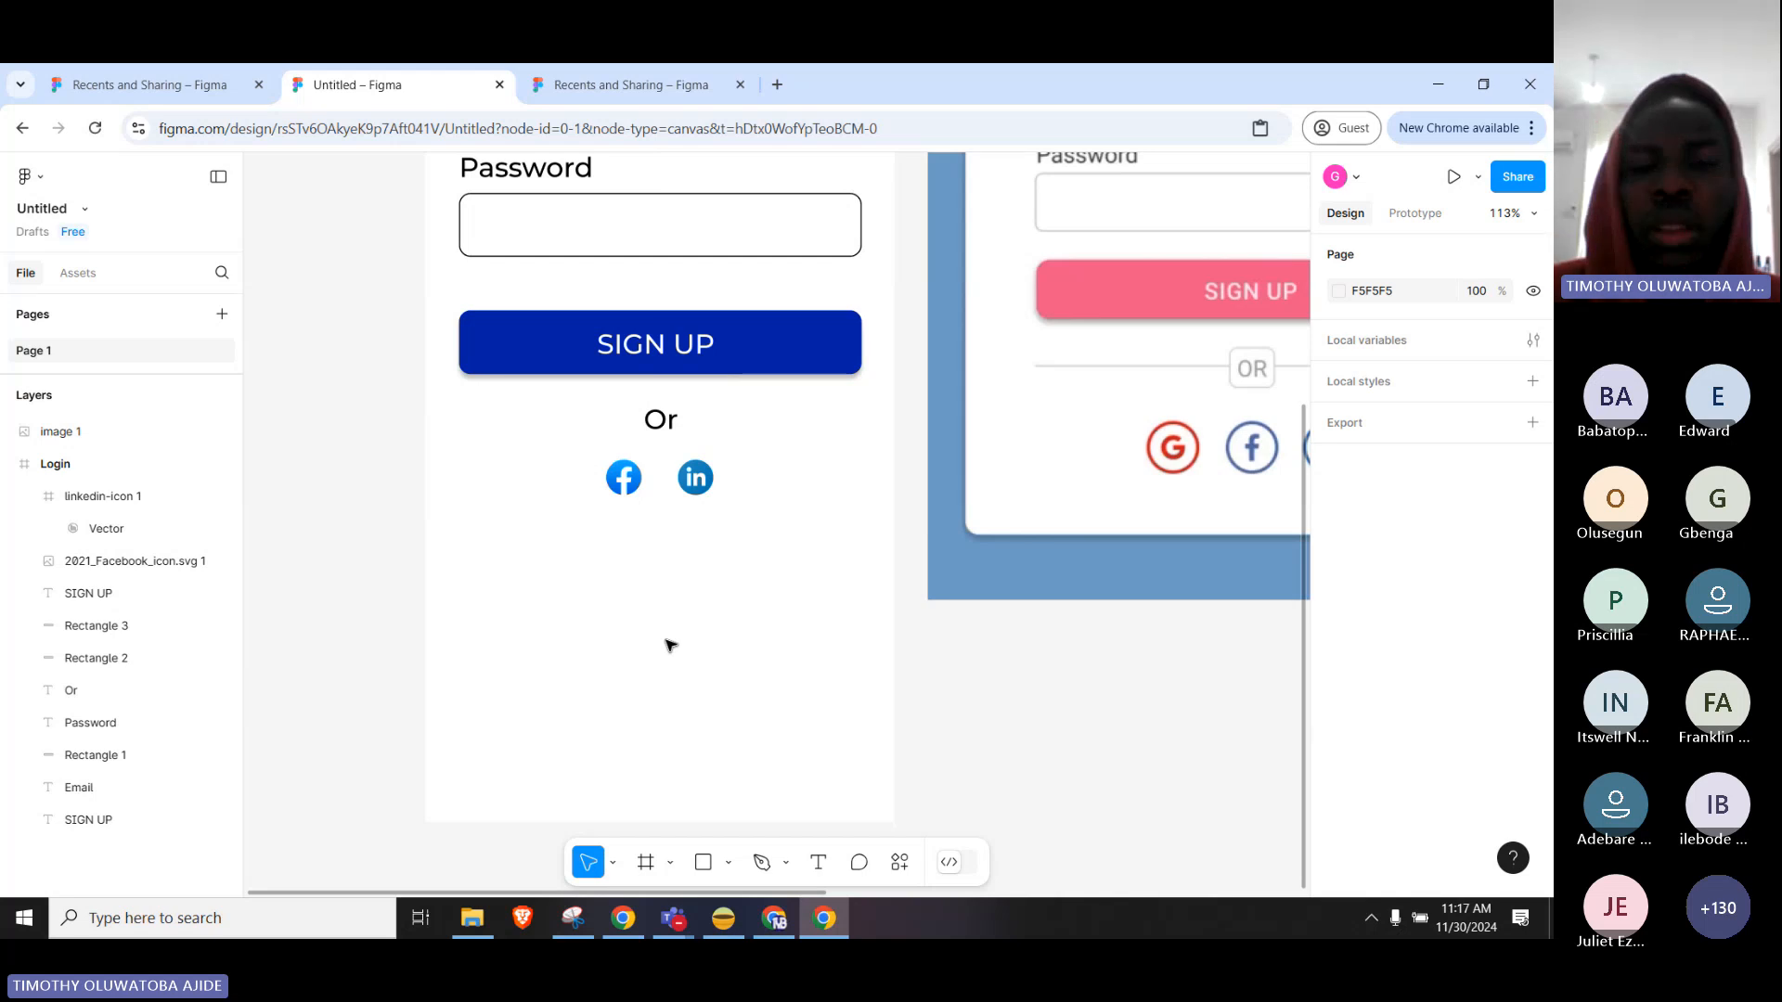
ctrl+scroll(672, 635, down, 5)
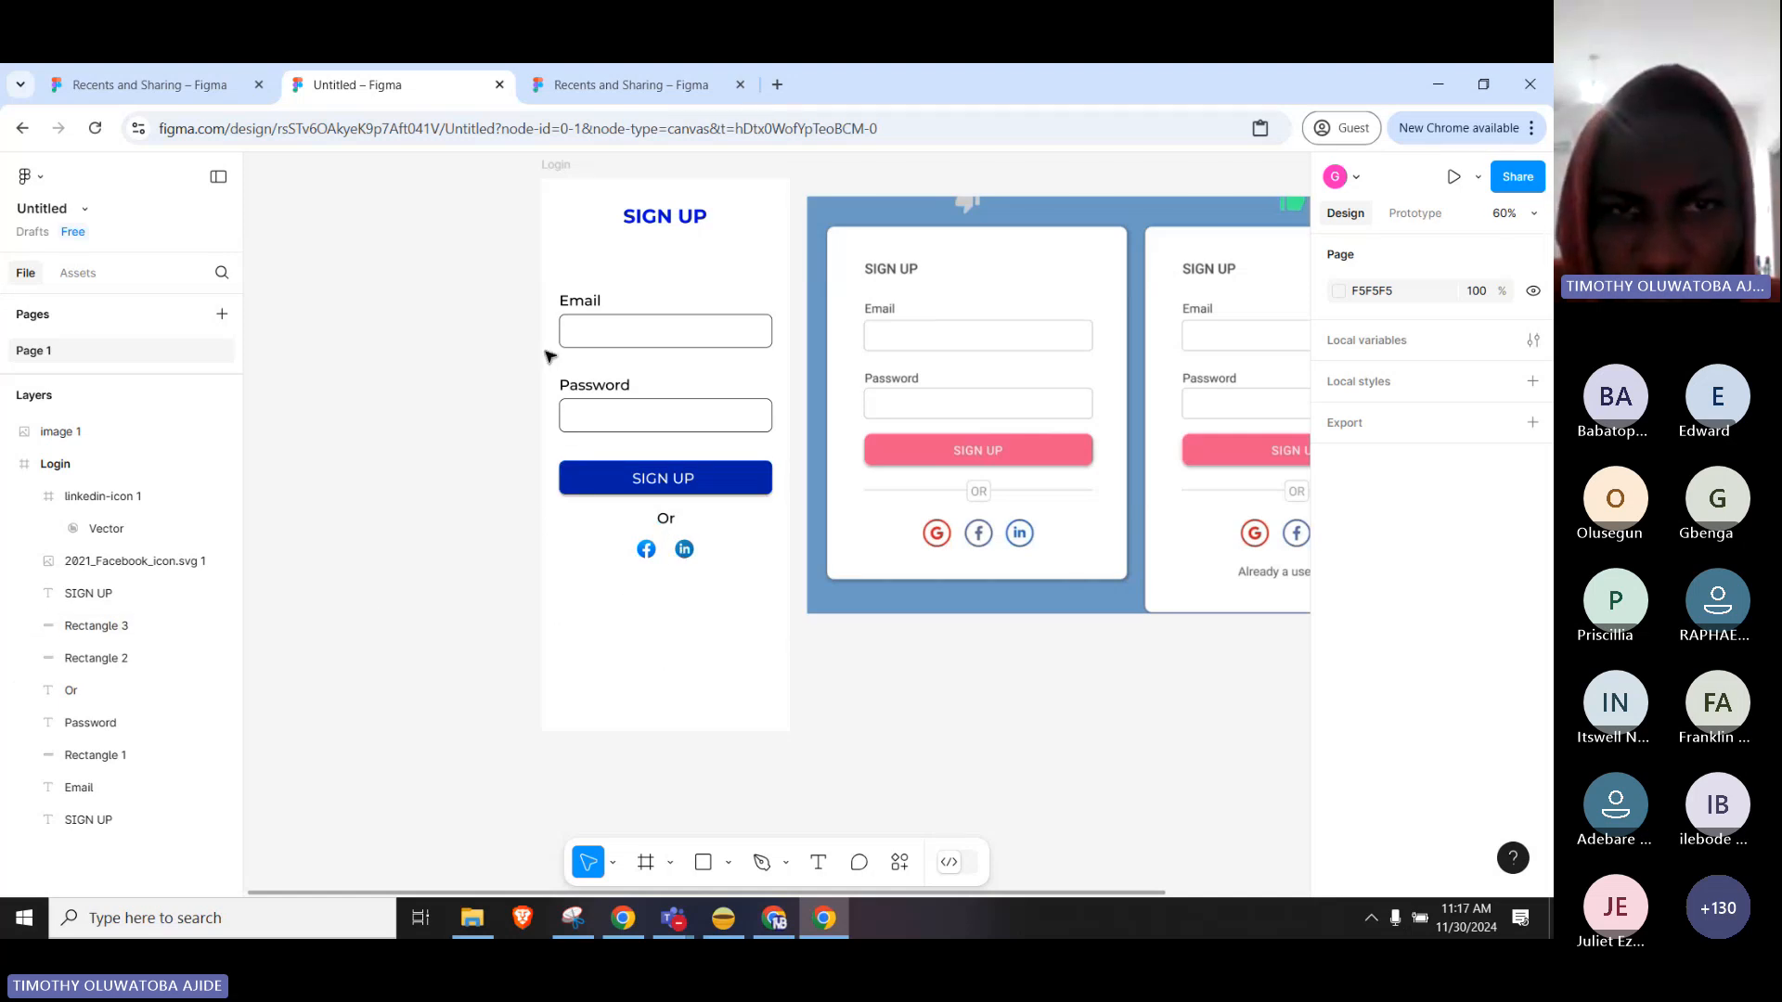
click(556, 166)
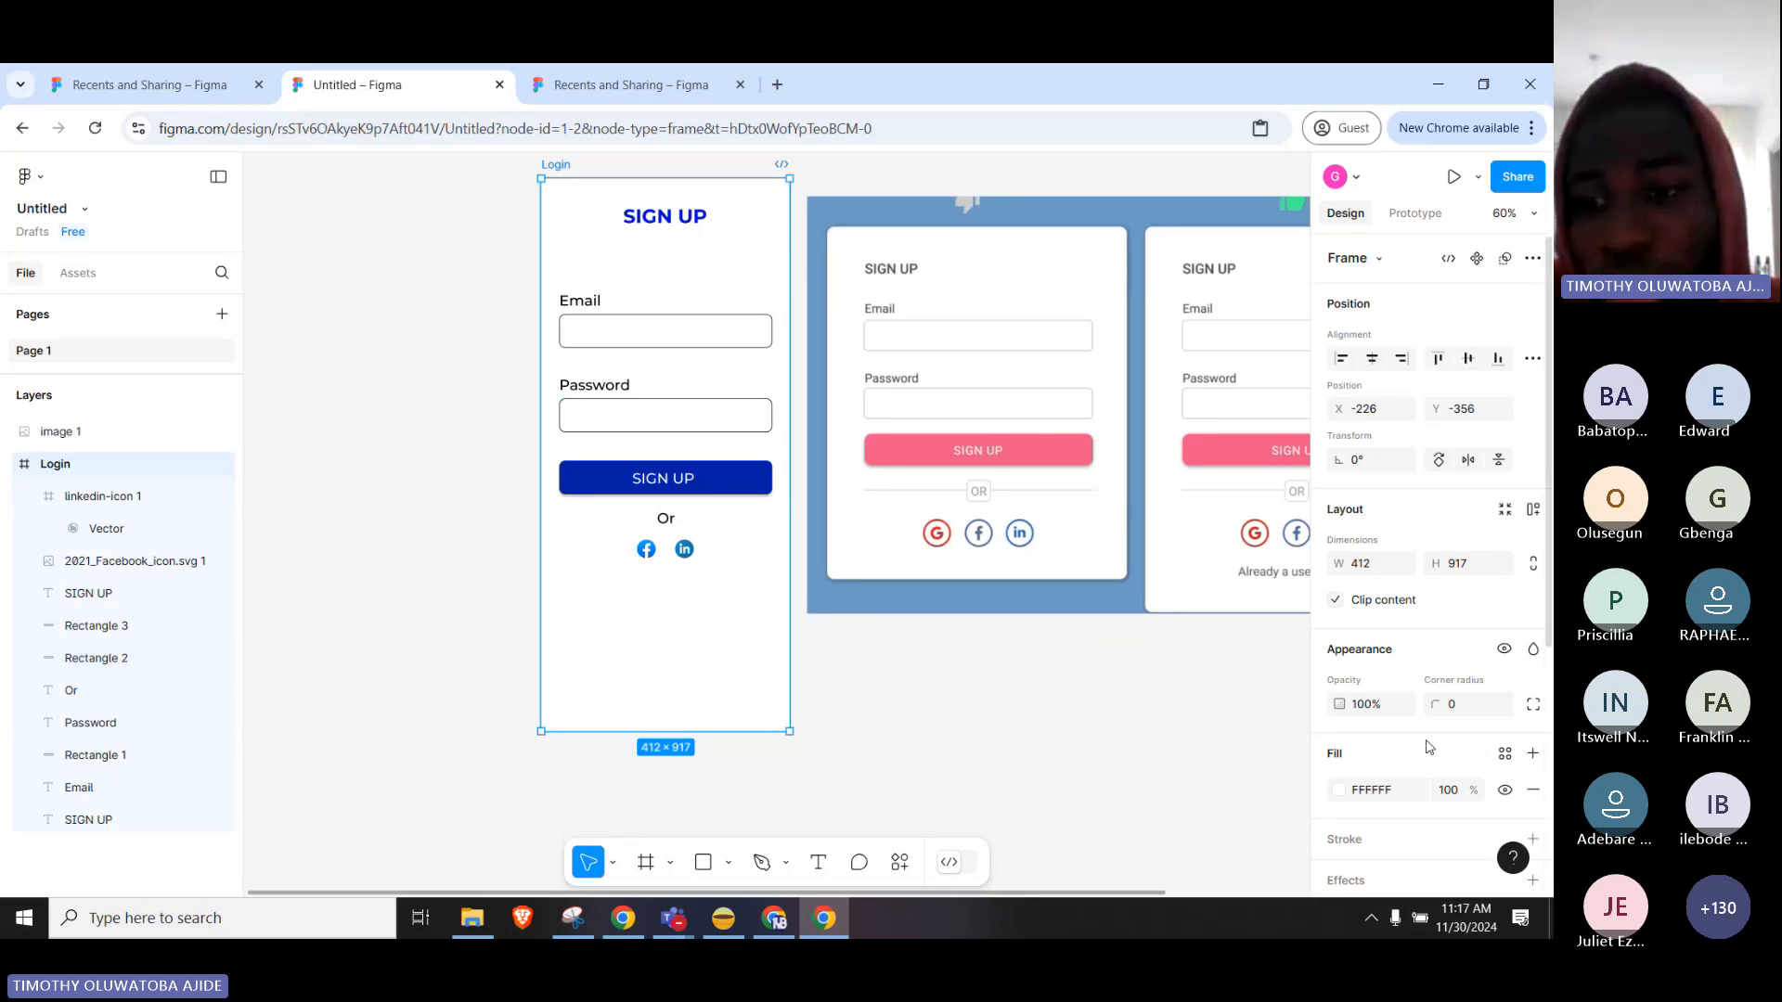
scroll(1428, 747, down, 3)
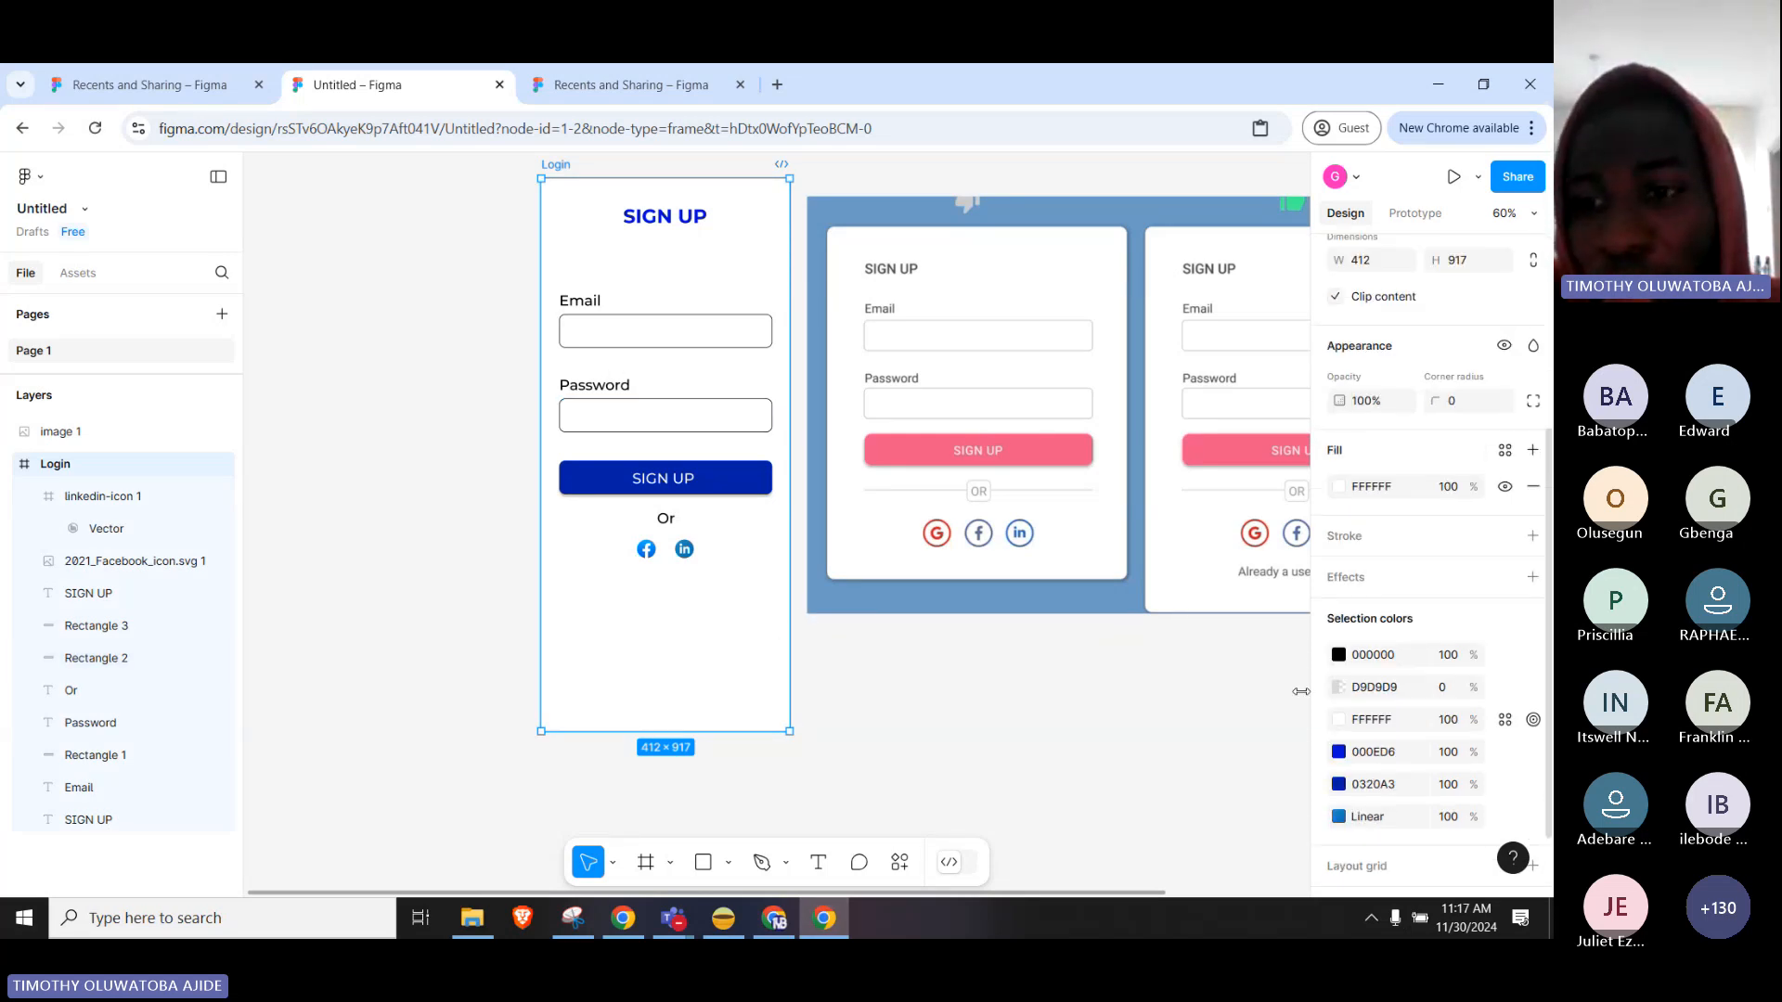
click(1339, 487)
click(1227, 536)
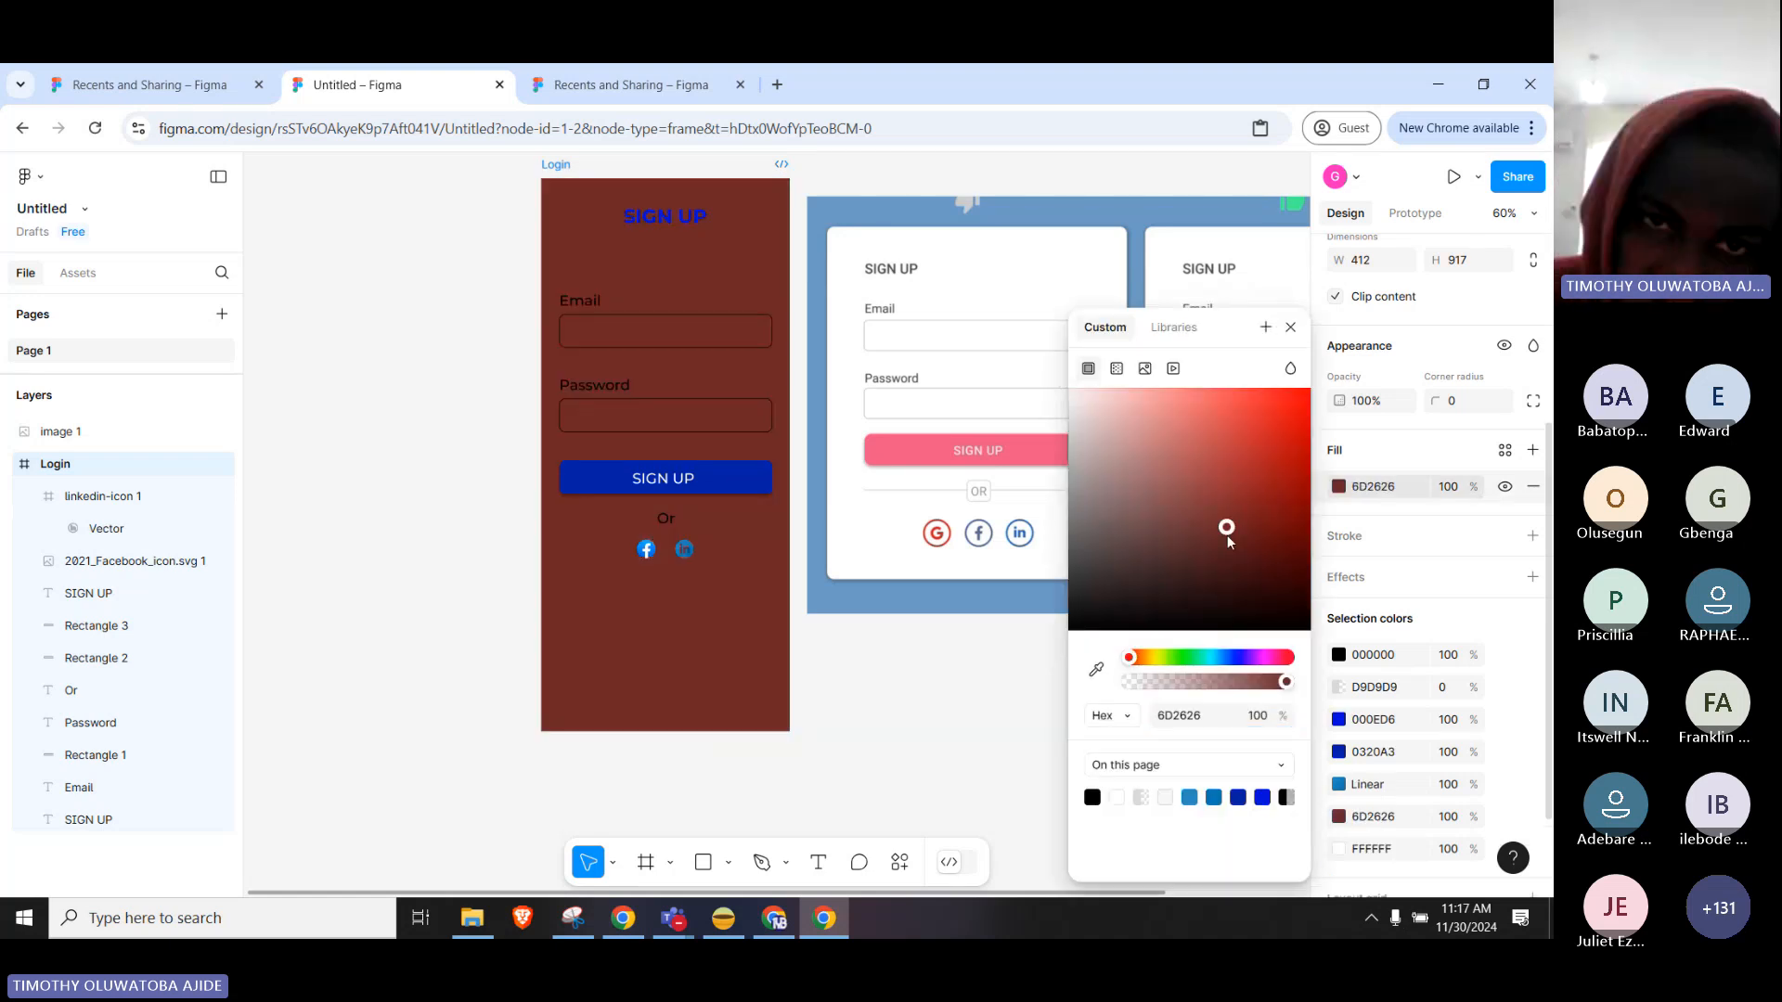
drag(1228, 540, 1293, 624)
click(1185, 657)
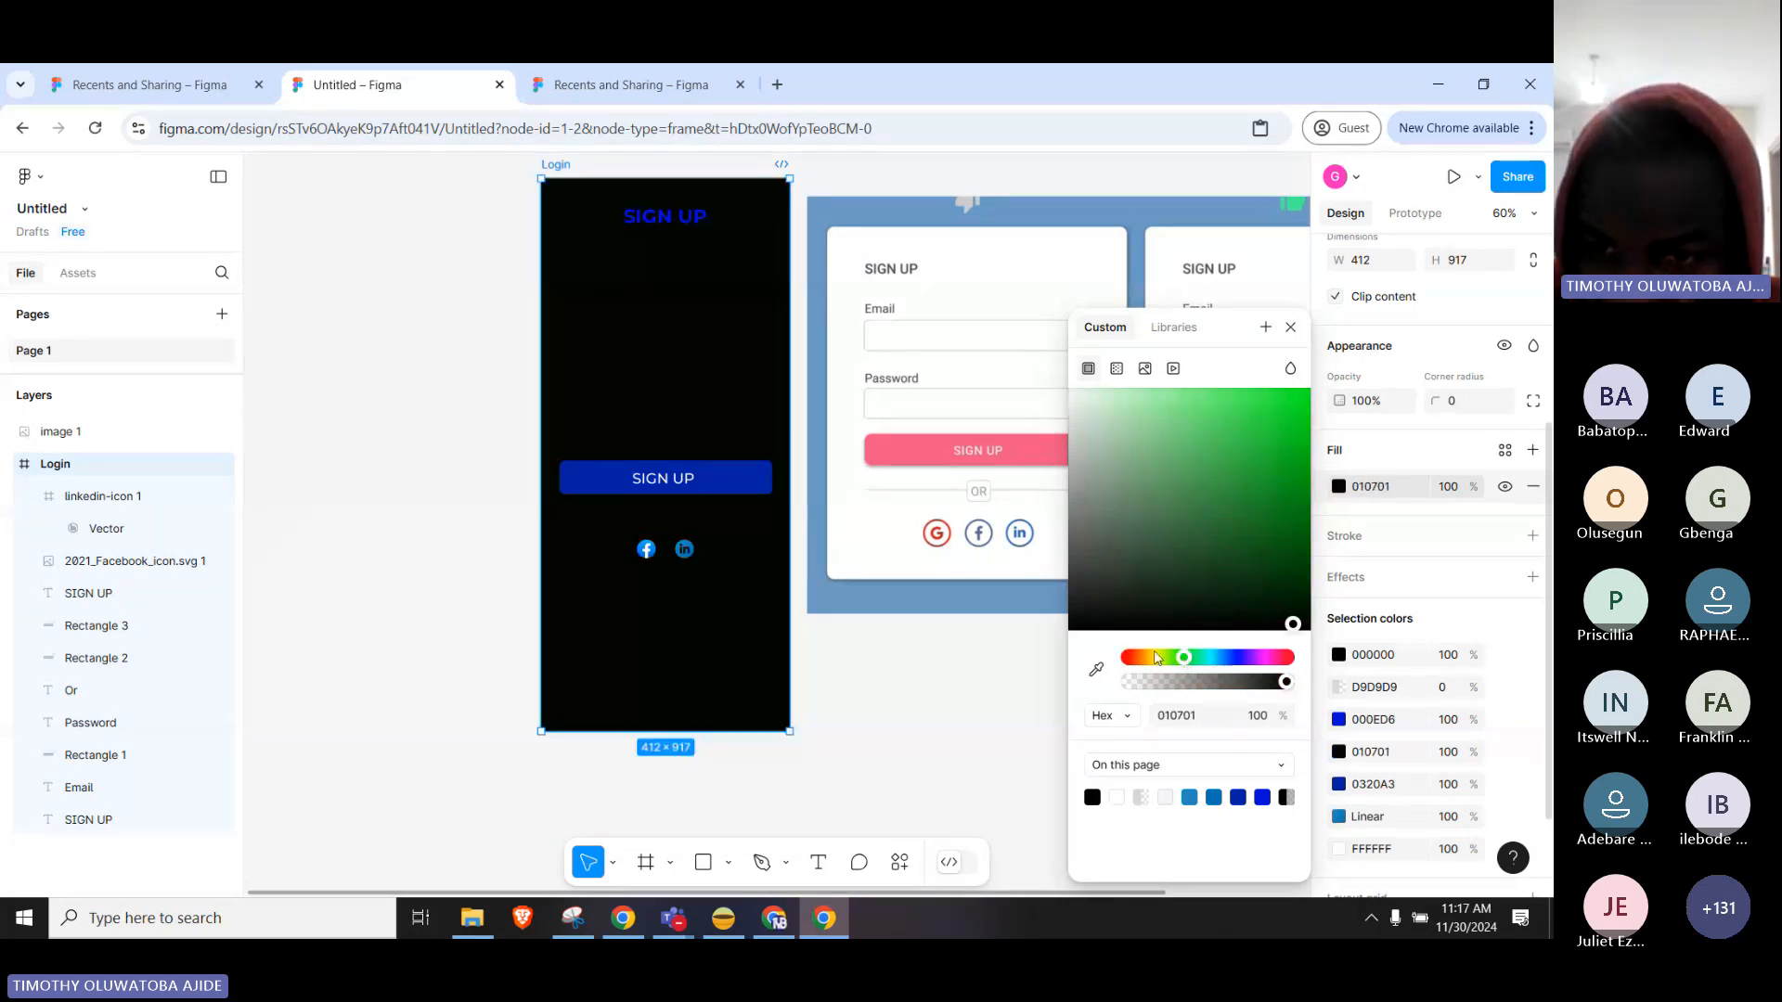
click(1153, 657)
click(1248, 494)
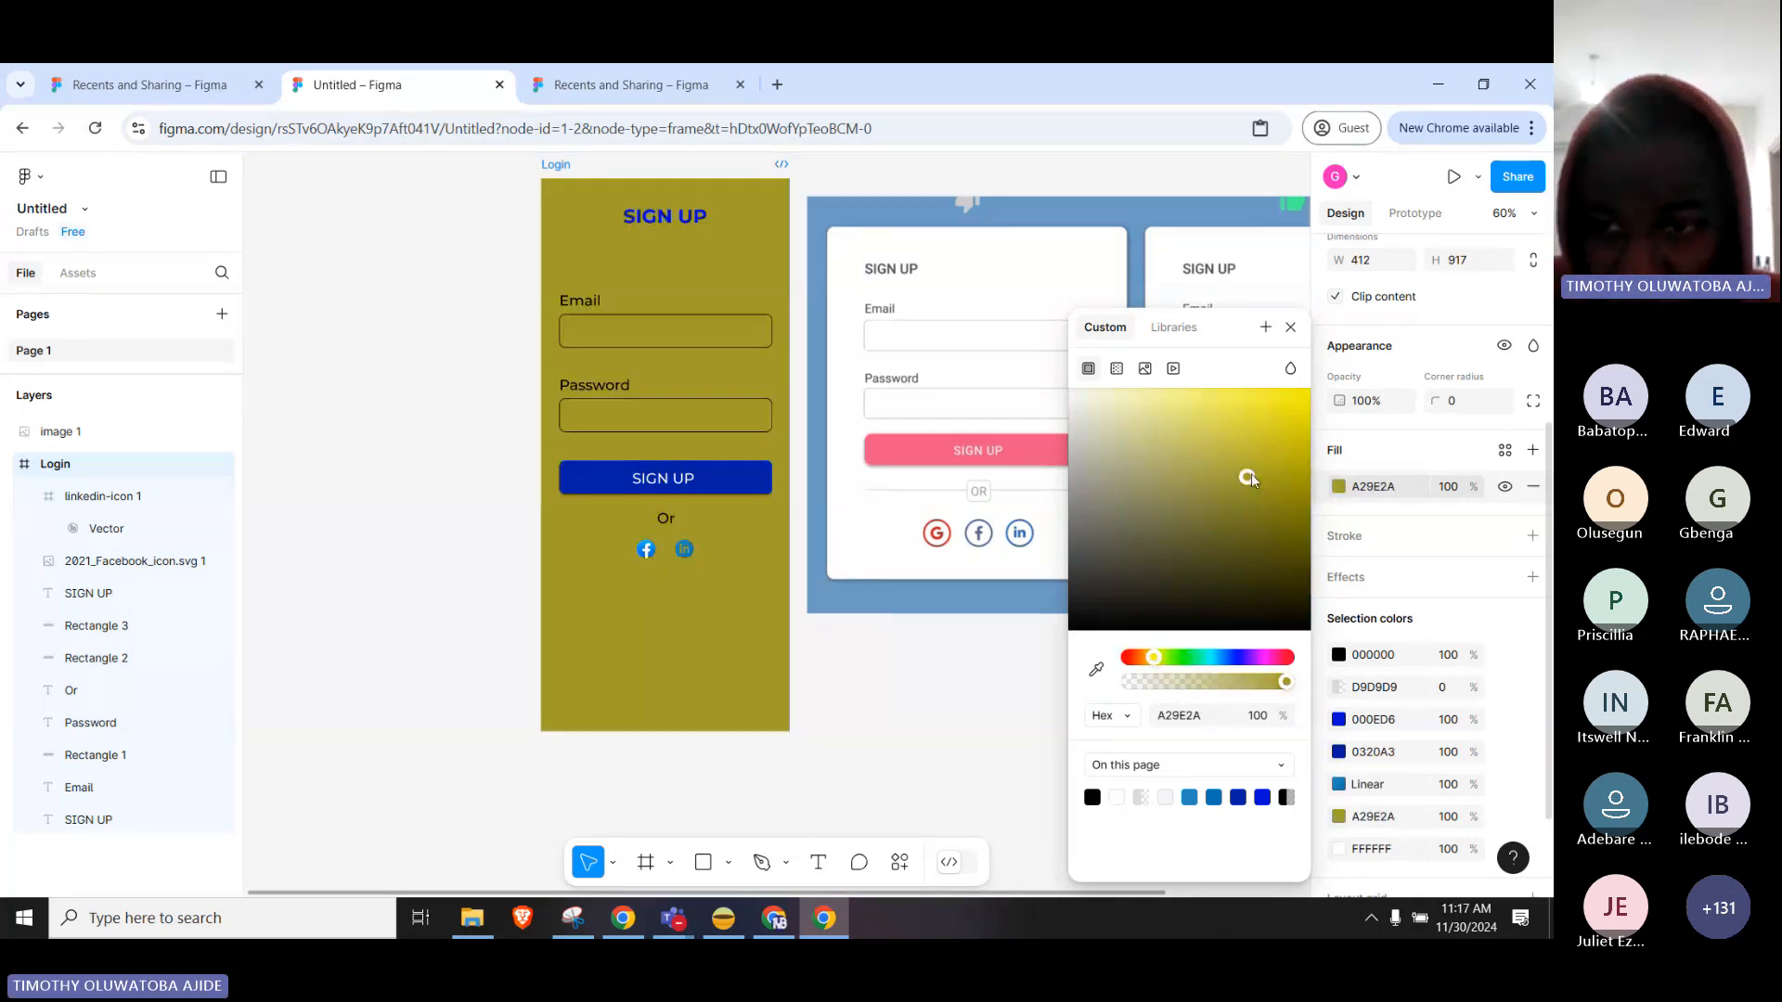
click(1125, 414)
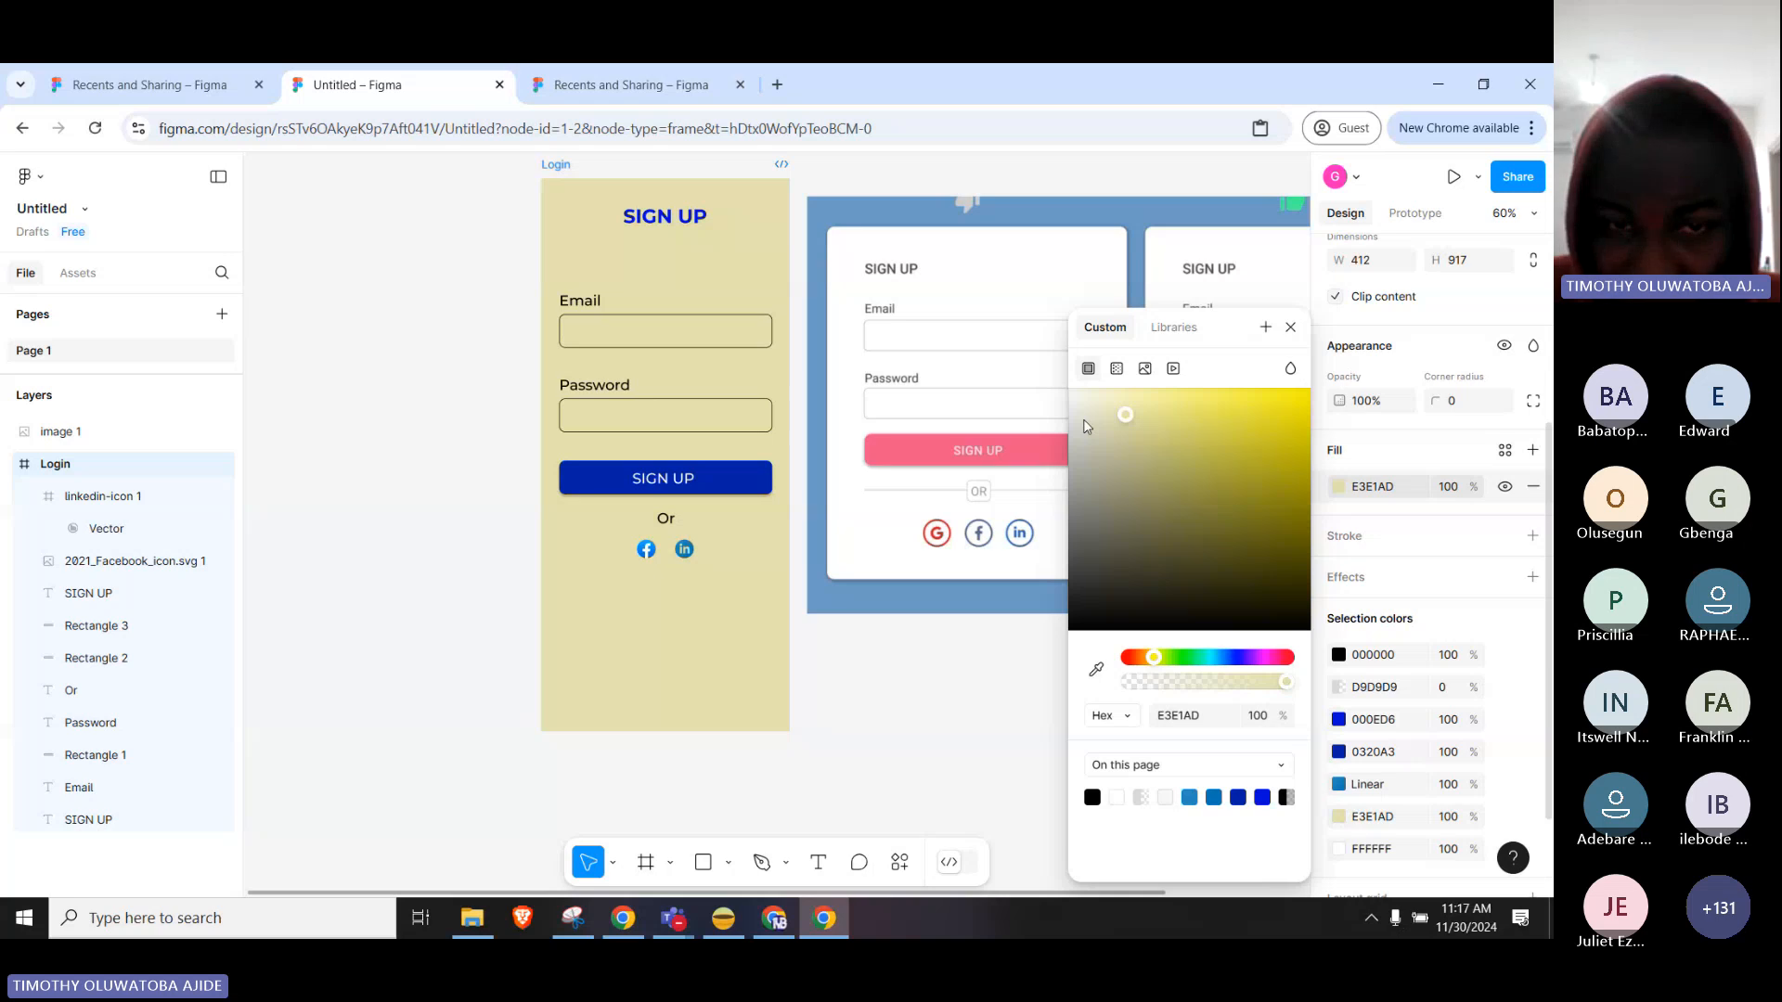
click(1076, 414)
drag(1081, 429, 1101, 629)
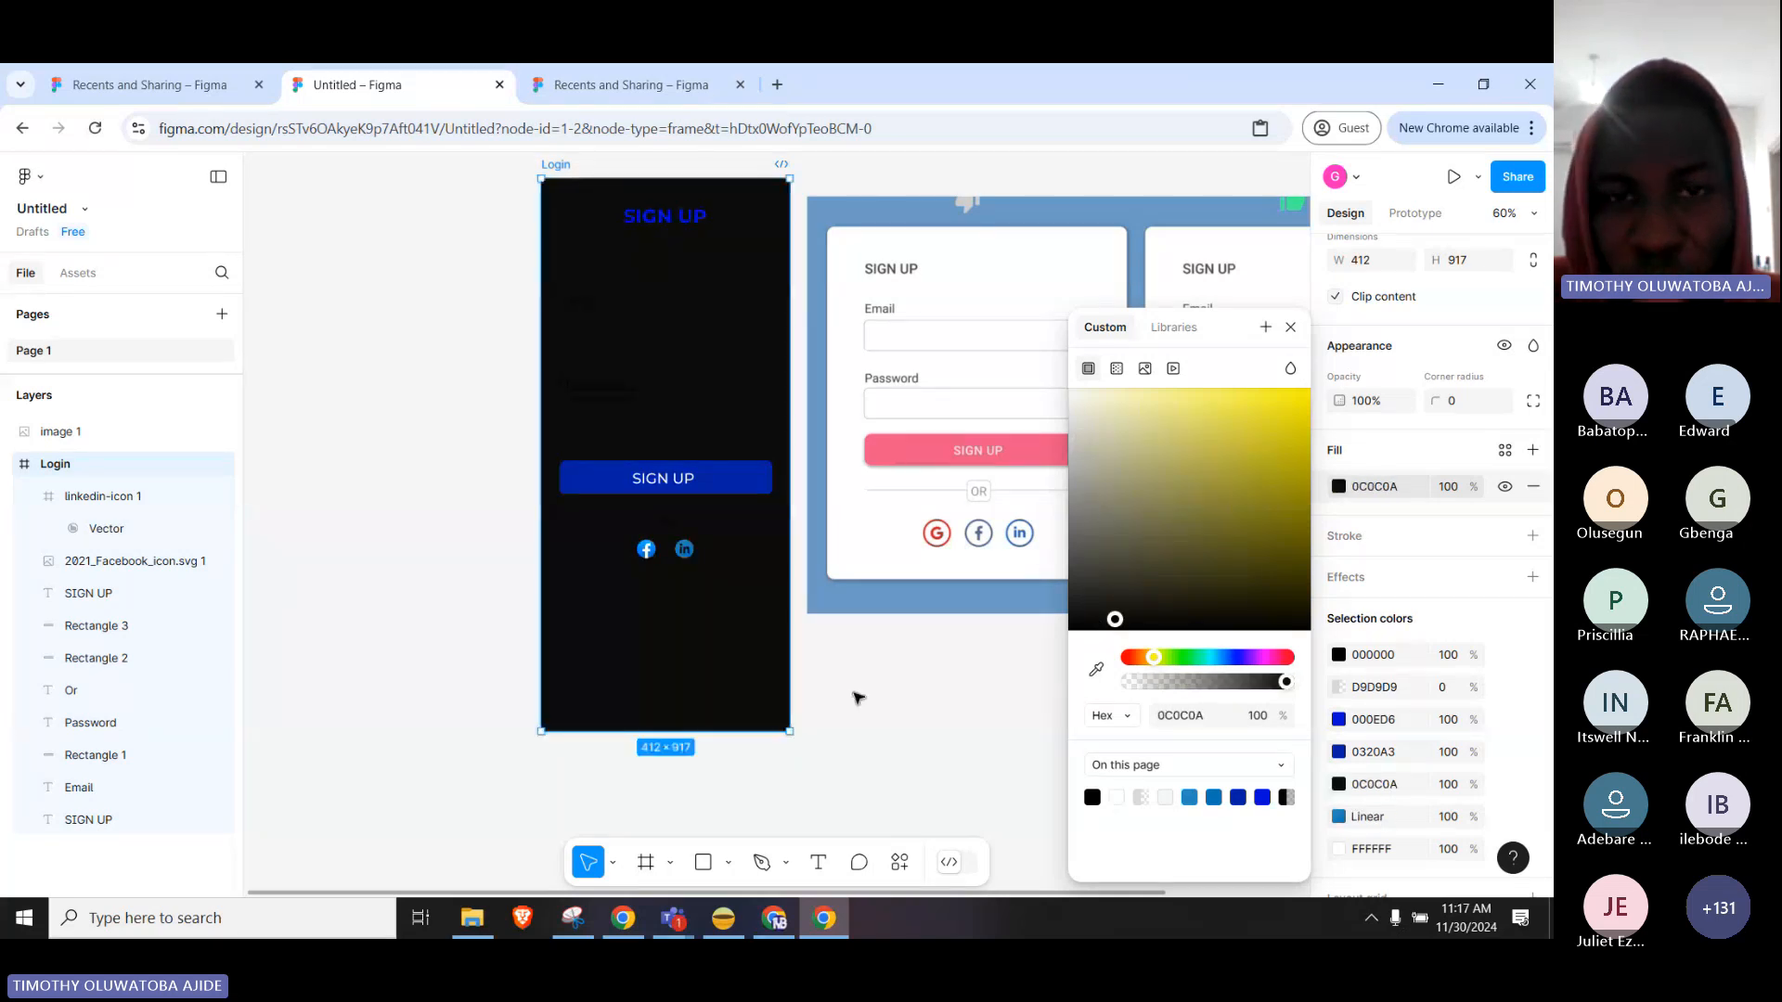
click(856, 698)
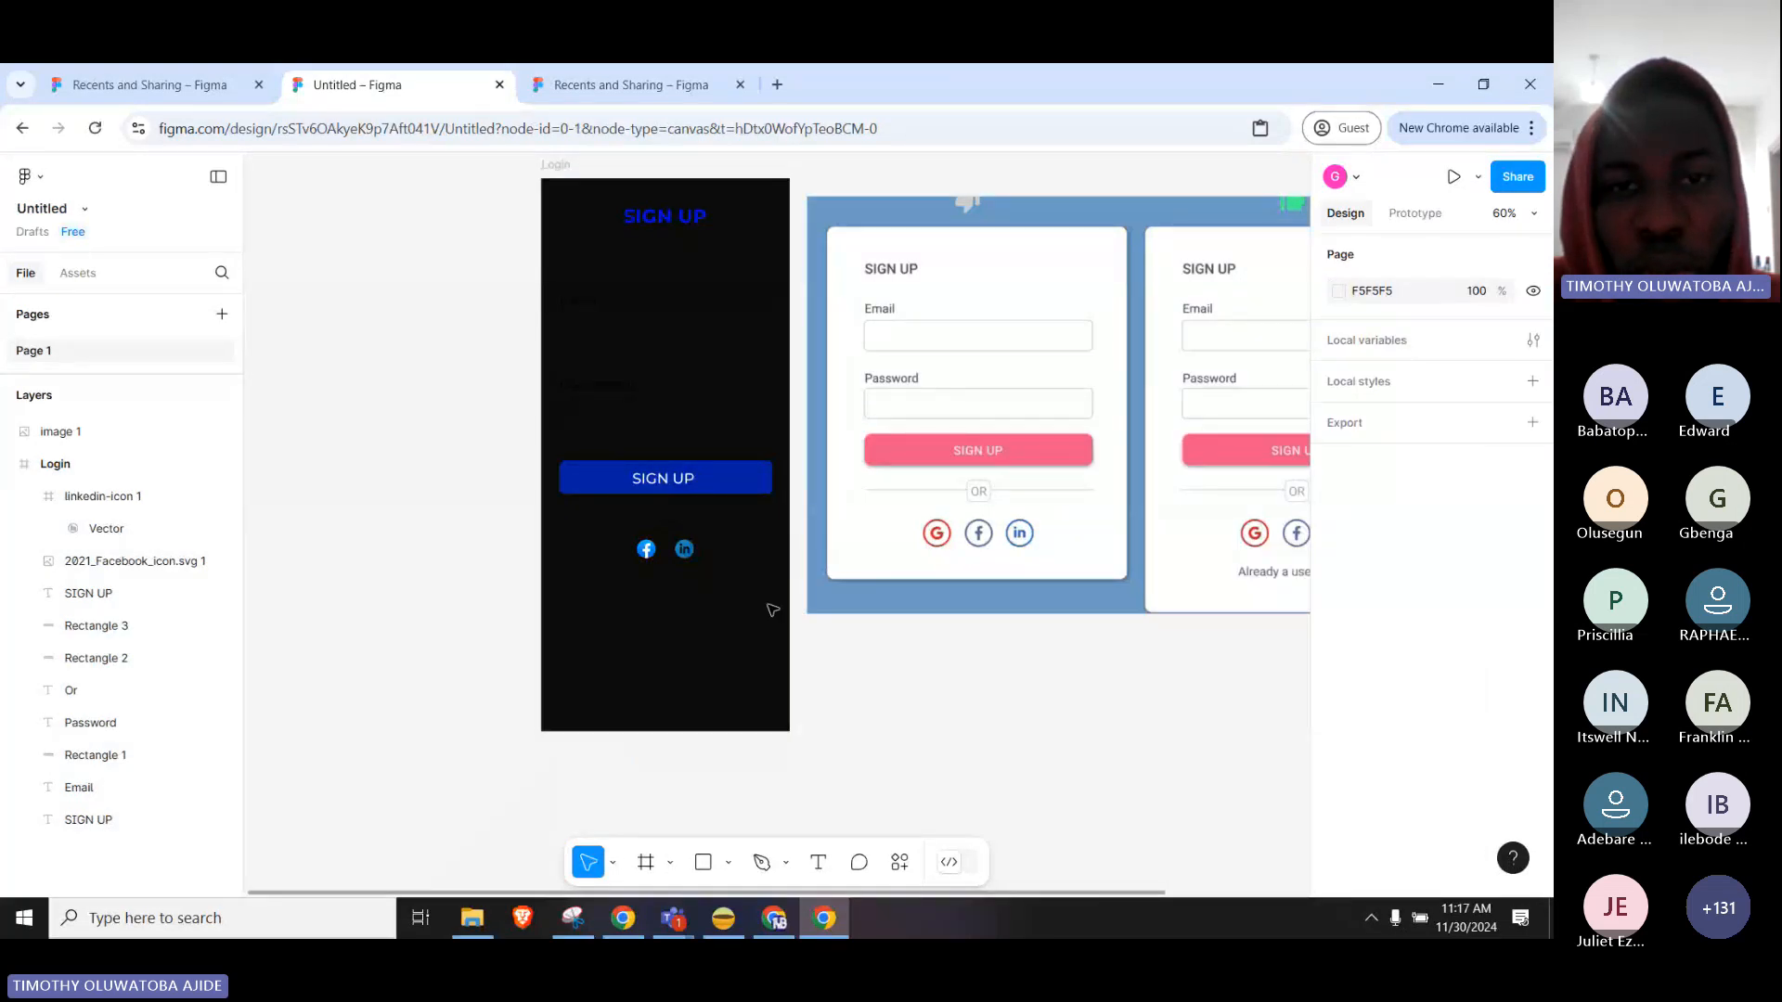
click(555, 165)
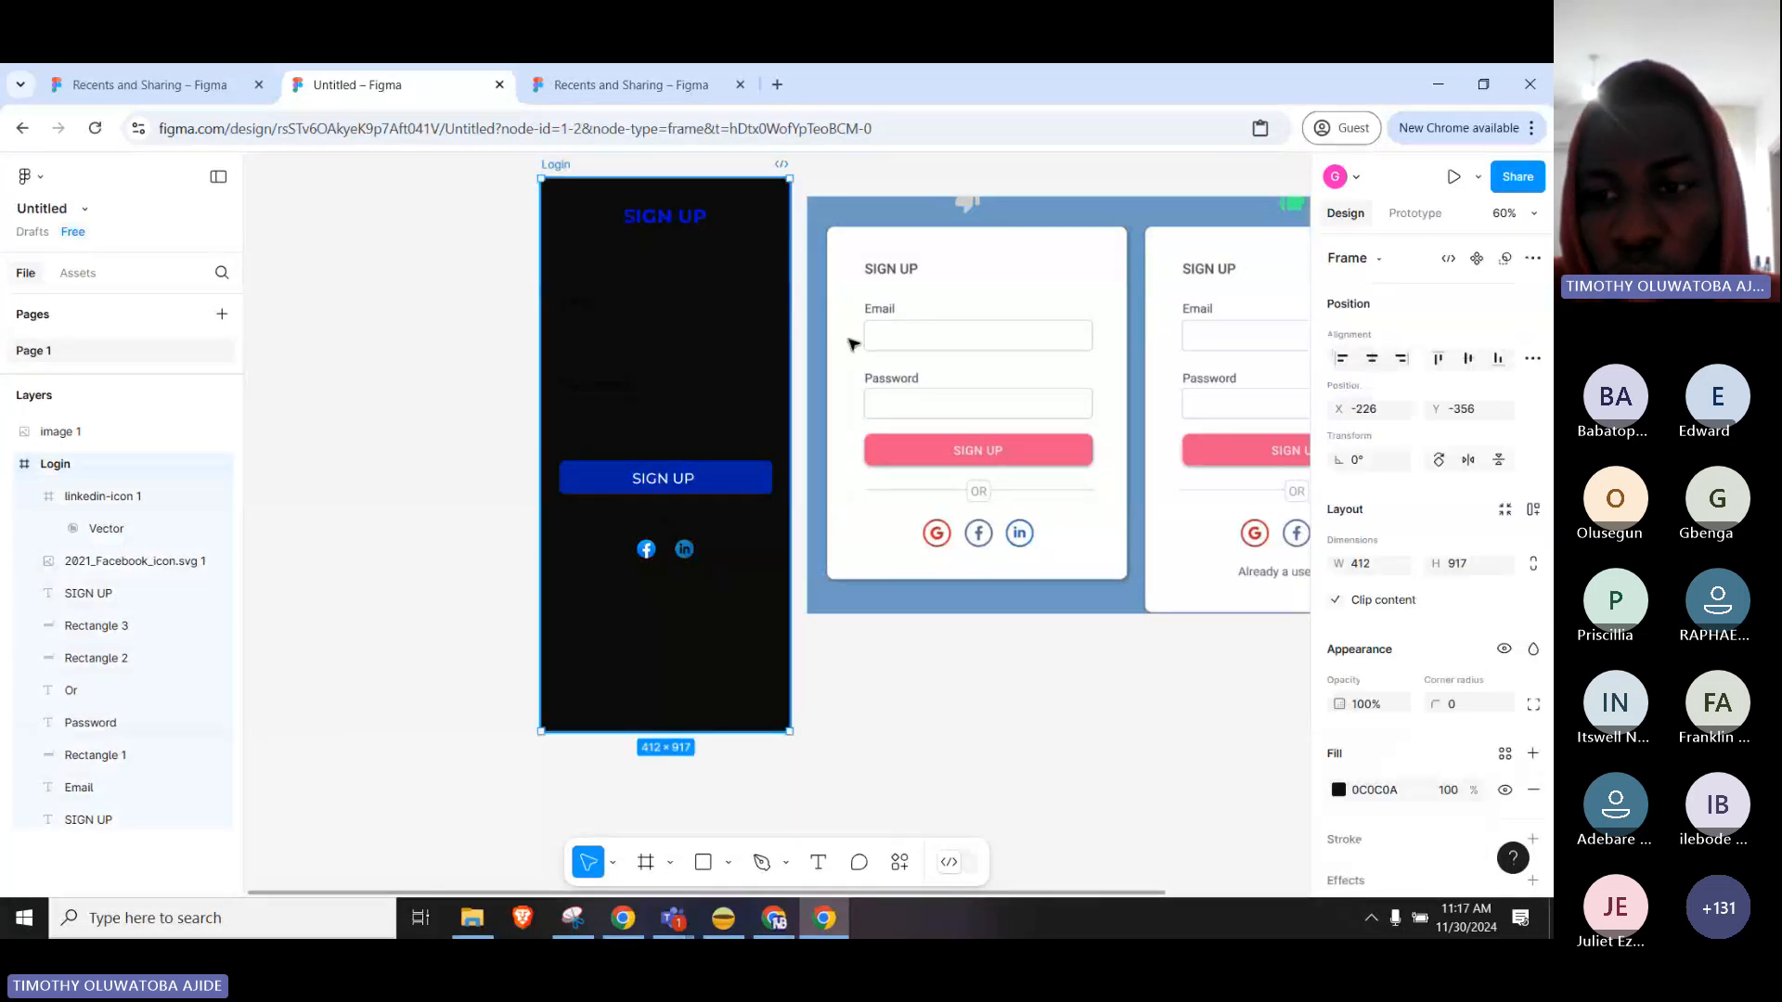
click(1338, 790)
drag(1104, 409, 1071, 390)
click(958, 755)
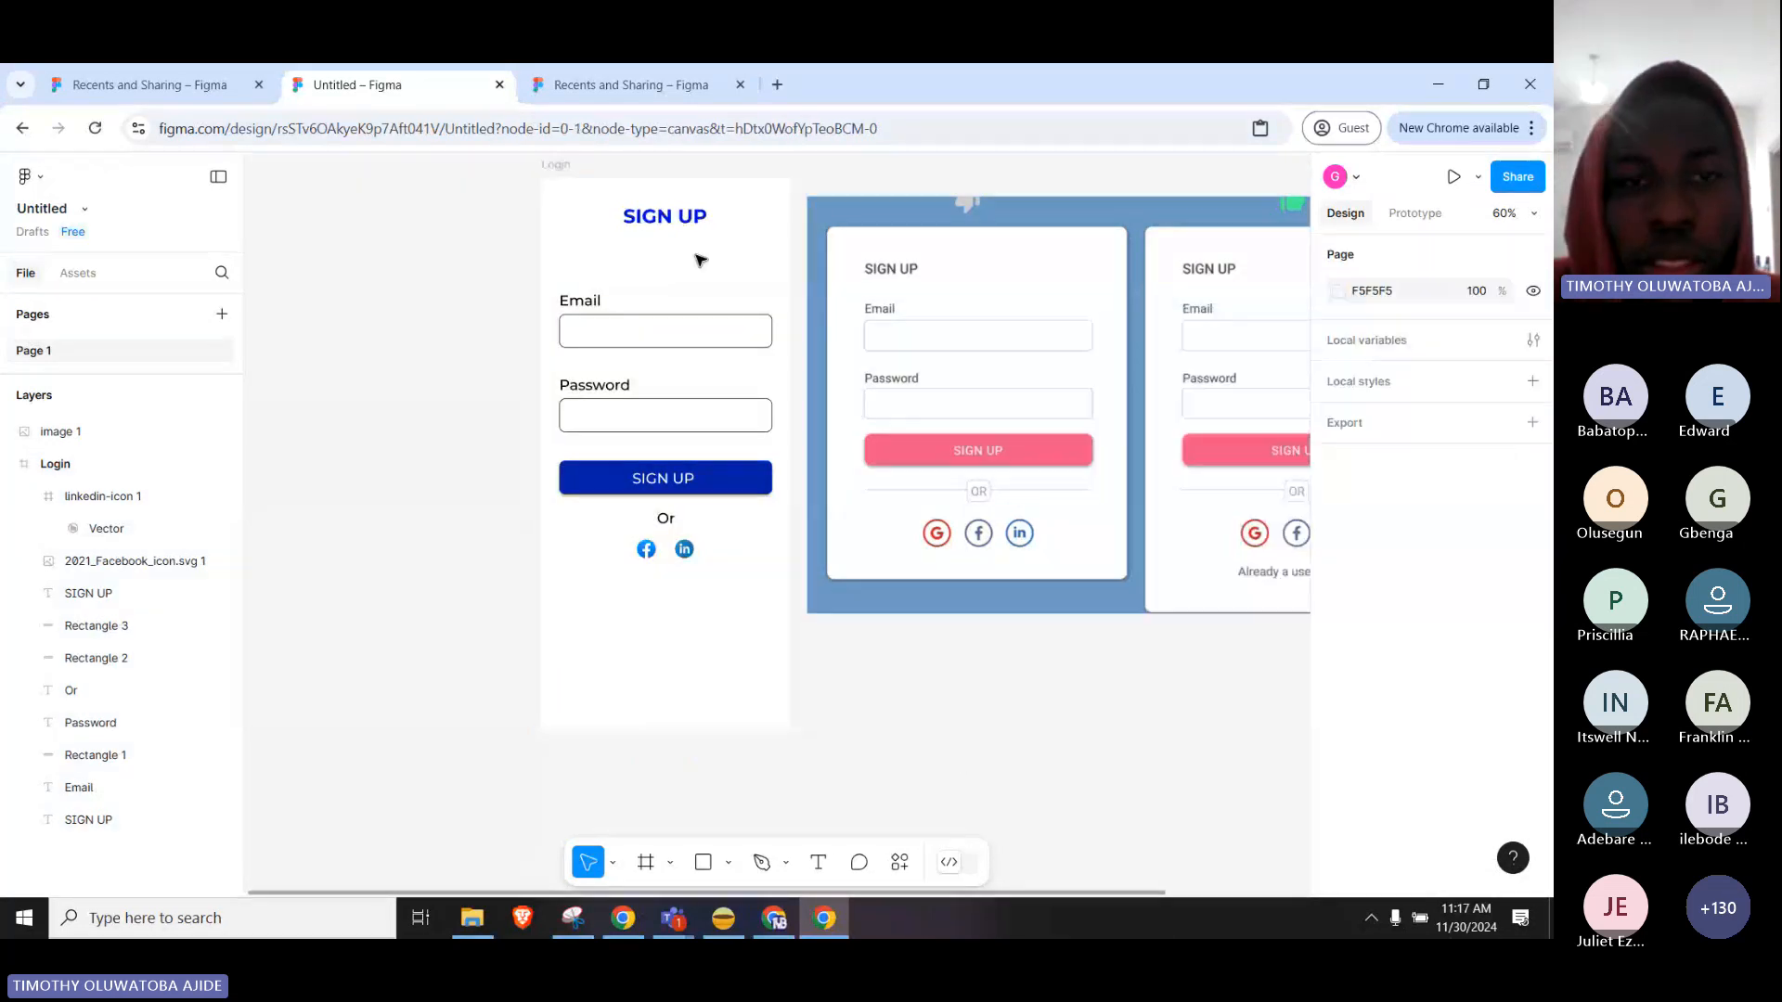
Present the Login frame as a 412×917 Android Compact prototype, switching between it and the design tab.
click(561, 174)
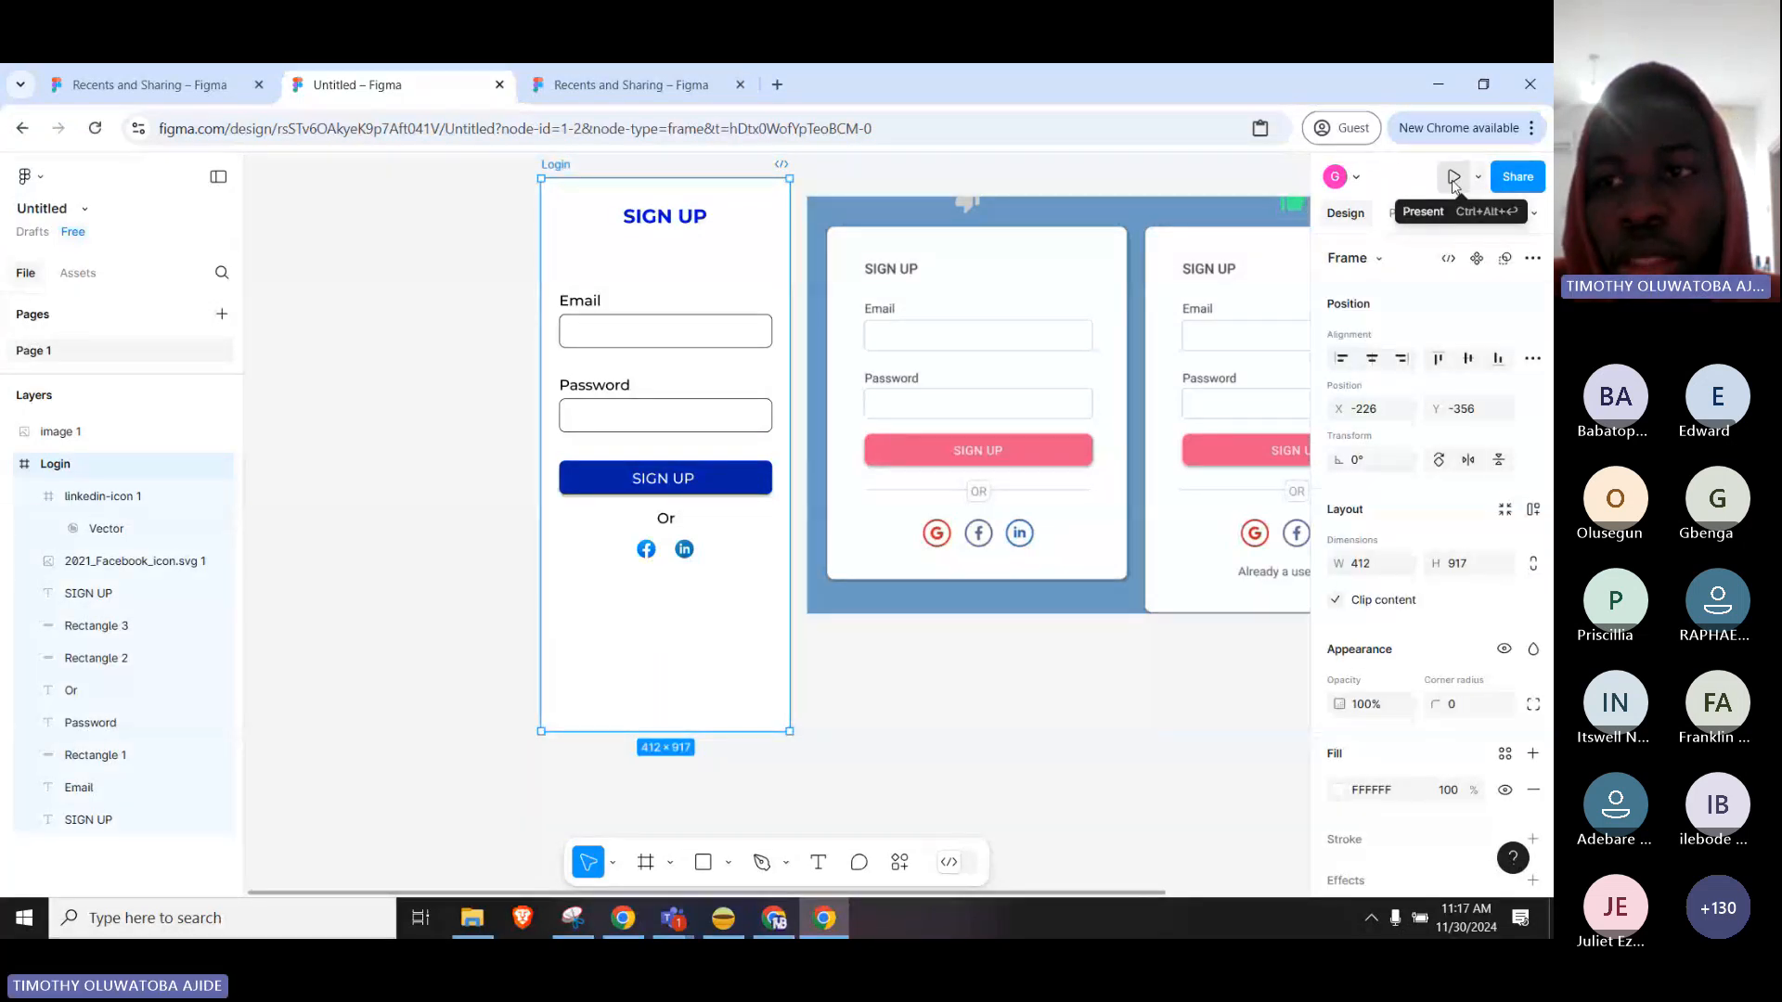
click(1453, 178)
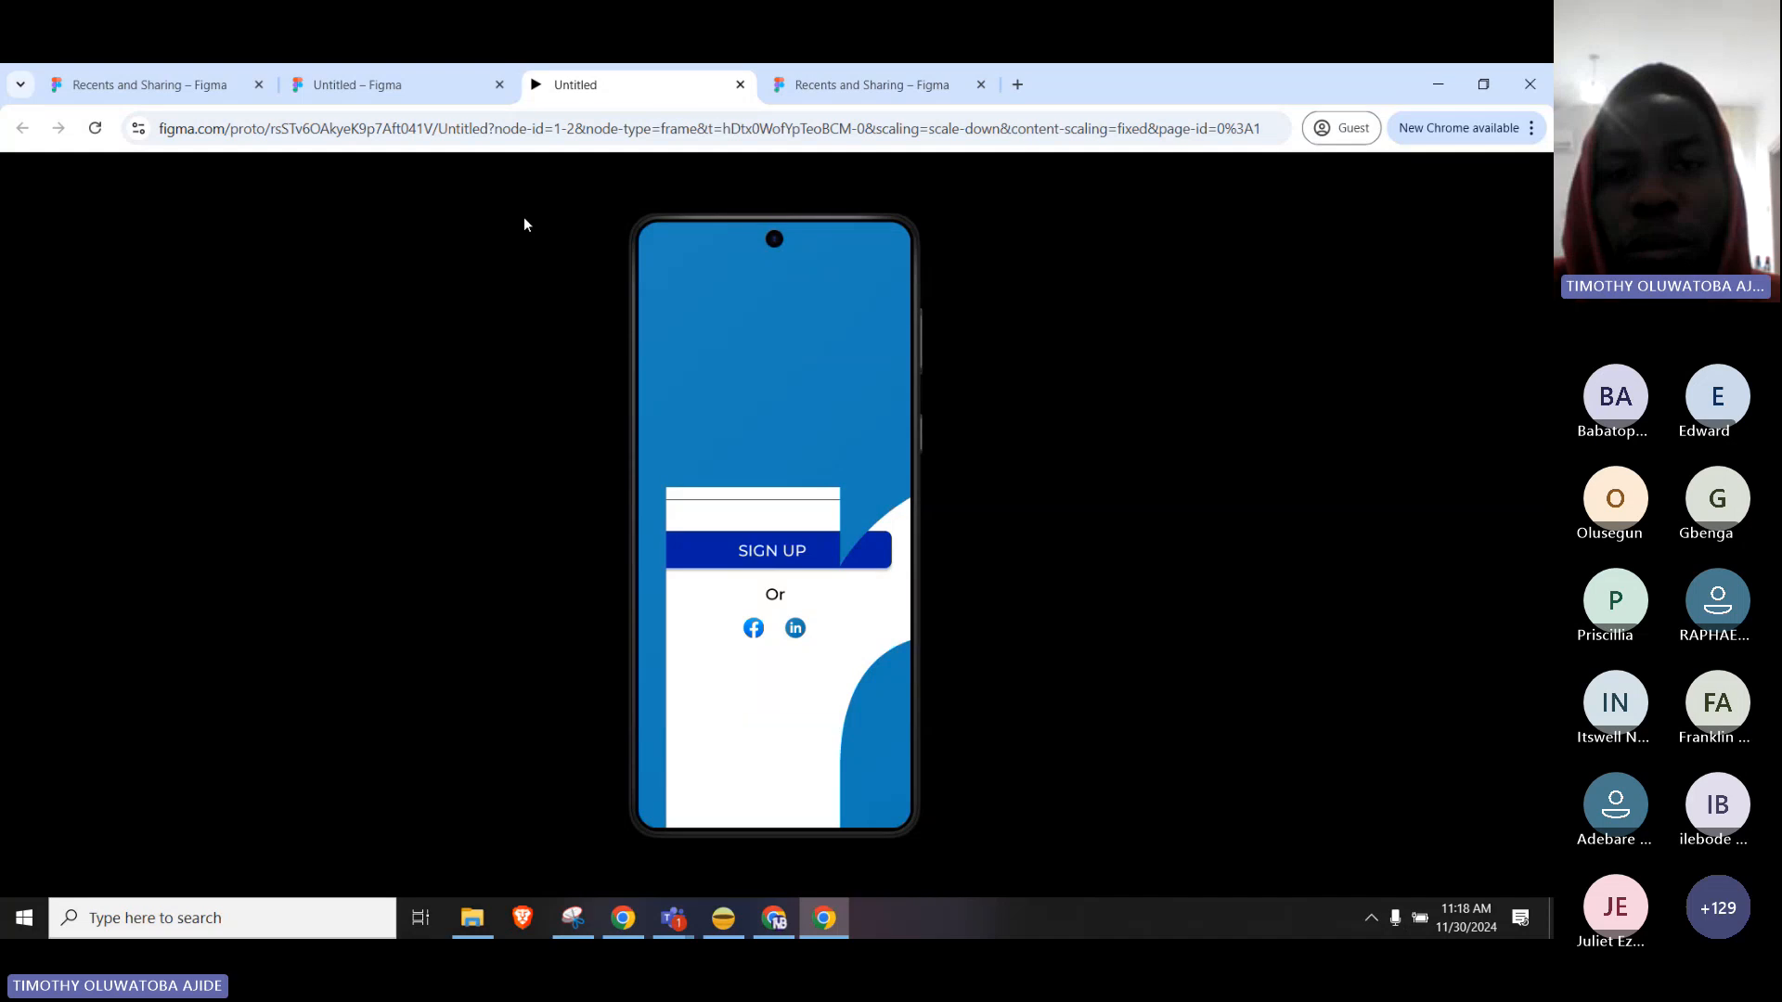
click(390, 85)
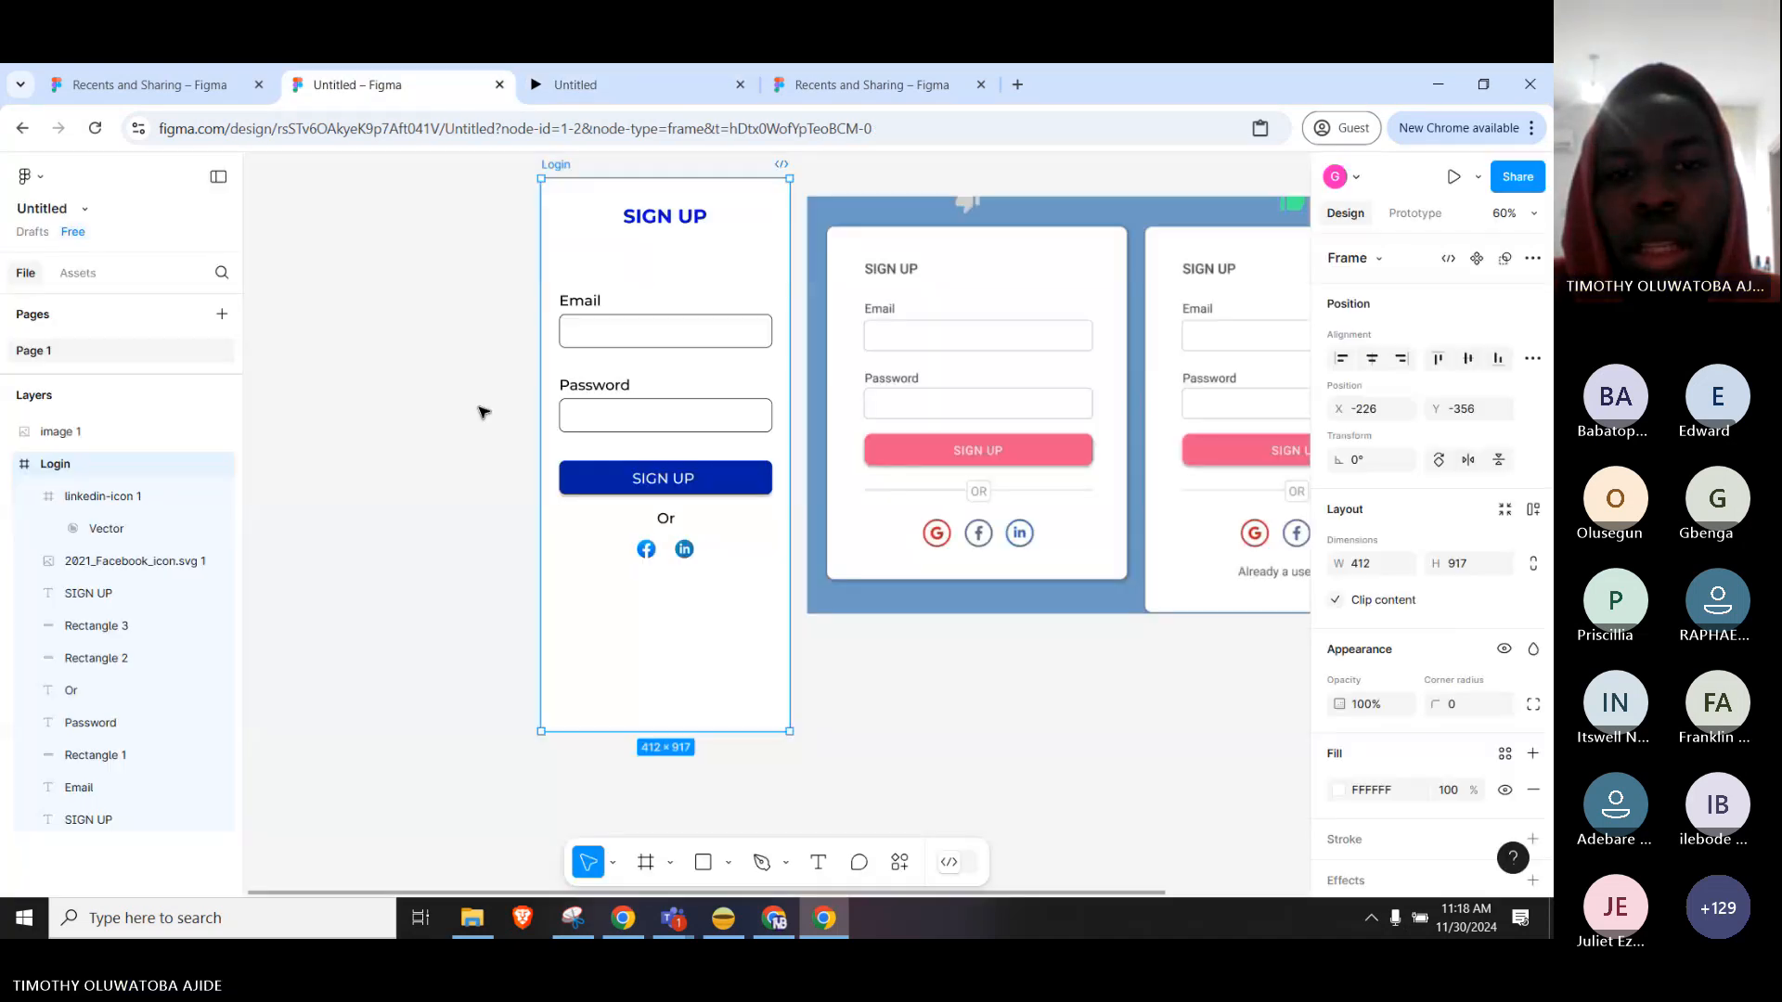
click(482, 411)
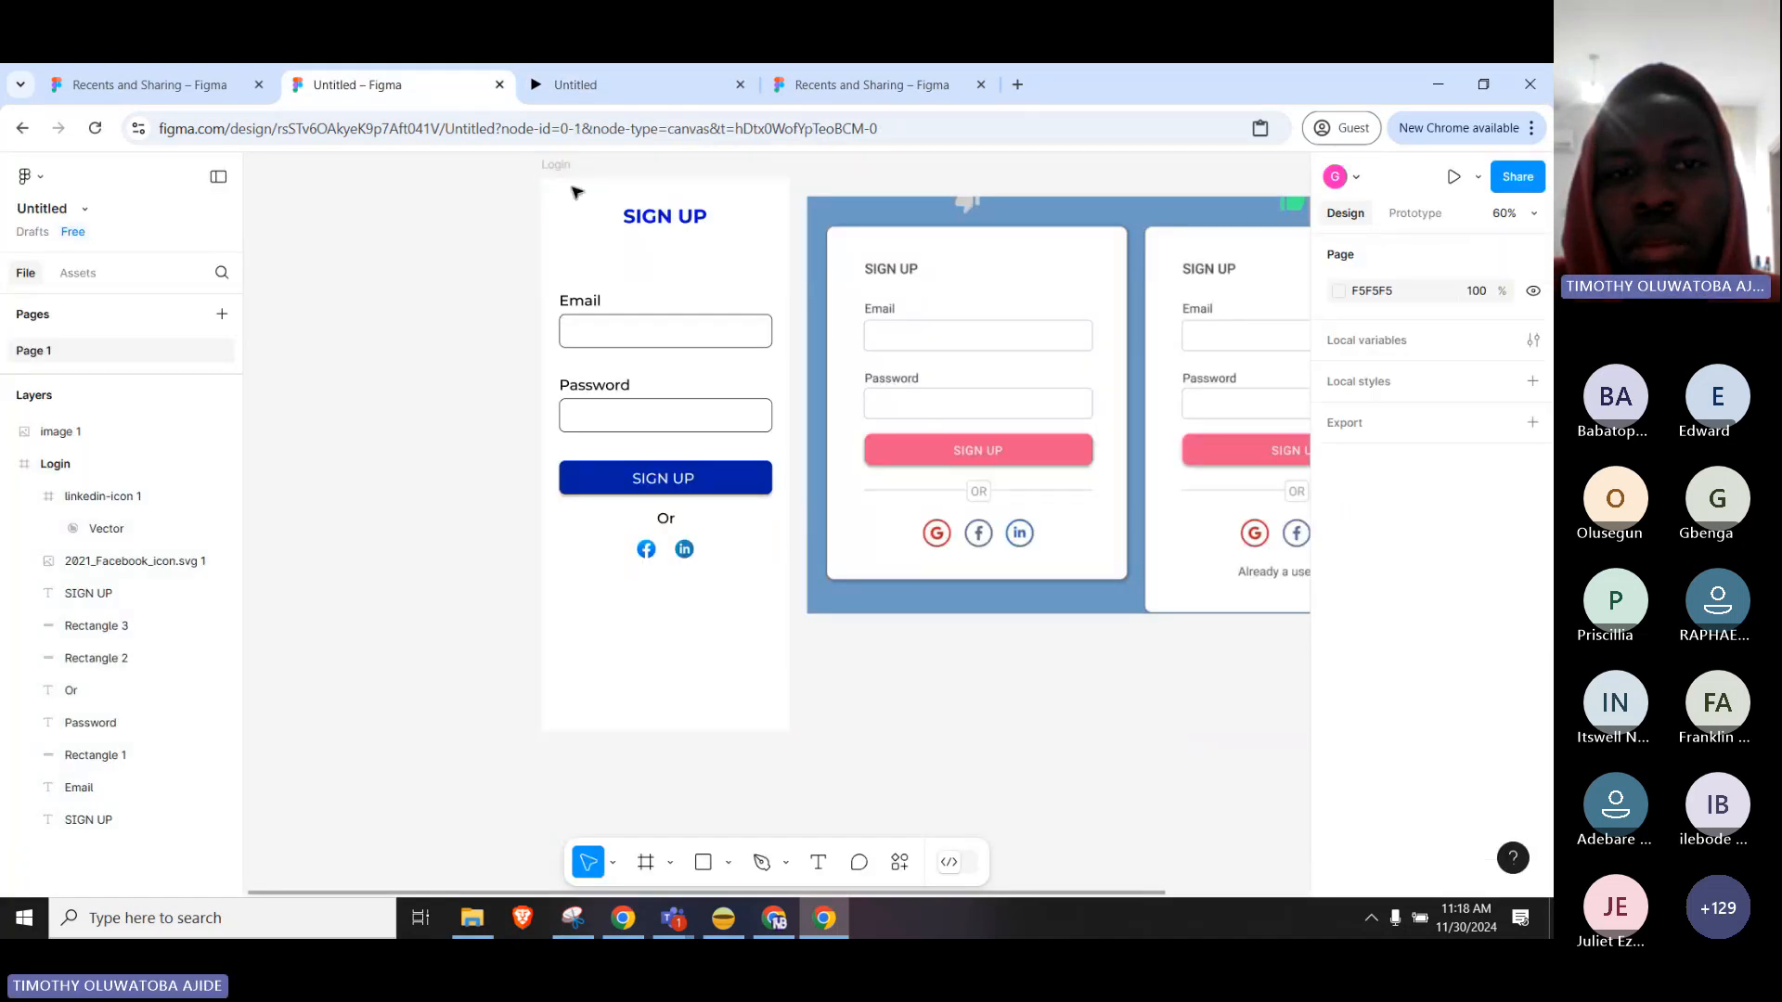
click(571, 181)
click(576, 85)
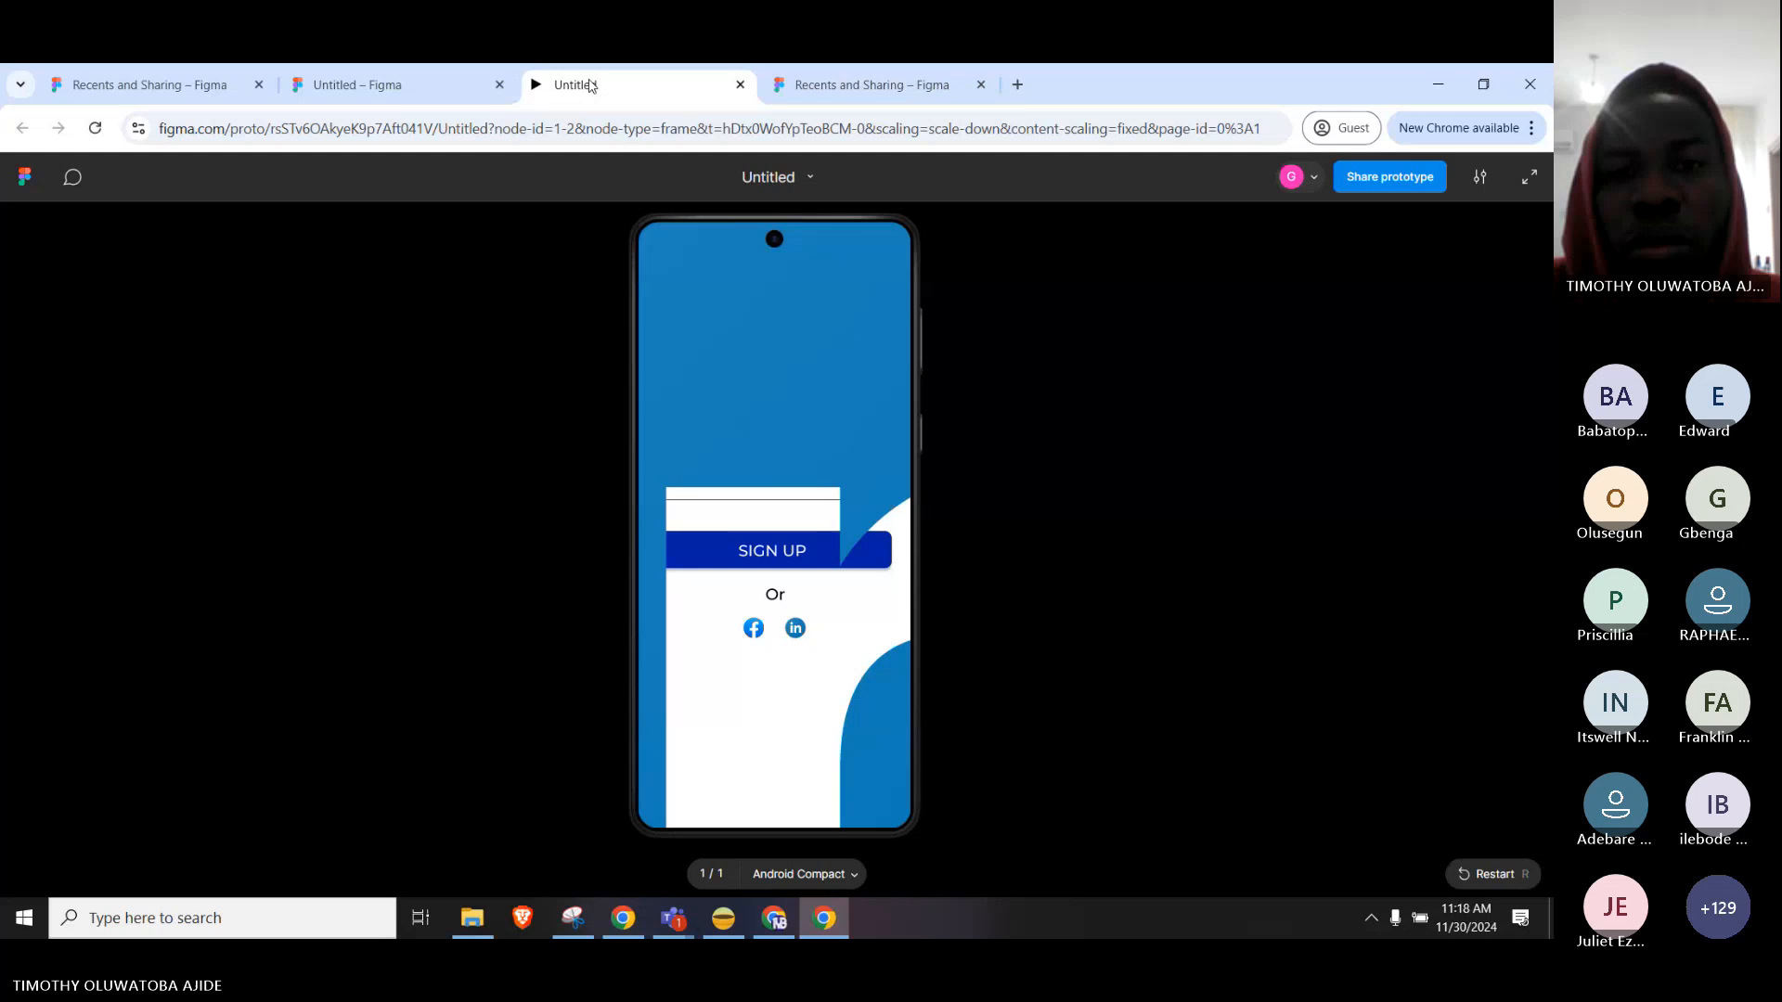
click(455, 89)
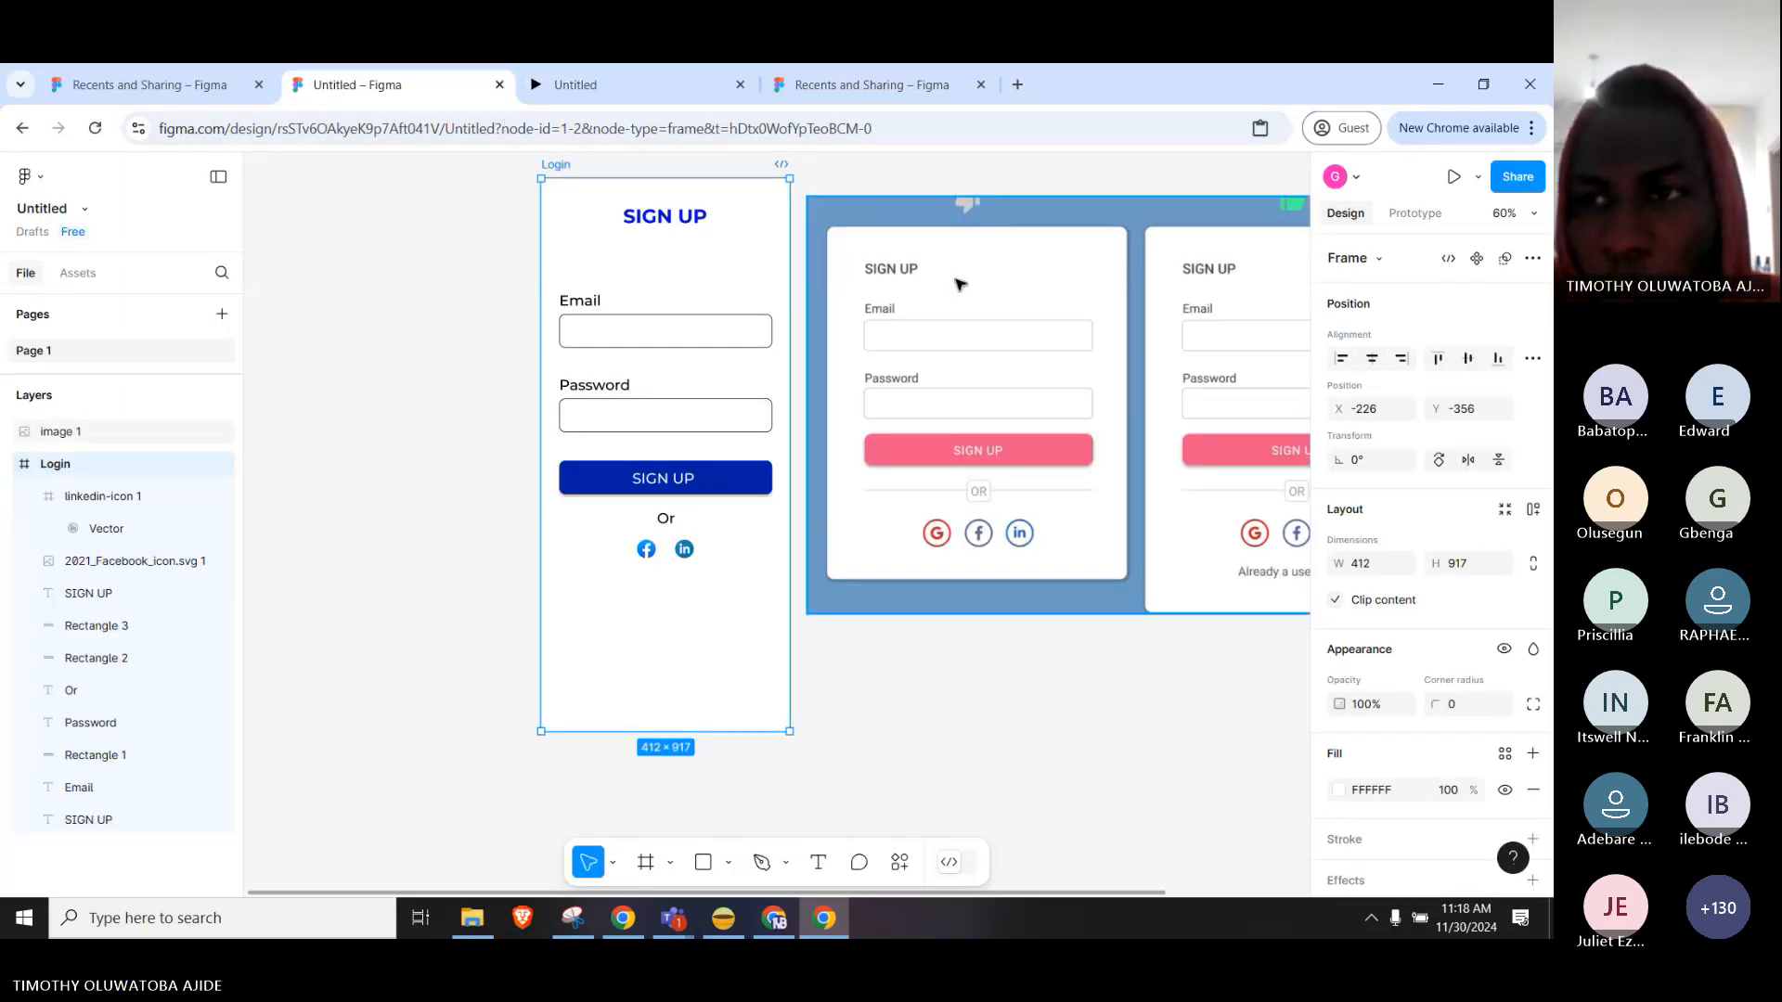
click(1453, 176)
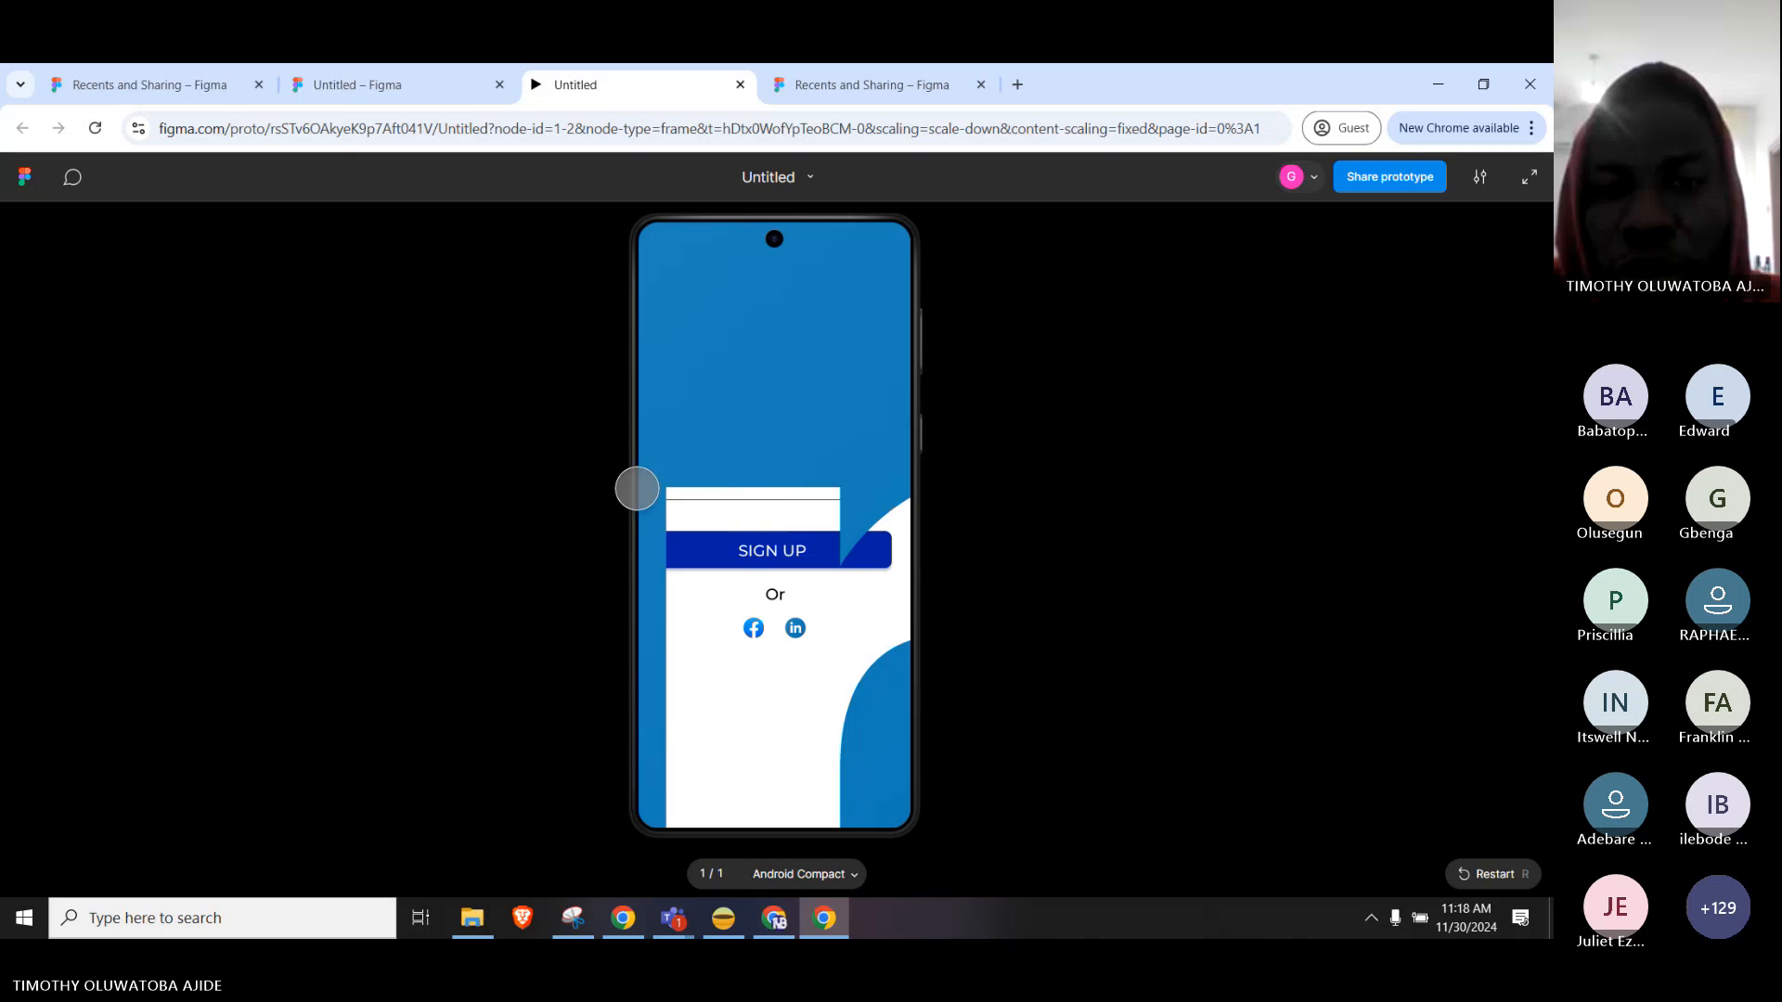
click(428, 85)
click(736, 223)
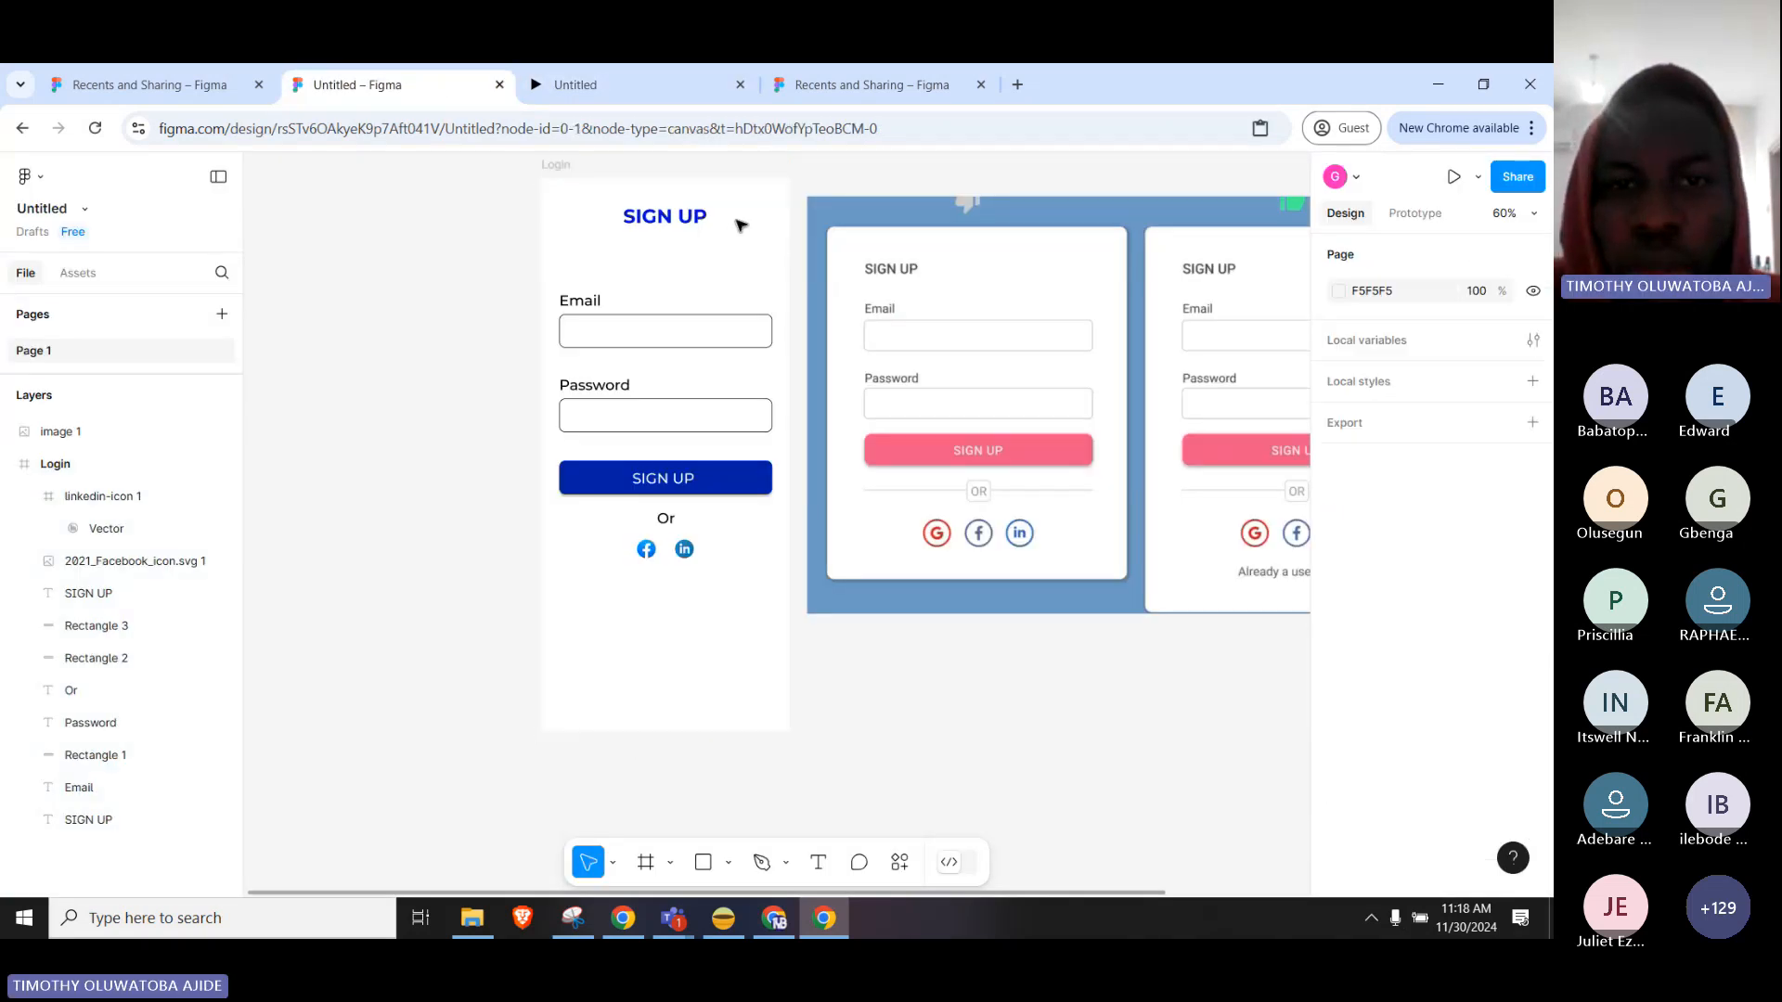
click(550, 178)
Delete the reference mockup image beside the Login frame.
scroll(982, 307, down, 5)
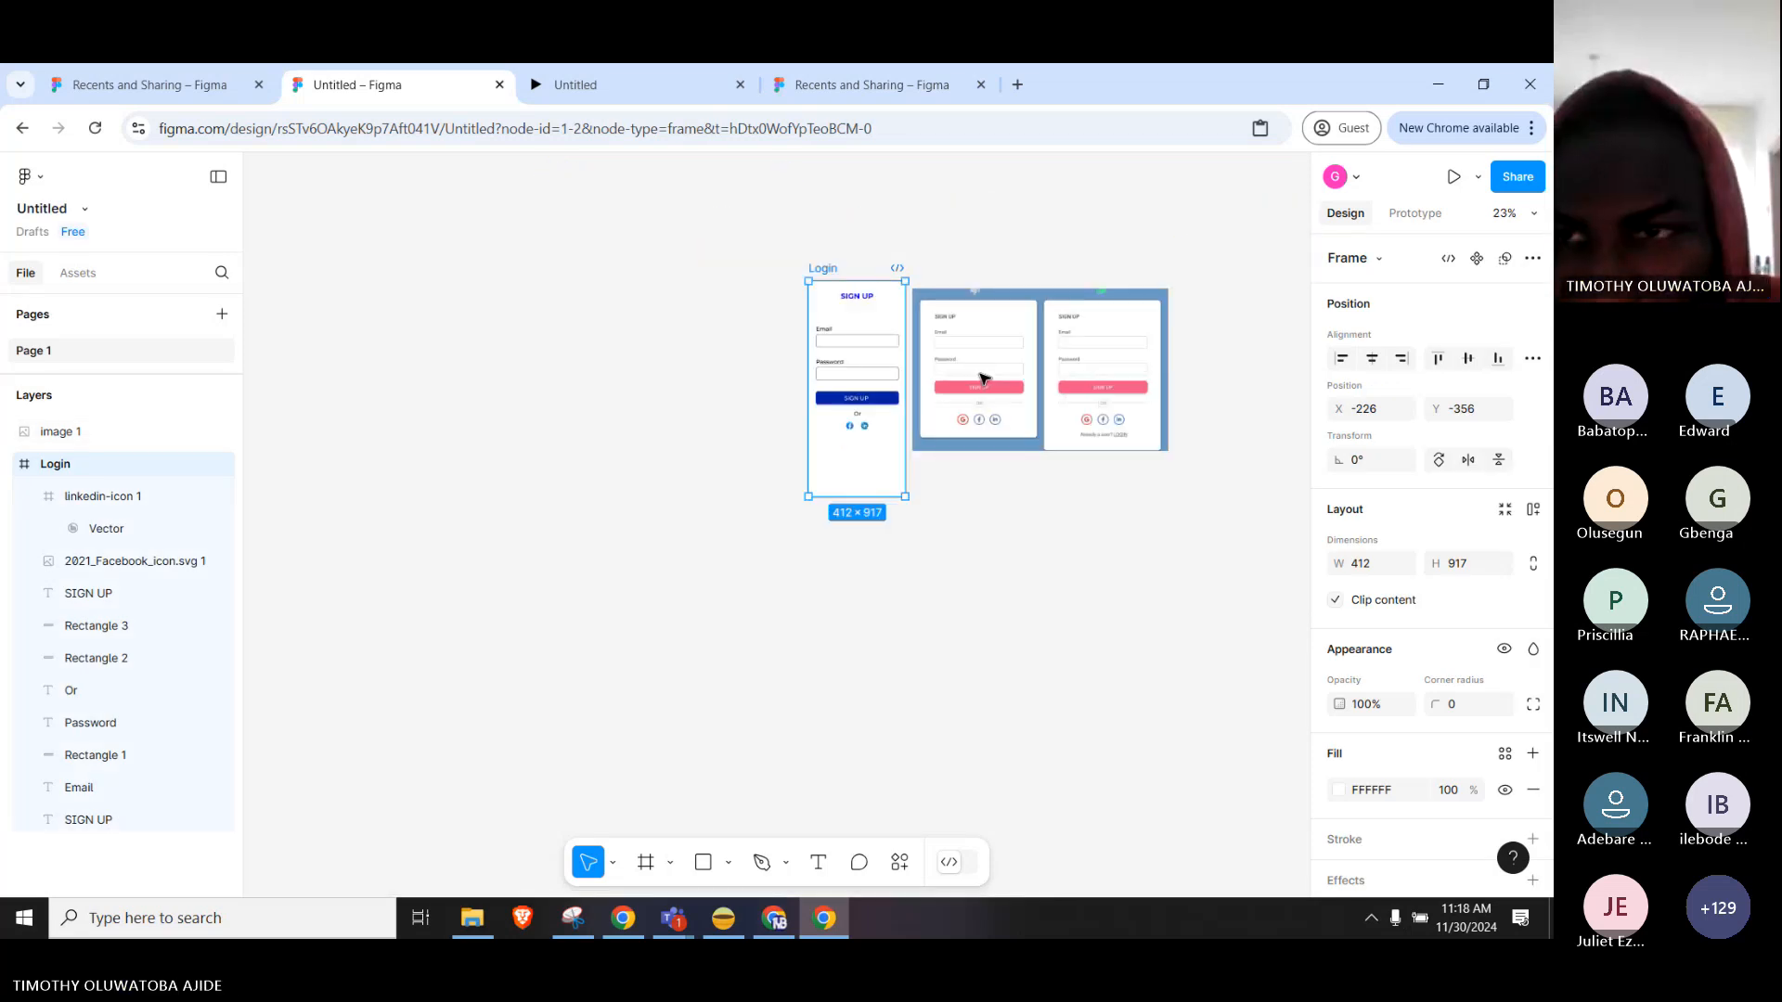
scroll(984, 379, up, 3)
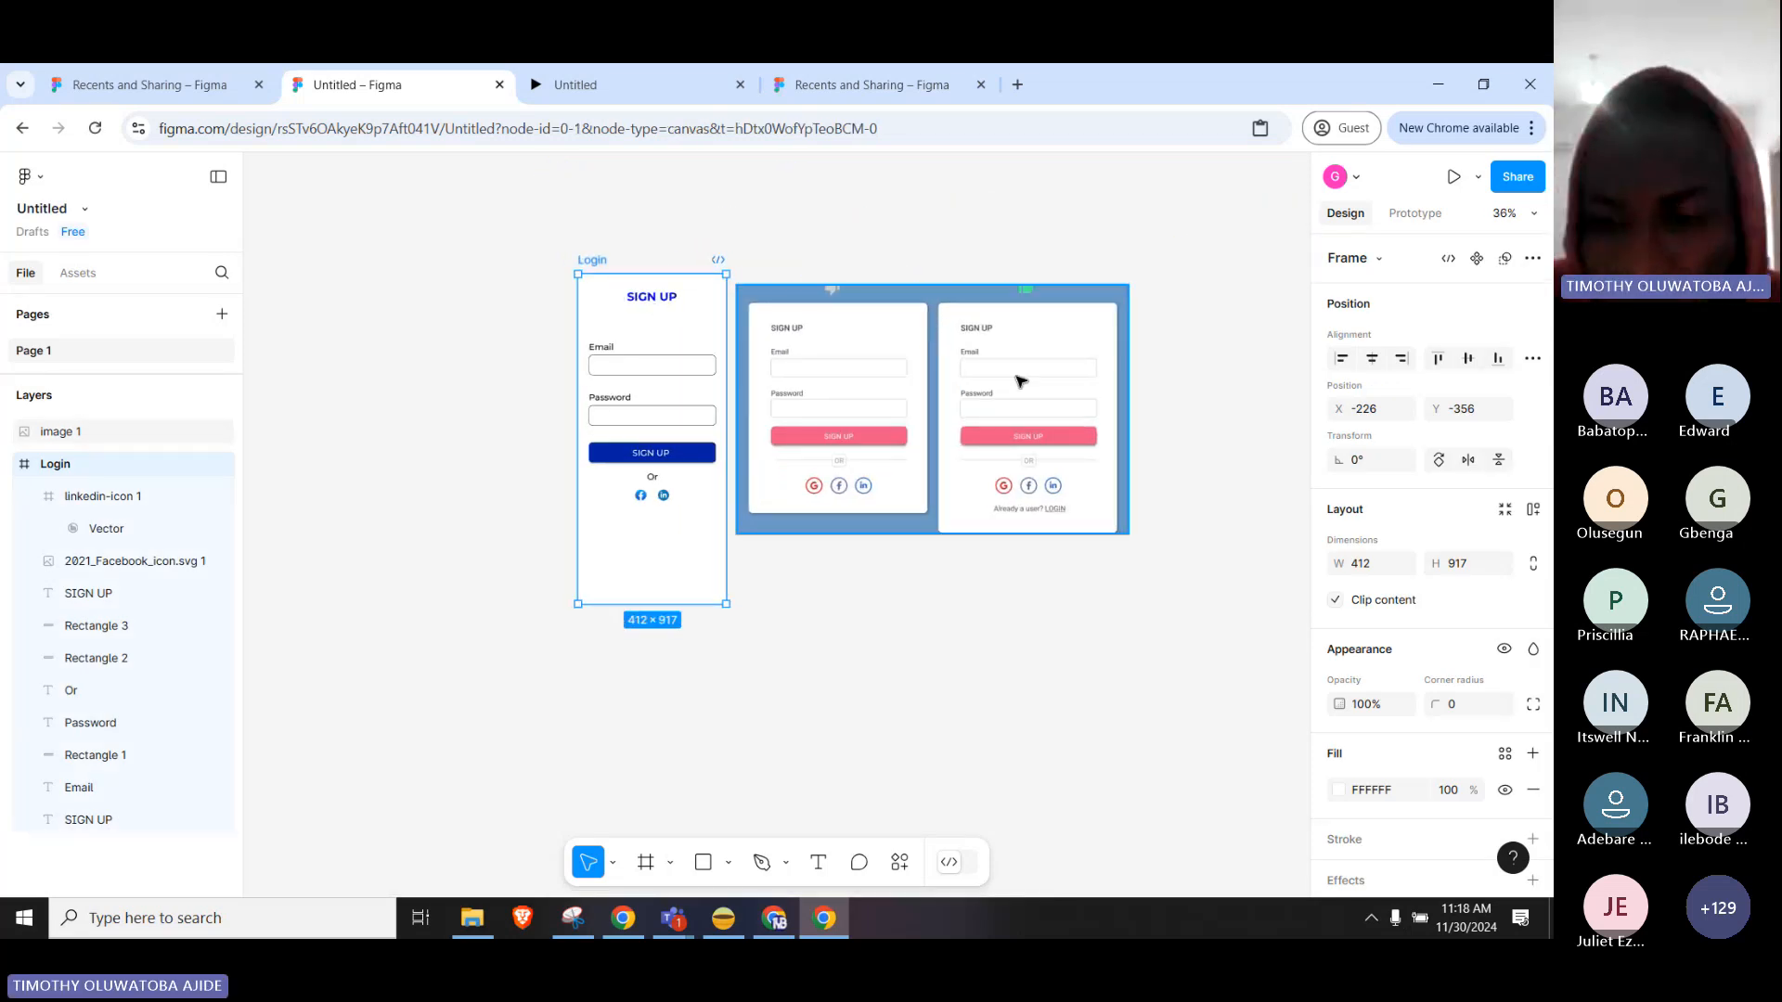
click(1021, 380)
key(Delete)
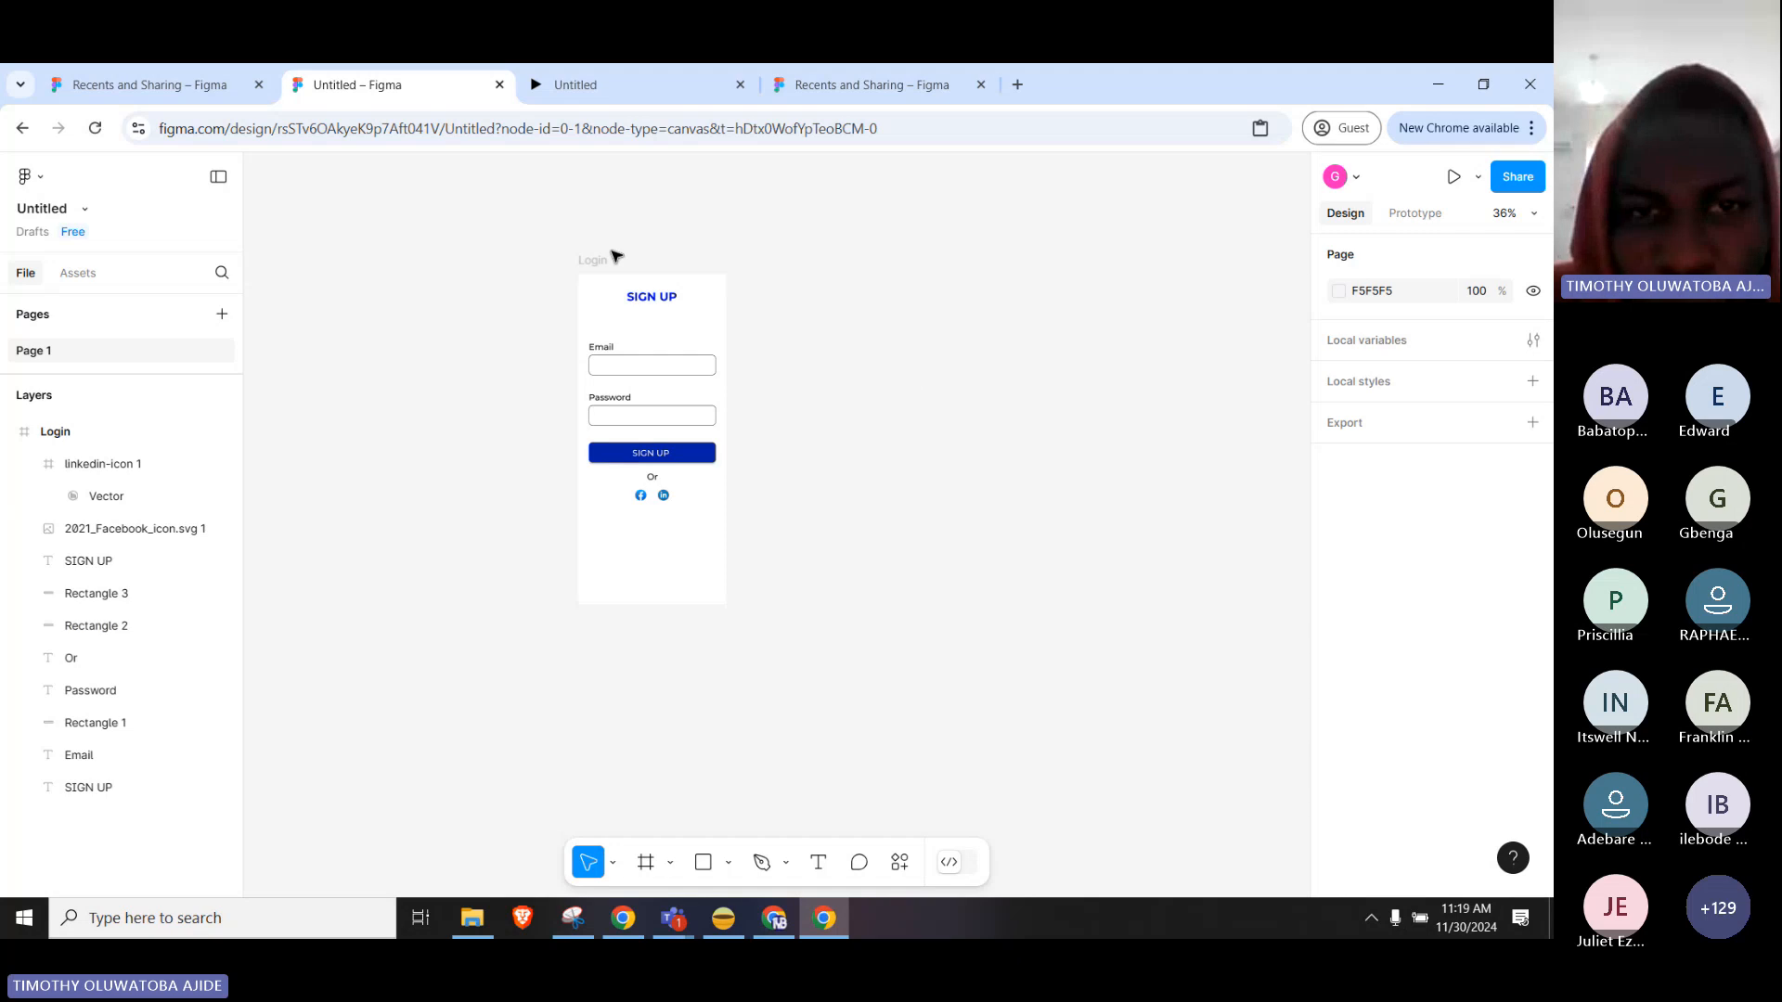
click(591, 276)
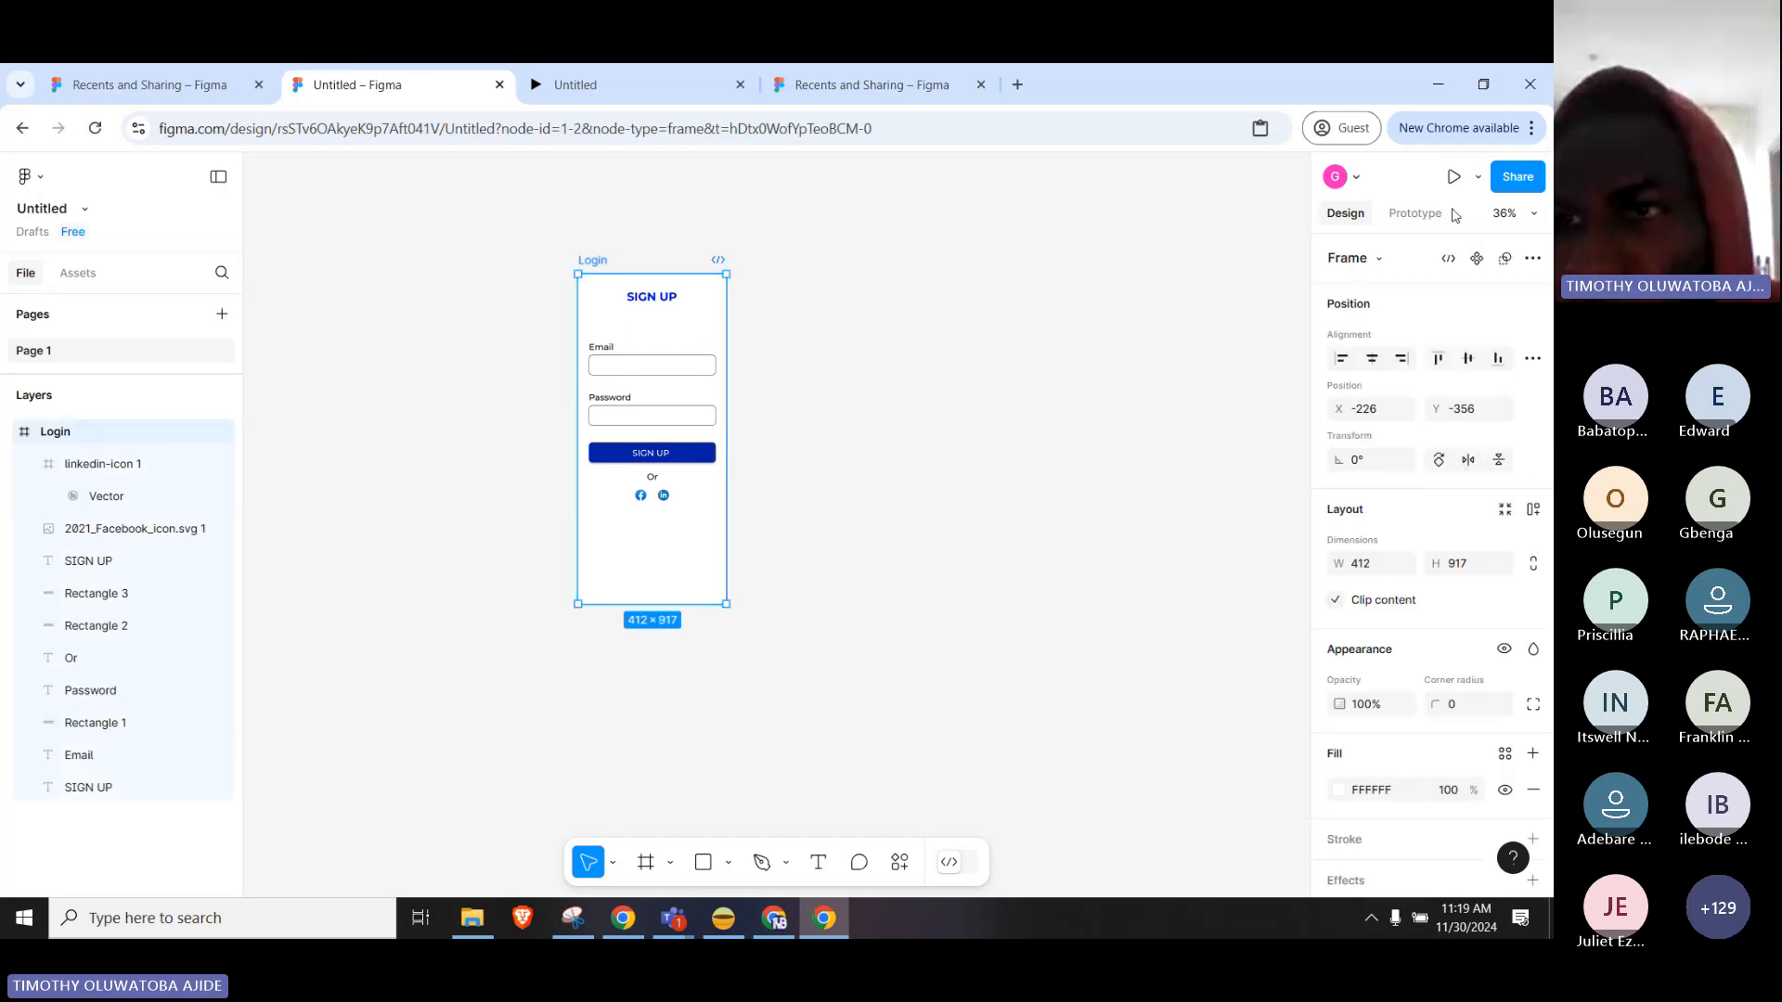
Preview the Login frame on the canvas via the play dropdown, then close the preview.
click(1415, 212)
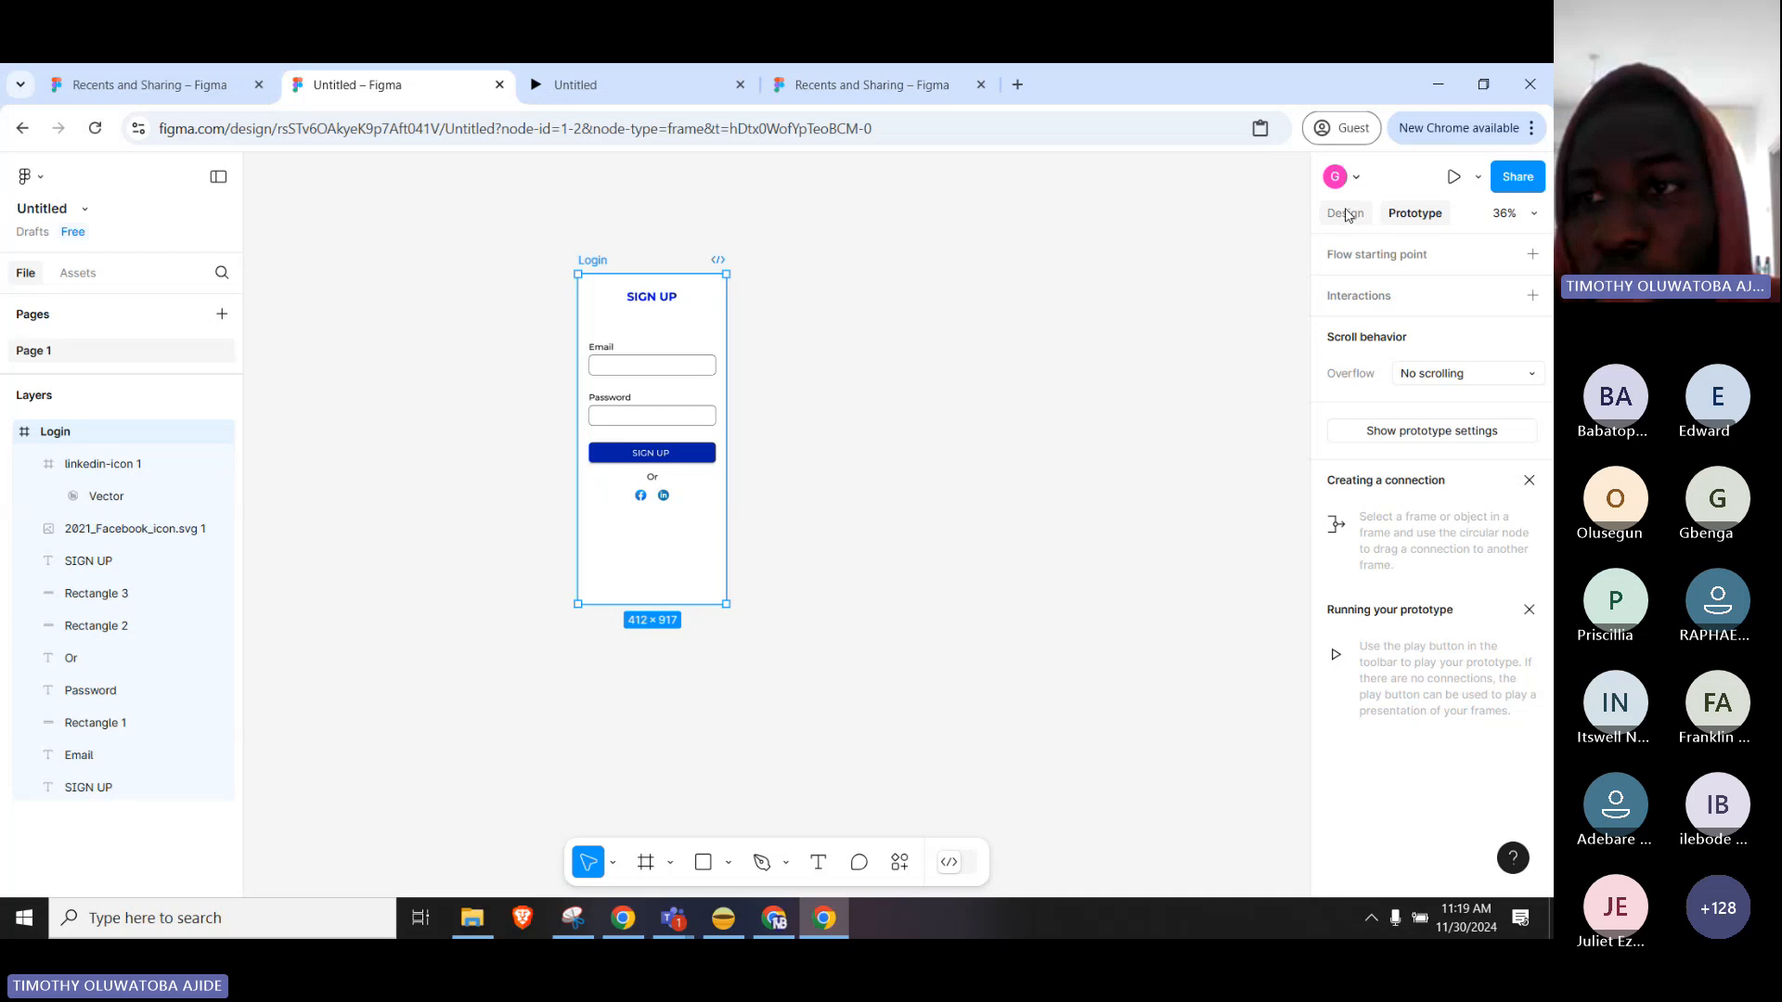
click(1346, 214)
click(1479, 176)
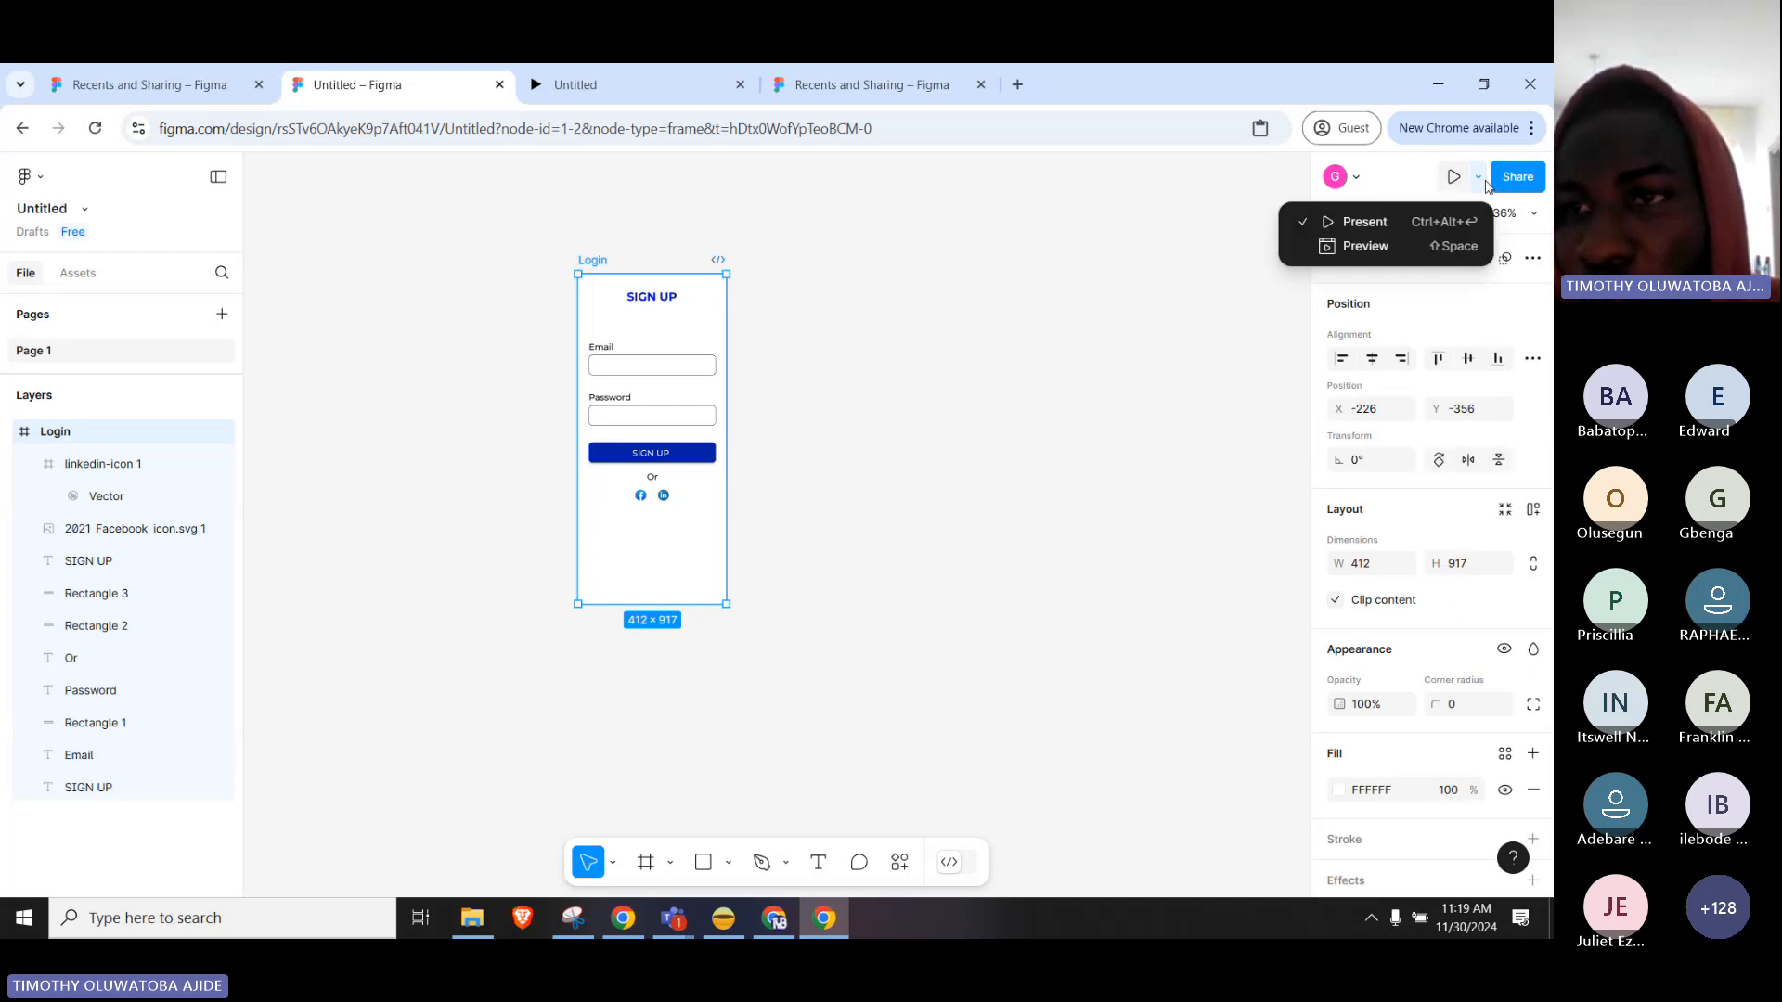
click(1382, 244)
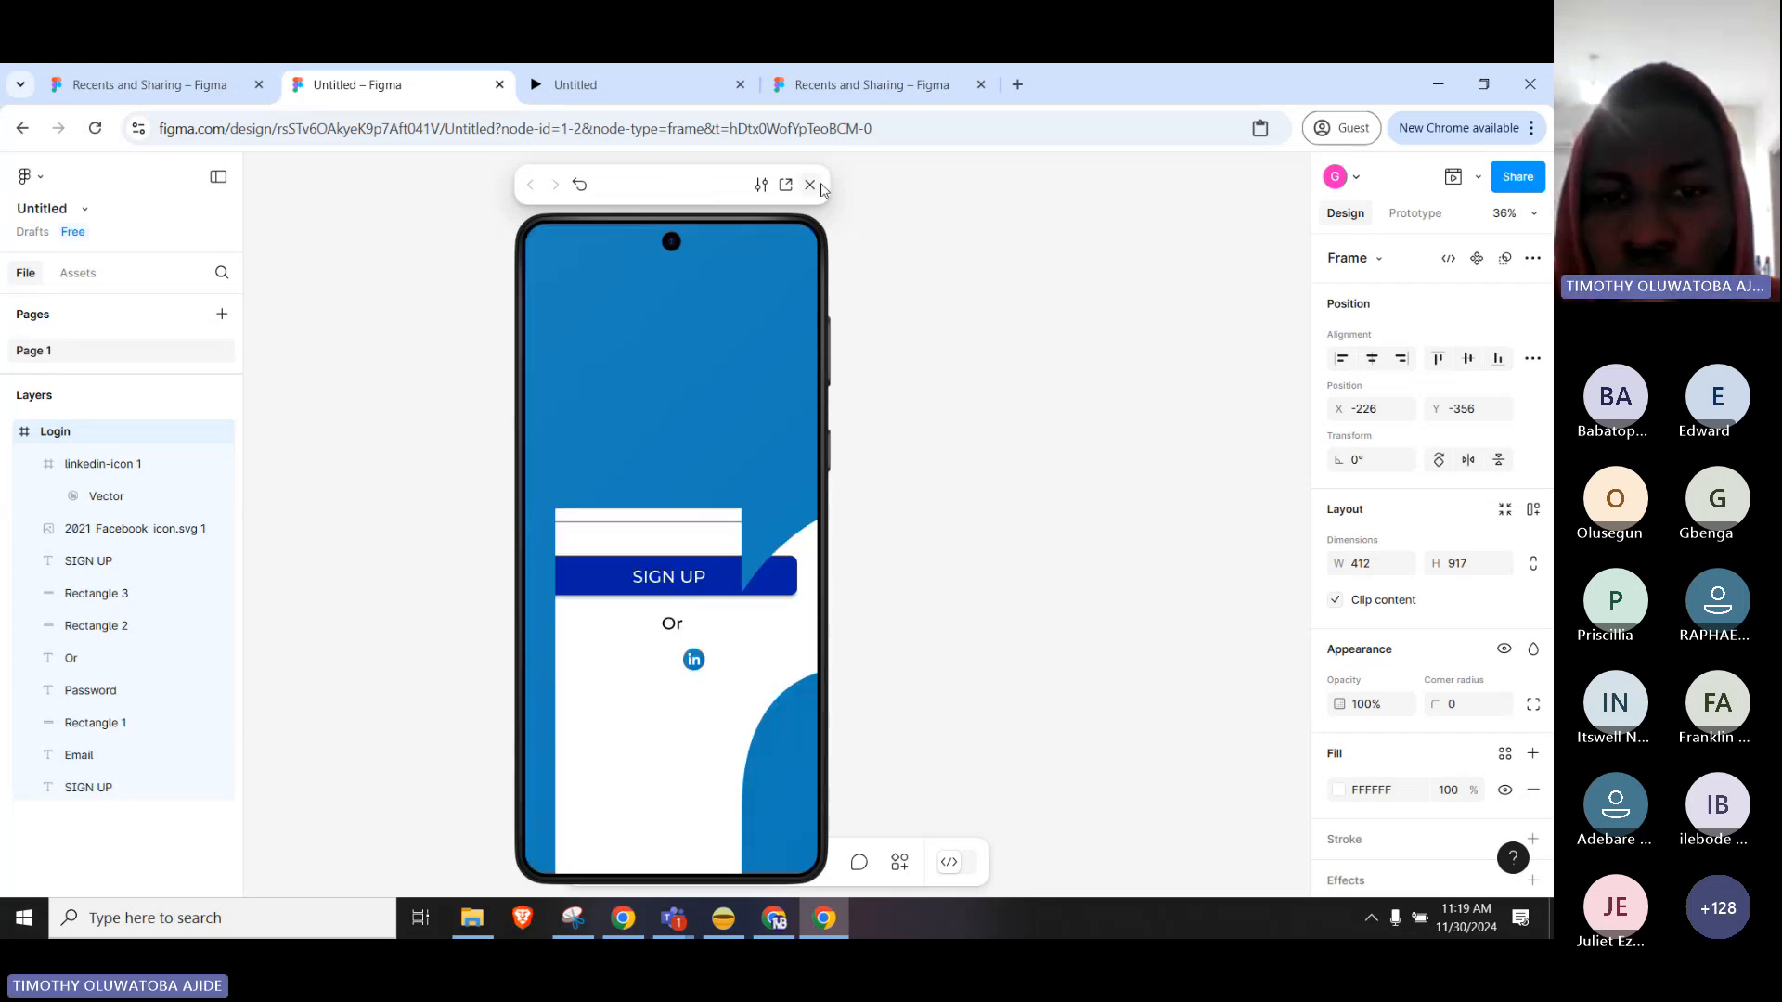
drag(703, 192, 1089, 172)
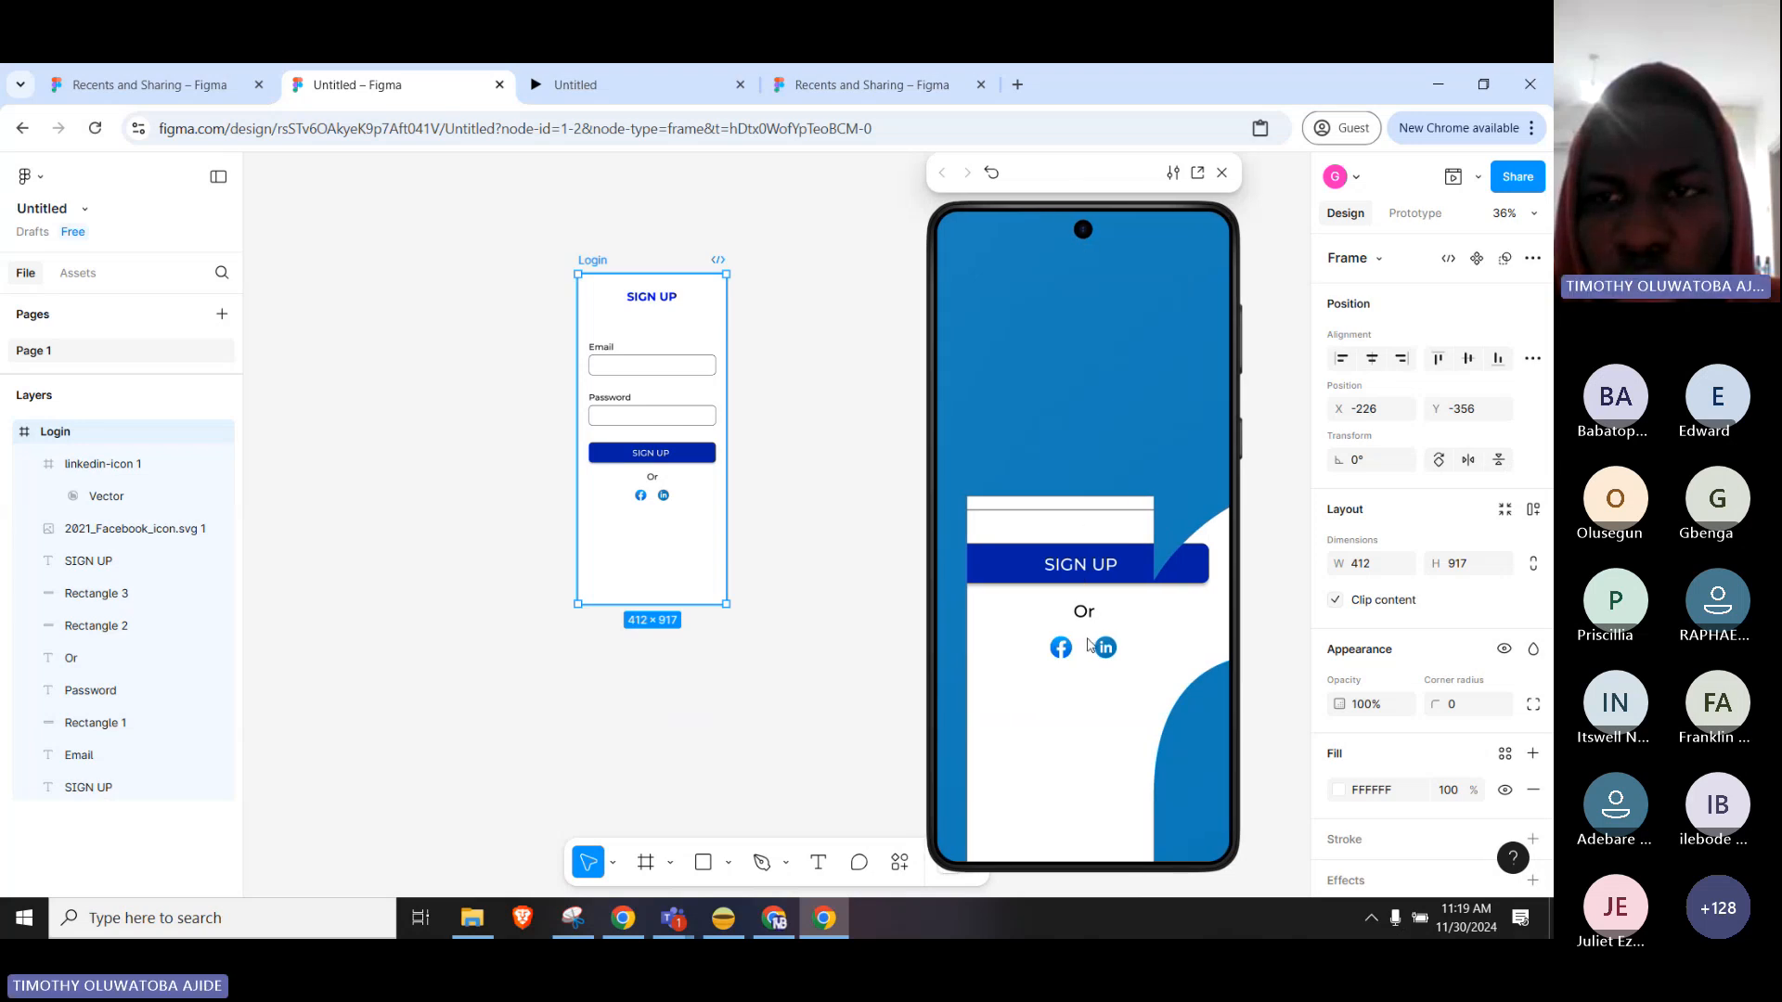
key(Escape)
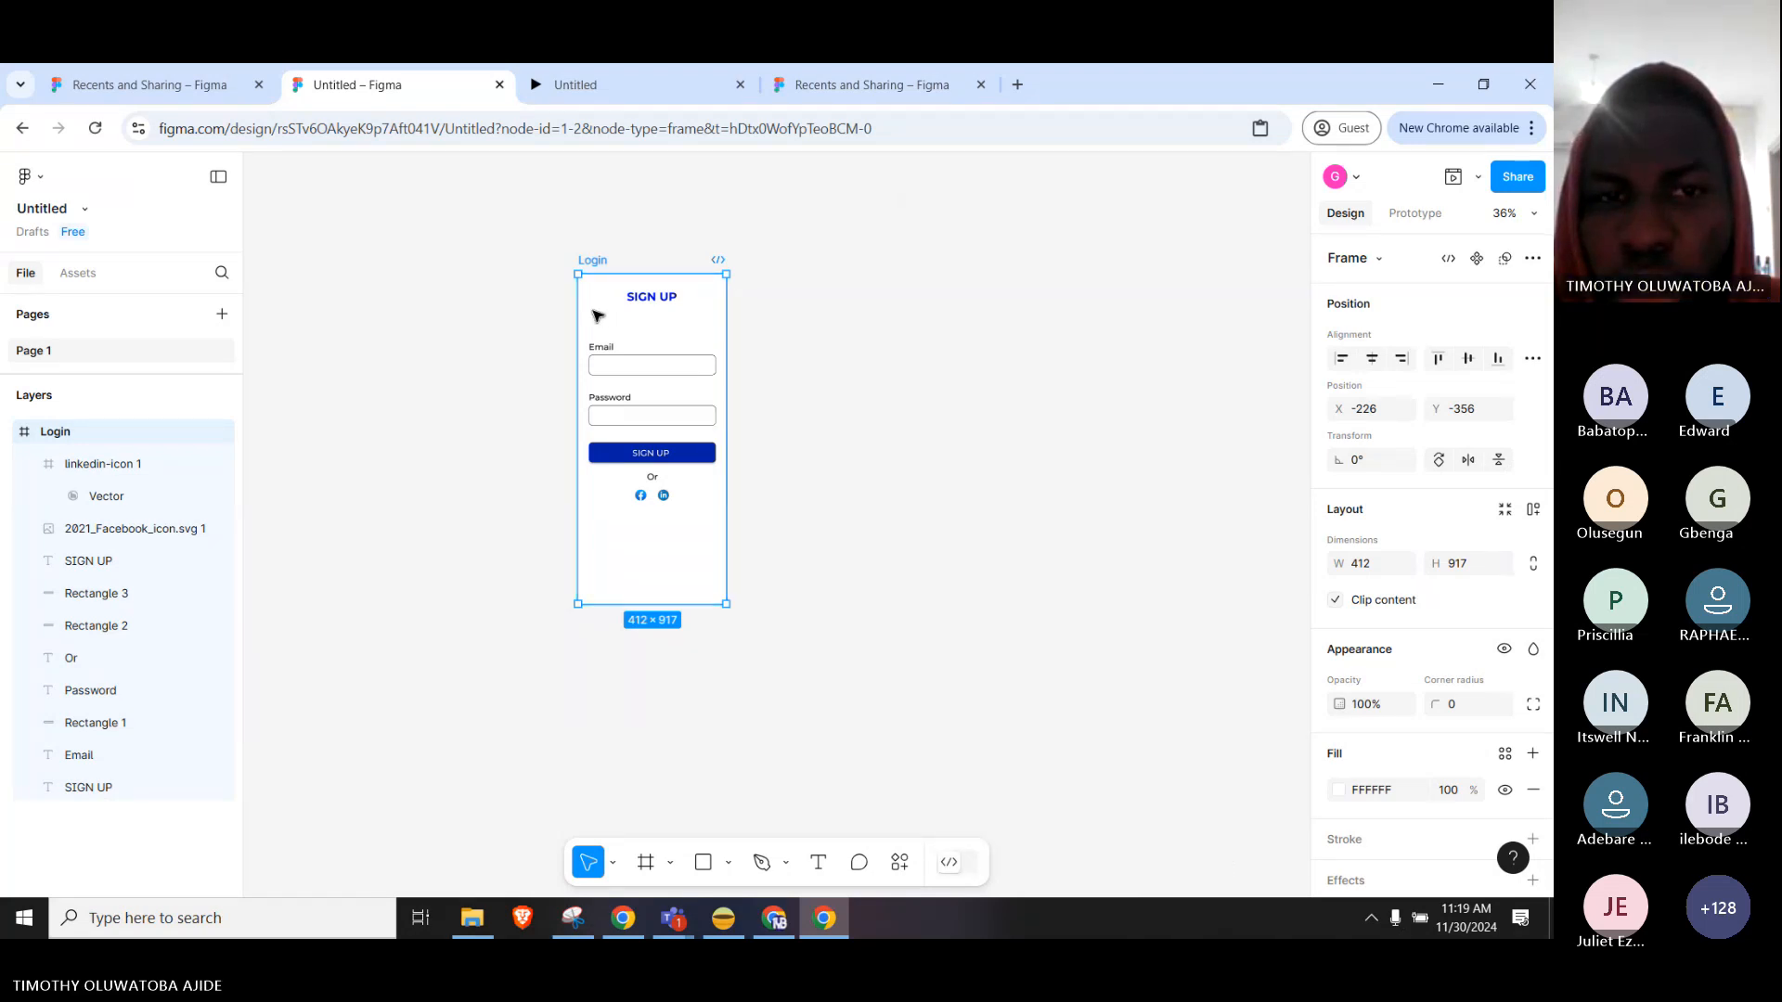
key(Escape)
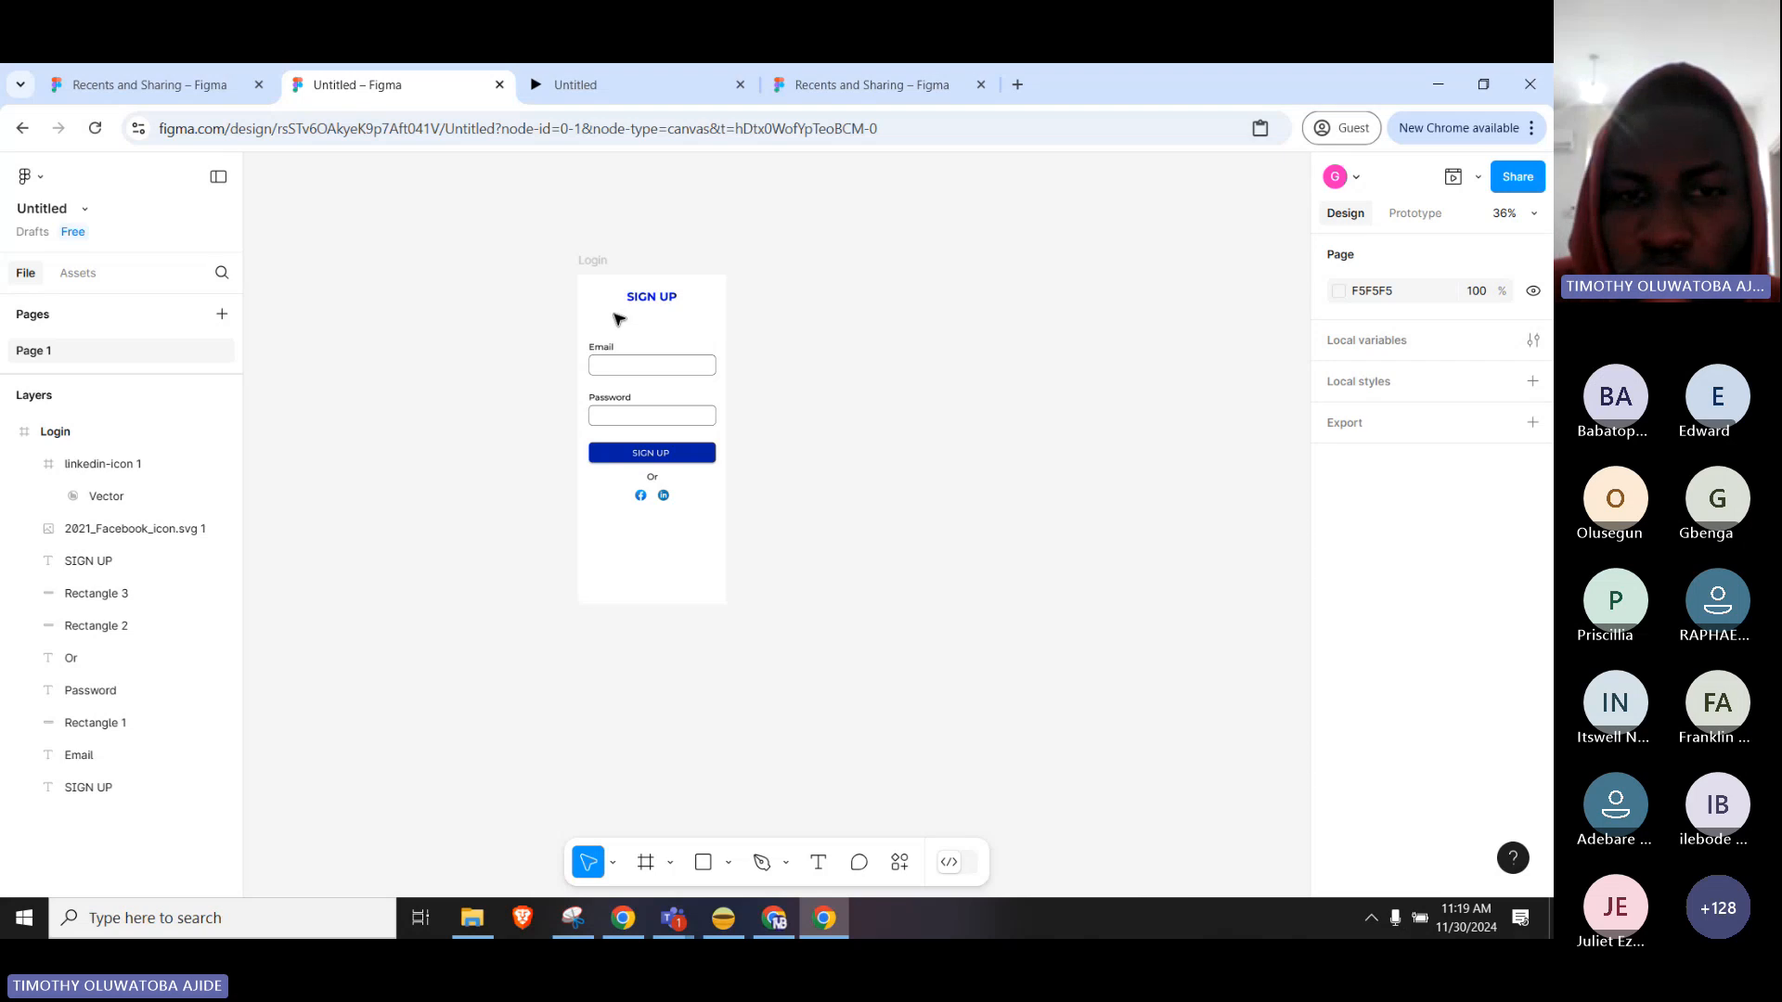
Inspect the Facebook icon, LinkedIn icon and SIGN UP button layers of the Login frame.
click(594, 264)
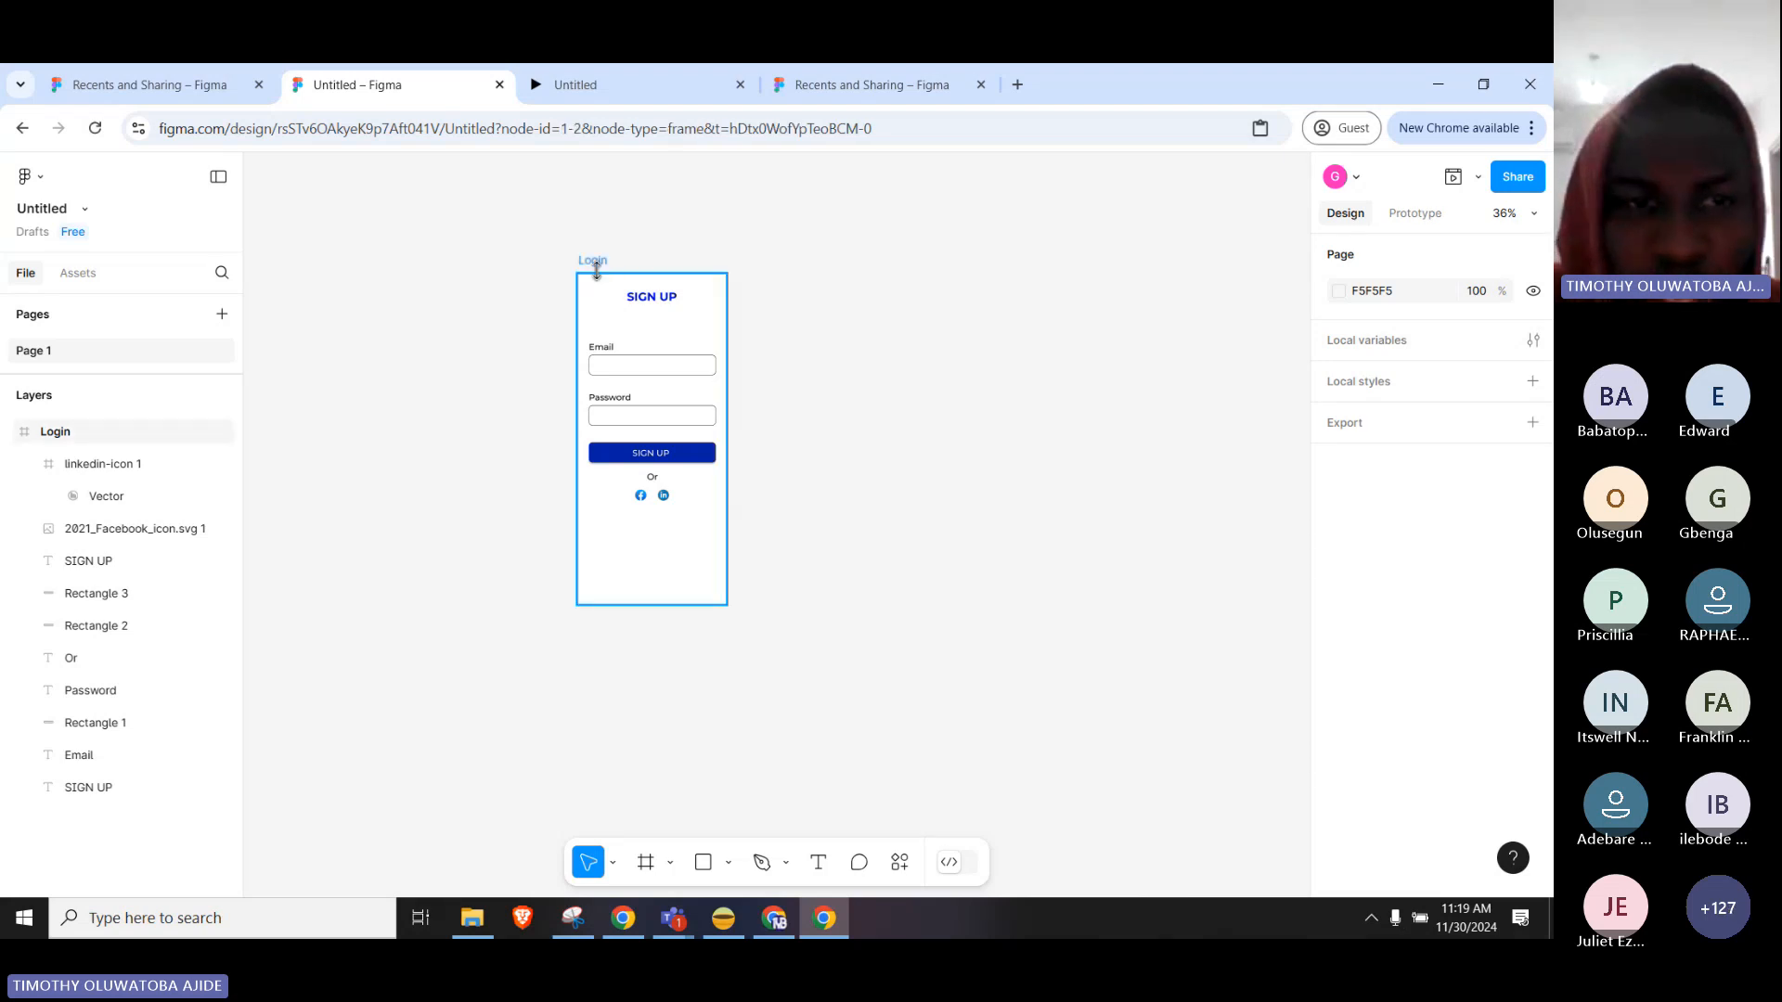
click(127, 536)
click(107, 494)
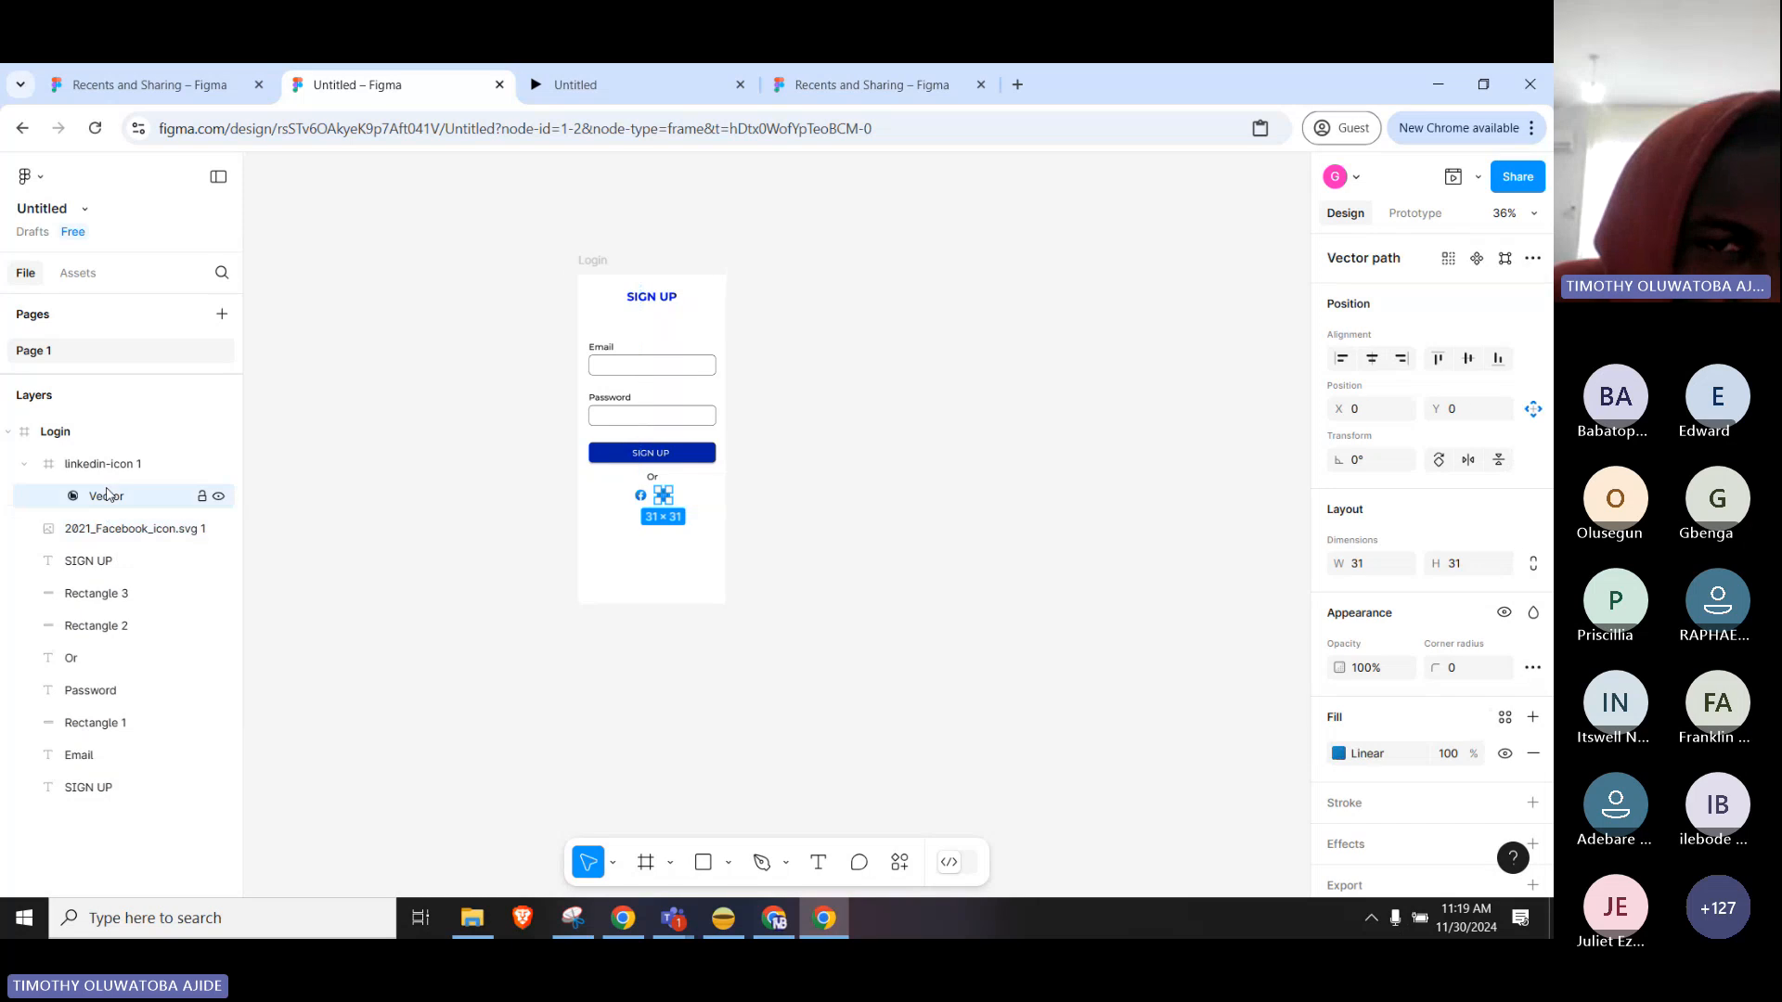
click(102, 463)
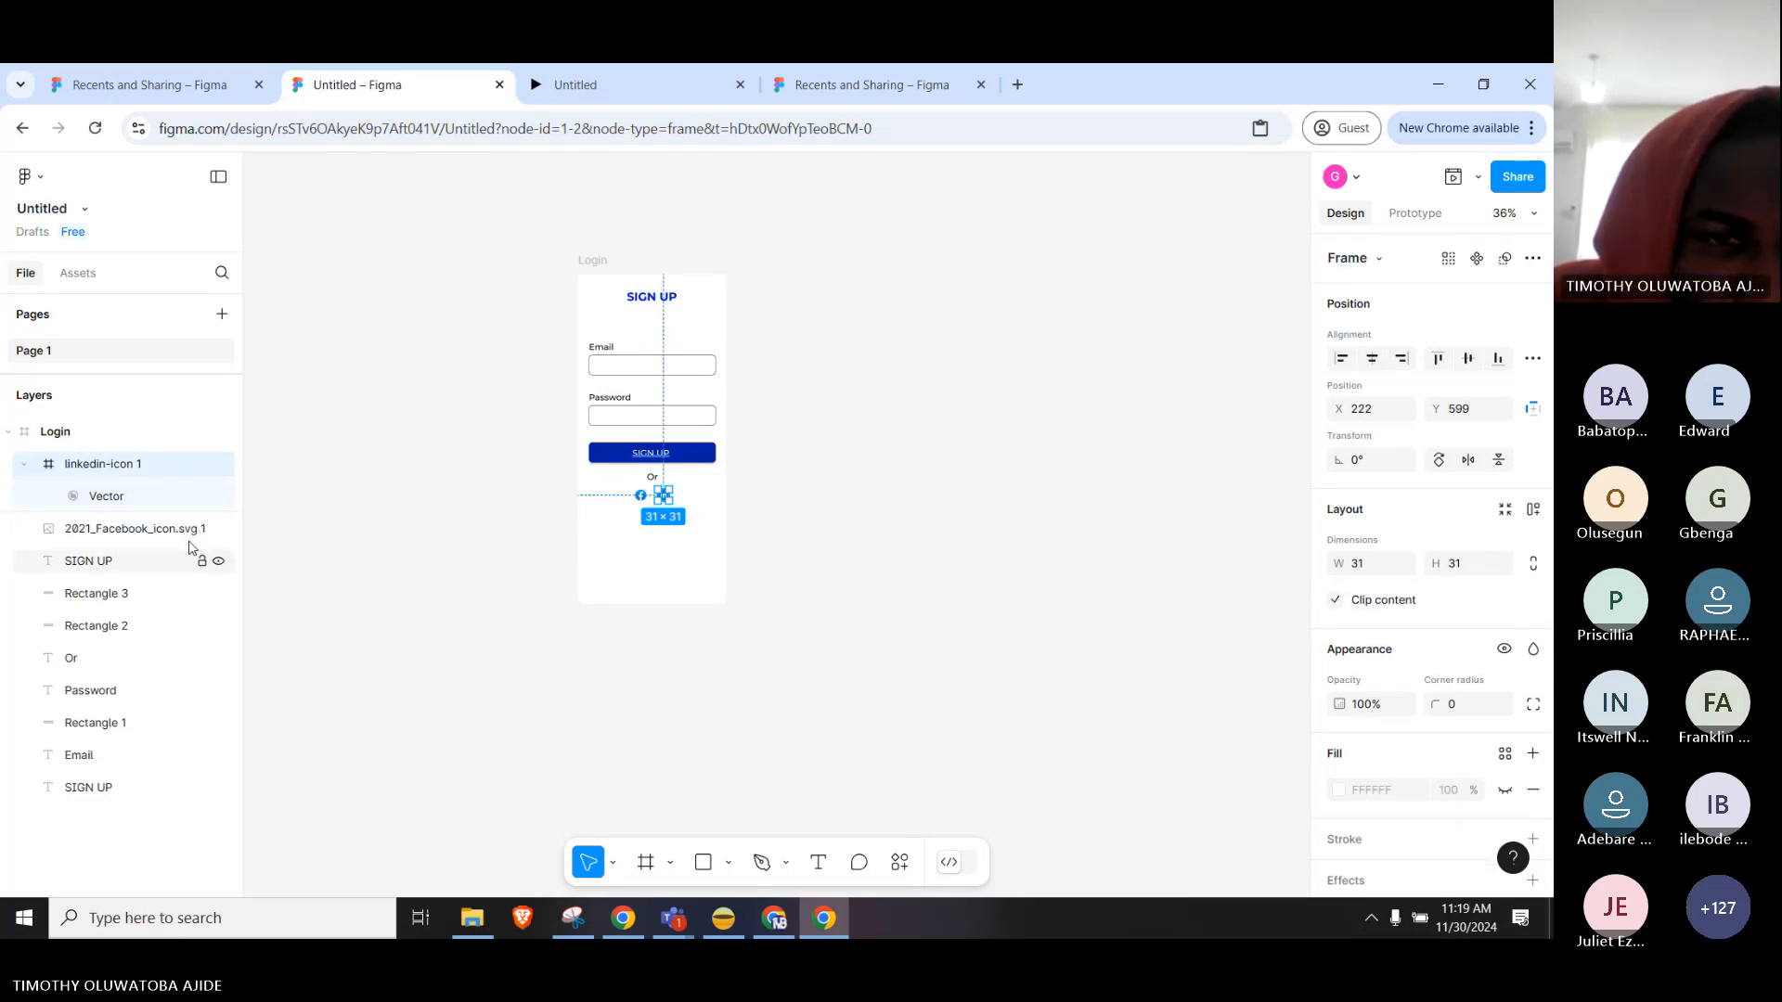
click(135, 561)
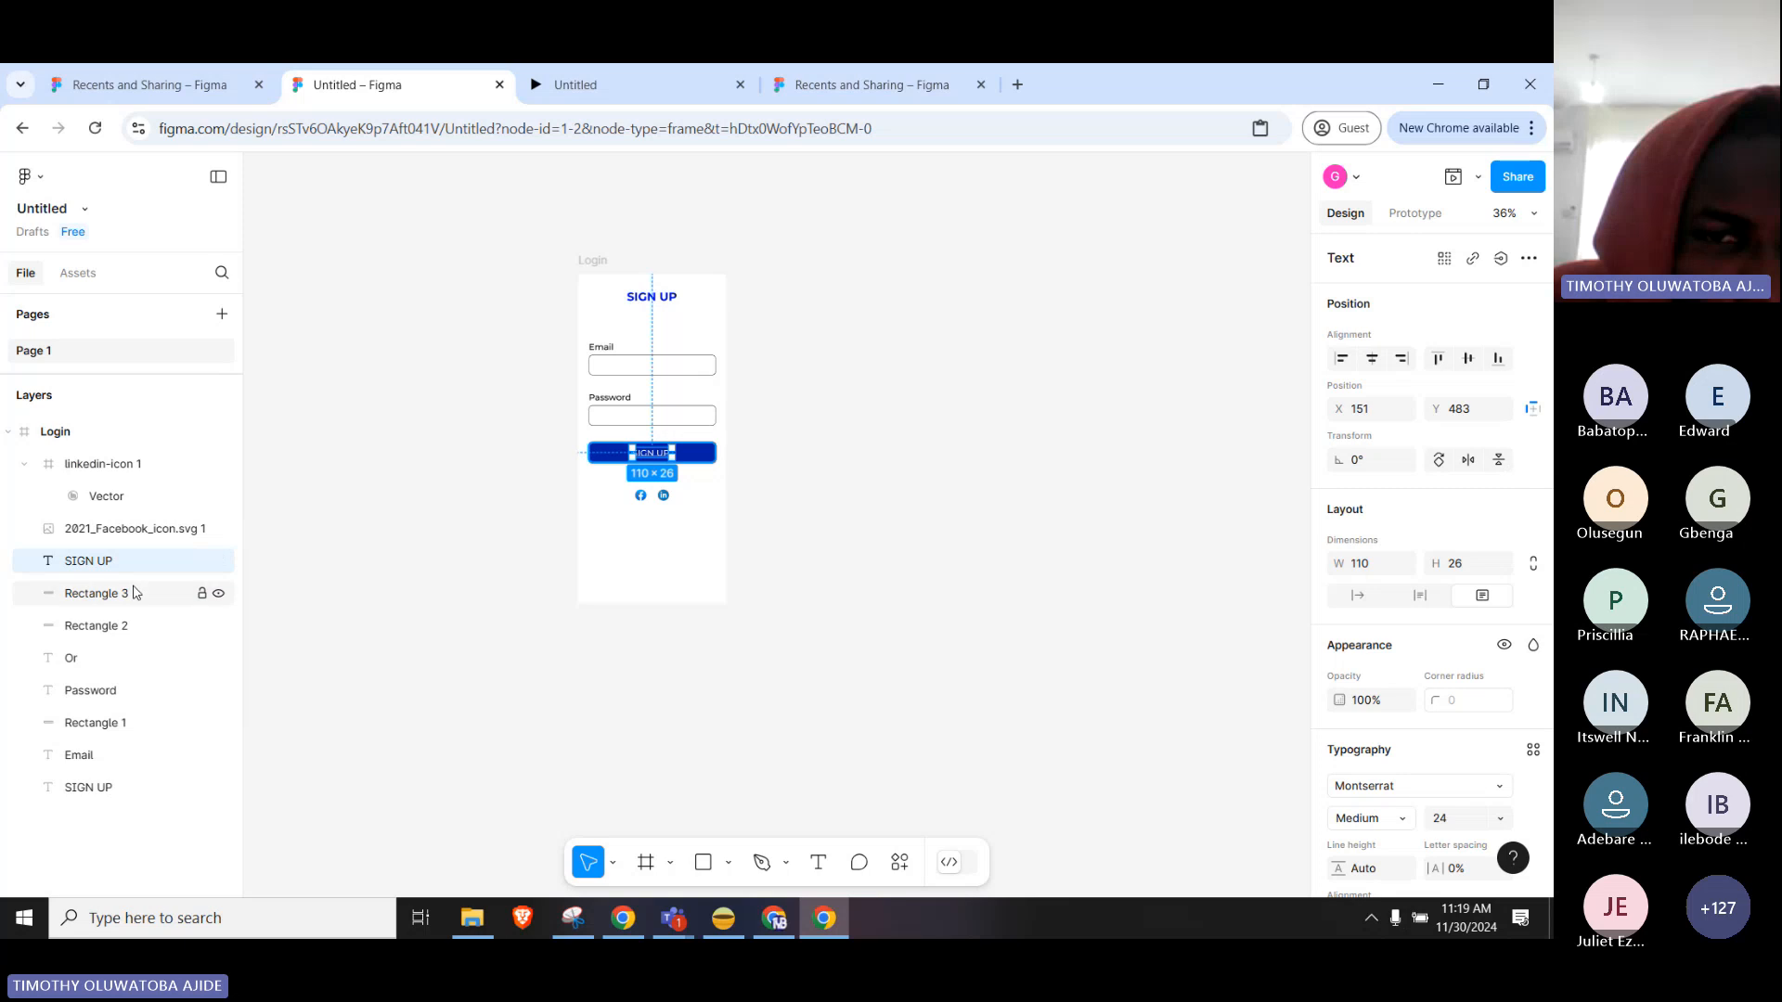
click(132, 593)
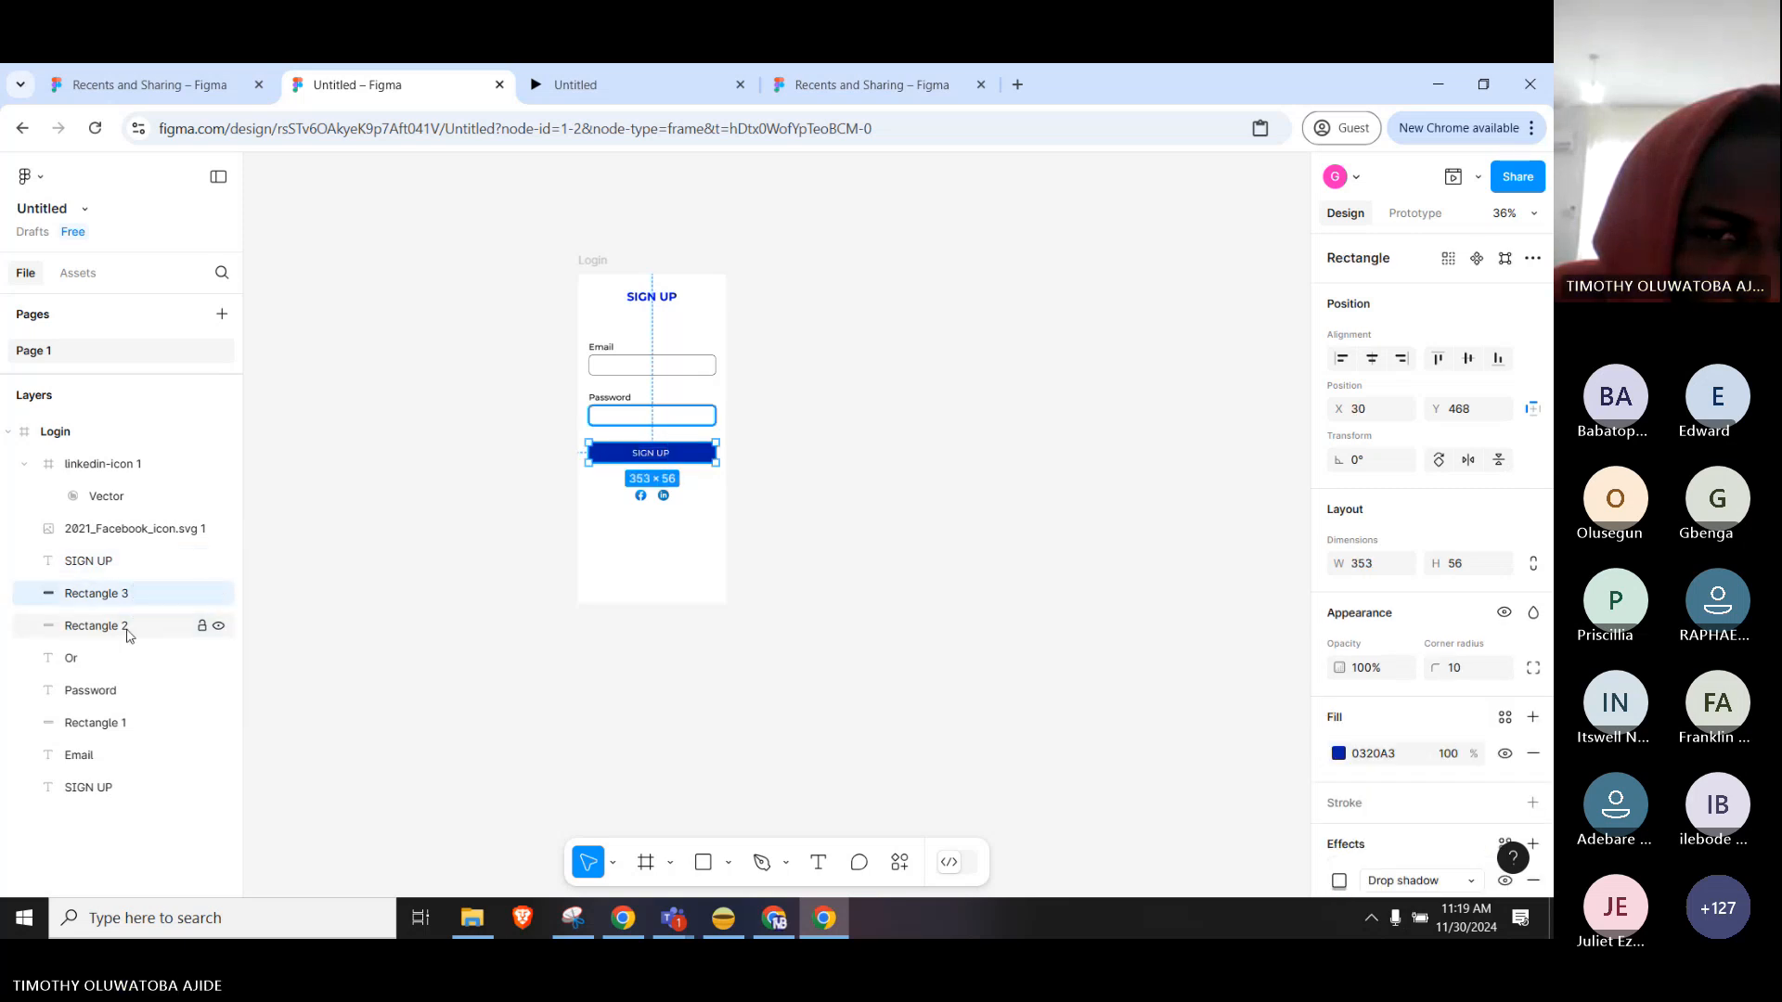
Inspect the password and email fields, their labels and the SIGN UP heading, then reload with F5.
click(124, 628)
click(111, 692)
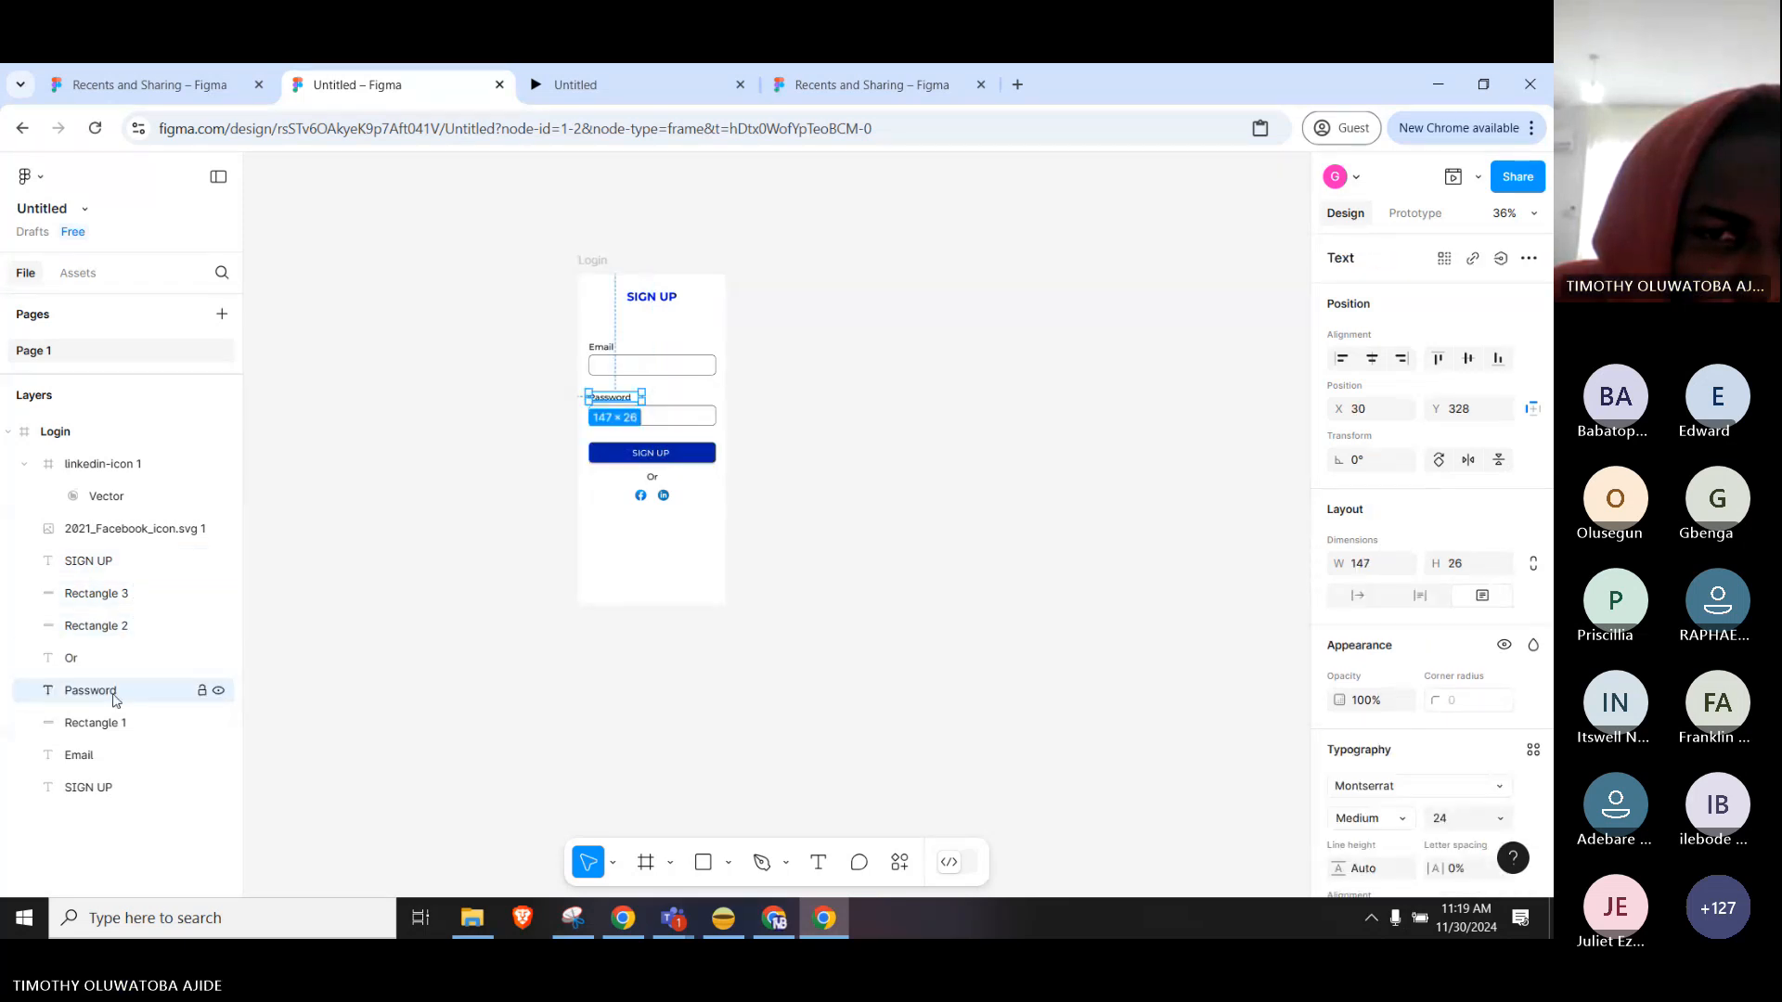
click(112, 730)
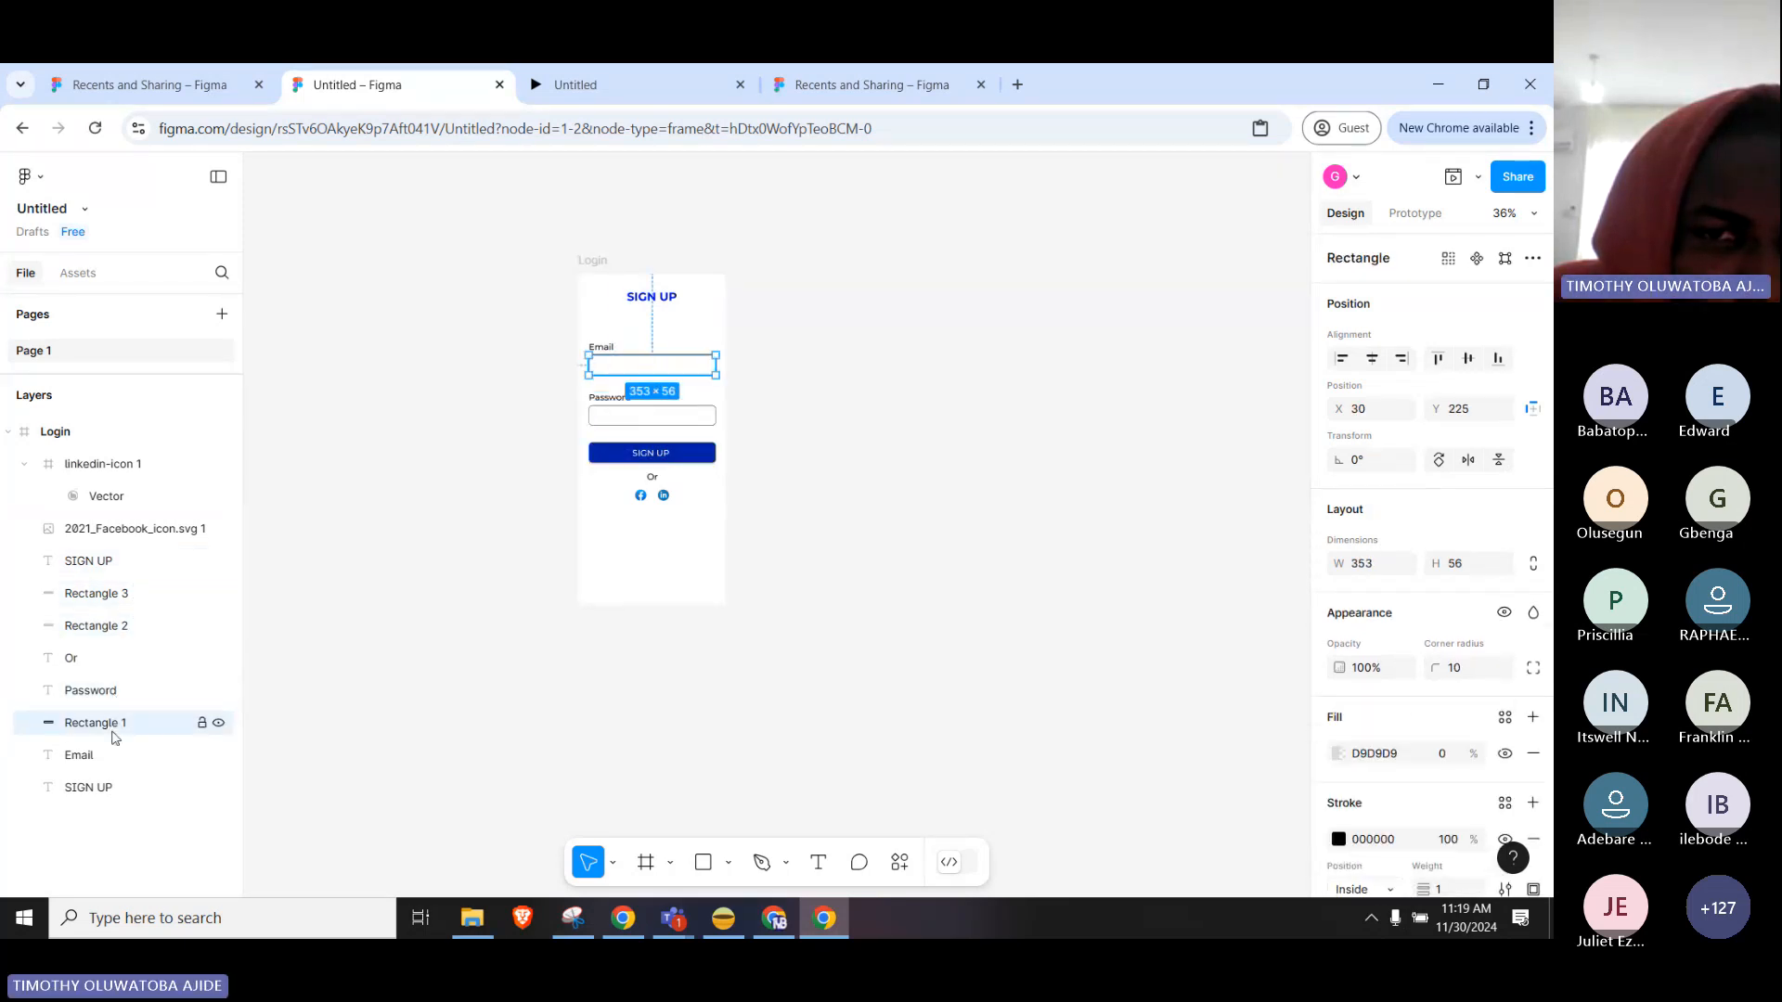
click(98, 788)
click(85, 755)
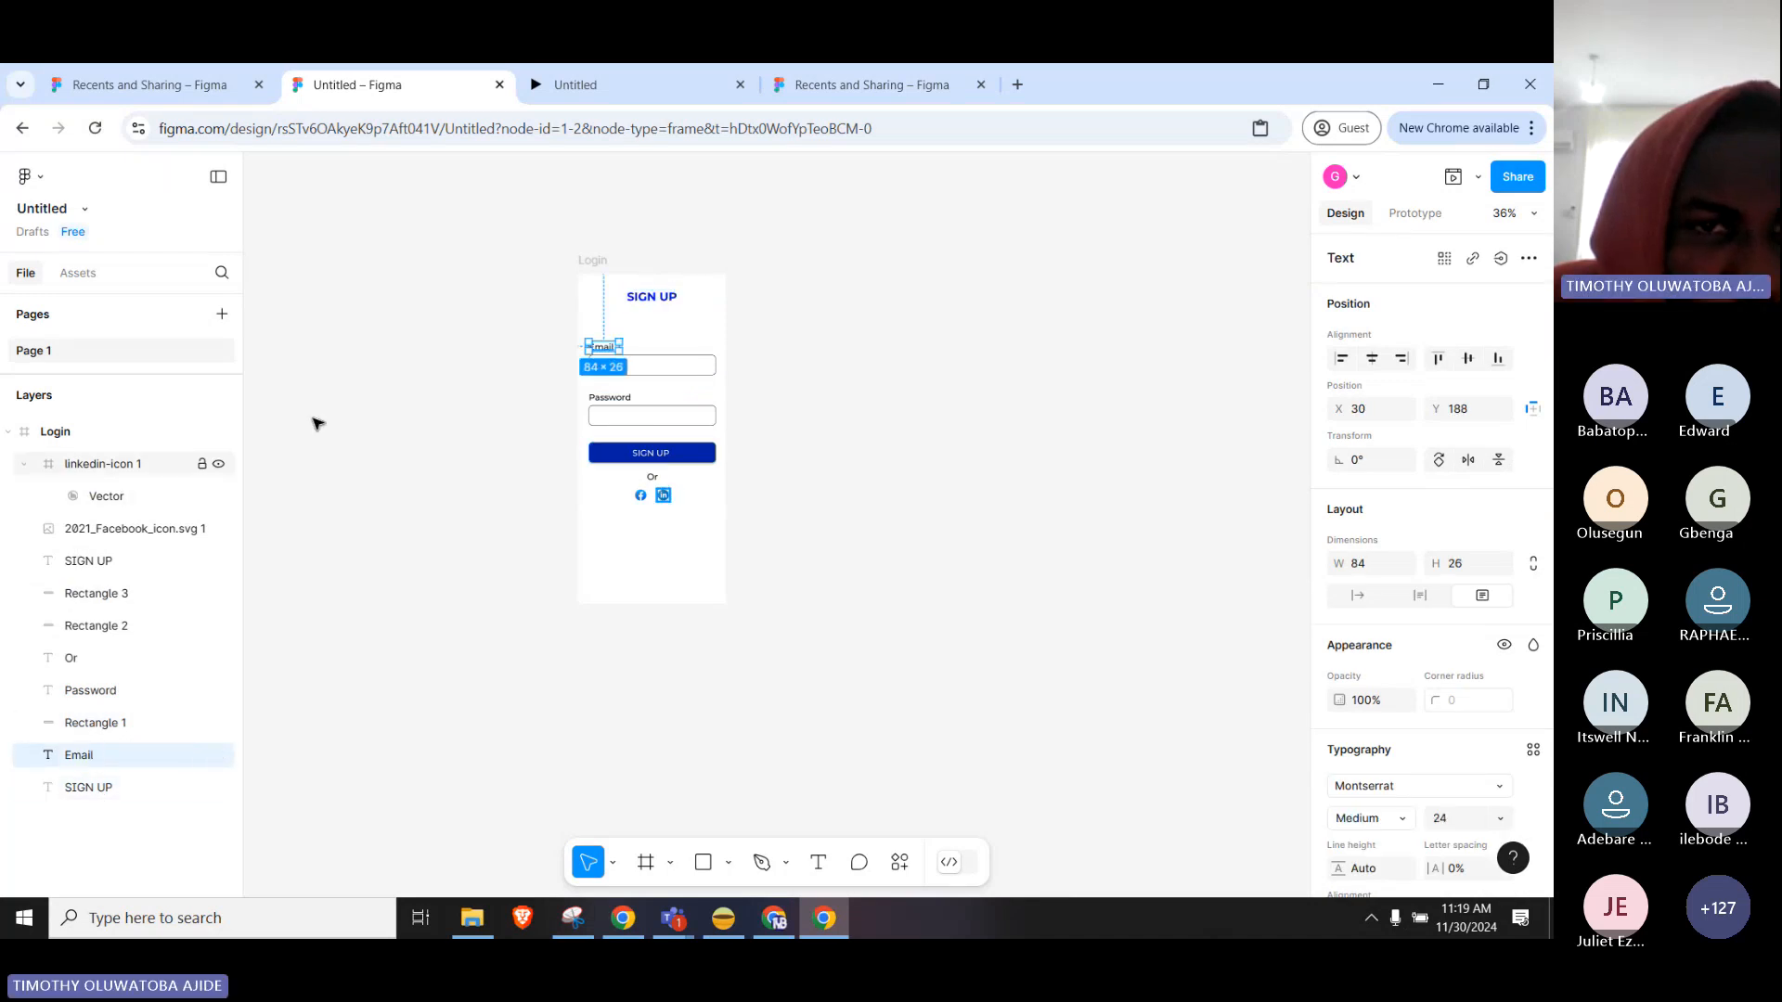
click(345, 408)
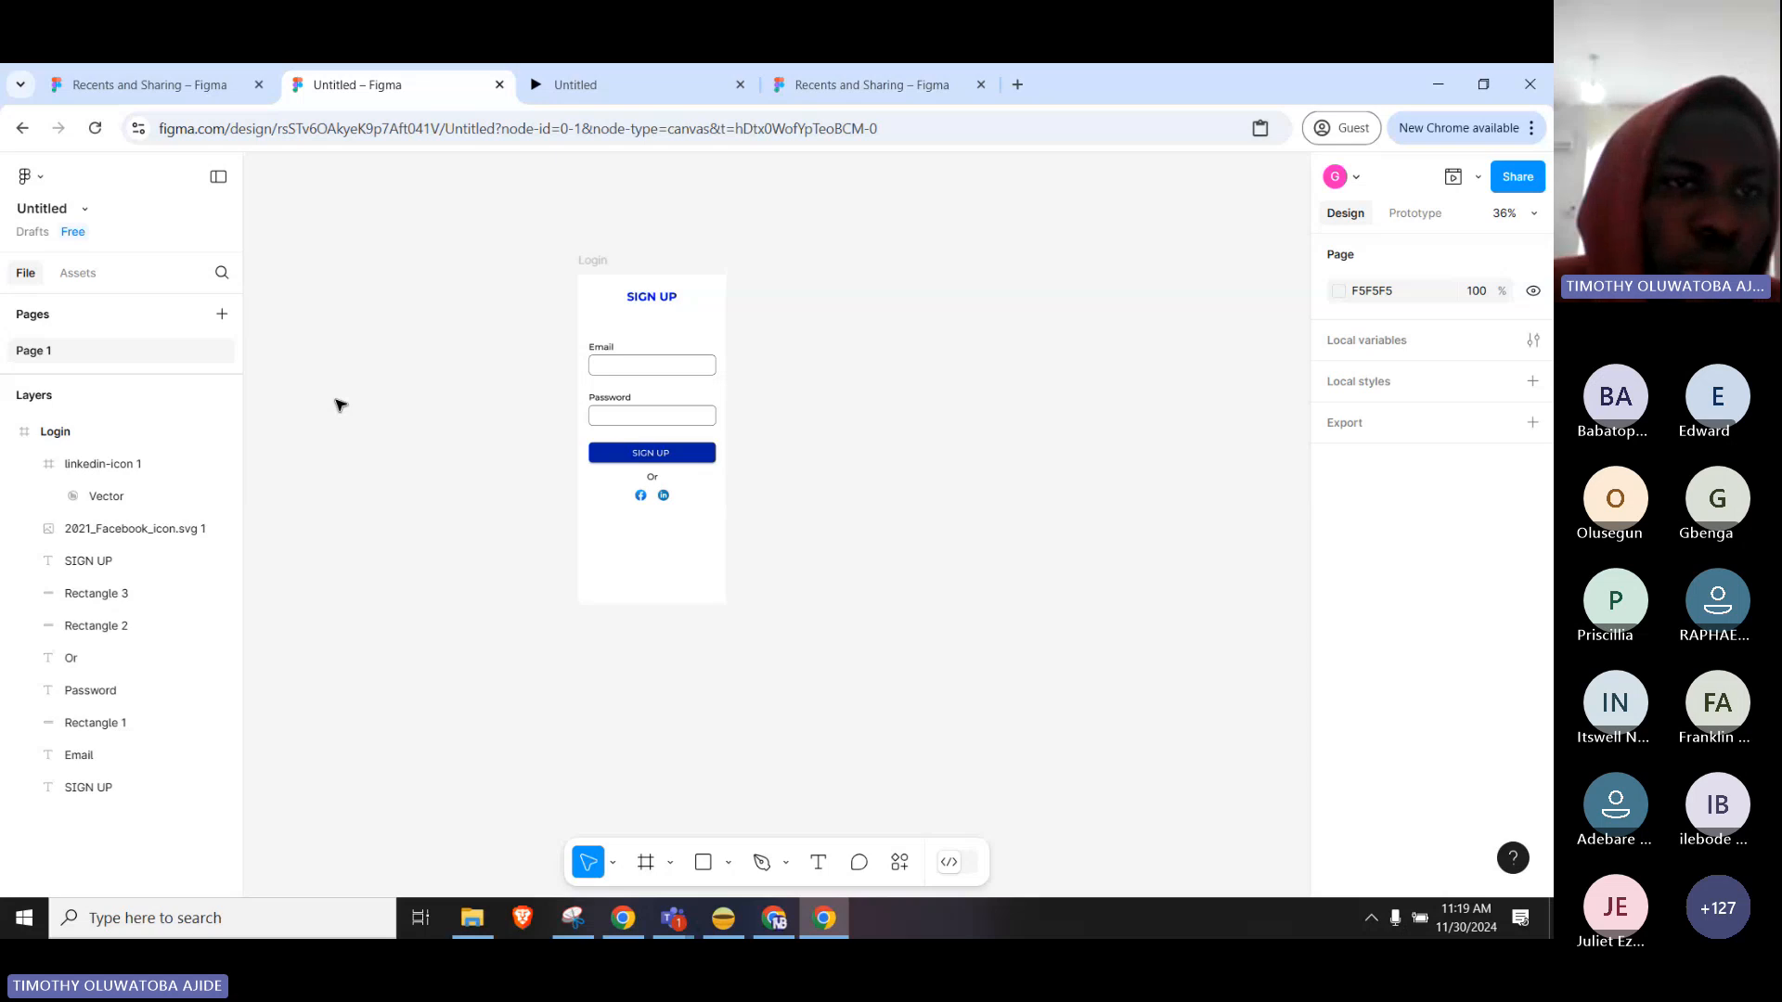
key(F5)
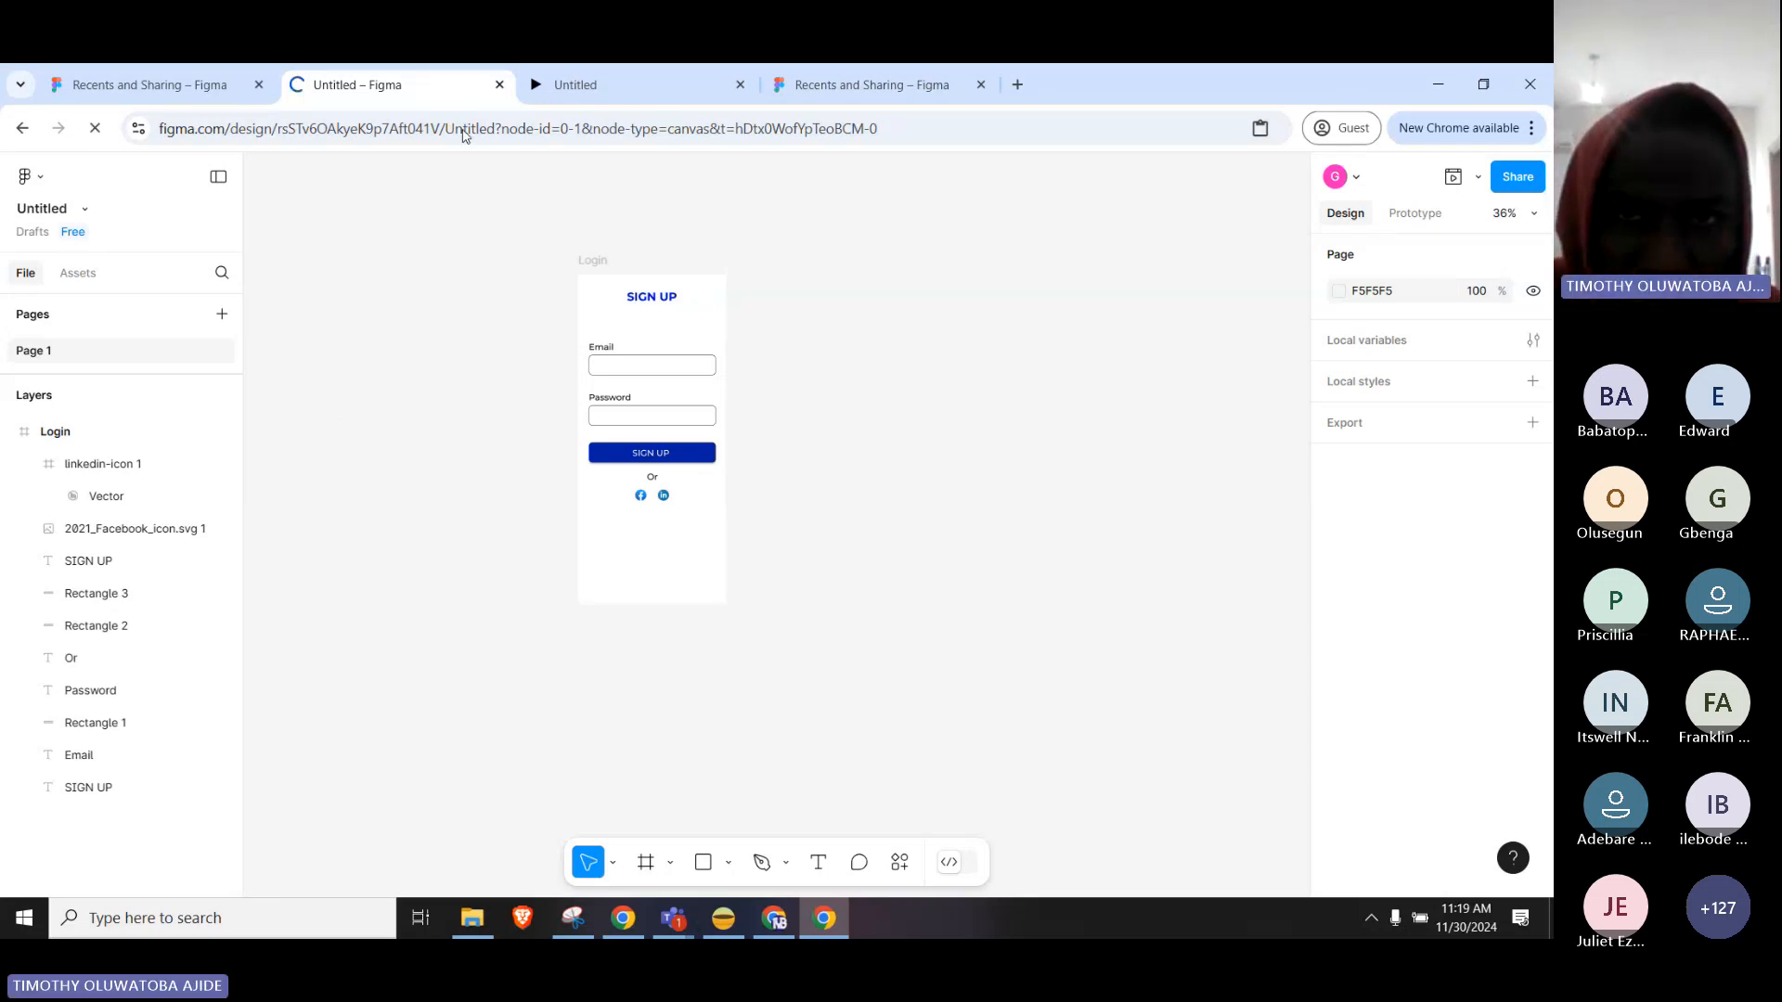
Close the stale prototype tab with Ctrl+W and return to the Untitled design file.
click(714, 84)
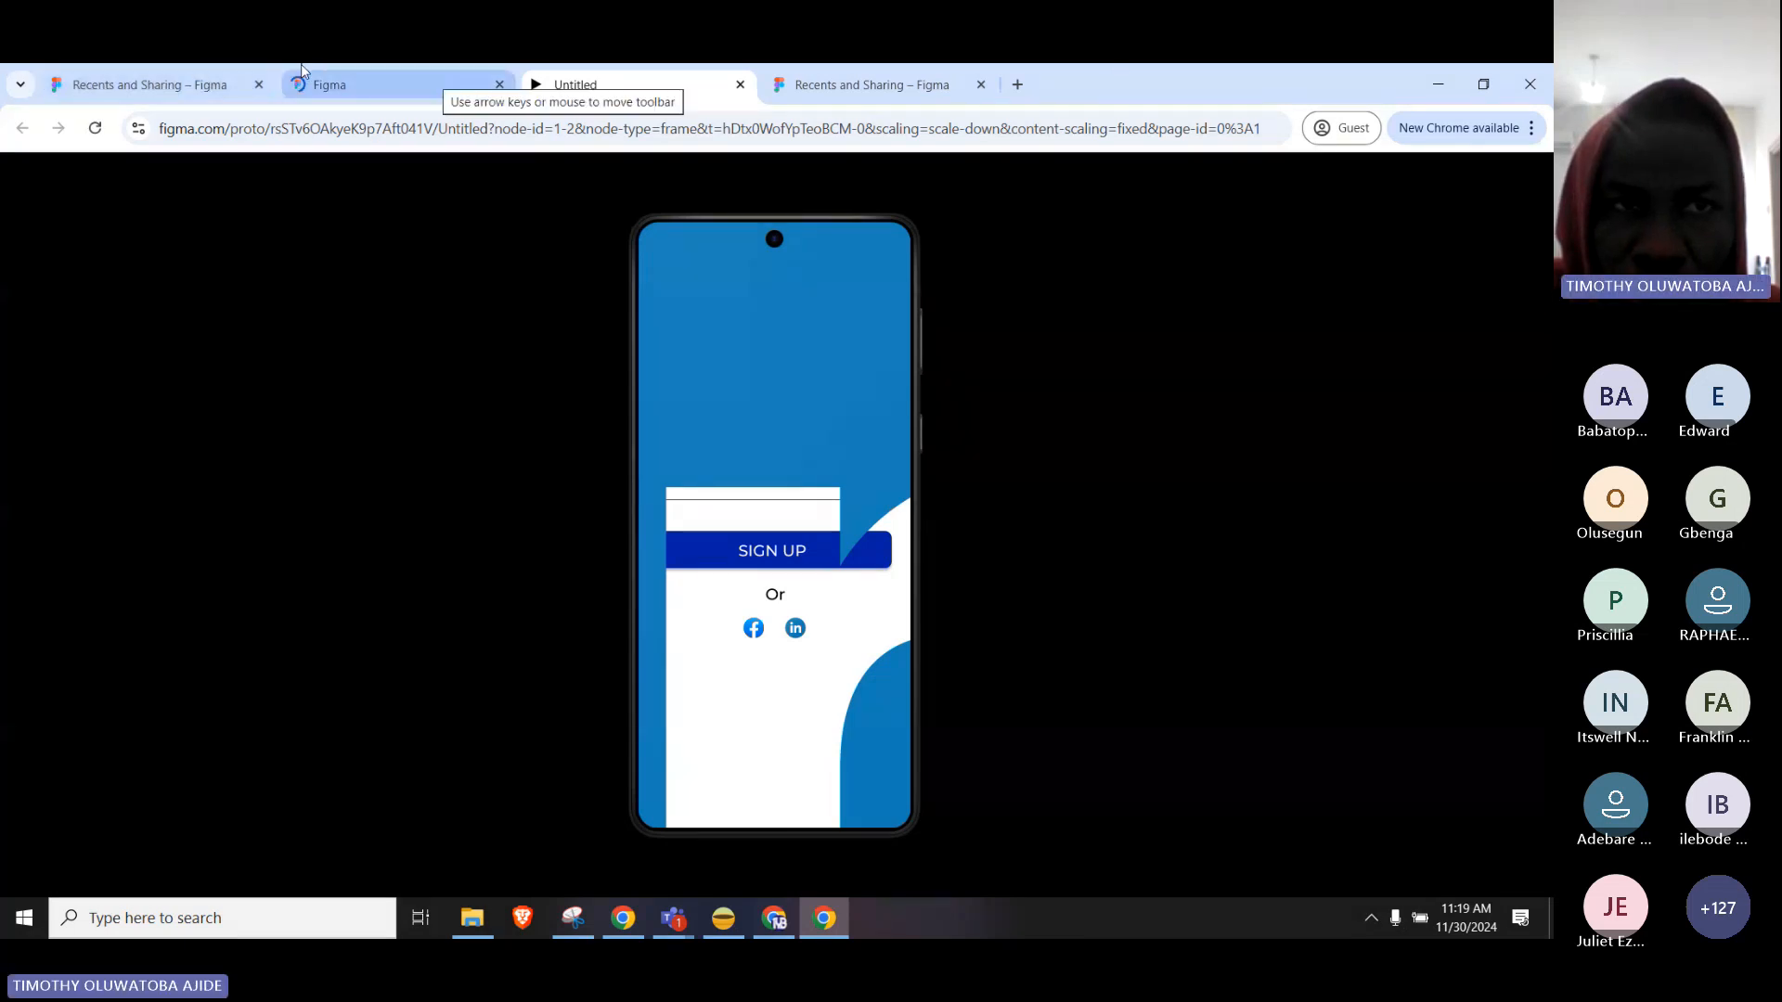
click(501, 71)
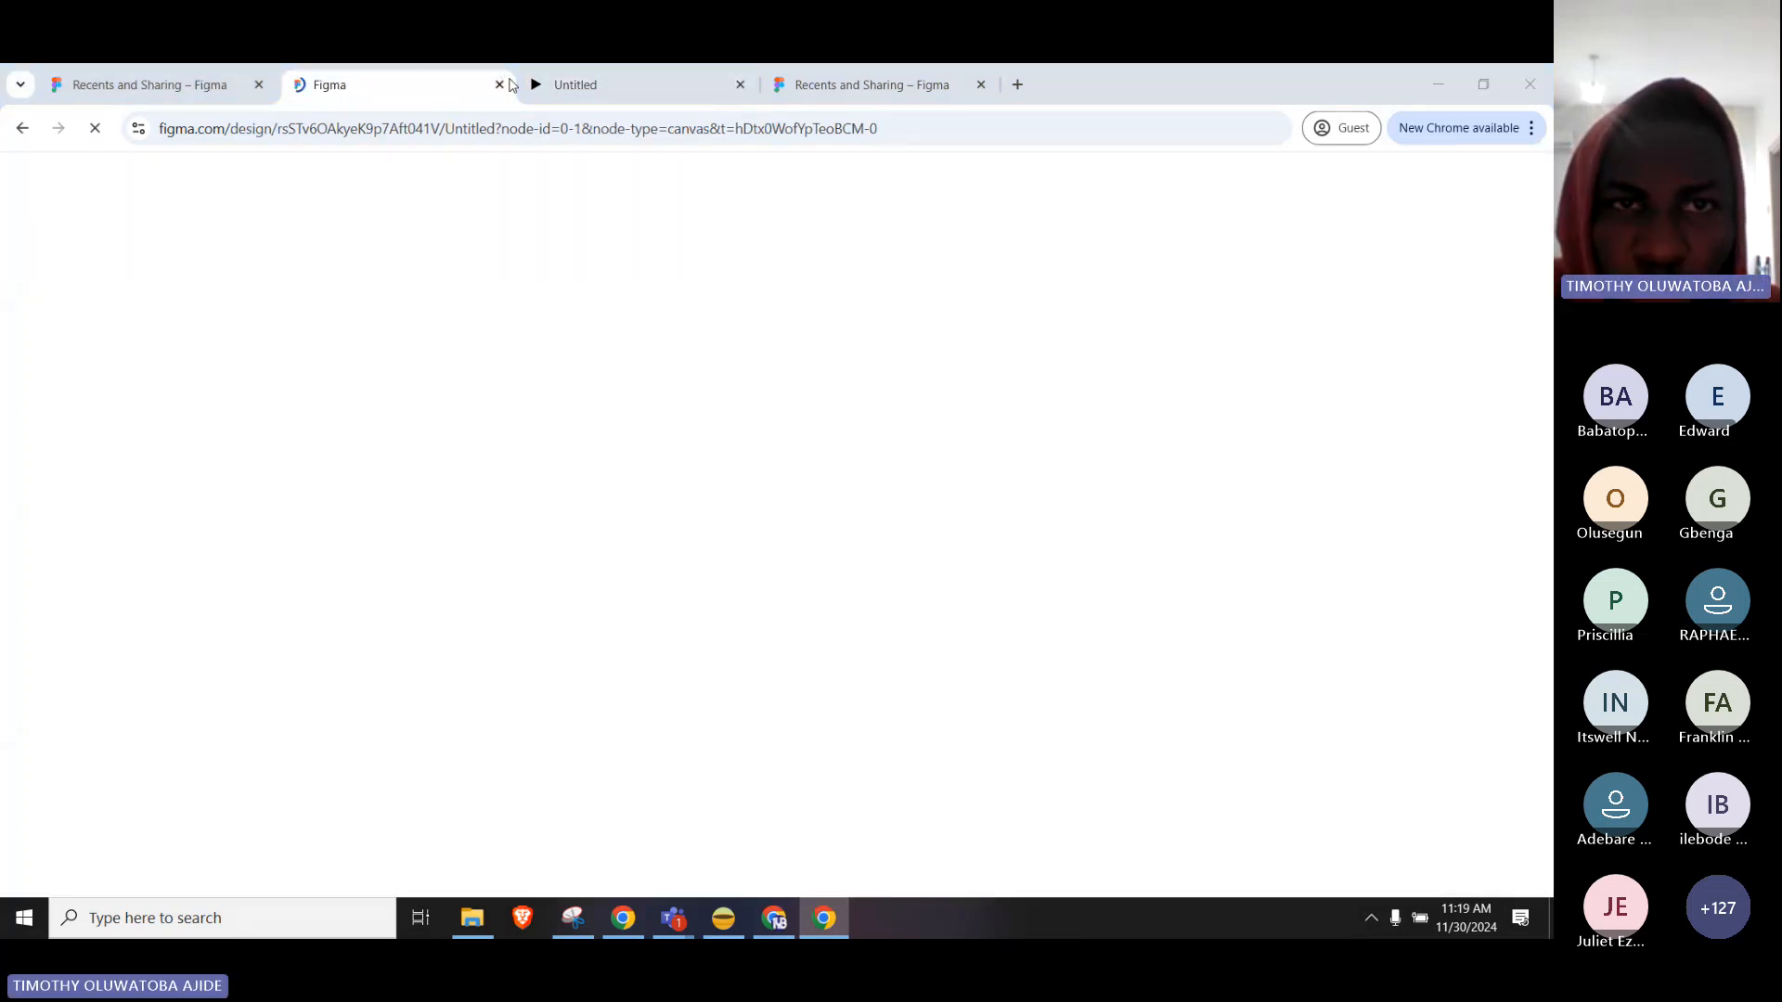
click(628, 83)
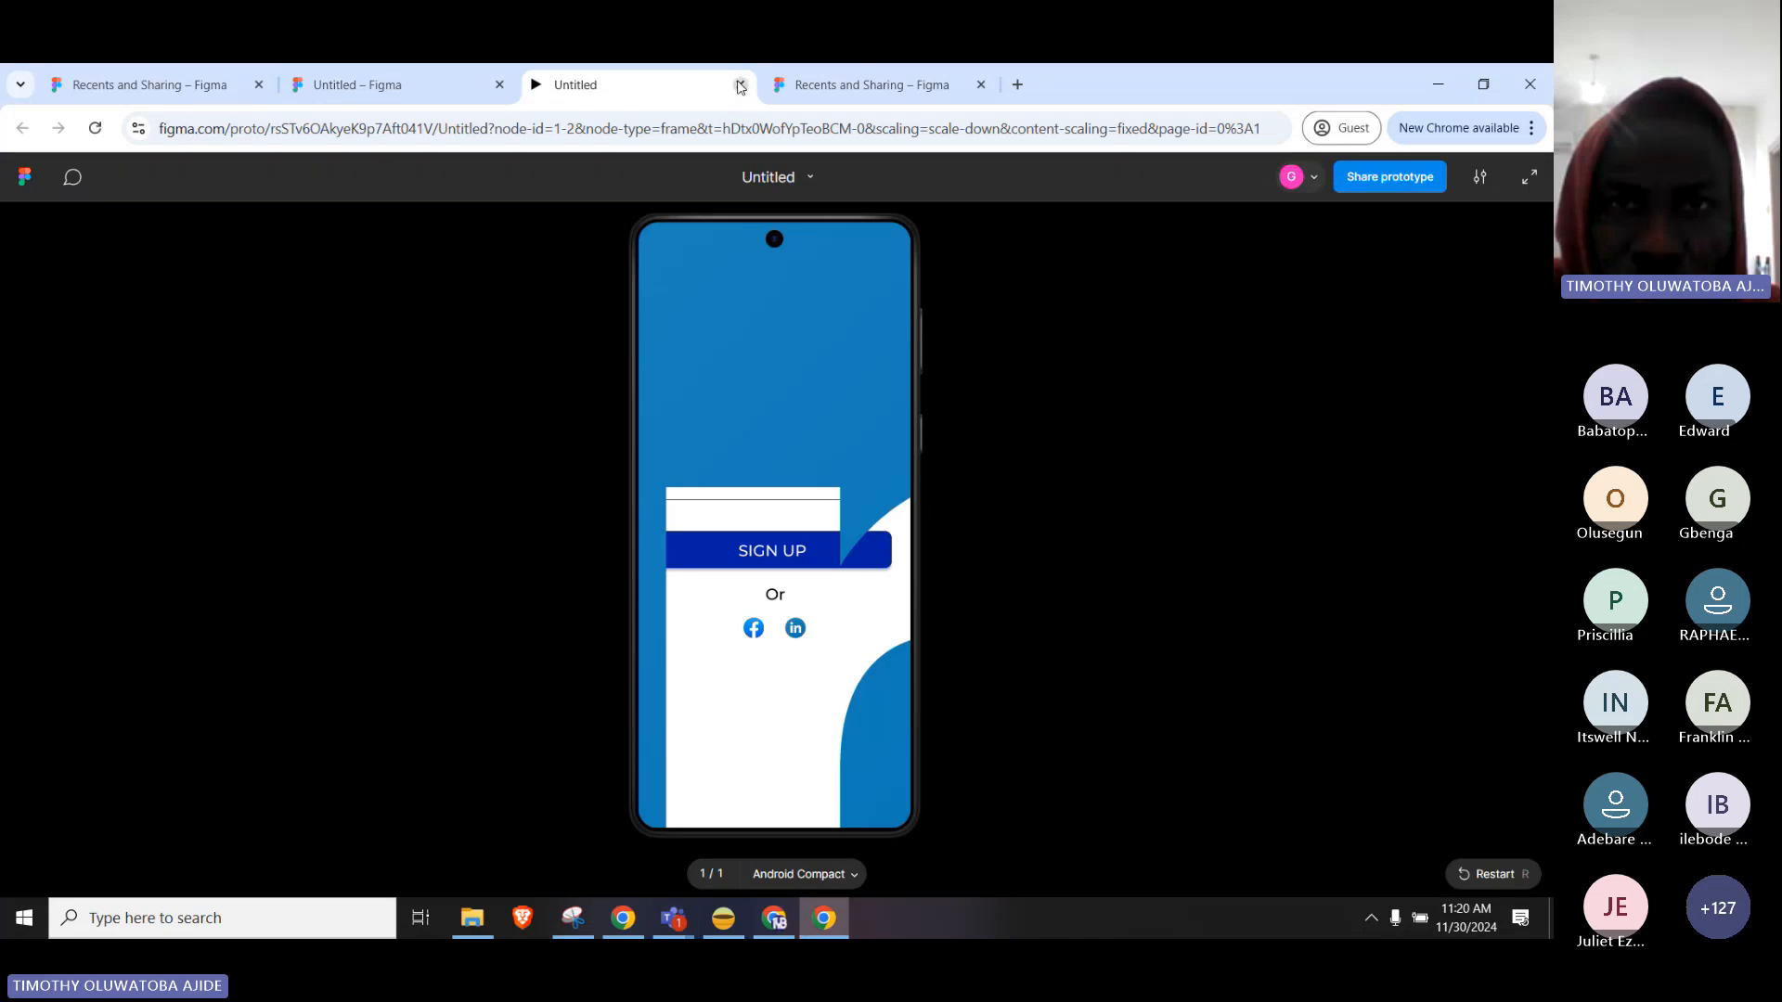
key(ctrl+w)
click(644, 86)
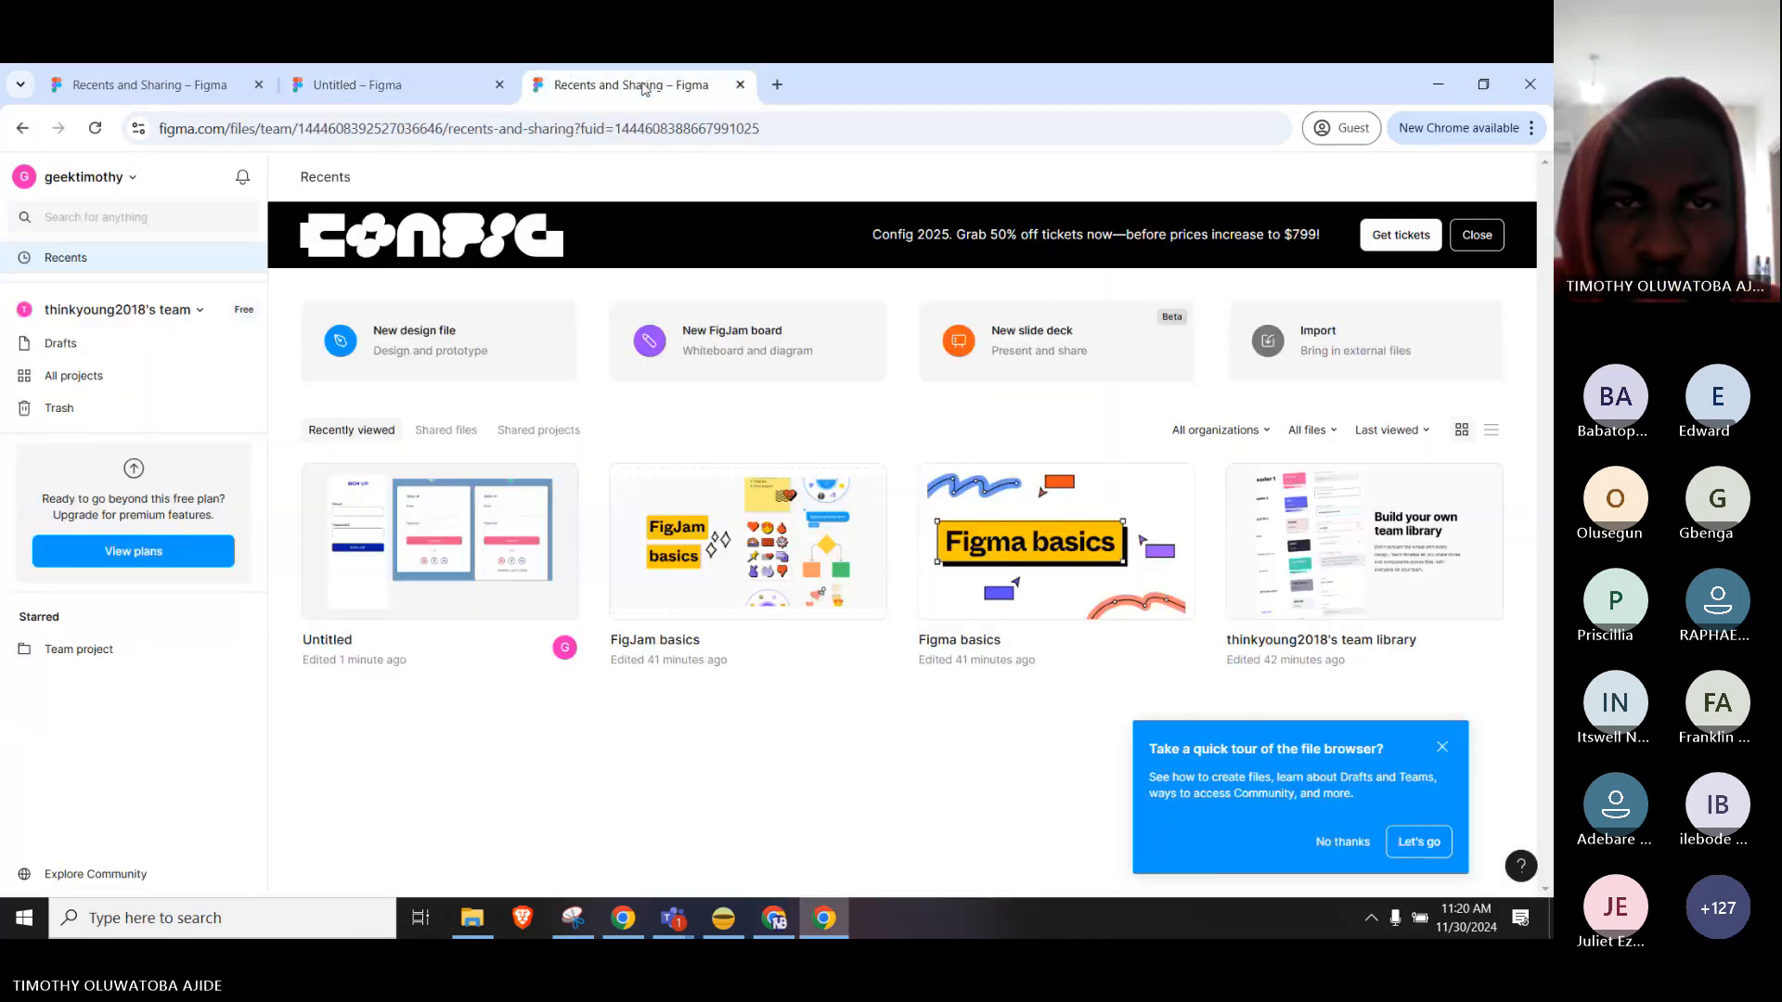
click(409, 85)
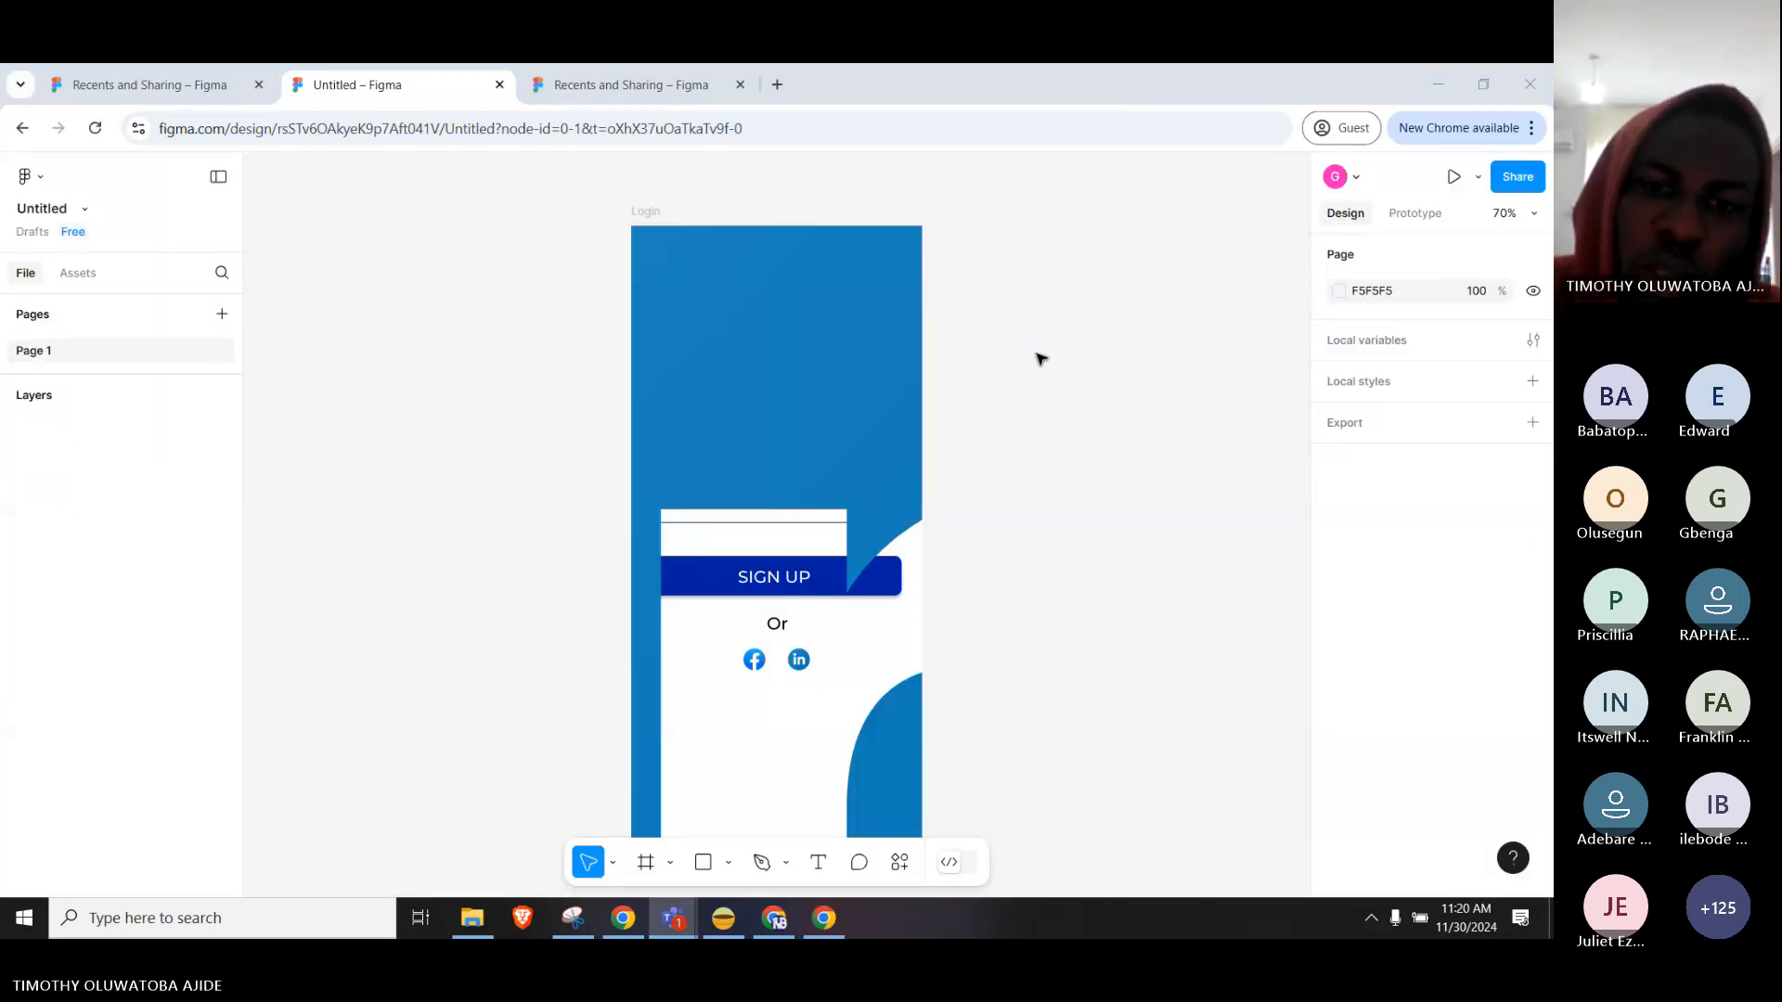
Delete then restore the Login frame, undoing back past the oversized LinkedIn icon enlargement.
click(817, 366)
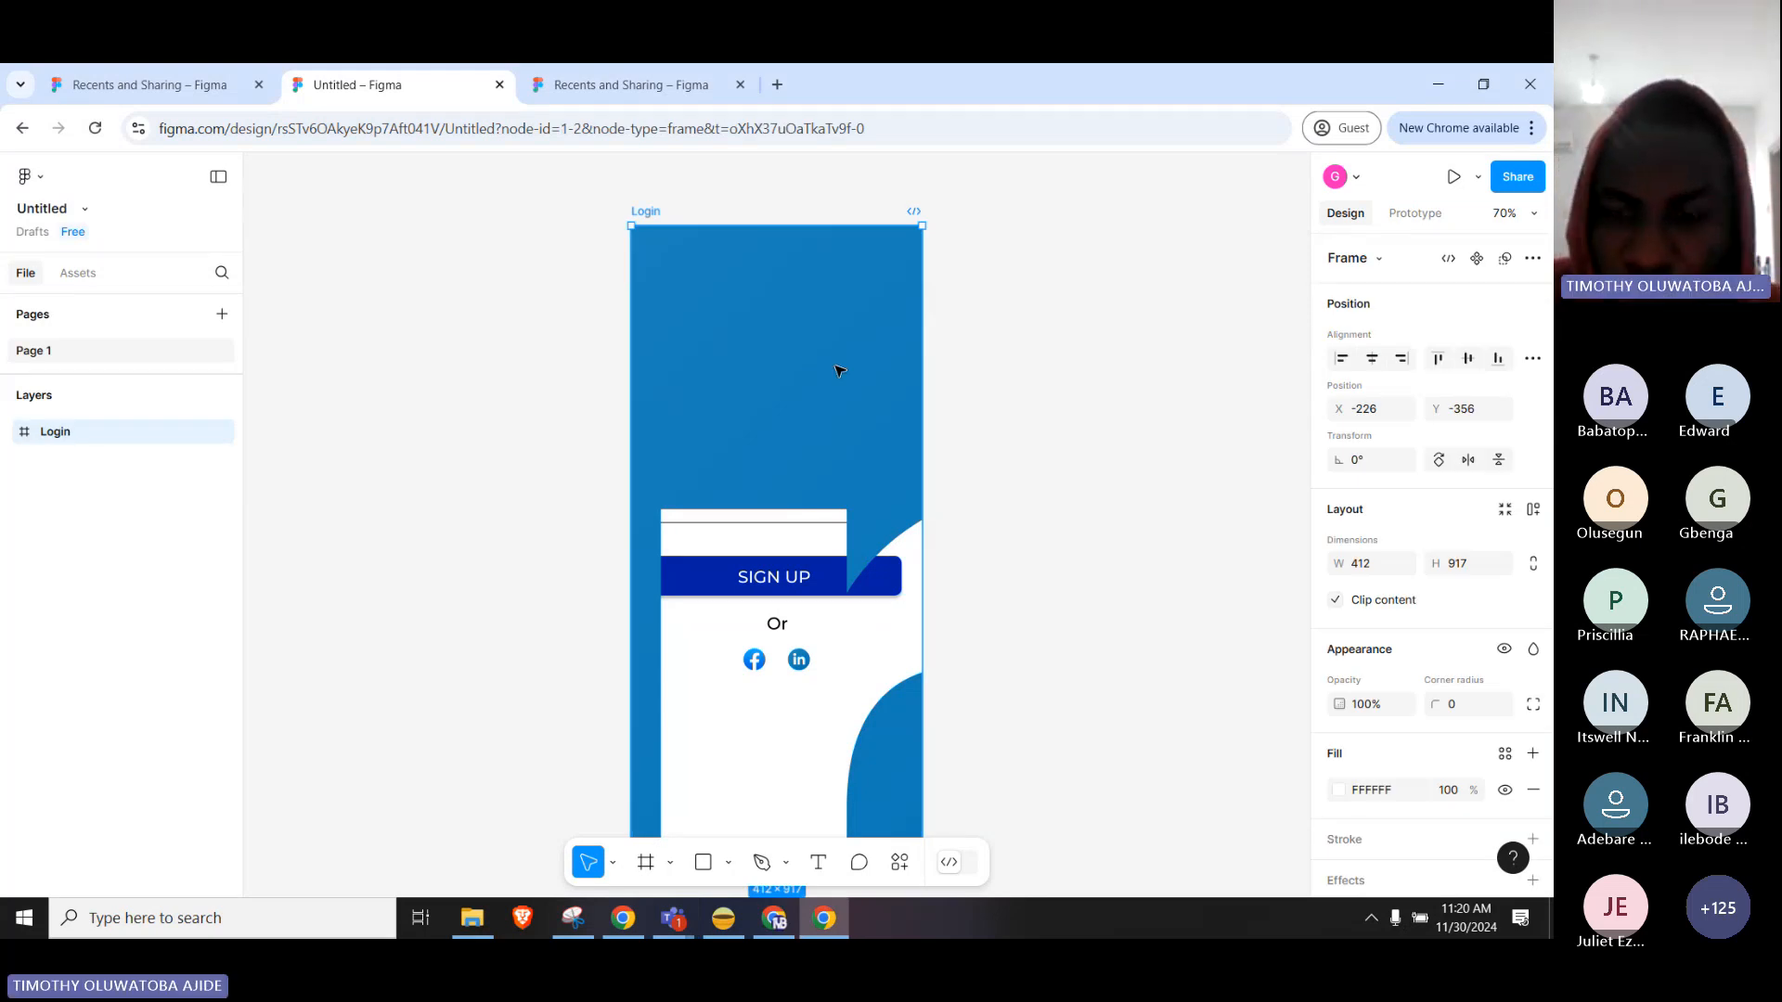
key(Delete)
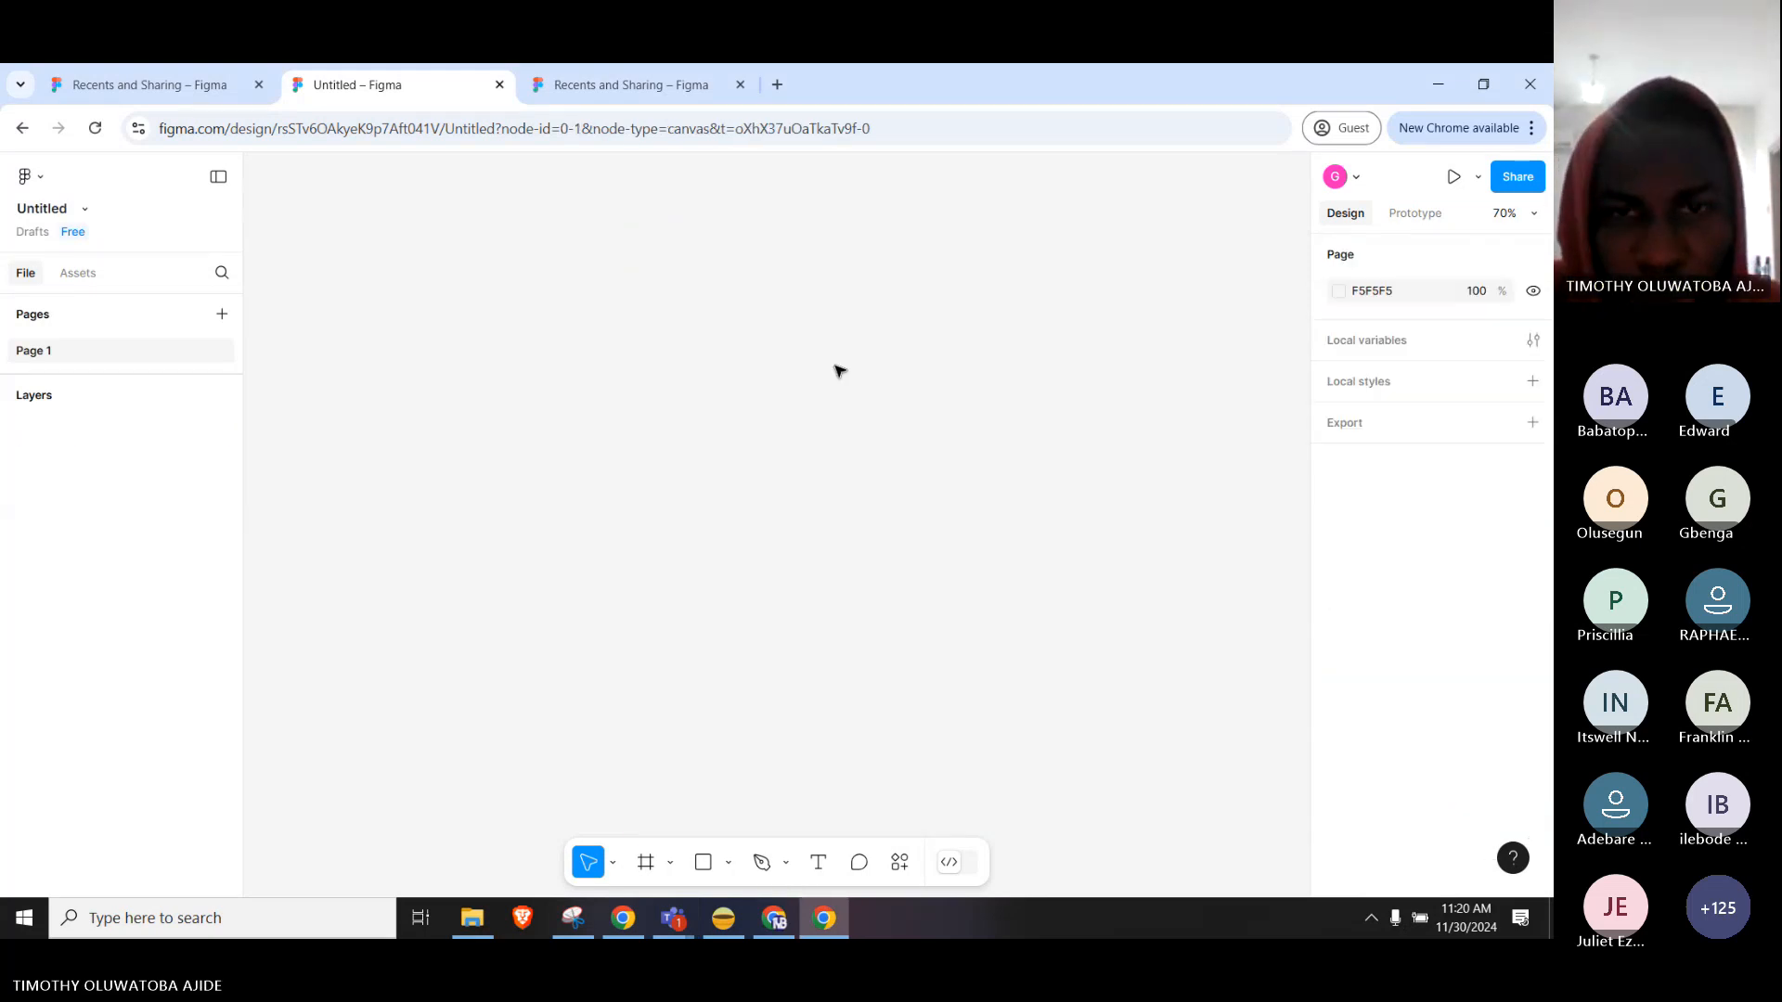
key(ctrl+z)
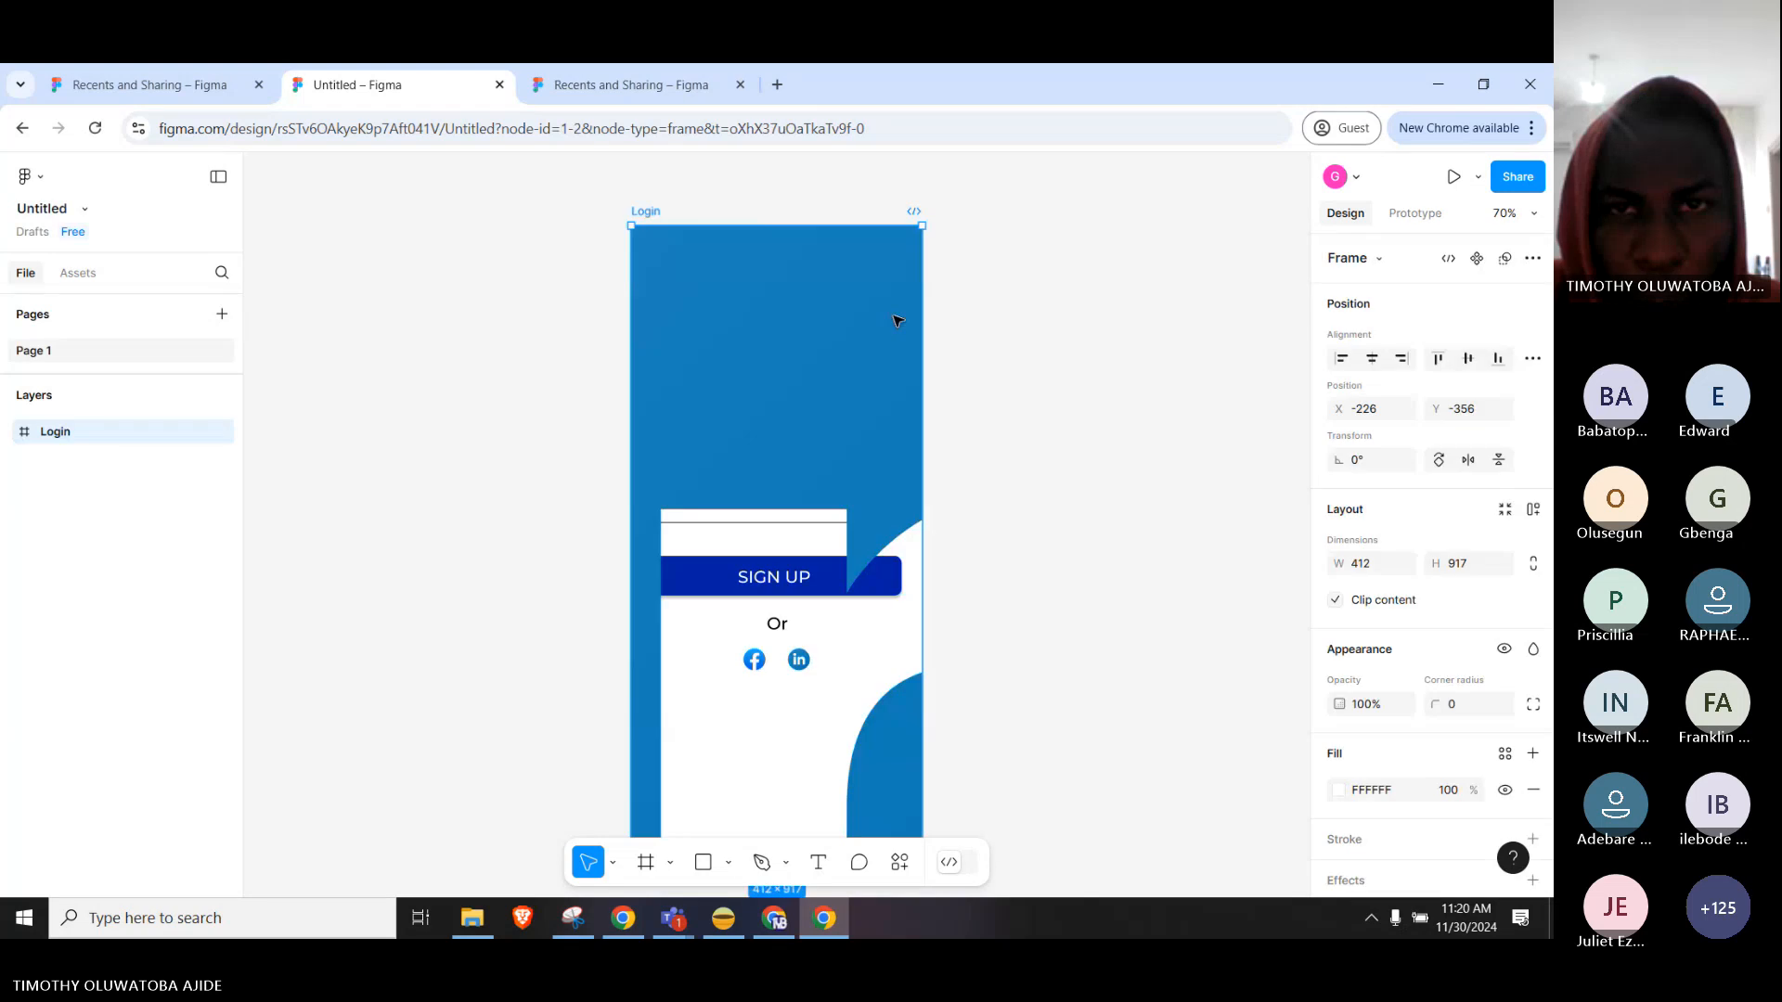
key(ctrl+z)
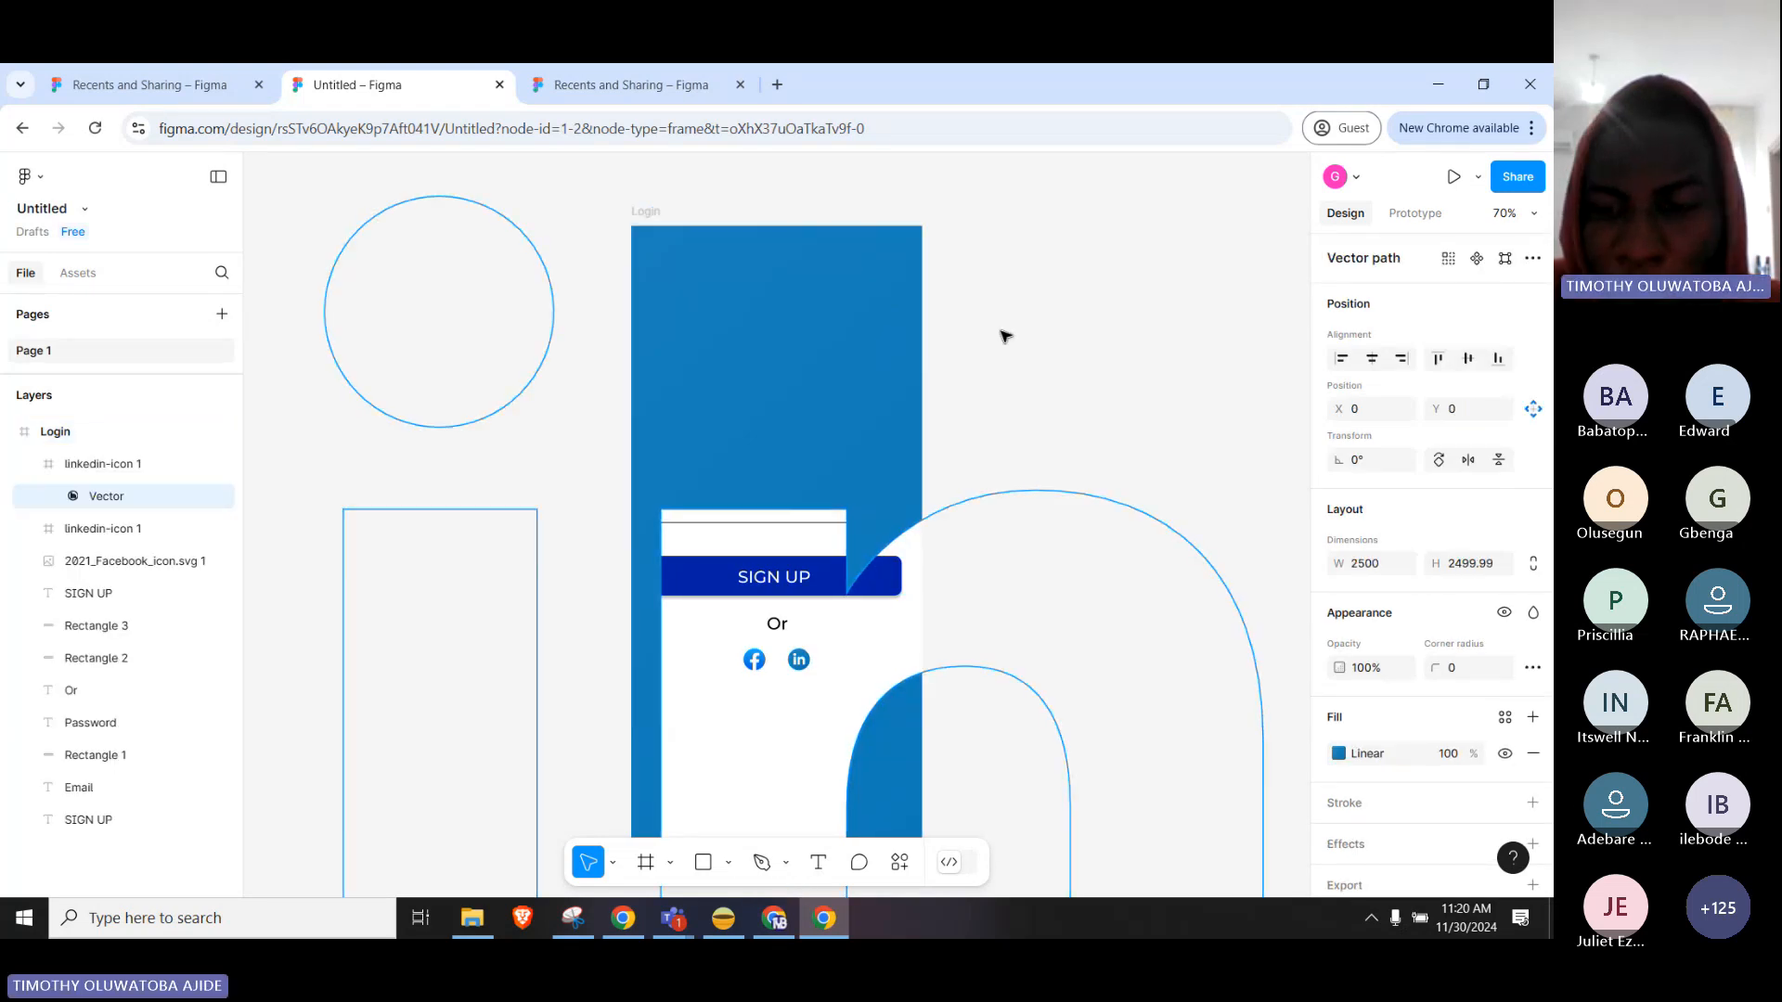
key(ctrl+z)
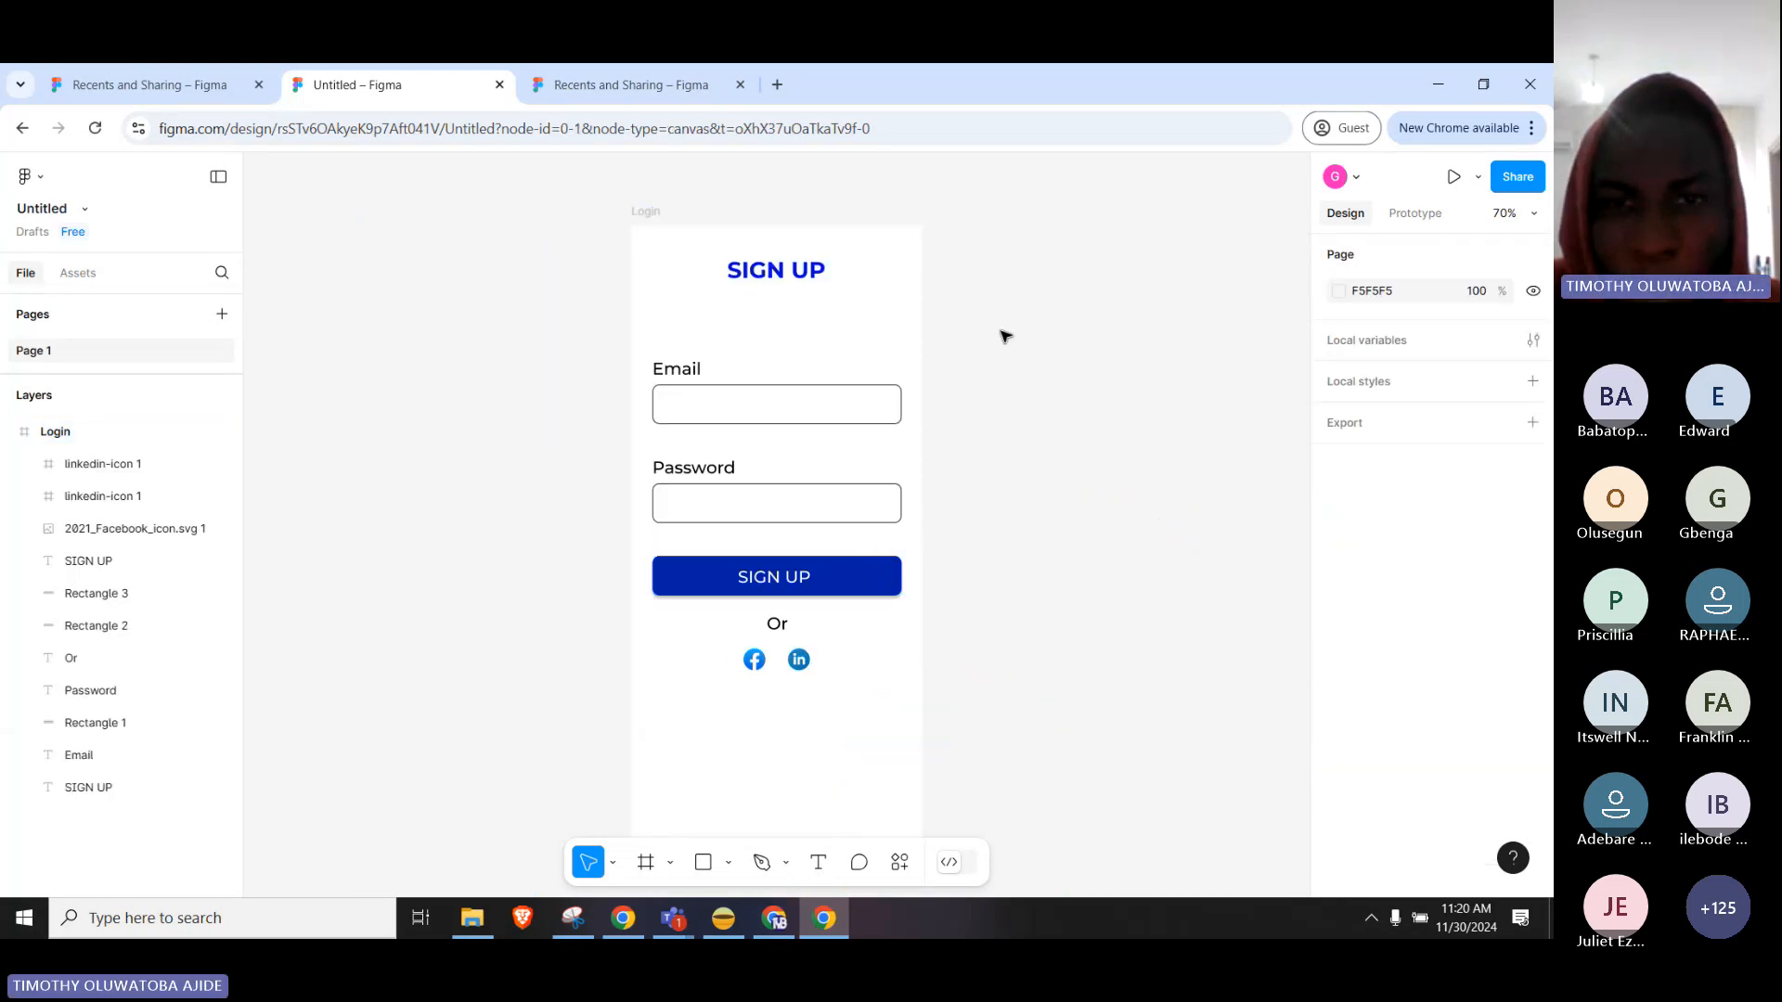
scroll(999, 365, down, 2)
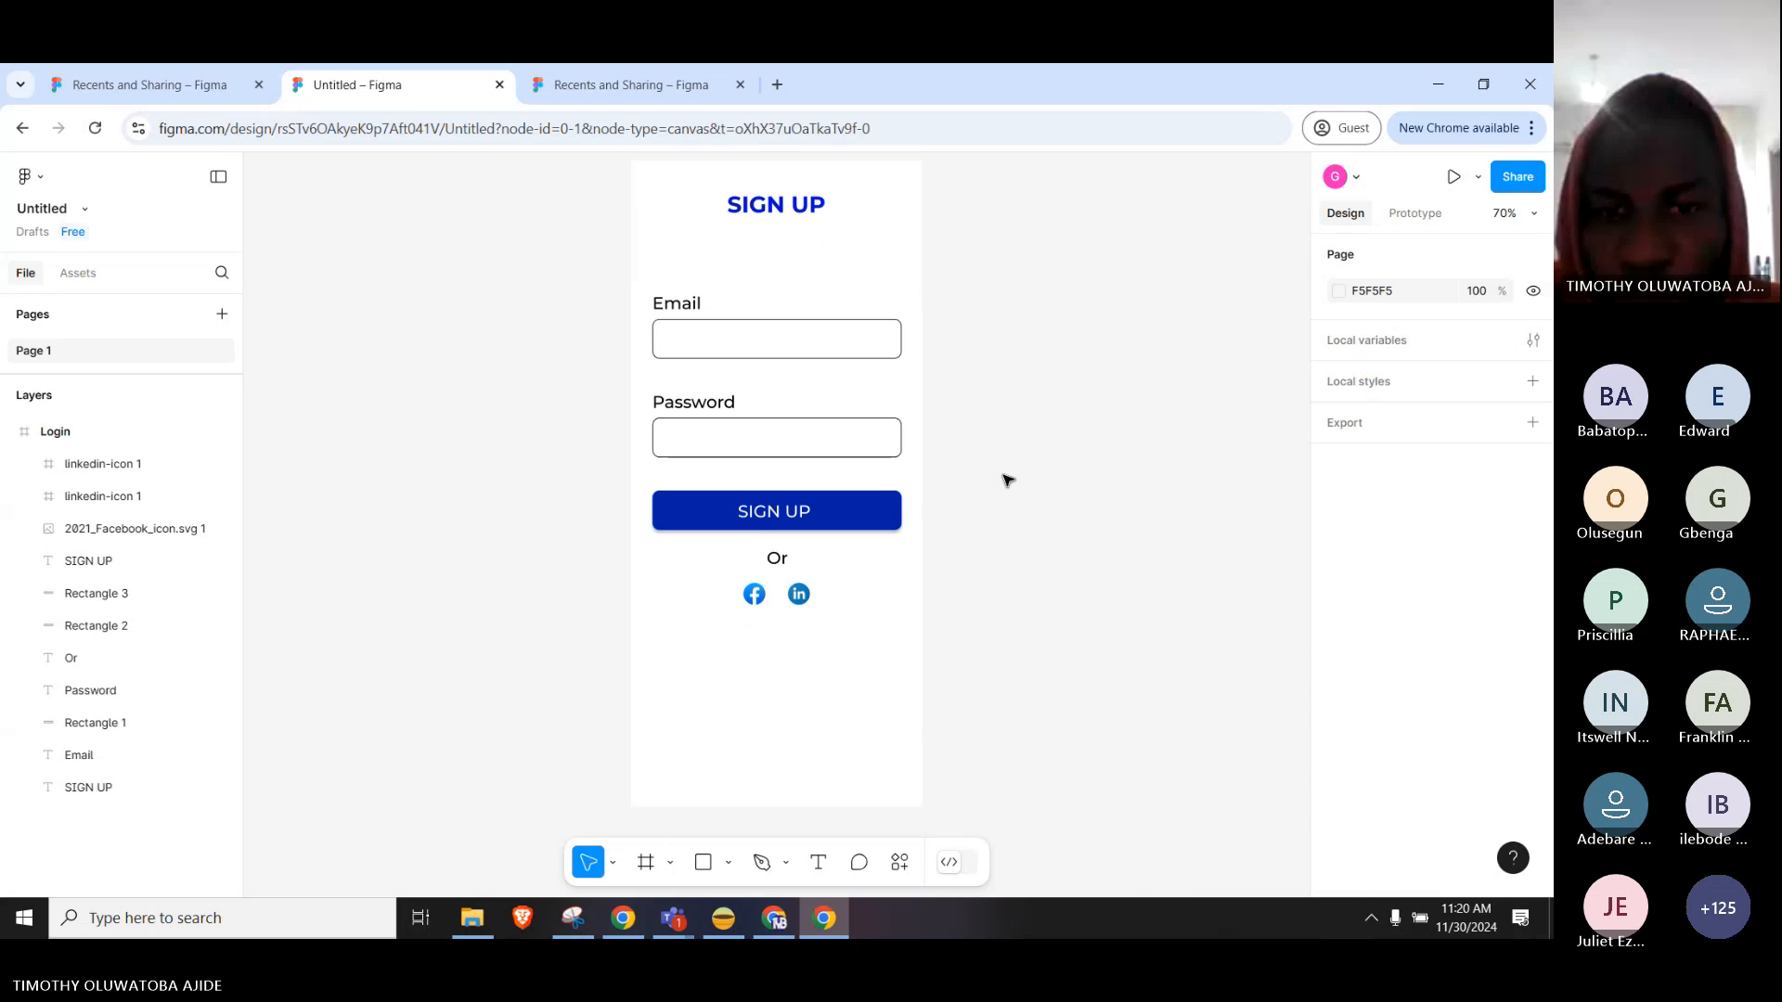
scroll(1007, 480, up, 1)
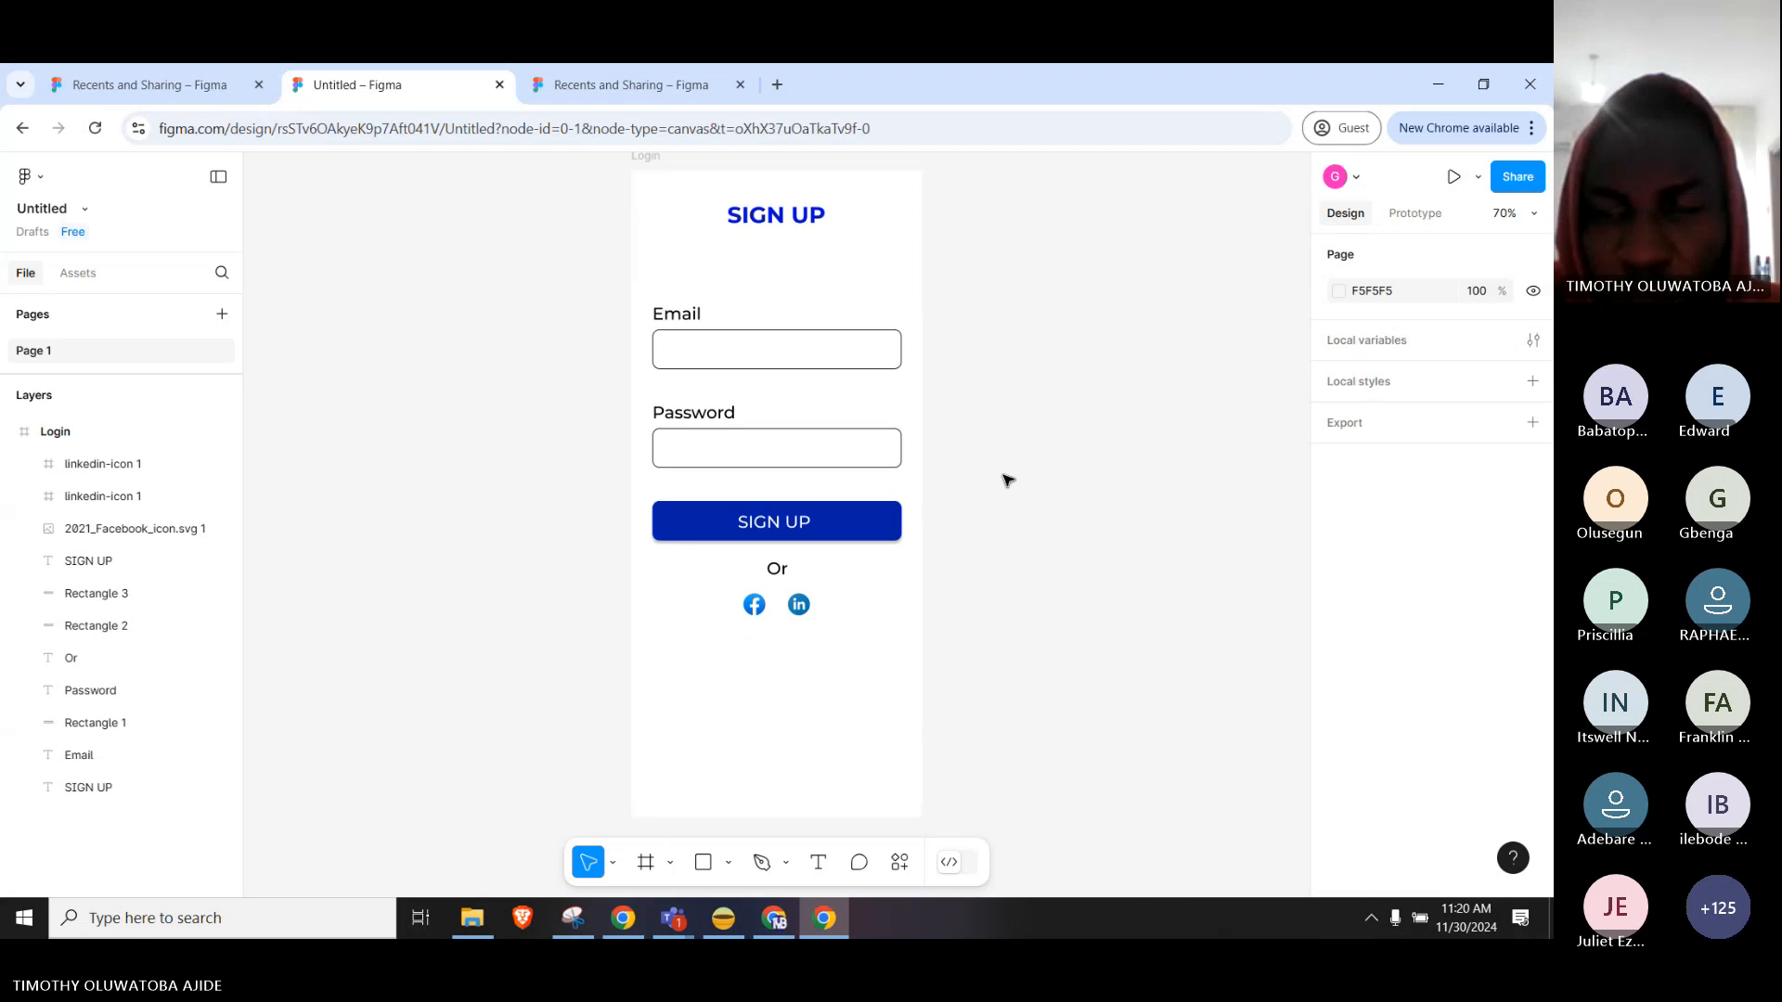
Present the Login sign-up form and view it running on an Android Compact phone.
click(1465, 183)
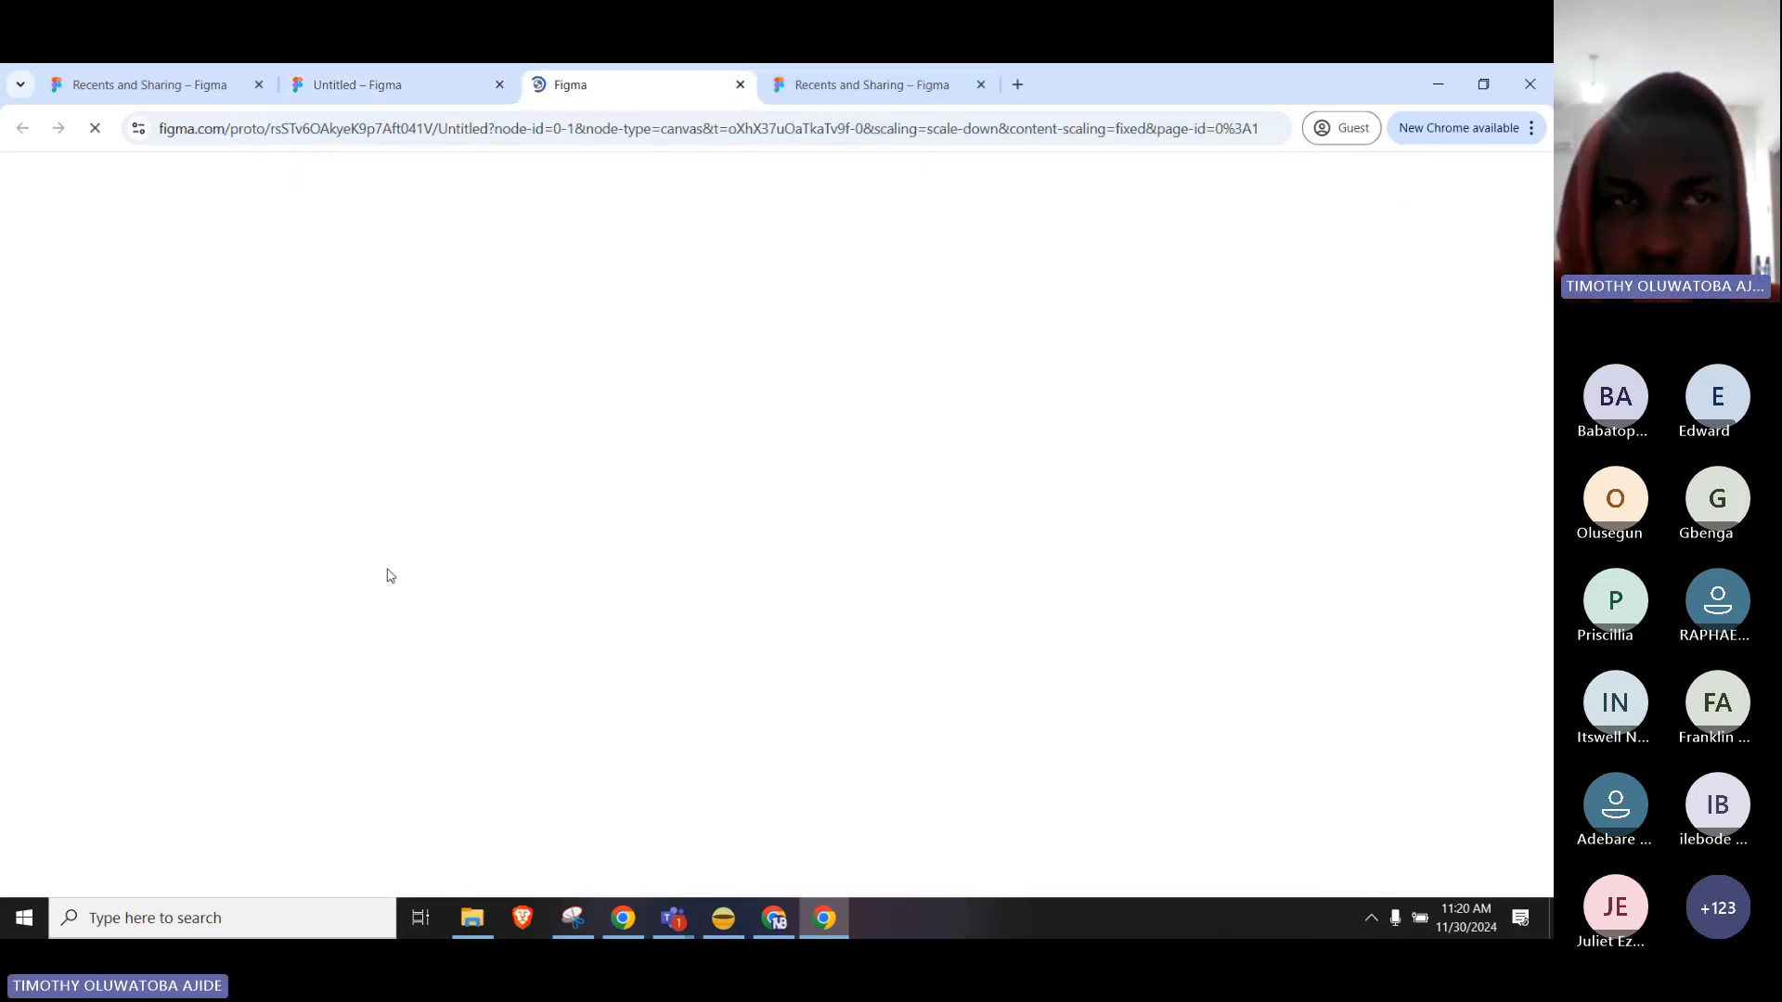
click(433, 81)
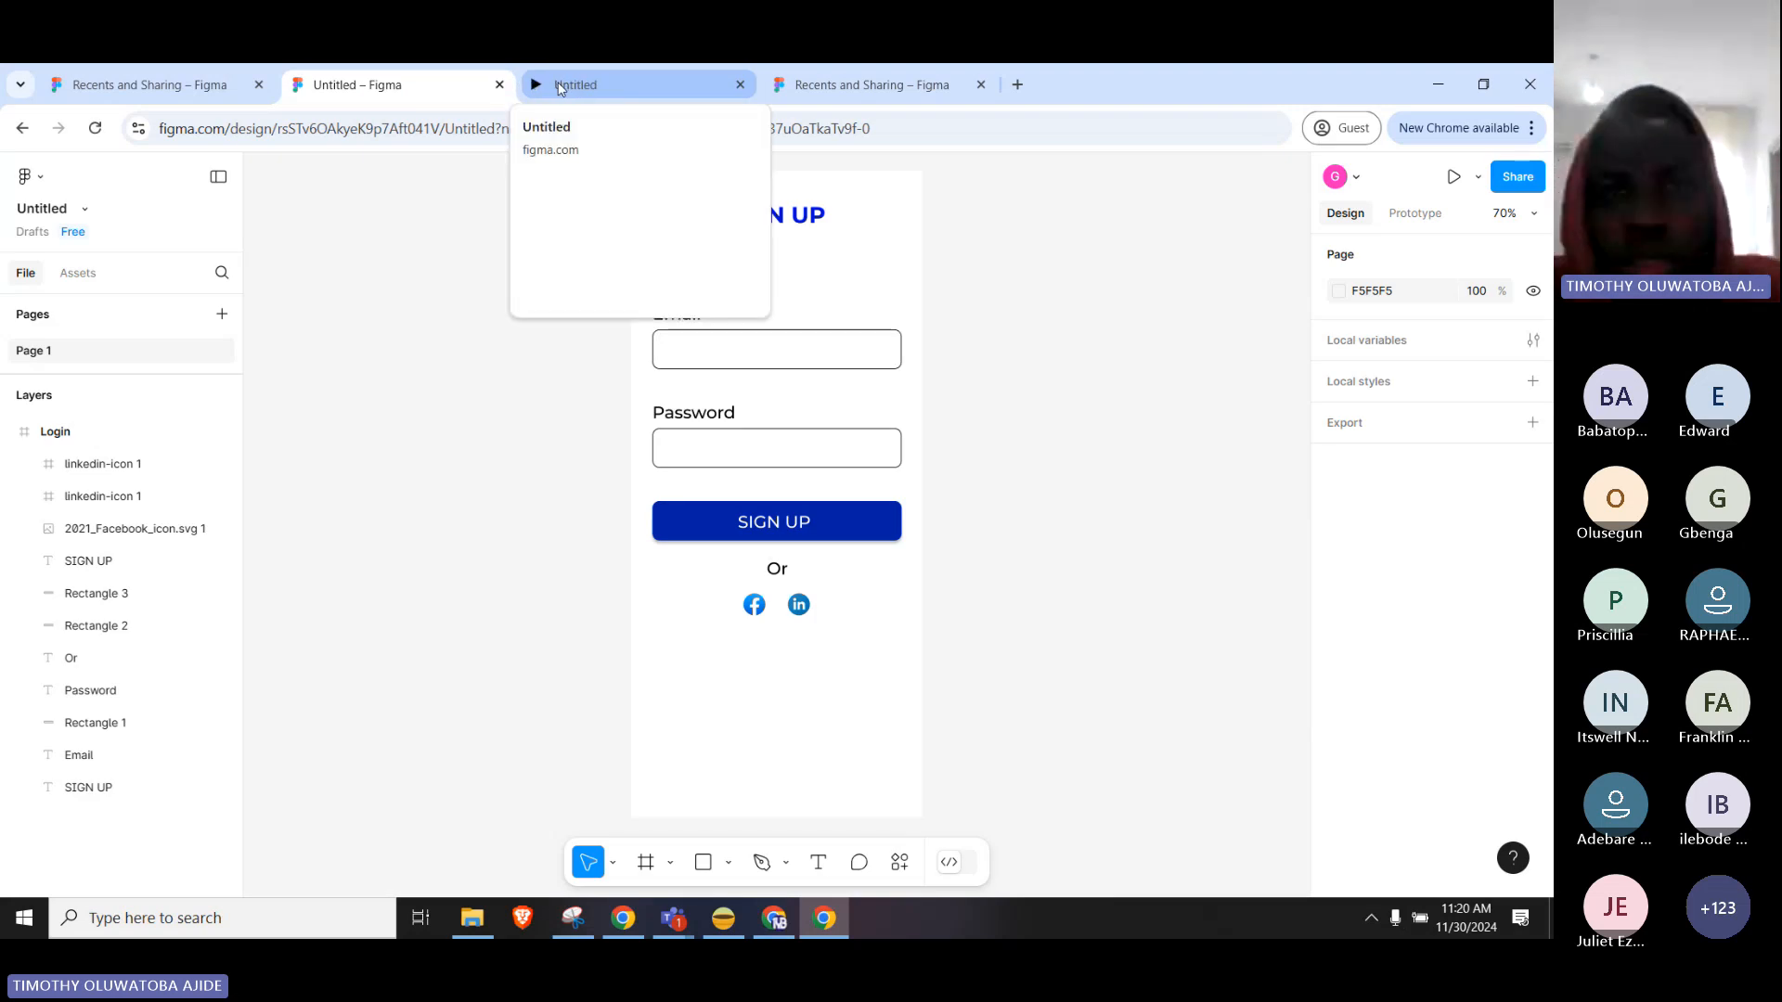
click(561, 86)
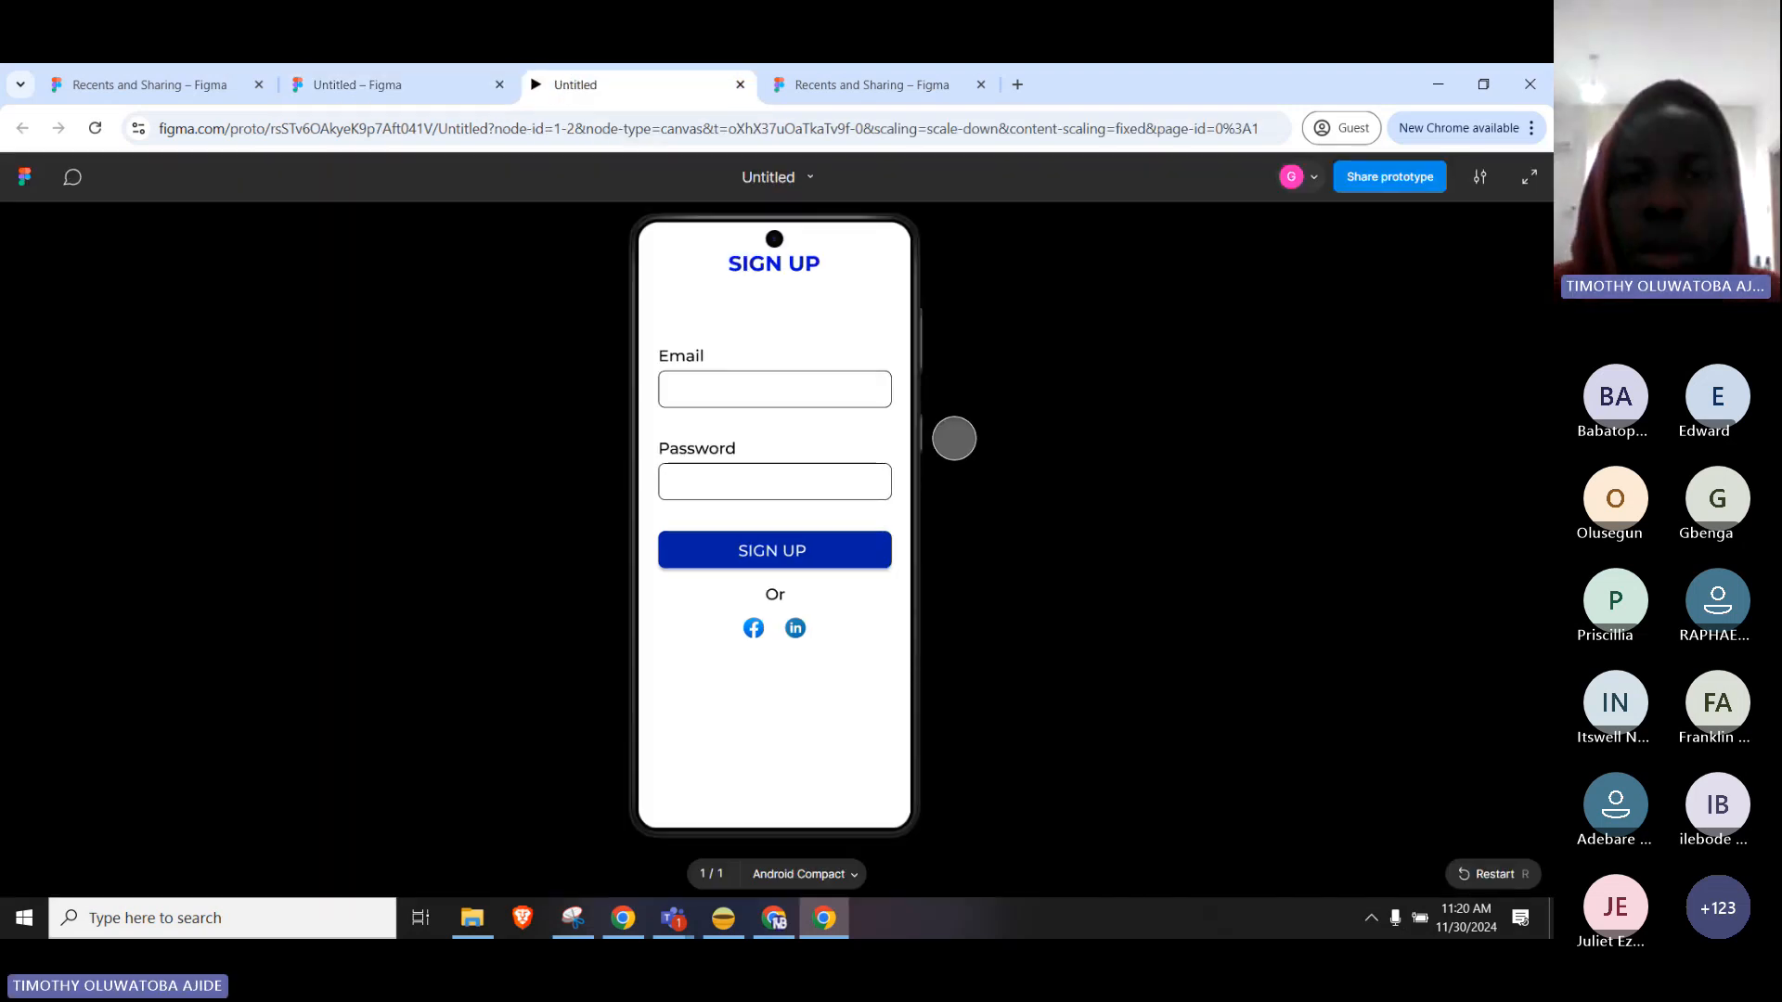
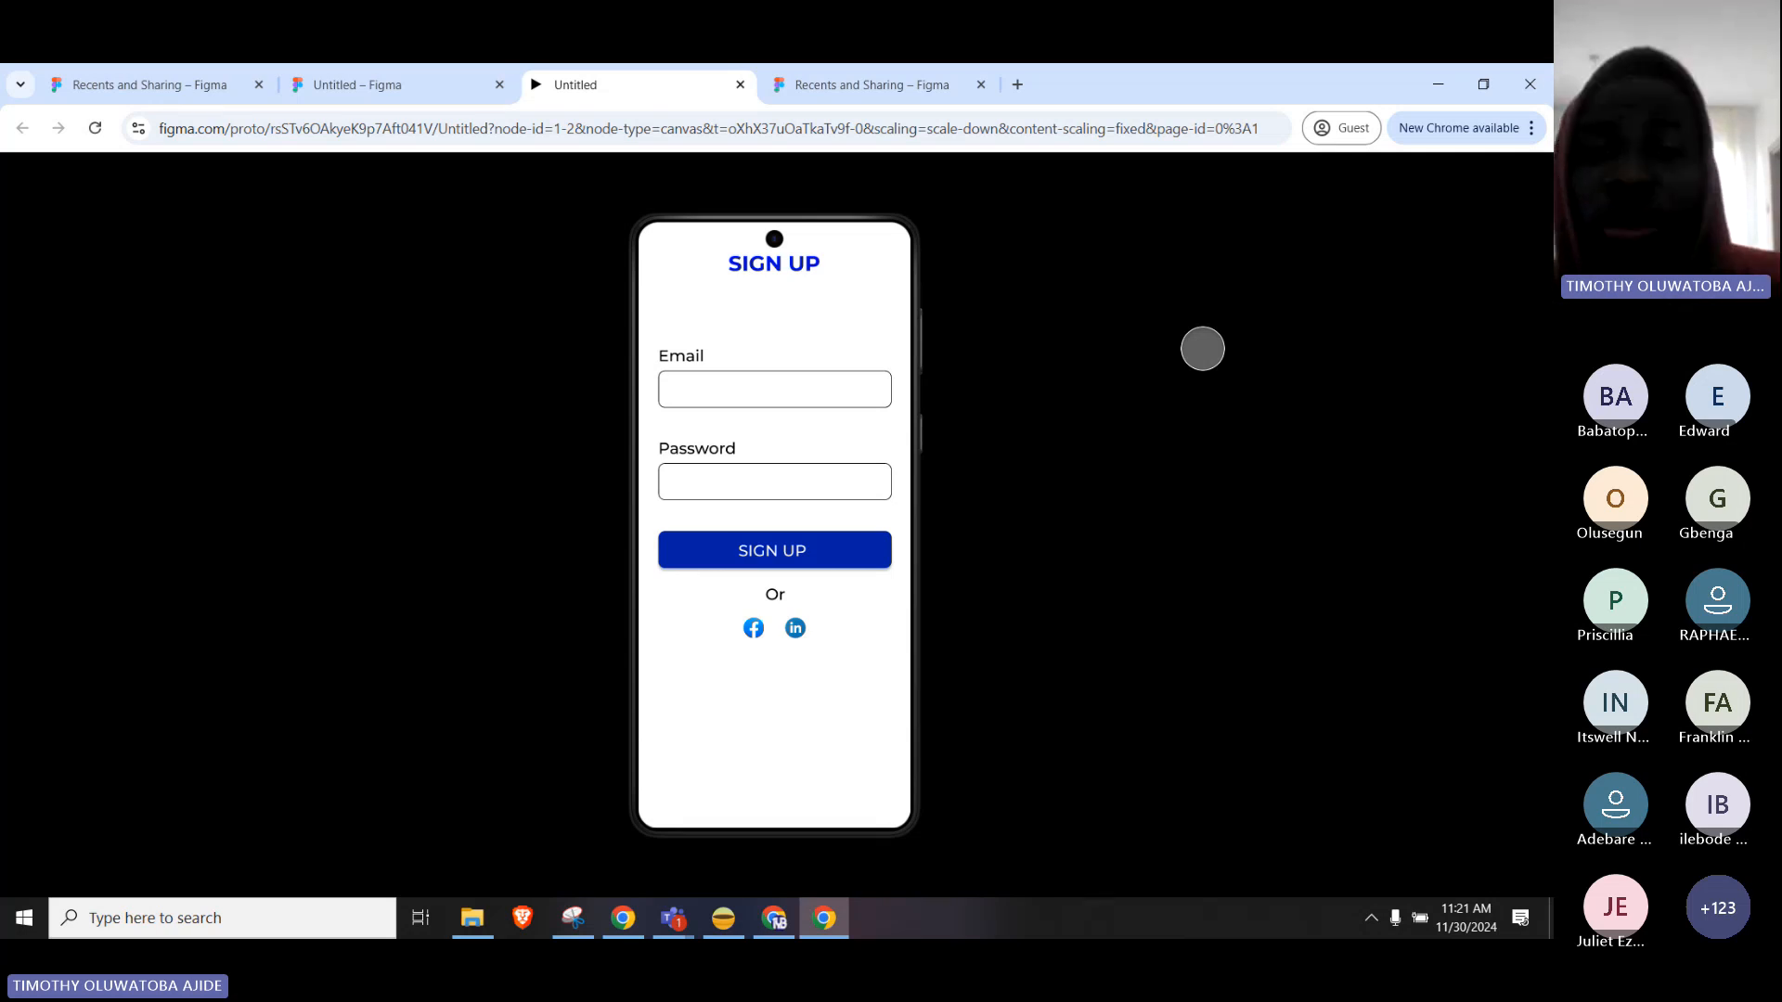
Return from the prototype preview to the Figma editor showing the Login frame's SIGN UP form.
click(371, 85)
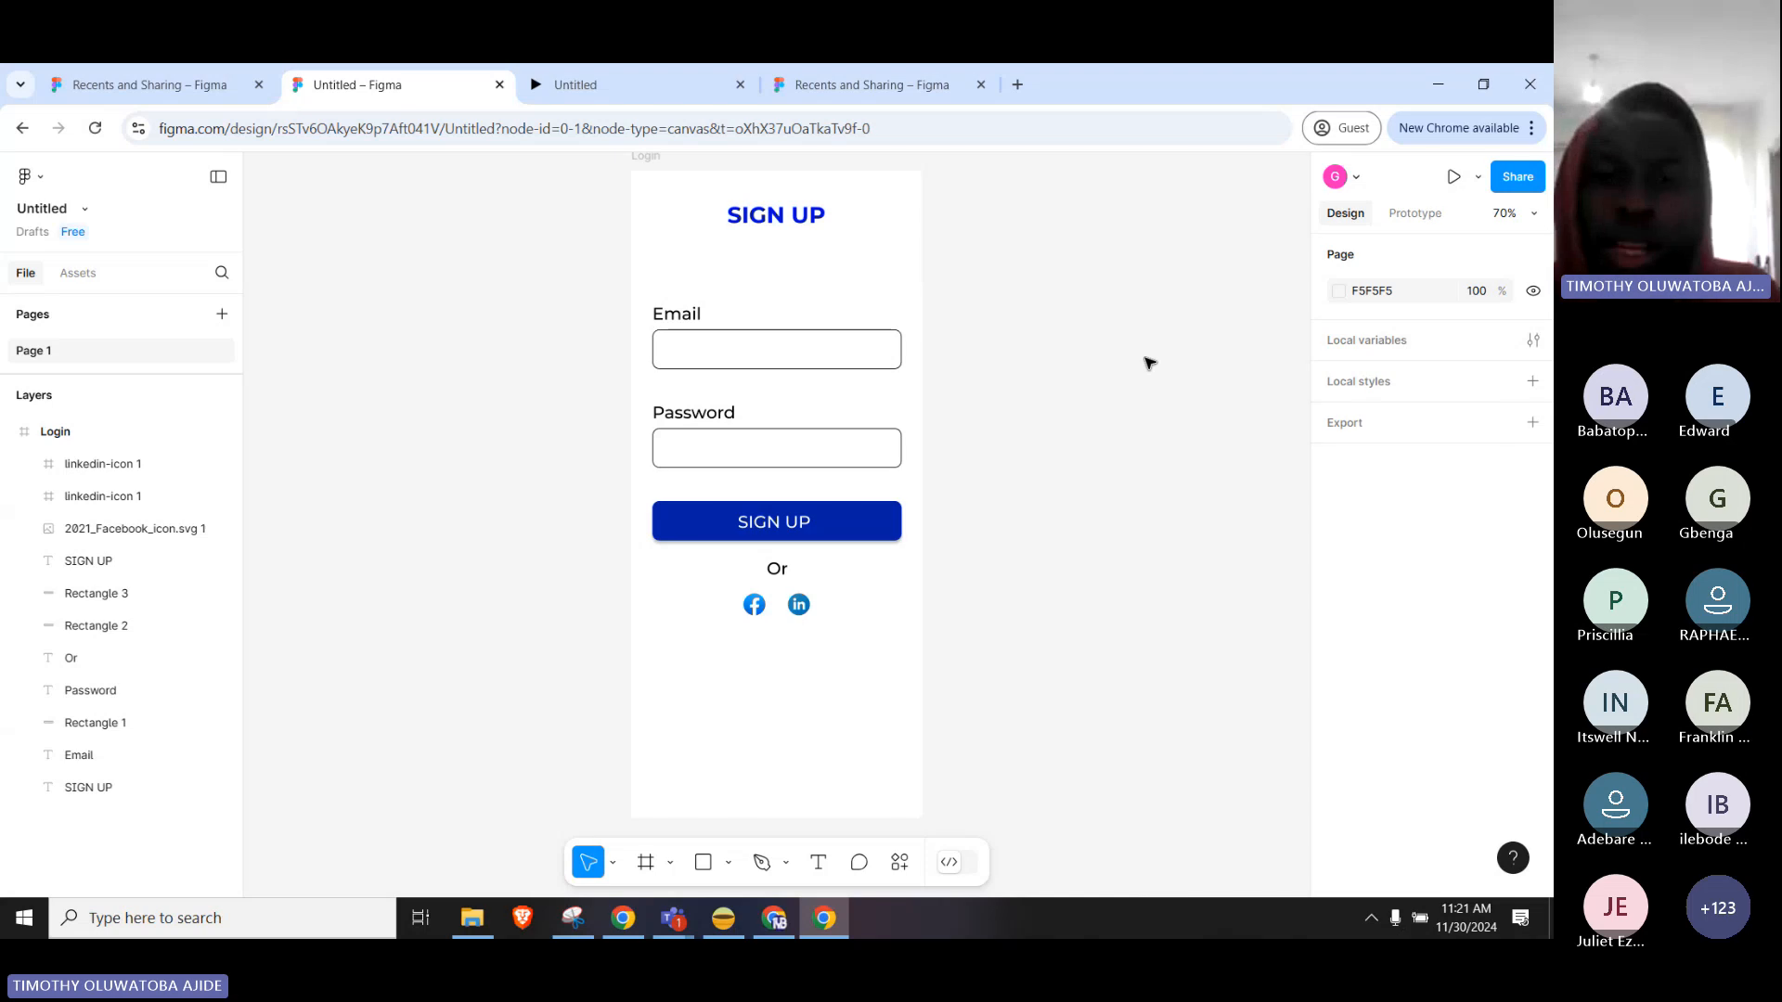
scroll(1146, 362, down, 1)
scroll(1134, 430, up, 3)
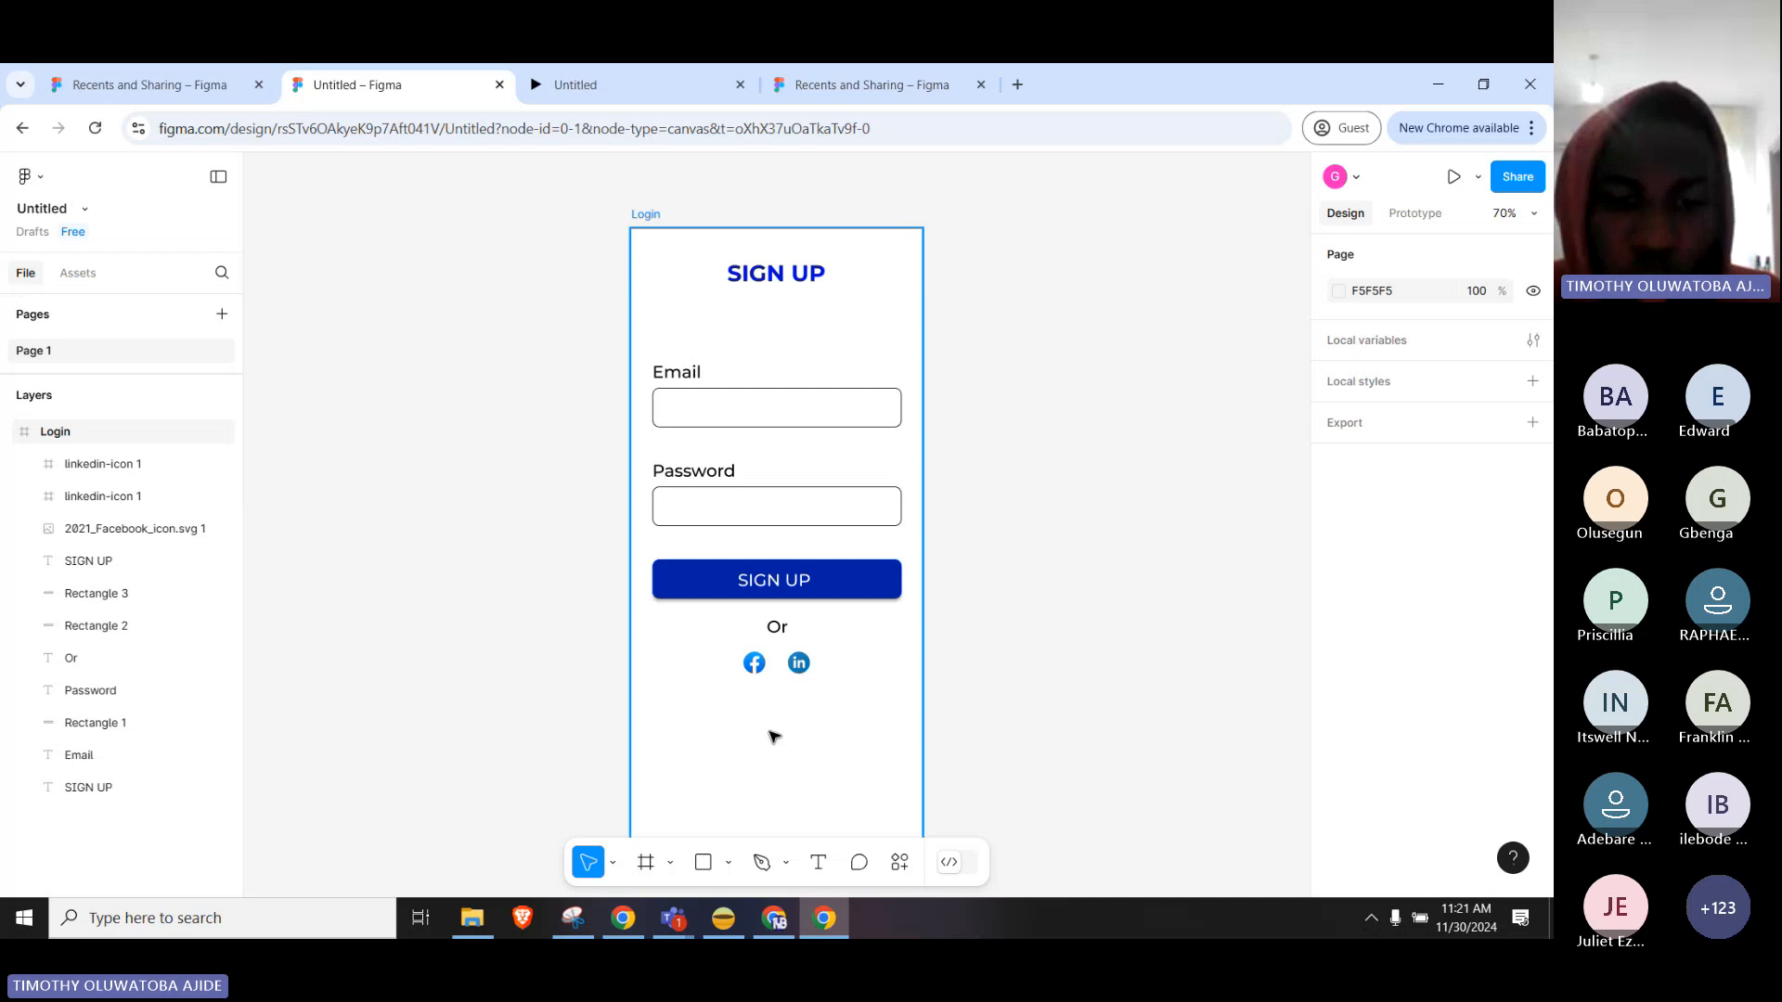
Step back past the LinkedIn, Facebook and Google logo searches to the 'ui ux login page' image results.
key(alt+Tab)
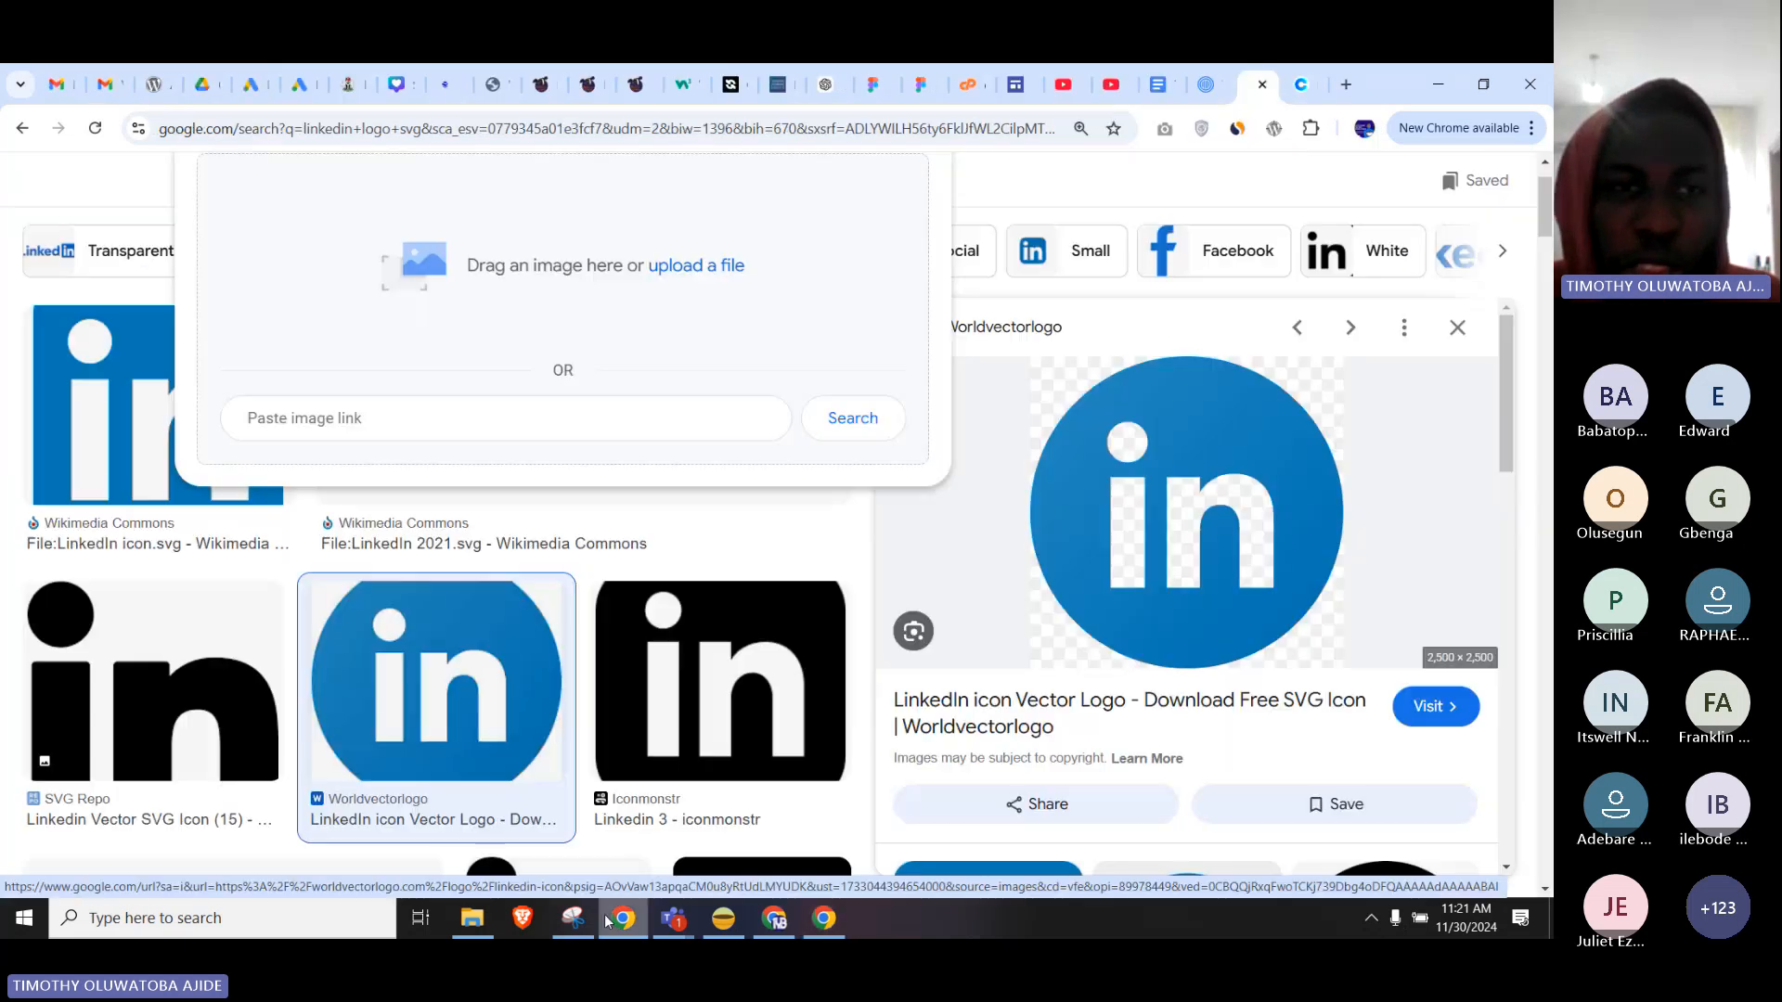
click(21, 135)
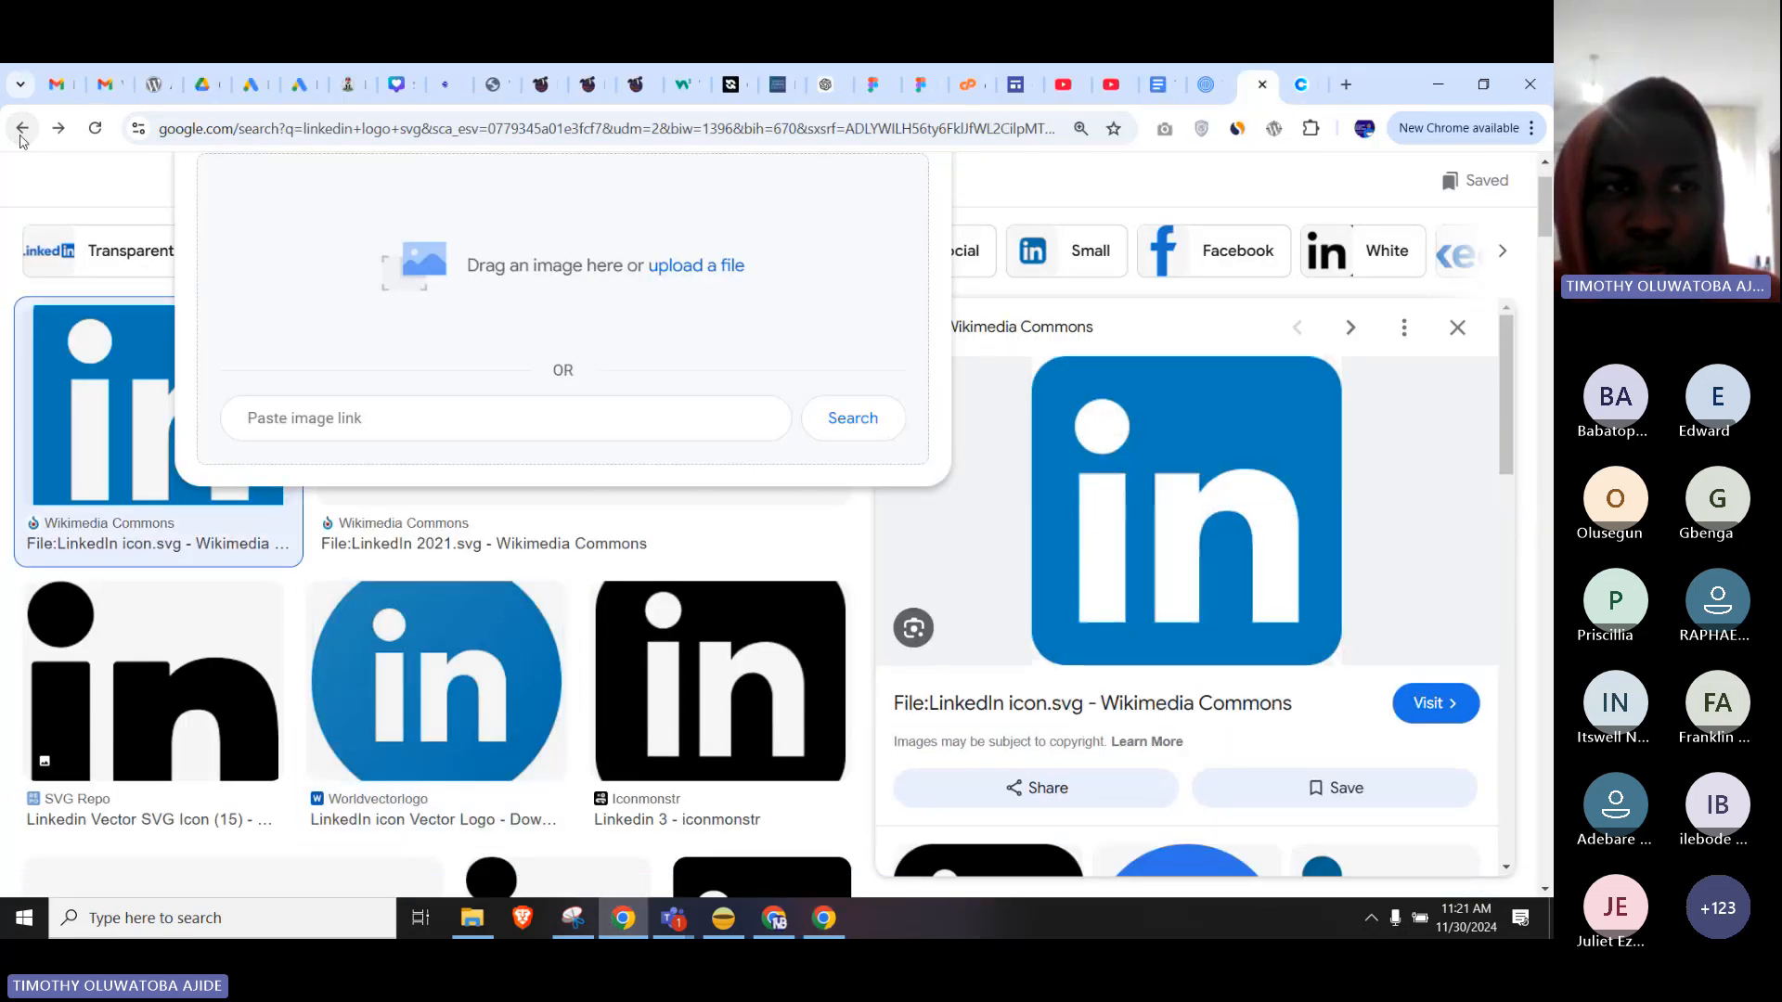
click(22, 135)
click(21, 135)
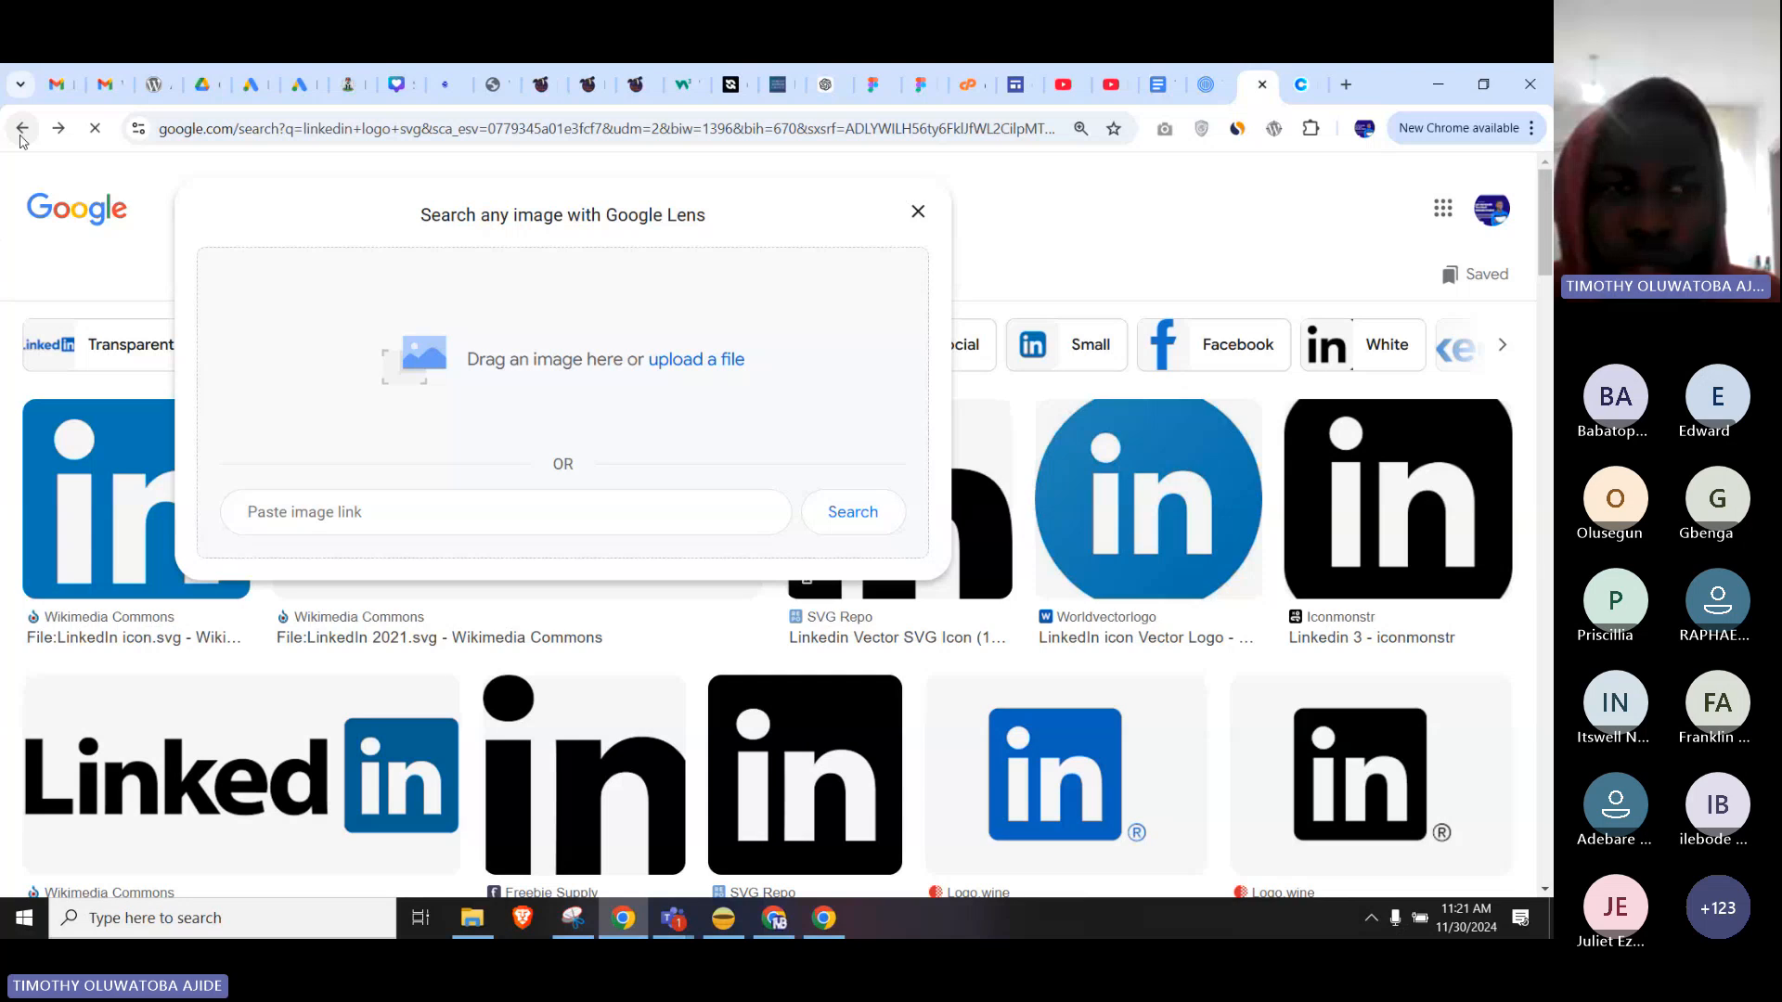
click(21, 137)
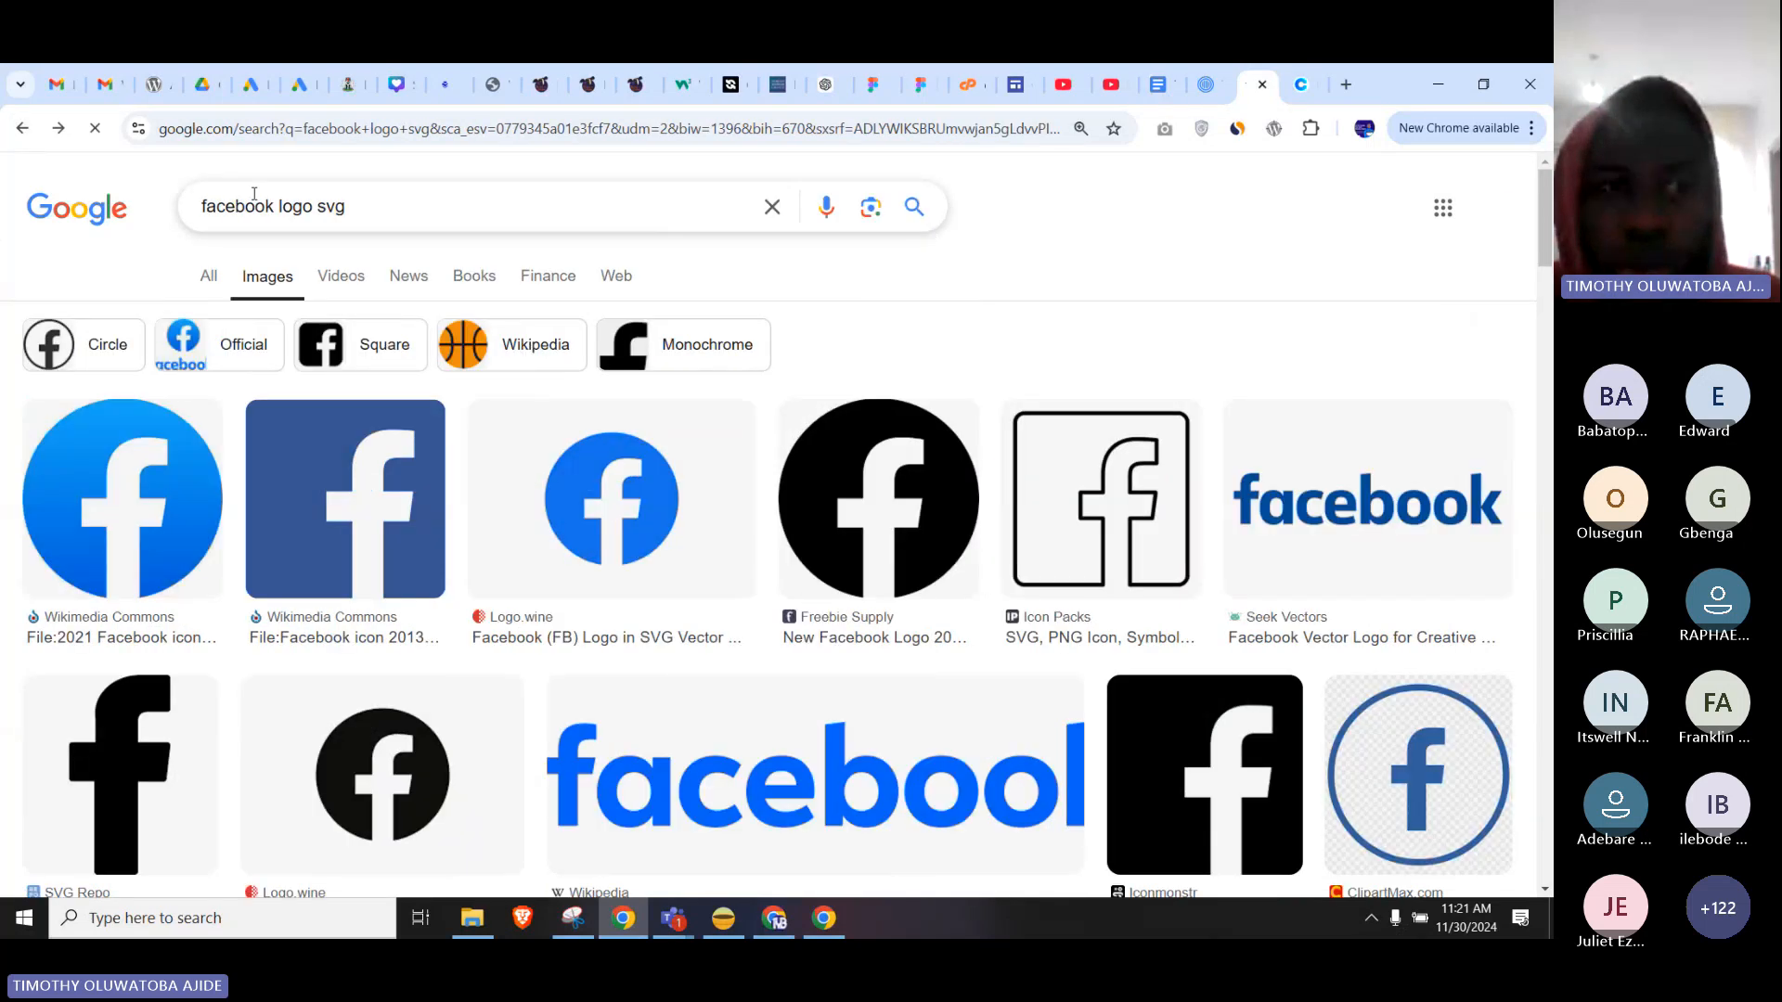
click(20, 144)
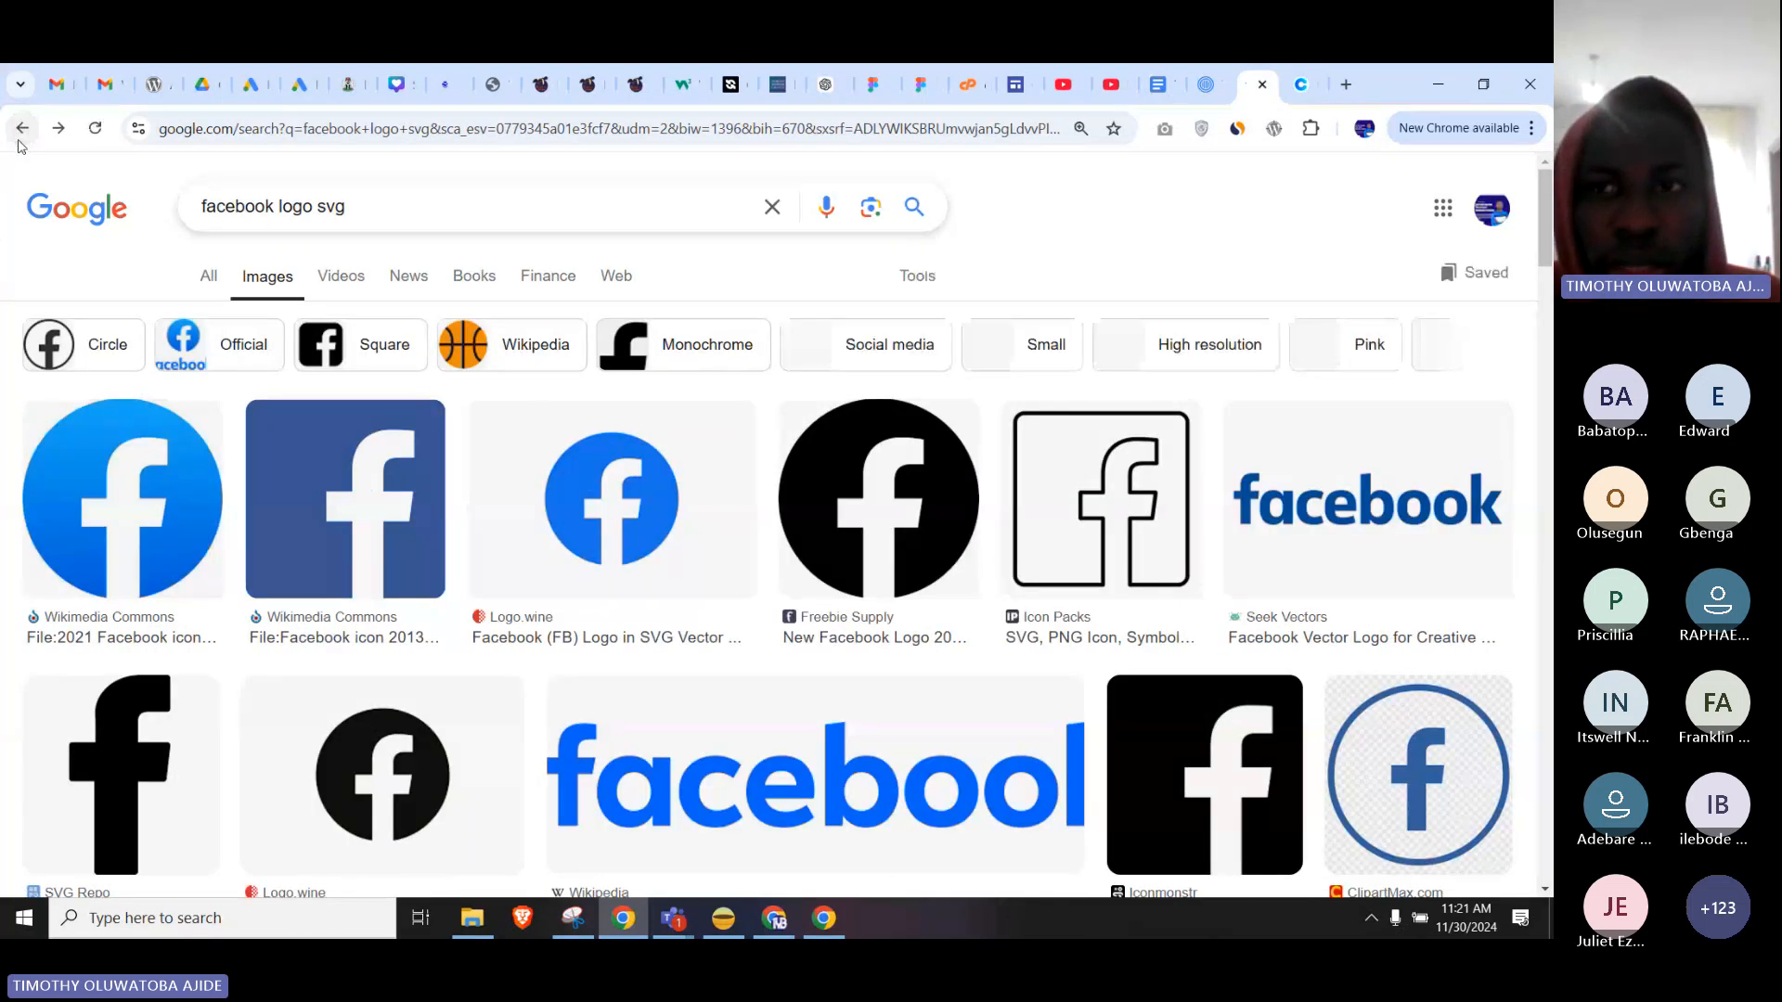
click(20, 137)
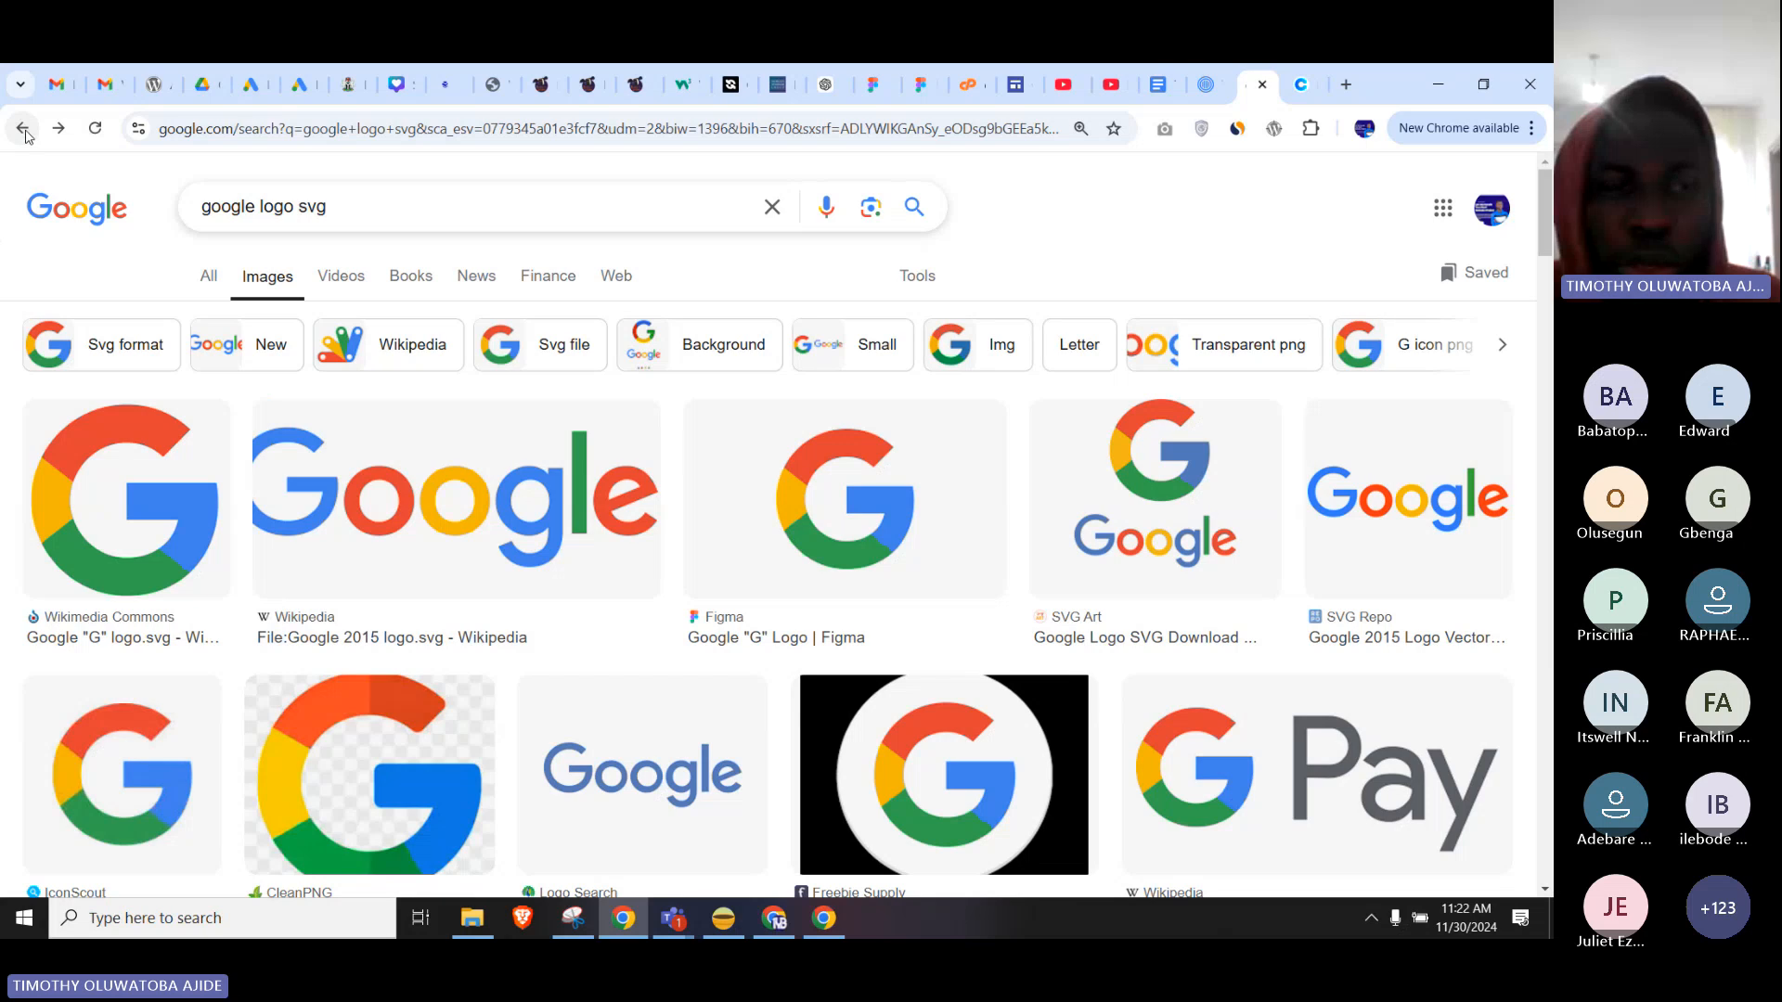
click(22, 130)
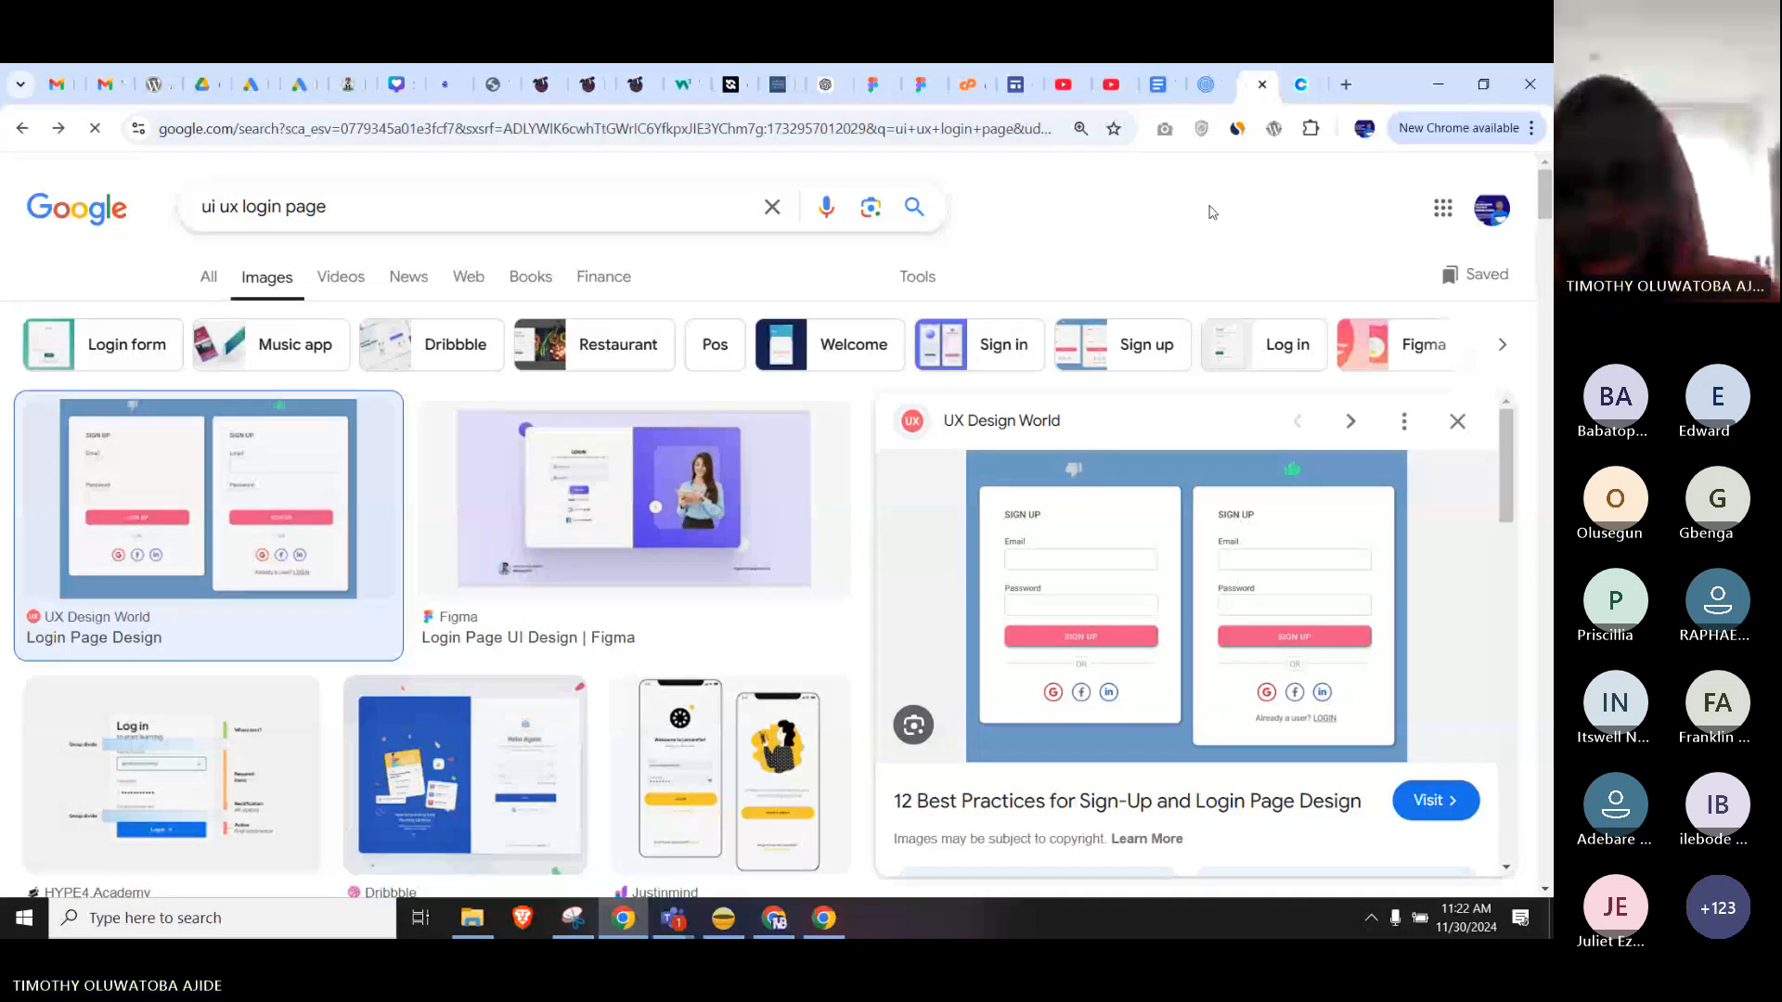
Copy the Justinmind Mailchimp login page screenshot and switch back to the Figma sign-up design.
scroll(561, 606, down, 3)
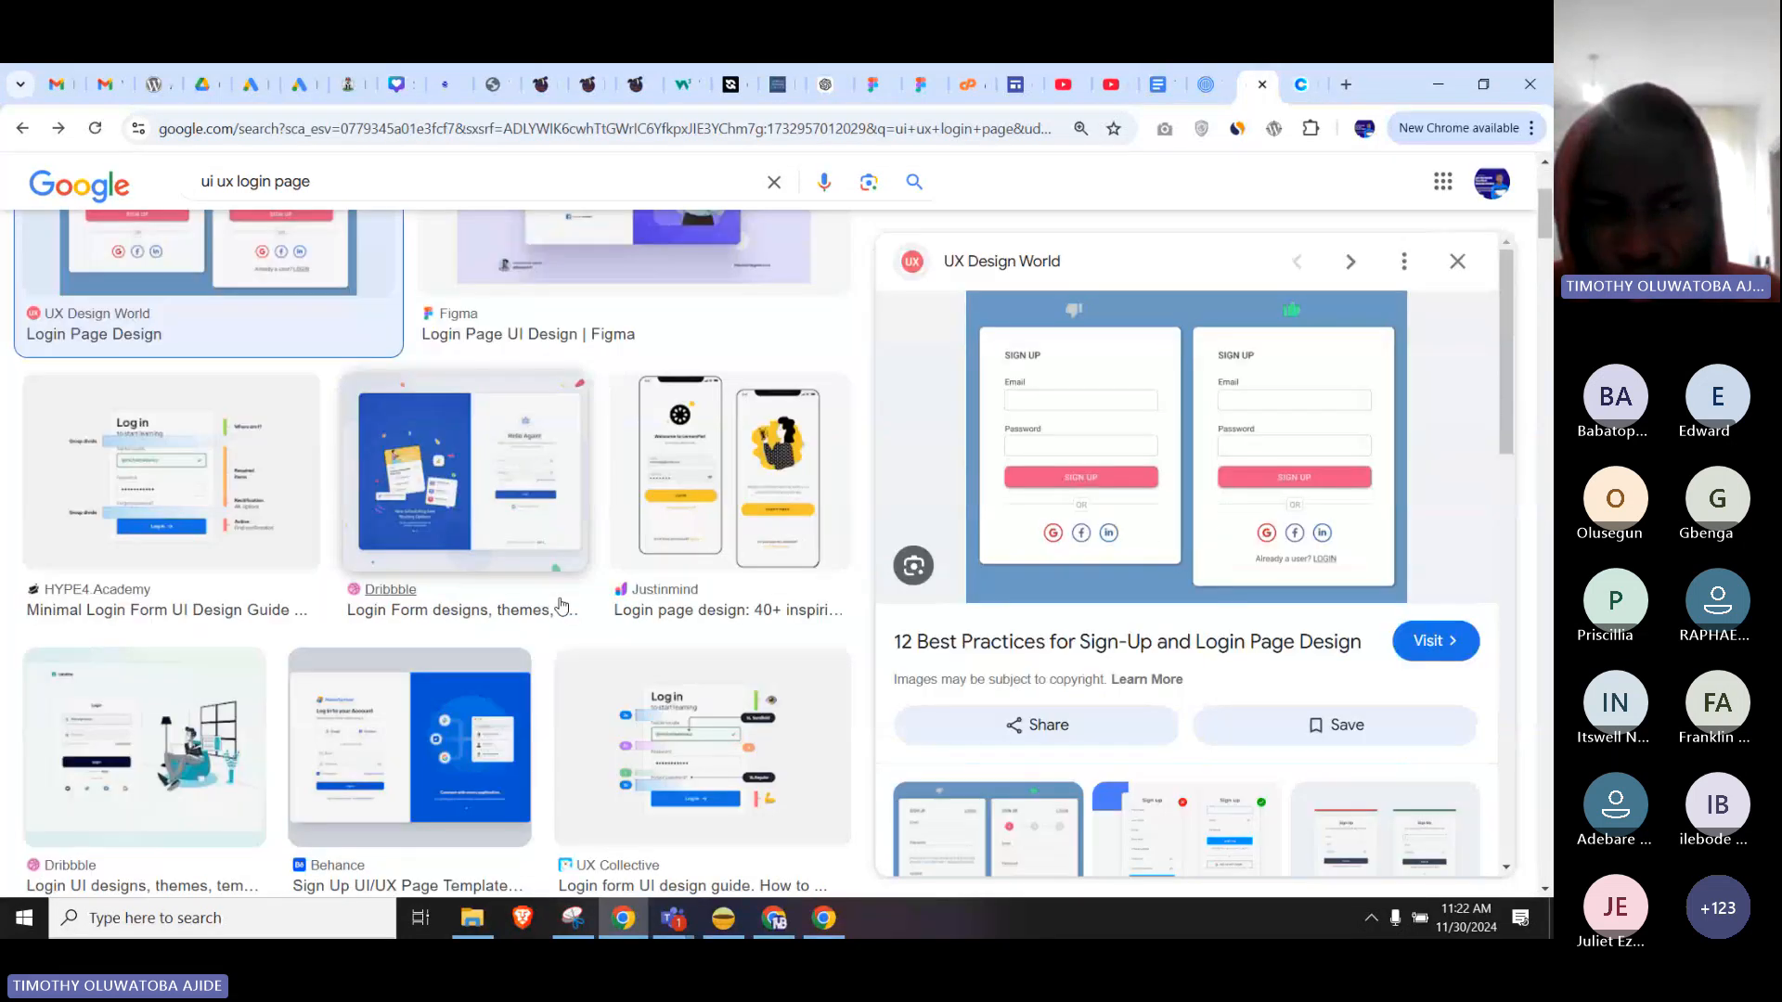
scroll(561, 606, down, 15)
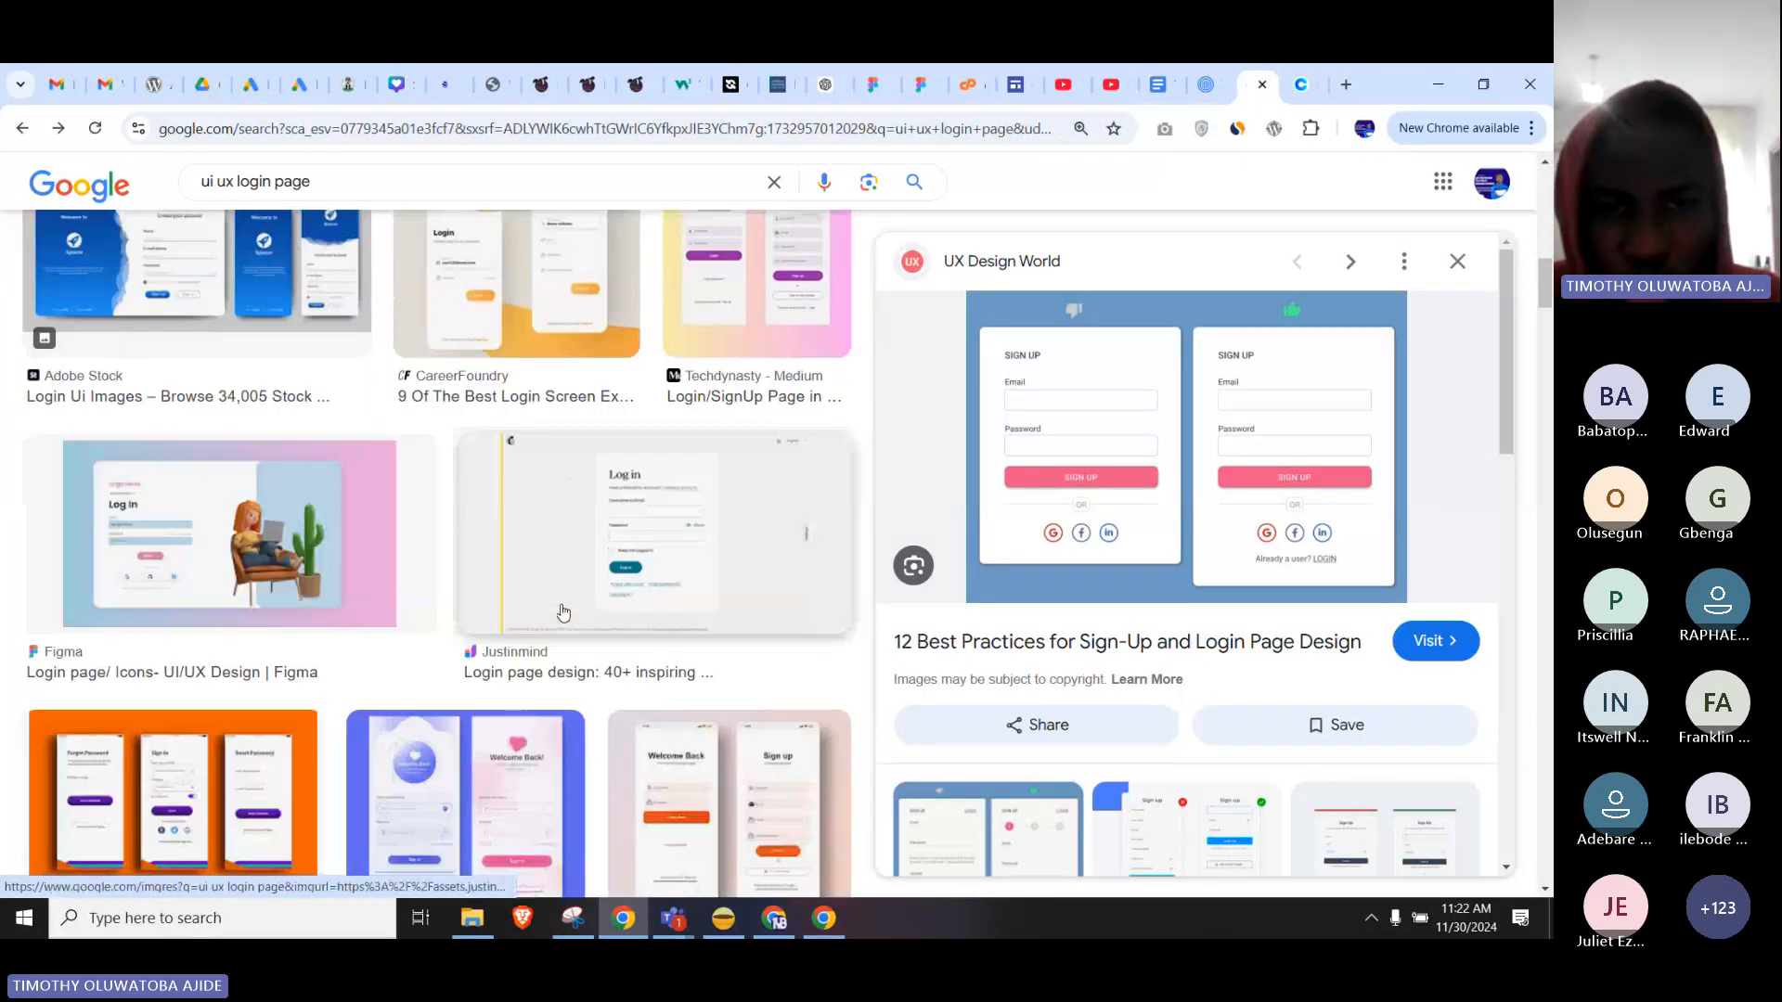
scroll(562, 611, down, 1)
click(678, 467)
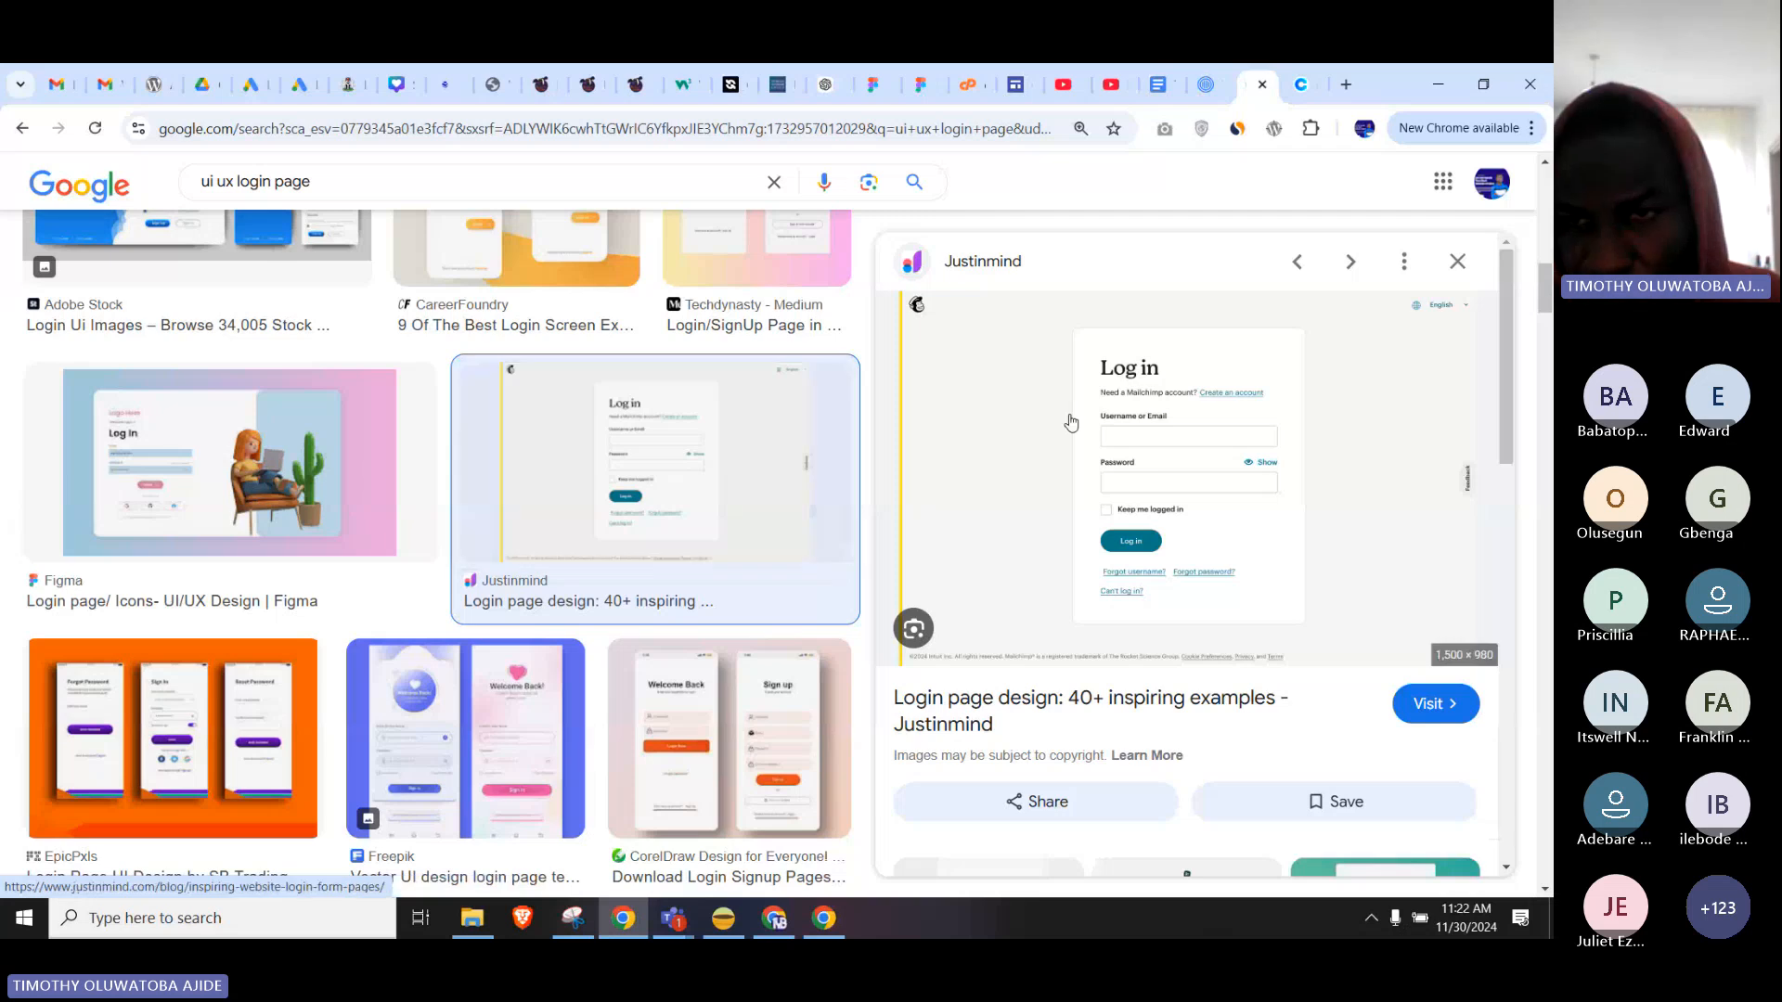
right_click(1194, 454)
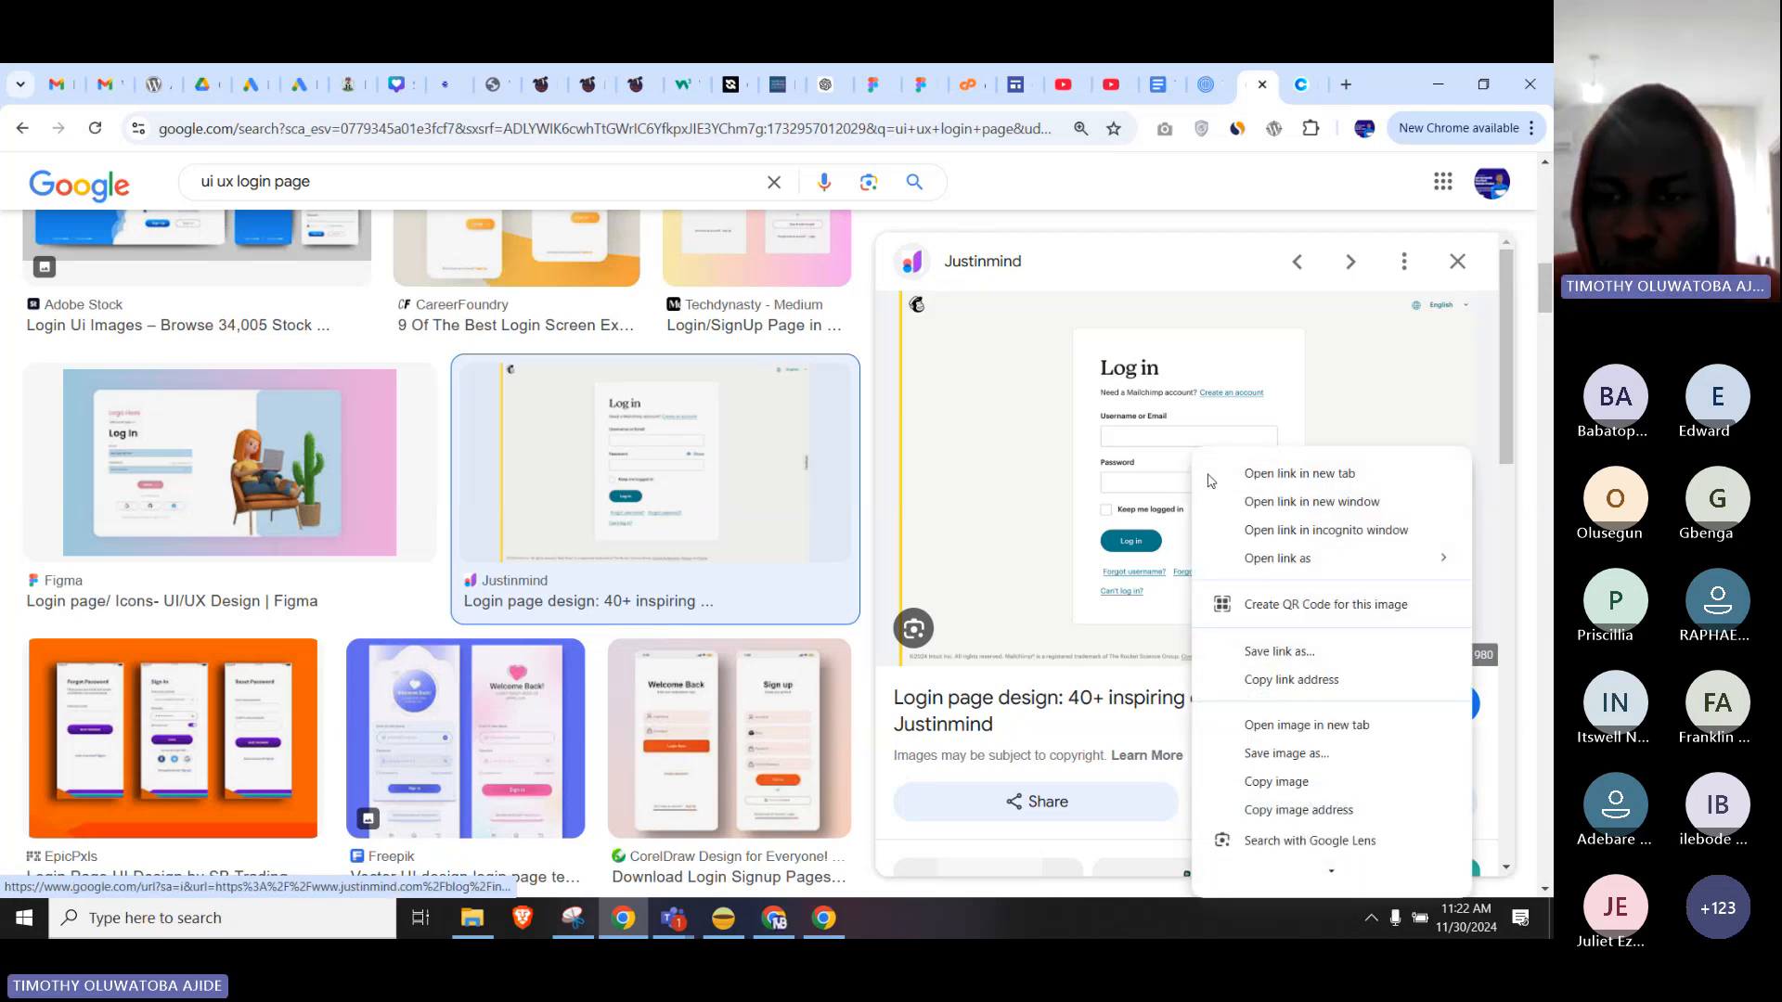
click(1276, 782)
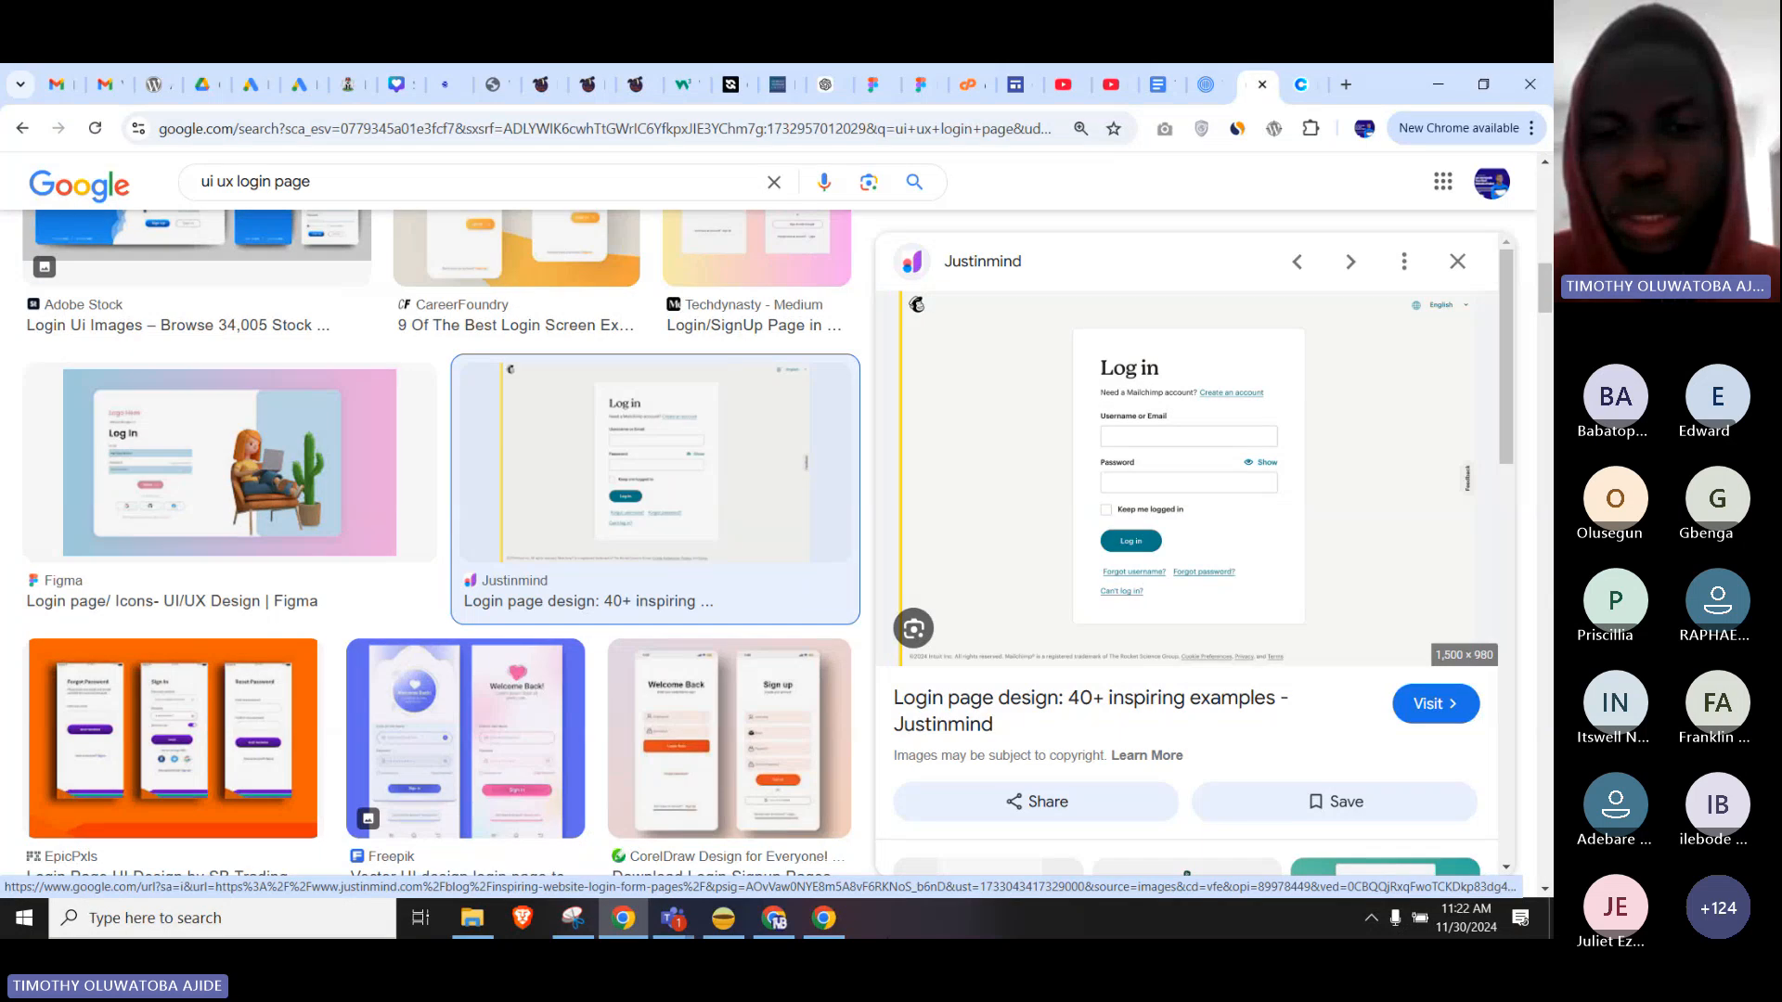
click(829, 921)
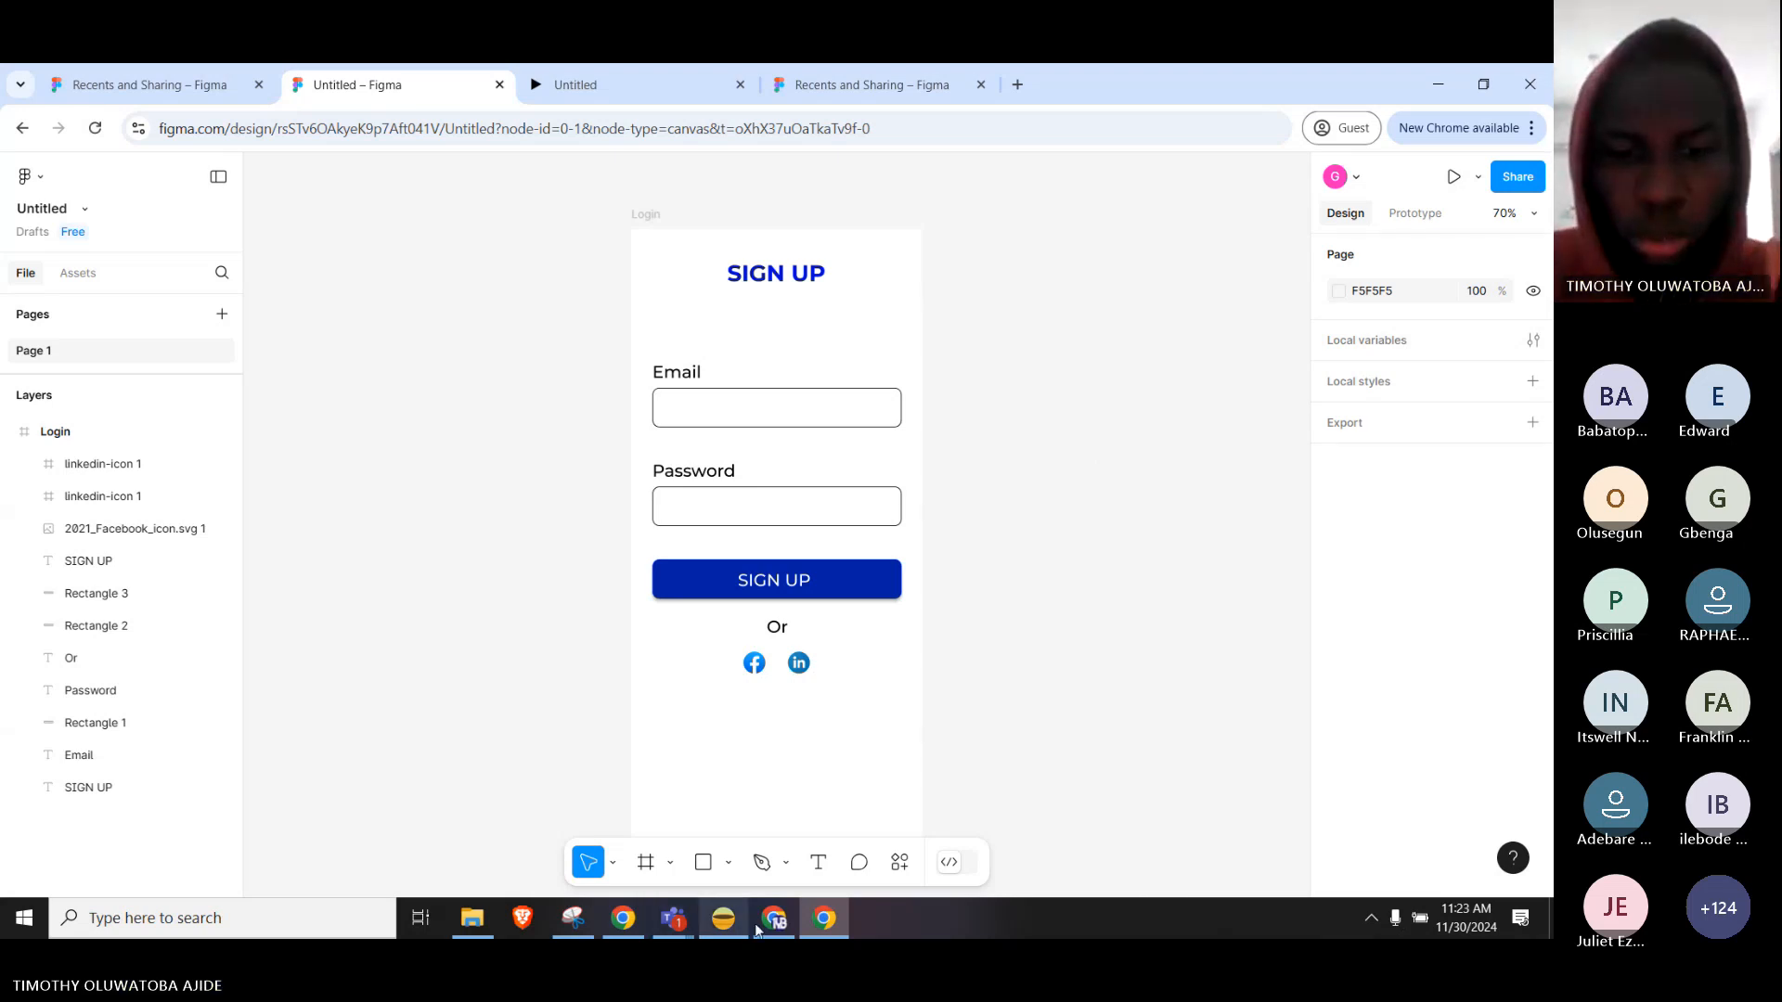
Switch to the Figma Drafts page listing files like Interaction Design - LMS and Golf App.
click(627, 923)
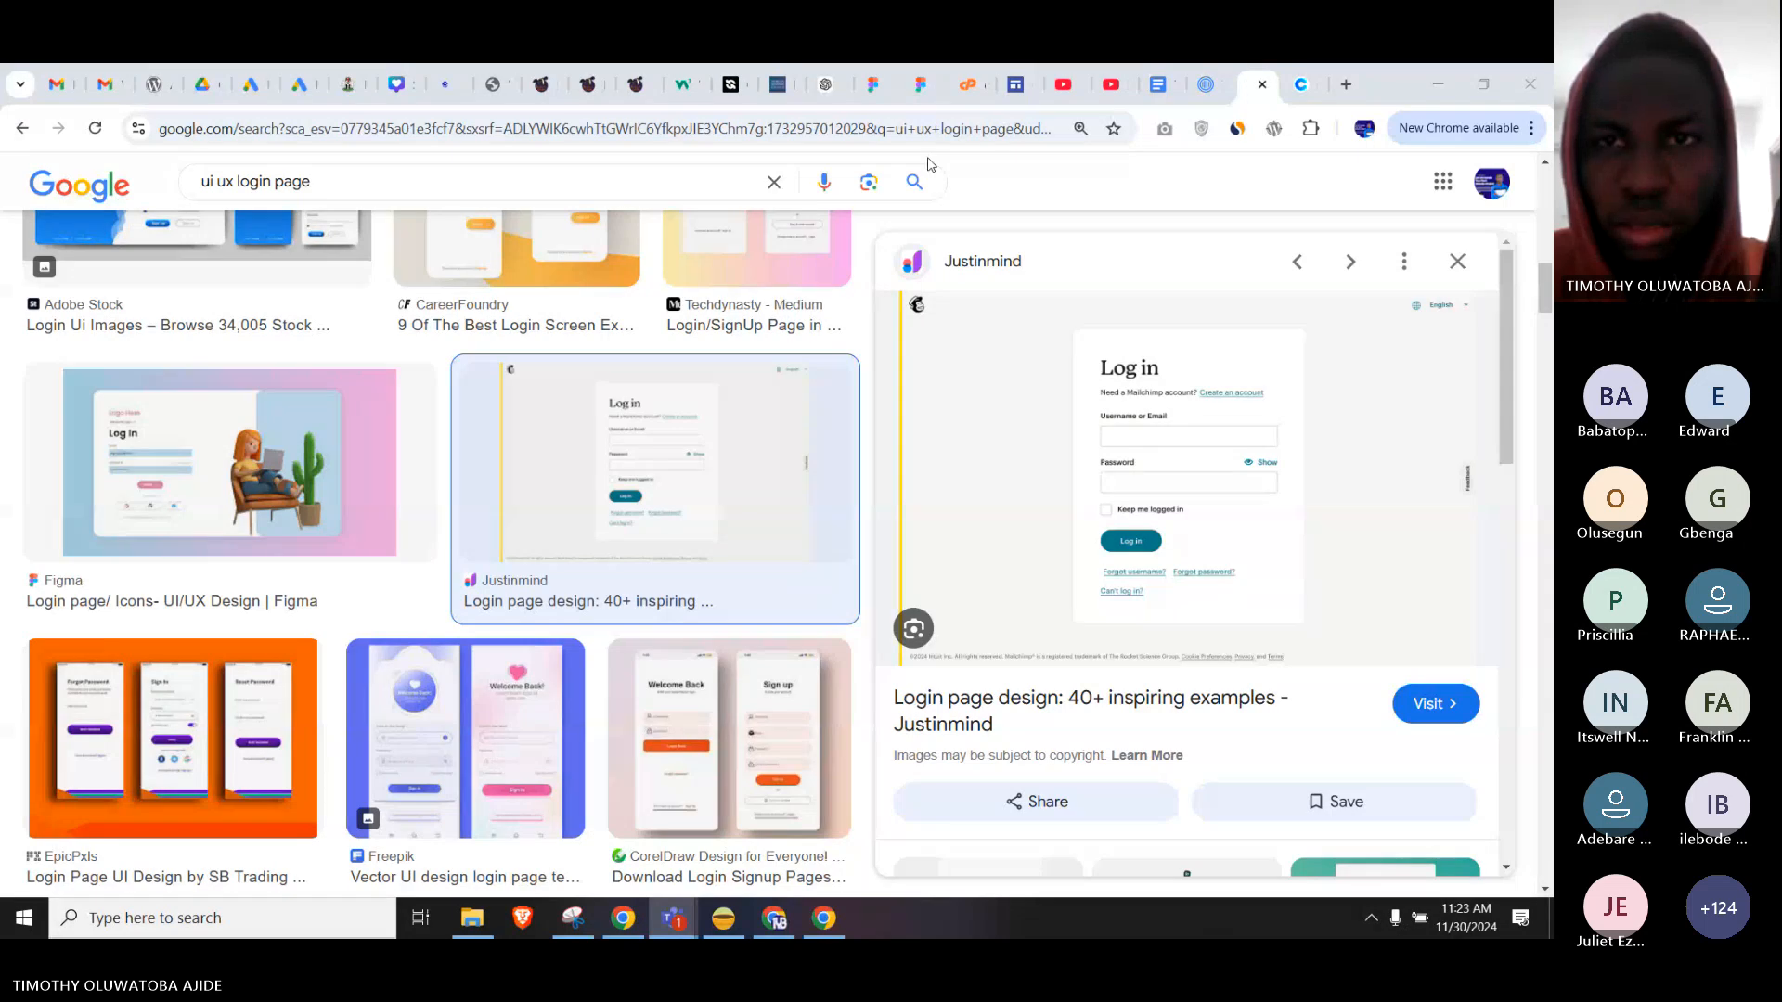
click(920, 85)
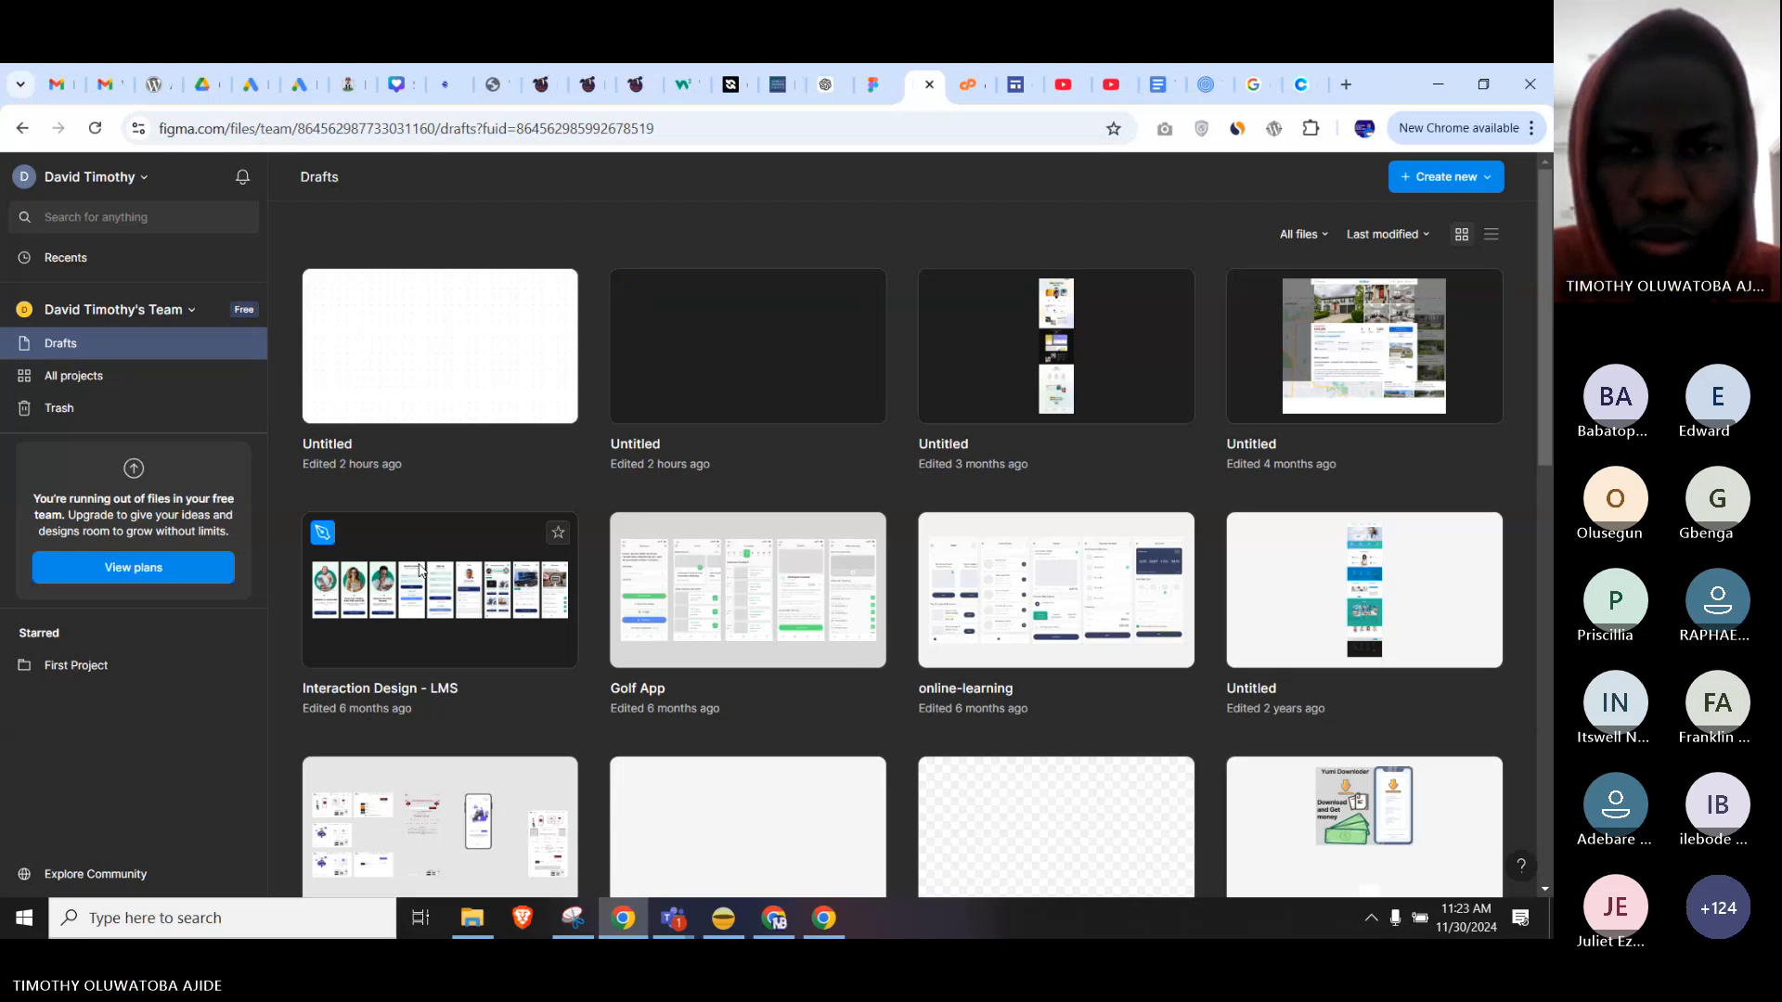
Open the Interaction Design - LMS file in a new tab from Drafts.
click(469, 628)
right_click(469, 622)
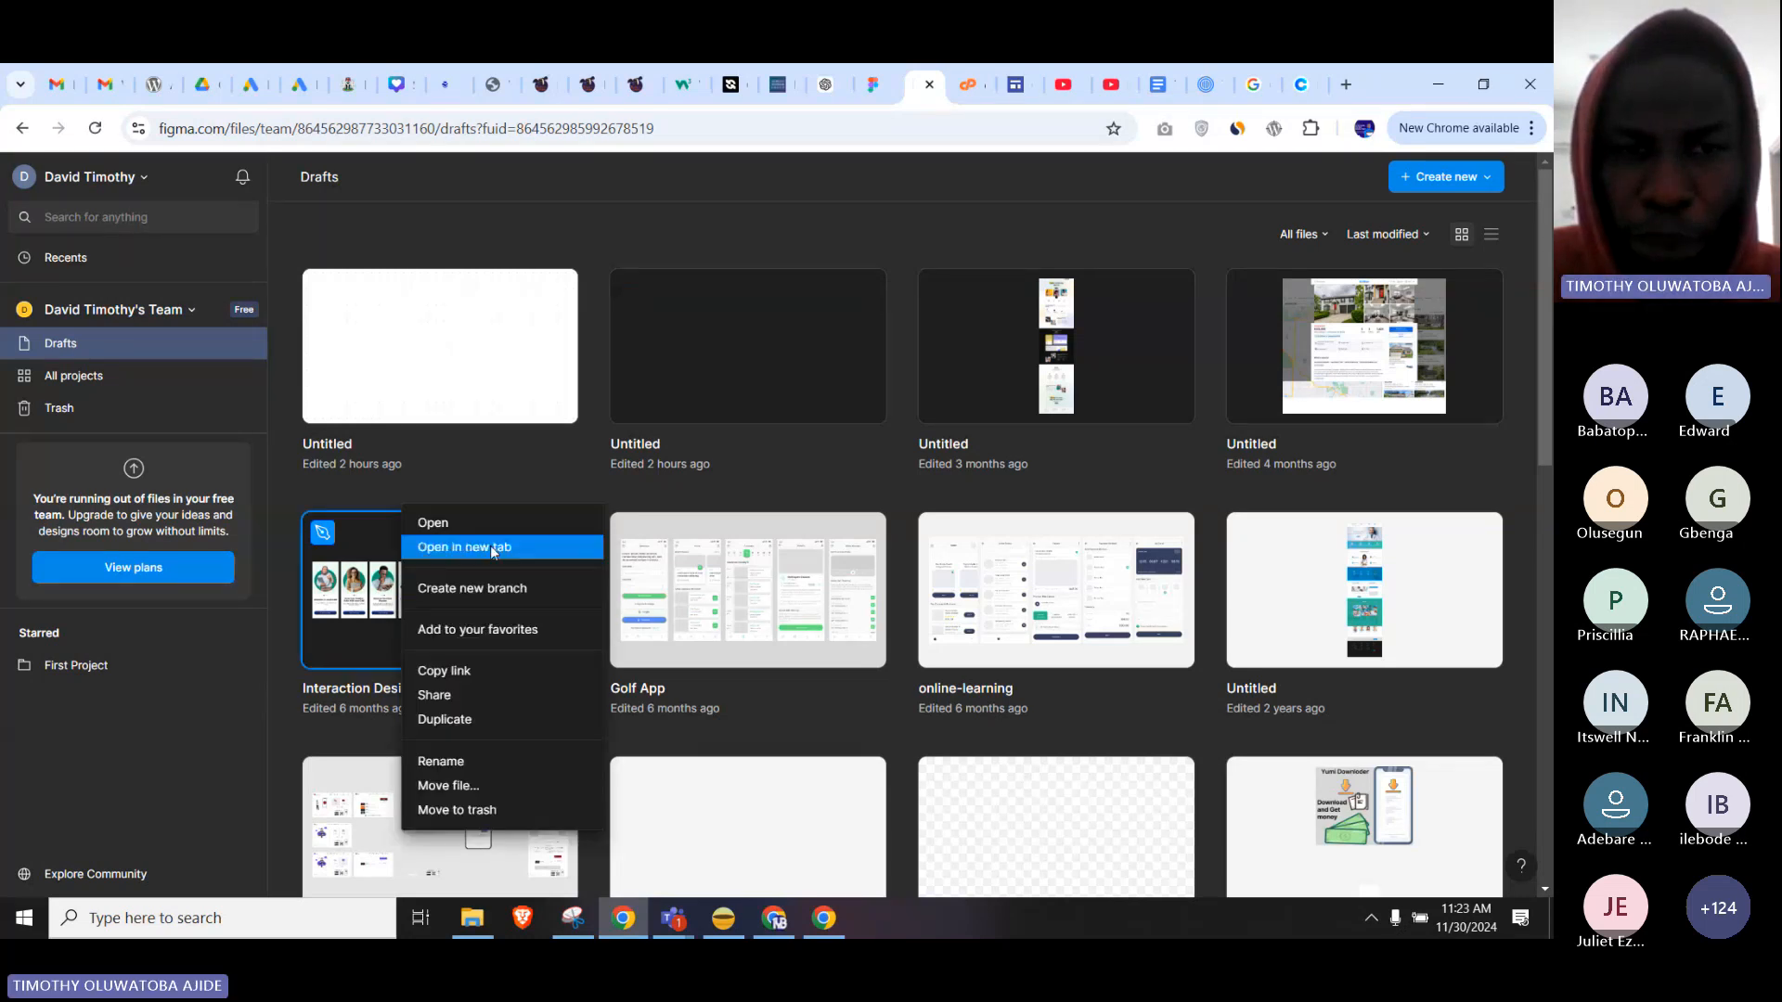
click(490, 544)
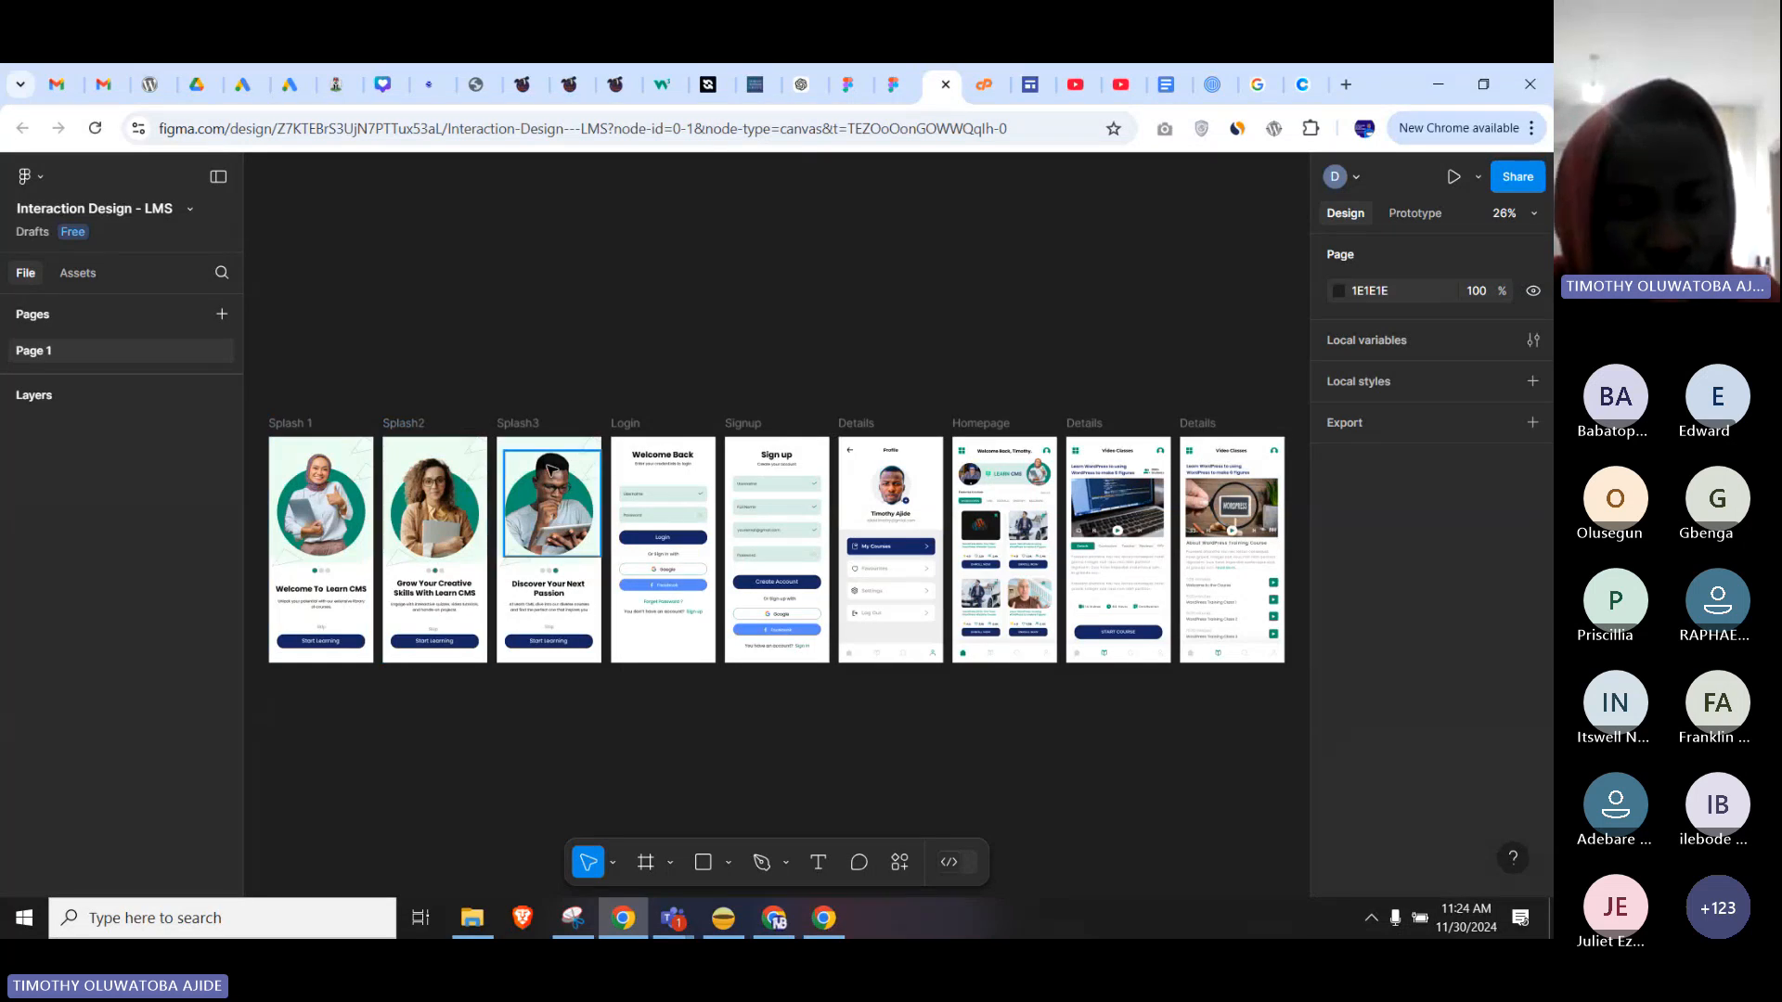
Zoom the LMS file to 85% and pan across the Login, Sign up, Profile and Homepage screens.
scroll(330, 501, up, 2)
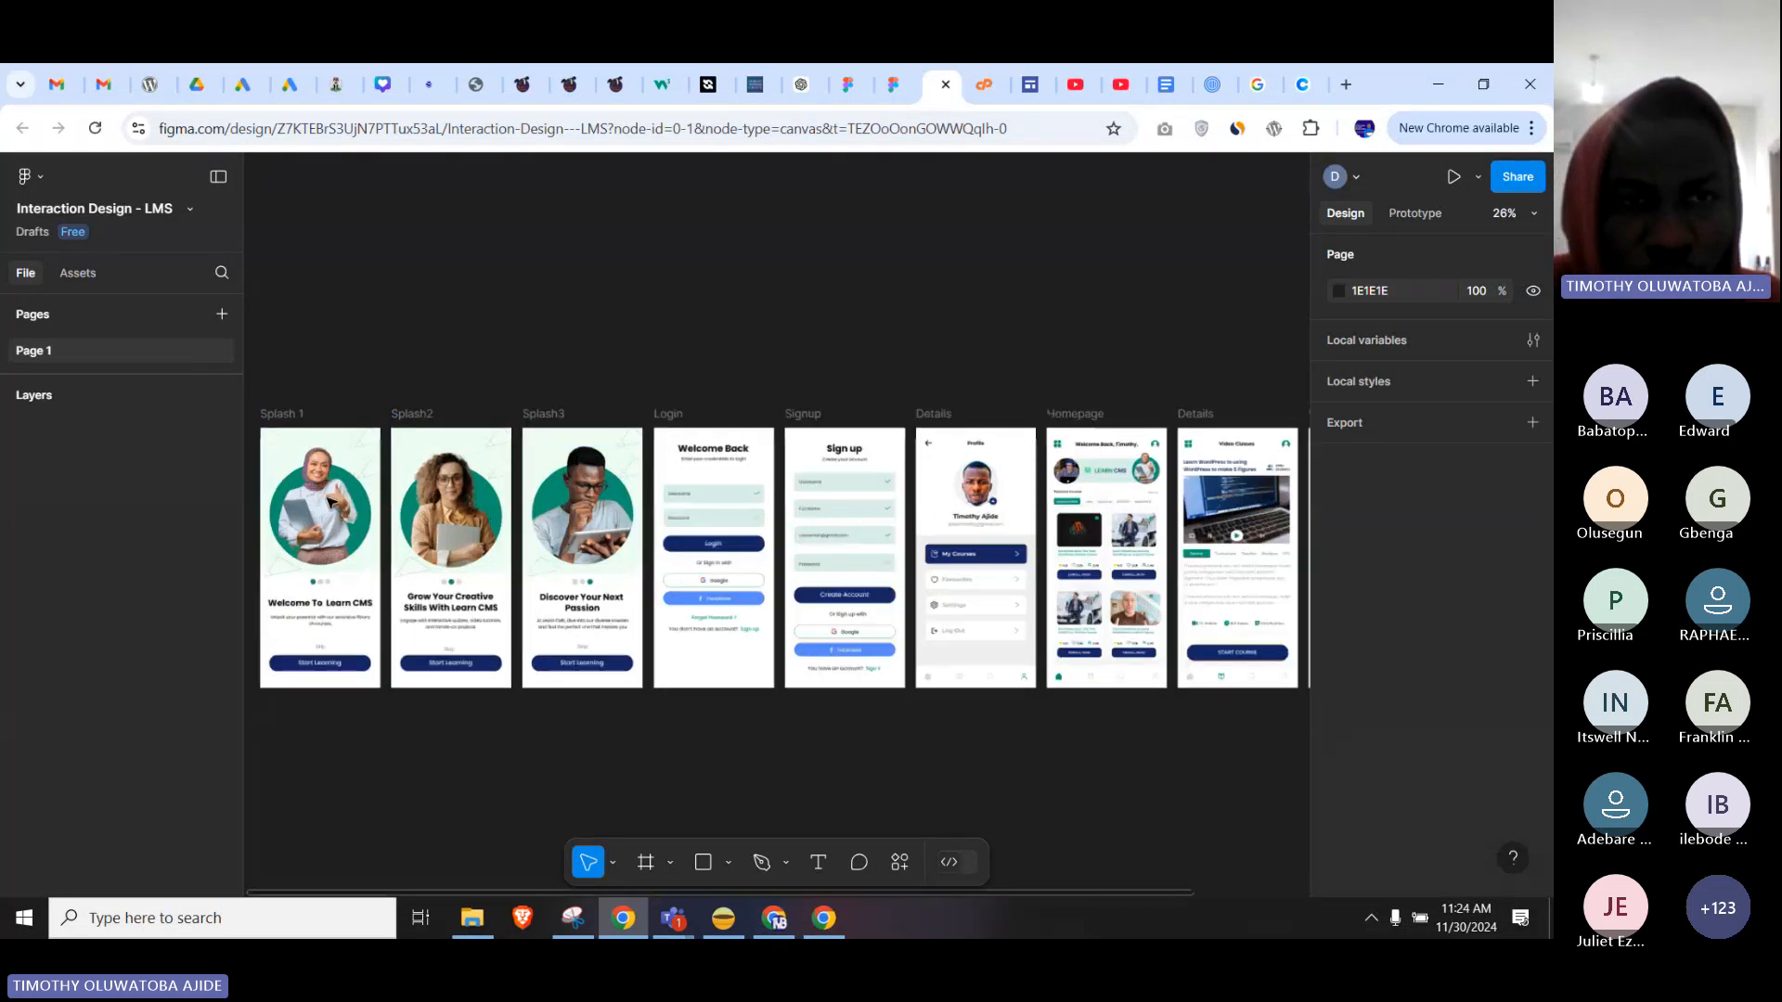
scroll(330, 502, up, 5)
scroll(863, 403, right, 3)
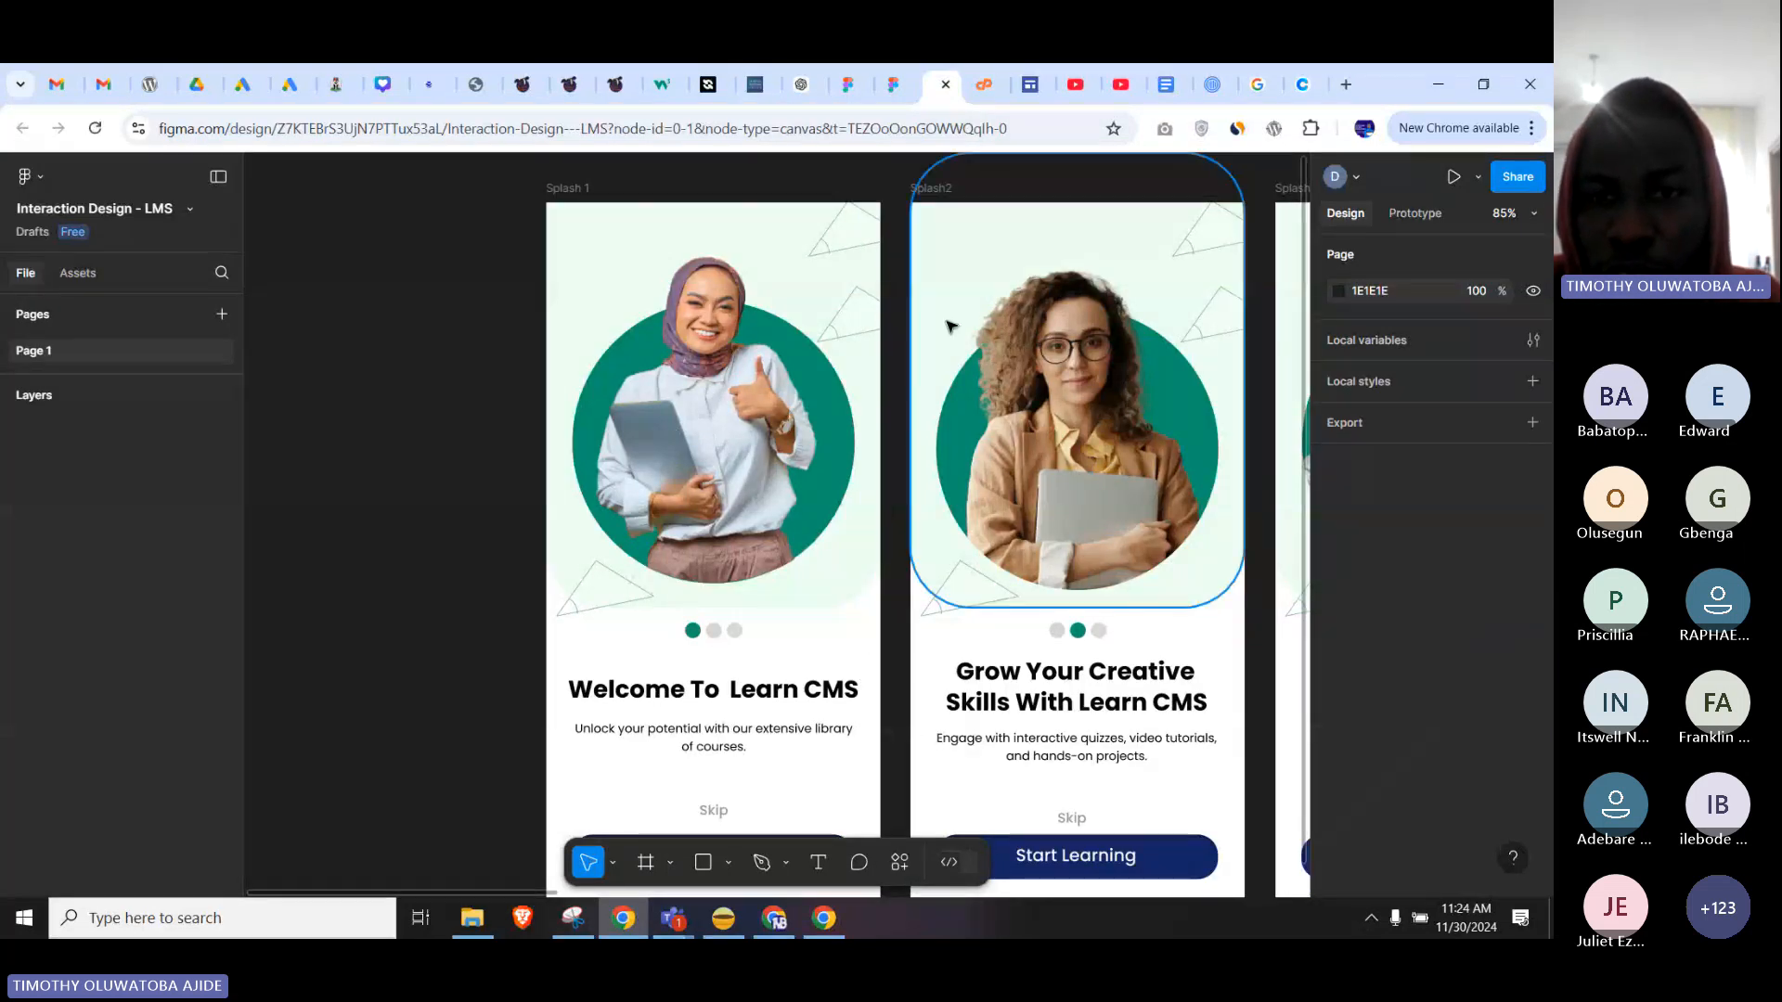
drag(877, 501, 645, 469)
drag(1049, 447, 883, 442)
drag(1060, 416, 693, 411)
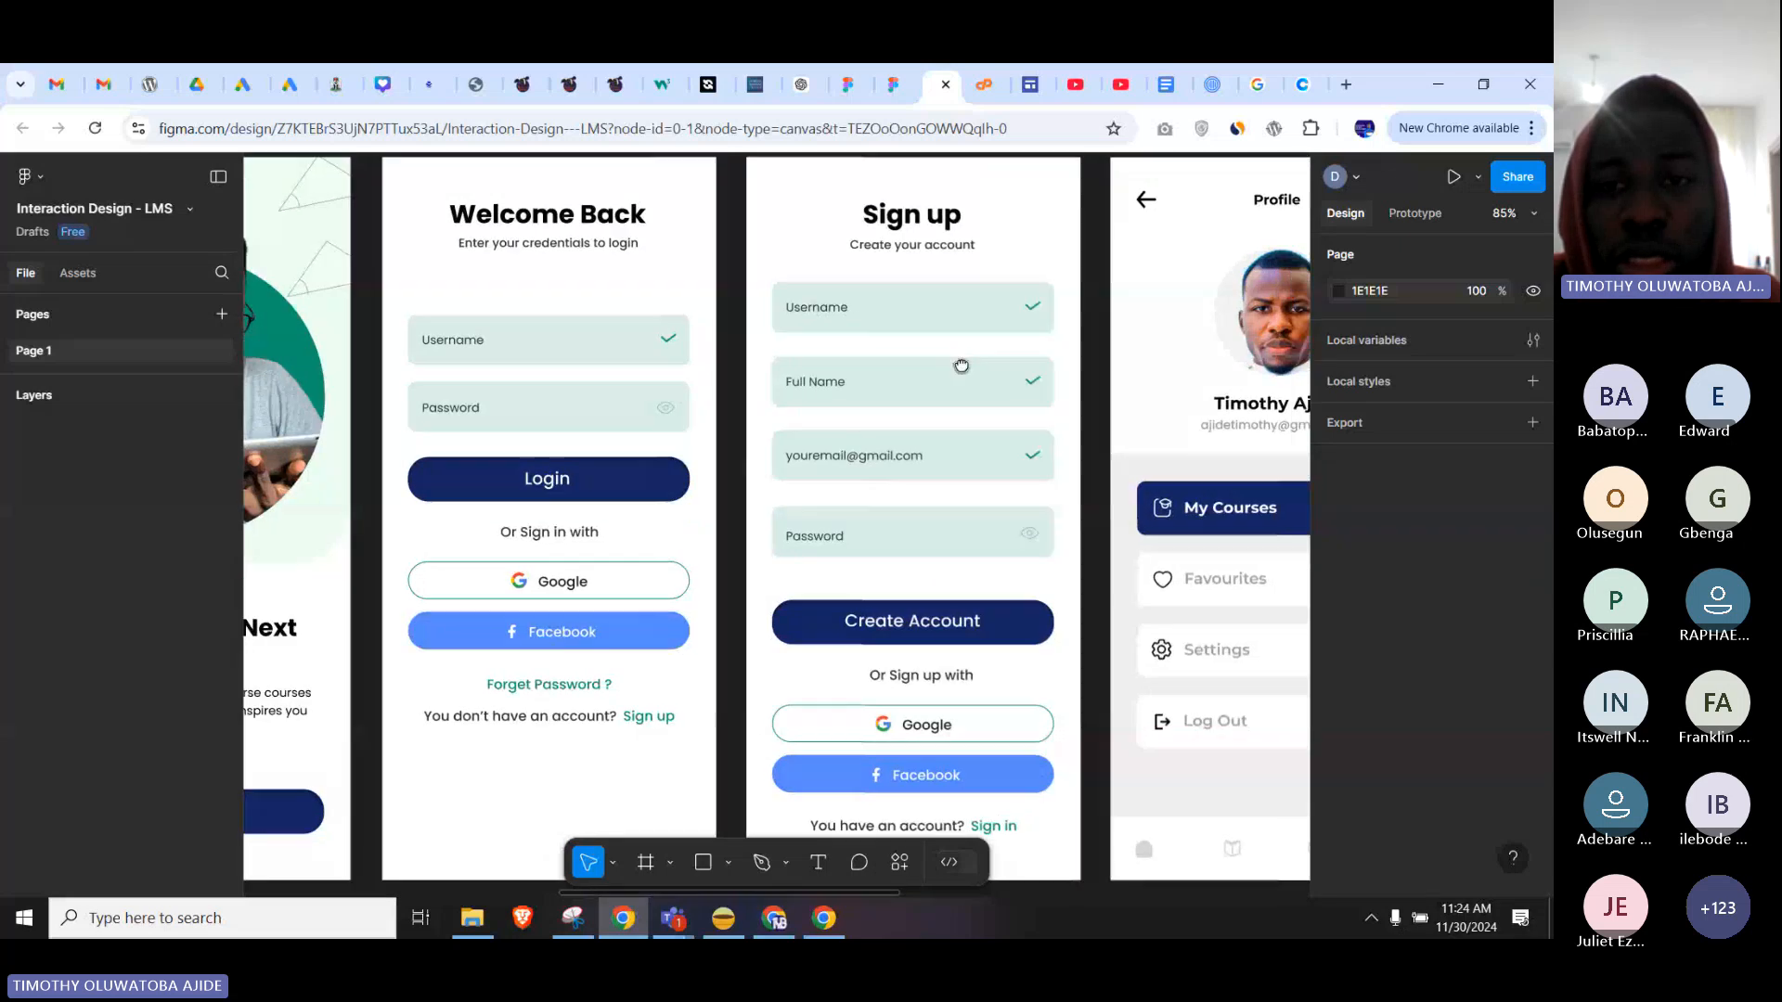
drag(1030, 364, 716, 430)
drag(1133, 393, 859, 377)
Pan back to the Login, Signup and Splash 1–3 screens, then return to the Untitled sign-up file.
drag(981, 383, 775, 394)
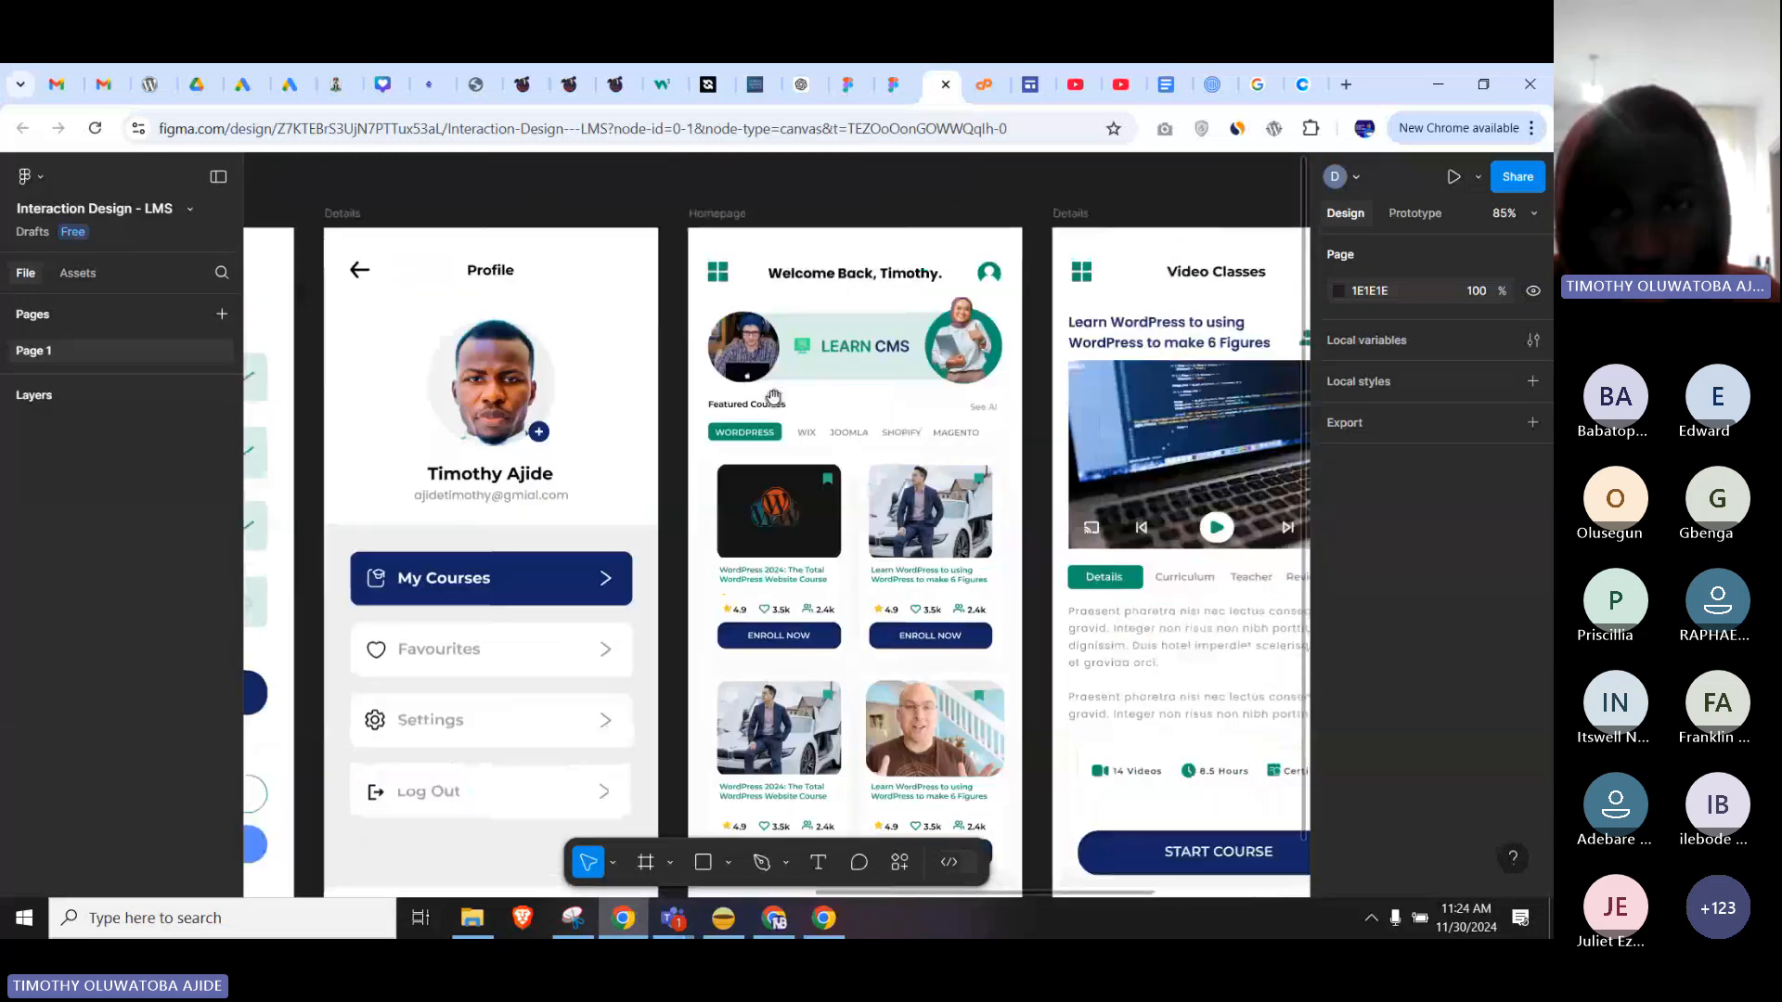
drag(594, 393, 1292, 383)
drag(789, 552, 1042, 449)
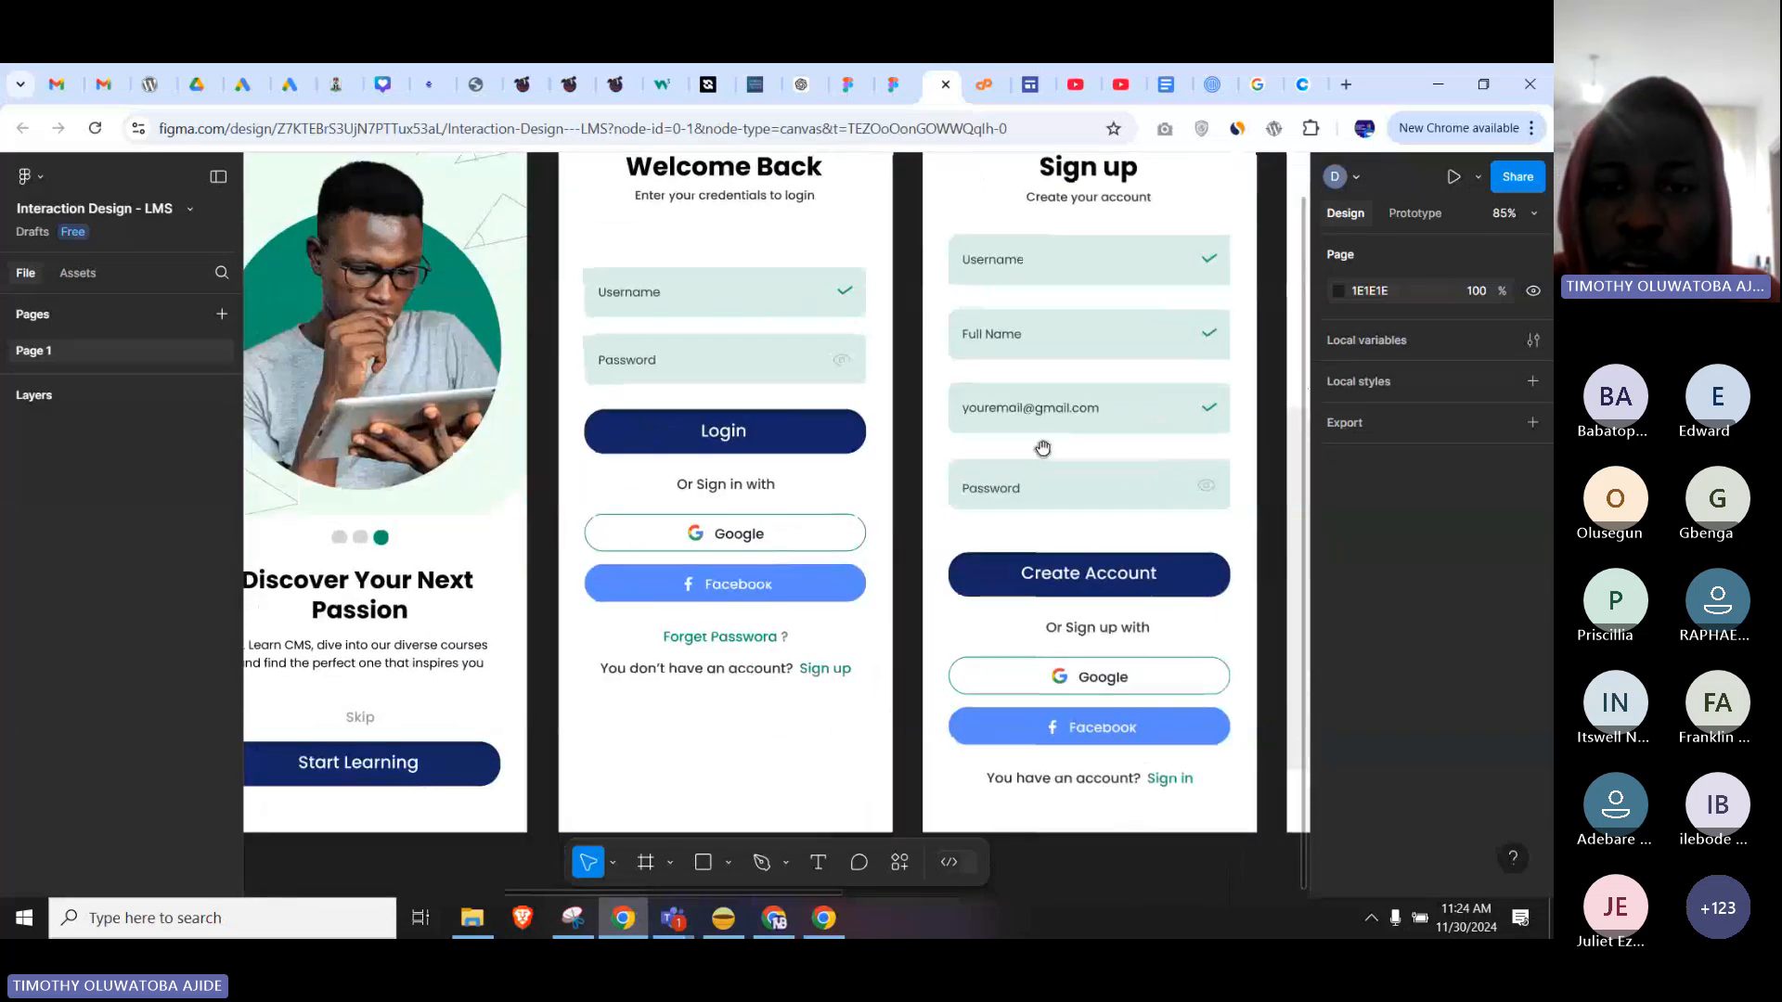
drag(830, 456, 1006, 481)
drag(878, 475, 1090, 482)
drag(916, 457, 1006, 514)
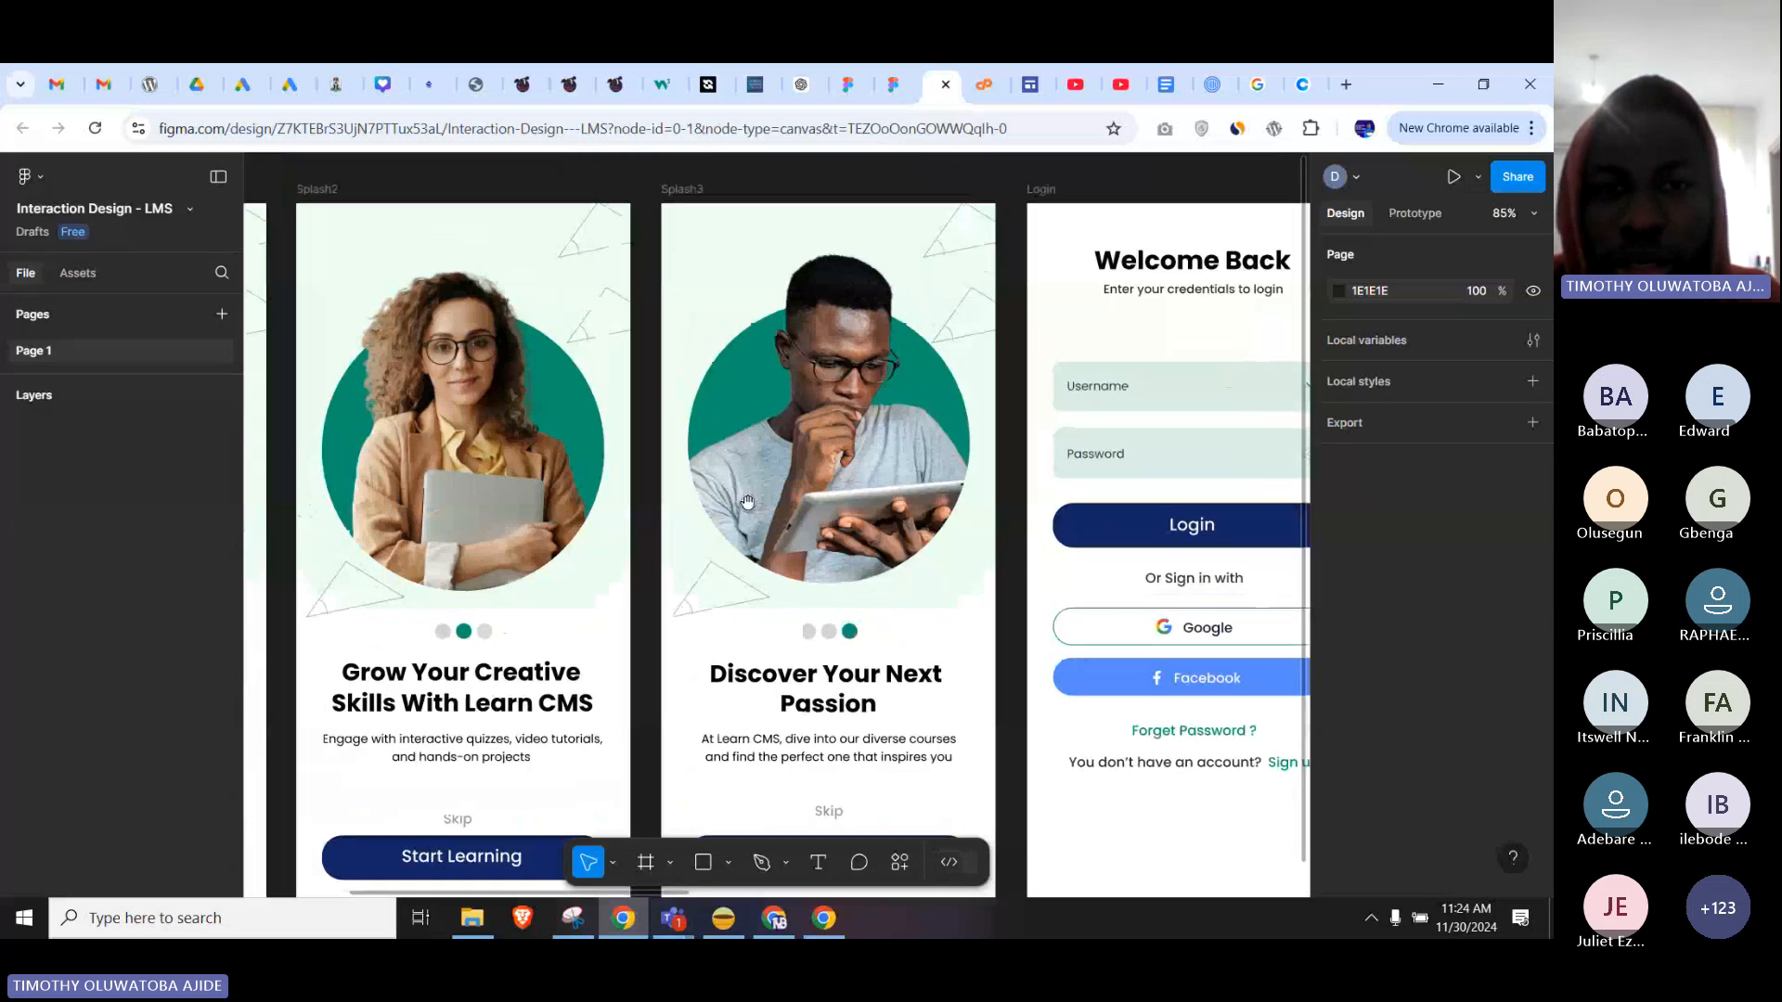
drag(747, 511, 1005, 512)
drag(818, 508, 999, 509)
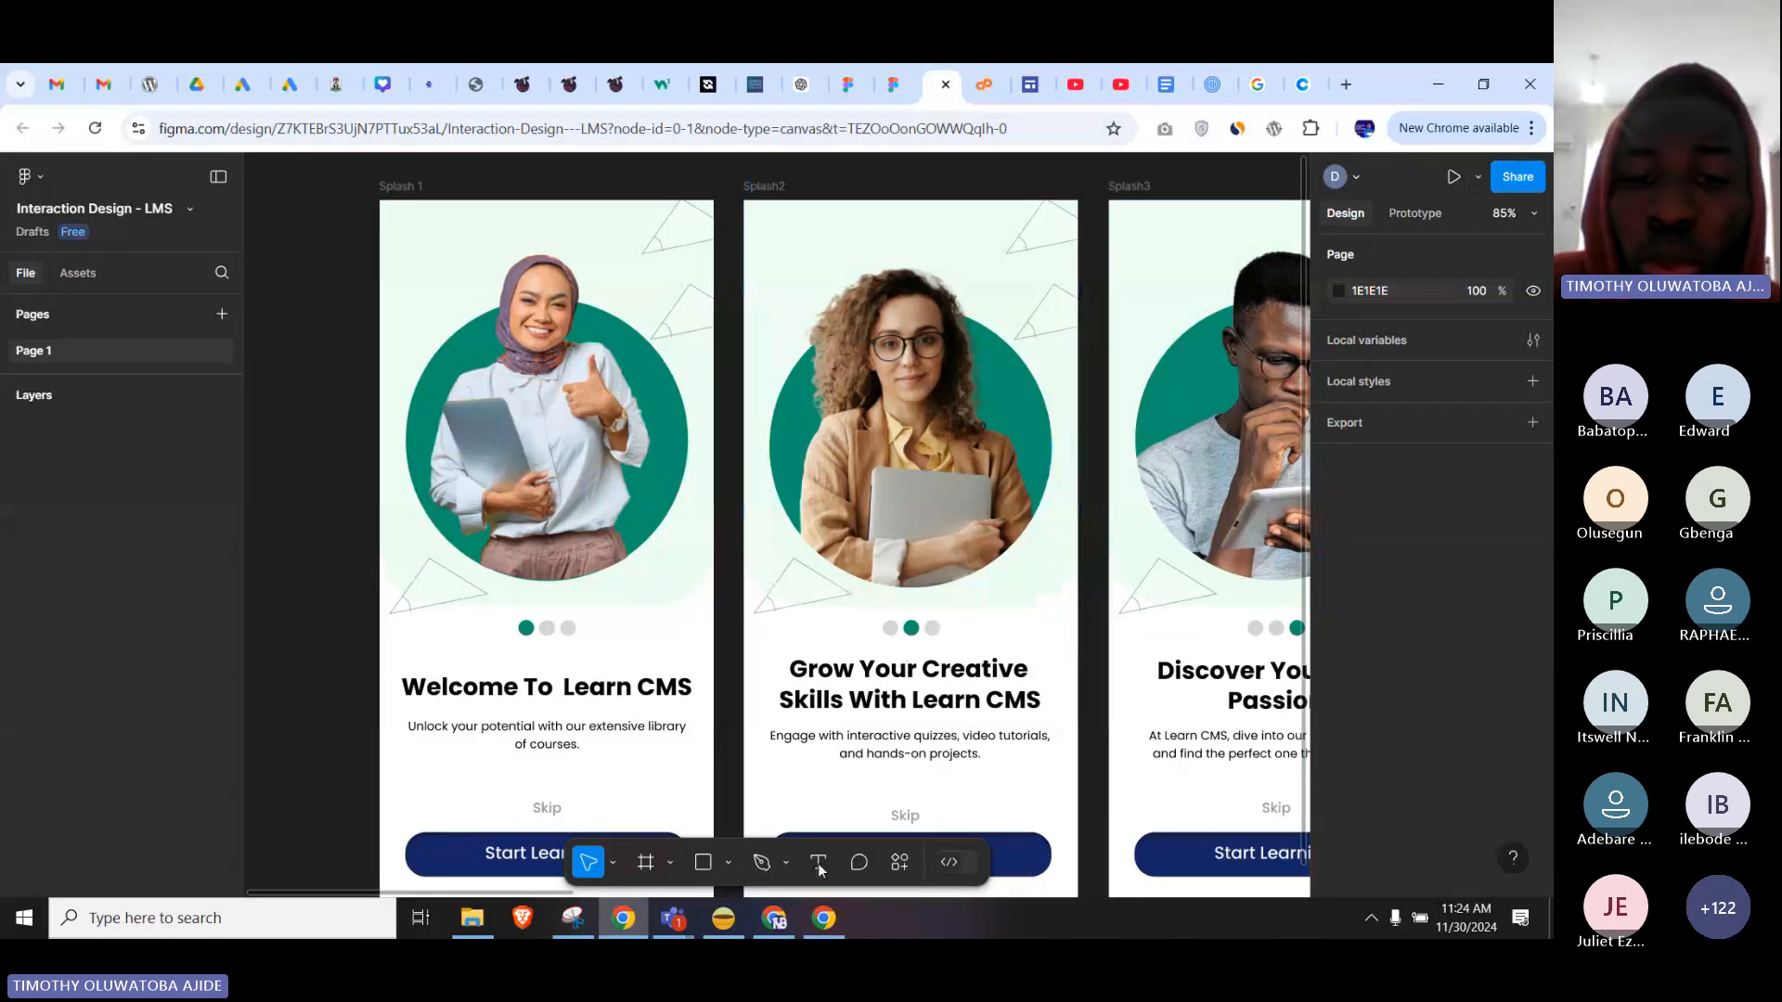
click(824, 918)
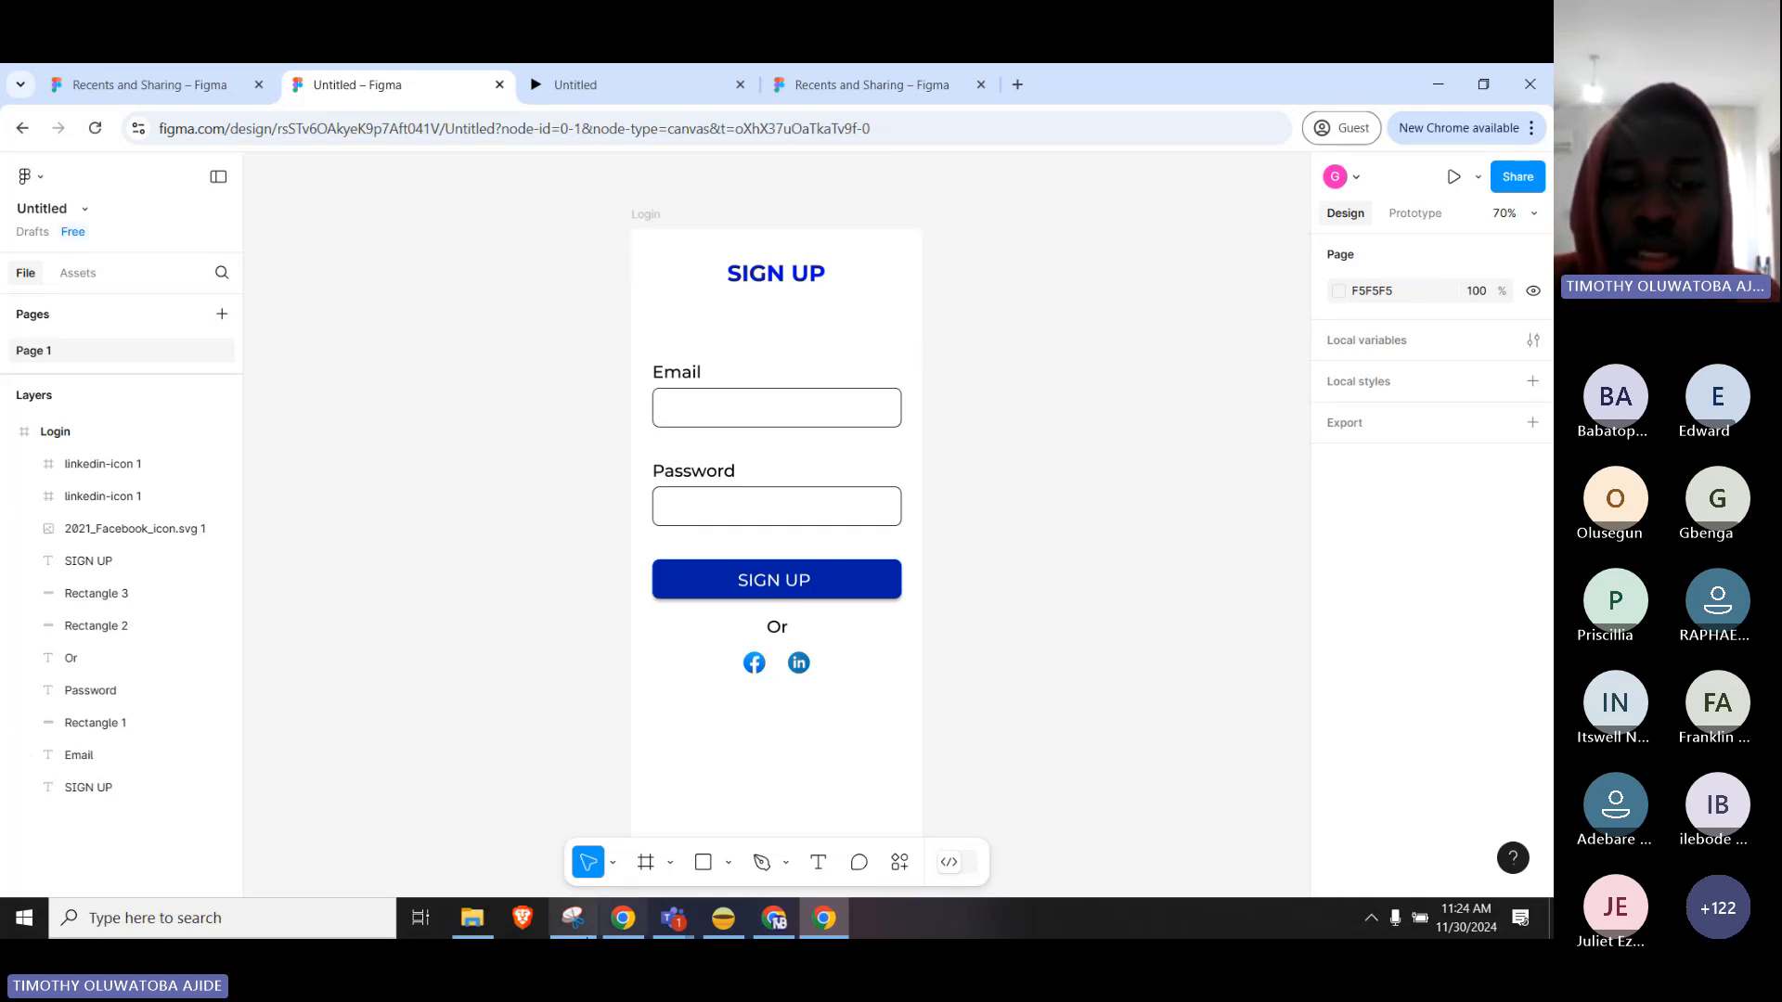
Copy the Mailchimp login example image from the login page image results.
click(630, 927)
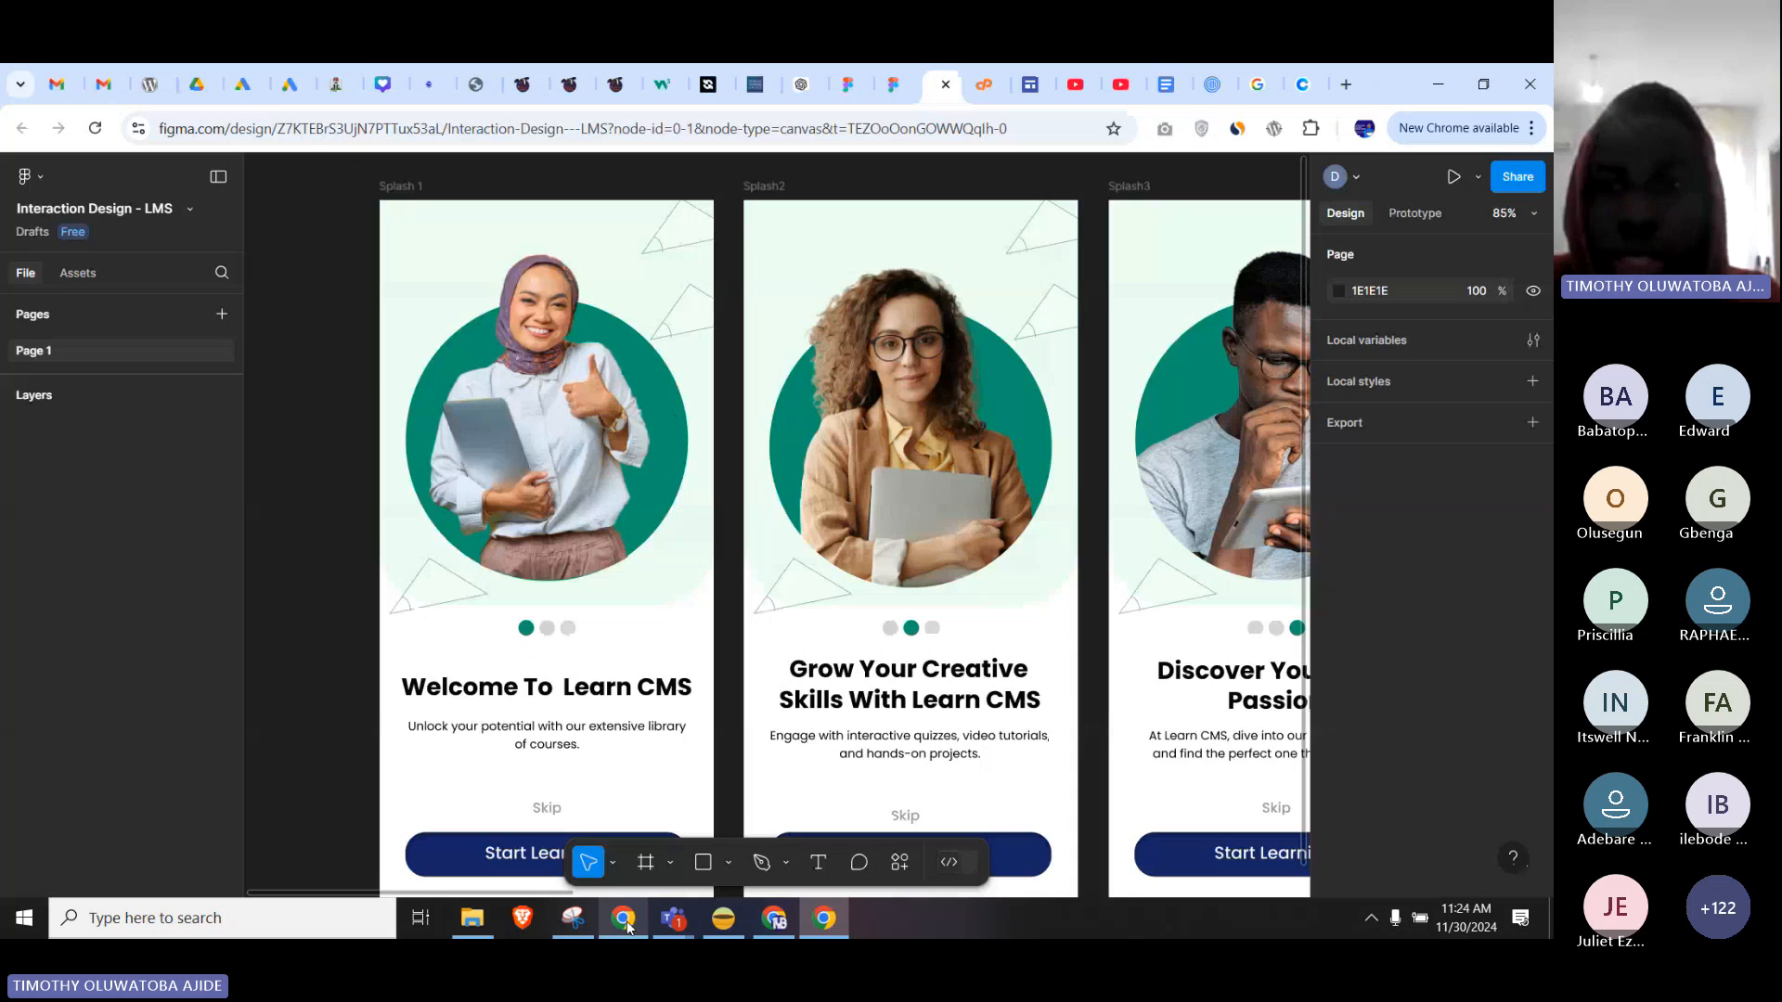
click(1264, 79)
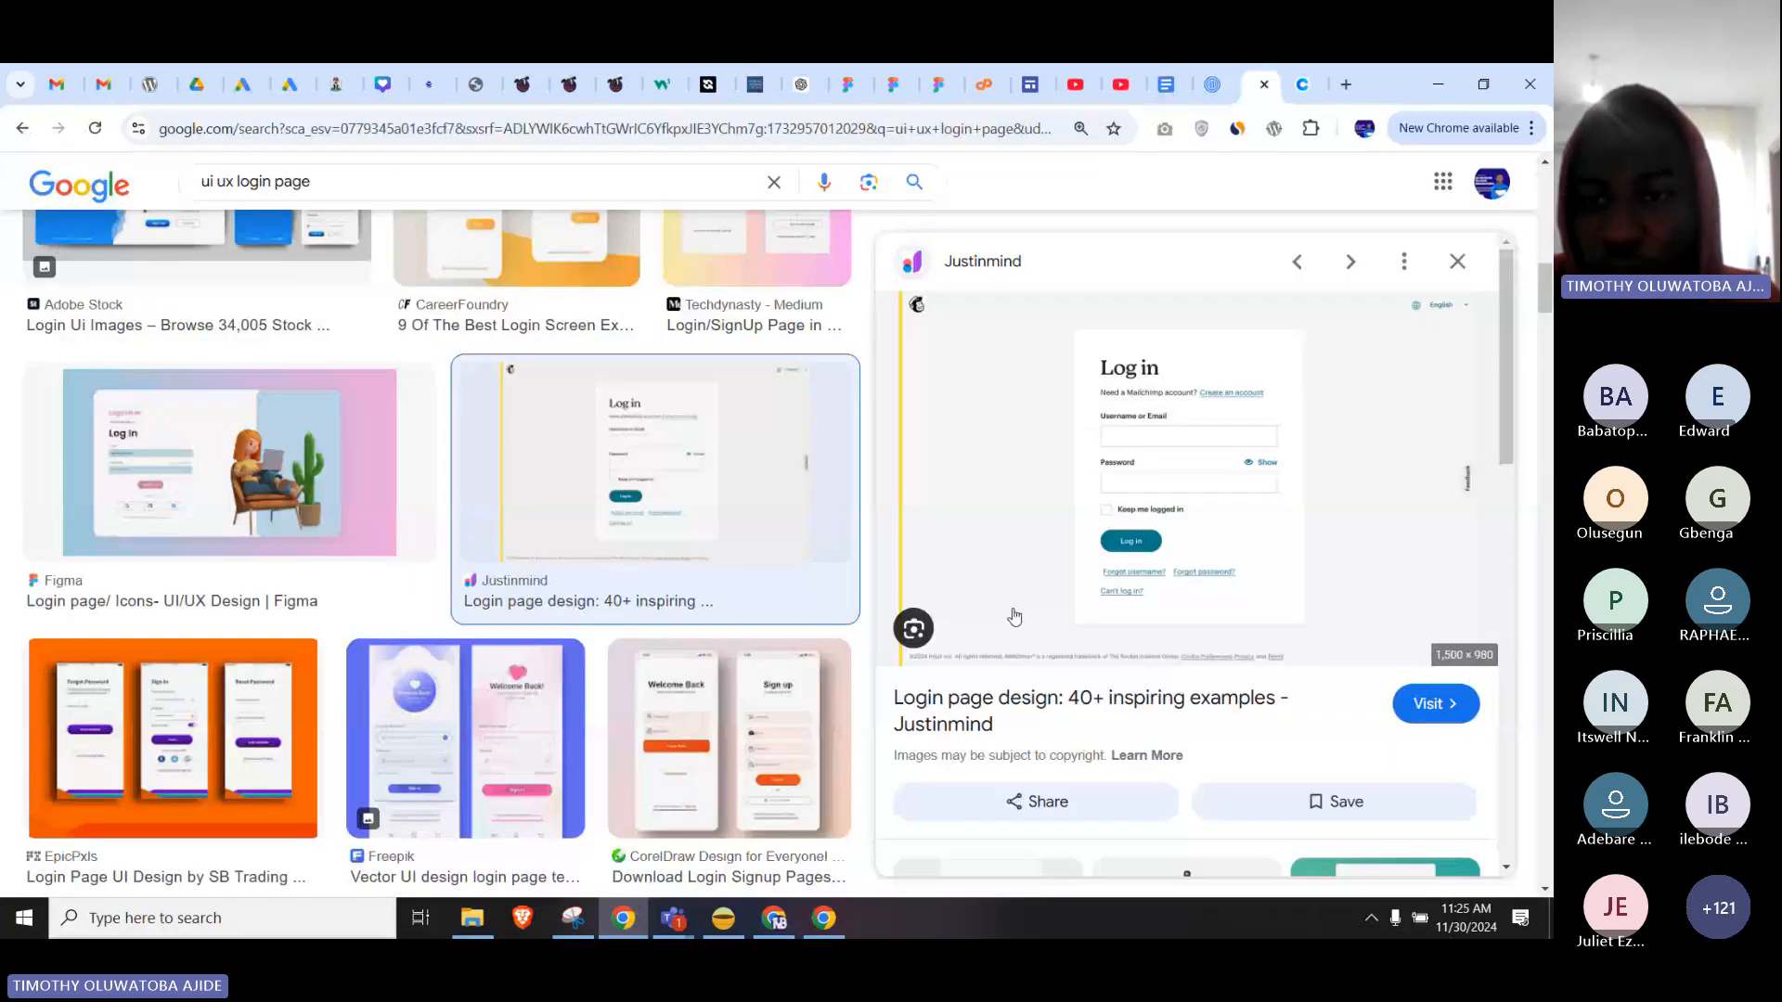
right_click(1167, 547)
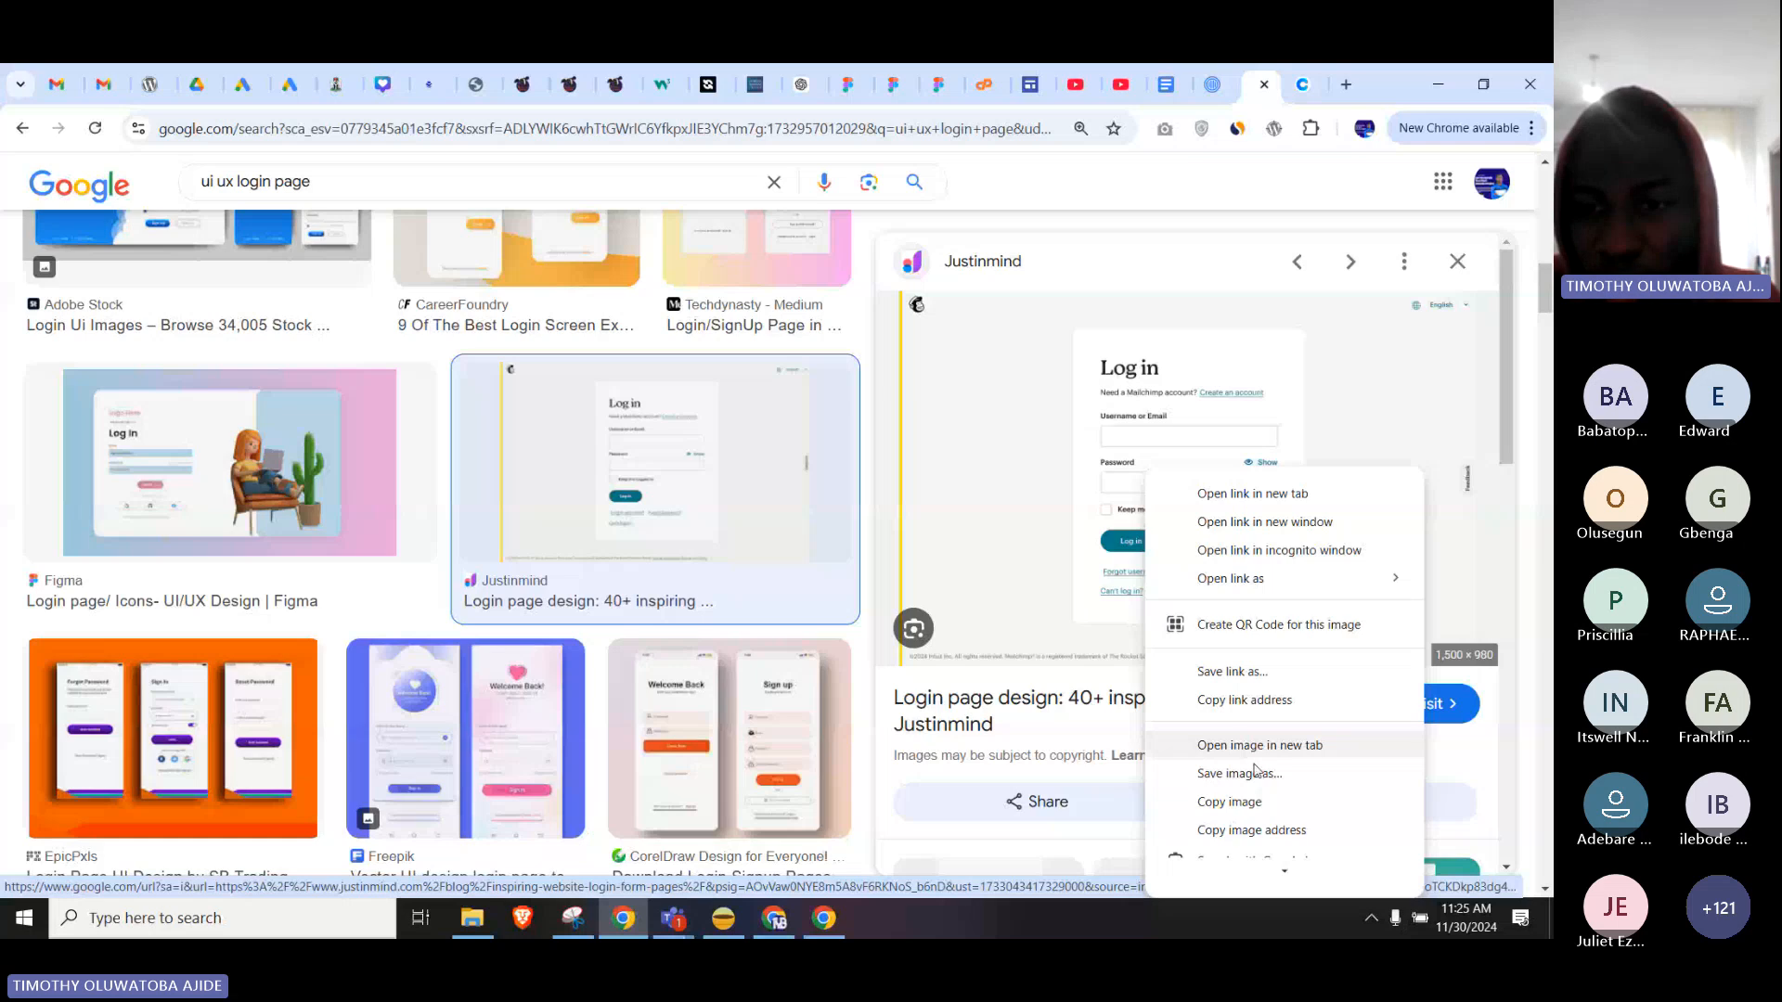
click(1259, 802)
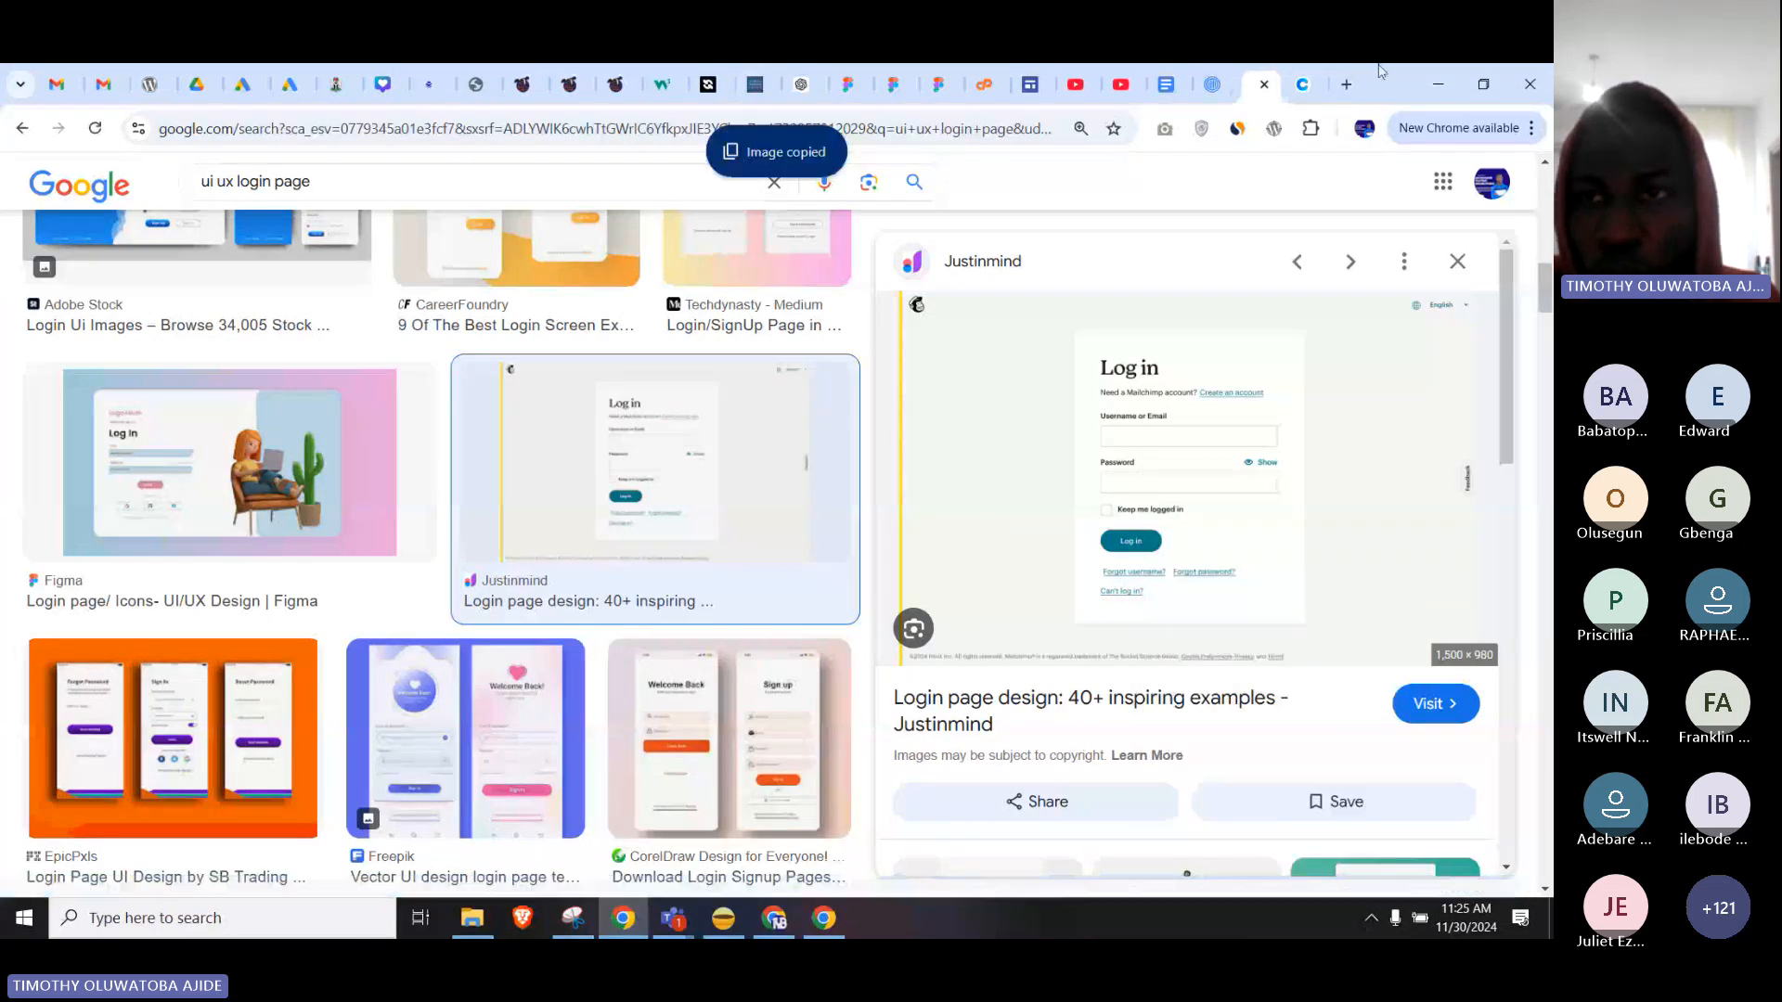
Load mailchimp.com in the browser, then switch back to the Figma design.
click(1302, 84)
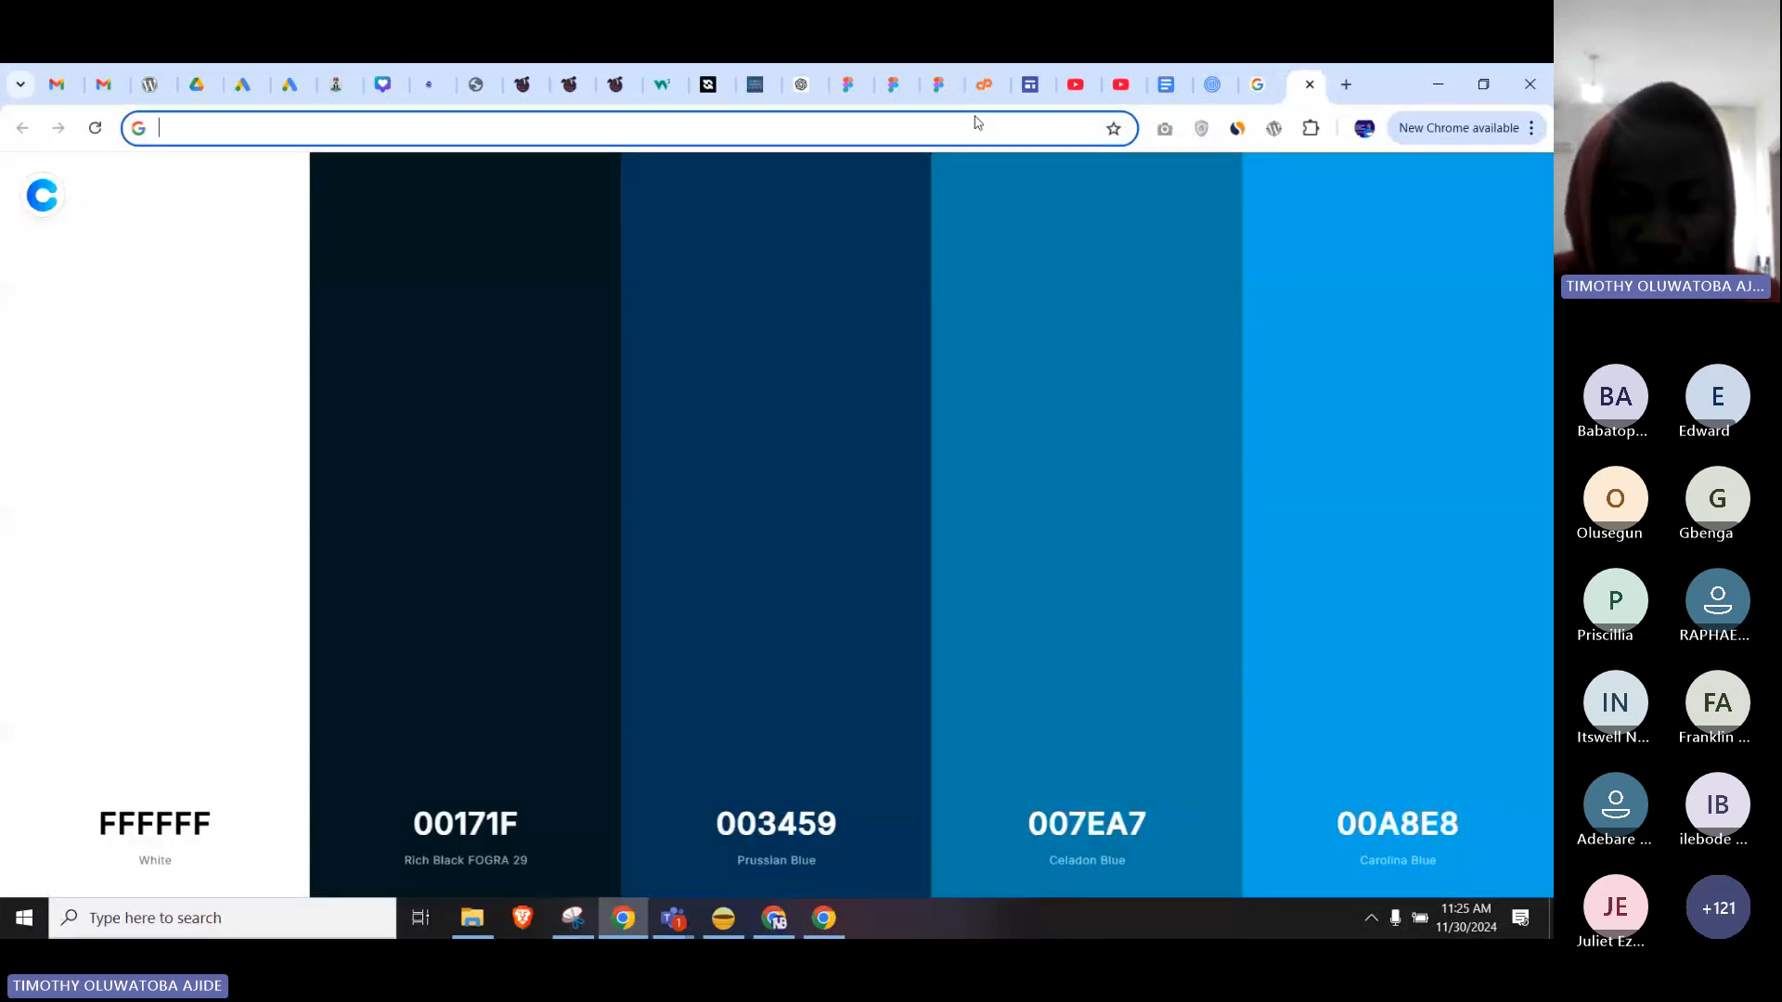
text(mailchimp.com)
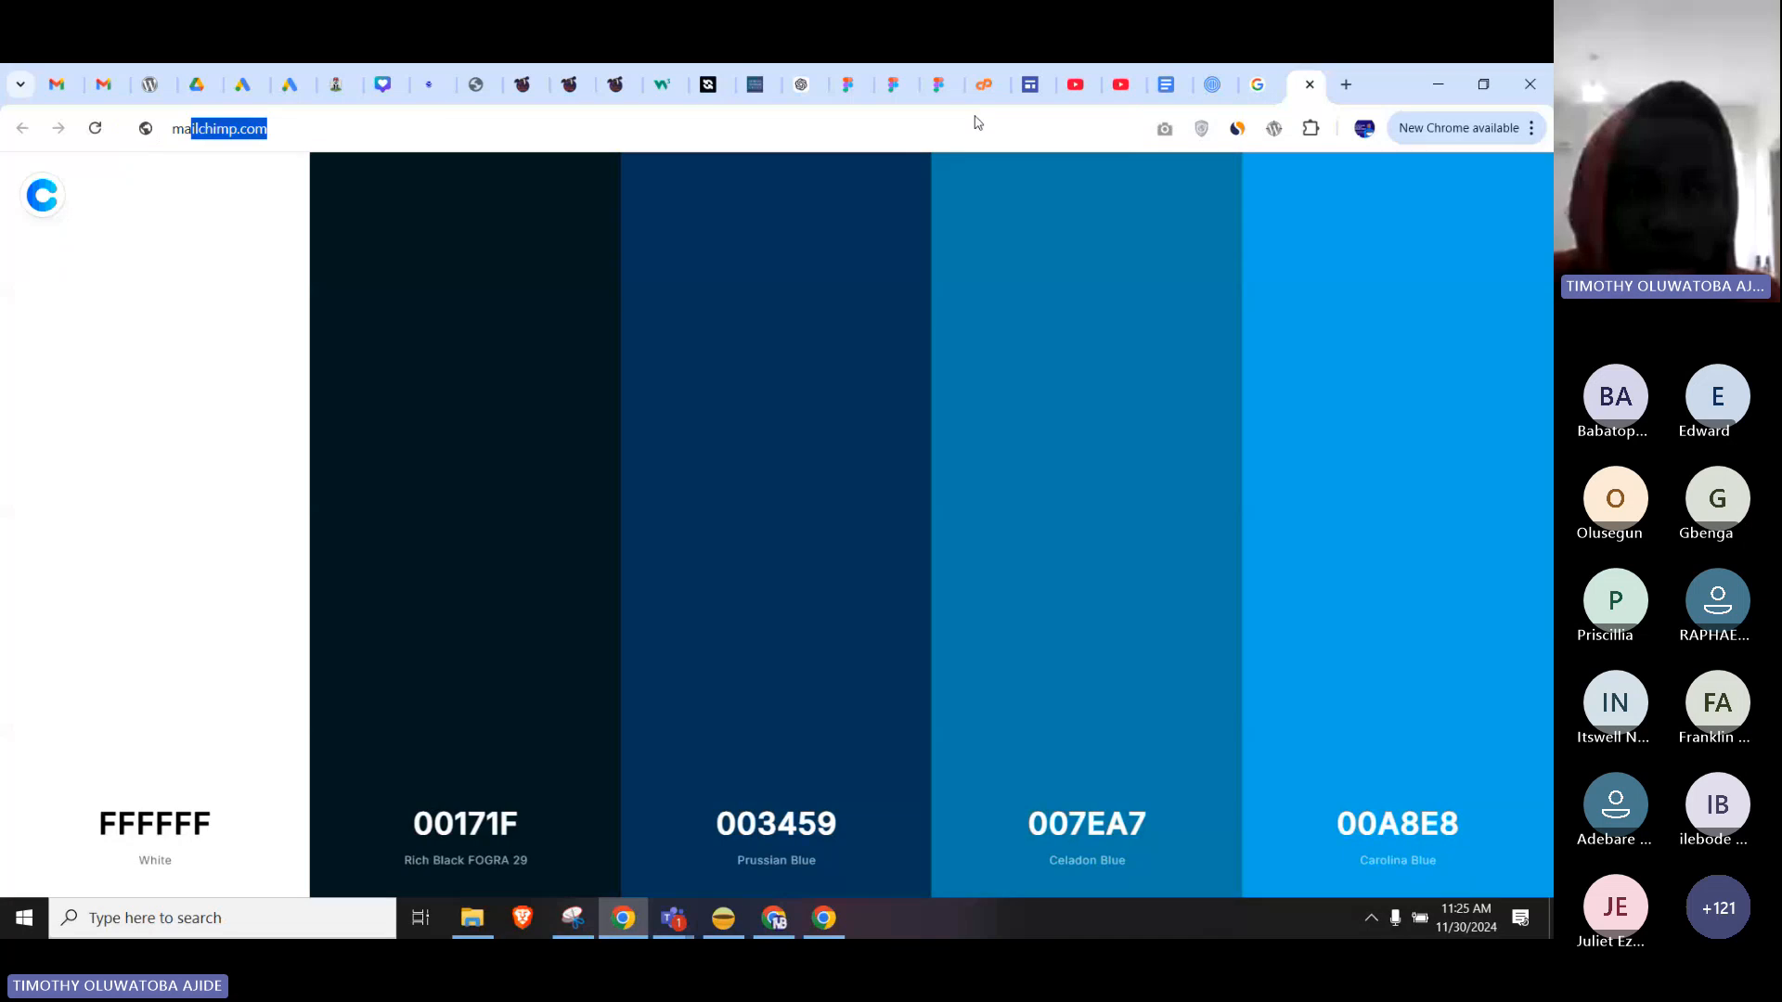
key(Return)
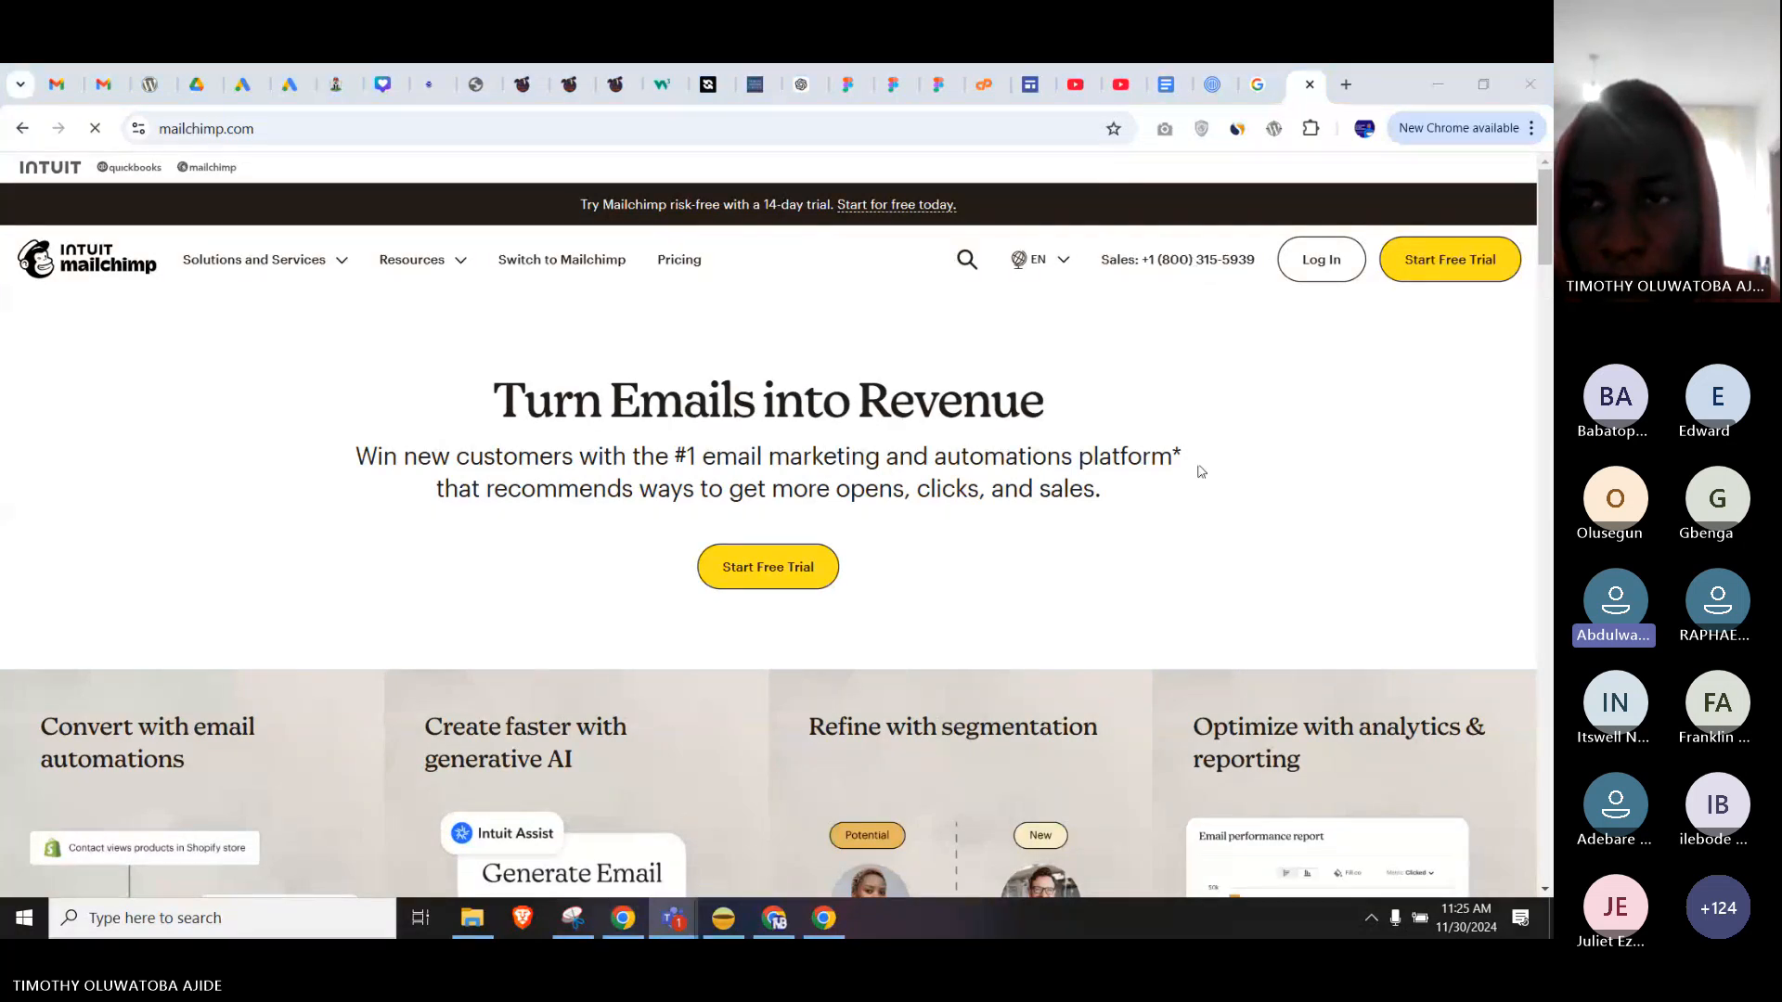
click(1330, 274)
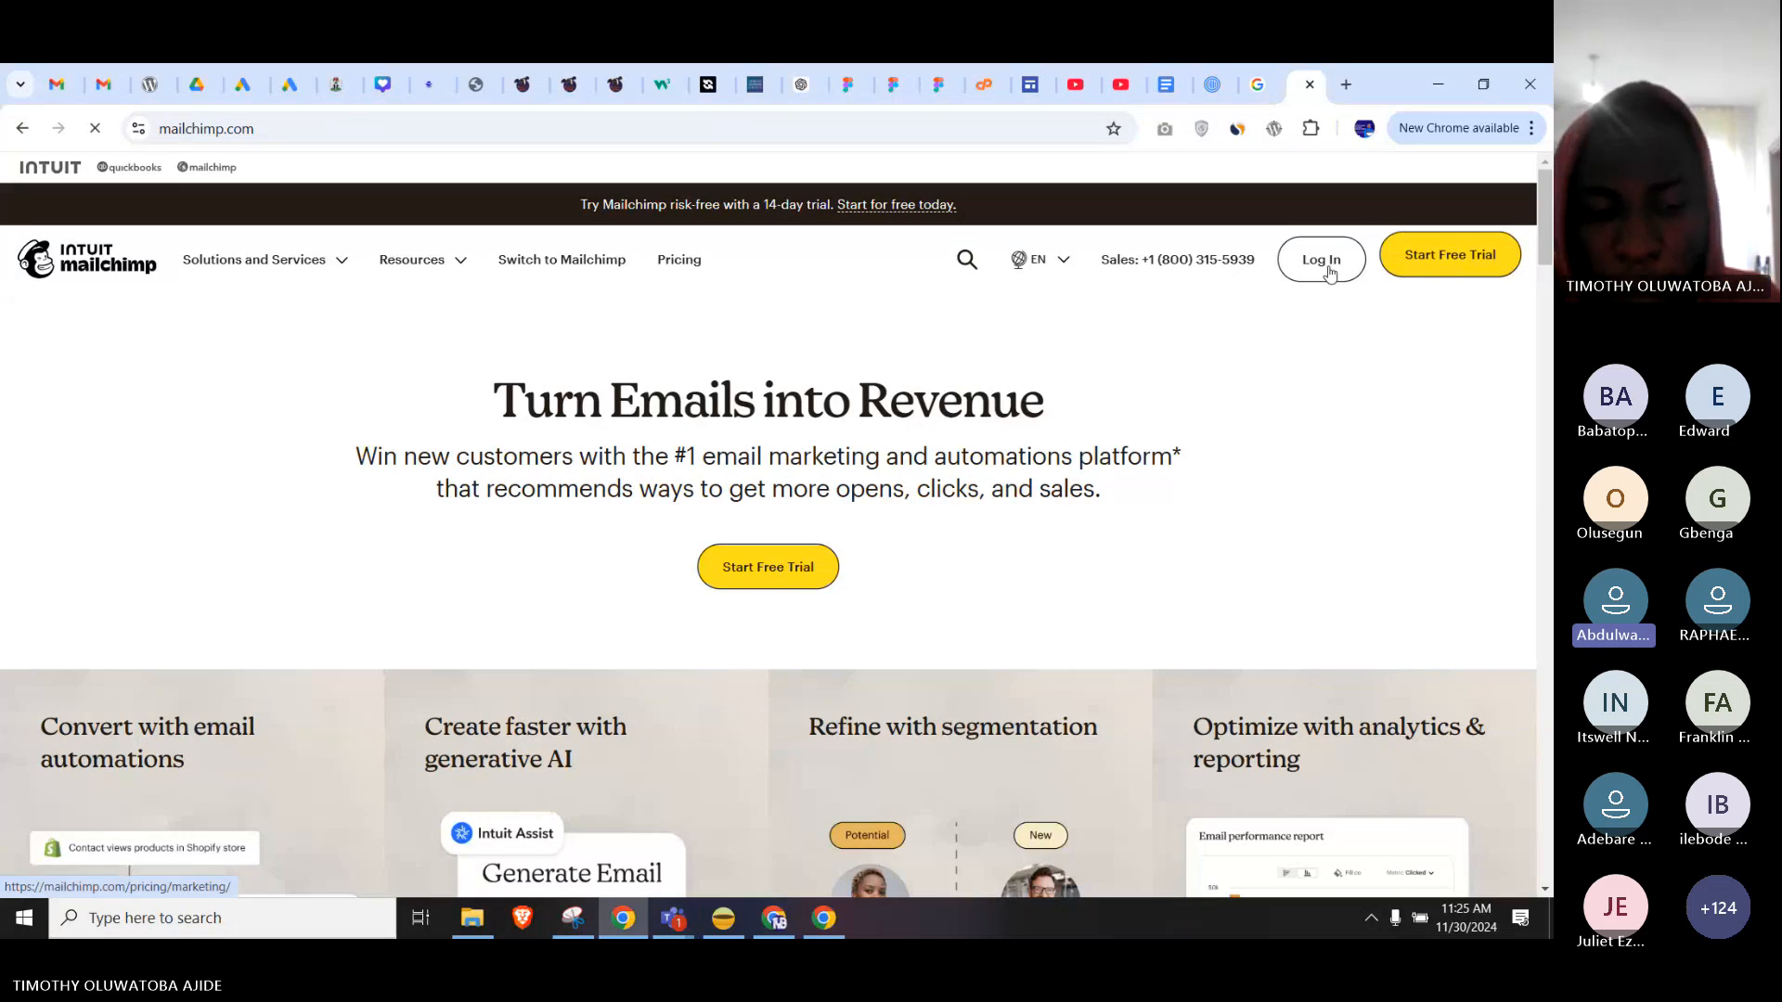
key(alt+Tab)
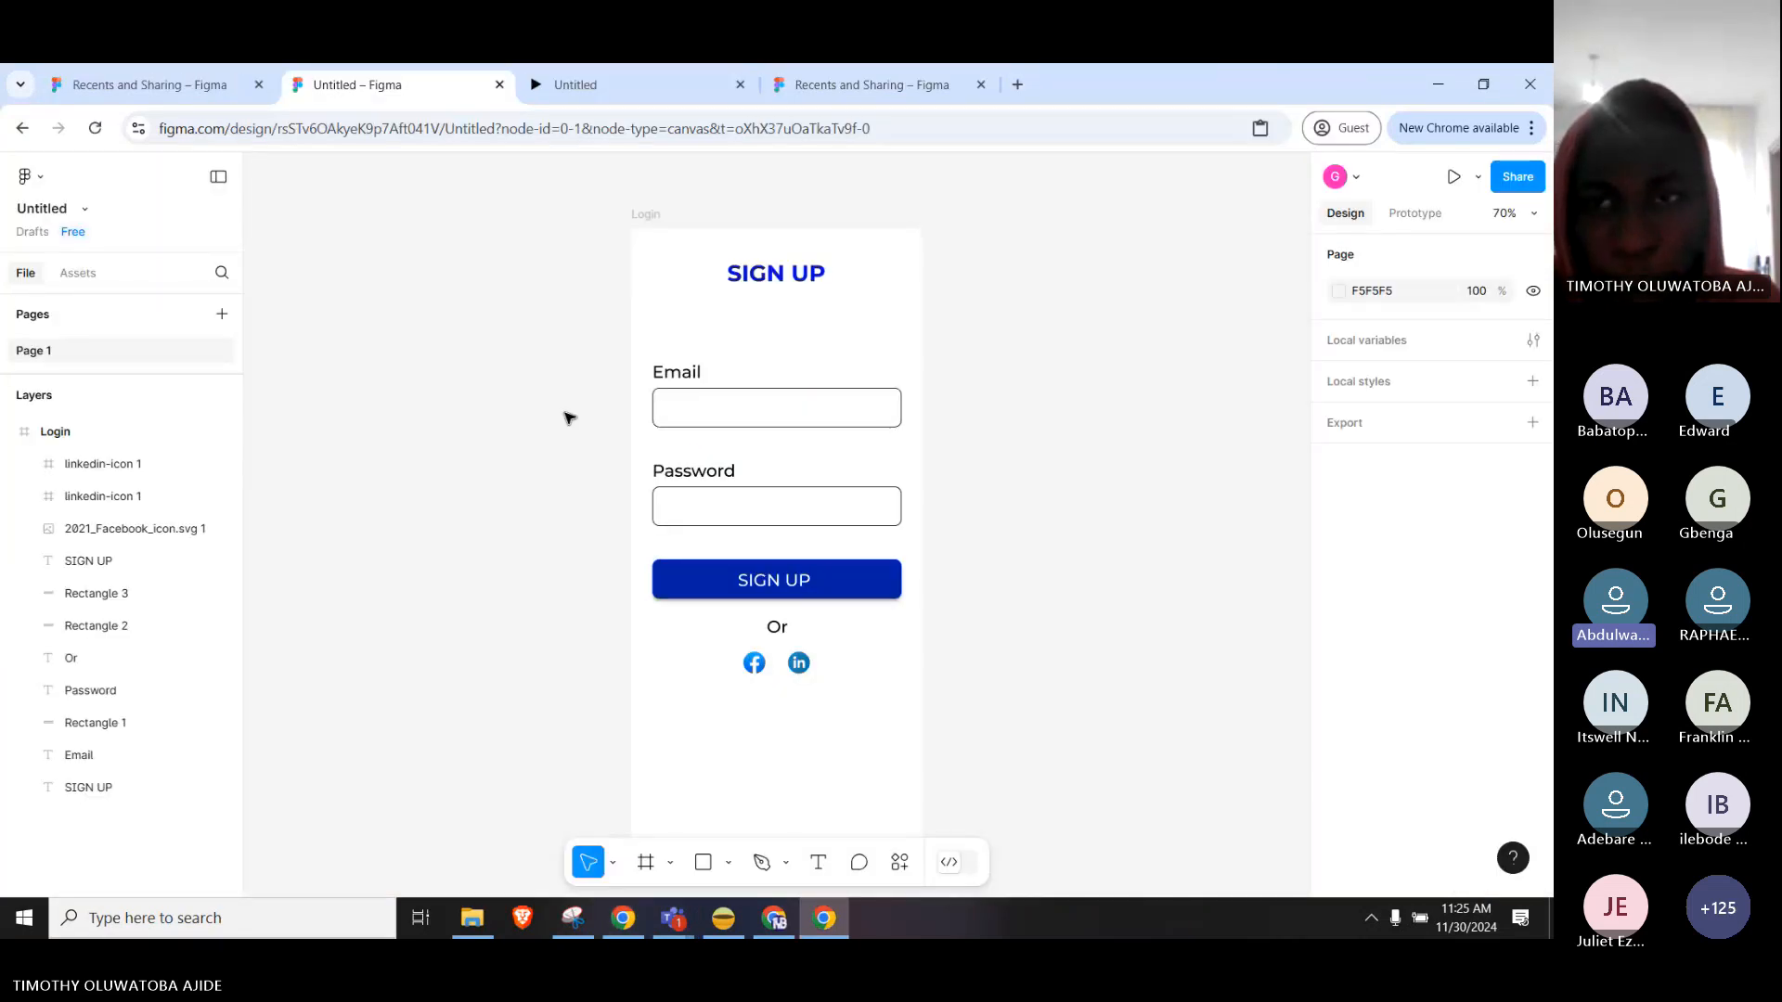
Paste the Mailchimp login screenshot beside the SIGN UP frame and resize it to 1350 × 836.
key(ctrl+v)
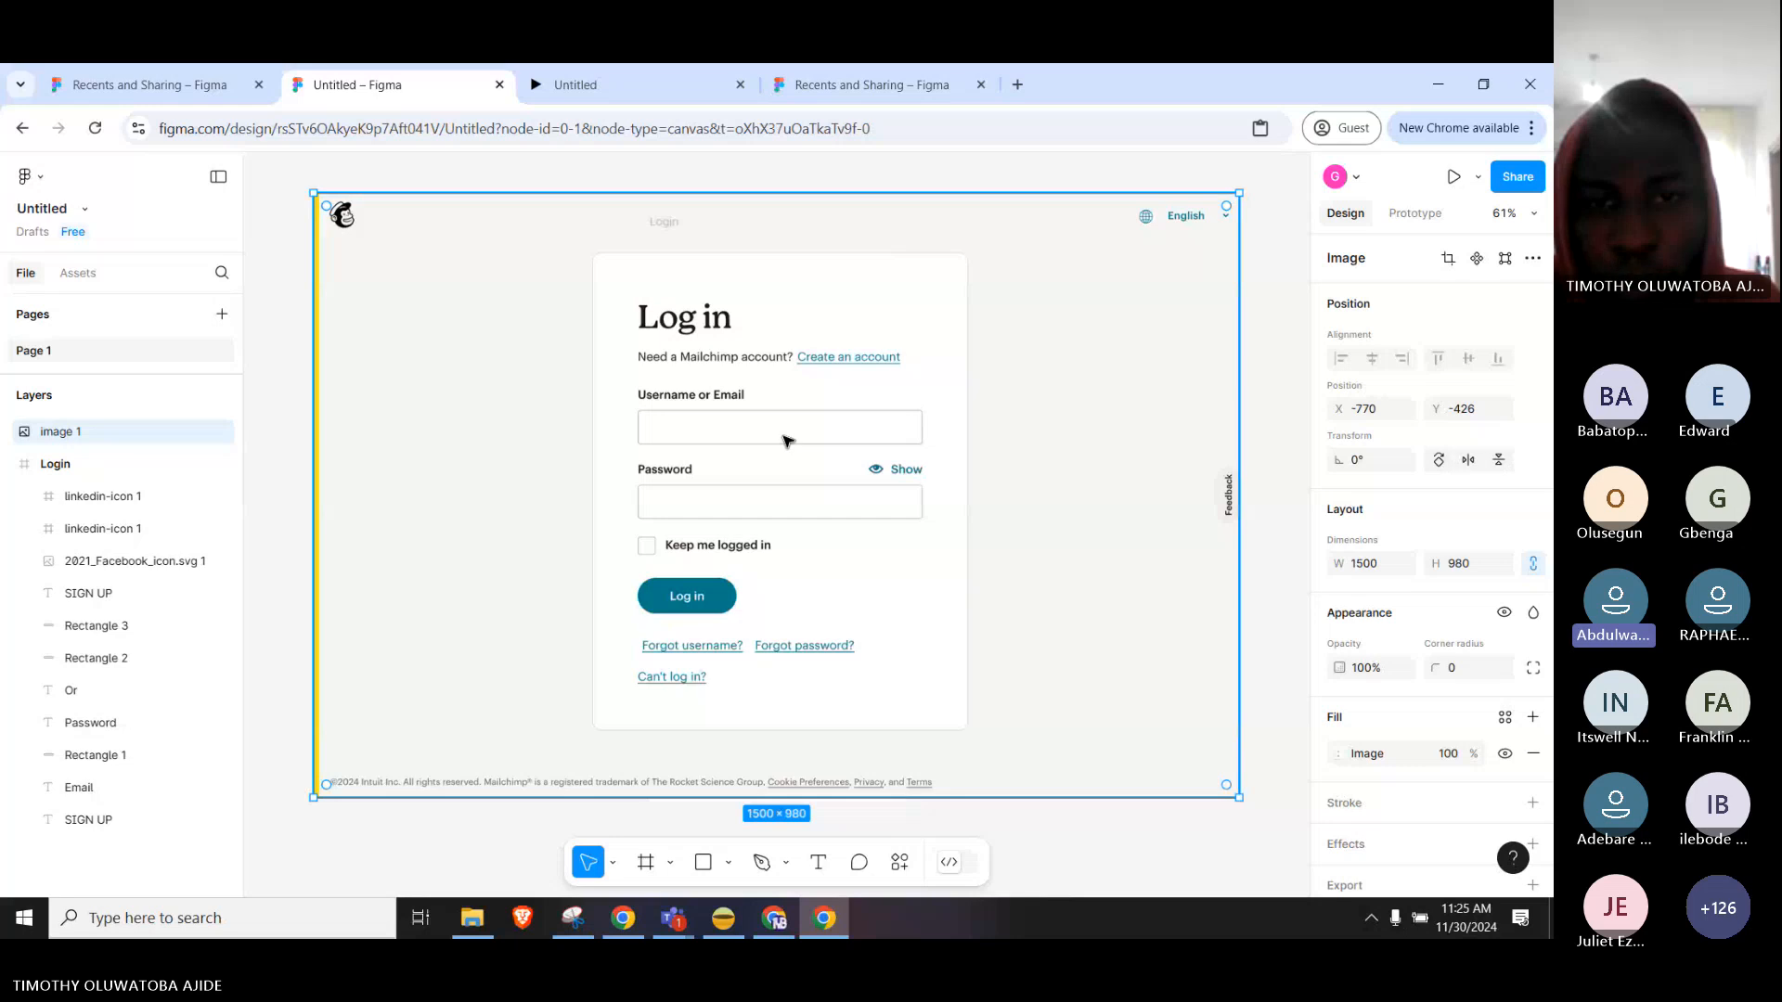
drag(784, 441, 1028, 365)
scroll(422, 454, down, 3)
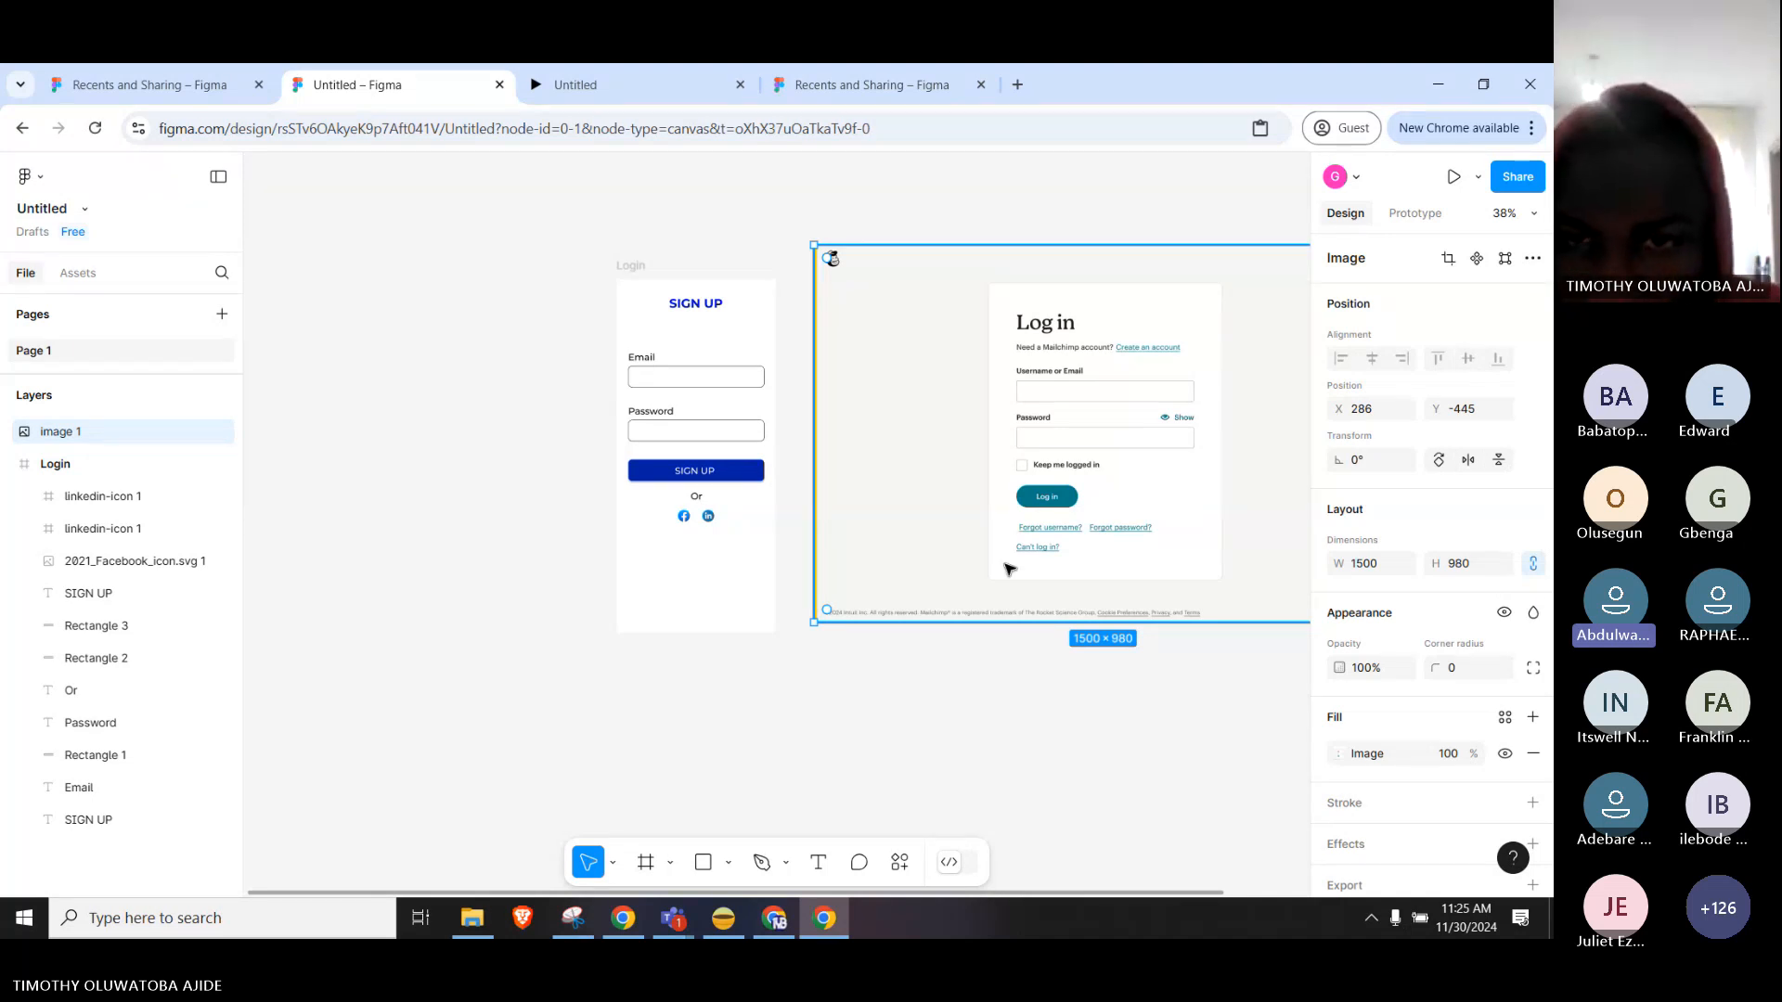
drag(1009, 561, 1003, 570)
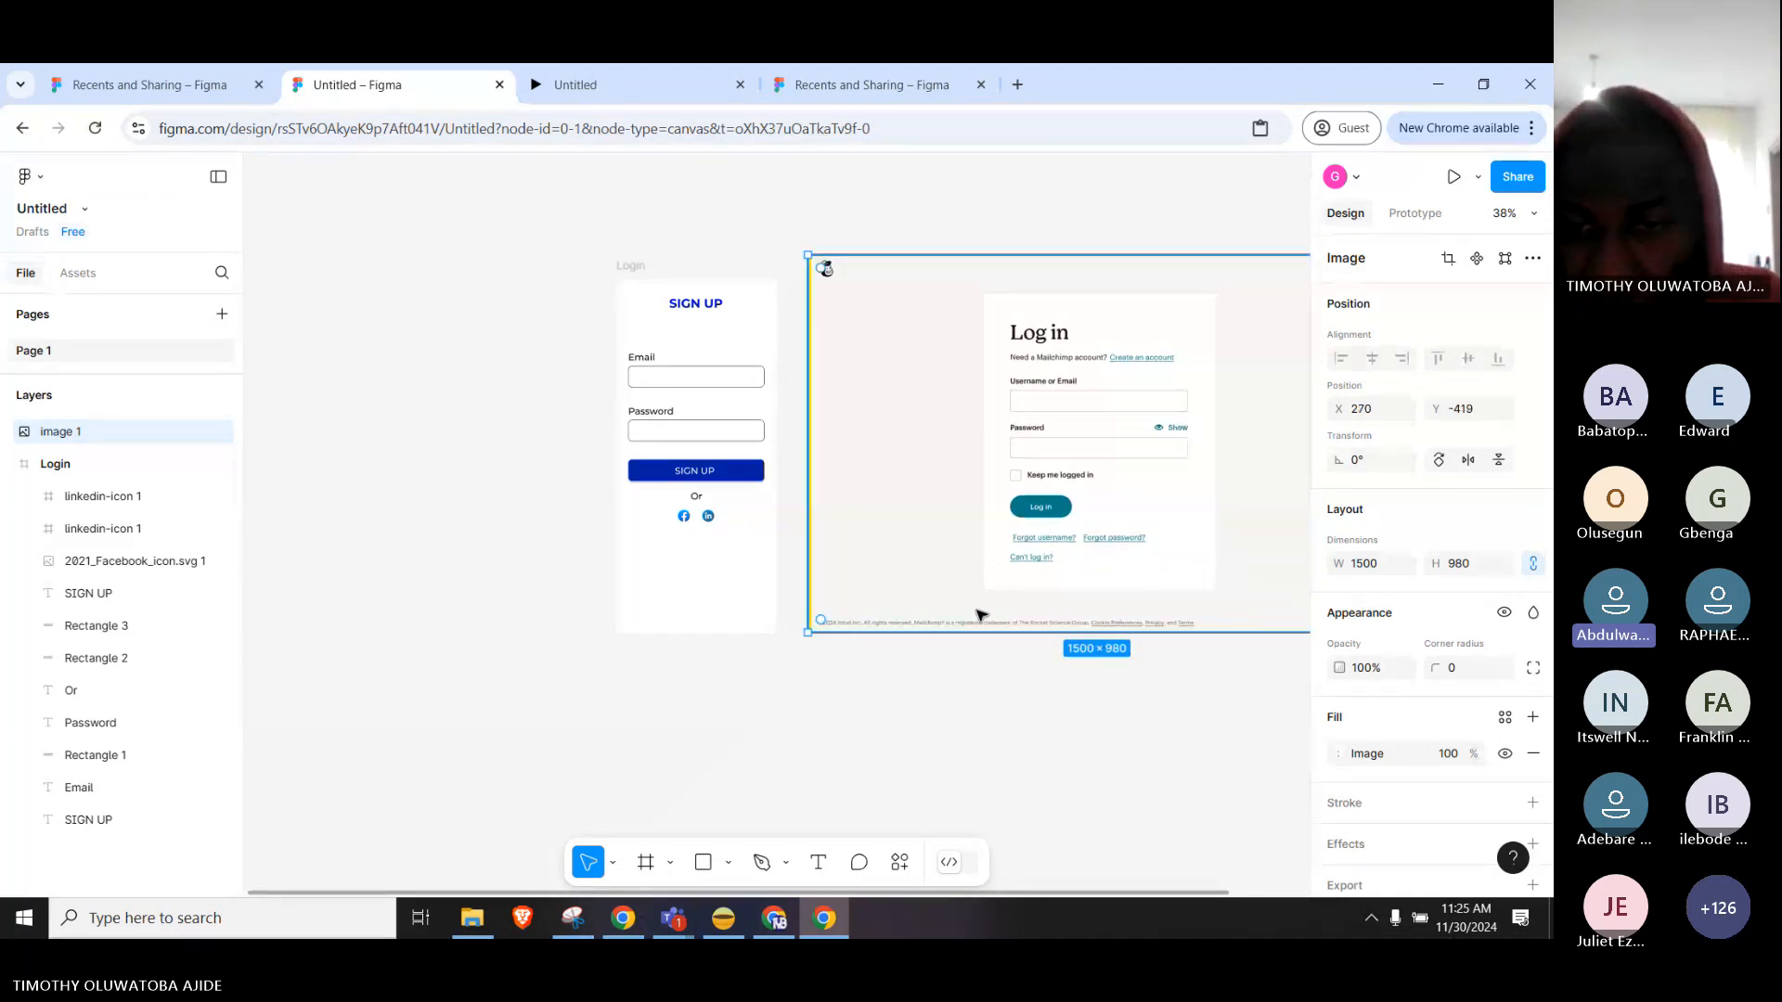
drag(1043, 632, 1046, 576)
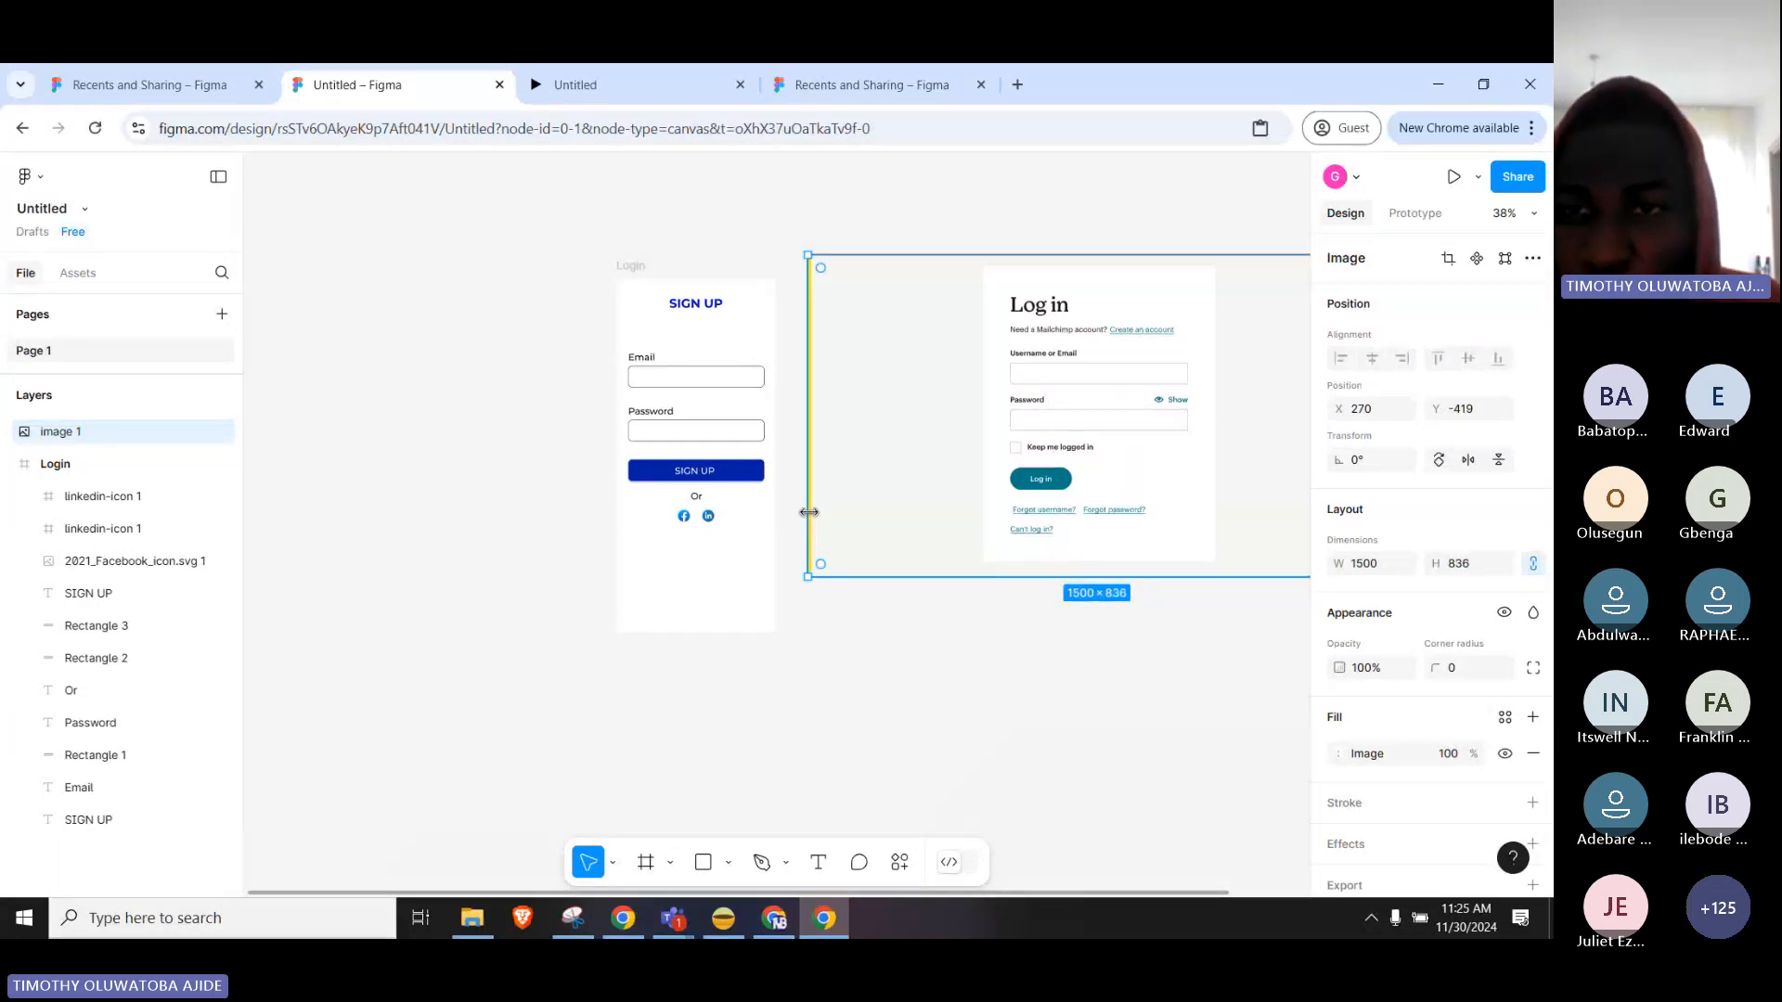
mouse_move(809, 512)
mouse_down()
mouse_move(755, 512)
mouse_move(804, 512)
mouse_up()
Clear the autofilled username and password on the Mailchimp Log in form.
click(624, 919)
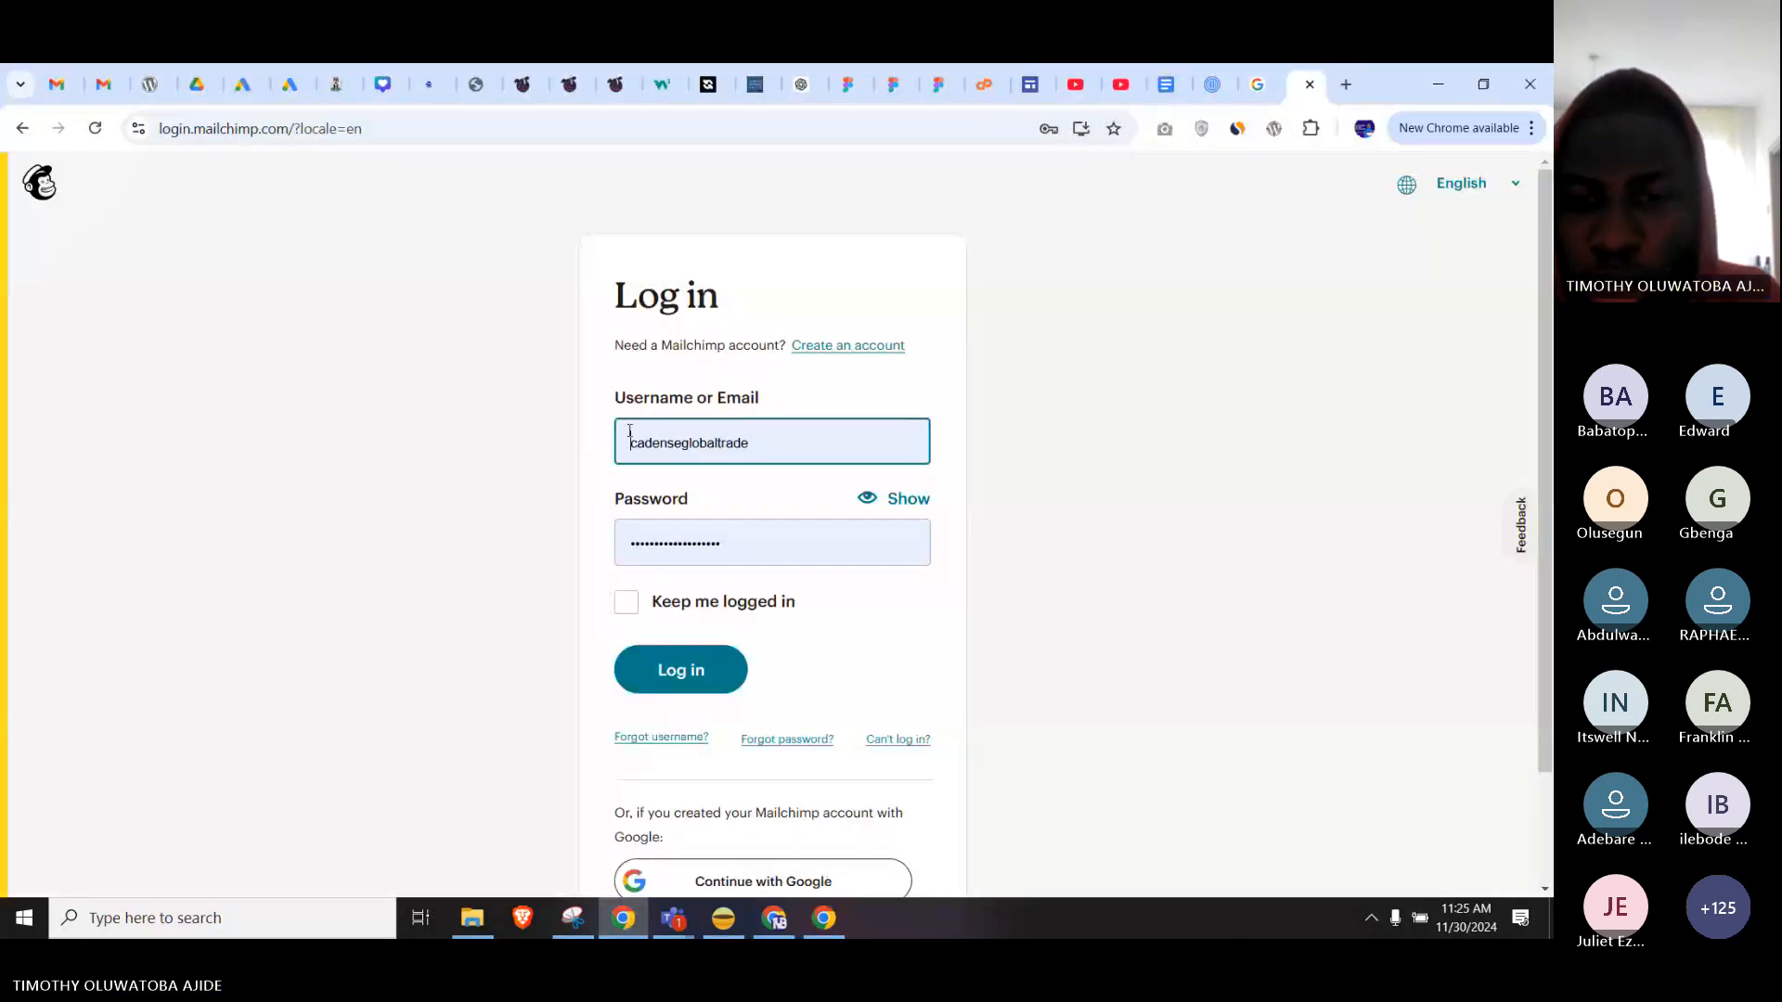
double_click(629, 431)
key(BackSpace)
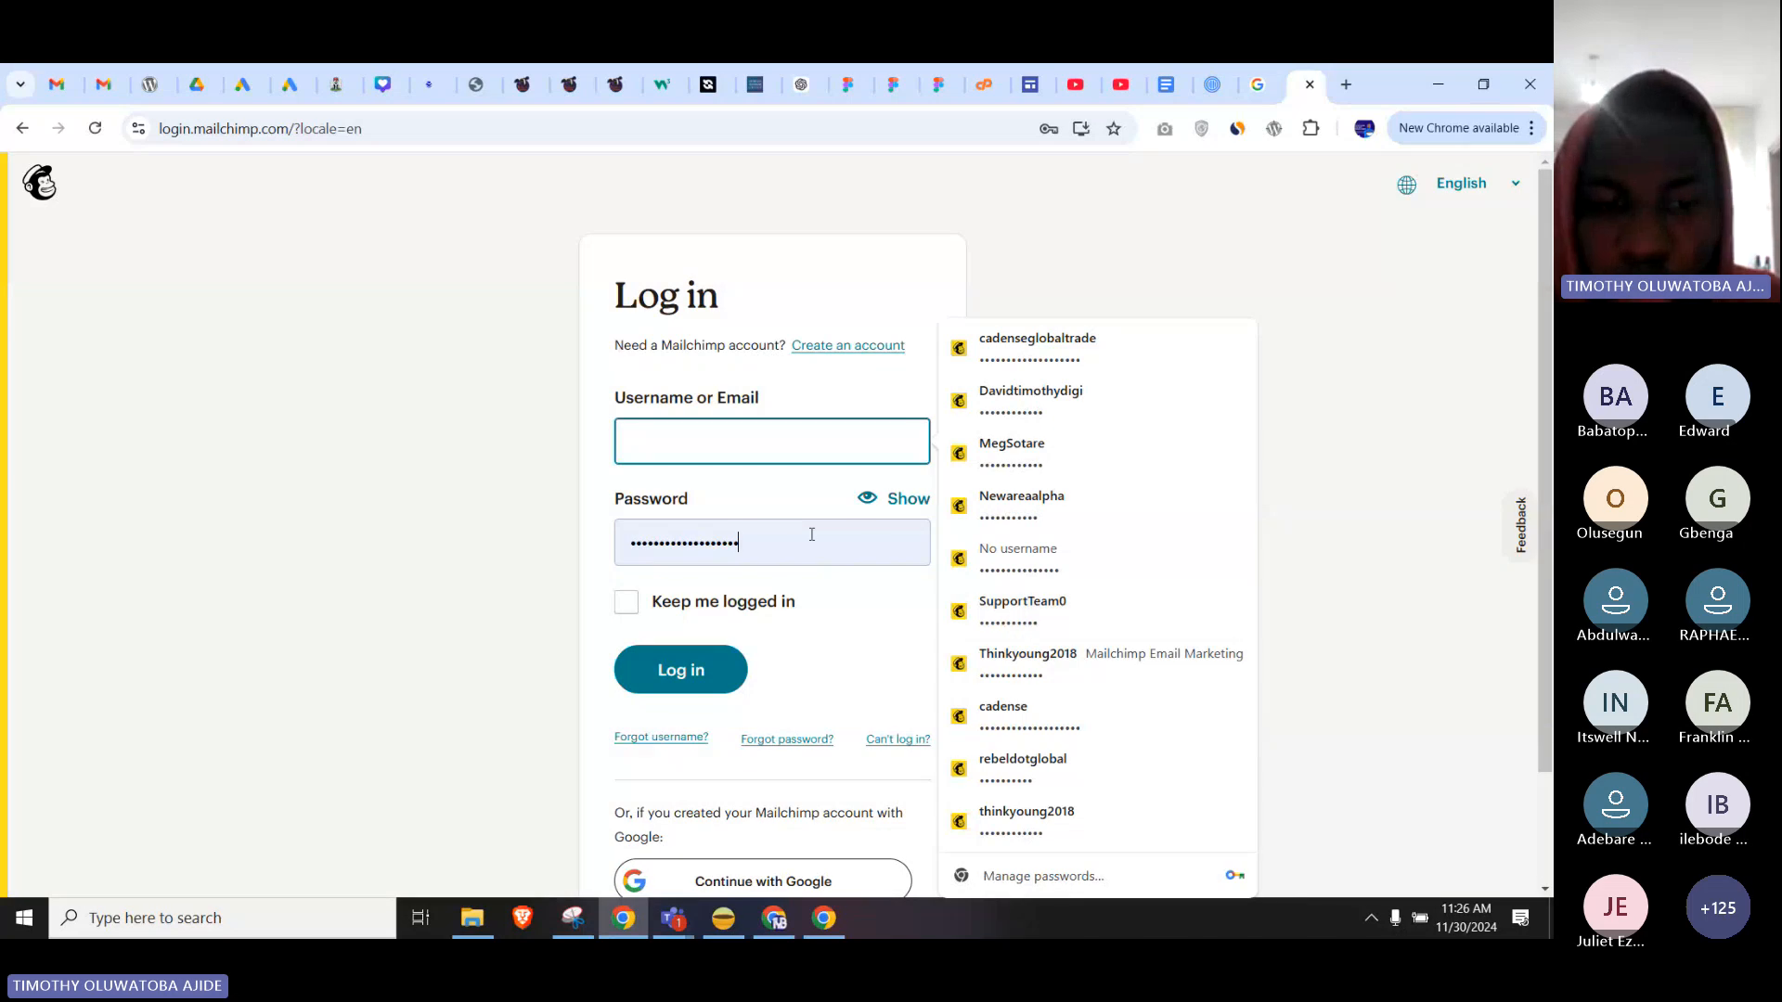
key(BackSpace)
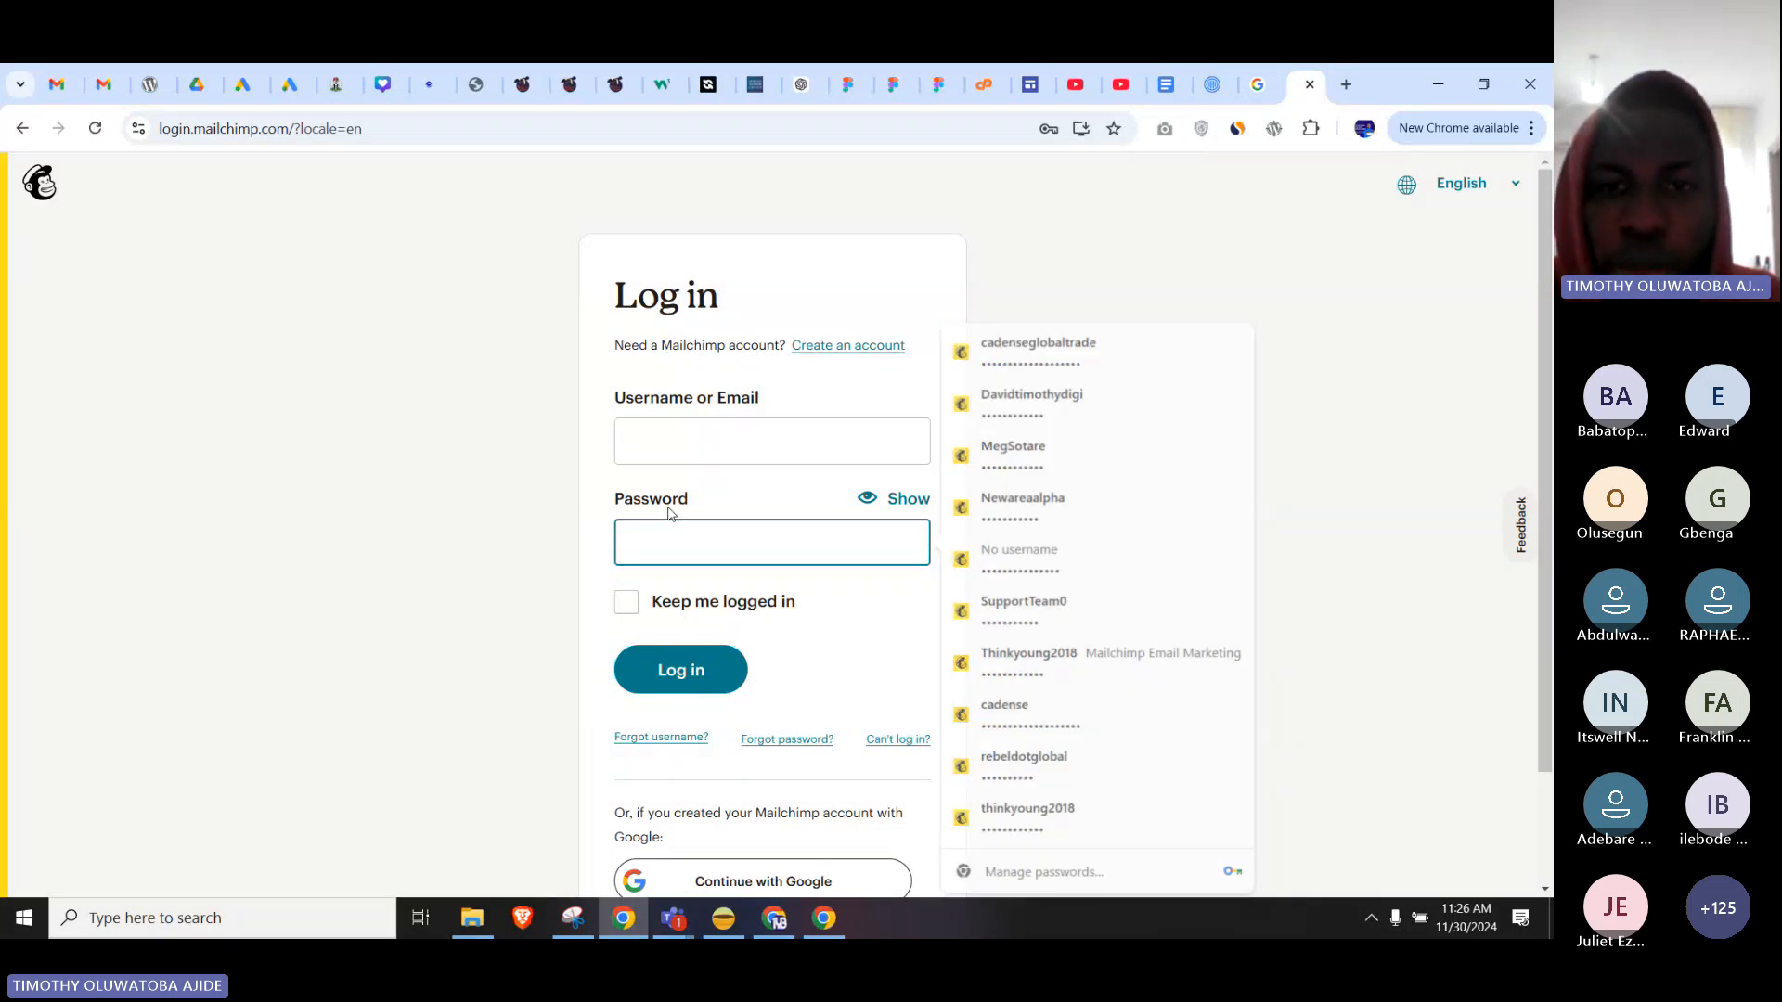
click(426, 390)
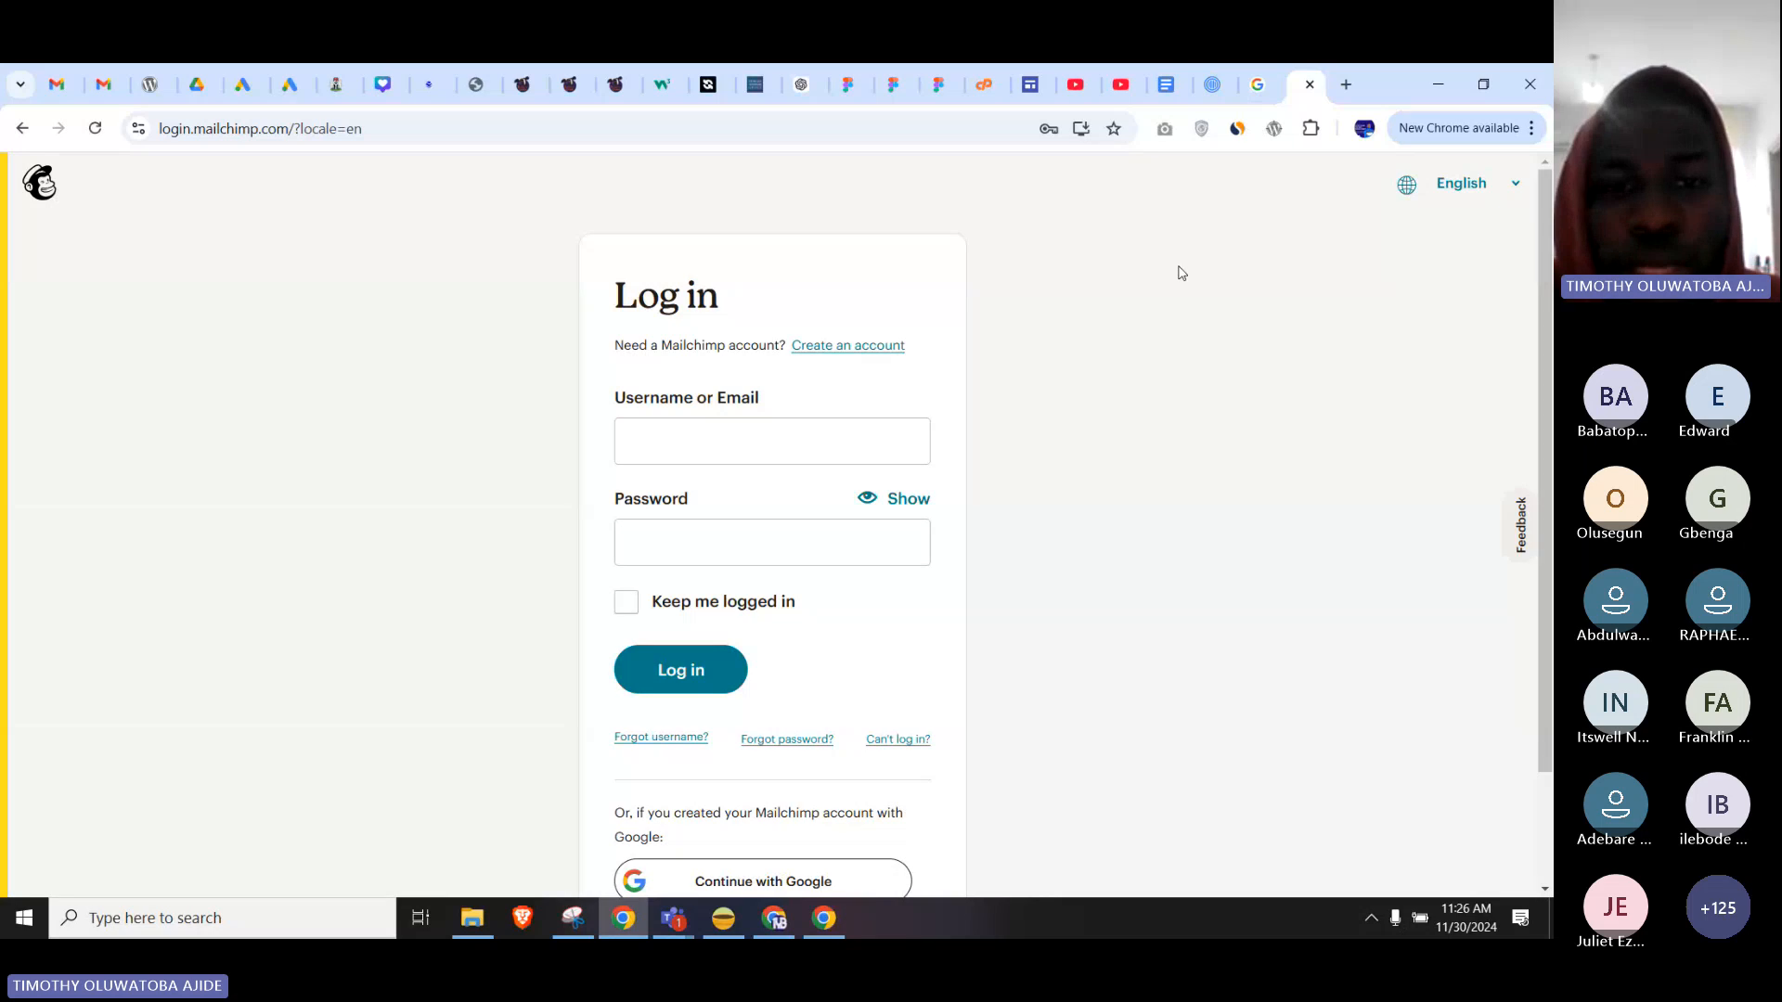
scroll(1179, 315, down, 2)
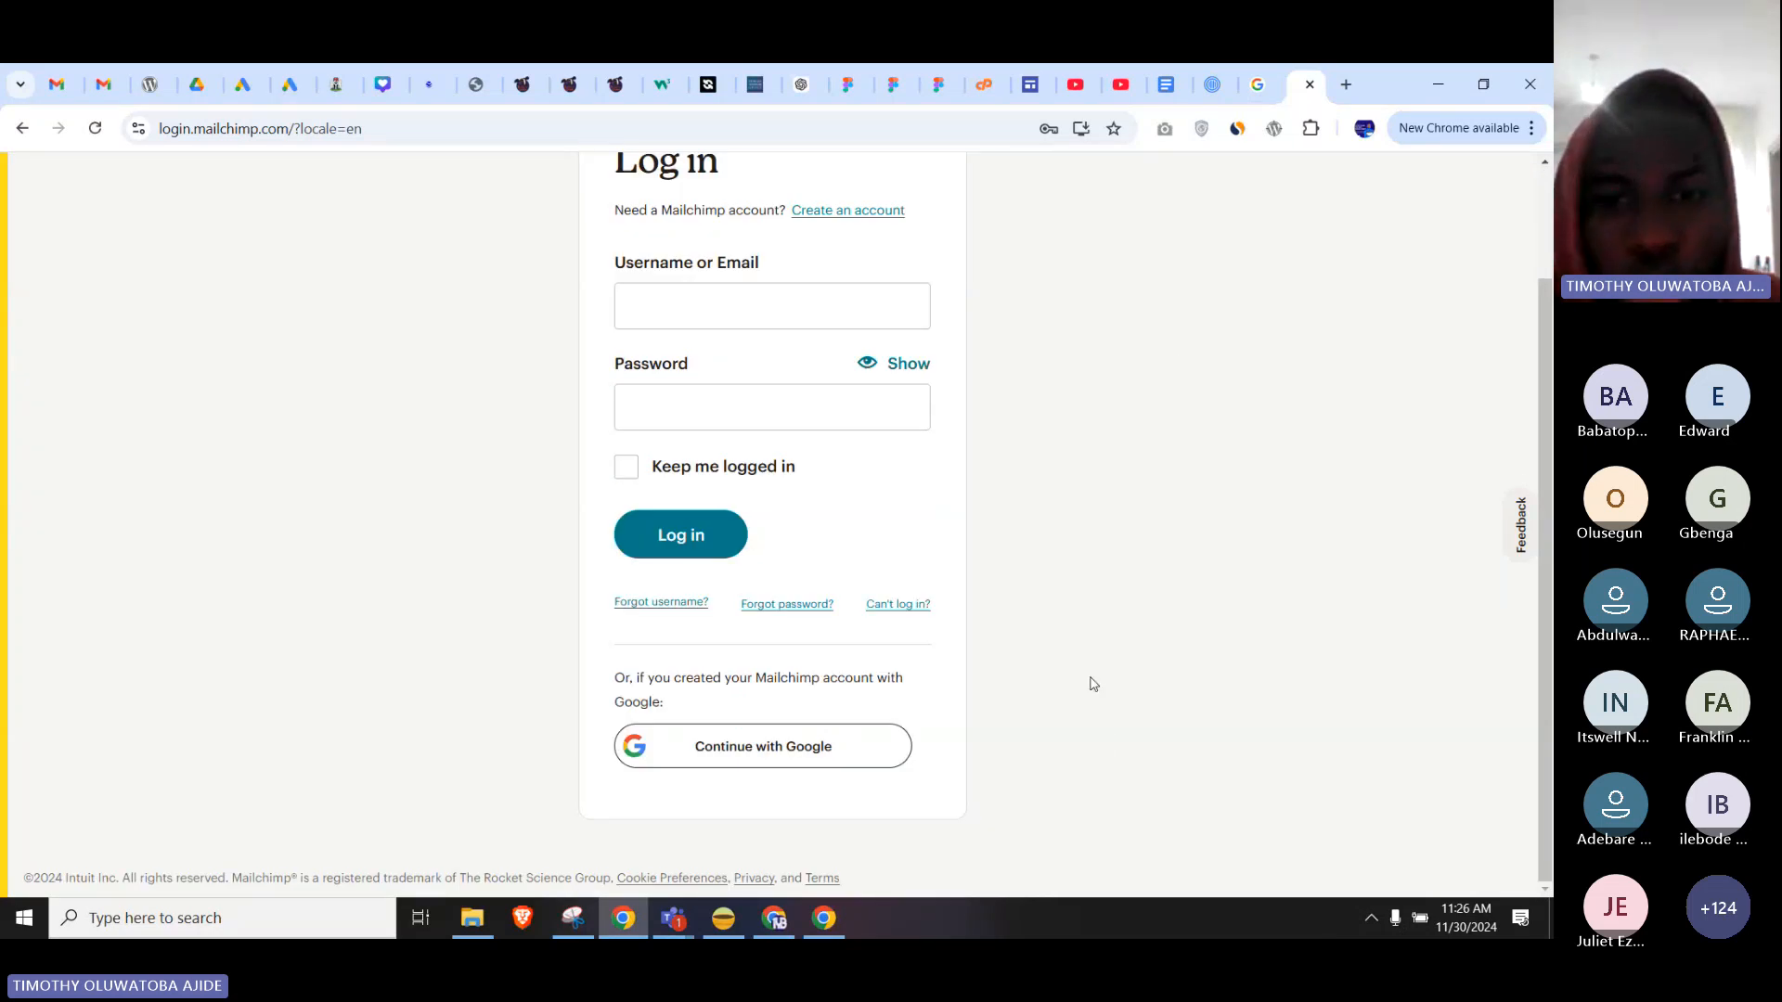
scroll(1093, 684, up, 3)
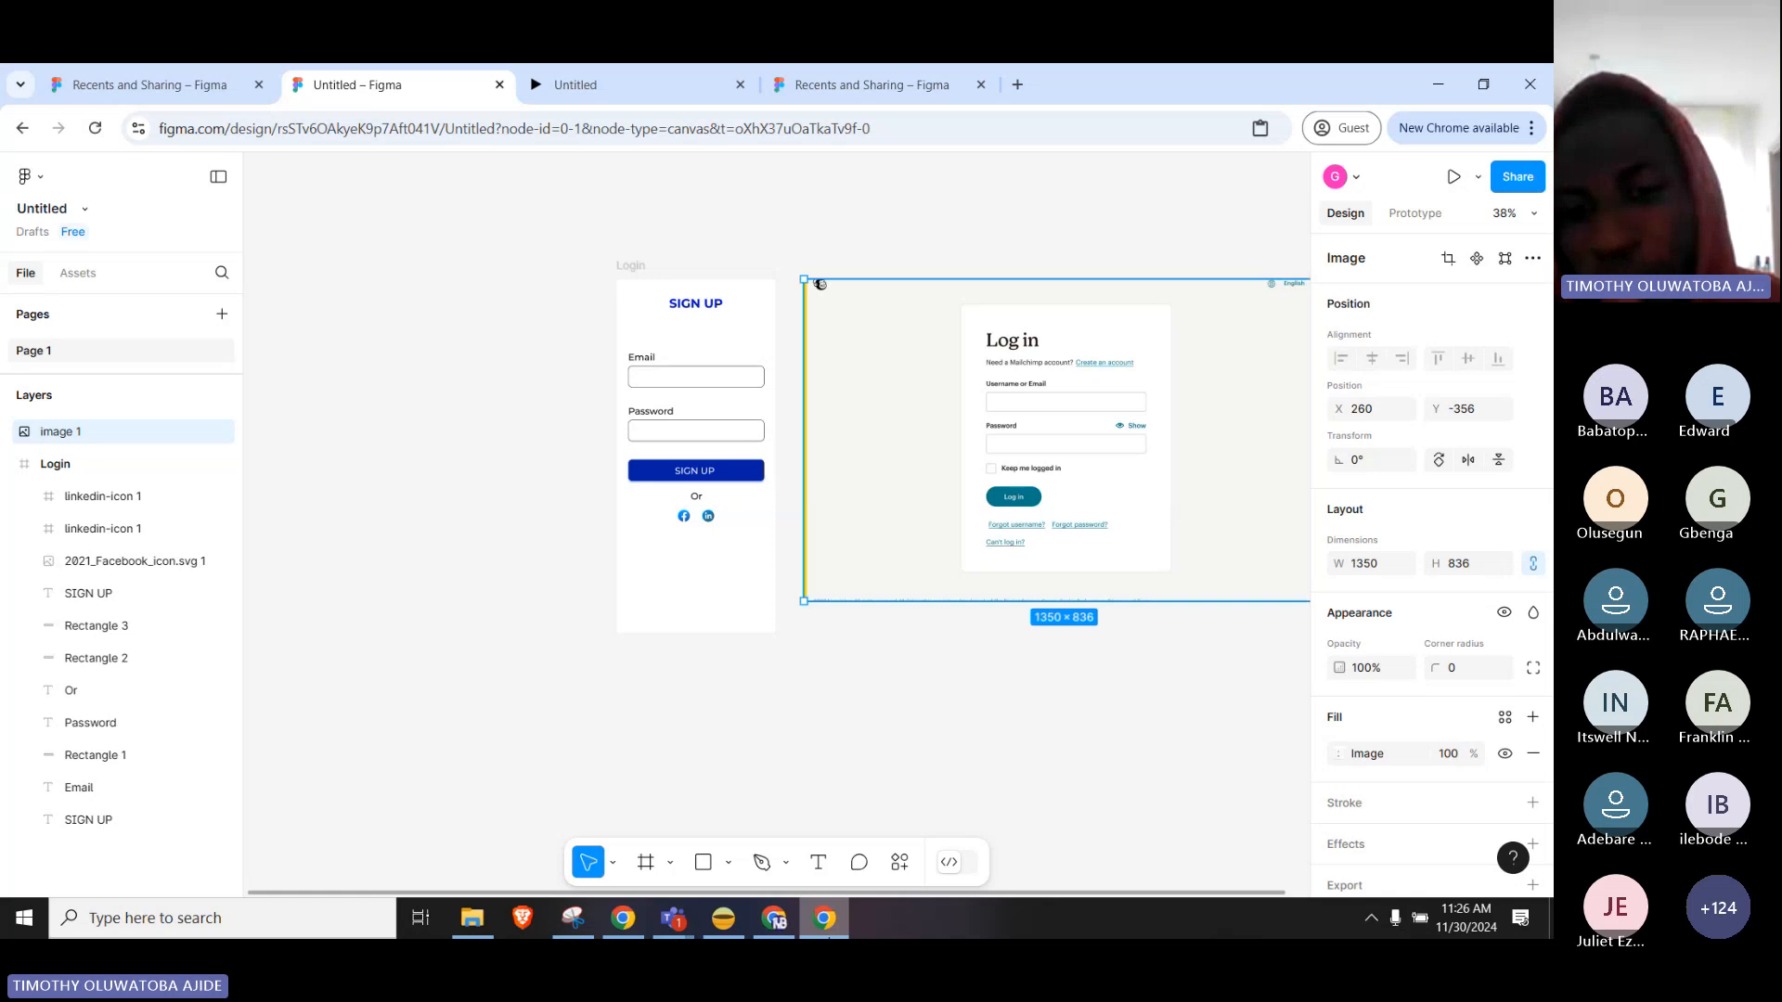
Return to the Mailchimp login page and select its login.mailchimp.com web address.
click(829, 937)
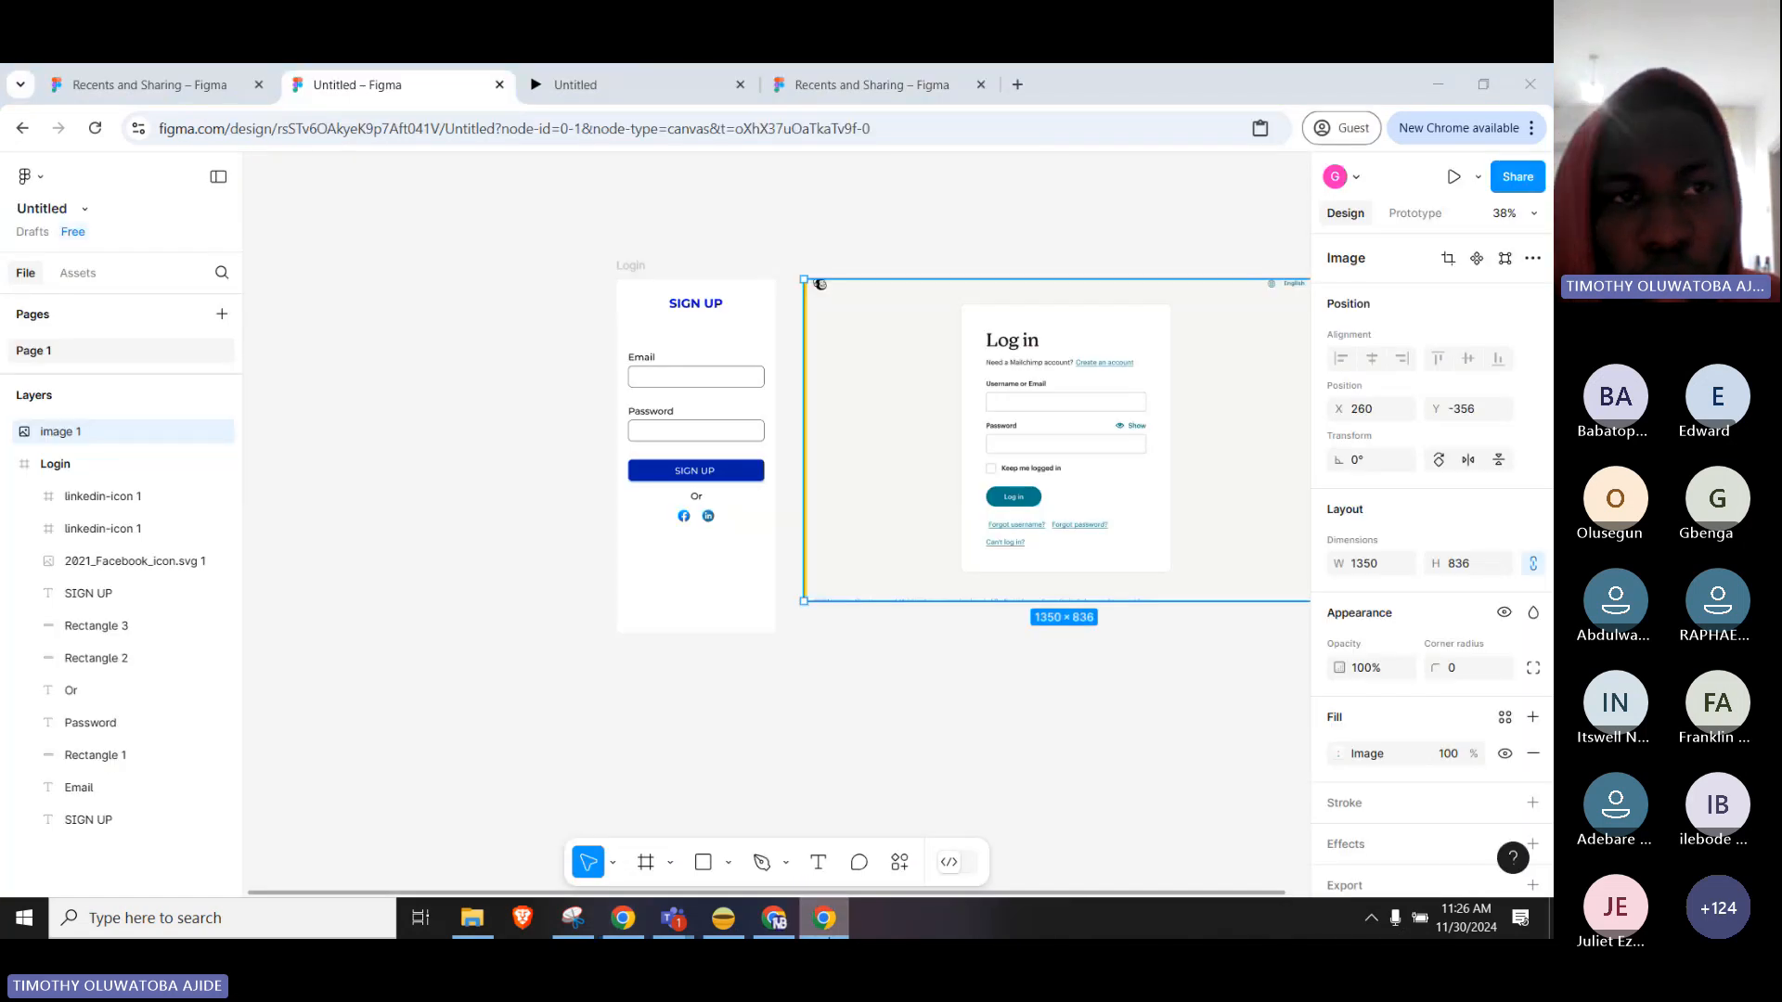
click(622, 918)
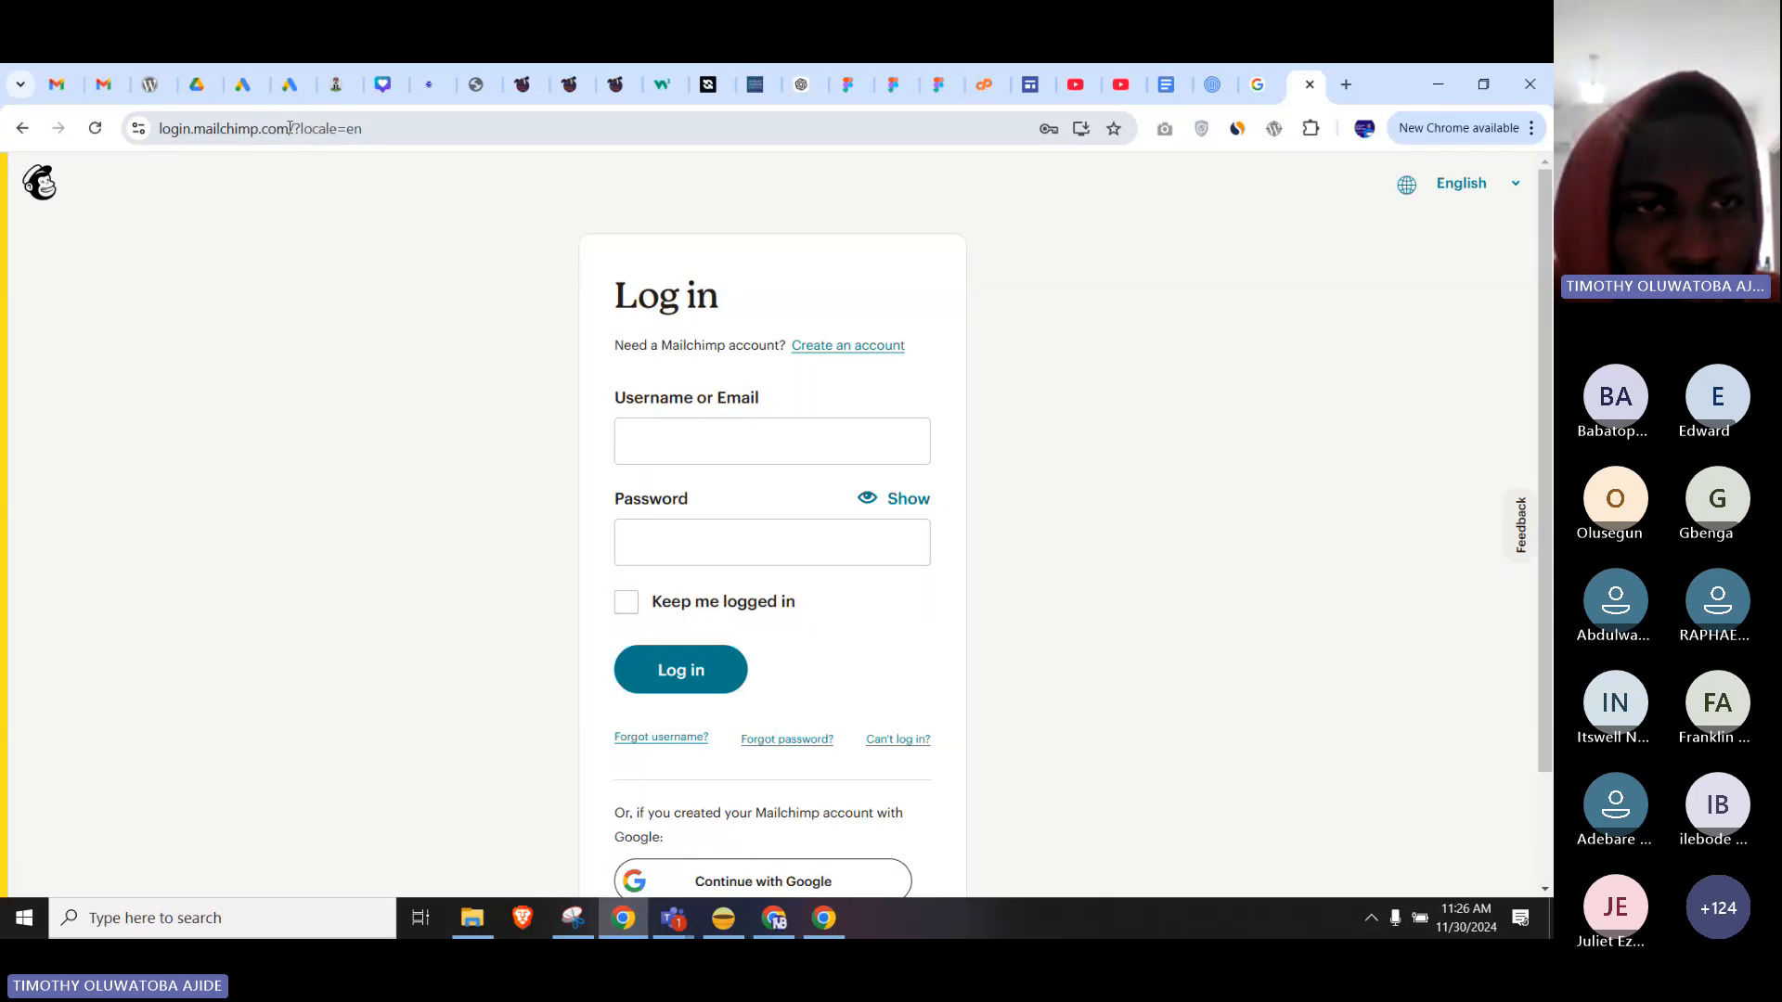
drag(289, 128, 156, 129)
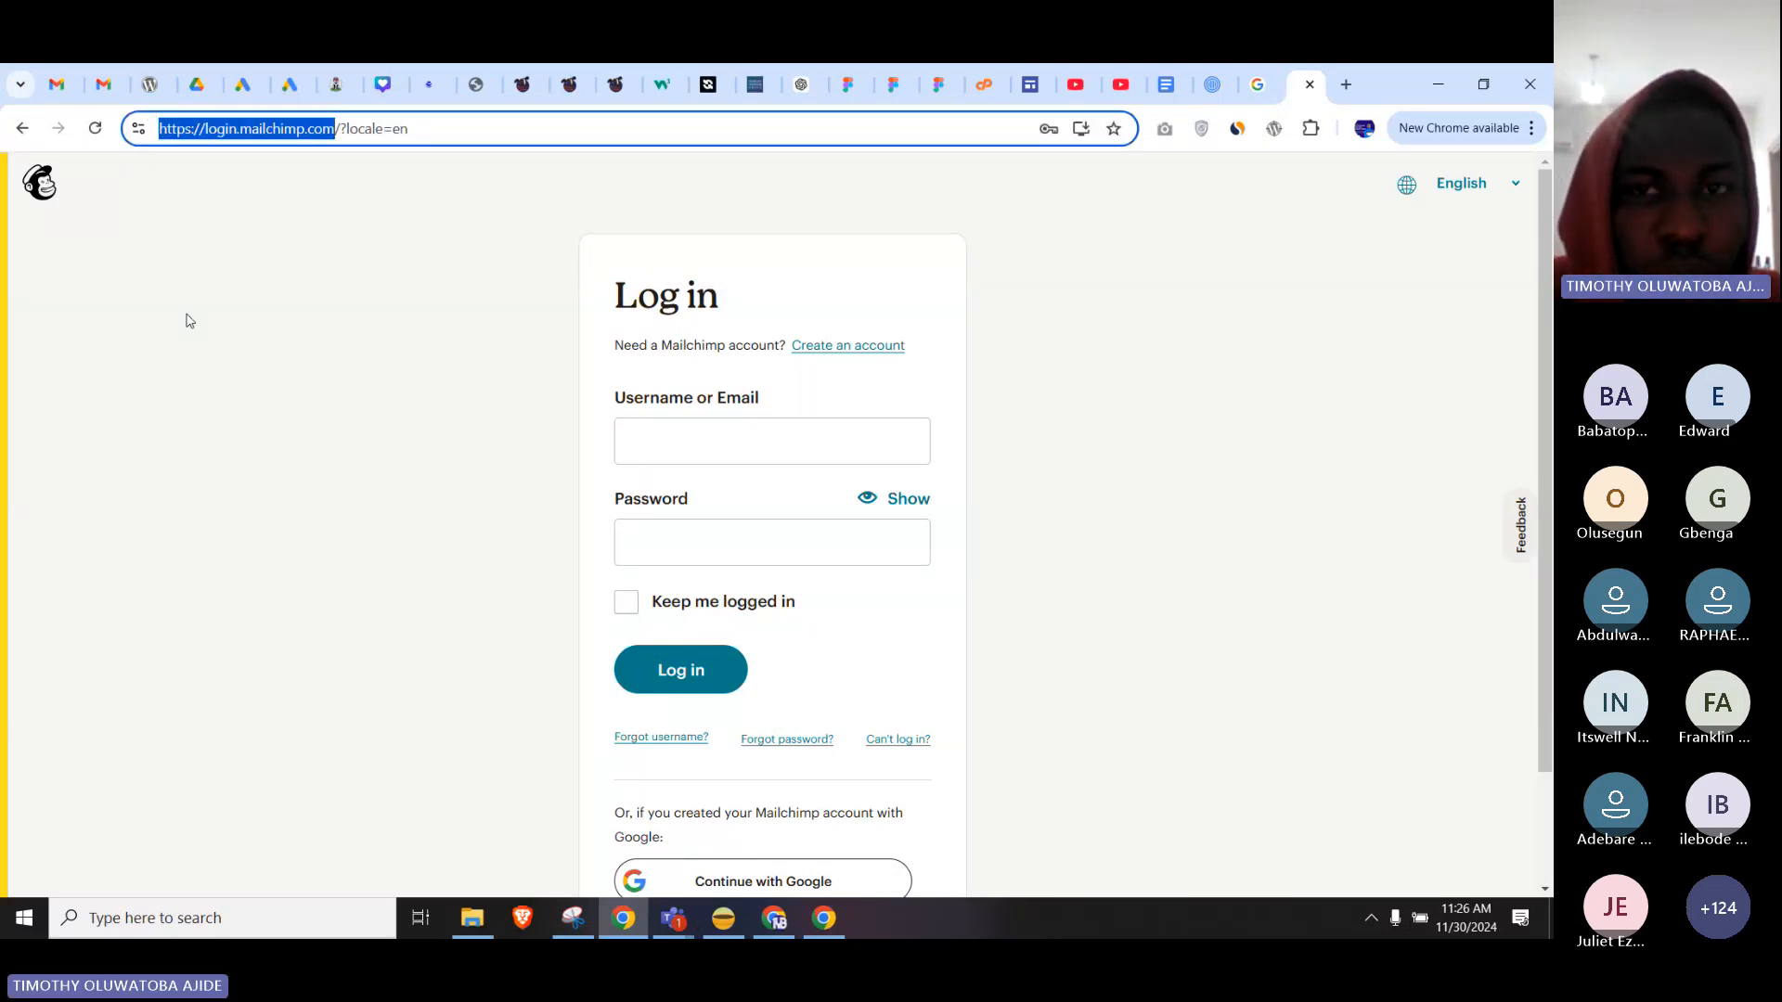
click(673, 919)
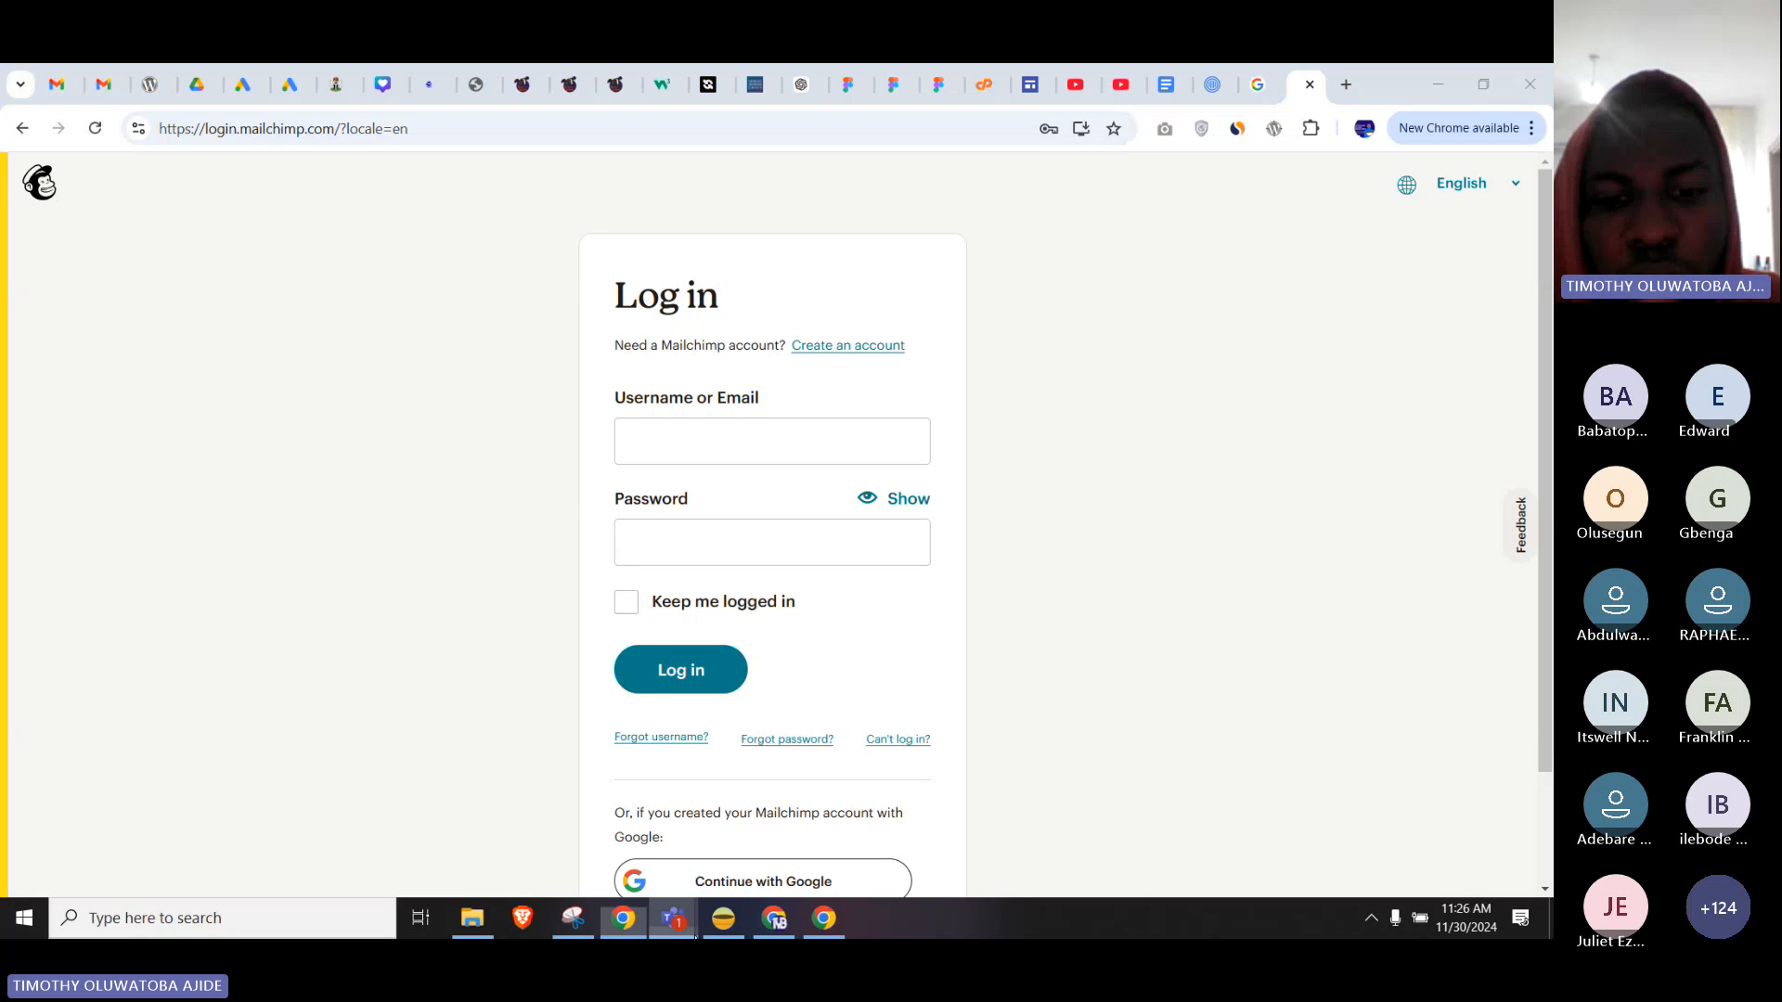
click(668, 835)
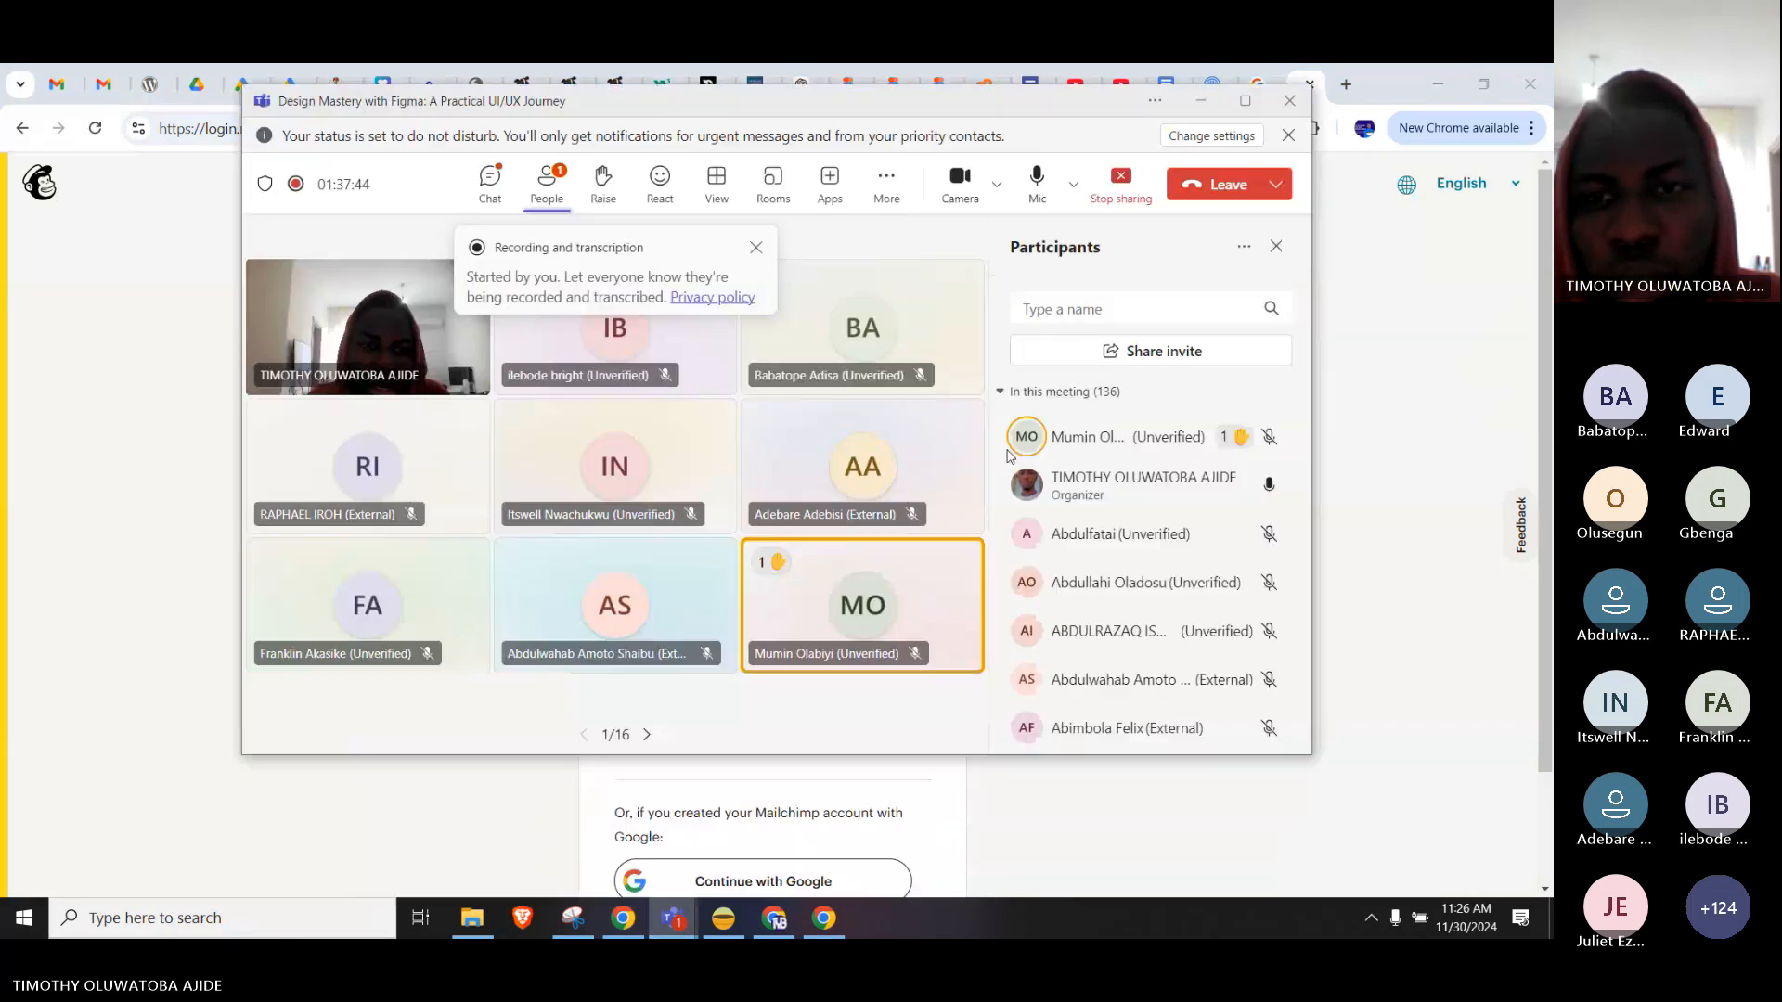
click(547, 187)
click(493, 188)
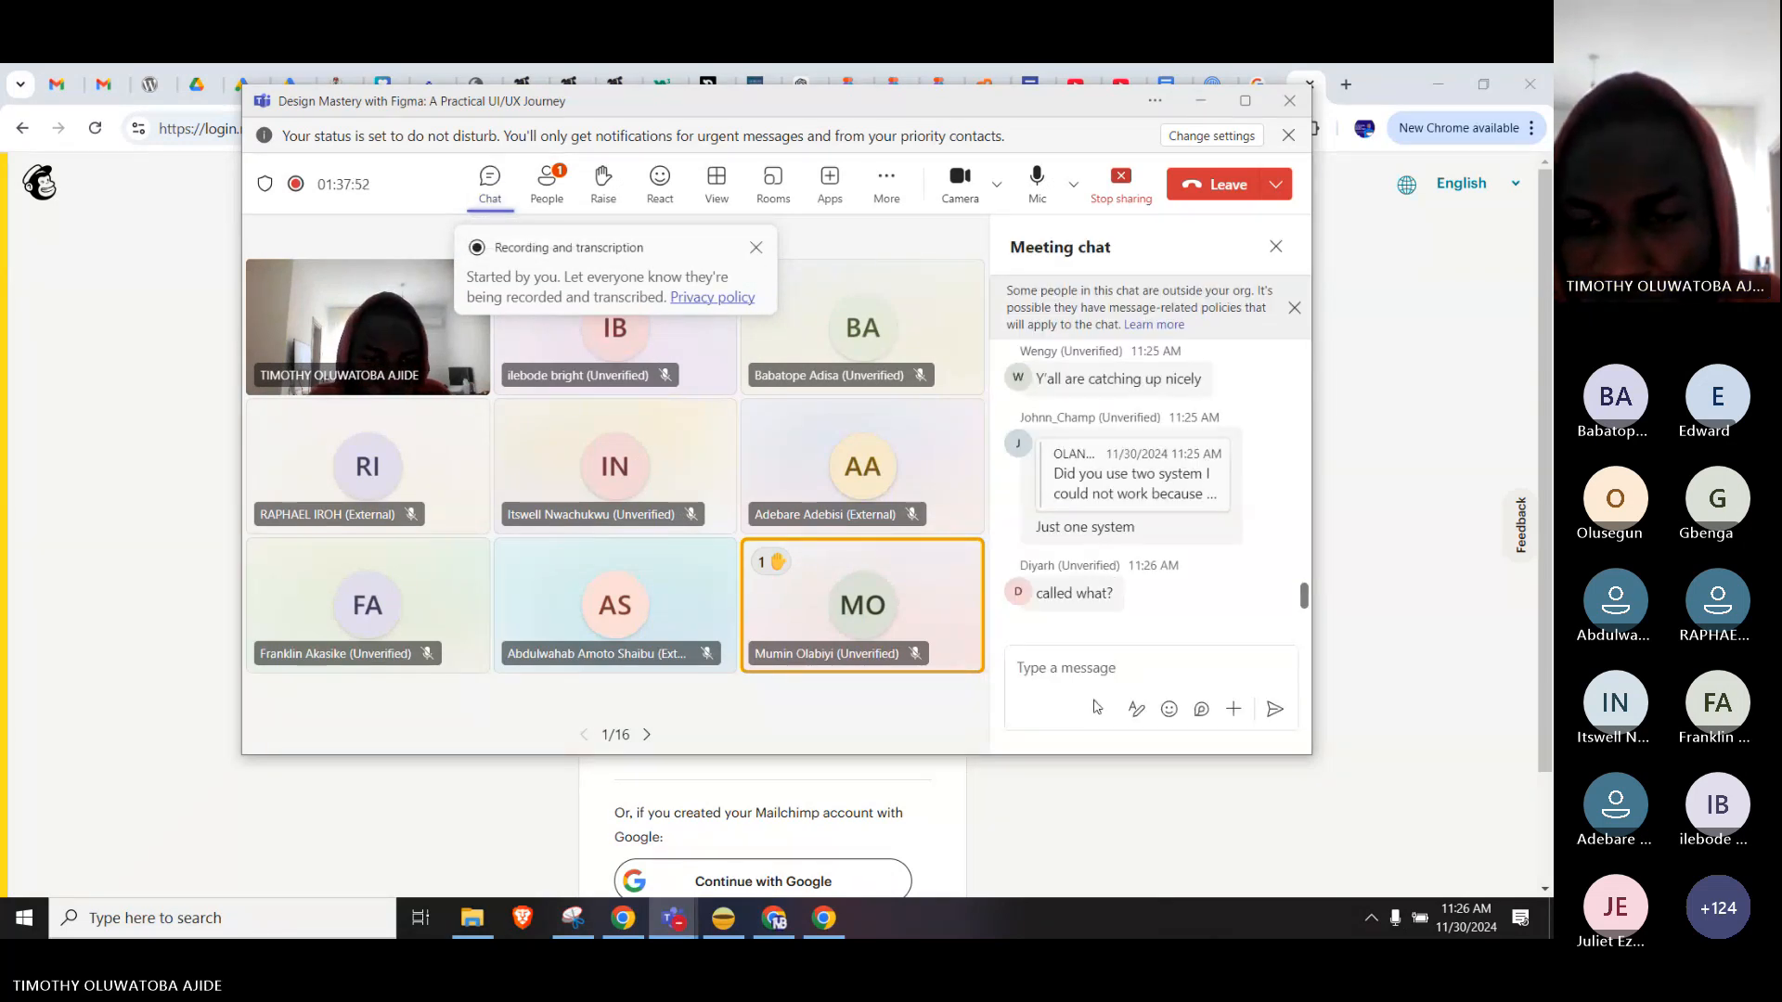
click(1081, 675)
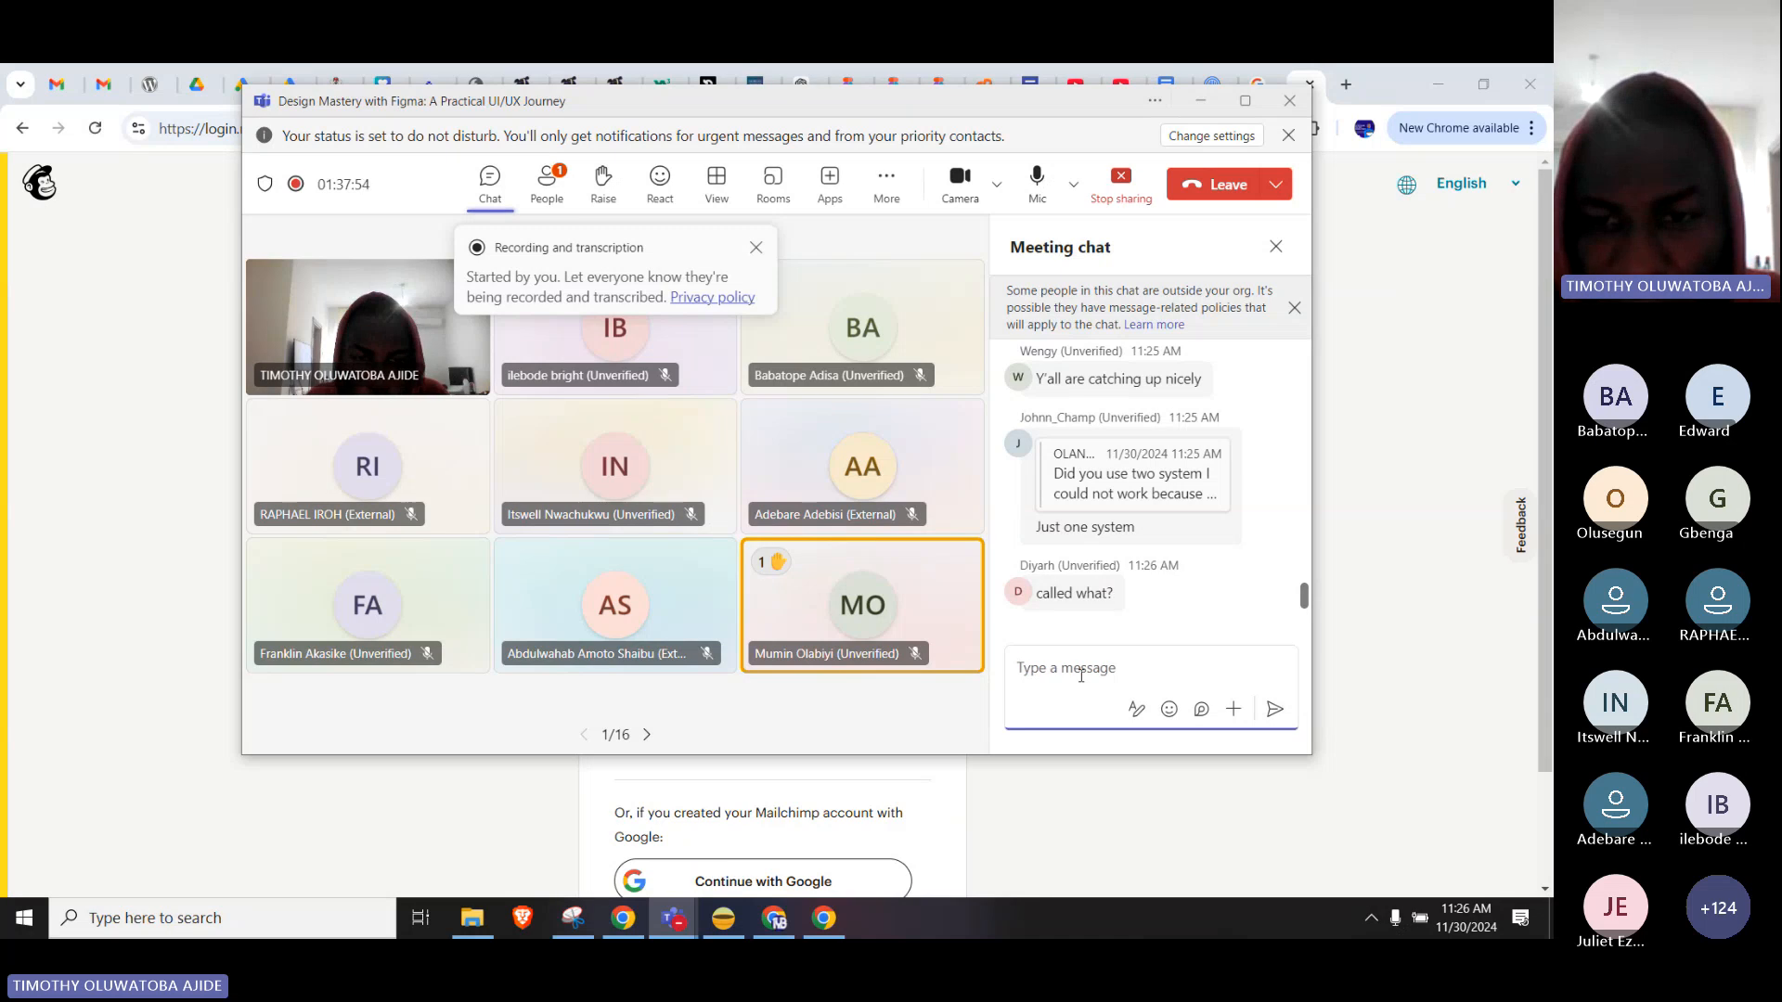
key(ctrl+v)
key(Return)
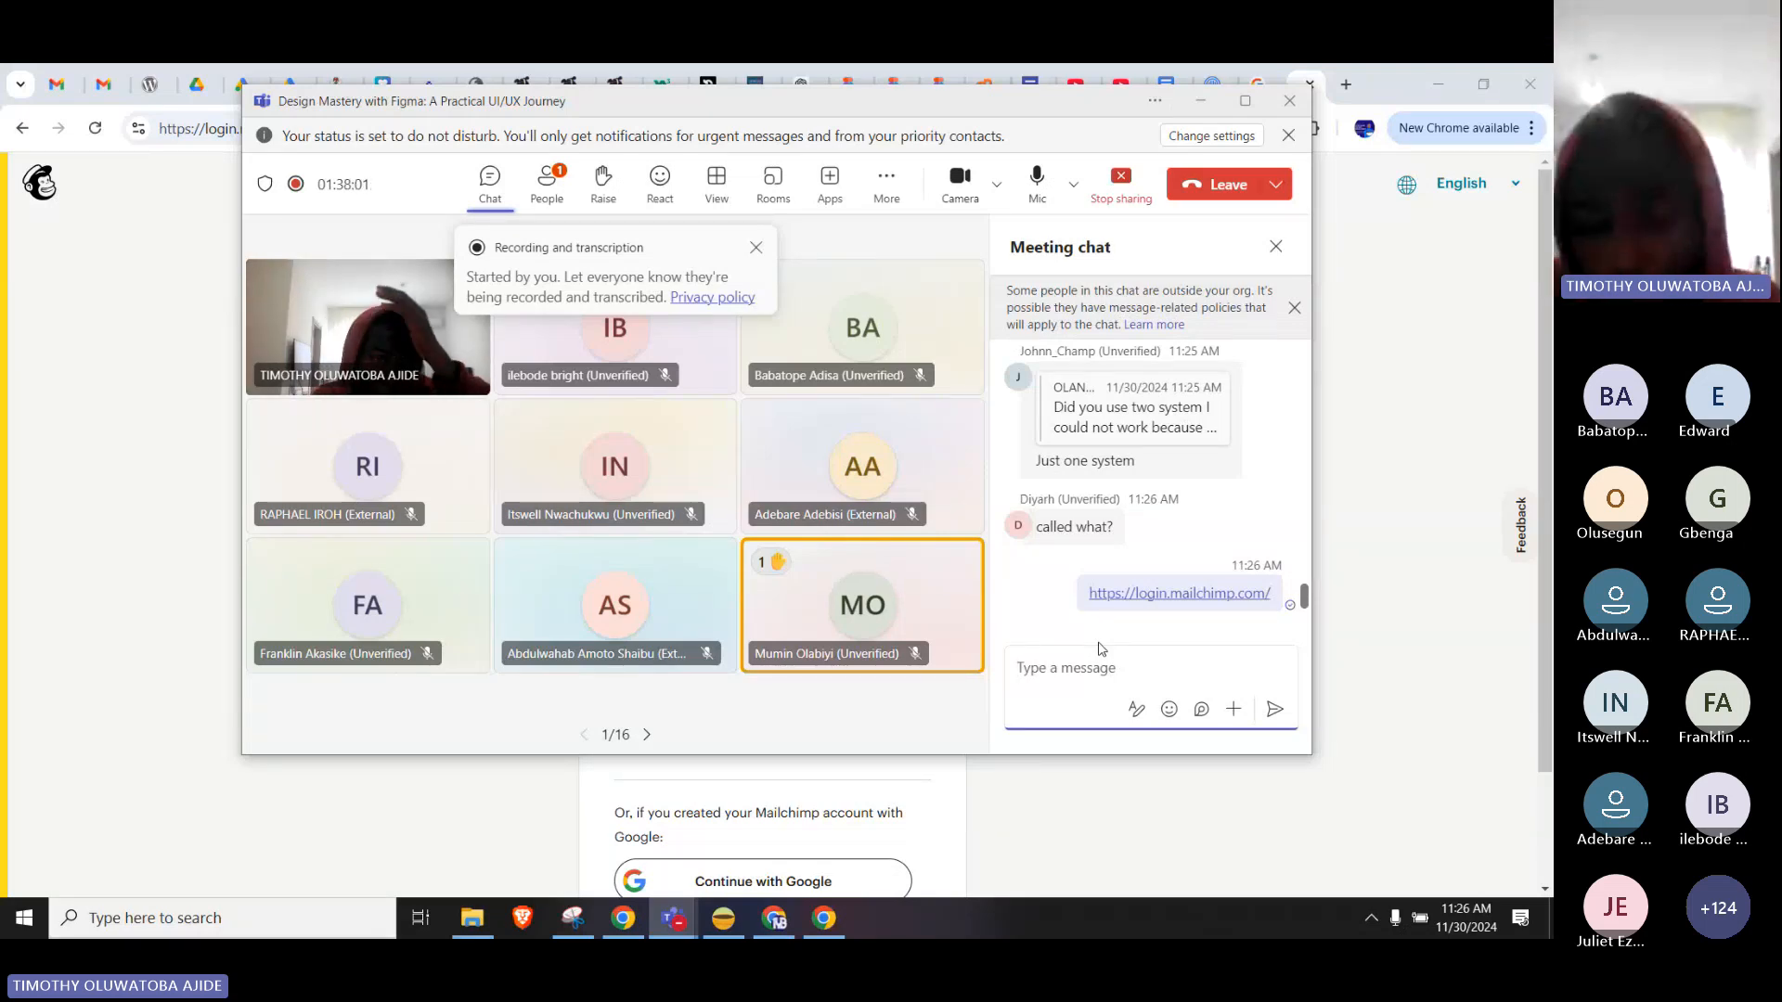
Bring up the Mailchimp log-in page, scroll through it, and share the screen with the meeting.
click(176, 430)
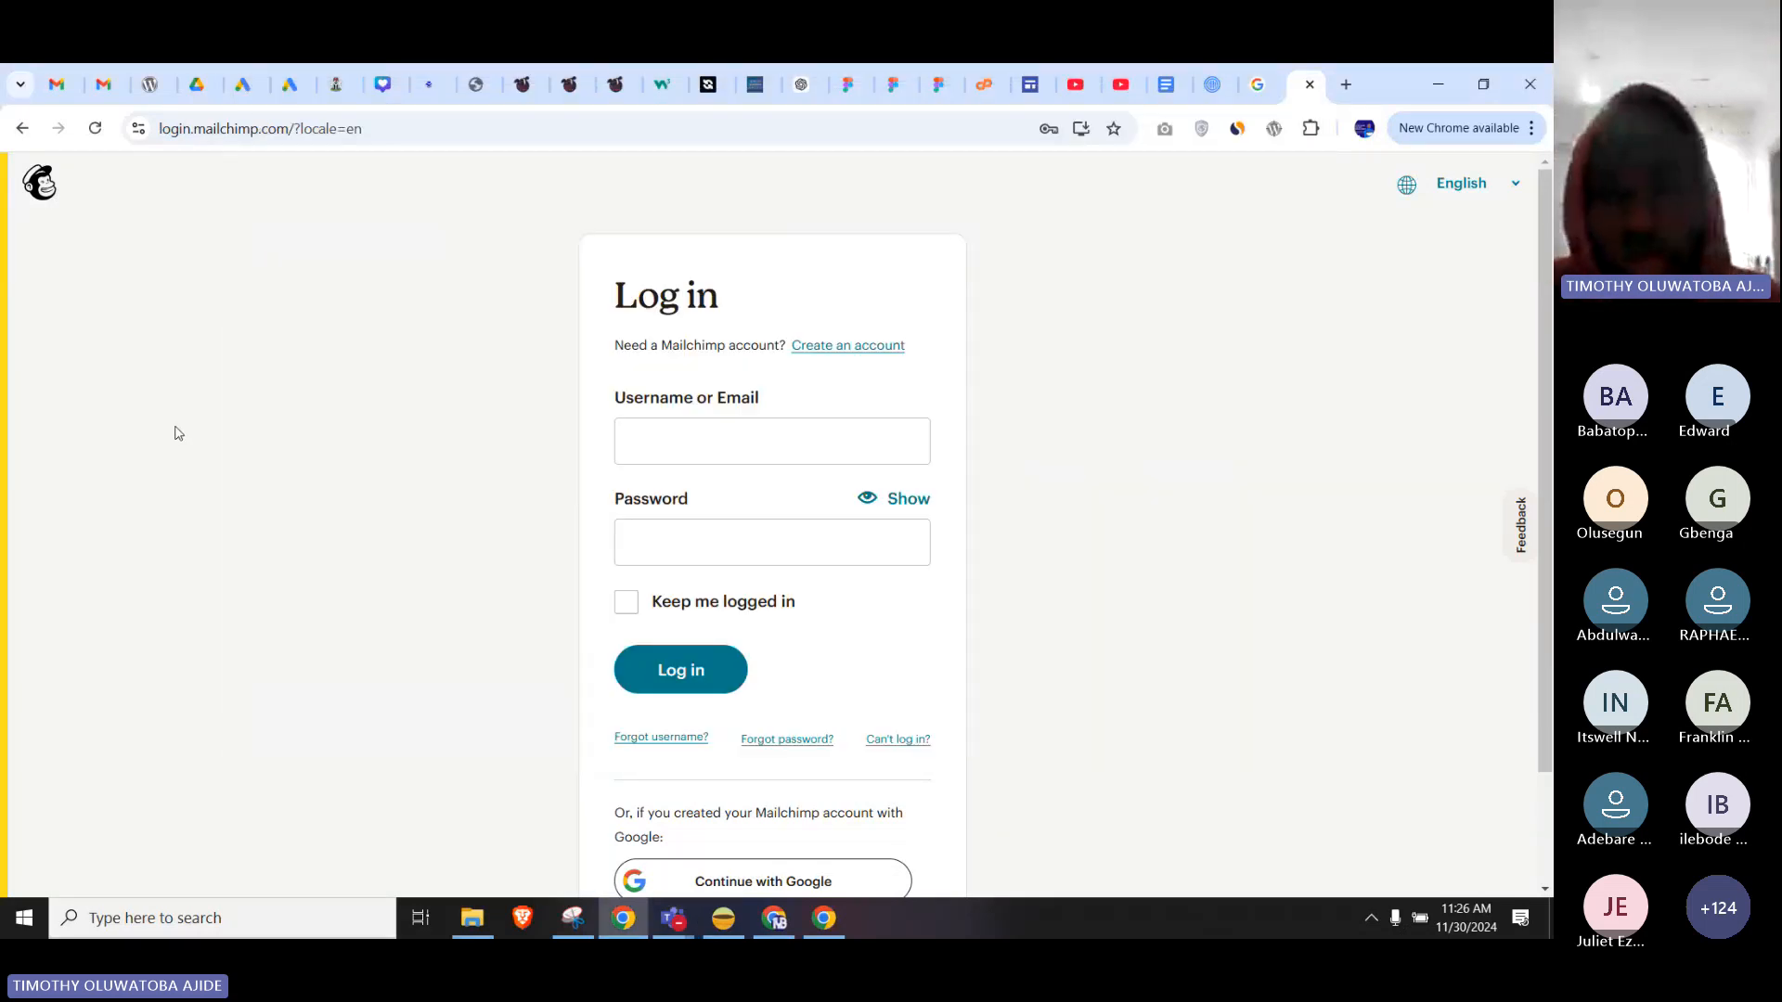
scroll(1042, 529, down, 2)
scroll(1042, 531, up, 2)
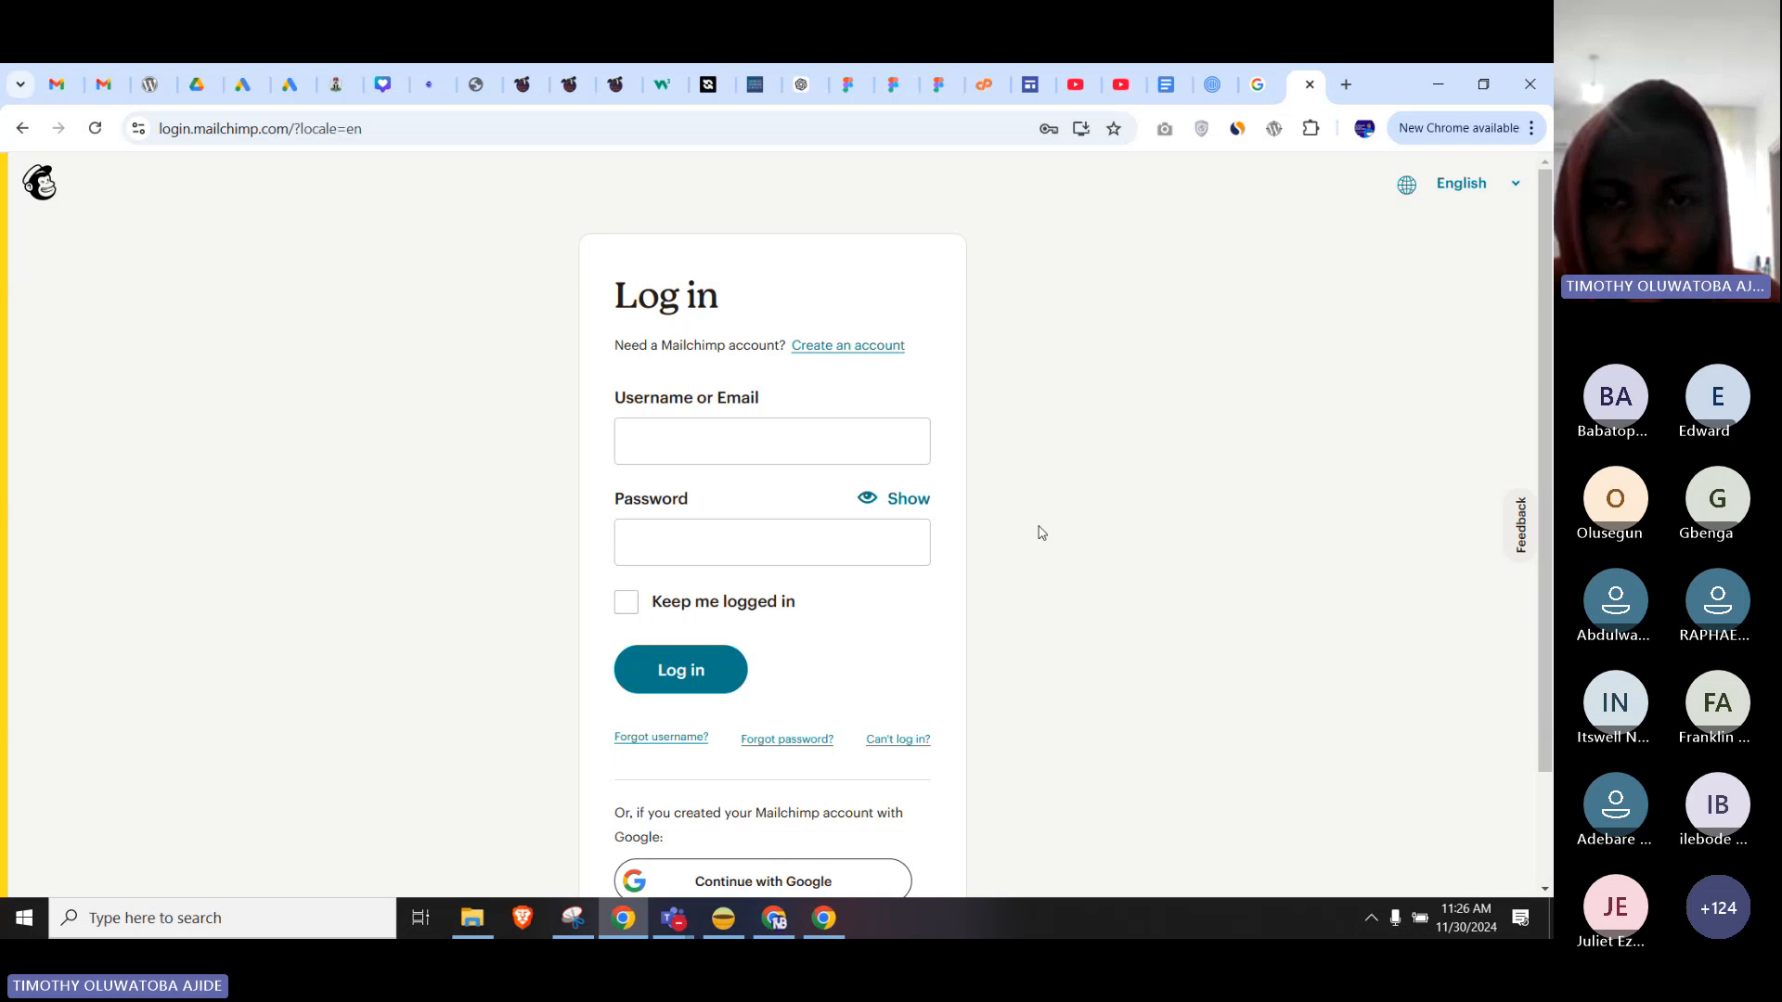
scroll(1177, 493, down, 2)
scroll(1172, 640, up, 2)
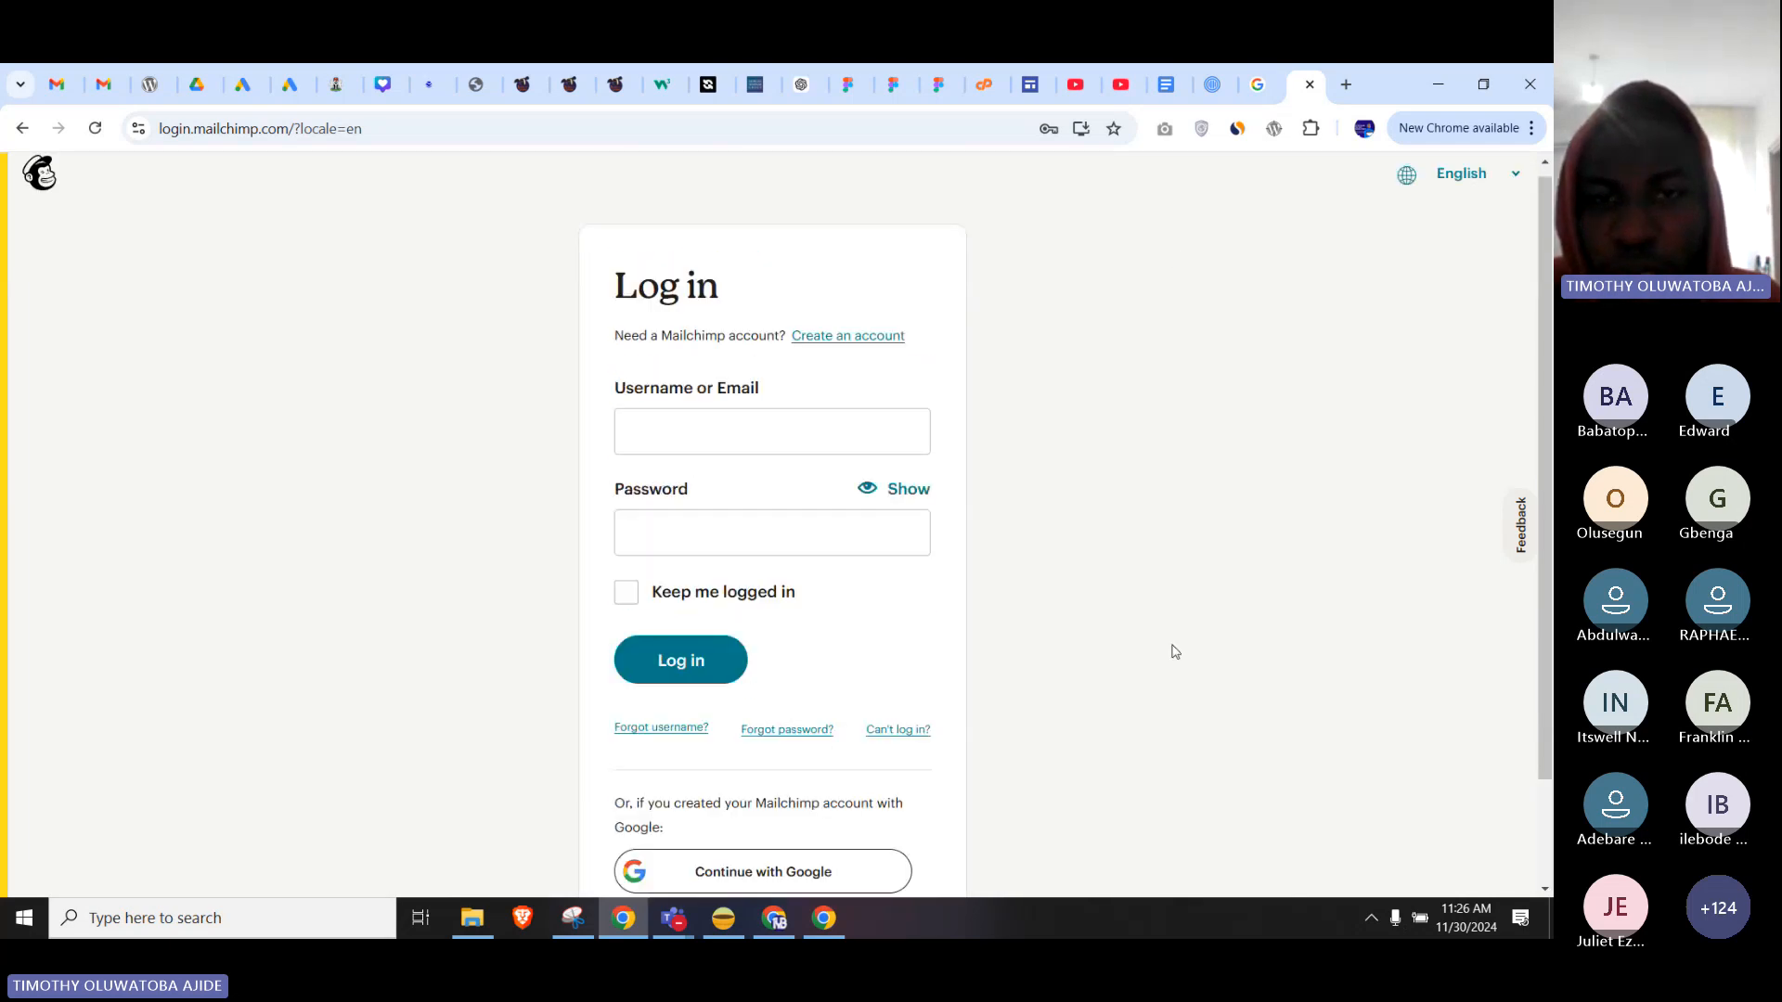
scroll(1175, 651, down, 2)
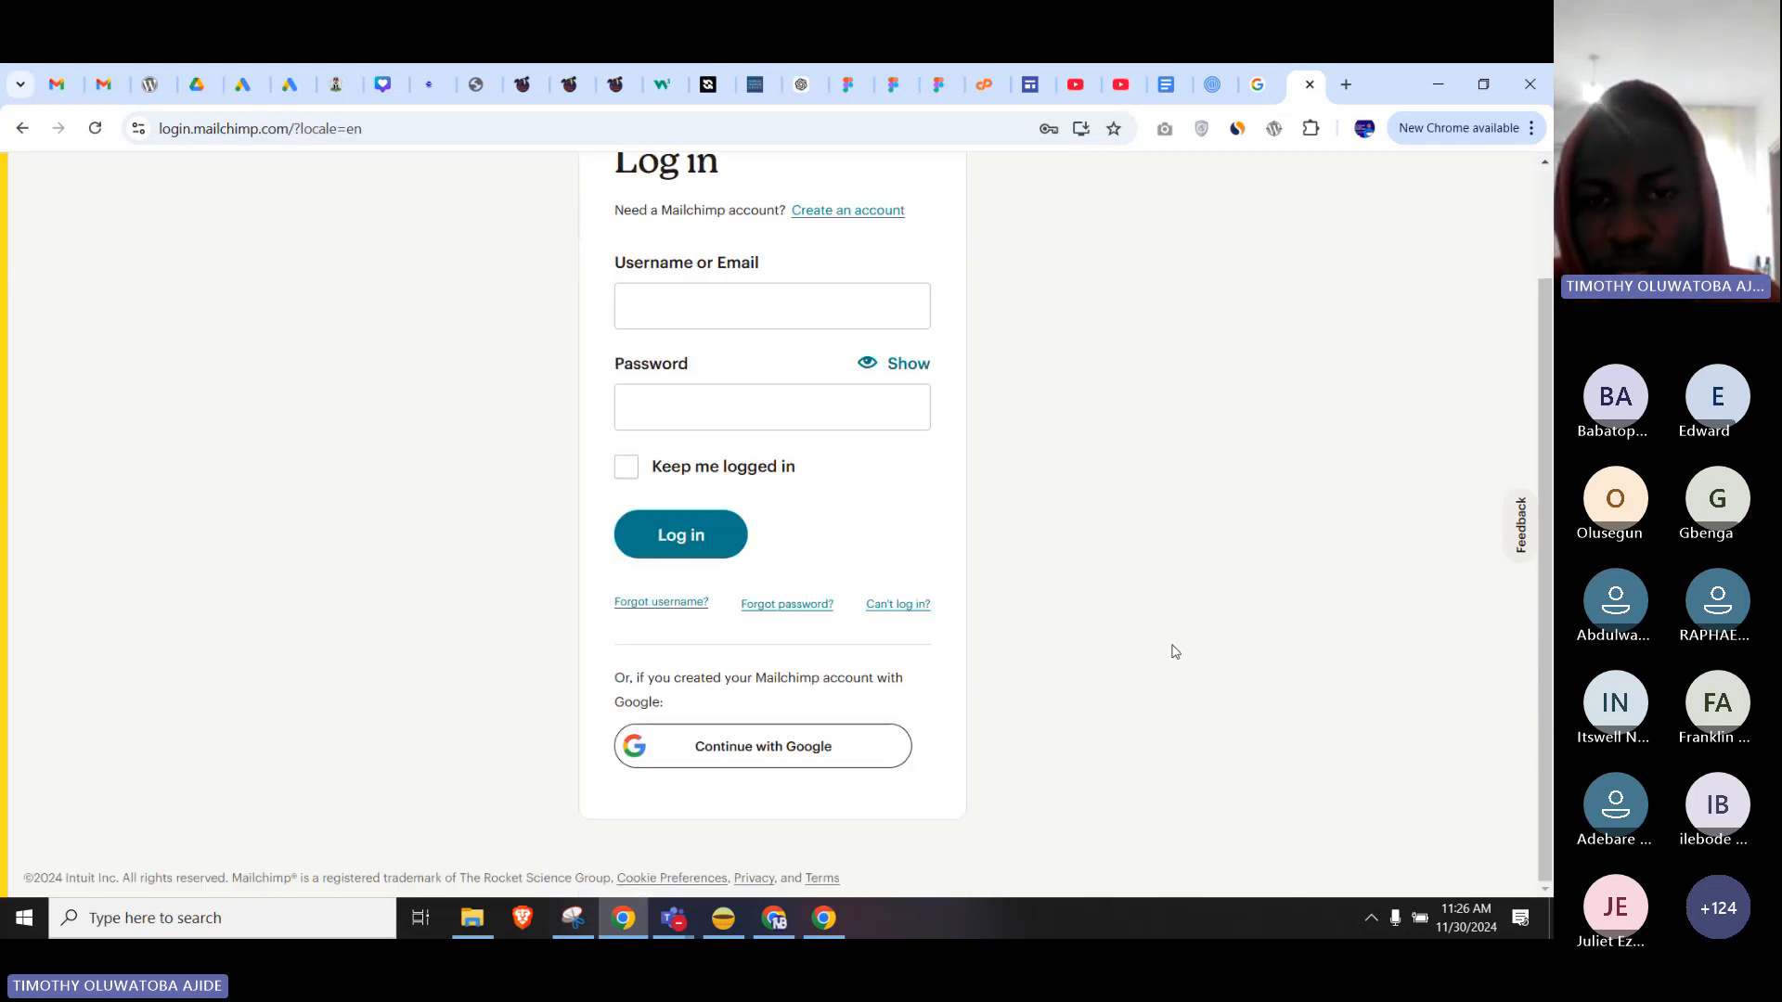
scroll(1175, 651, up, 2)
scroll(1175, 651, down, 2)
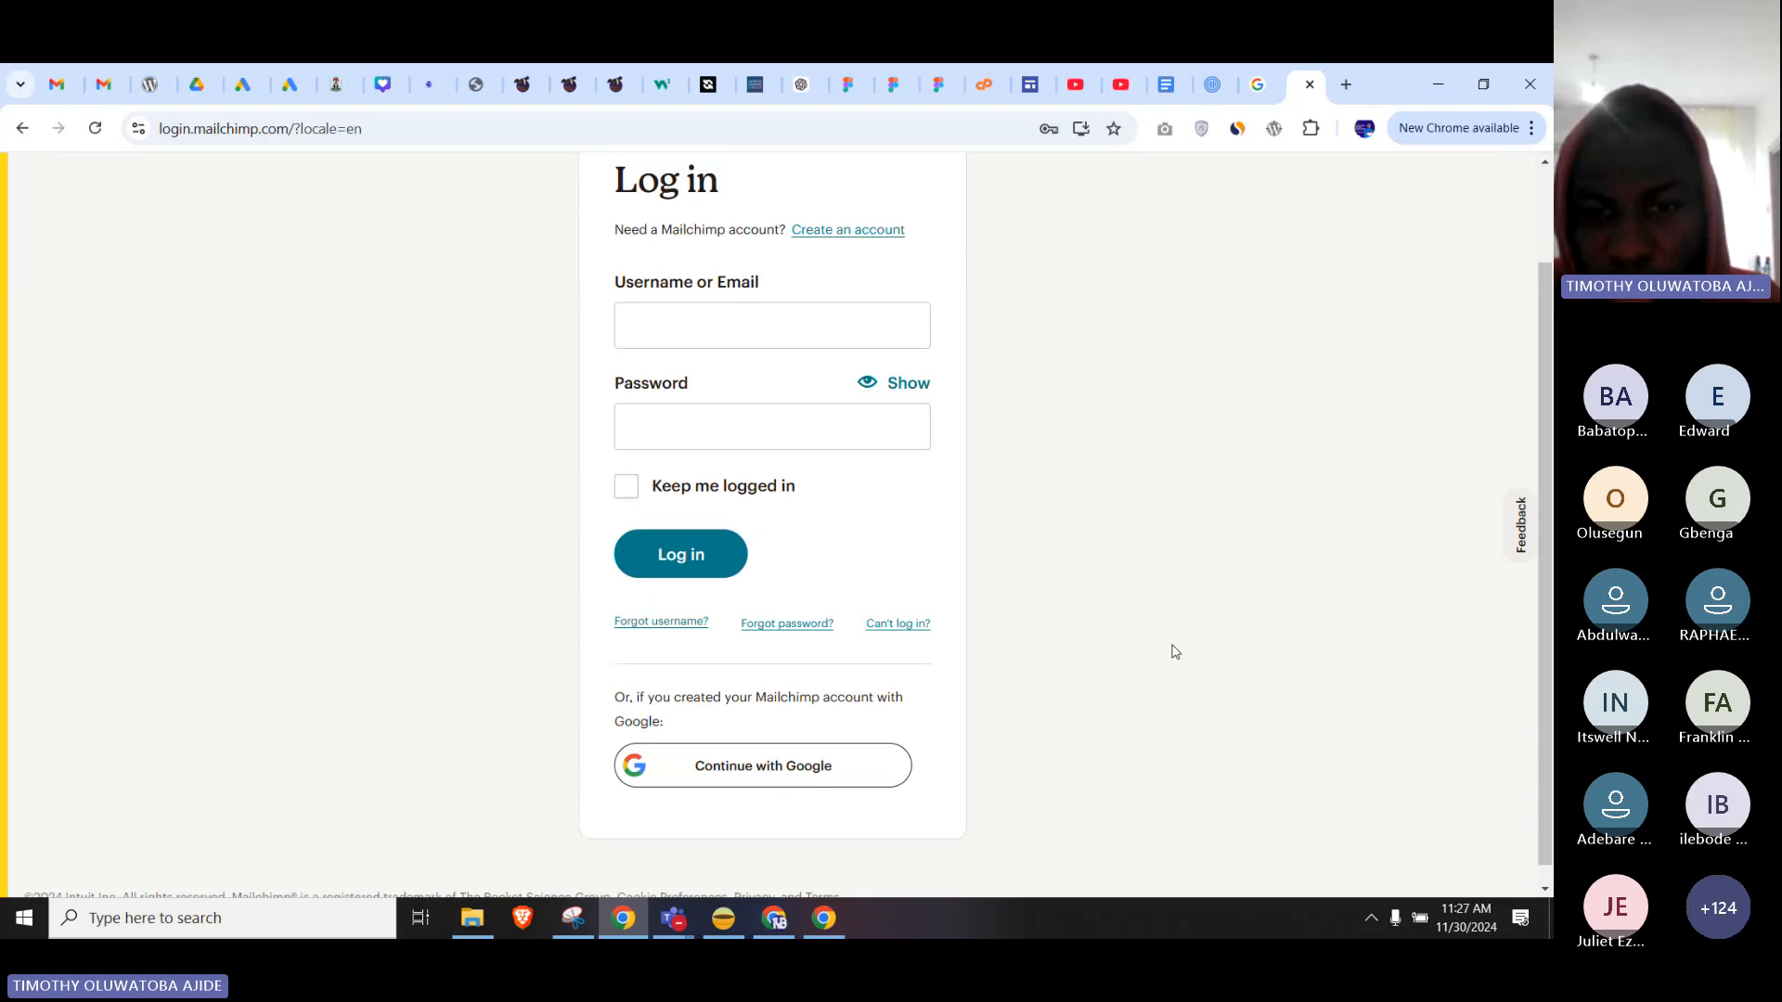
scroll(1175, 652, up, 2)
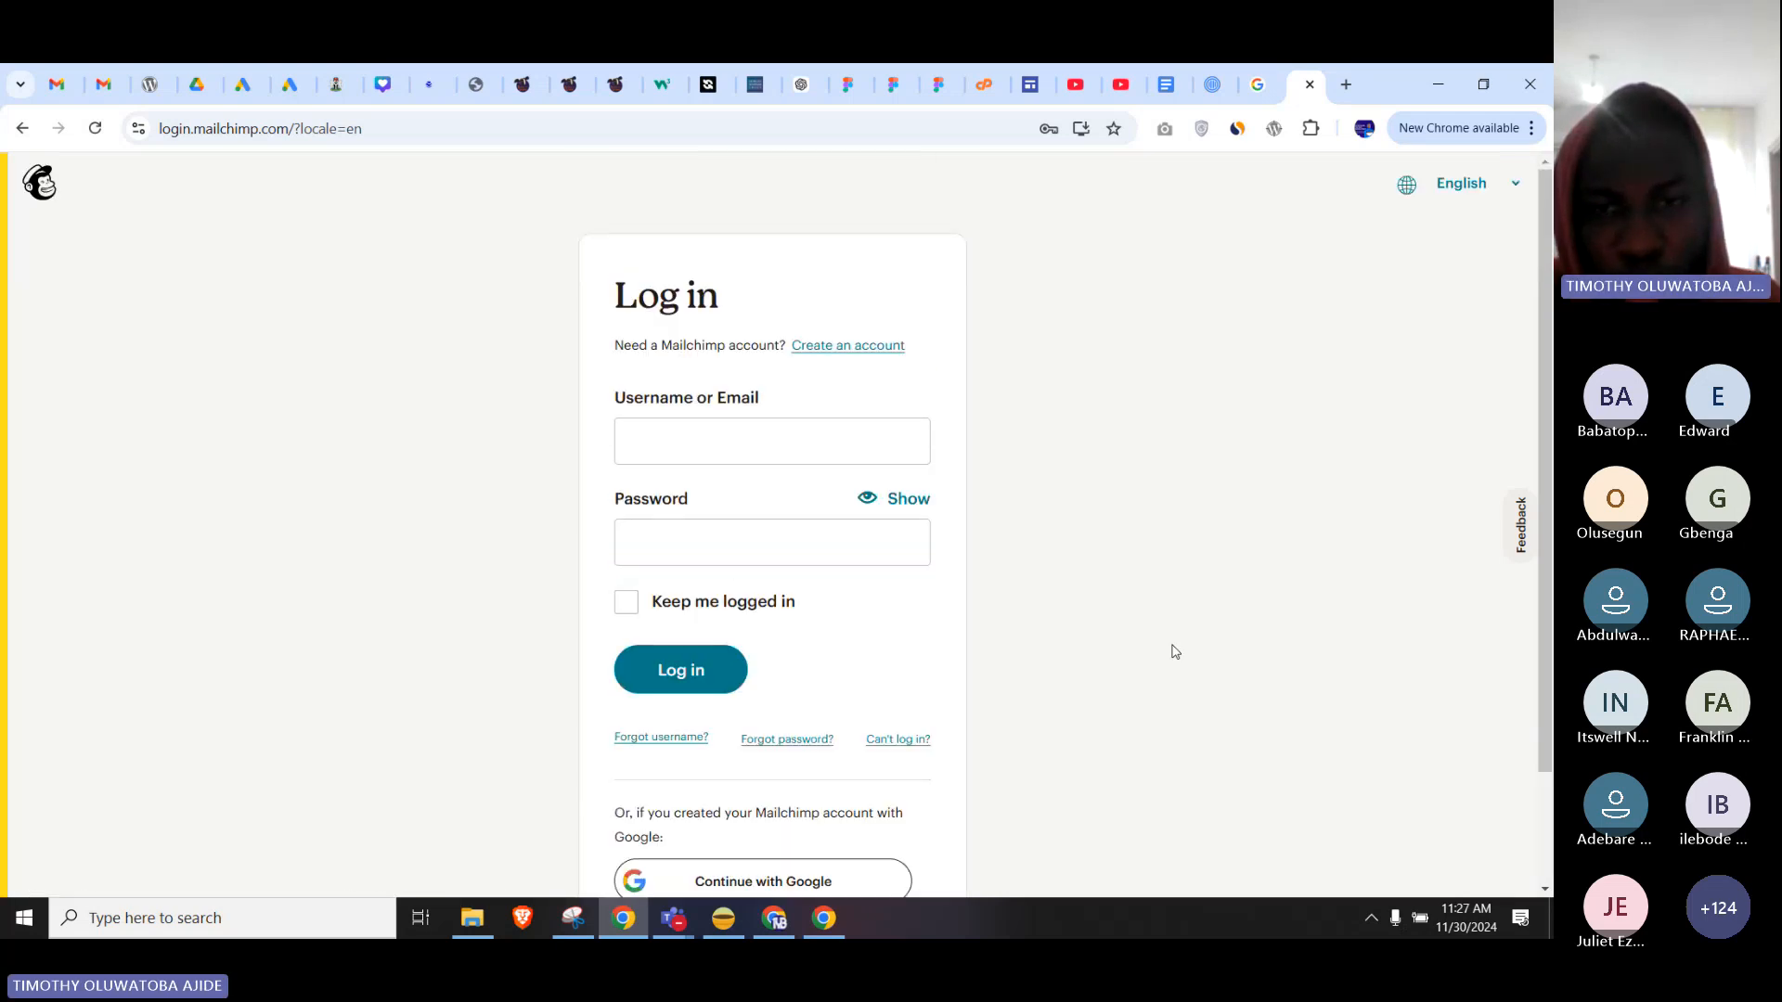
scroll(1175, 652, down, 2)
scroll(1175, 652, up, 2)
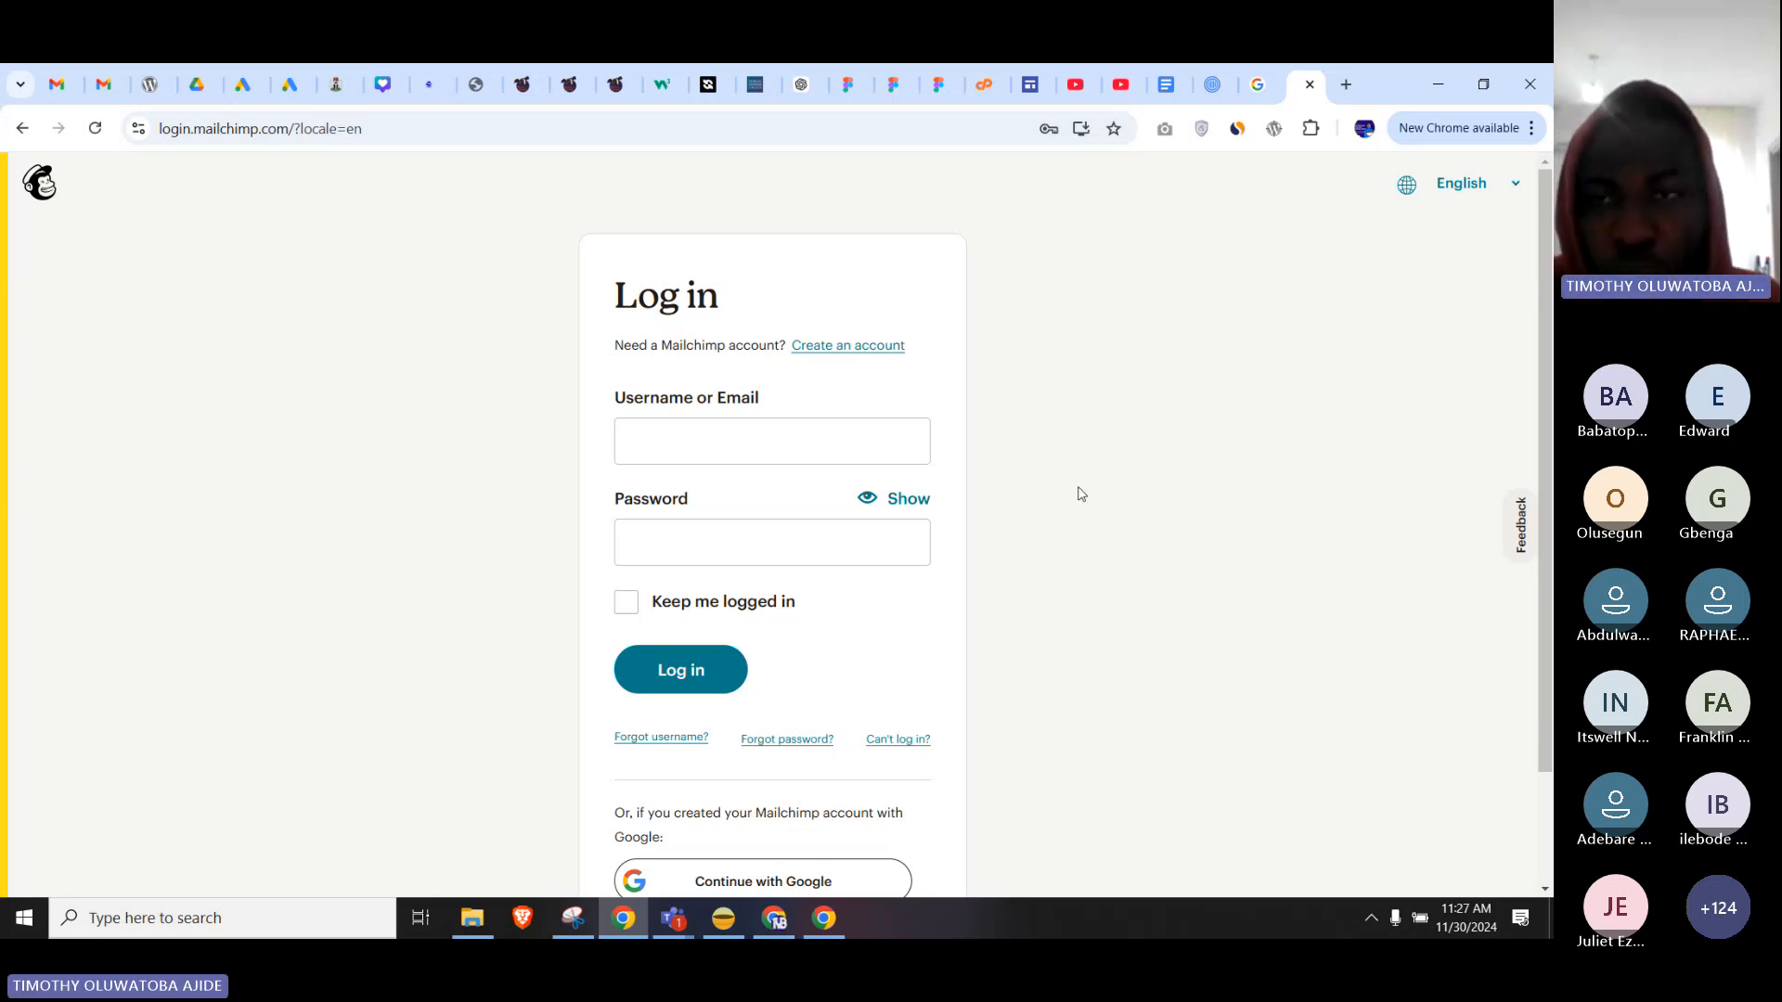
scroll(1081, 493, down, 1)
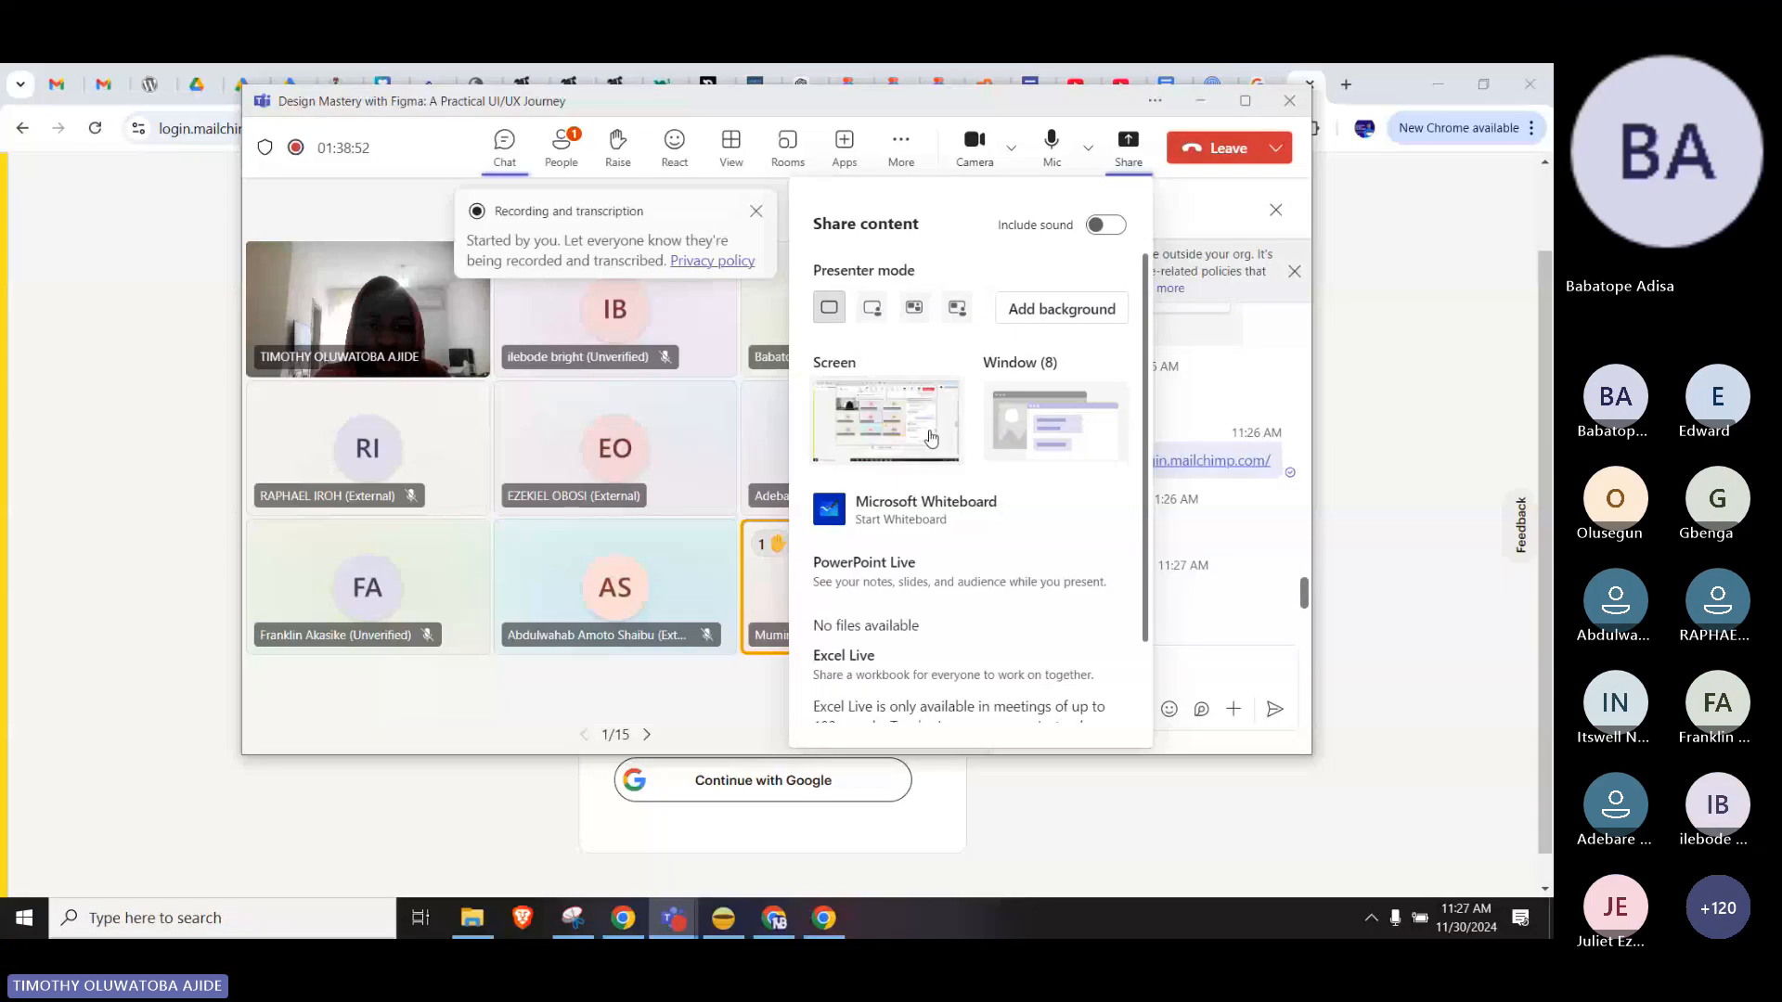
click(931, 438)
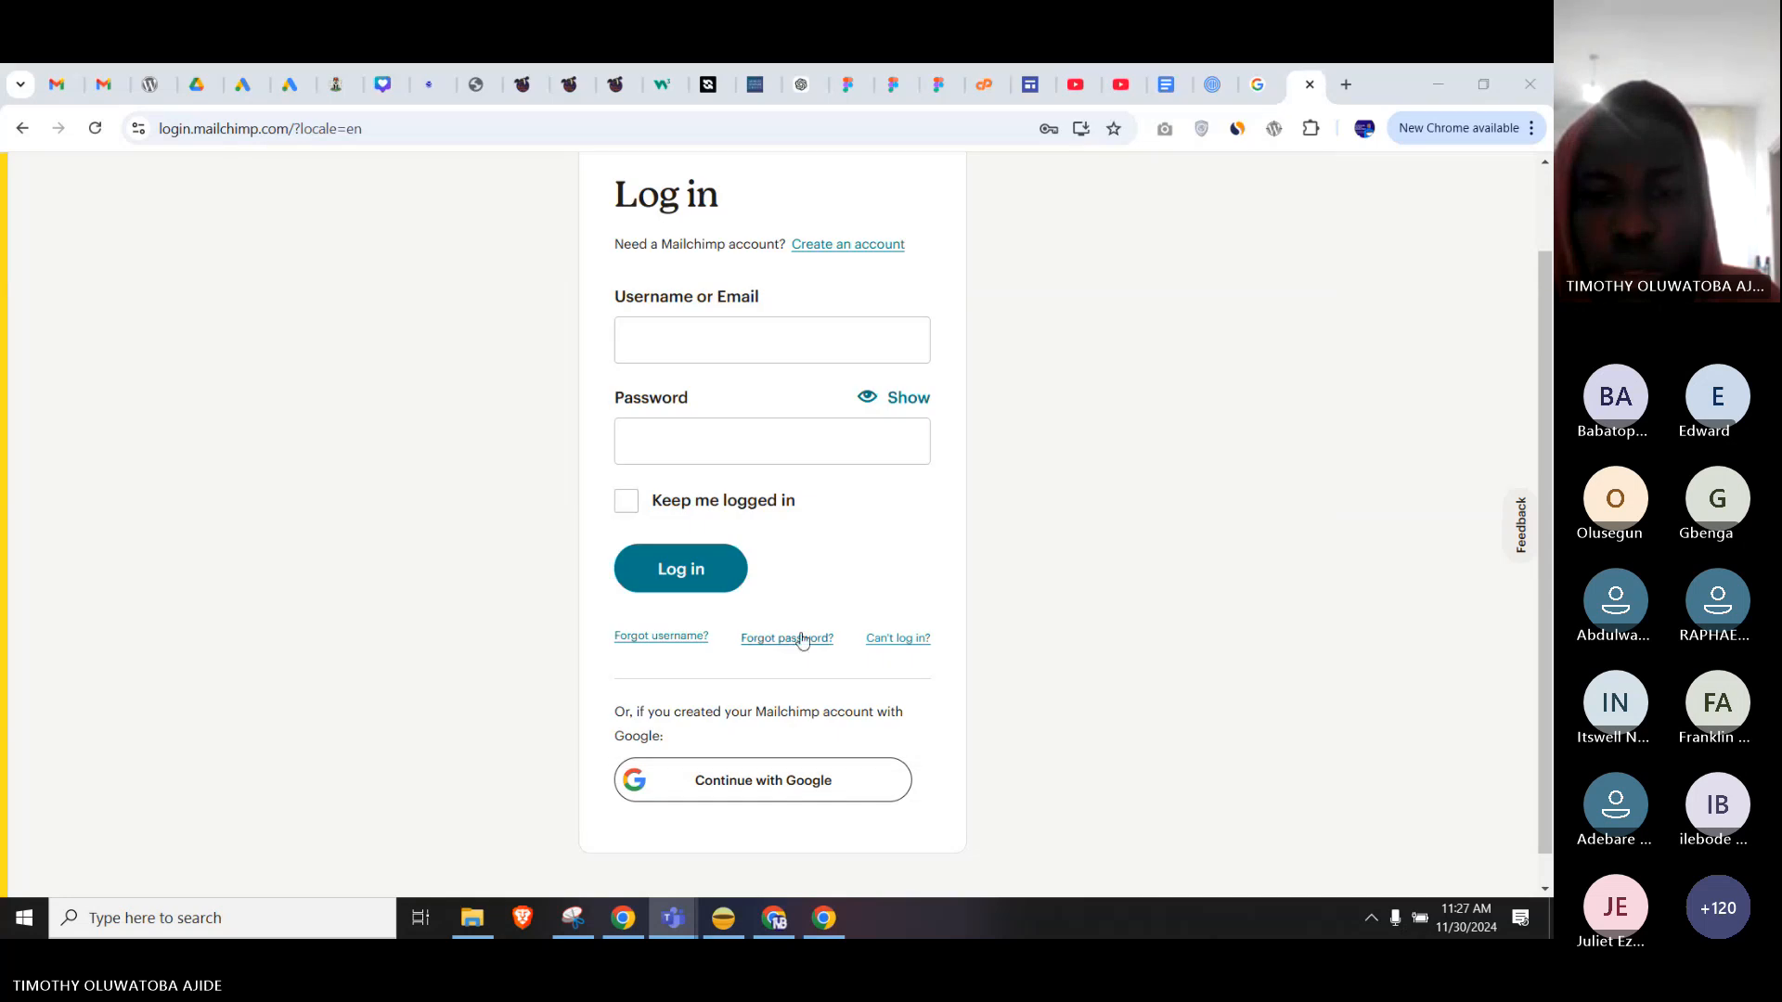
Return to the Figma design and select the Login frame holding the SIGN UP form.
click(840, 923)
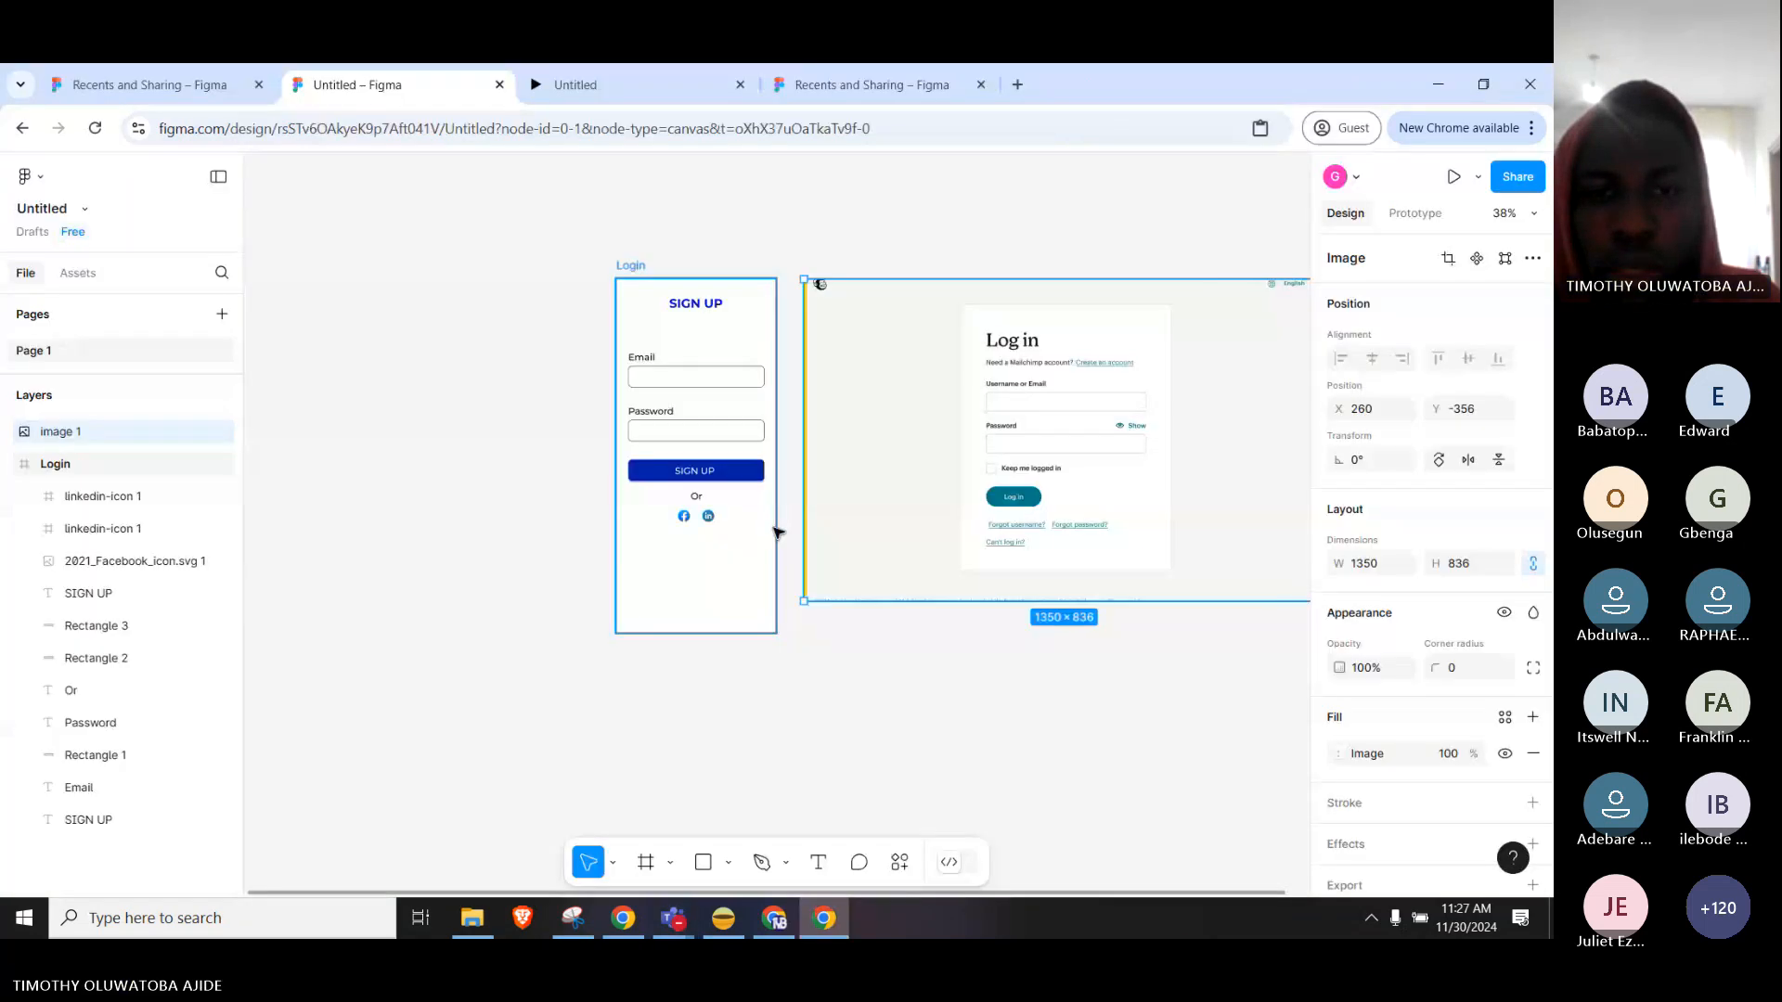
click(635, 268)
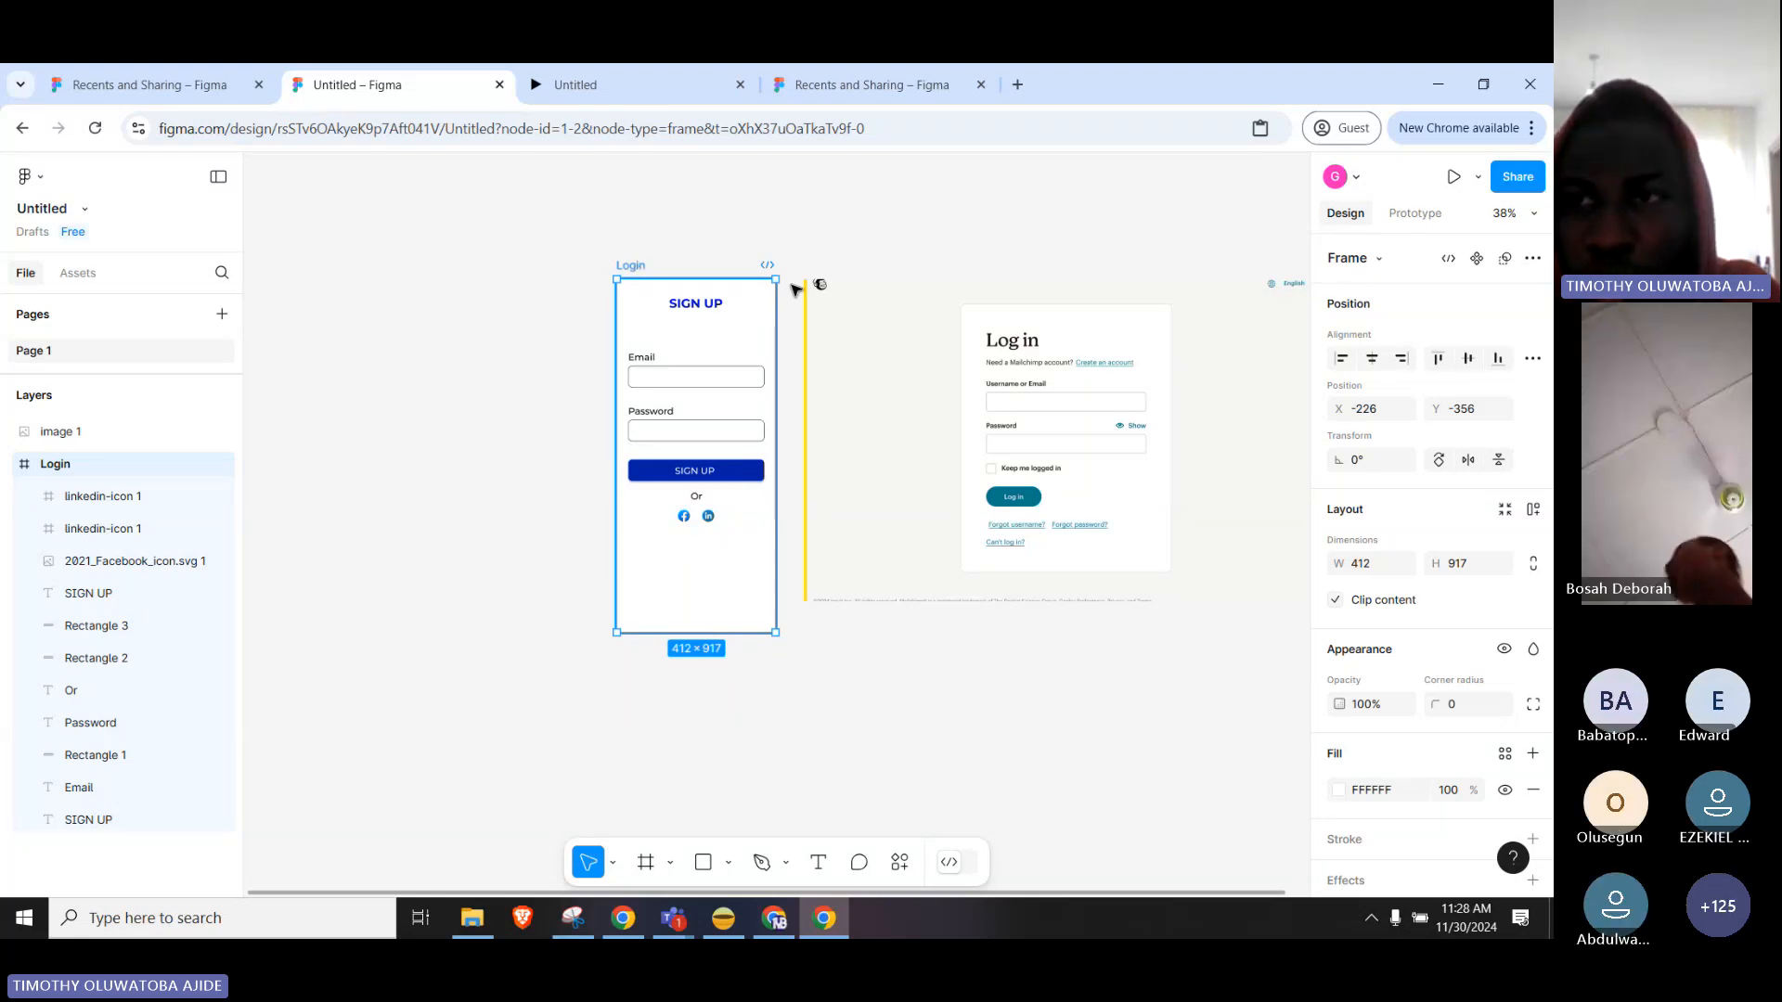
click(1481, 184)
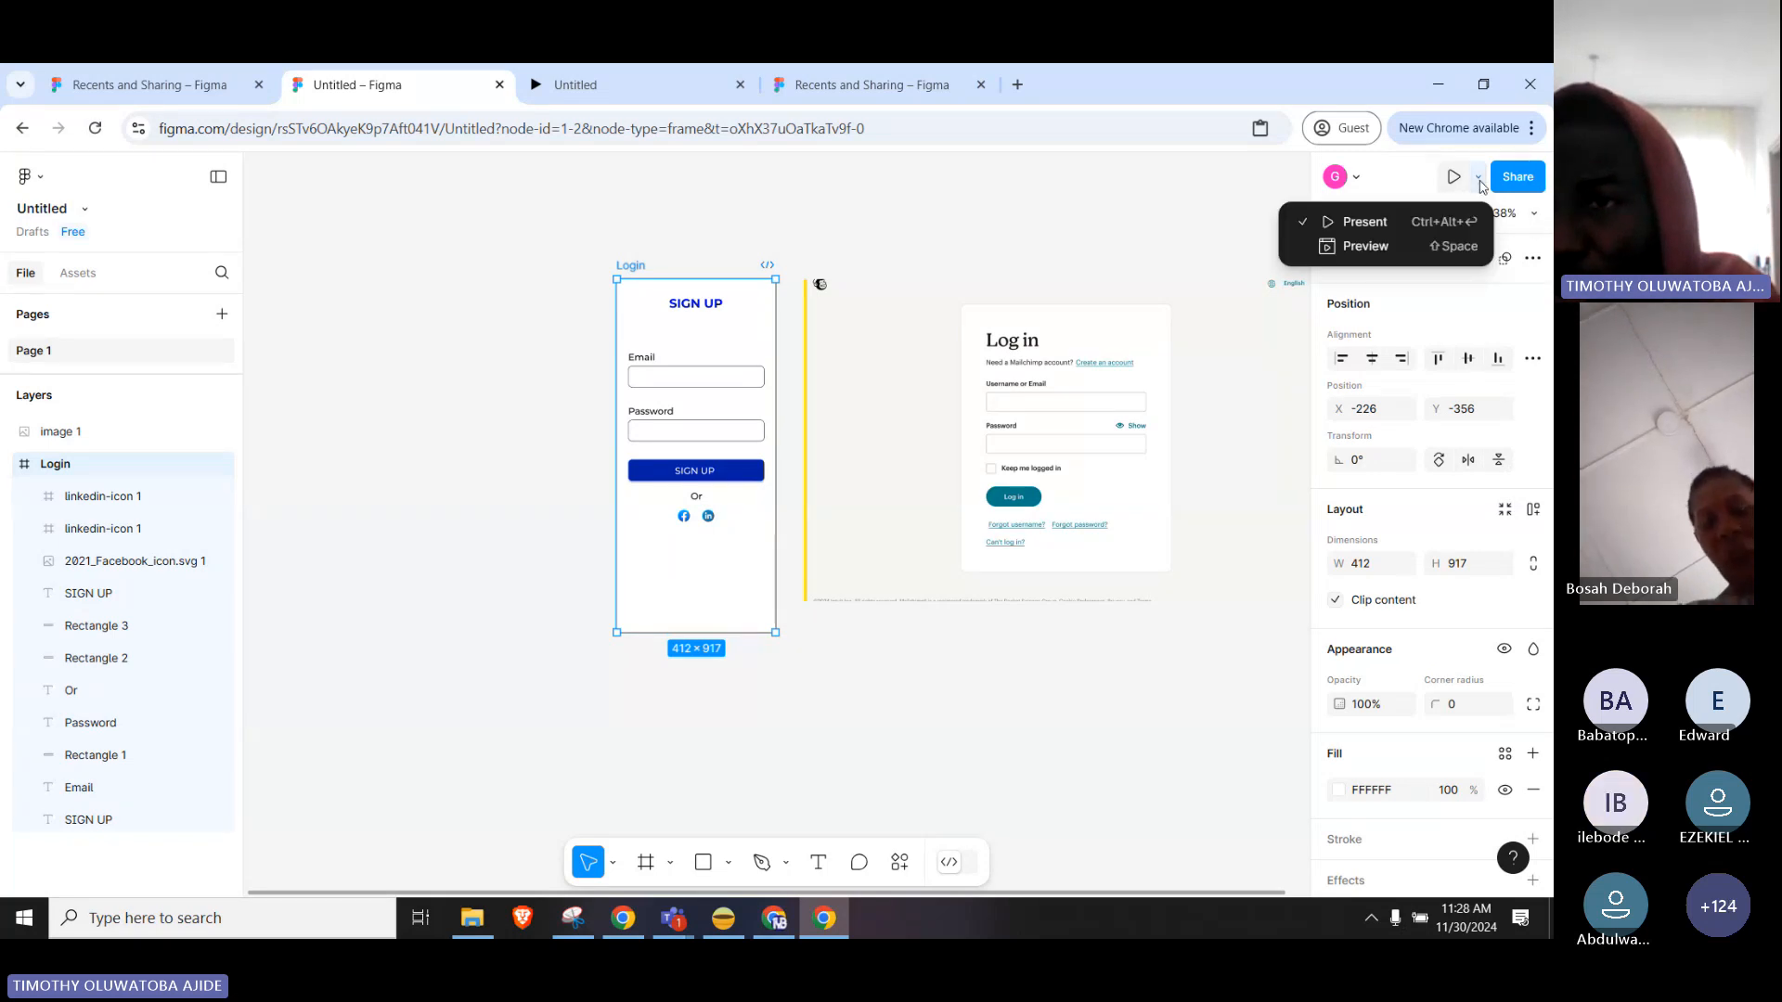
click(1403, 244)
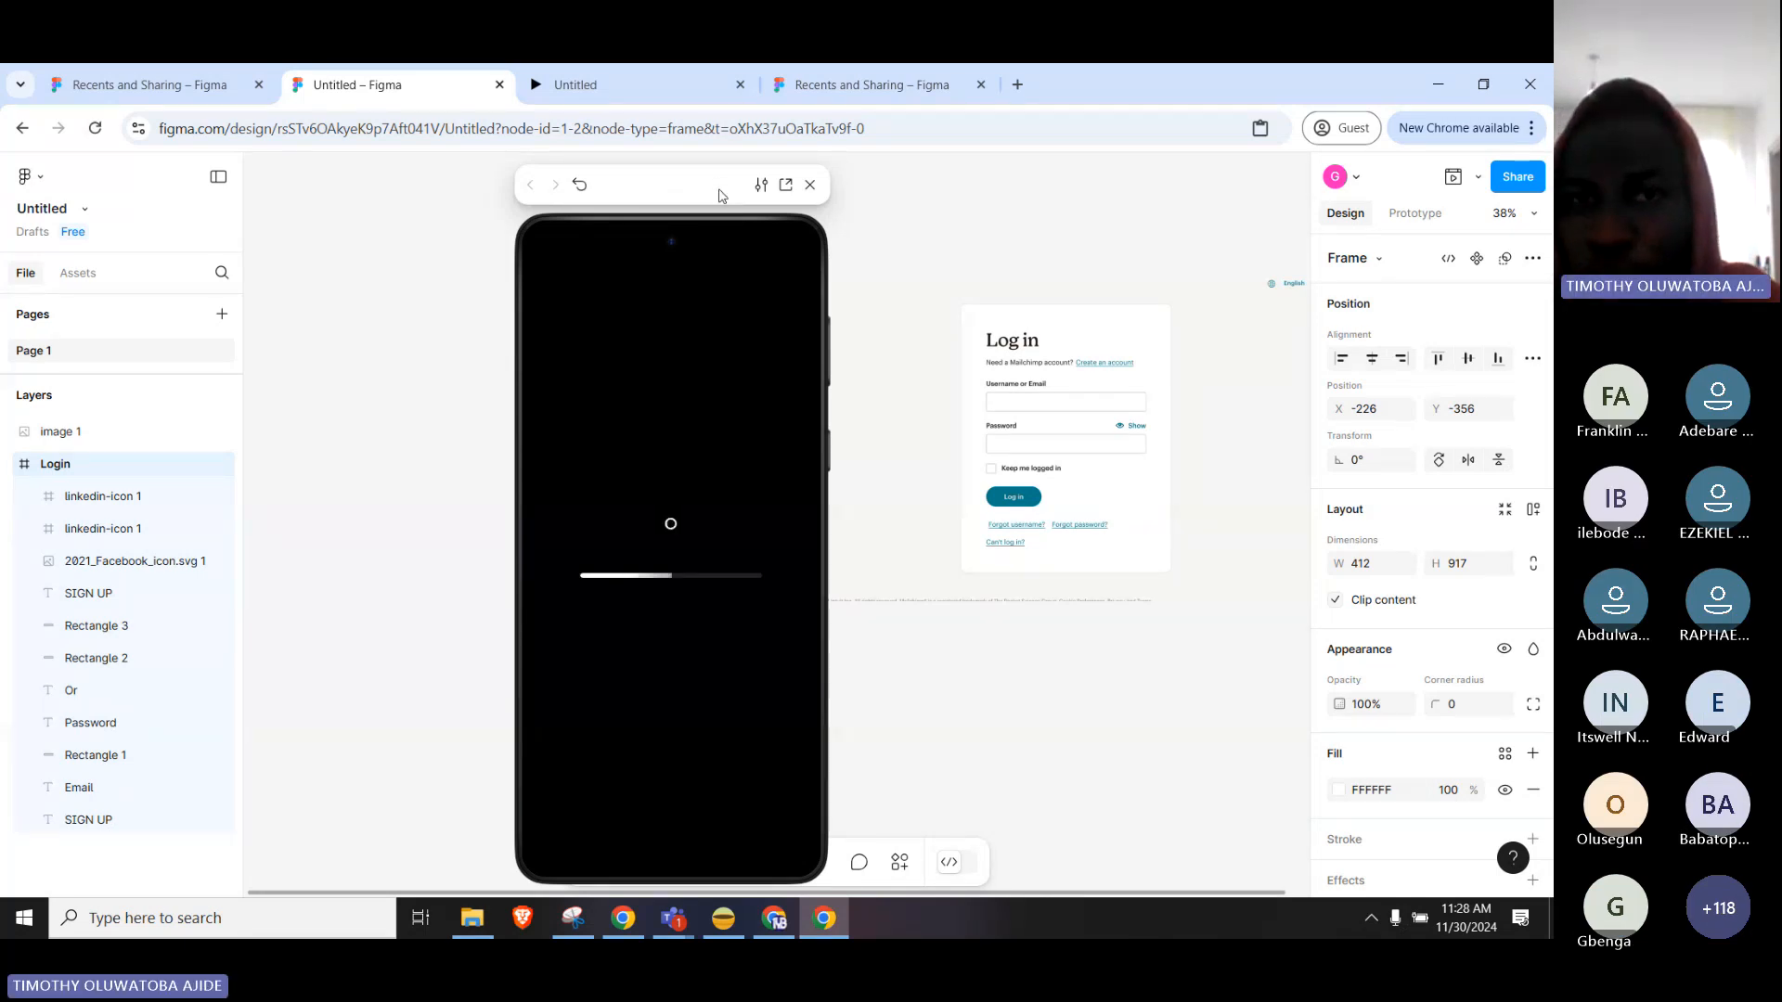
drag(578, 190, 357, 98)
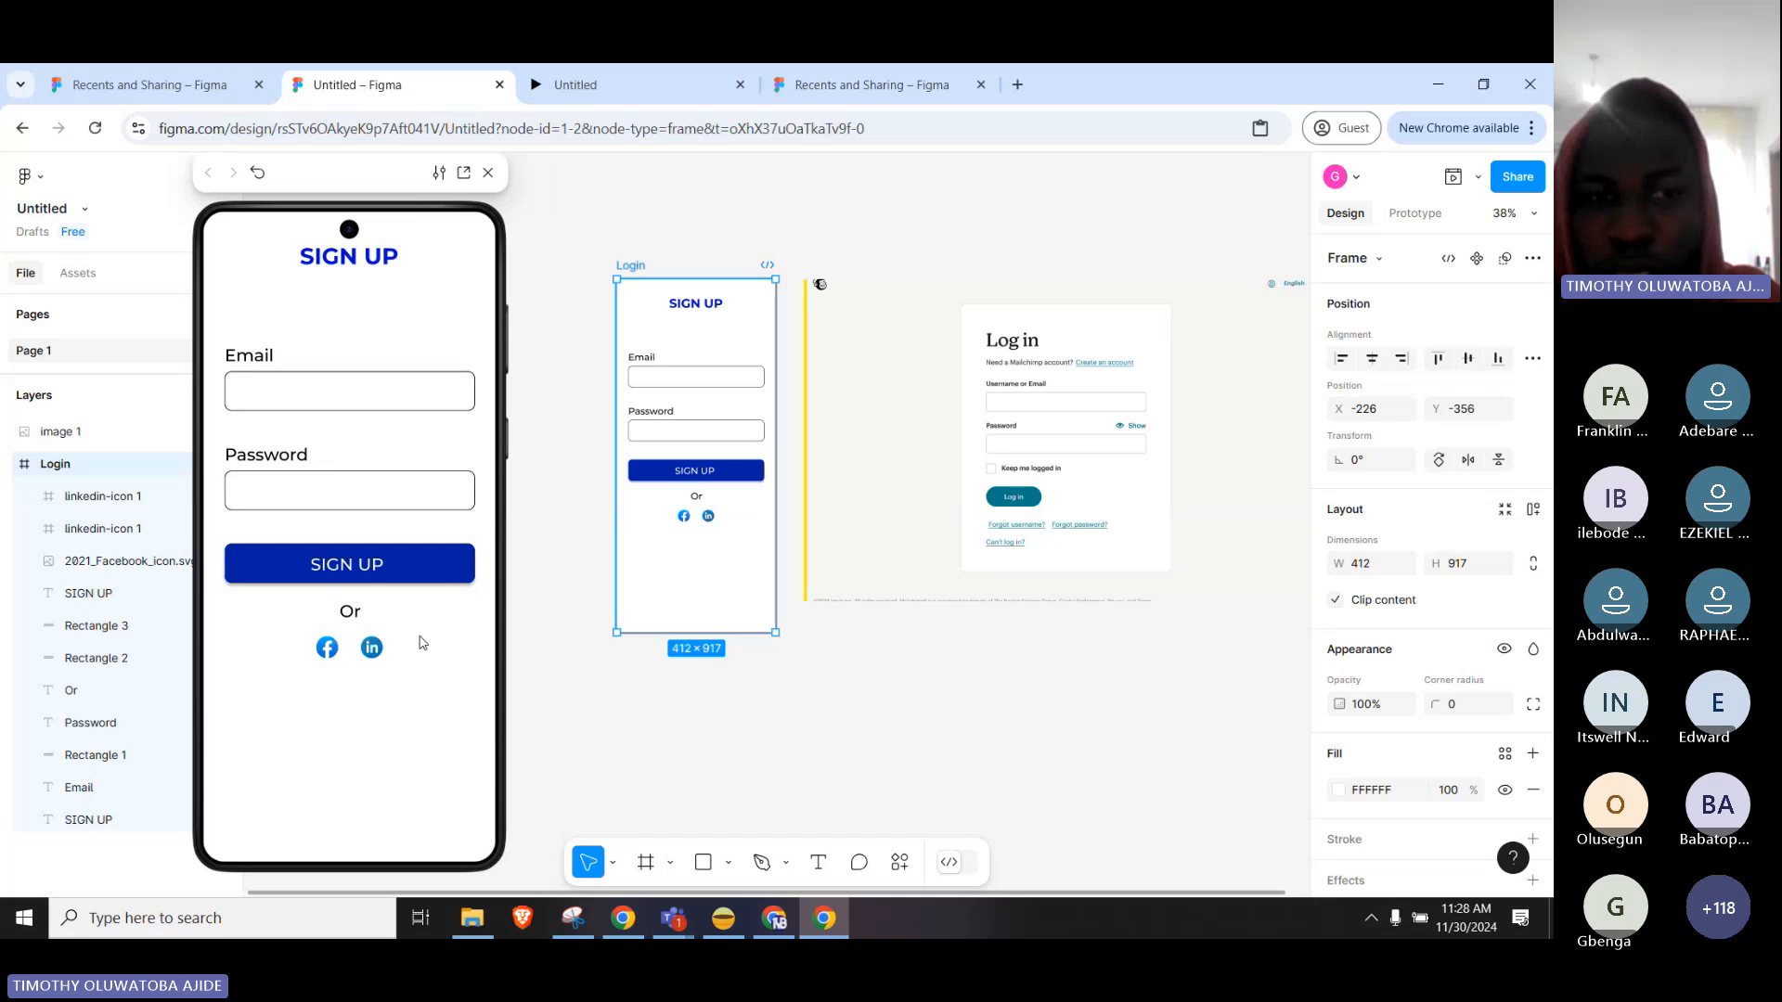
click(707, 330)
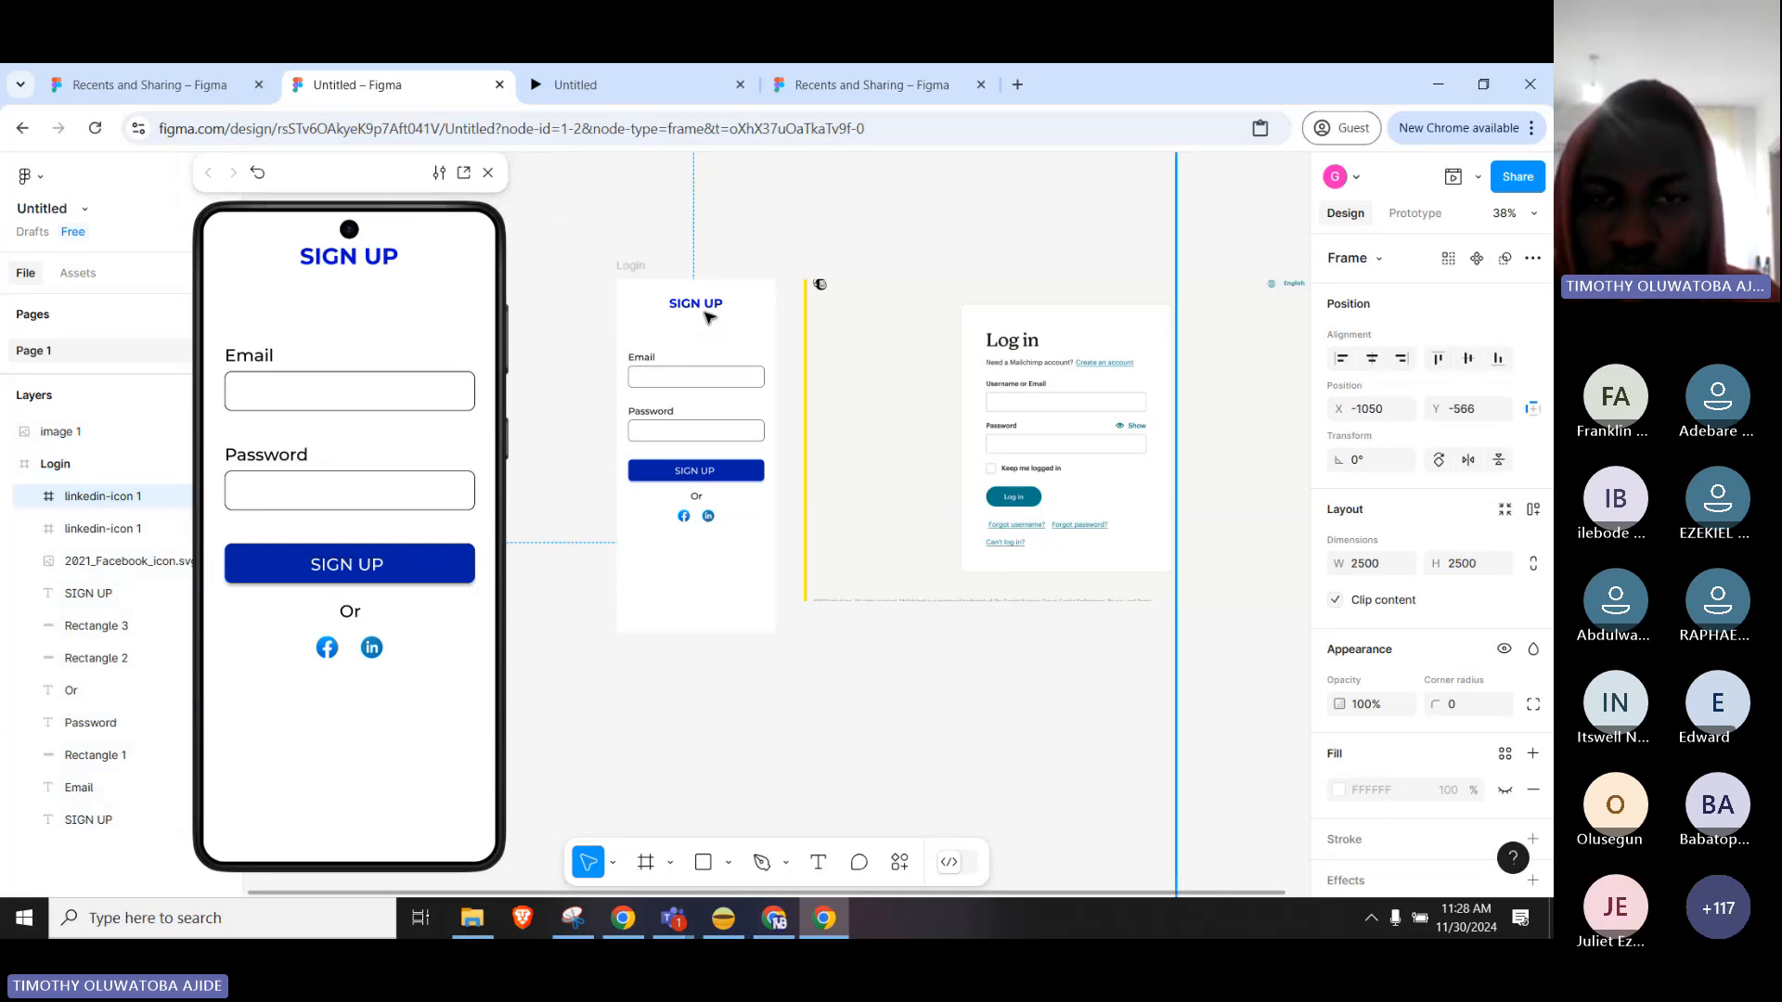
click(744, 268)
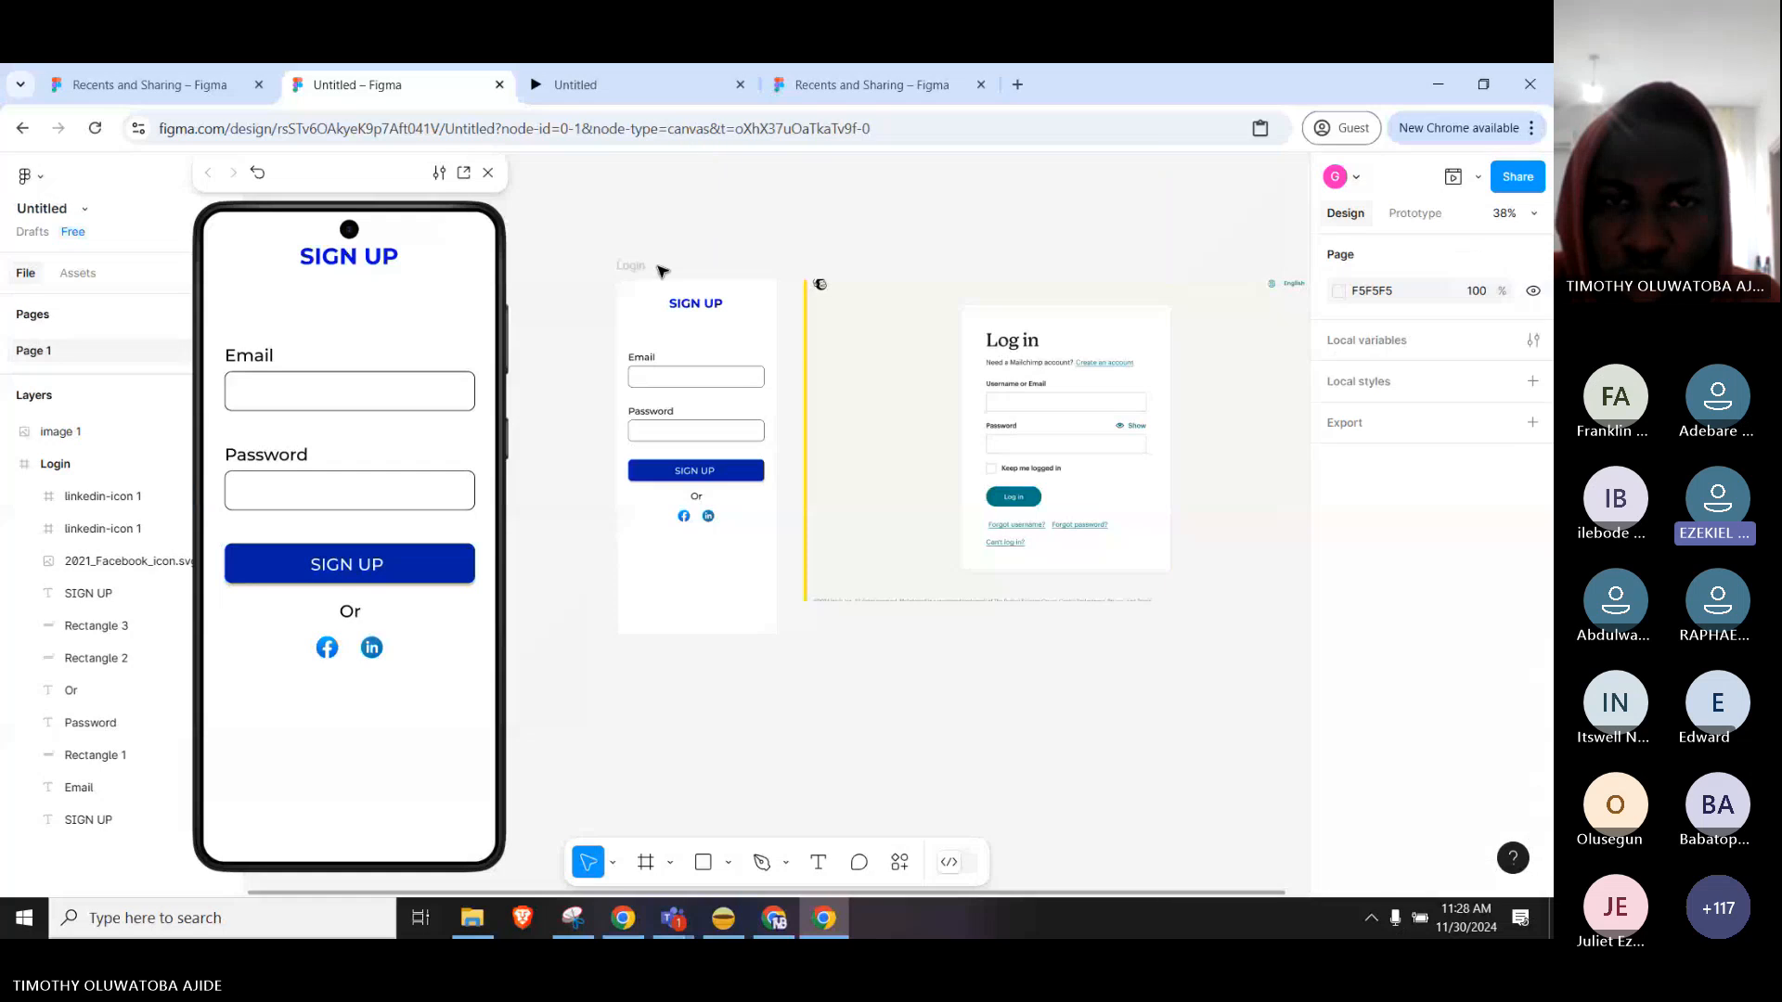
click(700, 305)
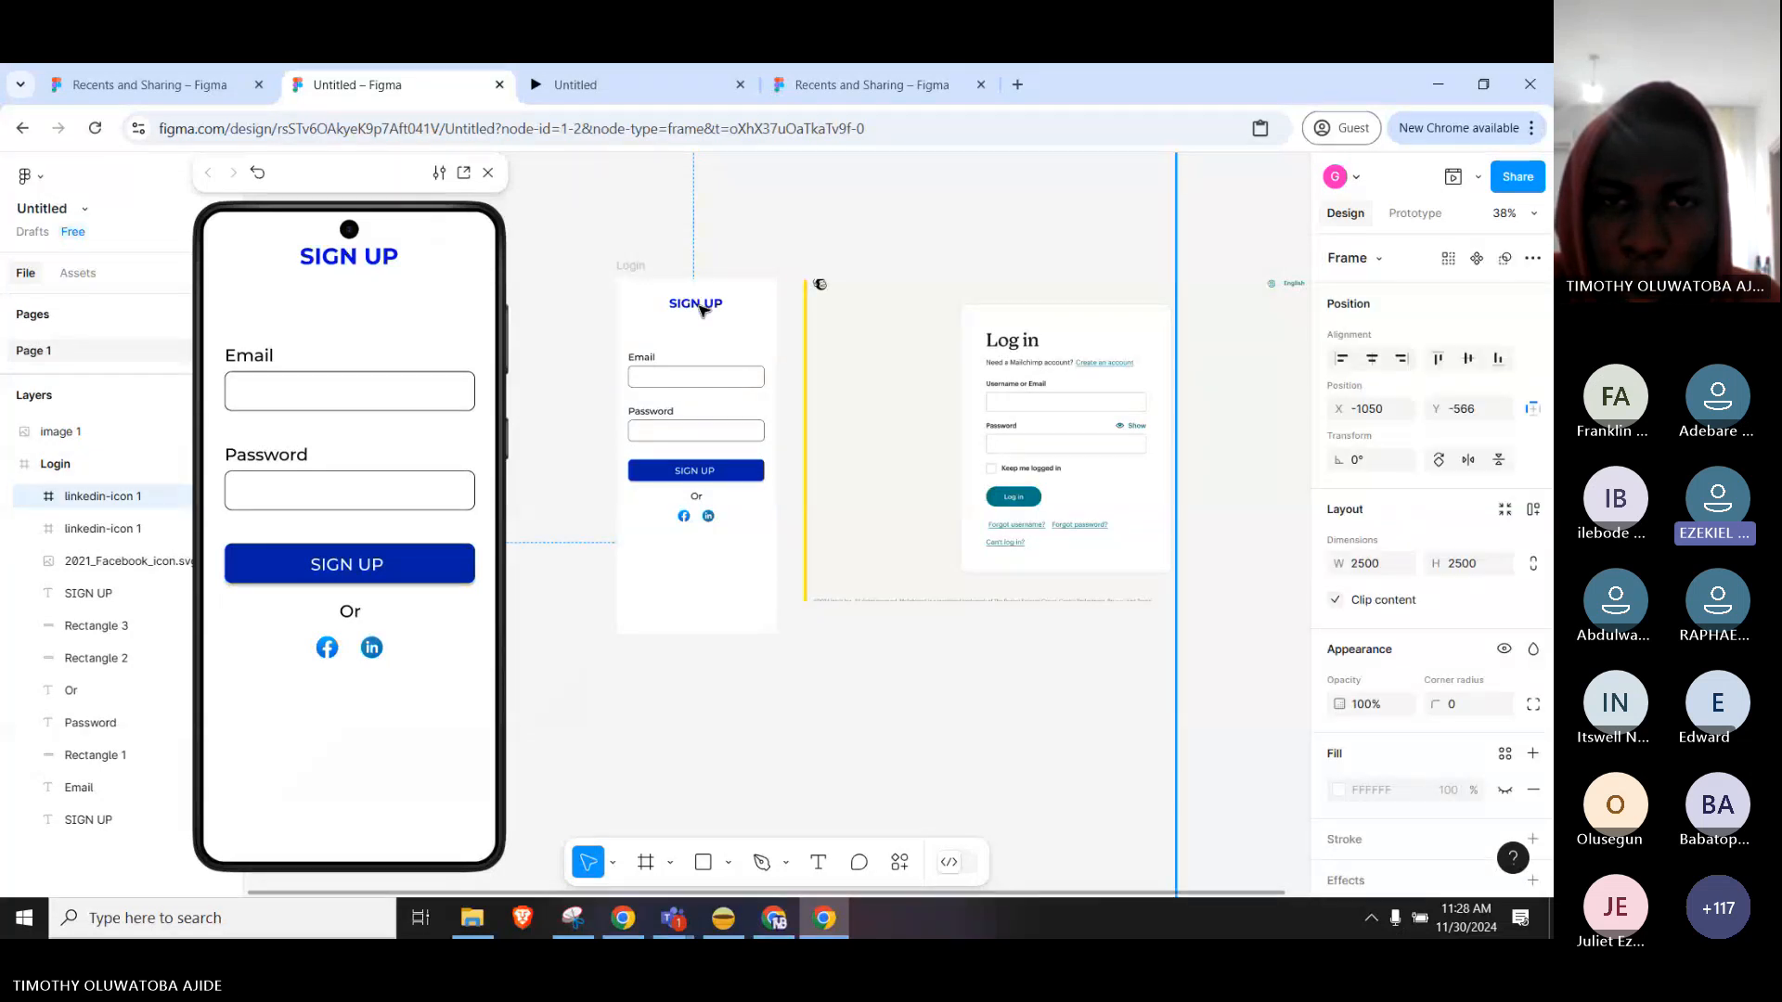
click(631, 266)
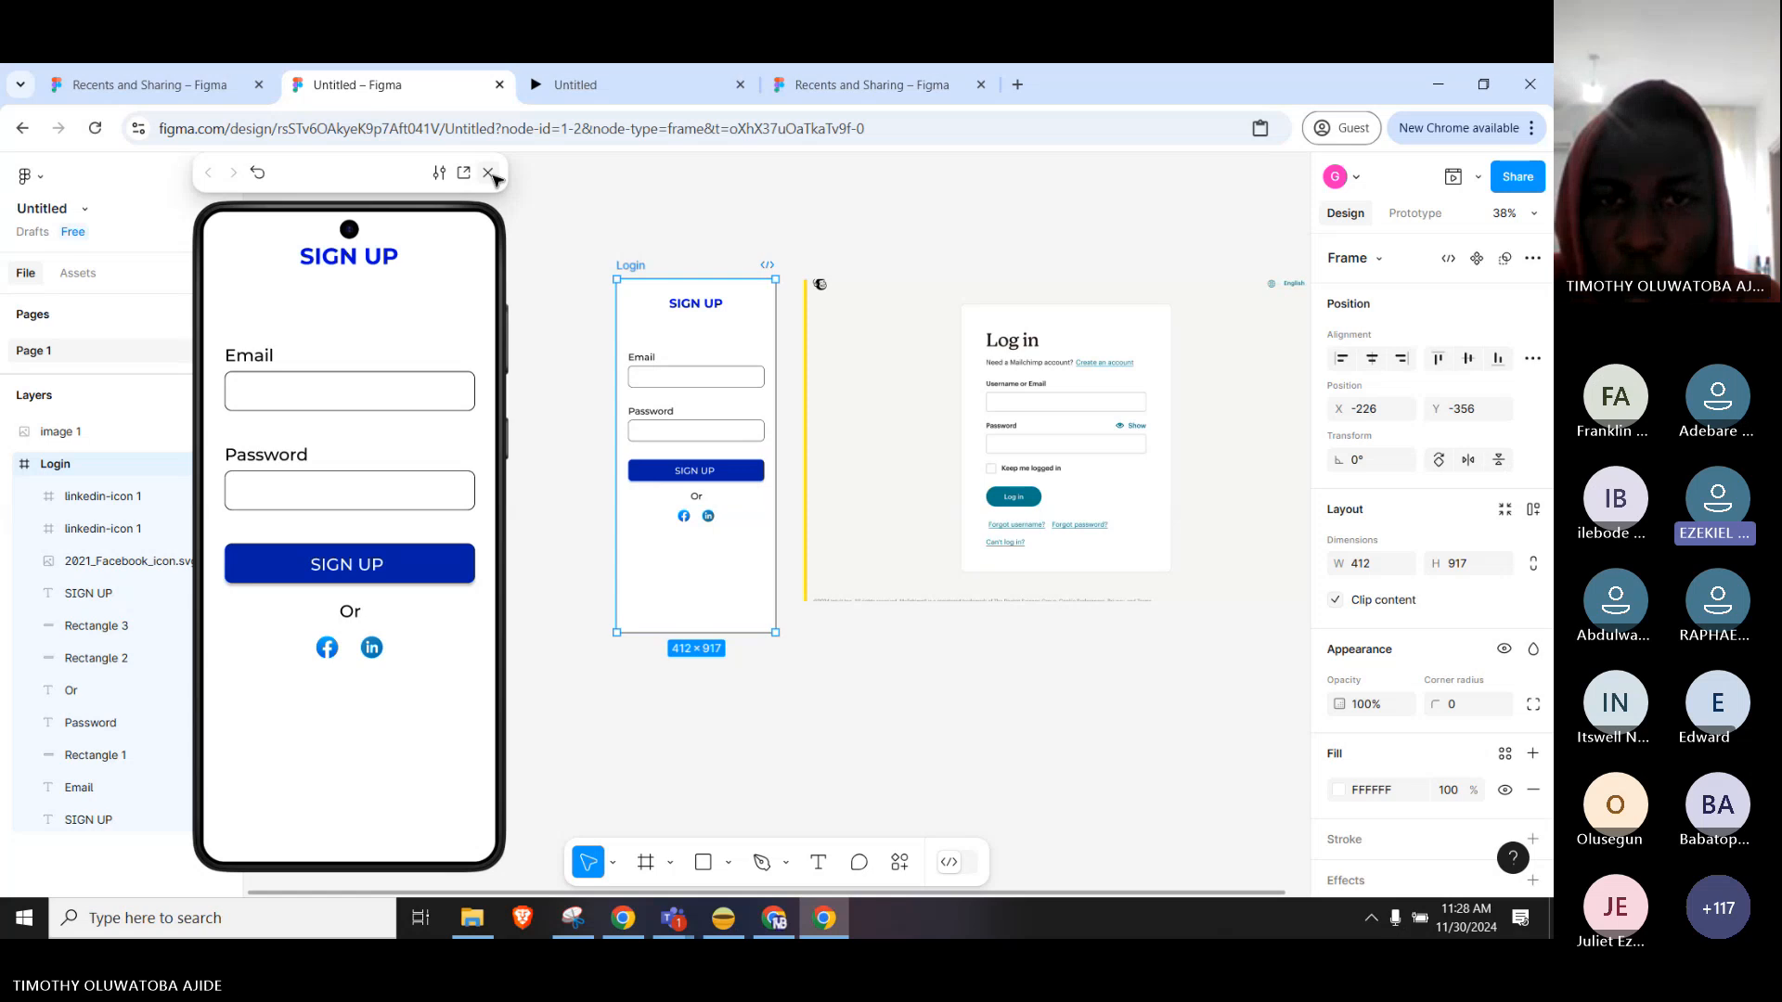
click(490, 175)
click(966, 737)
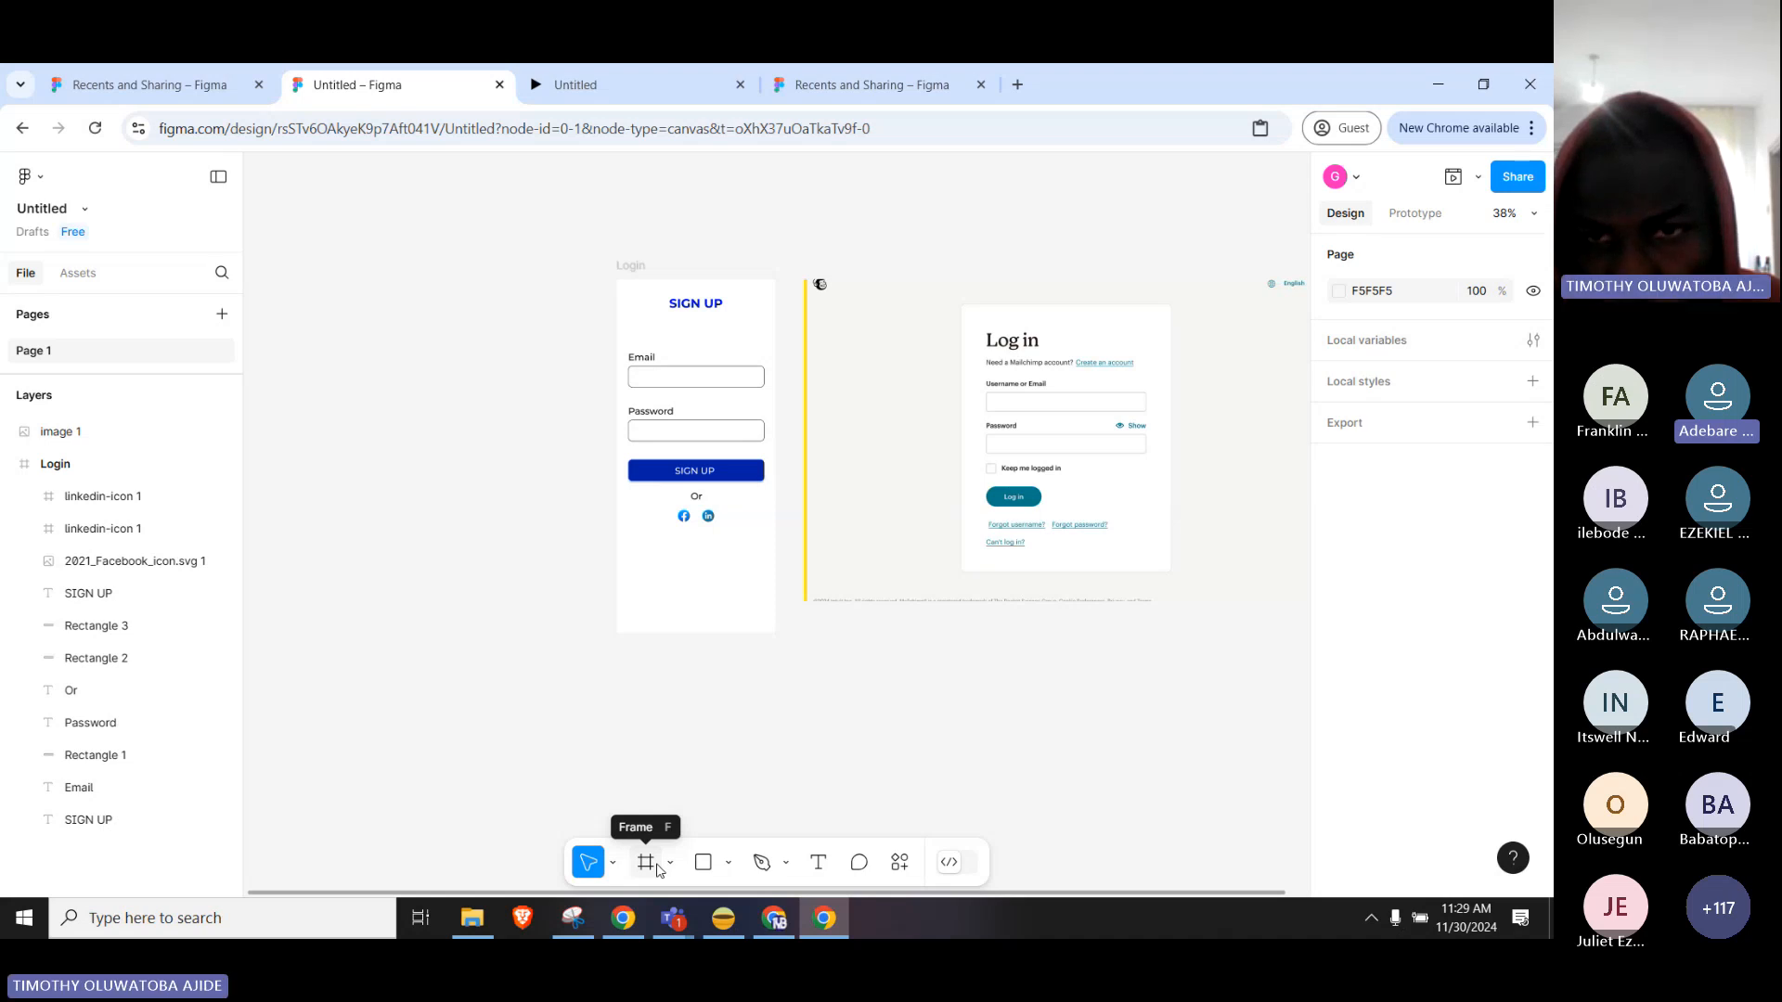
Select the Mailchimp log-in screenshot and drag it into place beside the SIGN UP frame.
click(918, 569)
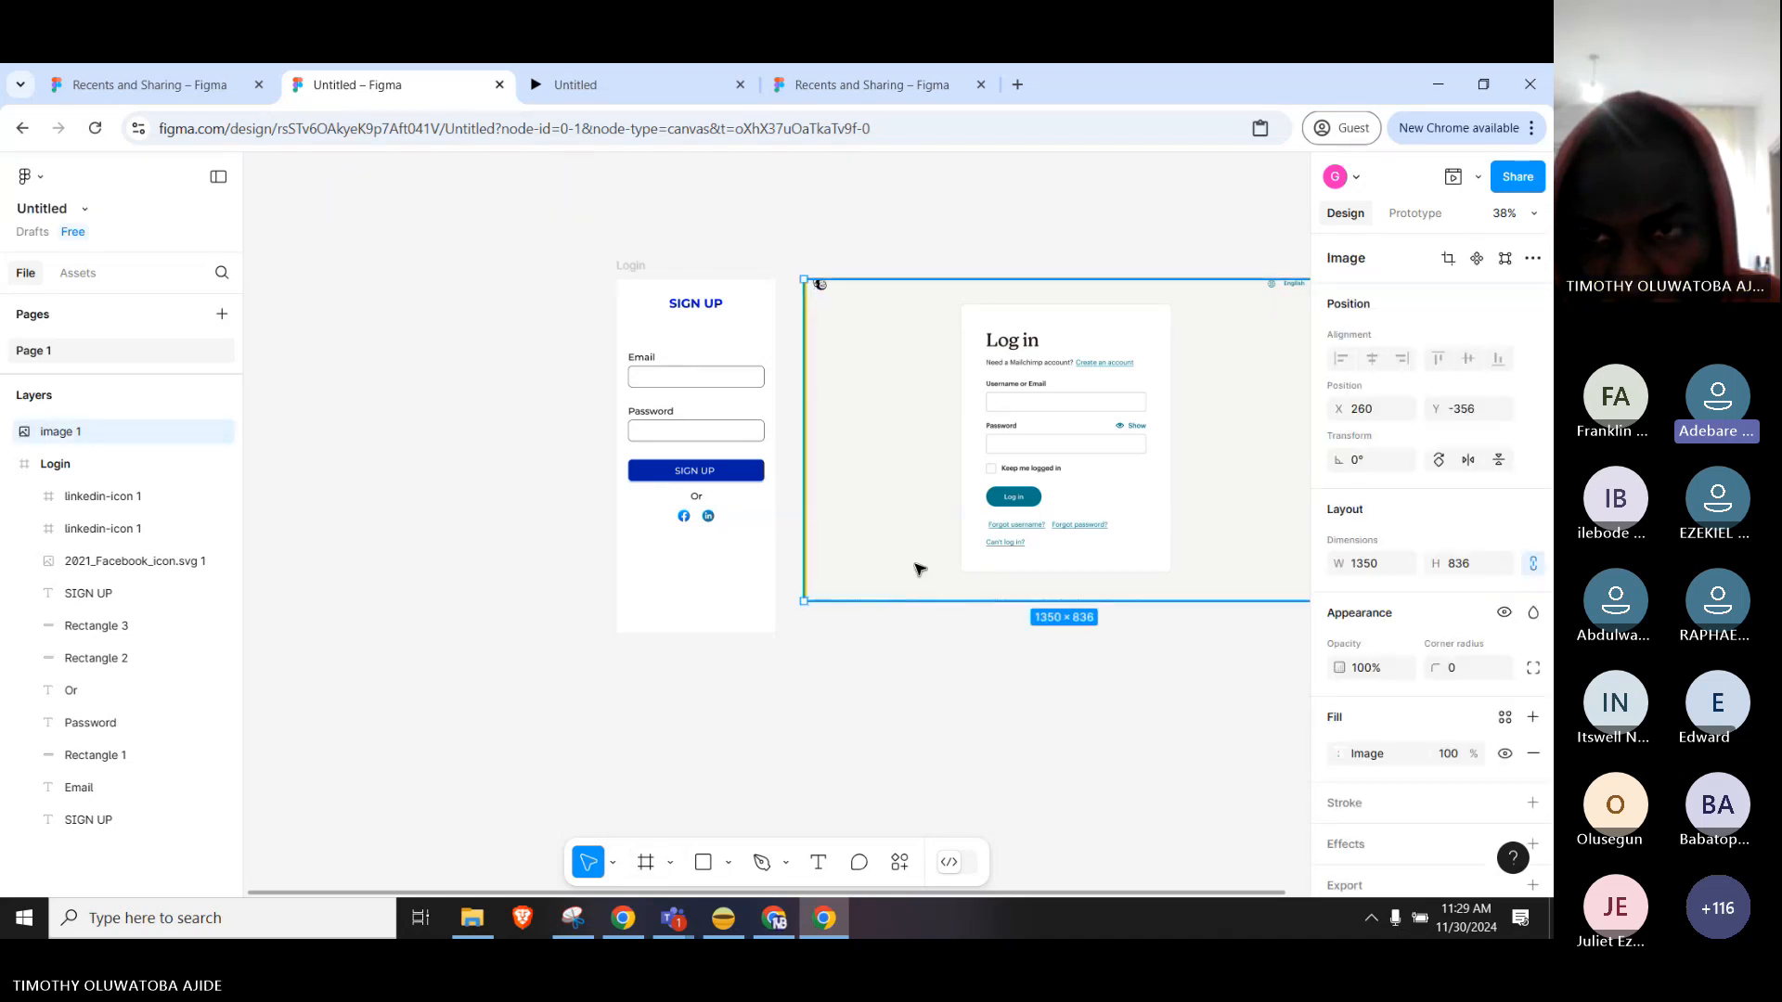
drag(919, 568, 970, 556)
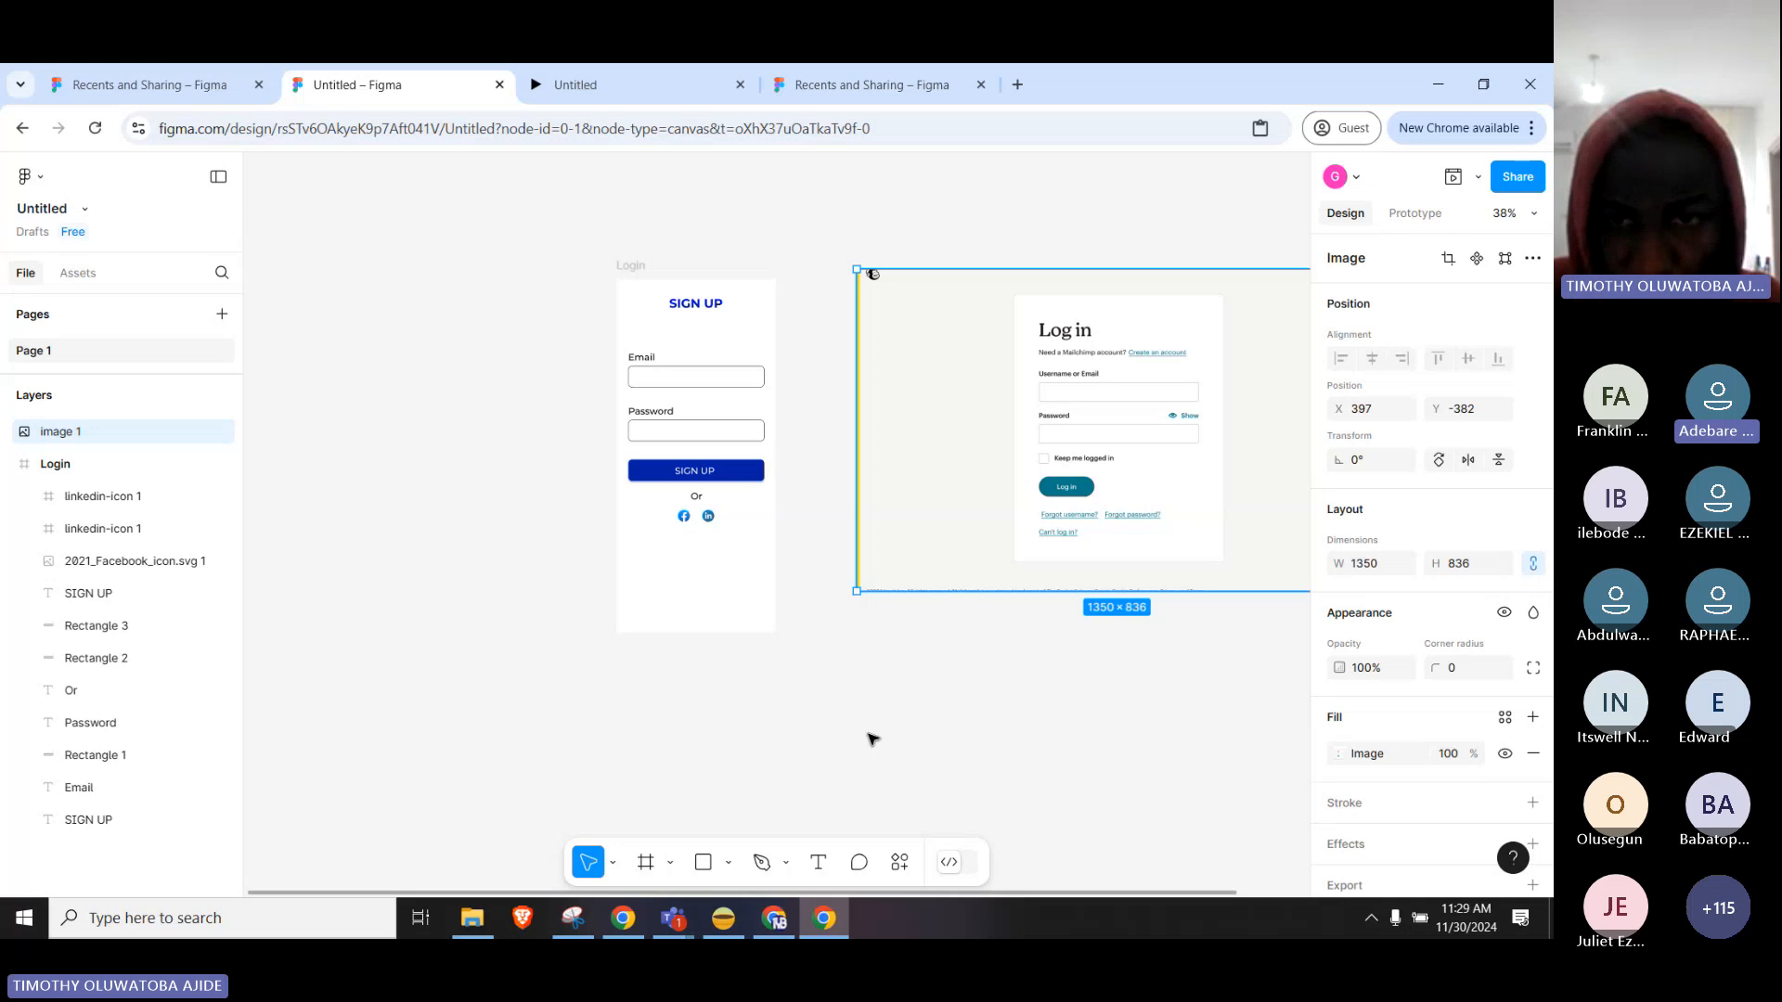
drag(1021, 477, 1021, 530)
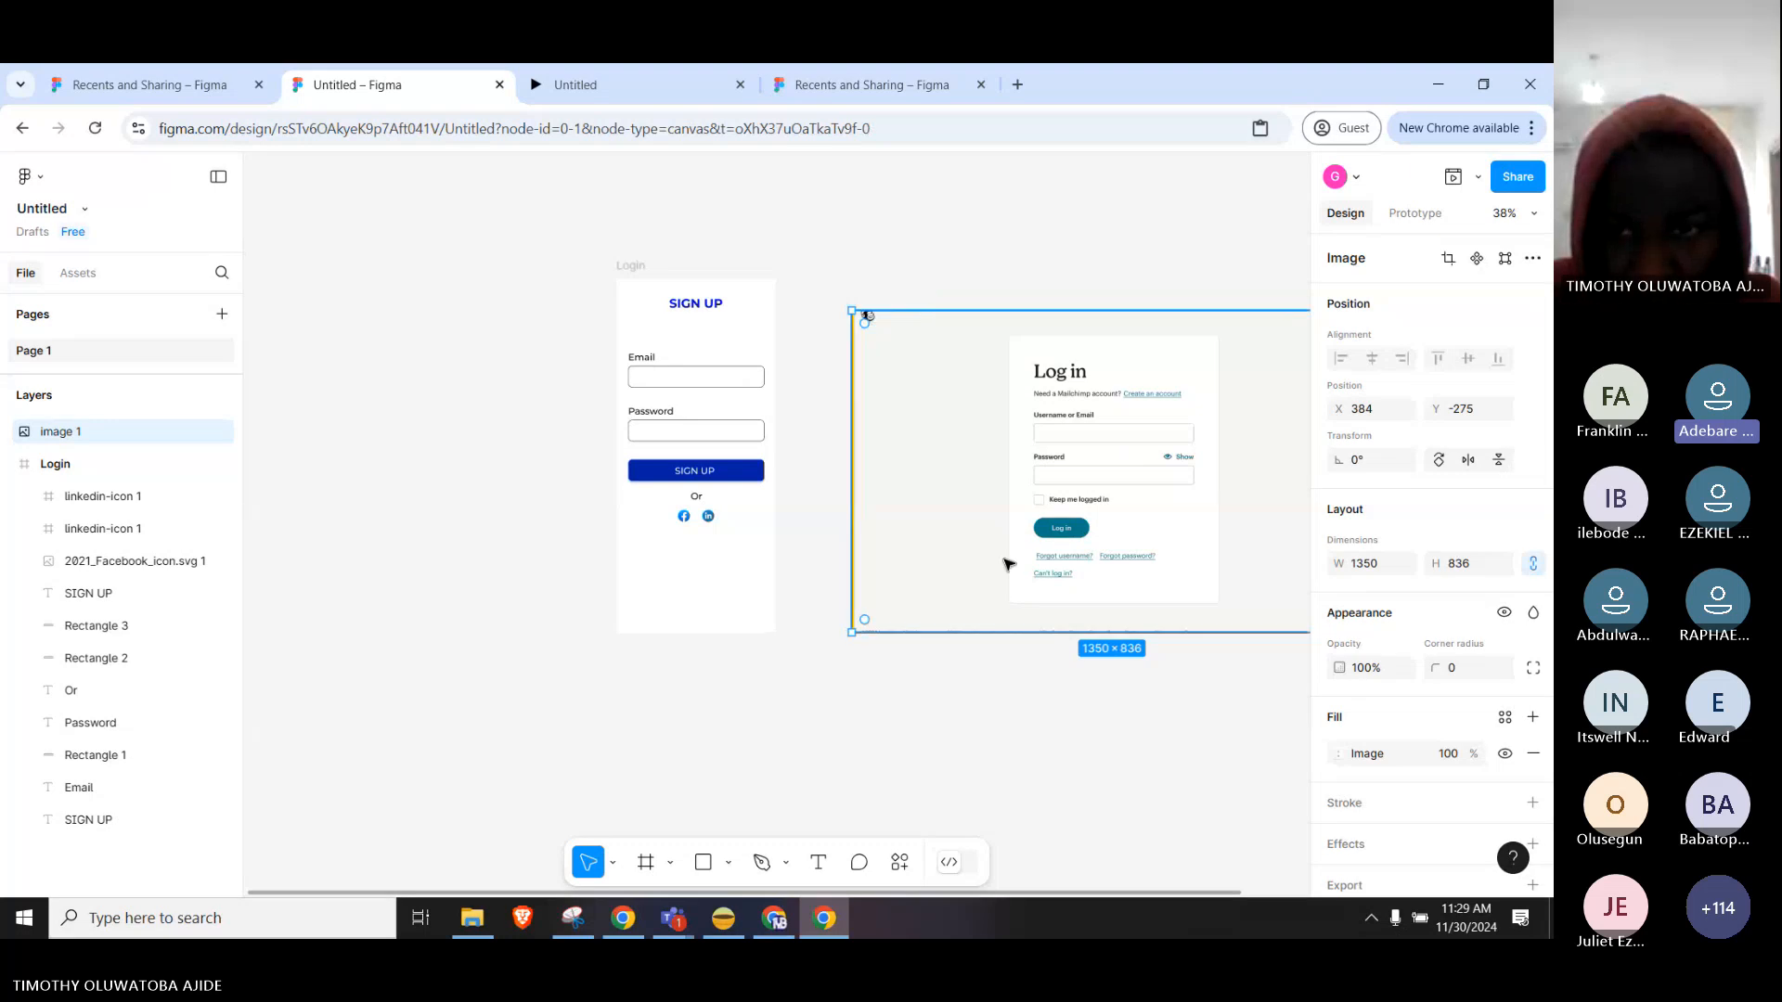
drag(1081, 563, 1077, 541)
Enlarge the screenshot to 1481×917, set it just right of the frame, then go to Recents.
drag(845, 599, 800, 634)
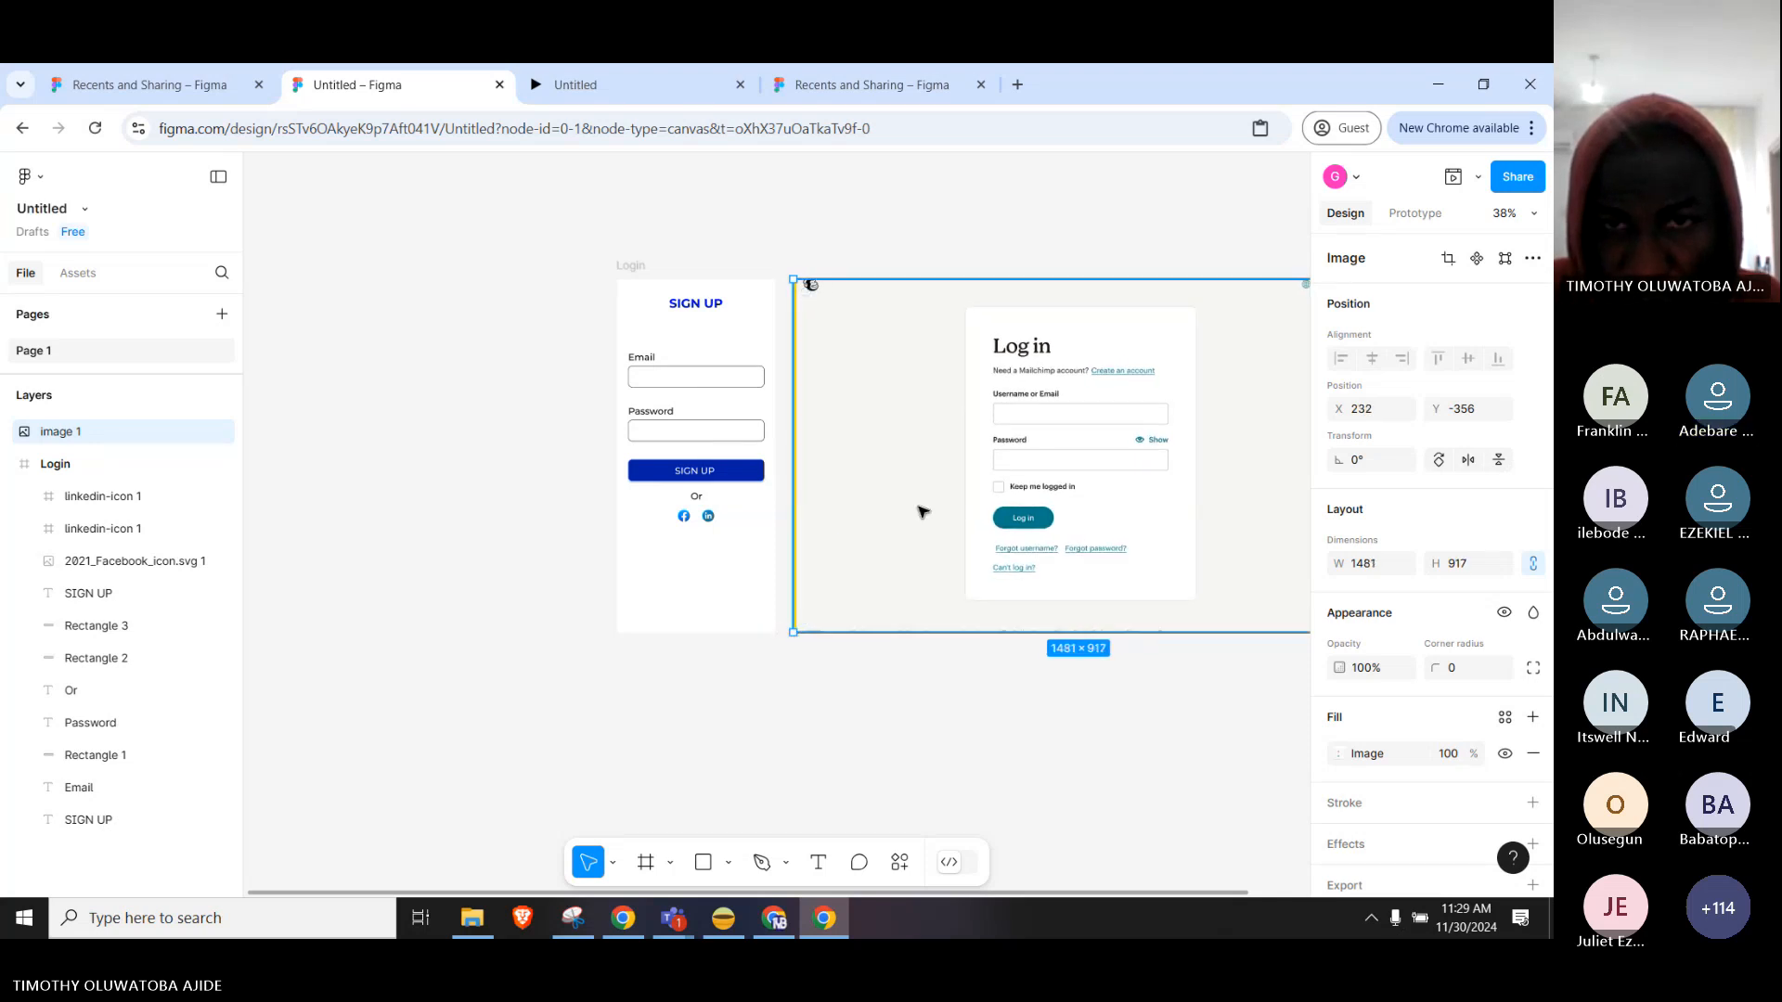
drag(938, 510, 947, 510)
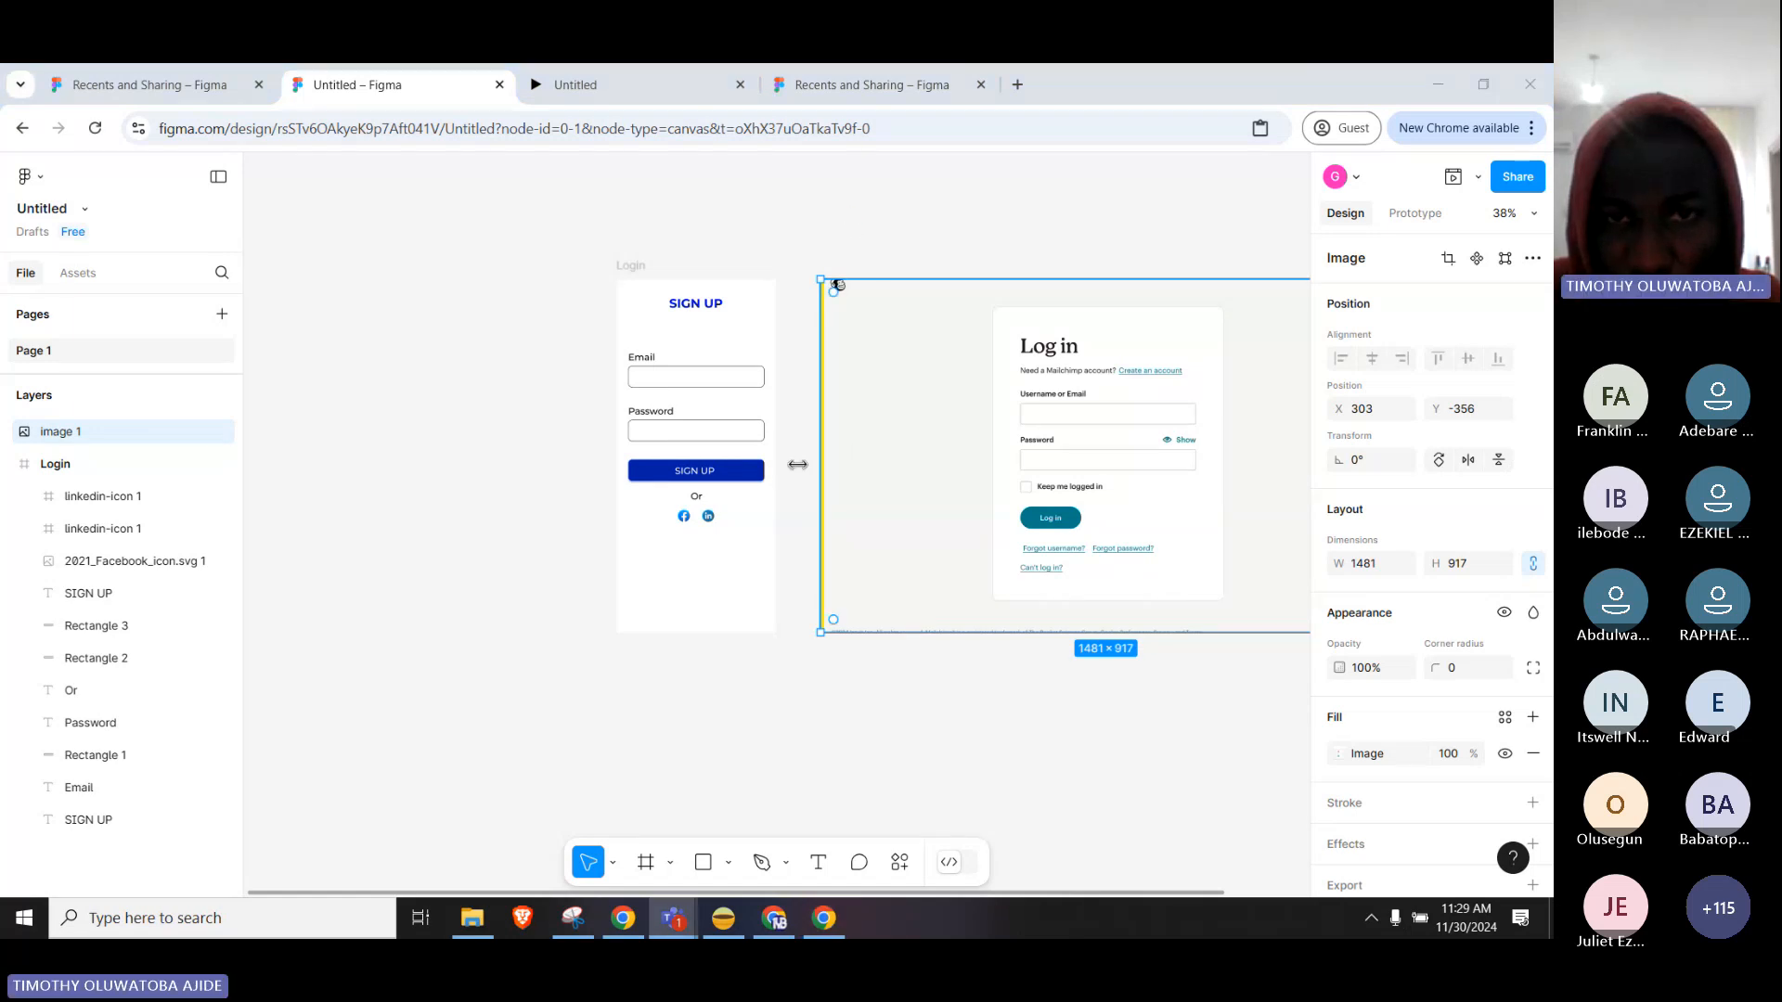
click(795, 353)
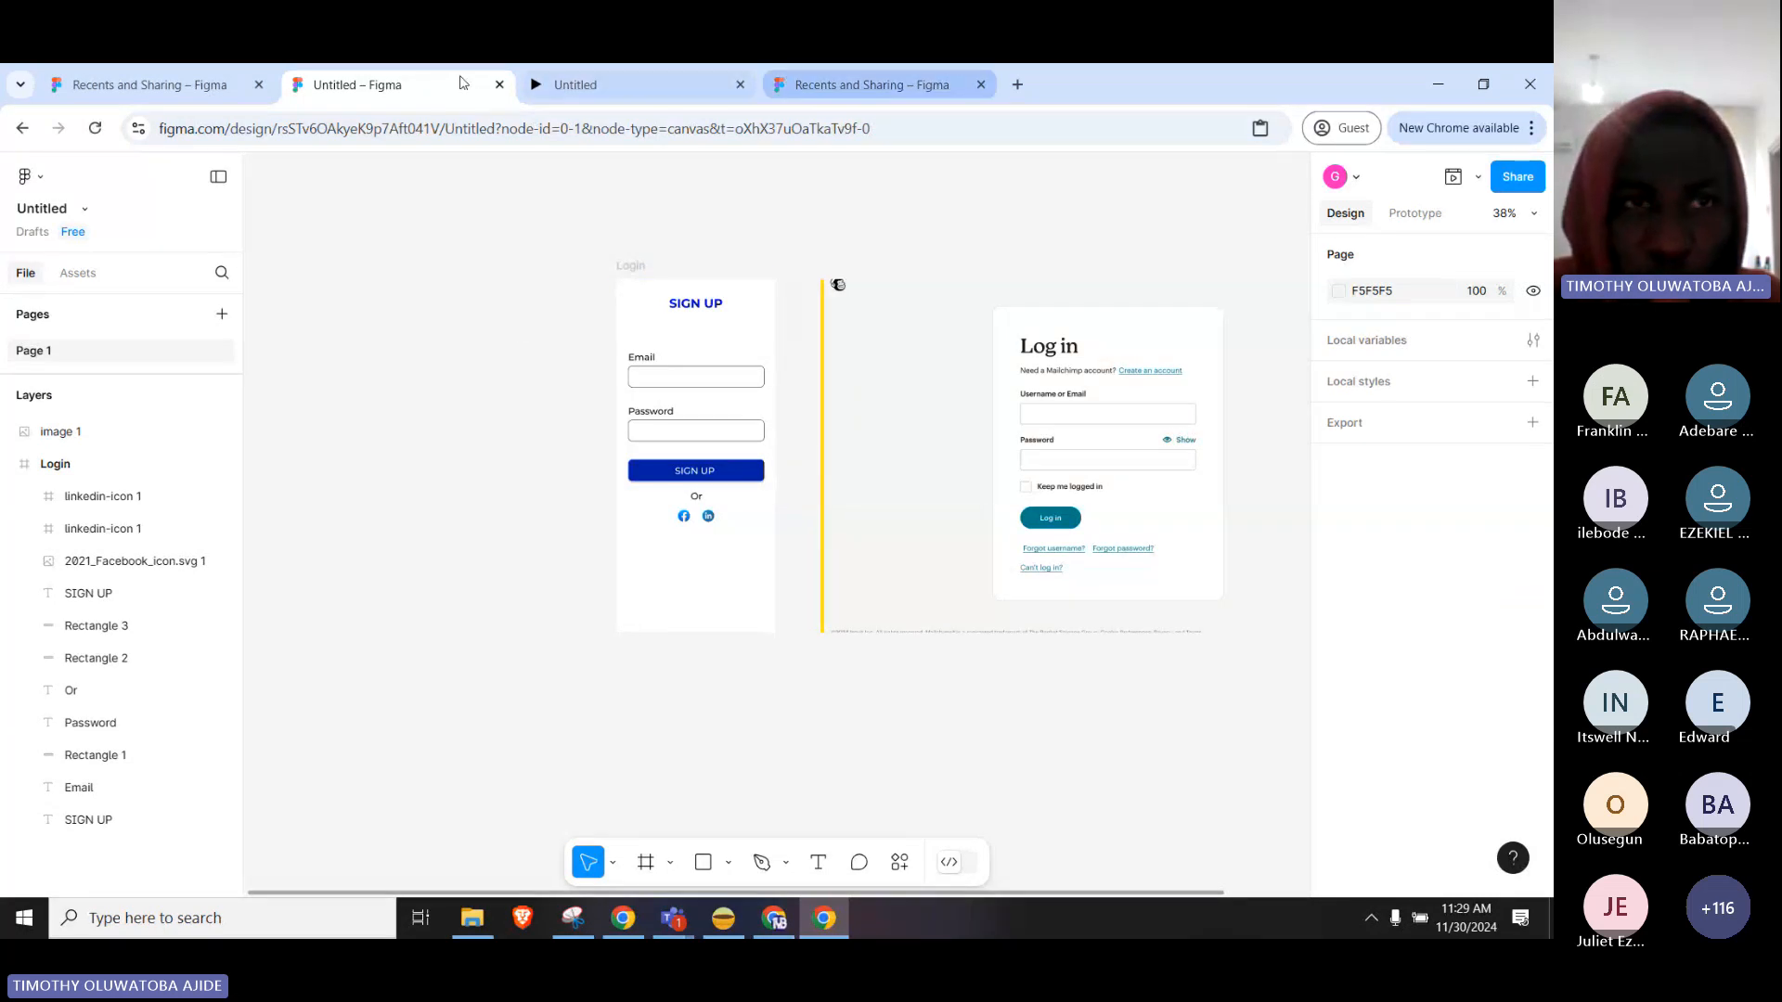
click(112, 84)
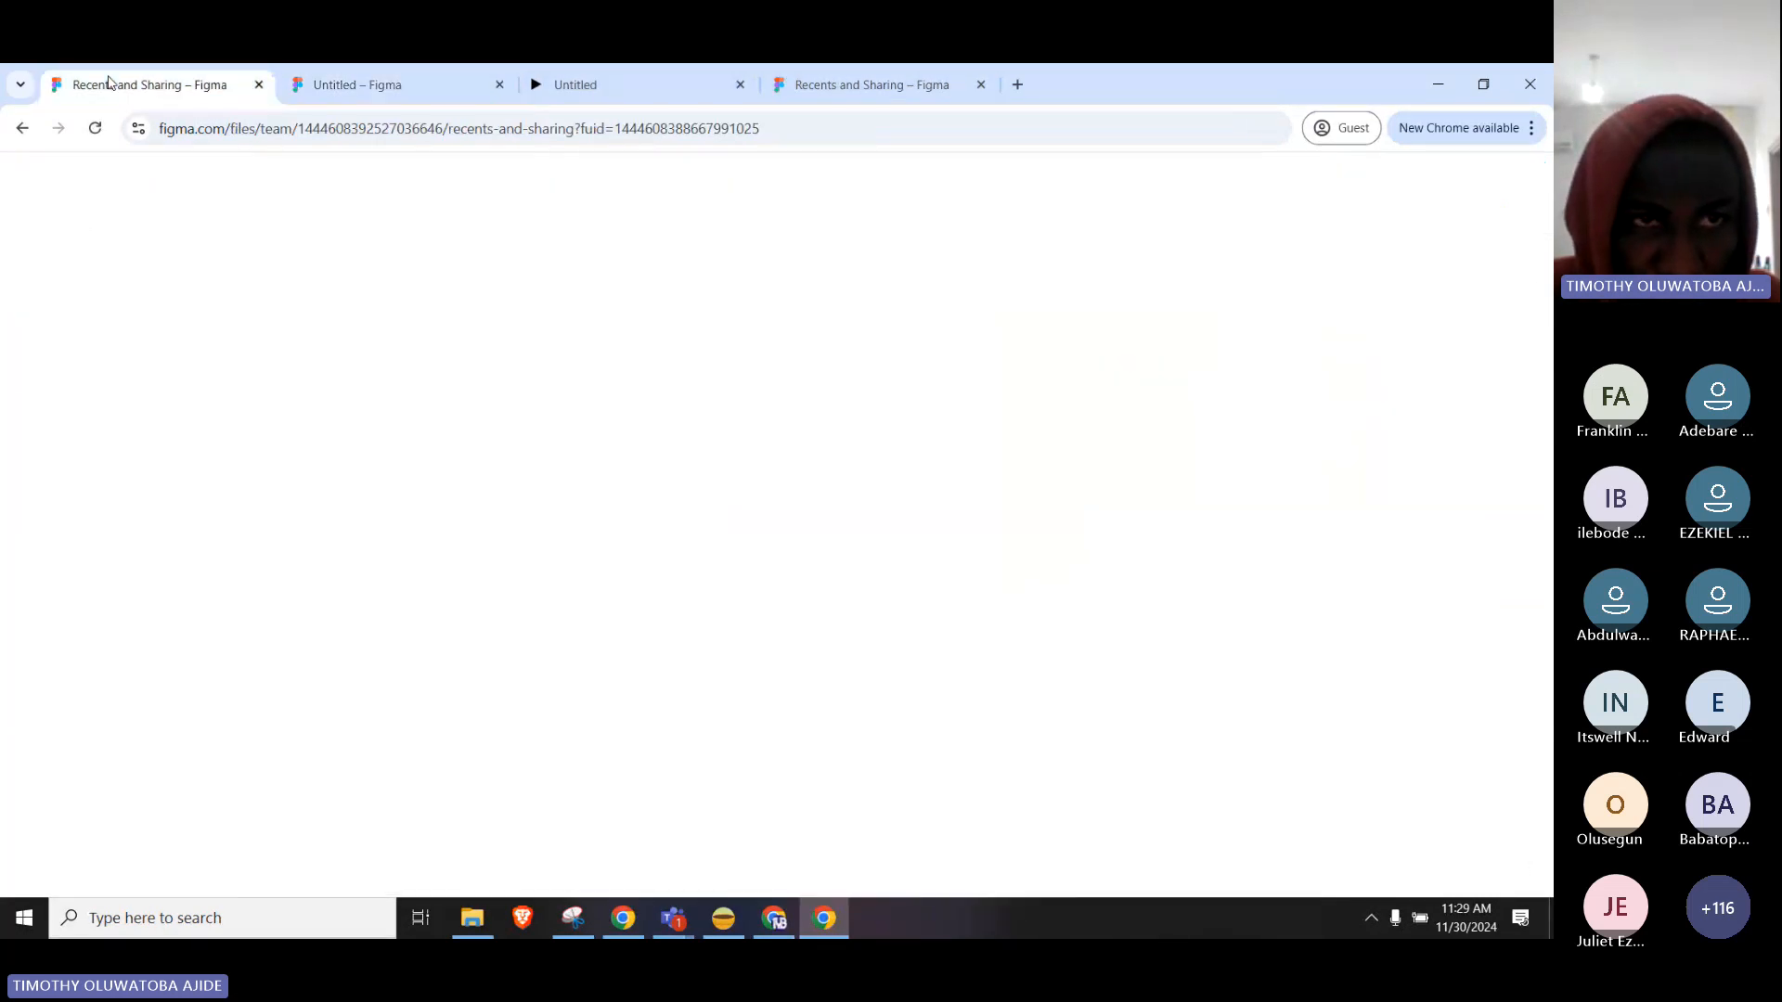
Leave the Untitled design for the file browser and create a new blank design file in Drafts.
click(422, 102)
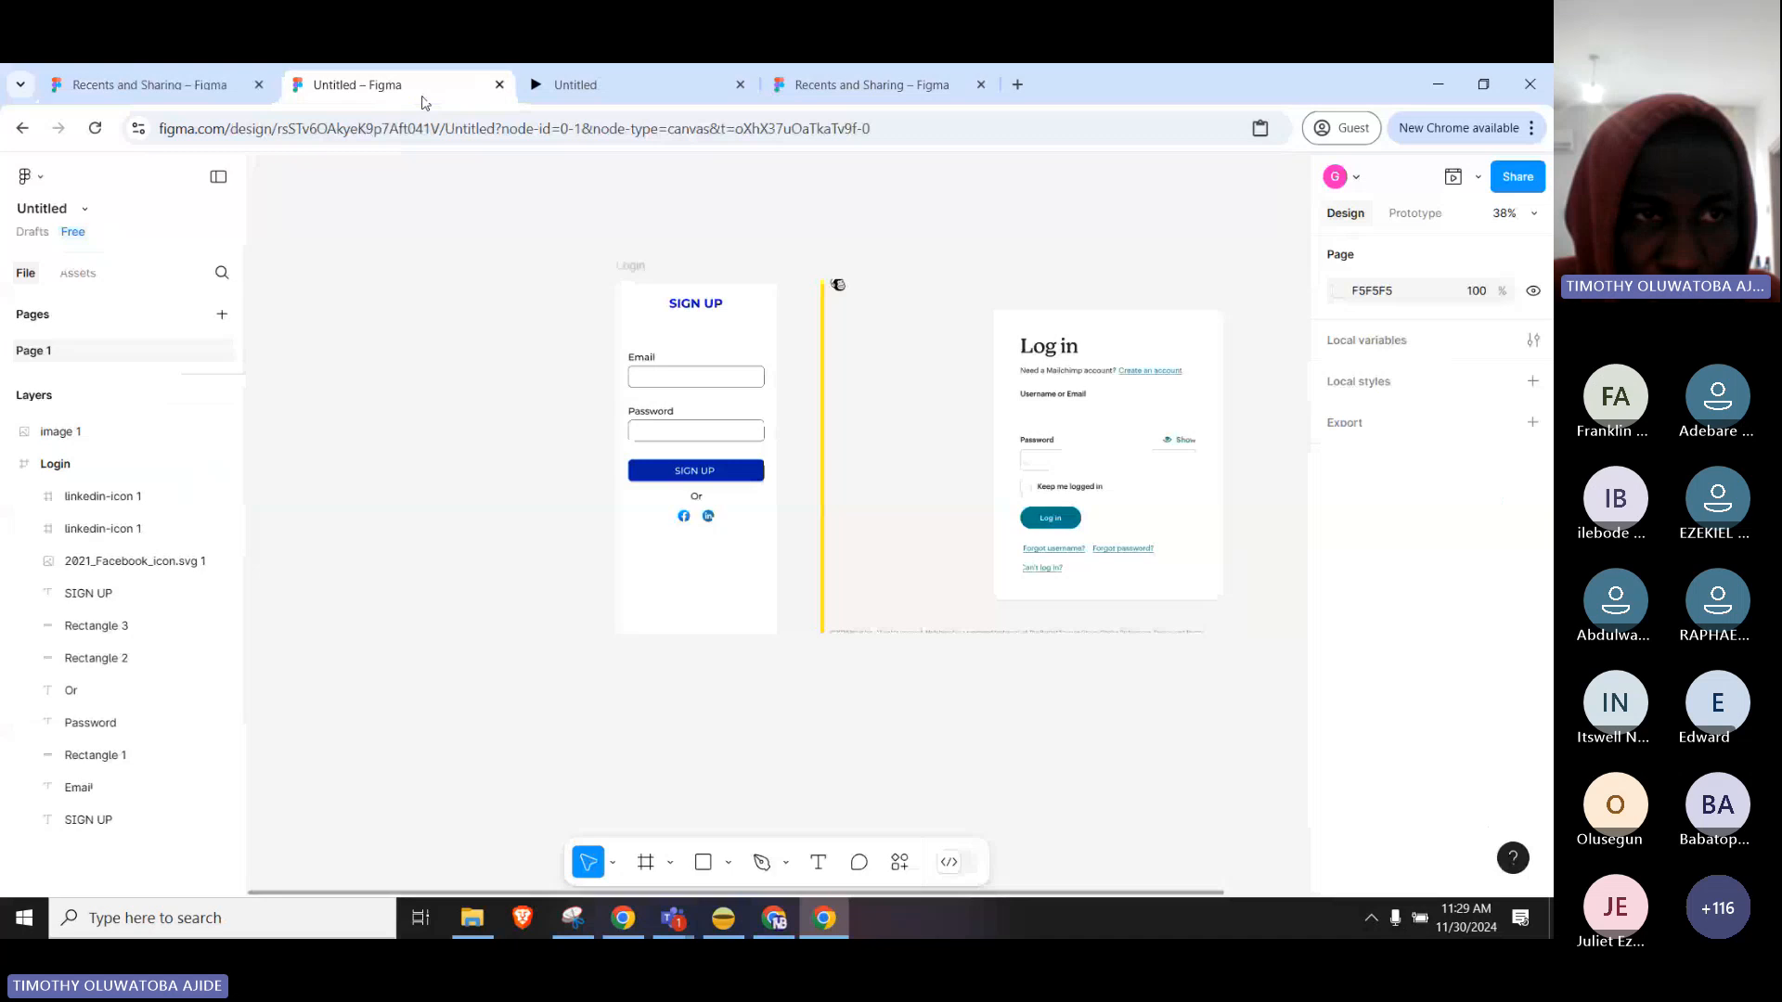
click(29, 176)
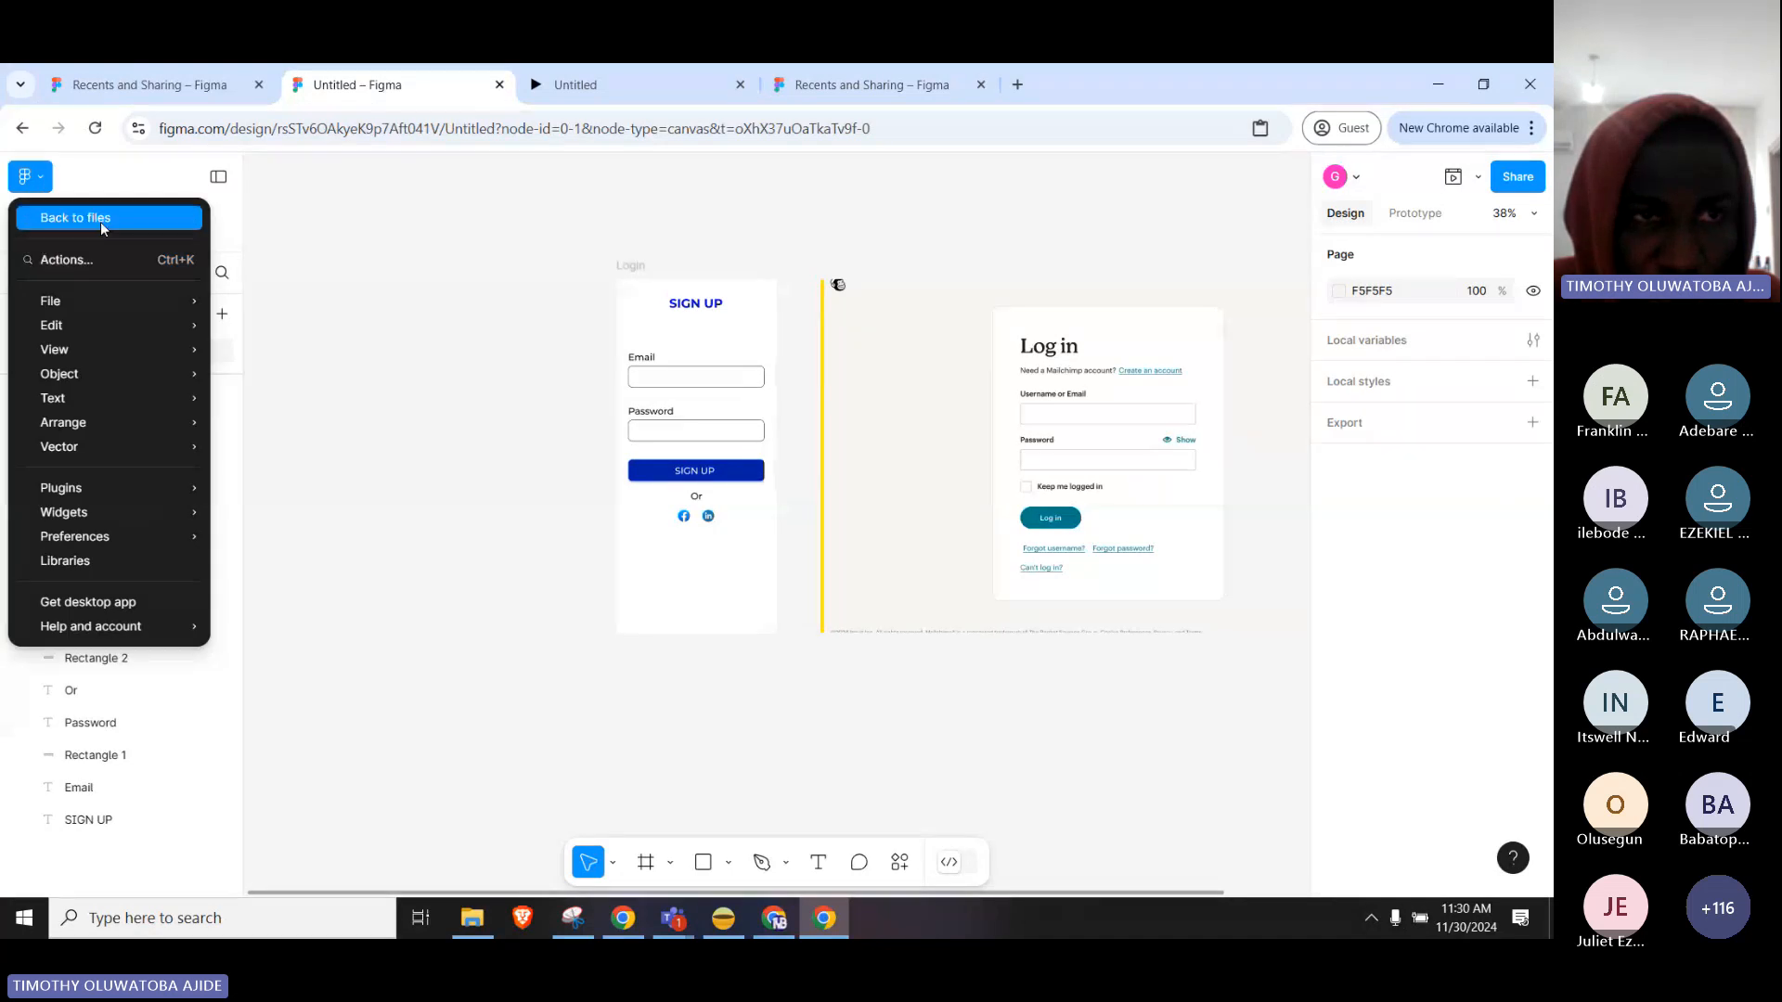
click(75, 217)
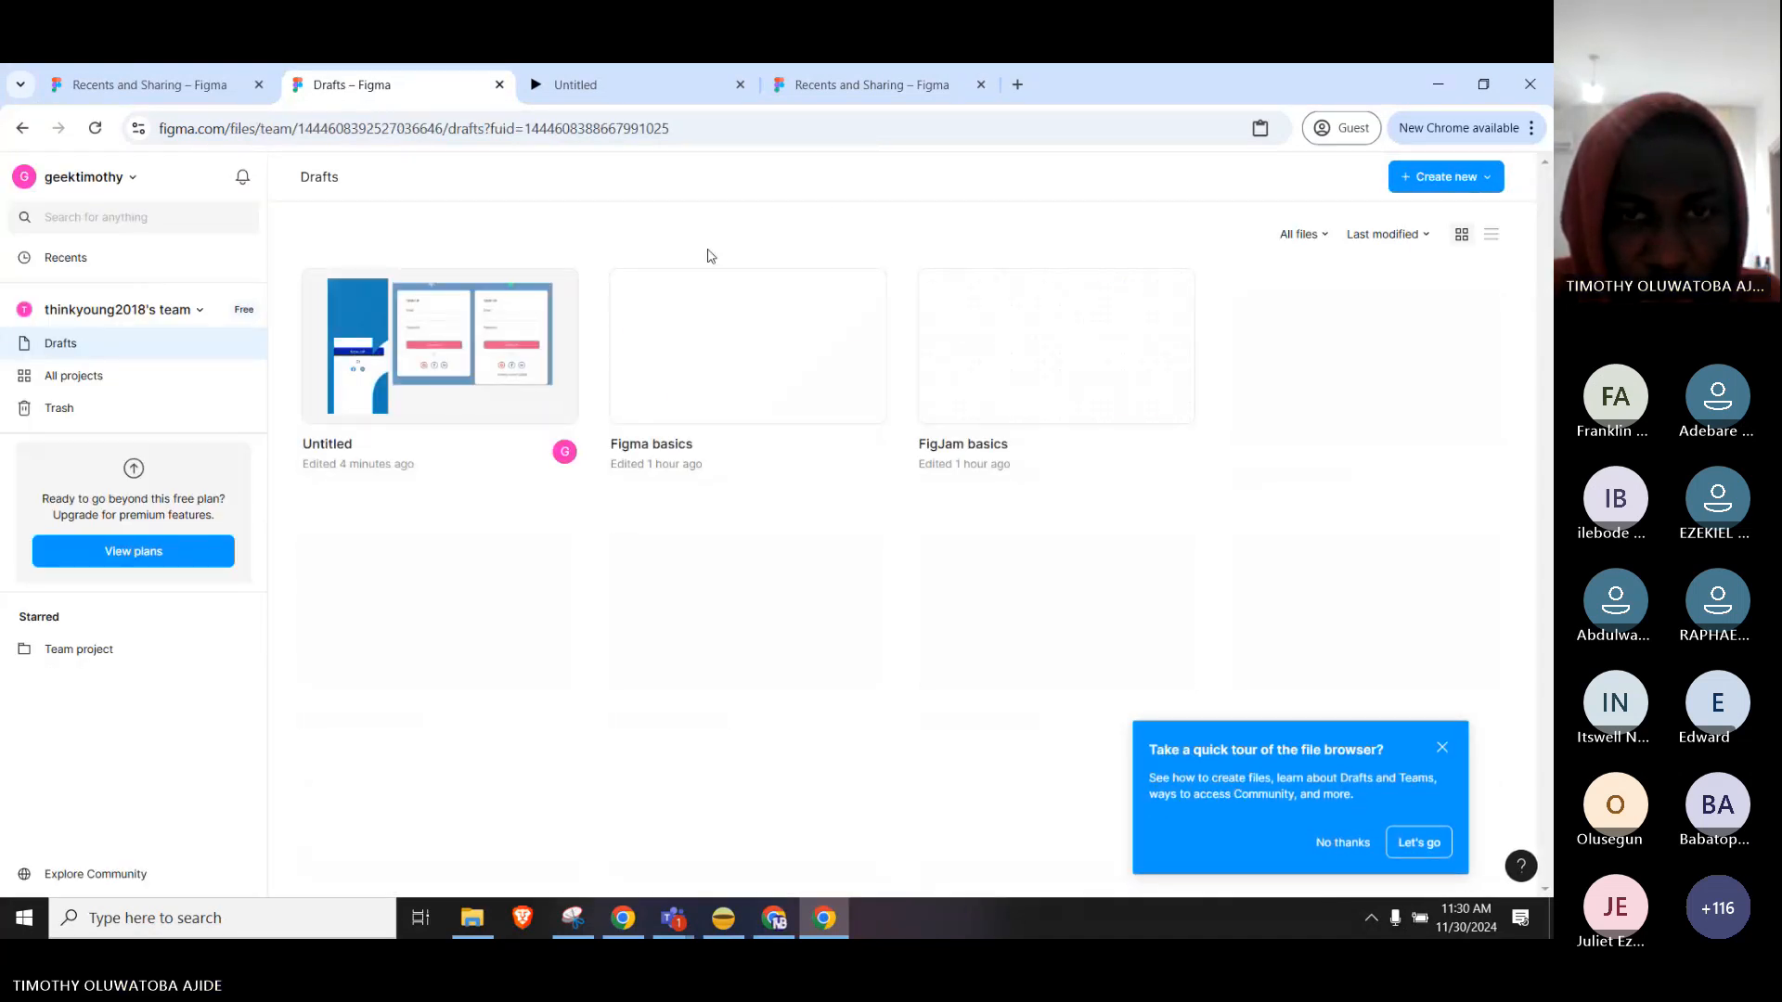
click(1432, 182)
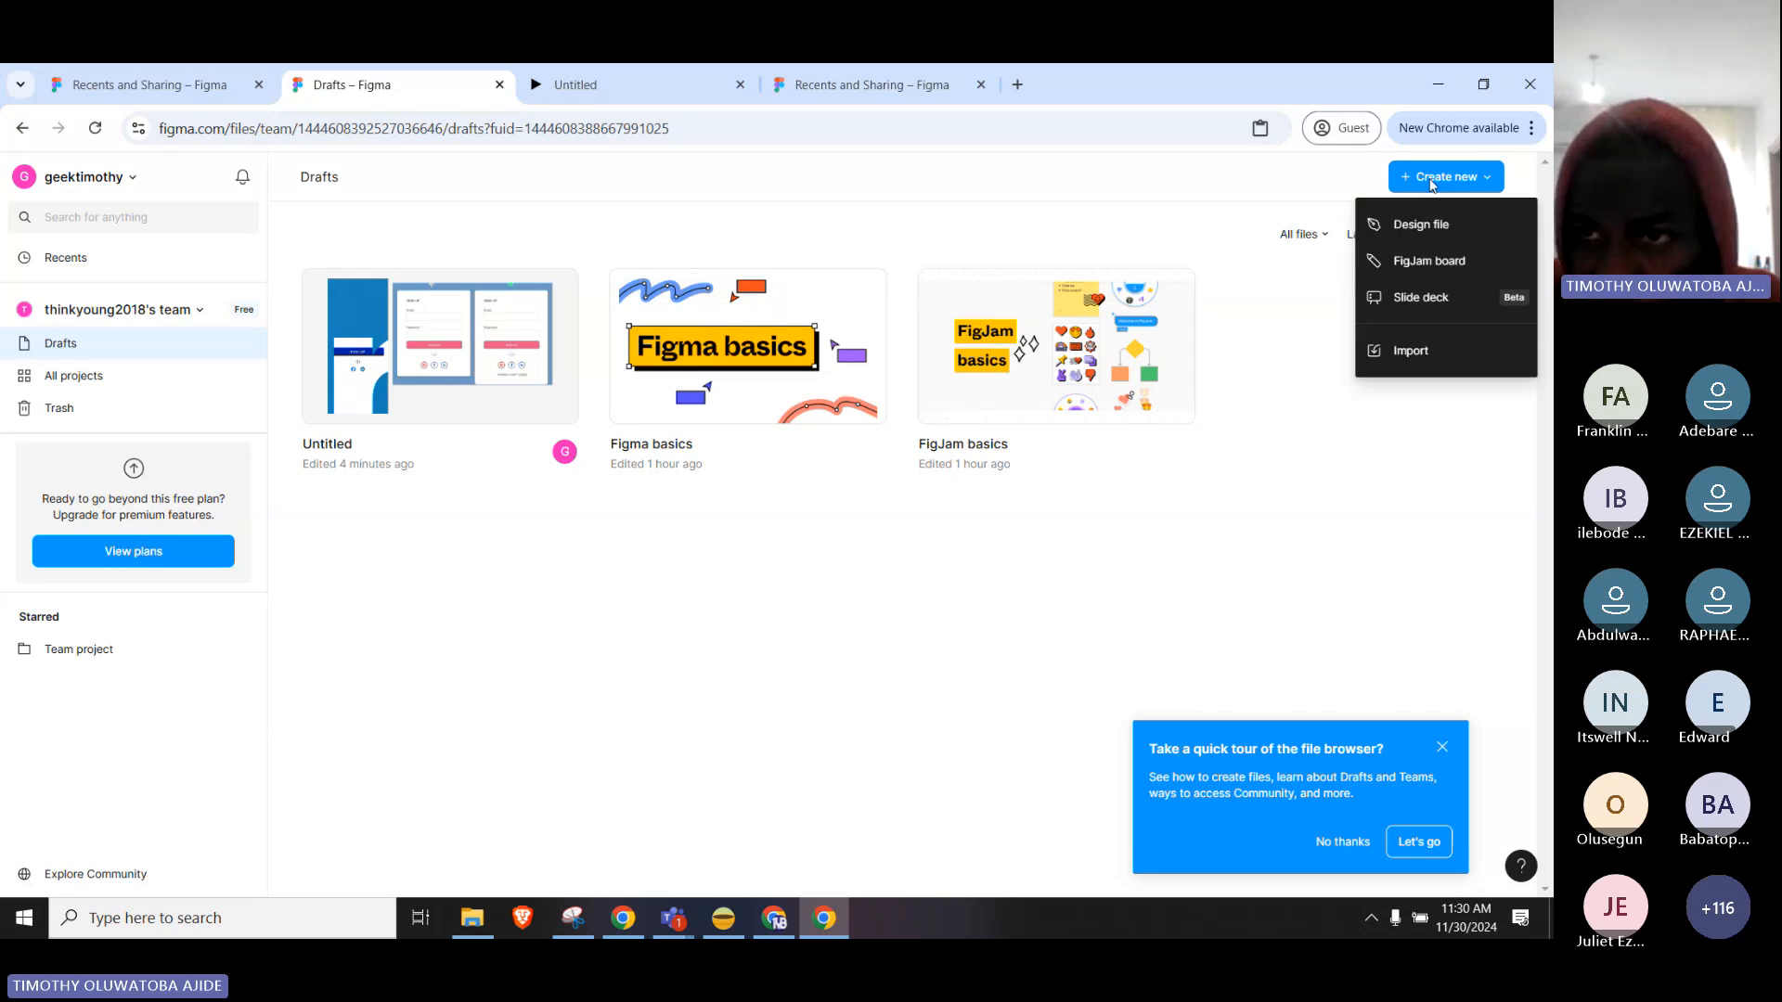
click(1414, 237)
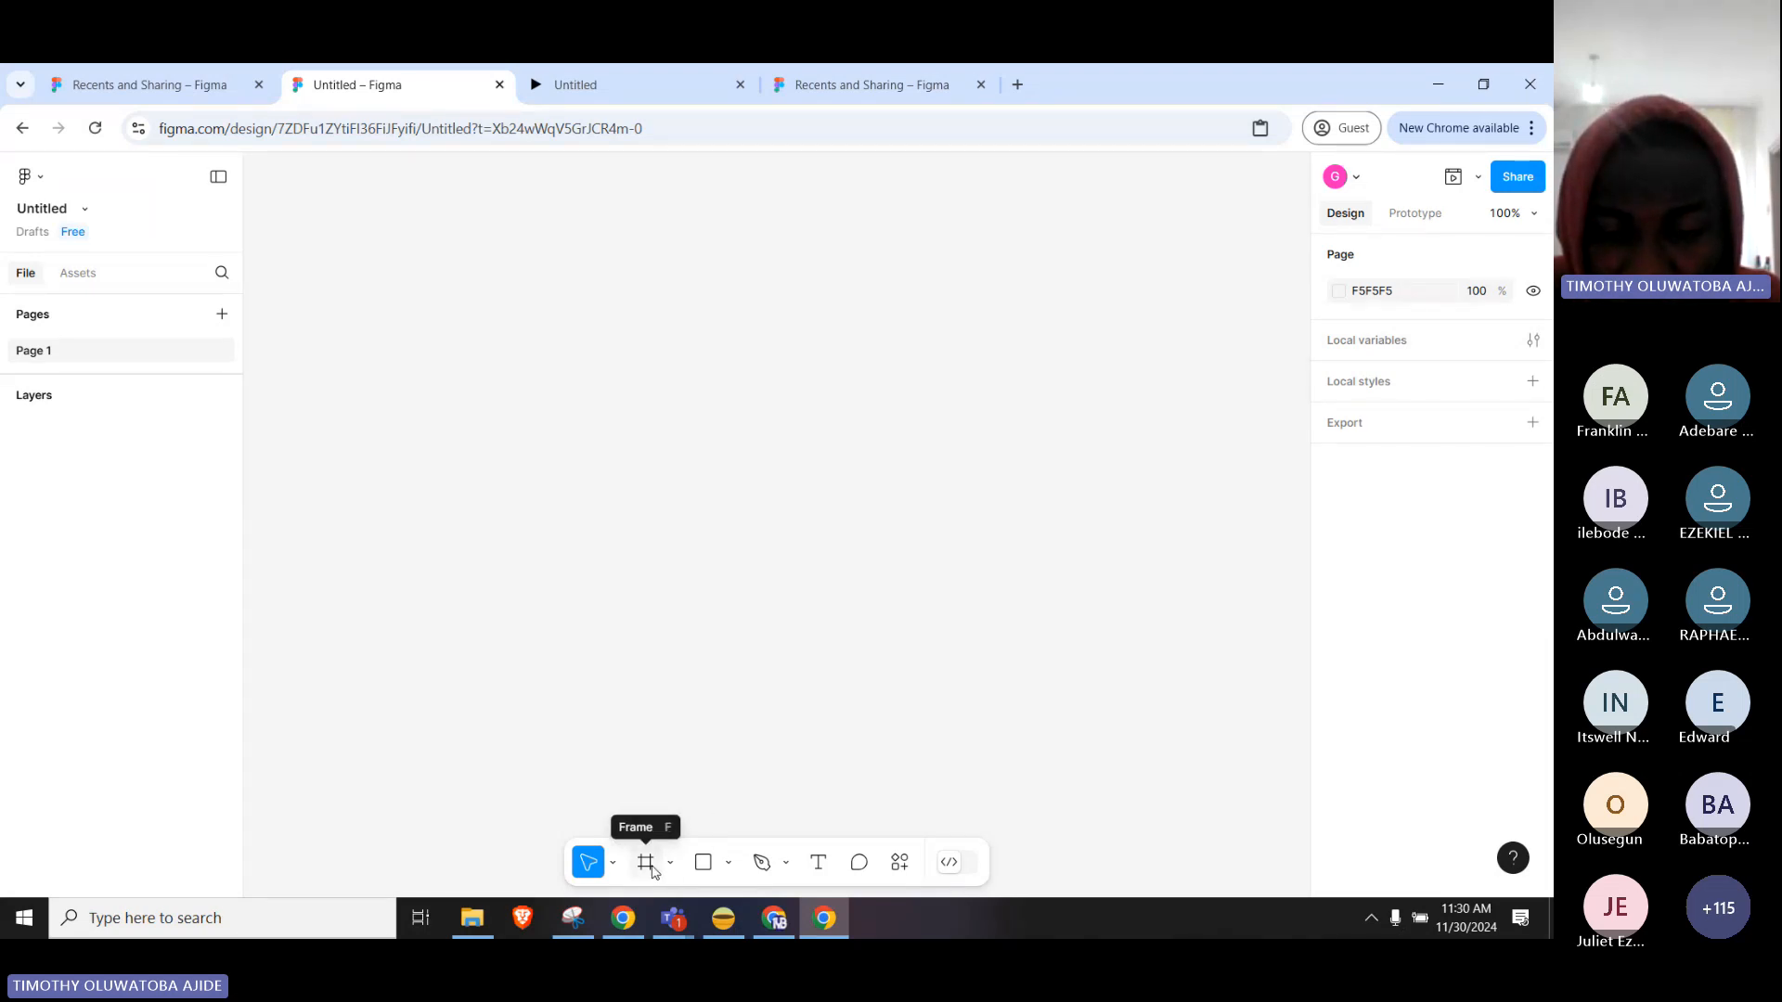
With the Frame tool, add a 393×852 iPhone 16 frame from the Phone presets.
click(670, 863)
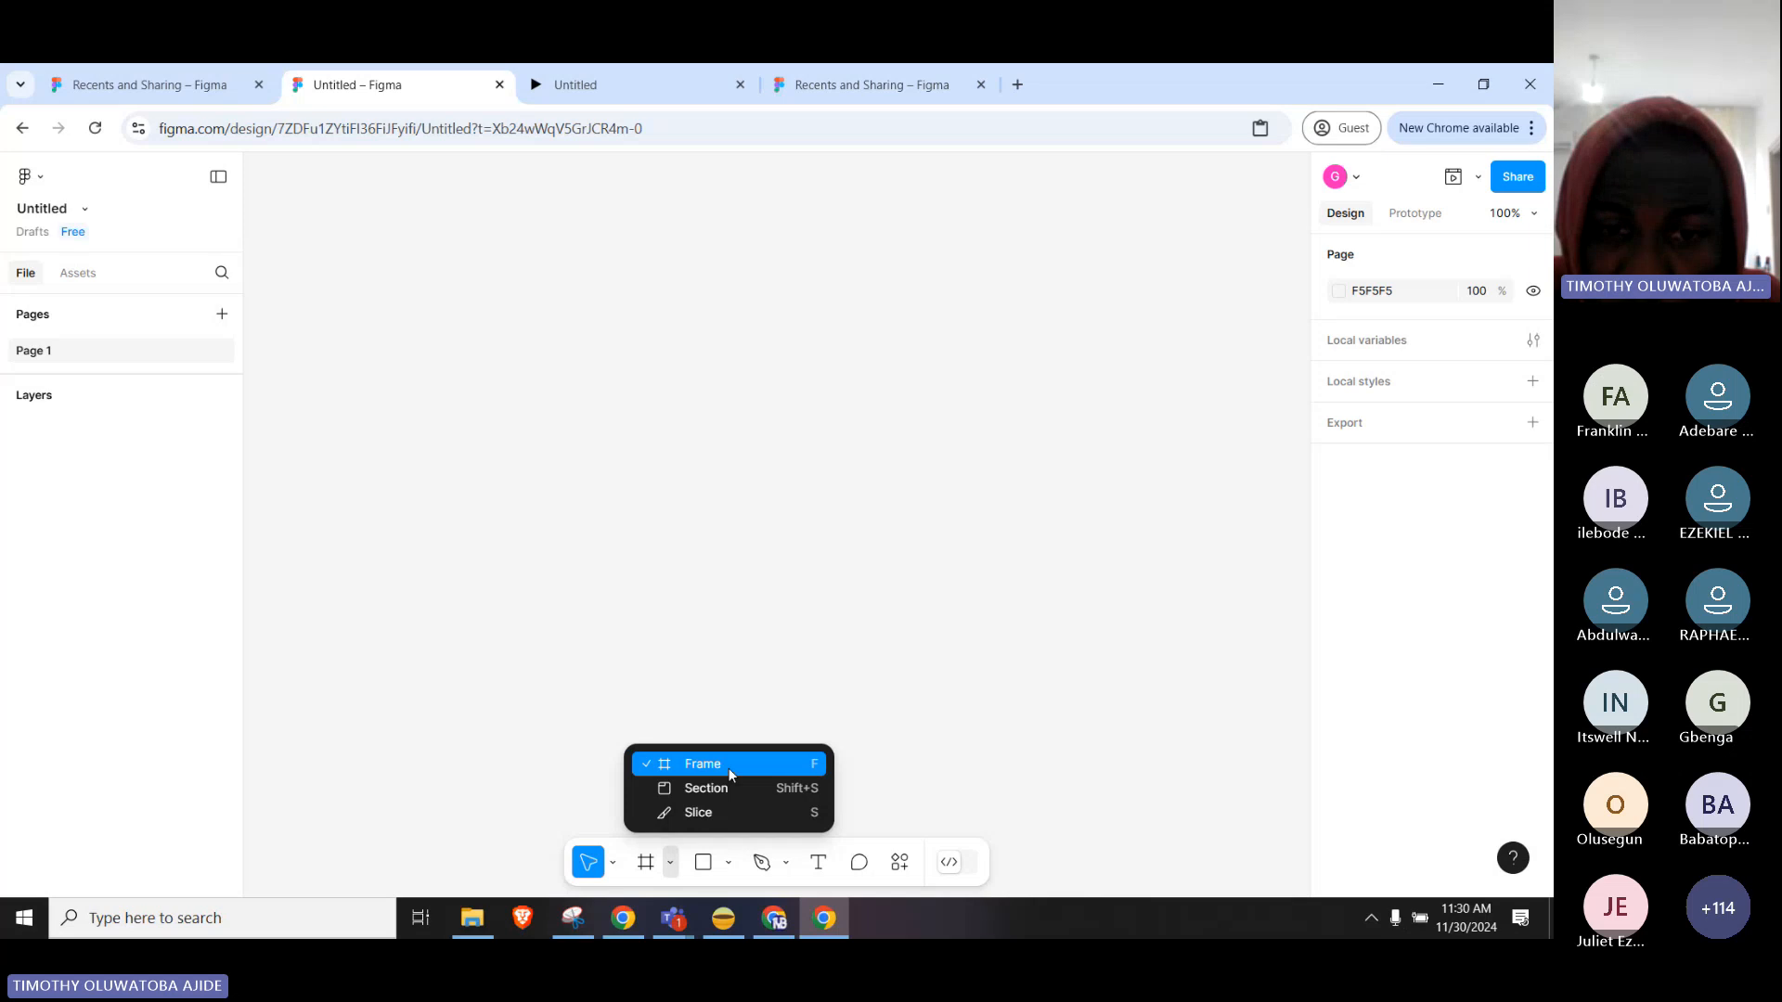
click(657, 766)
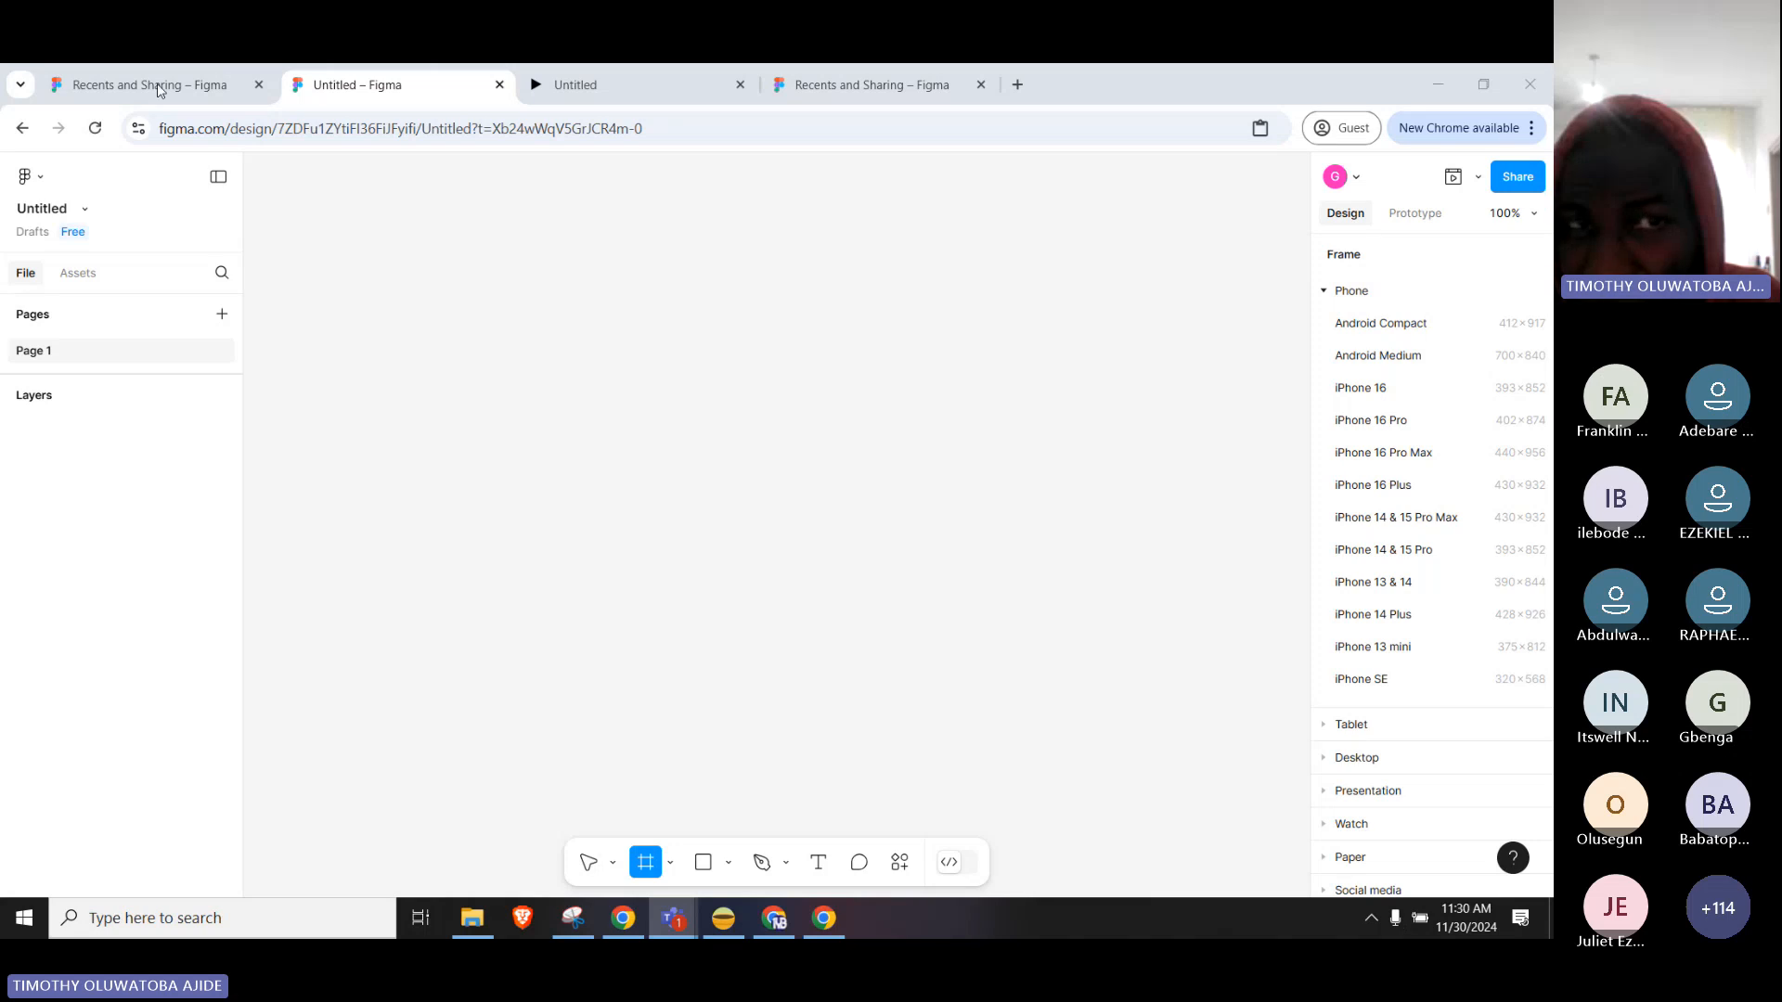
click(1324, 292)
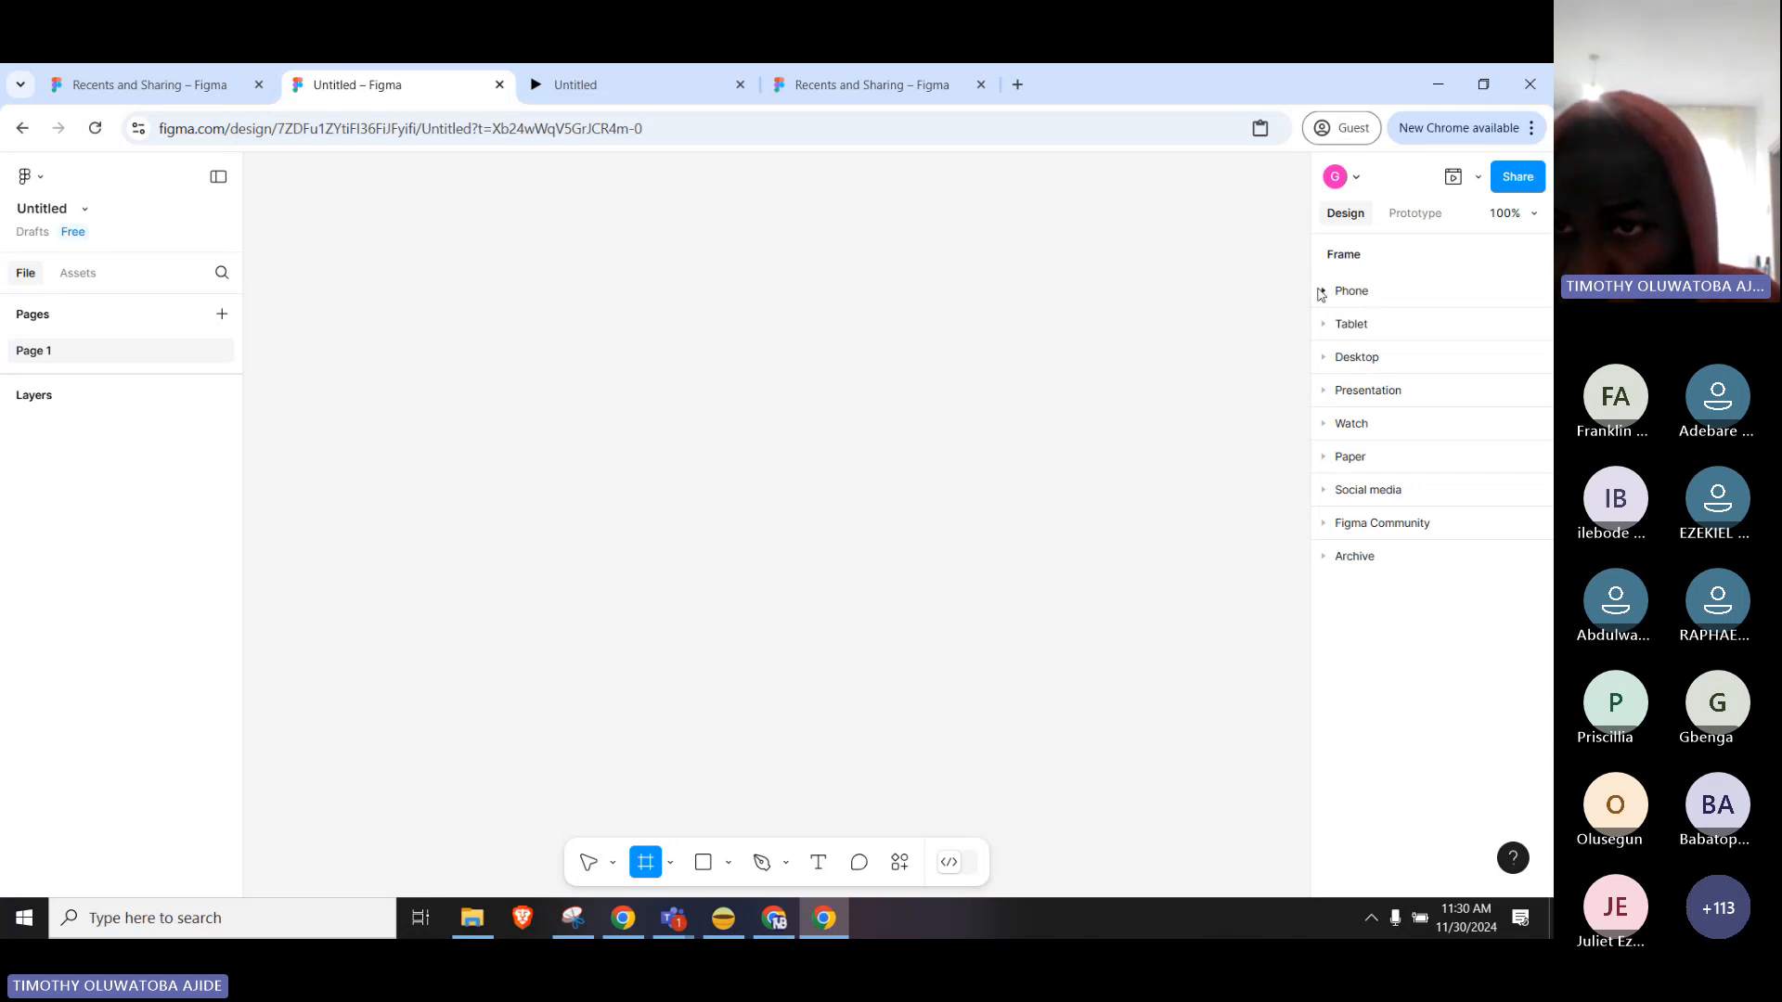
click(861, 202)
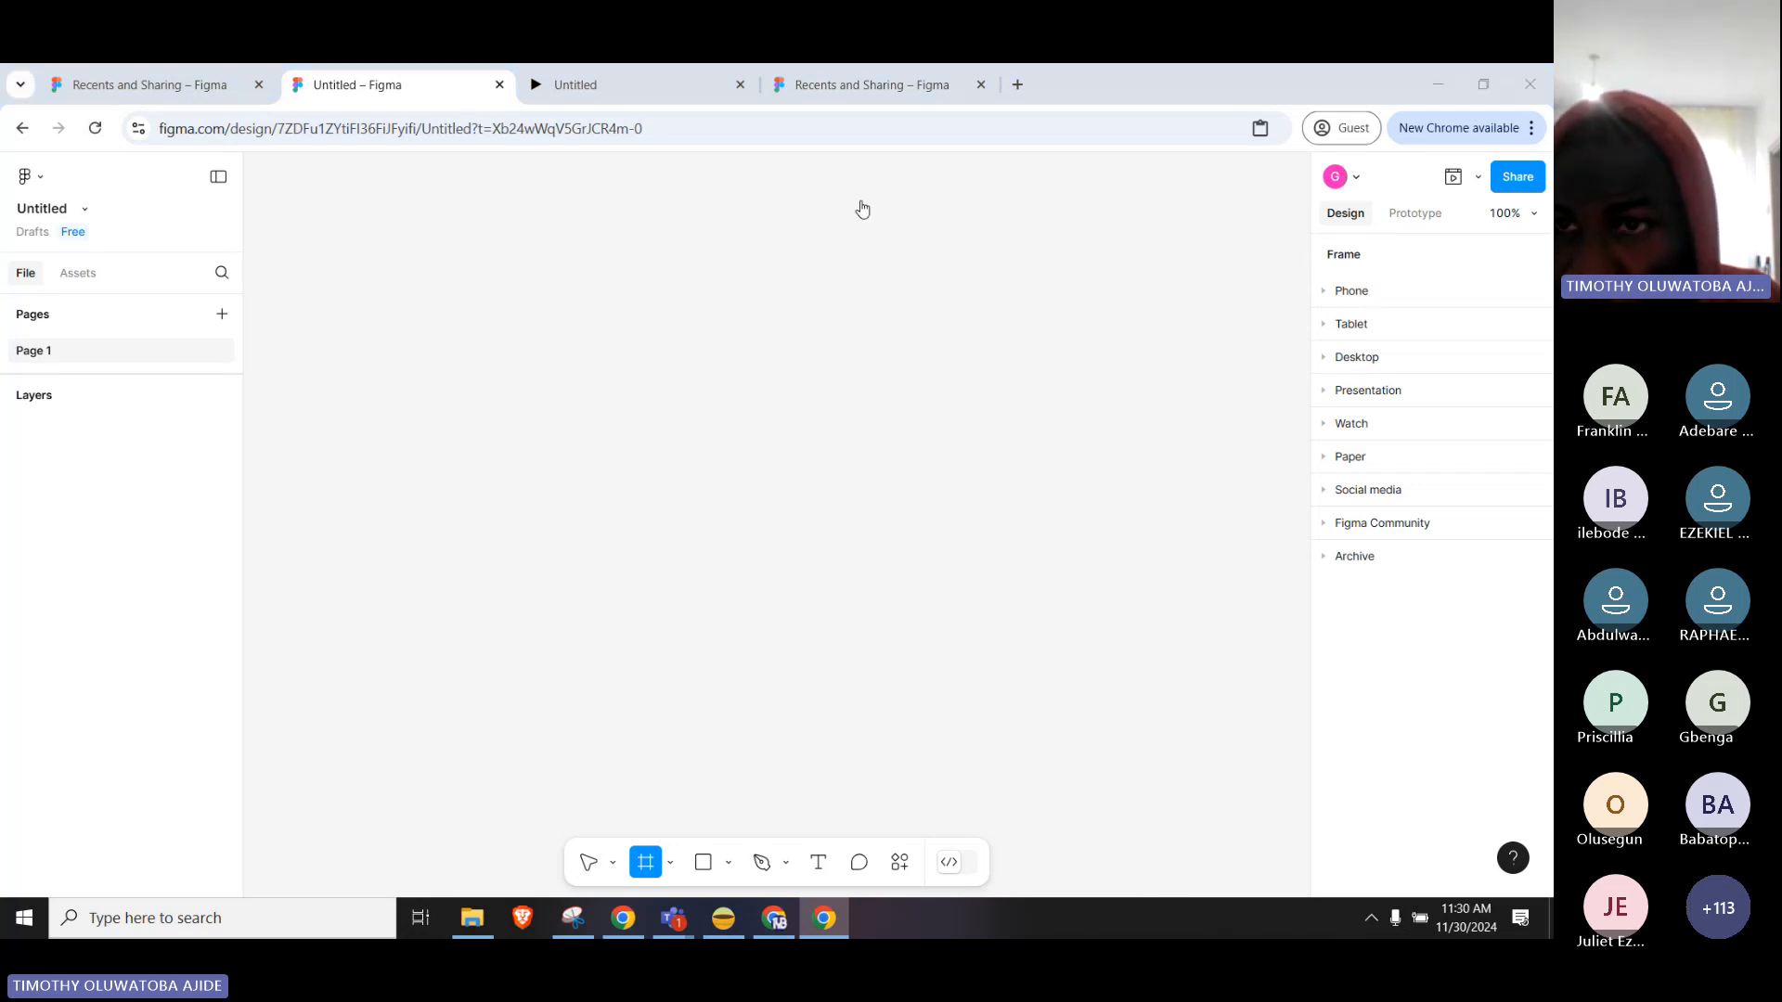
click(1327, 295)
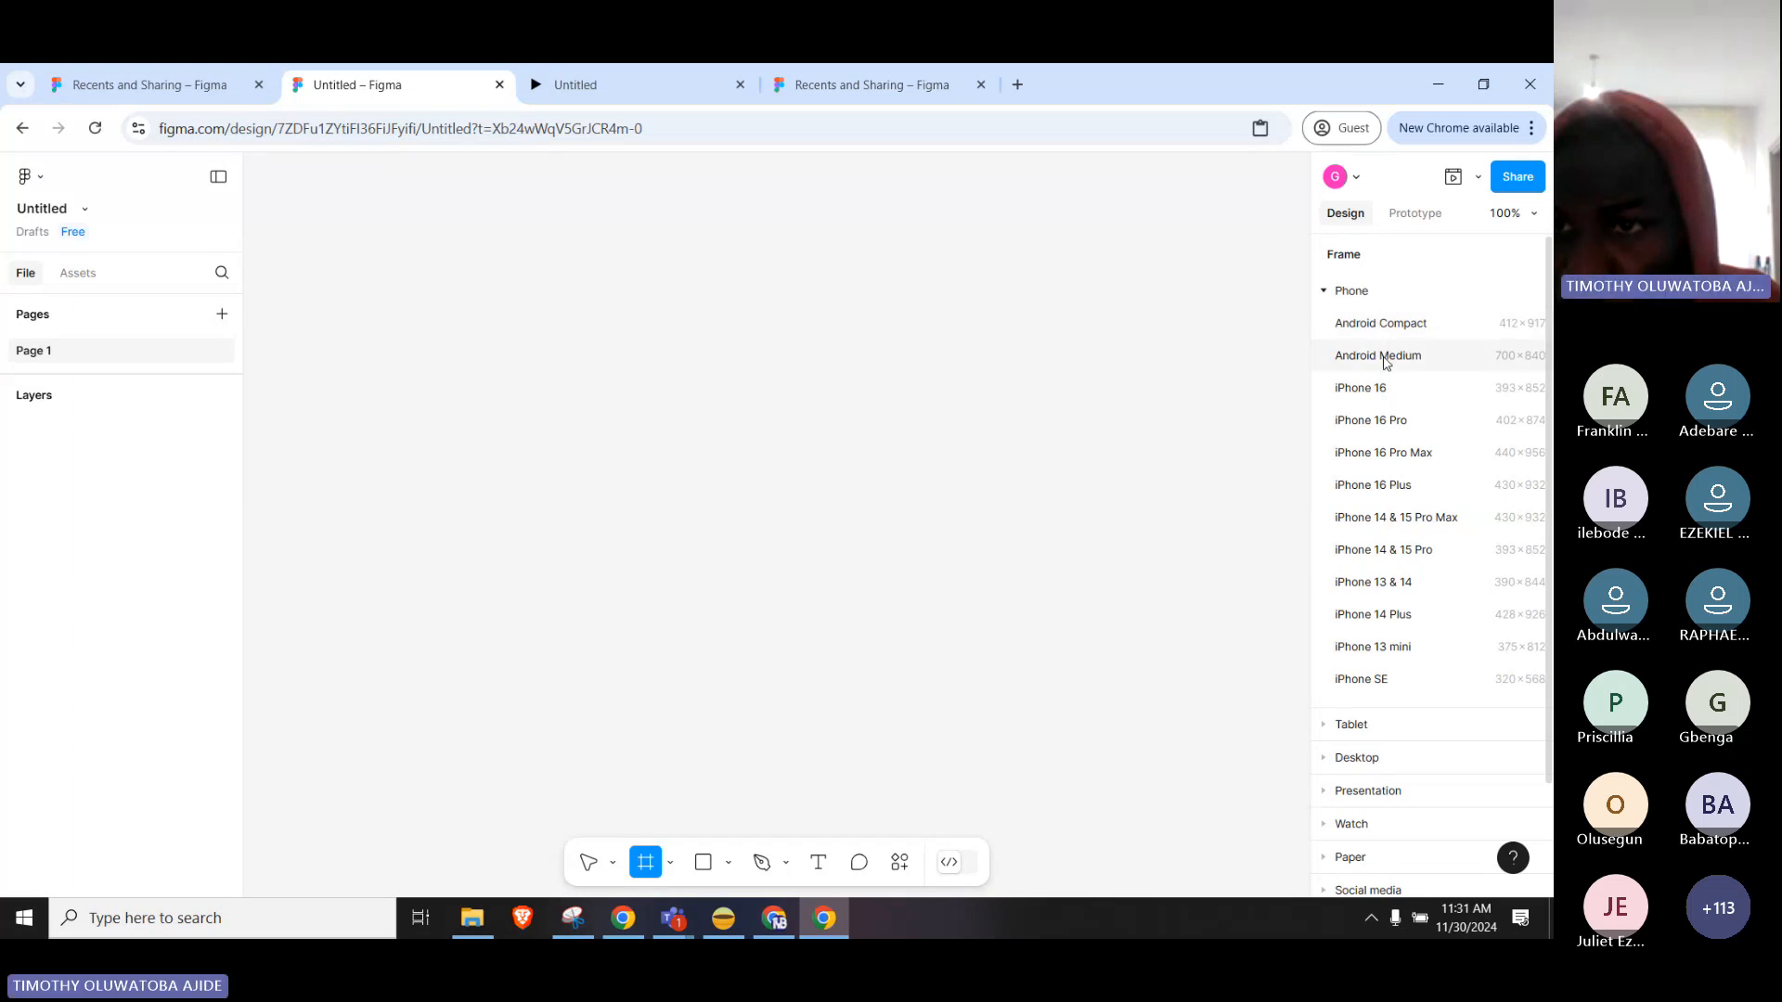
click(1377, 390)
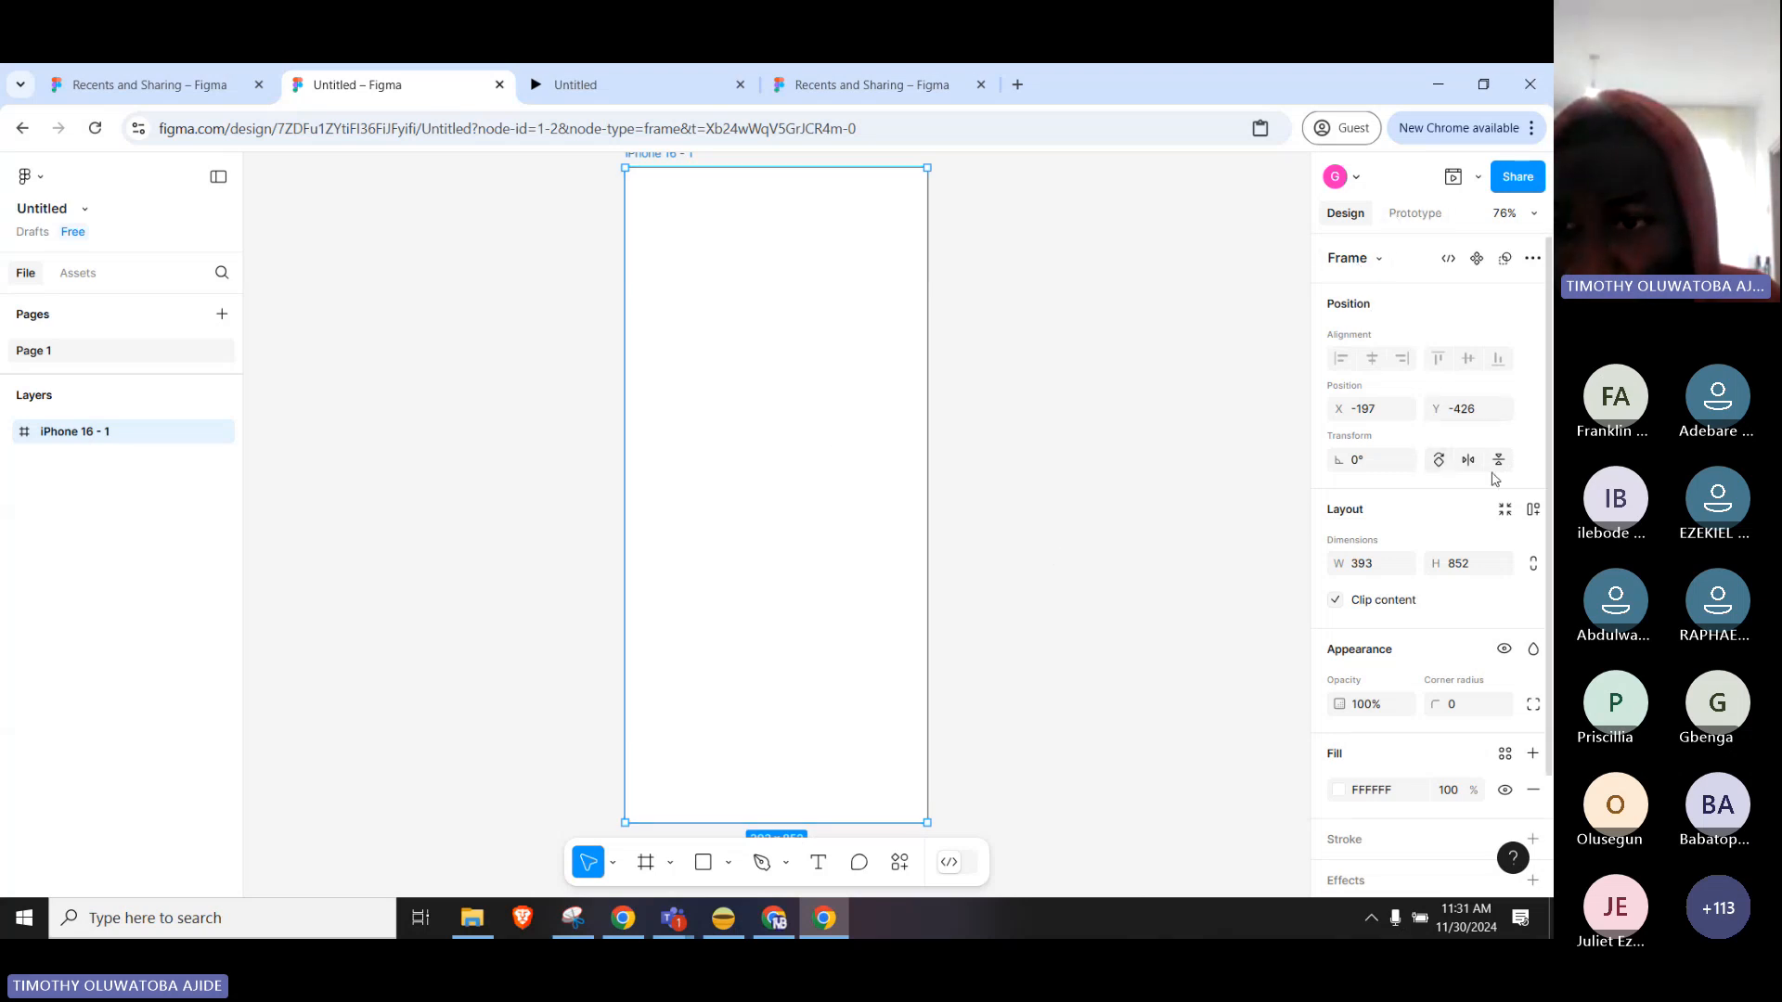
scroll(1494, 478, down, 2)
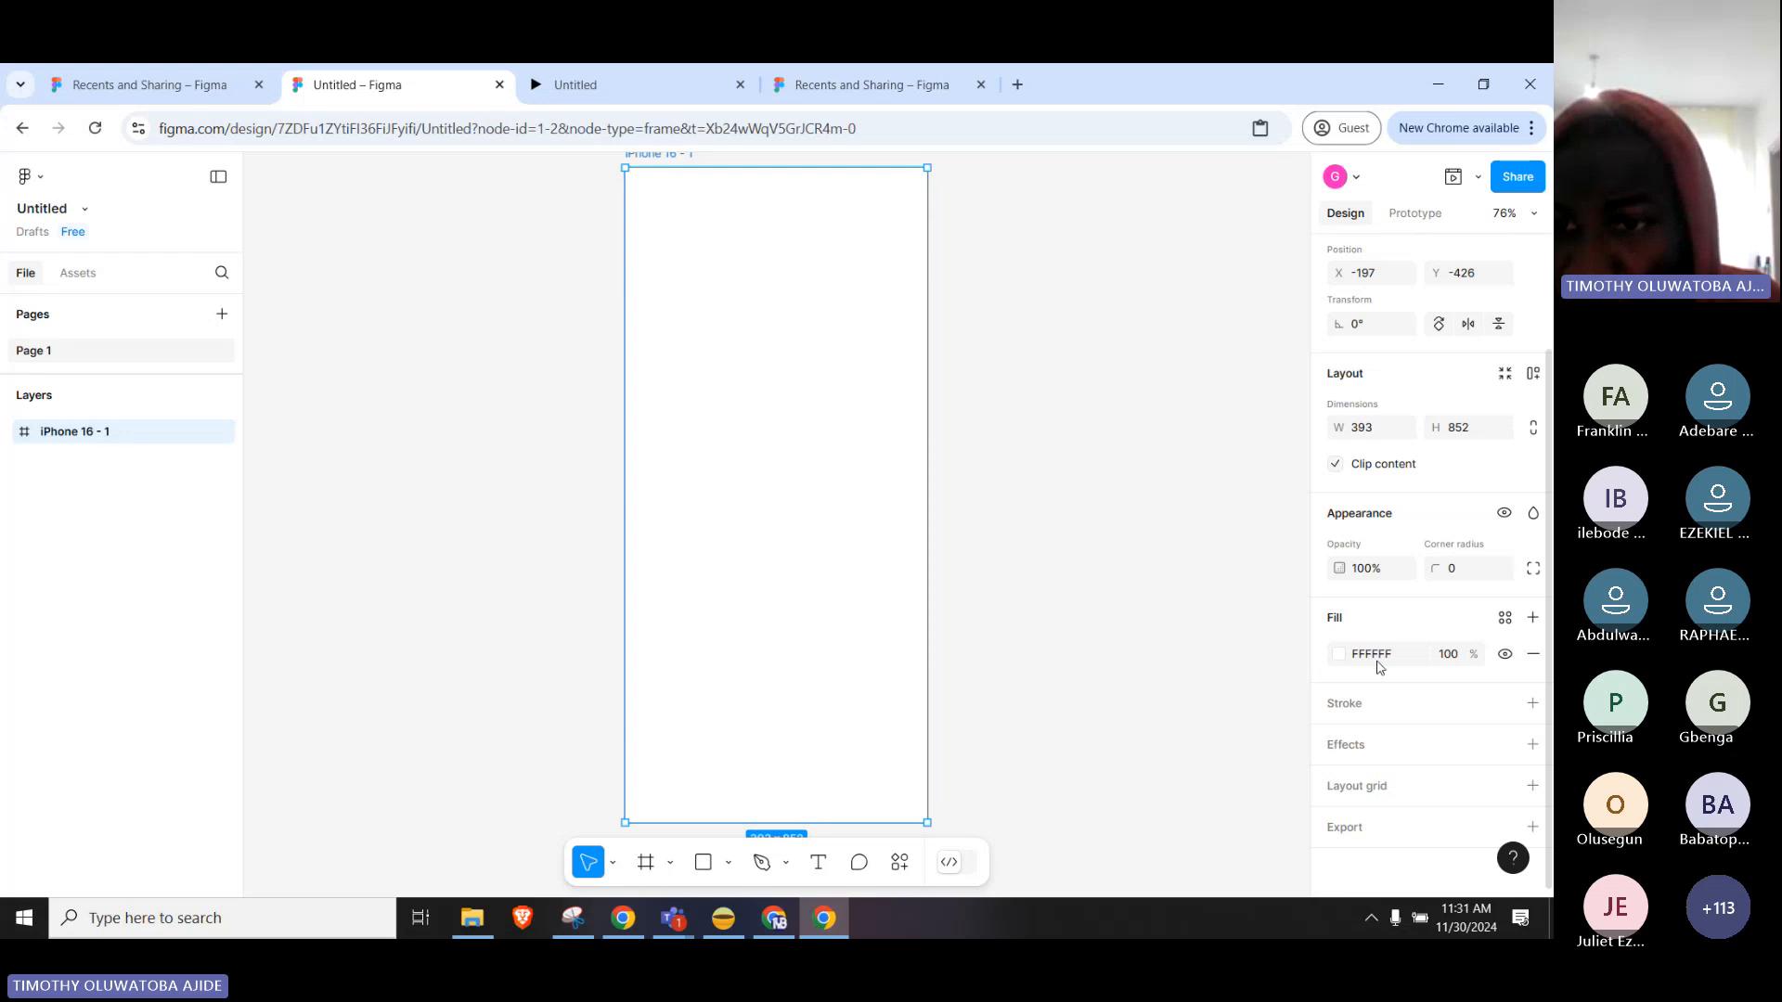
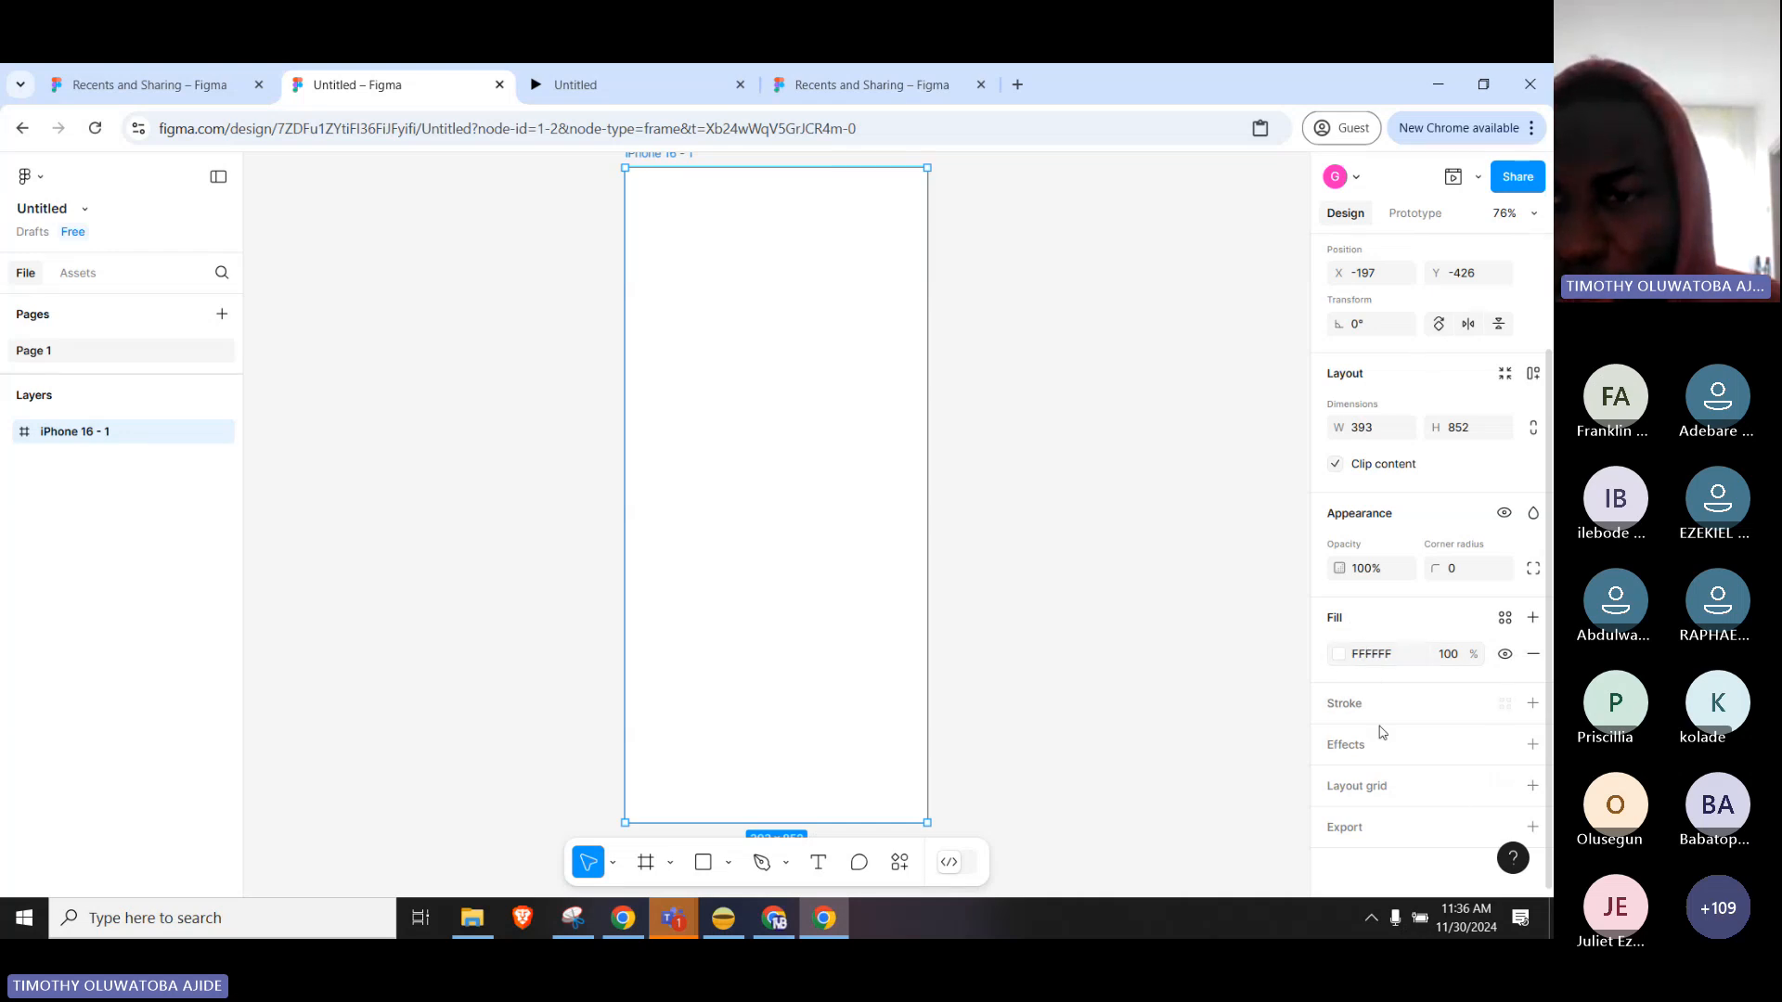
Give the iPhone 16 - 1 frame a near-black 1D0606 fill.
click(1337, 655)
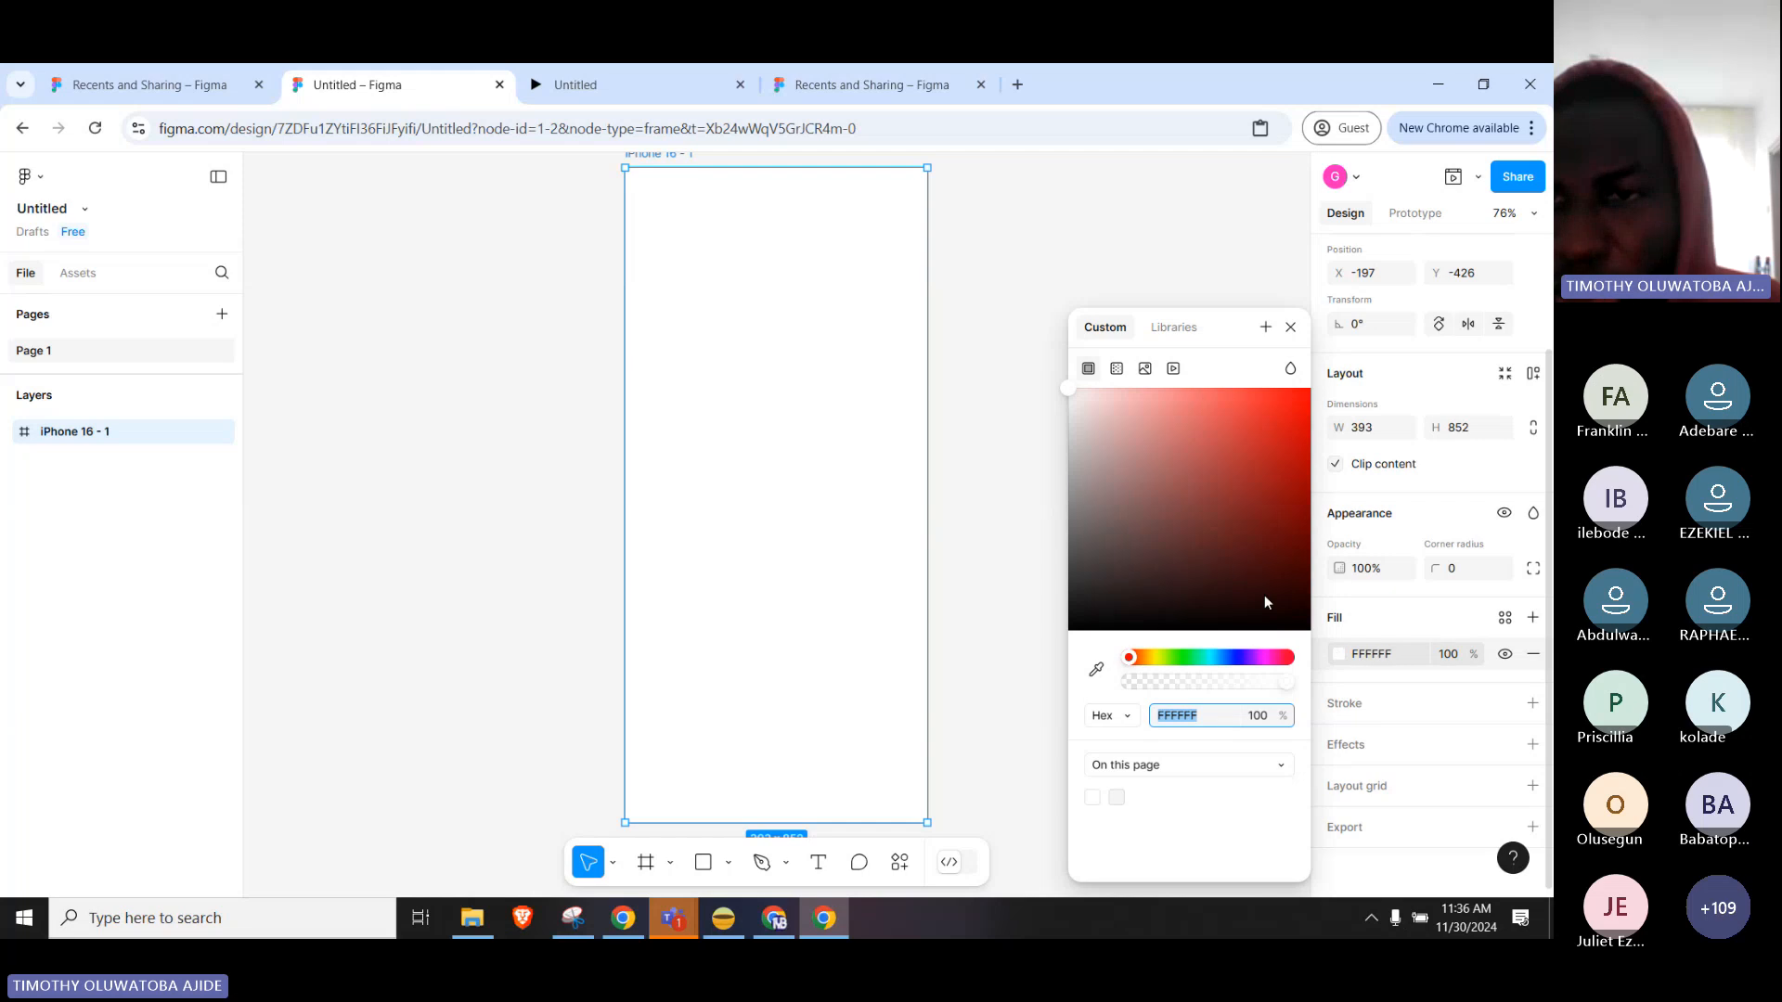
click(1265, 529)
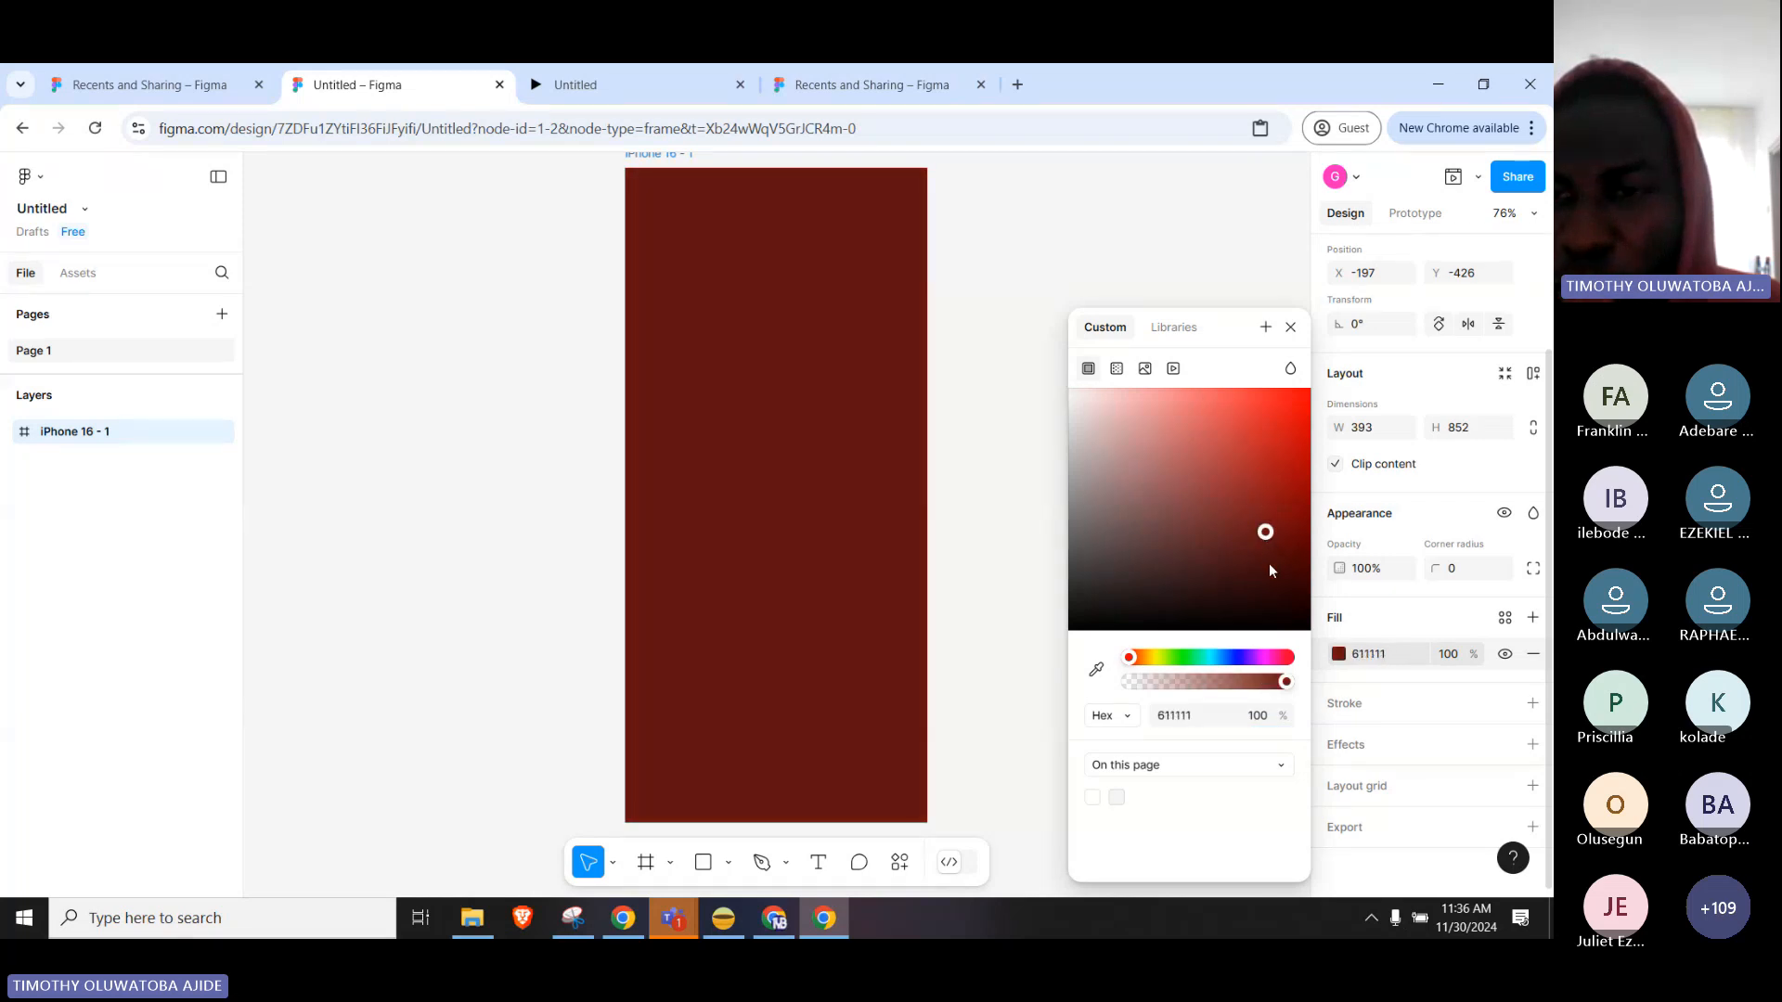
click(1269, 601)
drag(1223, 613, 1260, 603)
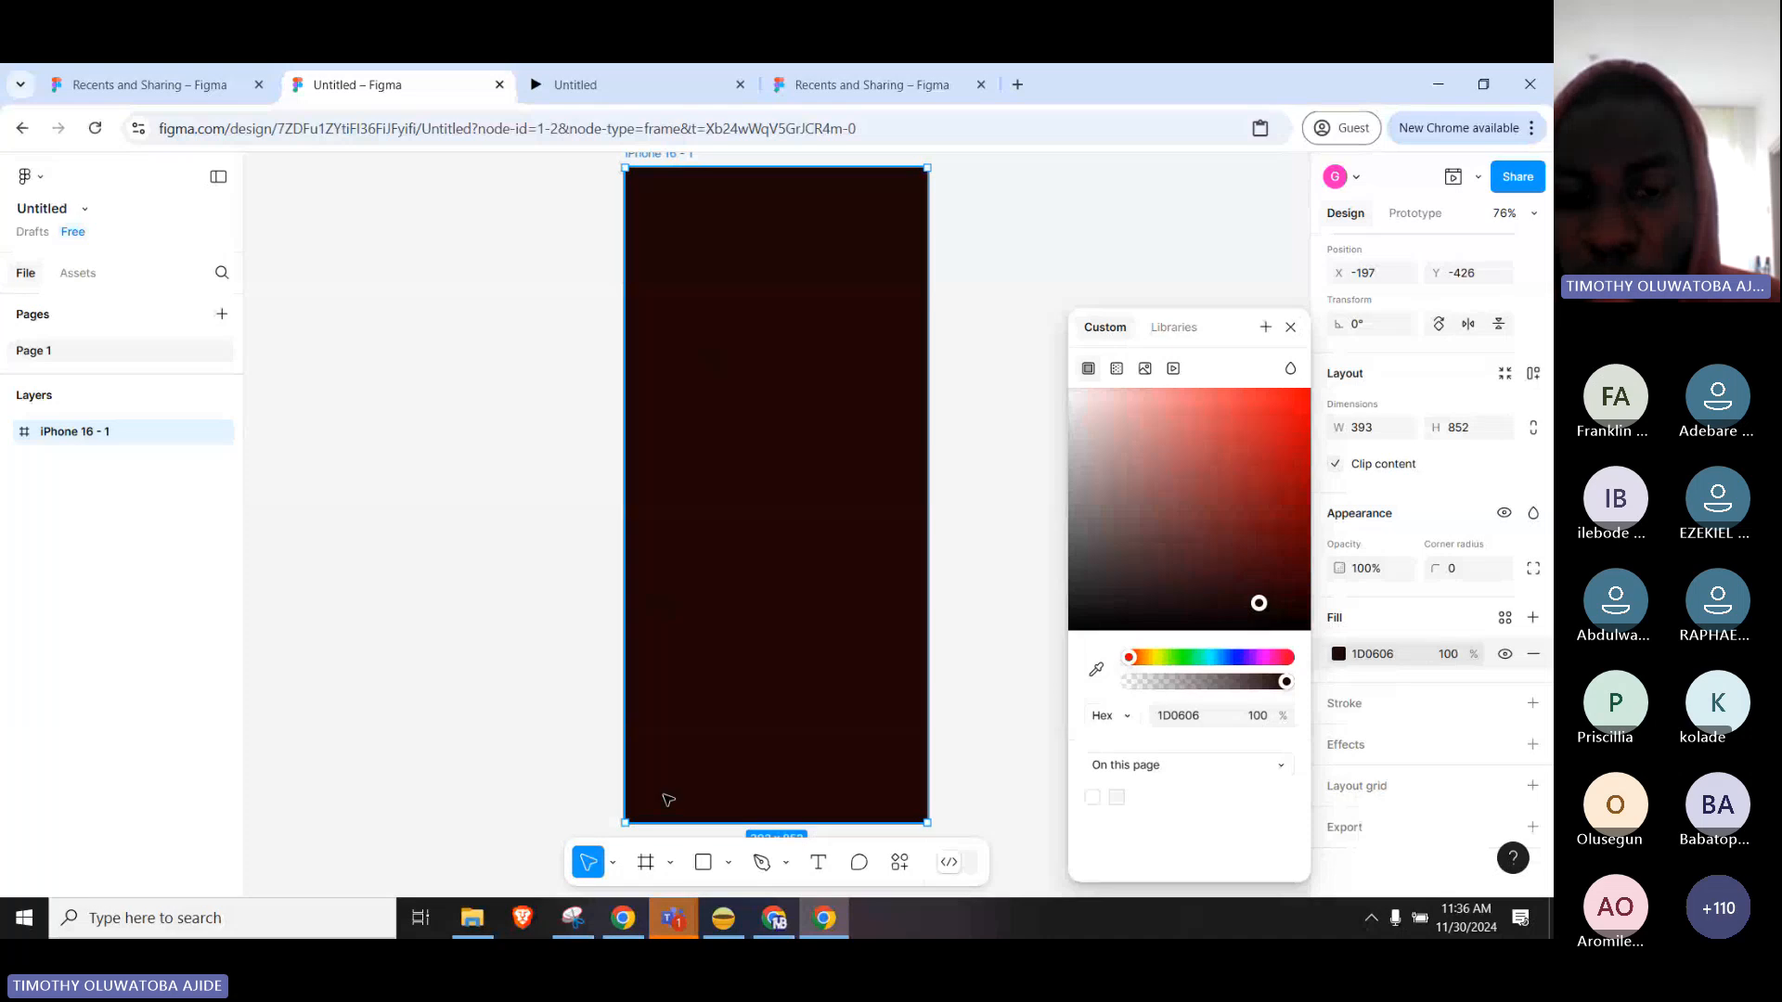
Draw a roughly 211×225 ellipse in the middle of the frame.
click(729, 863)
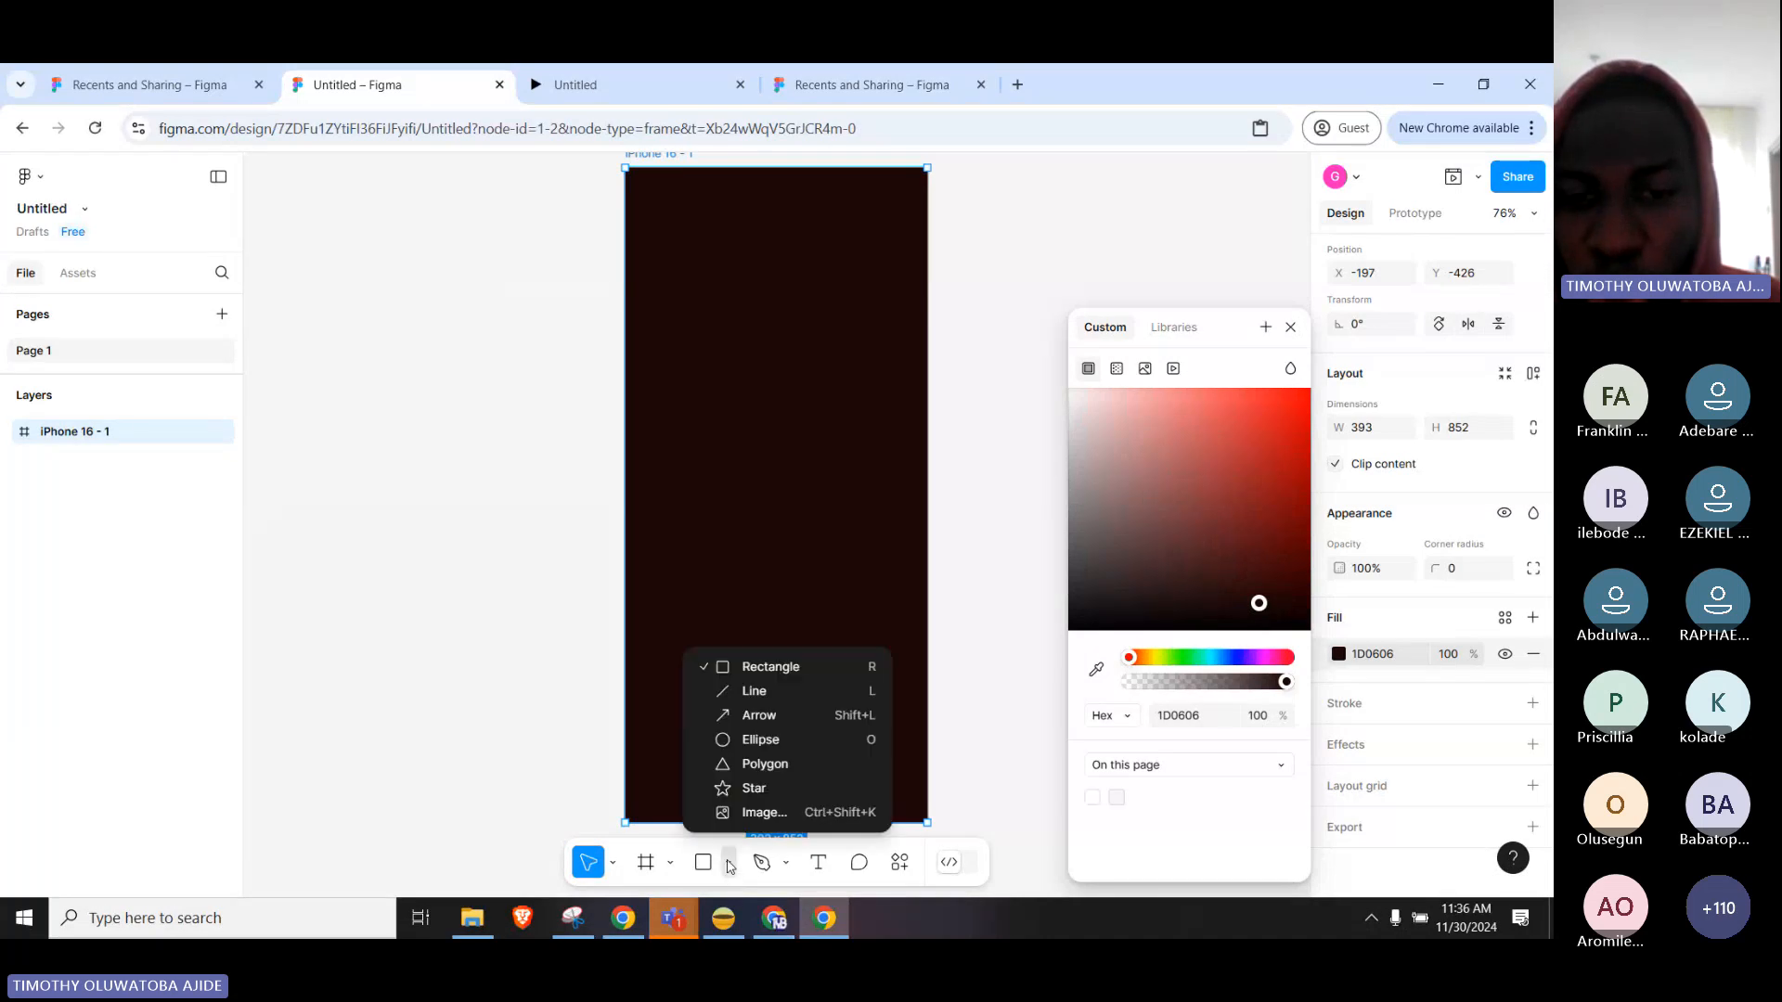
click(781, 739)
mouse_move(719, 429)
mouse_down()
mouse_move(824, 554)
mouse_move(891, 591)
mouse_move(898, 576)
mouse_move(881, 602)
mouse_up()
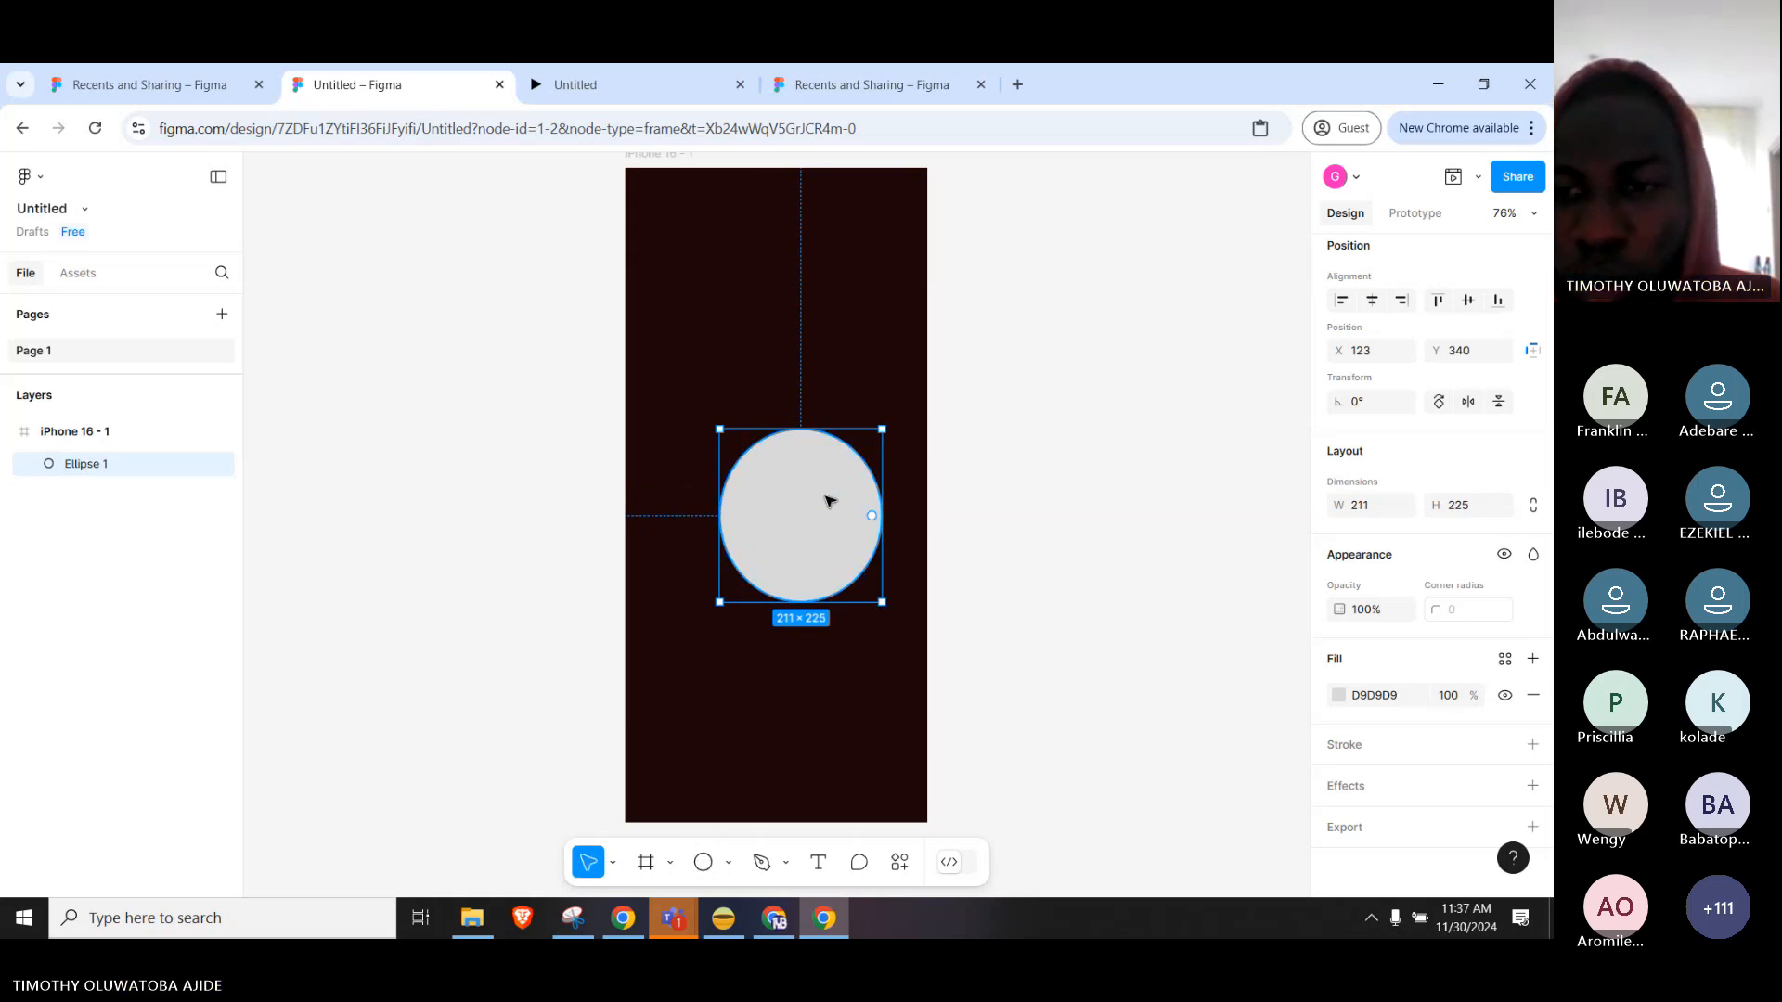
Fill the ellipse with purple 5305A5, then deselect everything.
click(1339, 695)
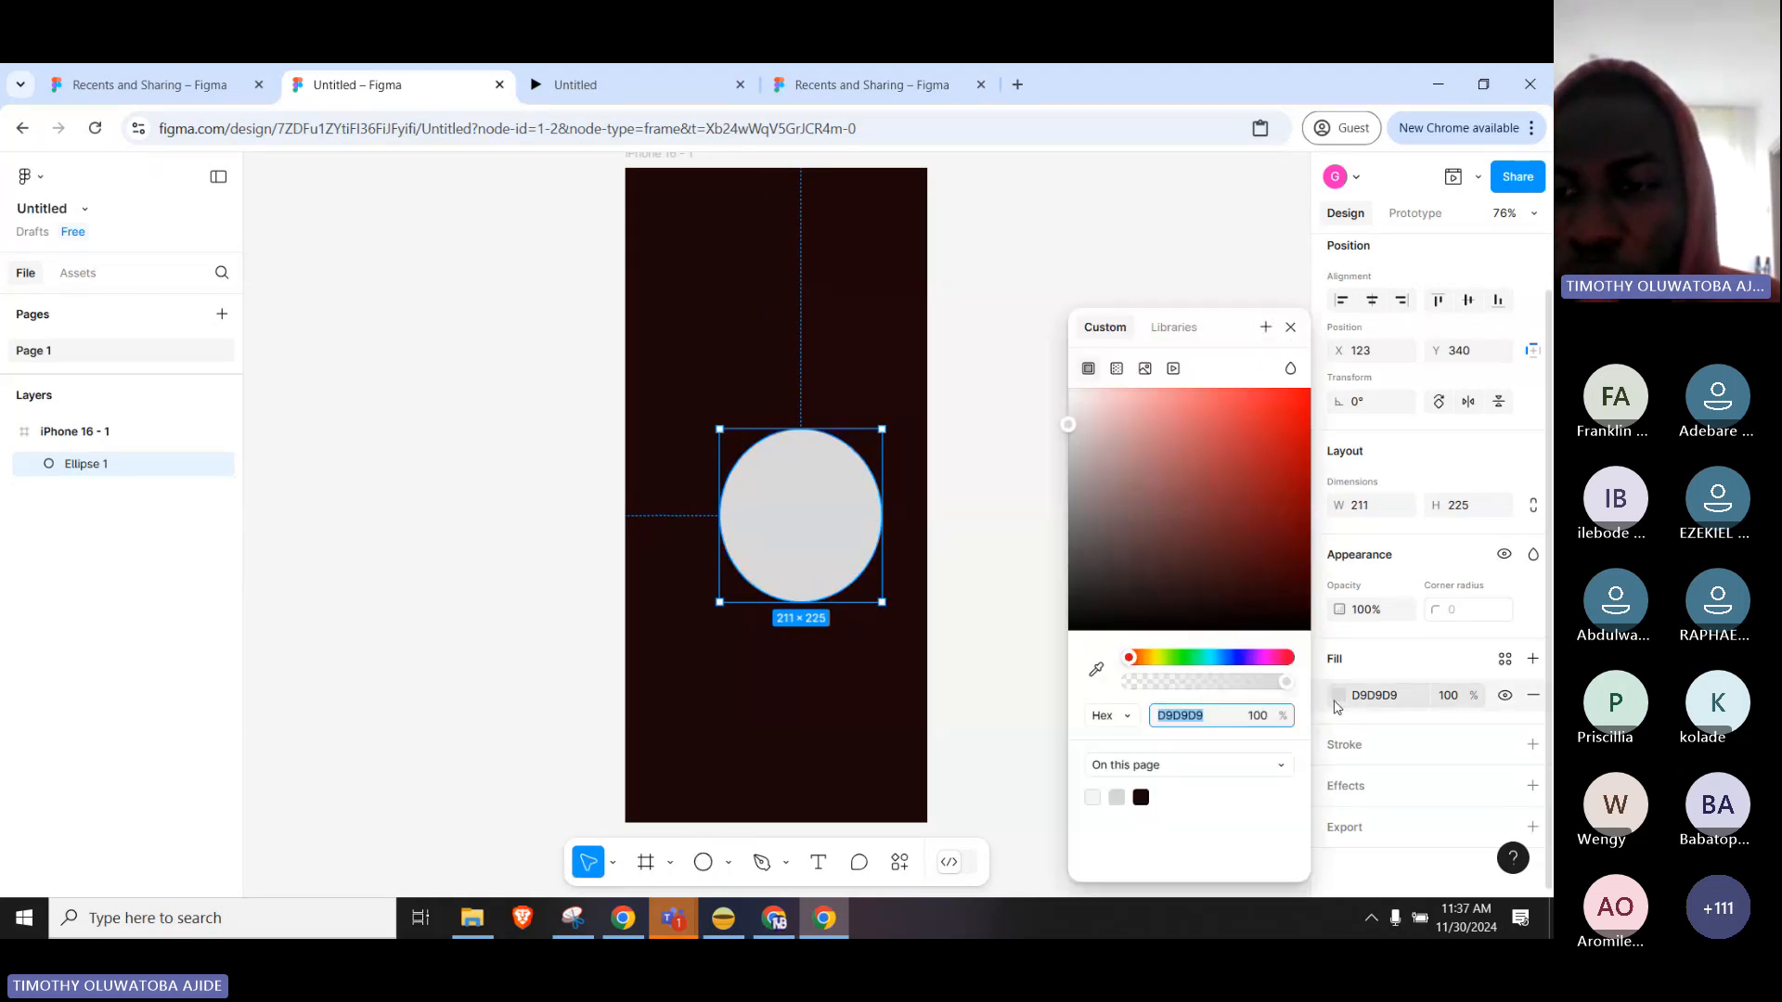
click(1226, 570)
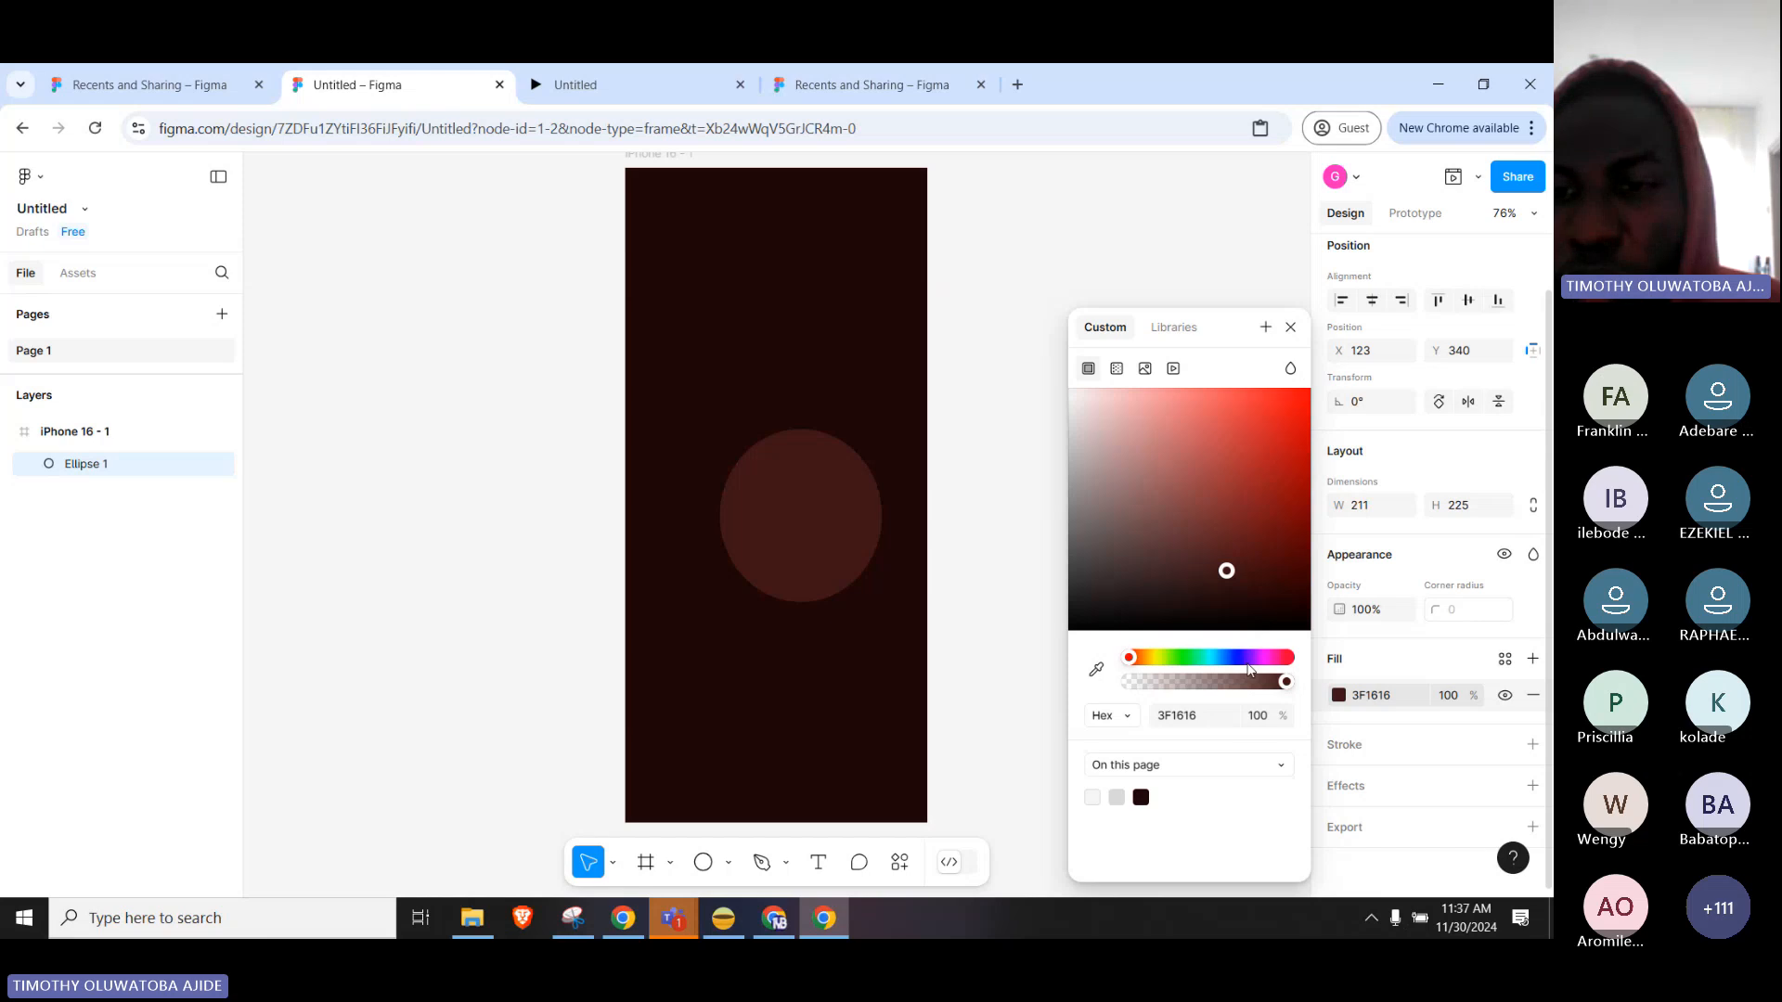
click(1248, 658)
click(1229, 517)
click(1302, 470)
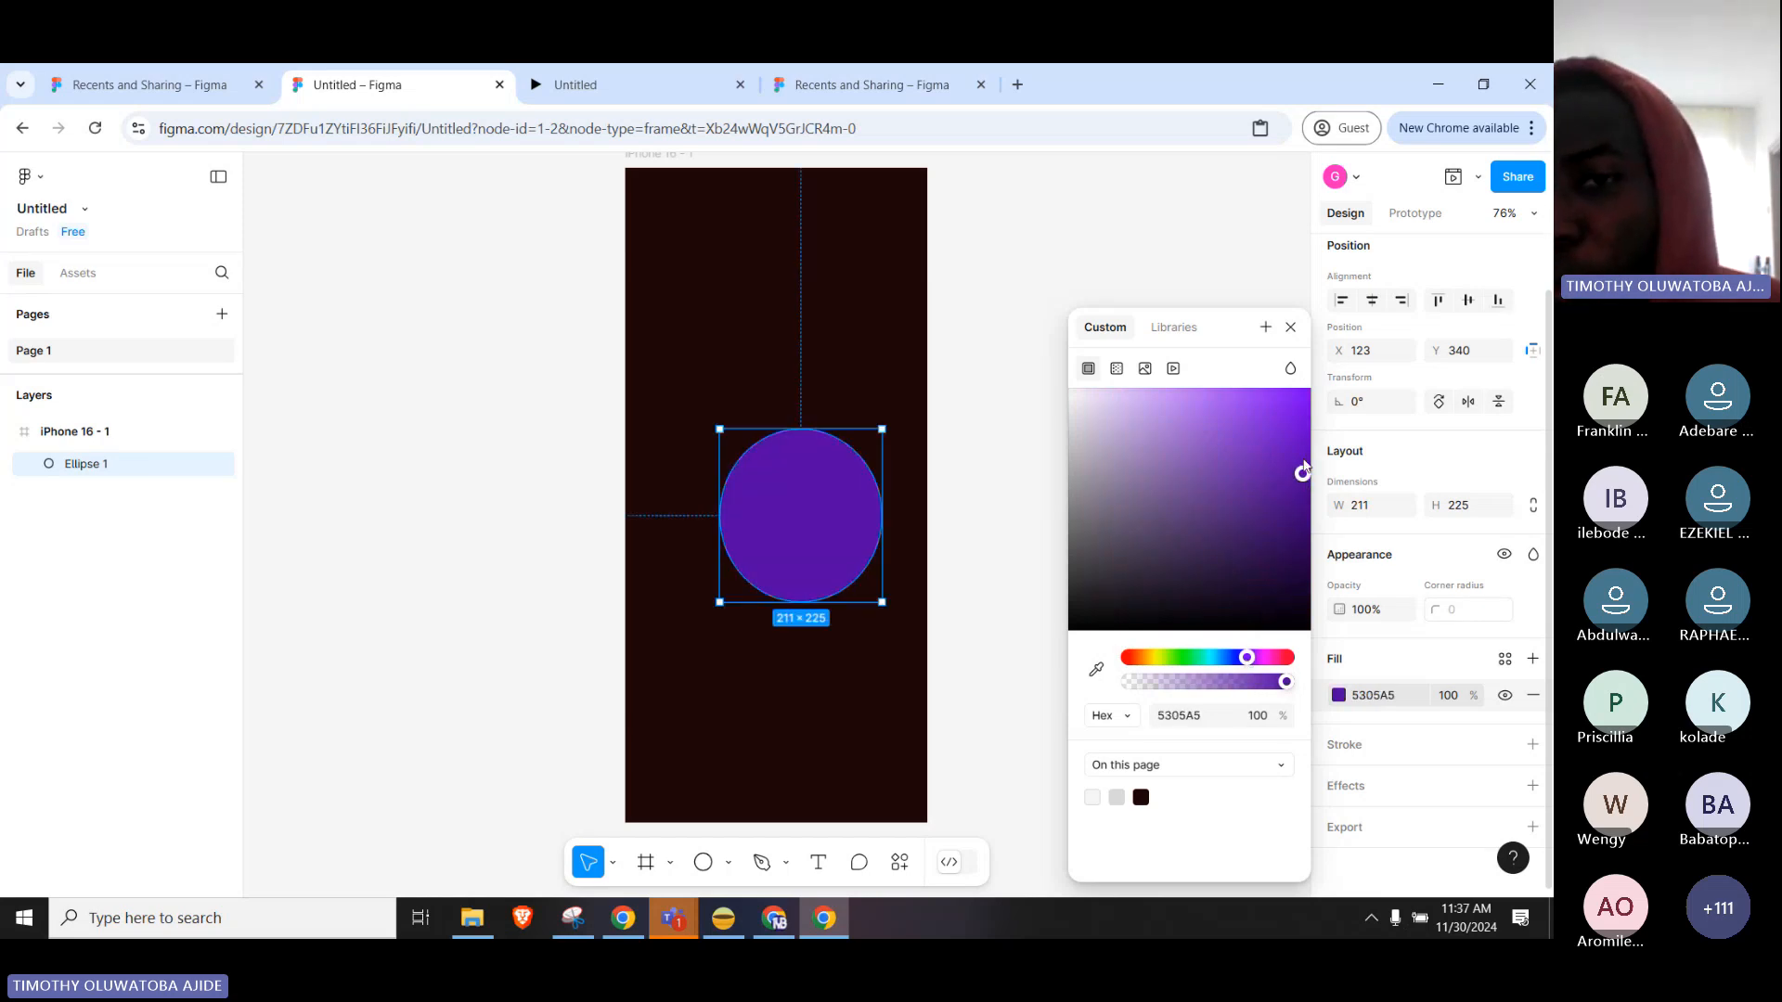
click(957, 281)
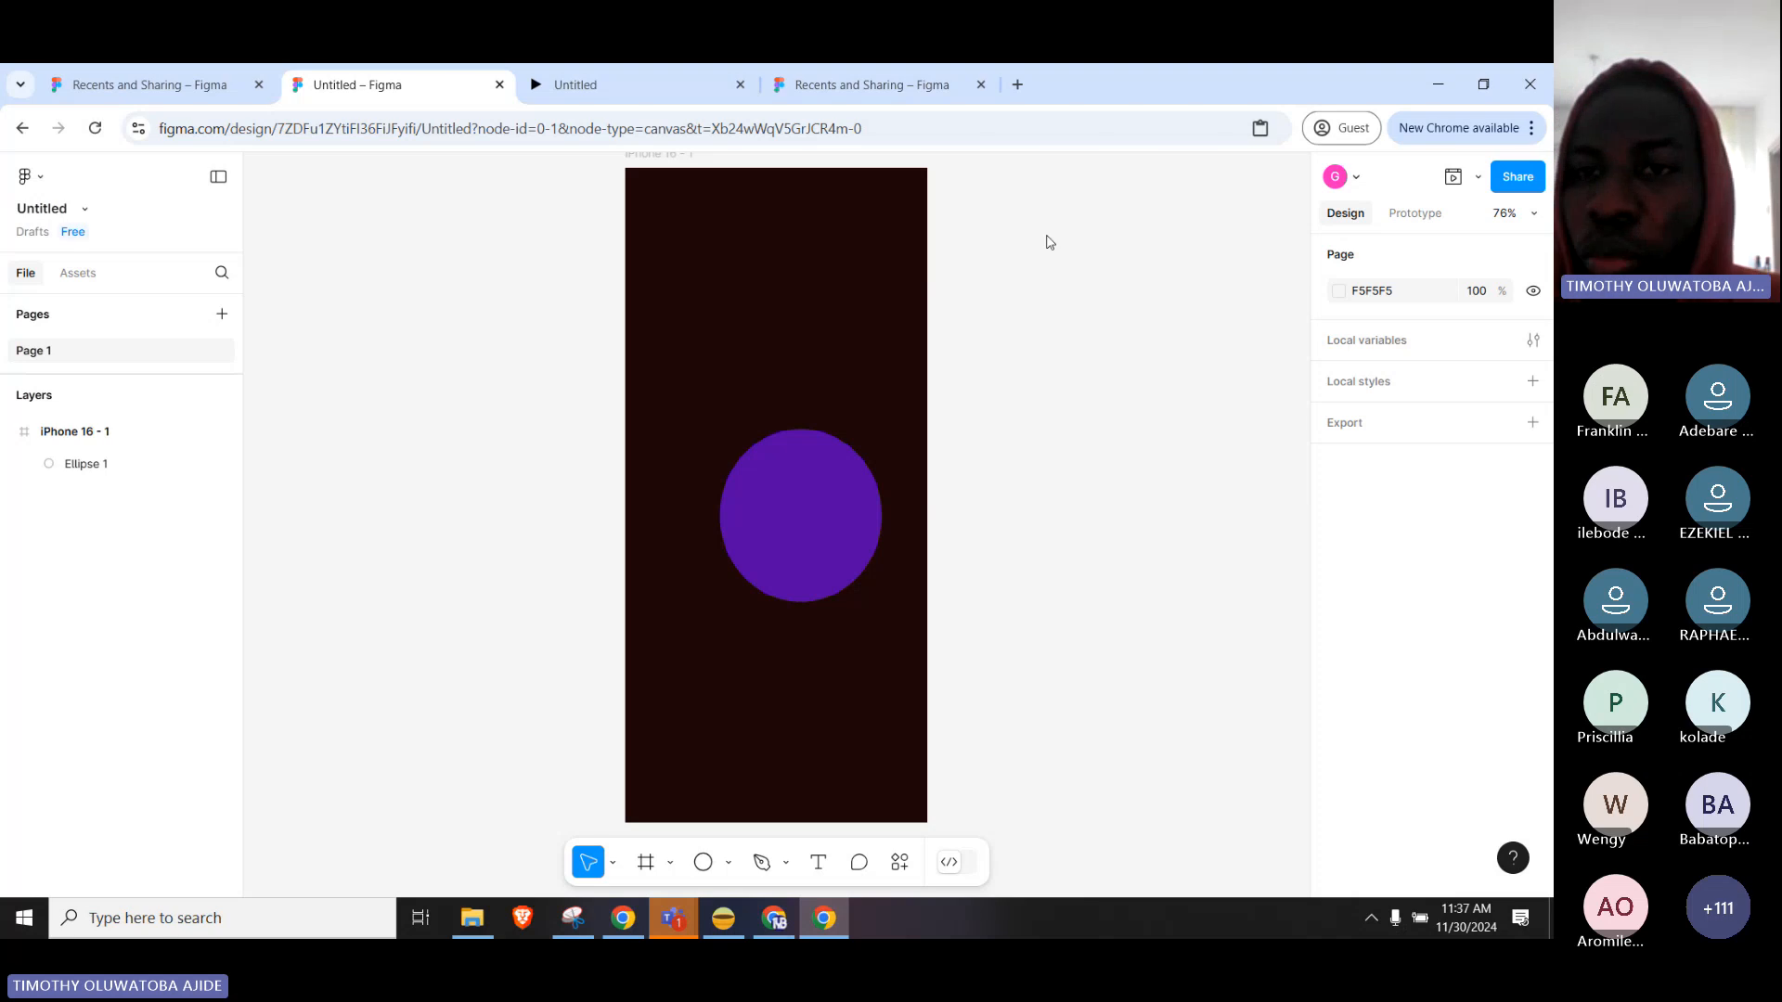
Present the iPhone 16 - 1 frame prototype in a new tab.
scroll(619, 206, up, 1)
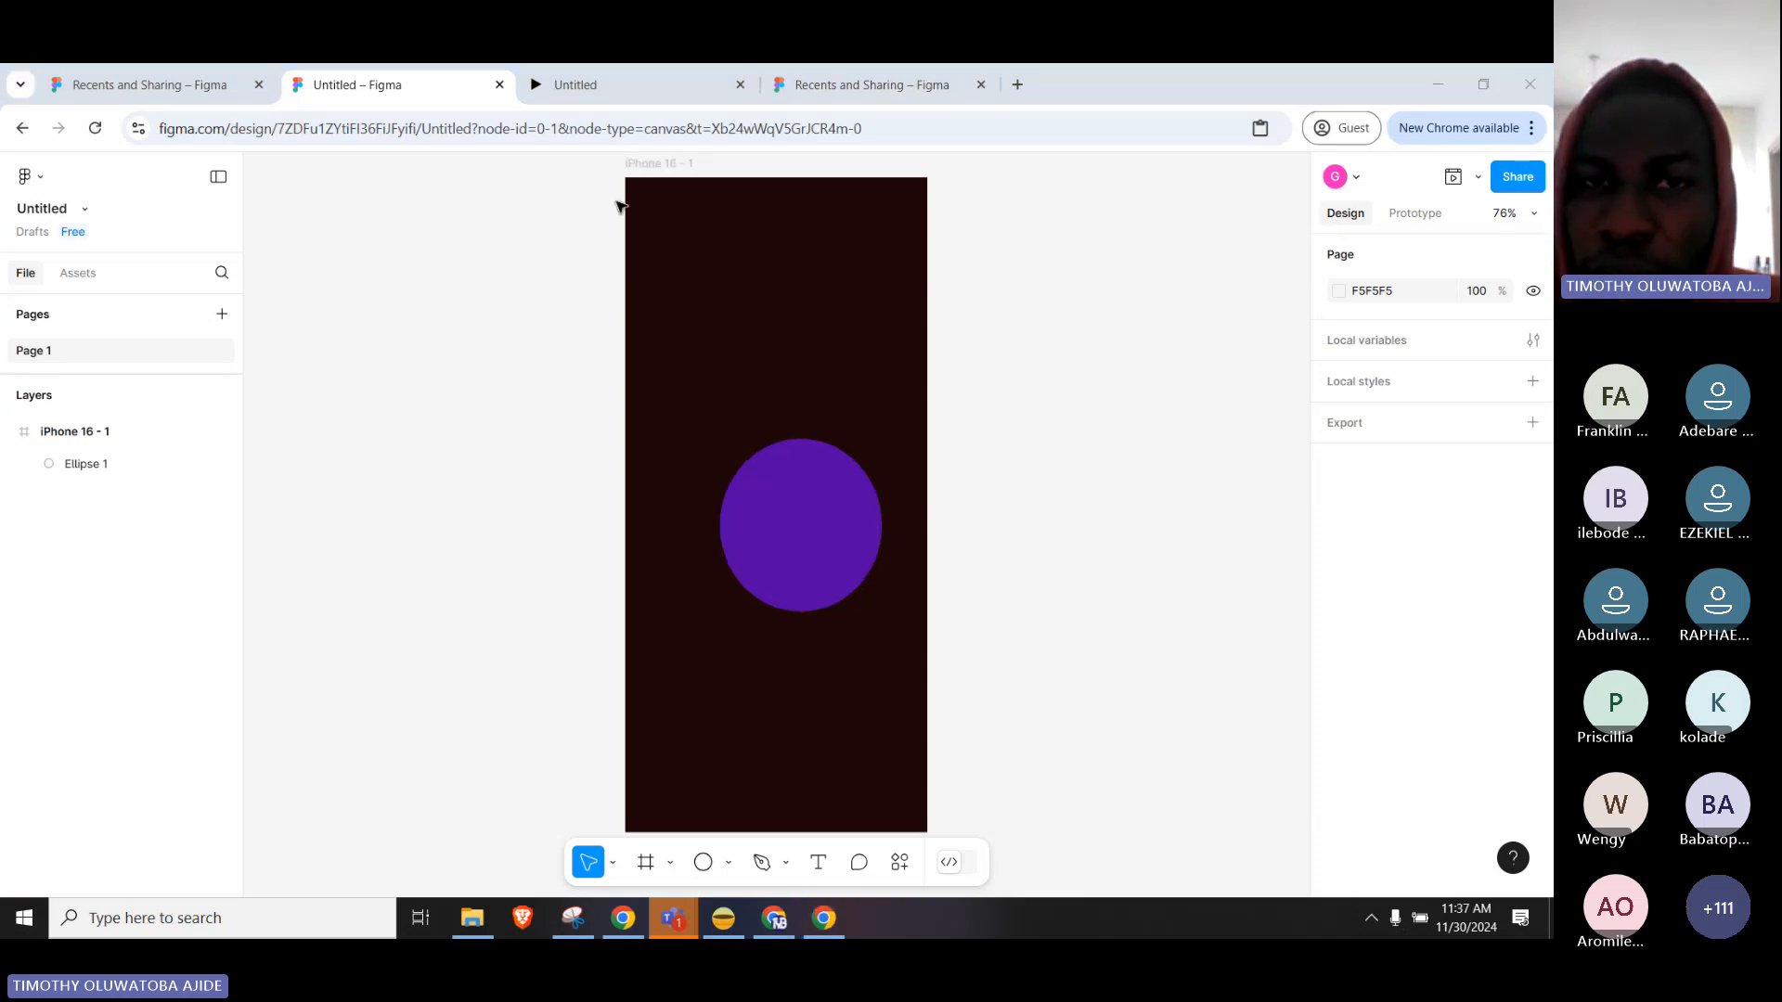
click(654, 165)
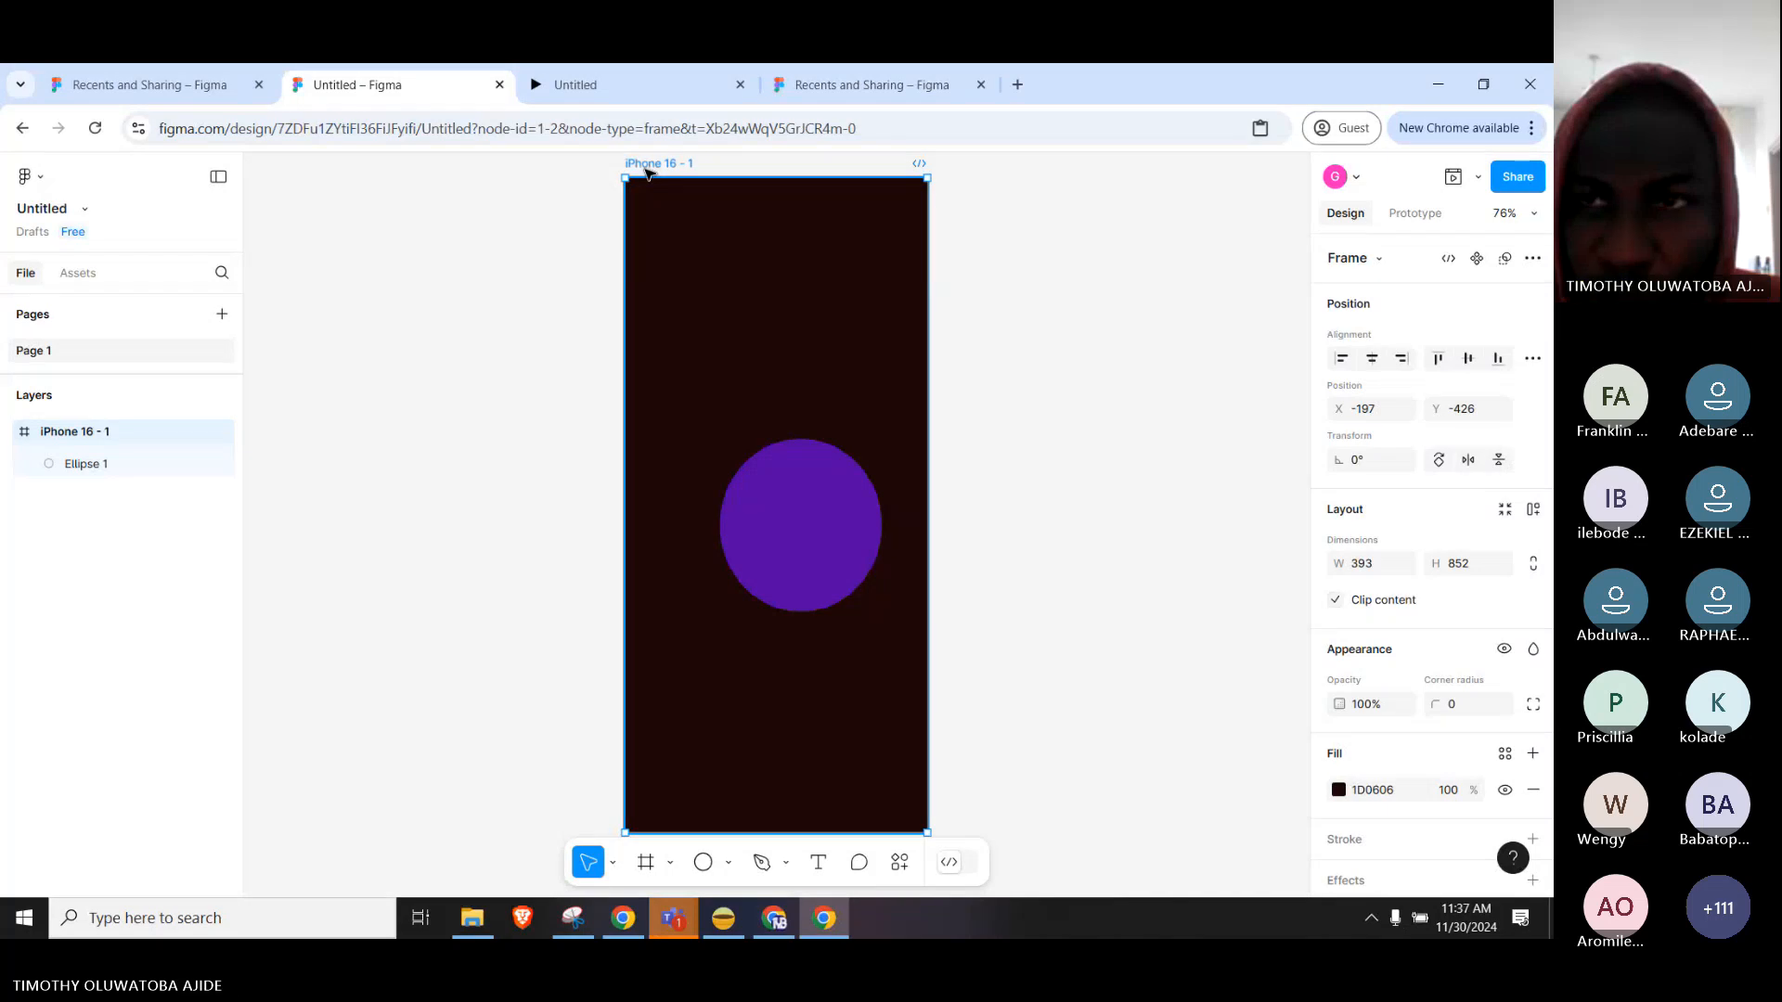
click(1477, 181)
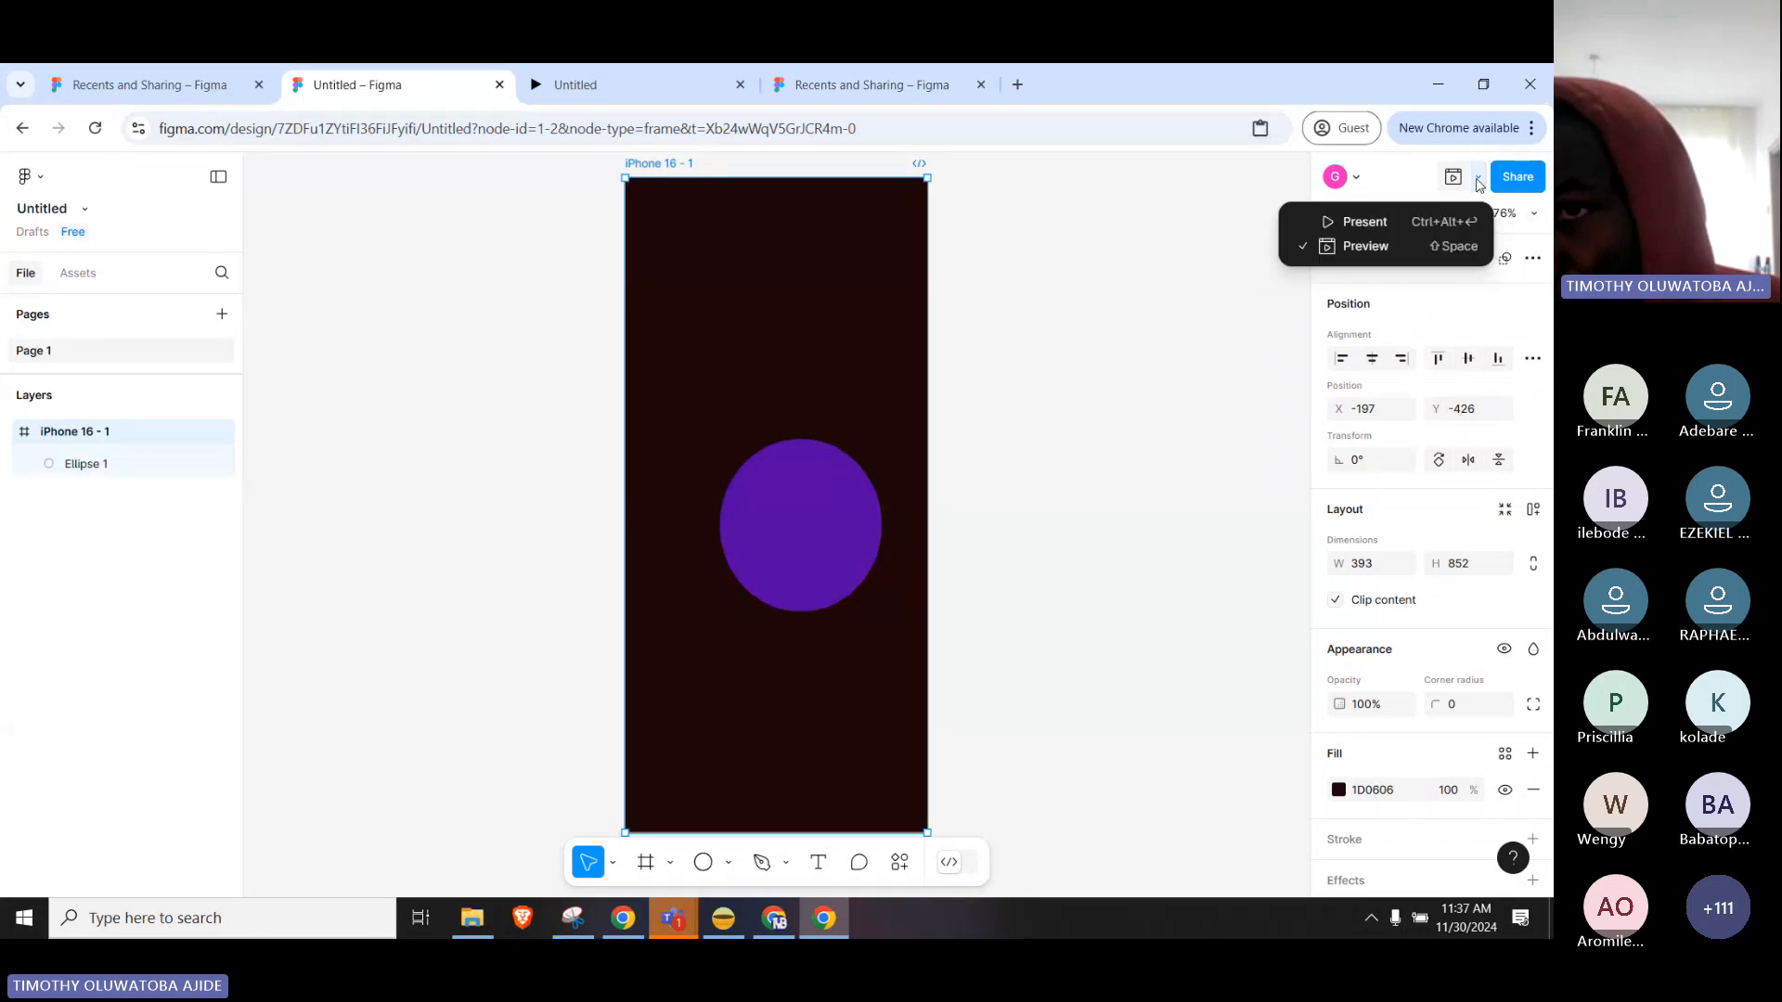
click(1373, 223)
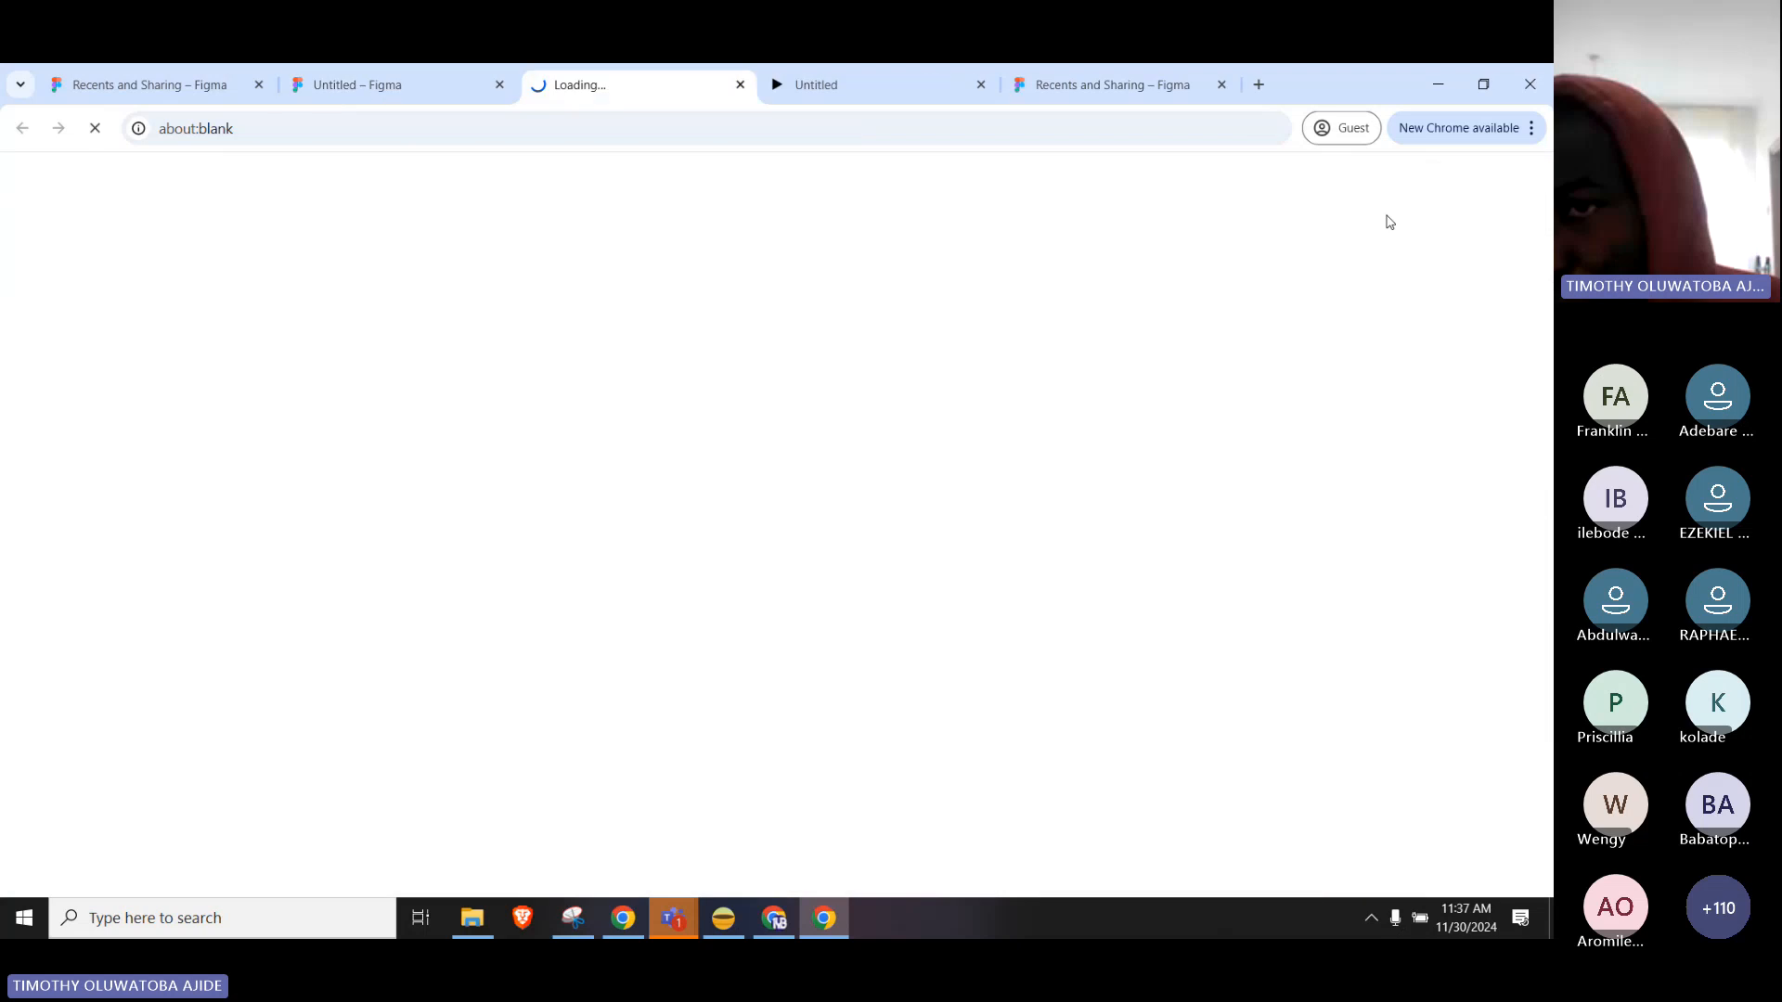
Back in the design file, open an in-app preview and move it beside the frame.
click(426, 83)
click(1478, 177)
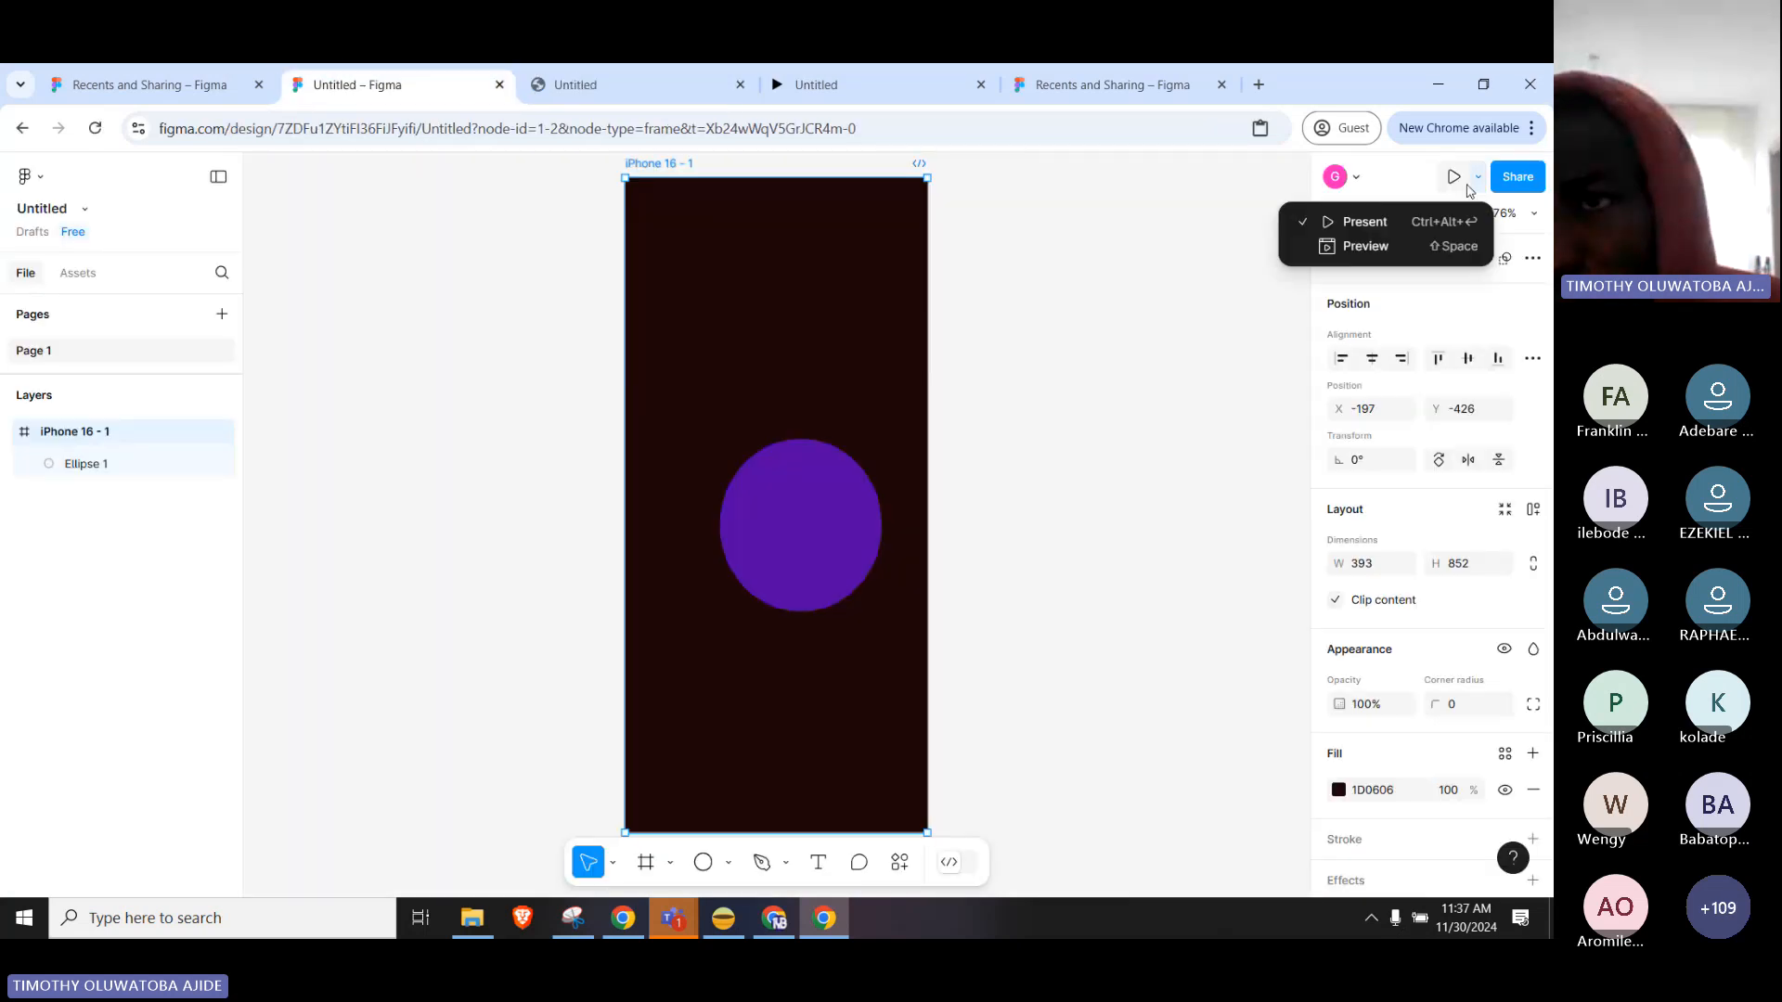
click(1358, 246)
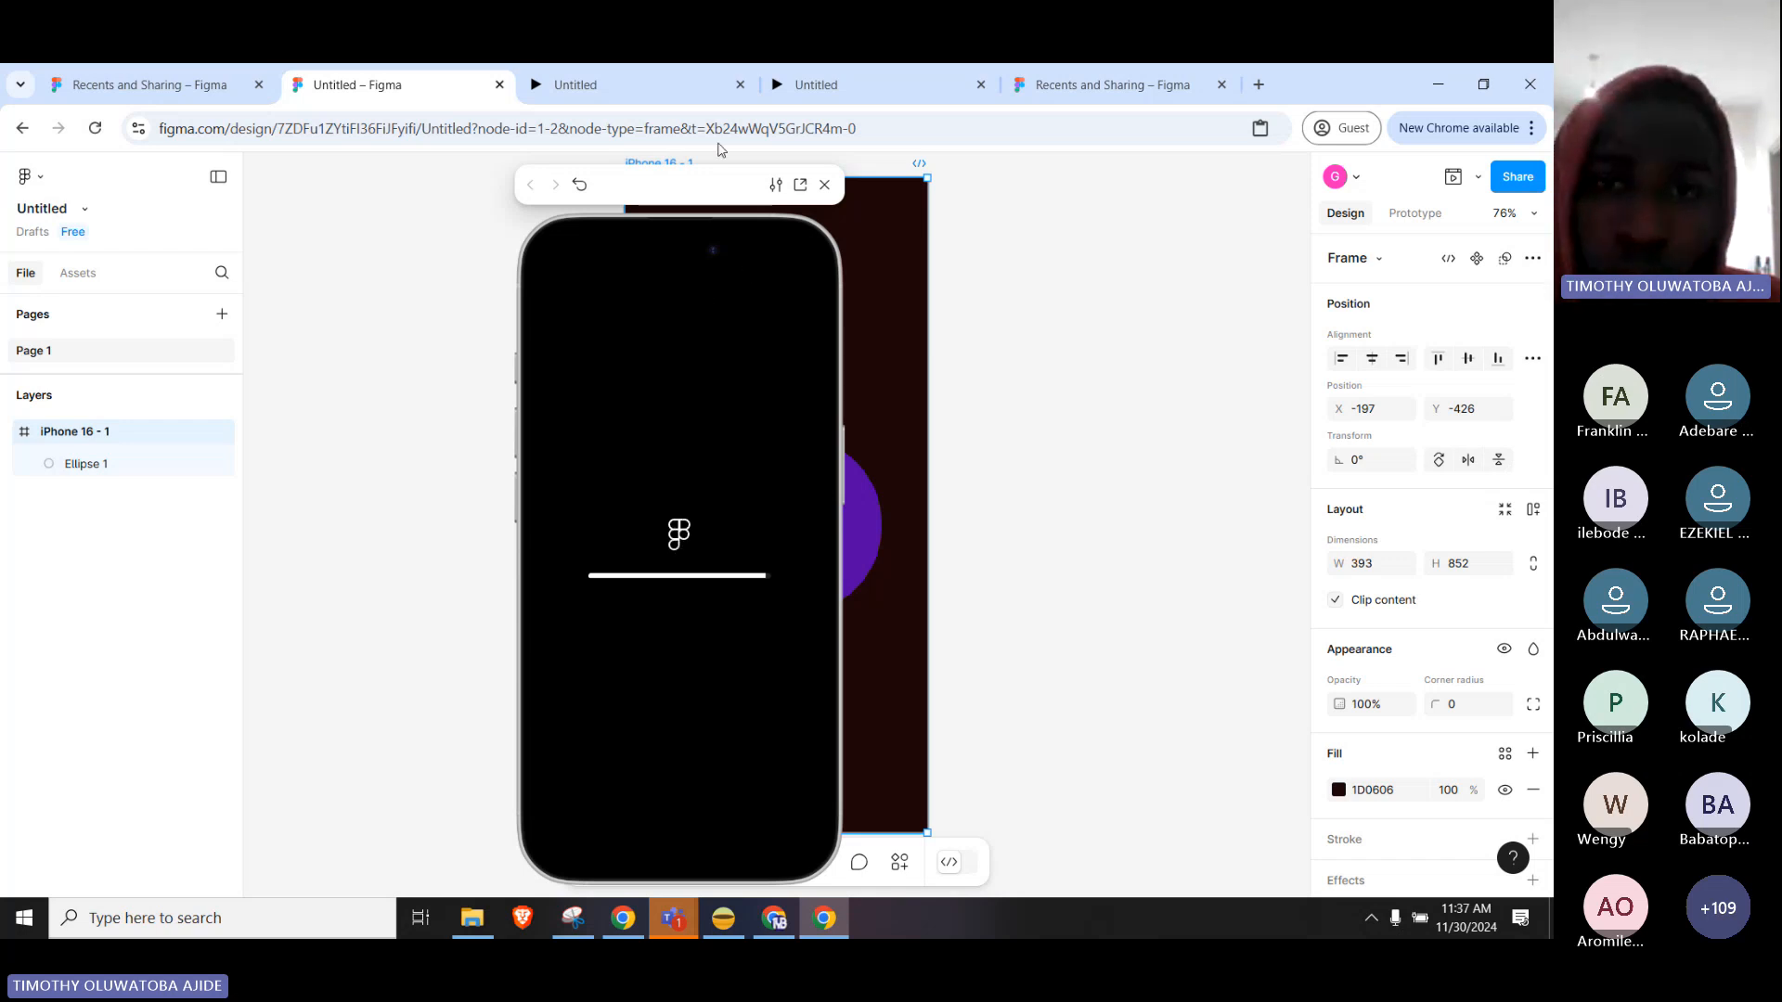
drag(701, 190, 441, 178)
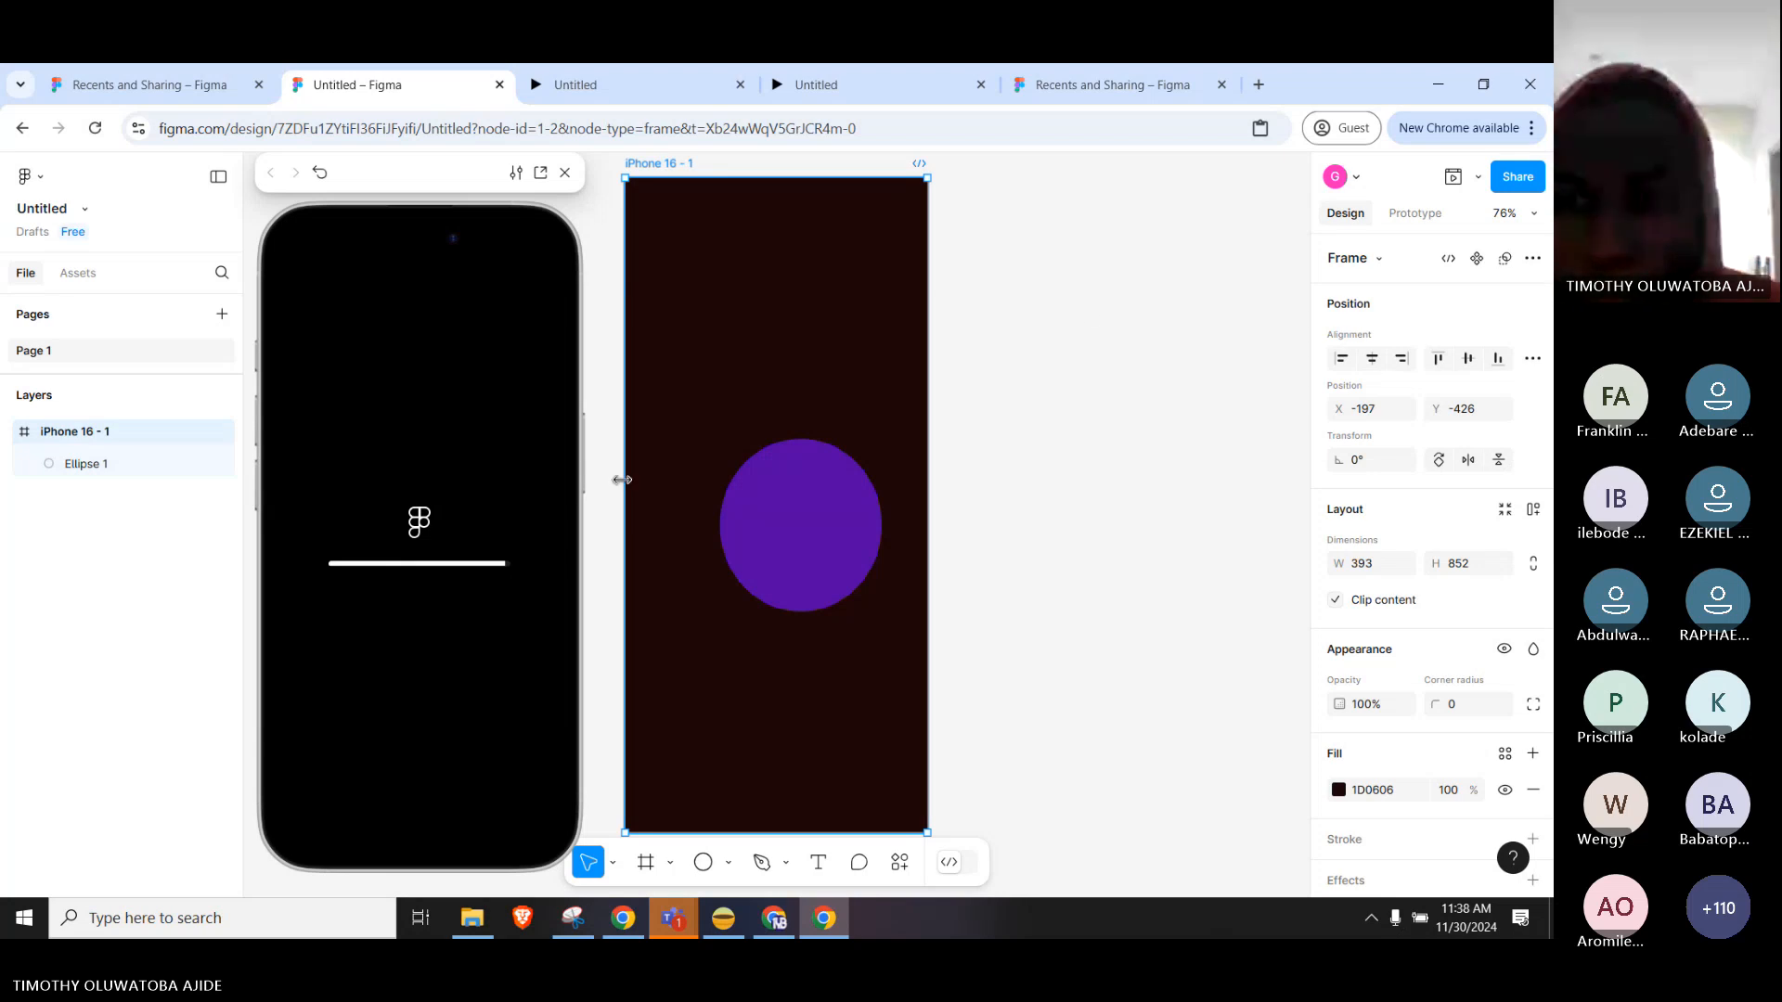
Admit the waiting lobby participant into the Teams meeting, then return to Figma.
click(677, 919)
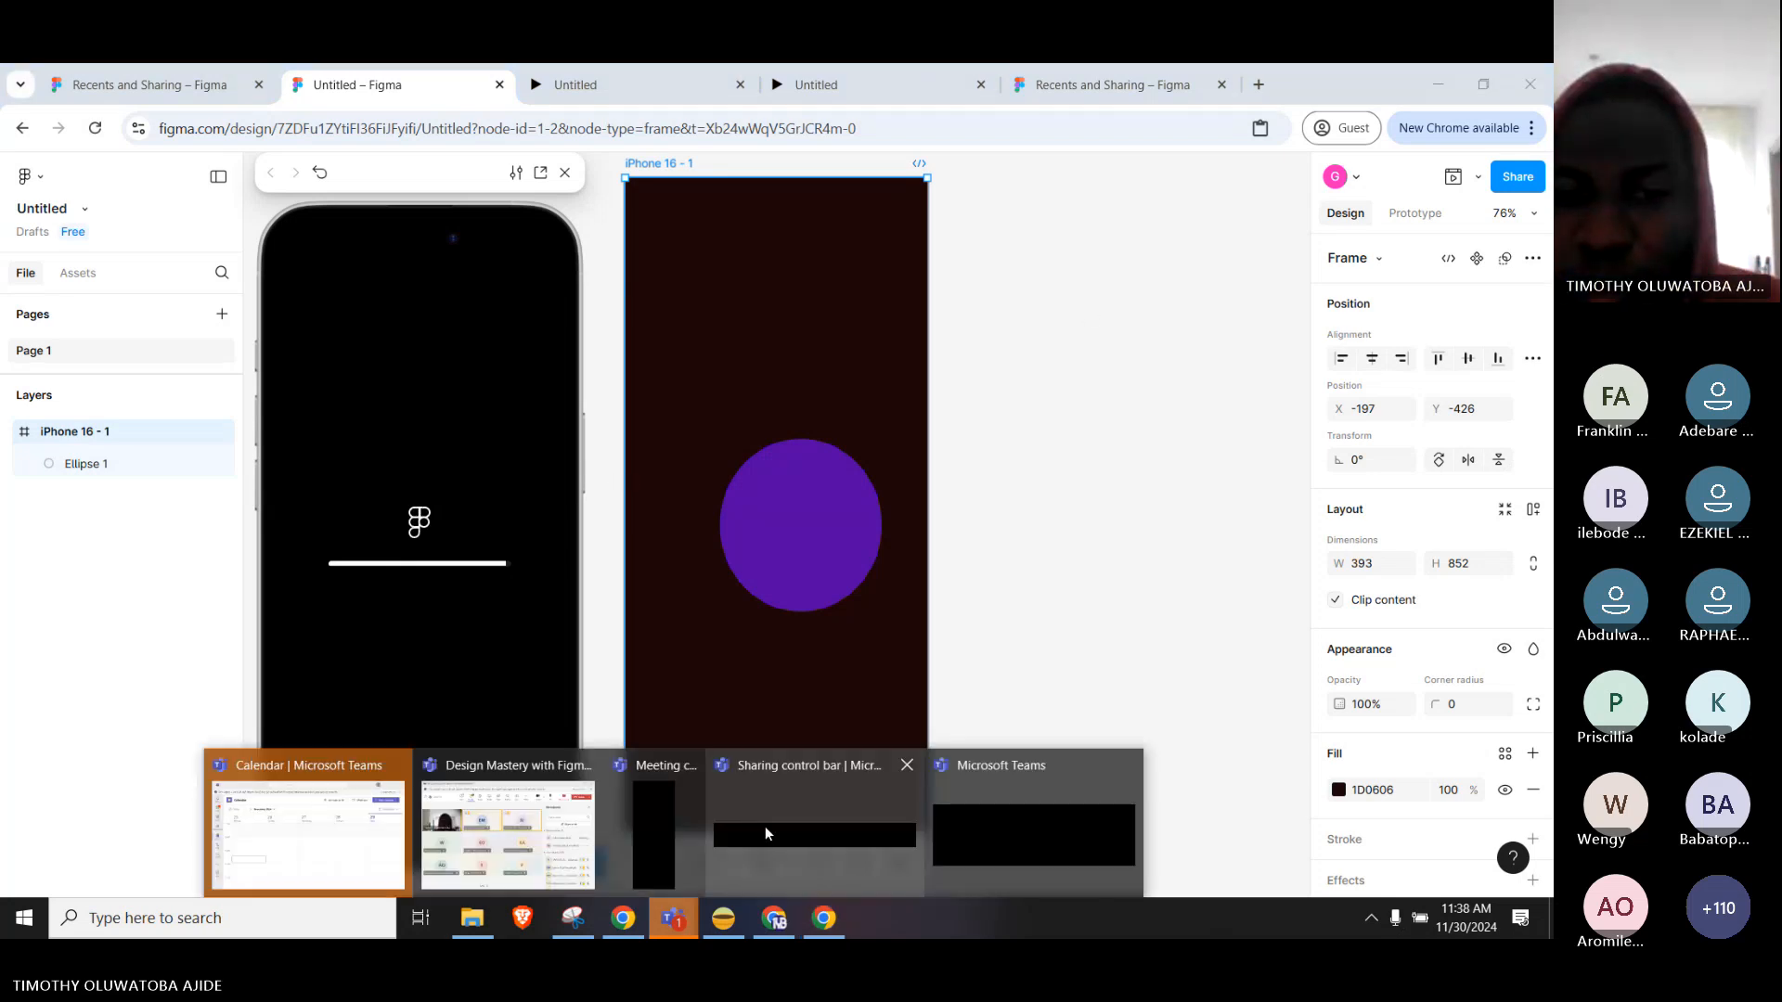
click(560, 849)
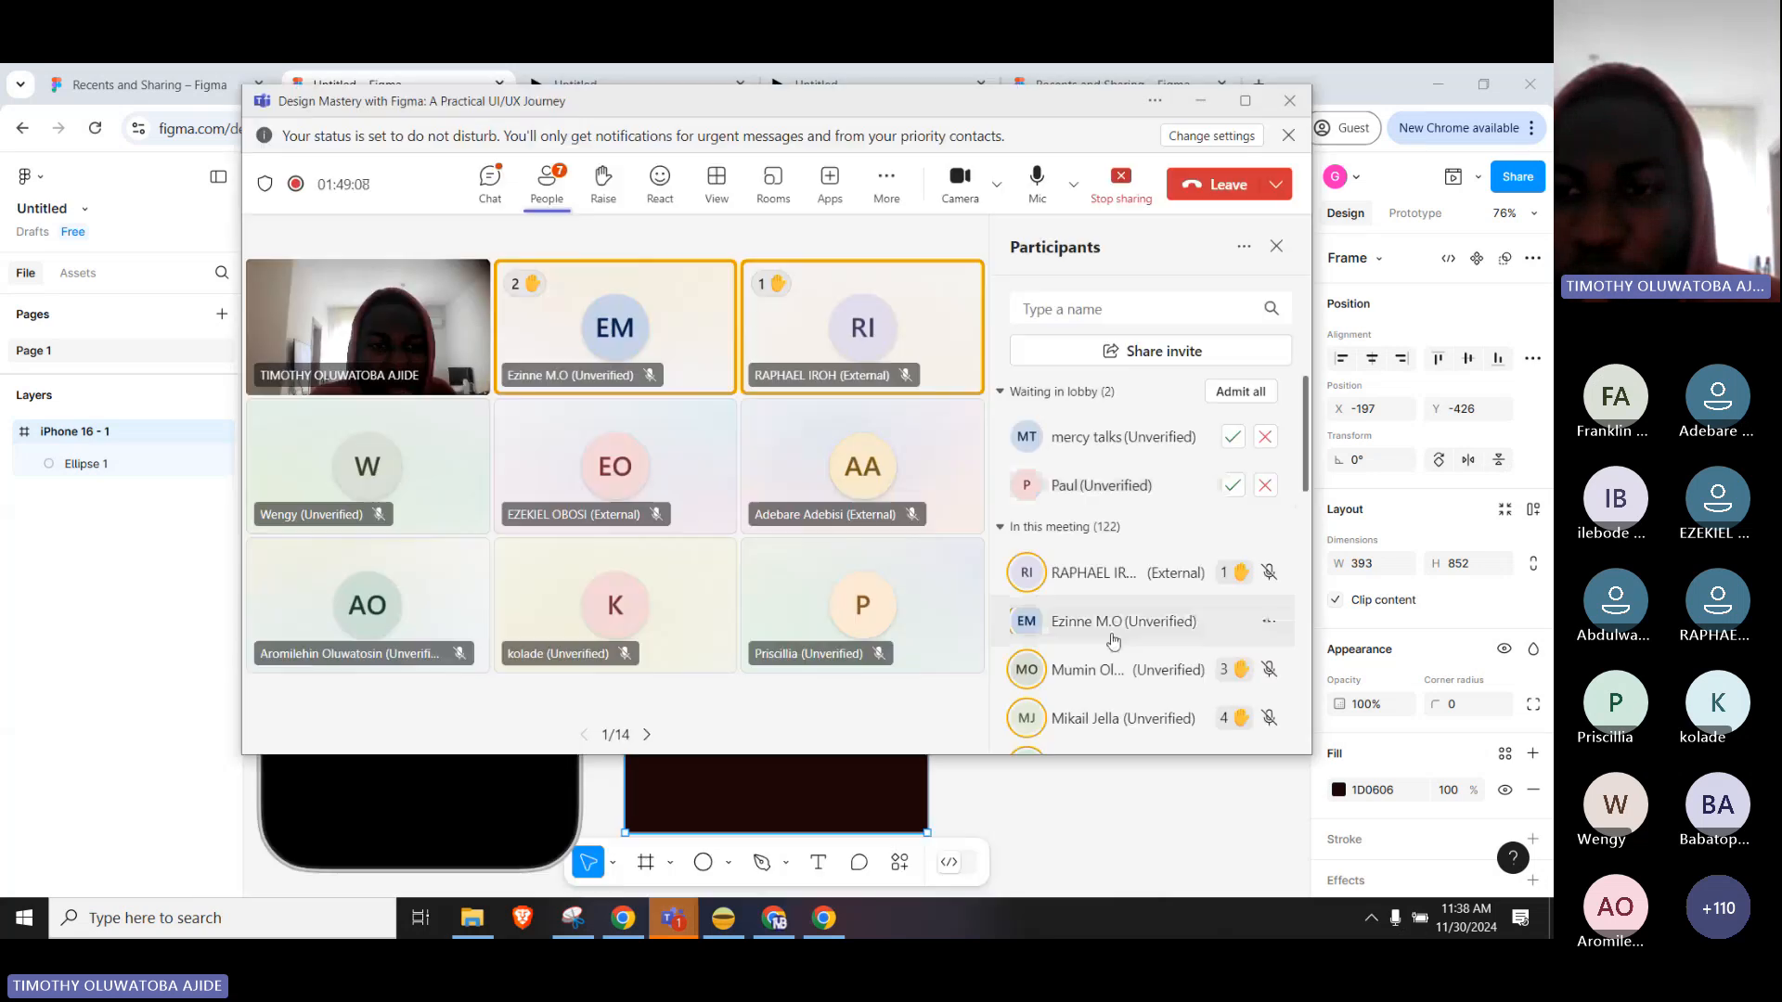
click(1232, 485)
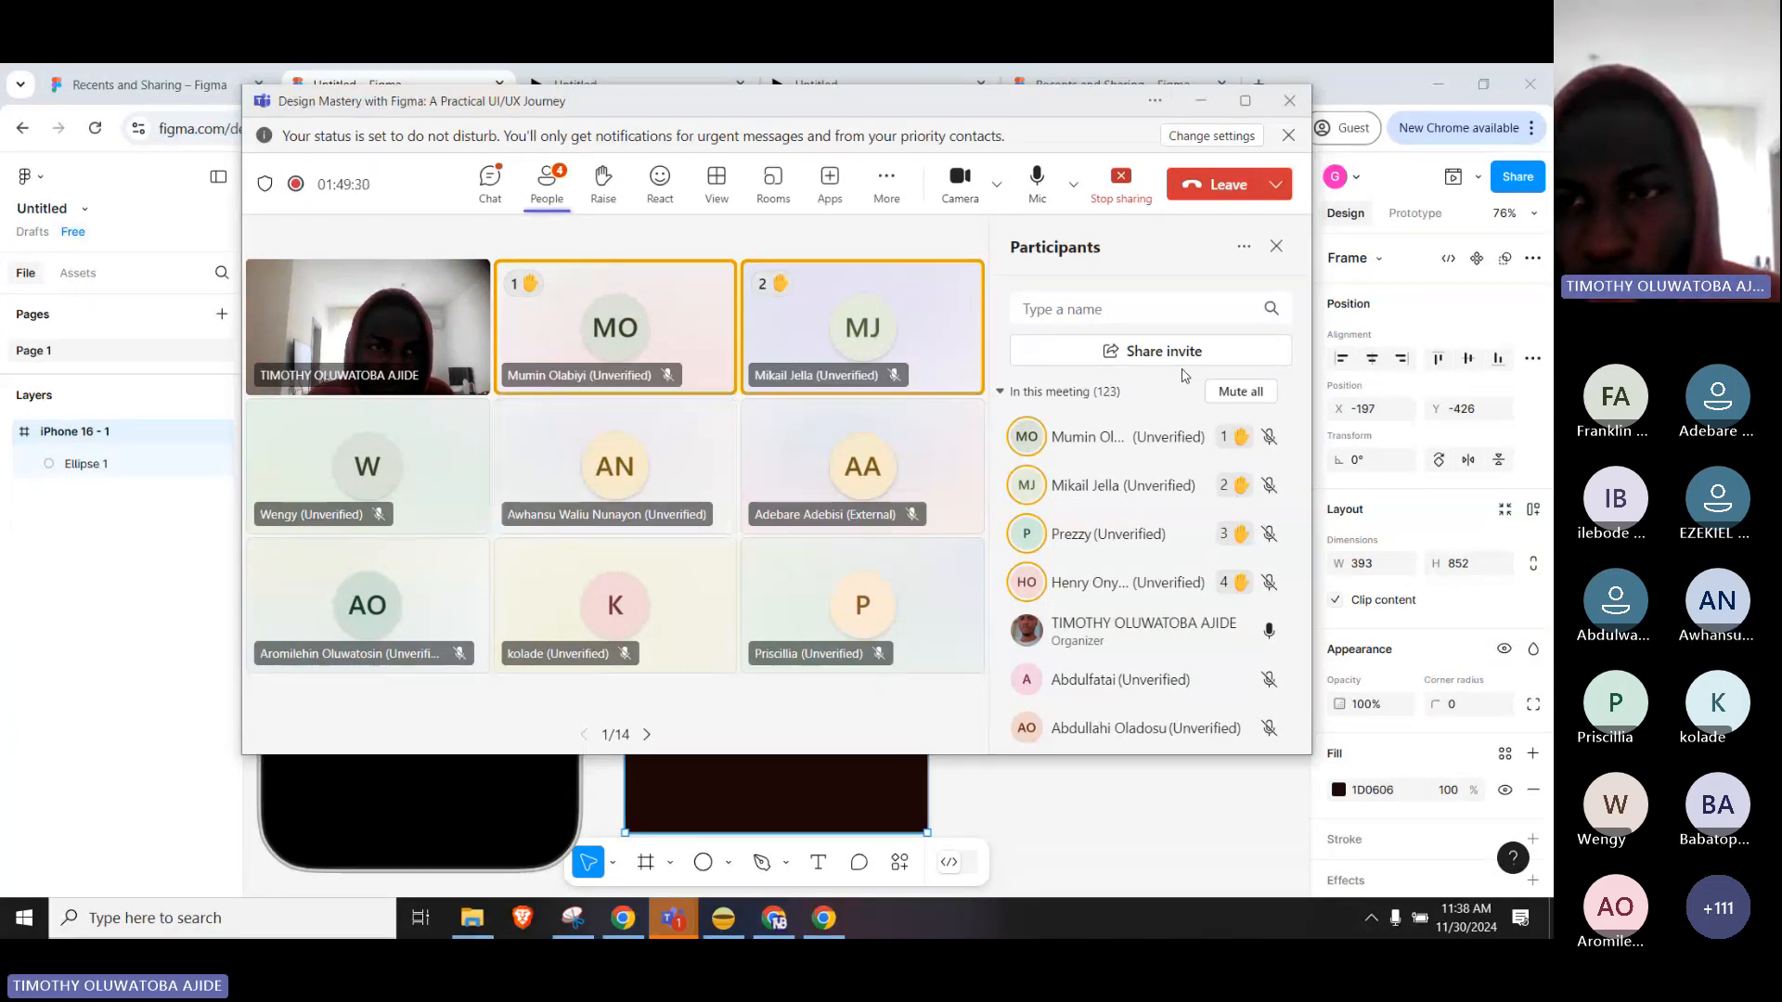
click(1131, 812)
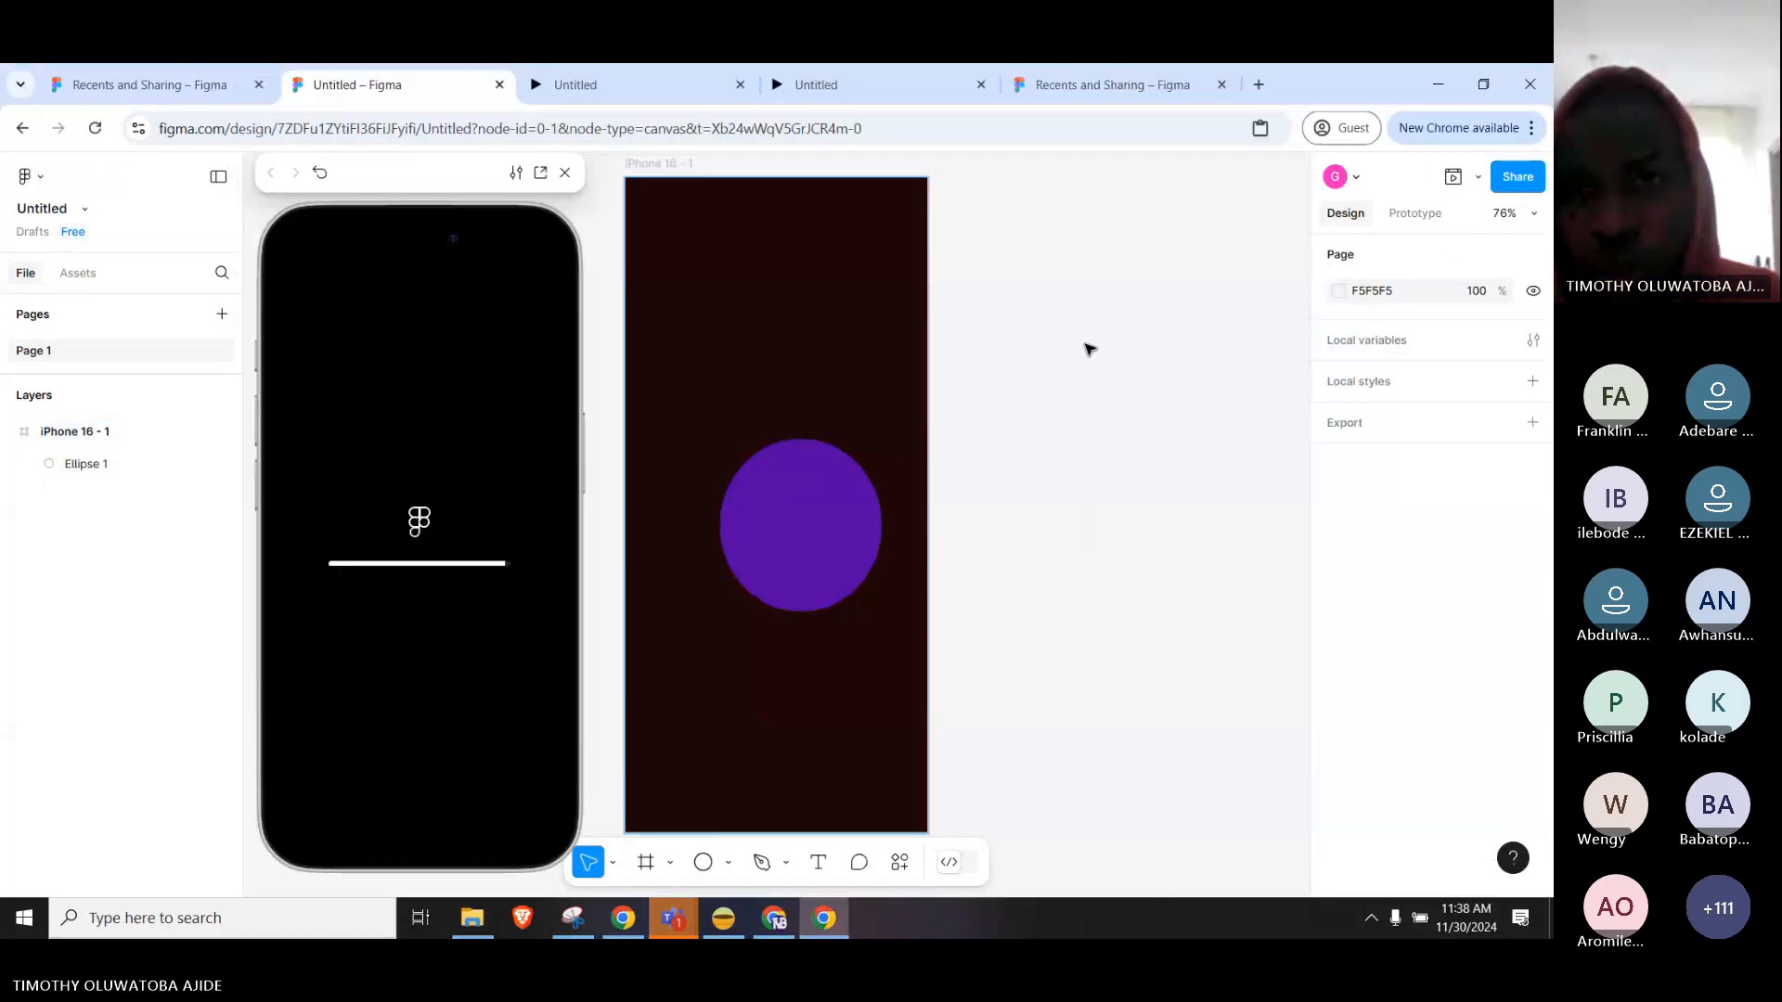
Open the Share dialog for the Untitled file.
scroll(1096, 349, up, 1)
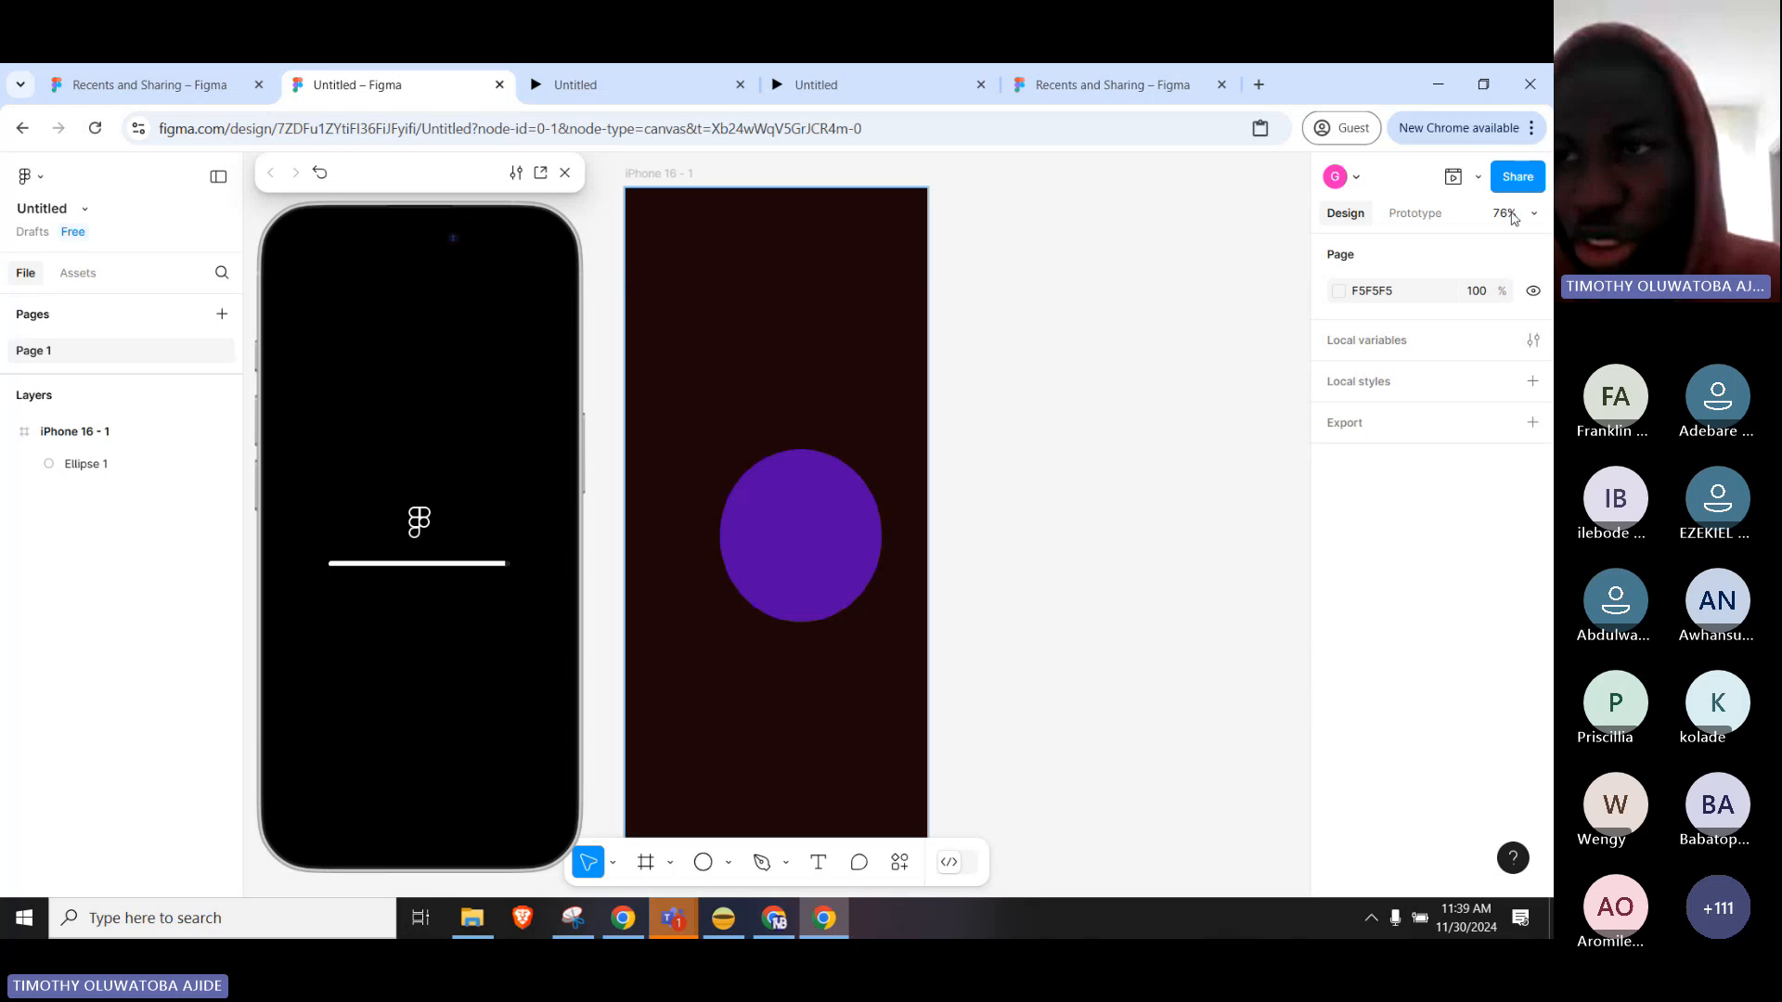
click(1520, 178)
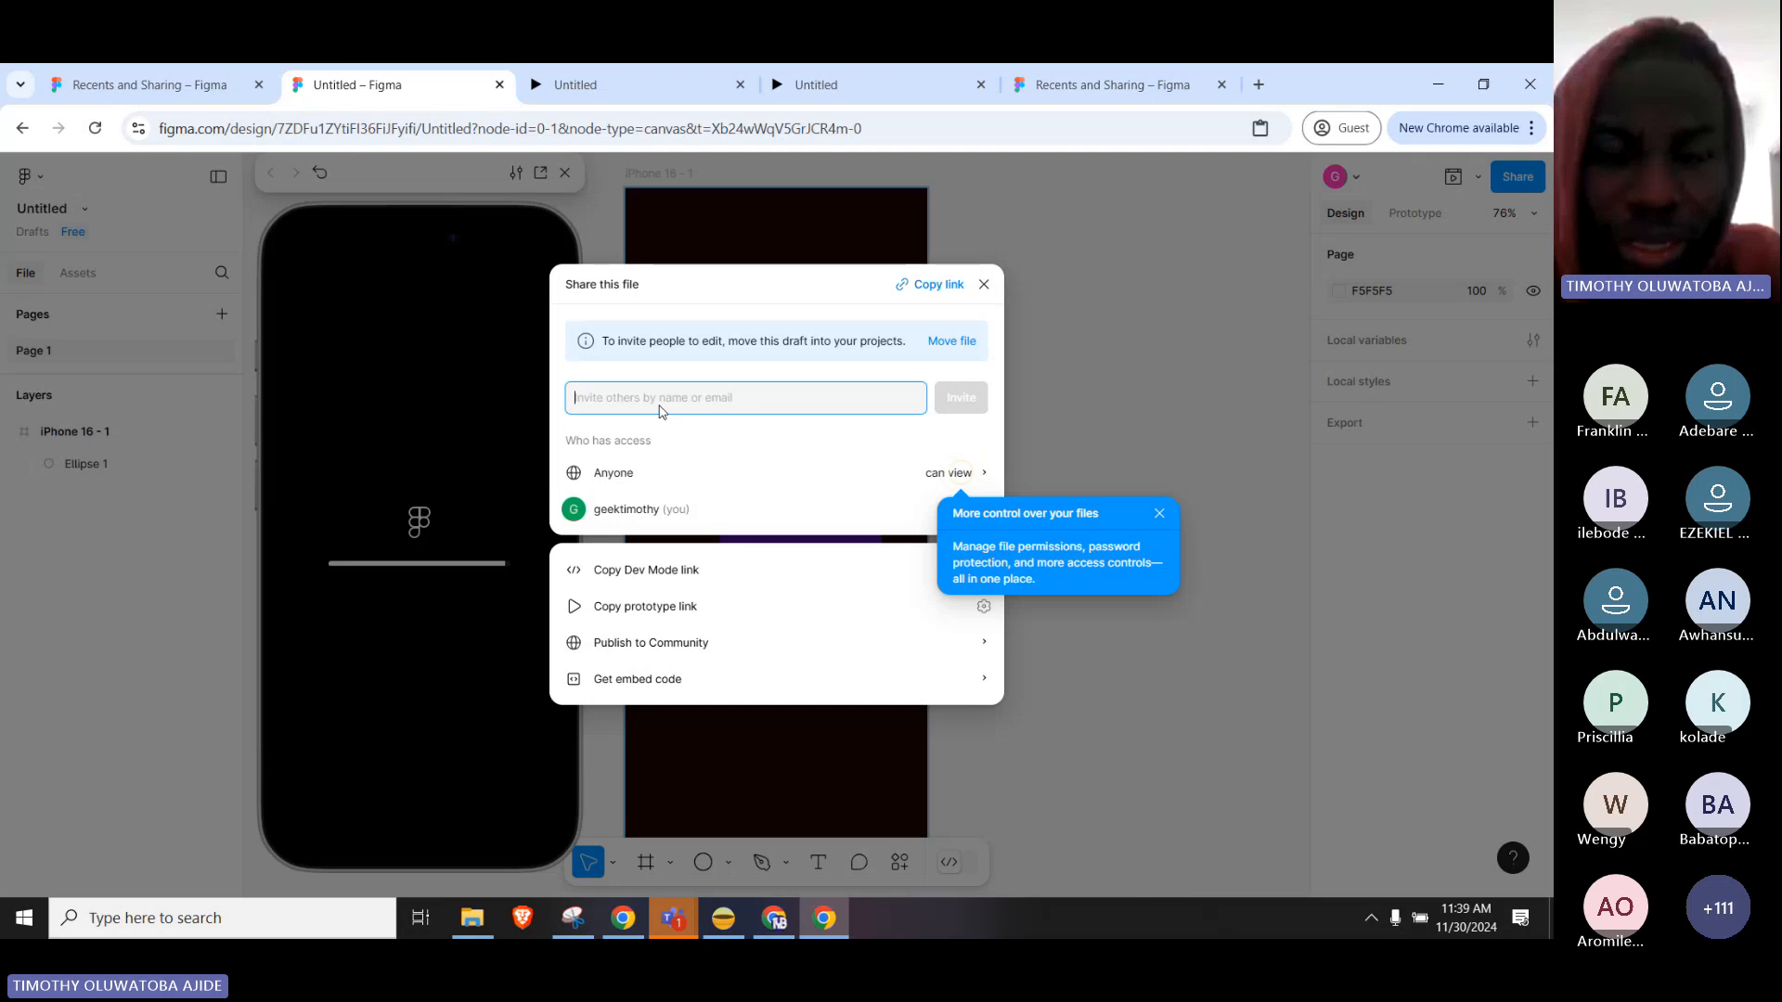
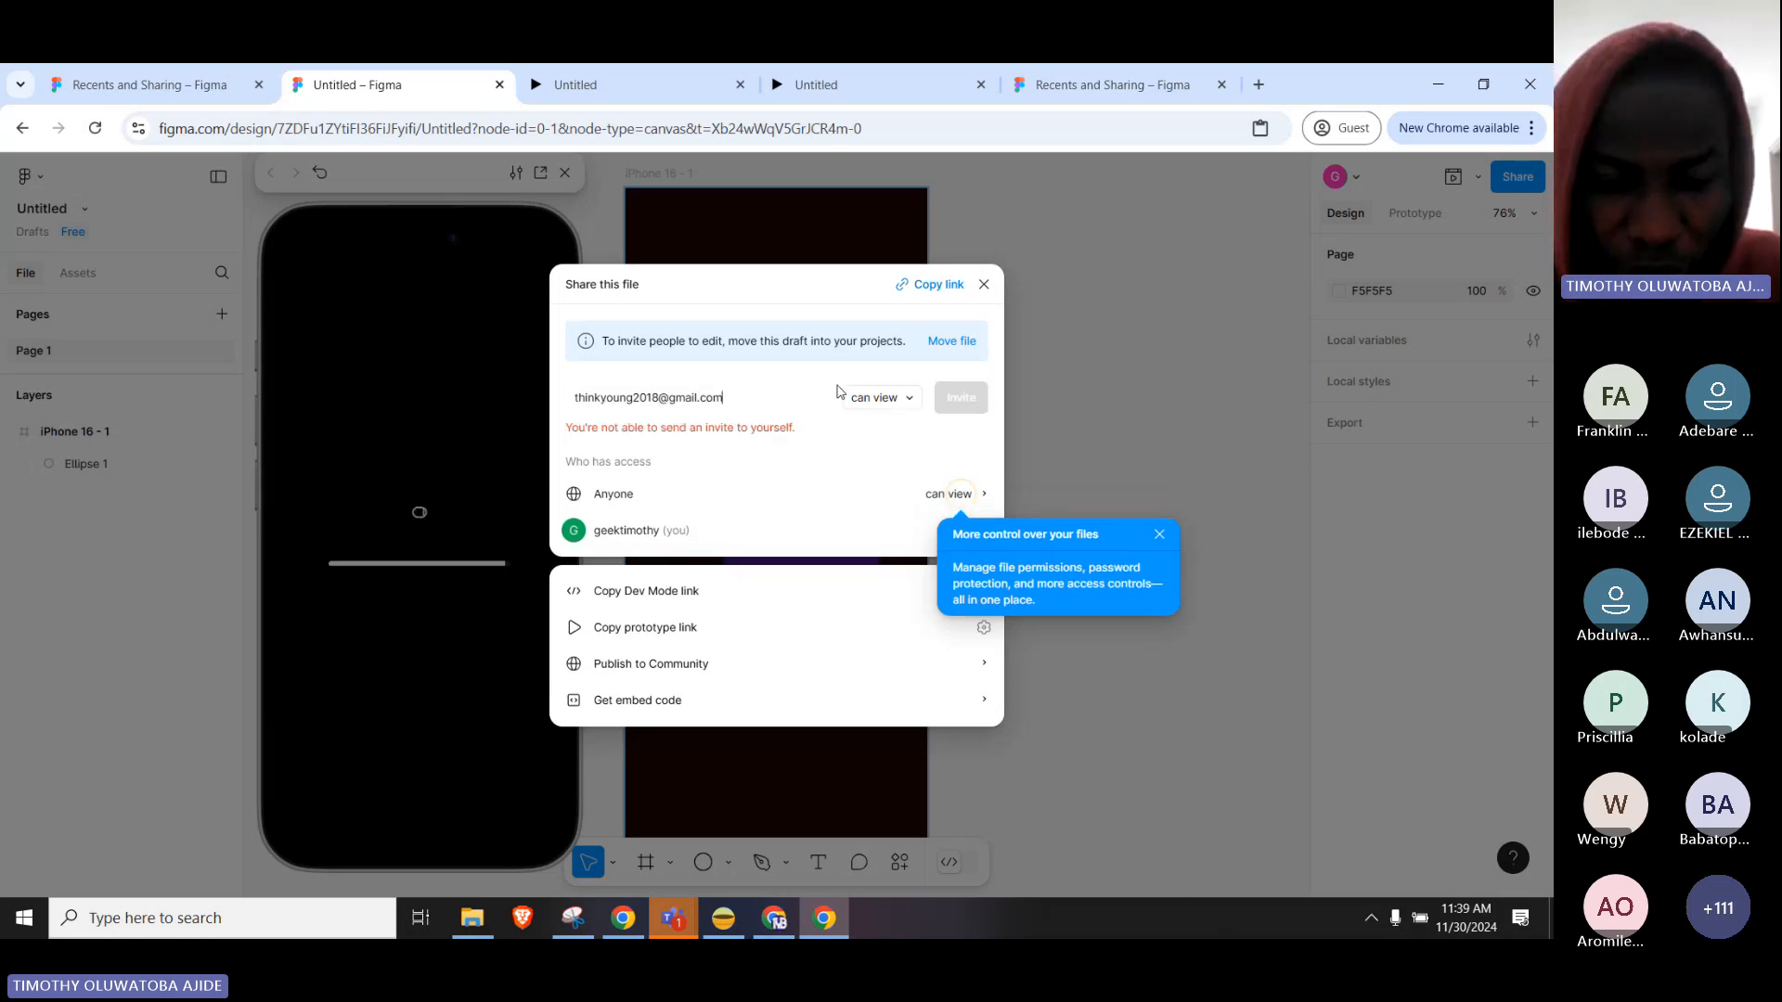
Enter an invitee's e-mail address, keep permission at can view, and close the Share dialog.
key(ctrl+a)
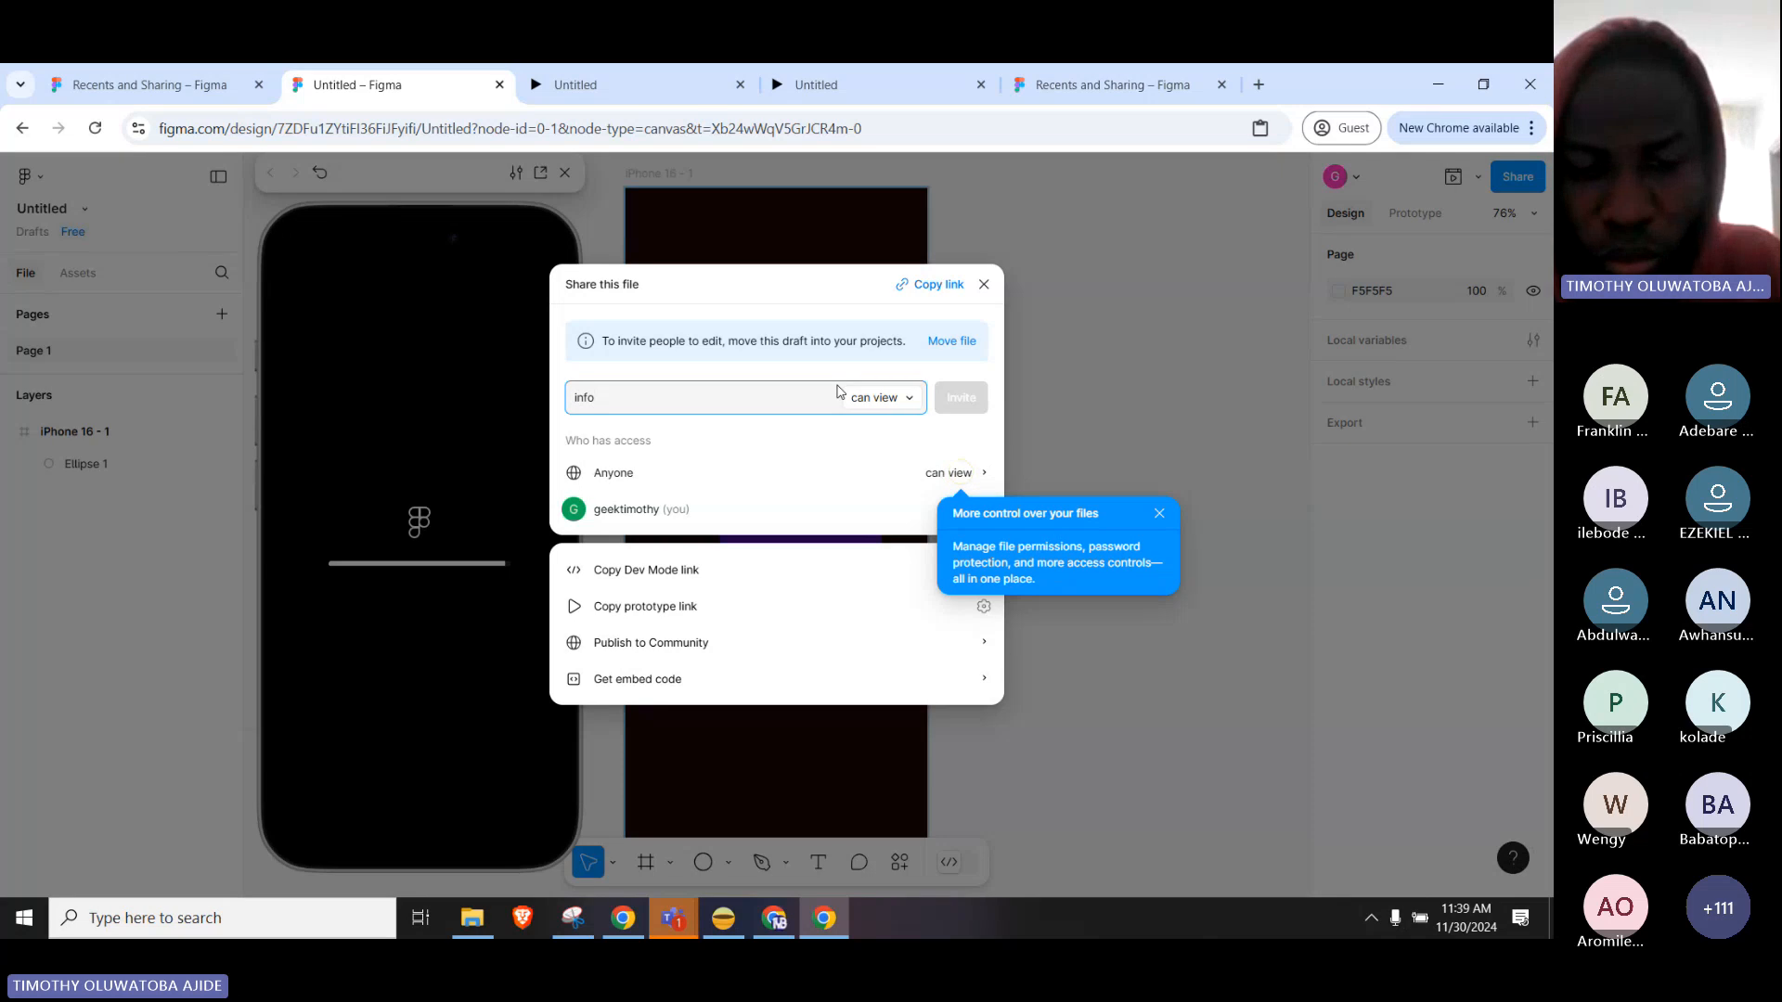
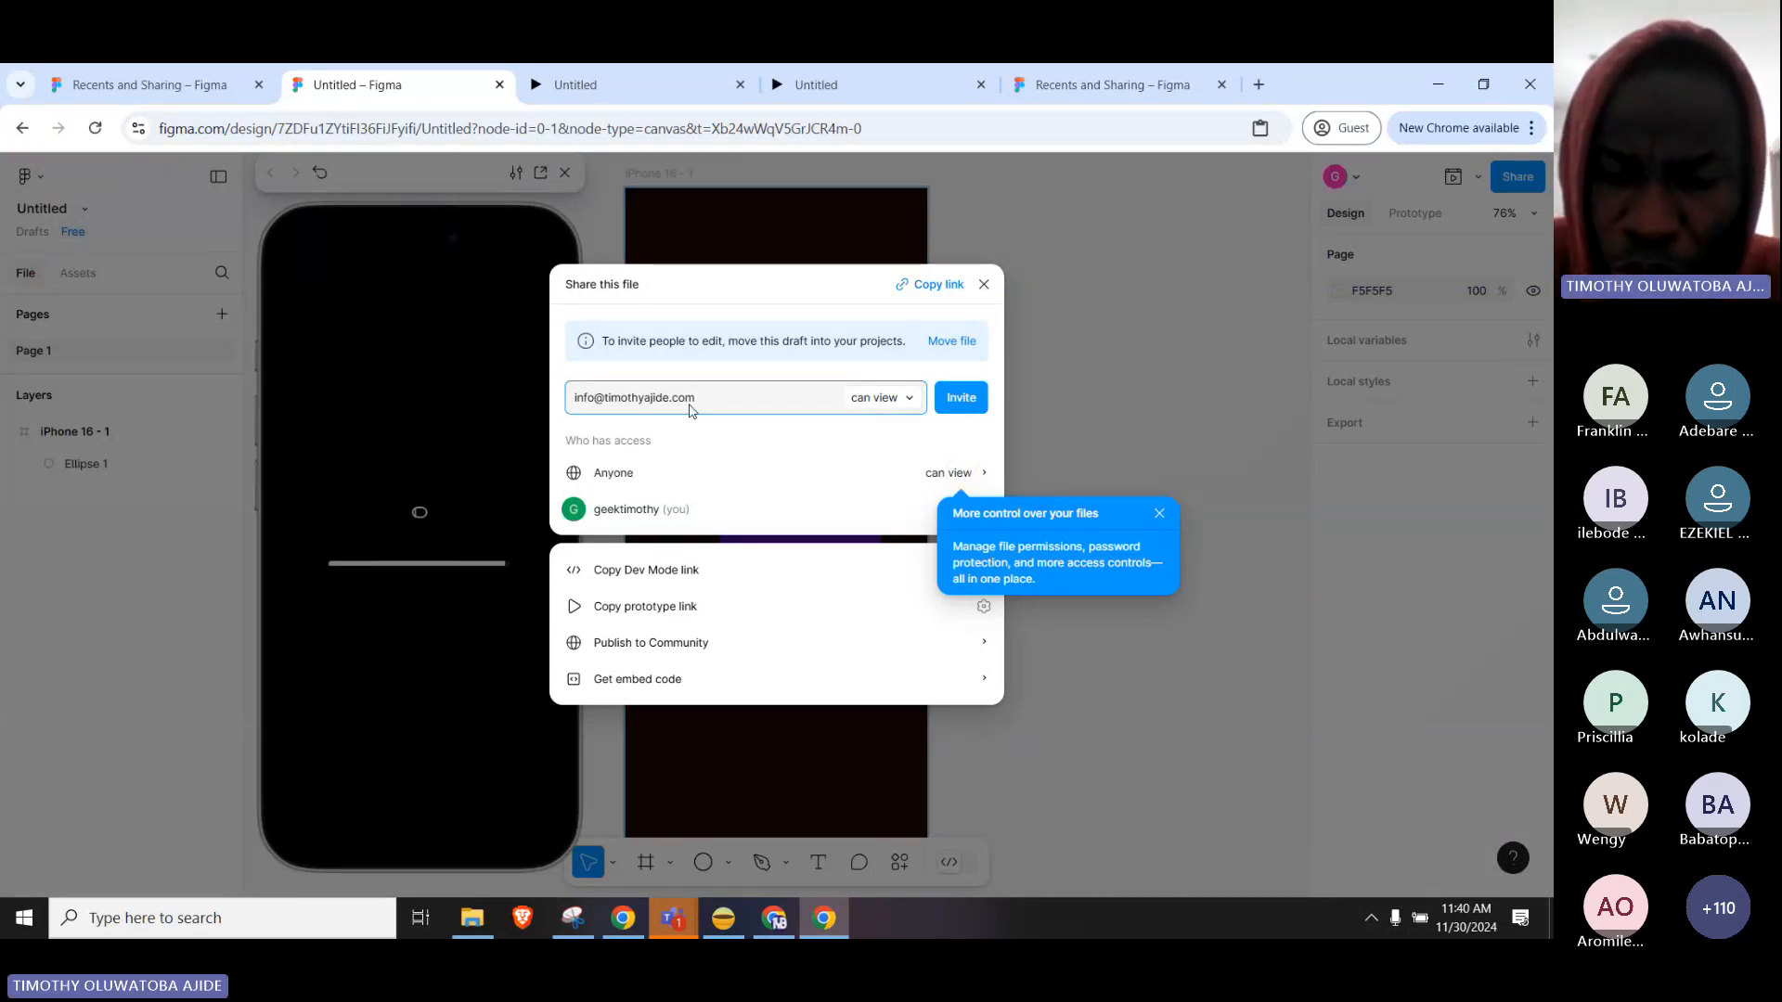
click(900, 409)
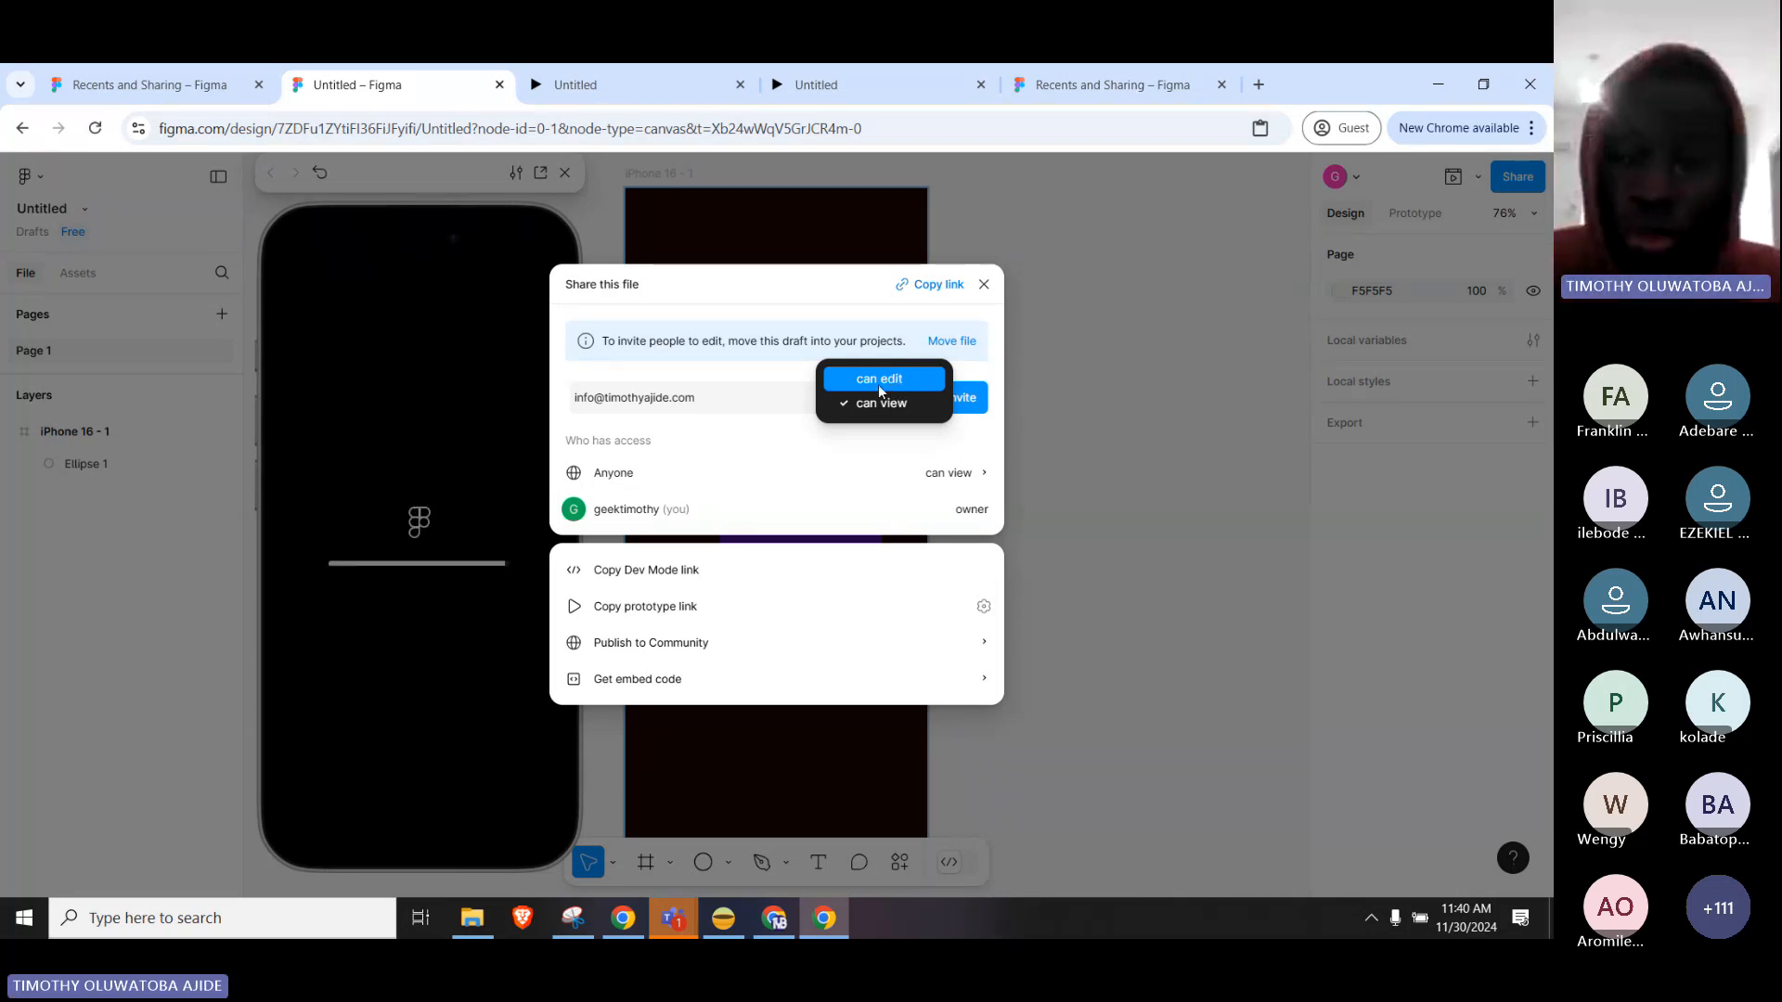
click(778, 444)
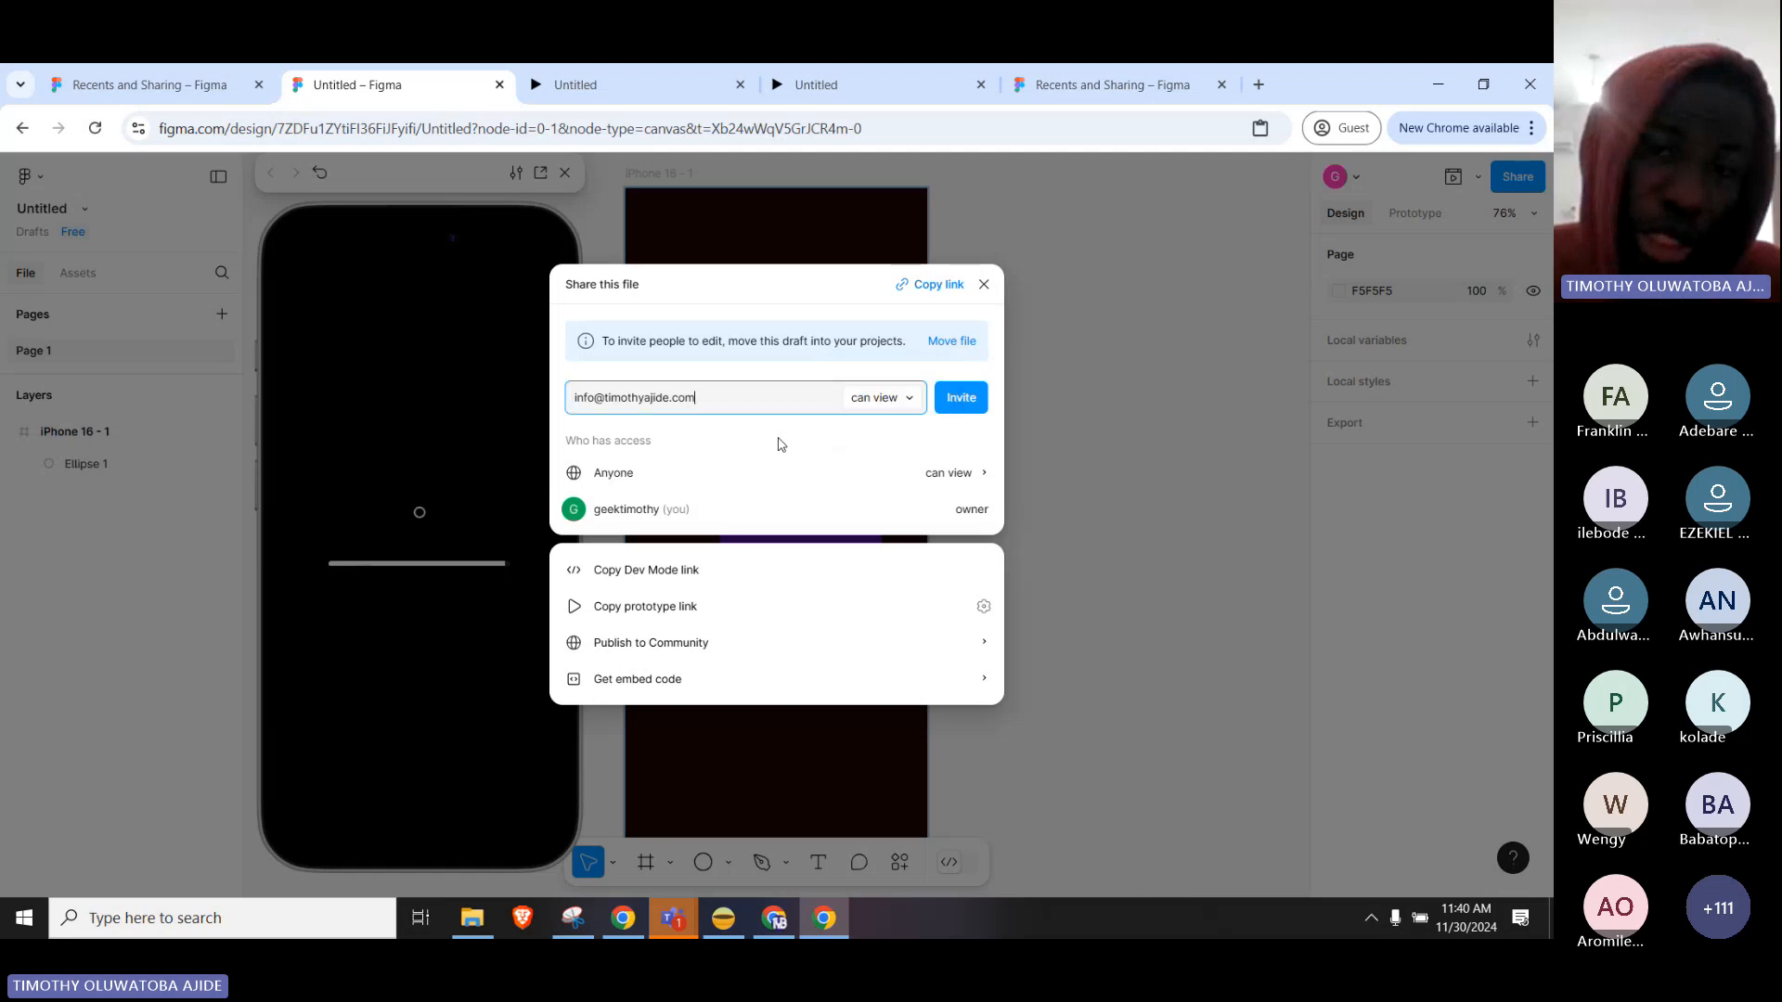
click(985, 285)
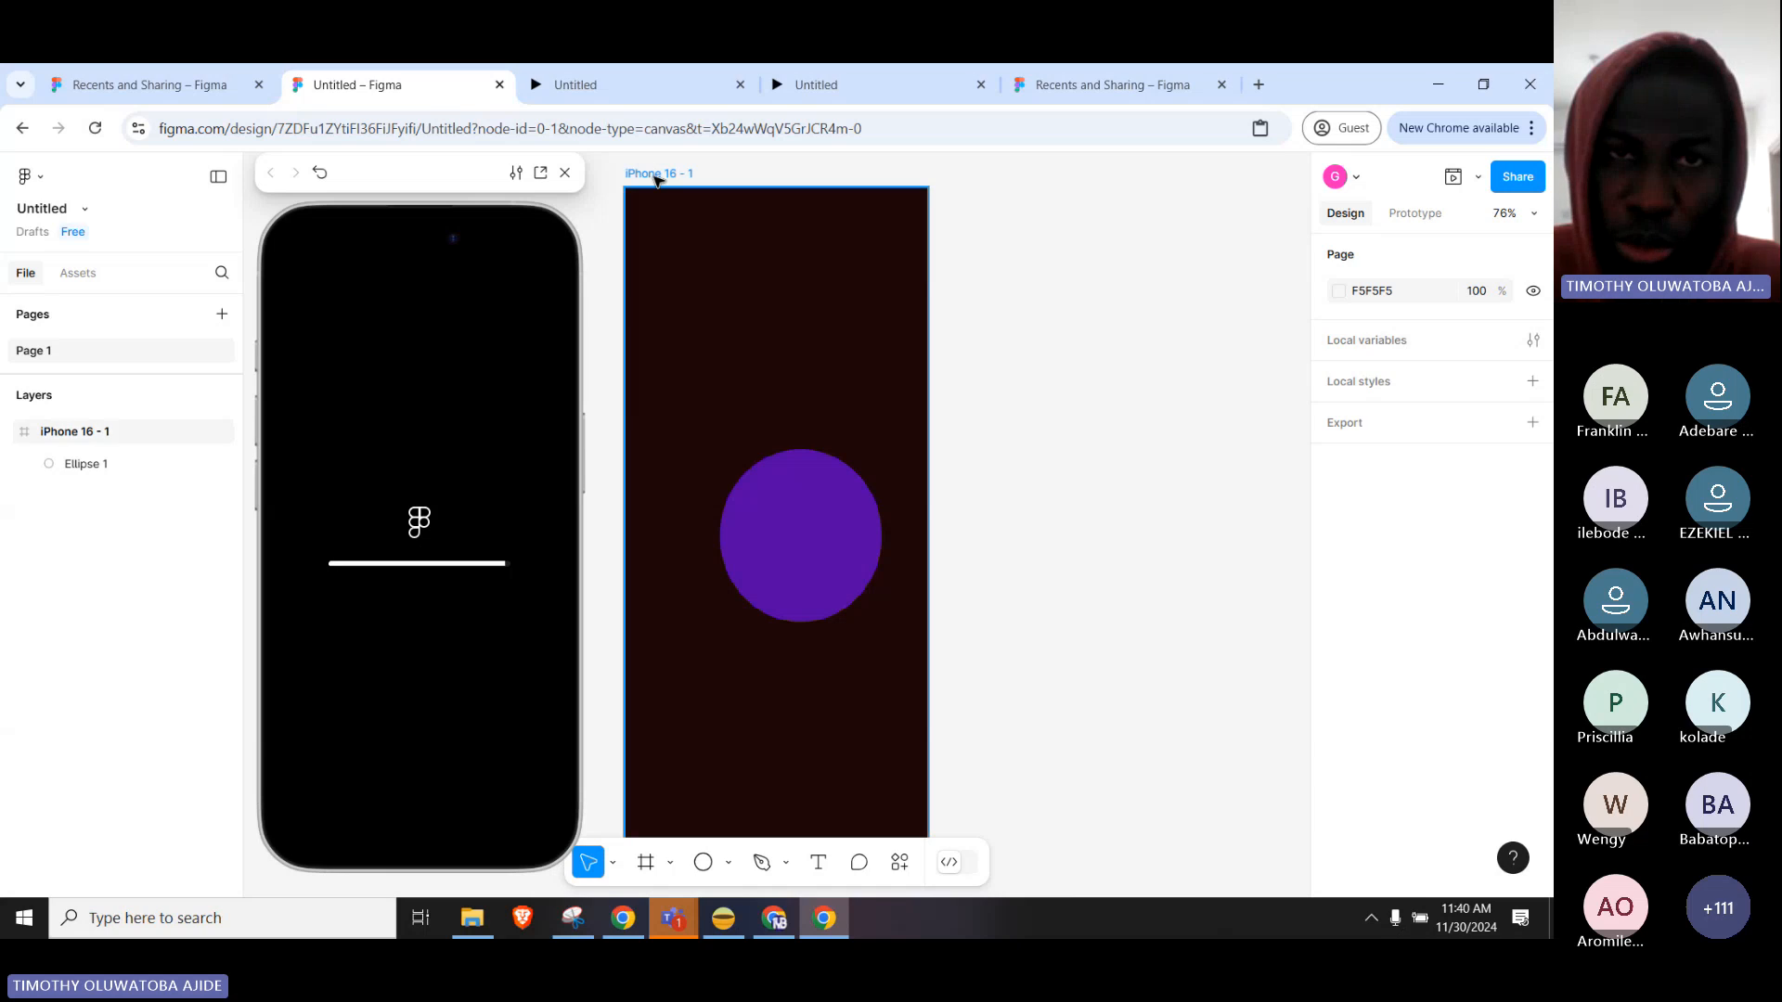
Glance at the prototype tab, then leave the design file for the Drafts browser.
click(625, 85)
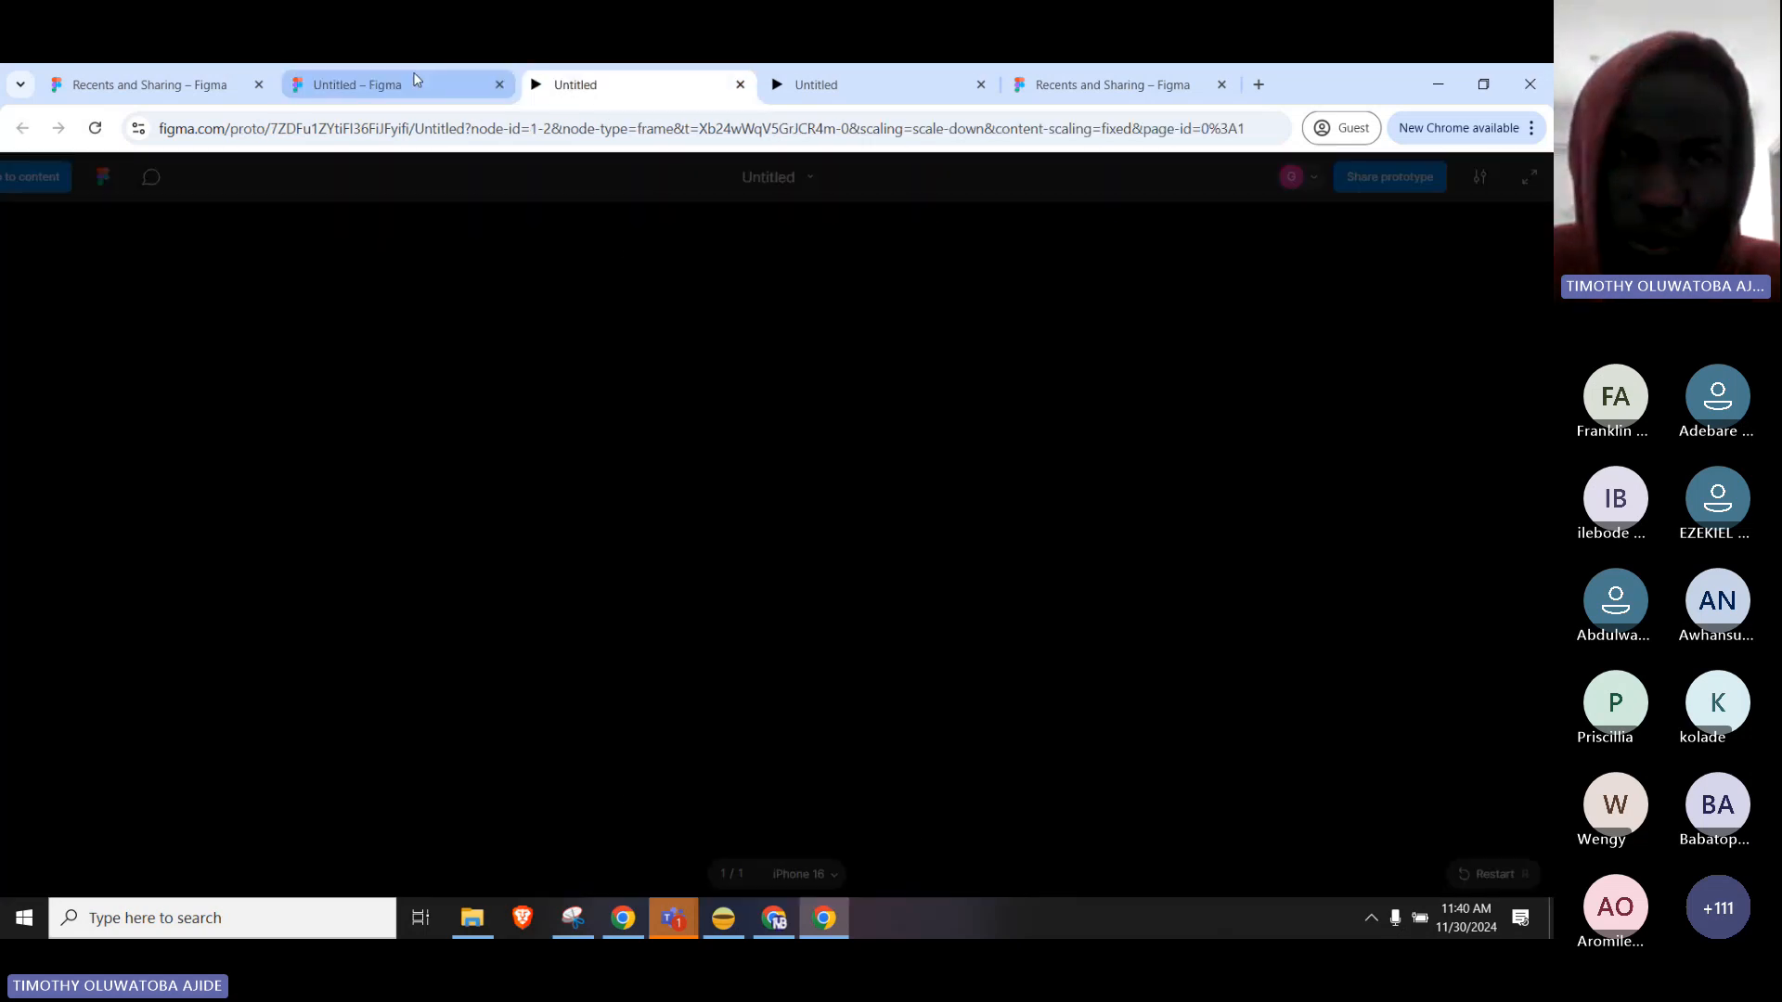
click(415, 80)
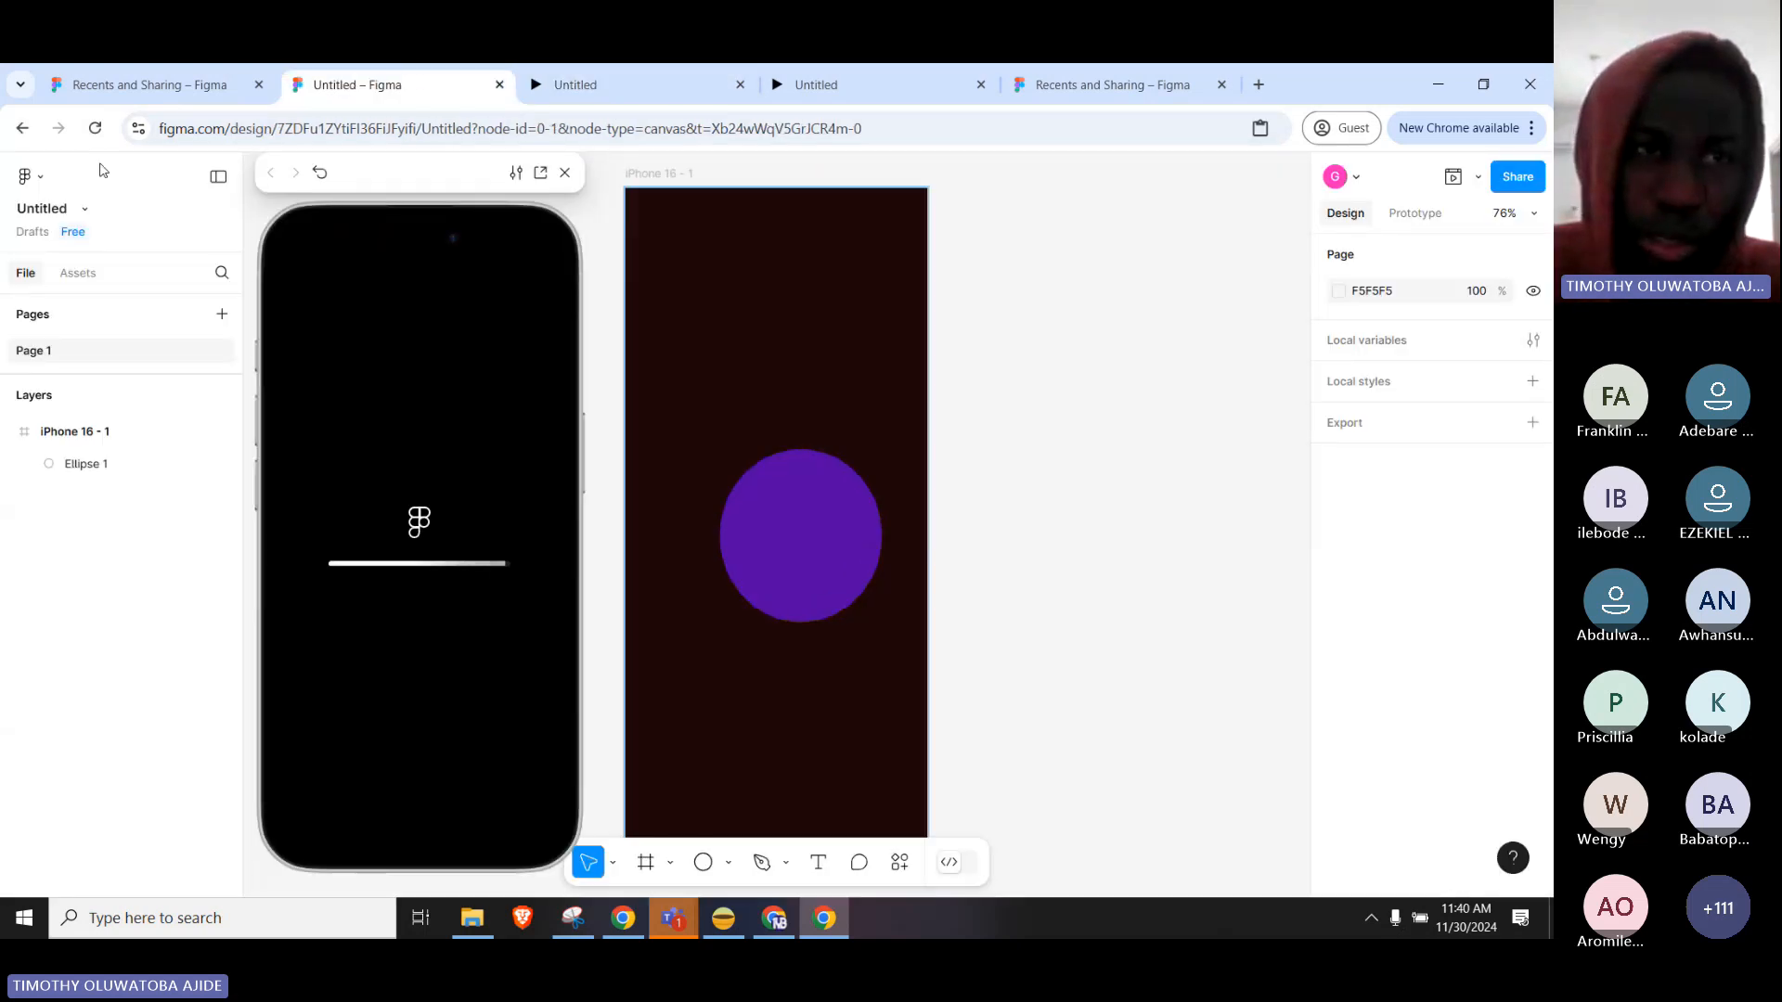
click(85, 213)
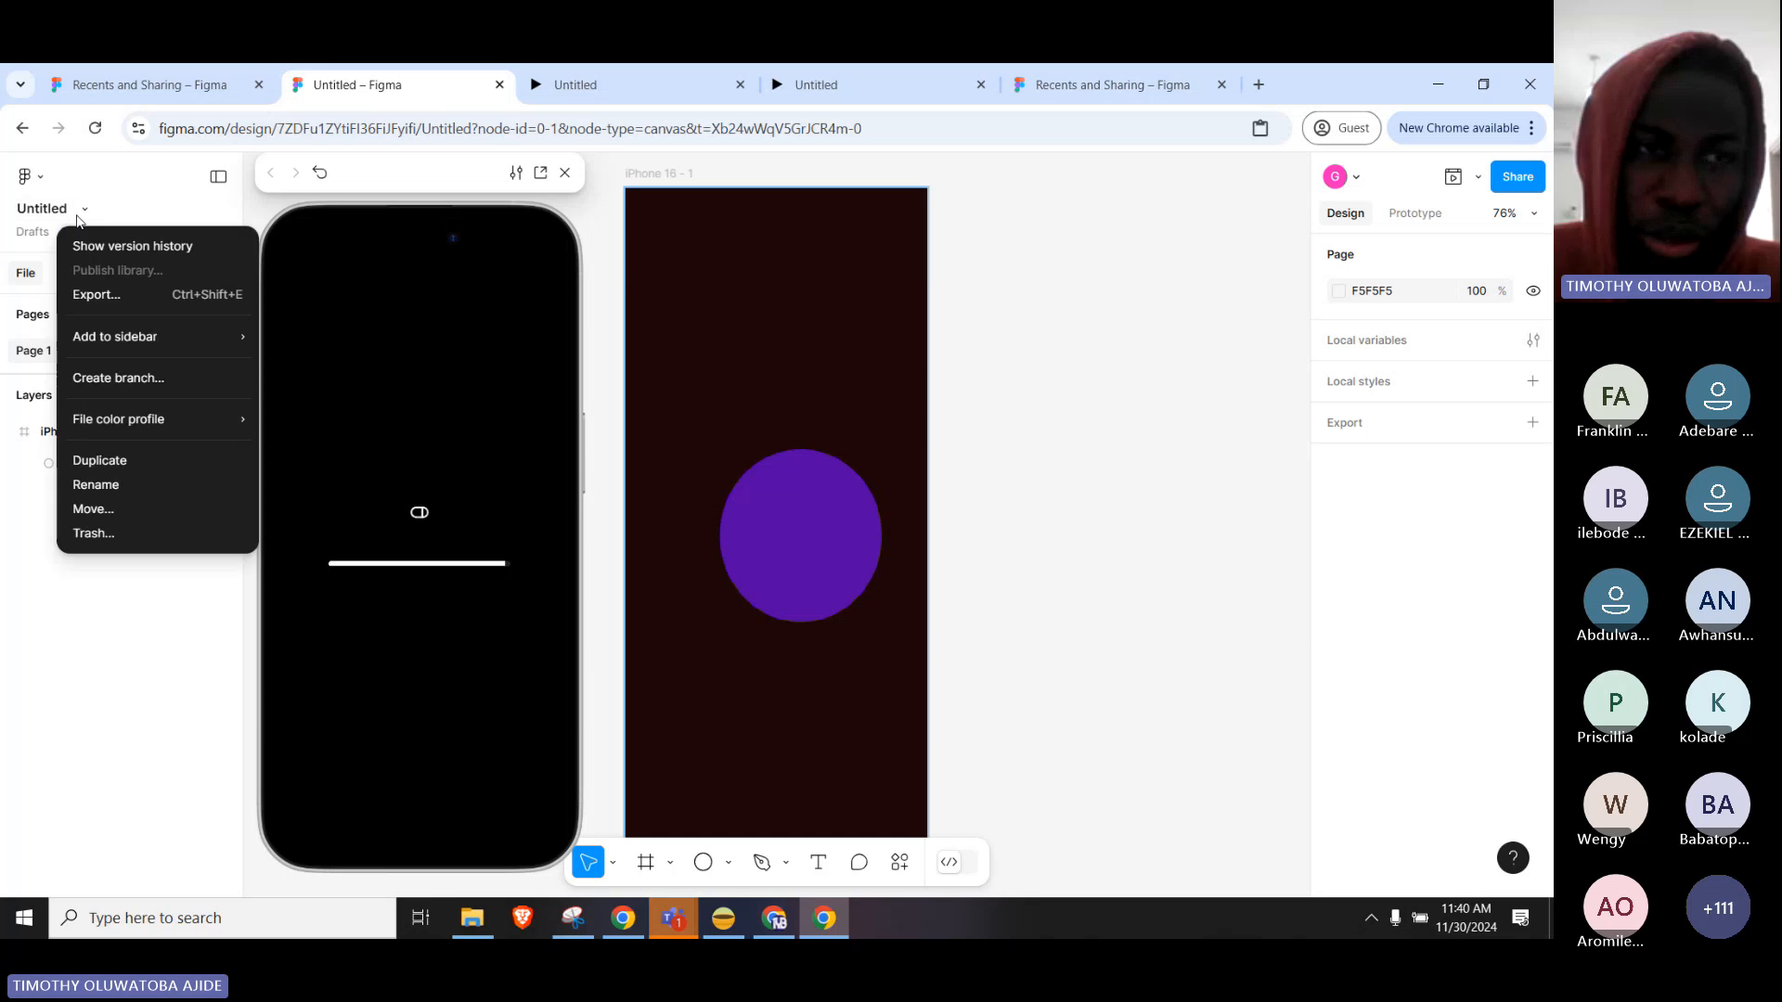
click(30, 173)
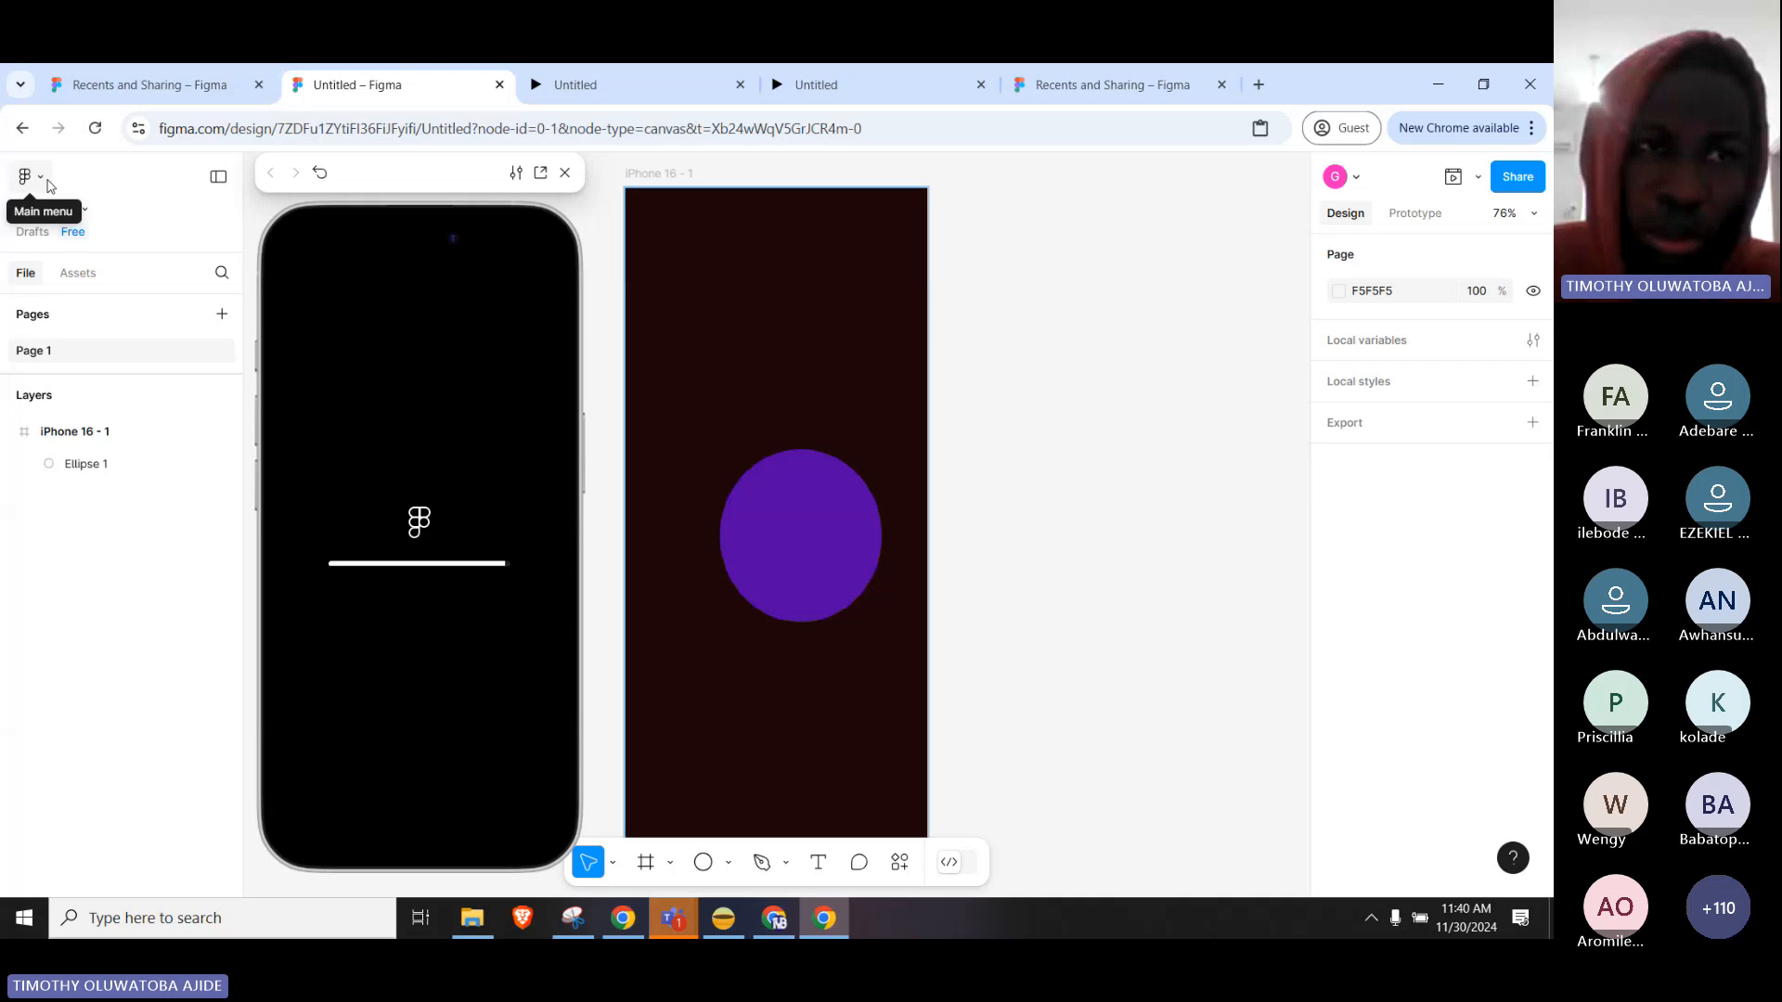
click(49, 186)
click(107, 220)
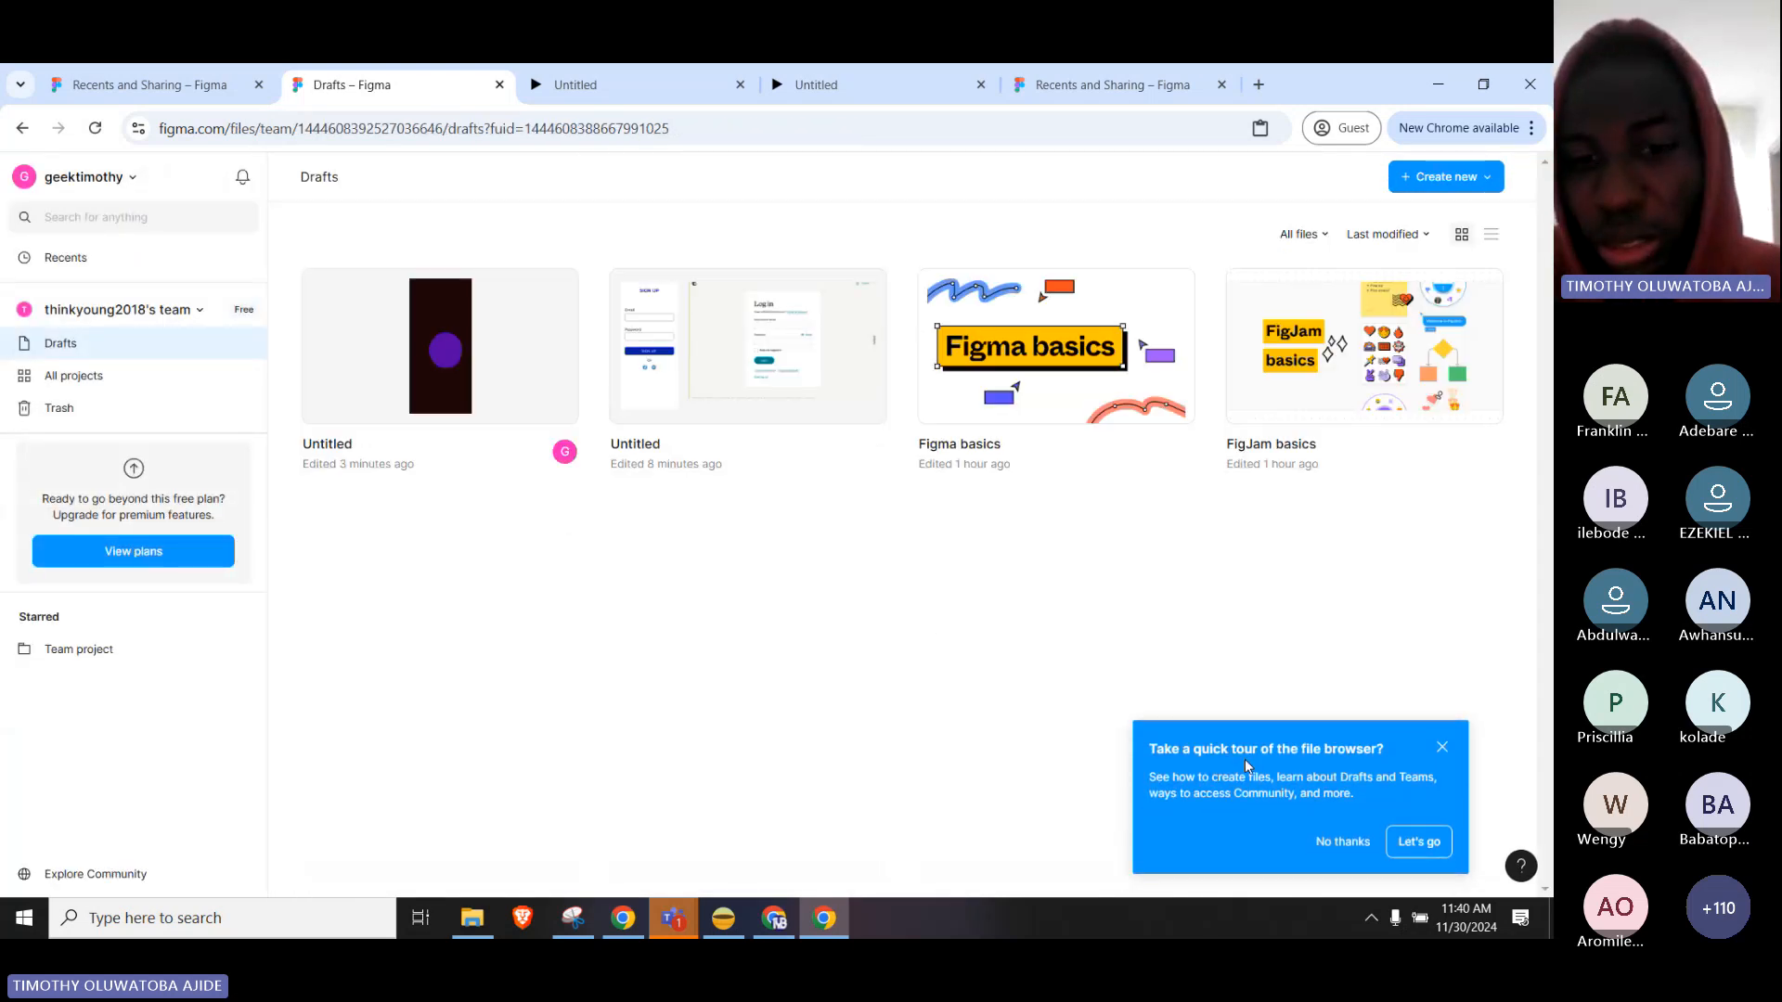
Bring up the Teams meeting and admit the two guests waiting in the lobby.
click(686, 926)
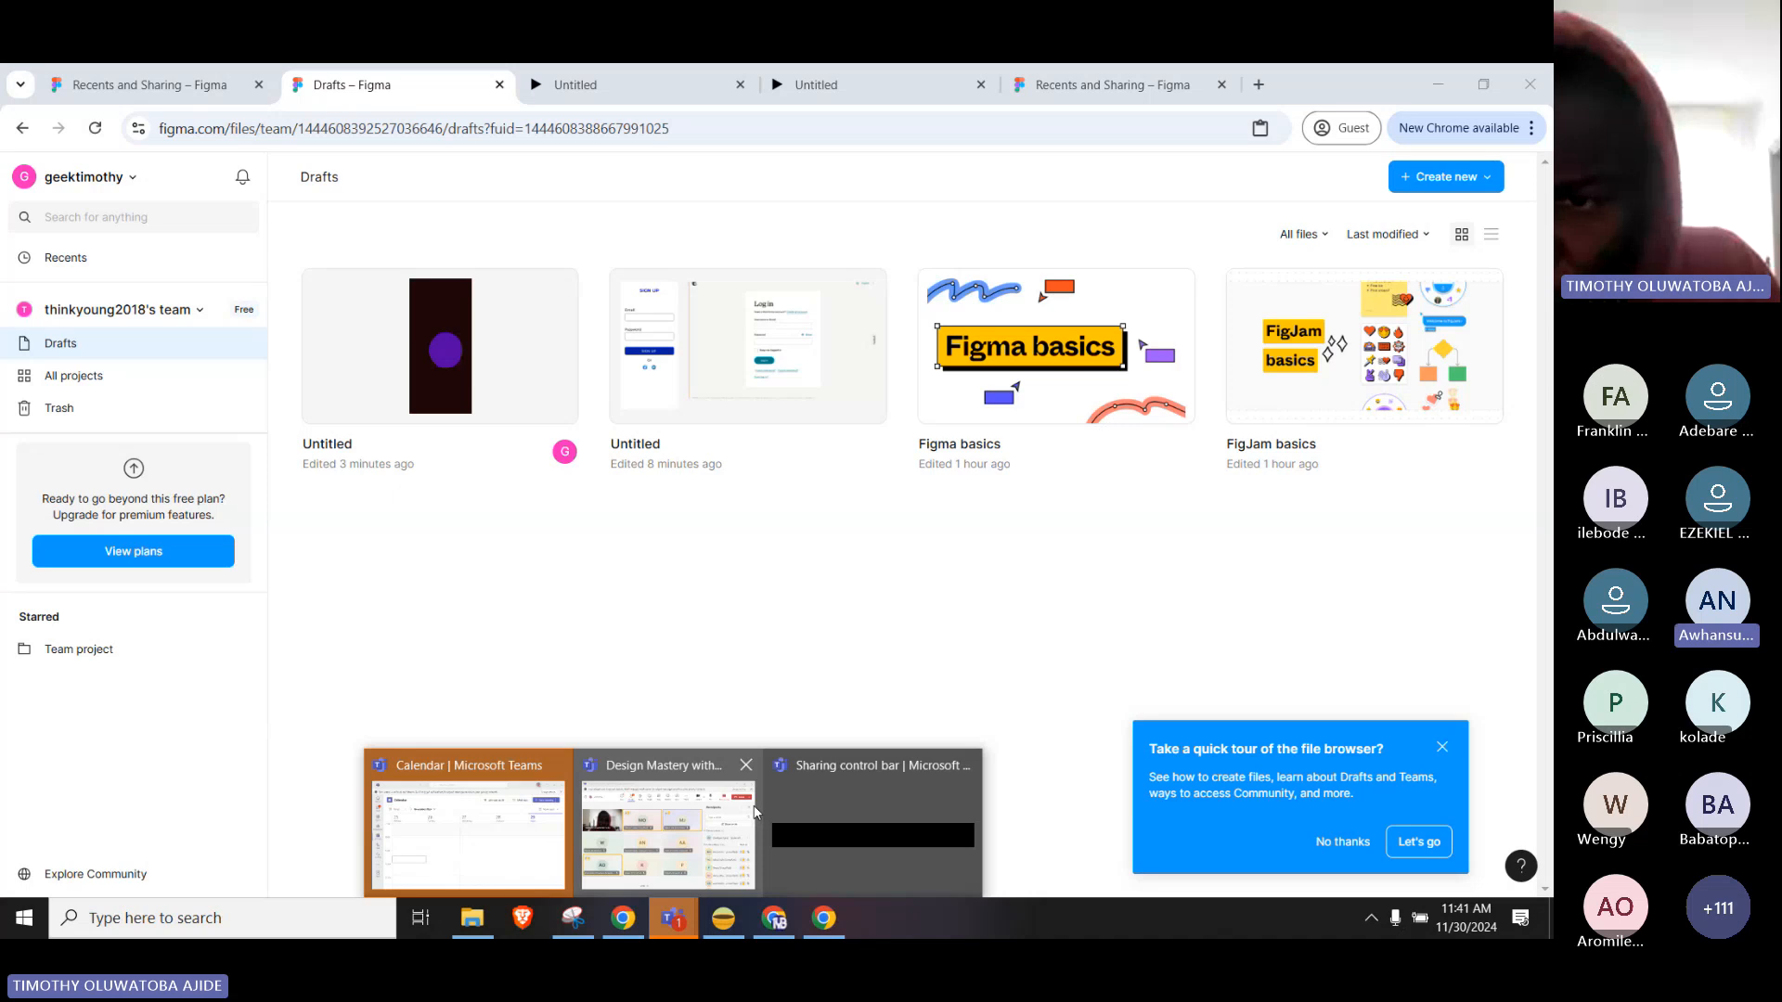
click(705, 826)
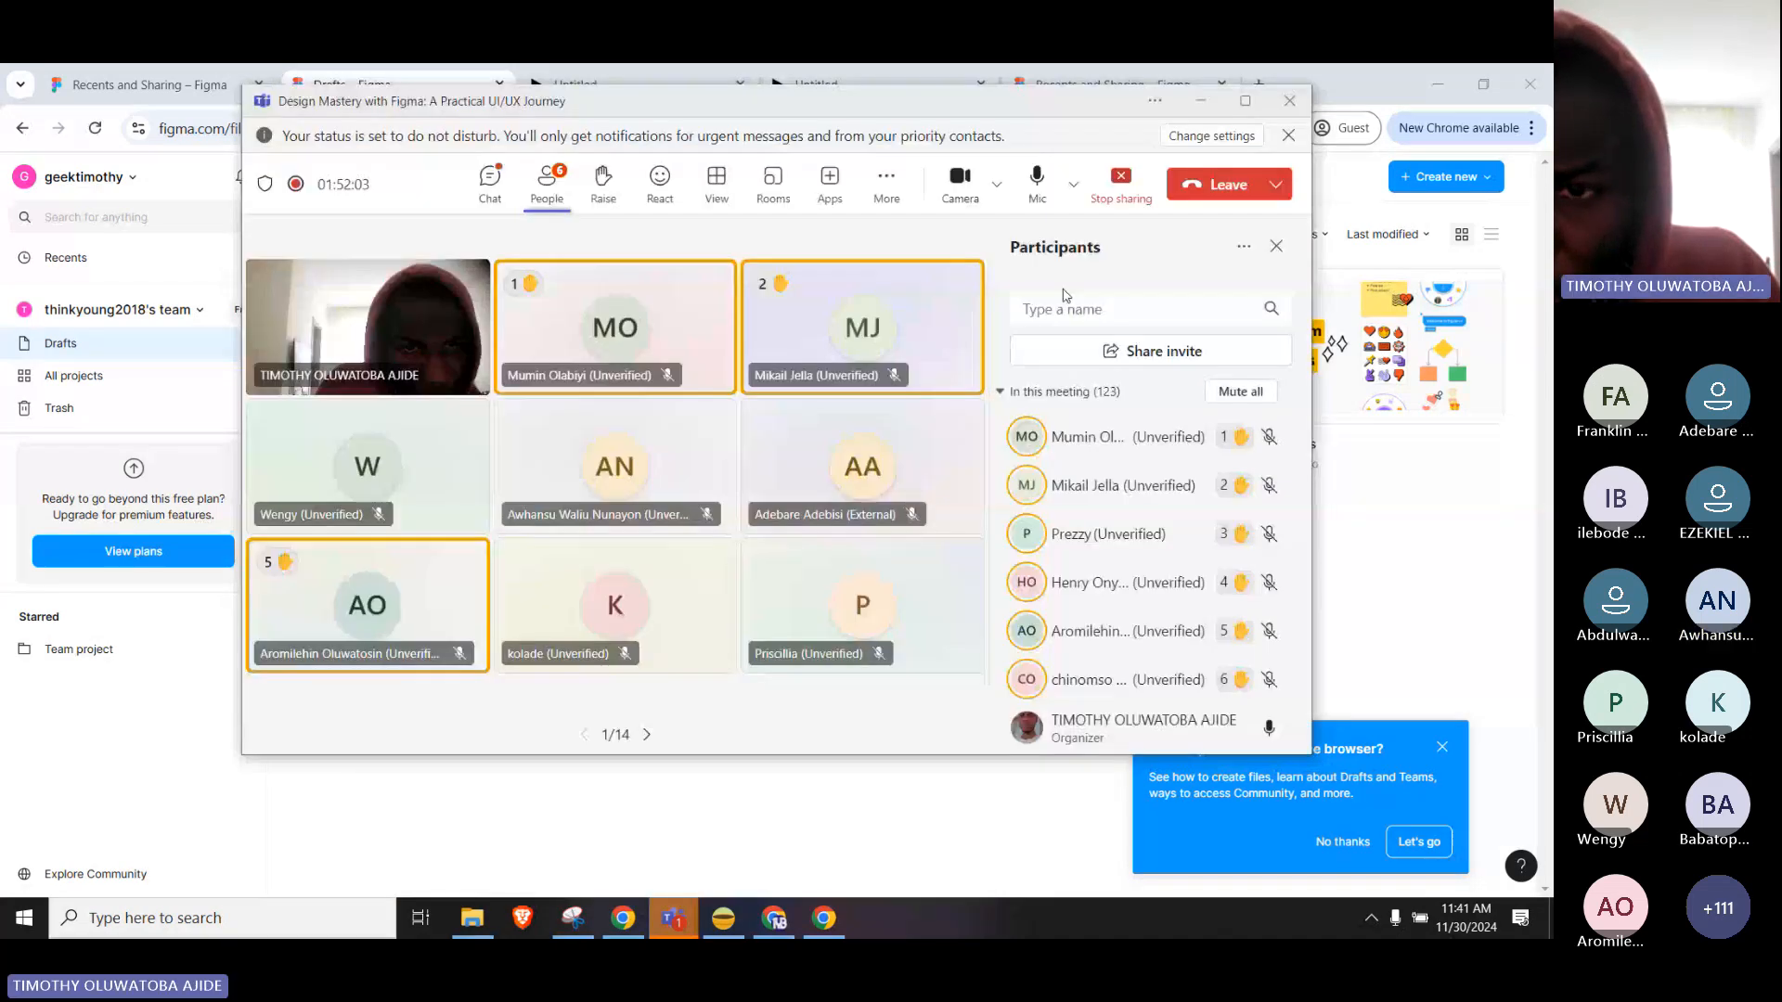
click(1412, 473)
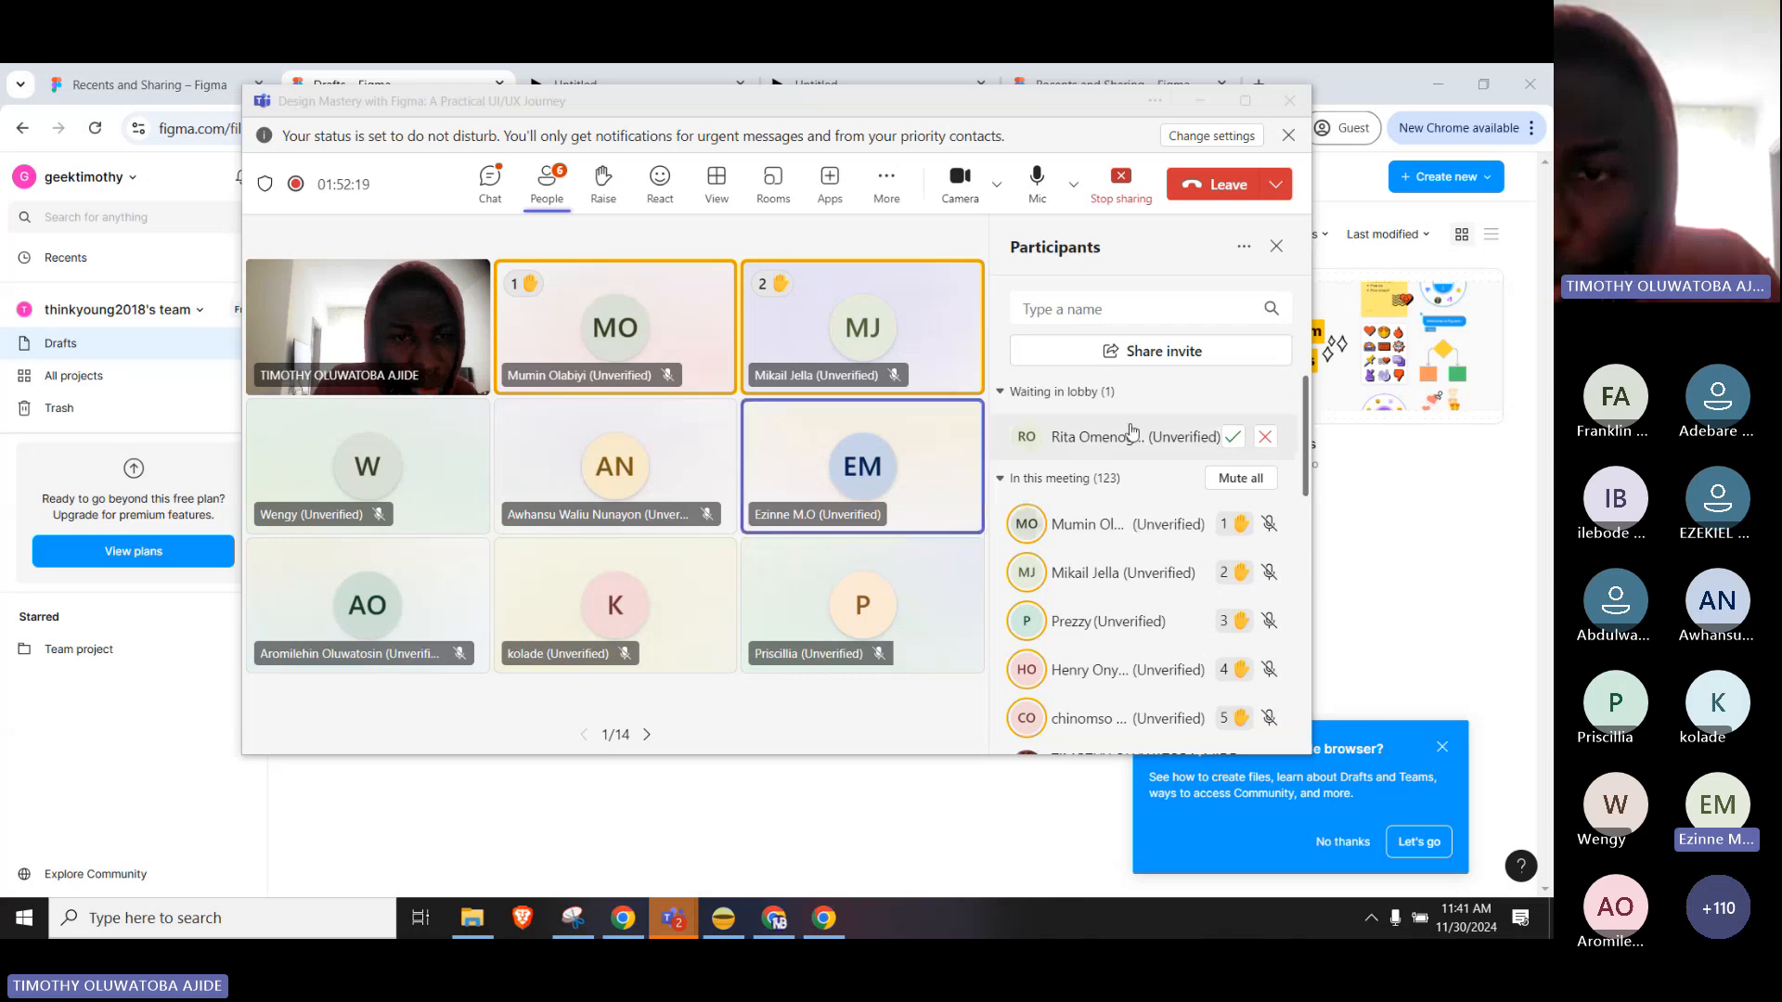
click(1232, 437)
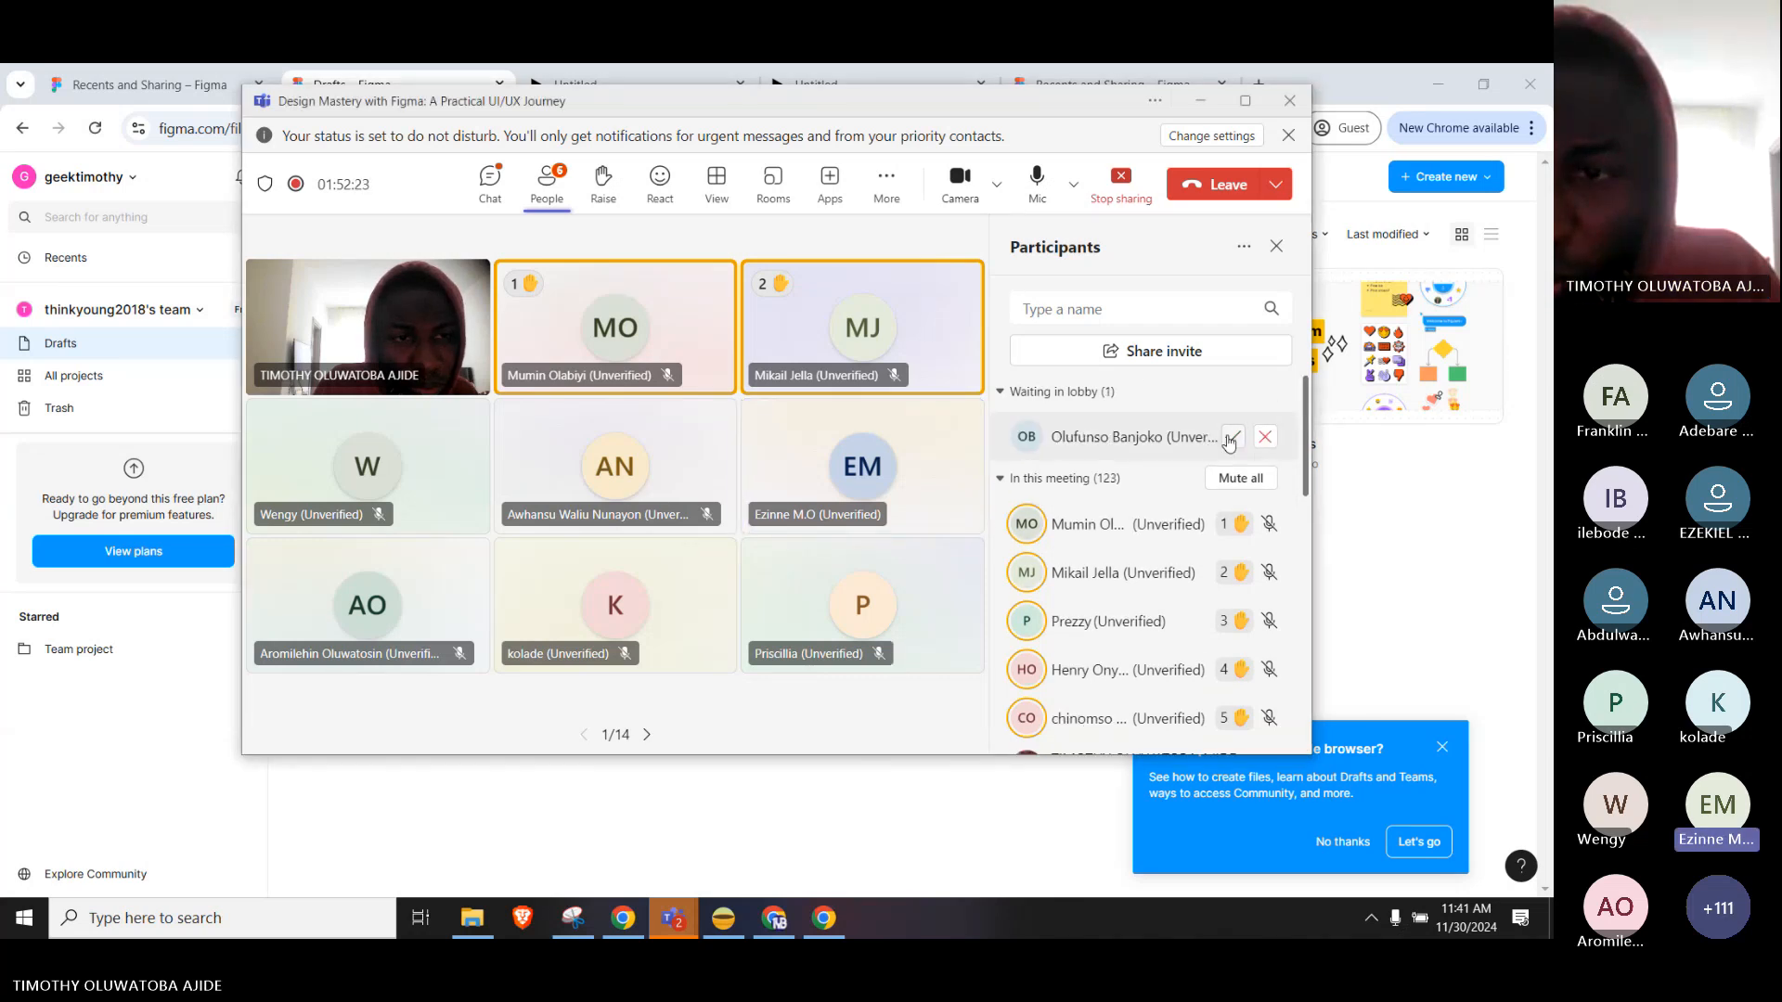
click(1231, 437)
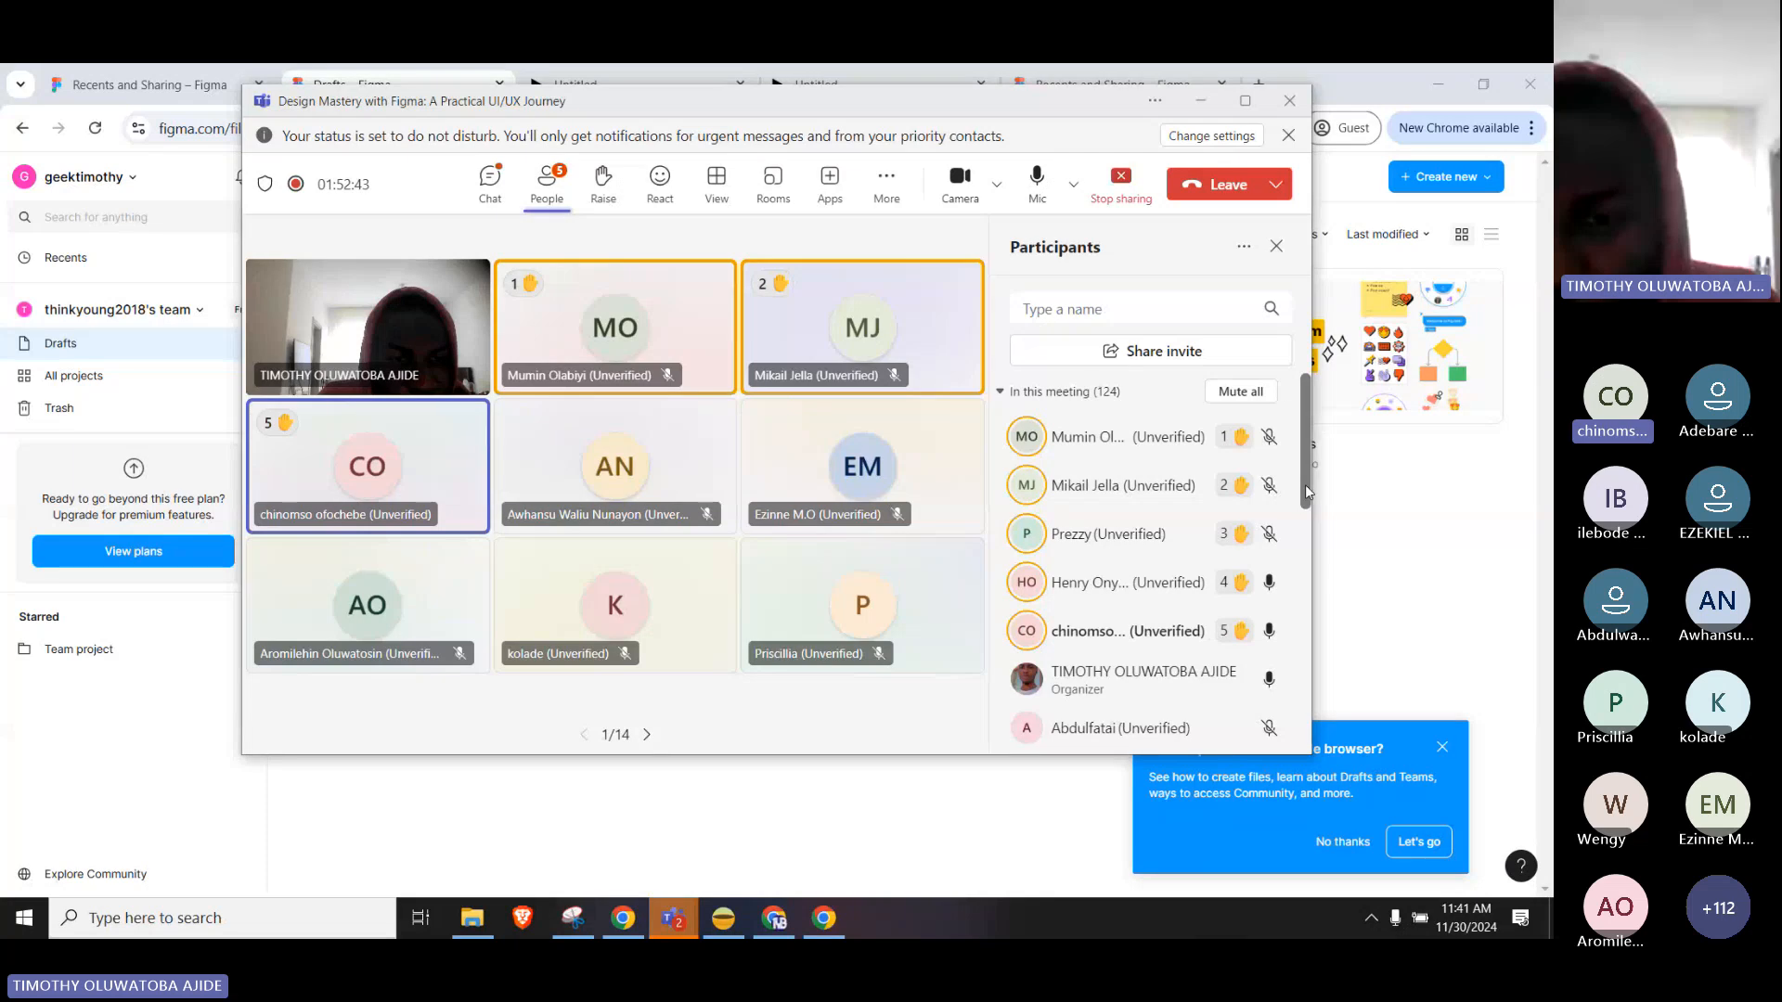
Mute one meeting participant and bring Figma's Drafts page back to the front.
click(1270, 584)
click(1202, 367)
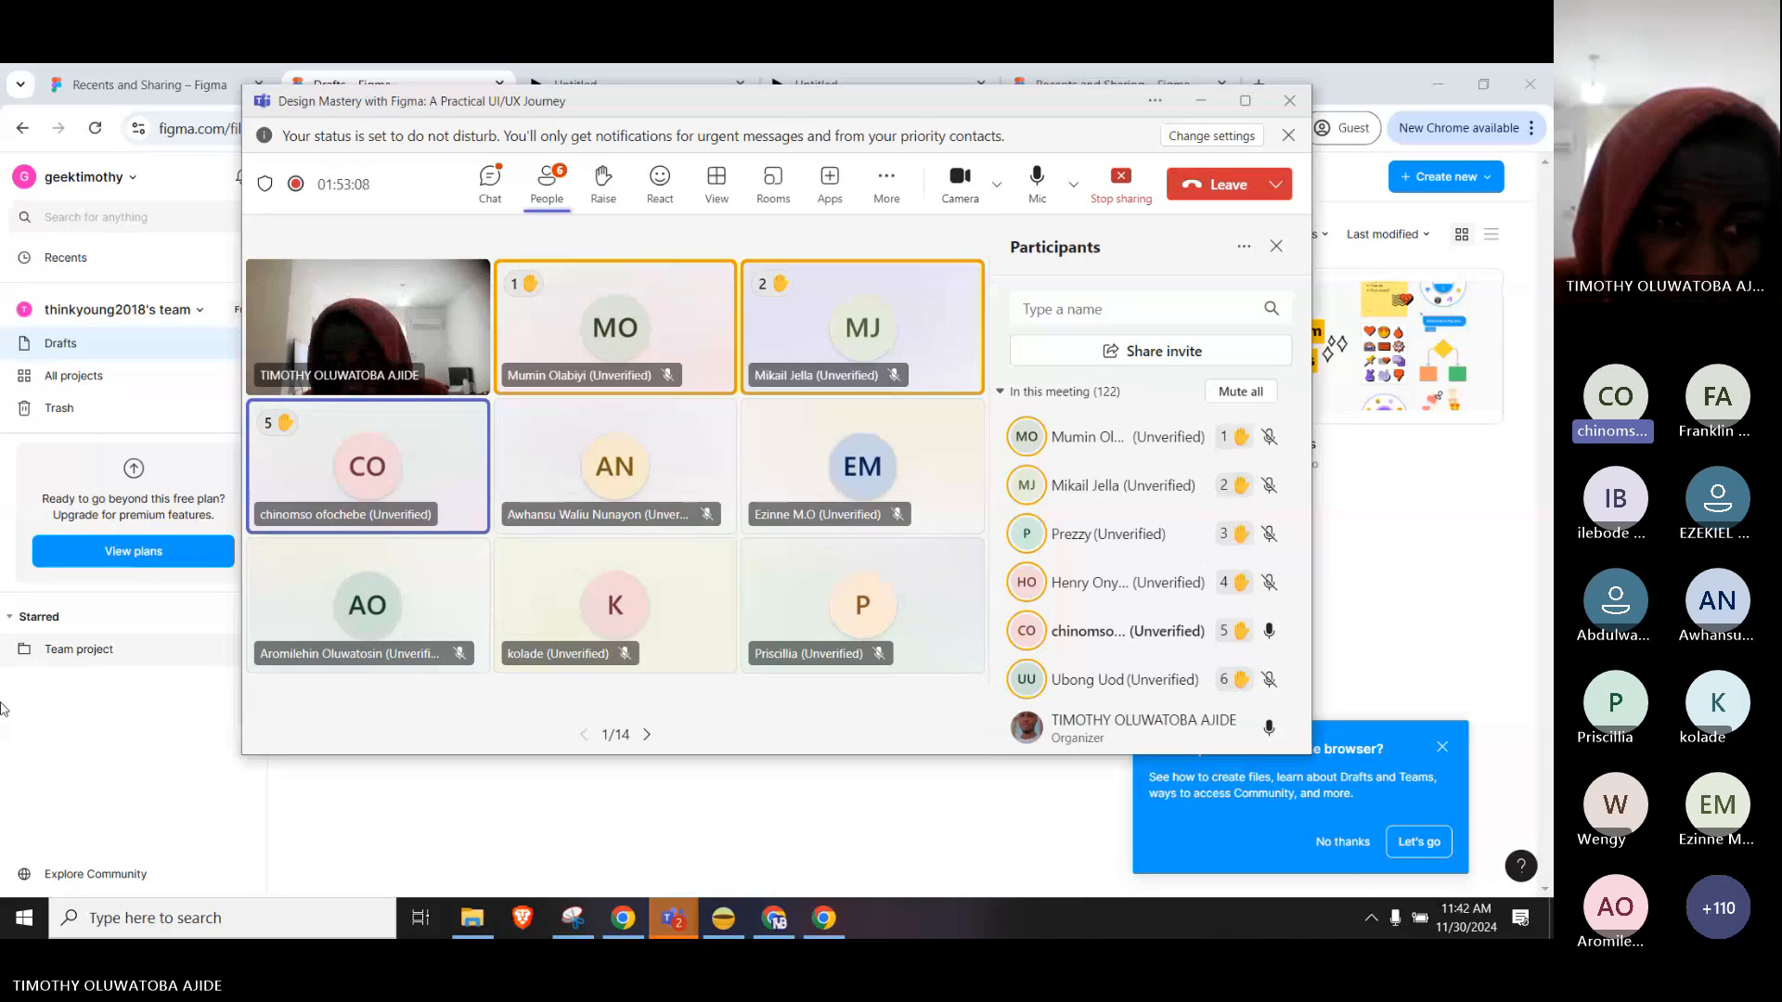
click(74, 804)
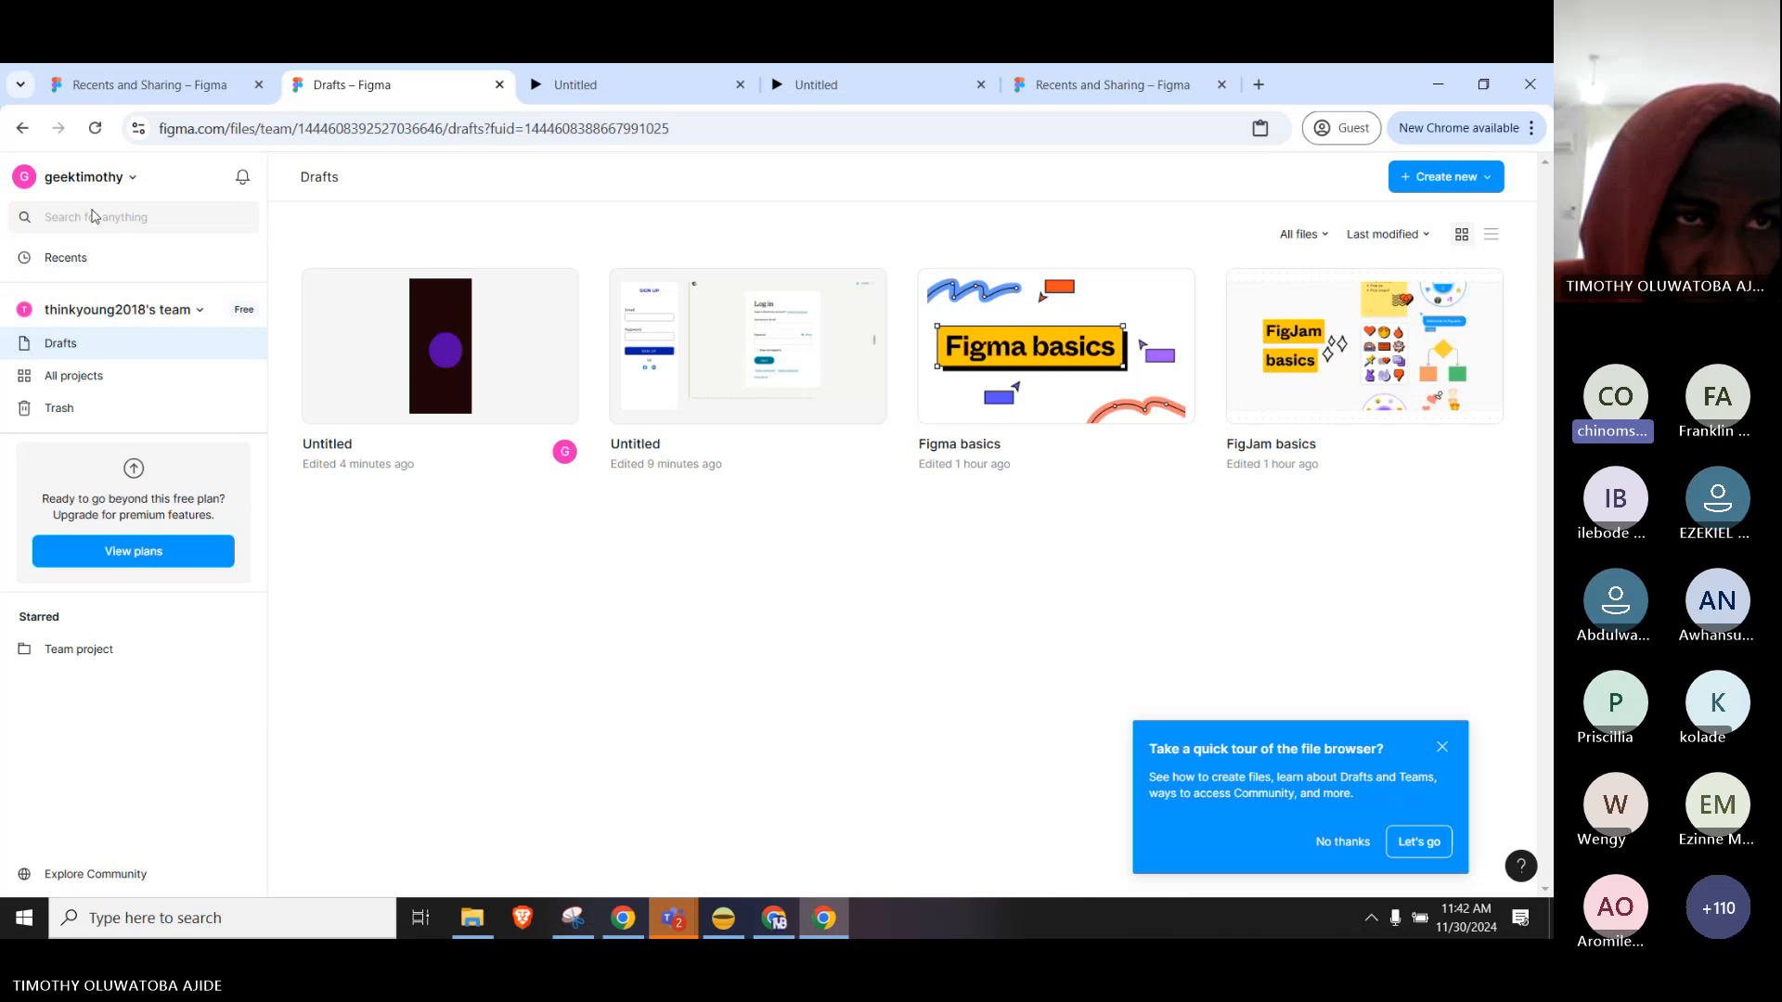
Show Recents from the Drafts page and dismiss the quick-tour popup.
click(165, 85)
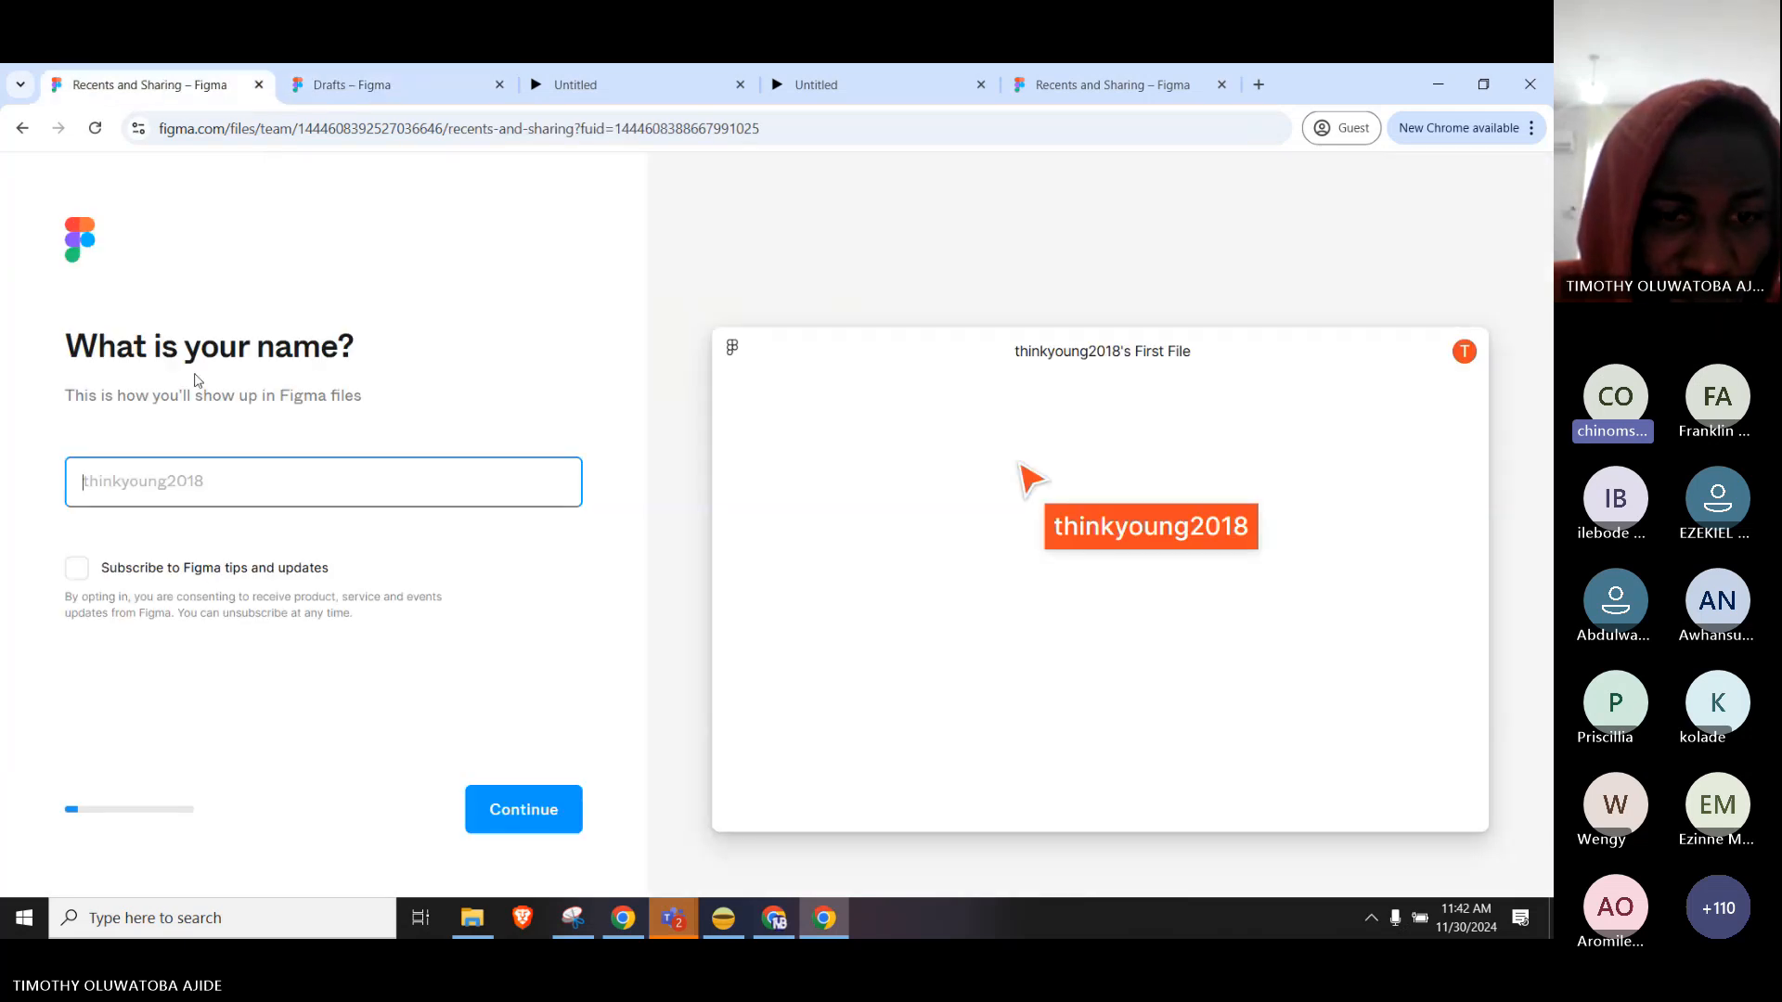
click(399, 85)
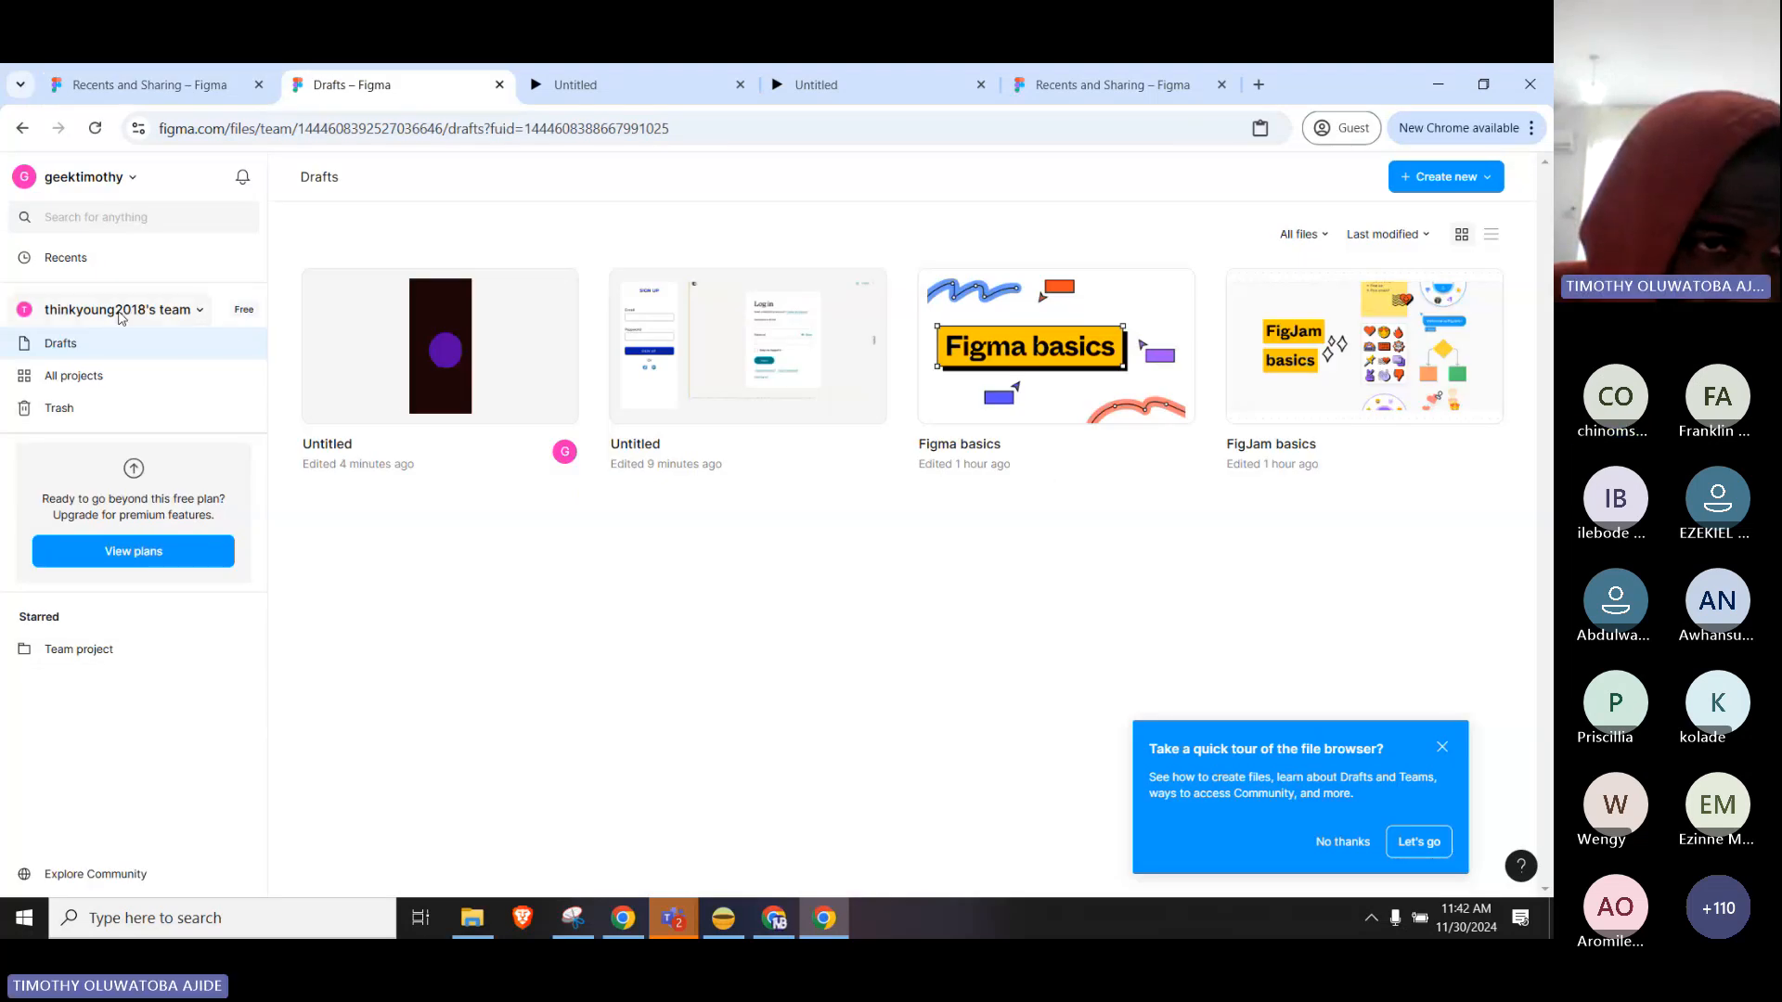
click(80, 264)
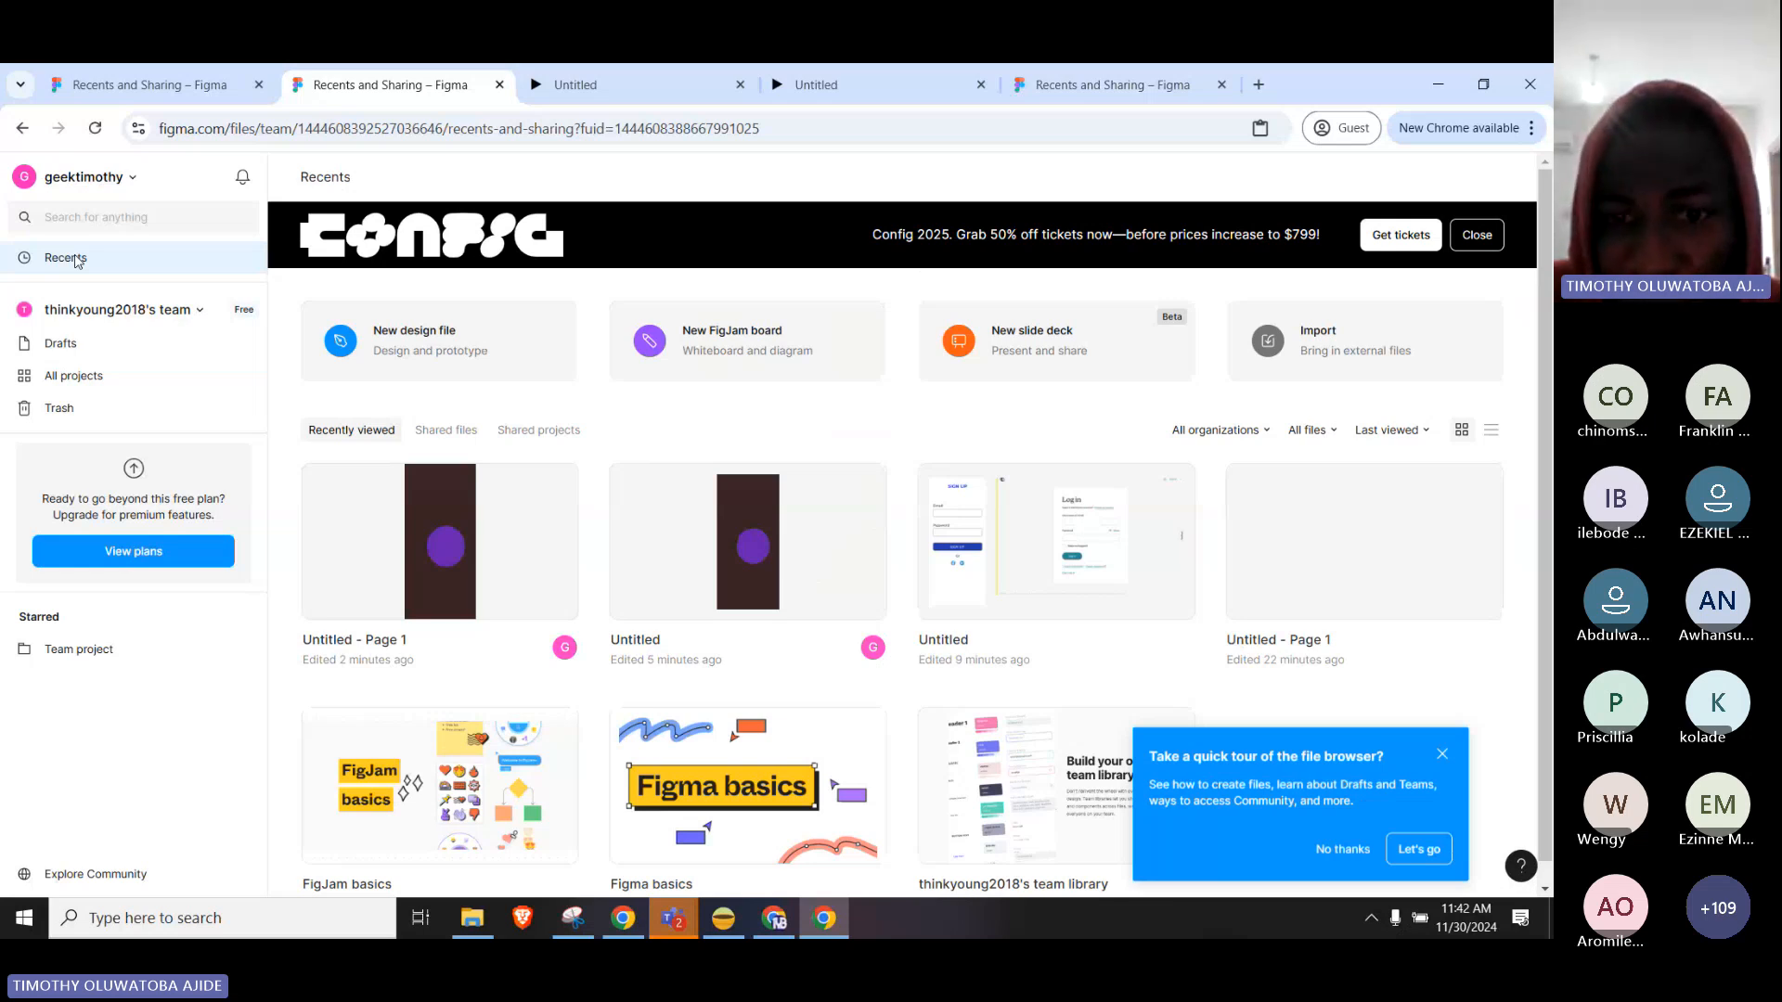
scroll(1479, 575, down, 1)
scroll(485, 656, up, 1)
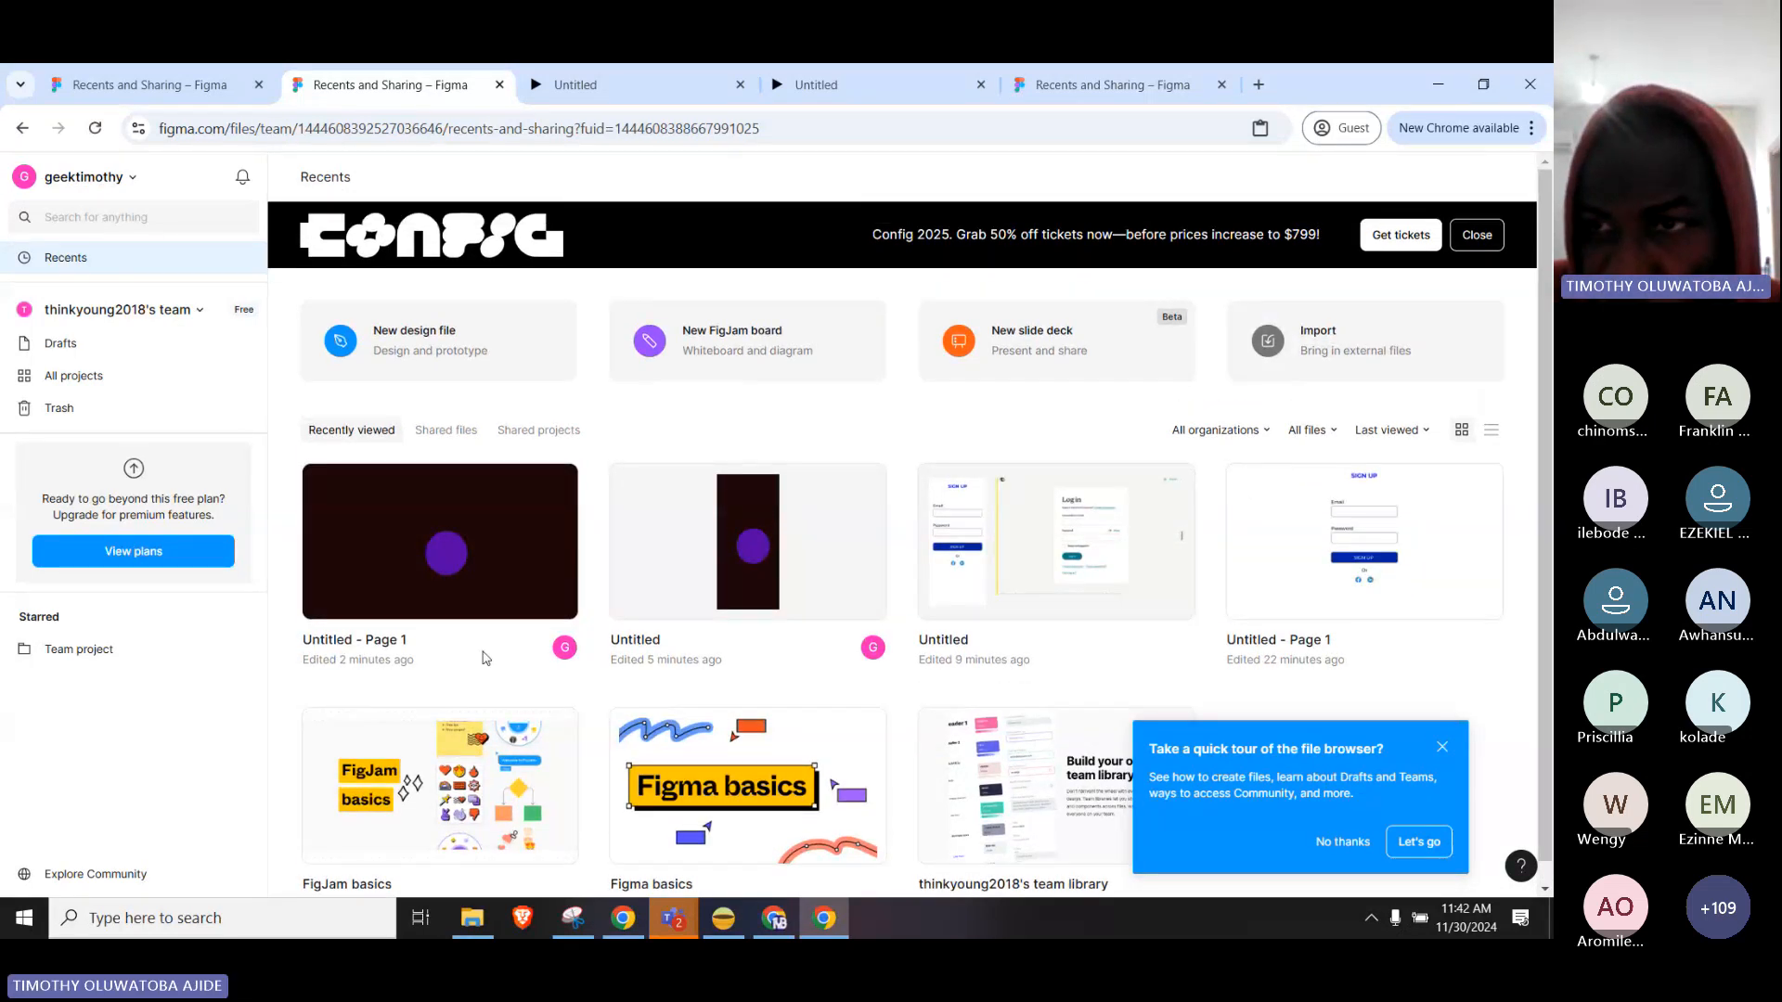
scroll(485, 656, down, 1)
click(1442, 747)
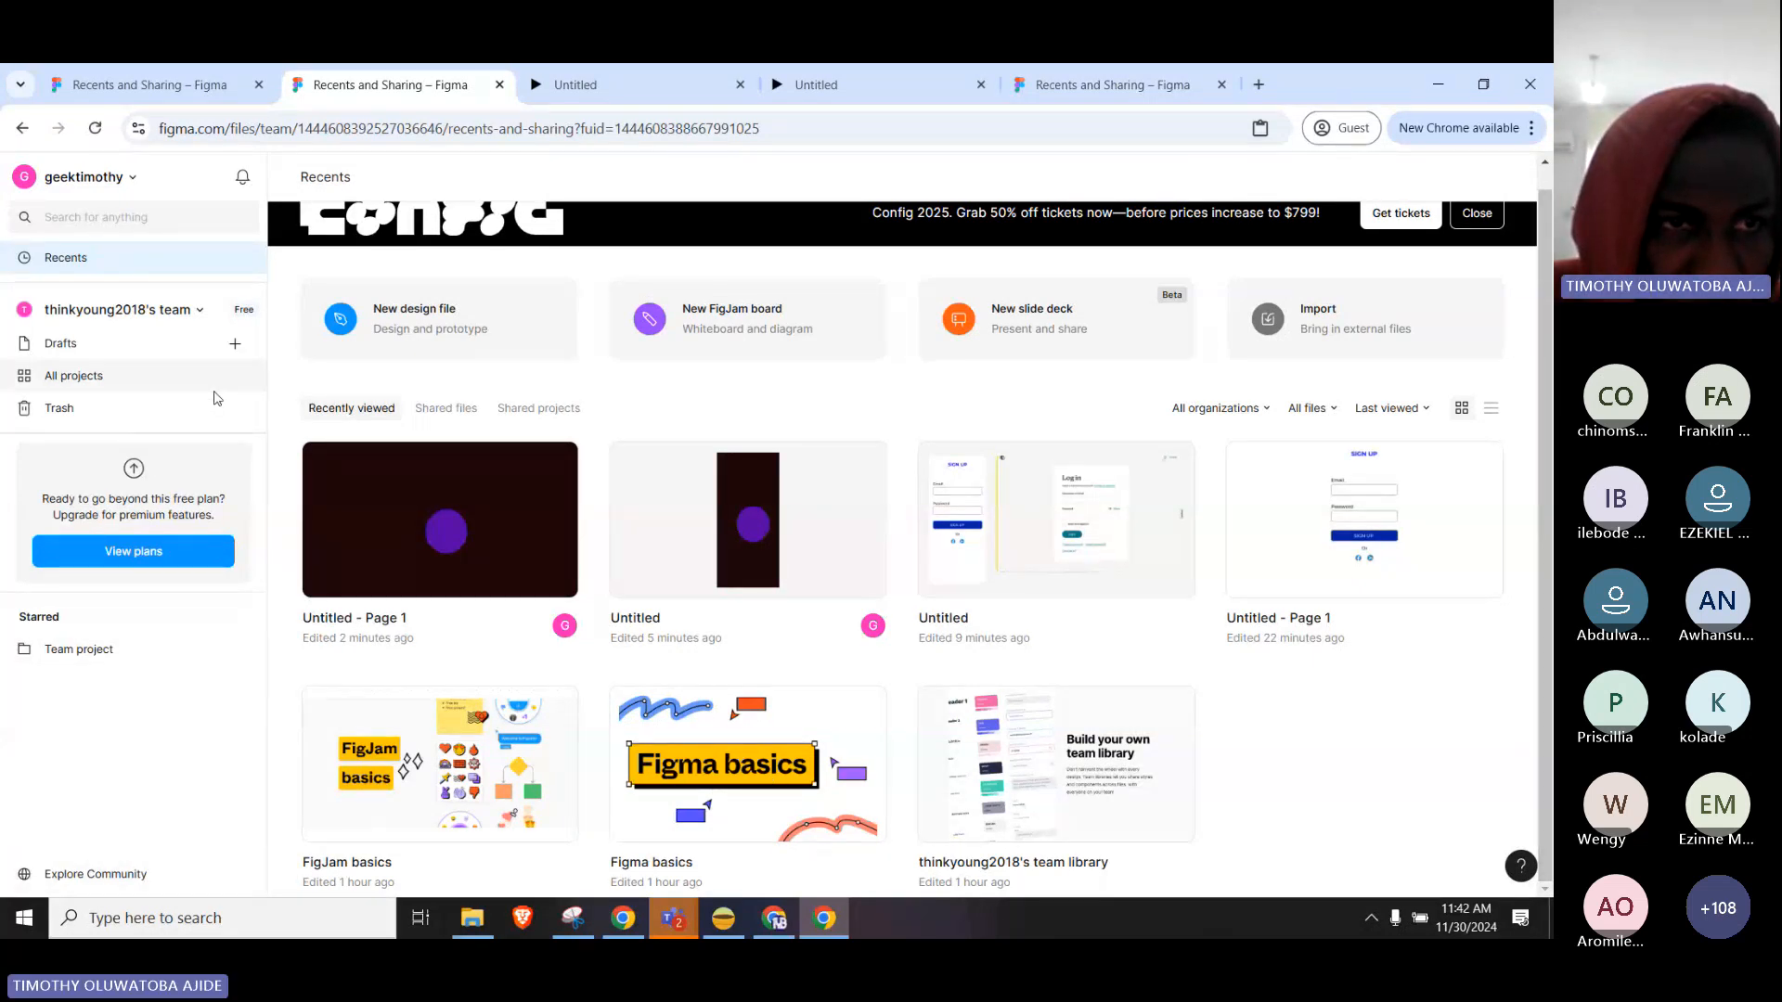
scroll(756, 469, up, 1)
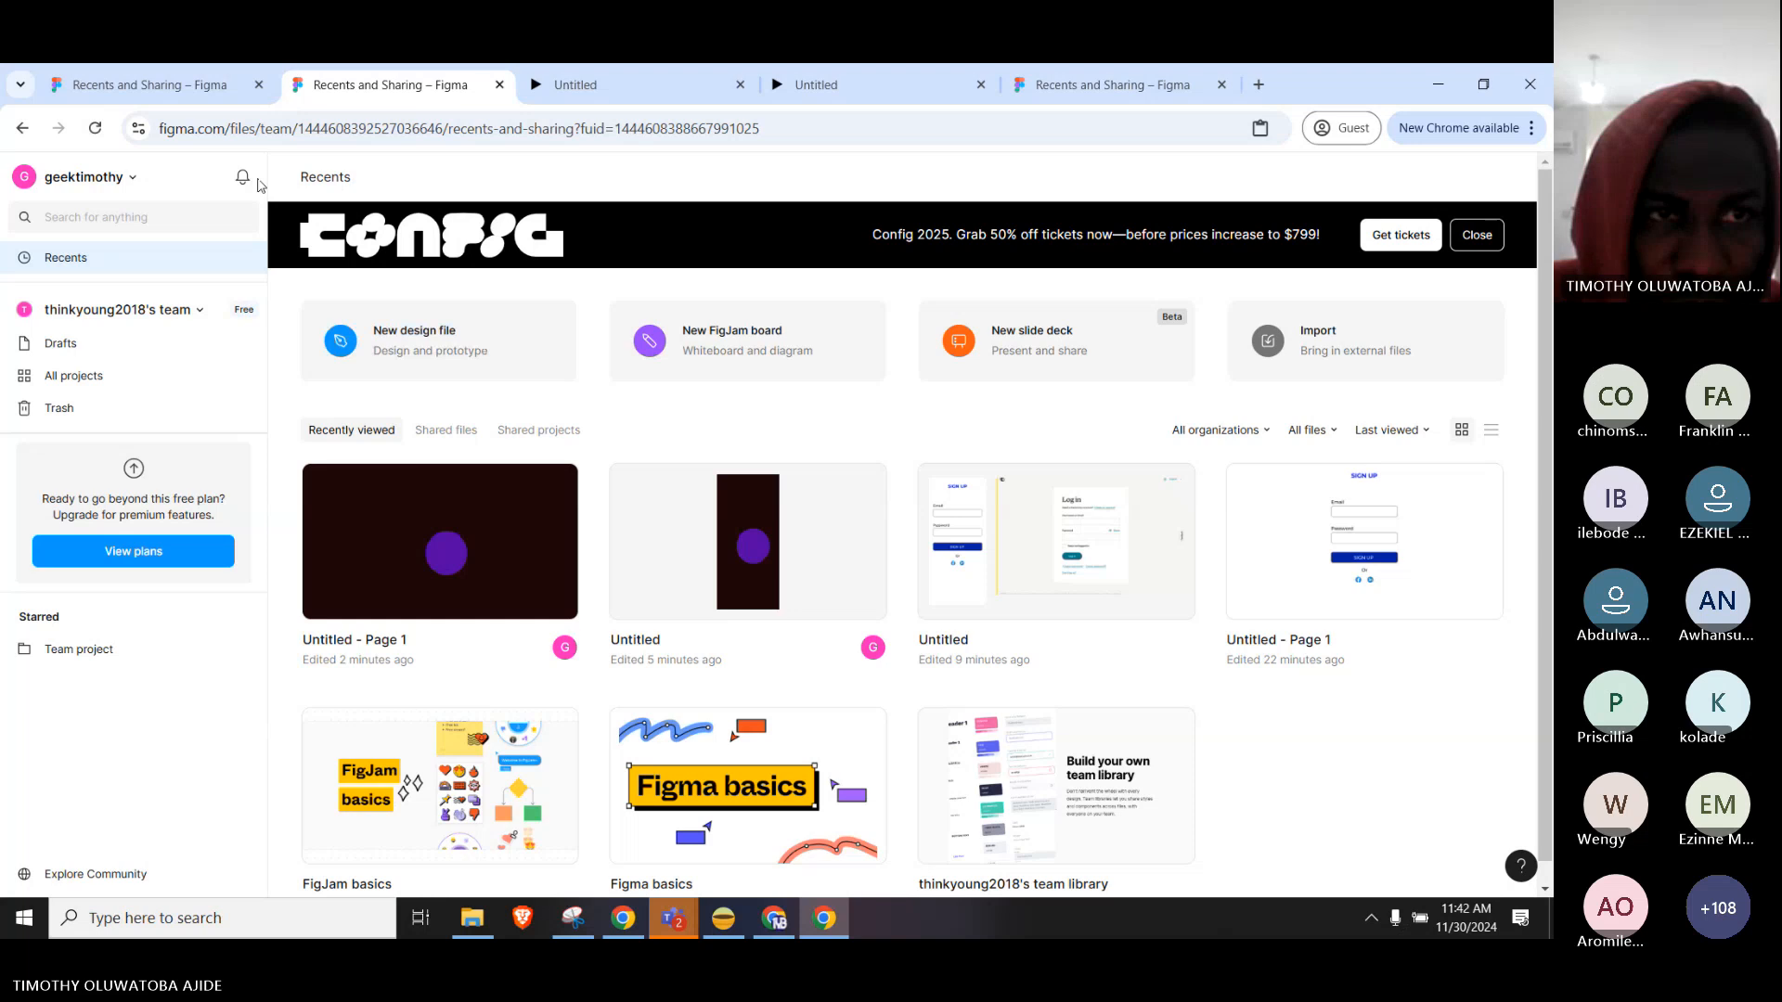
click(93, 178)
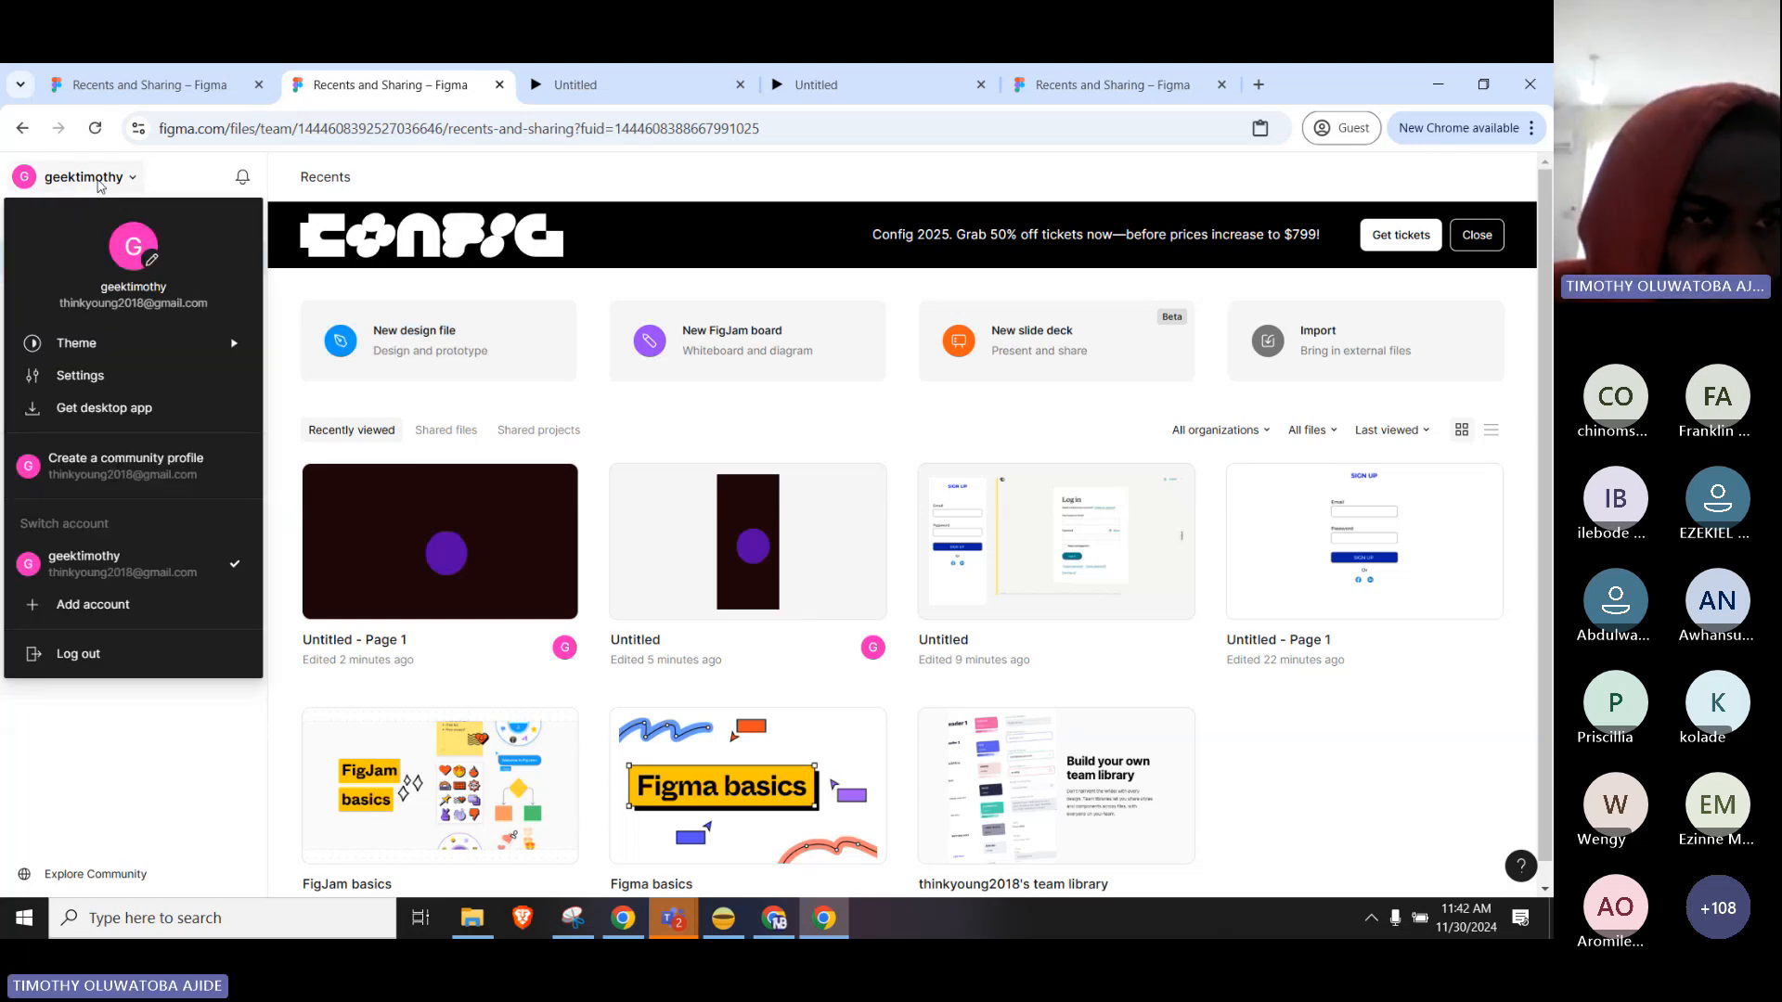
click(109, 183)
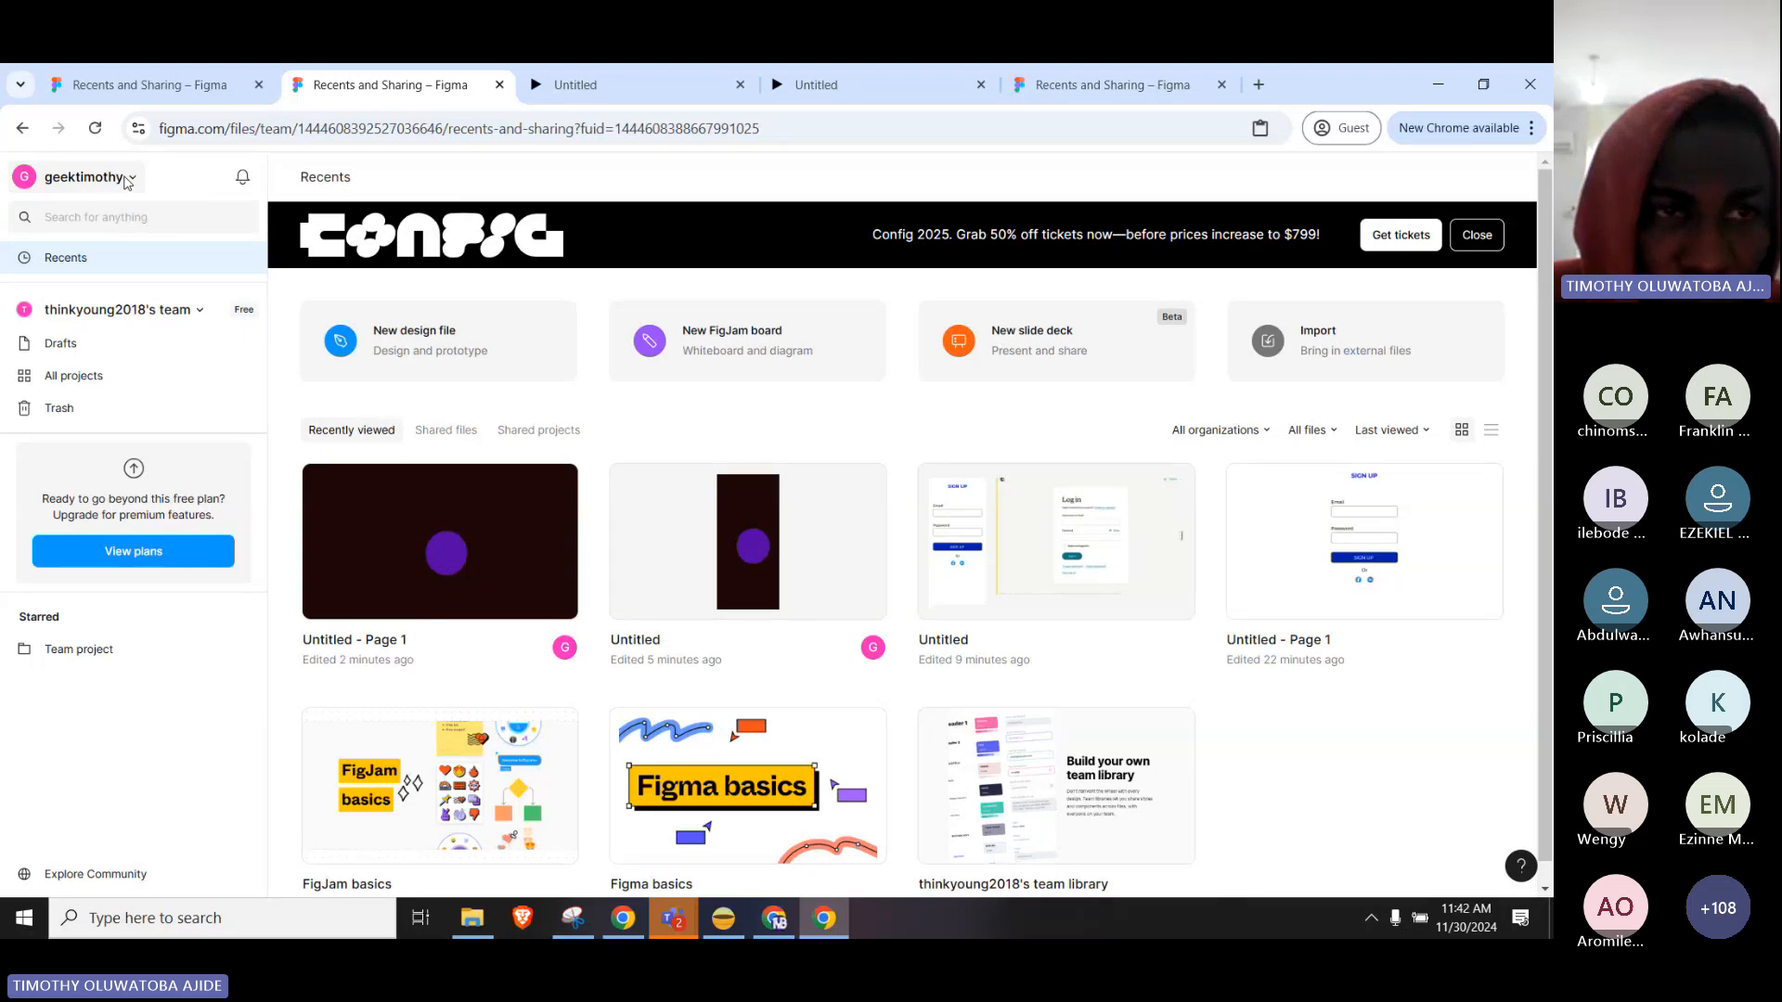
click(127, 183)
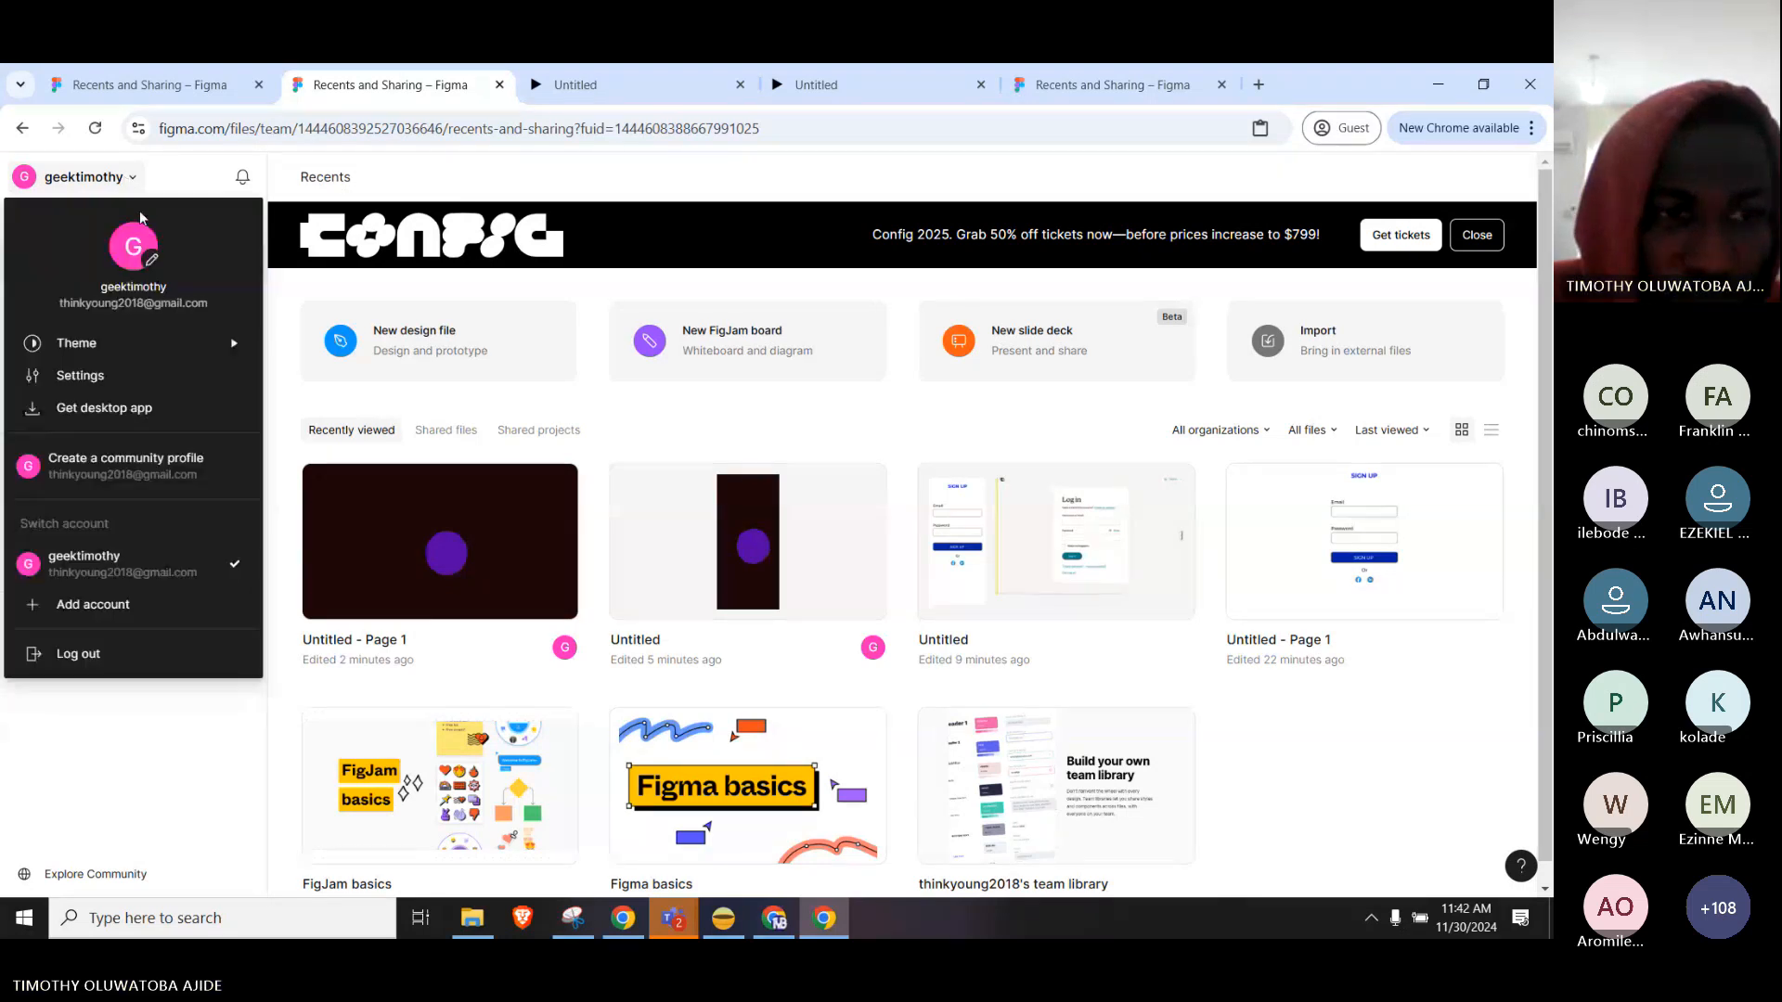
click(117, 412)
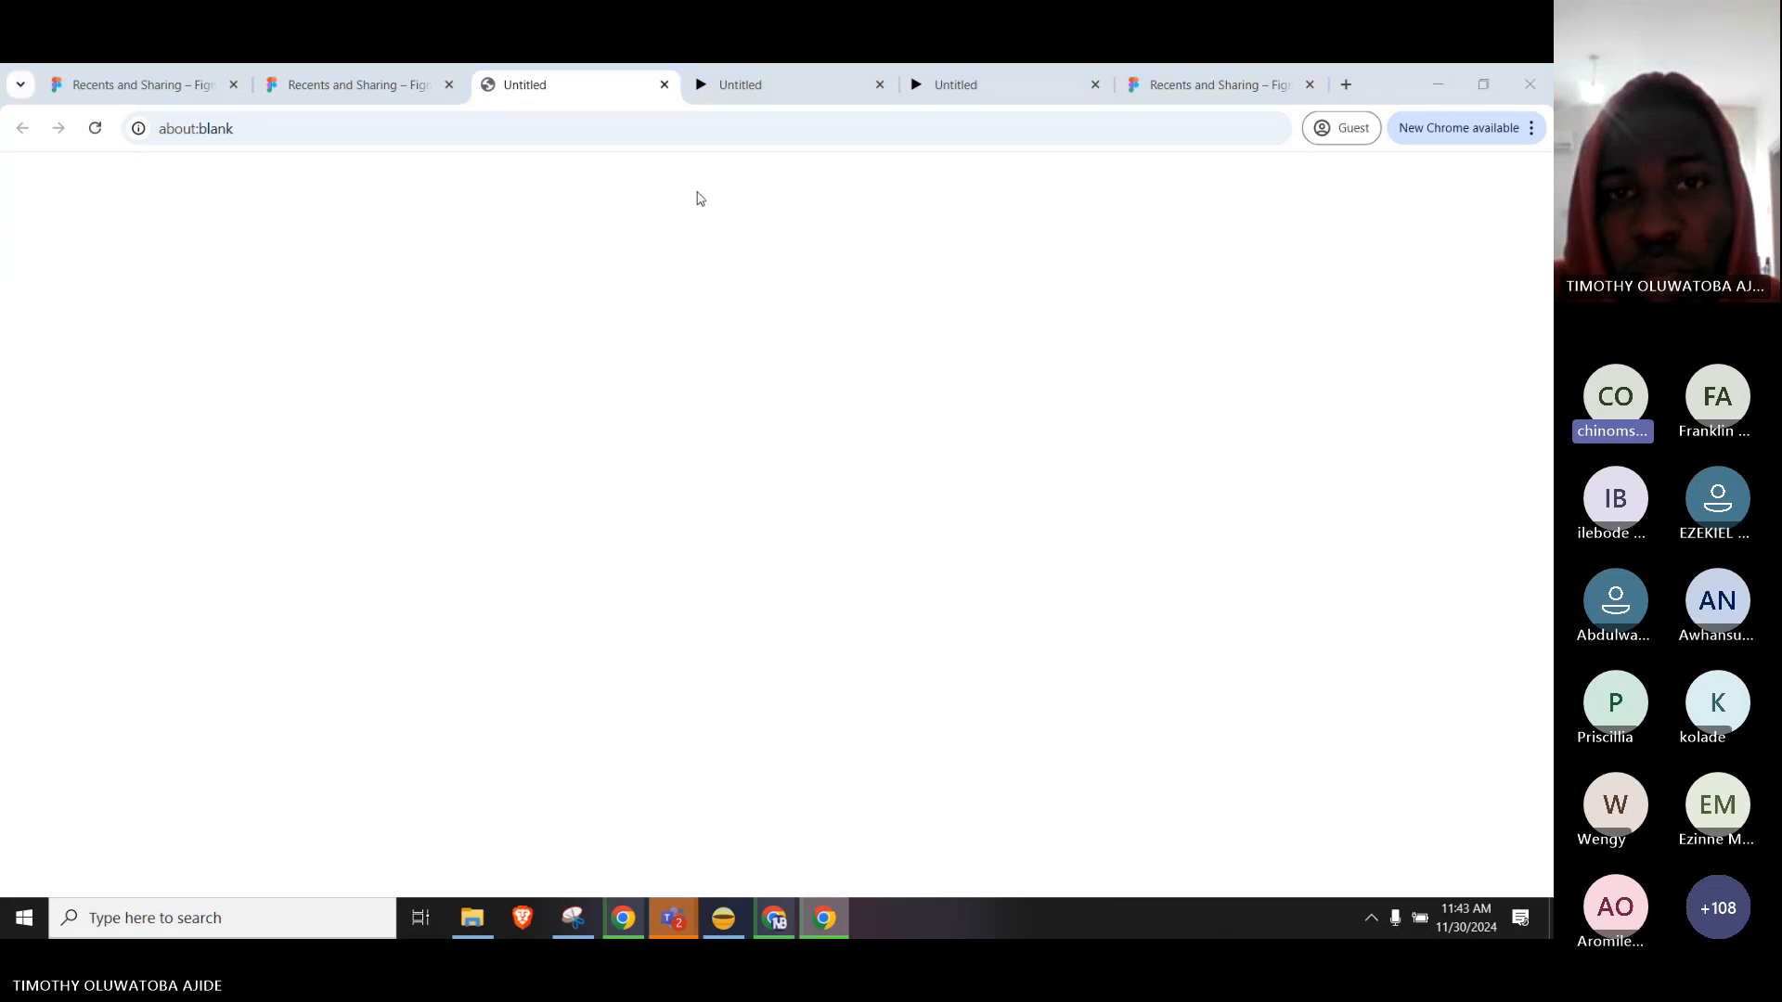
key(ctrl+s)
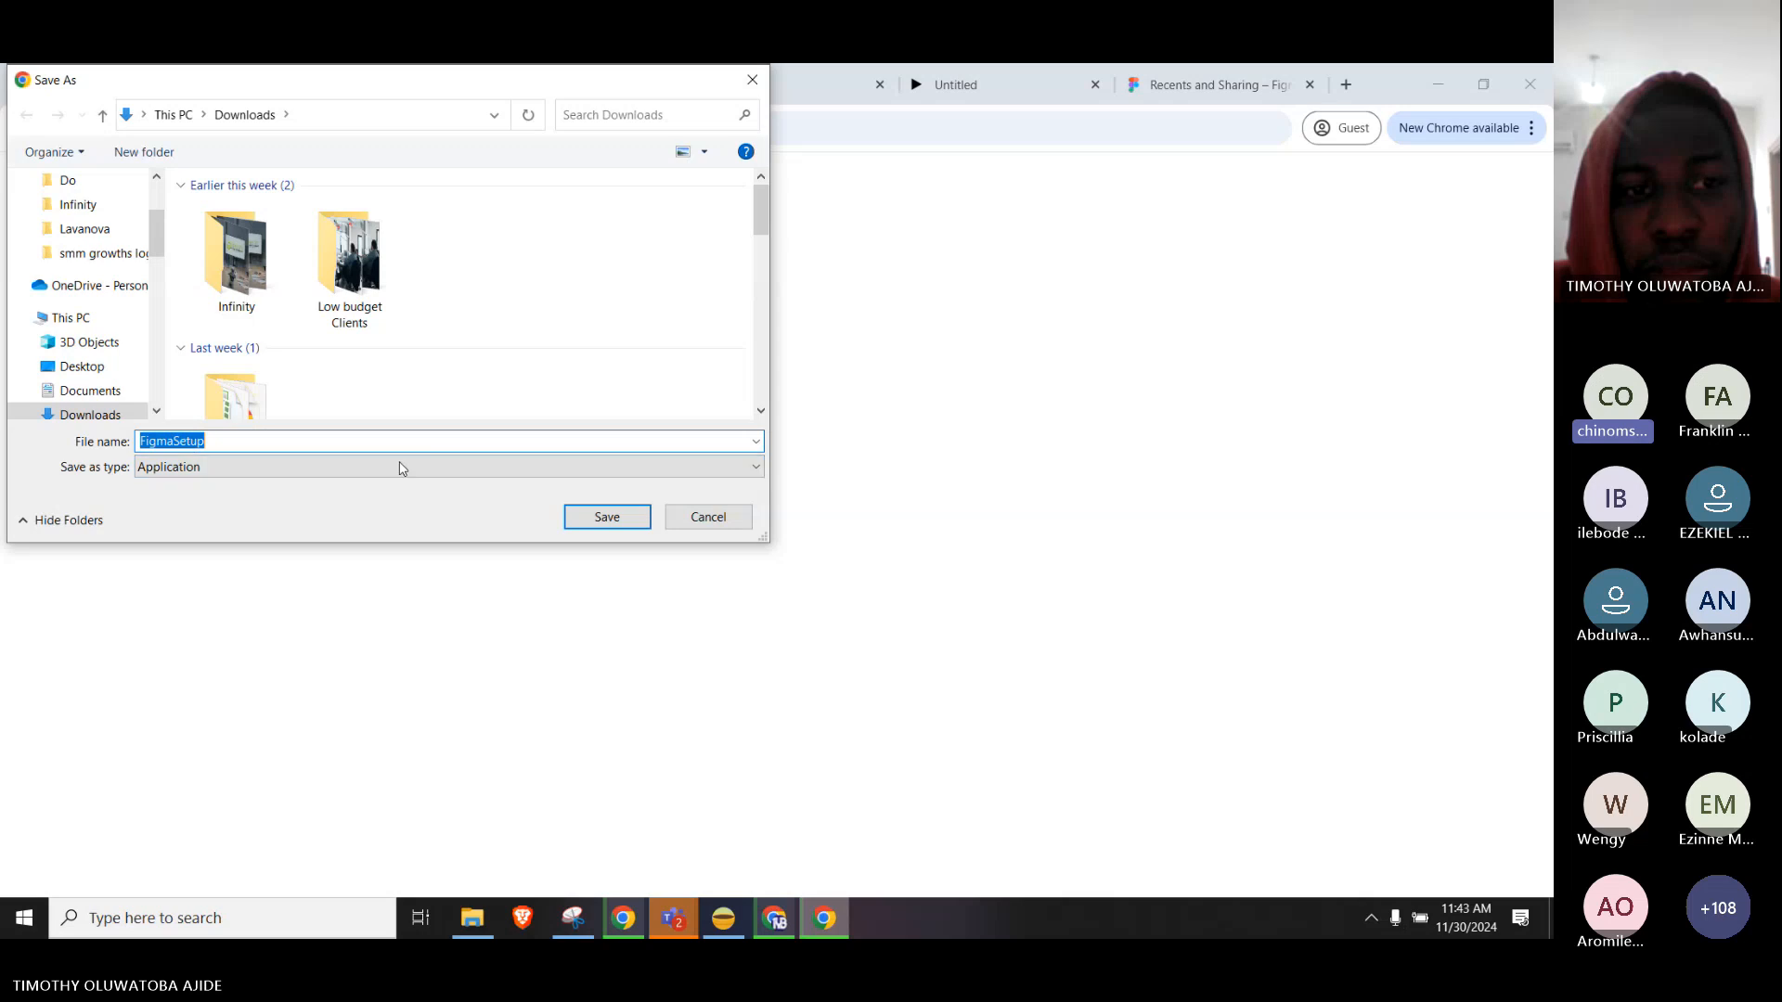
click(716, 518)
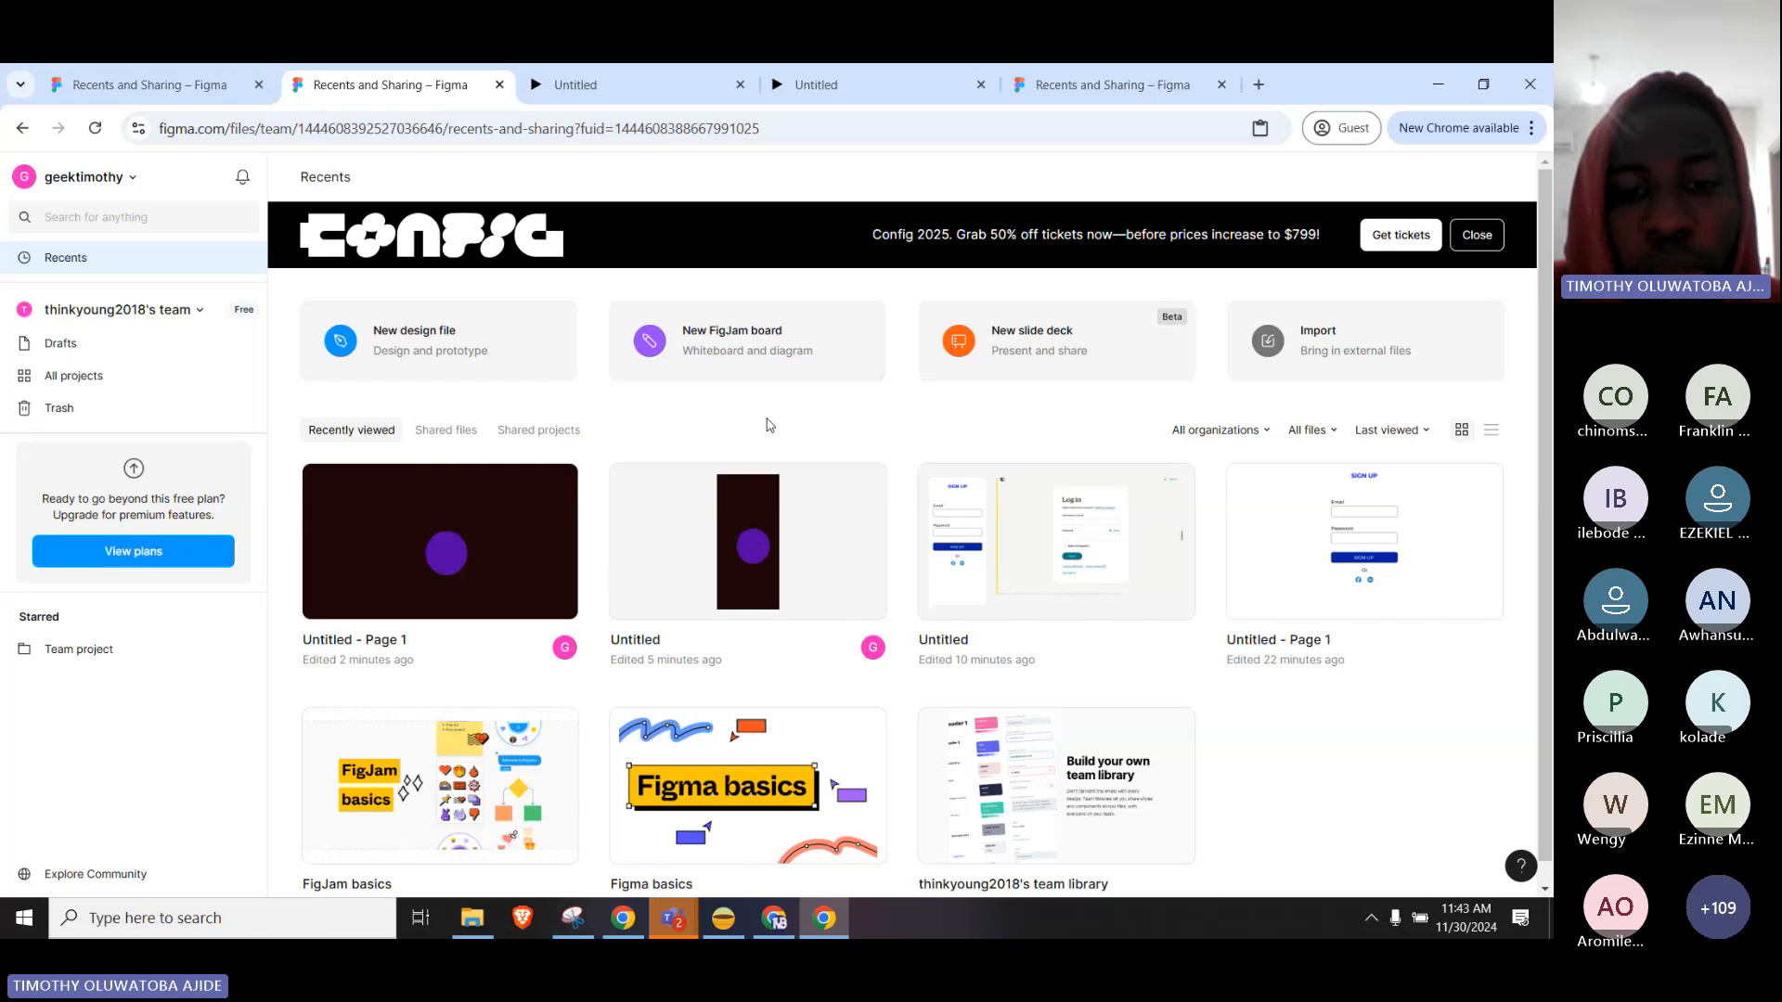
Bring the Design Mastery Teams meeting window to the front.
mouse_move(673, 919)
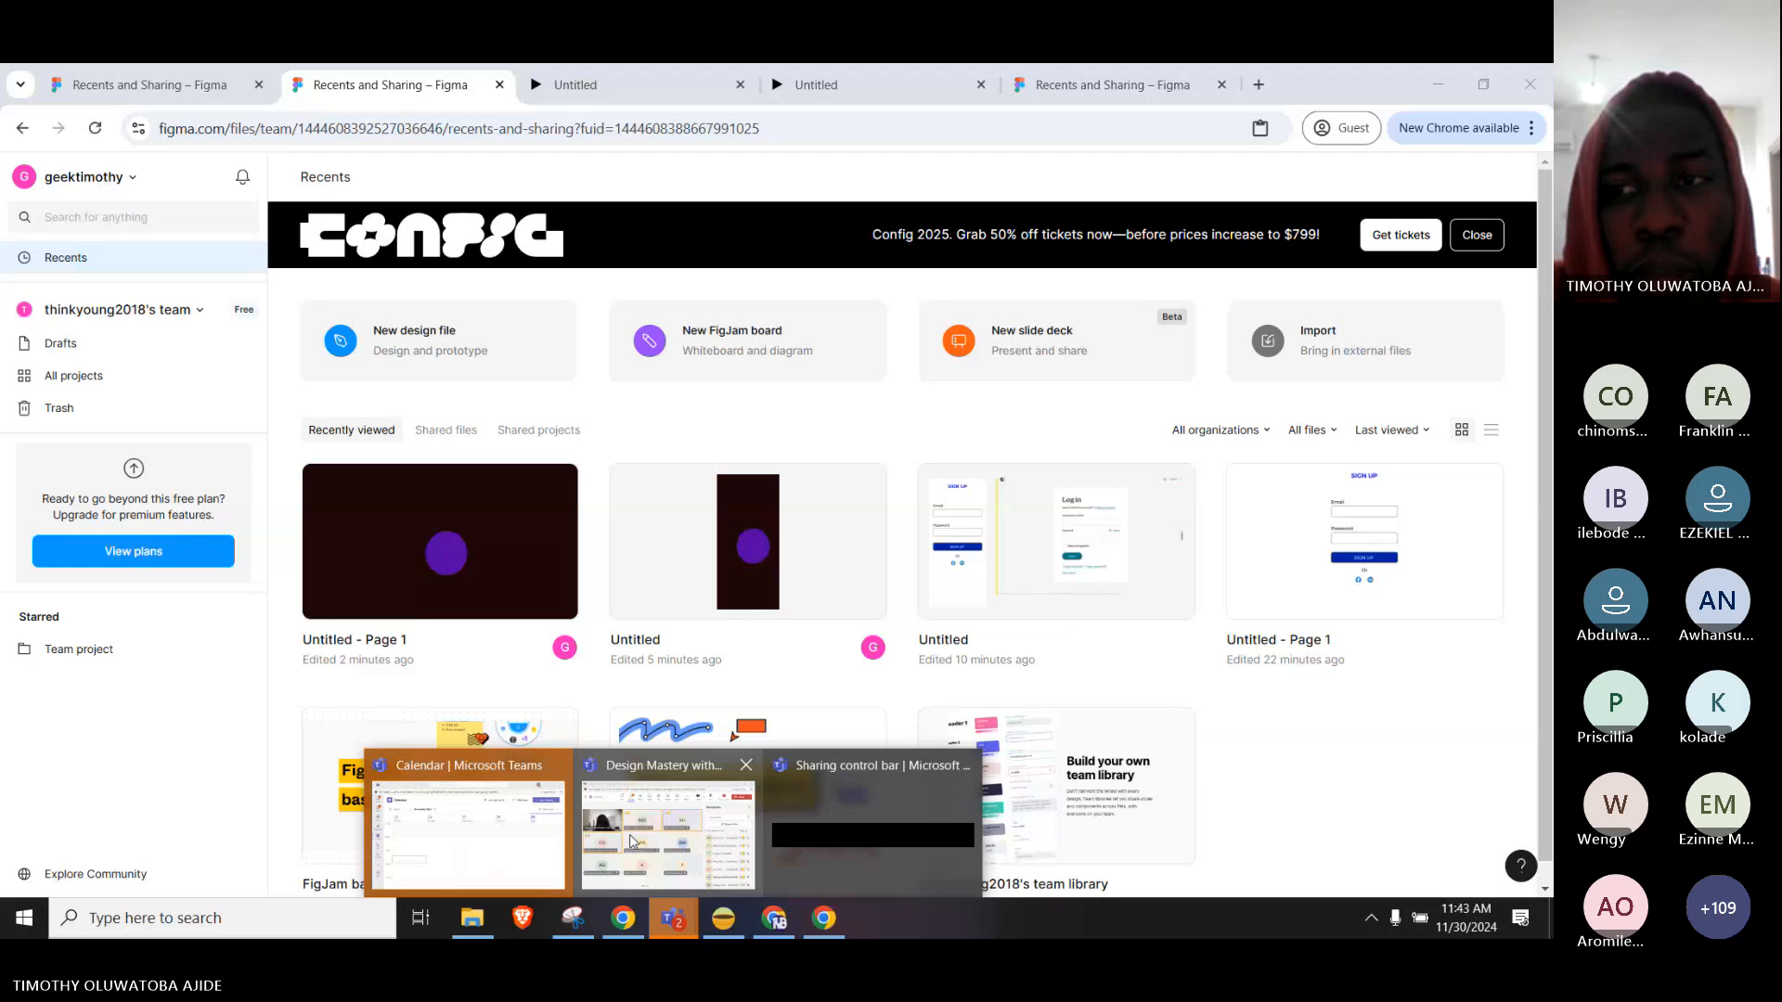
click(630, 841)
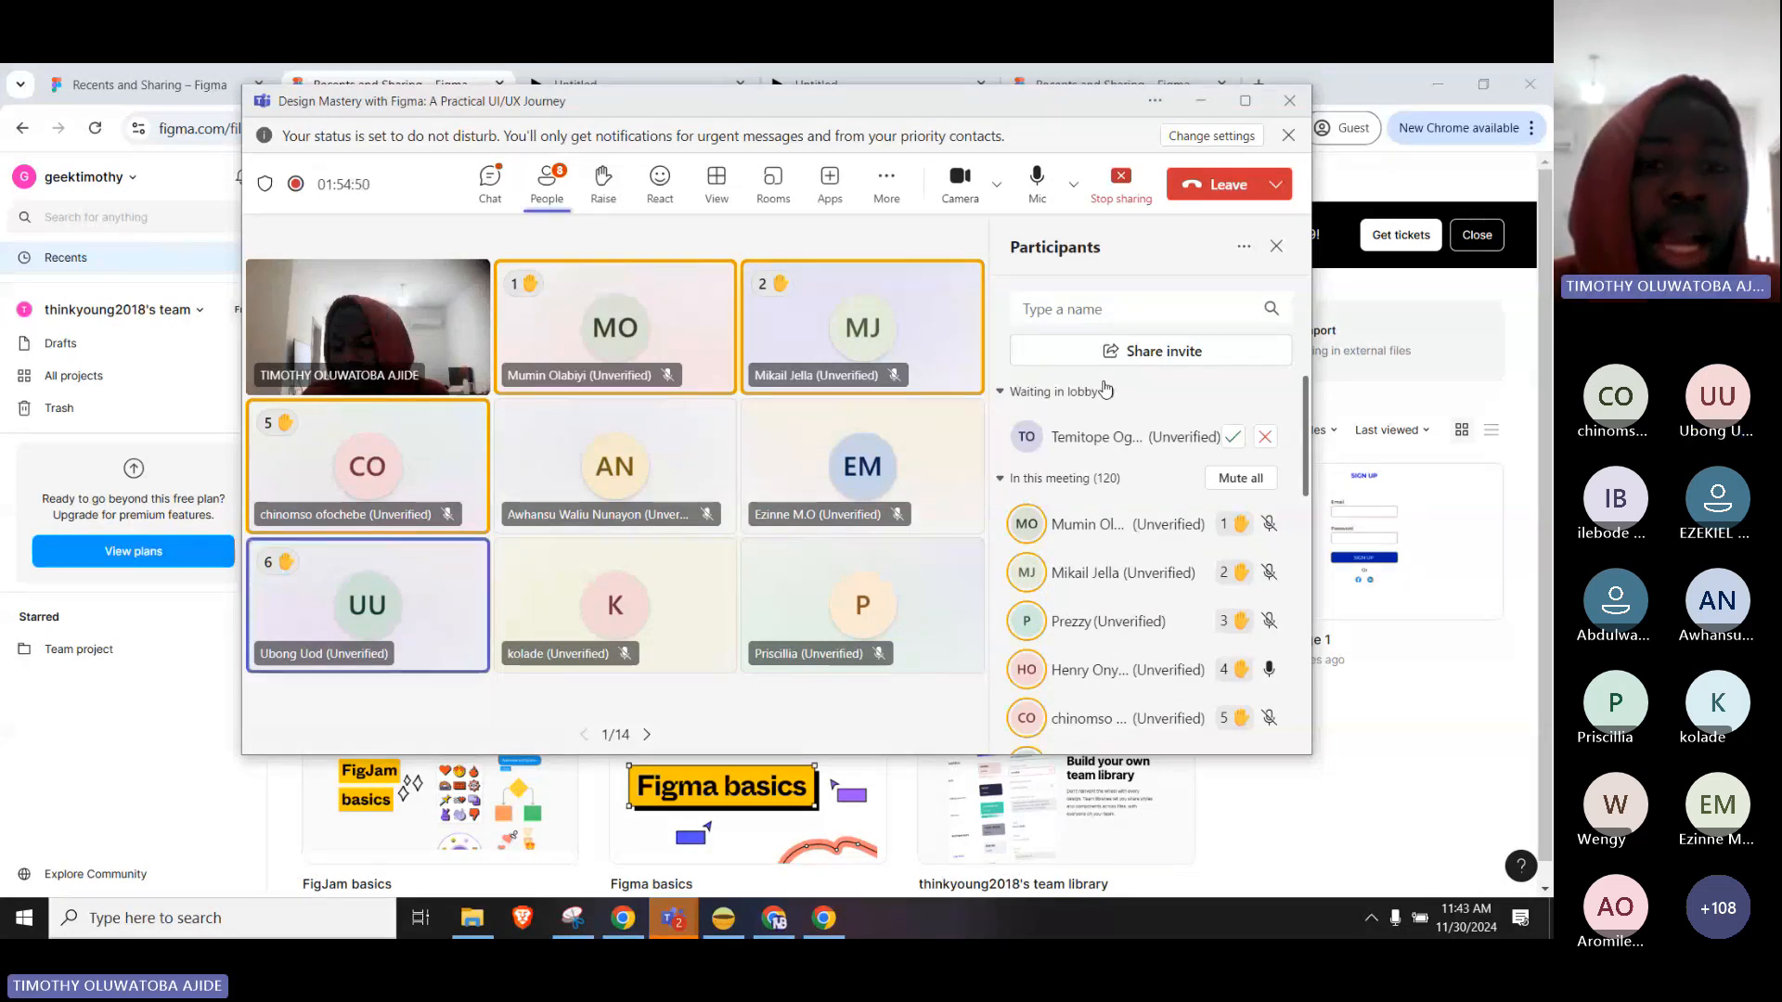
Check the SIGN UP prototype tabs and close the purple-circle prototype tab.
click(659, 66)
click(809, 74)
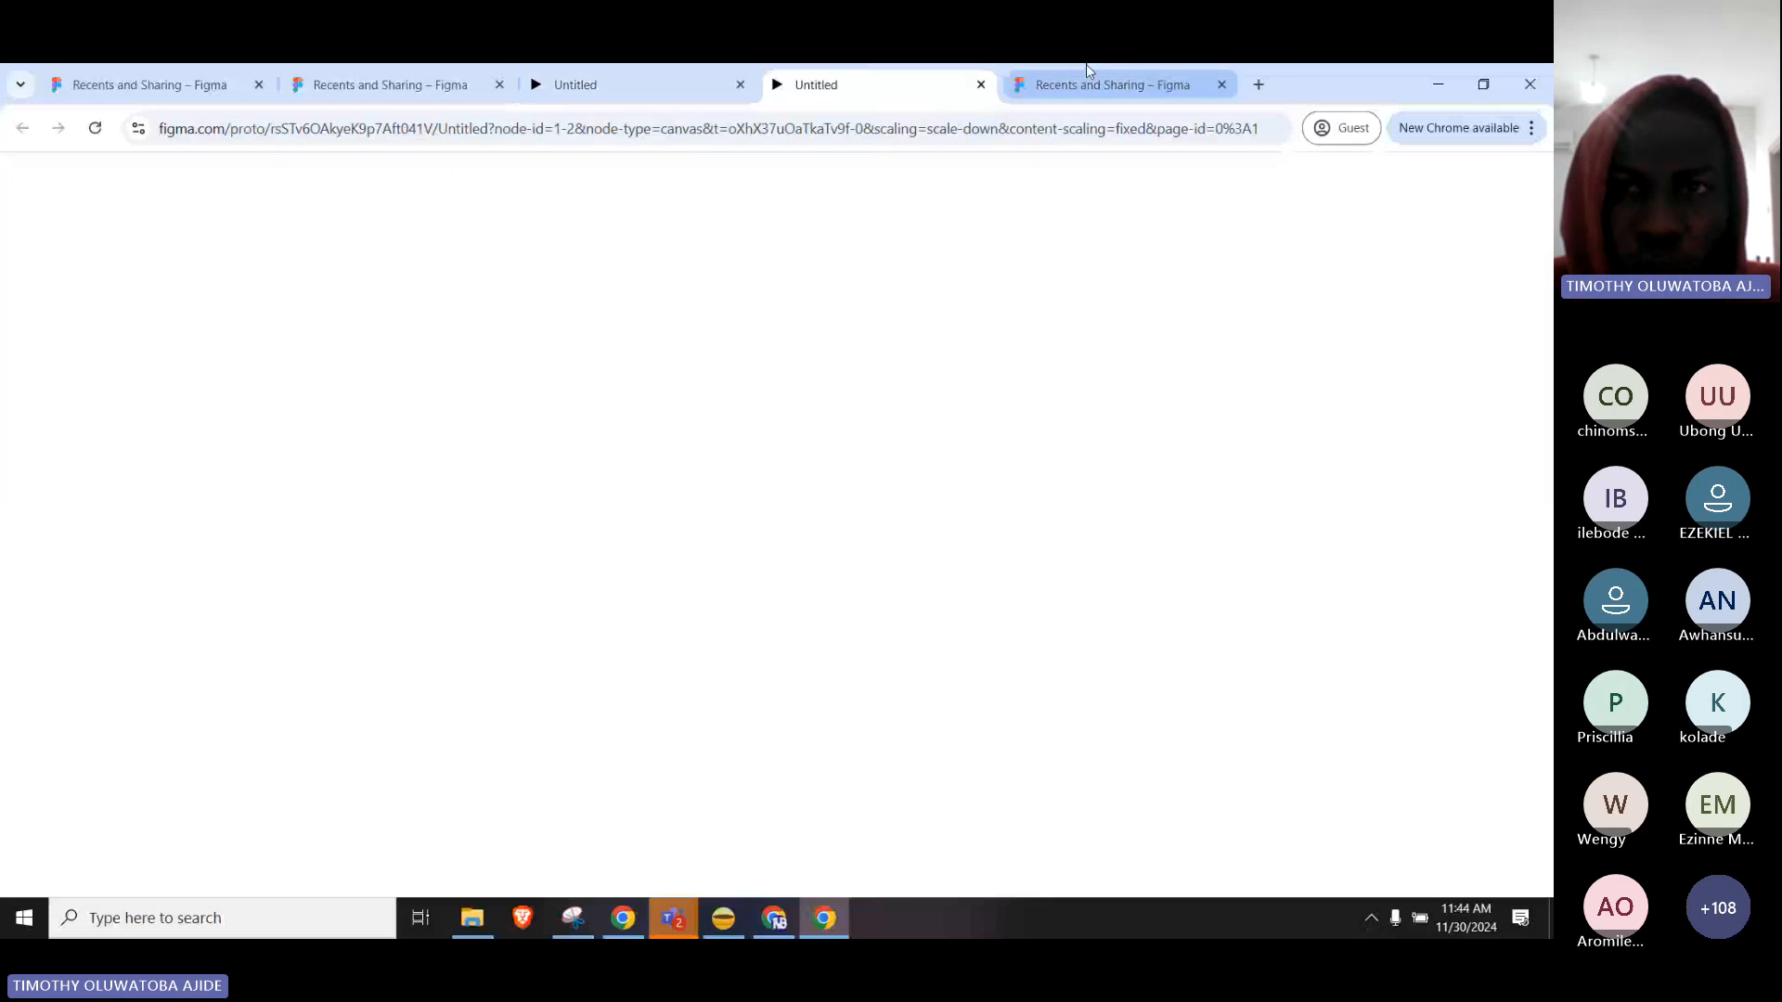
click(1082, 75)
click(835, 82)
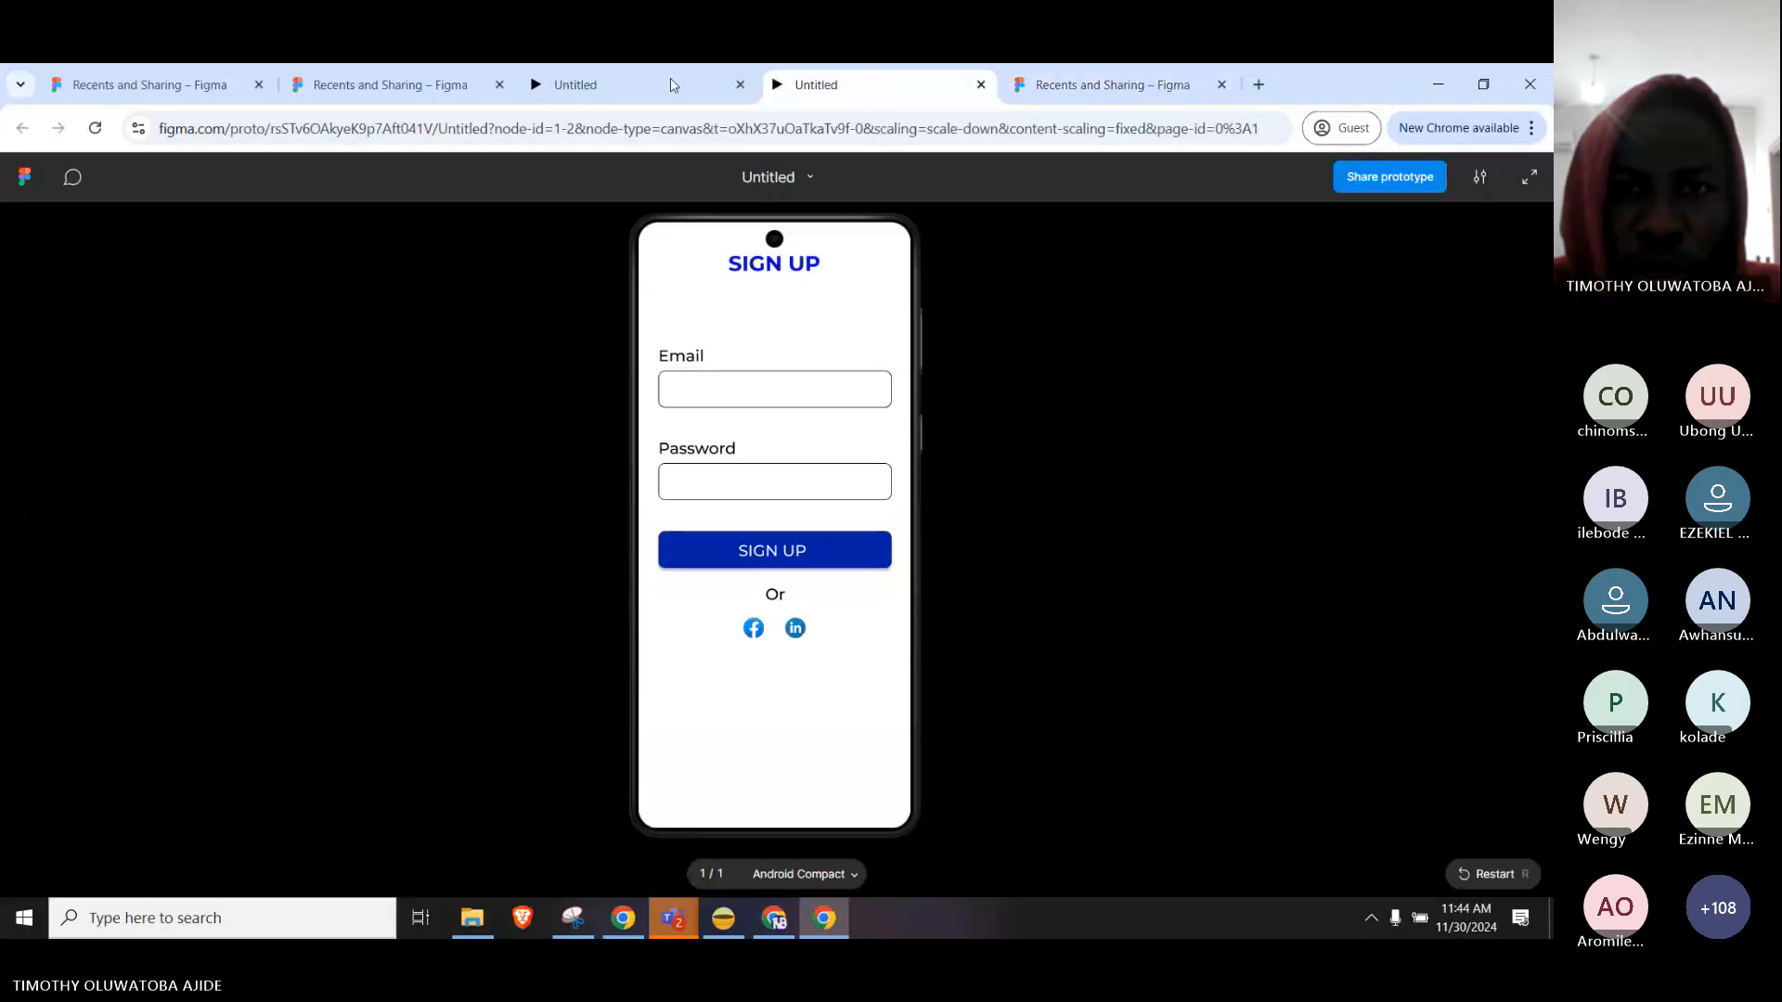
click(728, 84)
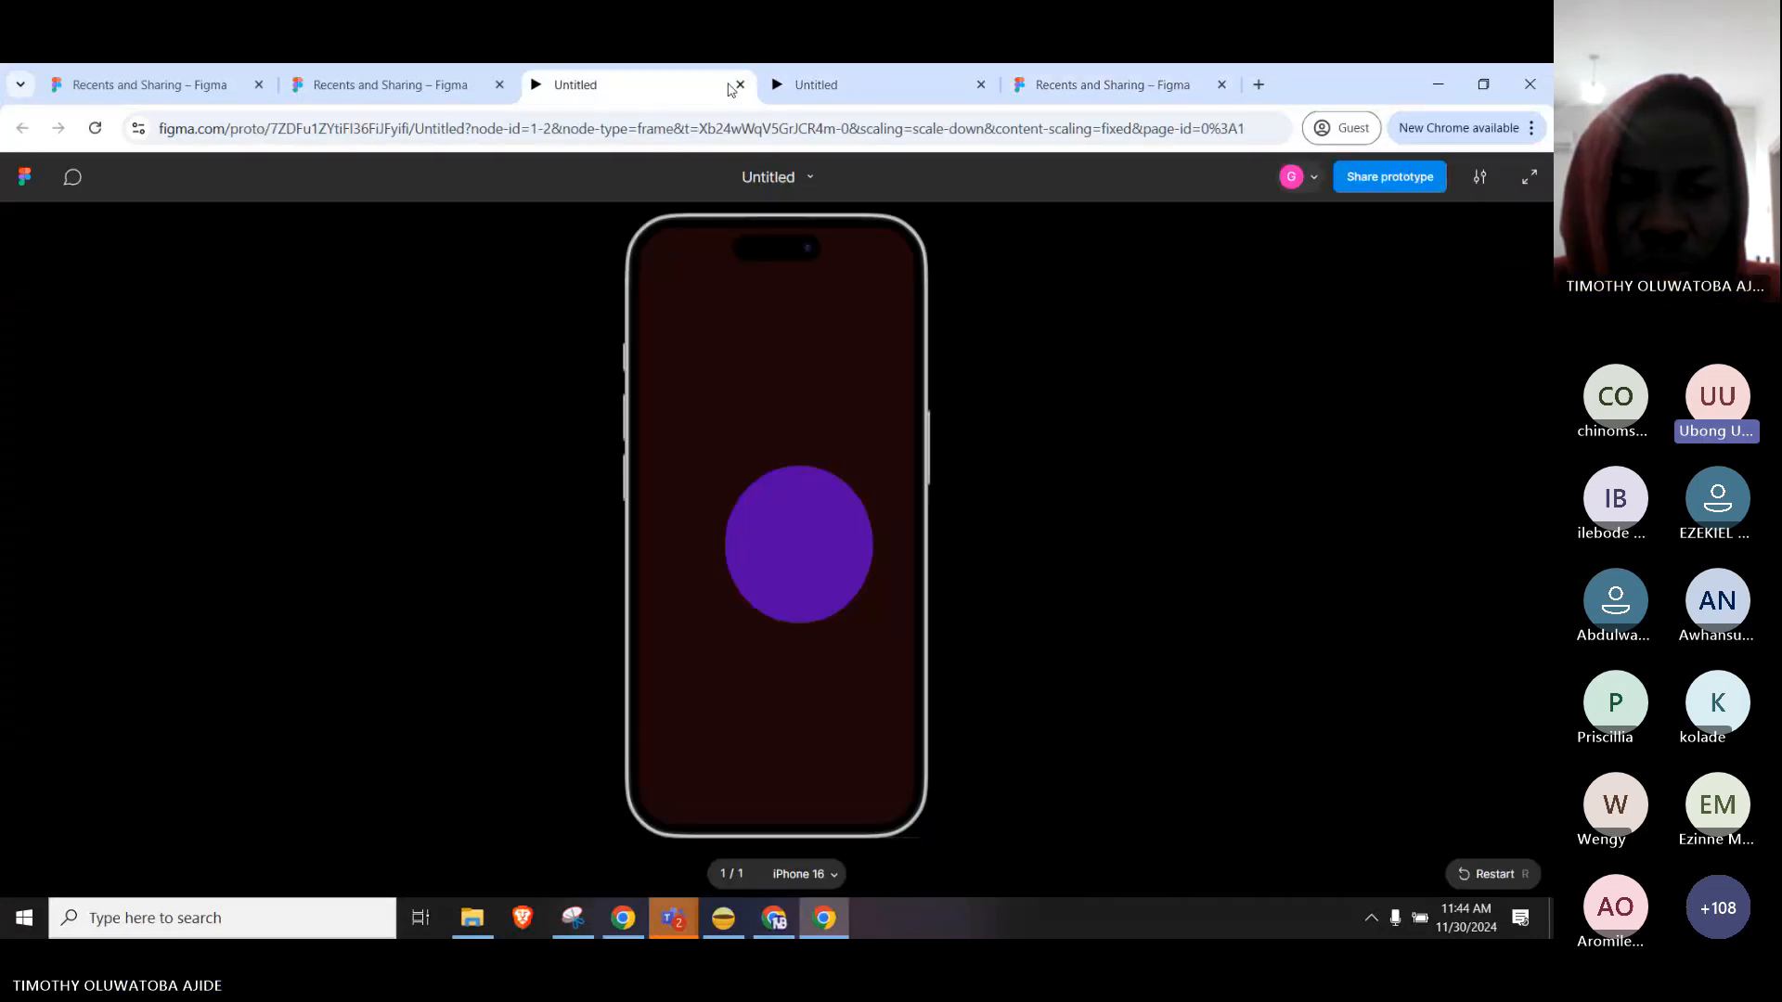
click(739, 85)
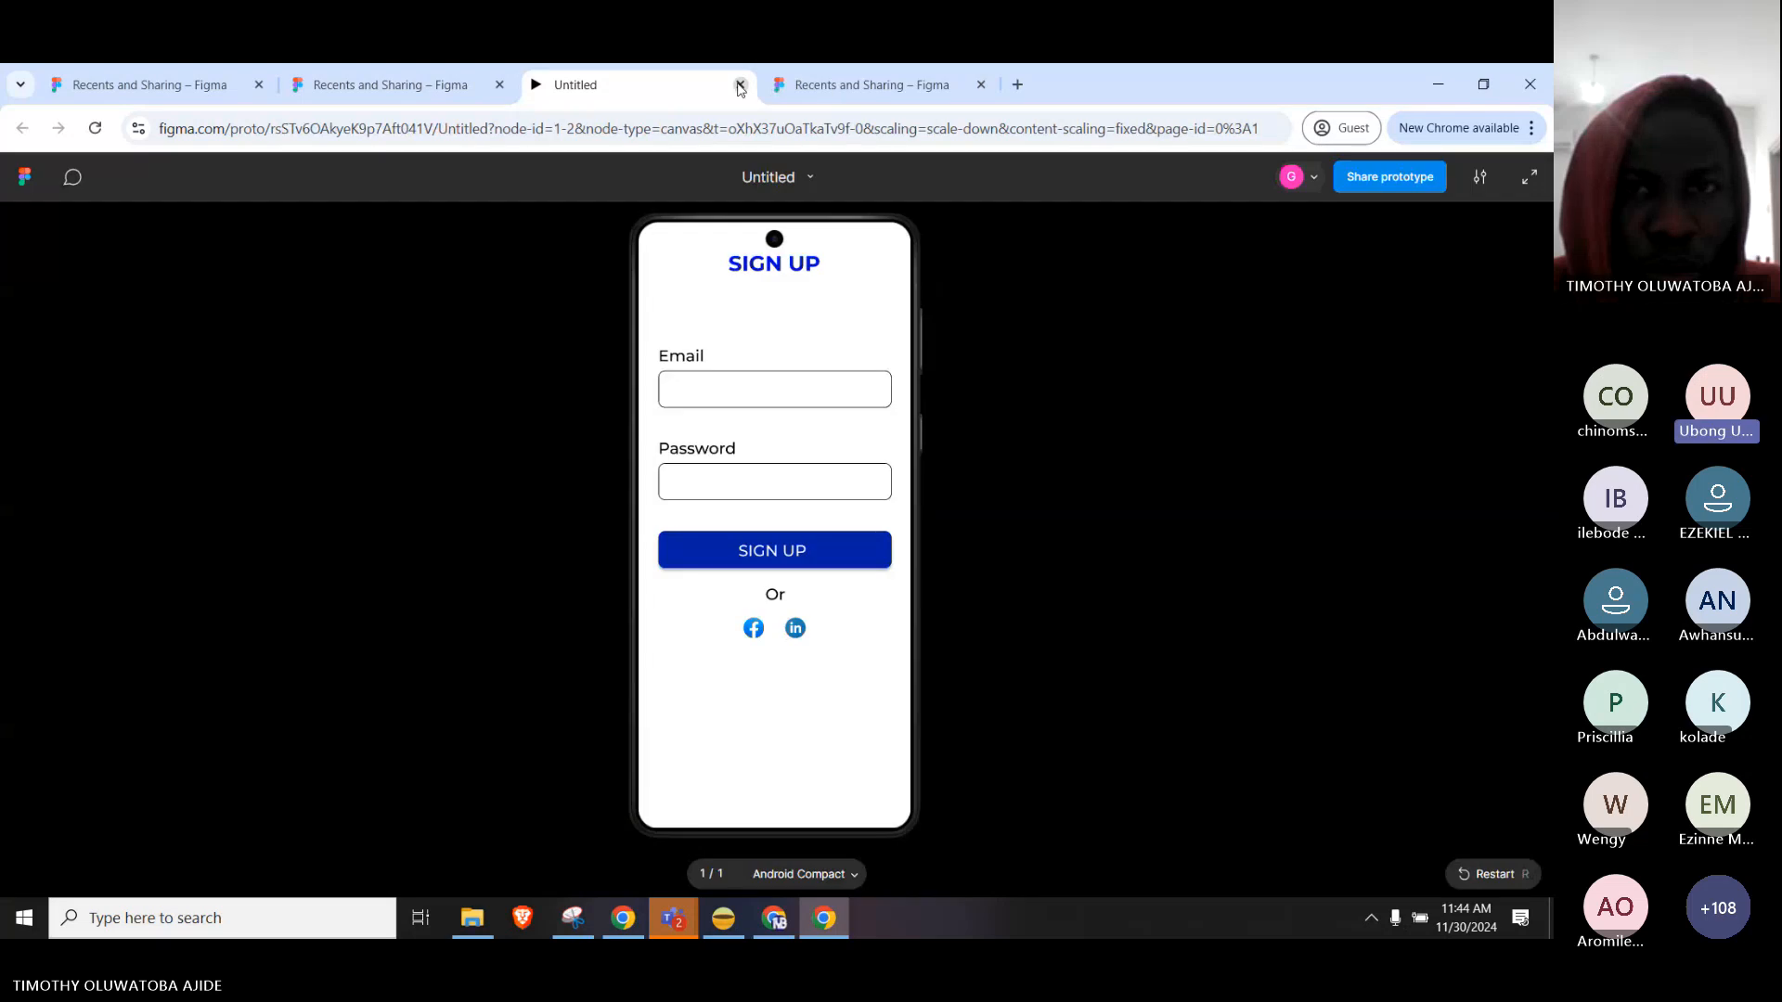
click(798, 85)
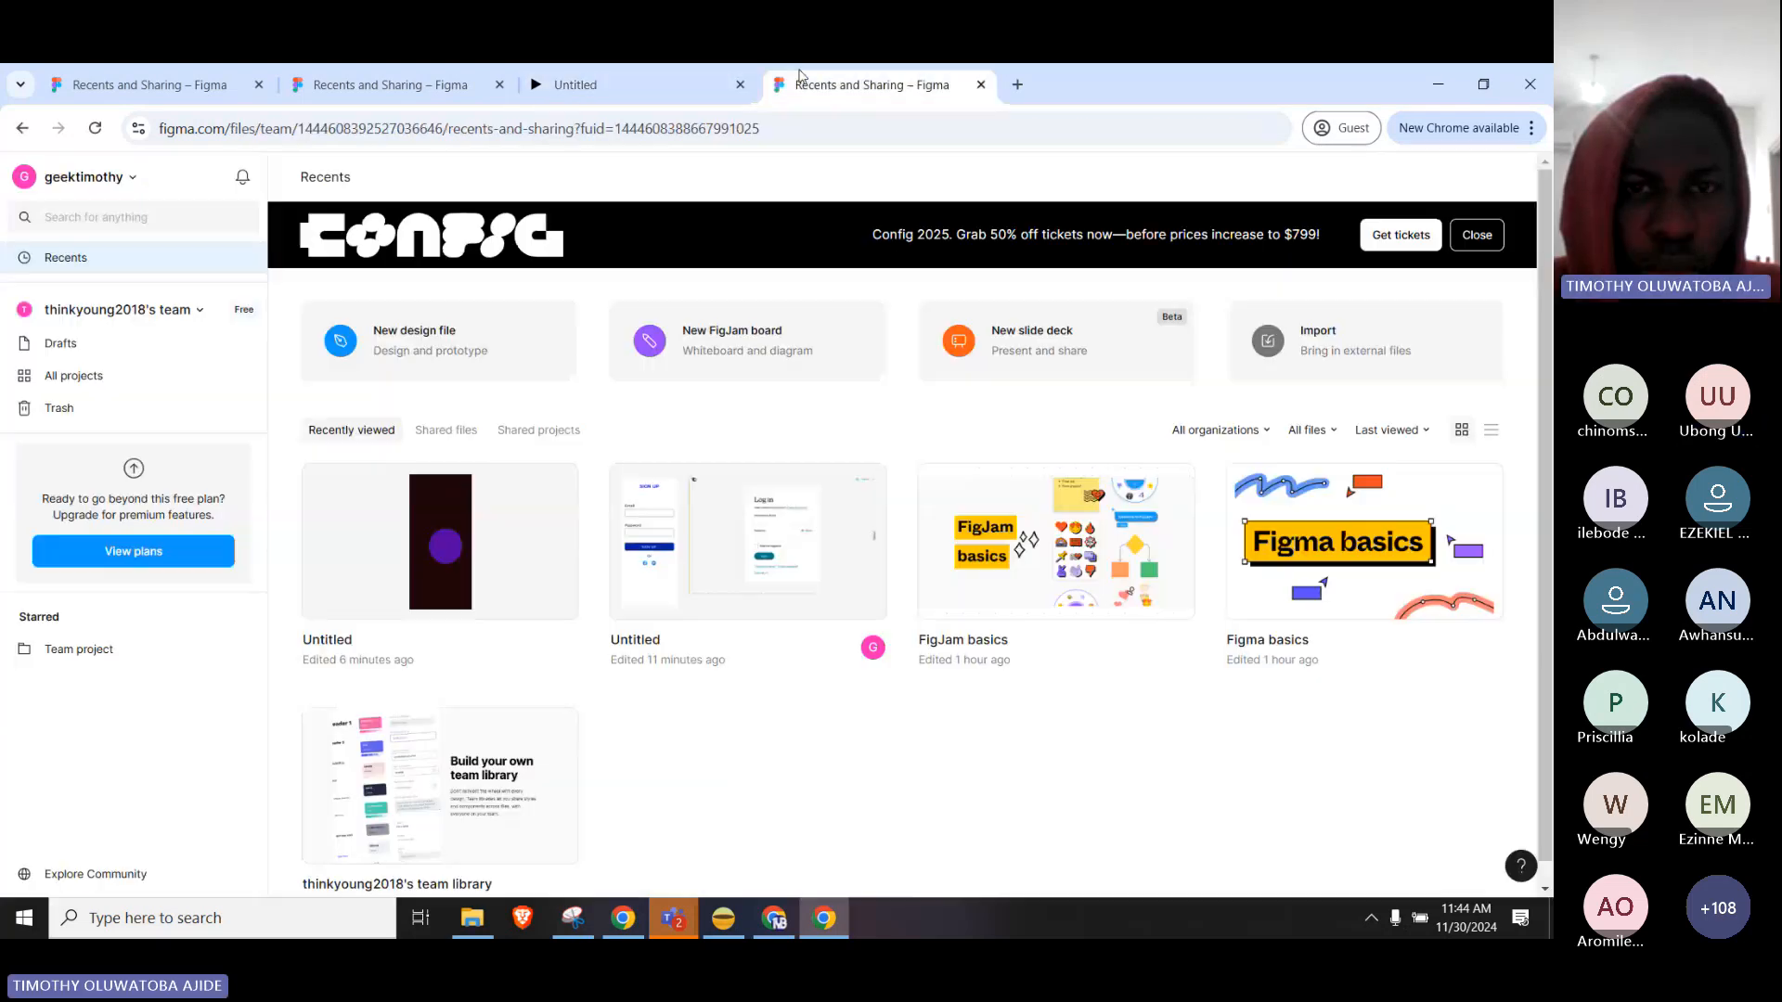
From Recents, open the Untitled sign-up design file in a new tab.
click(405, 81)
click(139, 86)
click(693, 91)
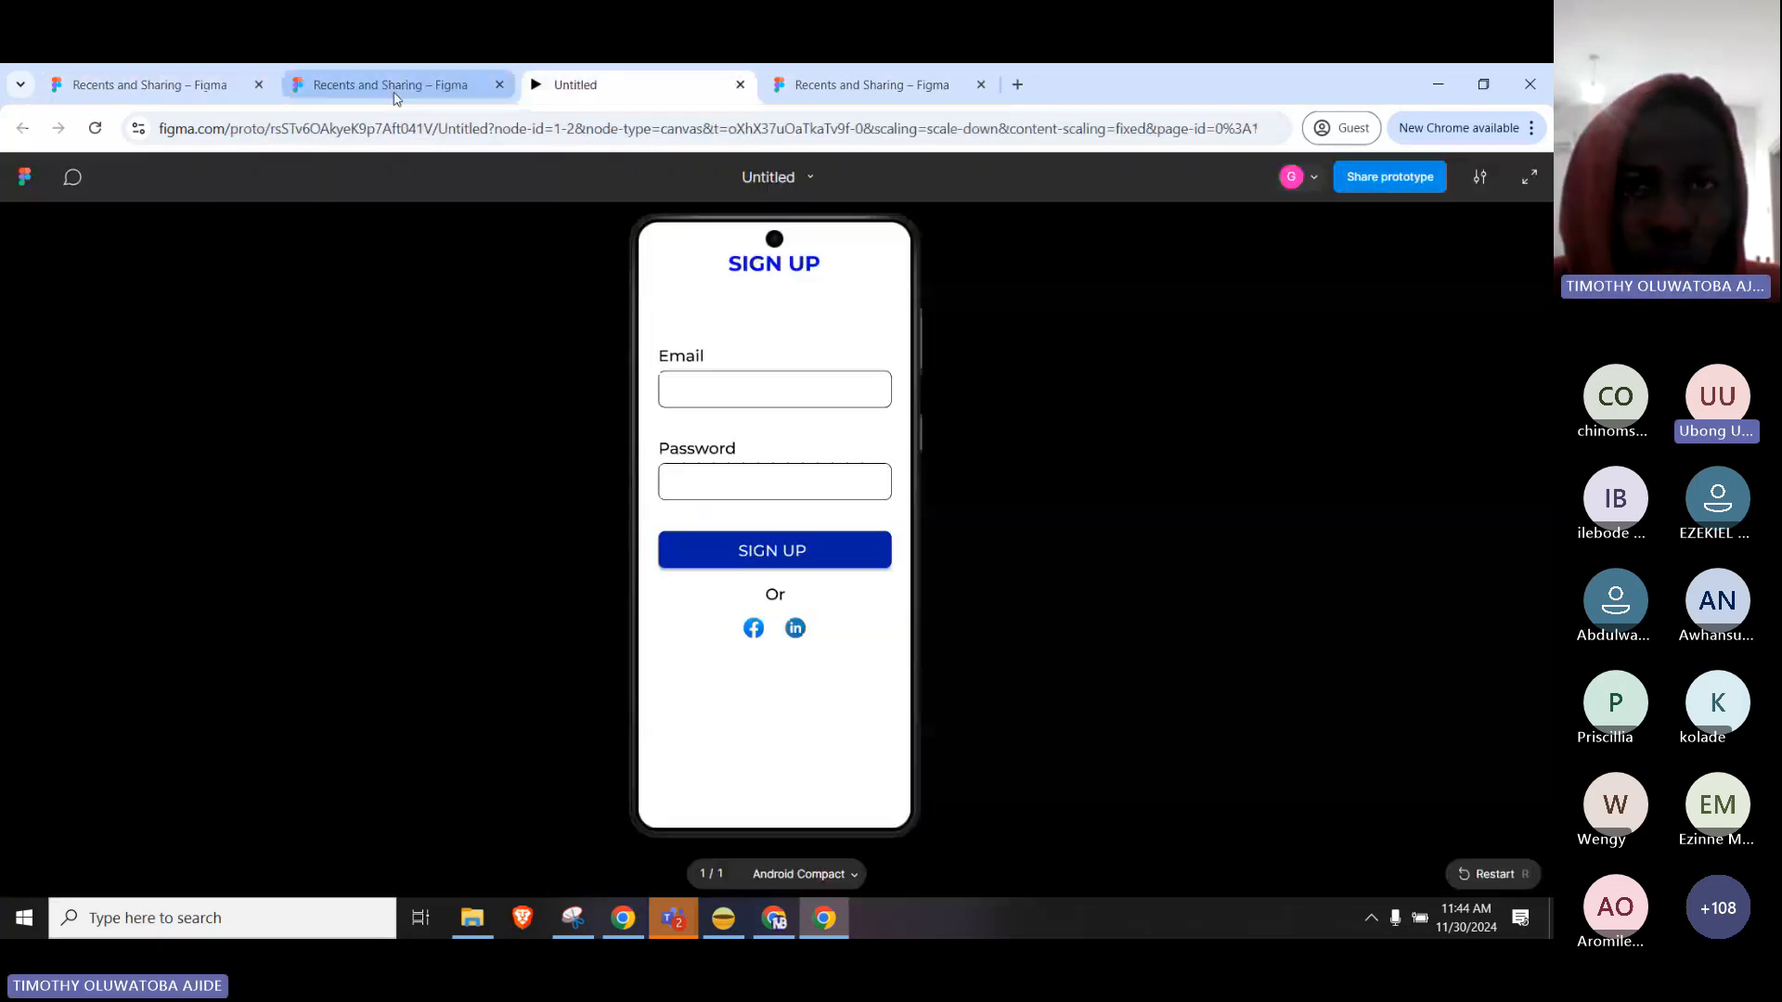
click(399, 85)
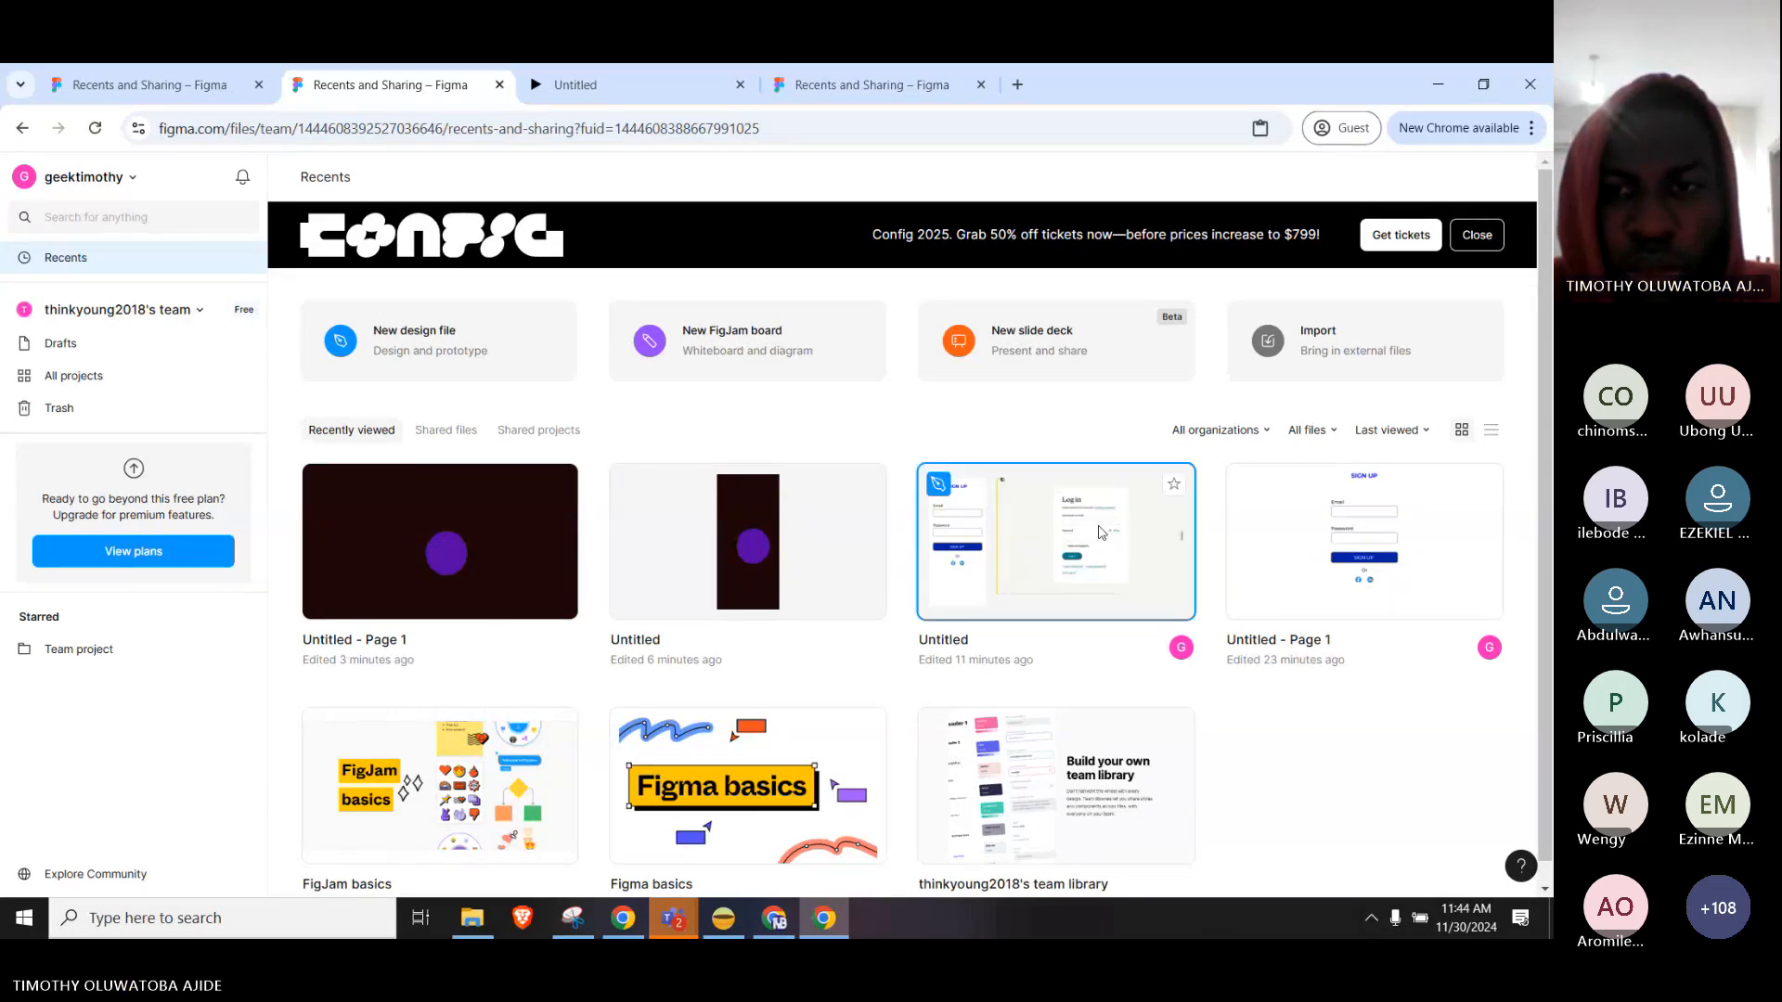
right_click(1100, 531)
click(1100, 531)
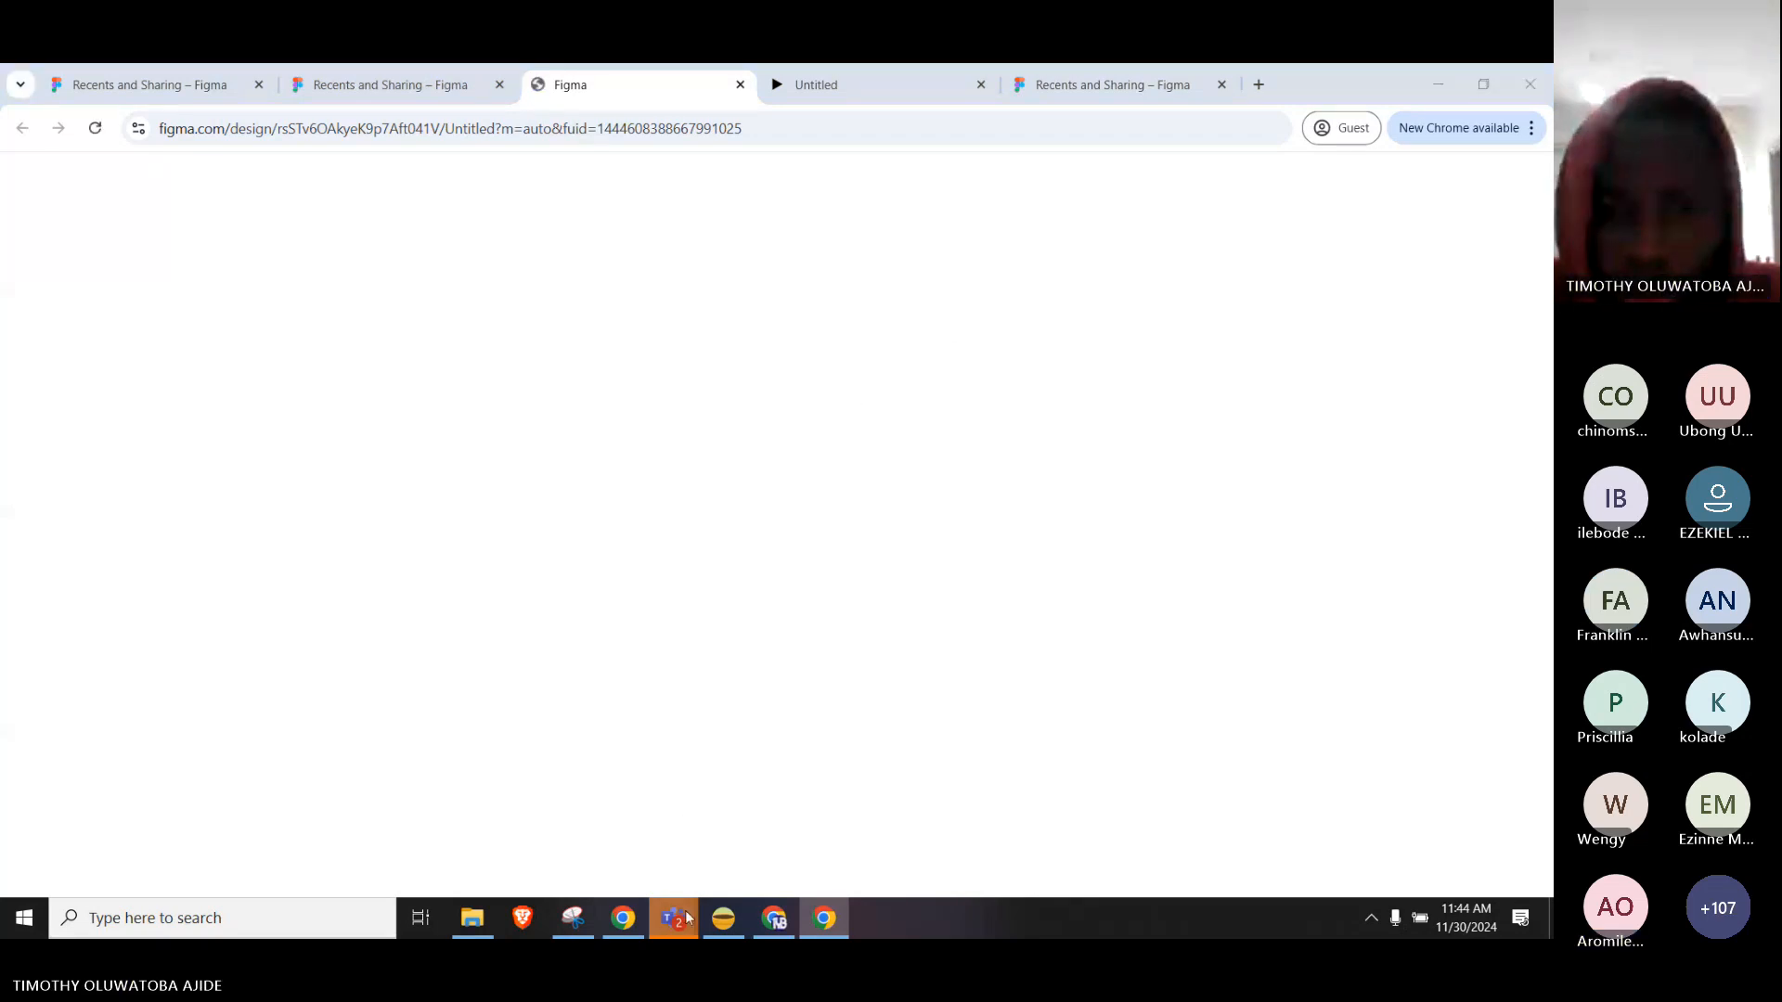
Check the class meeting window, then return to the Figma design canvas.
mouse_move(675, 919)
click(680, 829)
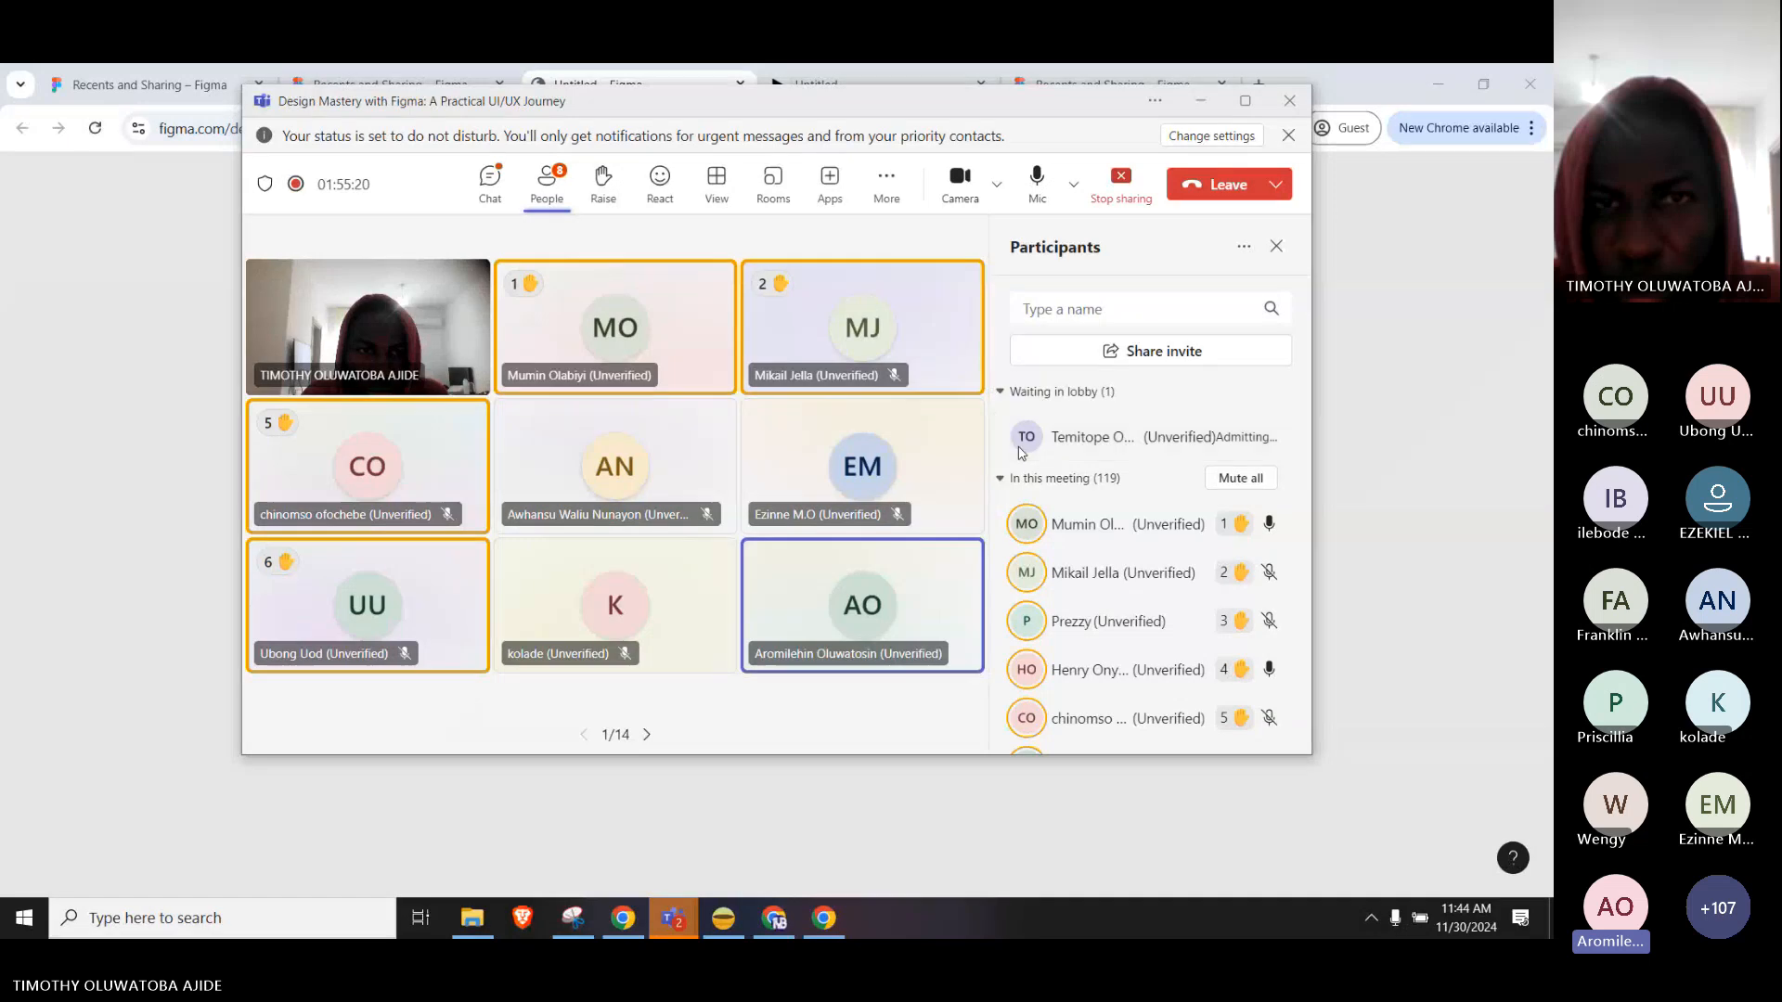
mouse_move(1019, 448)
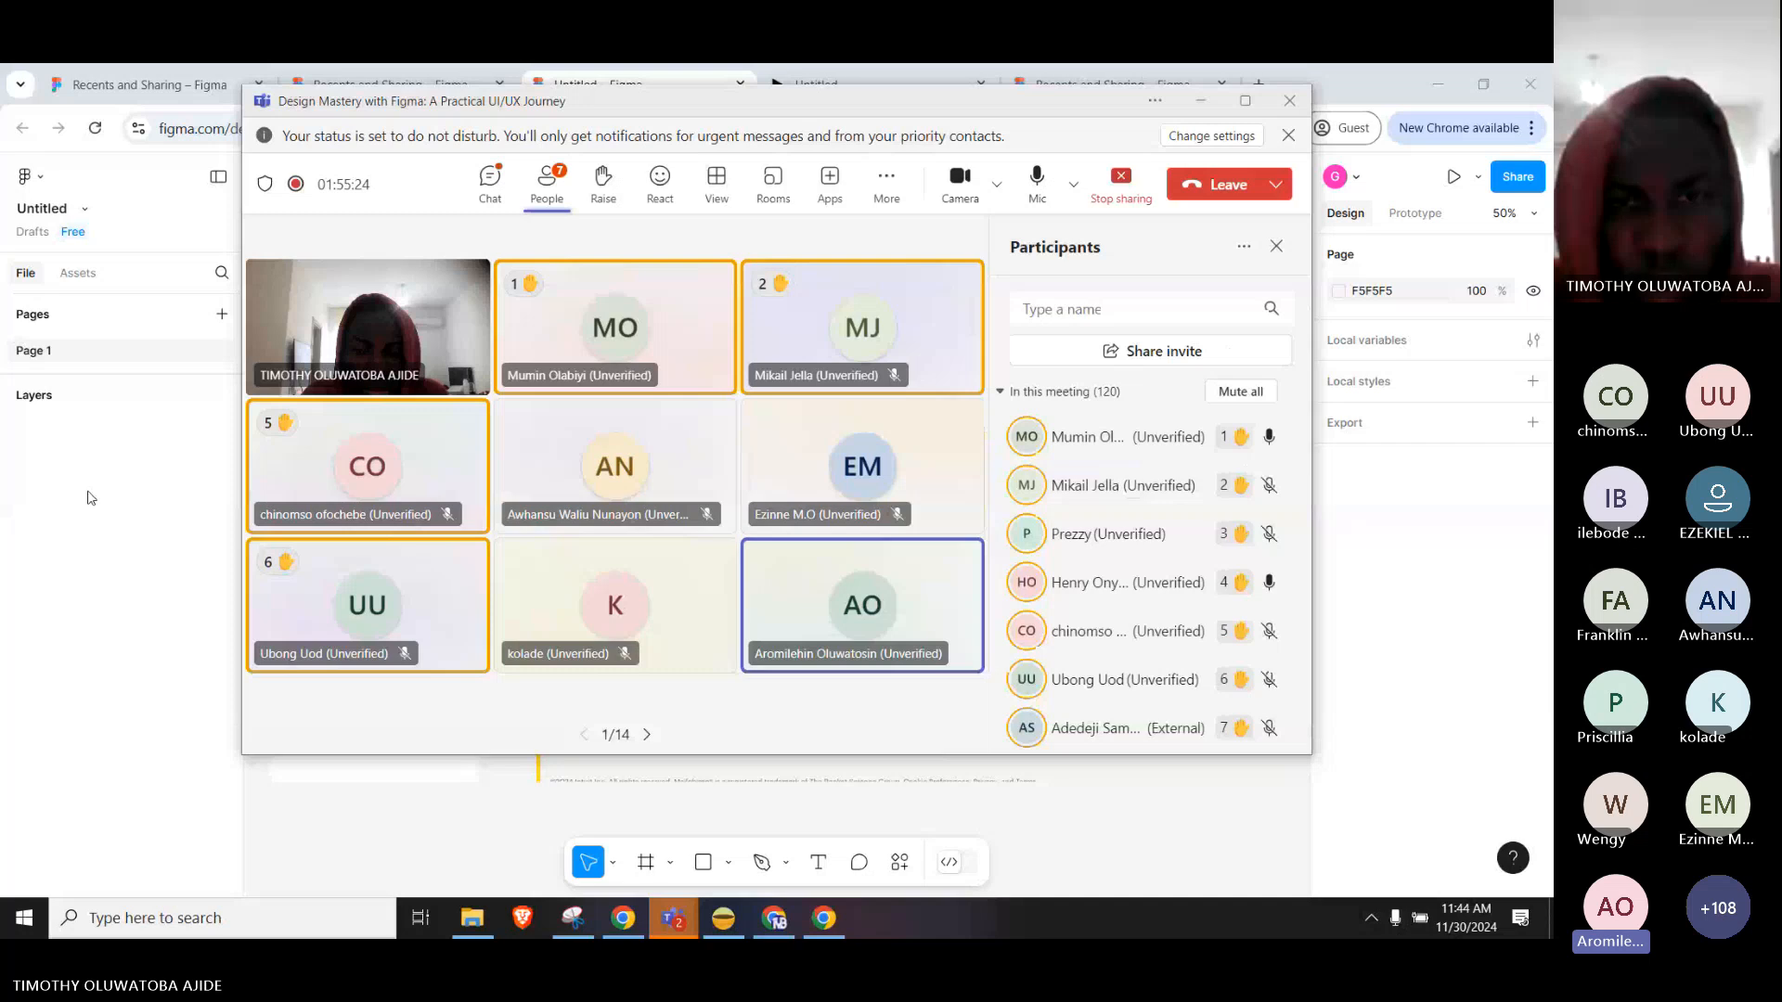
click(91, 498)
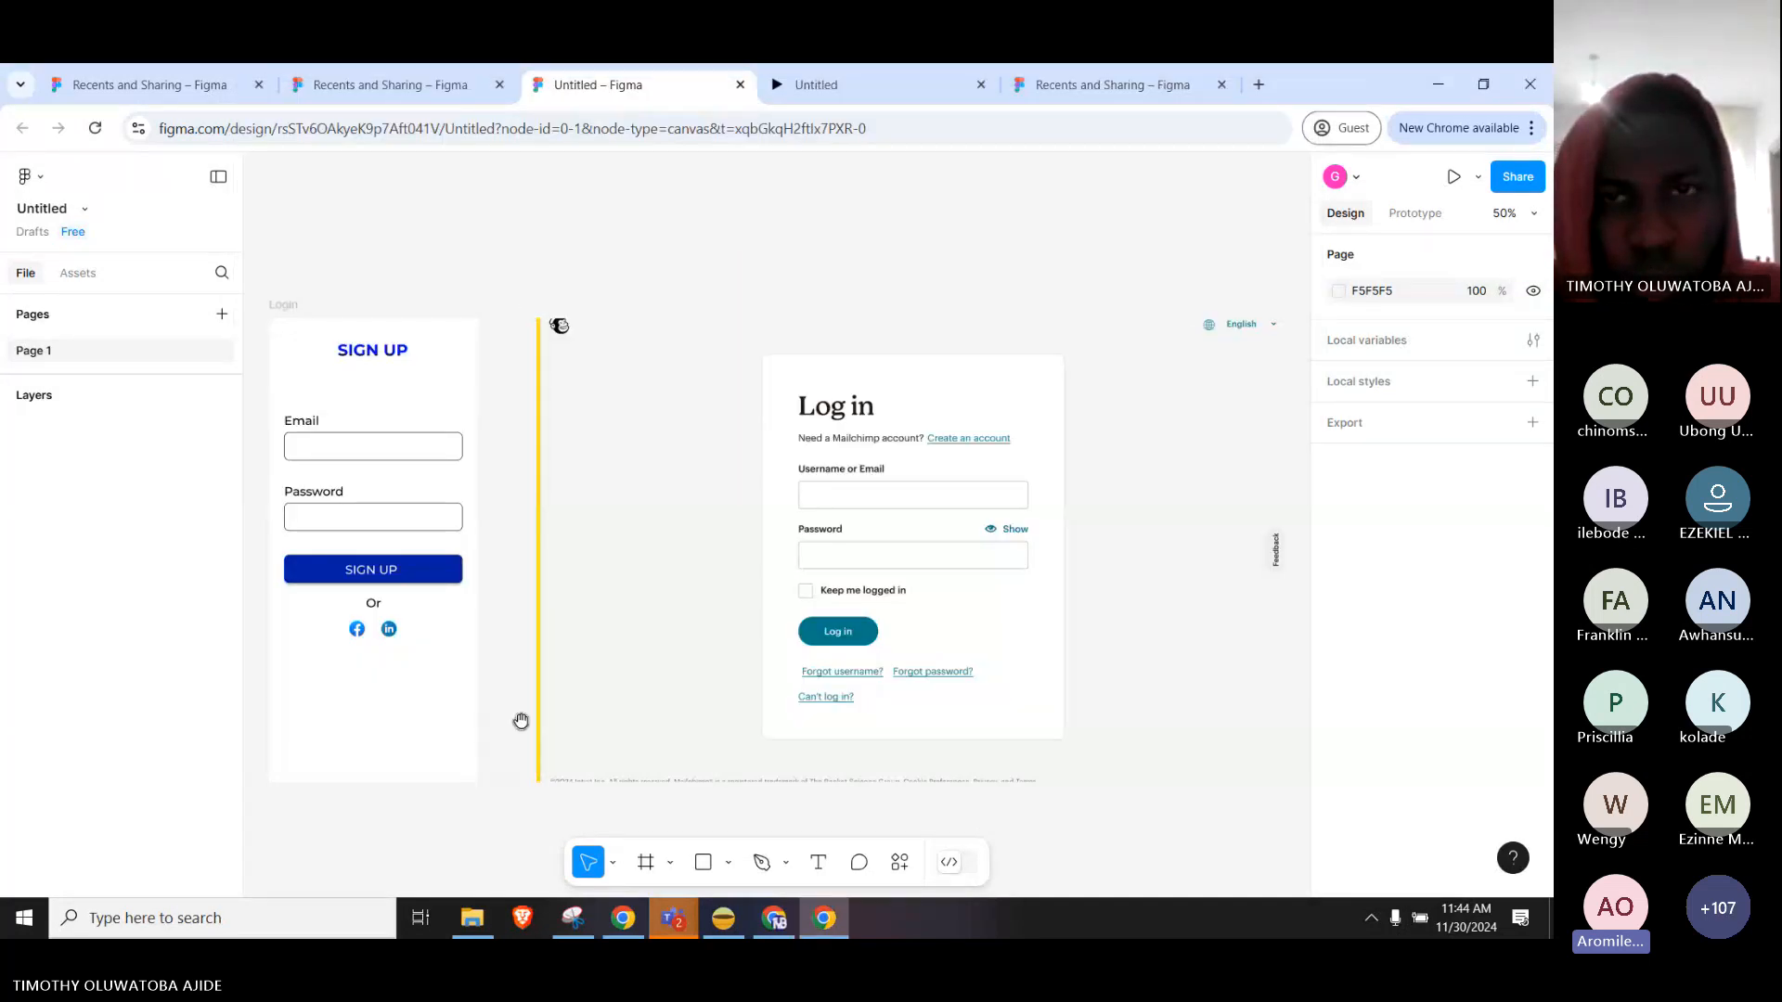
Move the Mailchimp log-in screenshot far to the right of the Login frame.
drag(521, 721, 733, 653)
click(867, 483)
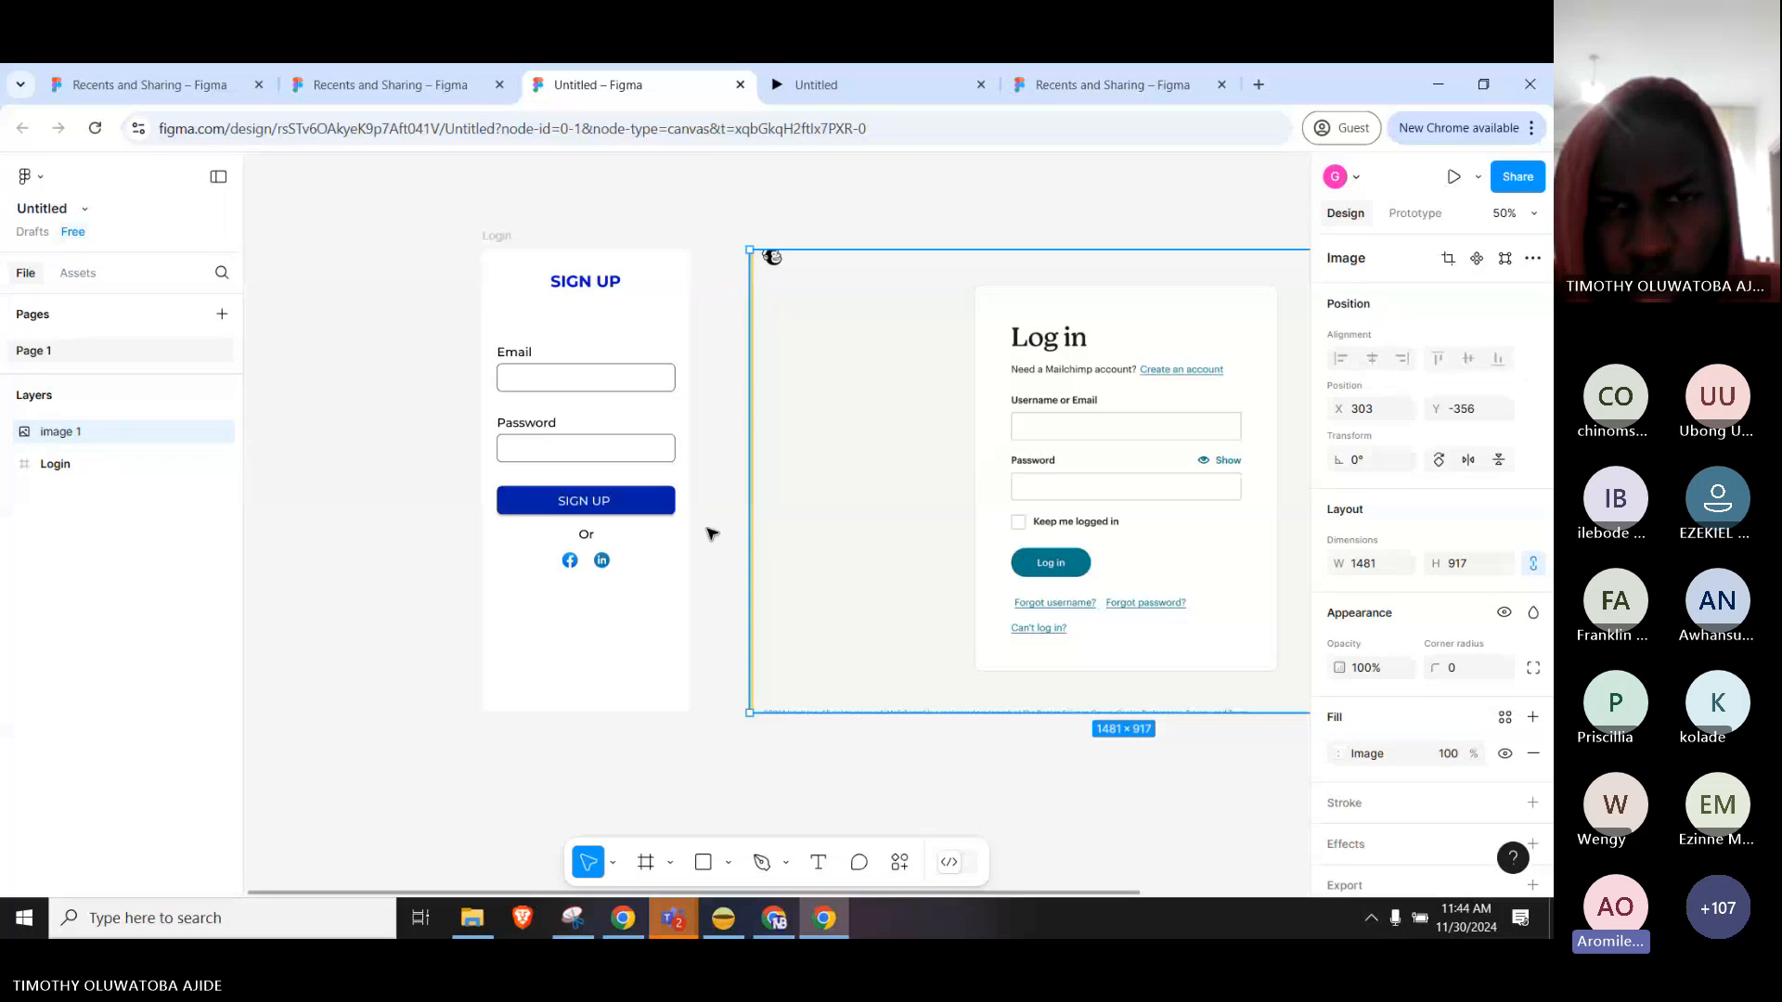
click(733, 486)
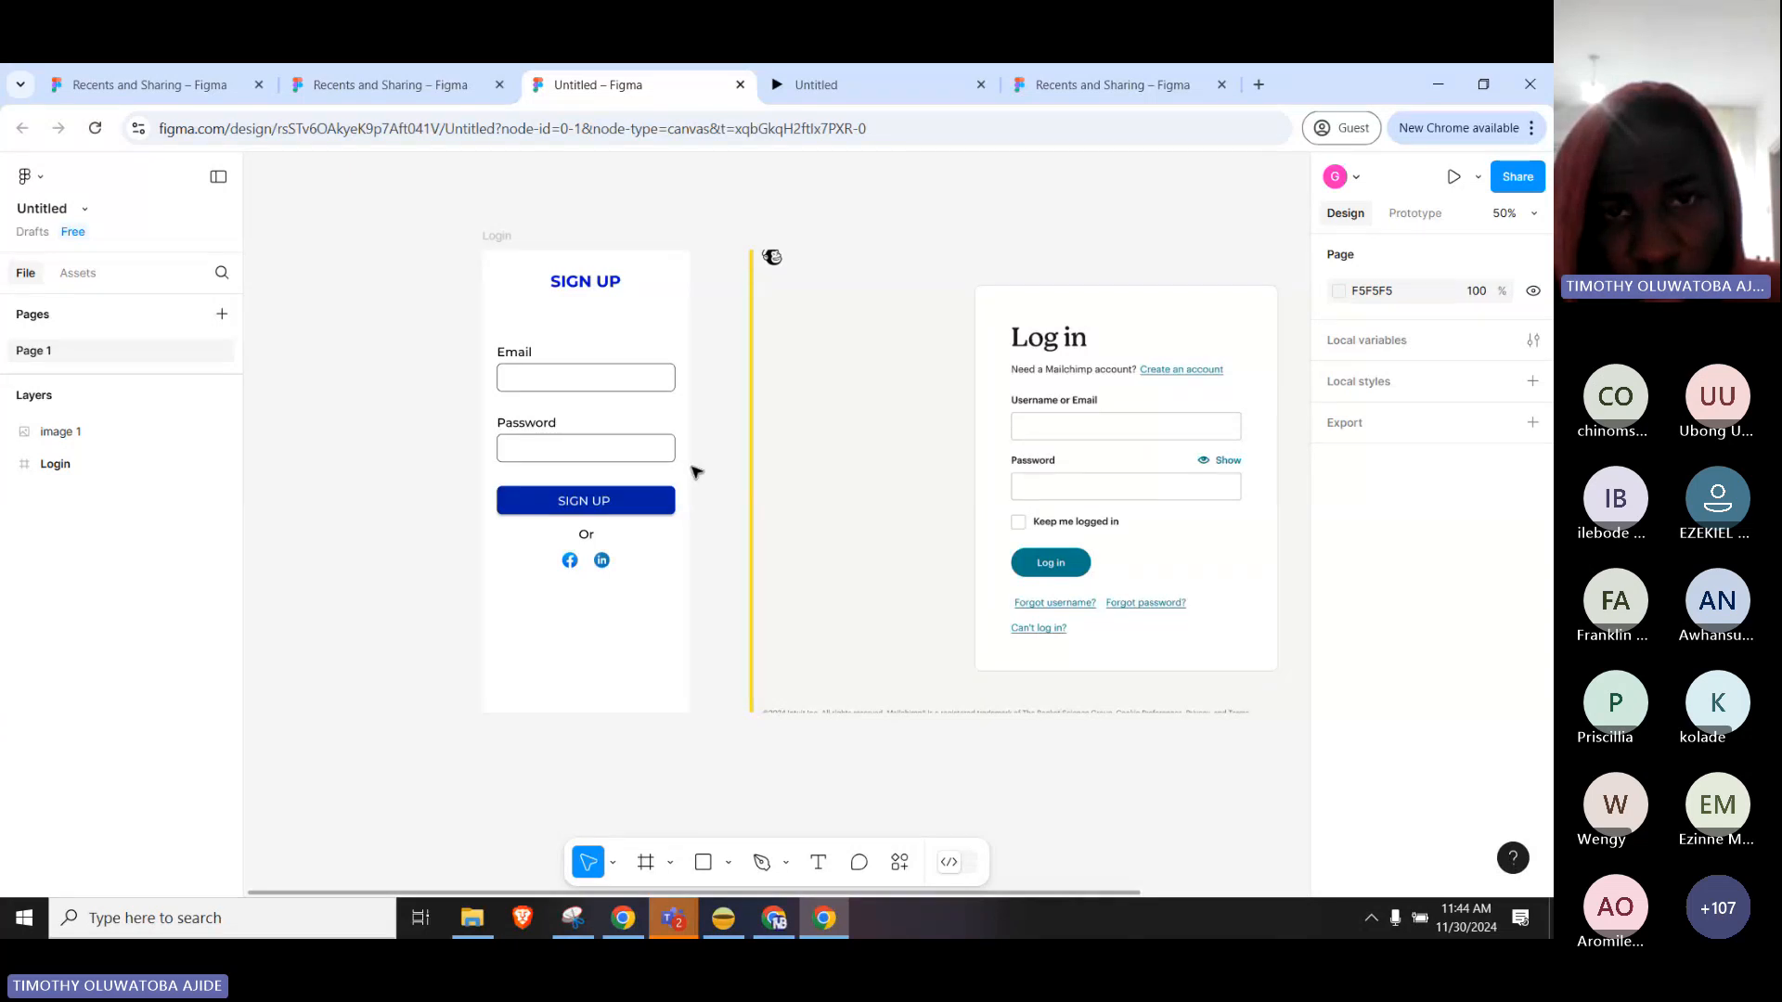
click(575, 284)
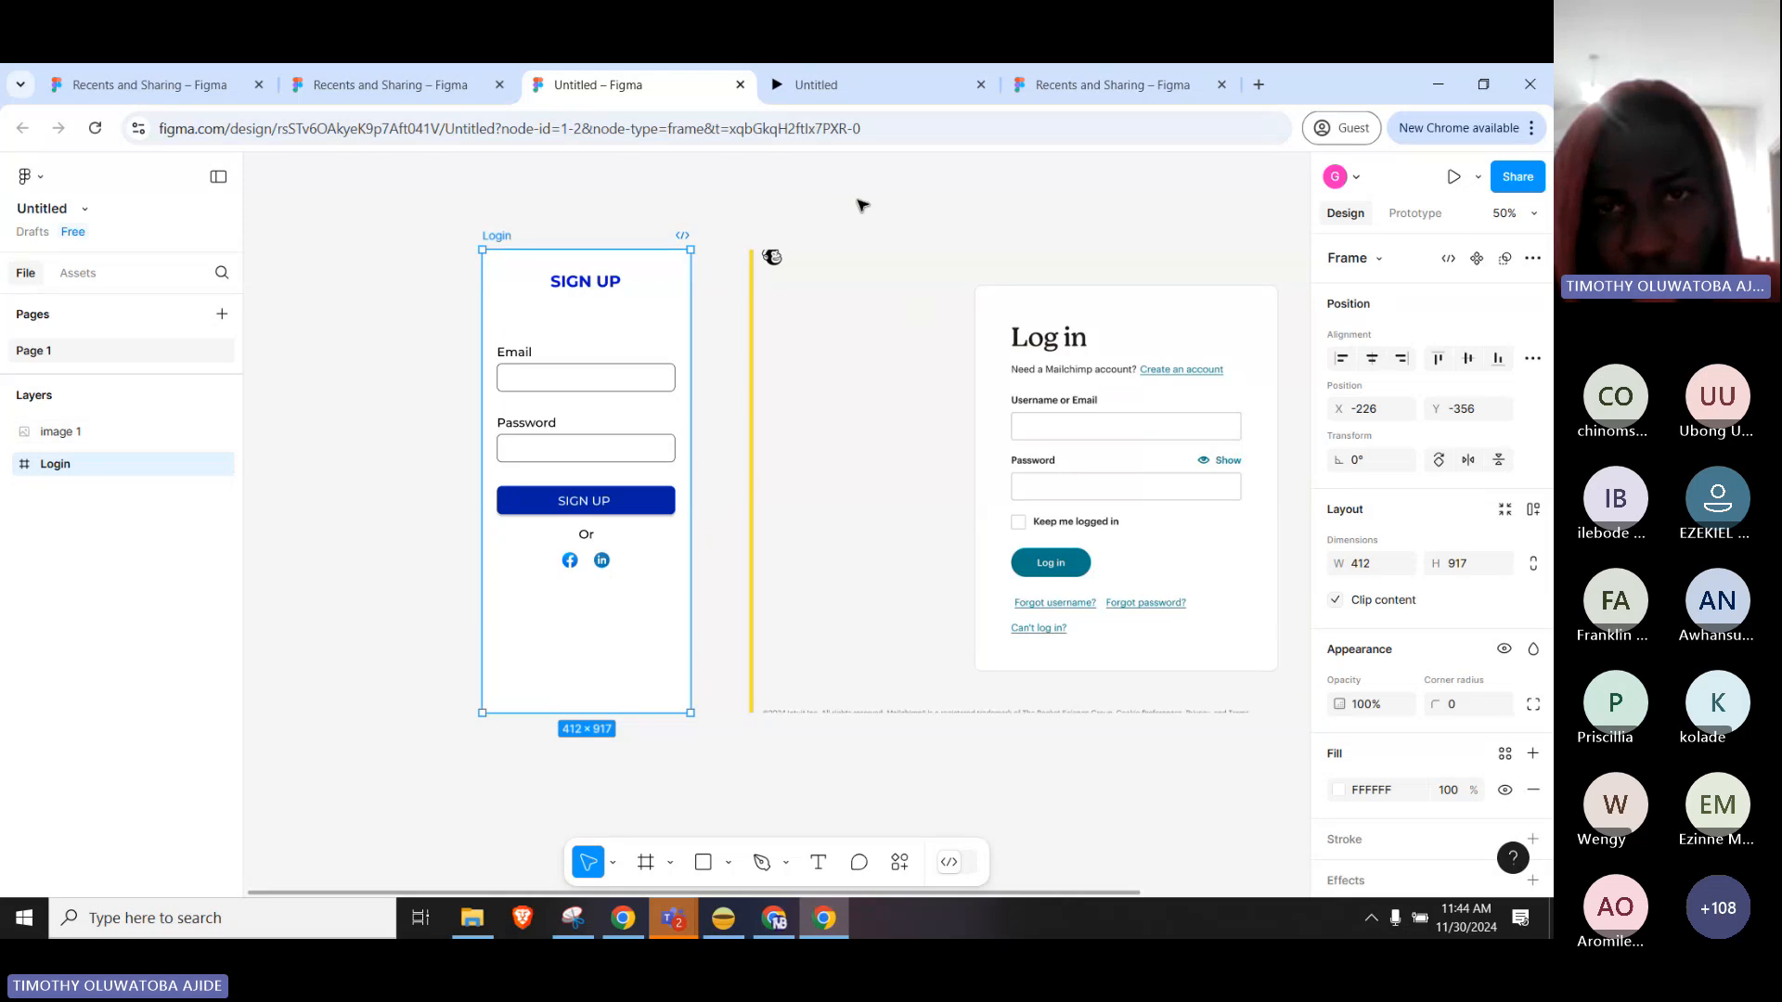
click(829, 304)
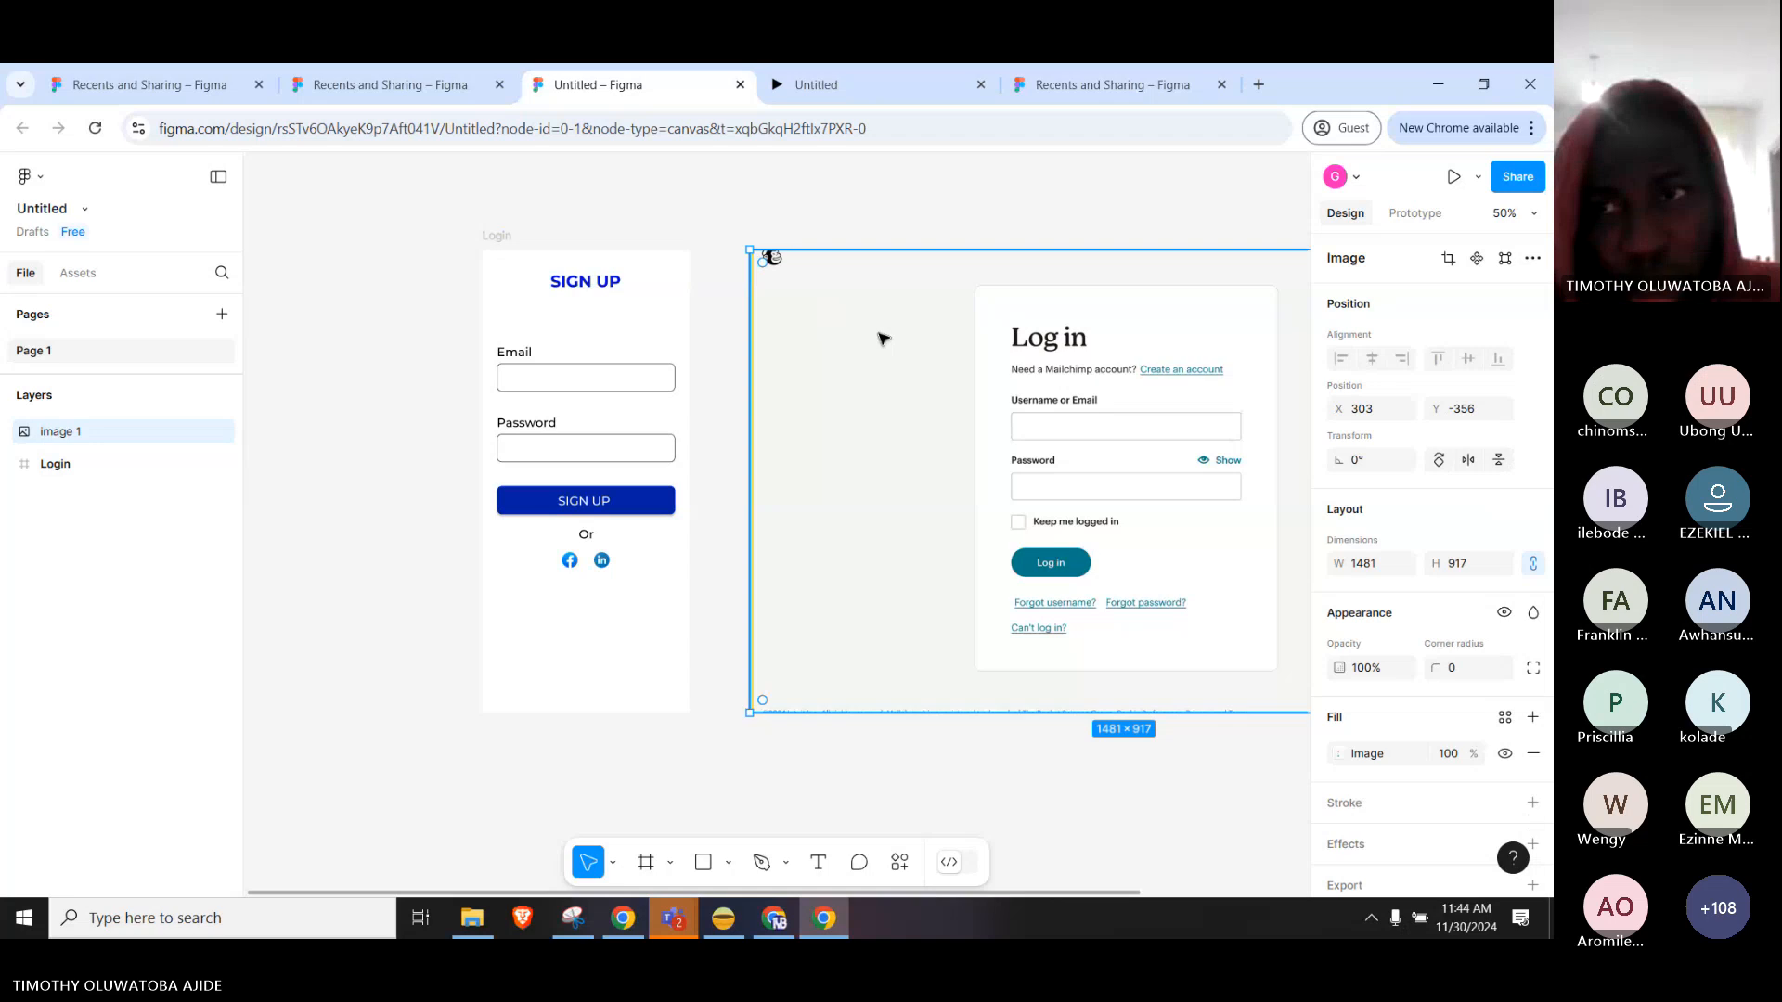
key(ctrl+z)
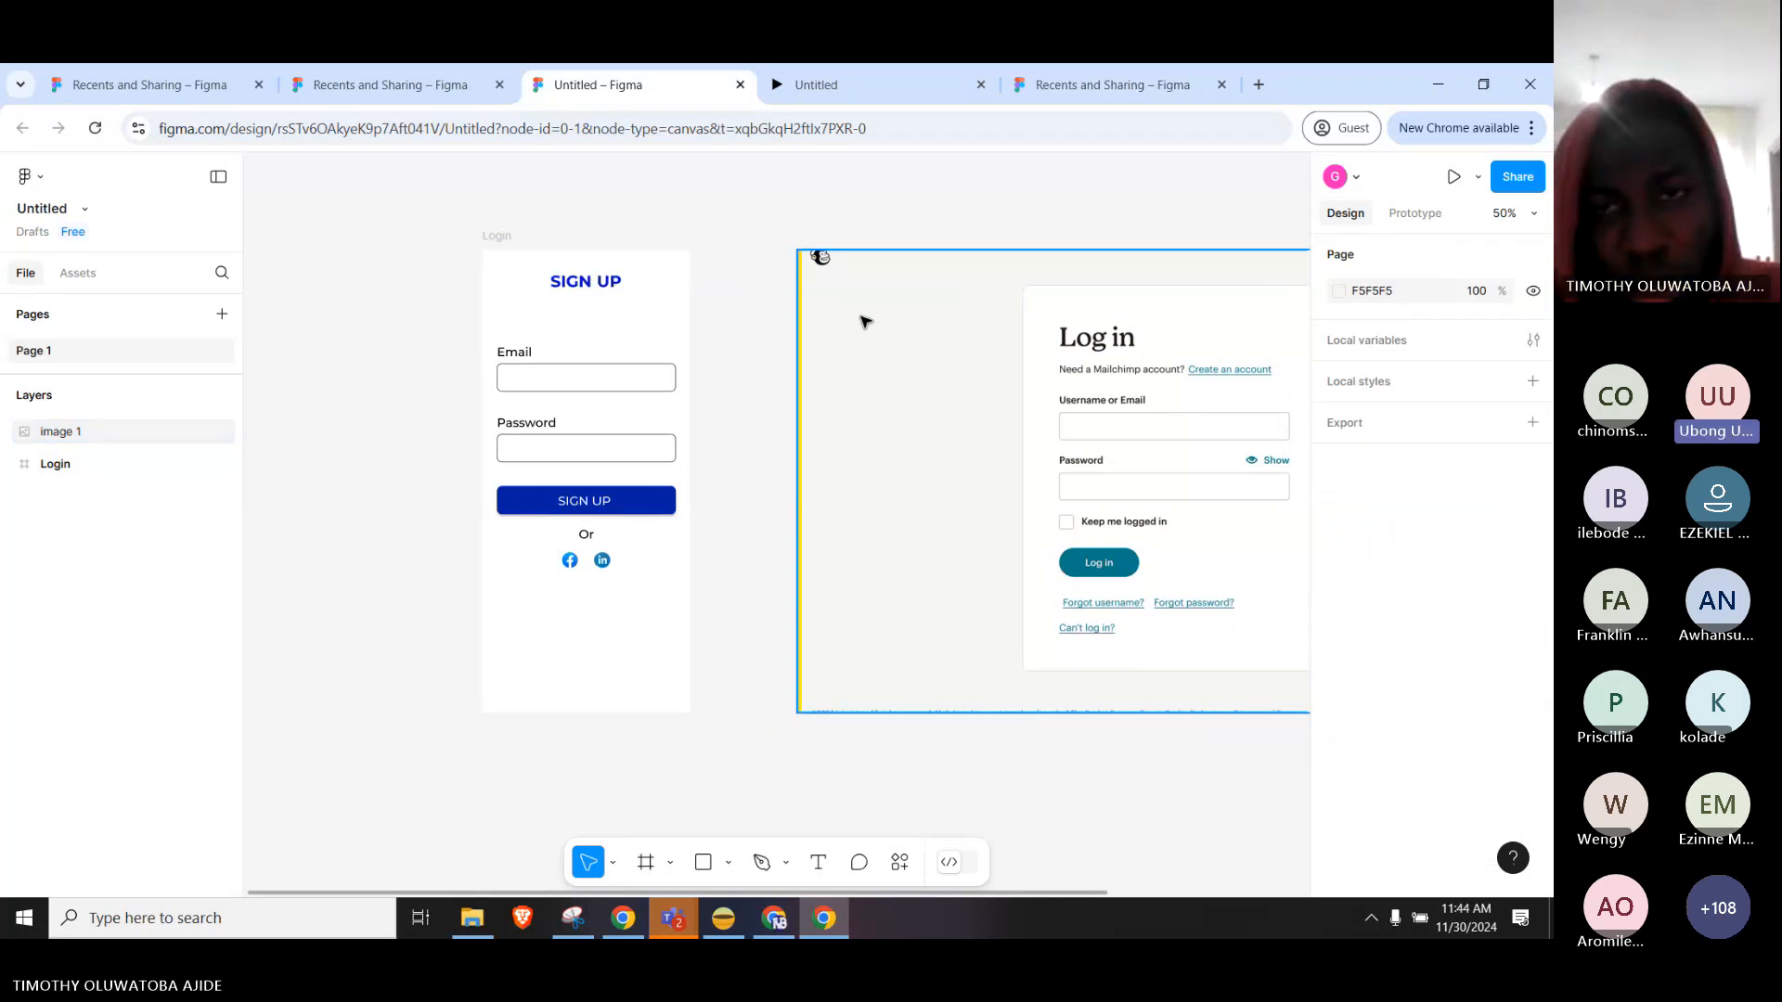
click(865, 321)
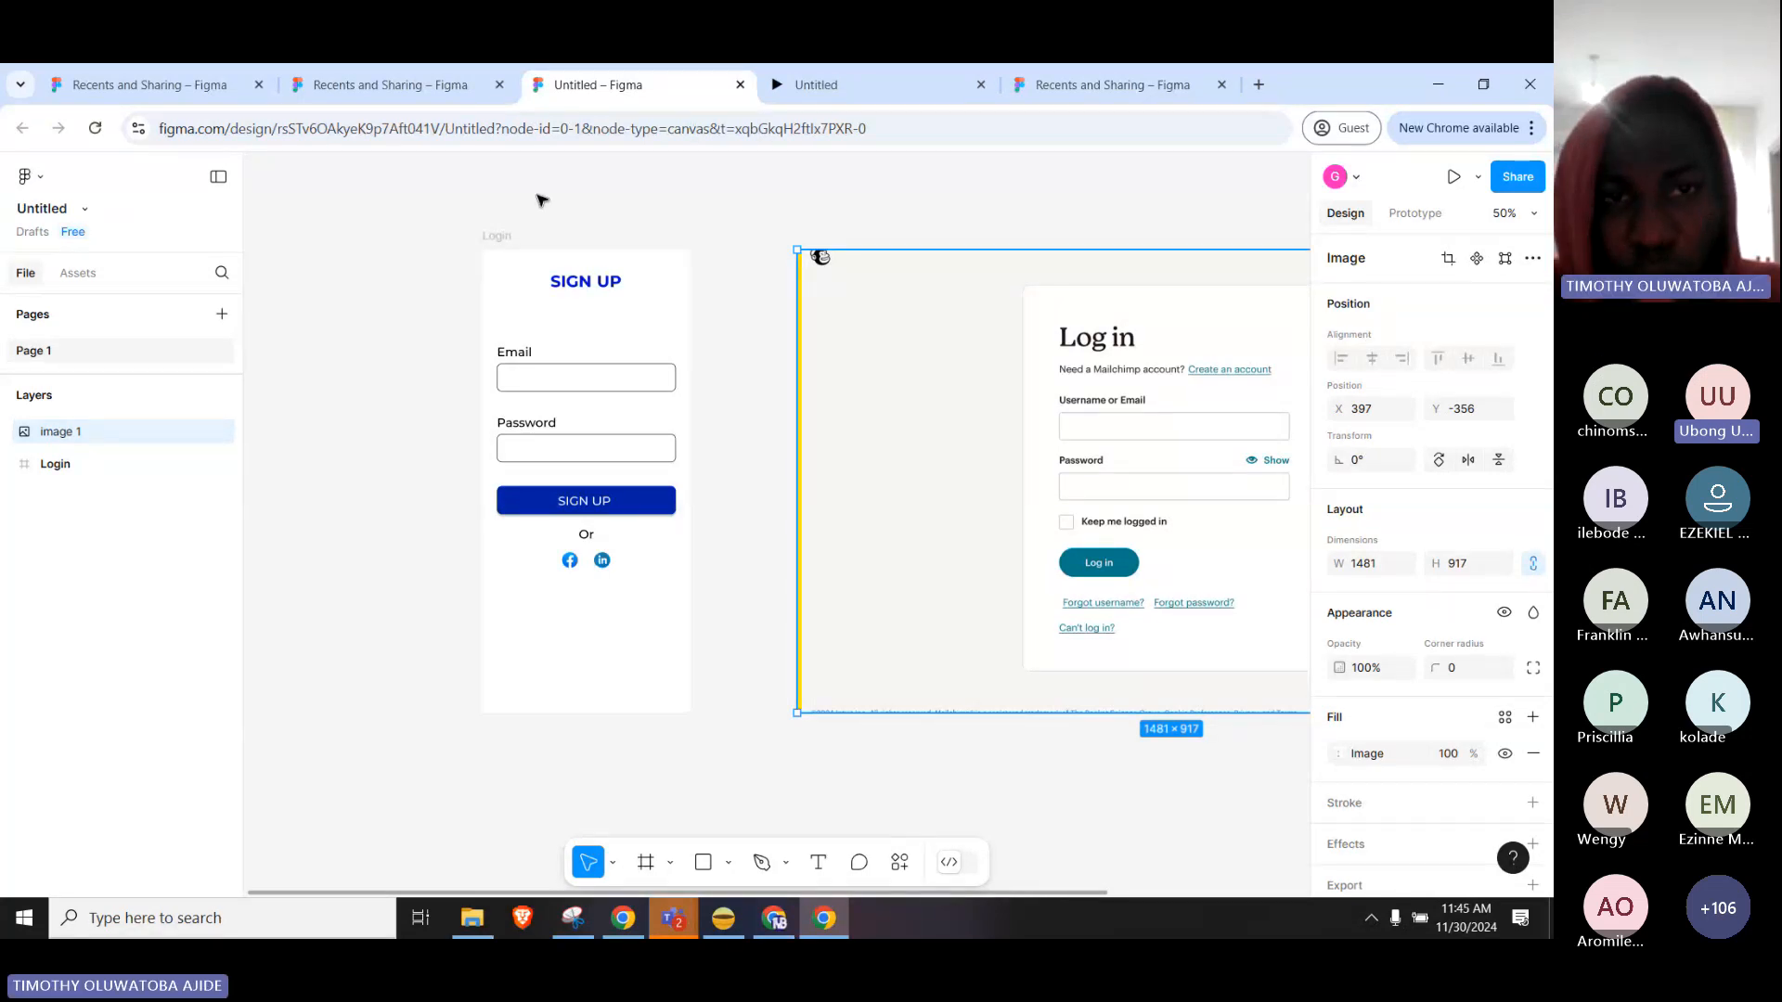
click(502, 240)
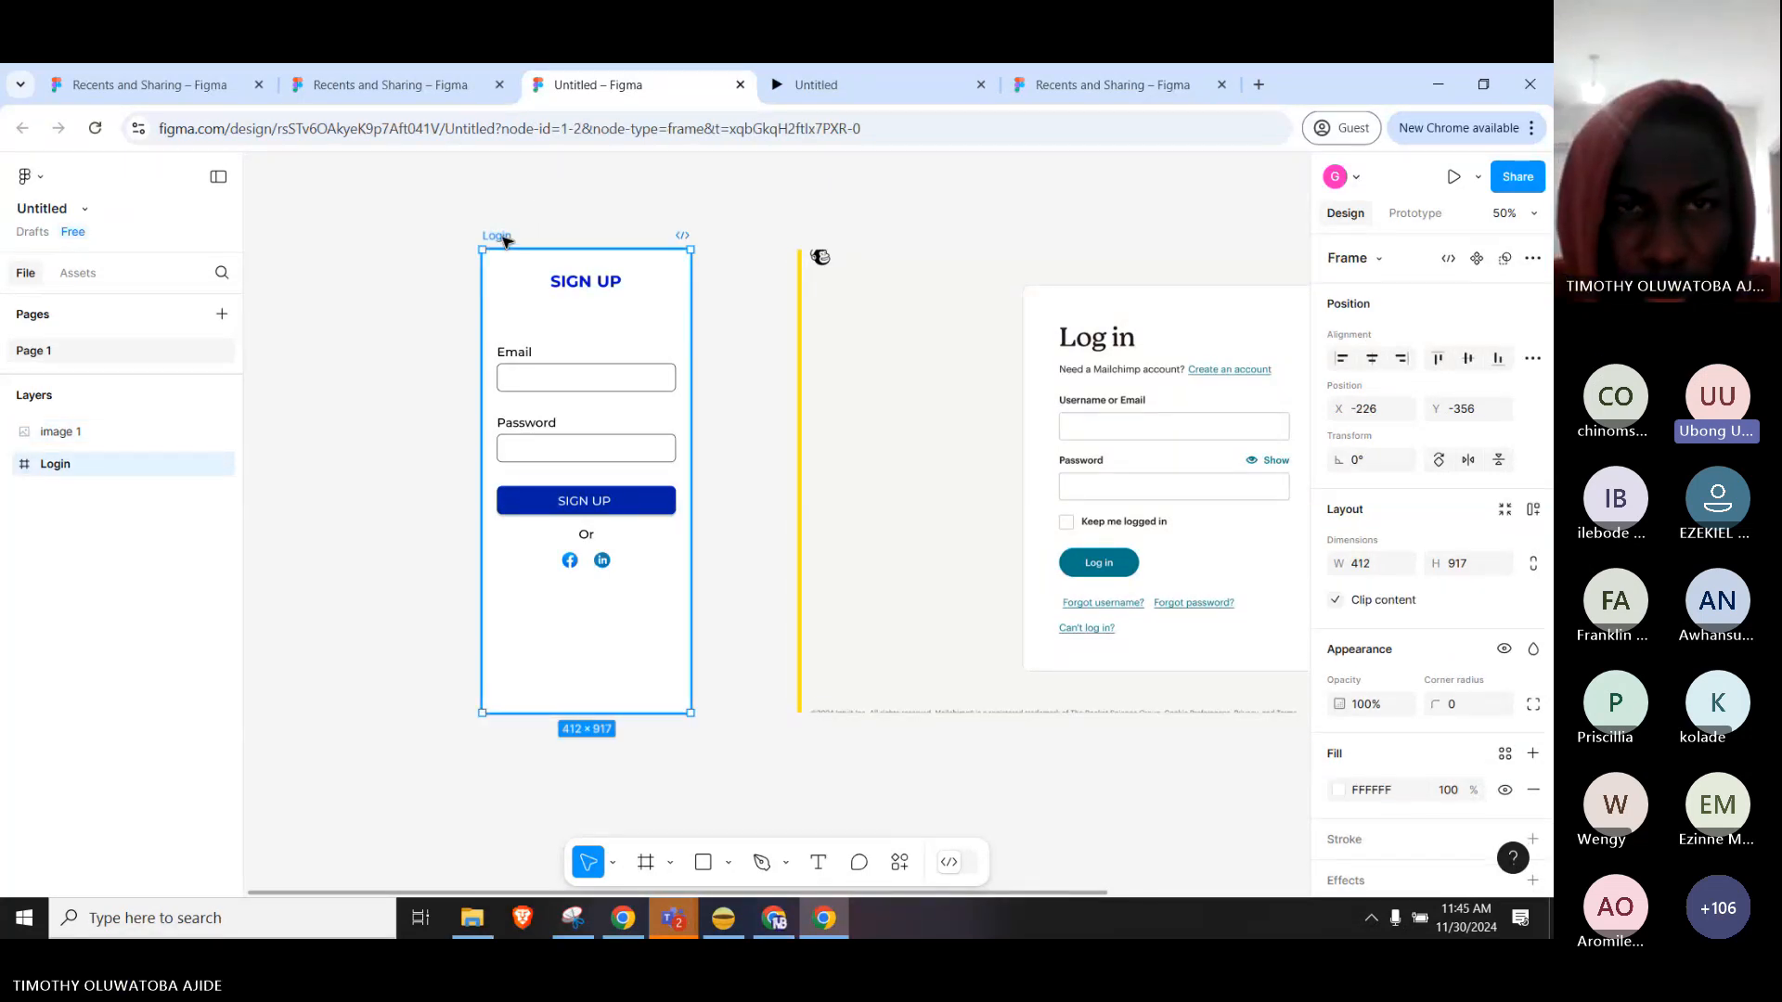
click(905, 393)
drag(905, 393, 1109, 410)
click(1109, 409)
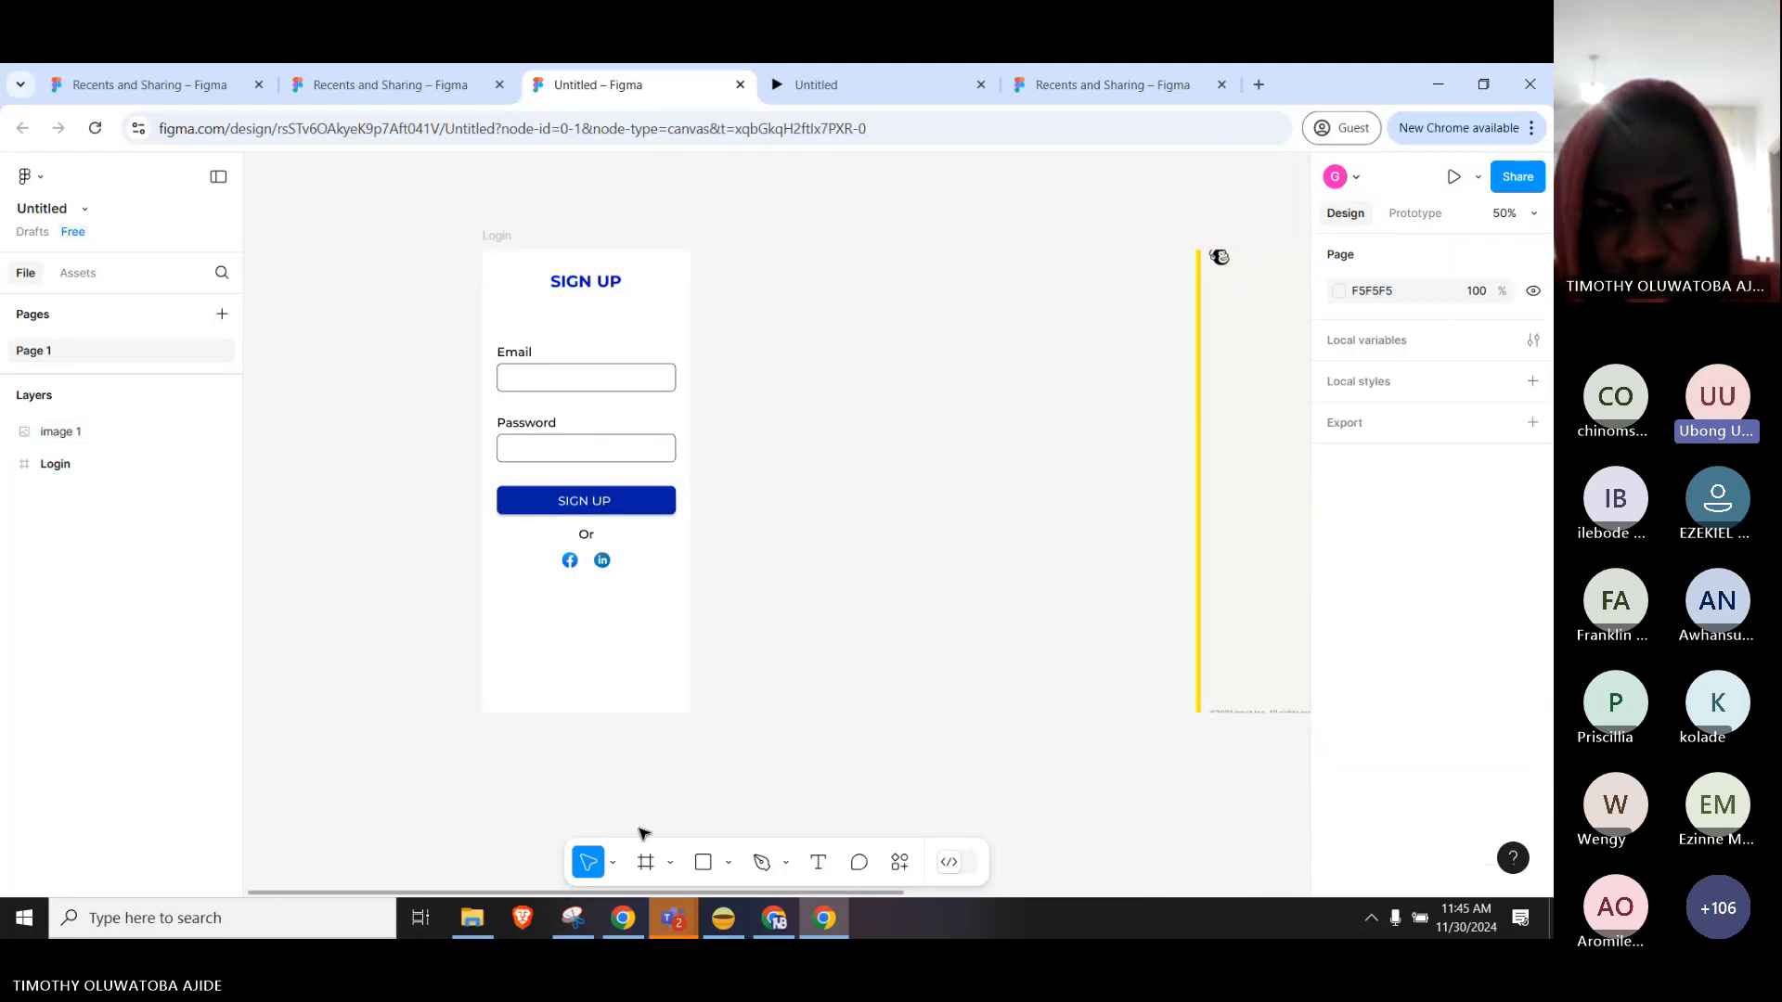
Add an iPhone 16 Pro frame with a dark brown fill beside the sign-up screen.
click(645, 862)
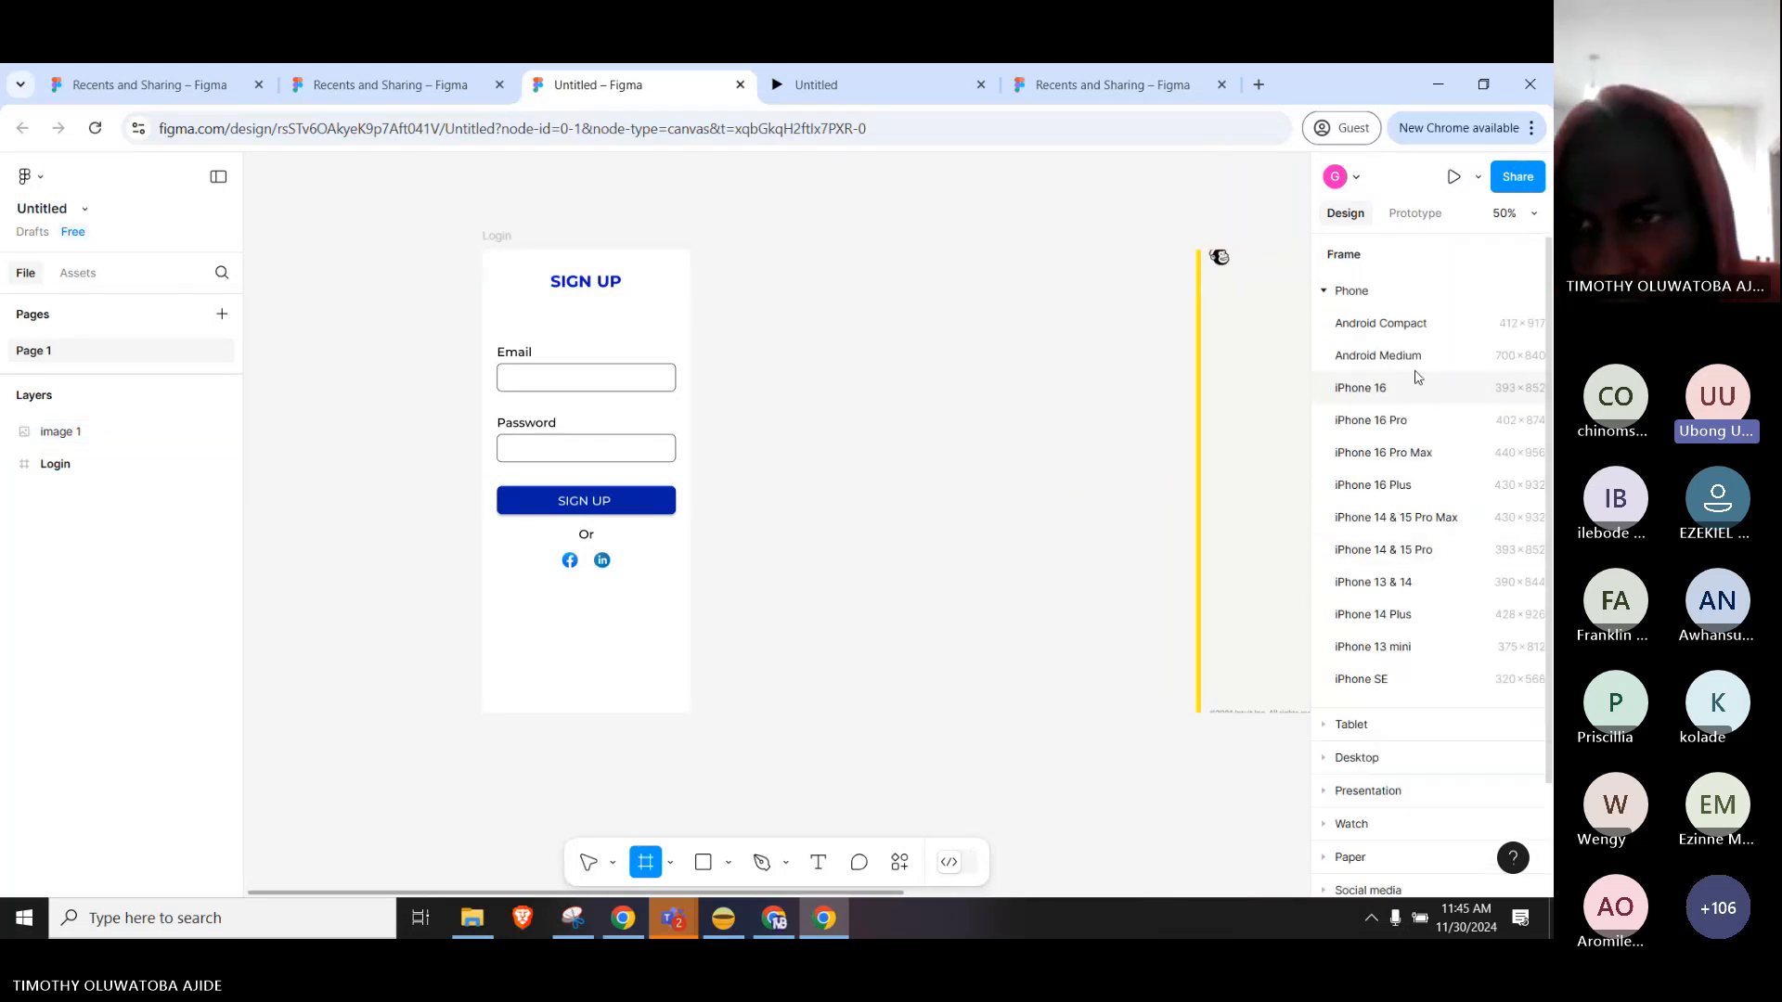
click(1397, 419)
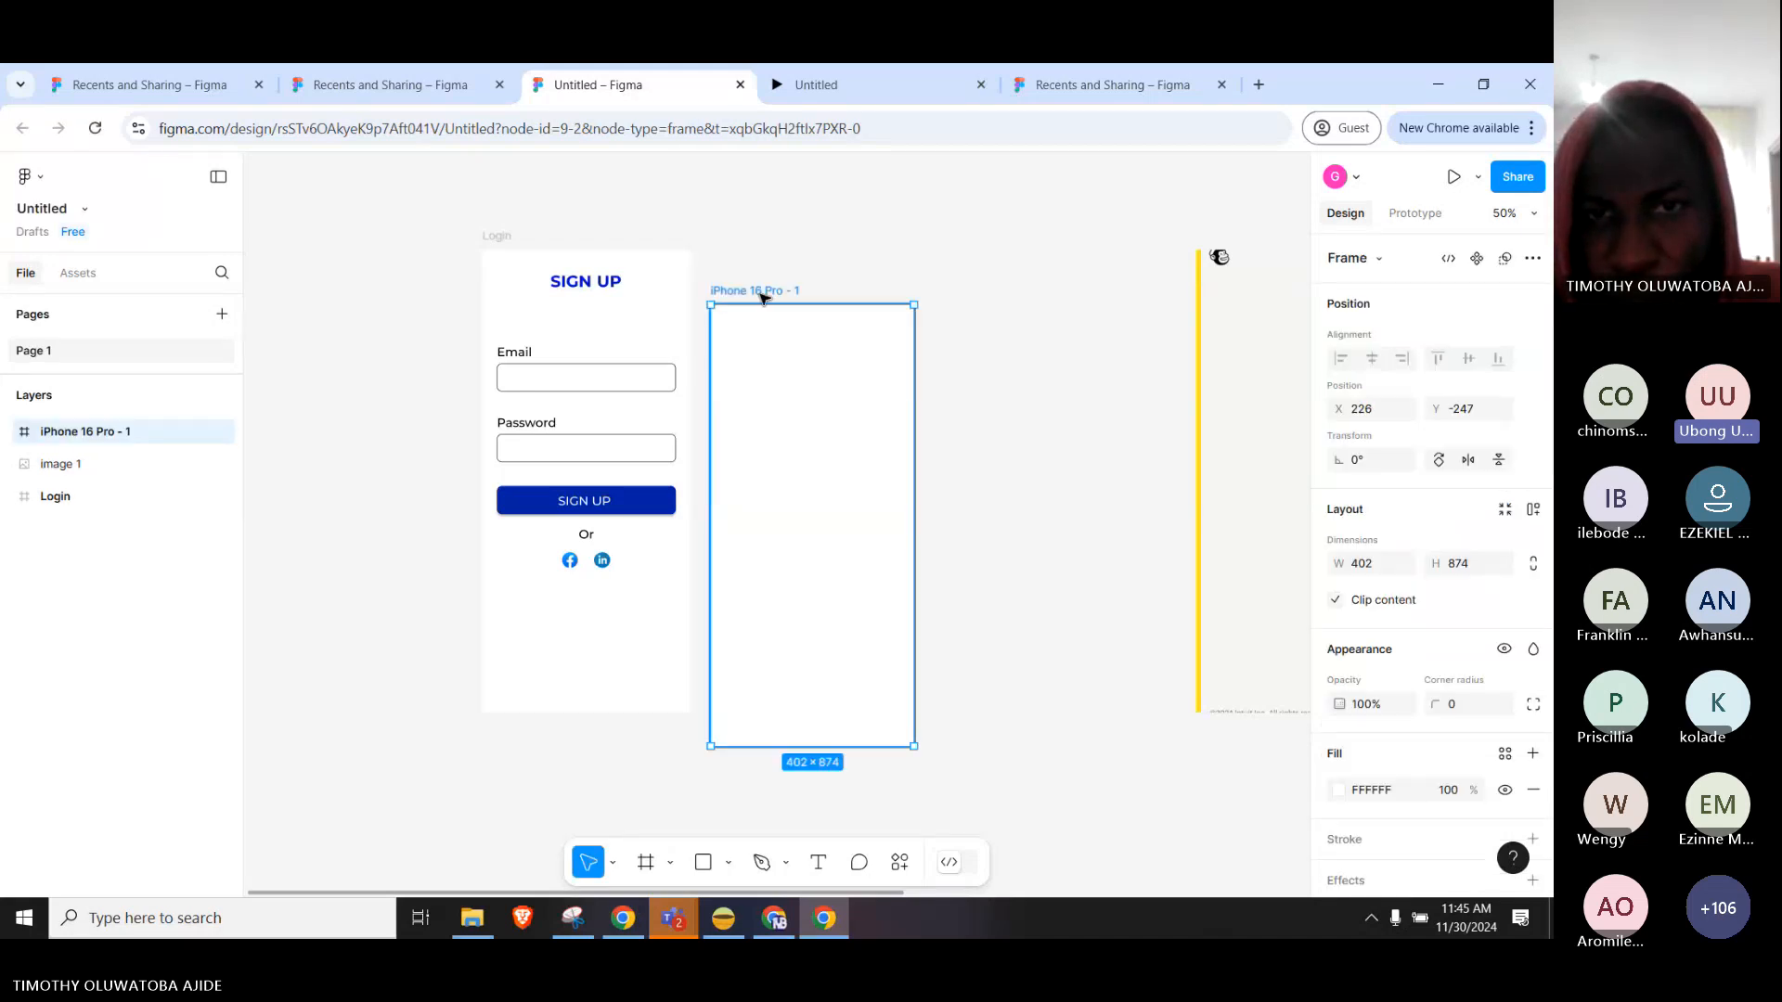
drag(761, 297, 829, 263)
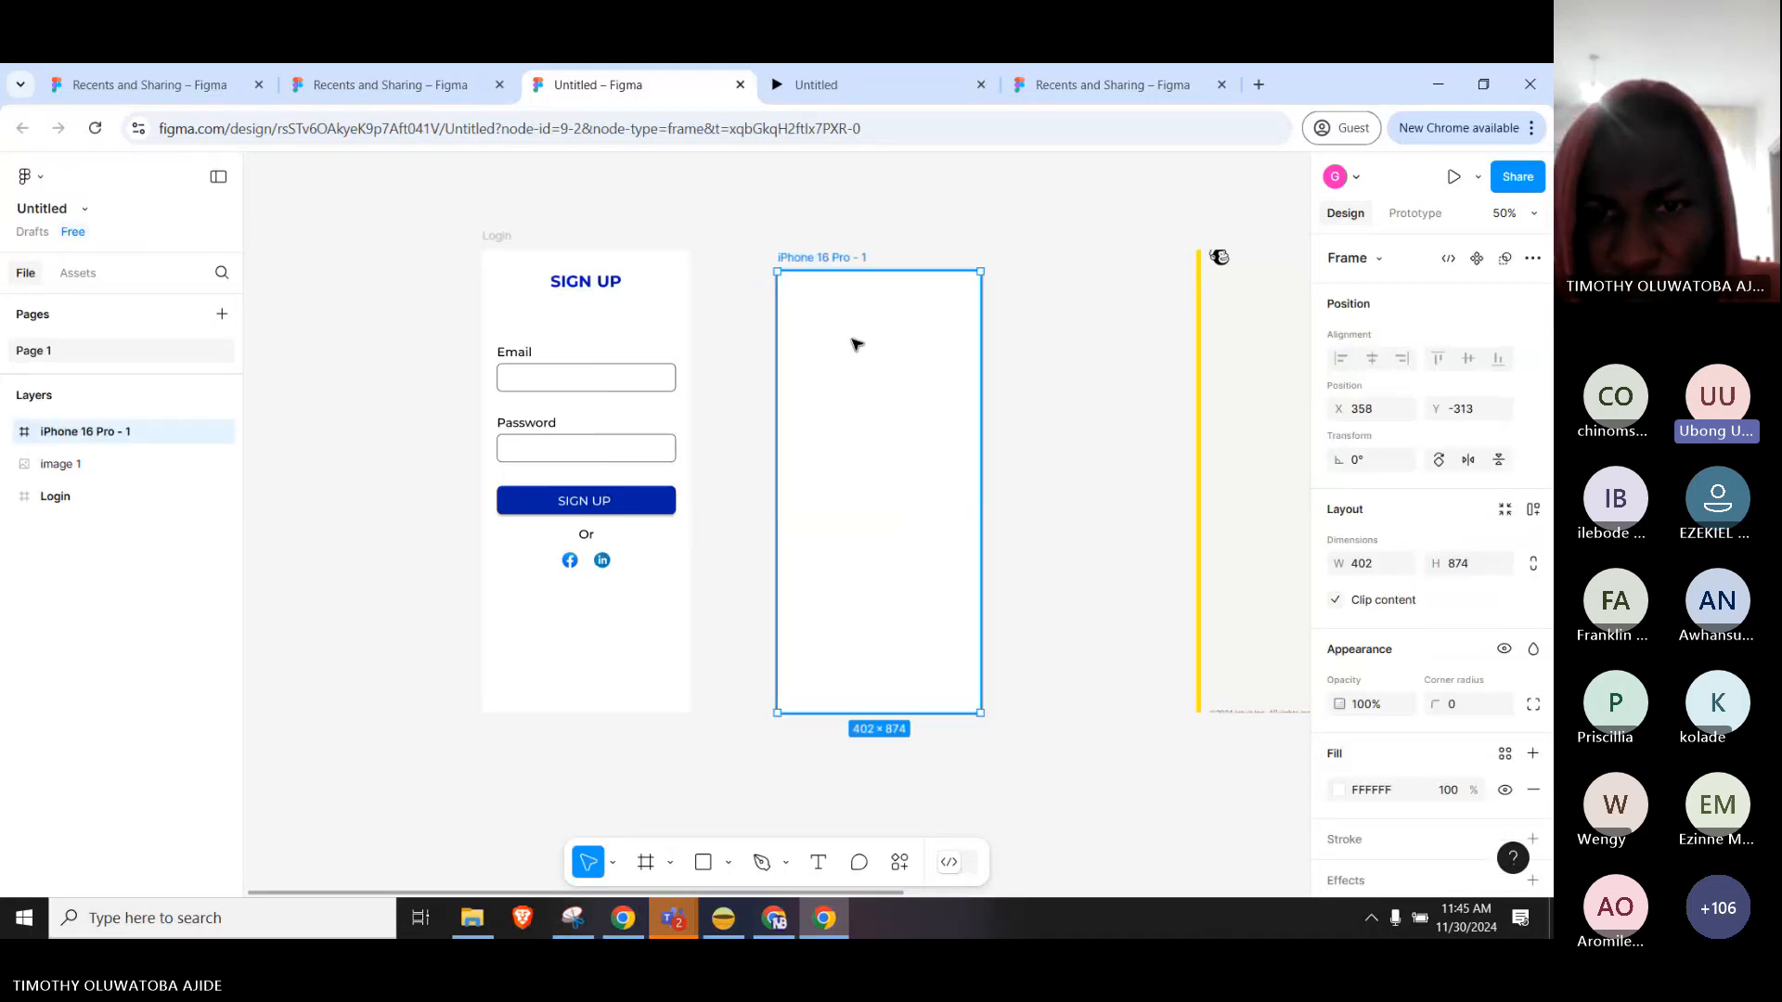
click(1334, 794)
click(1177, 571)
click(1007, 501)
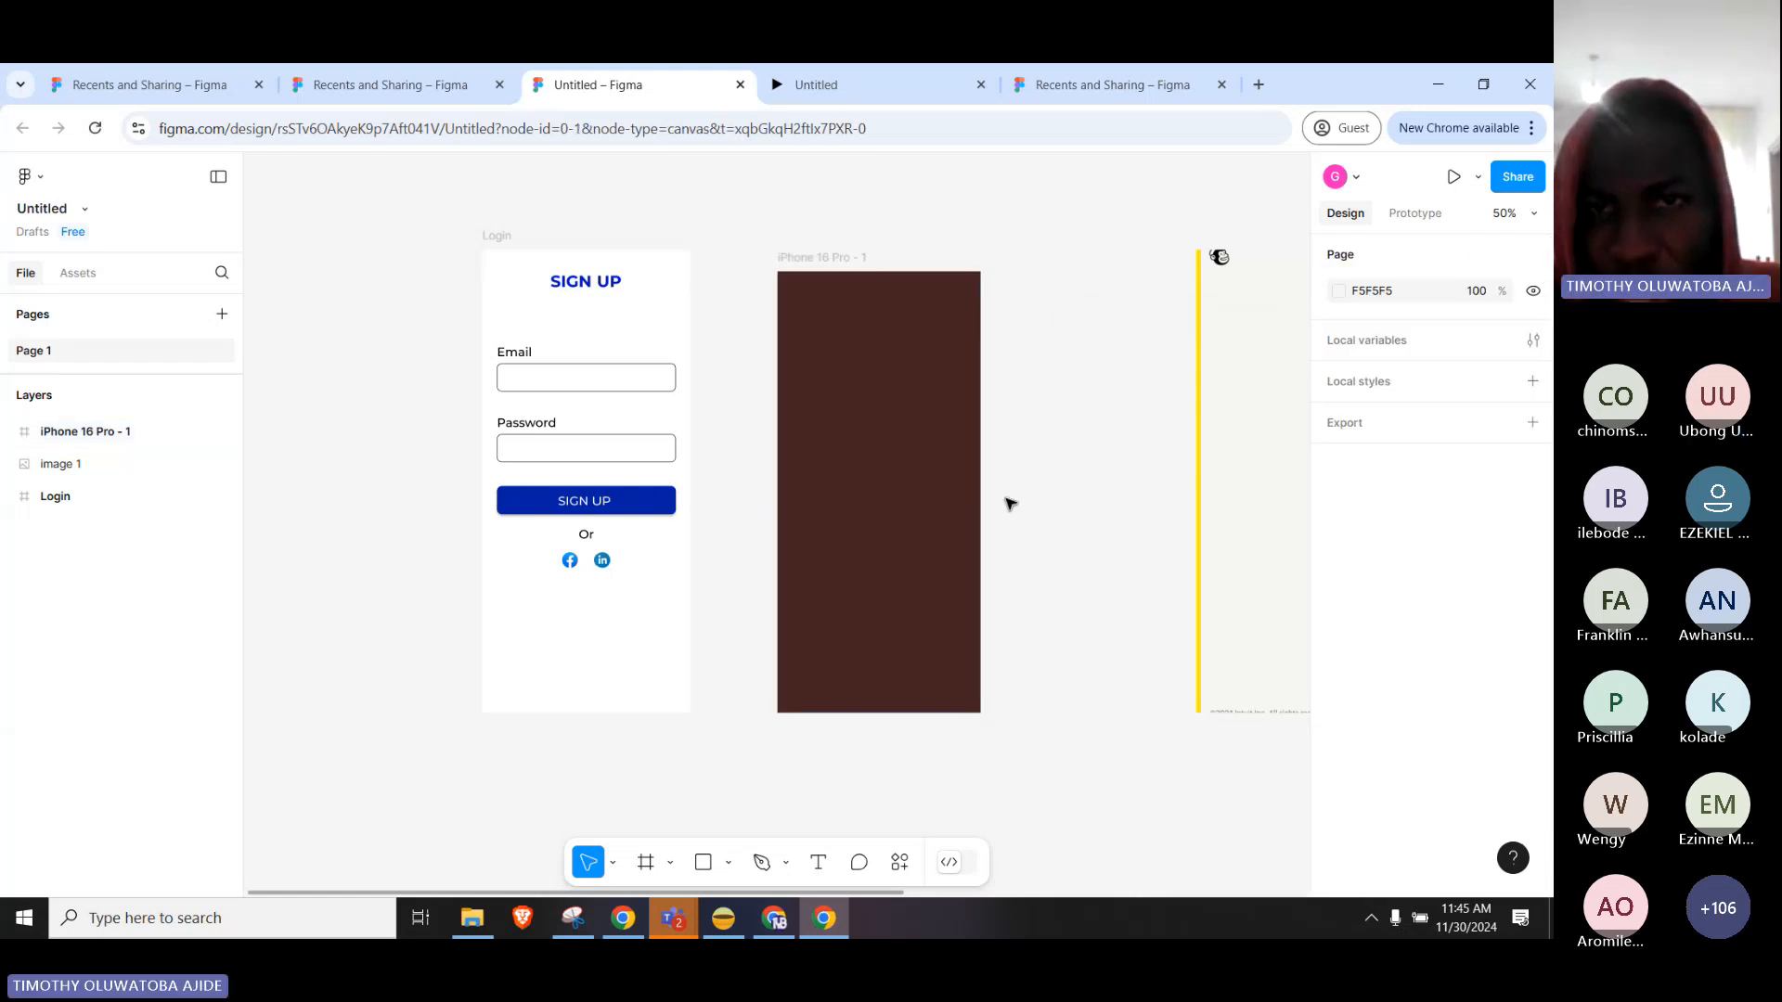
Remove the unused dark iPhone 16 Pro - 1 frame, leaving Login and image 1.
click(548, 255)
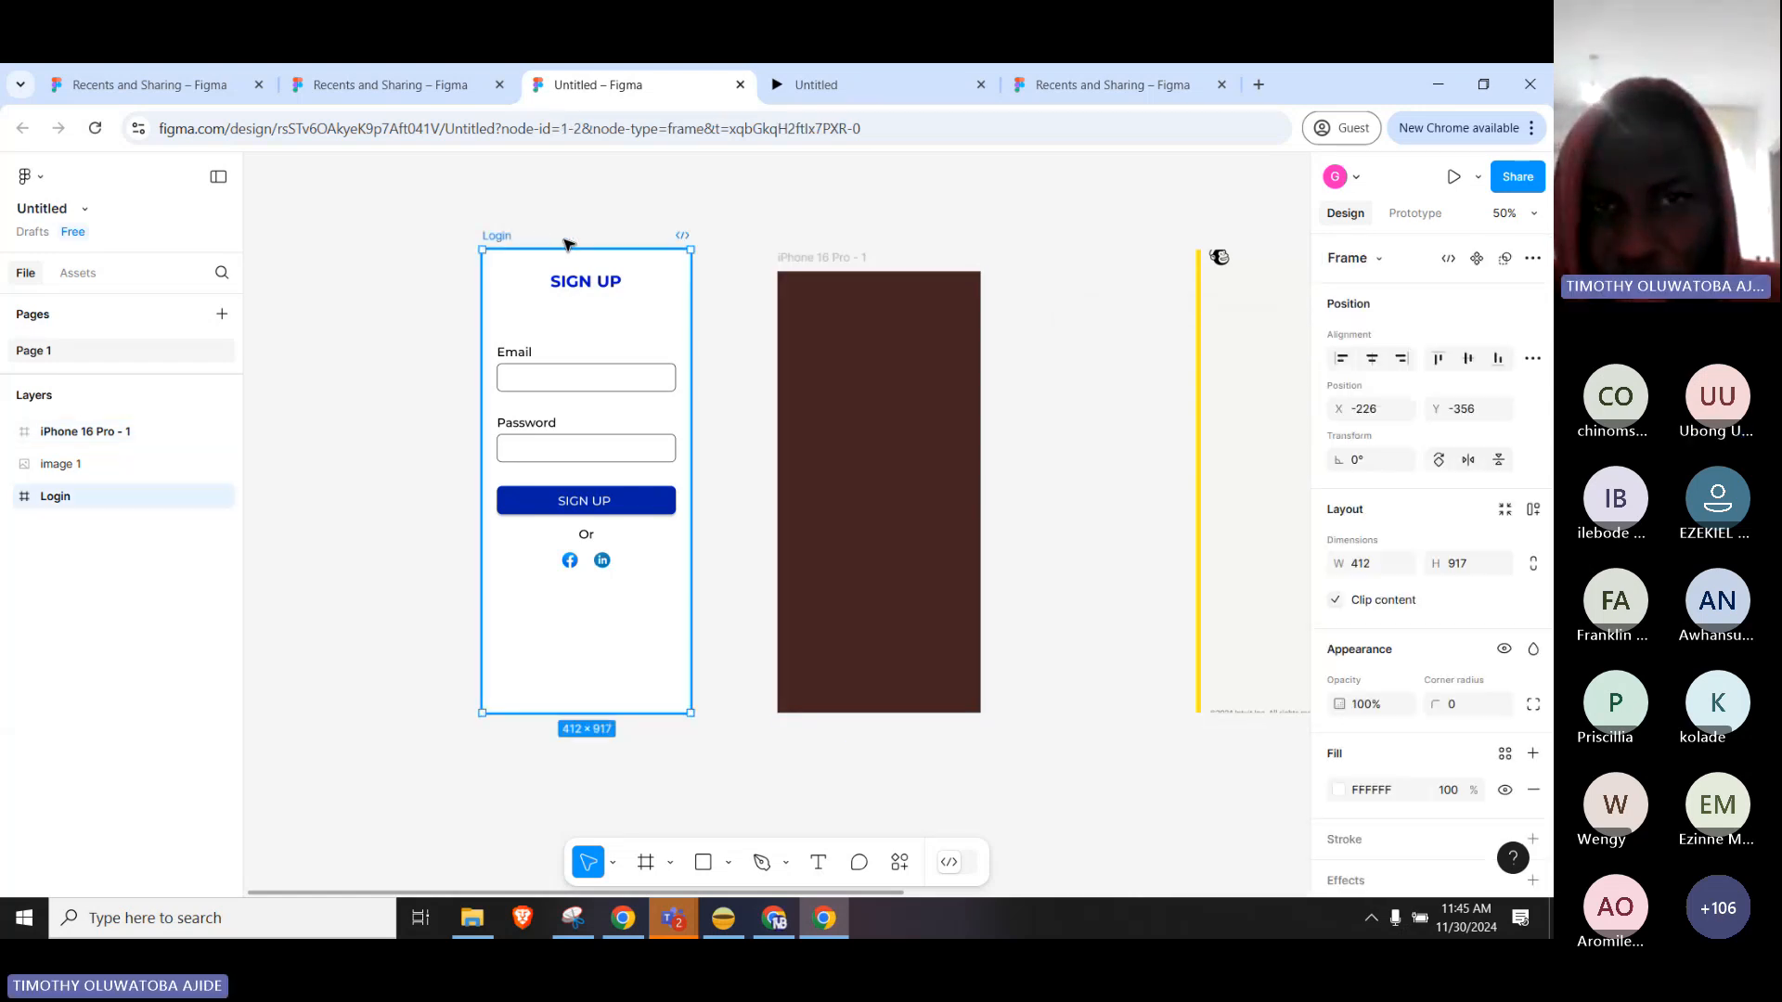
click(817, 307)
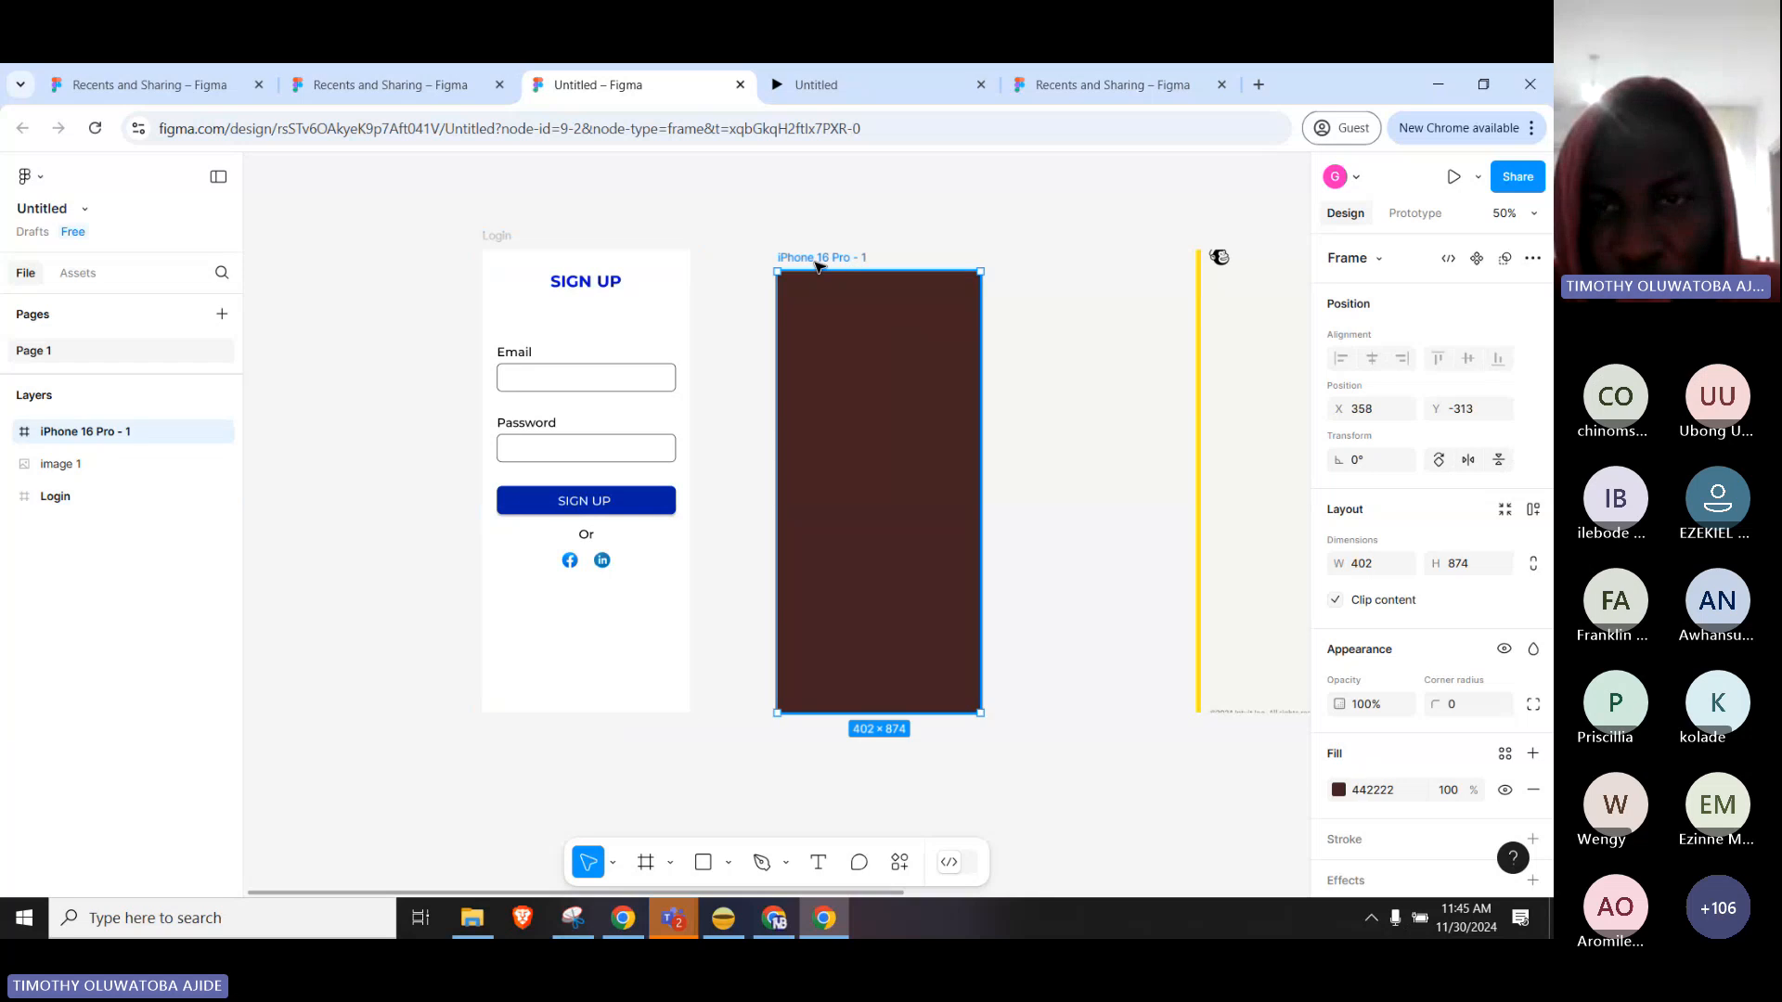
click(1058, 306)
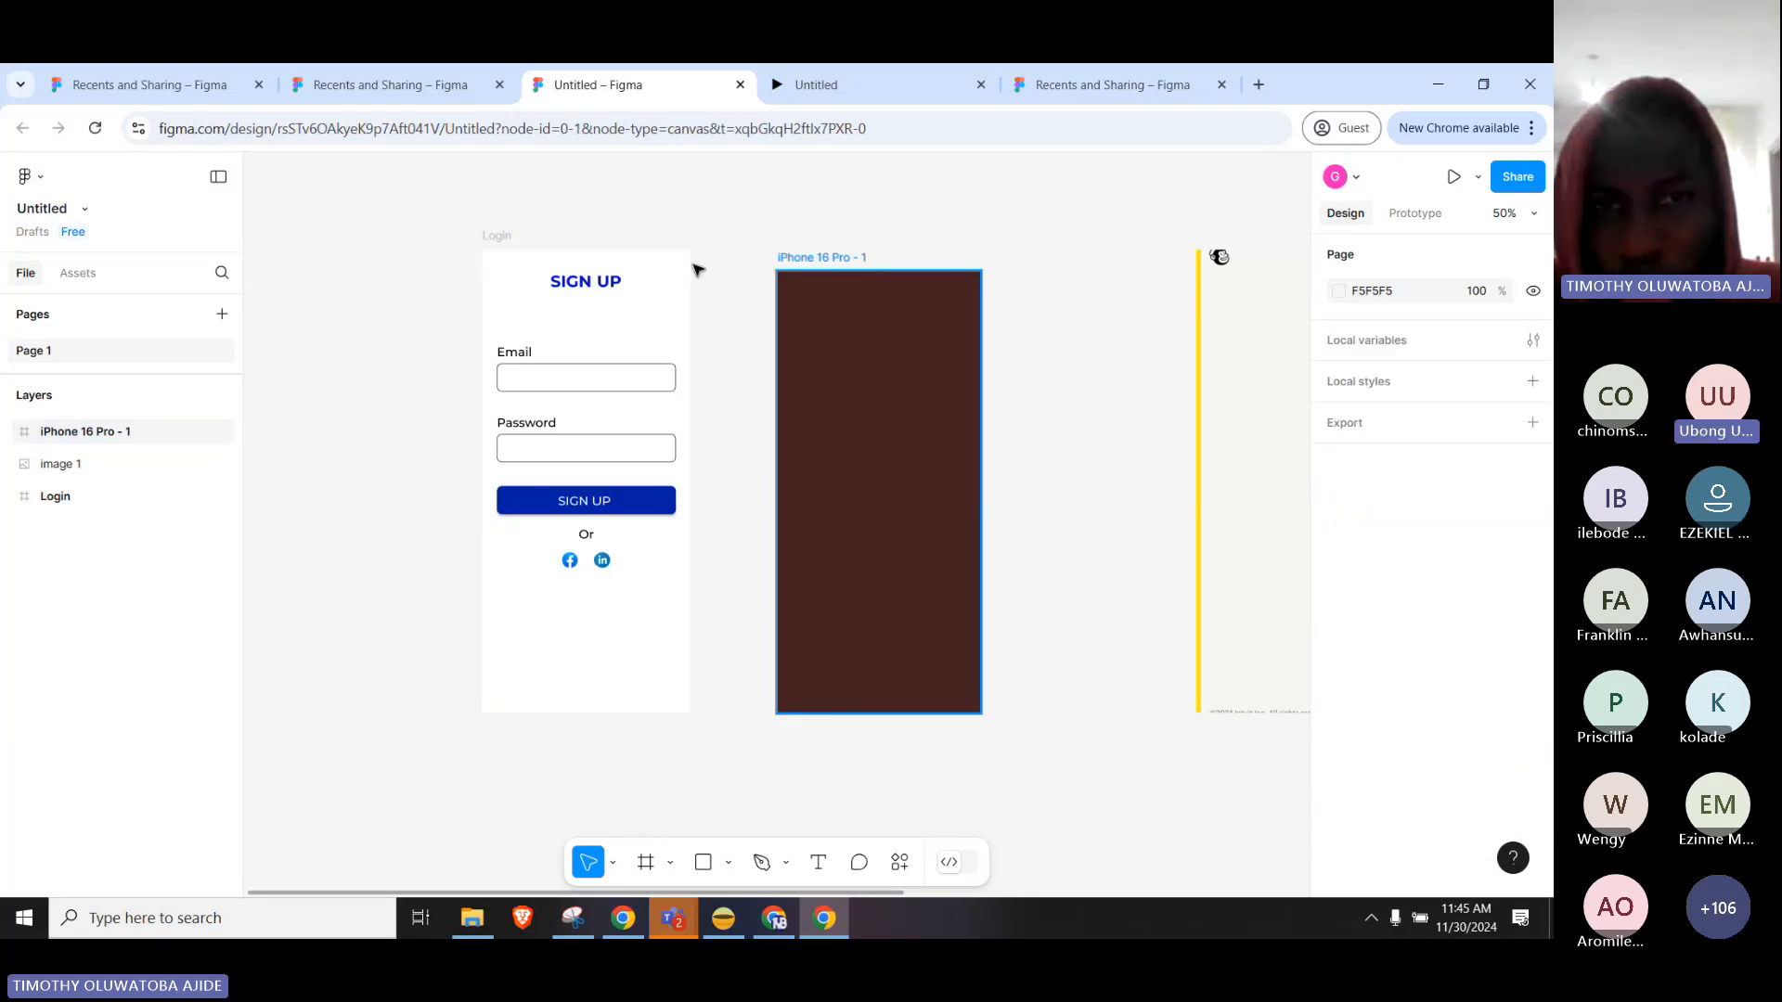
click(497, 236)
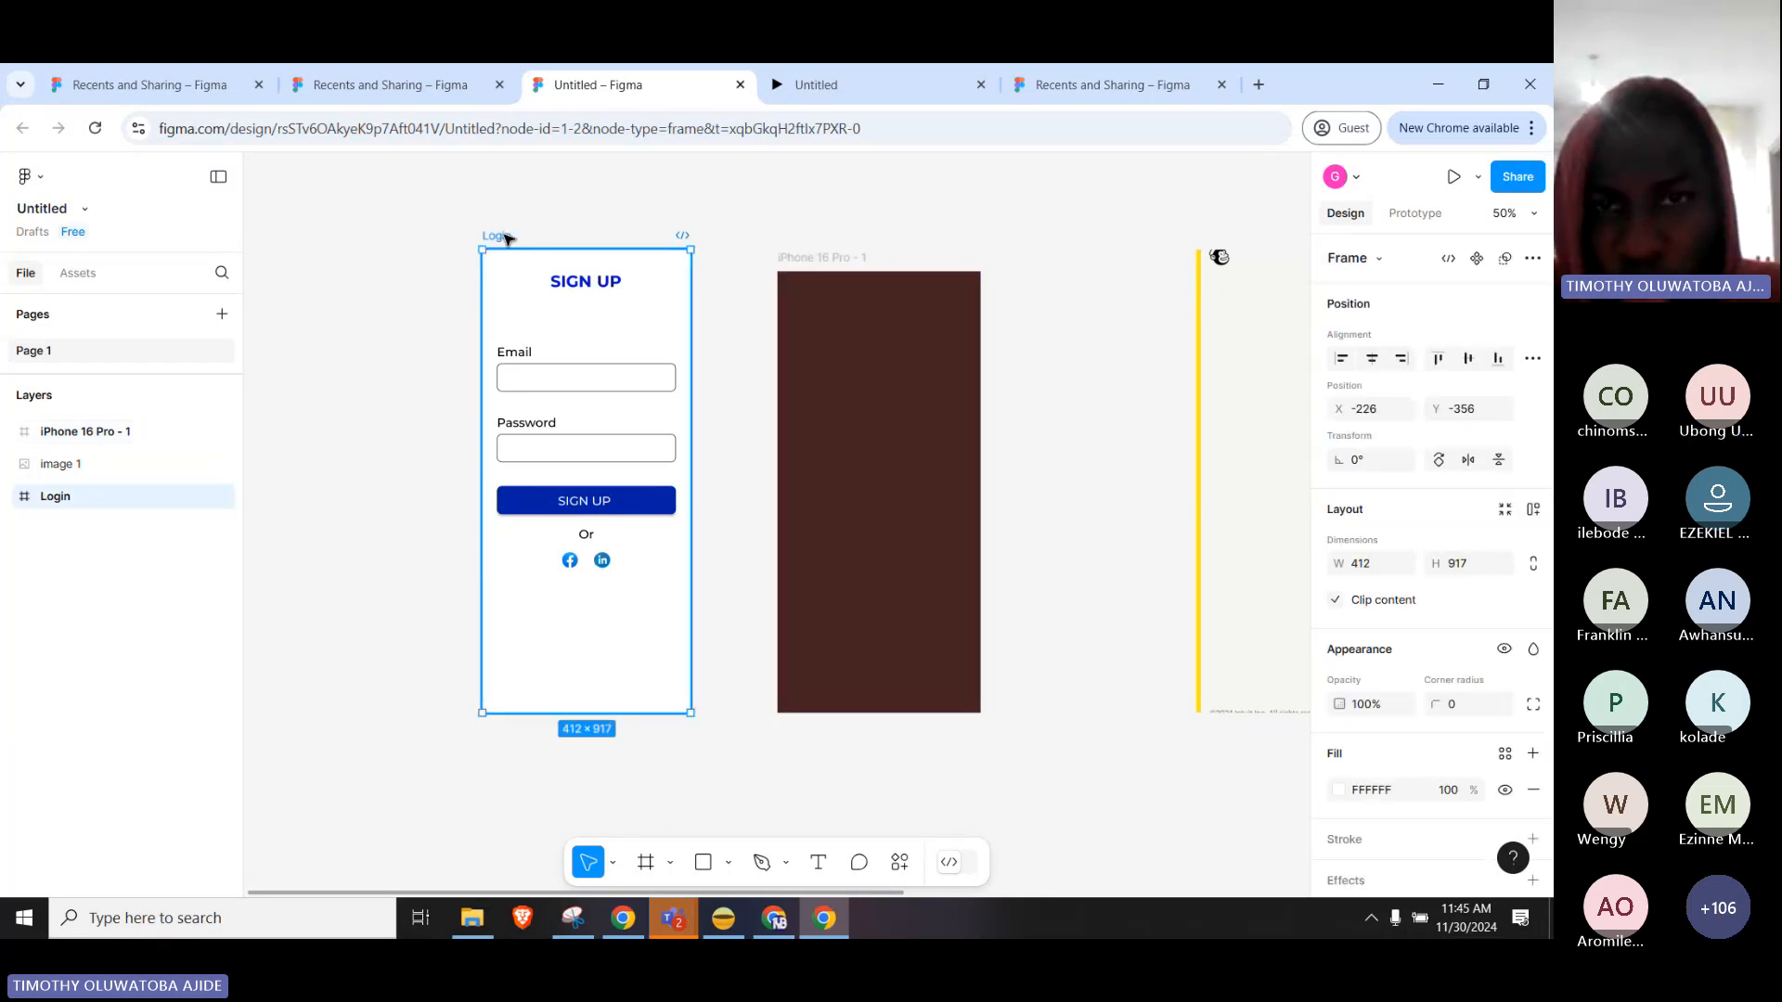
click(850, 260)
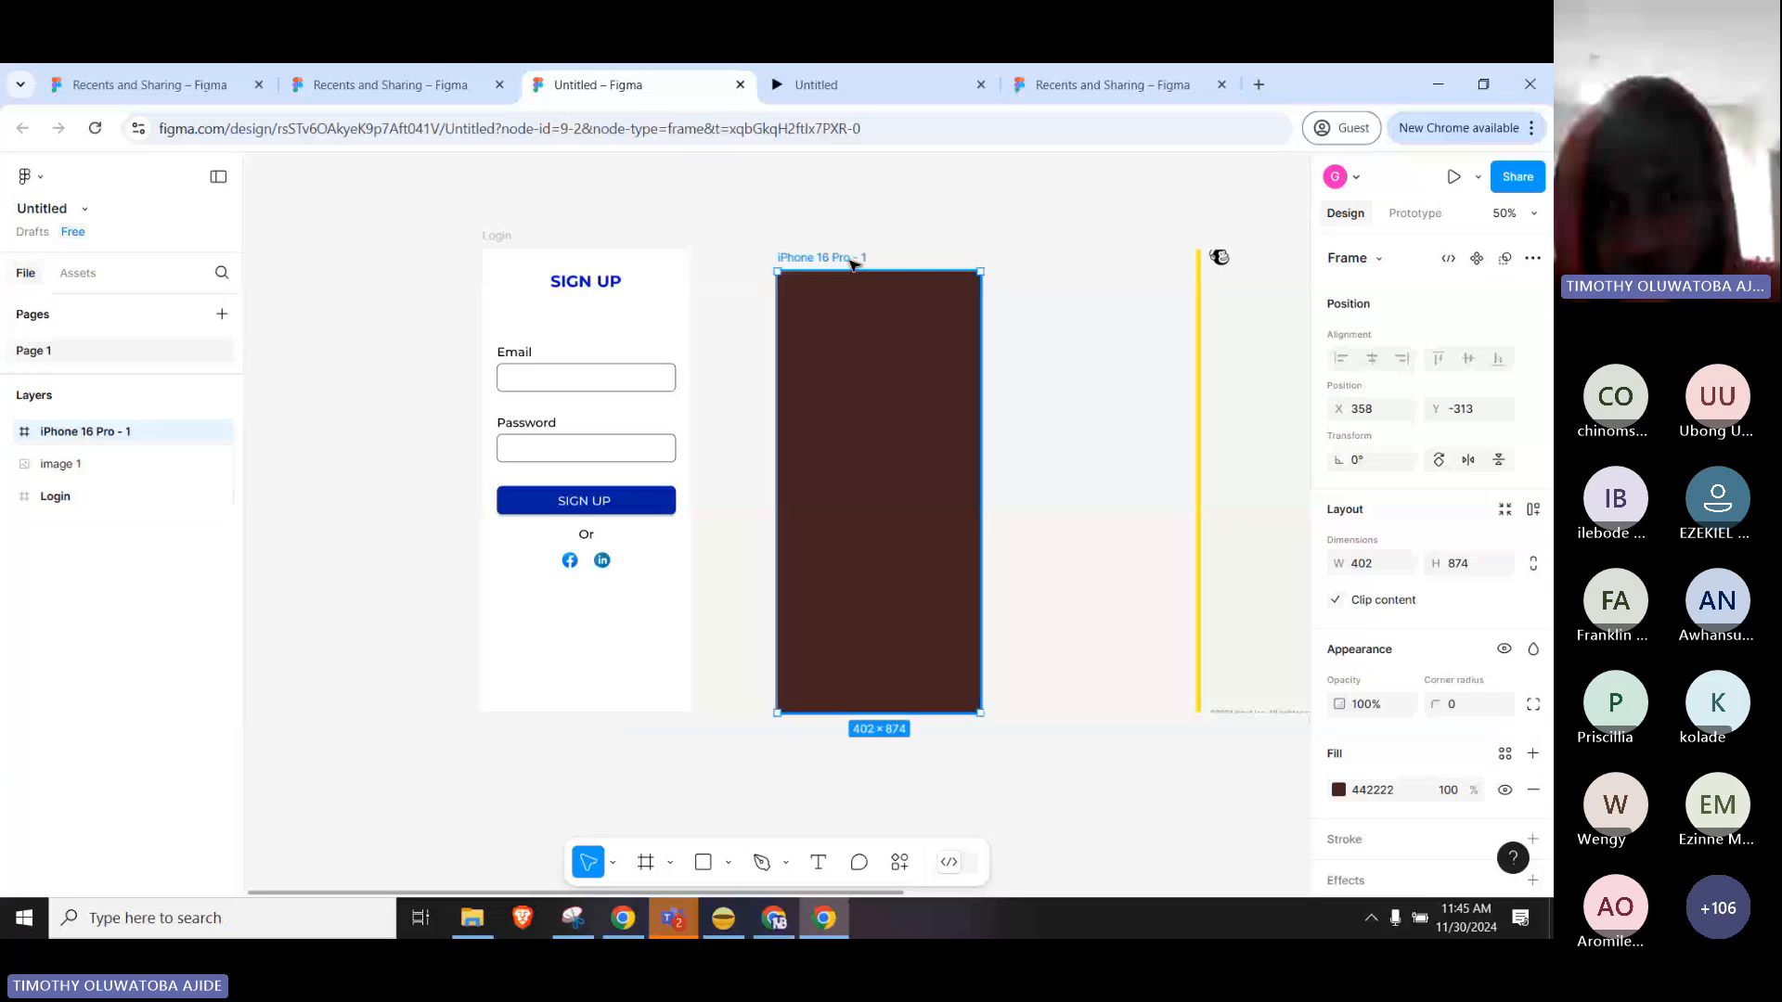
key(Delete)
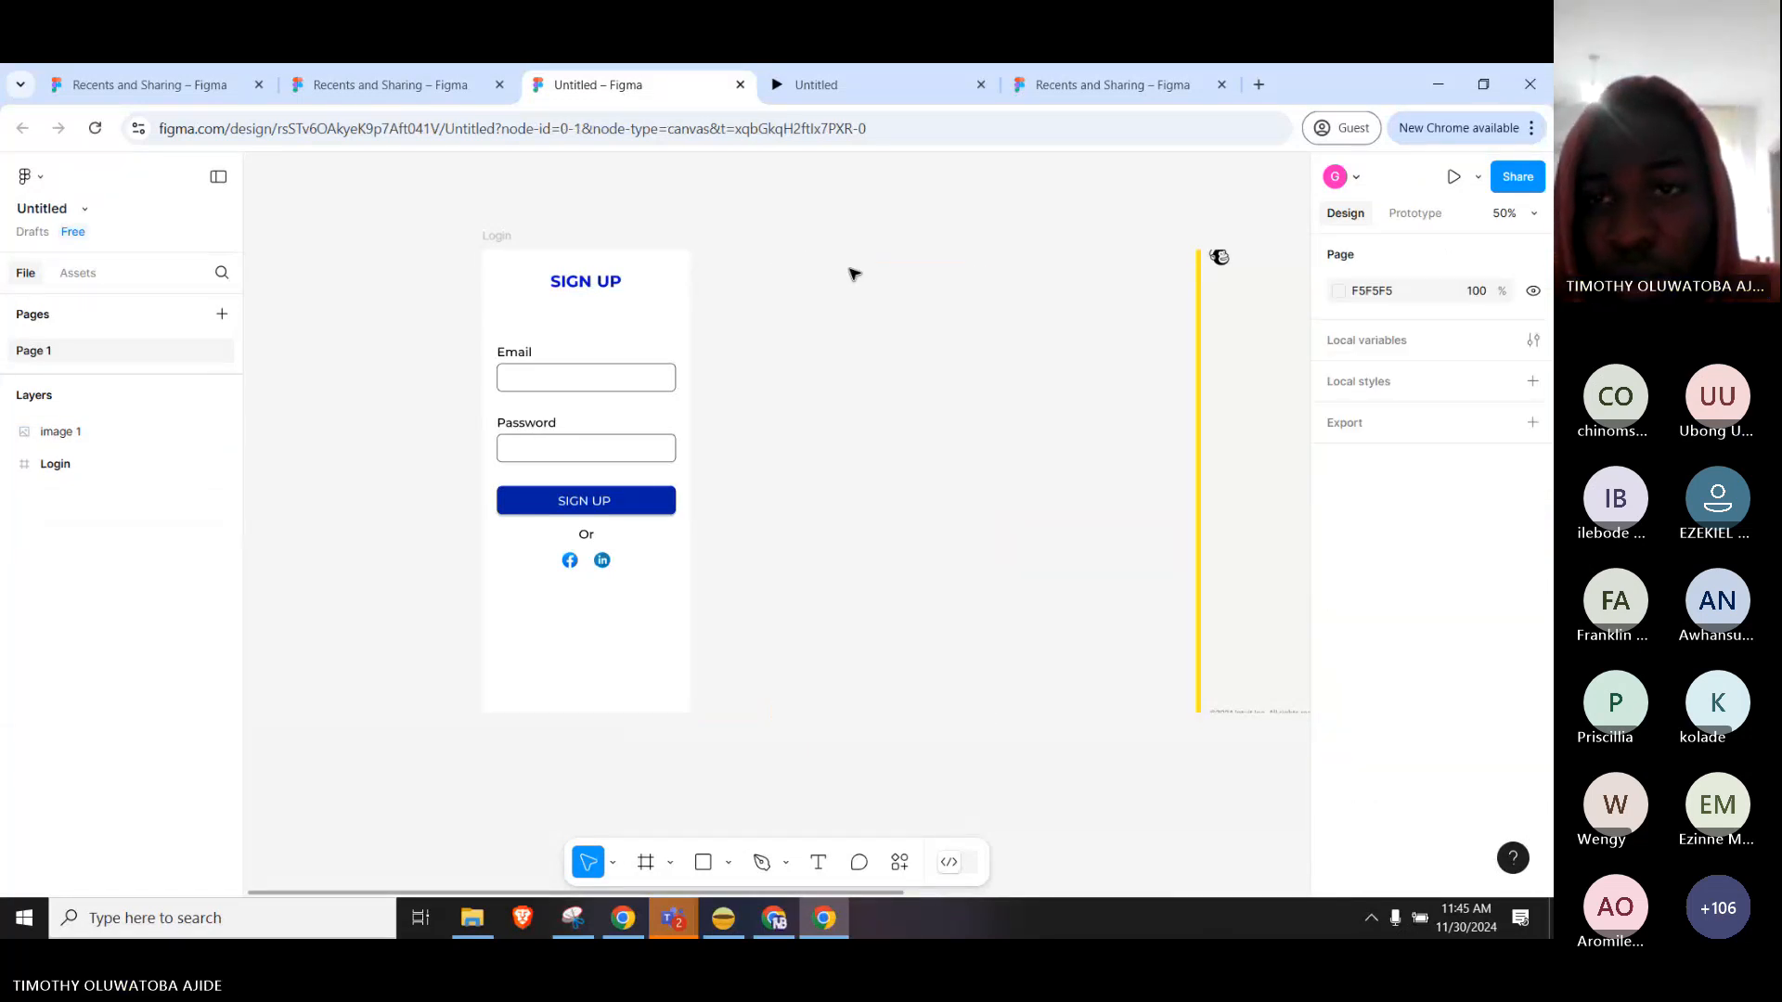
Drill into the Login frame and nudge the linkedin-icon 1 frame slightly left.
click(621, 271)
double_click(612, 278)
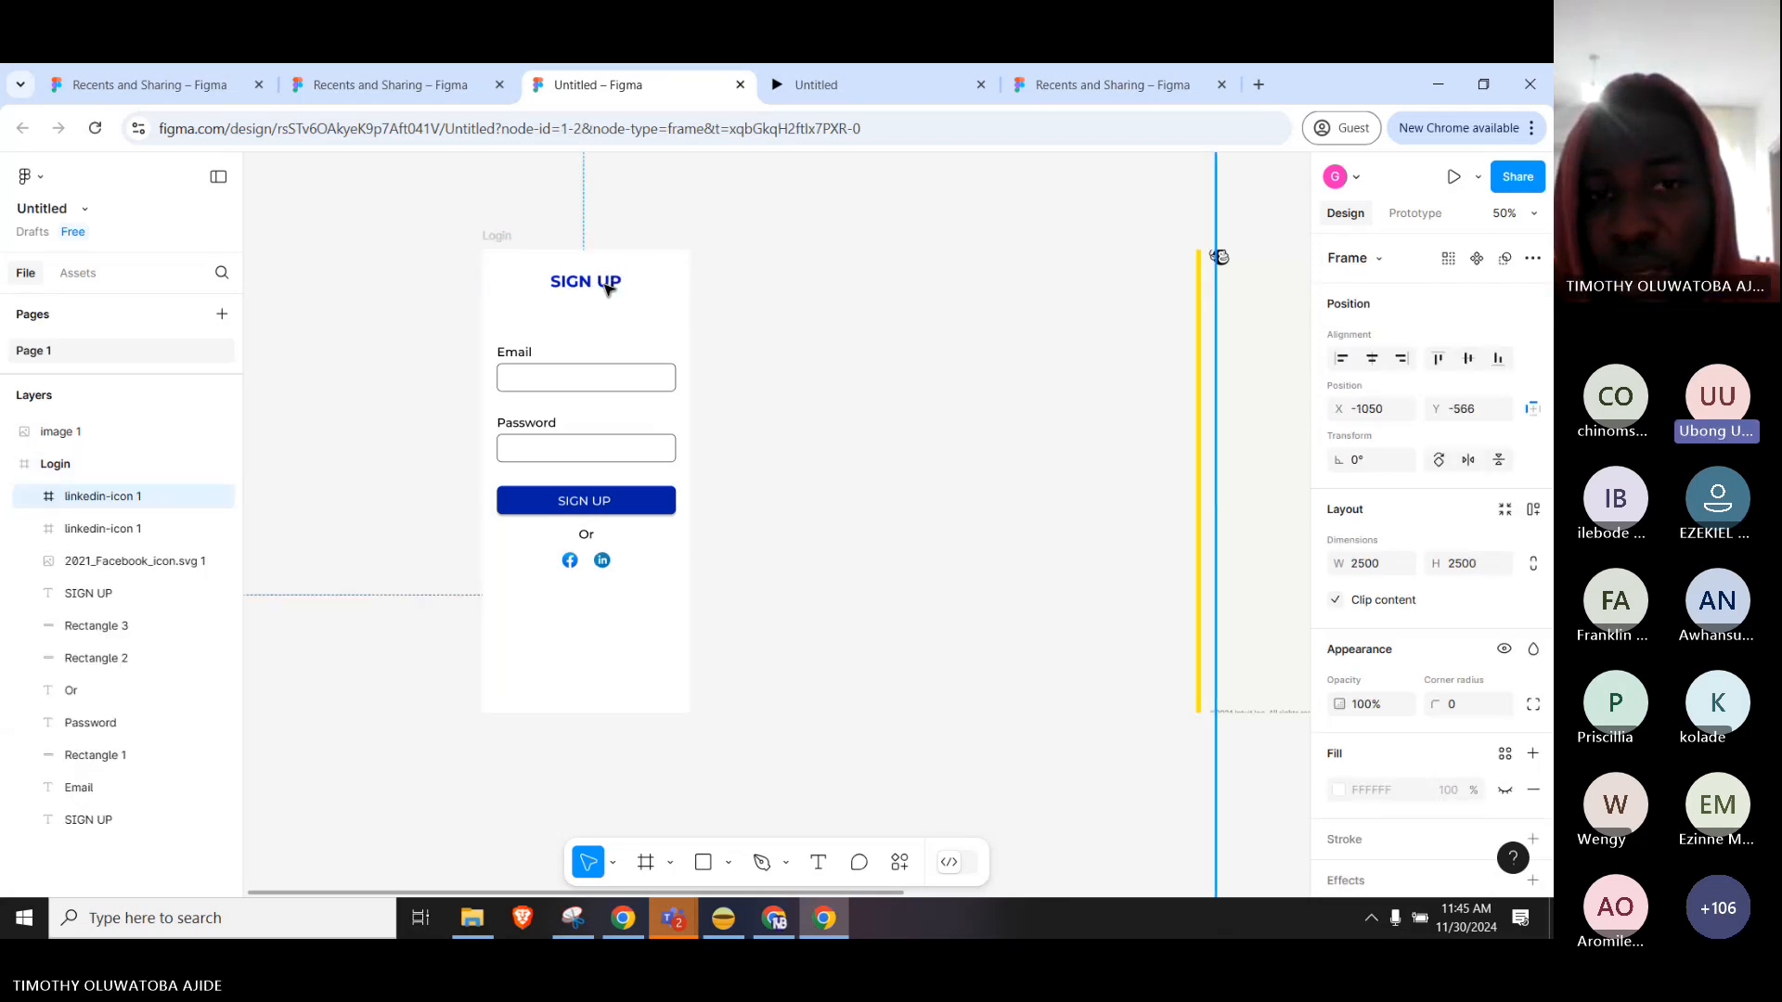
drag(605, 287, 573, 294)
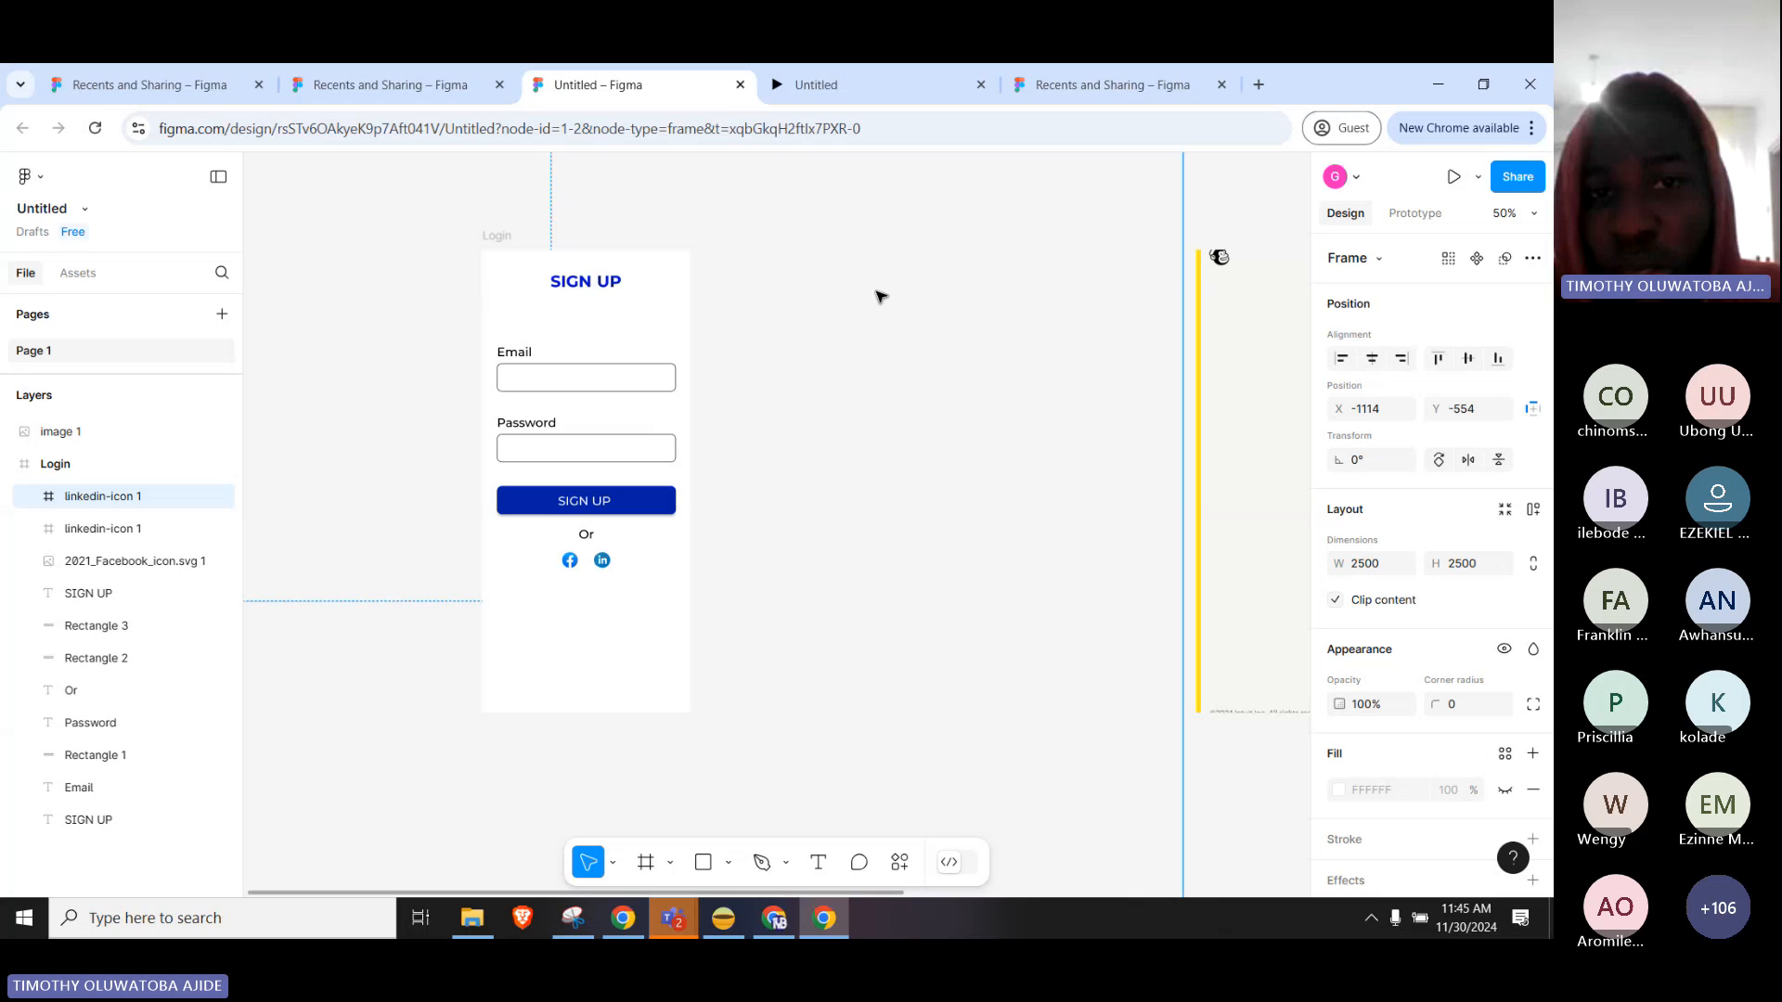
Drag the Mailchimp screenshot left to X 34, Y -434, overlapping the Login frame.
click(1245, 326)
drag(1289, 359, 1066, 365)
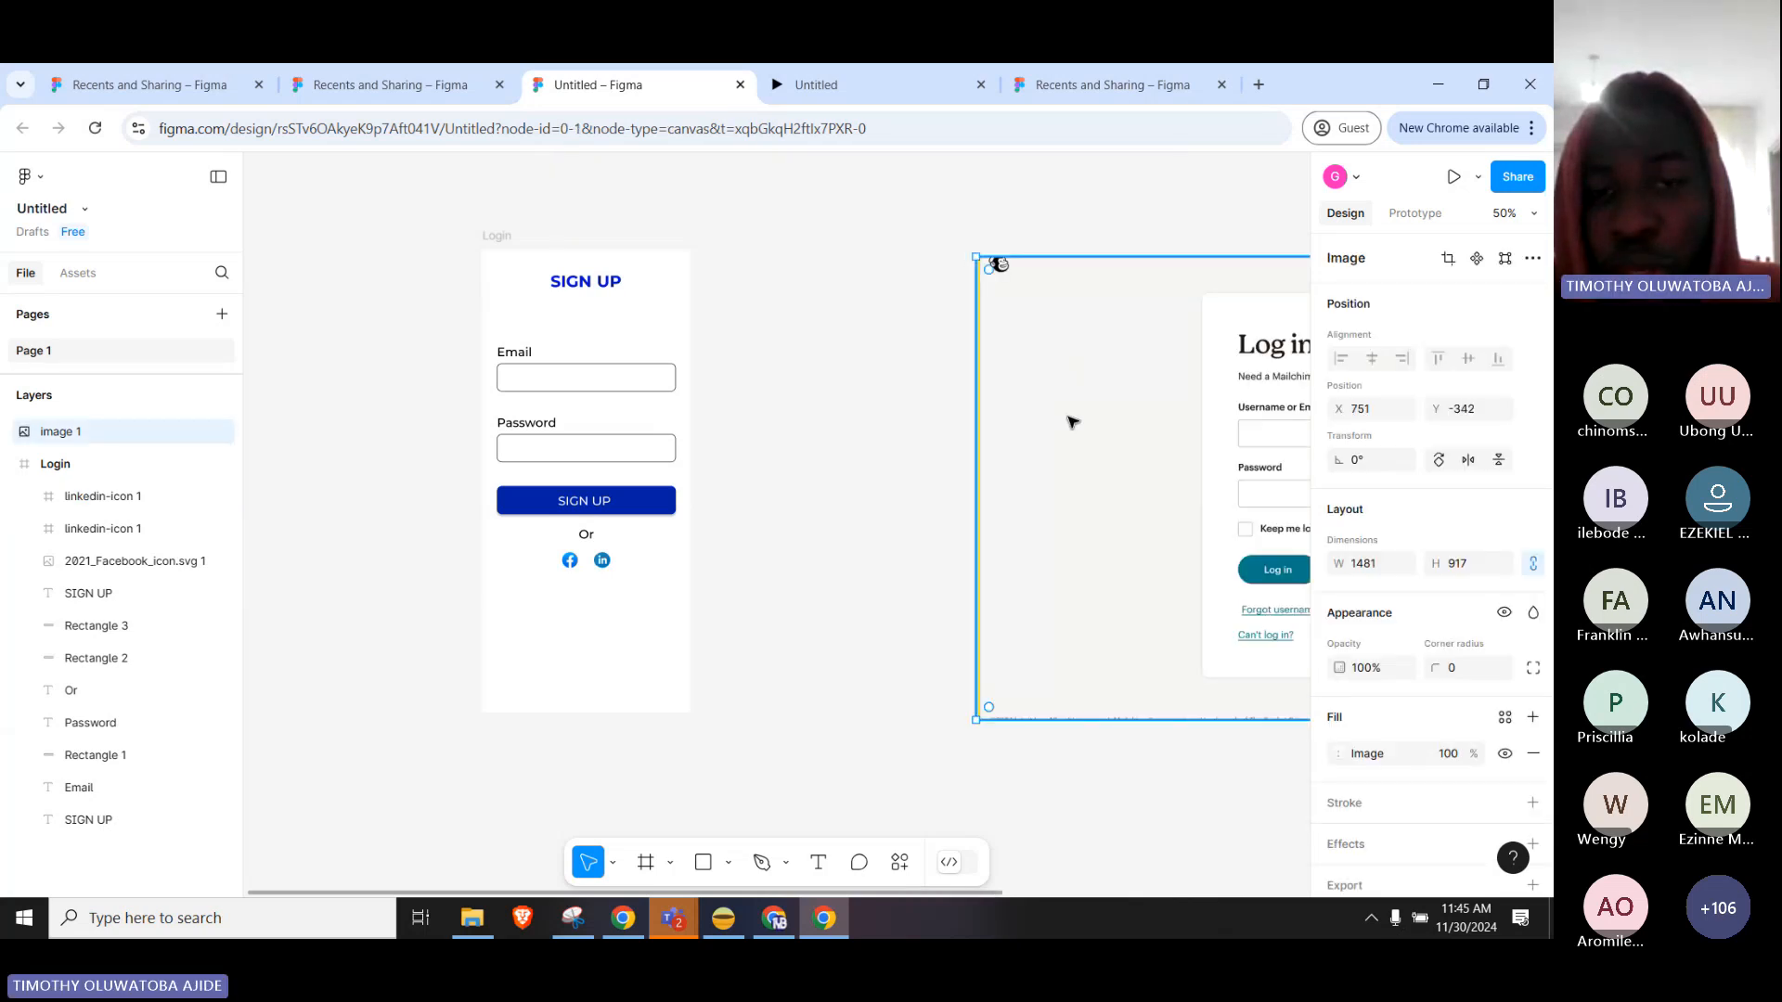
click(789, 390)
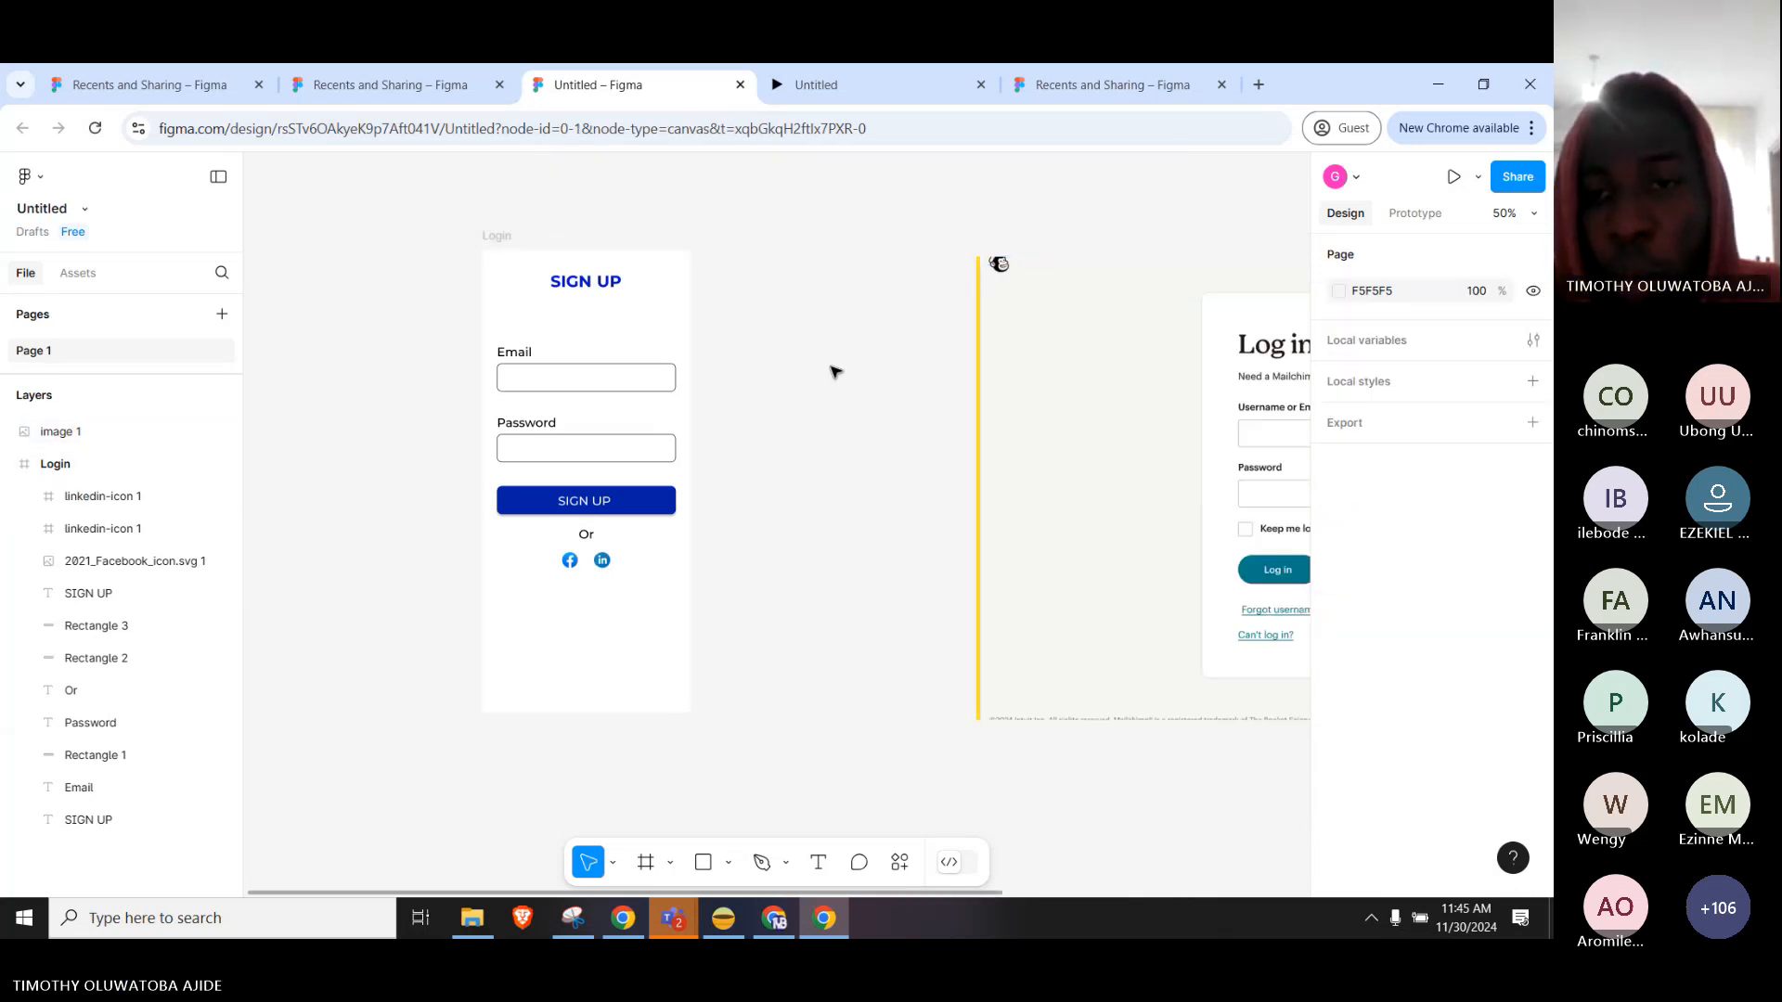
click(1157, 374)
drag(1157, 374, 886, 393)
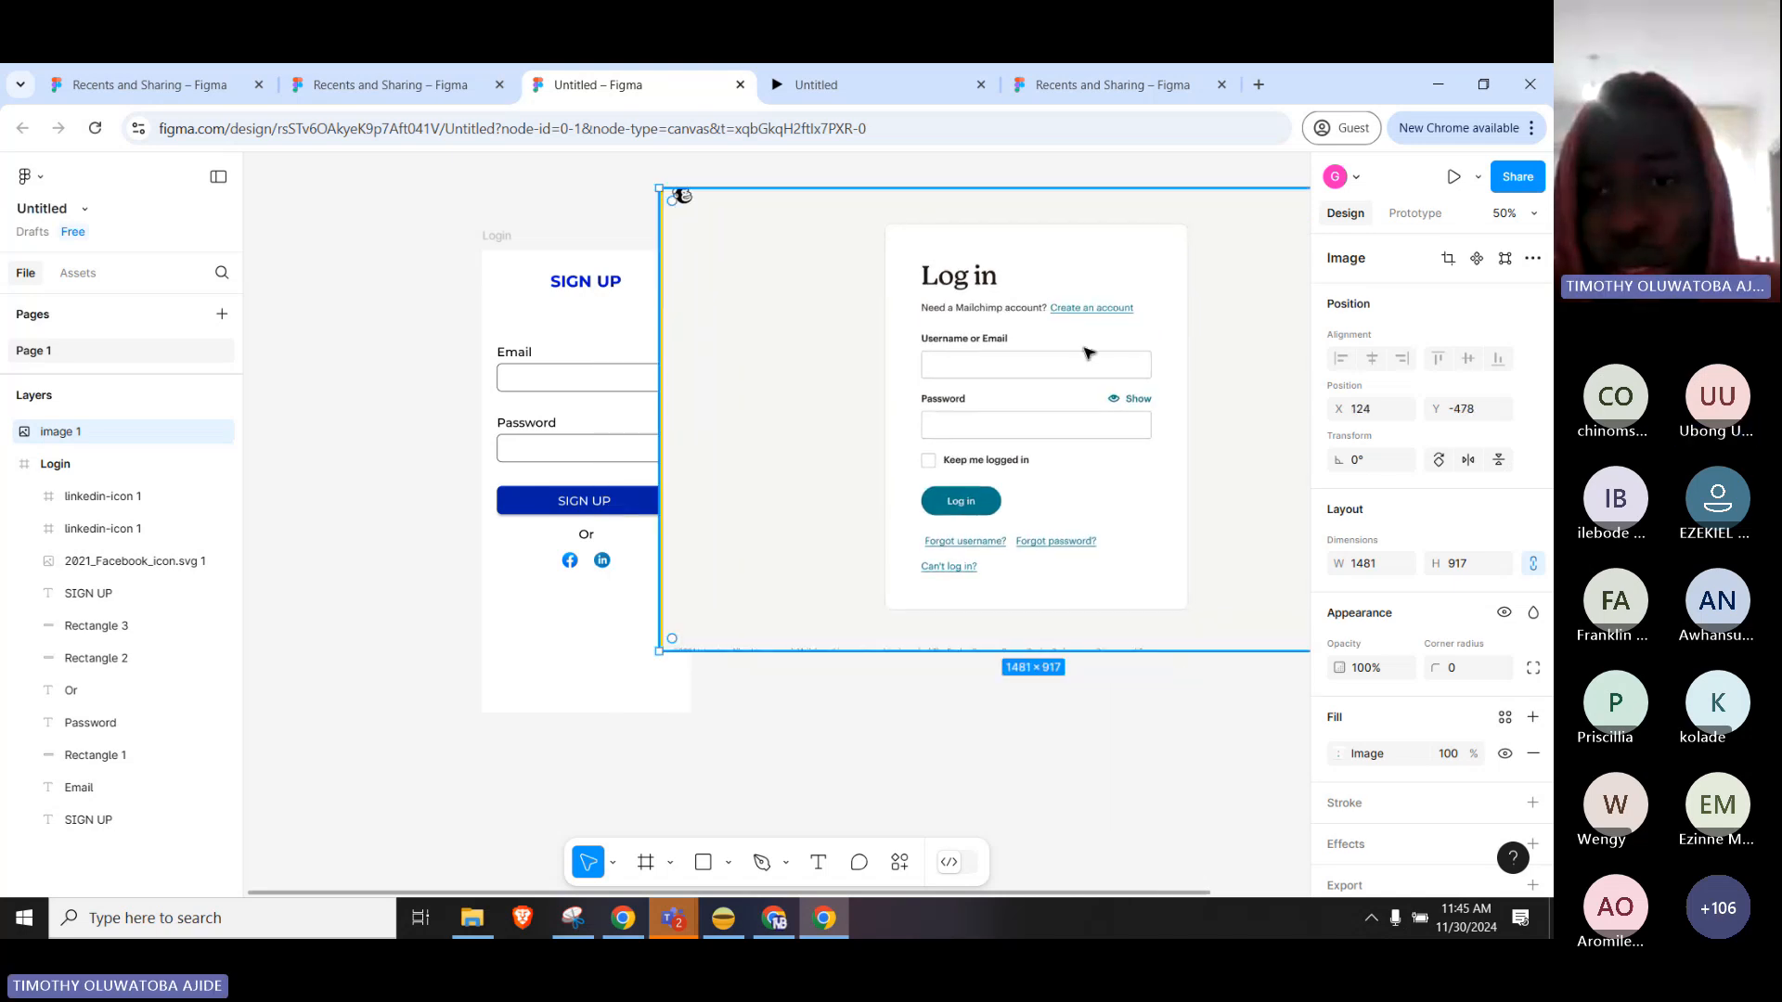
drag(1089, 461, 1044, 484)
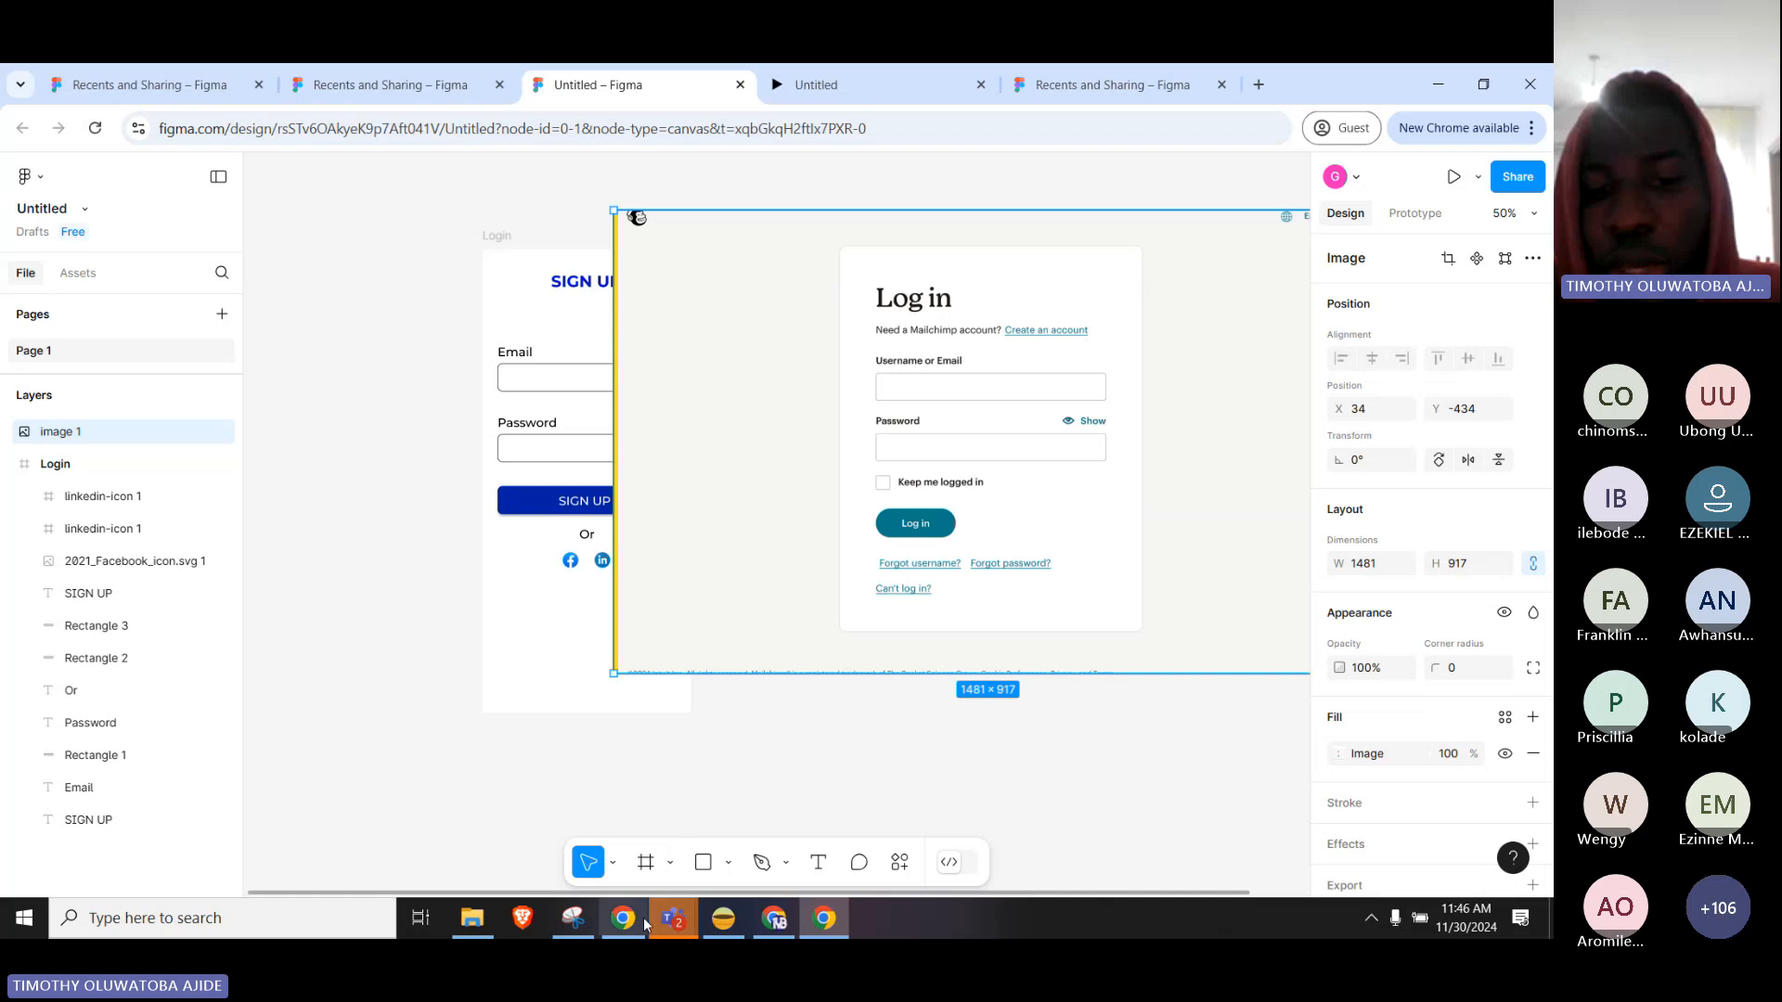
Bring up the Mailchimp log-in page and highlight the 'Need a Mailchimp account?' line.
mouse_move(639, 931)
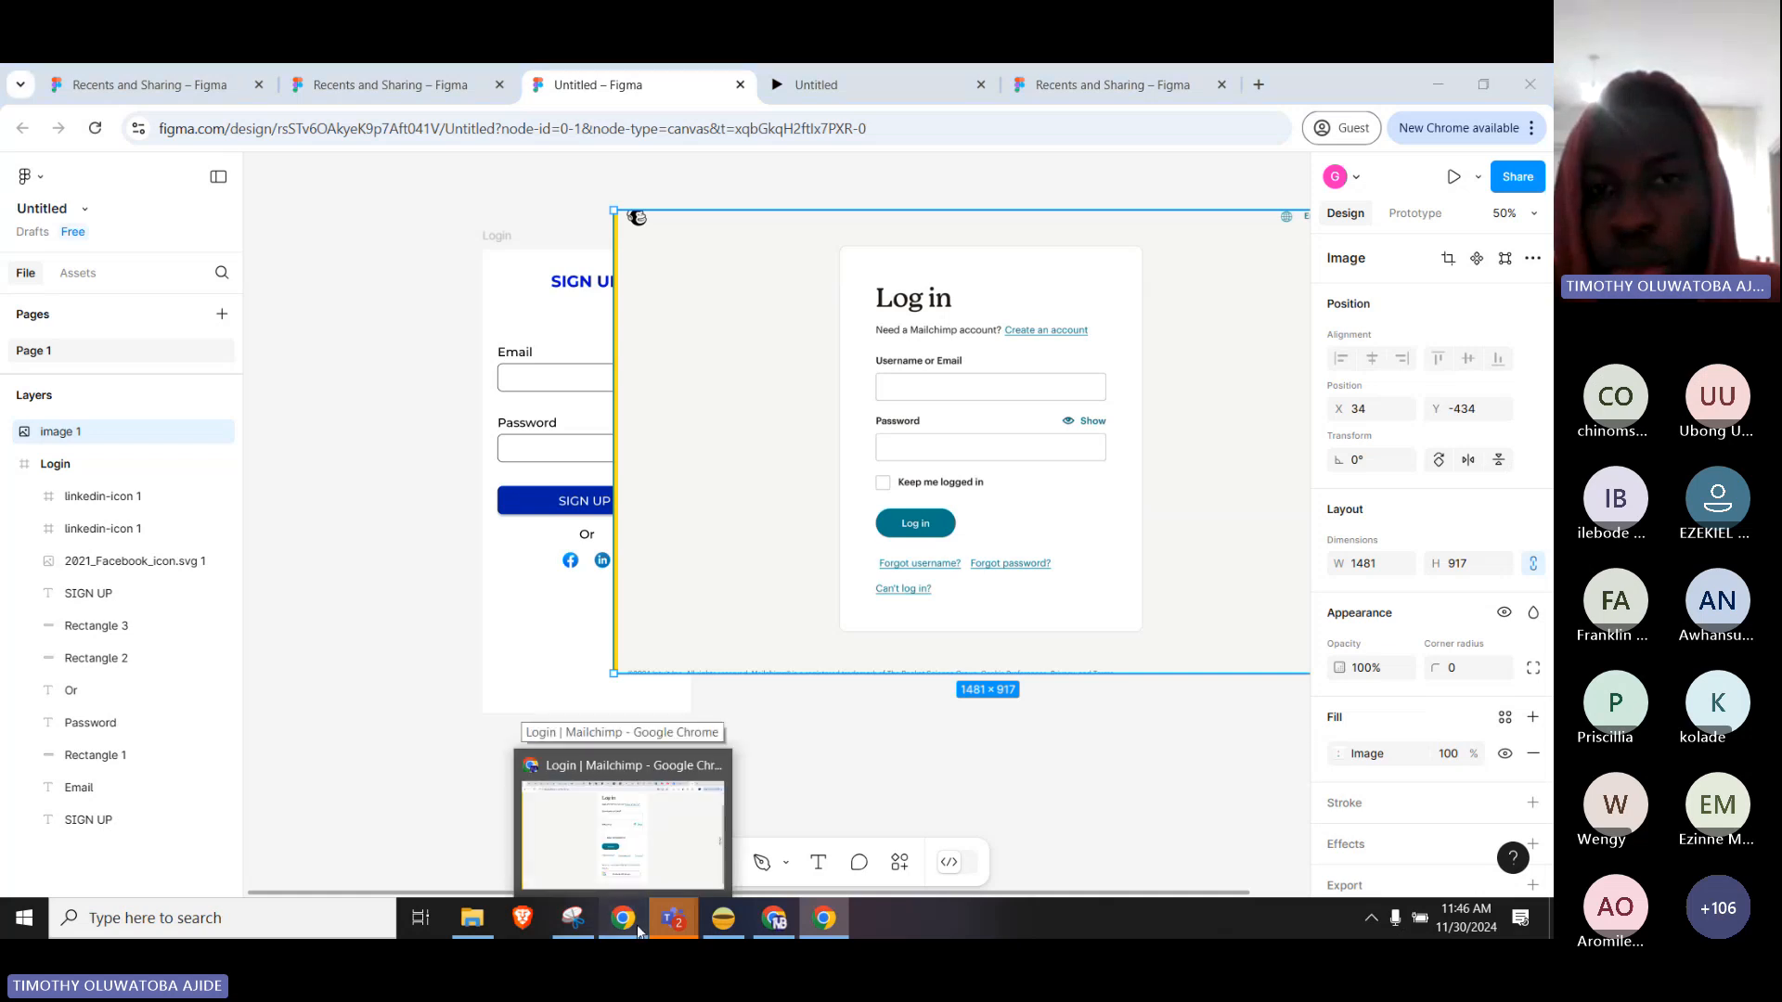
click(638, 931)
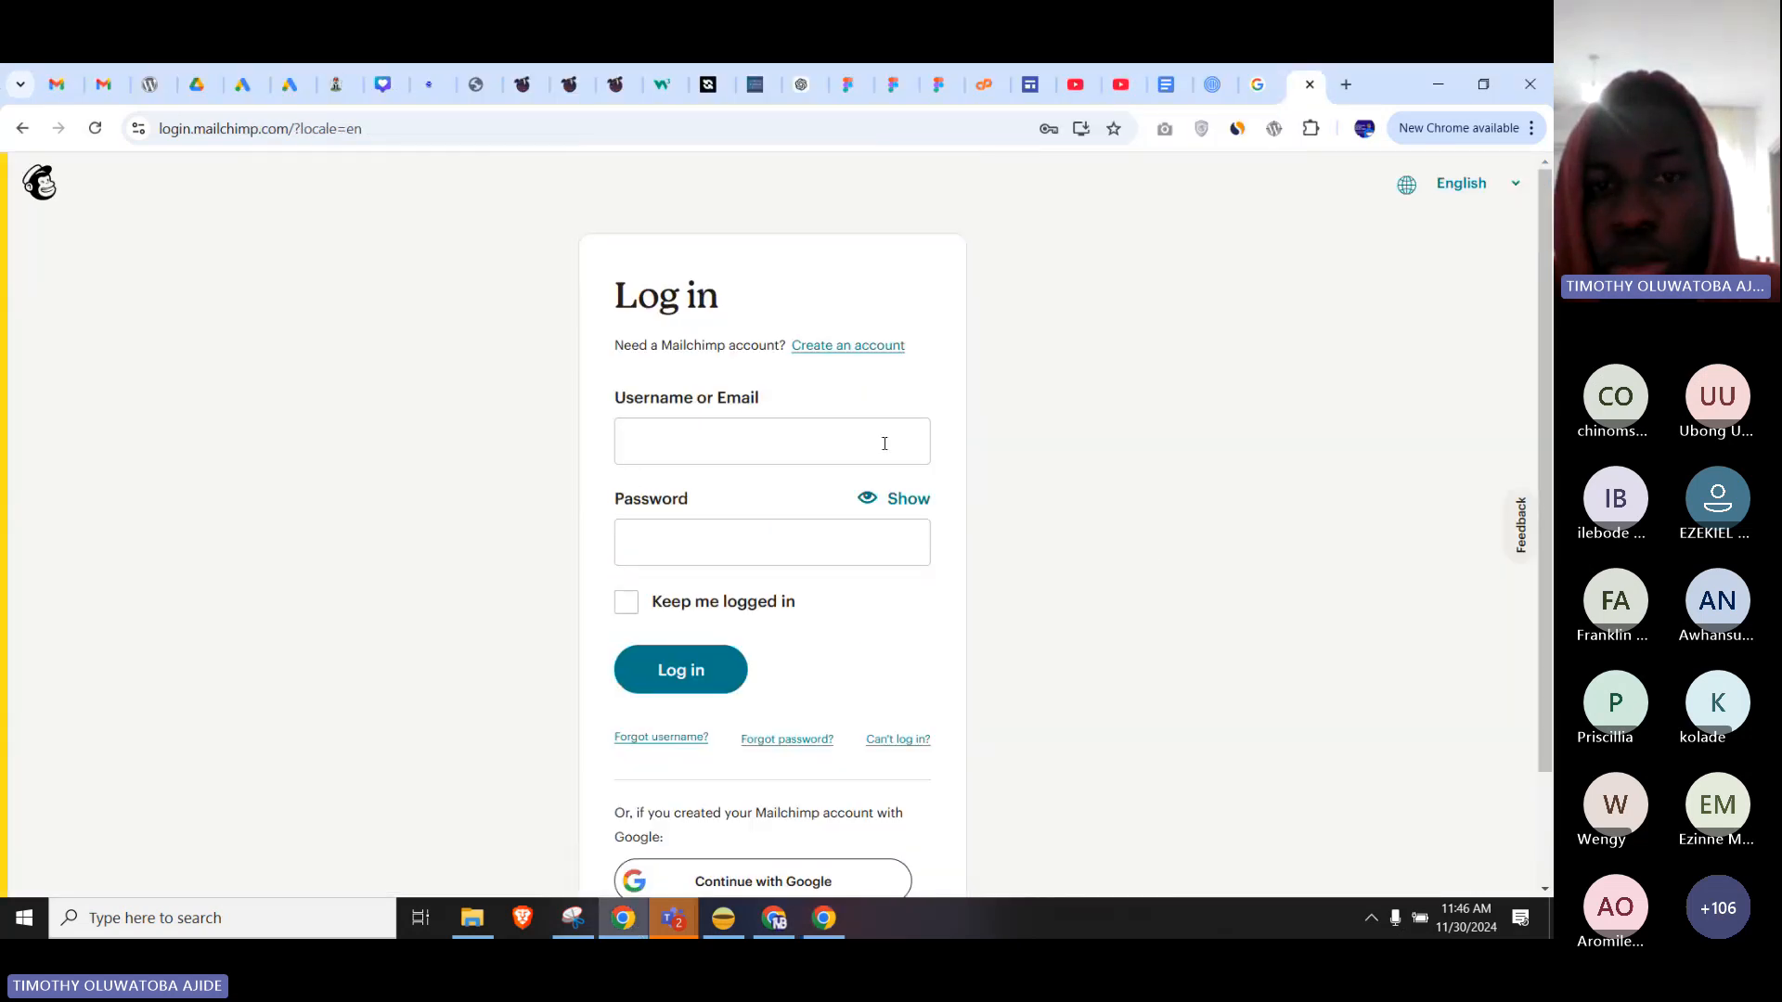
right_click(1120, 278)
click(1019, 367)
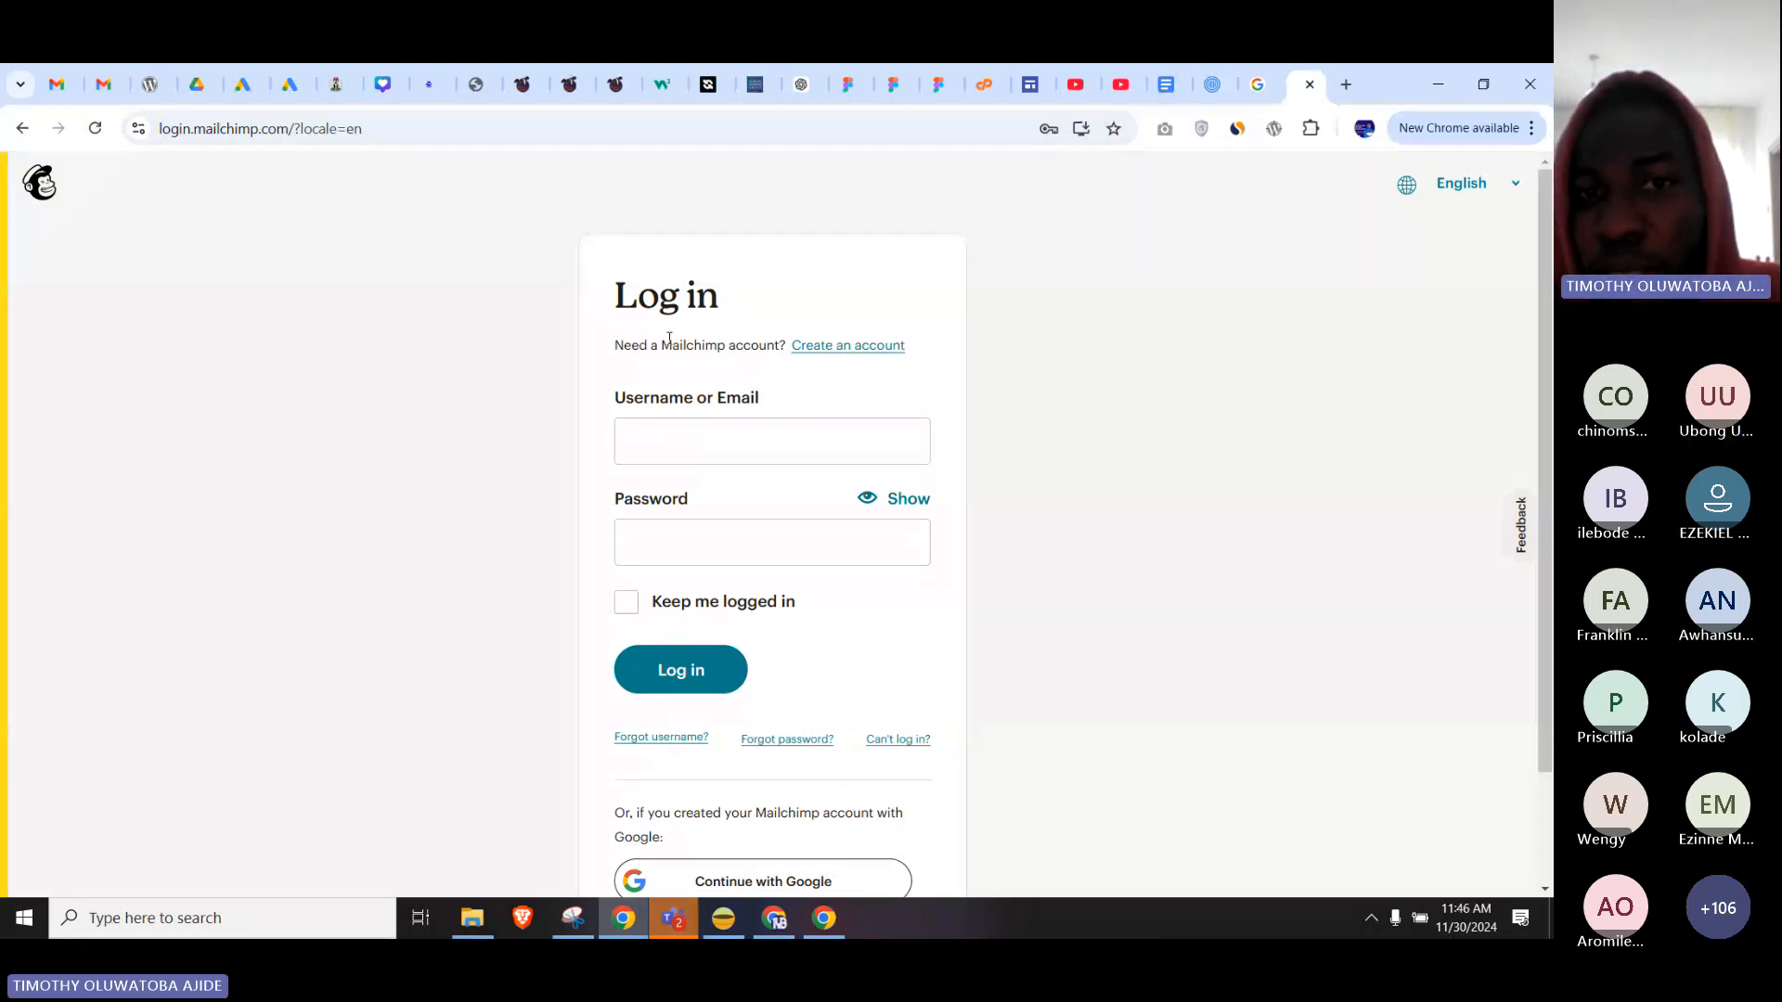
drag(614, 345, 785, 345)
click(1053, 361)
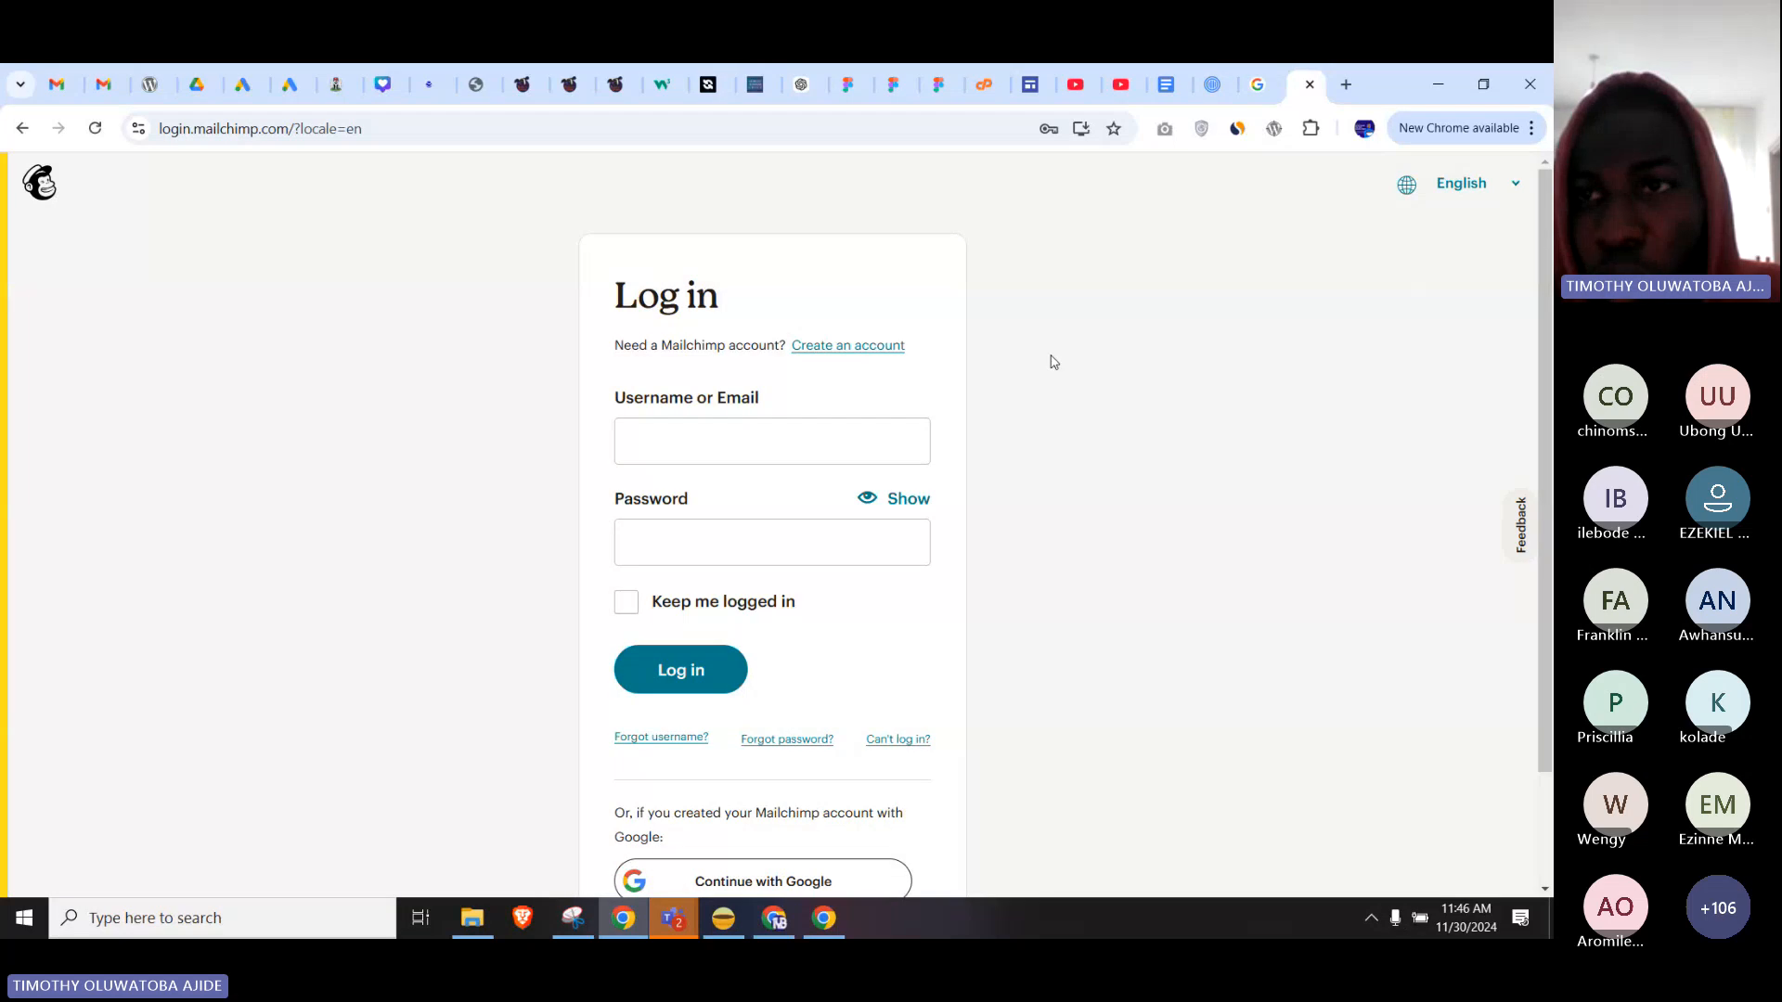
Activate ColorZilla's page colour picker, then bring the Teams meeting window forward.
click(1309, 130)
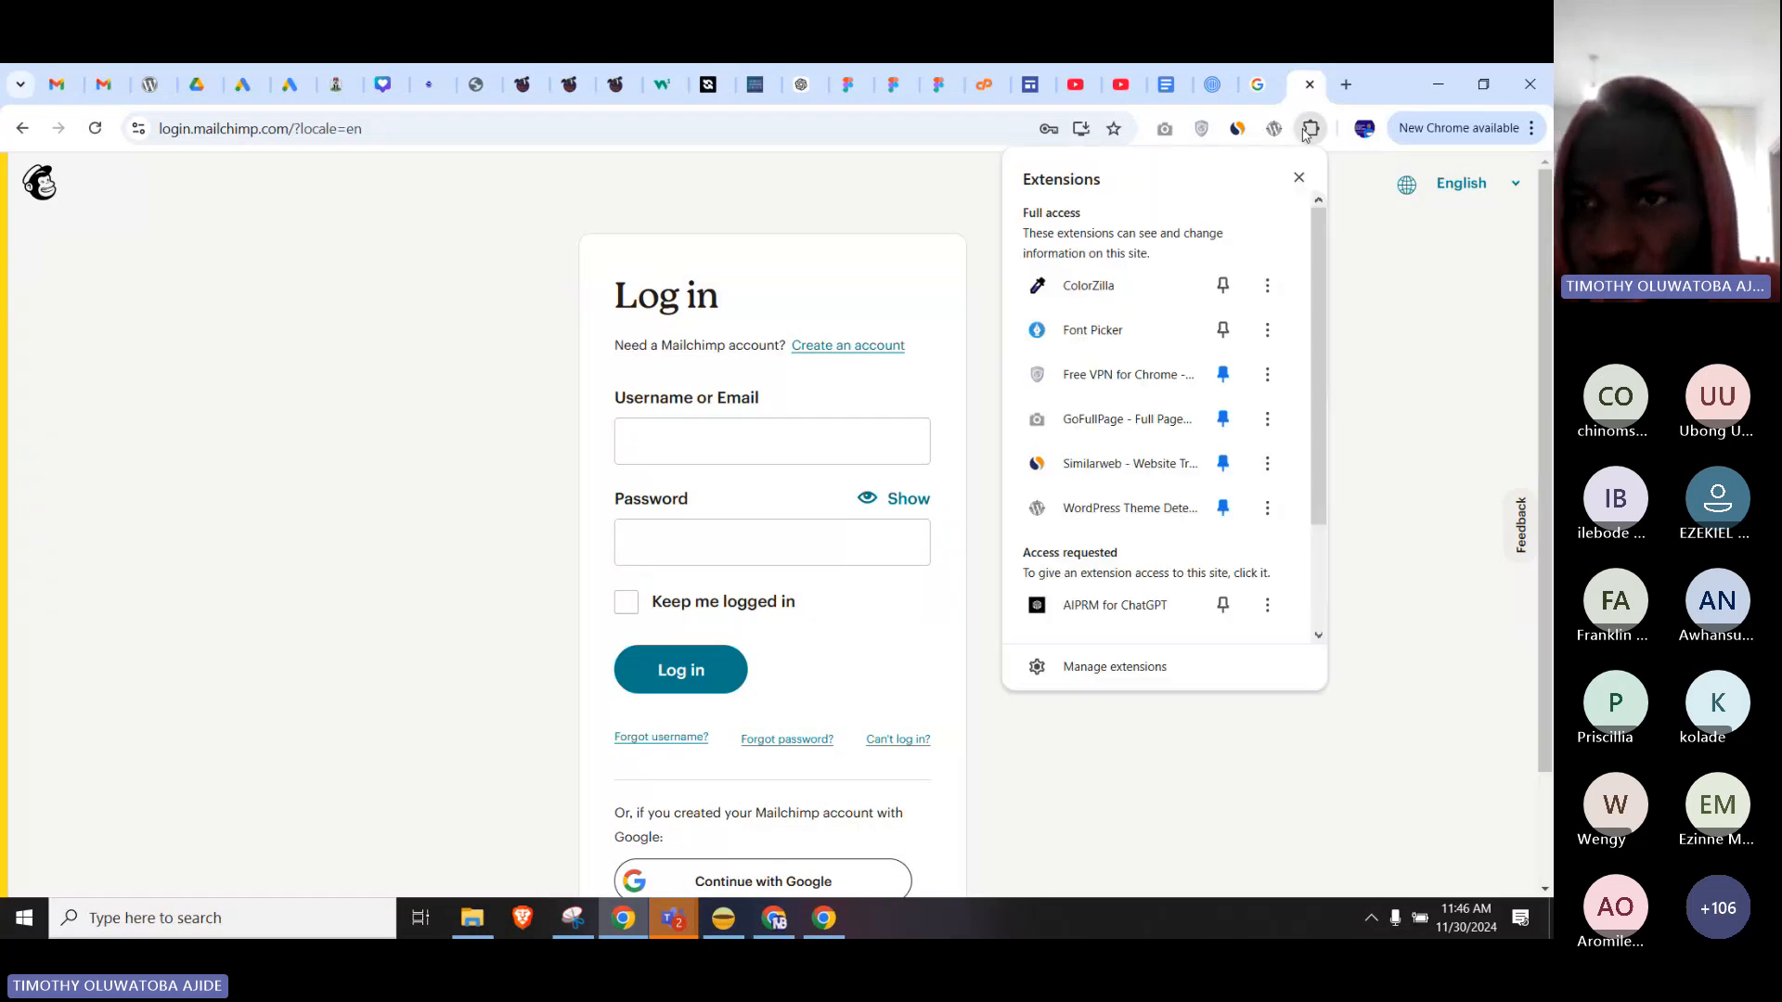
click(1111, 287)
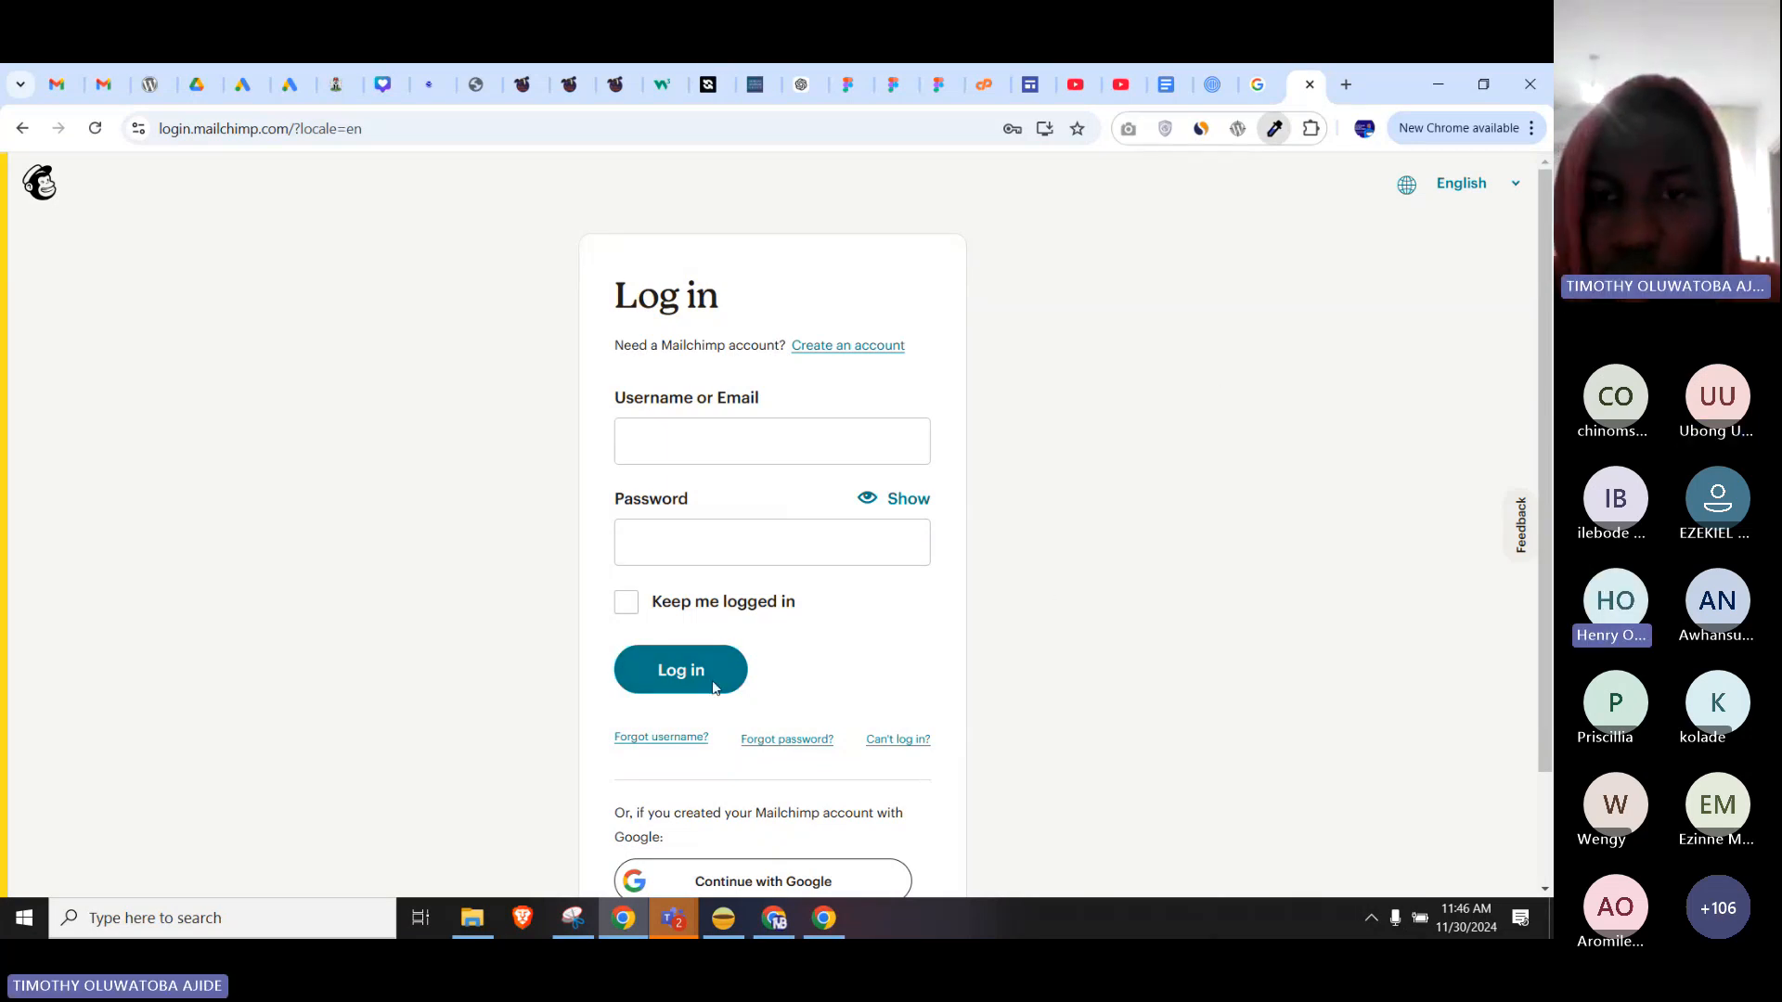
click(1274, 128)
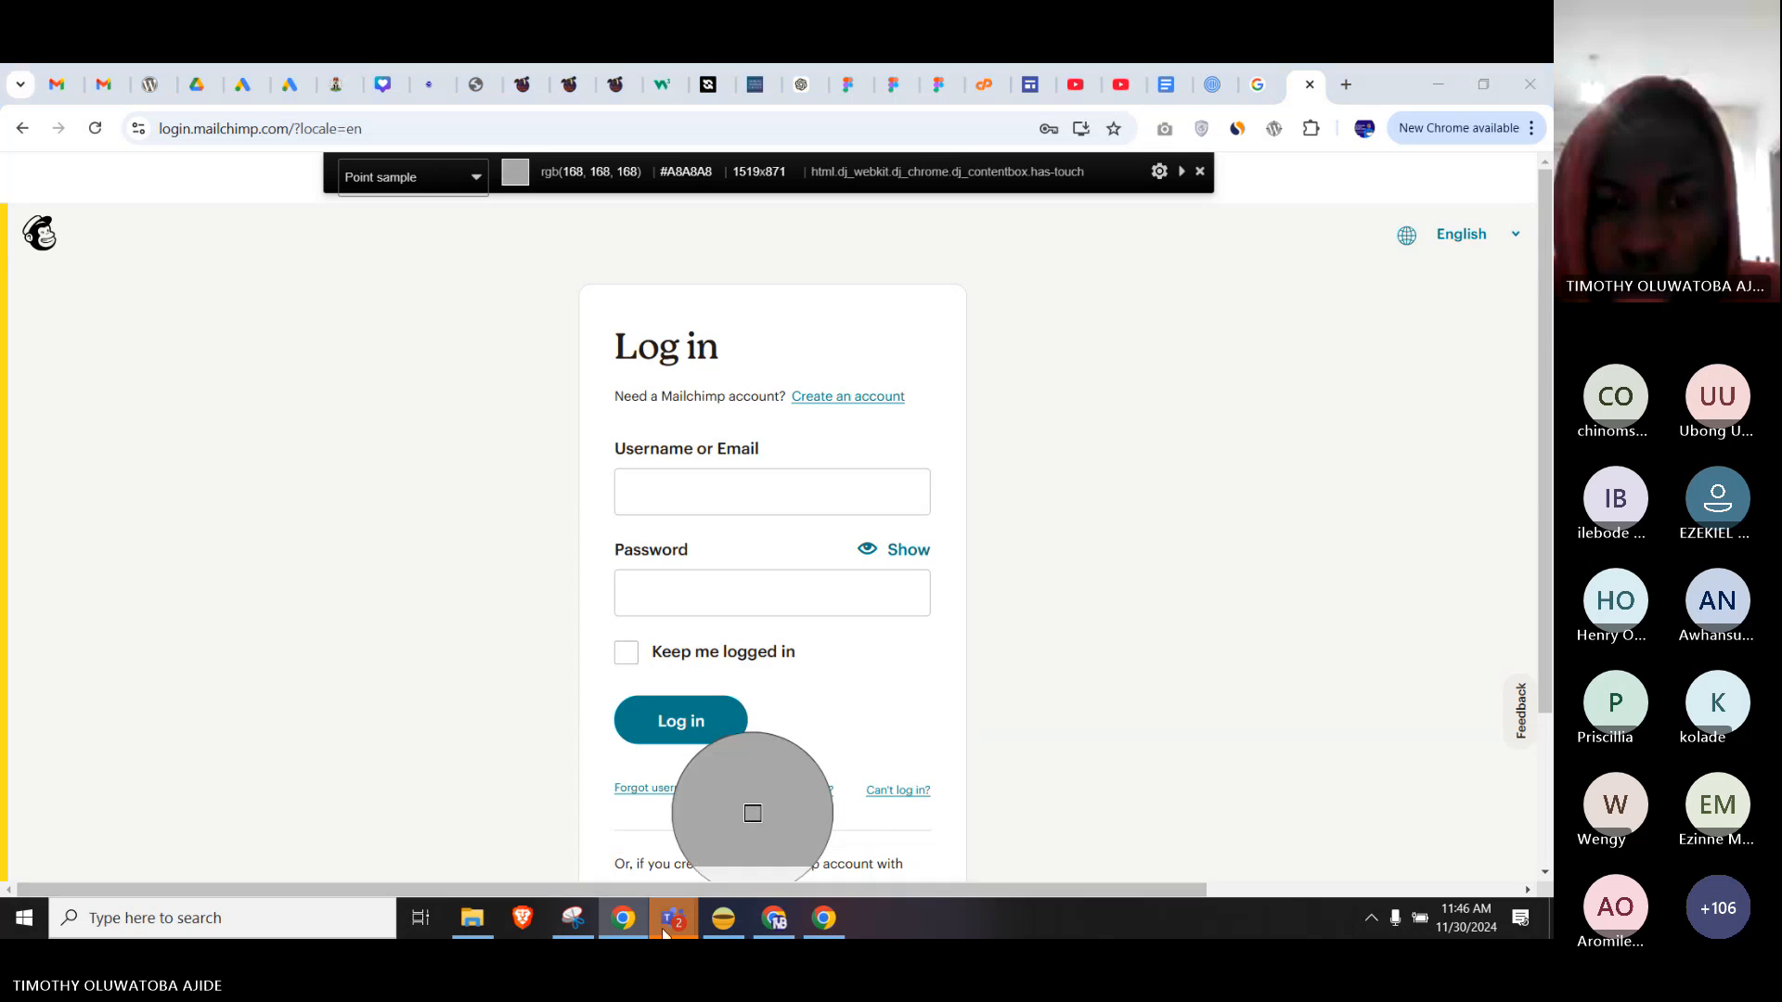
mouse_move(668, 921)
click(733, 788)
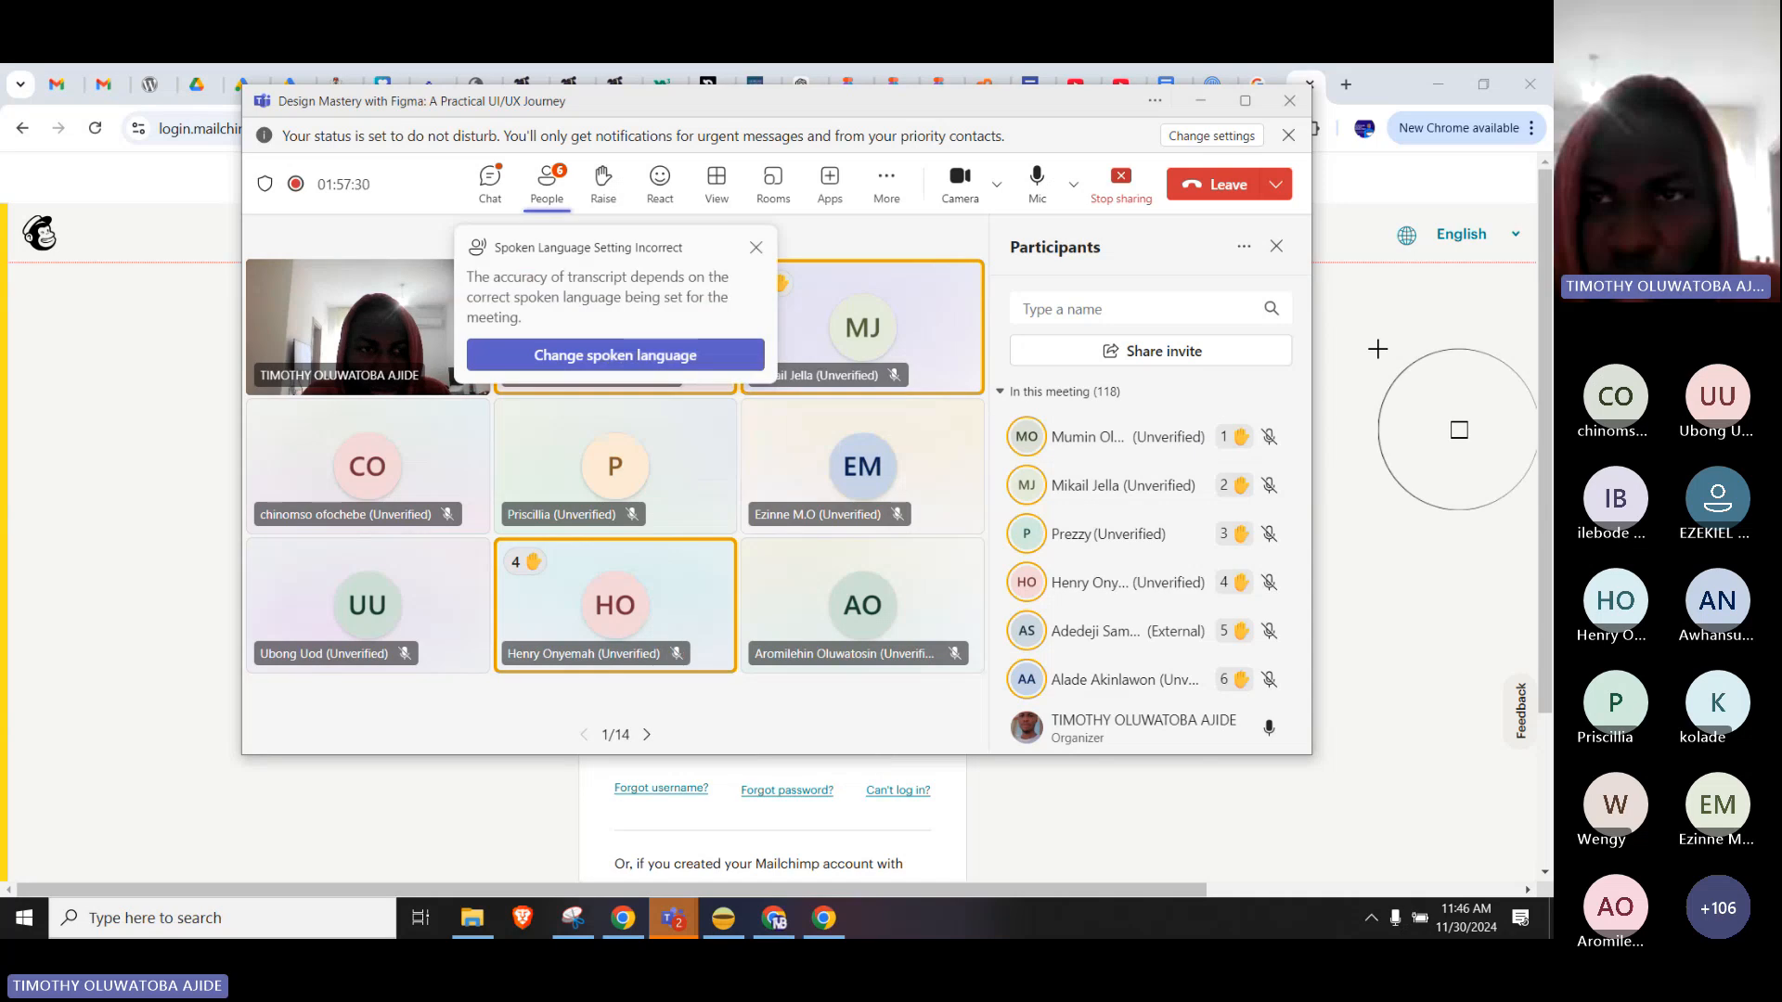
Use ColorZilla's eyedropper on the Mailchimp Log in button to copy teal #006570.
click(1377, 349)
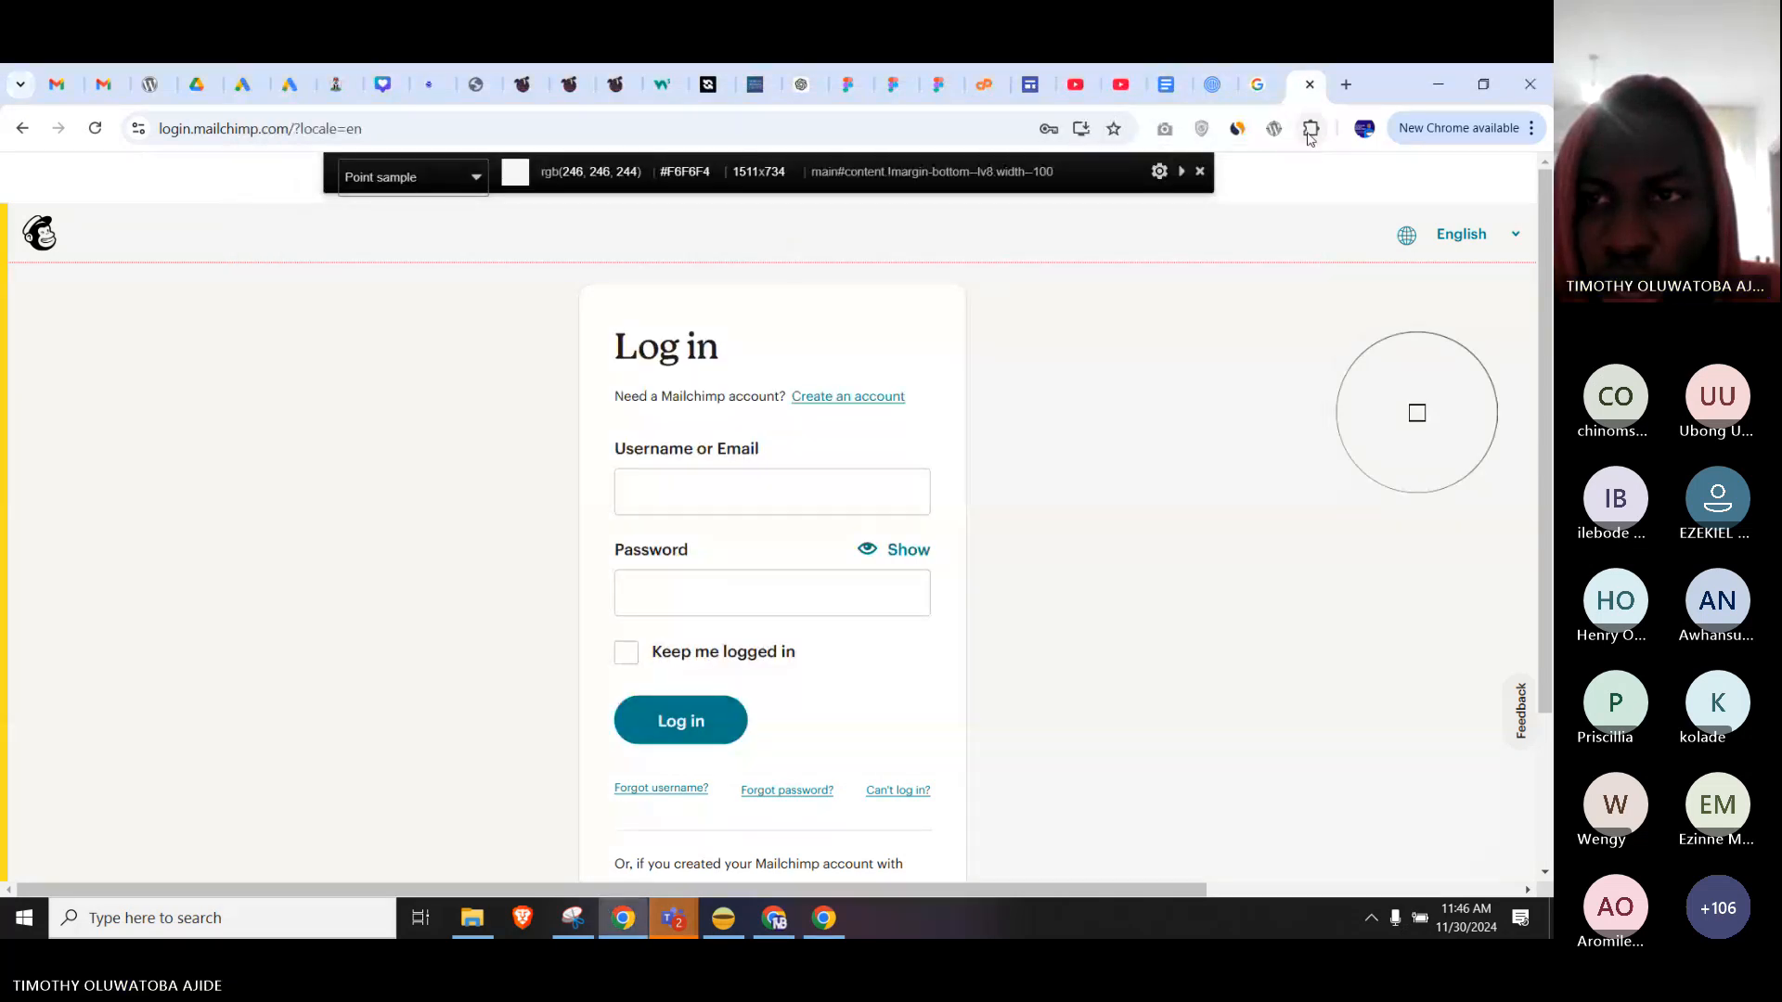
click(1310, 129)
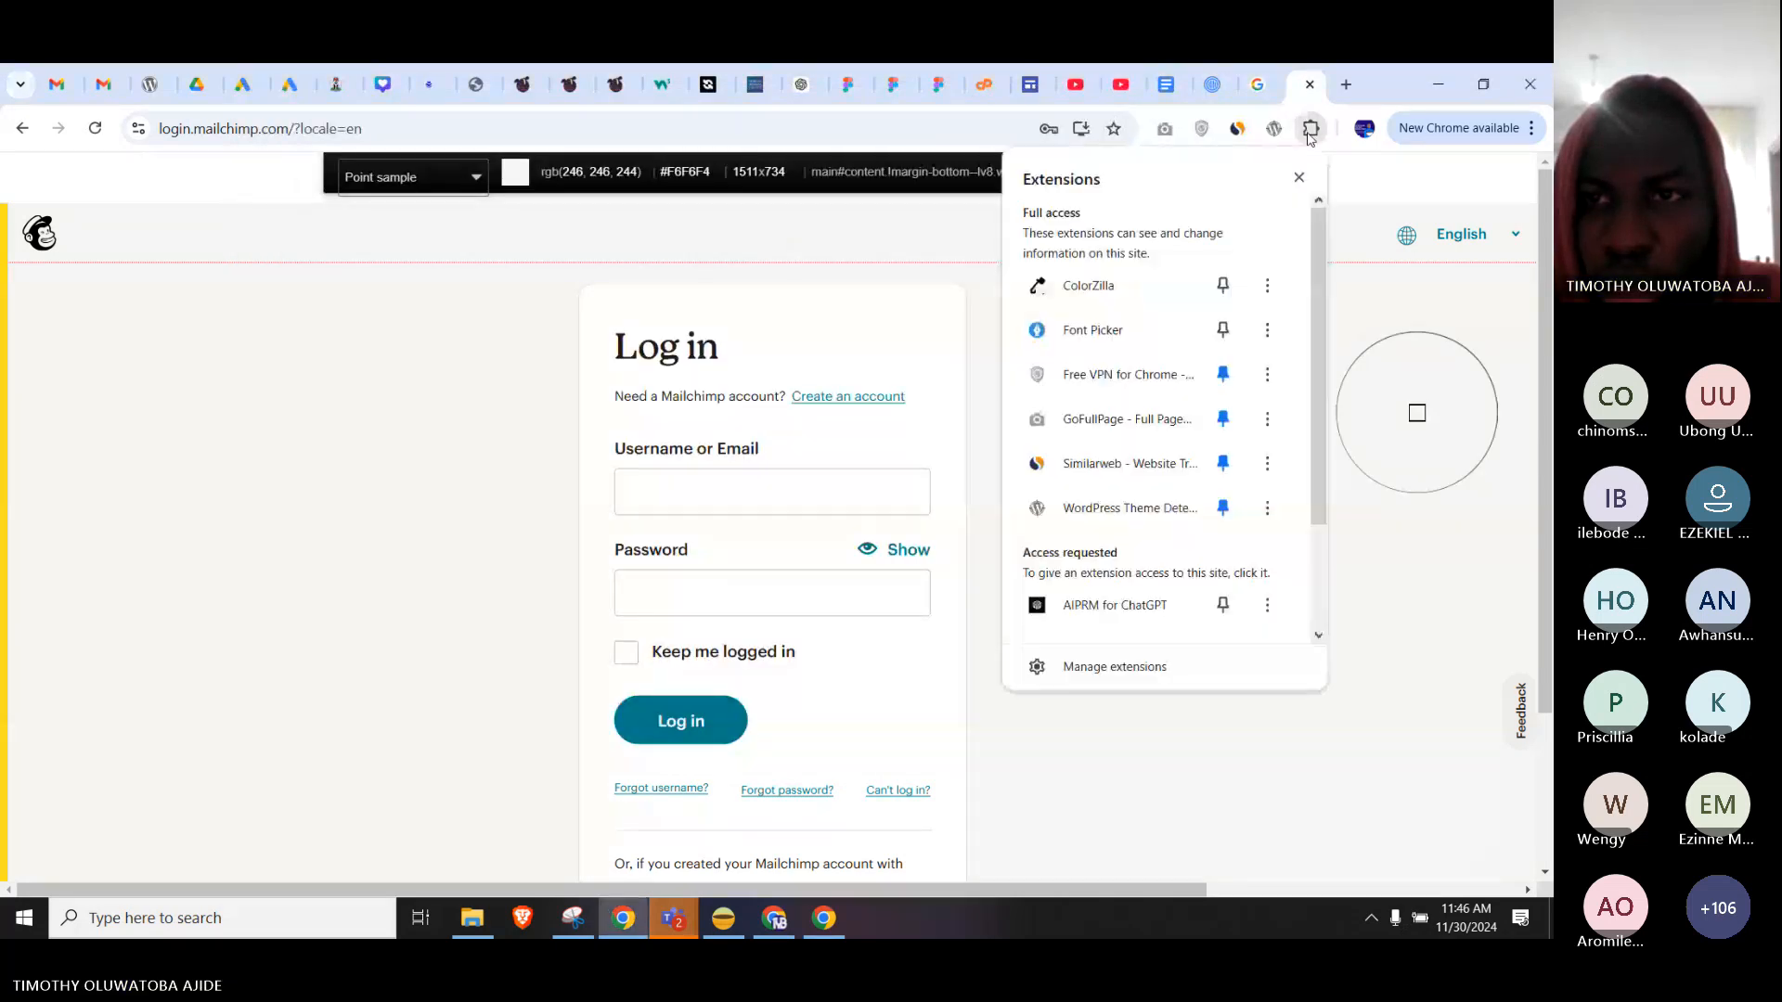
click(1148, 287)
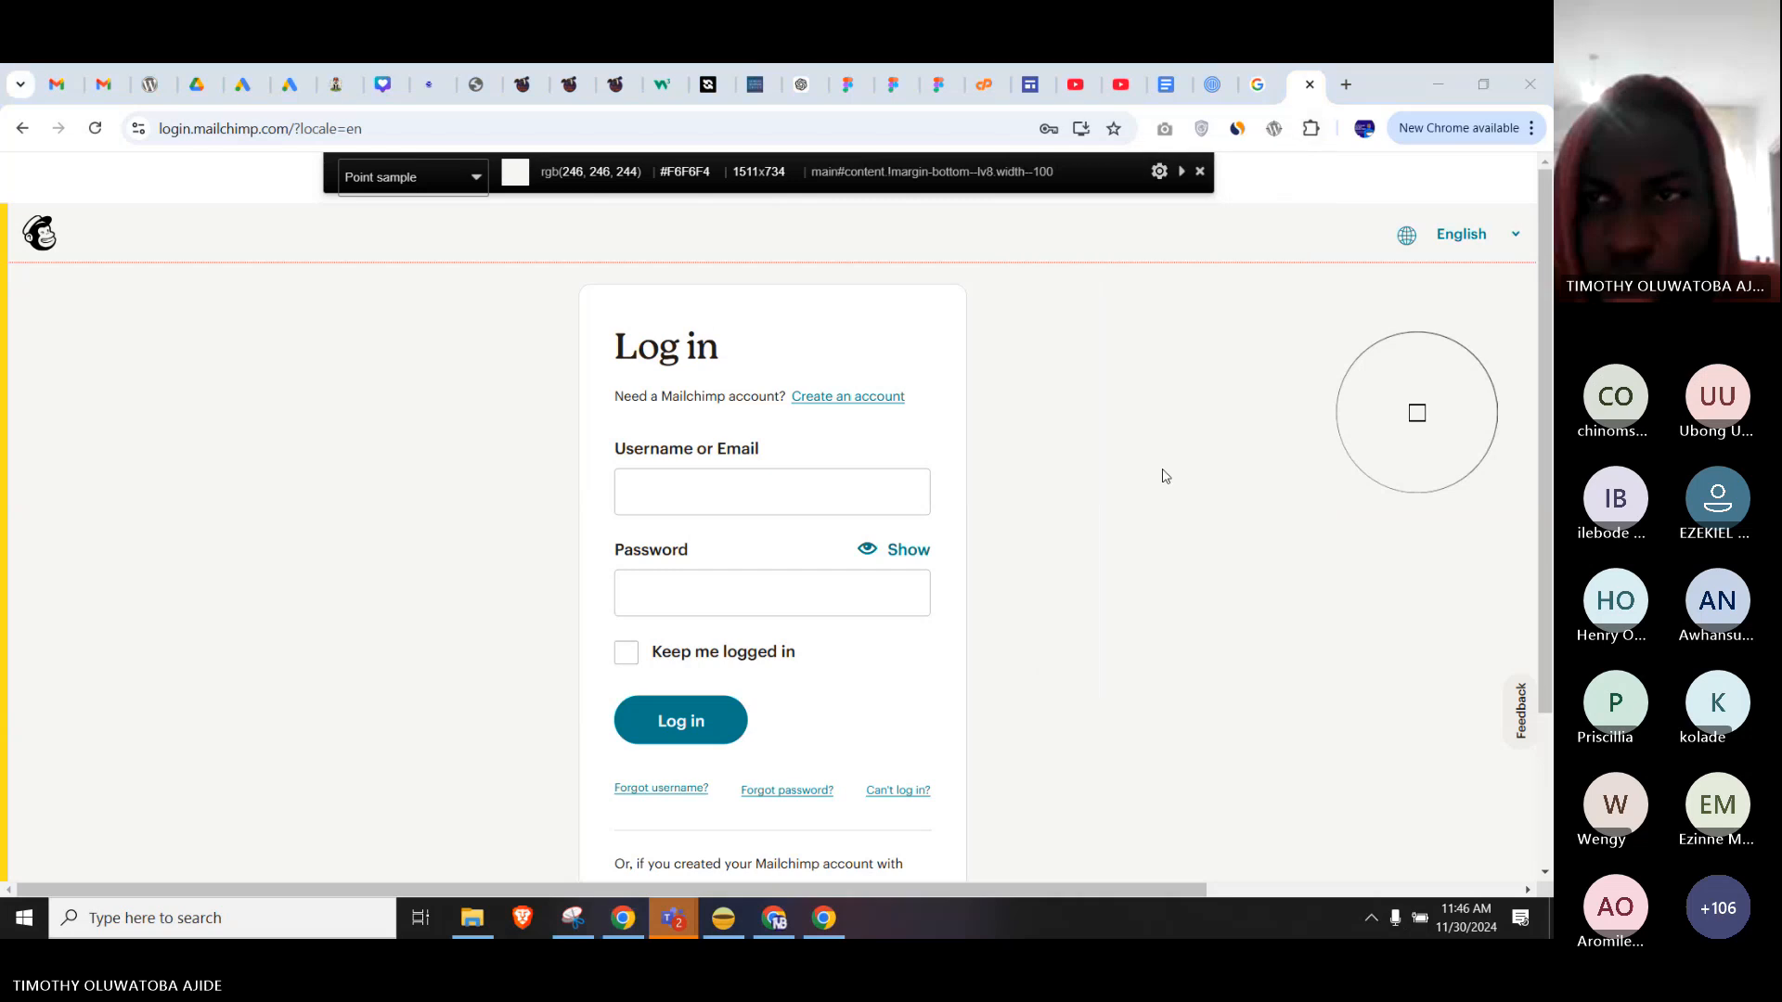
click(1311, 132)
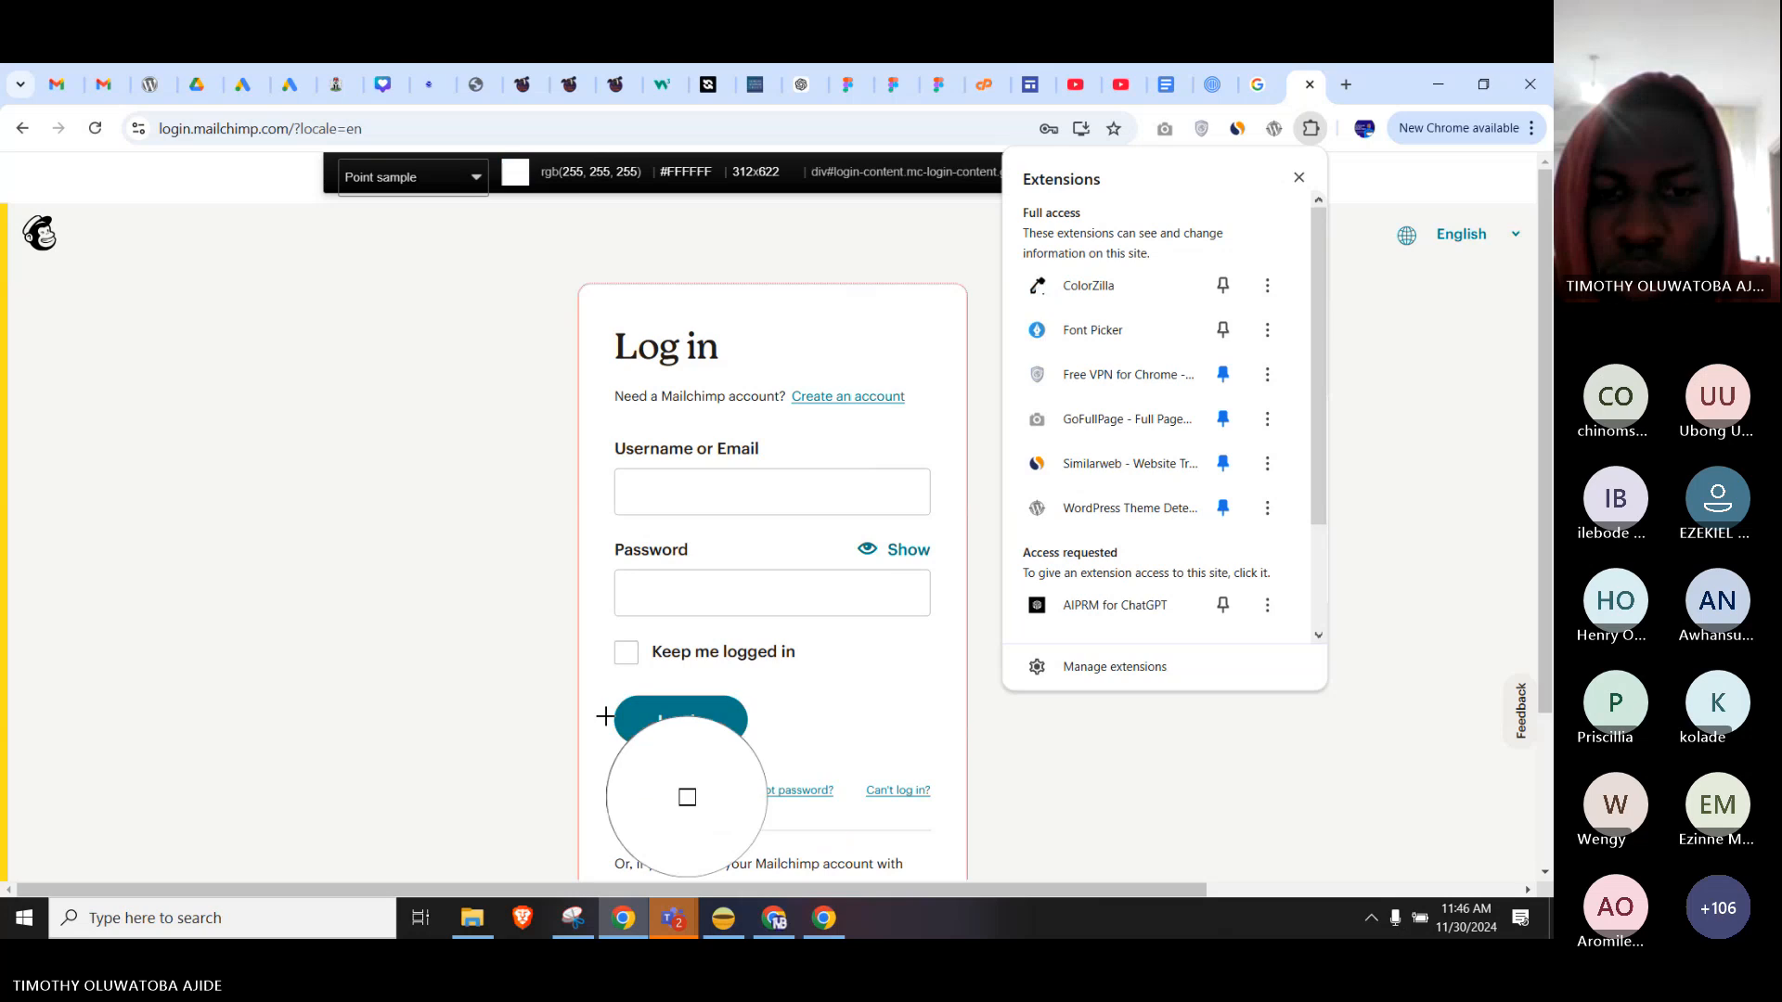
click(714, 704)
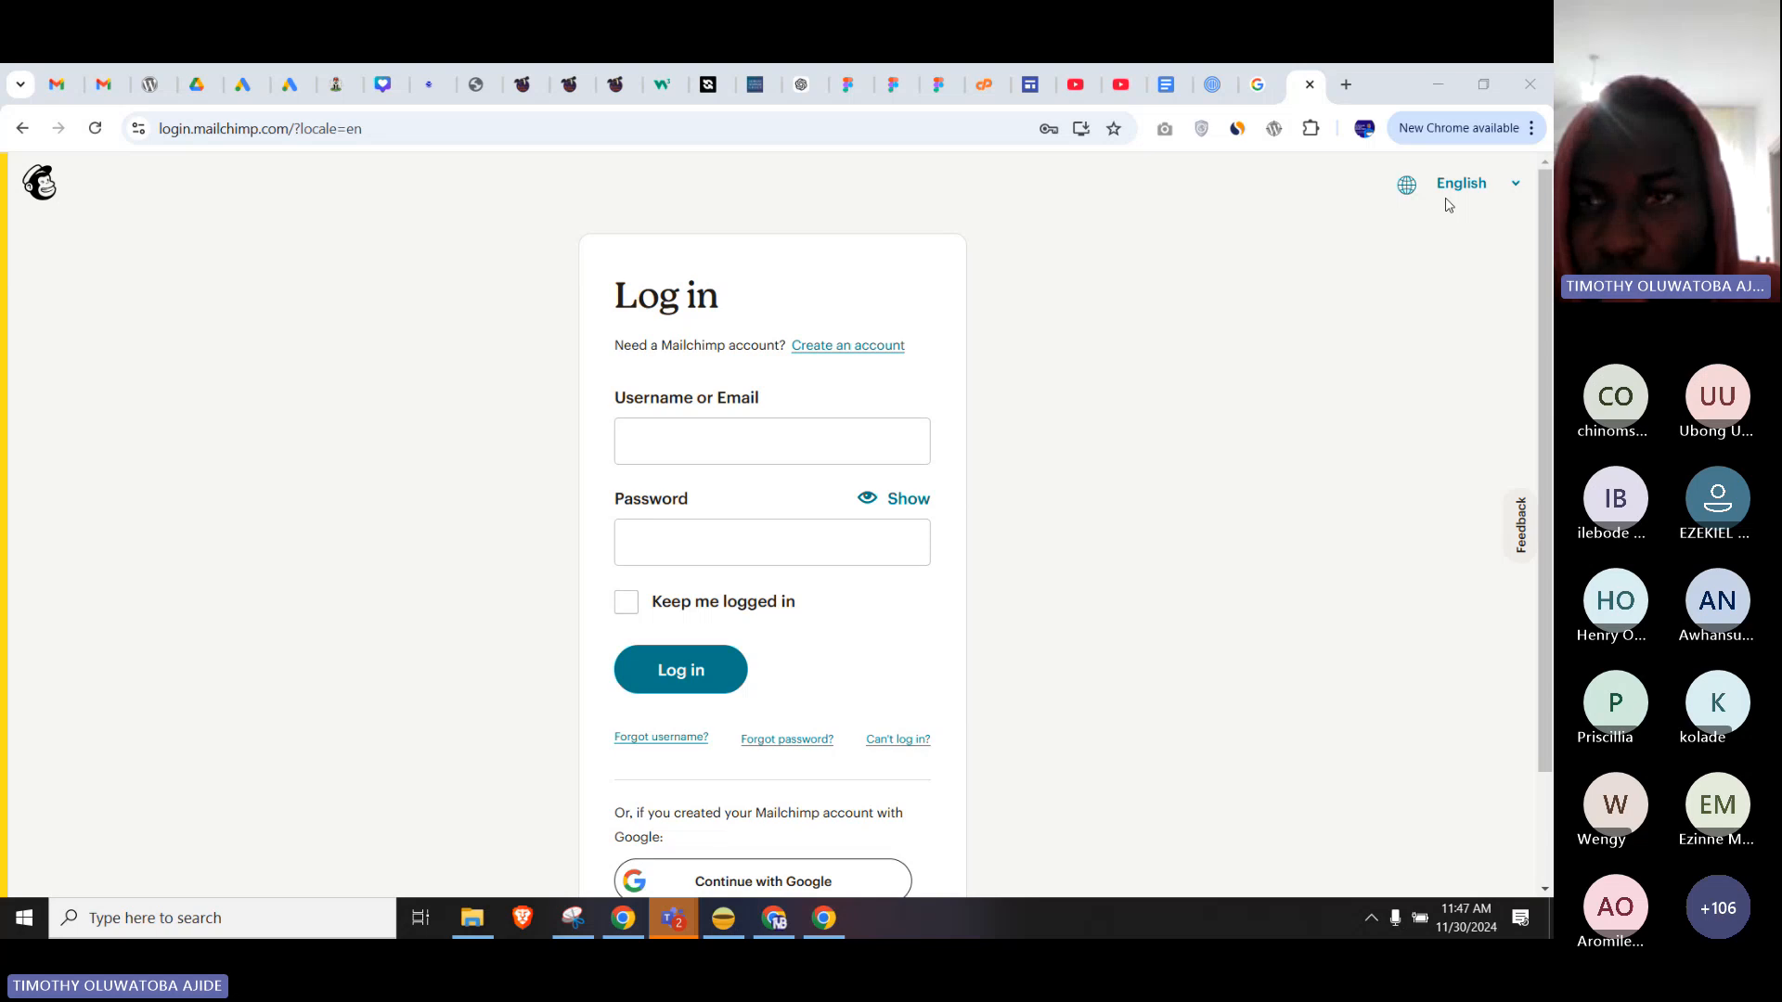
click(1311, 128)
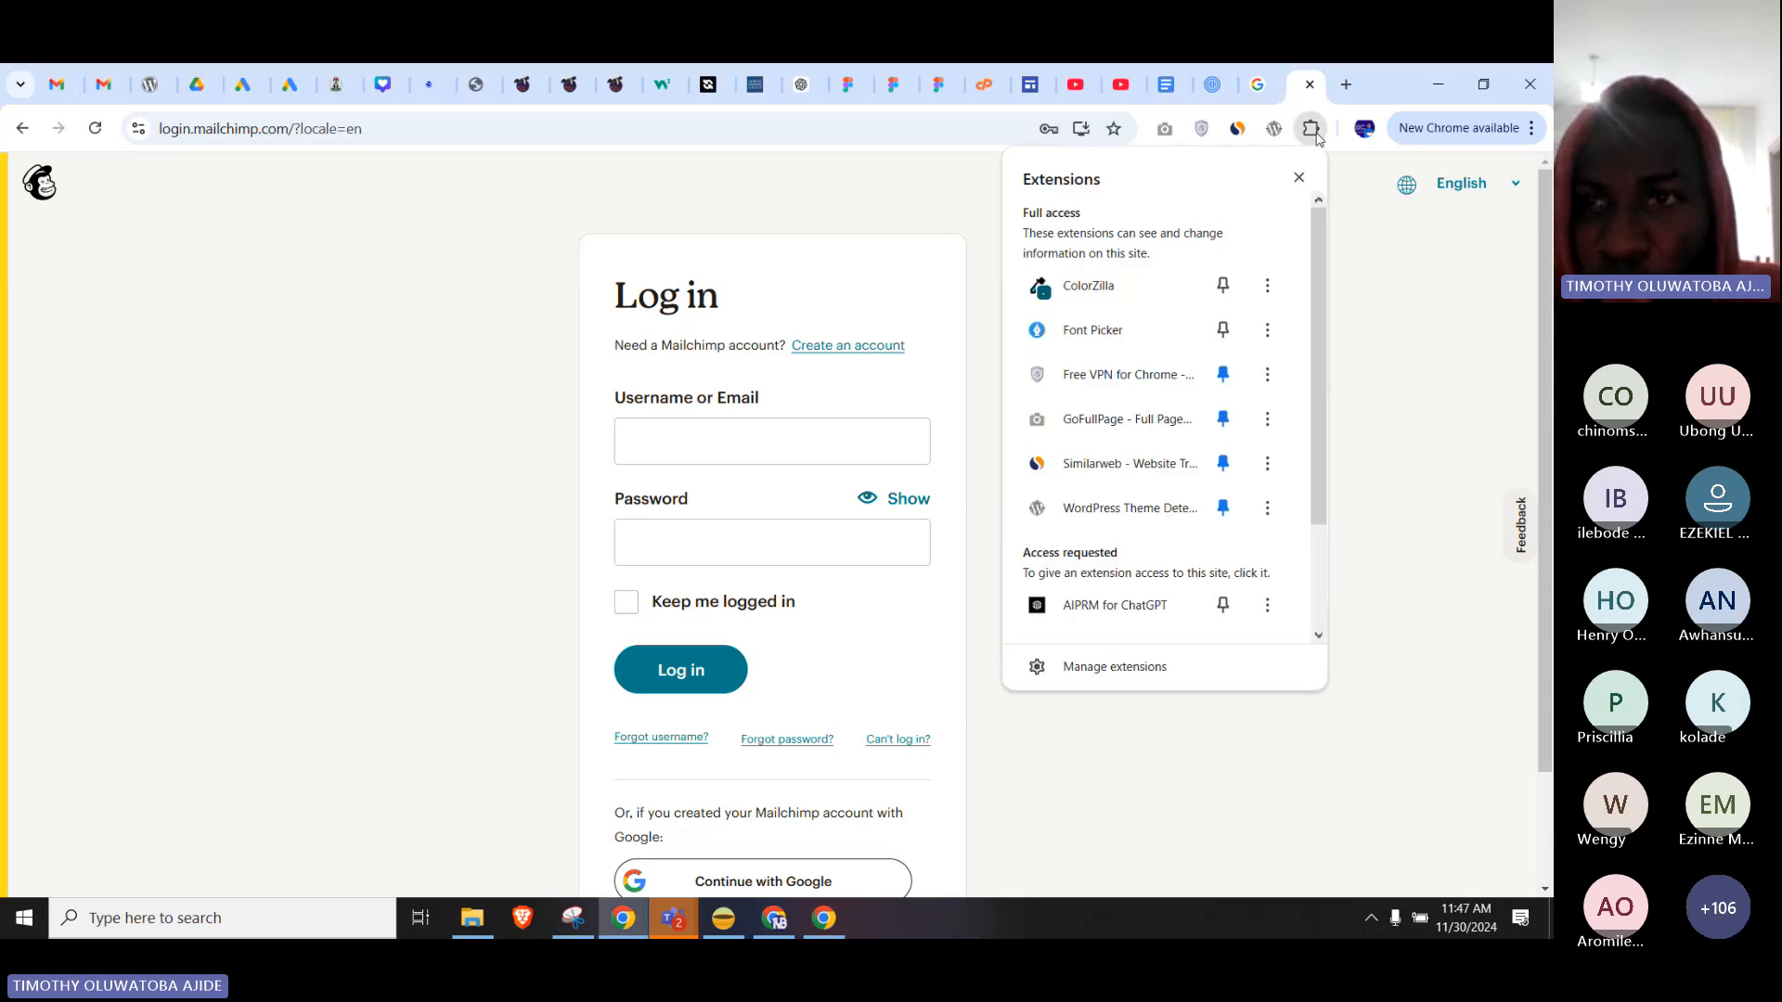
click(1113, 297)
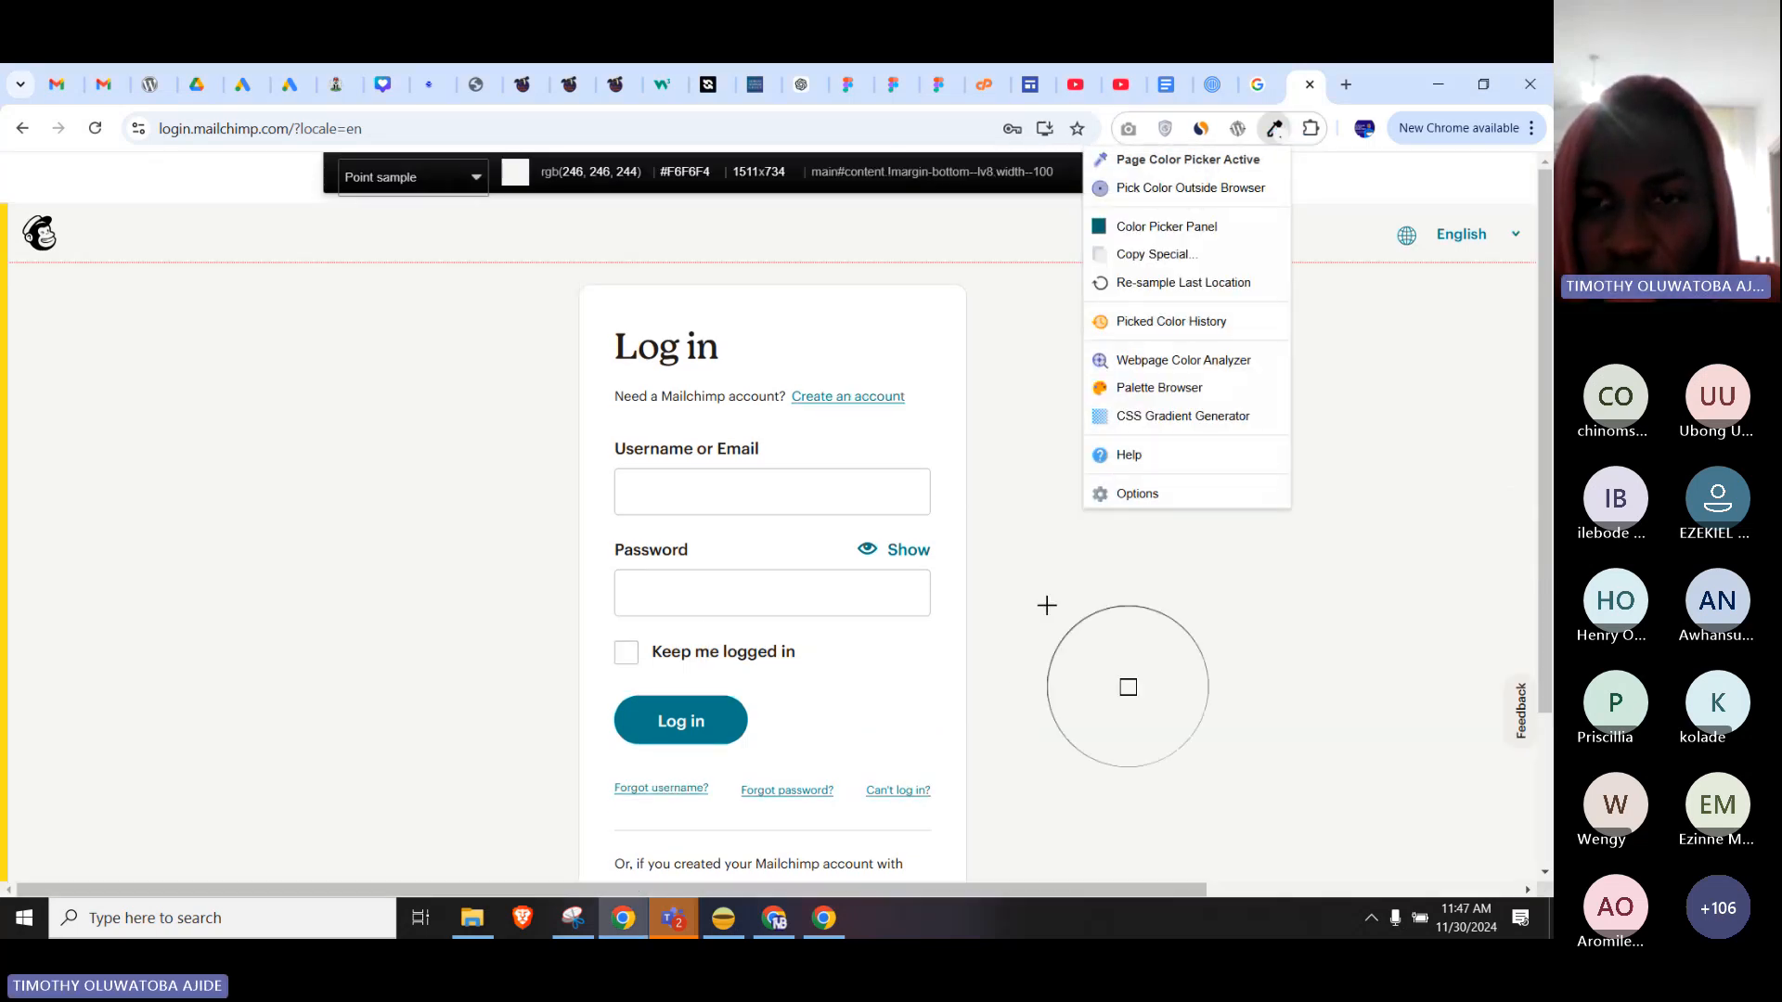
click(1047, 605)
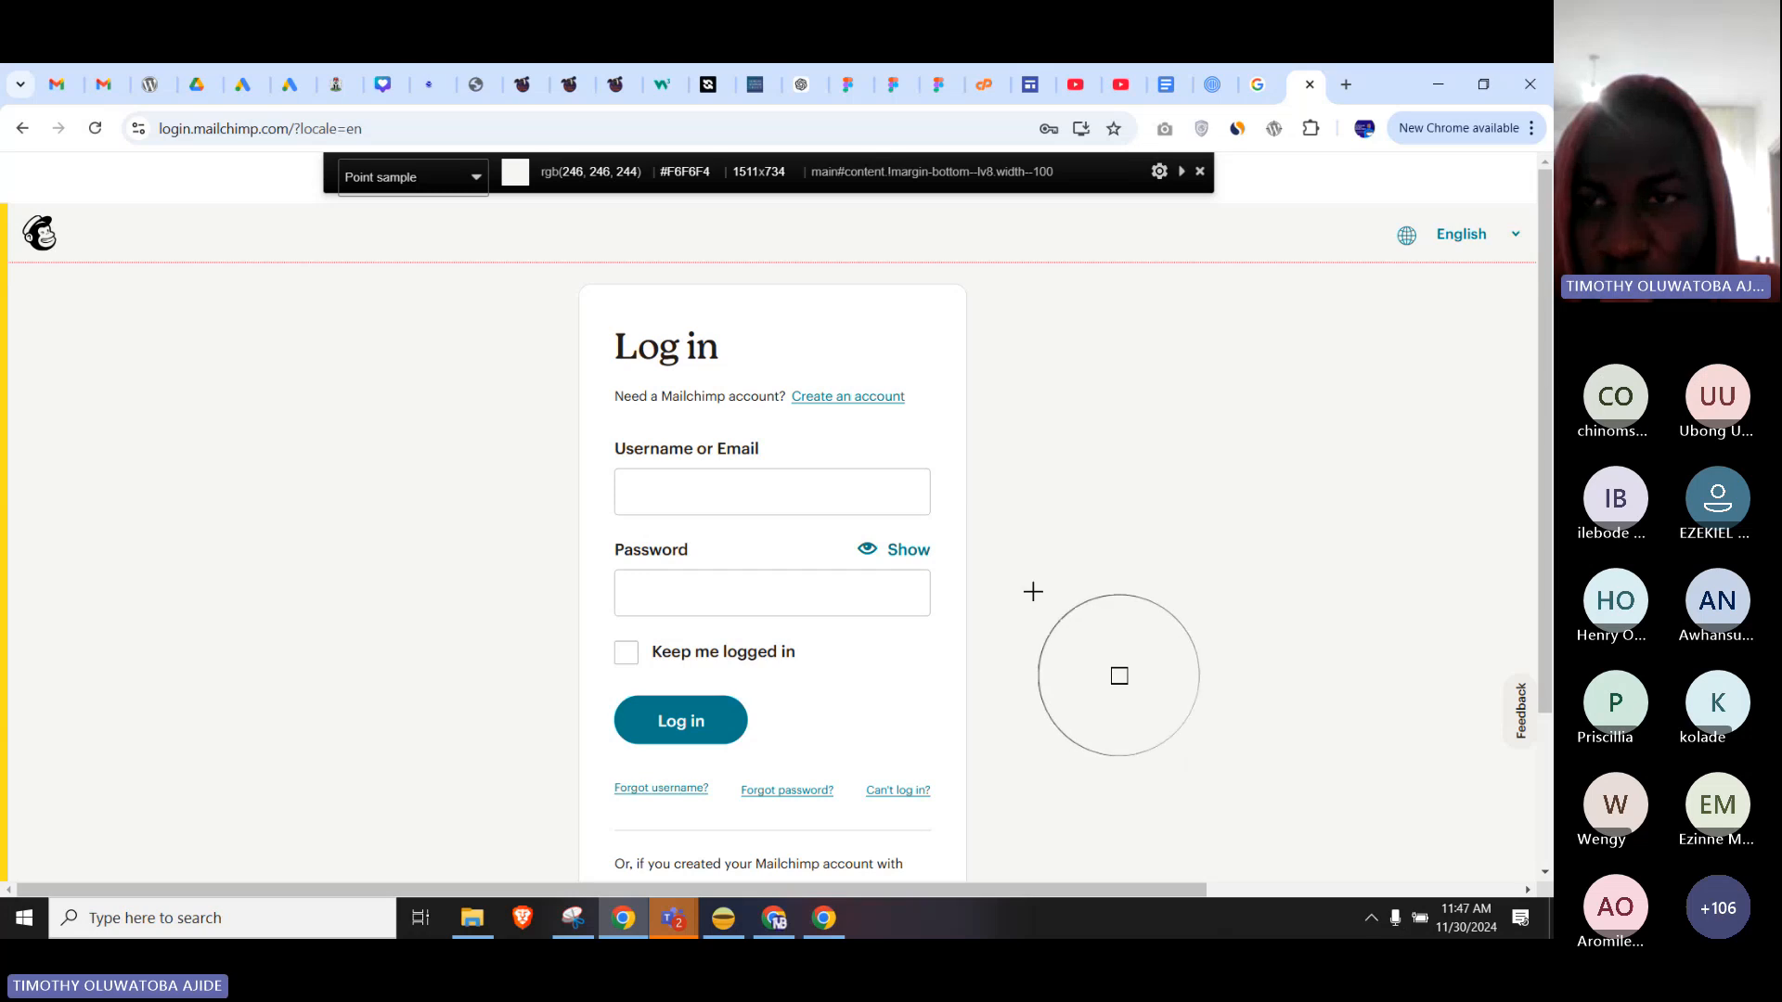
click(728, 707)
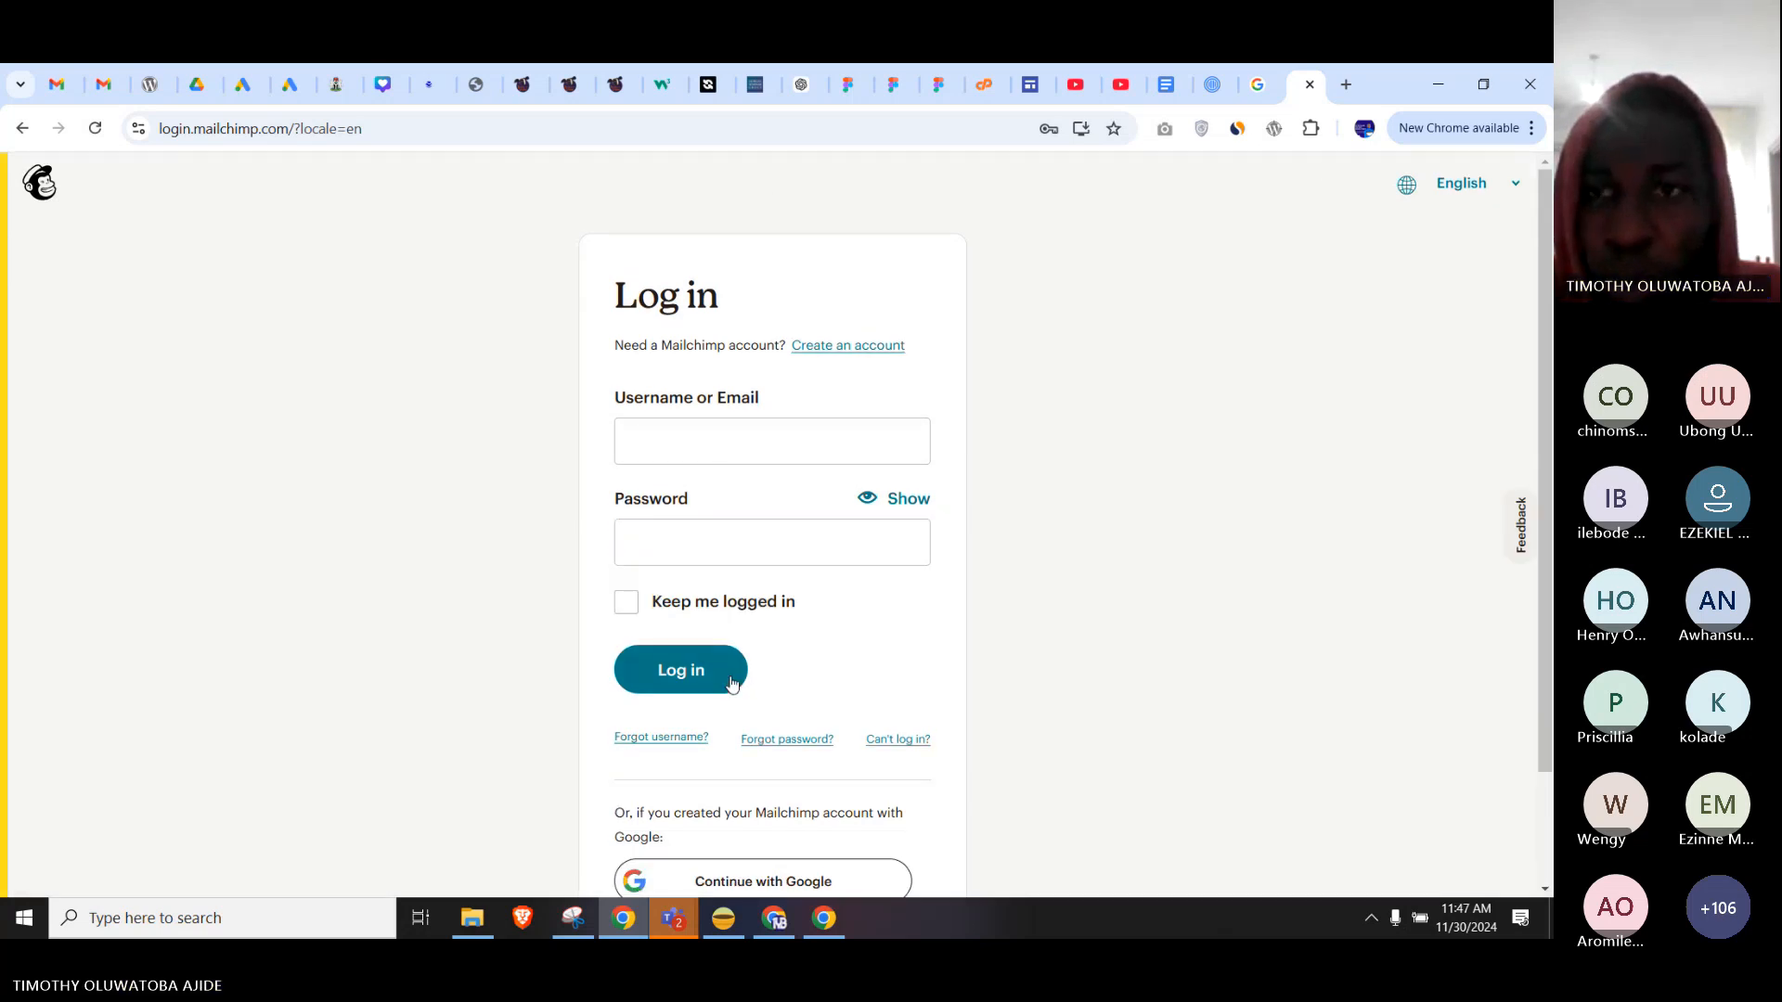
click(823, 918)
Move the screenshot right, off the Login frame, and reselect the LinkedIn icon frame.
drag(901, 521, 1098, 521)
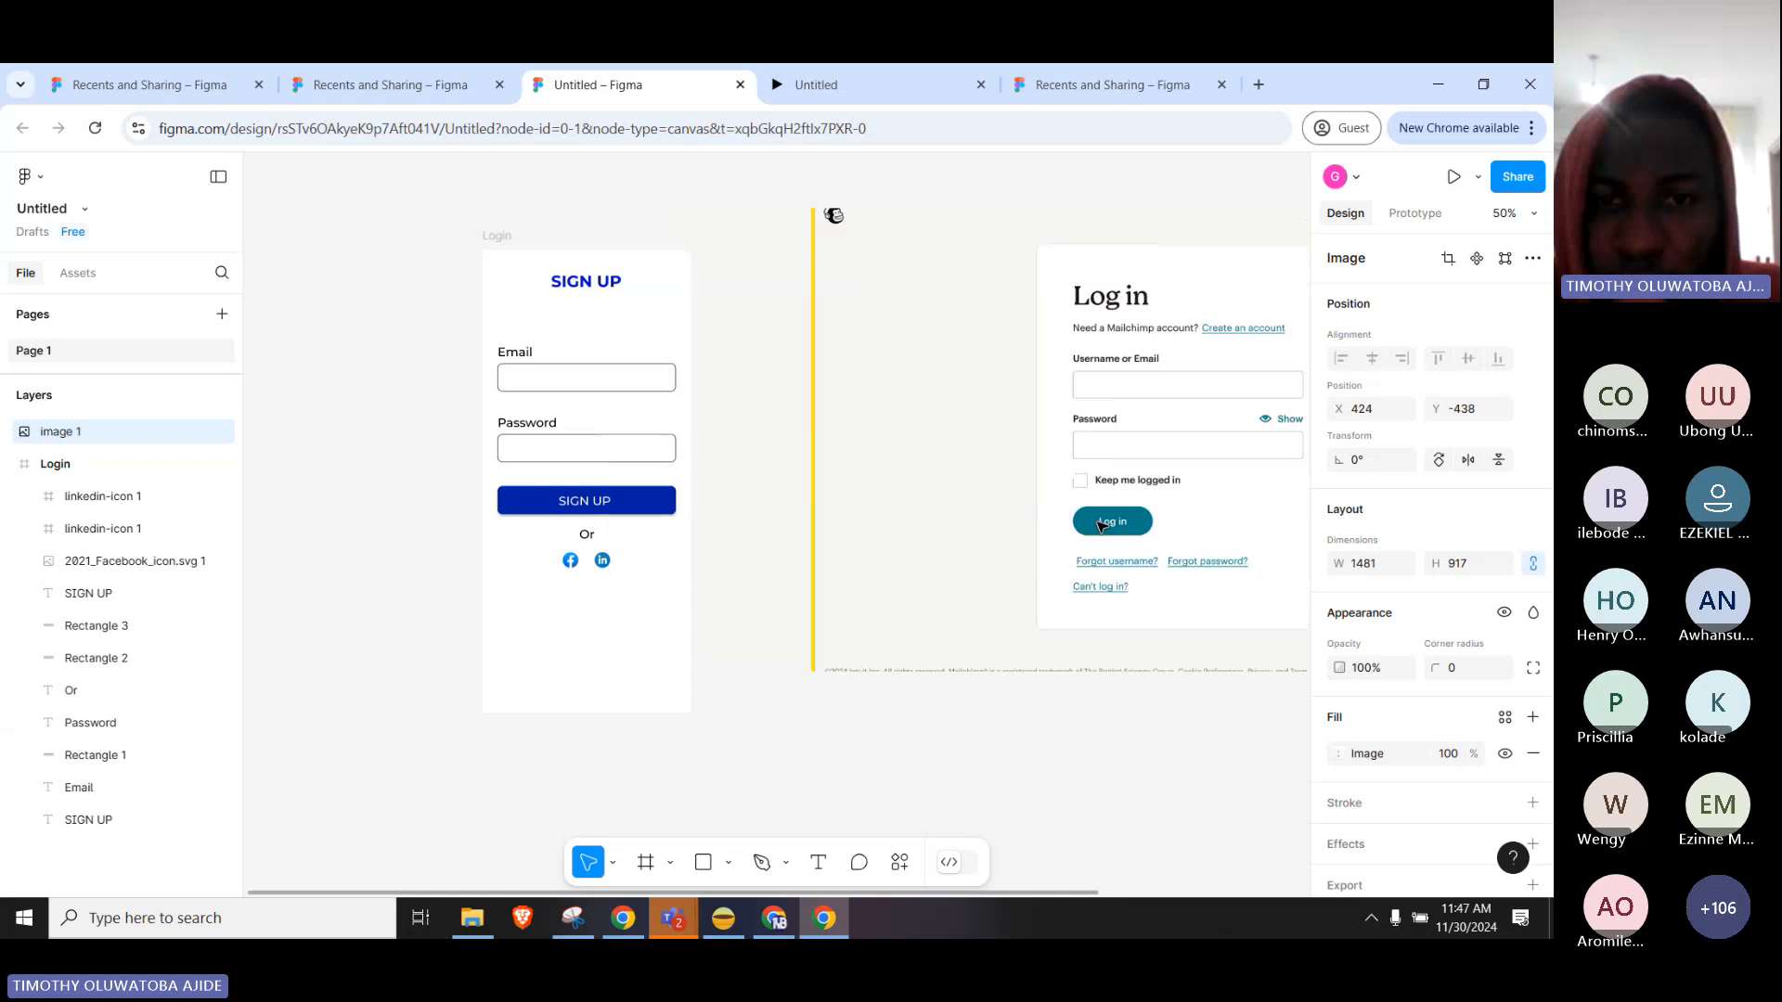
click(666, 506)
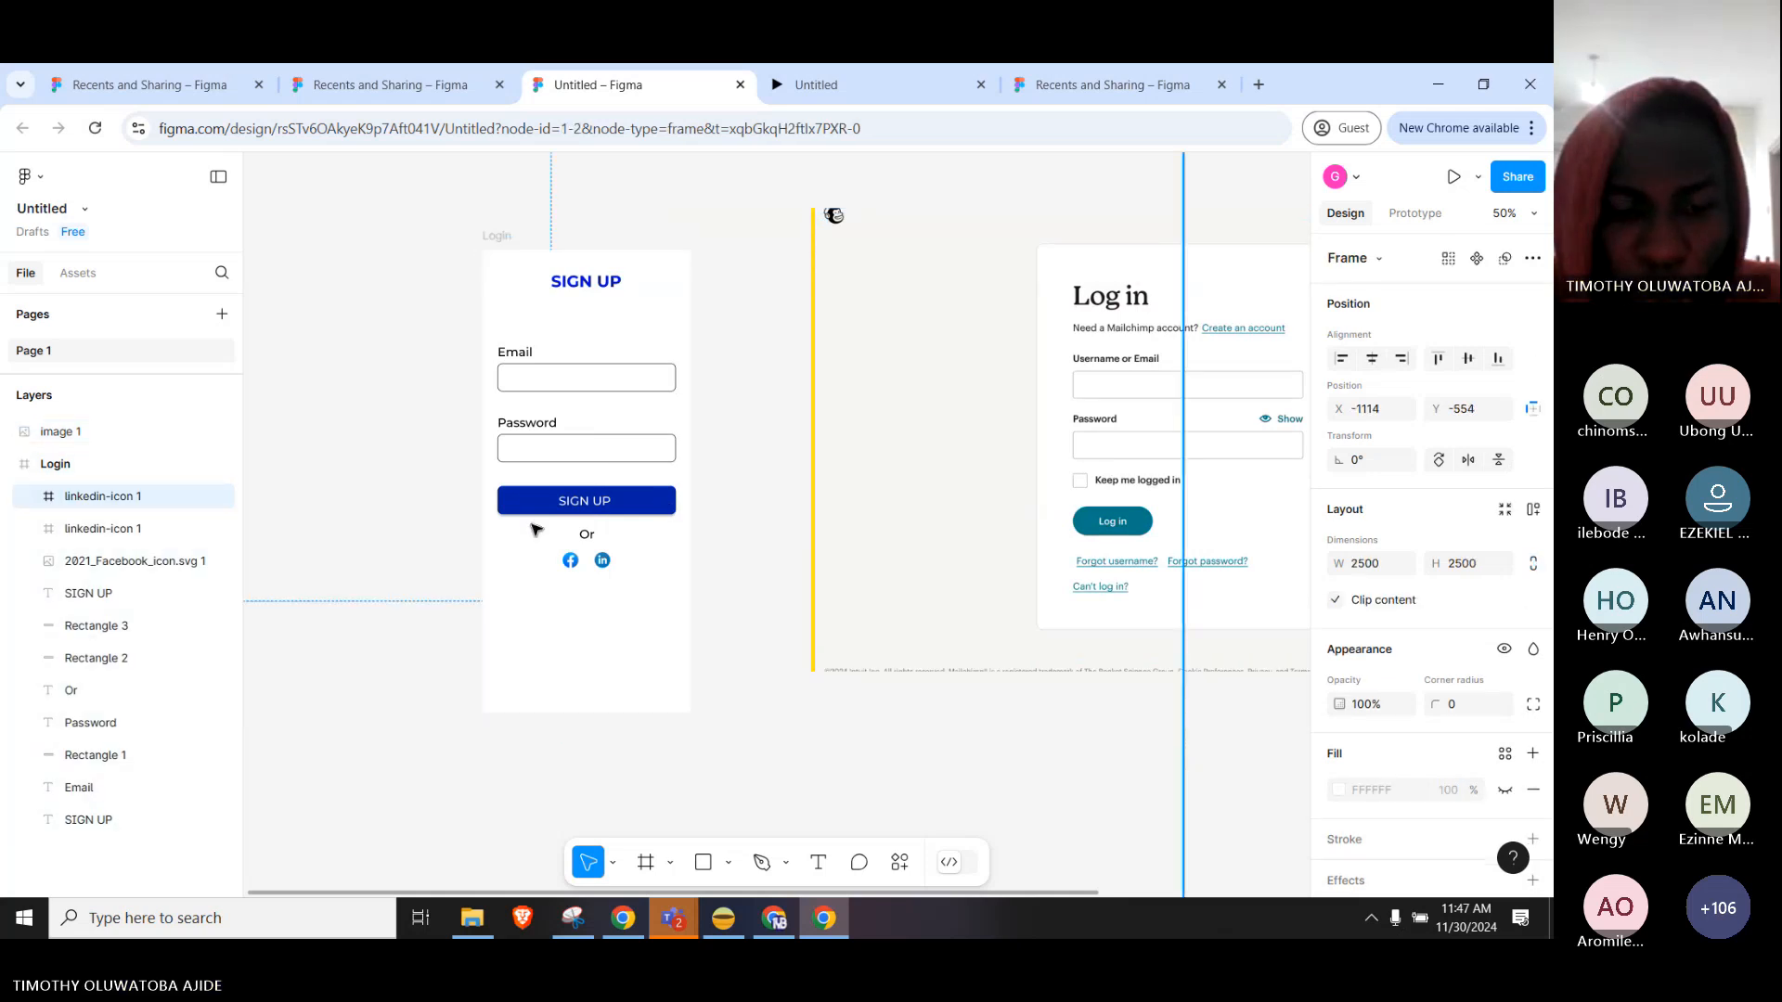
scroll(474, 504, up, 3)
scroll(543, 518, up, 5)
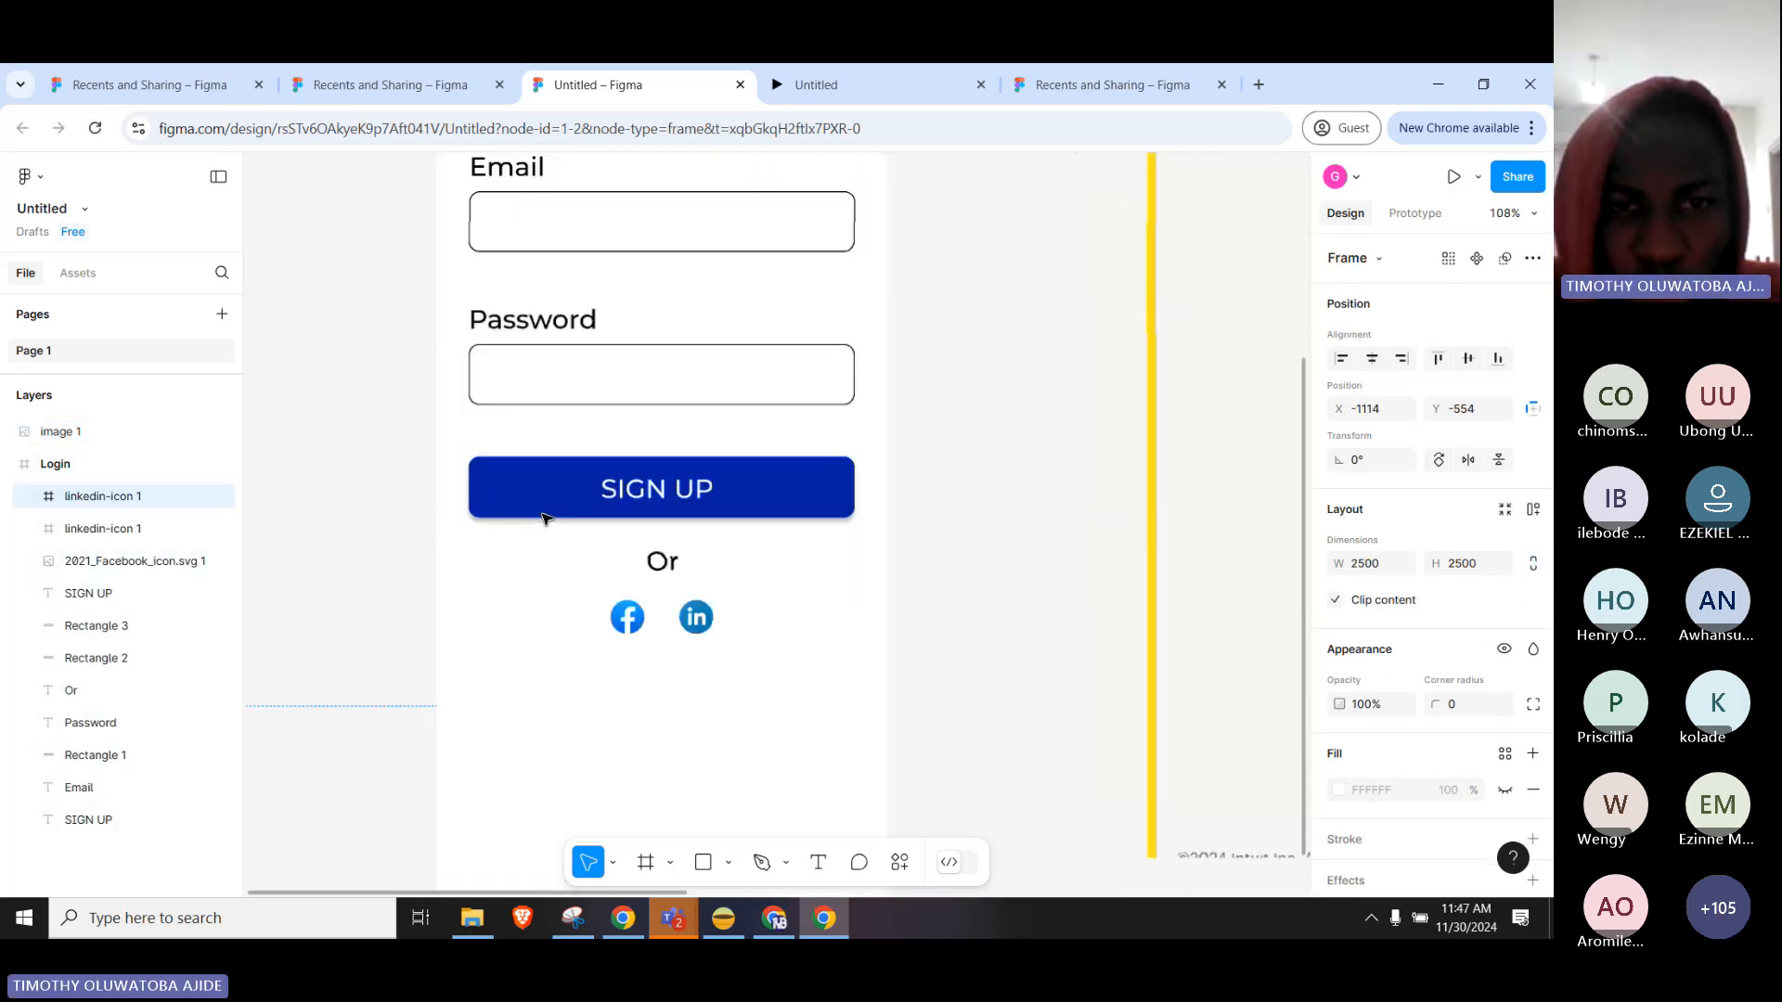
scroll(550, 520, down, 2)
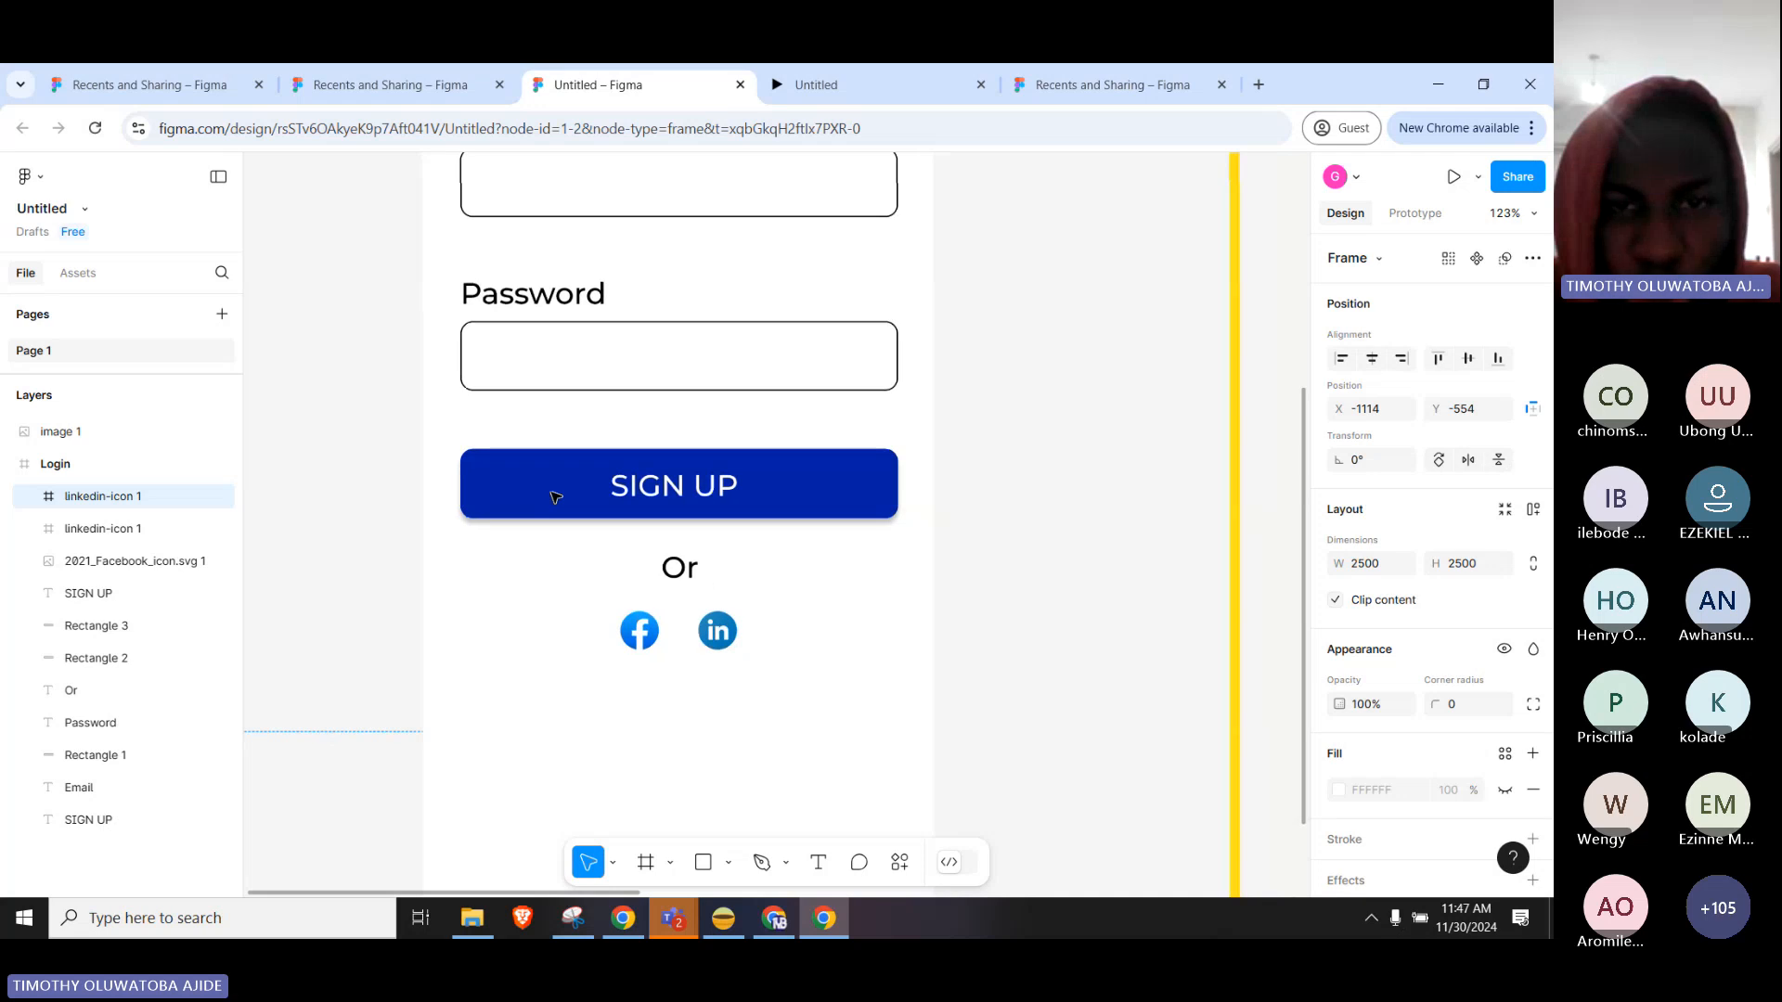
click(1273, 490)
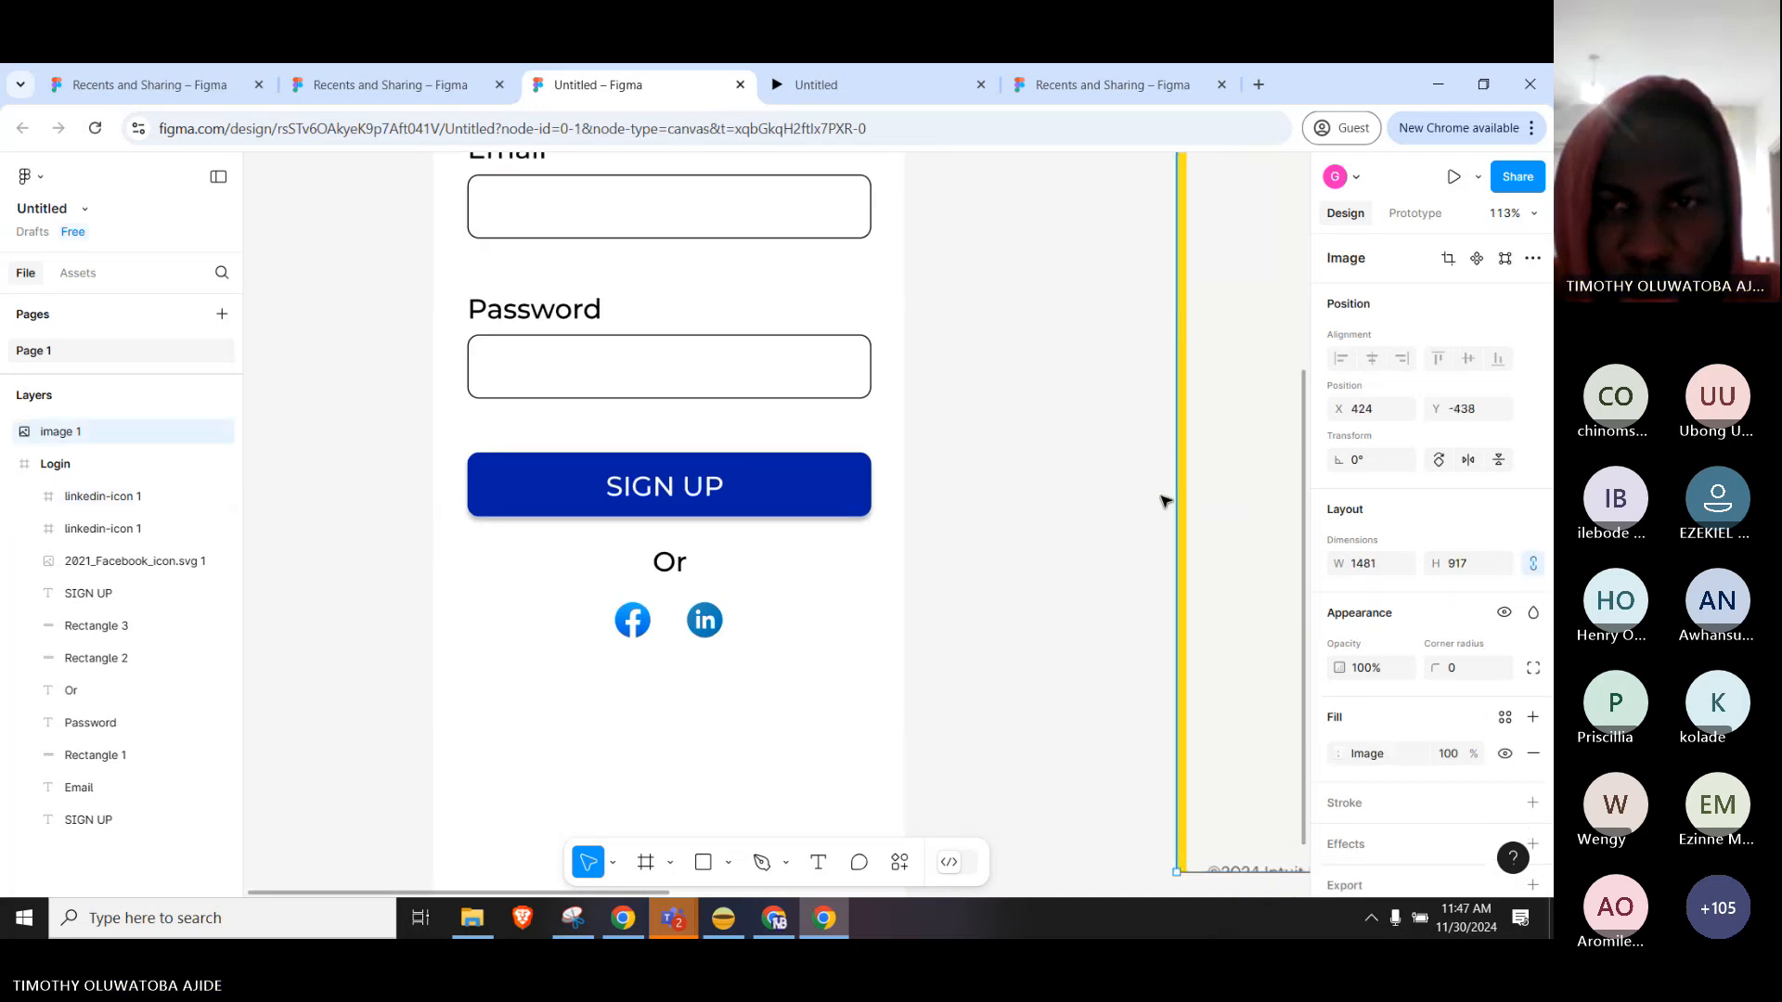
click(956, 505)
click(859, 507)
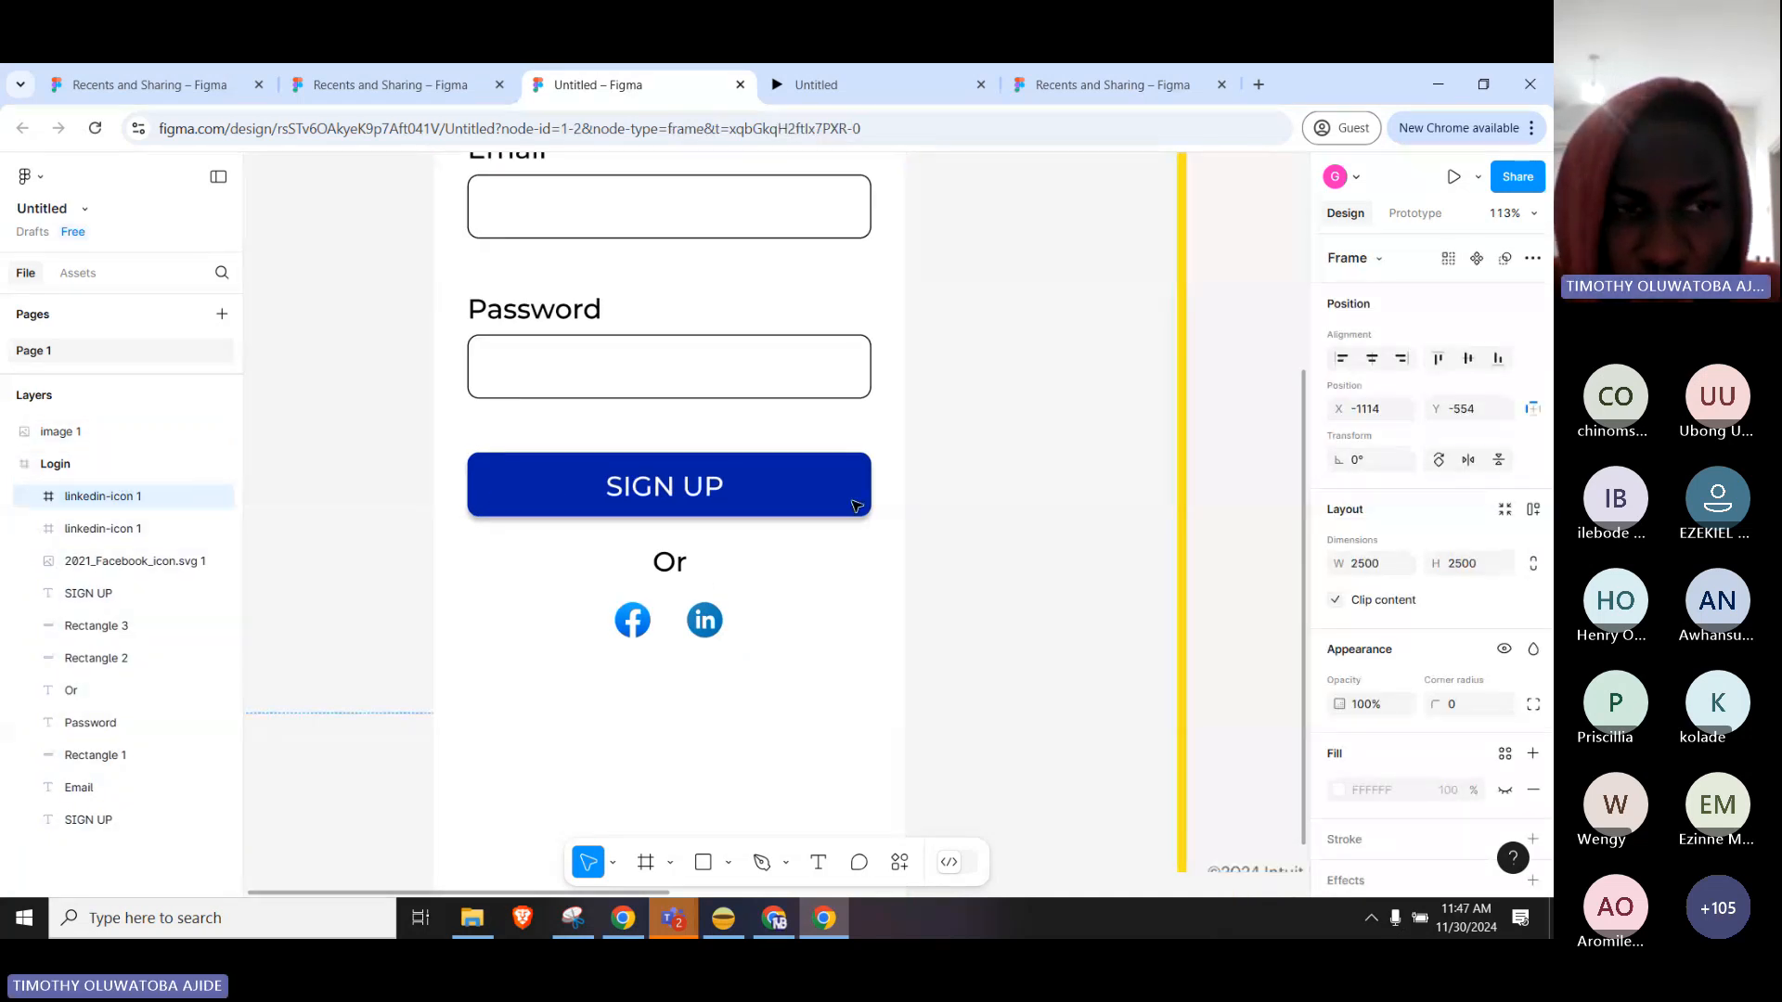
Select the SIGN UP button's Rectangle 3 and paste 006570 as its fill, replacing 0320A3.
click(142, 529)
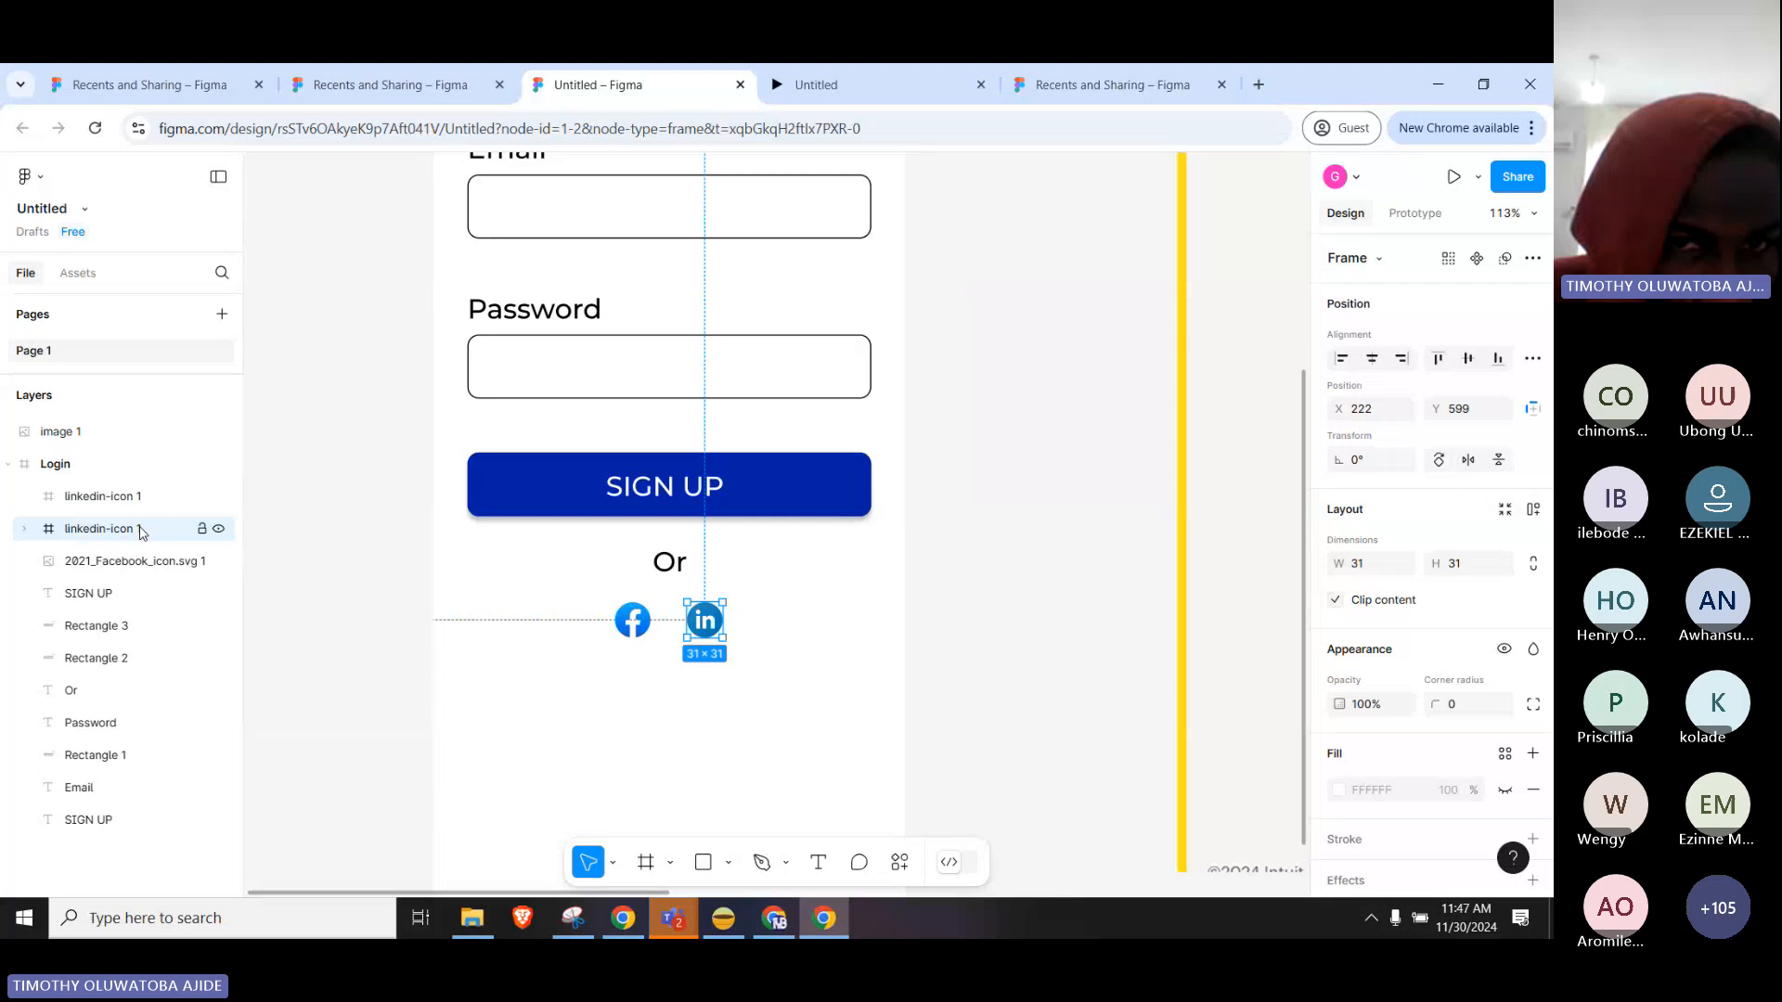
click(125, 597)
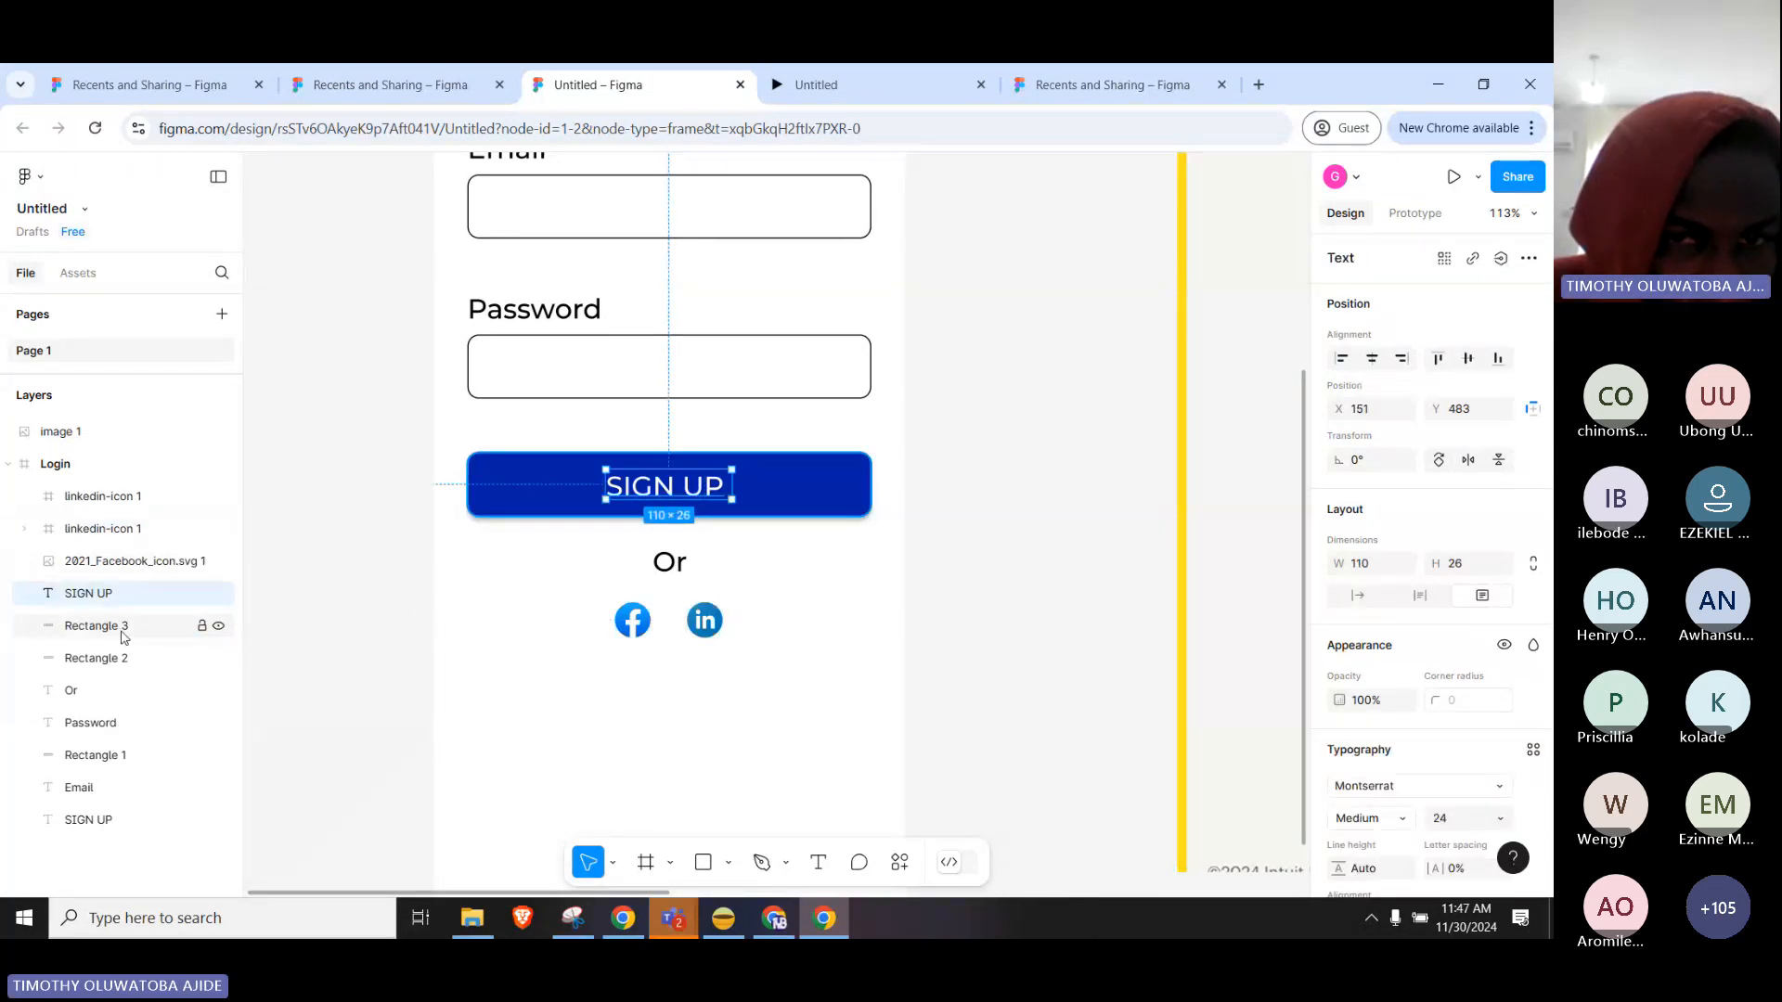
click(133, 629)
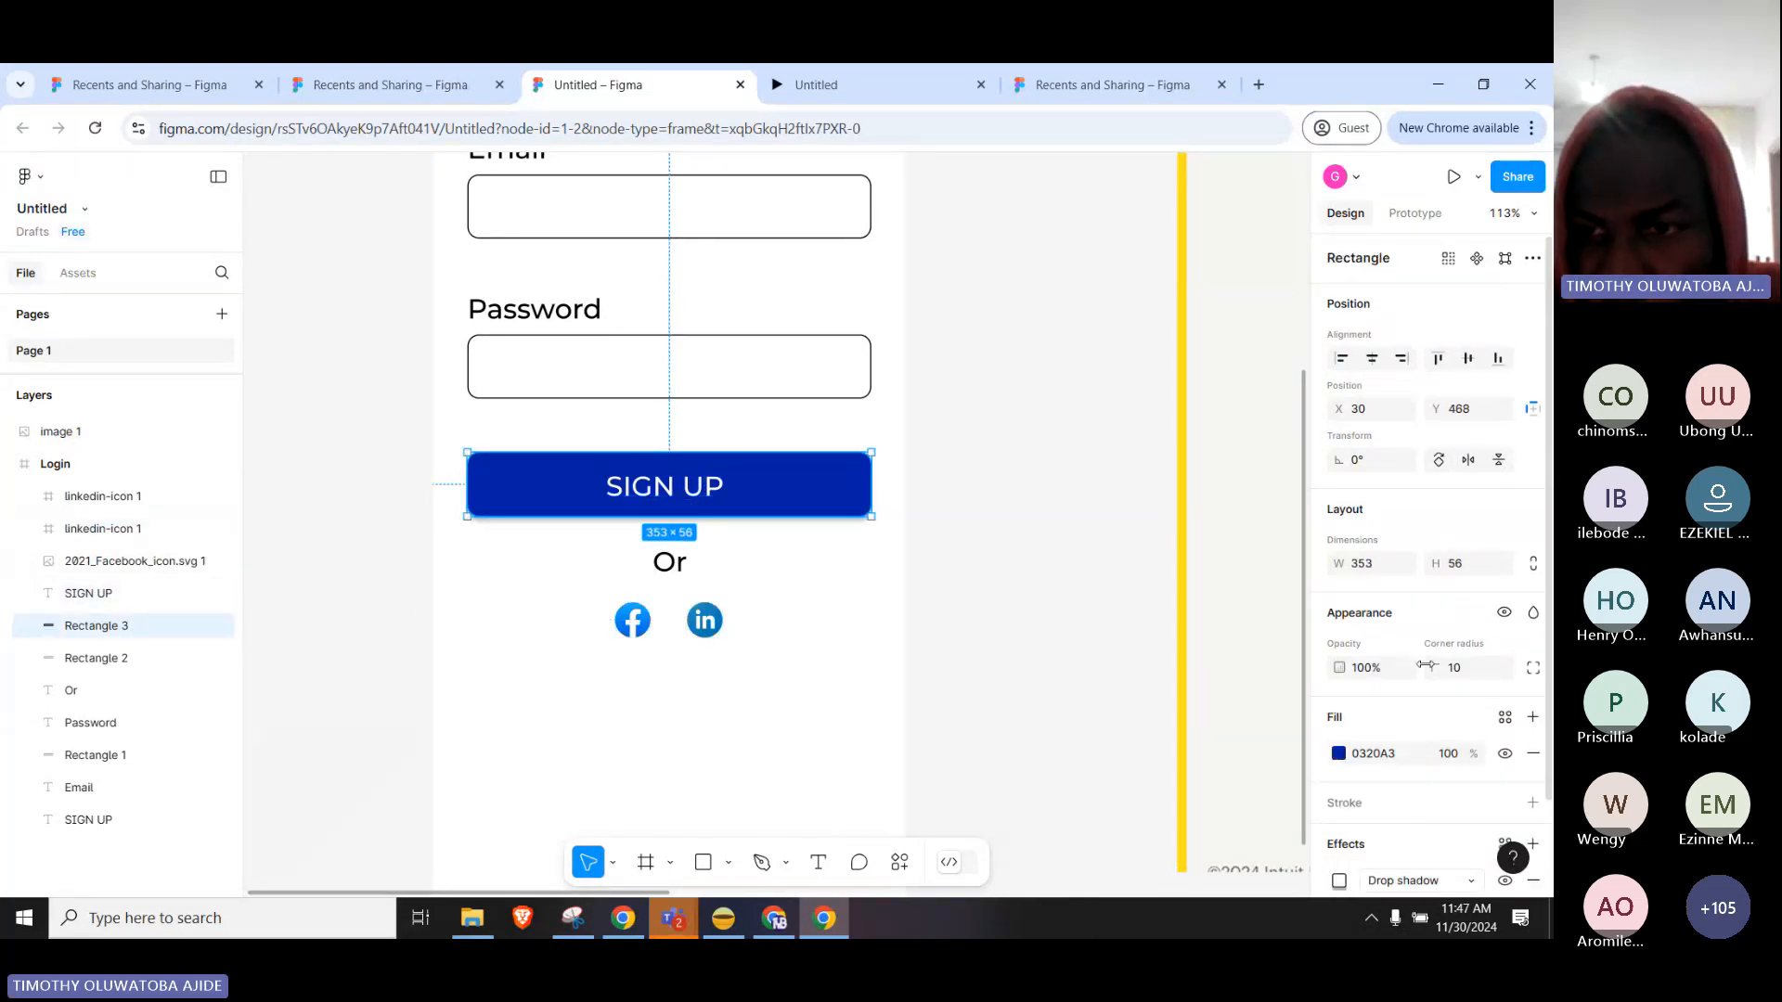
scroll(1368, 691, down, 2)
click(1383, 651)
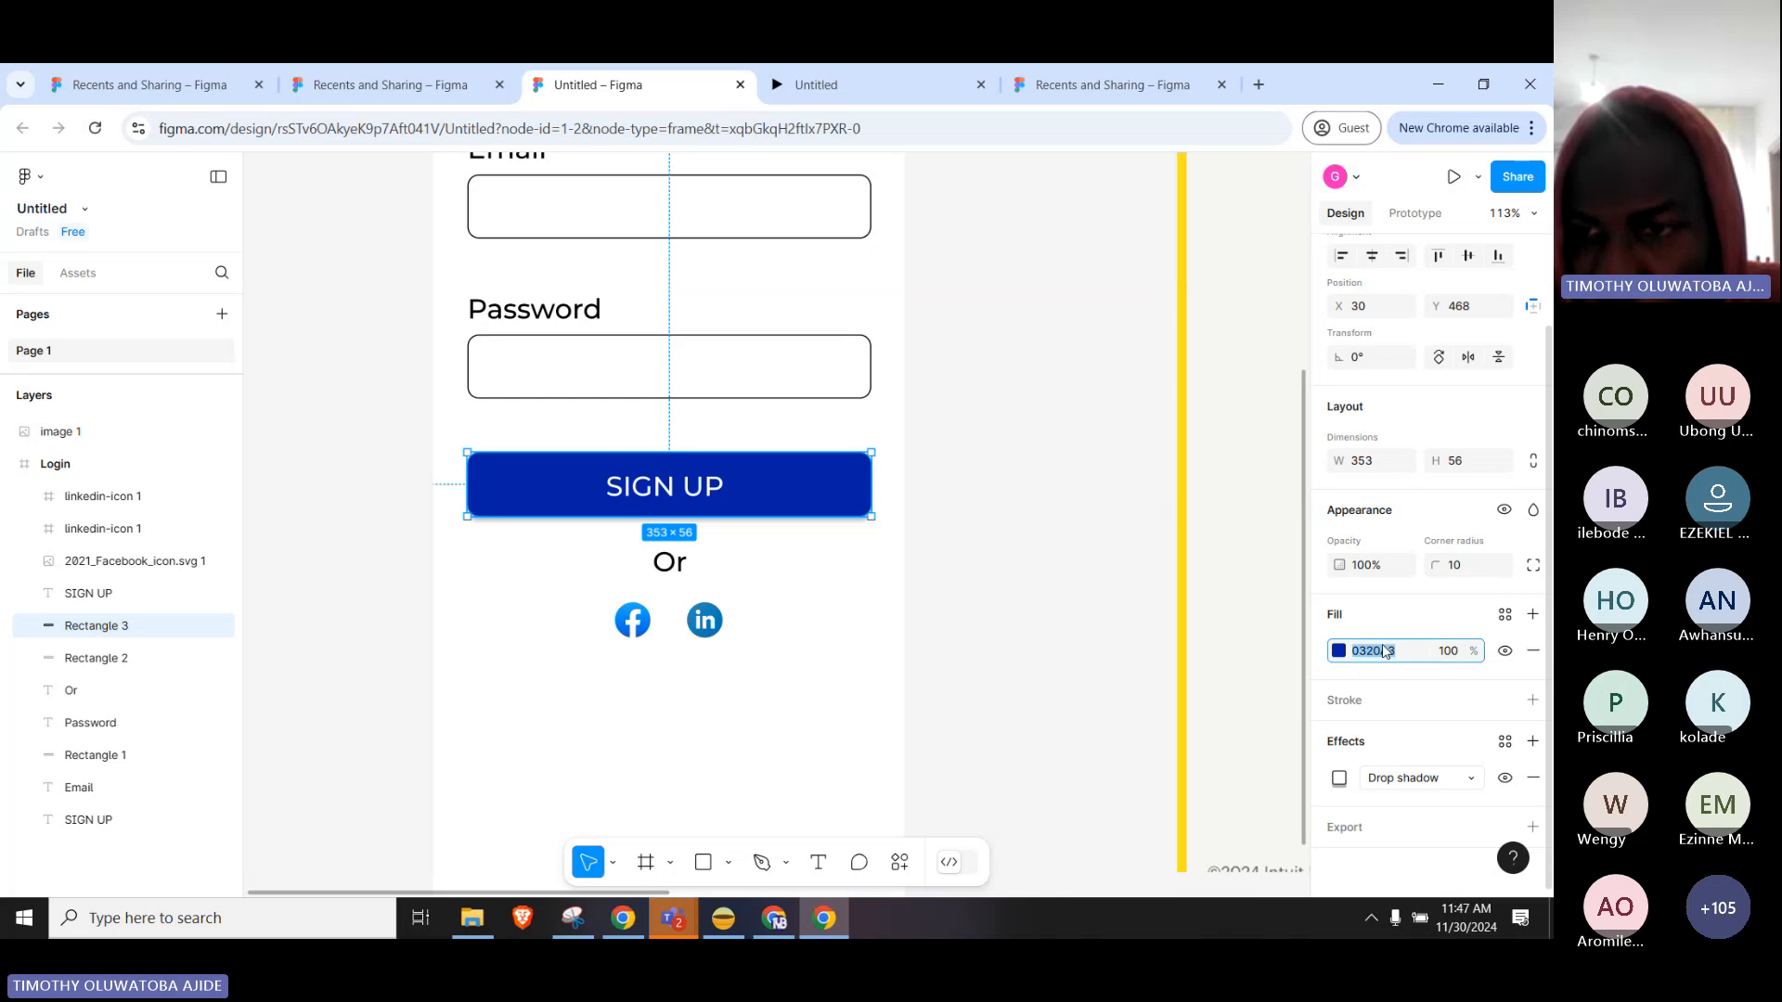
key(ctrl+v)
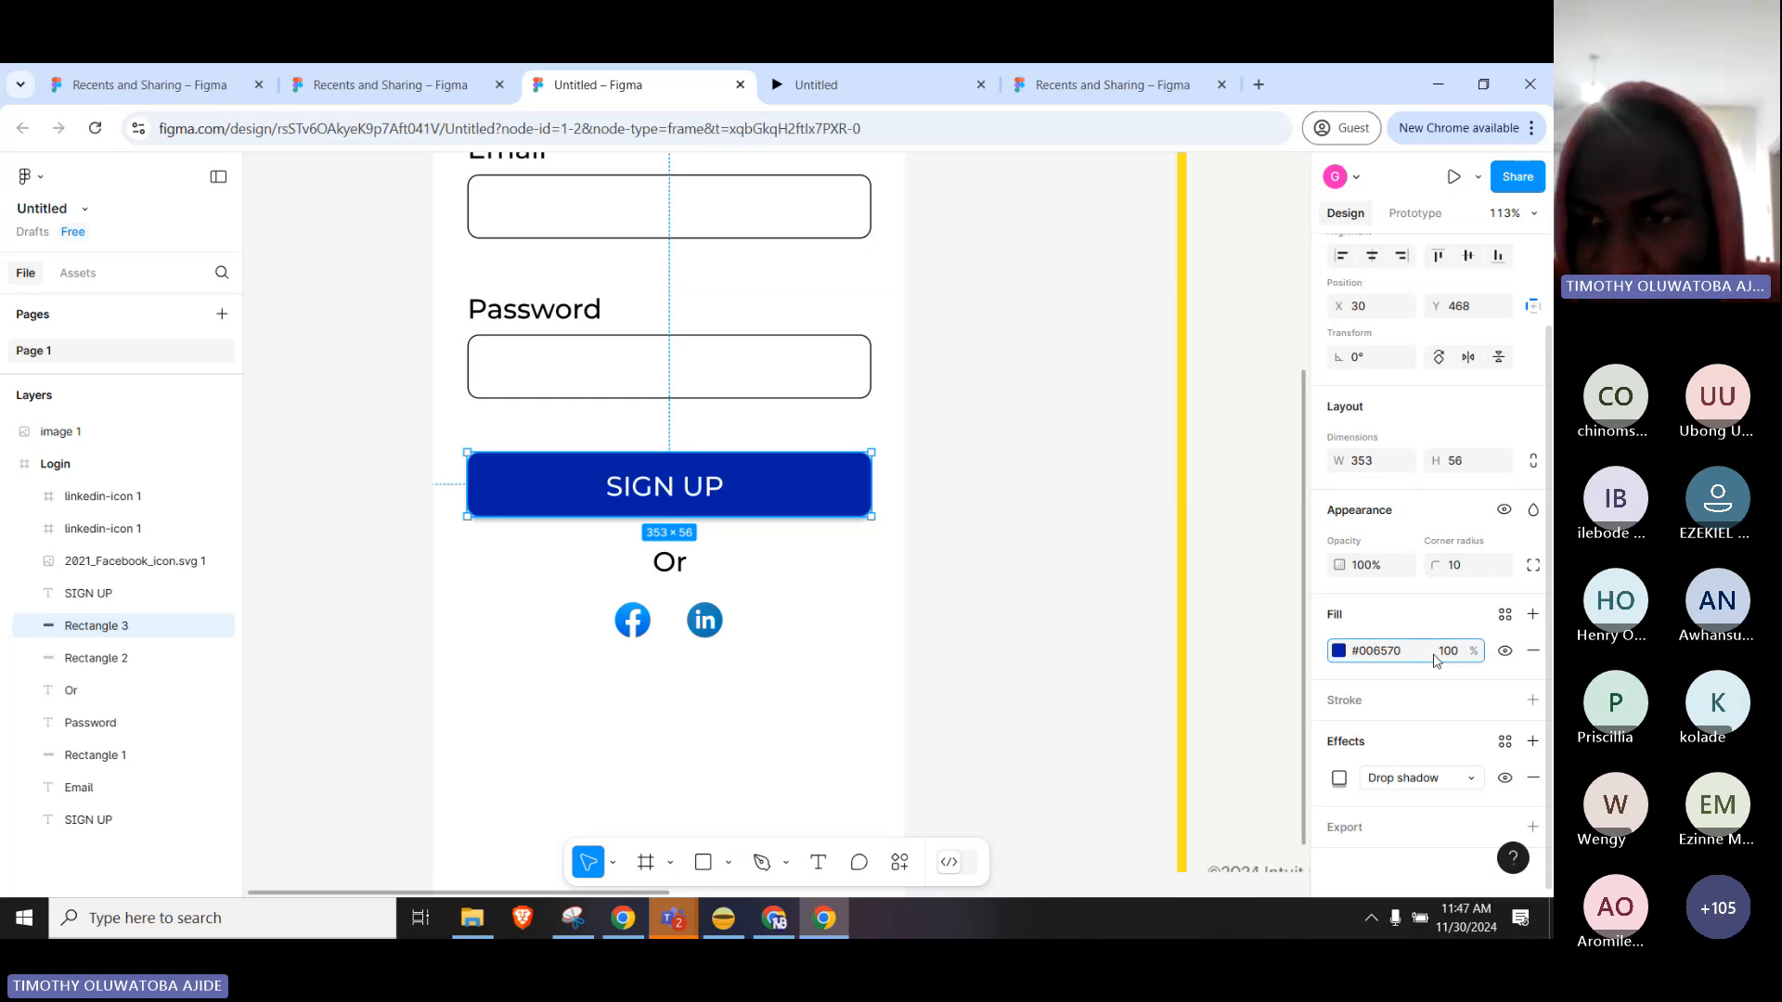
key(Return)
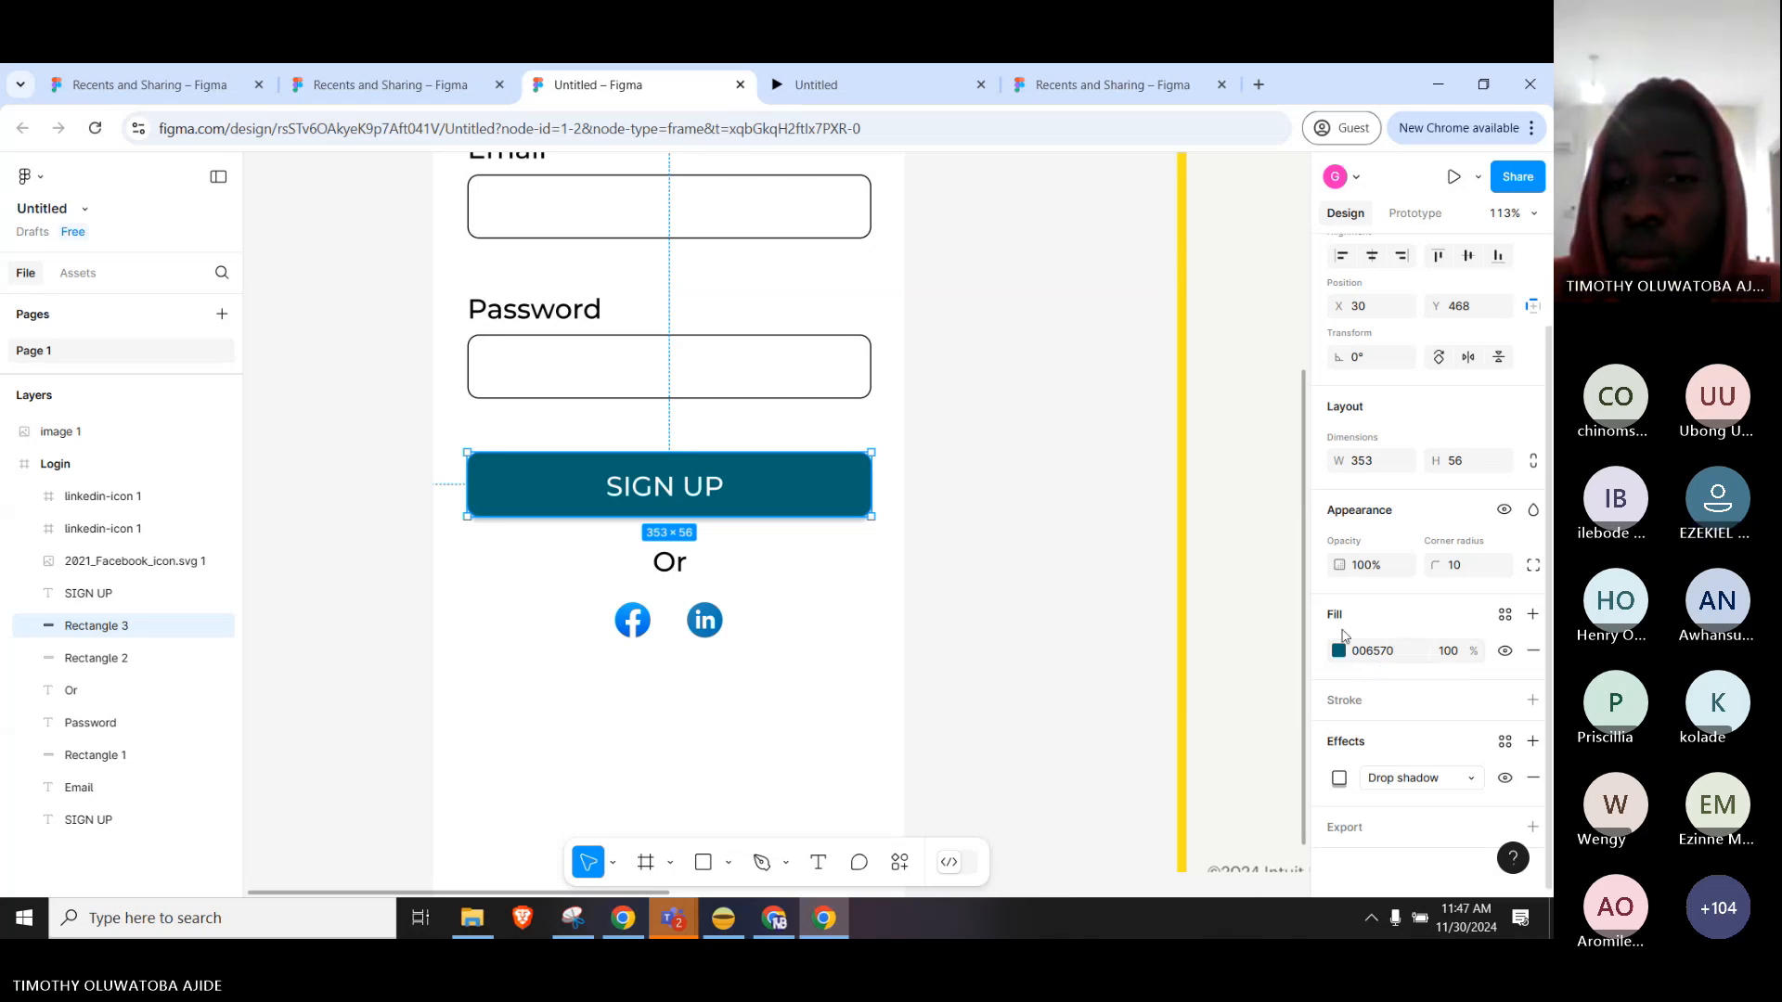
click(982, 514)
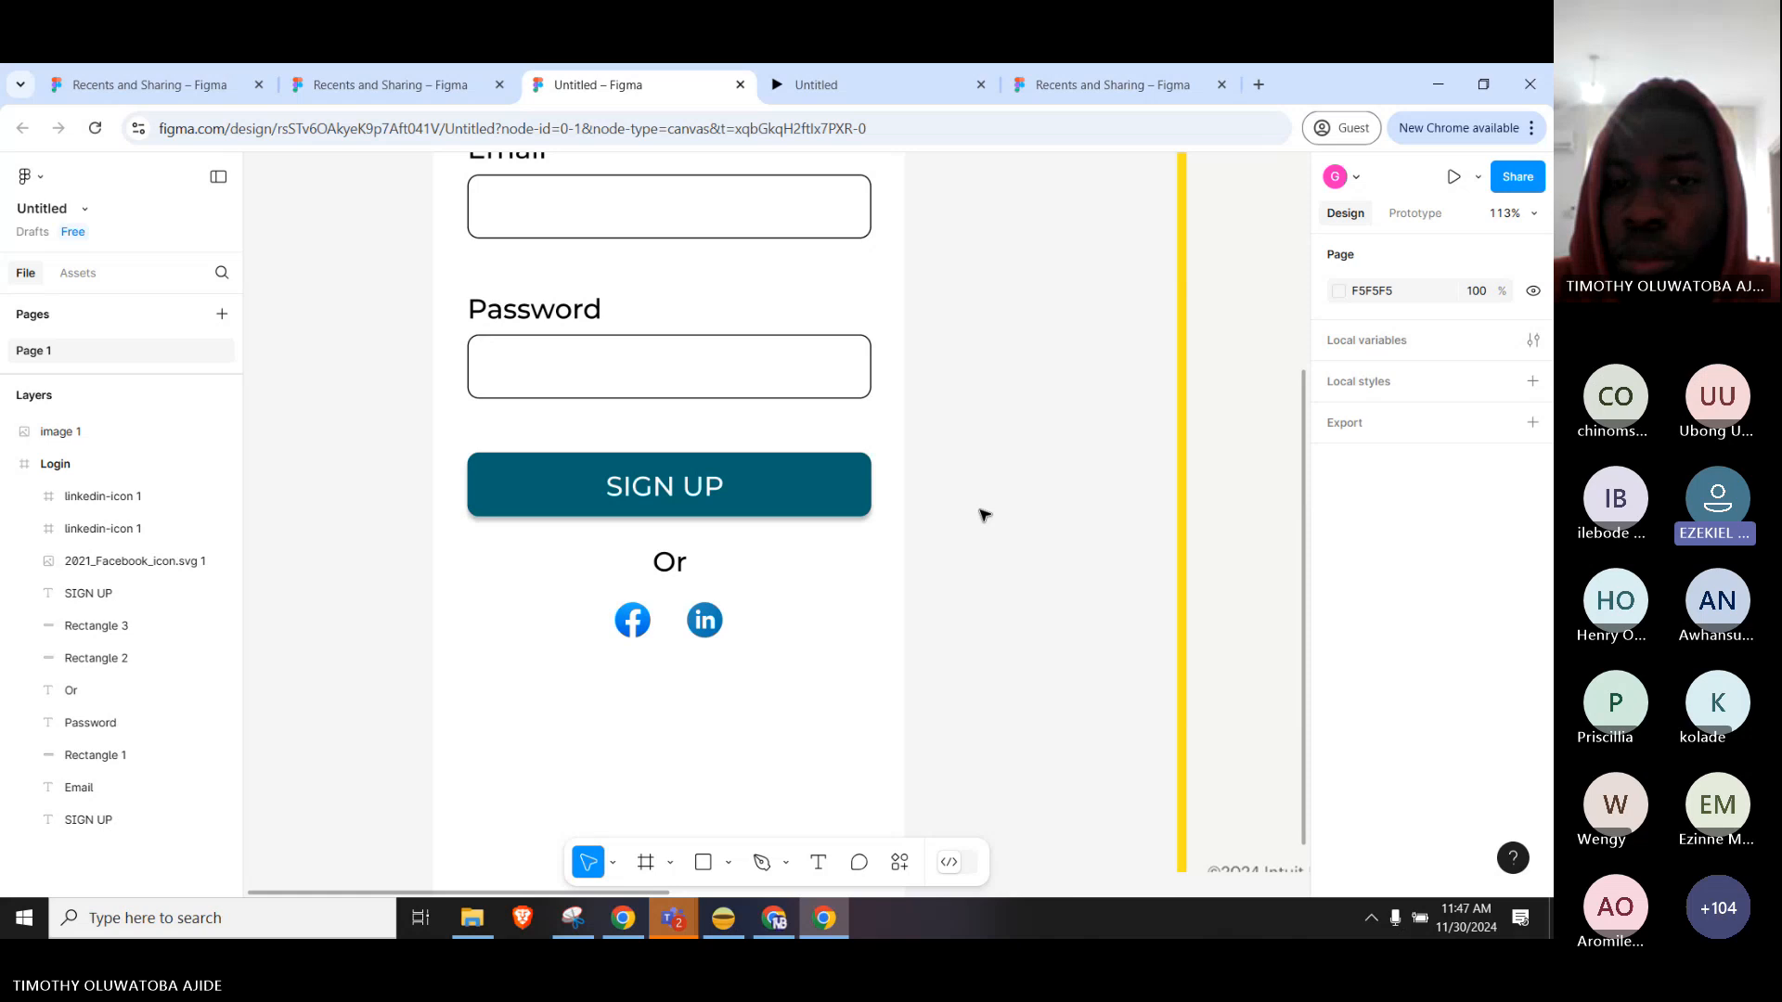
click(807, 497)
click(1088, 547)
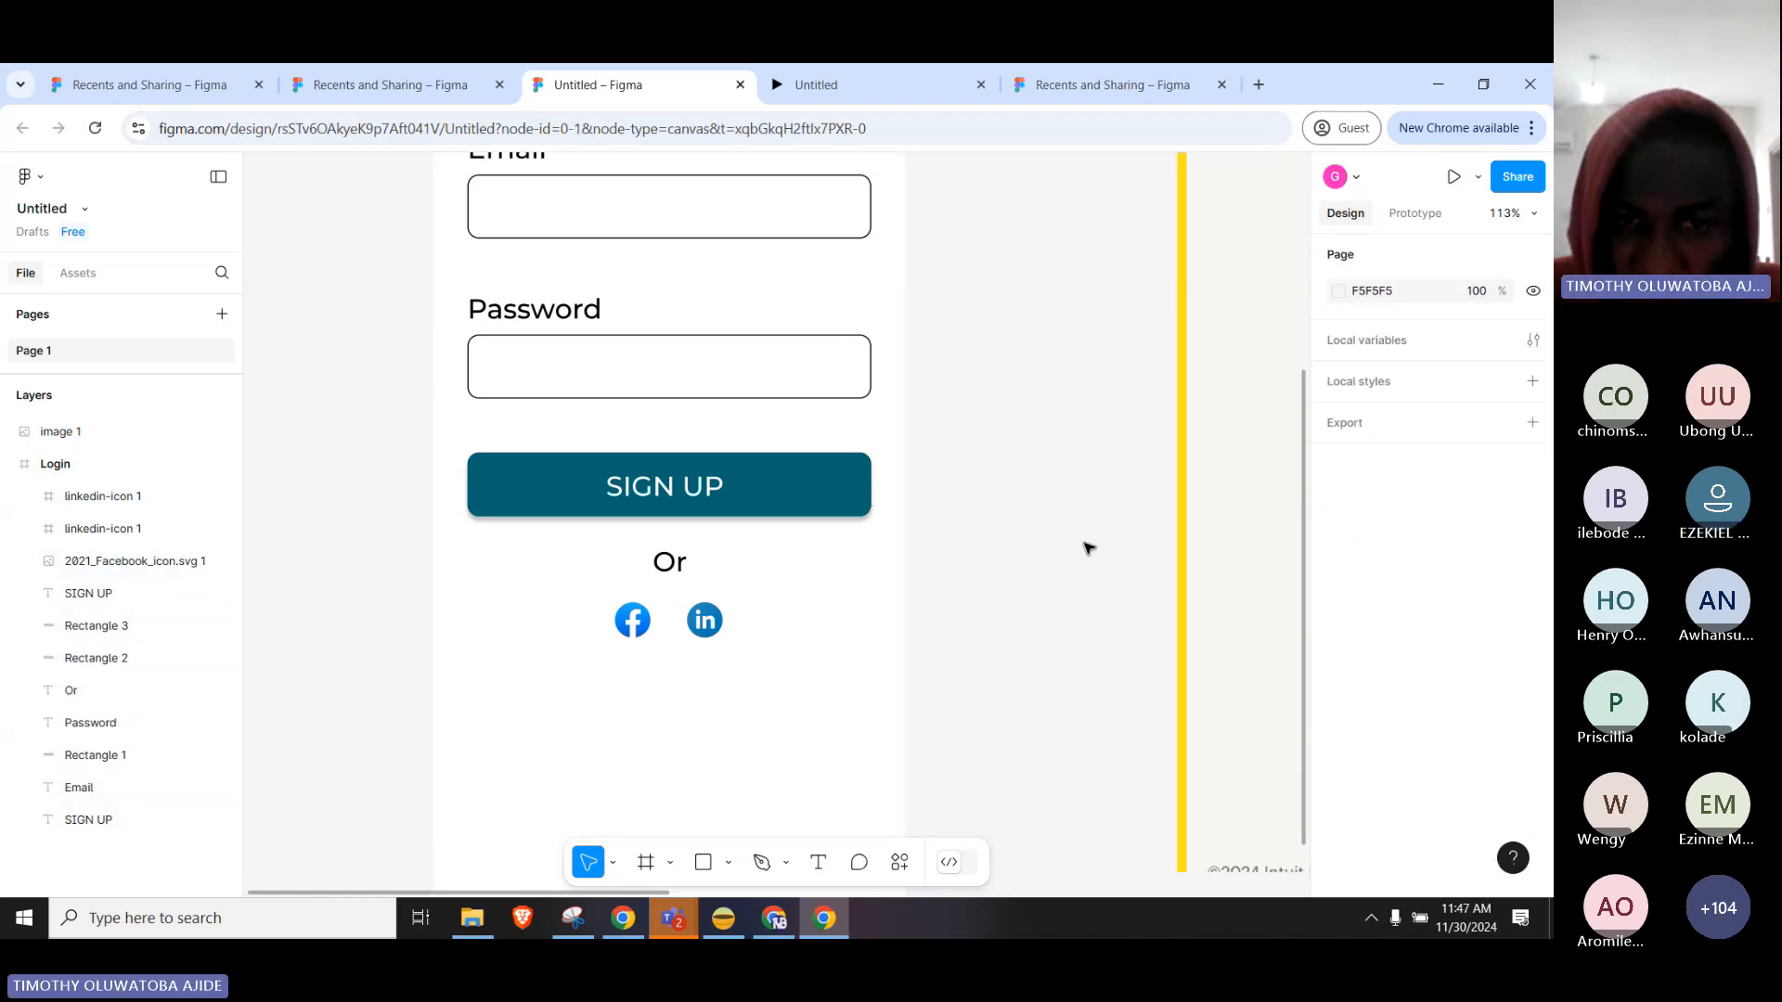
Switch to the Mailchimp window and start a new-tab search for 'chrom extention'.
click(623, 918)
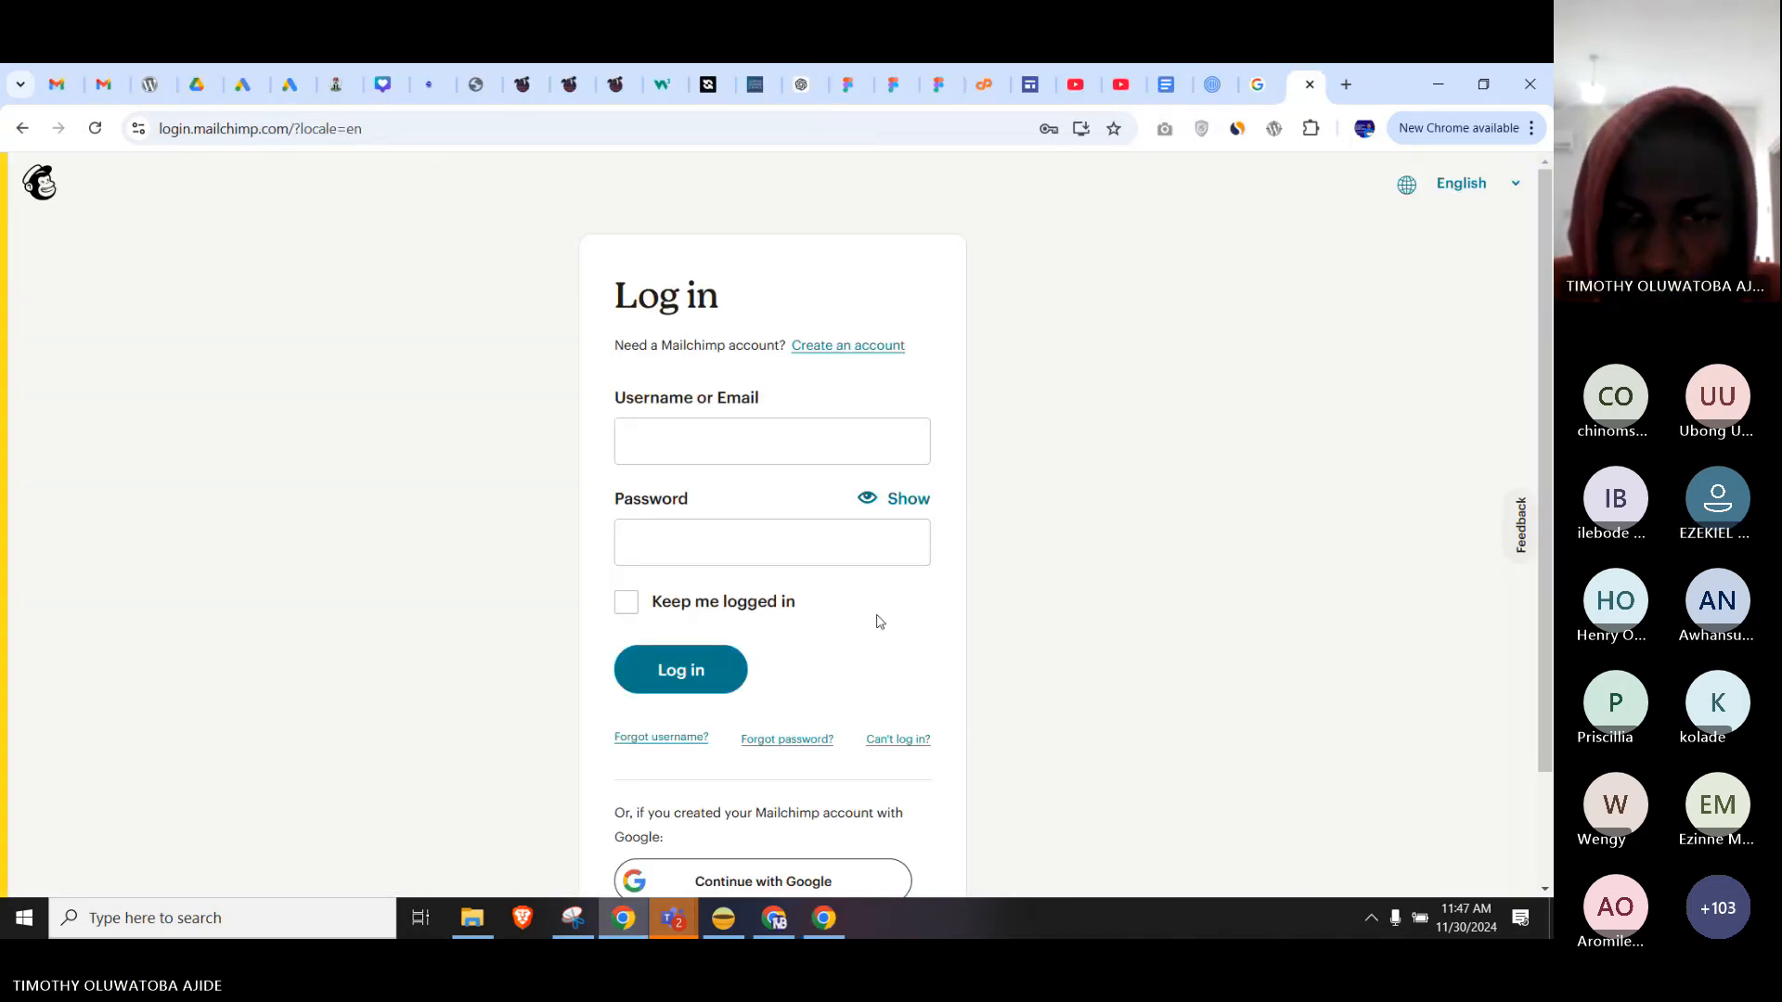
scroll(1137, 526, down, 1)
scroll(1137, 527, up, 1)
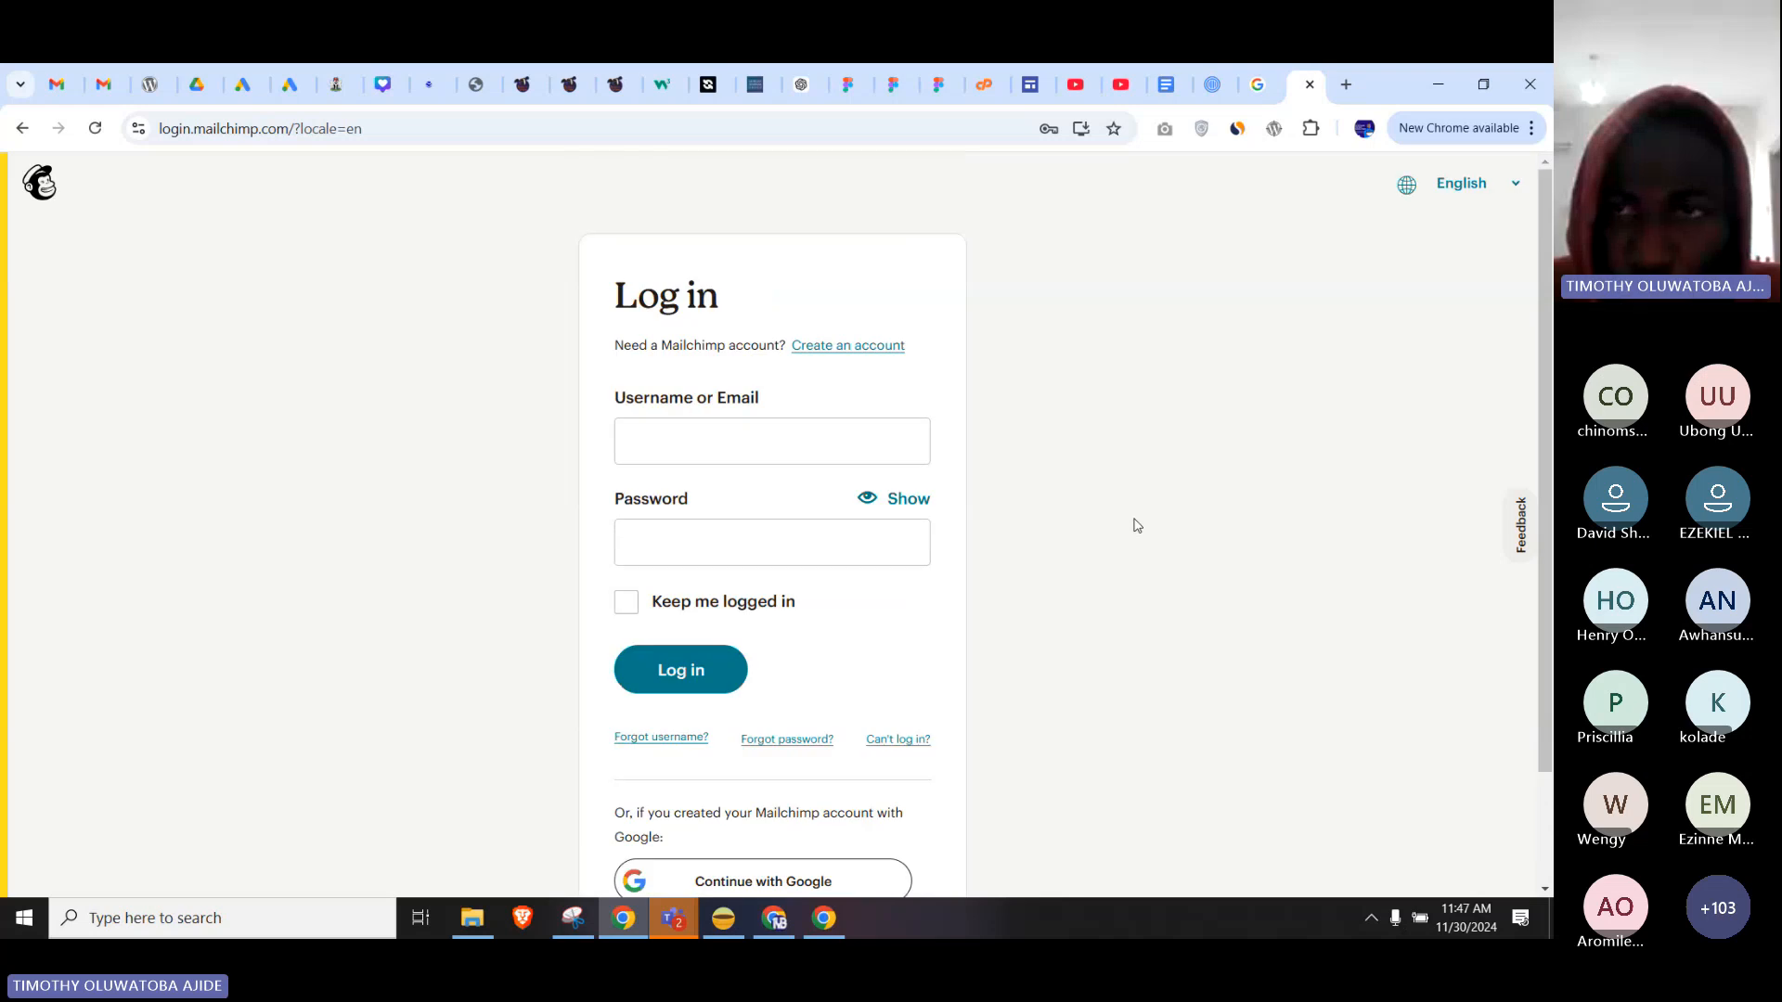
click(1345, 84)
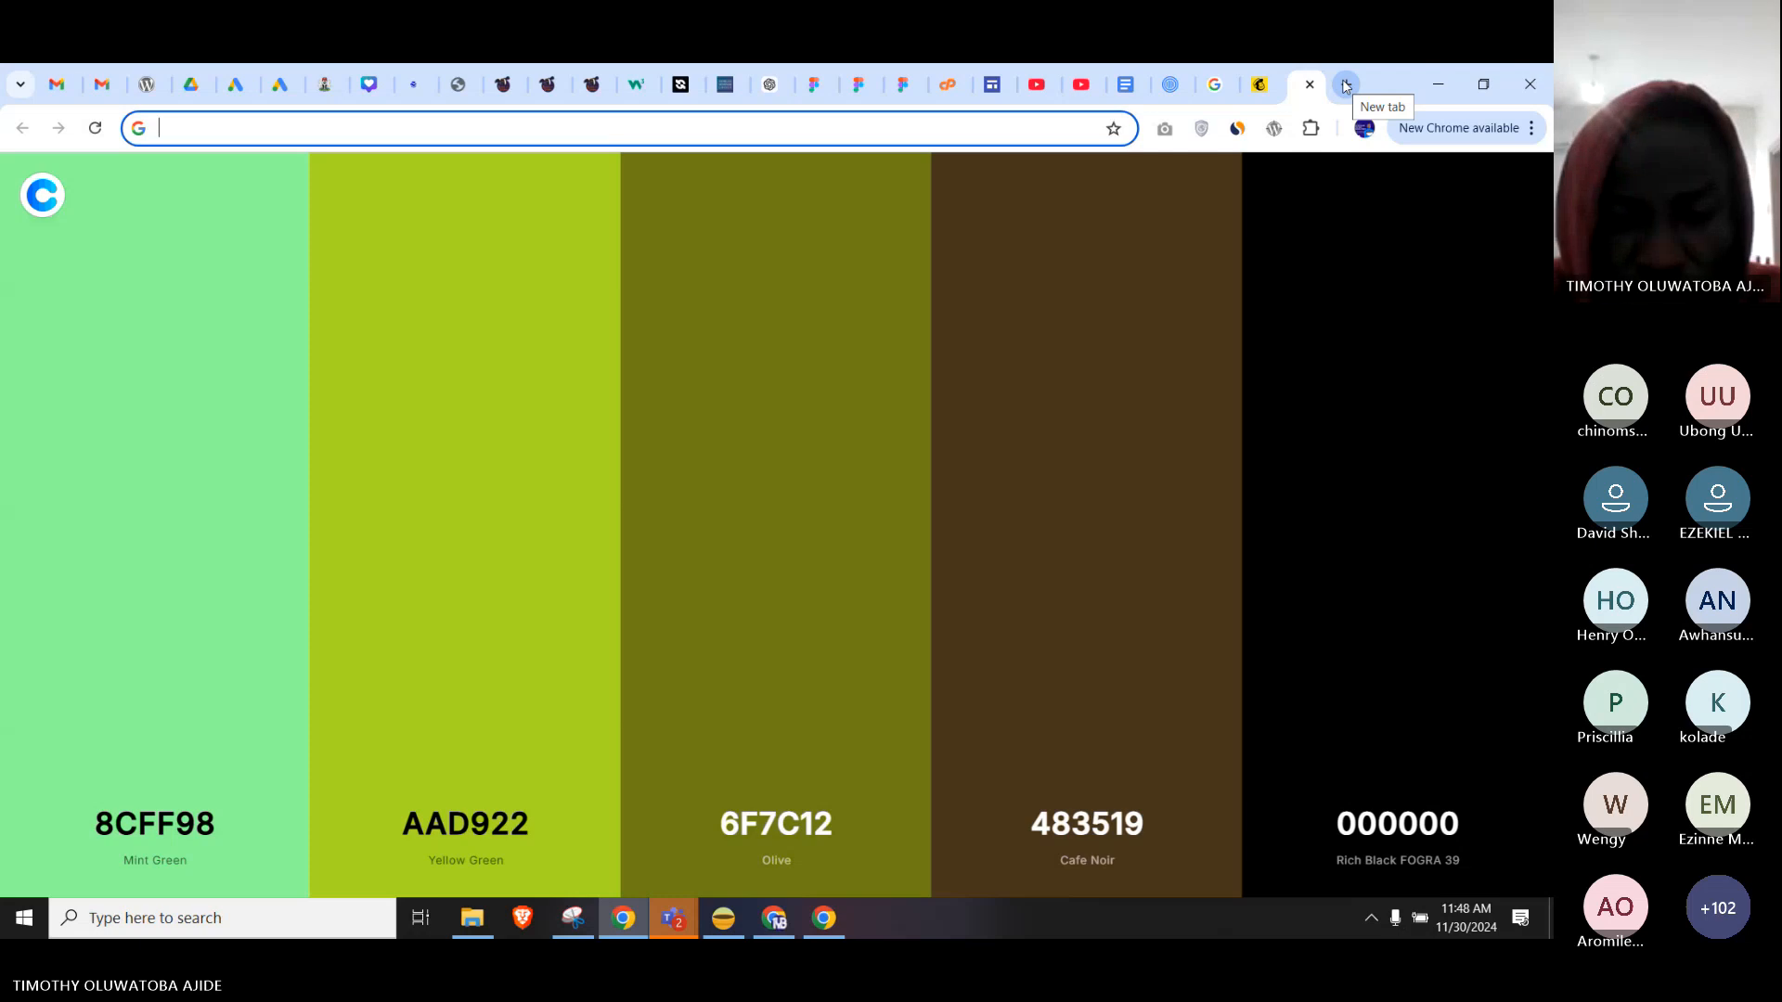
key(Escape)
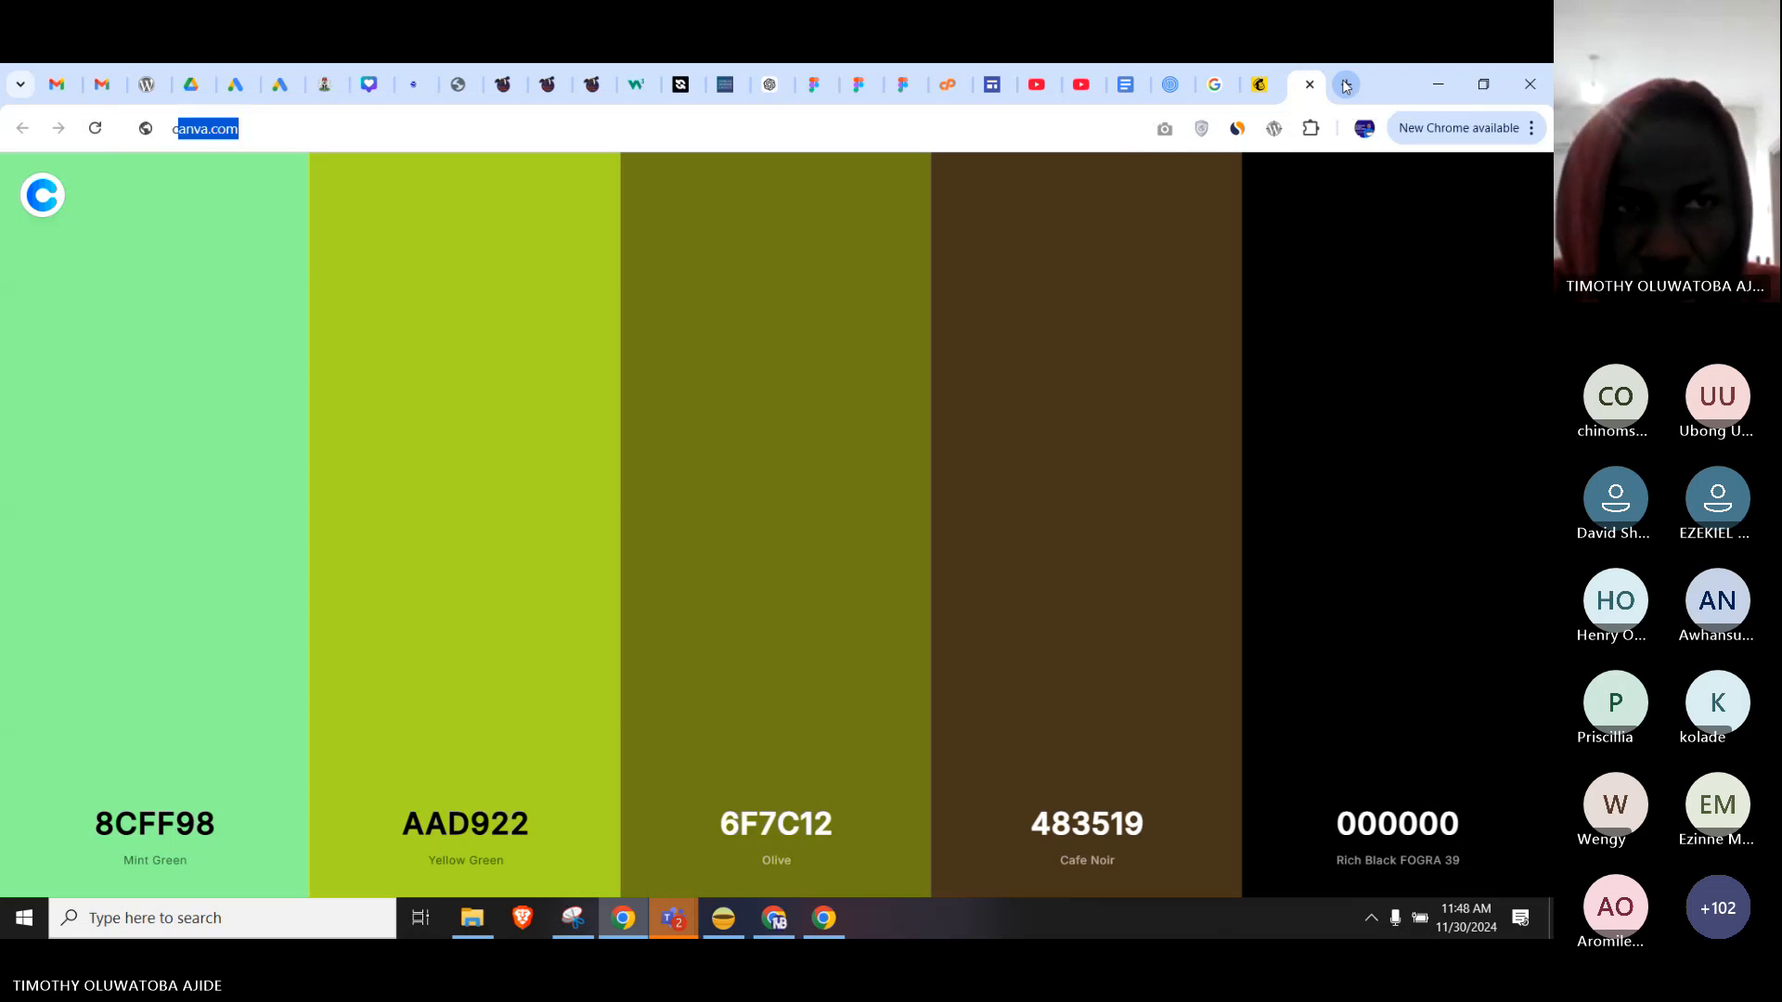
text(chrom extent)
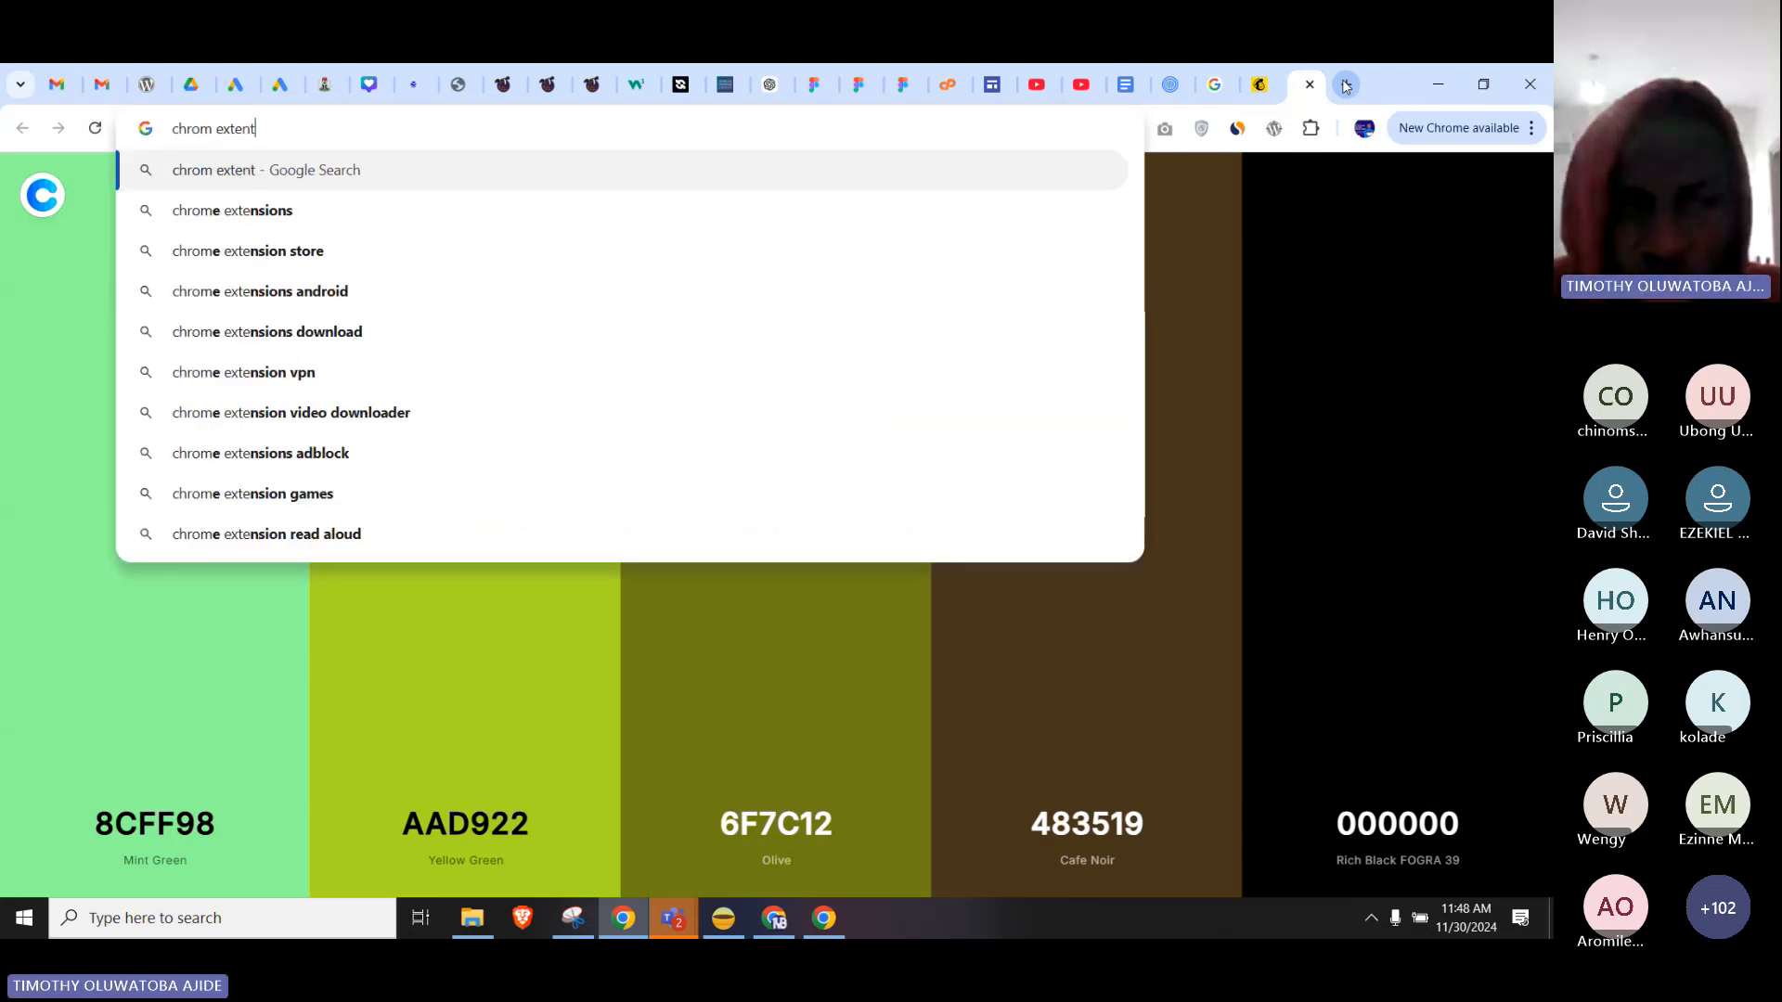
text(ion)
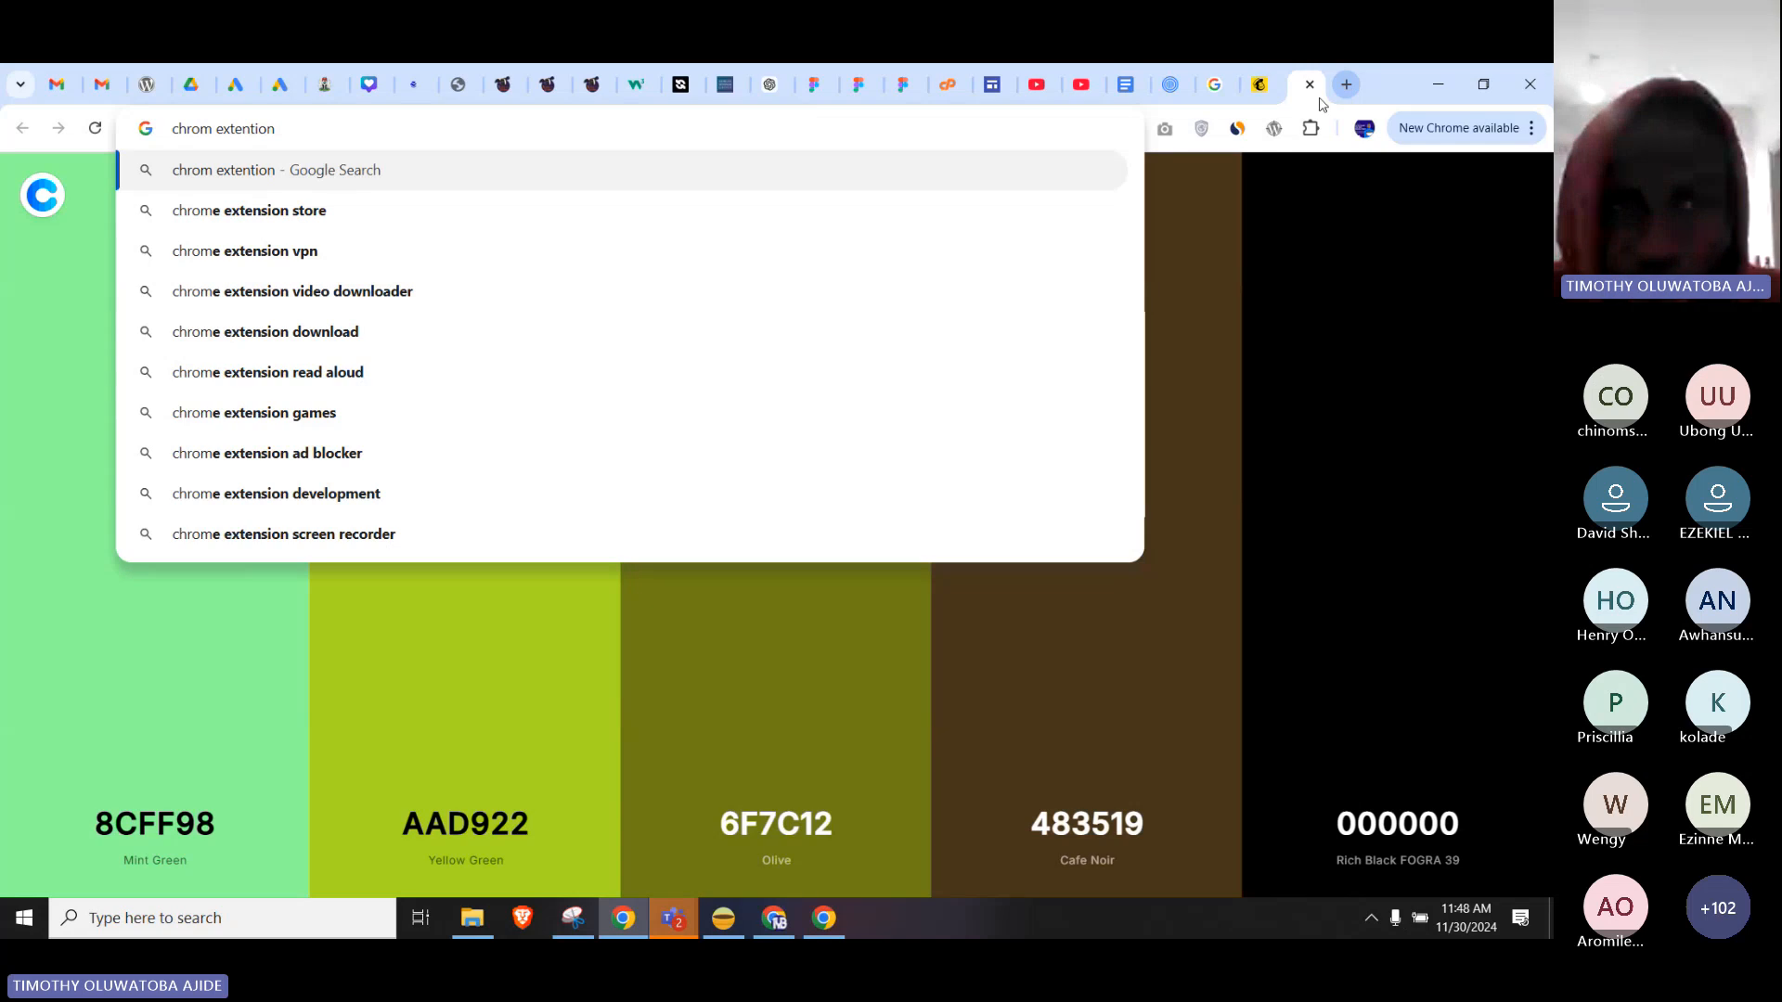
Search 'colourzilla' to reach ColorZilla's Chrome Web Store page, showing it already installed.
click(1310, 135)
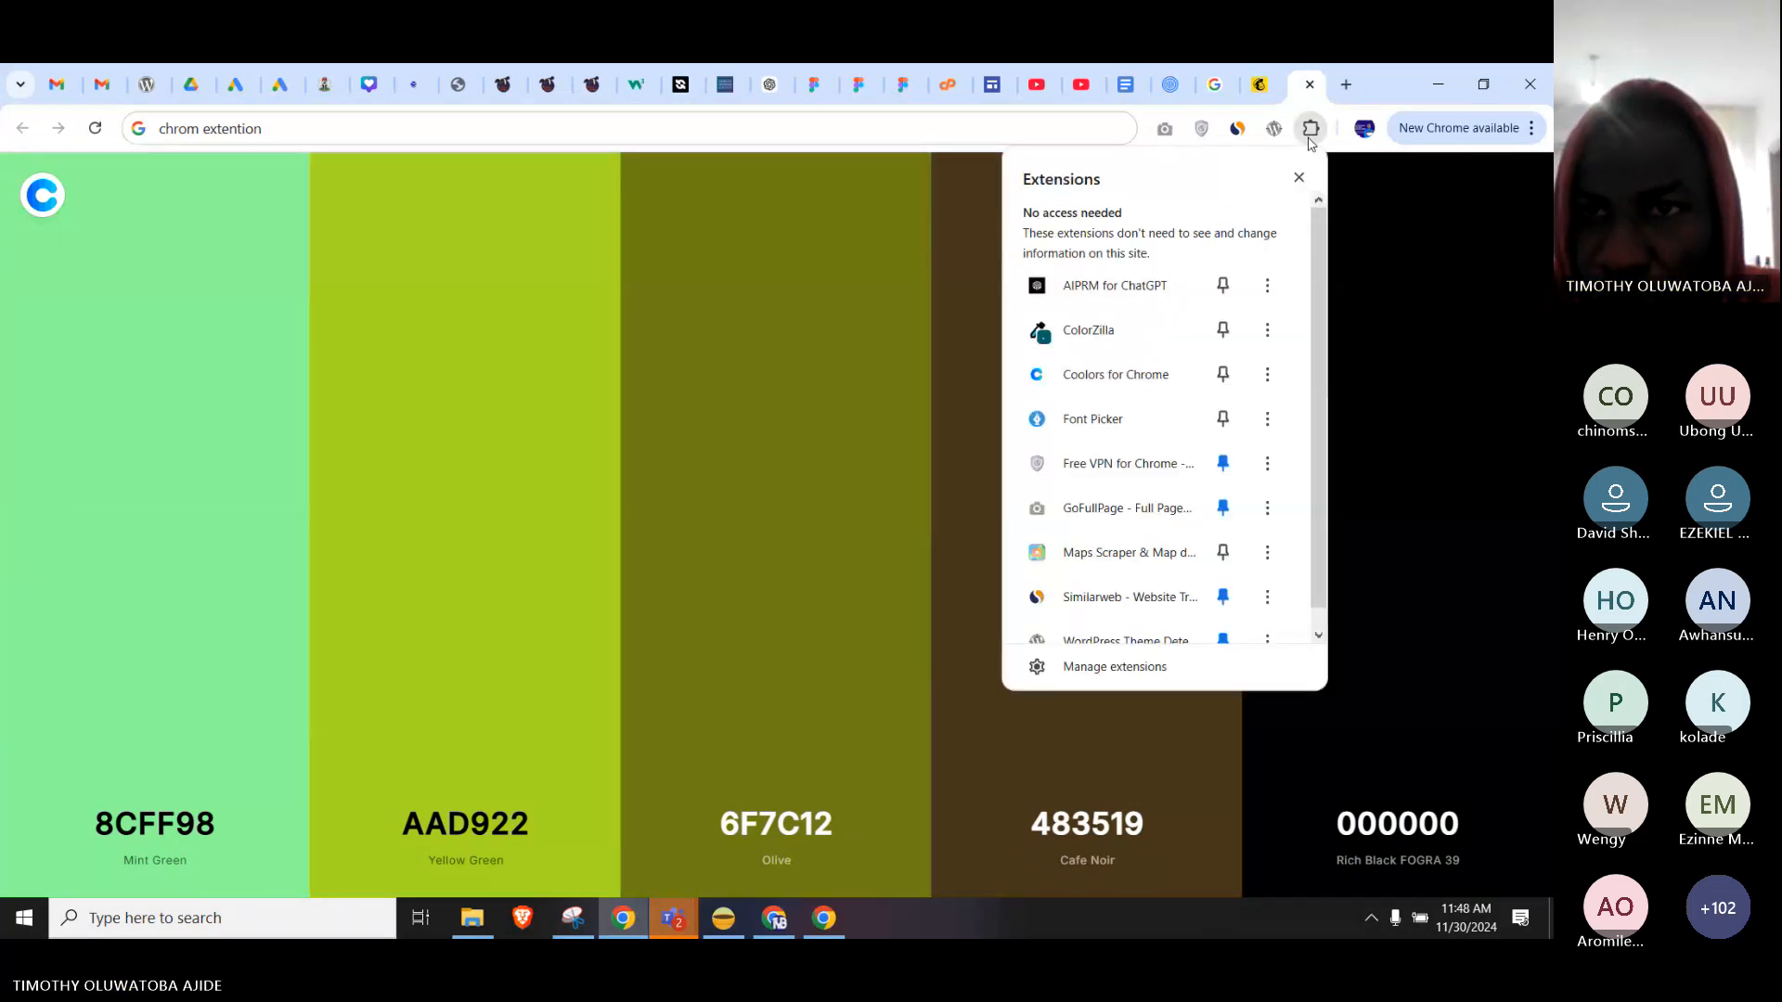
click(686, 127)
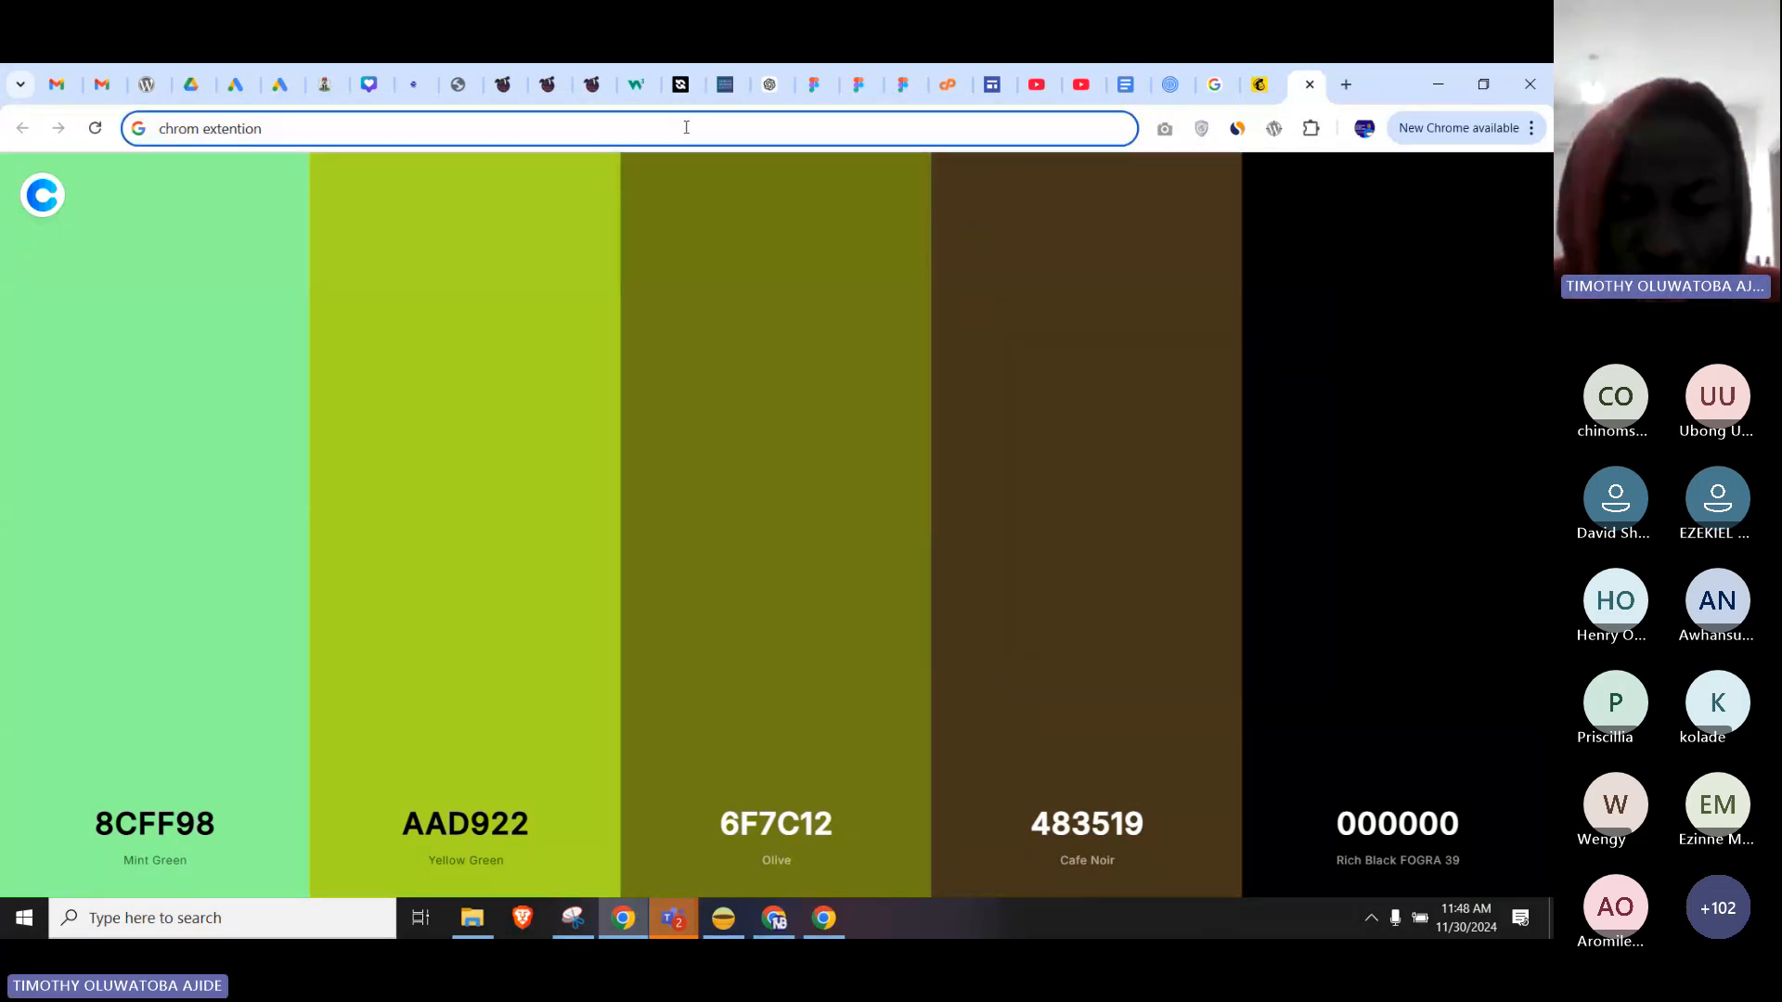
text(colour)
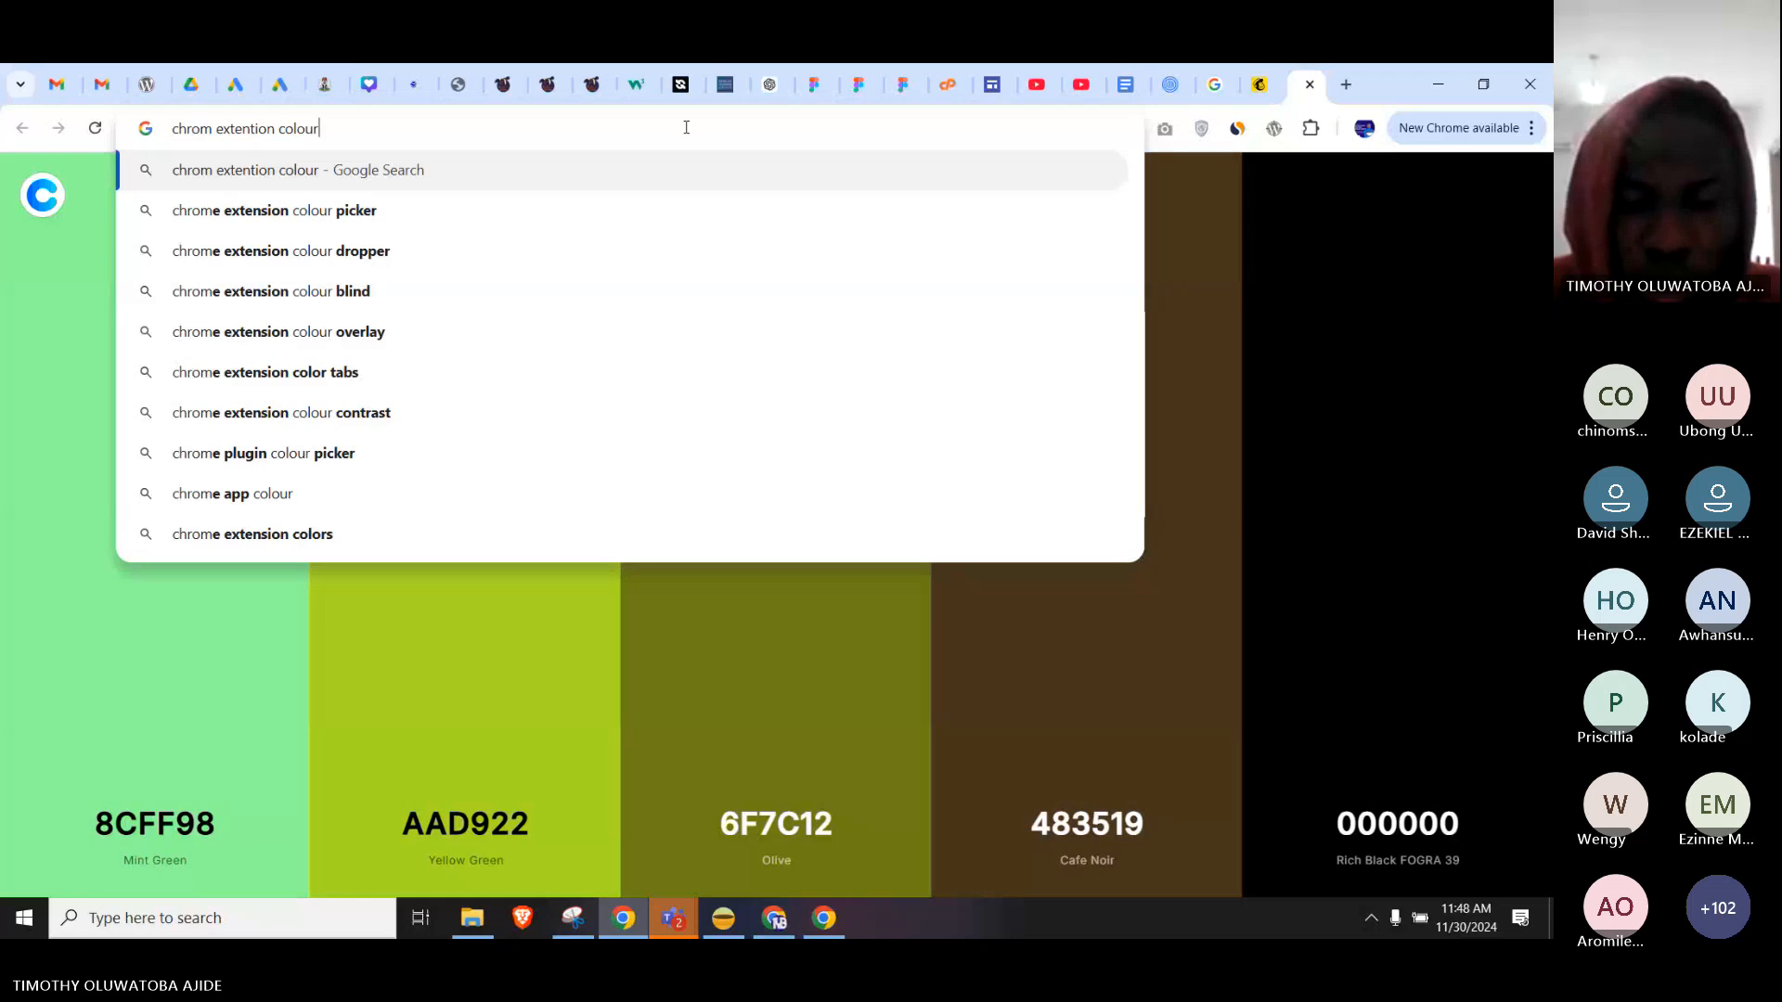
text(zilla)
key(Return)
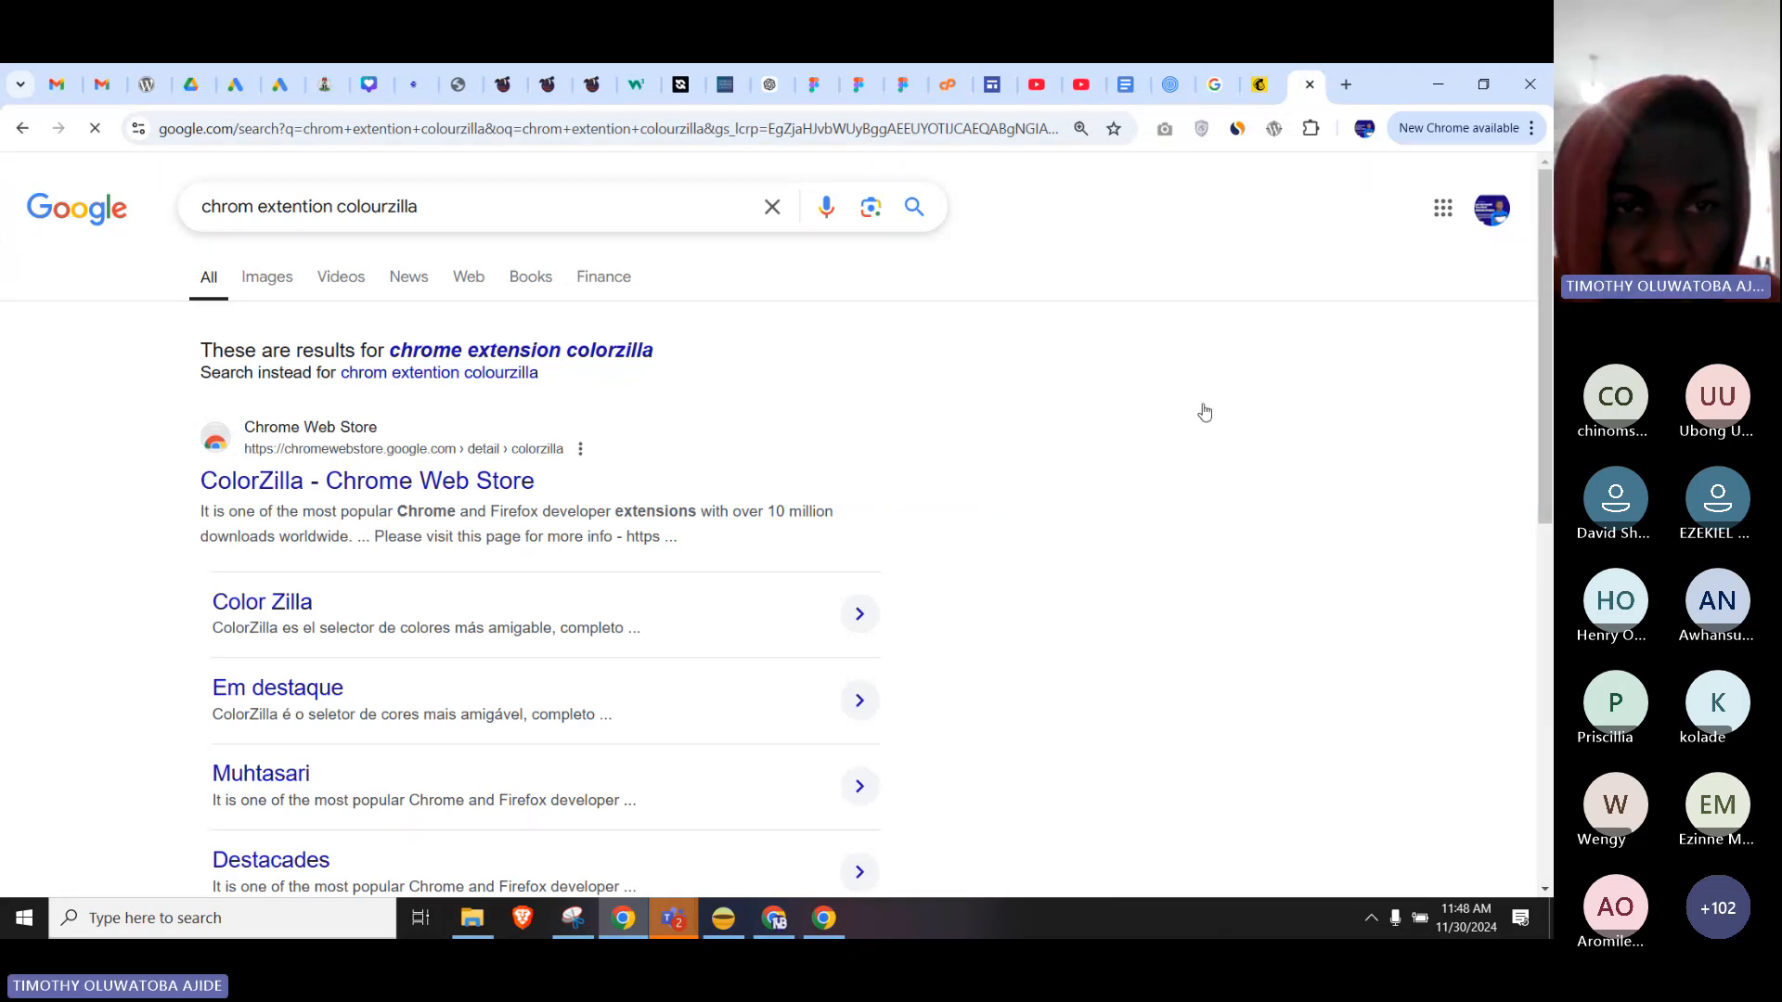
scroll(1205, 412, down, 1)
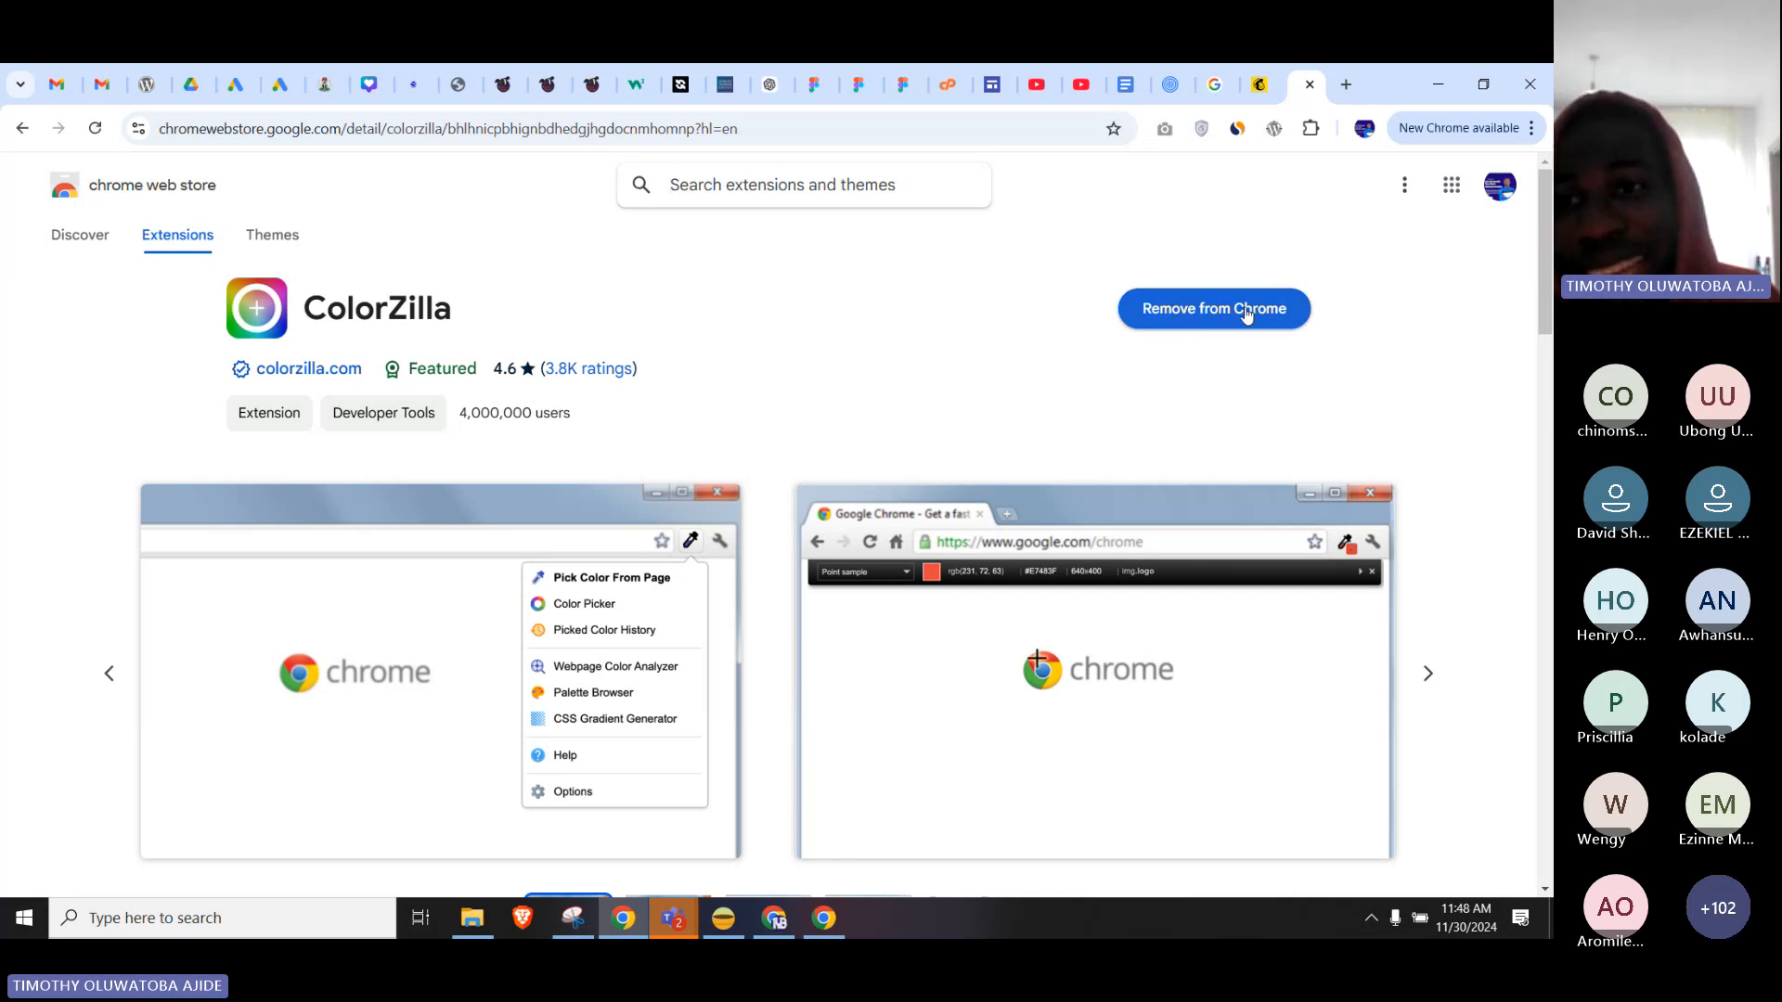
click(1311, 130)
scroll(1144, 650, down, 1)
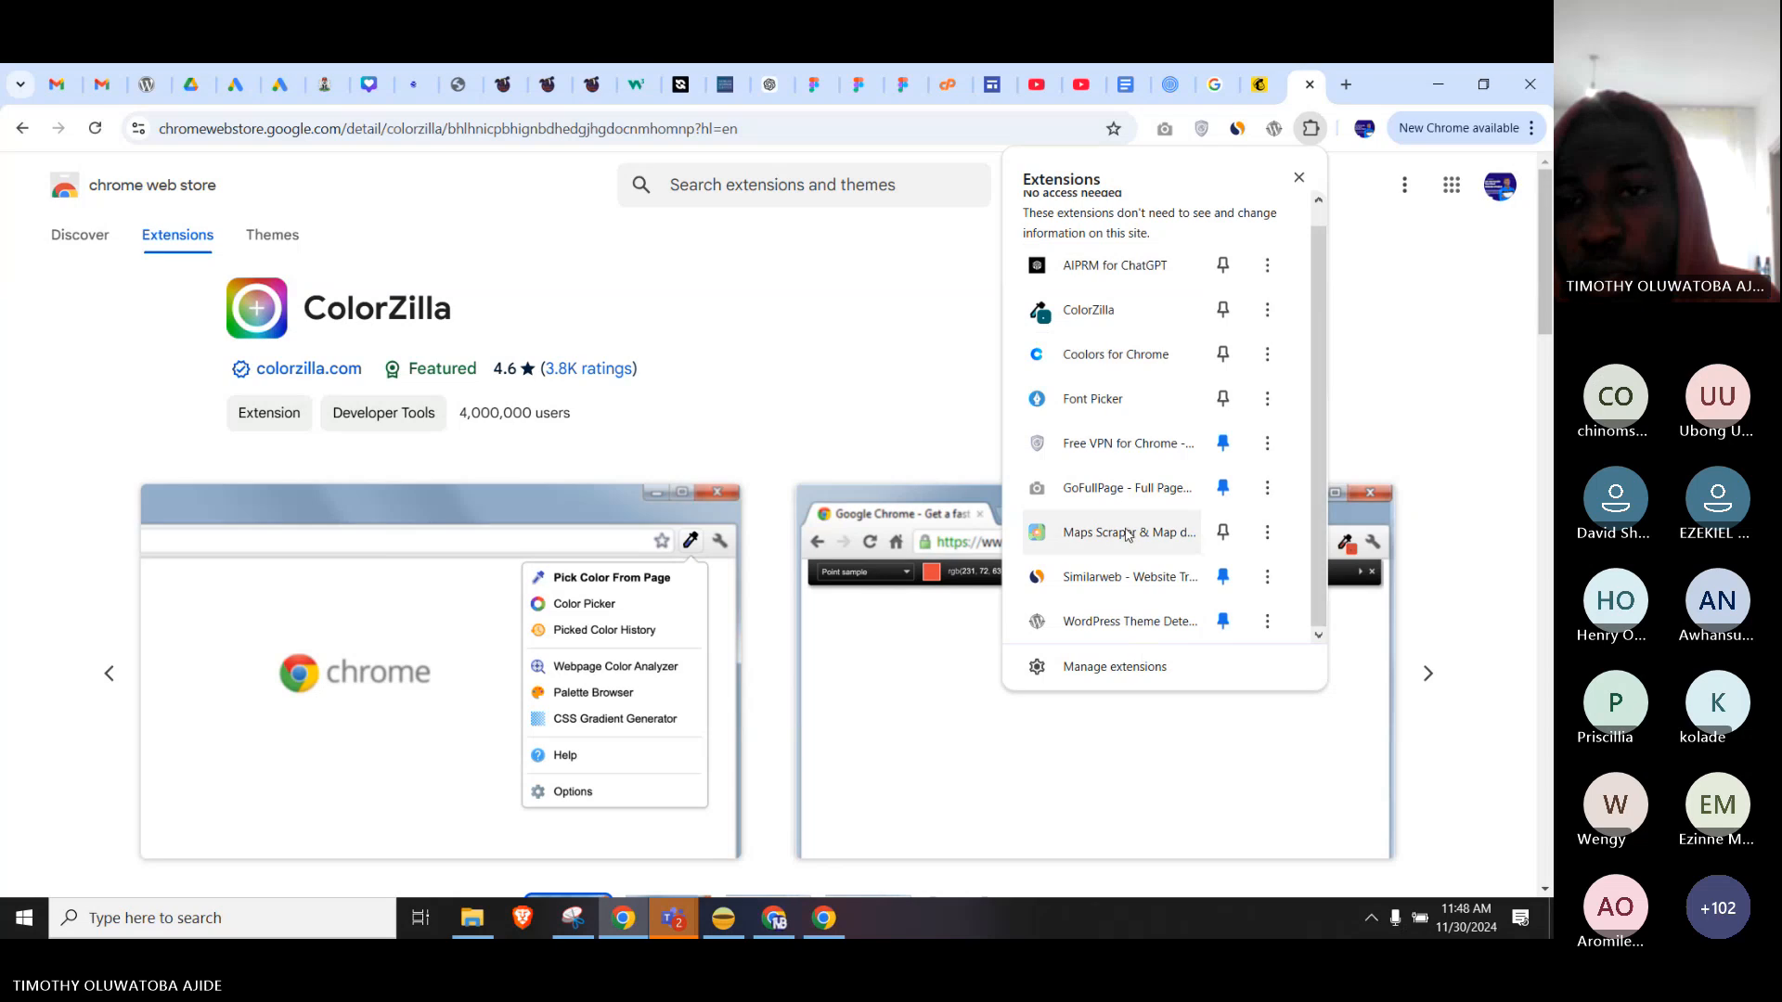
click(861, 322)
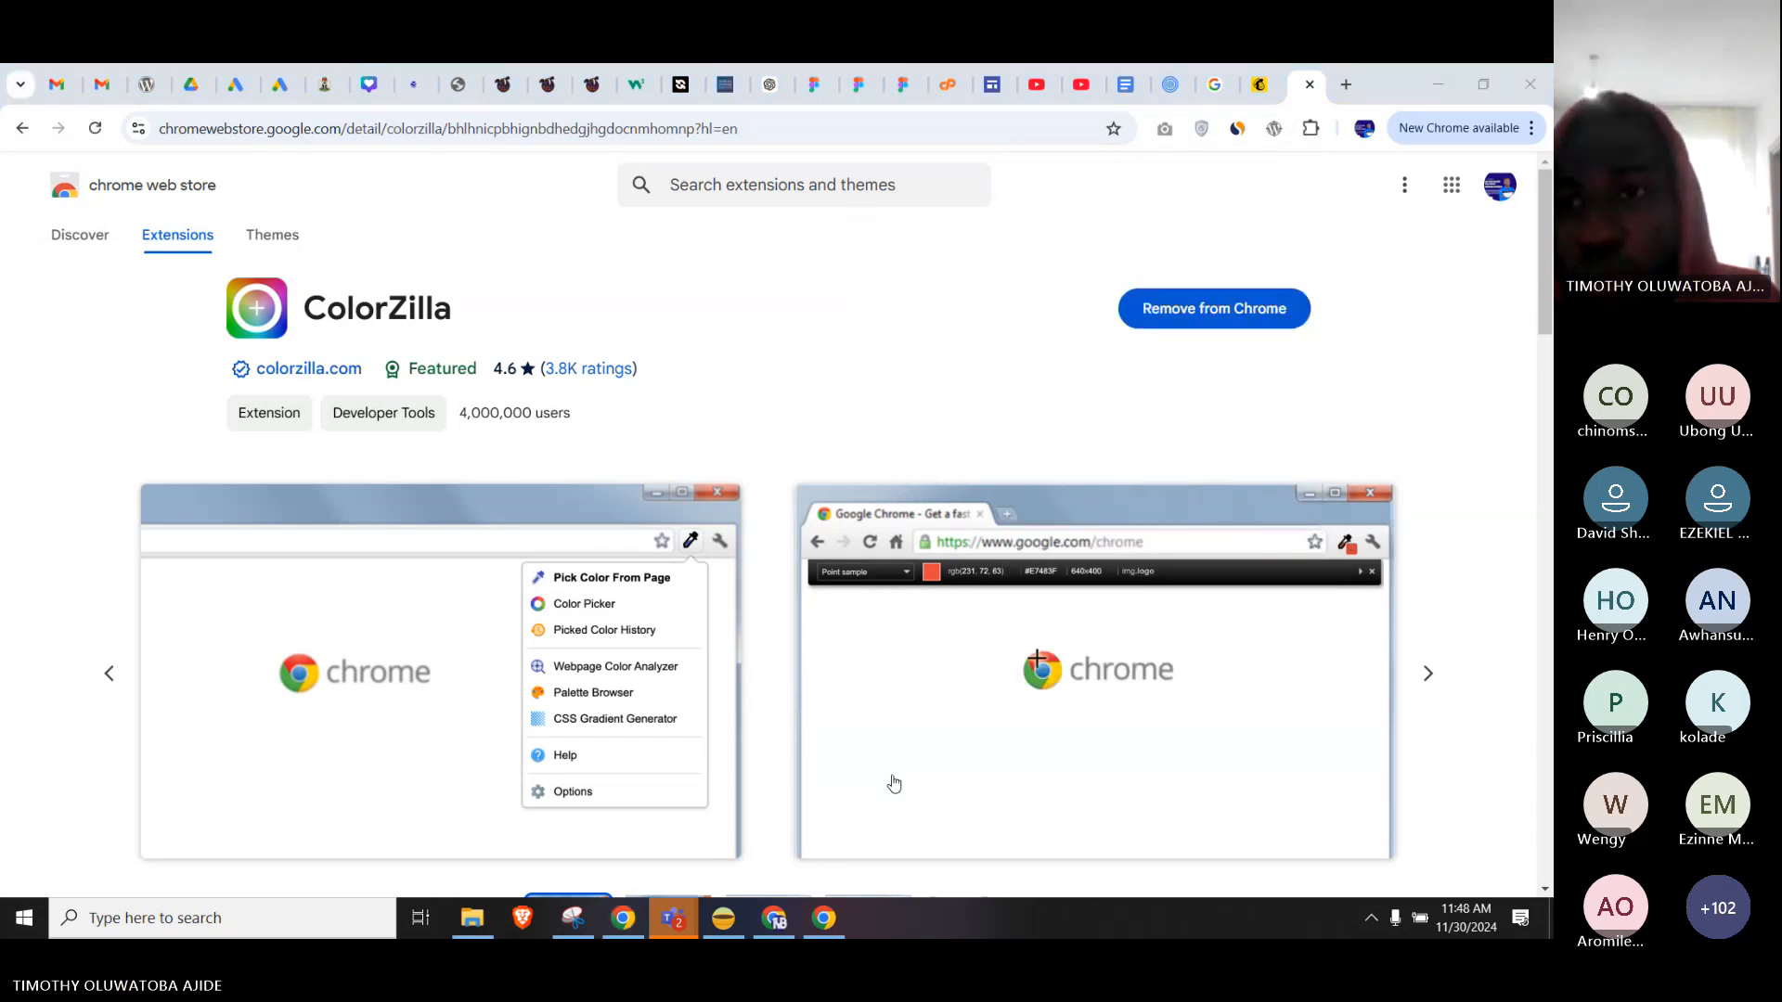
click(1248, 85)
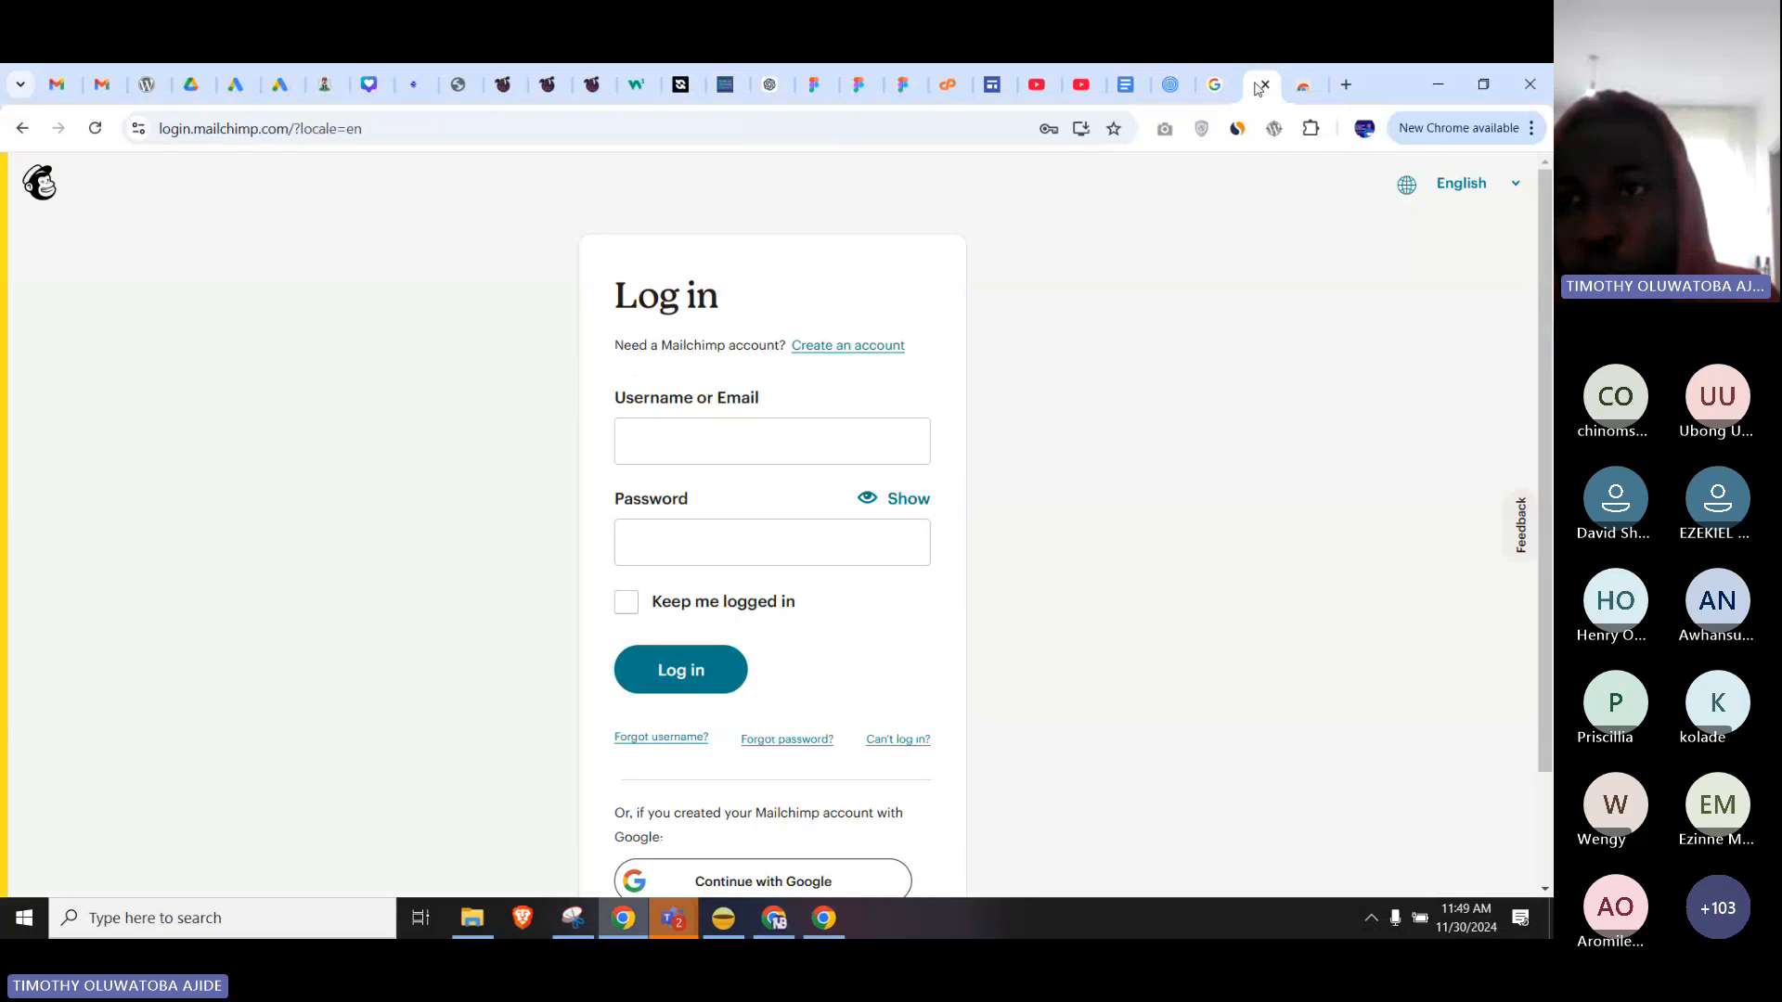
click(1309, 129)
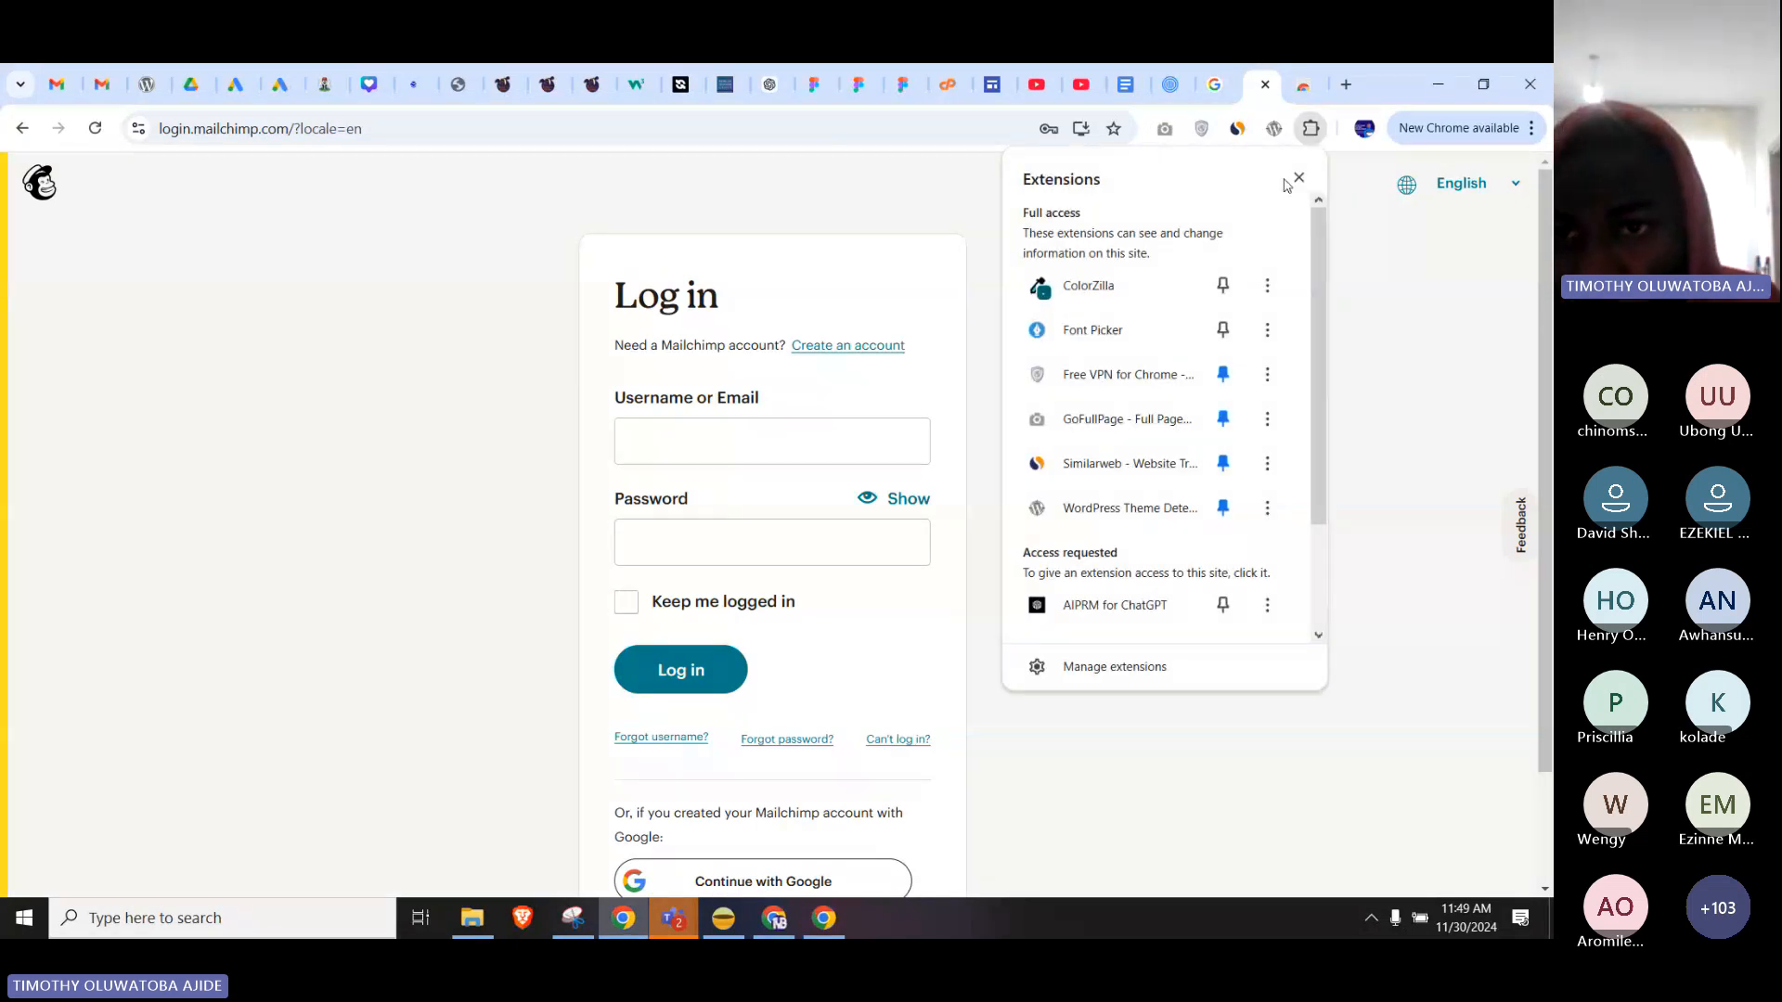
click(1102, 332)
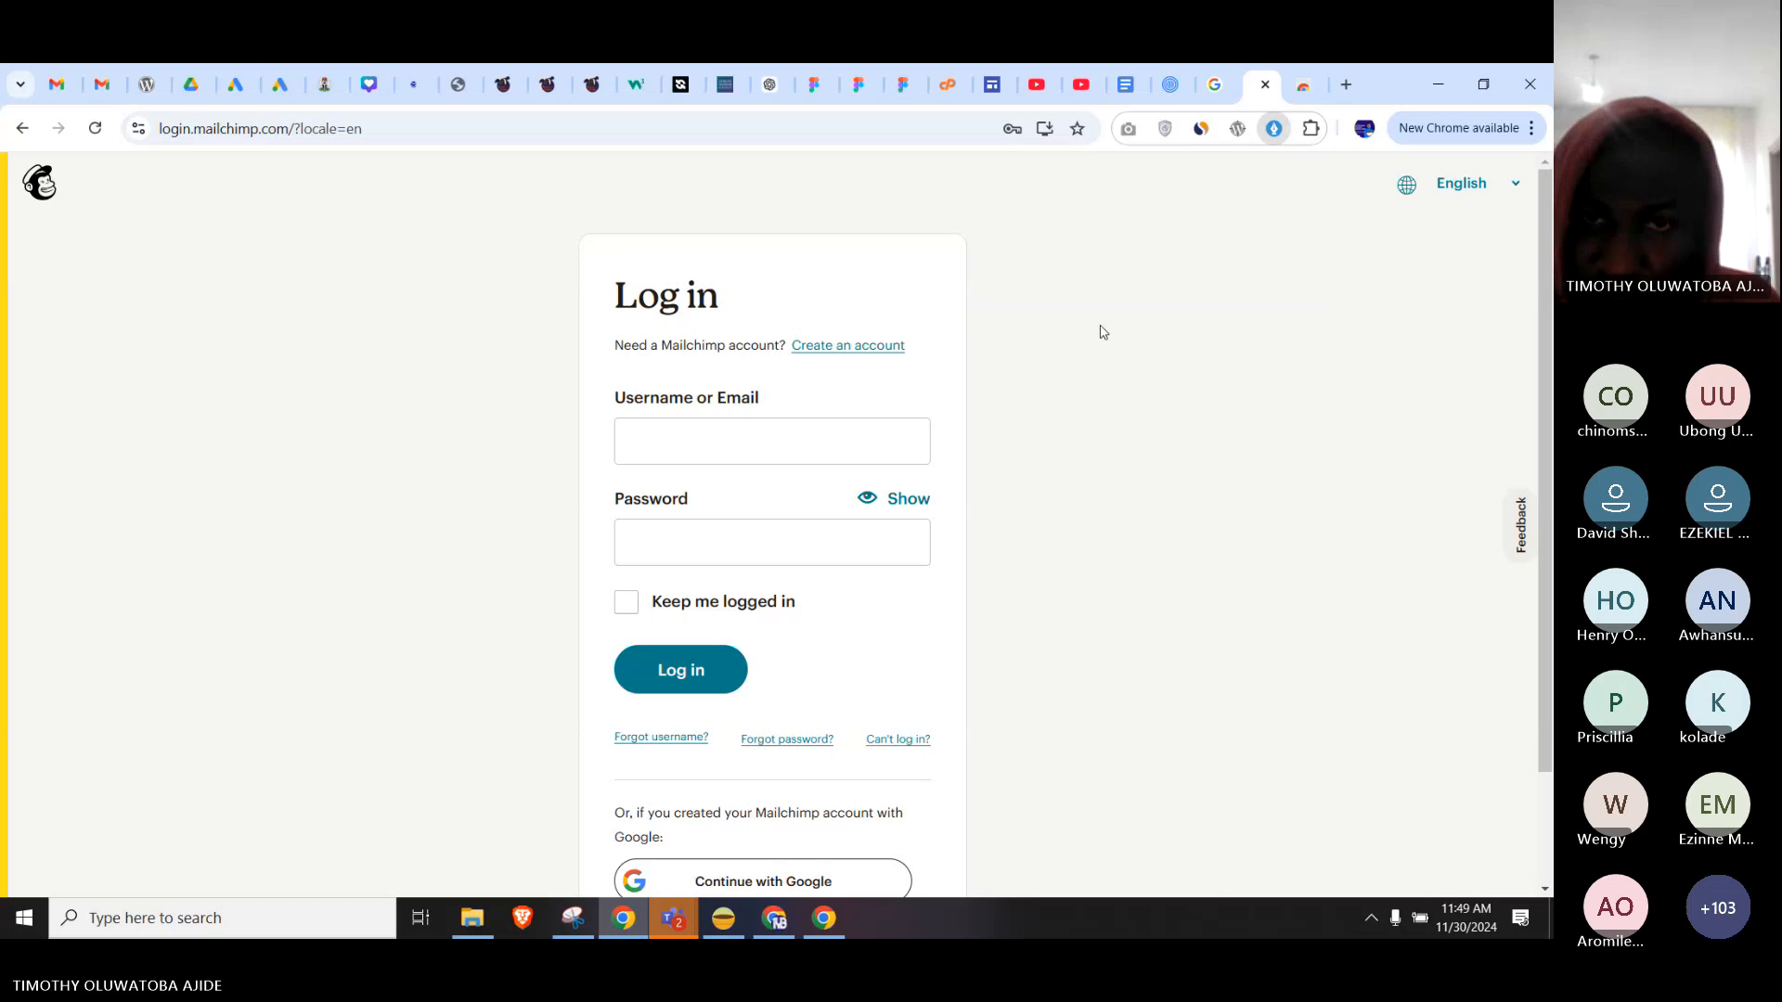
right_click(704, 336)
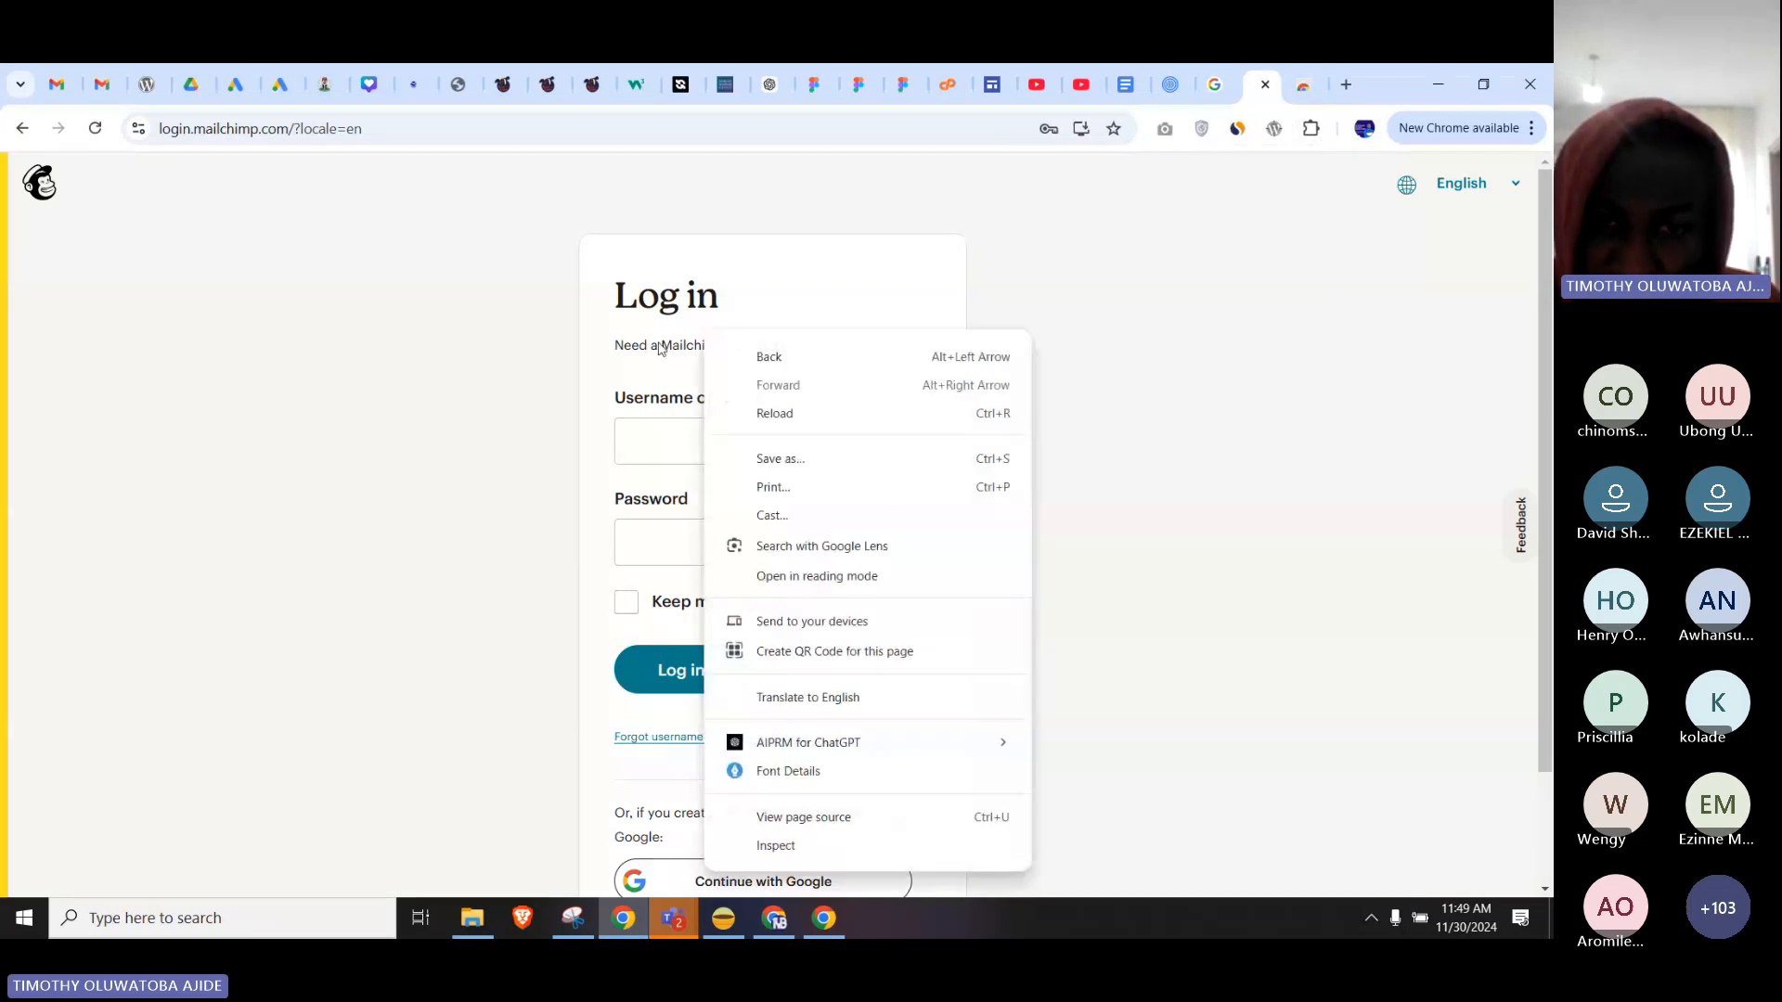
click(805, 784)
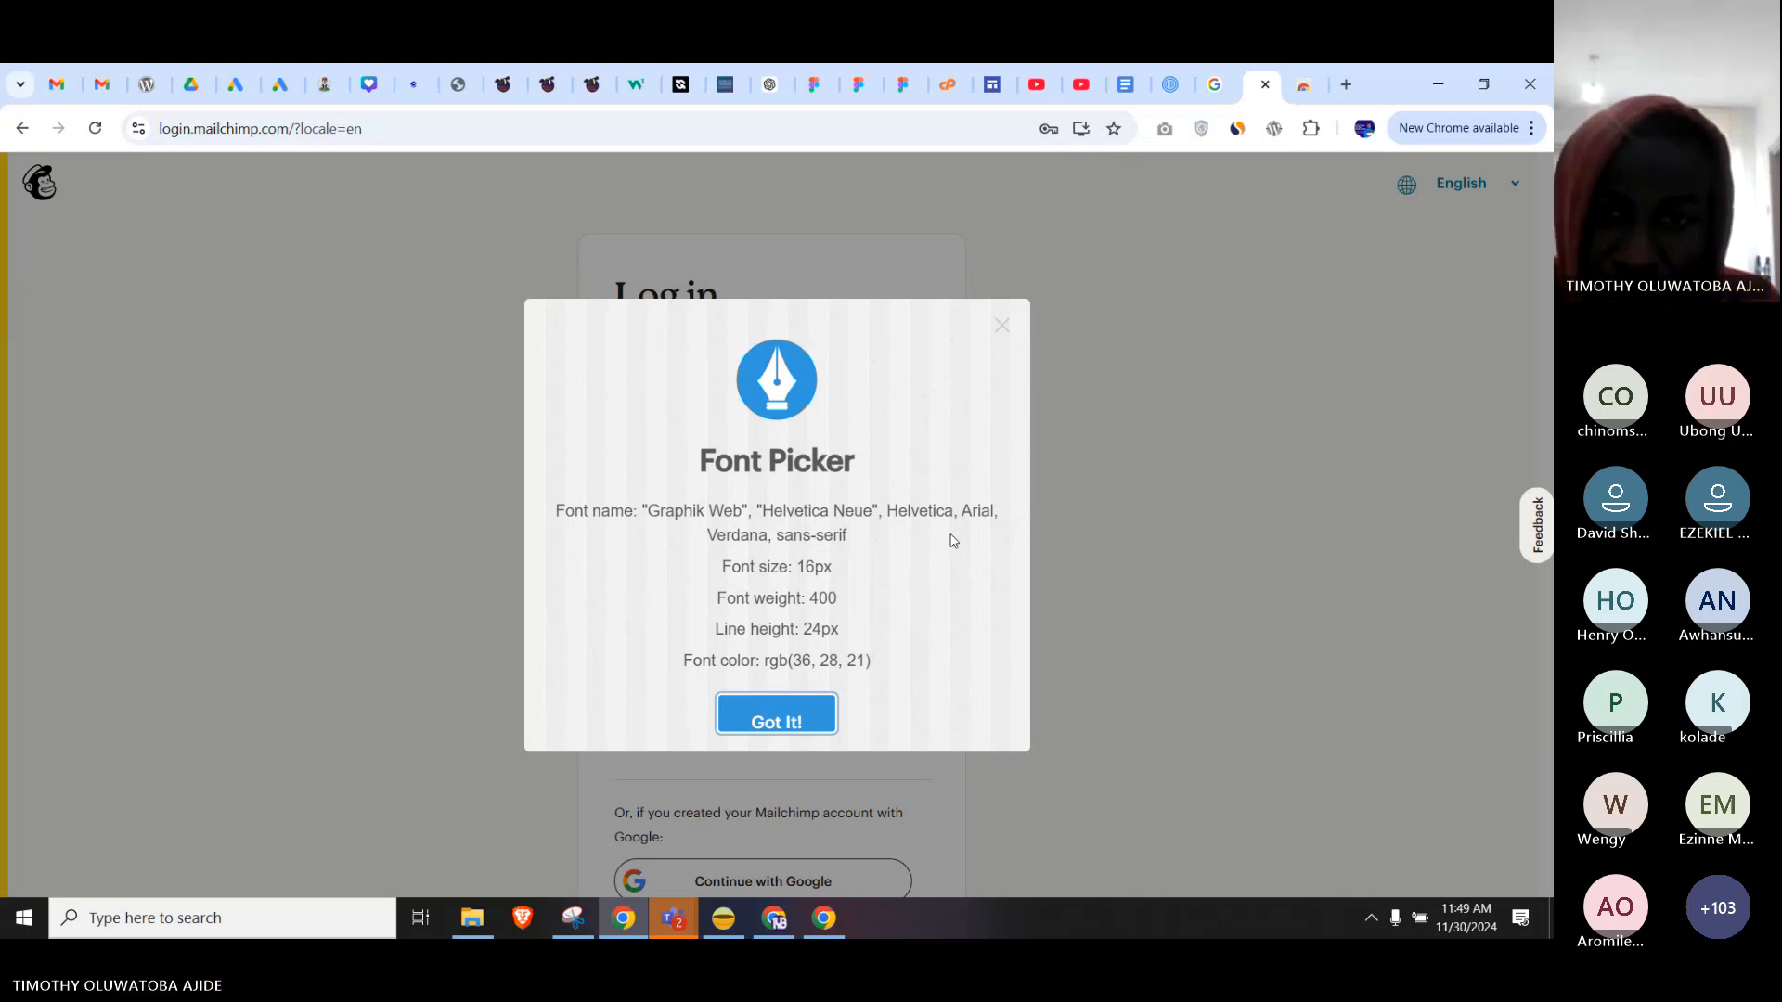
drag(759, 568, 845, 570)
drag(719, 615, 994, 640)
drag(673, 669, 921, 665)
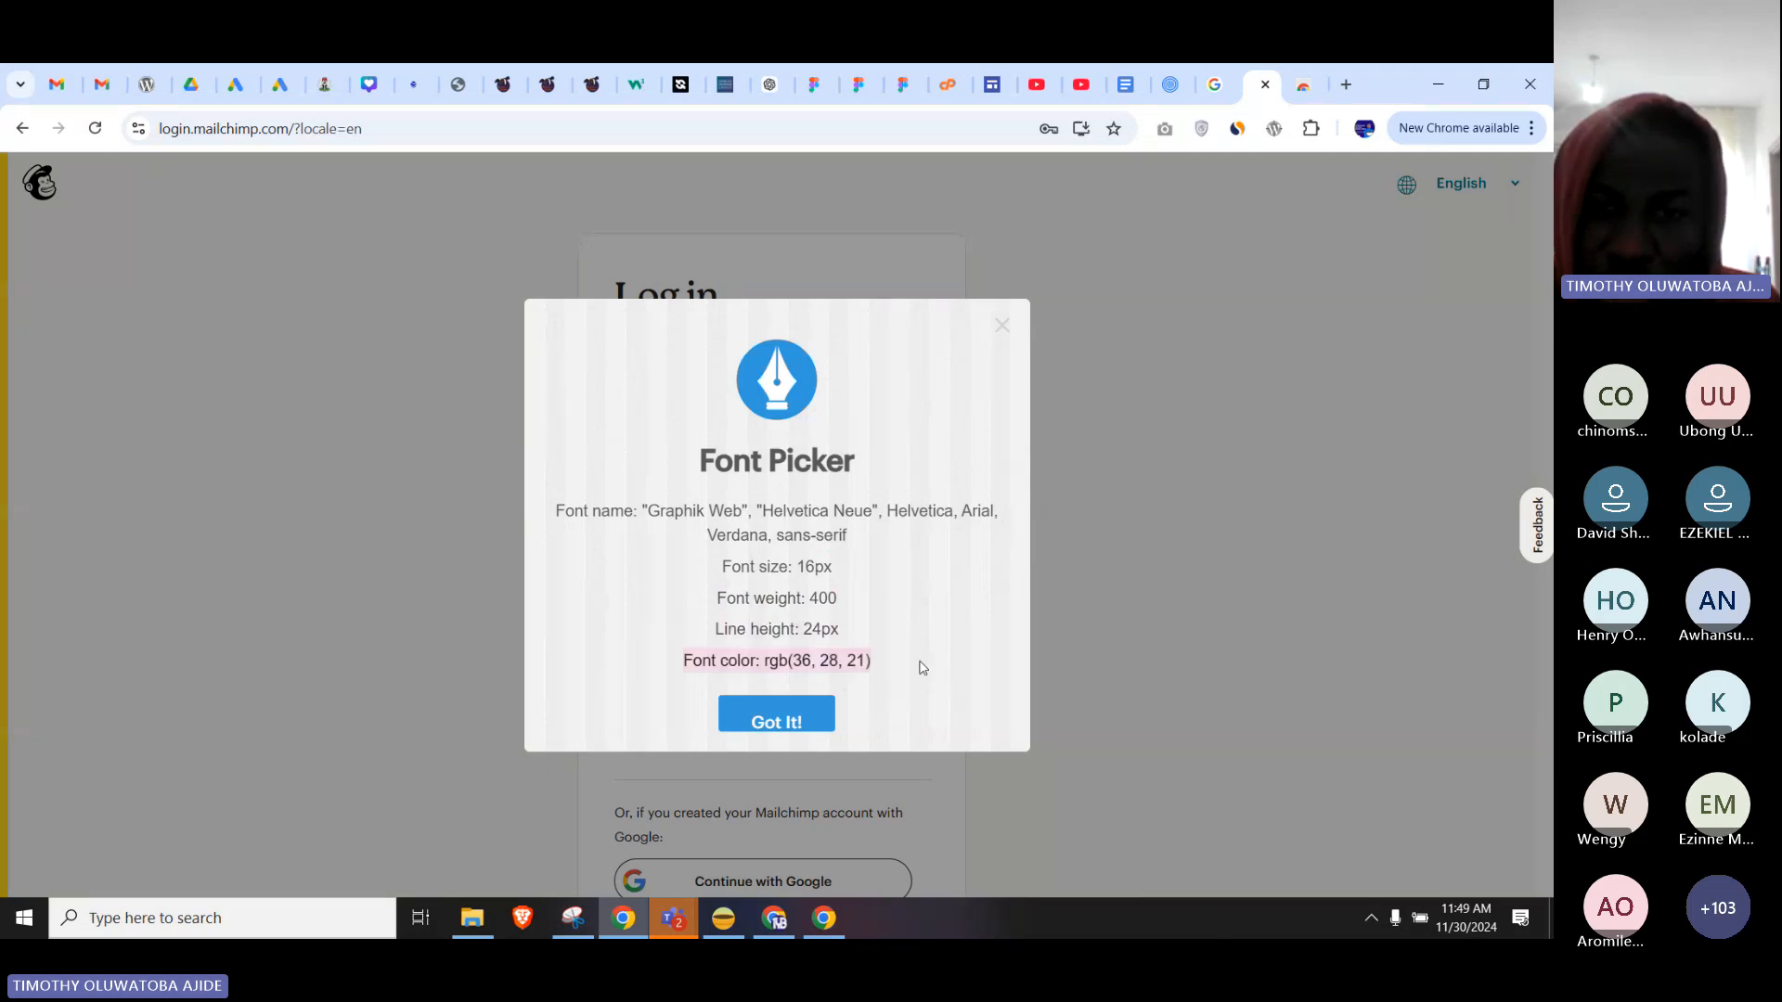
click(923, 667)
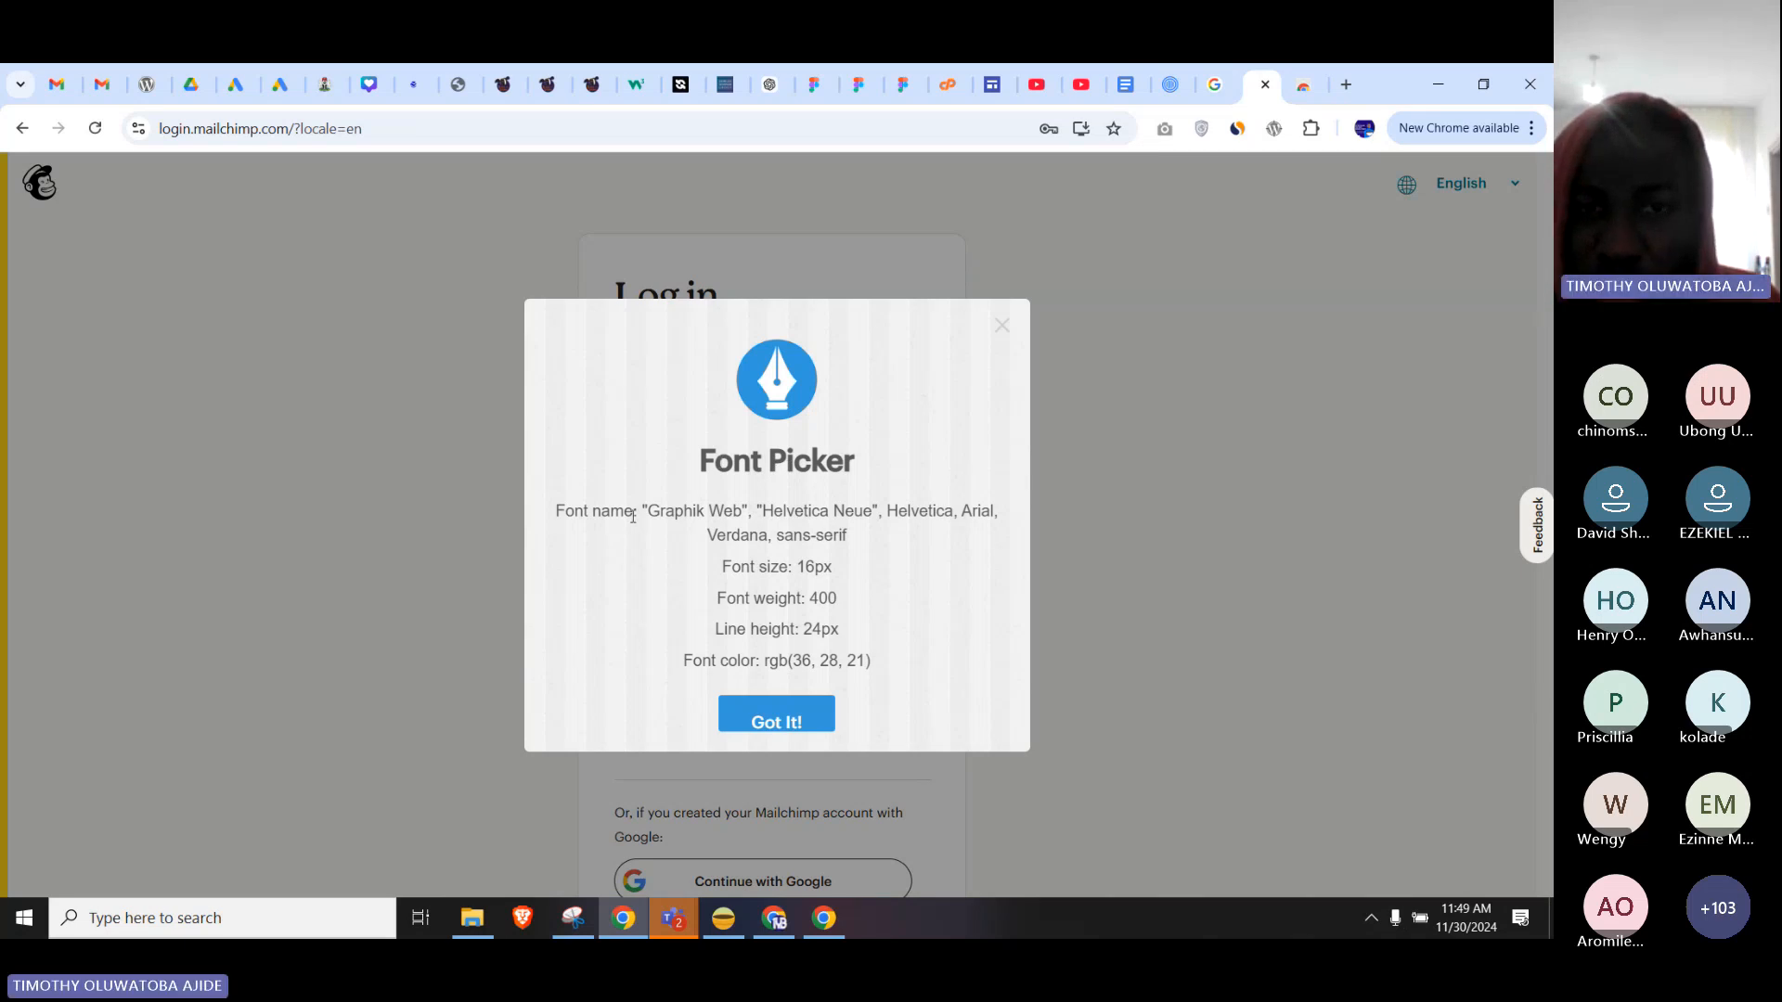
drag(647, 511, 869, 512)
triple_click(869, 511)
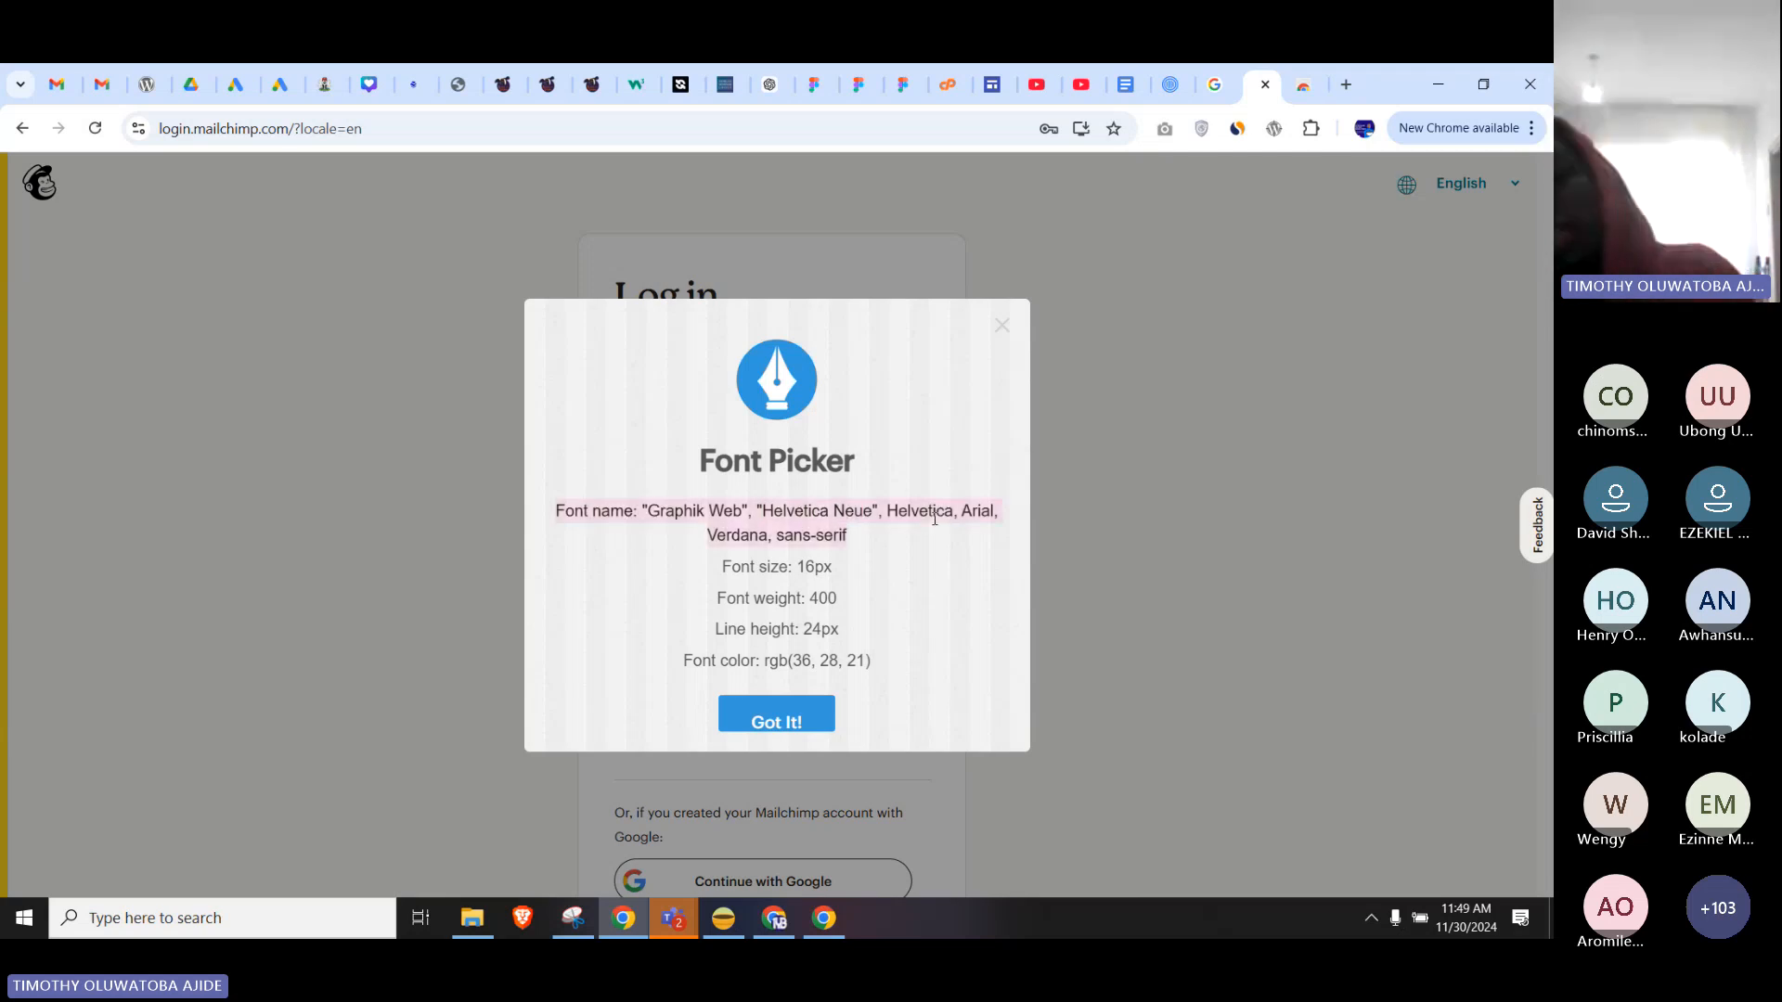
click(1003, 326)
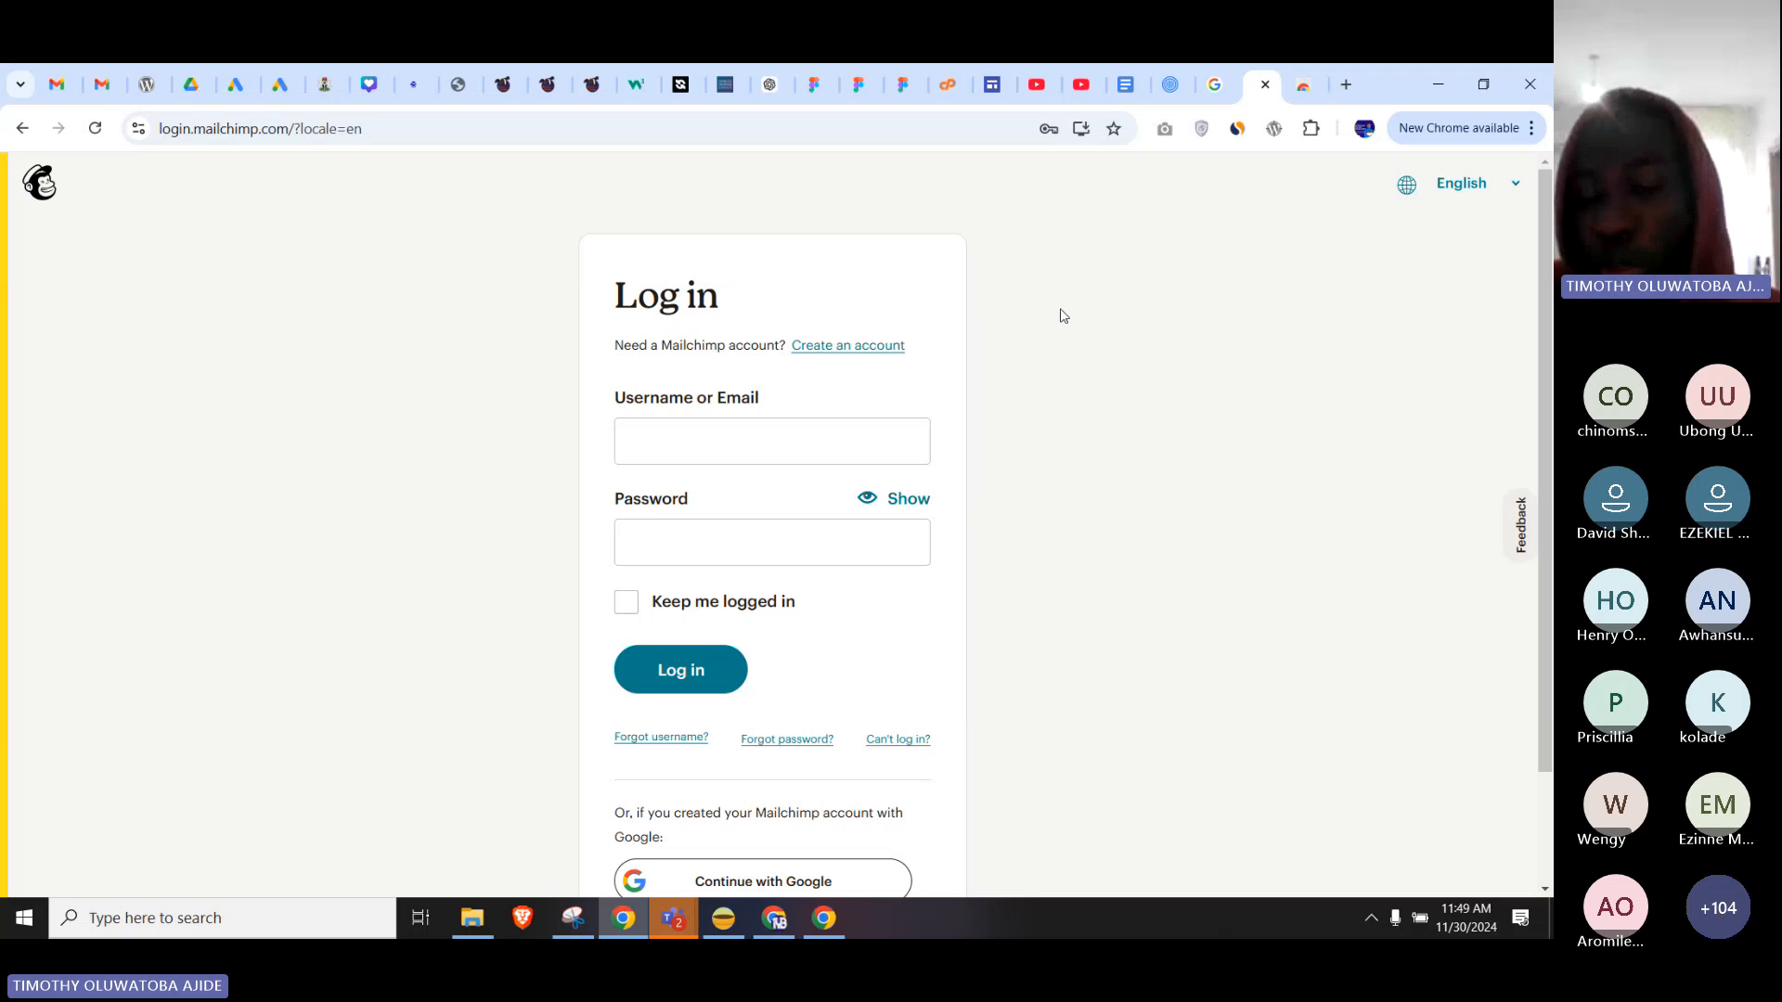
scroll(1063, 317, down, 2)
scroll(1142, 381, up, 2)
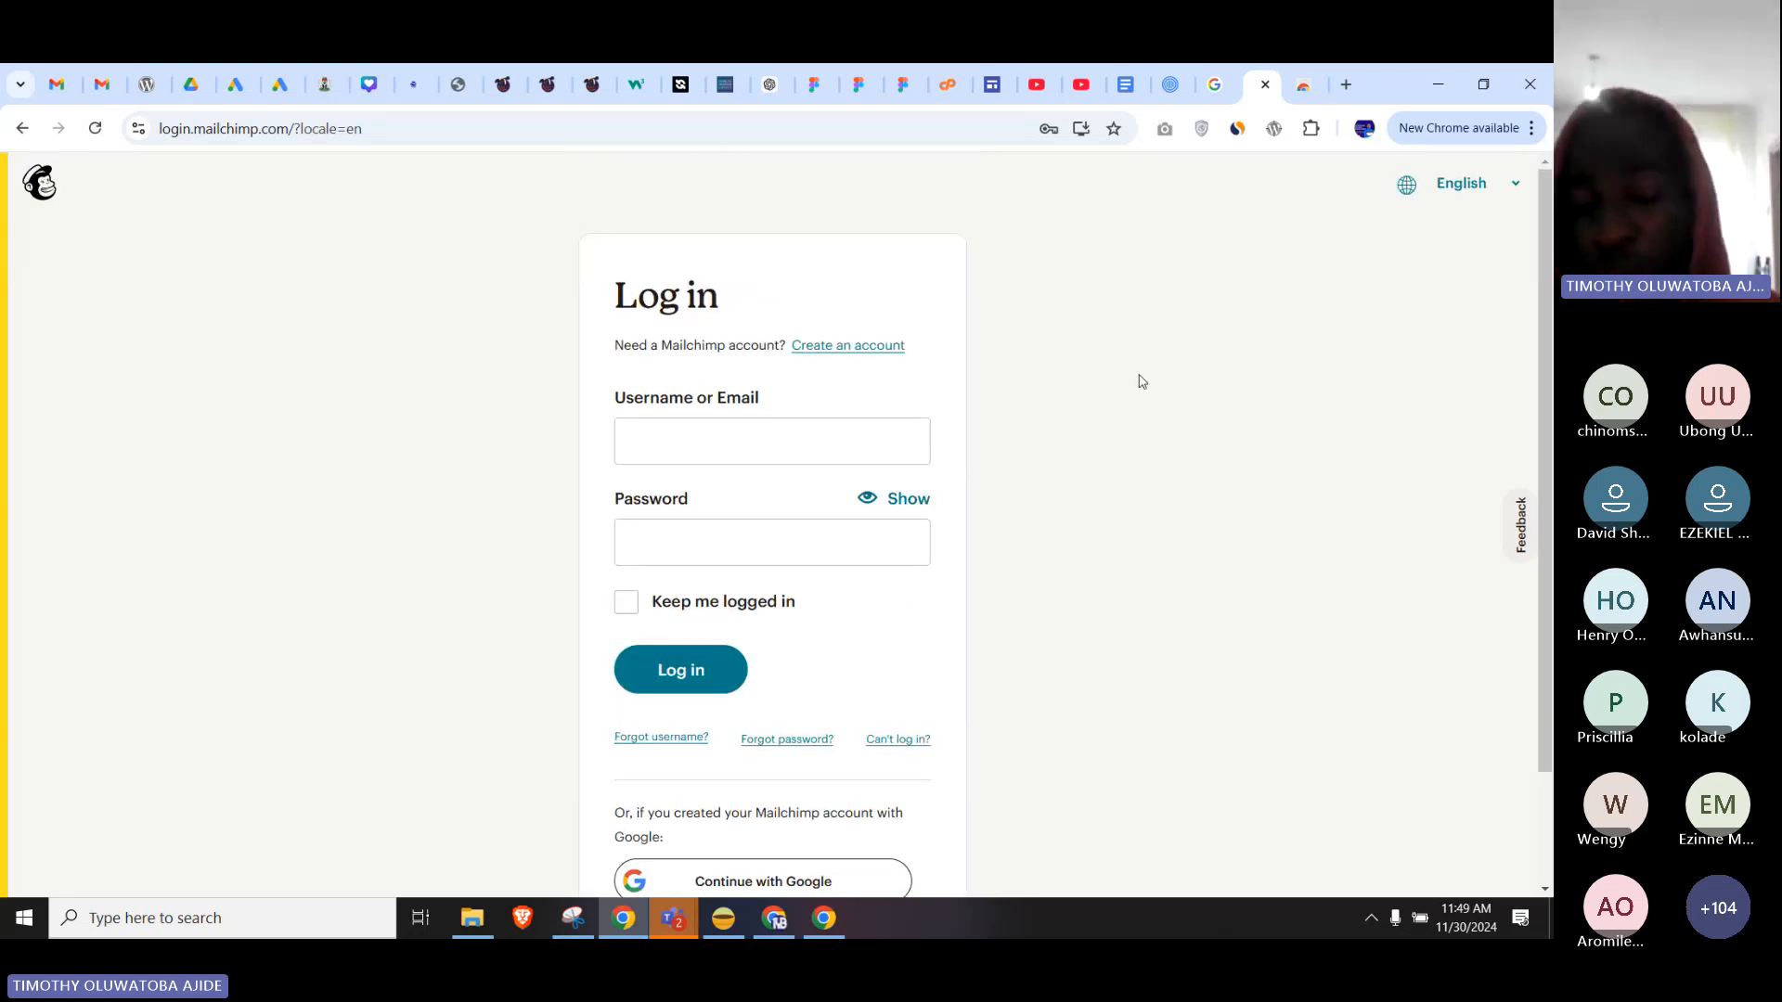
scroll(1141, 381, down, 2)
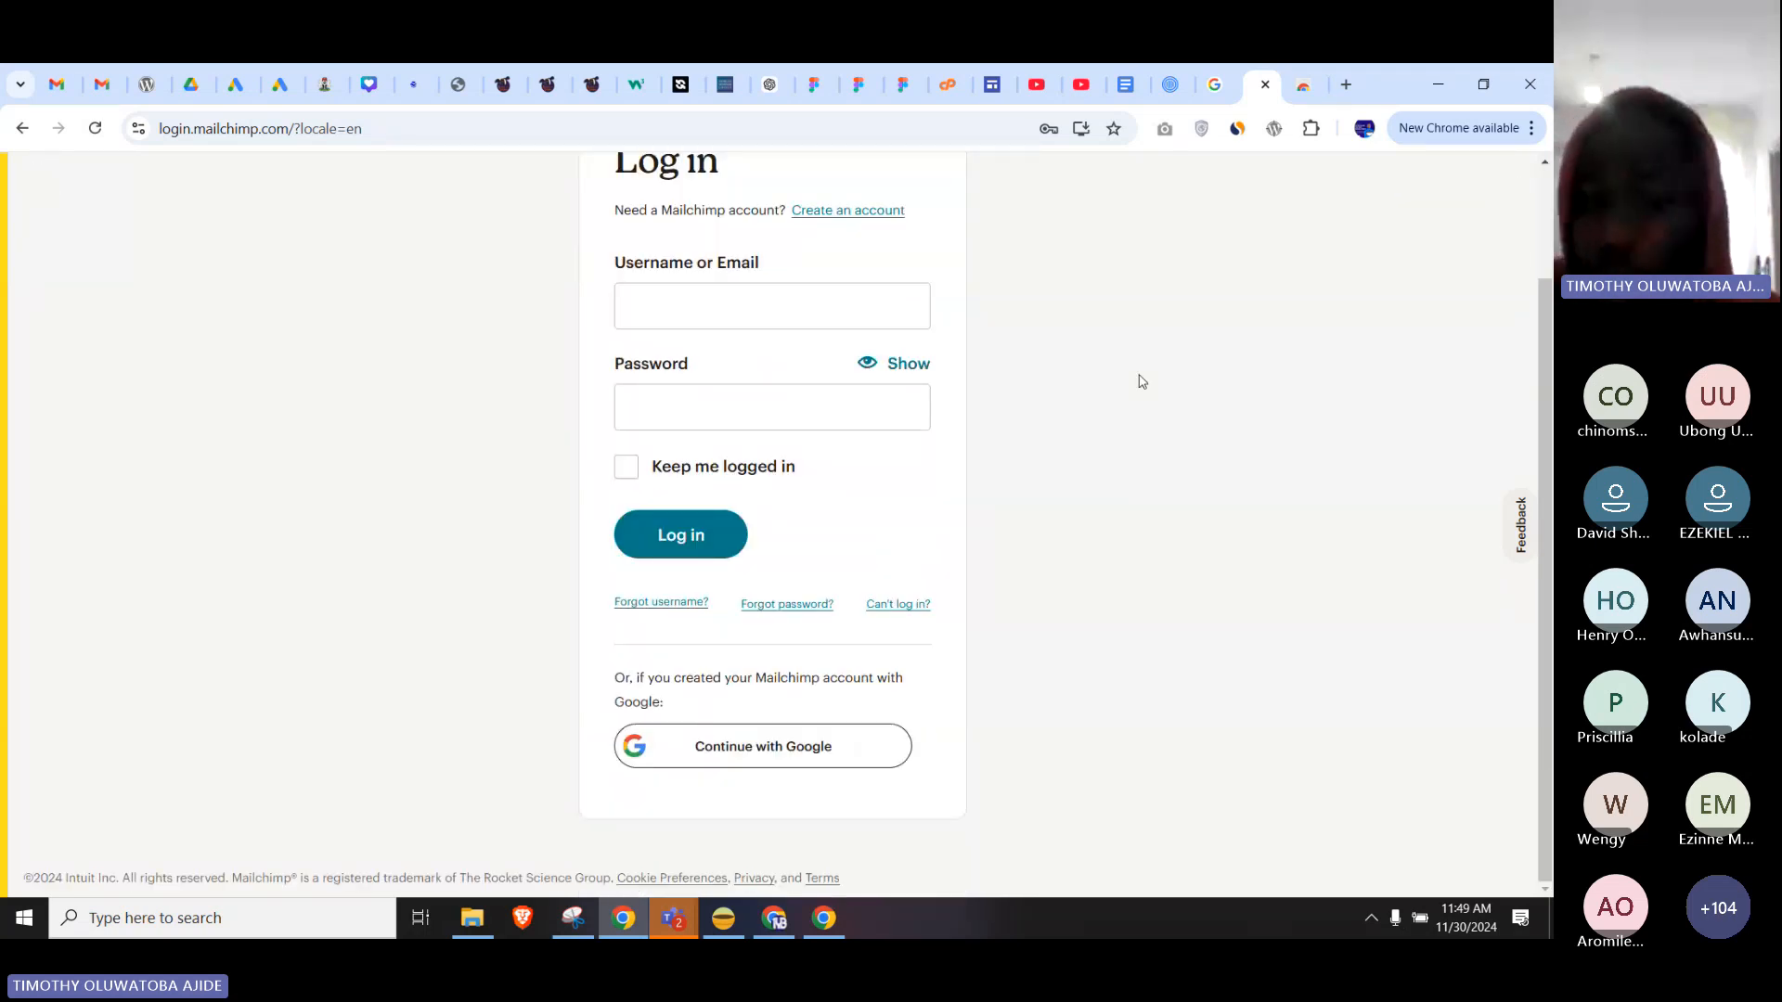
scroll(1142, 381, up, 2)
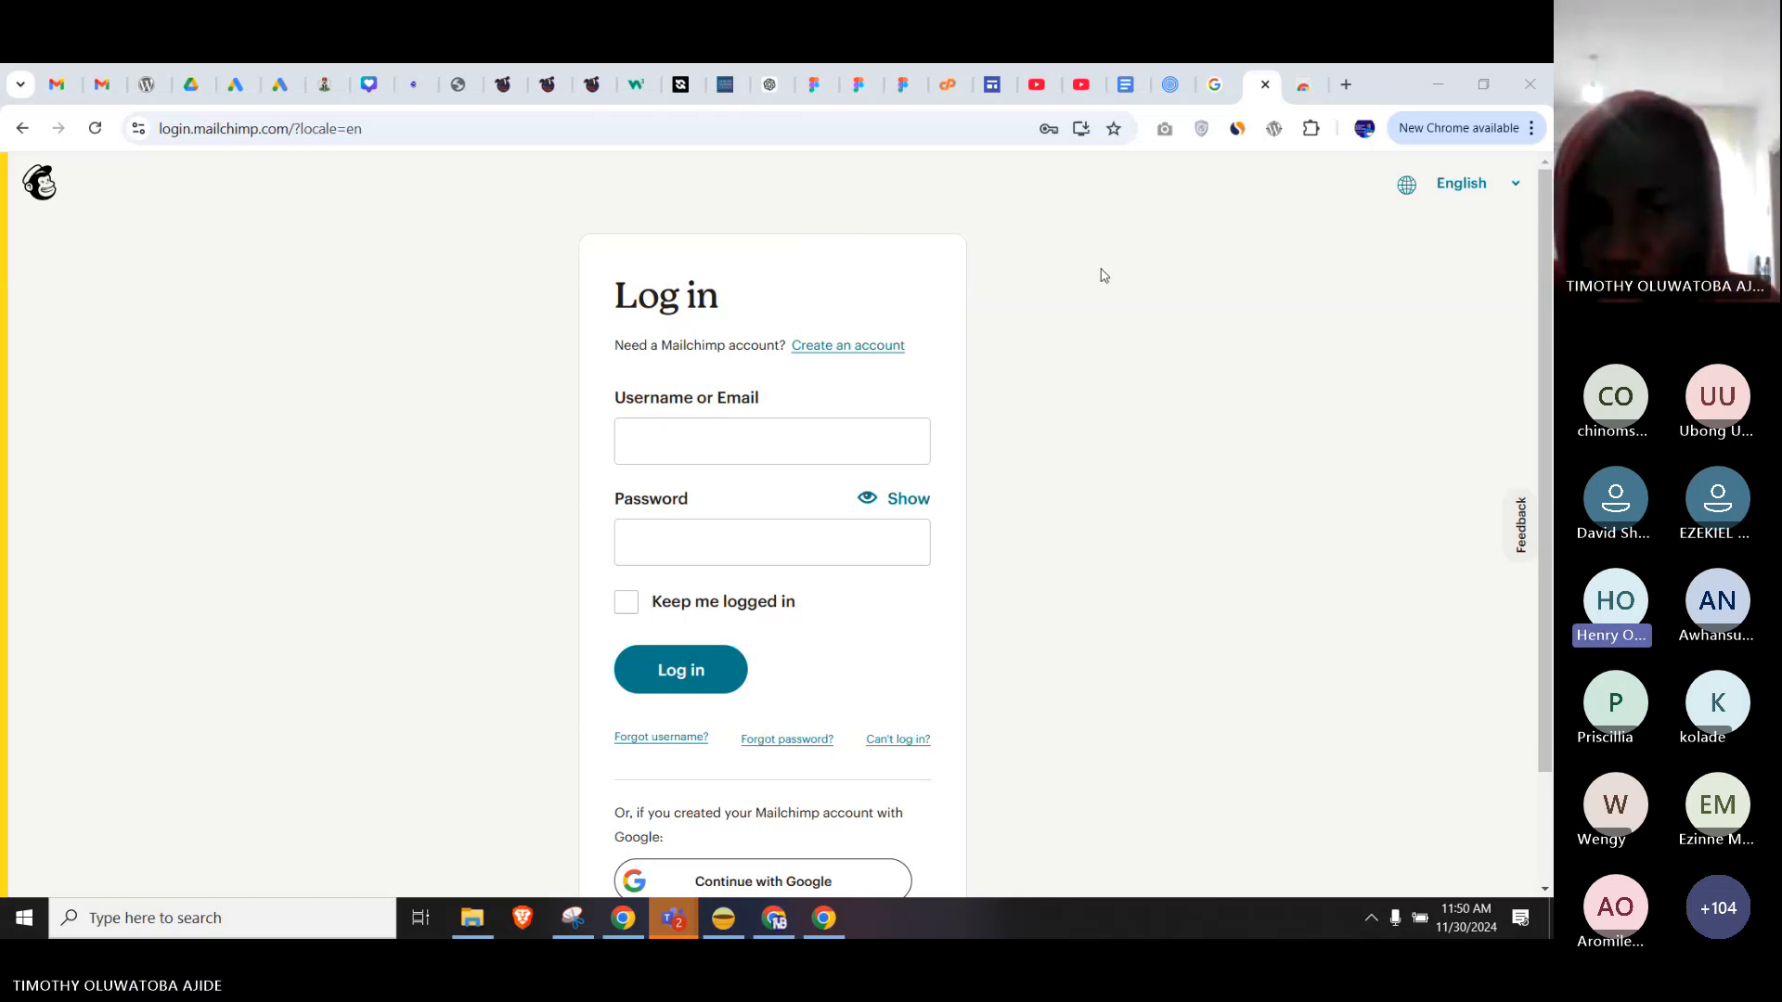
scroll(1103, 276, down, 1)
scroll(1101, 282, down, 2)
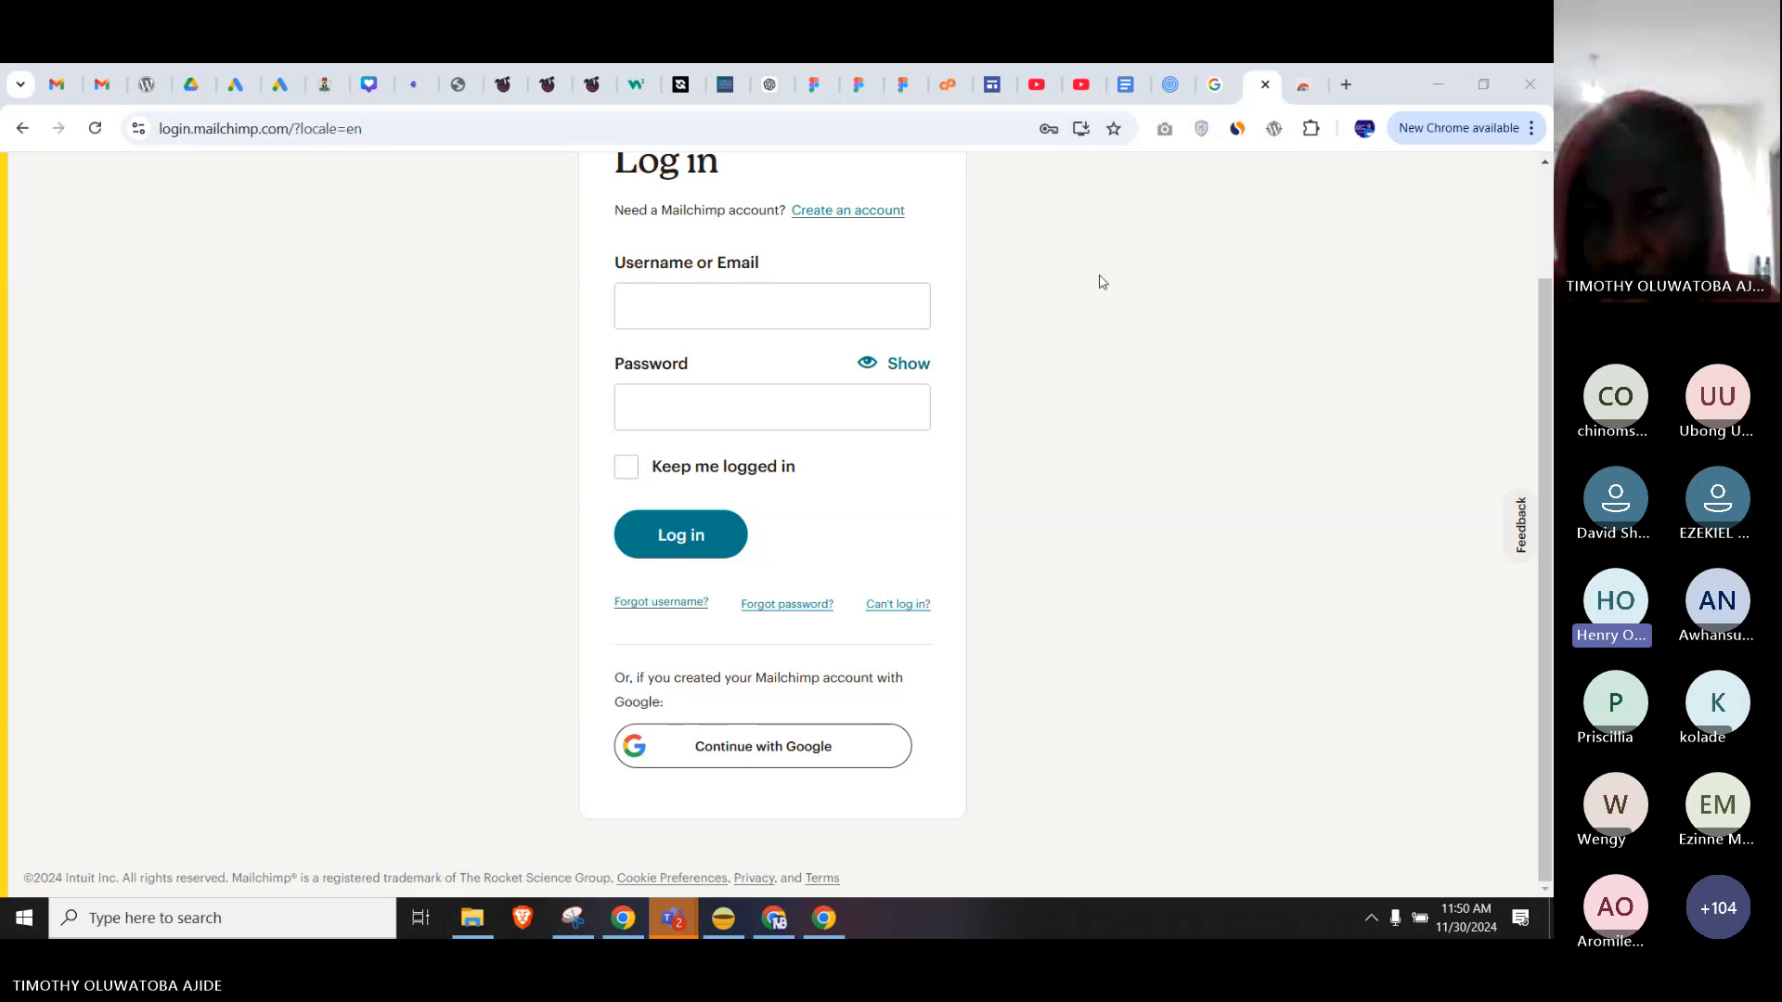
scroll(1102, 281, up, 3)
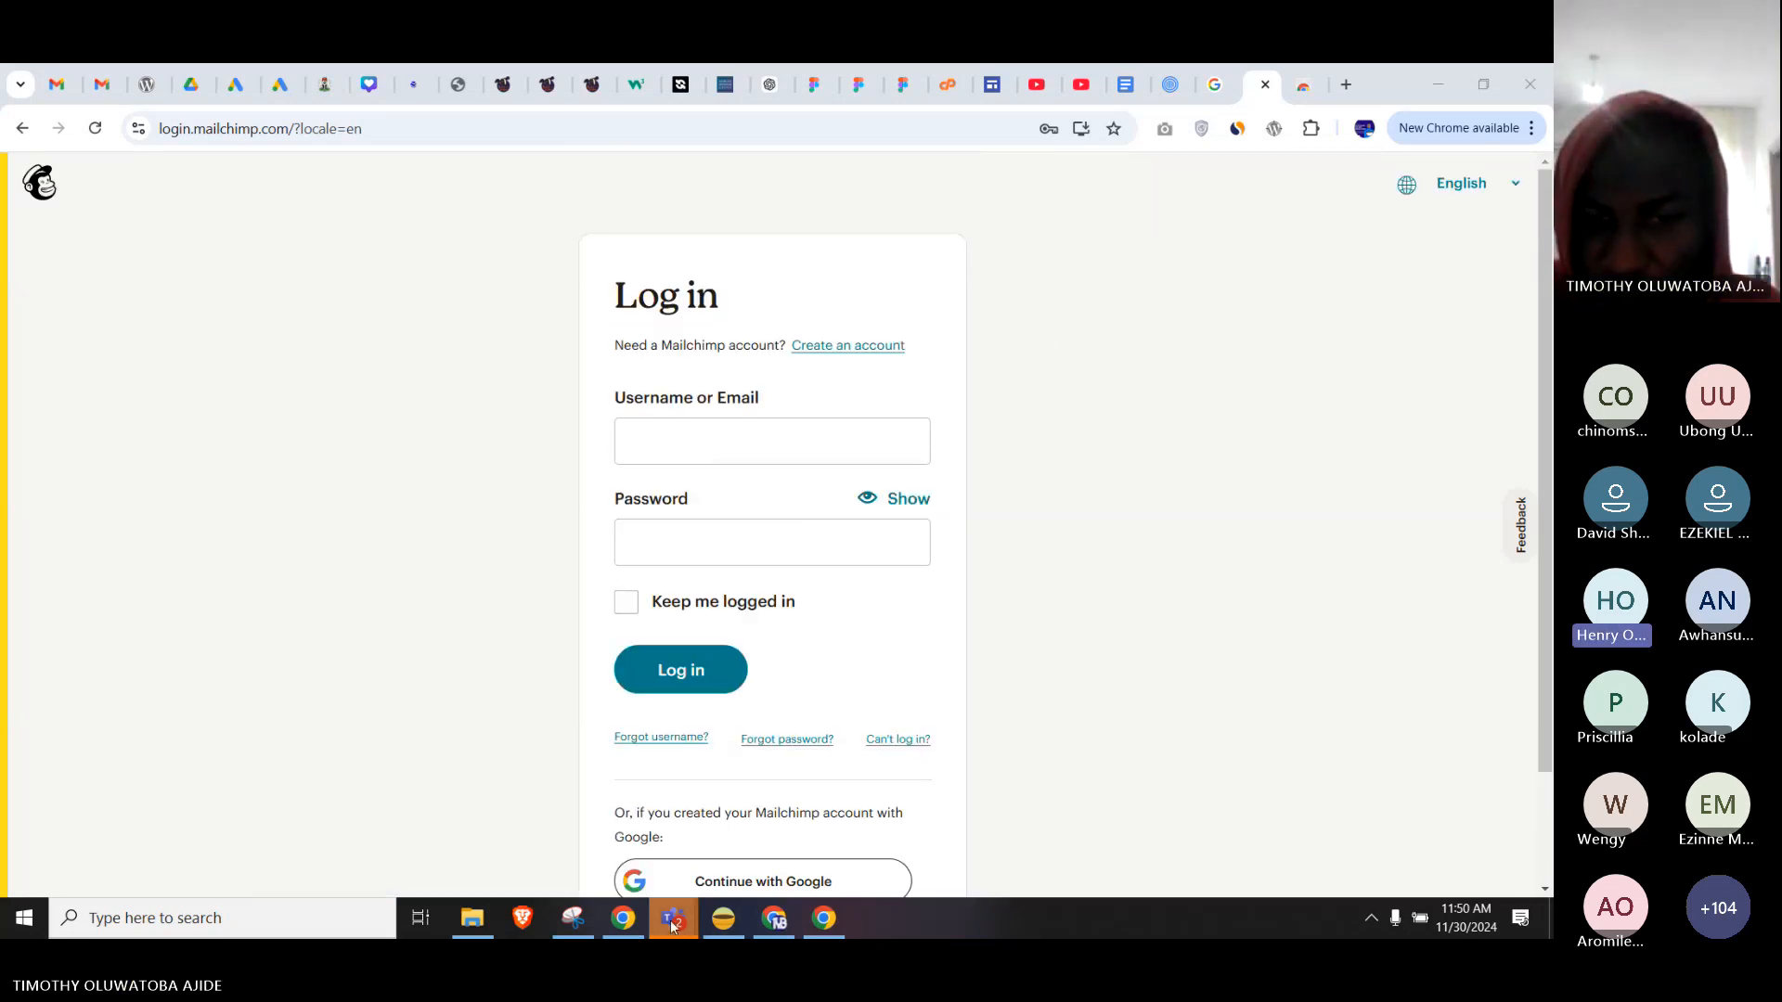
Glance at the Teams meeting, then bring the Figma sign-up design with the teal button back.
mouse_move(672, 923)
click(617, 859)
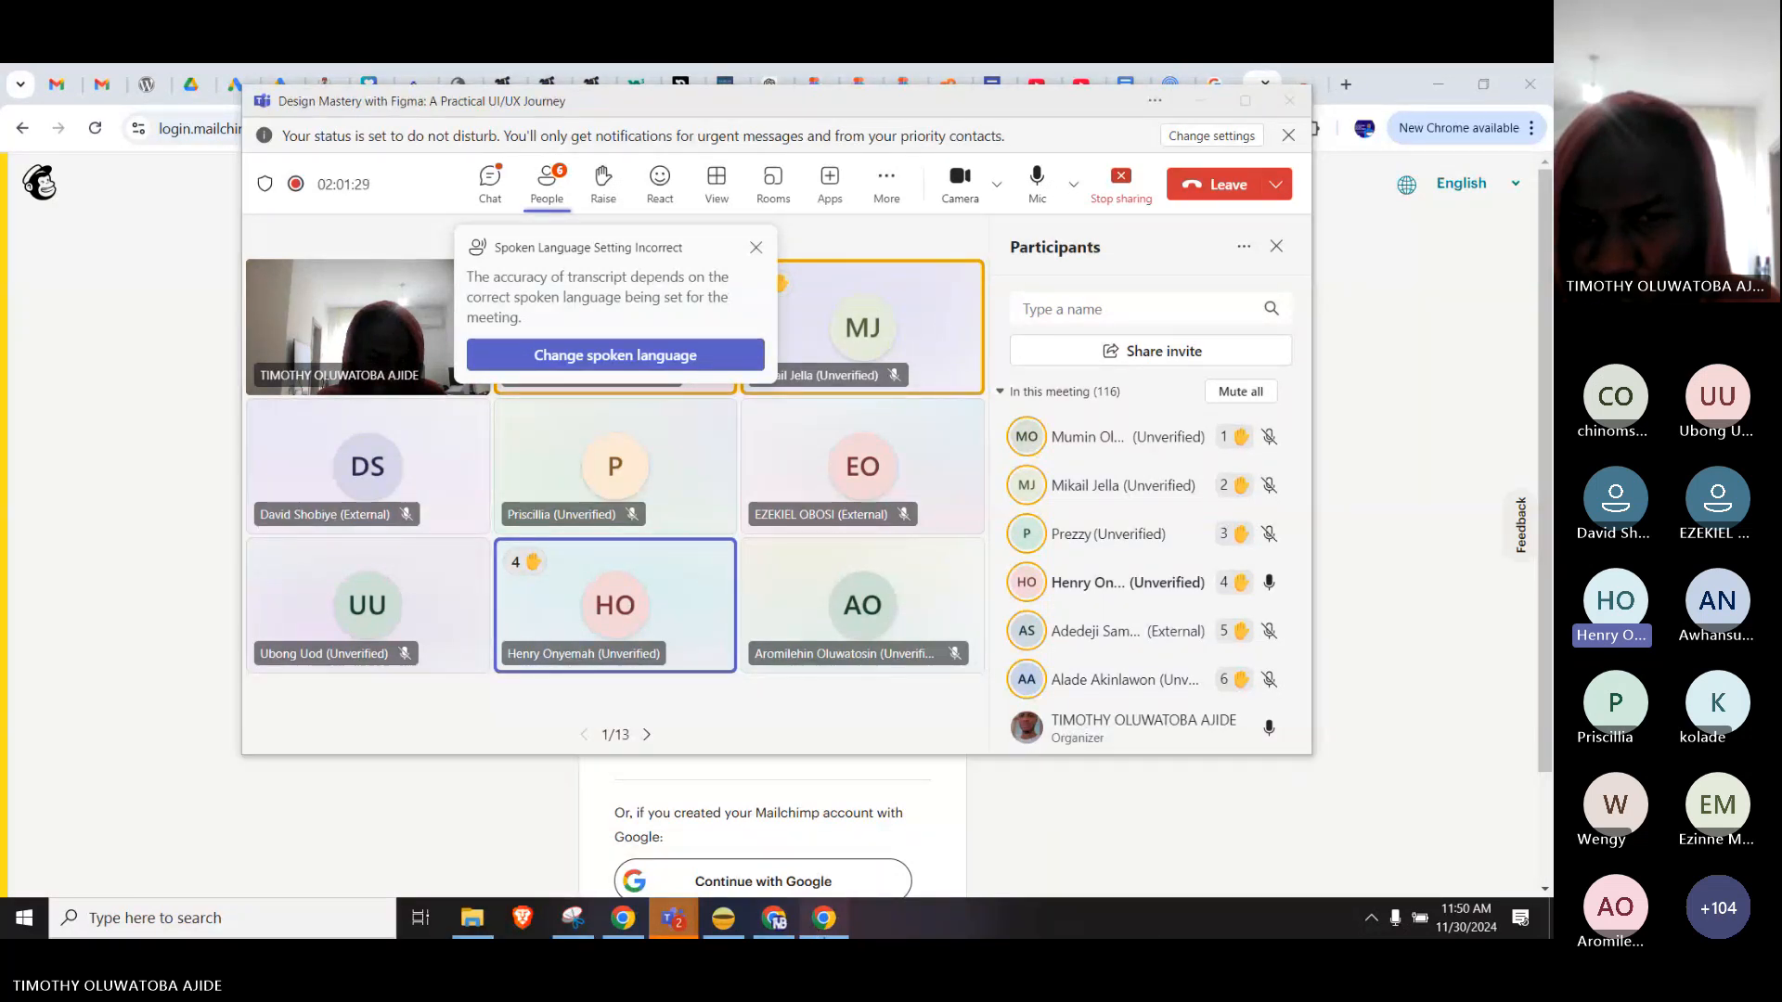
click(823, 918)
Zoom out and centre the Login frame, switching to the Frame tool to show size presets.
scroll(1161, 493, down, 5)
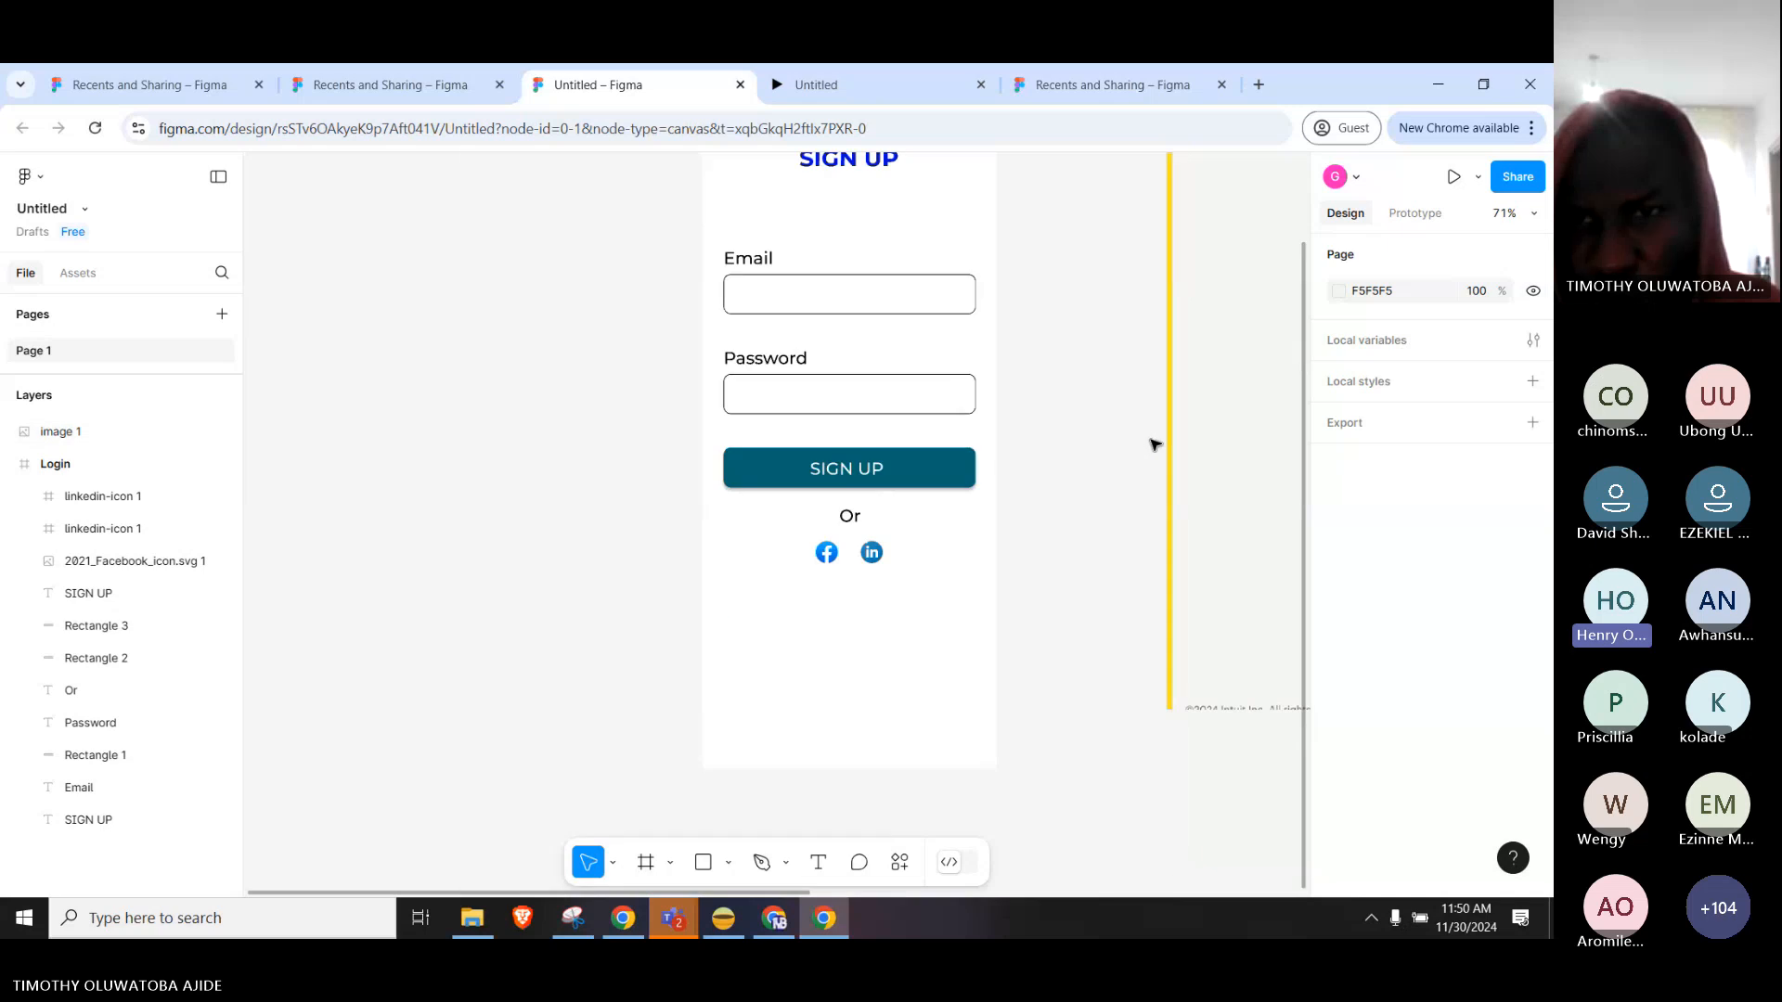
drag(1106, 444, 989, 502)
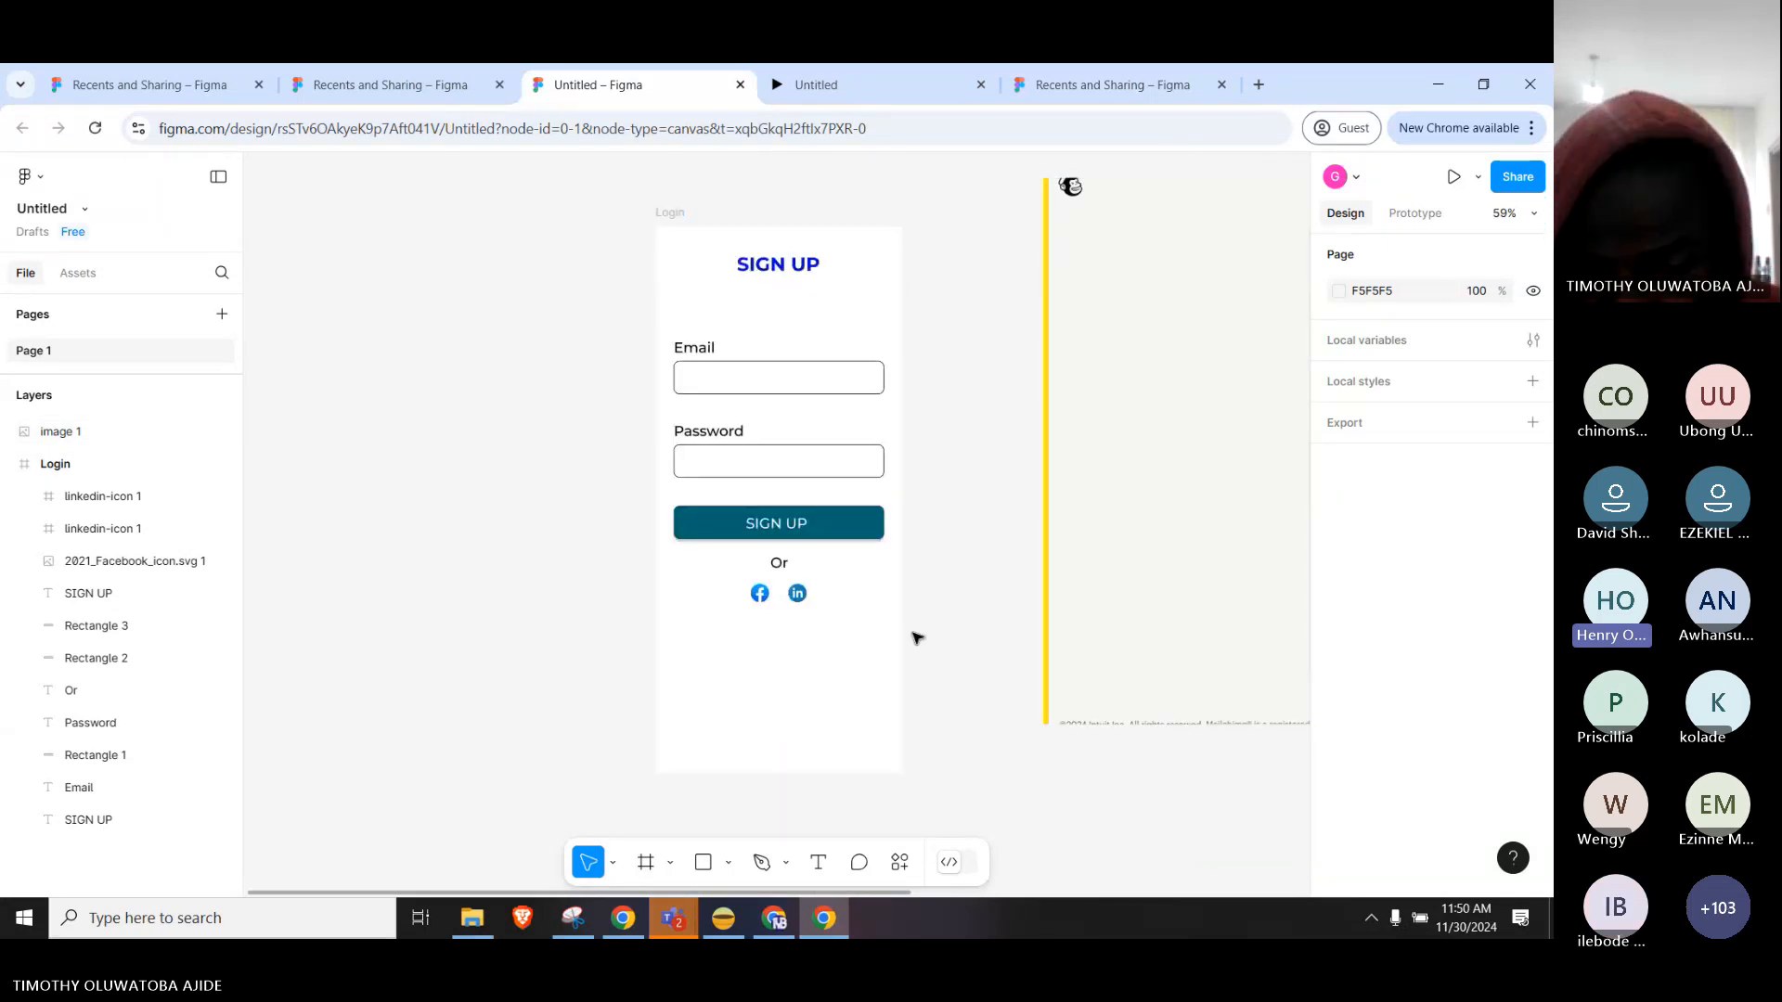
click(655, 869)
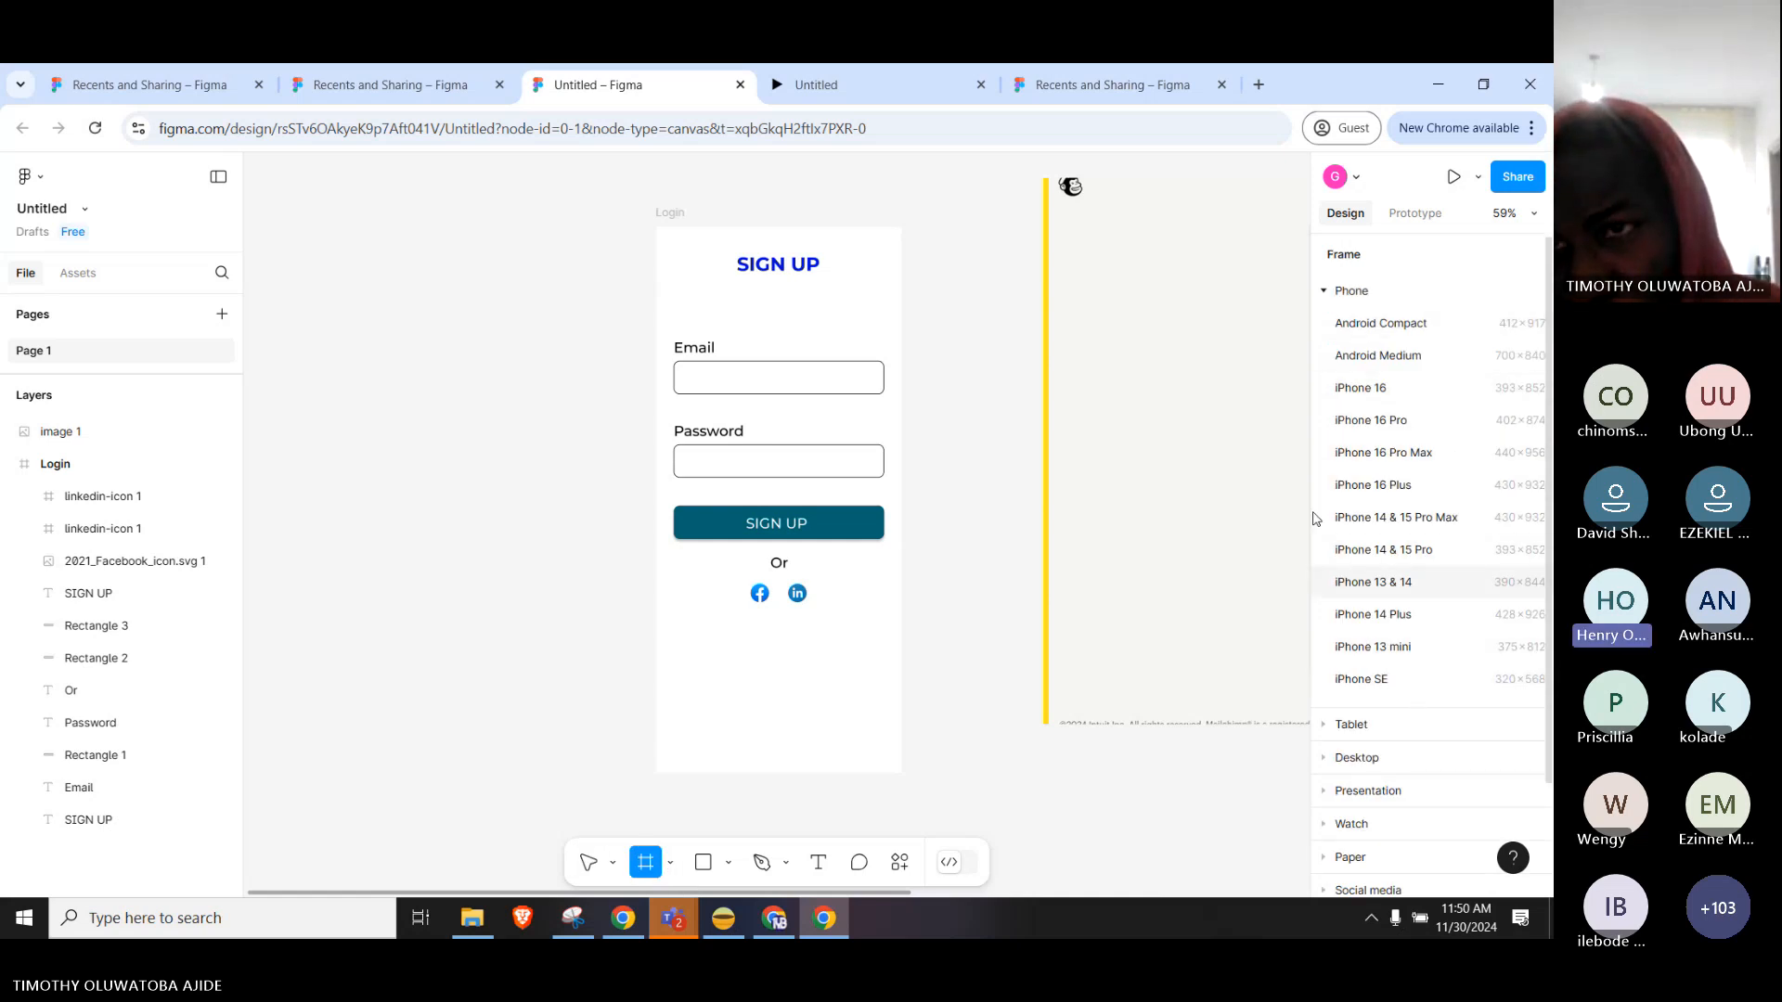
Expand and collapse the Phone frame preset group several times.
click(1323, 295)
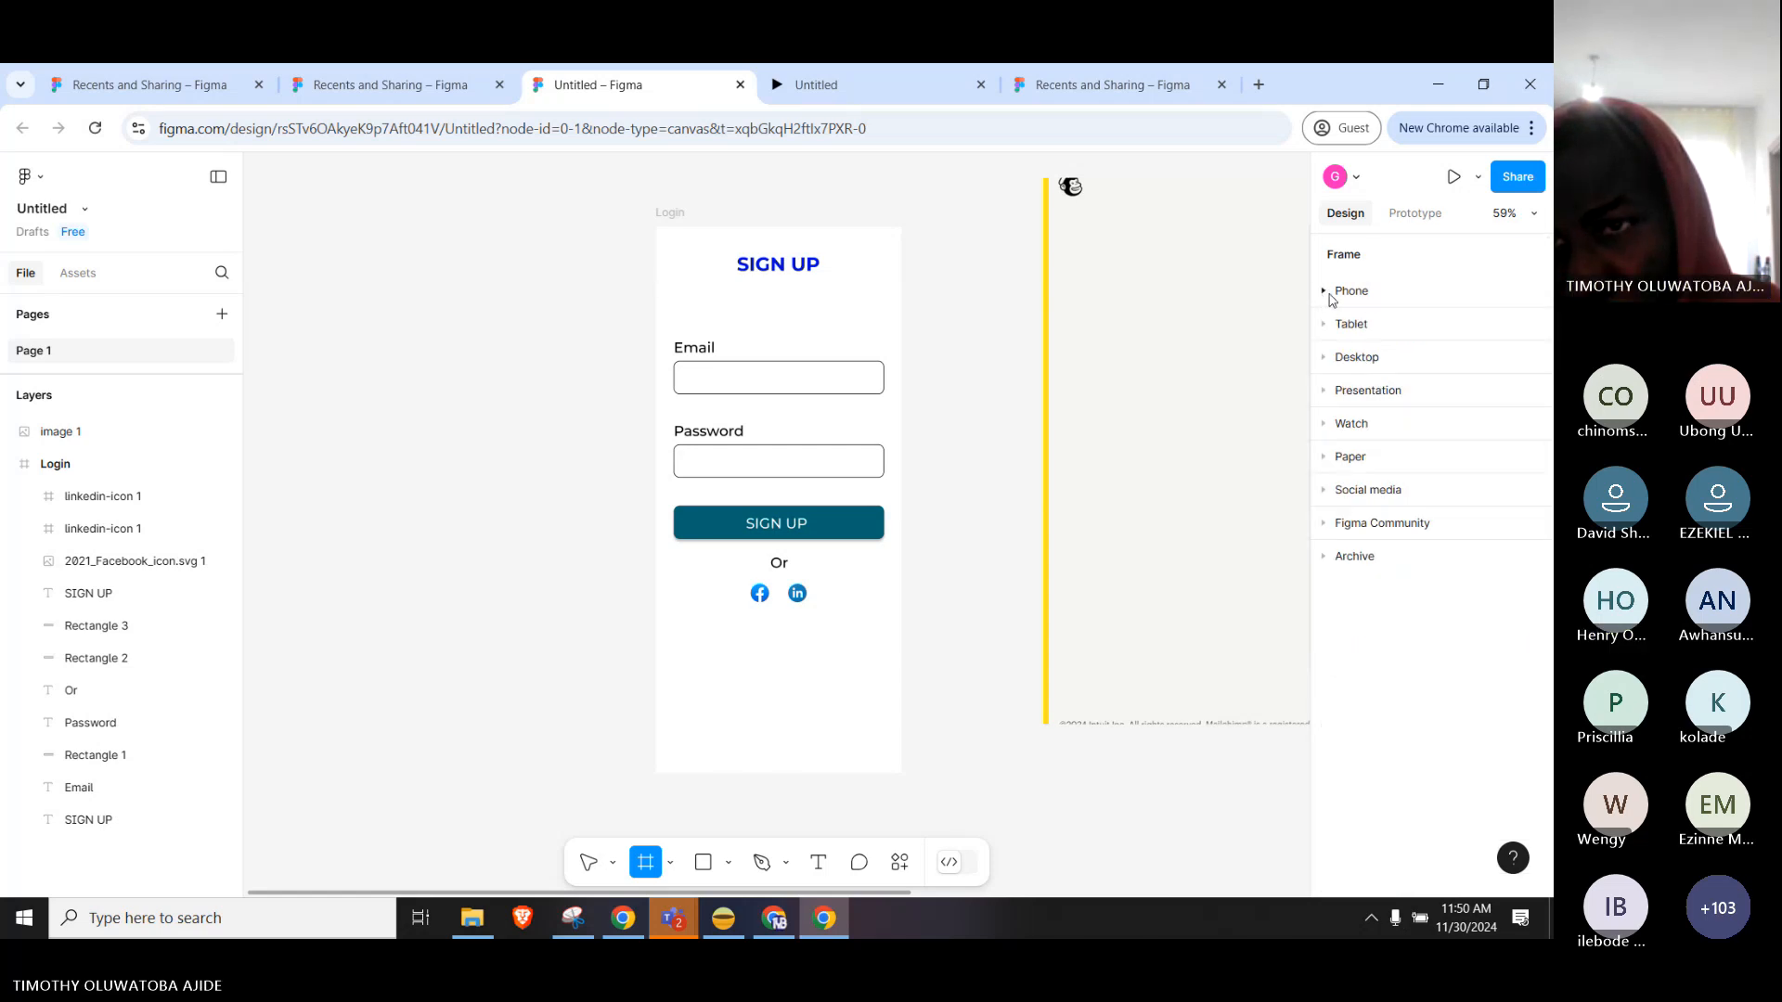
click(1333, 295)
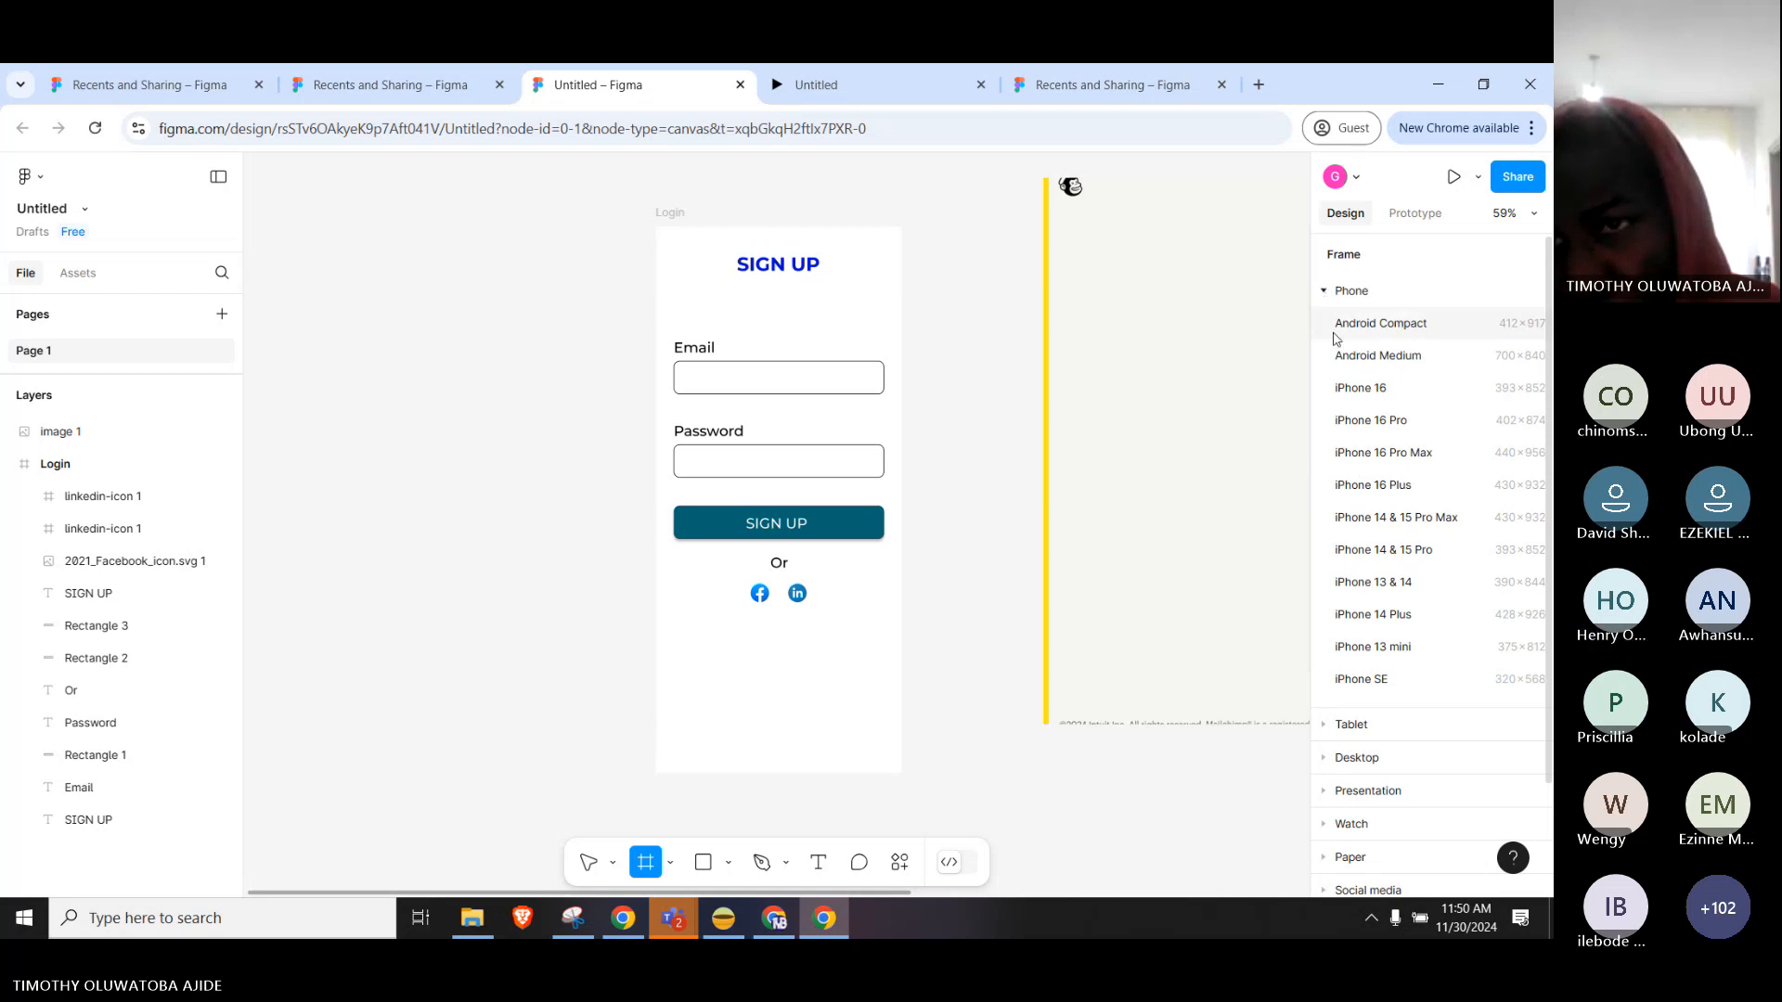
click(1335, 293)
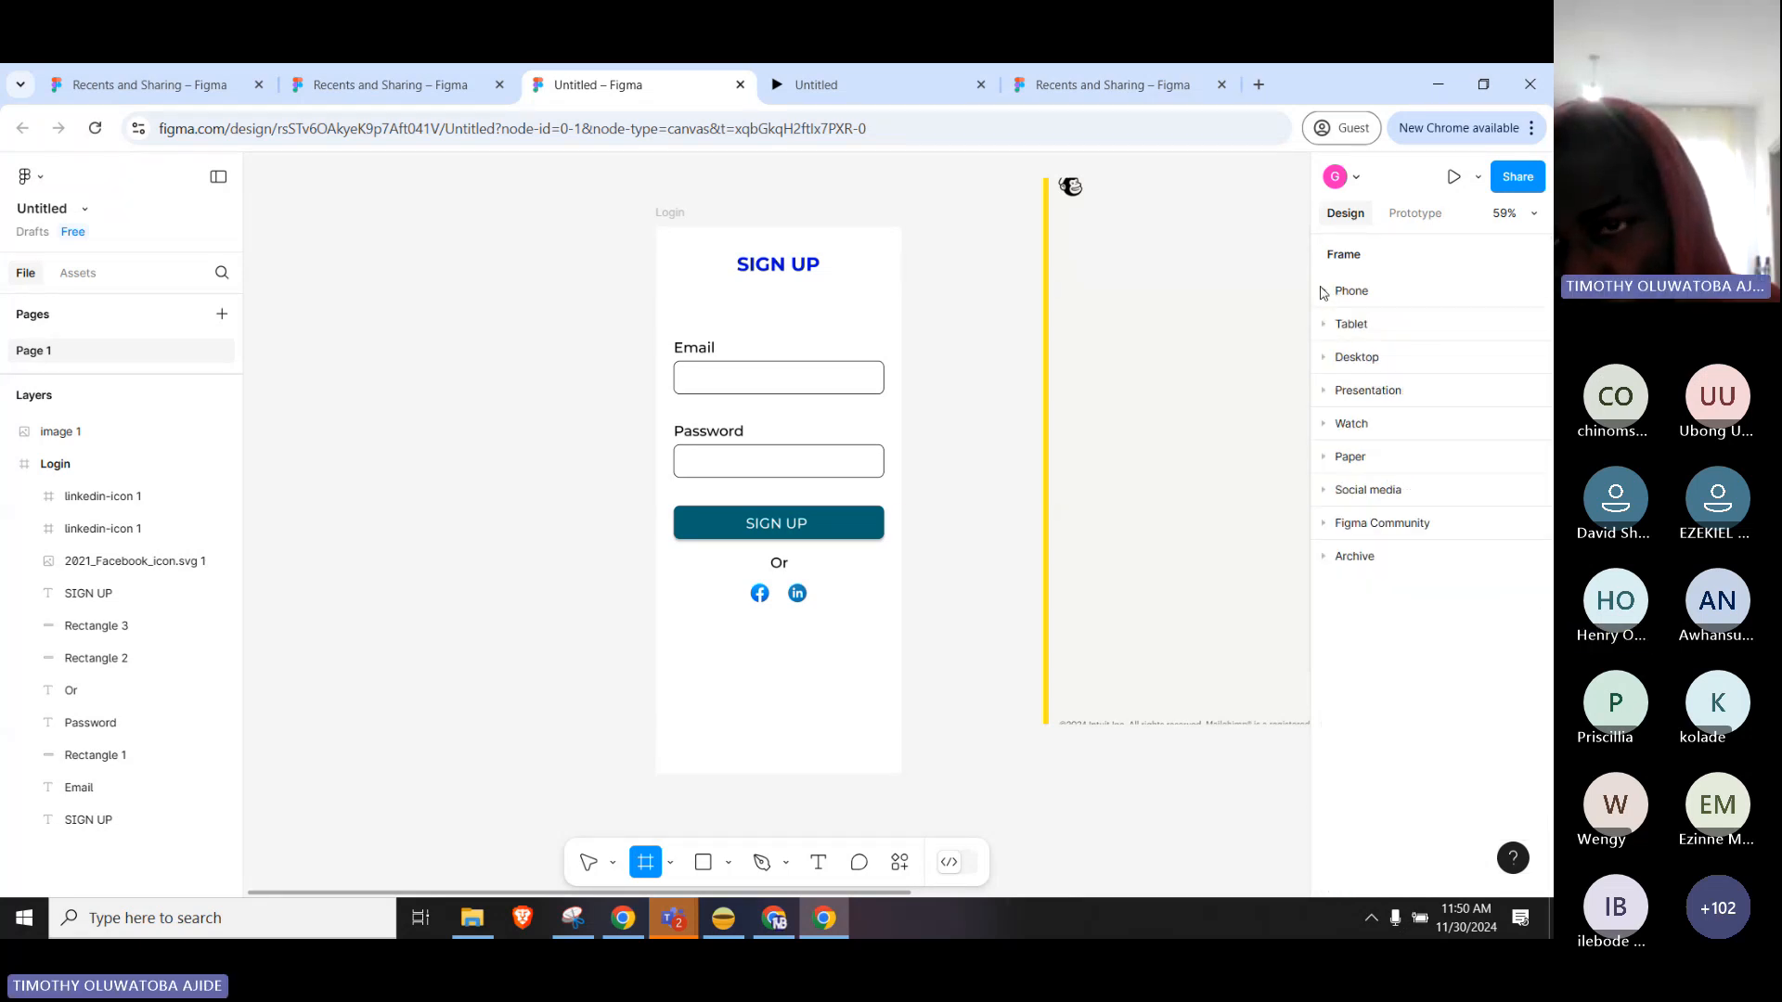
click(1324, 293)
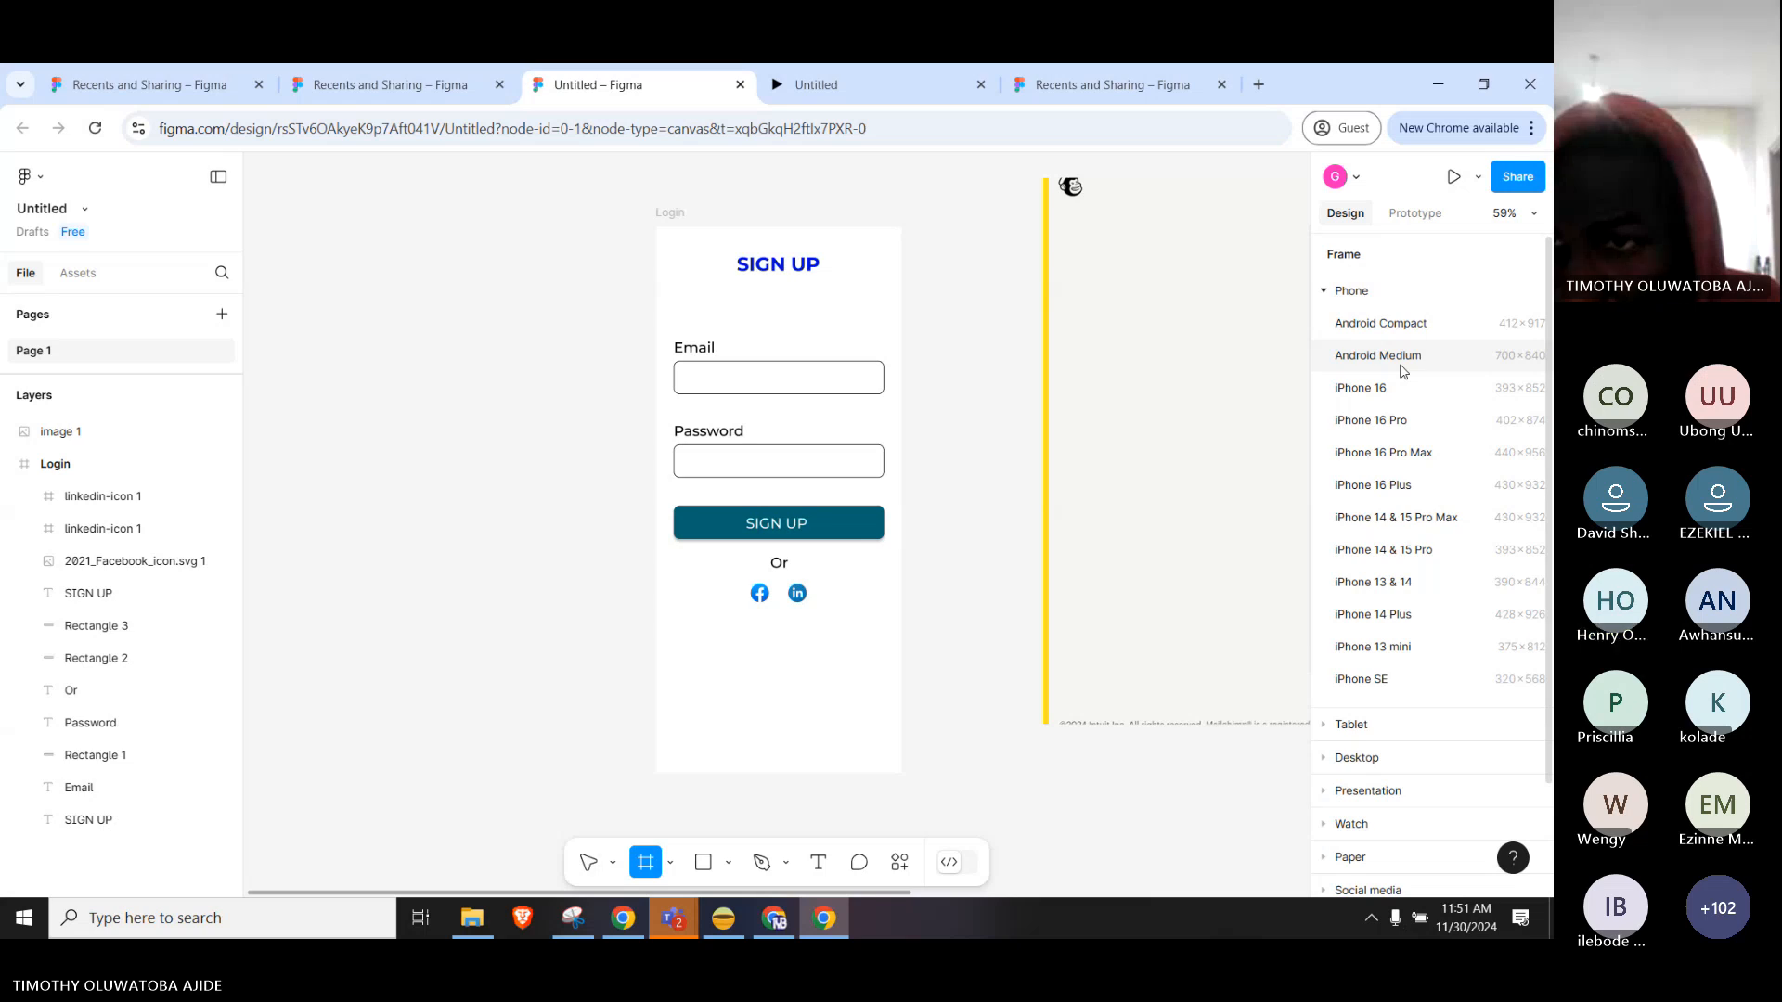
click(1334, 291)
click(1325, 294)
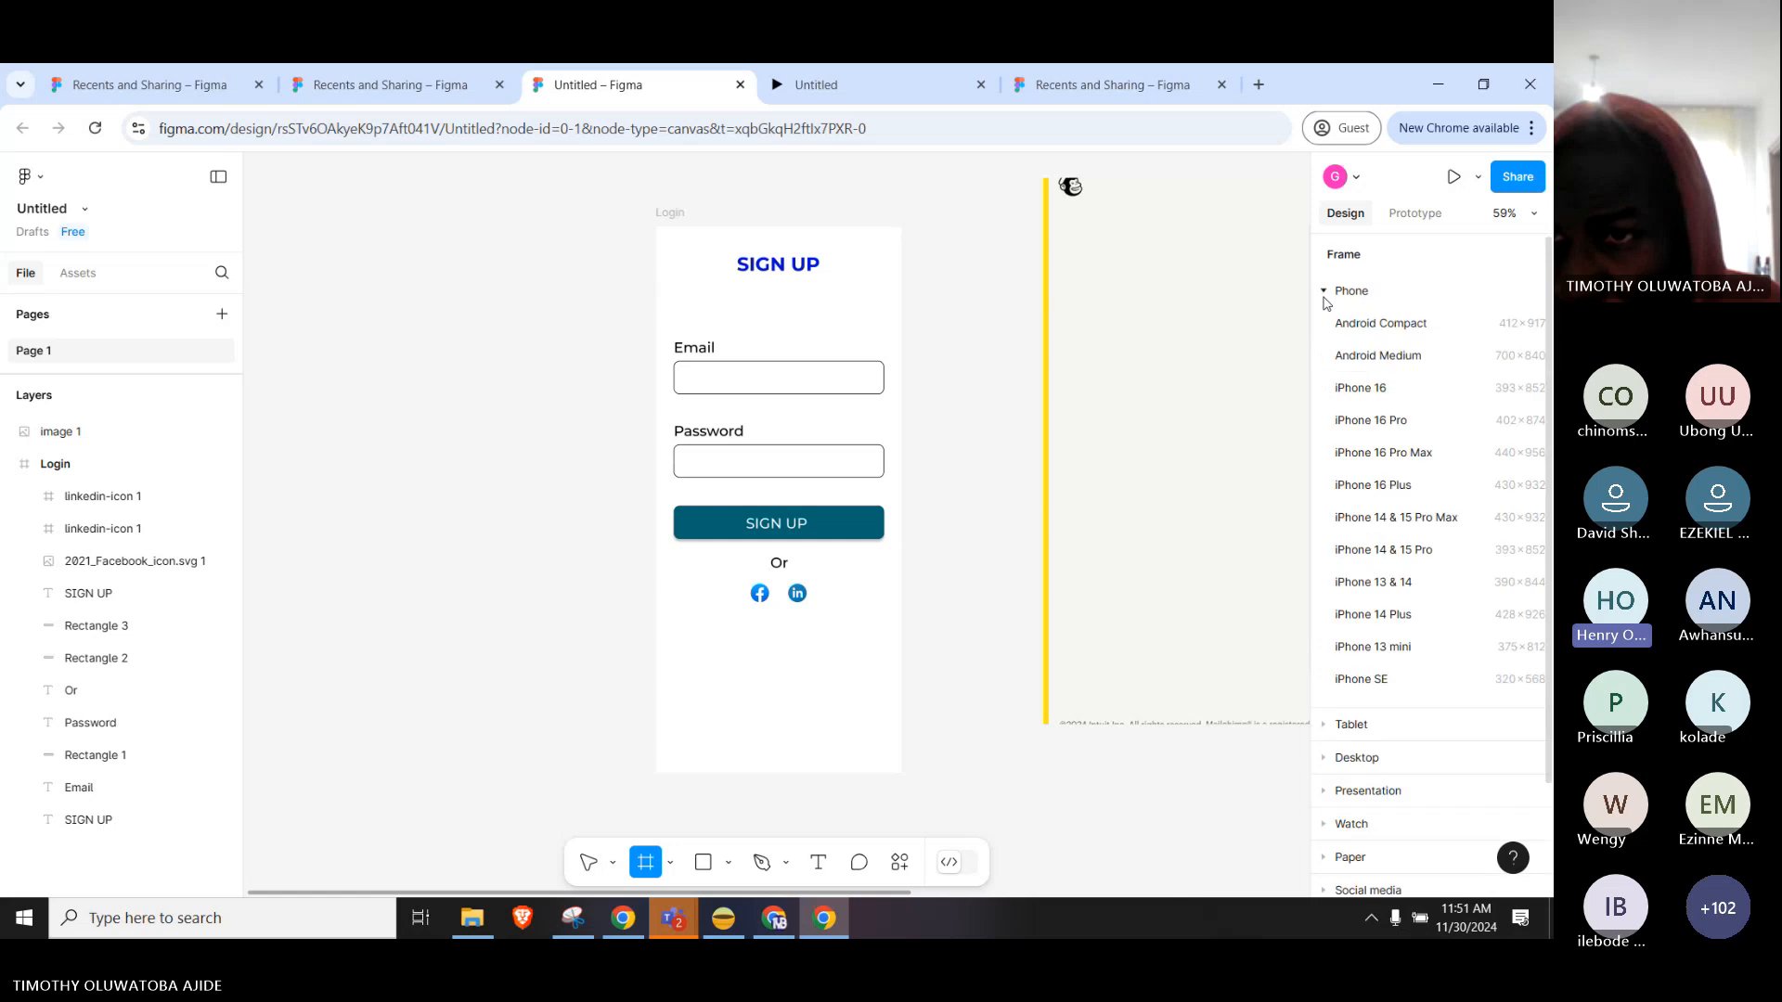
click(1325, 293)
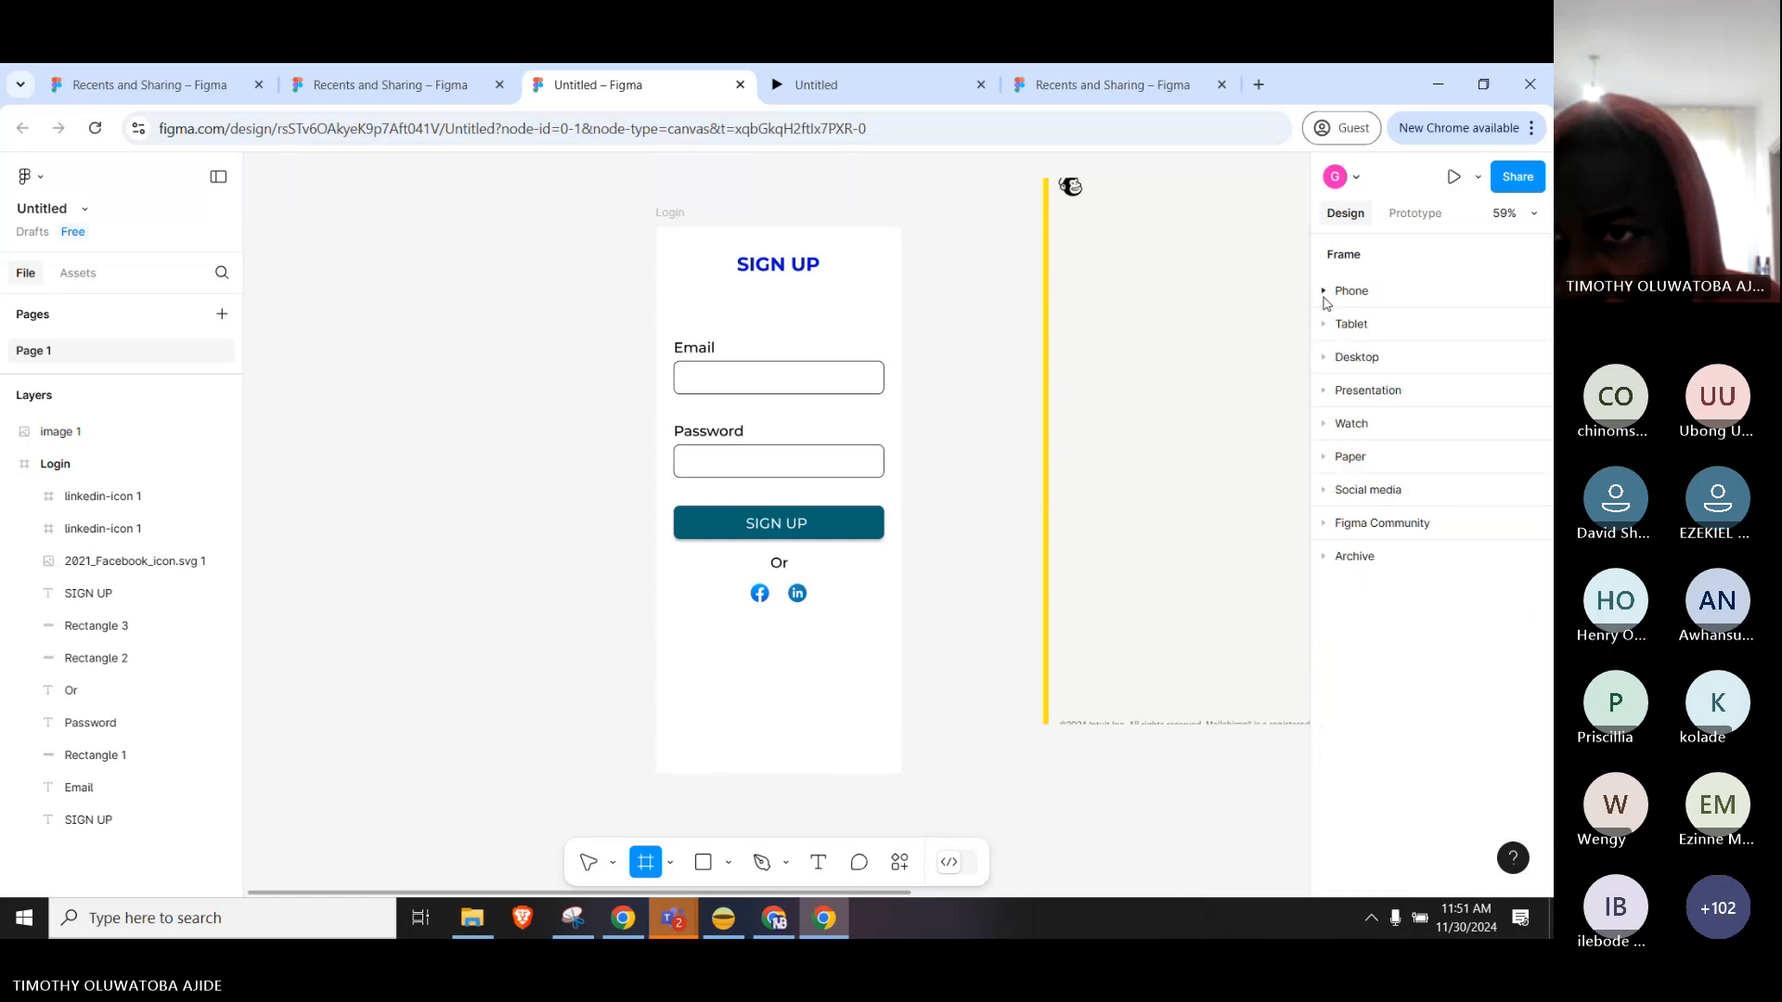
click(1325, 297)
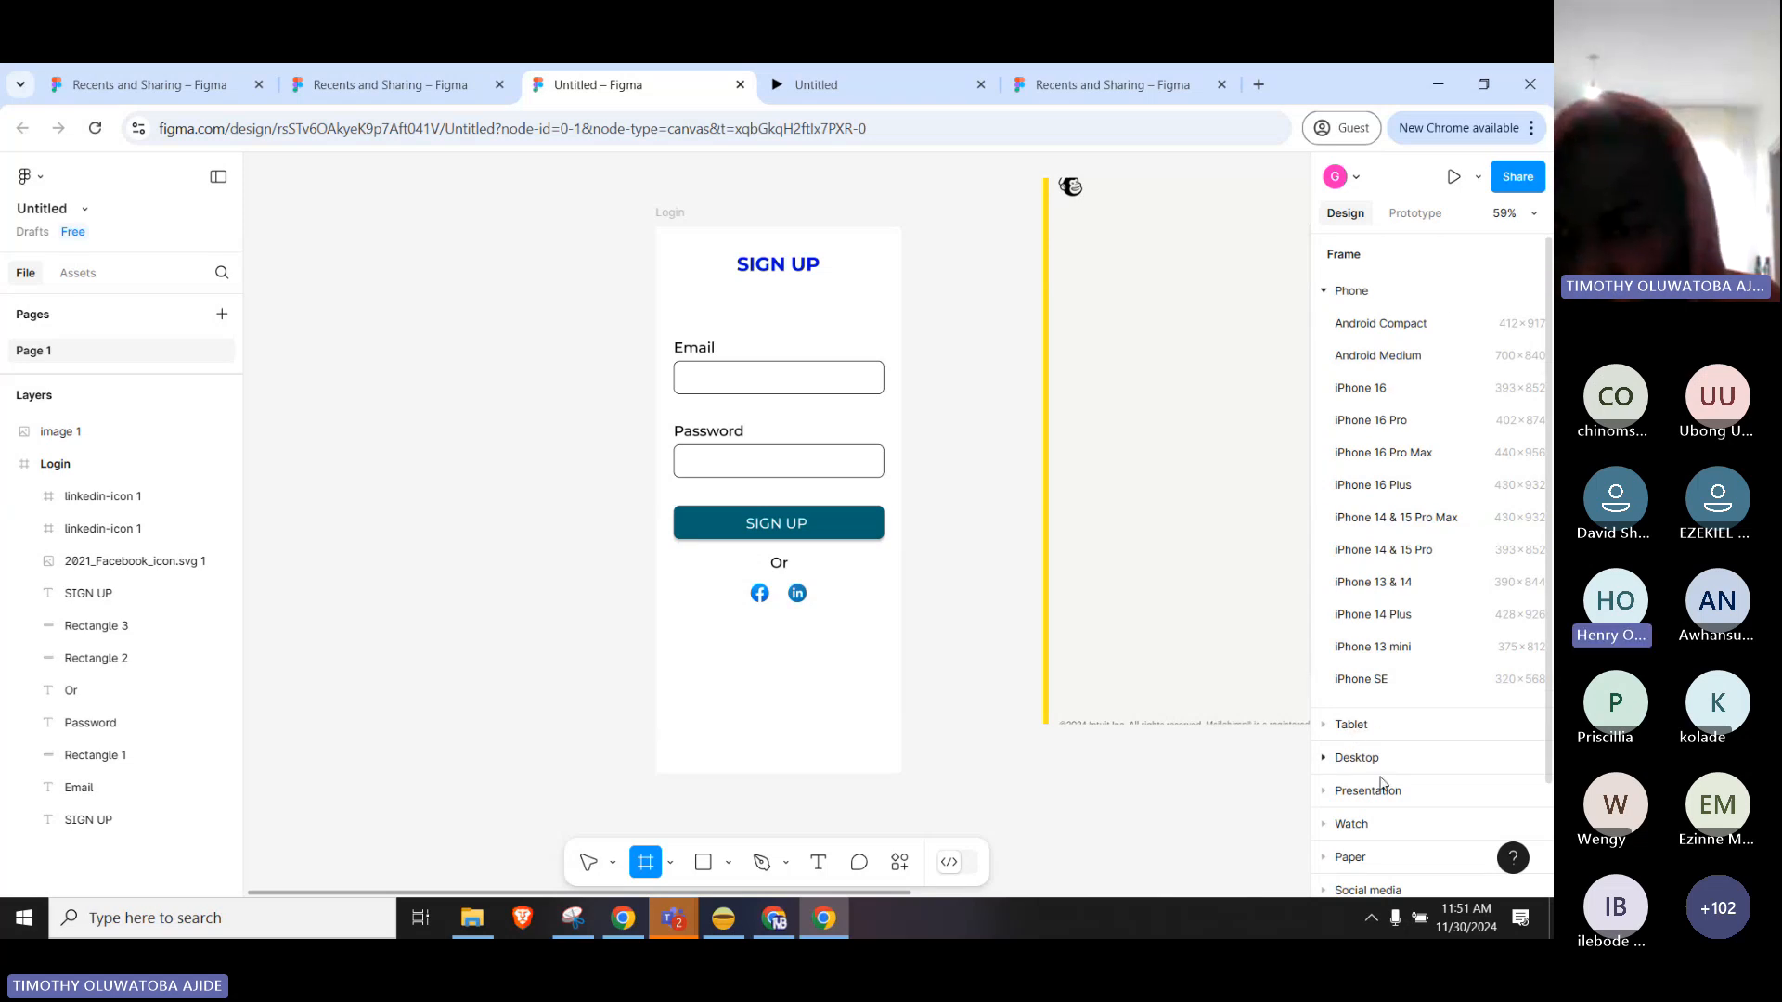
click(1357, 292)
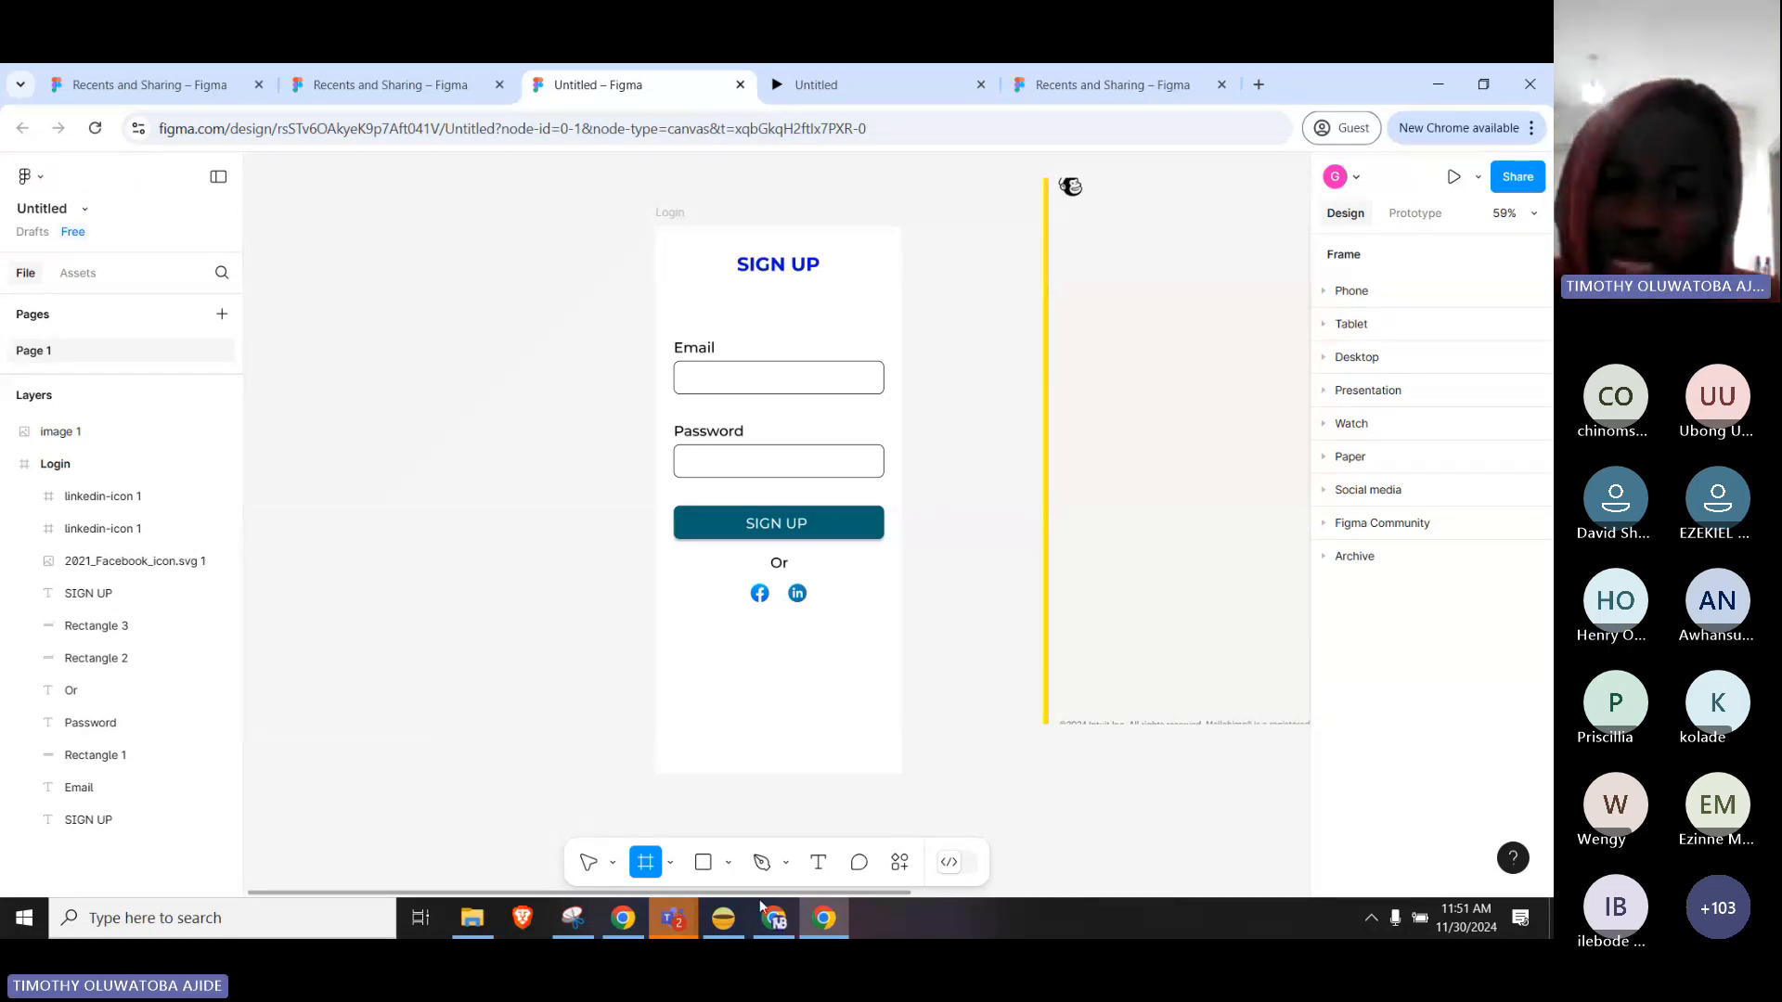
click(673, 919)
In the Teams meeting, cancel the spoken-language dialog, raise the volume, then go back to Figma.
click(727, 874)
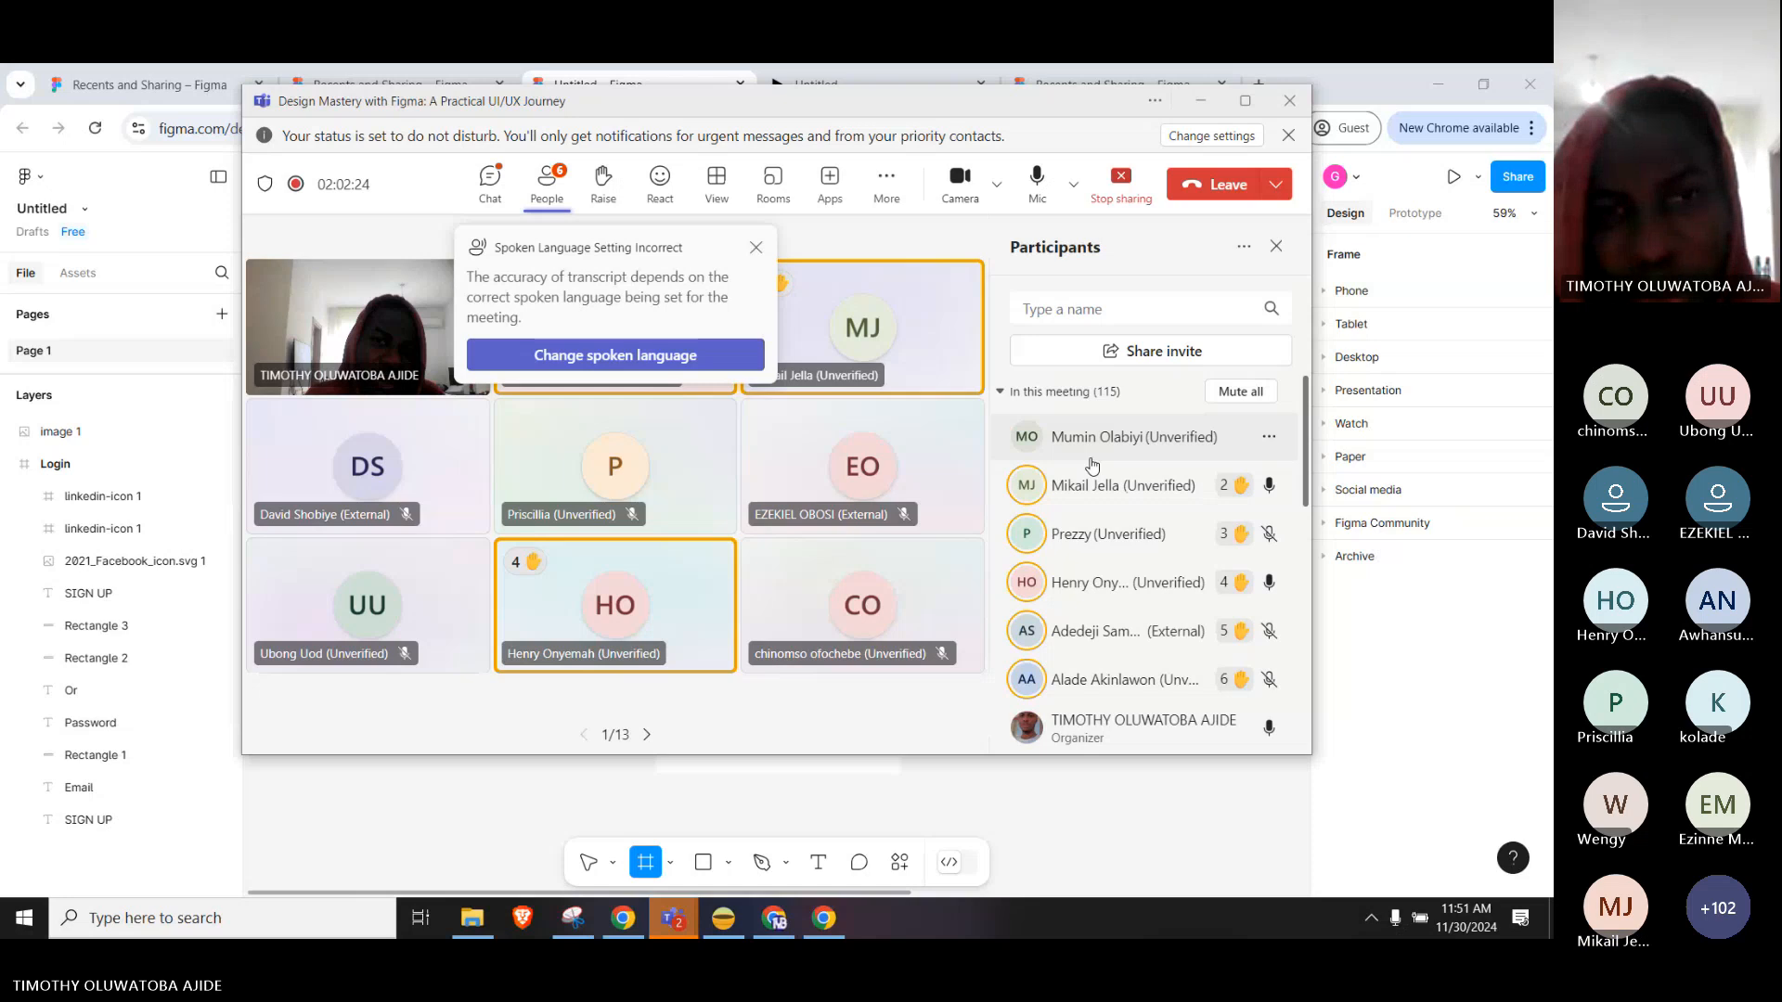
click(691, 356)
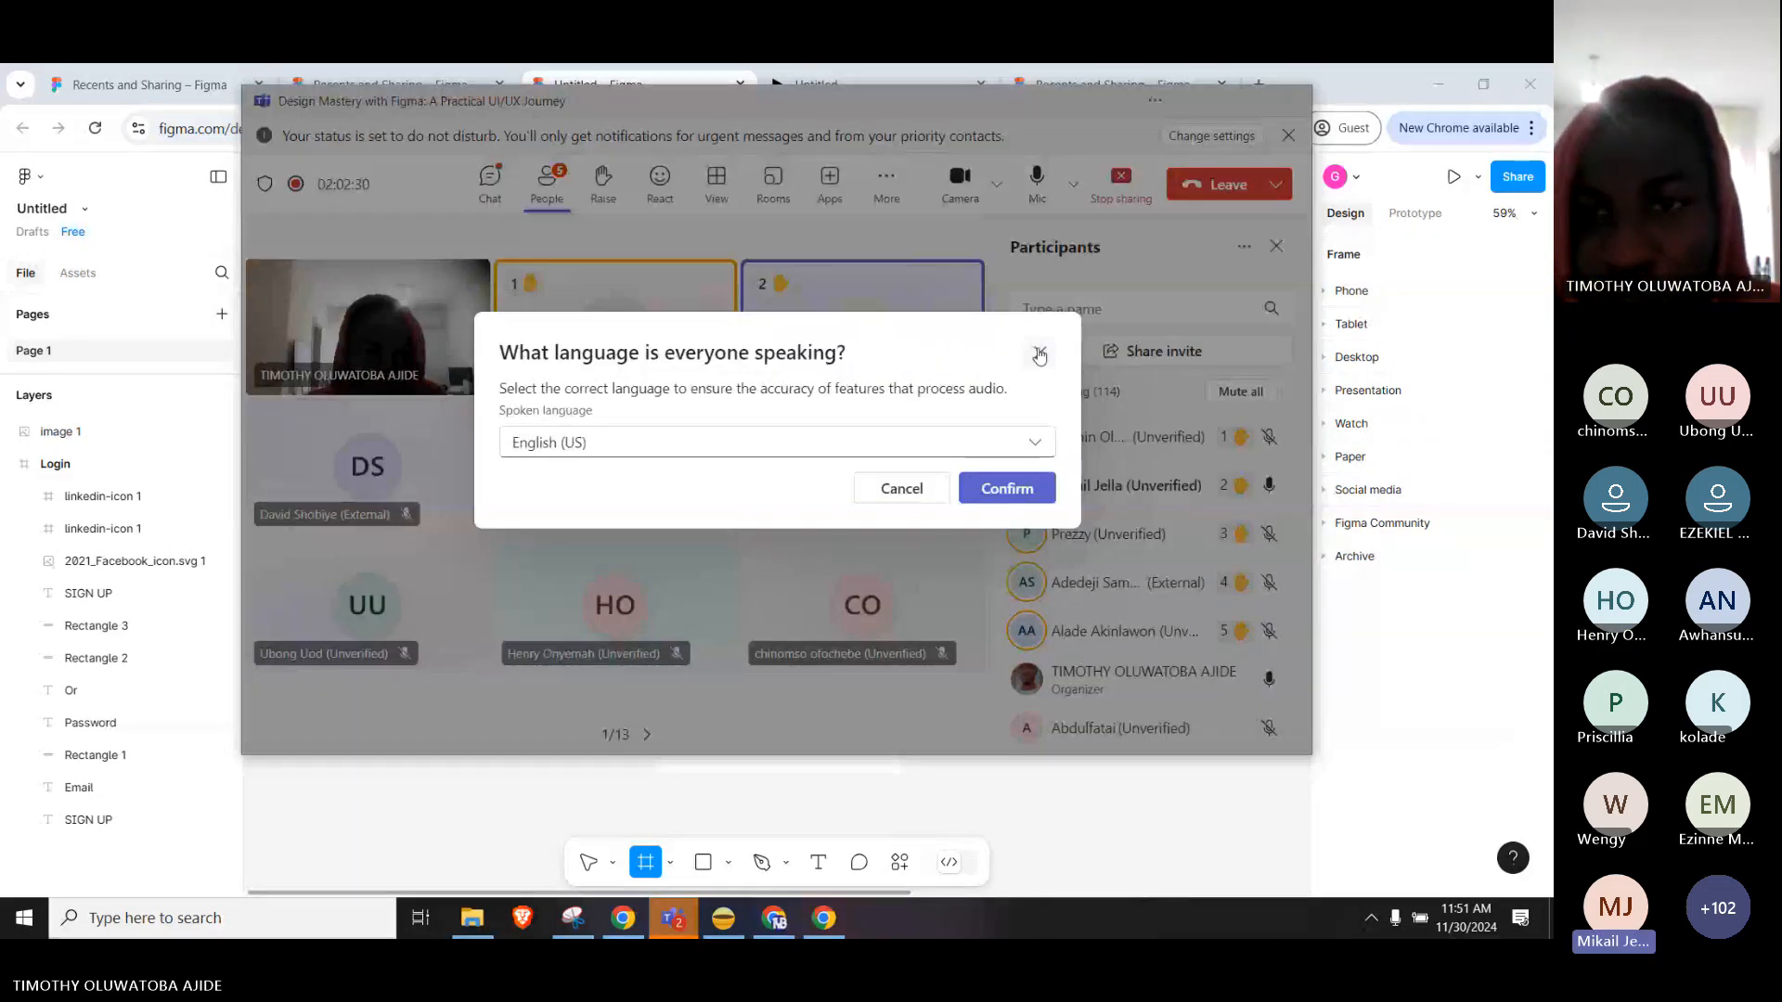
click(1007, 488)
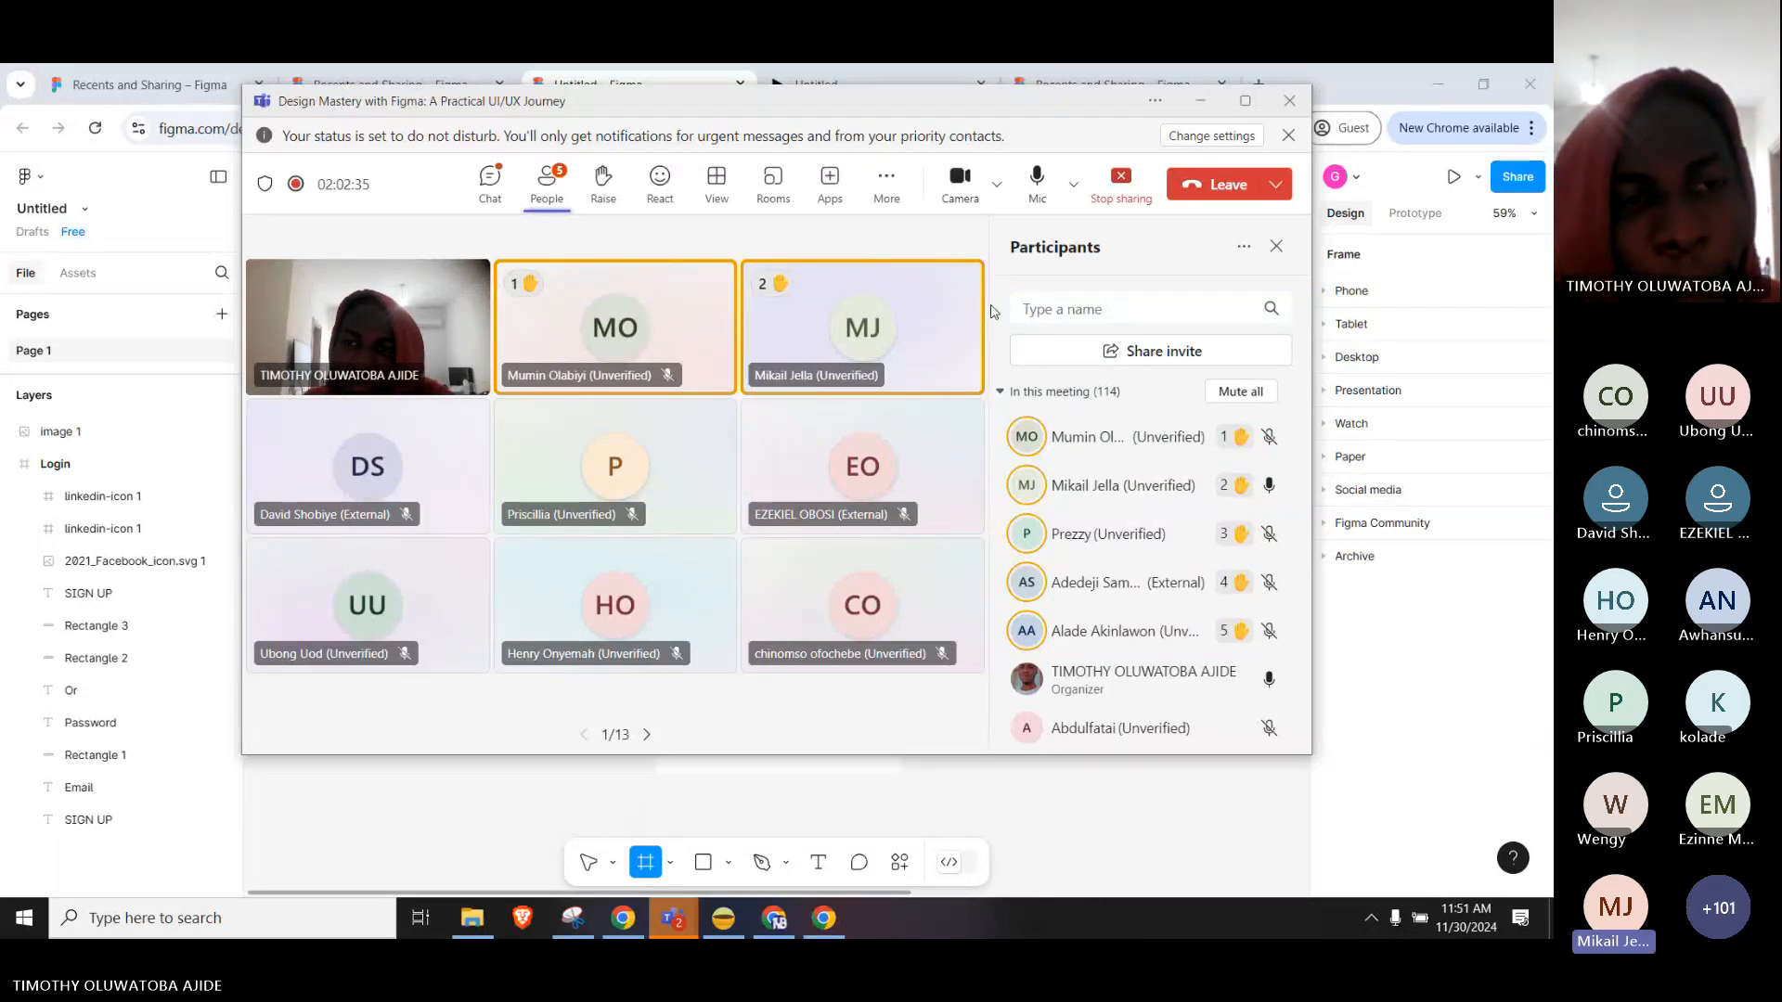
key(XF86AudioRaiseVolume)
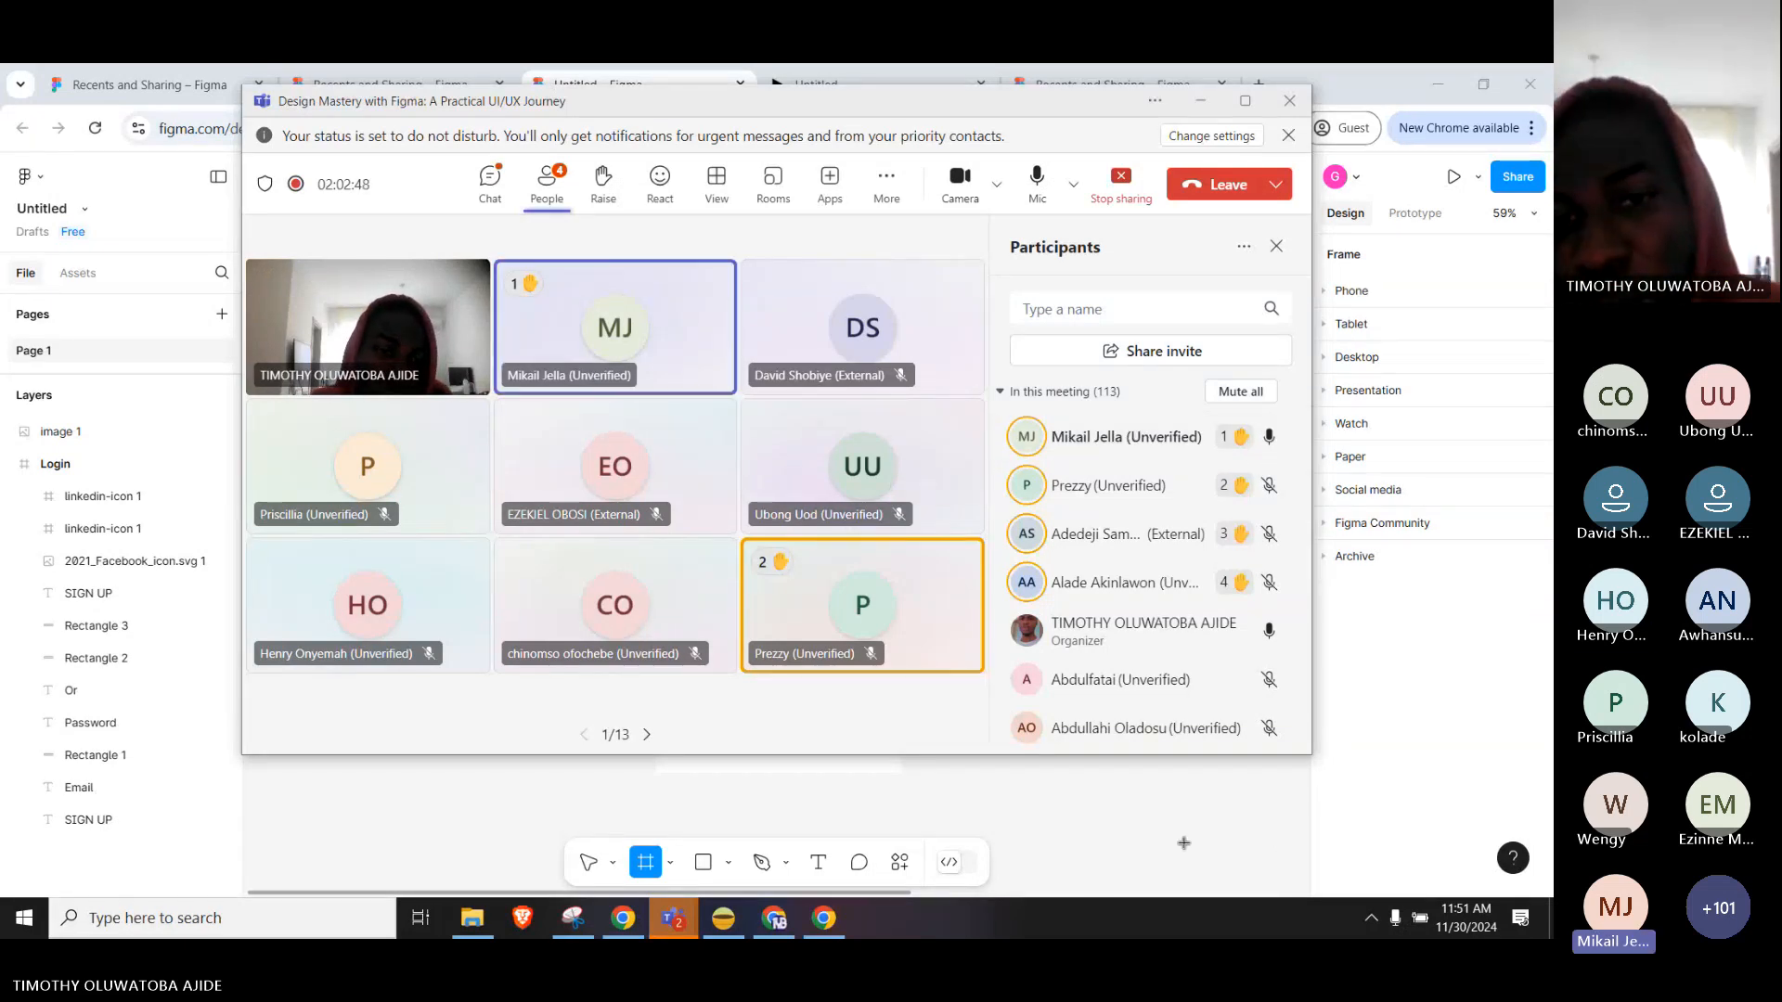
click(1154, 814)
Give the Login frame a 1x PNG export setting, then select the screenshot image 1.
click(657, 212)
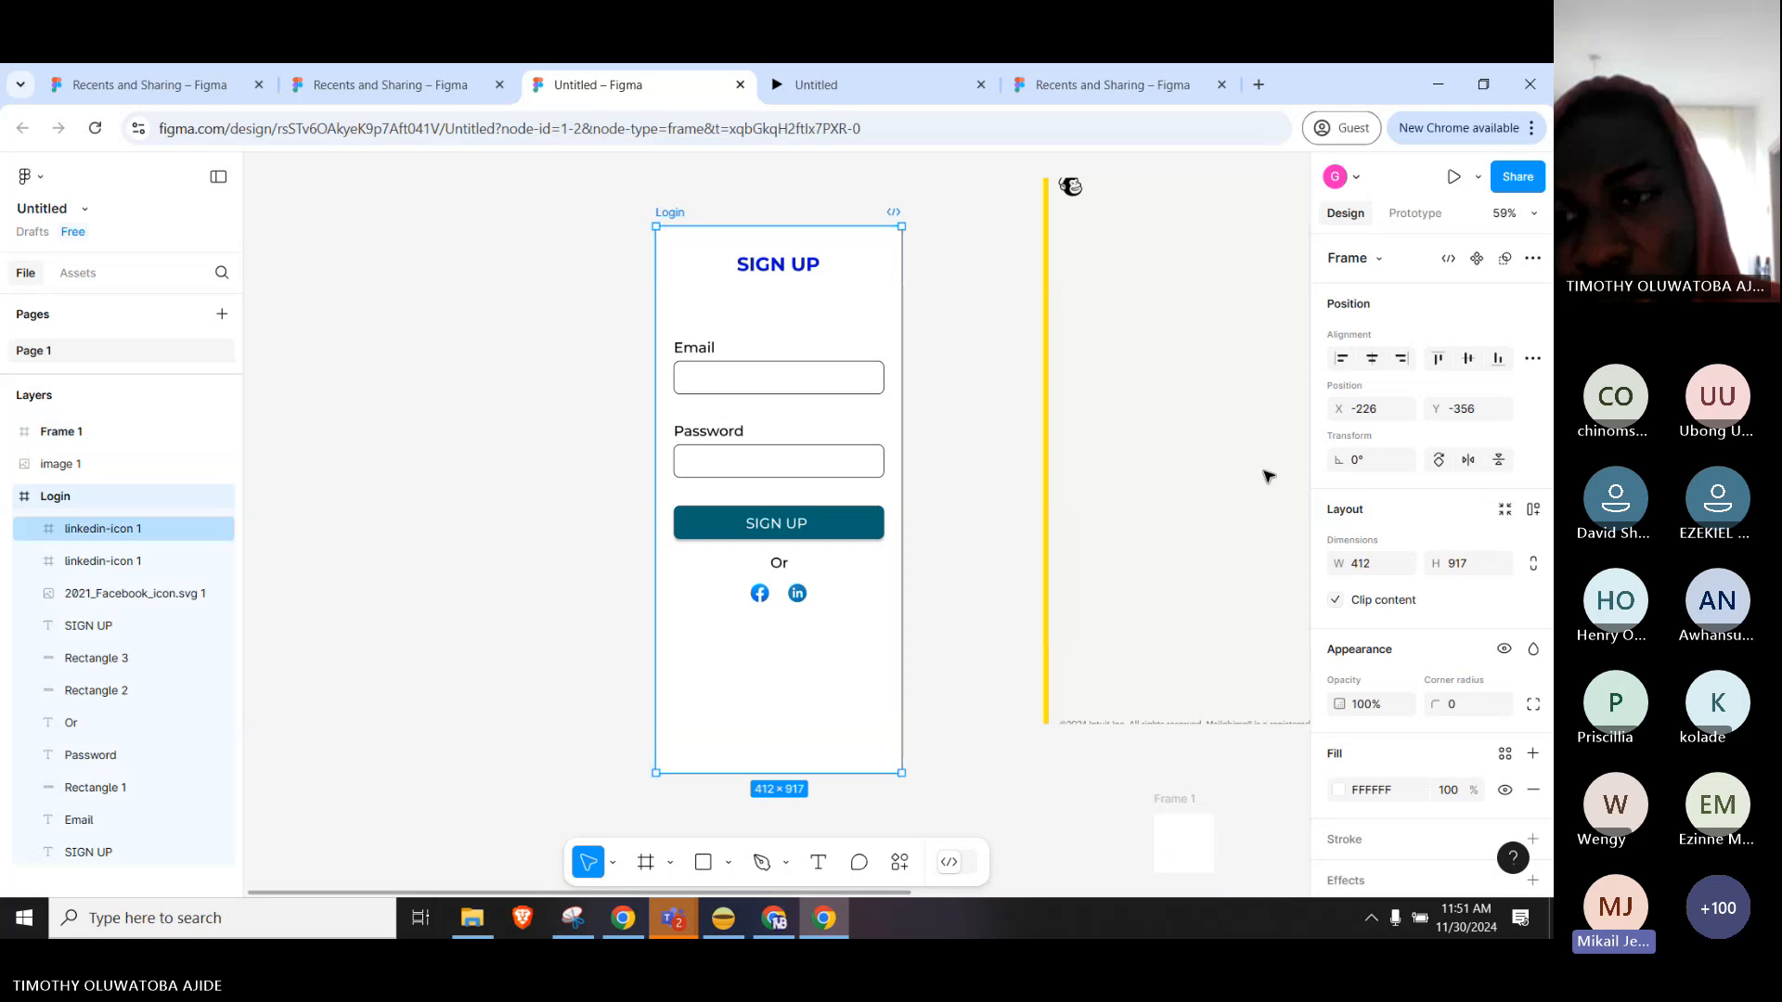
scroll(1417, 618, down, 2)
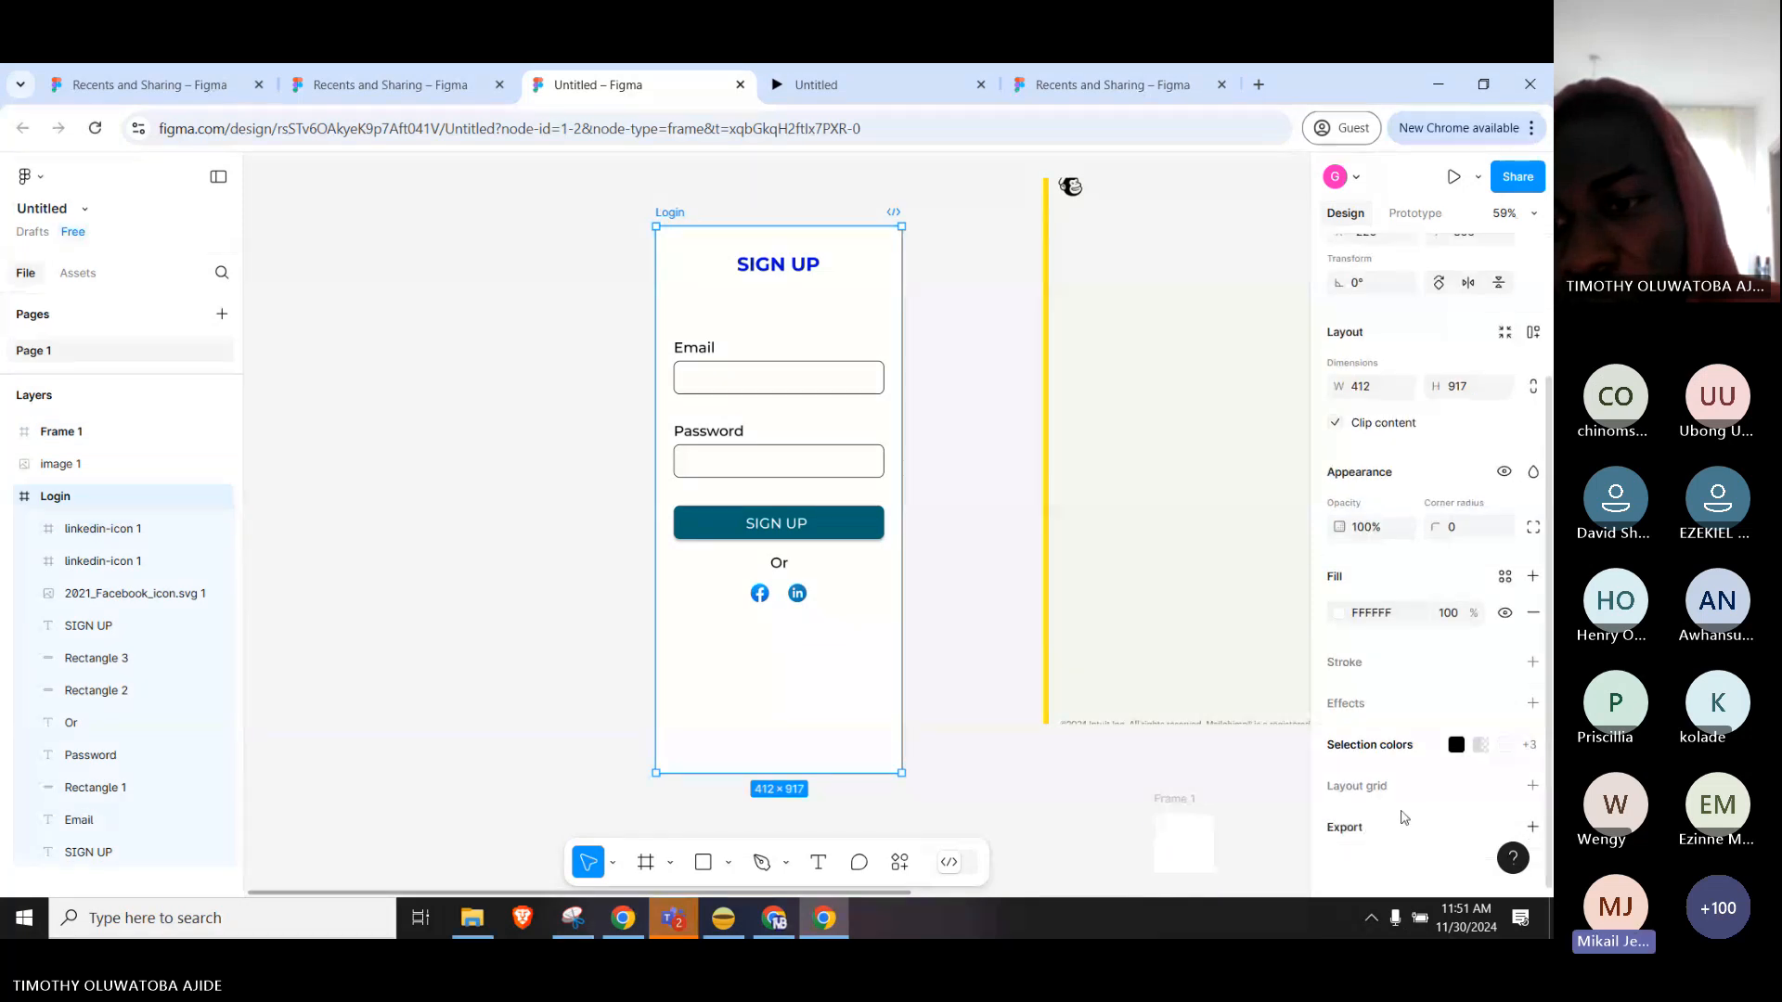
click(1372, 838)
scroll(1418, 752, down, 2)
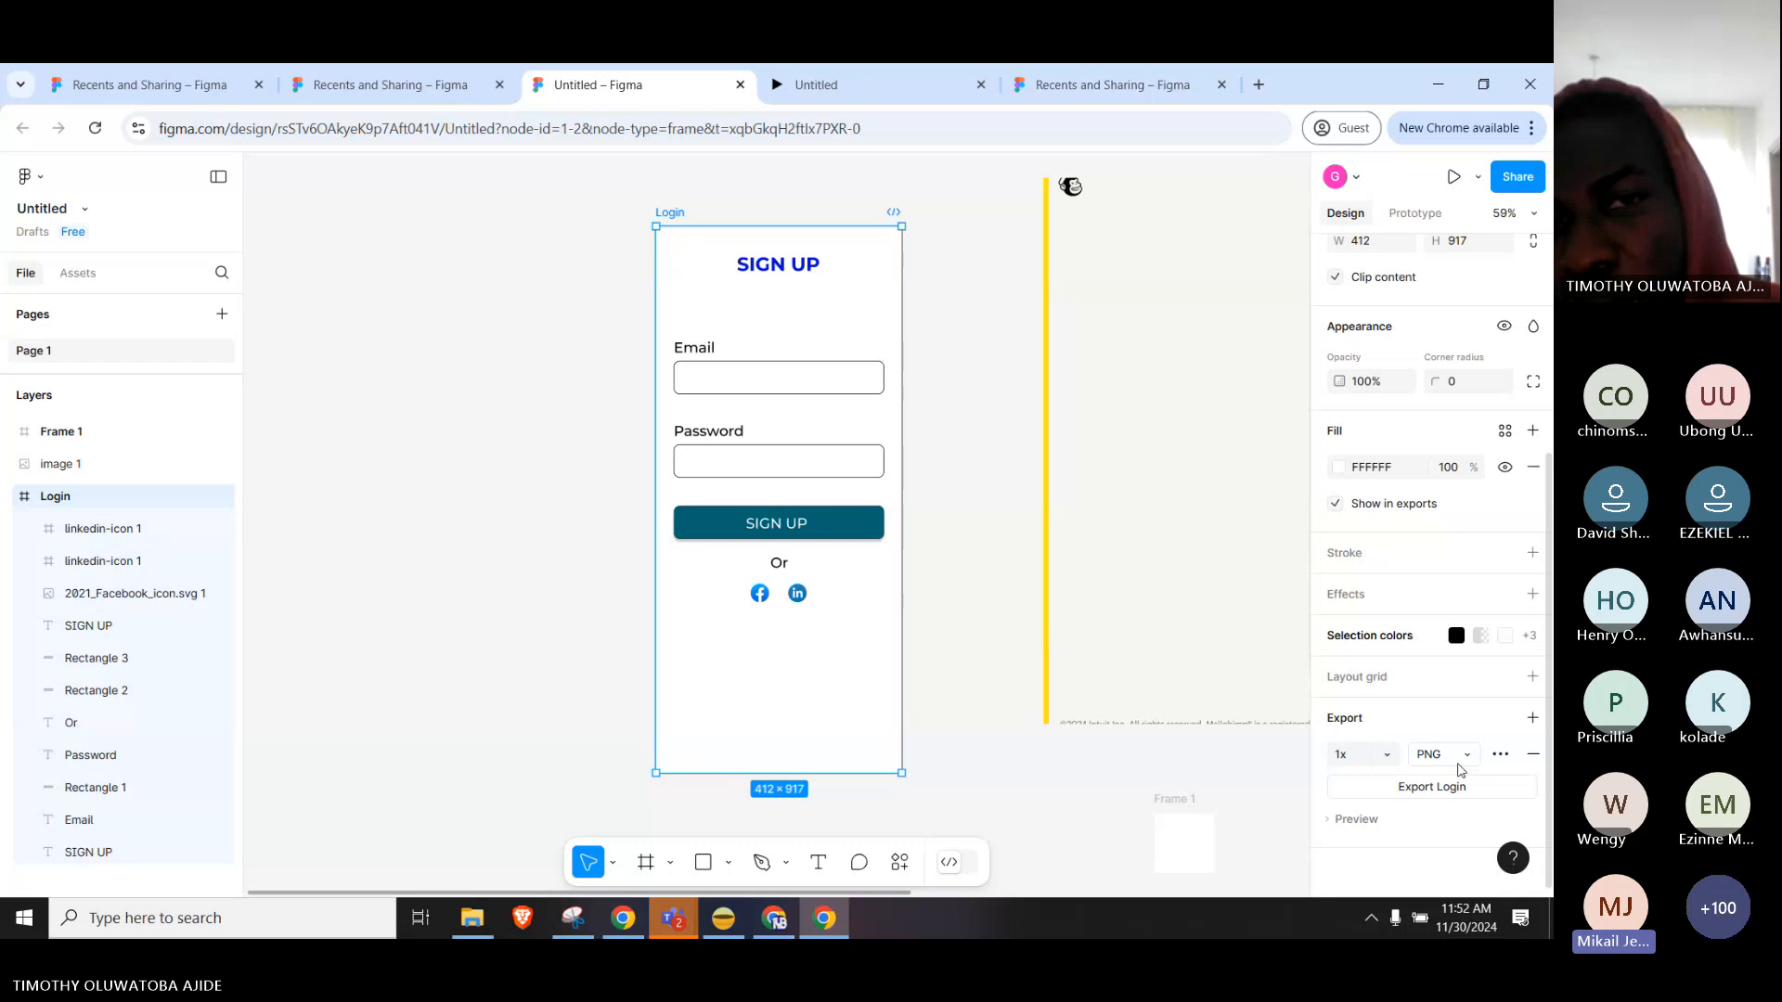
click(1462, 771)
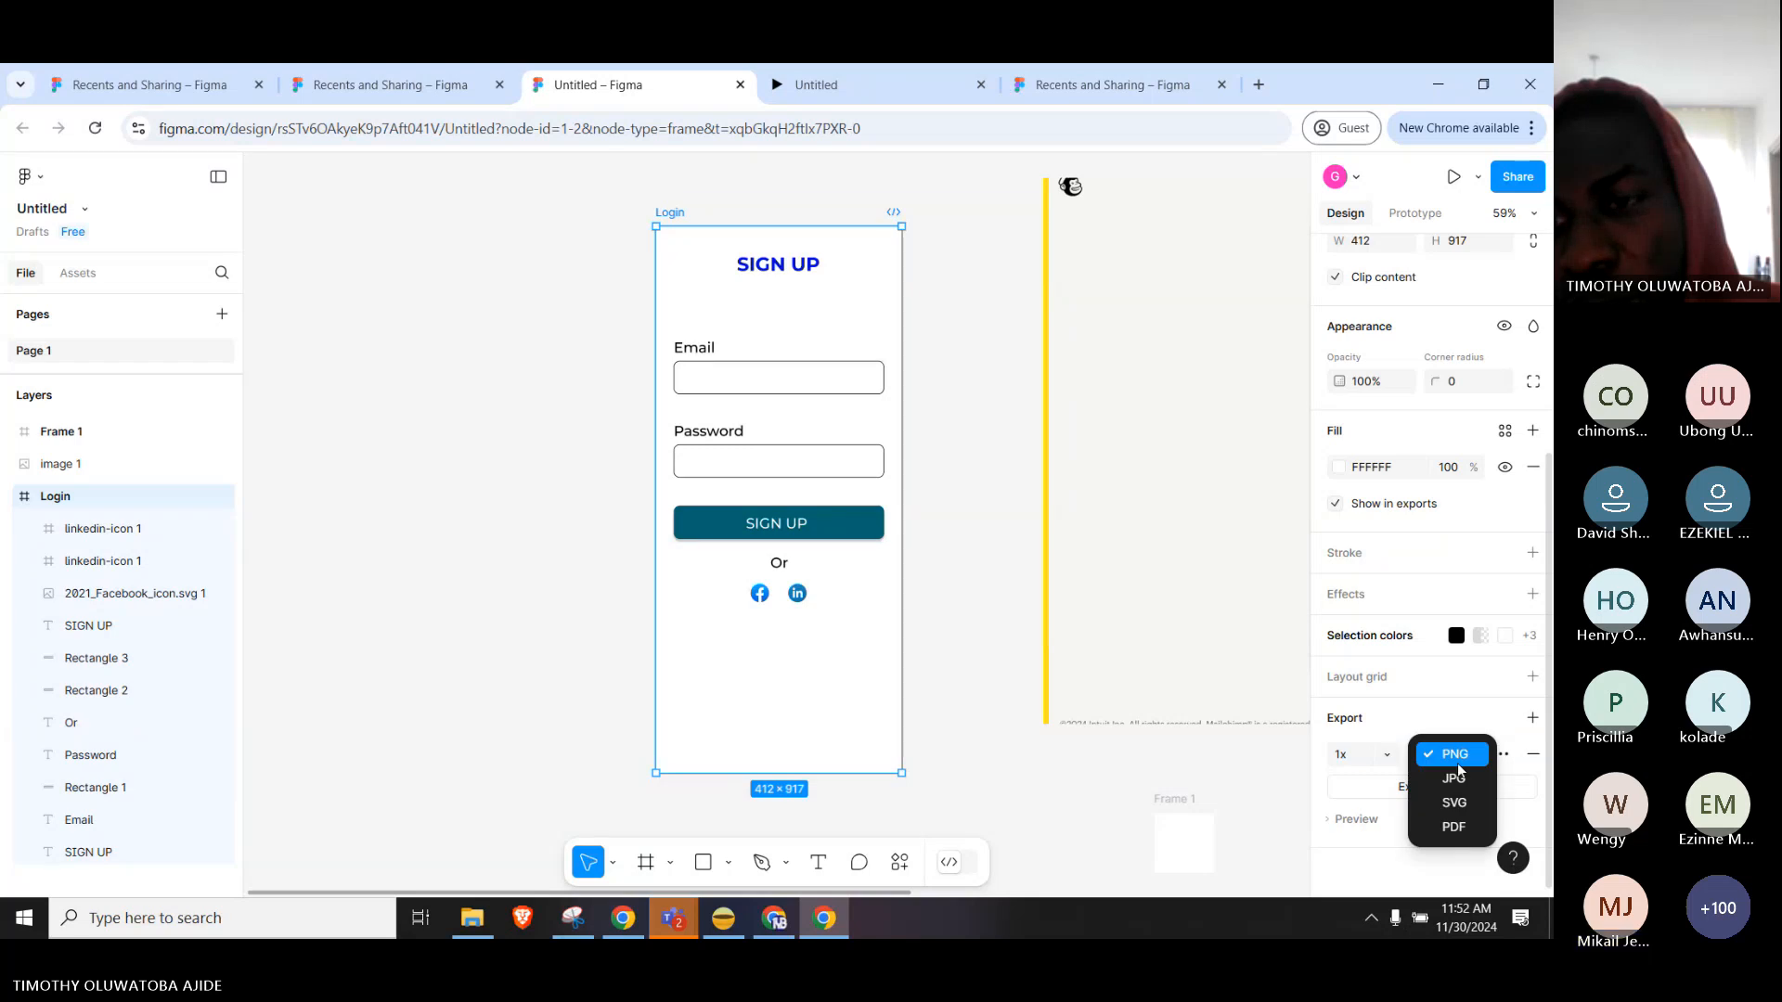
click(1462, 771)
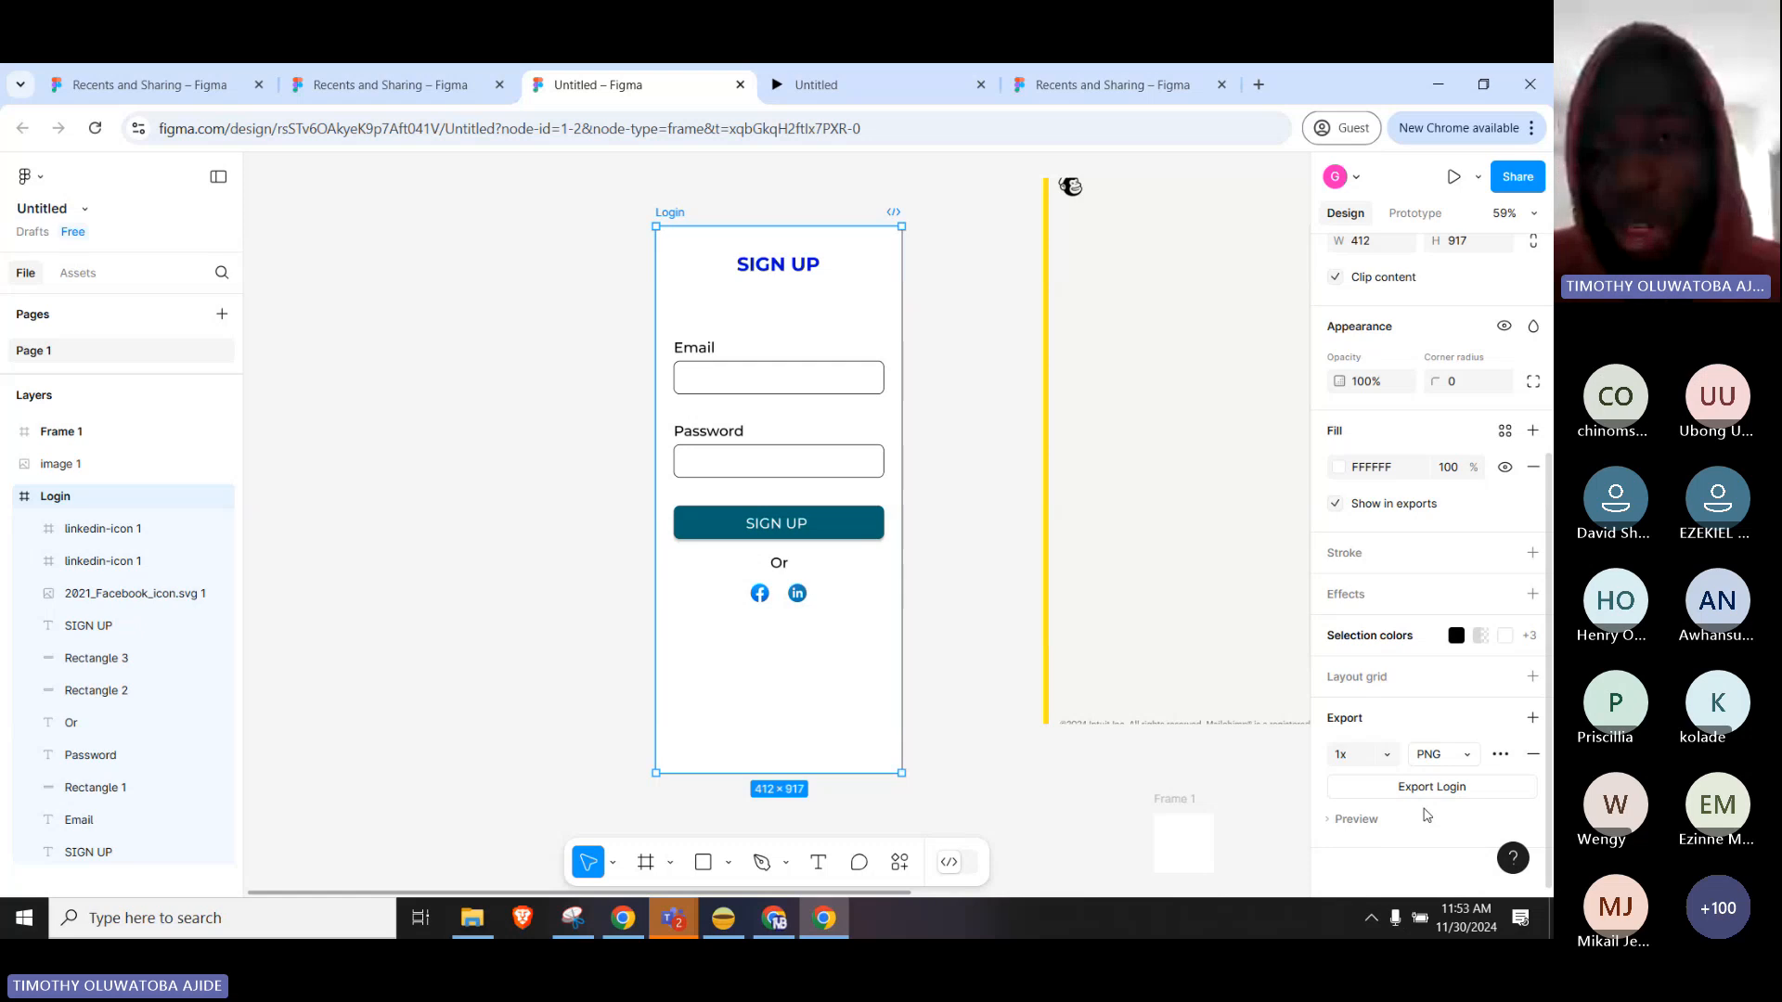
click(1113, 237)
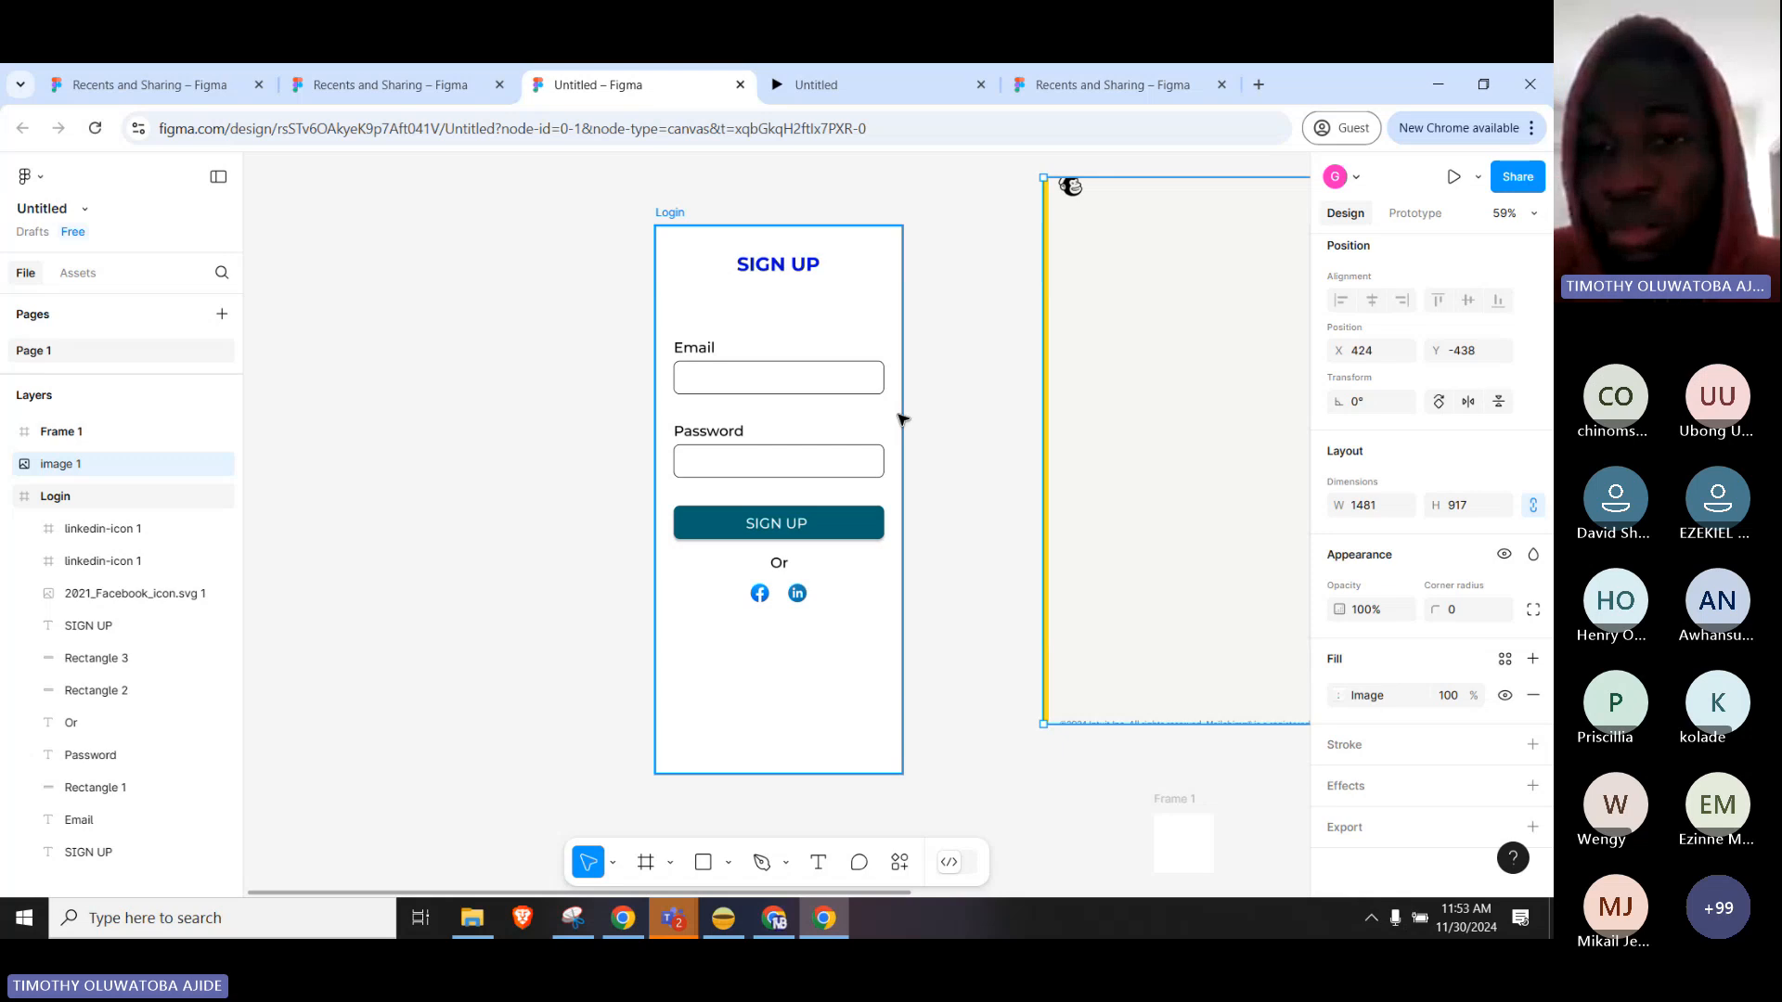
Move the reference screenshot beside the Login frame, then switch to the Teams meeting window.
drag(1074, 242, 1030, 326)
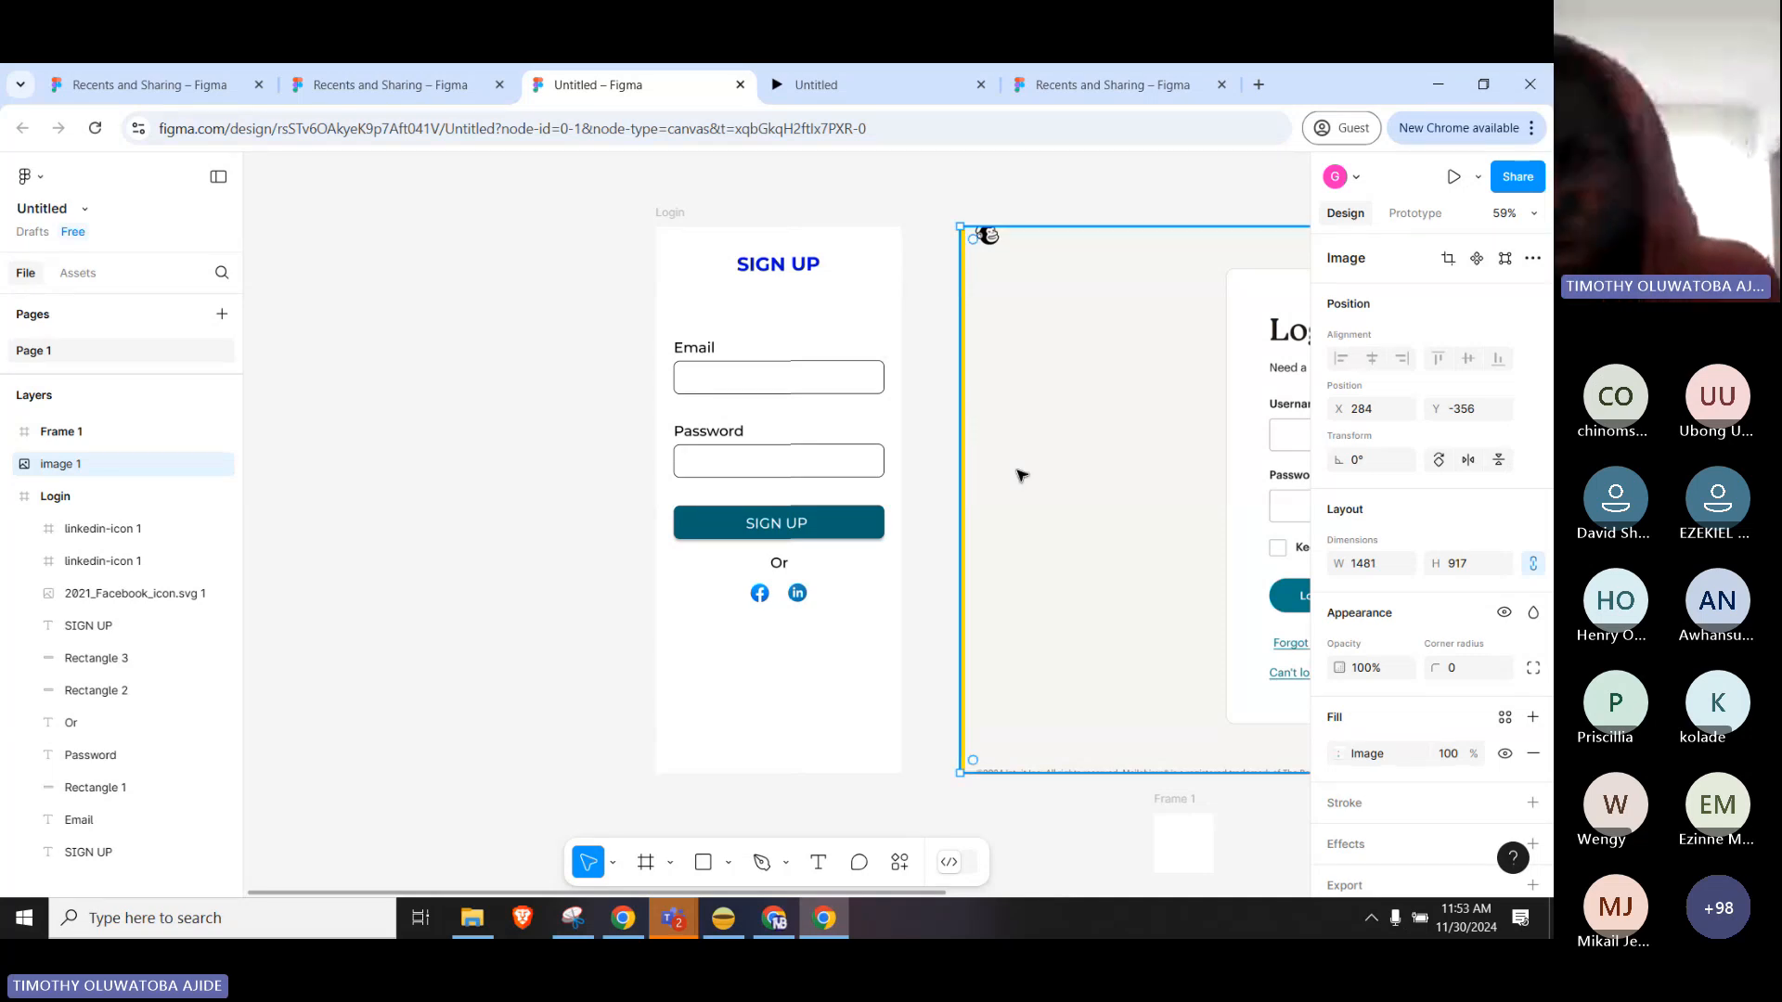
click(873, 526)
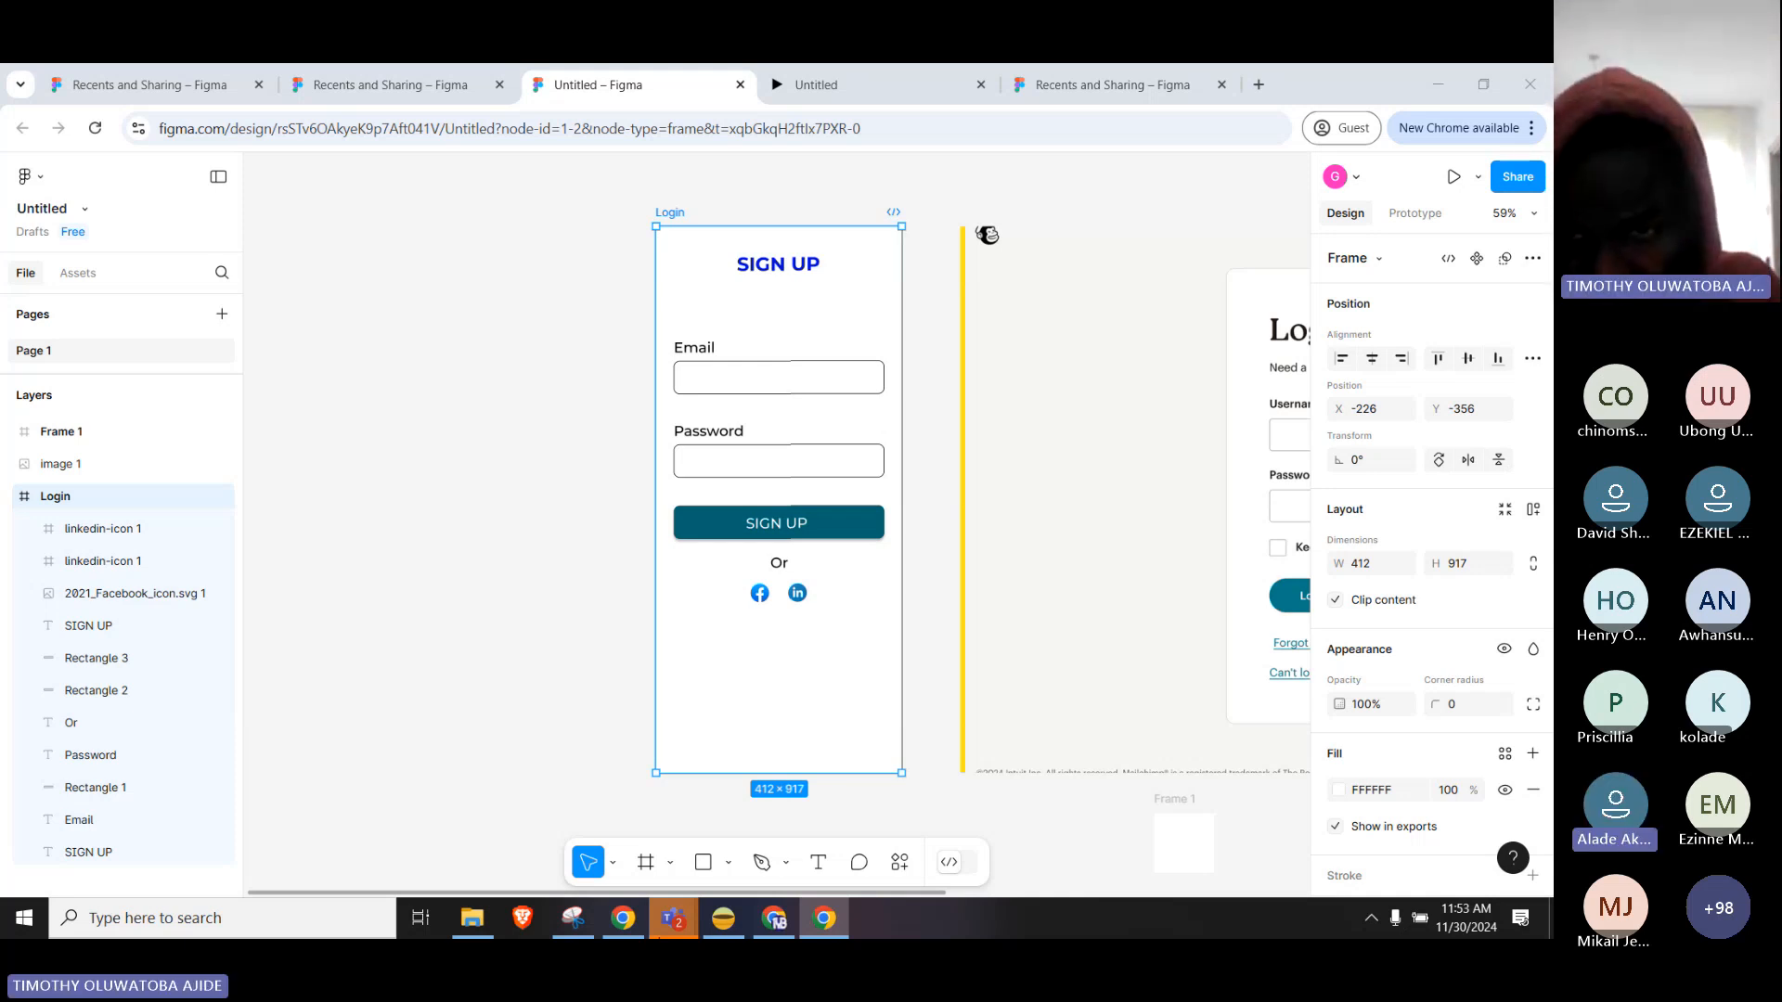
key(alt+Tab)
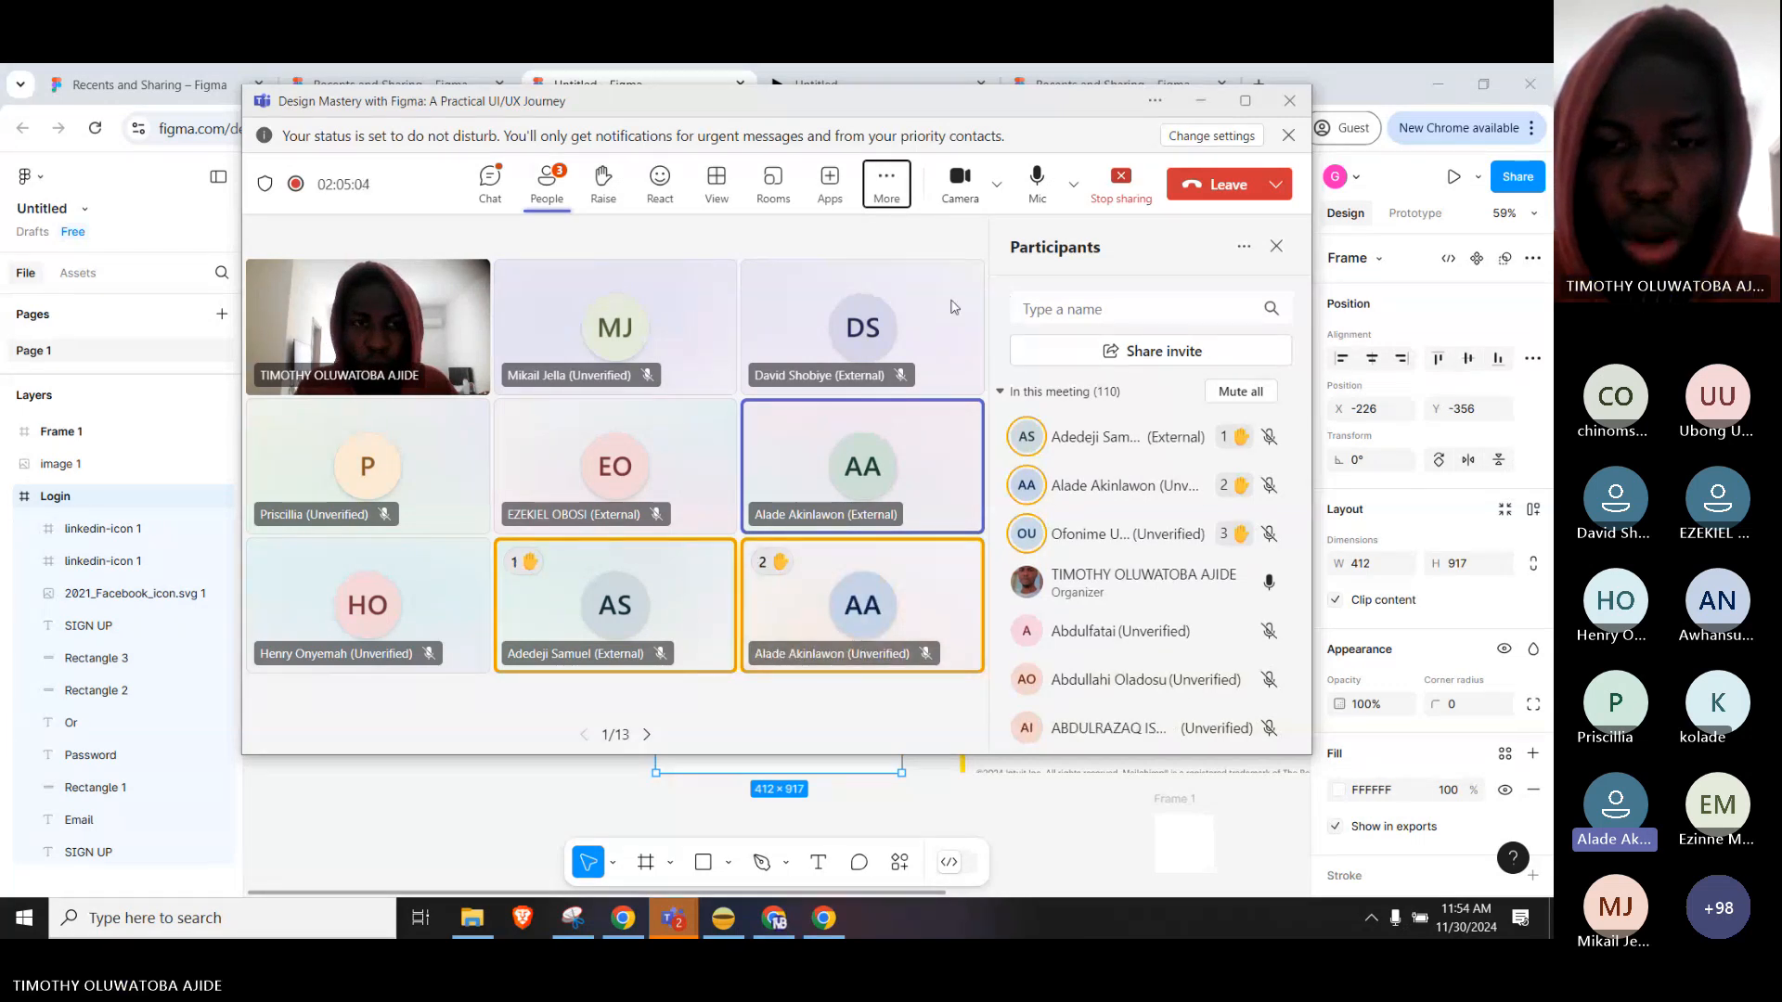
Narrow the Teams meeting window and shift it left, then bring the Figma canvas back in front.
drag(991, 113, 1059, 202)
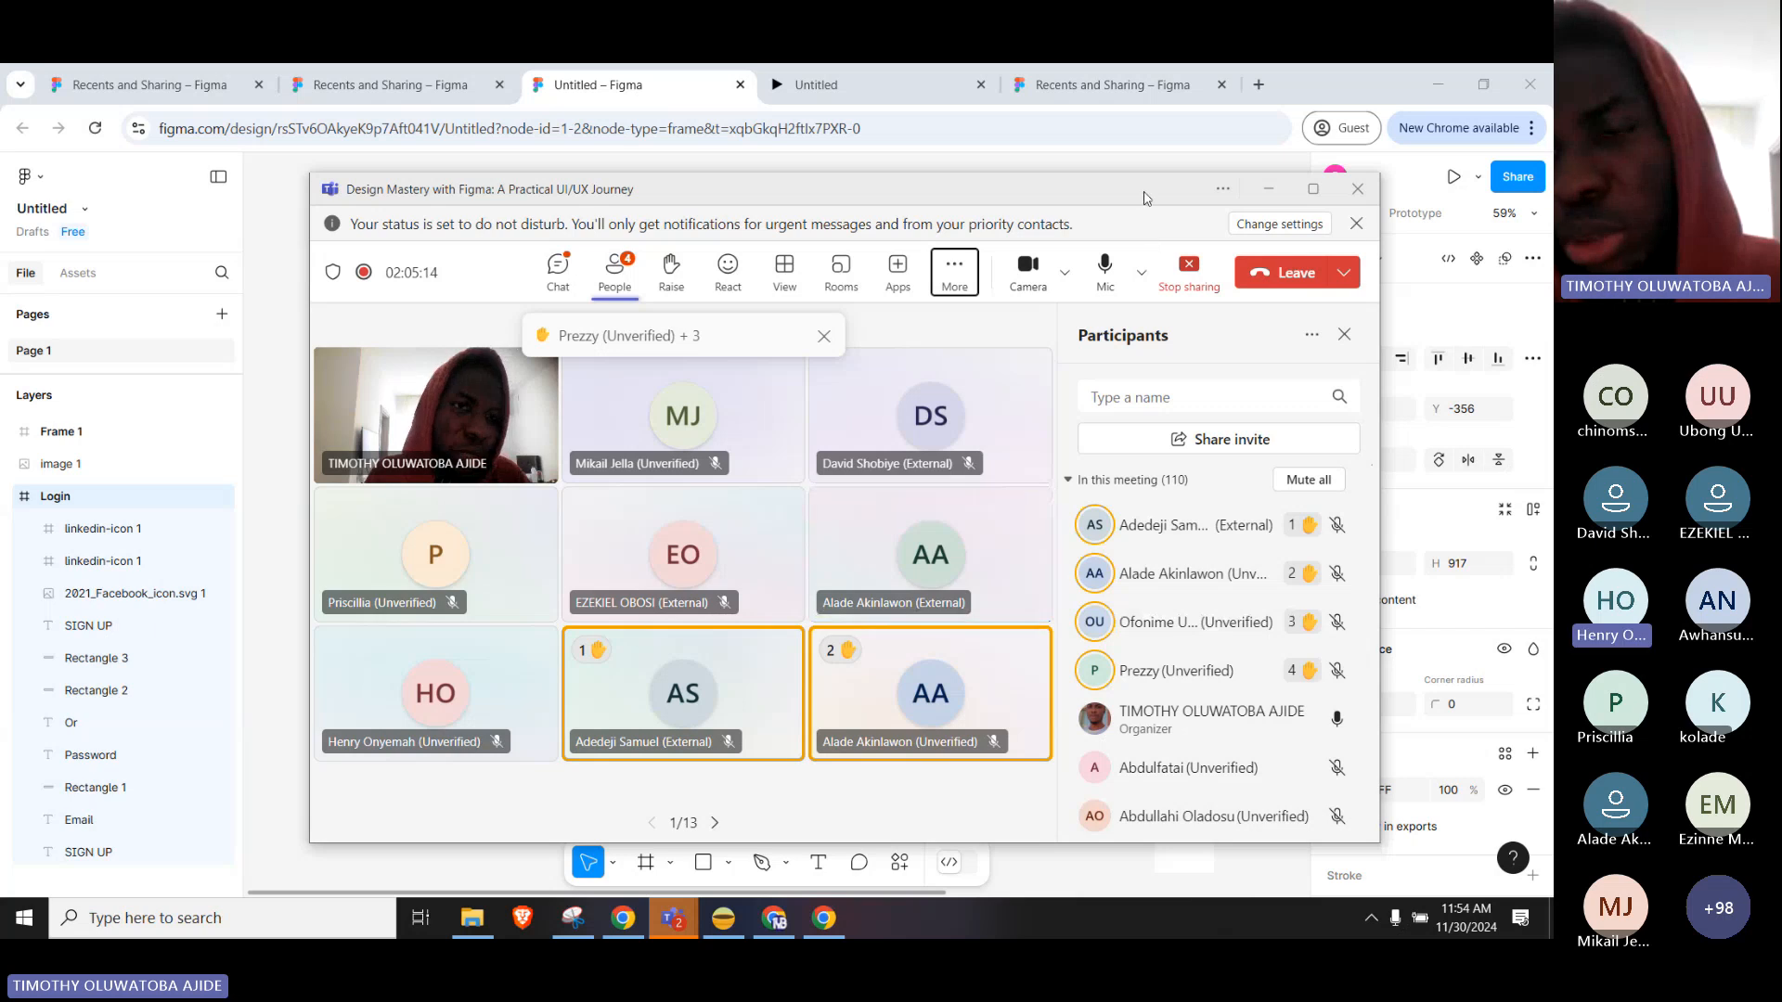
drag(1144, 198, 1055, 195)
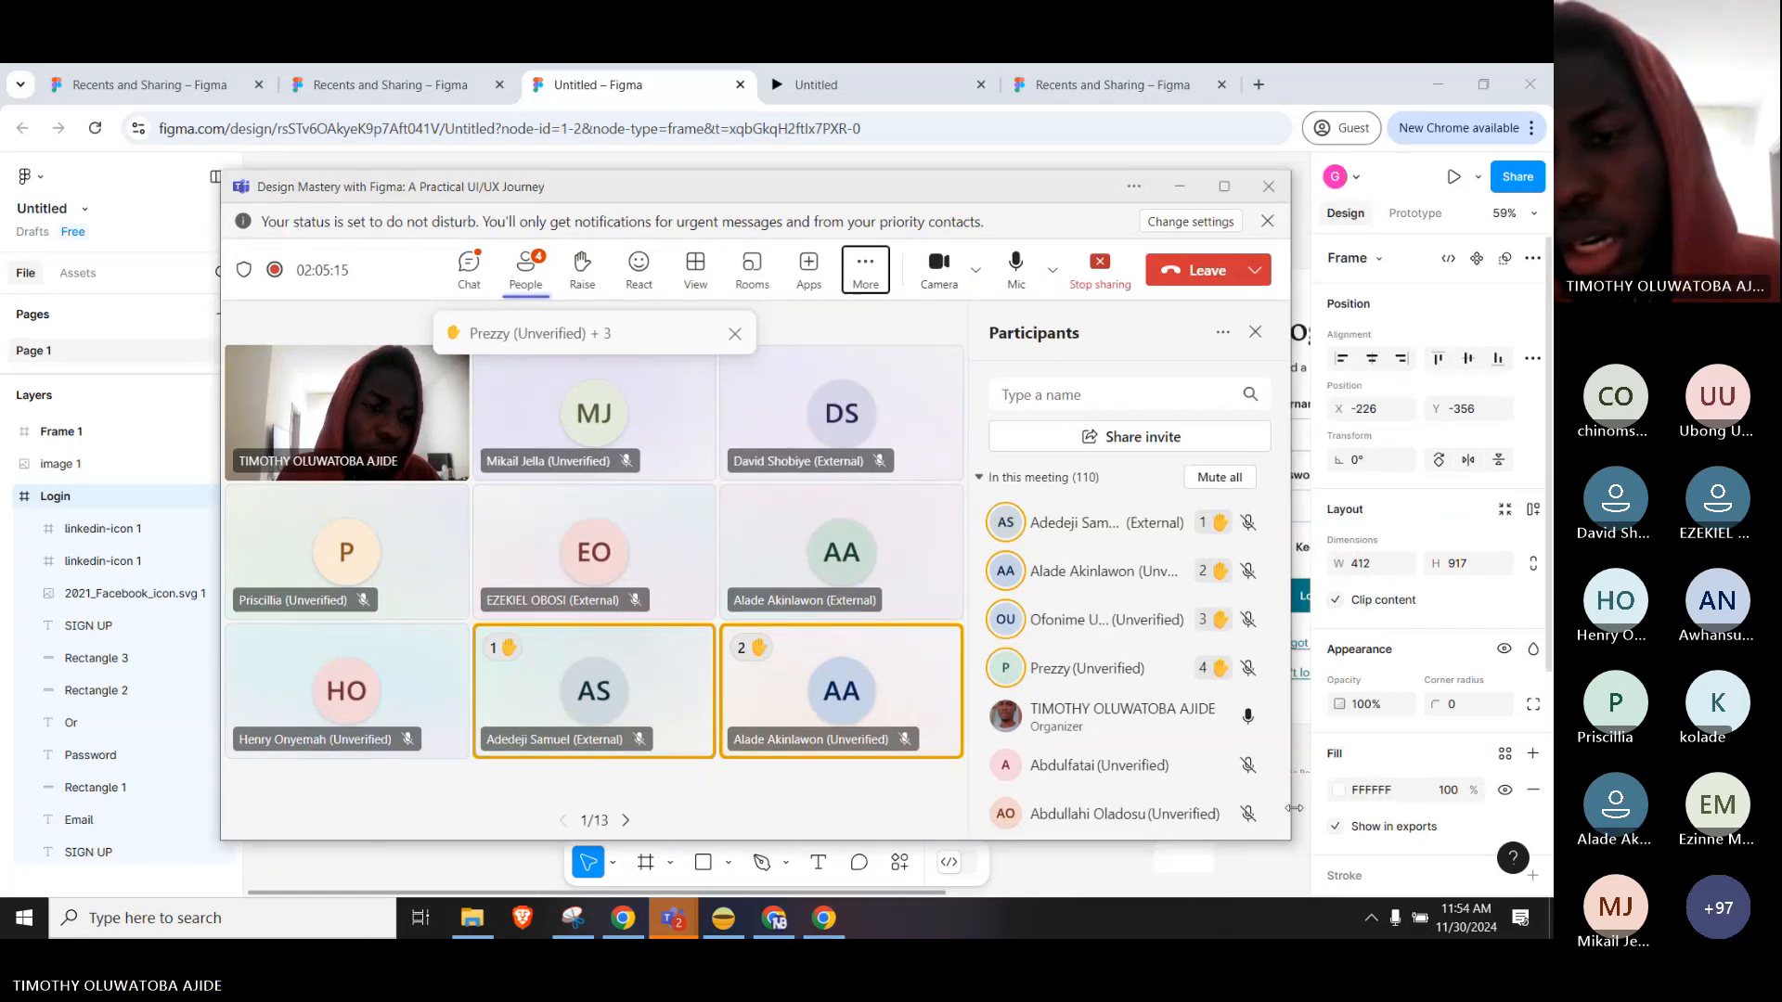
drag(1292, 809, 1101, 638)
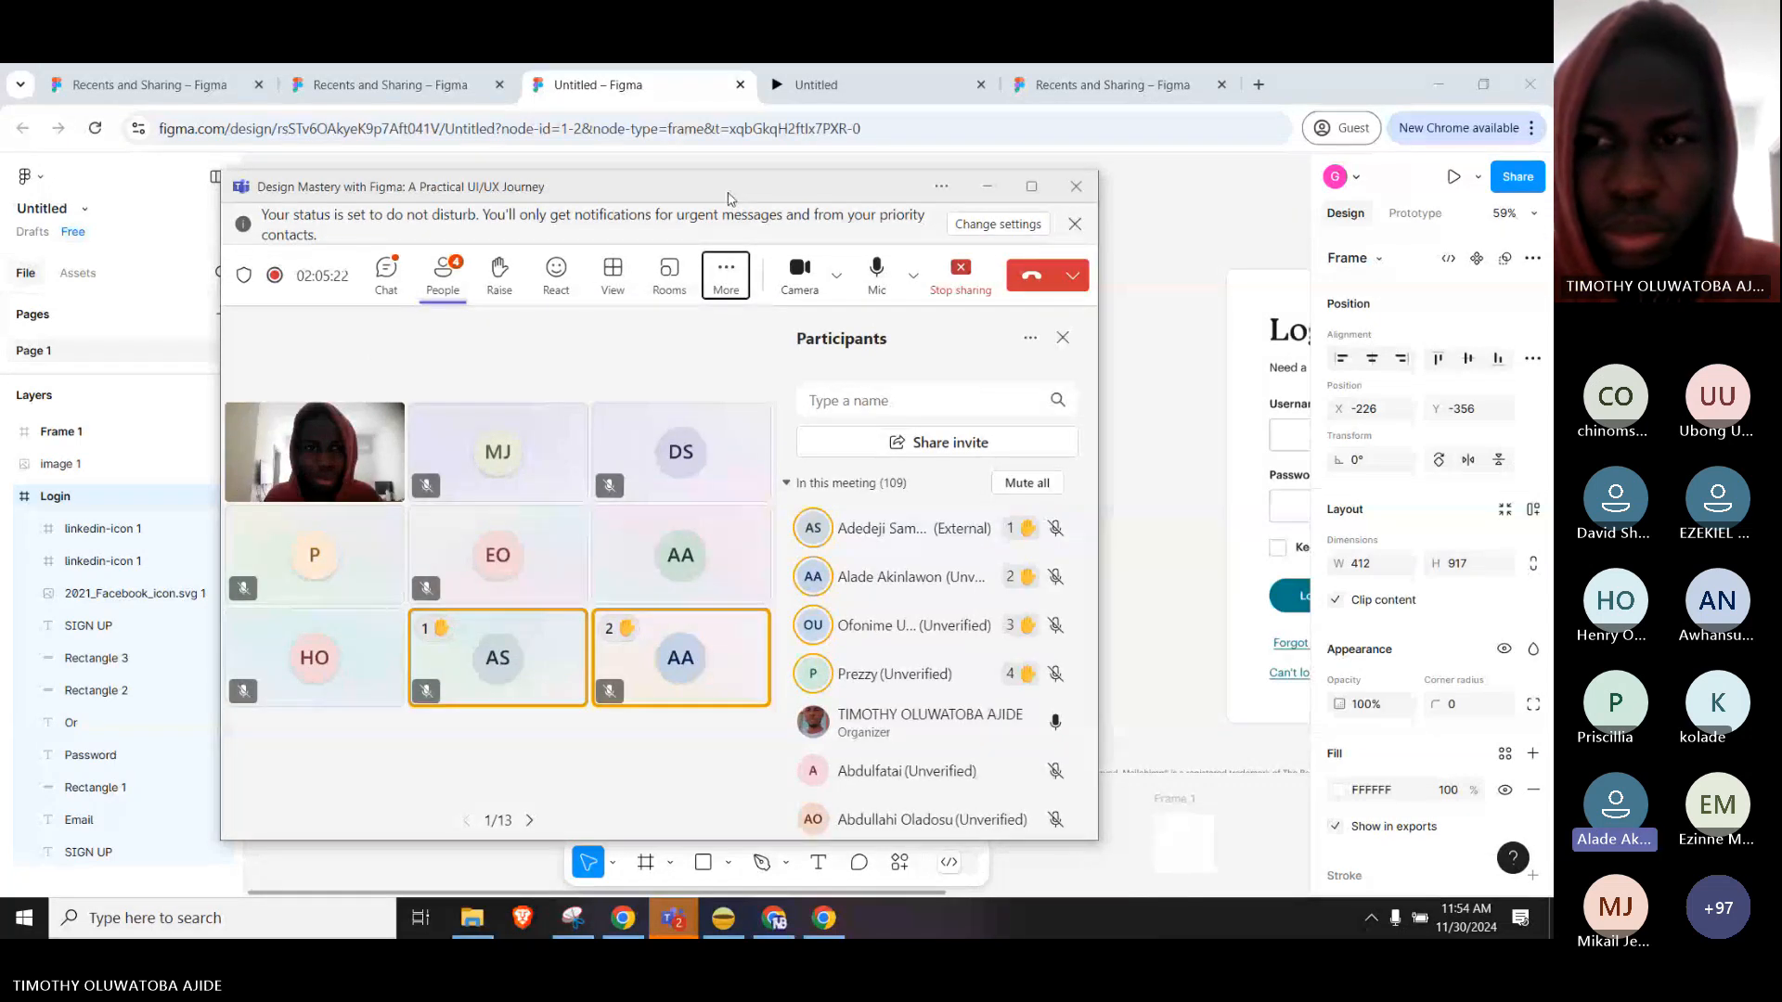
drag(727, 199, 651, 191)
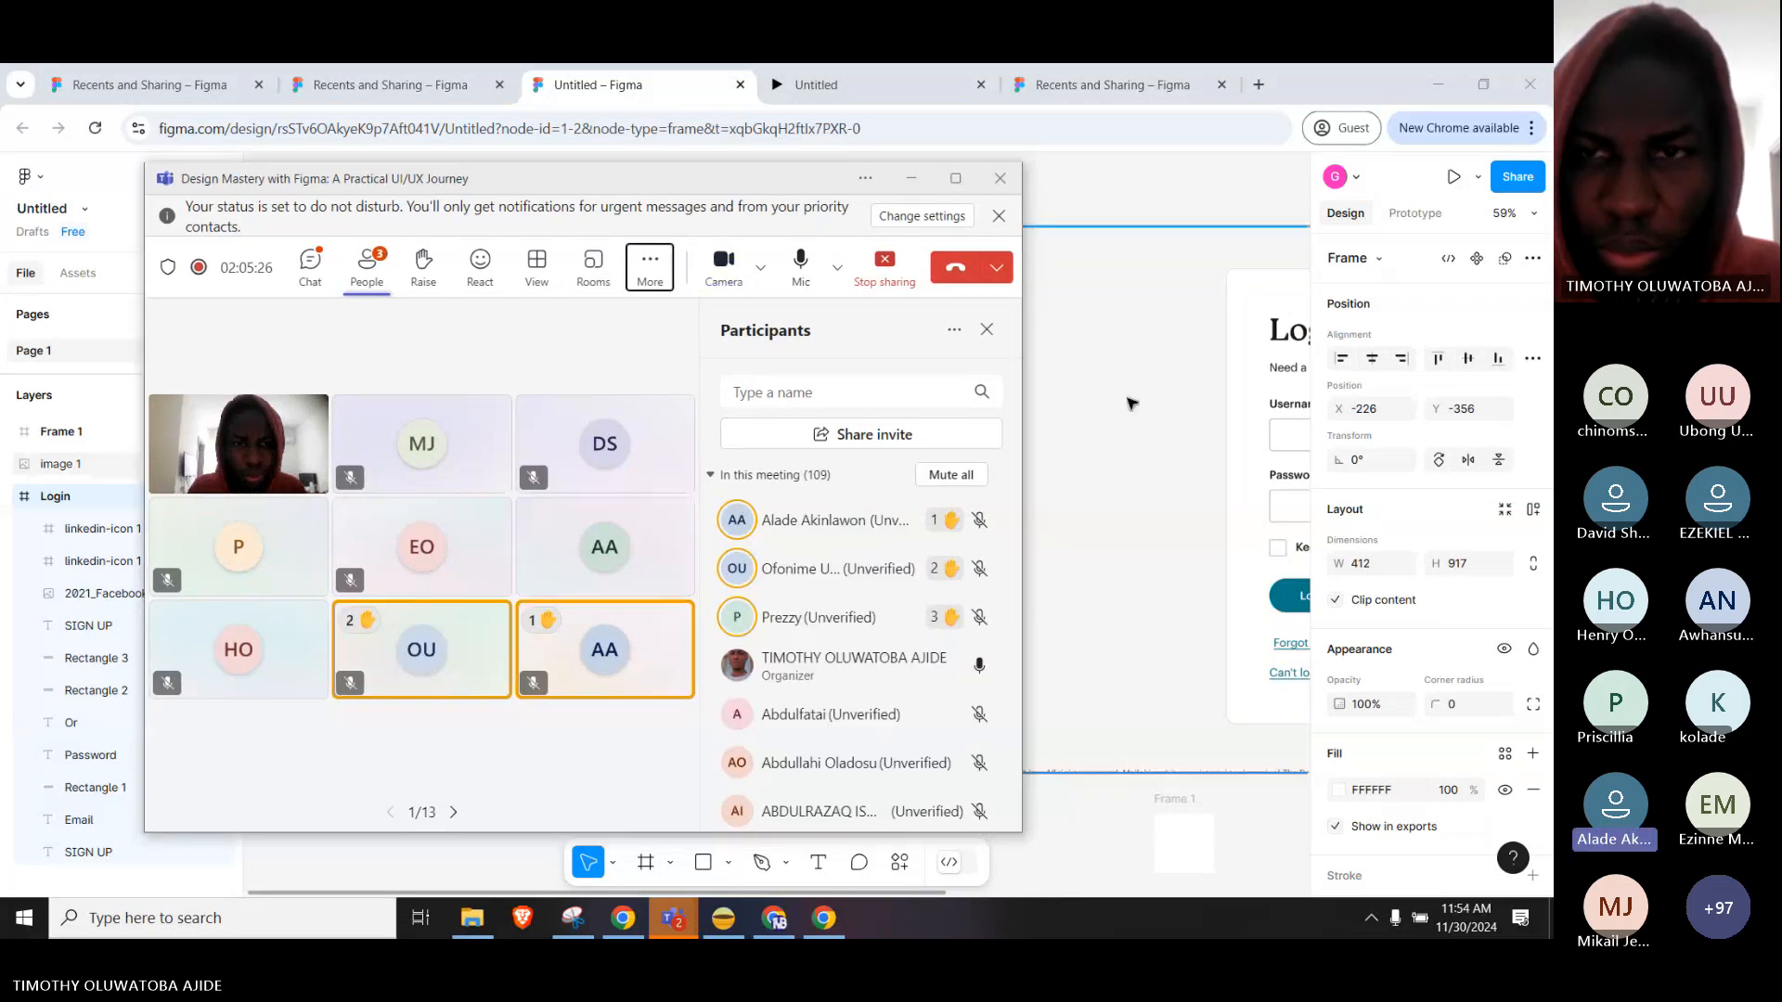
click(1130, 404)
drag(539, 443, 854, 426)
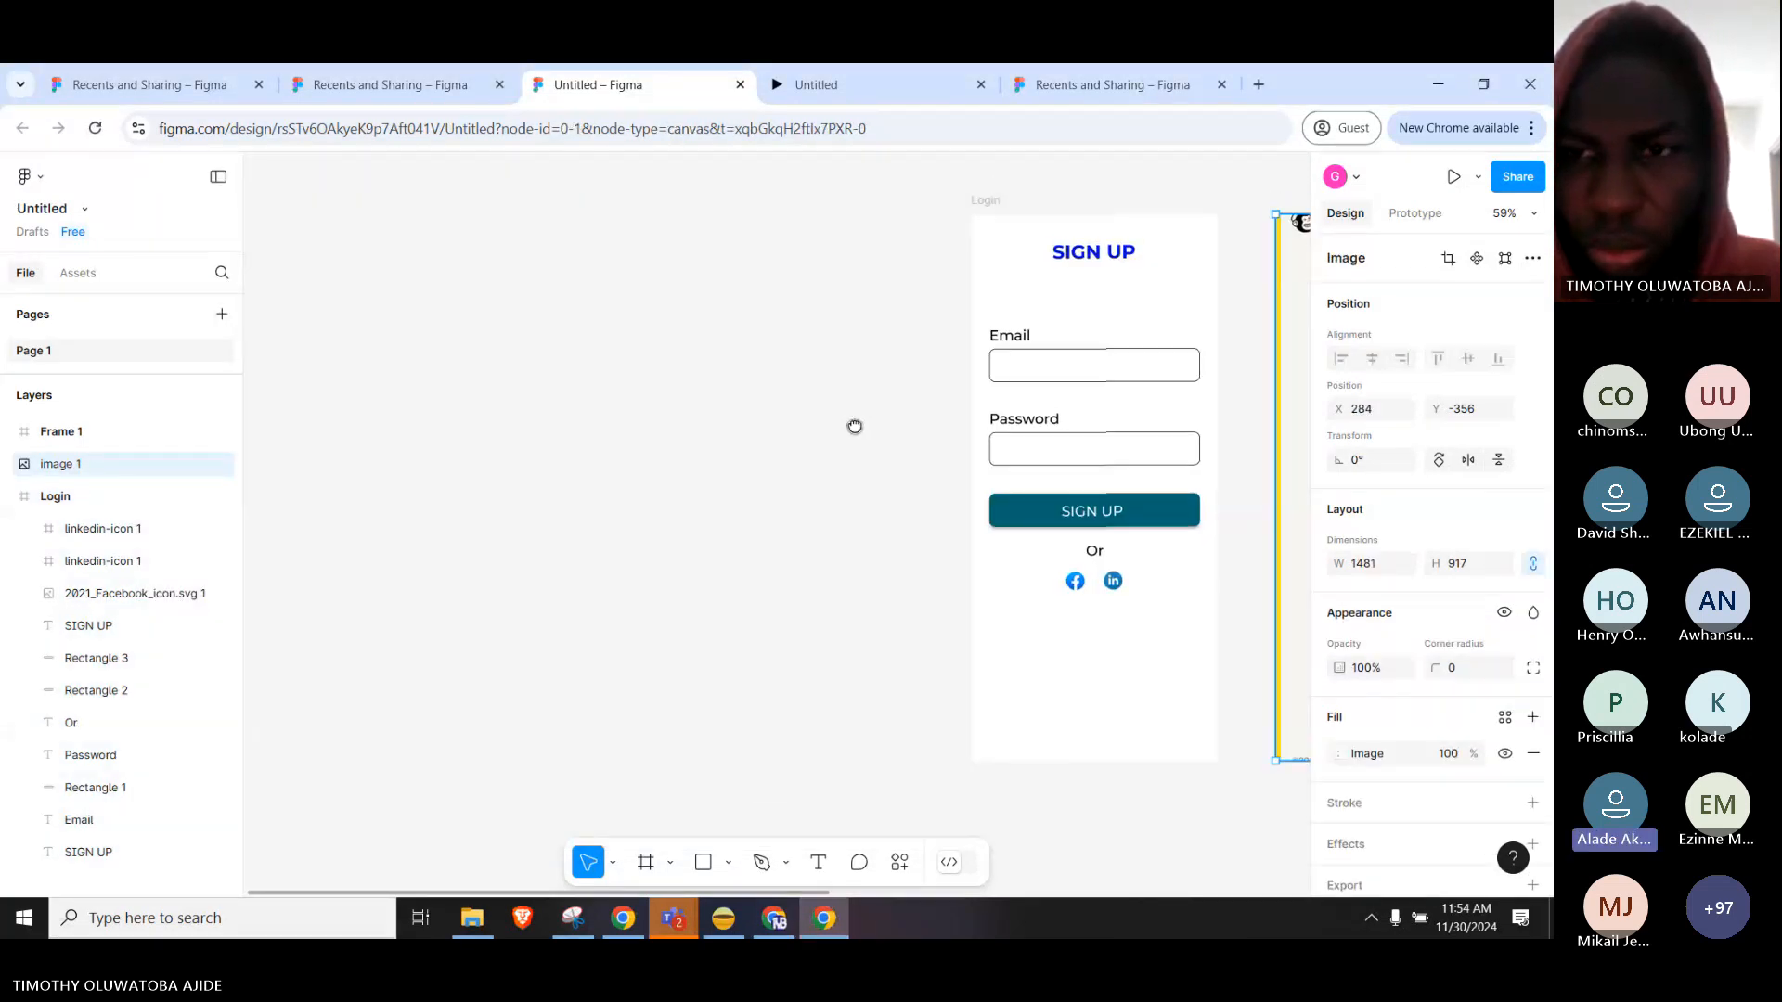
Remove the duplicate linkedin-icon 1 entry from the Login frame's layers and select the SIGN UP heading.
click(1123, 264)
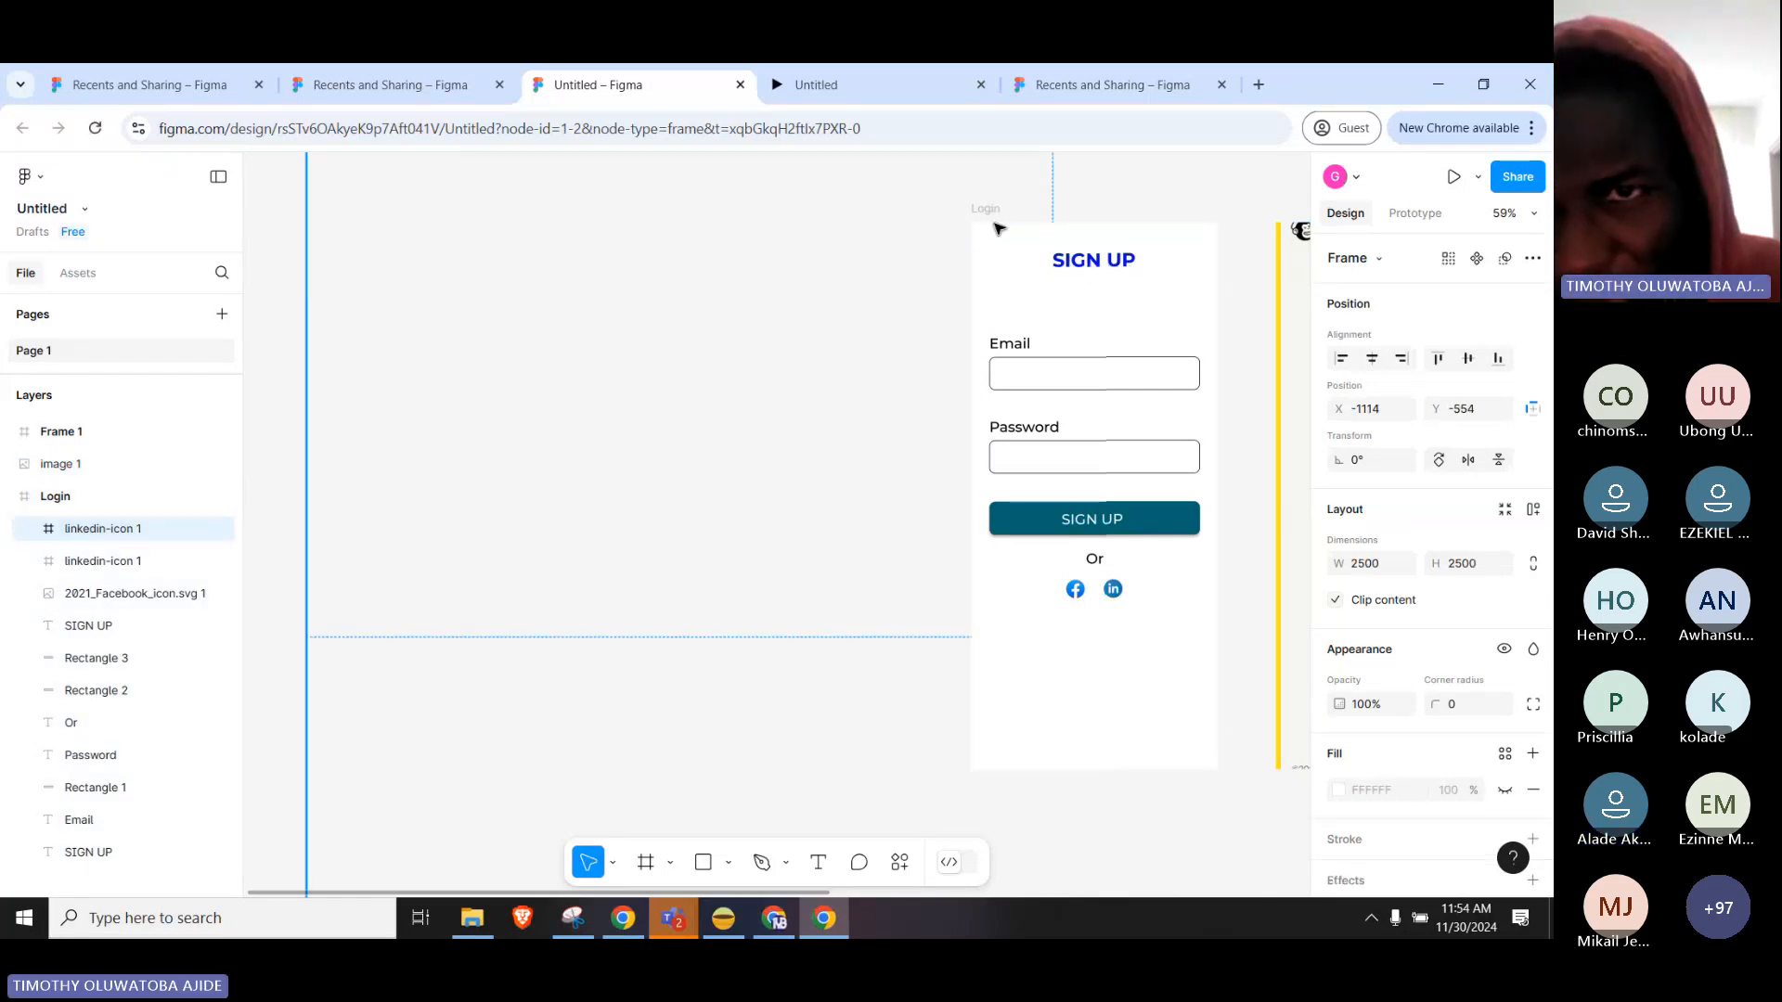
click(887, 263)
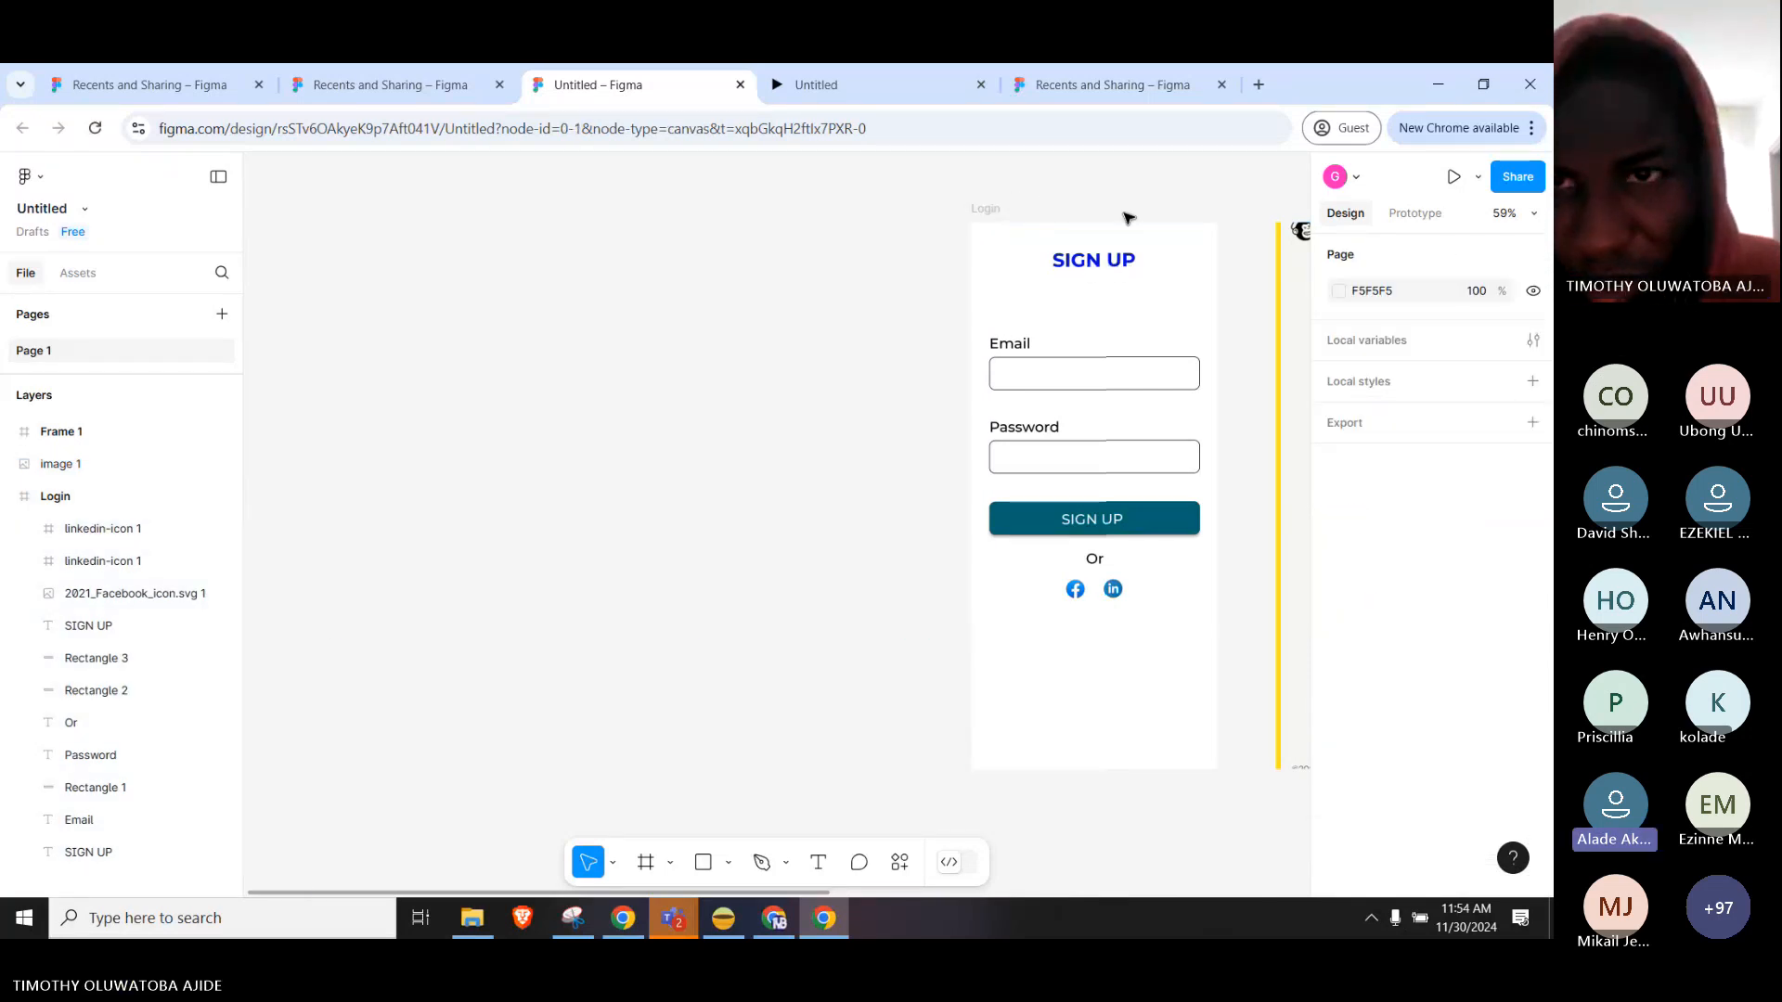
click(1094, 247)
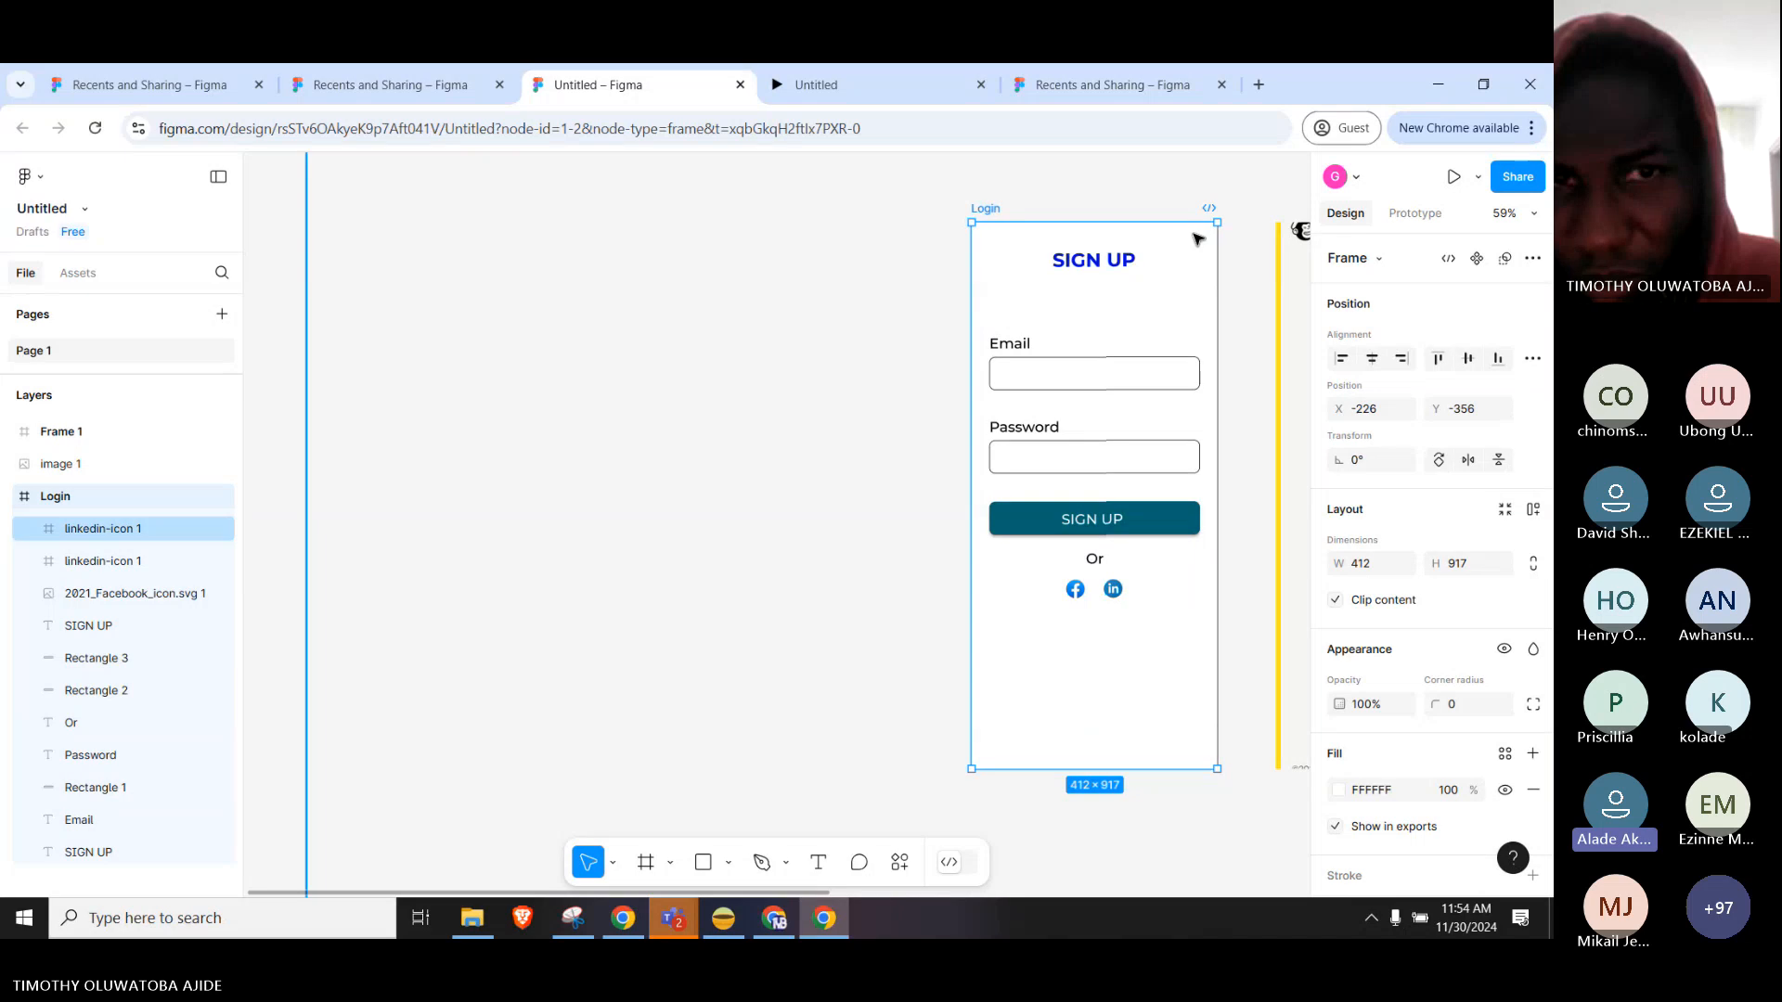
click(1195, 239)
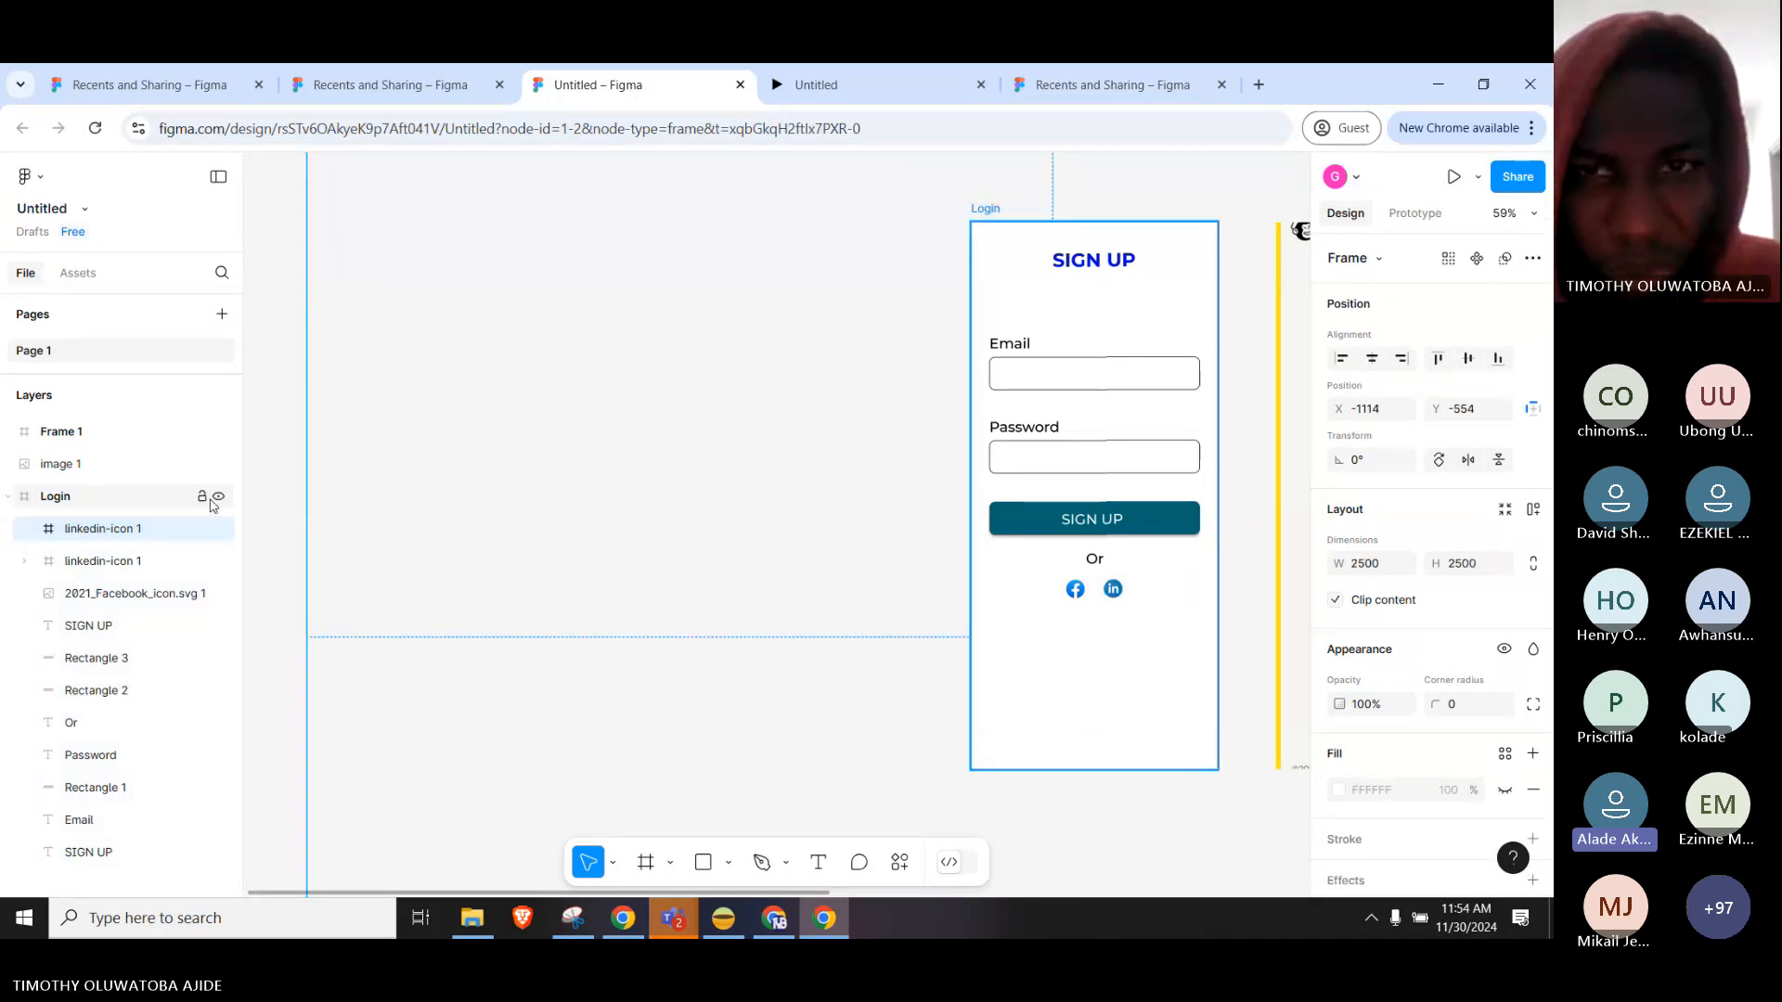
click(537, 478)
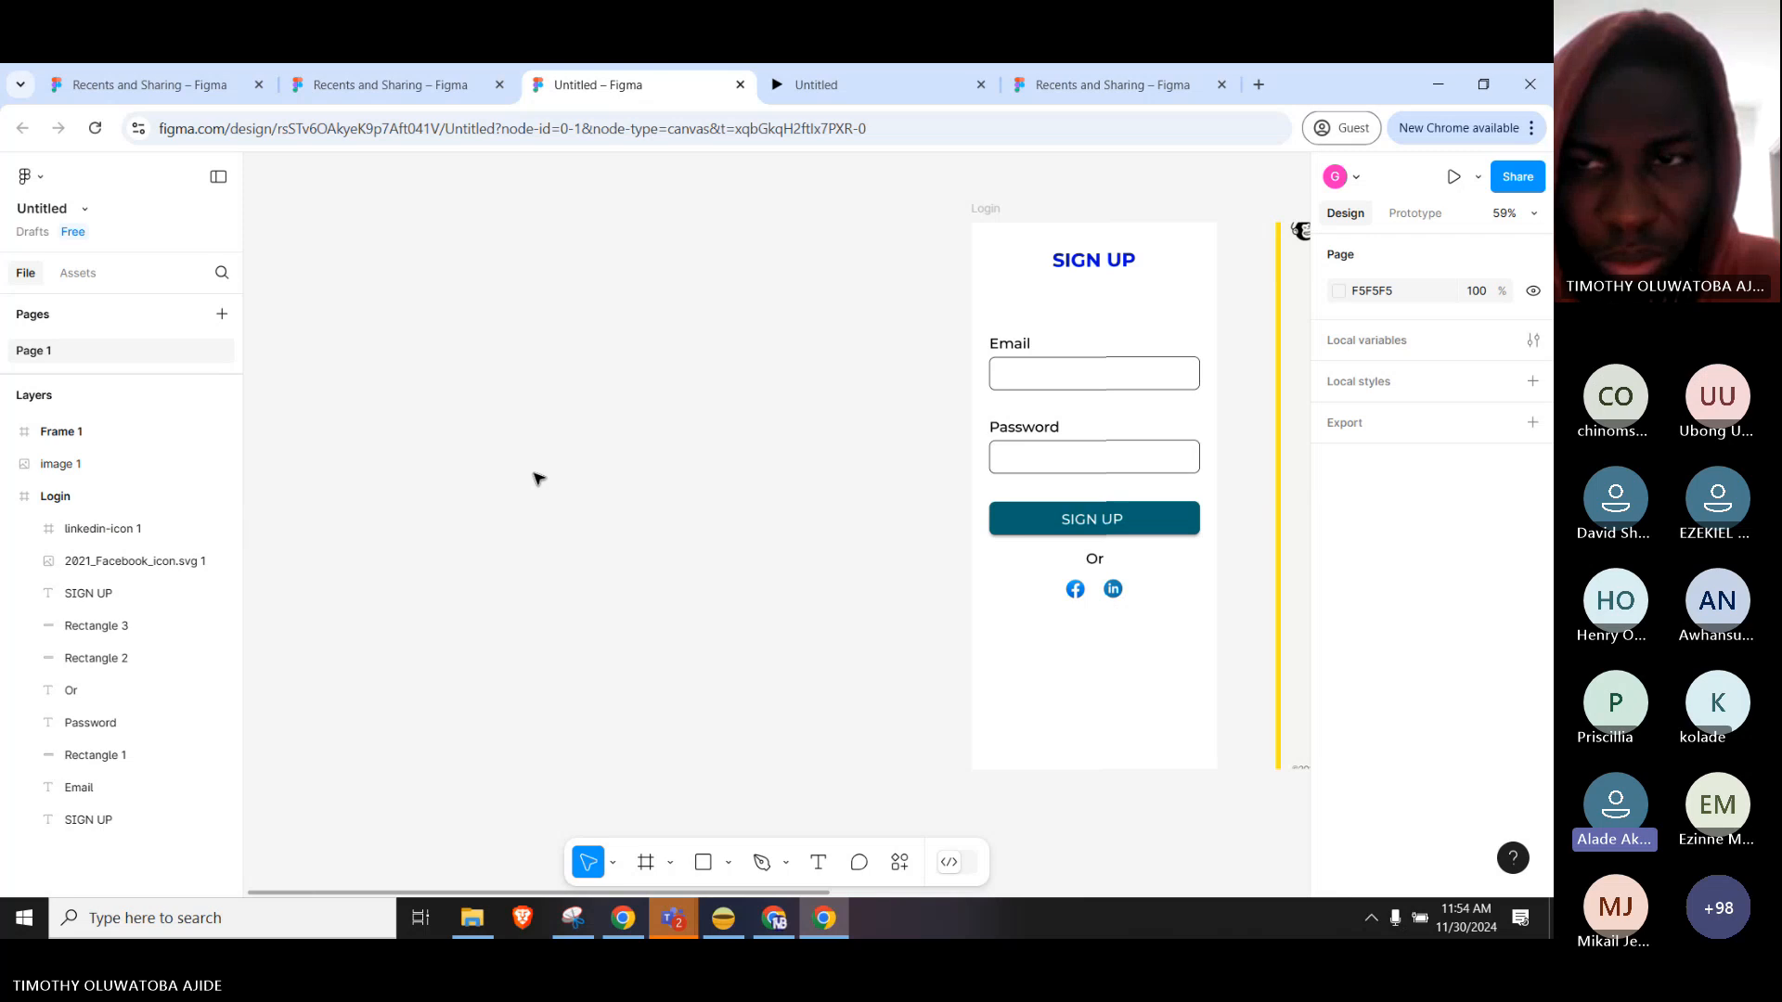
click(1009, 239)
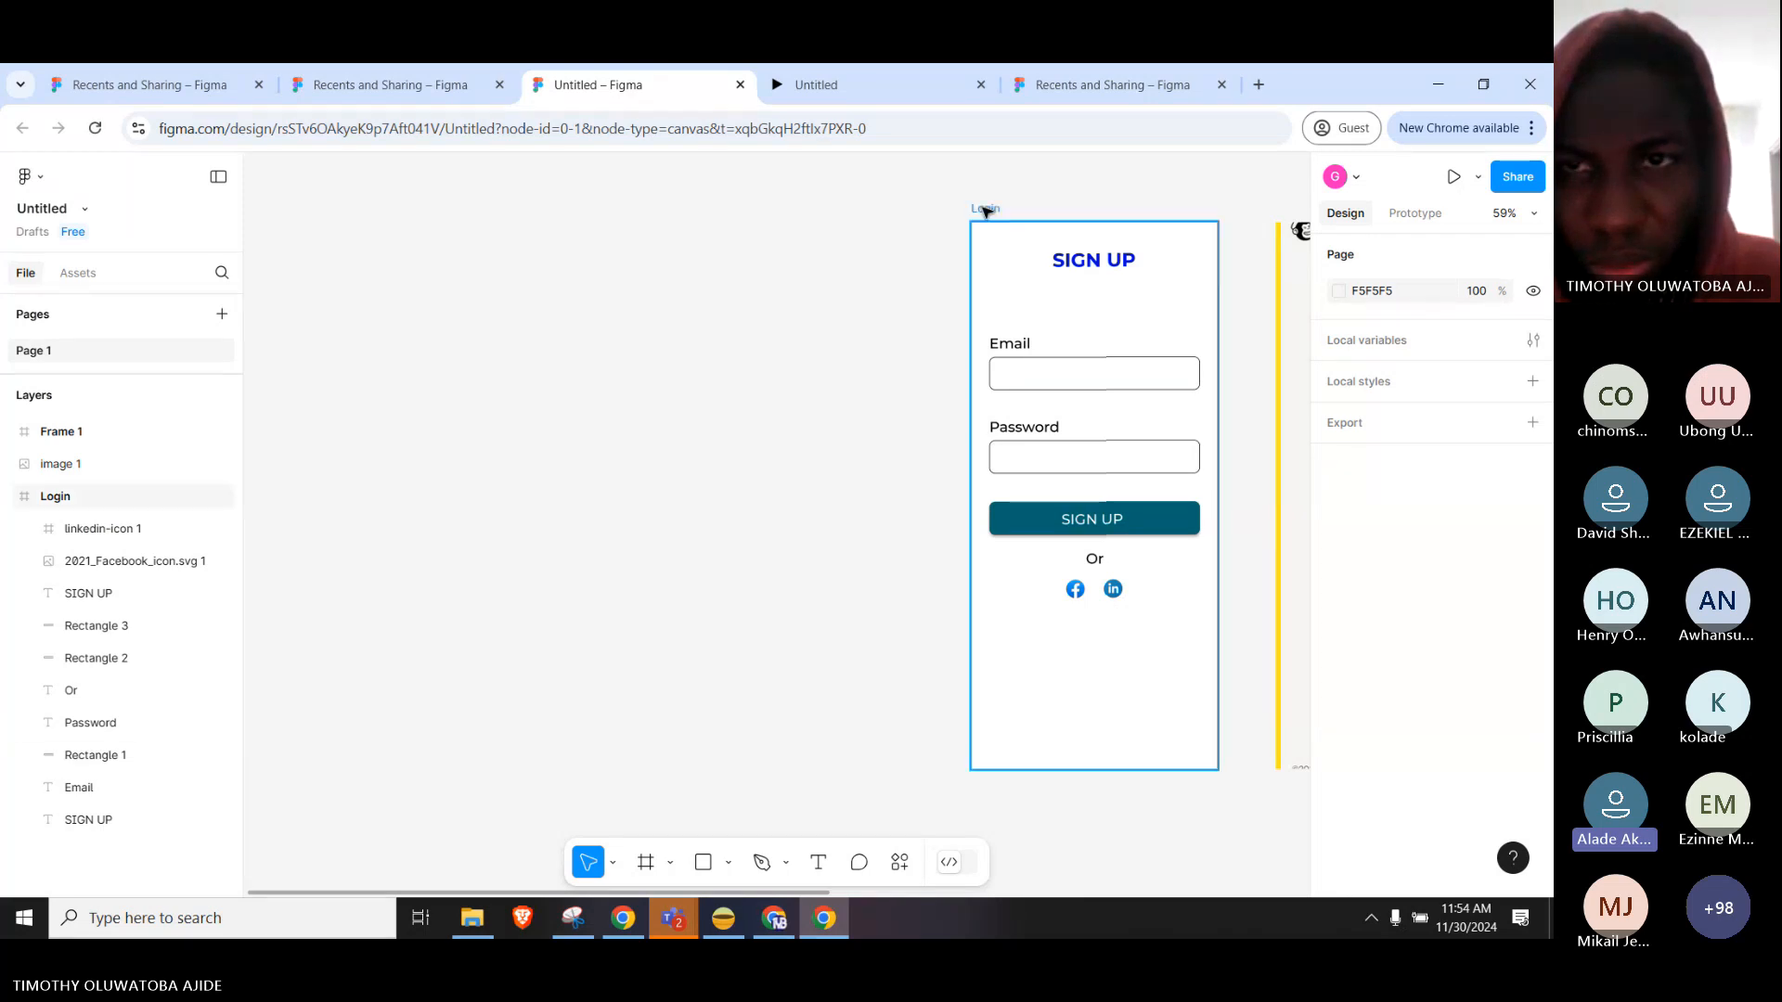
click(1081, 269)
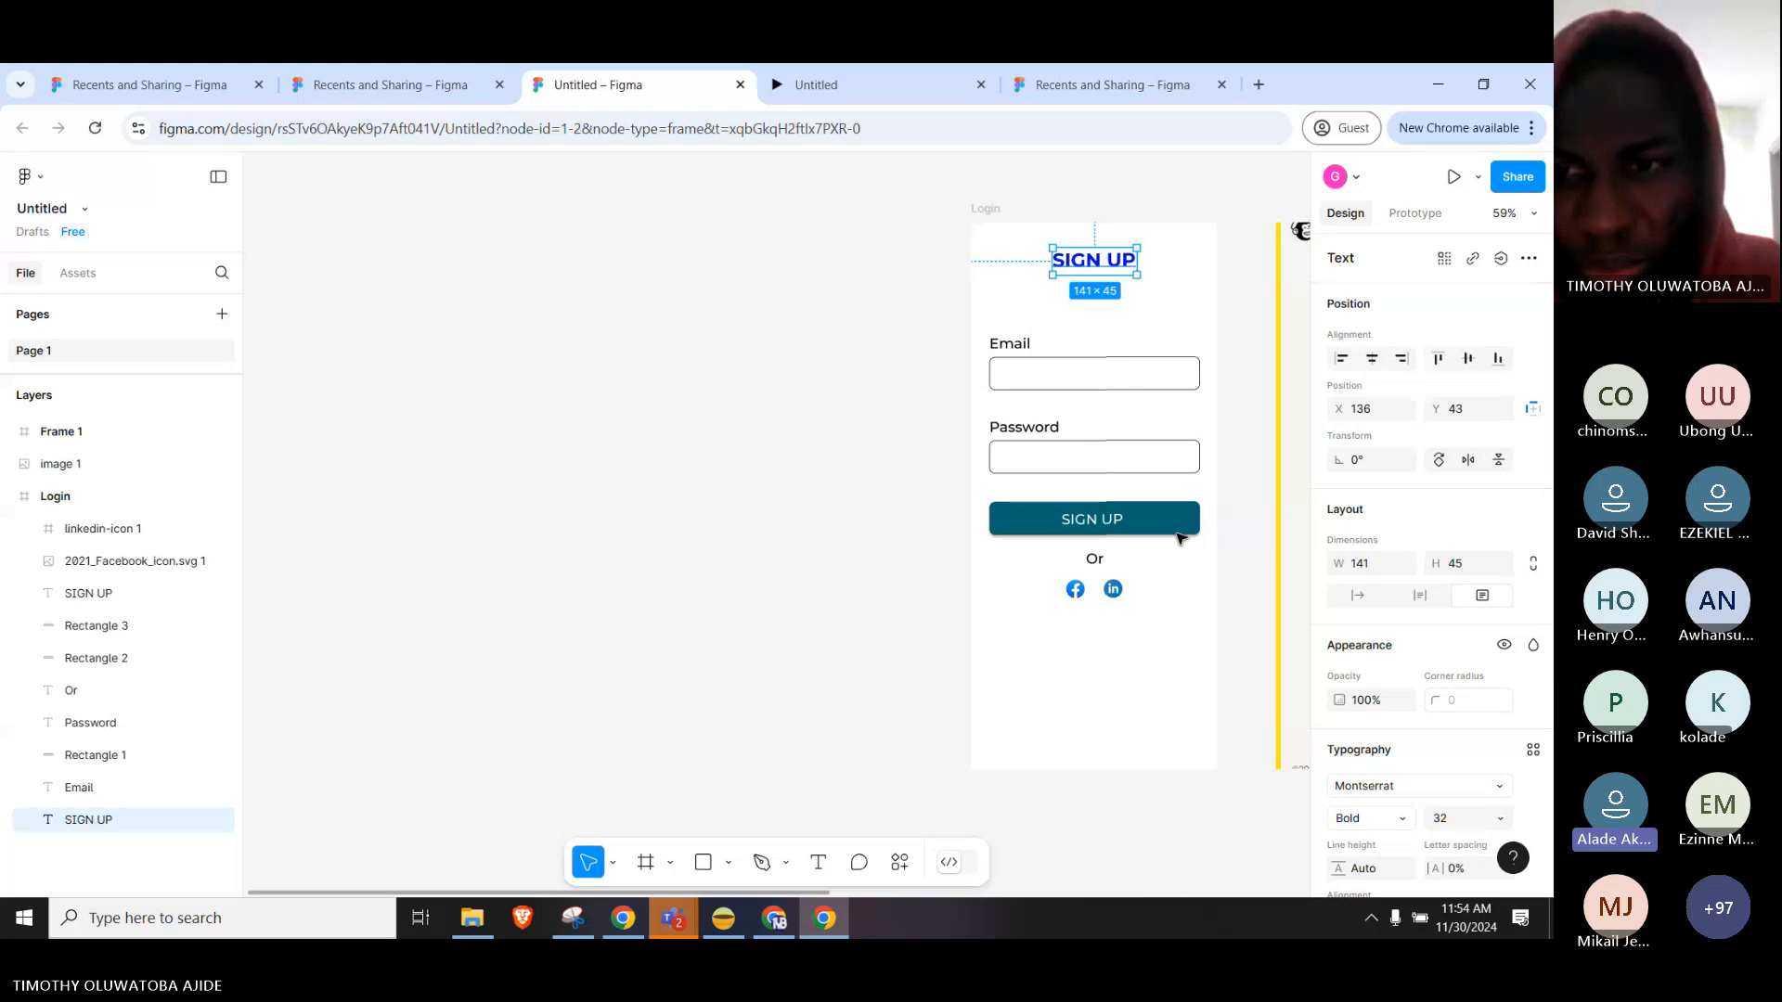
Recolor the SIGN UP heading to teal 006570 by sampling the sign-up button's colour.
scroll(1453, 721, down, 3)
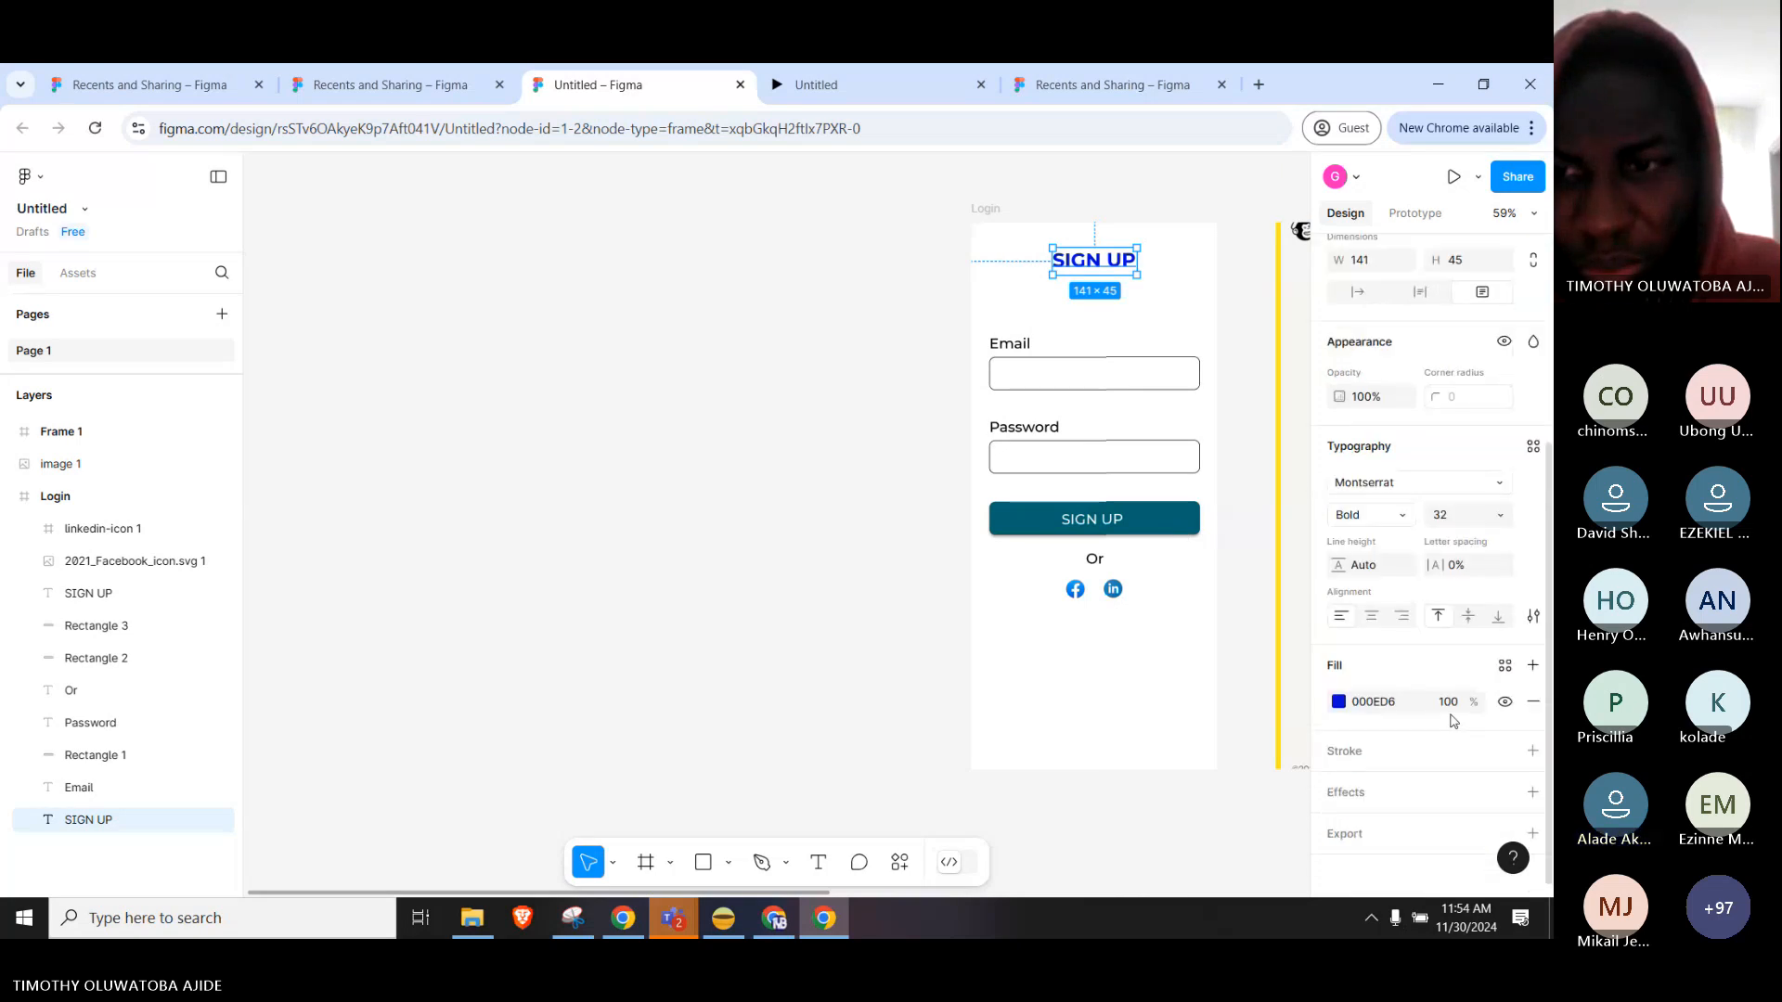
click(1339, 706)
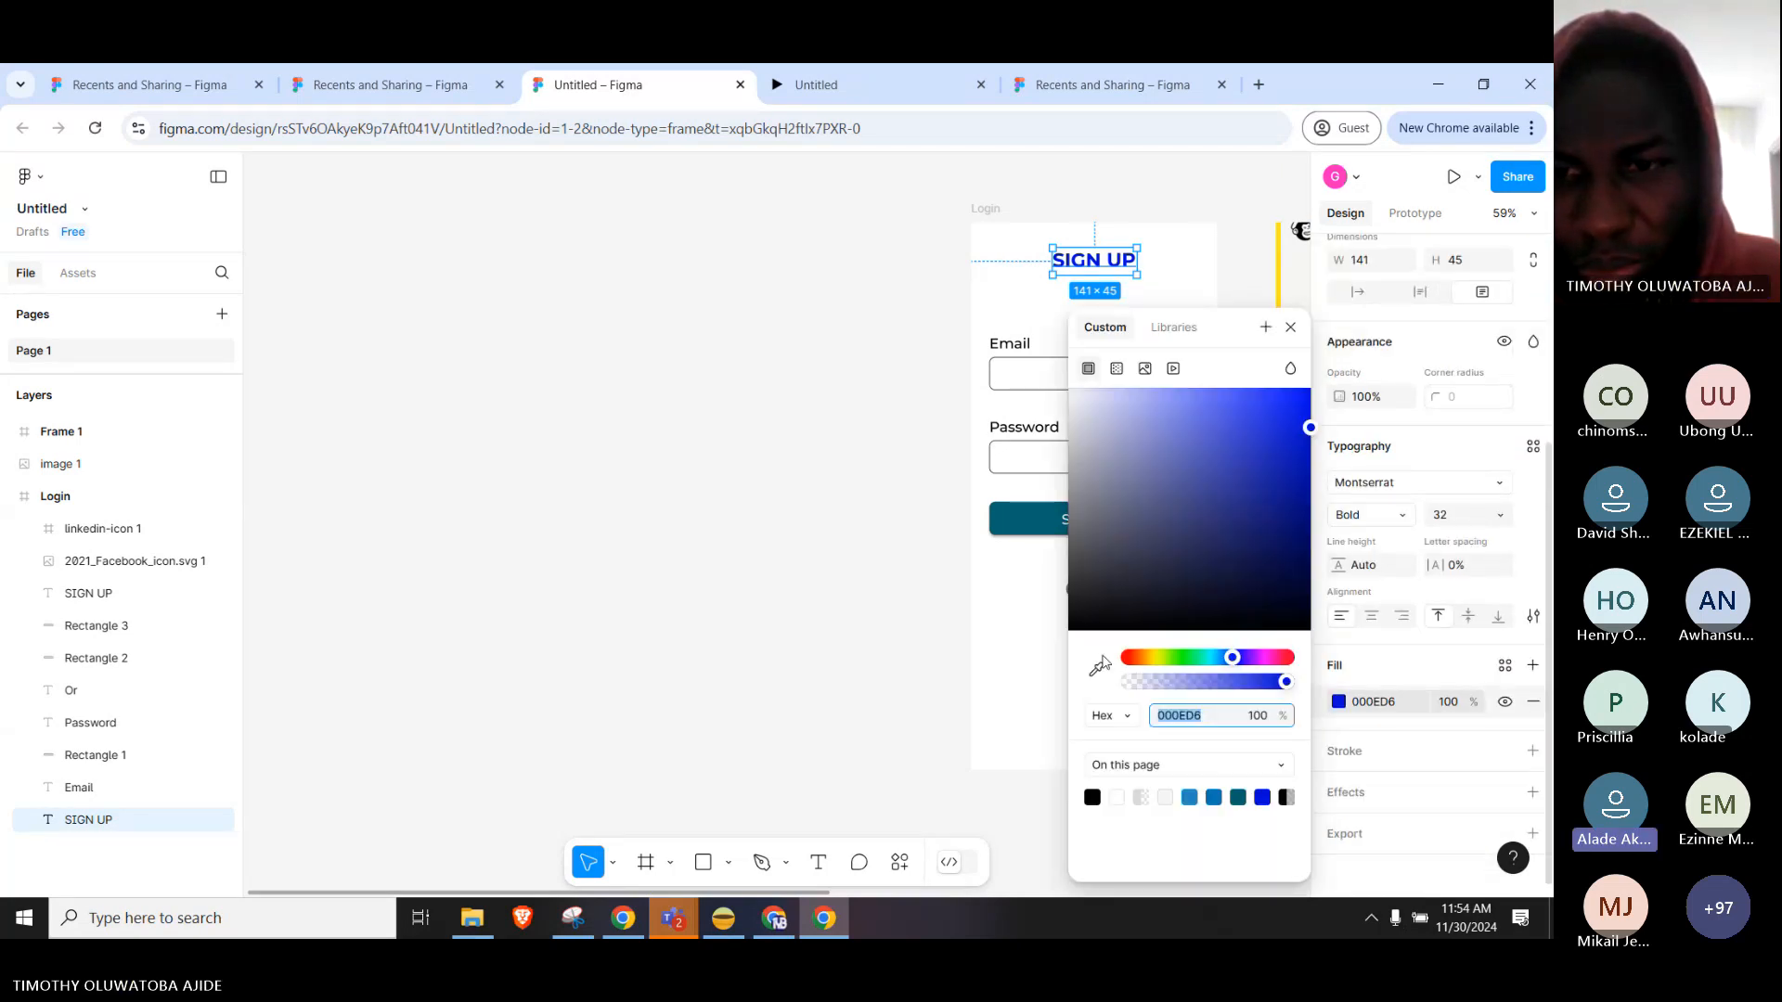
click(1098, 671)
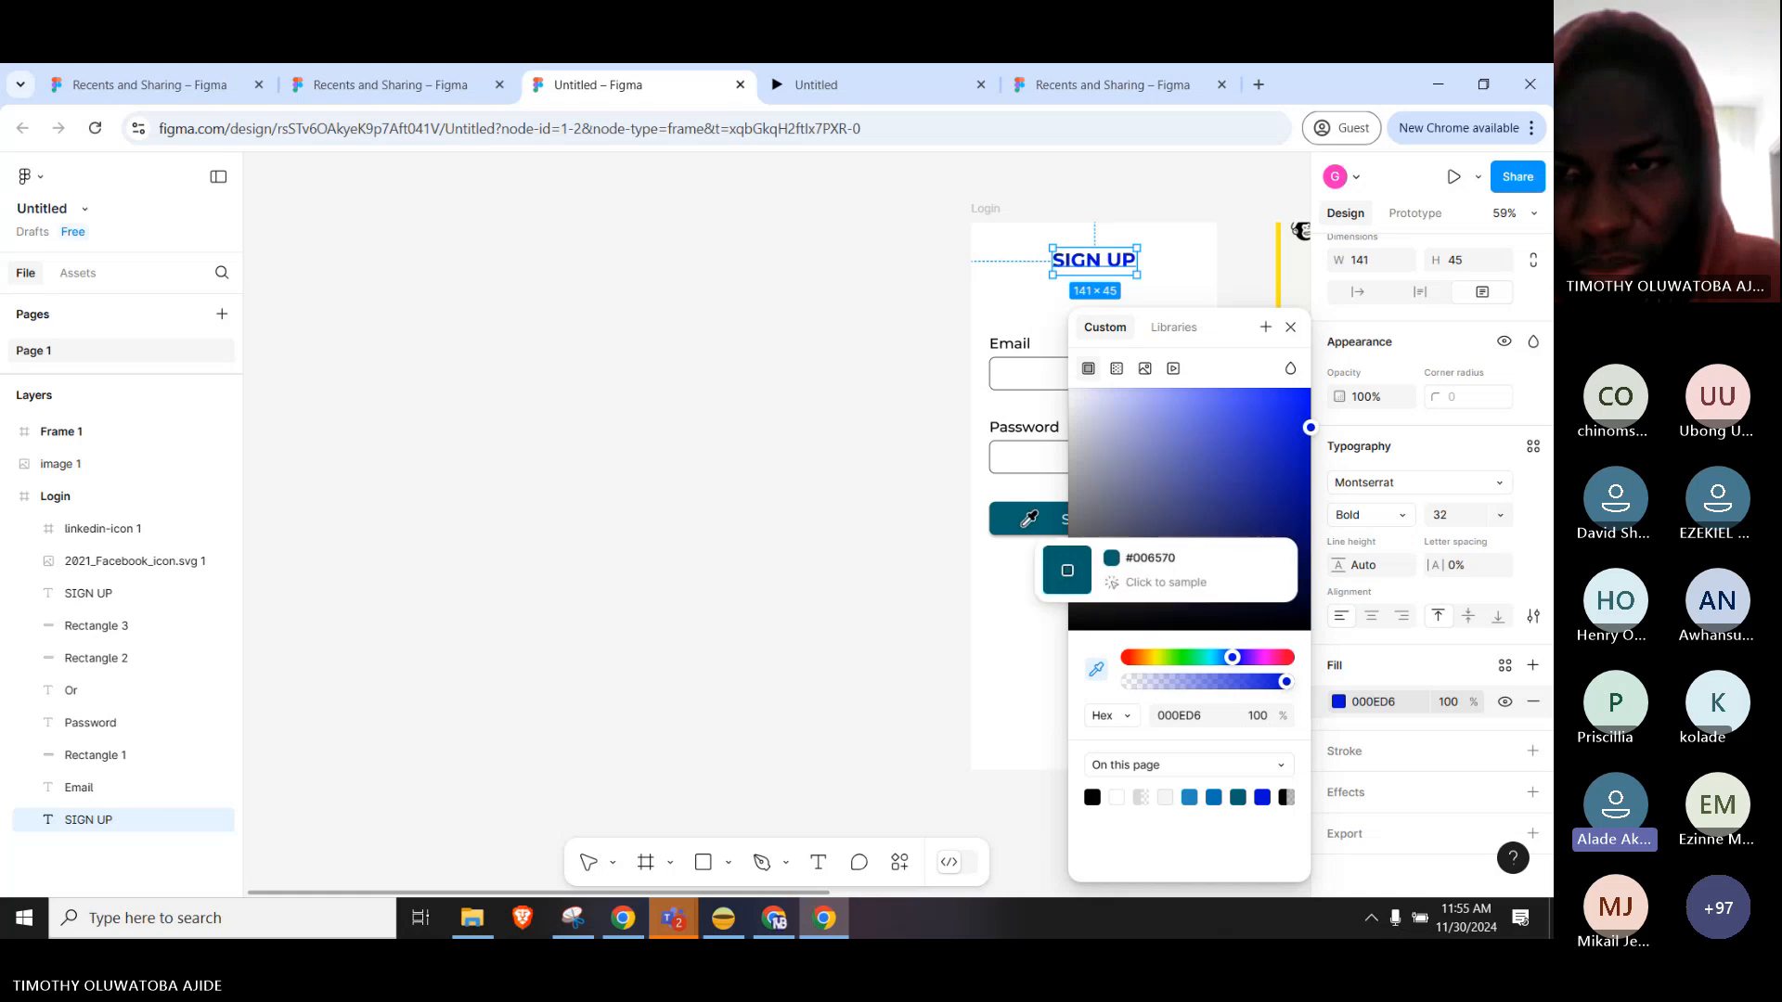
click(1026, 518)
click(956, 591)
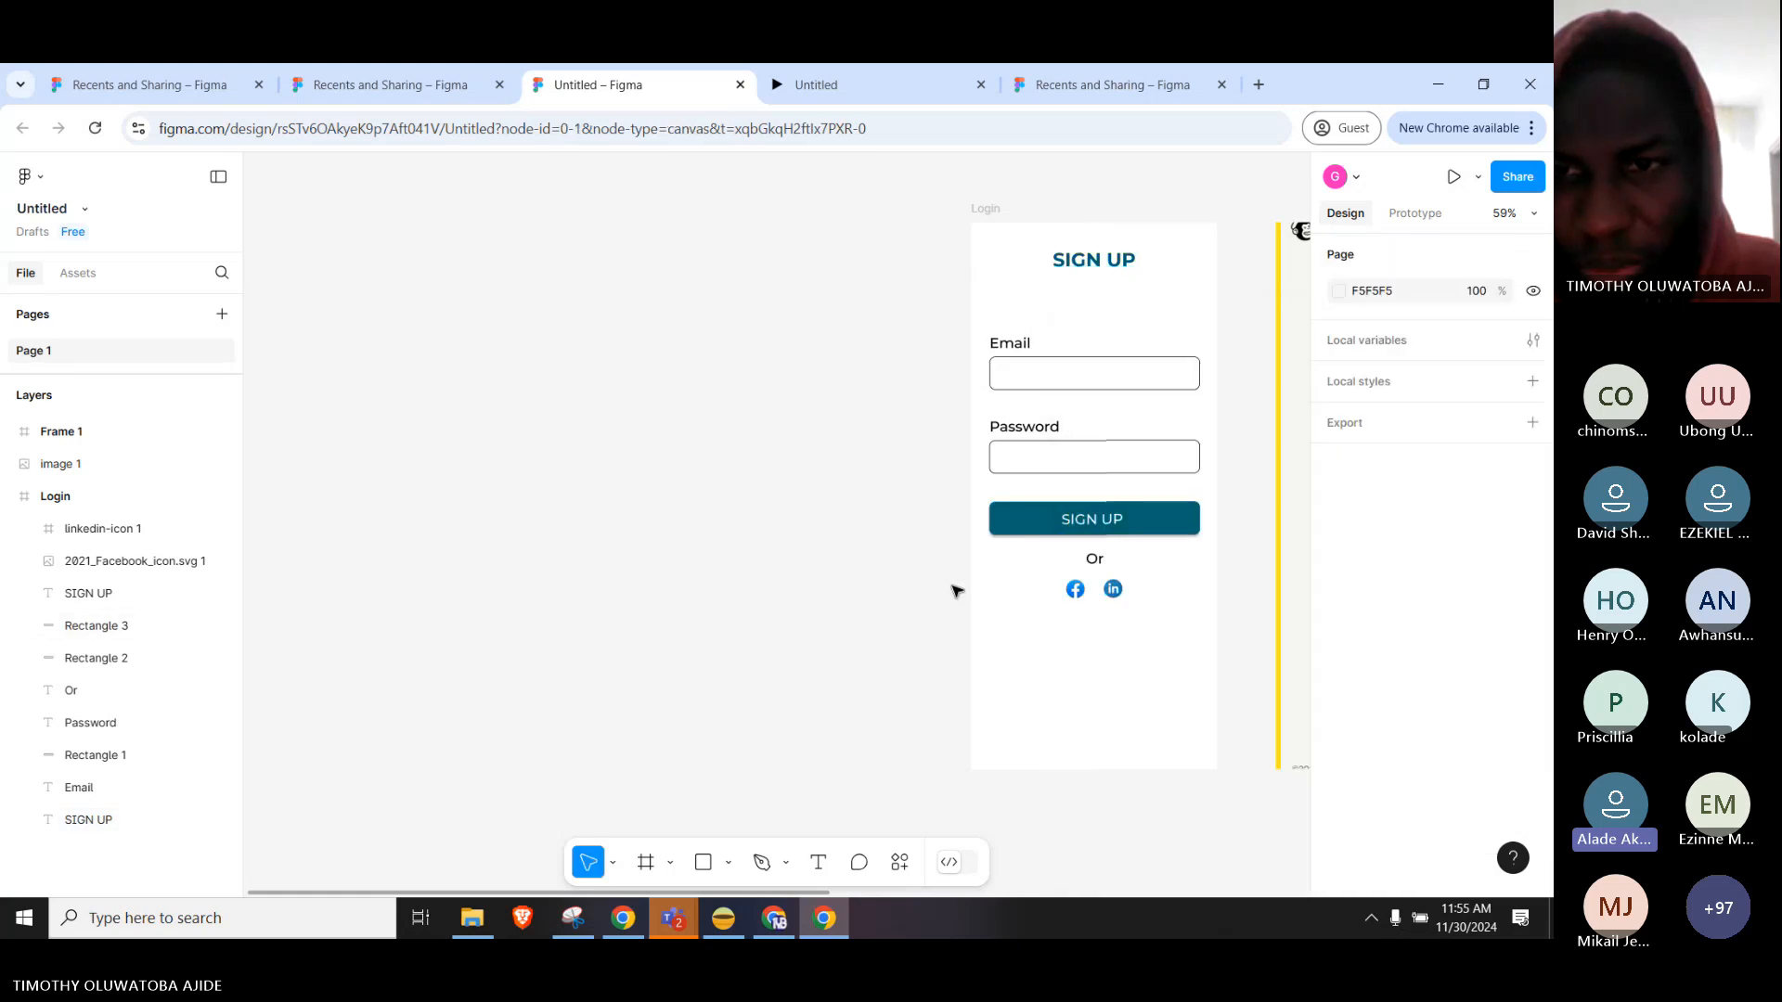
Bring the Teams meeting window back in front of the Figma canvas.
drag(1162, 635, 1227, 650)
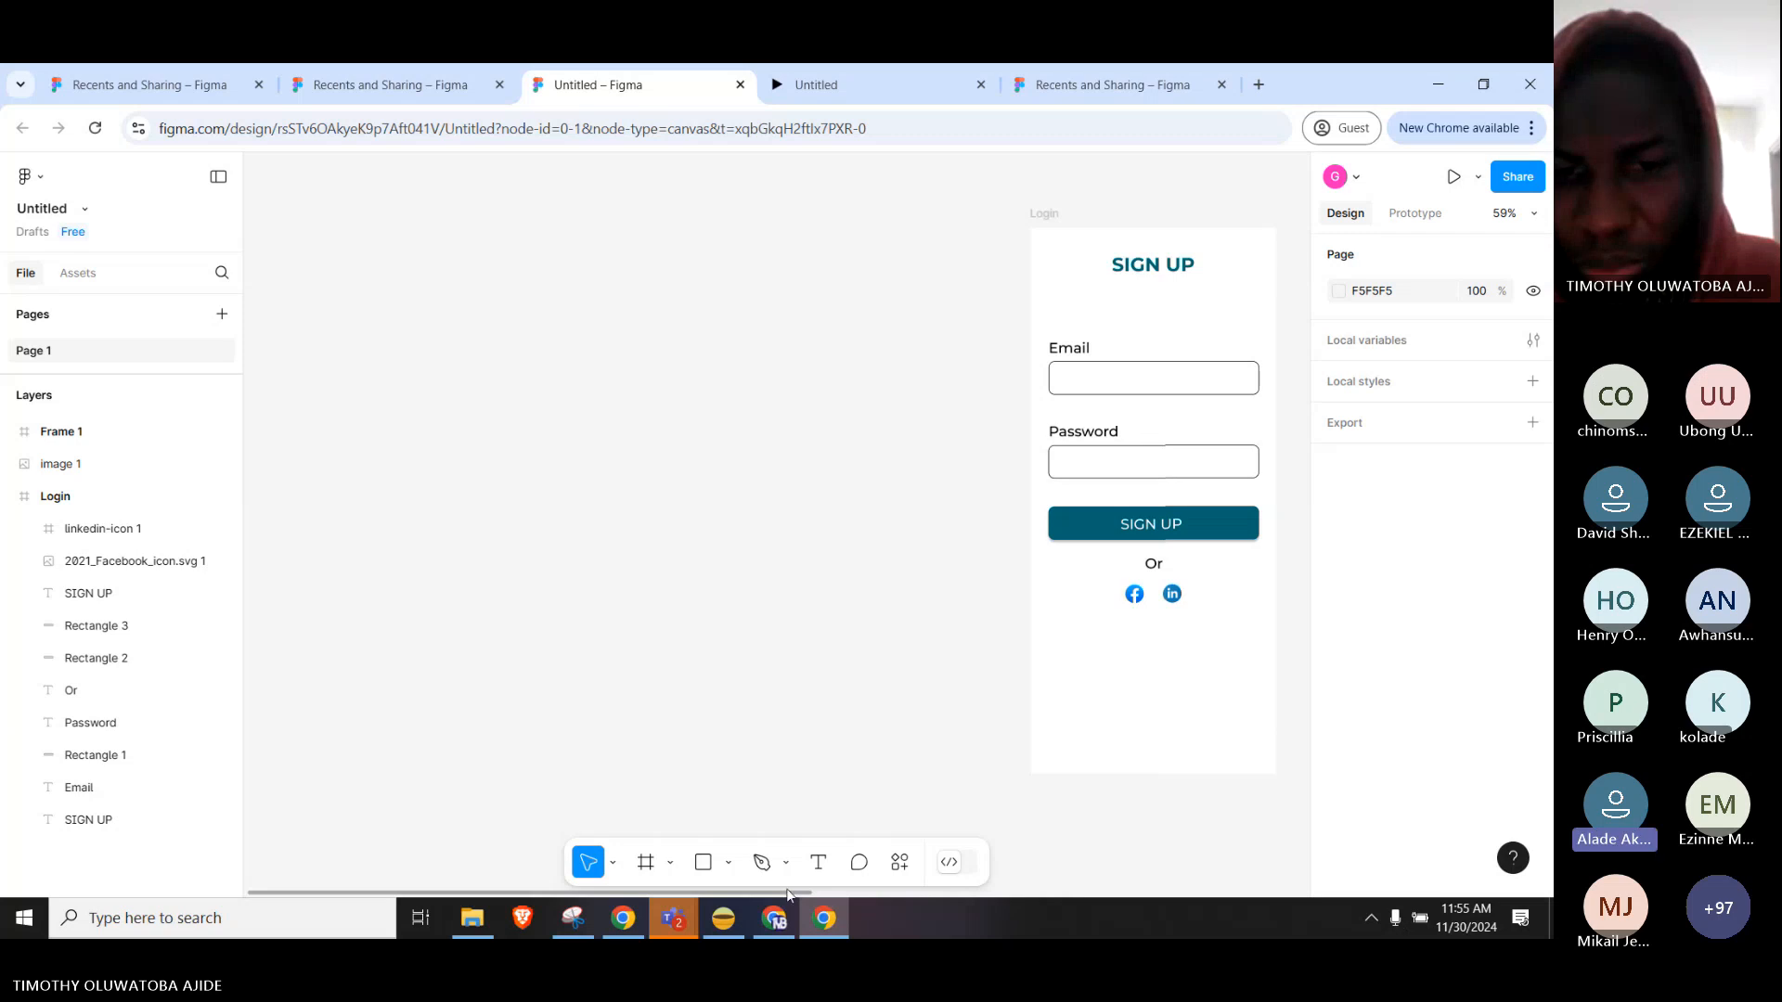
mouse_move(675, 923)
mouse_move(683, 849)
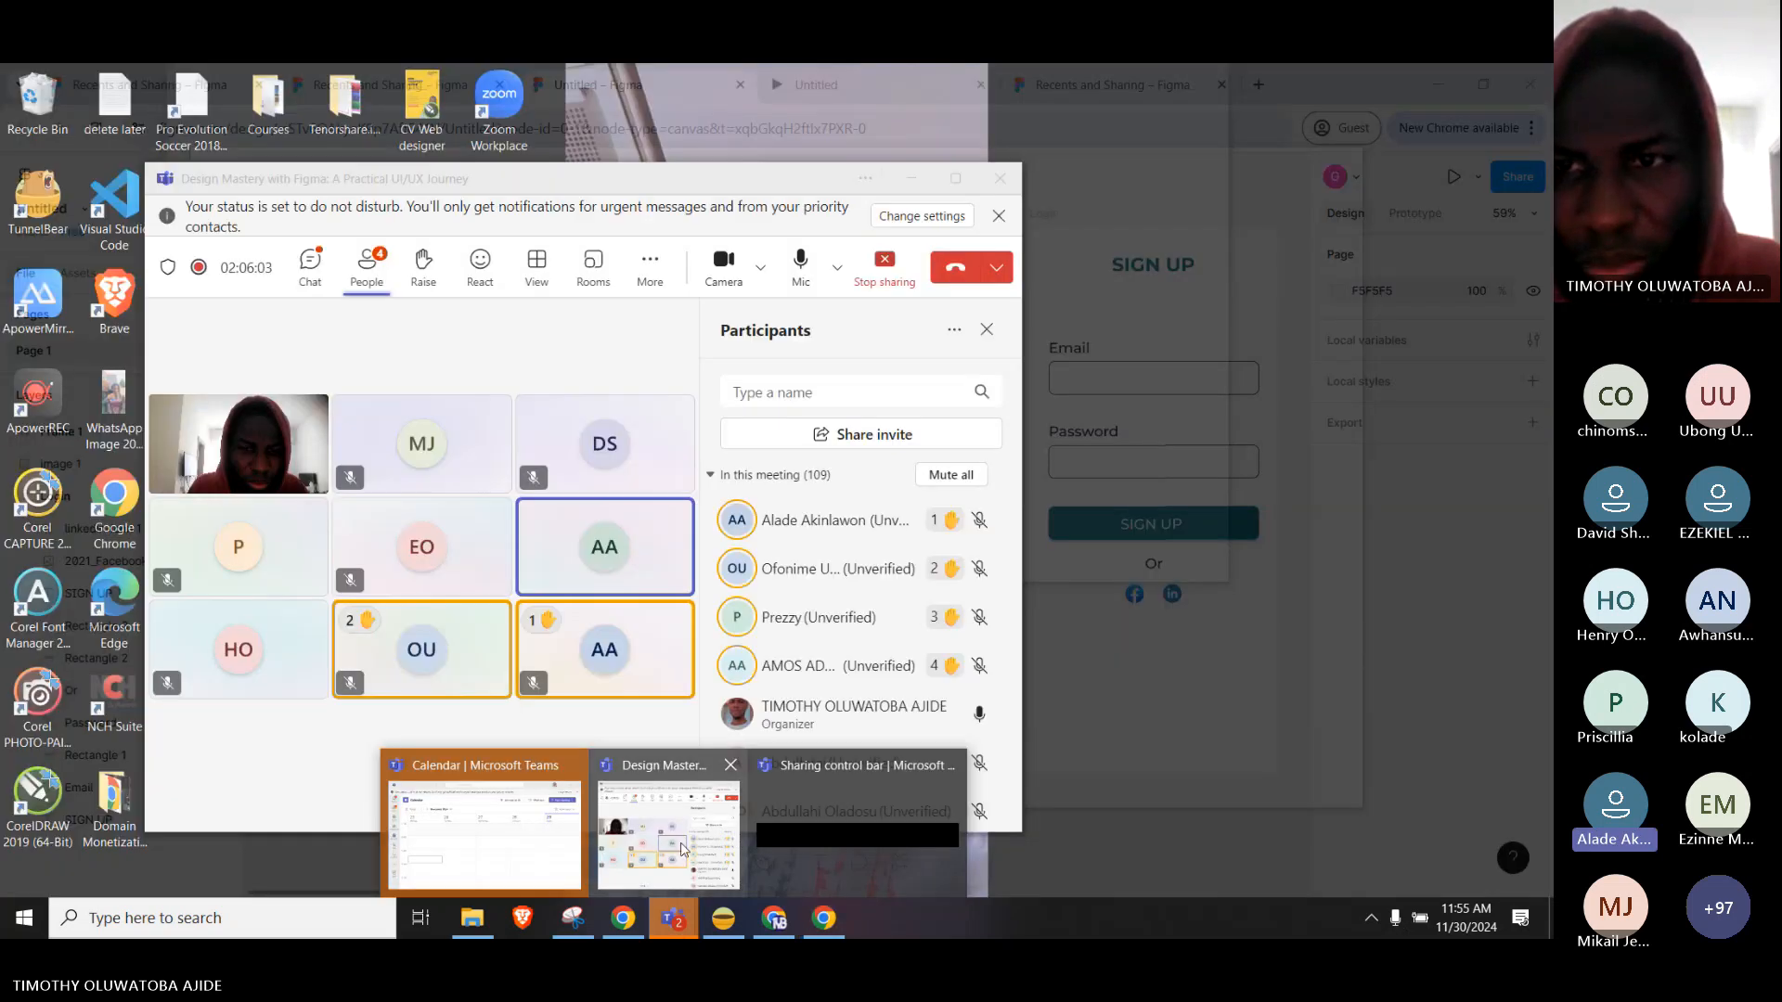
click(682, 849)
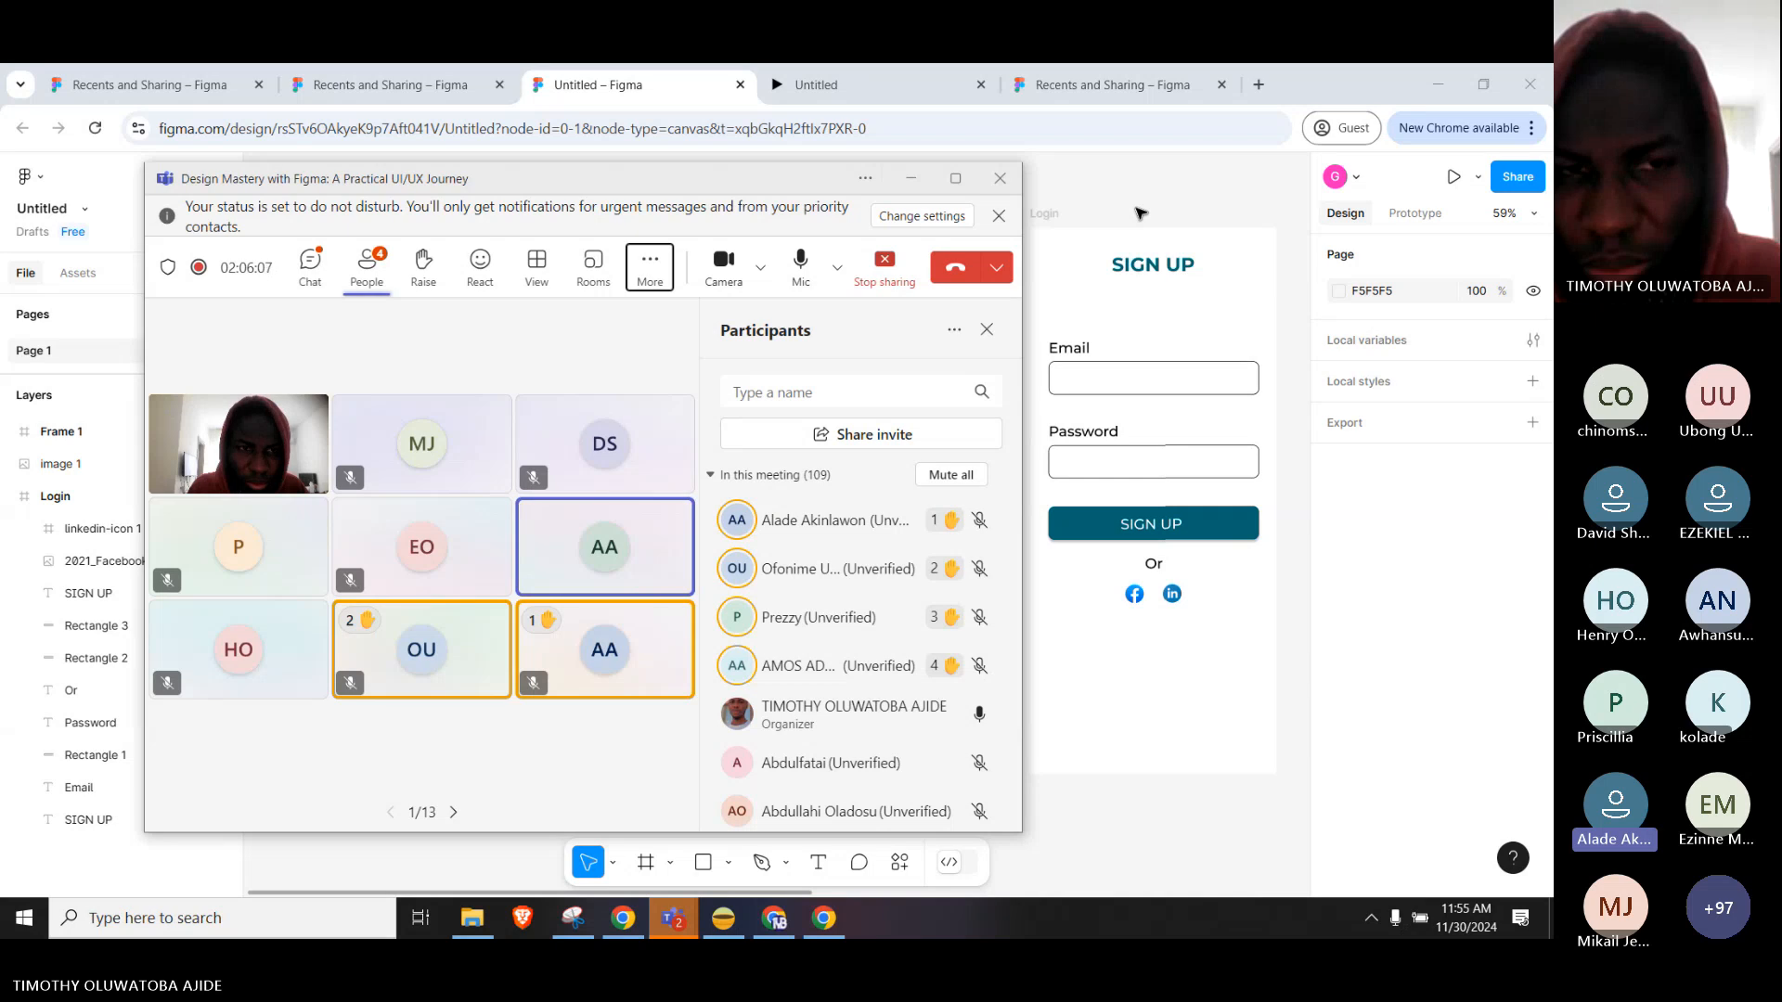
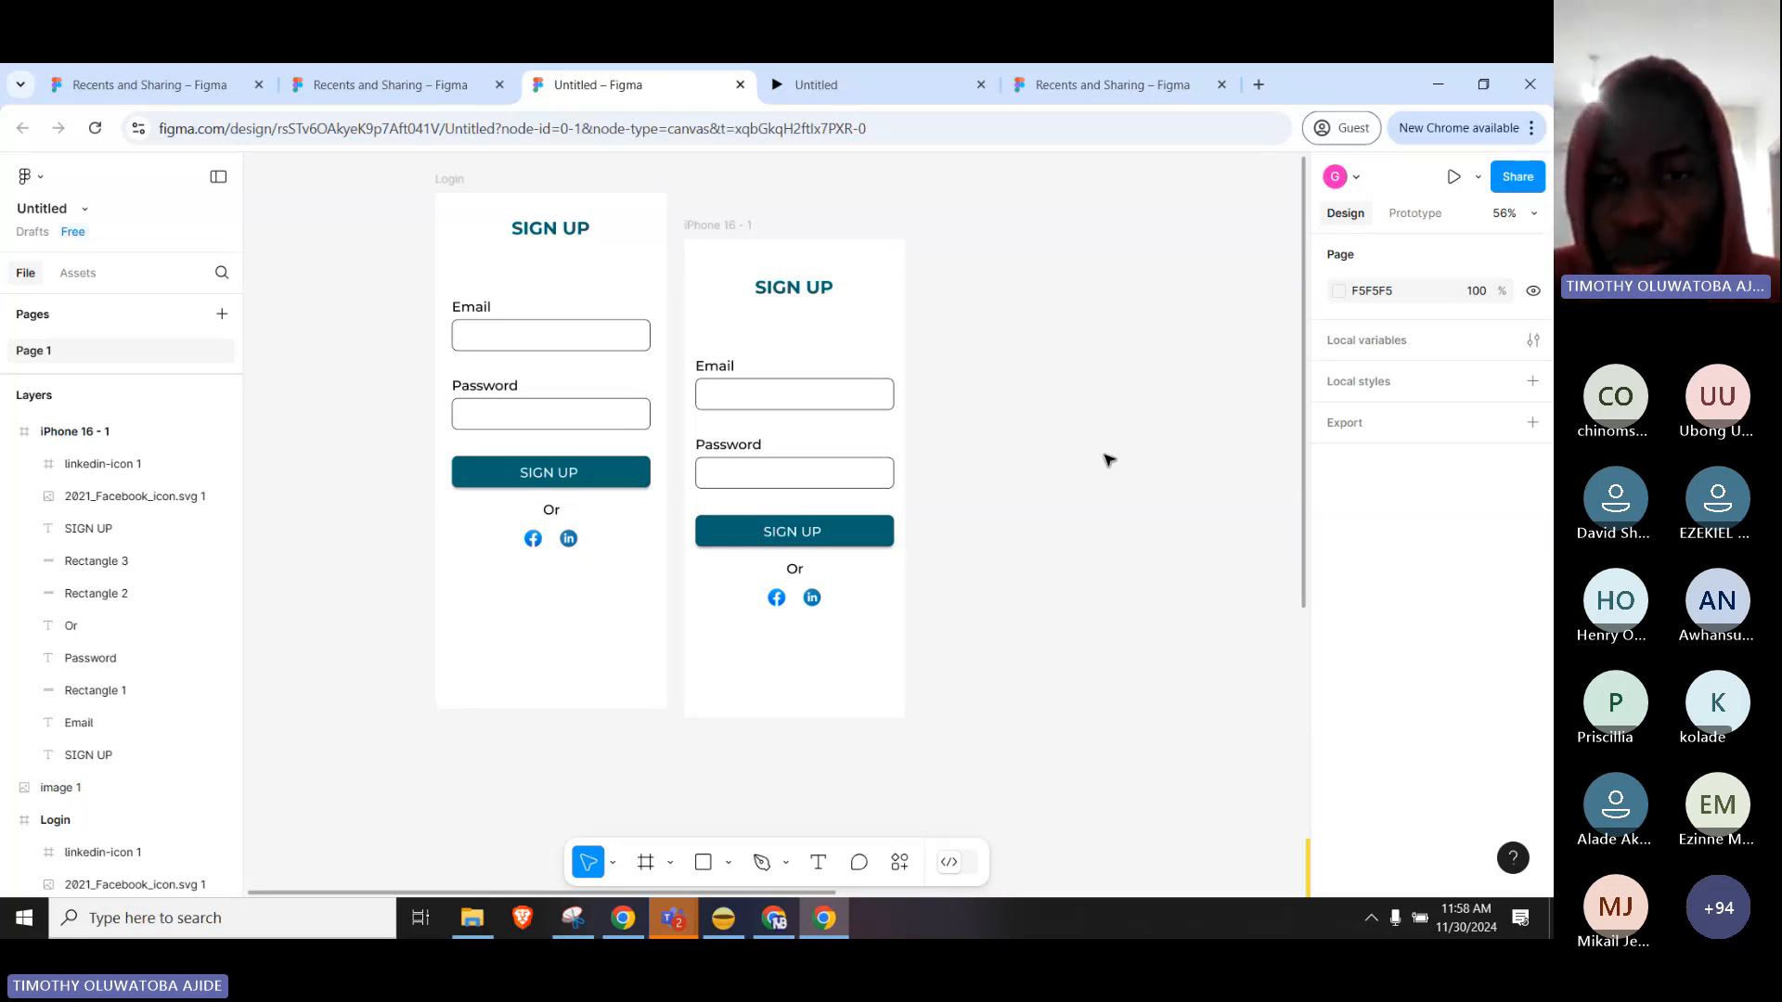
Move the iPhone 16 - 1 frame right from X 217 to 381 to widen the gap from Login.
click(727, 225)
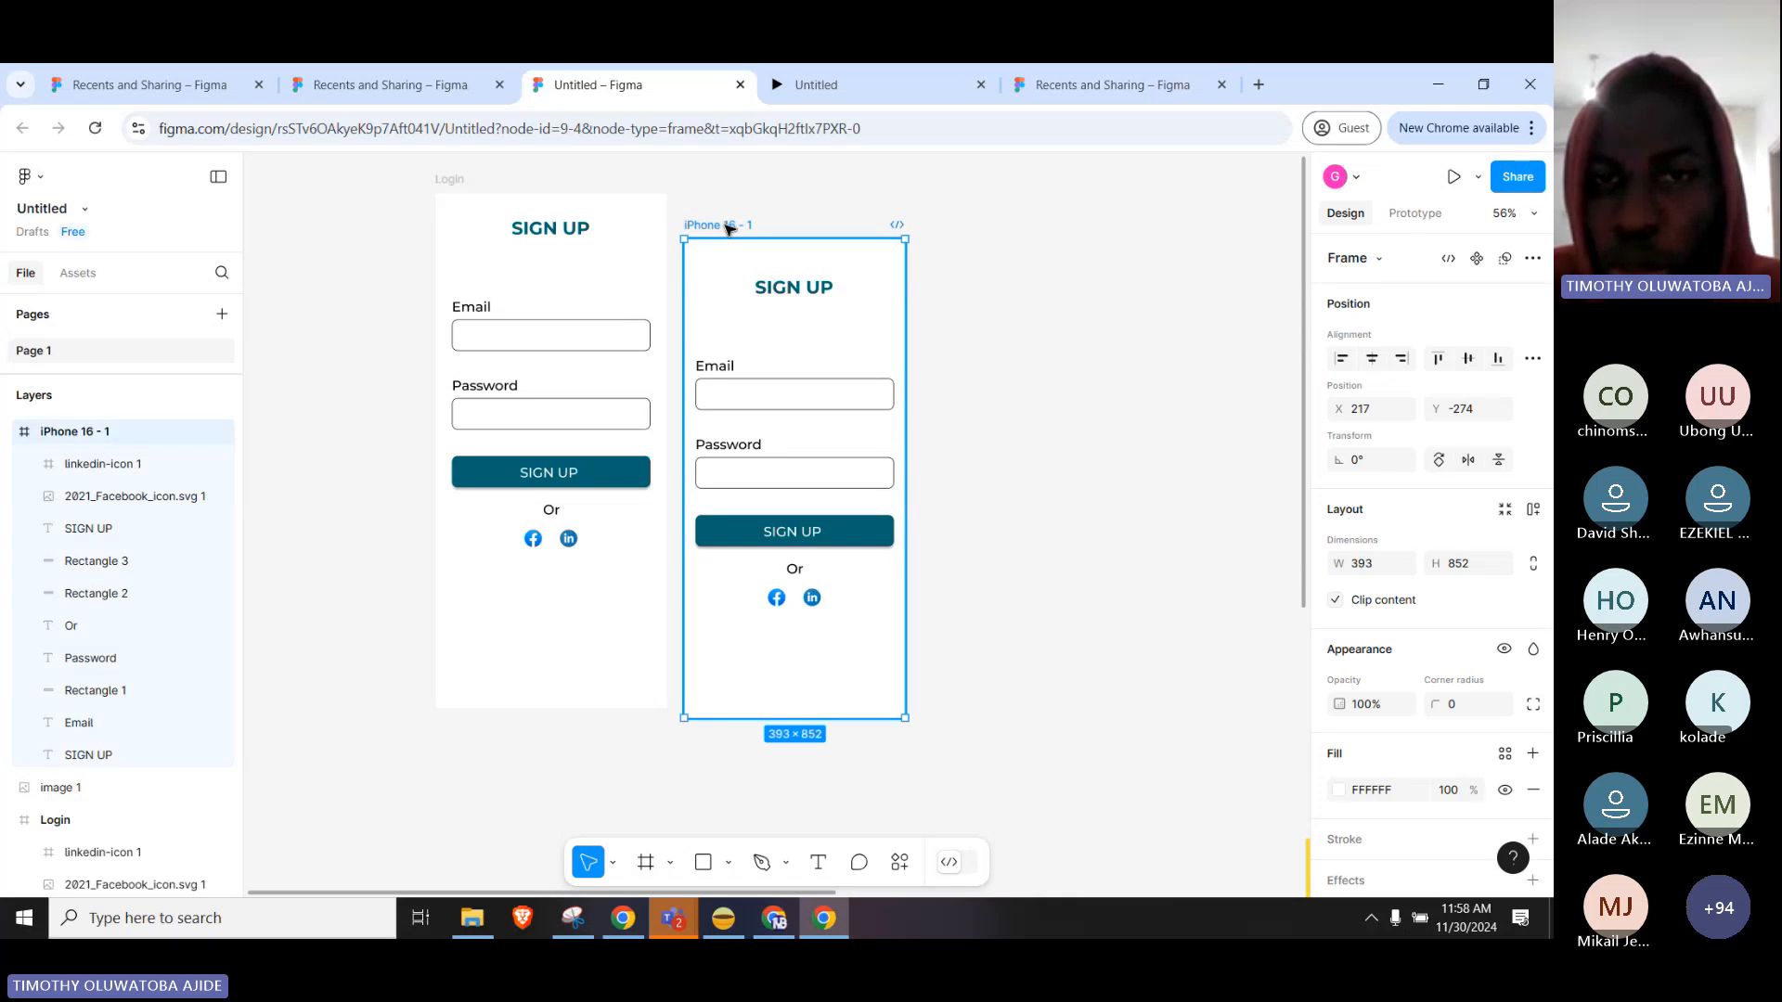
drag(729, 227, 819, 212)
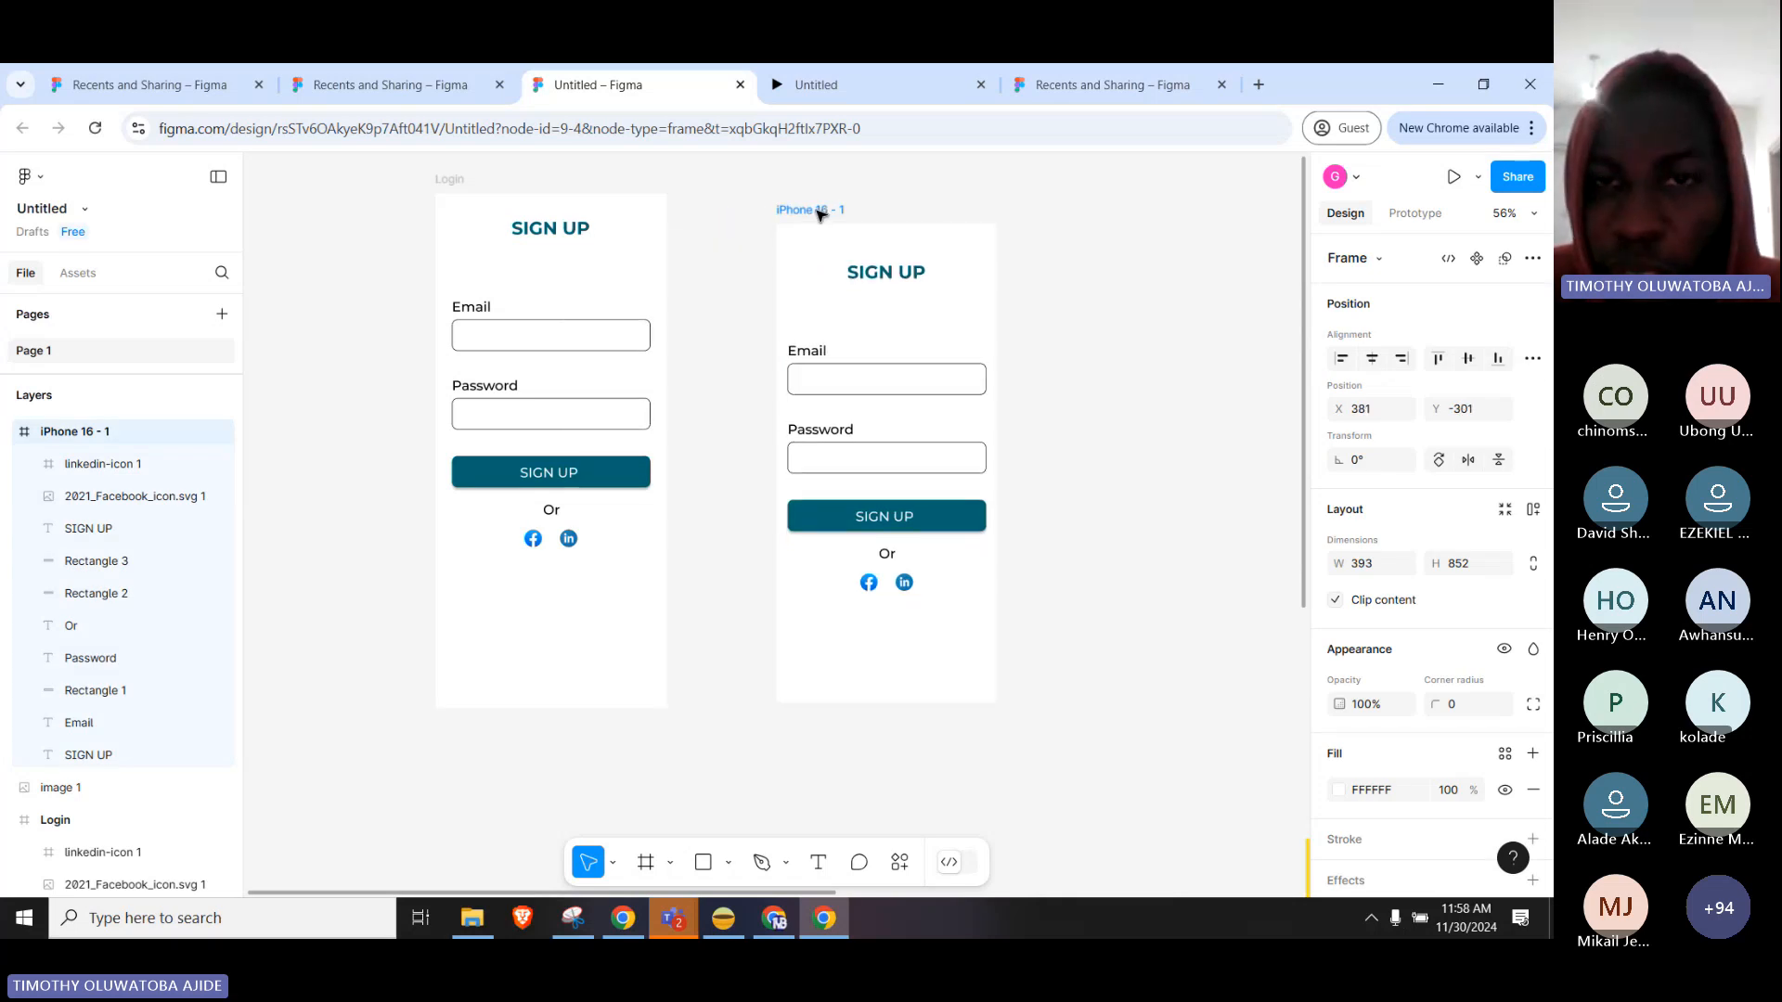
key(Escape)
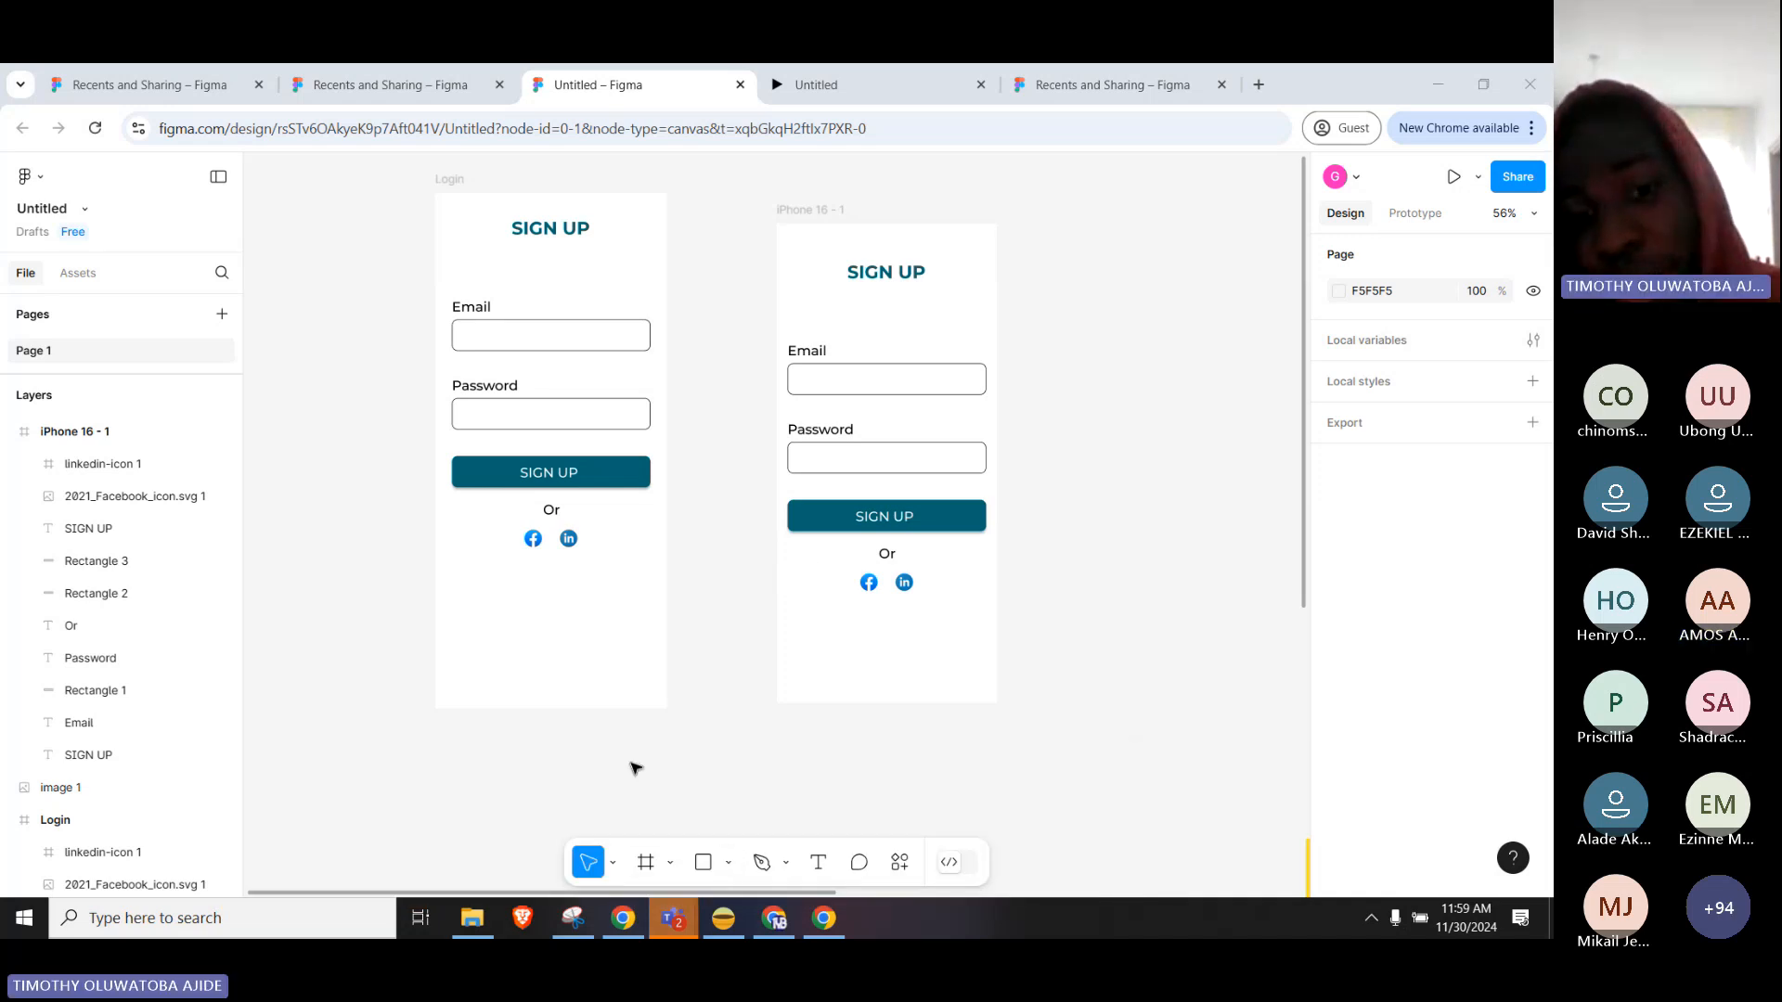
mouse_move(669, 921)
click(640, 850)
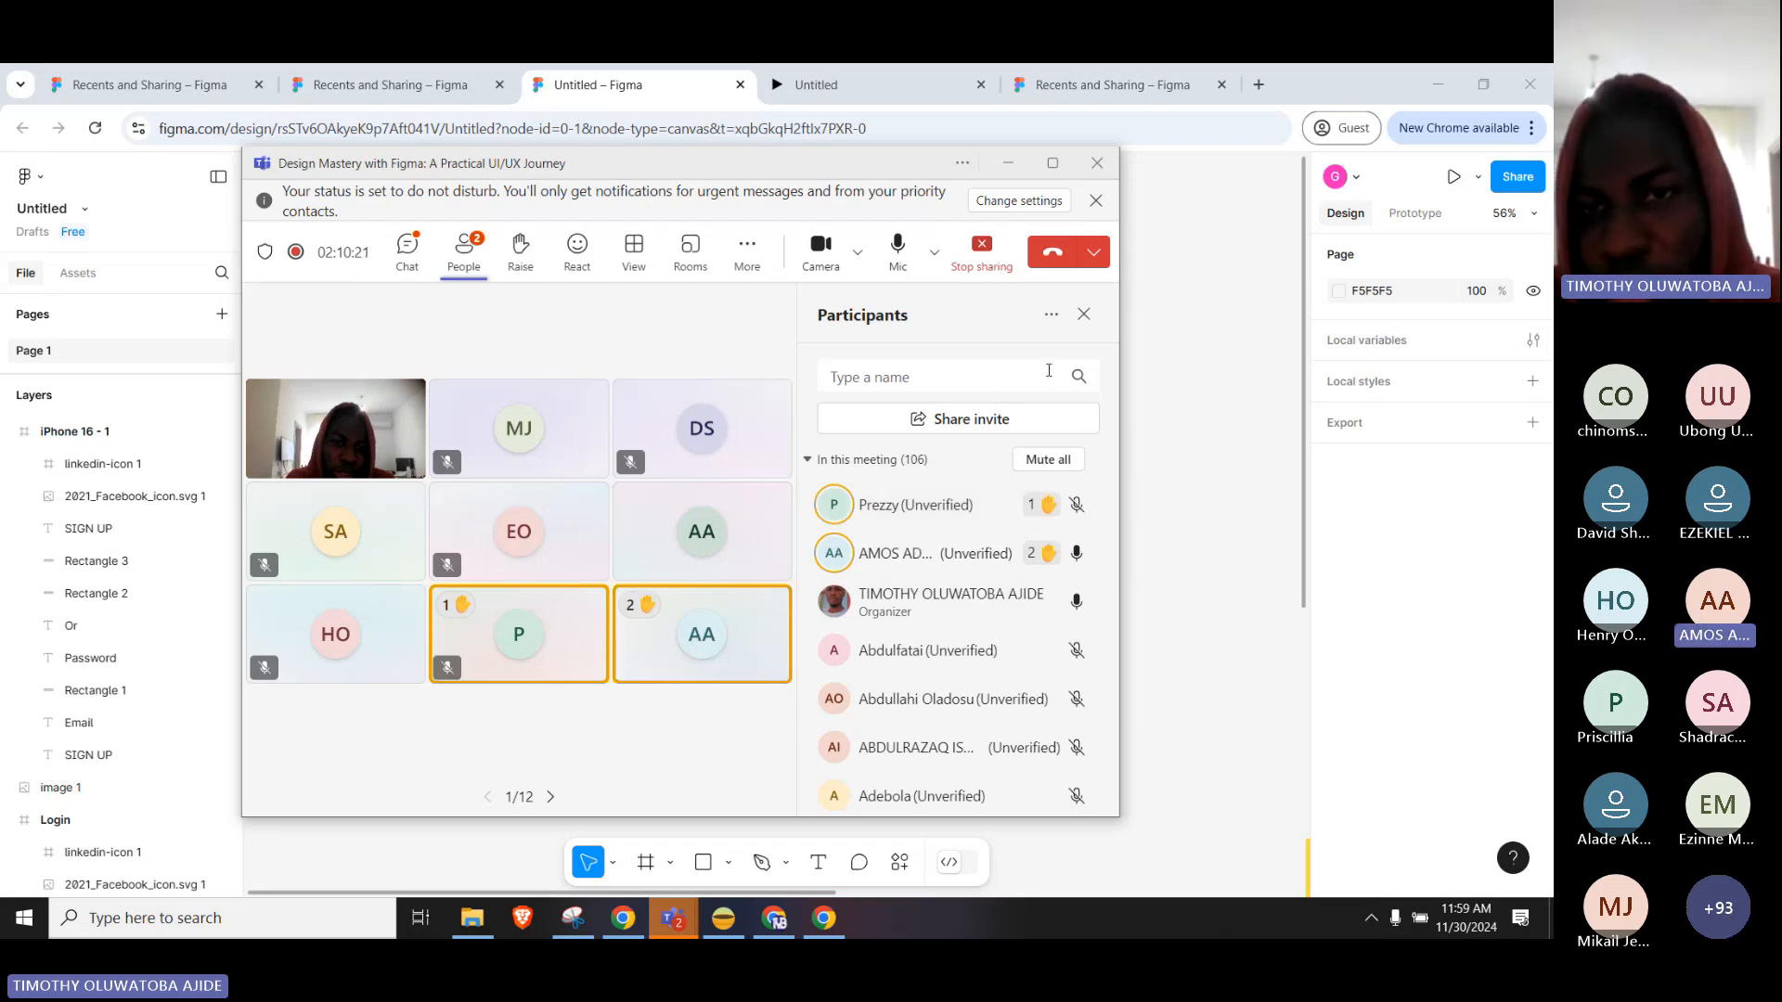
double_click(840, 320)
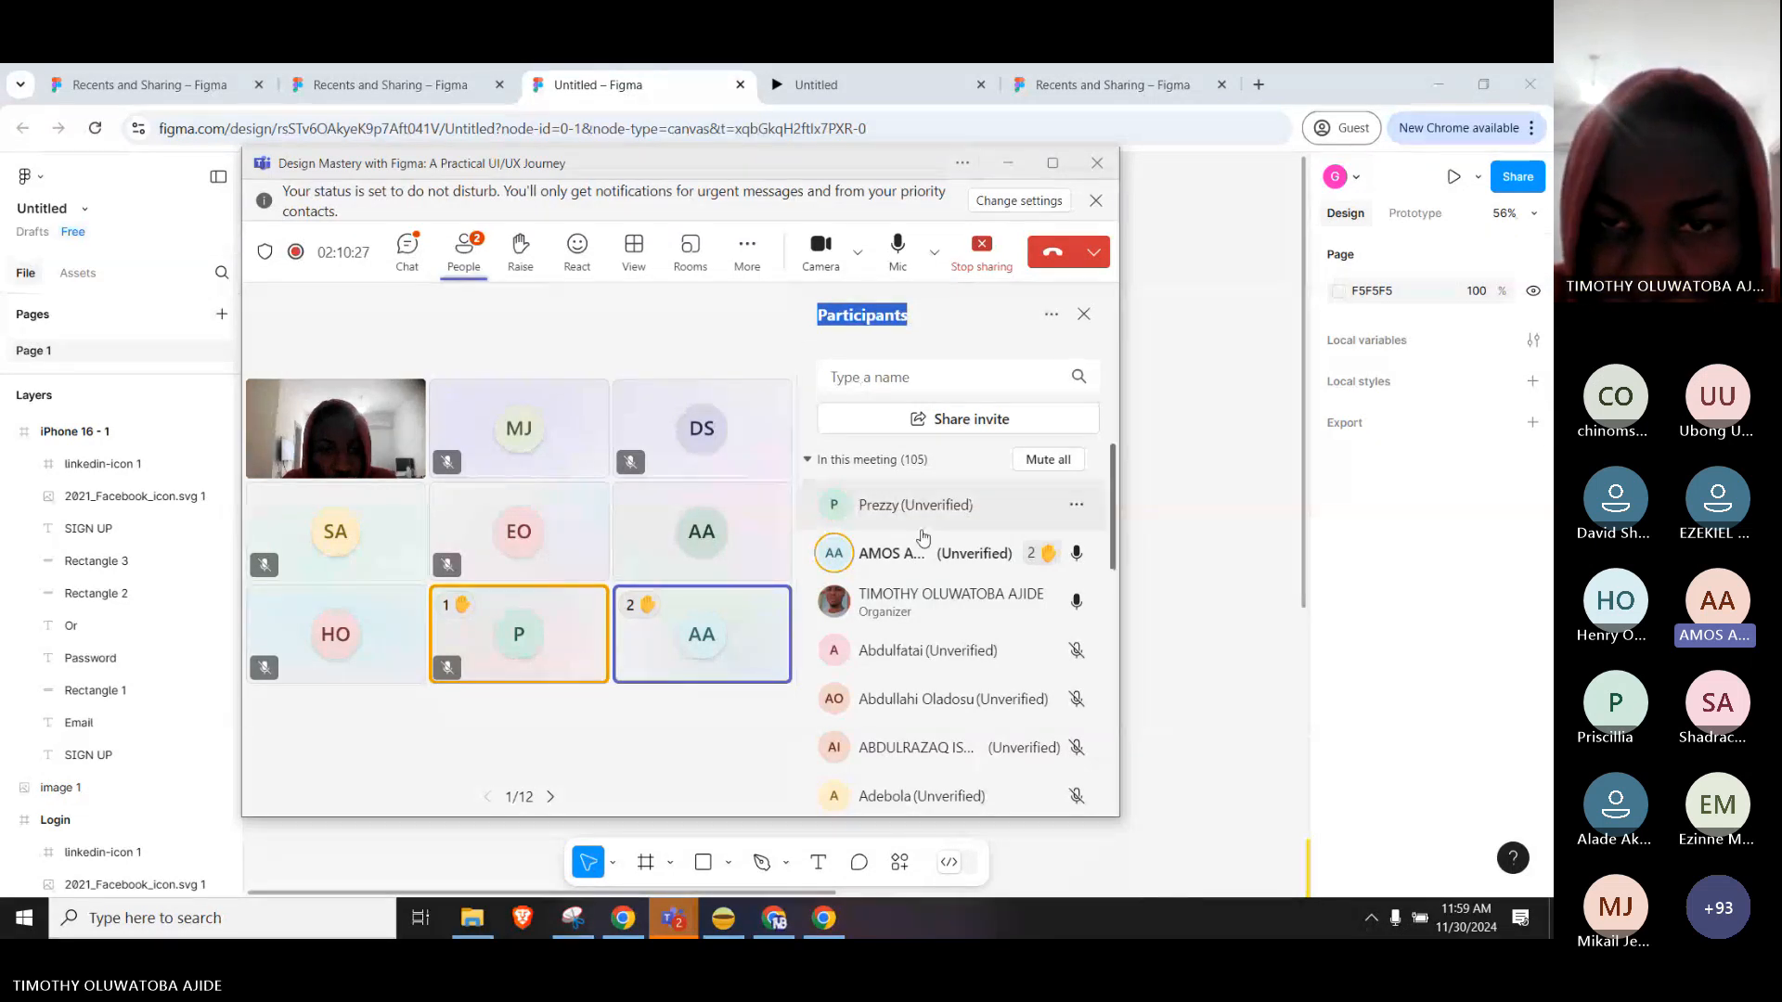
click(953, 327)
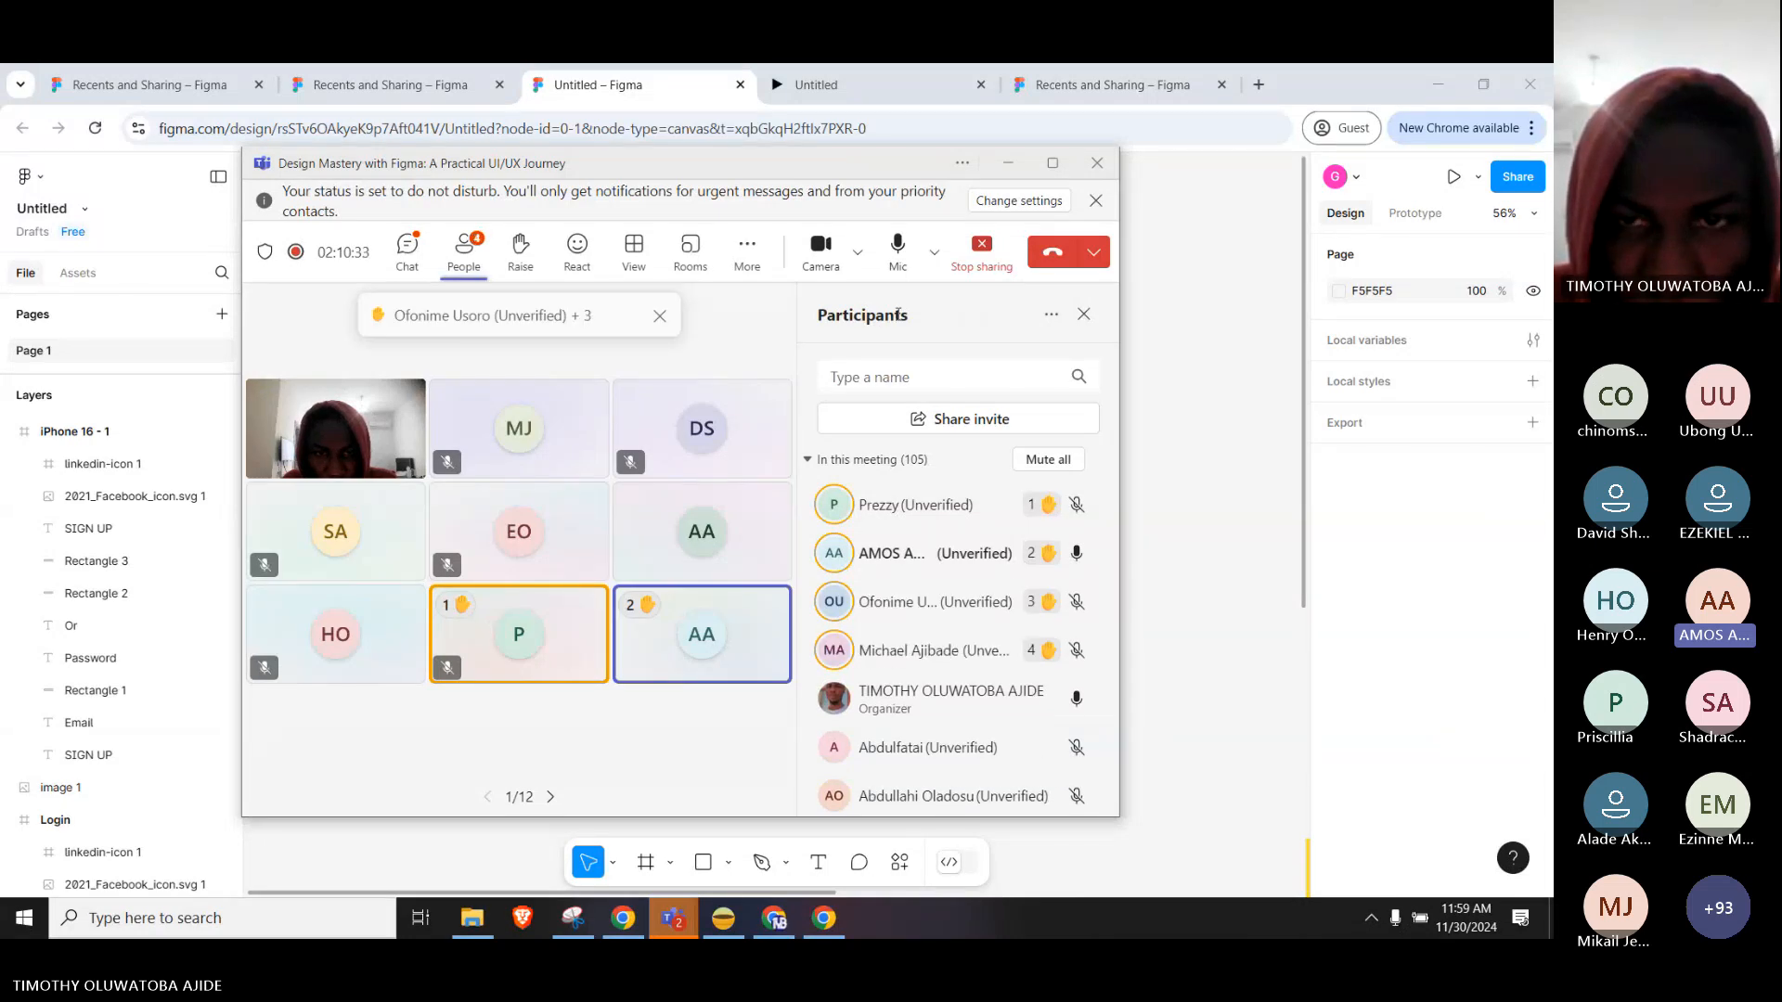
double_click(872, 318)
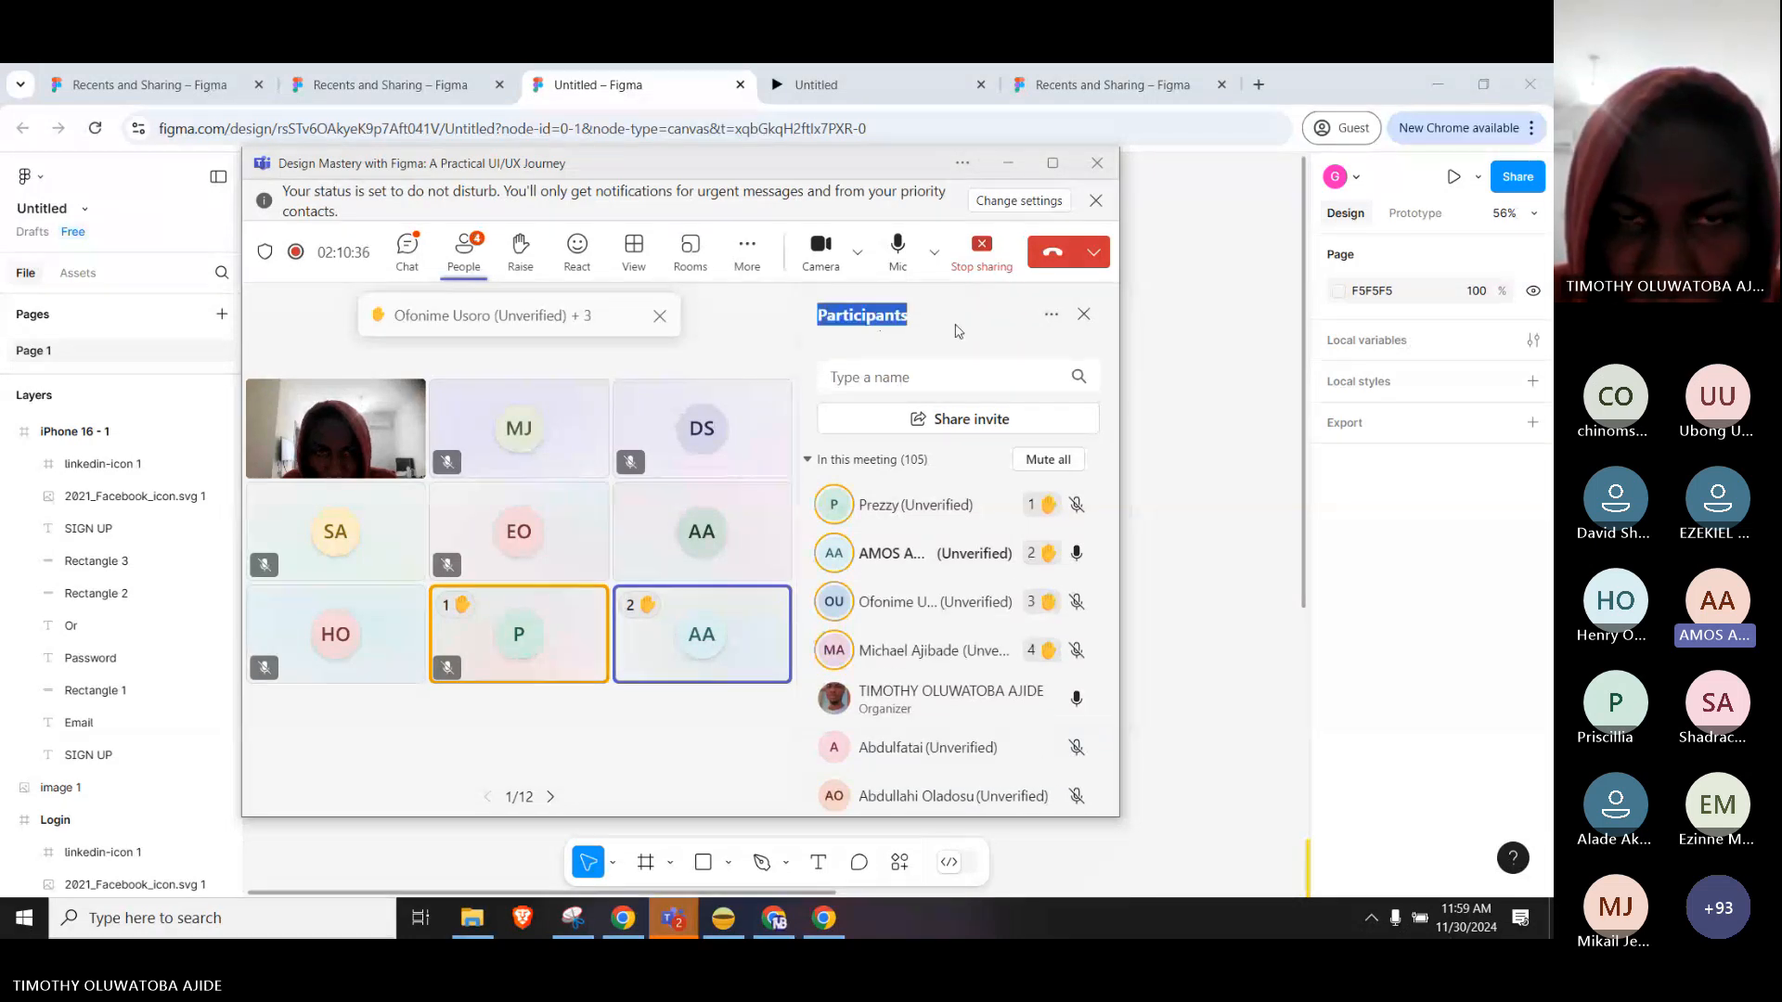
click(959, 331)
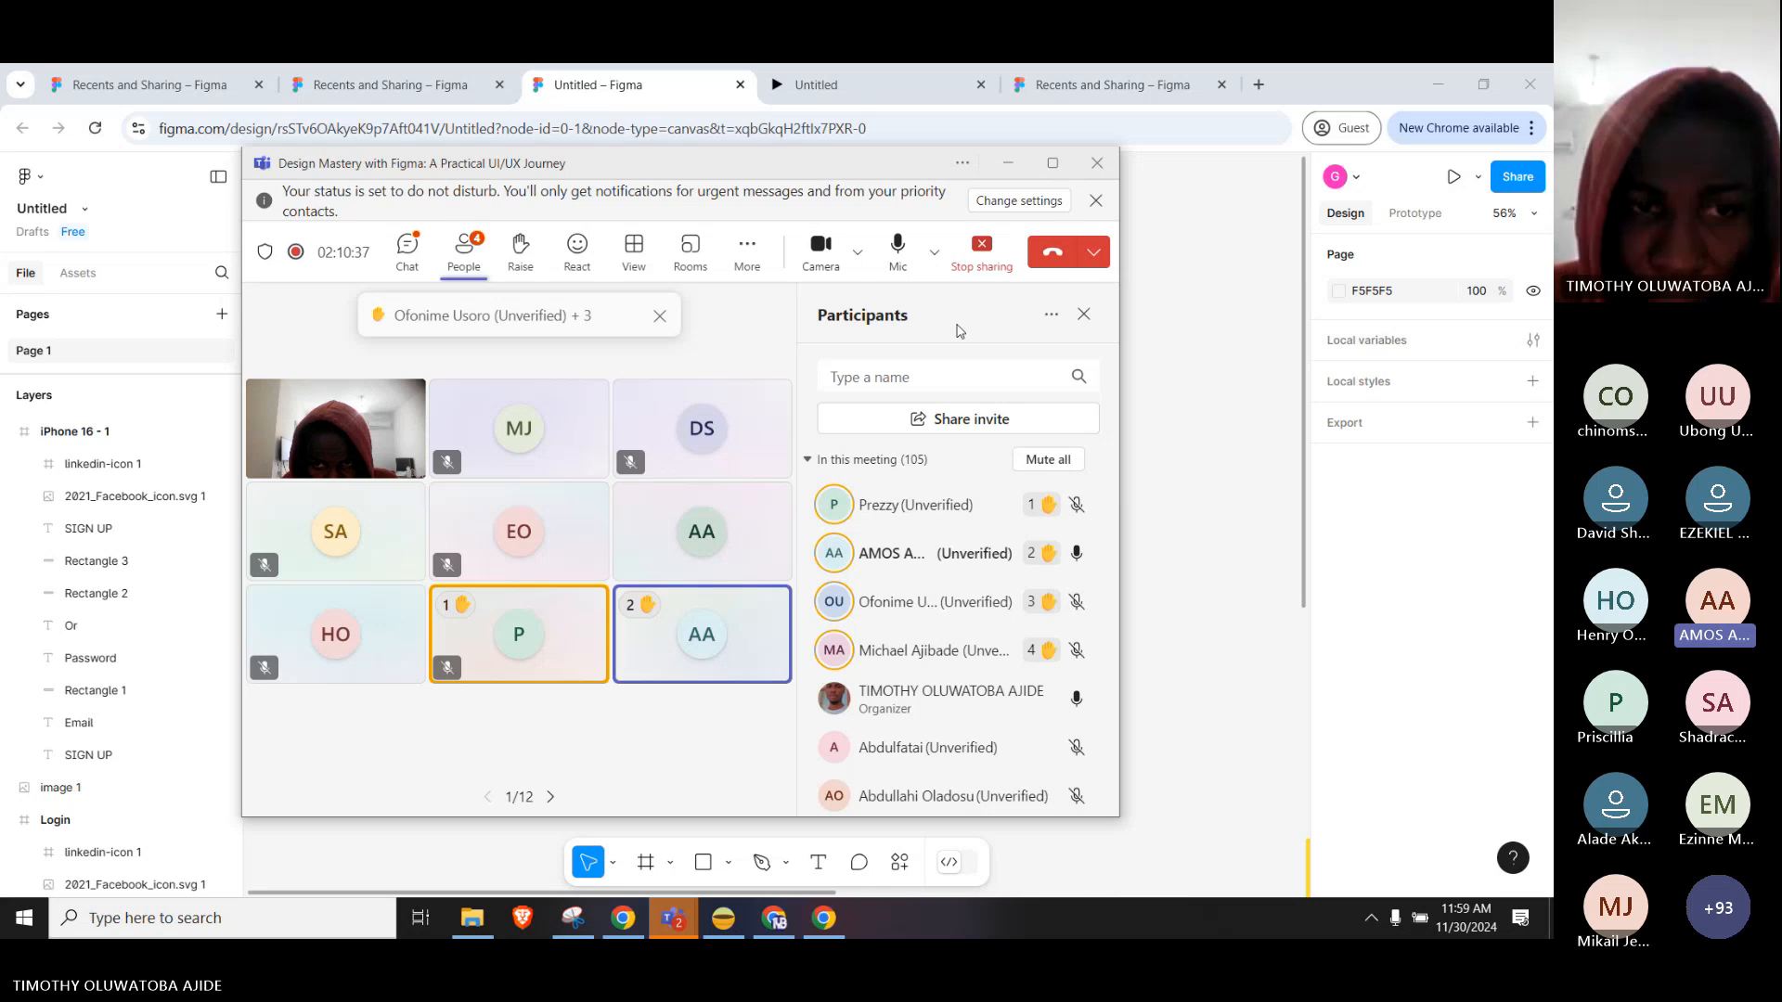
Select the Login frame and review its export formats: PNG, JPG, SVG and PDF.
click(1189, 353)
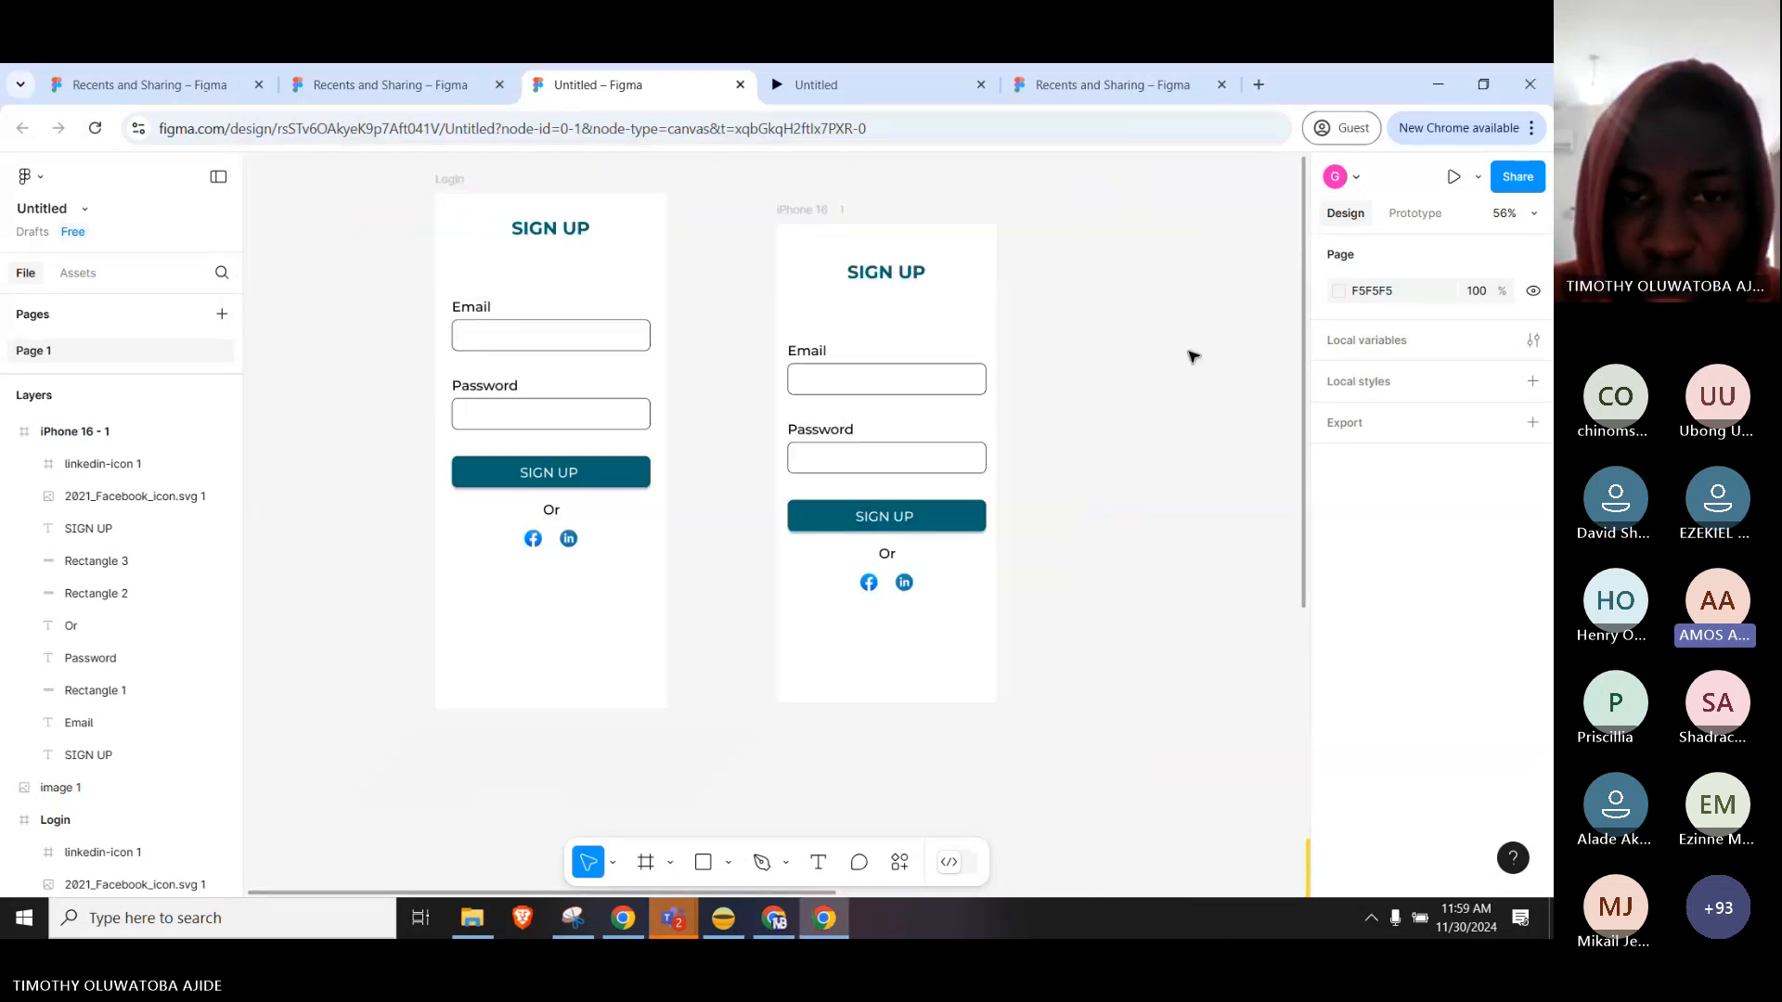
scroll(747, 279, up, 1)
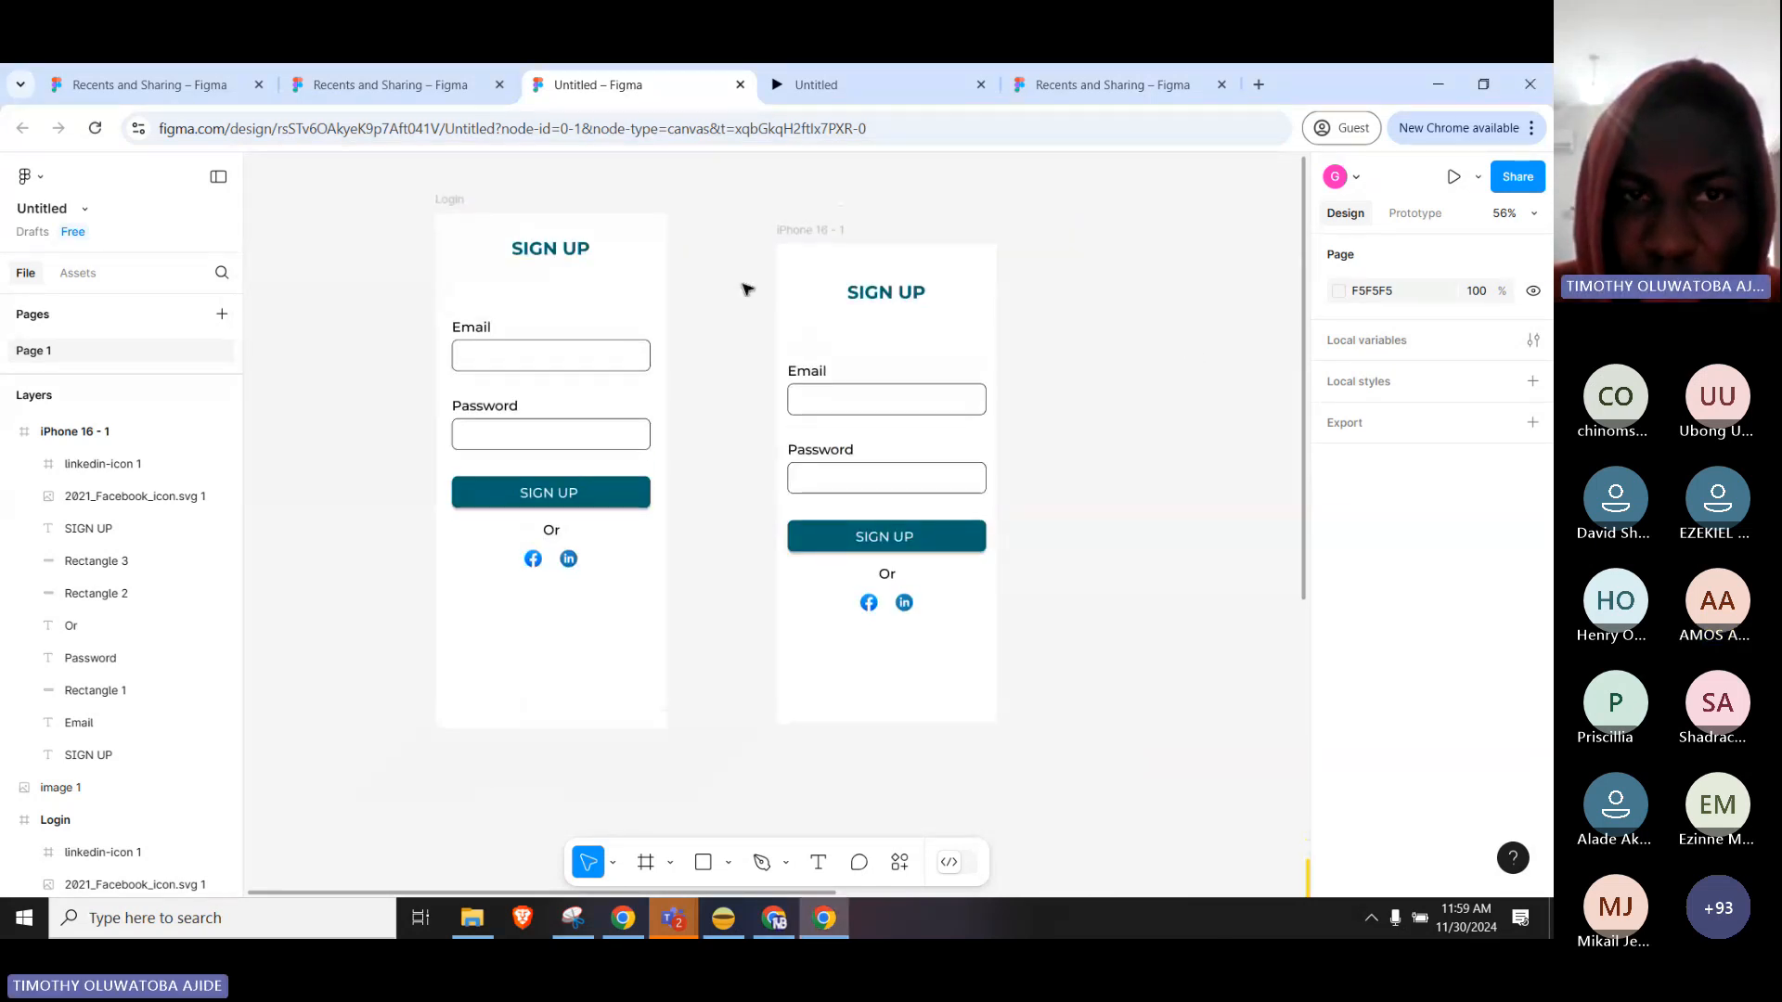
click(808, 232)
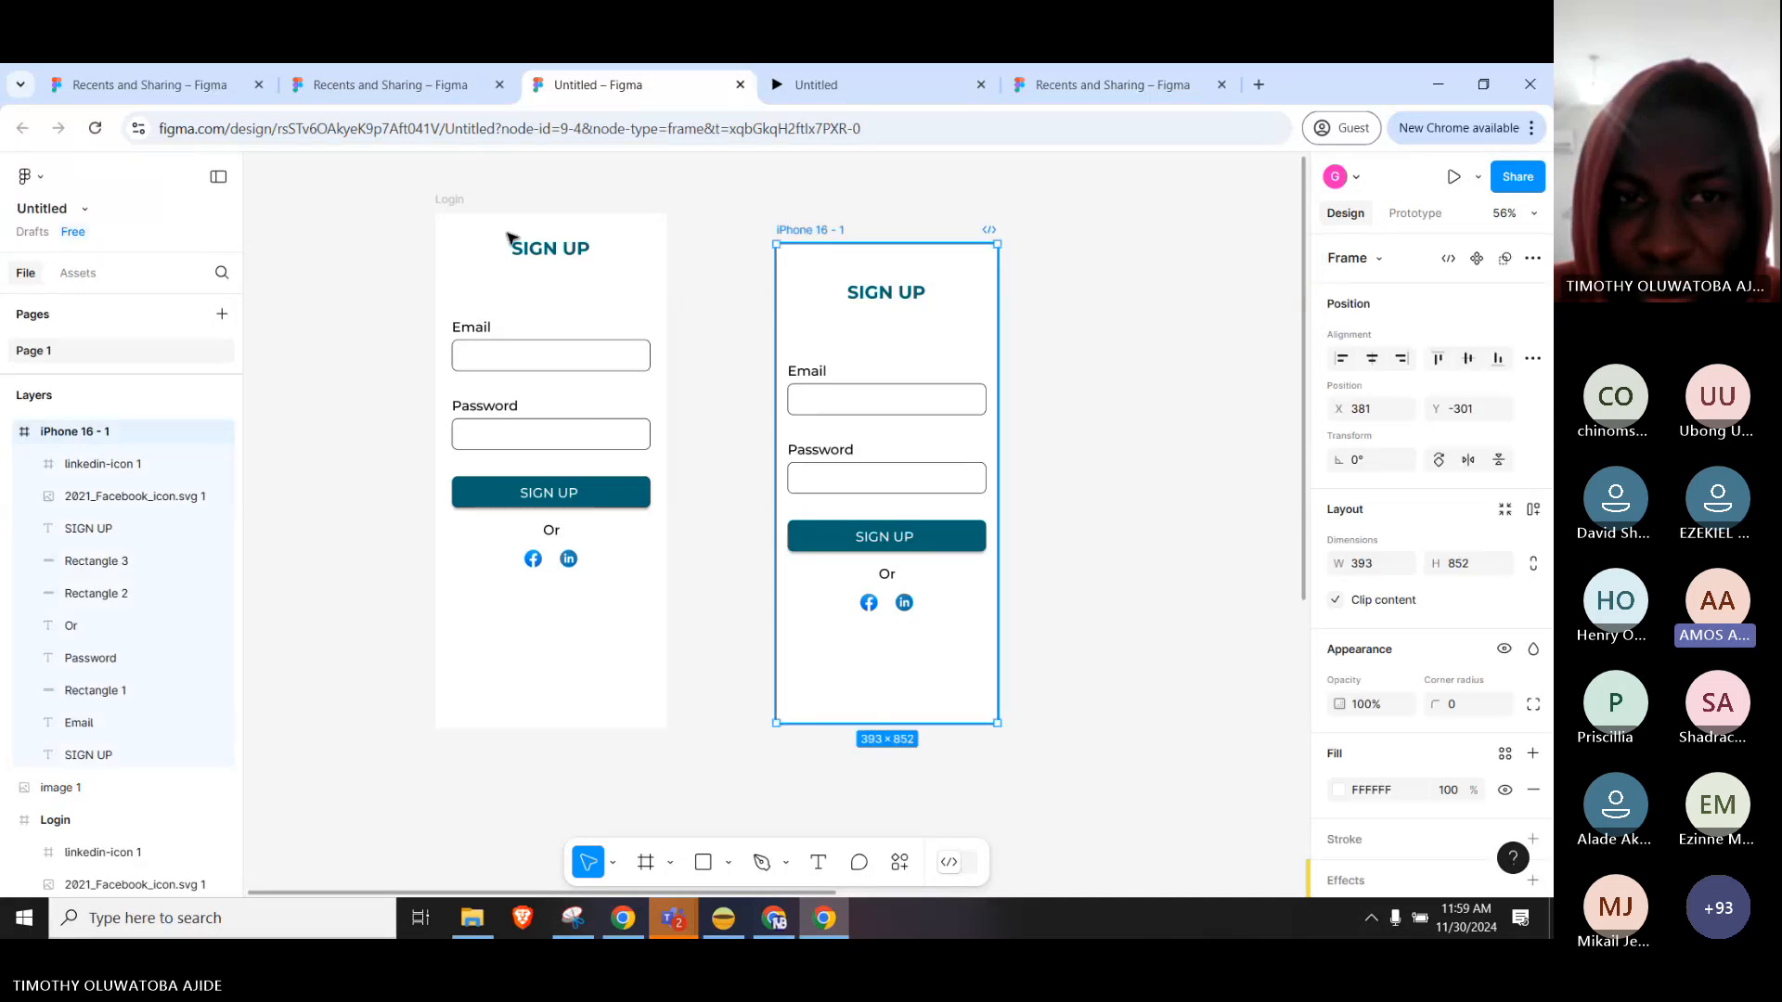
click(465, 212)
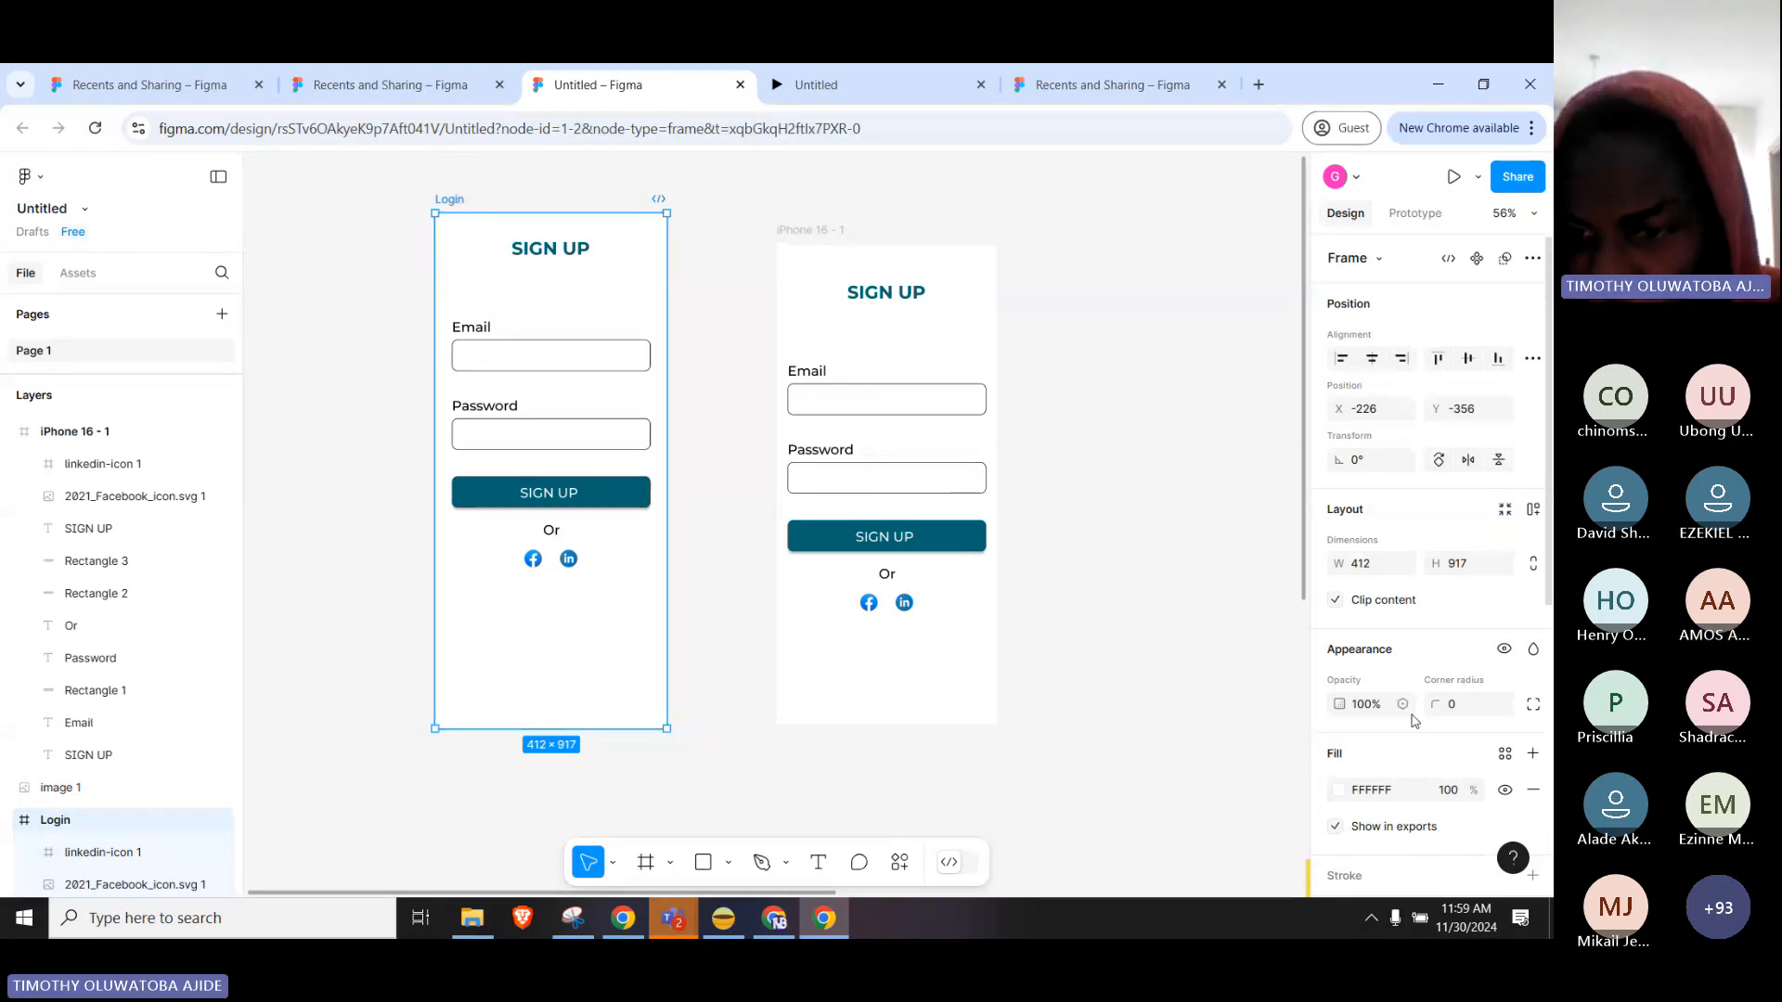
scroll(1415, 722, down, 4)
scroll(1415, 721, down, 2)
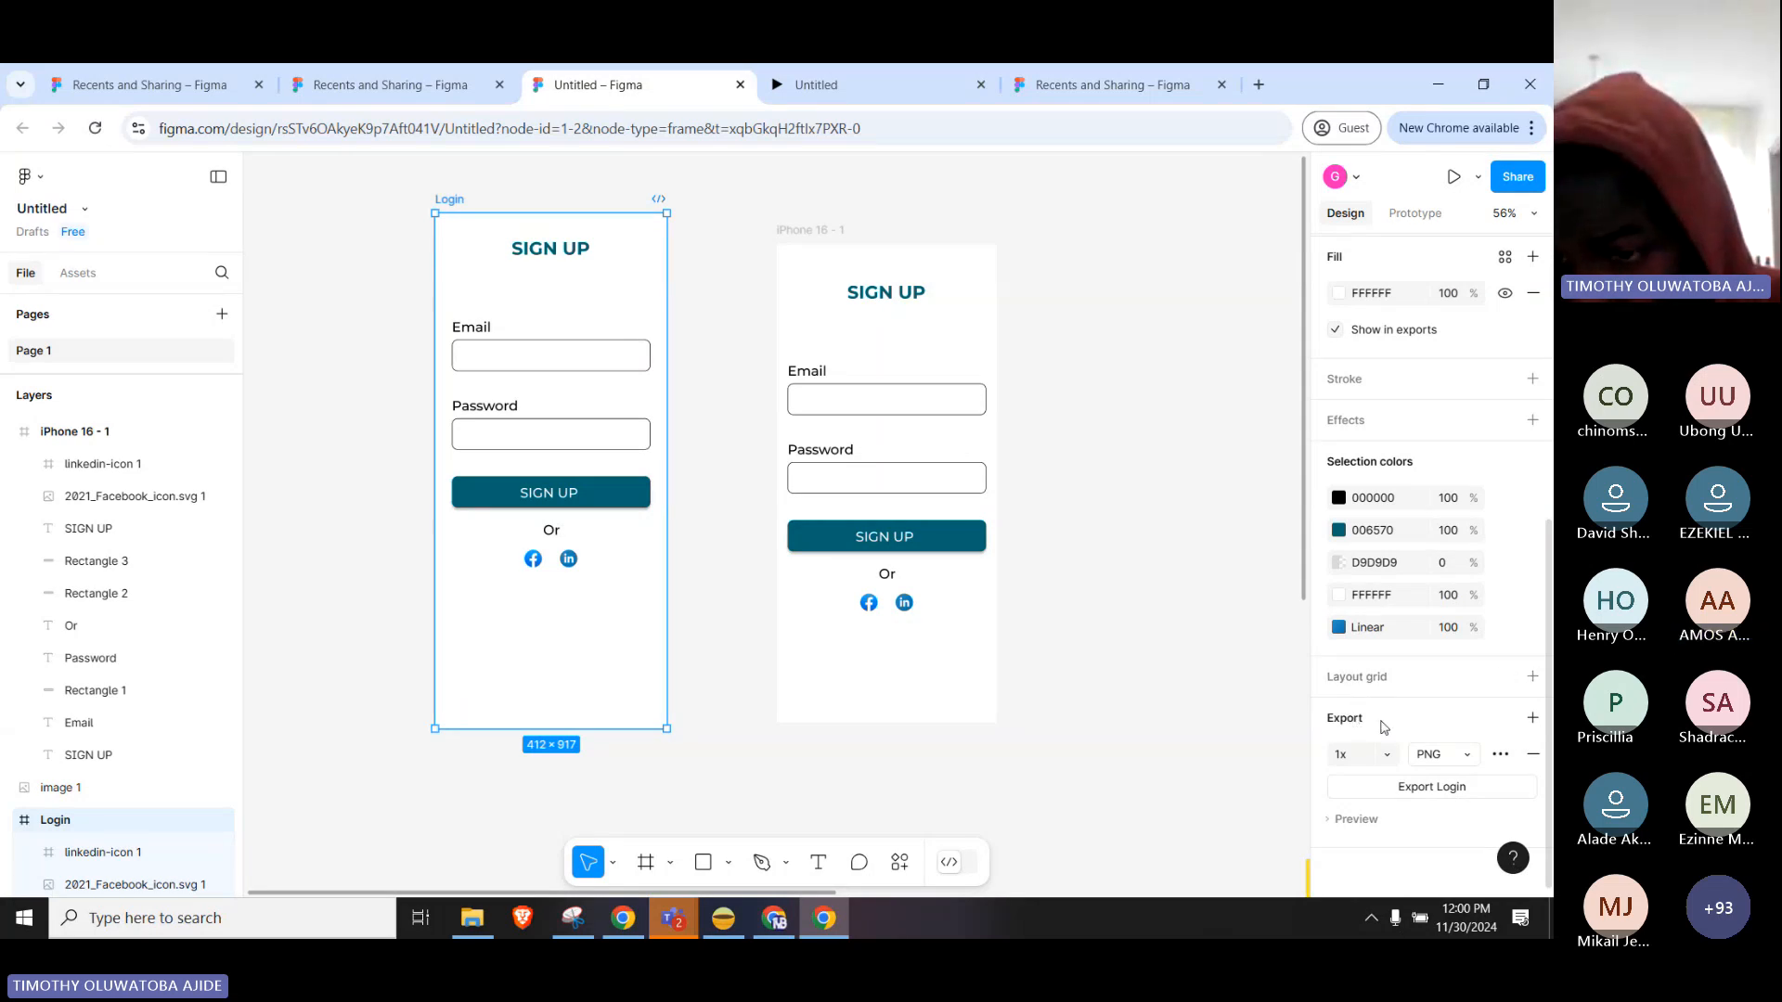
click(1444, 759)
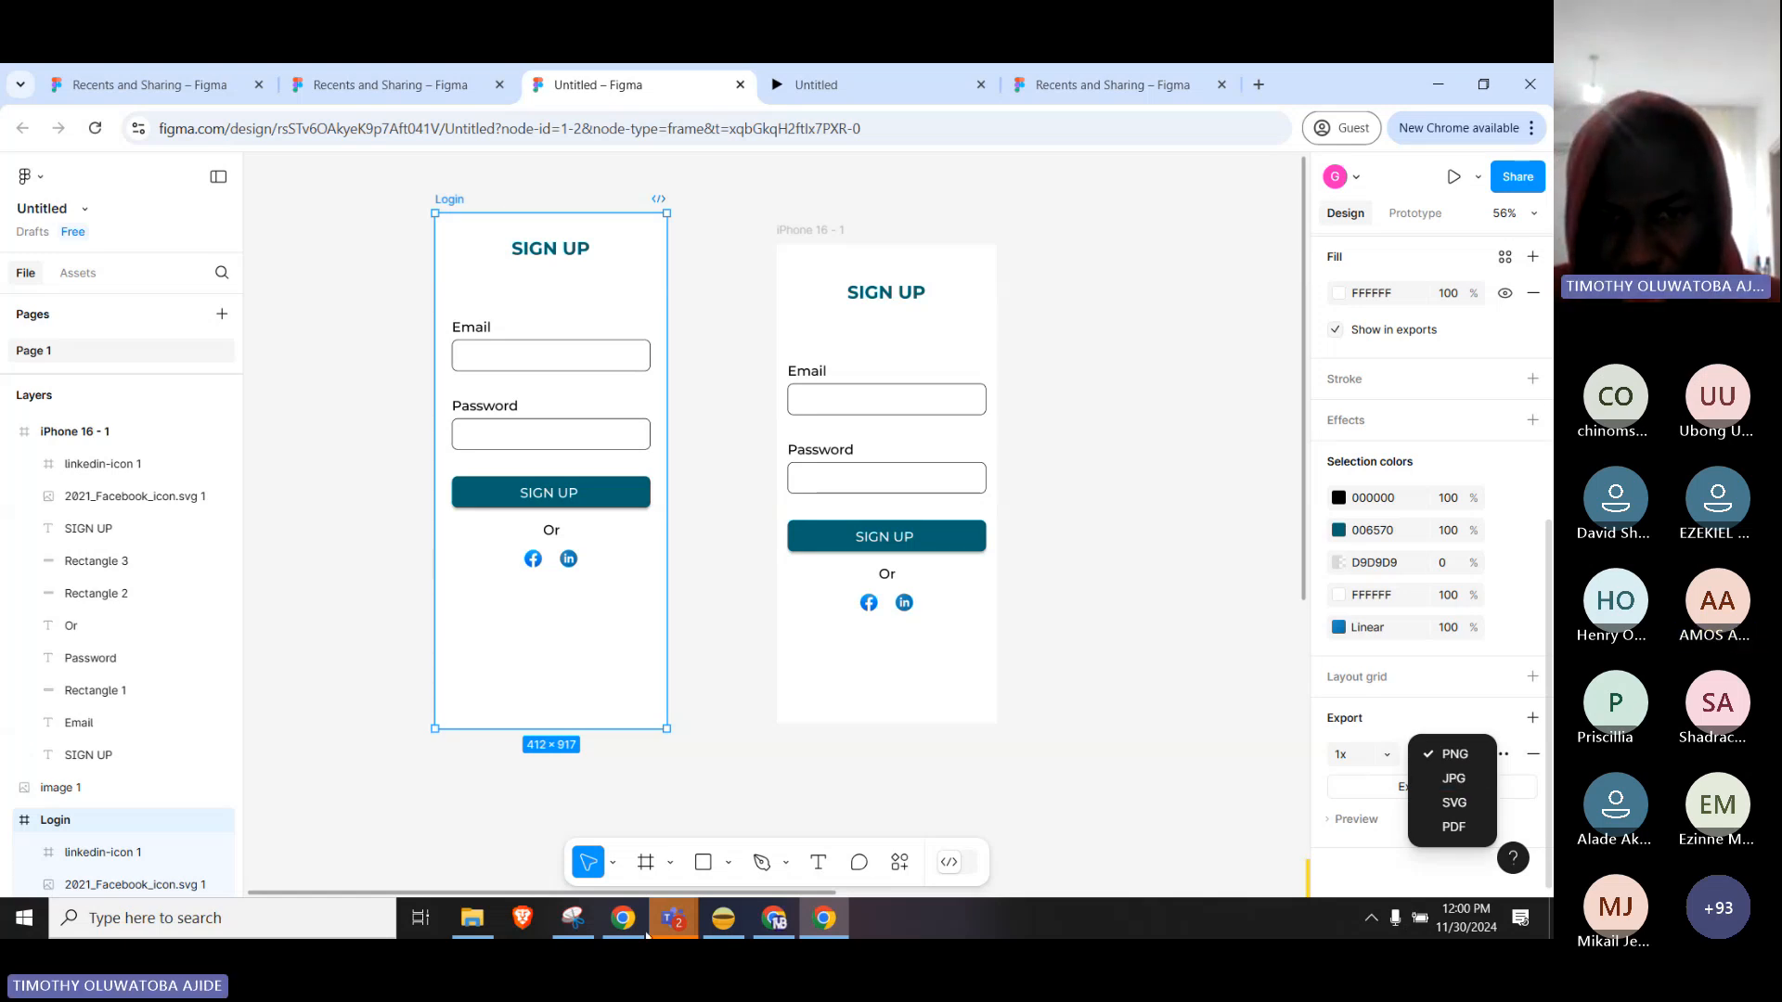
click(673, 918)
In the Teams meeting, turn the camera off and back on, unmute the mic, then return to Figma.
click(707, 862)
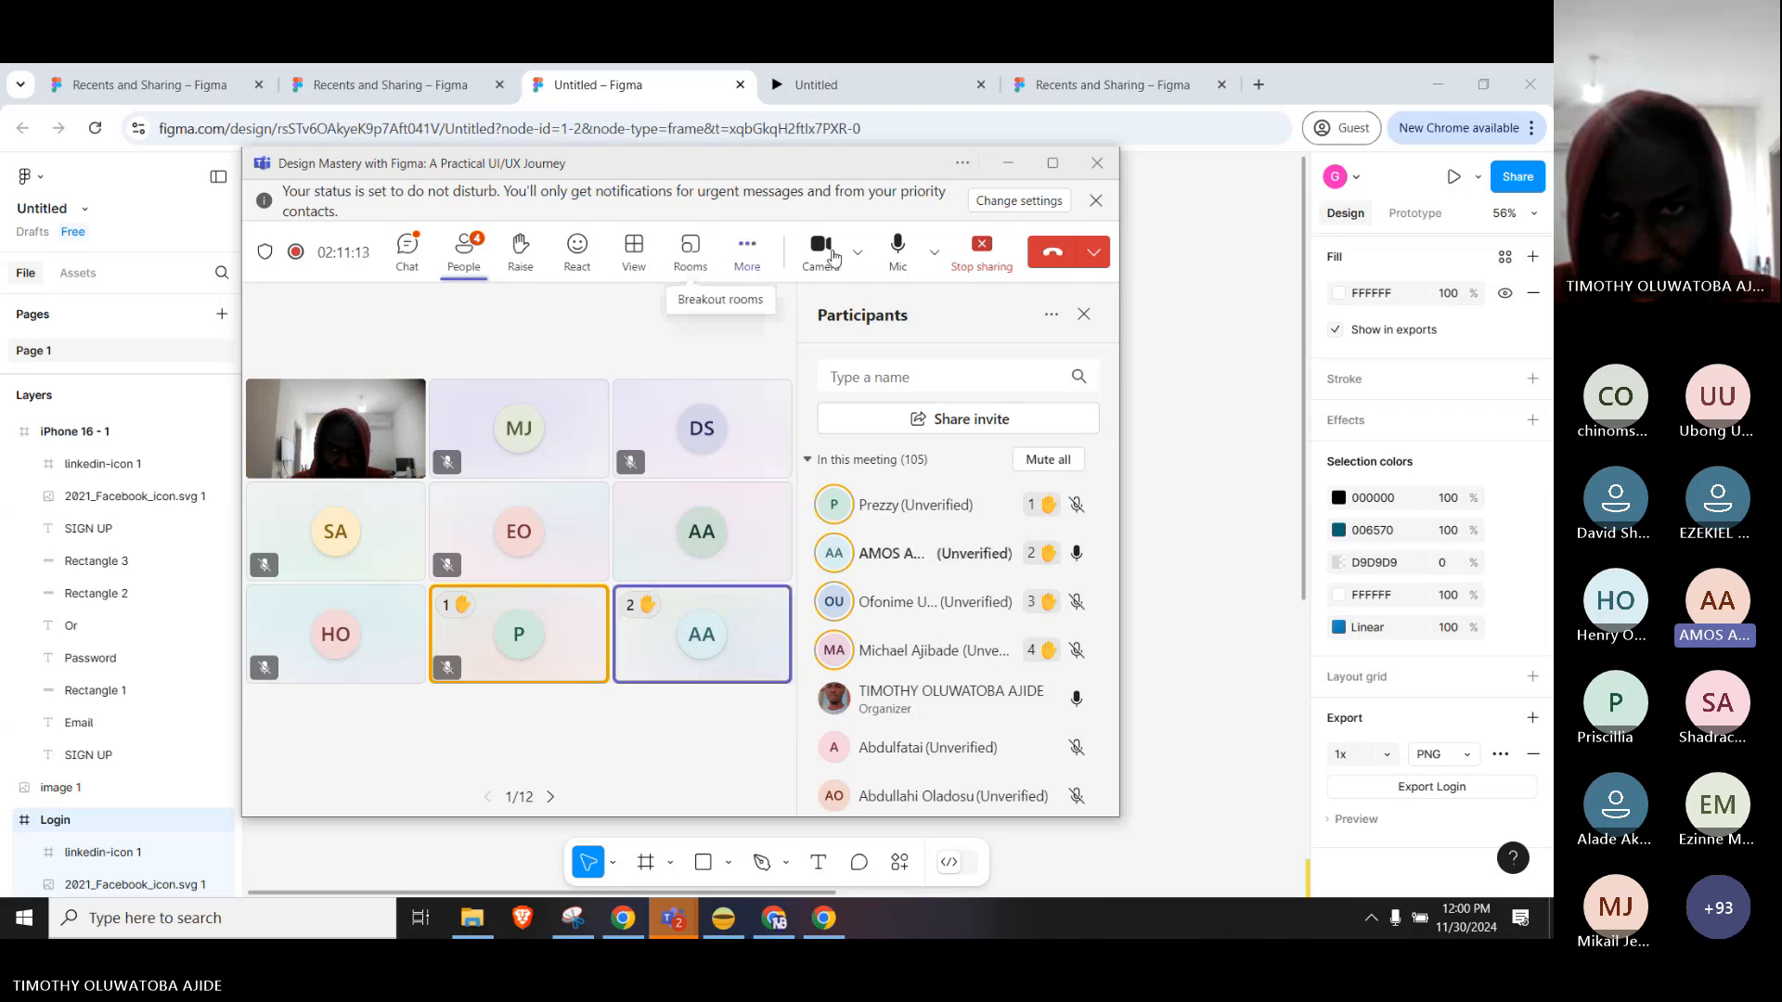
click(832, 256)
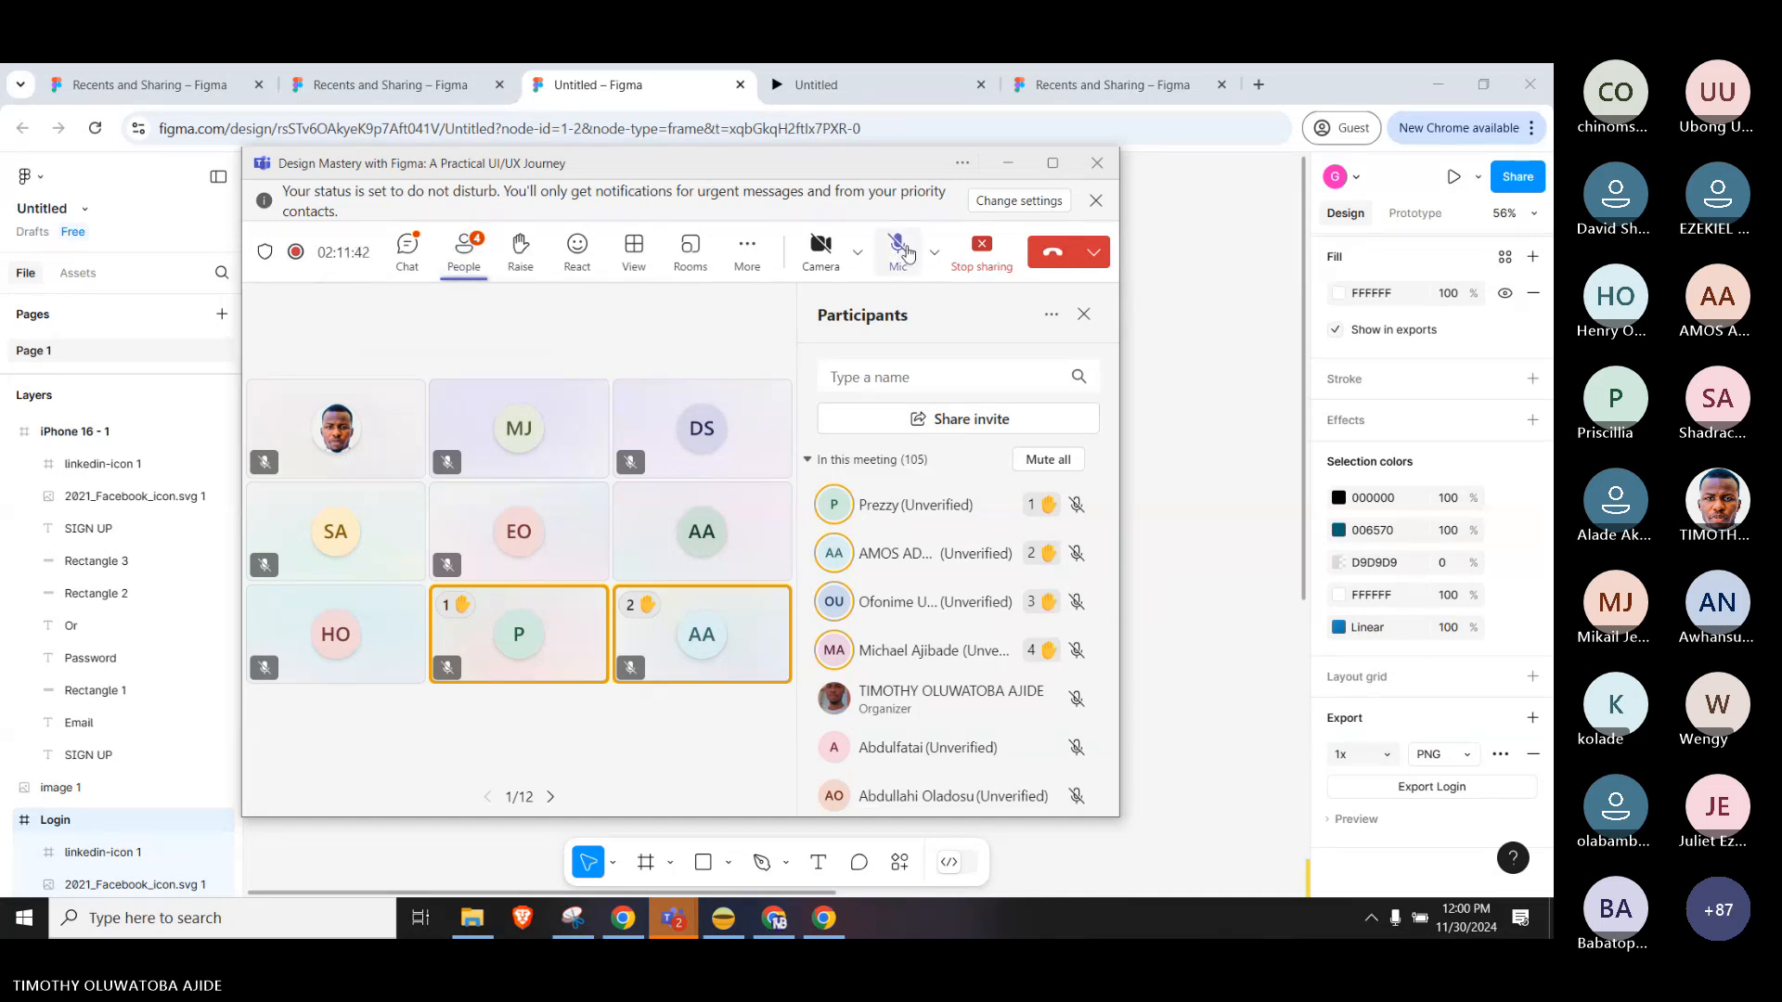
click(899, 247)
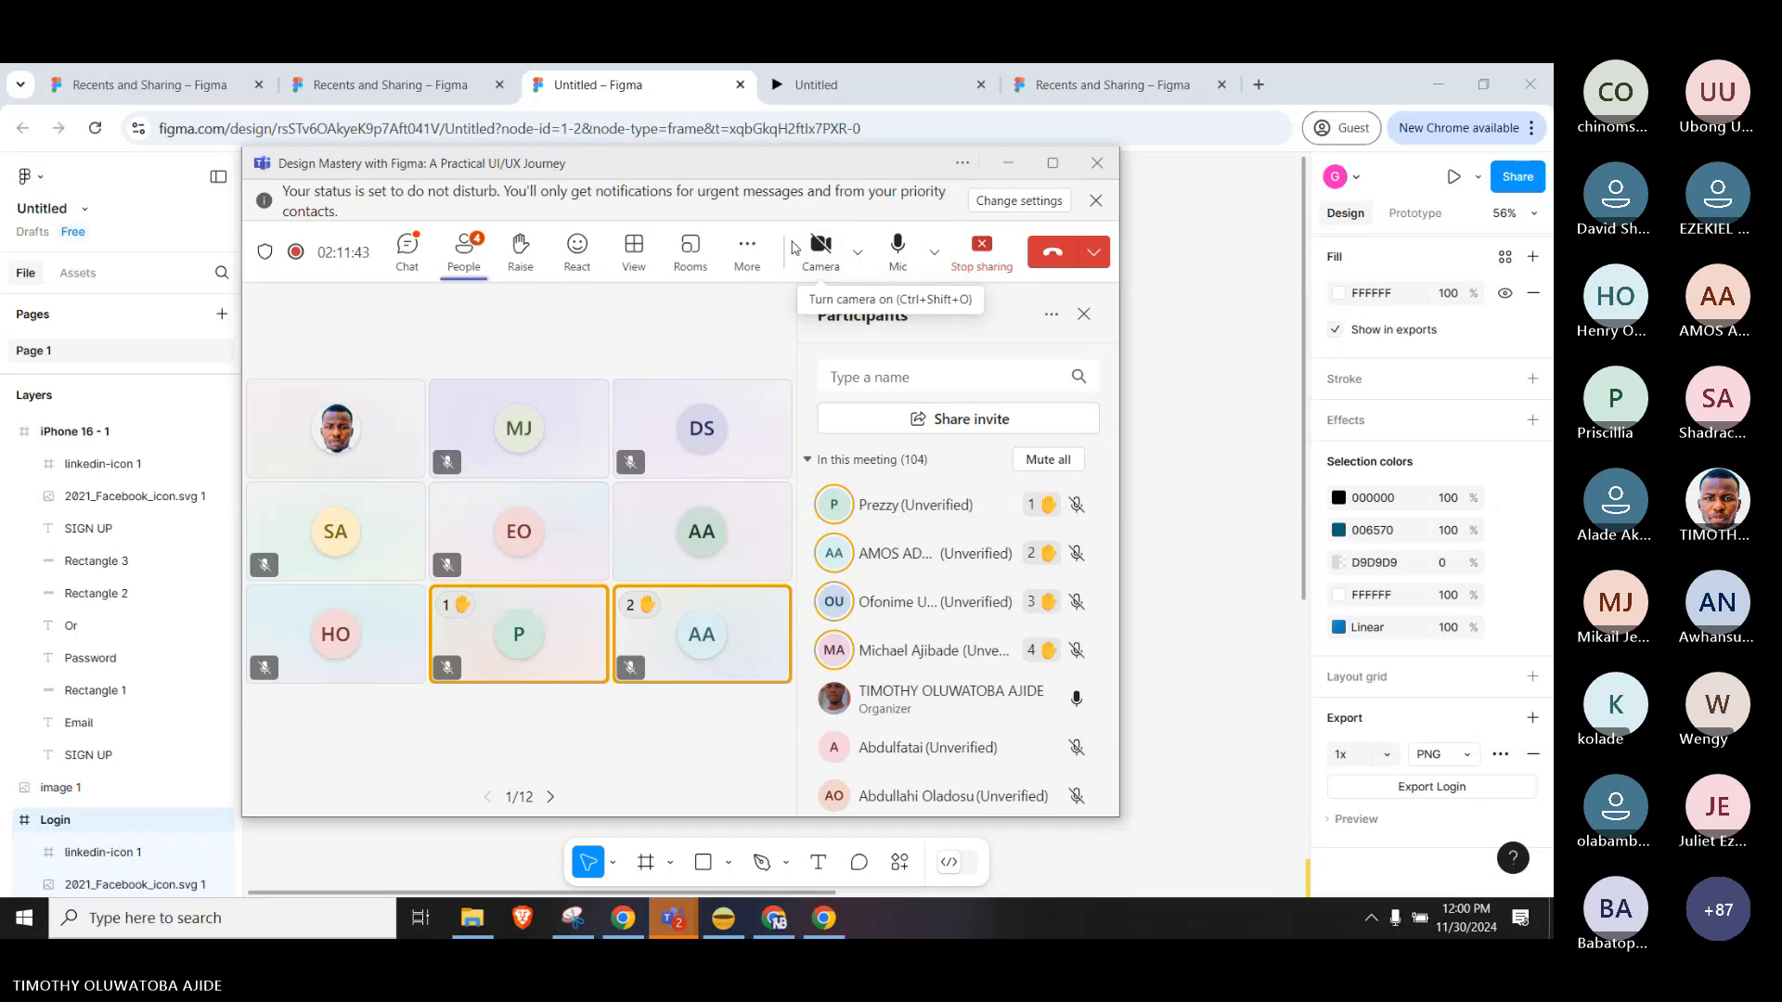
click(817, 249)
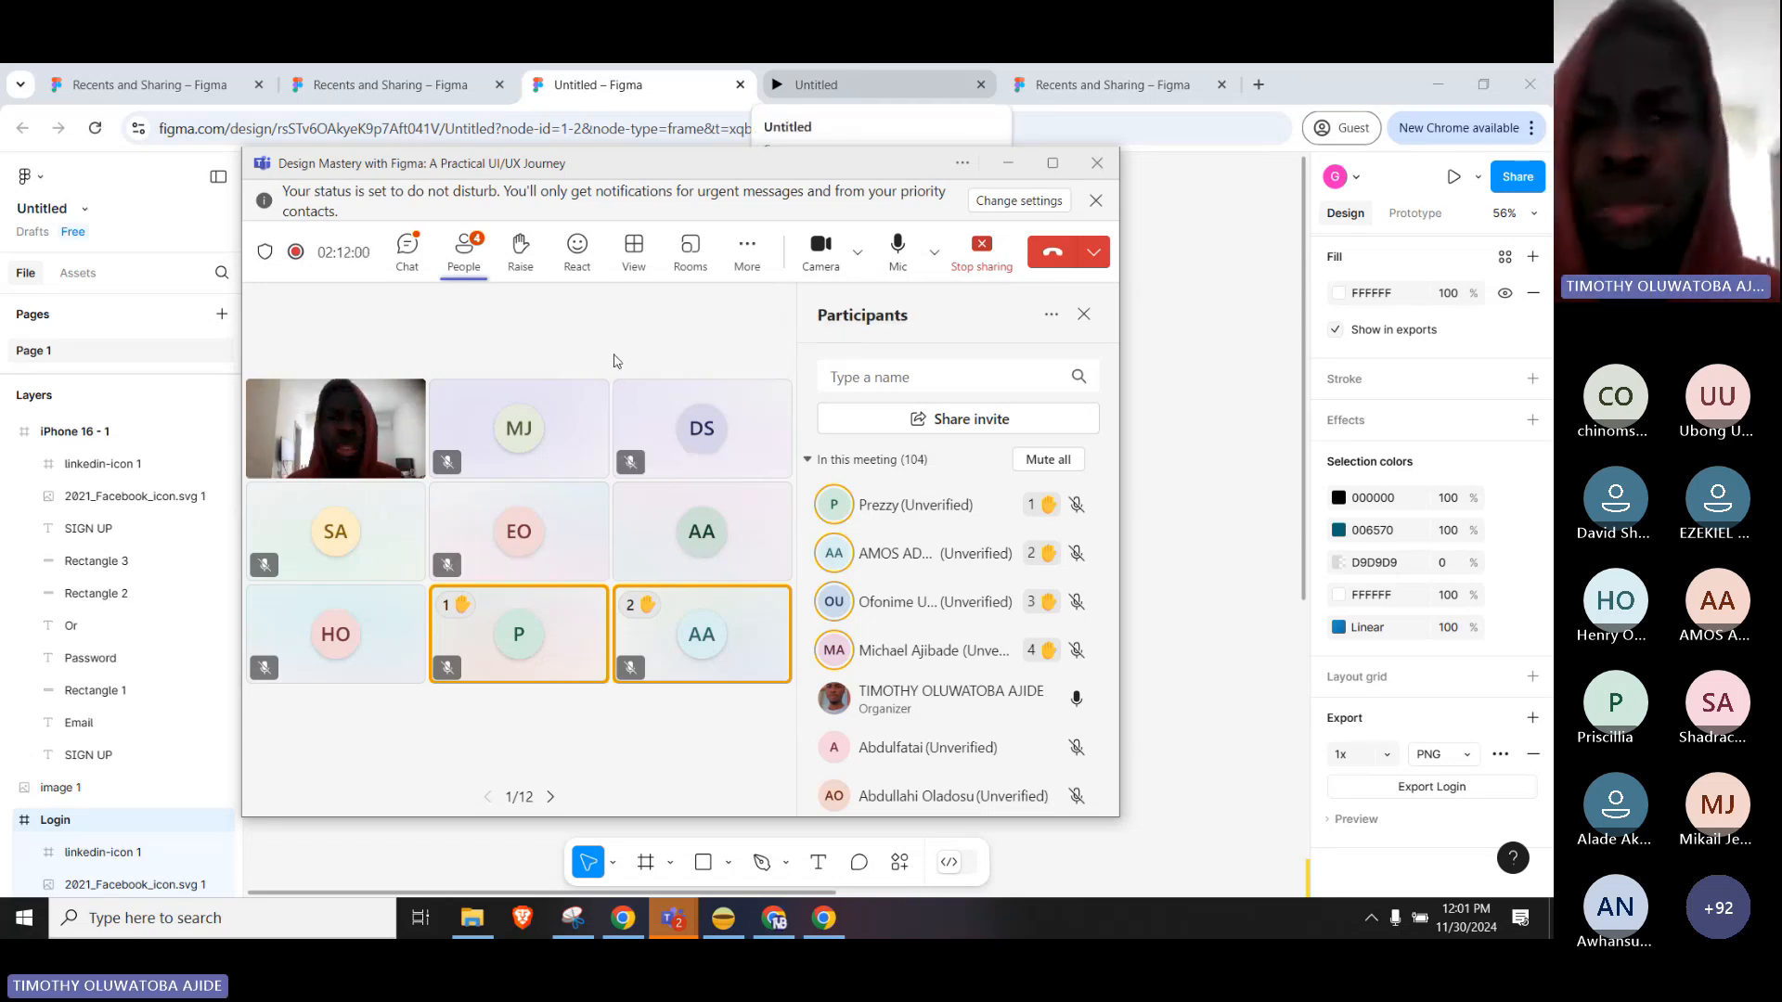
click(1138, 419)
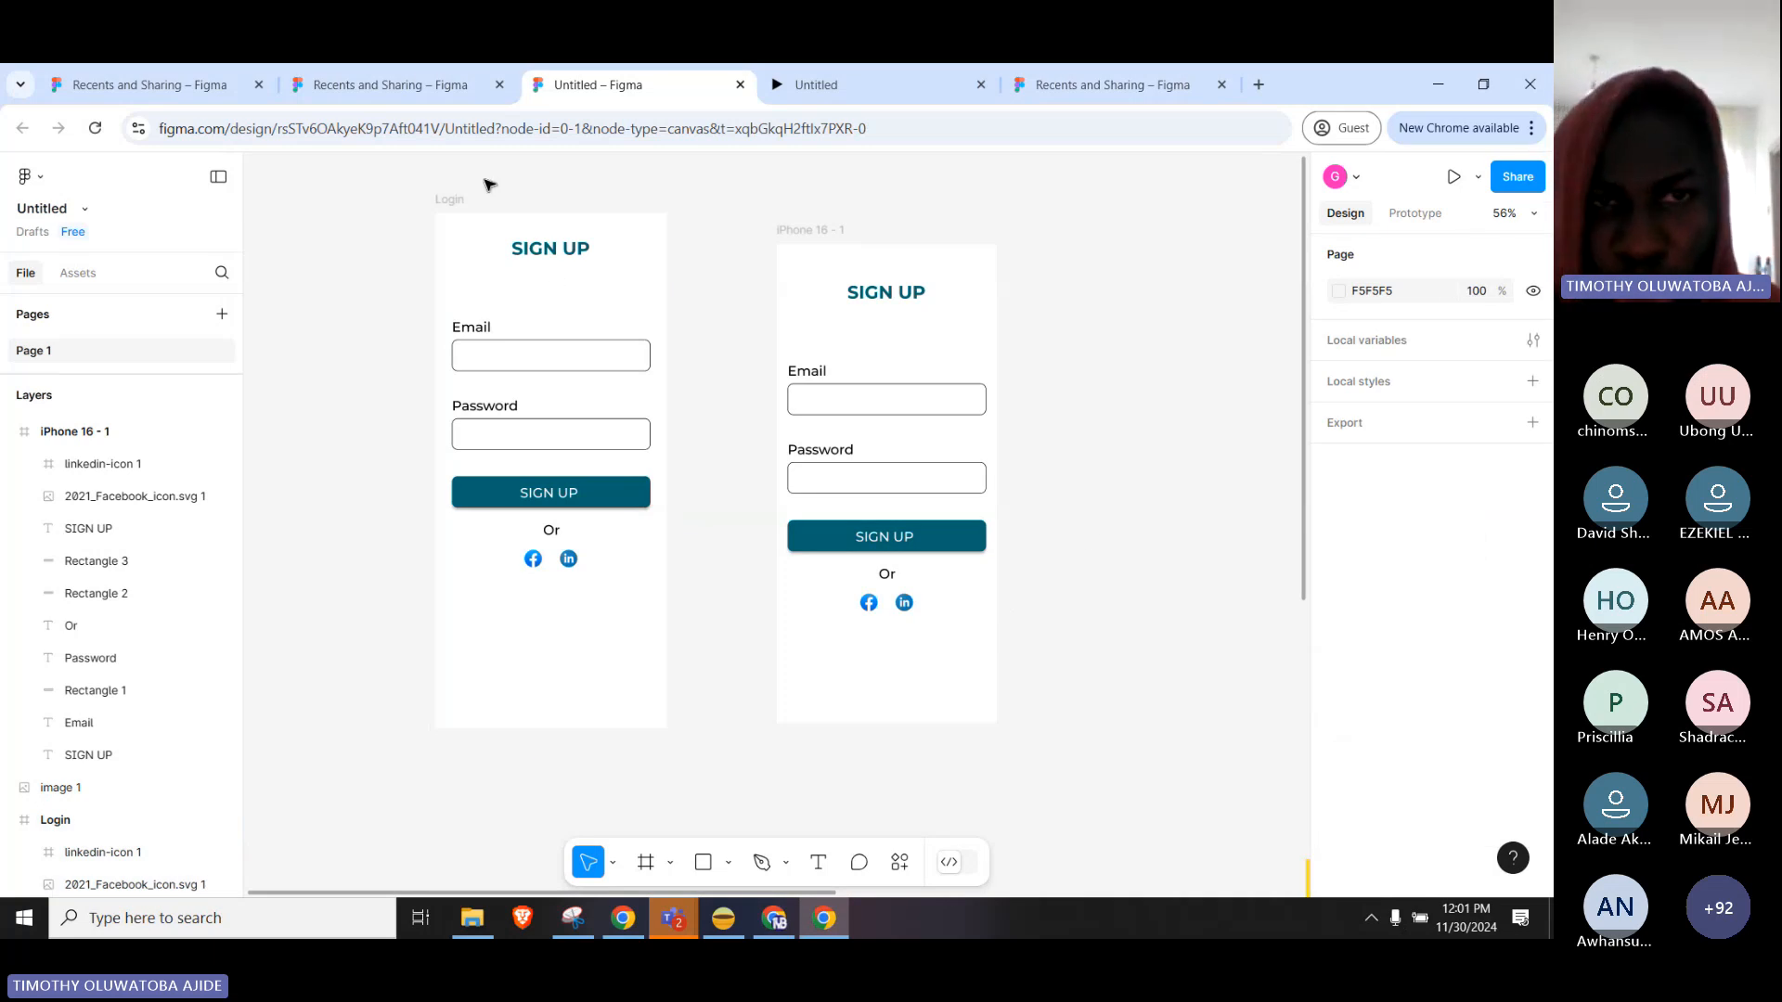
Export the Login frame as a 1x PNG, saving Login.png into Downloads.
click(449, 198)
scroll(1504, 701, down, 3)
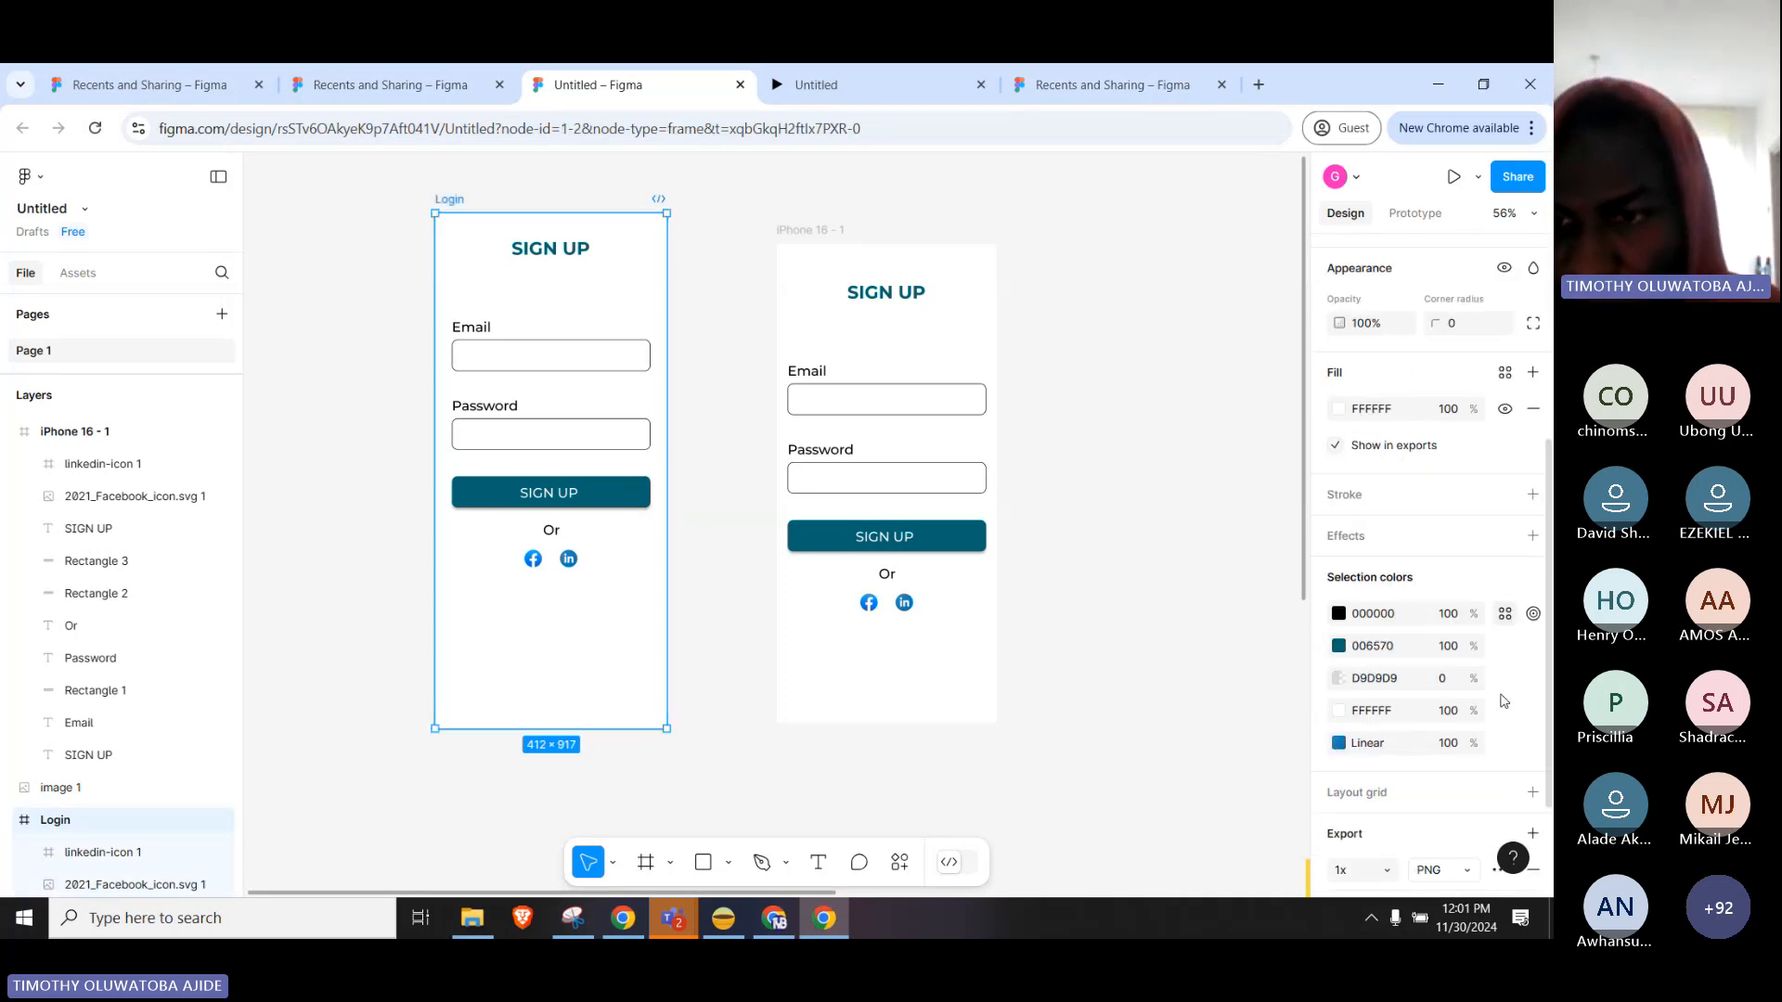
scroll(1503, 700, down, 2)
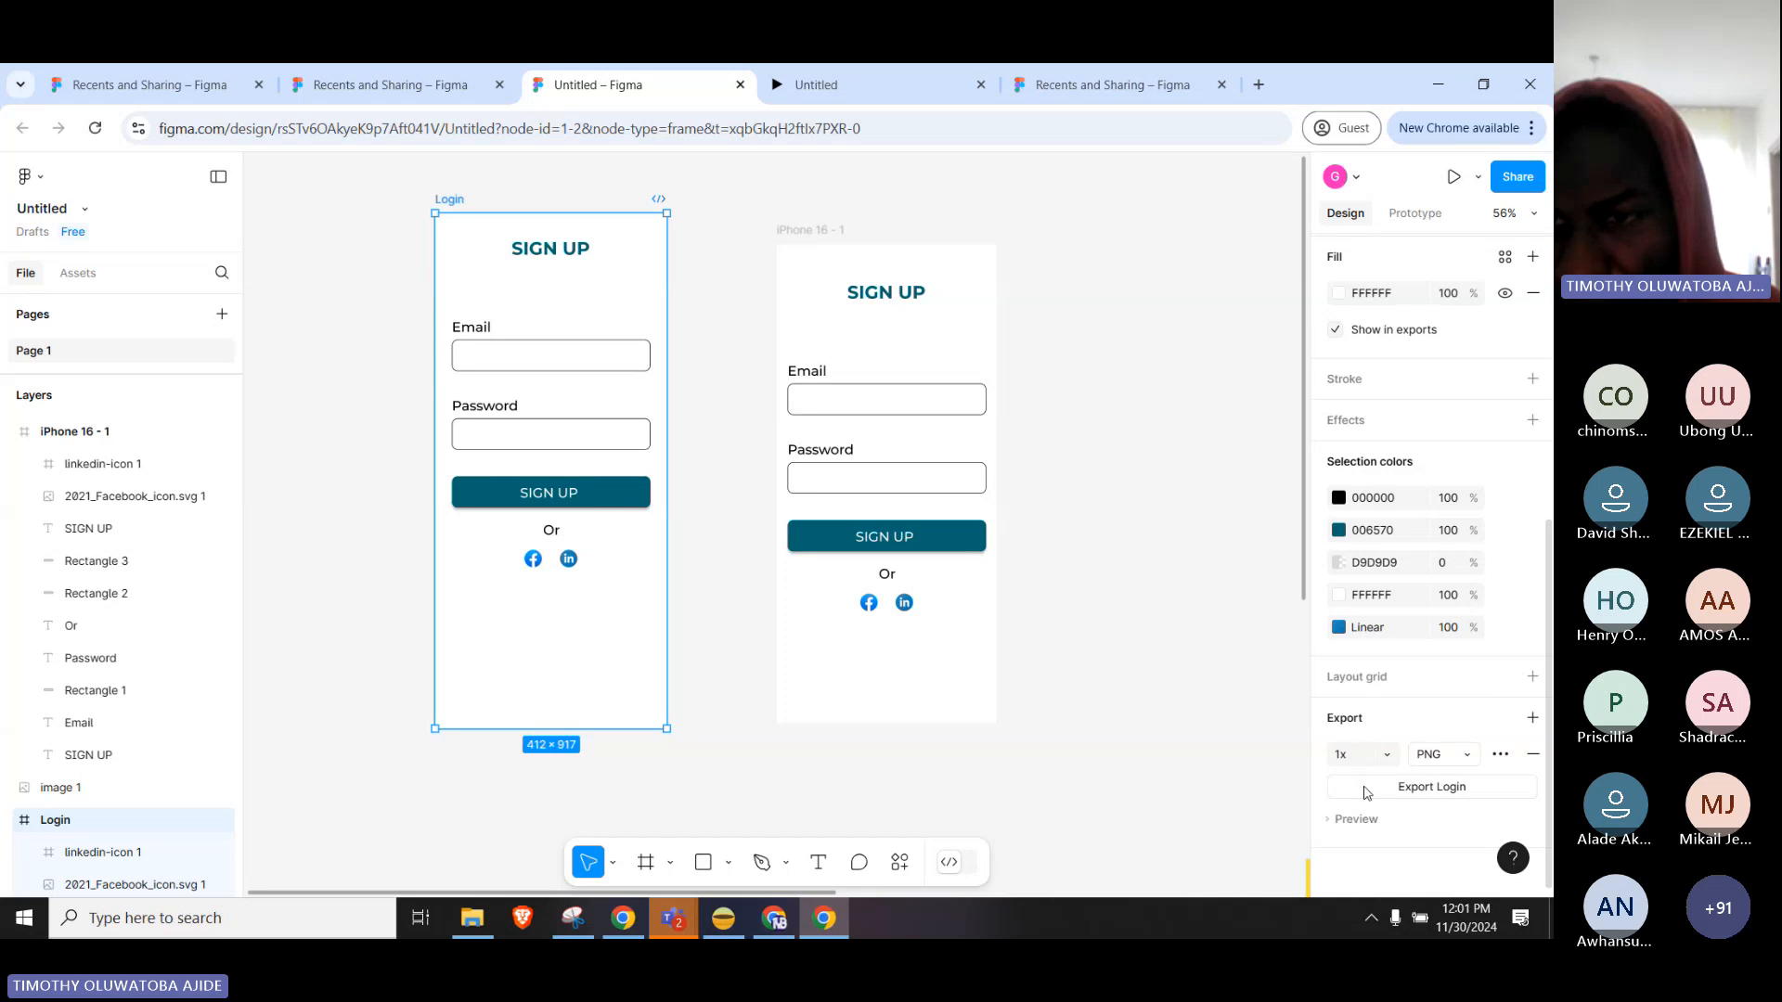
click(1436, 759)
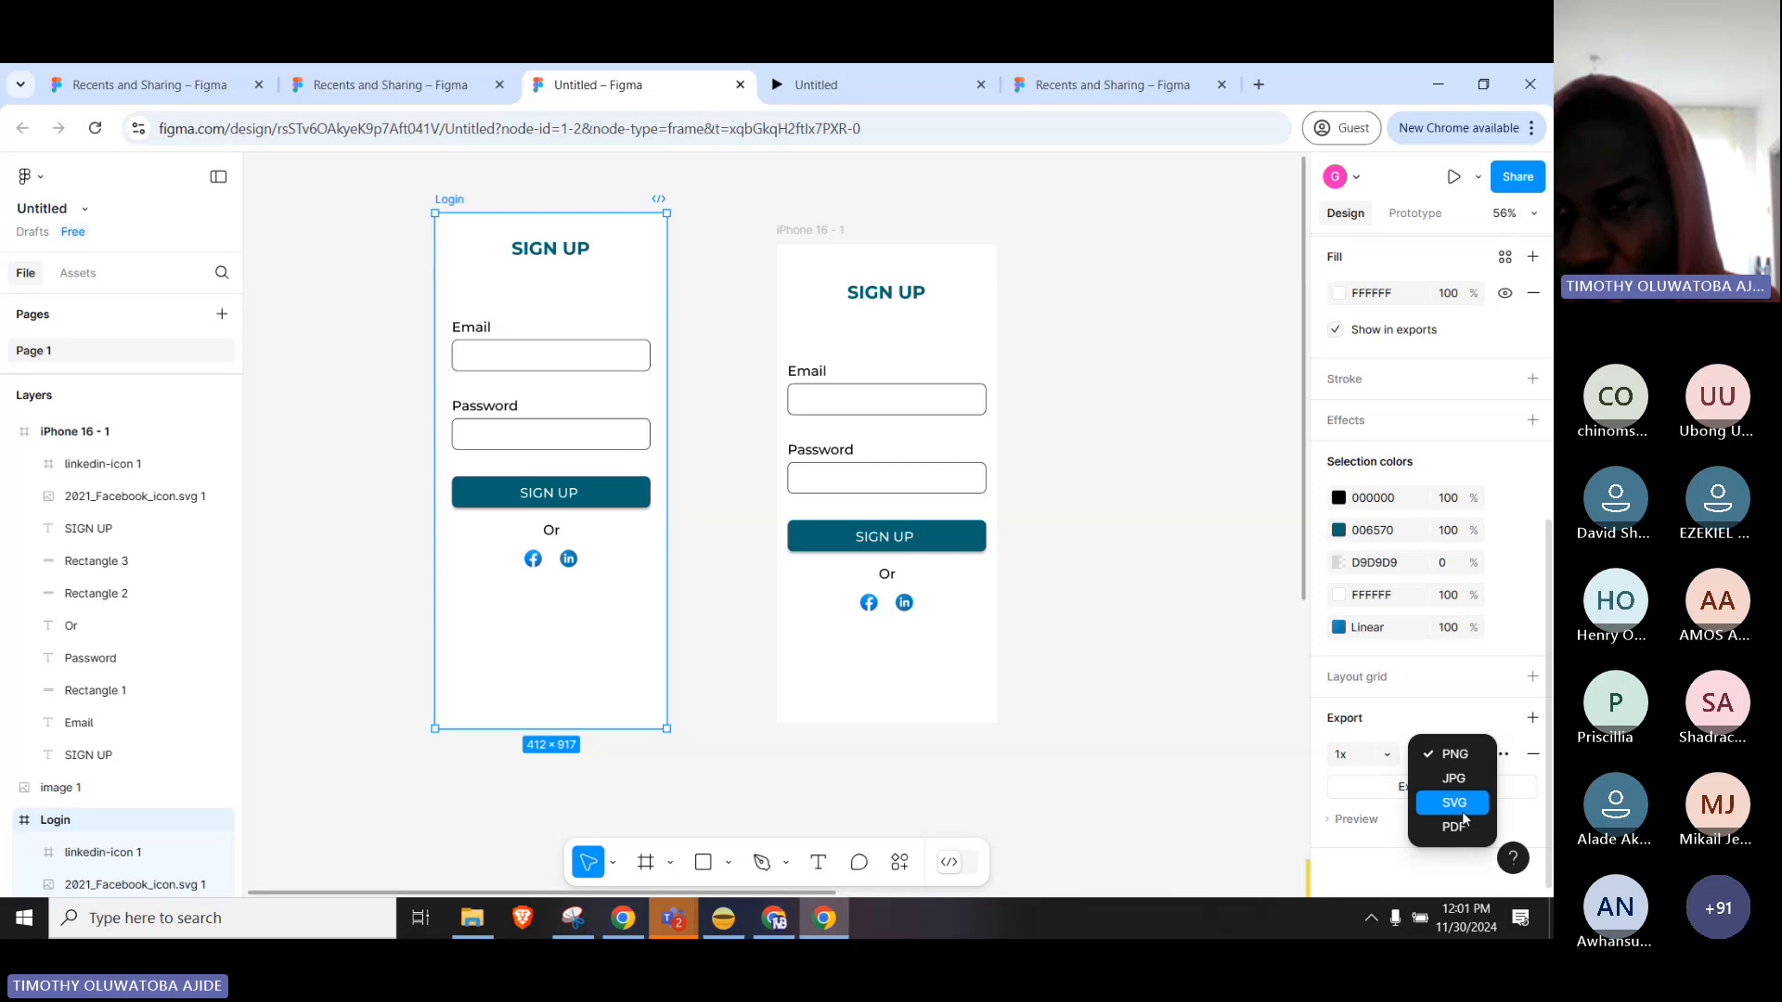
click(1343, 776)
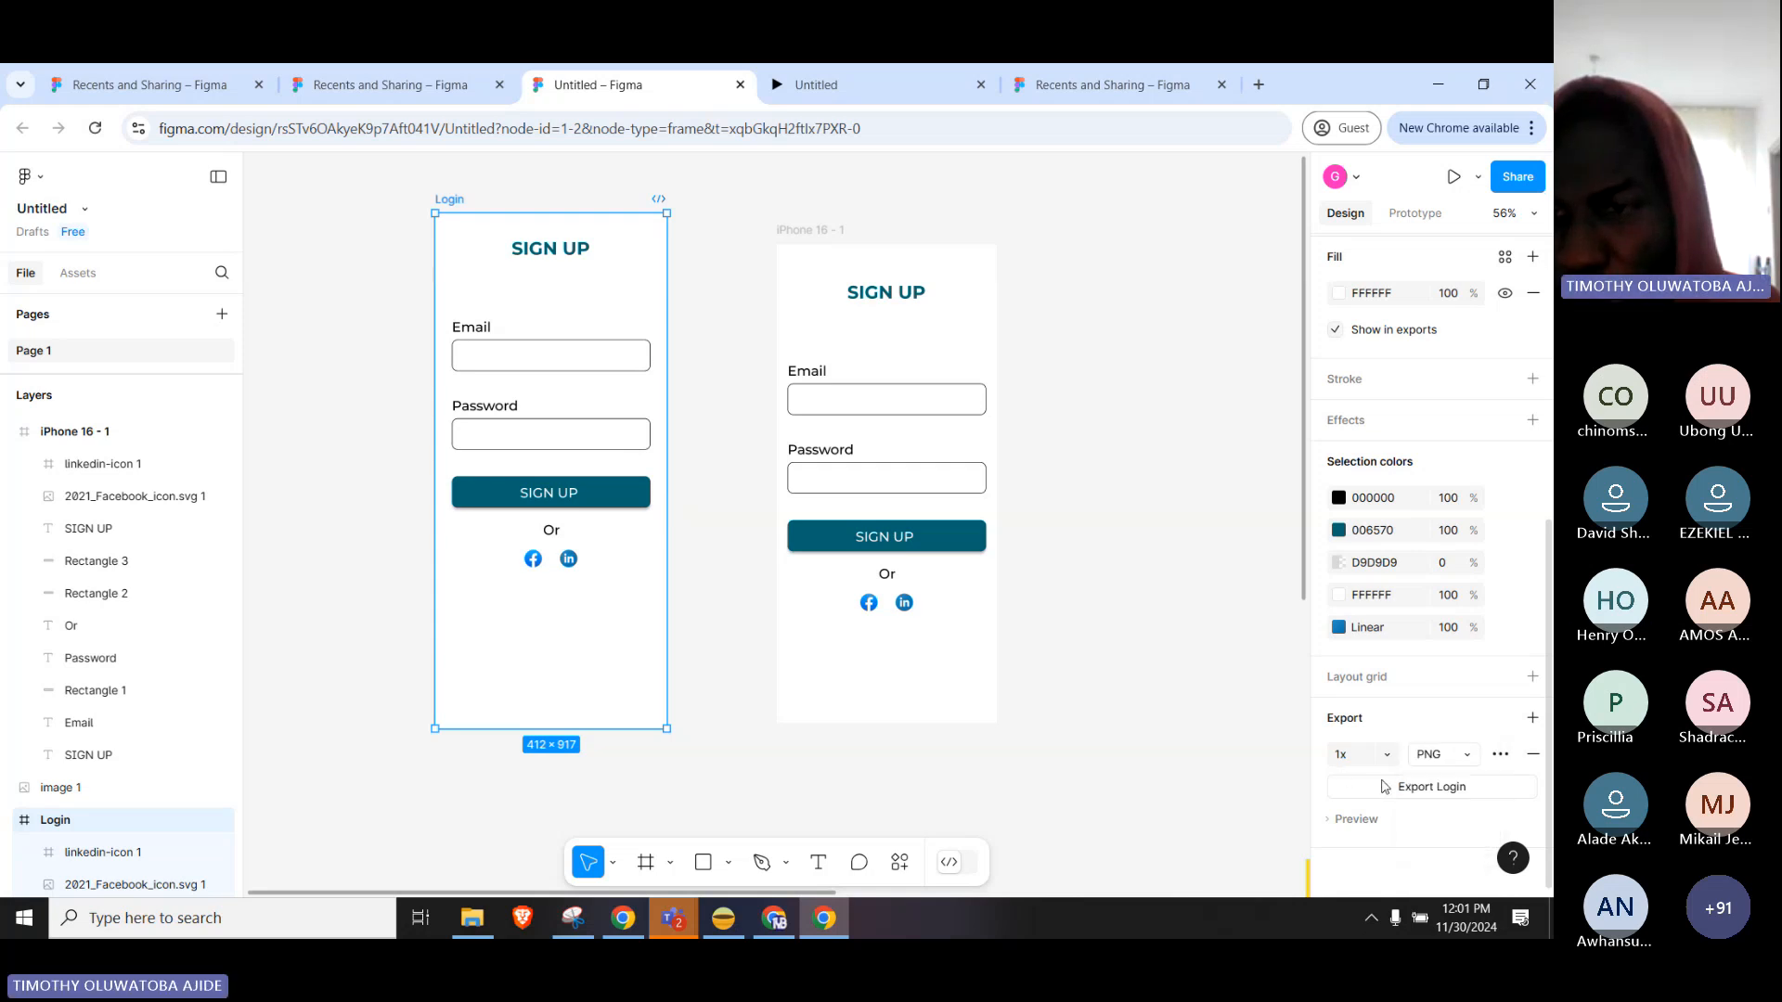
click(1461, 792)
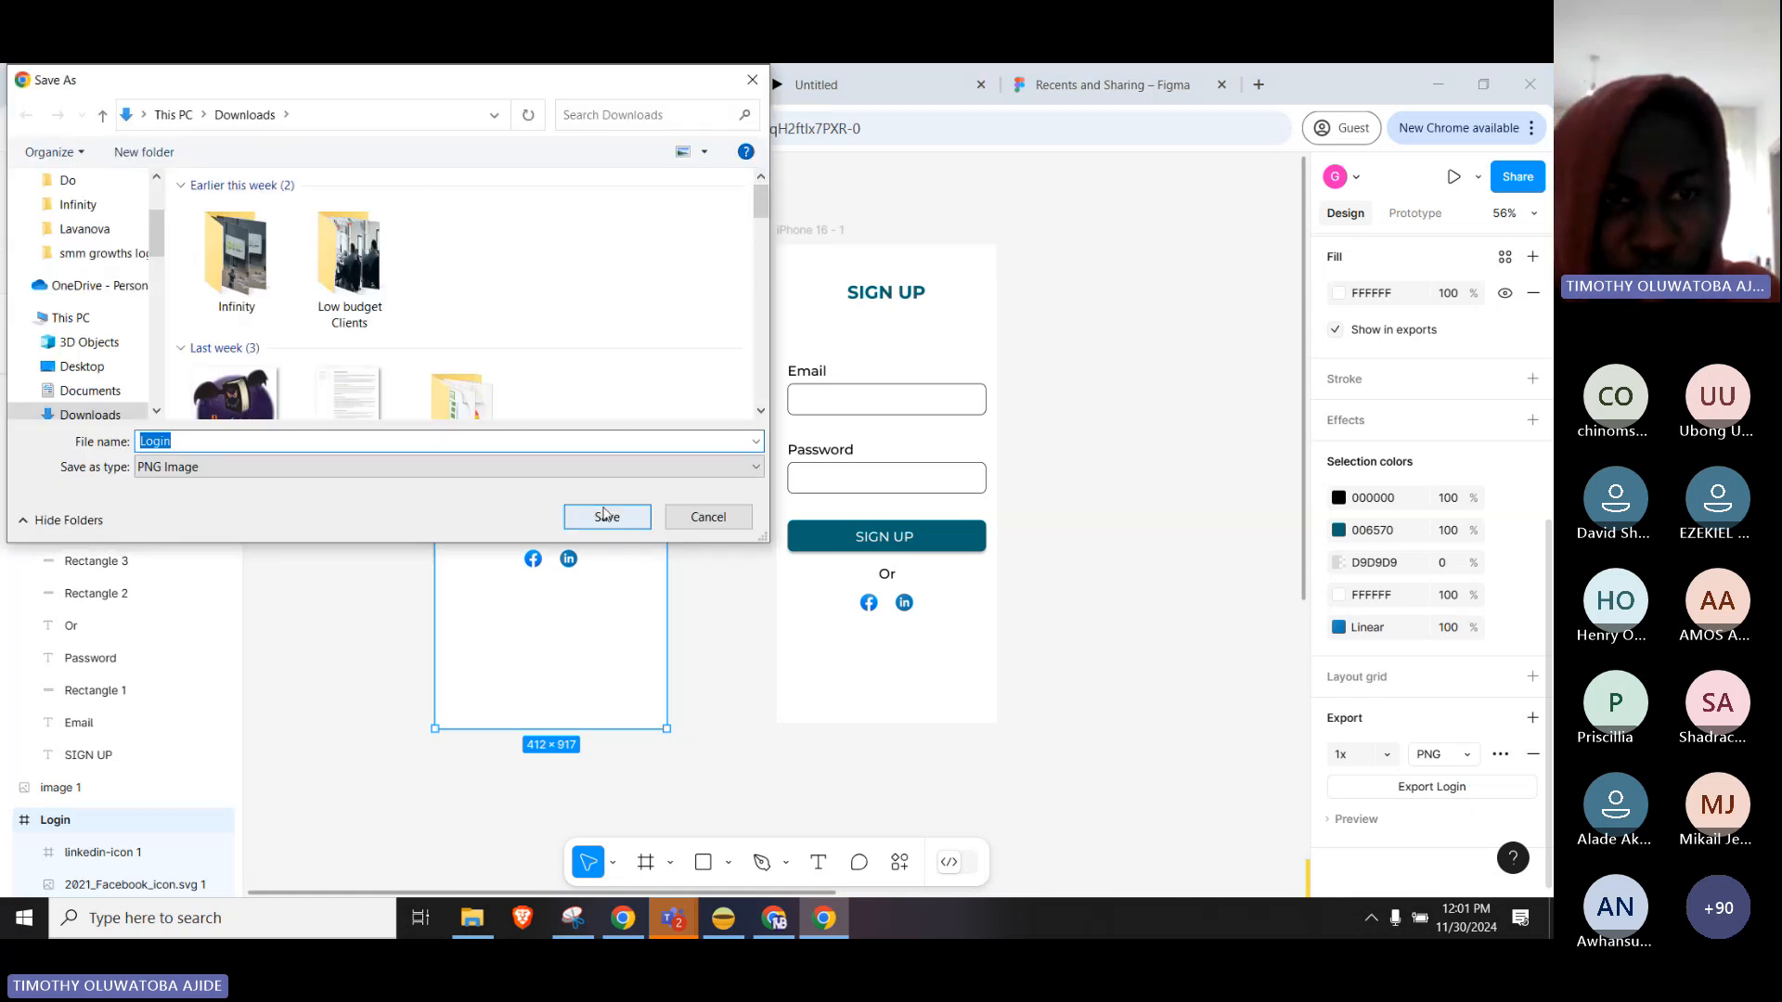
click(607, 520)
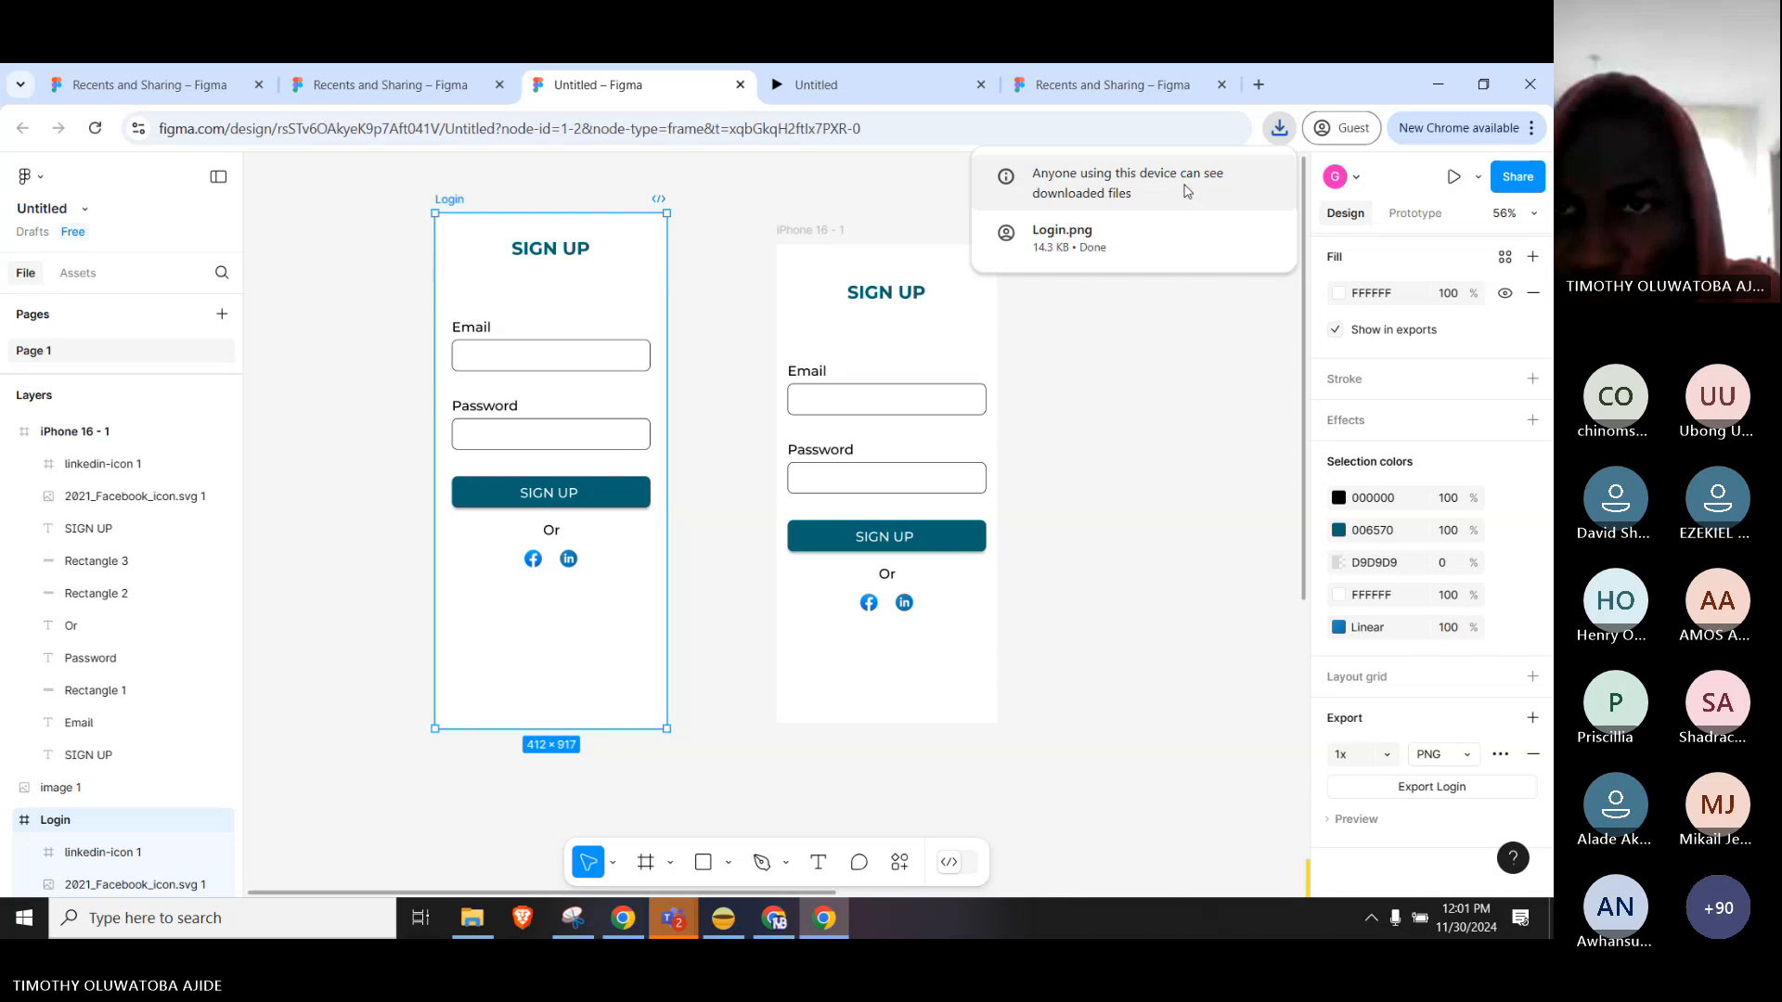
Open the exported Login.png from Downloads in the Photos viewer.
mouse_move(1195, 230)
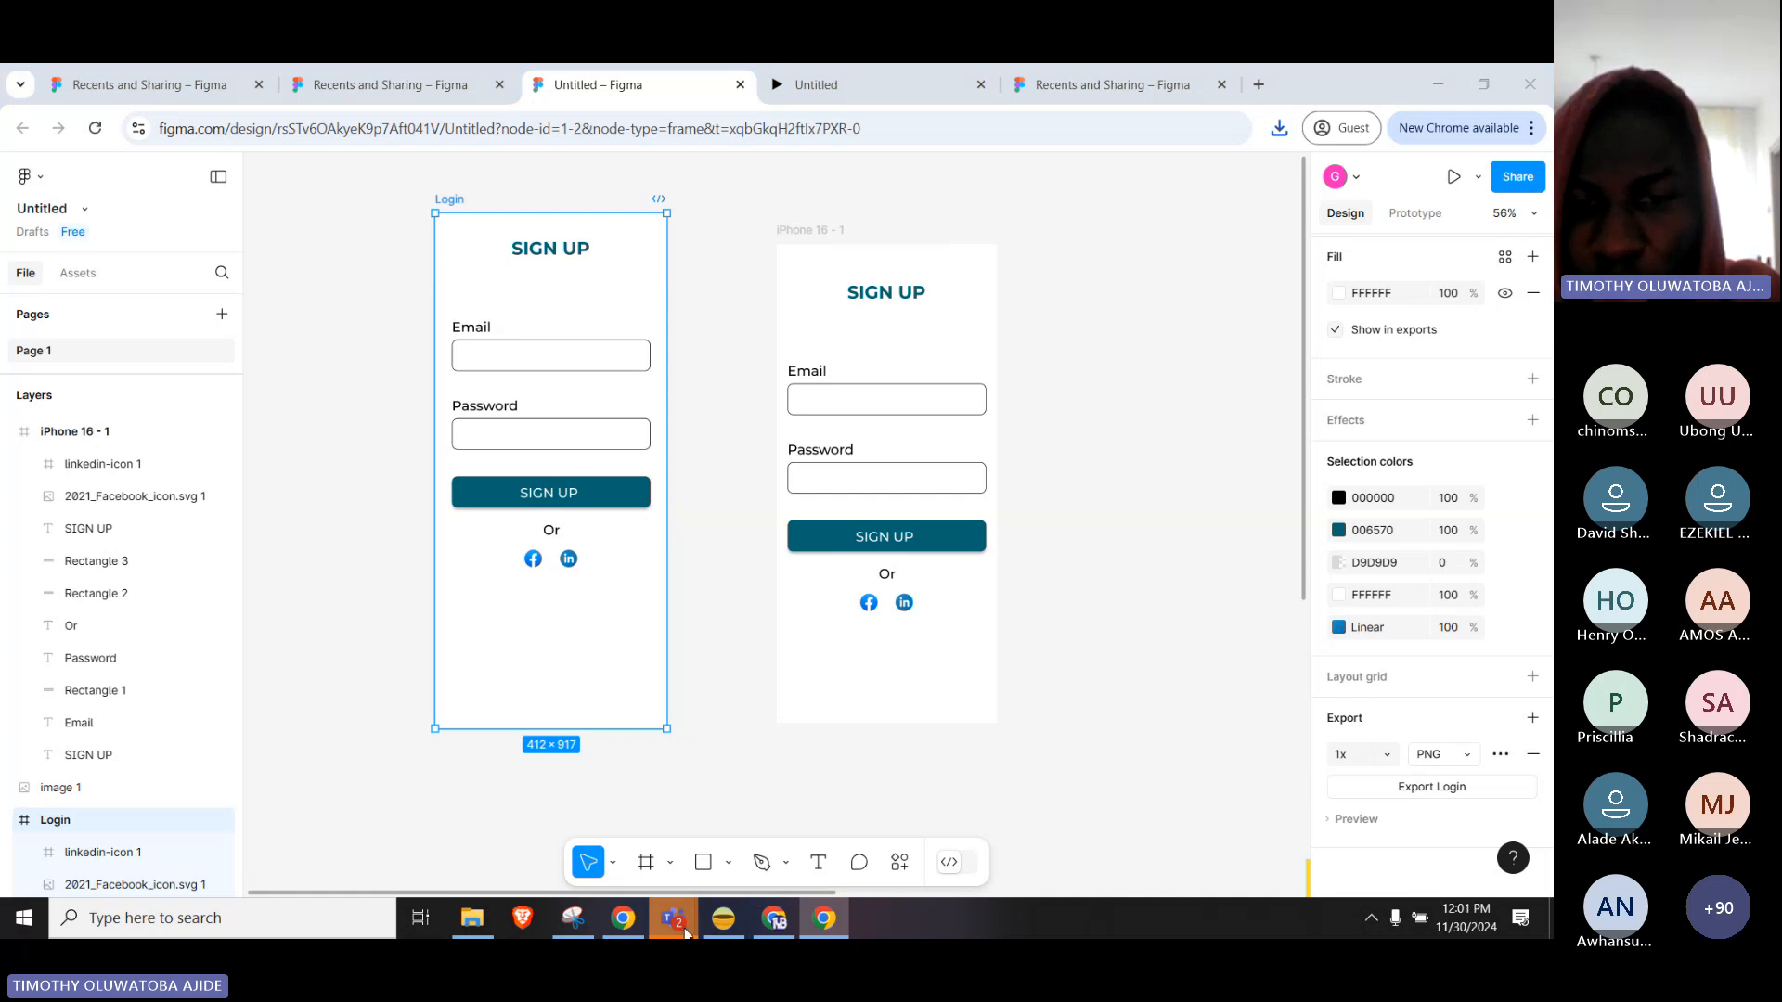
mouse_move(674, 921)
mouse_move(541, 829)
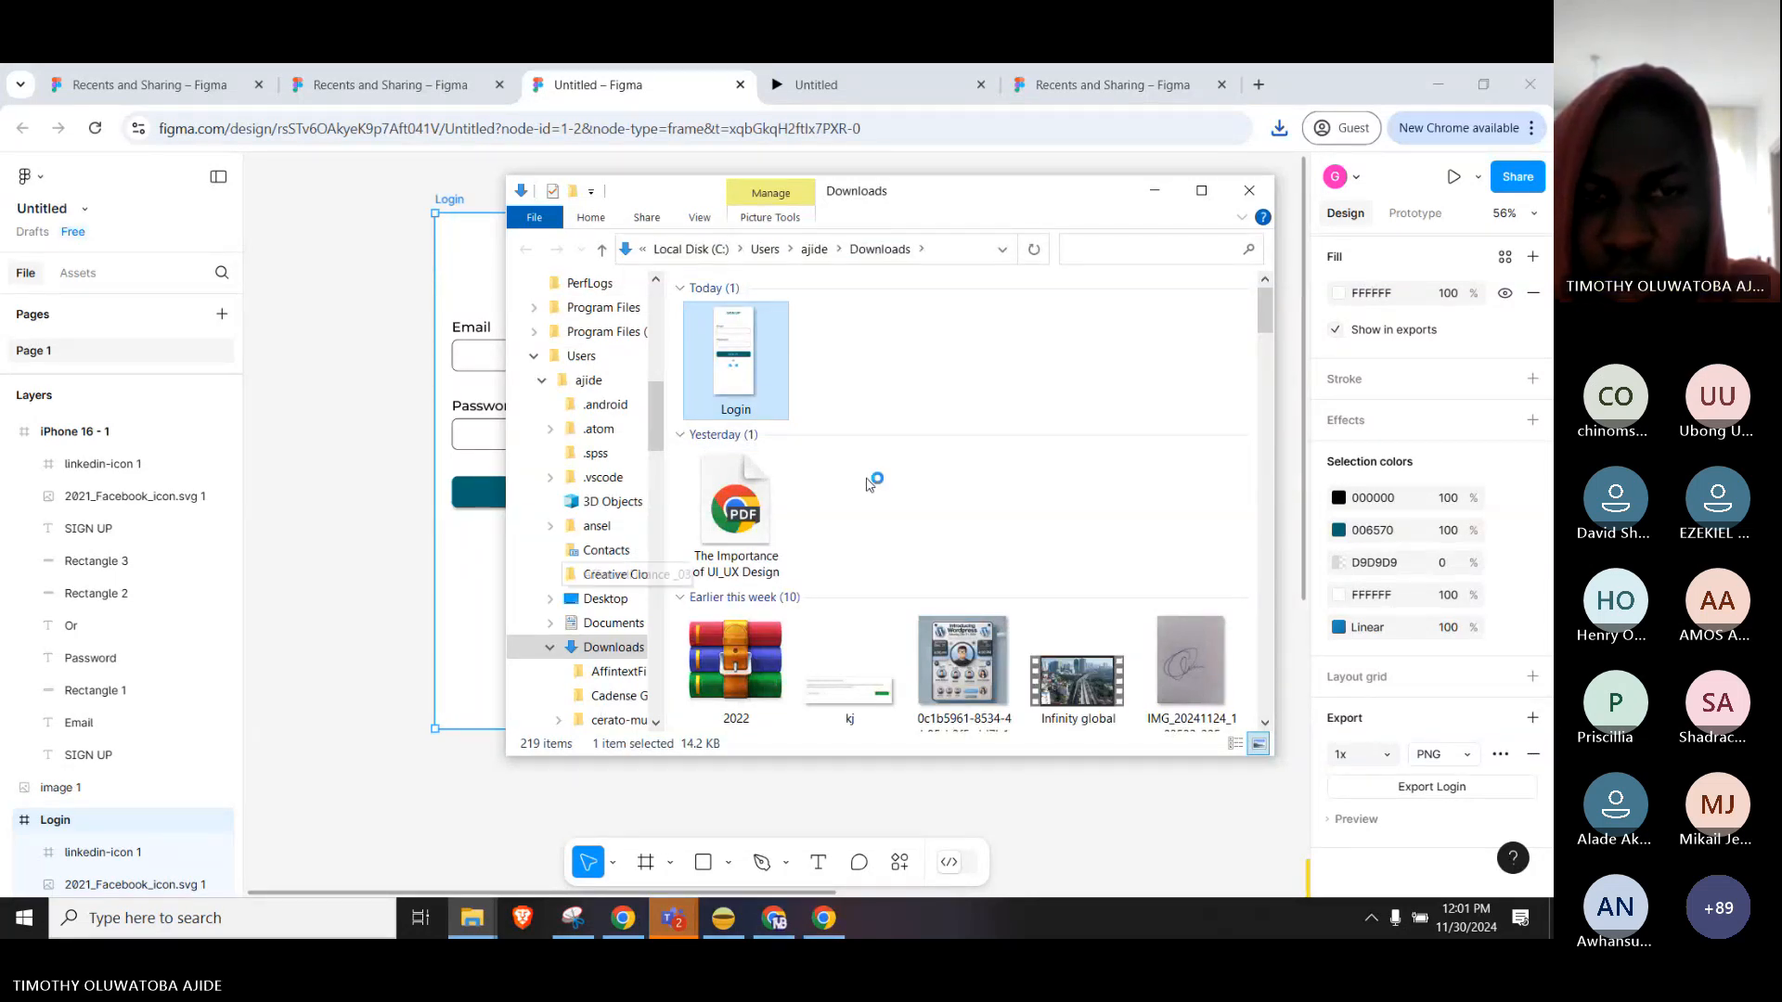
click(1158, 796)
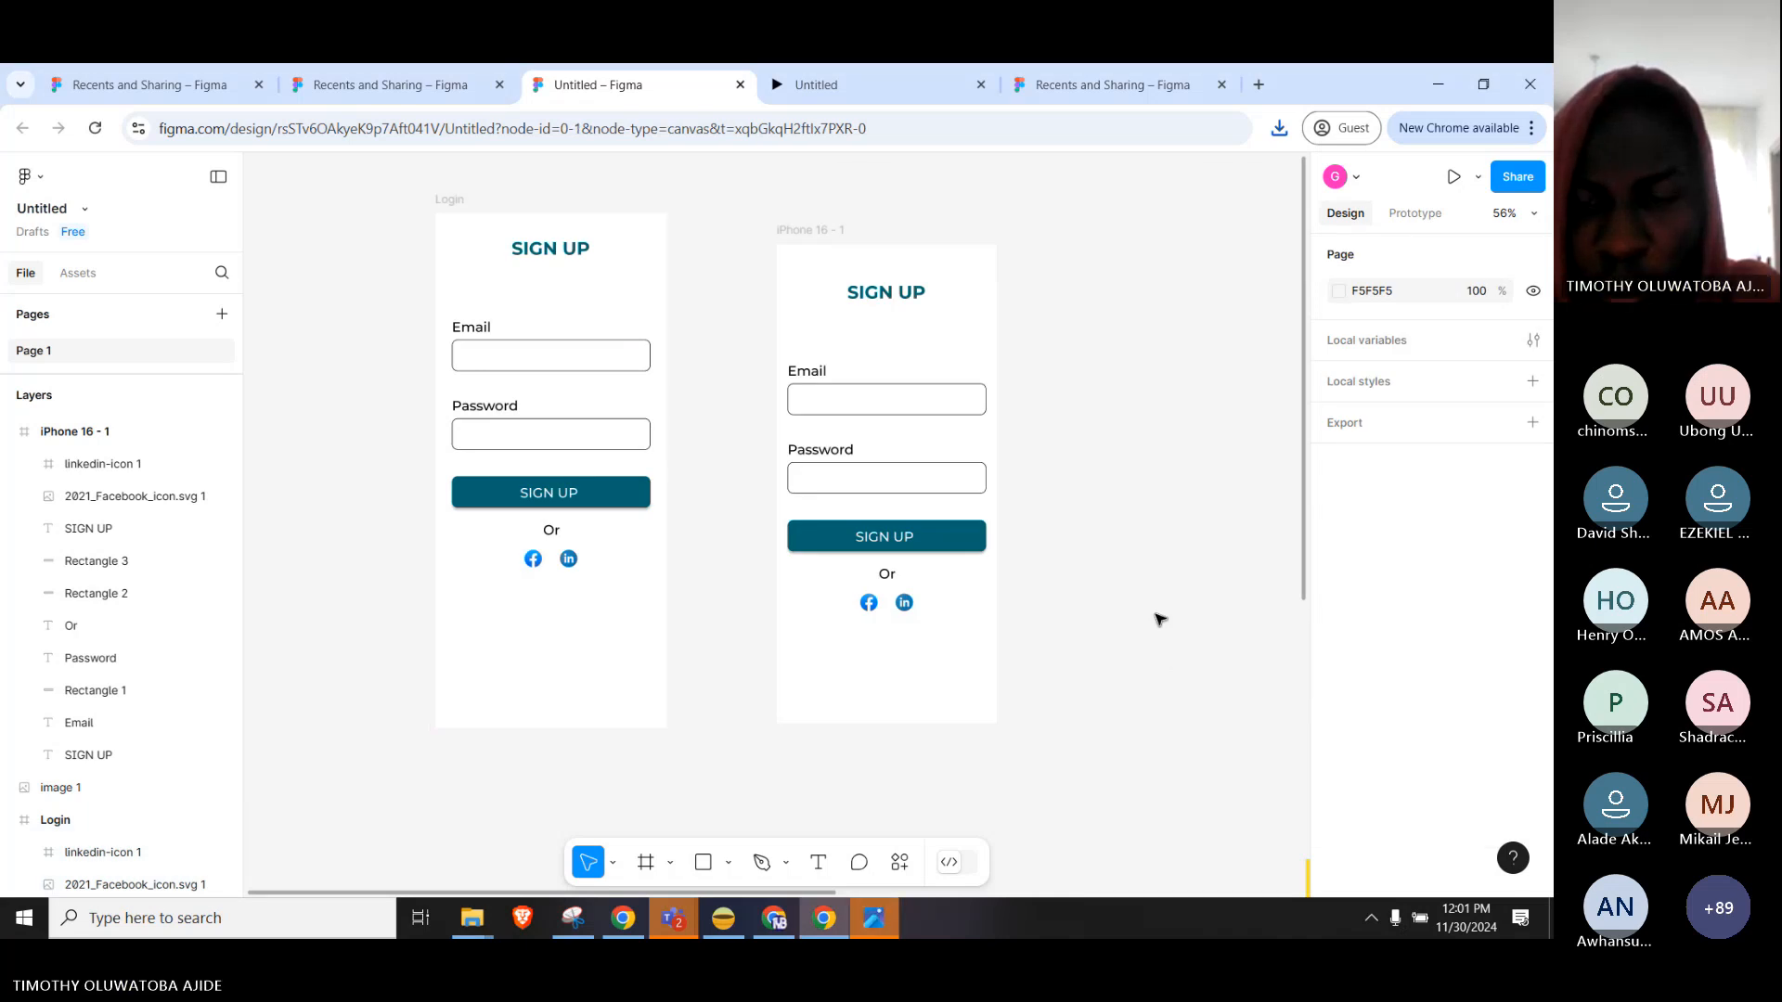
click(872, 924)
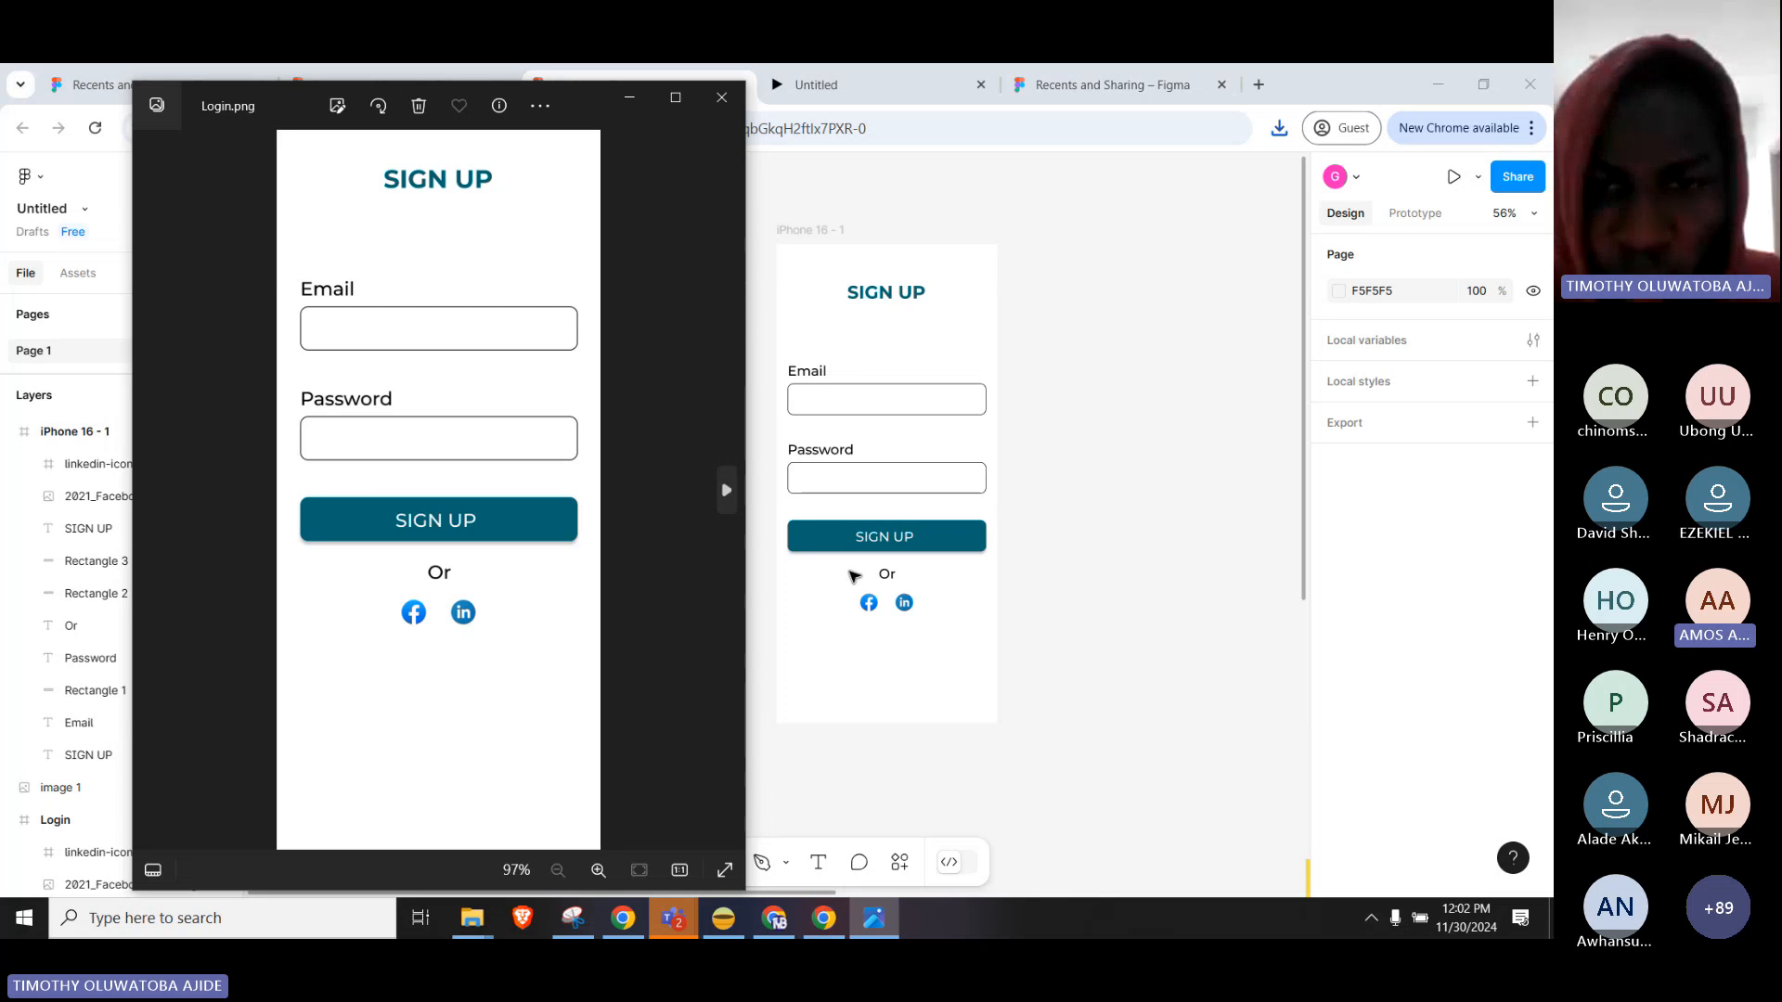
Dismiss the Login.png preview and return to the Figma design.
click(1168, 492)
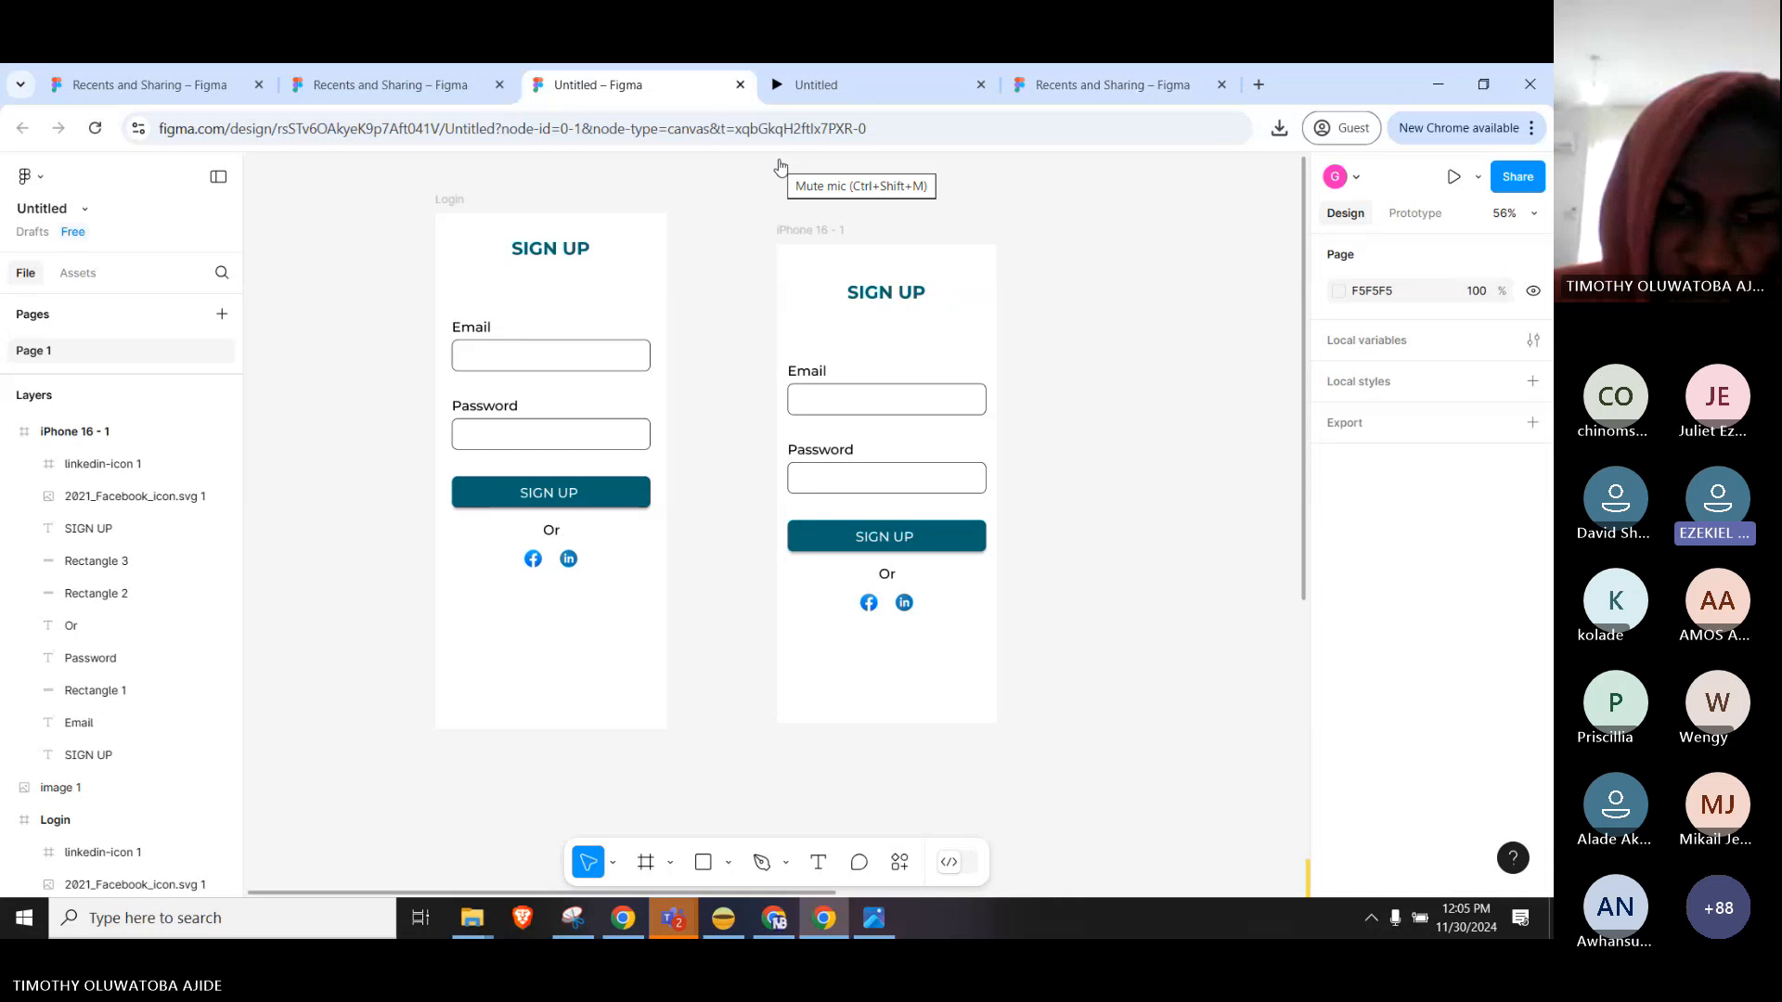
Bring up the open Teams windows from the taskbar.
click(676, 915)
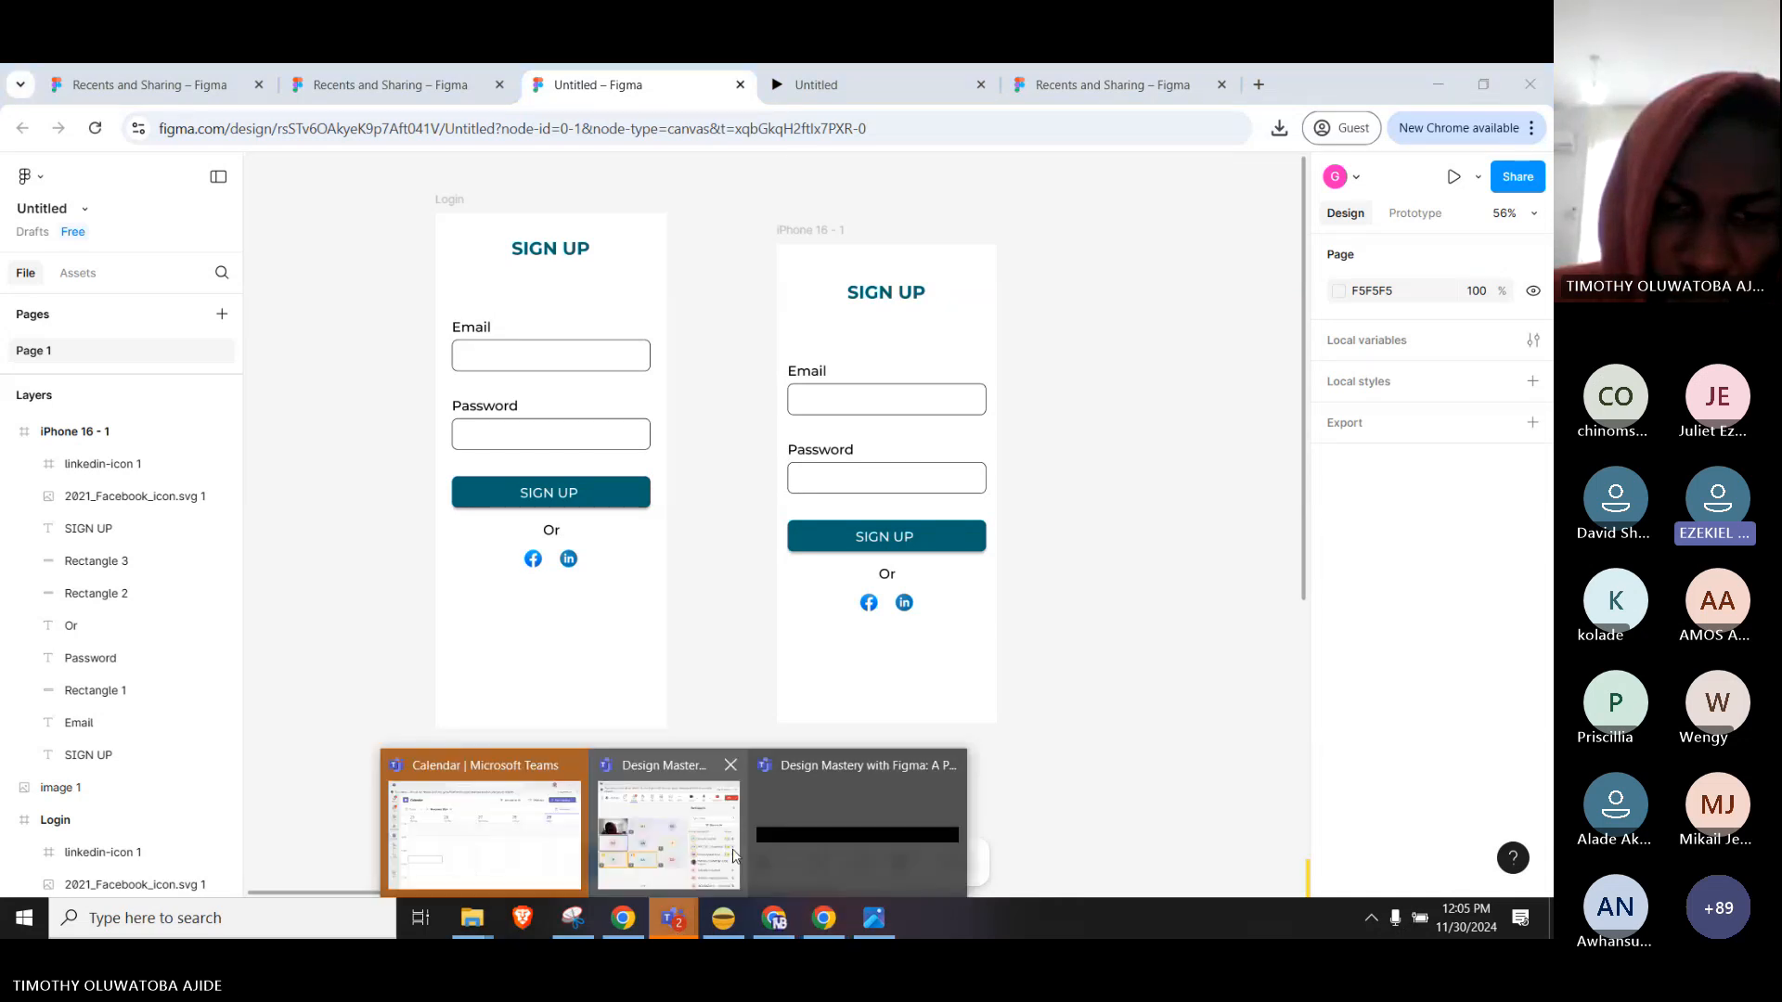
Join the Design Mastery with Figma meeting, then pan to both frames and marquee the iPhone 16 - 1 form.
click(672, 840)
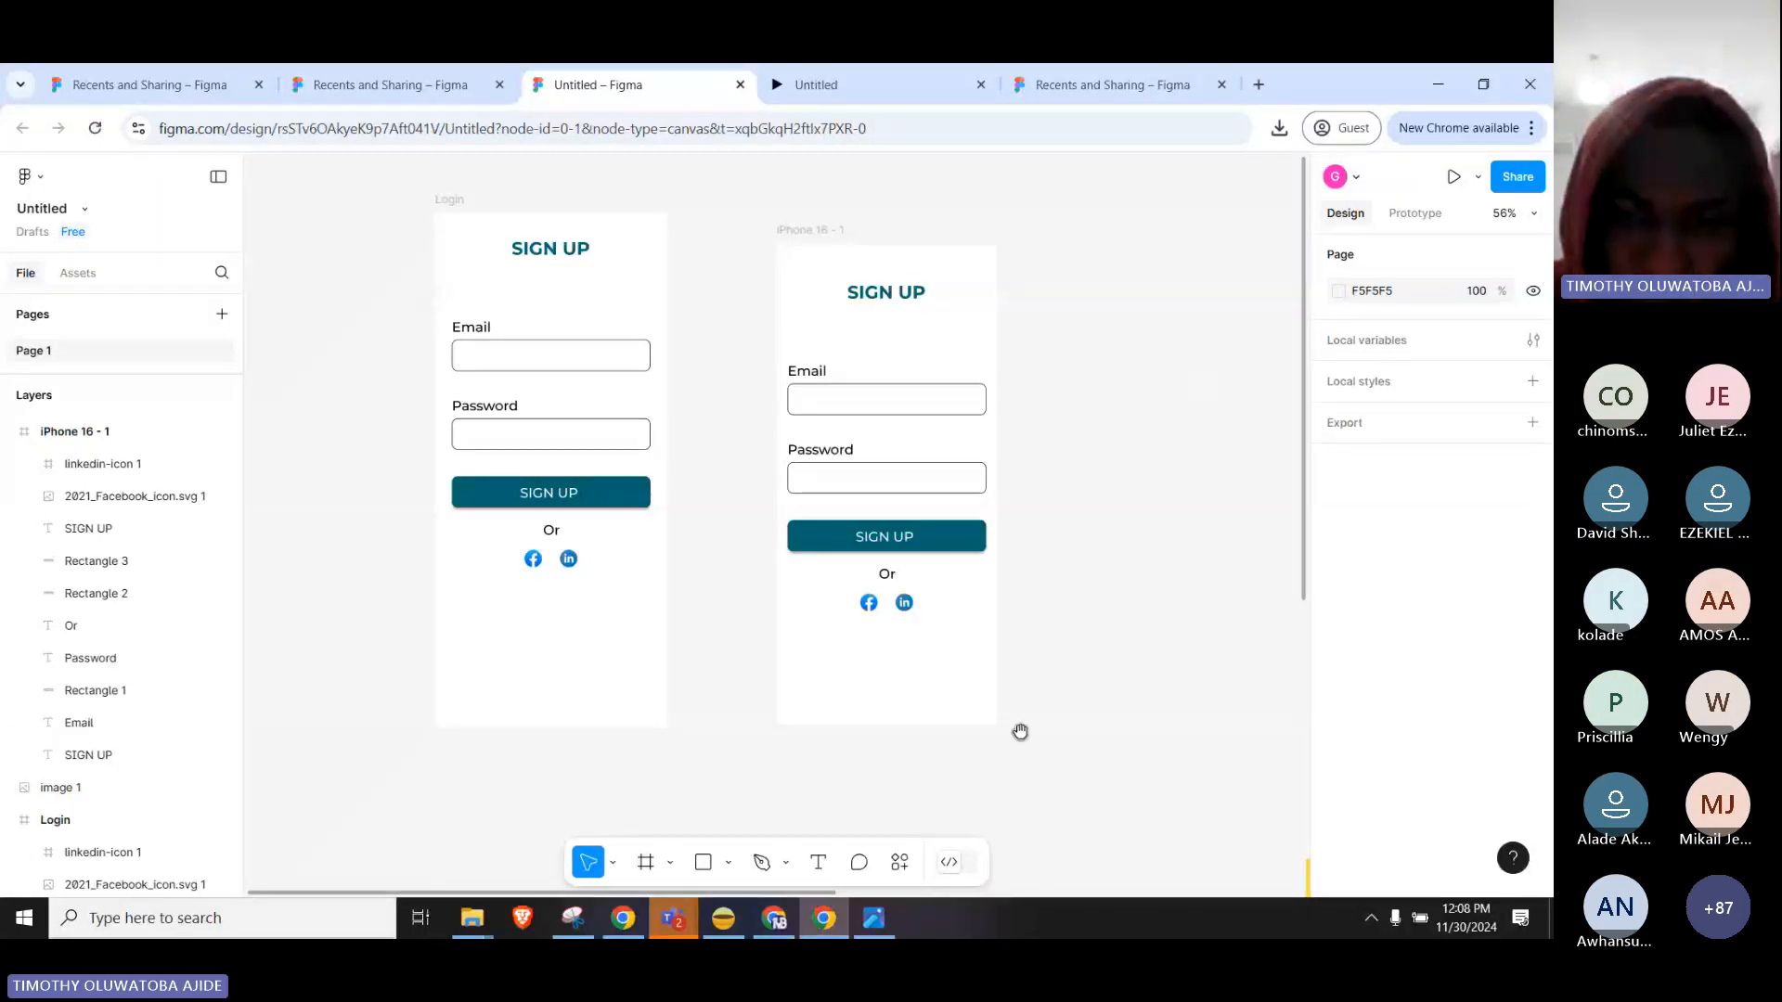
drag(1022, 732, 564, 703)
drag(838, 550, 880, 565)
drag(691, 343, 1066, 389)
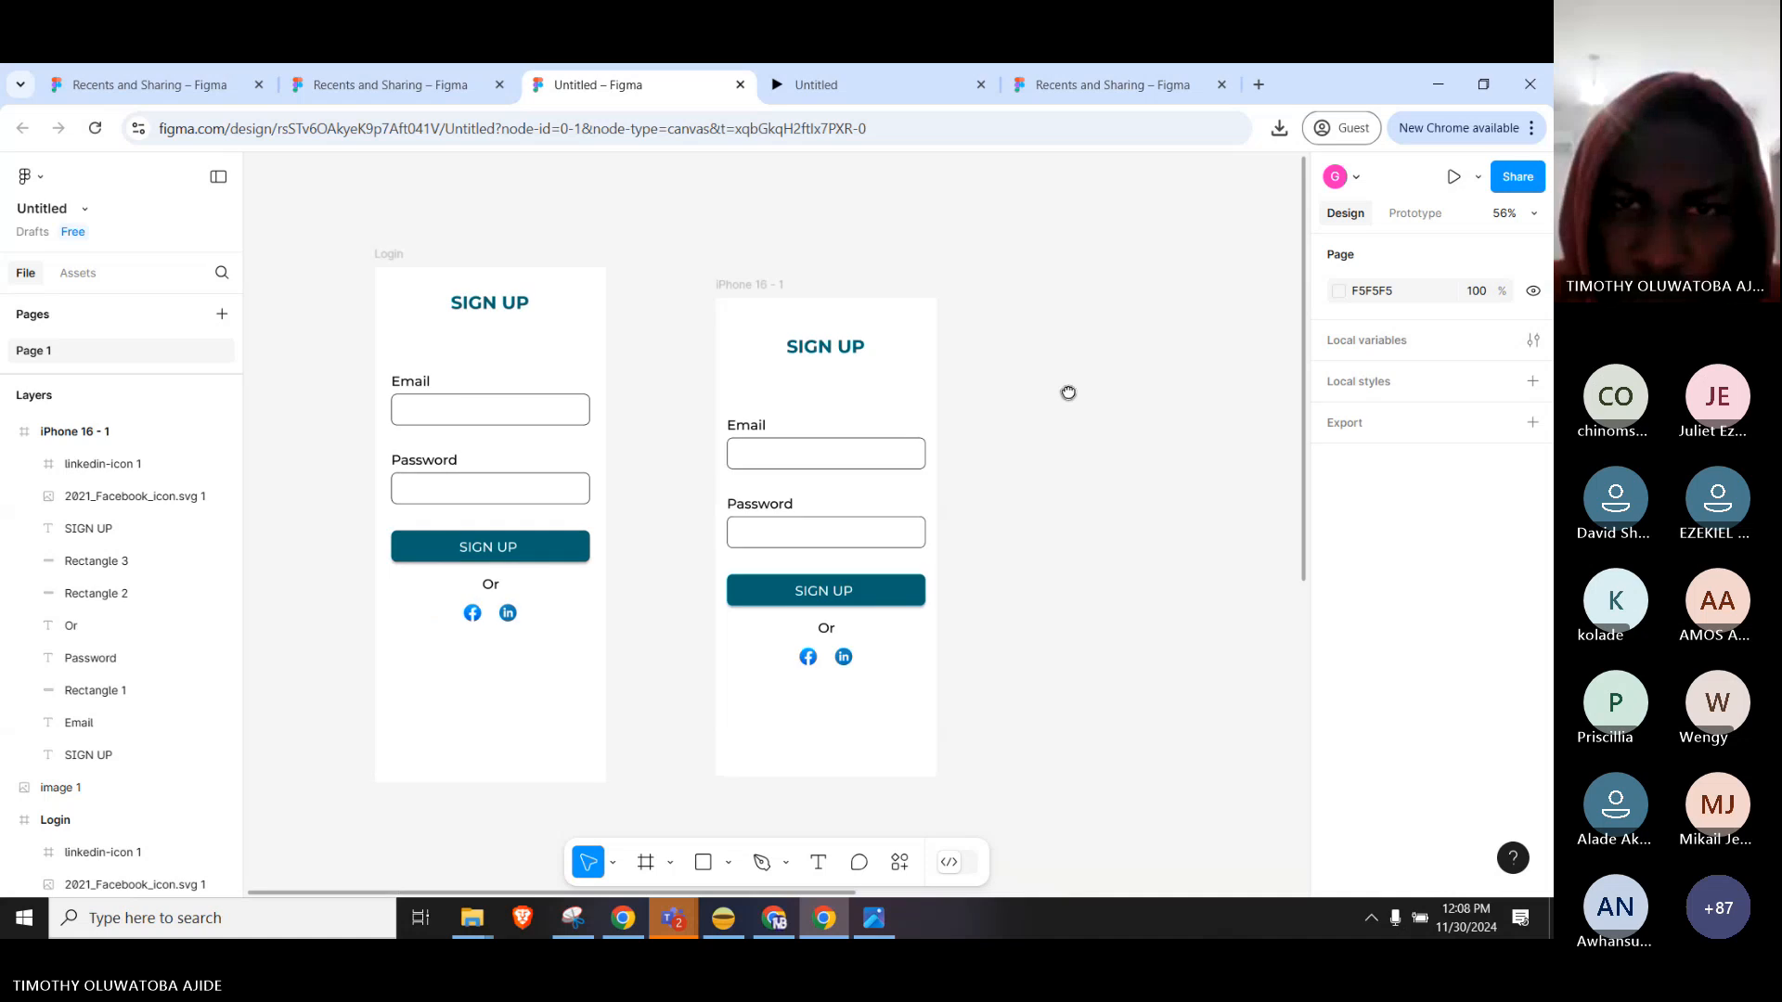
drag(977, 340, 750, 707)
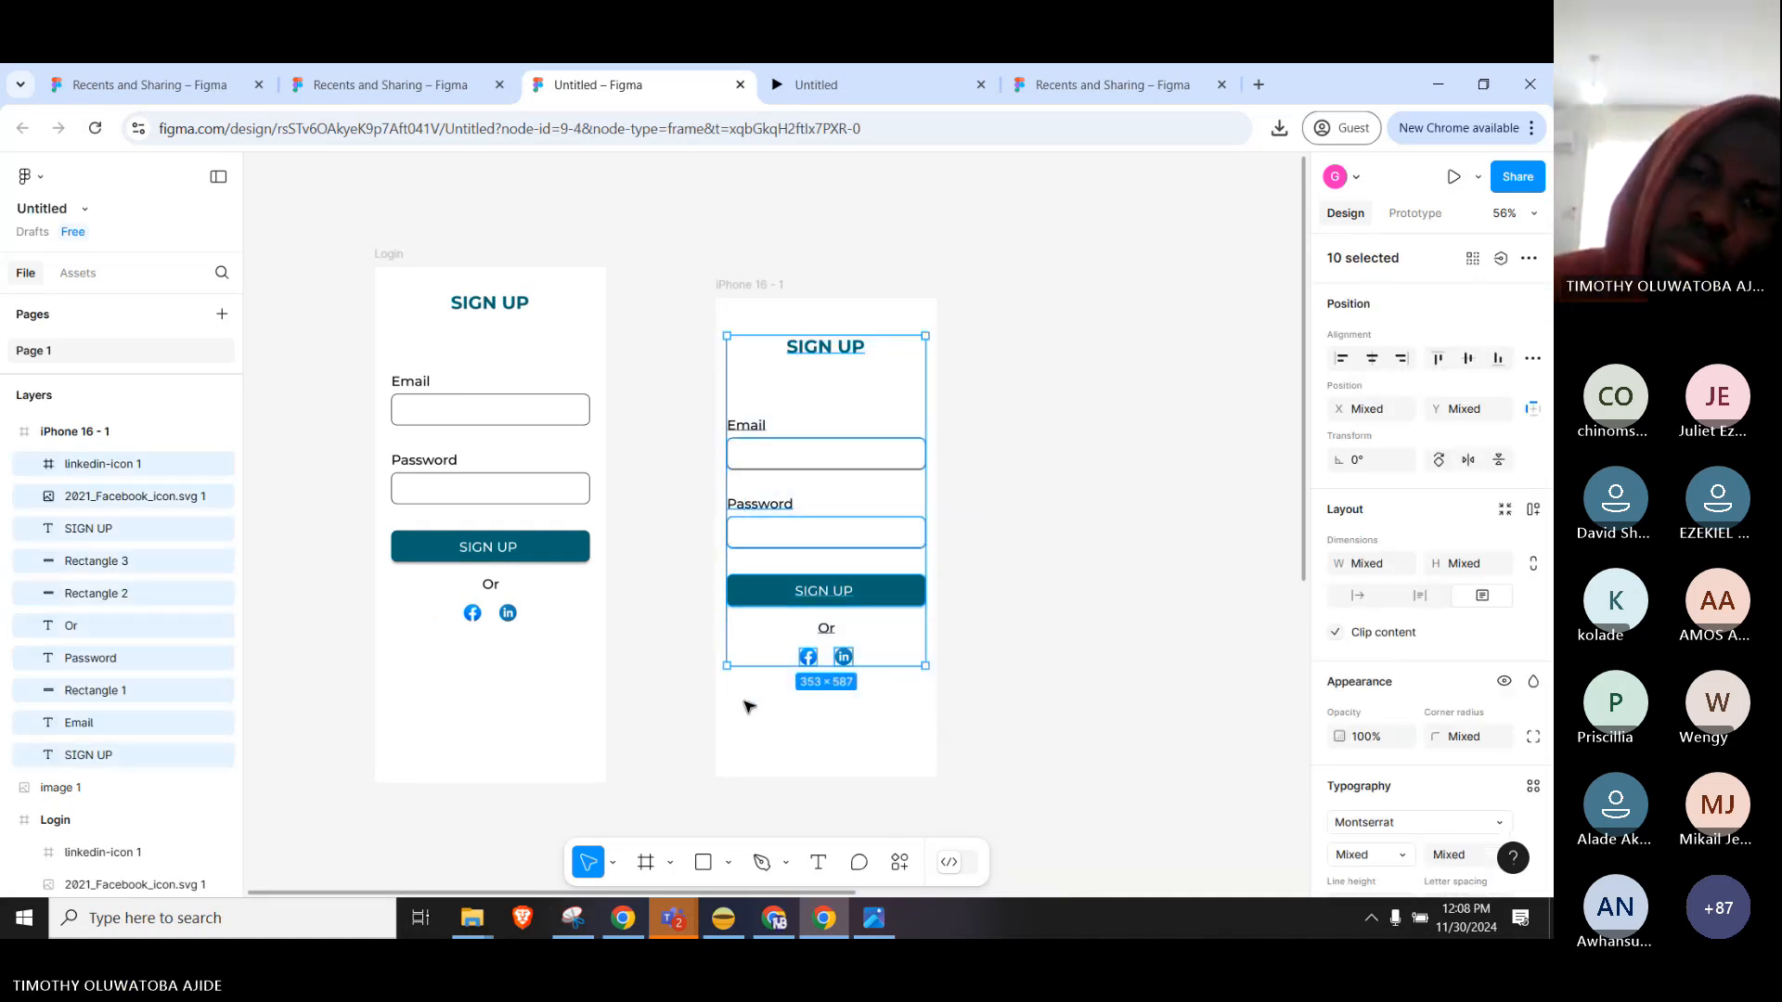
Delete the iPhone 16 - 1 form and paste a fresh copy of the Login form into it.
key(Delete)
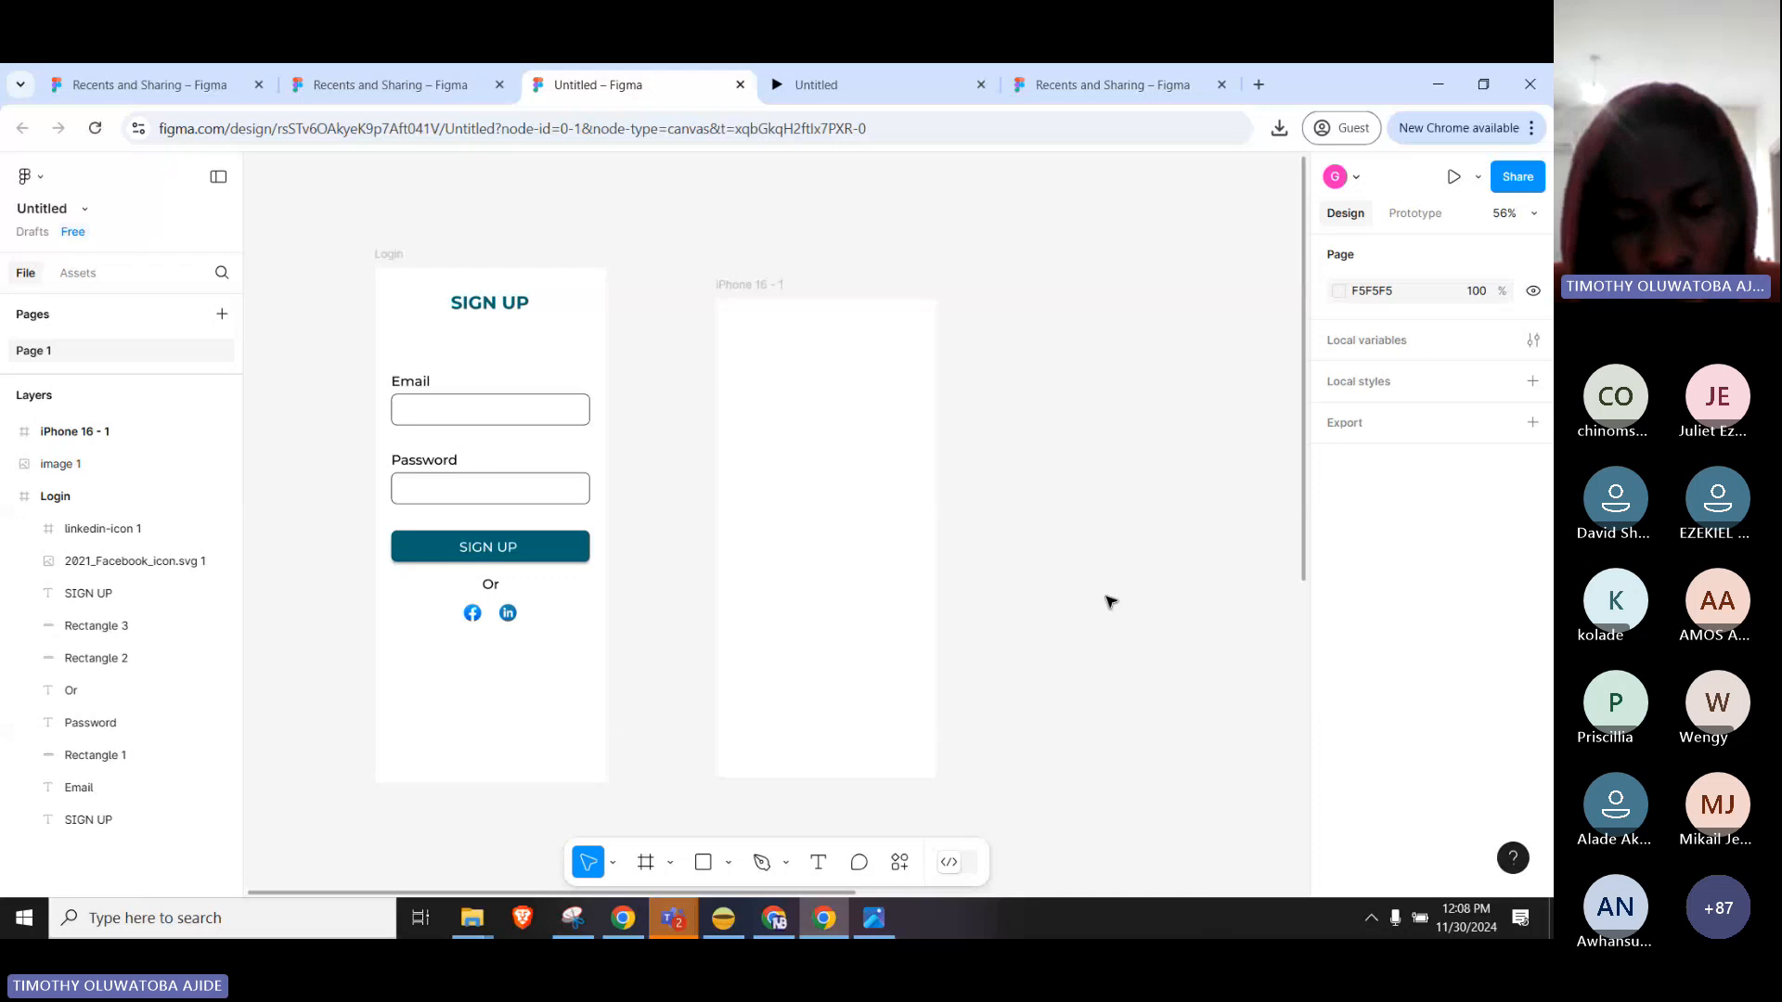
click(772, 306)
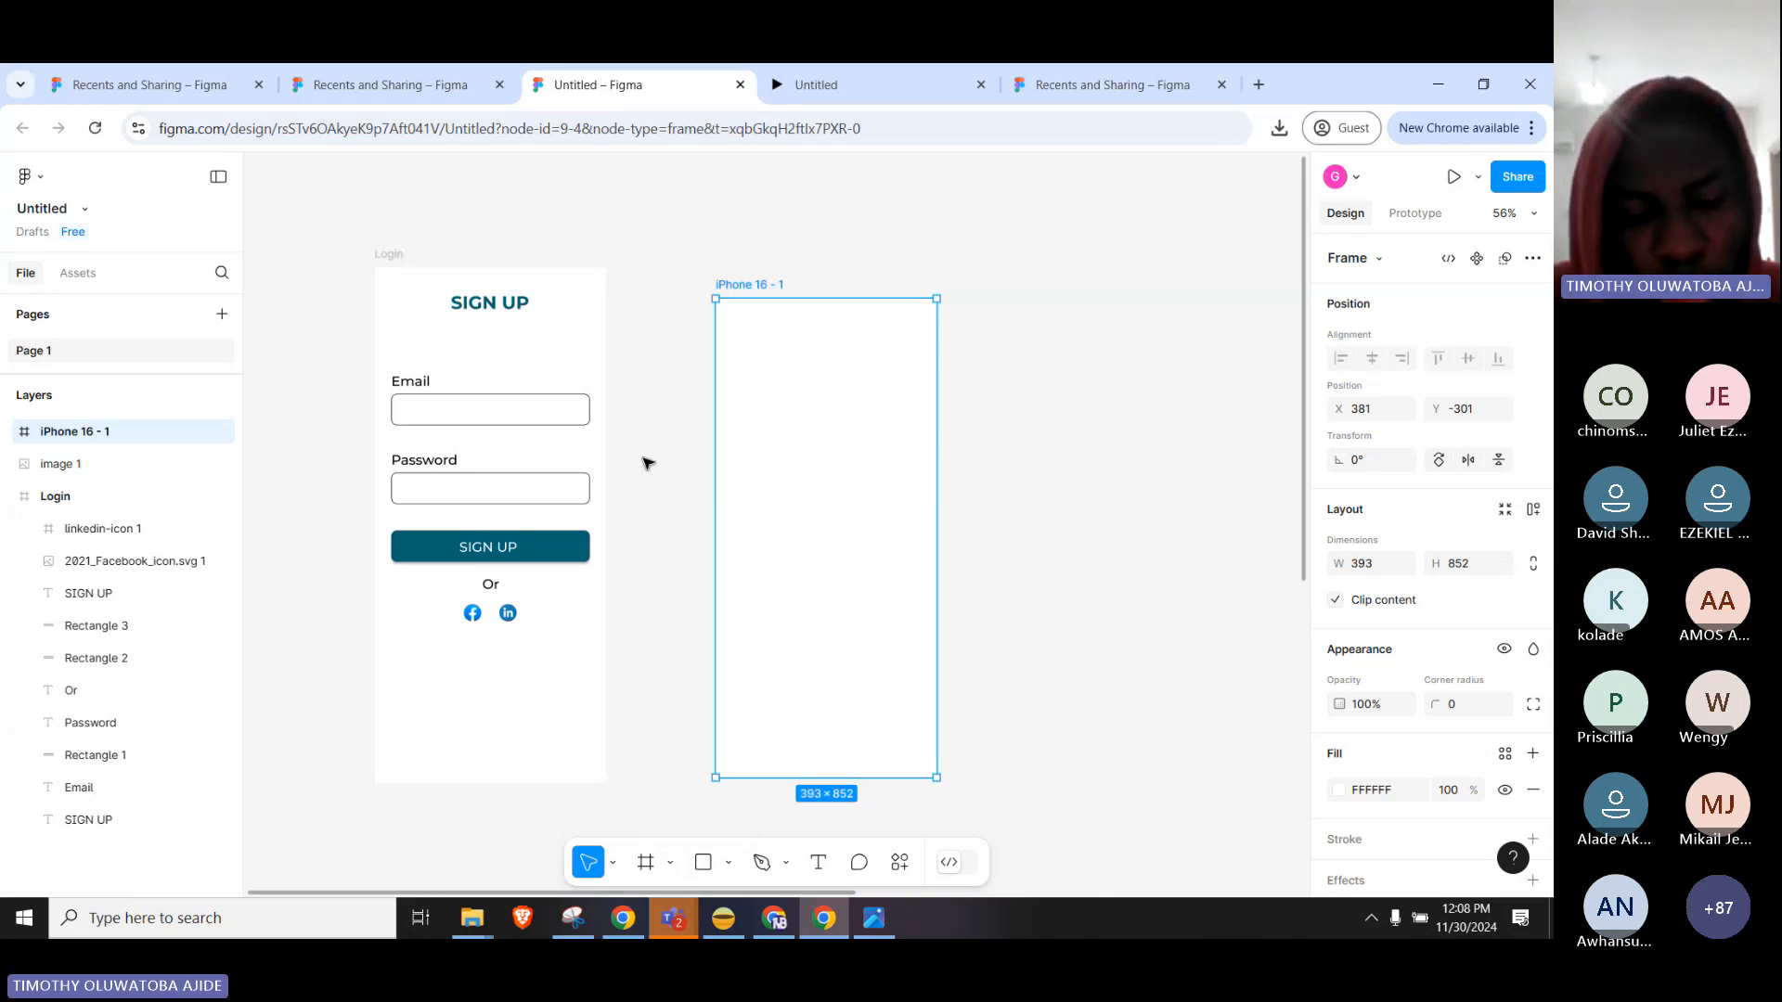
key(ctrl+v)
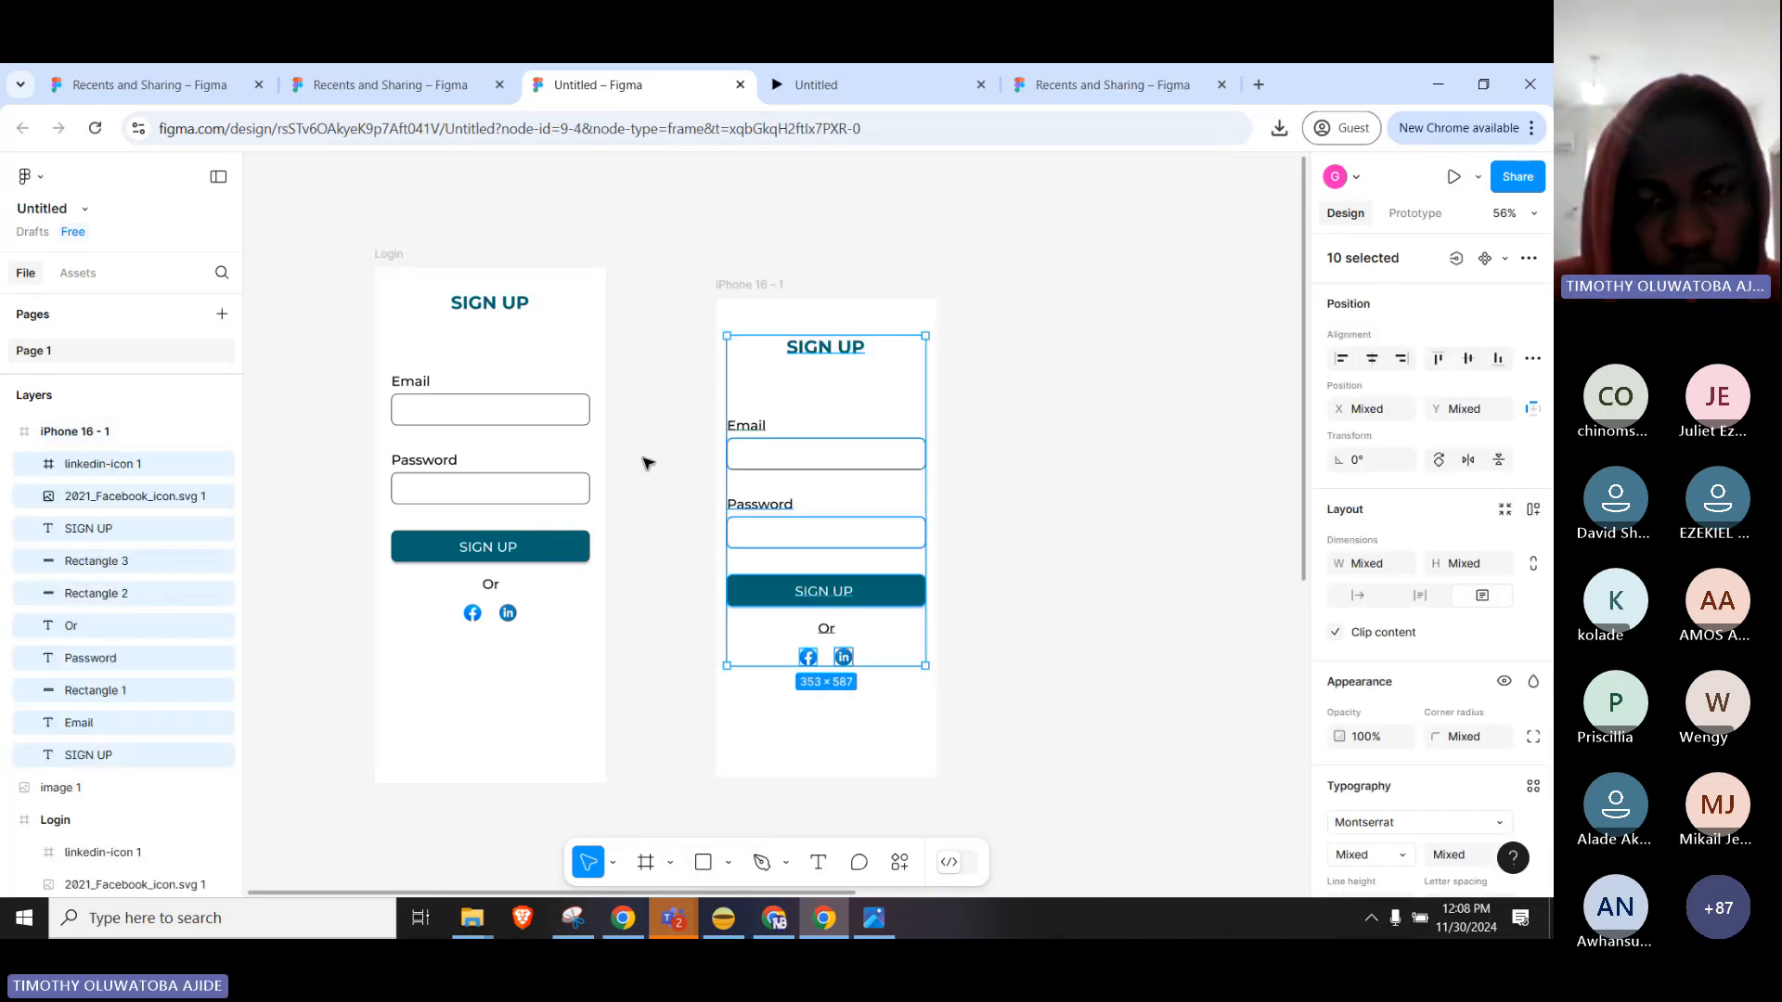
Remove the SIGN UP label from the pasted button, leaving it blank.
click(1025, 452)
click(846, 597)
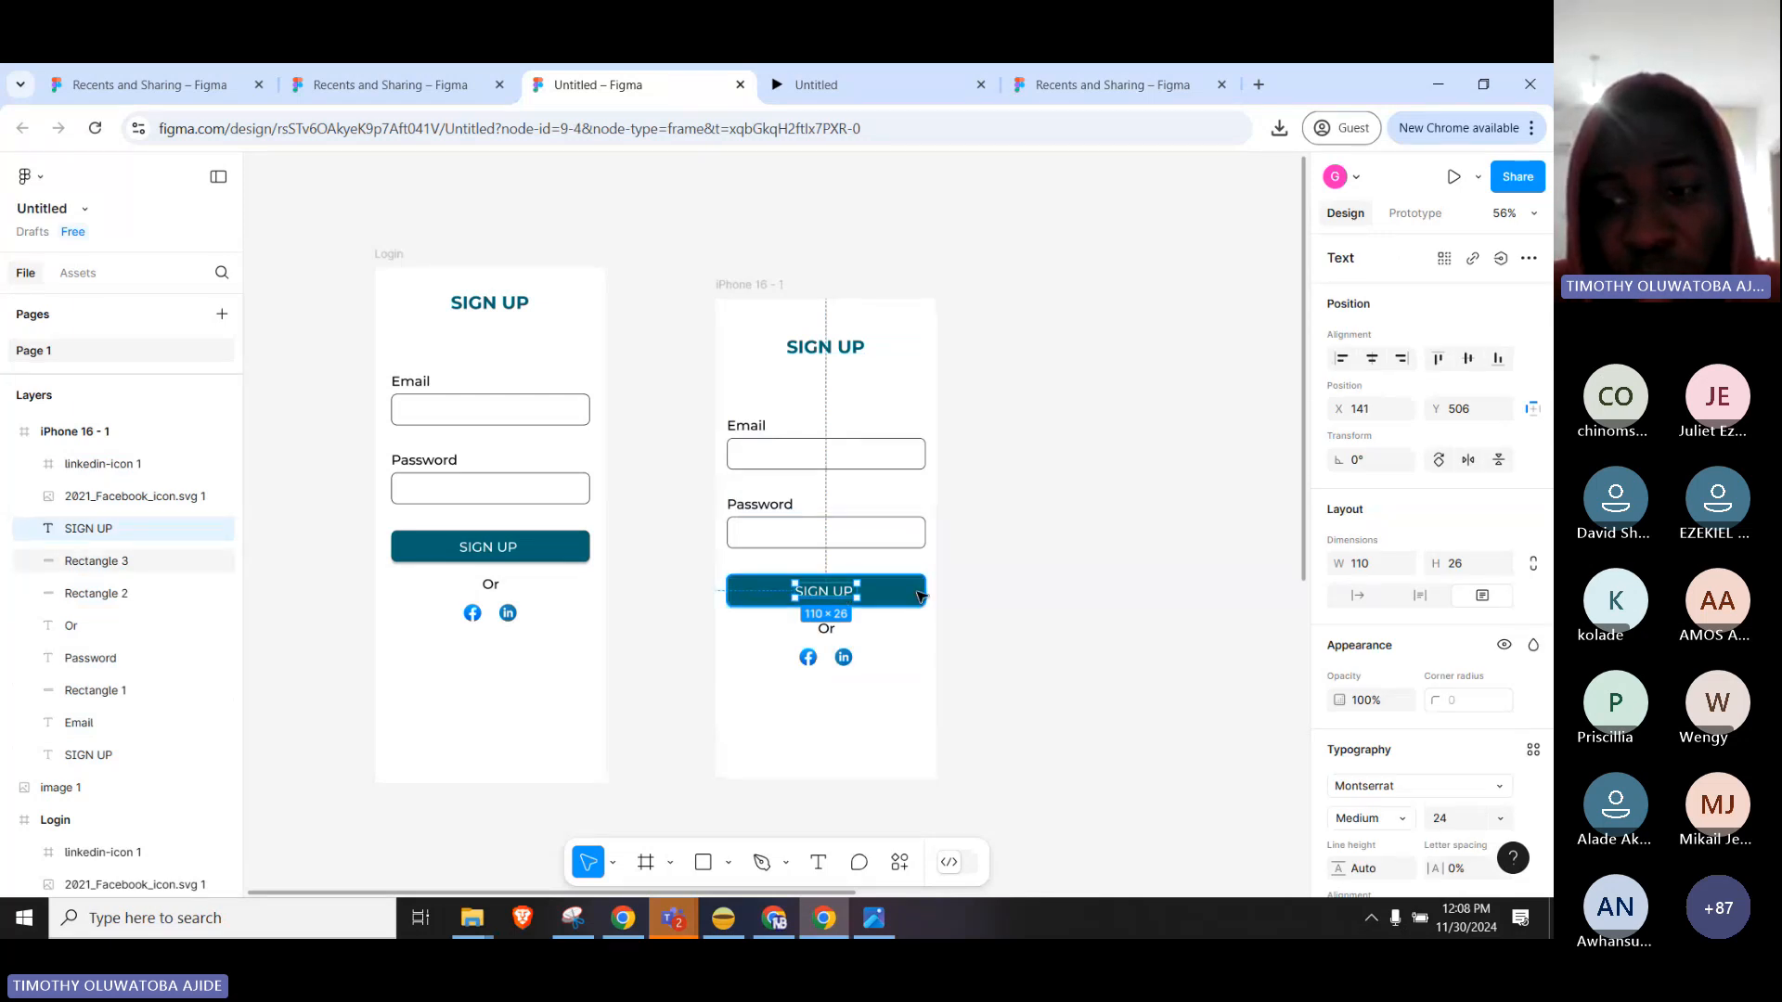
key(Delete)
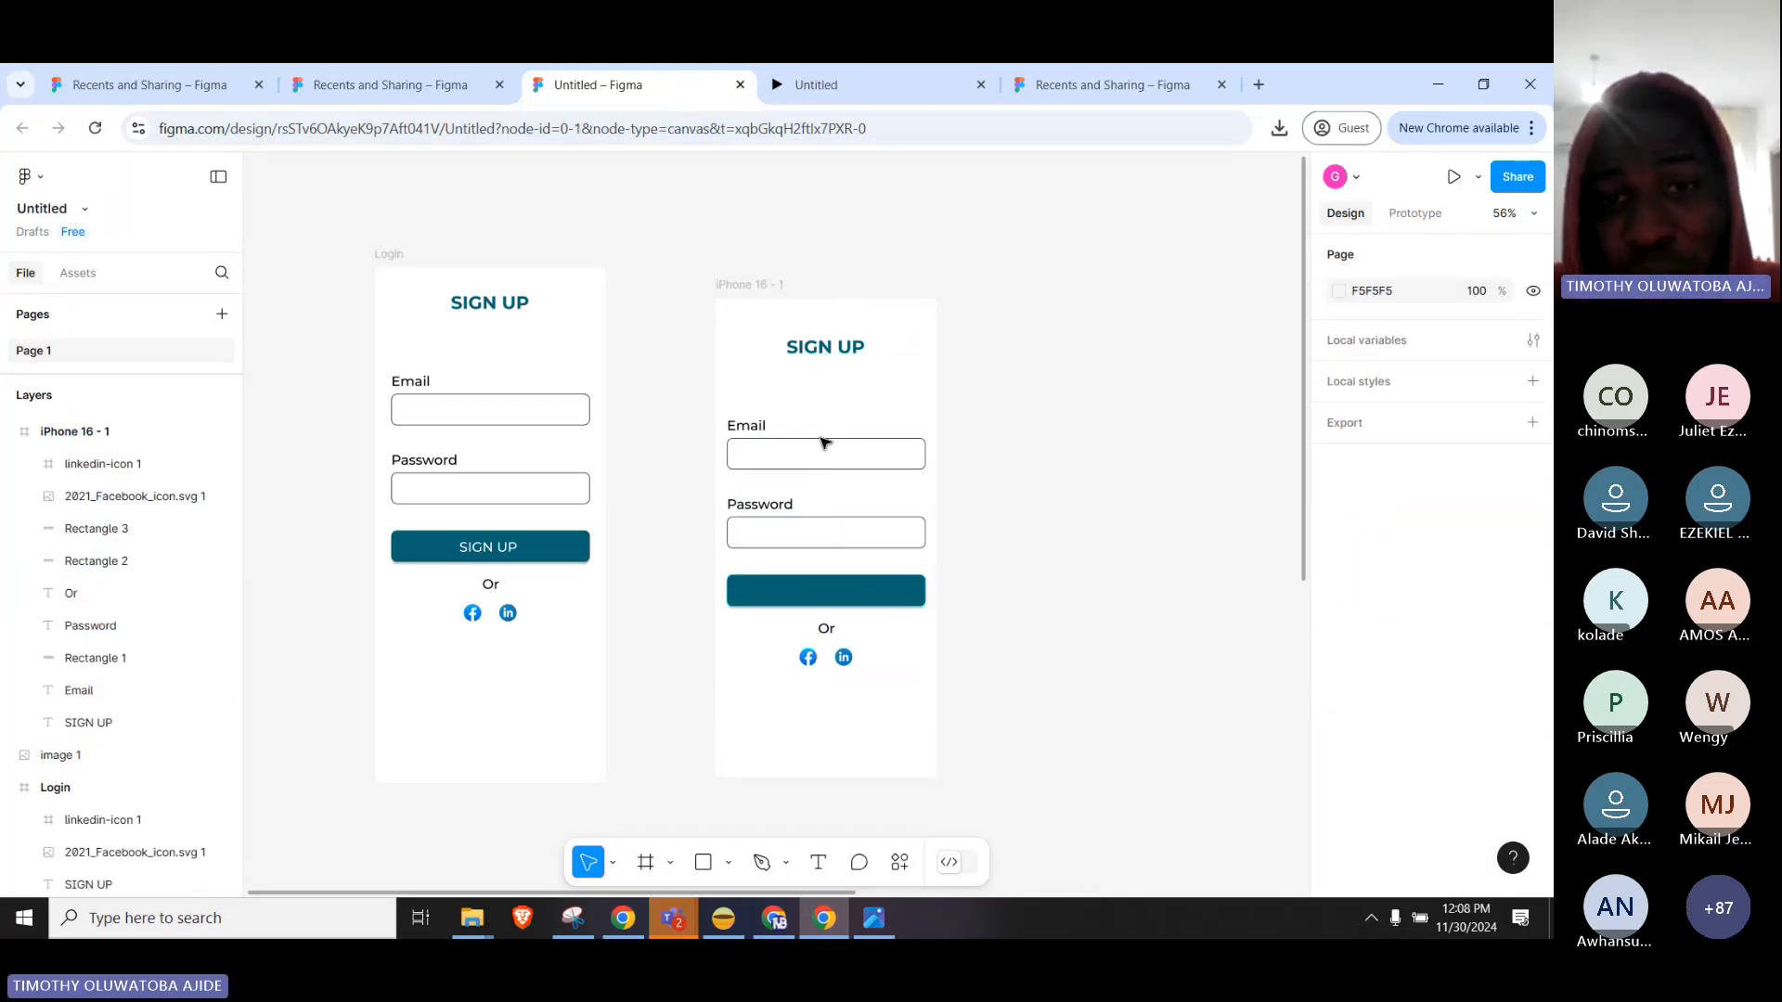
click(824, 446)
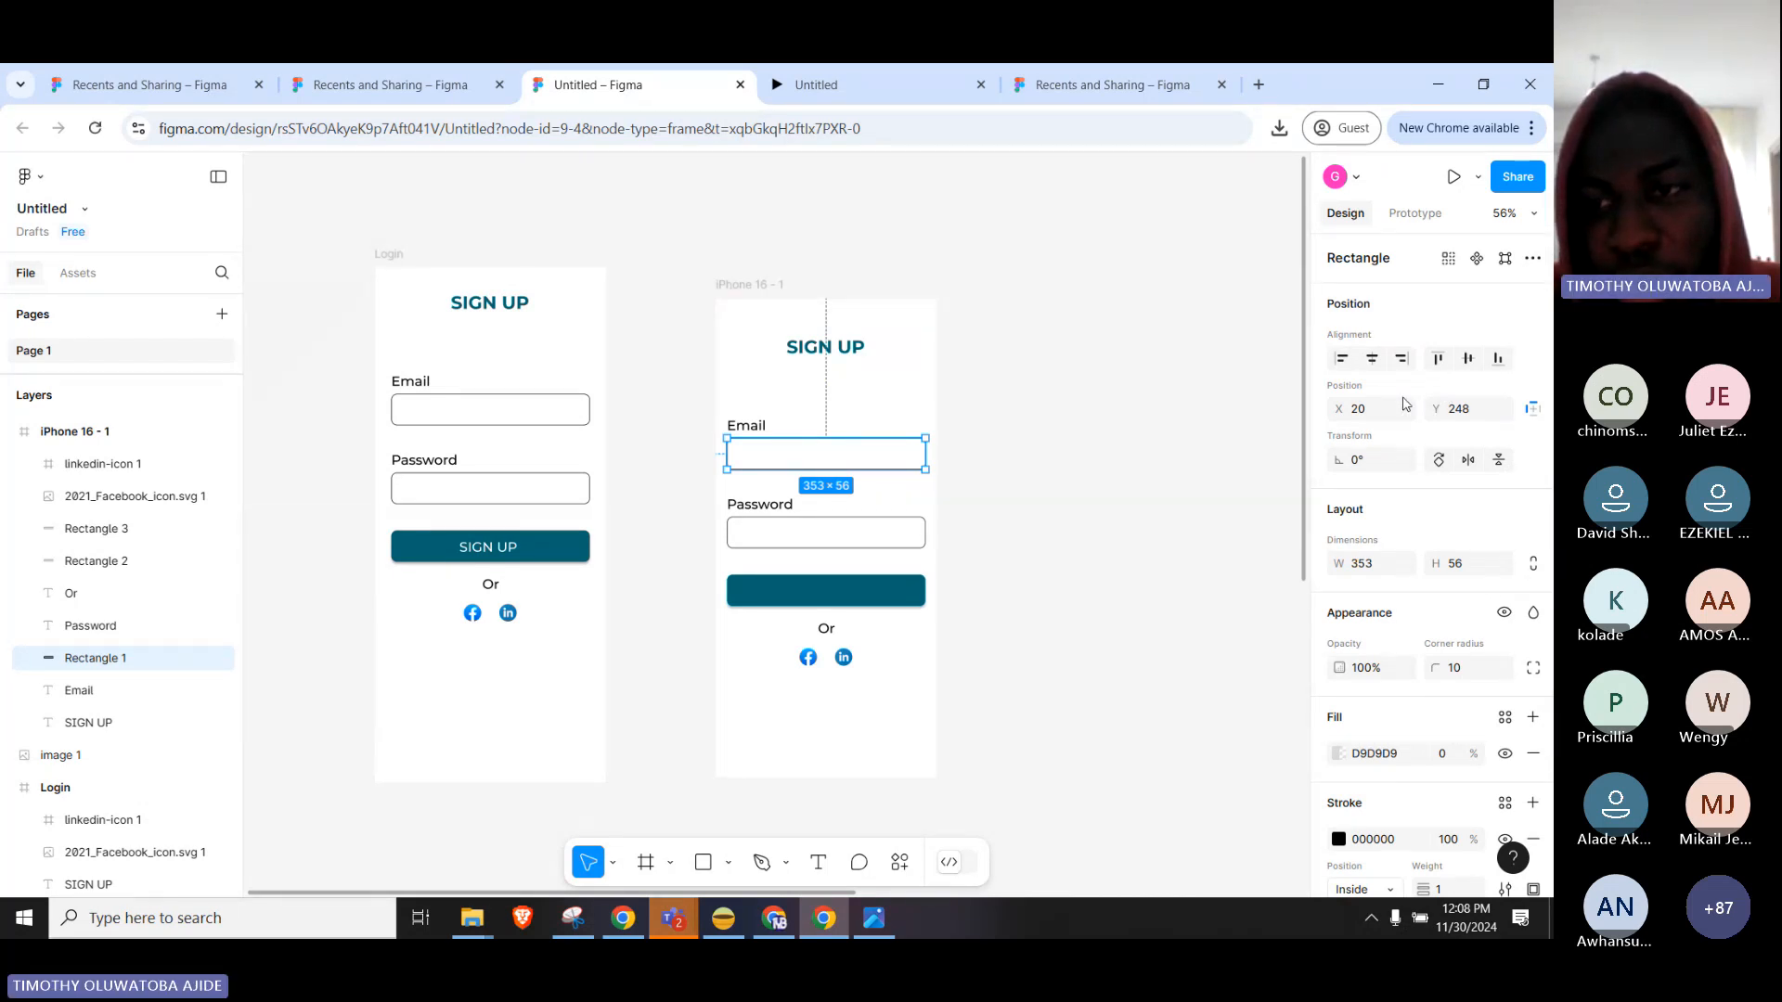
Change the Email box fill to pale grey E7E2E2 at full opacity.
scroll(1545, 644, down, 2)
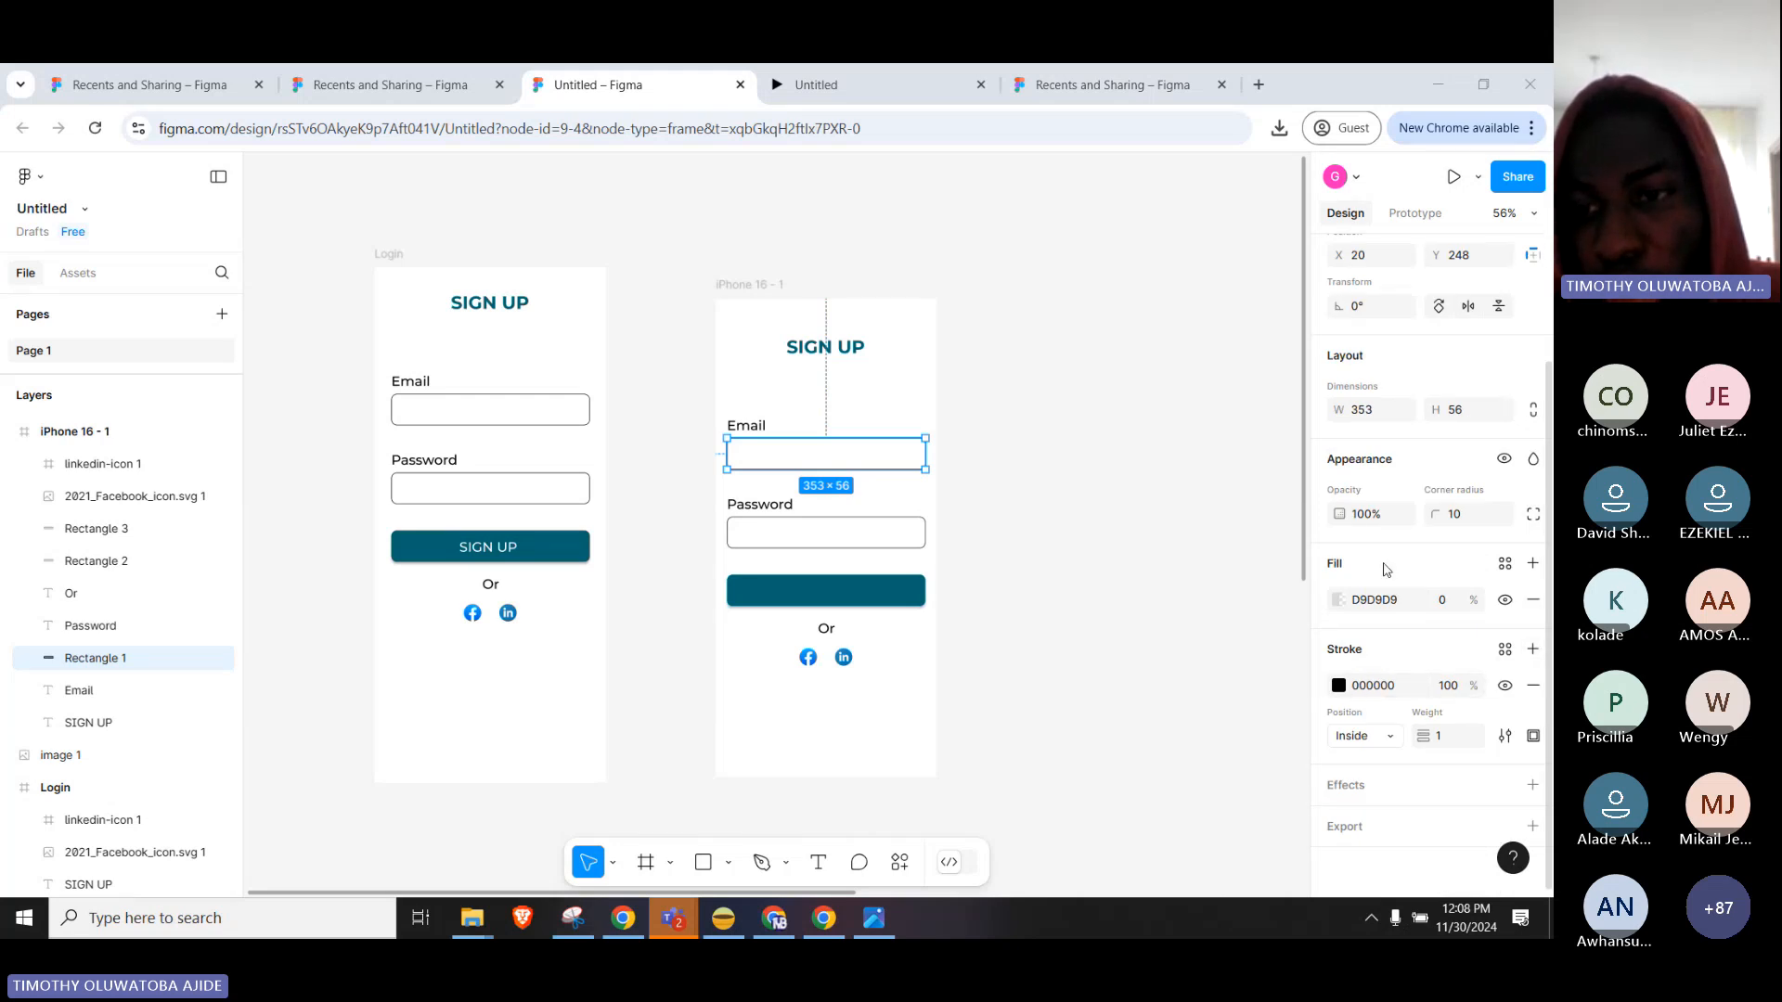
click(1338, 601)
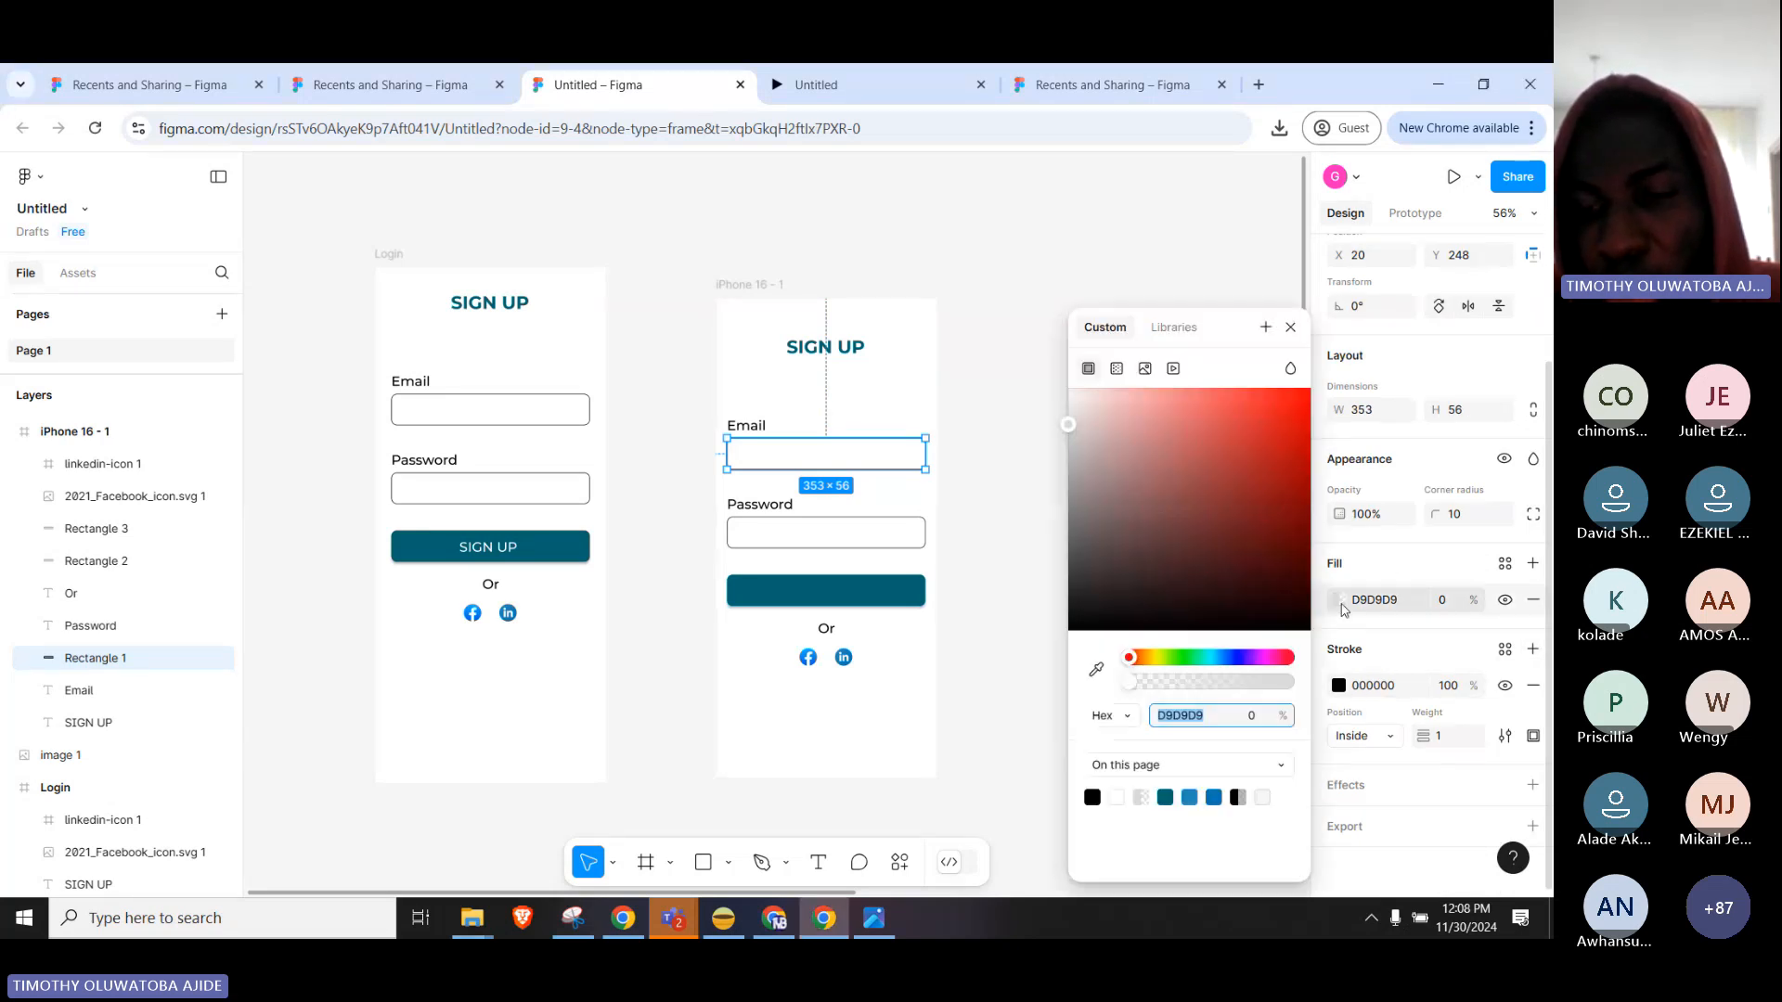
drag(1104, 242, 1046, 266)
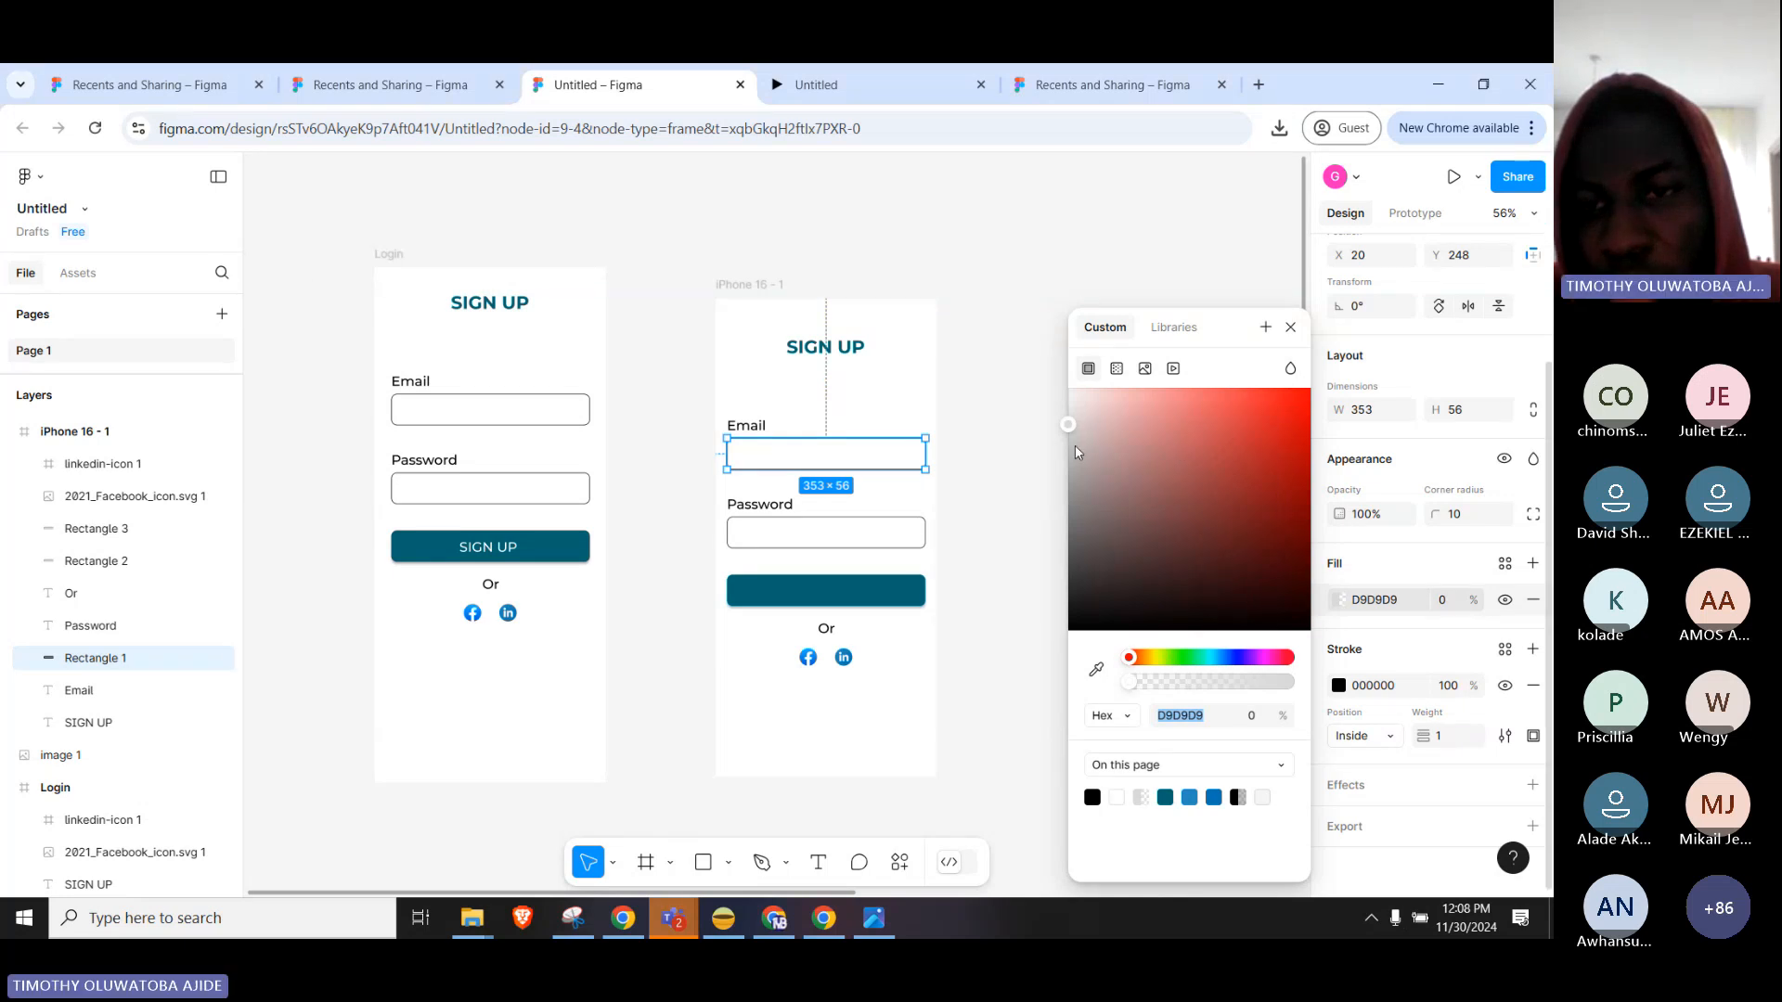
drag(1070, 424, 1074, 426)
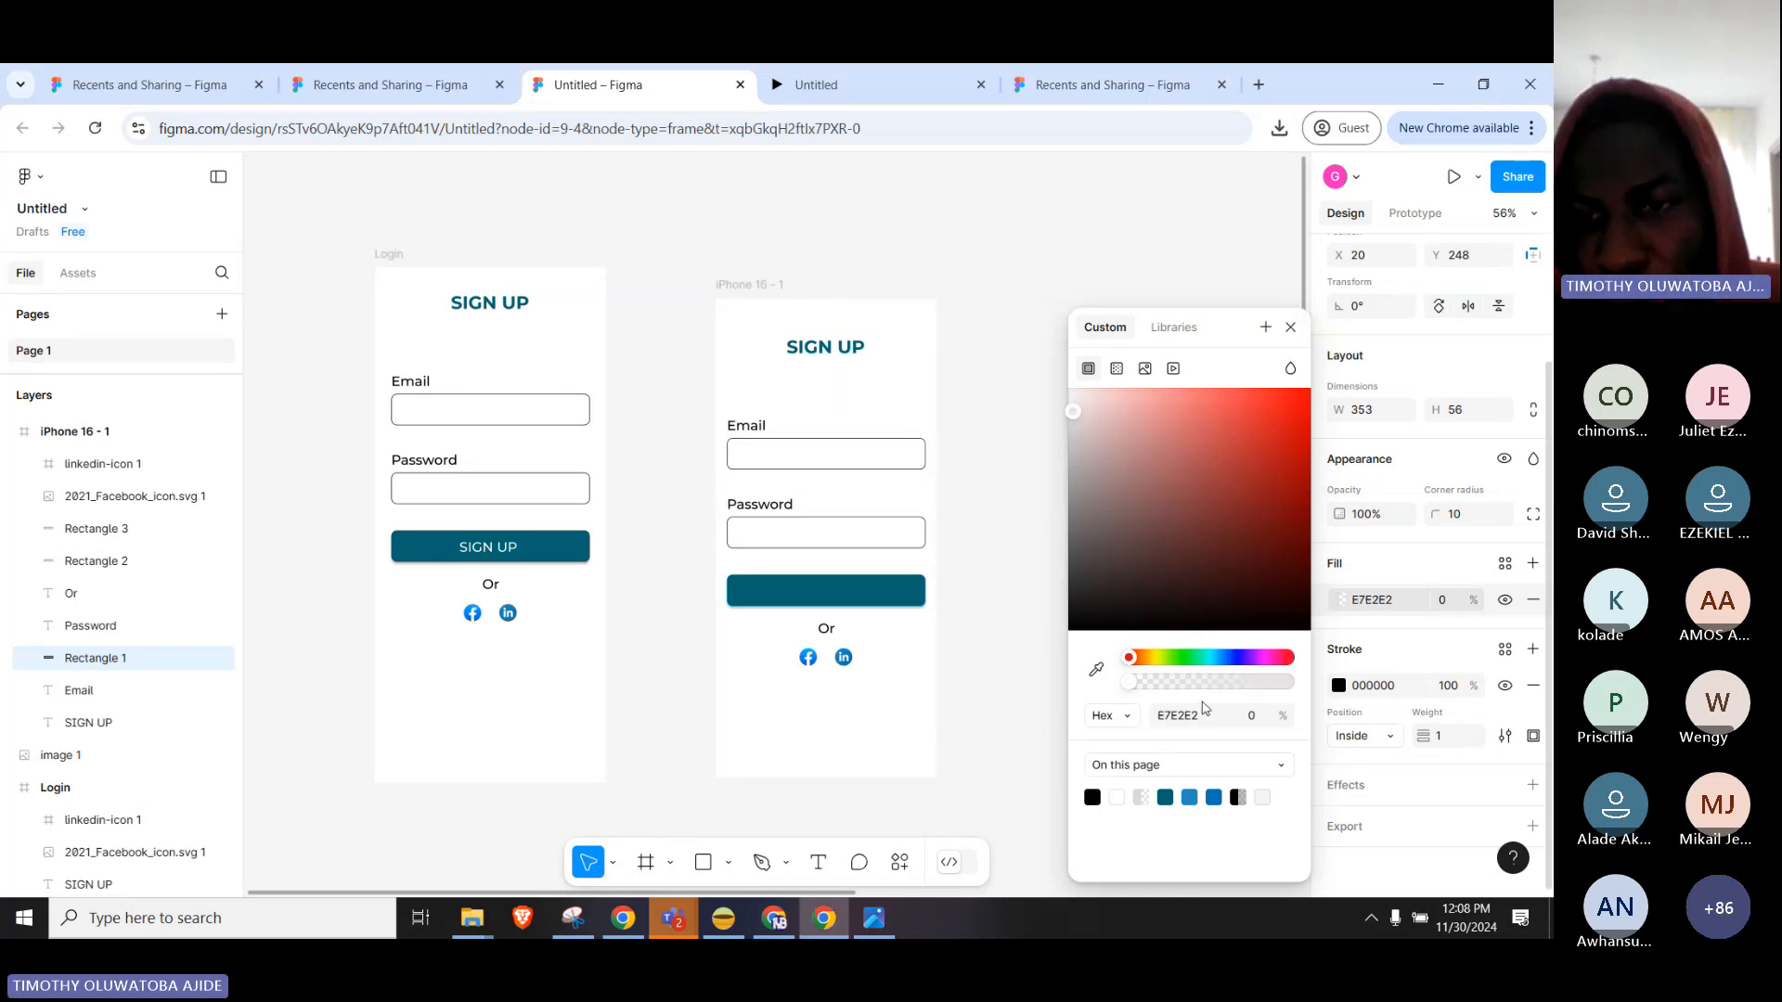
drag(1134, 687, 1298, 685)
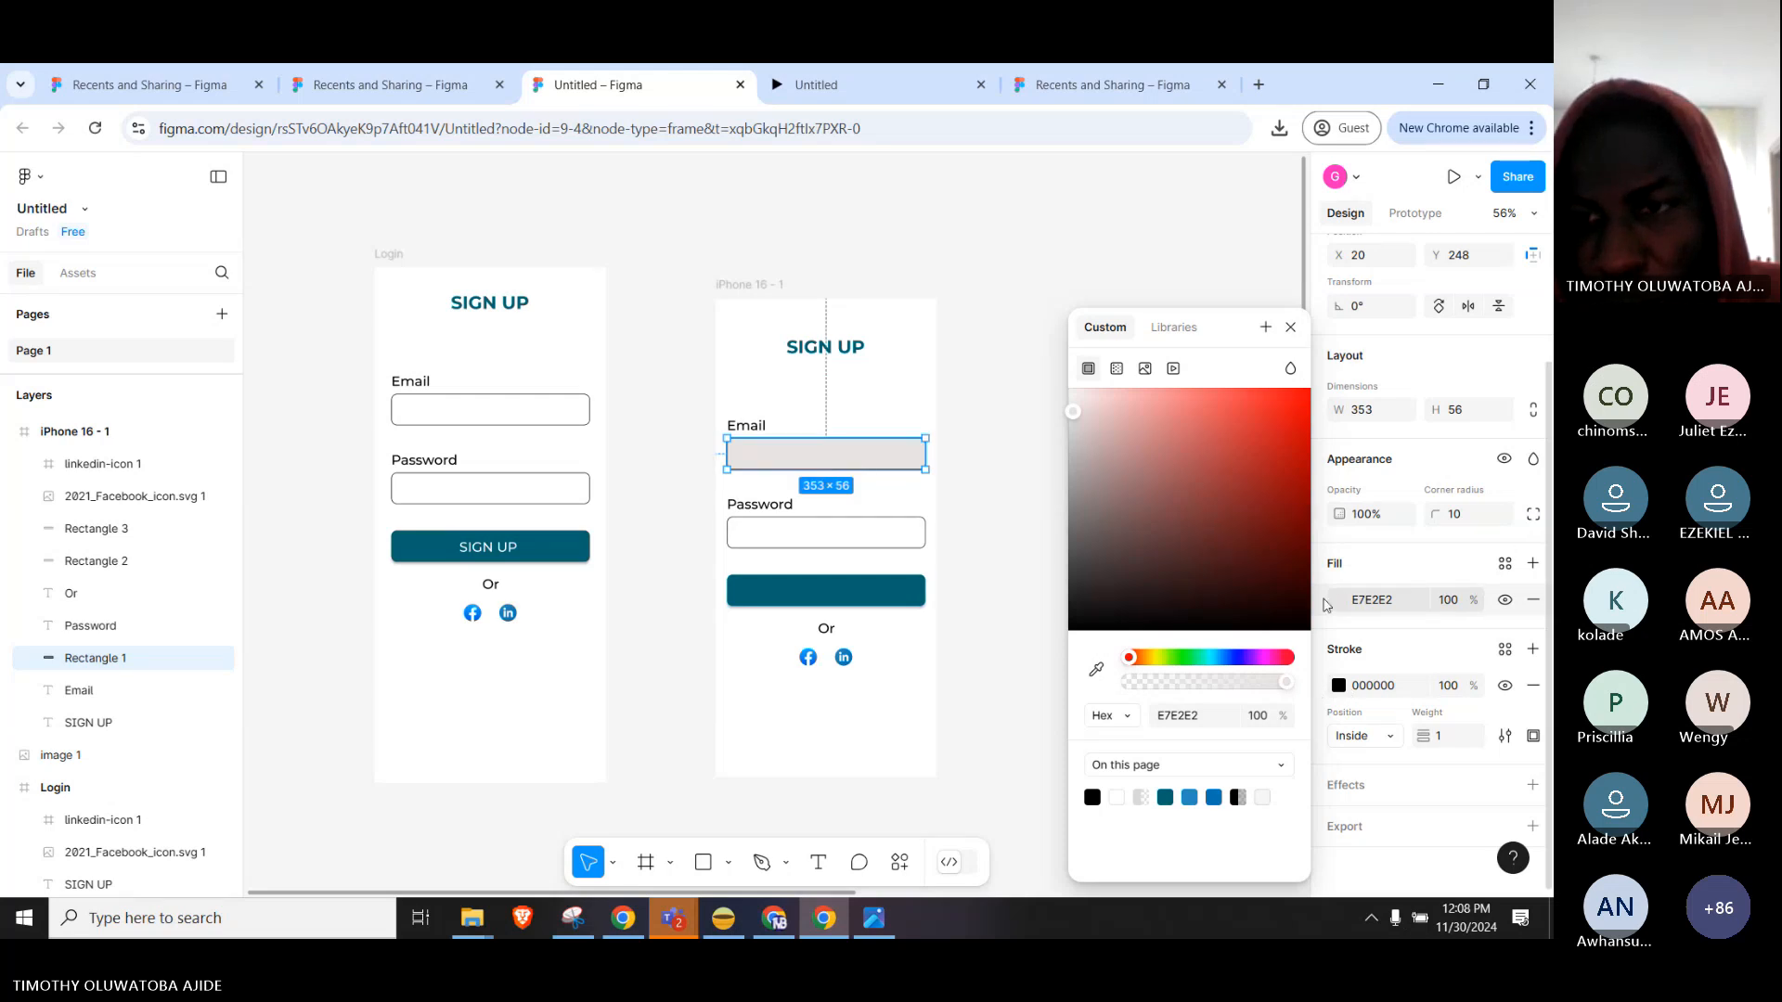
click(1339, 685)
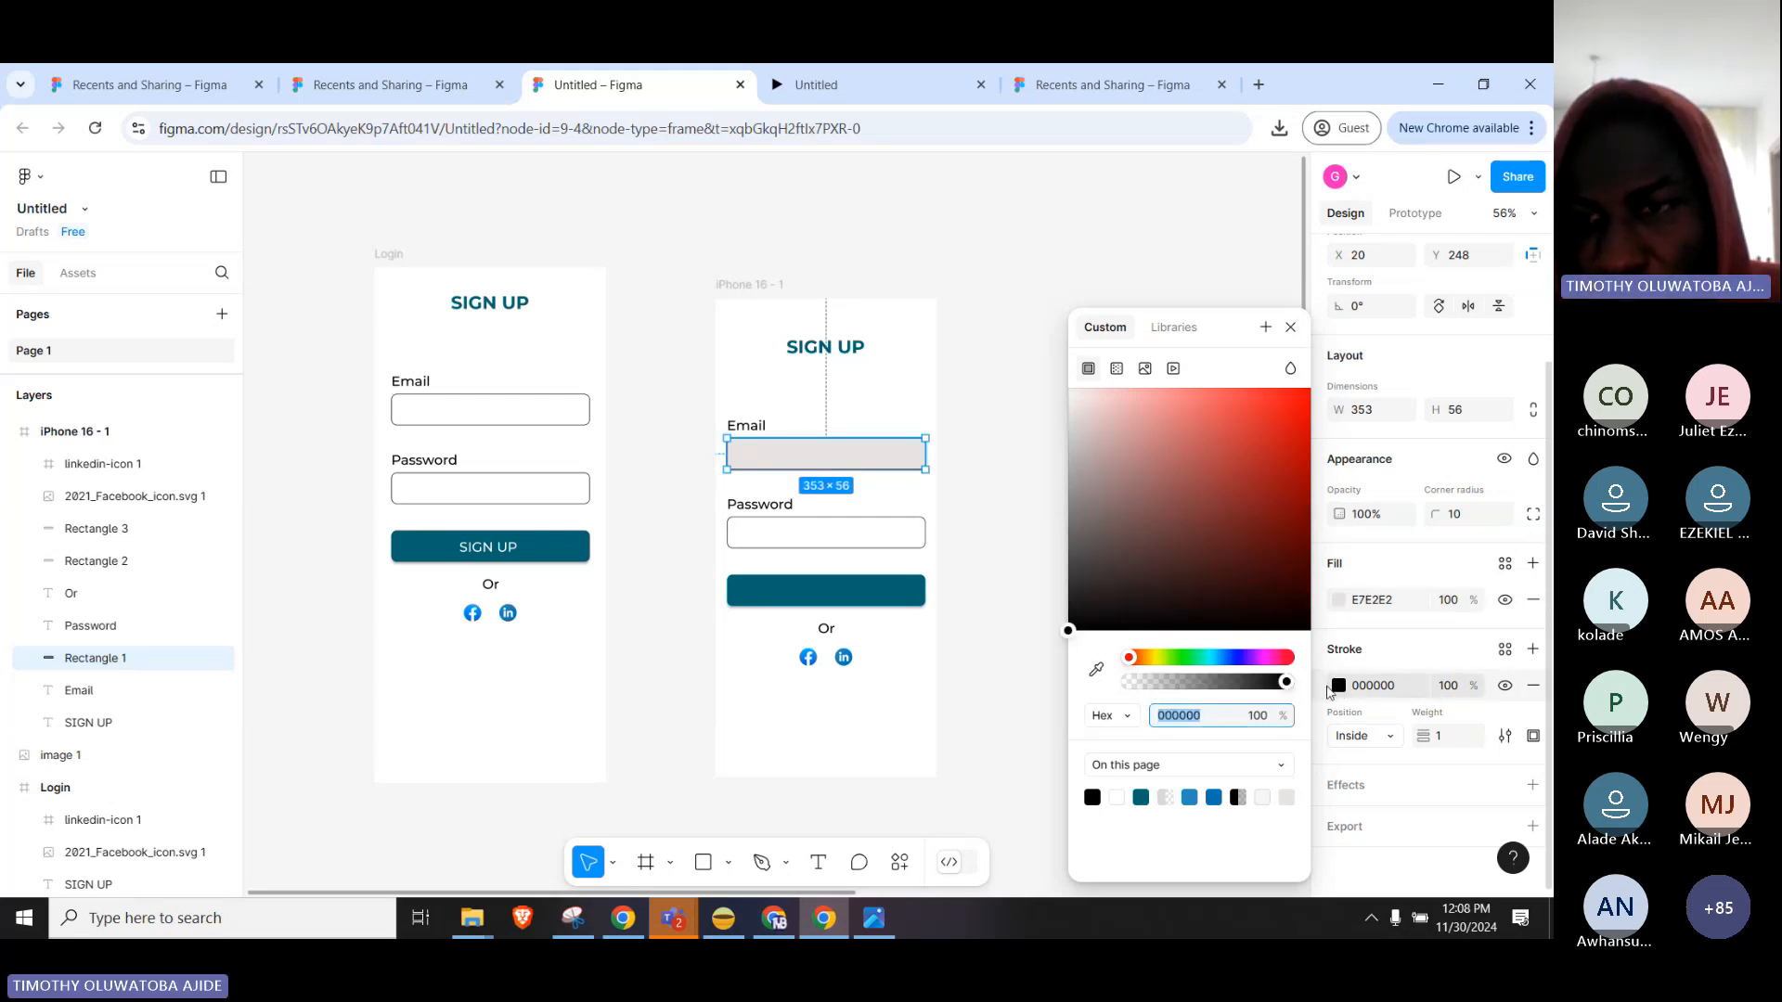
click(787, 528)
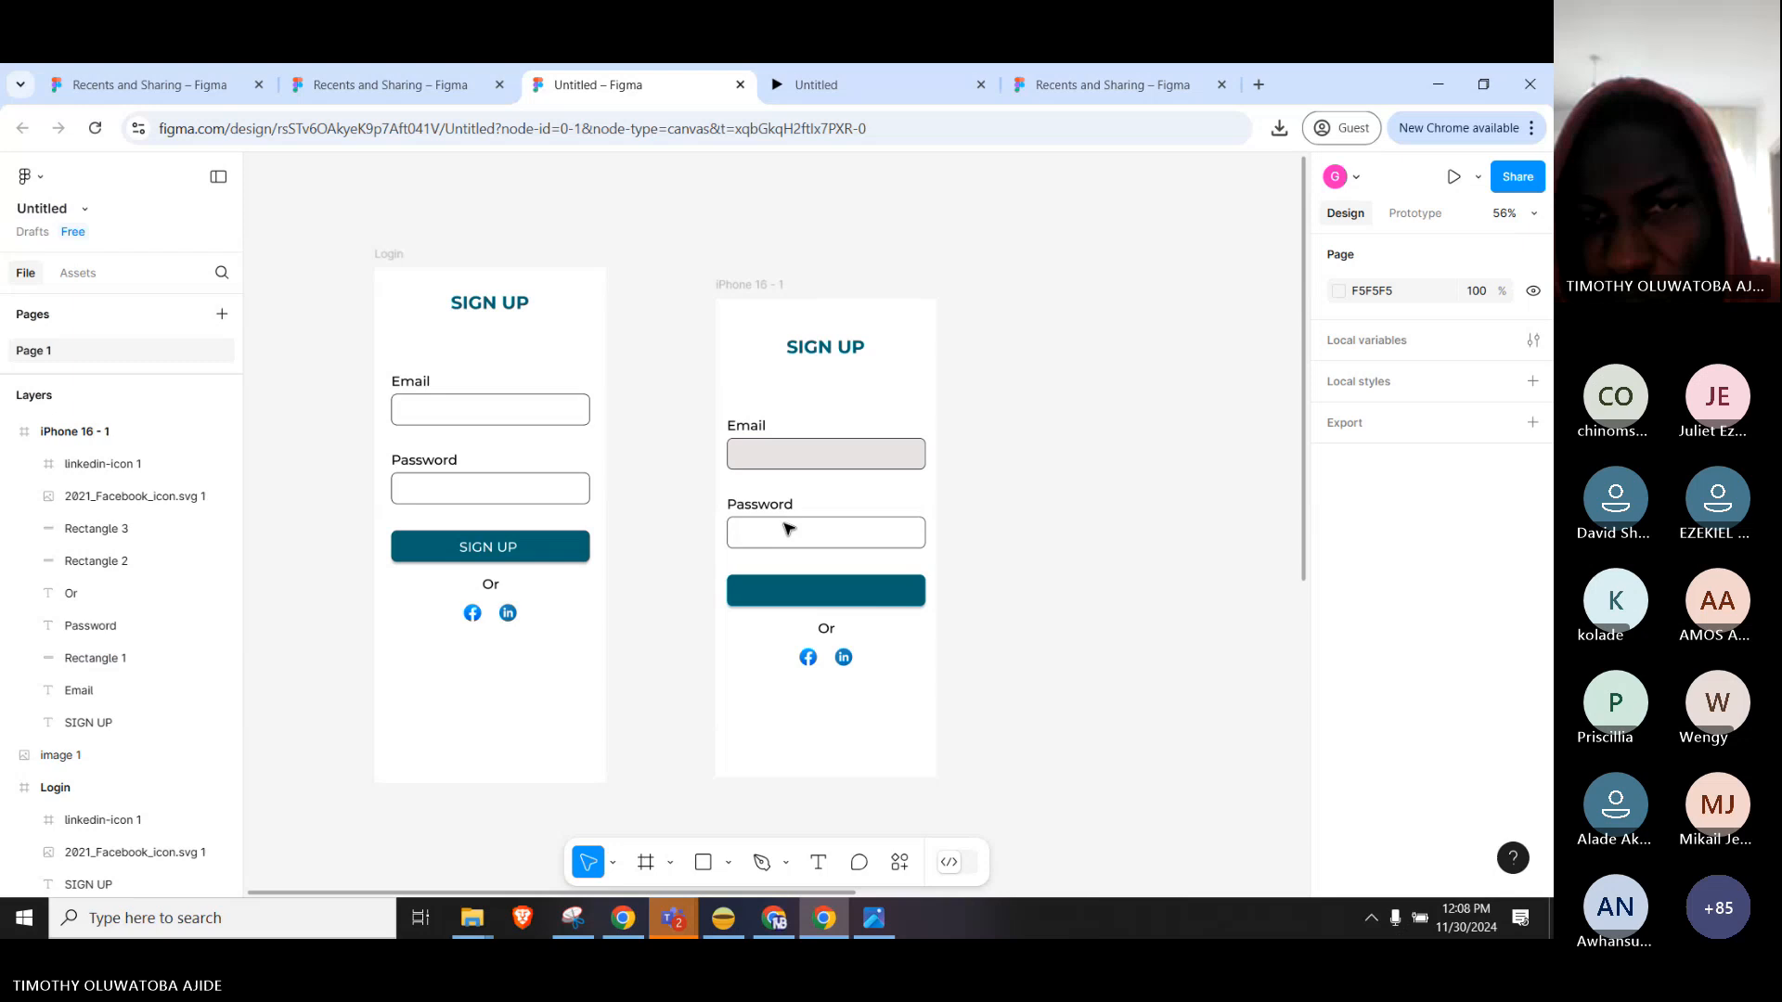
click(852, 459)
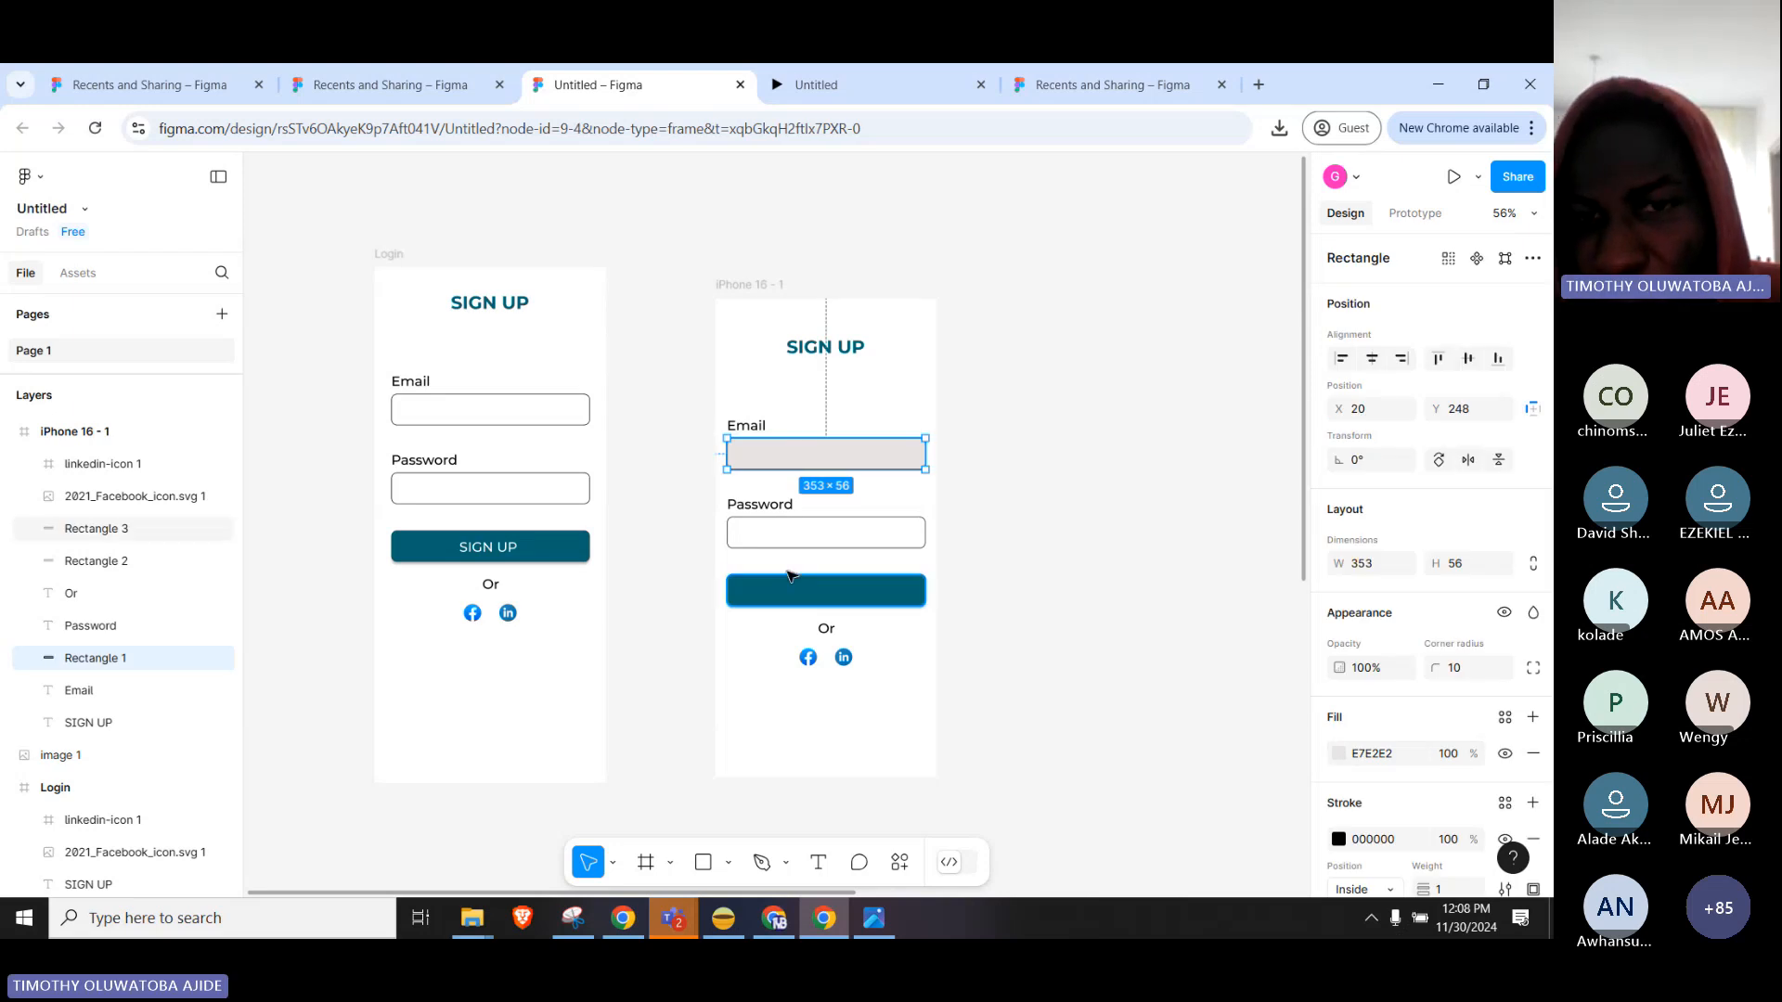
click(840, 615)
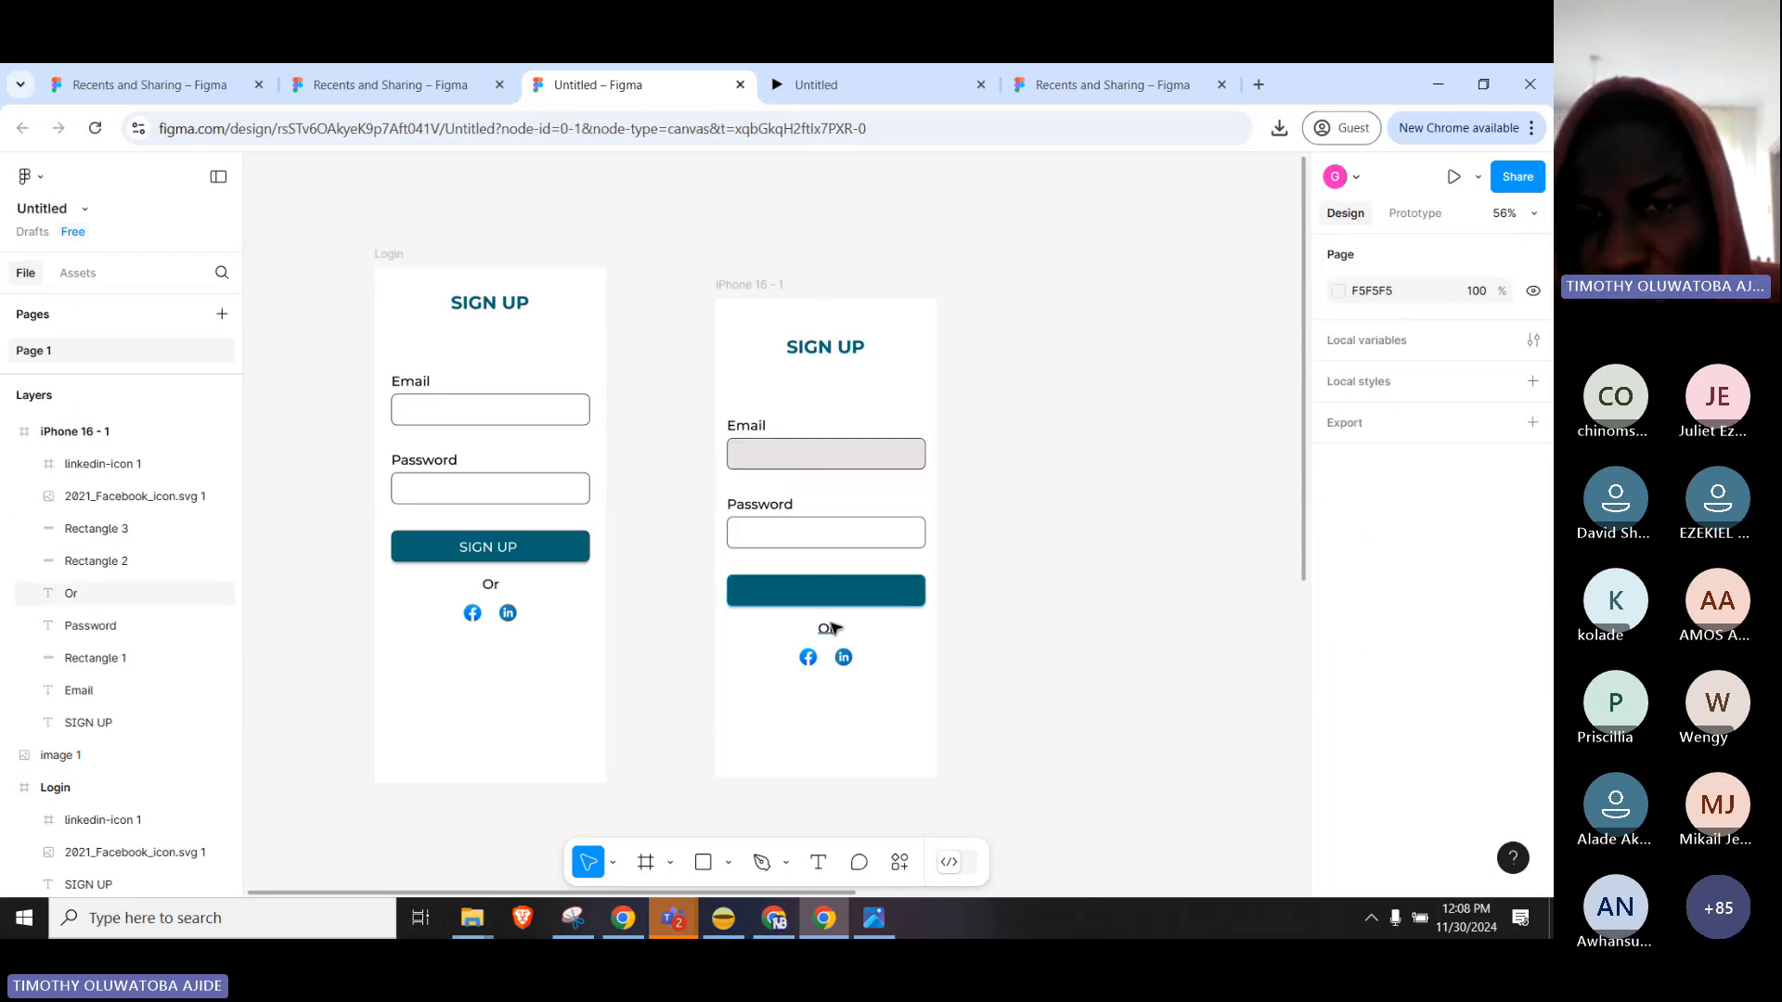
Fill the button rectangle light grey ECECEC.
click(840, 592)
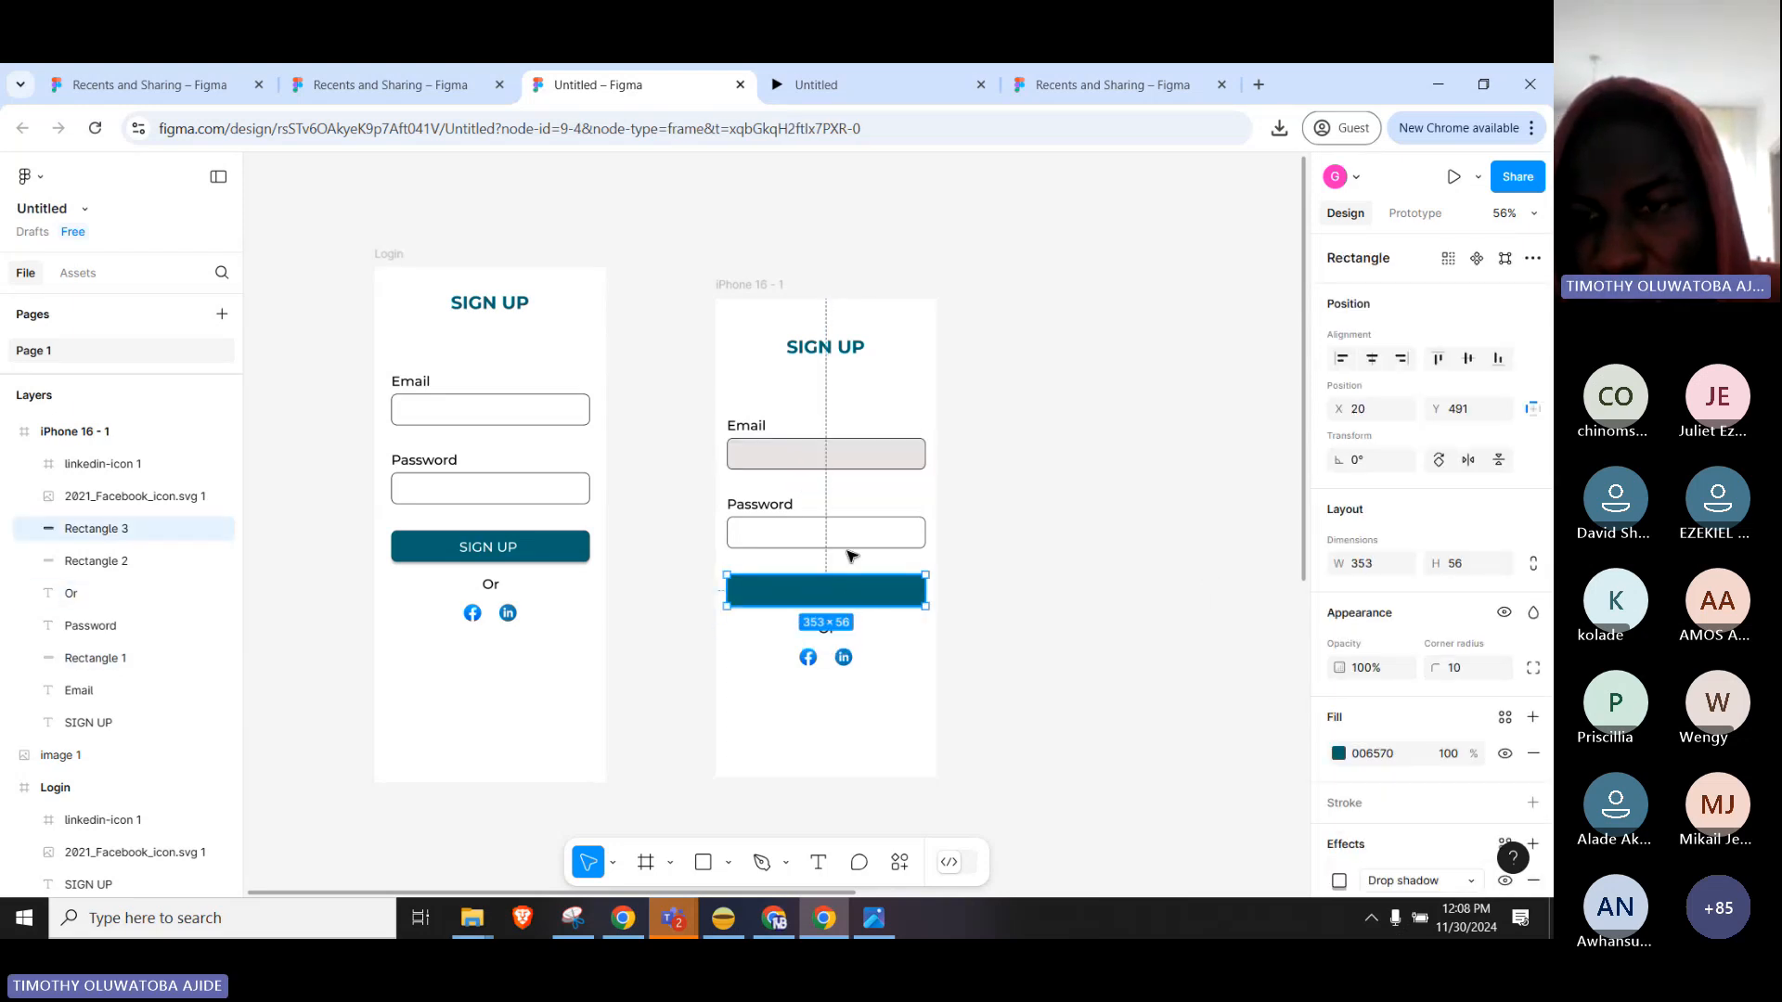
click(1338, 753)
drag(1308, 522, 1069, 407)
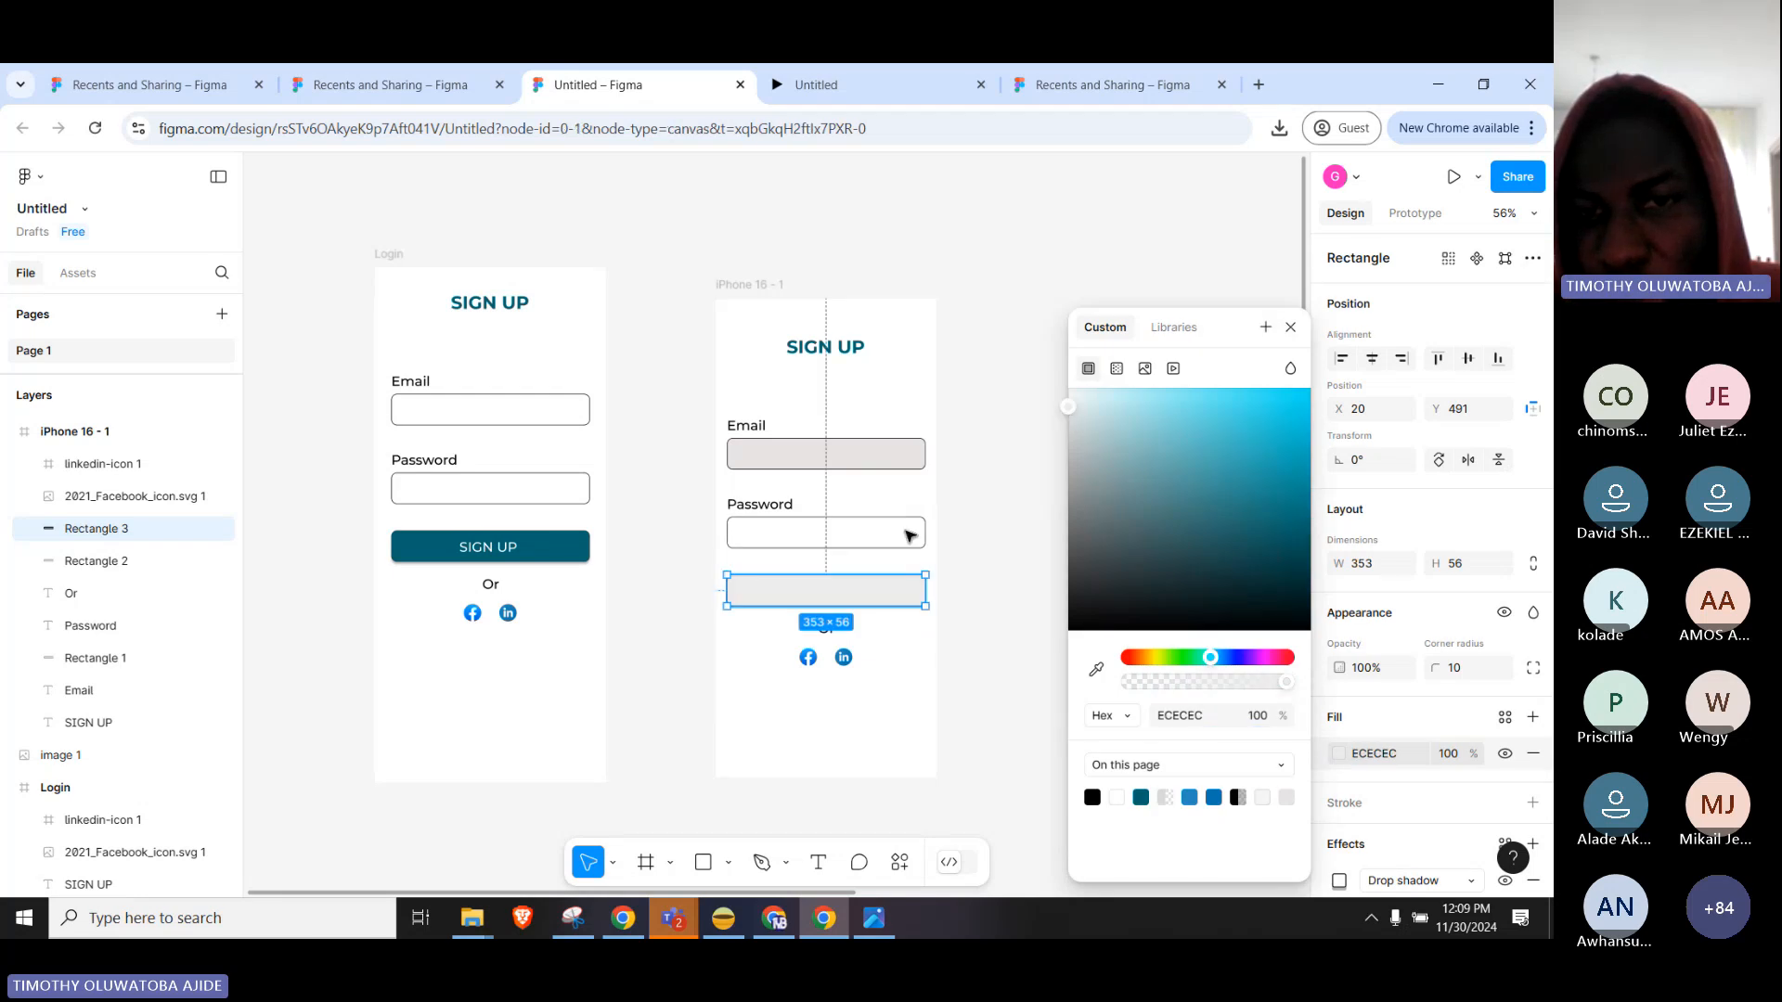
key(Escape)
Raise the Password field's grey D9D9D9 fill opacity to 100%.
click(903, 542)
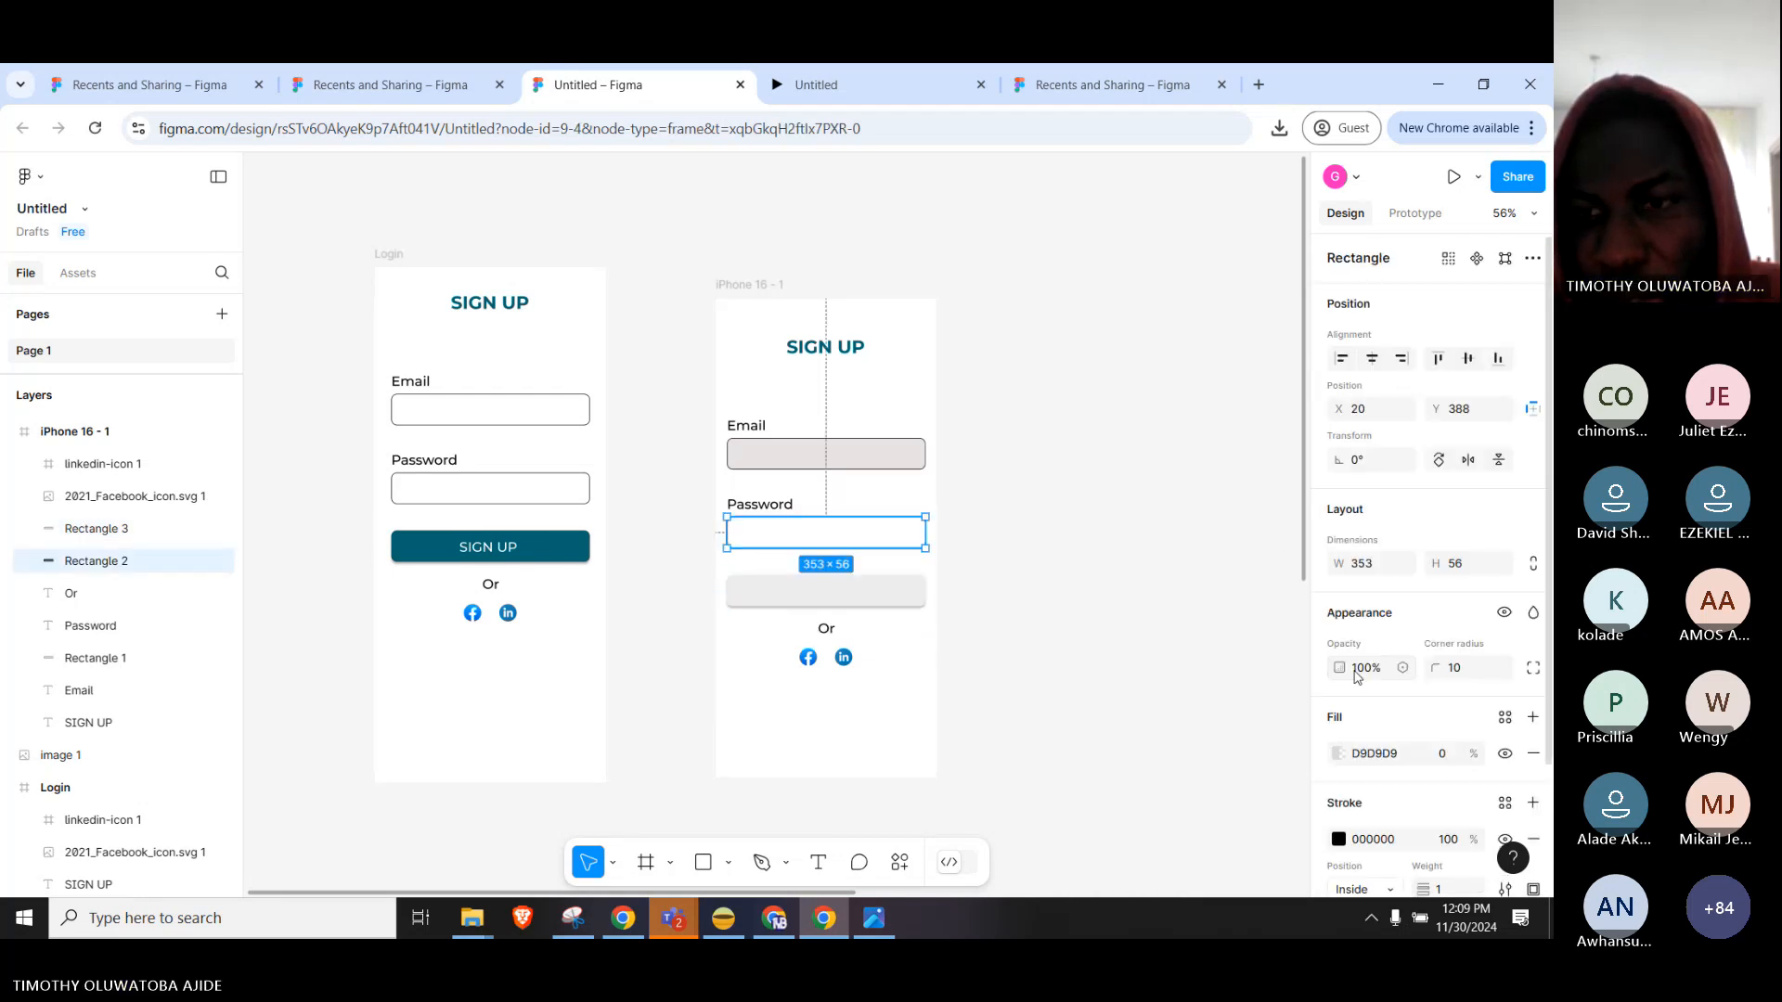
click(1338, 753)
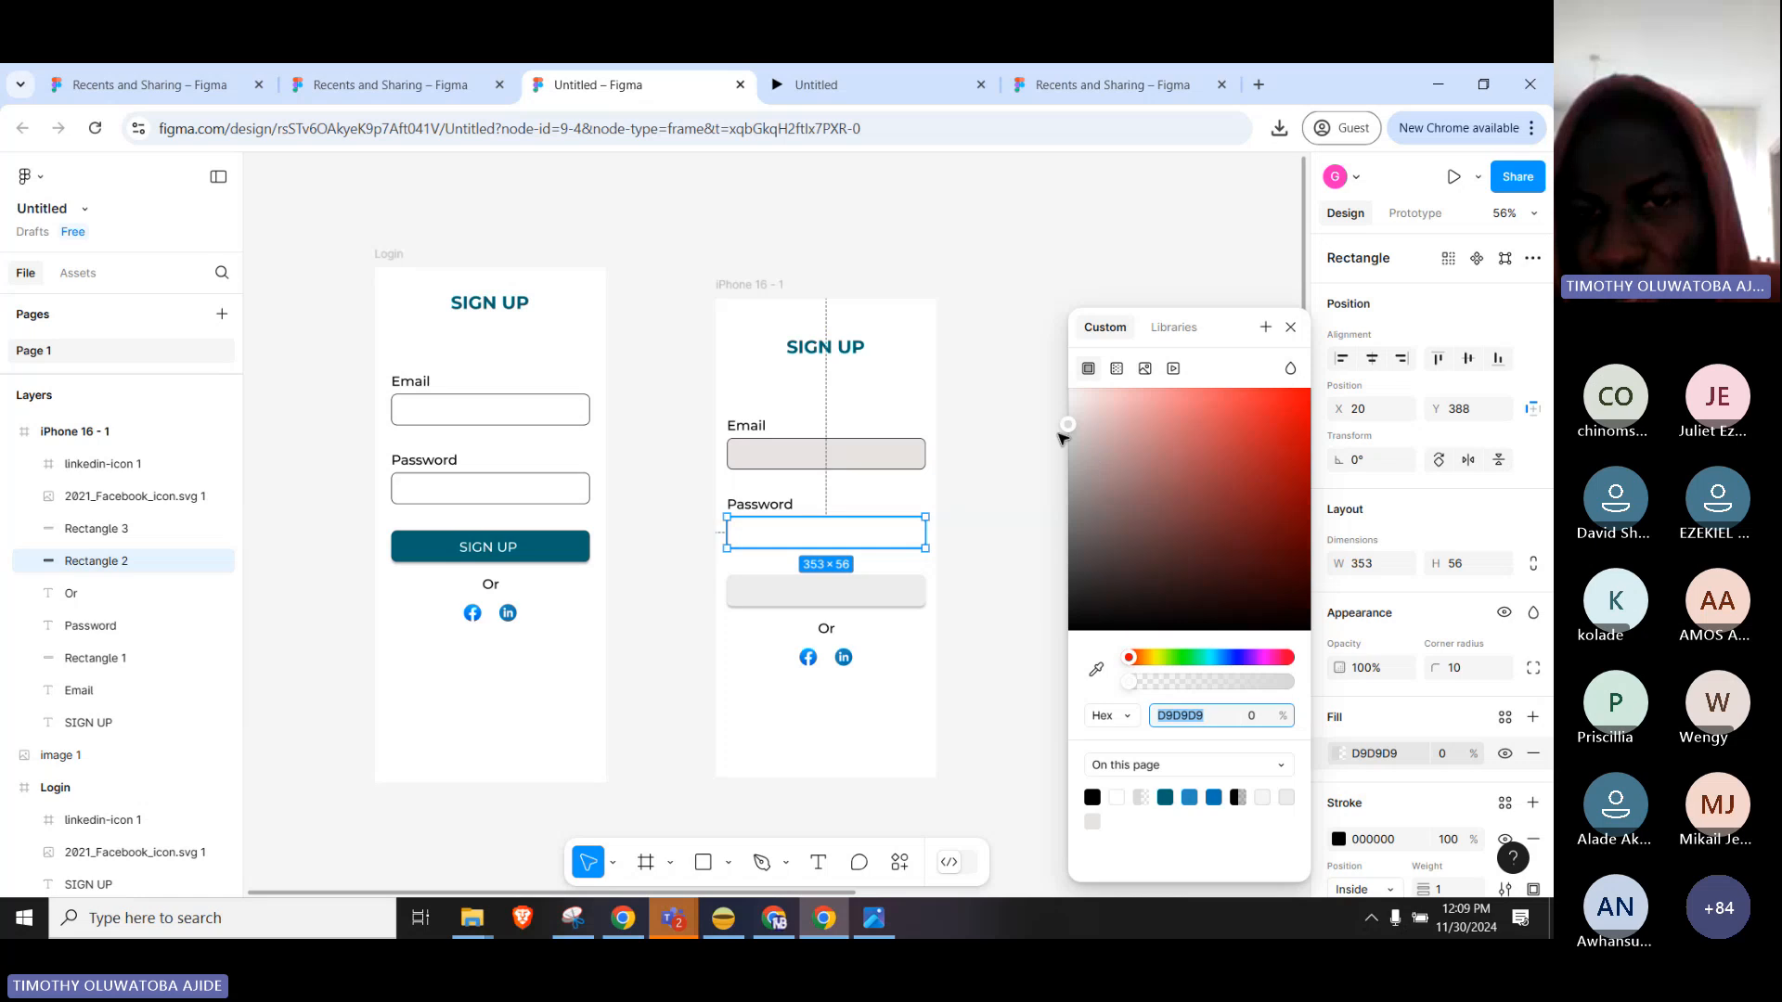
click(1064, 437)
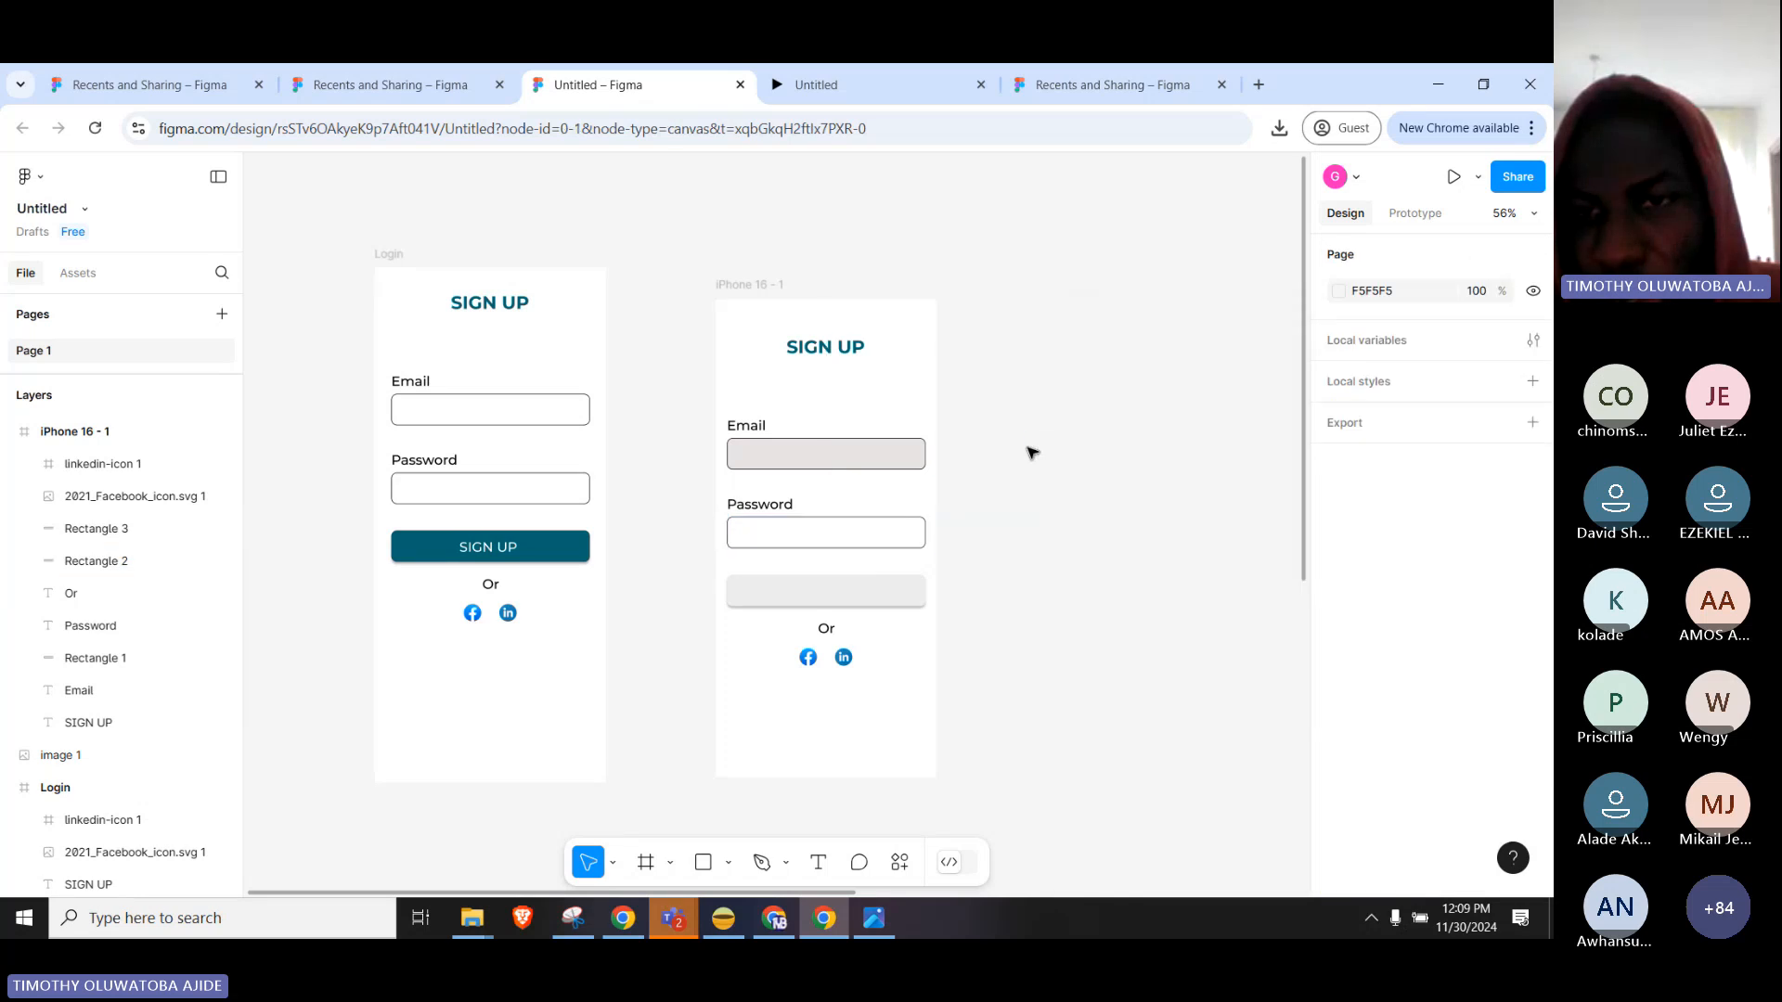
click(889, 545)
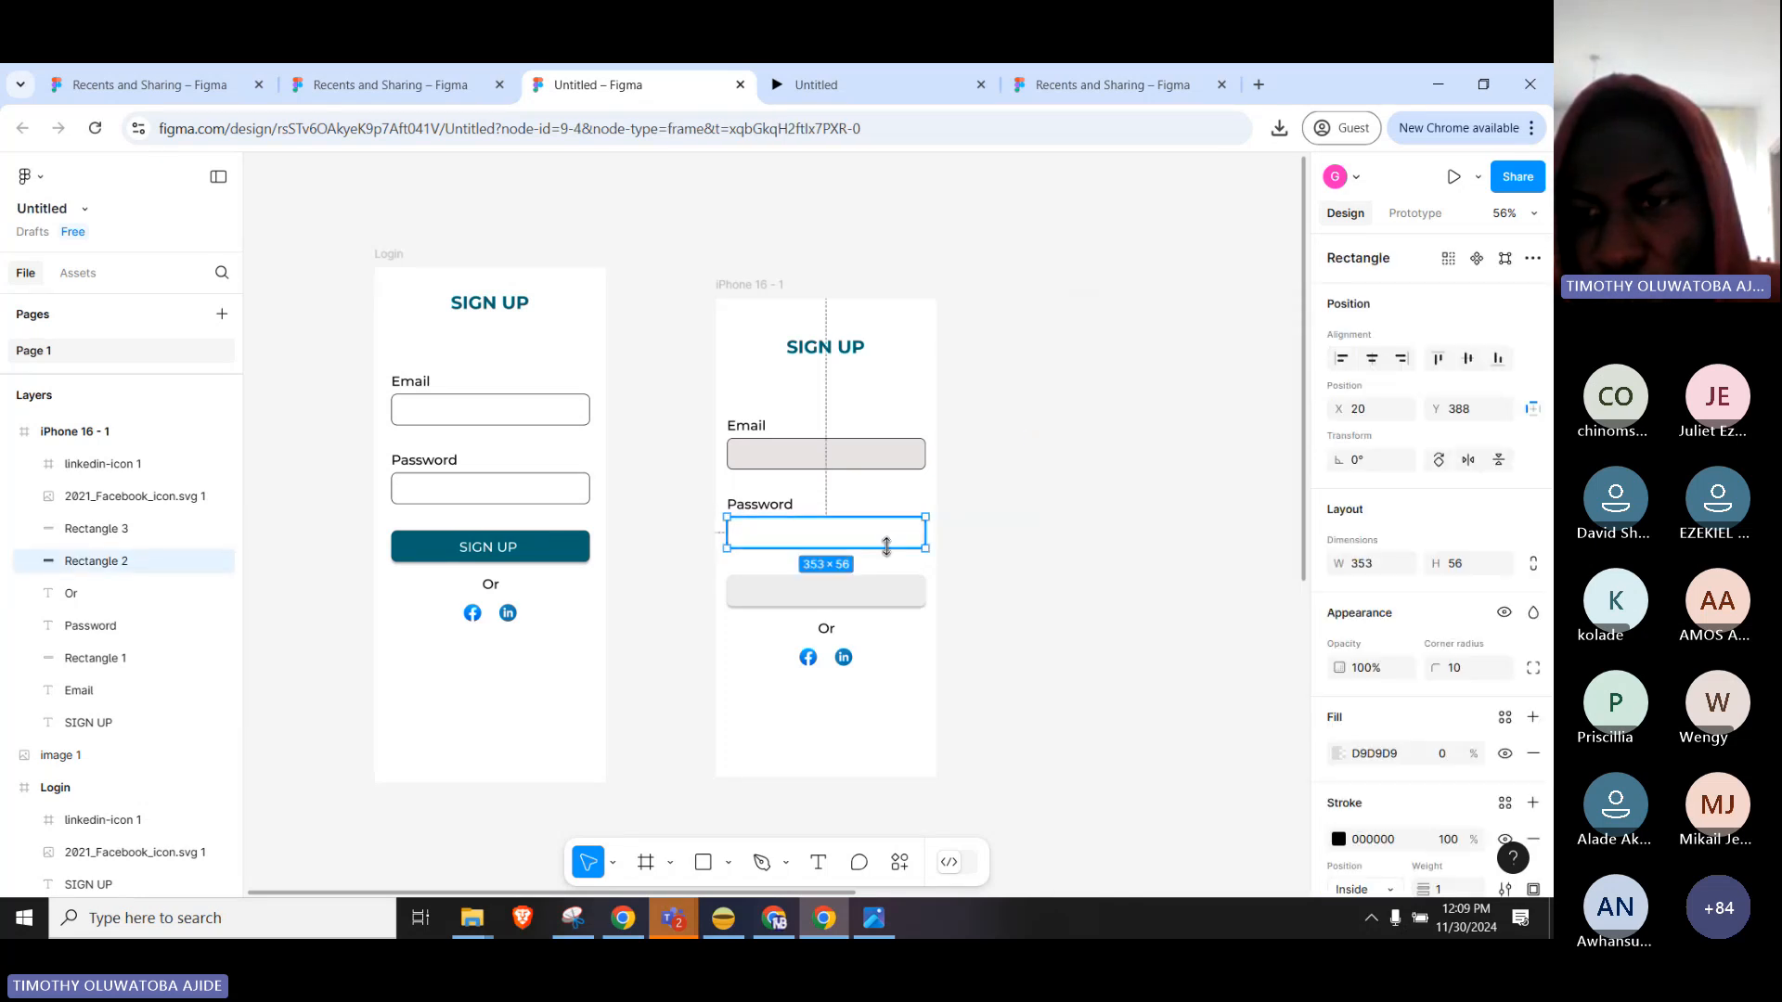
click(1339, 753)
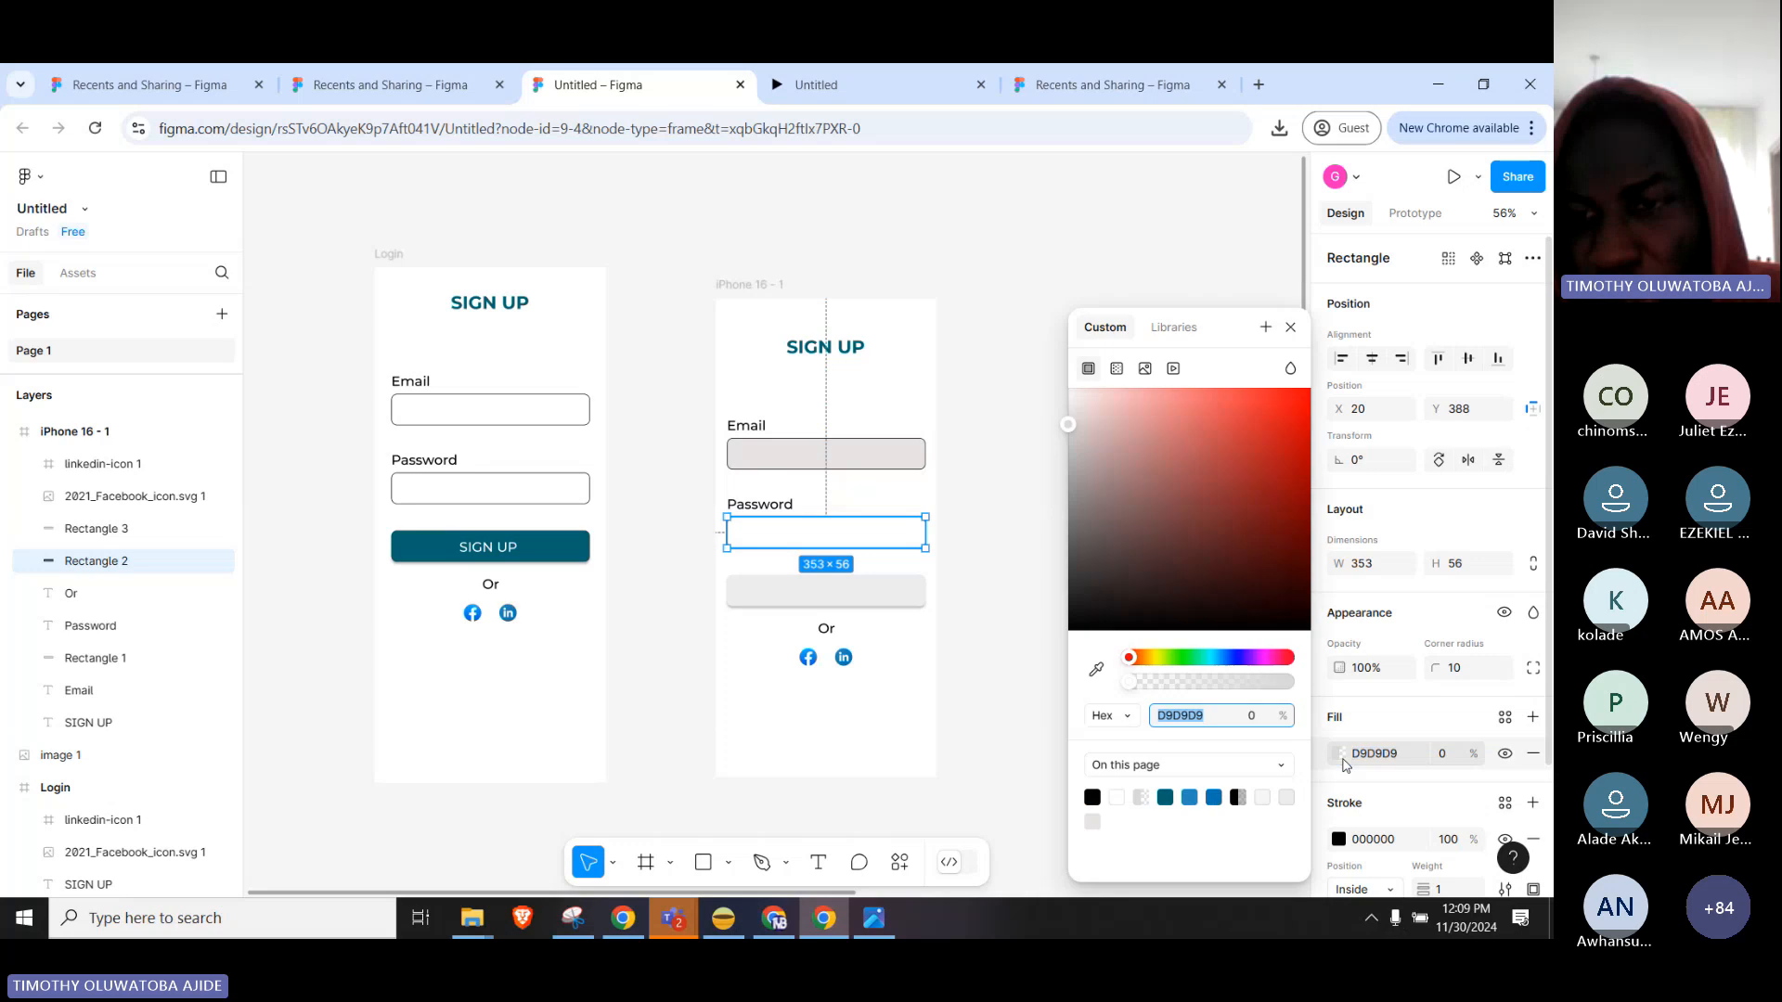
drag(1130, 682, 1347, 691)
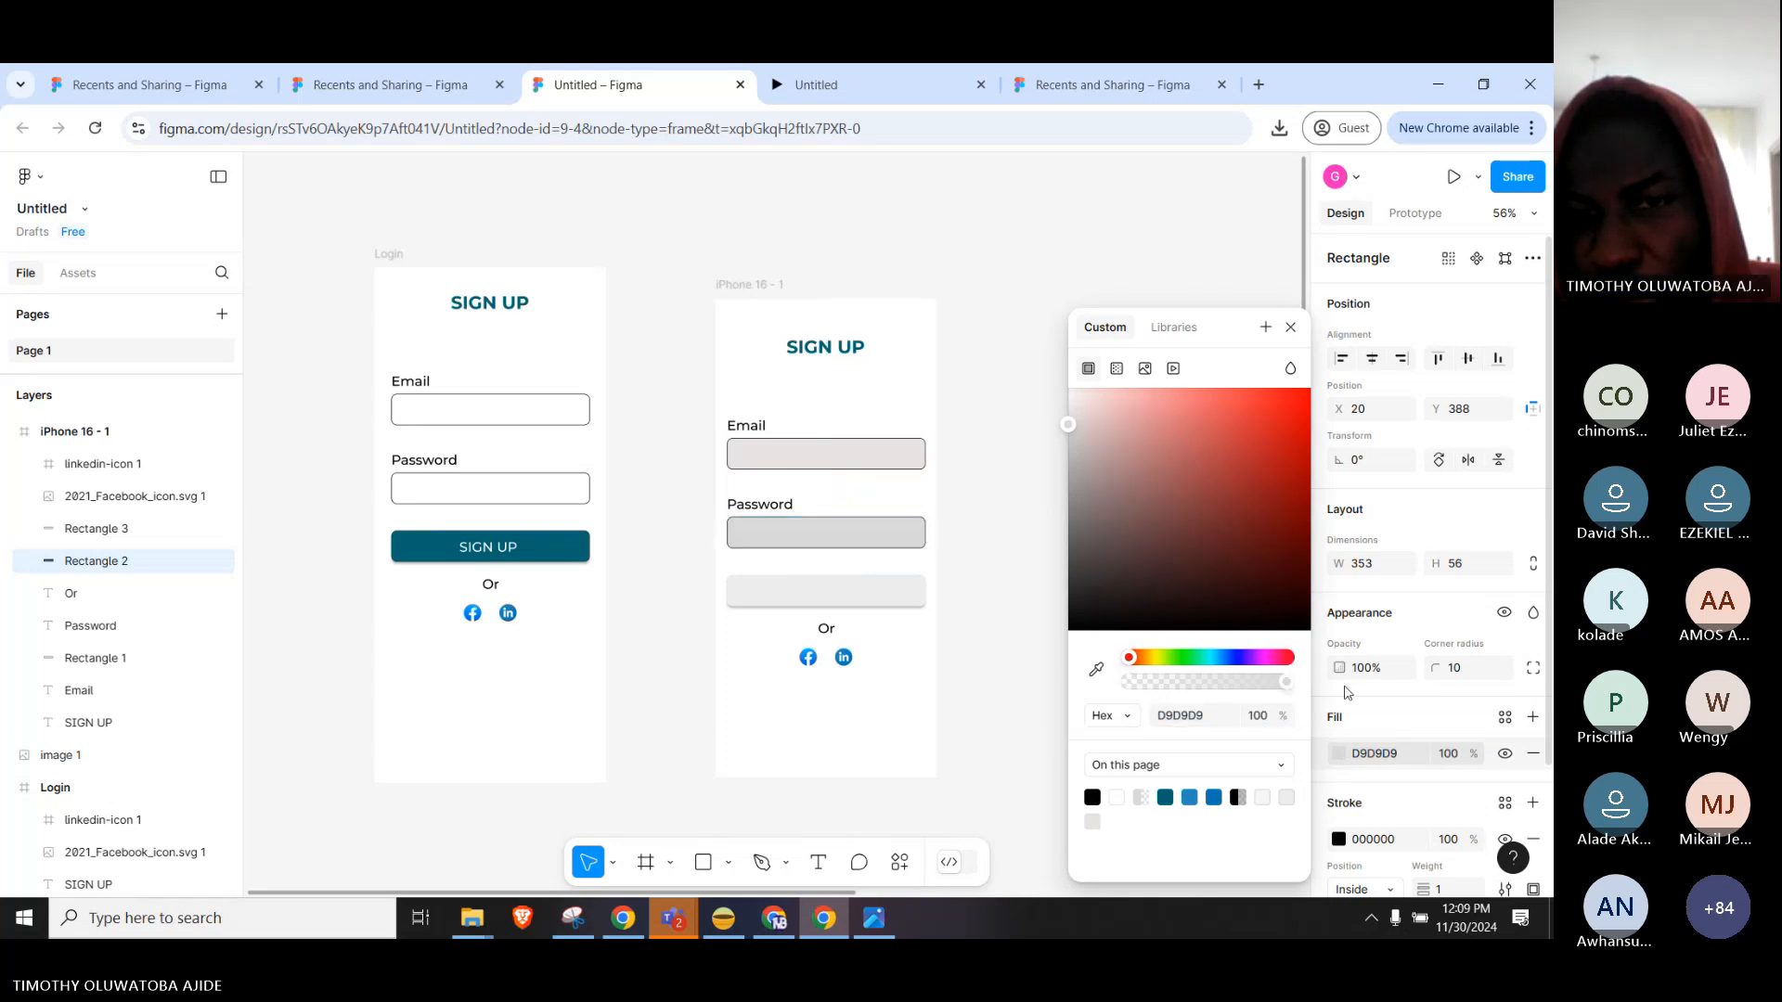
click(986, 582)
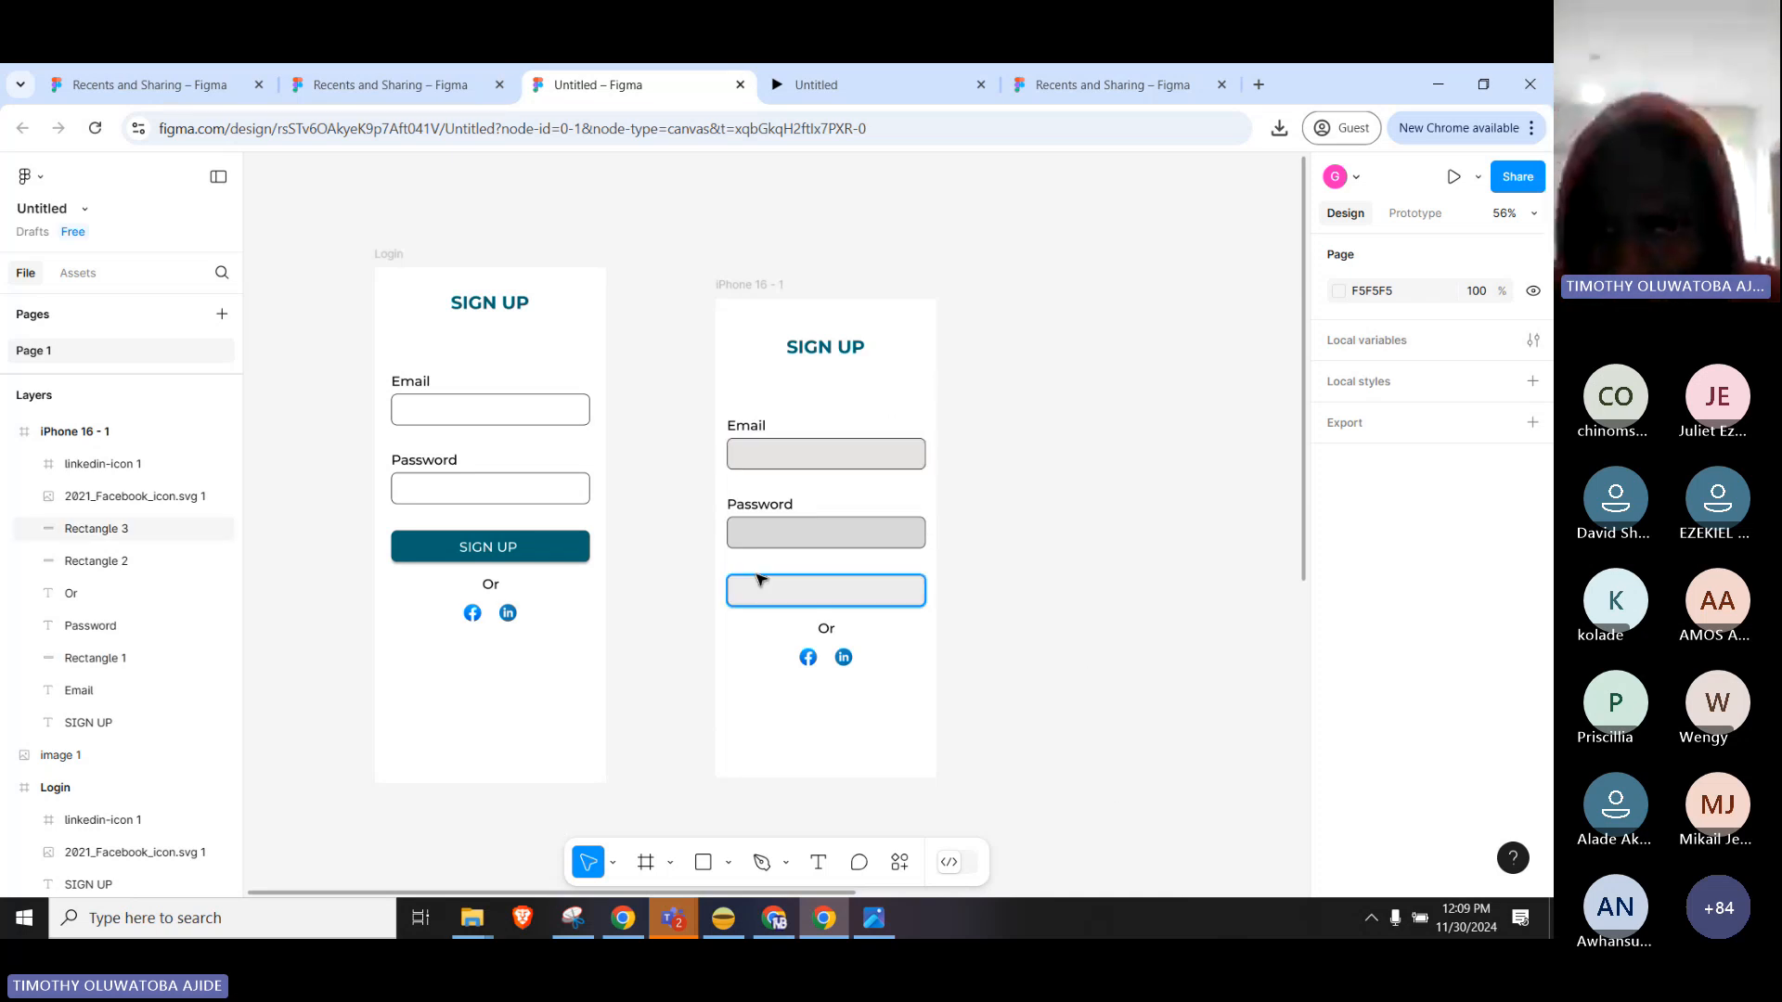
click(856, 352)
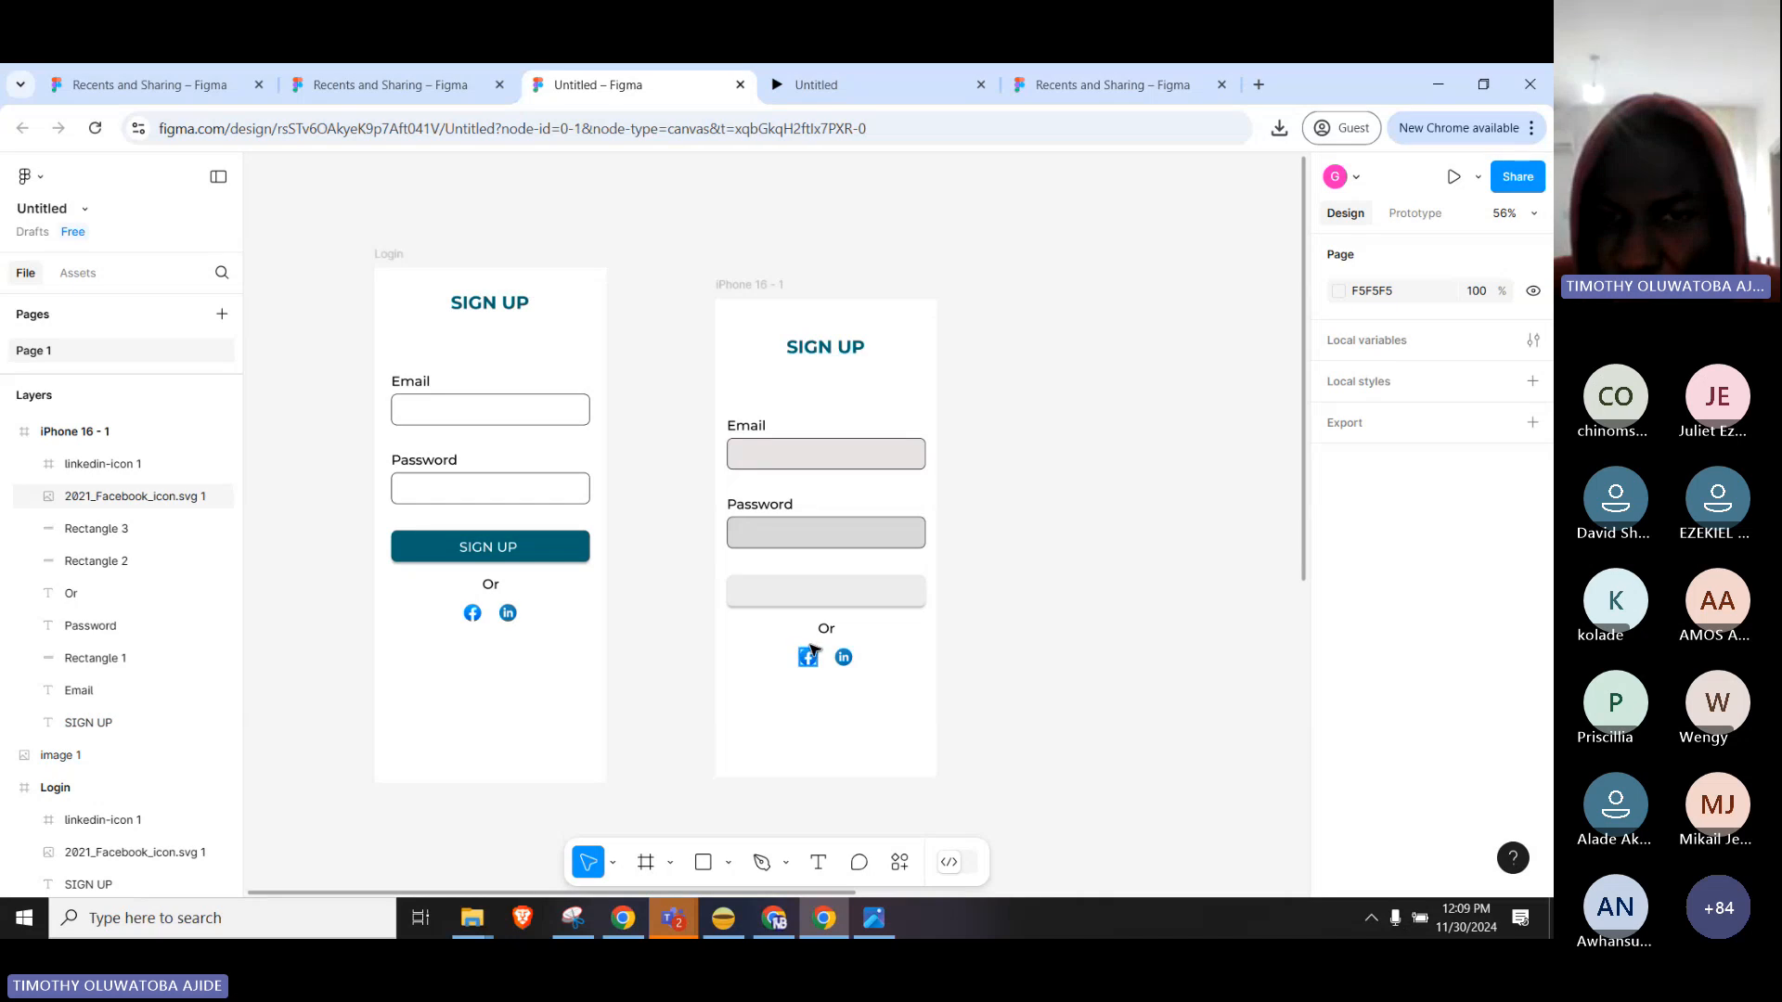
click(837, 594)
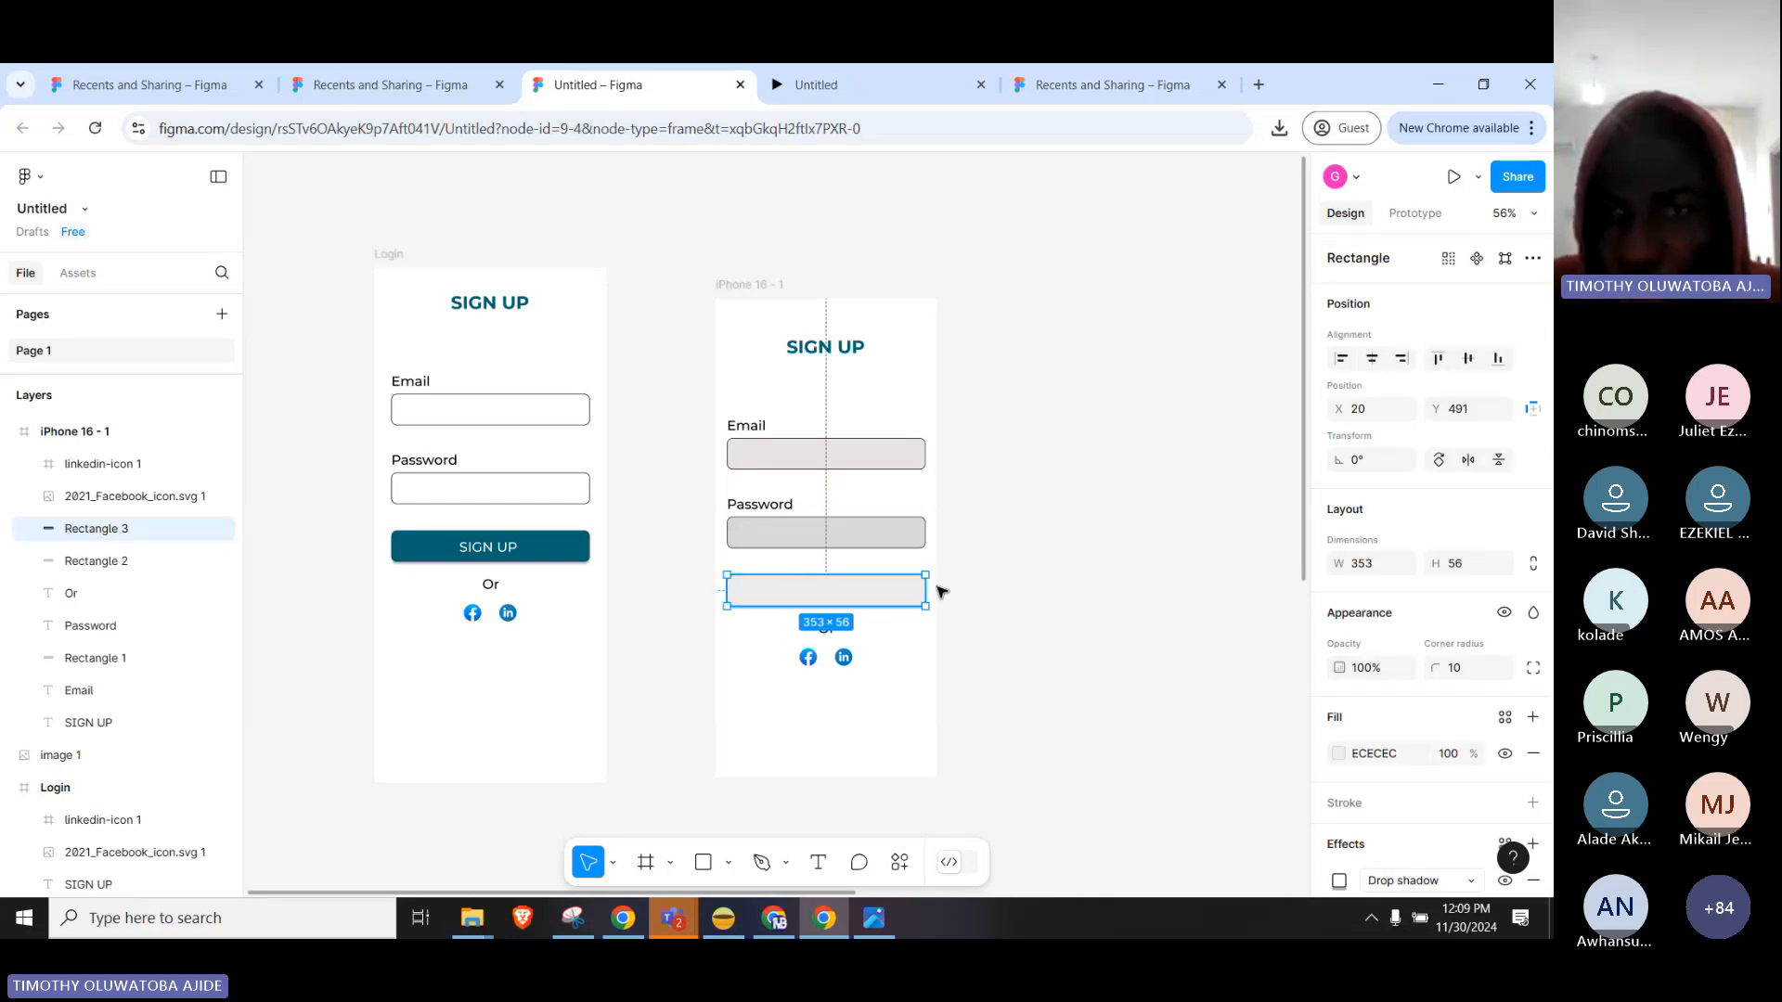
Link Rectangle 3 to the Login frame: on tap, navigate instantly to Login (Flow 1).
click(1415, 215)
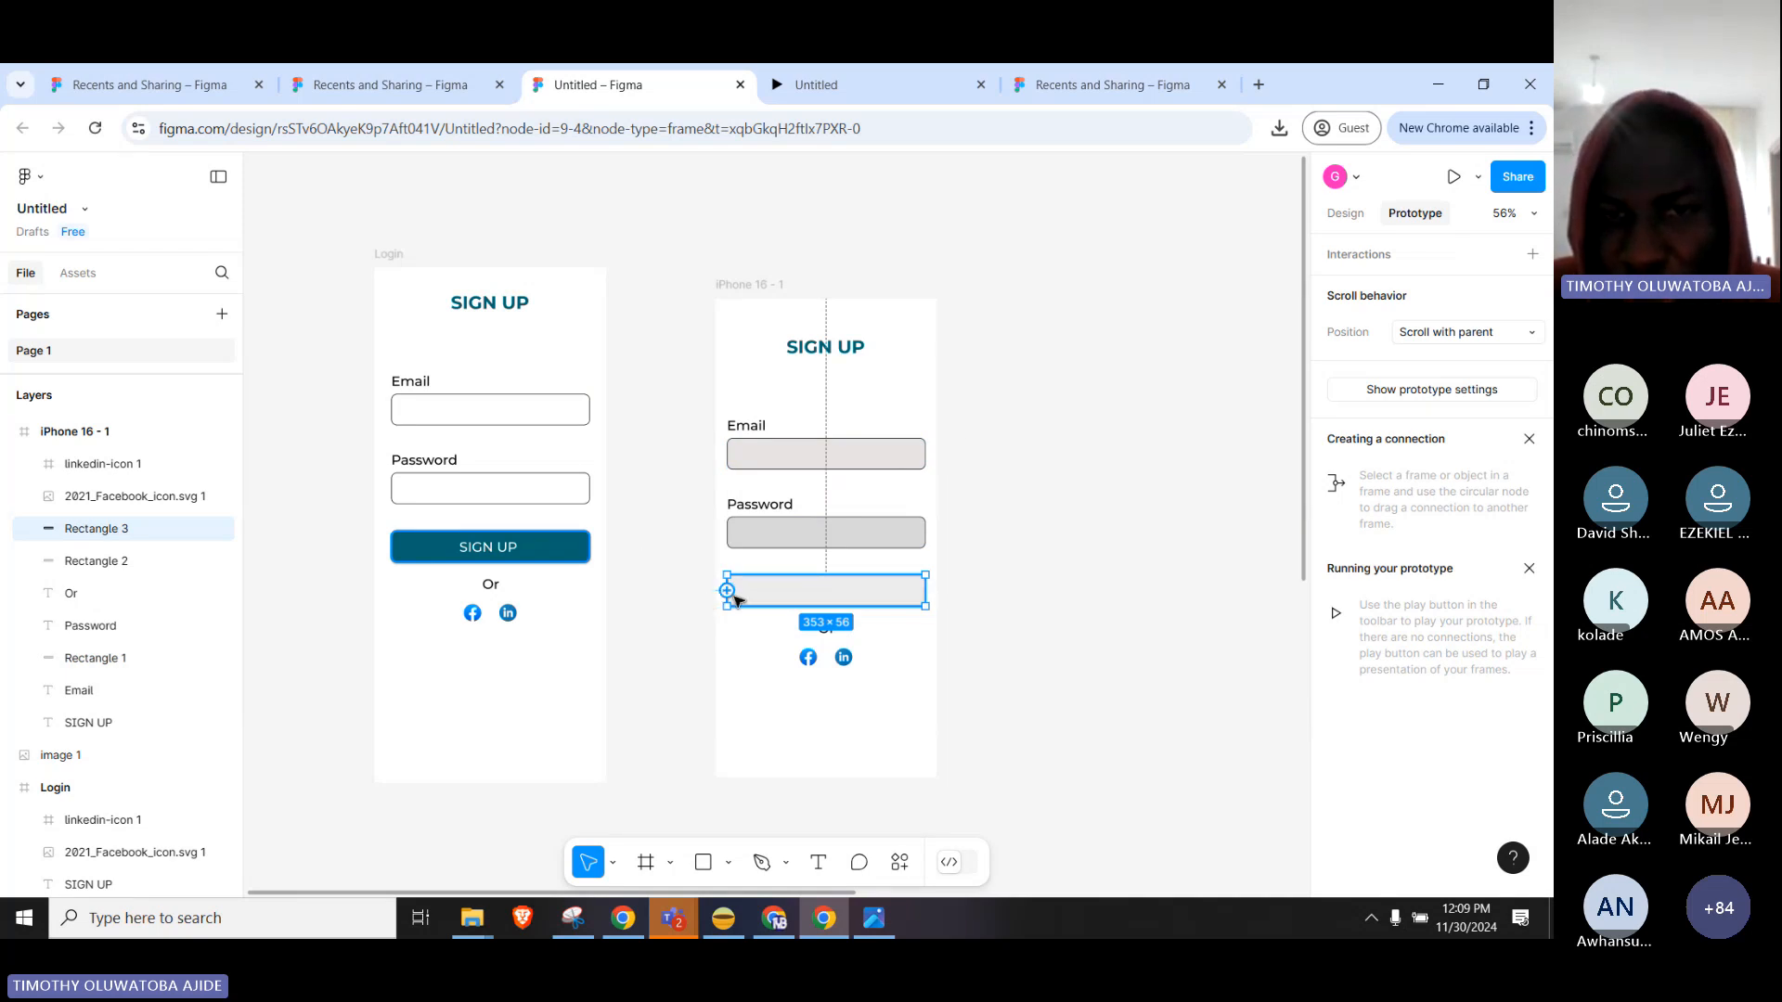
drag(726, 590, 606, 527)
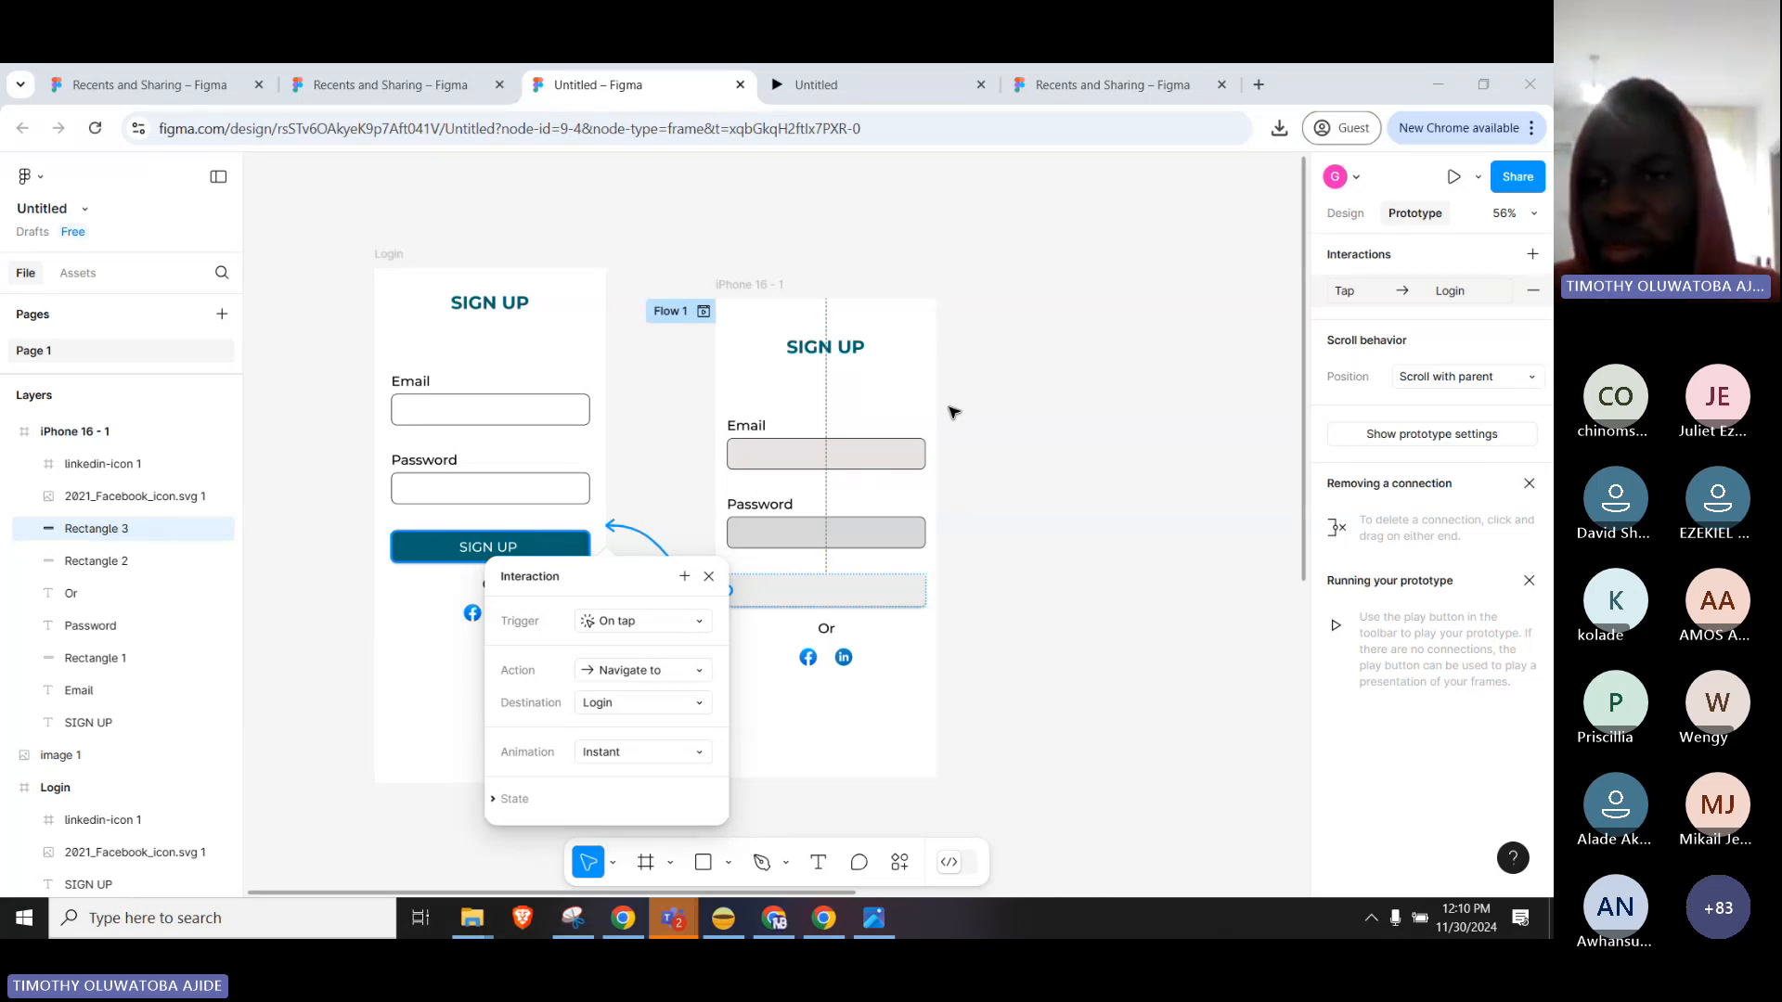
click(1343, 217)
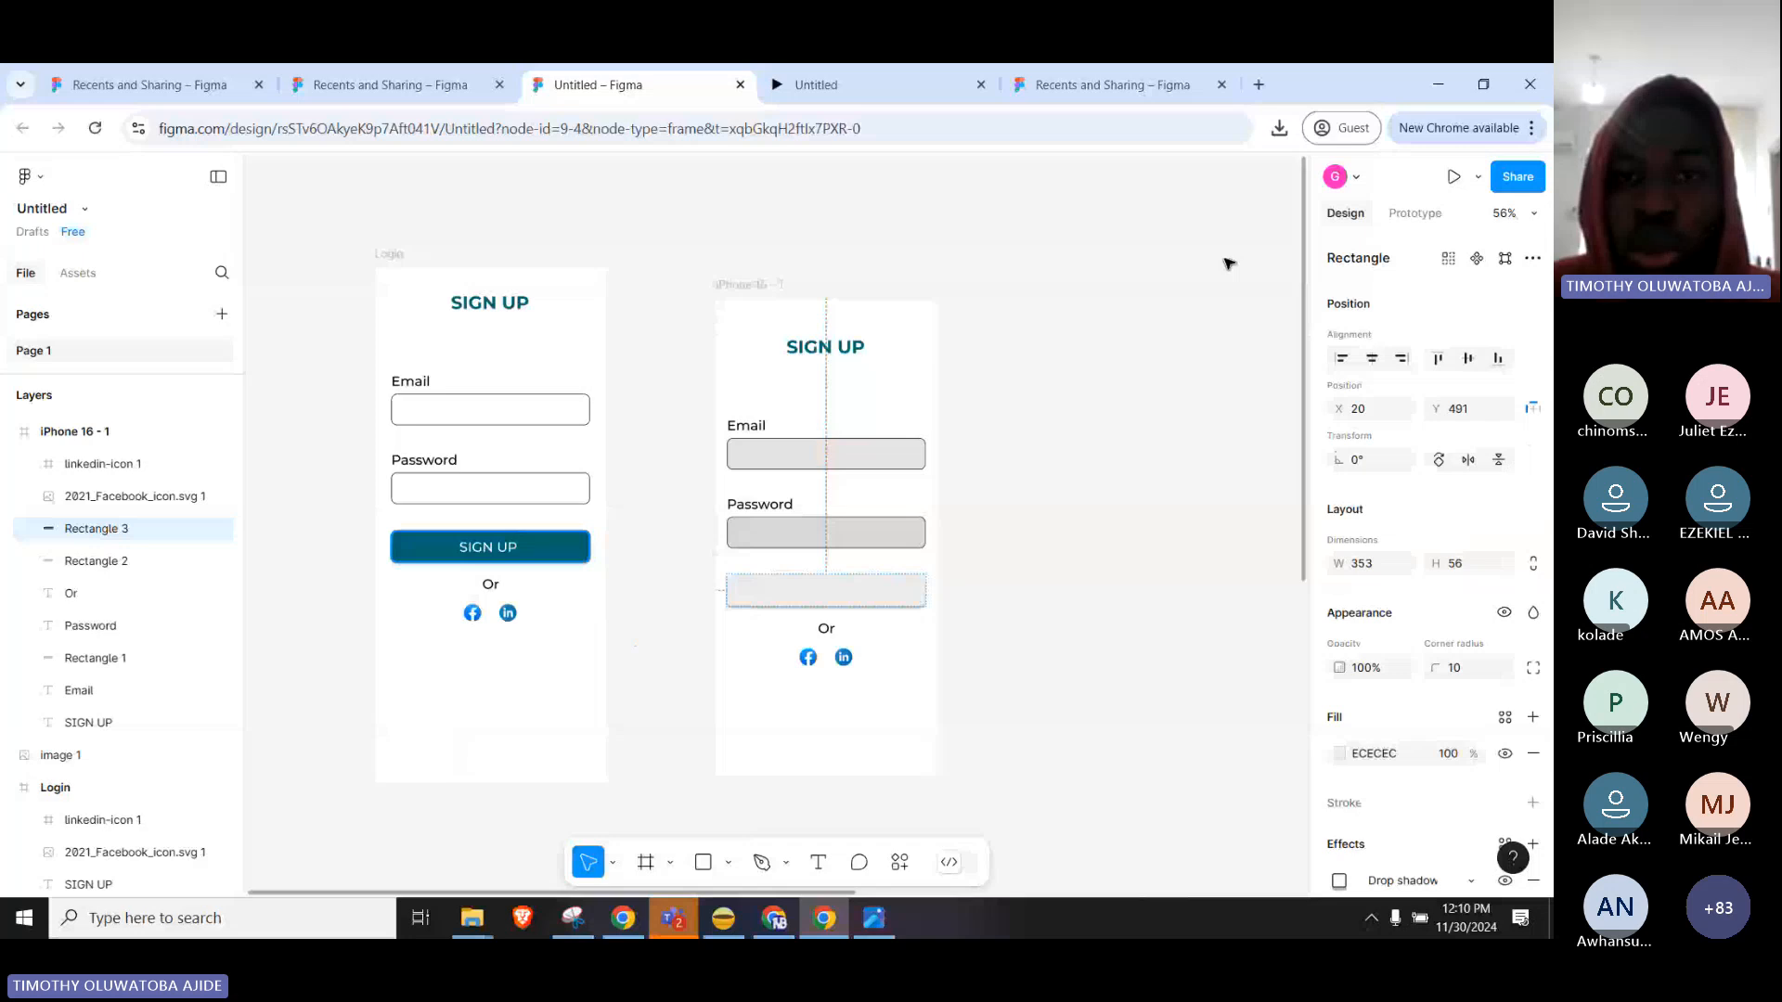
Return to the Teams meeting window and admit all three guests waiting in the lobby.
click(682, 921)
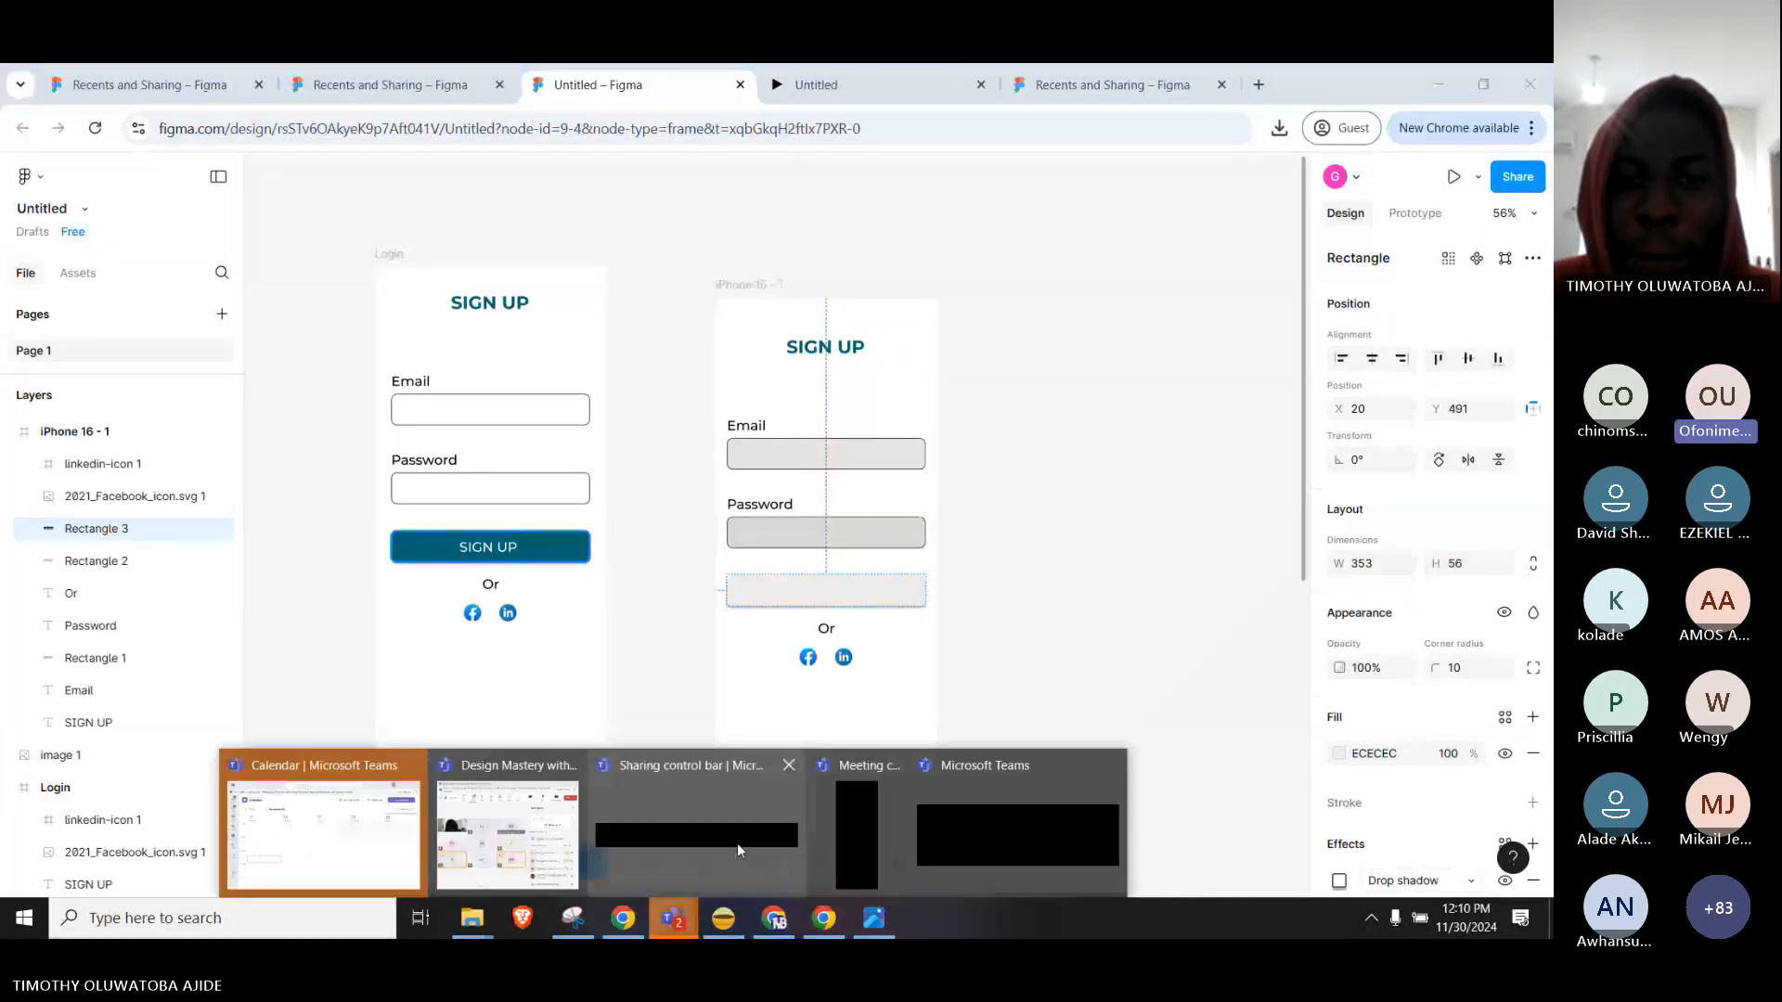
click(737, 842)
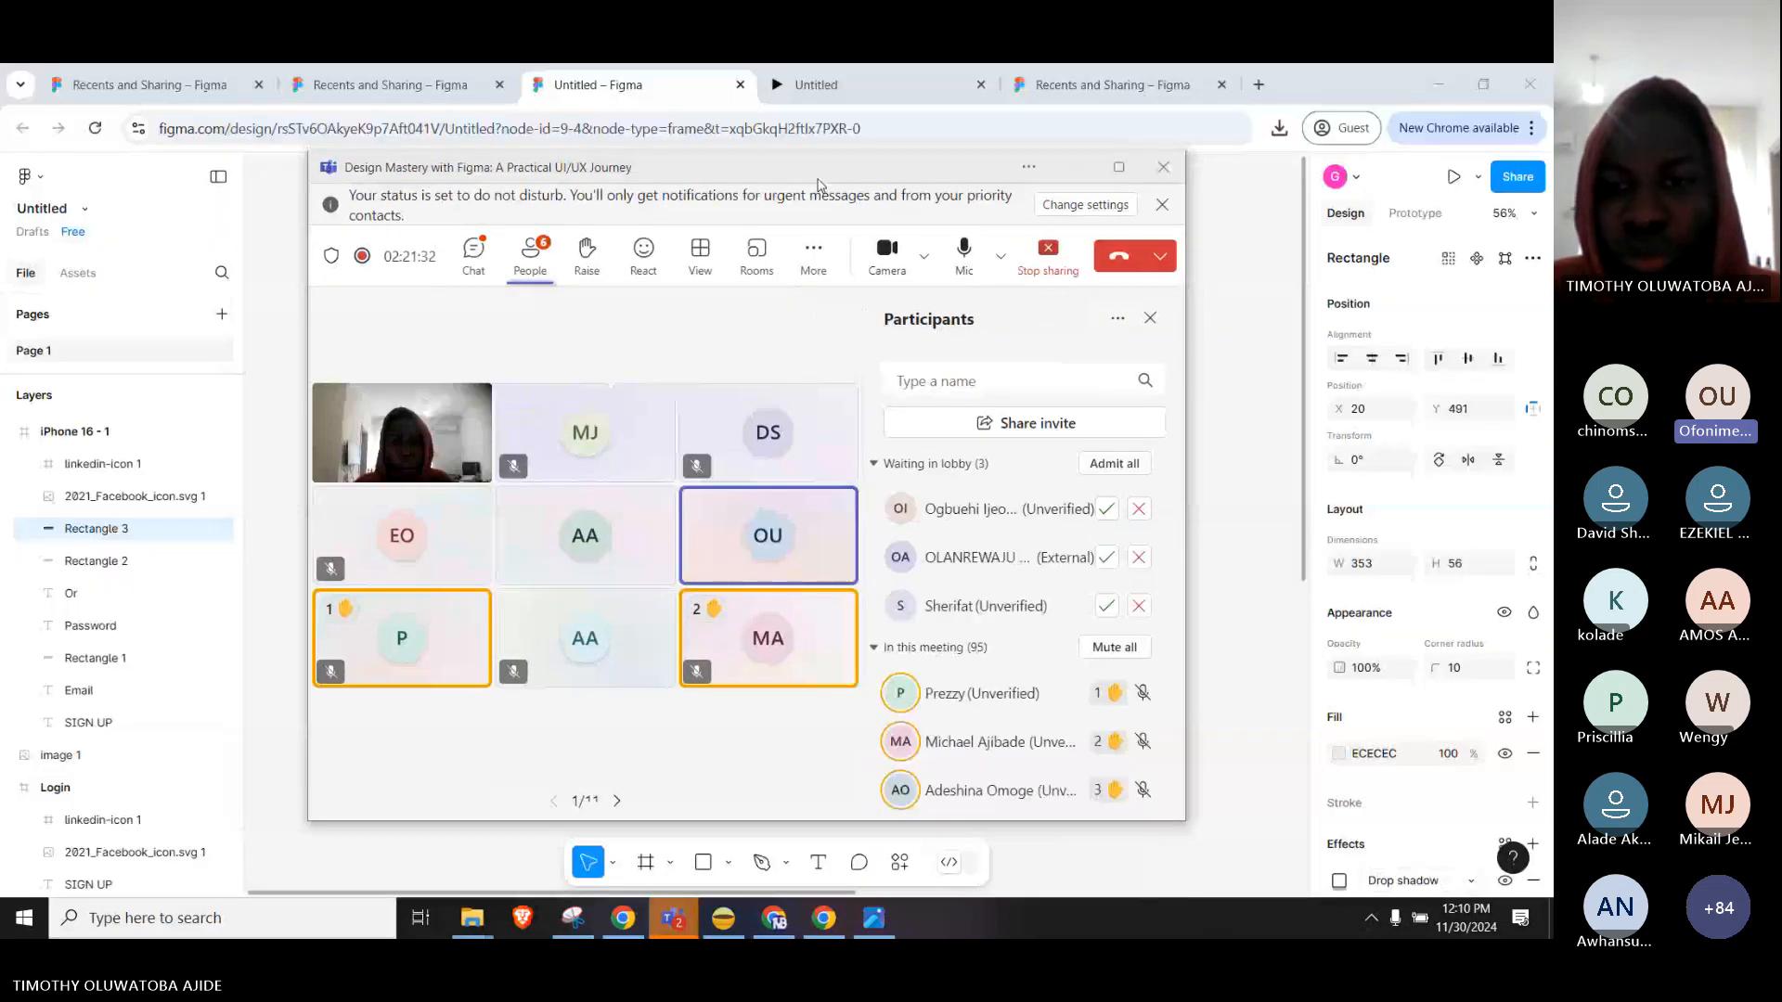
drag(819, 184, 872, 189)
click(1171, 469)
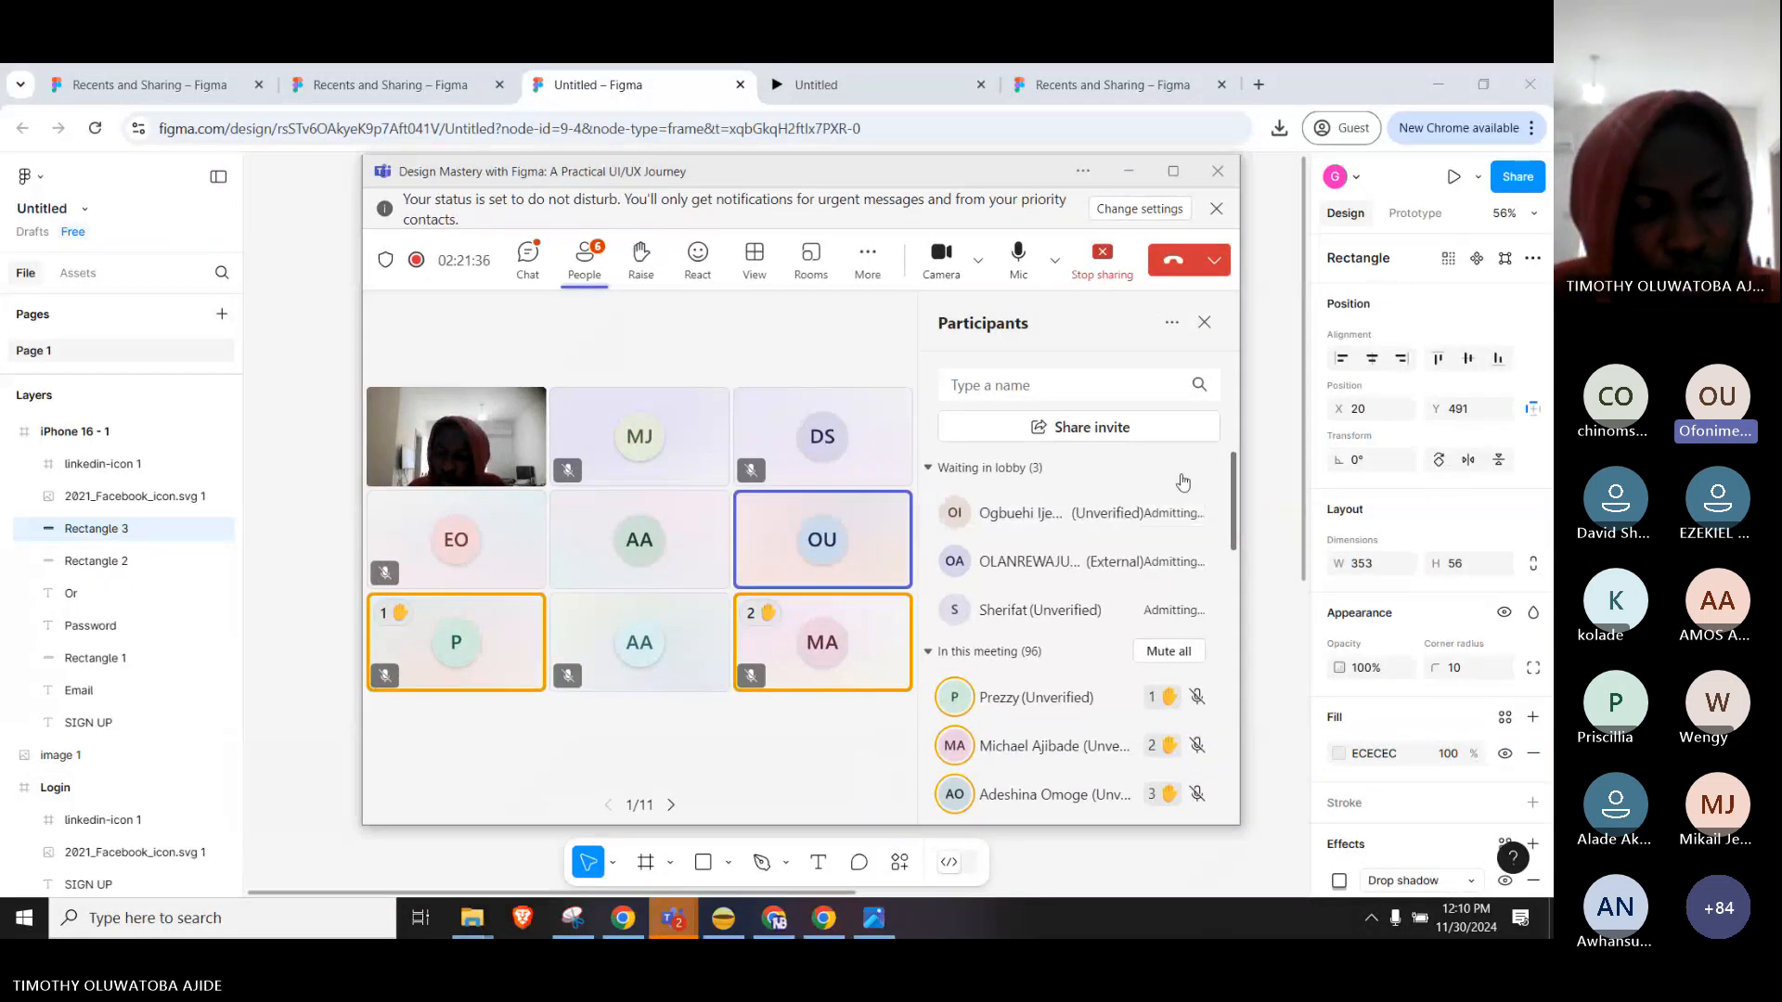
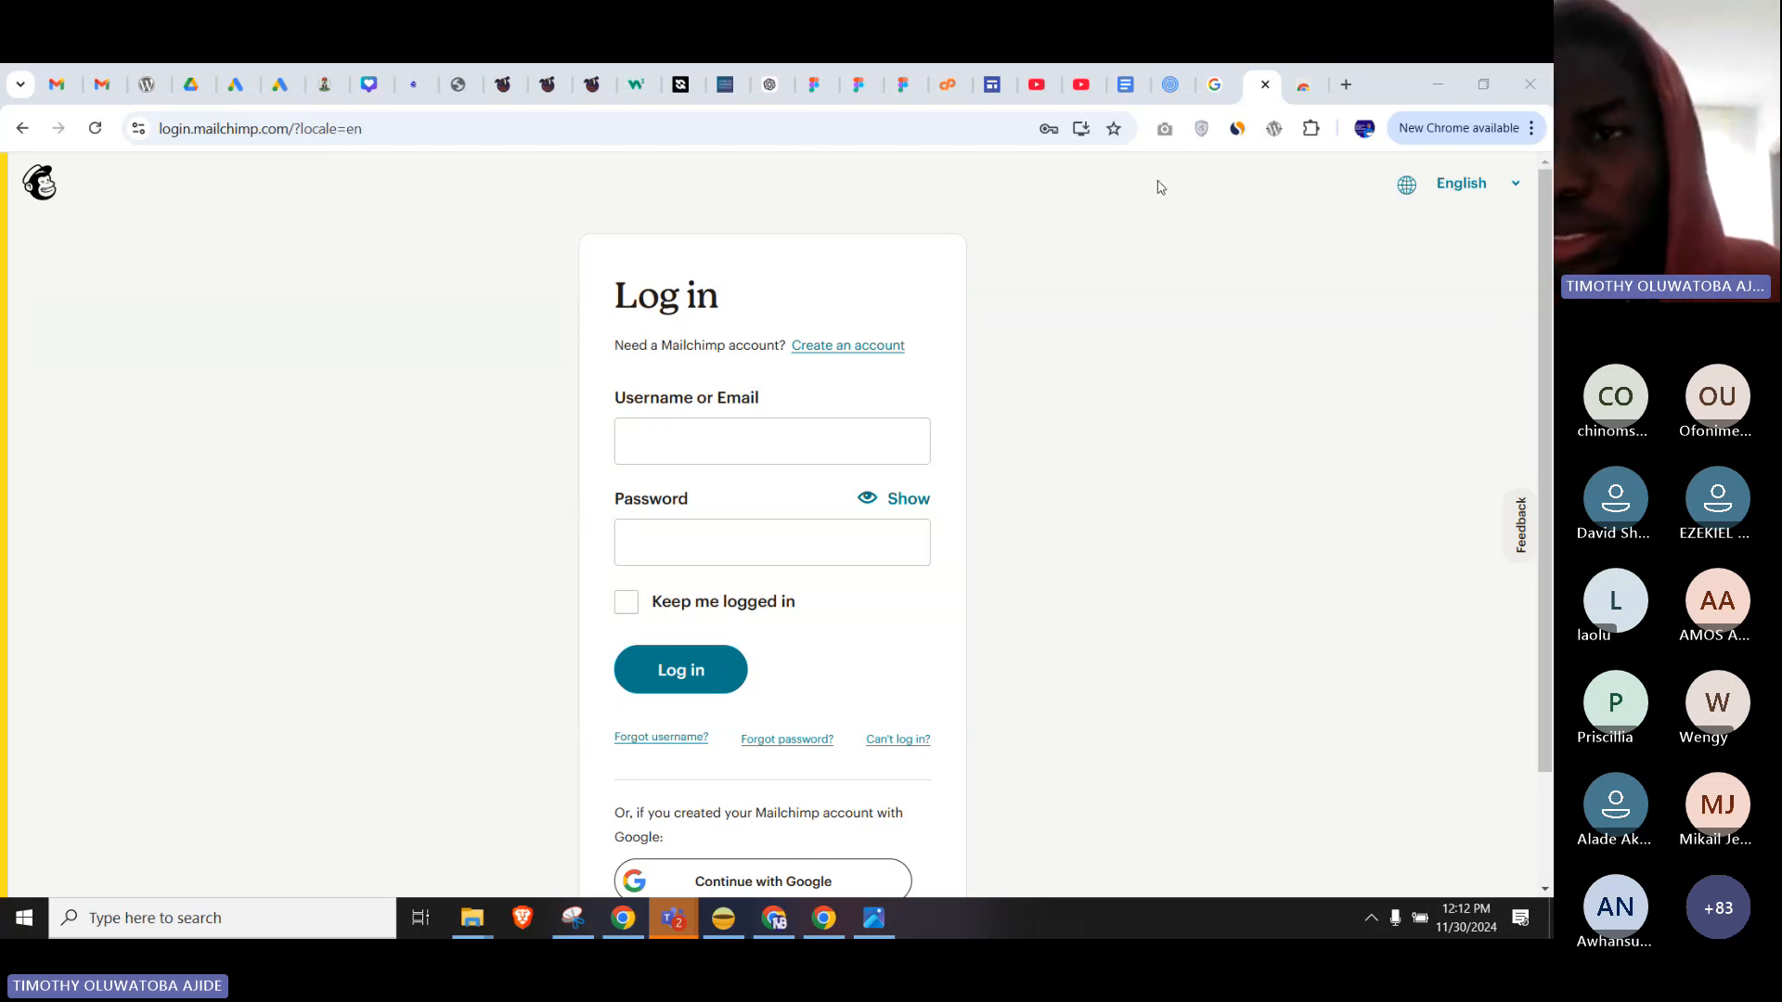
click(1311, 130)
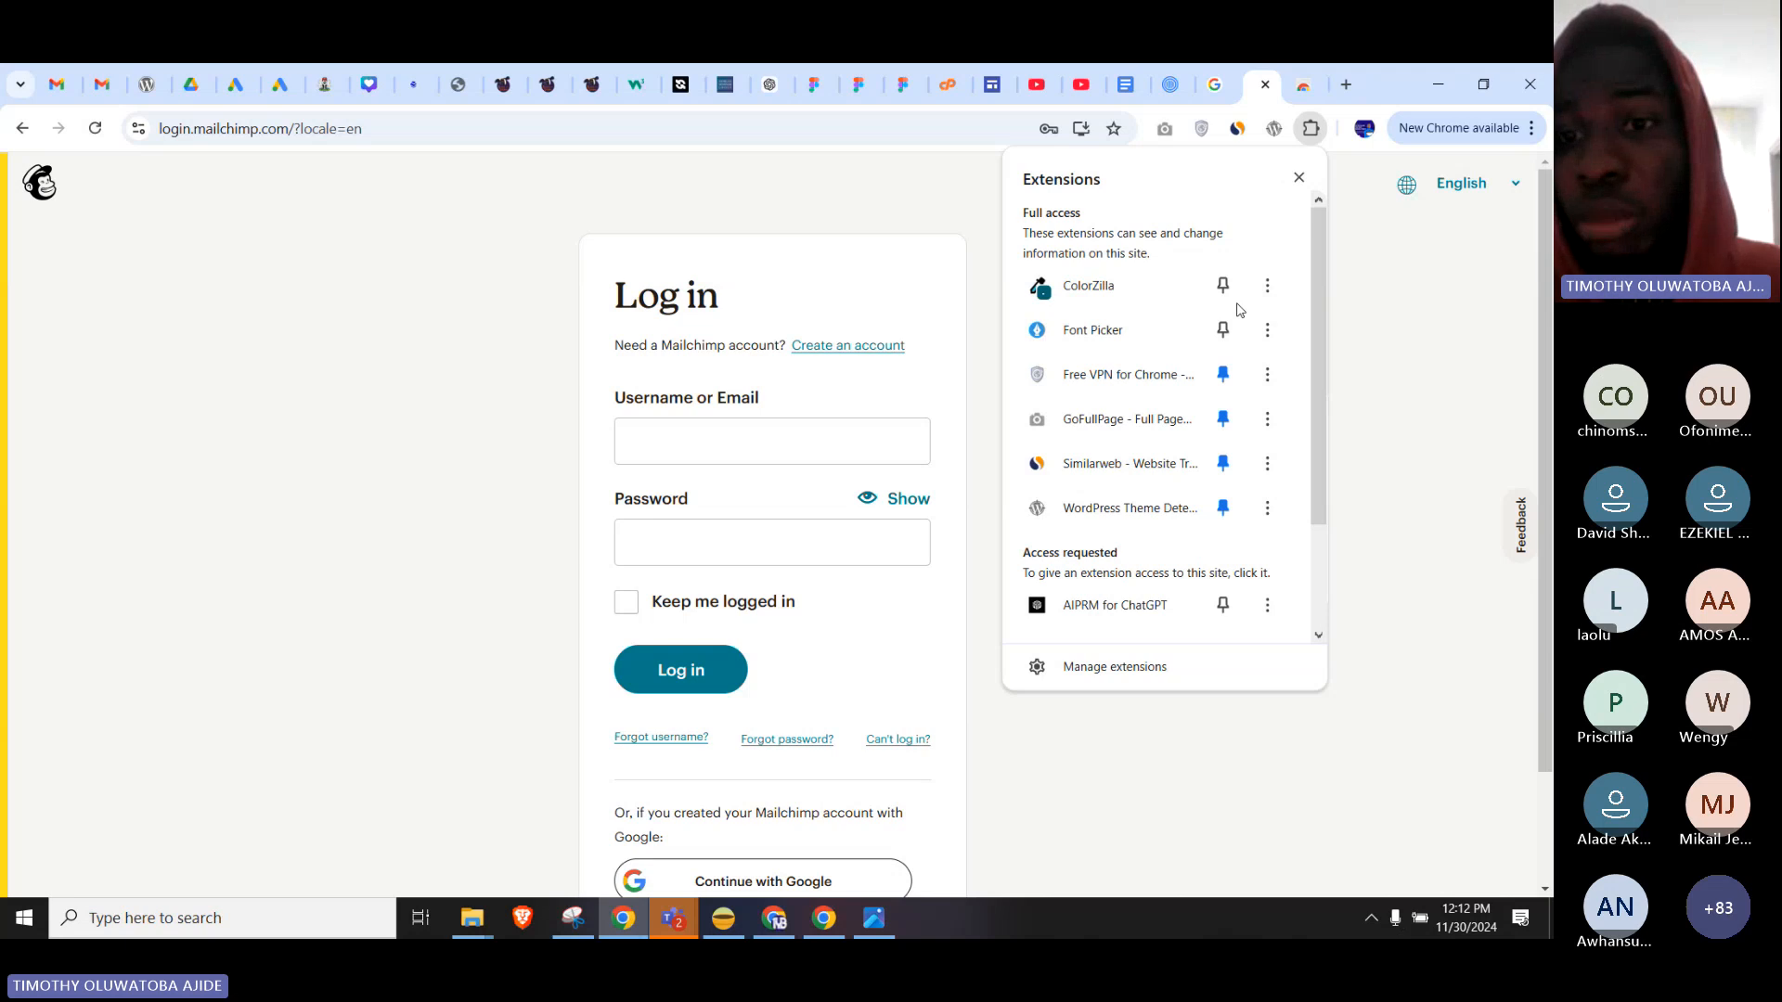
click(1335, 647)
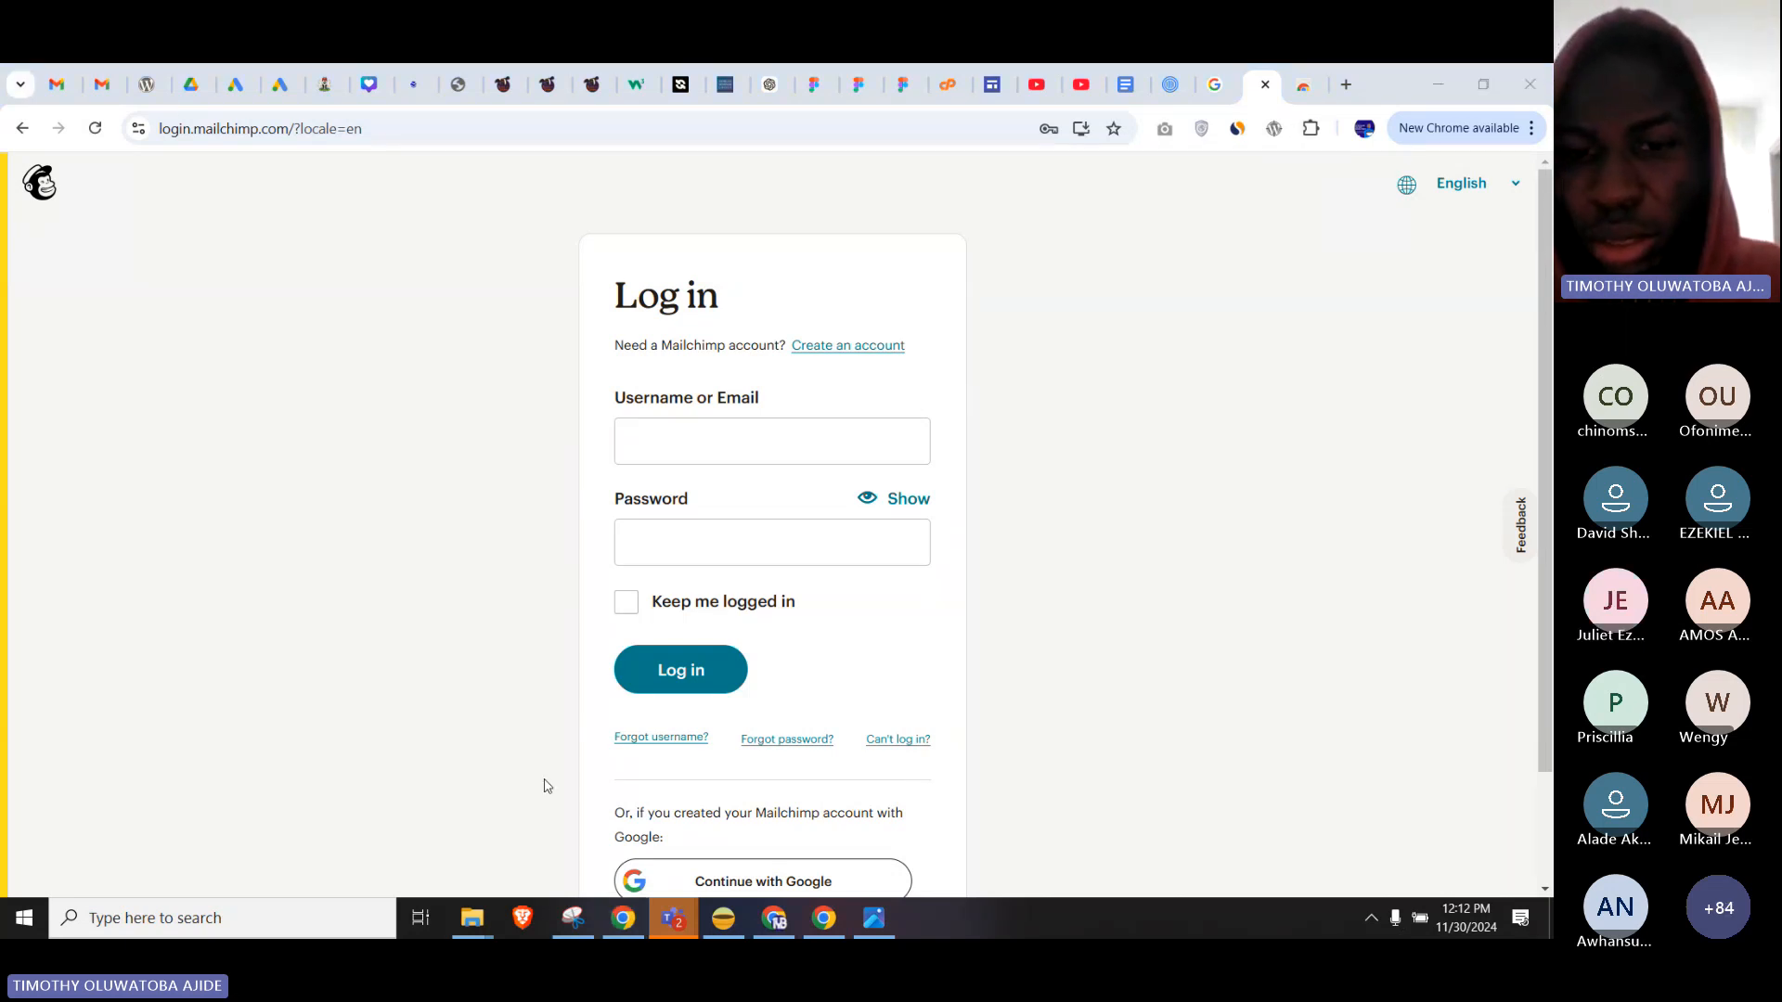
mouse_move(674, 917)
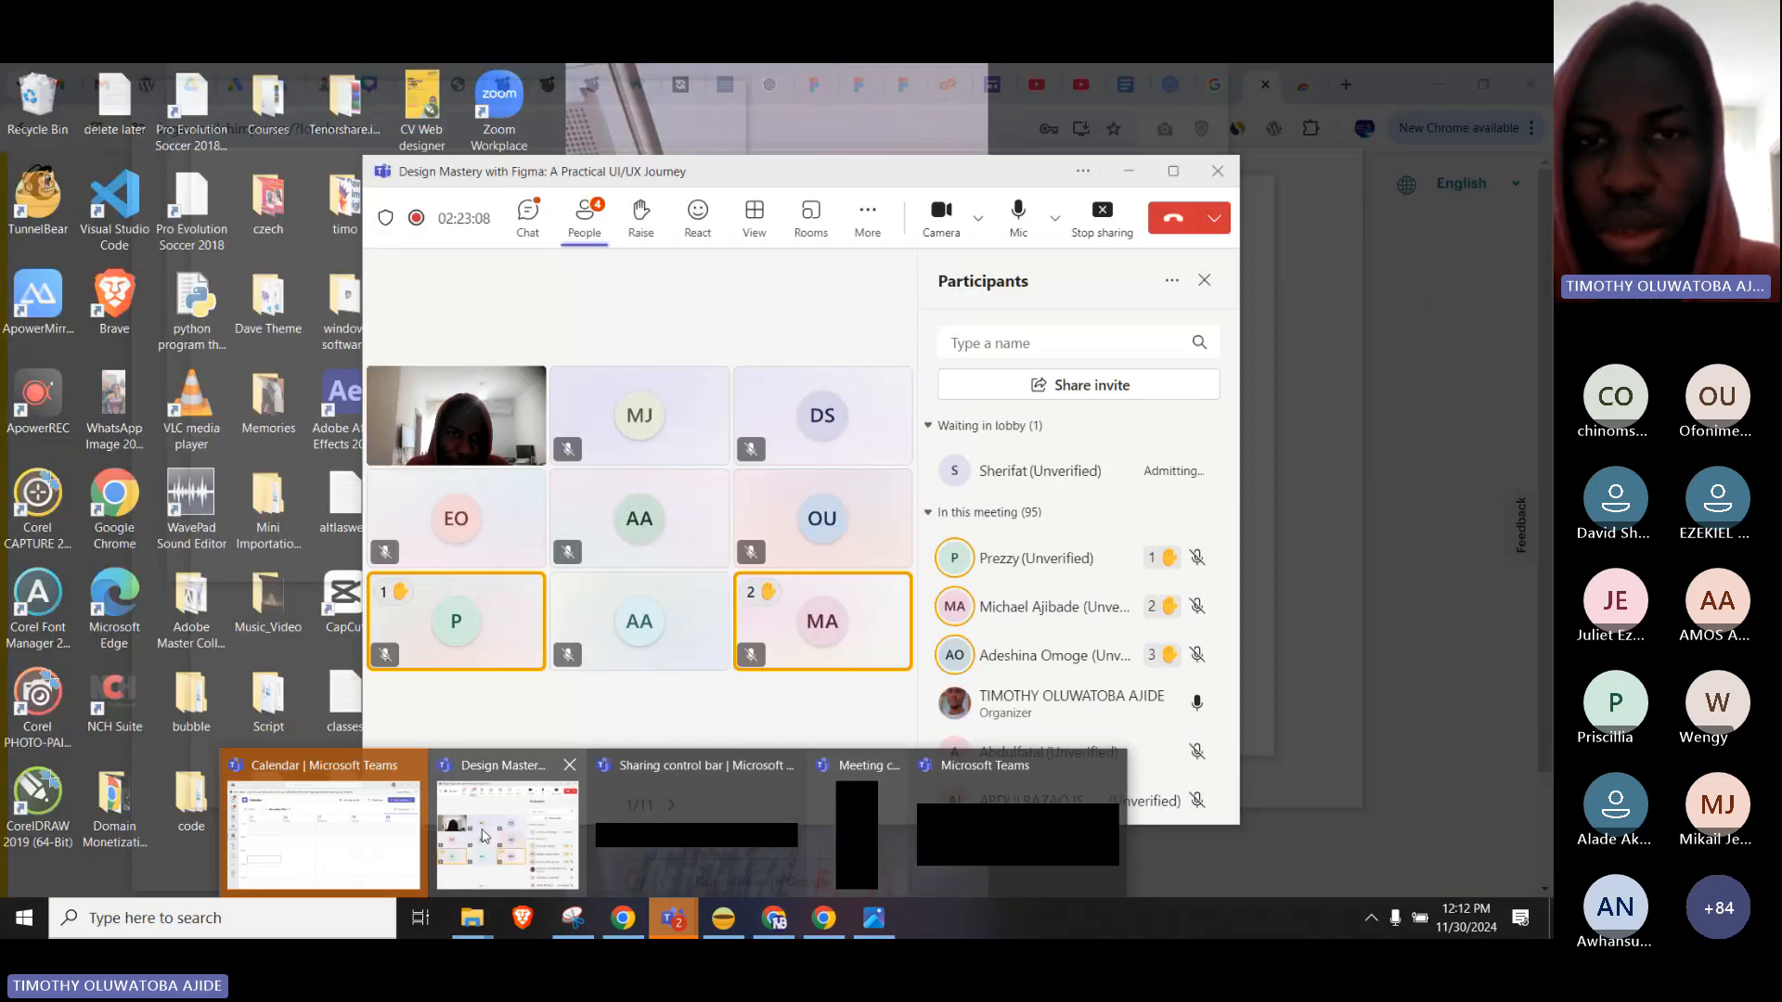
Post your handle in the Teams meeting chat, then bring Chrome's Mailchimp login page back to the front.
click(481, 836)
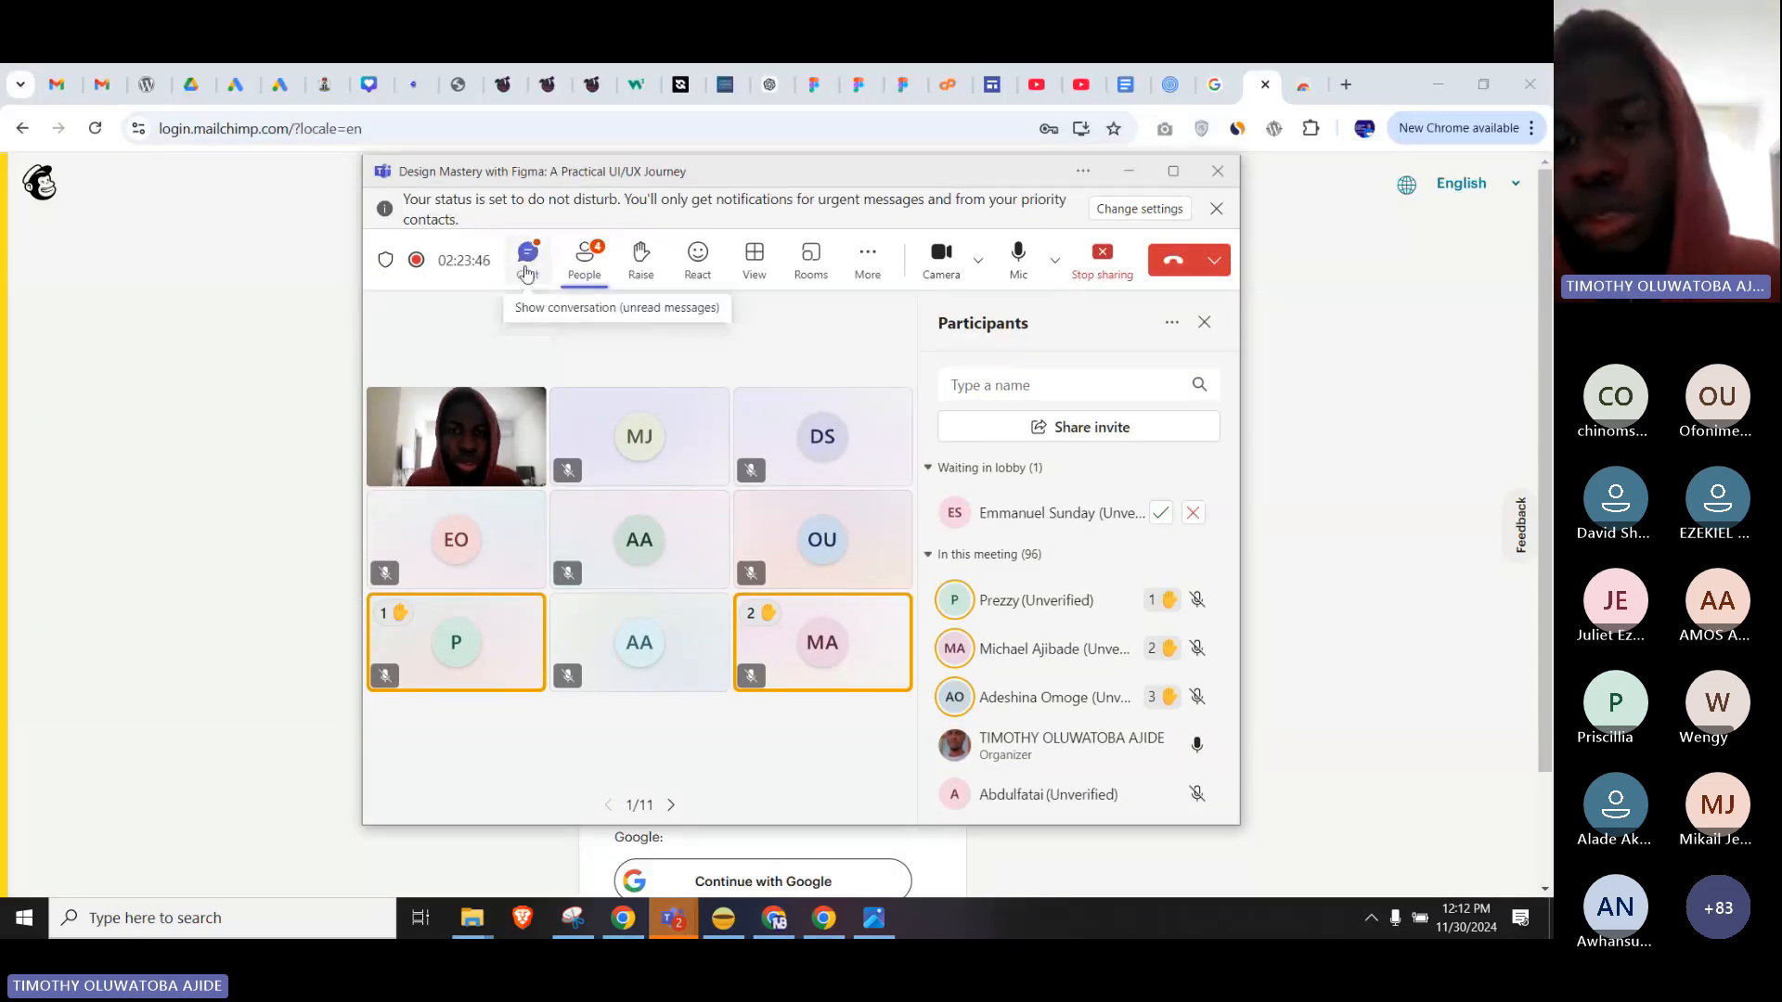
click(526, 269)
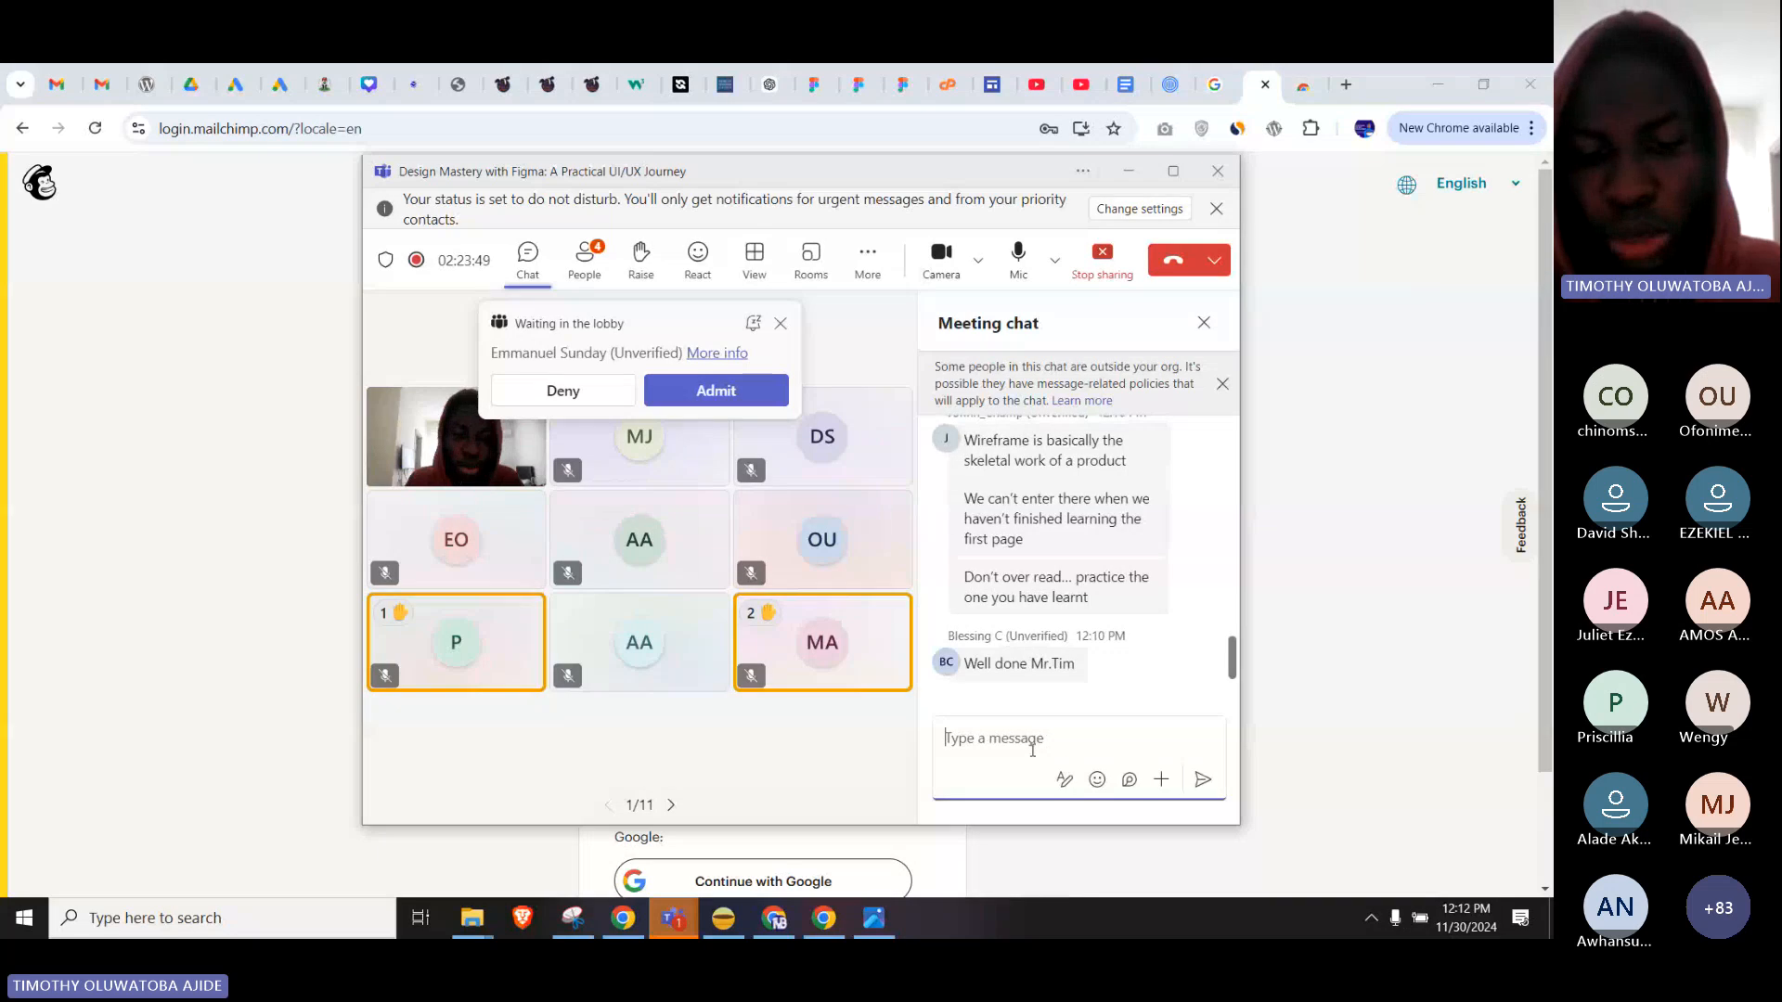
text(gee)
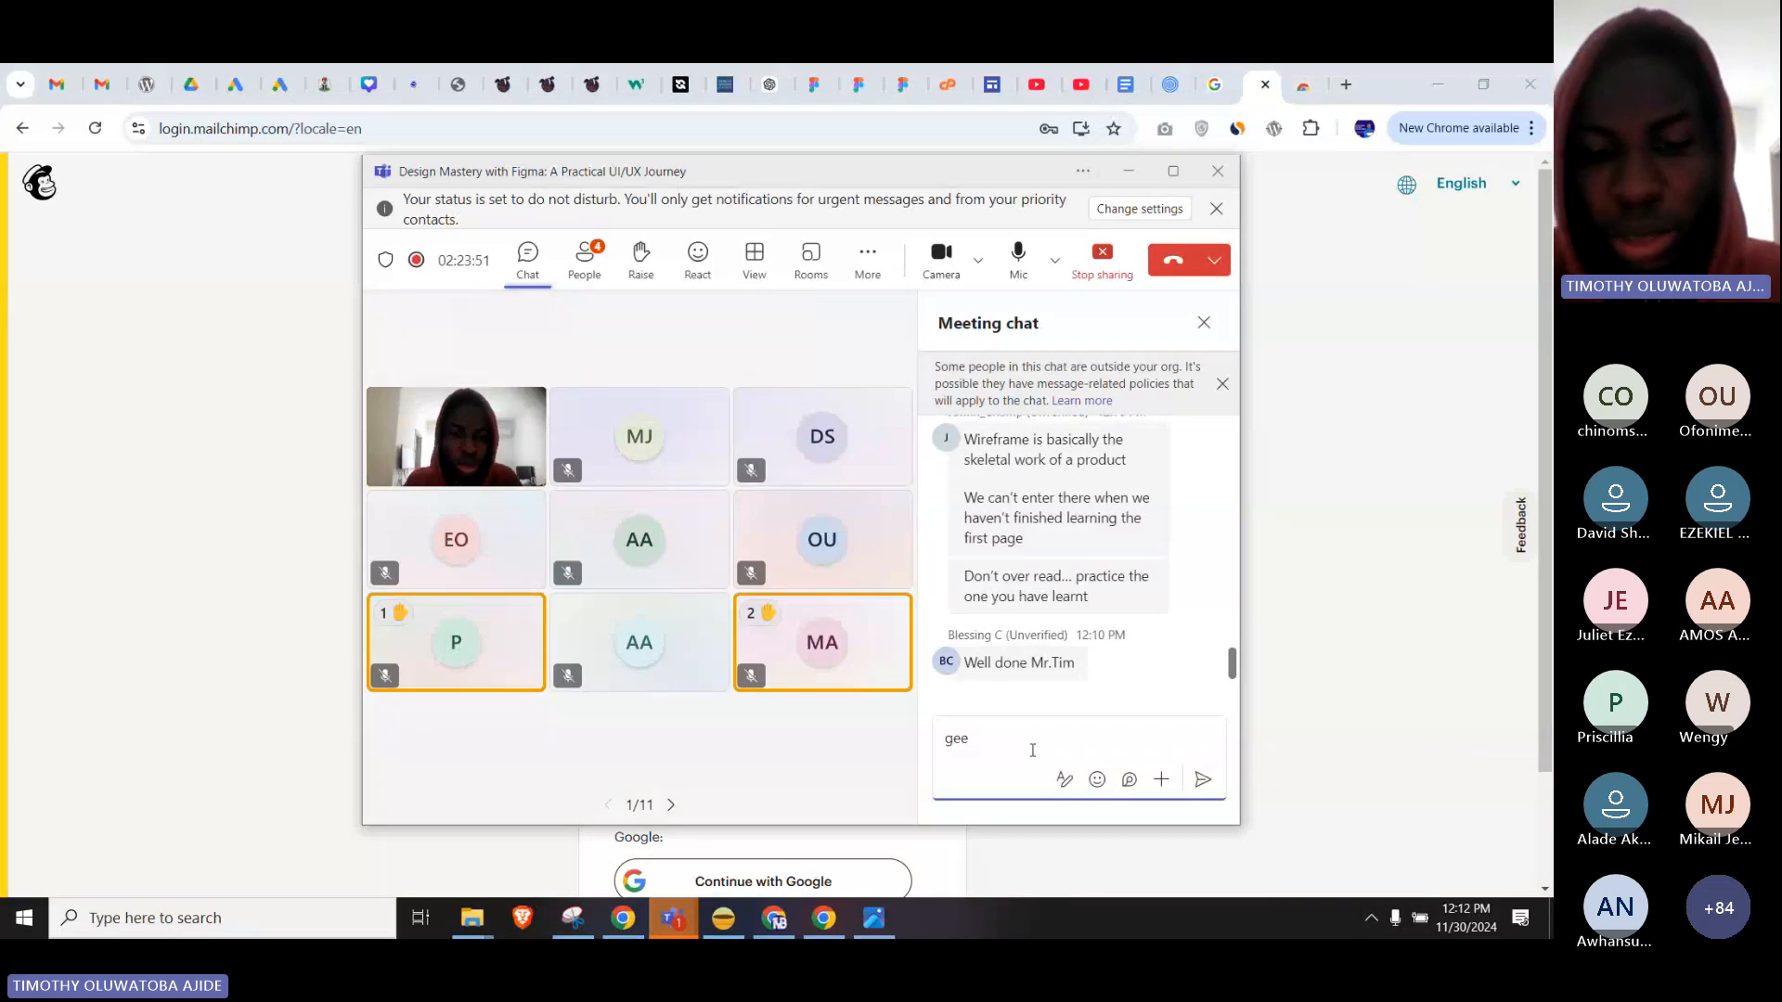
text(ktimothy)
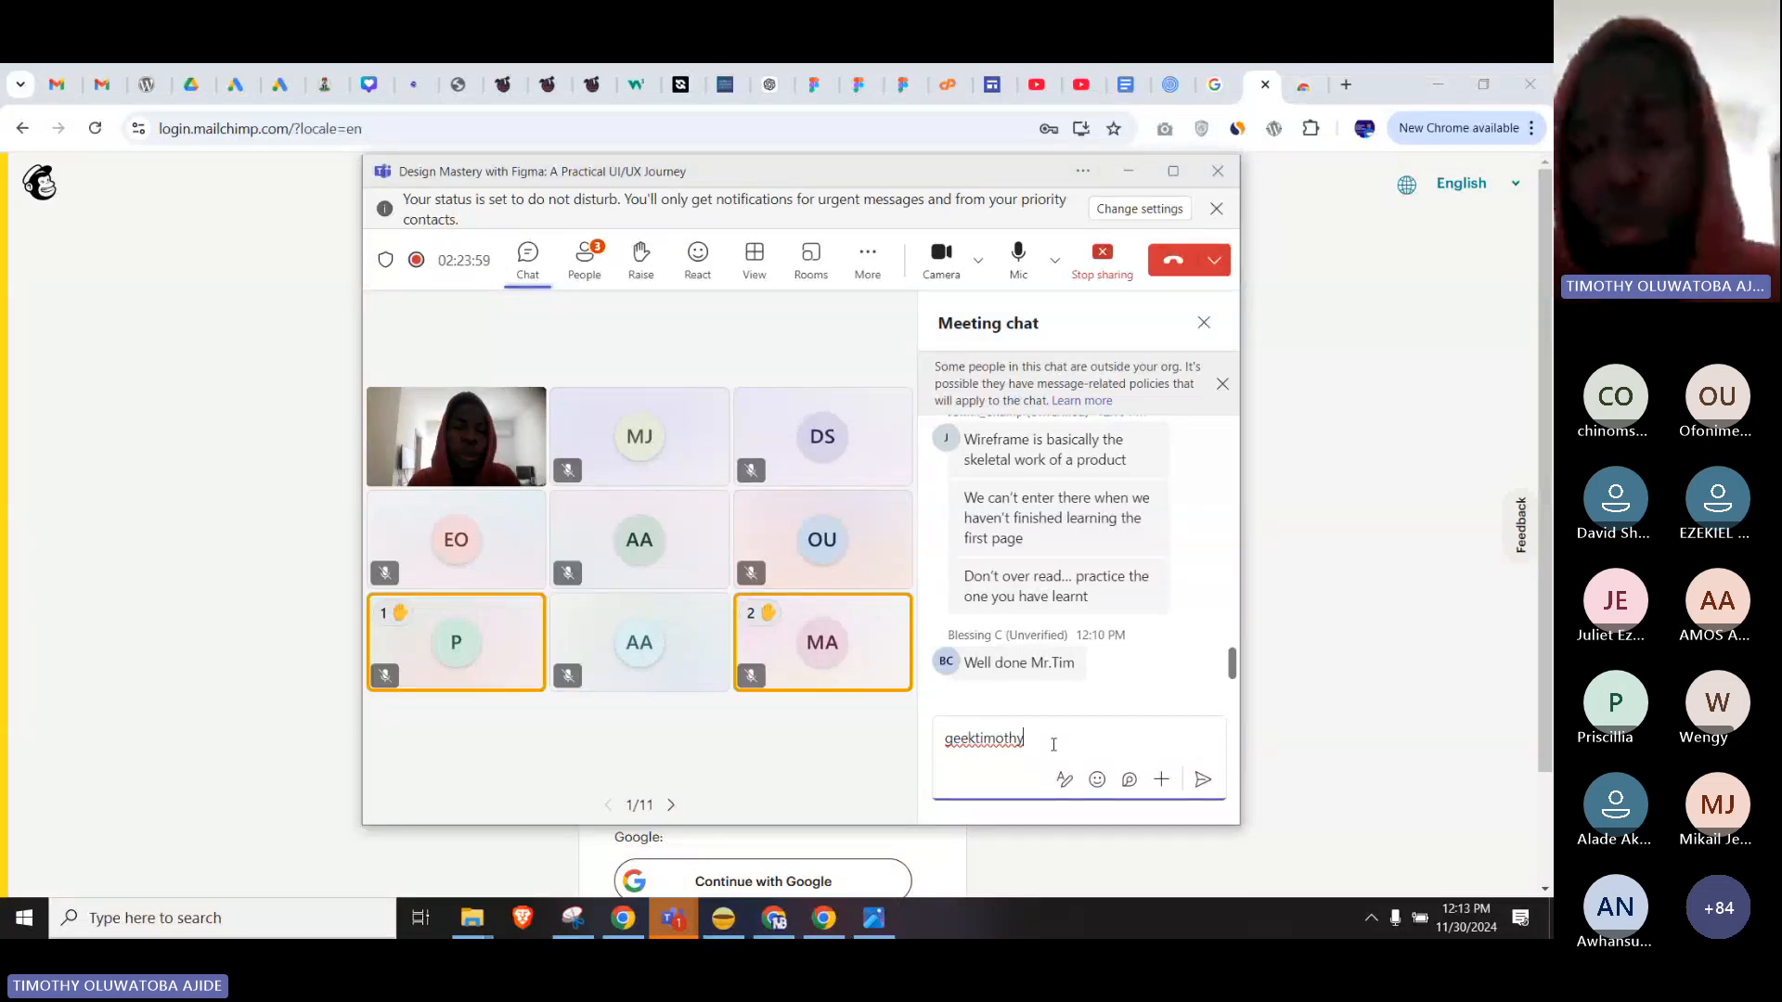
click(1200, 784)
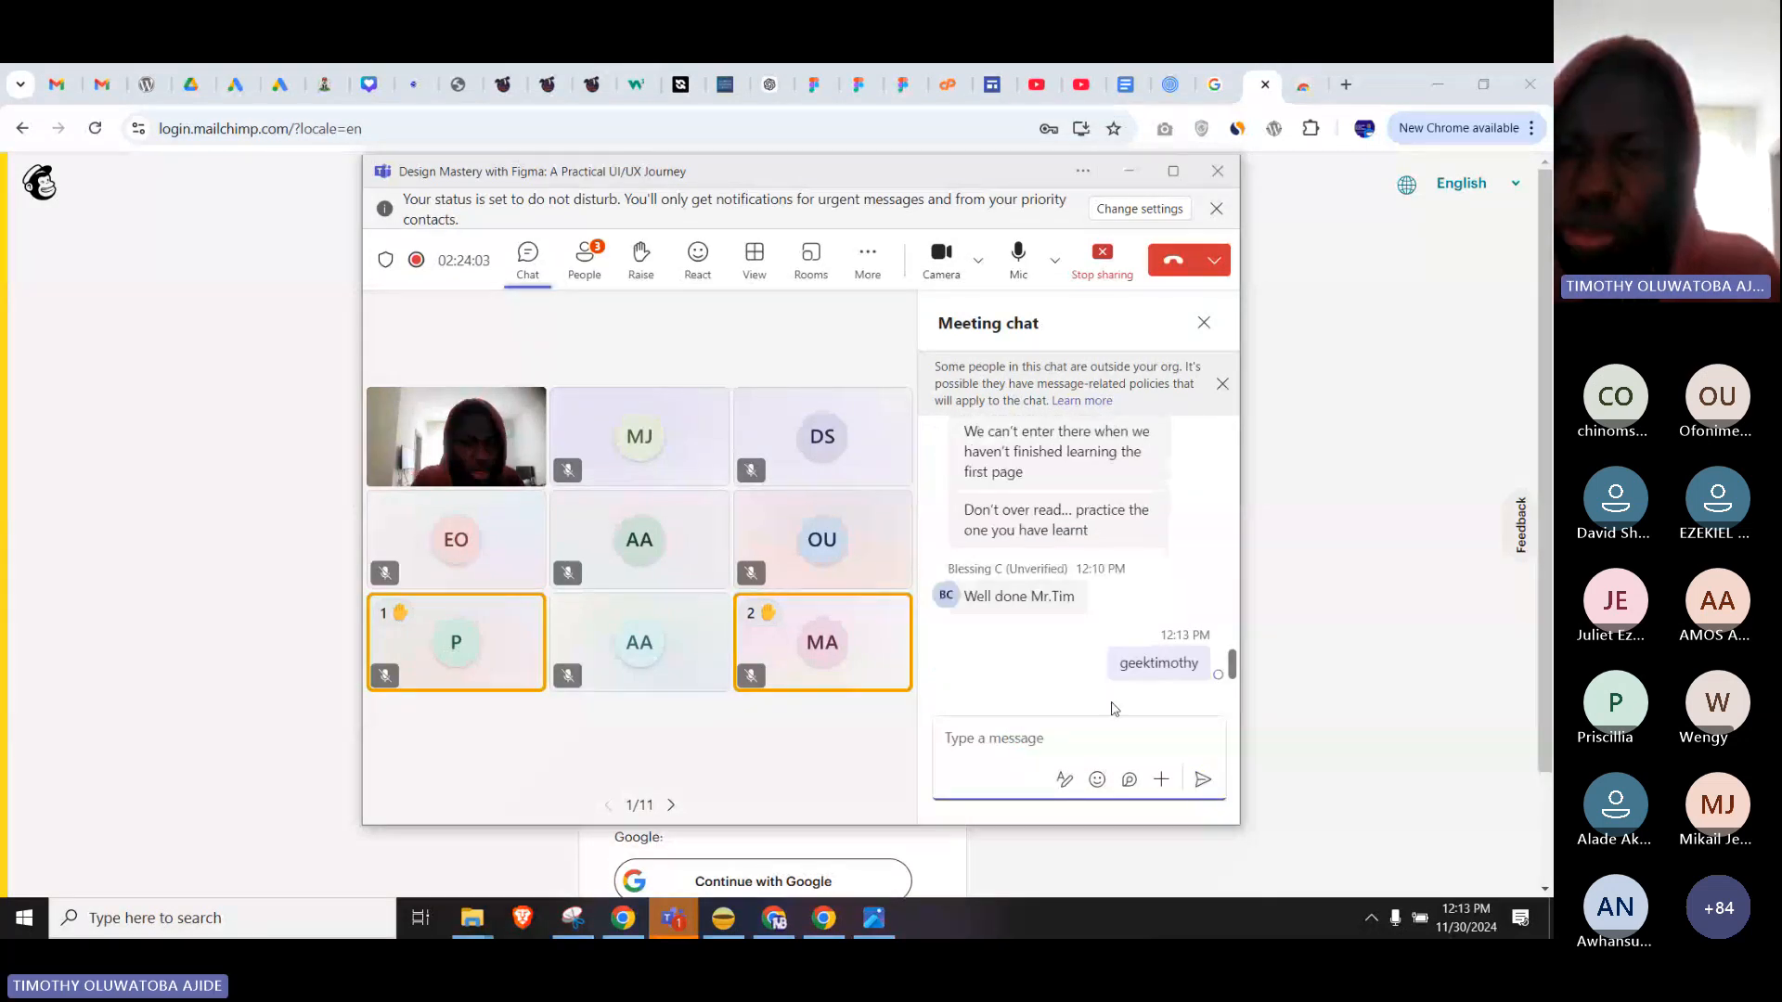
mouse_move(1142, 687)
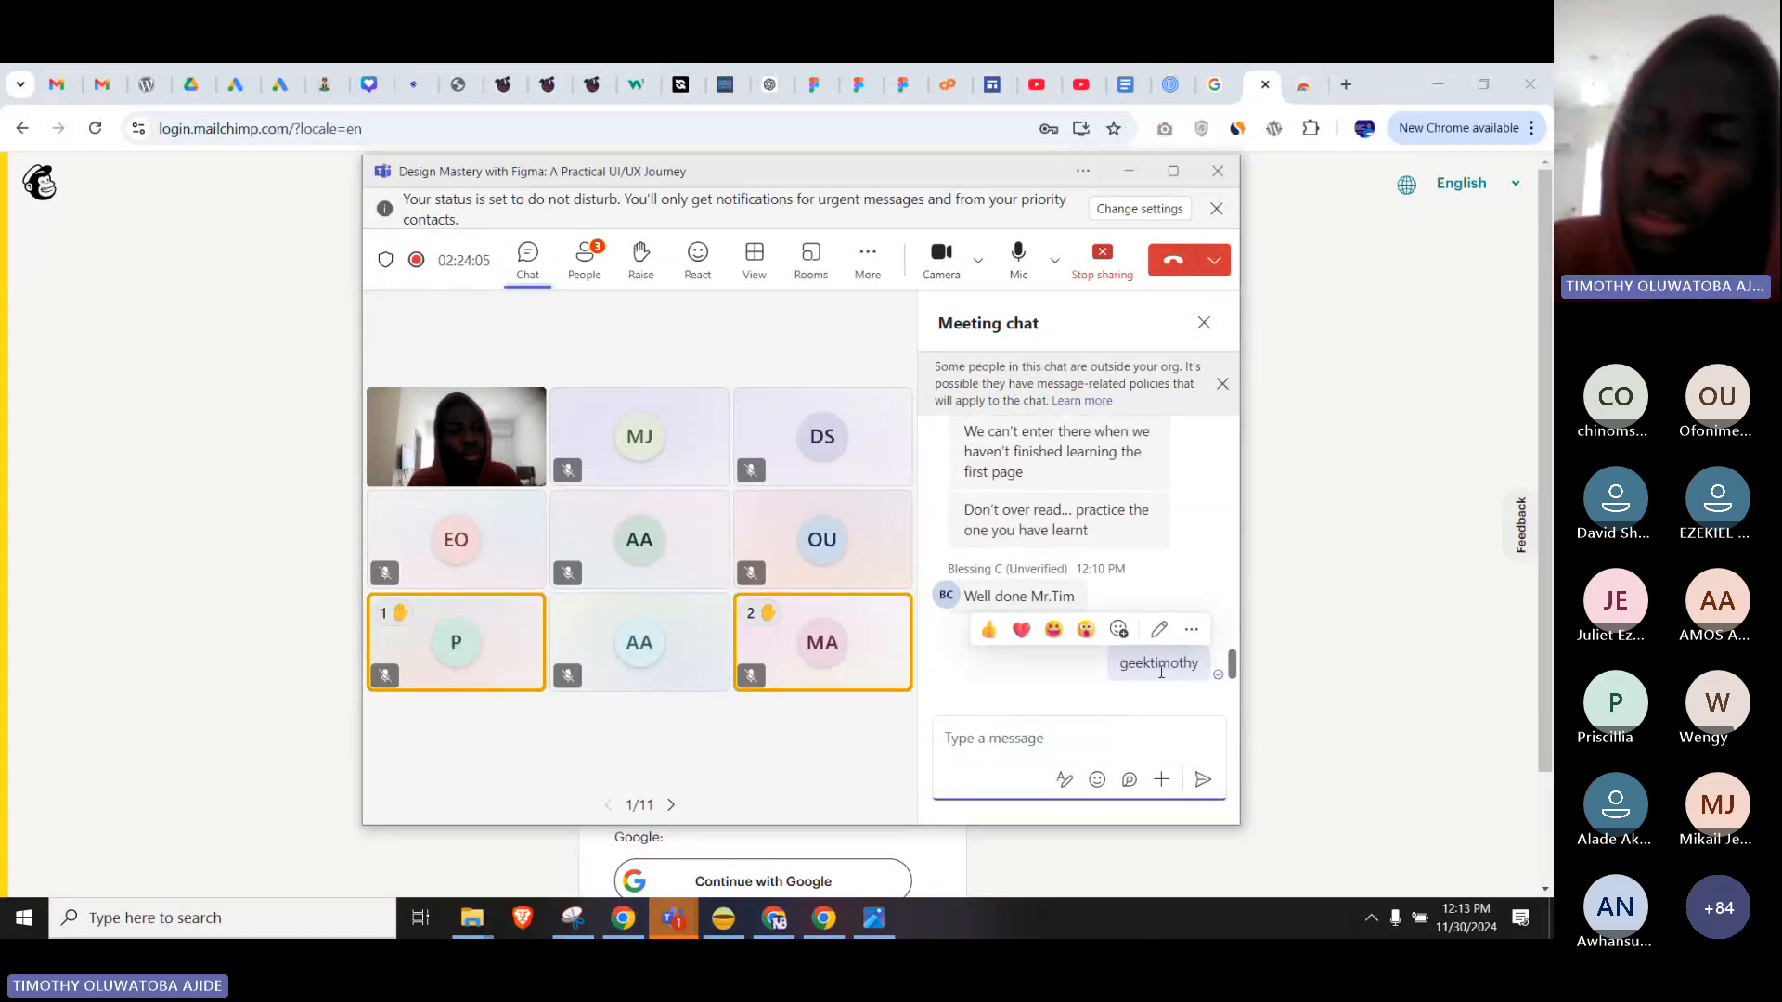
click(1306, 617)
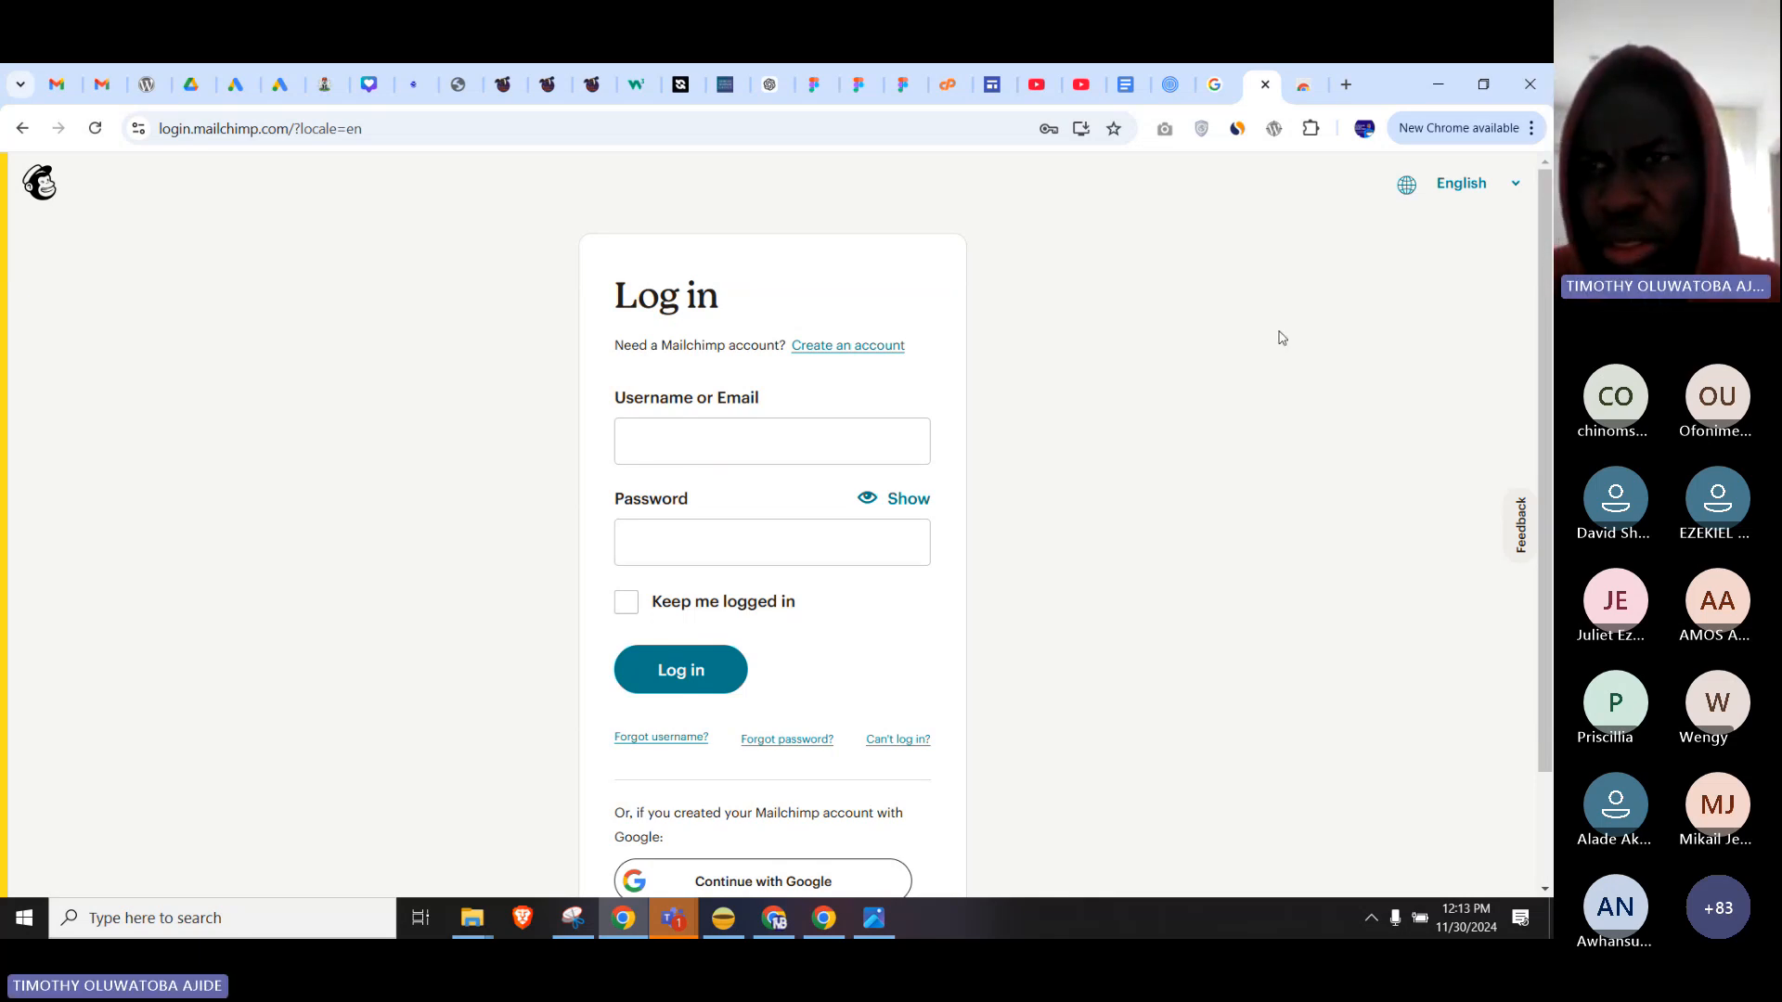
Copy the ColorZilla Chrome Web Store address and send it in the Design Mastery meeting chat.
click(1296, 75)
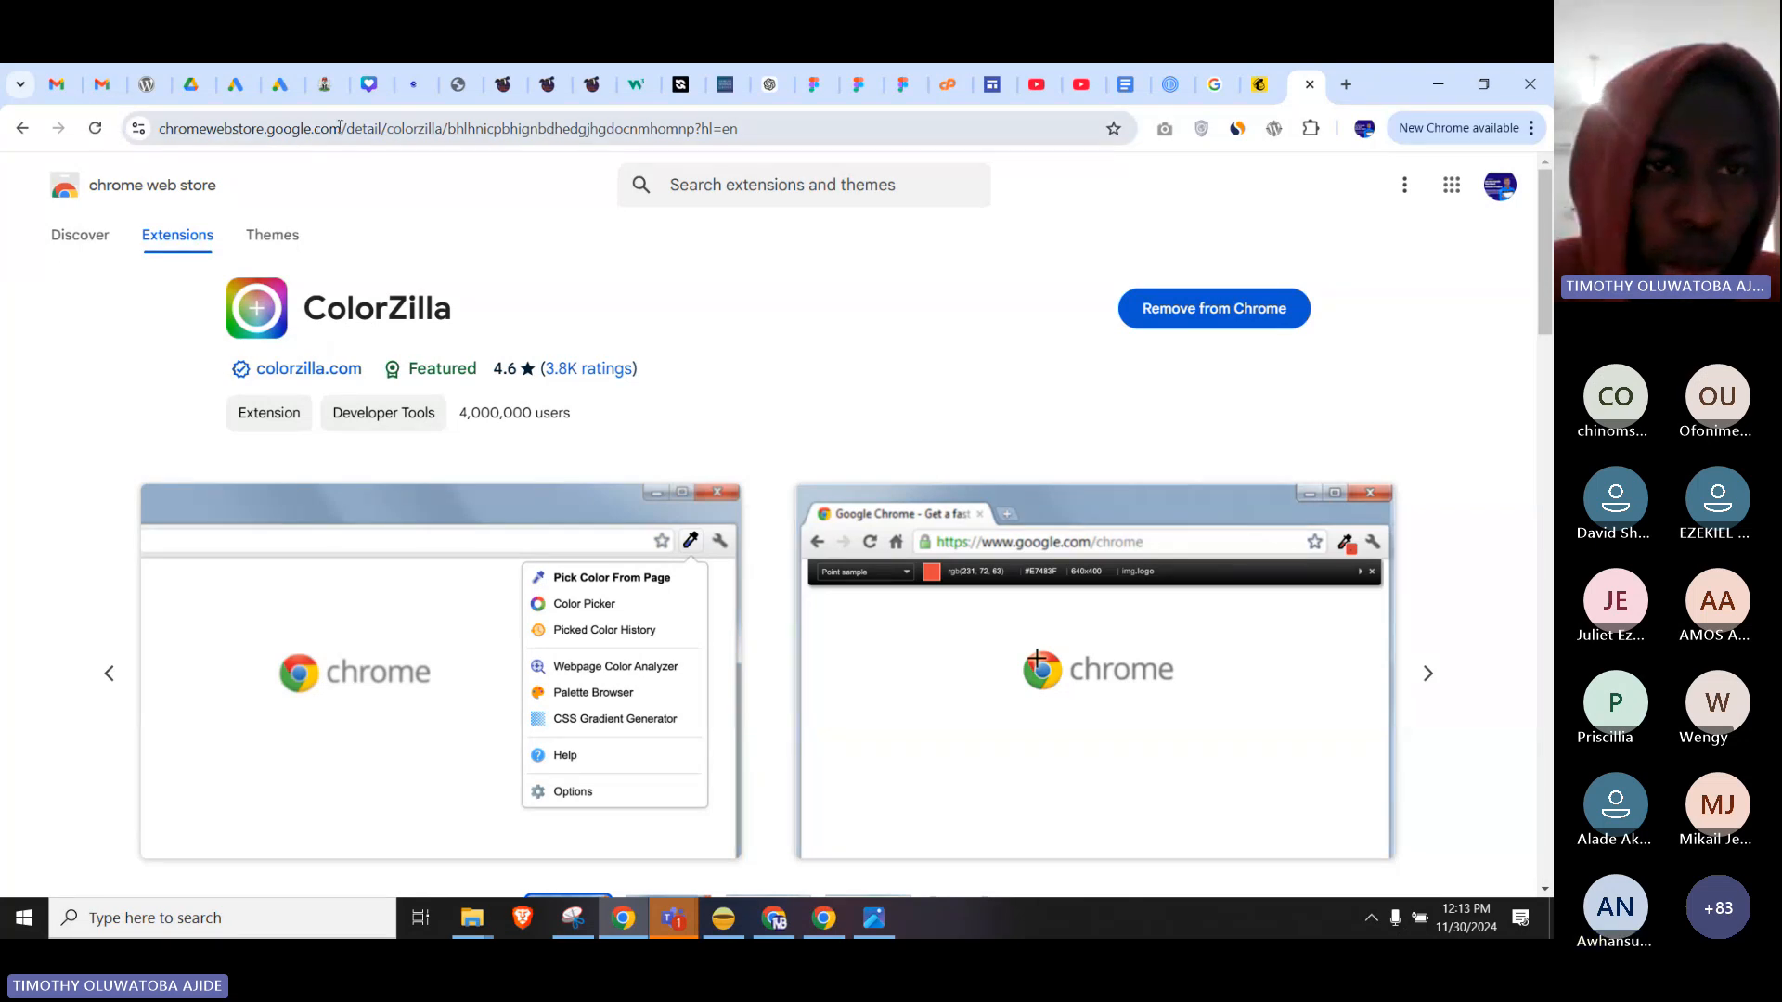
drag(340, 127, 165, 130)
key(ctrl+c)
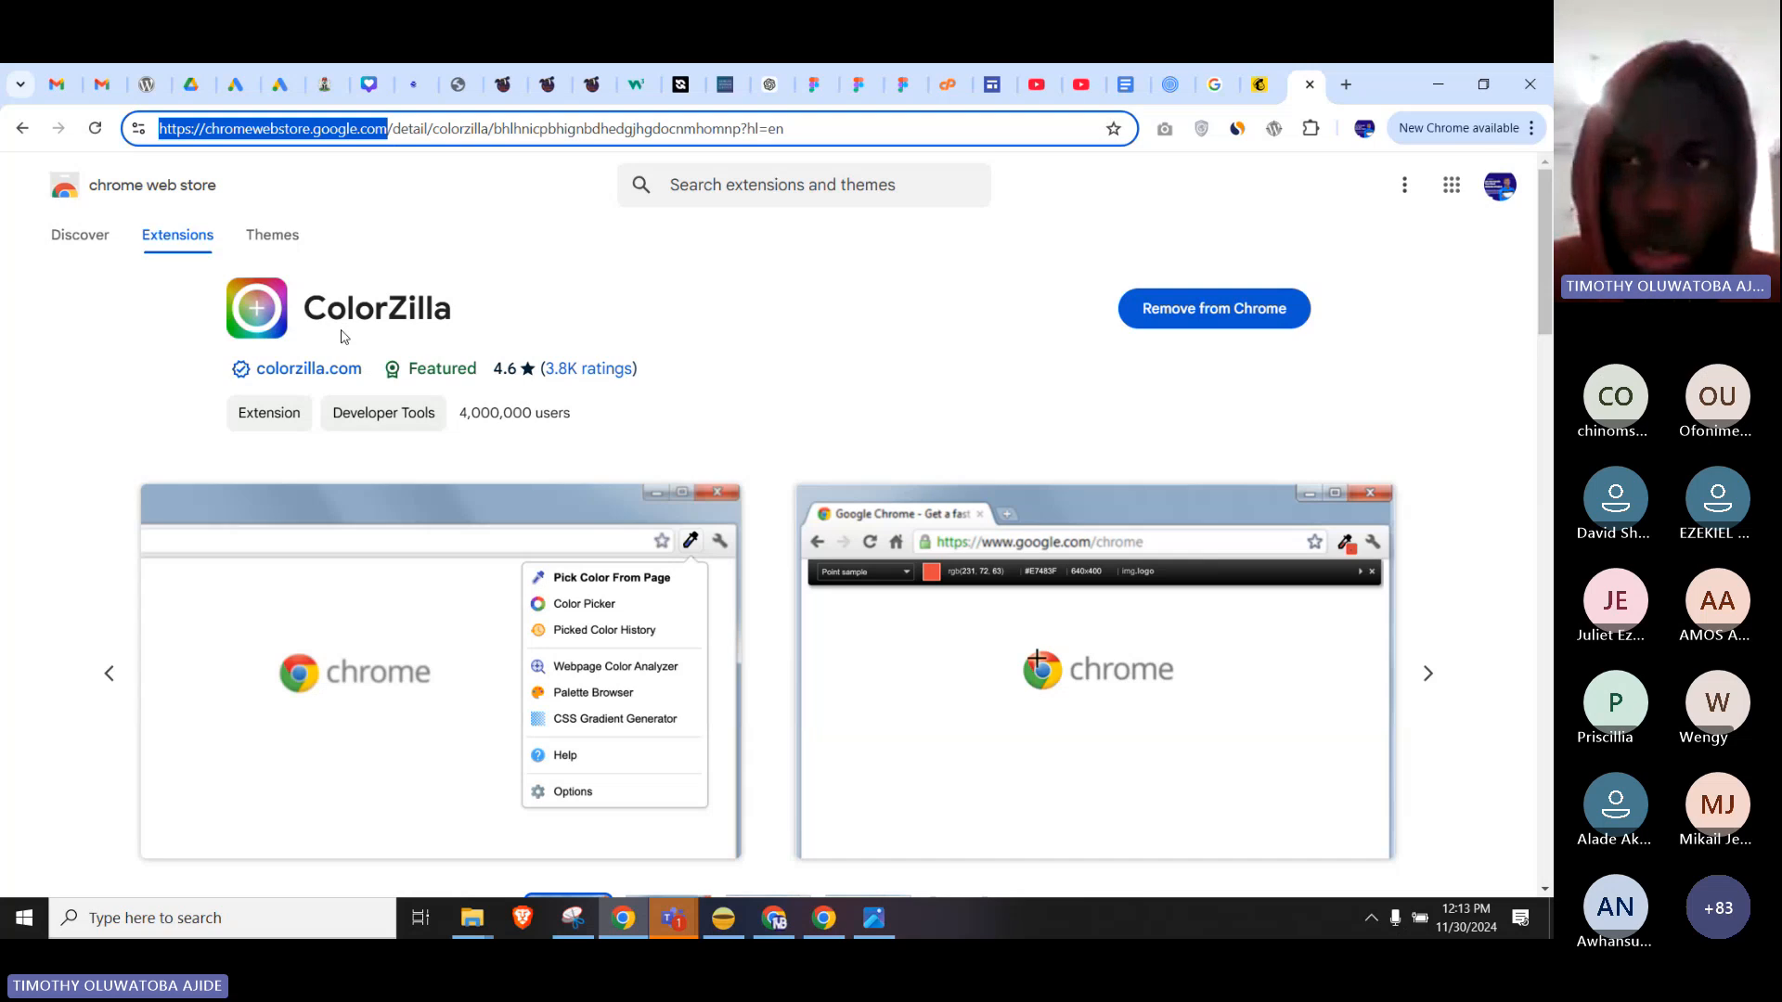
click(672, 918)
click(668, 826)
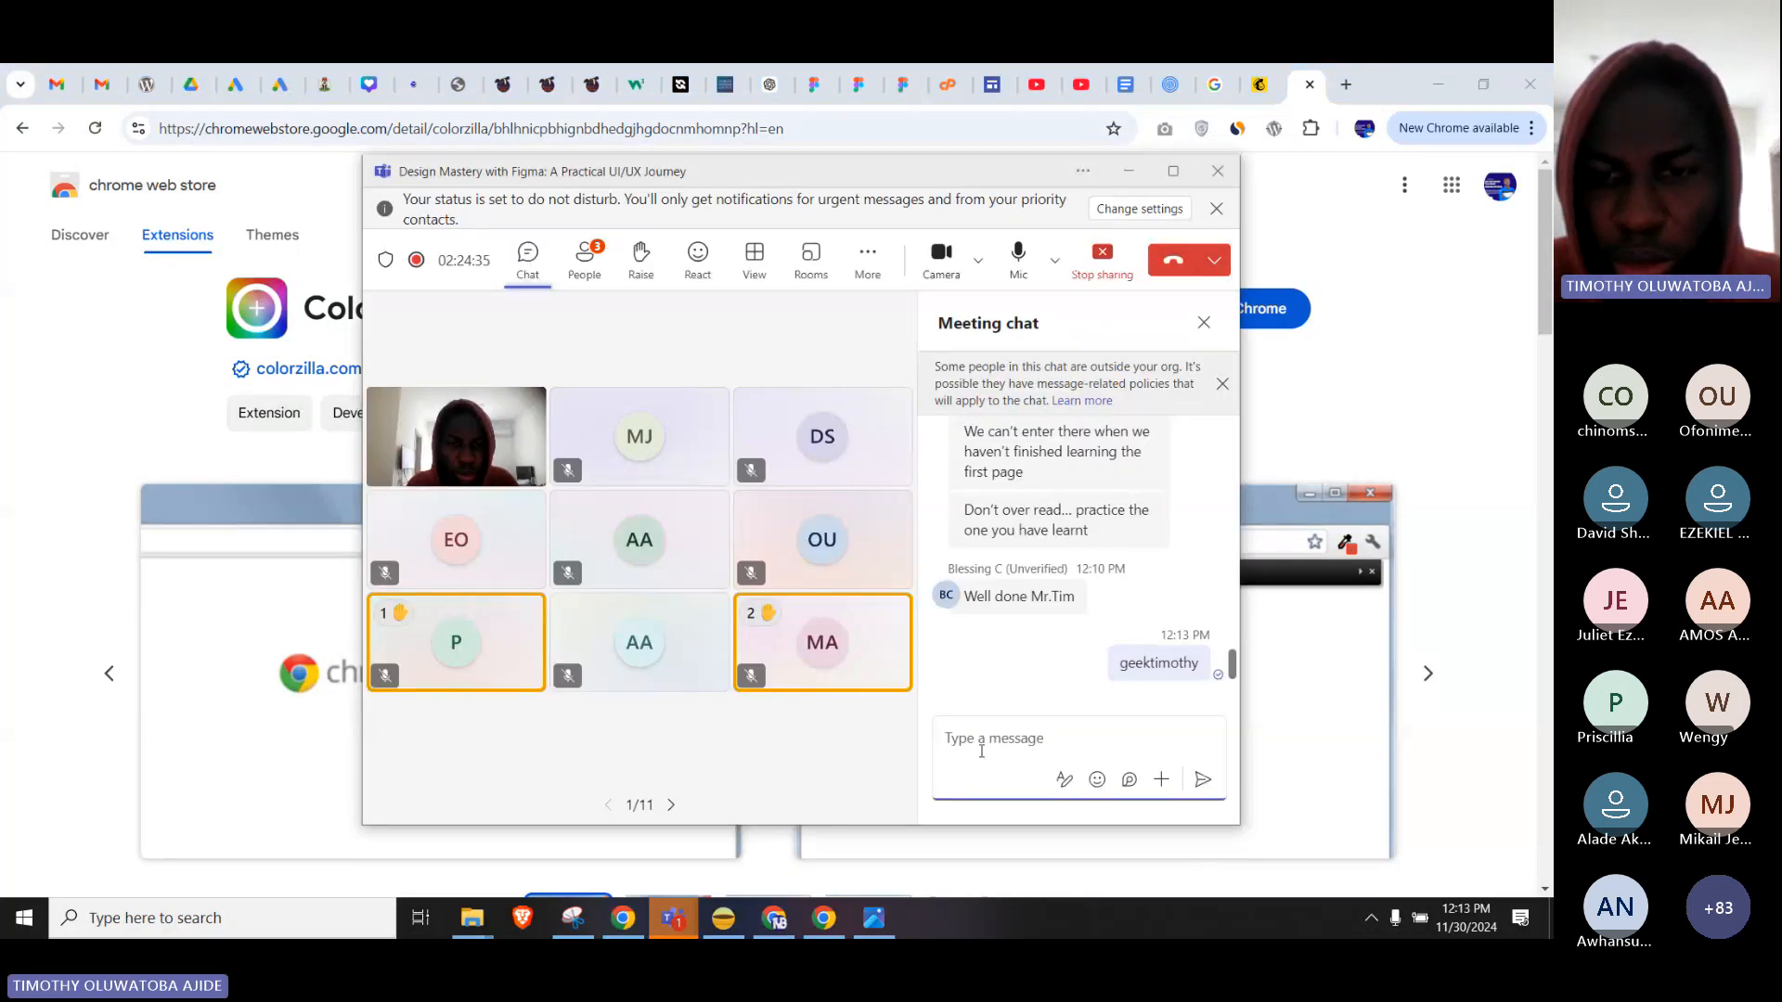
key(ctrl+v)
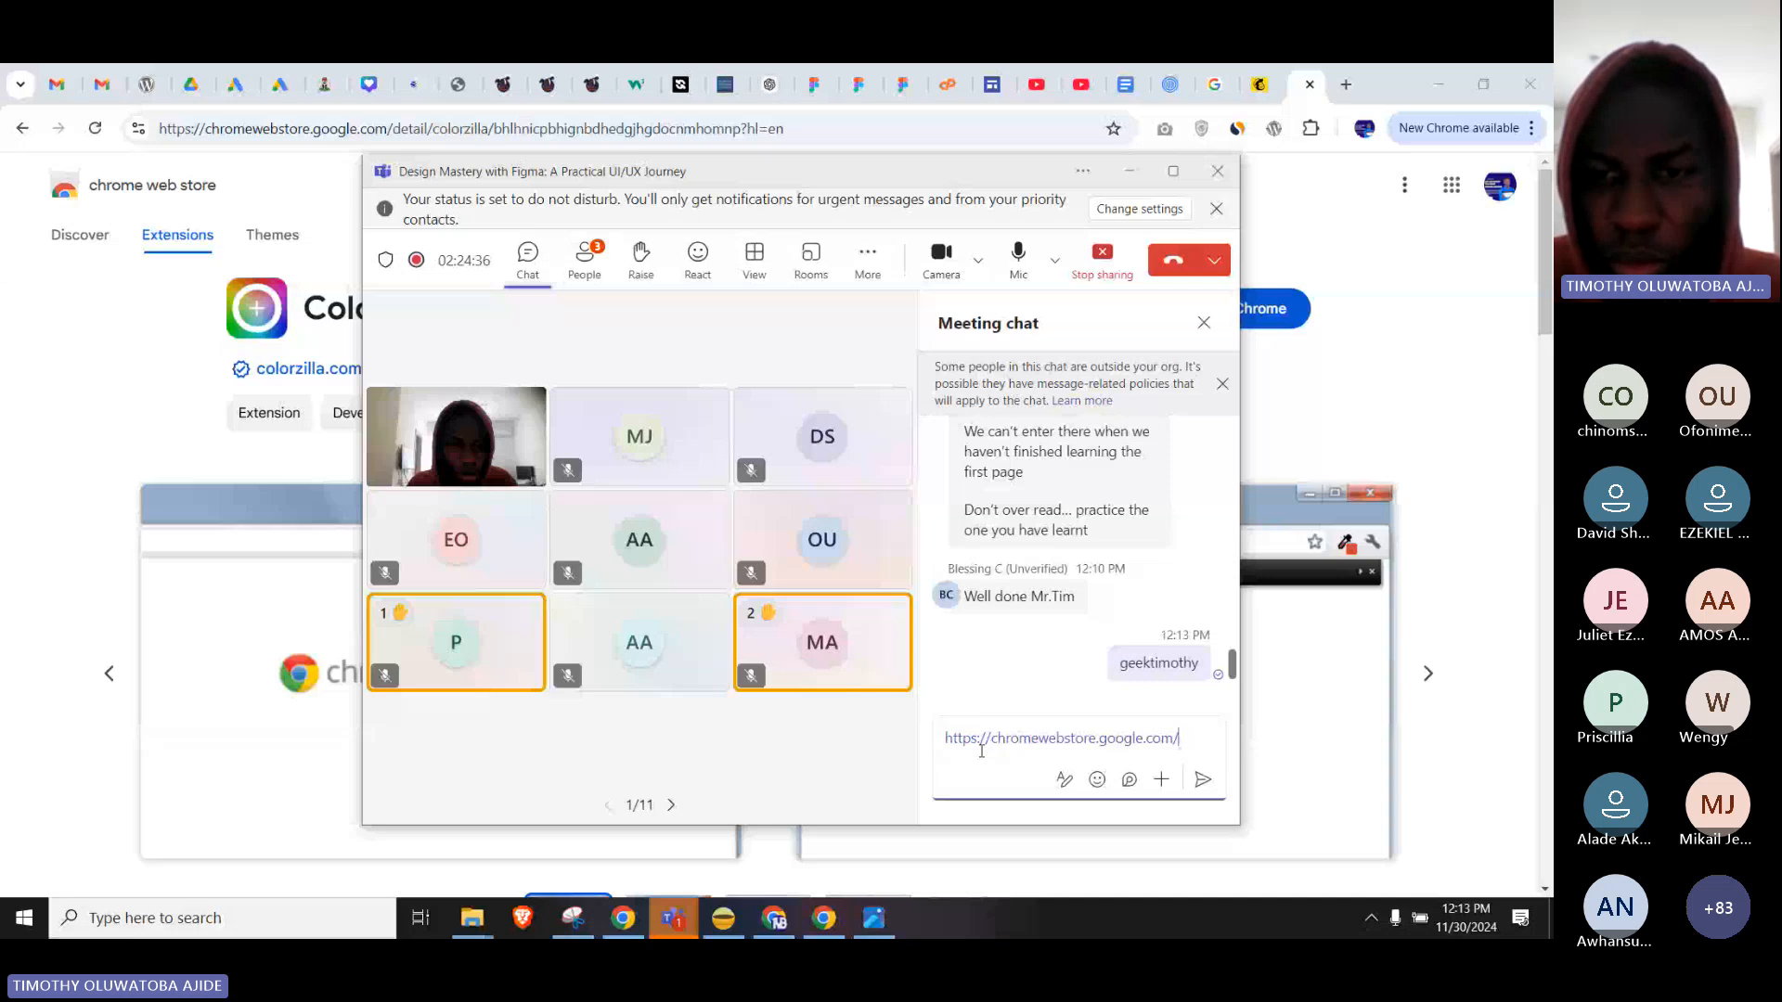
key(Return)
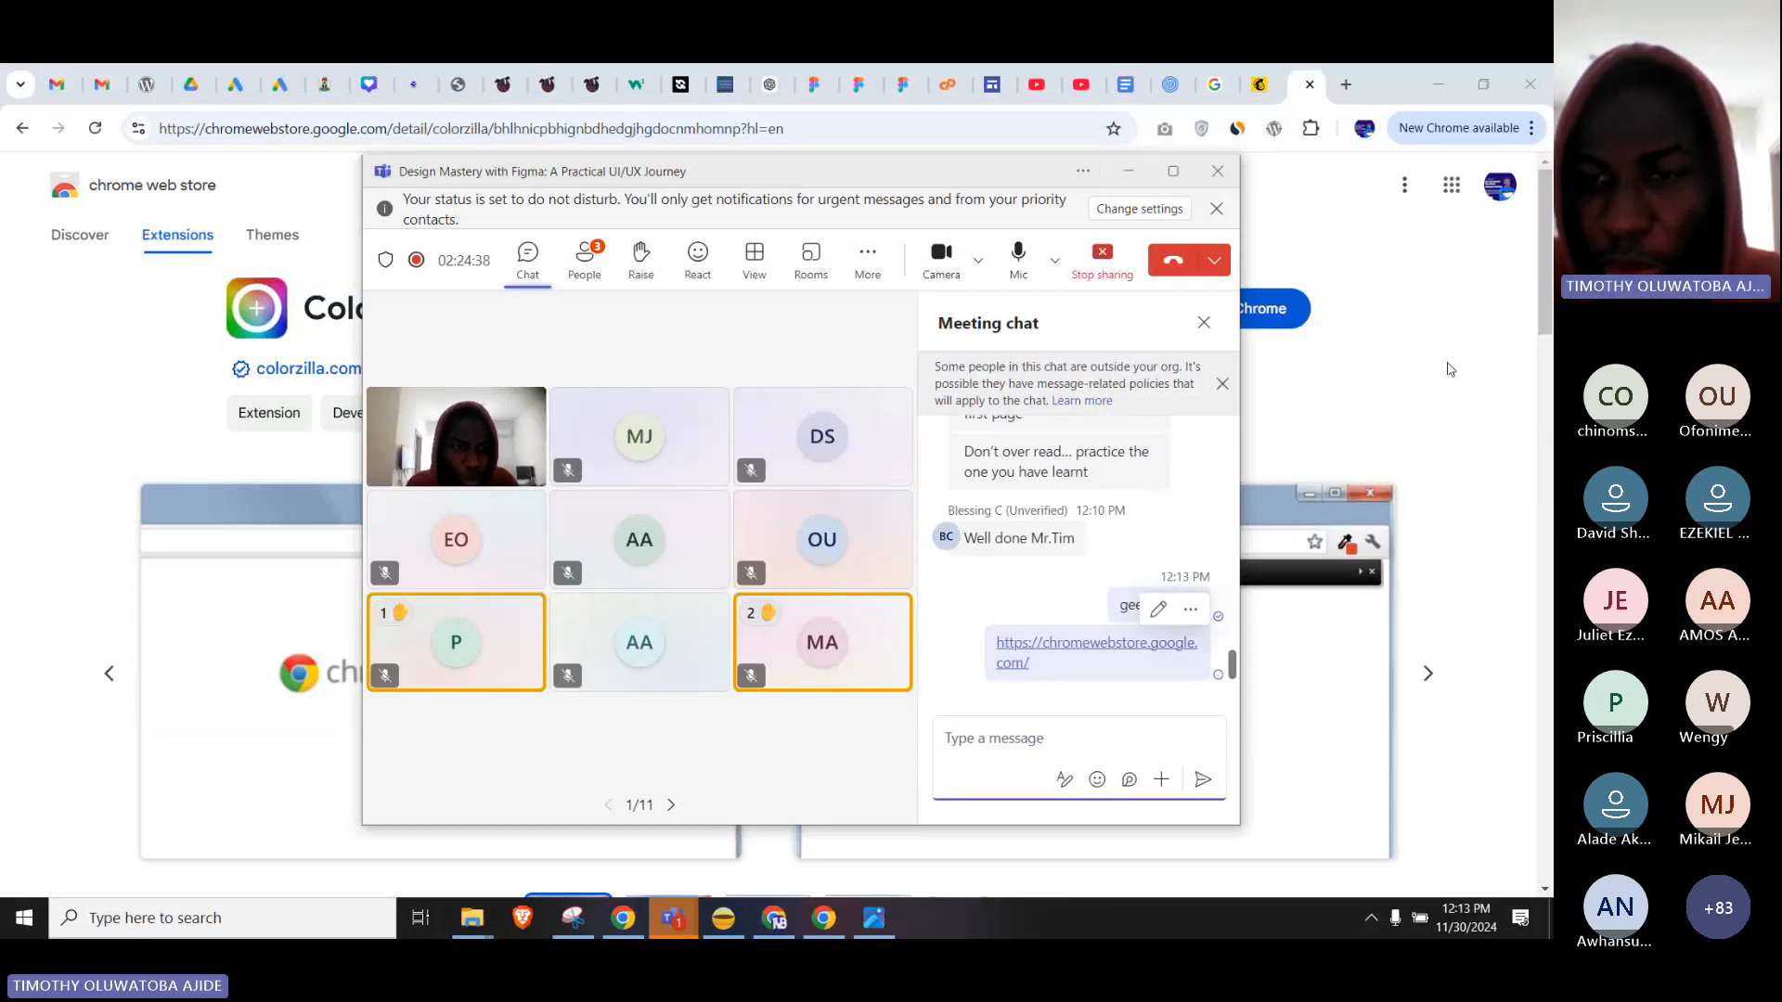
click(1410, 328)
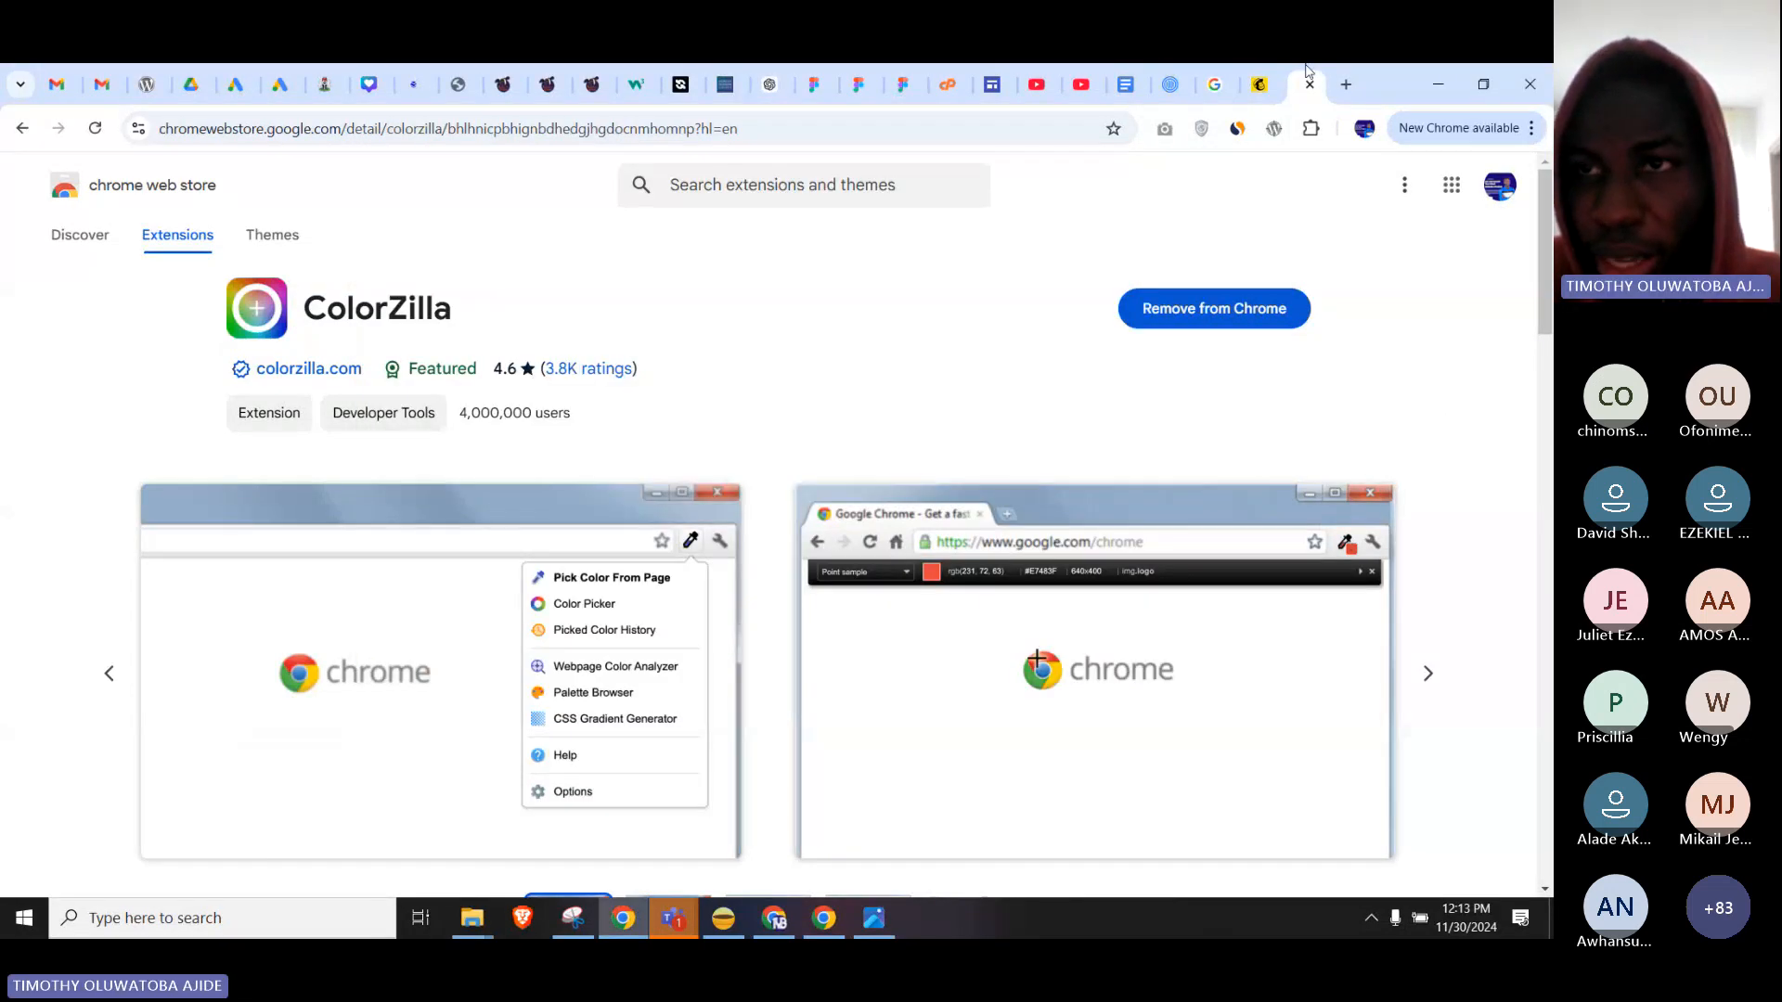
Load the Chrome Web Store home page in a new tab, check installed extensions, and open another tab.
click(1346, 84)
key(ctrl+v)
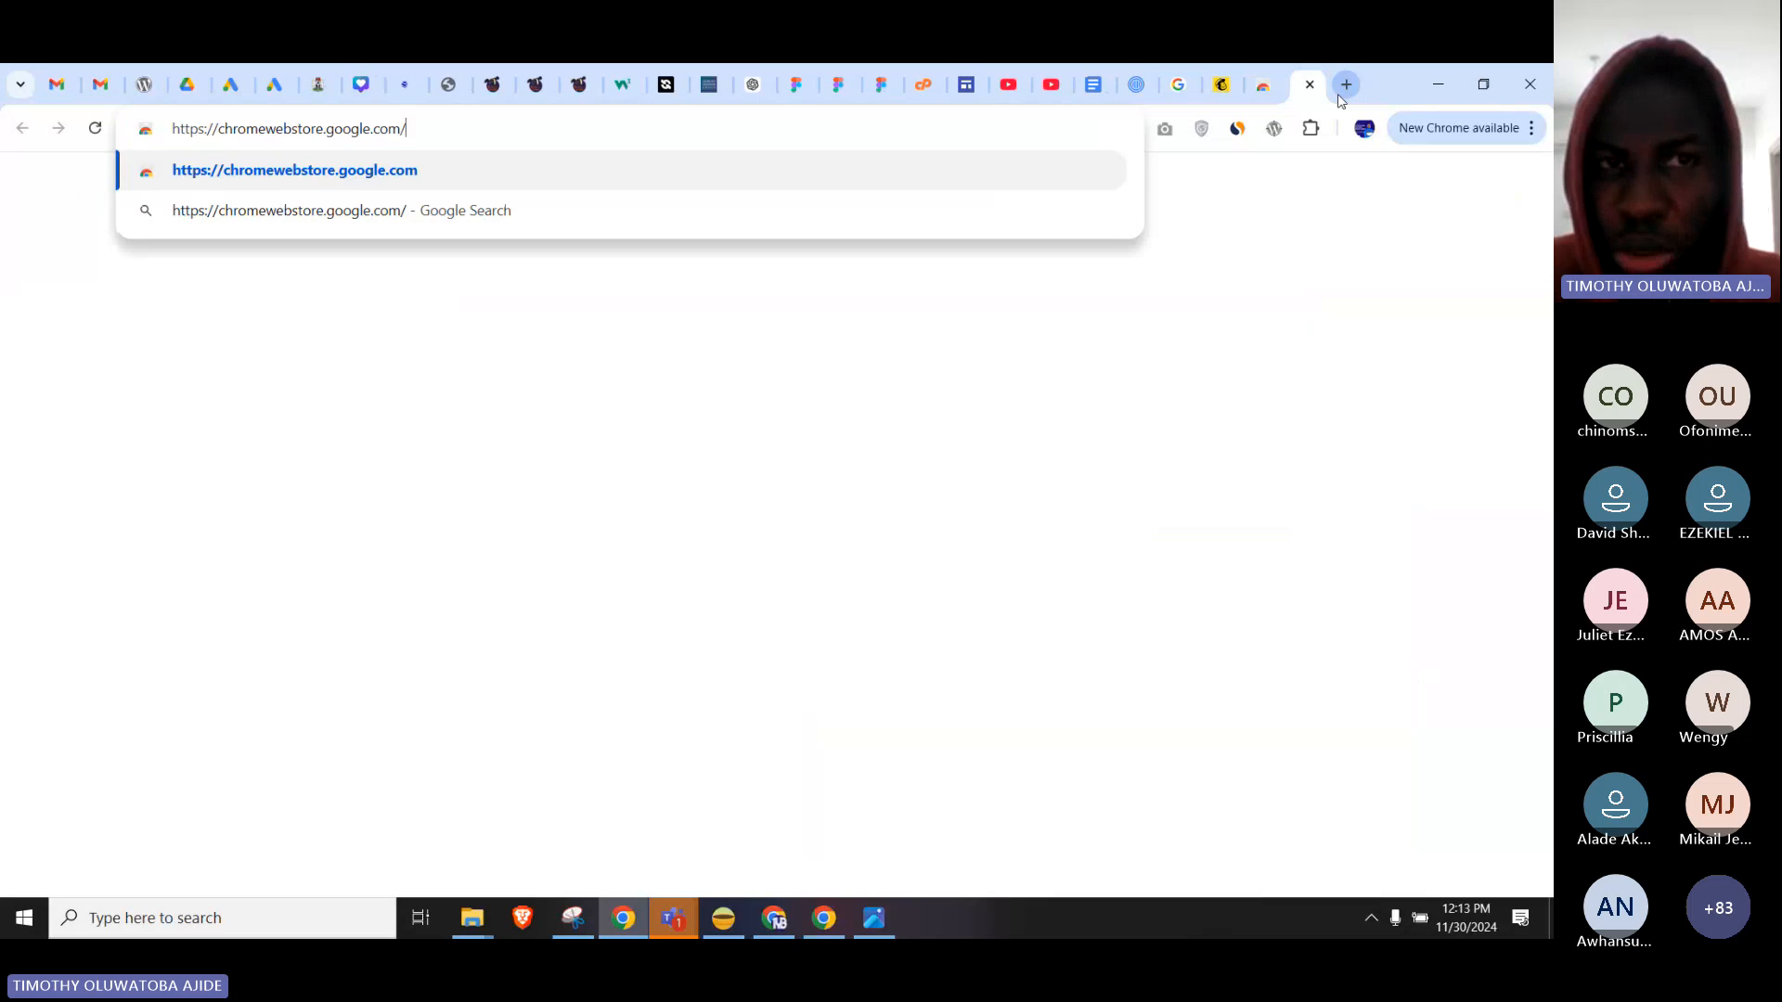
key(Return)
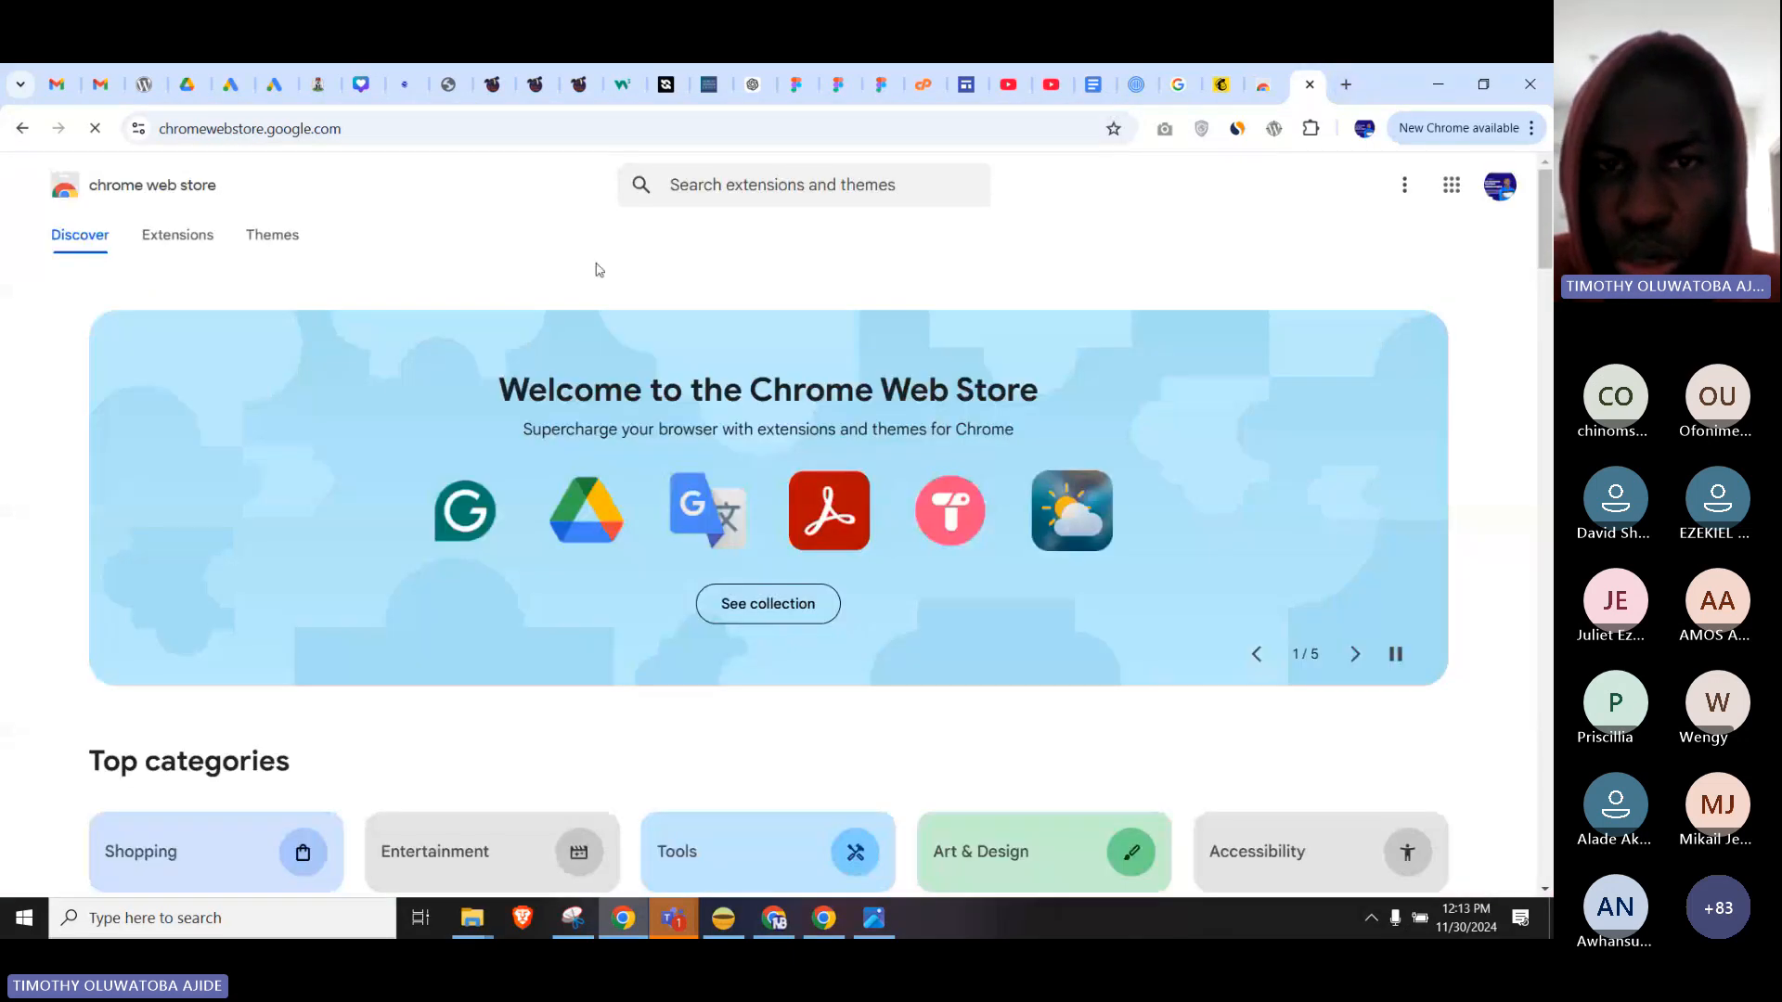
click(779, 192)
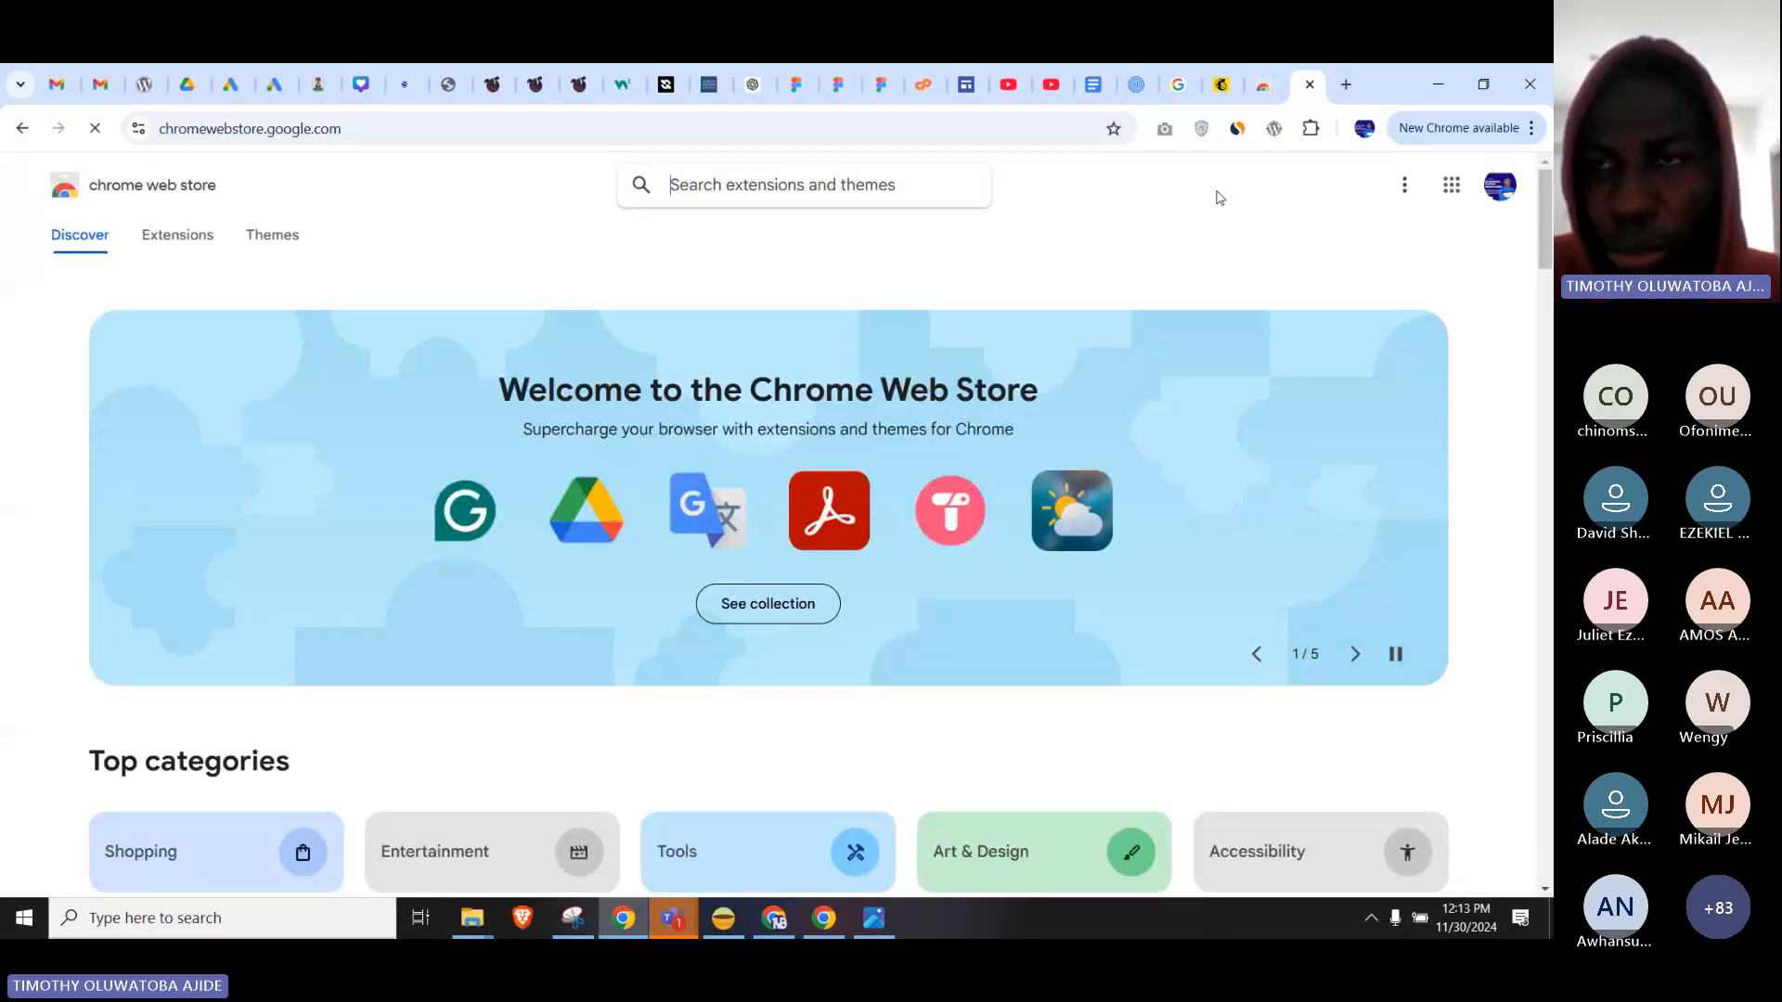
click(1311, 130)
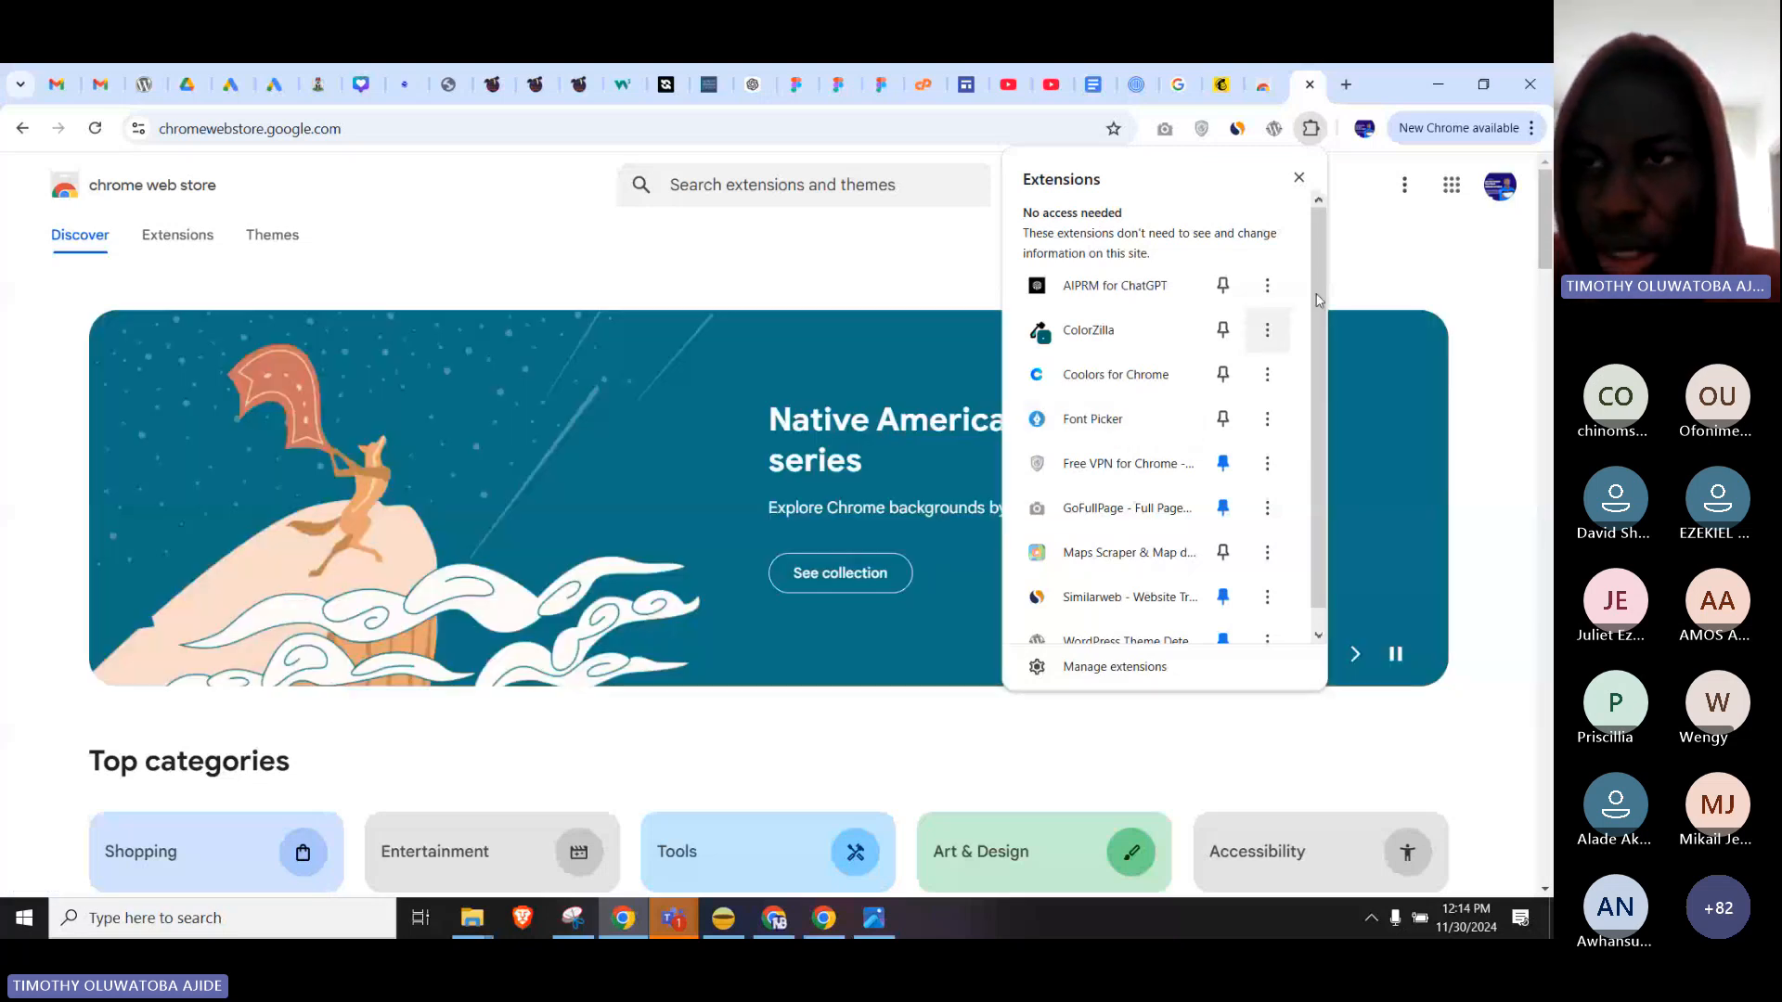
click(1310, 128)
click(1345, 85)
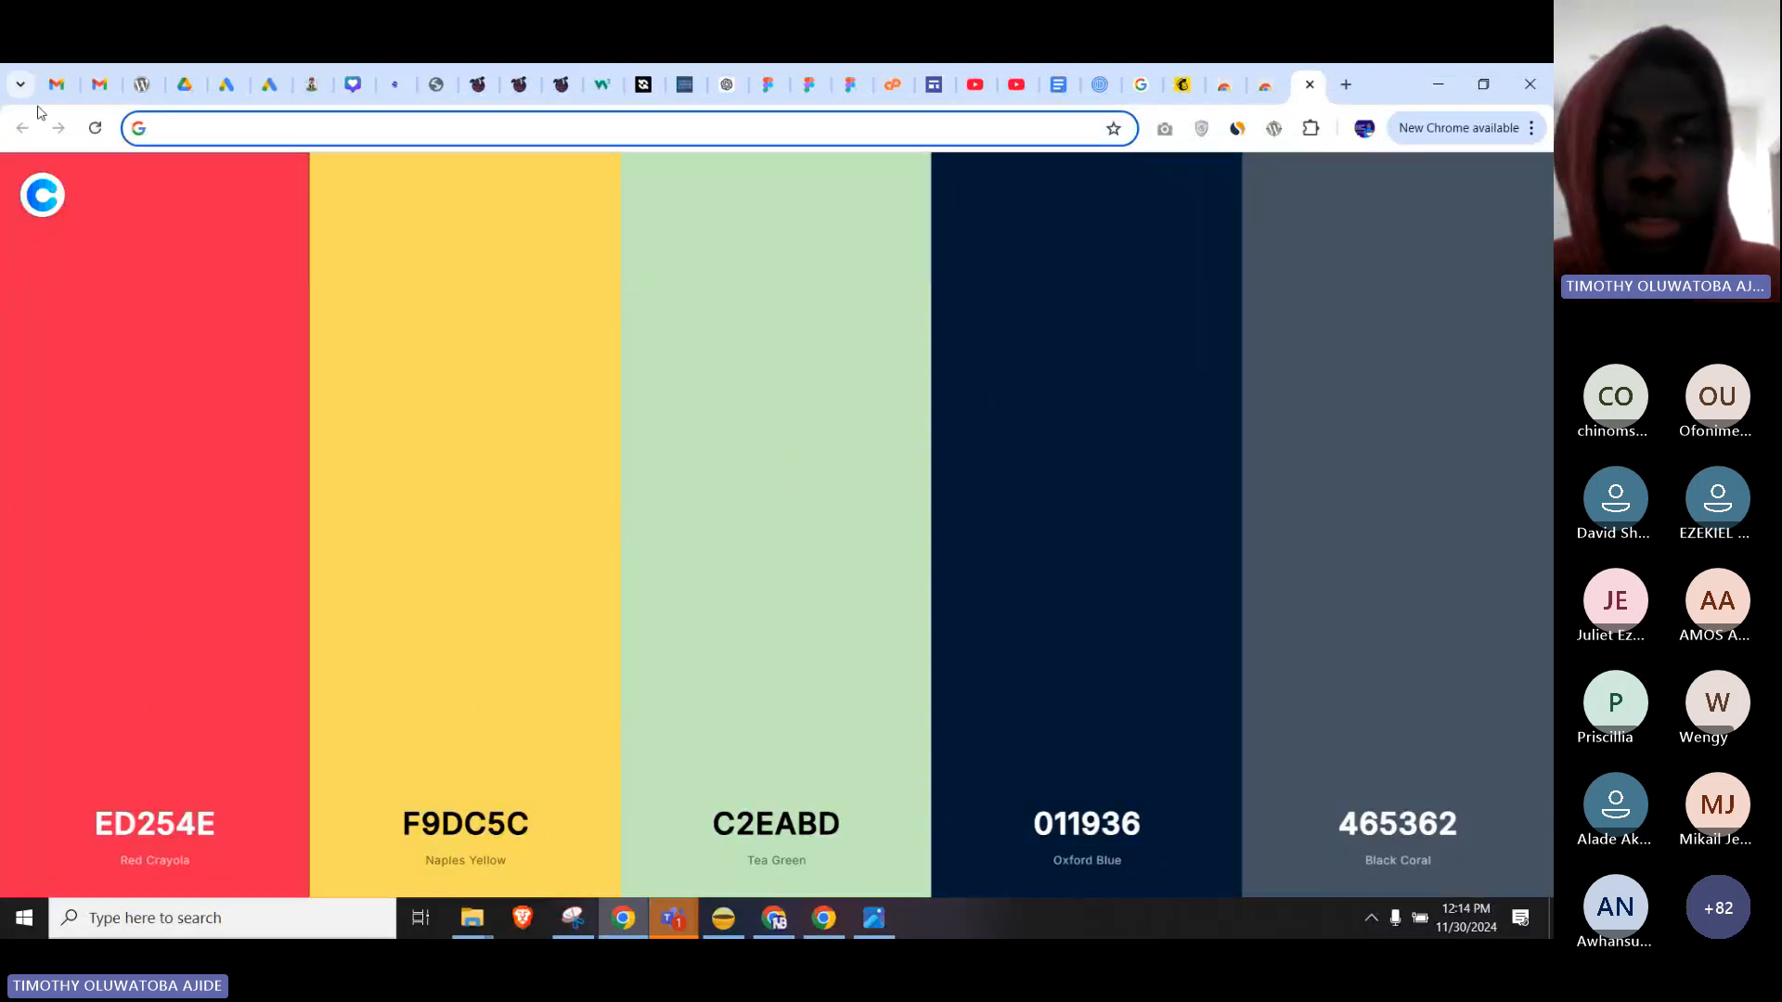
Cycle Coolors palettes, open AFD2E9, 9D96B8, 9A7197, 886176, 7C5869 on coolors.co, and close the extra tab.
click(95, 128)
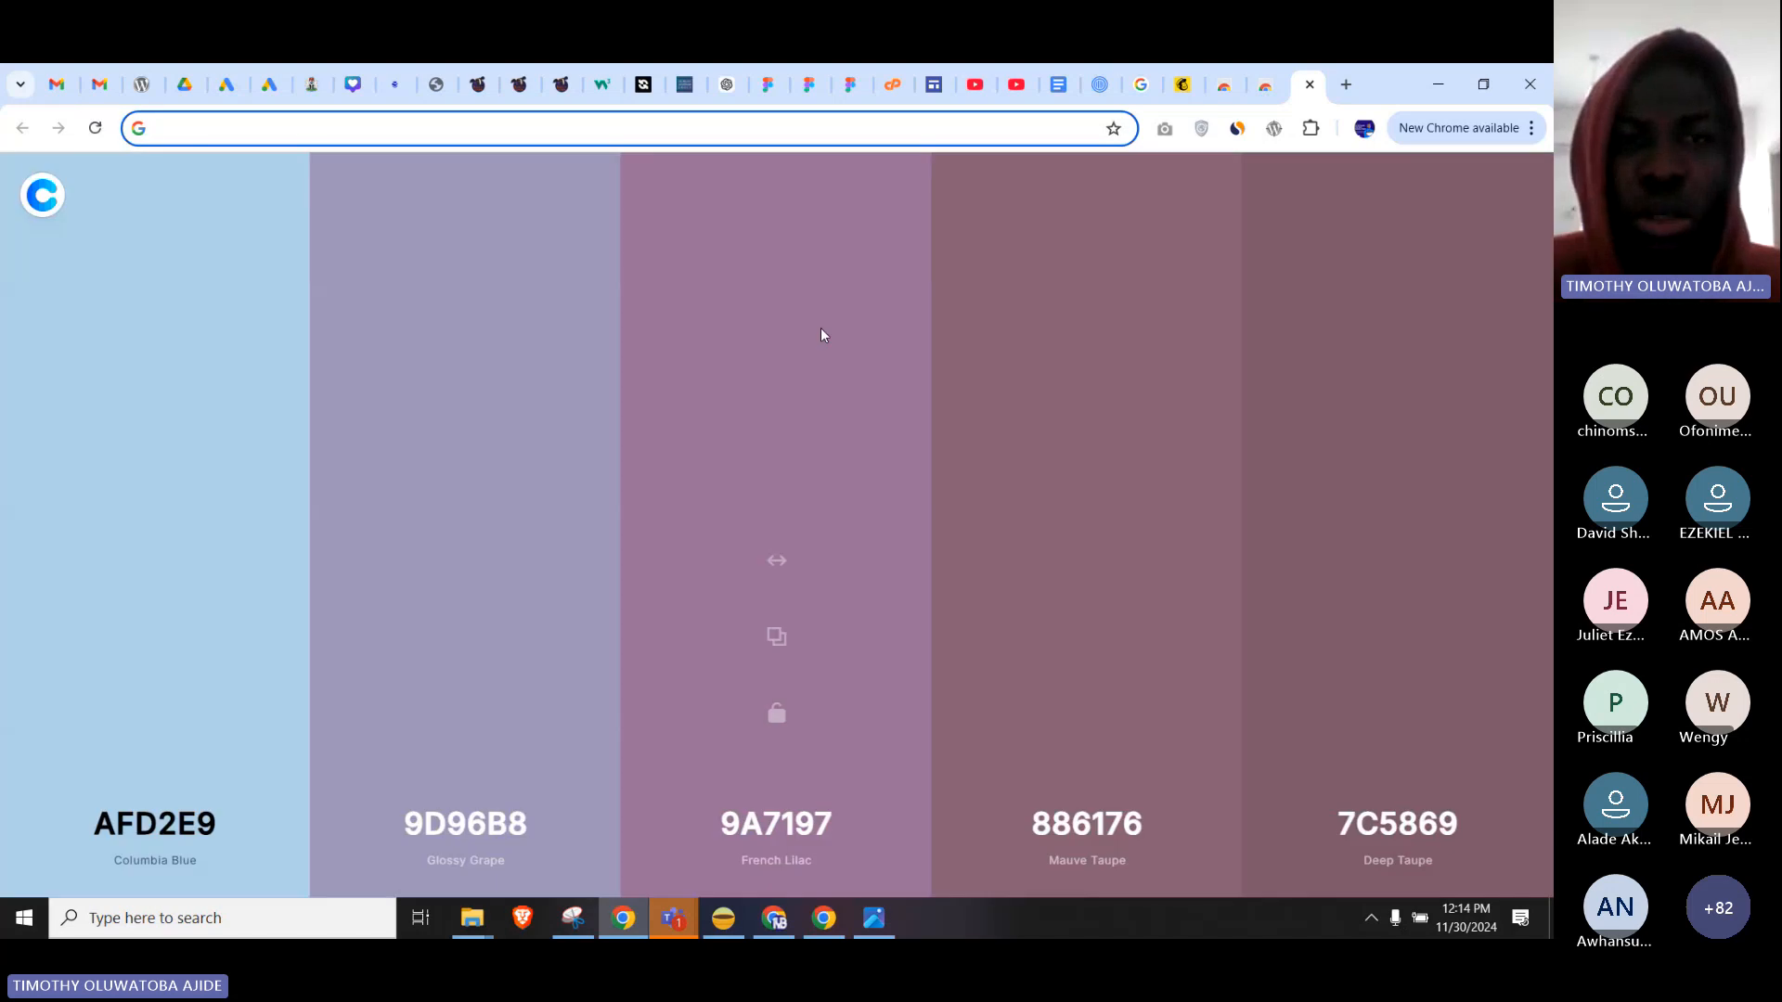
click(40, 192)
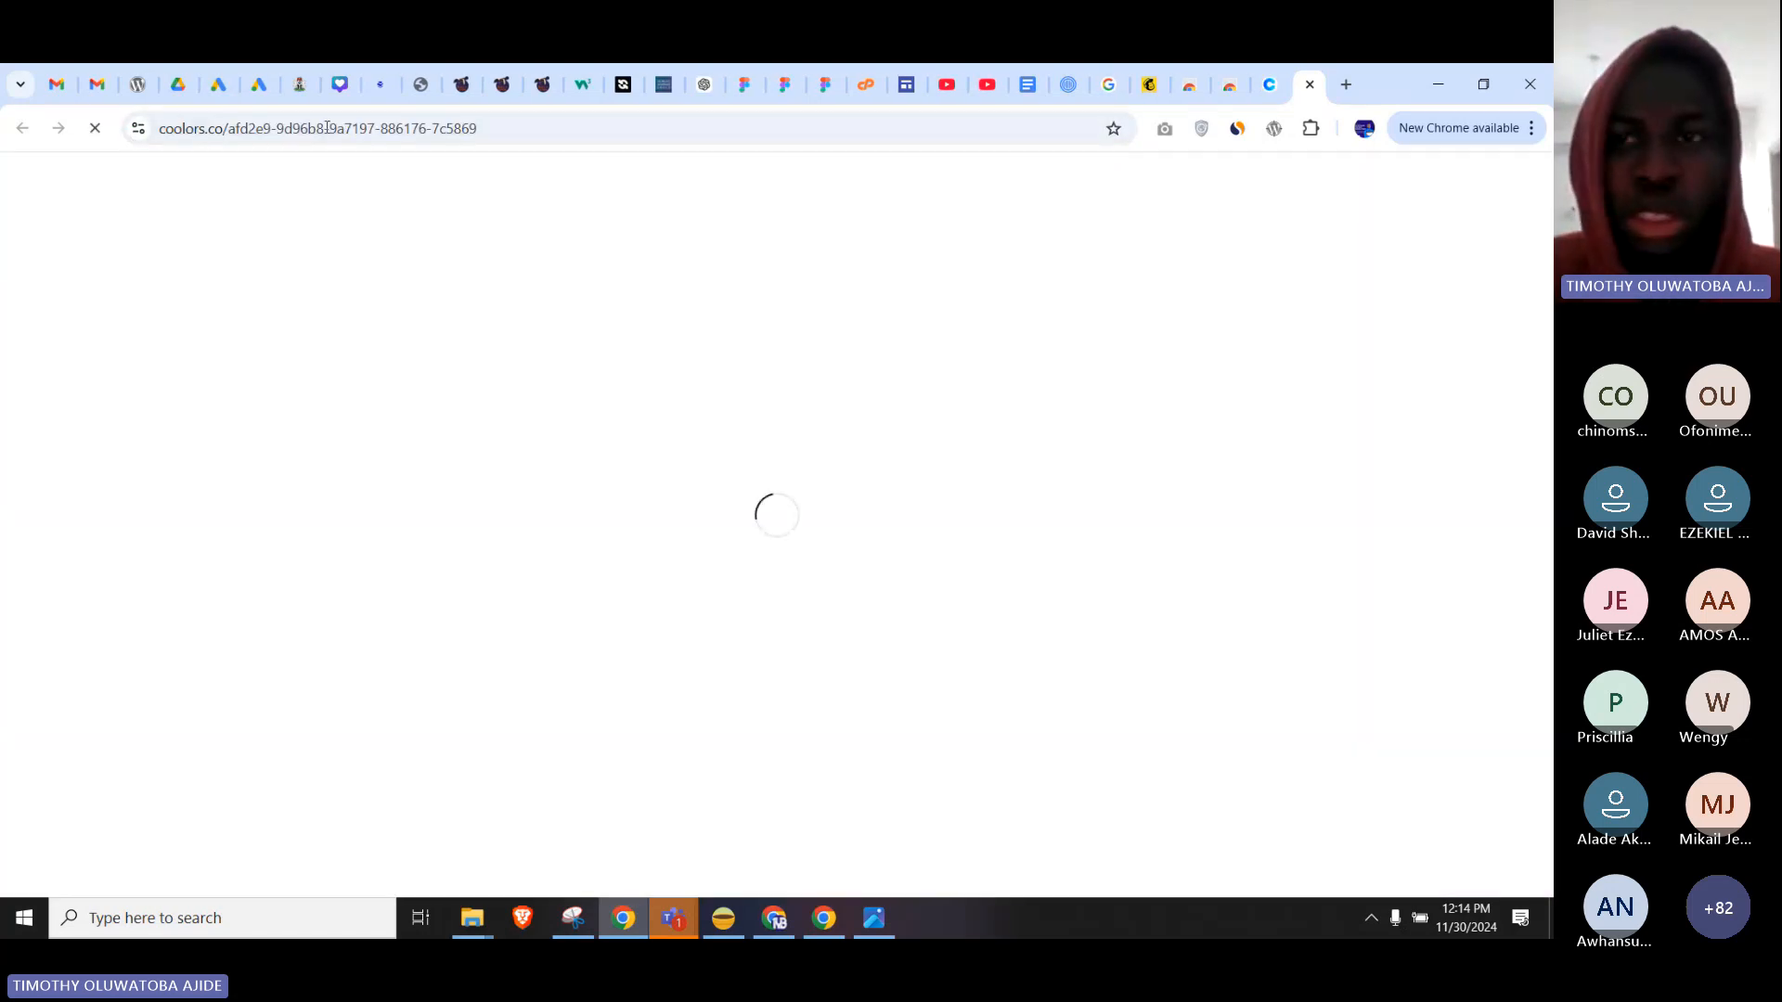
click(1279, 71)
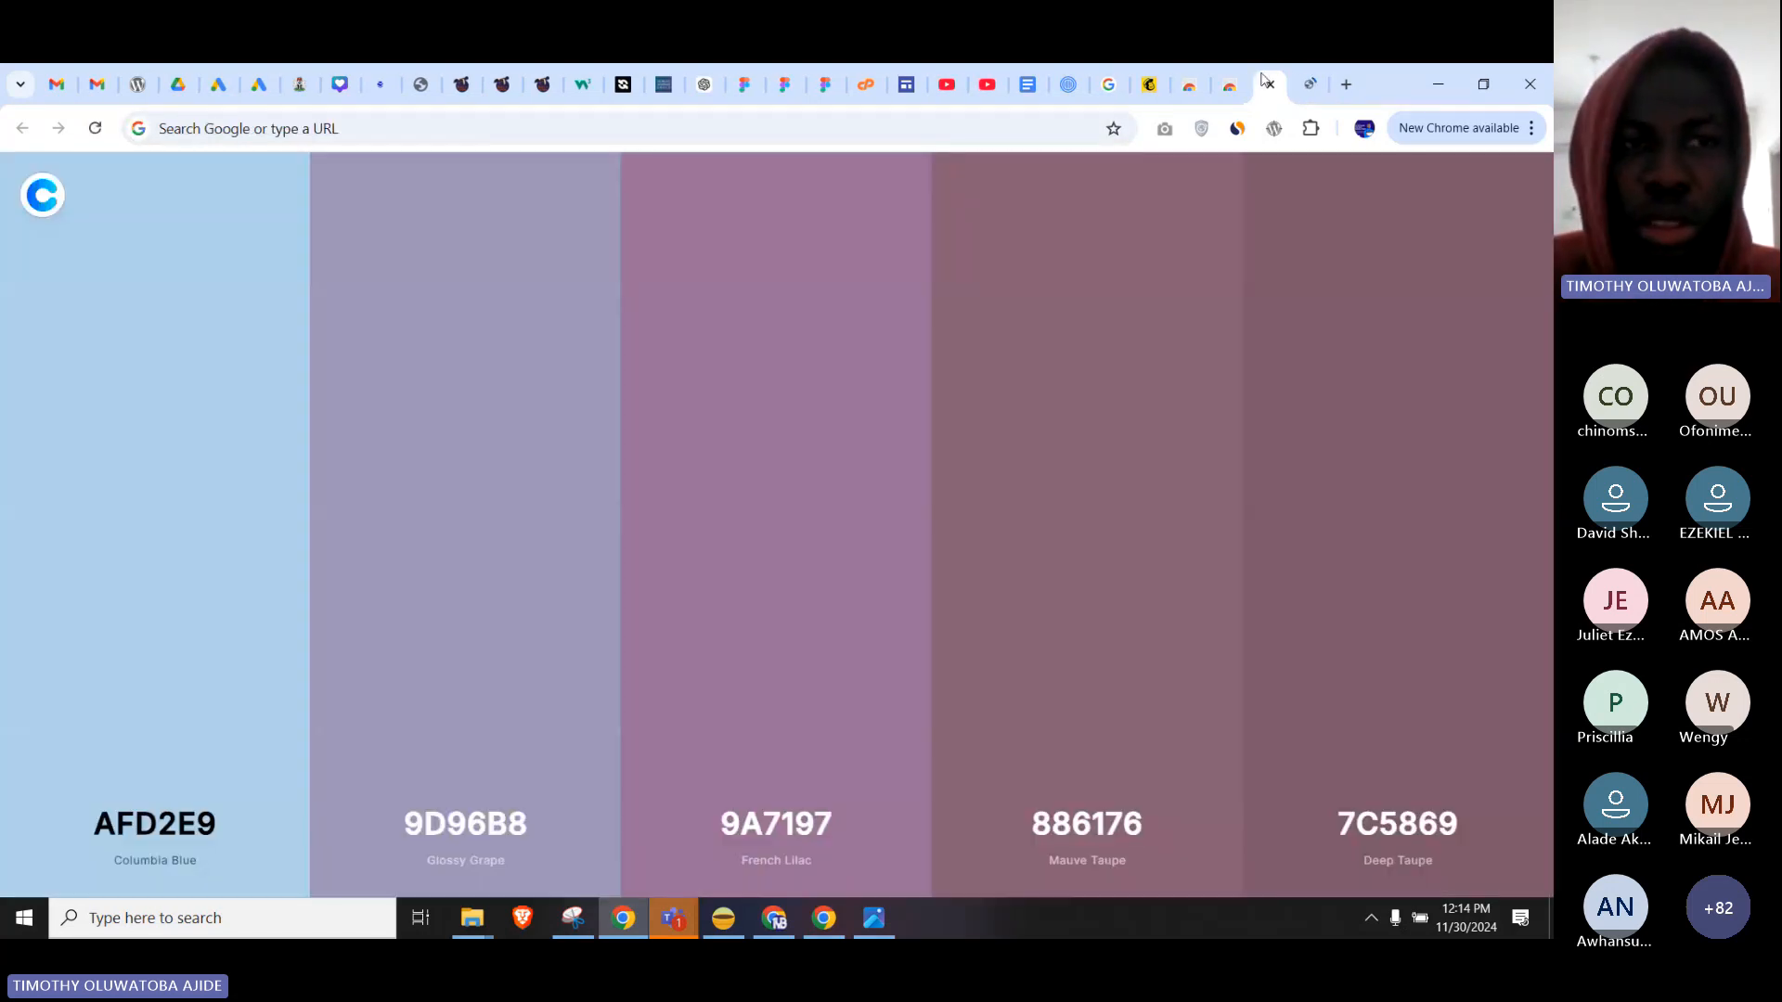
click(97, 129)
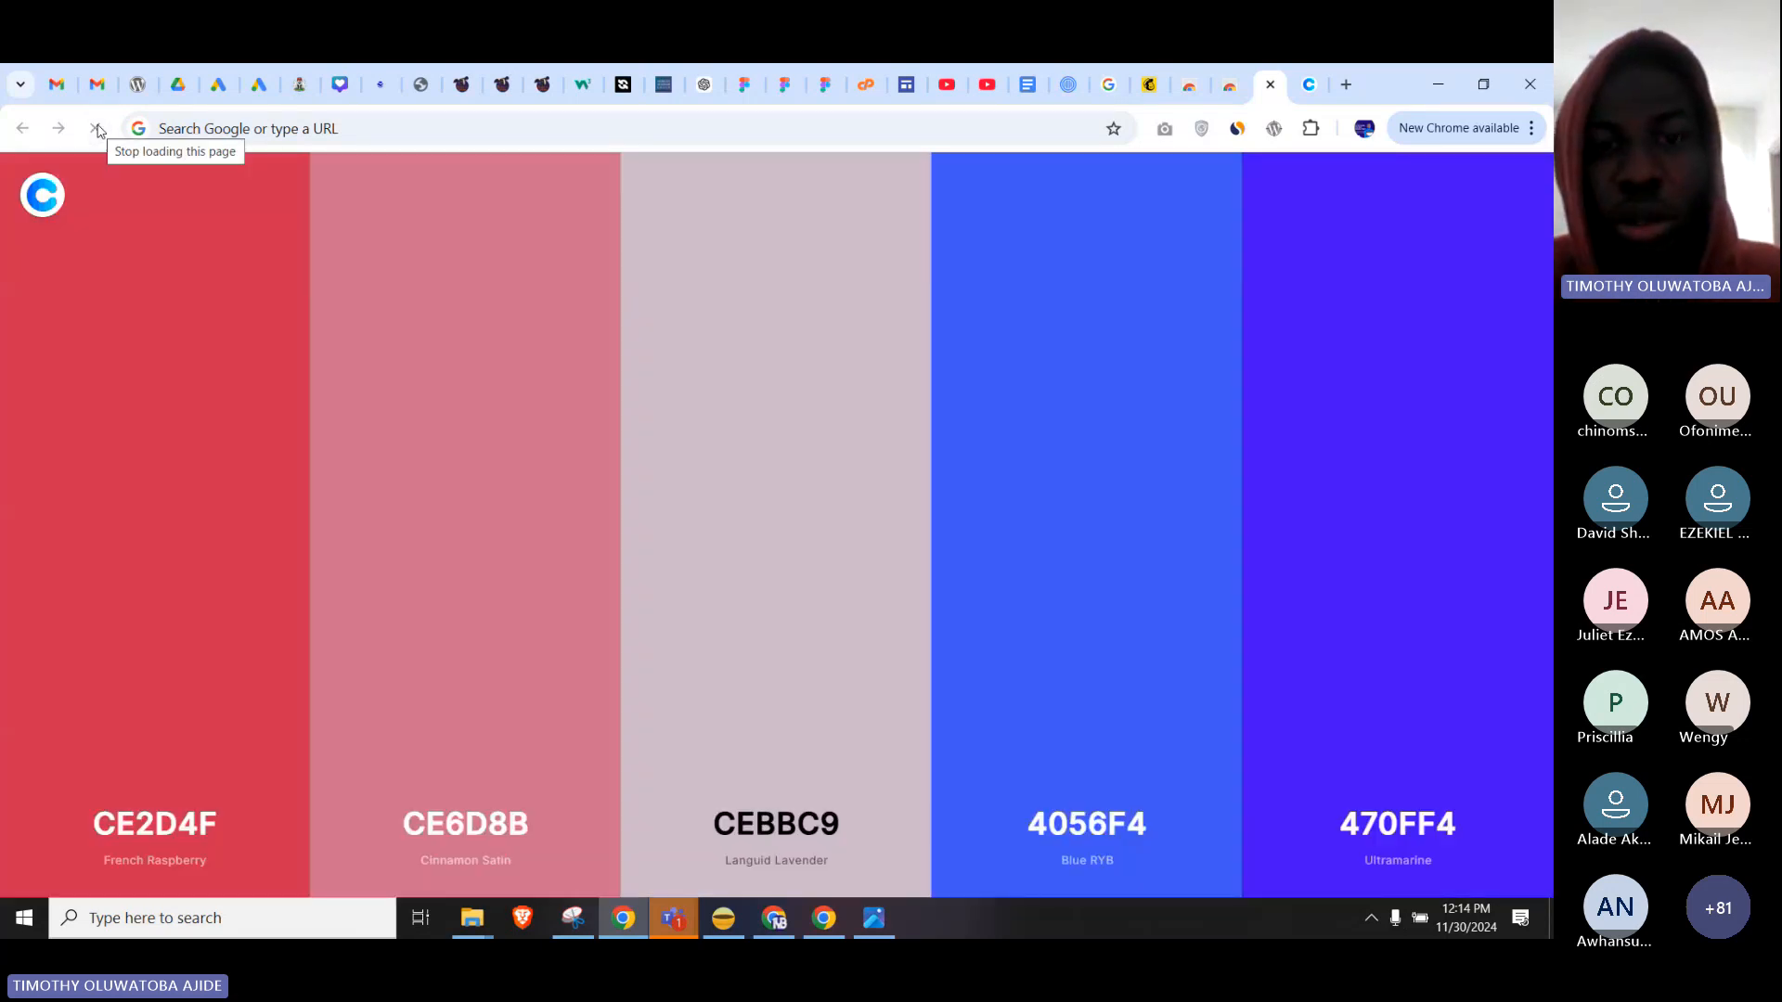
click(95, 130)
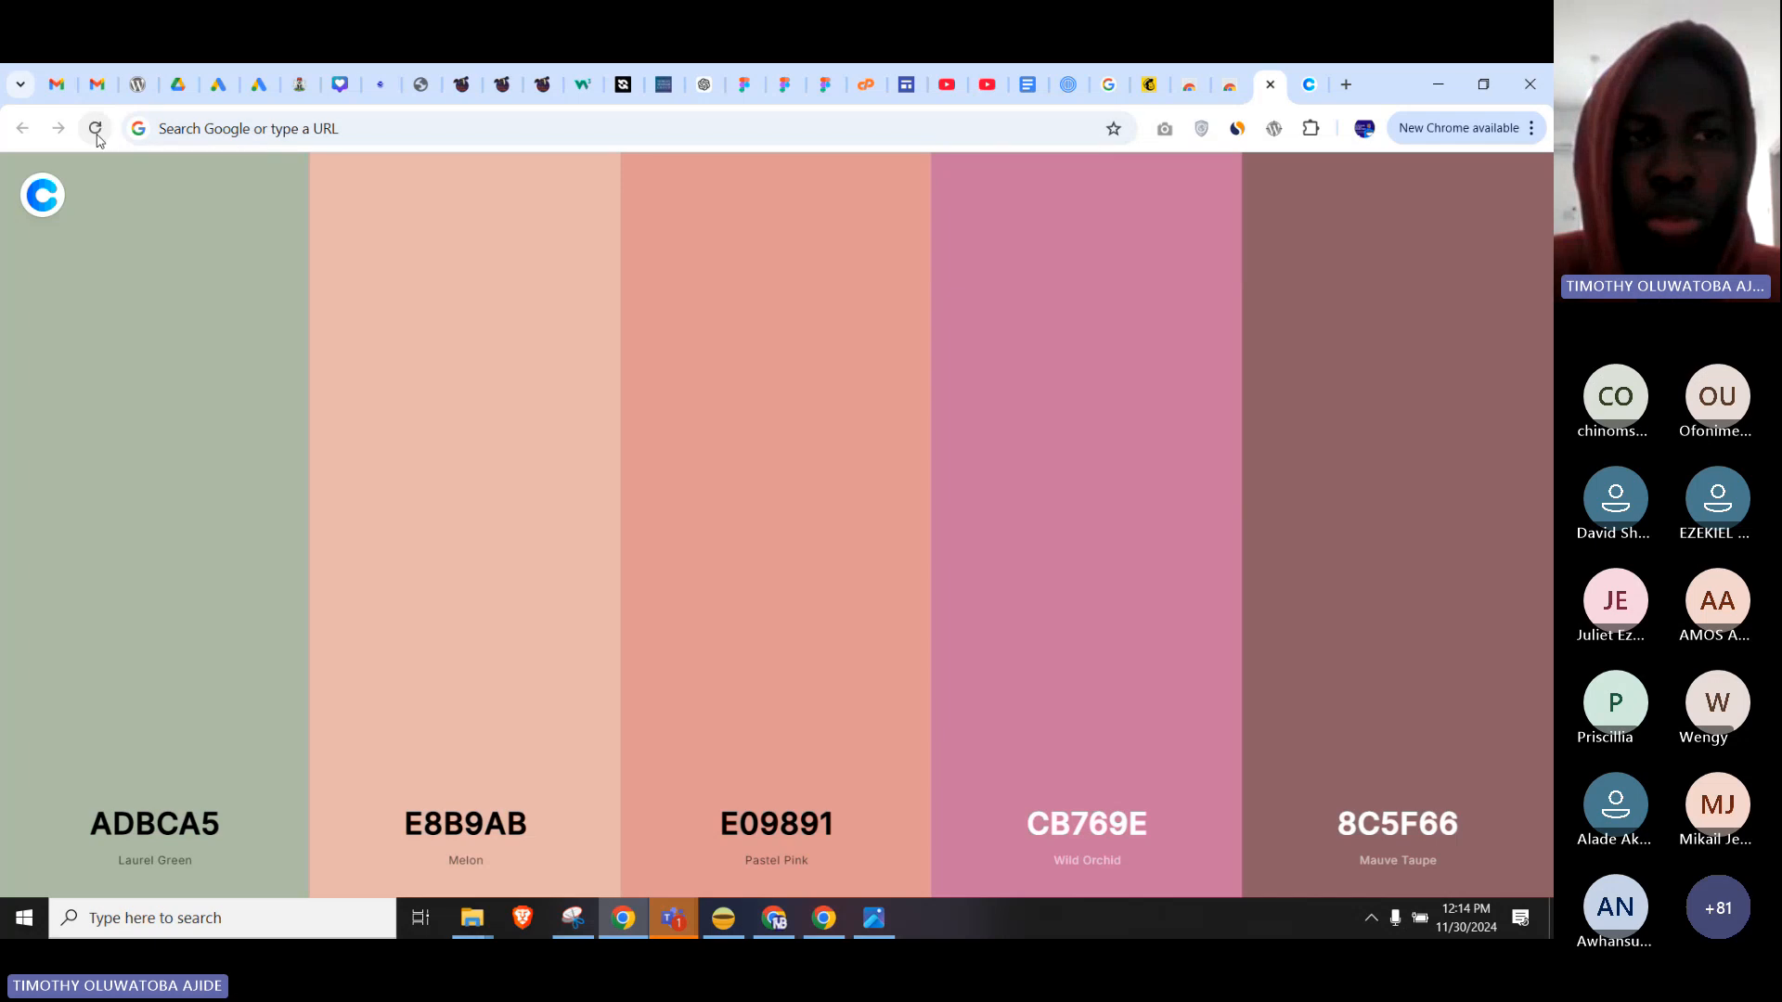
click(94, 129)
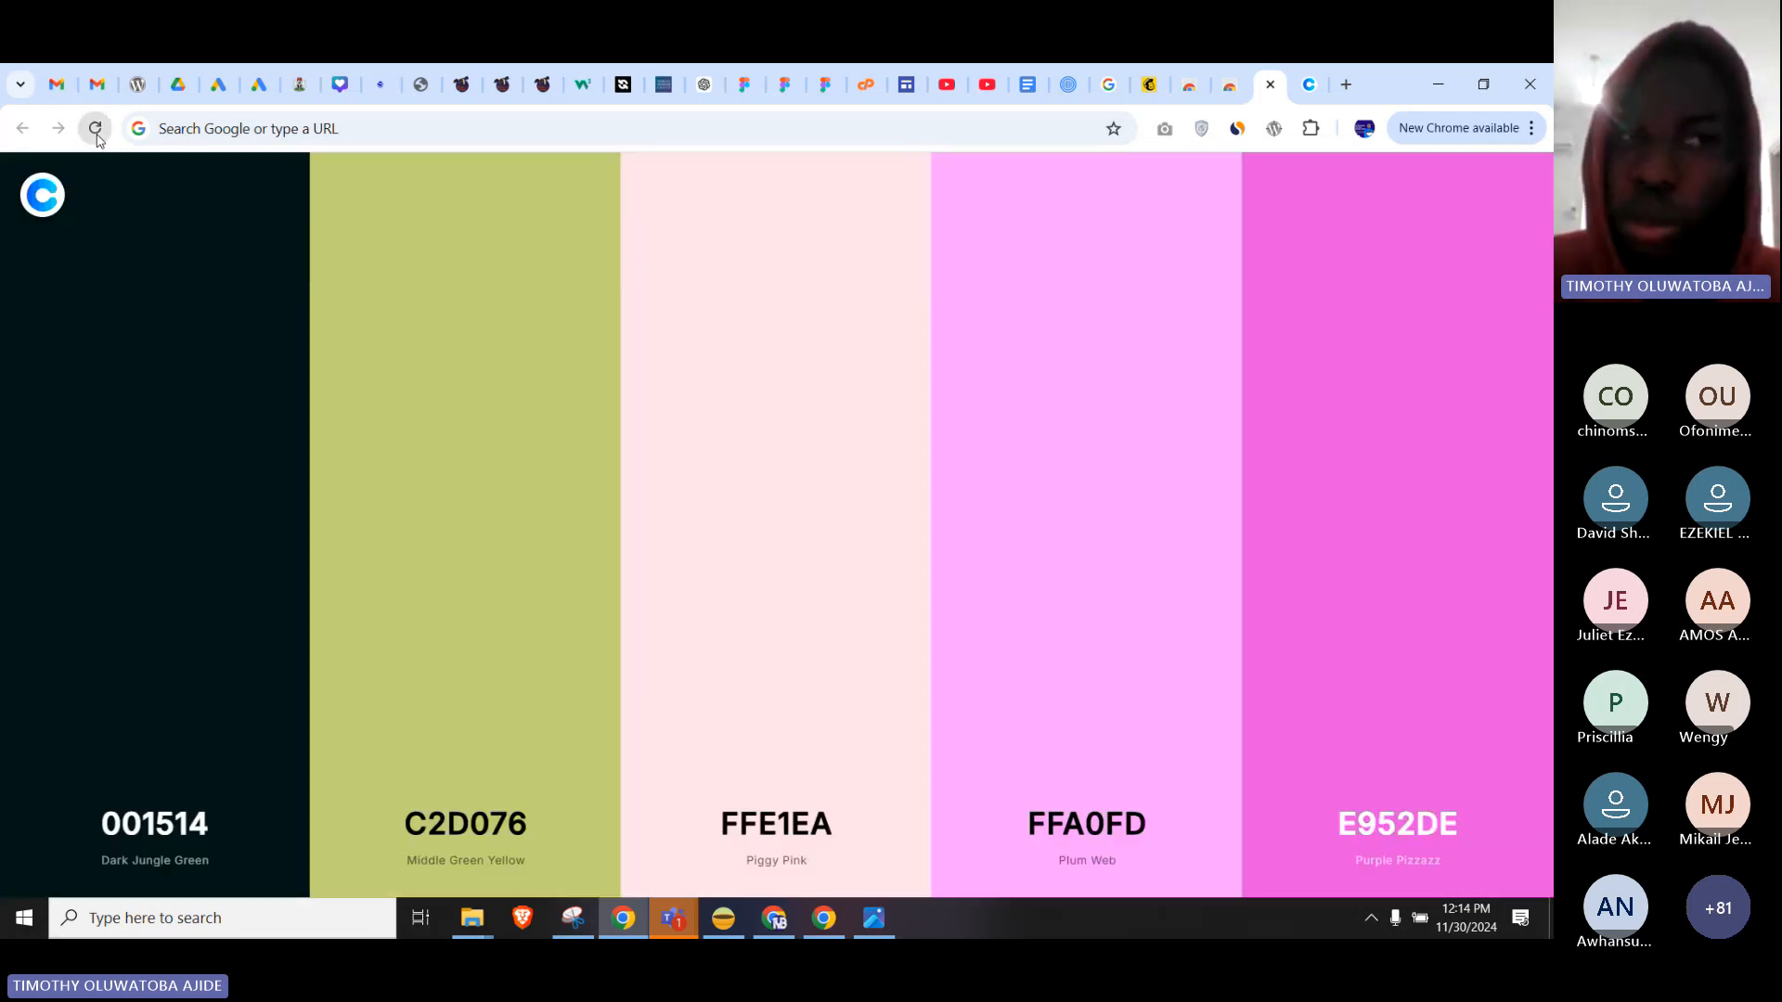
click(95, 129)
click(95, 129)
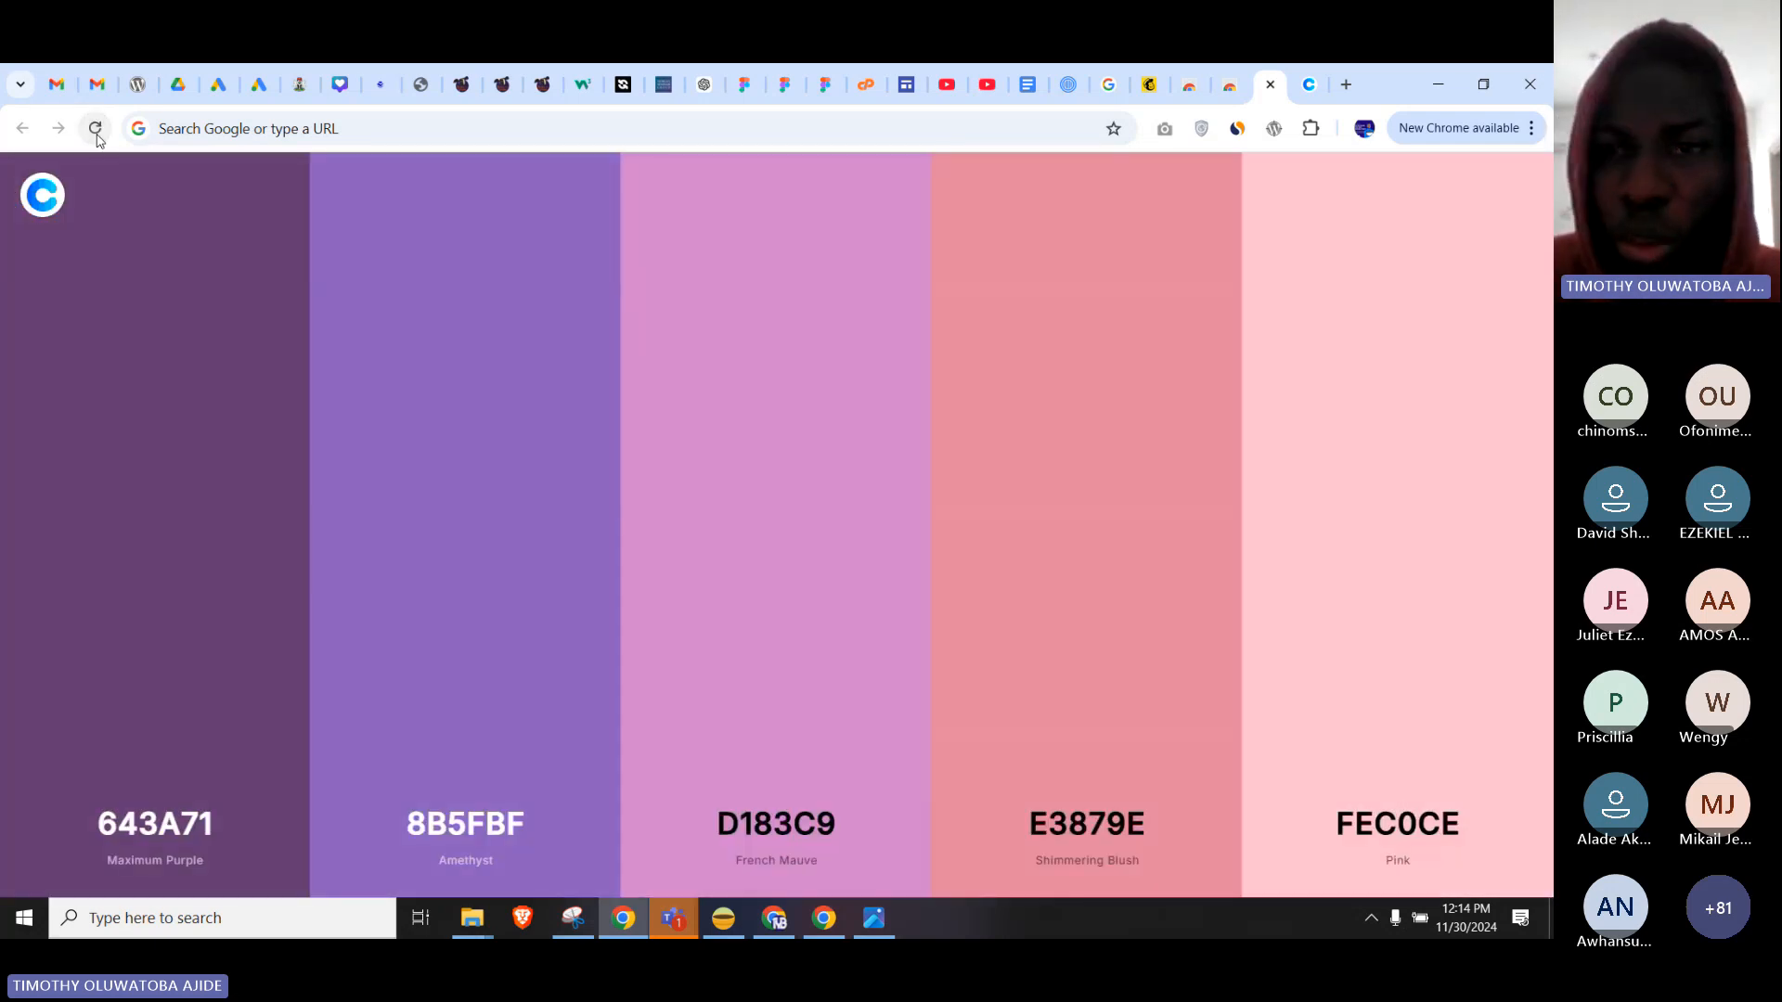
click(95, 129)
click(95, 129)
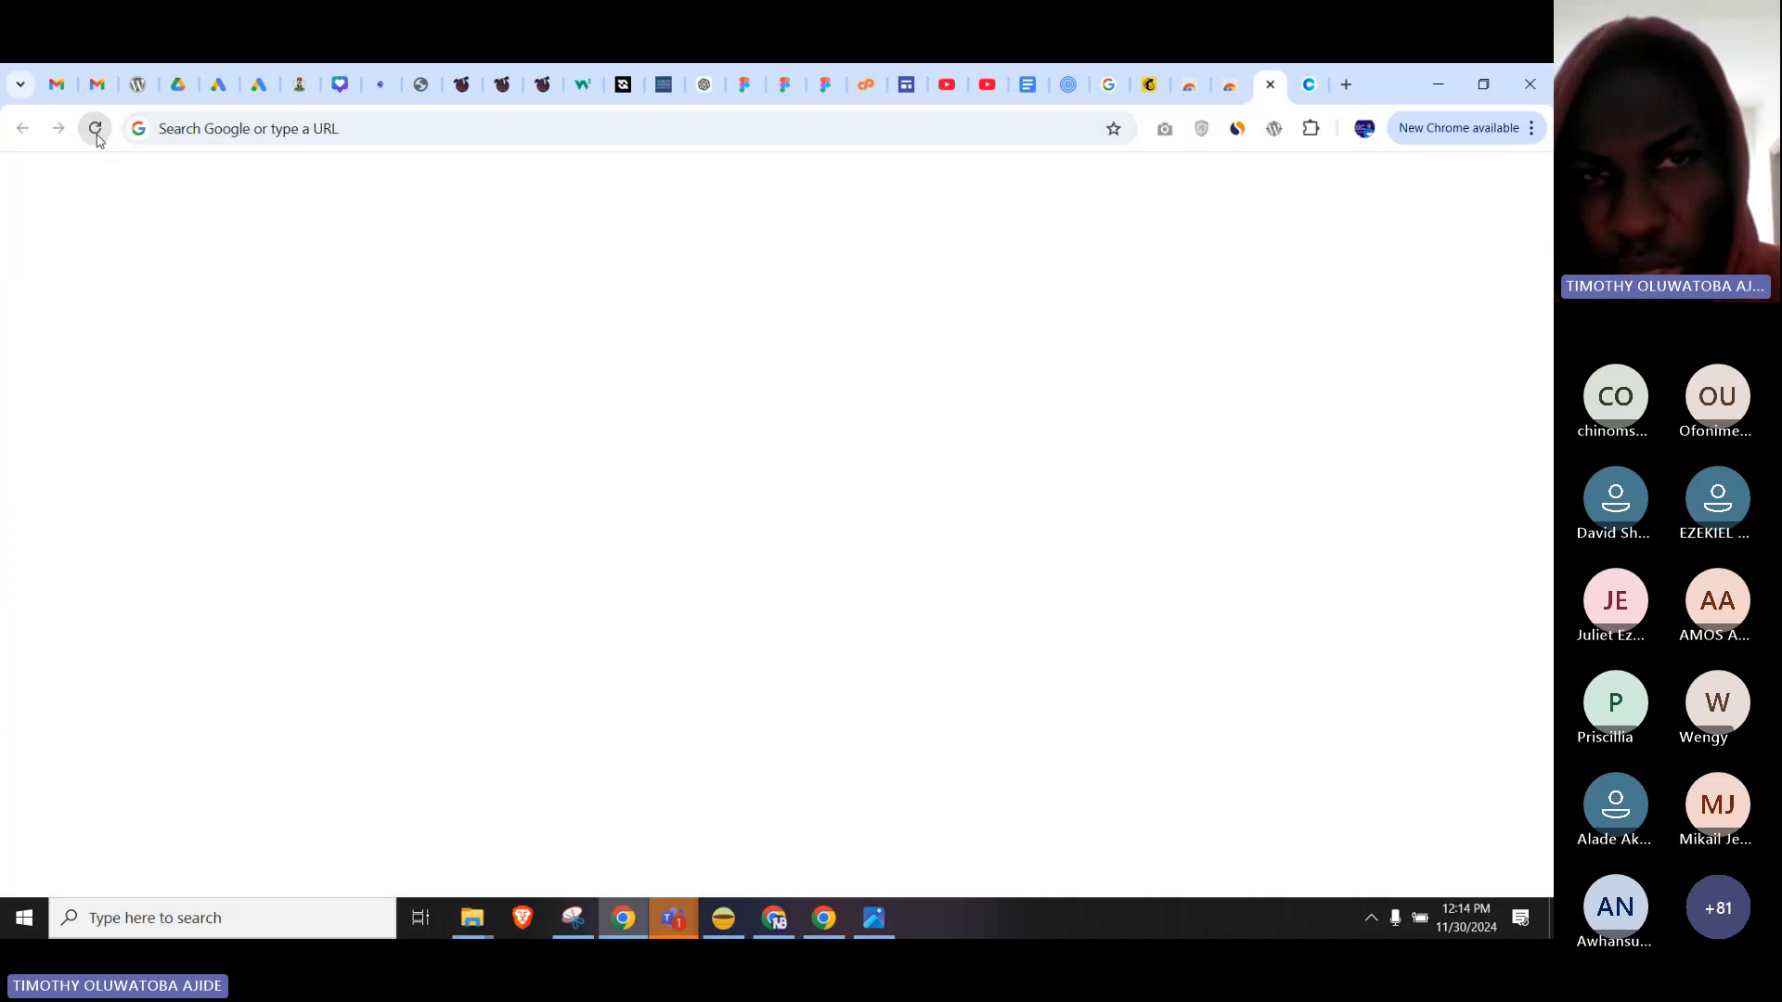
click(1270, 85)
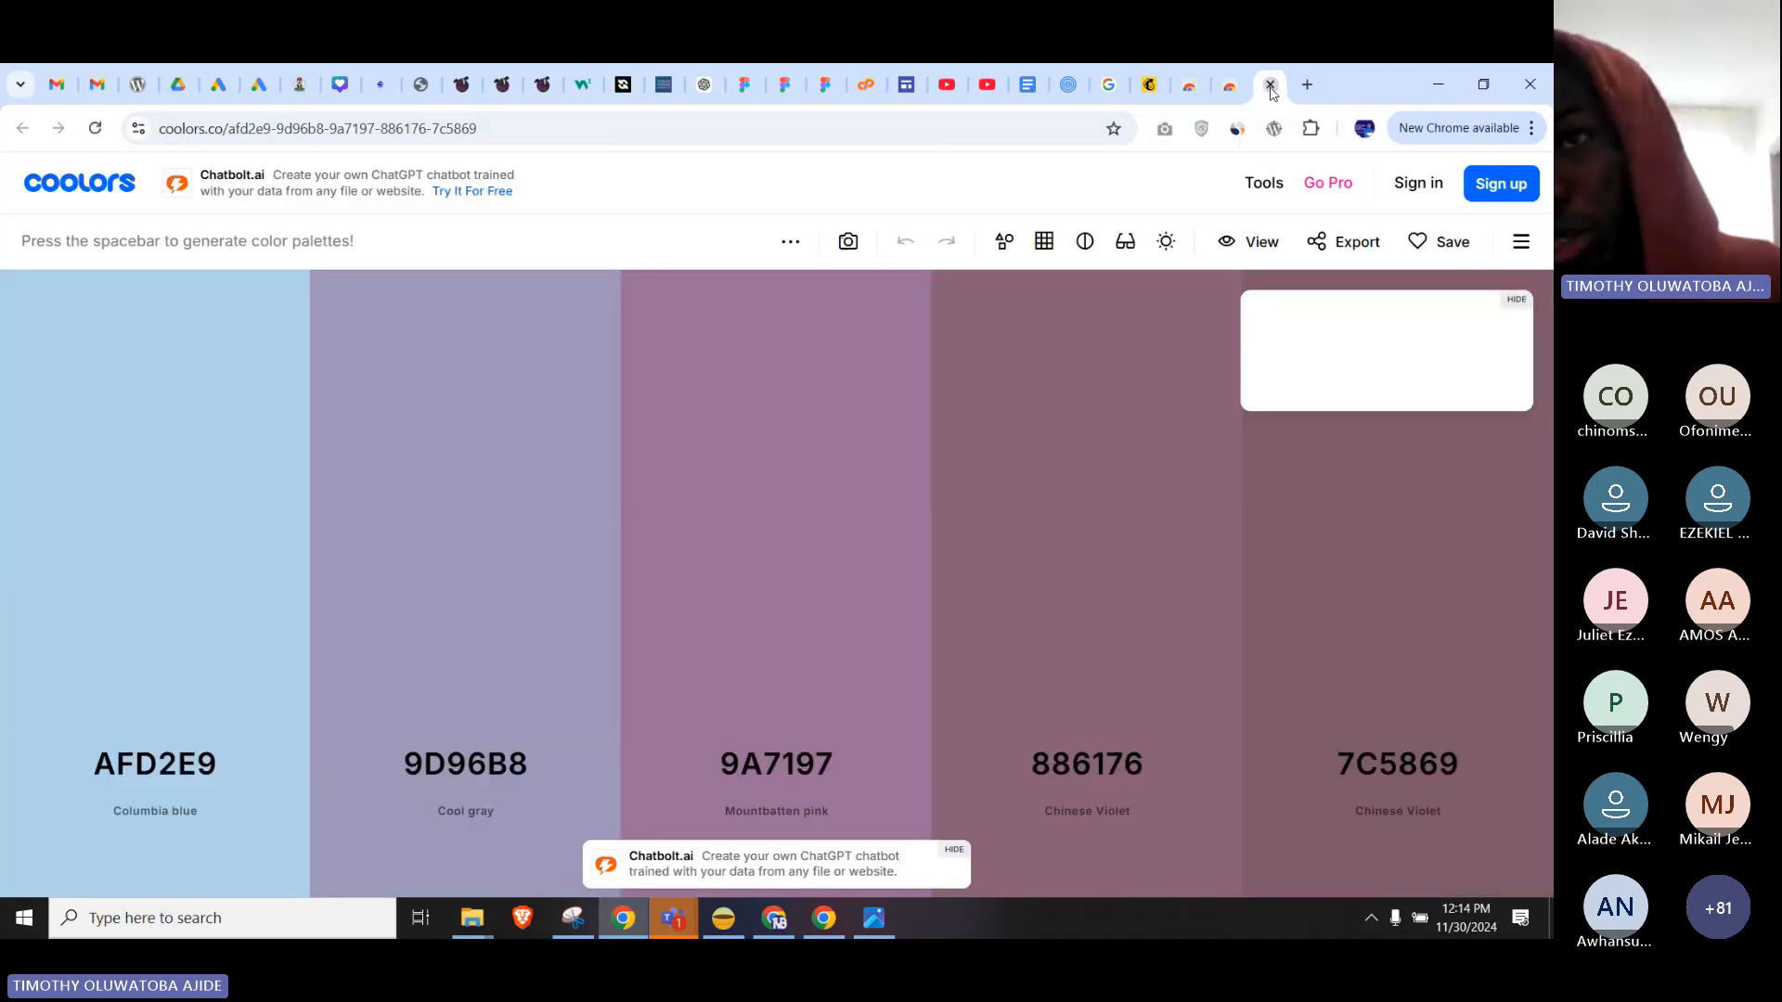
click(1271, 88)
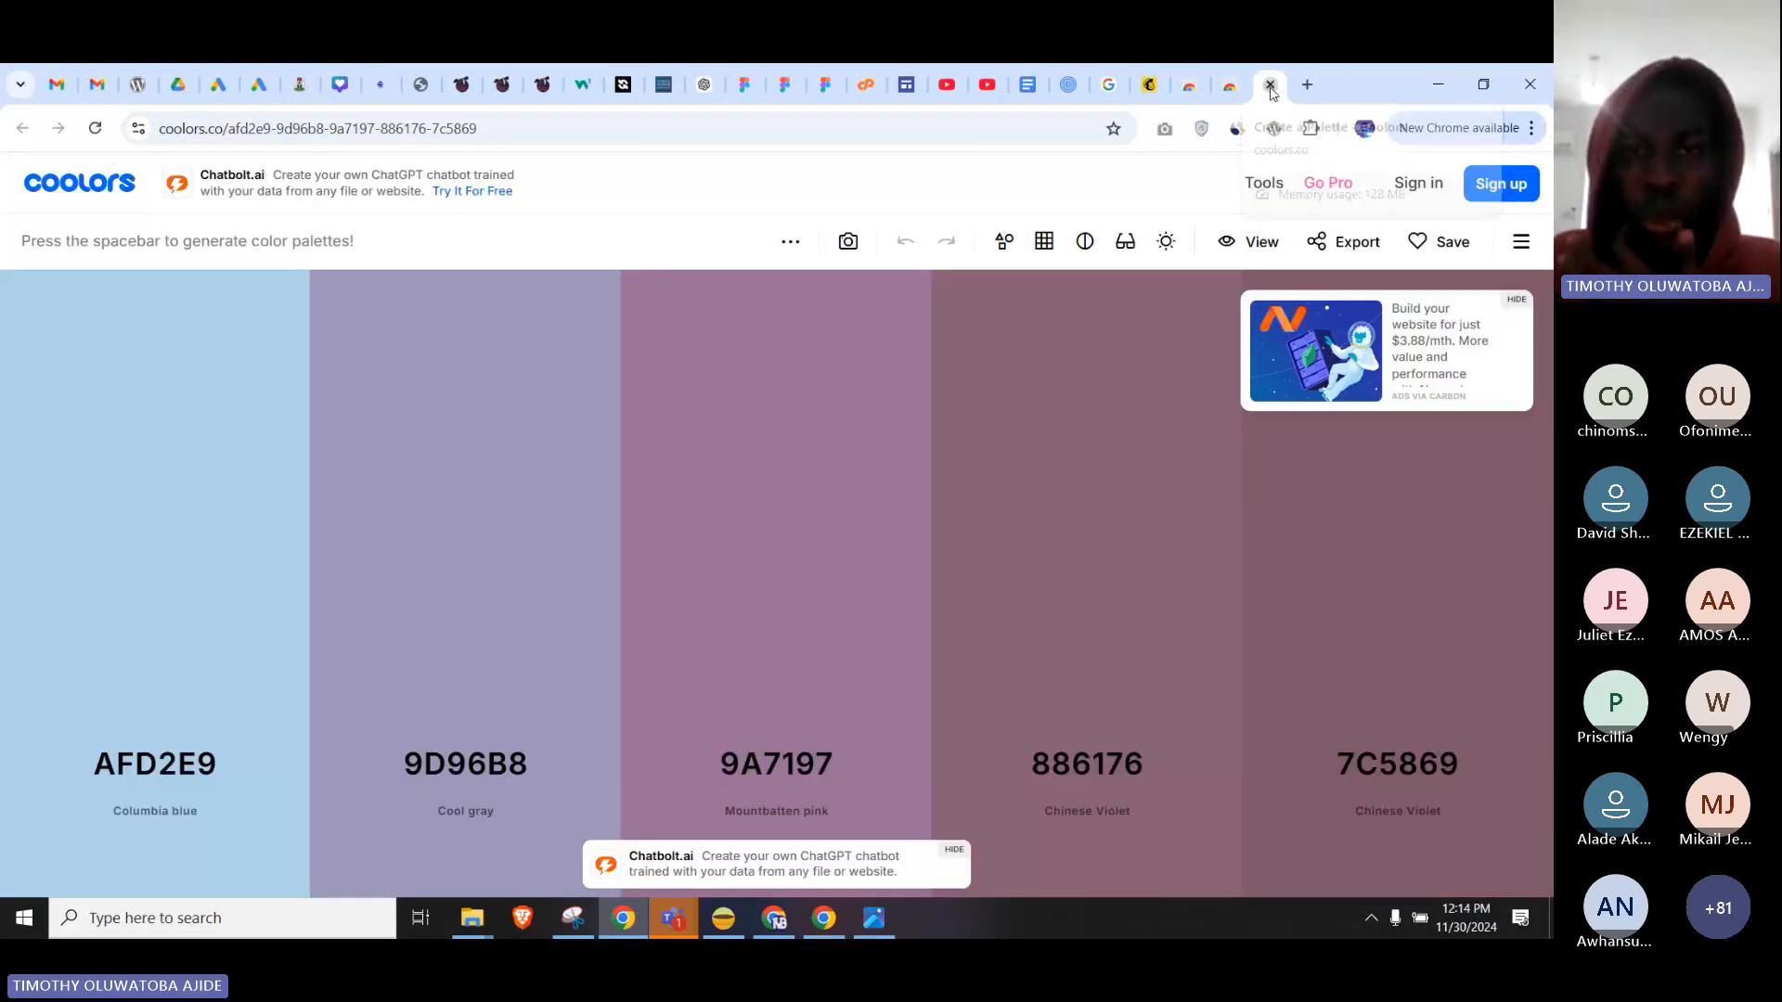
Close the Coolors palette page and look over the installed extensions list.
click(1271, 85)
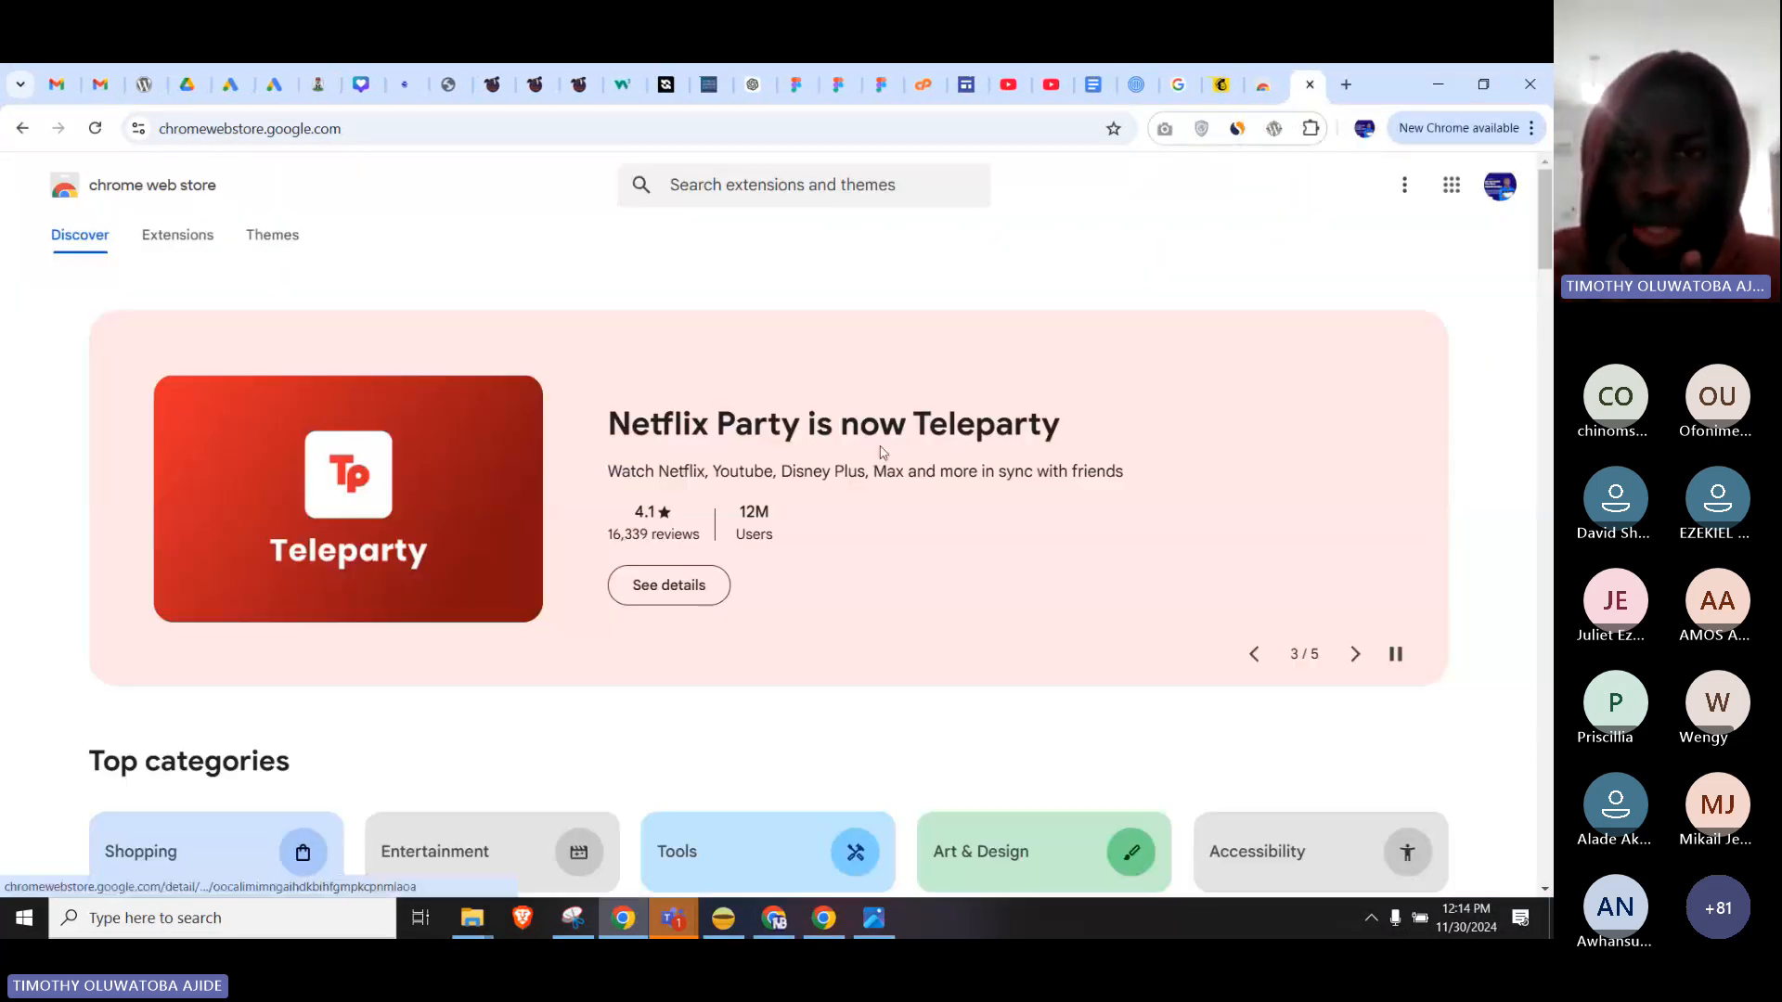
click(1310, 130)
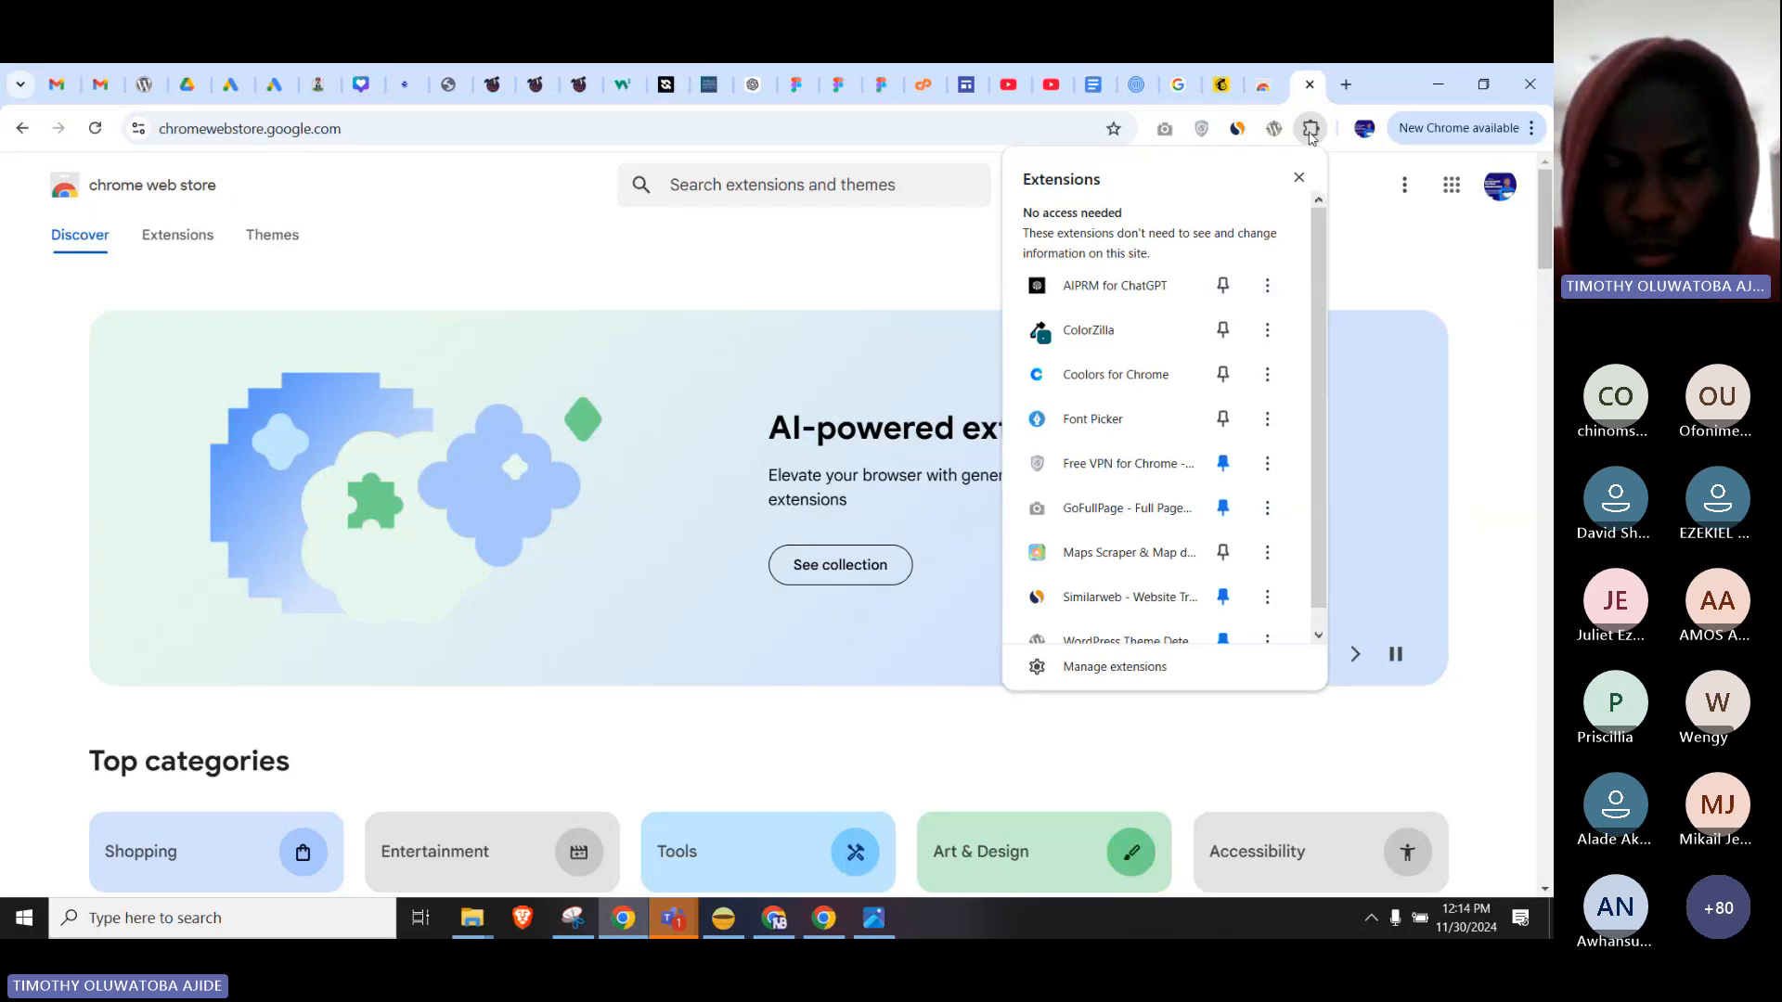
click(1310, 130)
Search the Web Store for colorzilla and open the ColorZilla extension's page.
click(846, 184)
text(colourzil)
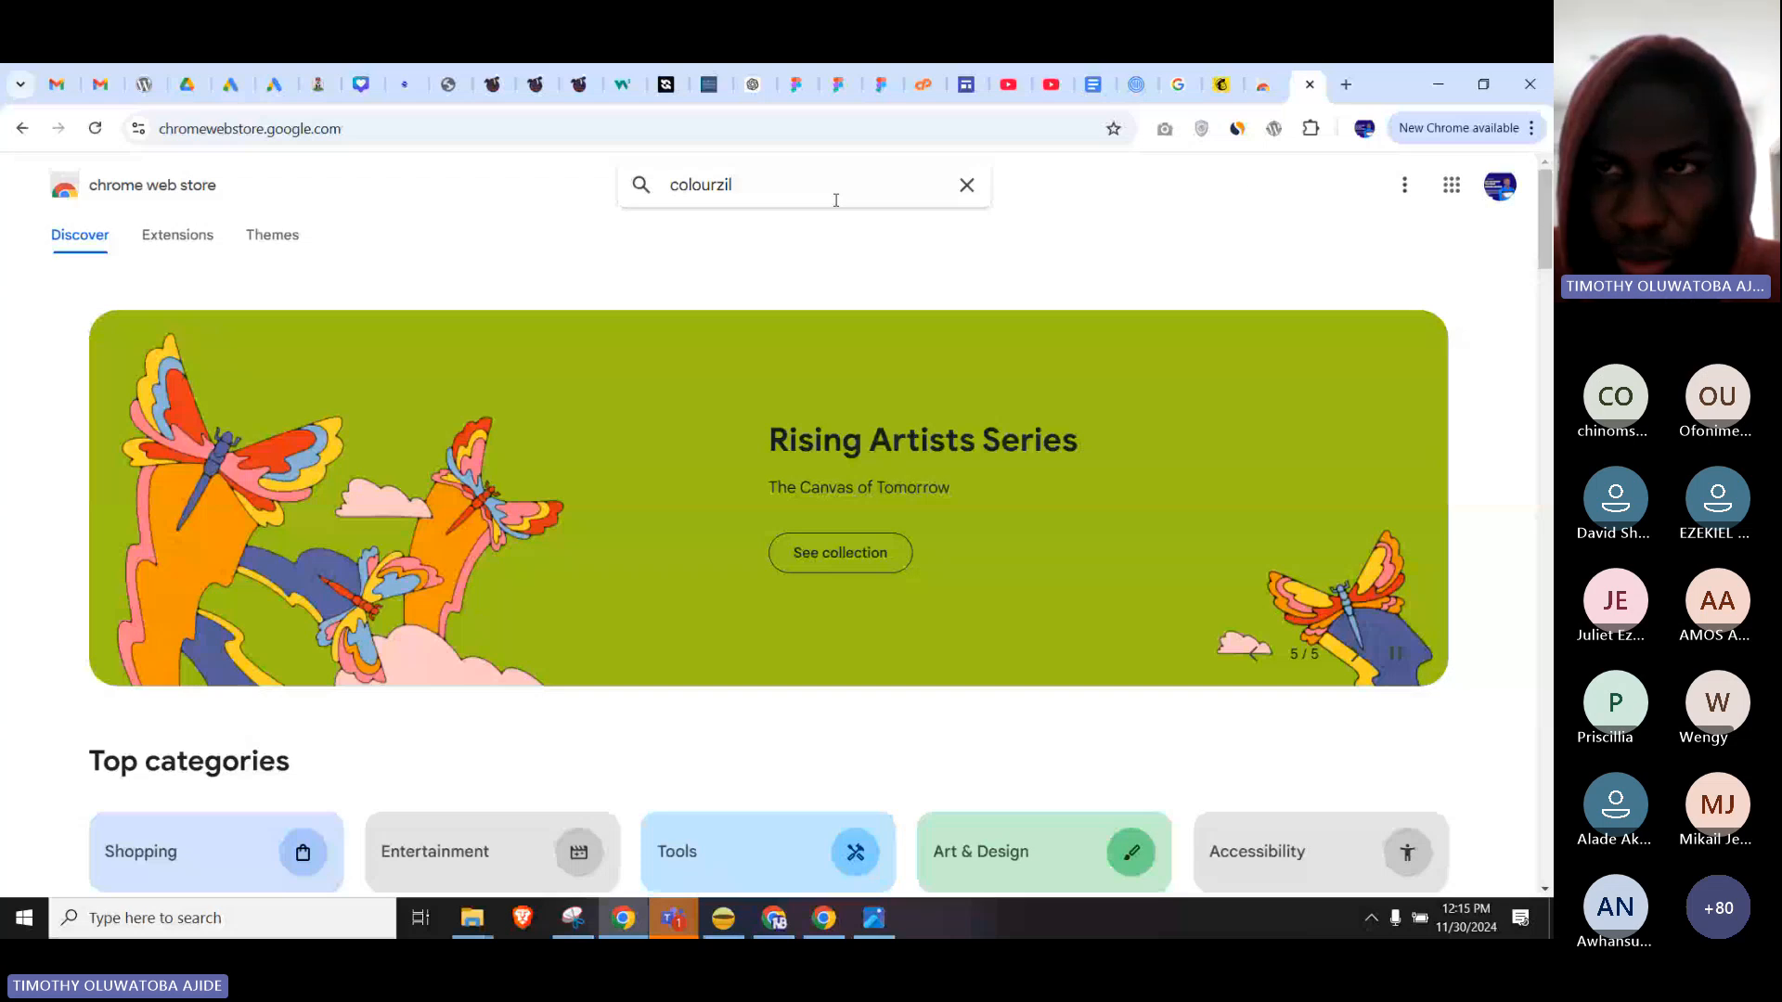
click(1311, 130)
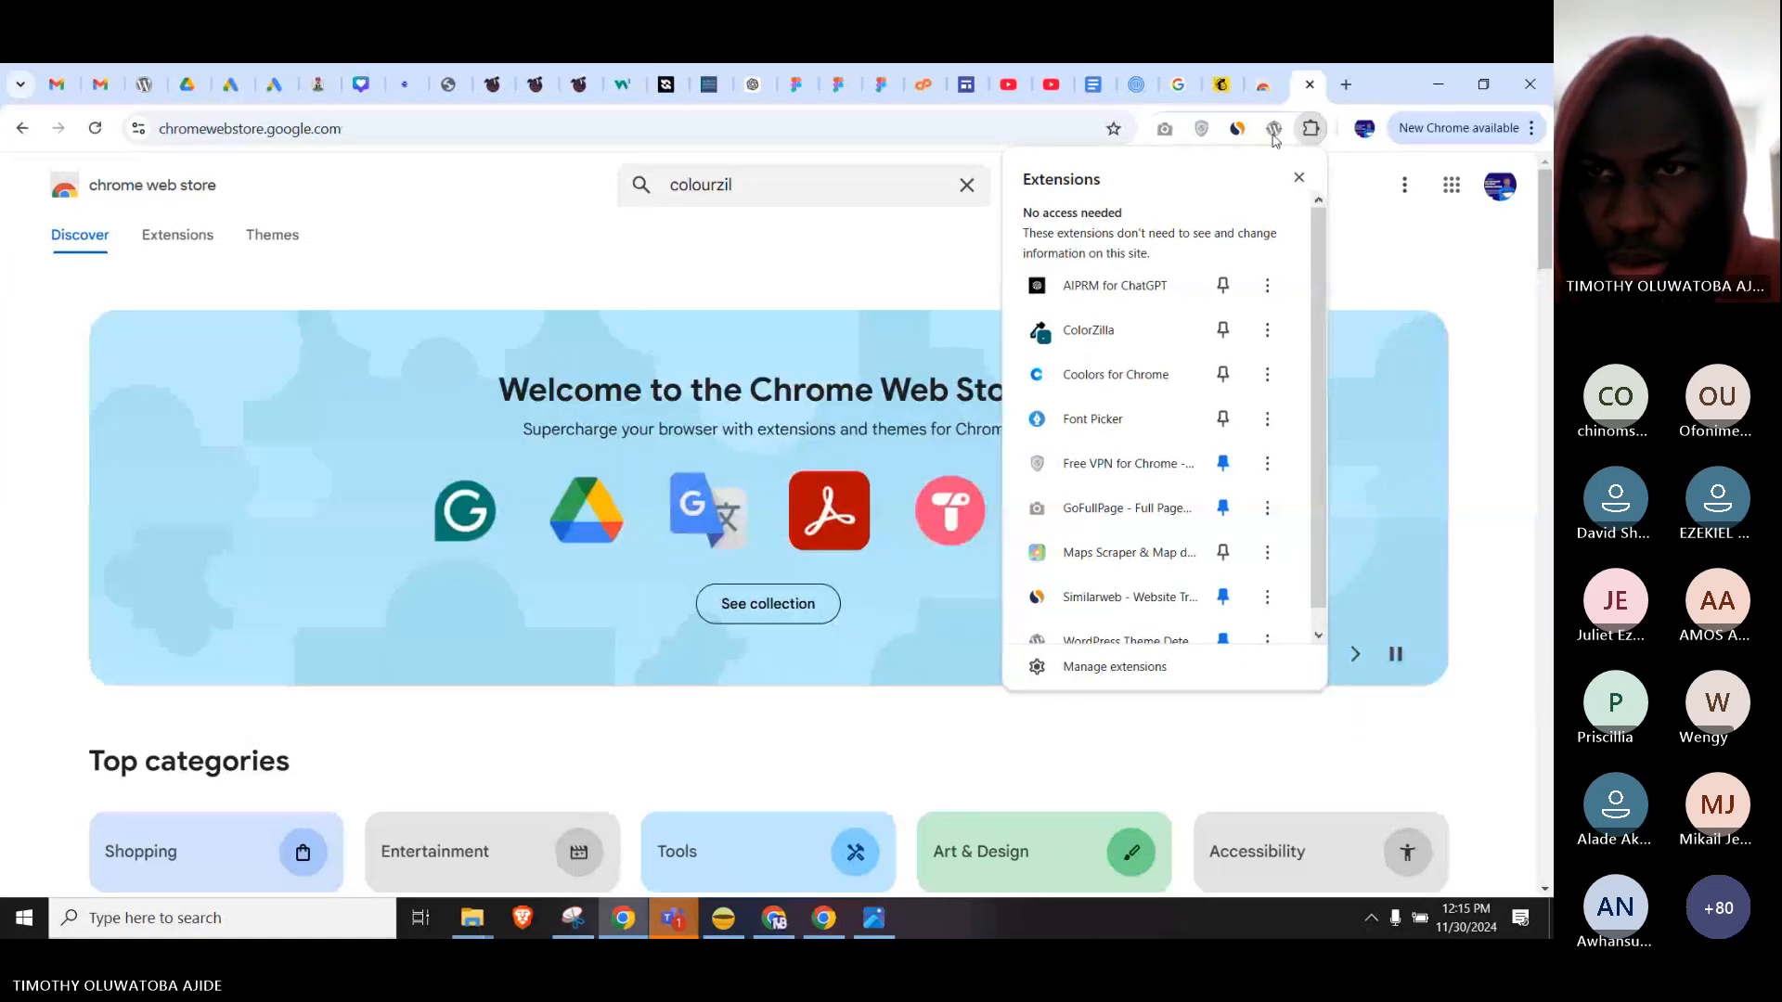
click(771, 186)
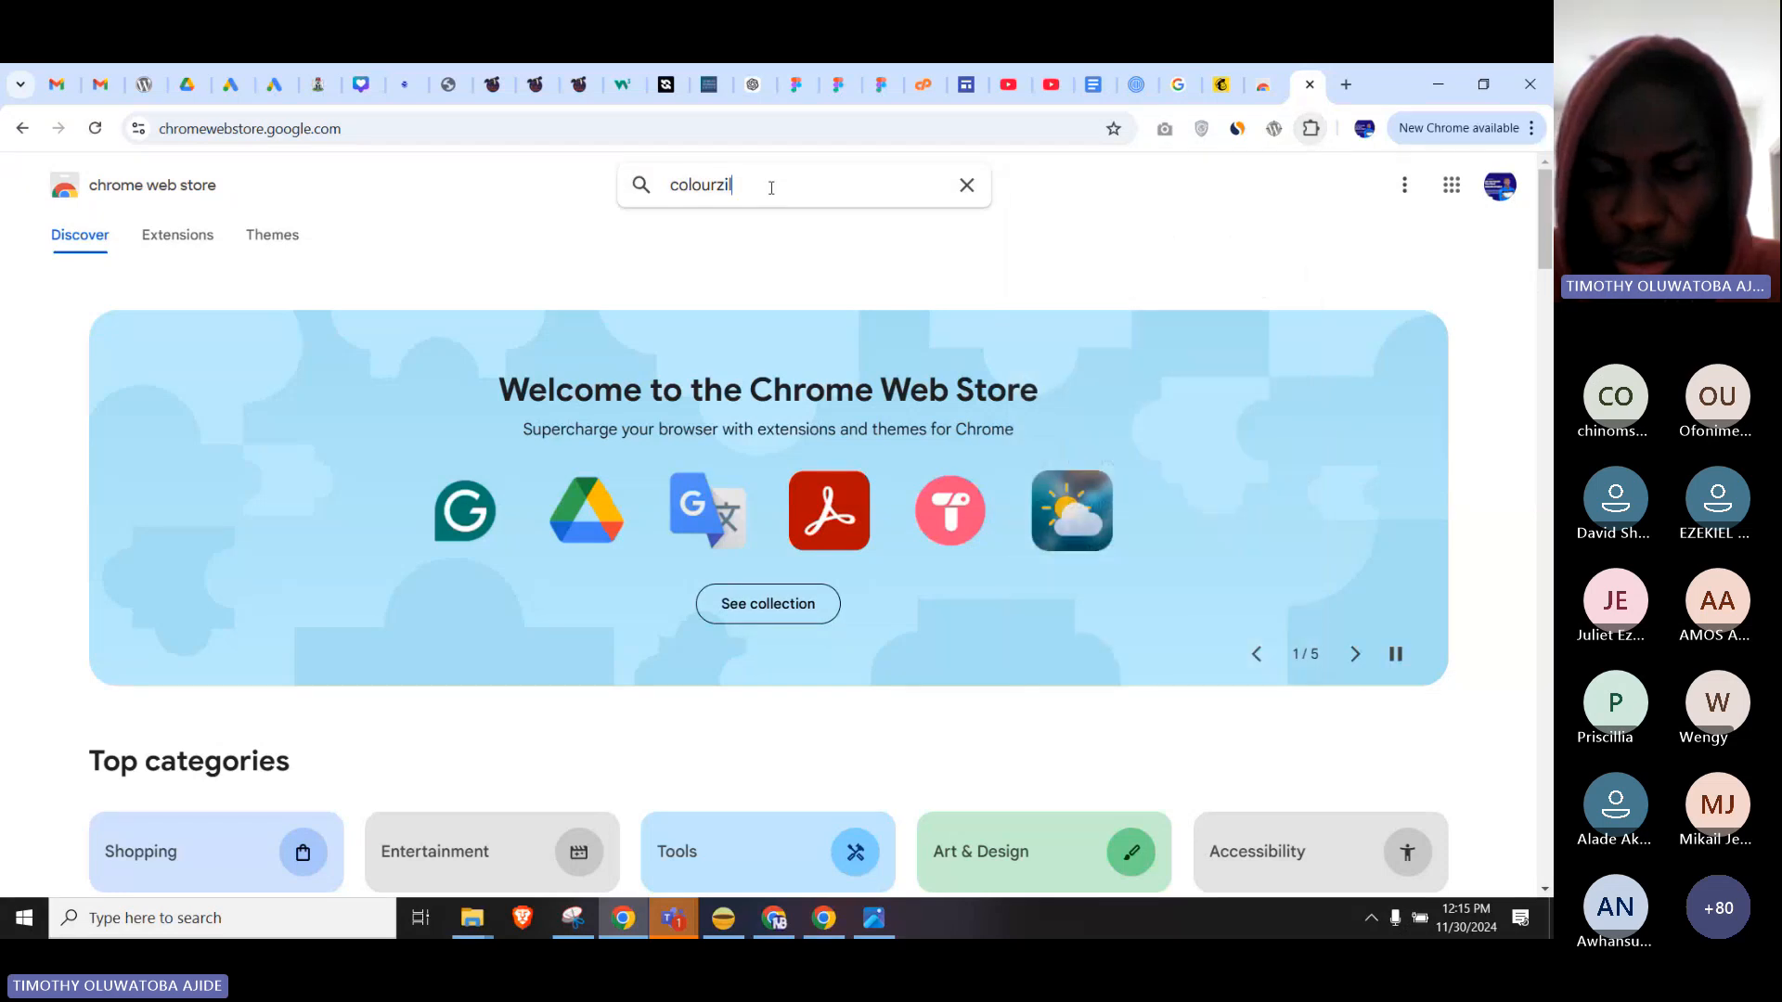
text(colourzilla)
key(Return)
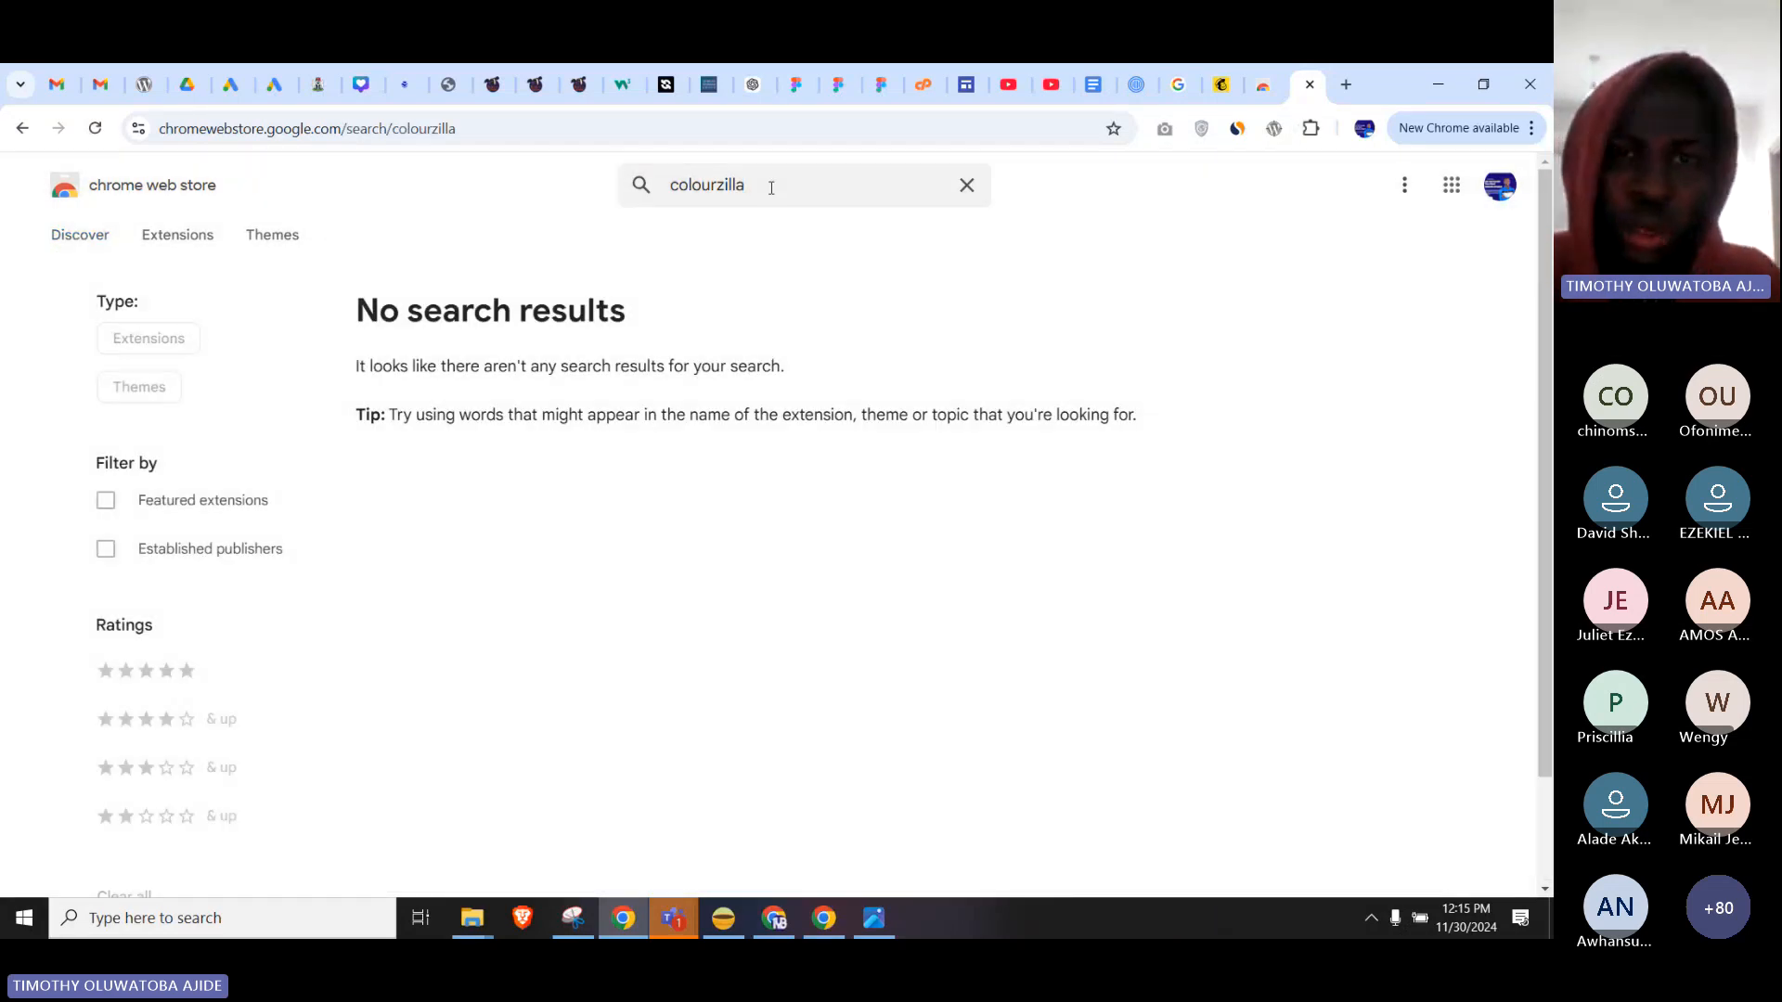
click(703, 181)
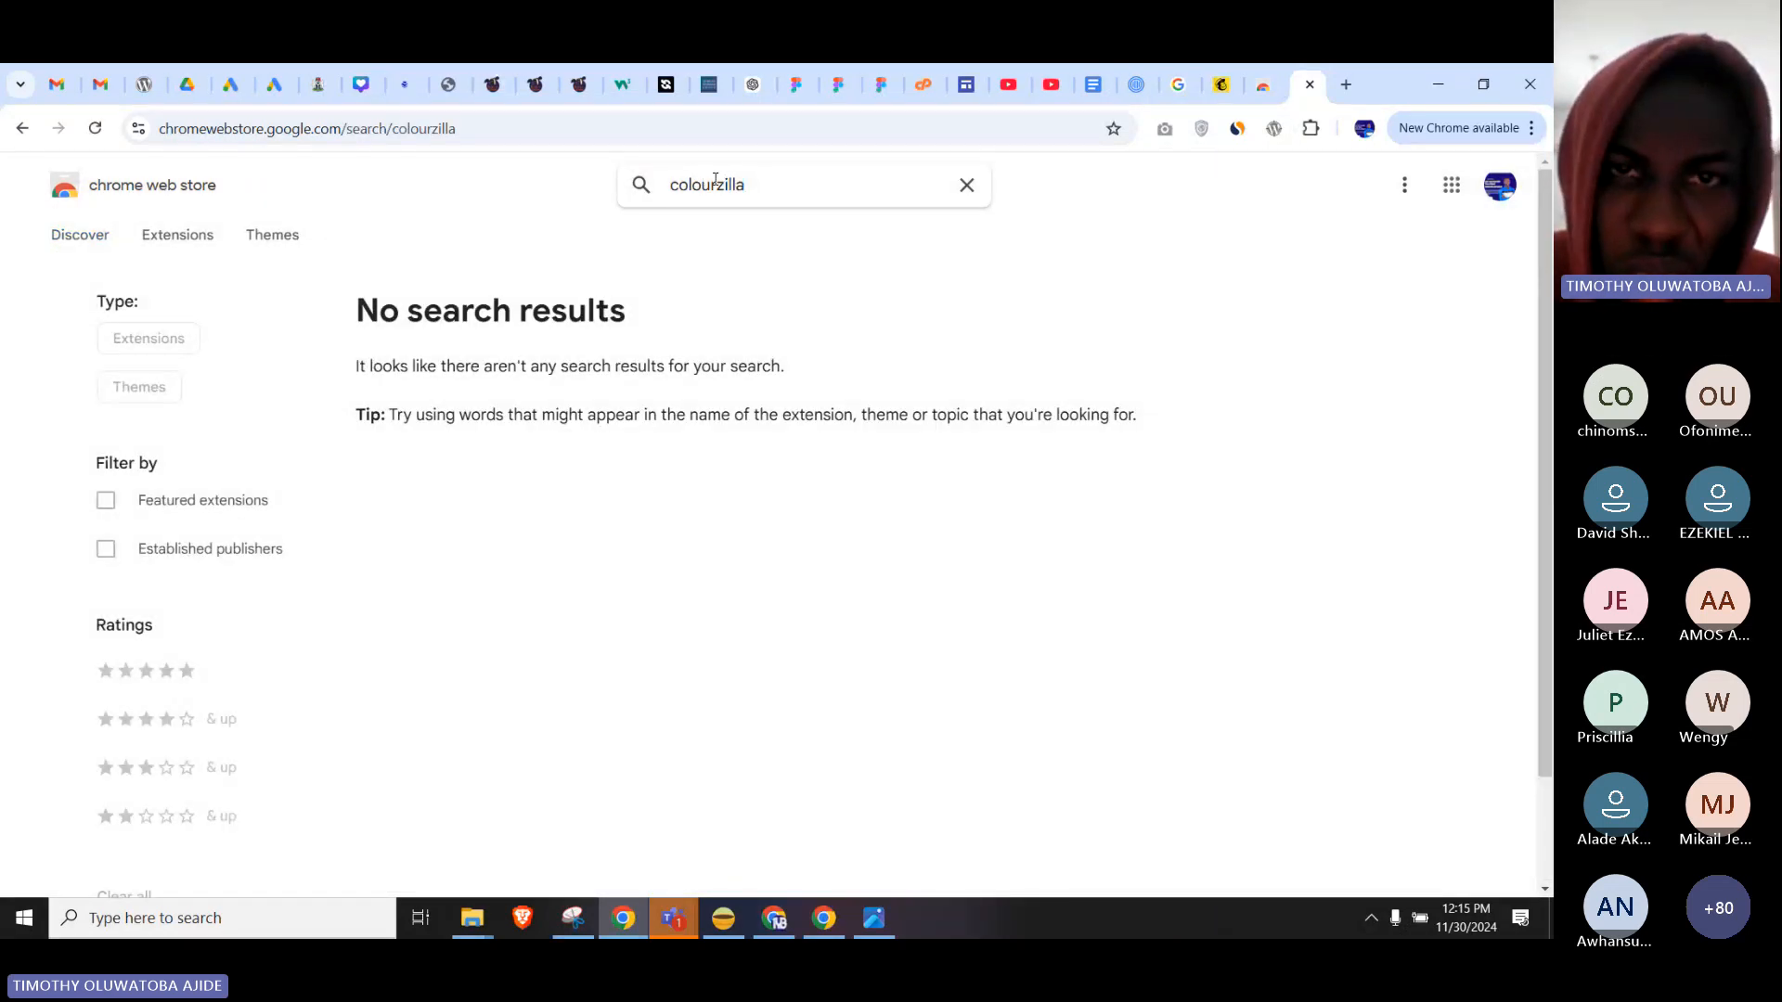
key(BackSpace)
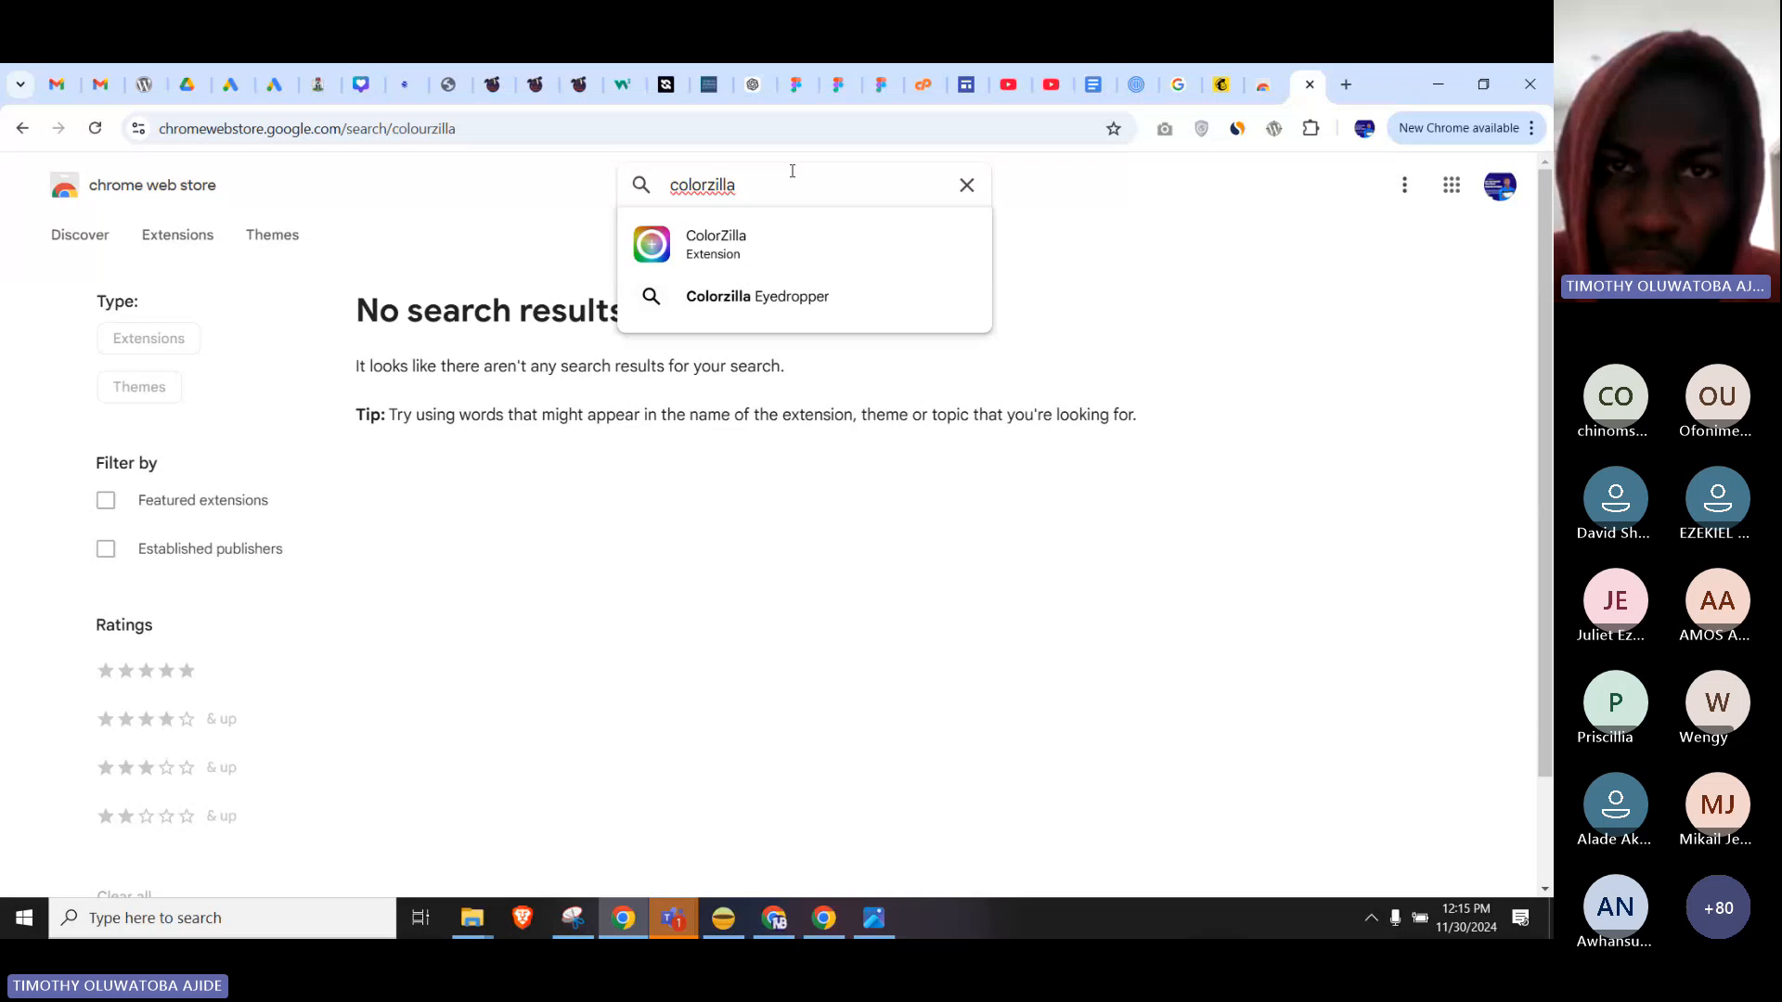
click(767, 249)
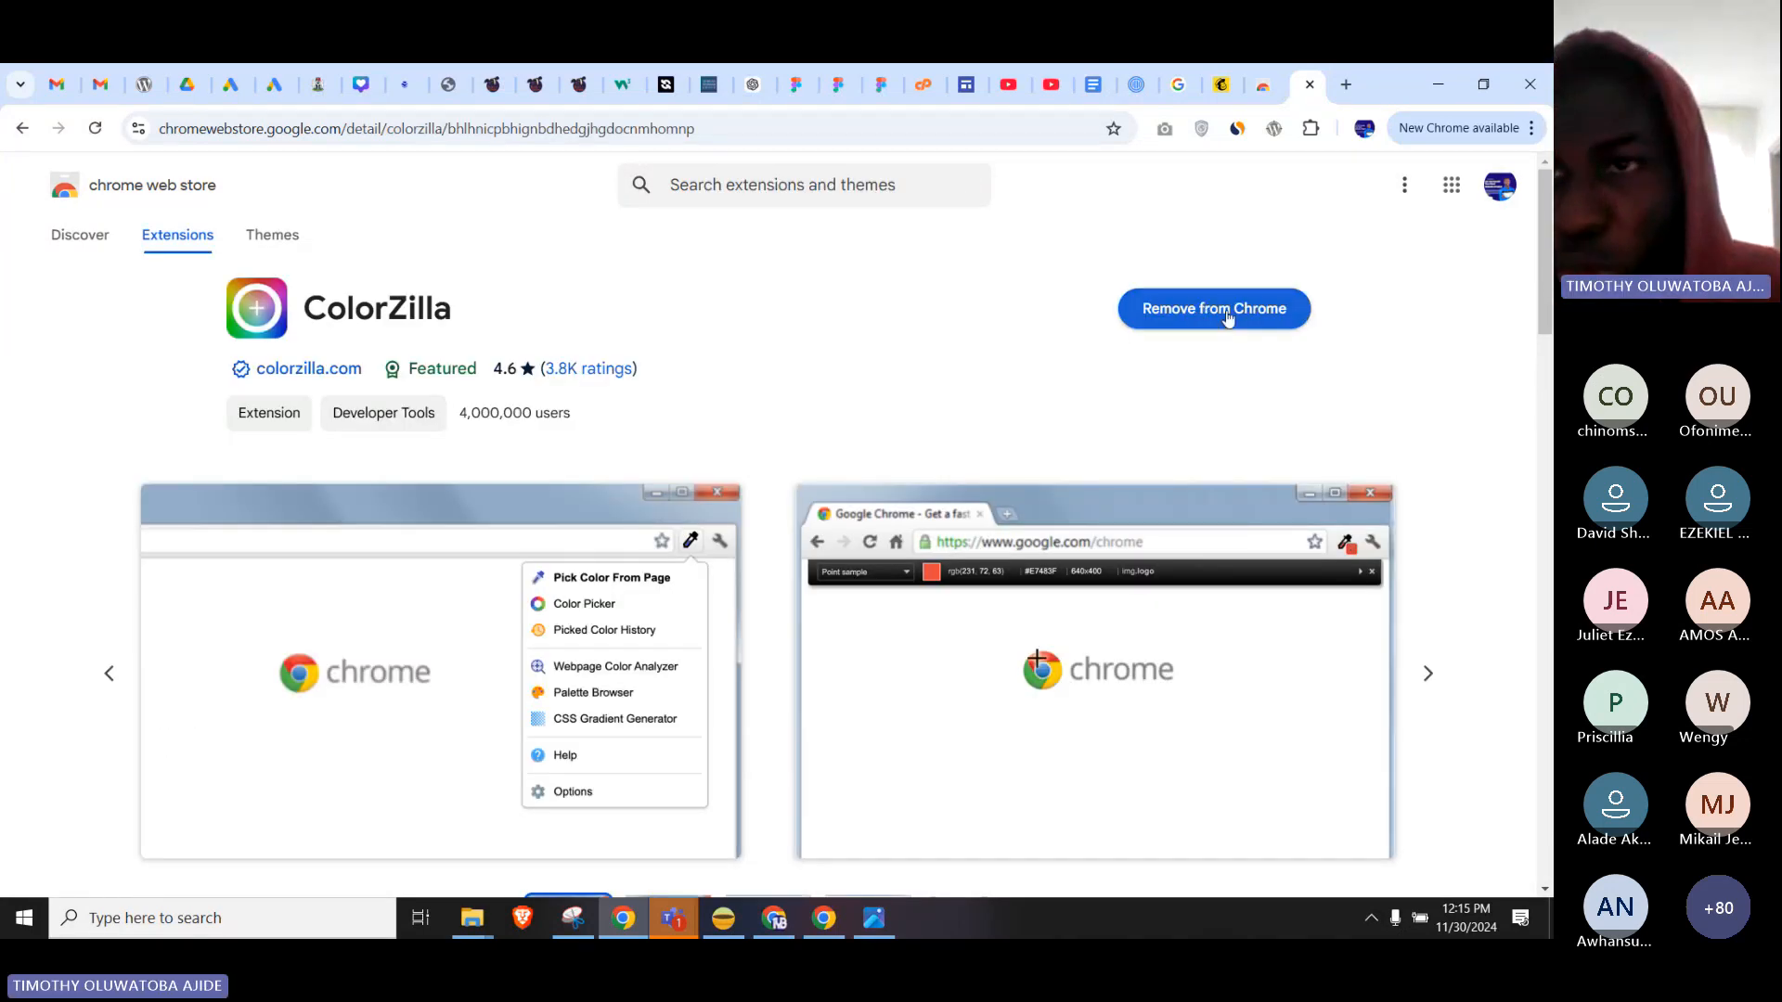
Check the installed extensions list again, then switch to the Mailchimp login page.
click(1309, 130)
scroll(1159, 353, down, 1)
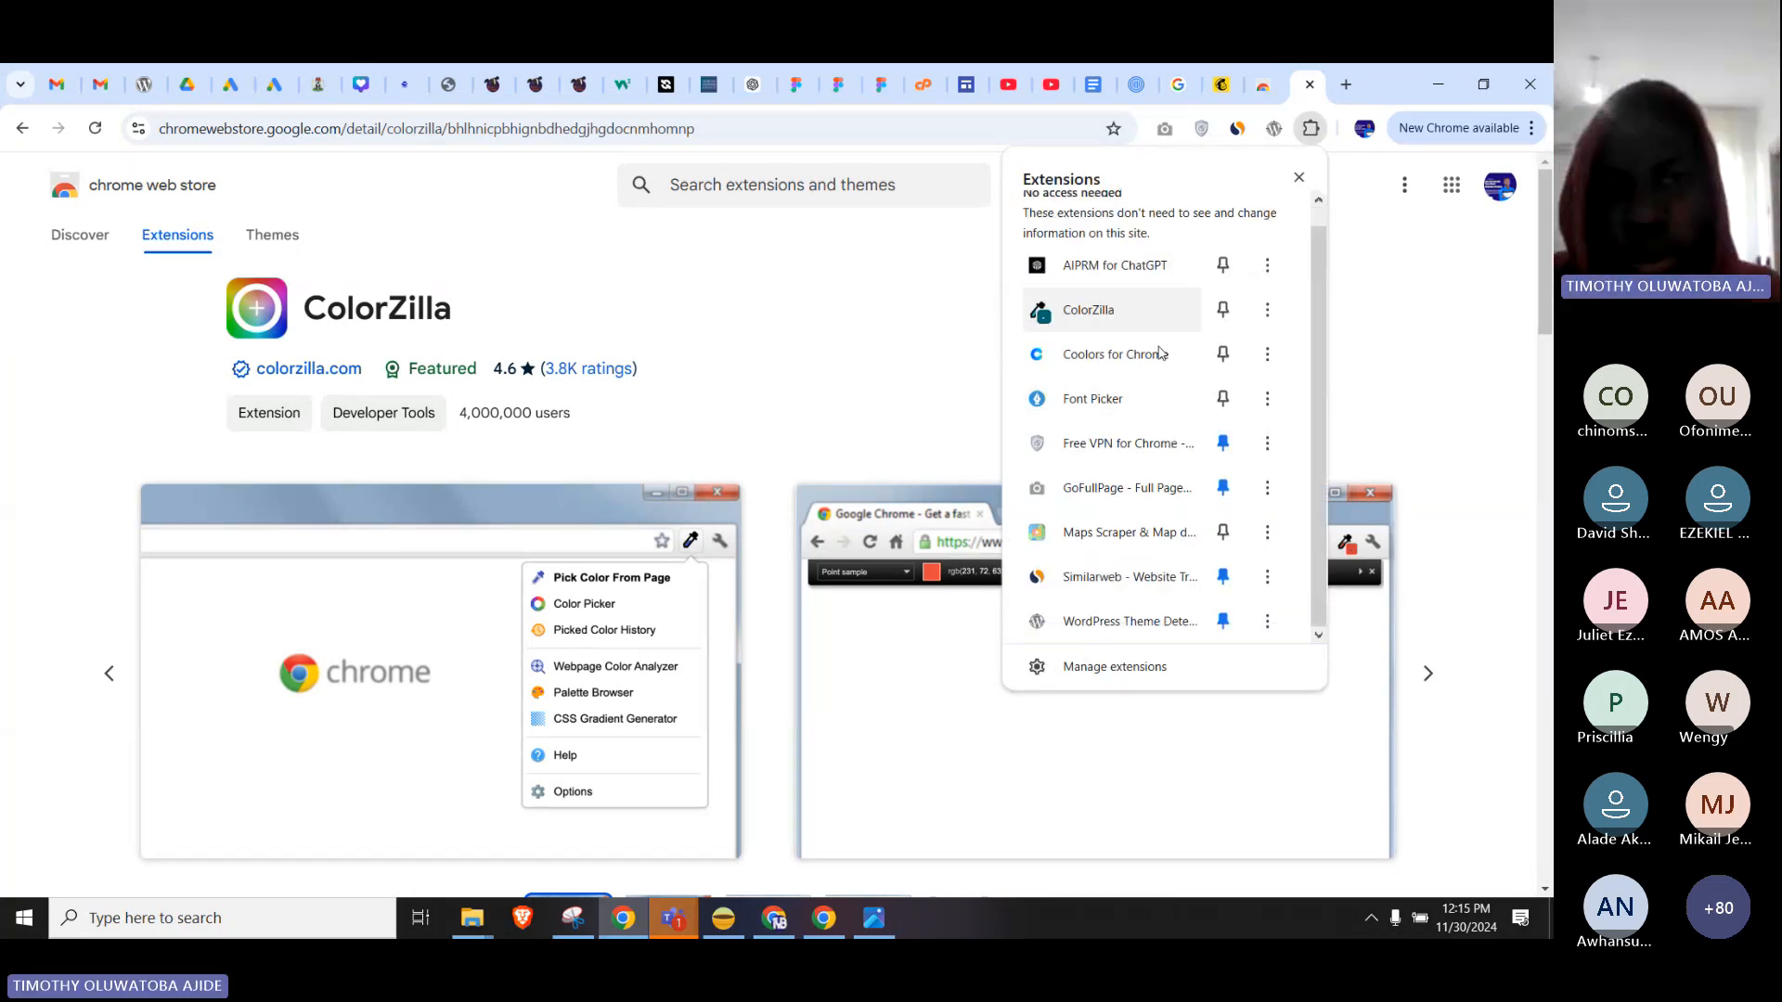
click(1036, 295)
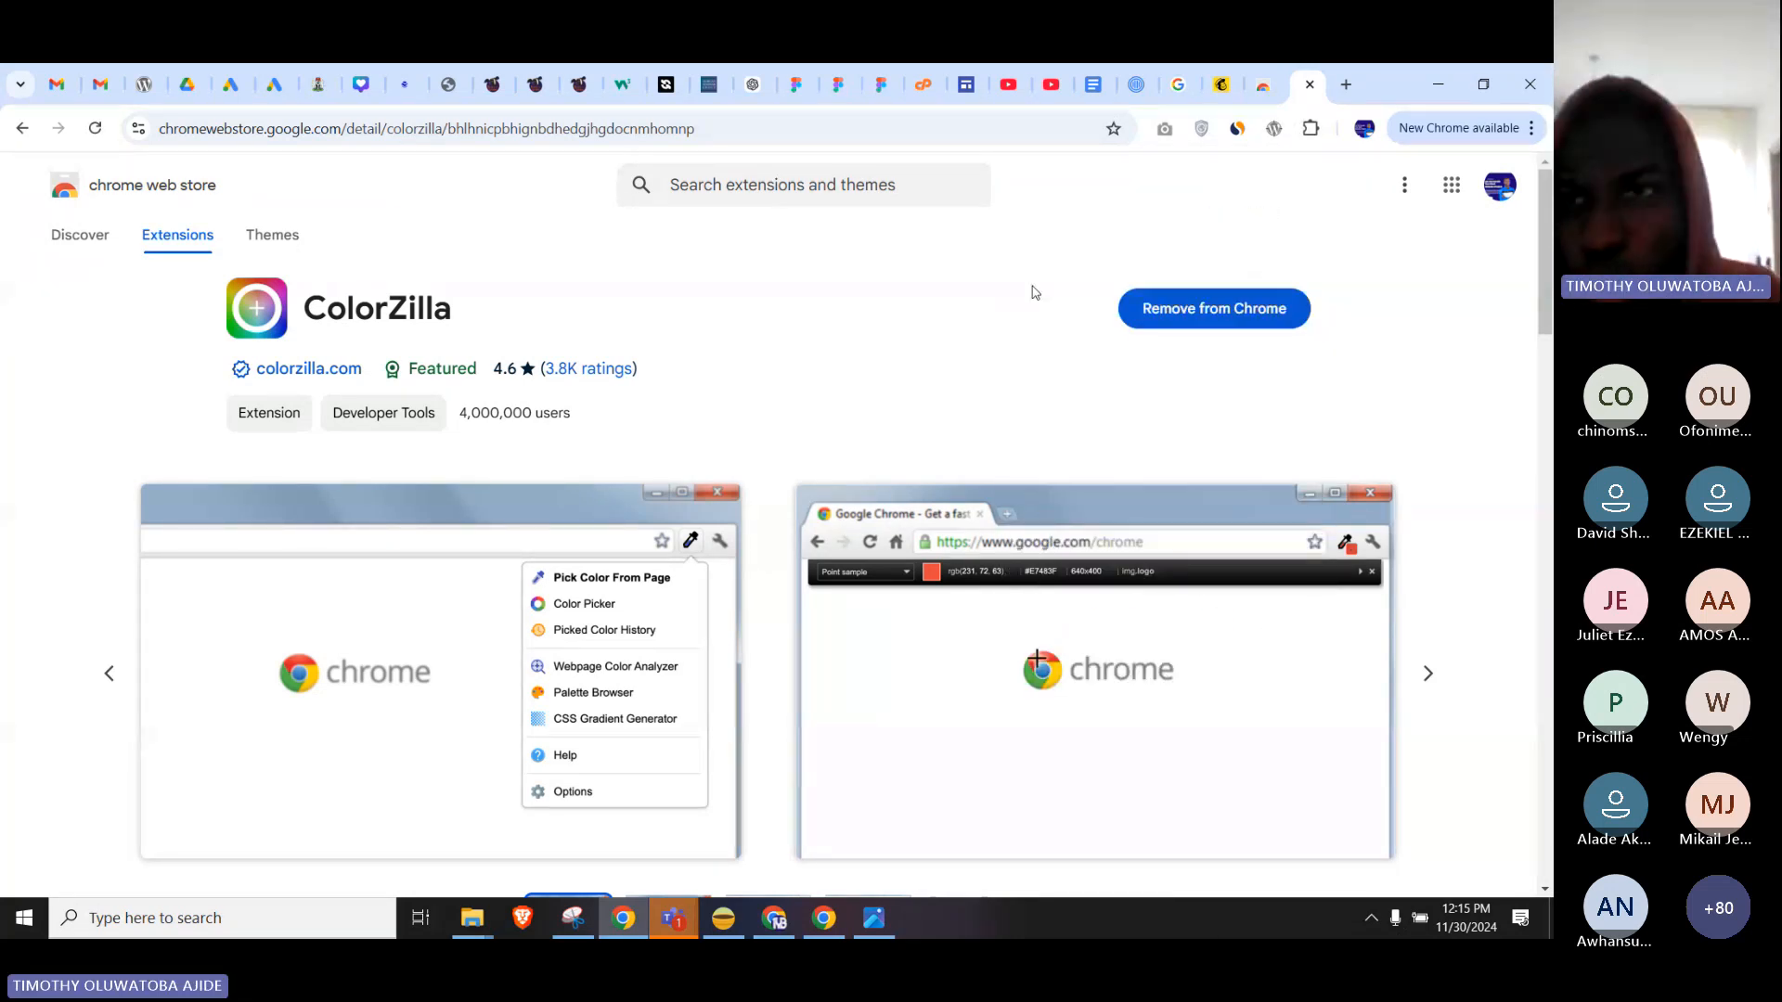
click(1238, 90)
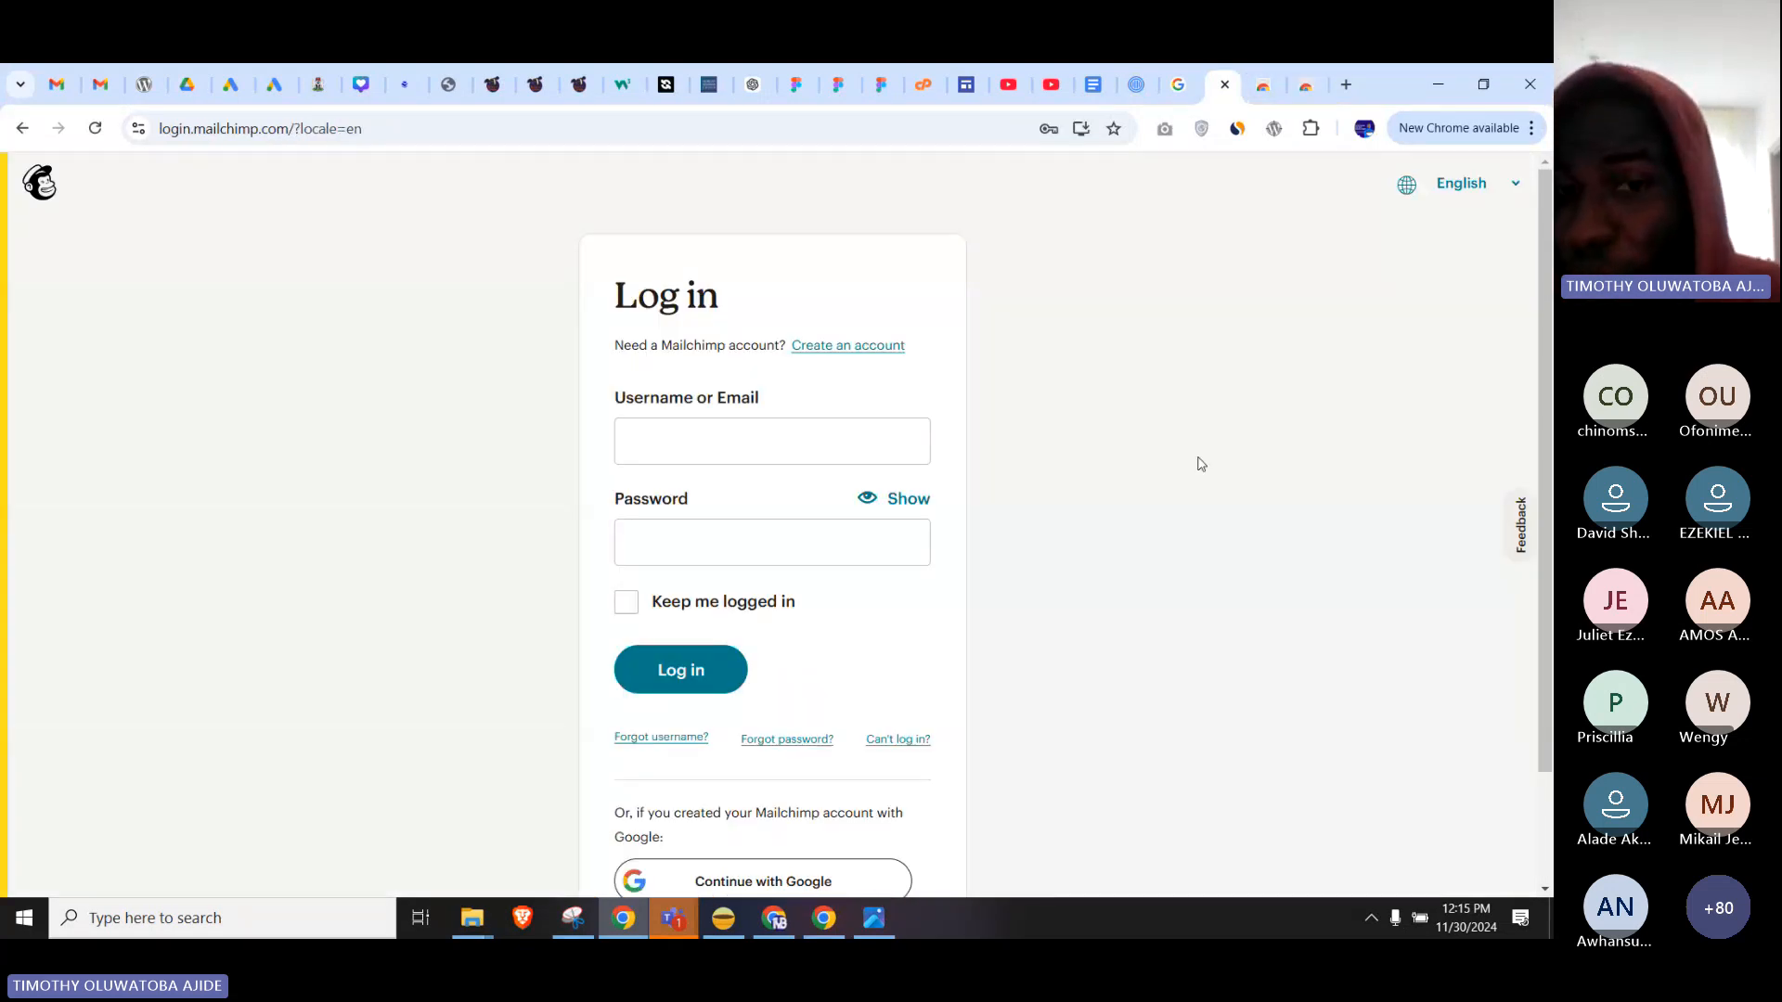
Sample the Mailchimp Log in button's teal #006570 with ColorZilla and switch to the Figma design.
click(1322, 139)
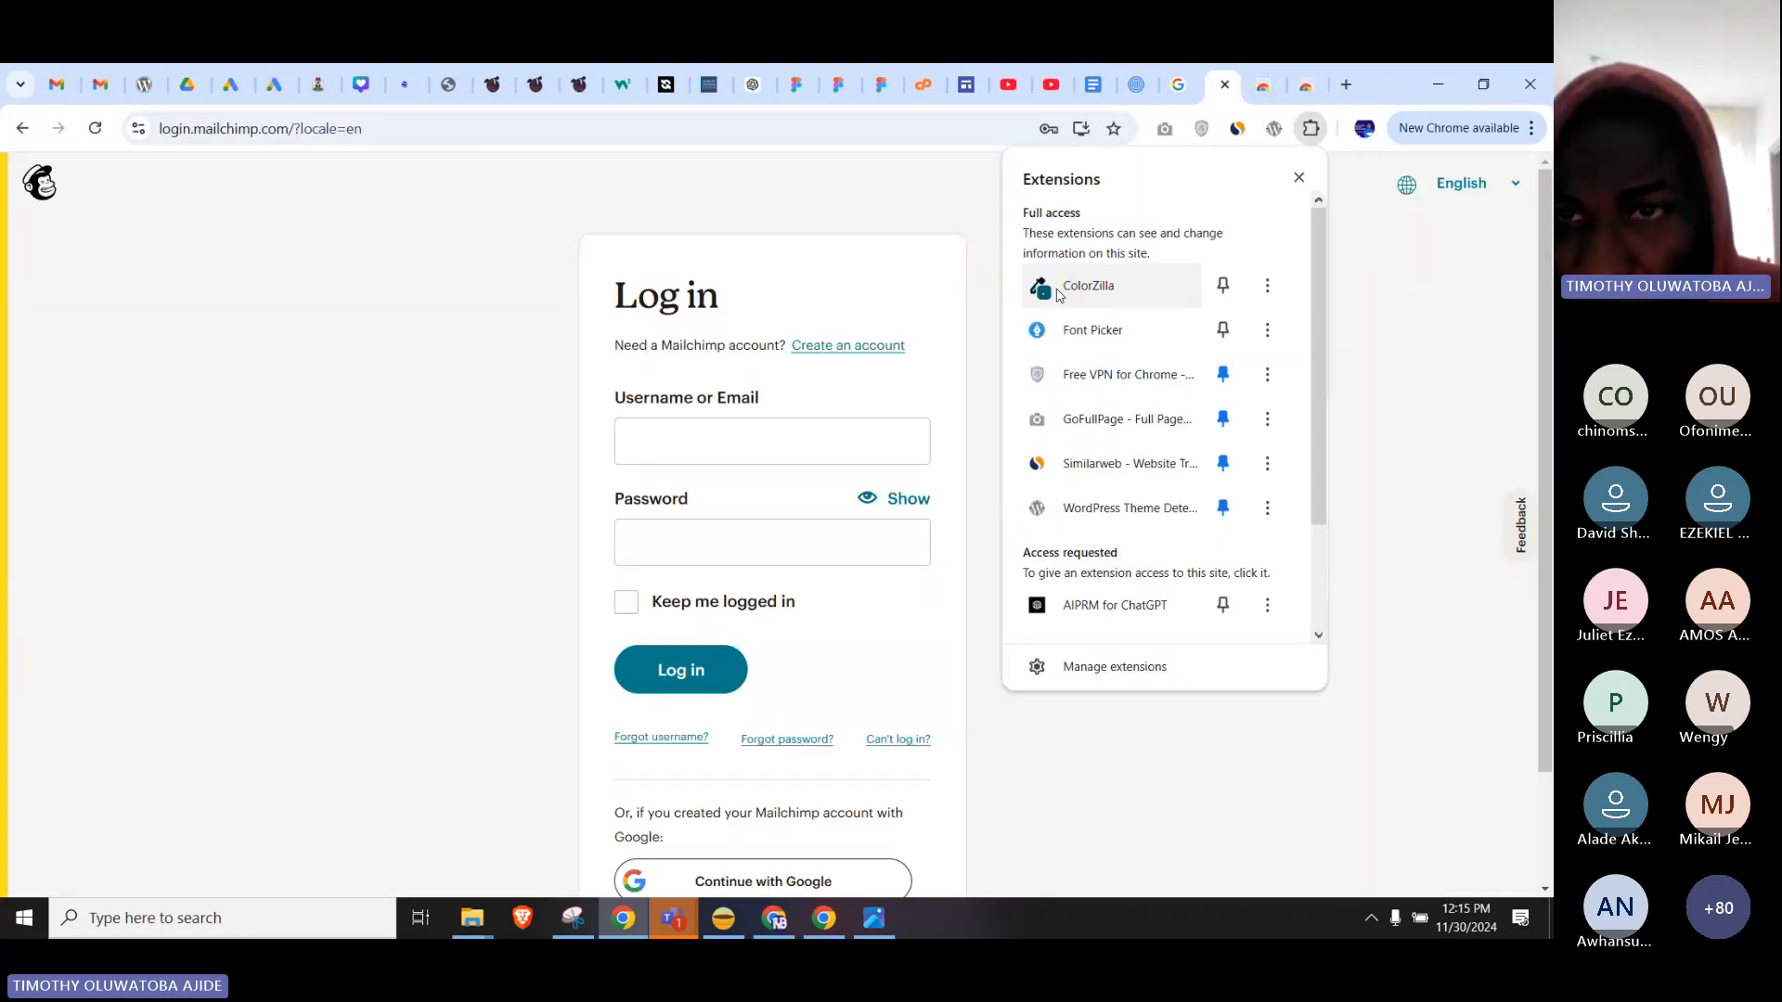
click(1114, 289)
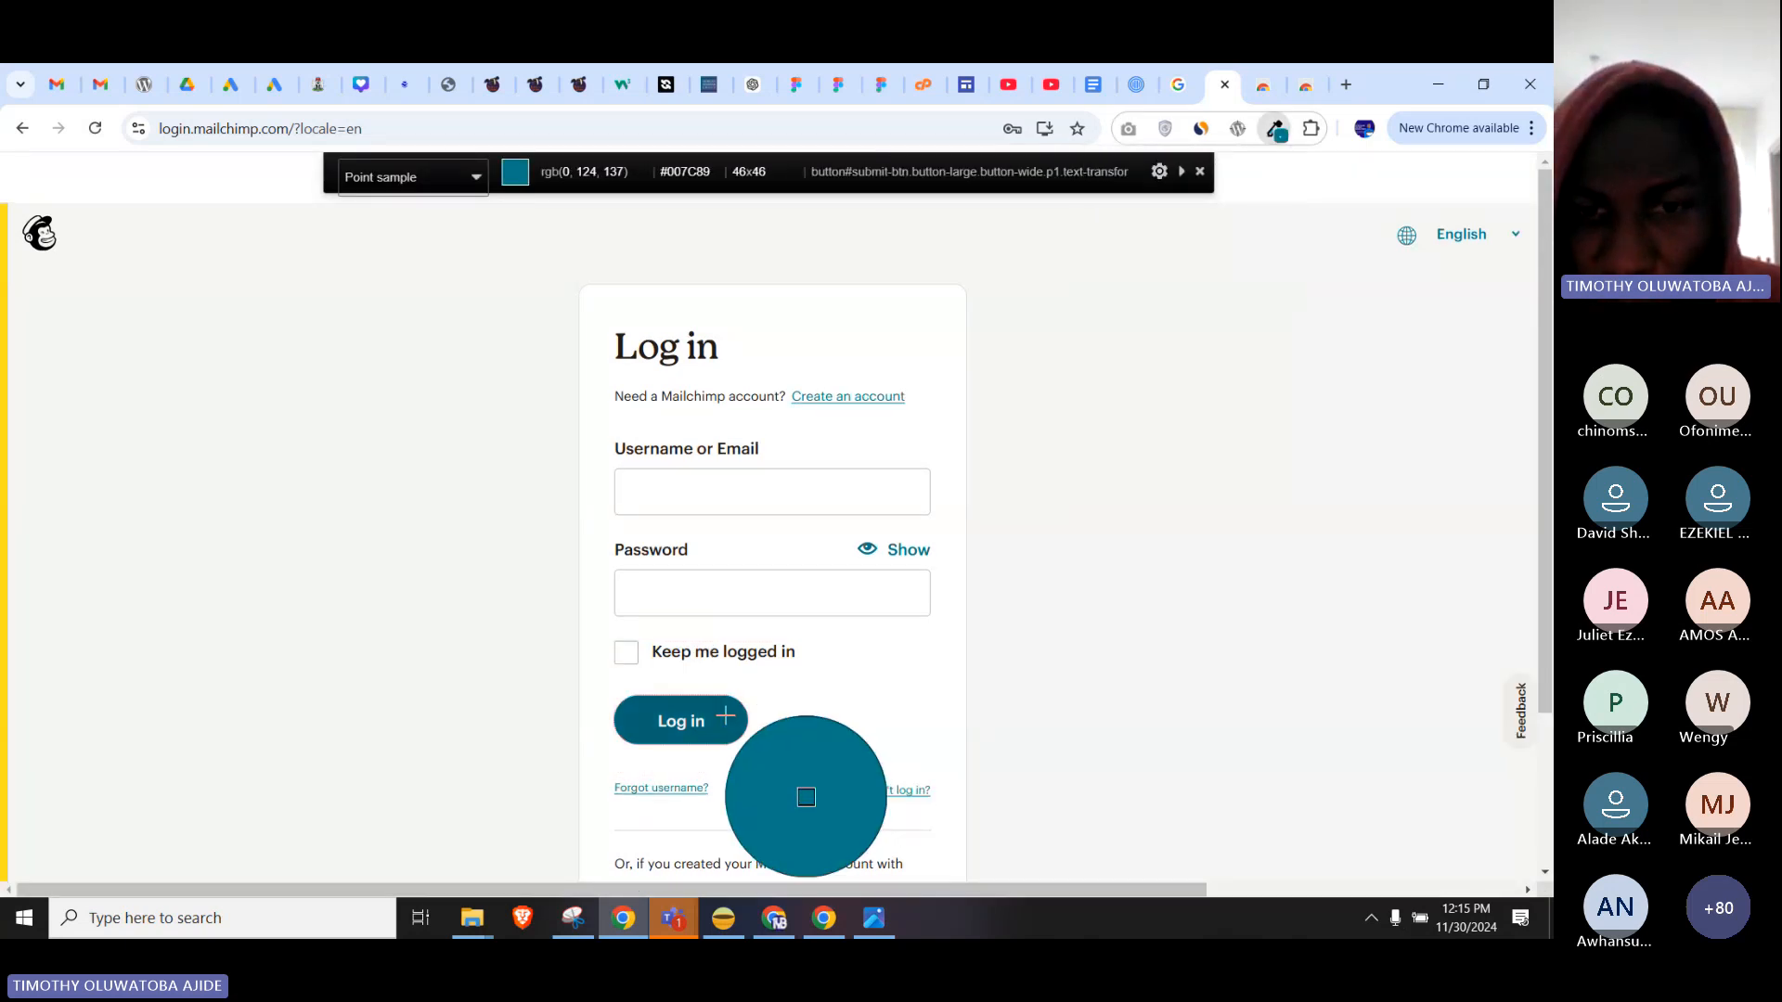
click(726, 716)
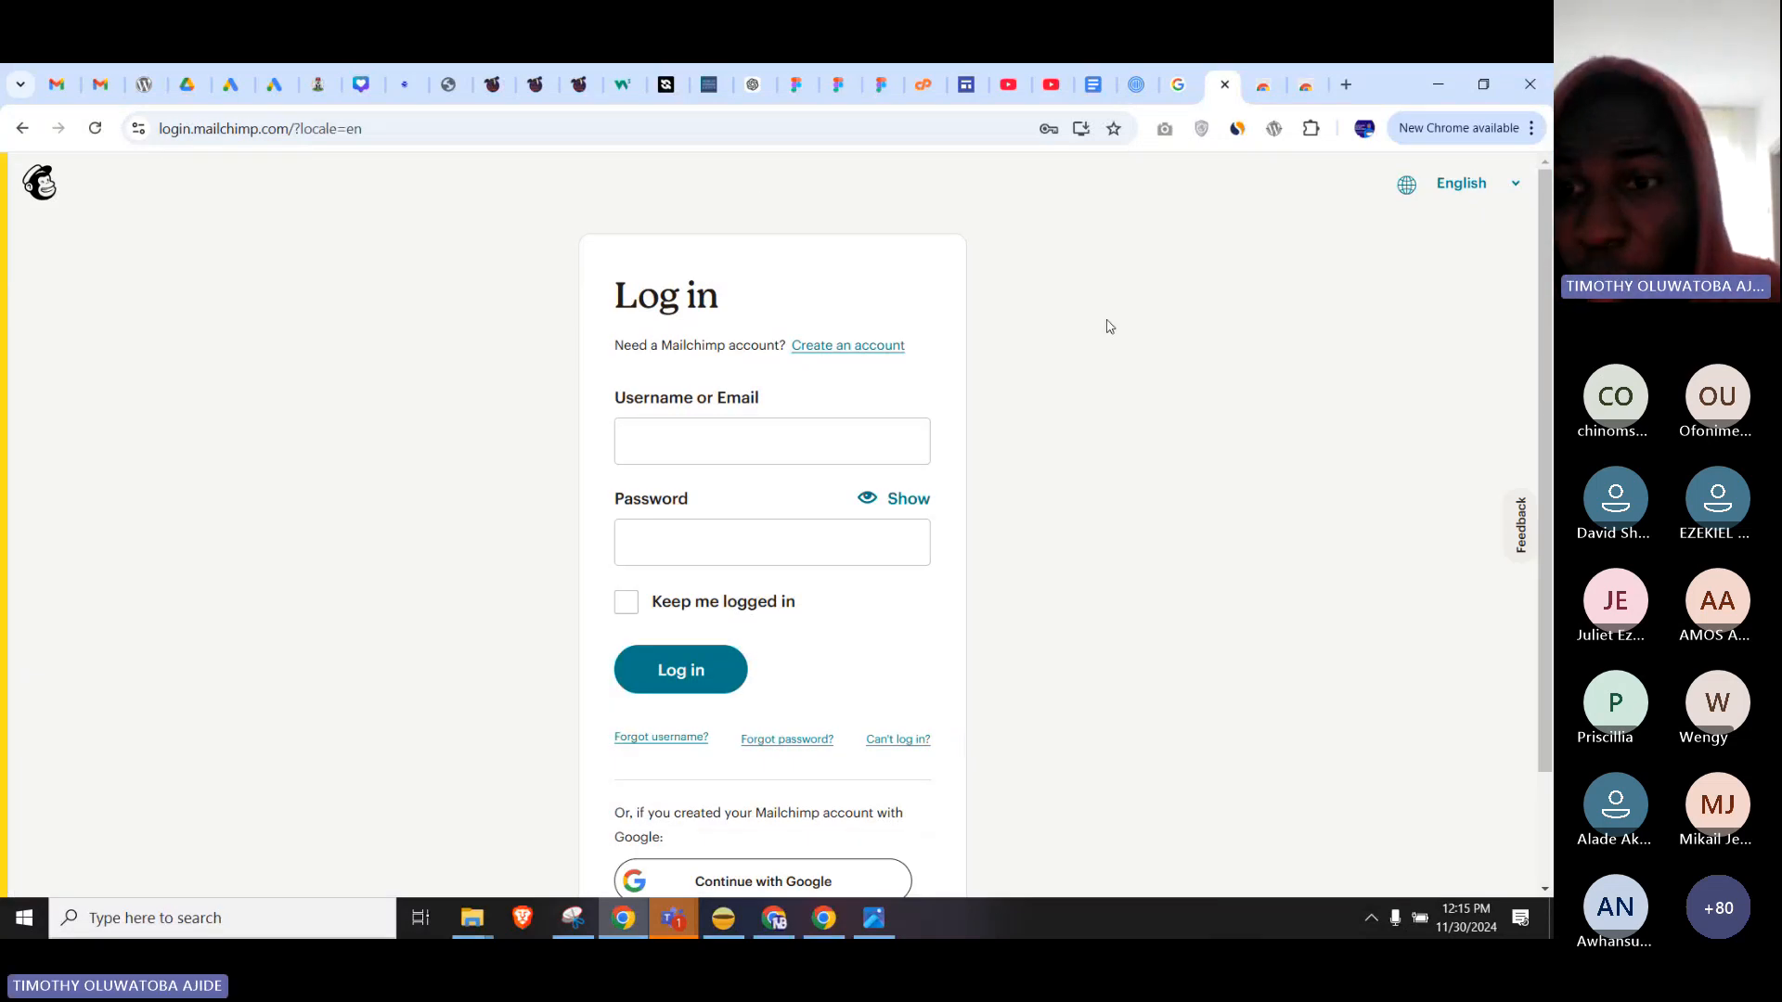
click(824, 919)
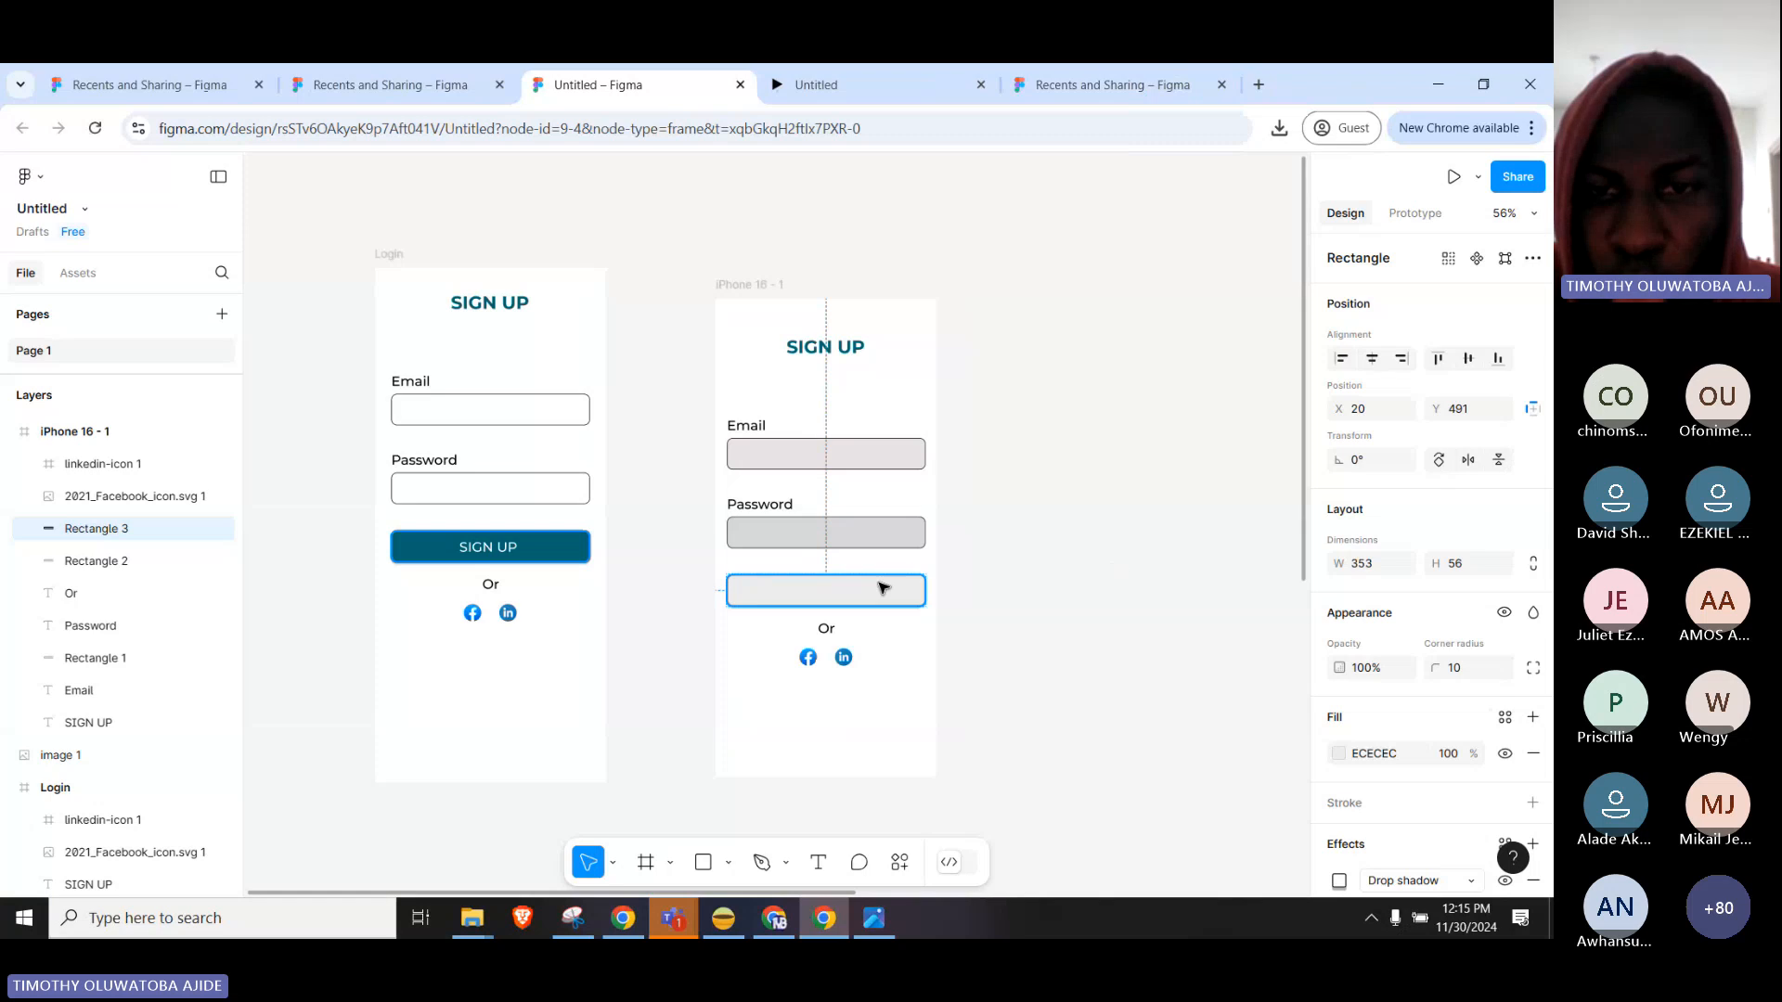
Change Rectangle 2's fill on iPhone 16 - 1 from D9D9D9 to the pasted teal #006570.
click(882, 538)
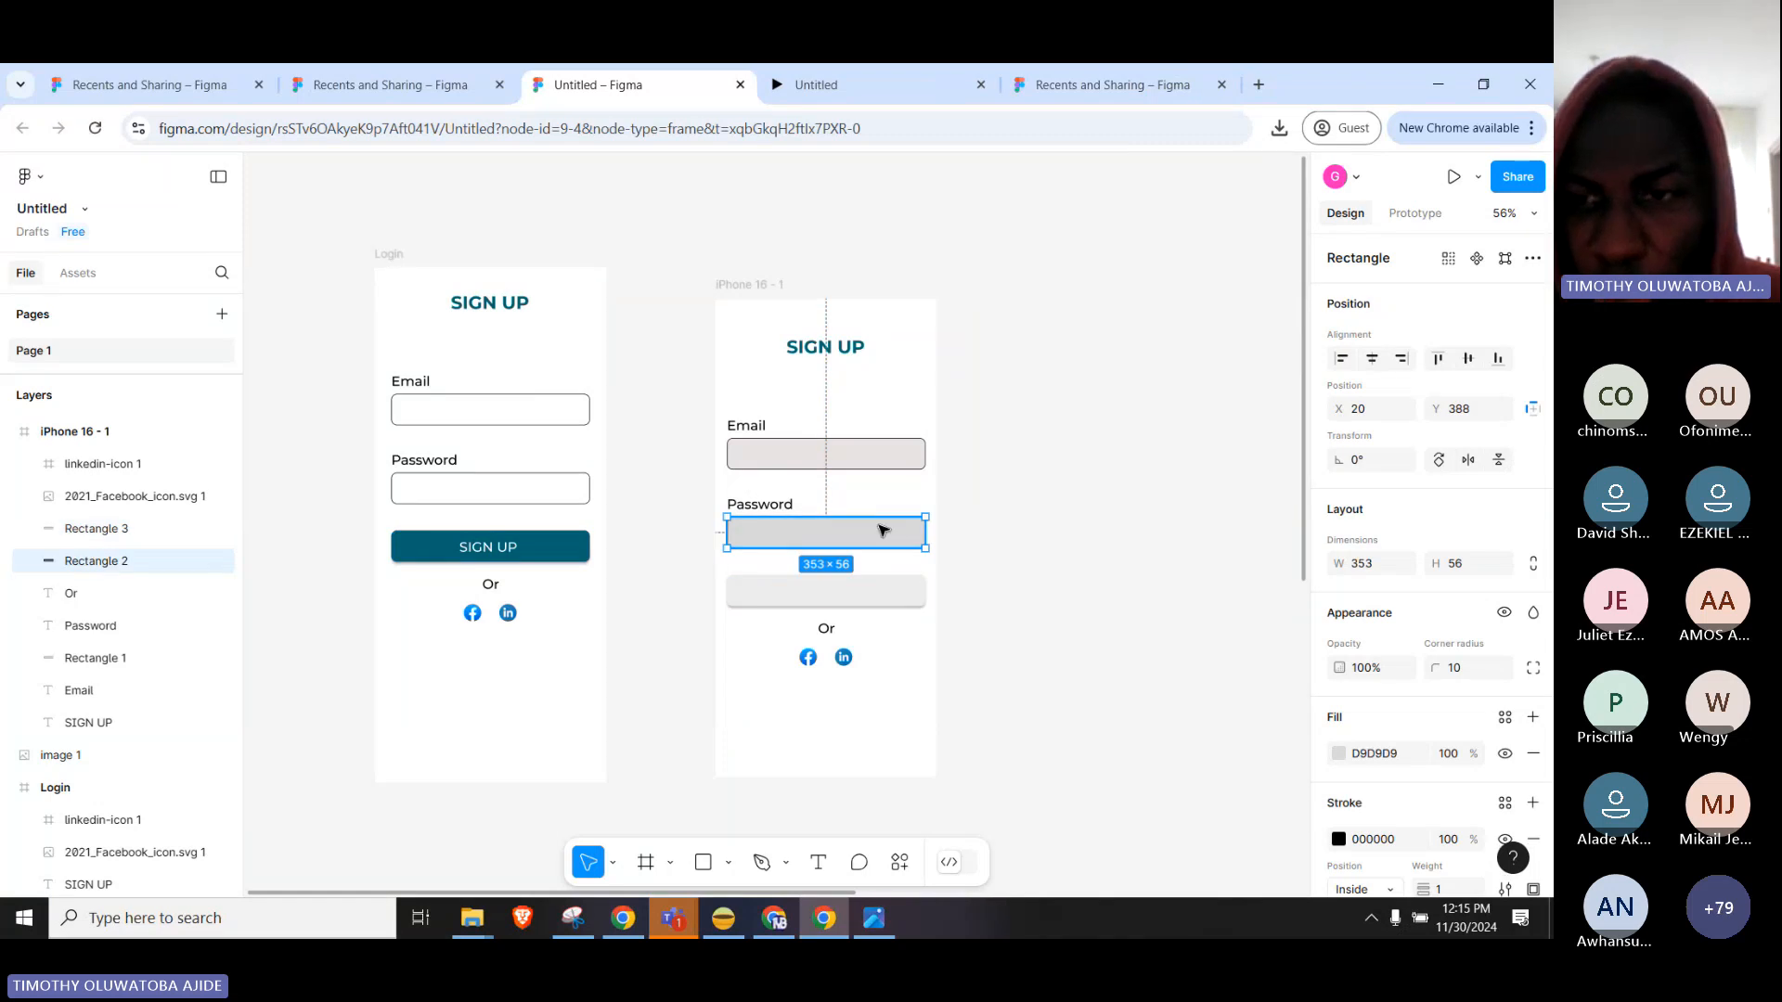
scroll(1392, 715, down, 3)
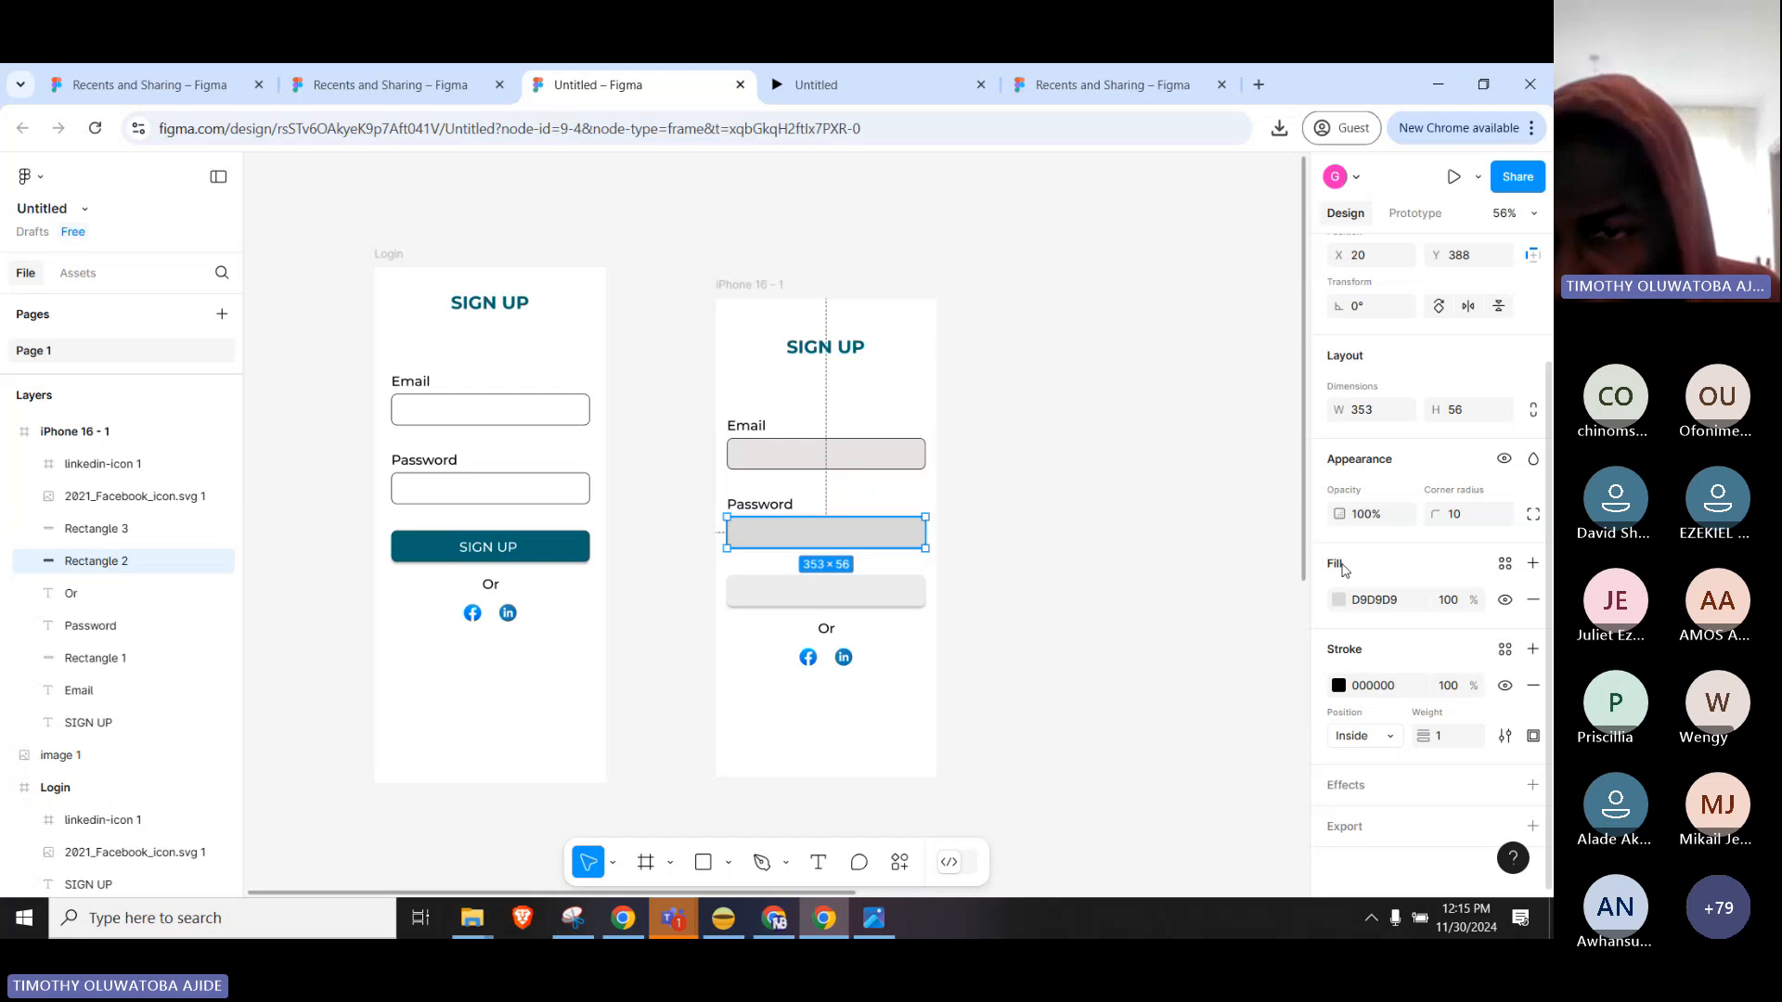
click(1390, 604)
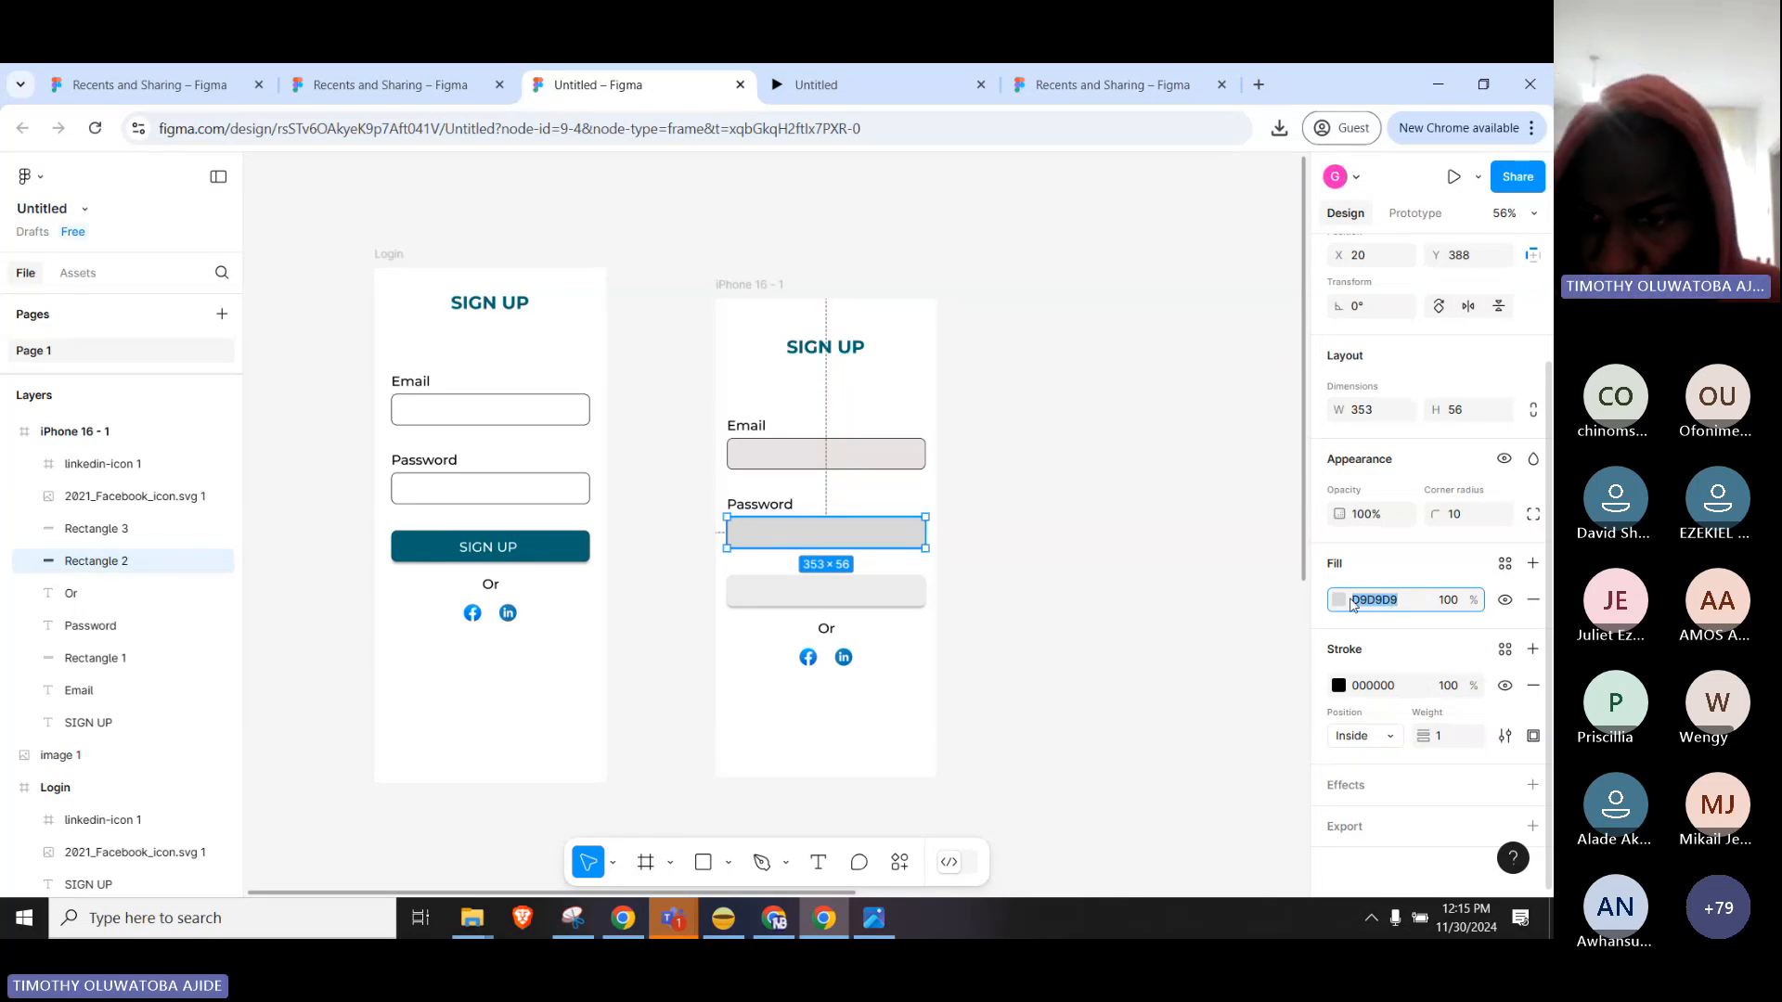
key(BackSpace)
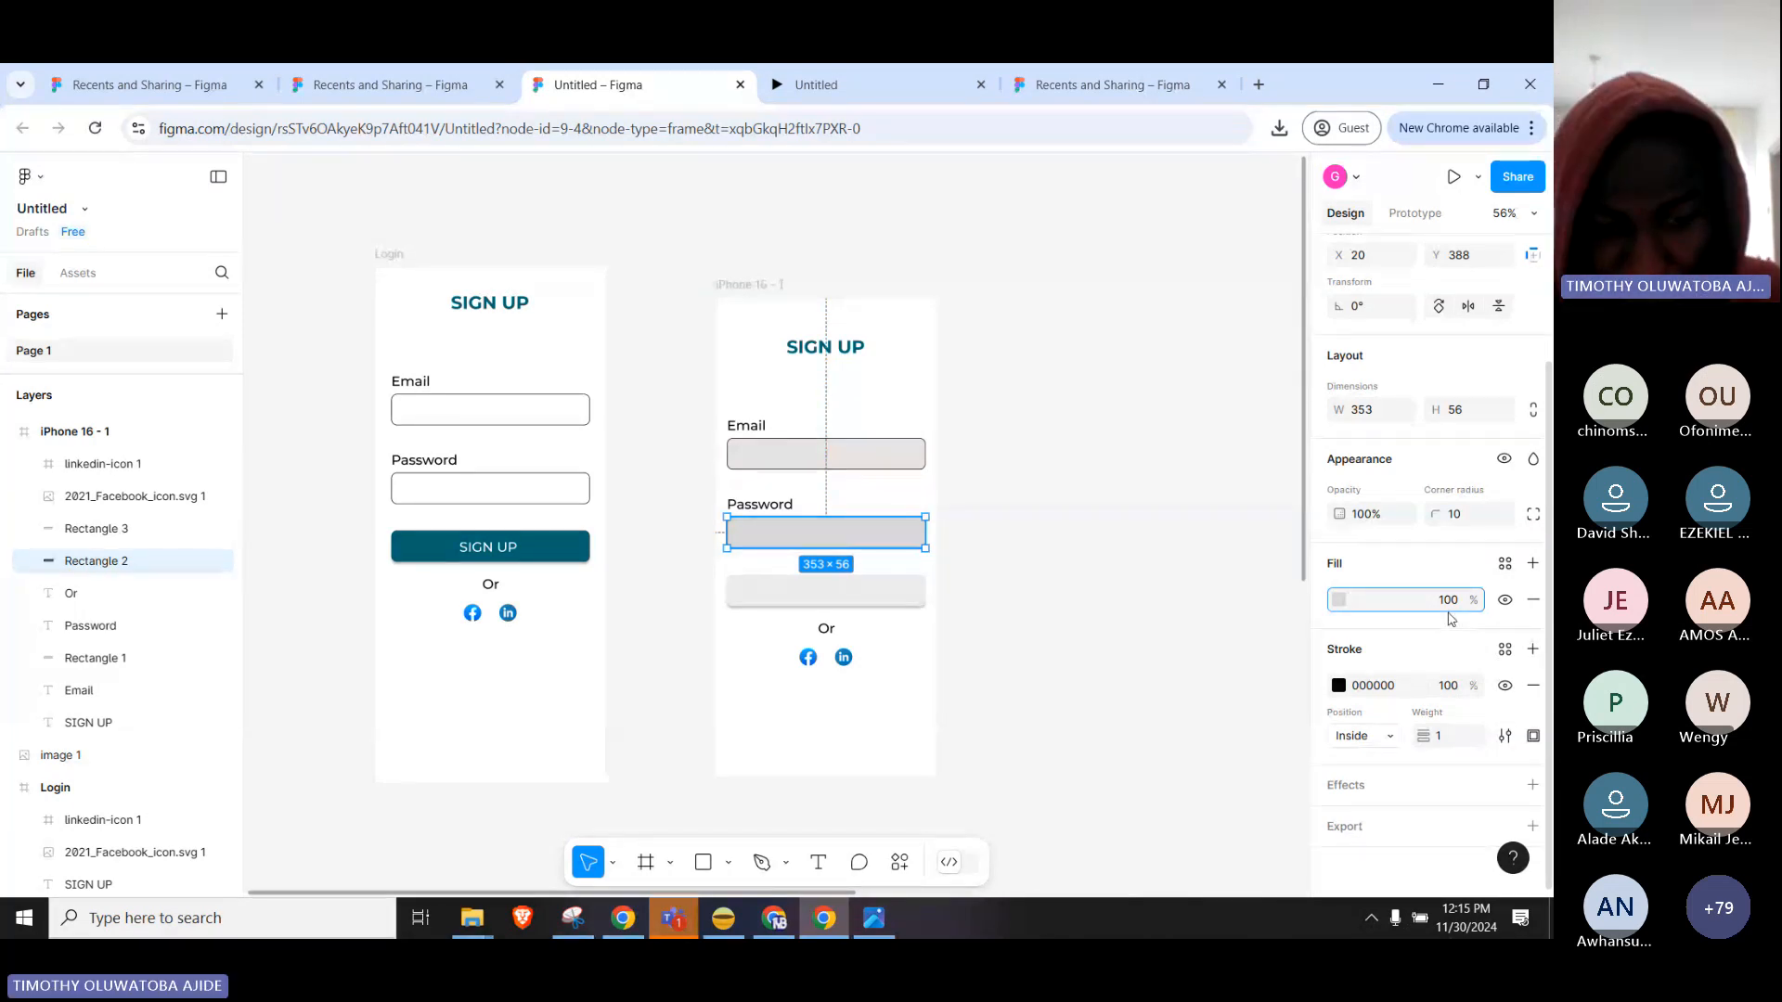
text(#006570)
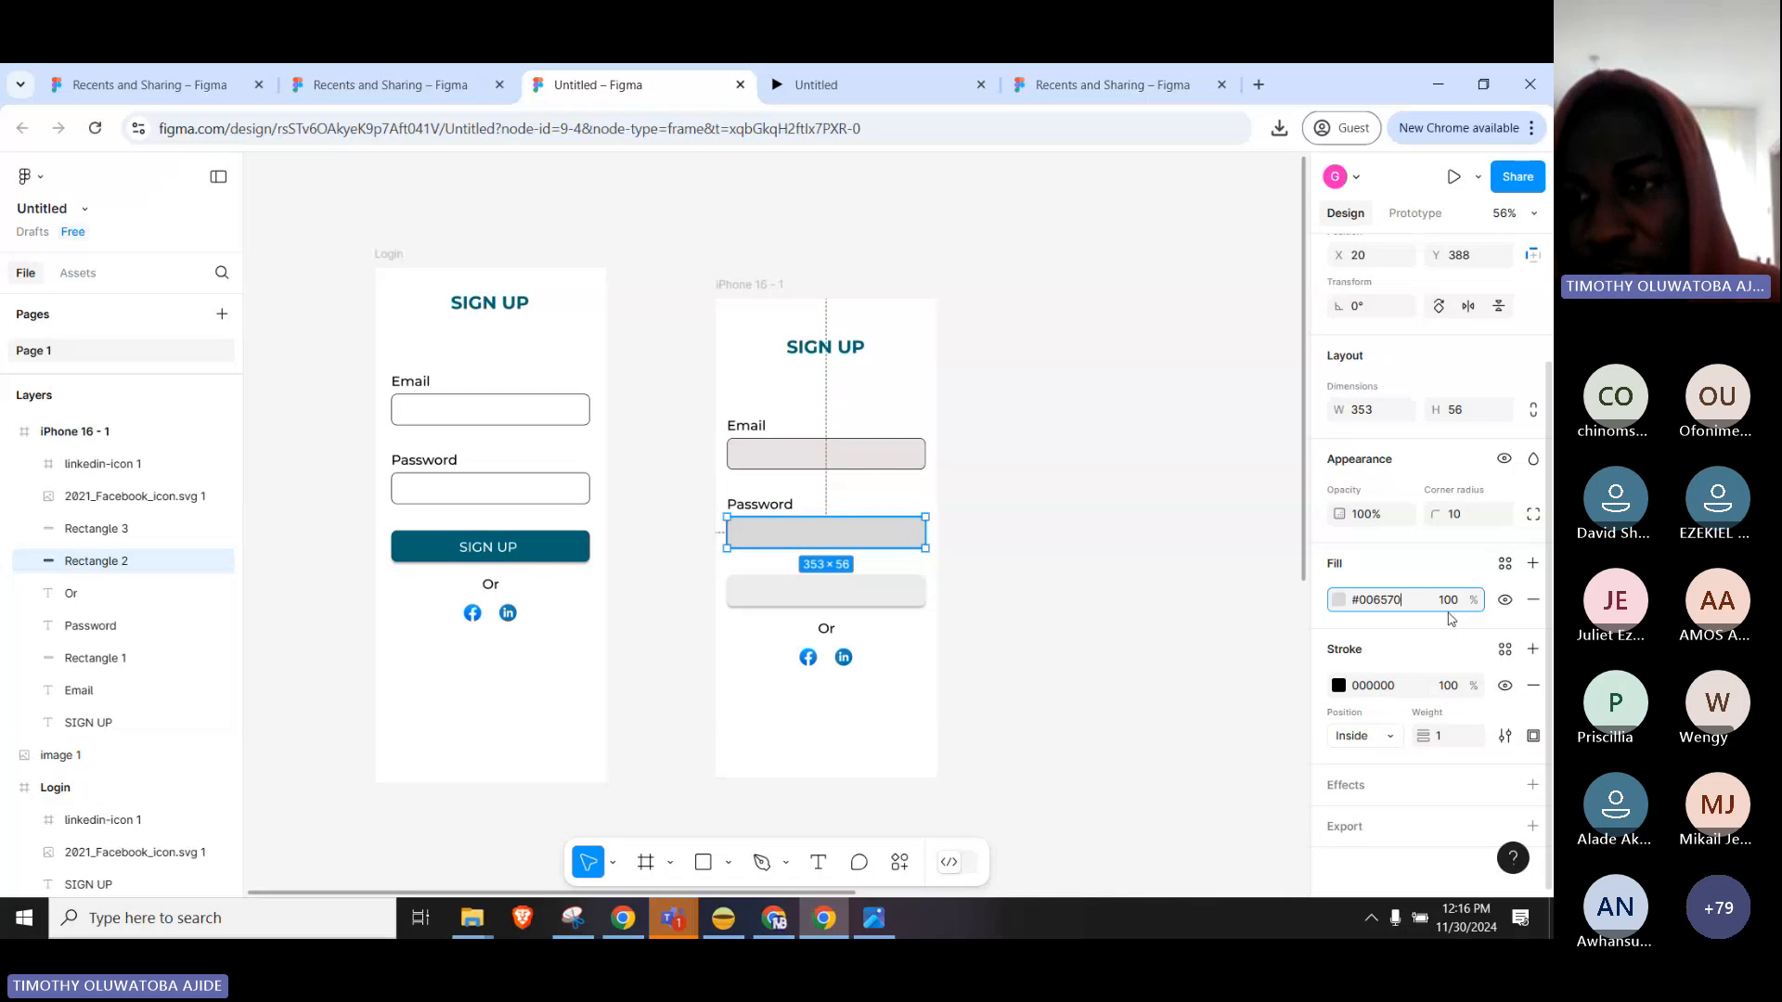
key(Return)
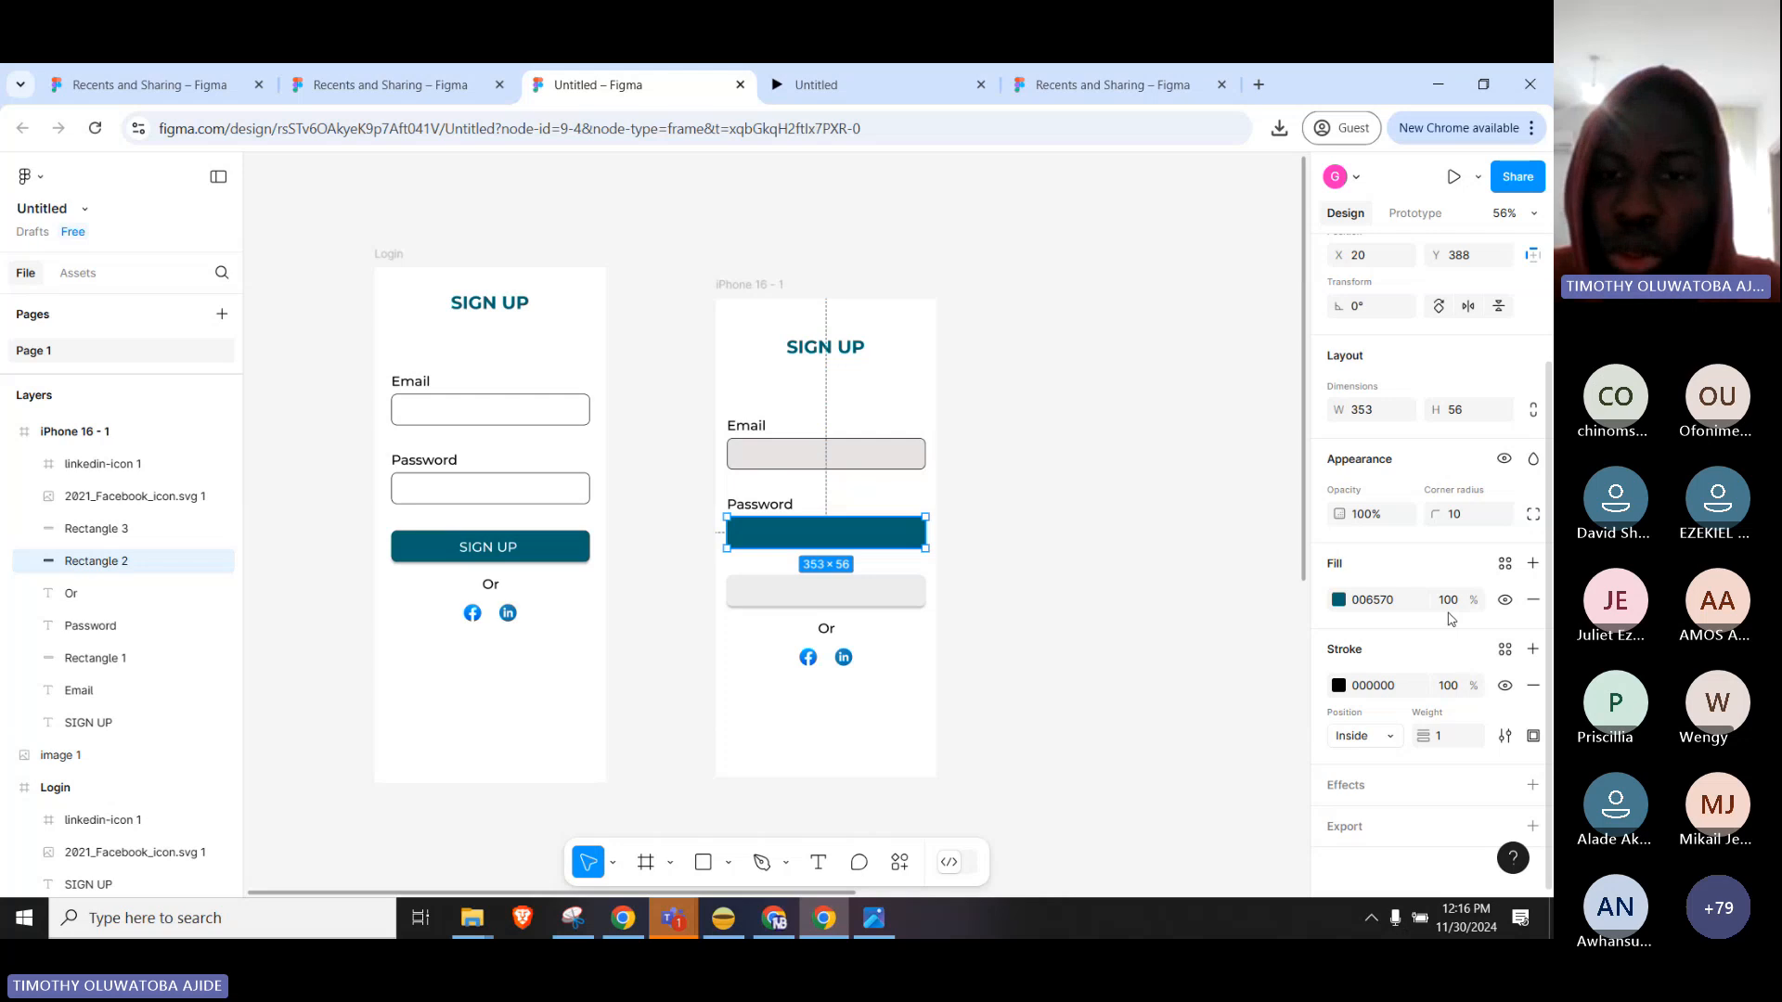
drag(1198, 515, 1172, 450)
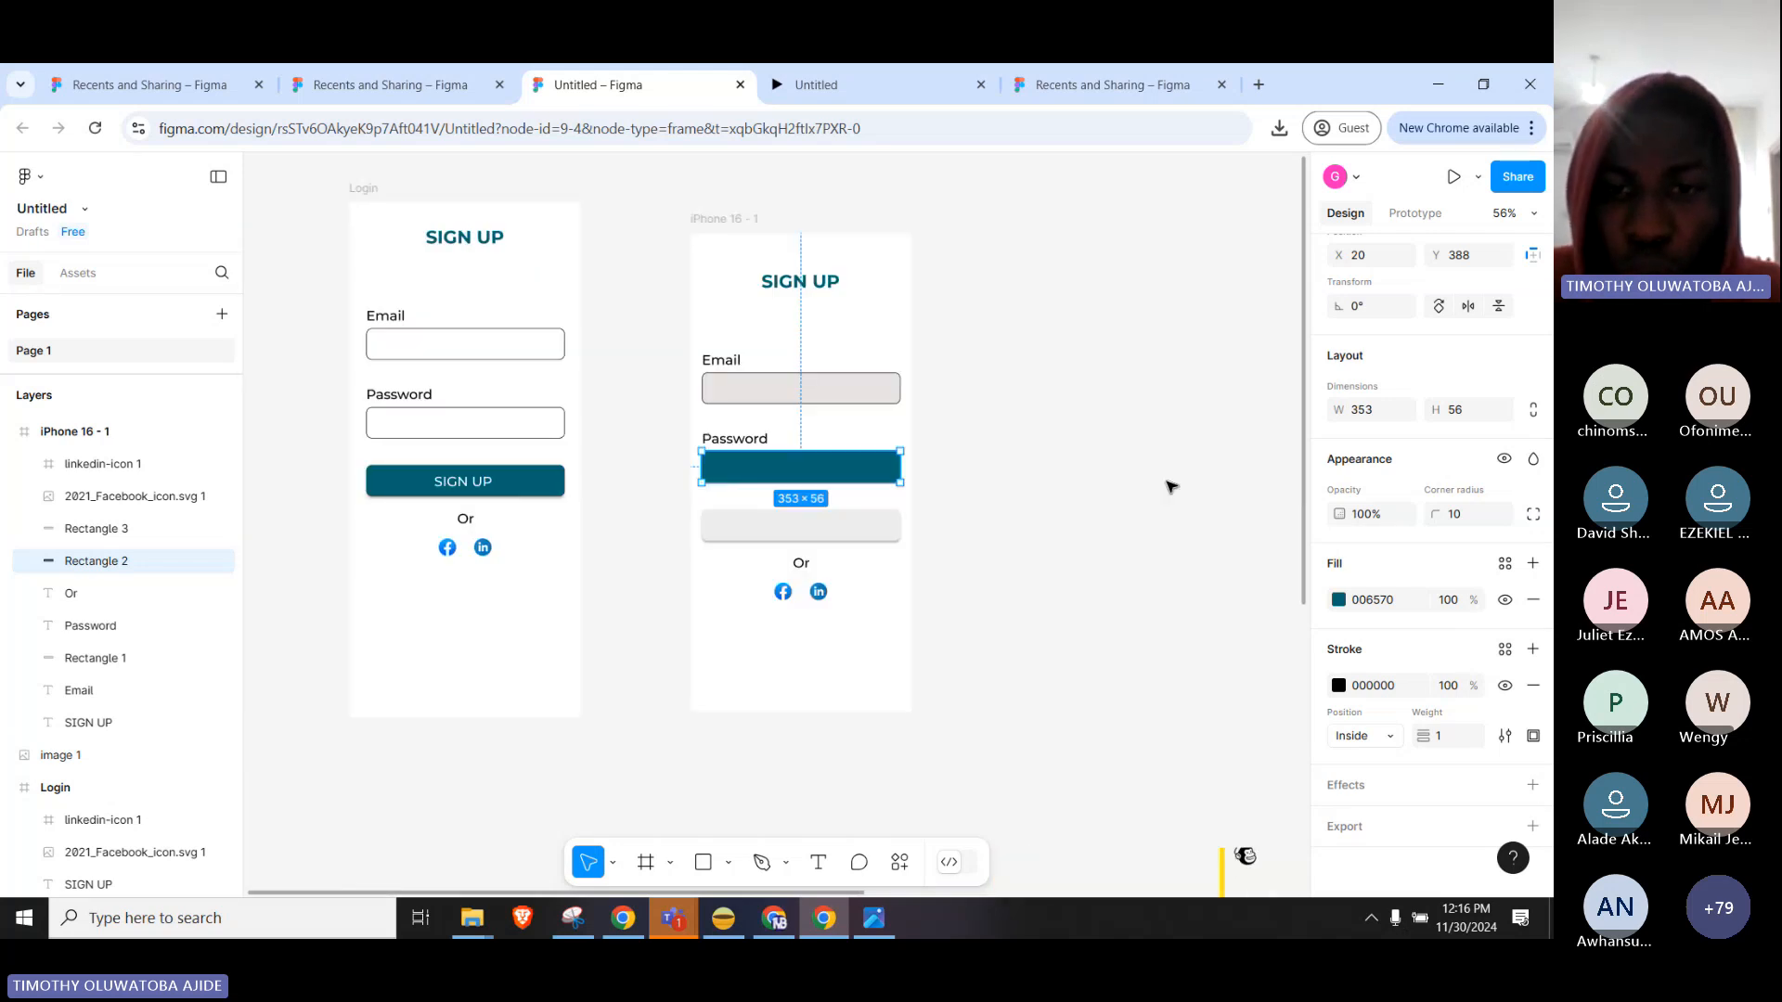
Pan and zoom the canvas to the Mailchimp login screenshot and select that image layer.
scroll(1097, 548, down, 3)
drag(1018, 771, 629, 342)
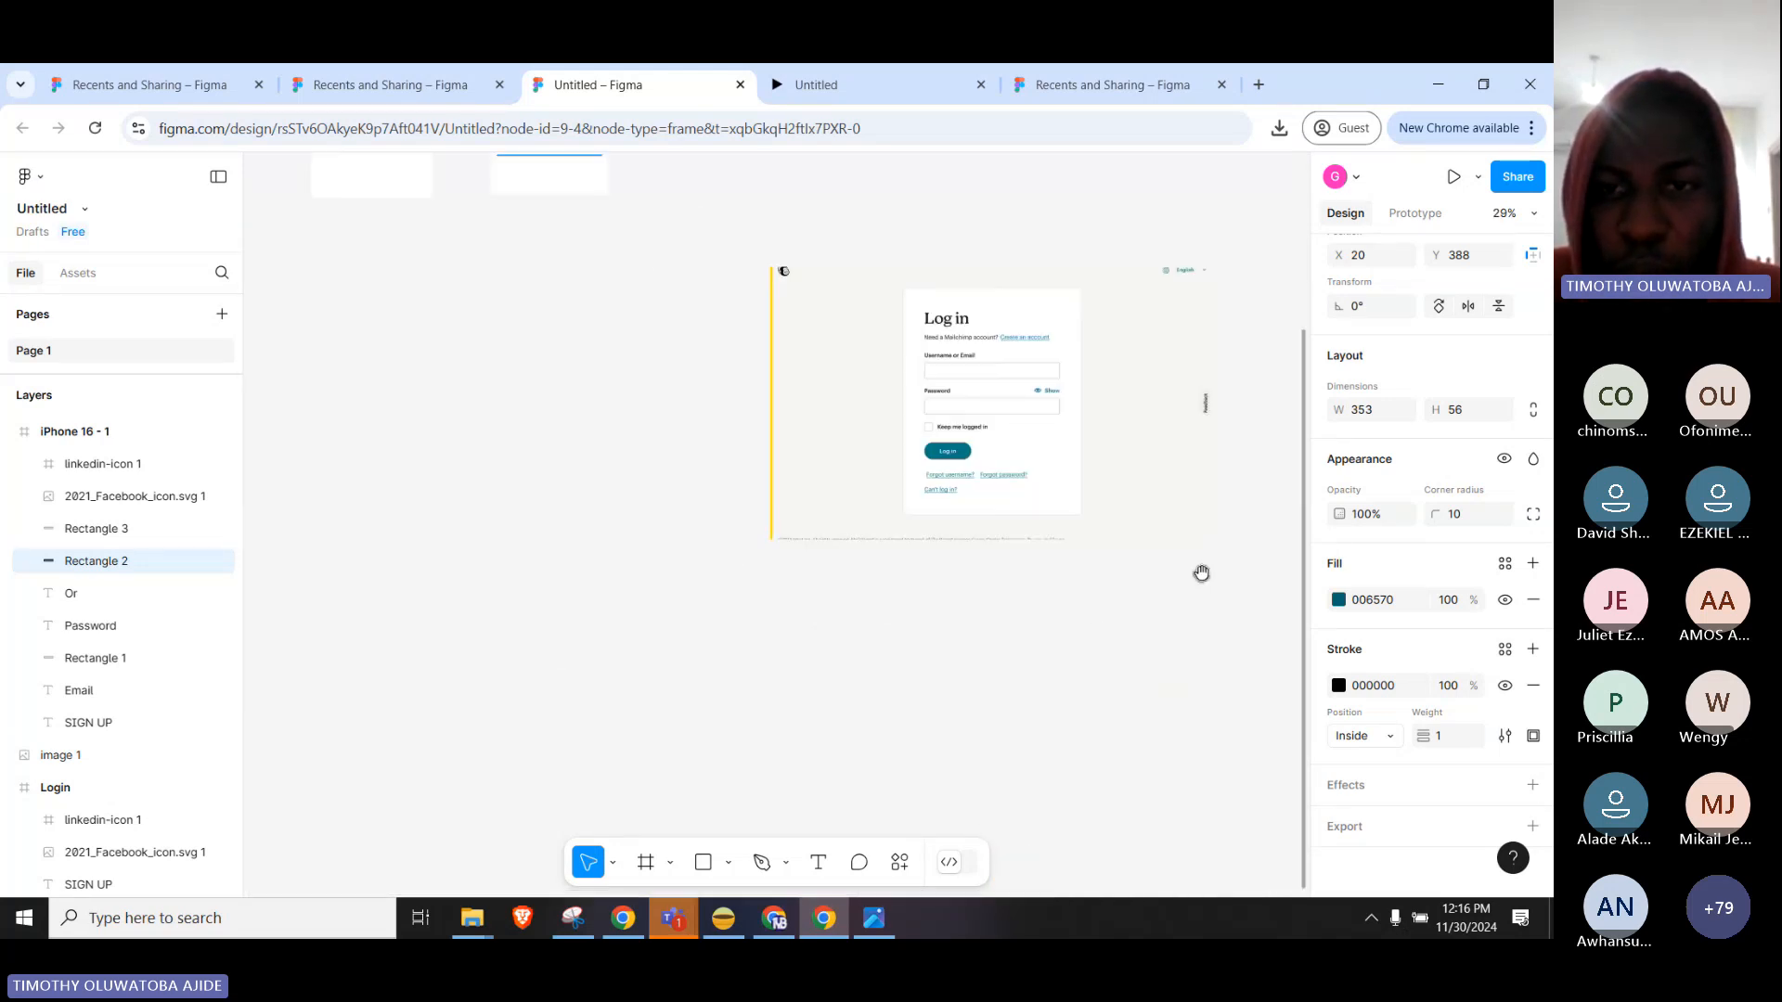
drag(1202, 573, 959, 490)
scroll(779, 433, up, 3)
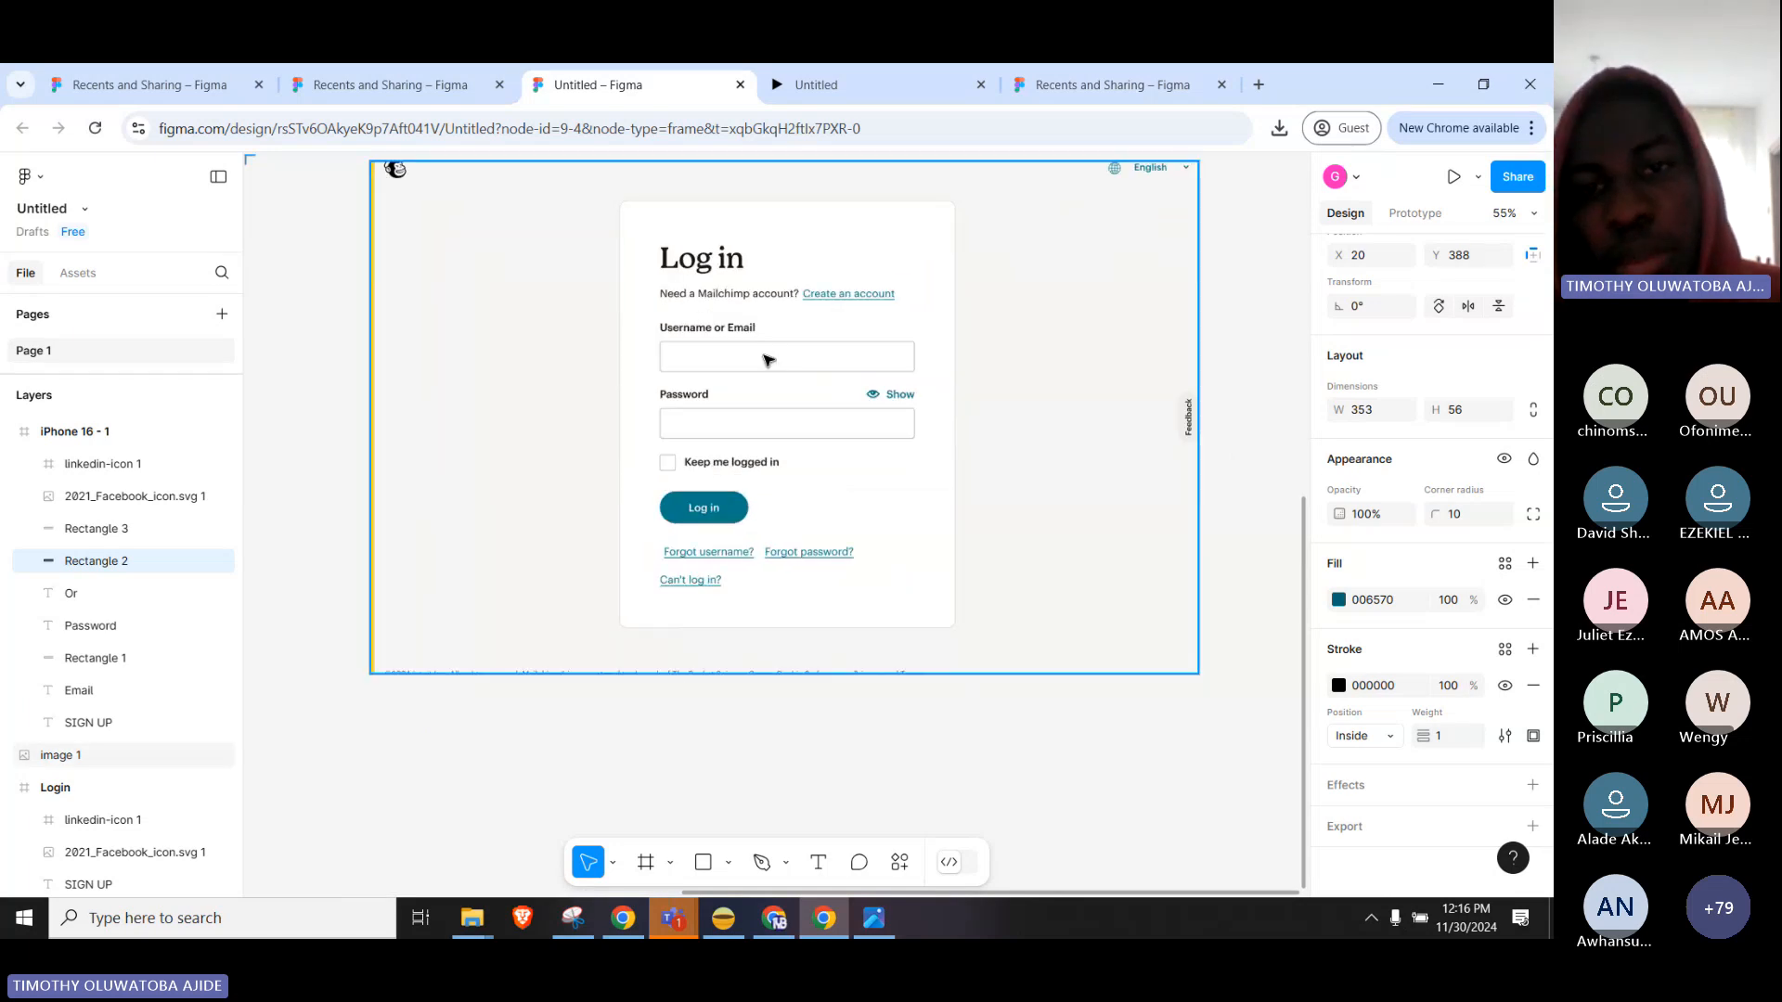
drag(846, 390, 863, 479)
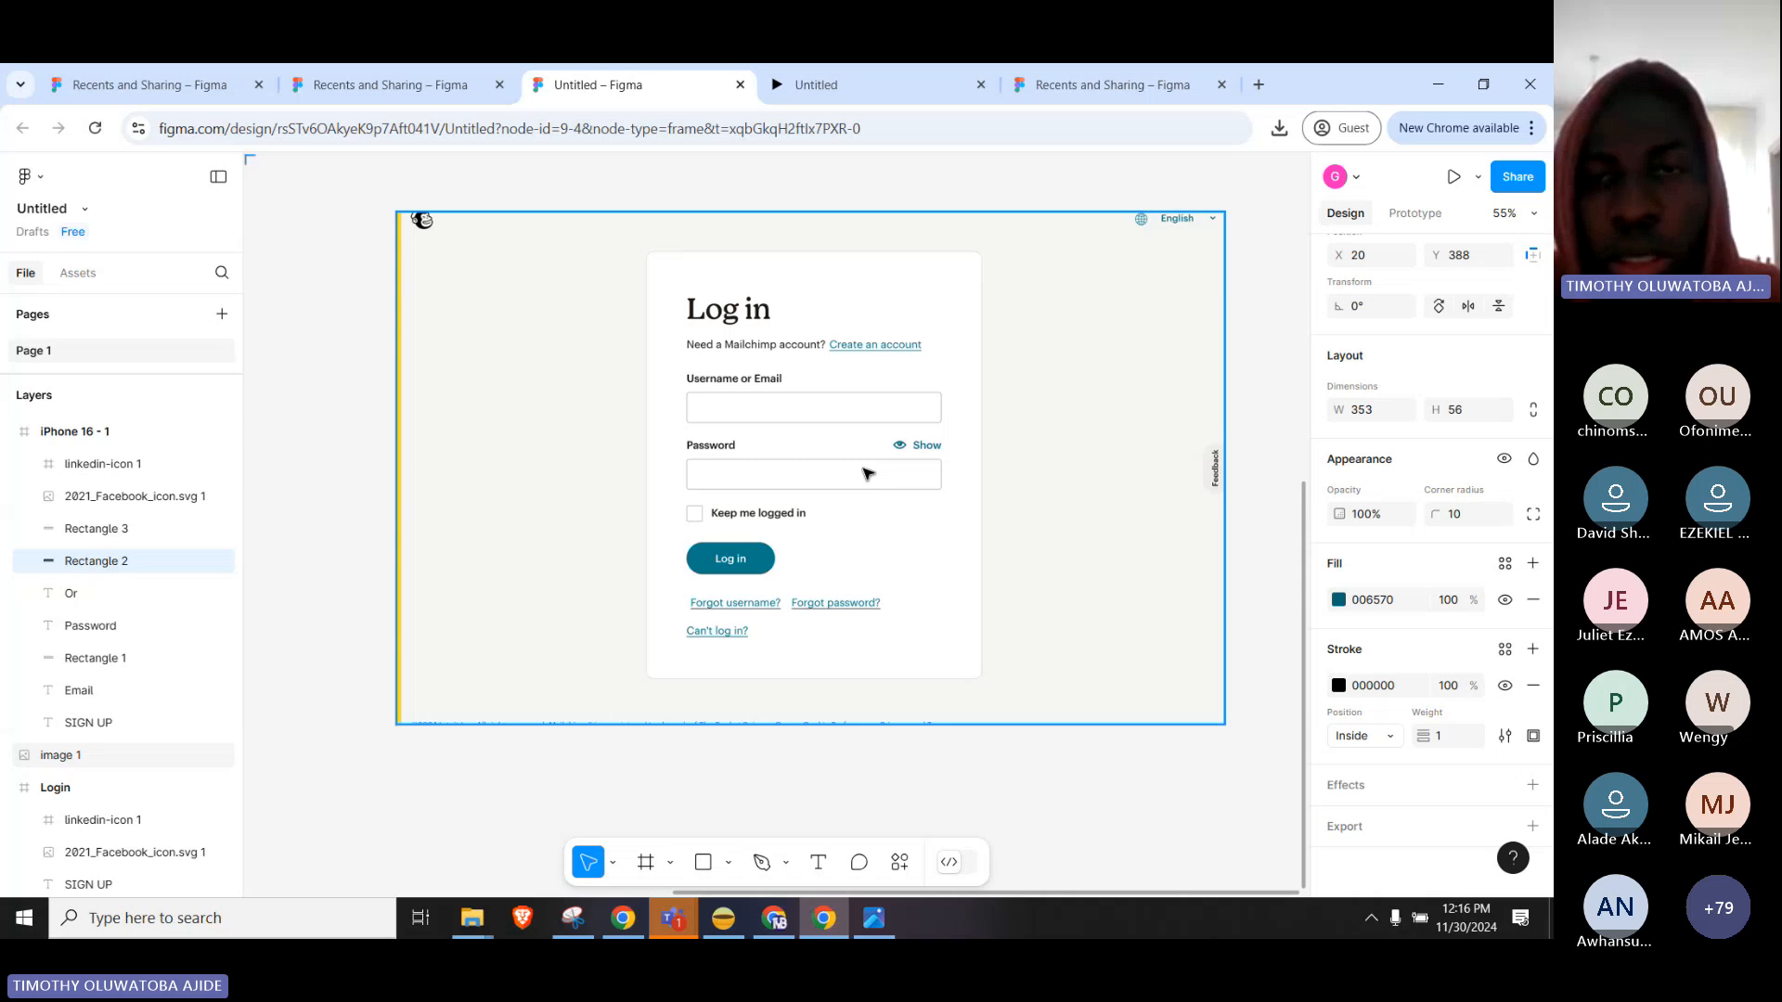
drag(868, 504, 903, 538)
scroll(836, 529, down, 1)
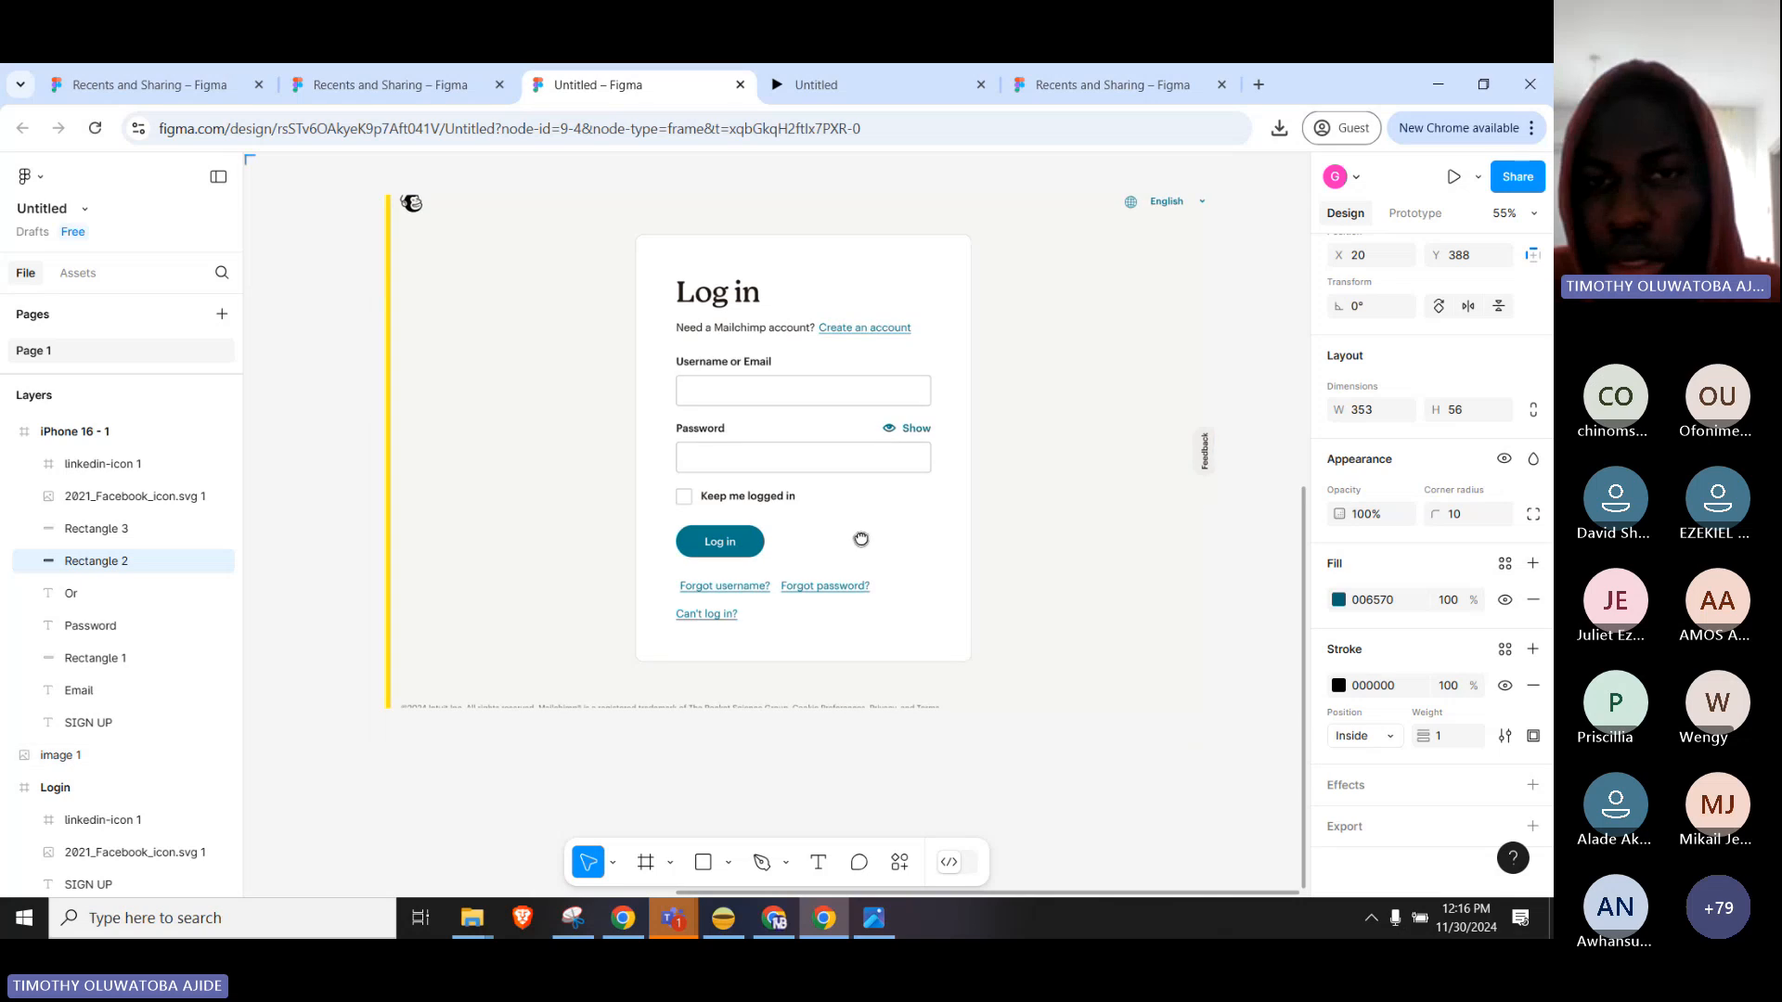
drag(881, 443, 864, 504)
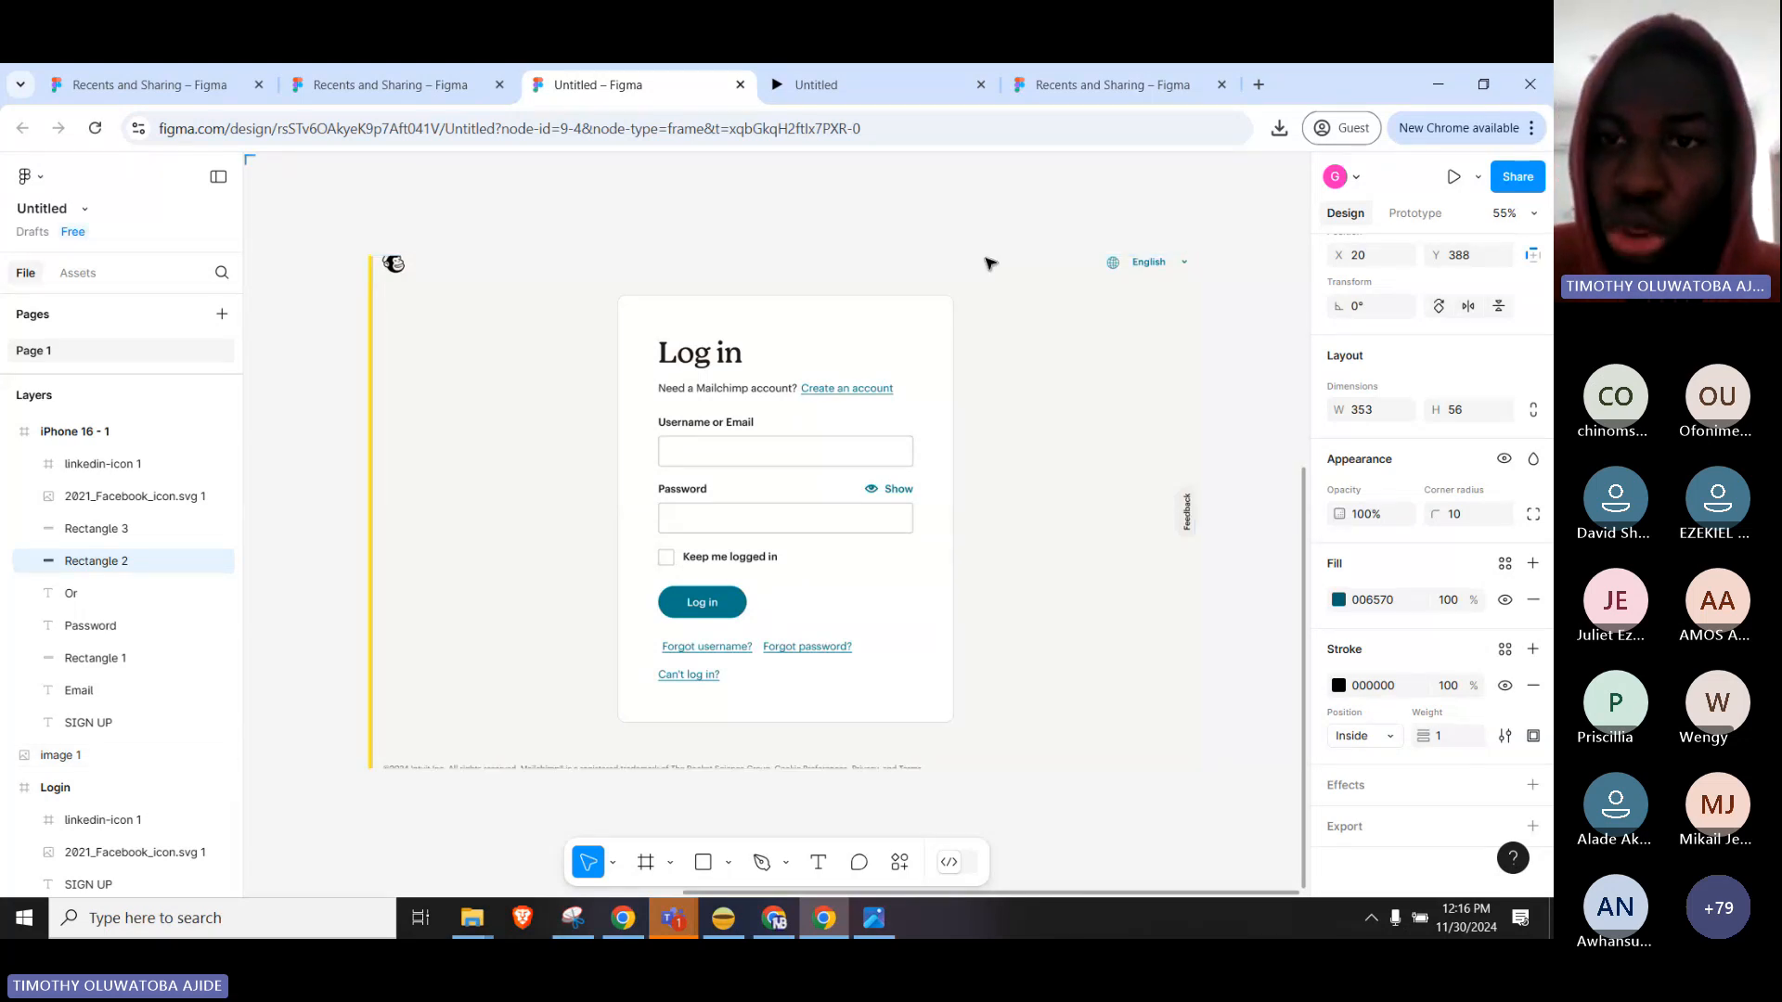
click(986, 290)
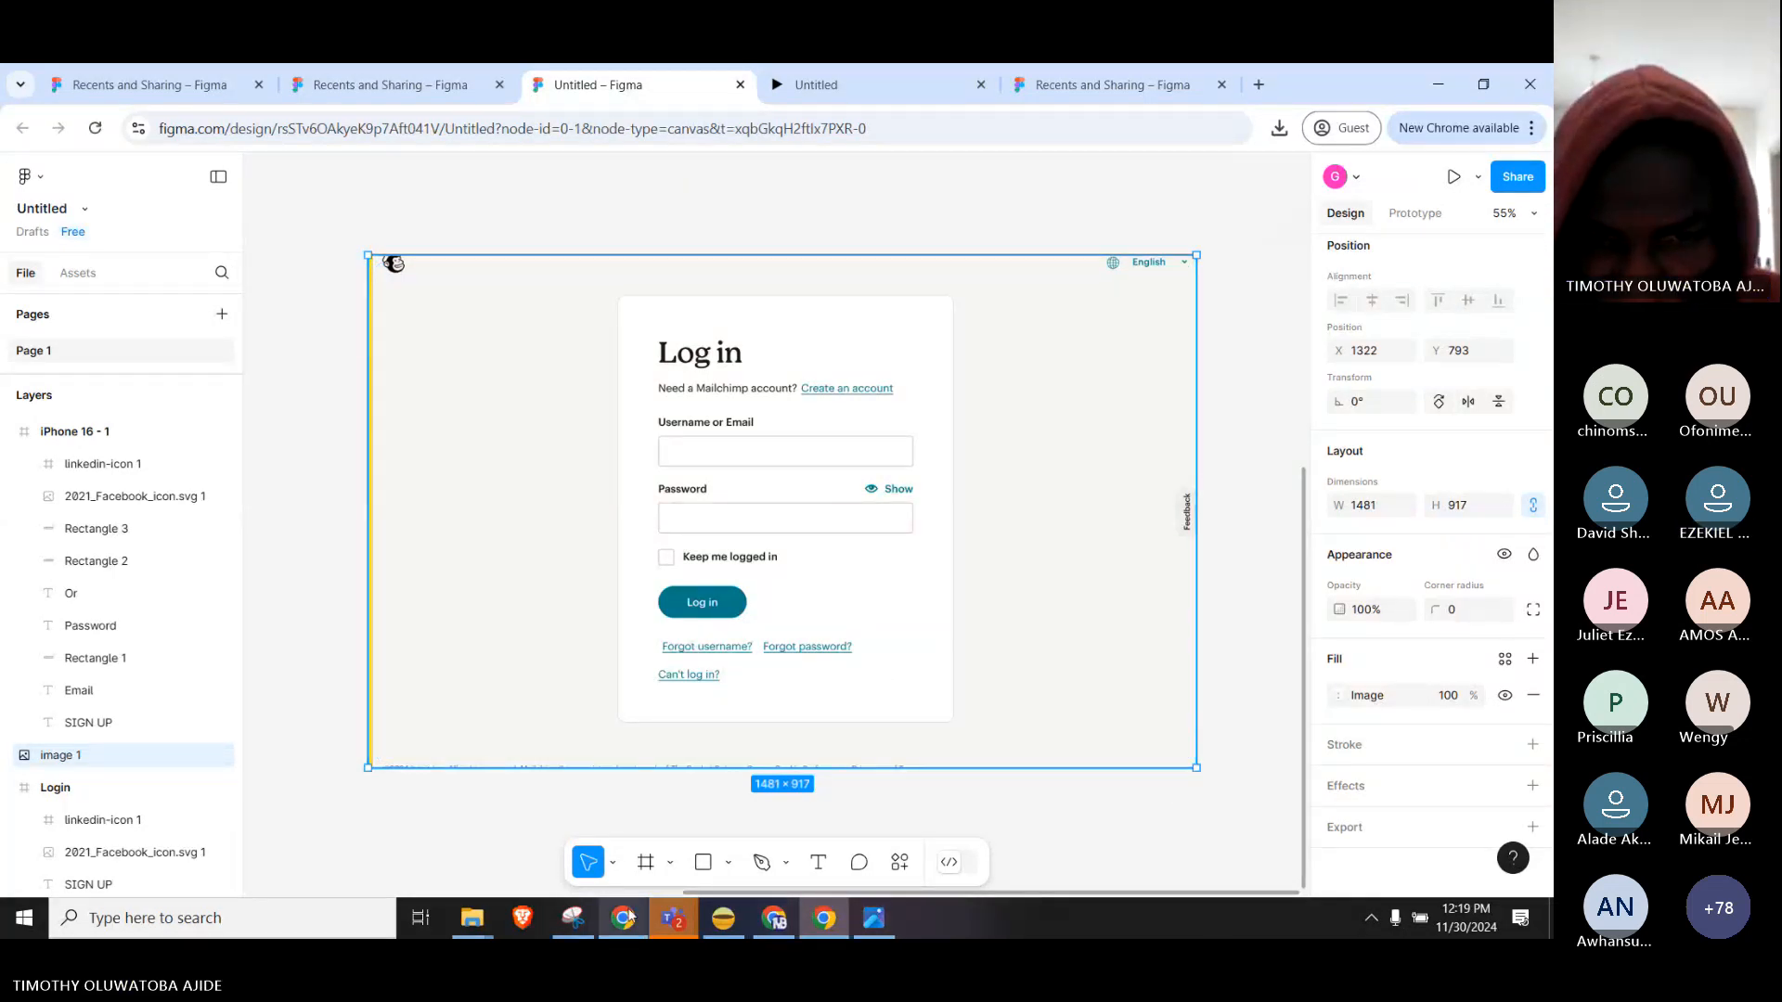
Check the Teams meeting chat by typing @, then return to Chrome's Mailchimp login page.
mouse_move(674, 918)
click(742, 863)
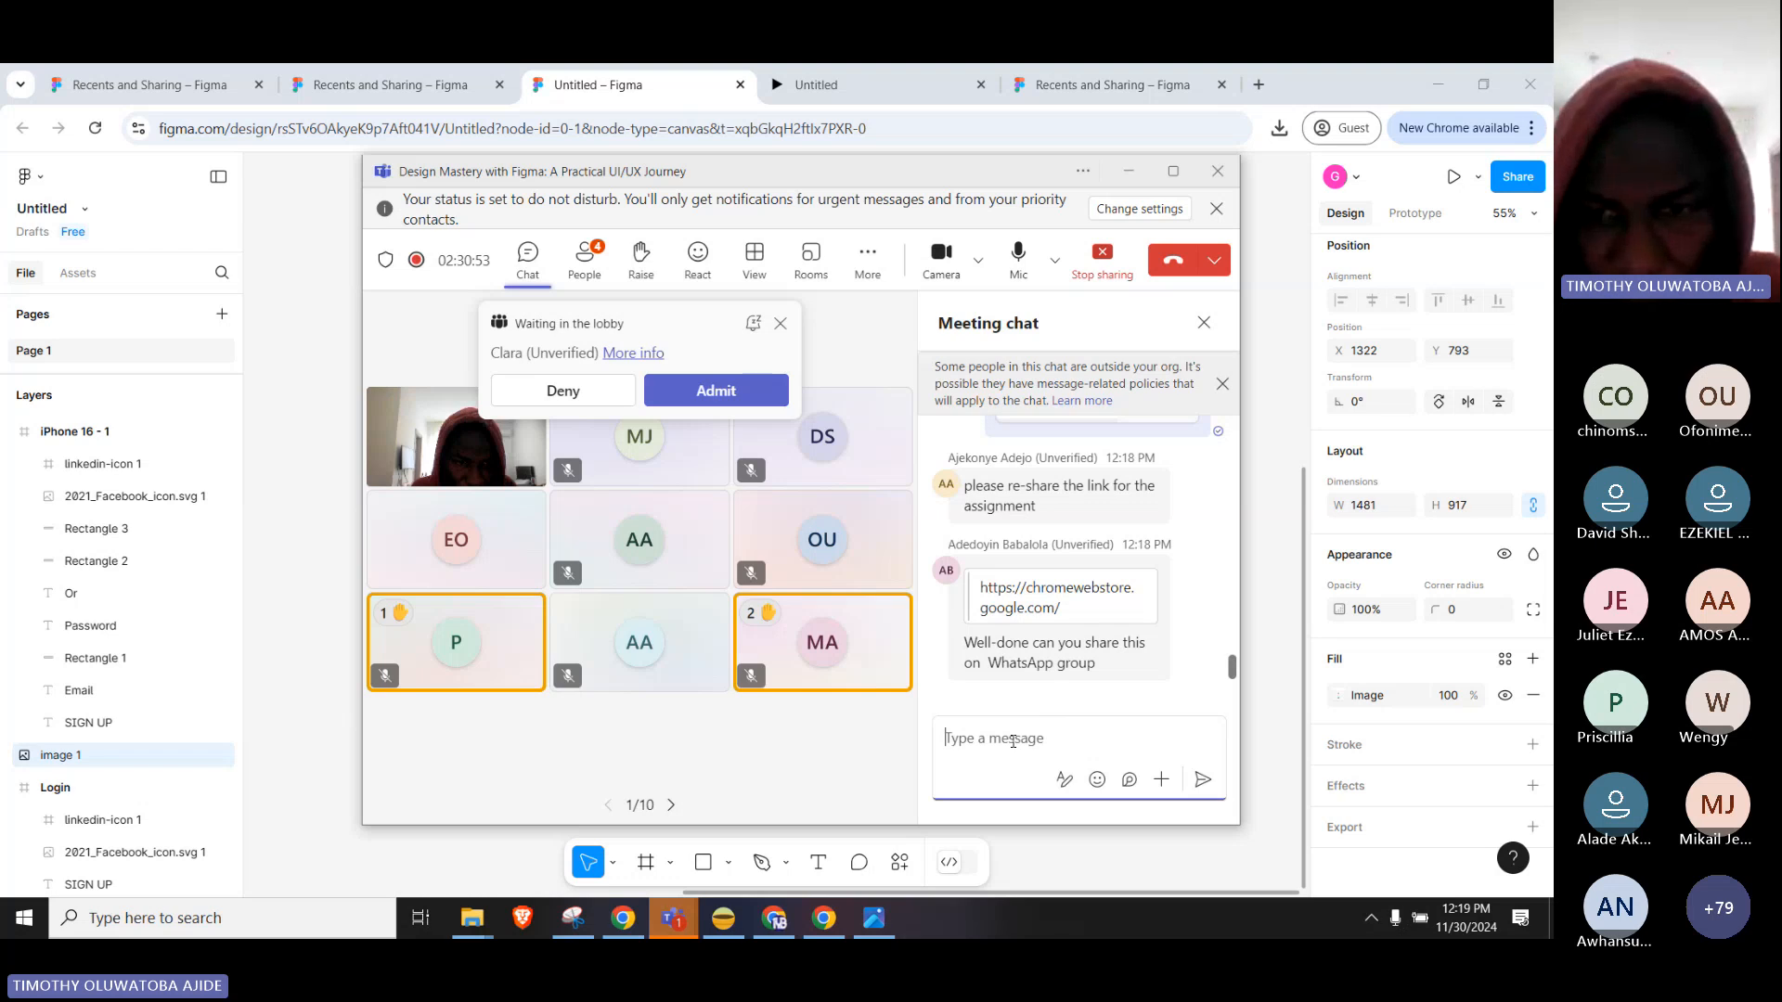
text(@)
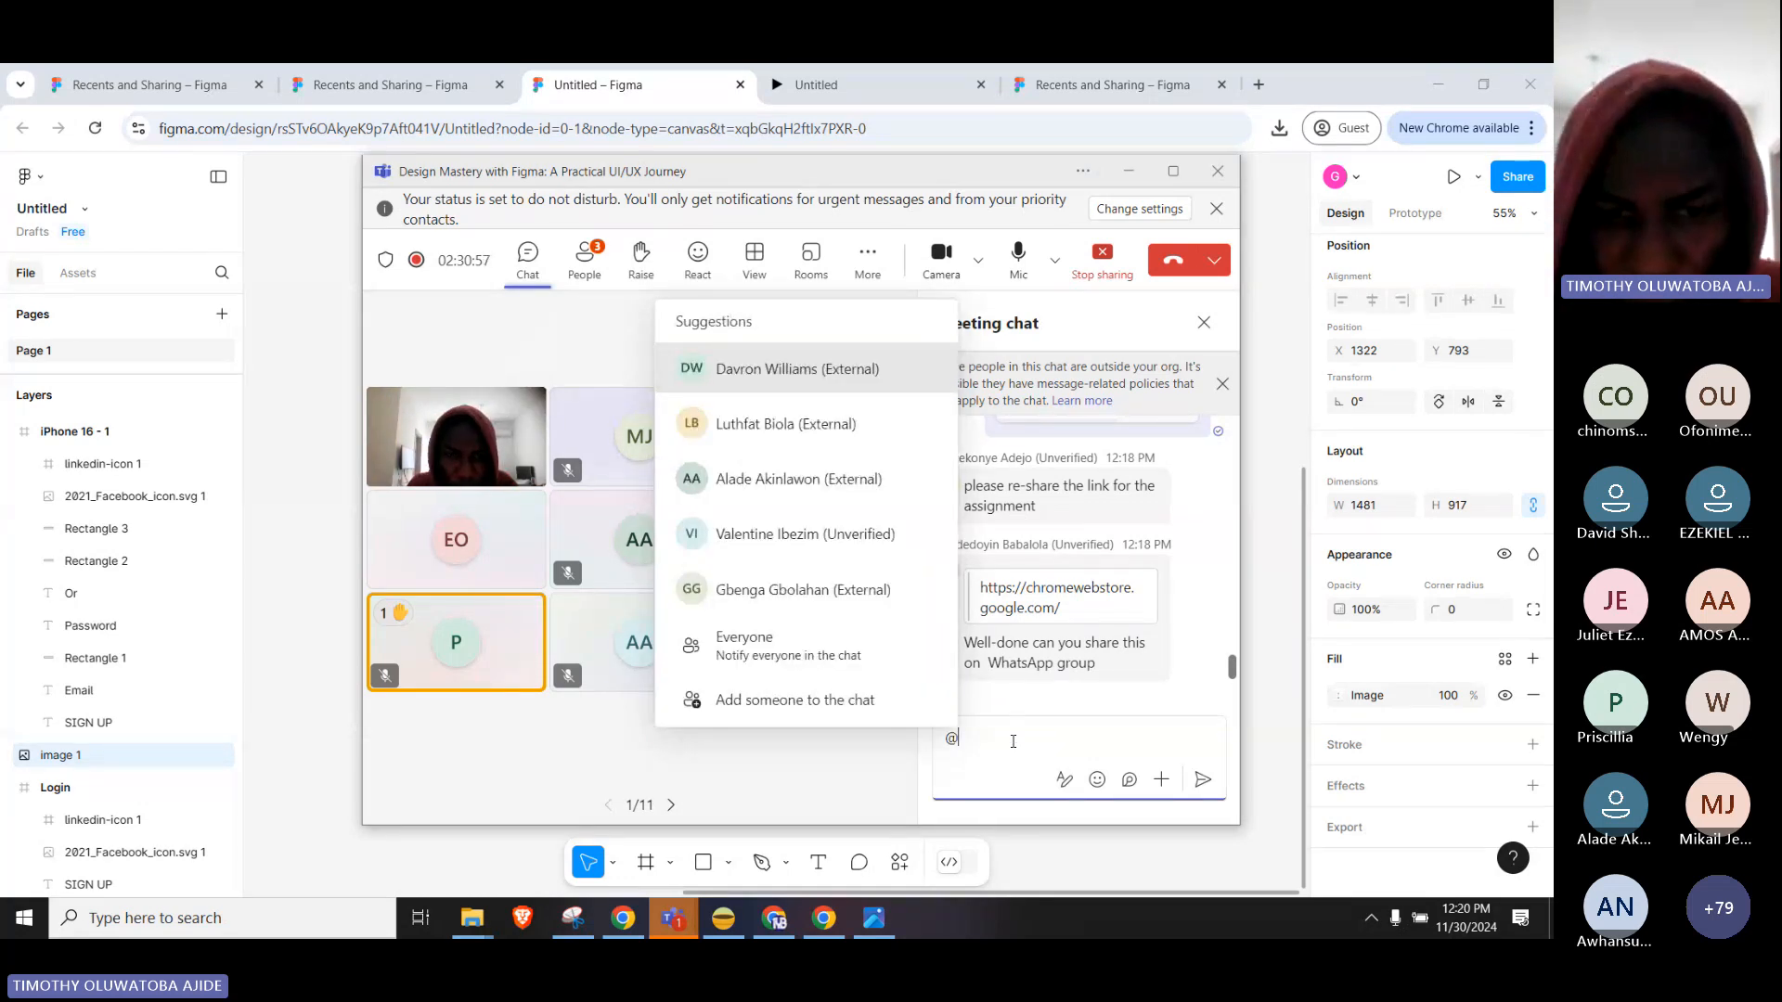
click(623, 918)
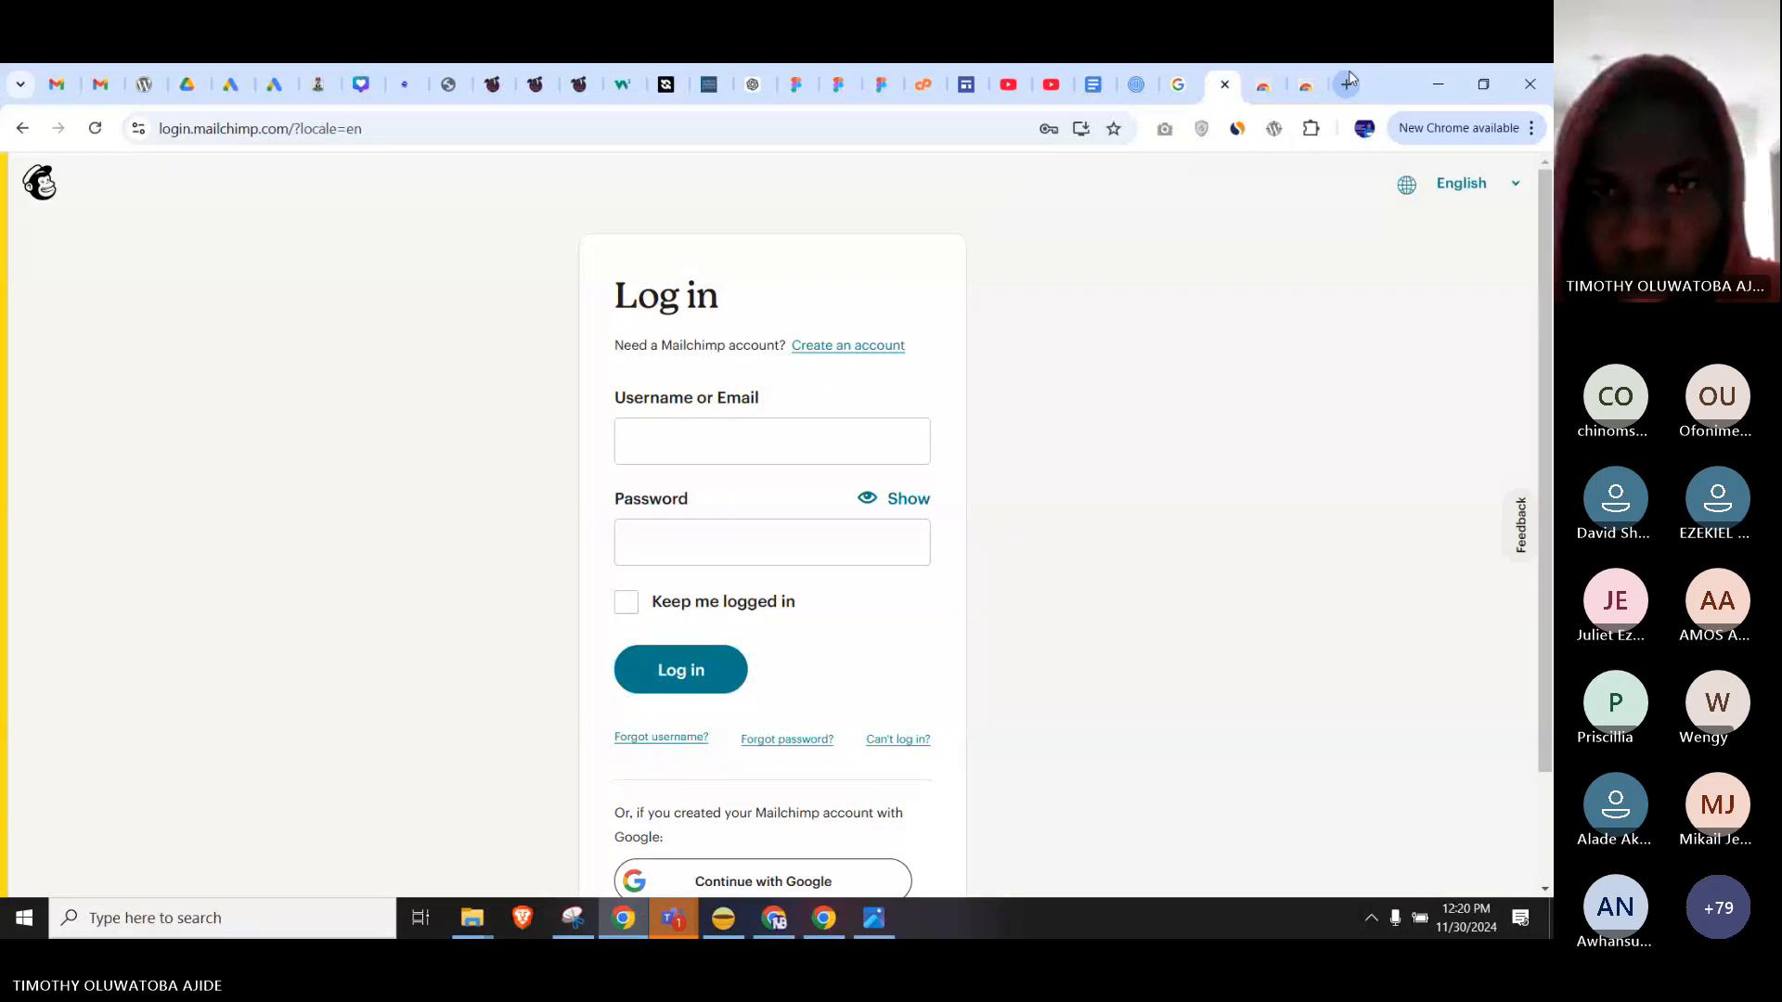
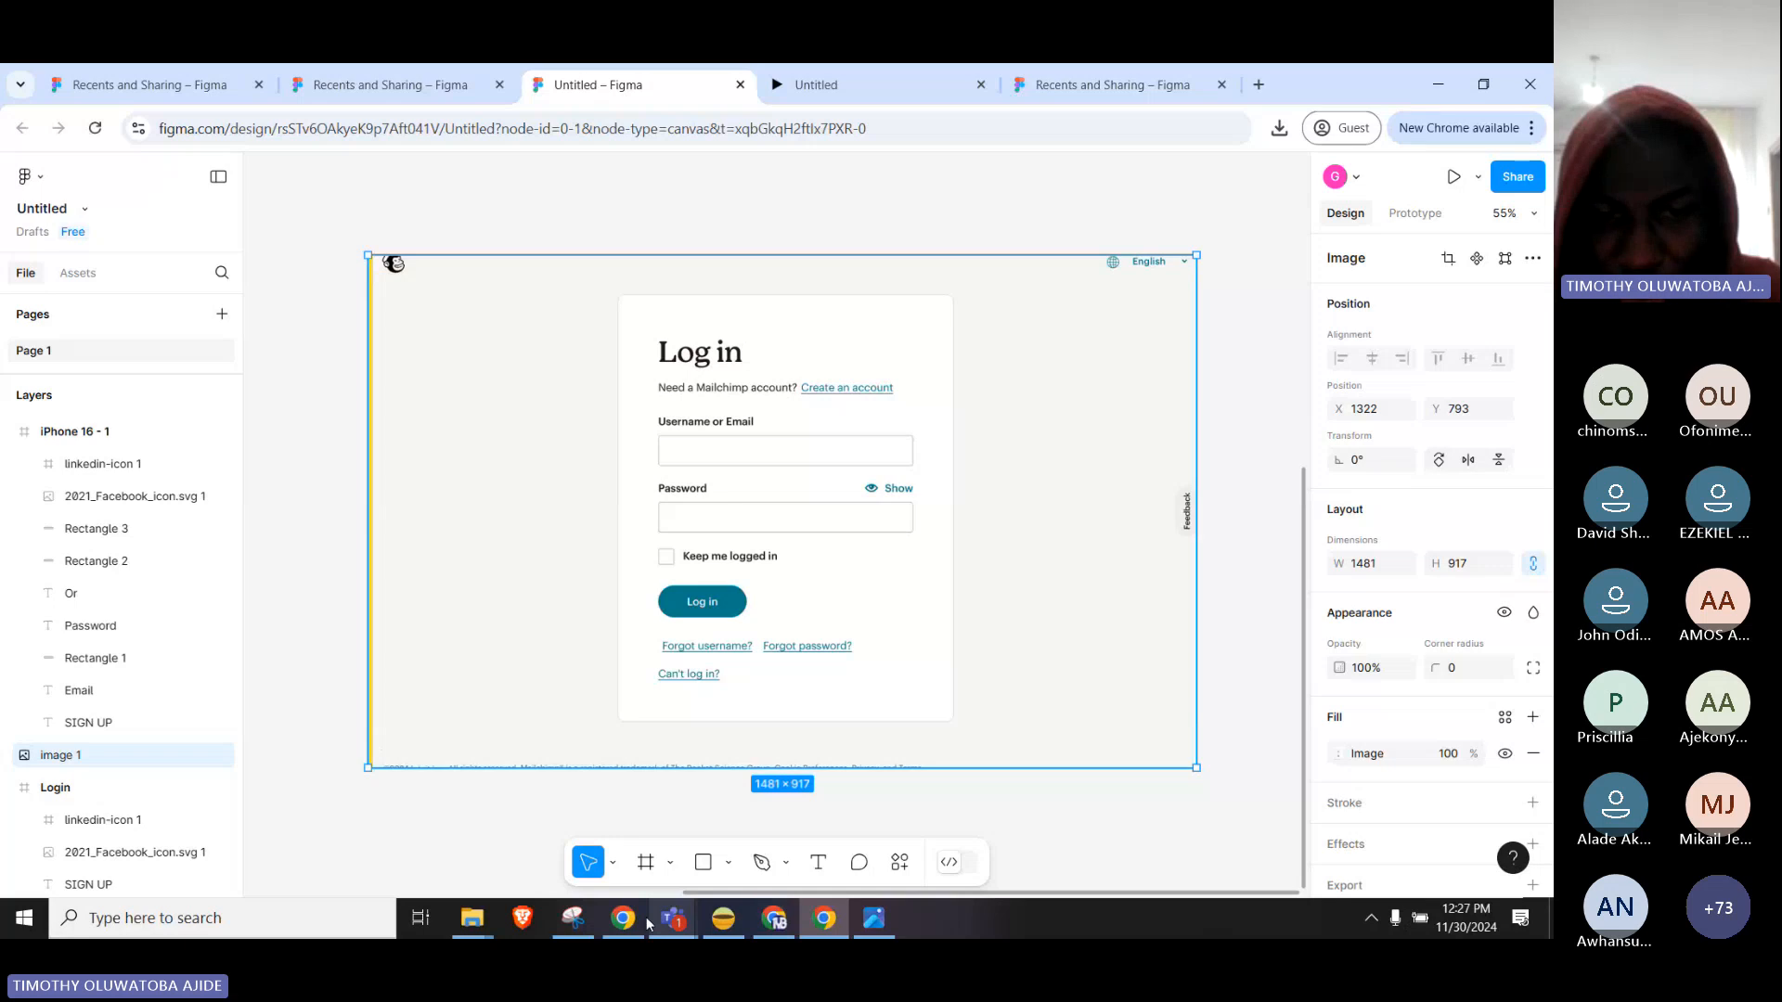
Open the Justinmind article '40+ inspiring website login form pages' from the Google image results.
click(623, 919)
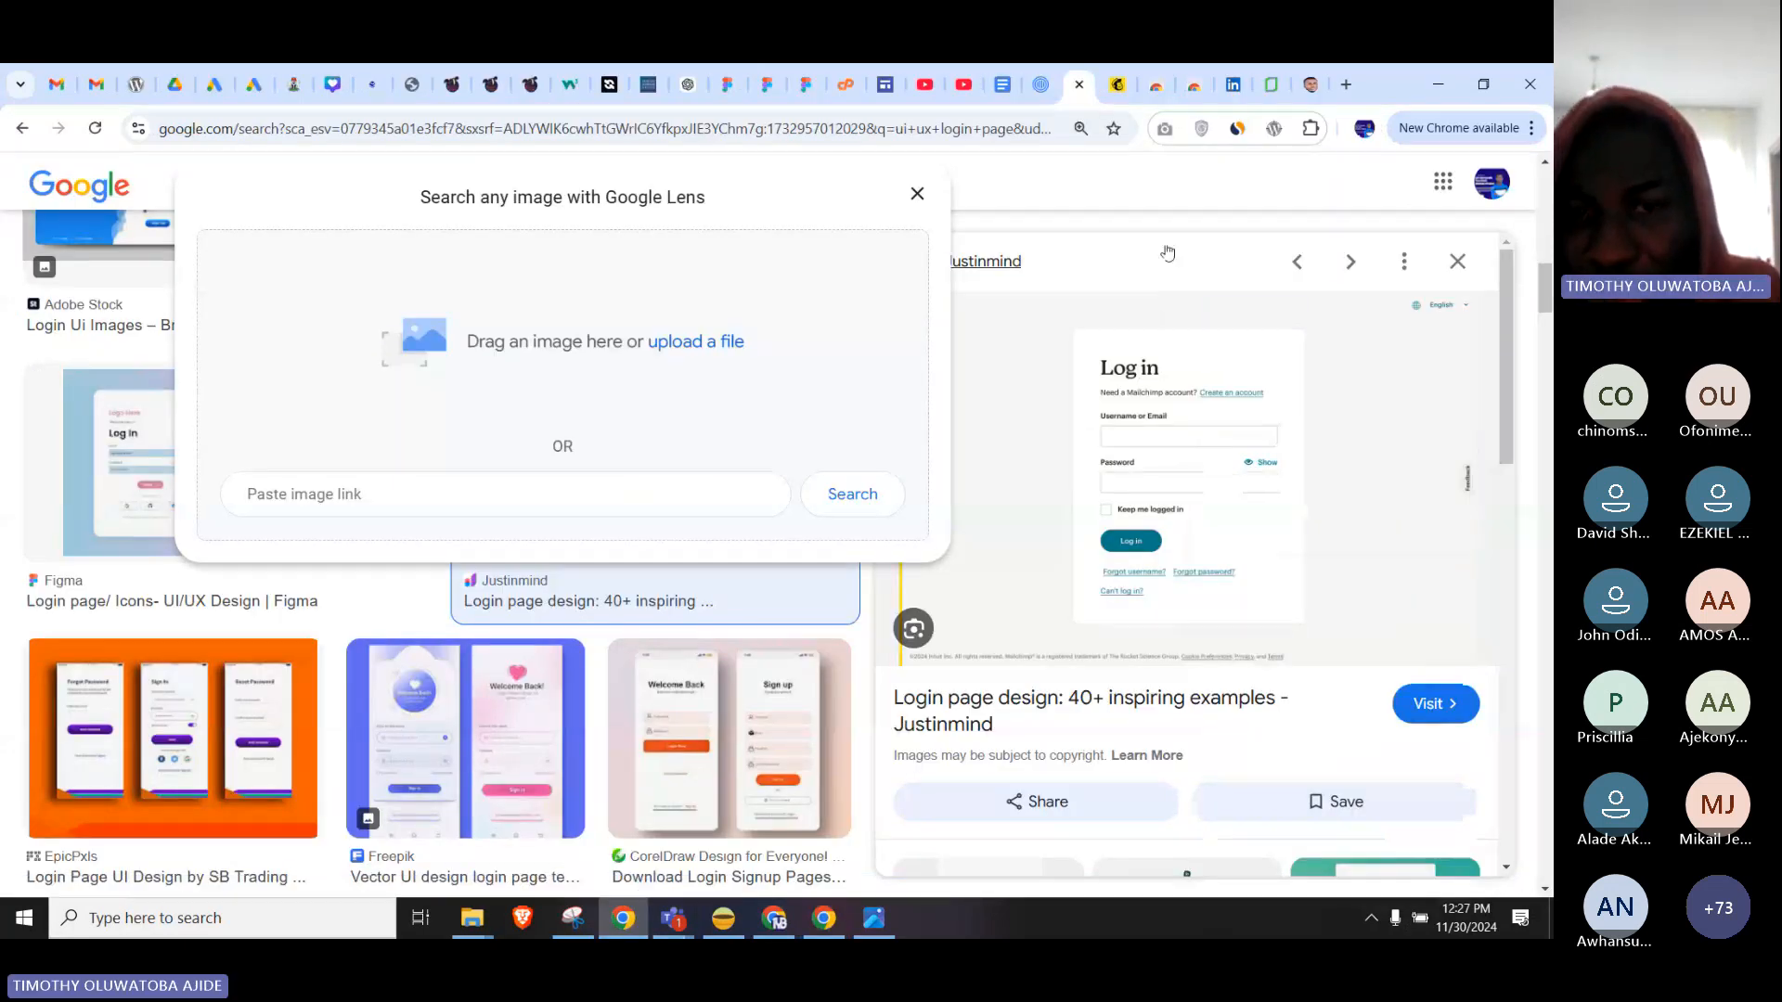
click(1202, 453)
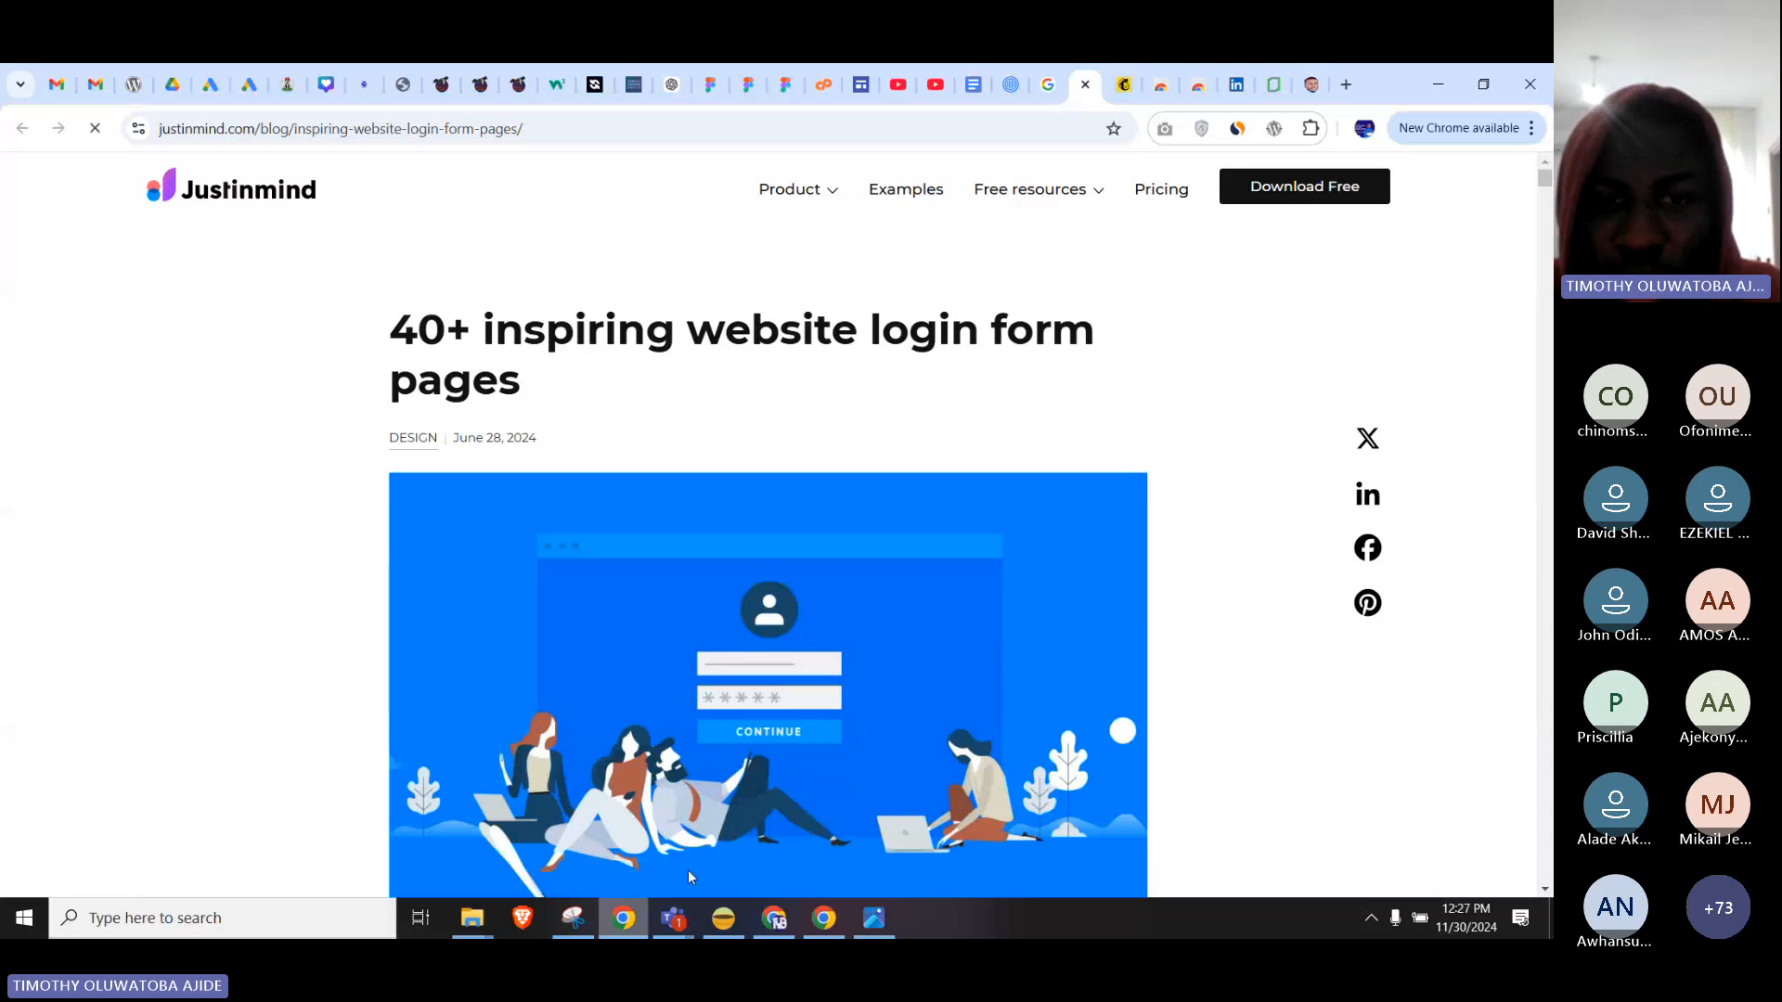
Back in Figma, deselect the screenshot and browse the main menu's submenus before closing them.
click(837, 930)
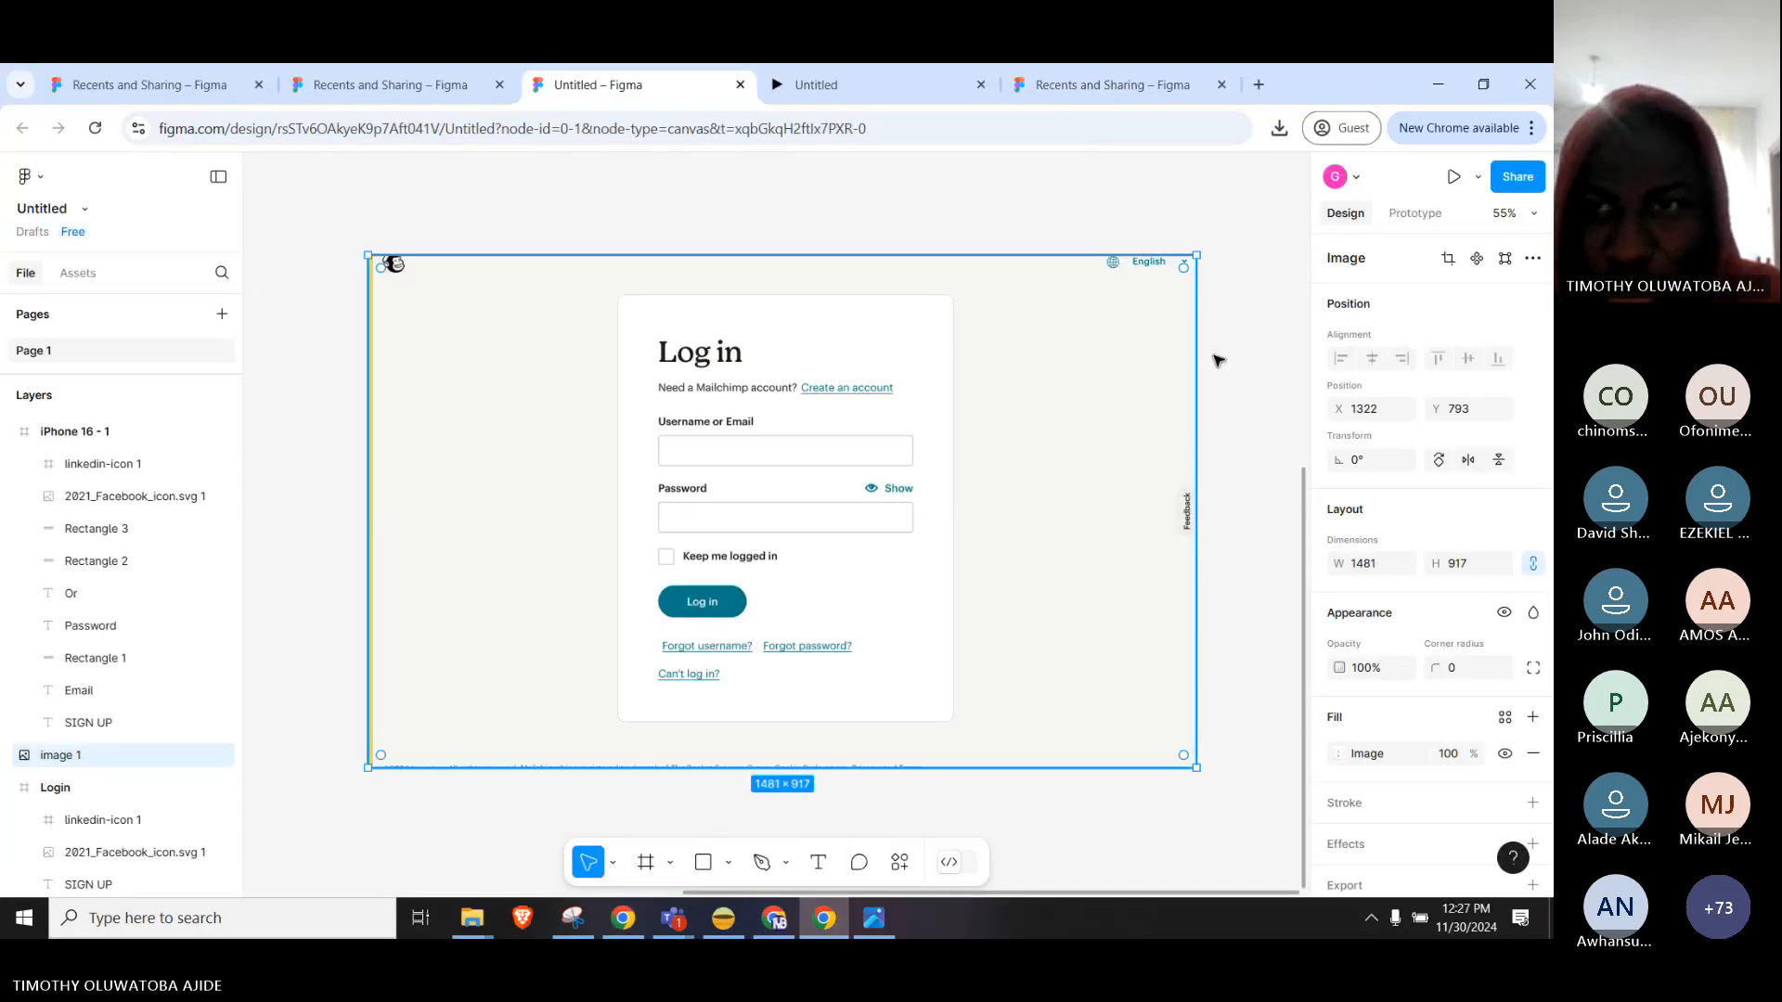
click(1217, 359)
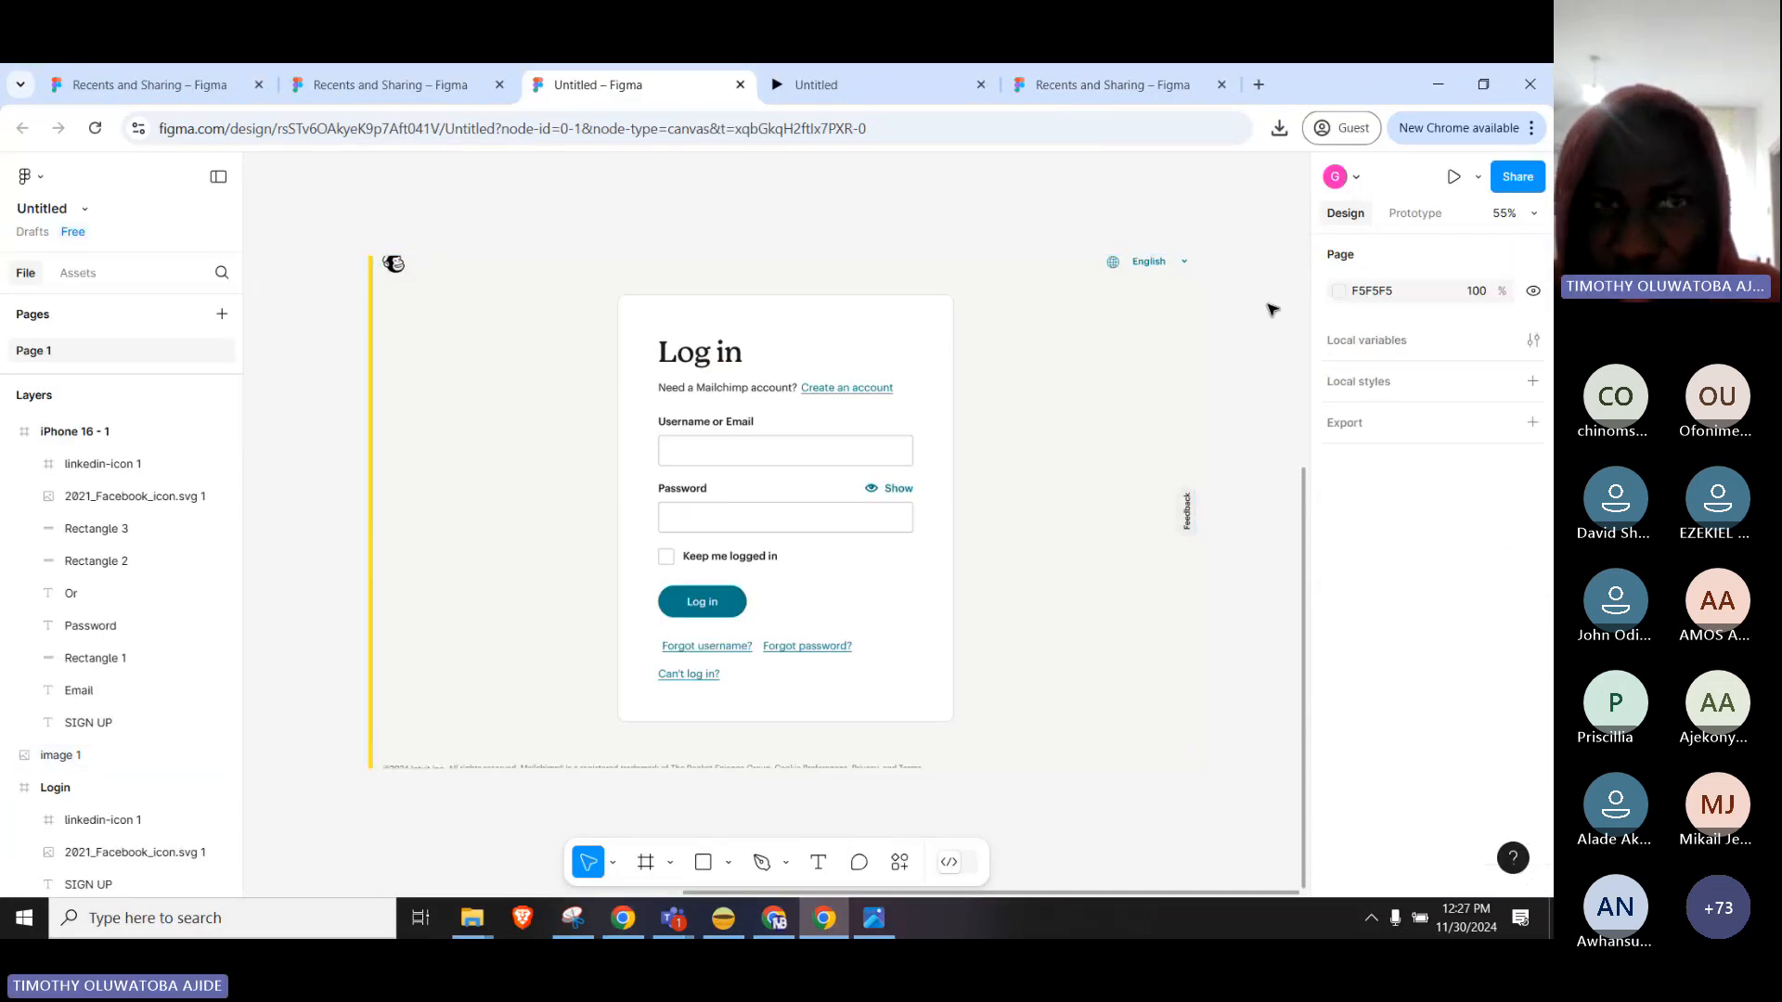
click(43, 183)
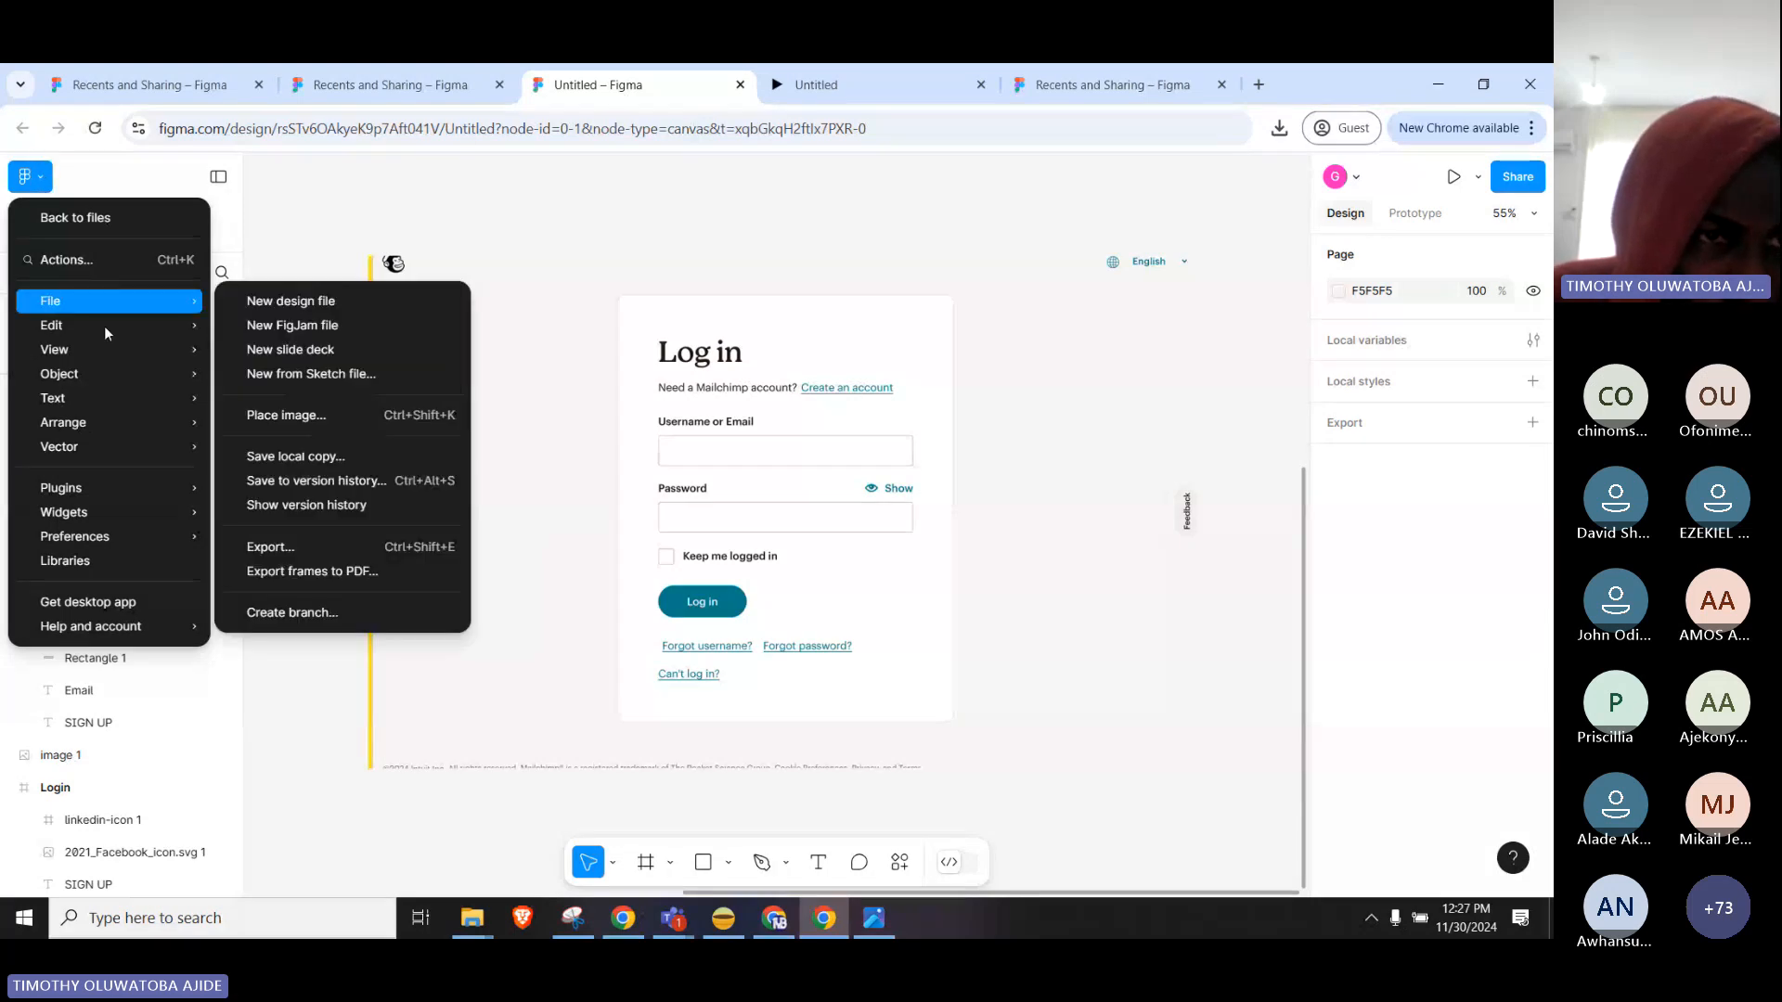
mouse_move(104, 326)
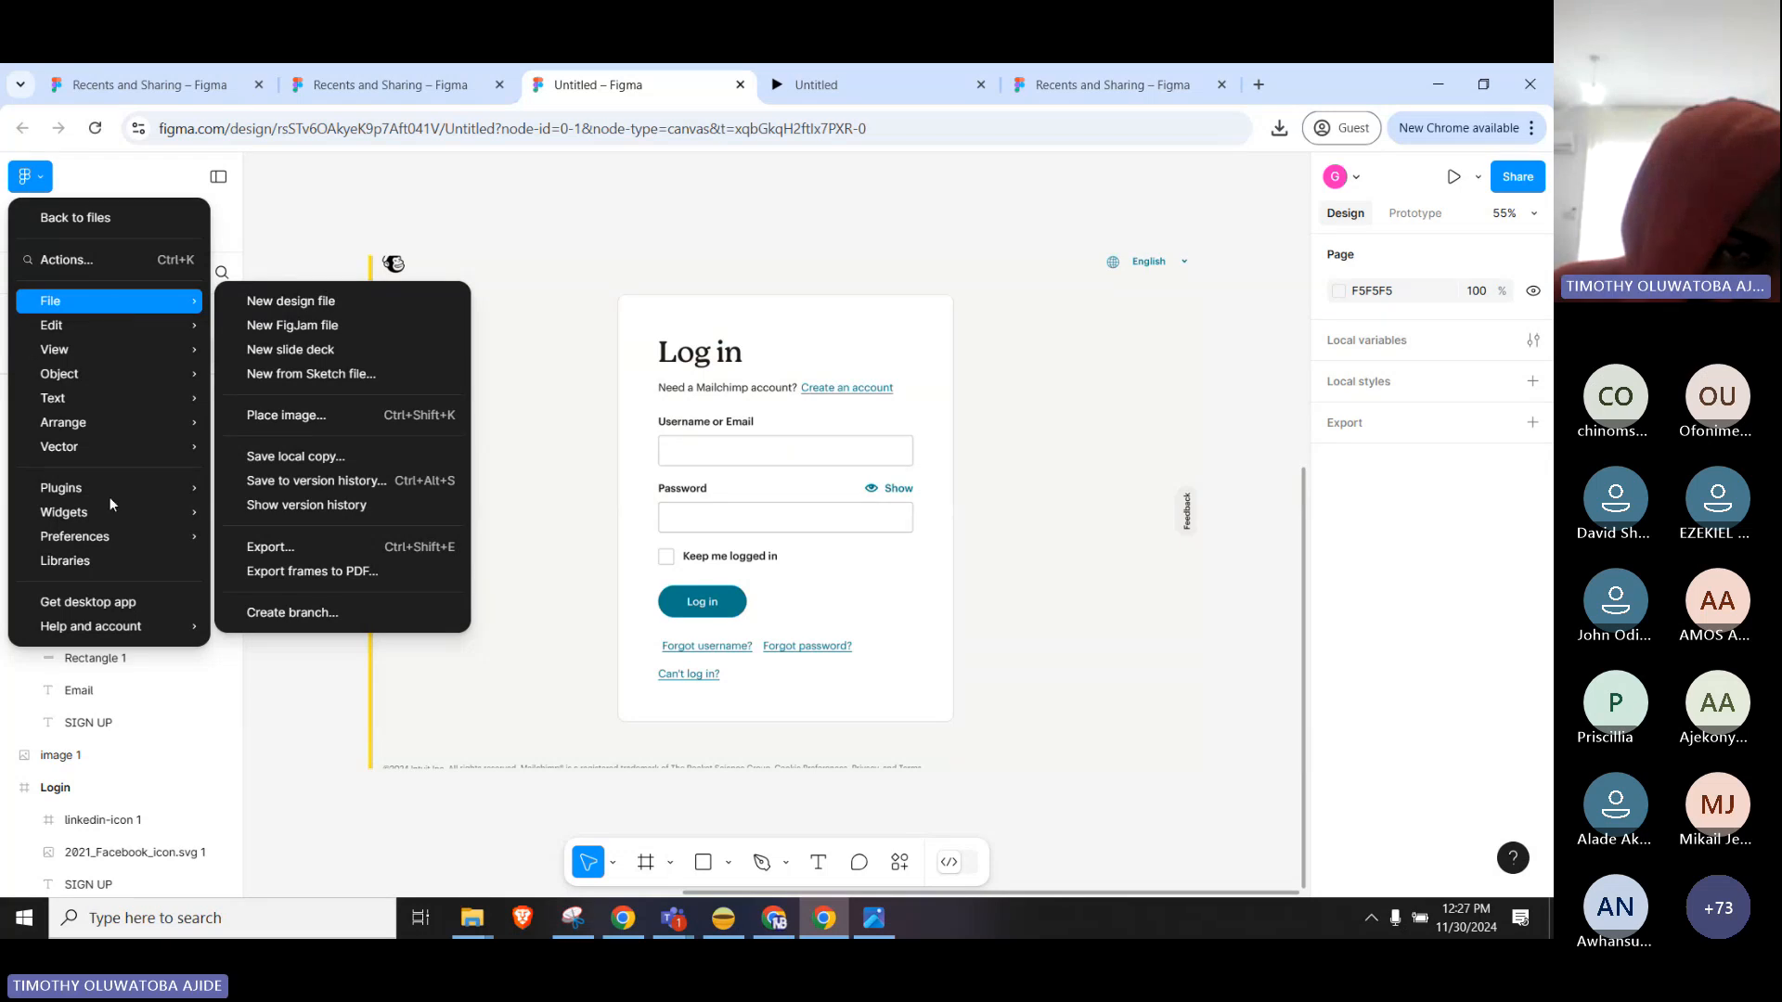
mouse_move(109, 487)
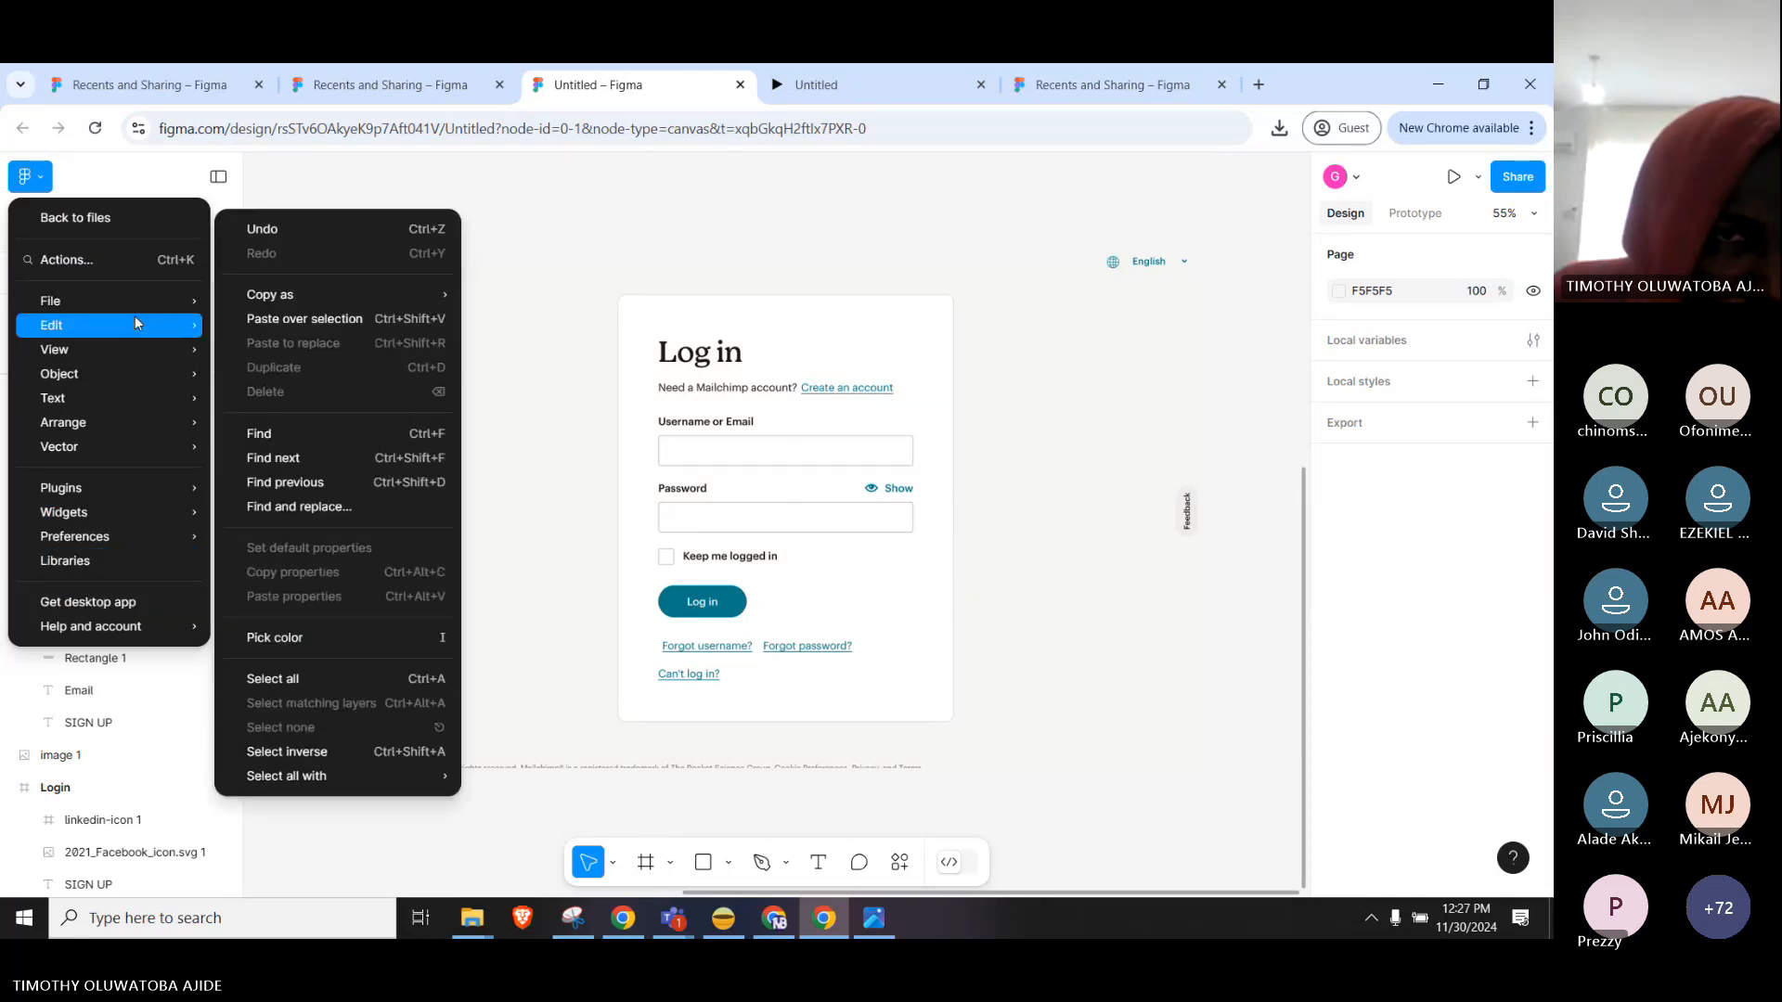
click(751, 254)
Reposition the Mailchimp login screenshot, dragging it right, then back up and left.
right_click(846, 212)
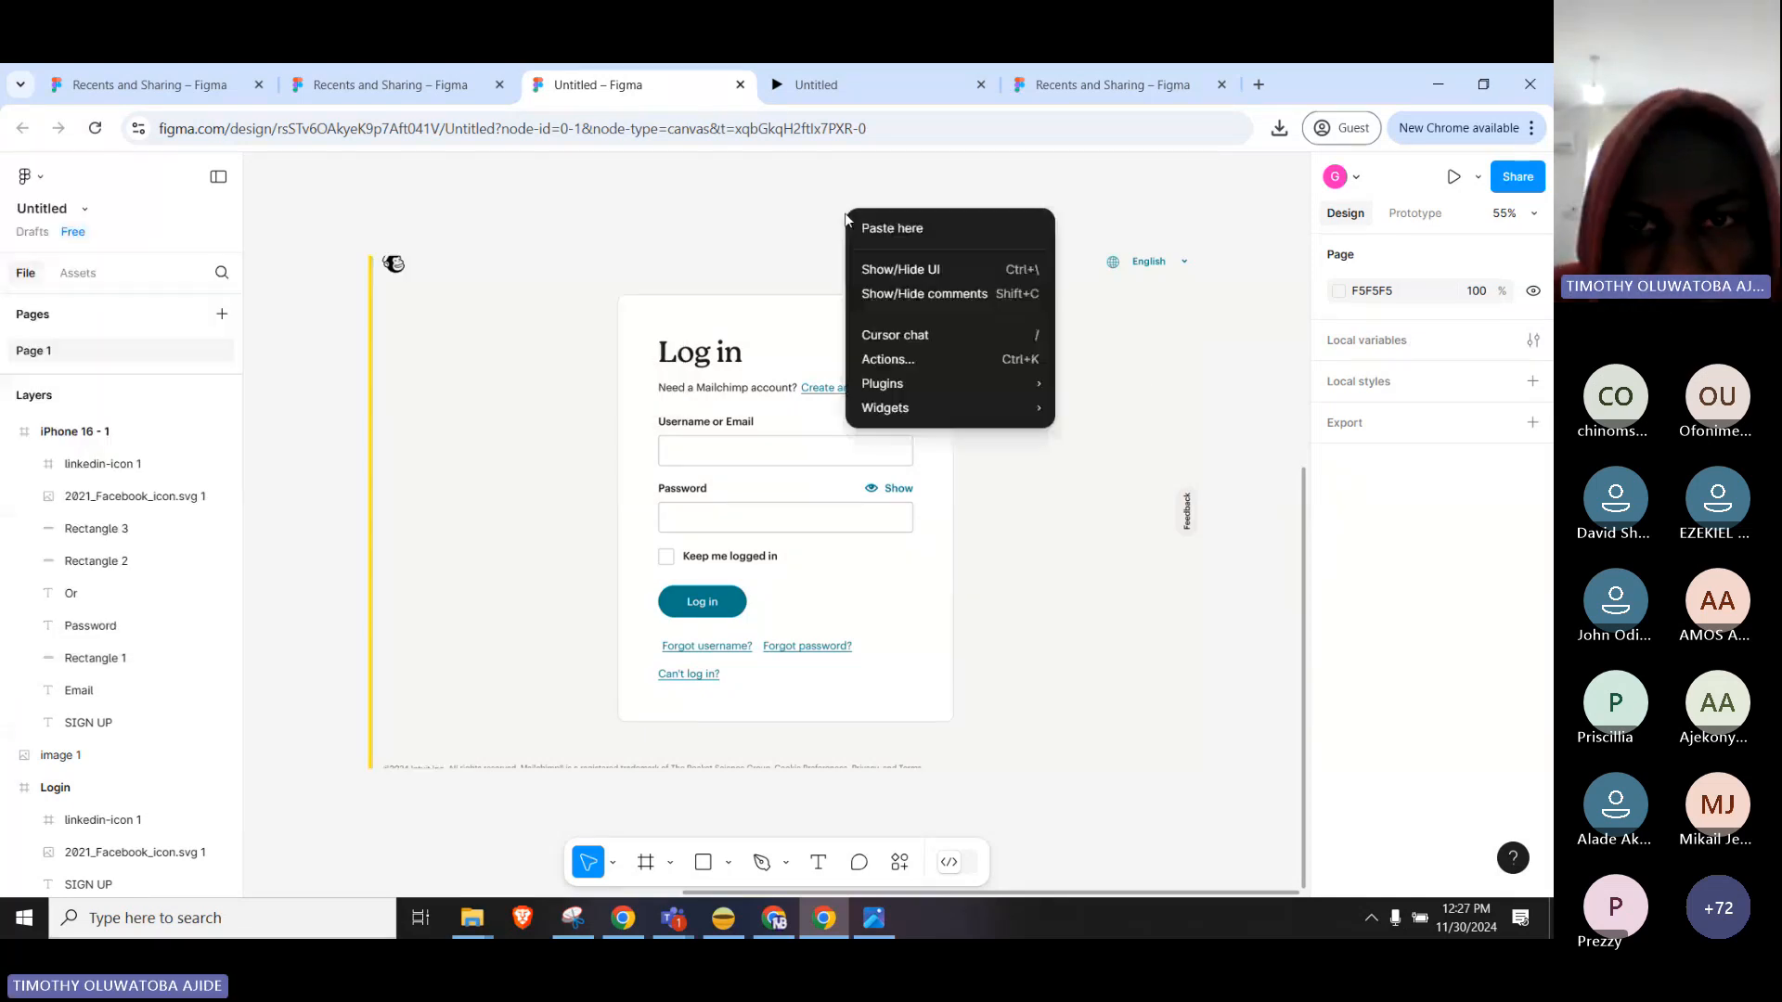
click(561, 409)
drag(561, 409, 1076, 493)
right_click(537, 289)
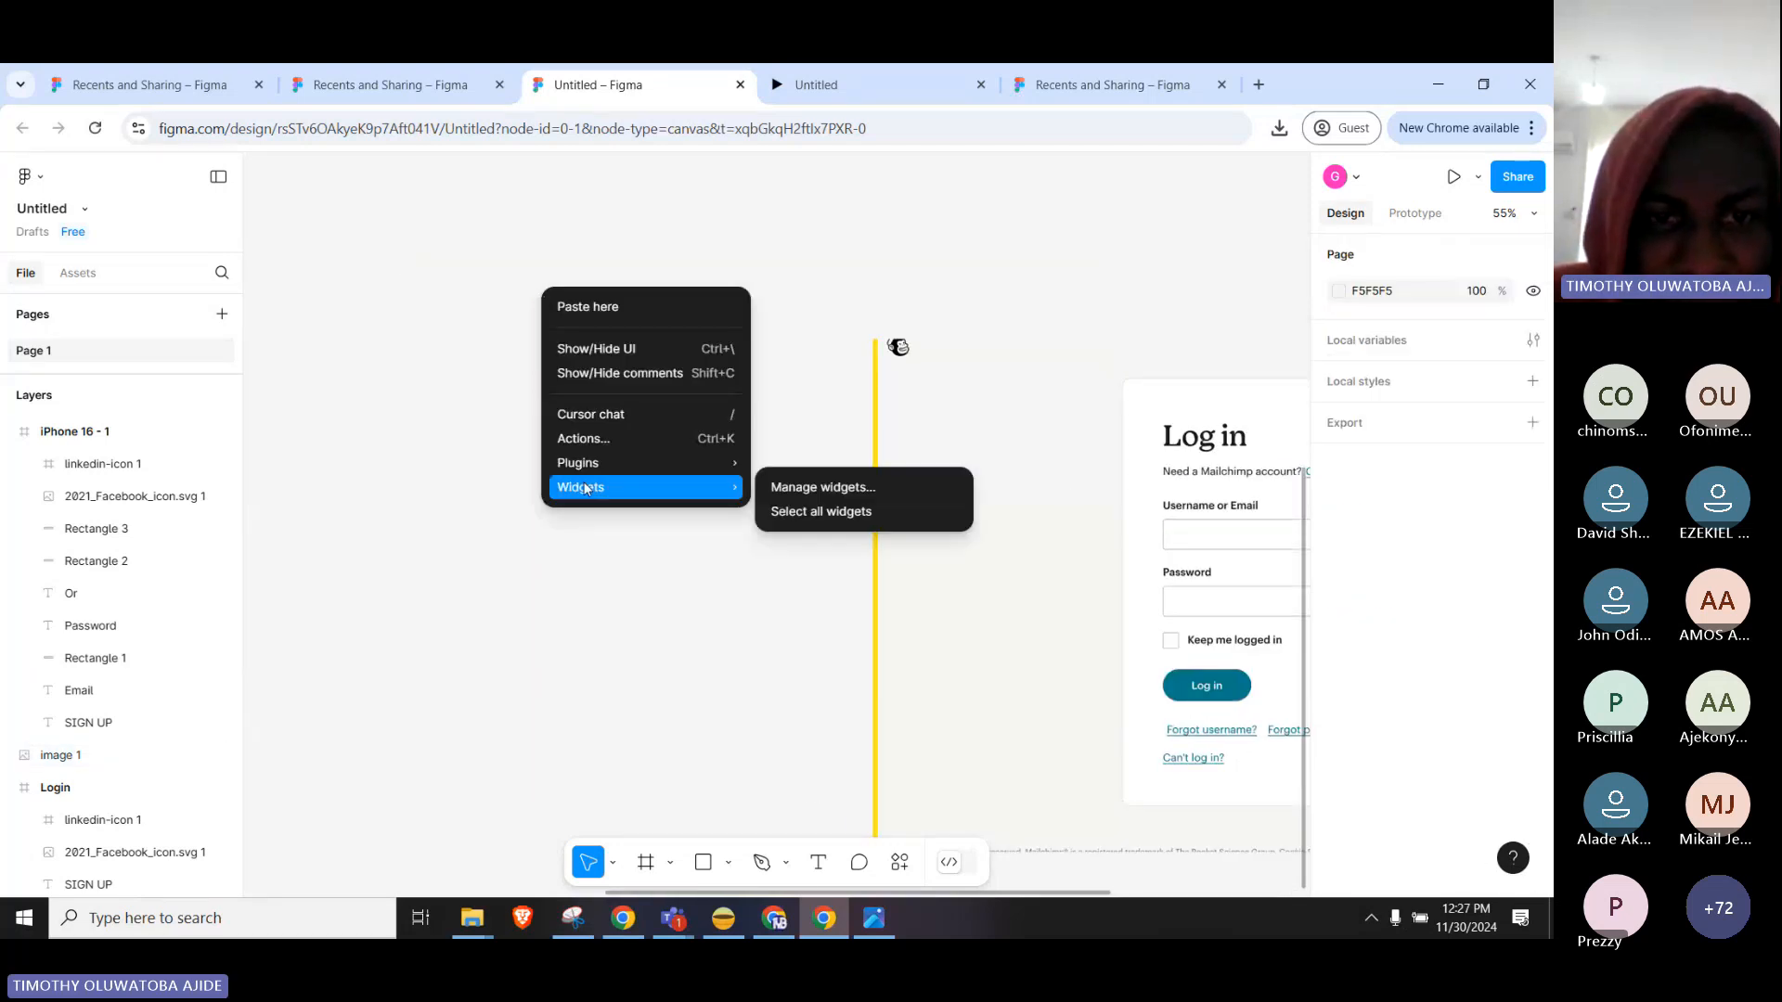
click(480, 452)
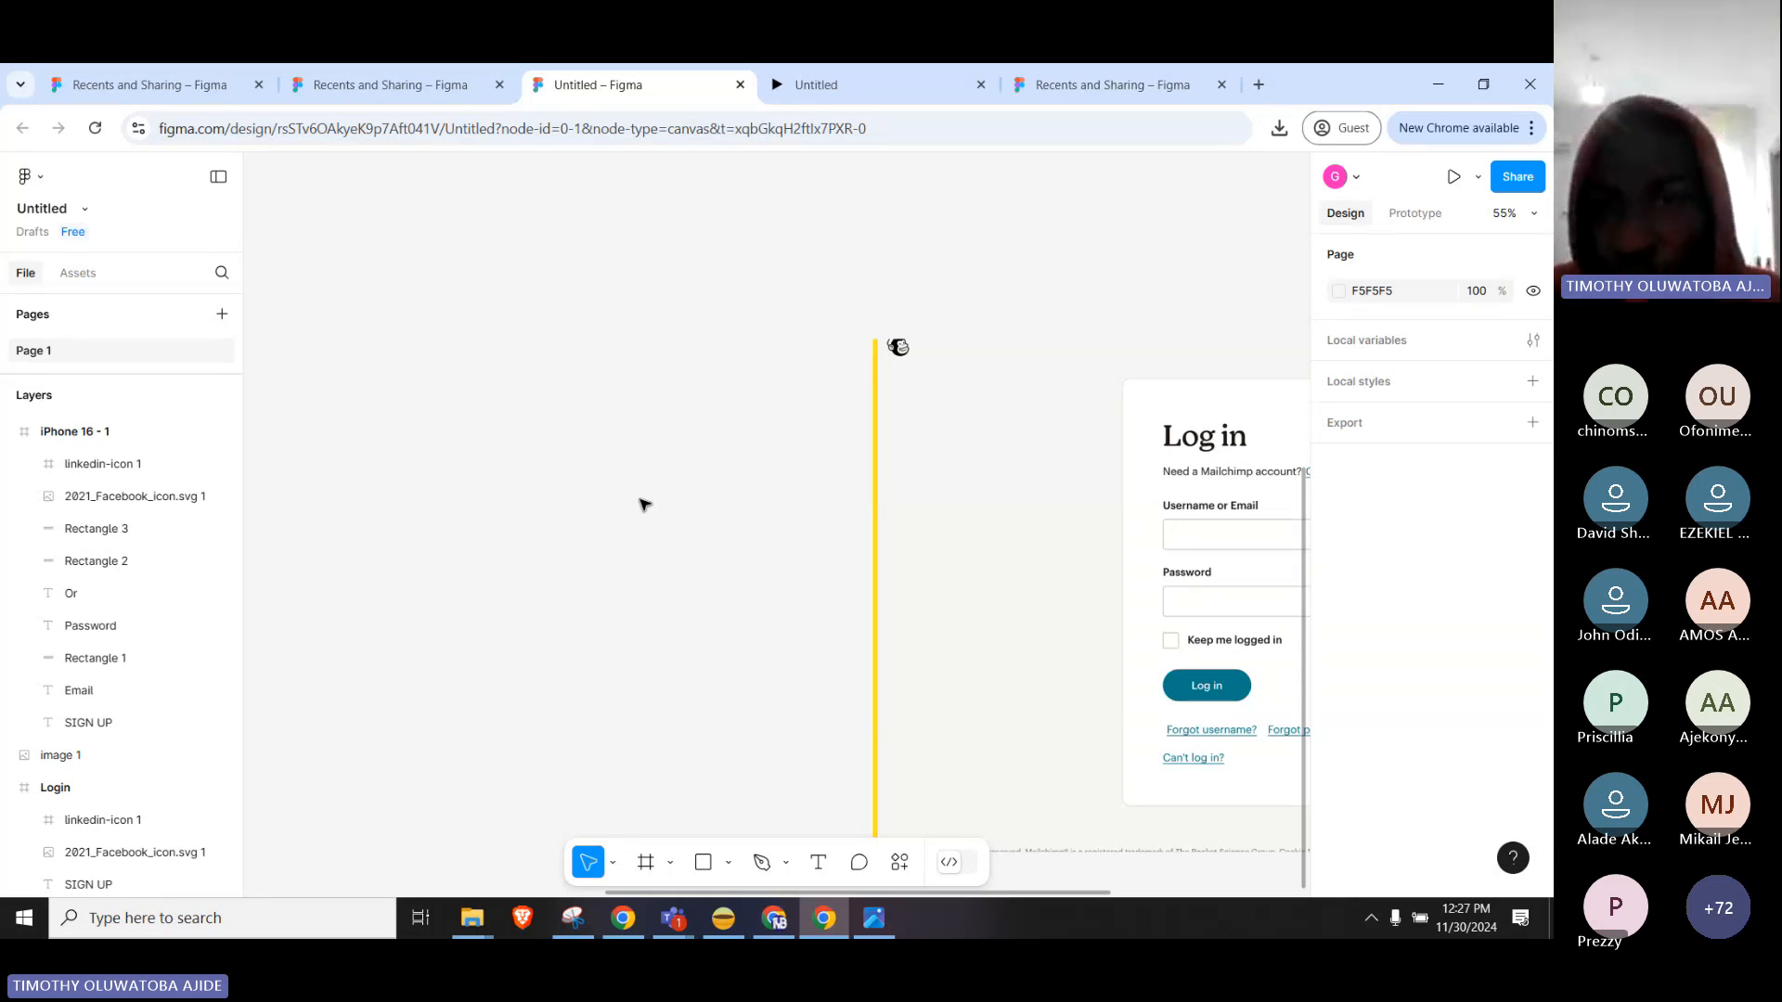
click(993, 529)
drag(1046, 621, 770, 520)
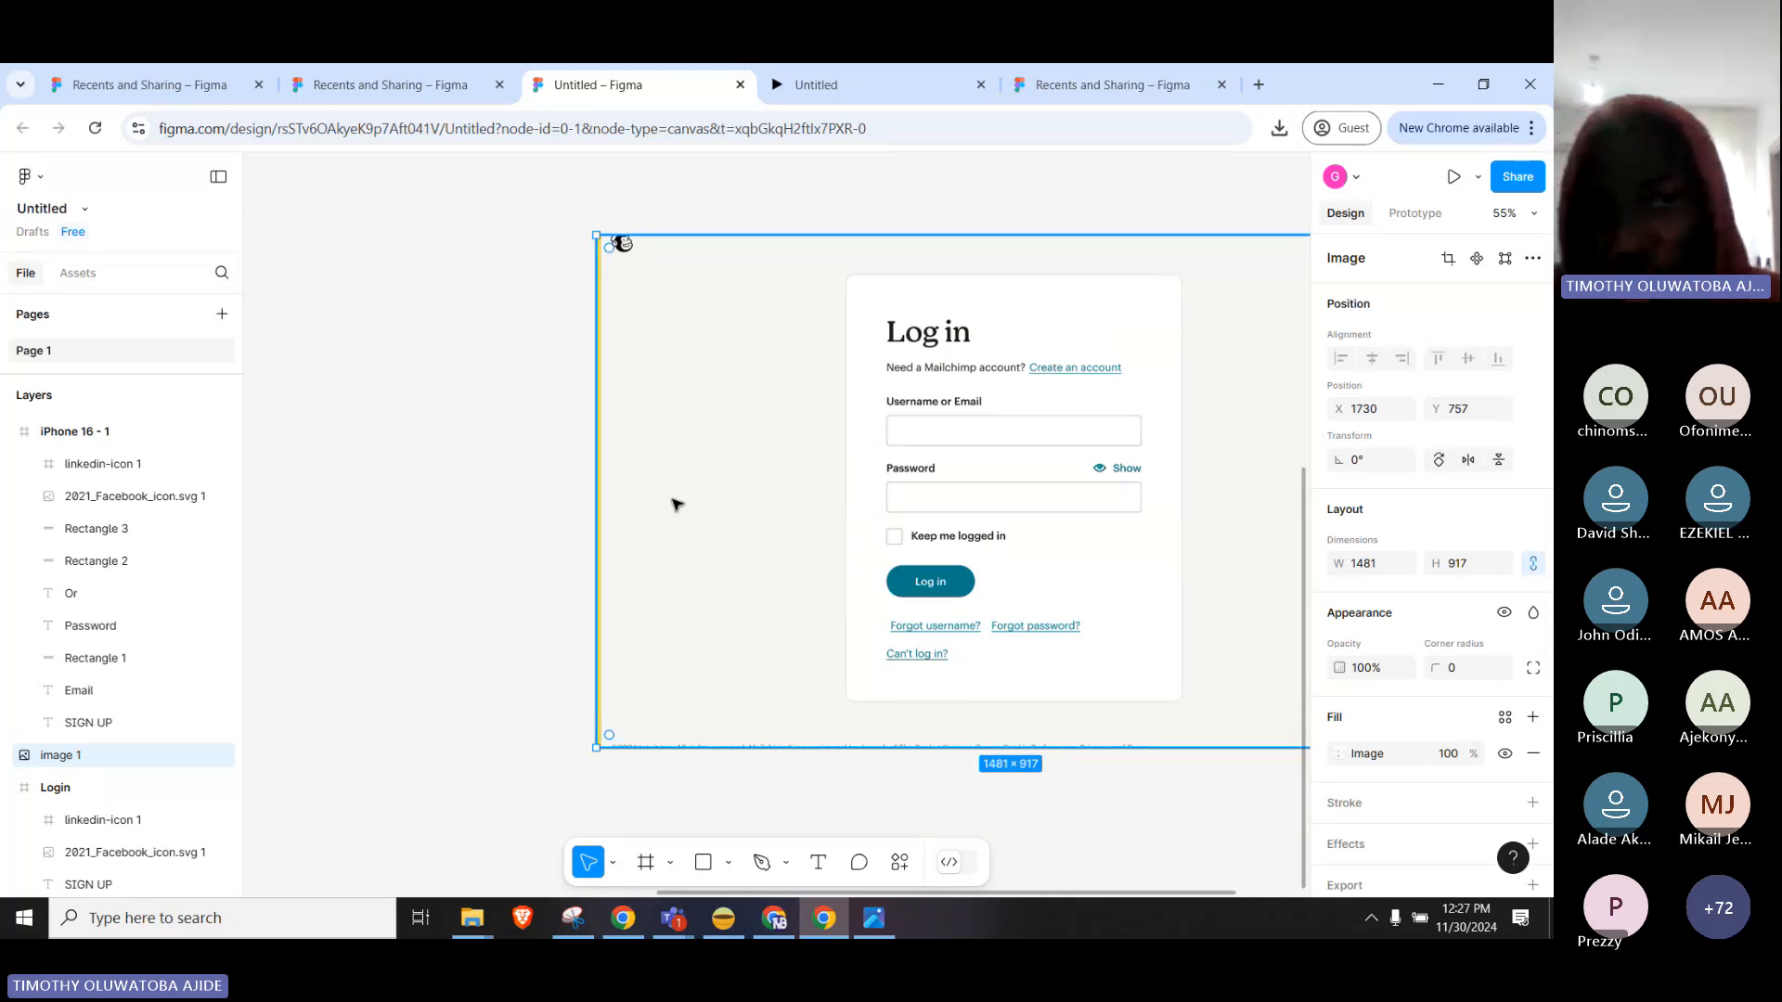
click(509, 432)
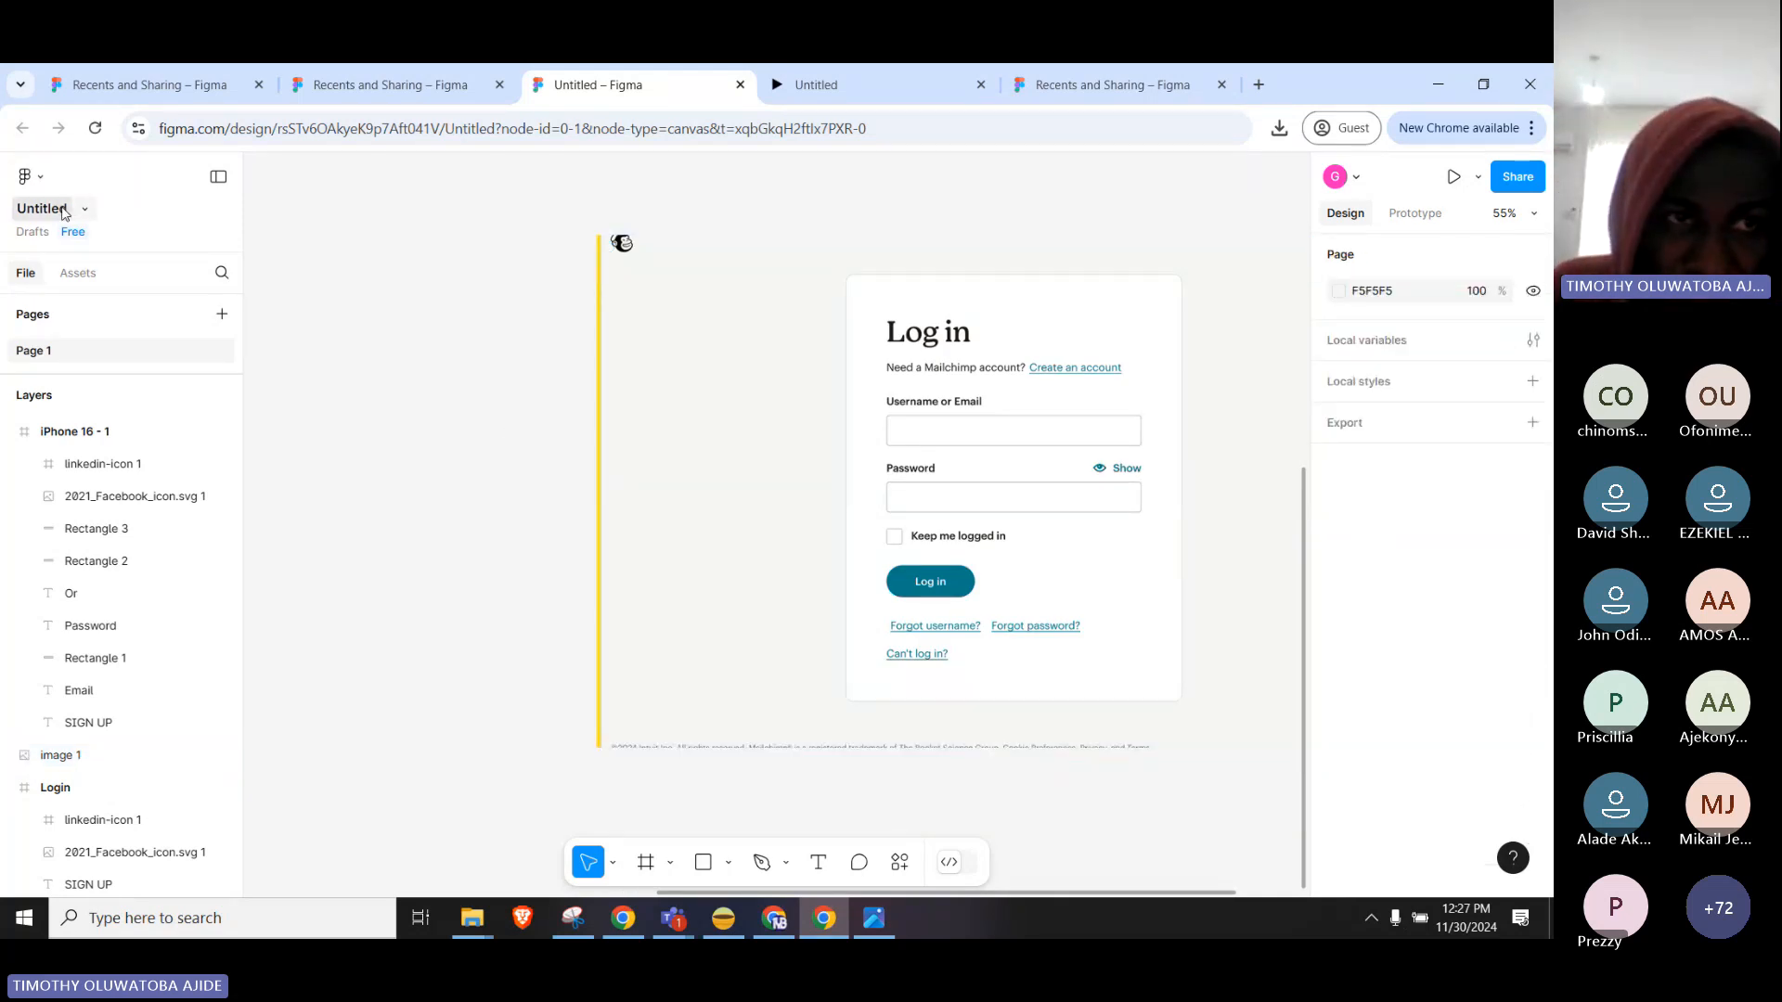
Start File > Place image from the main menu, then cancel the Open dialog.
click(42, 181)
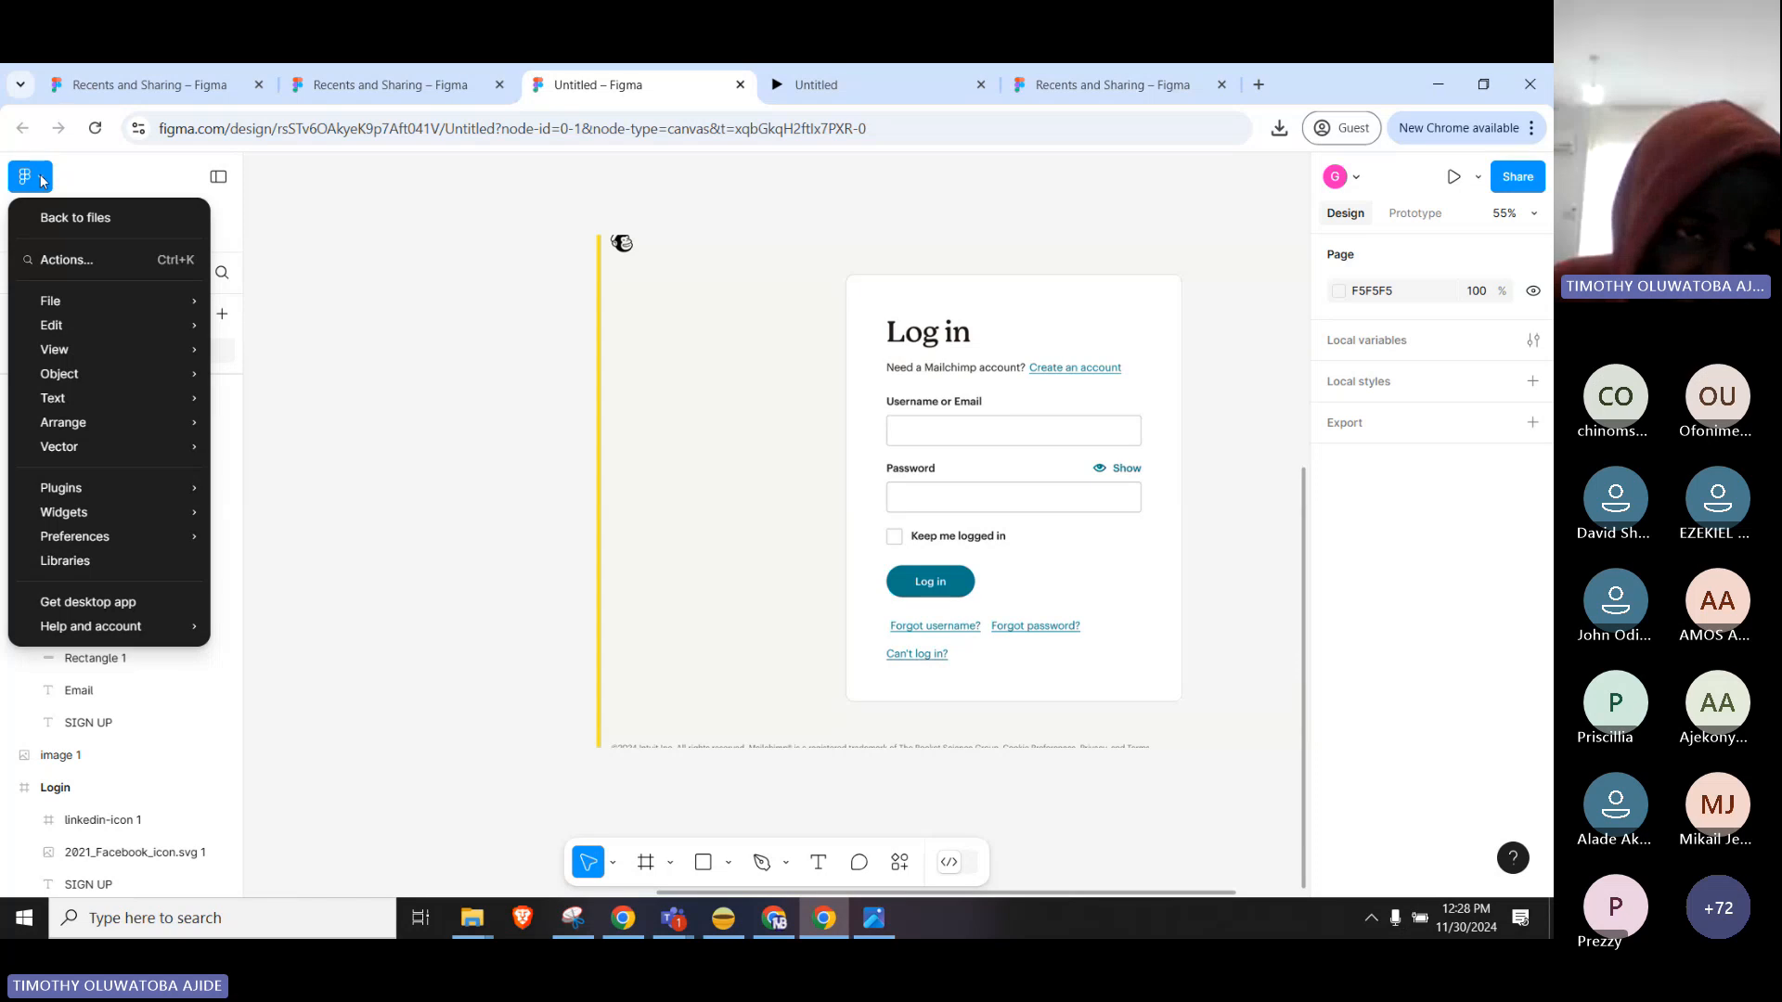
mouse_move(113, 306)
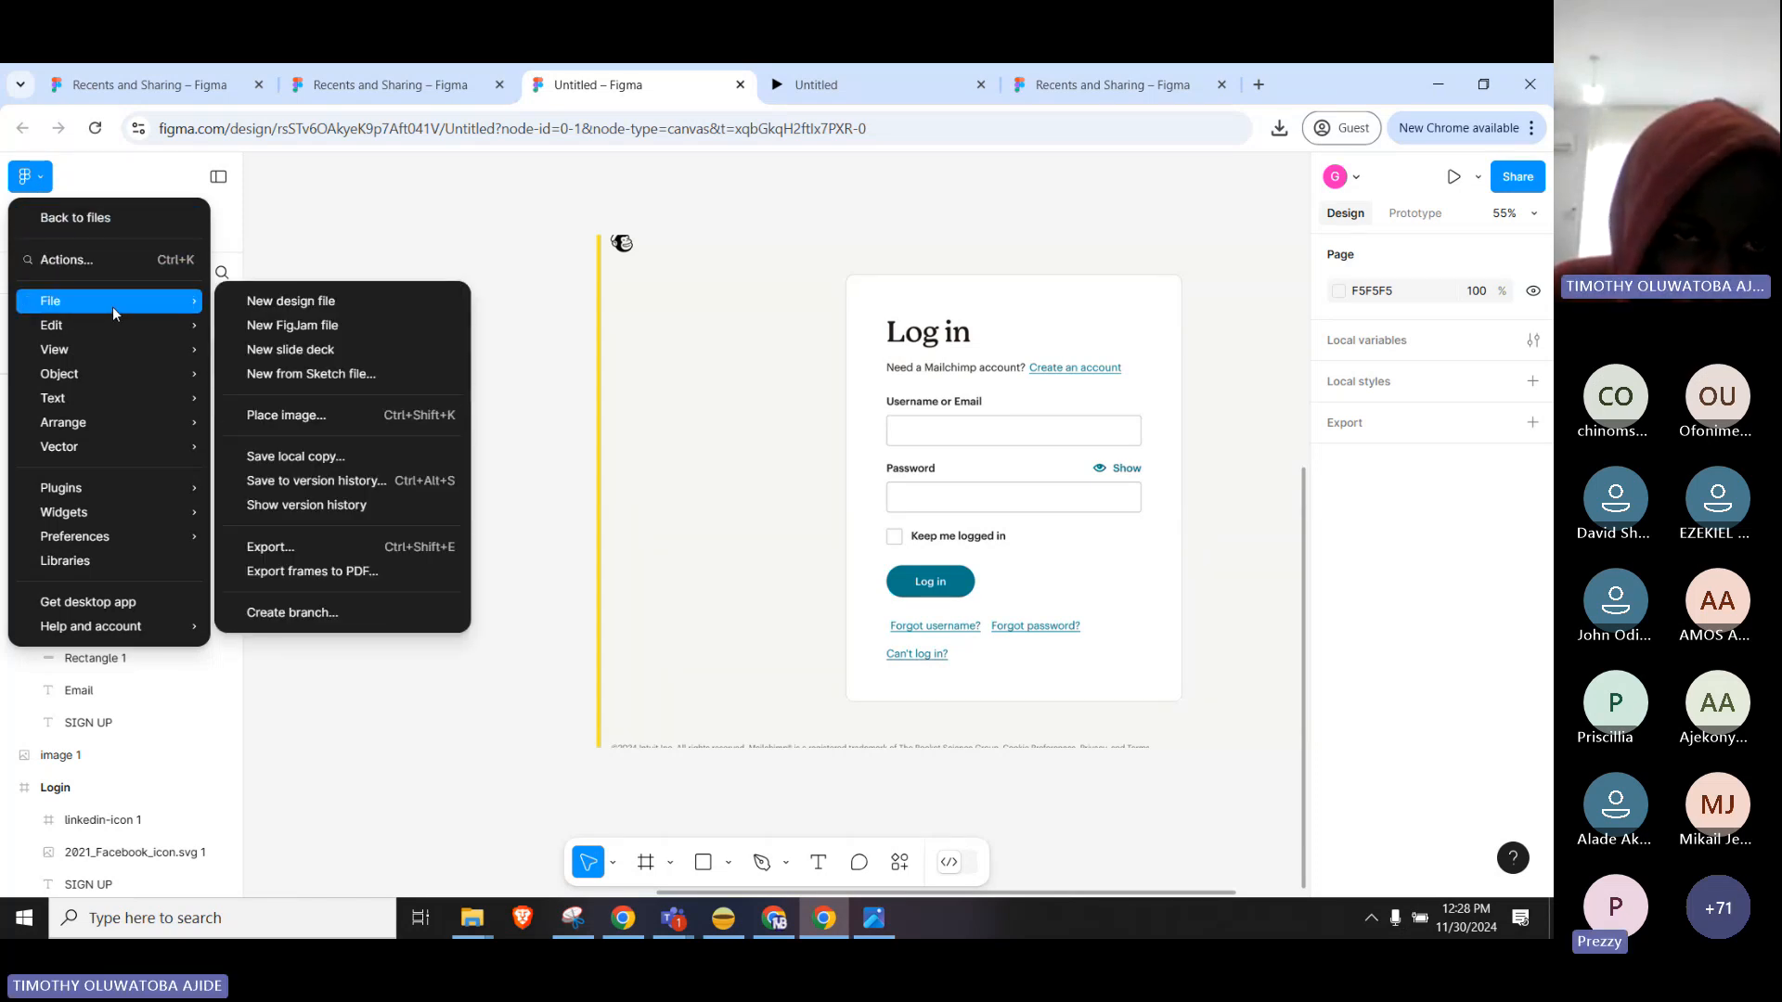
click(383, 411)
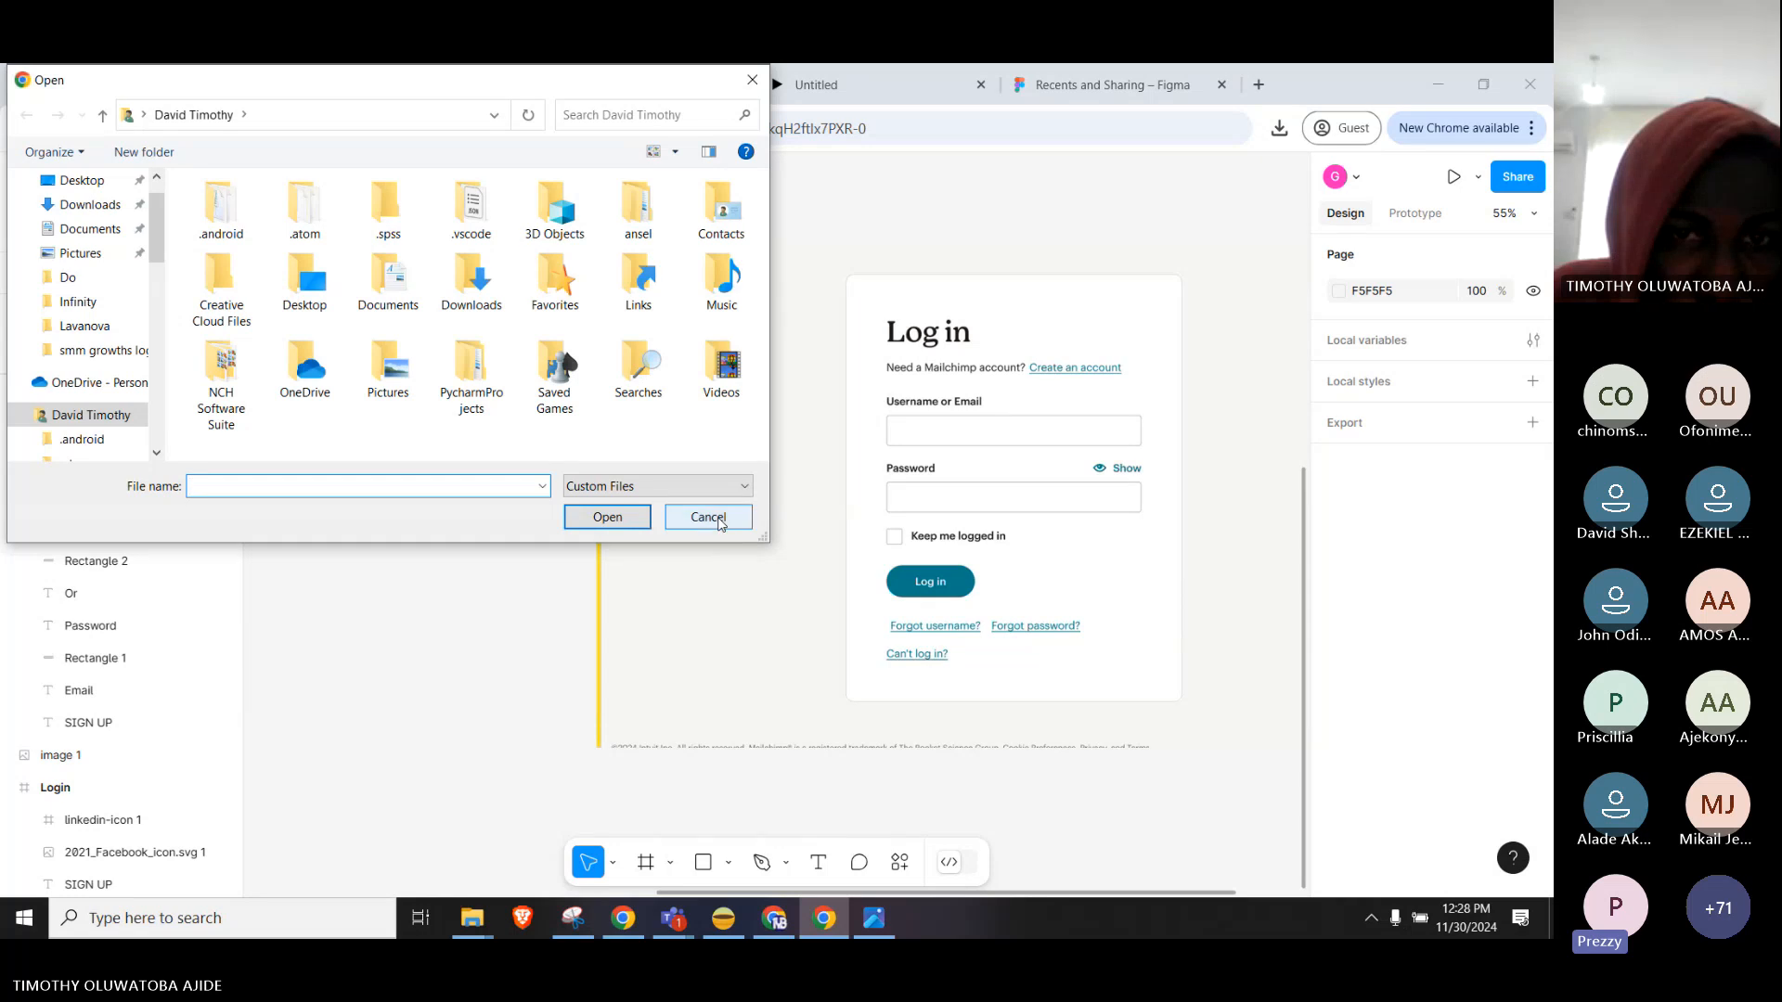
click(708, 517)
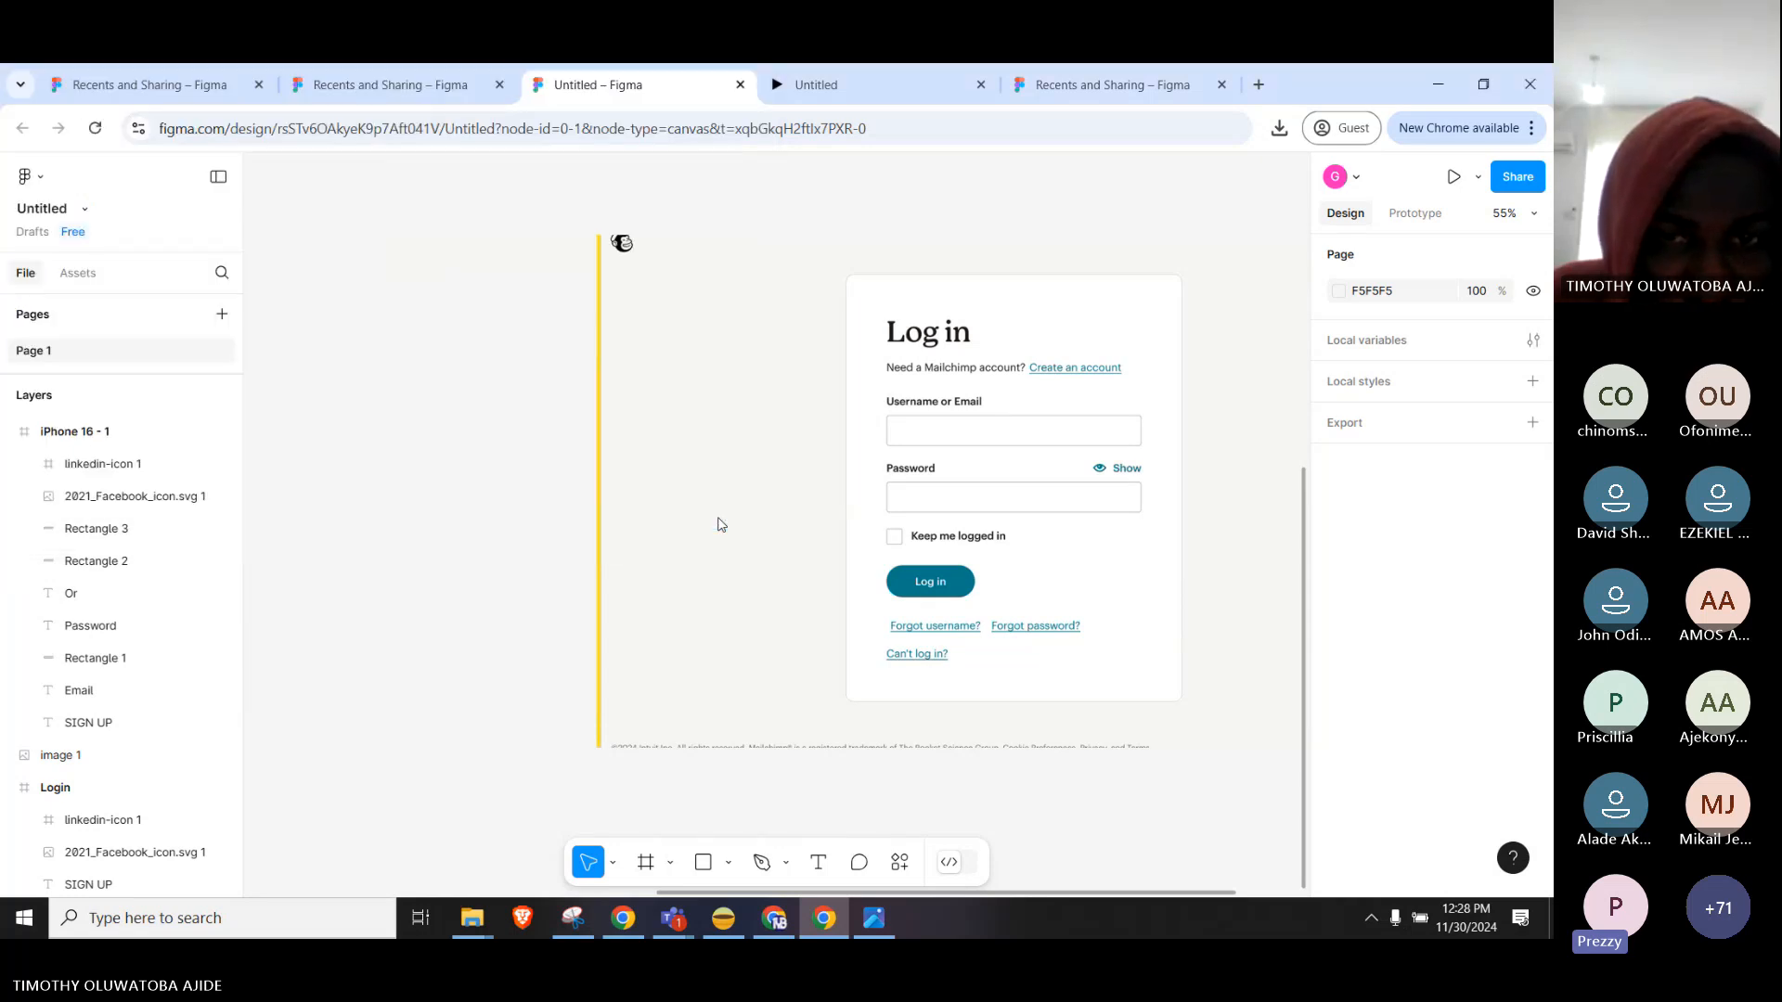
Zoom out to 18%, zoom back in to 78% on the phone forms, and select the teal Password rectangle.
click(717, 525)
scroll(854, 502, left, 2)
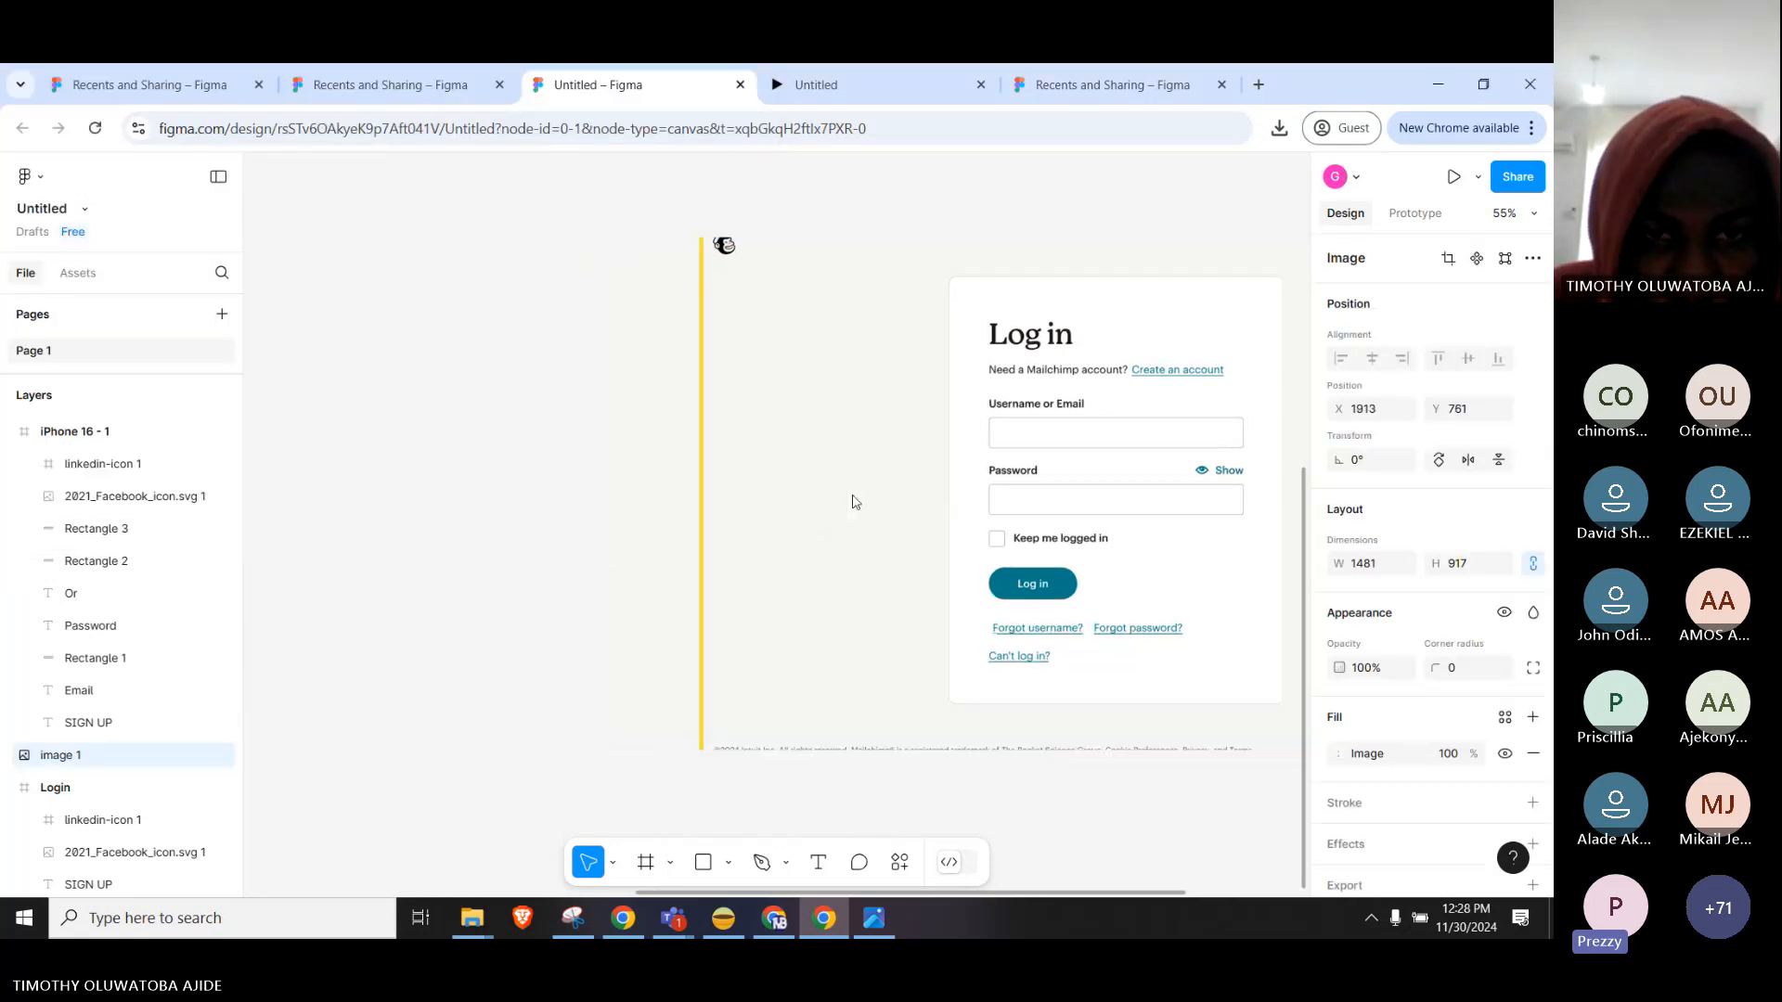
scroll(854, 502, left, 10)
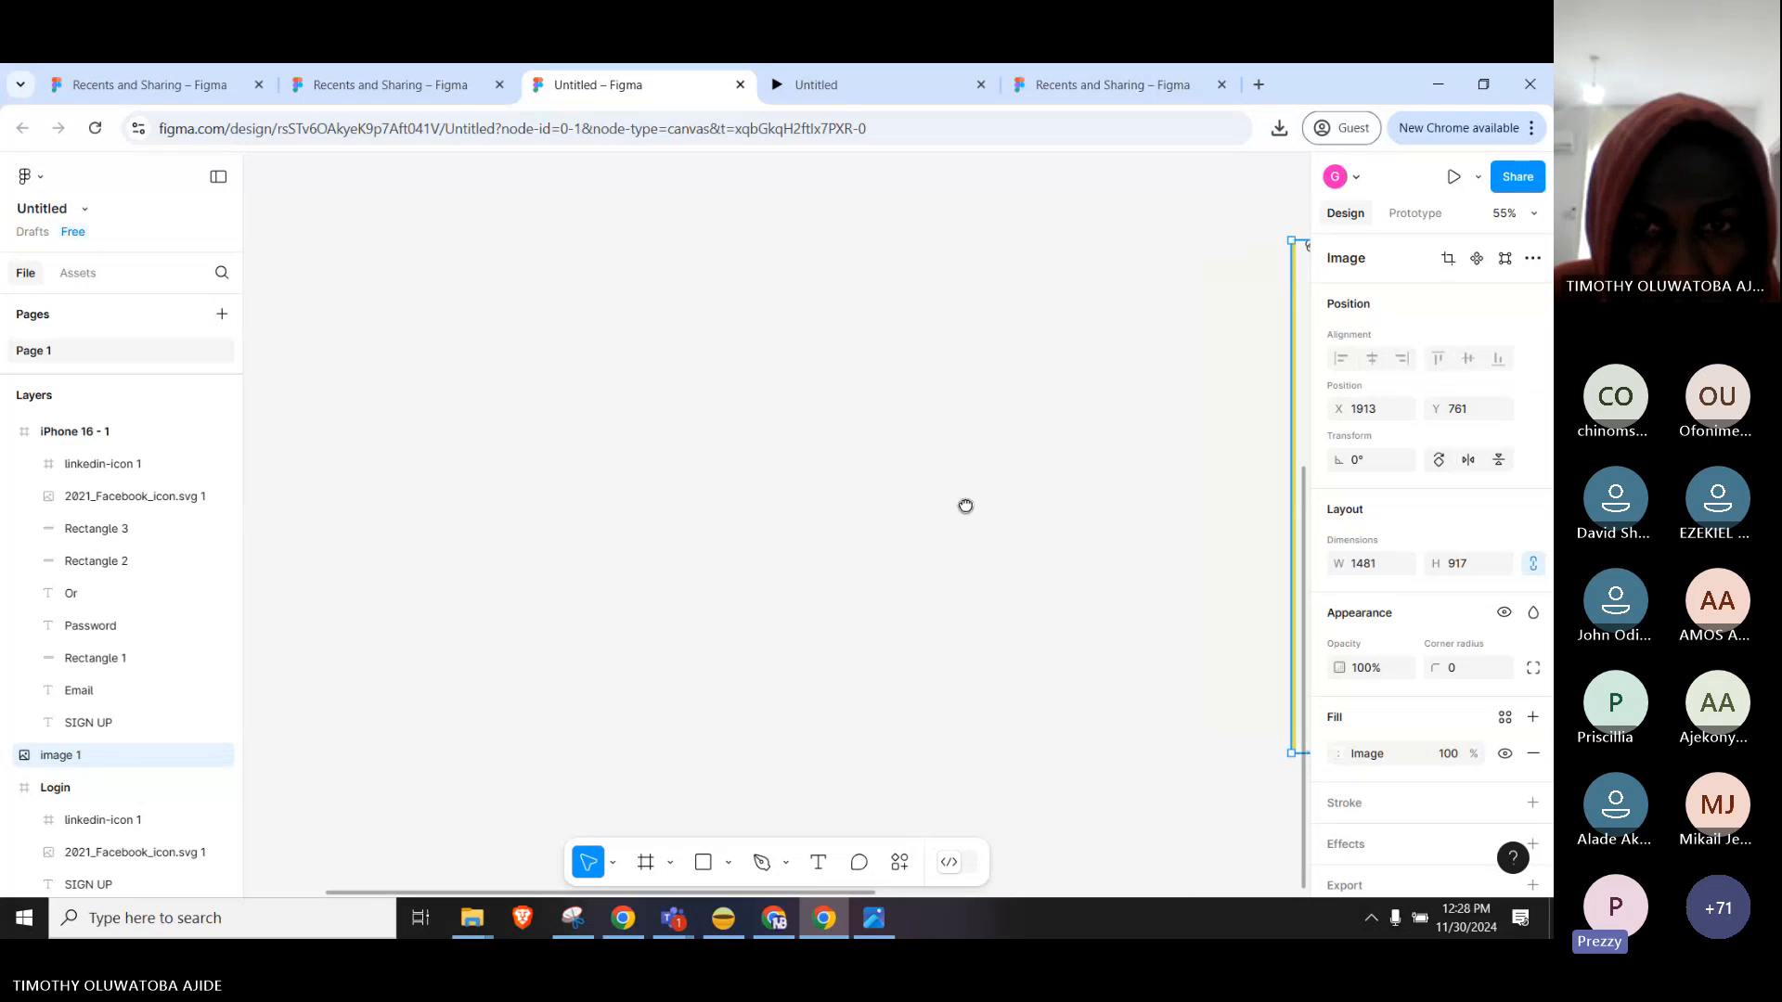
scroll(772, 462, down, 3)
scroll(724, 461, down, 3)
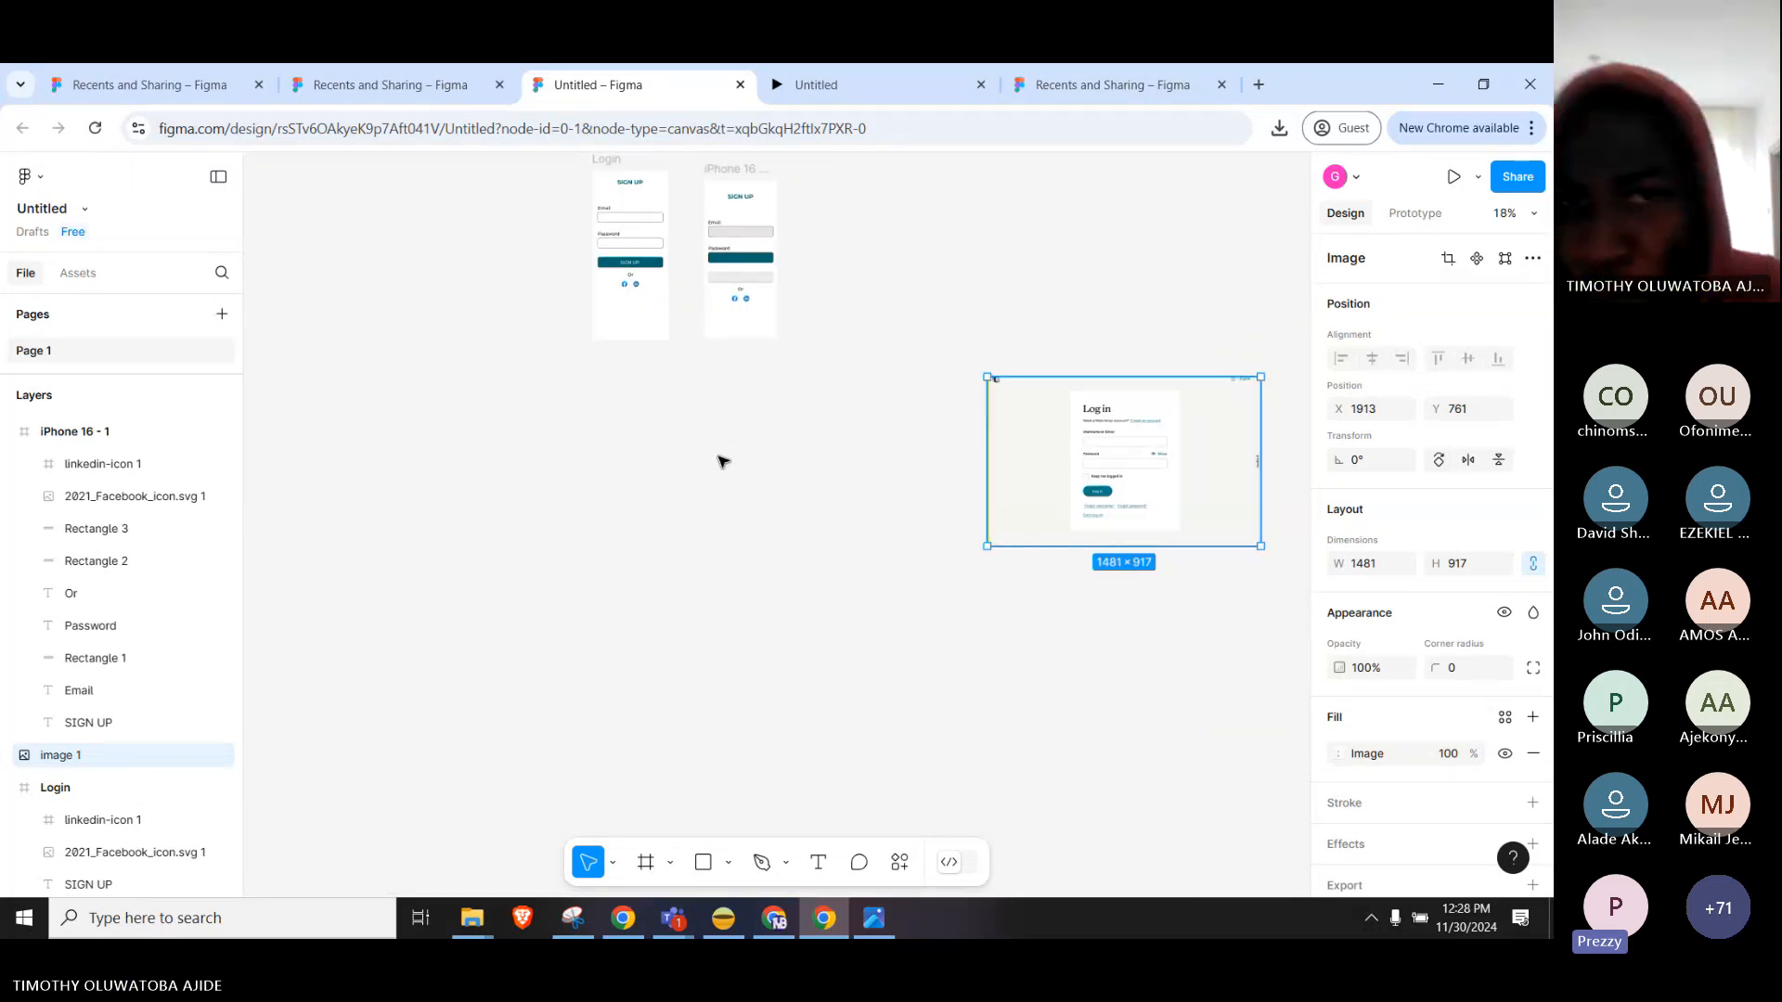
scroll(721, 401, up, 4)
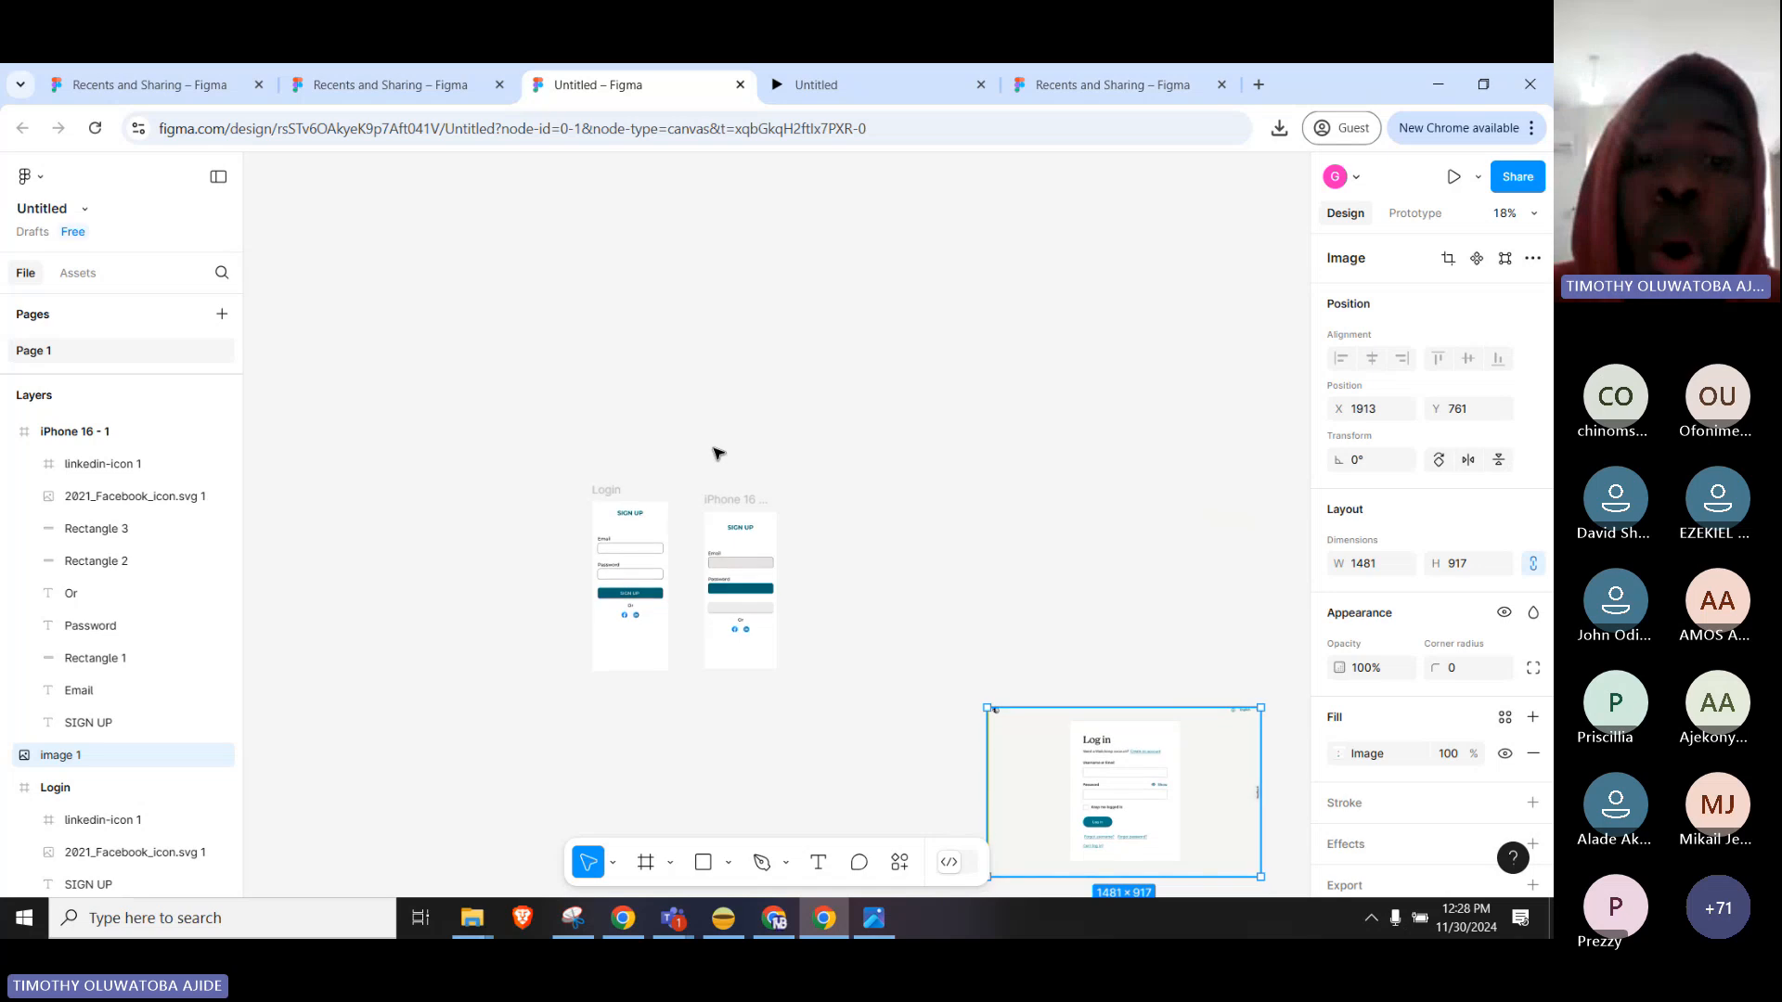
scroll(633, 608, up, 4)
scroll(634, 608, up, 3)
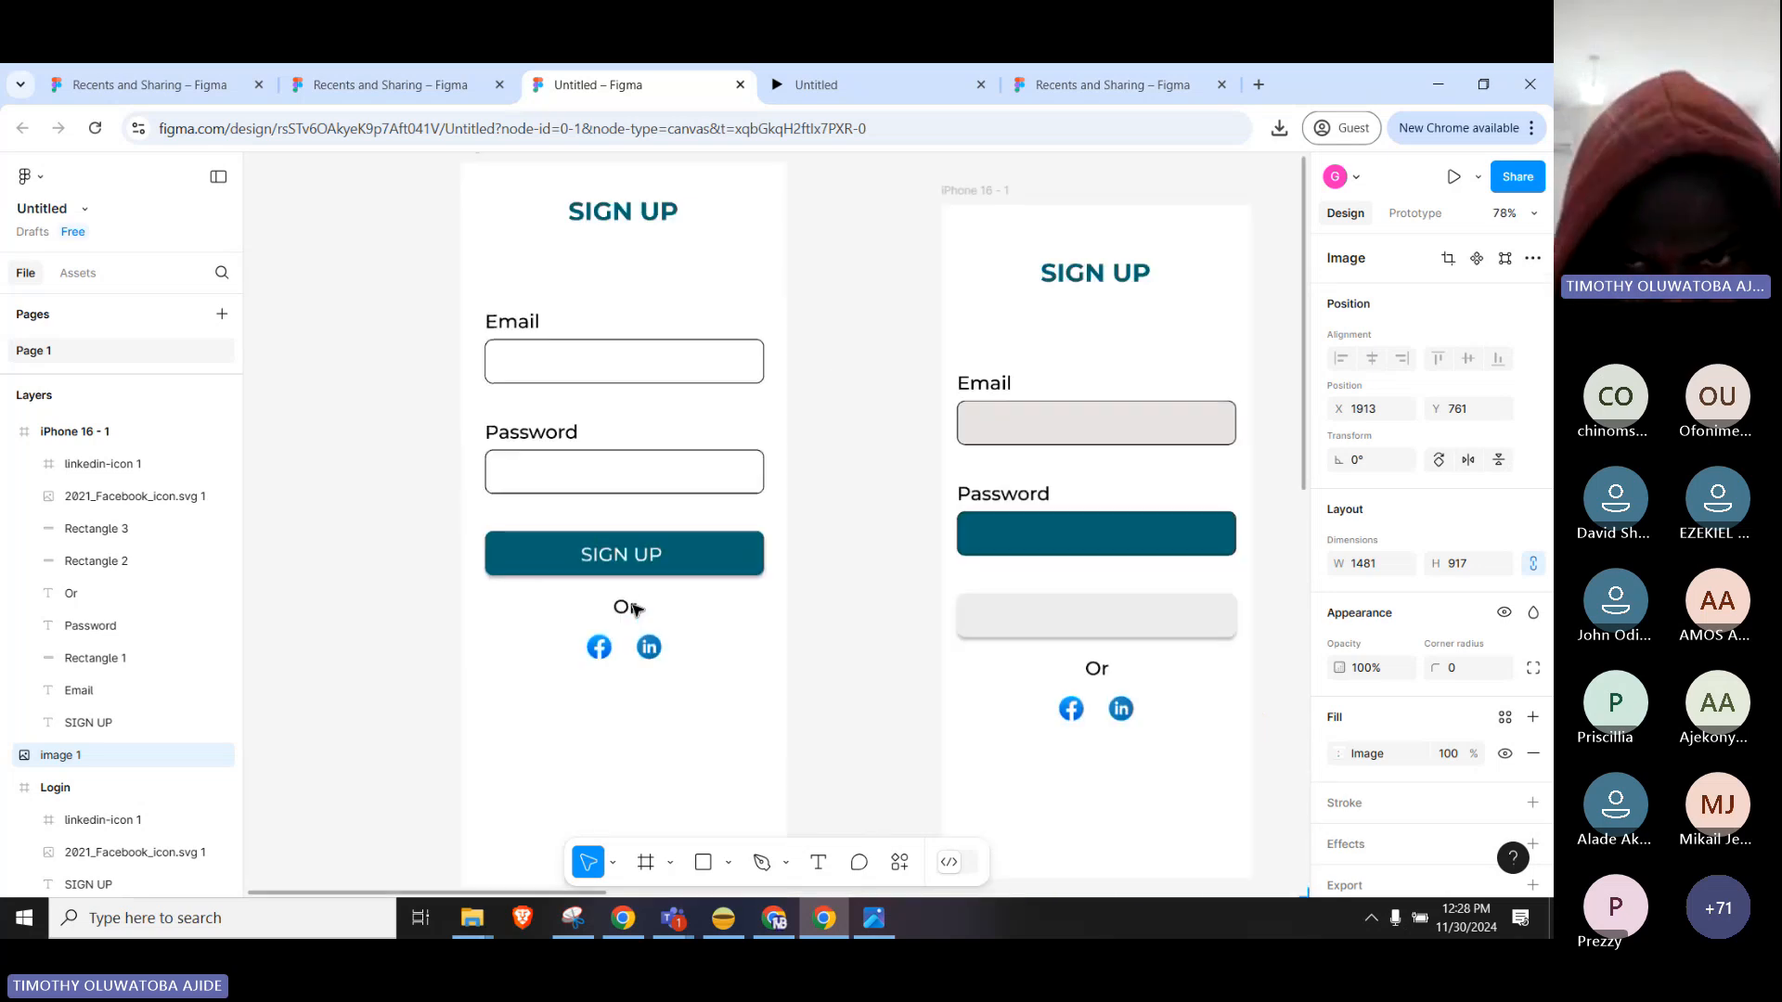
drag(1047, 746, 792, 625)
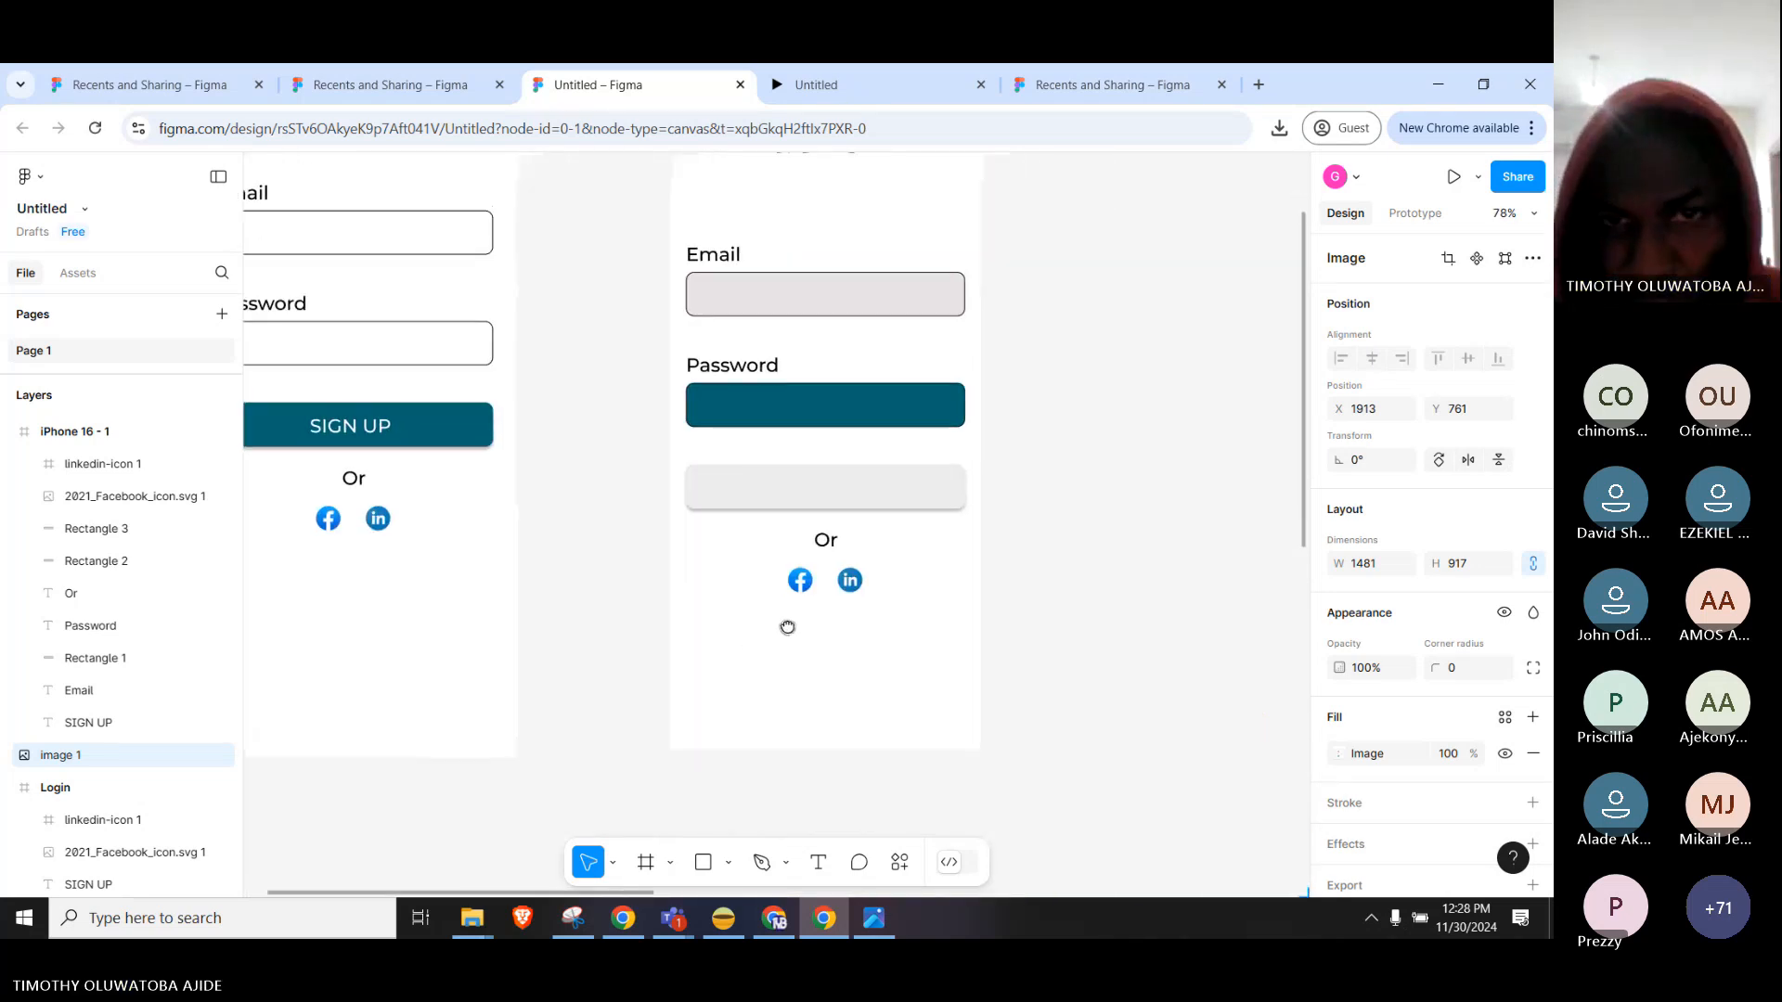
click(747, 413)
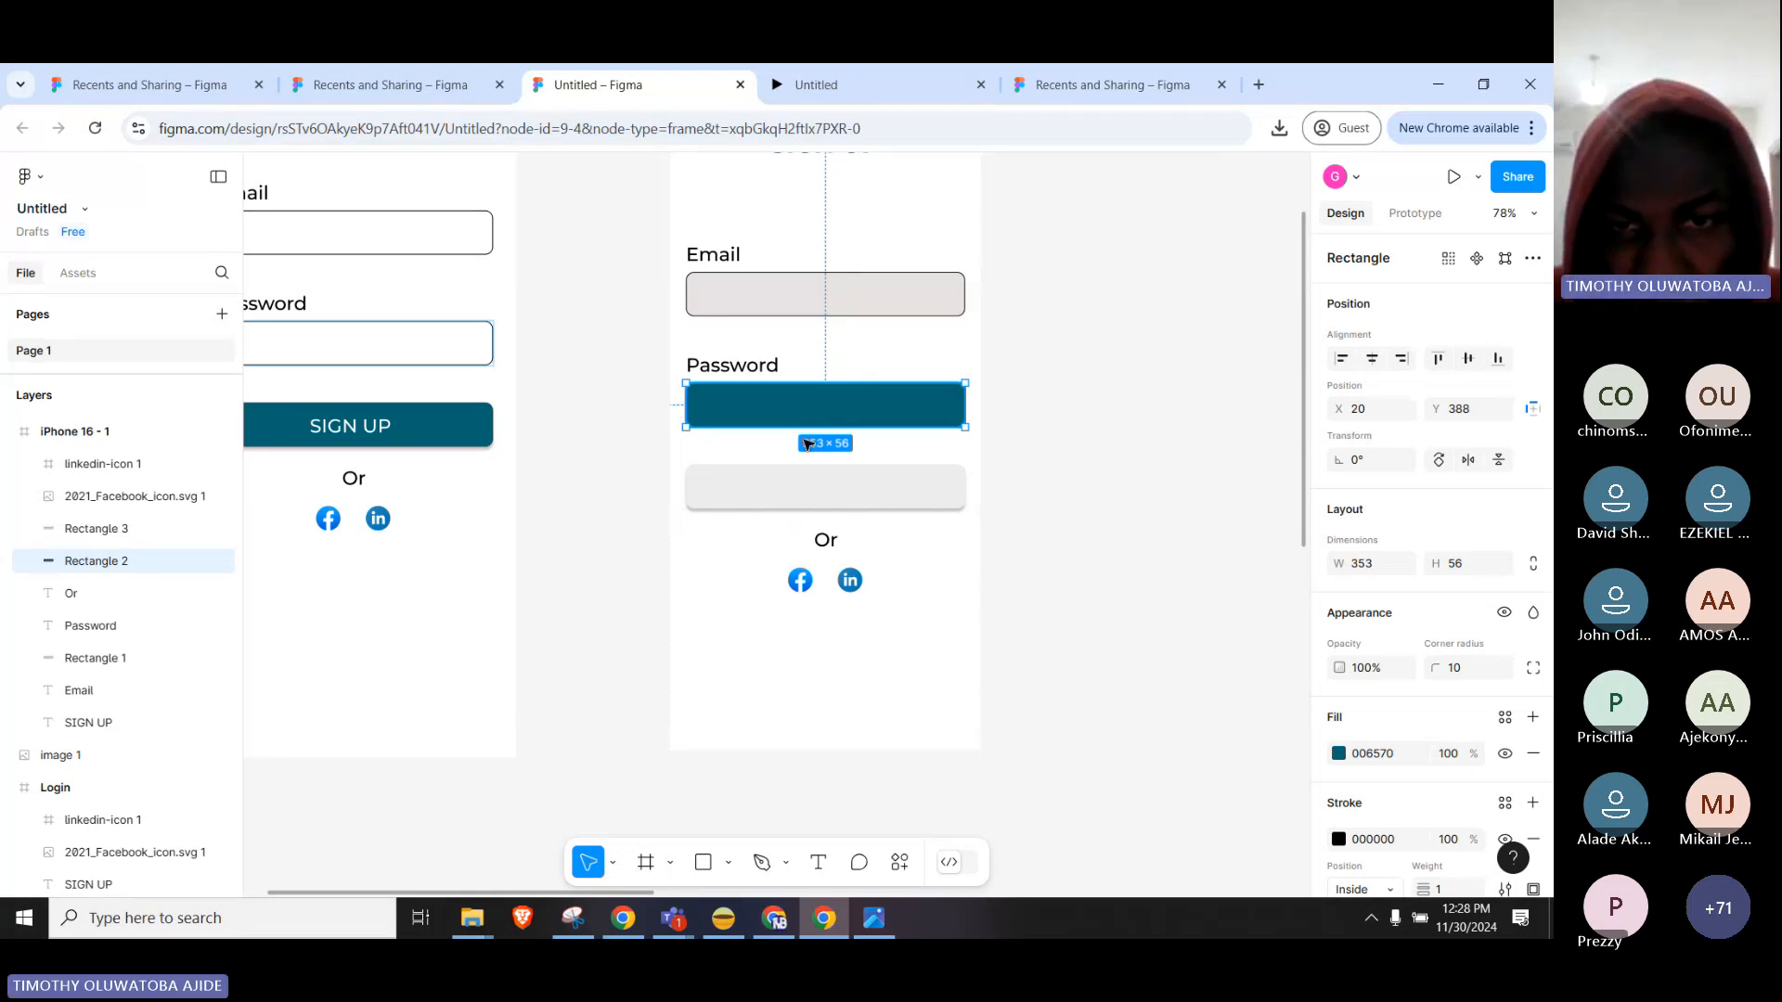
Try moving and duplicating the teal rectangle lower in the frame, undoing or deleting each attempt.
drag(804, 416, 800, 577)
key(ctrl+z)
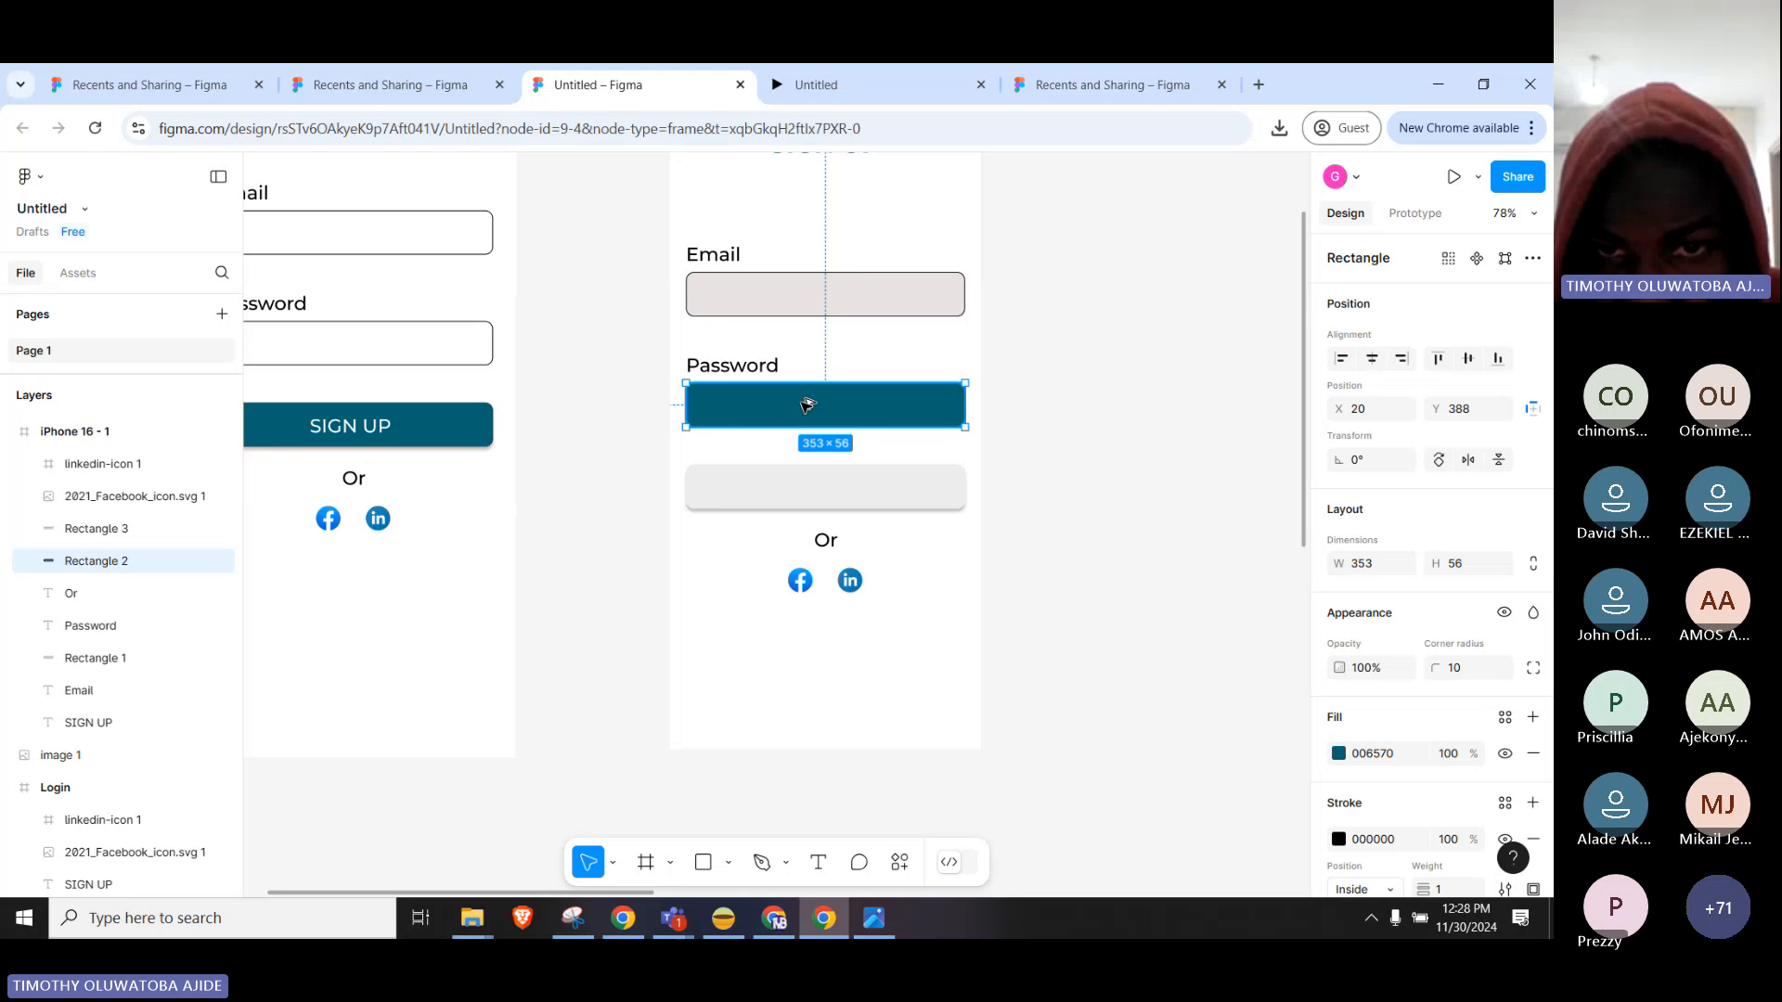
drag(808, 402, 817, 678)
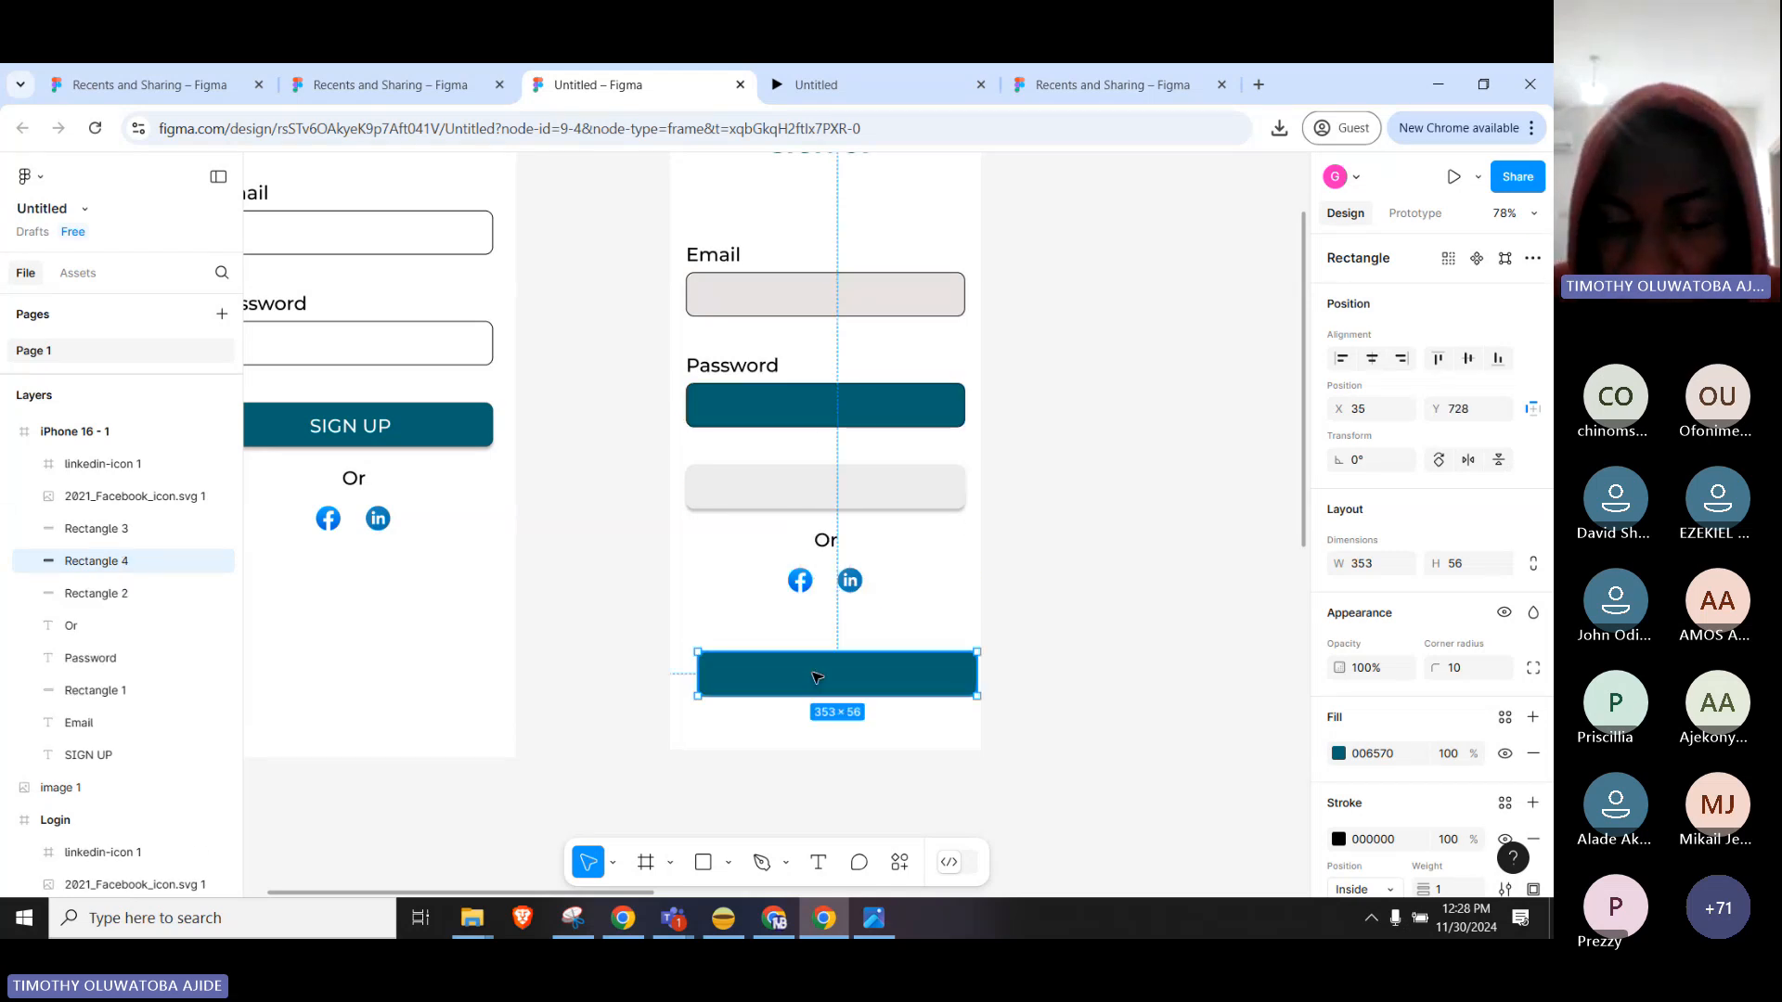
key(Delete)
click(870, 413)
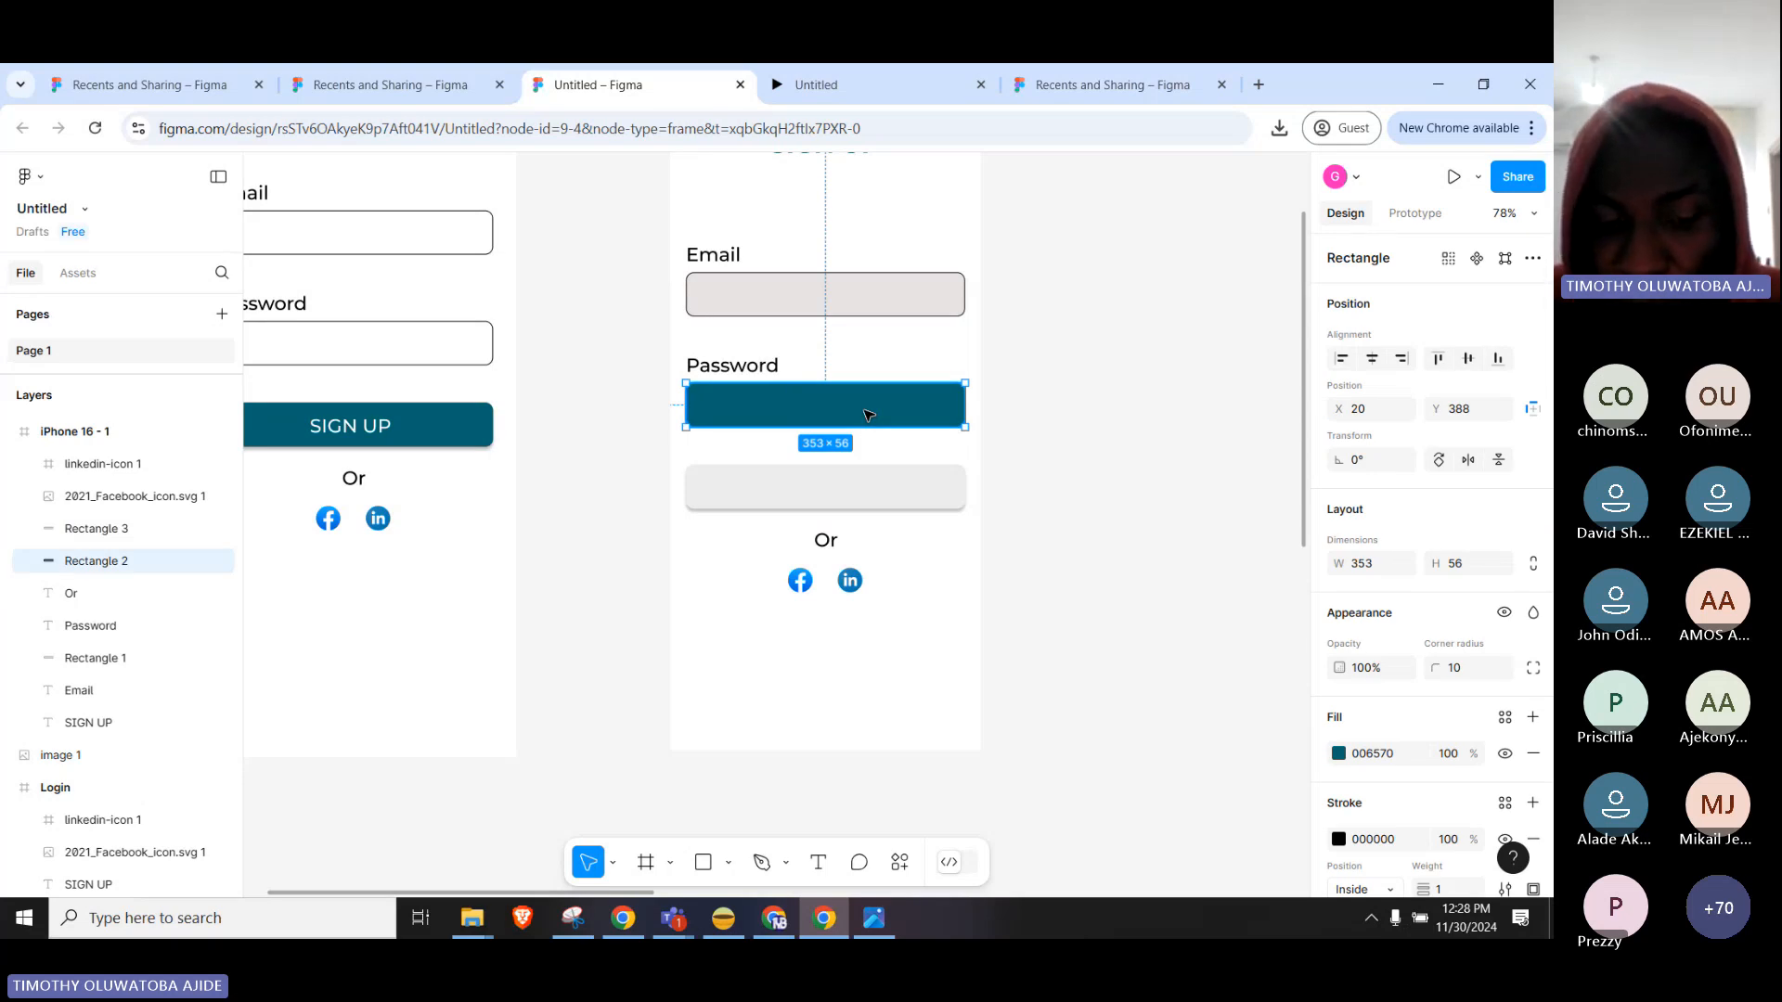
drag(868, 414, 880, 632)
key(Delete)
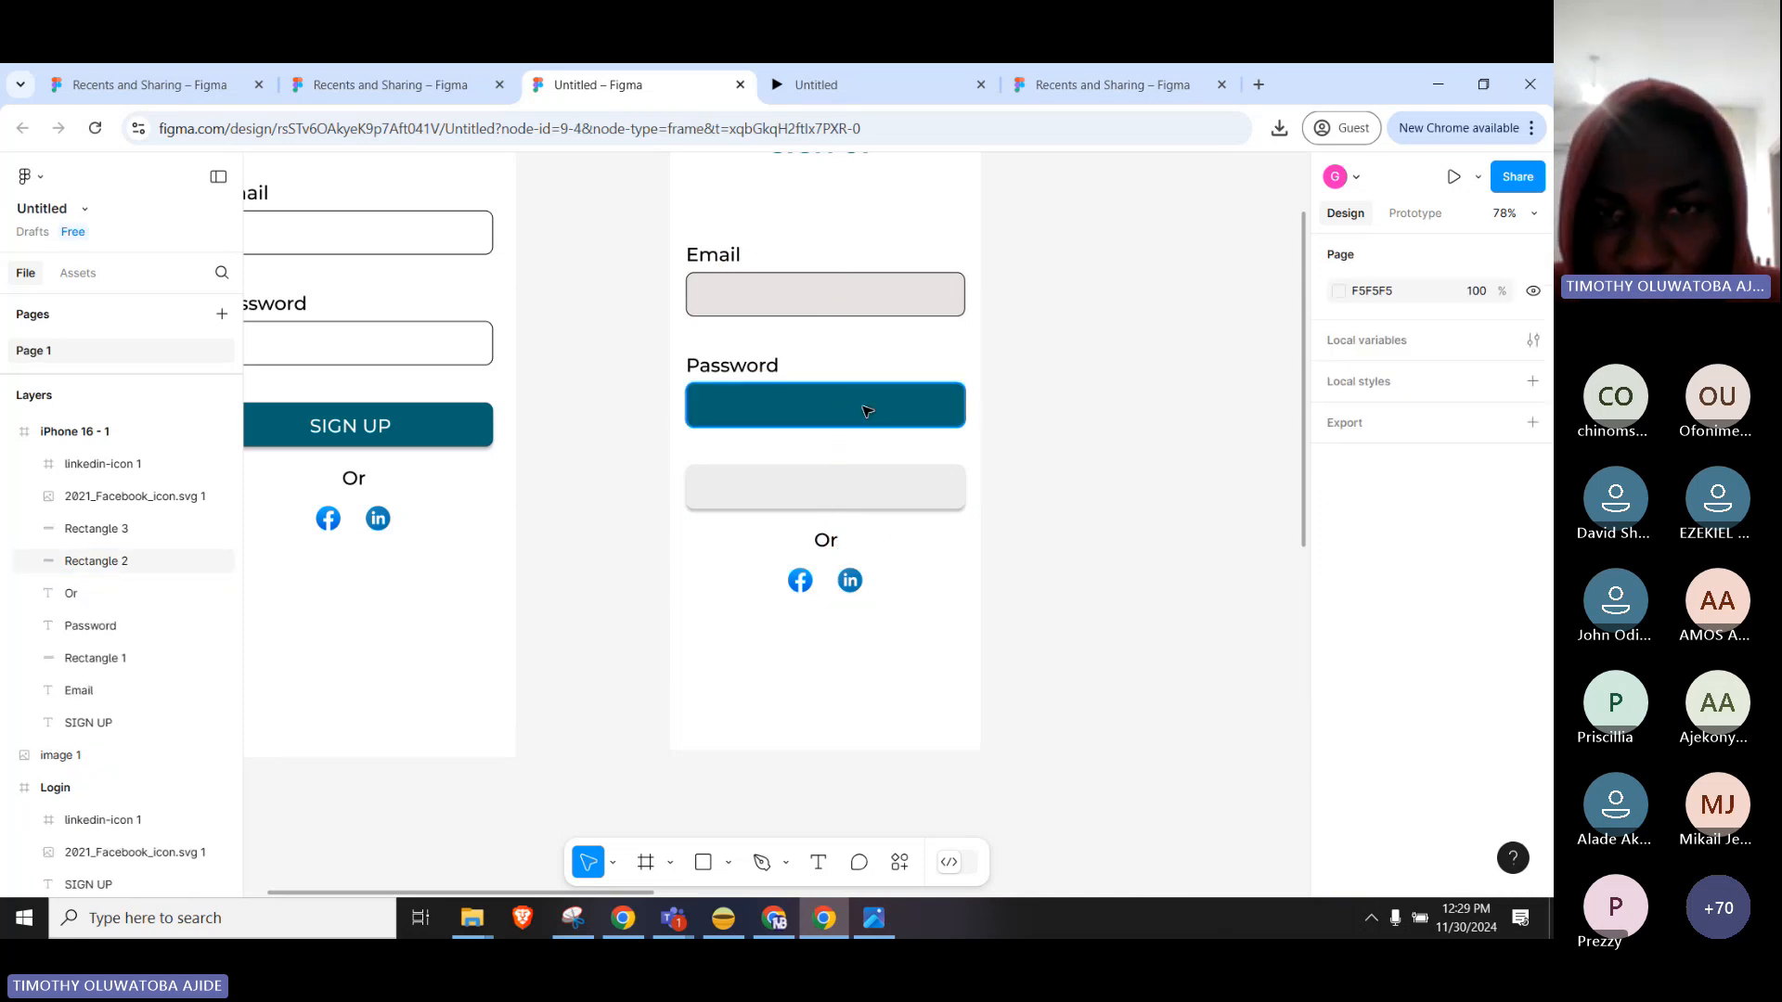
click(858, 409)
drag(858, 409, 855, 560)
key(ctrl+z)
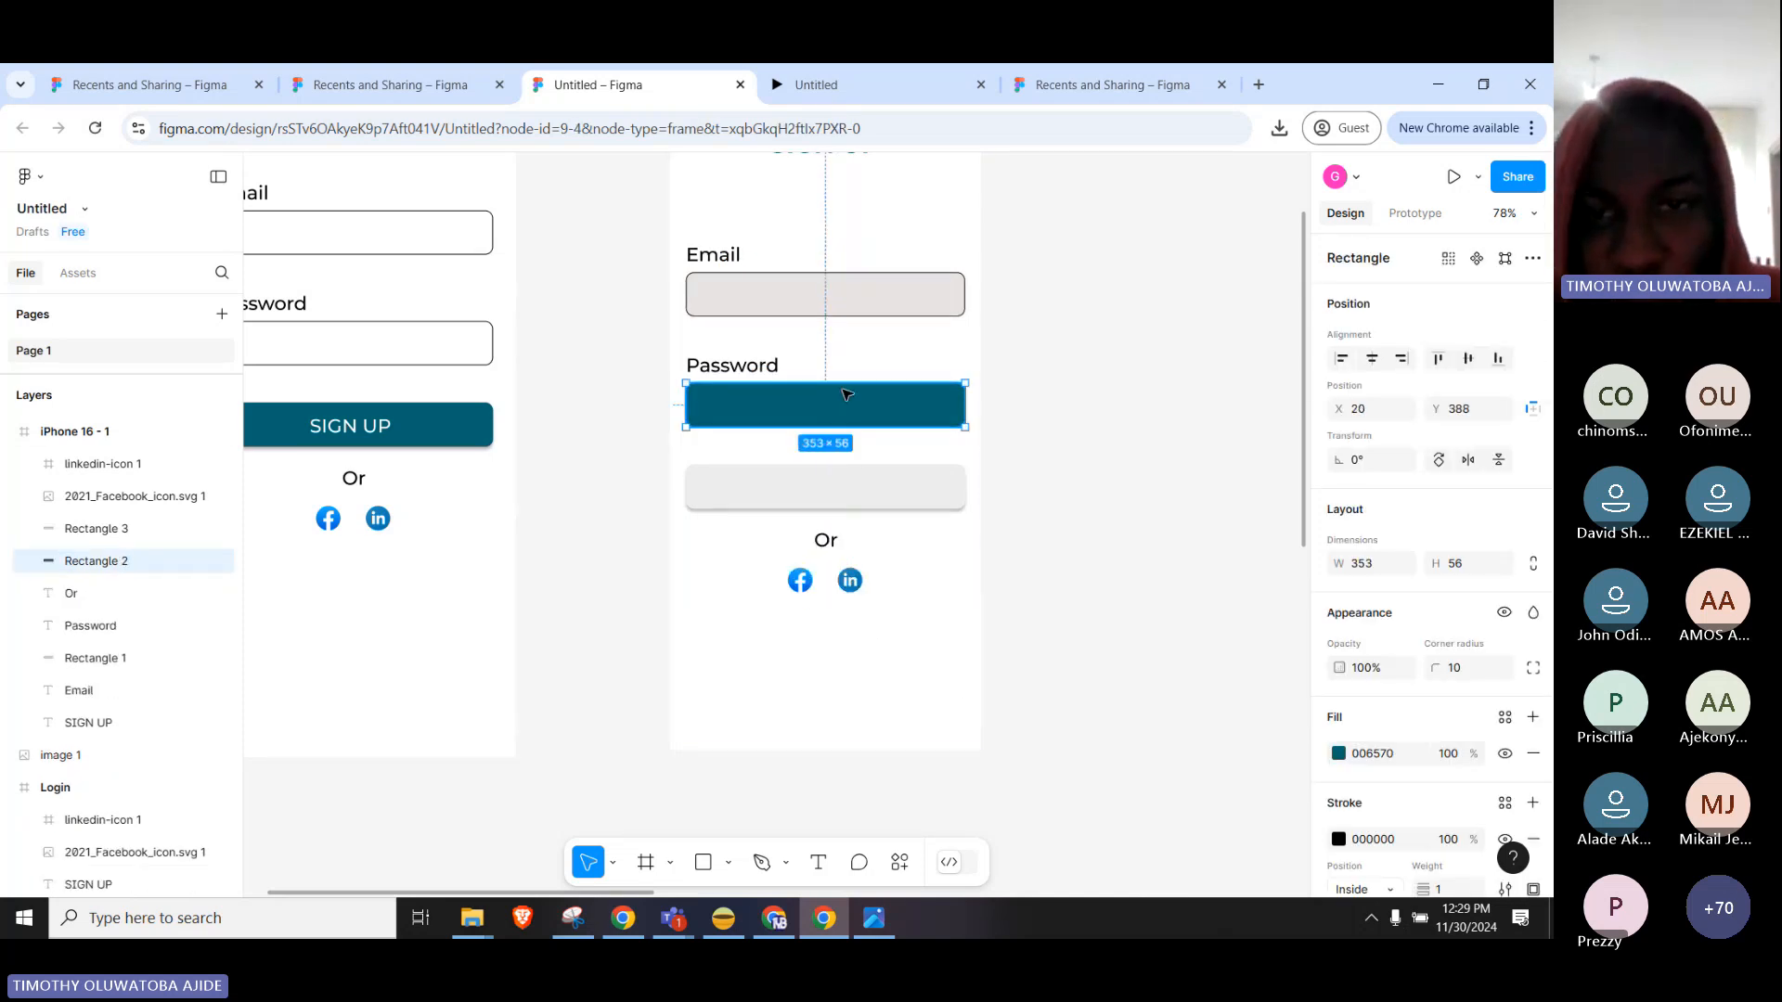
Copy and paste the teal rectangle as Rectangle 4 below the social icons at Y 728, removing a trial duplicate.
right_click(831, 427)
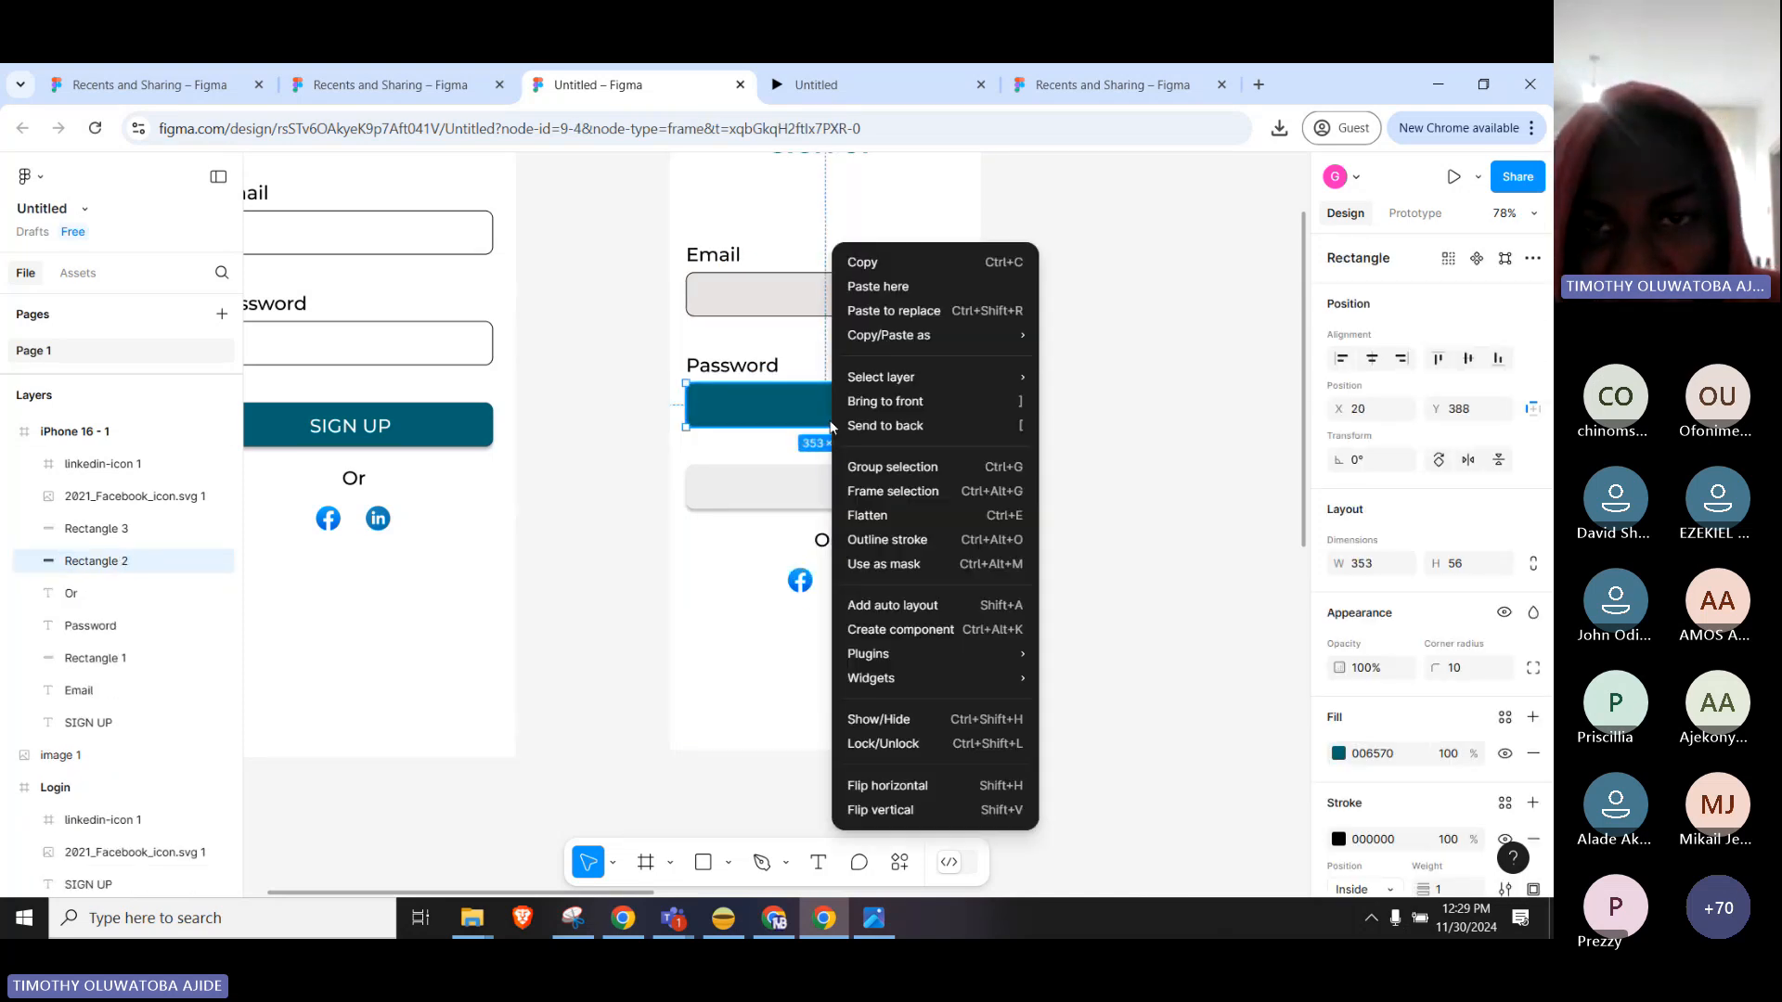
click(935, 263)
click(815, 668)
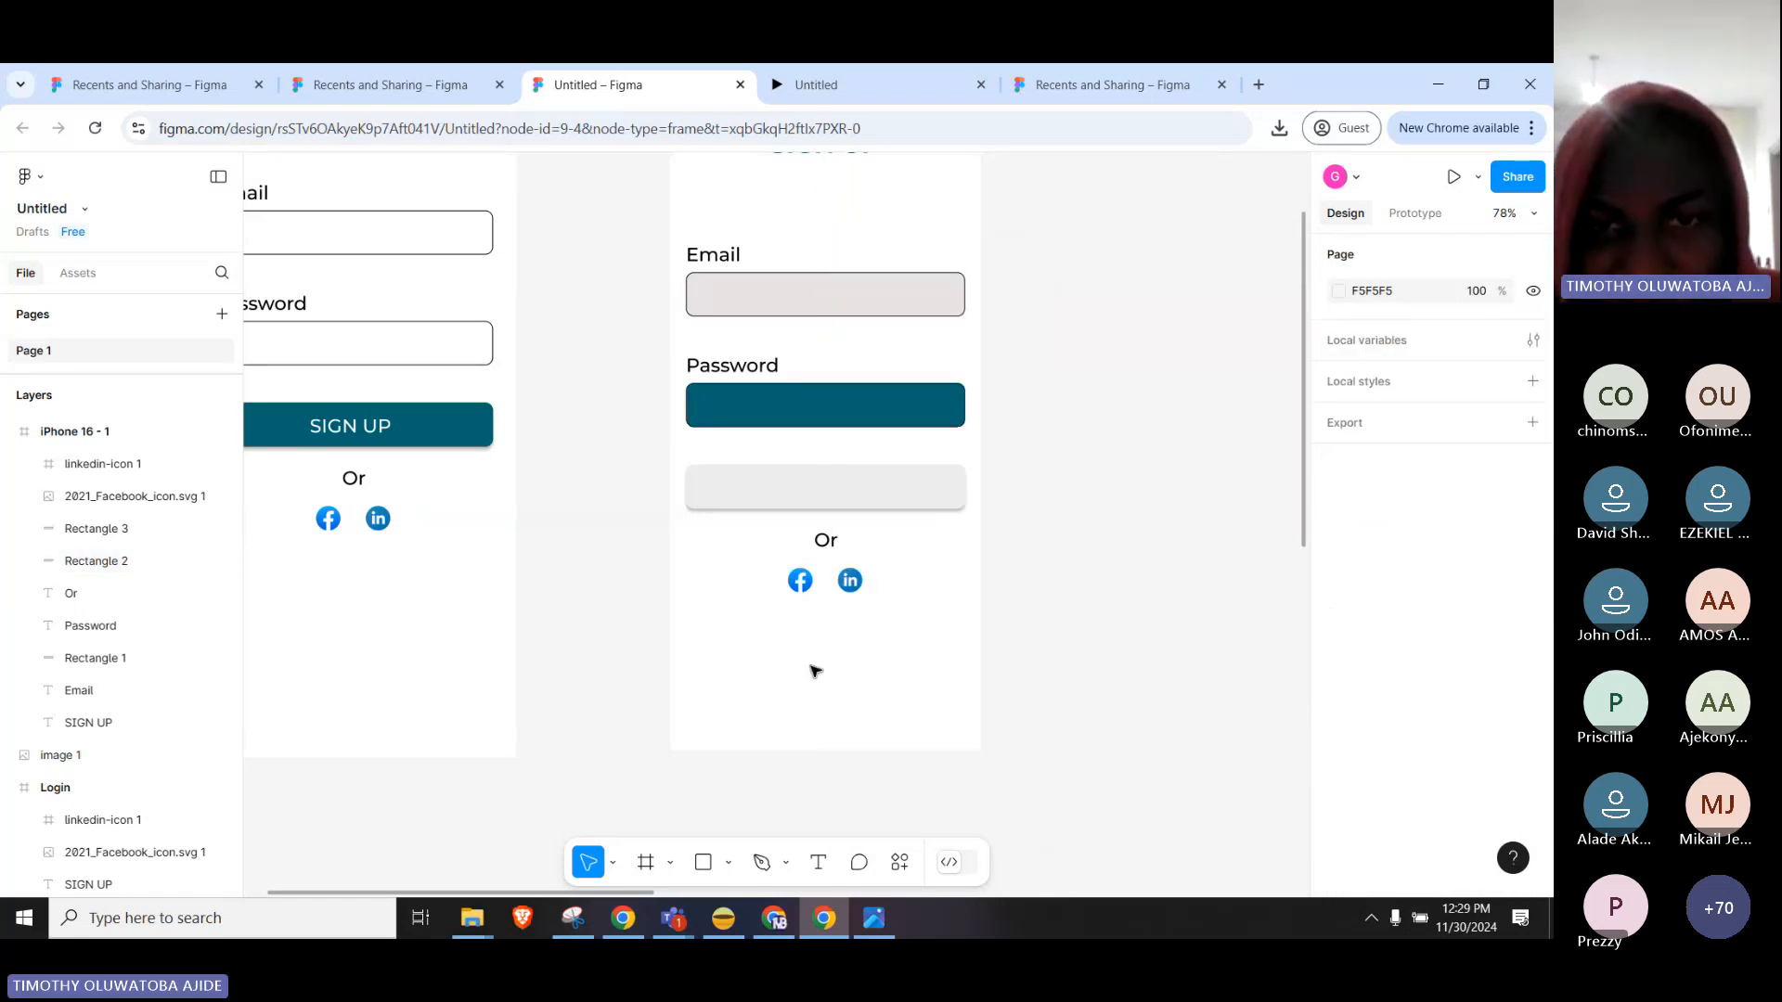
right_click(812, 673)
click(933, 258)
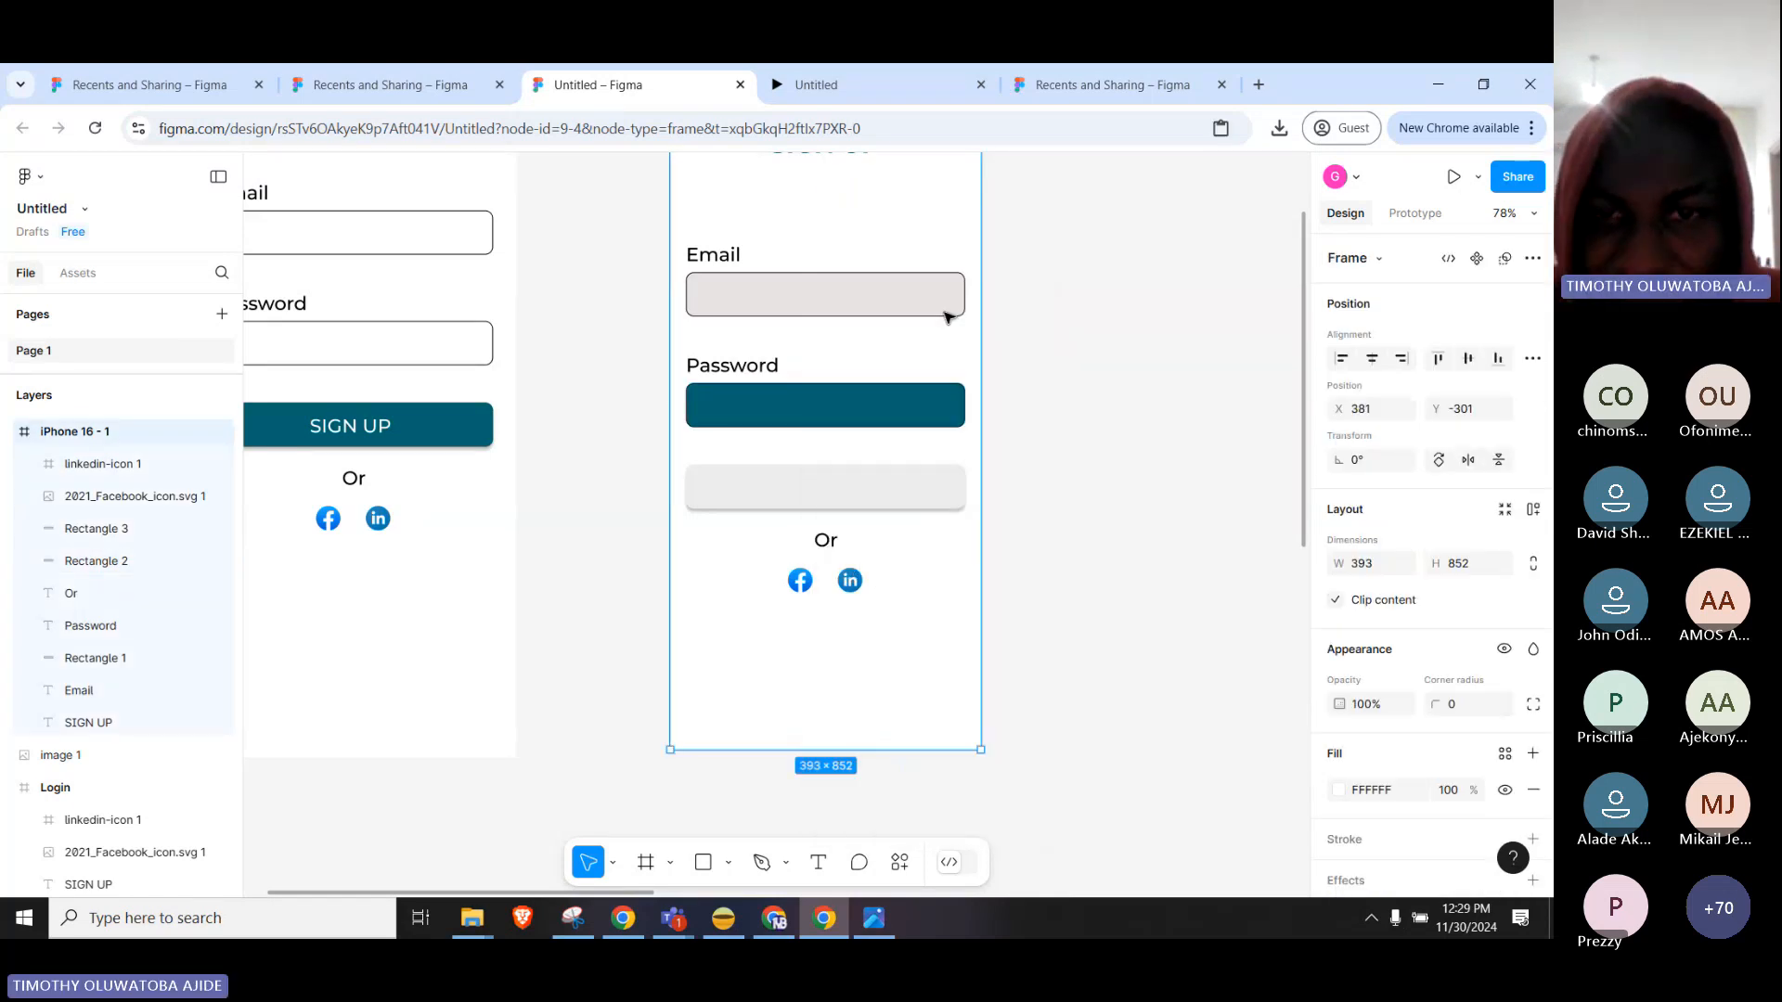
drag(903, 692, 776, 672)
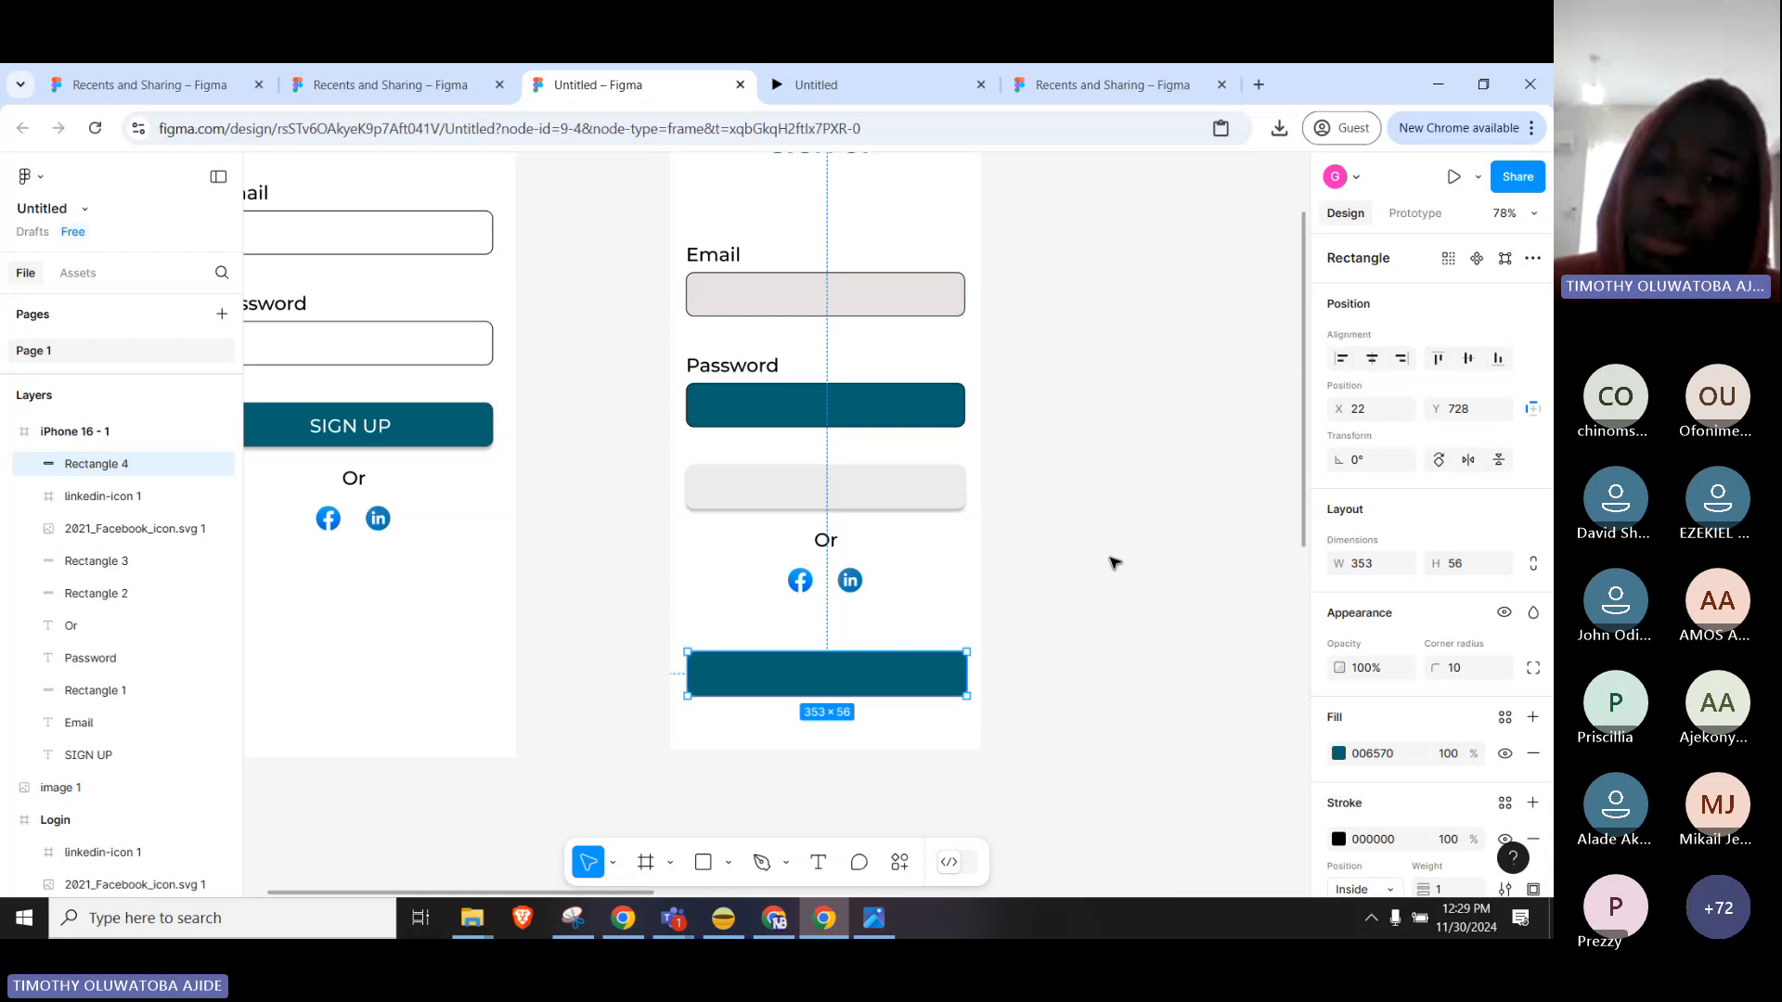
key(ctrl+d)
drag(832, 675, 832, 608)
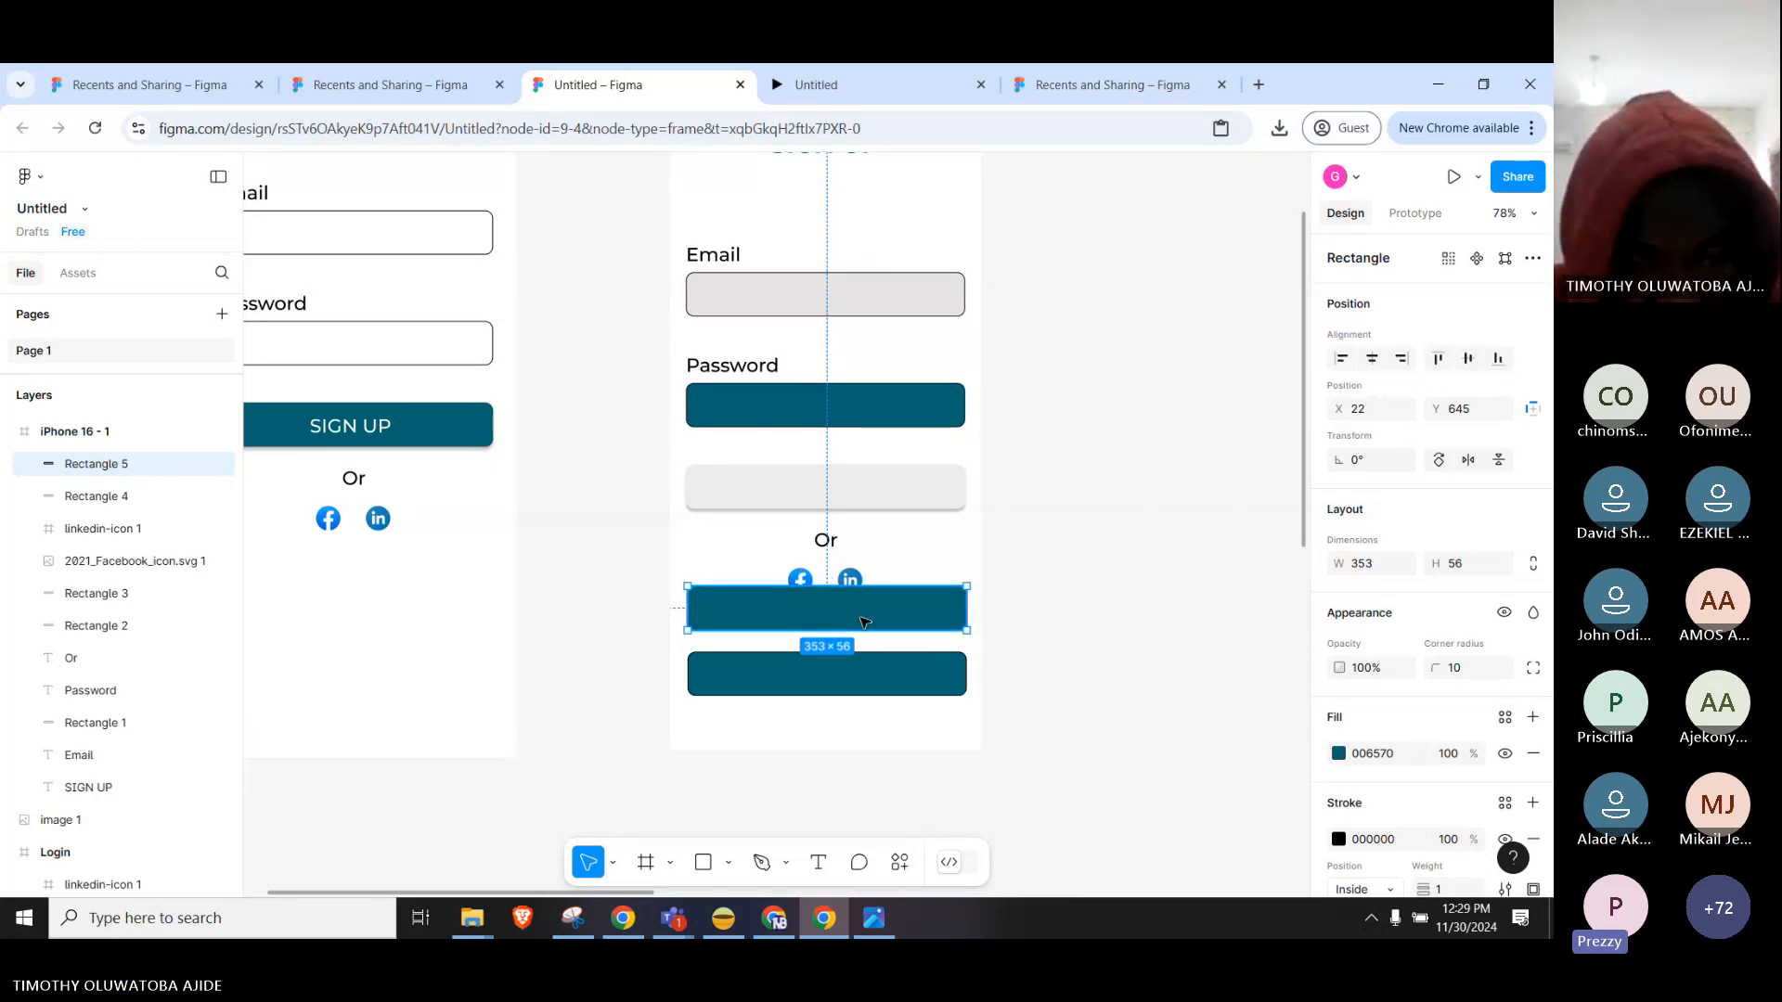
key(Delete)
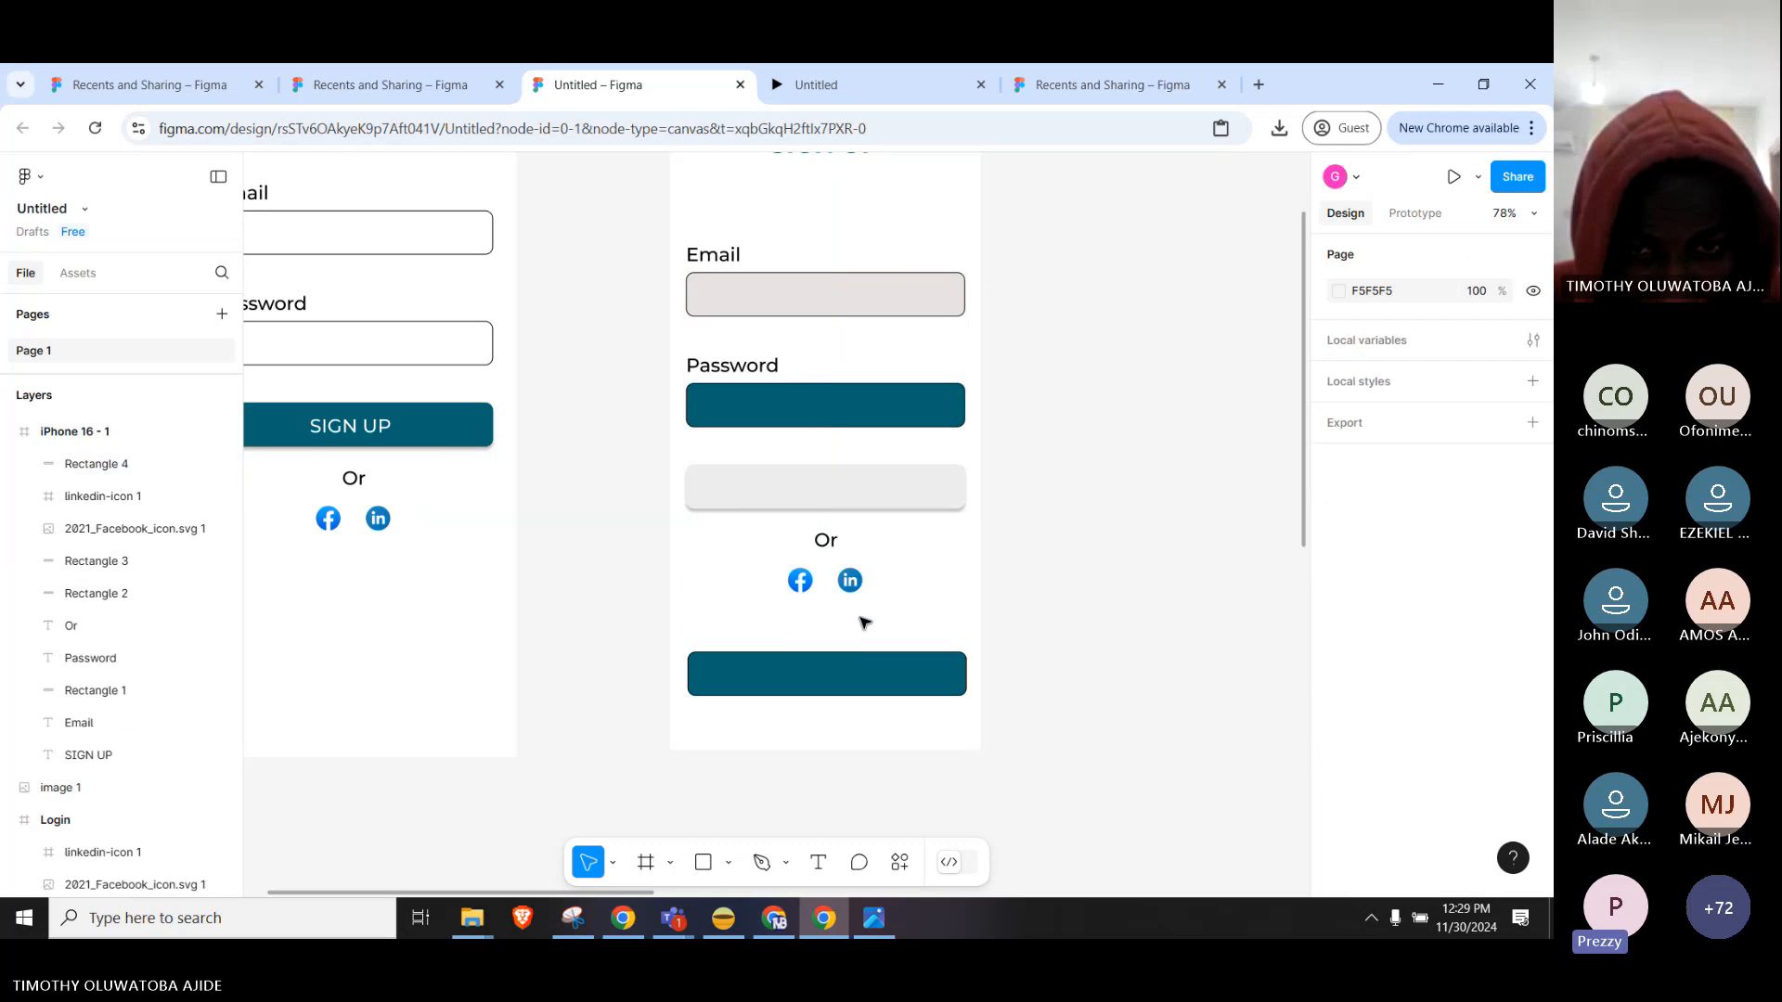
Select the Facebook and LinkedIn icons and test moving them, undoing the move.
click(798, 581)
shift+click(849, 581)
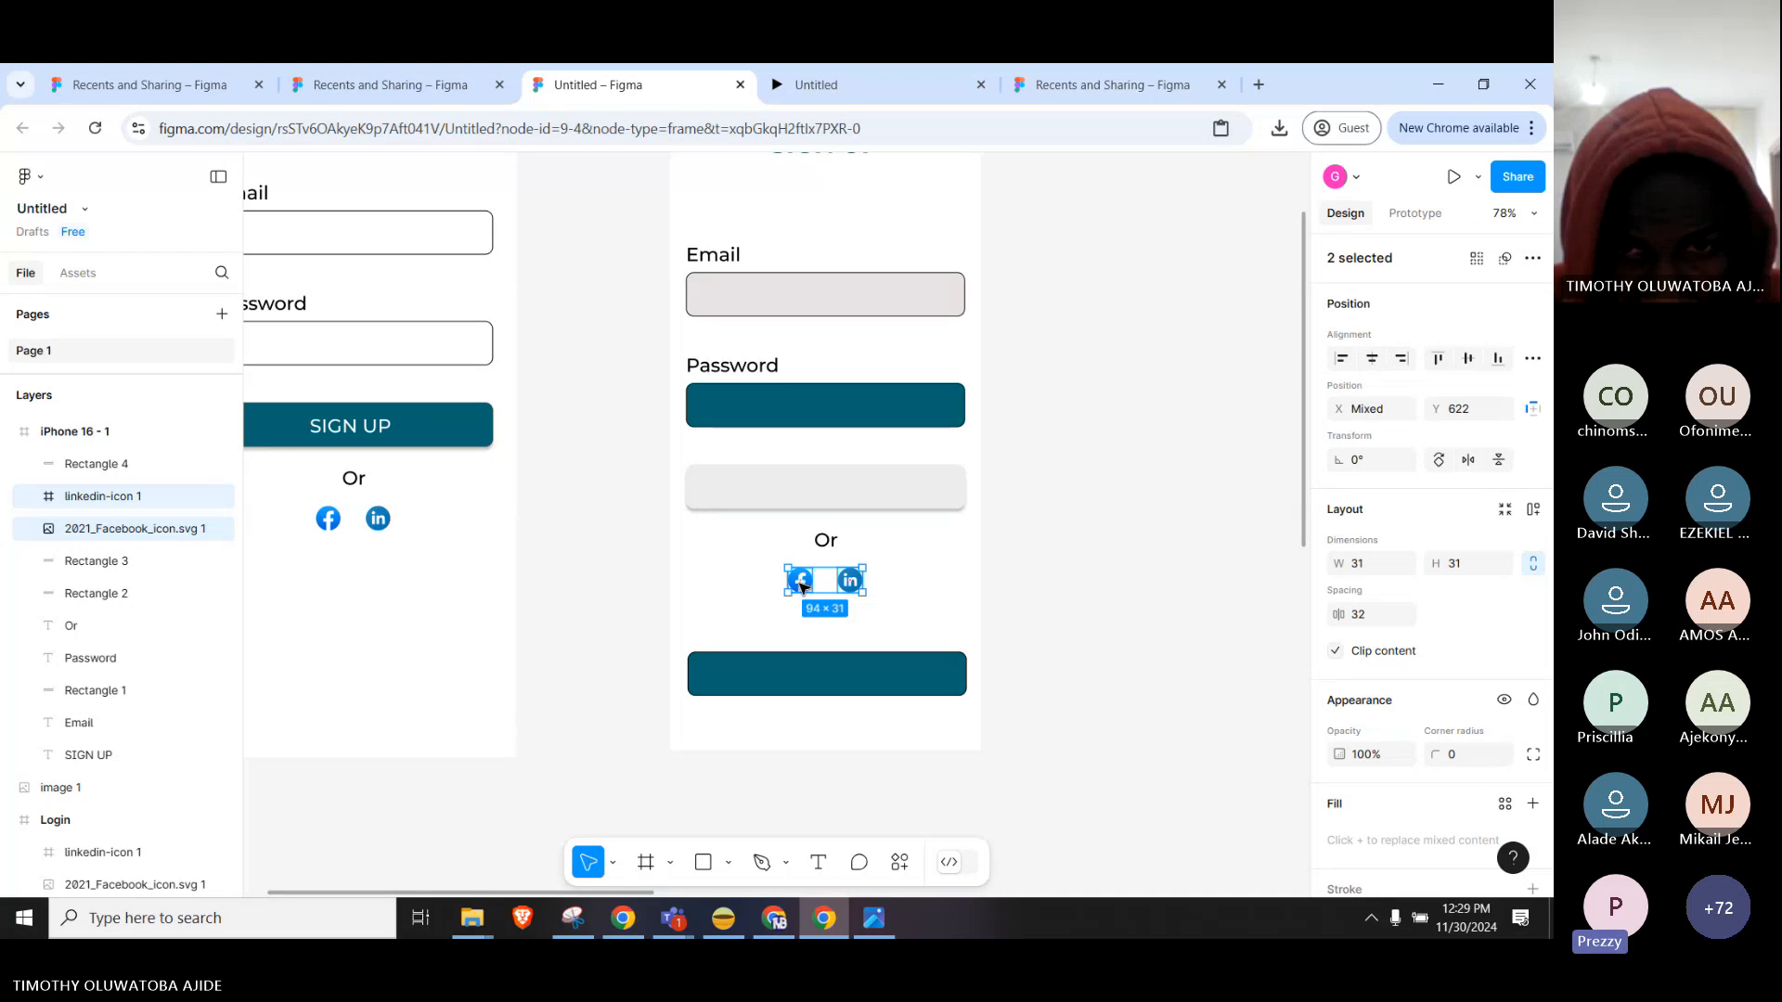
drag(804, 581, 758, 641)
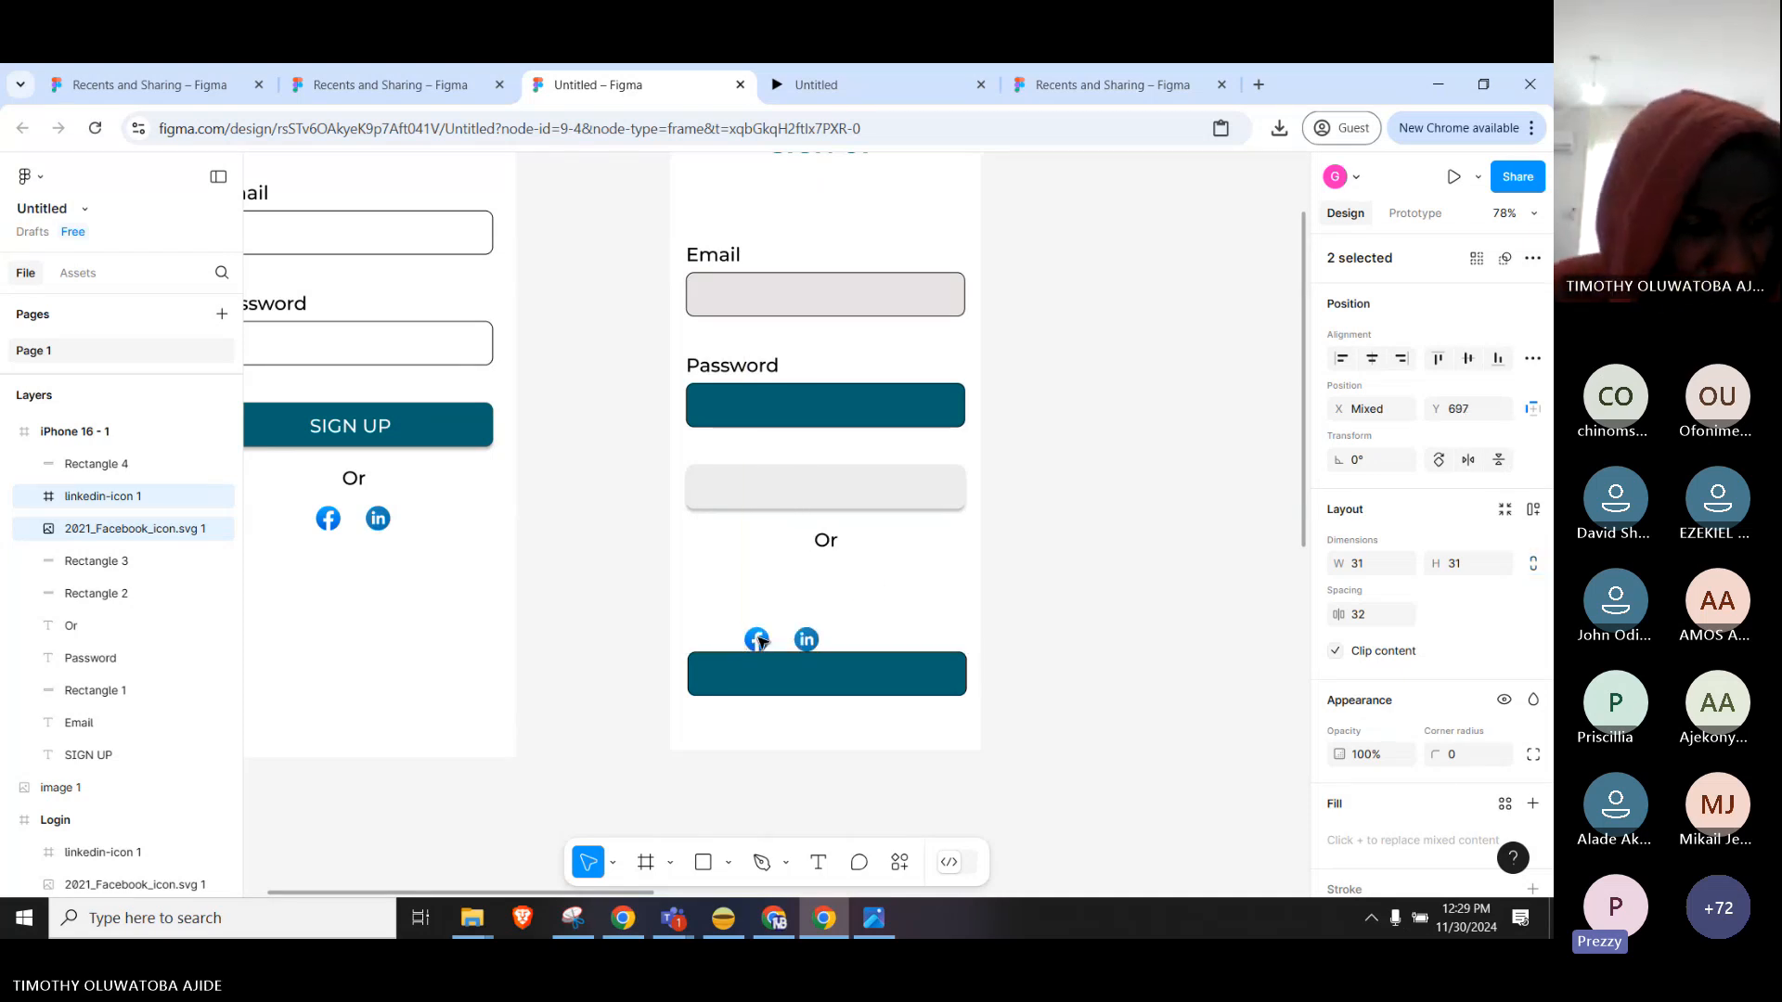
key(ctrl+z)
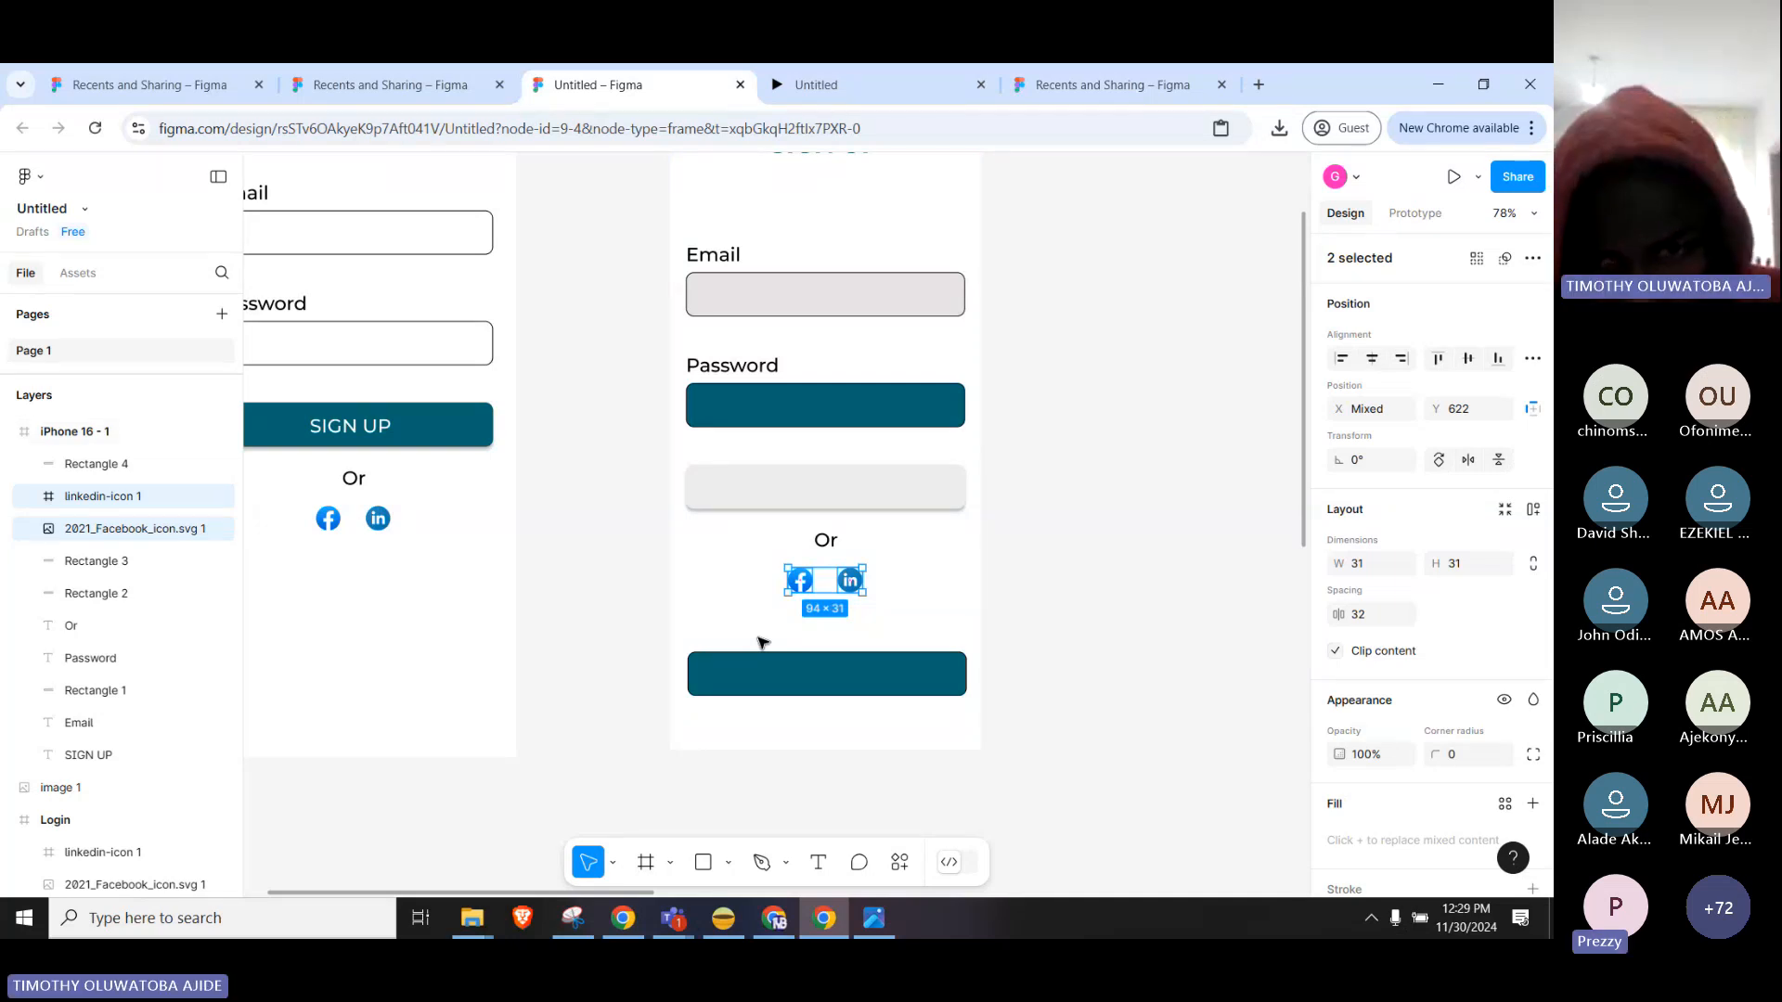
click(1079, 563)
scroll(867, 633, up, 5)
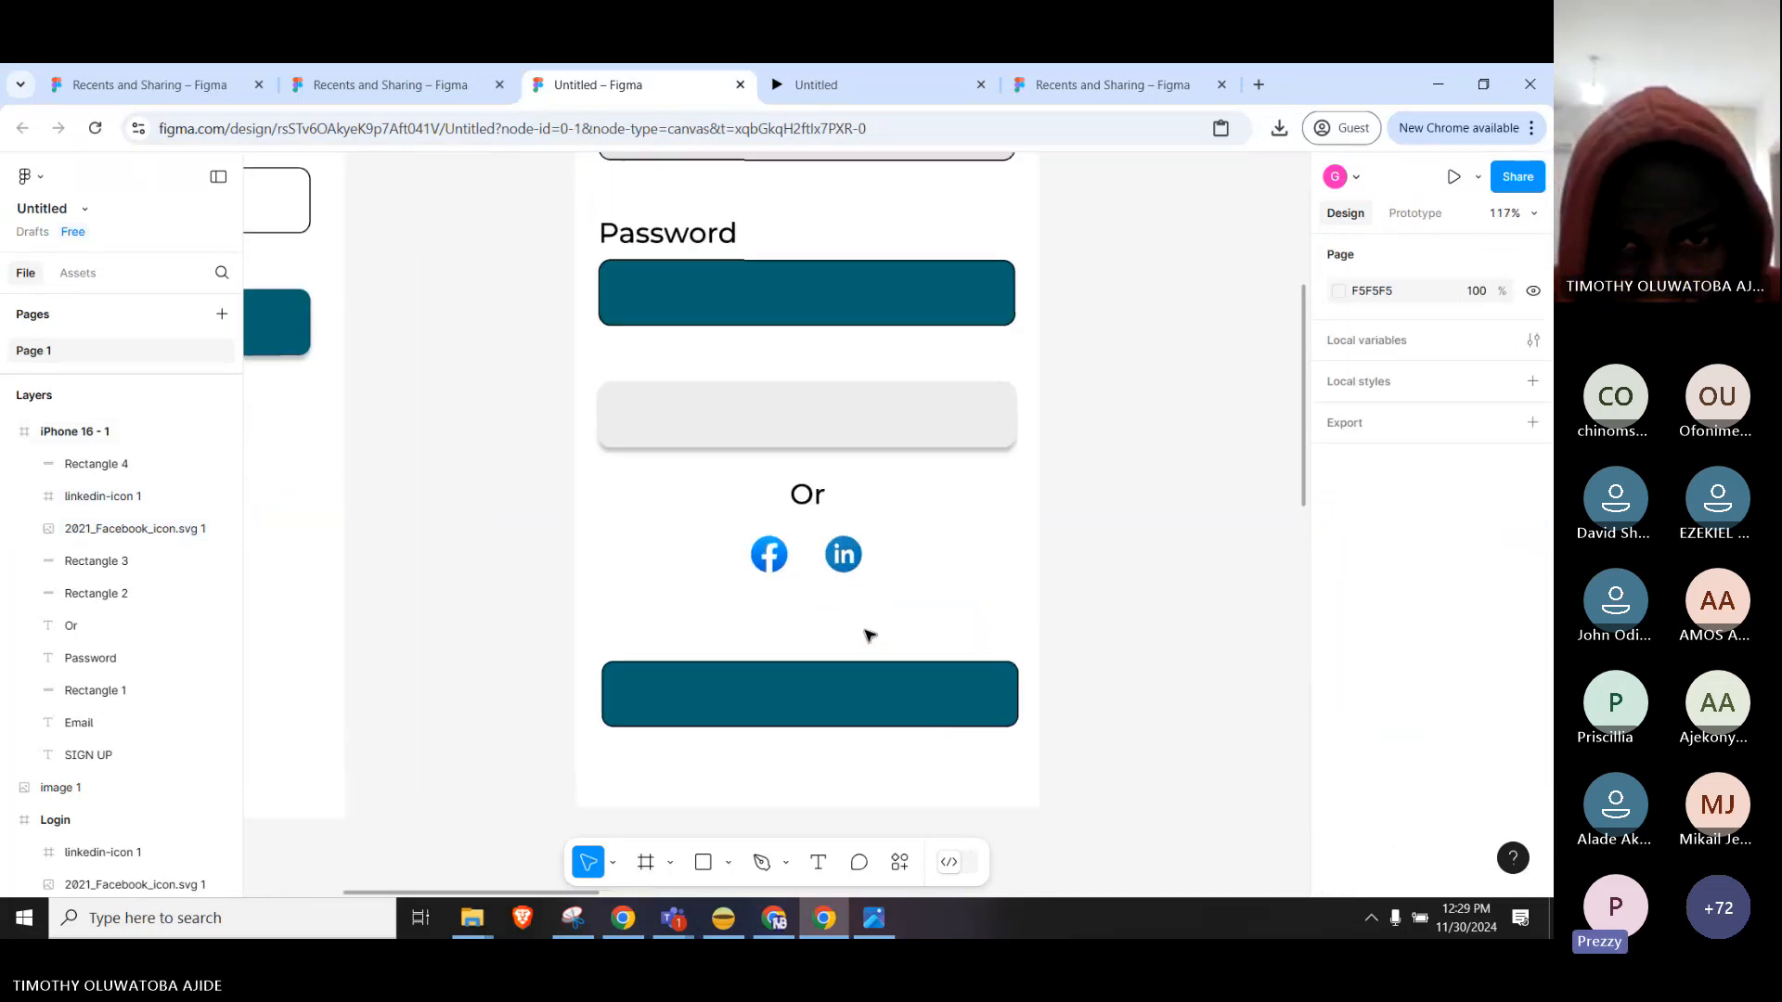
mouse_move(833, 550)
mouse_down()
mouse_move(923, 628)
mouse_move(1055, 555)
mouse_move(1034, 432)
mouse_move(1062, 488)
mouse_move(1059, 524)
mouse_move(834, 540)
mouse_up()
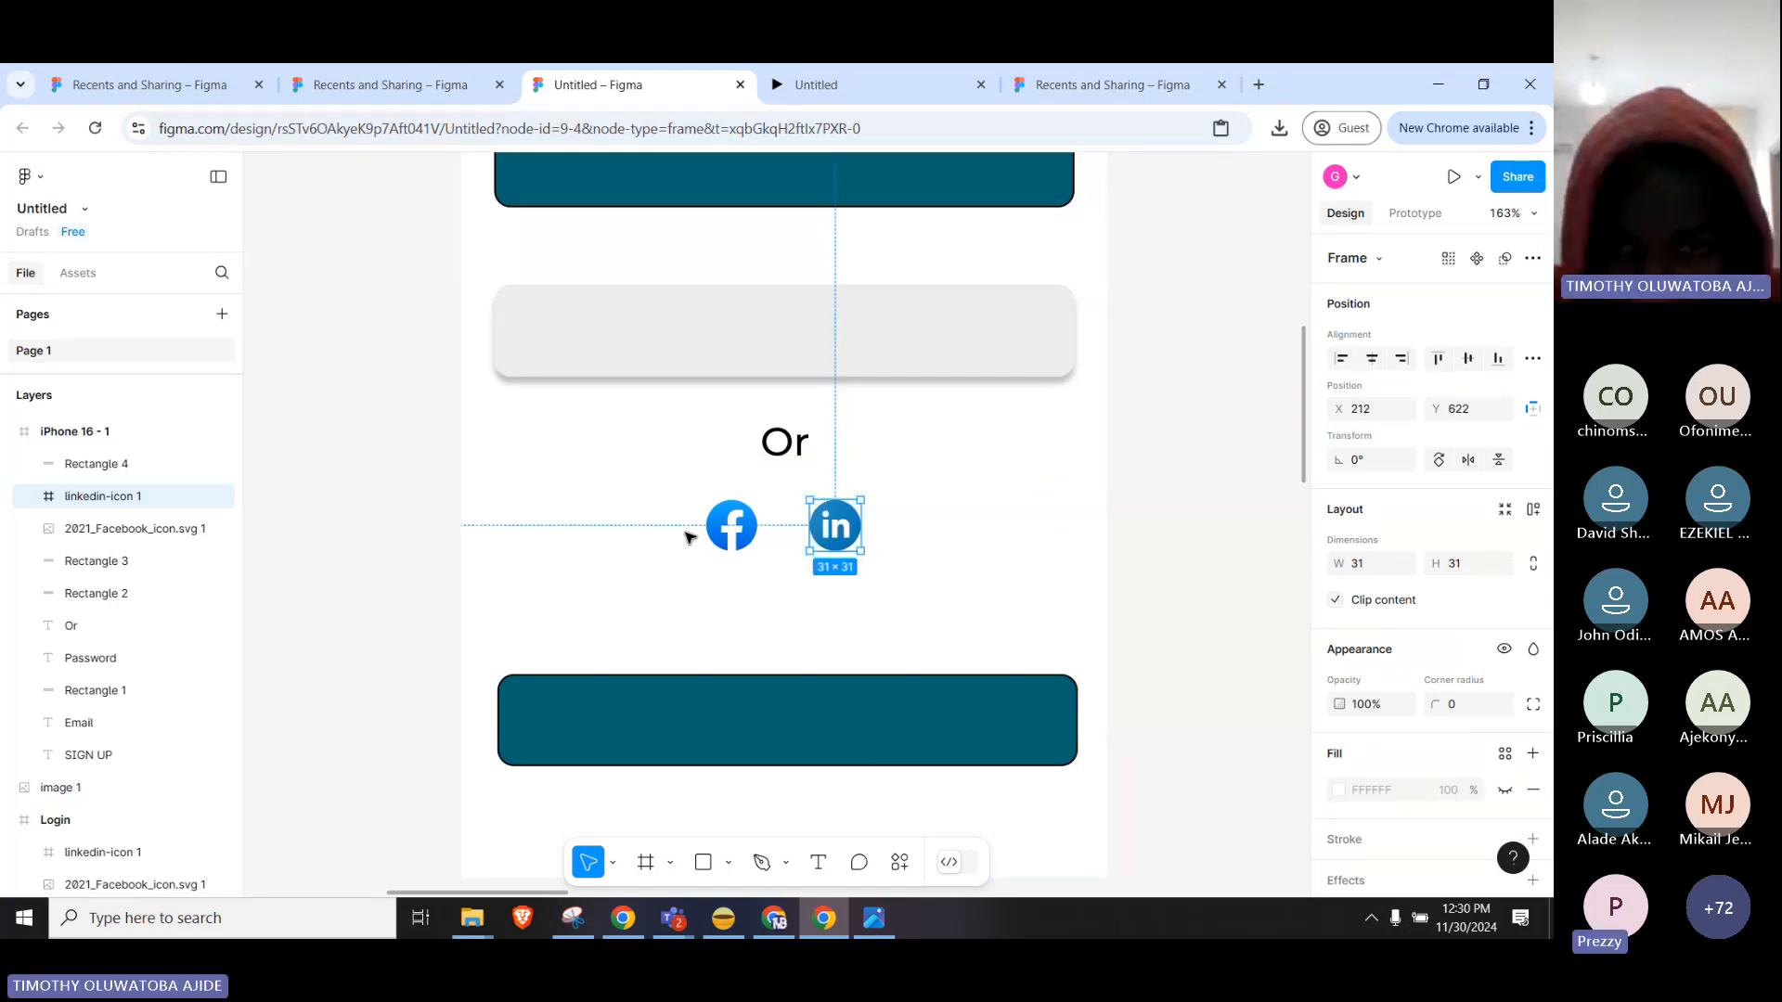
click(952, 521)
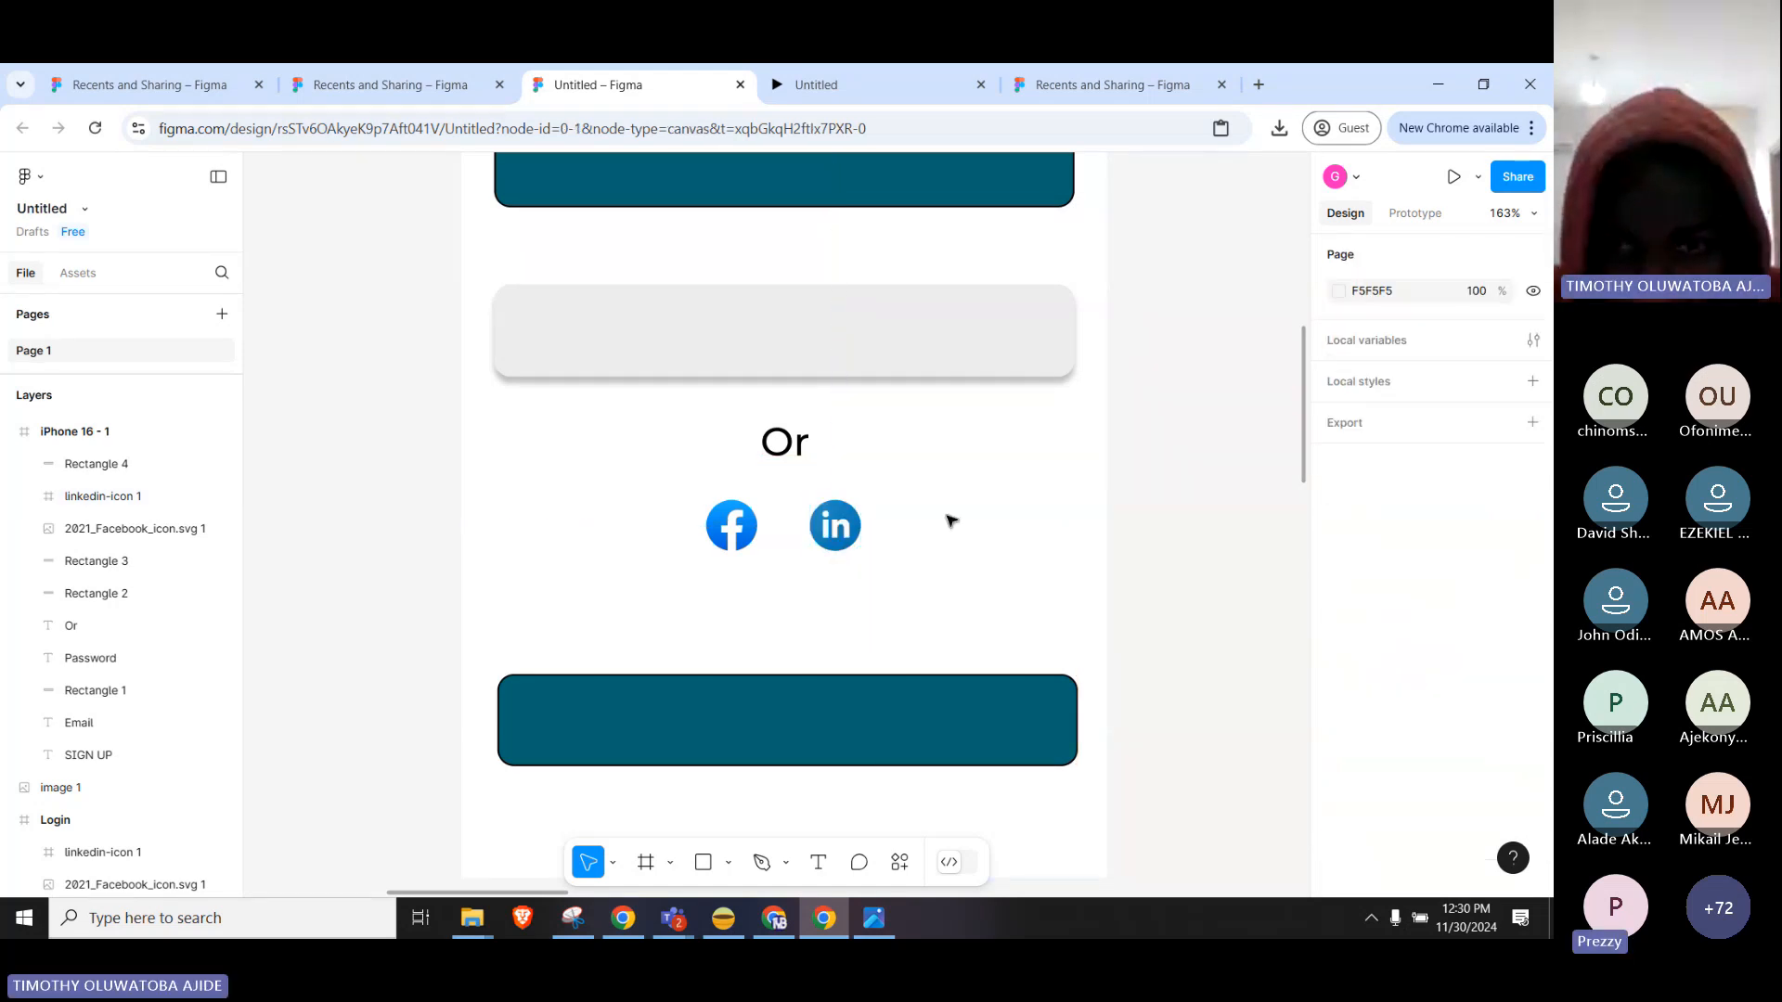
click(840, 531)
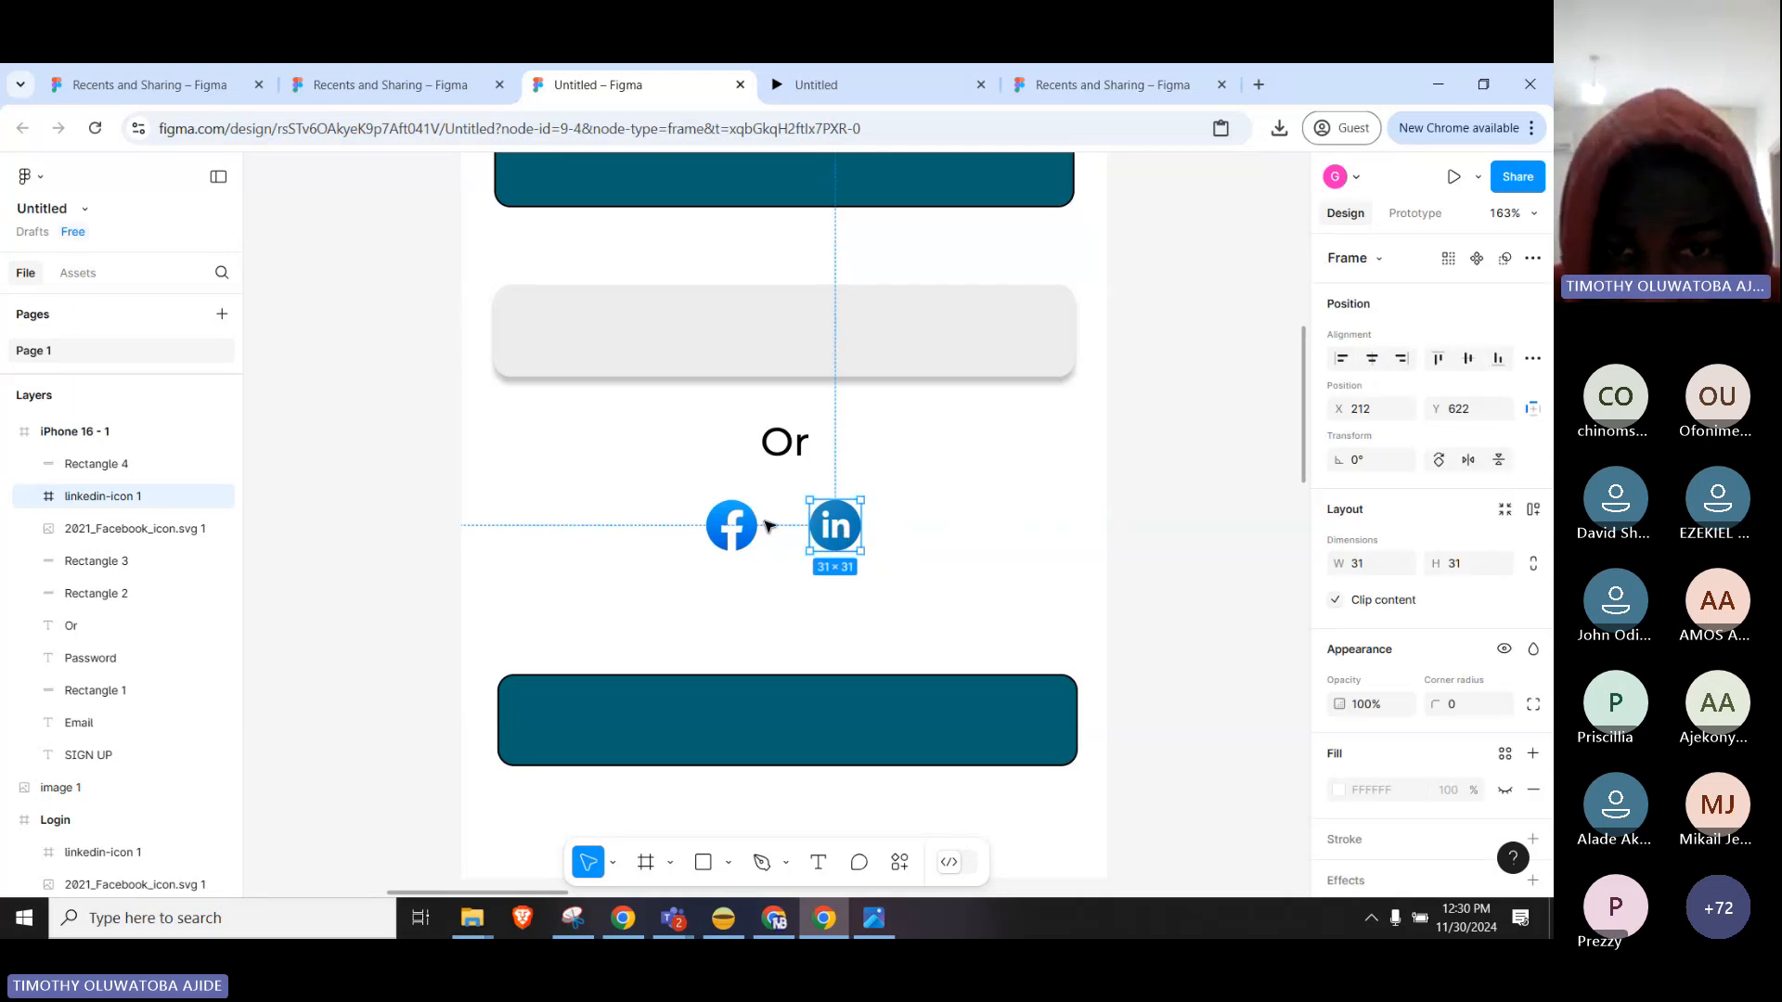
shift+click(731, 536)
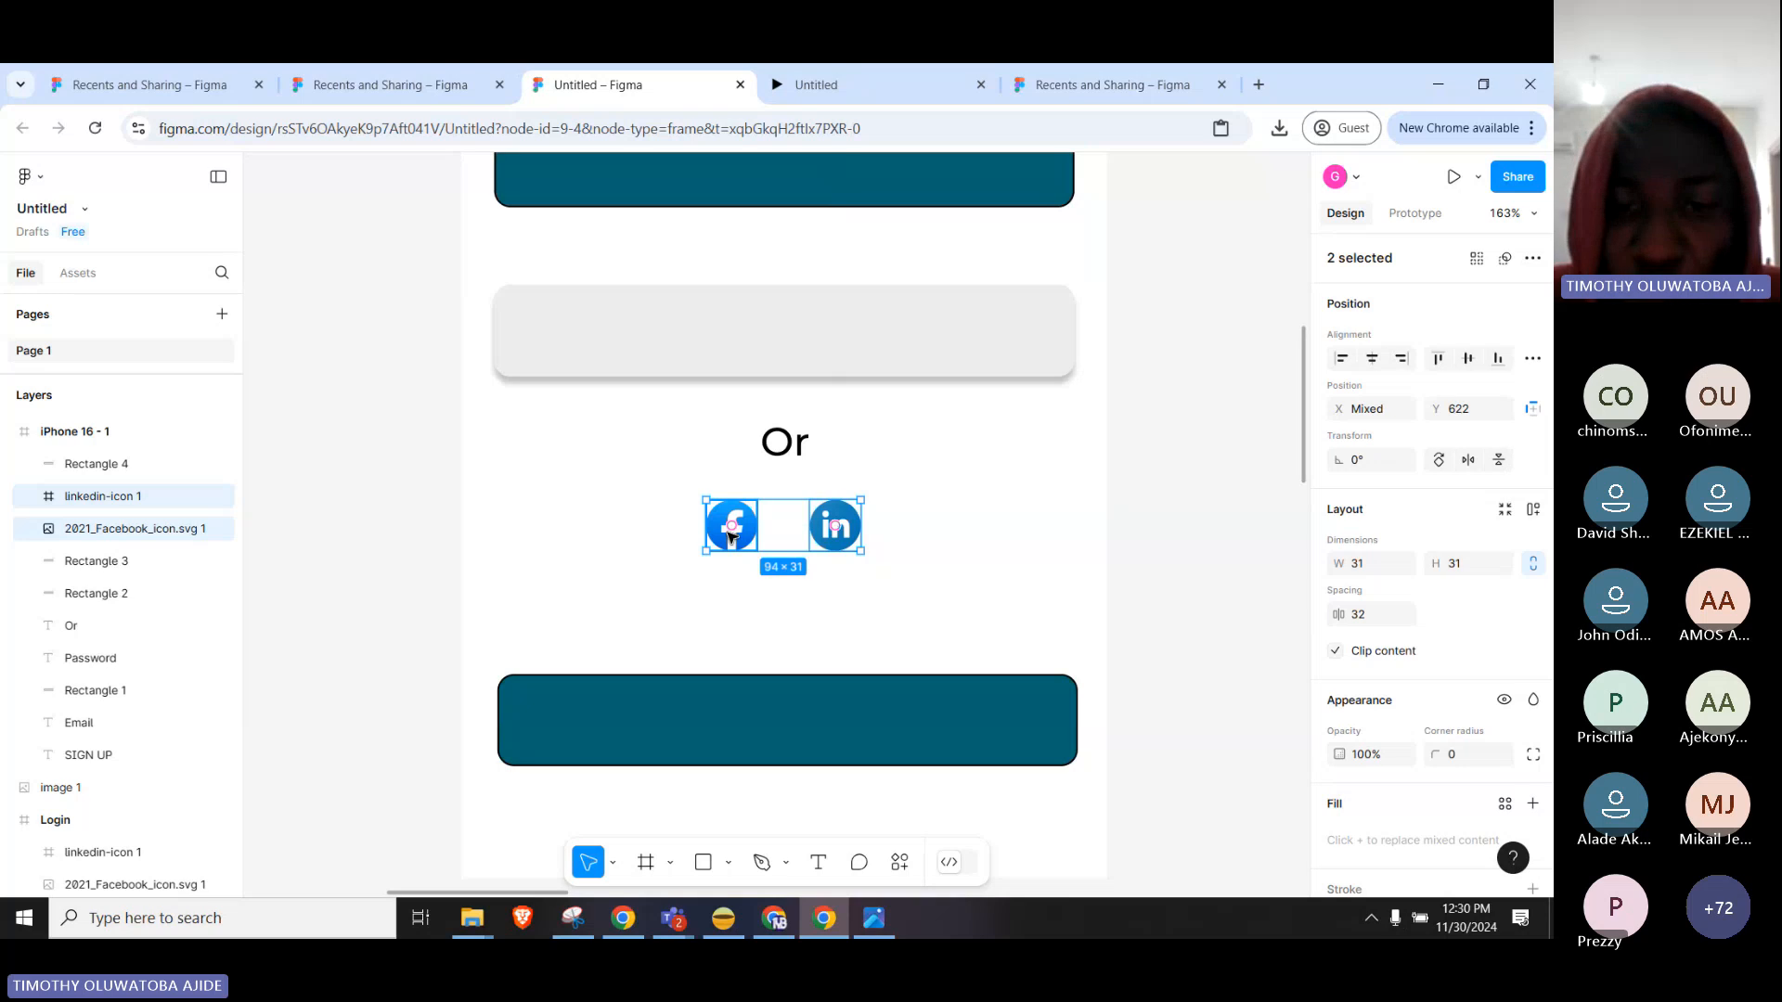
click(982, 517)
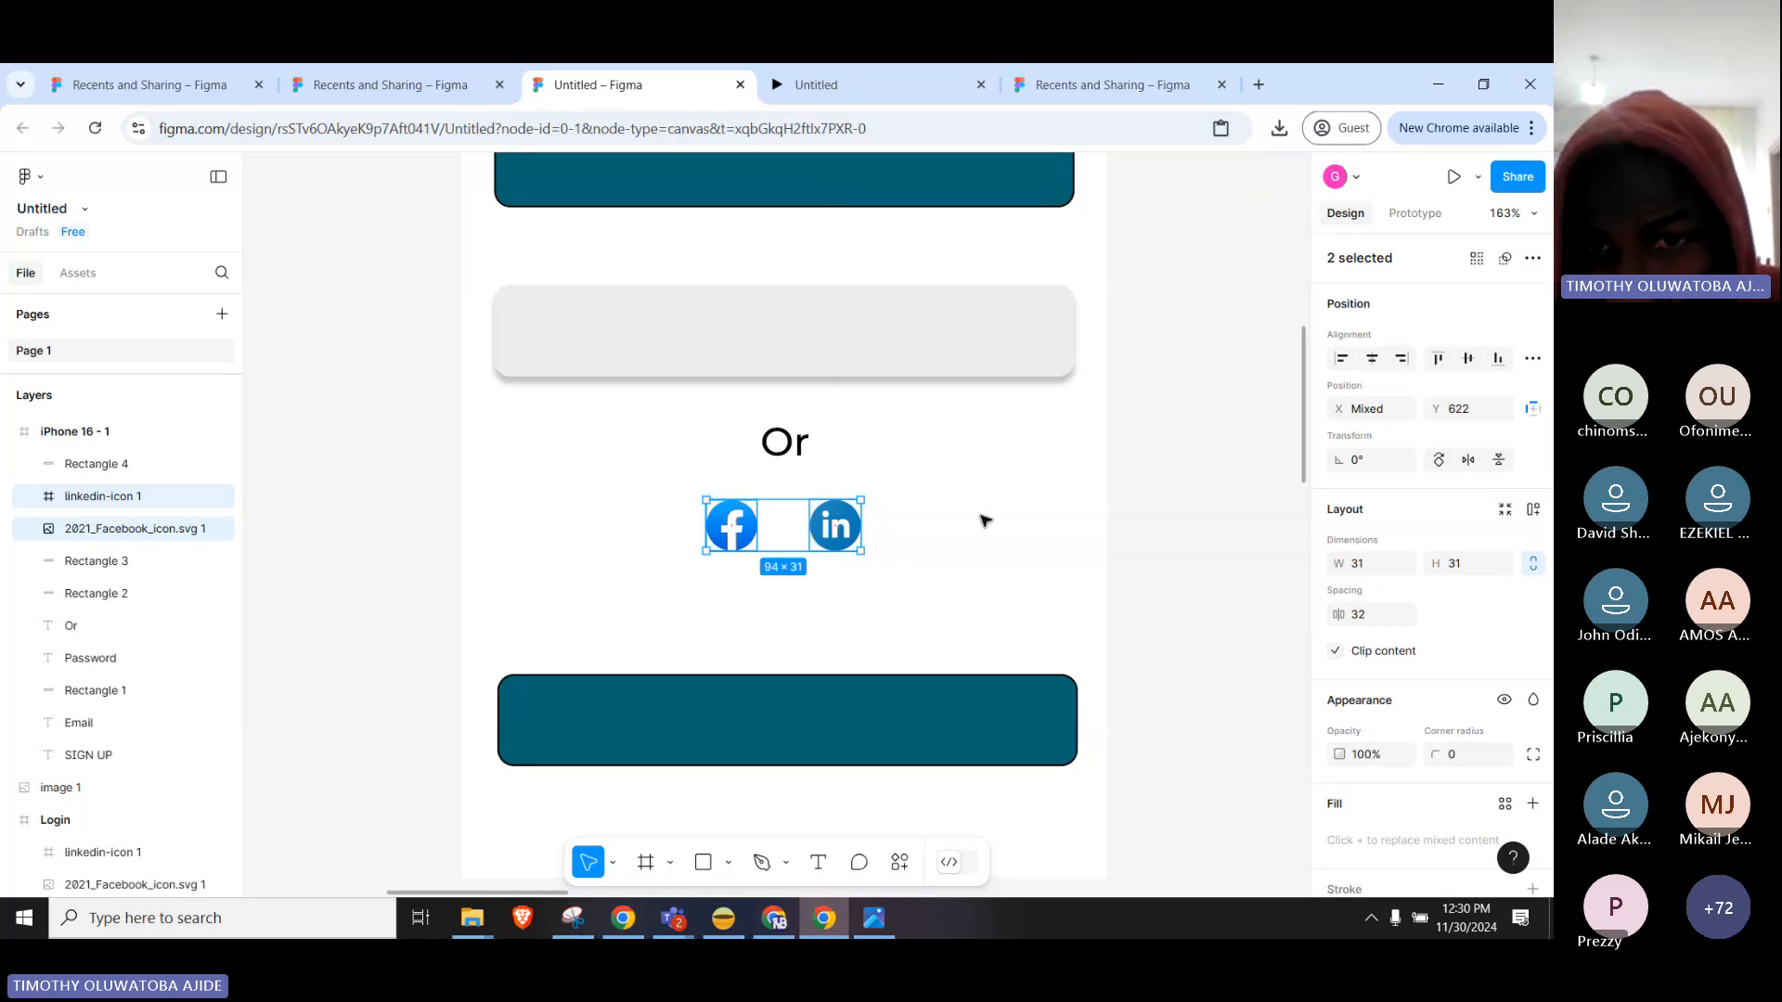
Marquee-select both icons and group them as Group 1, 94×31 at X 149, Y 622.
drag(447, 517, 918, 556)
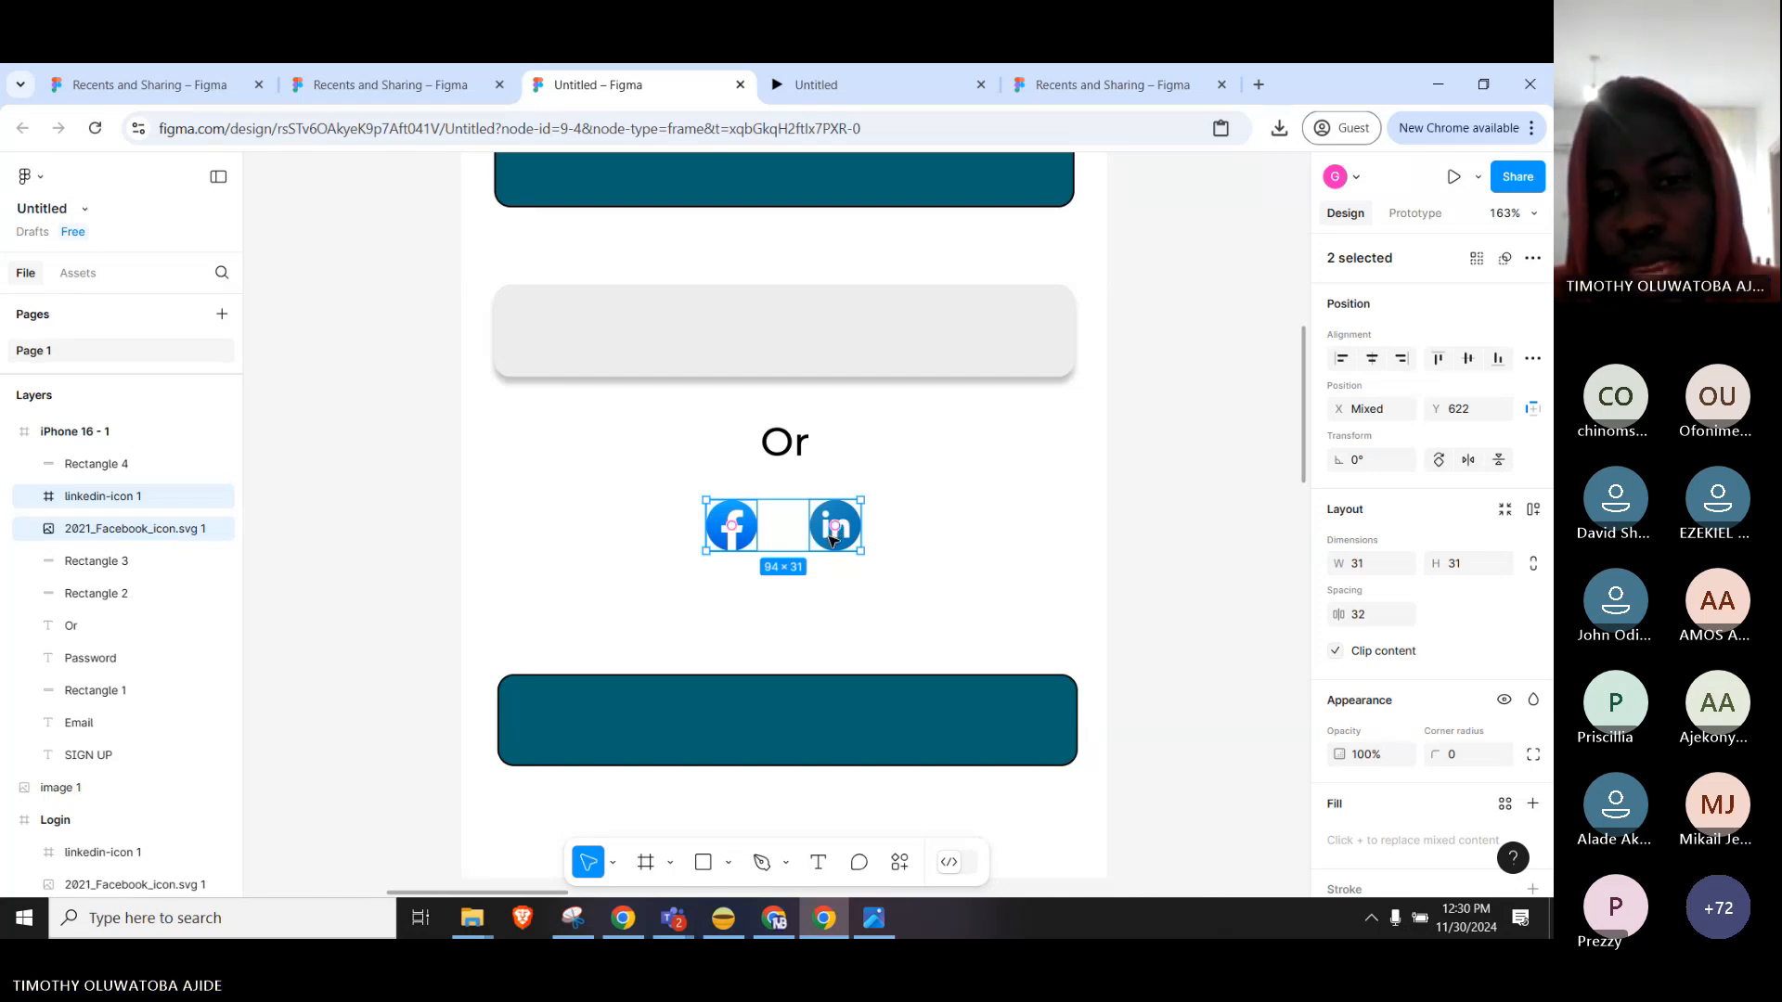
right_click(730, 546)
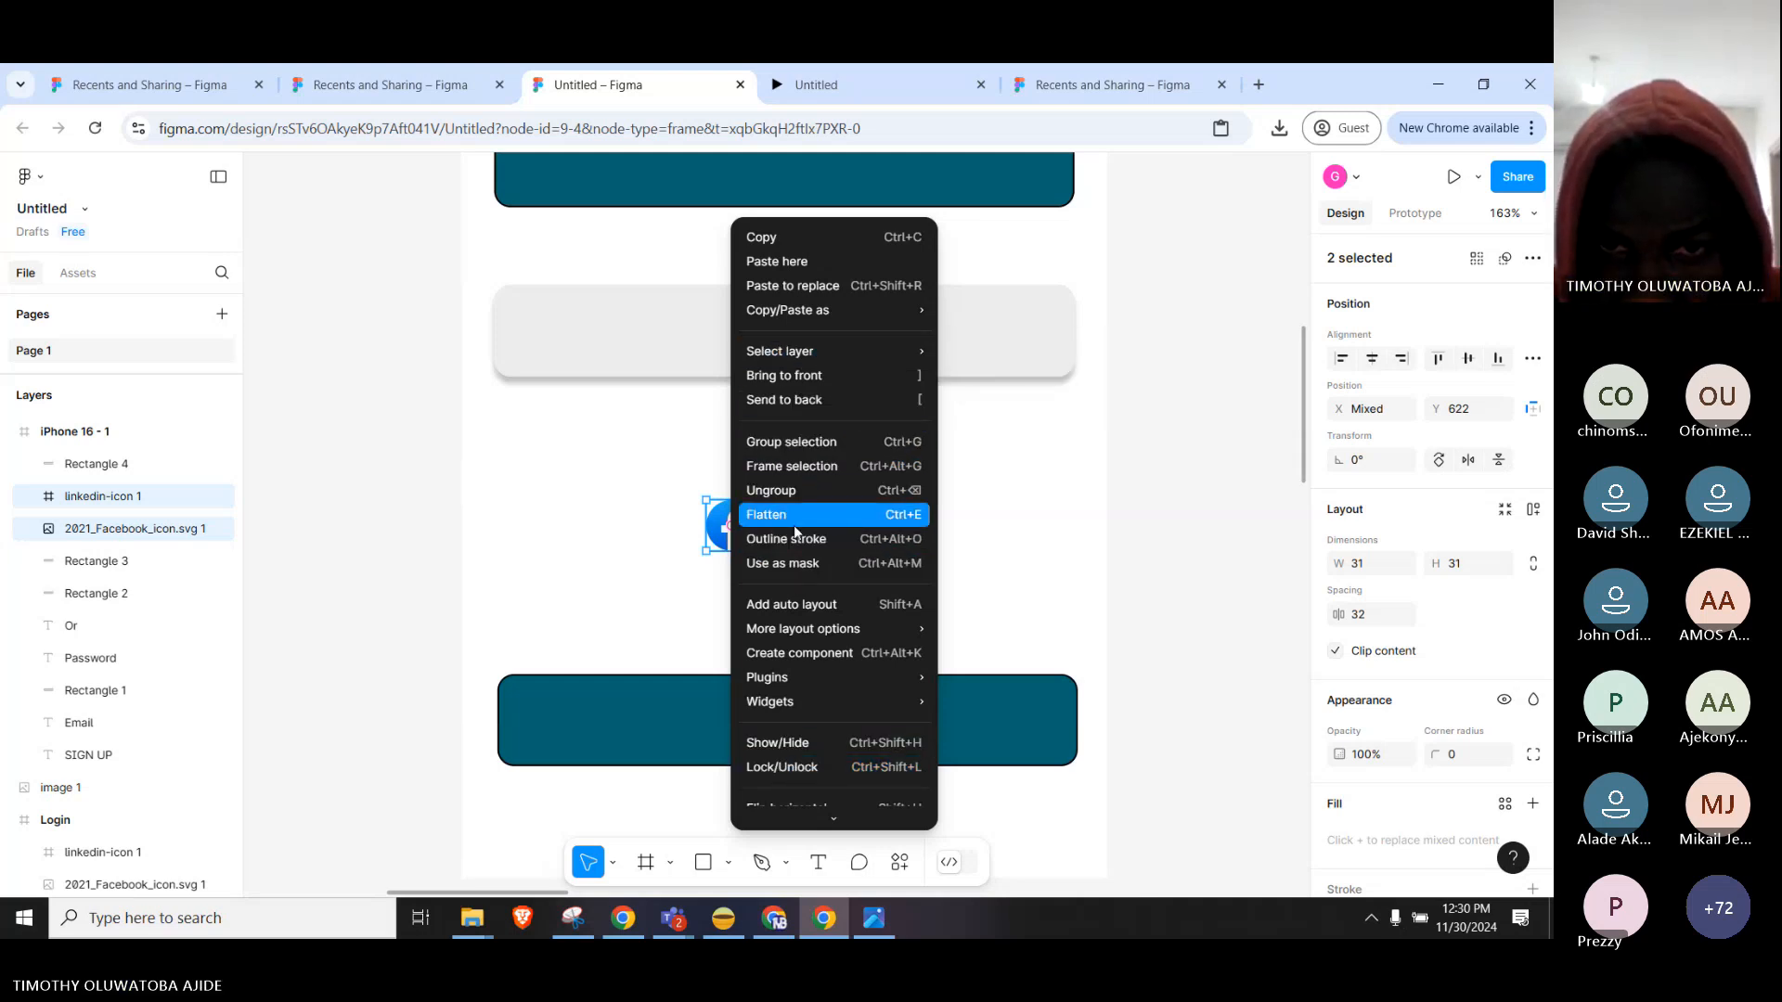
click(870, 443)
click(1024, 488)
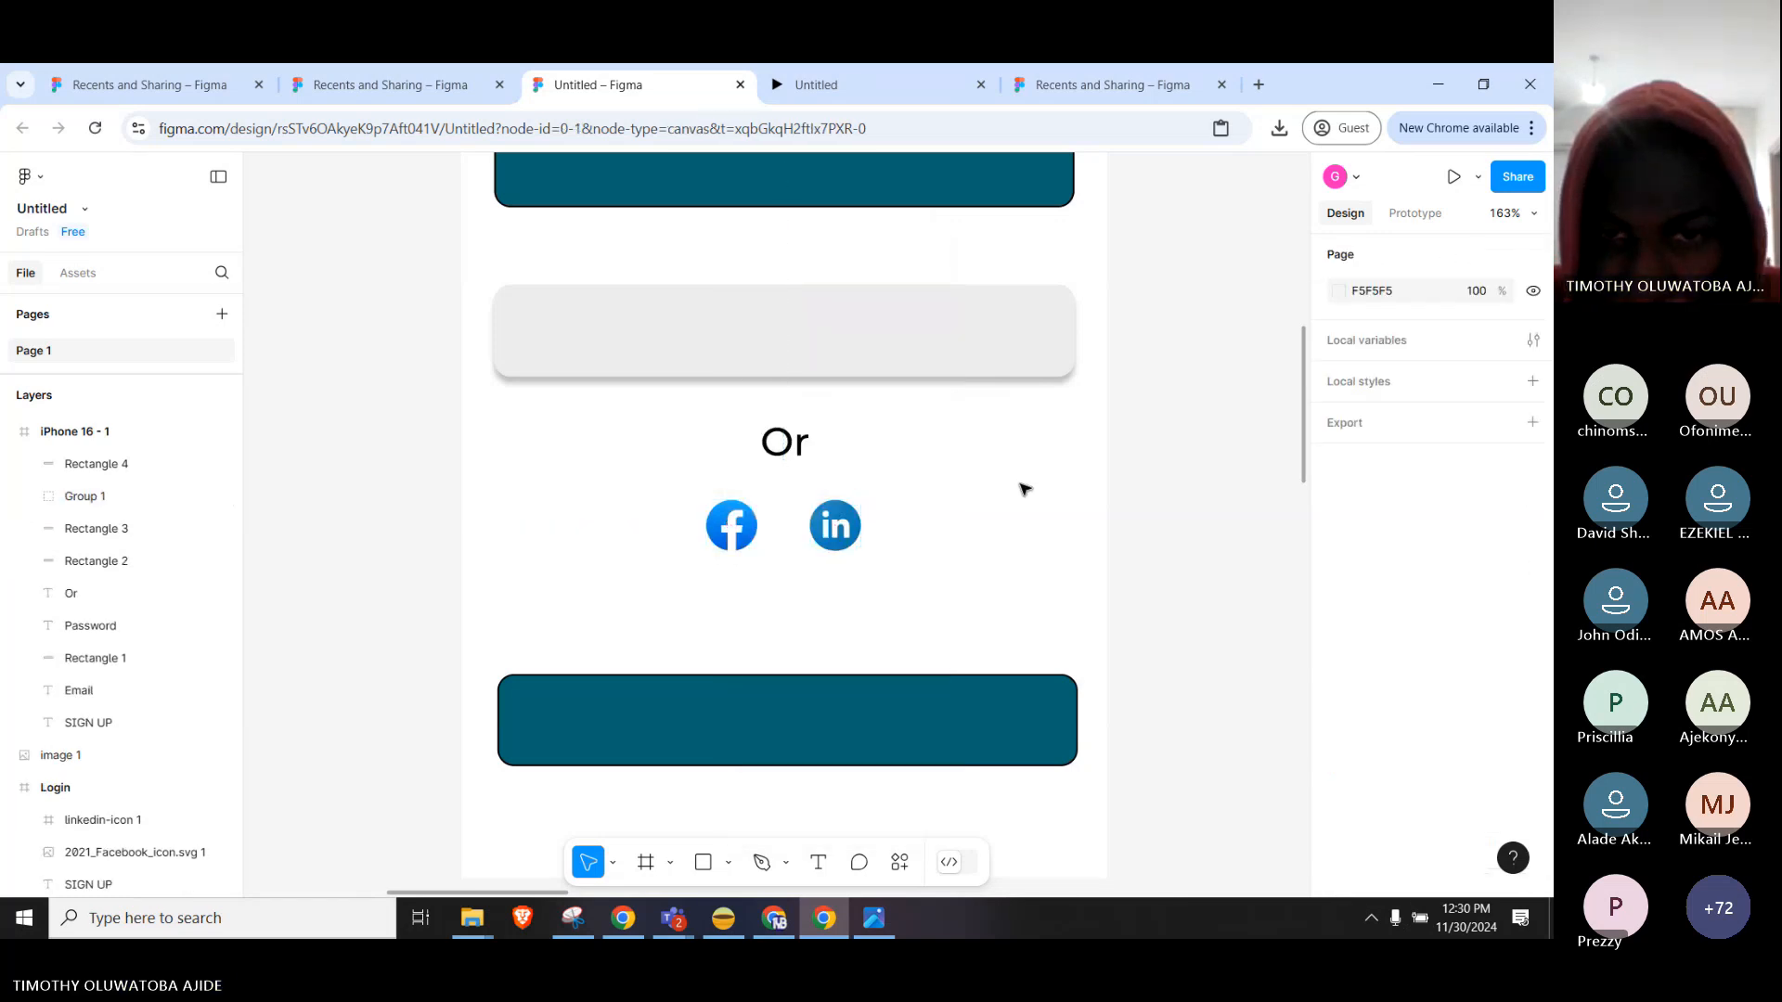
click(835, 524)
right_click(838, 521)
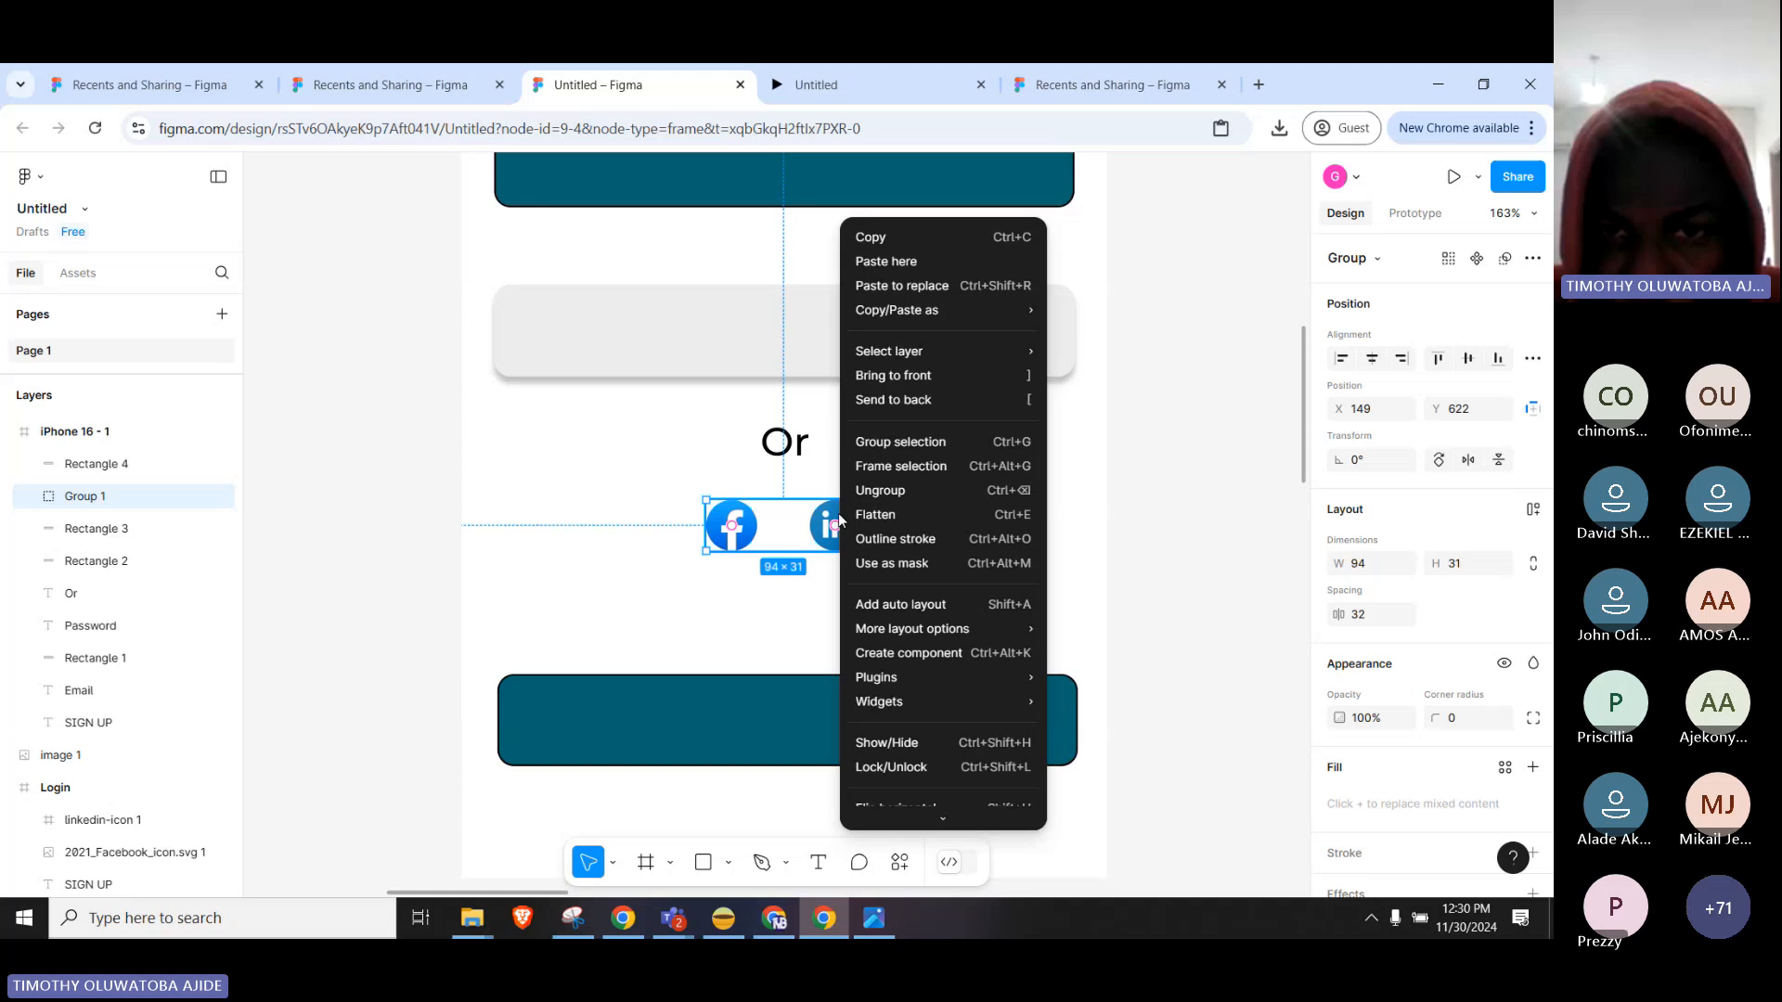
Ungroup Group 1 into separate Facebook and LinkedIn layers, undoing test moves of each icon.
click(908, 495)
drag(827, 535, 999, 502)
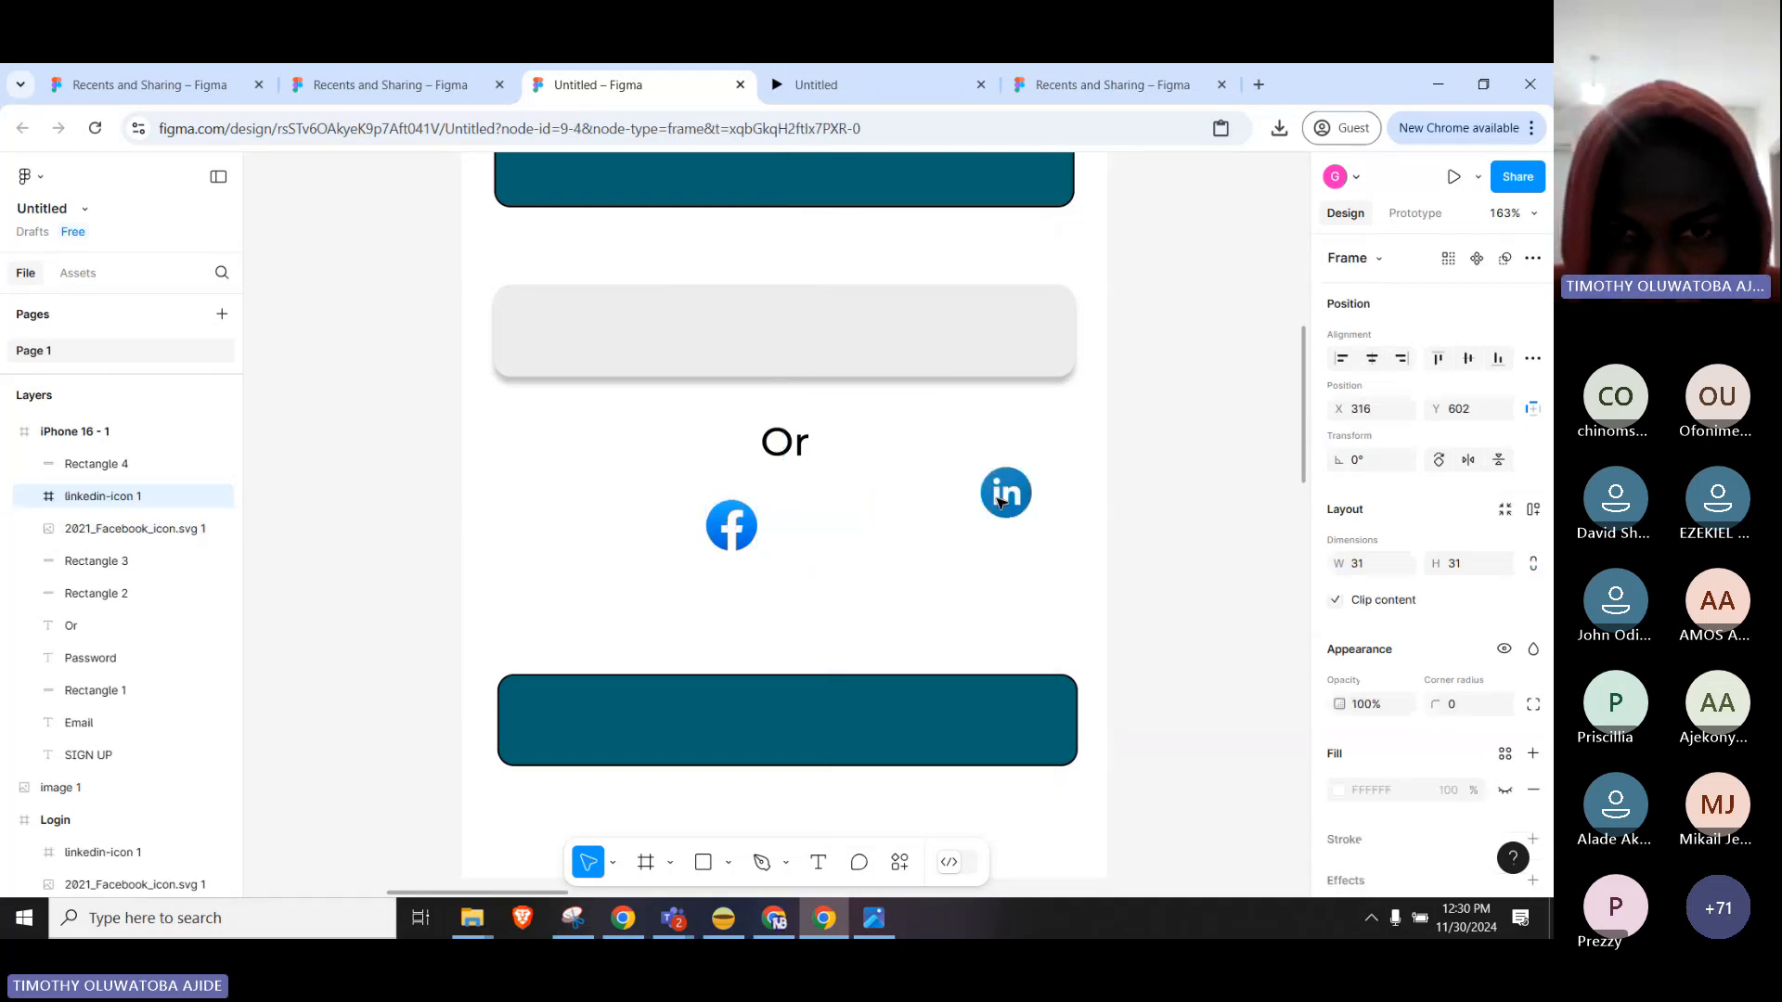
key(ctrl+z)
click(730, 527)
drag(730, 527, 661, 466)
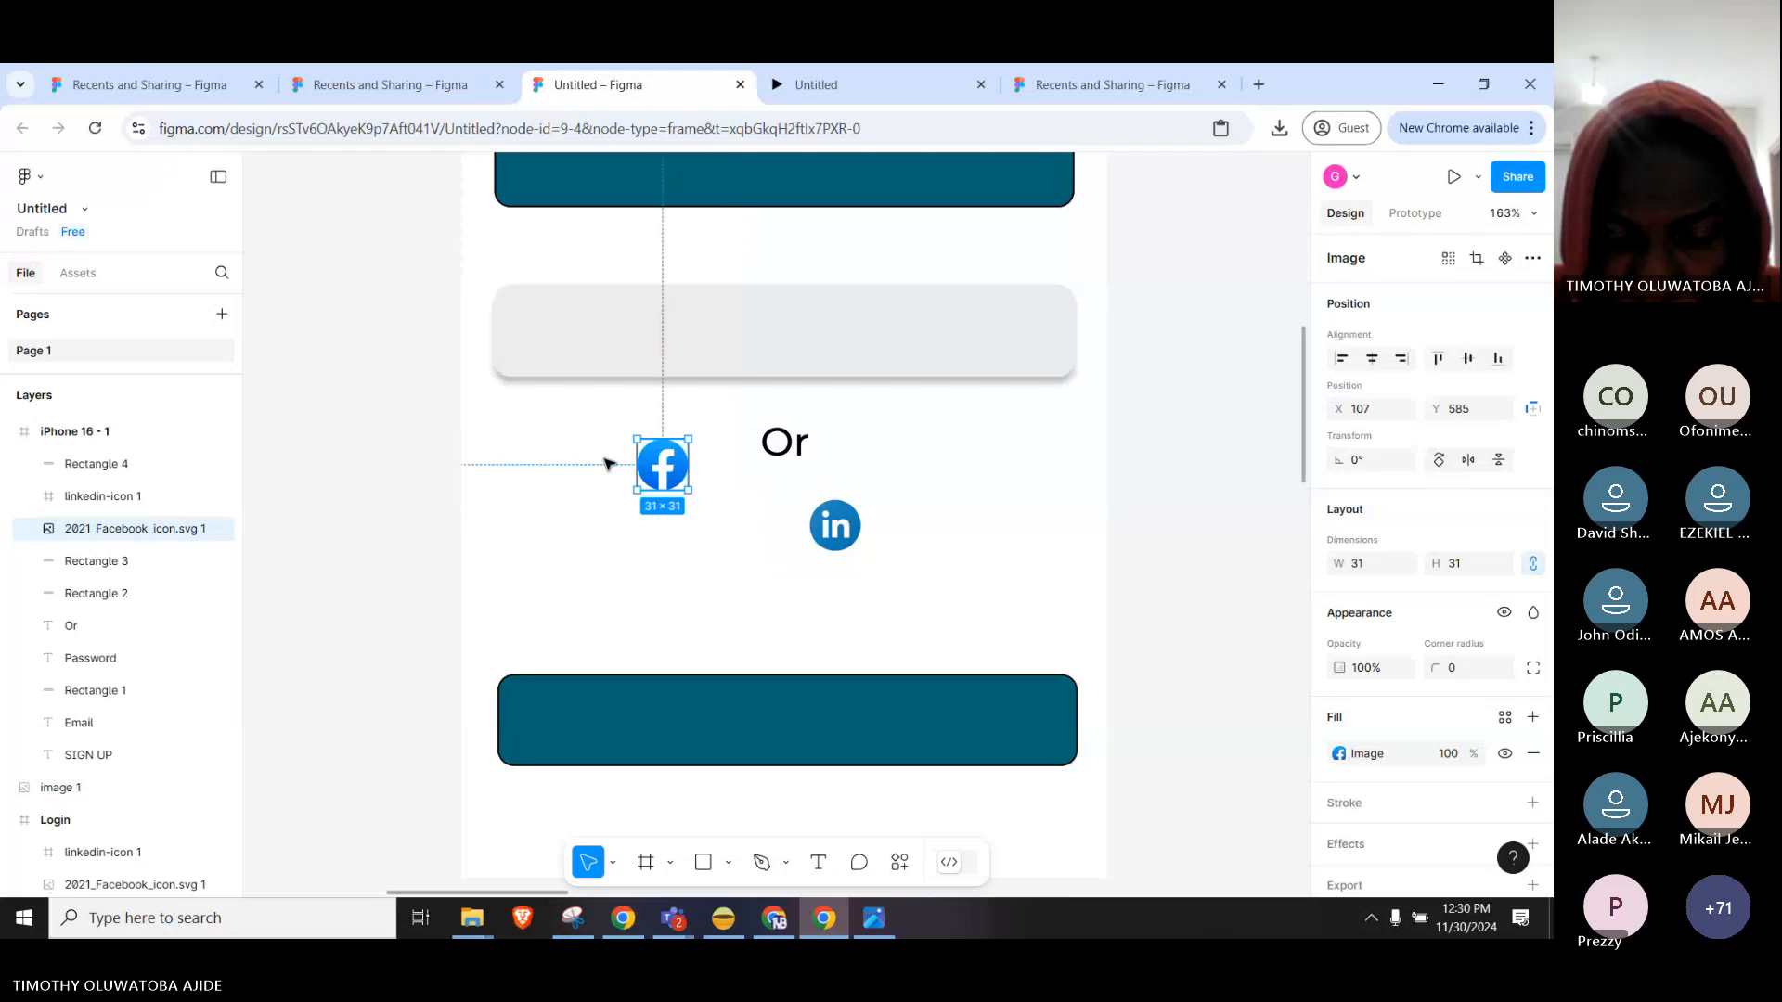
key(ctrl+z)
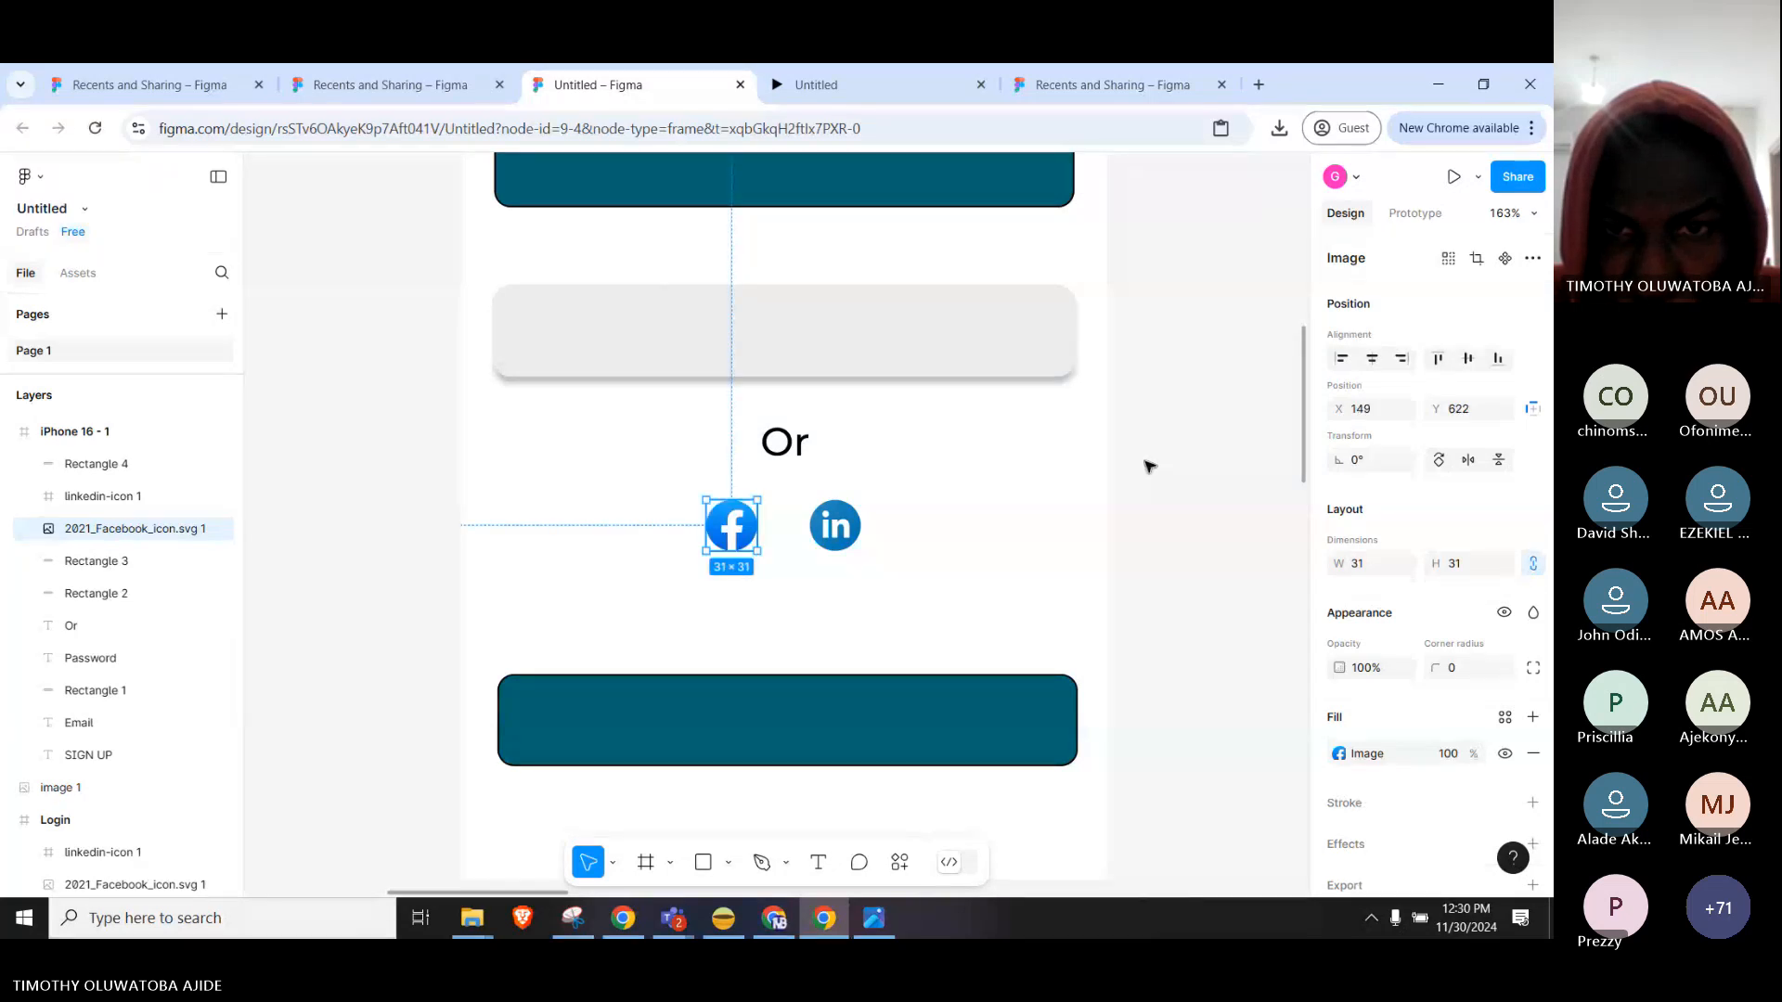
Zoom out to show both phone frames, then switch to the Justinmind login-form article in Chrome.
scroll(1167, 466, down, 3)
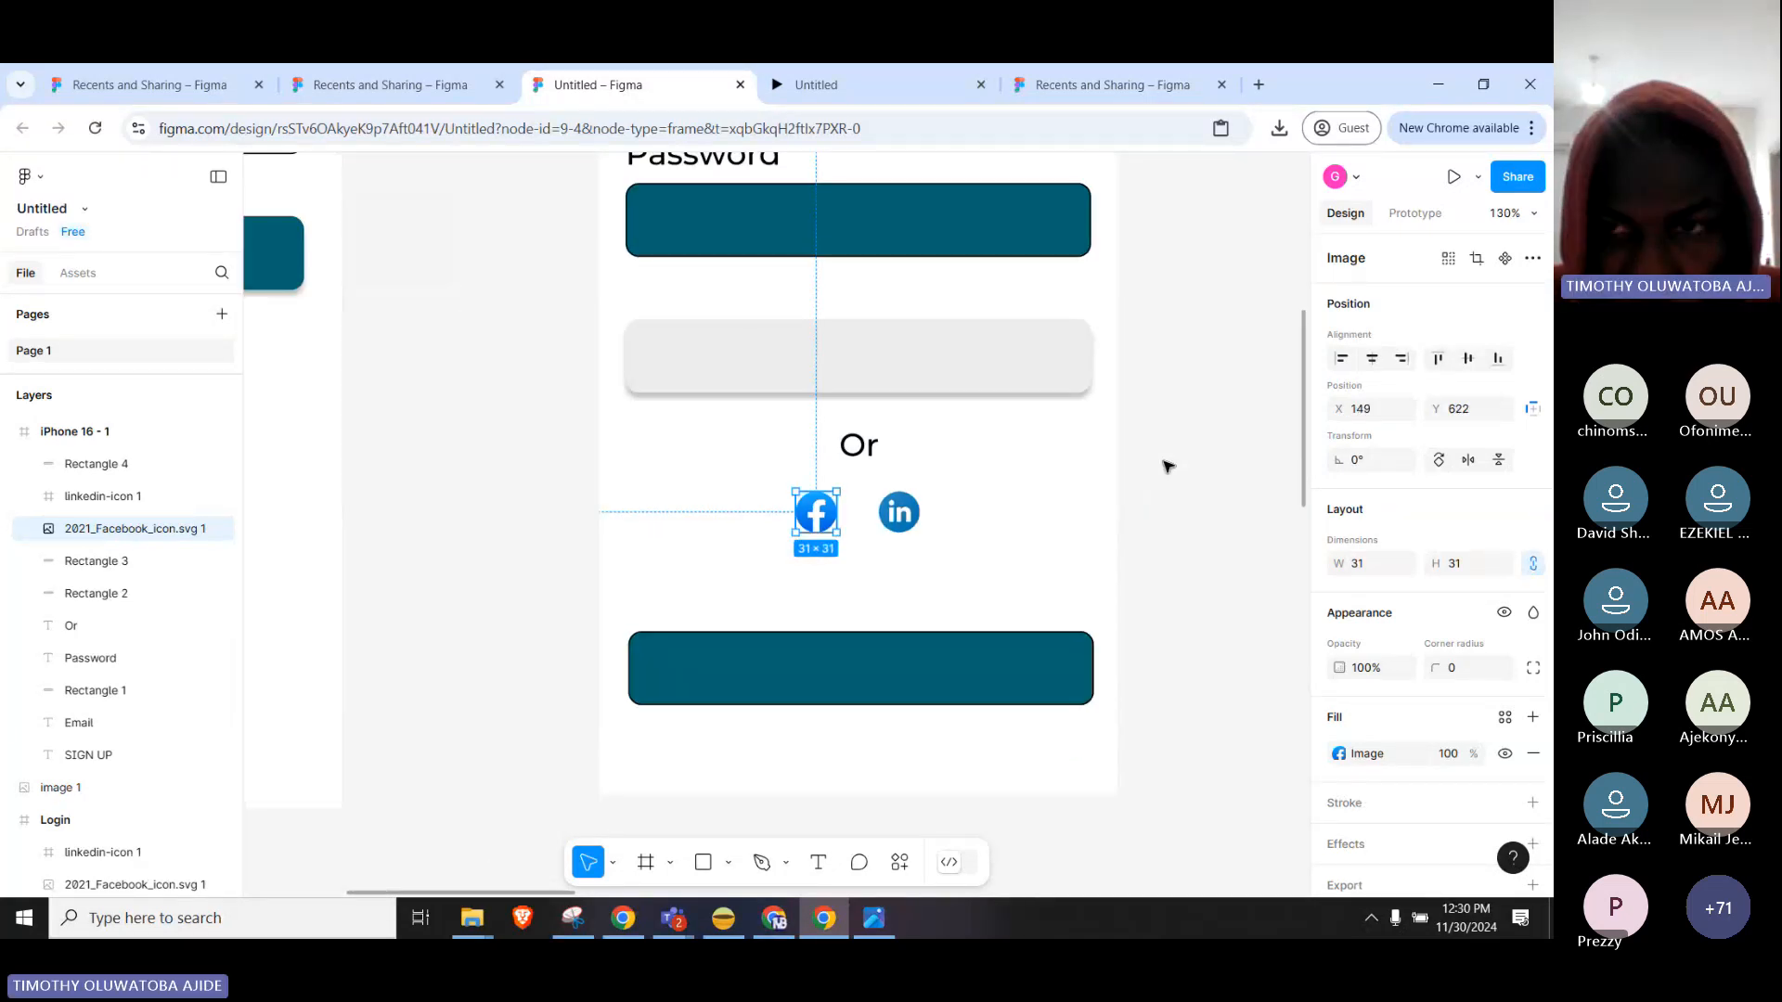
scroll(1058, 525, up, 5)
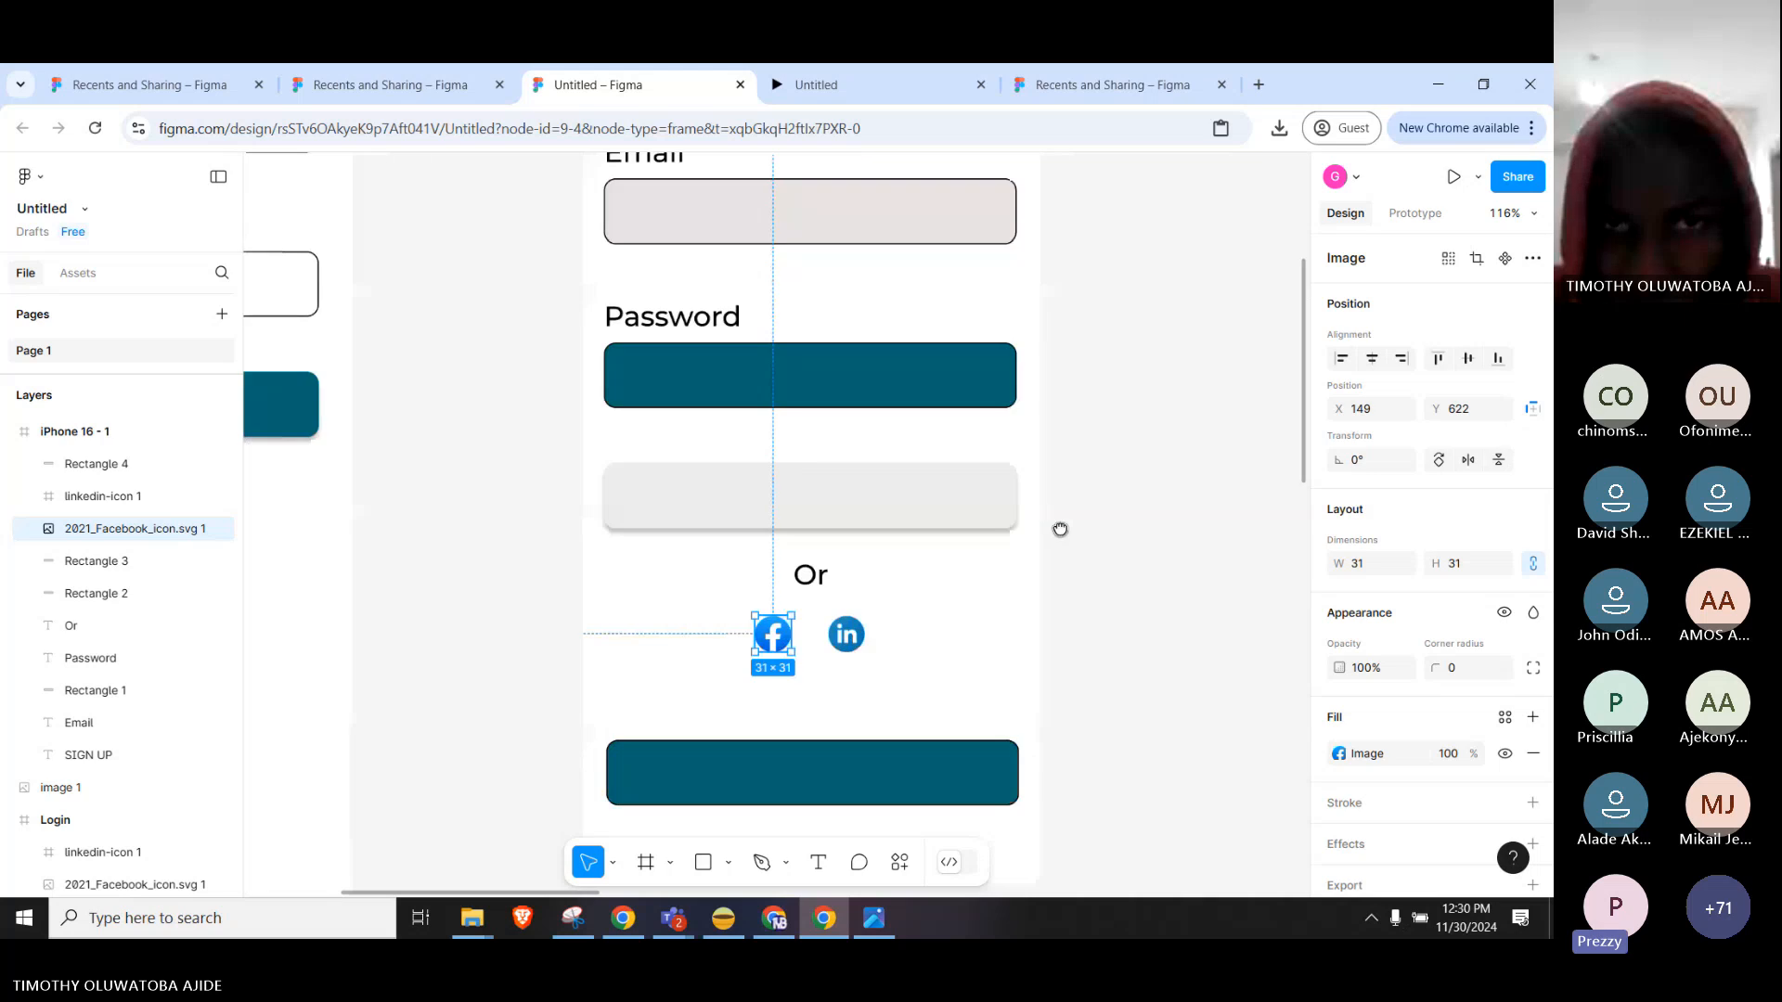
scroll(934, 404, down, 3)
drag(768, 485, 998, 717)
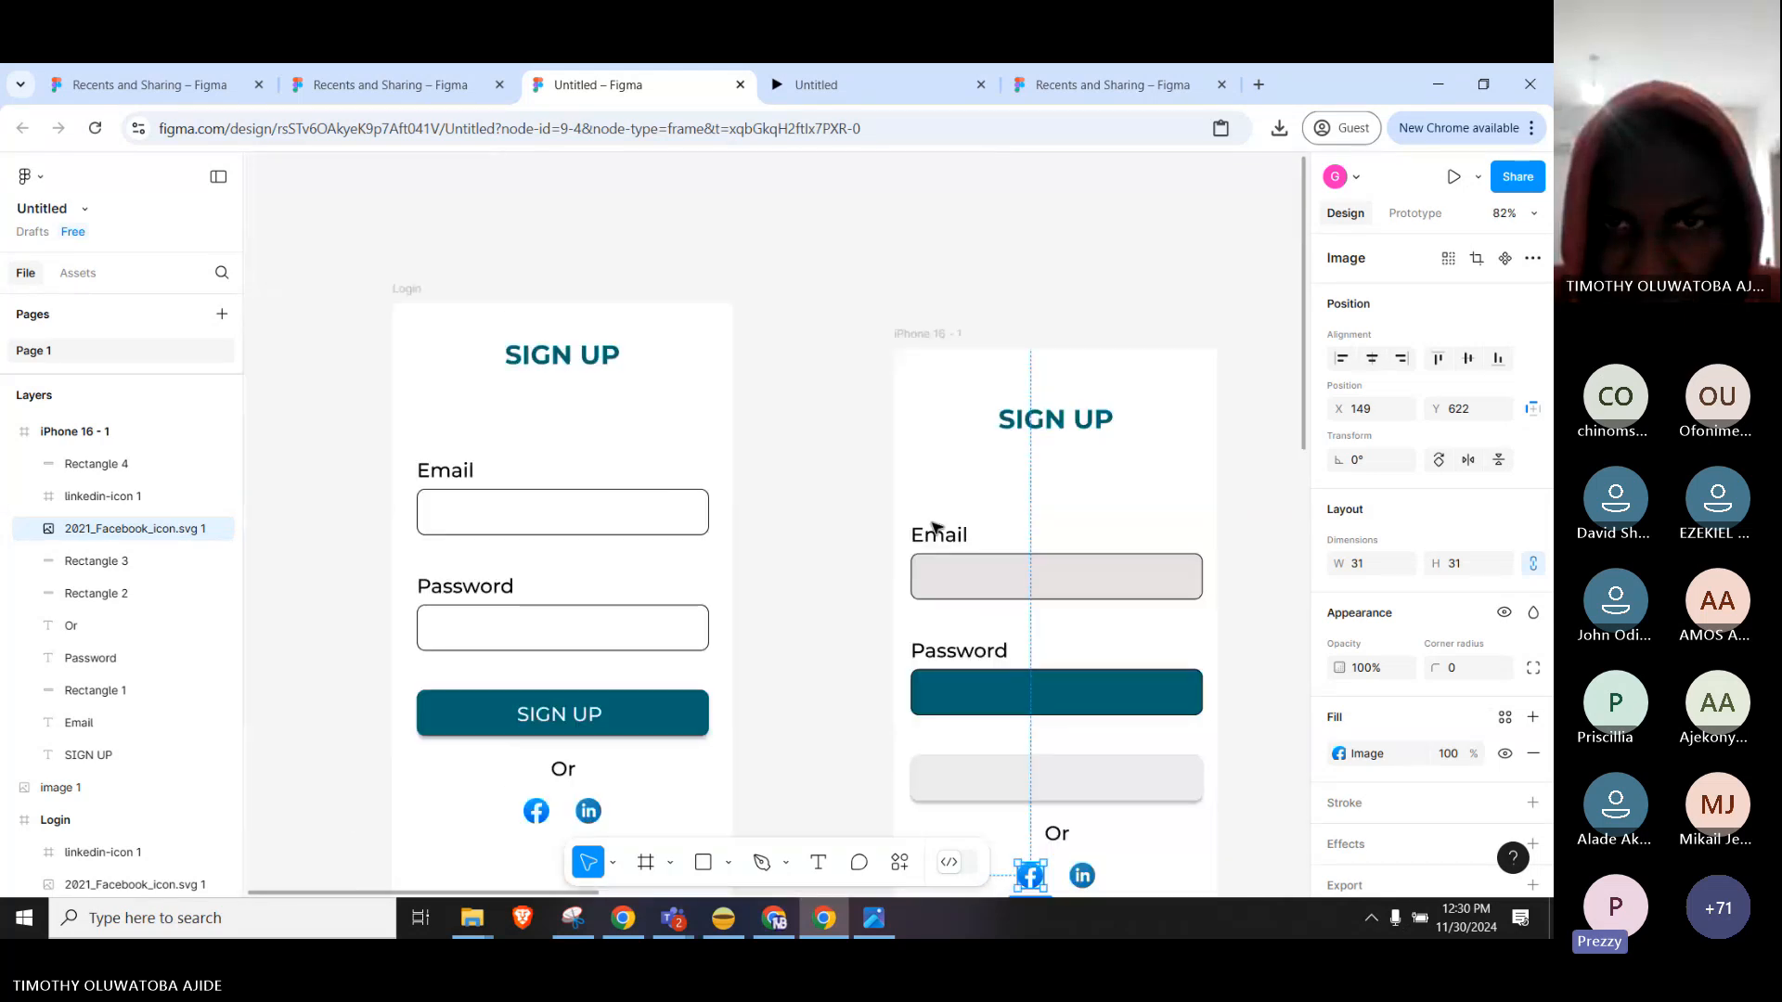
scroll(930, 473, down, 3)
scroll(892, 617, down, 2)
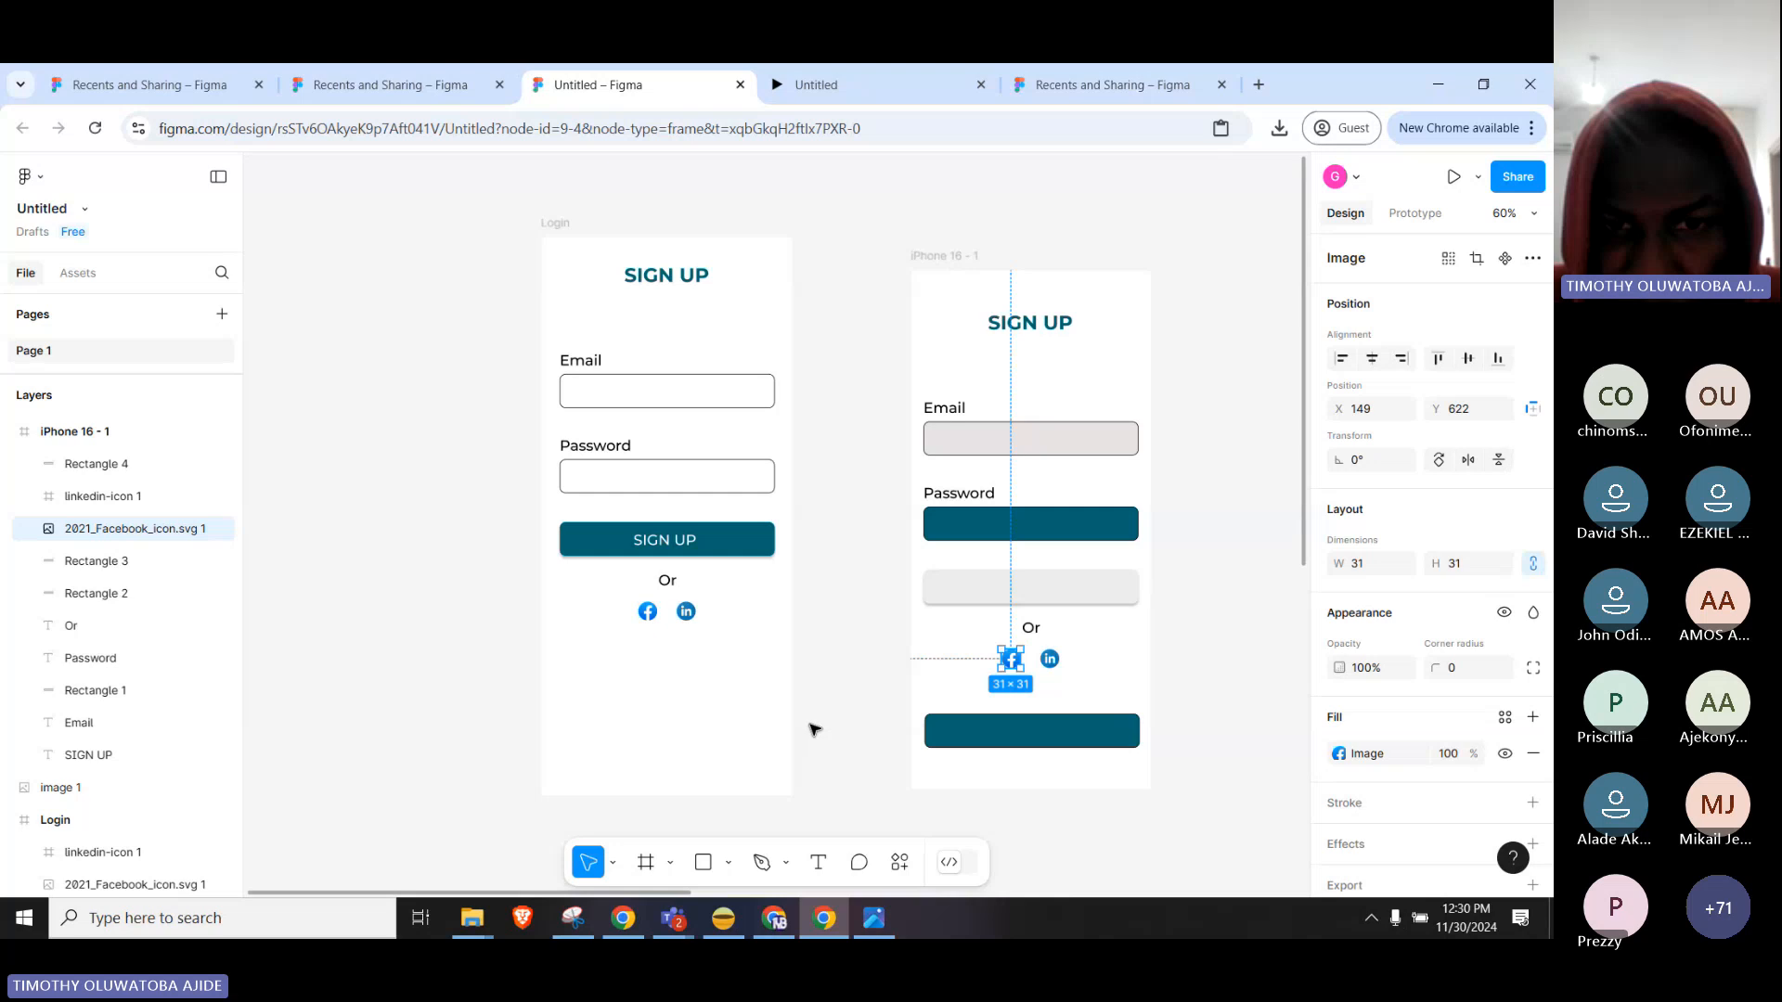
drag(805, 703, 821, 660)
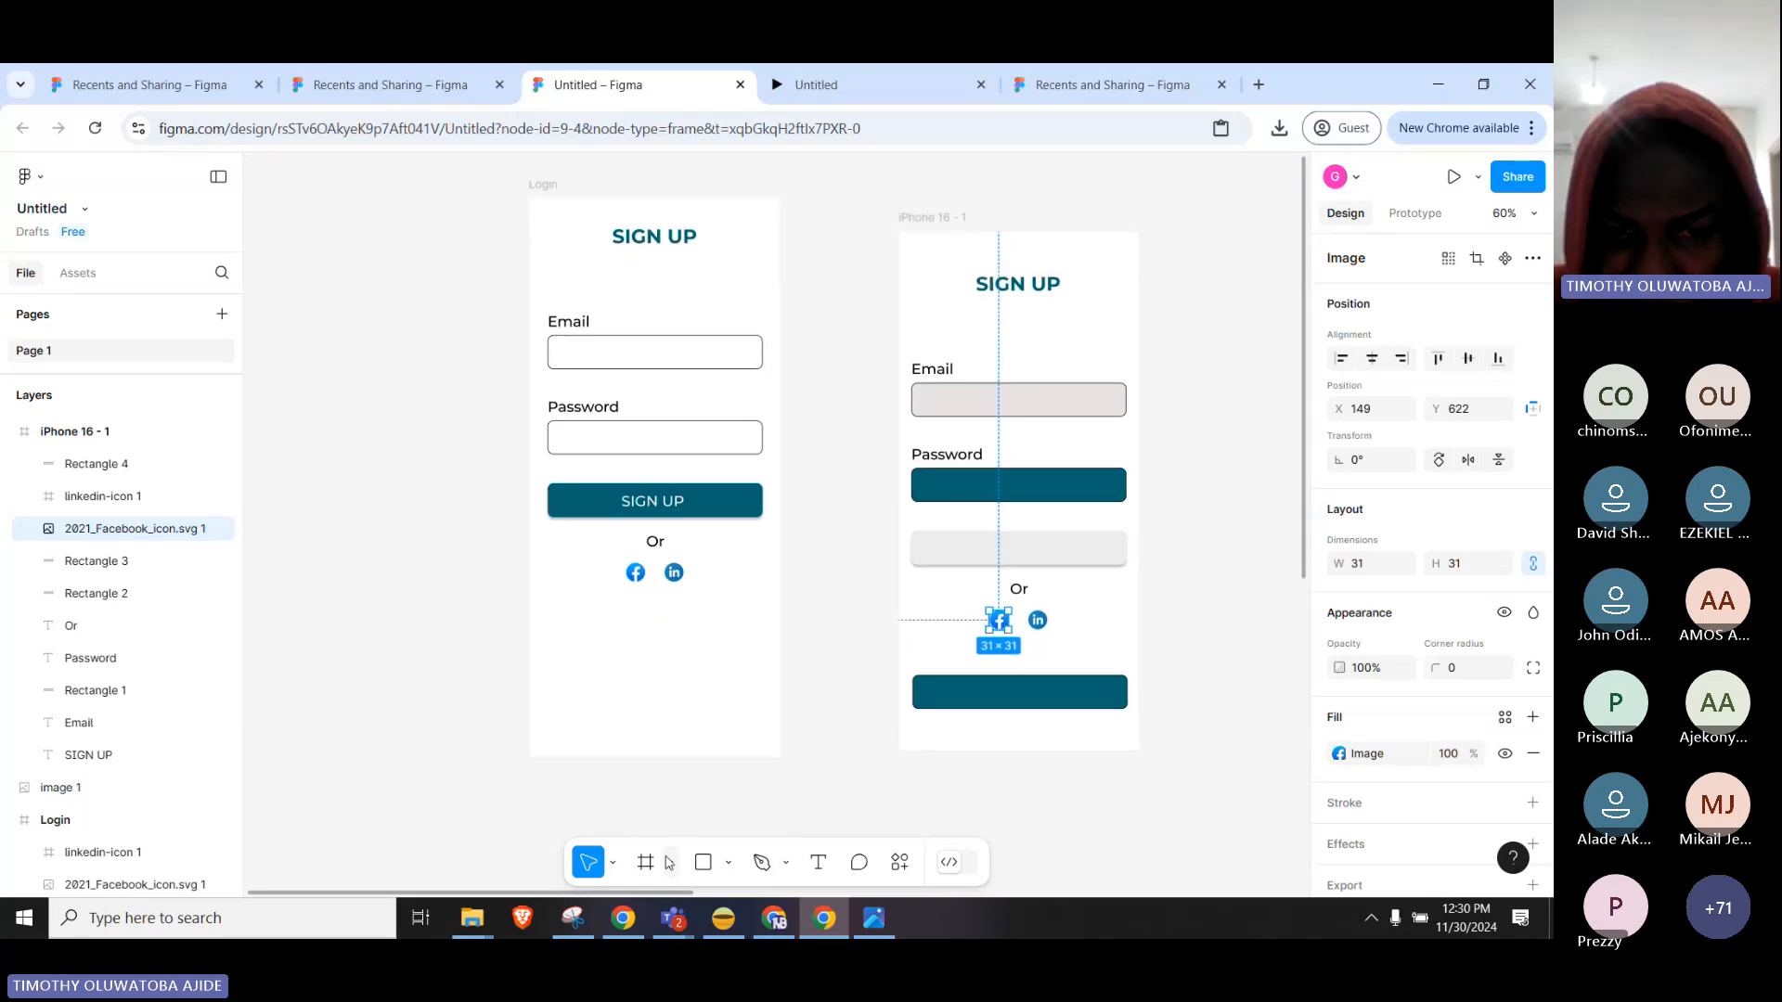
click(624, 919)
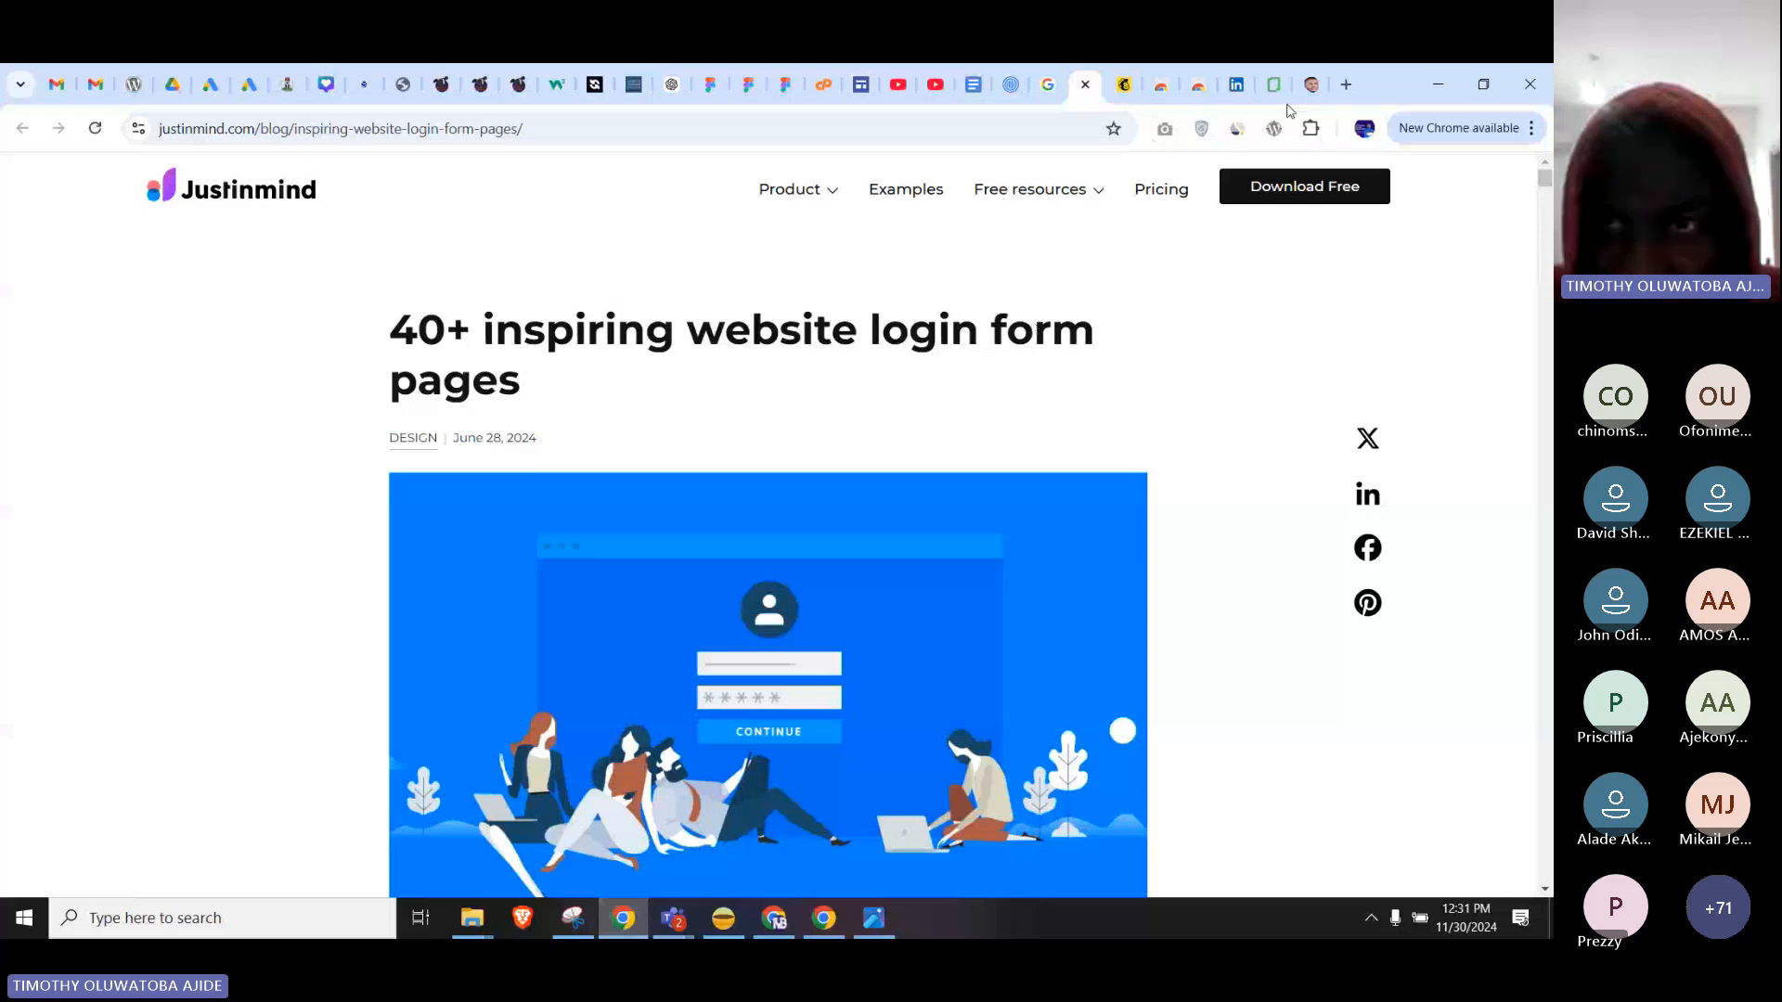
Scroll through the portfolio website tab, then go back to the Figma design window.
click(1312, 85)
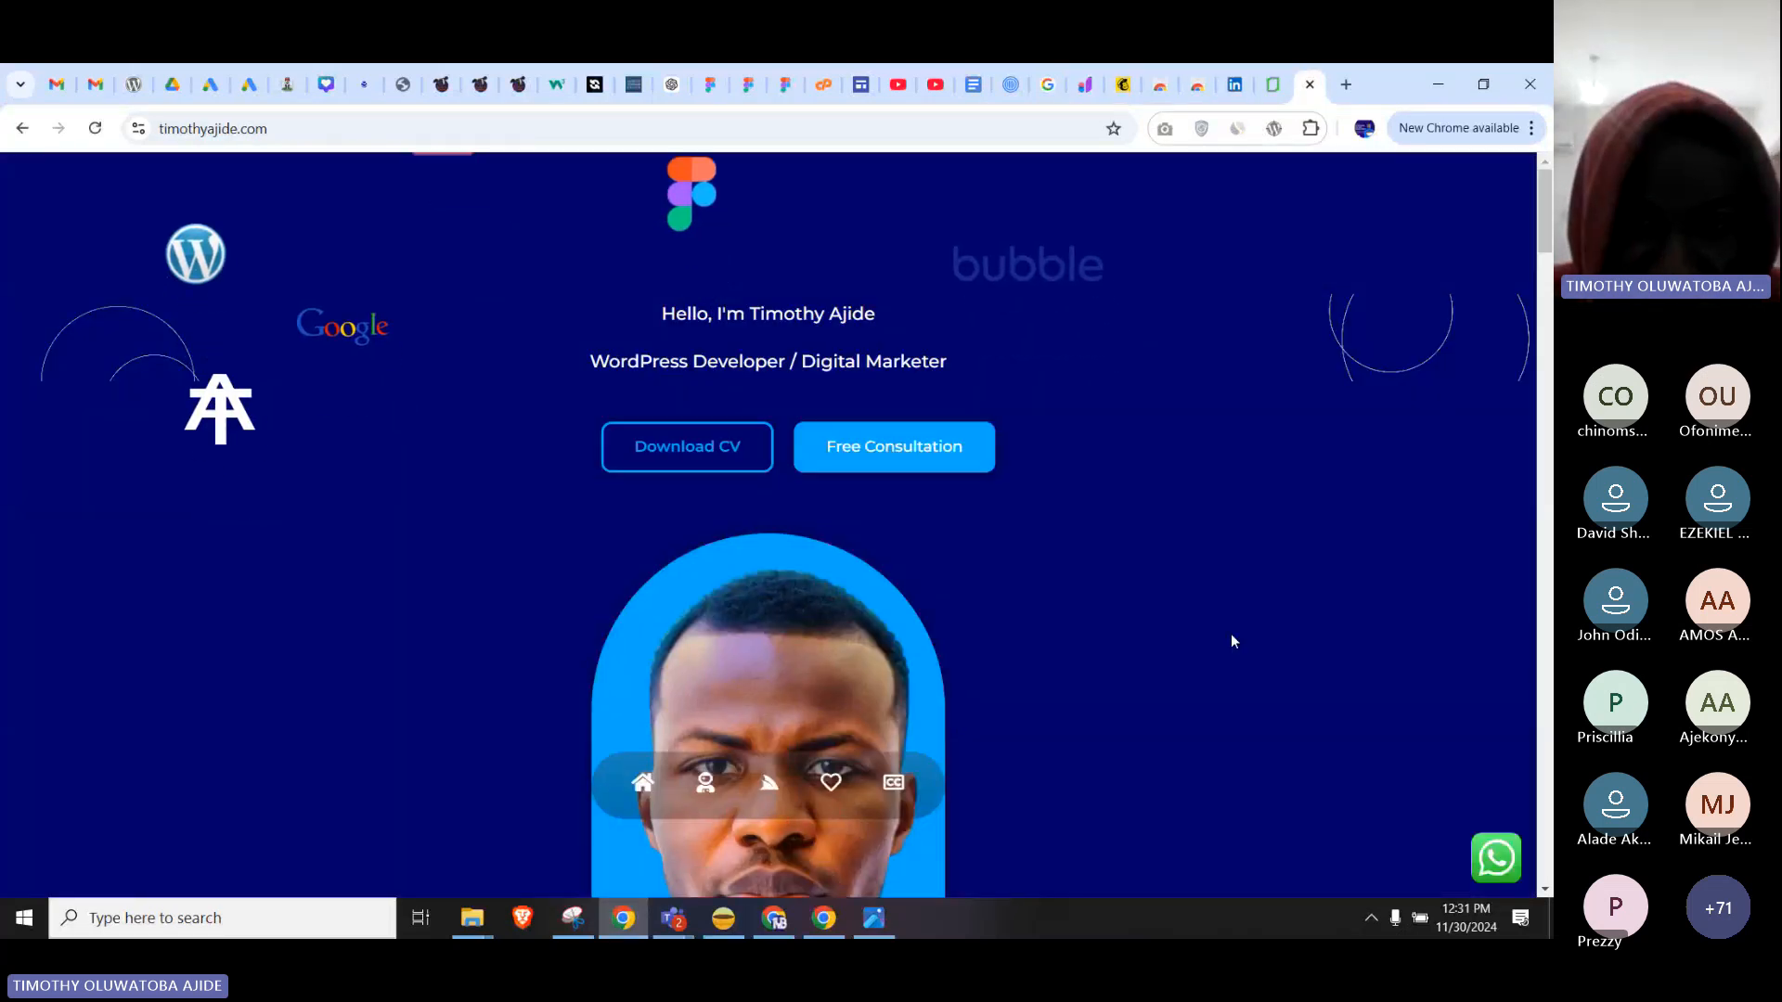
scroll(1230, 633, down, 8)
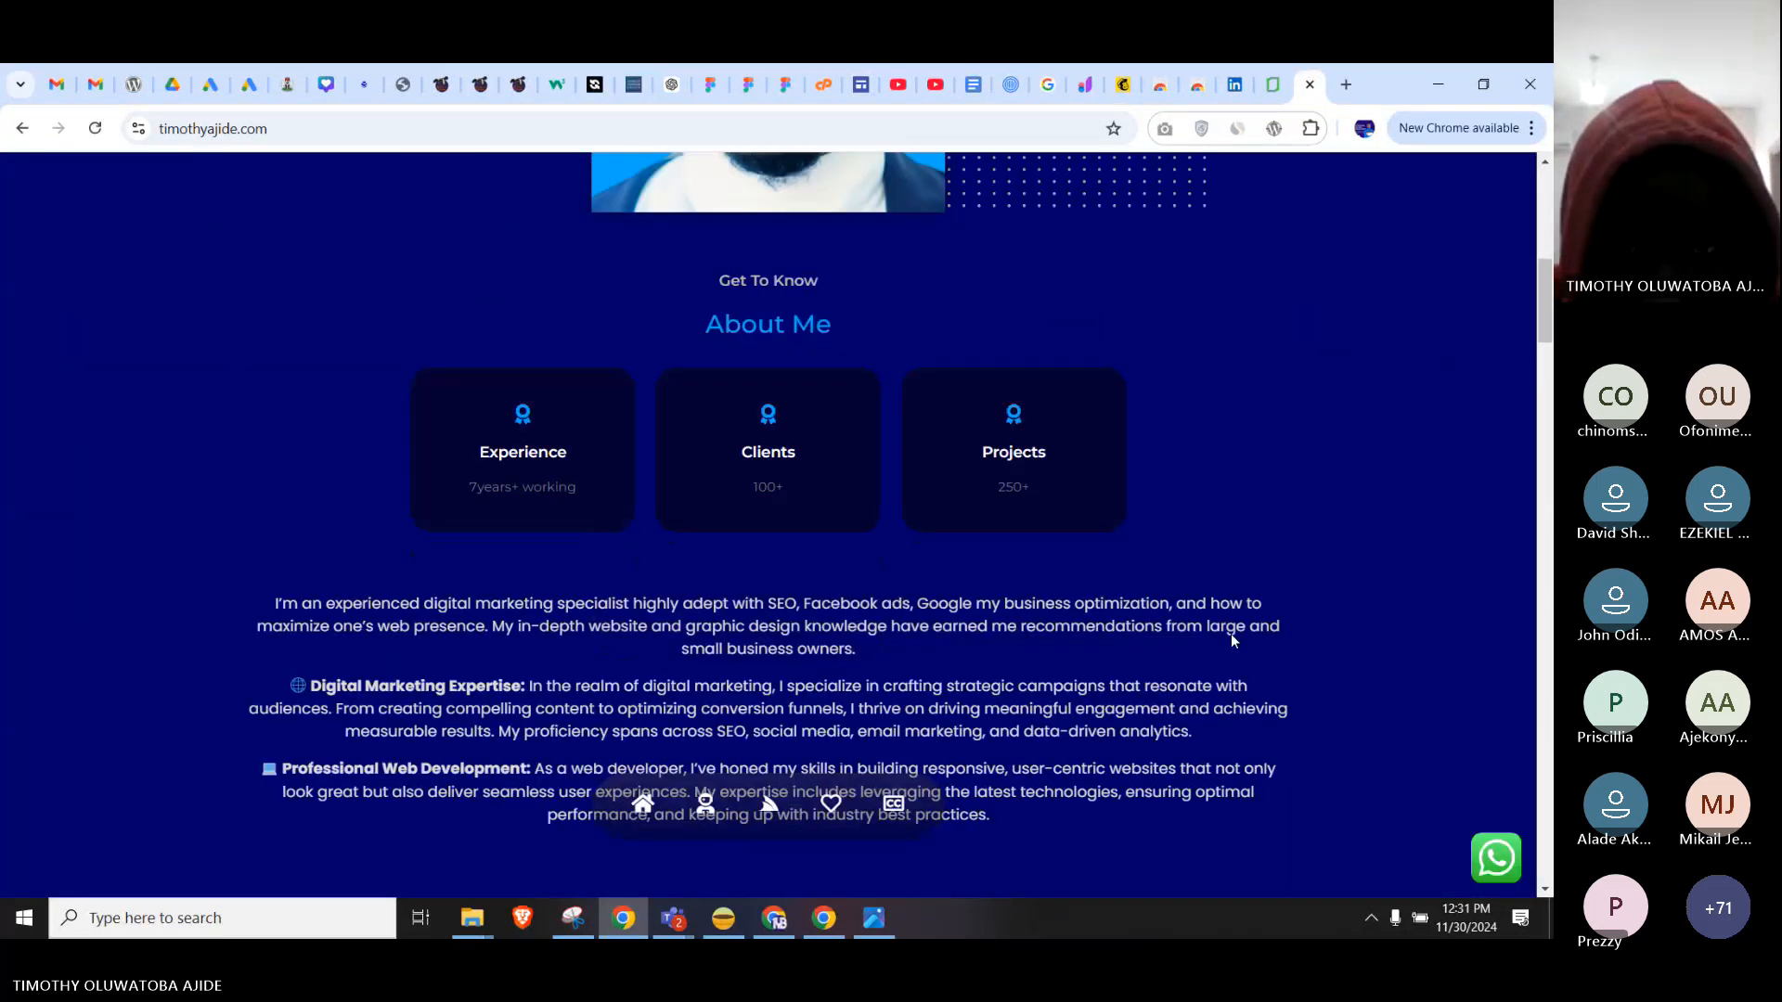
scroll(1232, 636, down, 10)
scroll(1232, 640, down, 2)
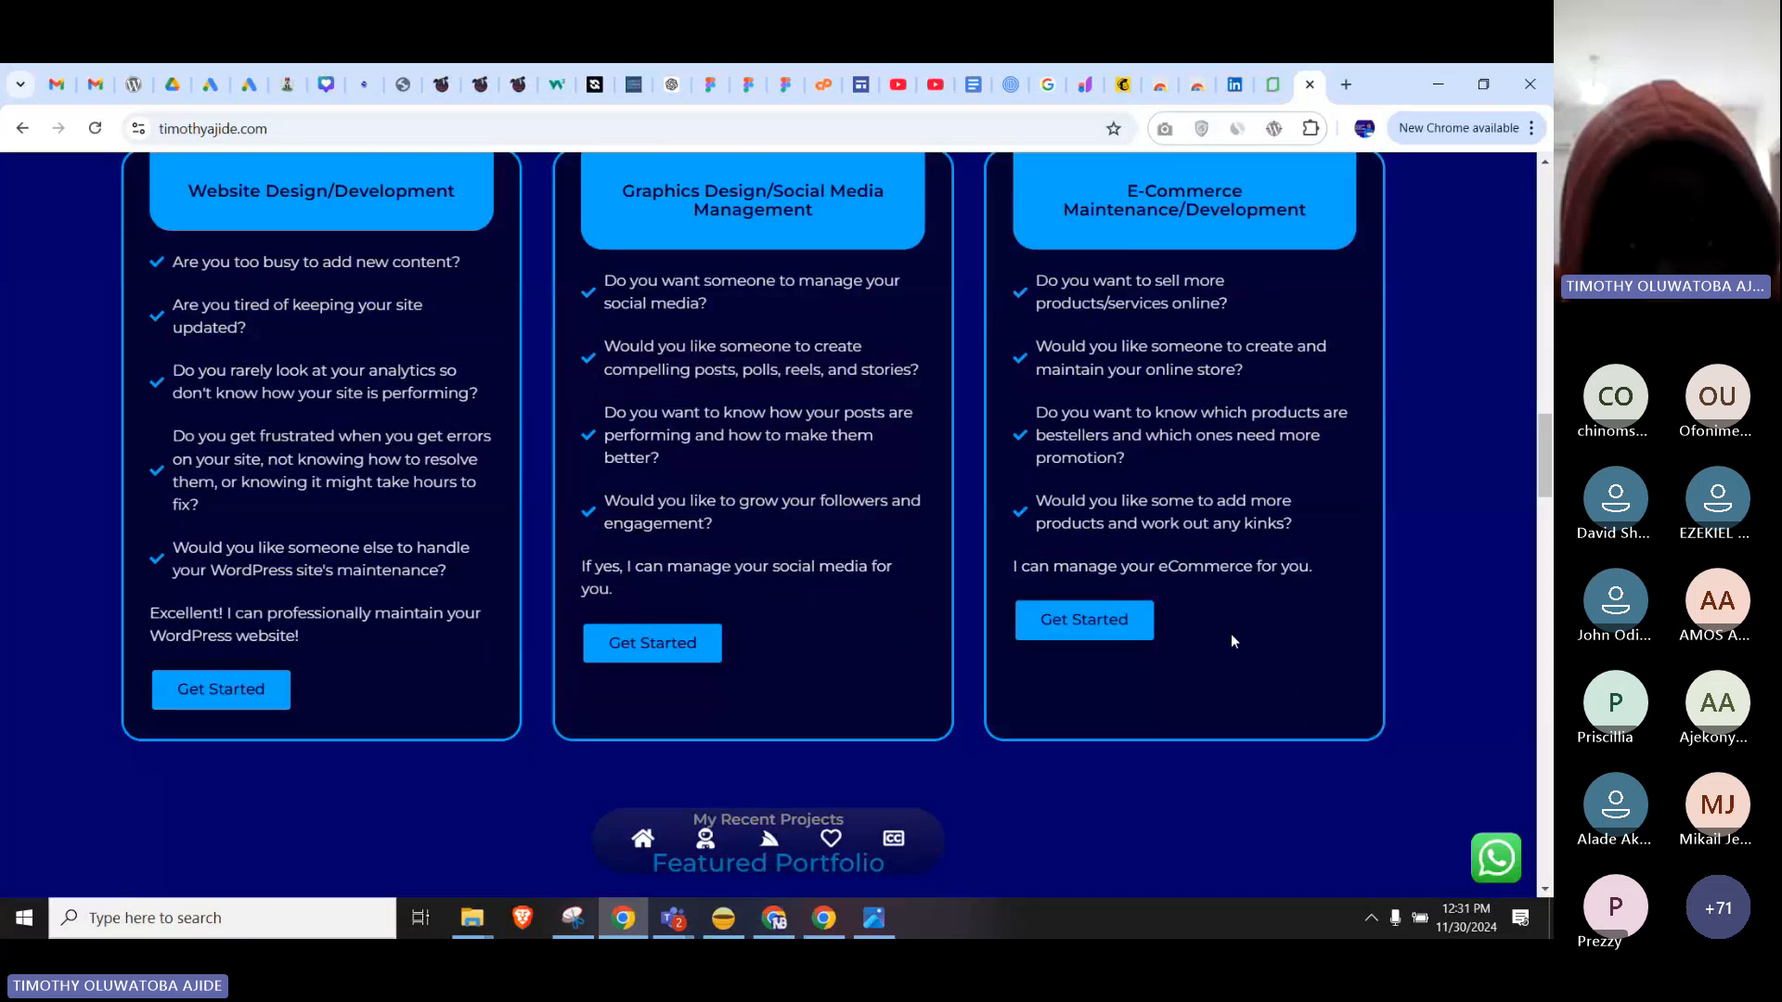
scroll(1232, 640, down, 6)
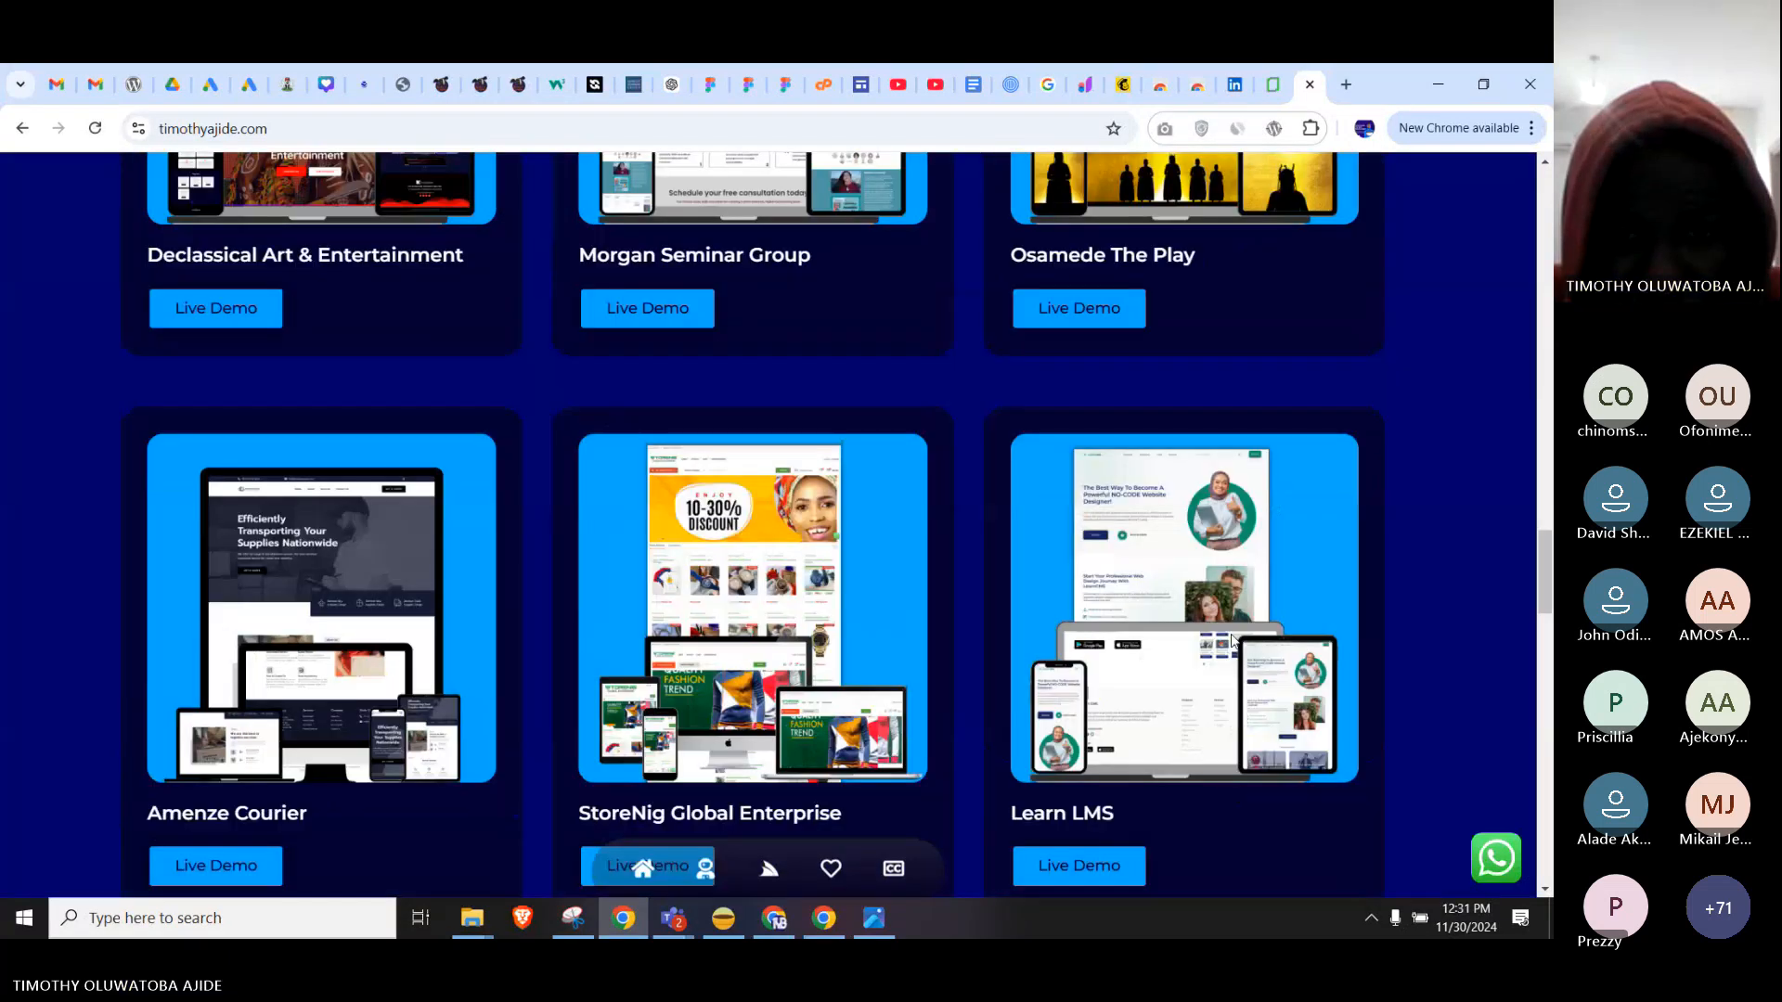
scroll(1232, 640, down, 8)
scroll(1233, 640, down, 5)
scroll(1233, 641, up, 15)
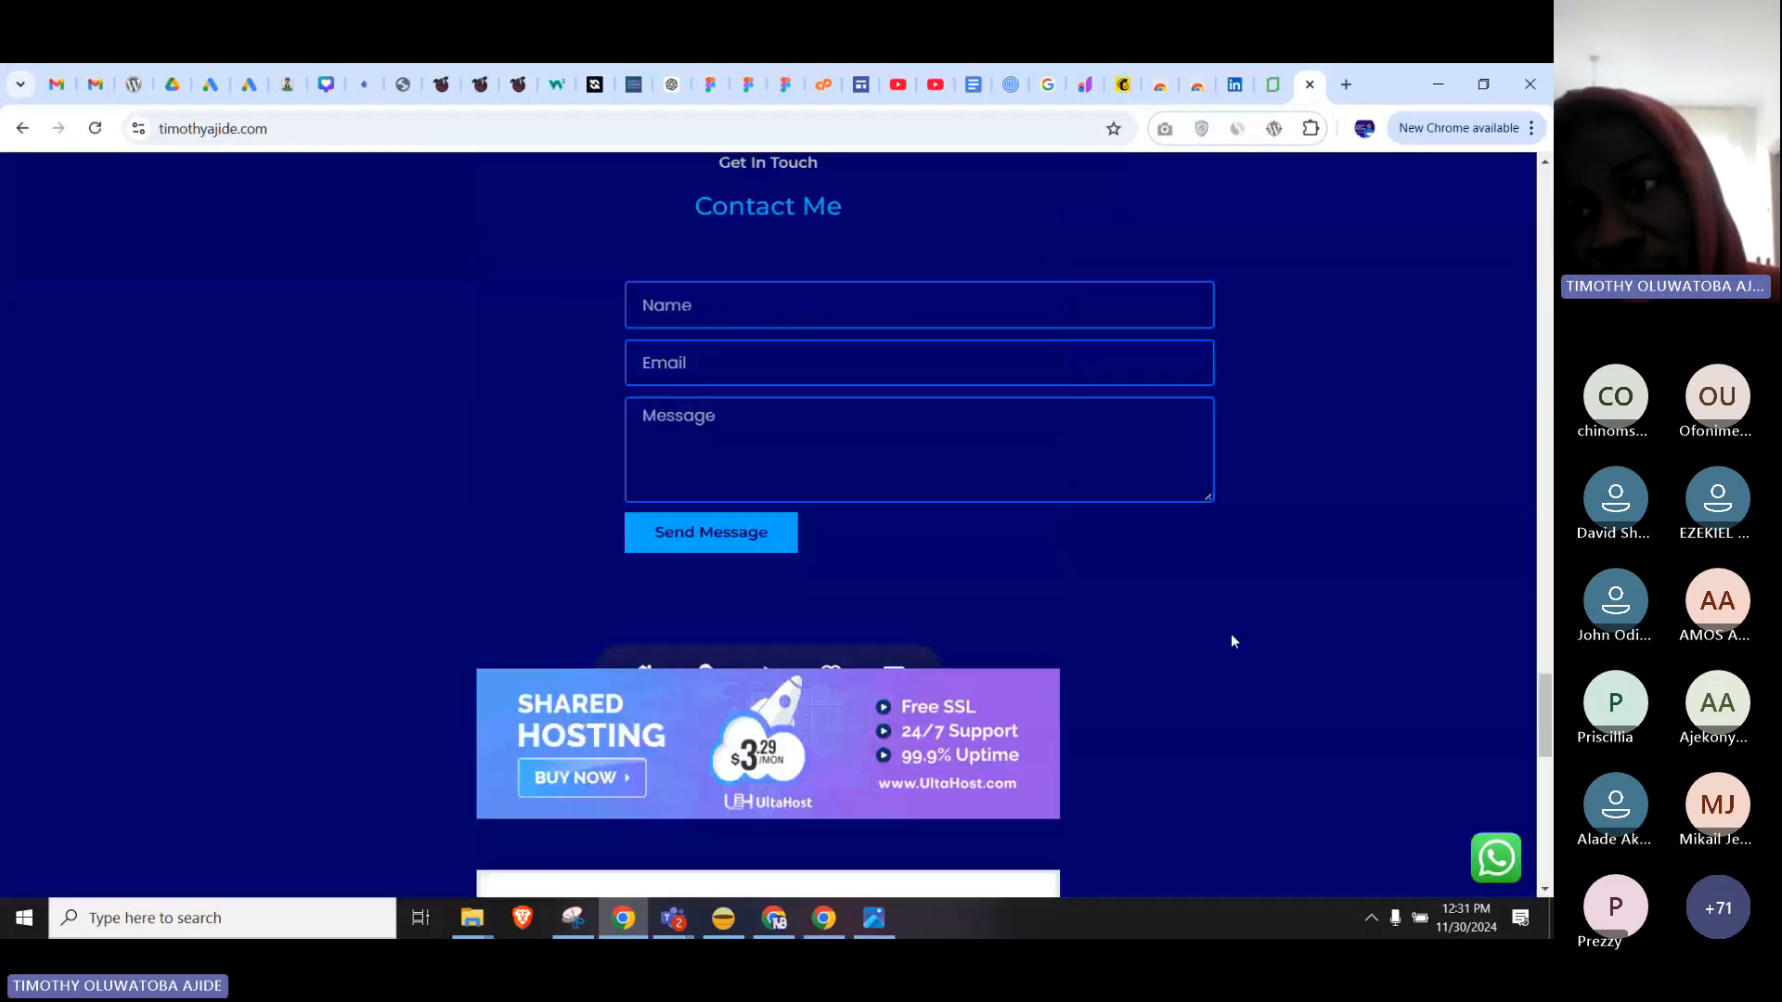
scroll(1233, 640, up, 15)
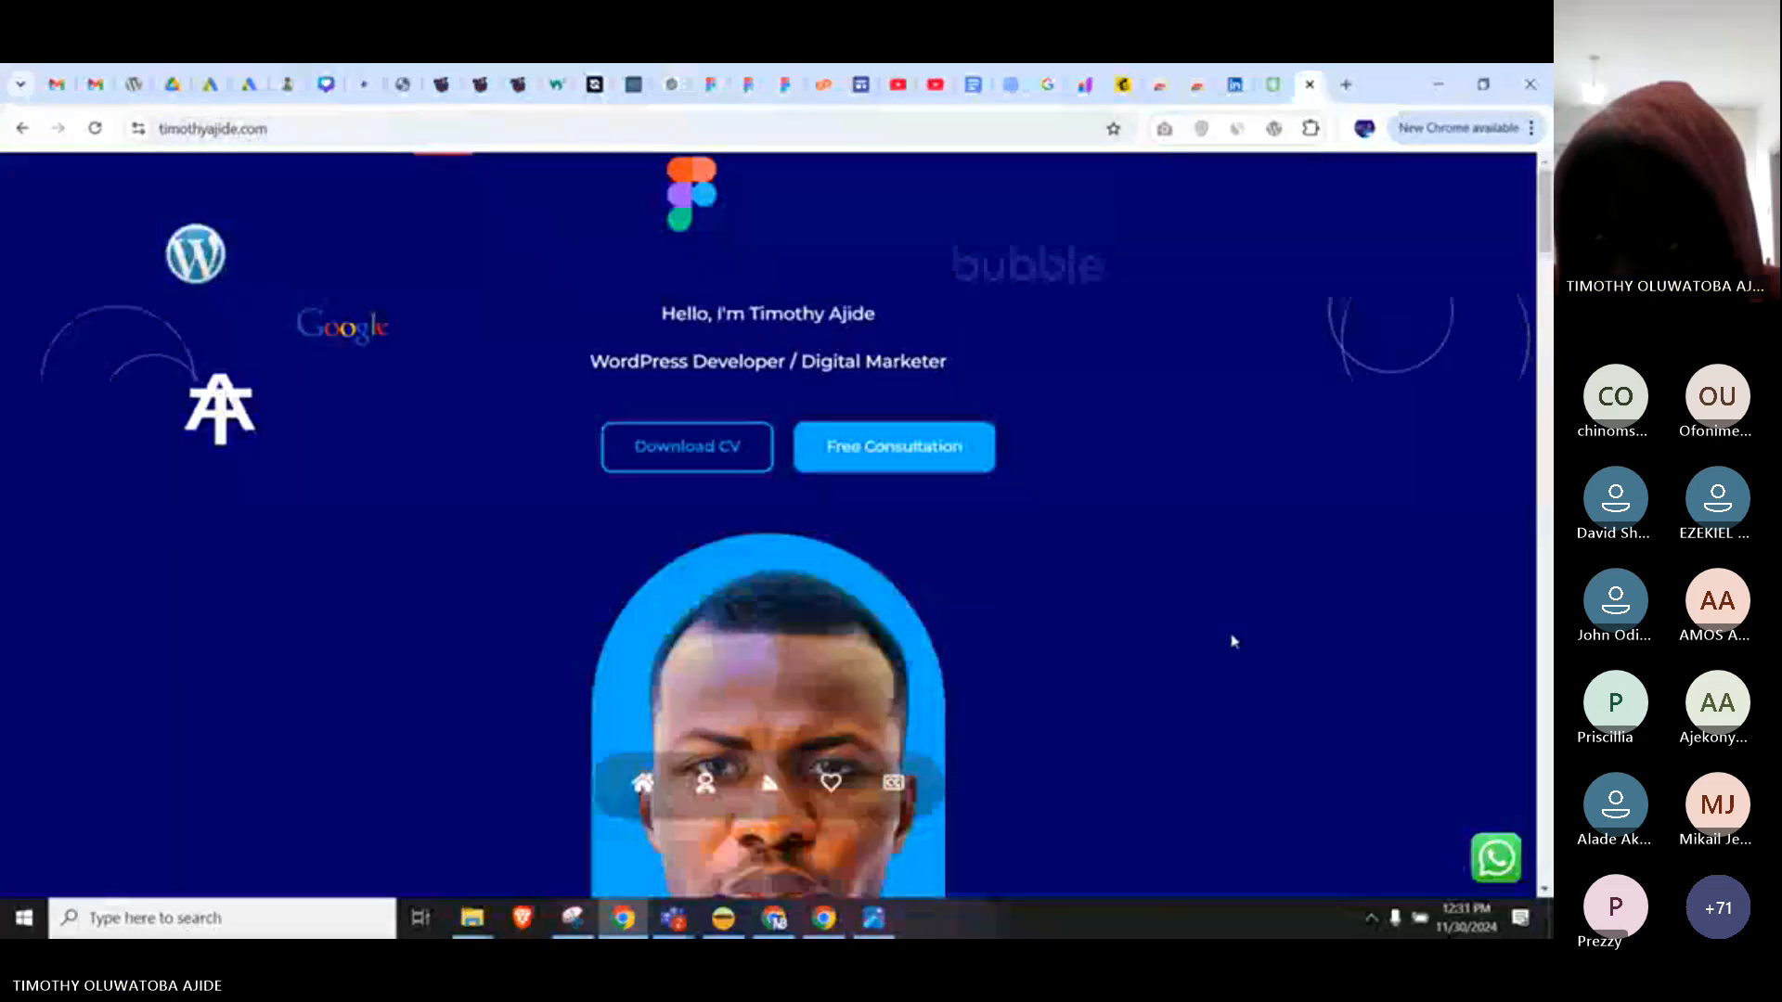
click(823, 918)
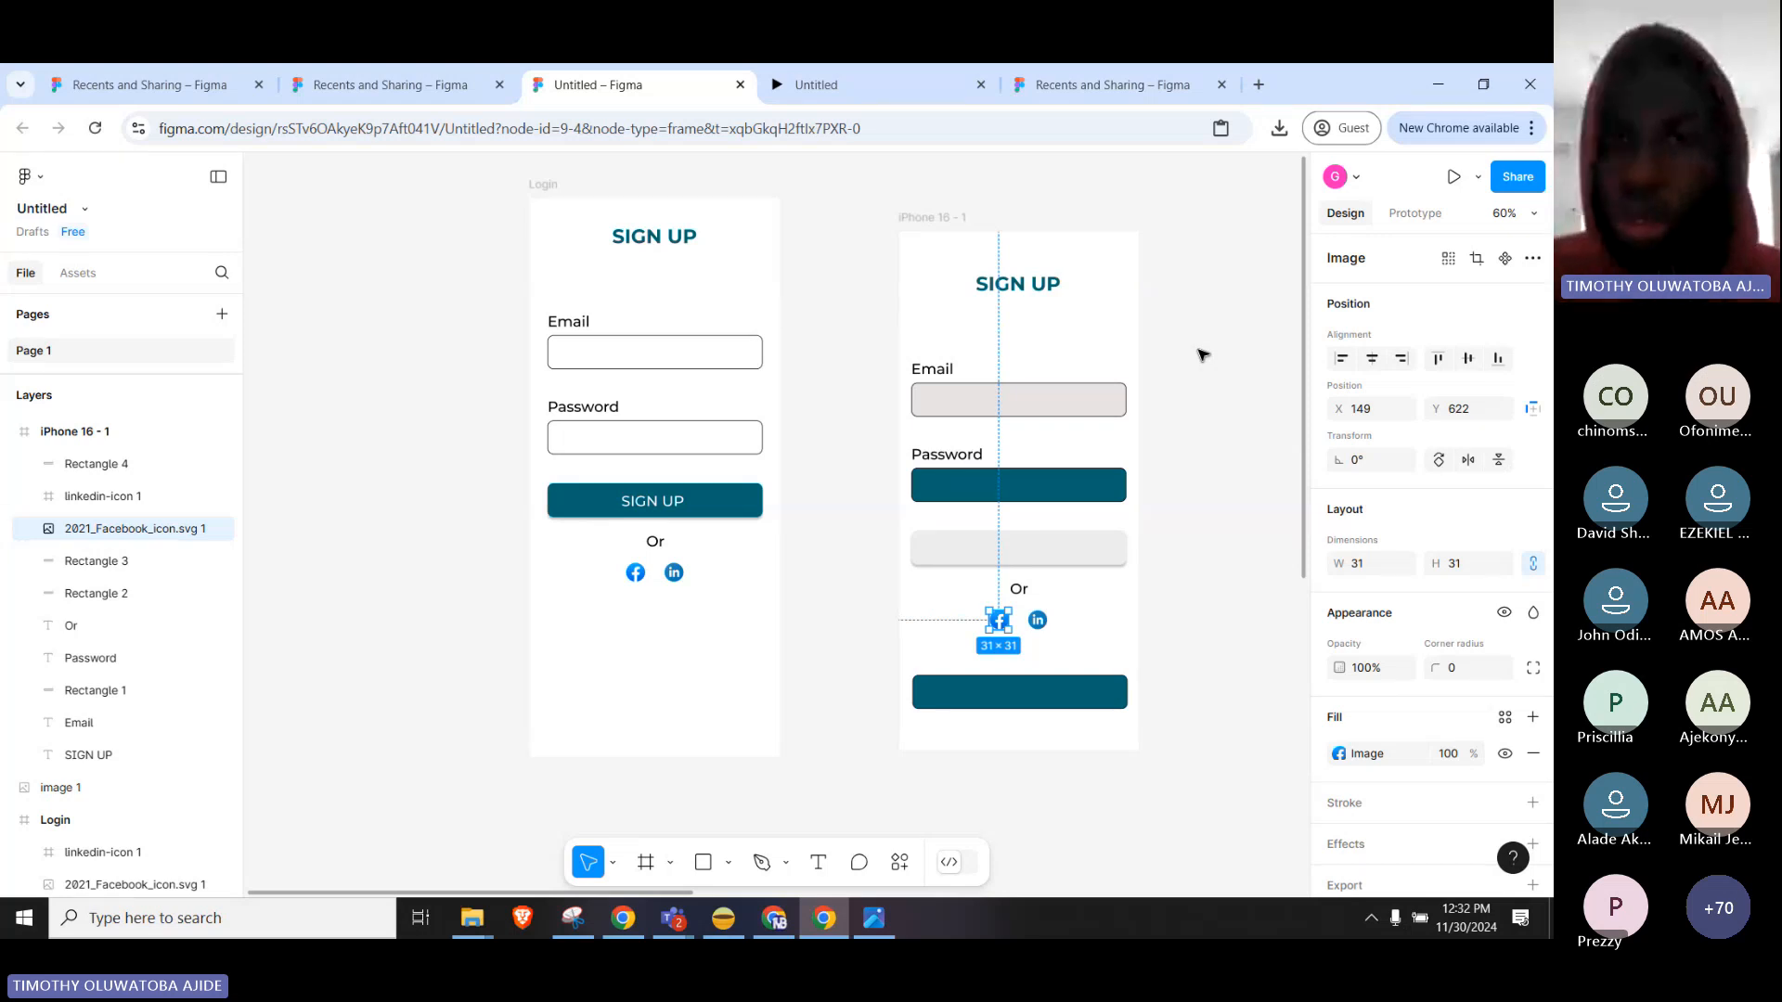
click(864, 203)
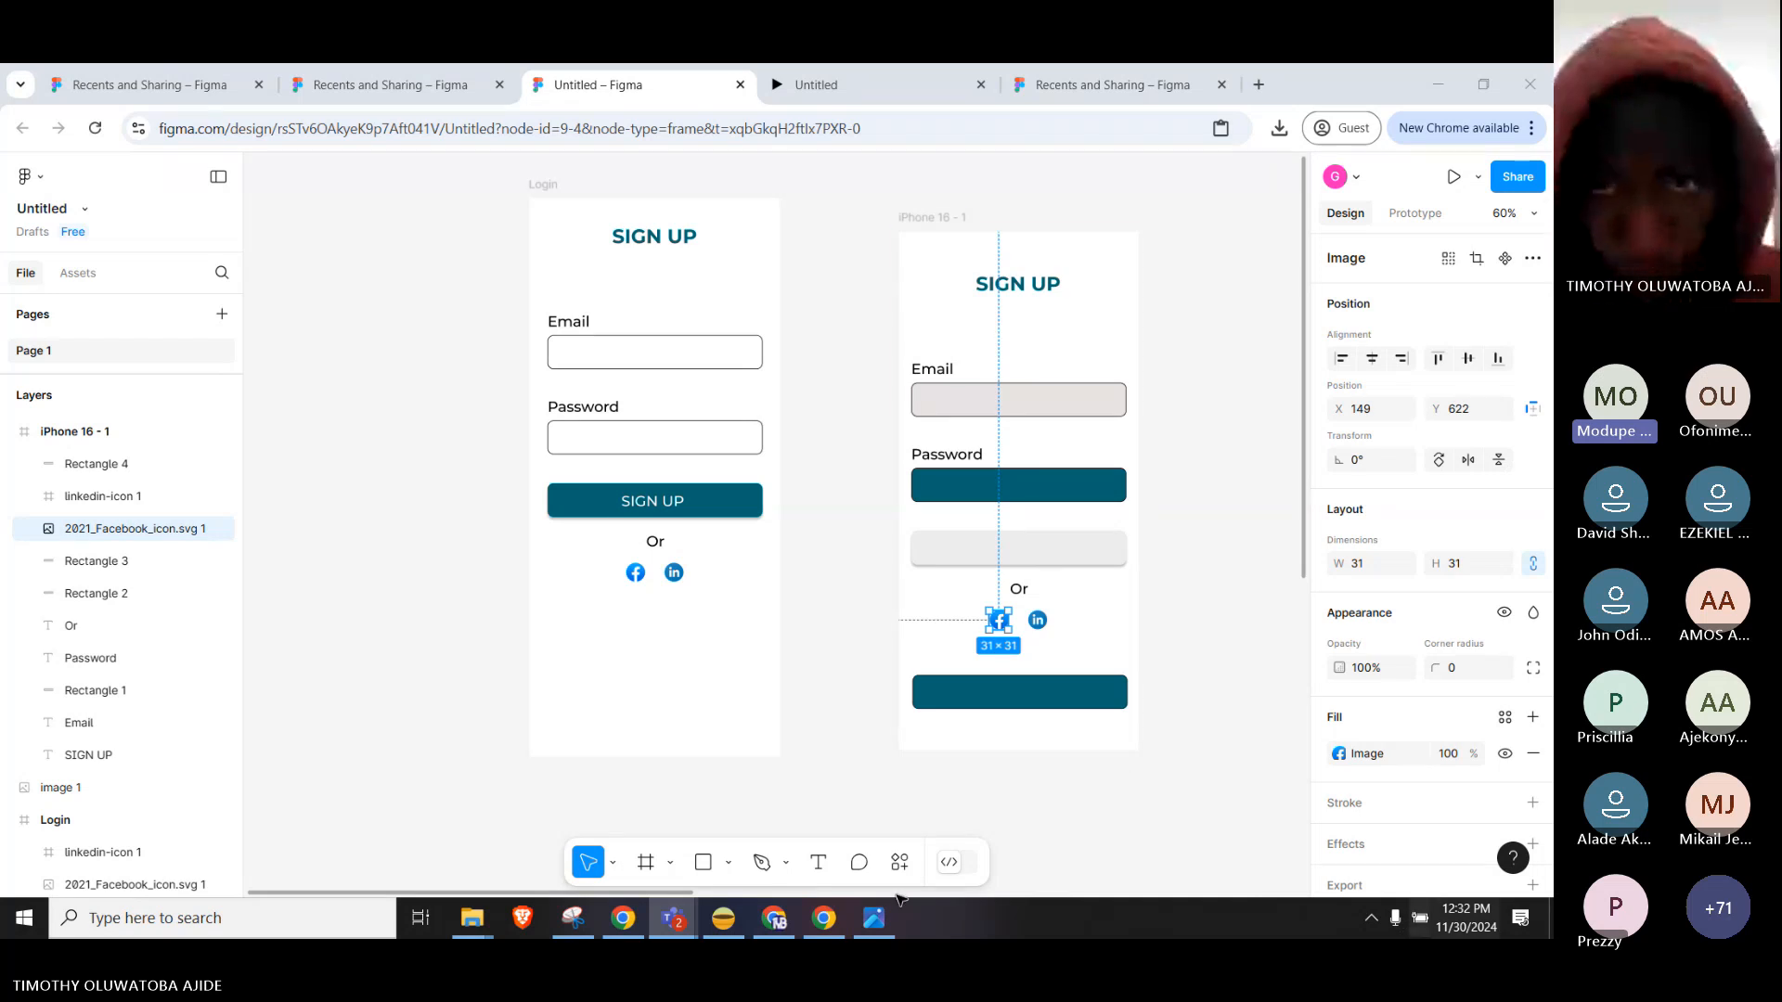
Select then deselect the SIGN UP heading, and bring up the Teams meeting chat over Figma.
click(1009, 285)
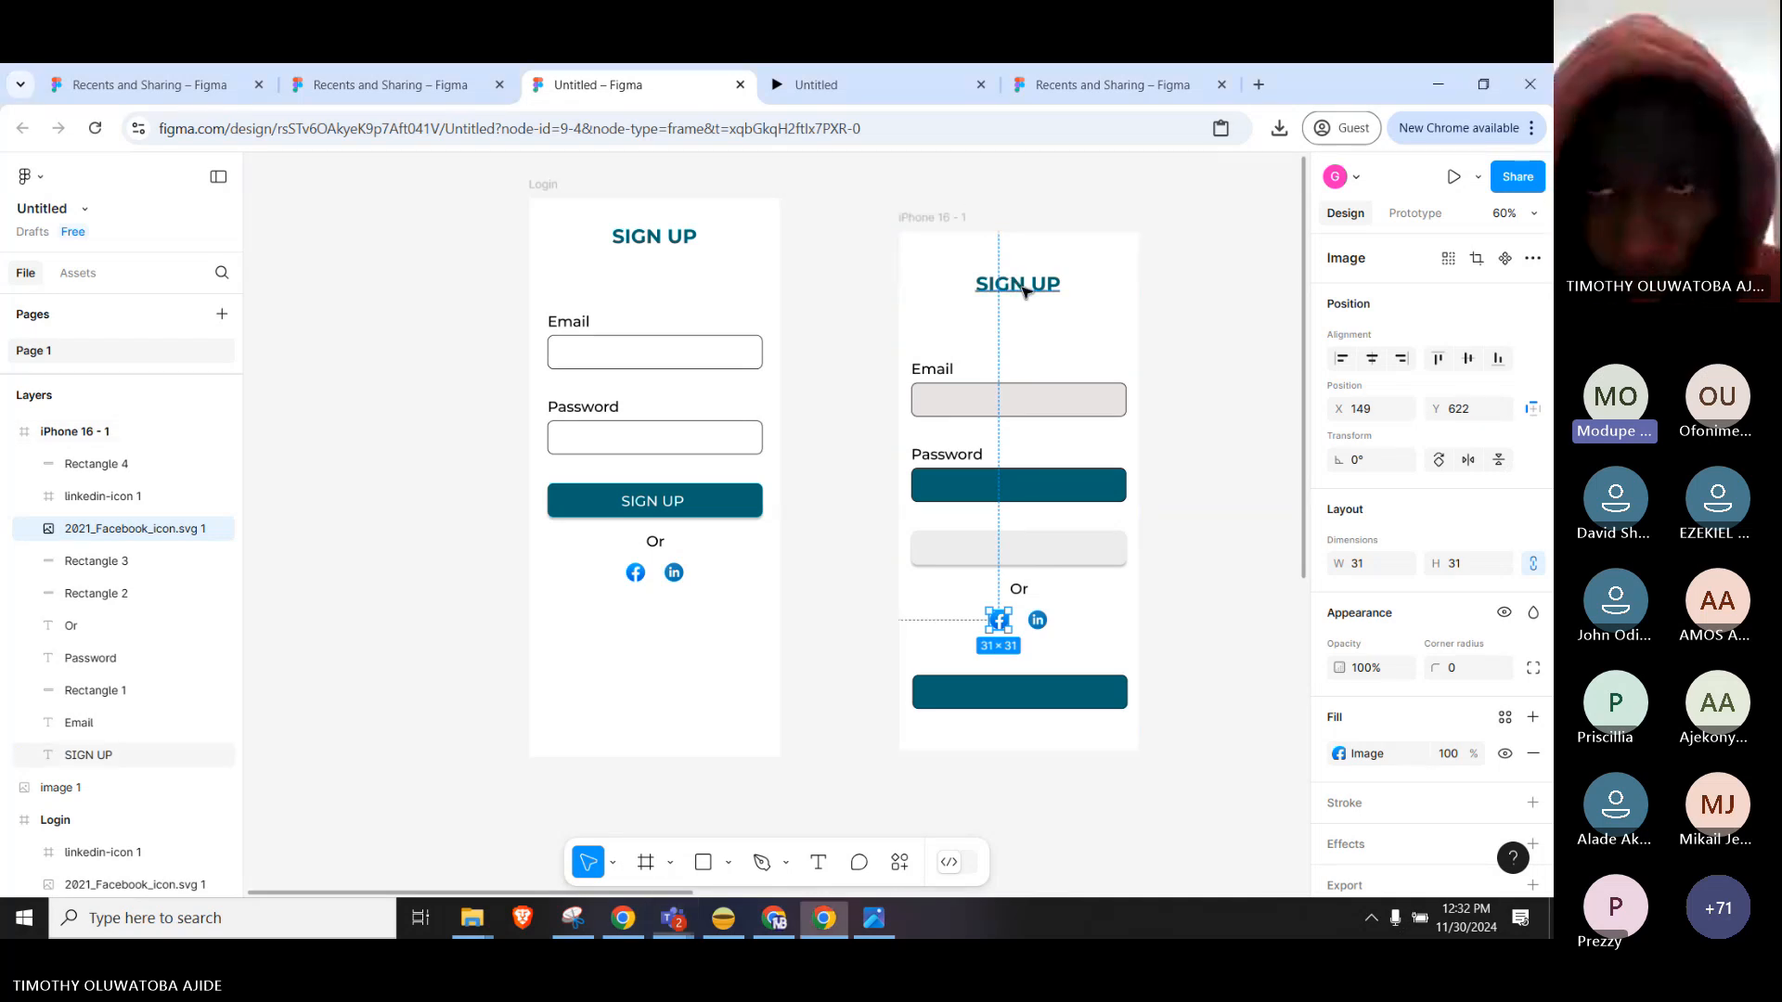
click(1186, 294)
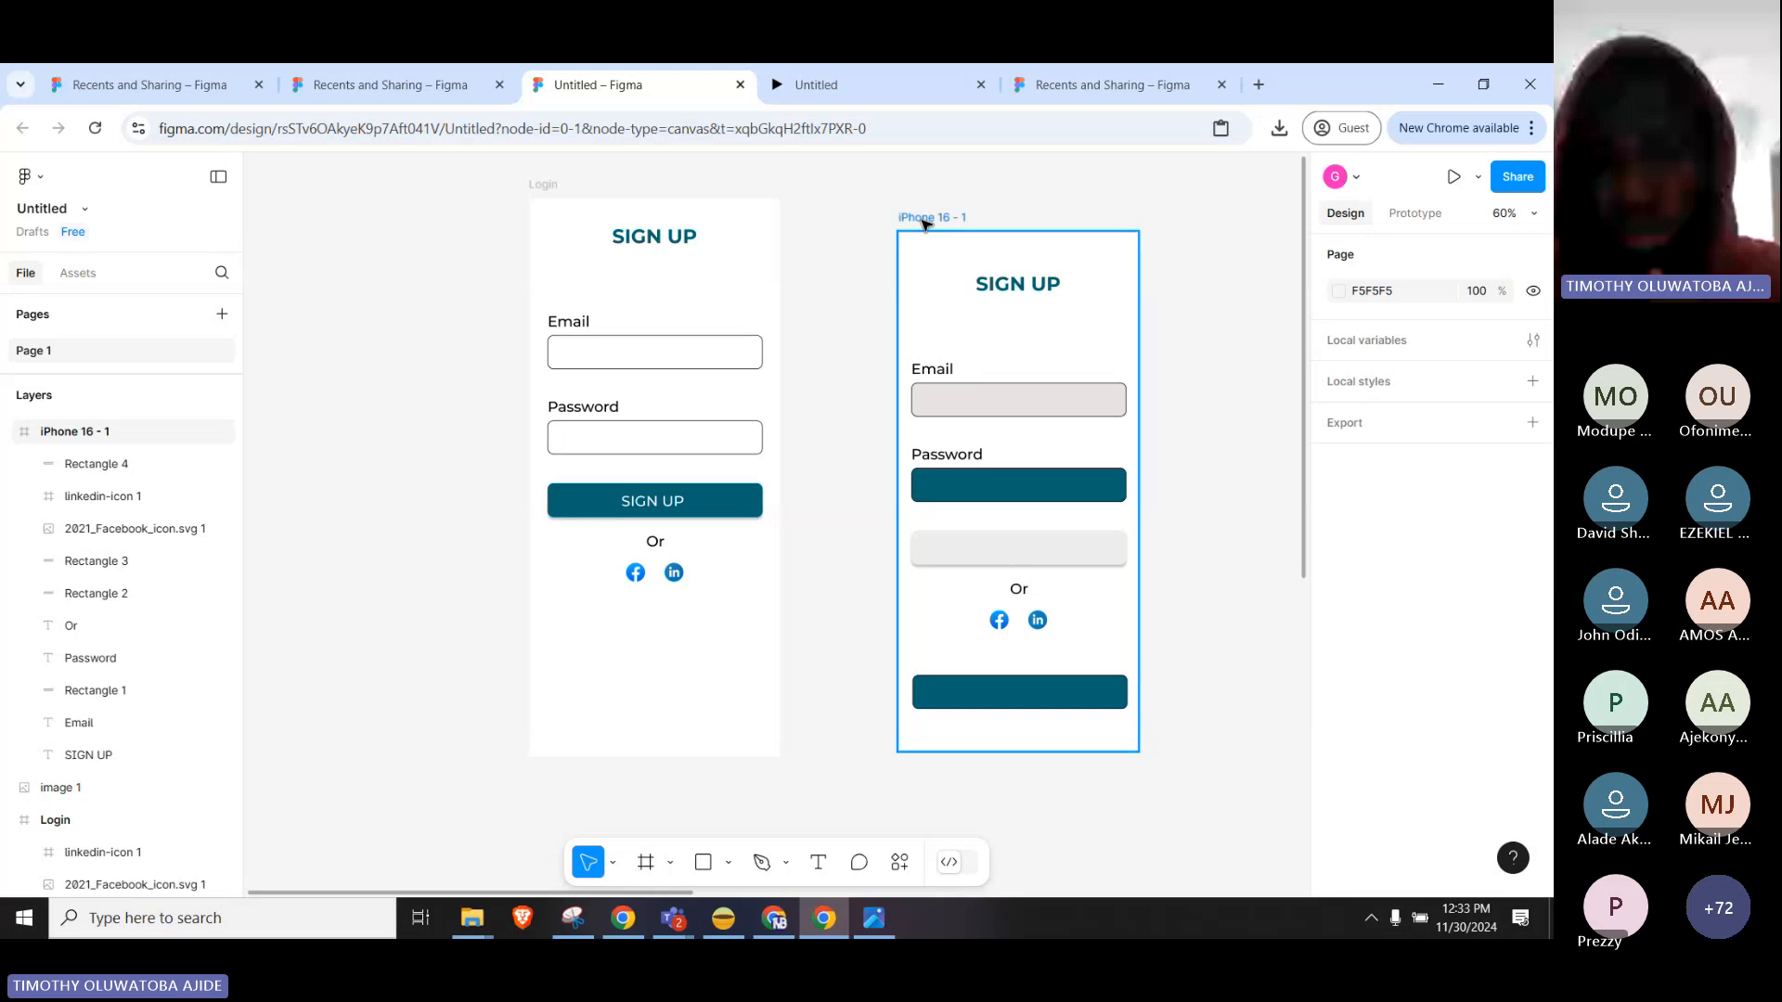
click(807, 394)
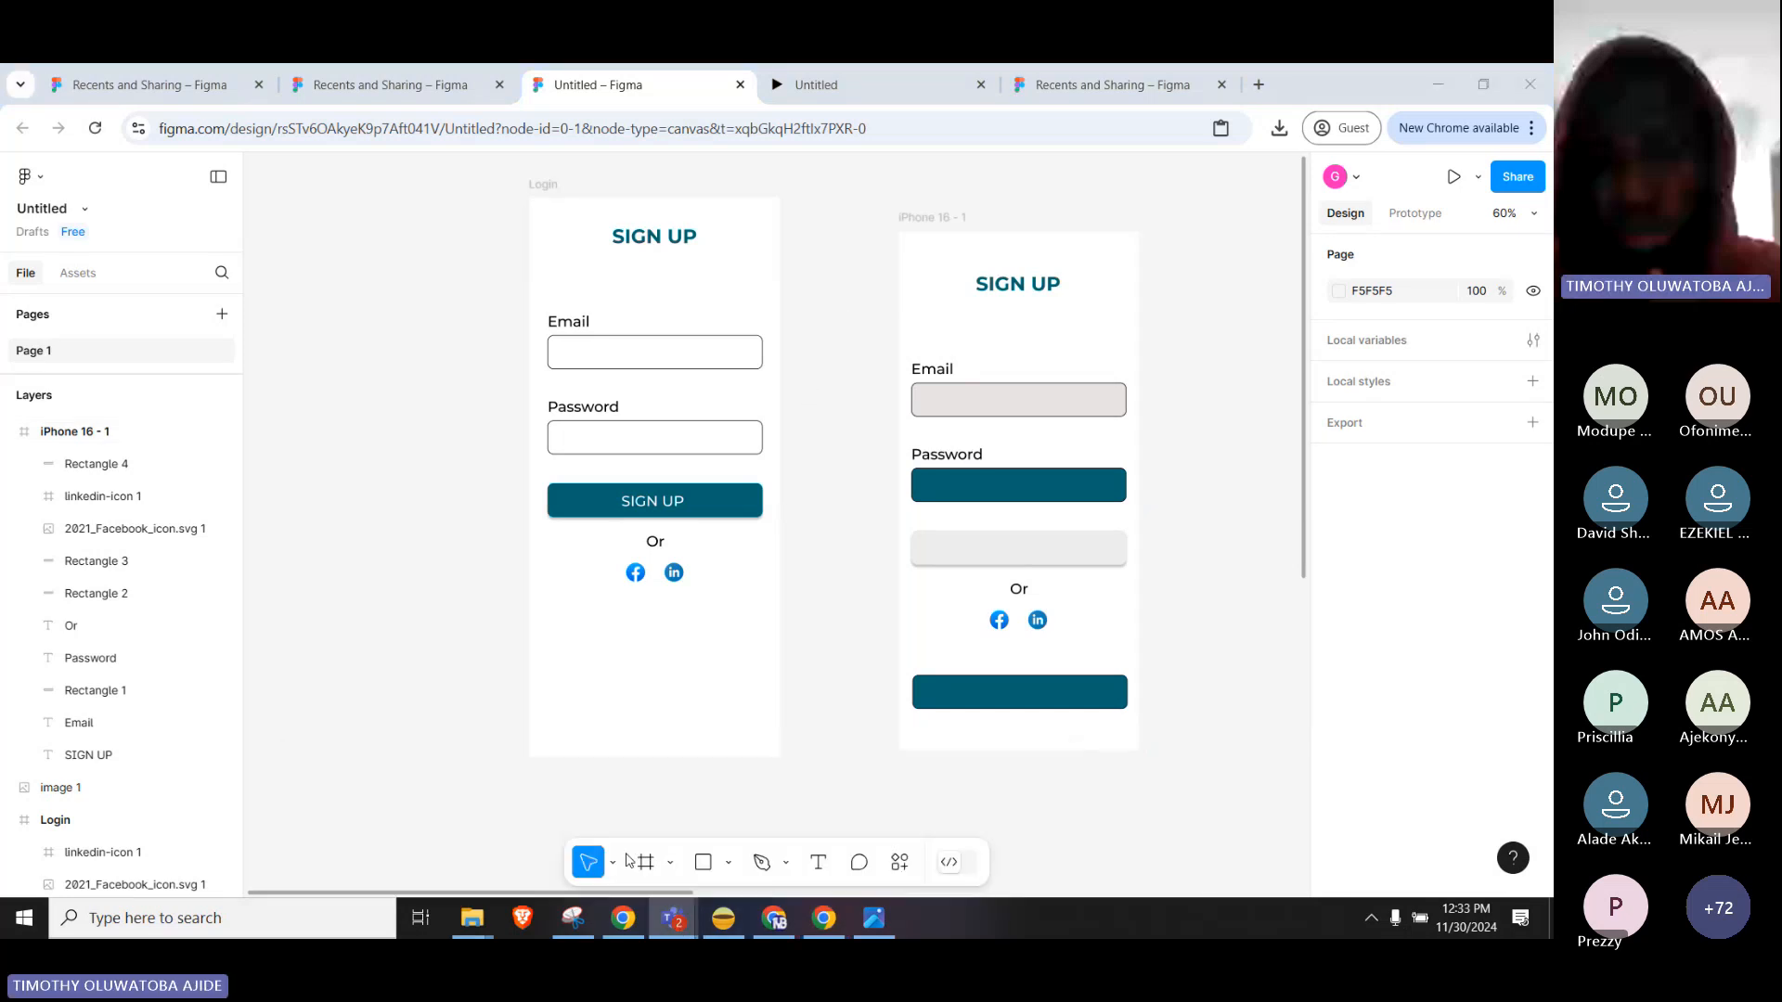
mouse_move(674, 918)
click(569, 827)
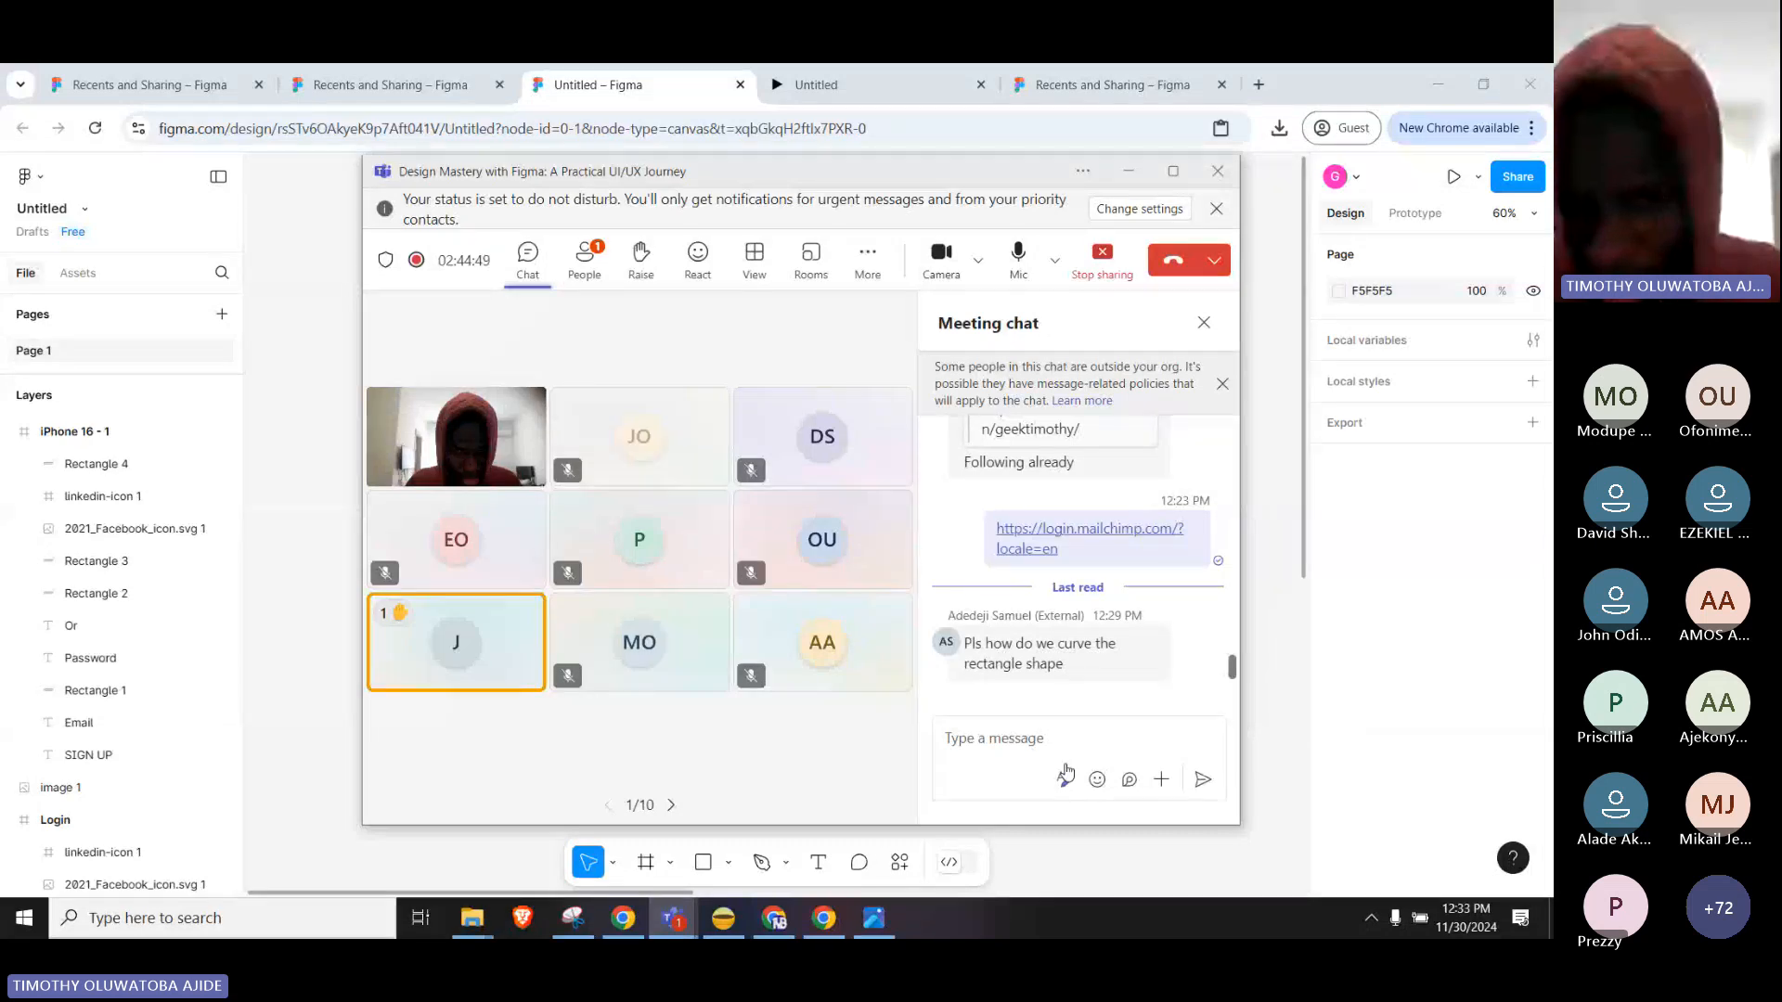
Read the question about curving the rectangle, view the sender's profile and participants, then return to Figma.
mouse_move(973, 644)
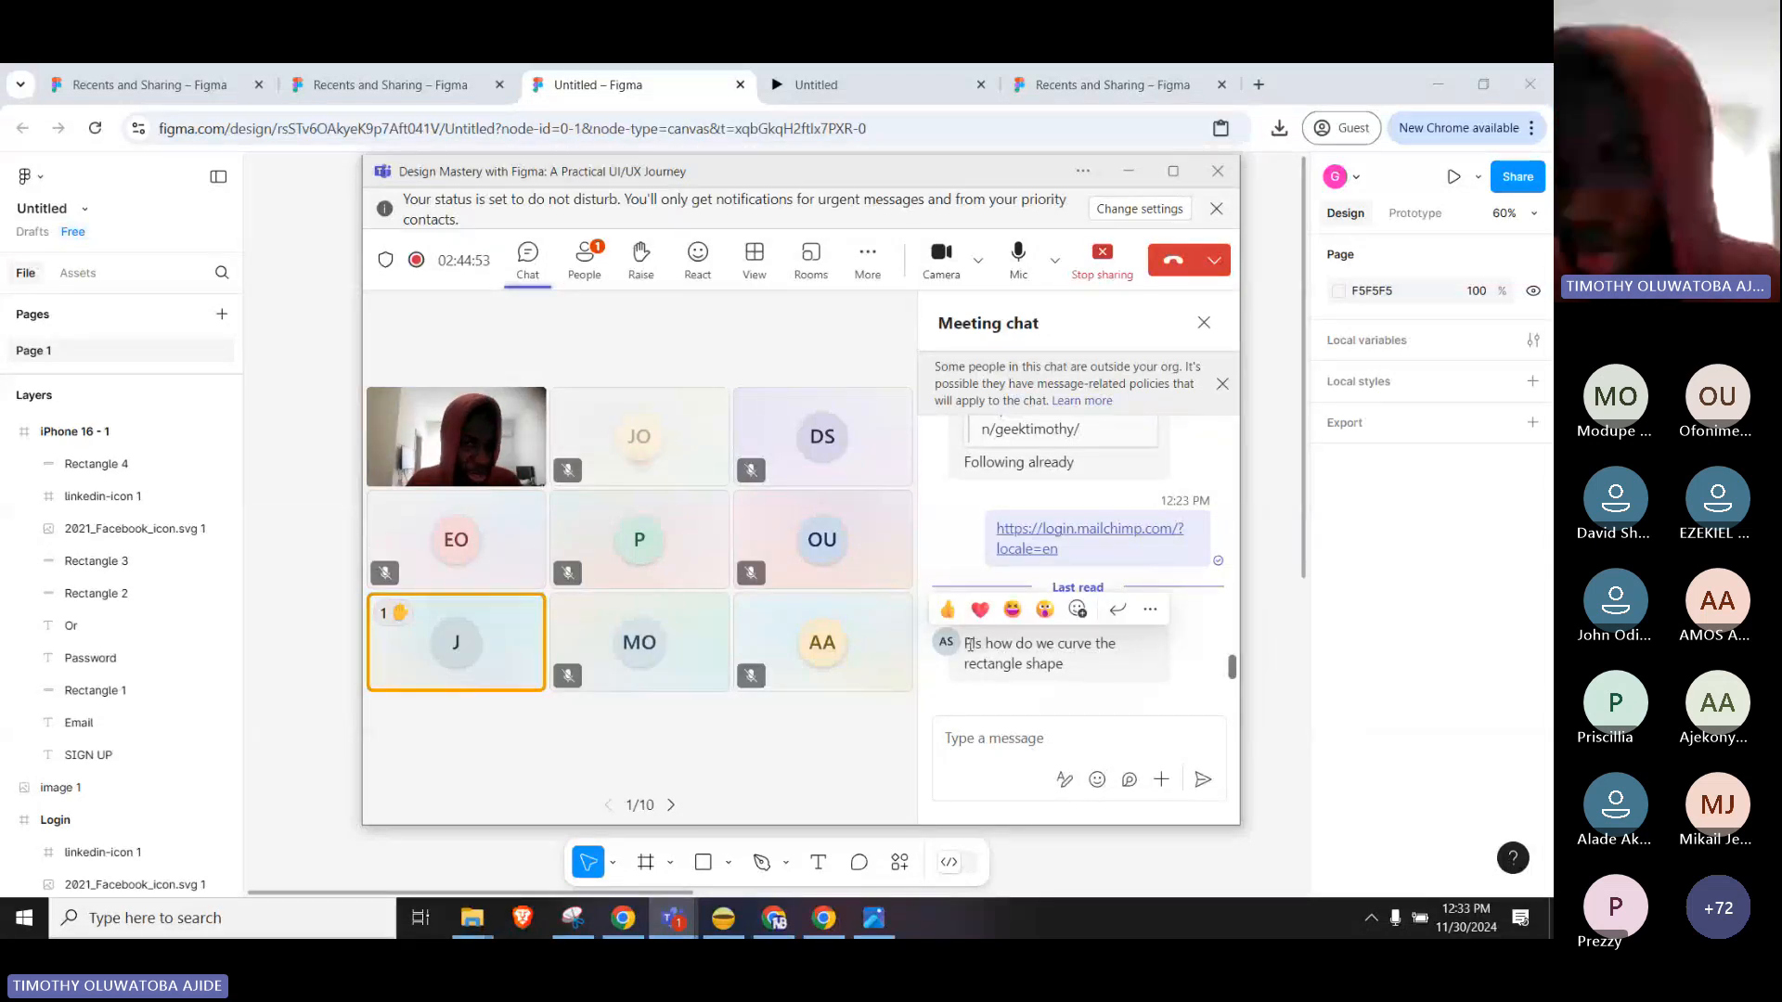
click(947, 644)
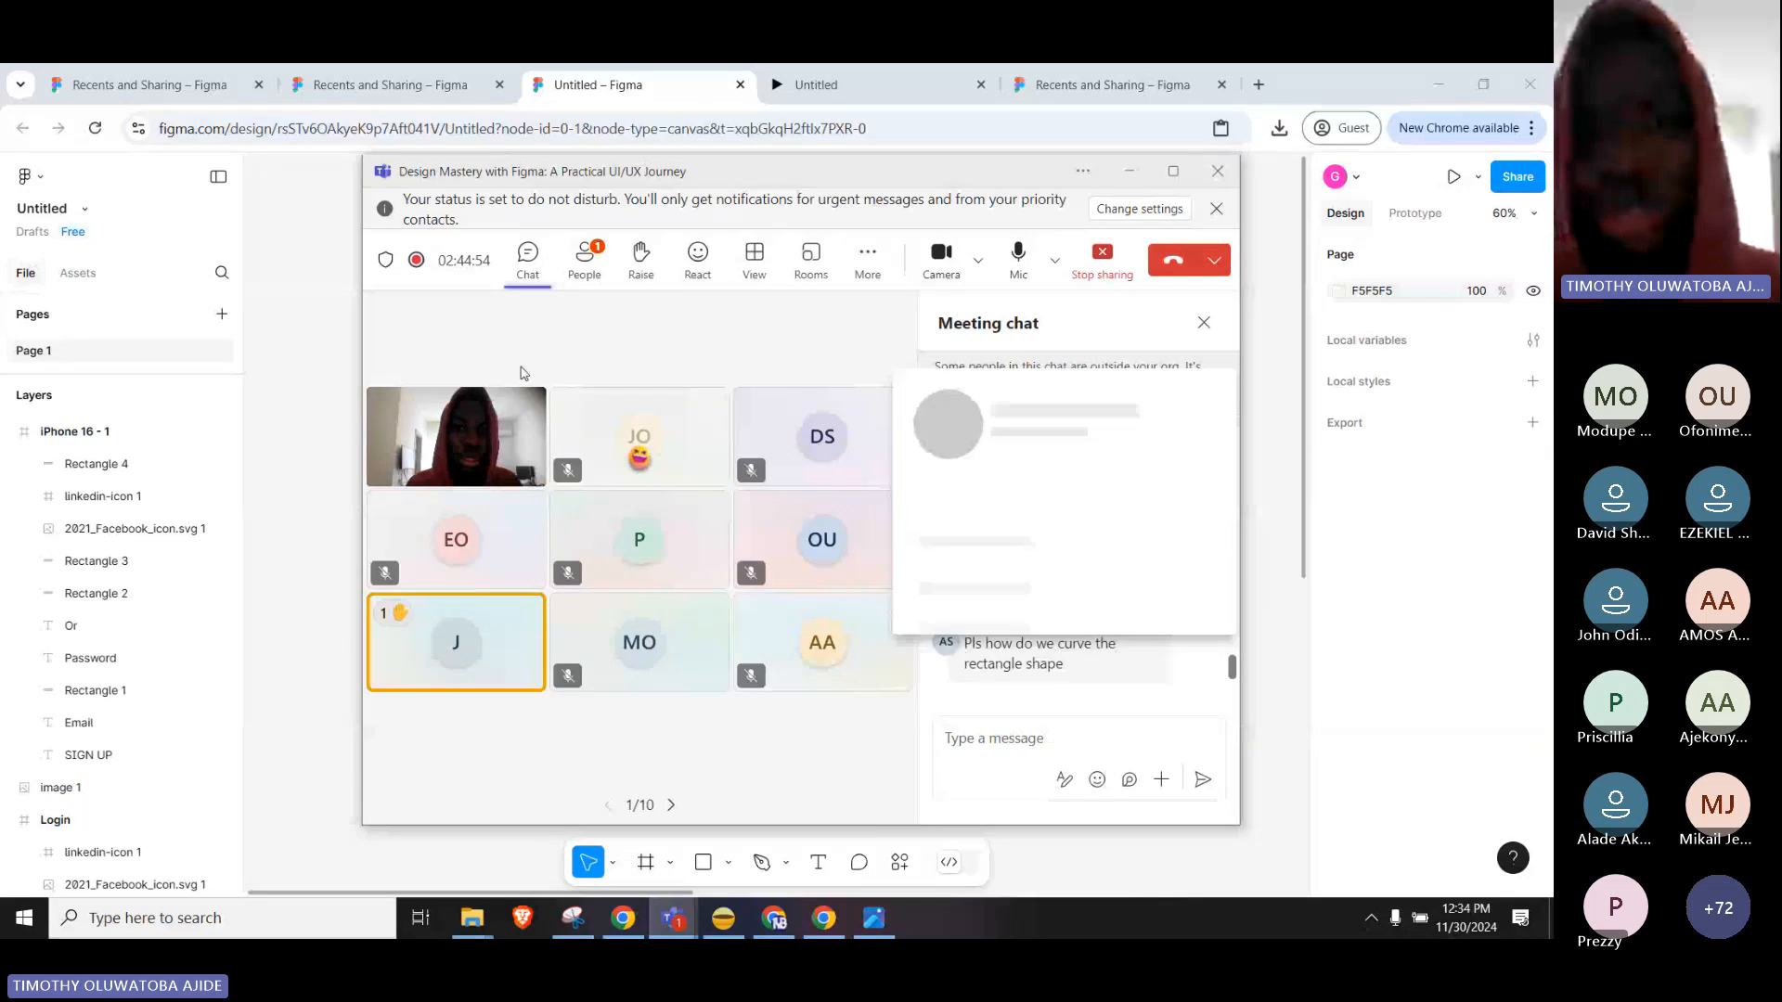
click(581, 258)
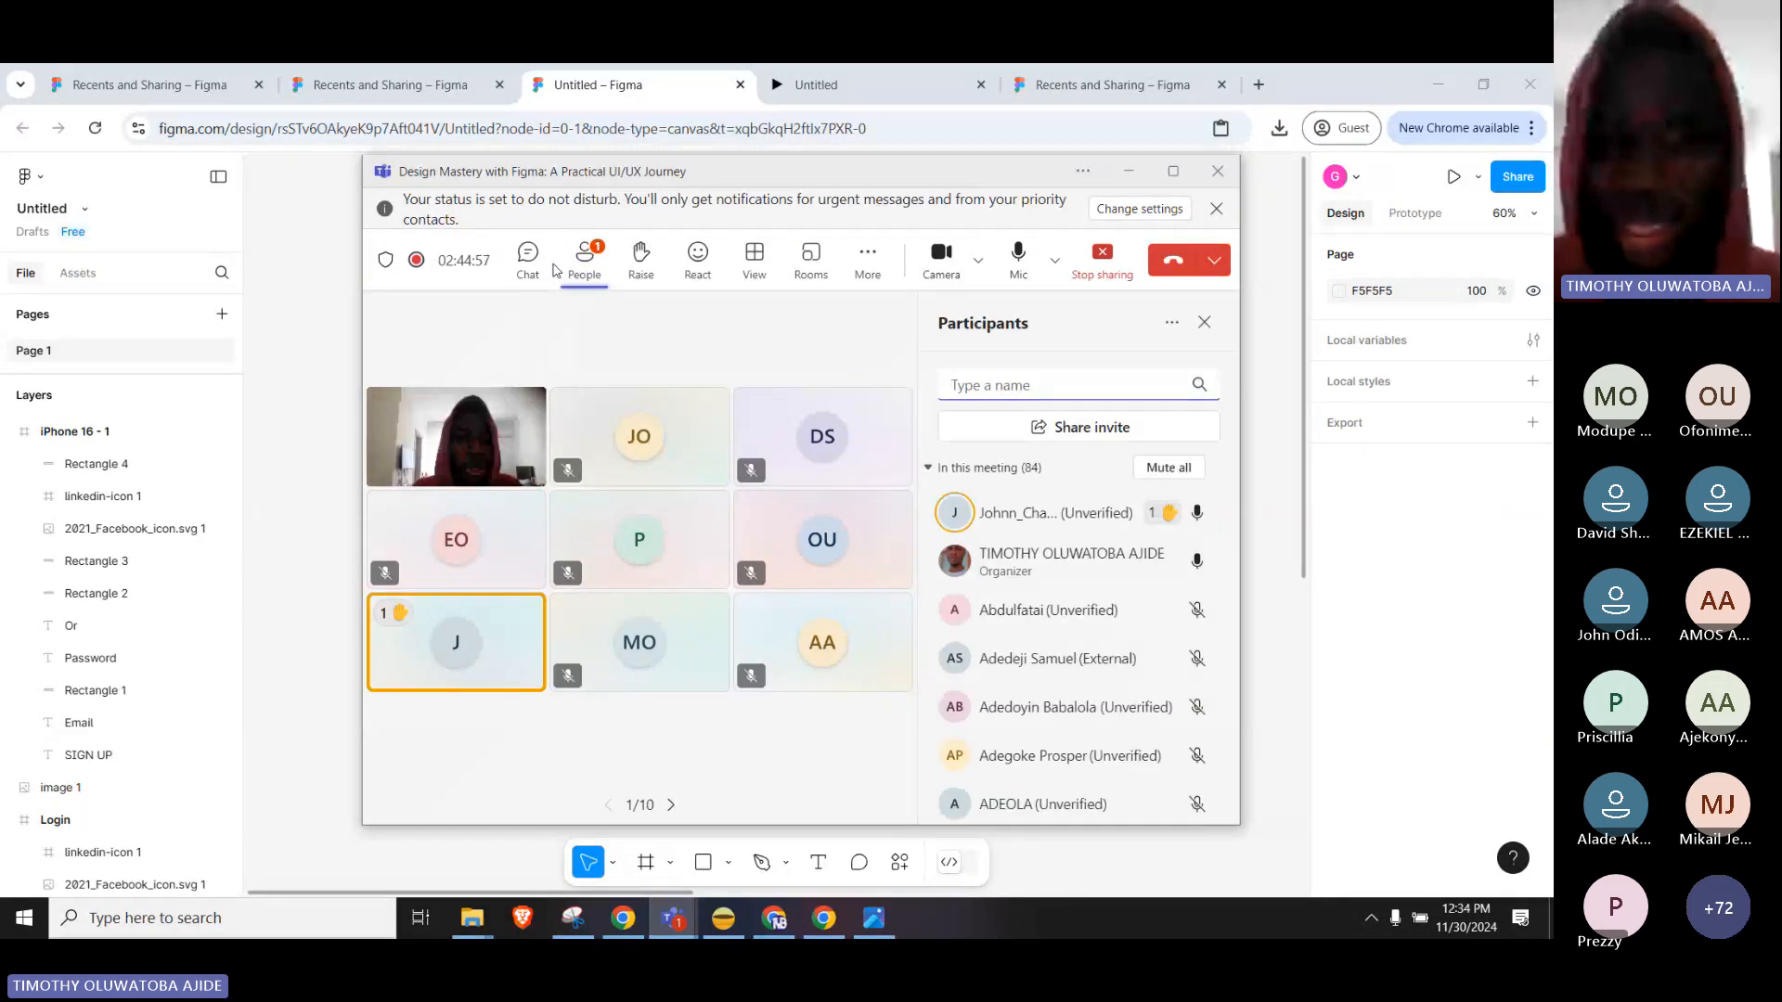
click(527, 258)
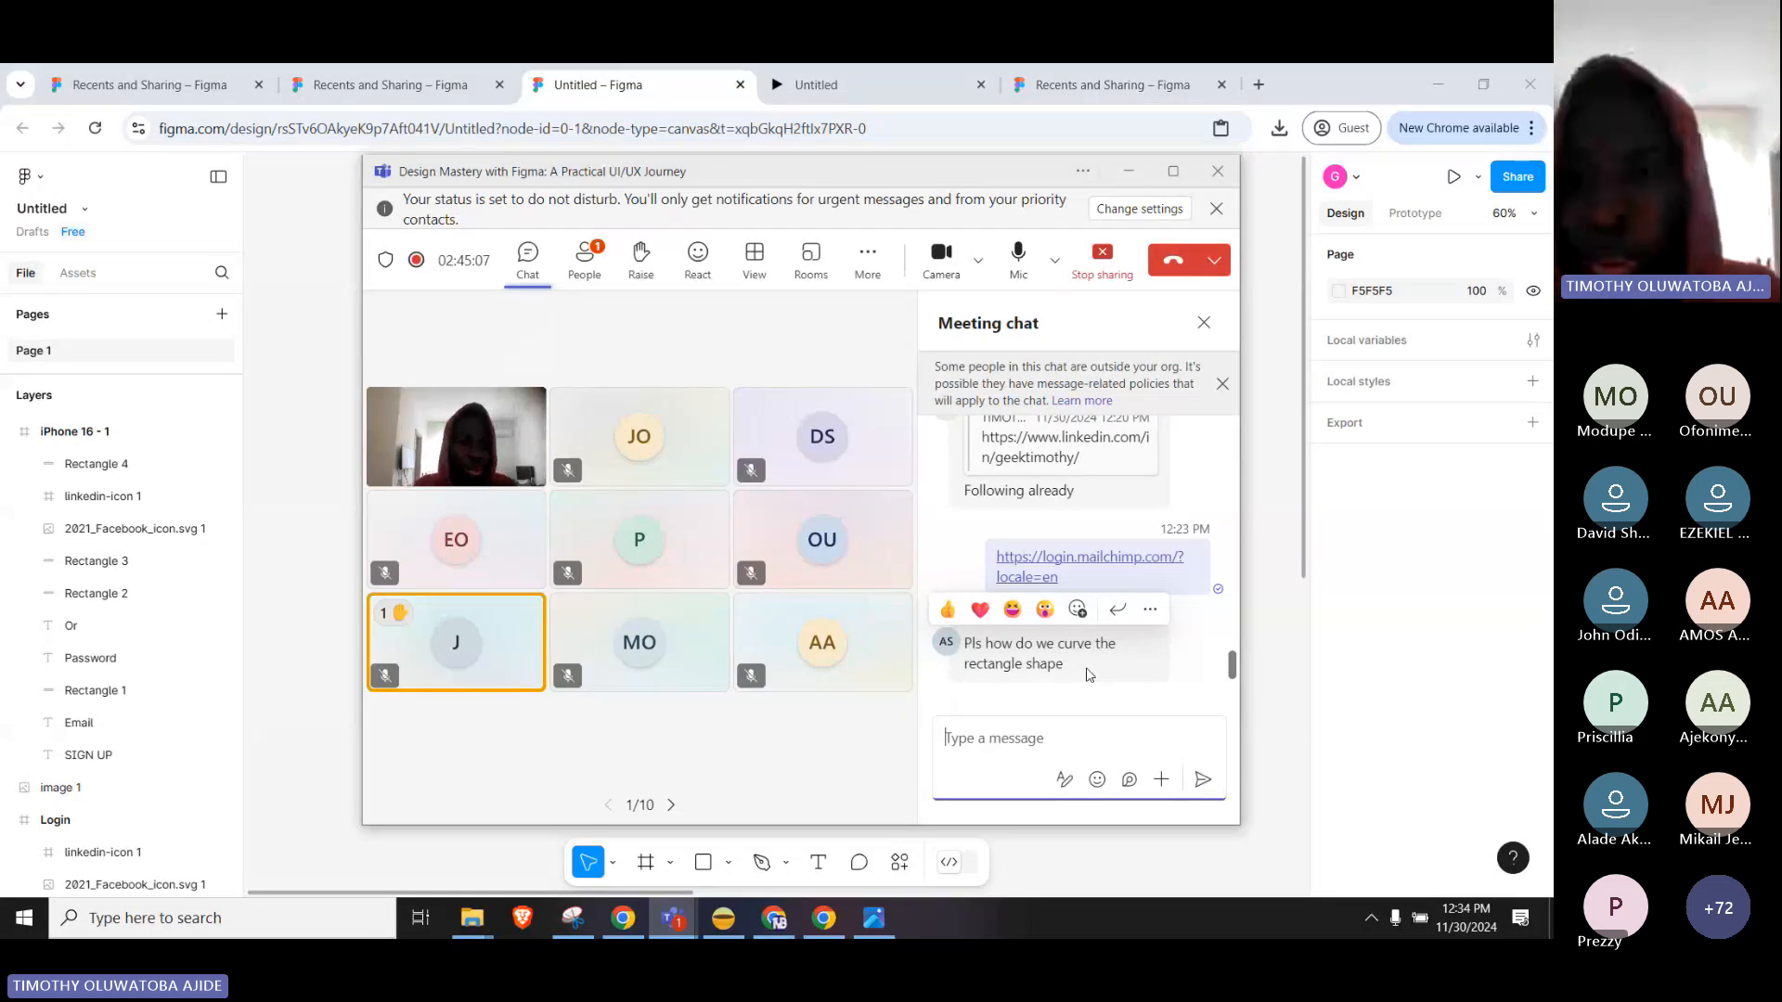
click(1272, 540)
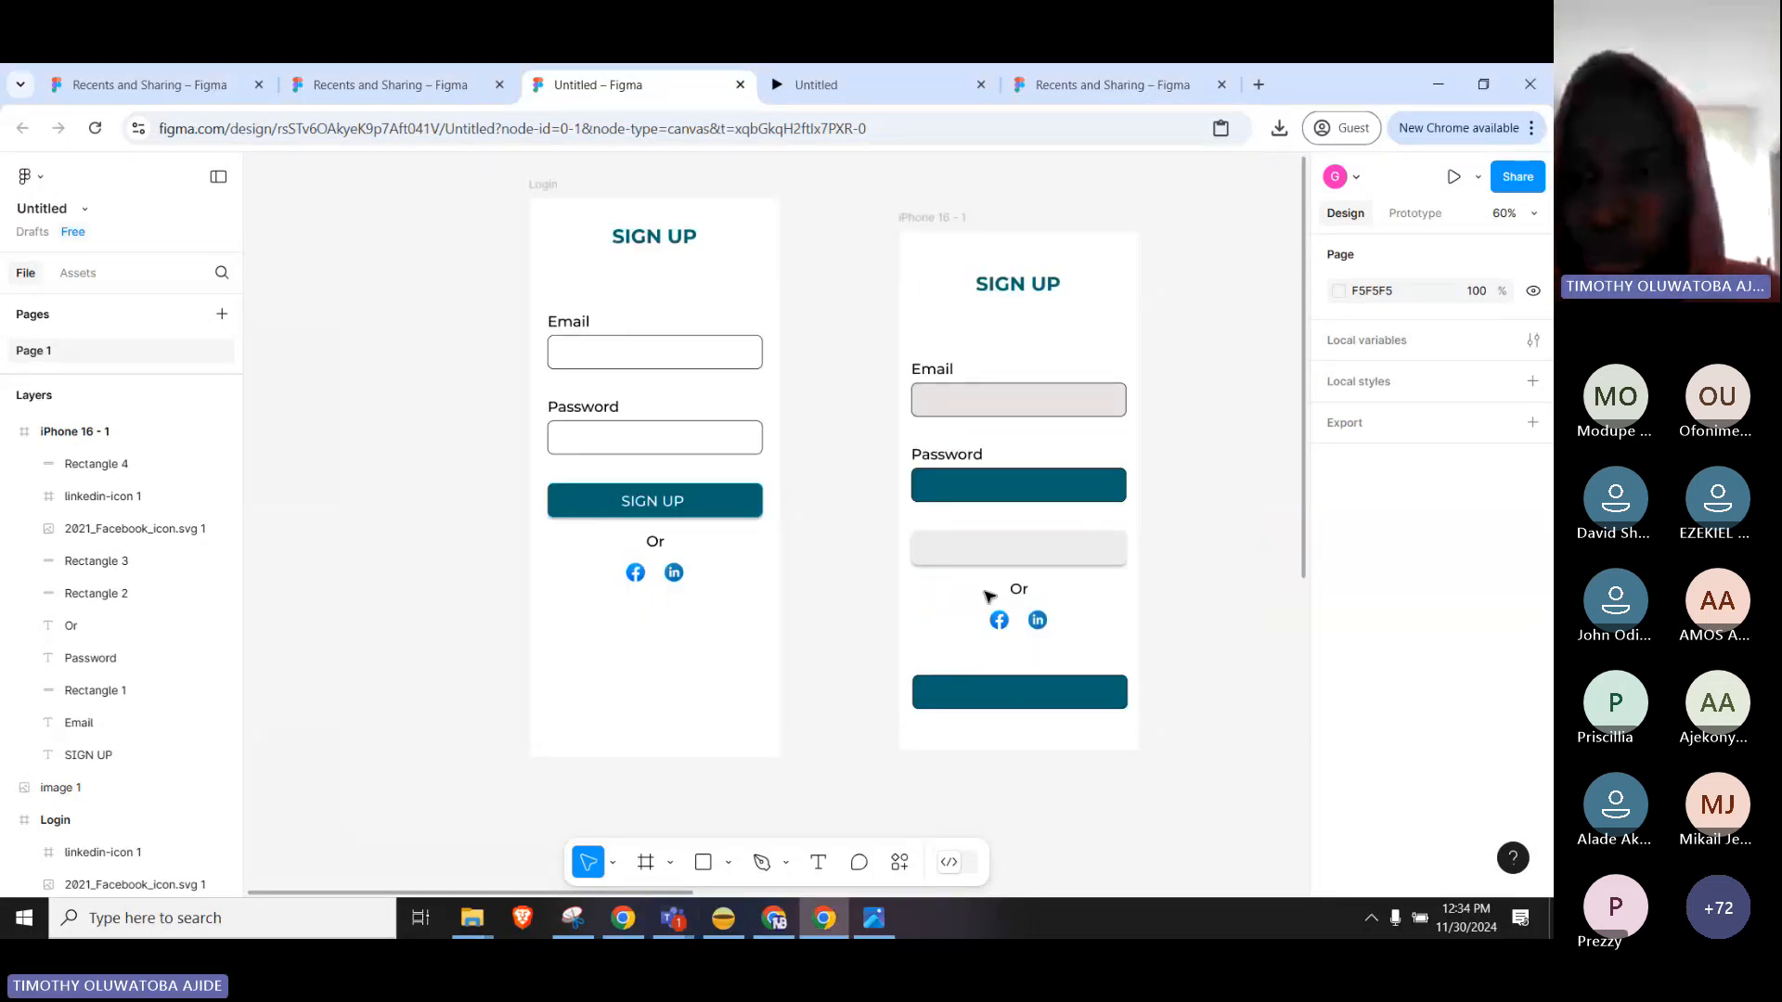
Draw Rectangle 5, 284×98 at X 68, Y 678, below the Login frame's social icons.
click(728, 863)
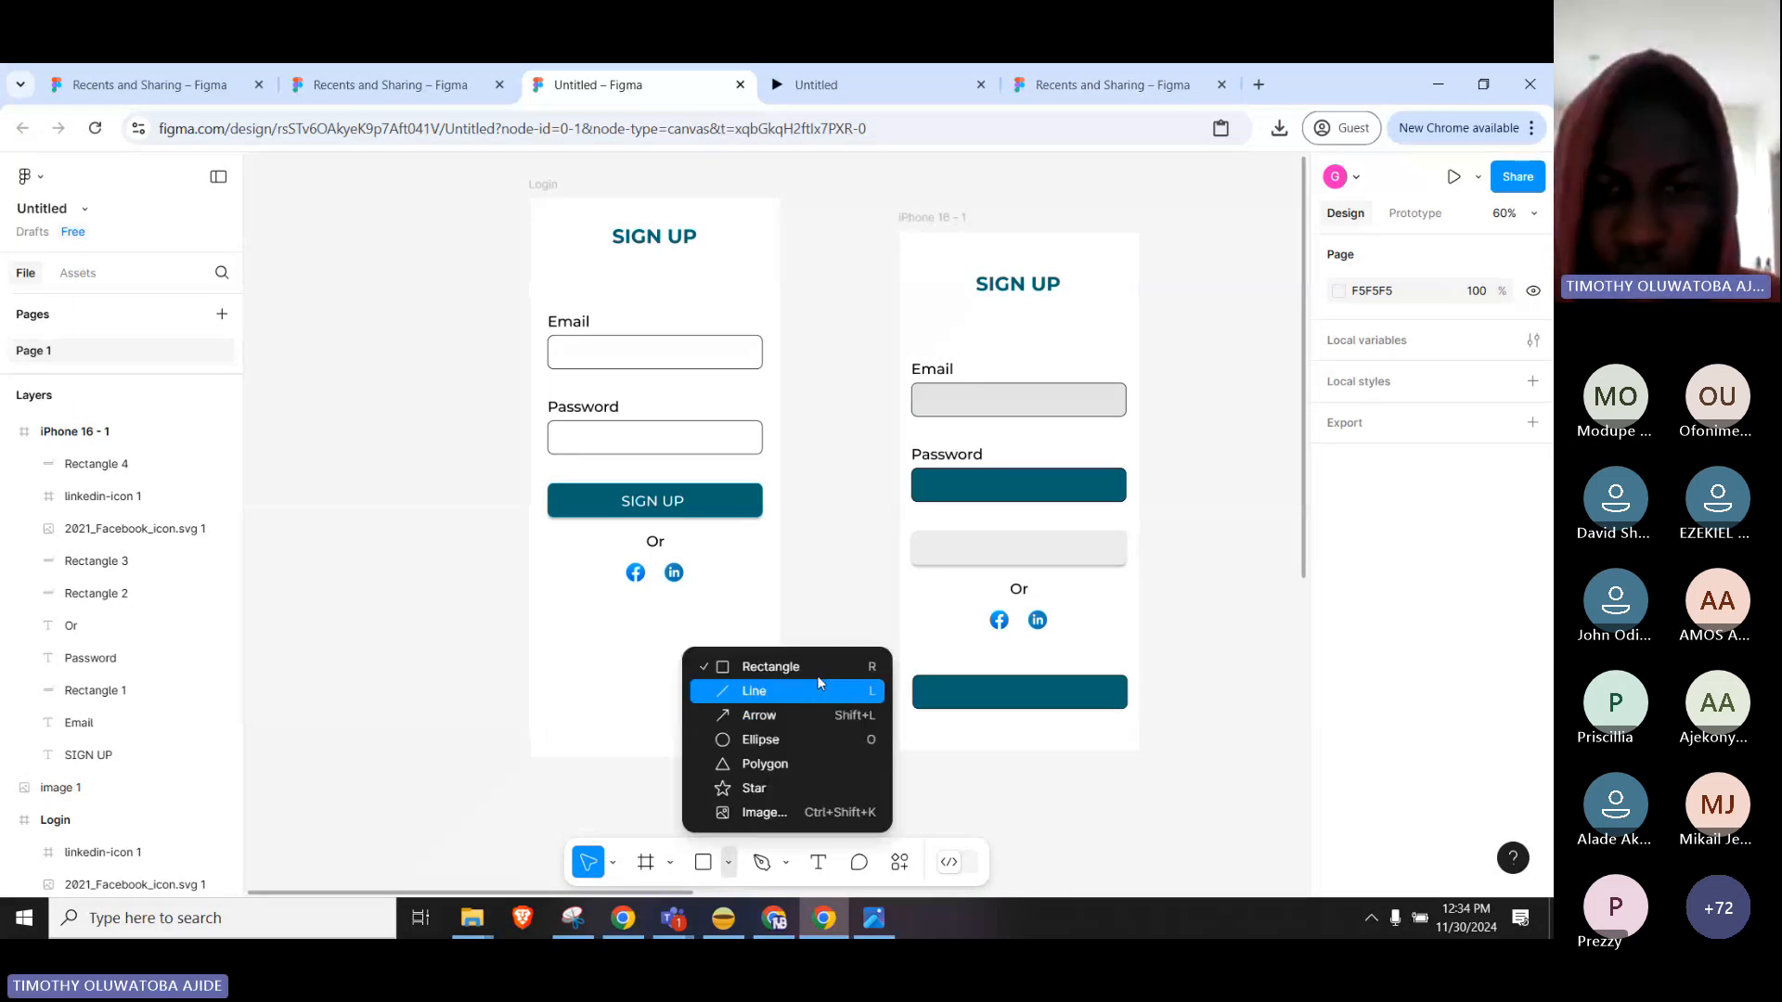
click(789, 667)
drag(570, 612, 743, 671)
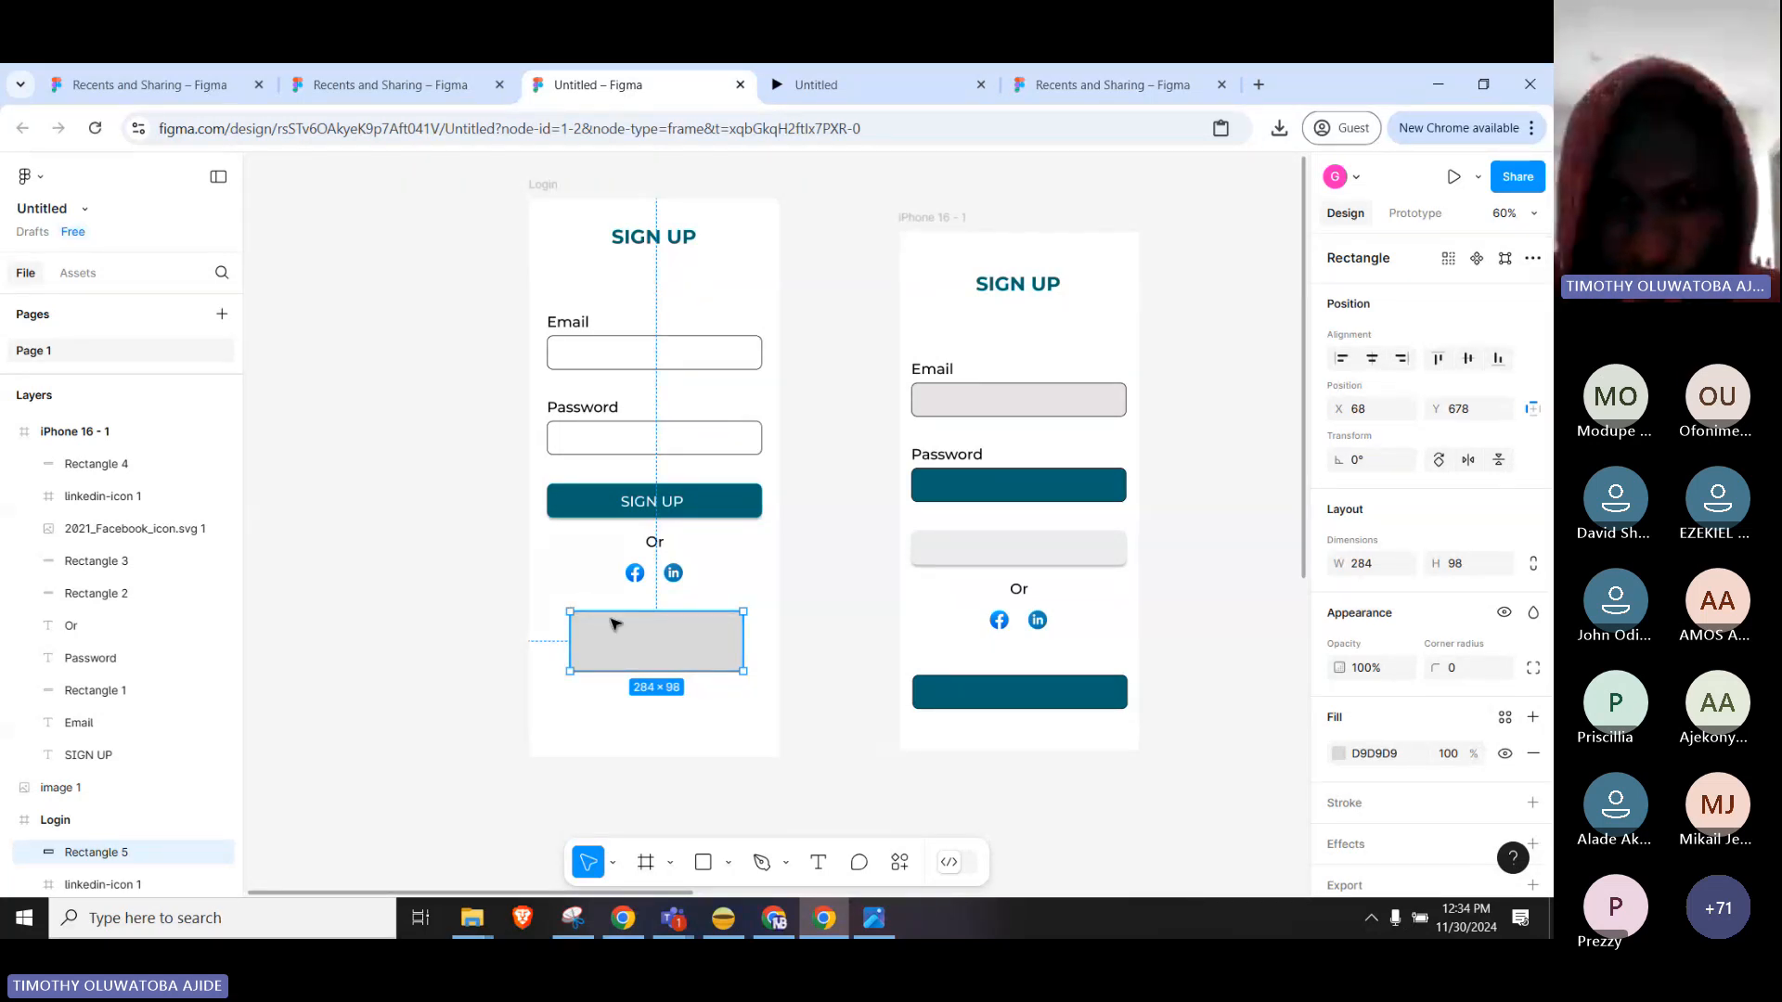
scroll(700, 650, up, 3)
scroll(703, 654, up, 5)
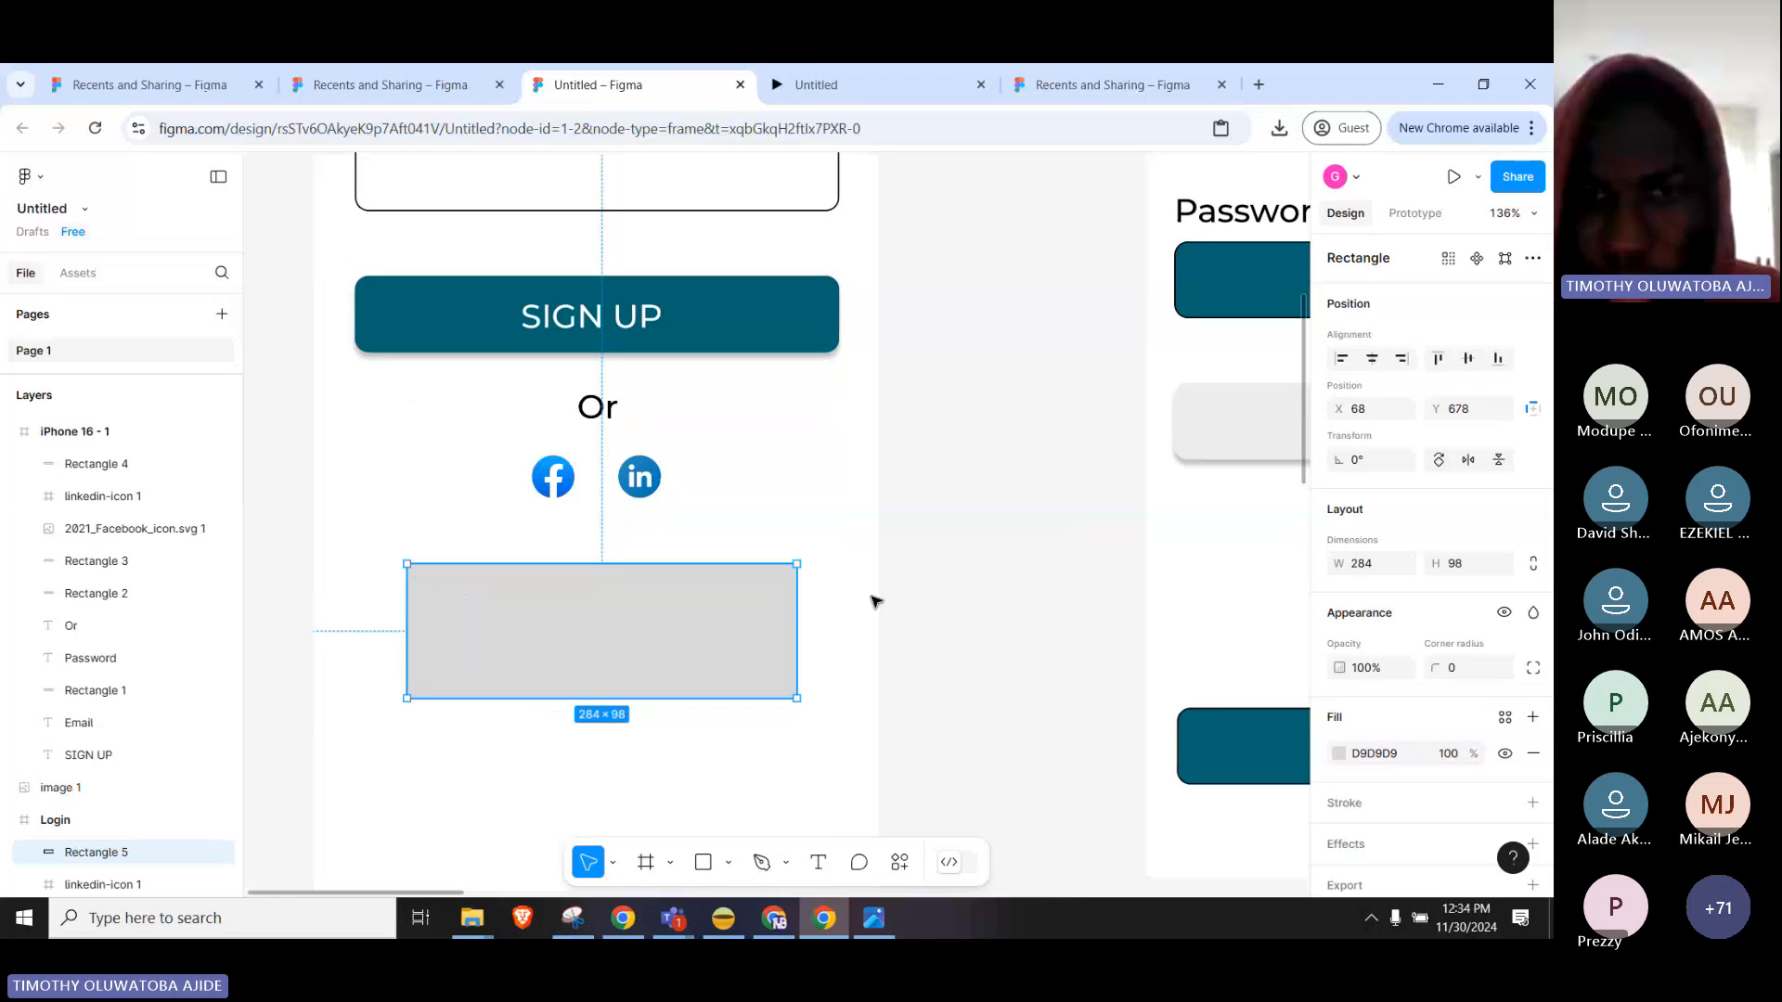
scroll(1021, 557, left, 5)
drag(1123, 523, 1040, 528)
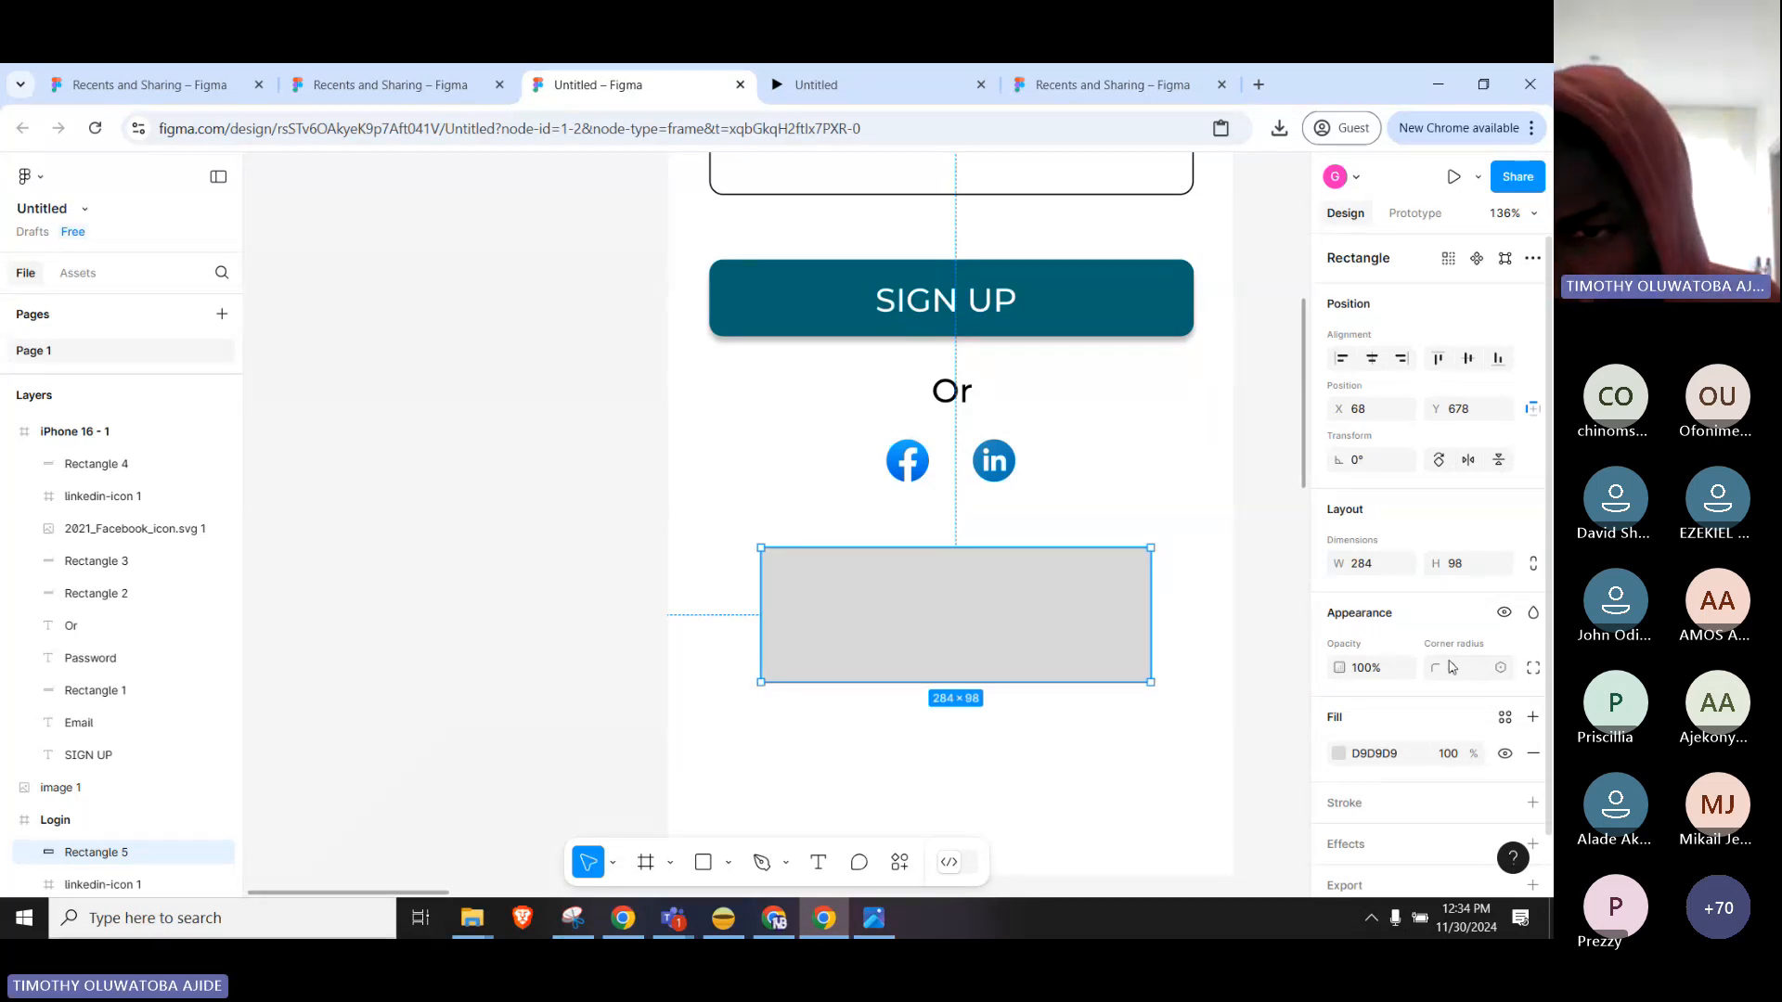
Set the grey rectangle's corner radius to 30.
click(1475, 671)
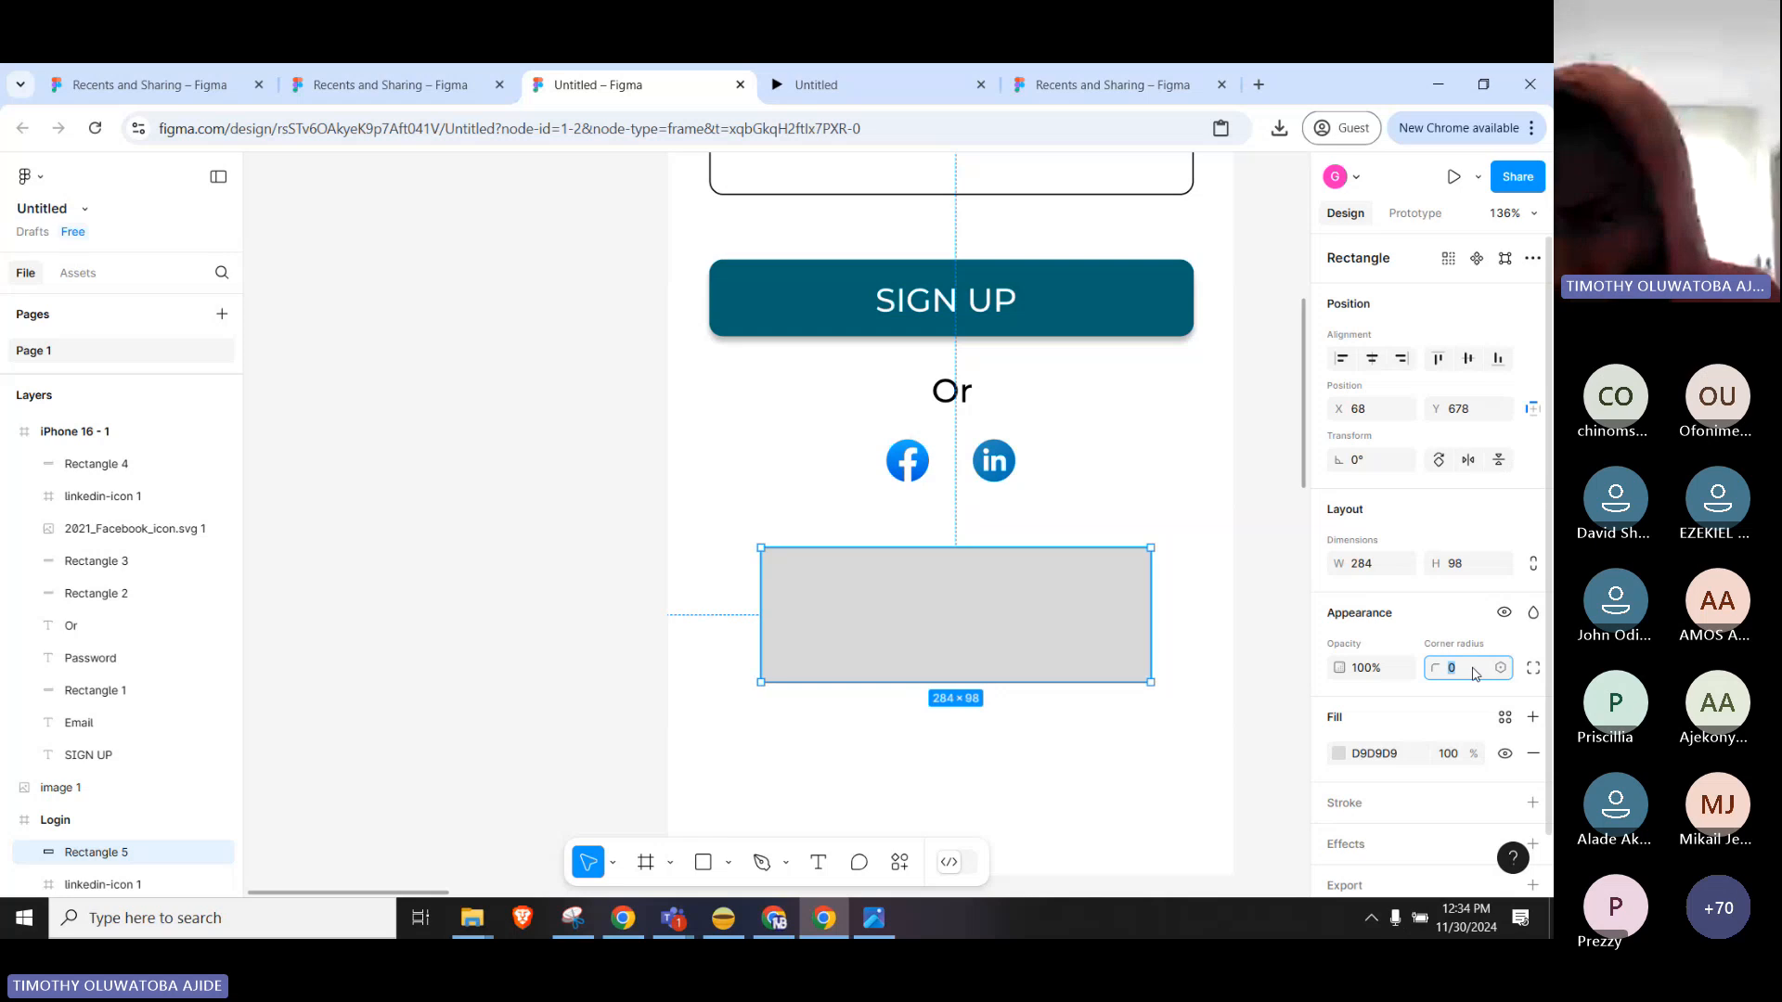
text(30)
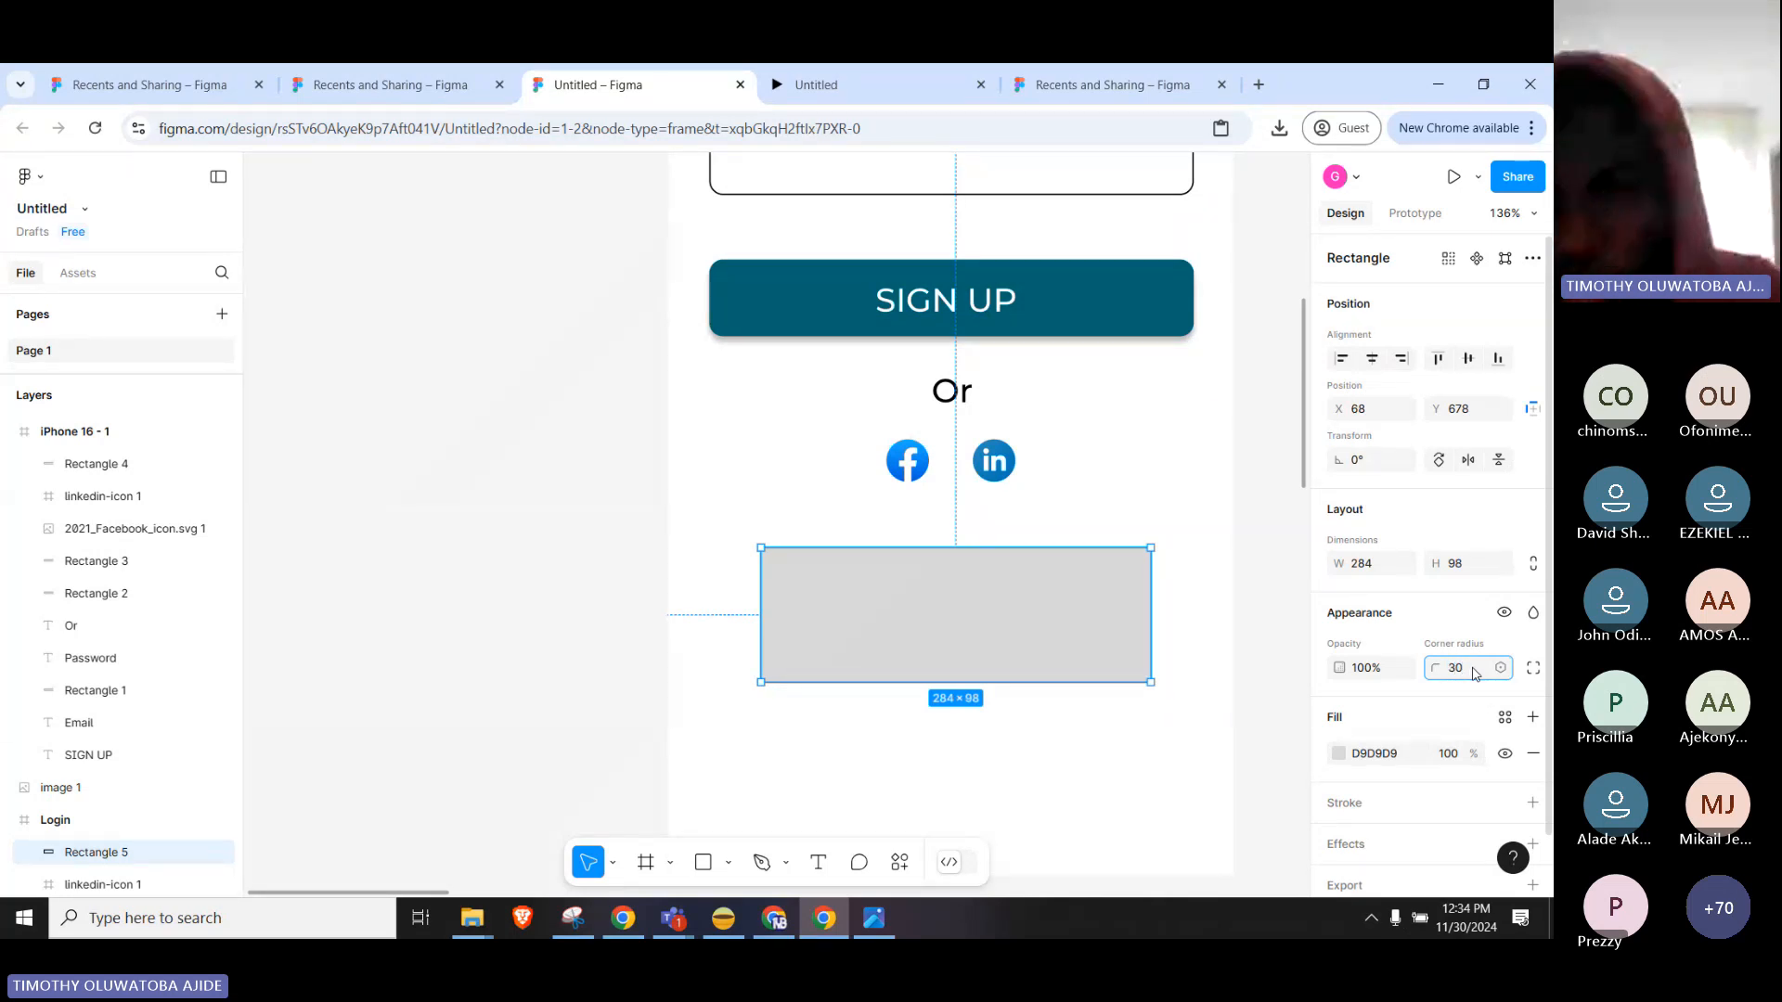
key(Return)
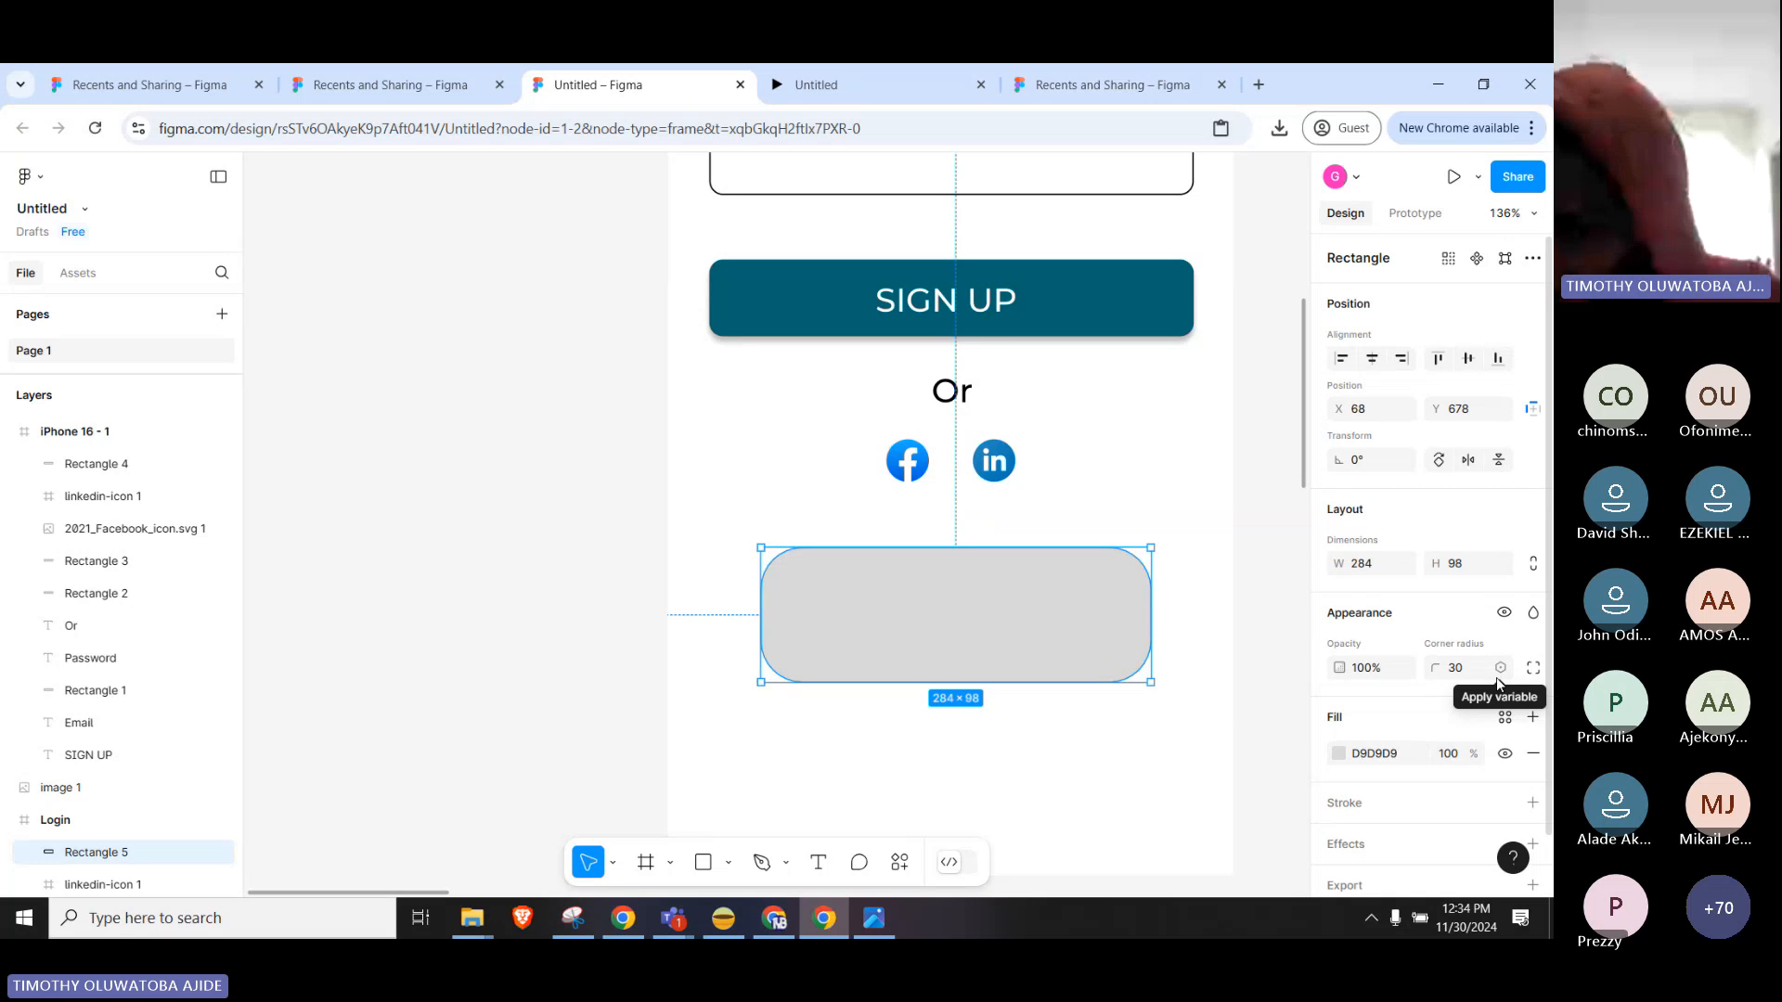
Reselect the grey rectangle and switch its corner radius to independent per-corner values.
click(1499, 675)
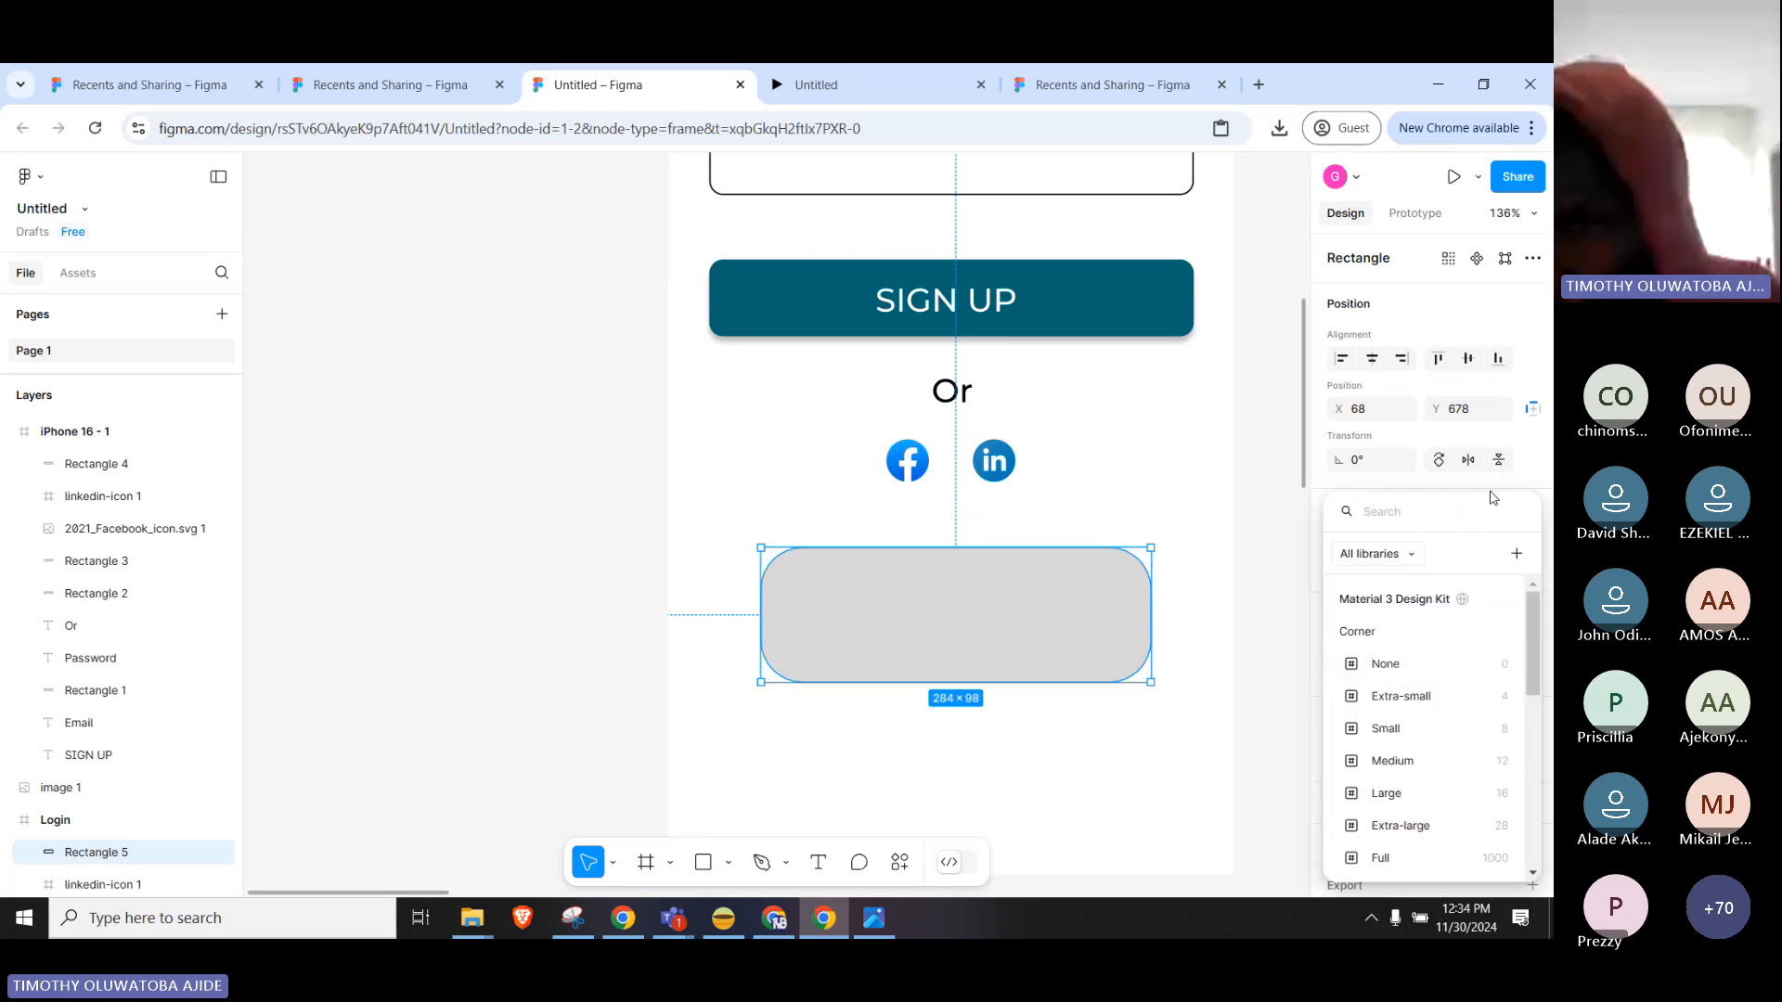
click(1289, 561)
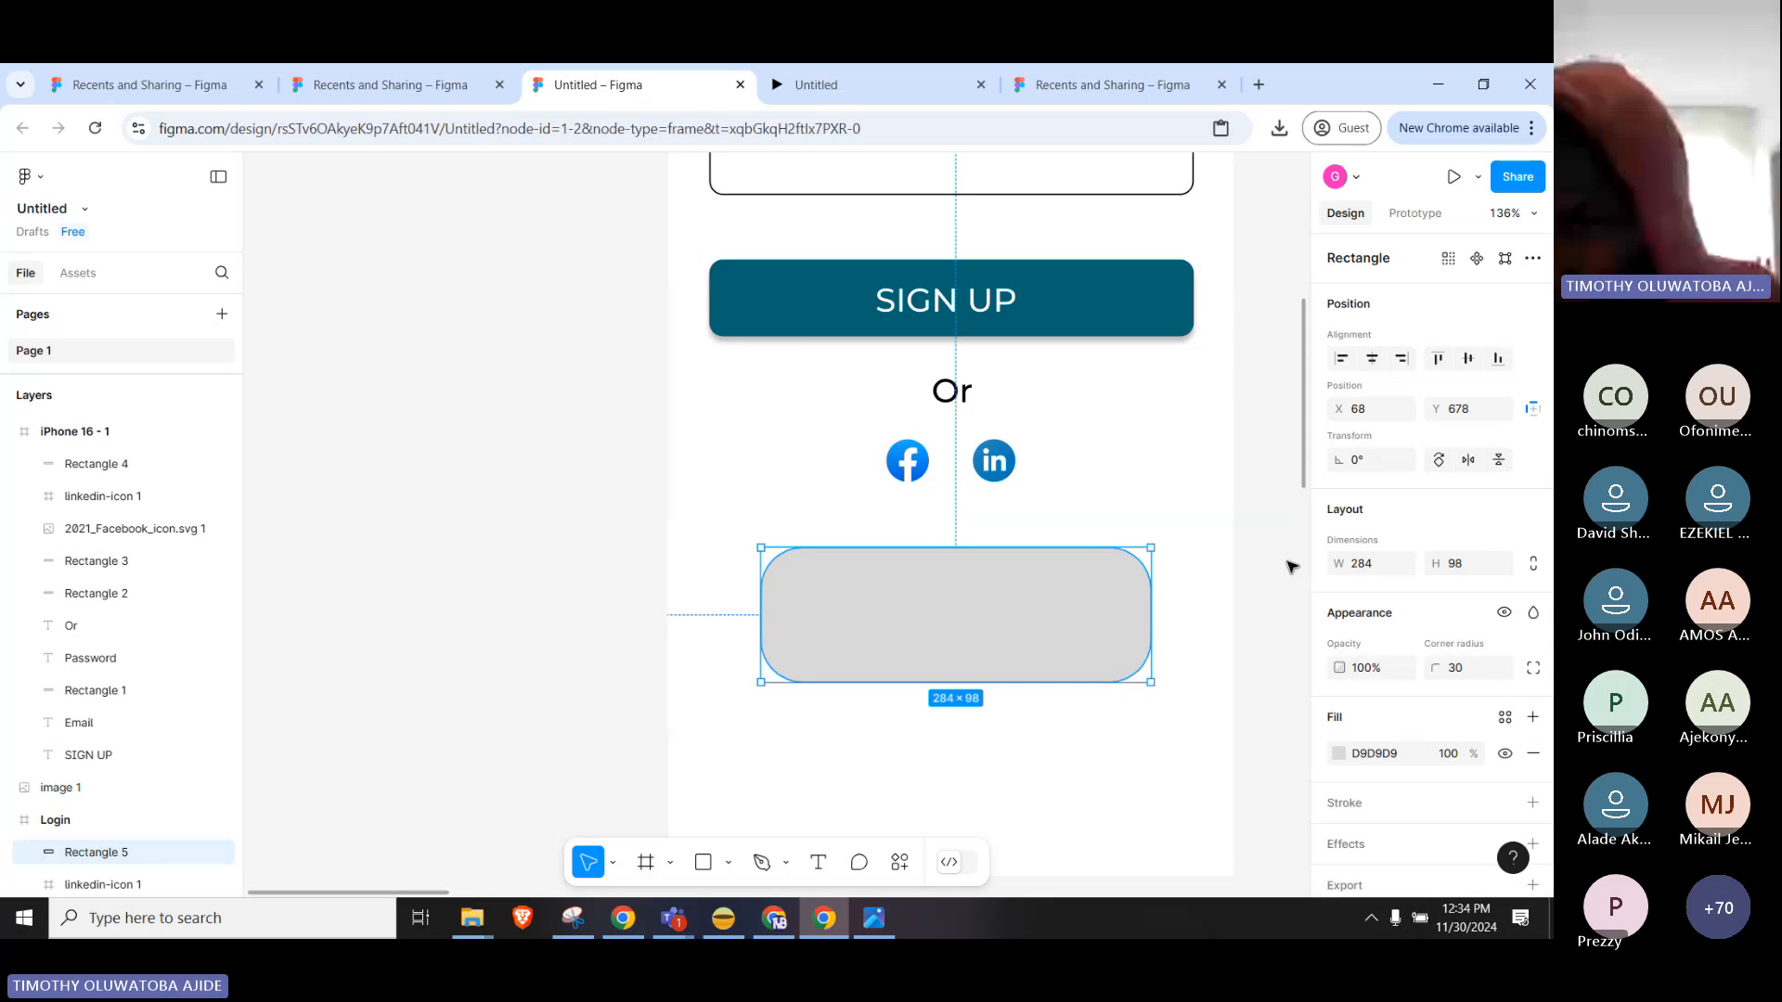
click(1289, 561)
click(1116, 578)
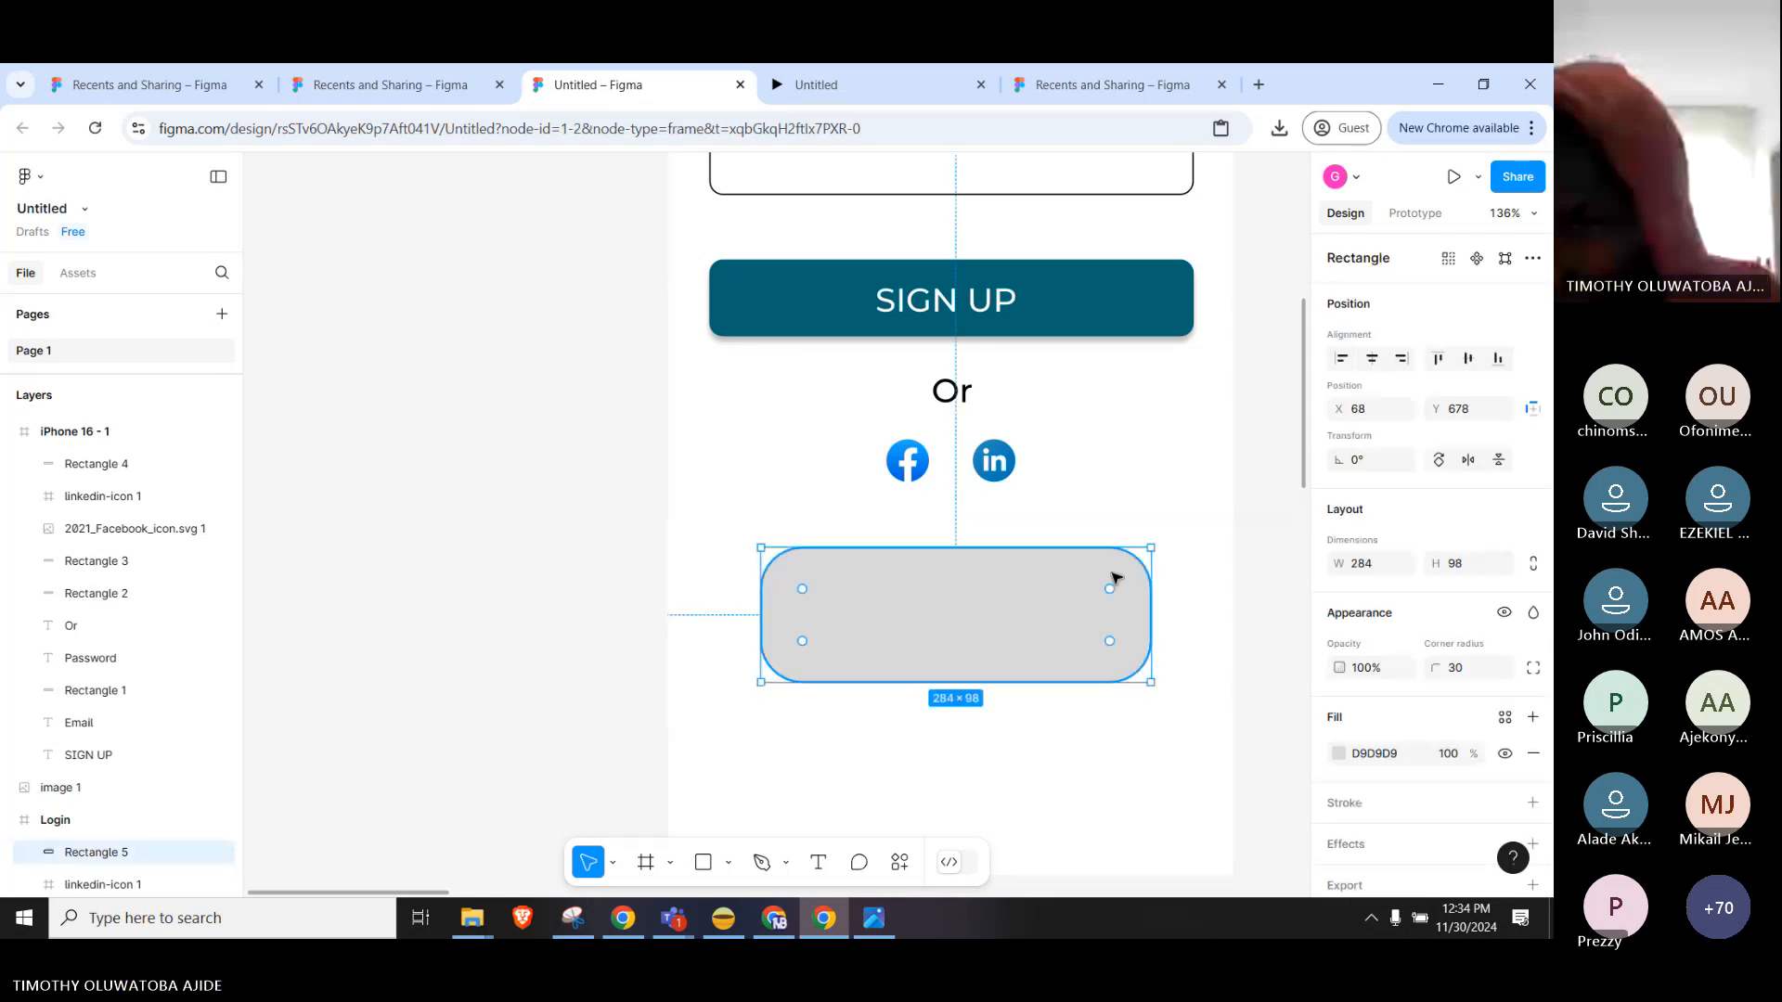
click(1534, 667)
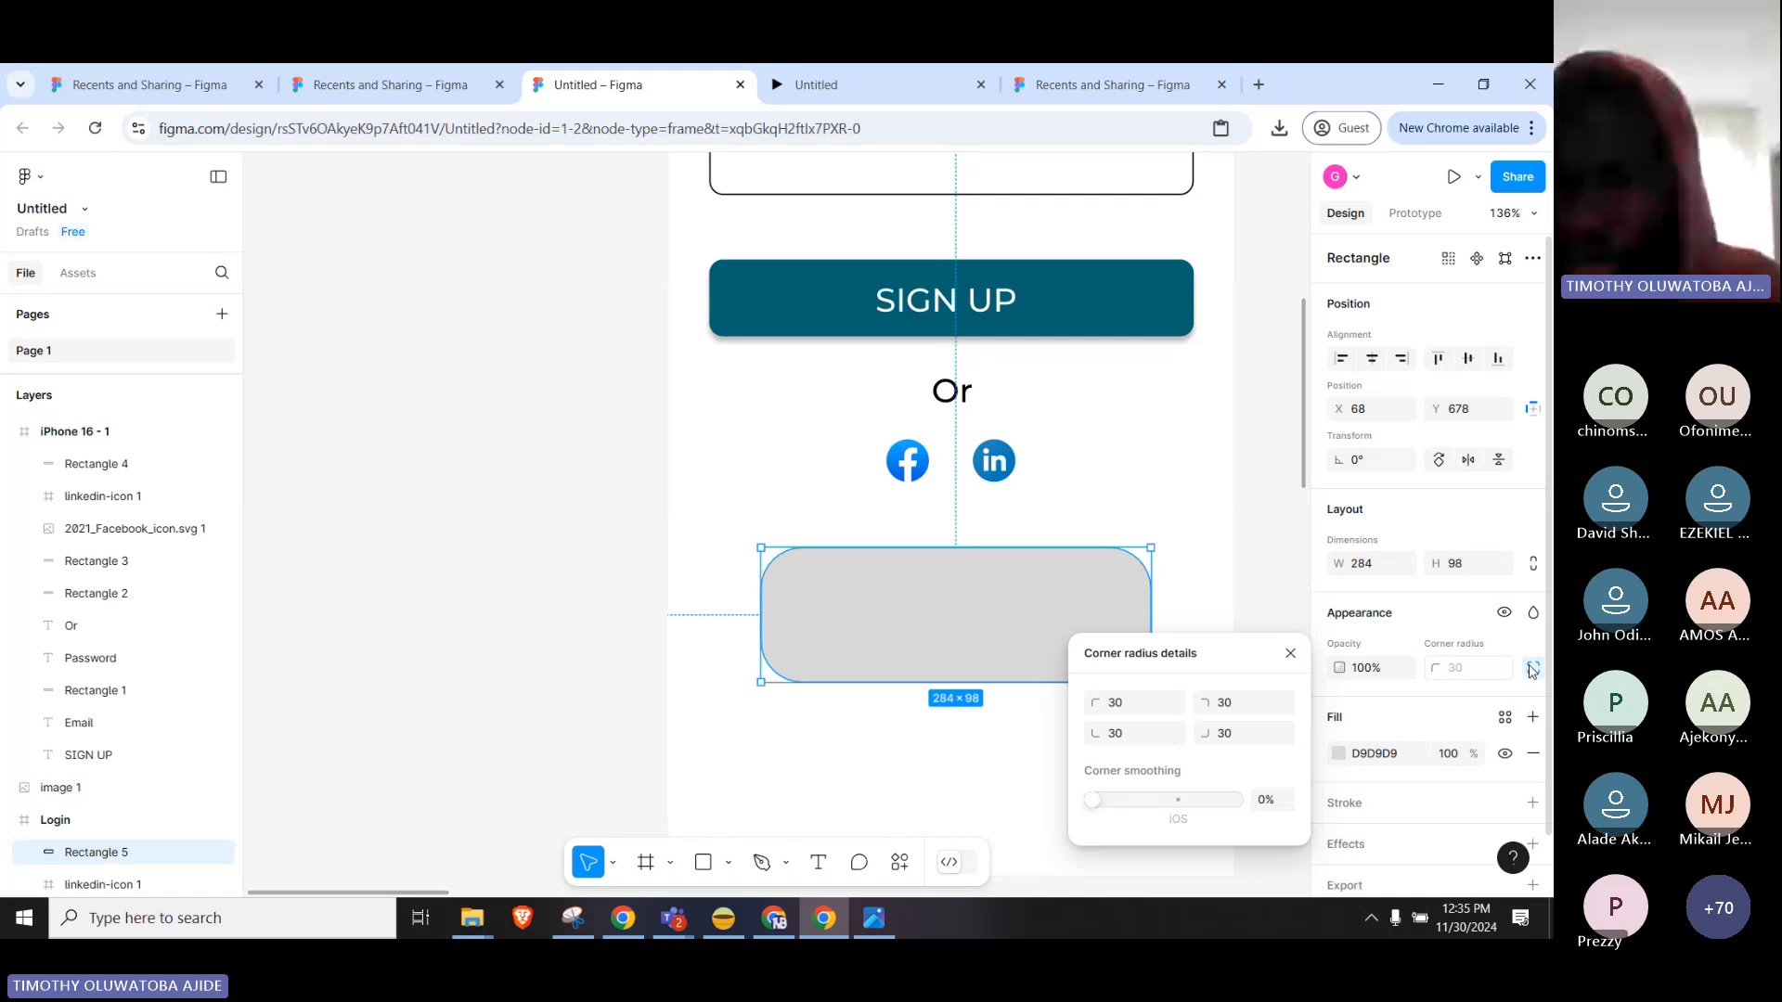
Set the top-left and bottom-right corner radii to 0, keeping the others at 30.
click(1133, 708)
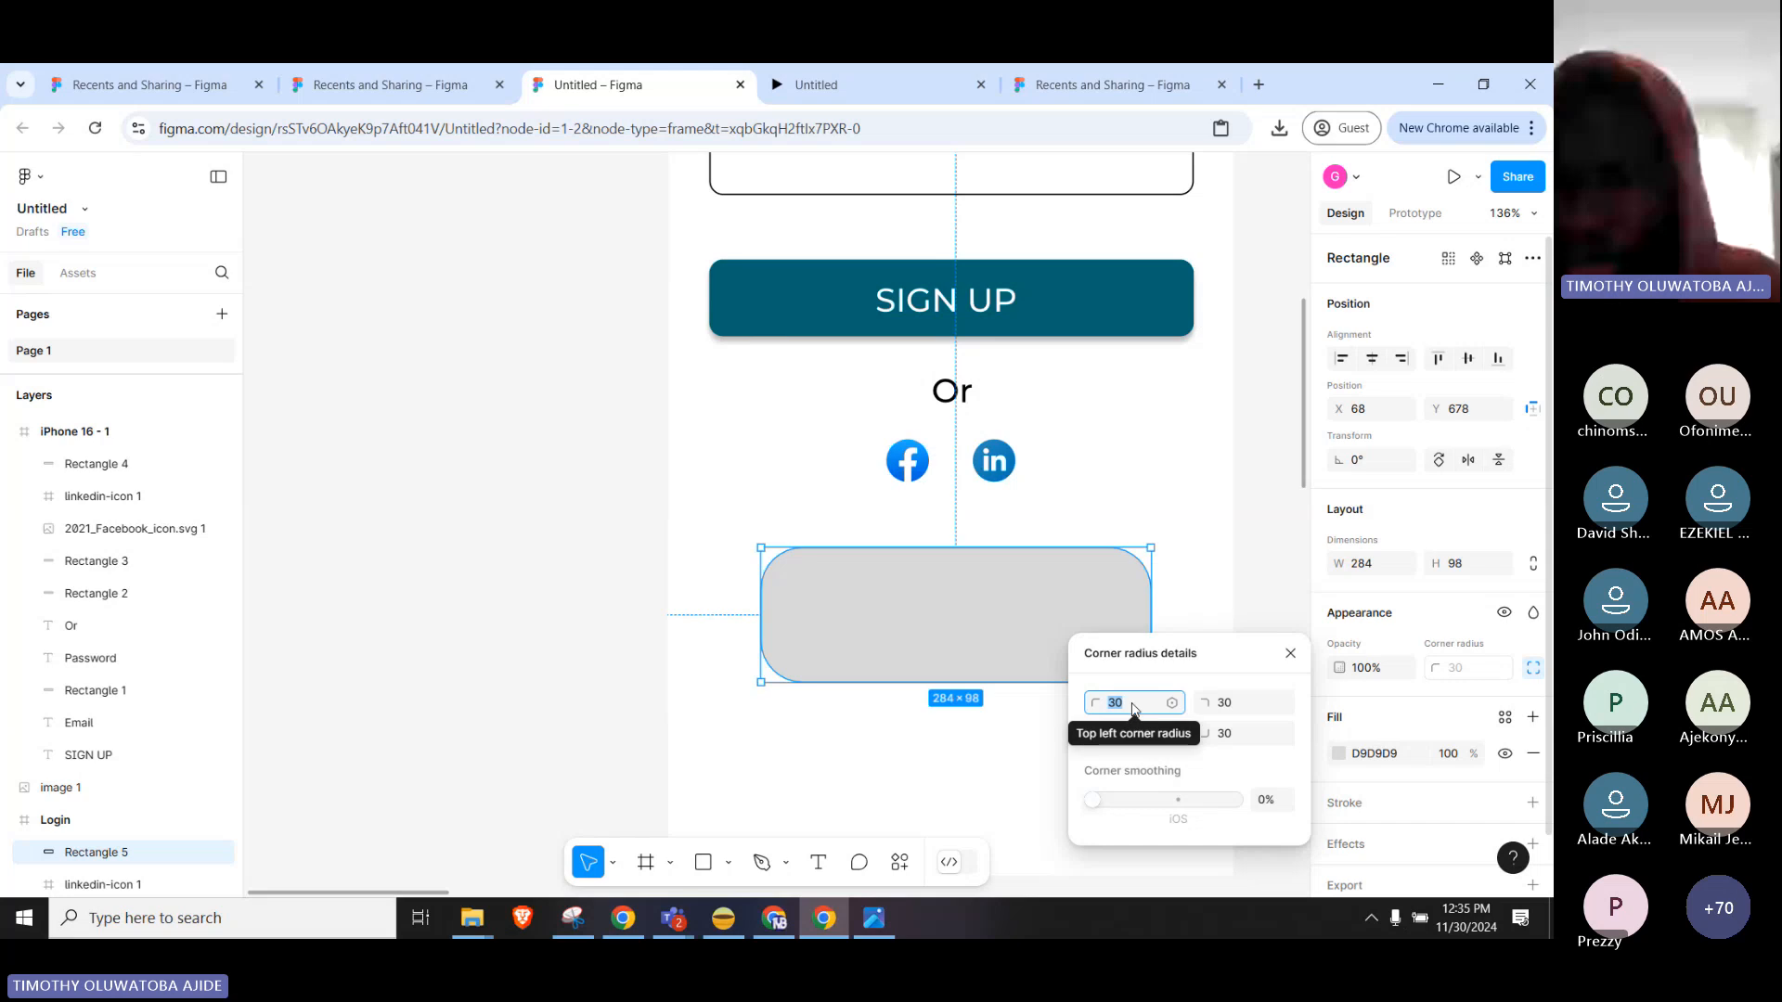
text(0)
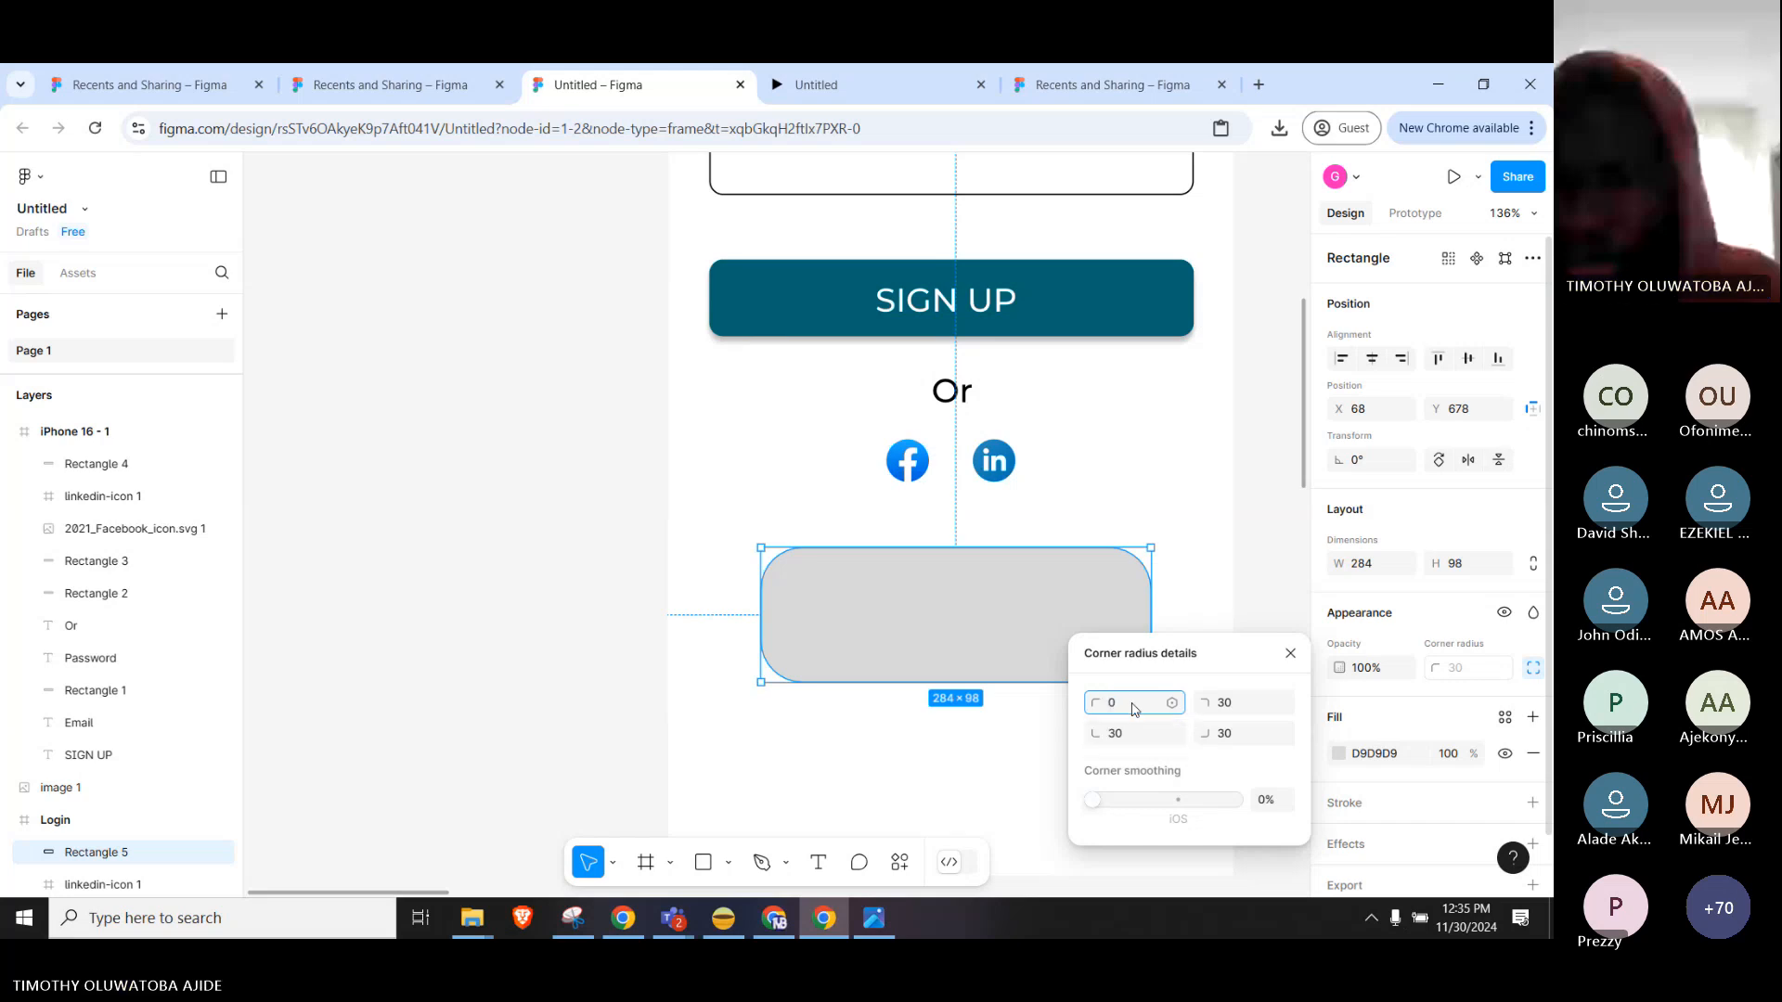
key(Return)
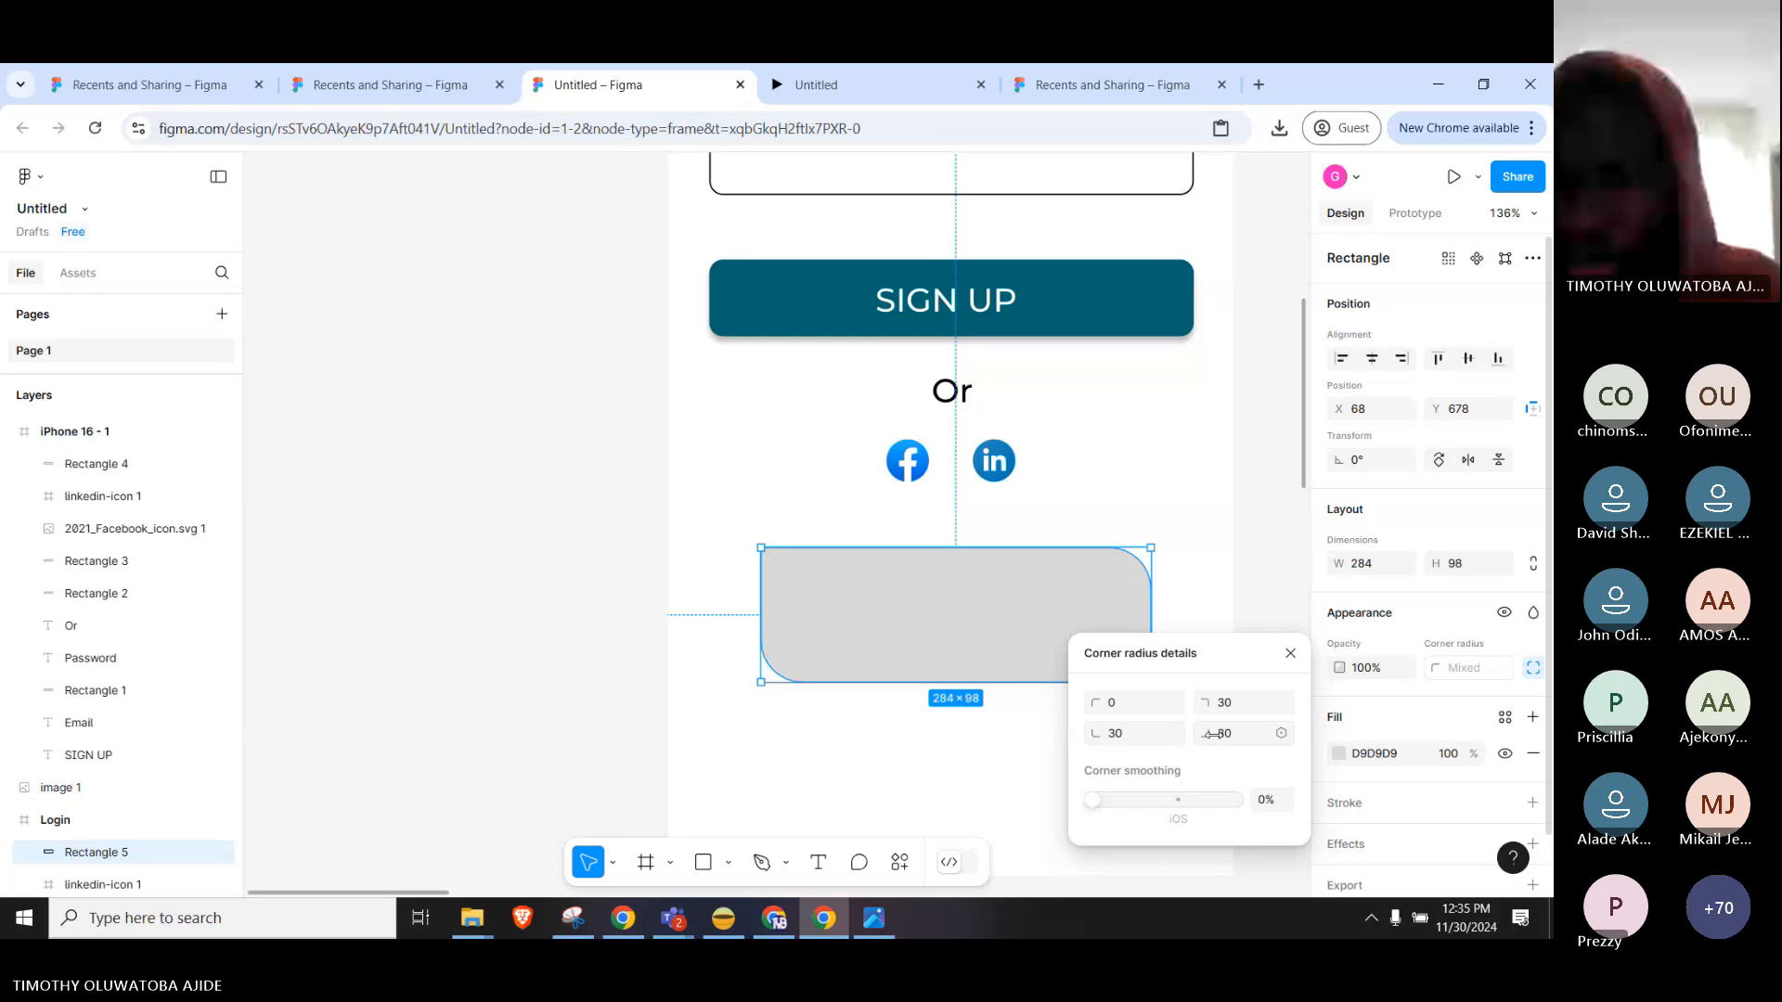
click(1269, 740)
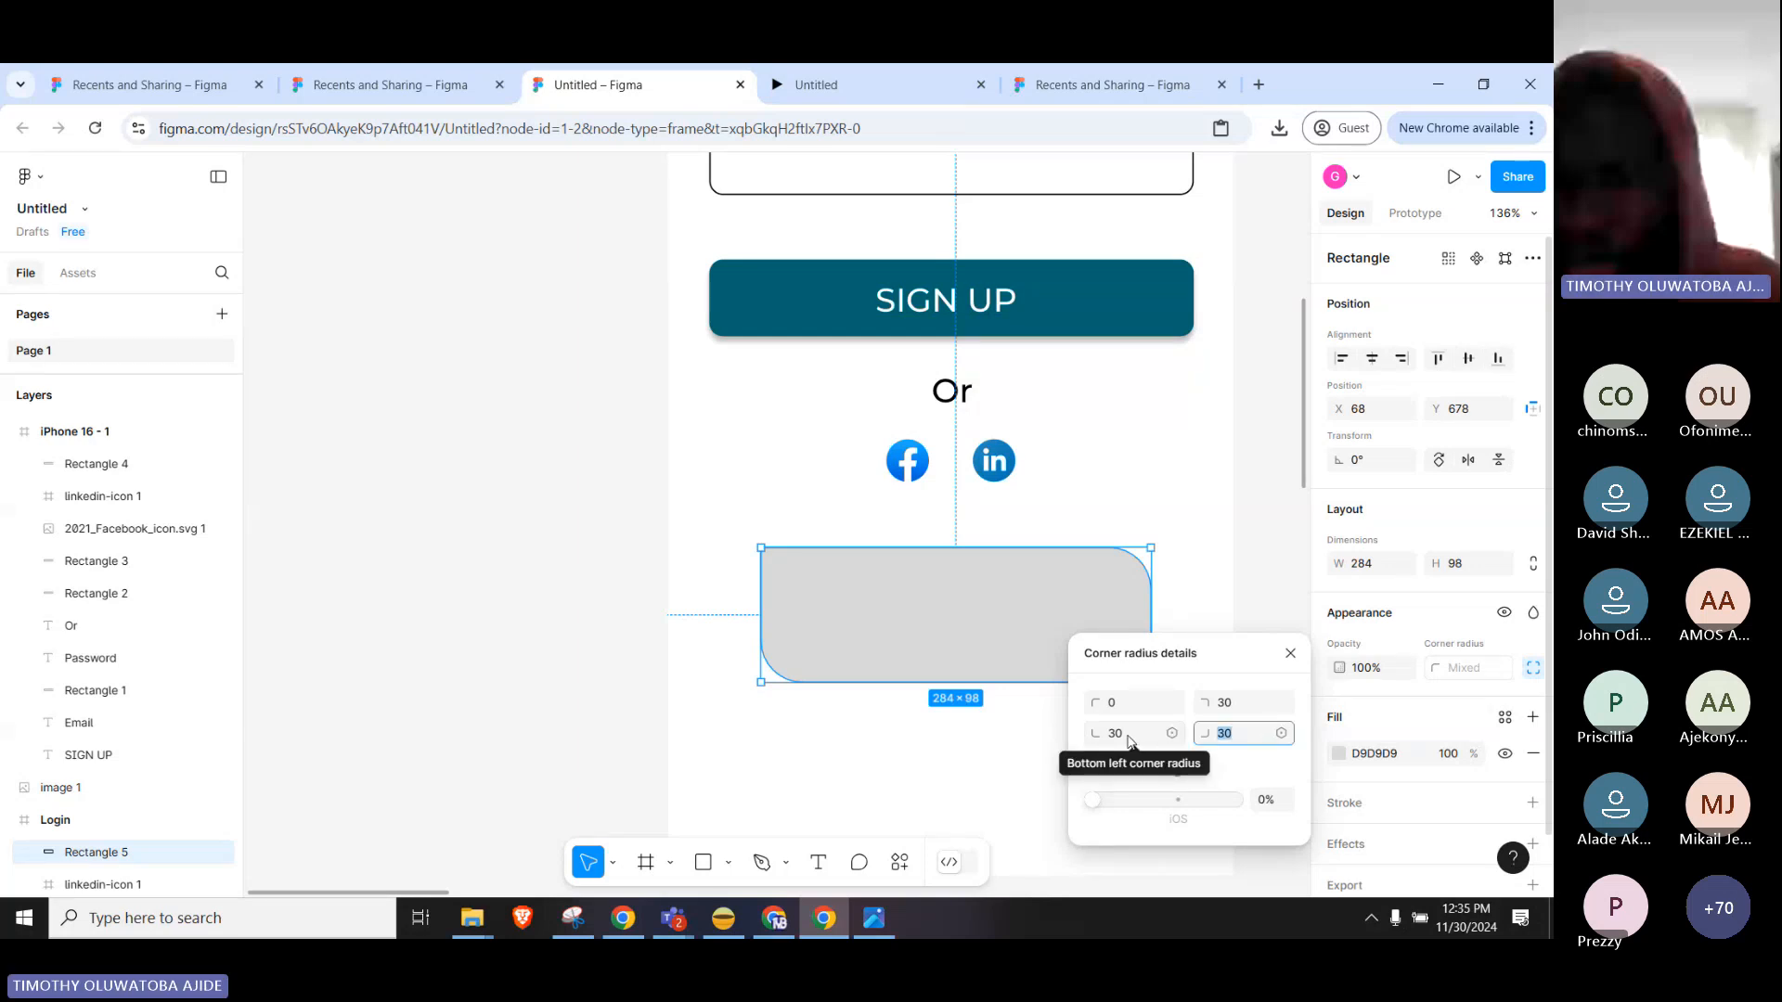
text(0)
key(Return)
Close the corner radius settings, deselect the rectangle and zoom out to view the frames.
click(1218, 582)
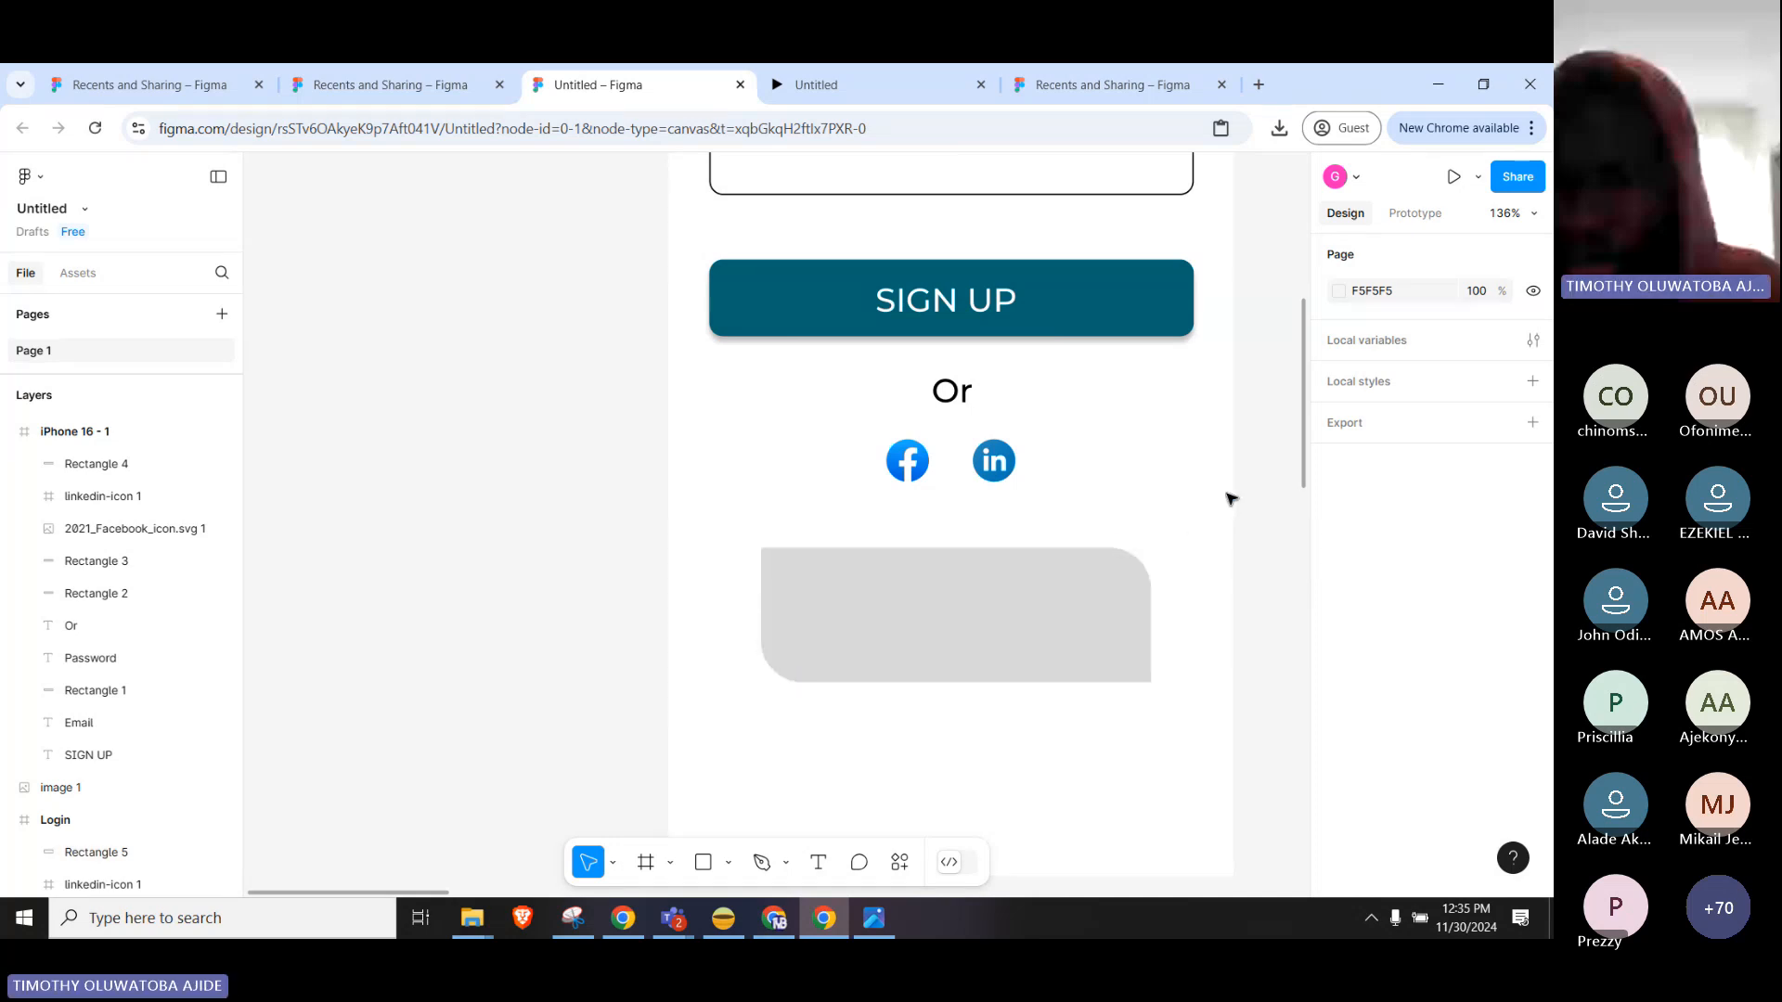
scroll(1225, 502, down, 5)
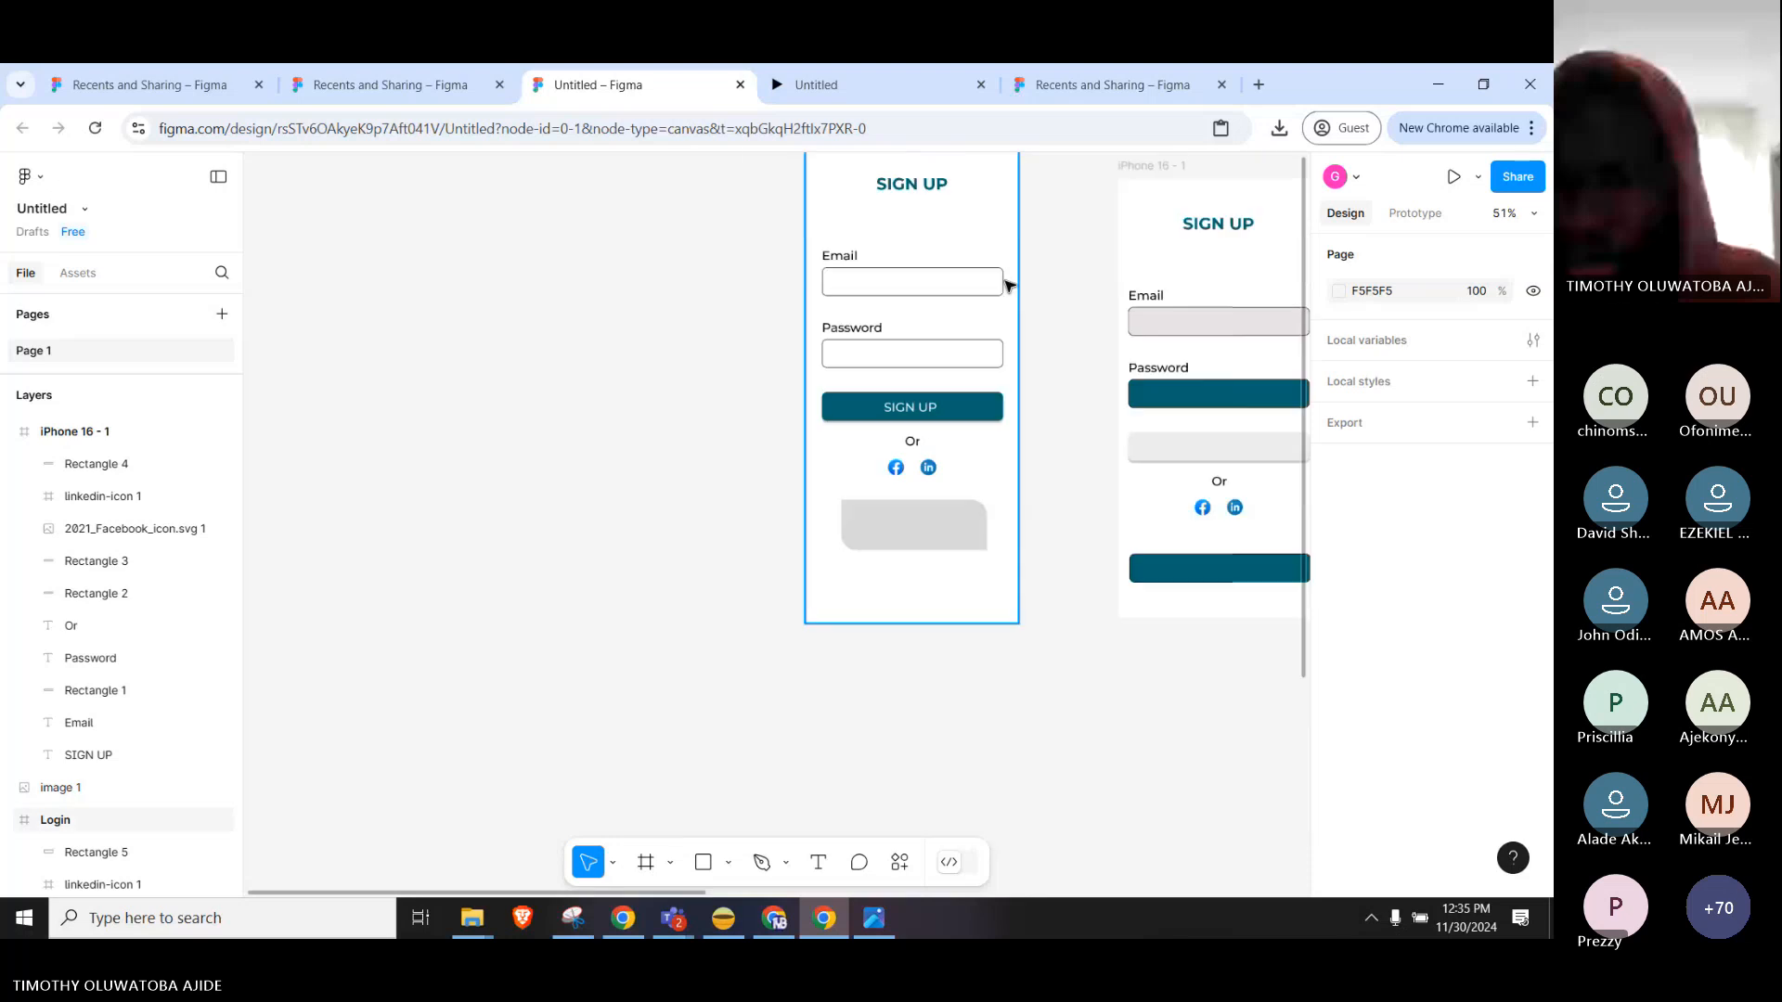
scroll(906, 513, down, 2)
scroll(907, 557, up, 4)
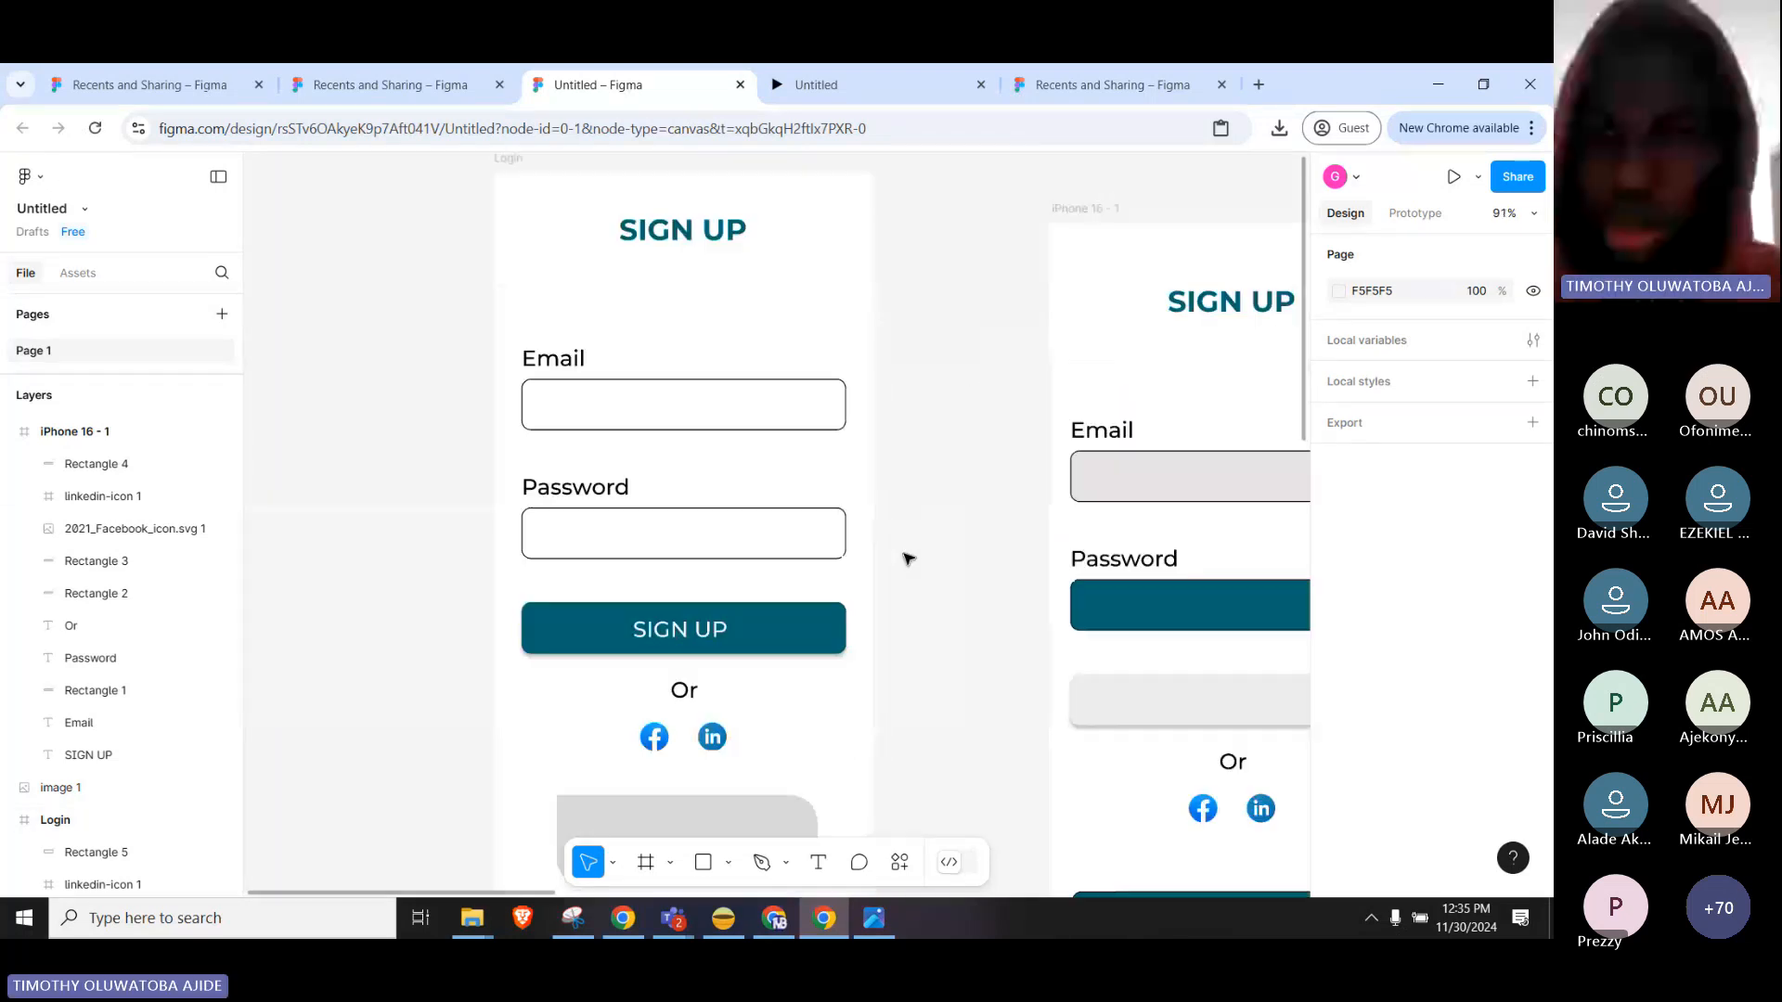
scroll(912, 580, down, 1)
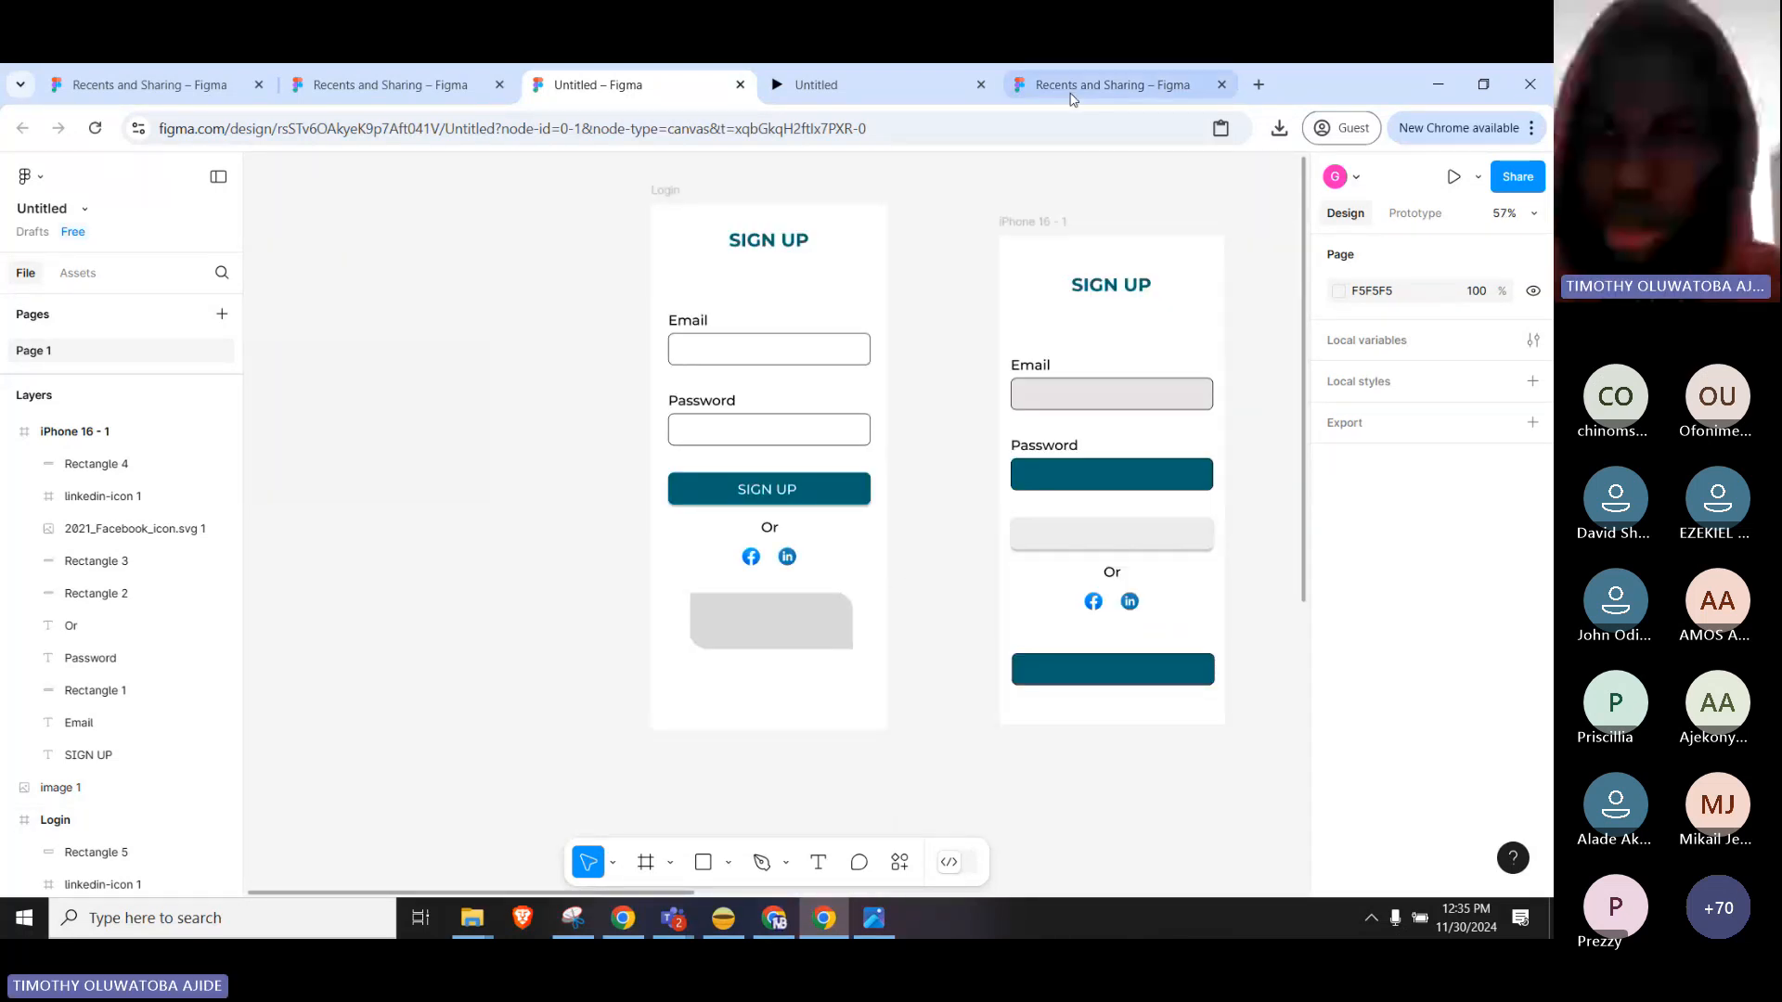